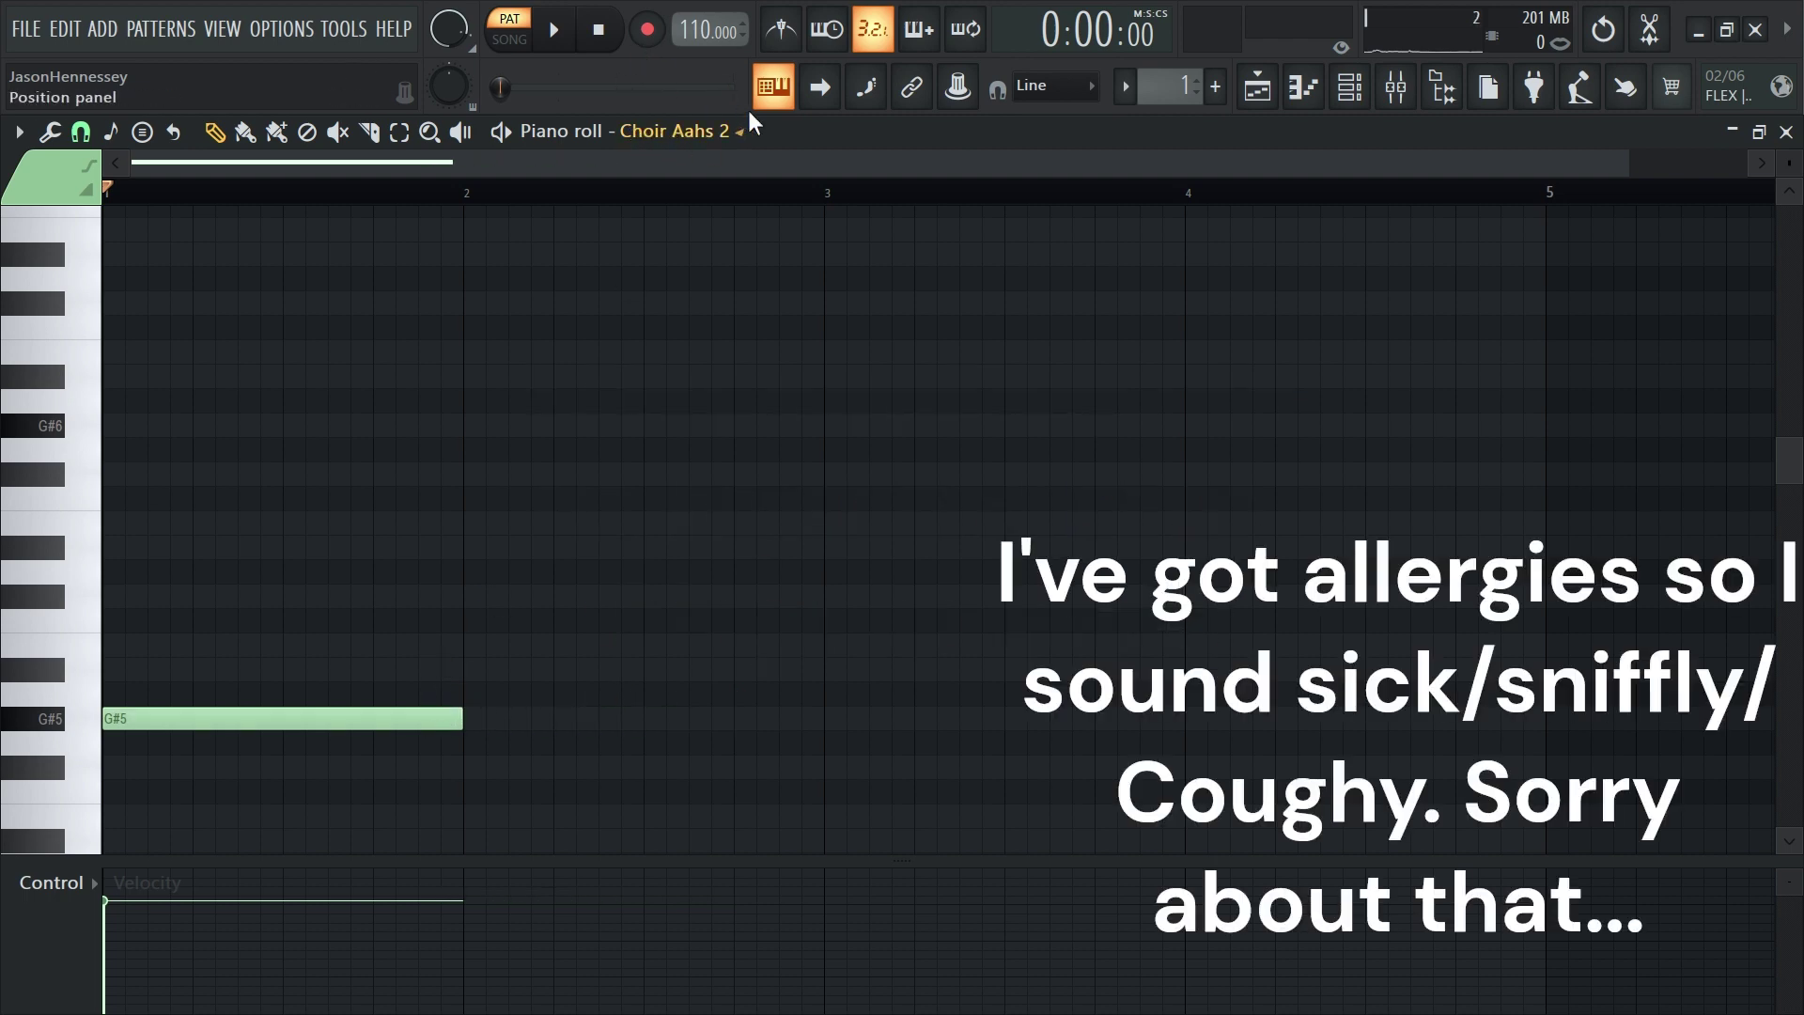
# Add an E6 note above the G#5 in bar 1, transpose both notes down one octave and play them
pyautogui.click(128, 519)
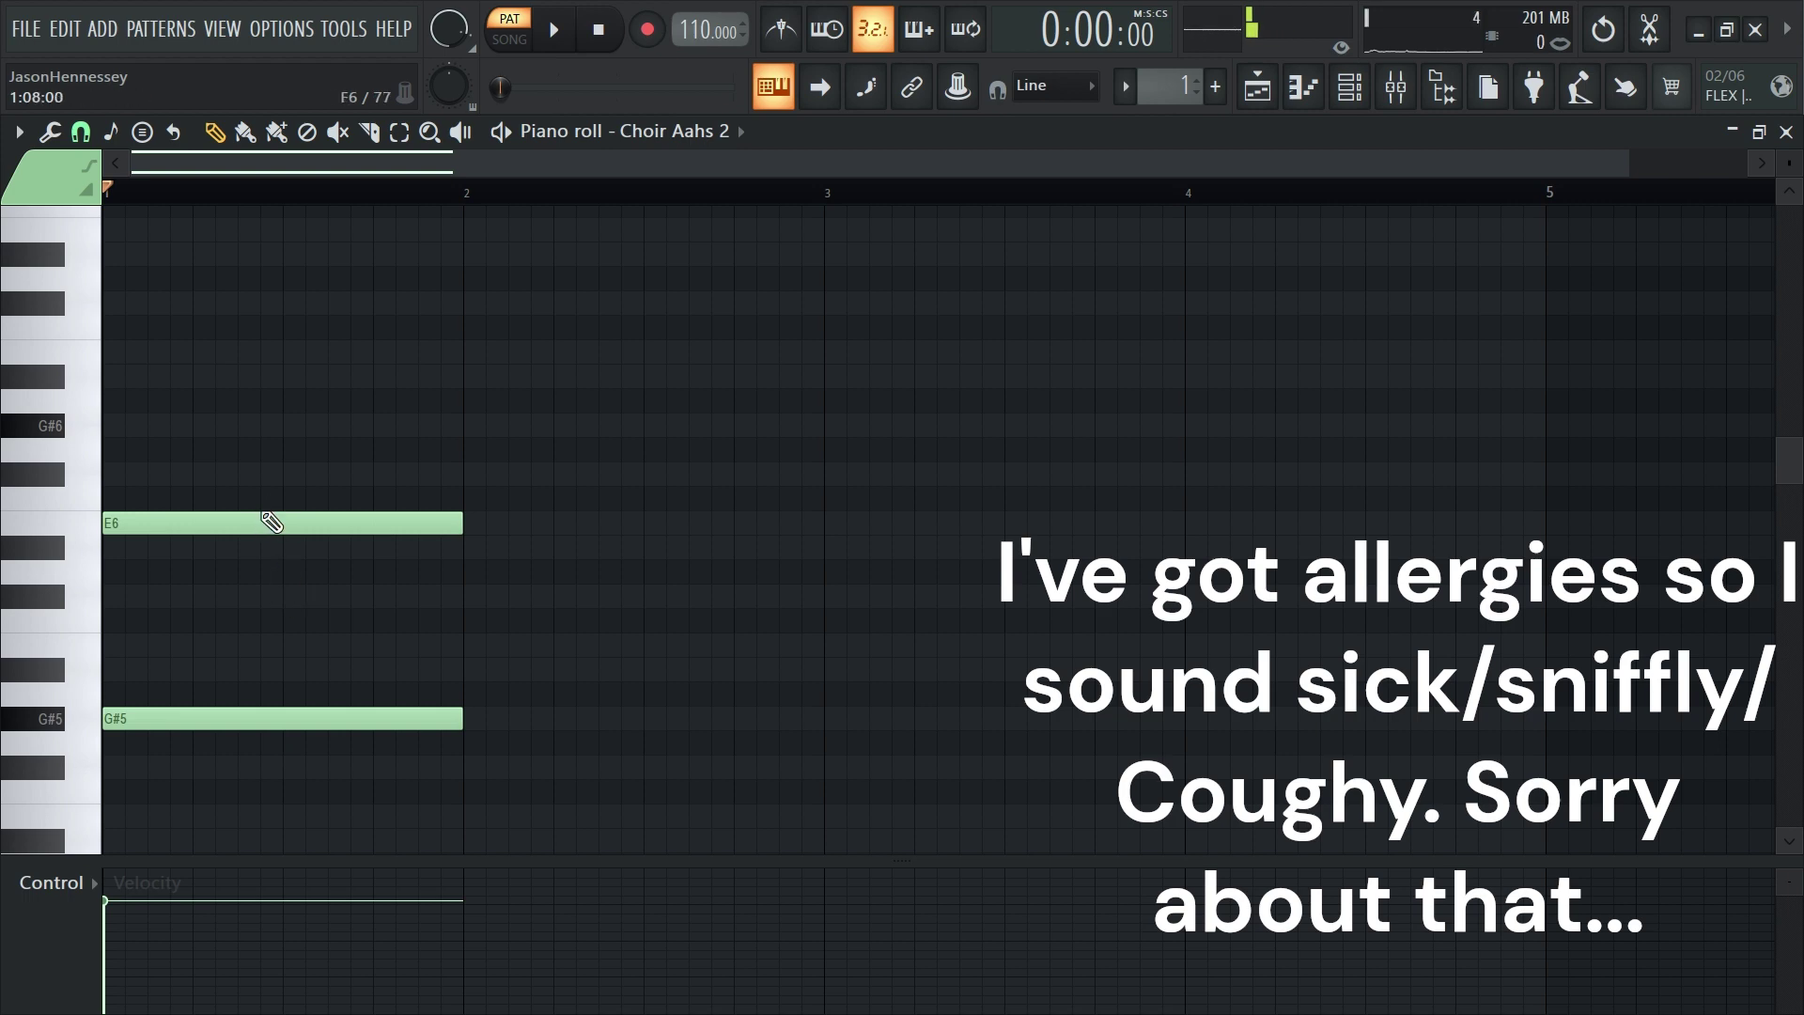
pyautogui.hotkey('ctrl', 'Down')
pyautogui.press('space')
pyautogui.press('space')
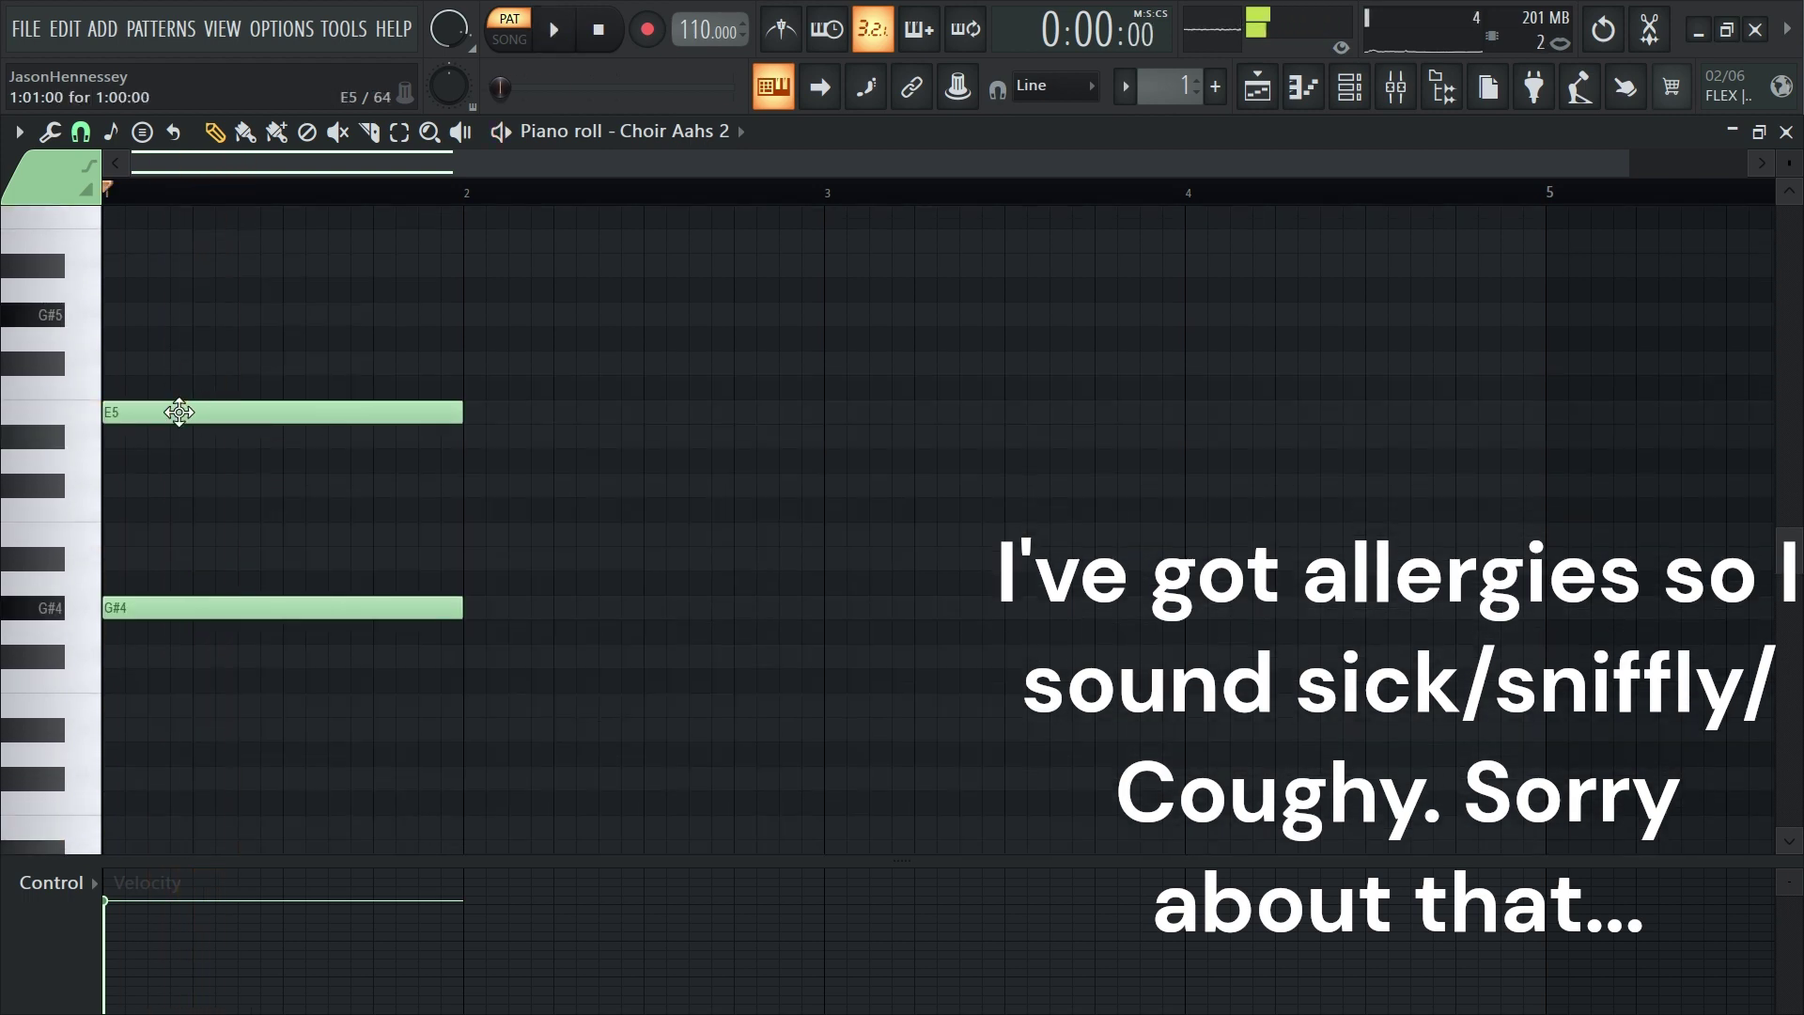
# Lower the E5 note in bar 1 to D#5, add a G#5 note on top and play the chord
pyautogui.moveTo(179, 412); pyautogui.dragTo(133, 454)
pyautogui.press('space')
pyautogui.press('space')
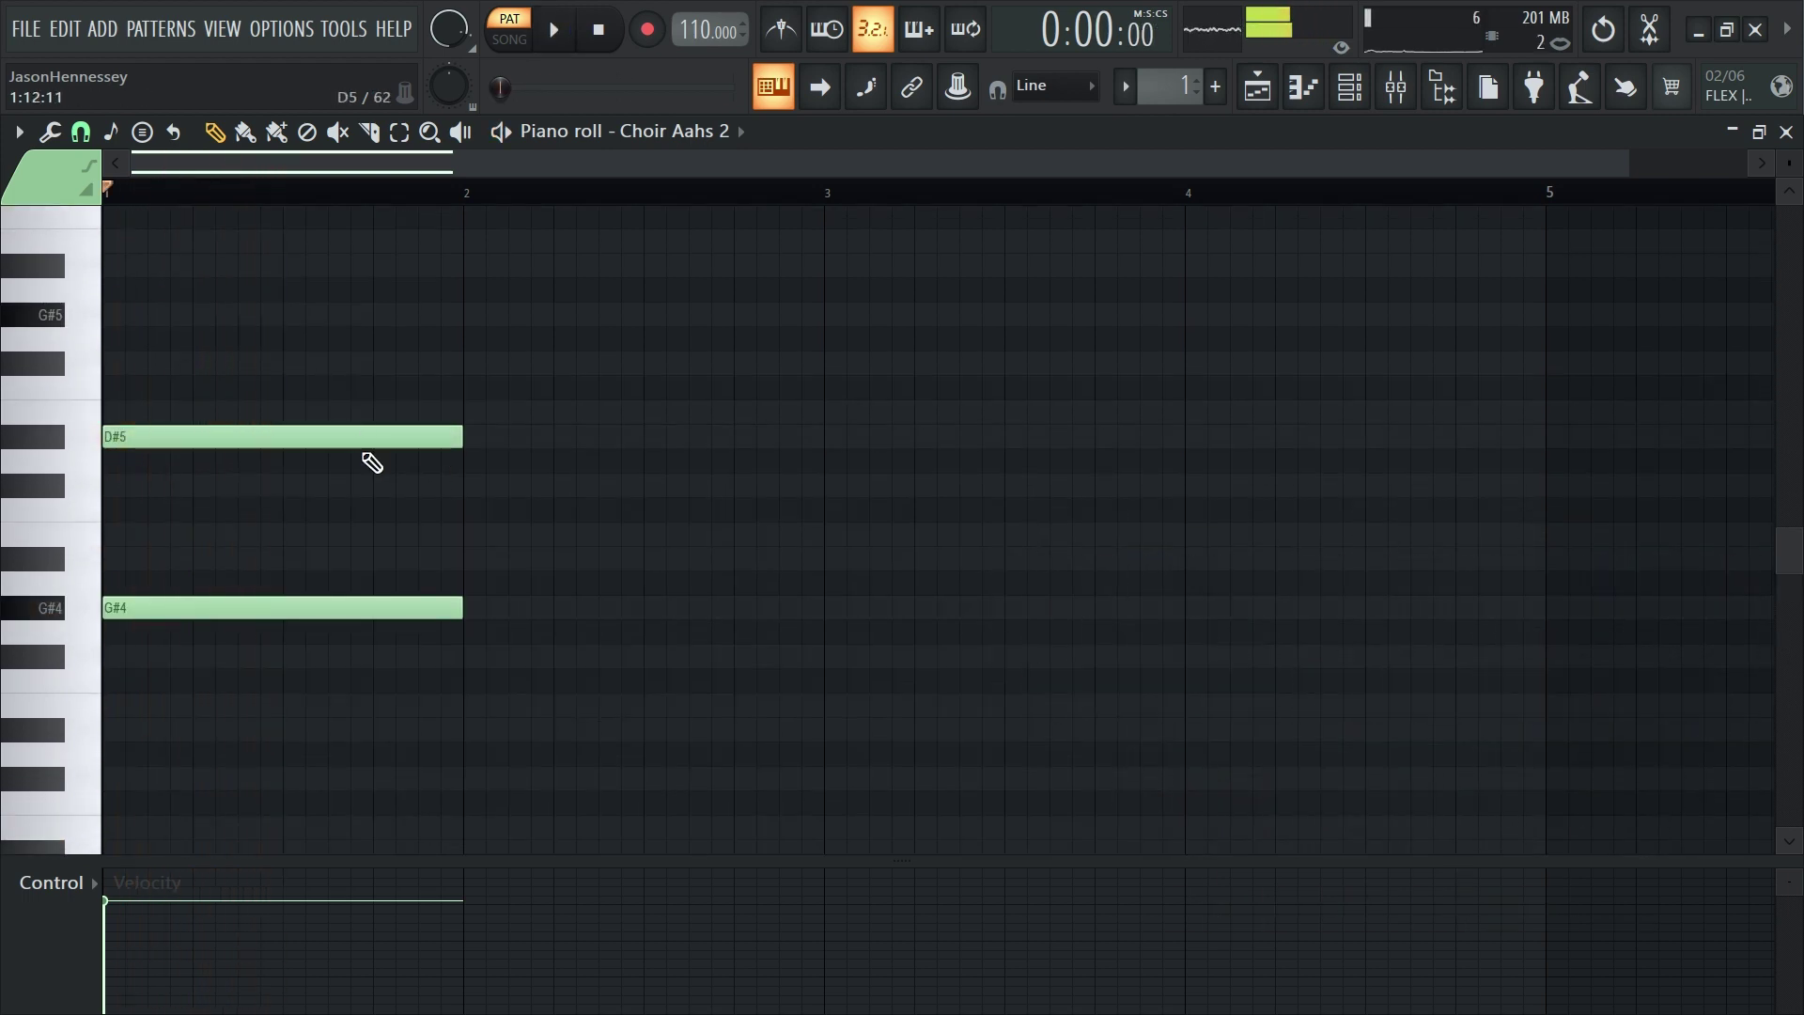
pyautogui.click(151, 319)
pyautogui.press('space')
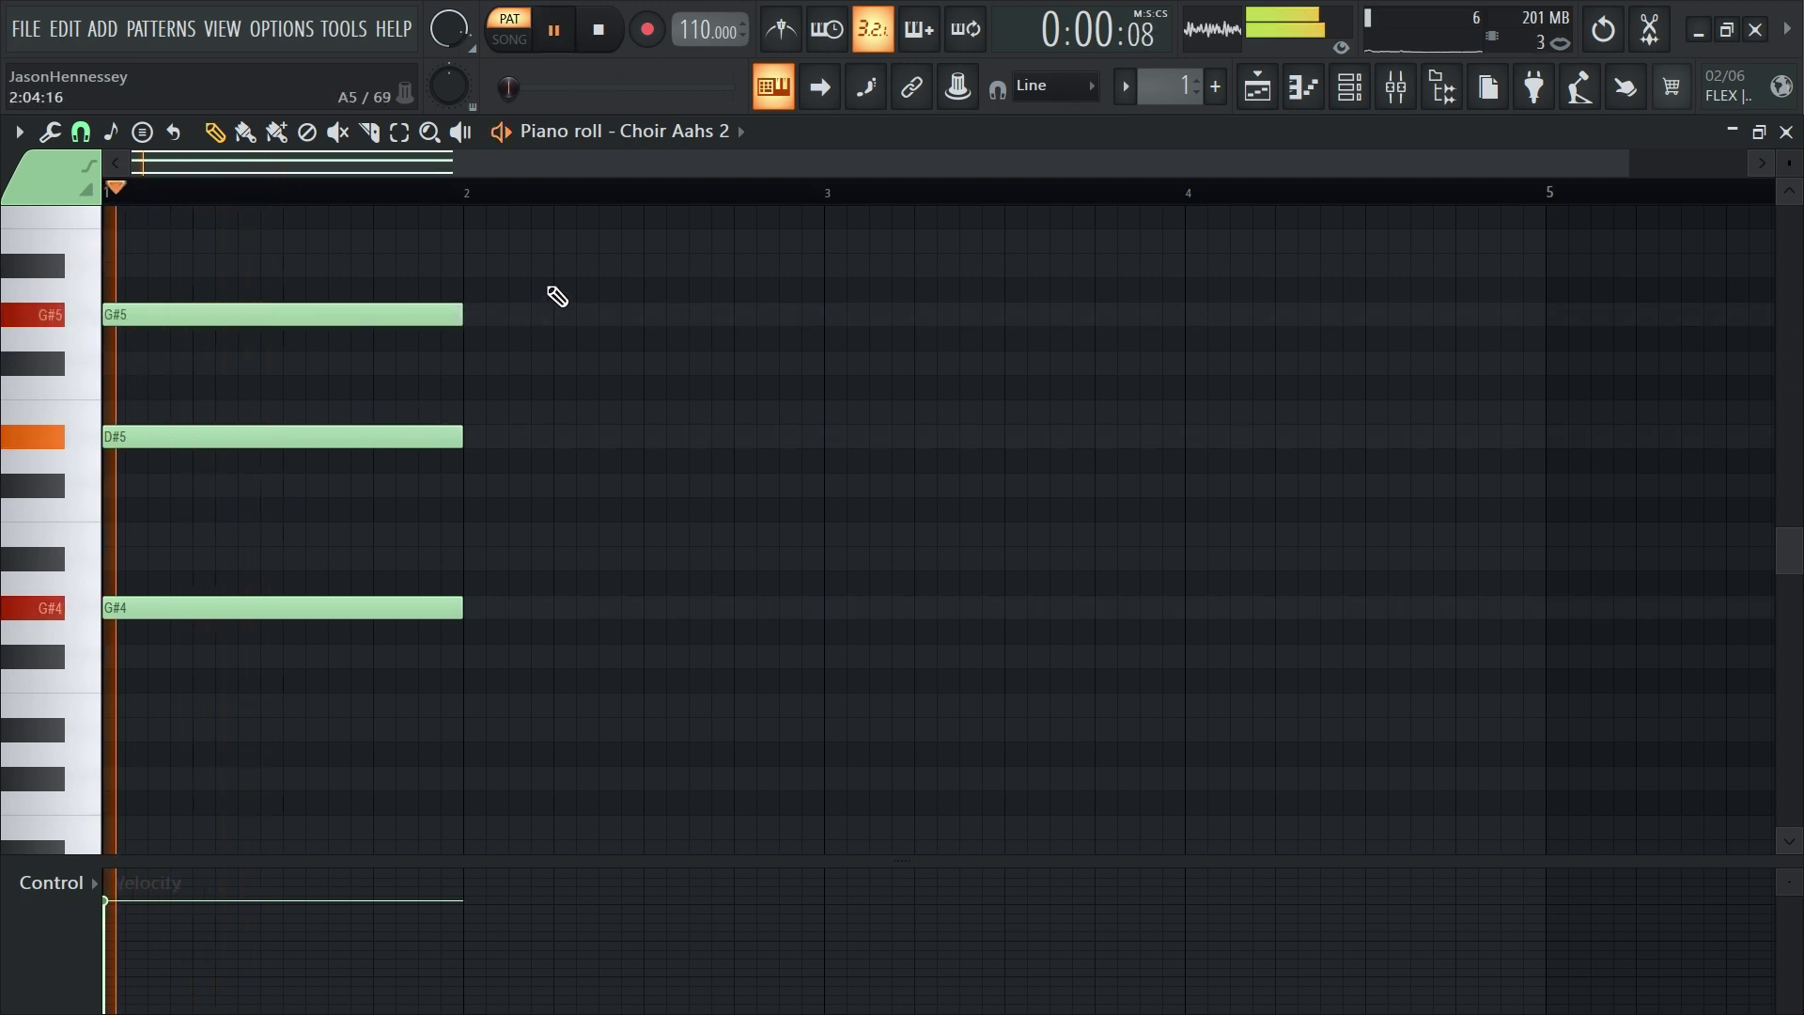
# Copy the bar 1 chord into bar 2, raise the copy's middle note to E5 and play both chords
pyautogui.moveTo(557, 296); pyautogui.dragTo(185, 777)
pyautogui.press('space')
pyautogui.moveTo(190, 305); pyautogui.dragTo(545, 349)
pyautogui.click(564, 402)
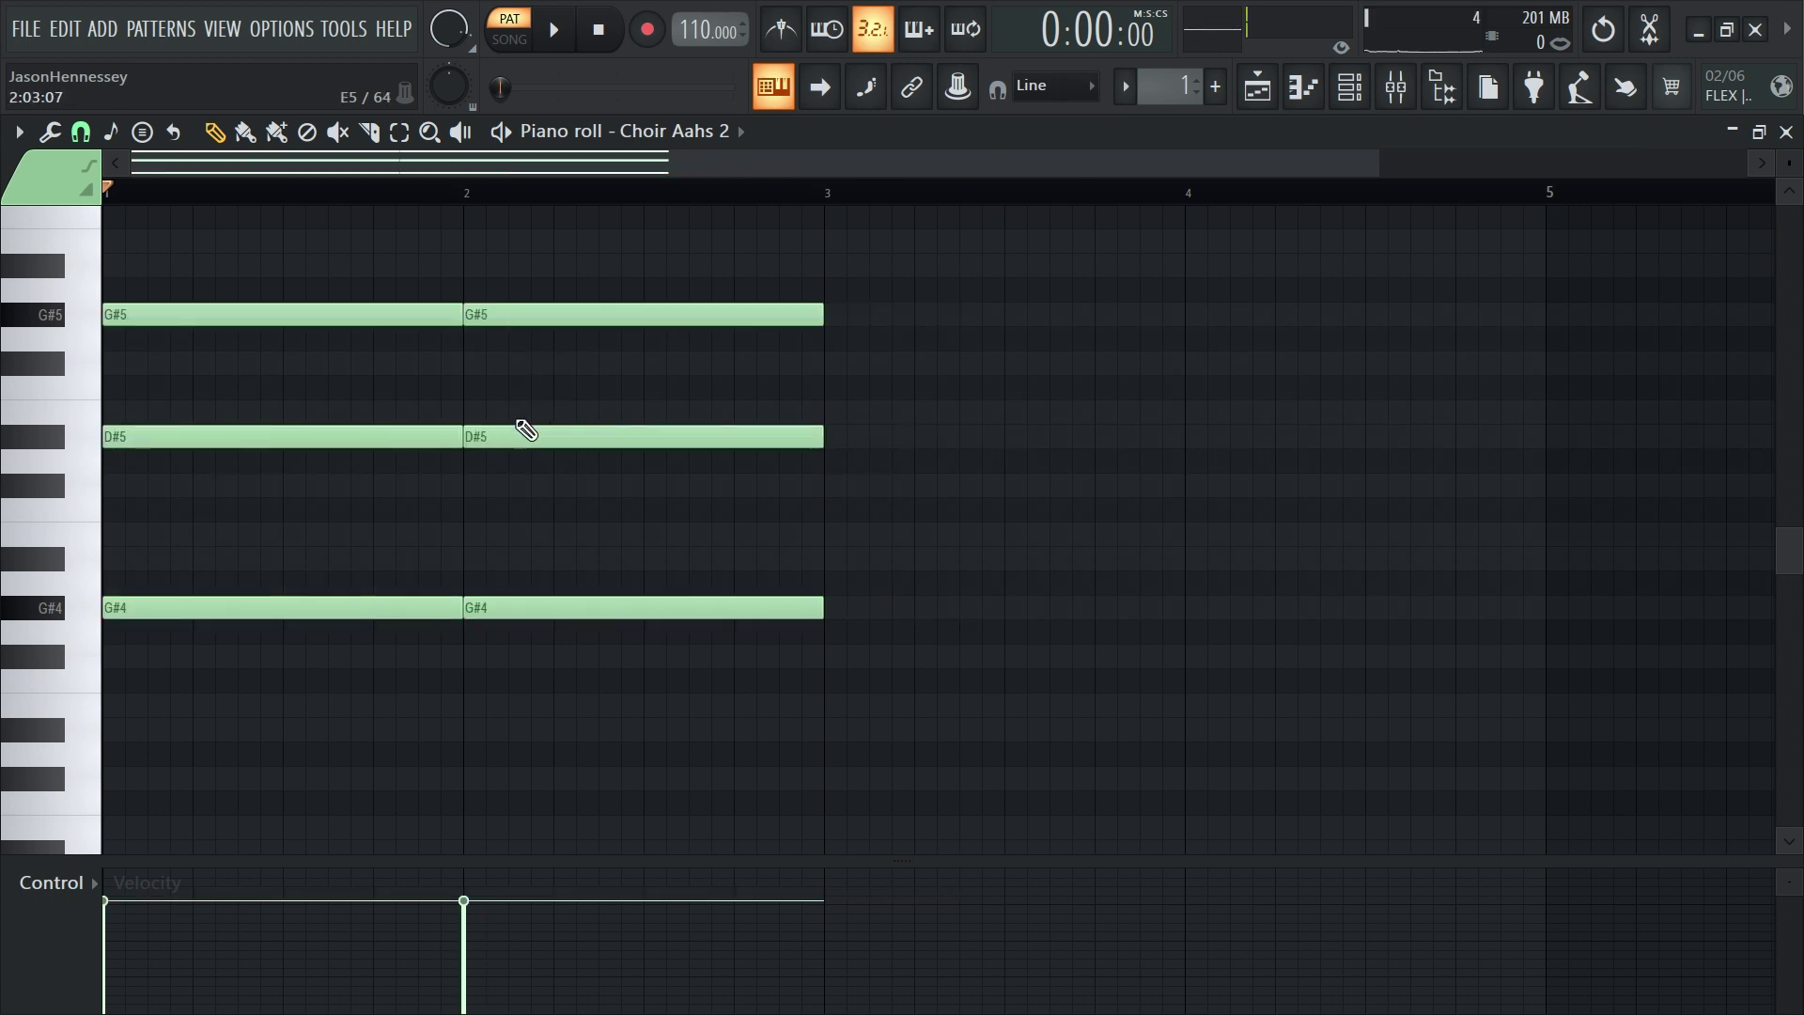
pyautogui.moveTo(508, 430); pyautogui.dragTo(509, 406)
pyautogui.press('space')
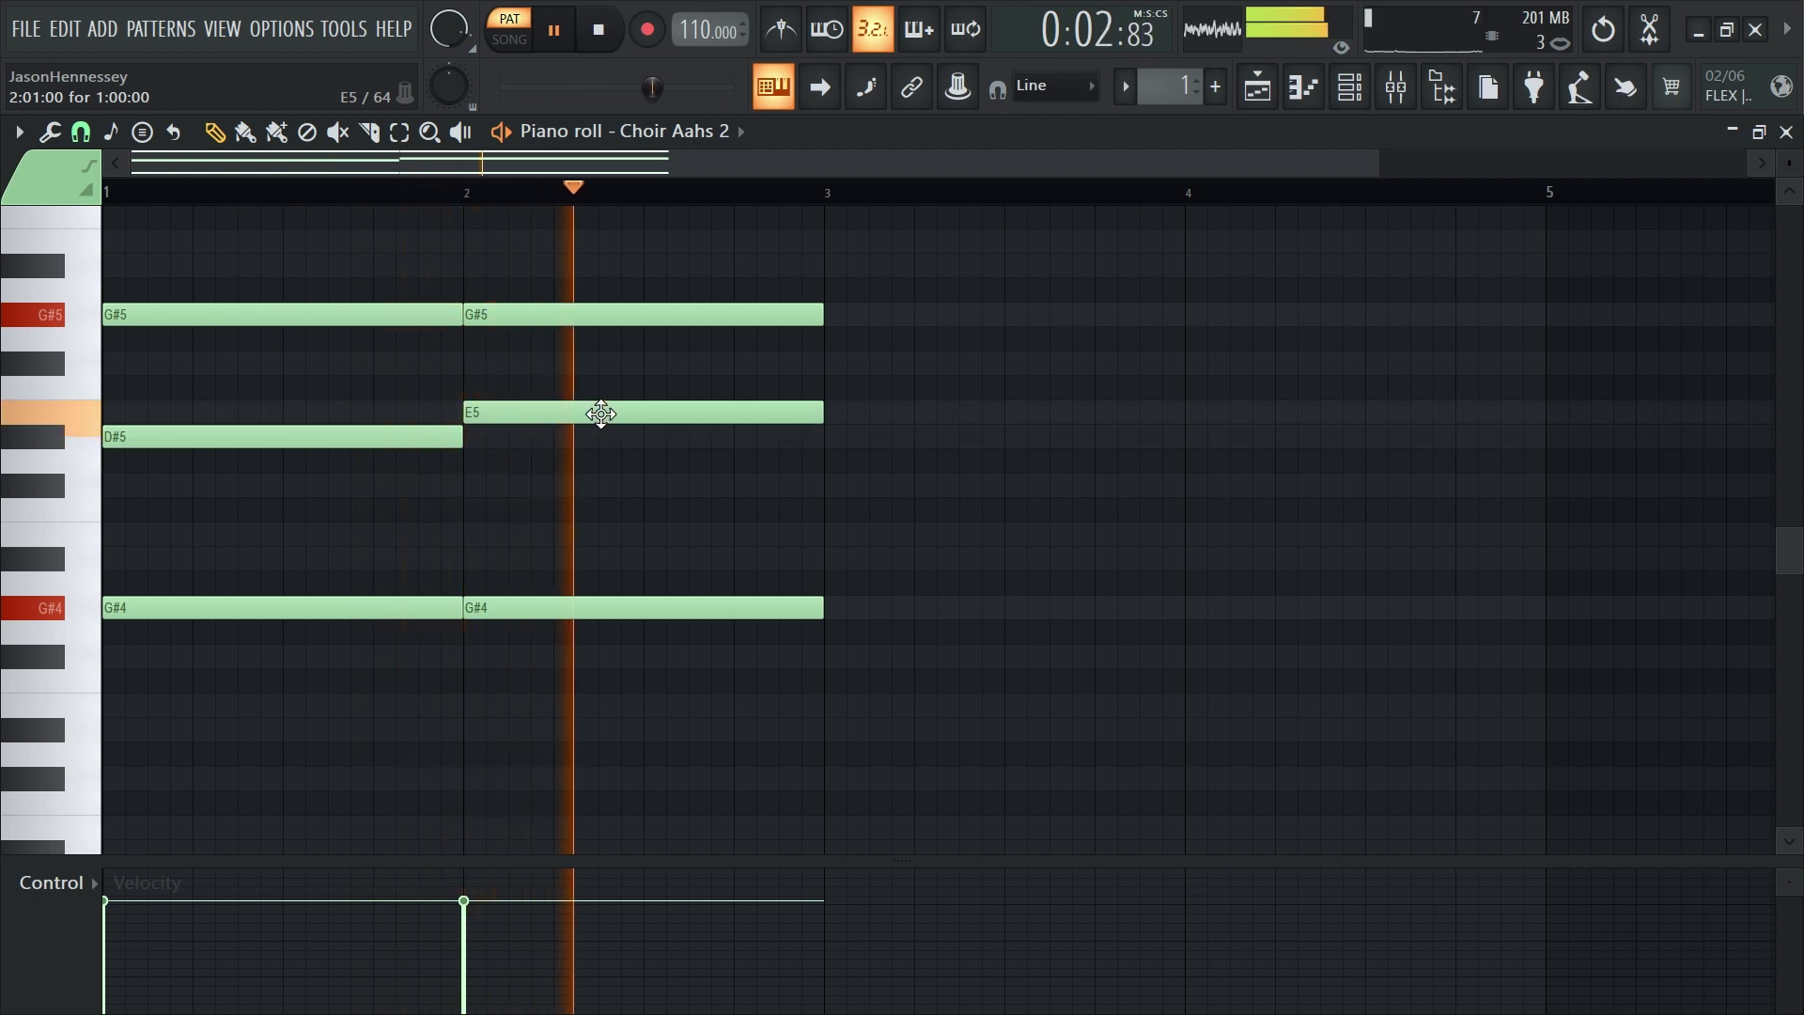
pyautogui.press('space')
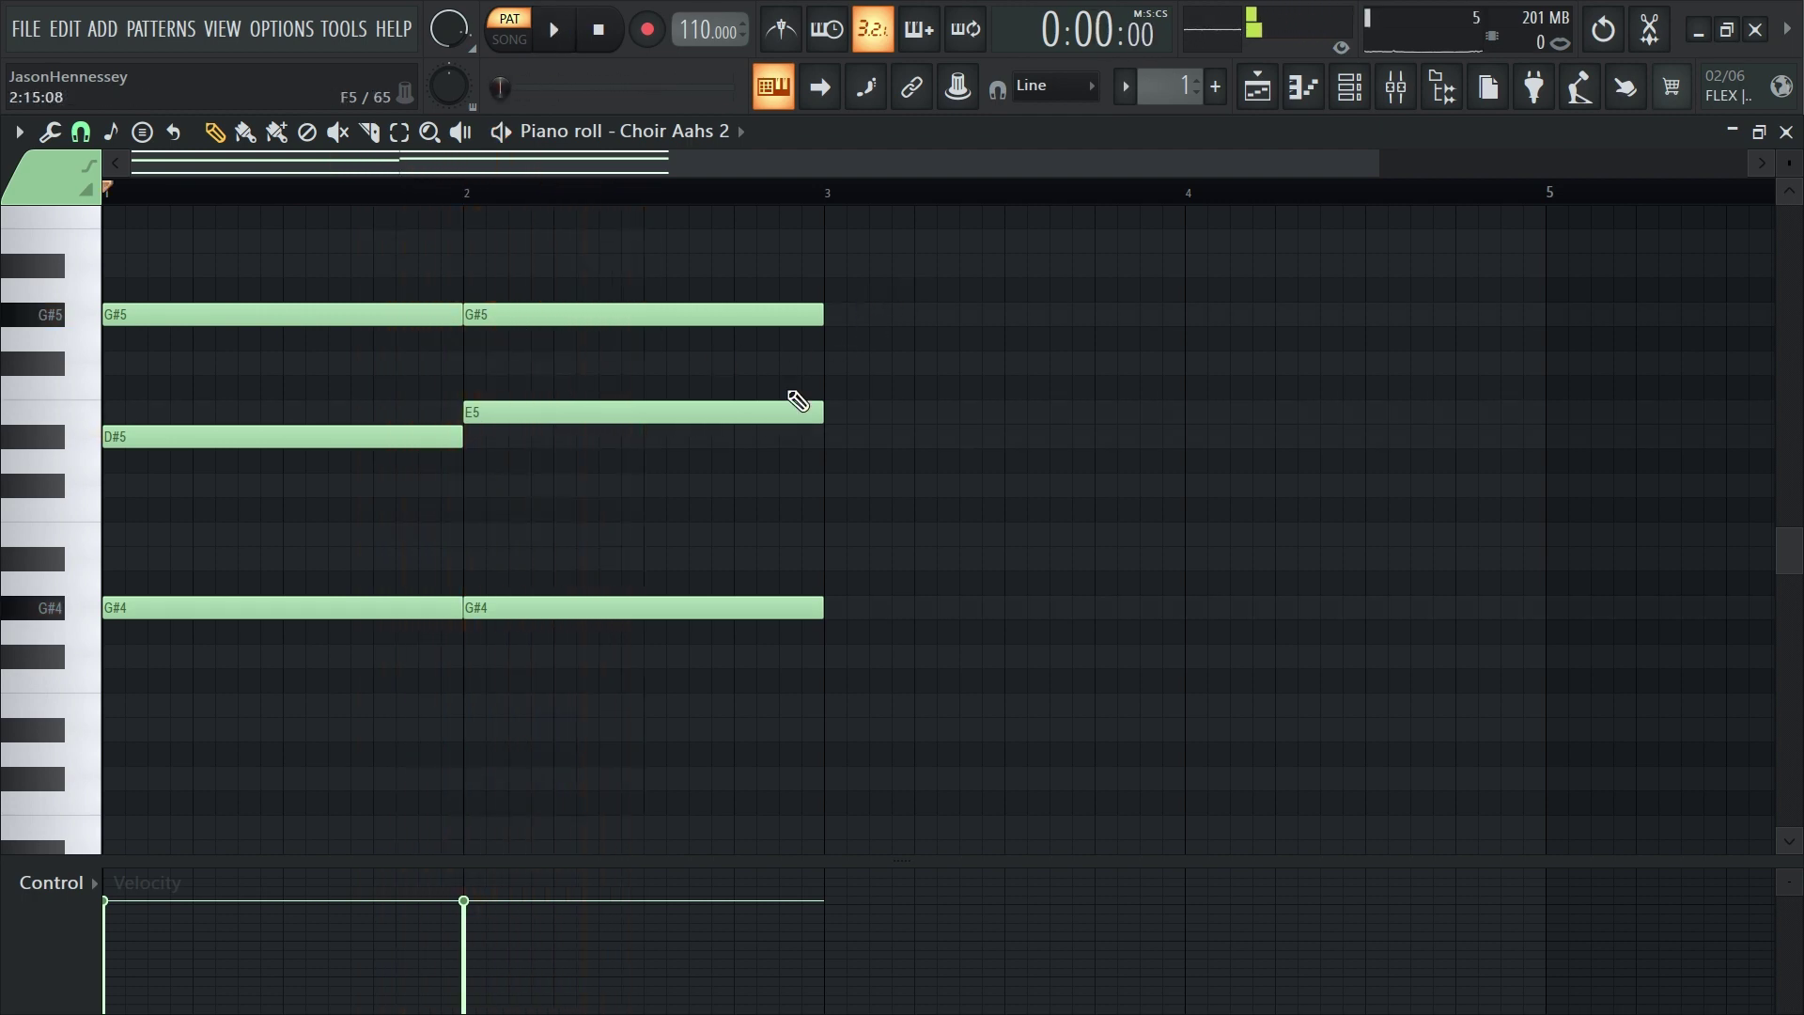
# Add a D#5 in bar 3 and an A#4 in bar 4, each with G#4 and G#5 notes in the same bar
pyautogui.moveTo(621, 440); pyautogui.dragTo(963, 435)
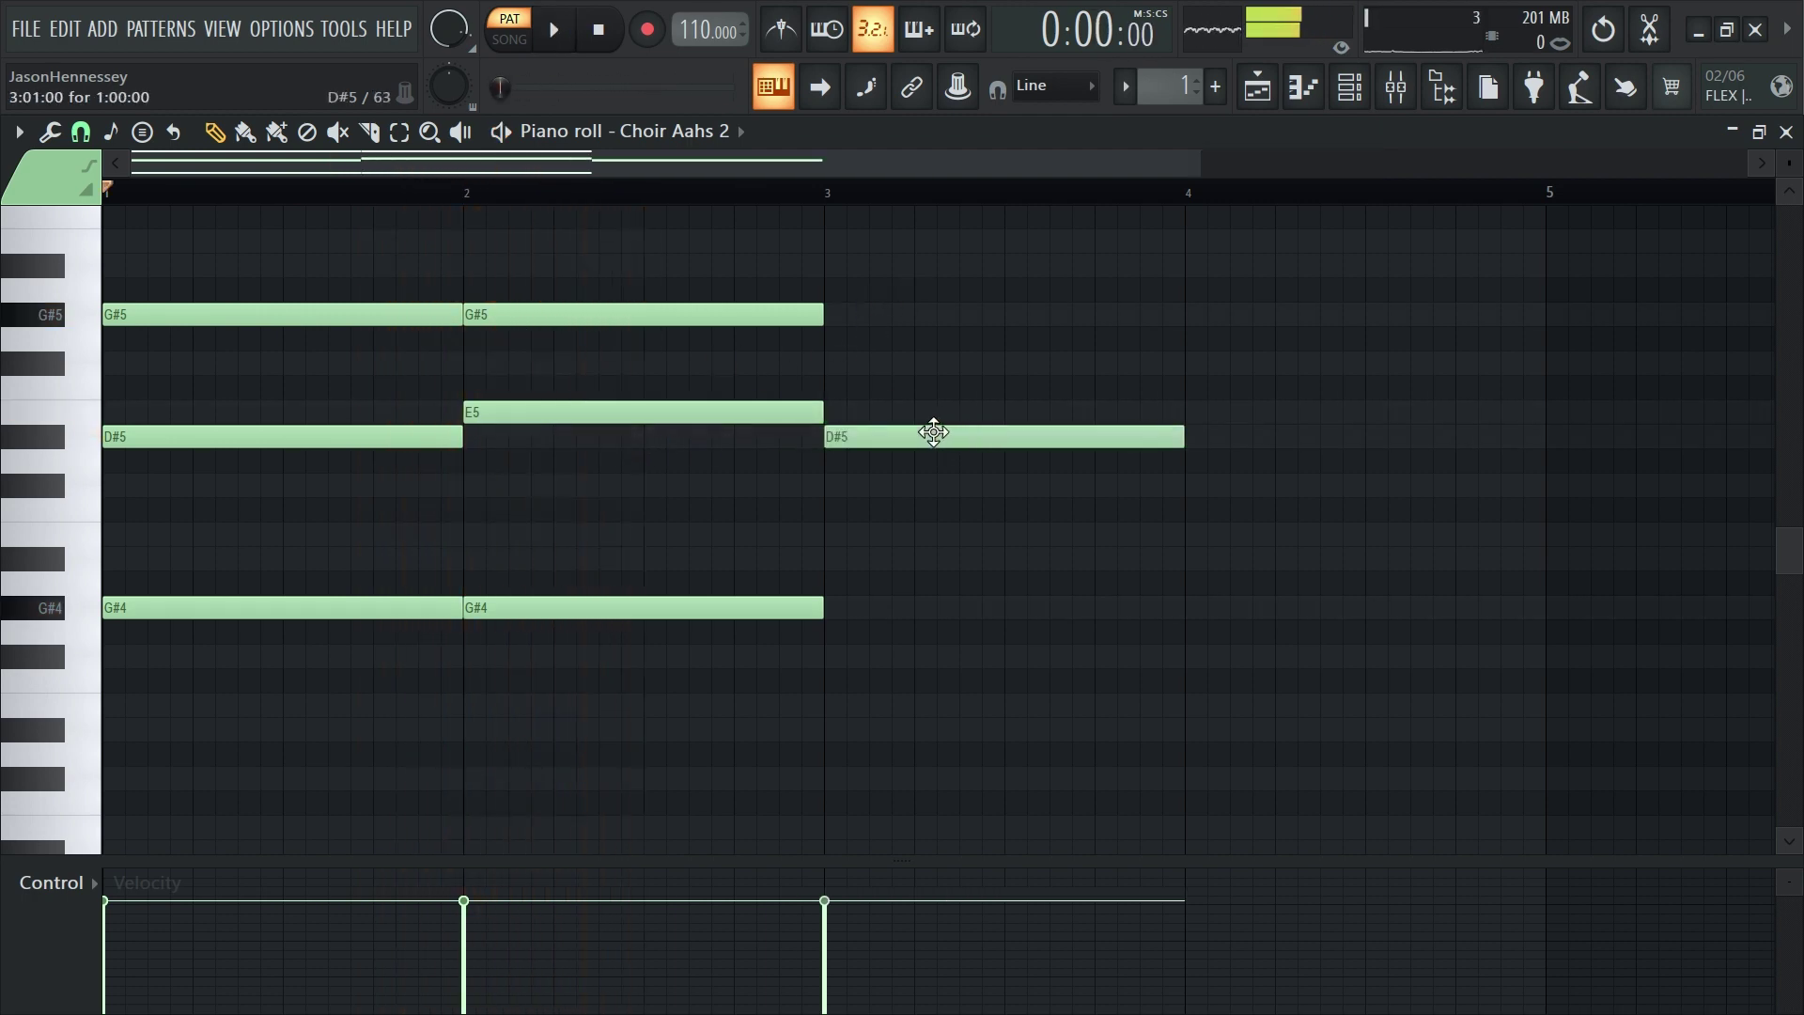
pyautogui.moveTo(1280, 459); pyautogui.dragTo(1297, 566)
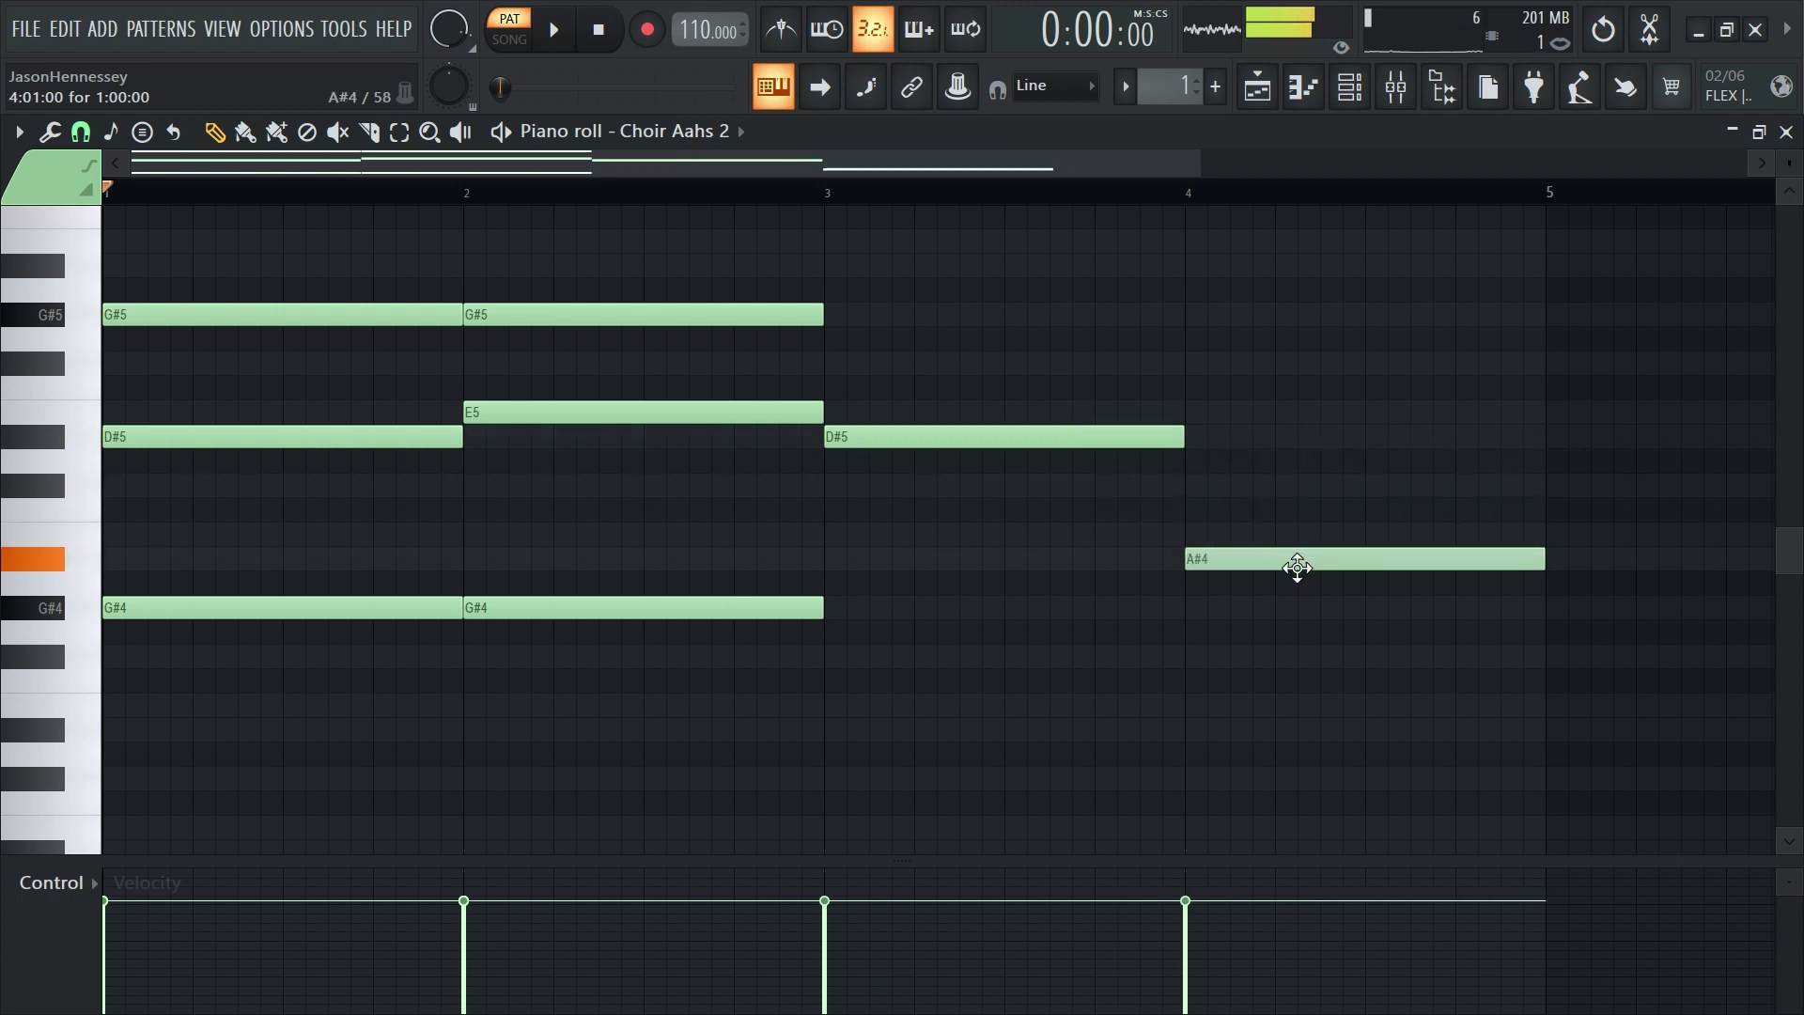
pyautogui.press('space')
pyautogui.scroll(-3, 934, 448)
pyautogui.moveTo(460, 611); pyautogui.dragTo(578, 615)
pyautogui.moveTo(479, 302); pyautogui.dragTo(814, 315)
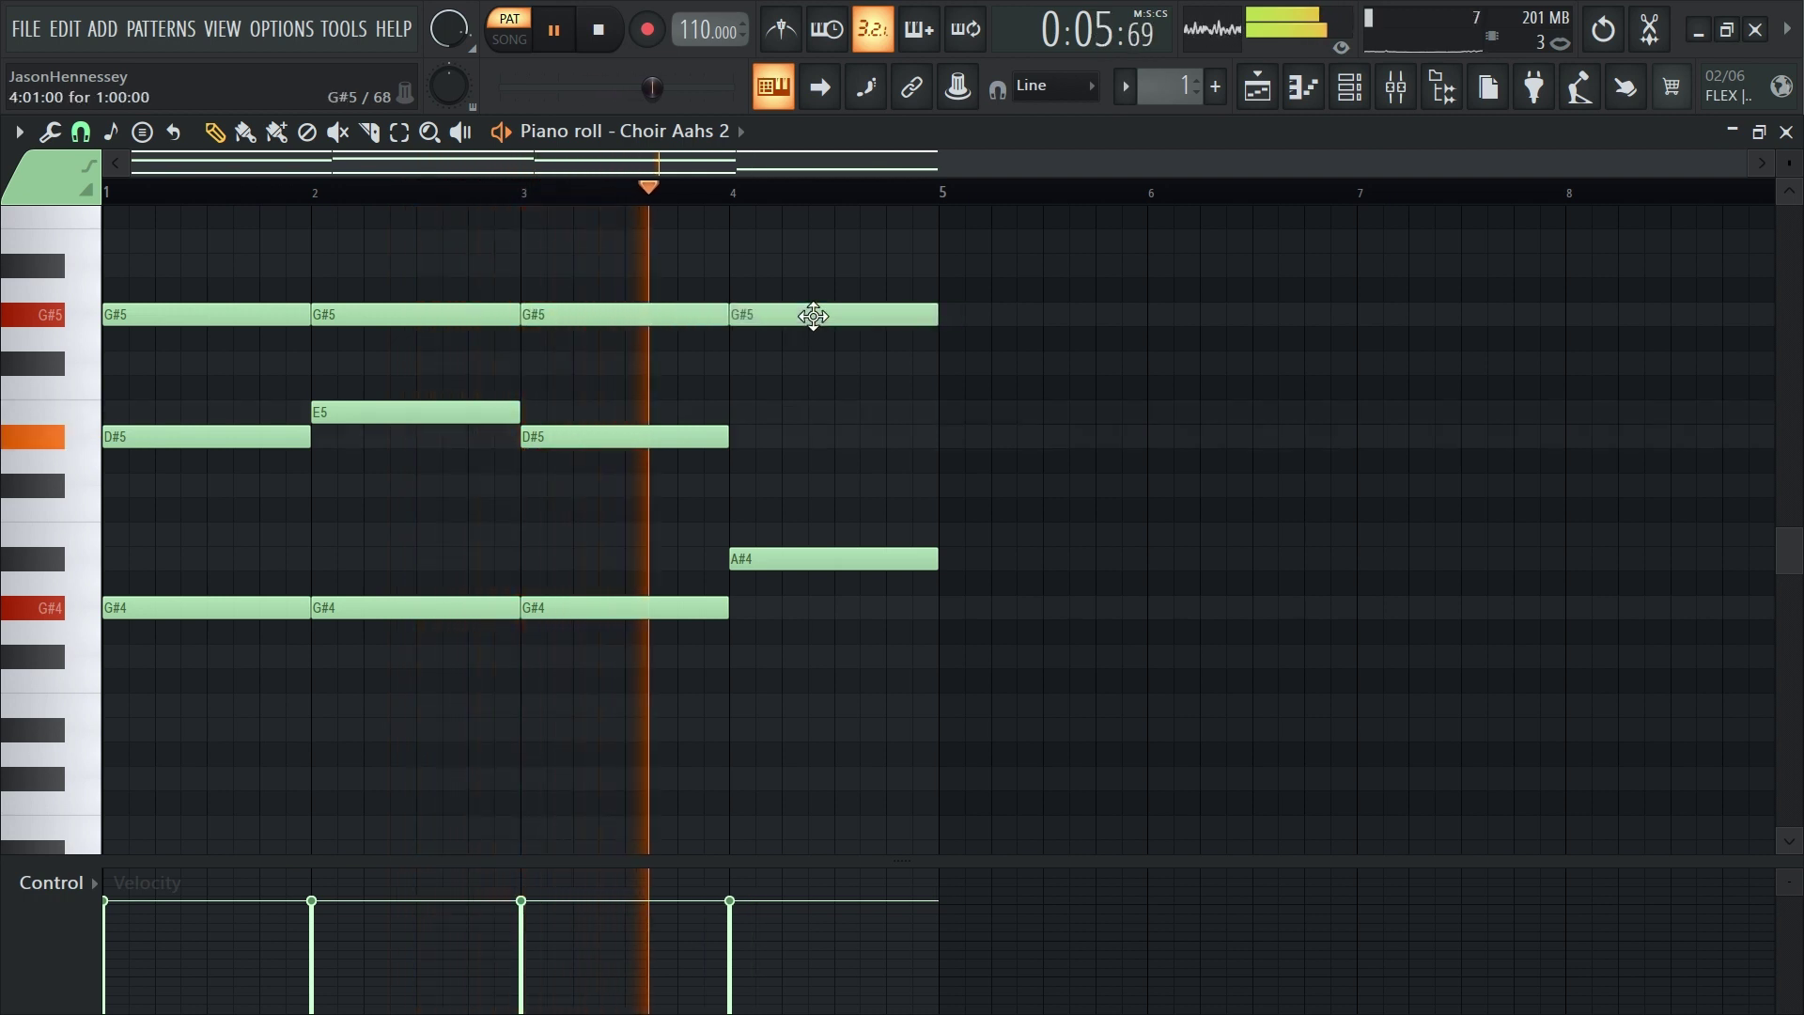
pyautogui.moveTo(823, 581); pyautogui.dragTo(827, 617)
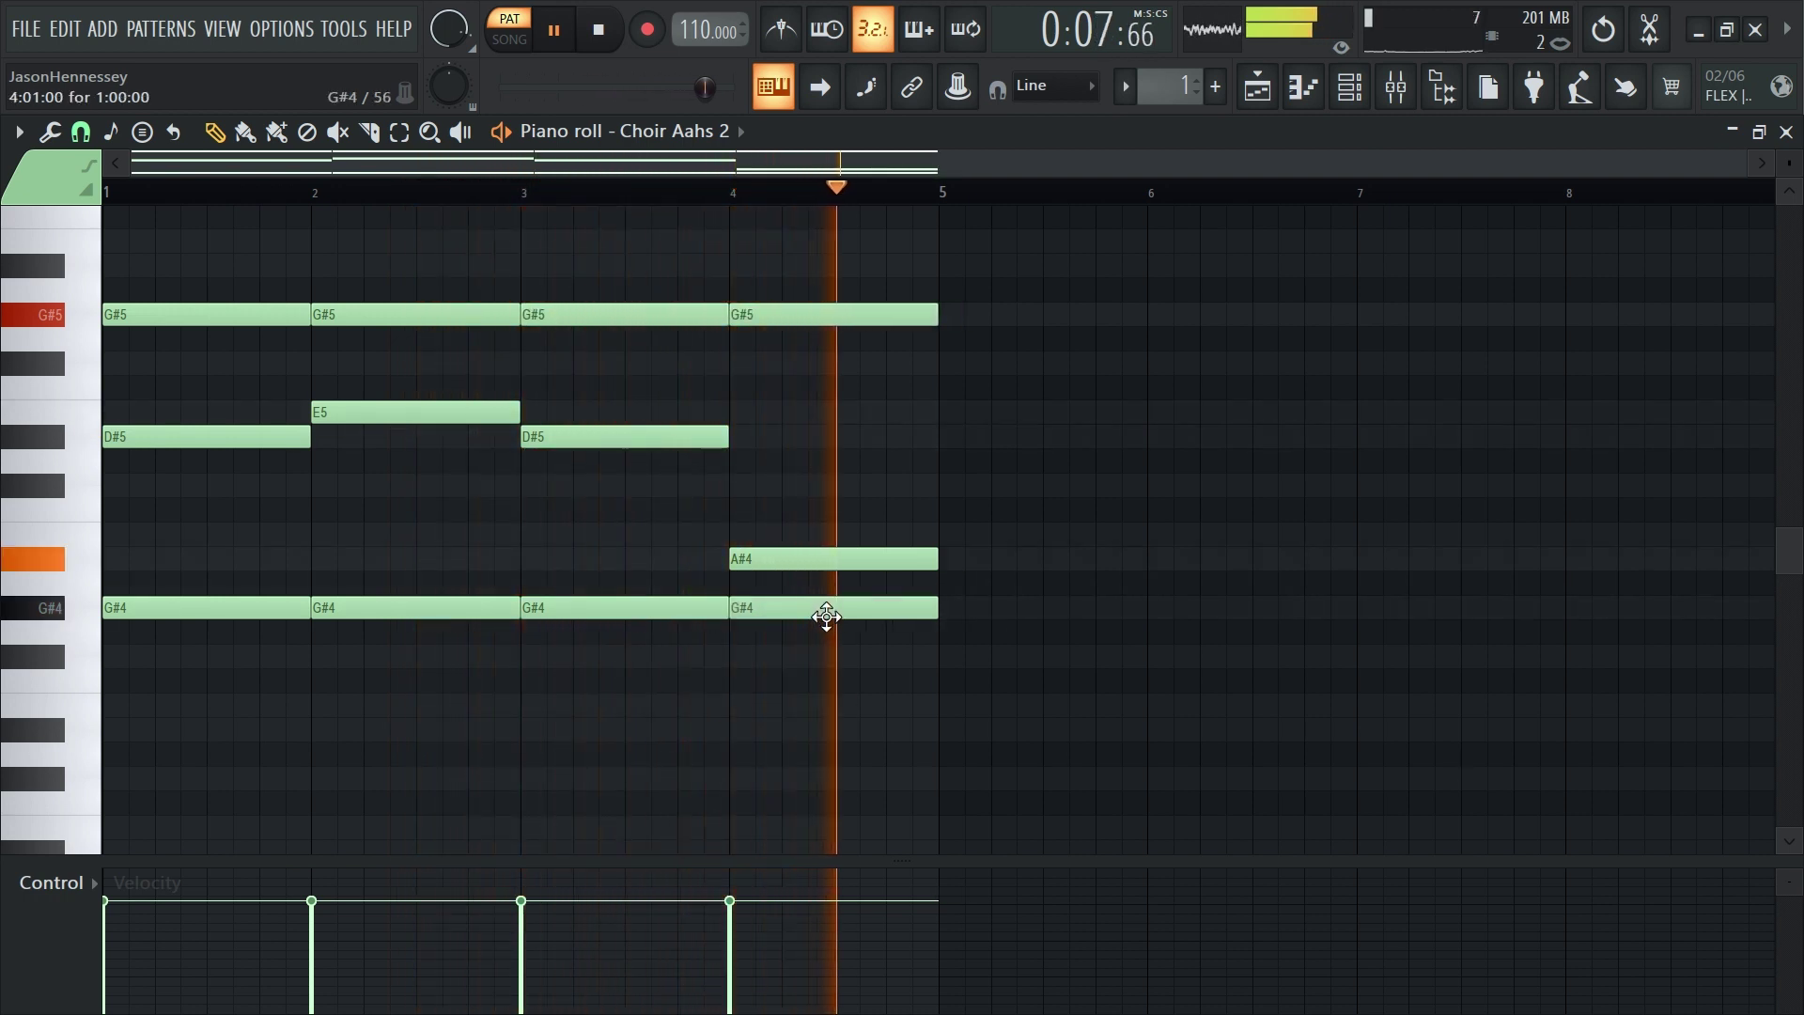
# Raise the A#4 note in bar 4 to B4 and play from late in bar 2 to hear it
pyautogui.keyDown('ctrl'); pyautogui.scroll(2, 484, 564); pyautogui.keyUp('ctrl')
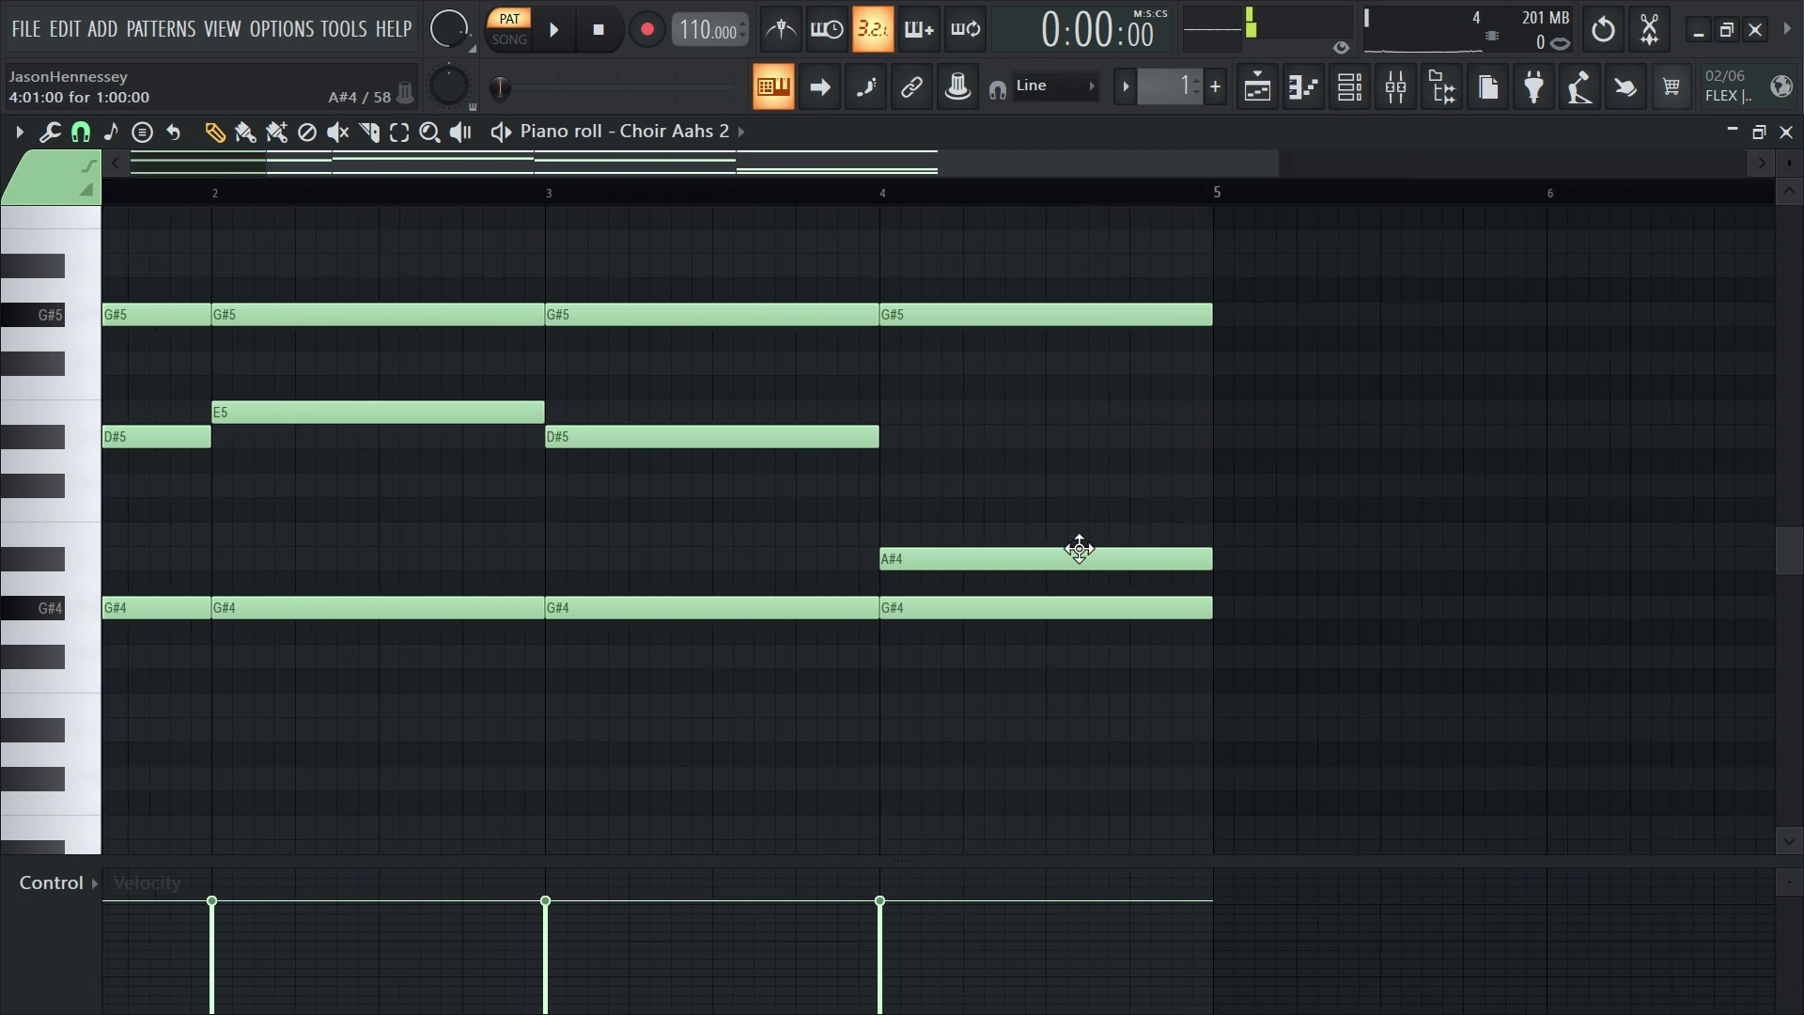
pyautogui.moveTo(1078, 547); pyautogui.dragTo(1070, 518)
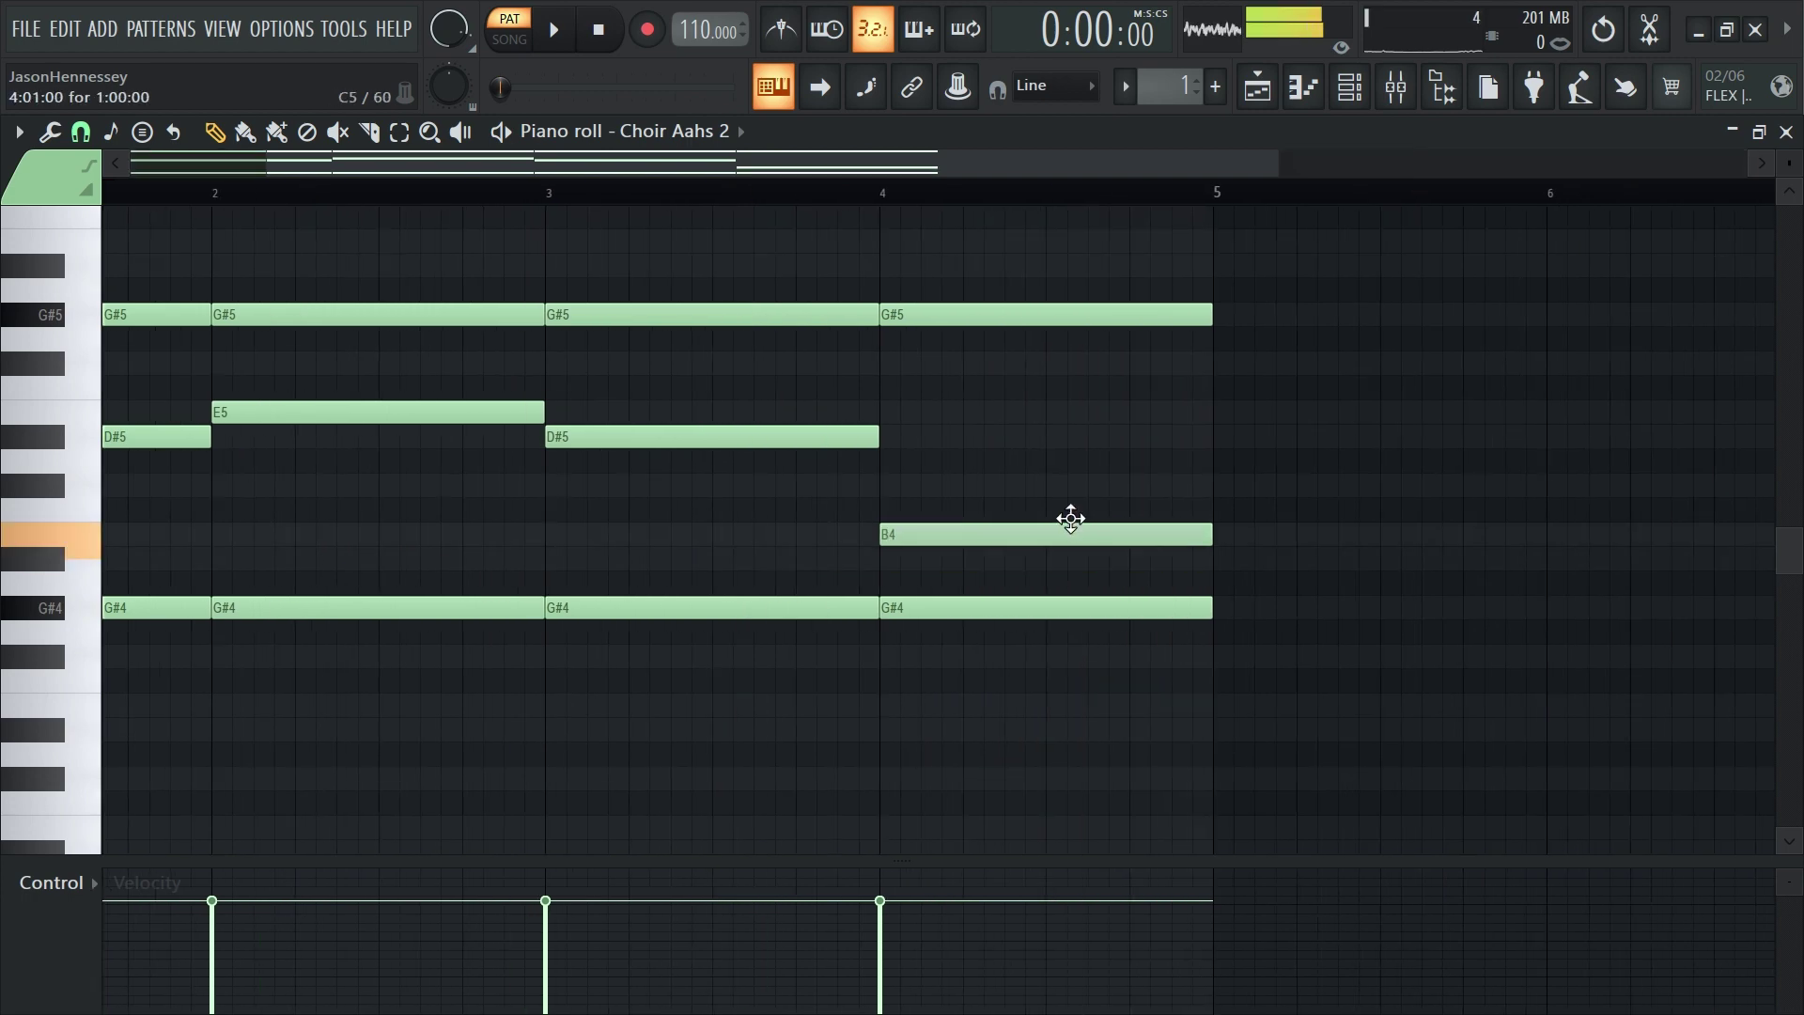
pyautogui.click(515, 195)
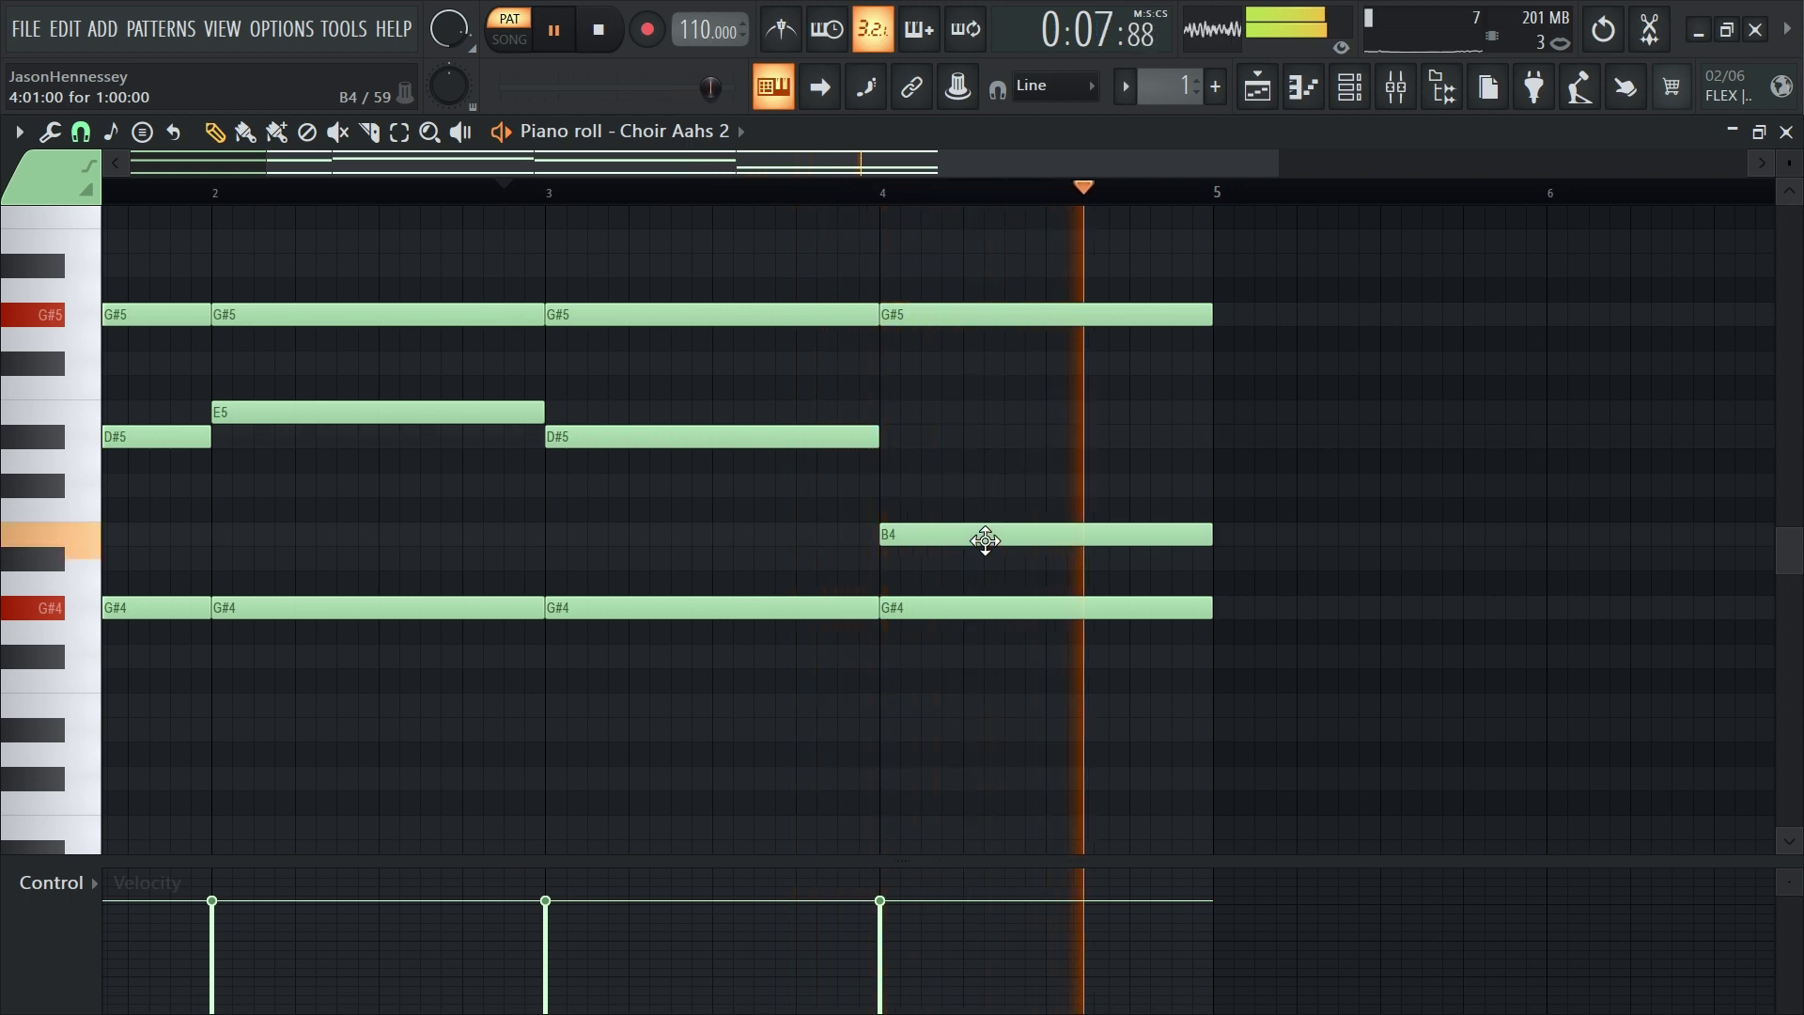
pyautogui.press('space')
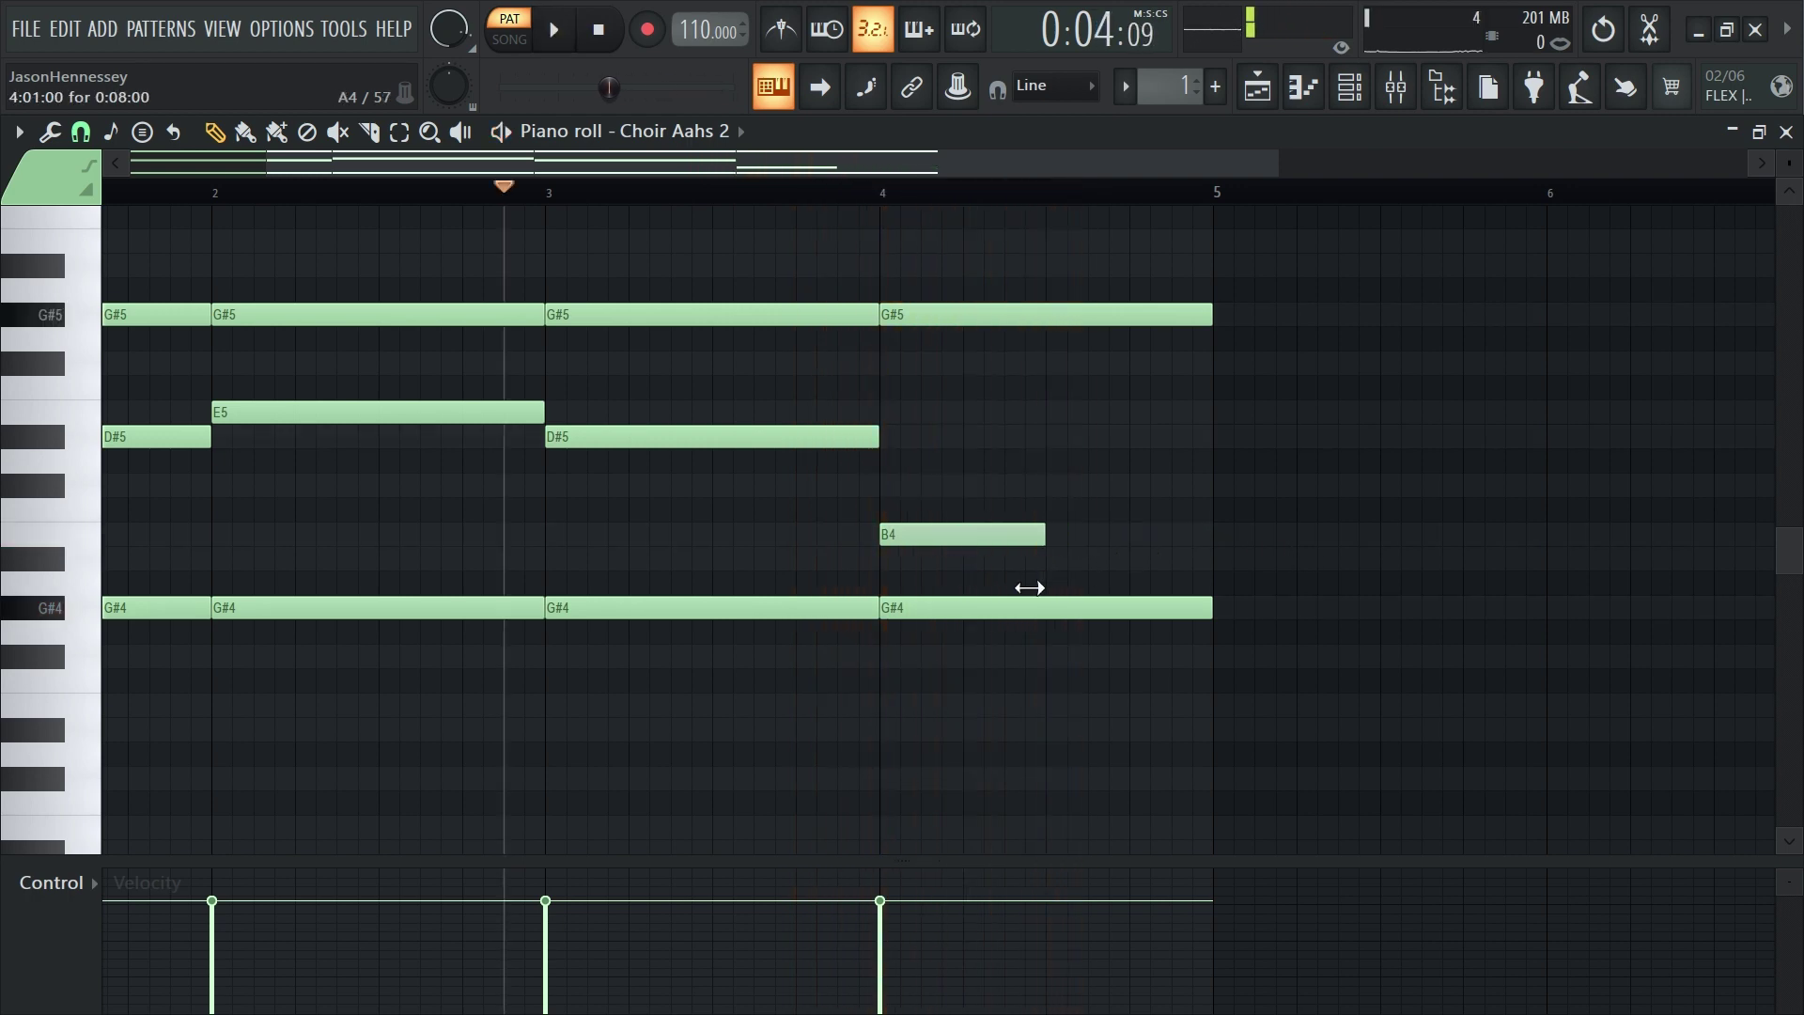
# Shorten the B4 note to three quarters of bar 4 and fill the last quarter with an A#4 note
pyautogui.press('space')
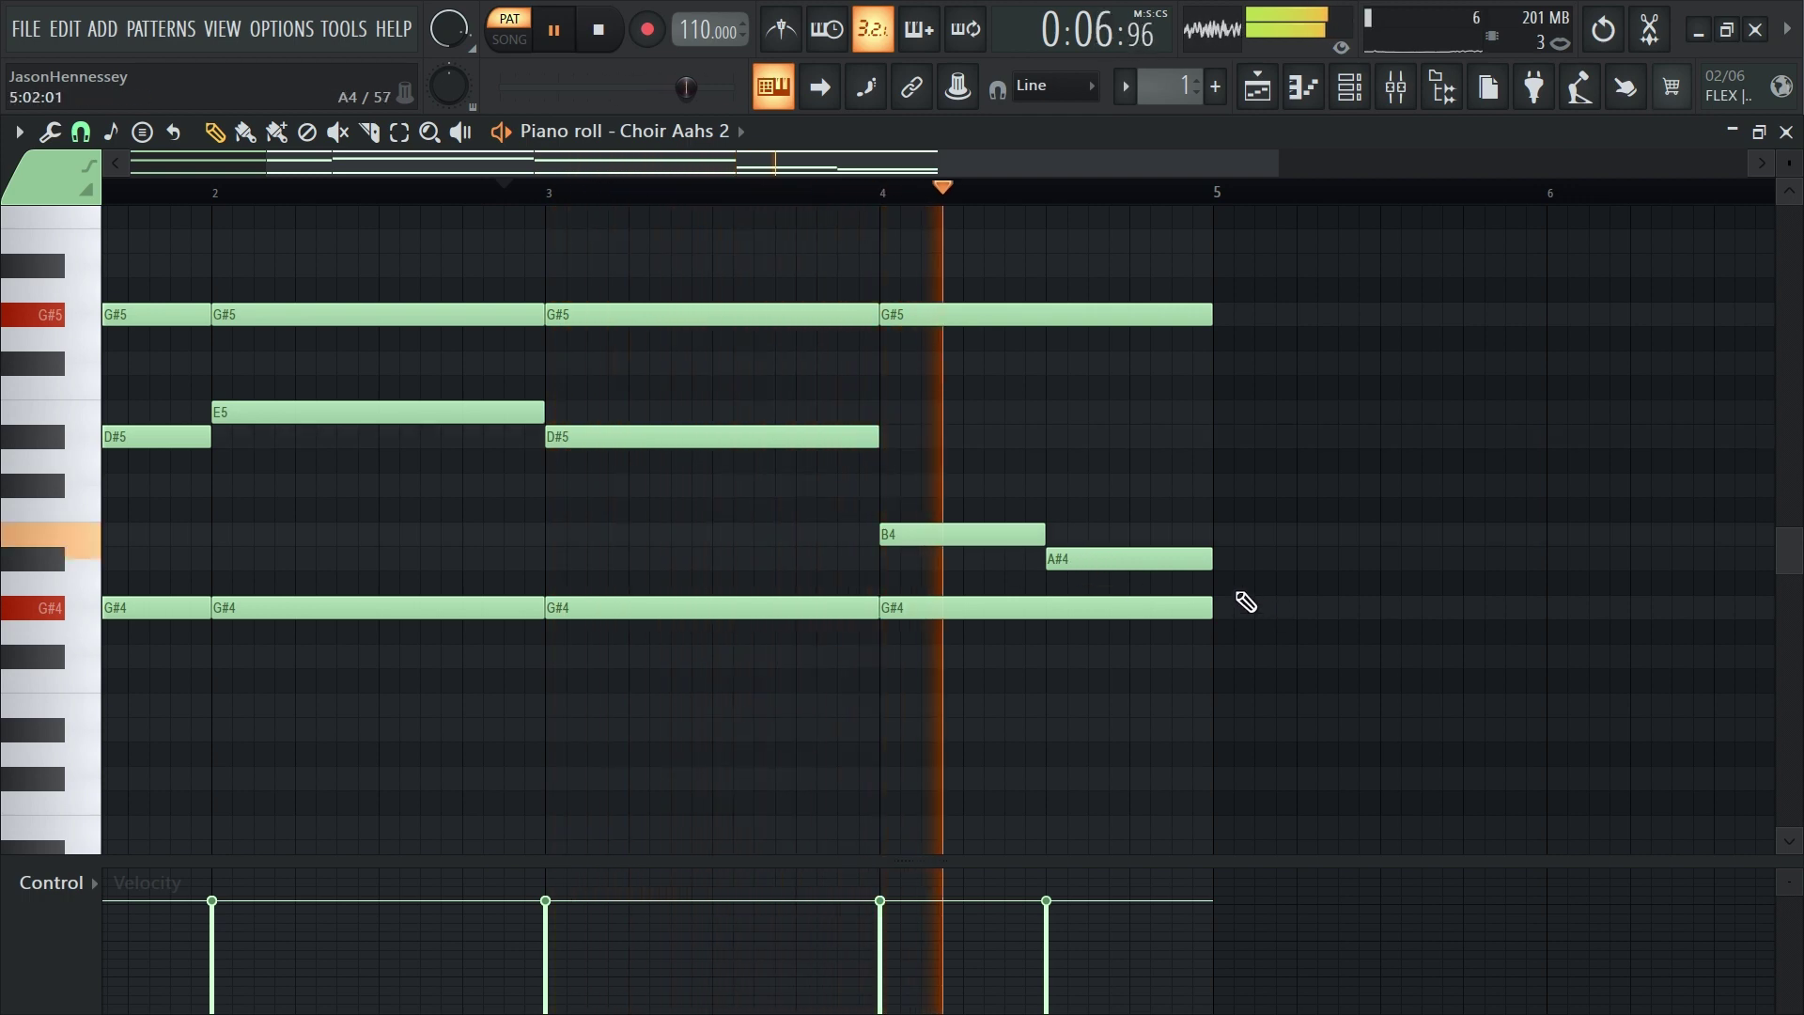
pyautogui.press('space')
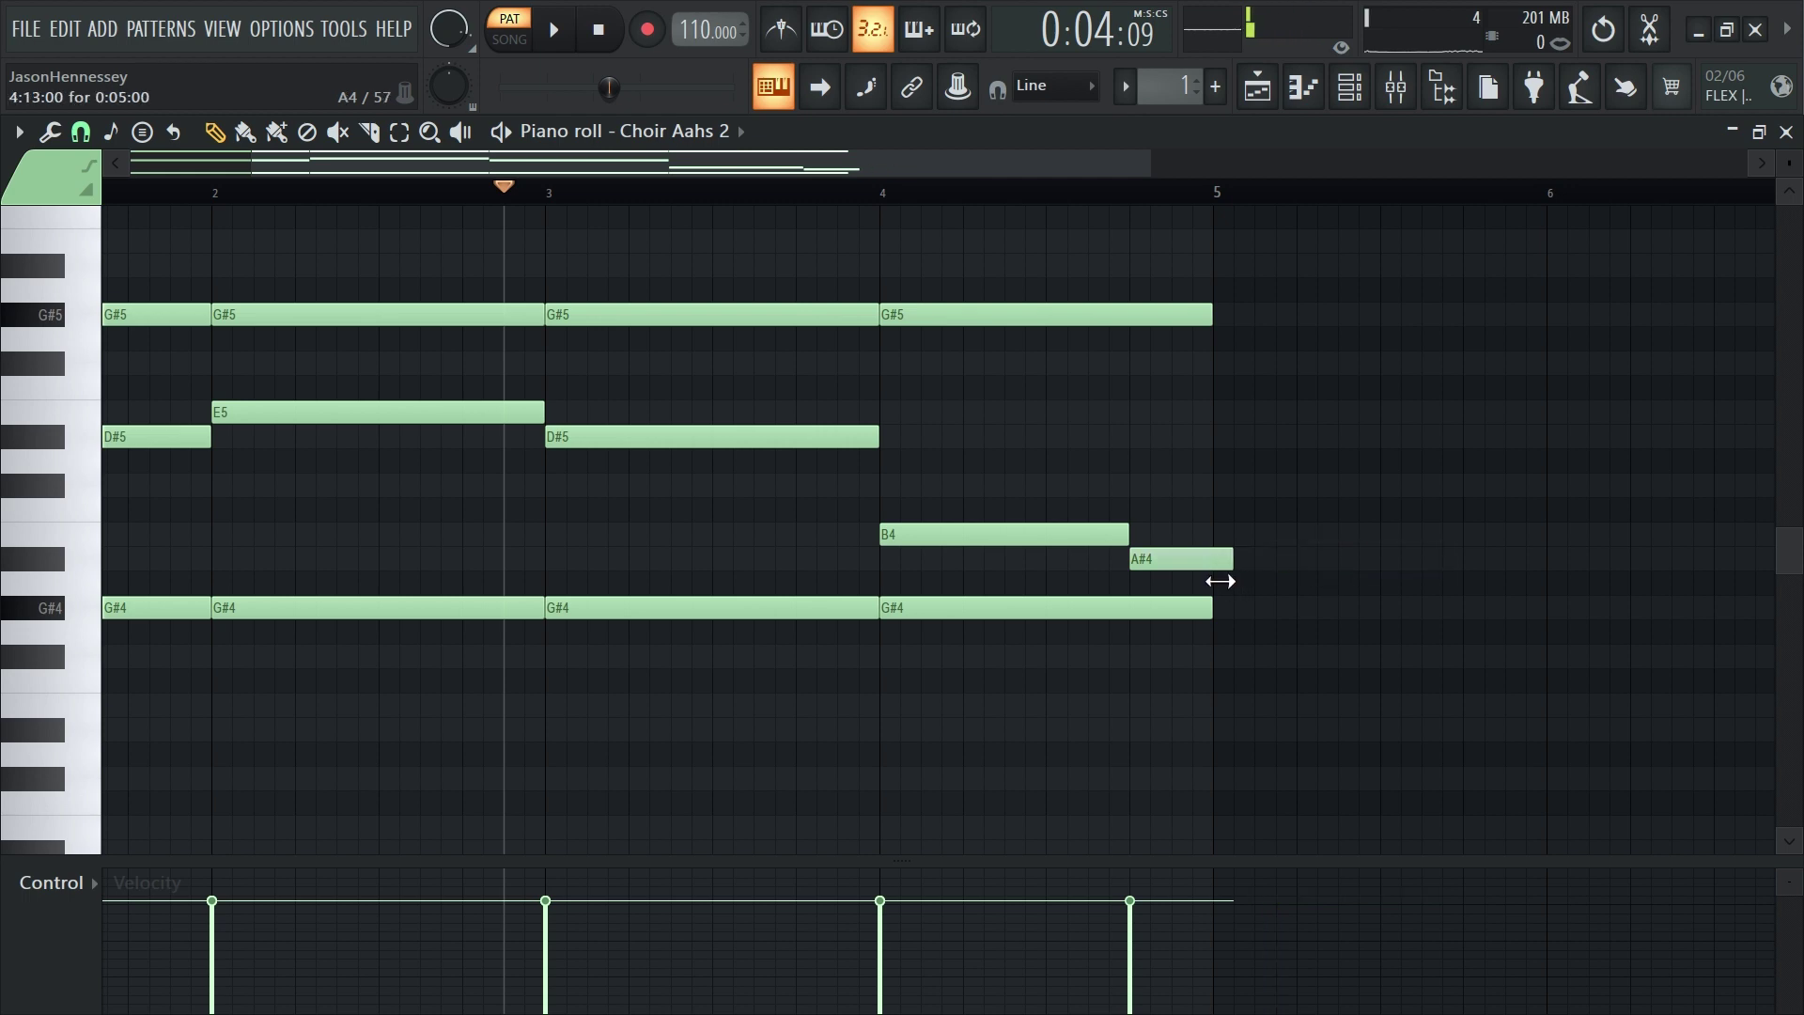
pyautogui.scroll(-2, 683, 593)
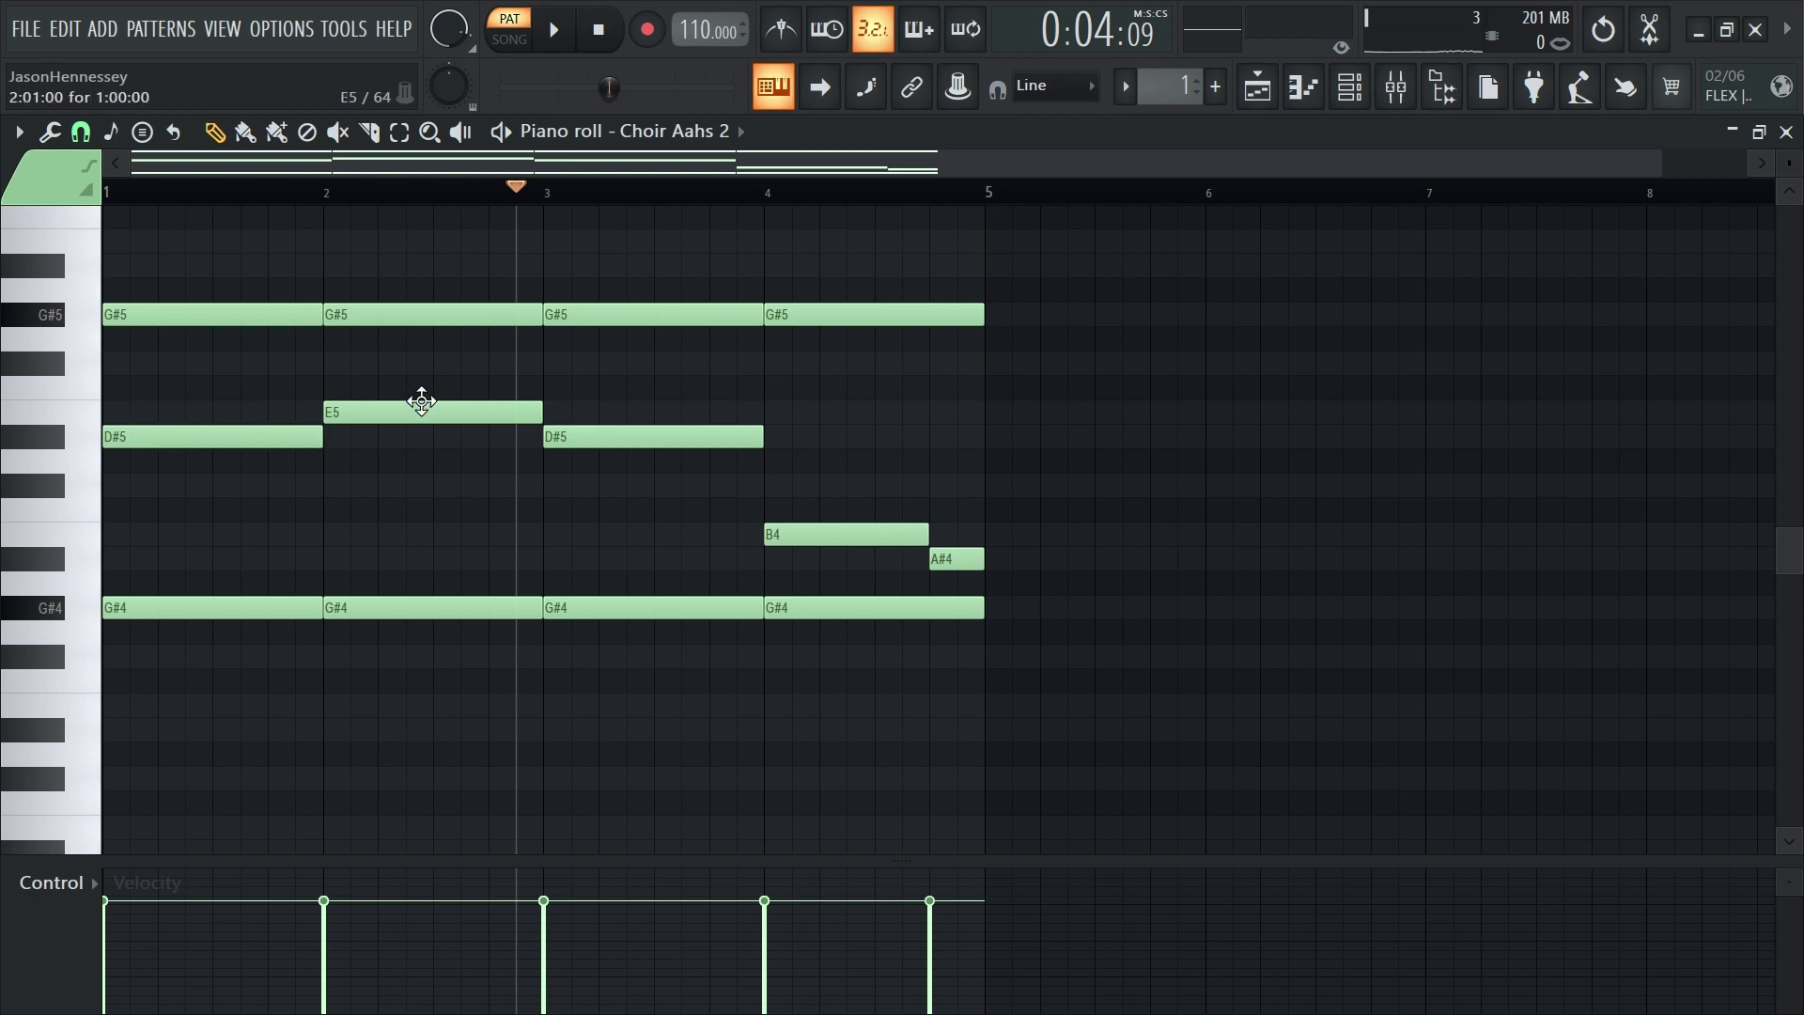
# Try an E5 note together with the D#5 in bar 1 and play it back
pyautogui.click(139, 413)
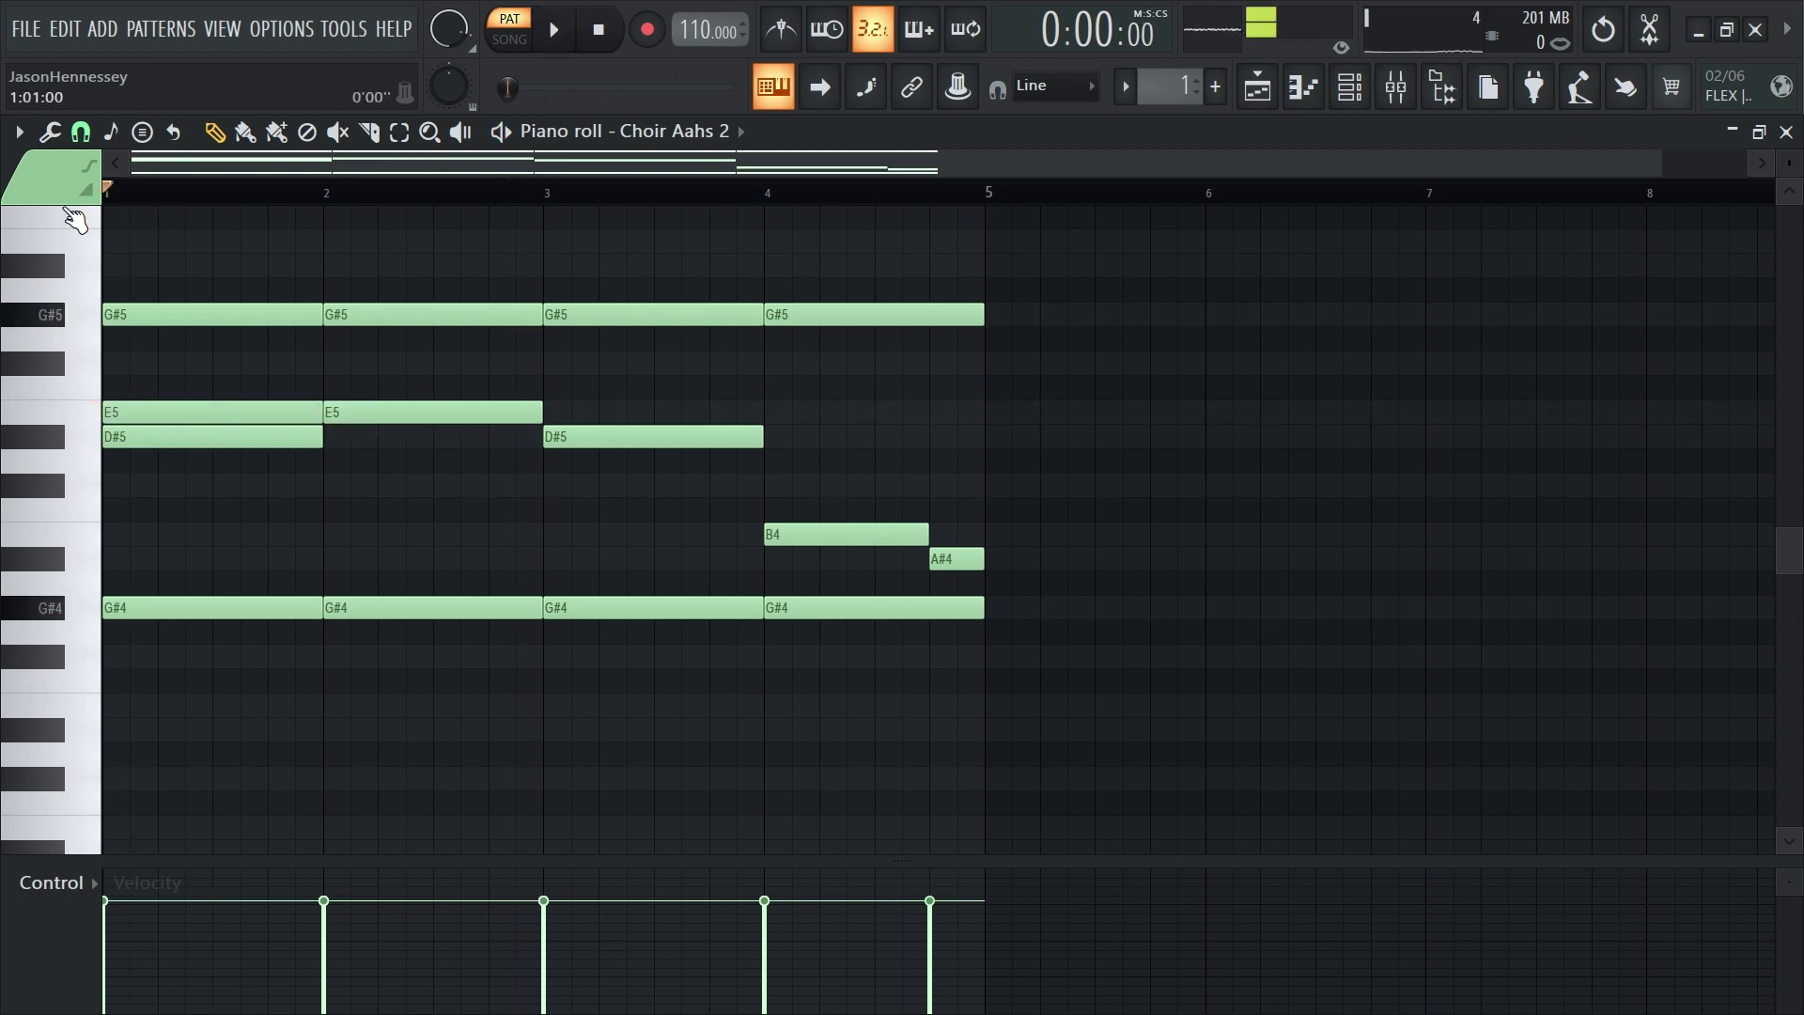
pyautogui.press('space')
pyautogui.press('space')
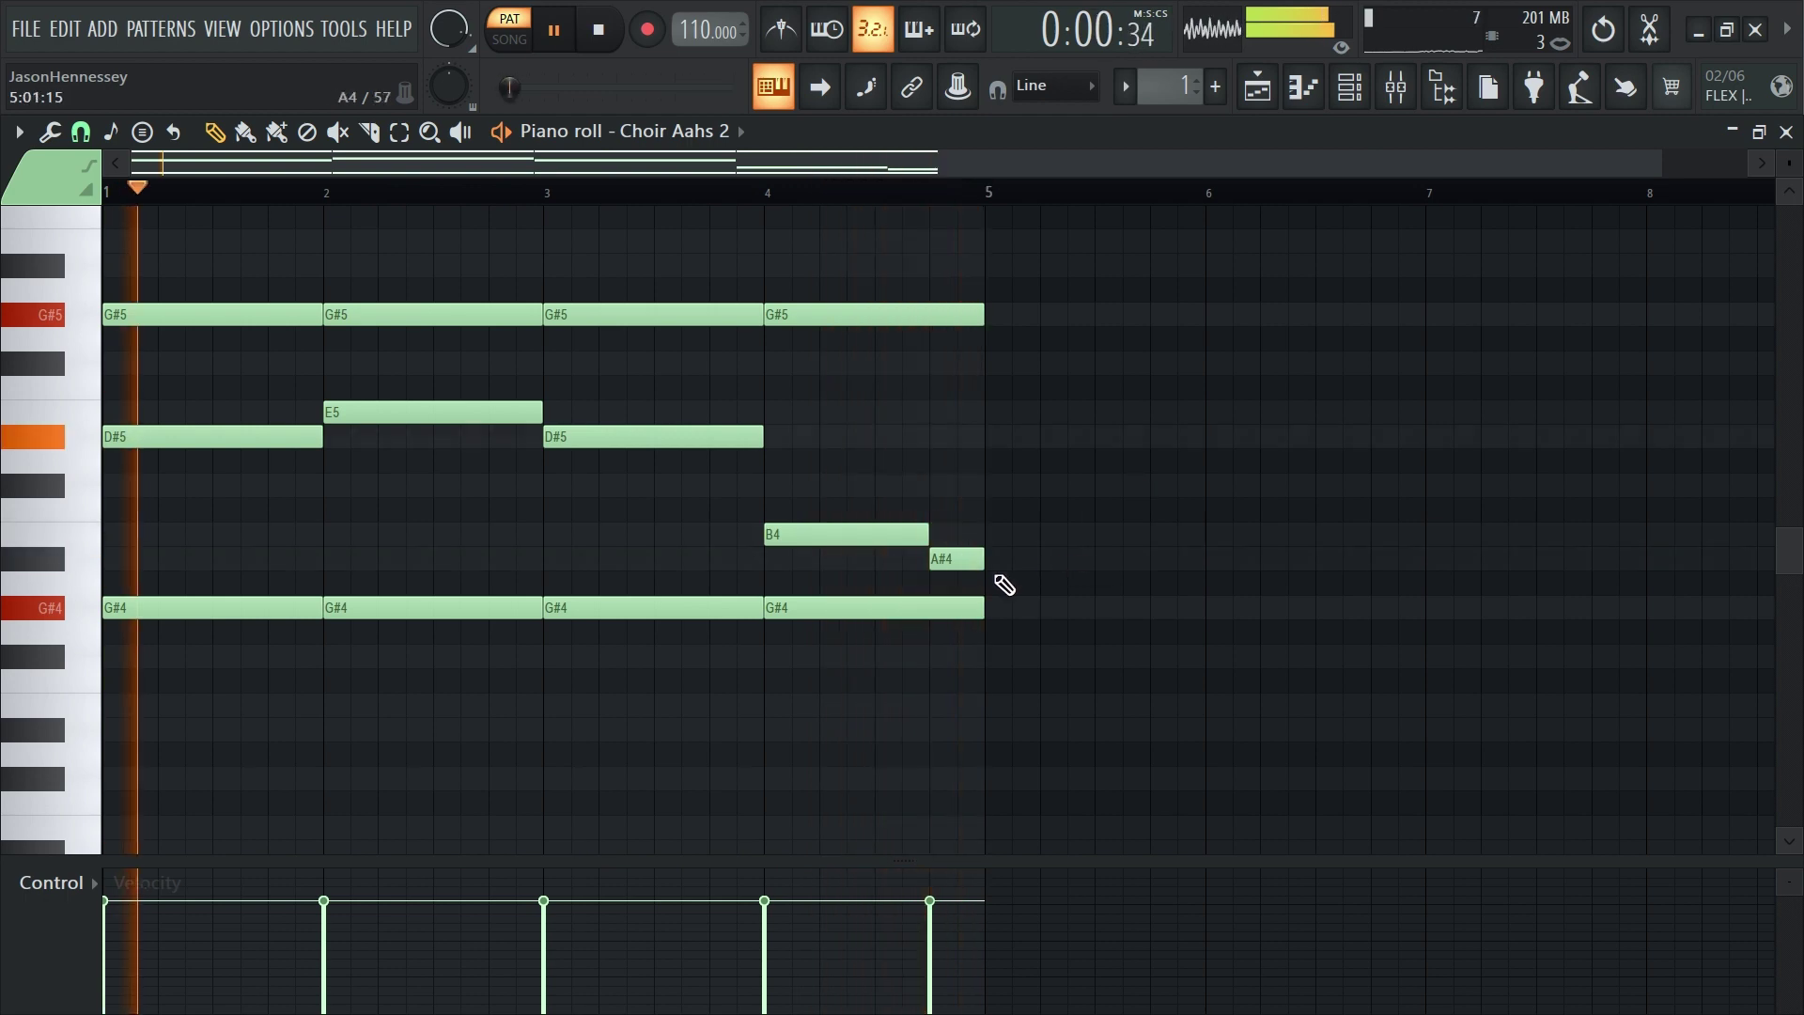
# Duplicate the whole four-bar progression into bars 5 to 8 while it plays
pyautogui.moveTo(1172, 255); pyautogui.dragTo(102, 785)
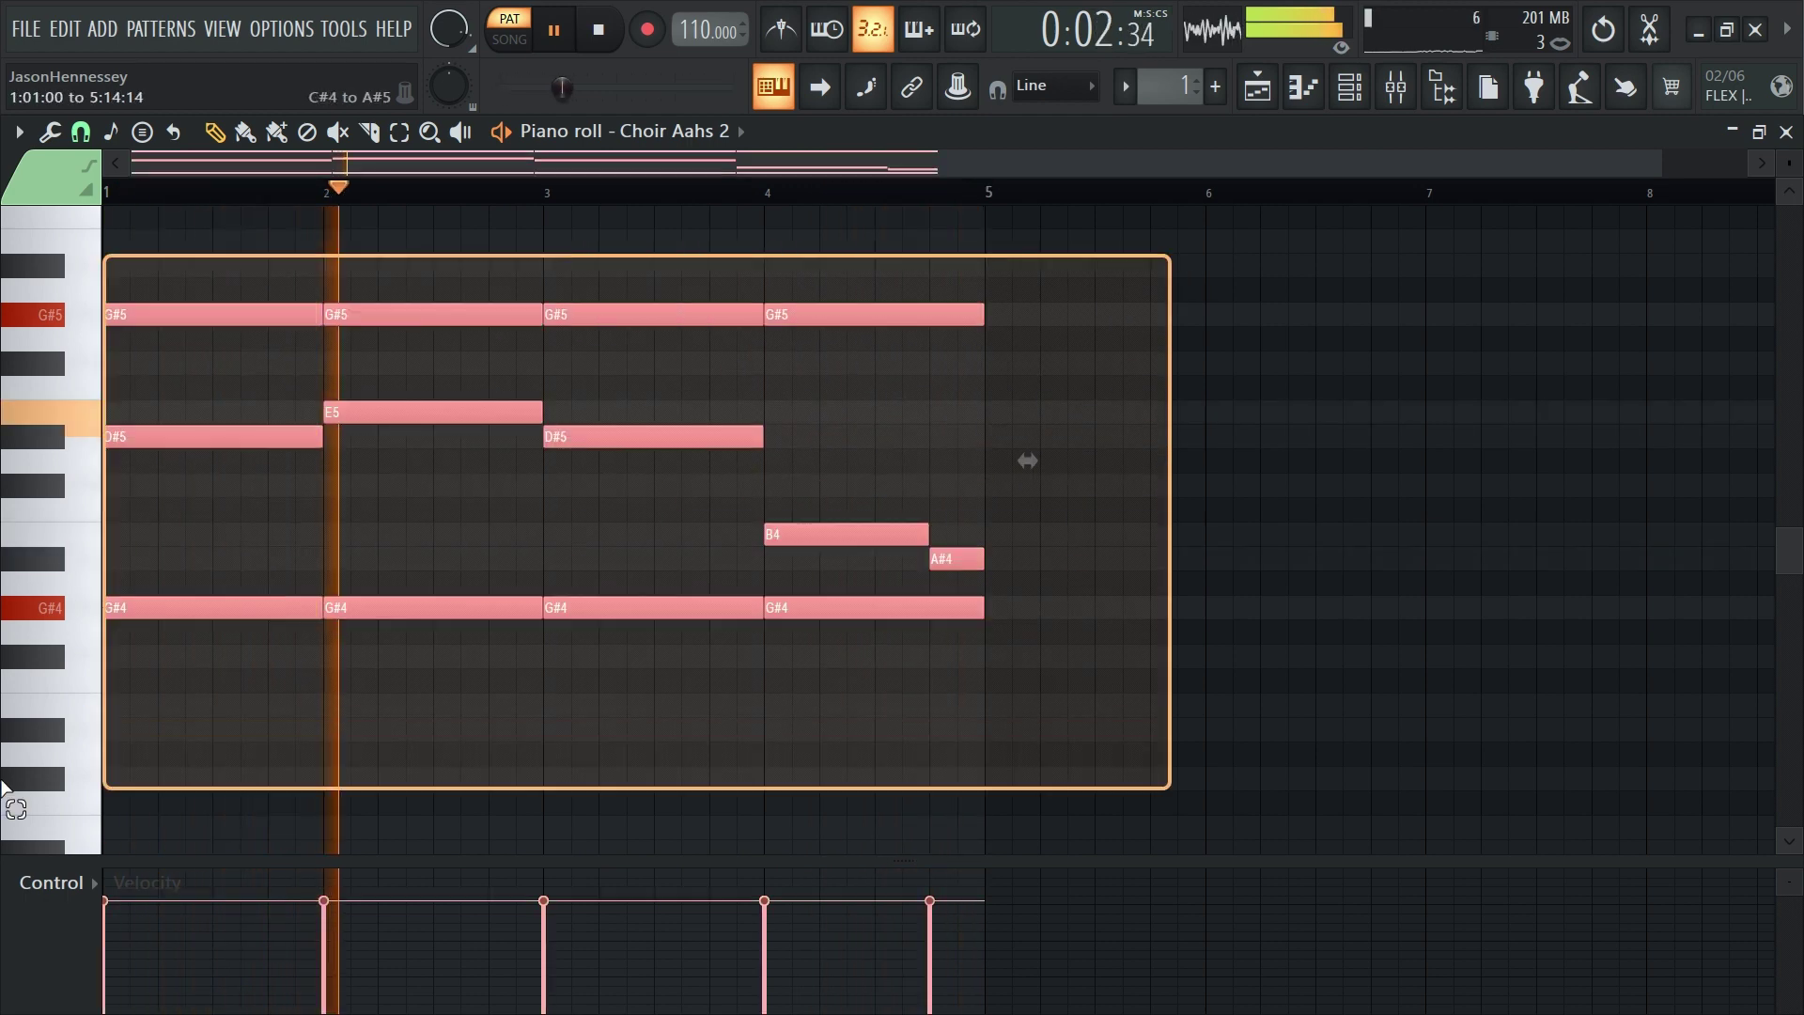
pyautogui.hotkey('ctrl', 'b')
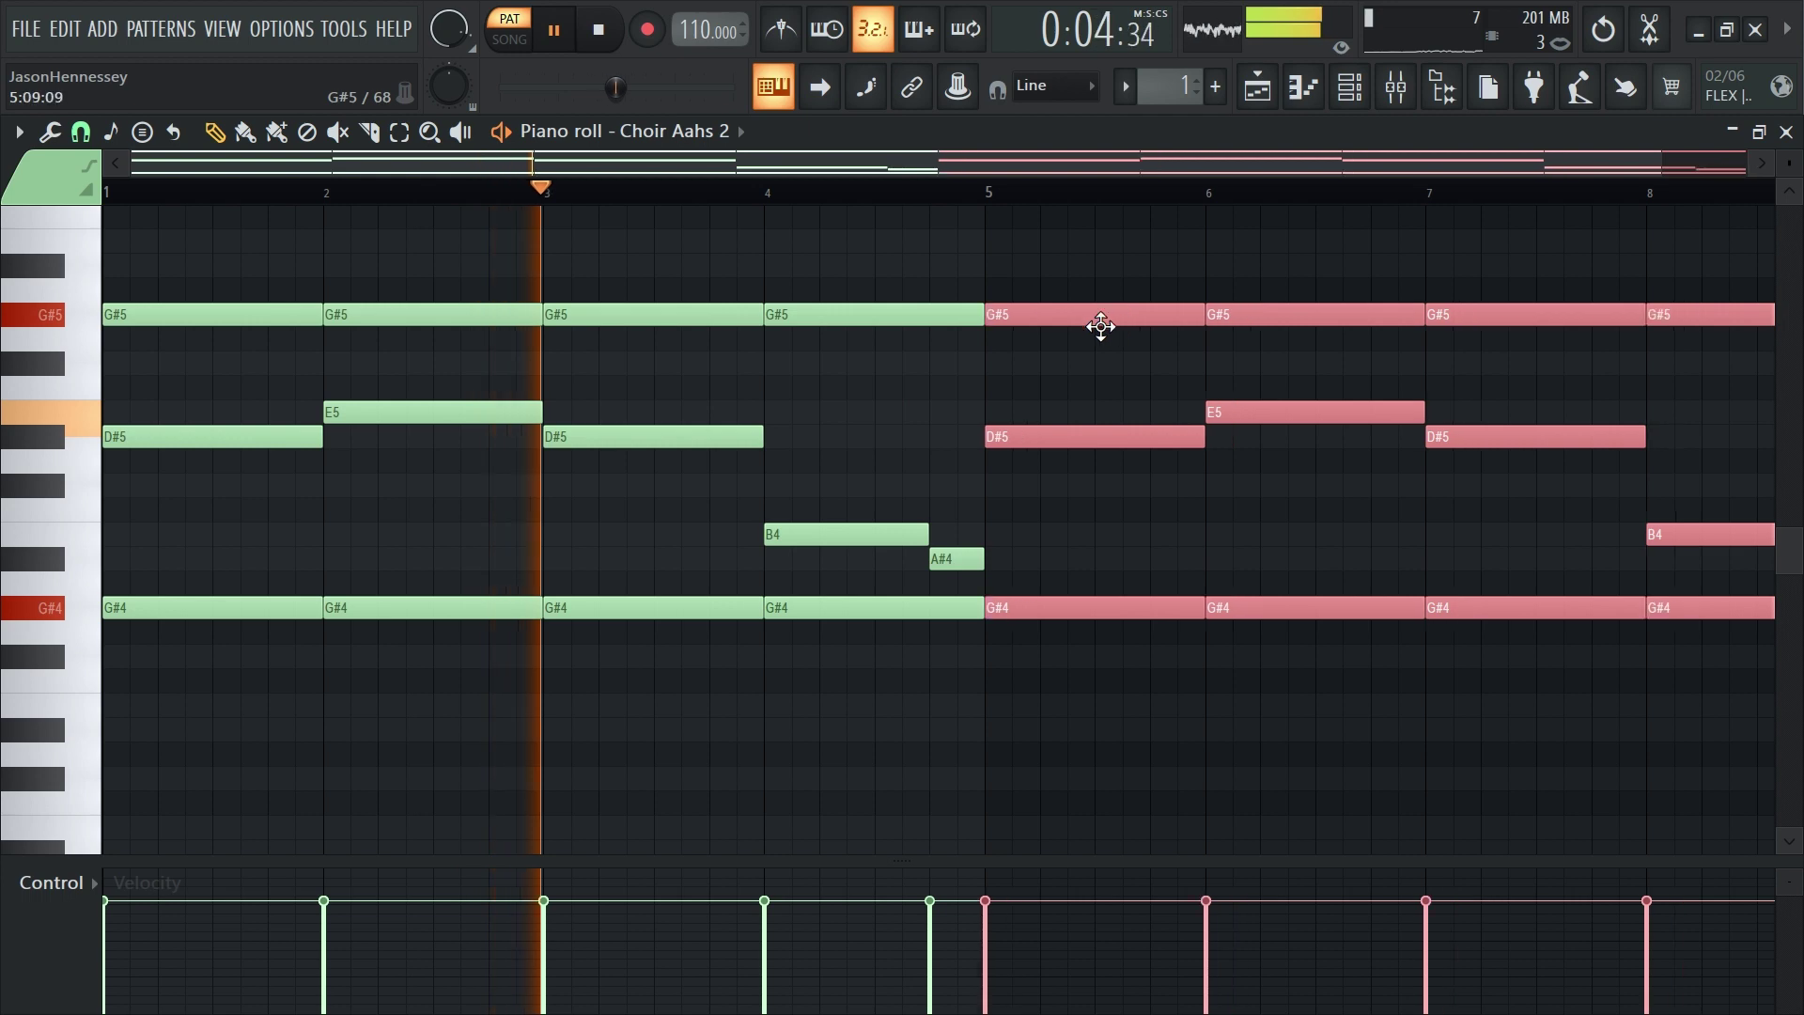
pyautogui.scroll(-3, 1096, 326)
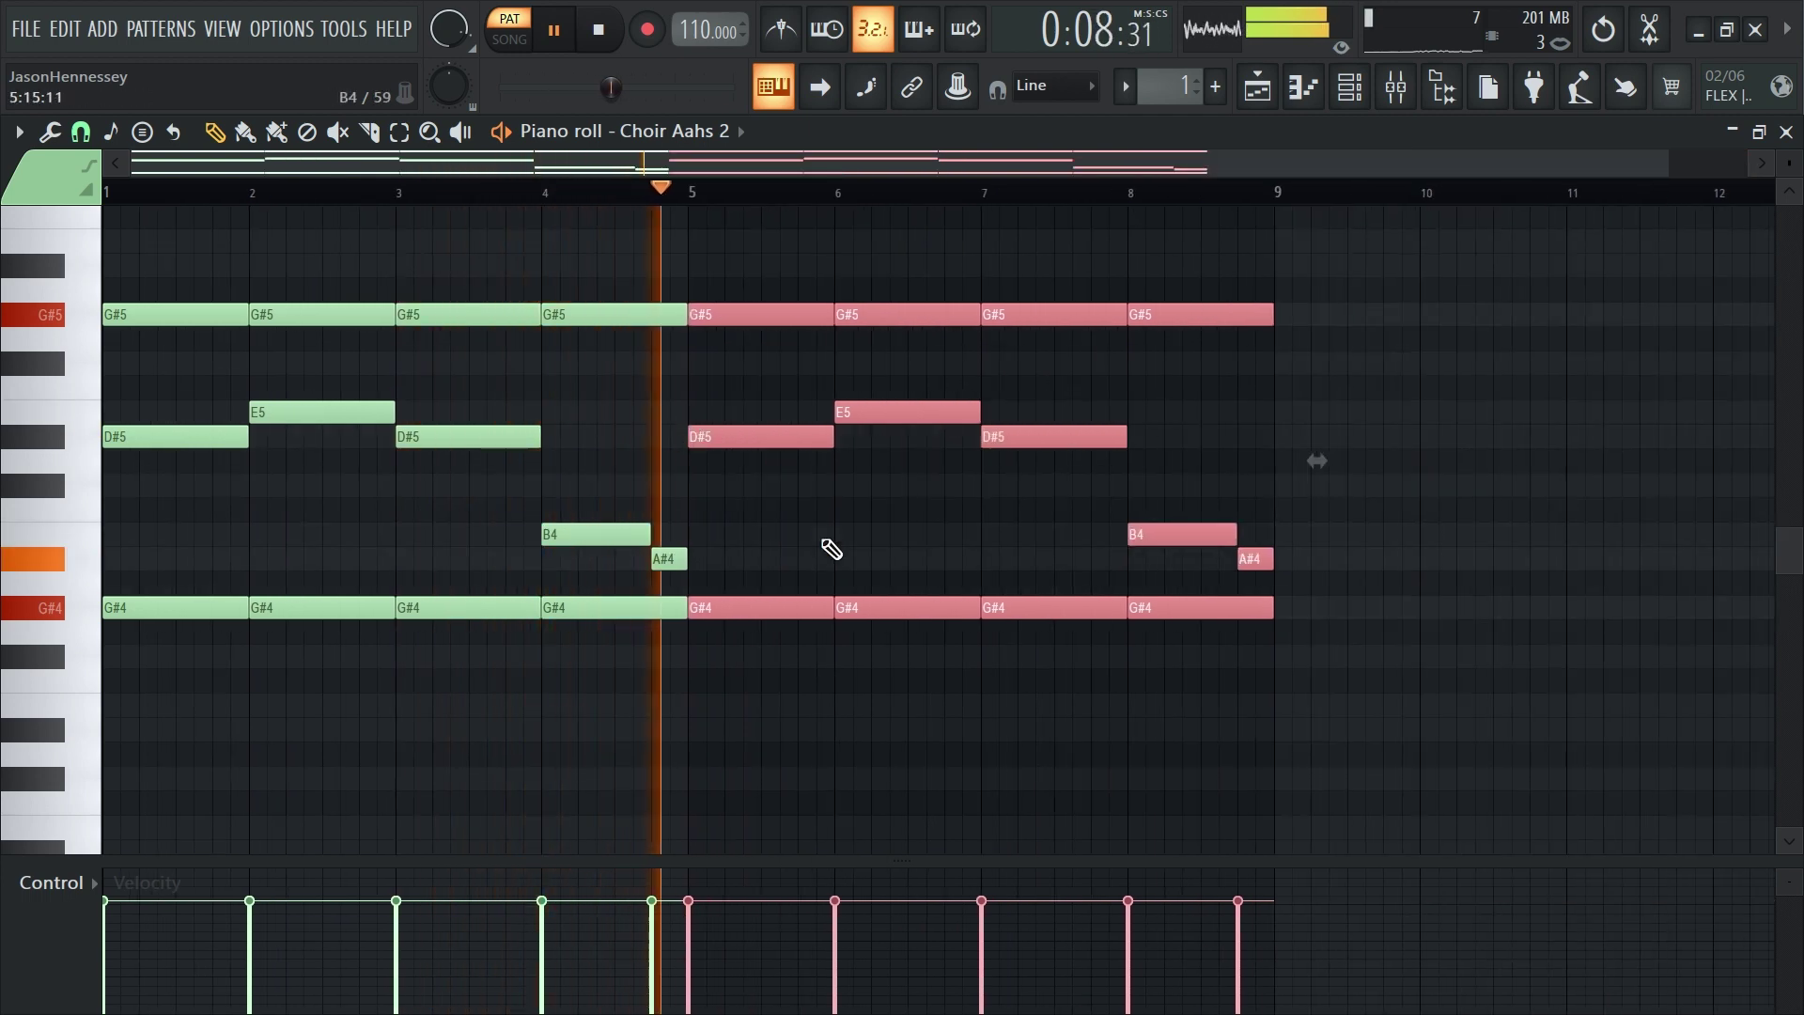
pyautogui.press('space')
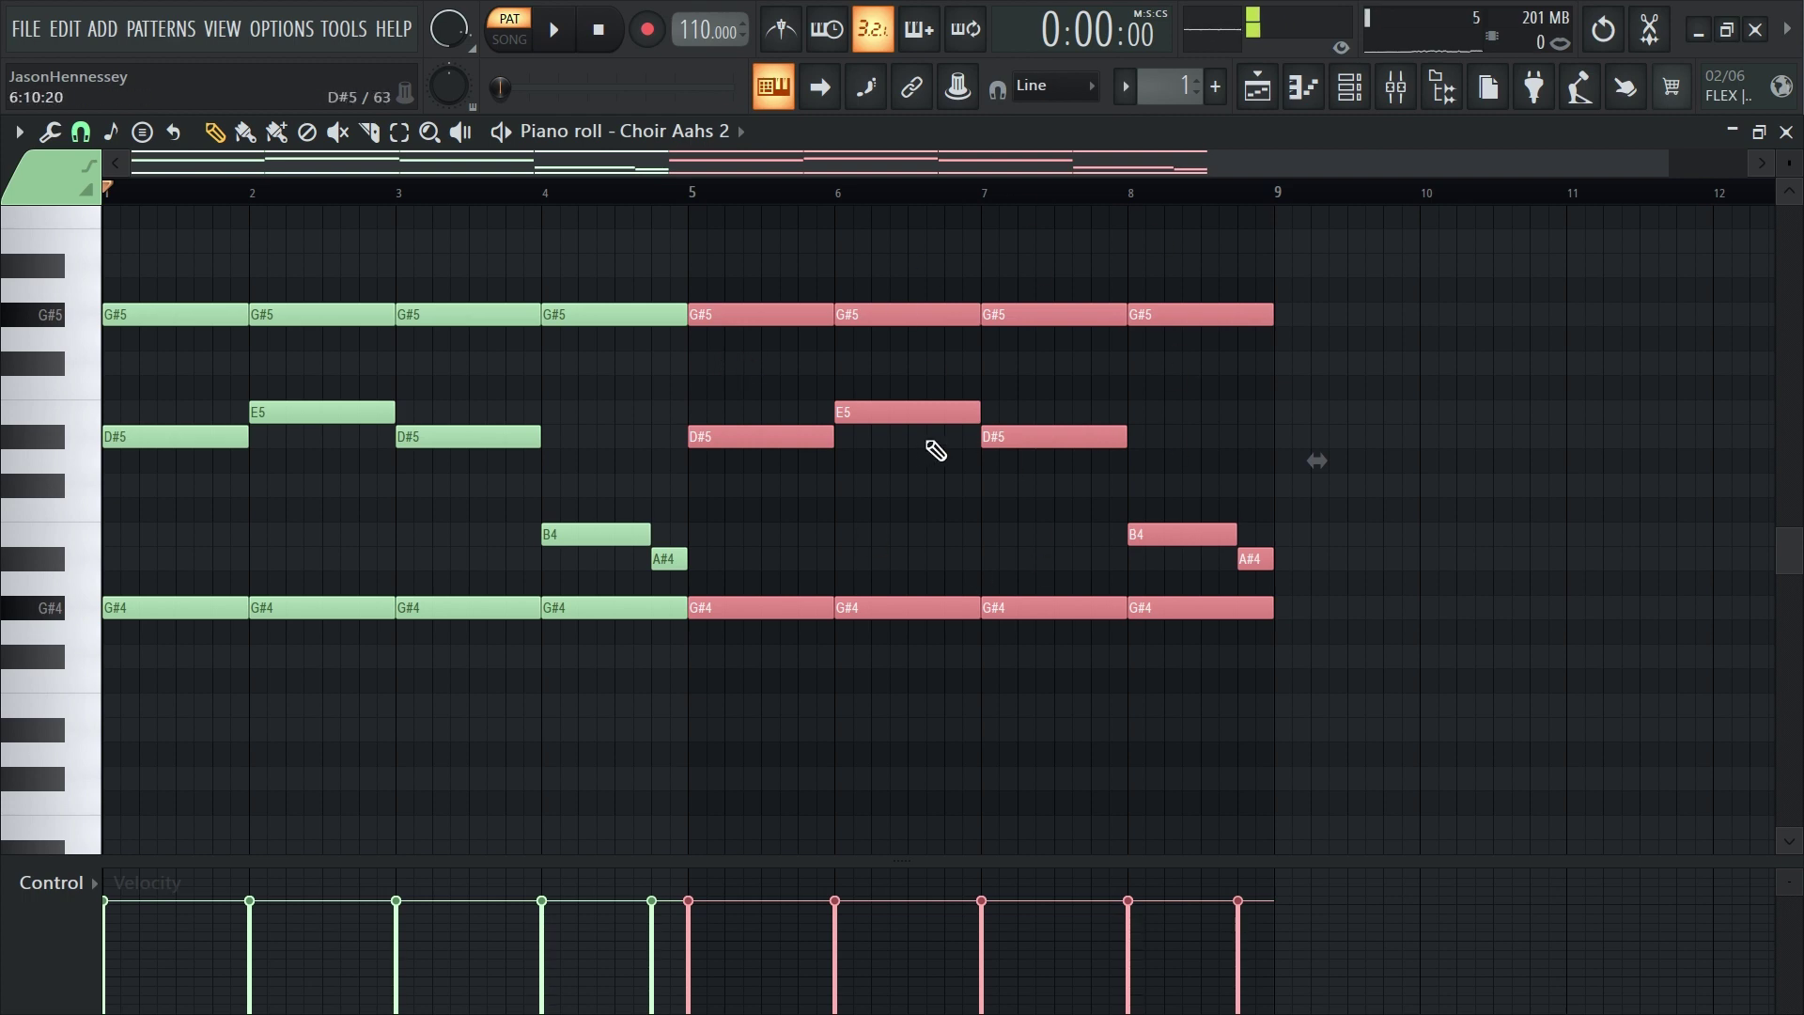
# Transpose the E5 in bar 6 and the B4 and A#4 in bar 8 up one octave, and play from bar 5
pyautogui.click(896, 357)
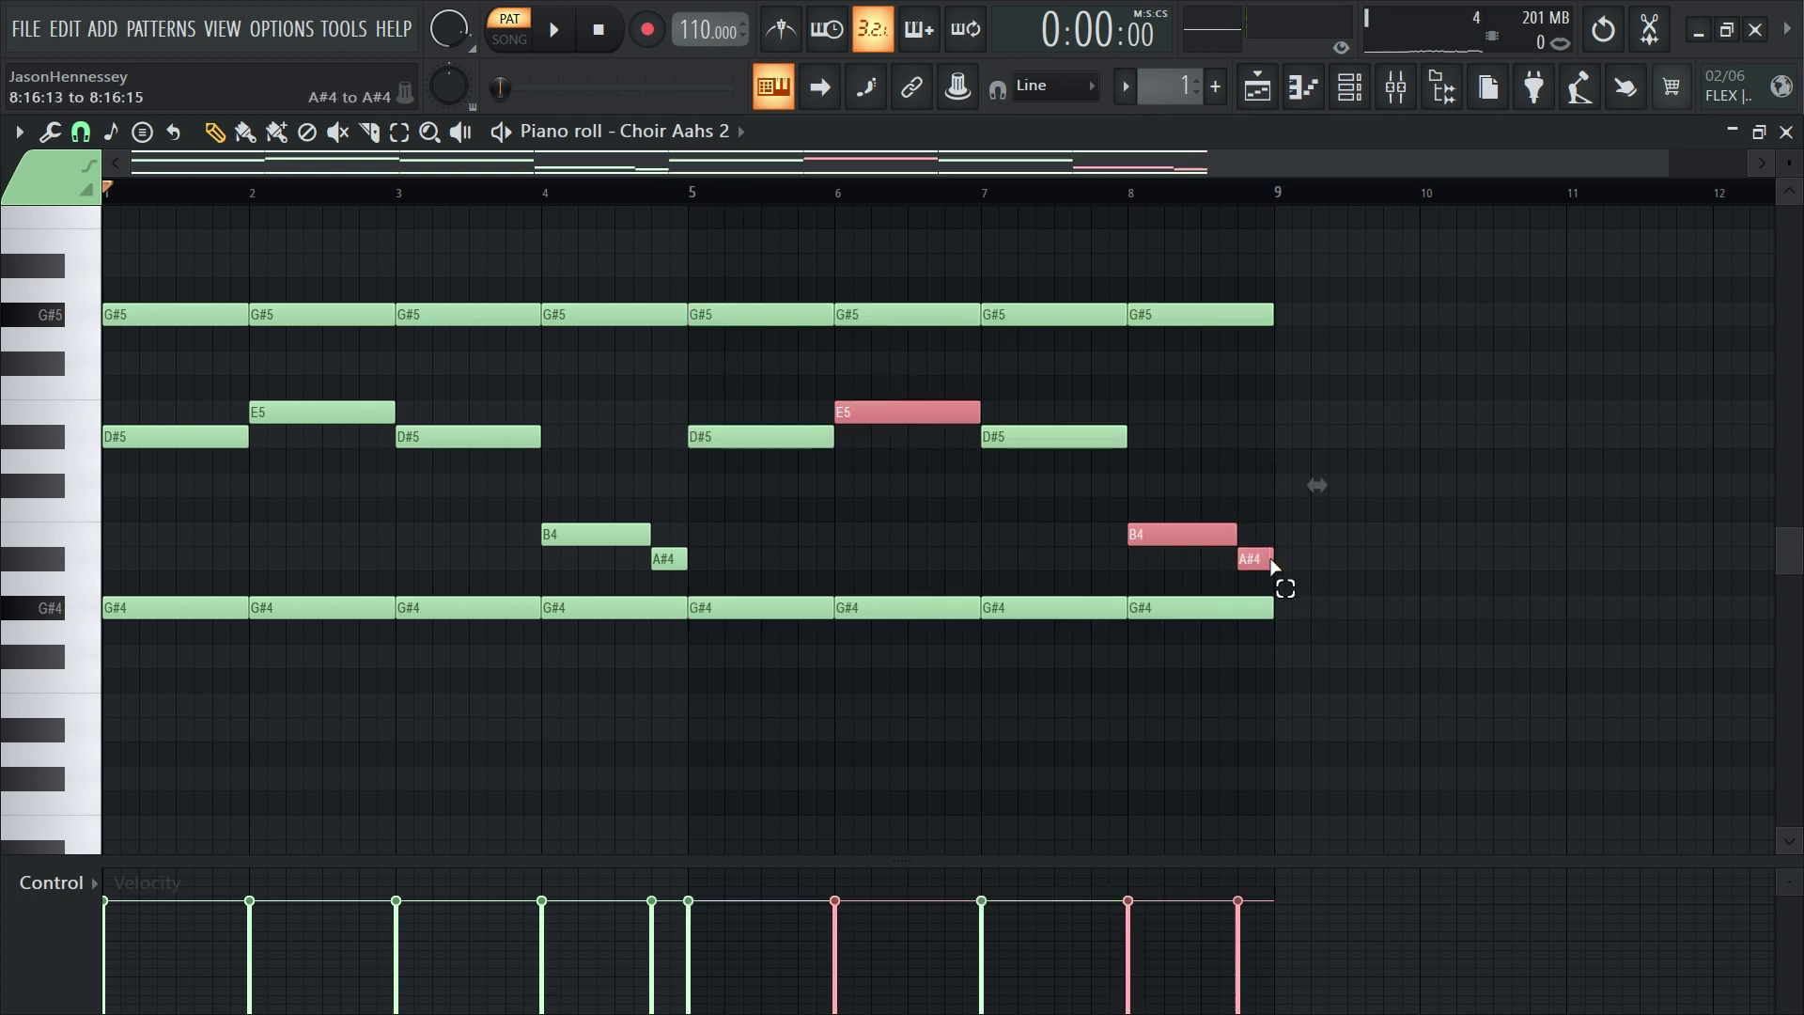
pyautogui.hotkey('ctrl', 'Up')
pyautogui.scroll(2, 1259, 574)
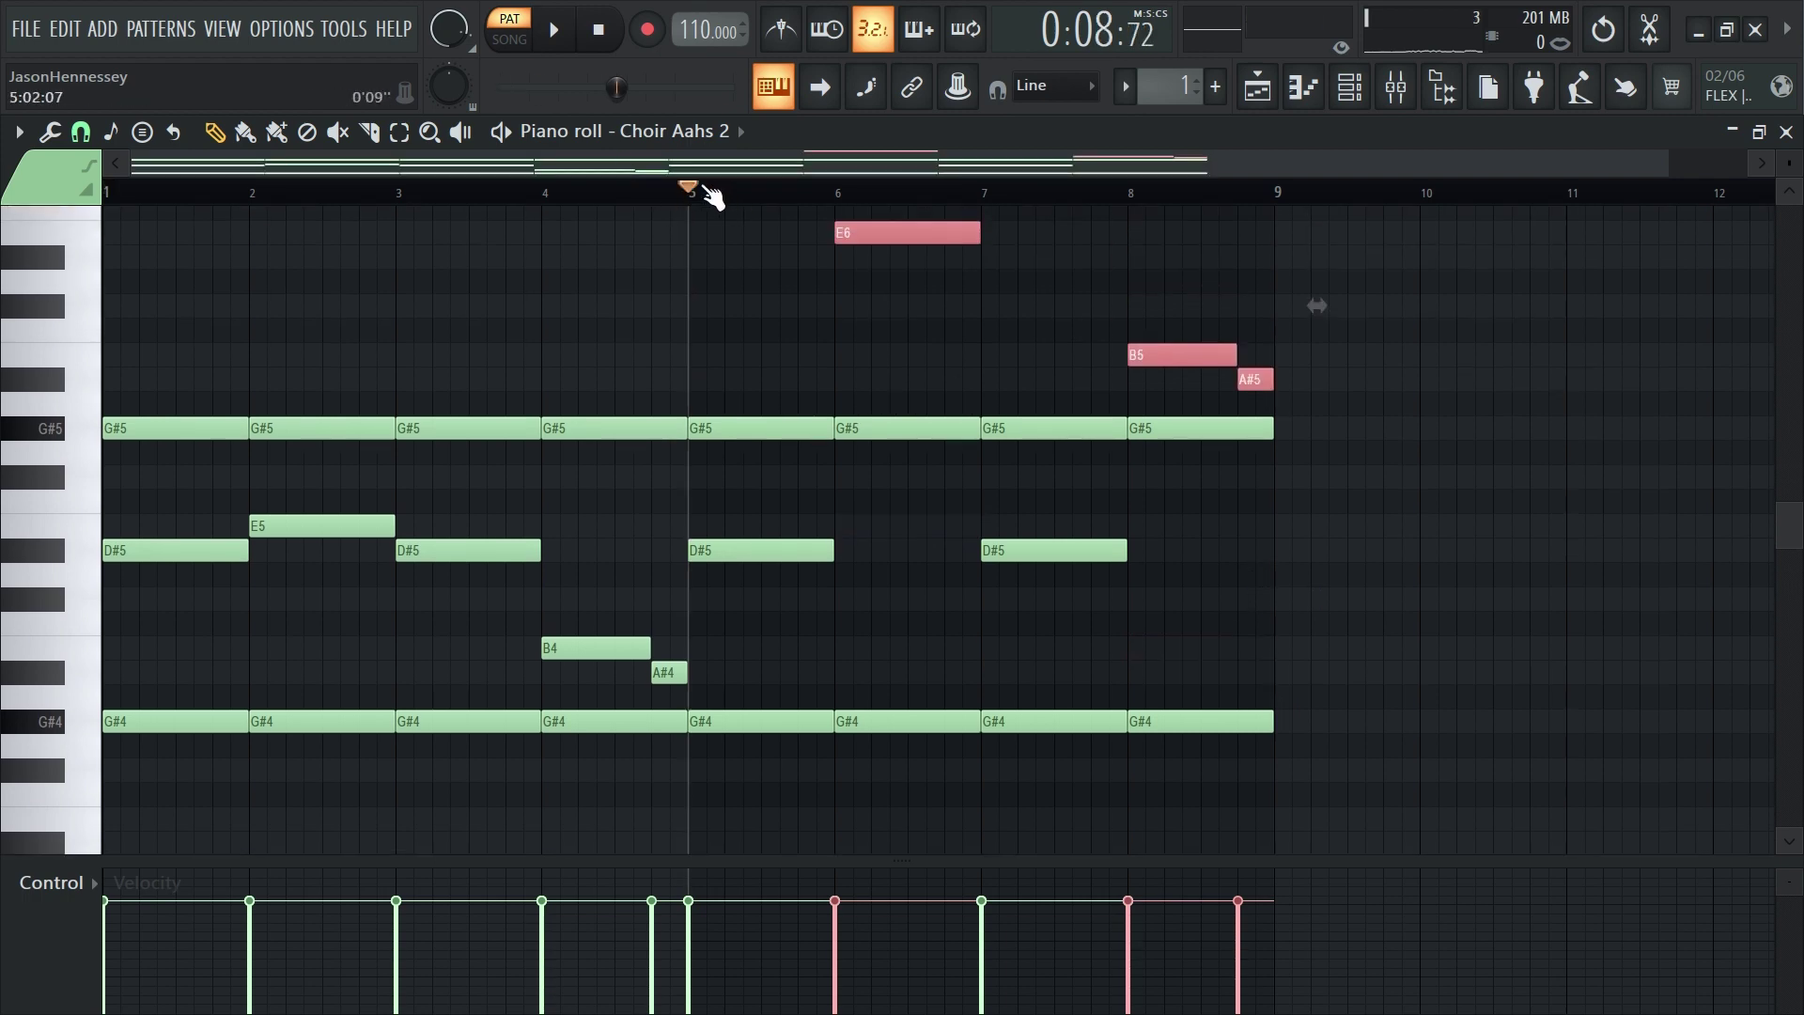
pyautogui.press('space')
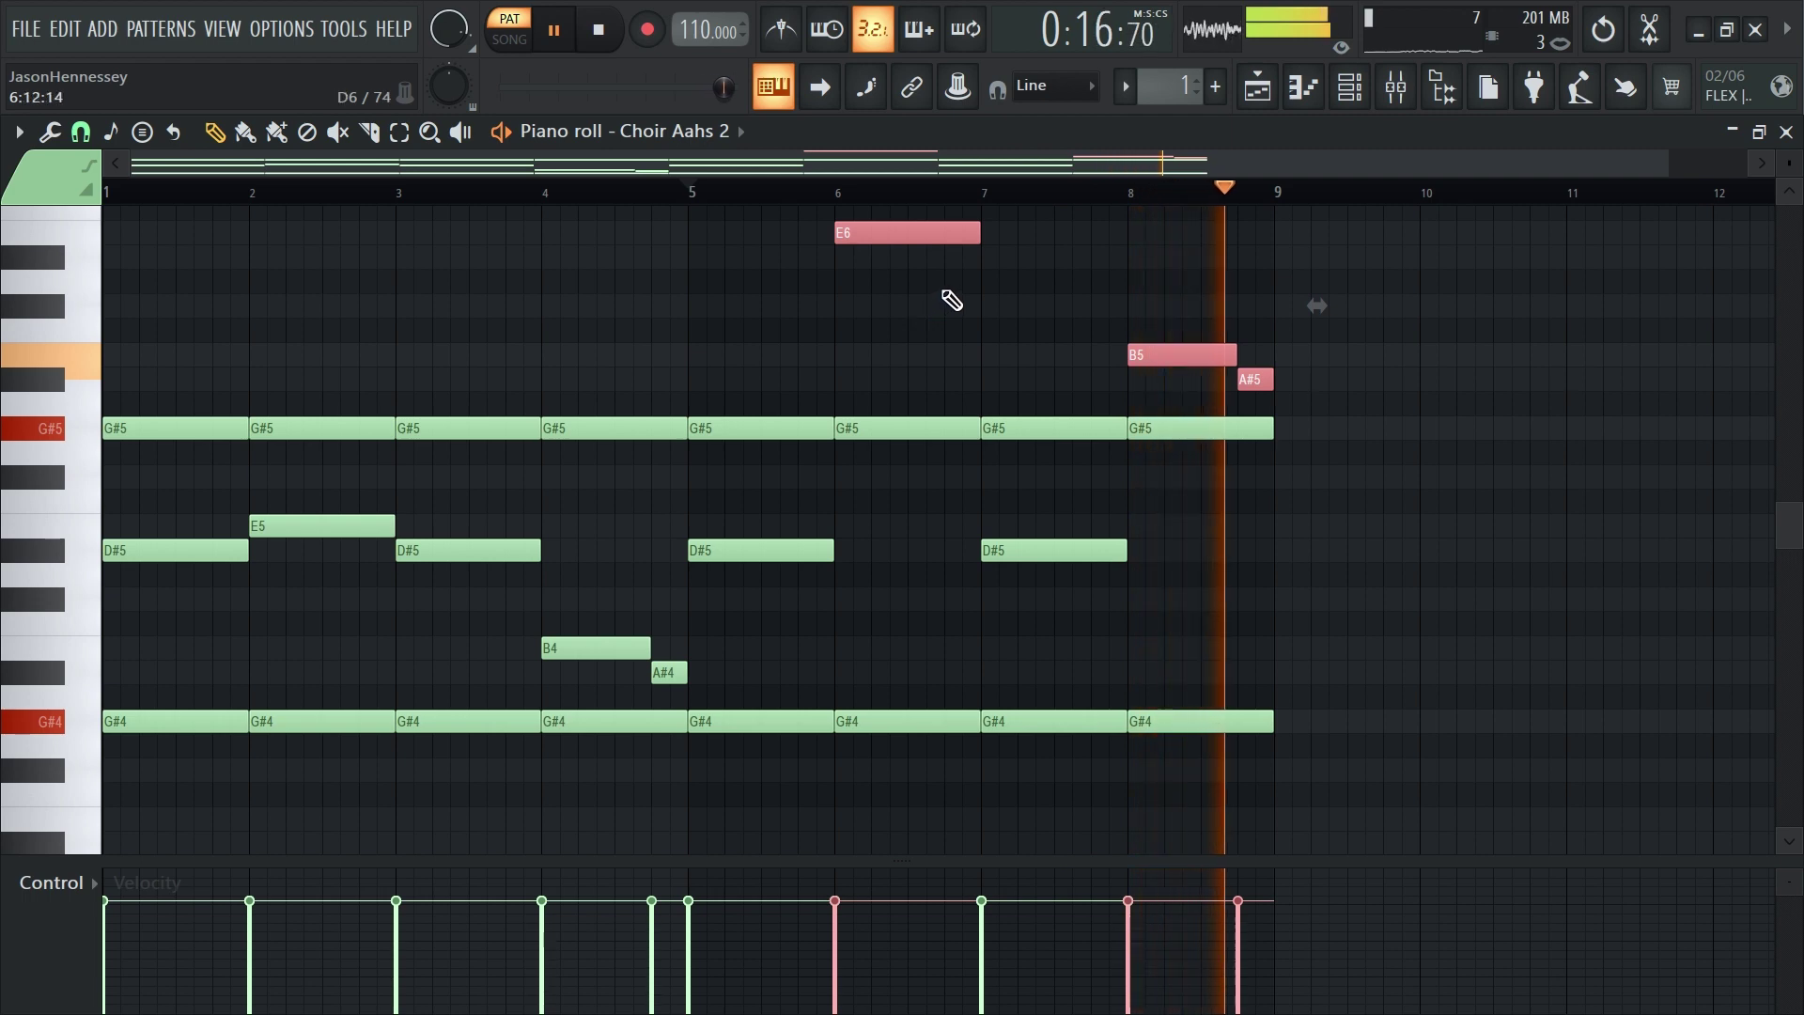
# Lower the velocity of the E6 note in bar 6 and add an E5 note at reduced velocity in the same bar
pyautogui.press('space')
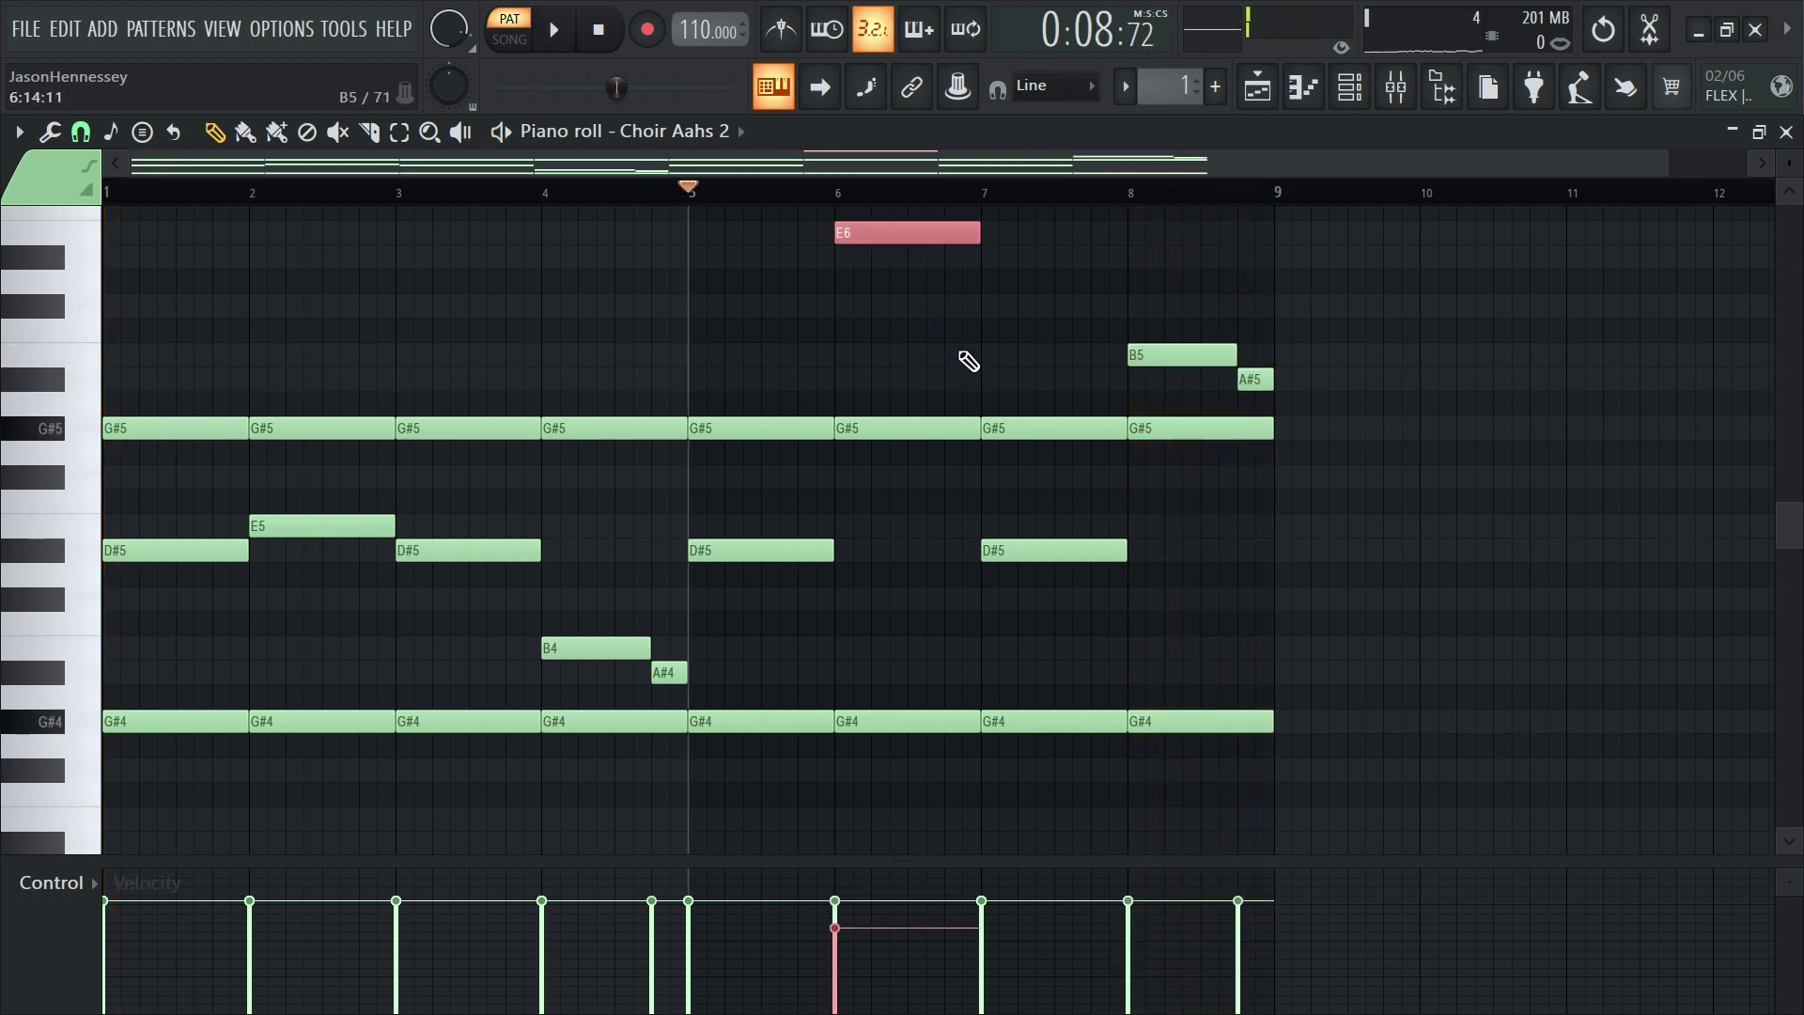
pyautogui.press('space')
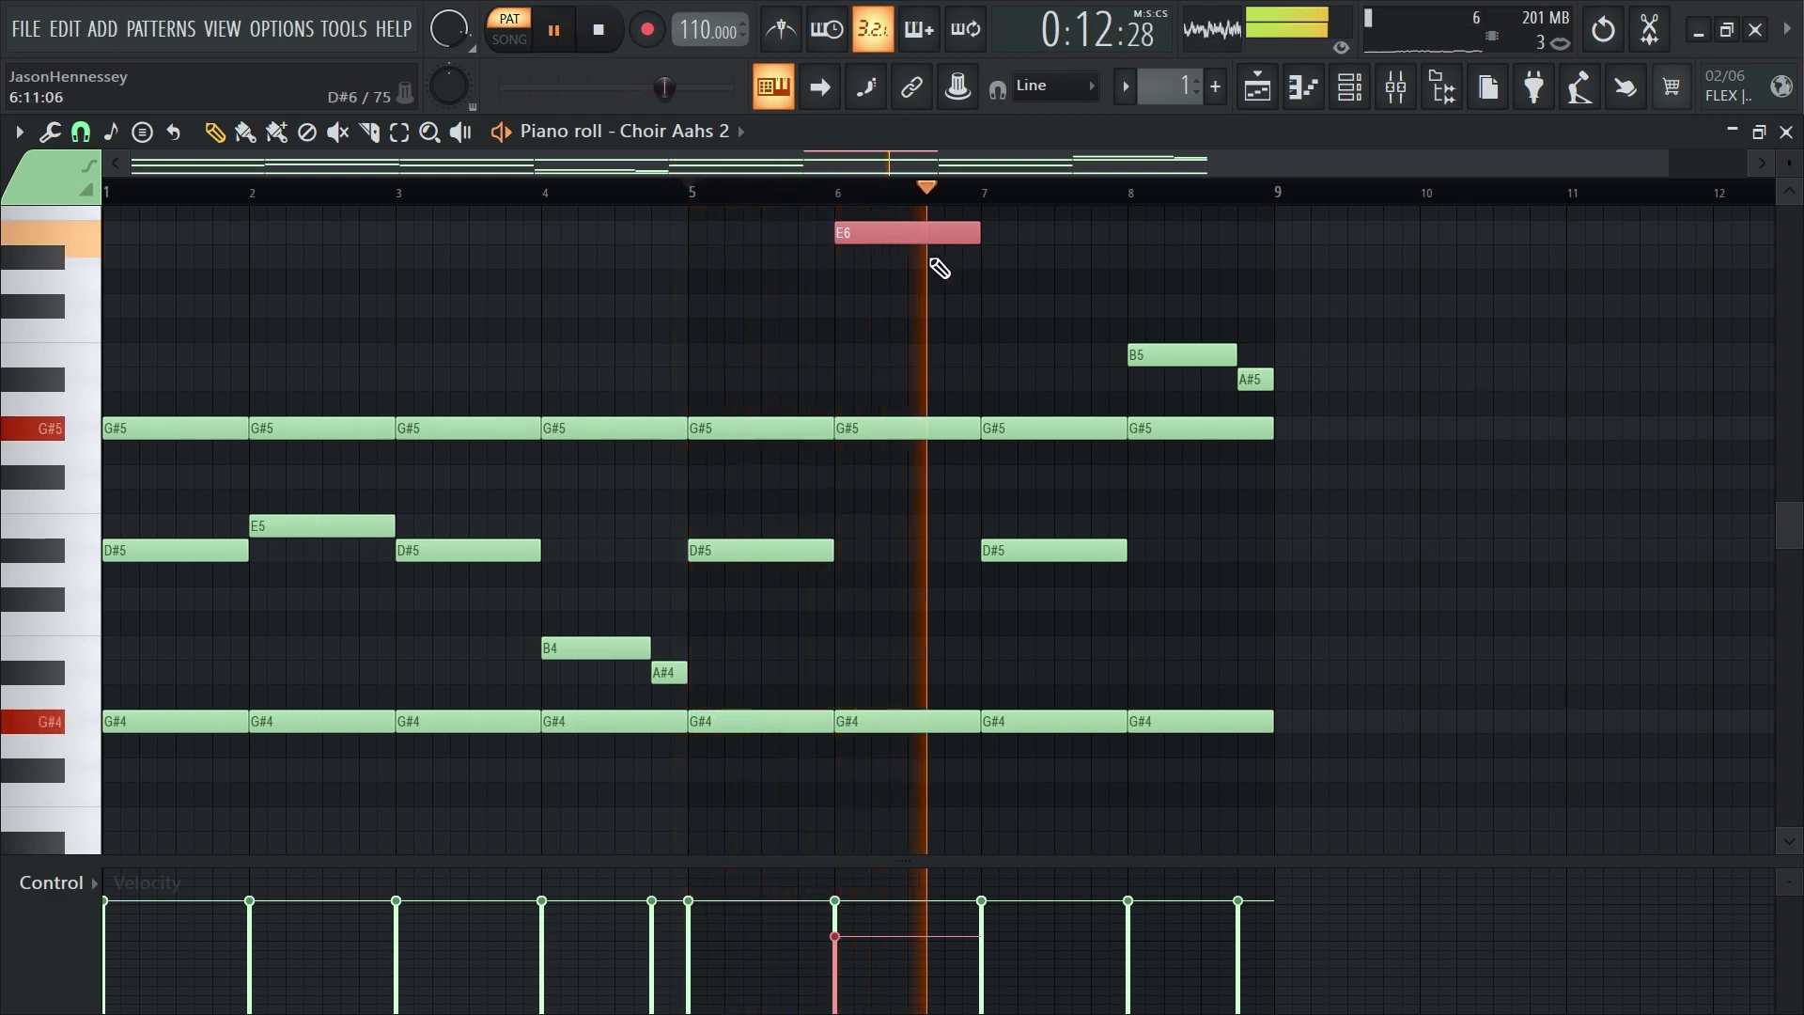
pyautogui.press('space')
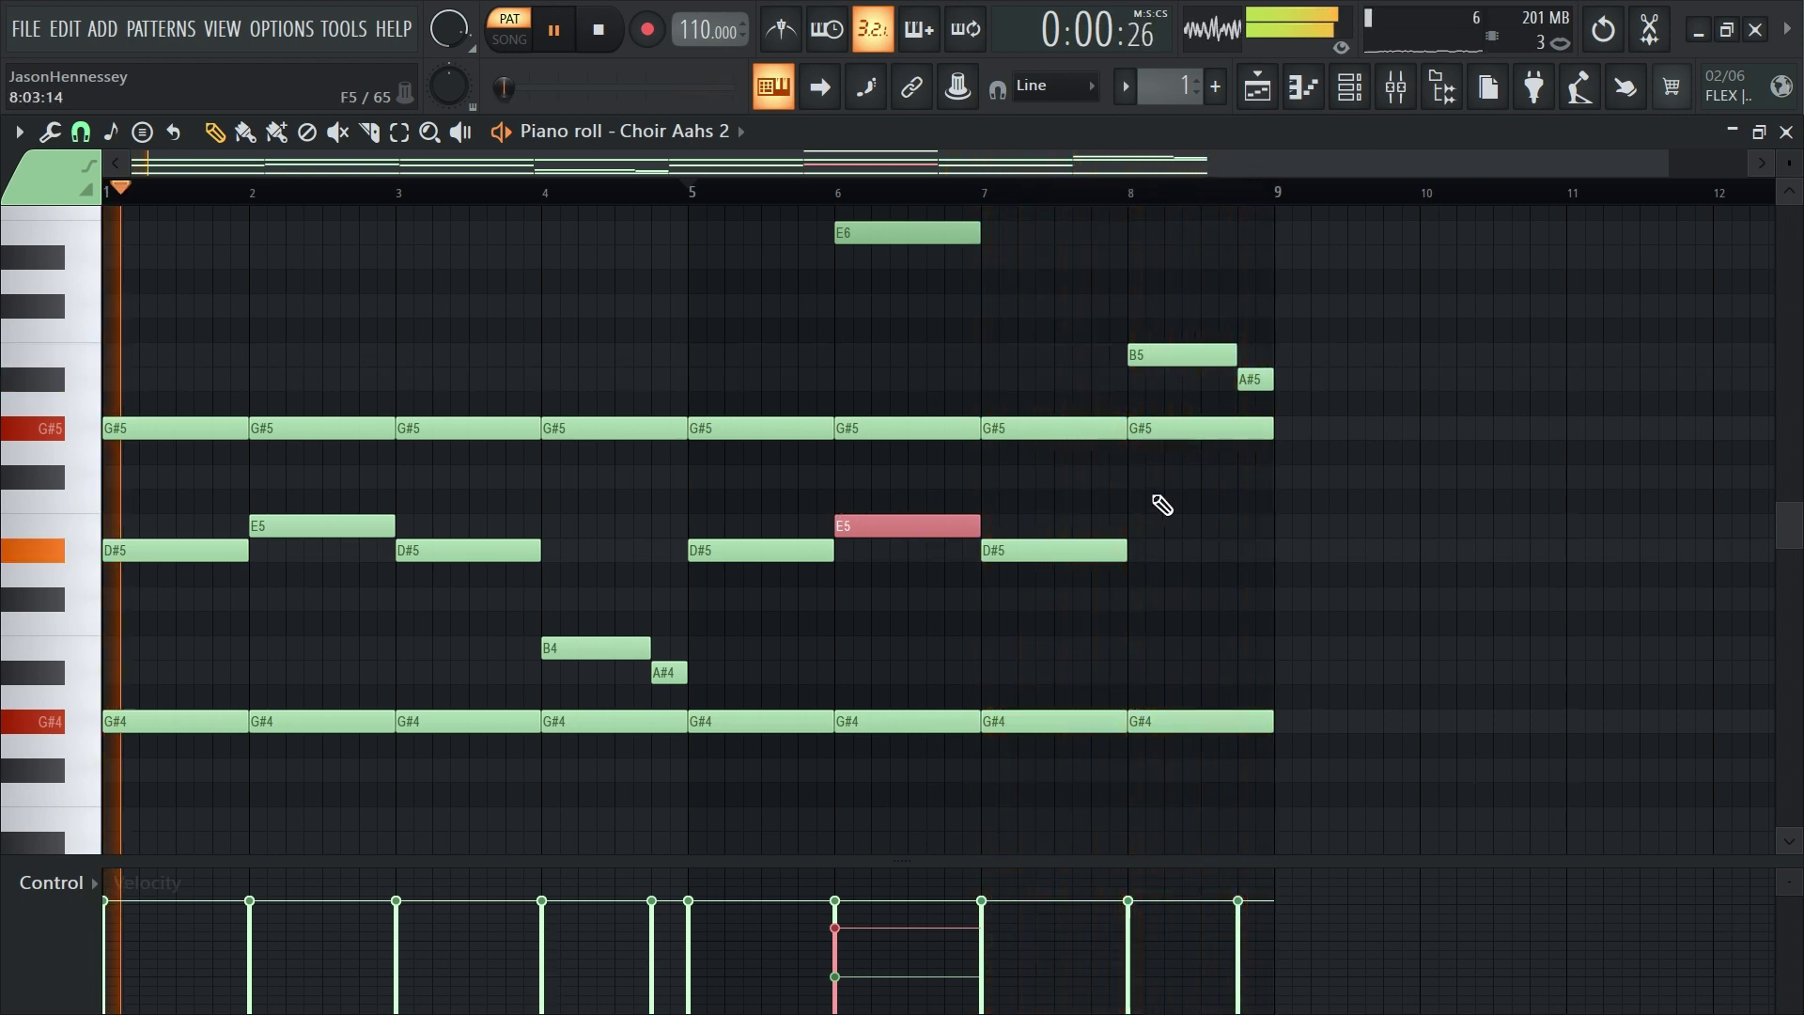
# Listen to the second half of the progression from bar 5 and examine the register above its highest notes
pyautogui.scroll(-1, 1063, 535)
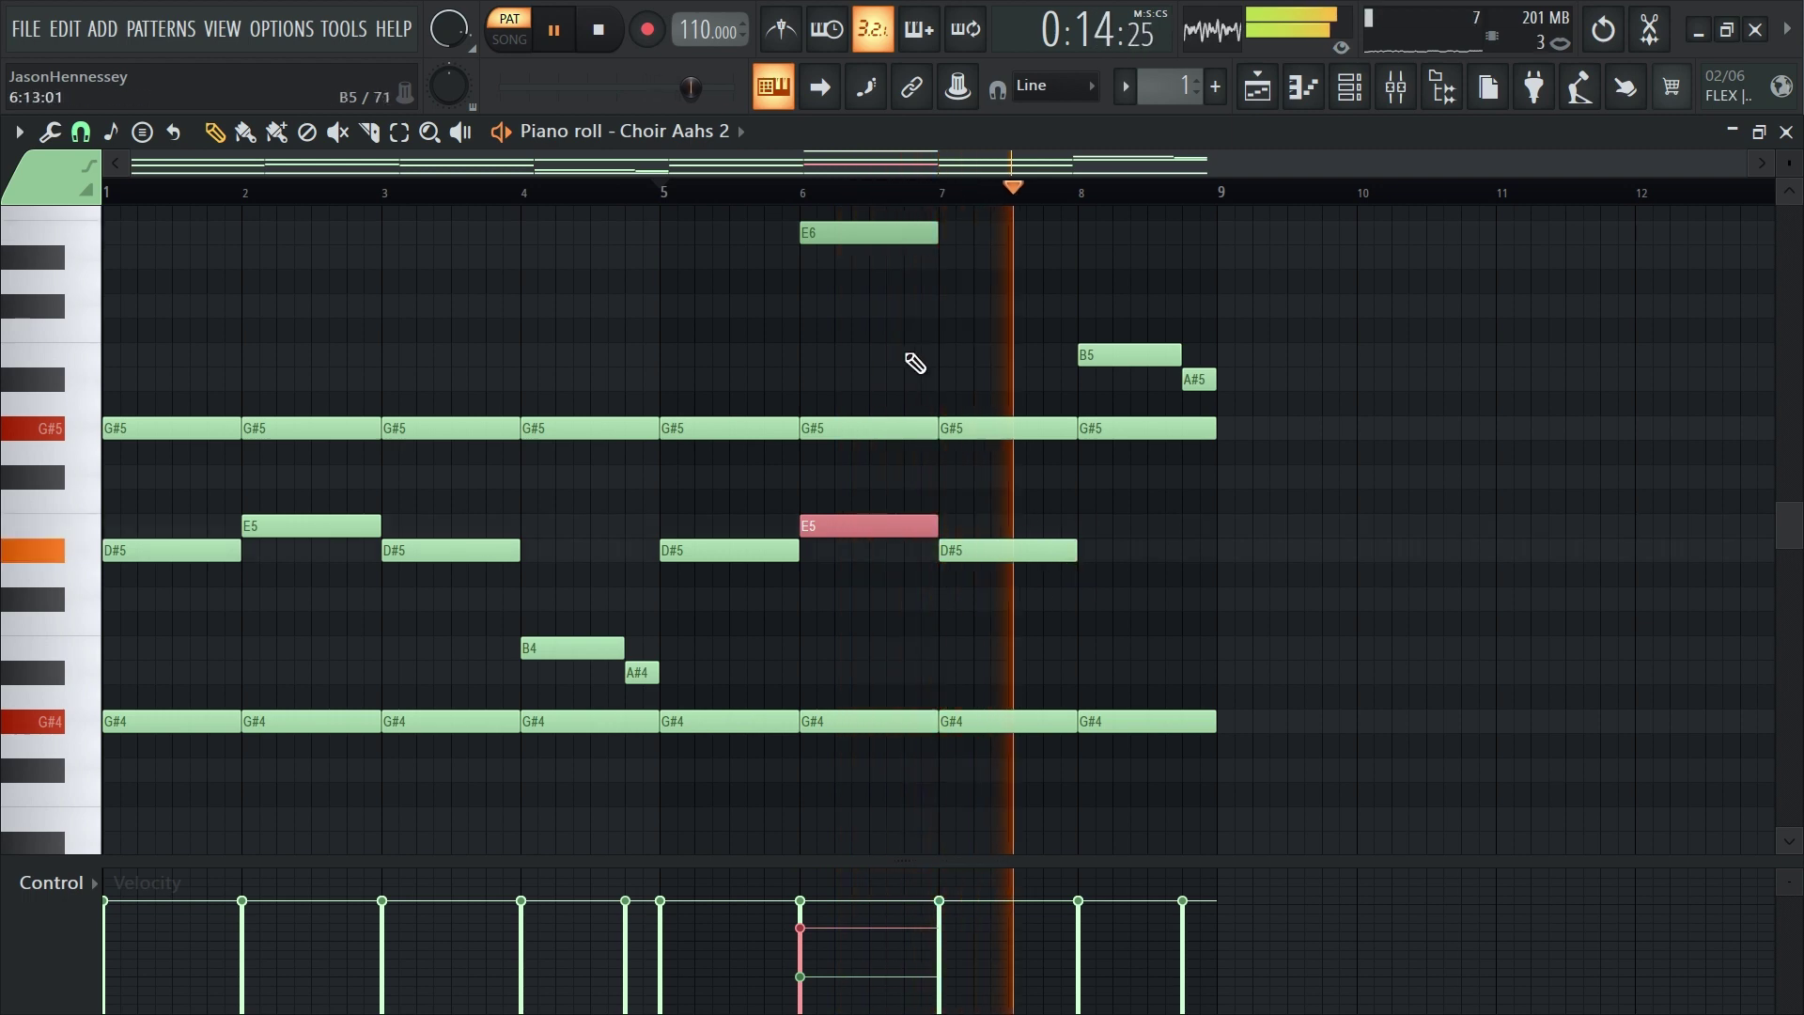
pyautogui.scroll(4, 912, 362)
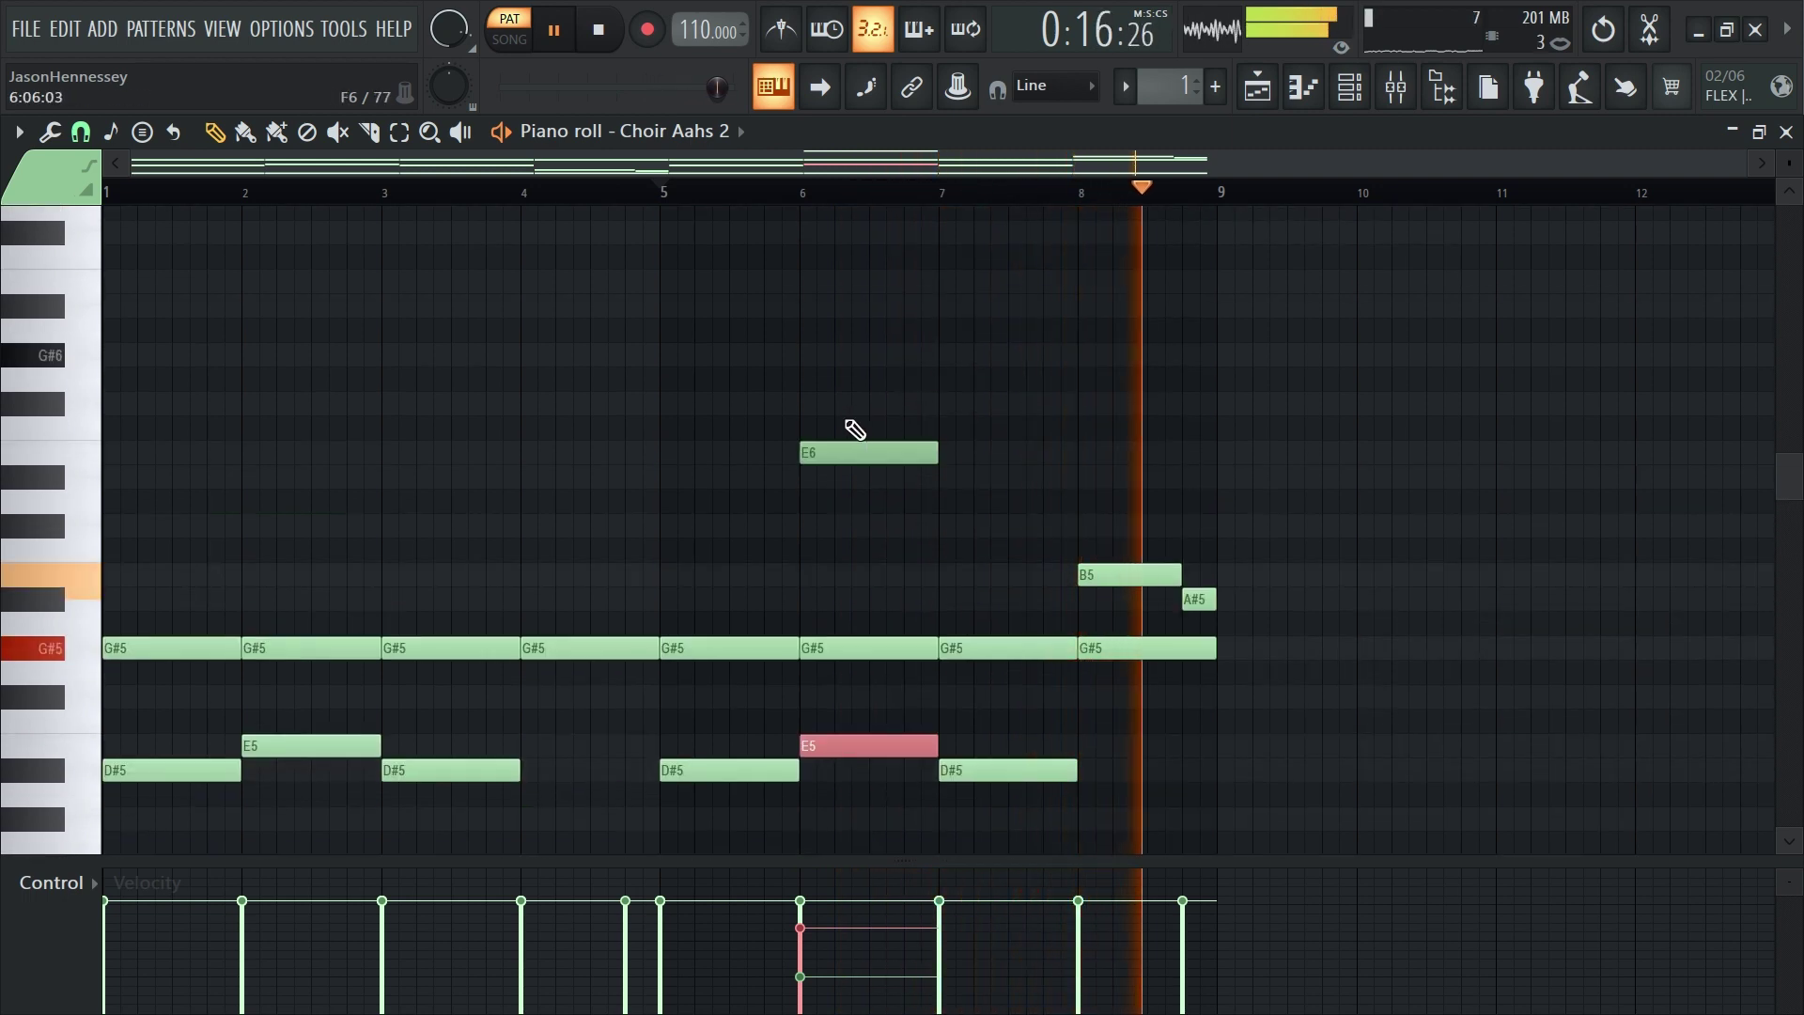
pyautogui.scroll(-5, 859, 423)
pyautogui.press('space')
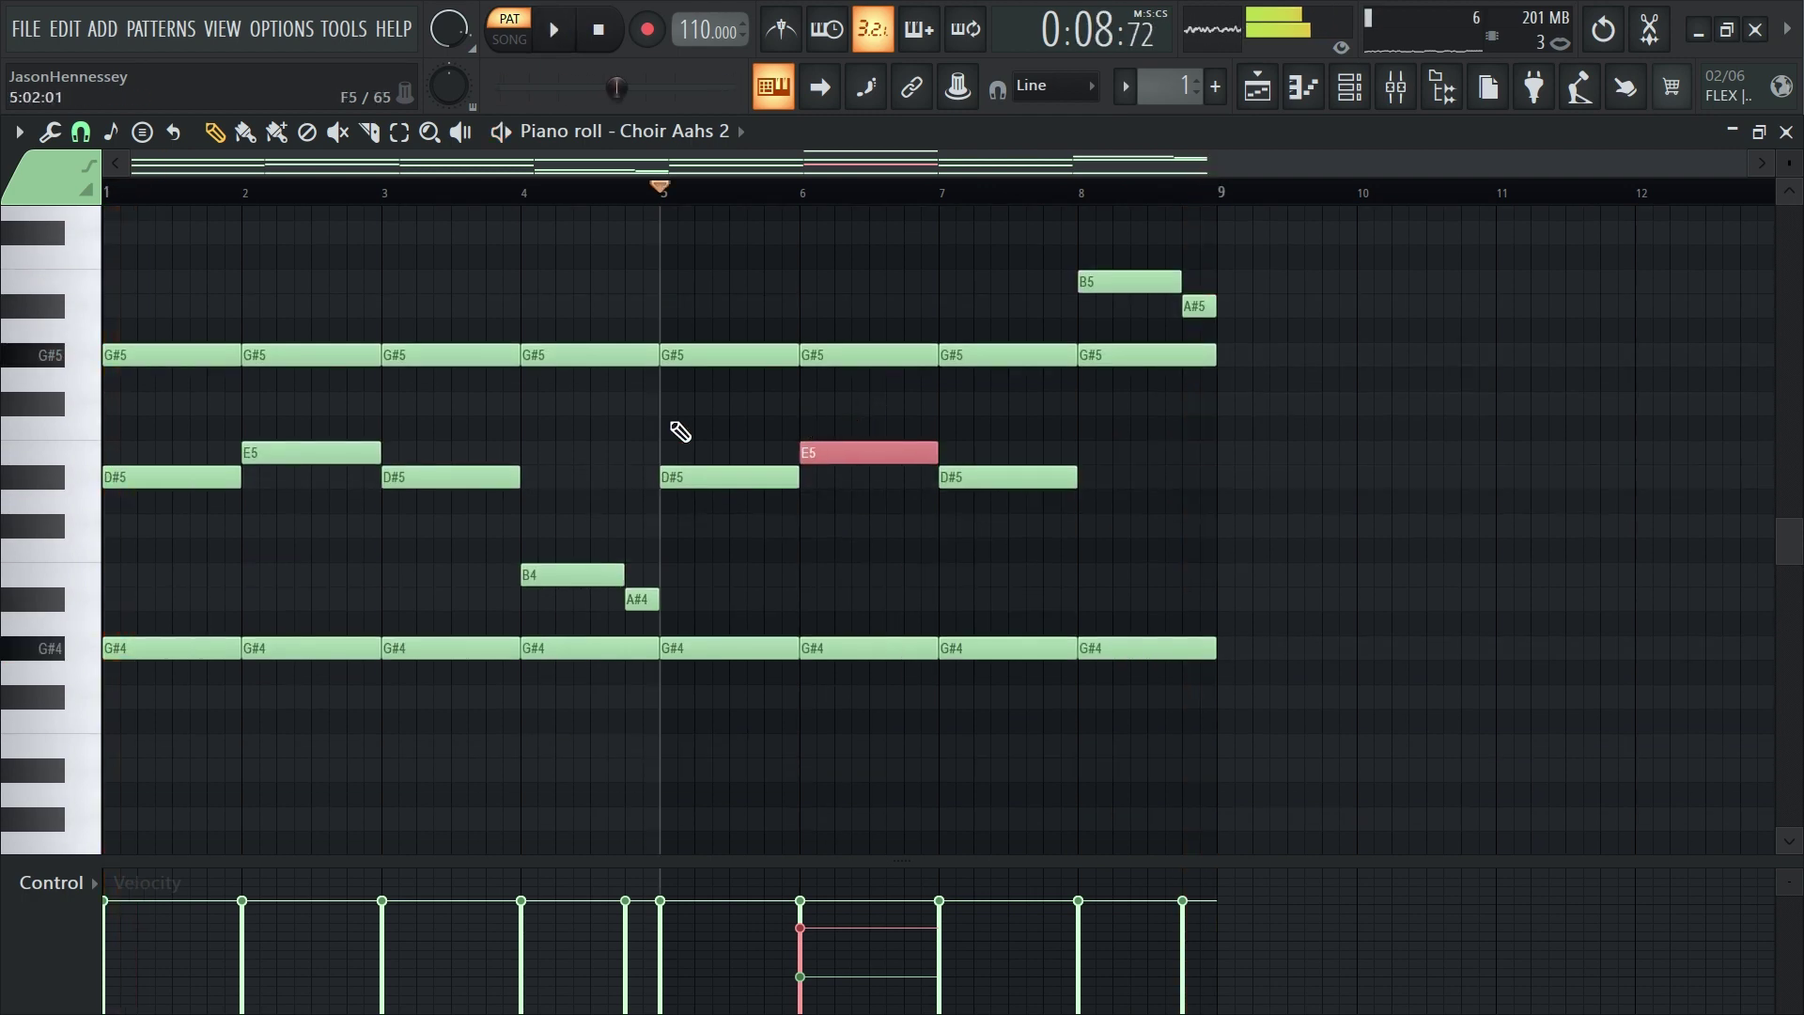
pyautogui.scroll(5, 858, 440)
pyautogui.scroll(4, 664, 435)
pyautogui.keyDown('ctrl'); pyautogui.scroll(4, 740, 471); pyautogui.keyUp('ctrl')
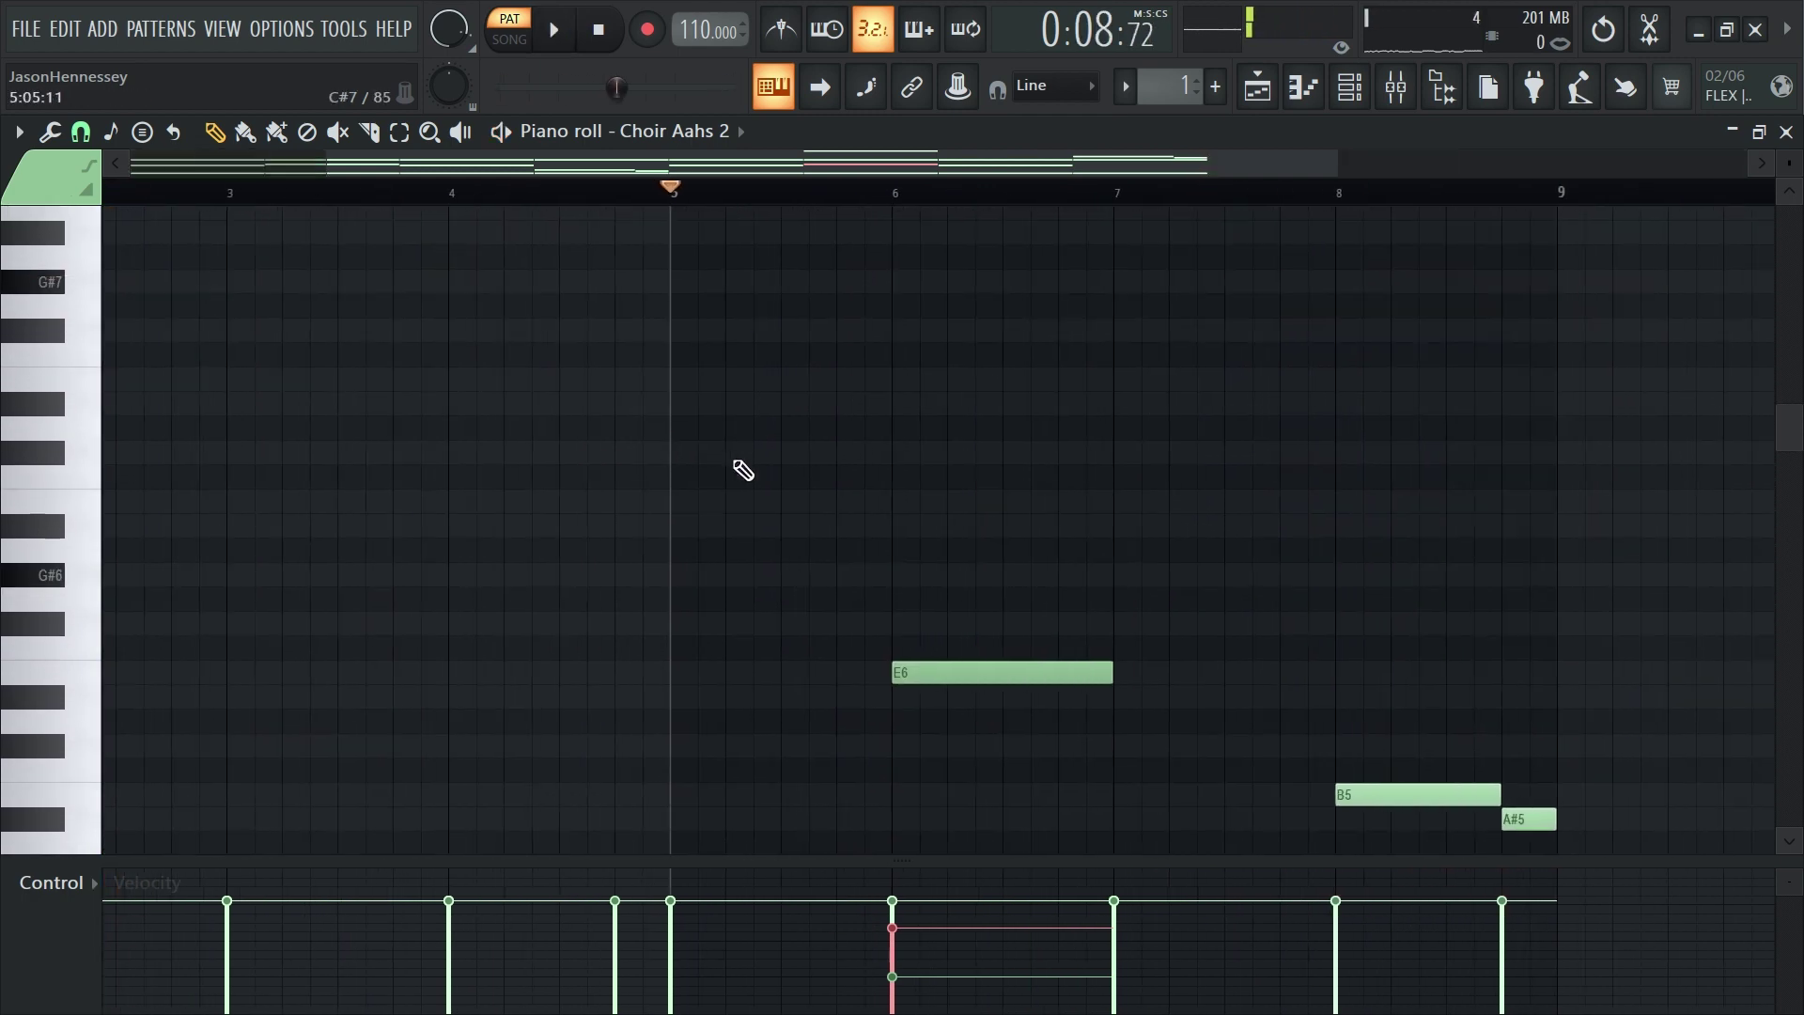
pyautogui.press('space')
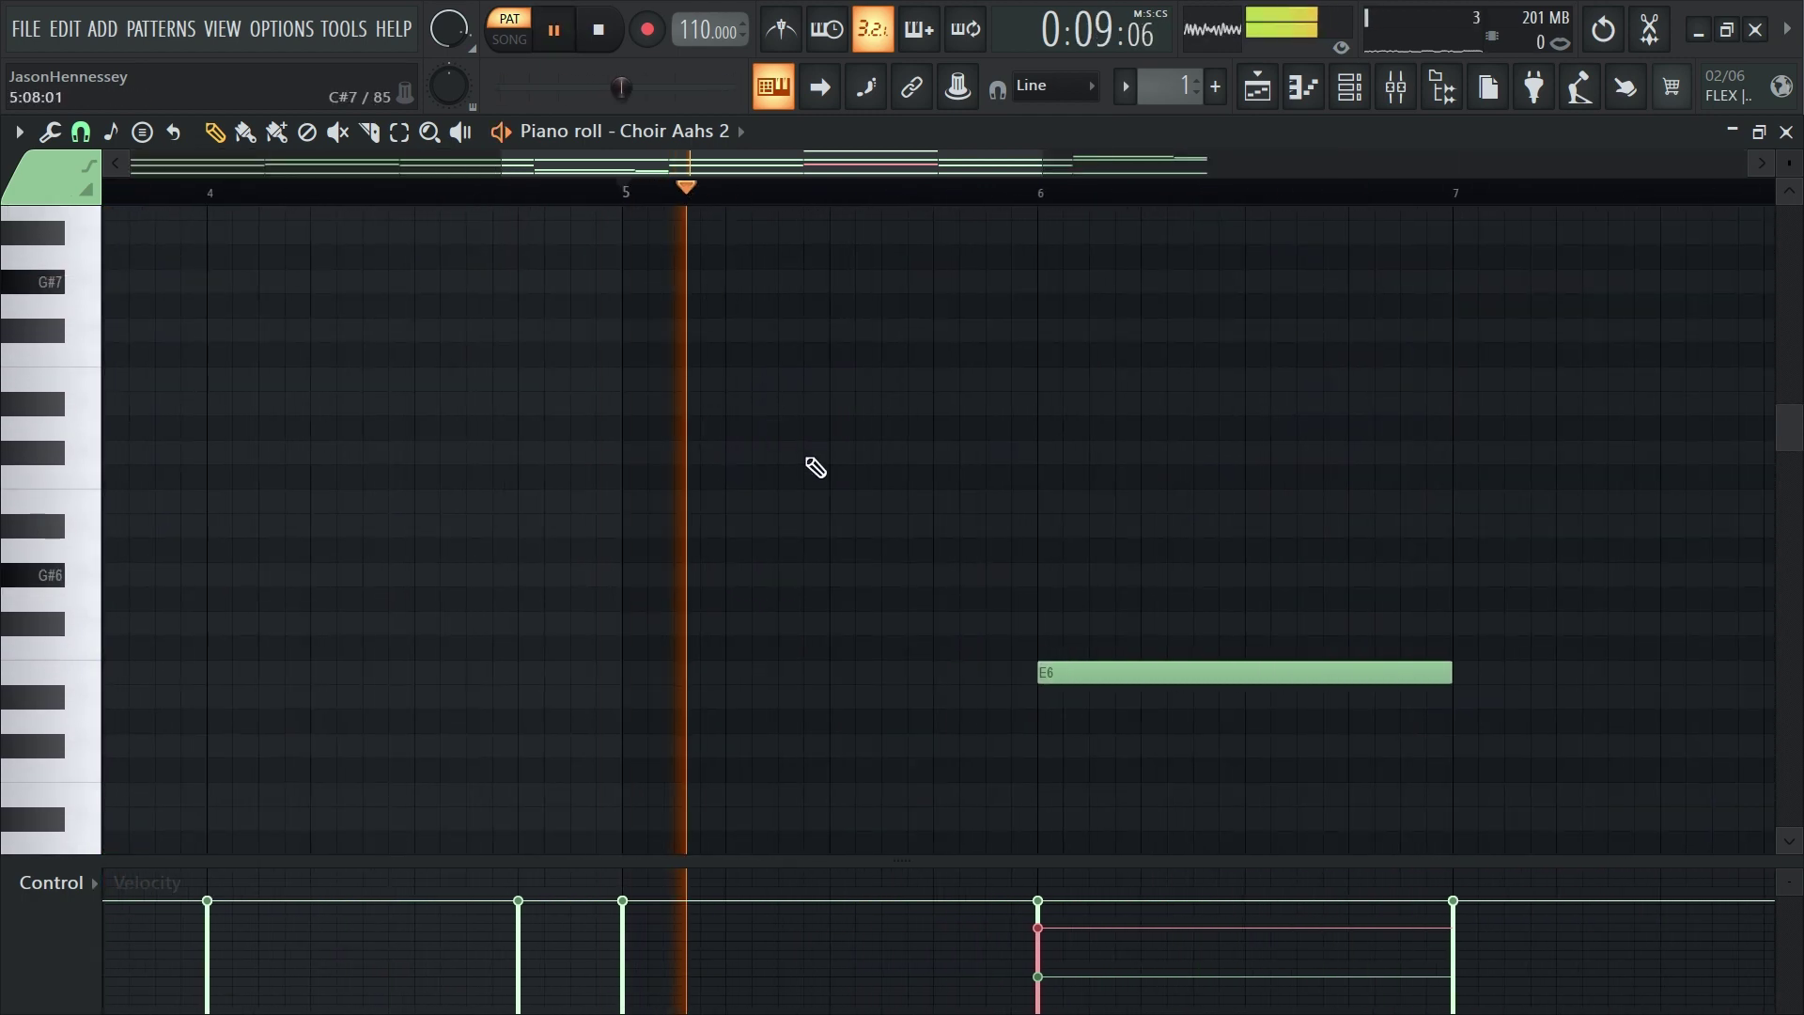
# Add a one-beat B6 on beat 2 of bar 5 followed by a one-beat A#6, and play from bar 5
pyautogui.press('space')
pyautogui.click(752, 453)
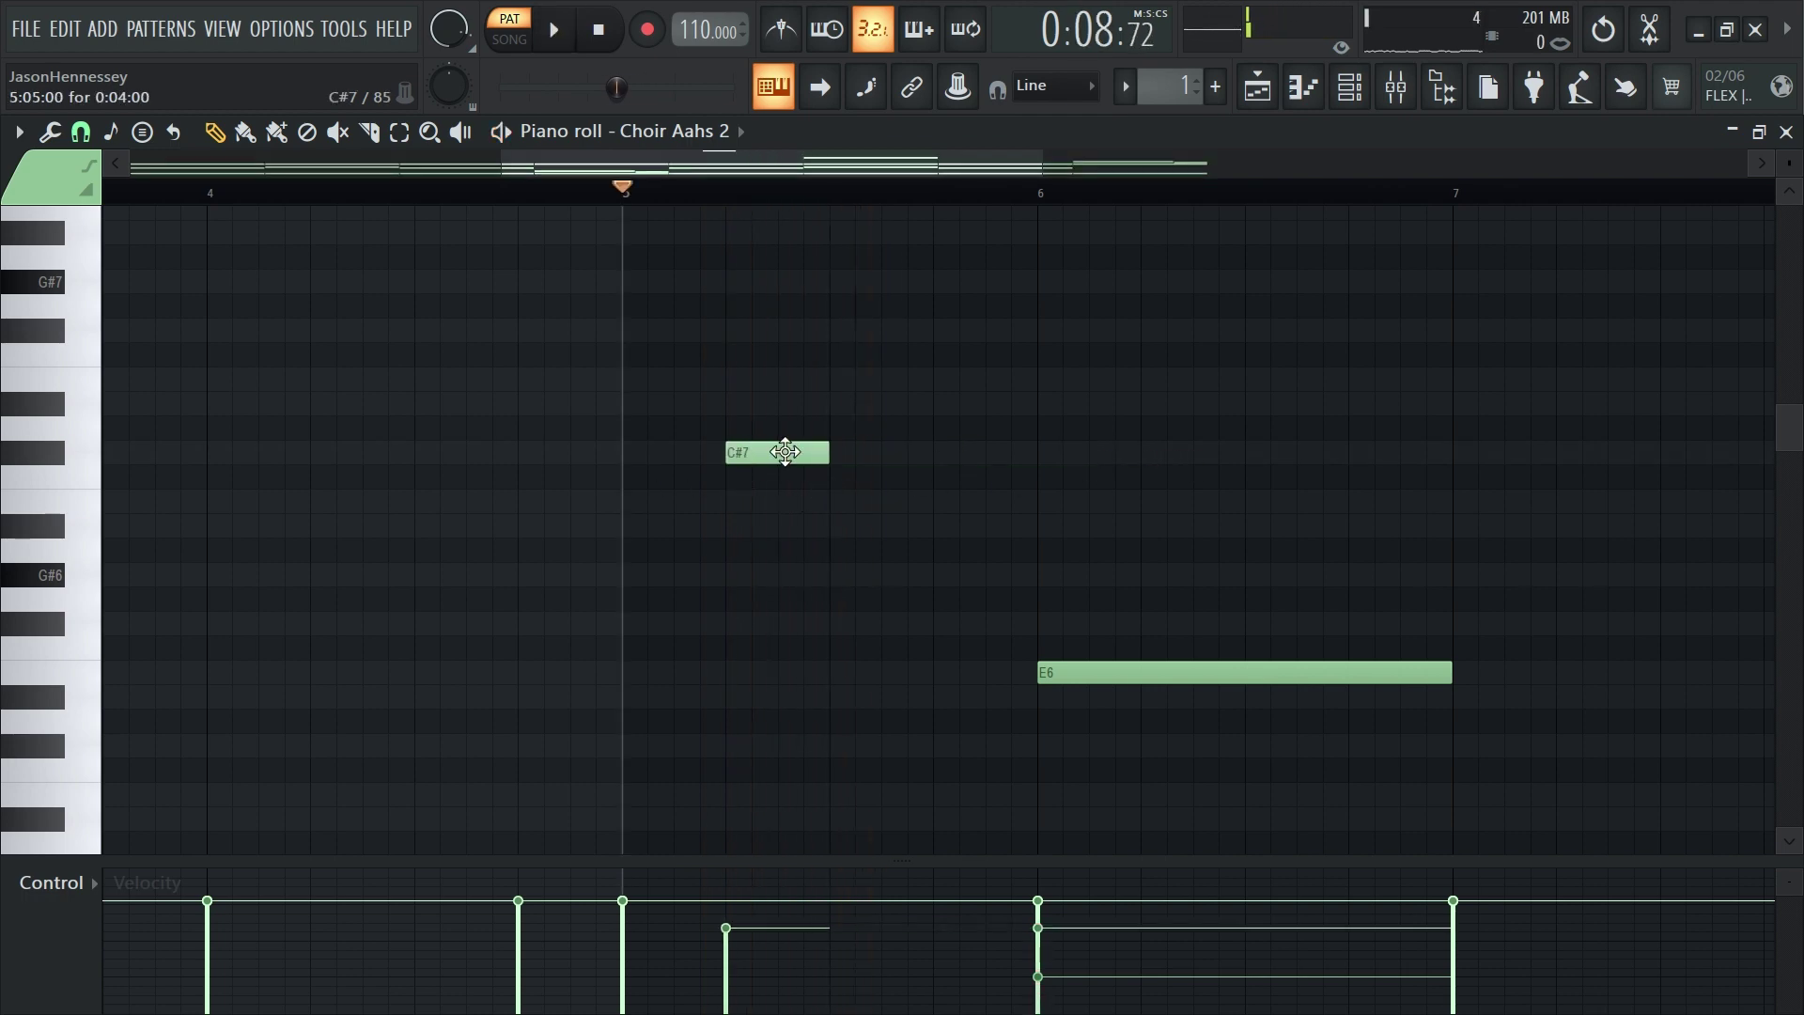
pyautogui.moveTo(785, 452); pyautogui.dragTo(784, 502)
pyautogui.press('space')
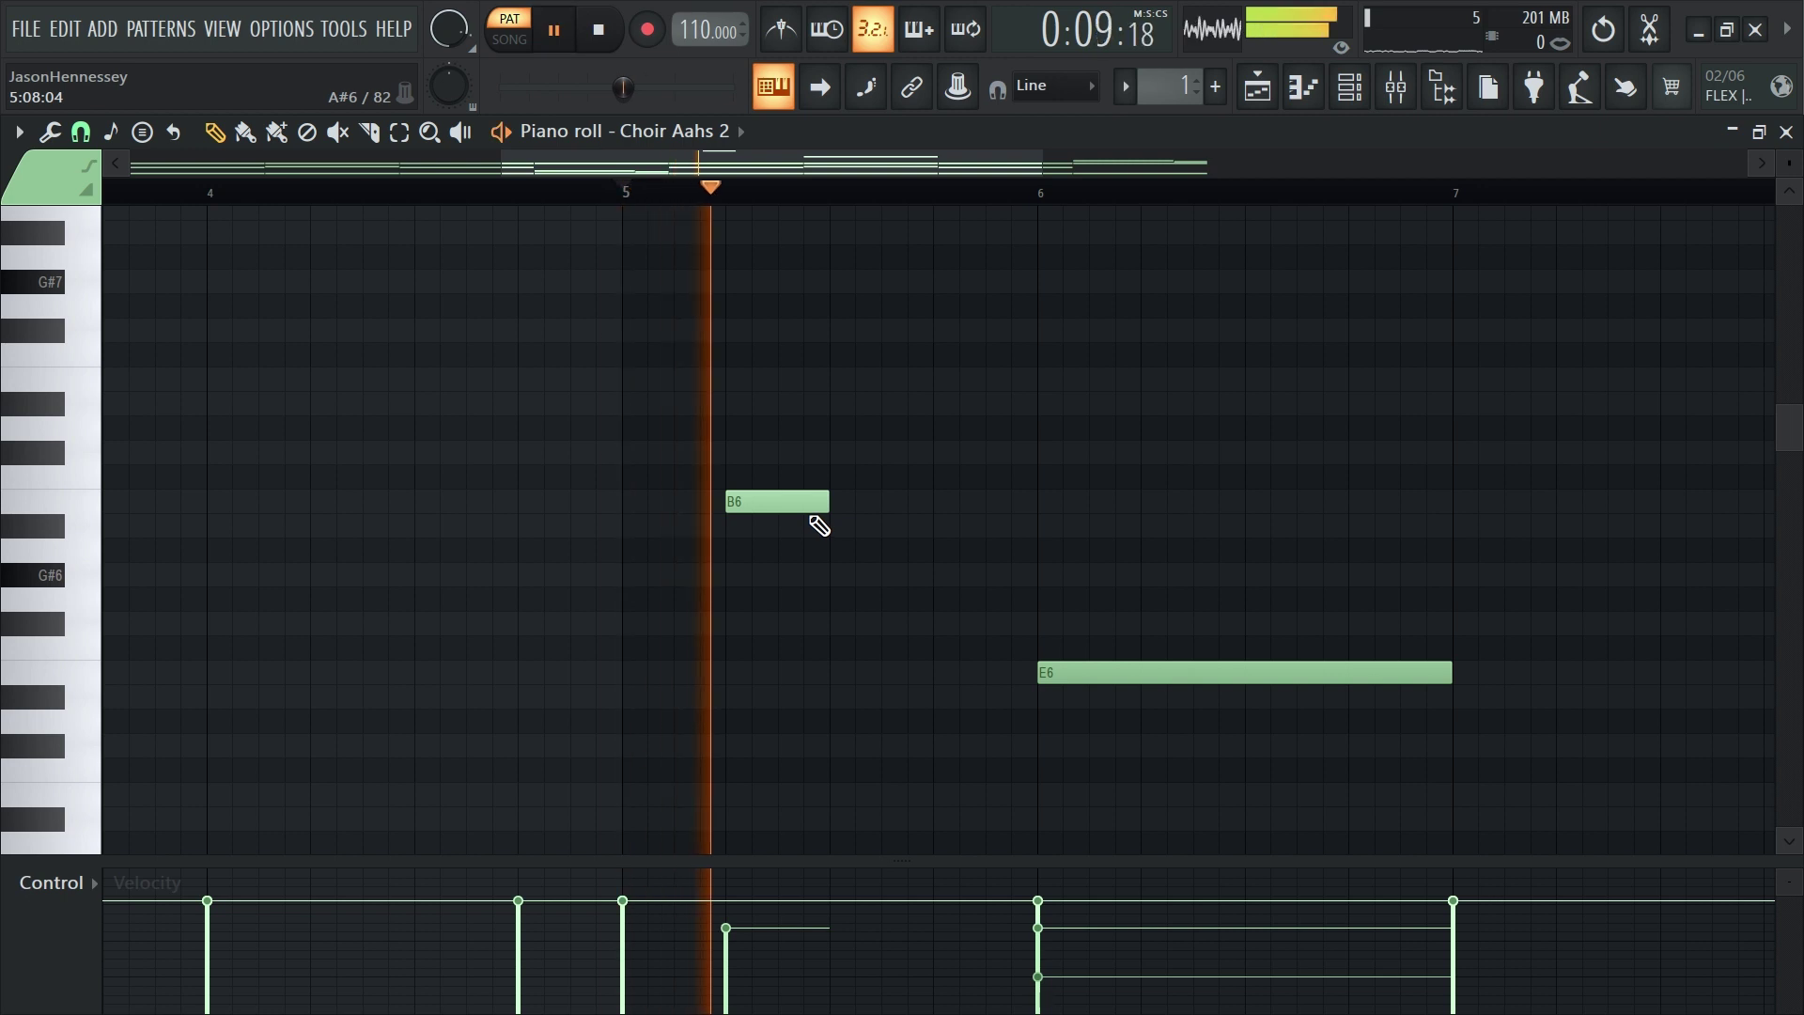
pyautogui.press('space')
pyautogui.press('space')
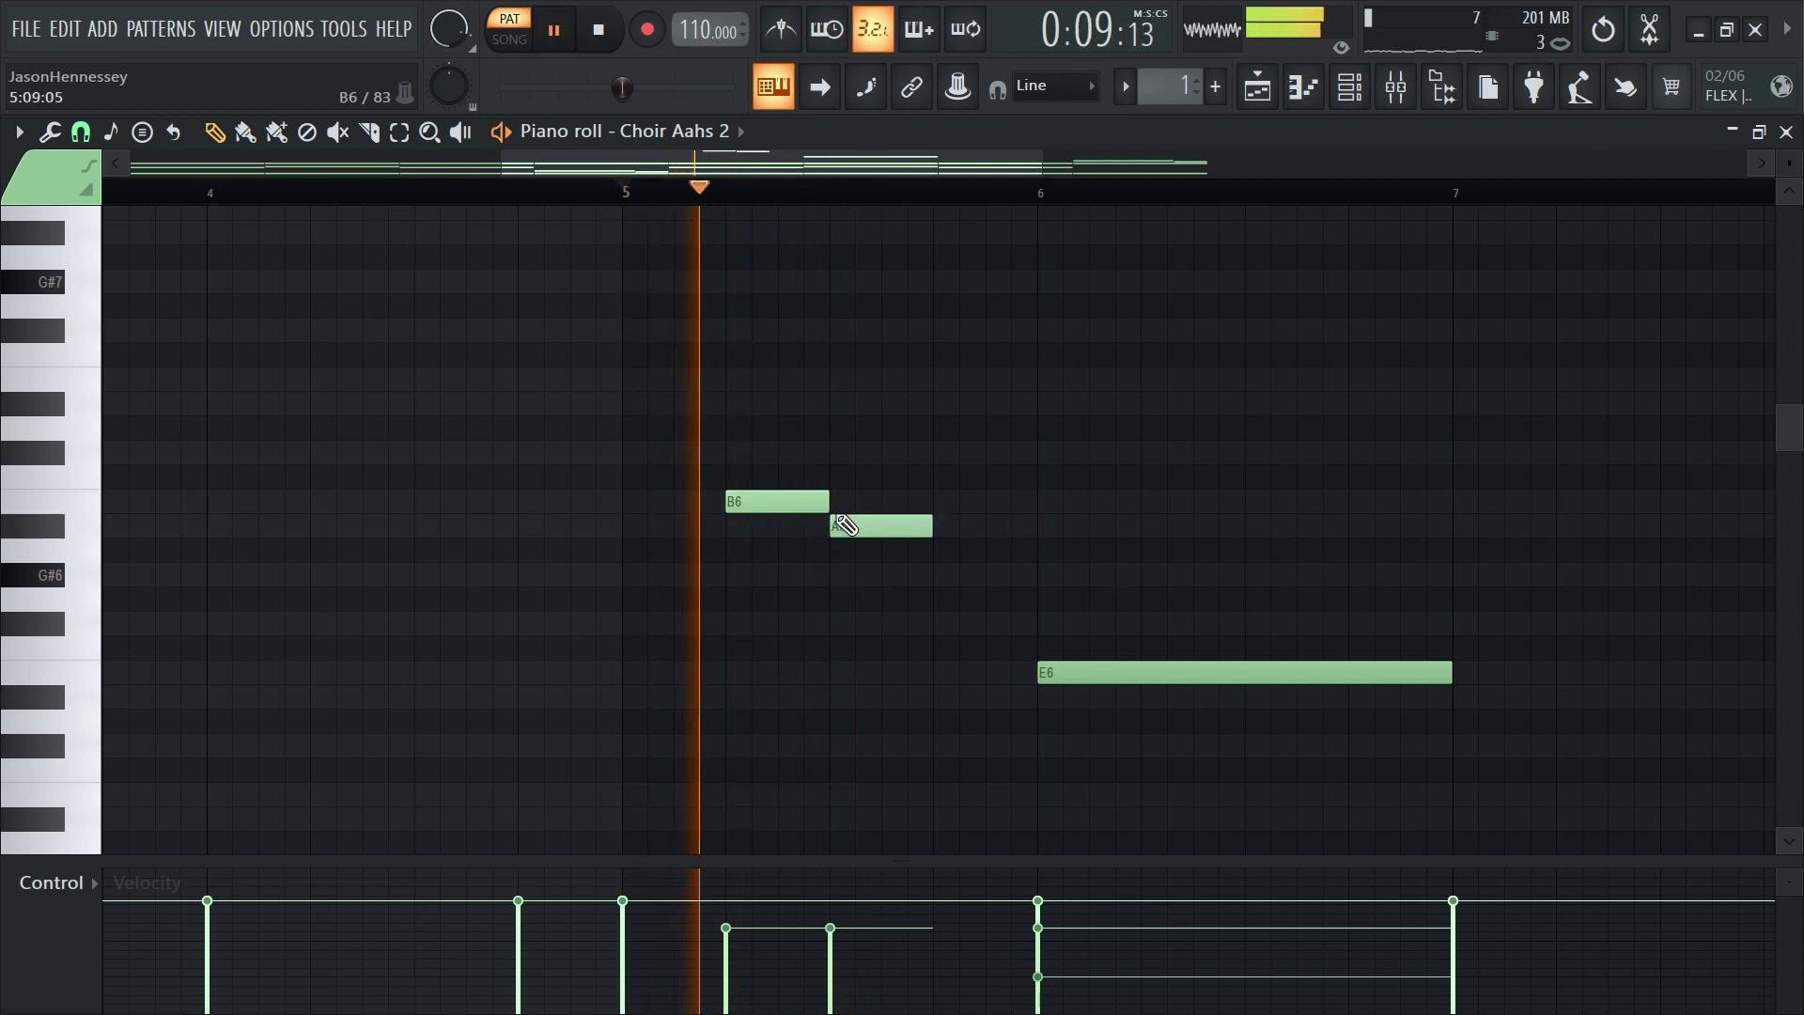
# Try halving the B6 and A#6 notes to half a beat each and repeating the pair on the last beat of bar 5
pyautogui.moveTo(827, 500); pyautogui.dragTo(719, 562)
pyautogui.press('space')
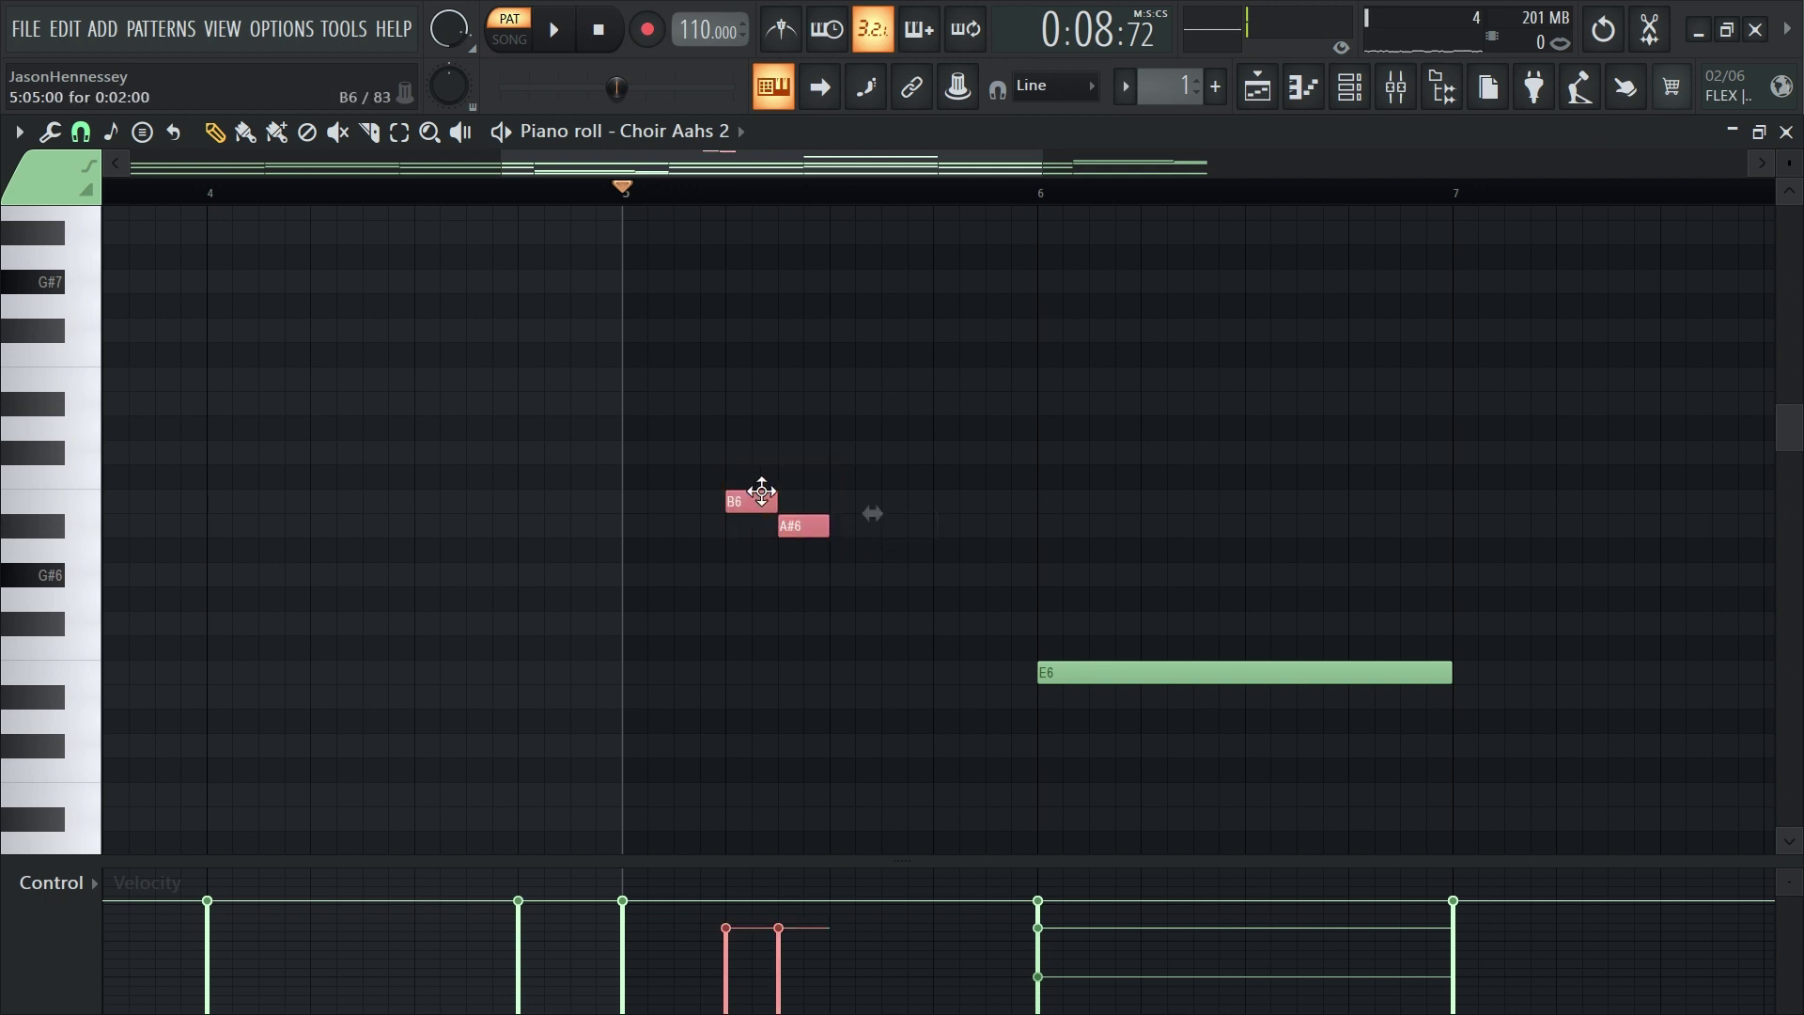
pyautogui.press('space')
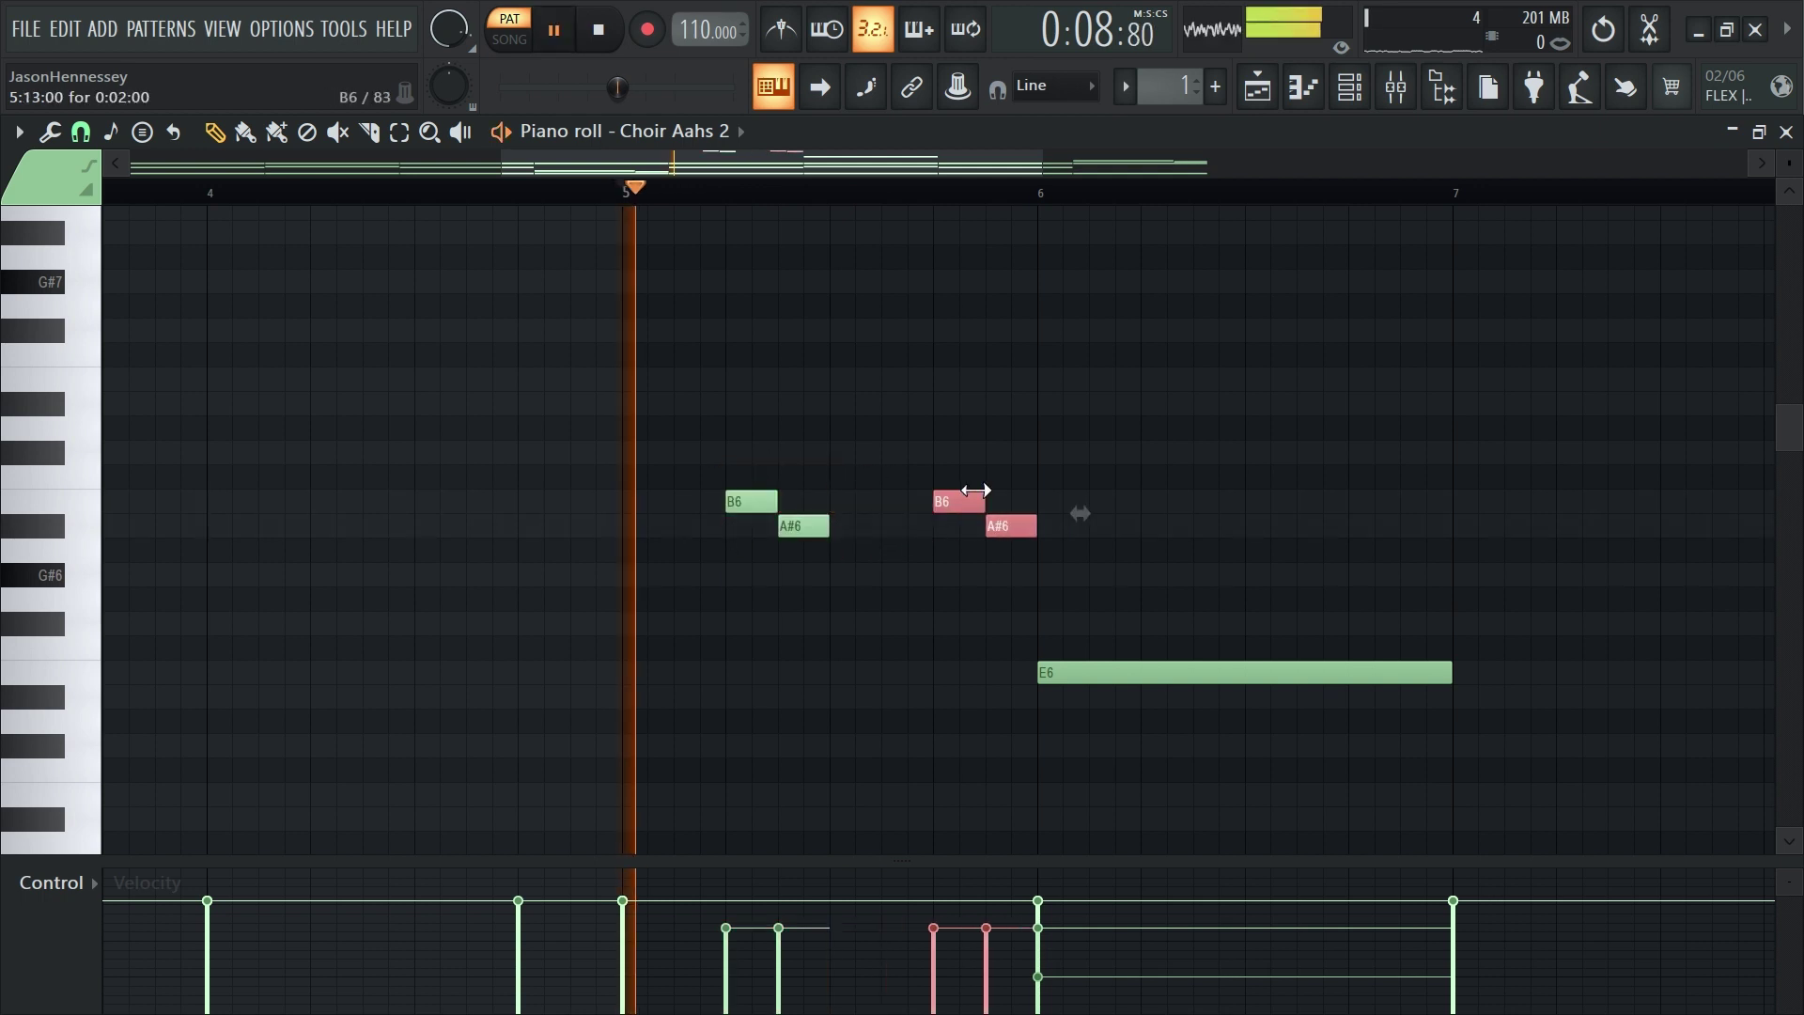
pyautogui.click(921, 592)
pyautogui.press('space')
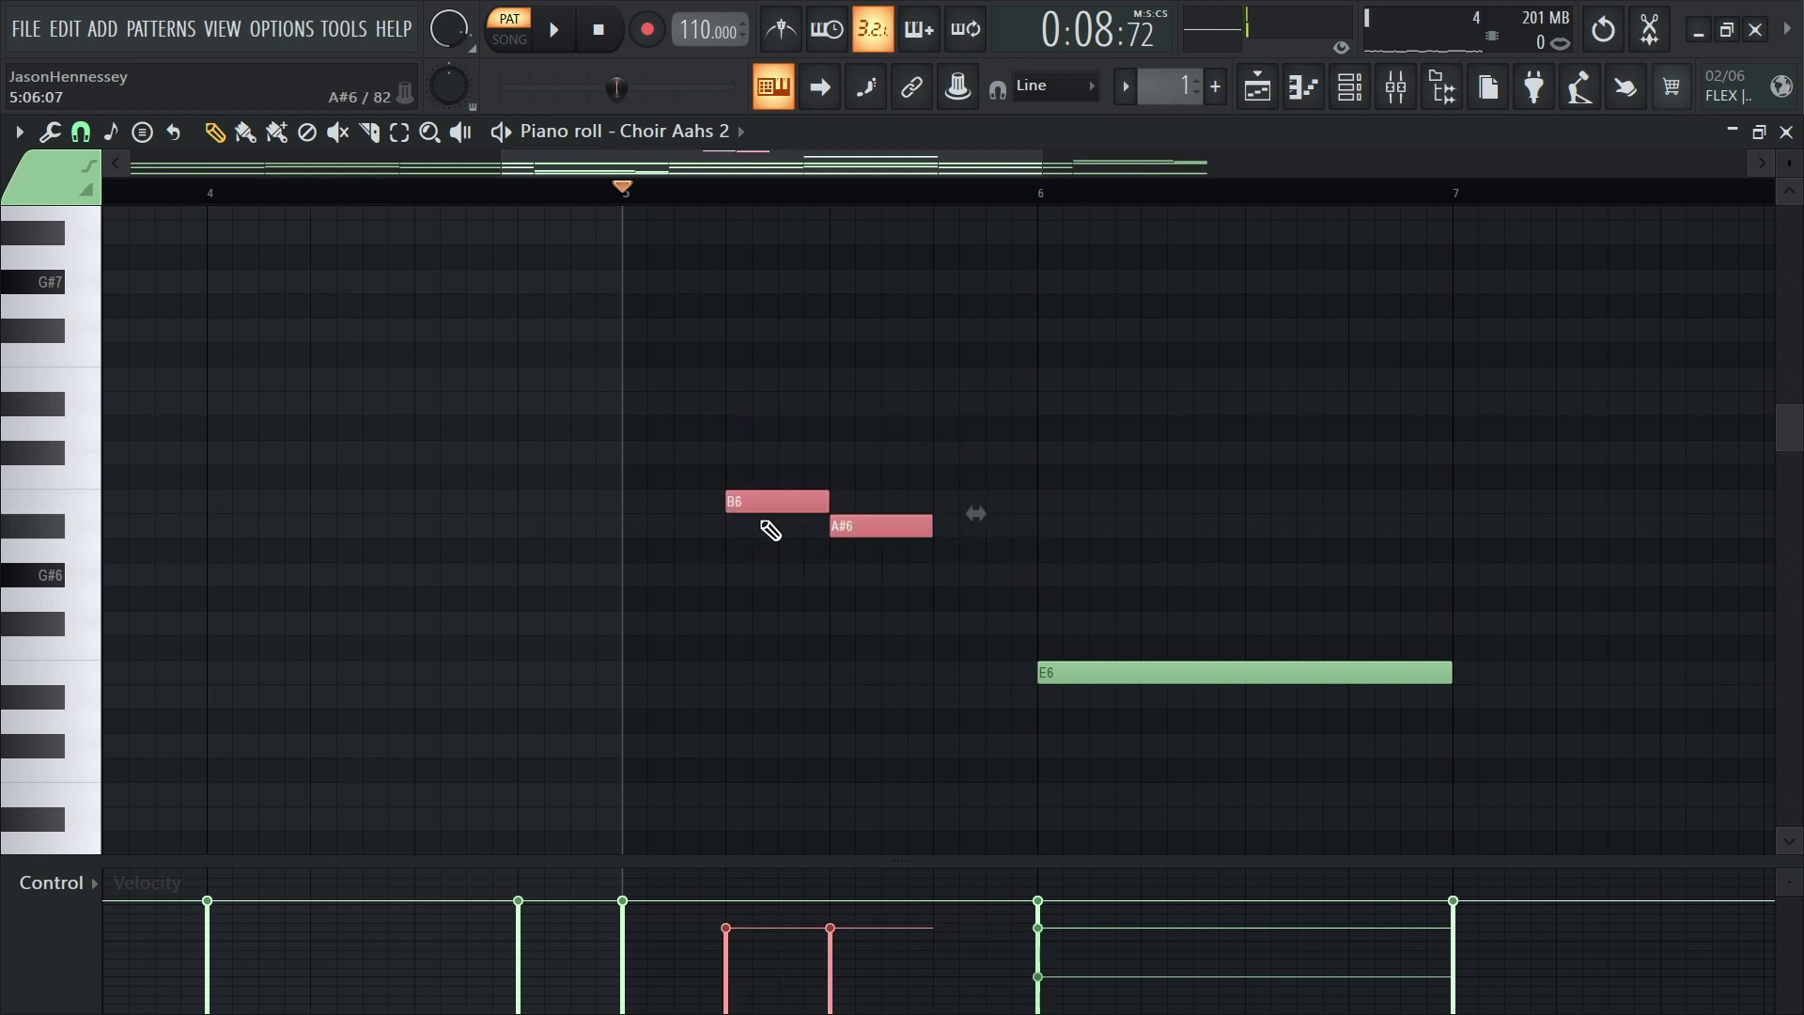
# Try a copy of the B6 and A#6 pair at the start of bar 6 and listen to it
pyautogui.click(776, 481)
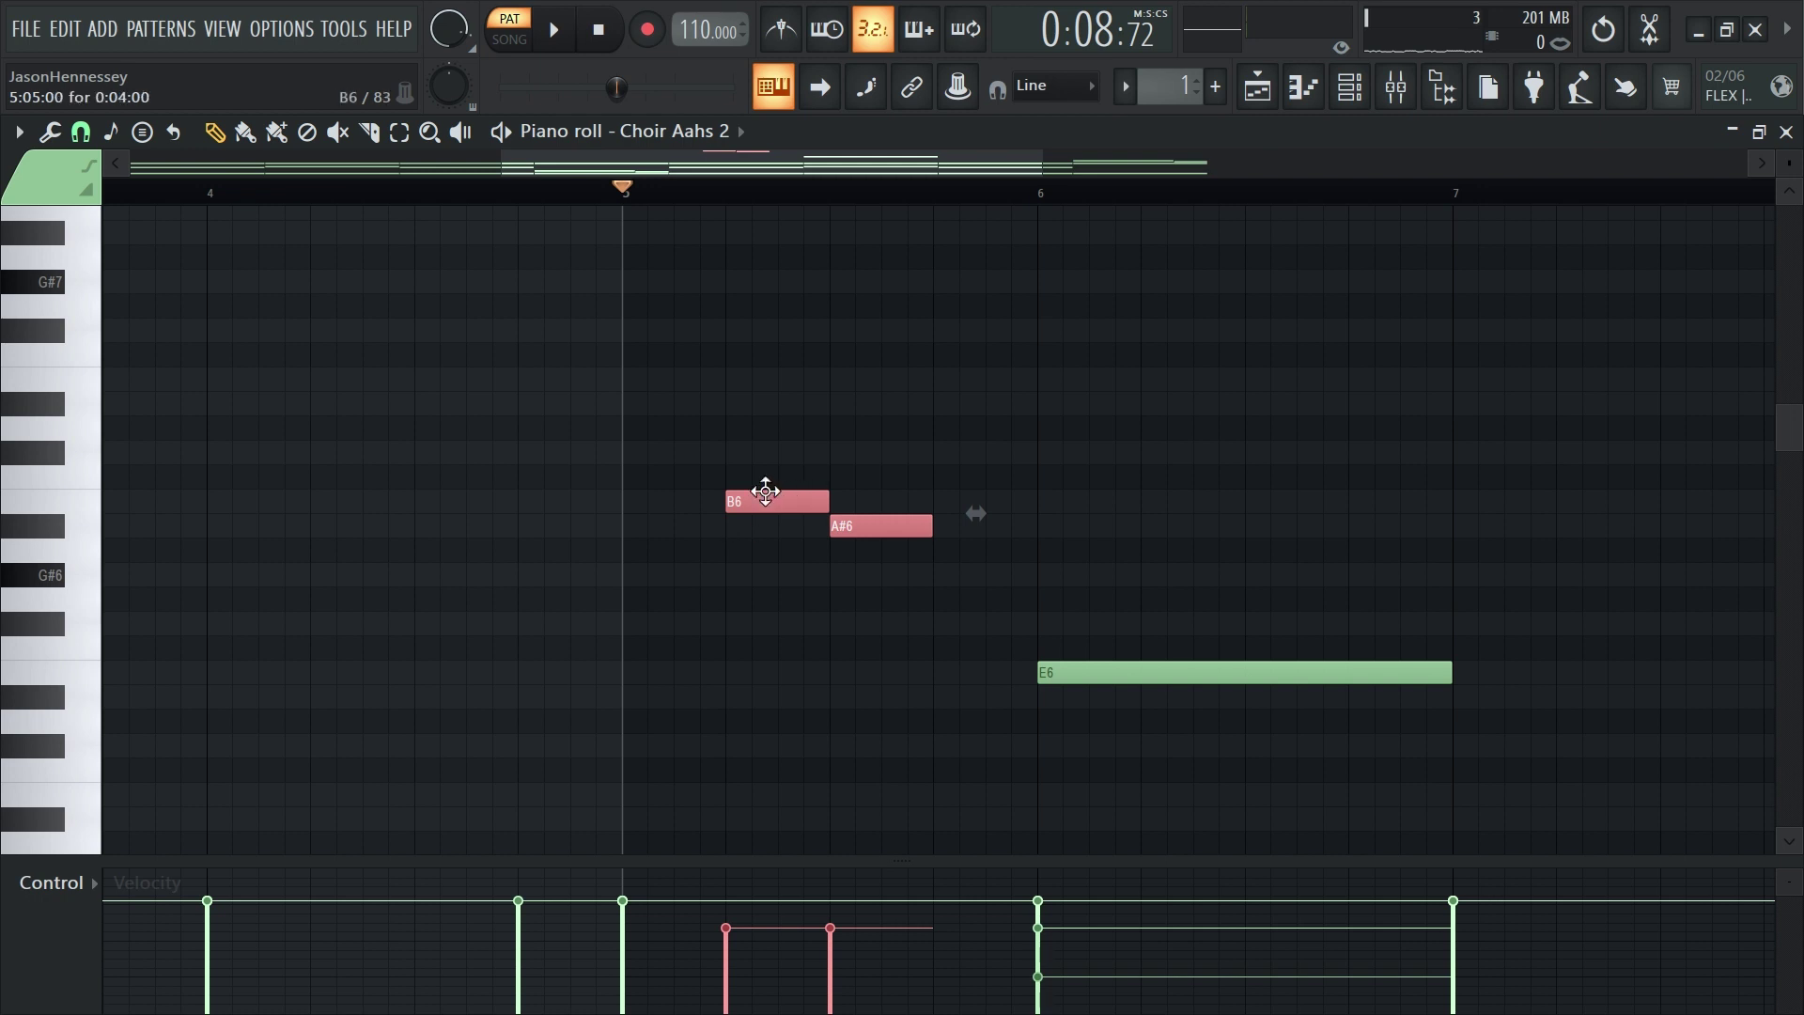
pyautogui.moveTo(765, 490); pyautogui.dragTo(1069, 510)
pyautogui.press('space')
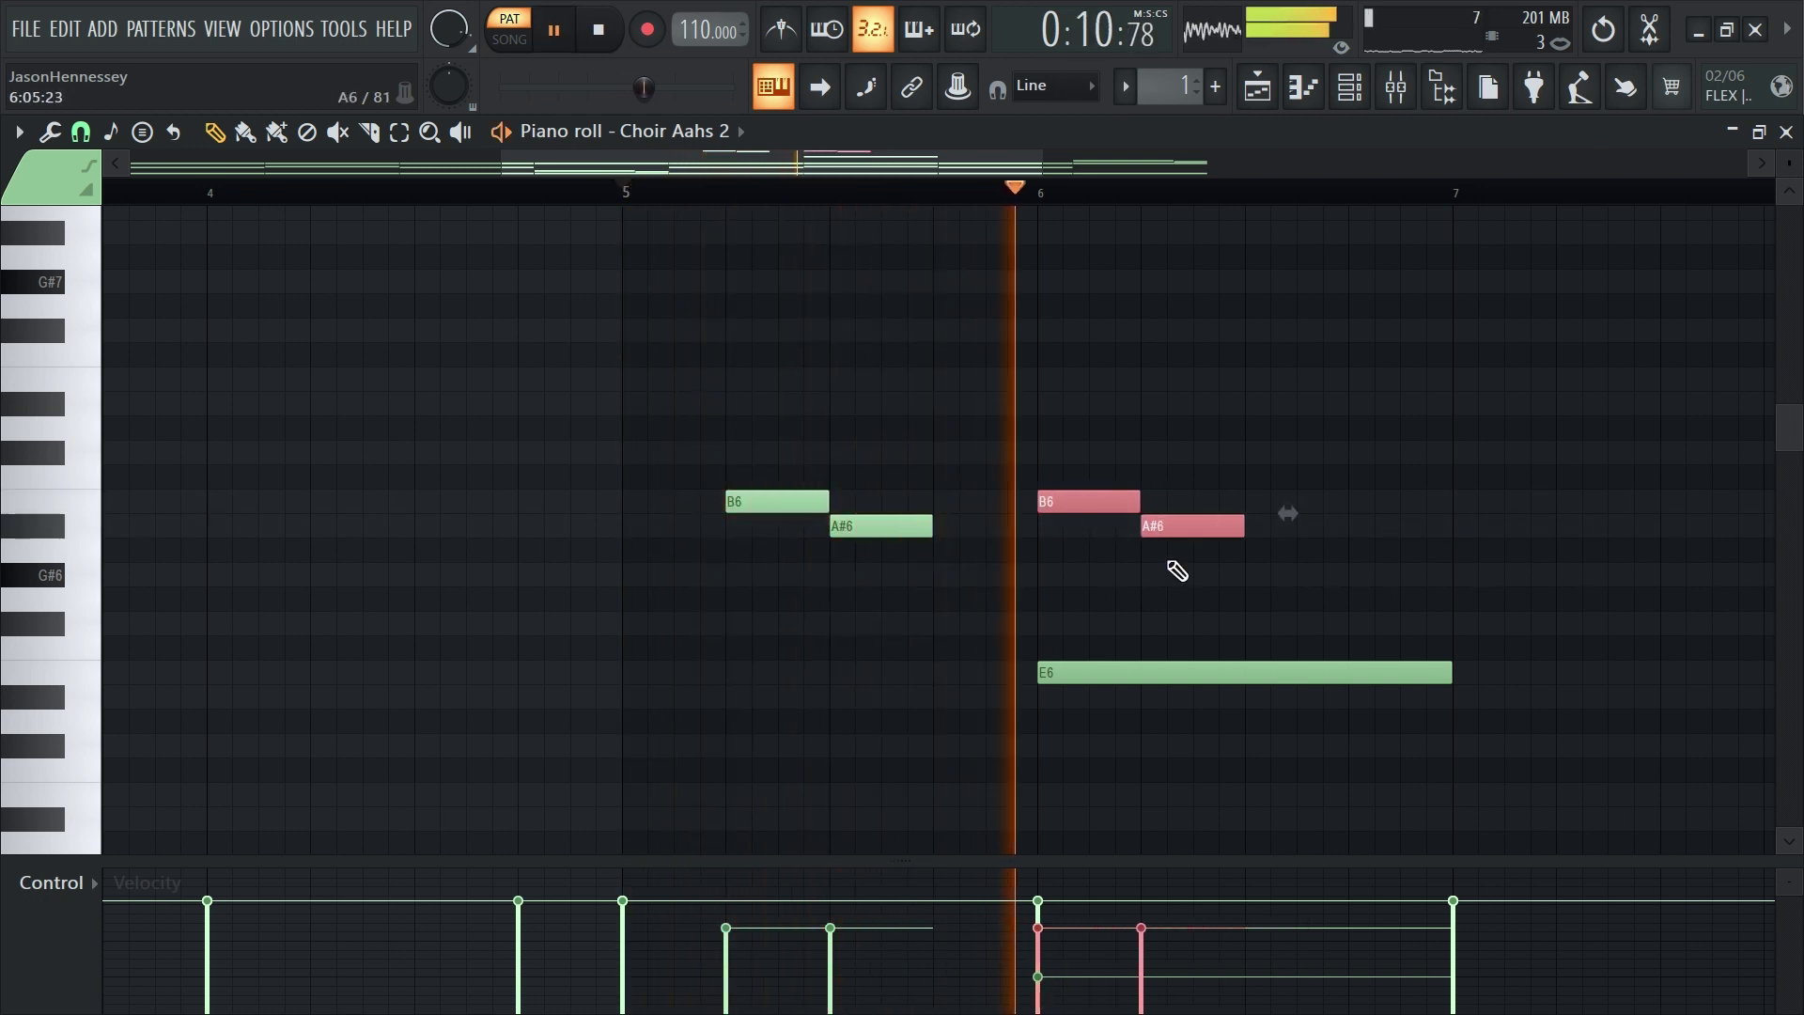
pyautogui.press('space')
# Try B6 and A#6 at one and a half beats each, with a copy of the pair three steps into bar 6
pyautogui.click(918, 575)
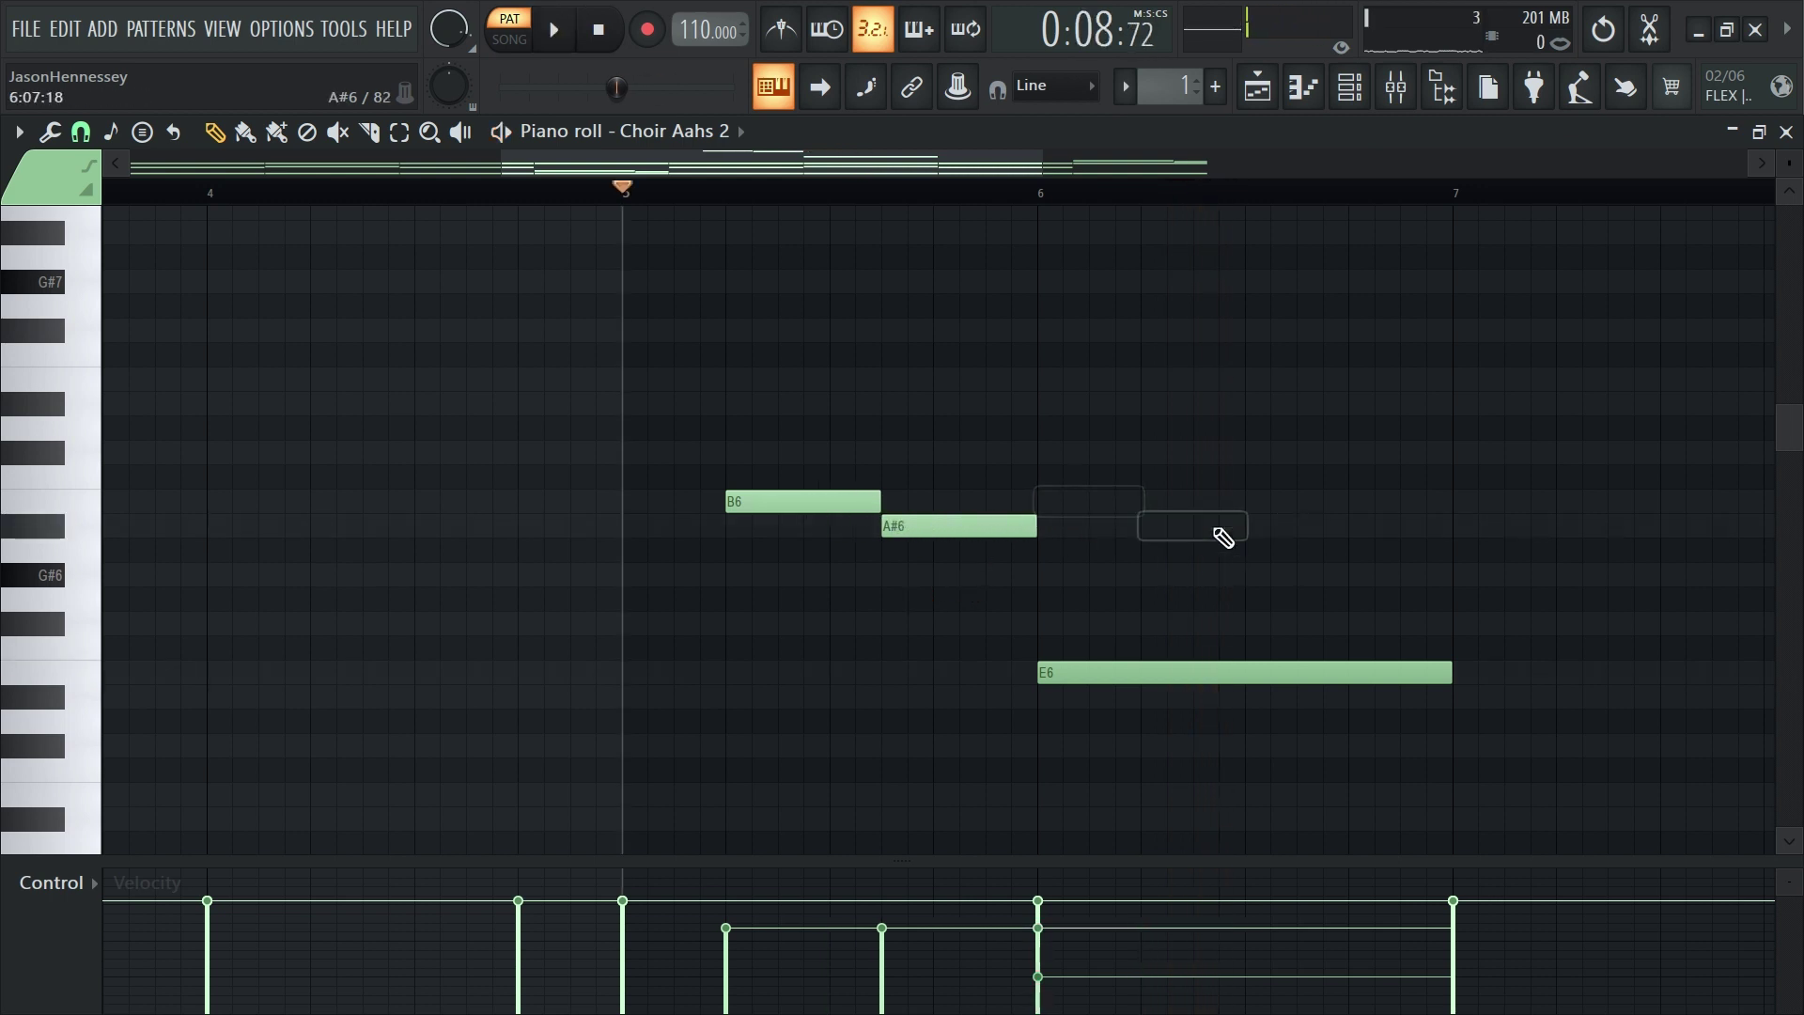
pyautogui.moveTo(812, 508); pyautogui.dragTo(1112, 499)
pyautogui.press('space')
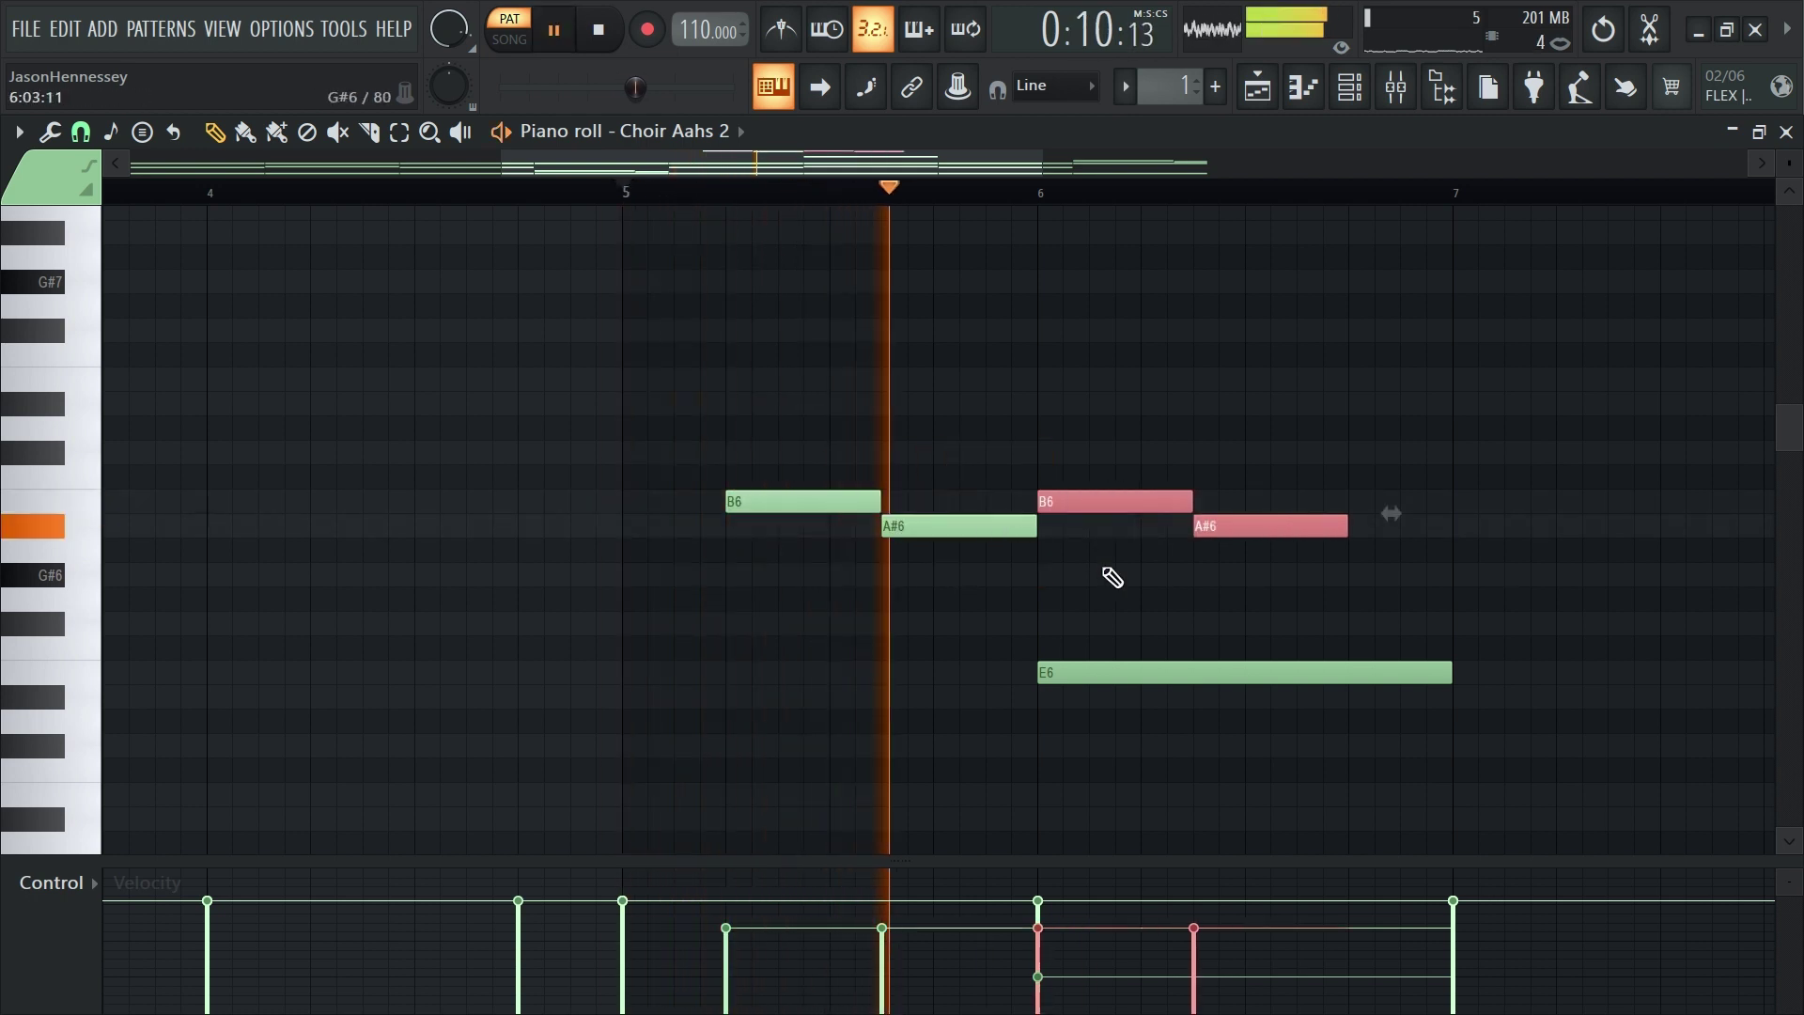
pyautogui.press('space')
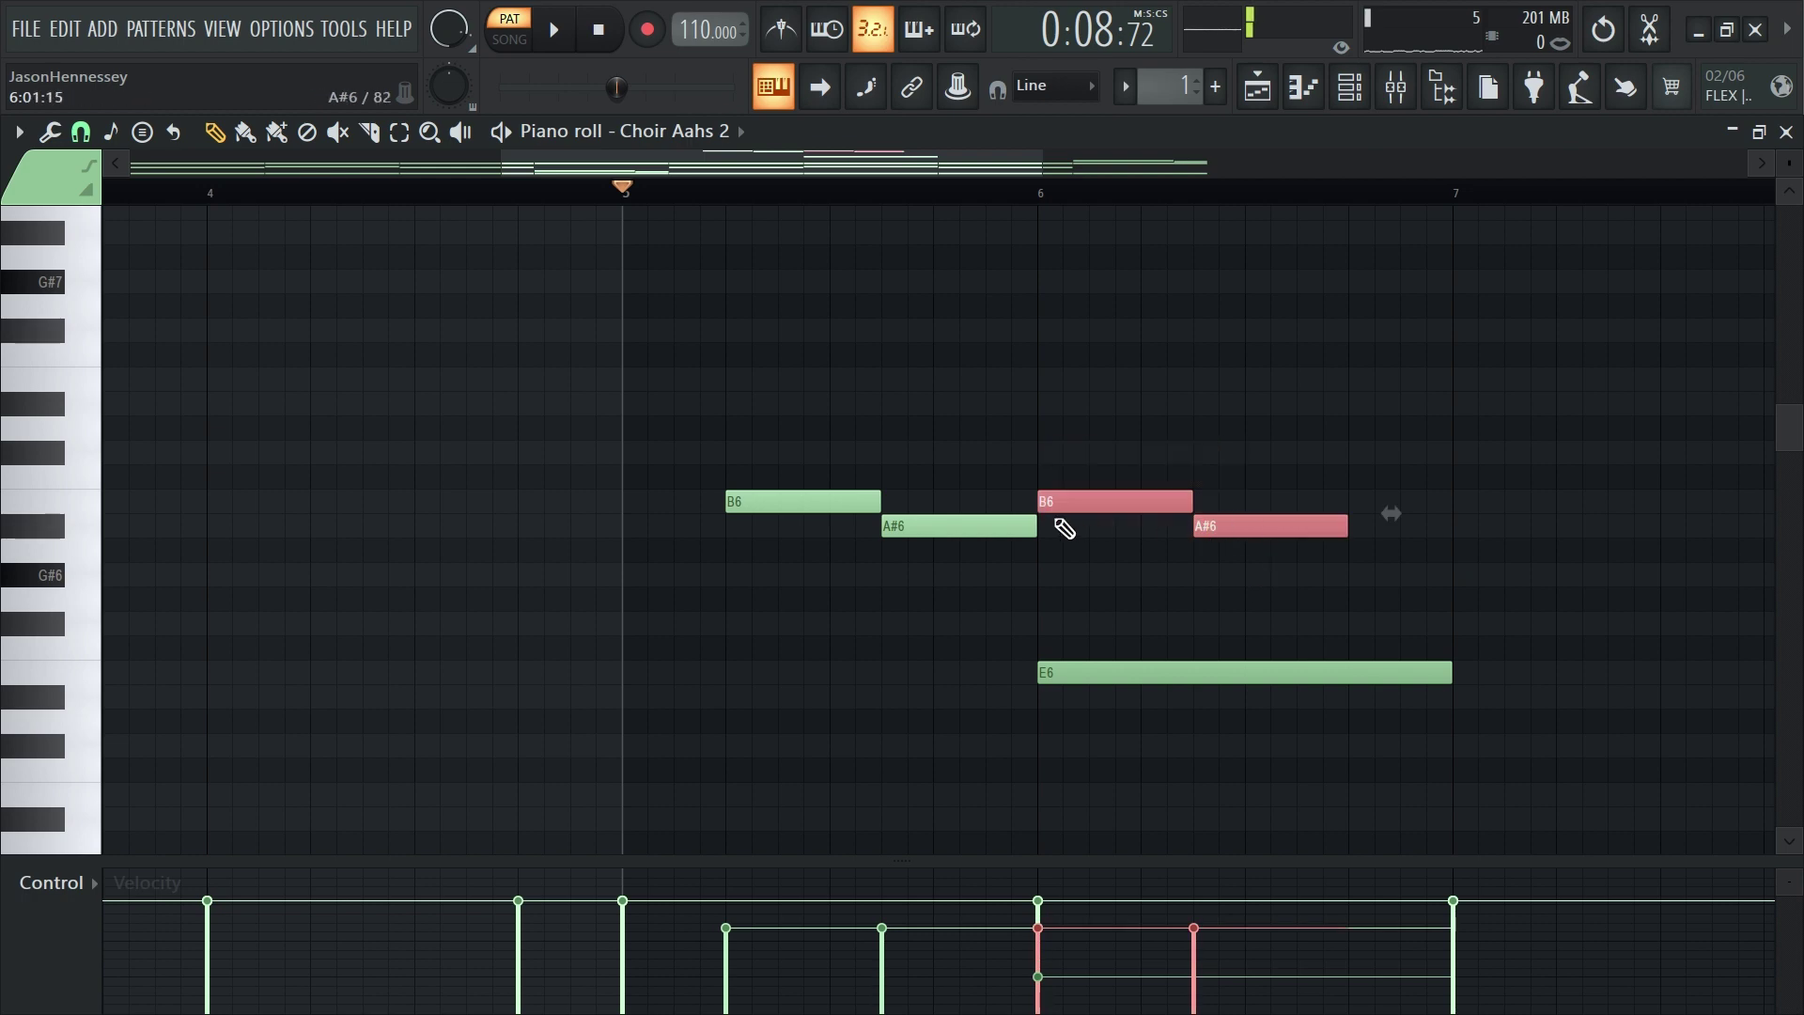
pyautogui.press('space')
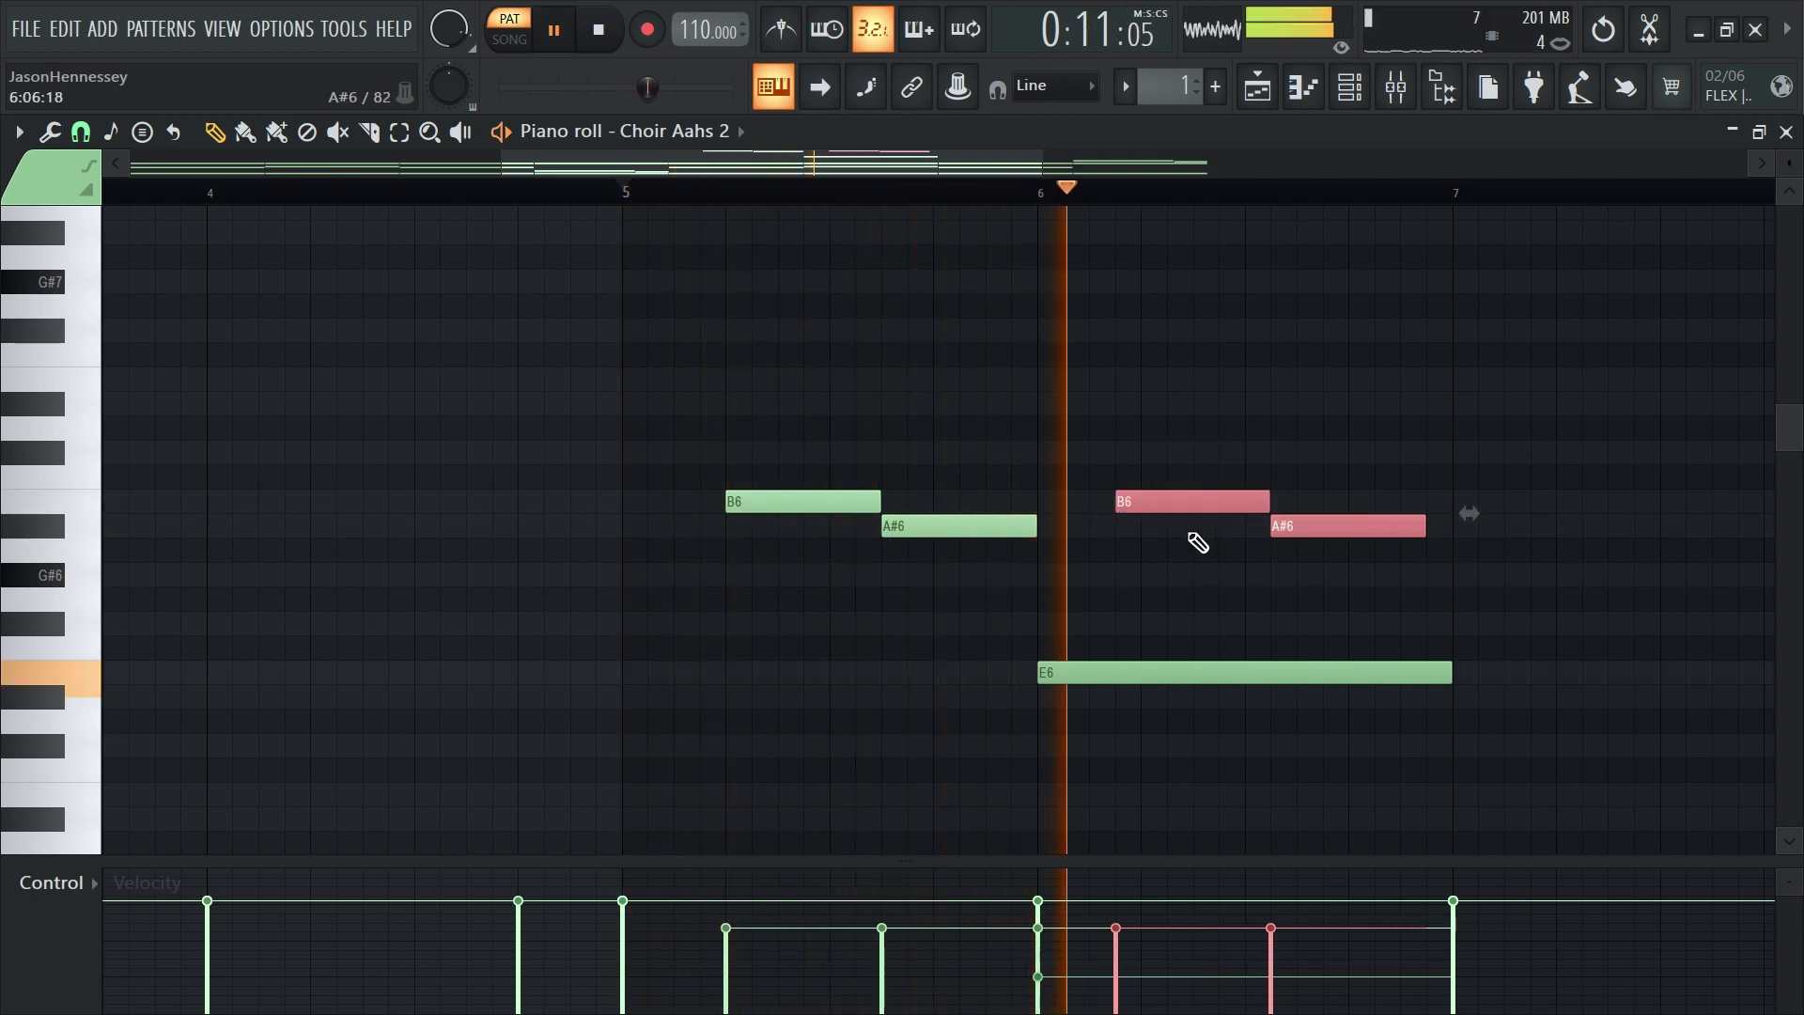
# Lengthen the bar 5 B6 to two beats, extend the following A#6 one step into bar 6, and remove the copied pair from bar 6
pyautogui.press('space')
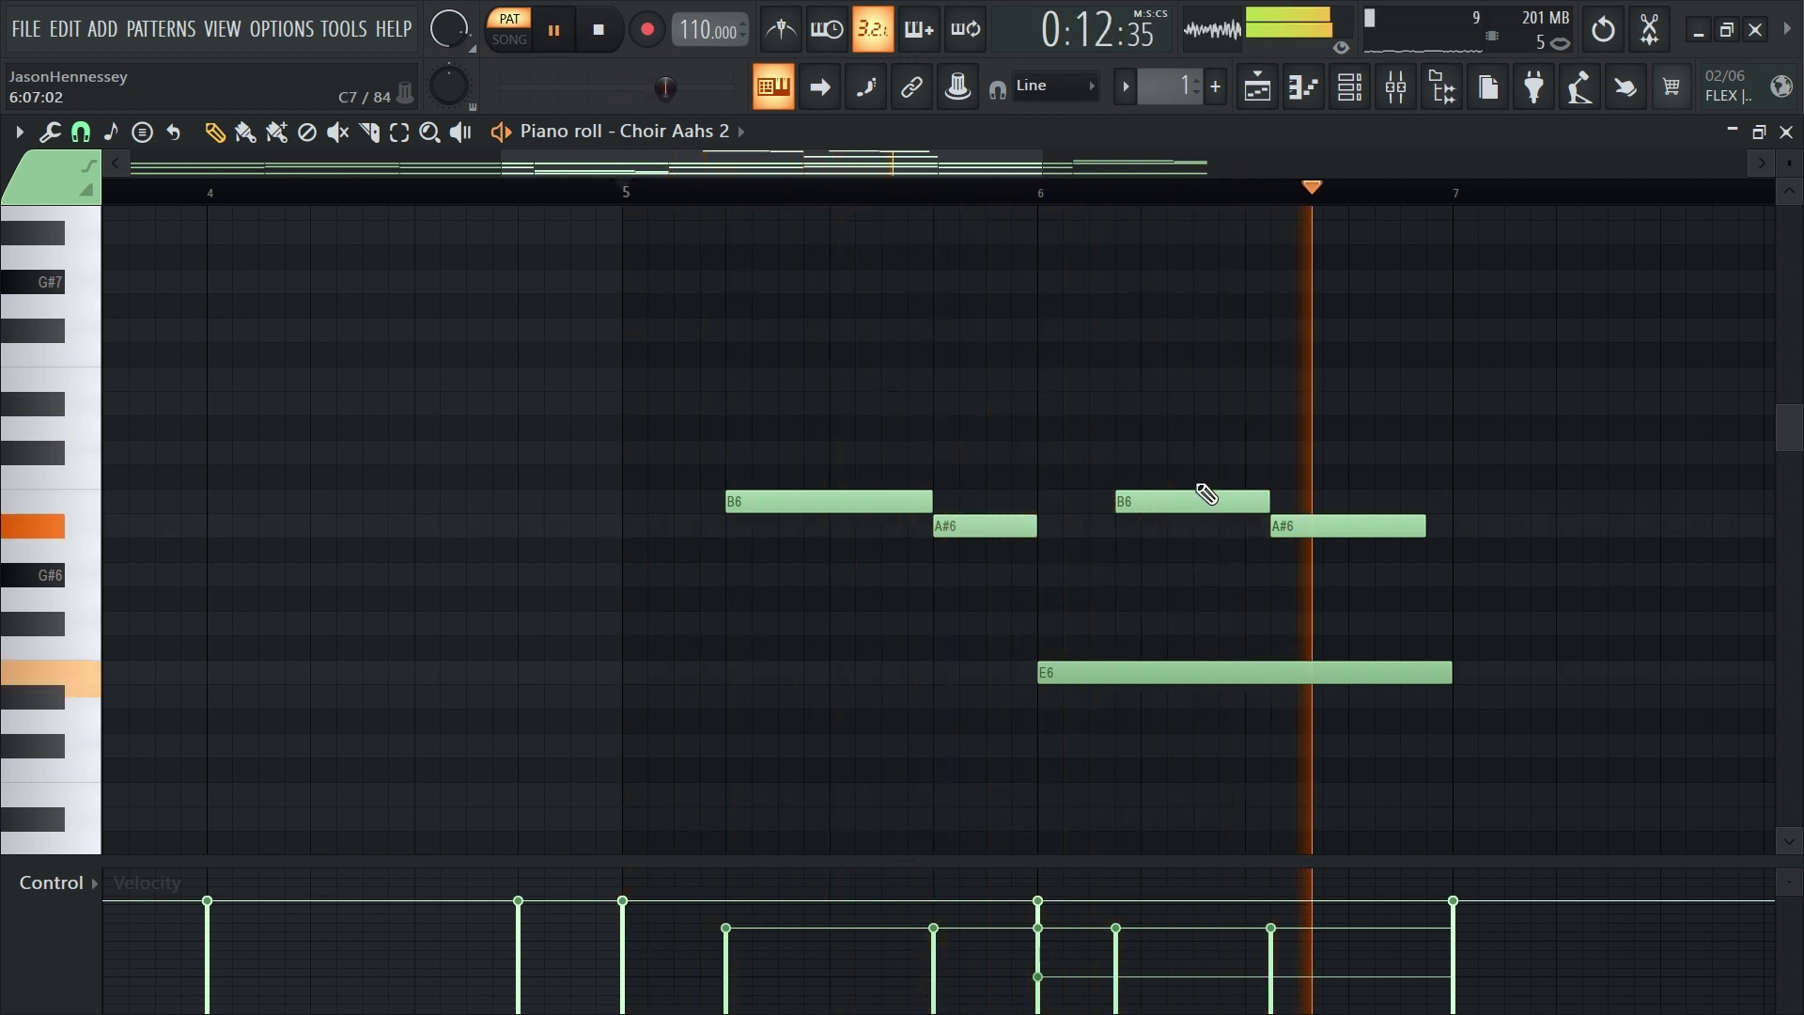
pyautogui.moveTo(1128, 500); pyautogui.dragTo(1468, 513)
pyautogui.press('space')
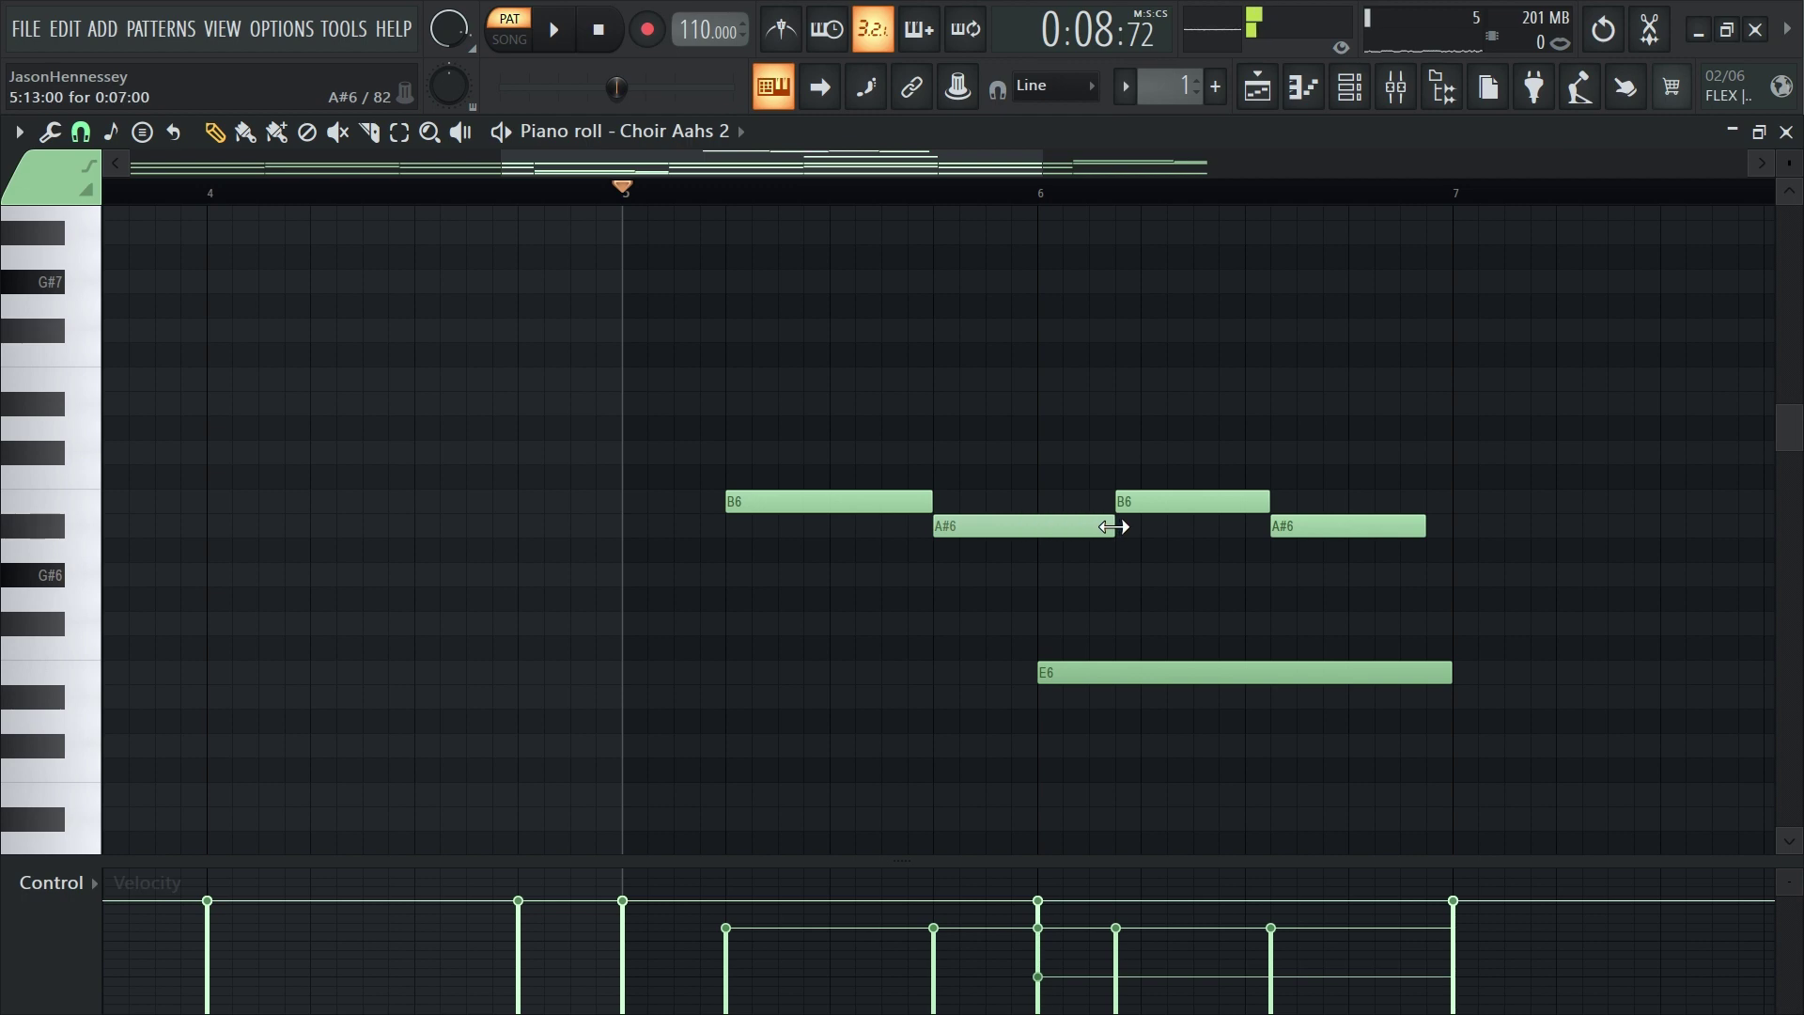
pyautogui.scroll(-3, 986, 601)
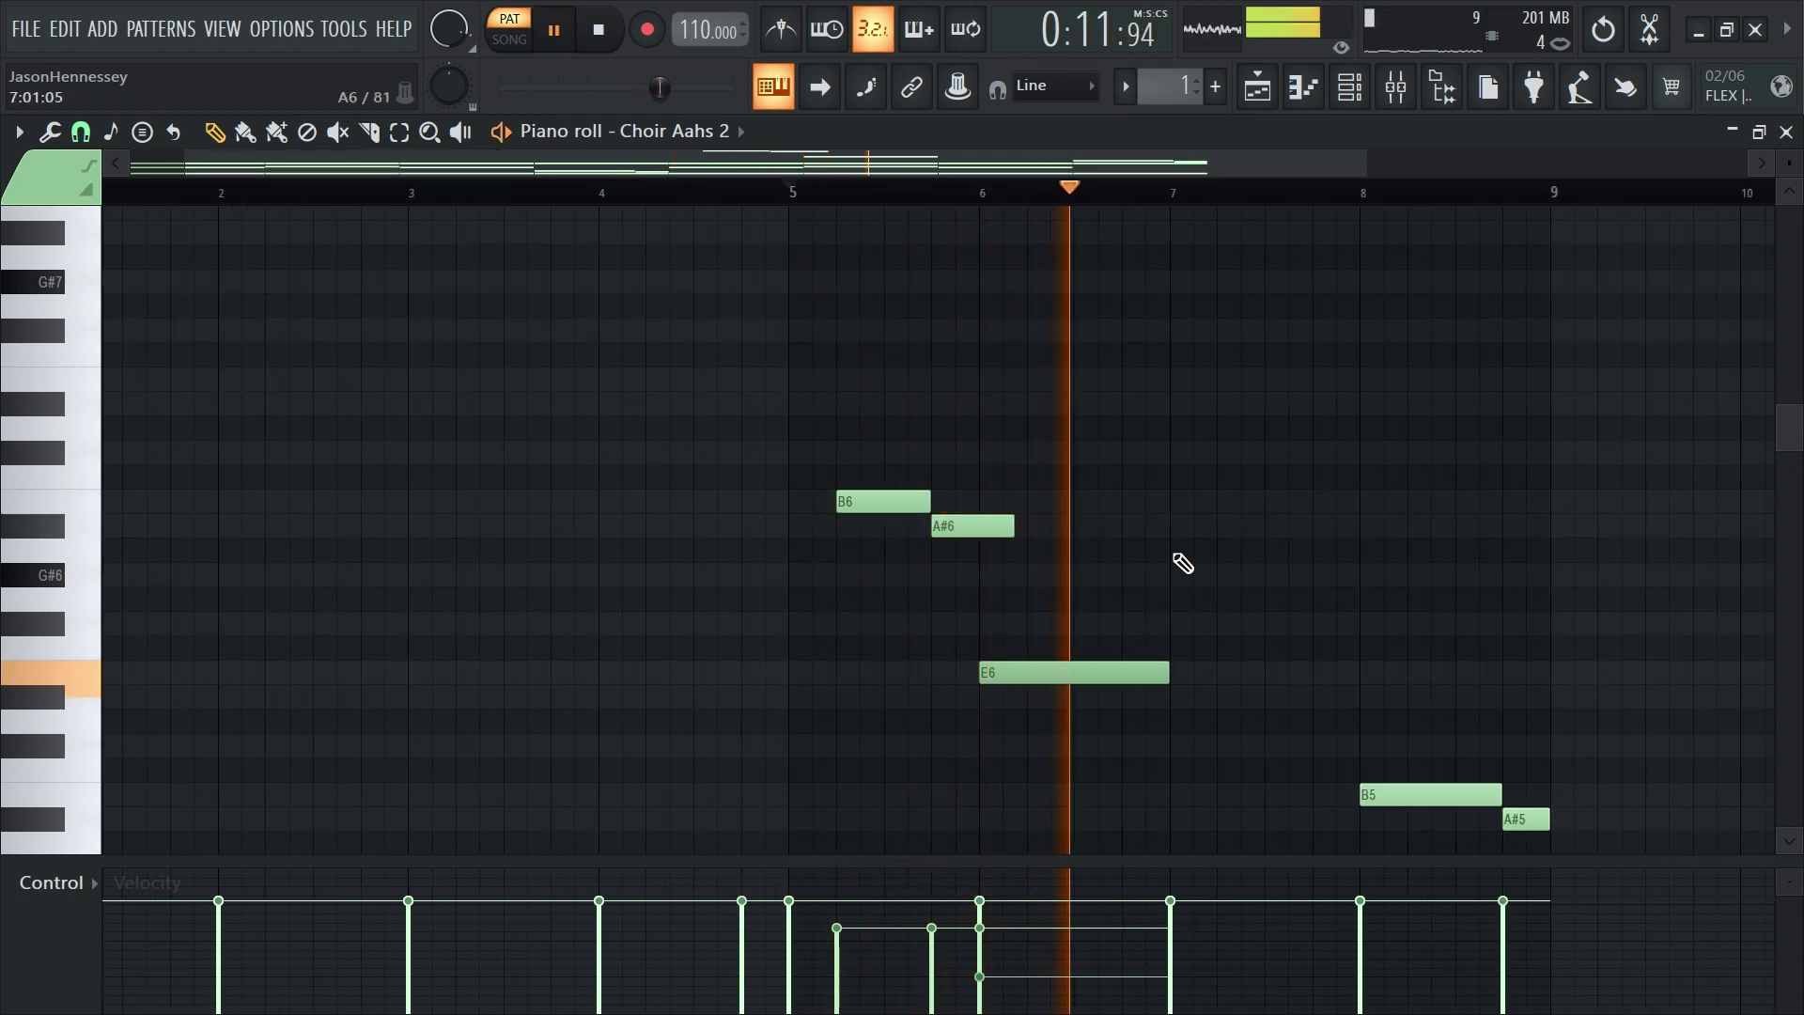
pyautogui.press('space')
pyautogui.scroll(3, 1049, 567)
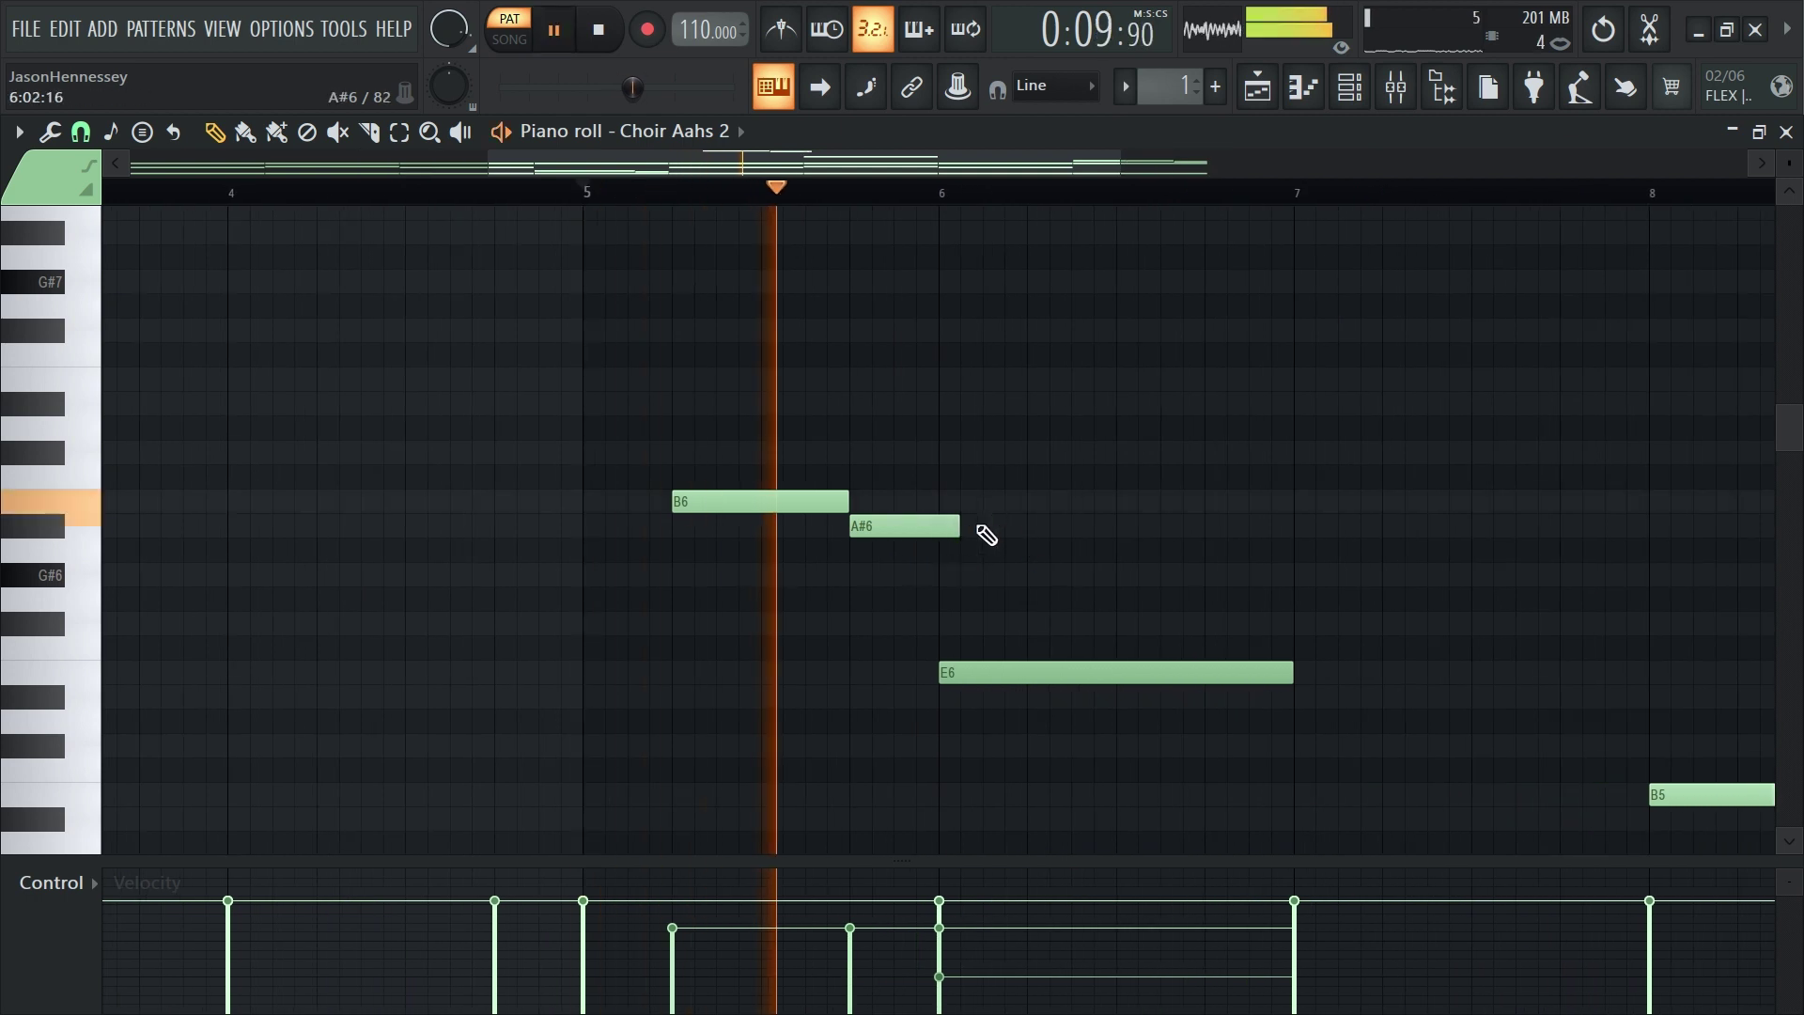
# Add a two-beat A#6 at the start of bar 7 followed by a five-step B6, and listen from bar 5
pyautogui.moveTo(971, 495); pyautogui.dragTo(1396, 486)
pyautogui.press('space')
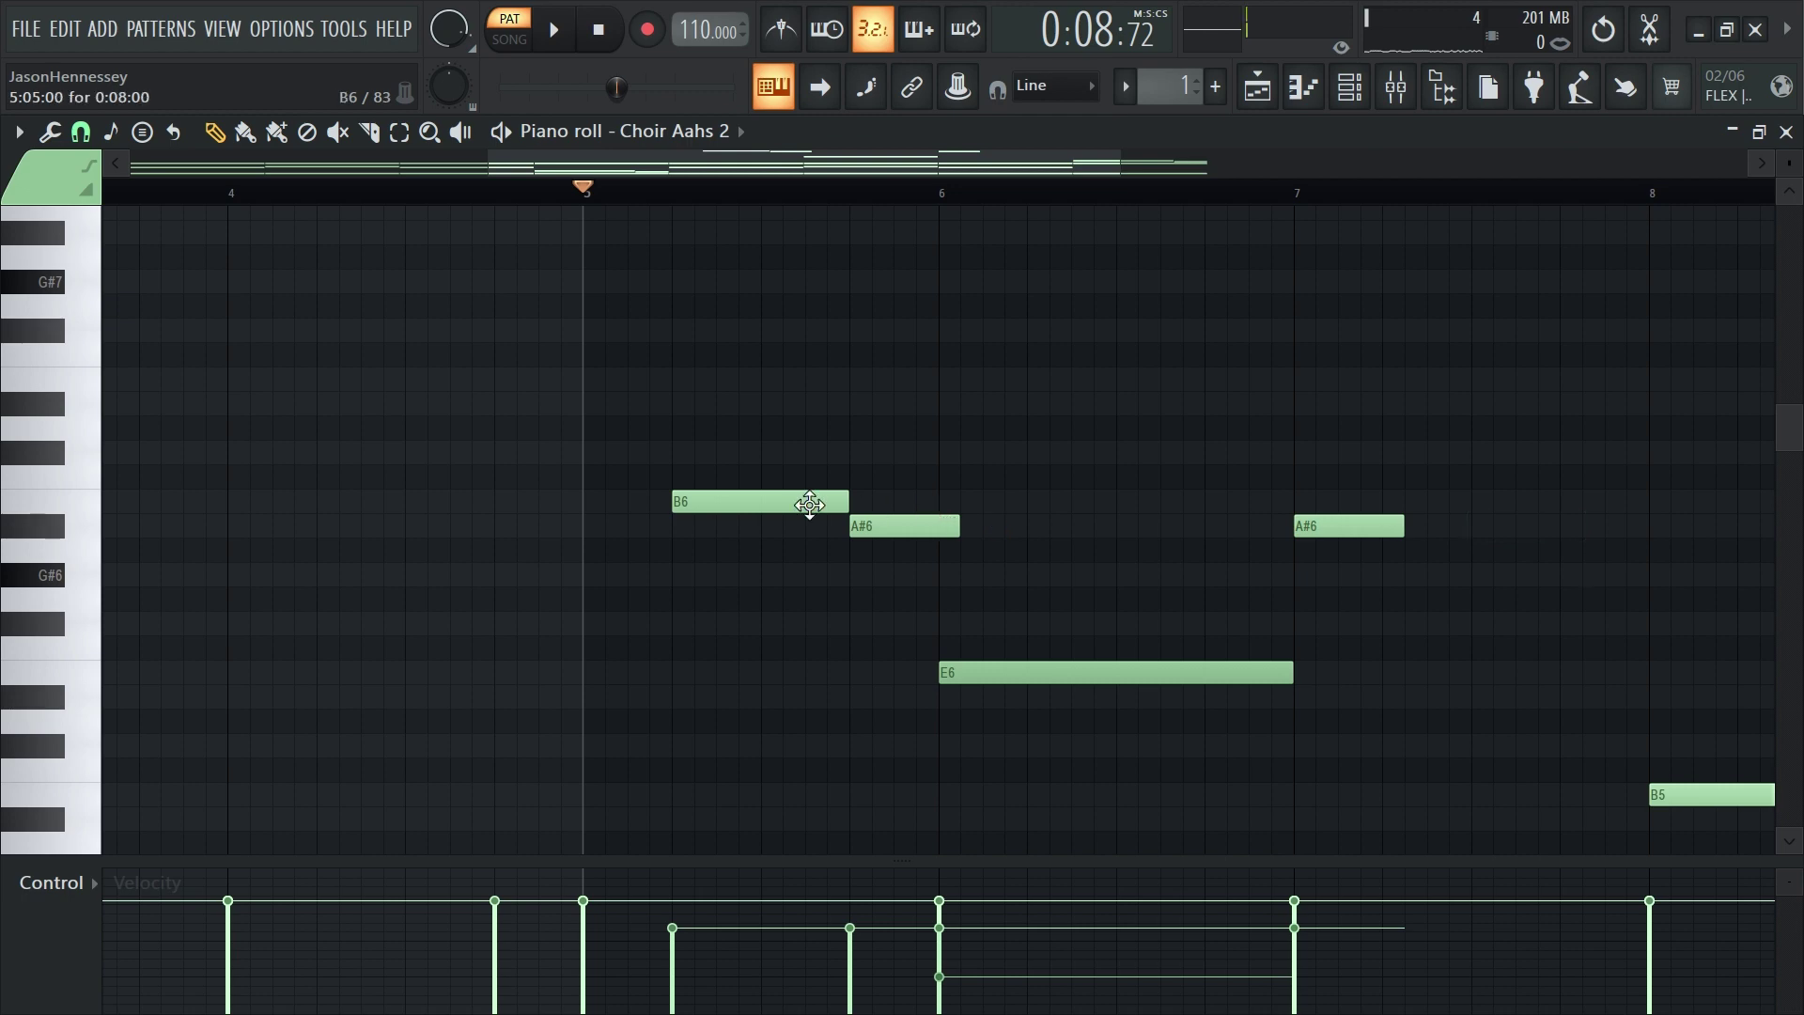
pyautogui.moveTo(1336, 575); pyautogui.dragTo(1316, 527)
pyautogui.keyDown('ctrl'); pyautogui.rightClick(1321, 535); pyautogui.keyUp('ctrl')
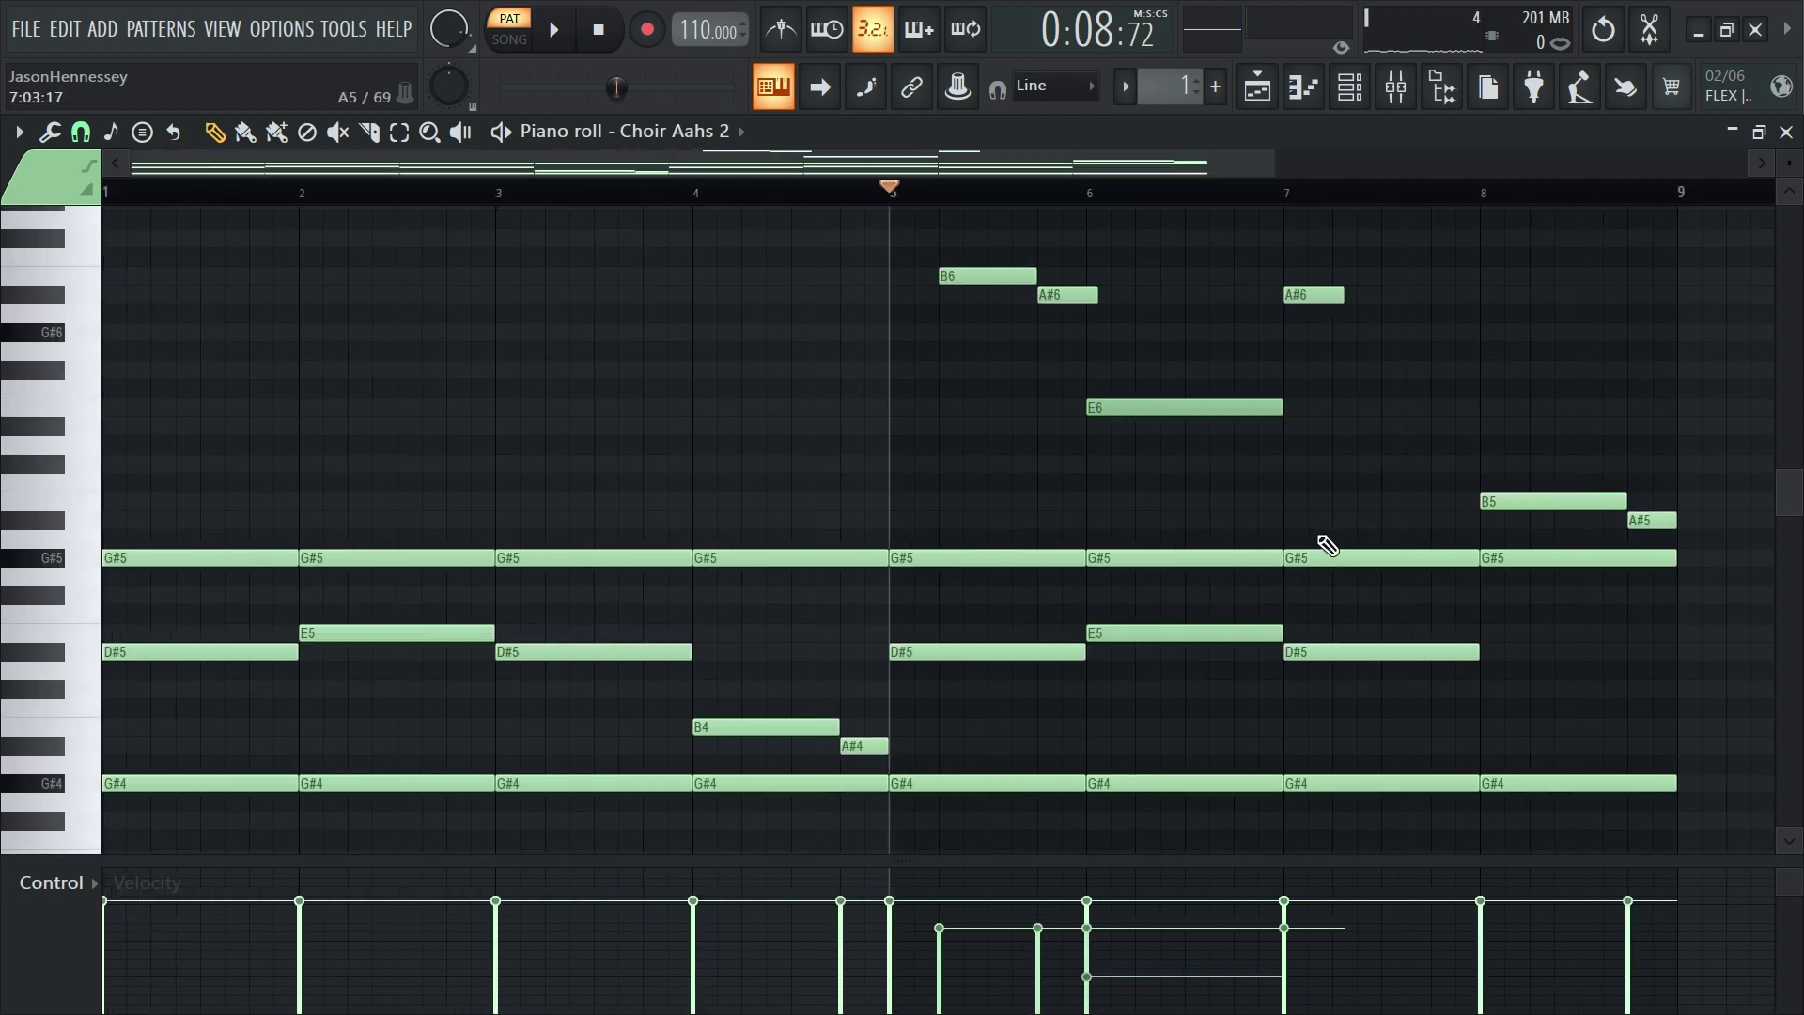
pyautogui.scroll(3, 1344, 582)
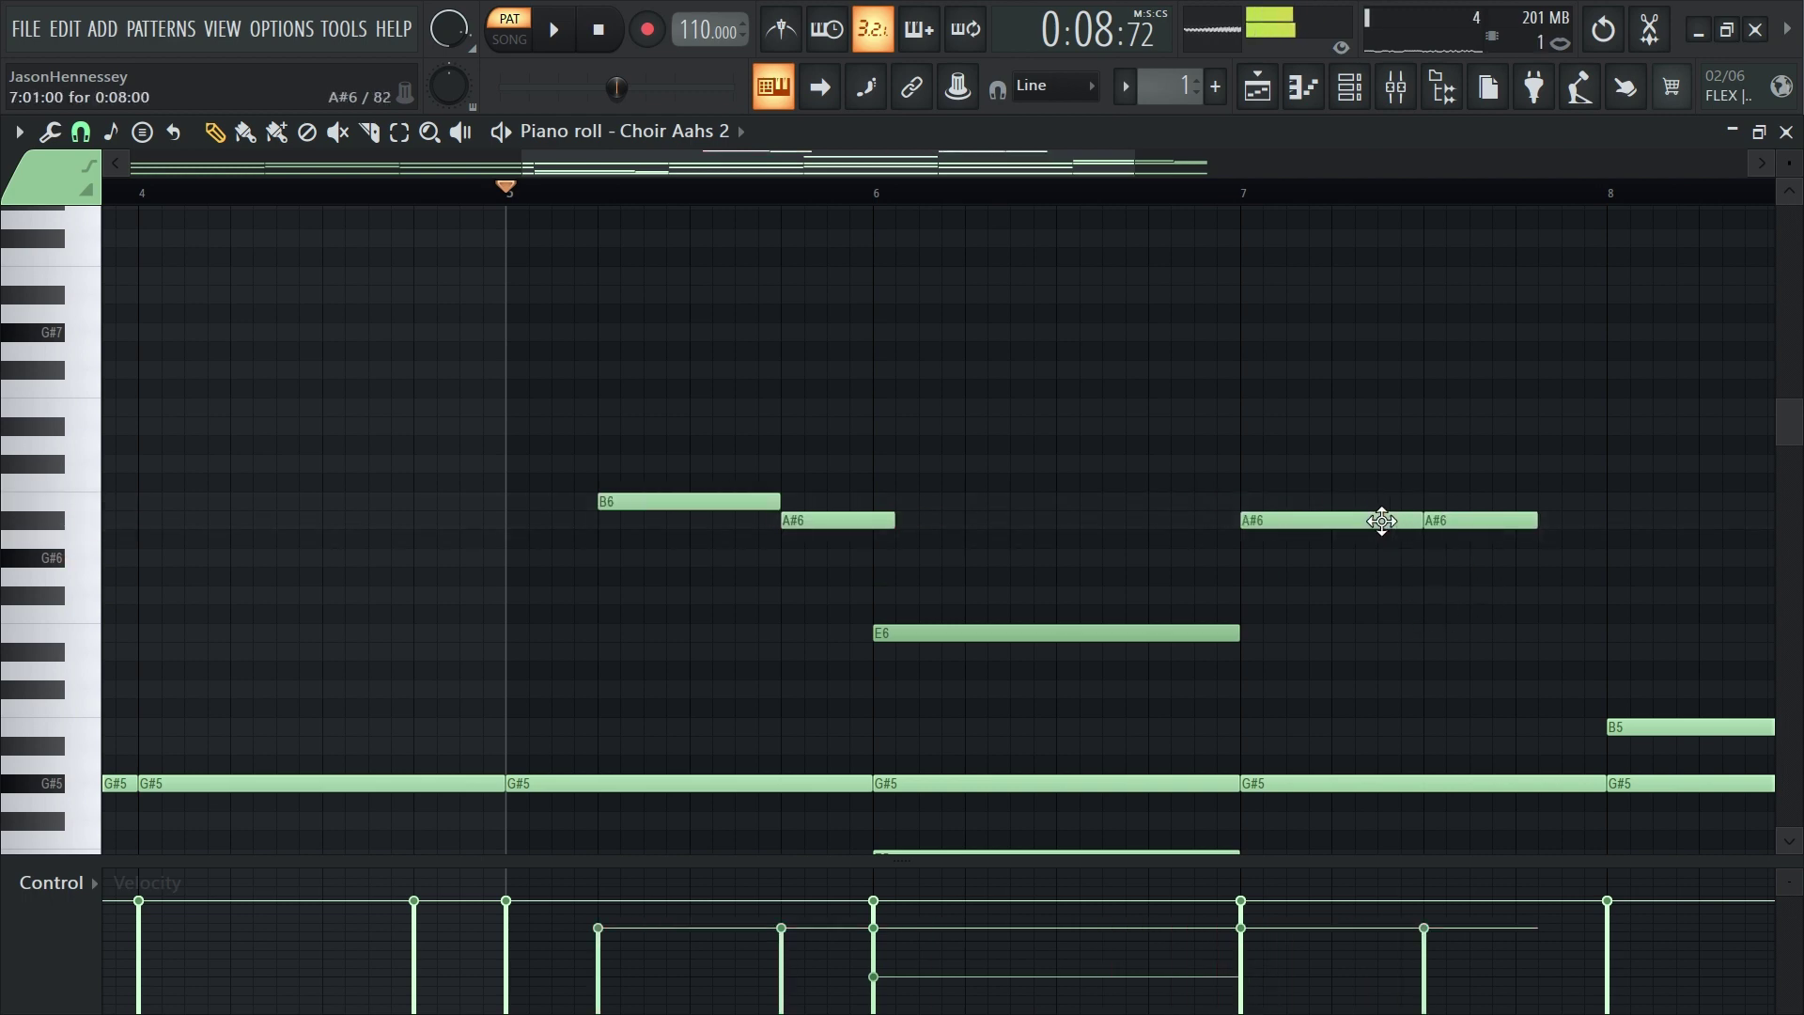
pyautogui.scroll(2, 1412, 580)
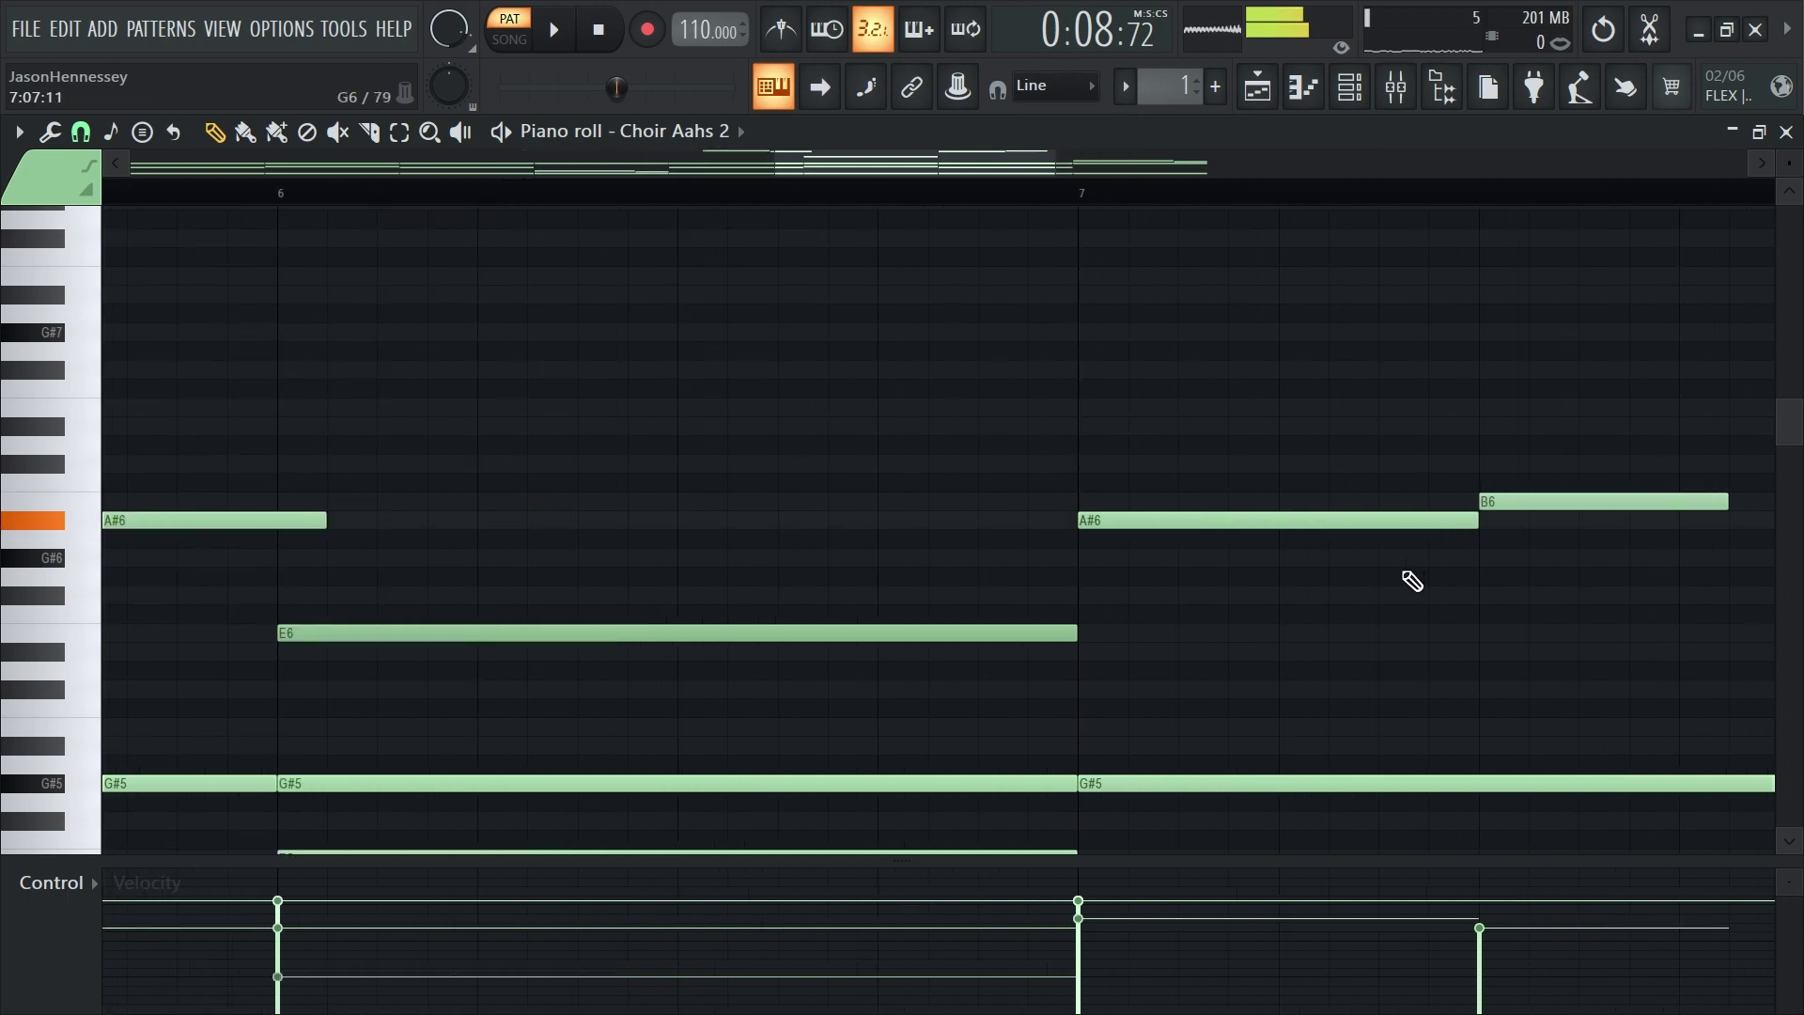
pyautogui.scroll(-2, 1382, 603)
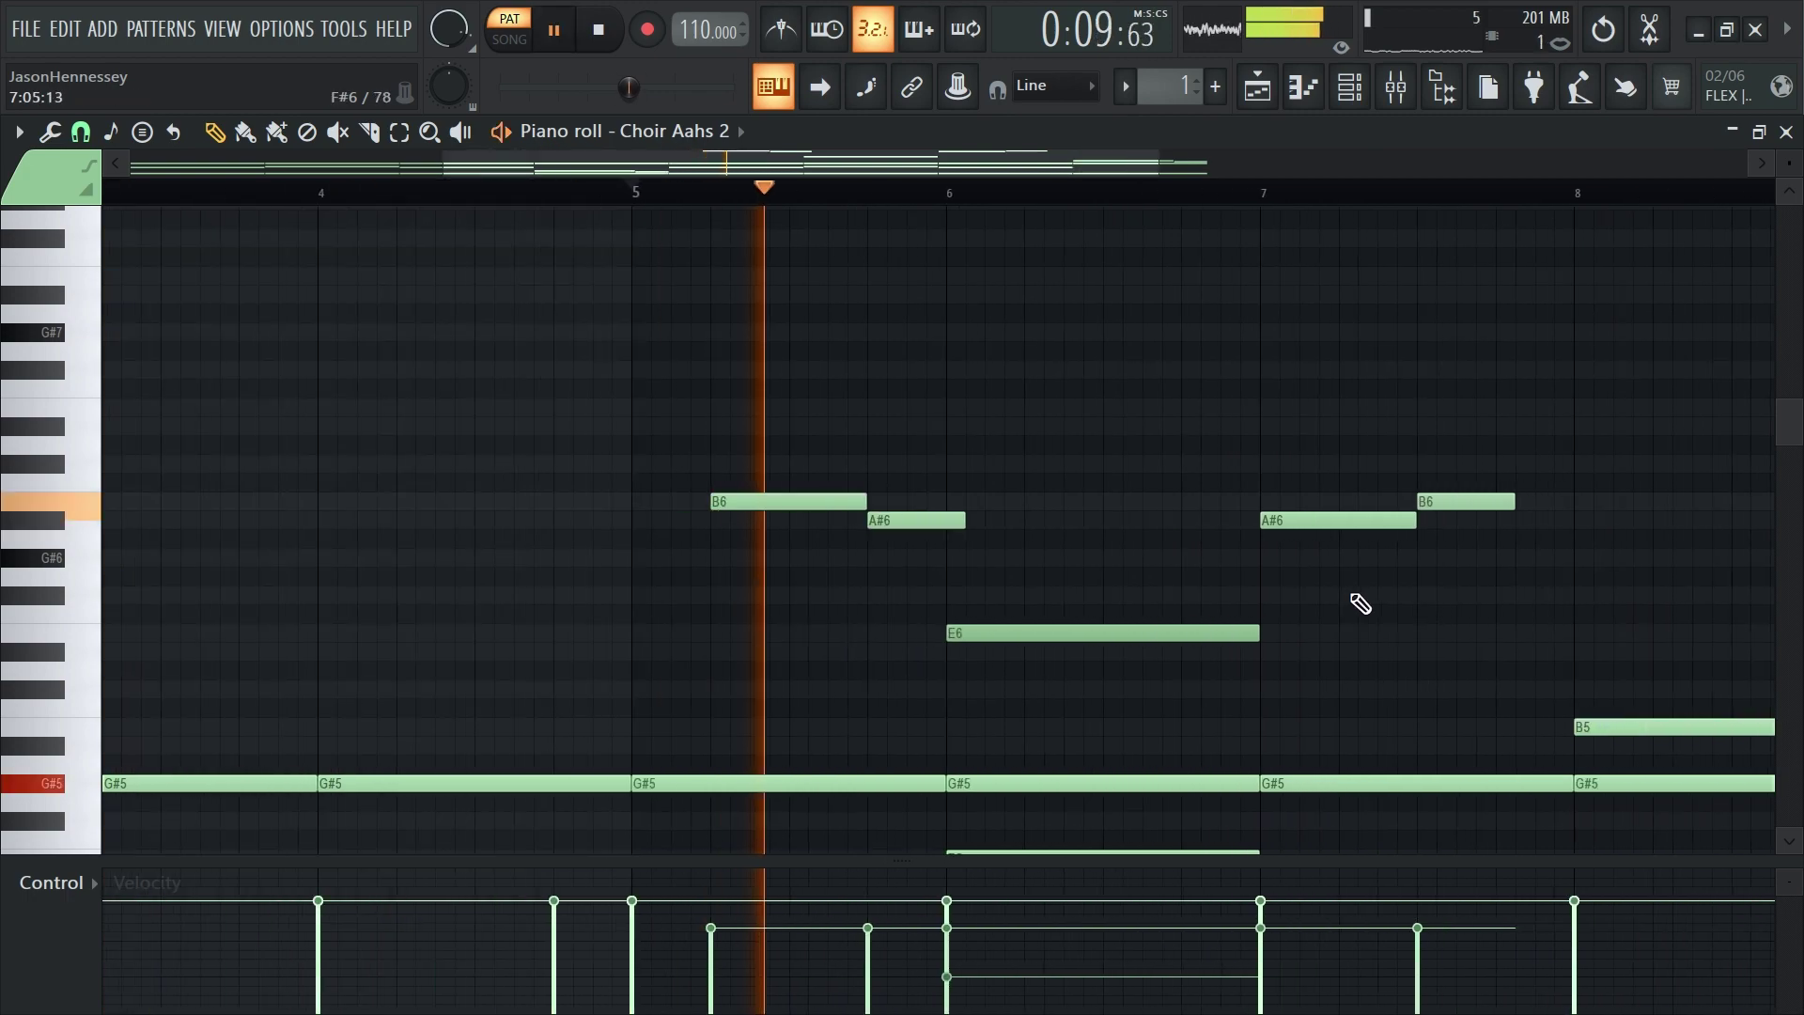
pyautogui.scroll(-4, 1363, 632)
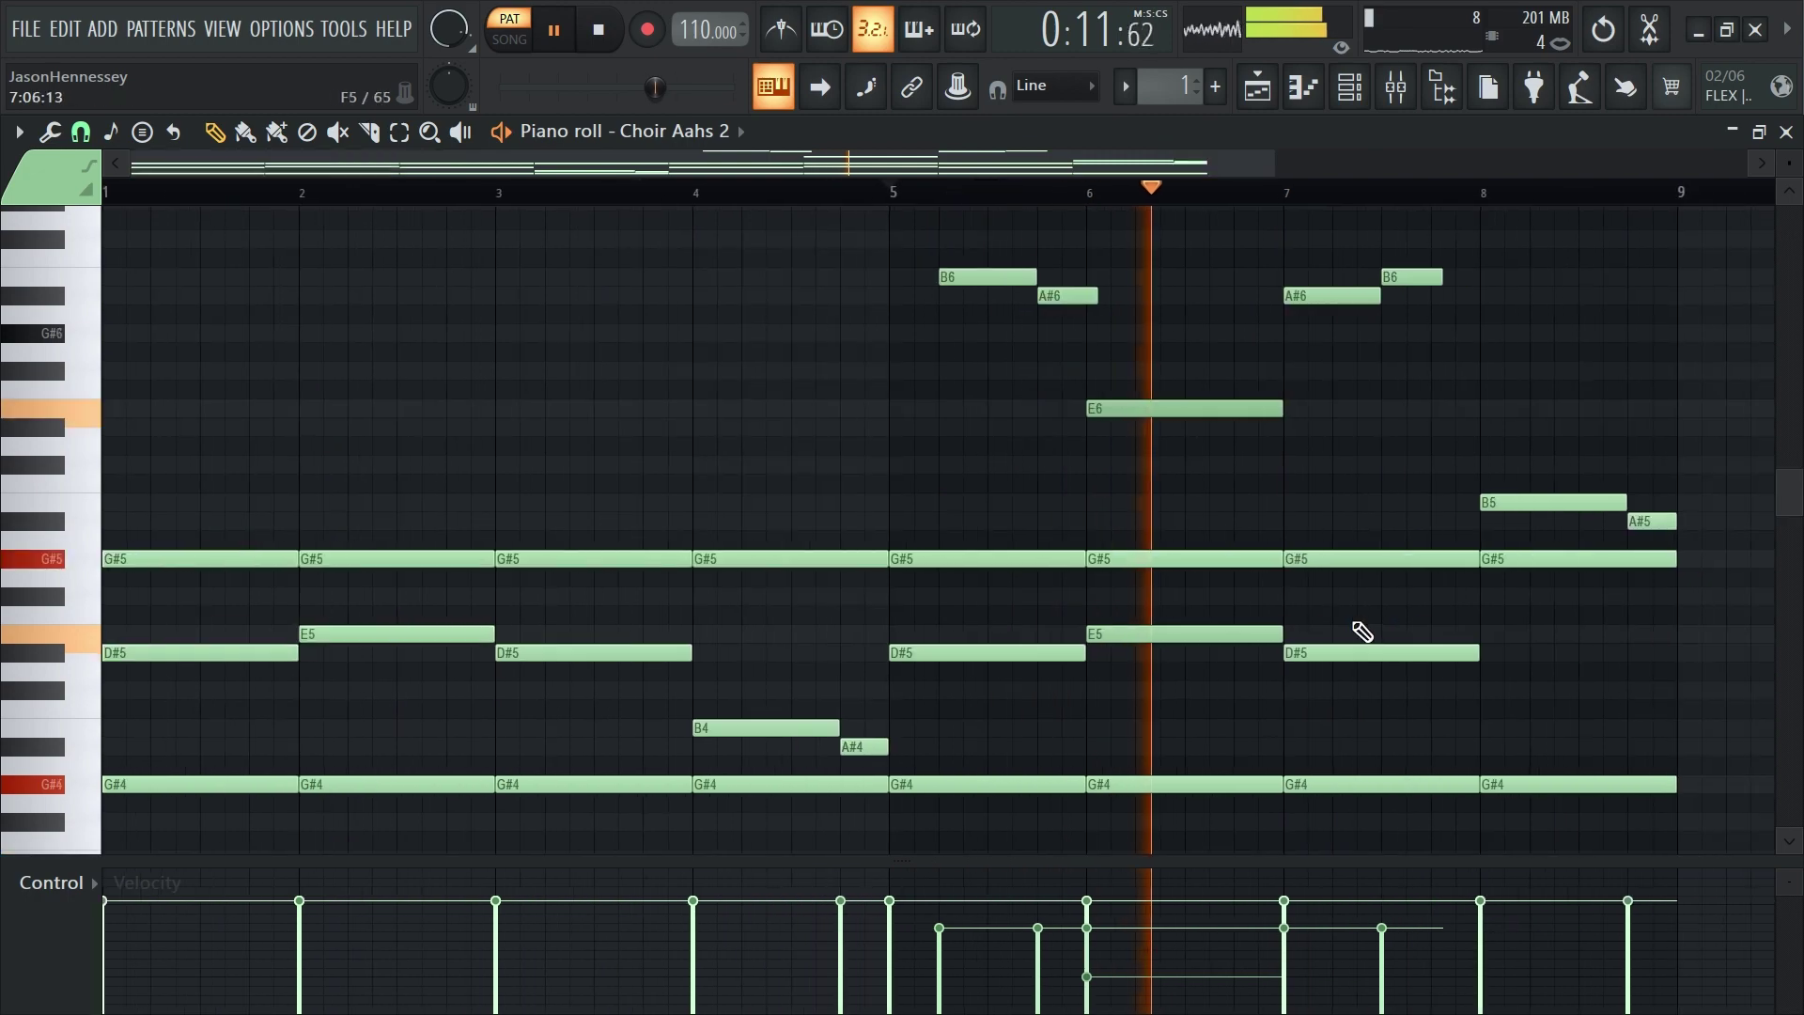
pyautogui.scroll(3, 1353, 463)
pyautogui.scroll(-1, 1311, 476)
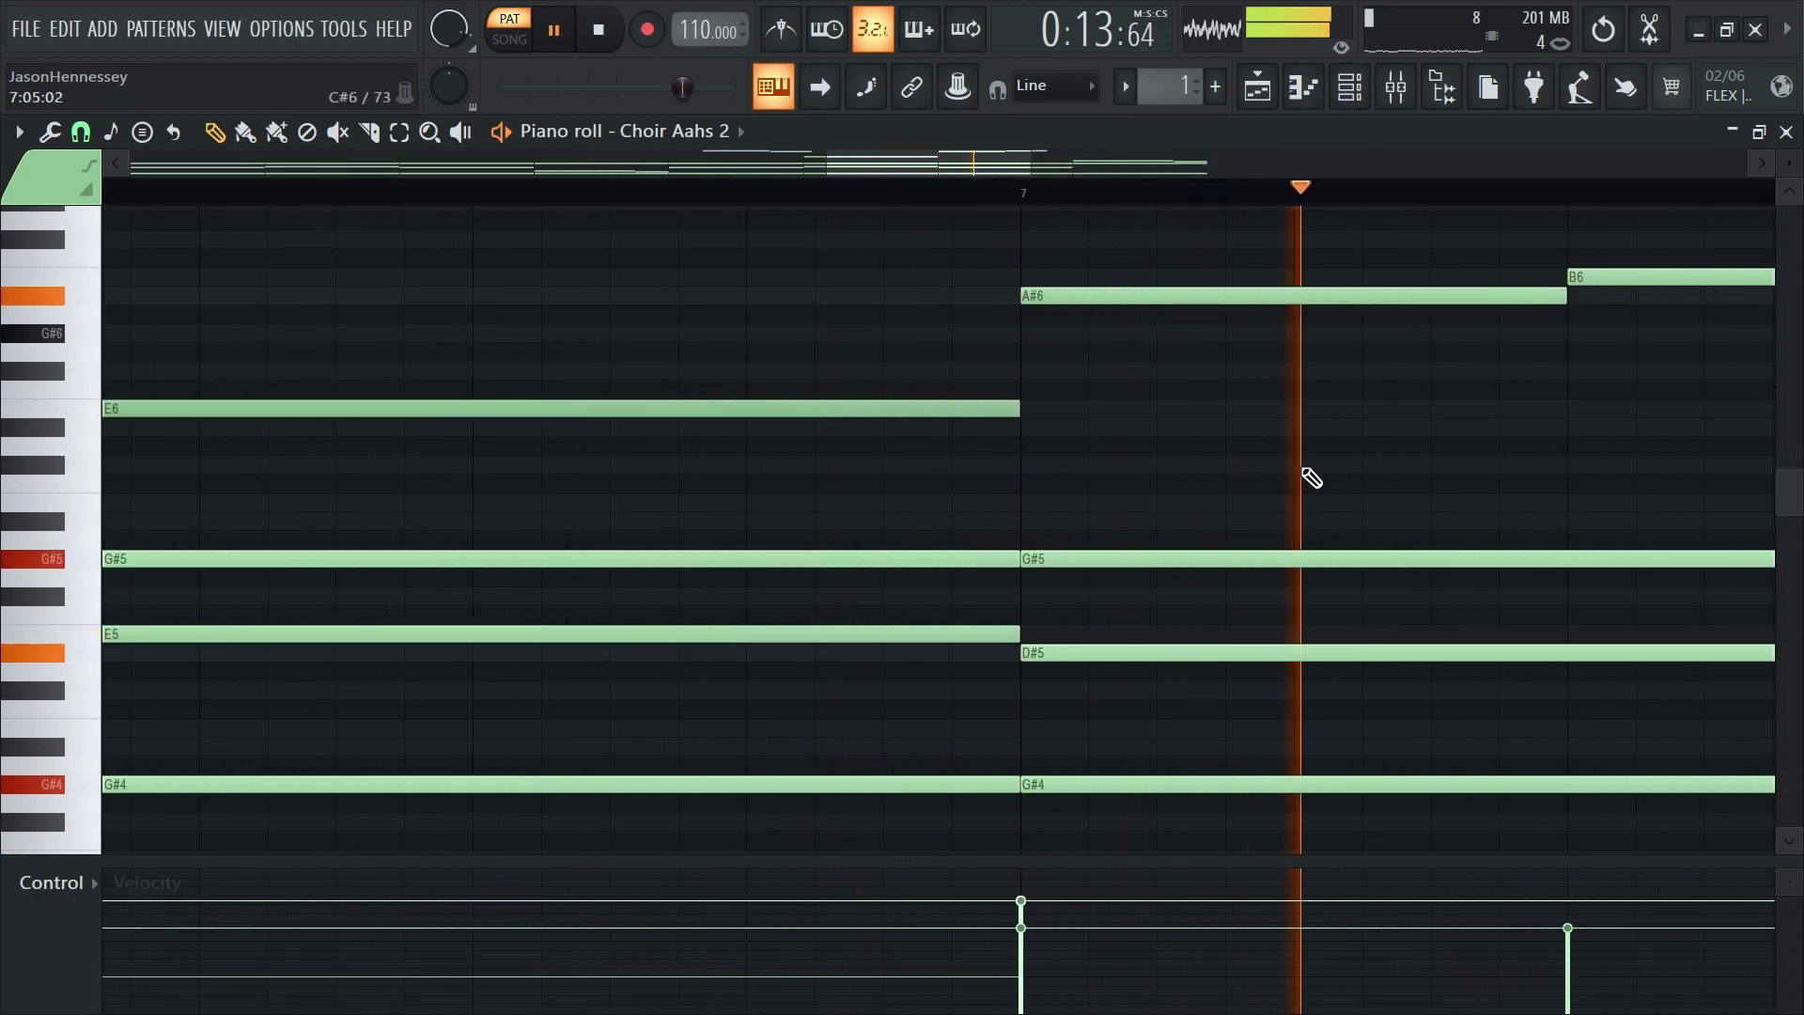
pyautogui.scroll(-6, 1080, 413)
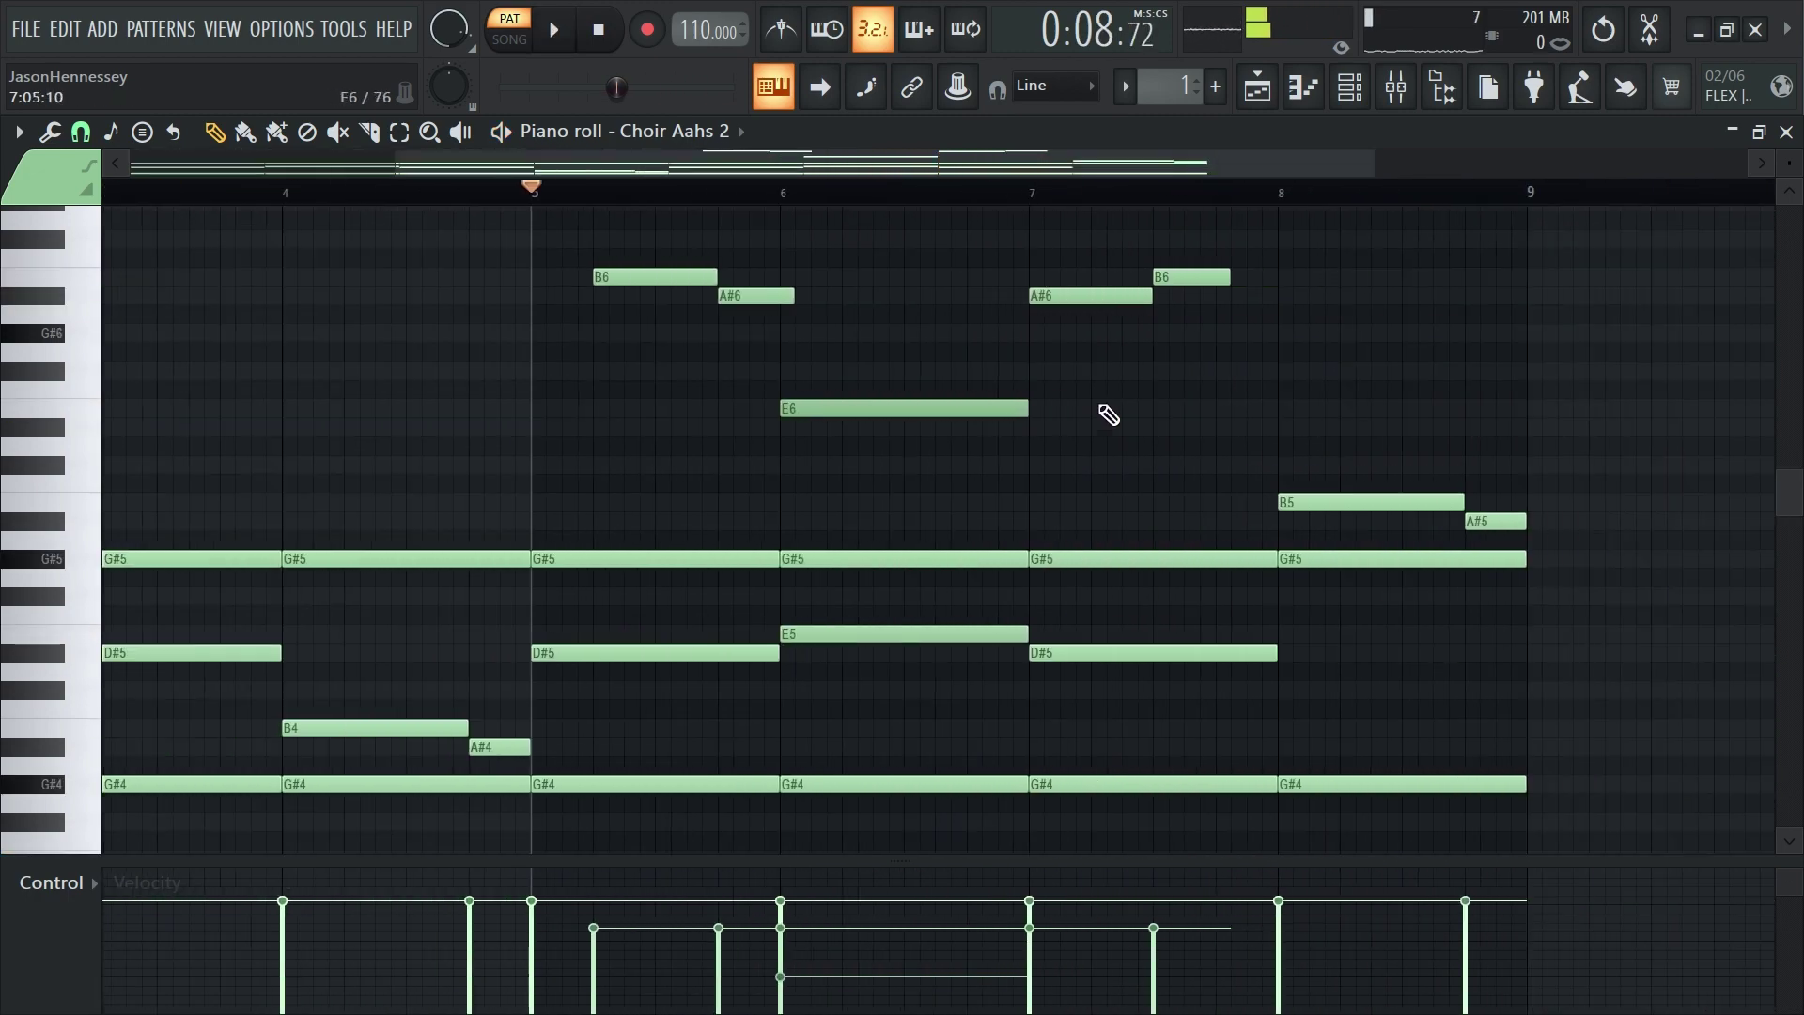
# Add a half-beat G#6 leading into bar 7 and rework its first three beats as one-beat A#6, B6 and A#6 notes
pyautogui.scroll(3, 1034, 413)
pyautogui.scroll(3, 940, 418)
pyautogui.scroll(2, 808, 507)
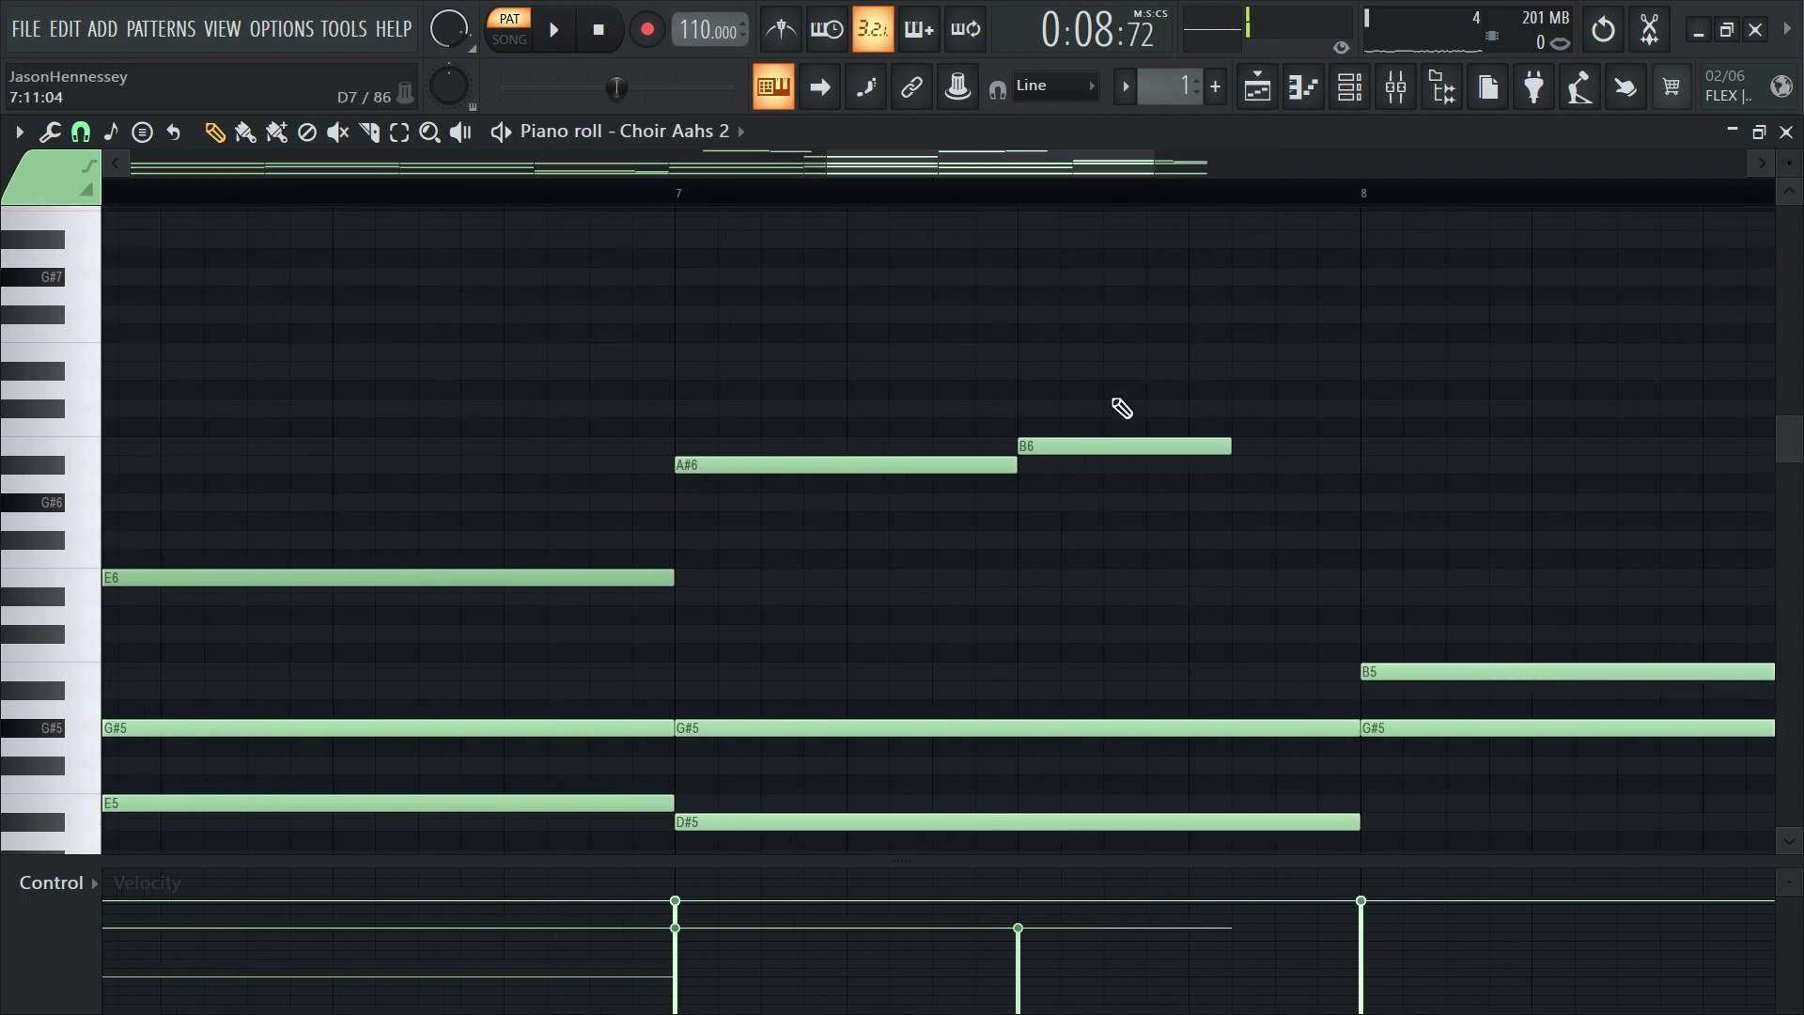
pyautogui.moveTo(1120, 408); pyautogui.dragTo(875, 502)
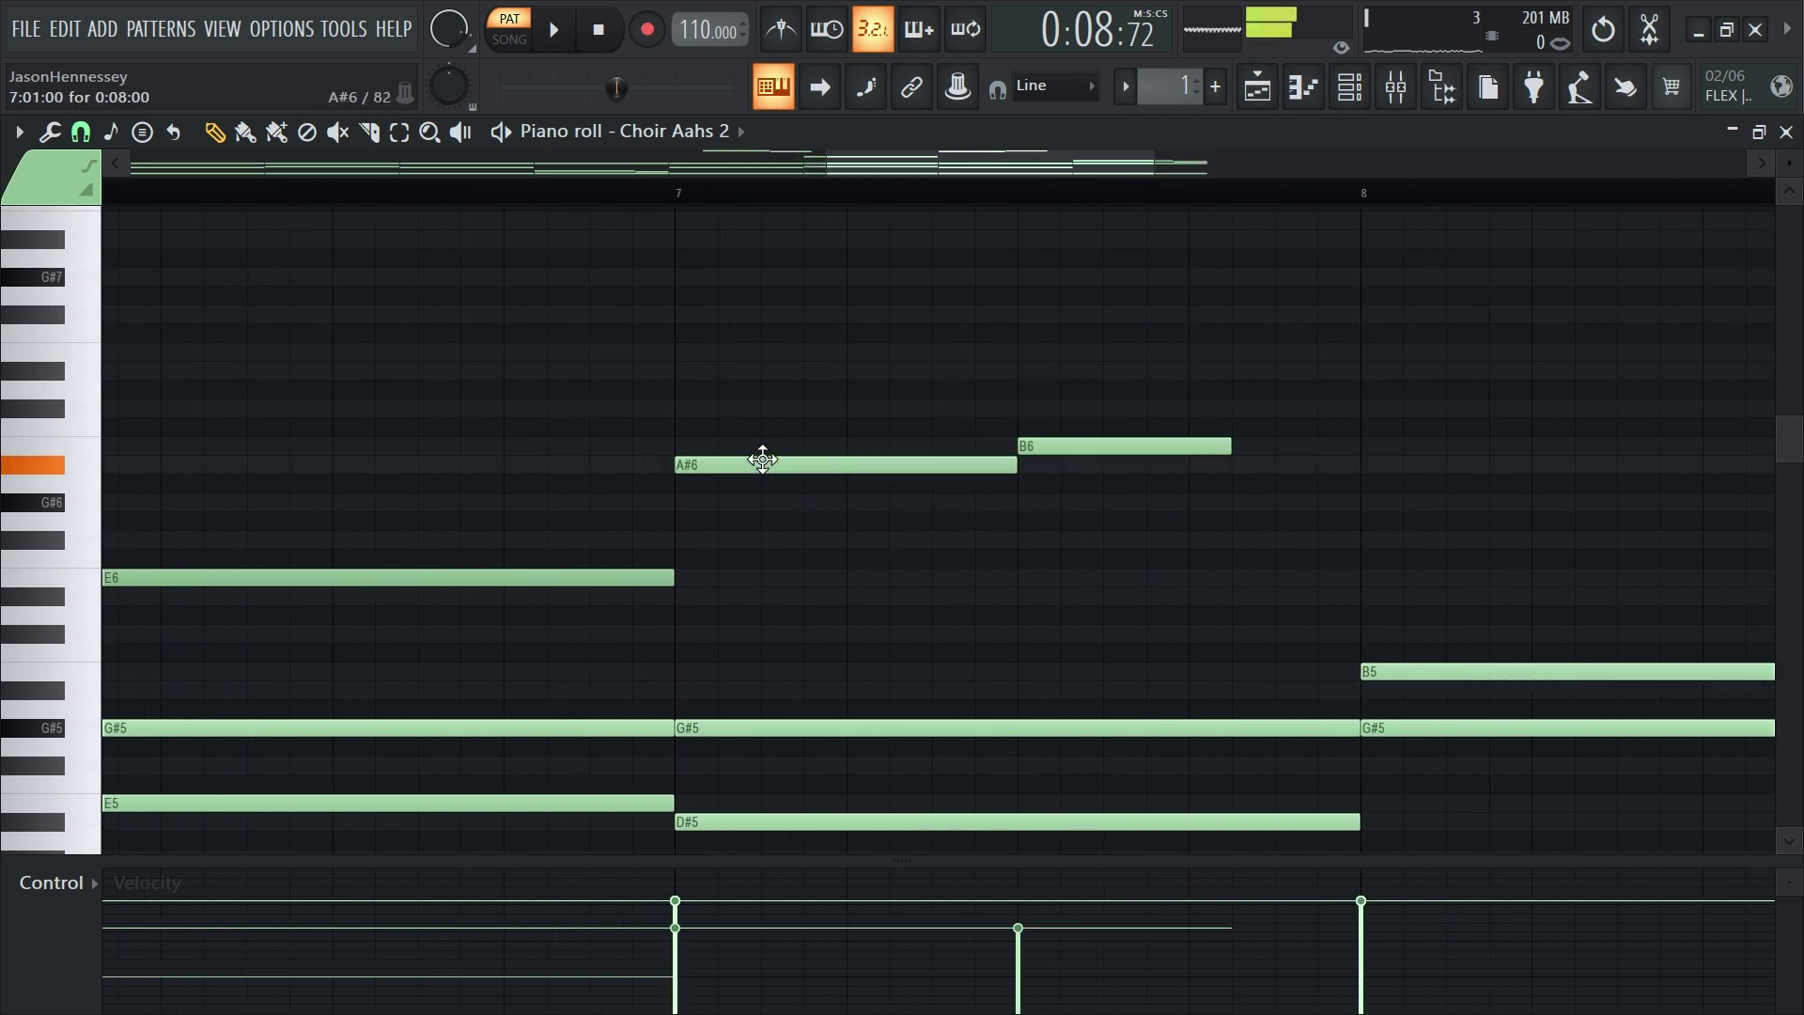
pyautogui.moveTo(762, 458); pyautogui.dragTo(749, 529)
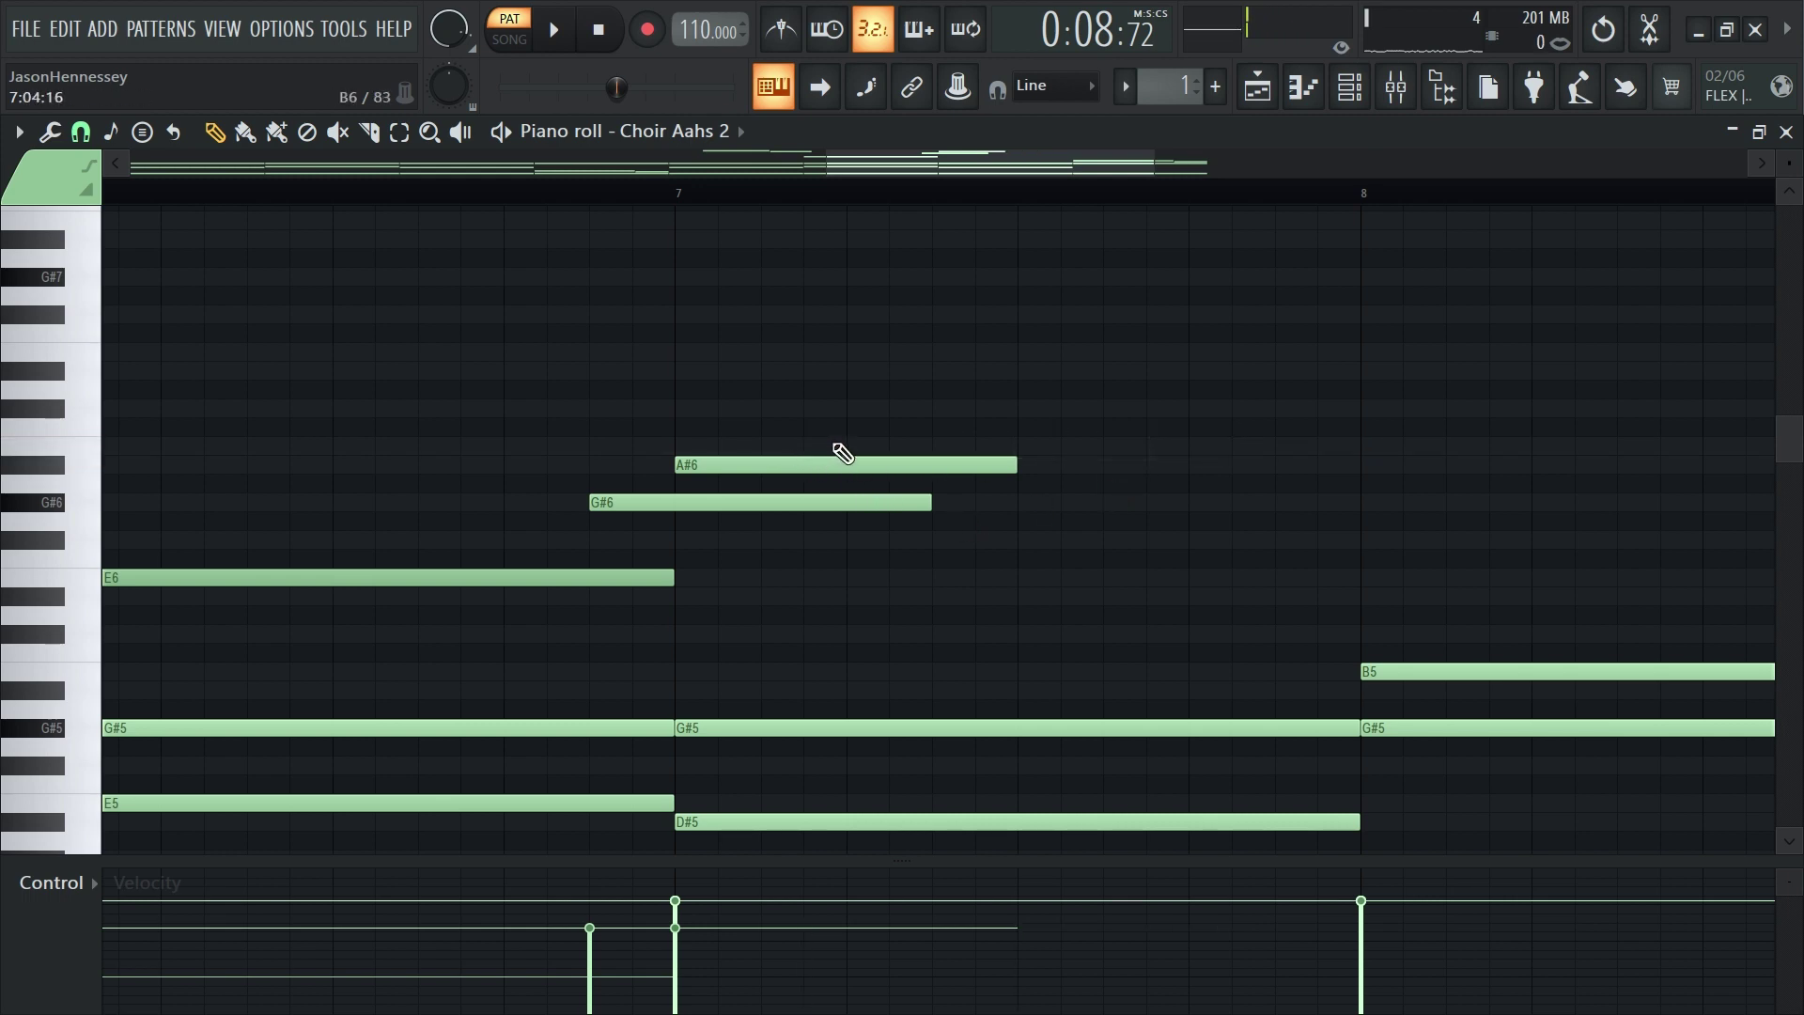
pyautogui.keyDown('ctrl'); pyautogui.click(1043, 444); pyautogui.keyUp('ctrl')
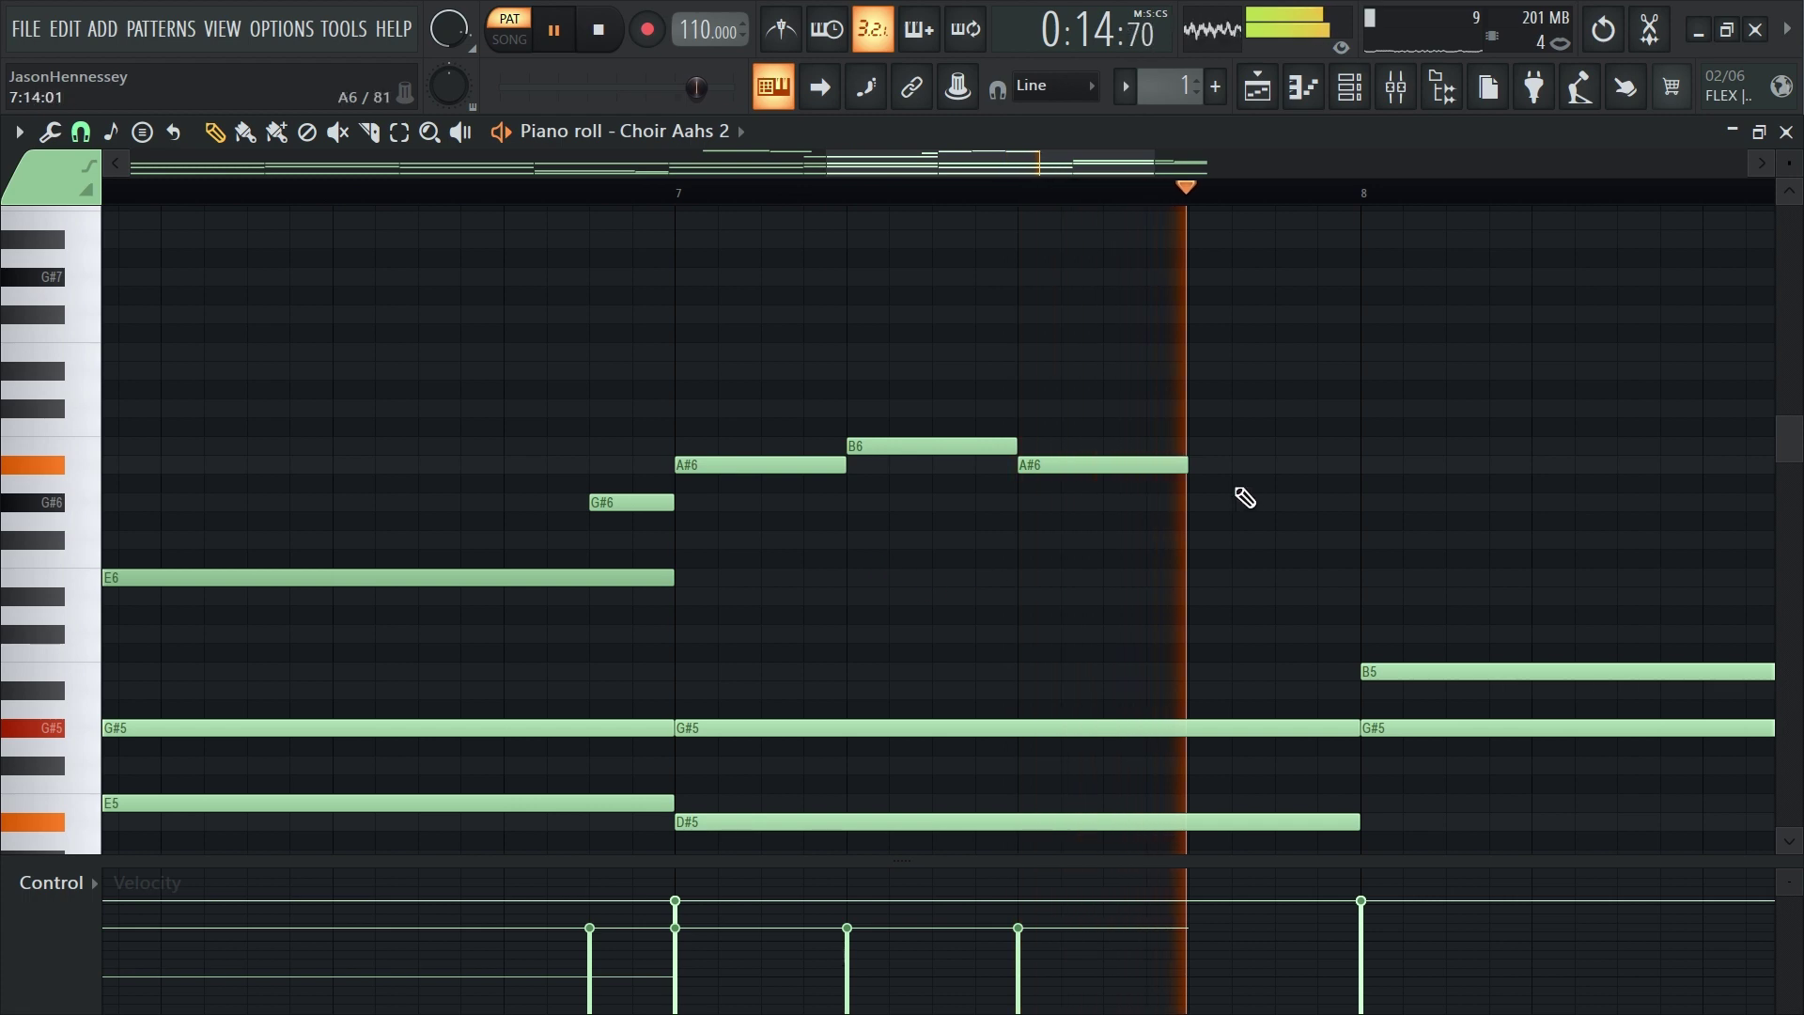
# Add a one-beat G#6 on the last beat of bar 7 and listen to the melody through to bar 8
pyautogui.press('space')
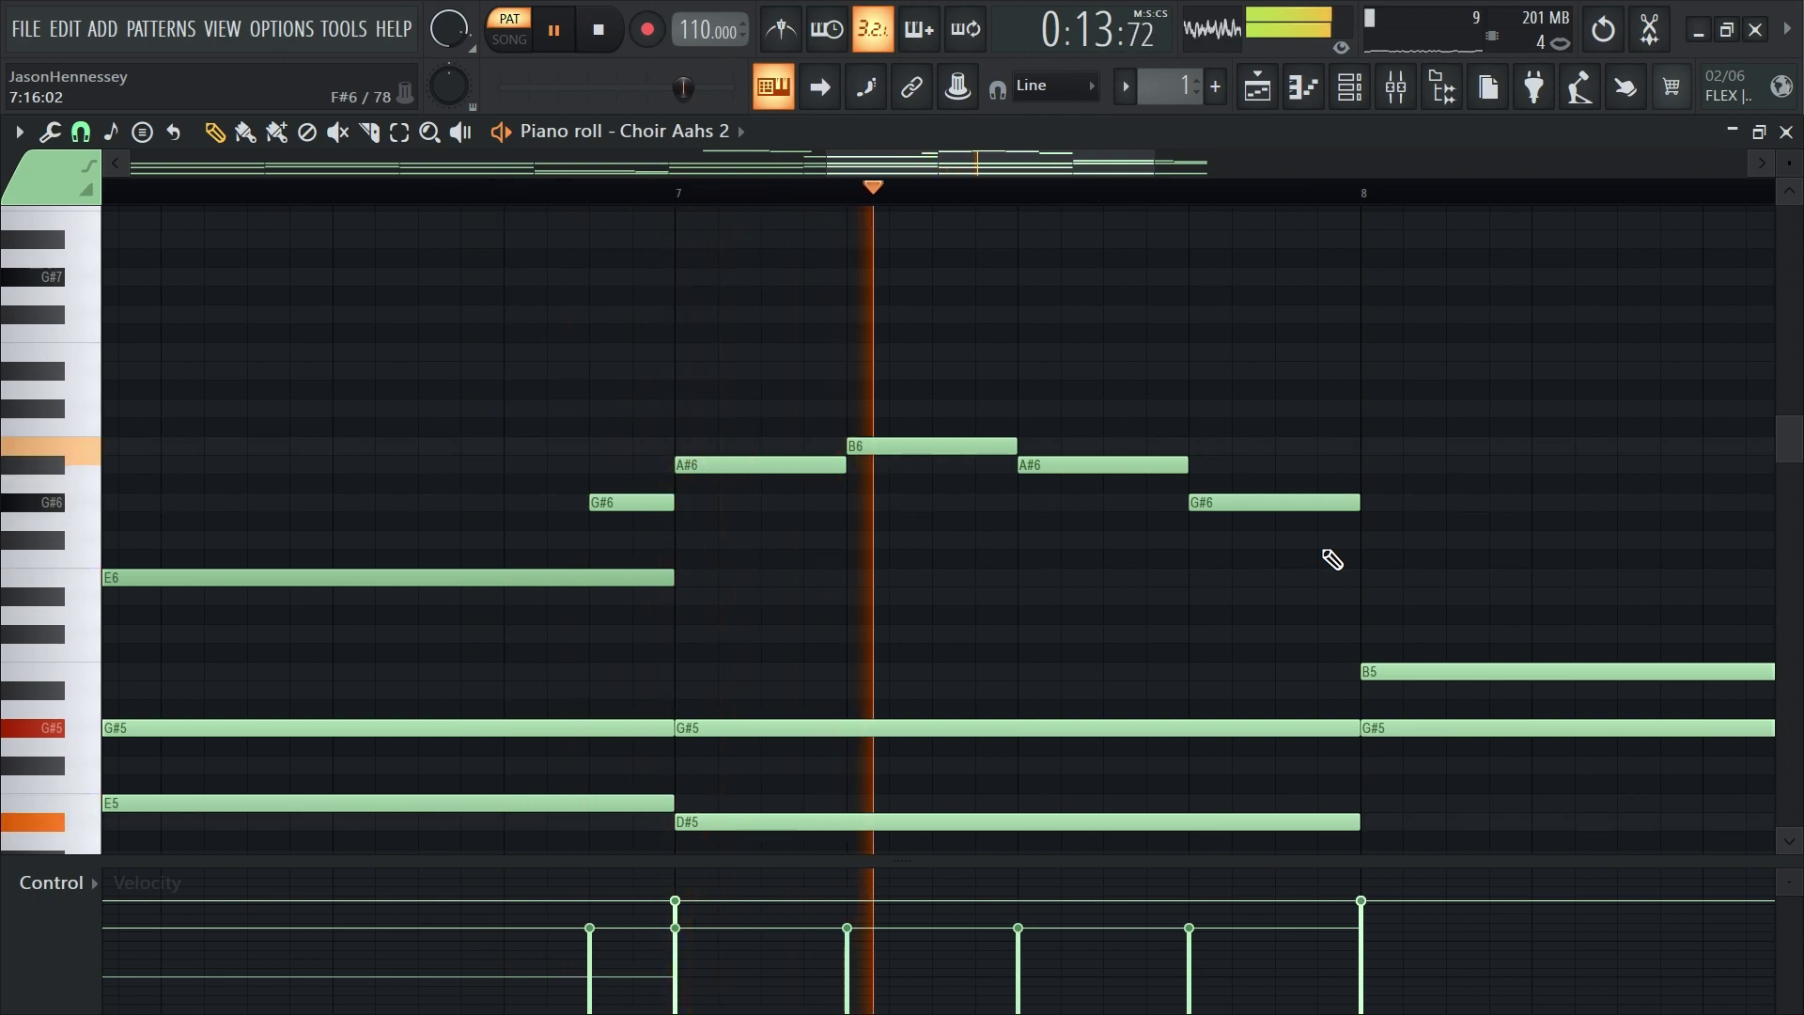
pyautogui.scroll(-1, 1003, 595)
pyautogui.scroll(-2, 1033, 596)
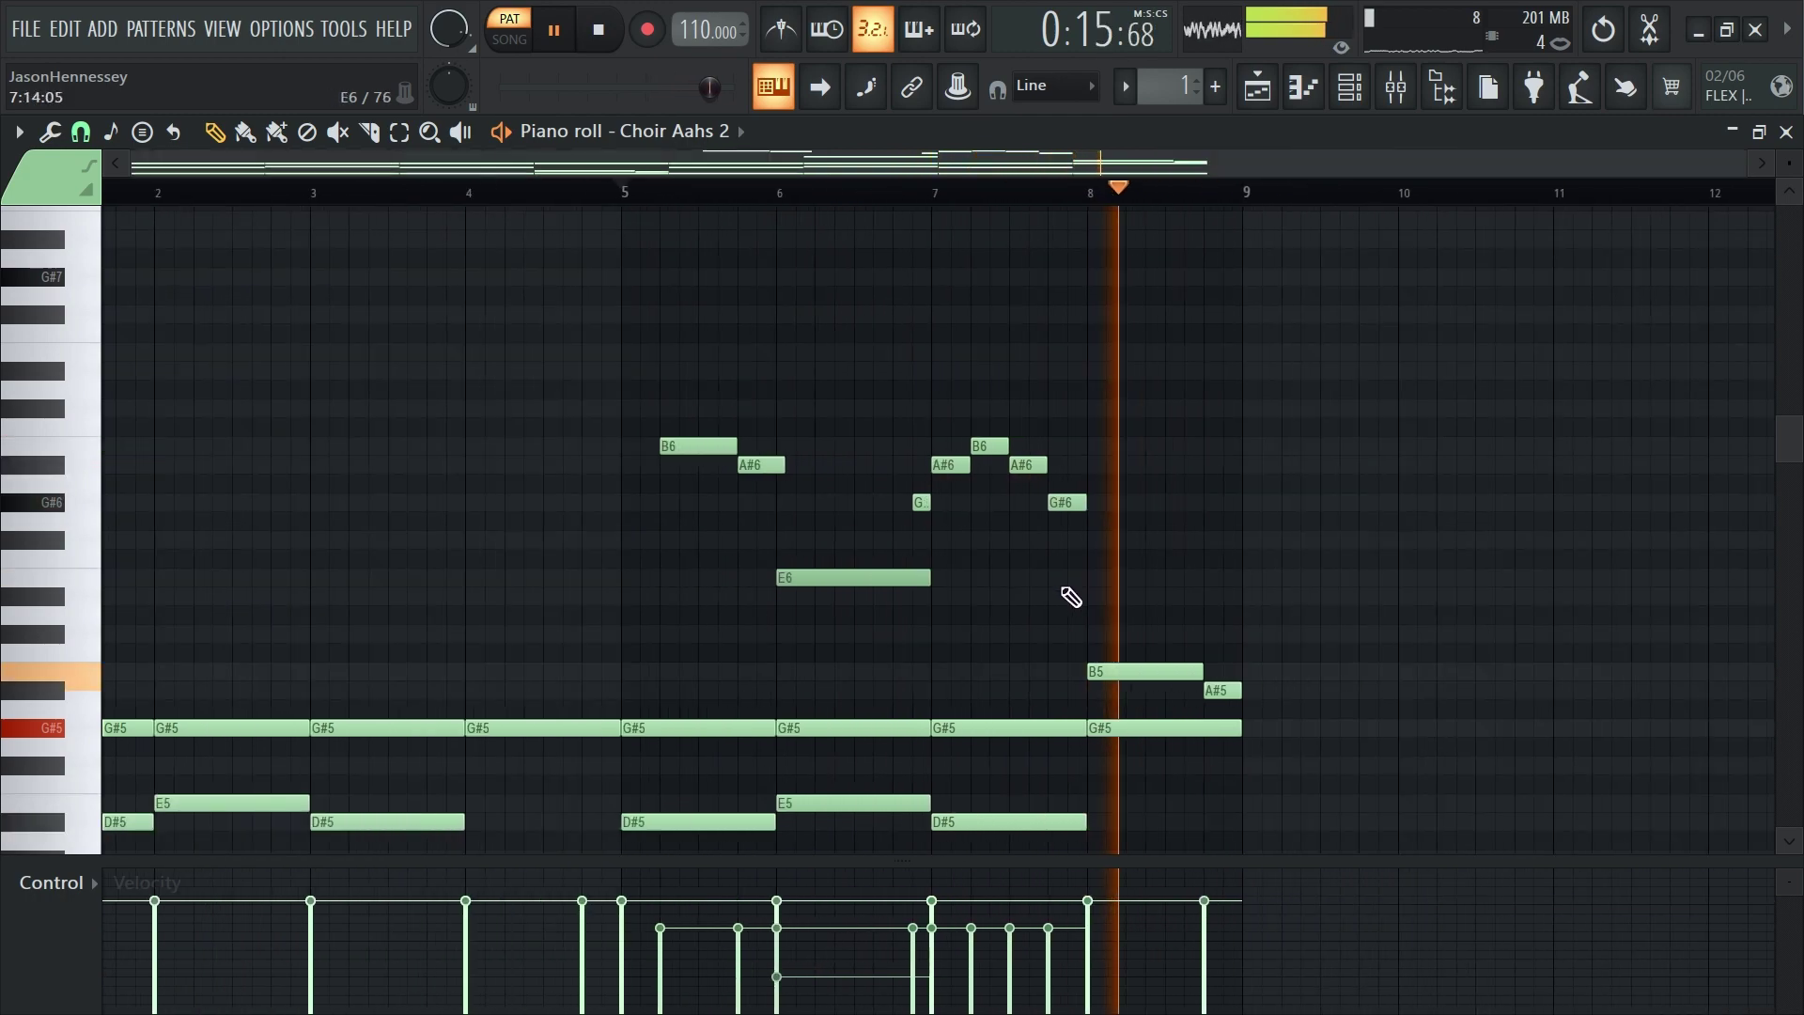
pyautogui.press('space')
# Move the last-beat G#6 note of bar 7 down to E6 and check it against the lower chord notes
pyautogui.scroll(3, 1071, 540)
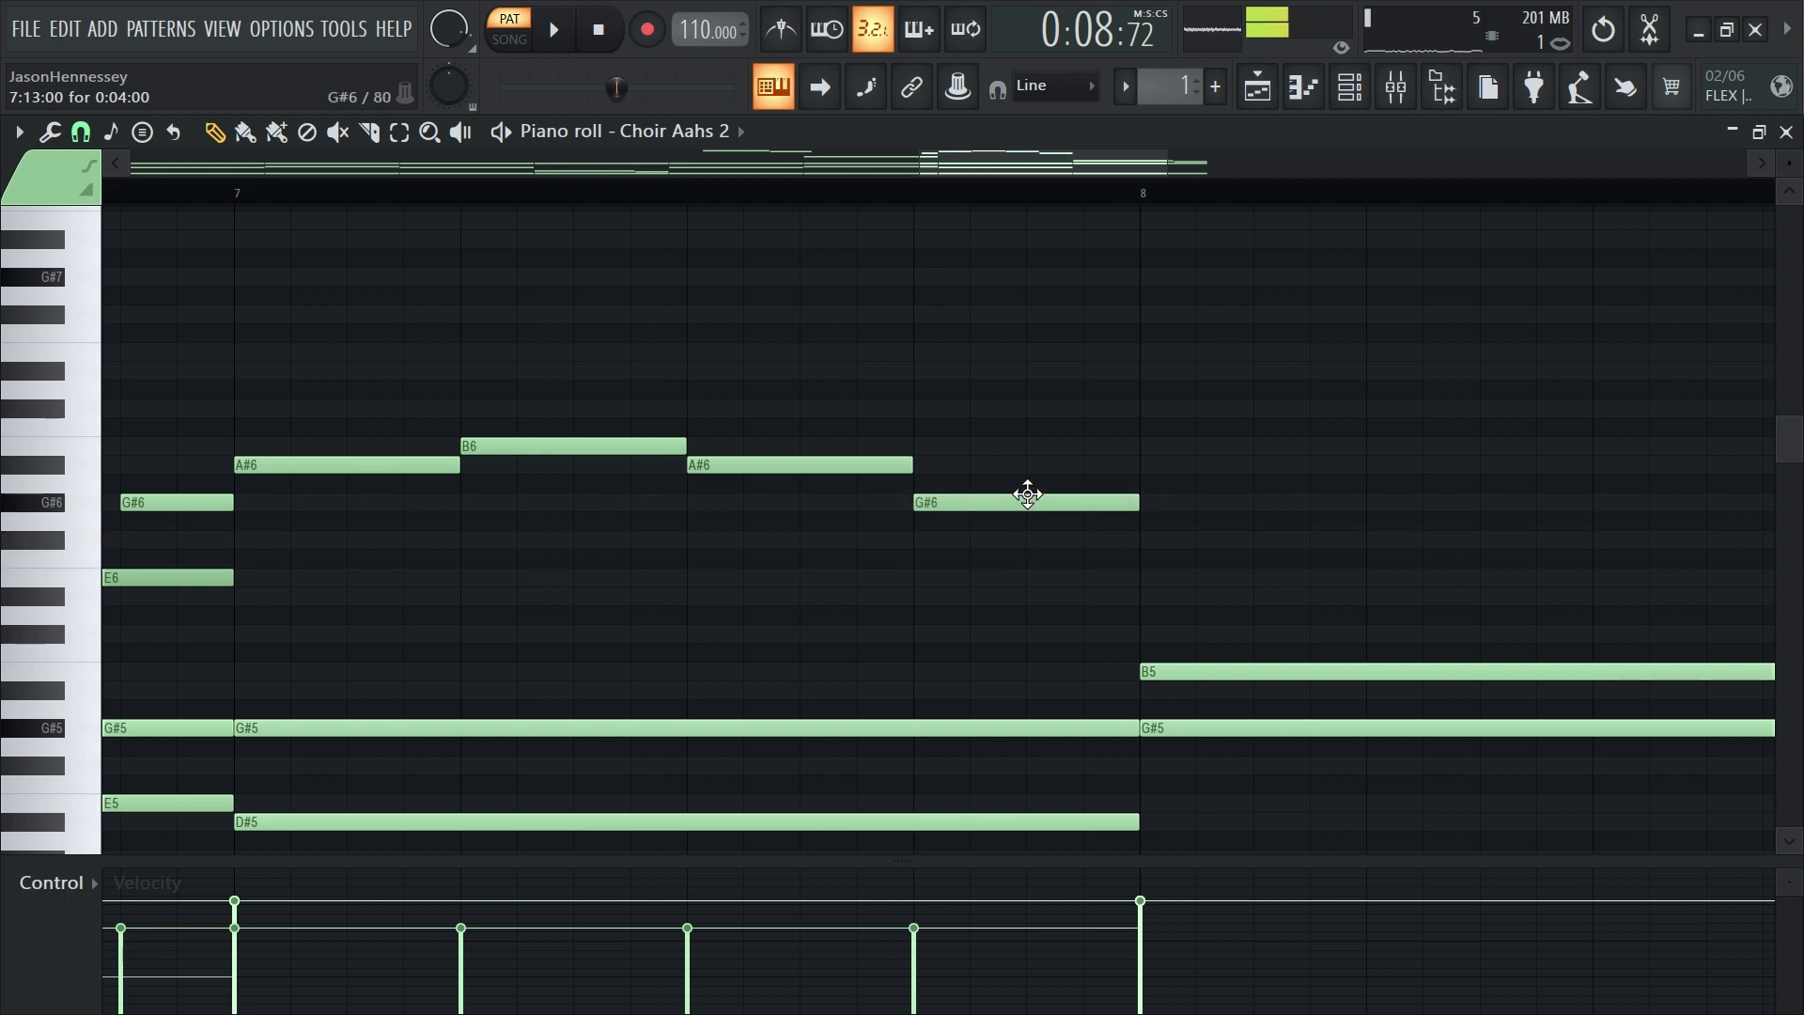
pyautogui.scroll(-2, 931, 524)
pyautogui.scroll(1, 601, 526)
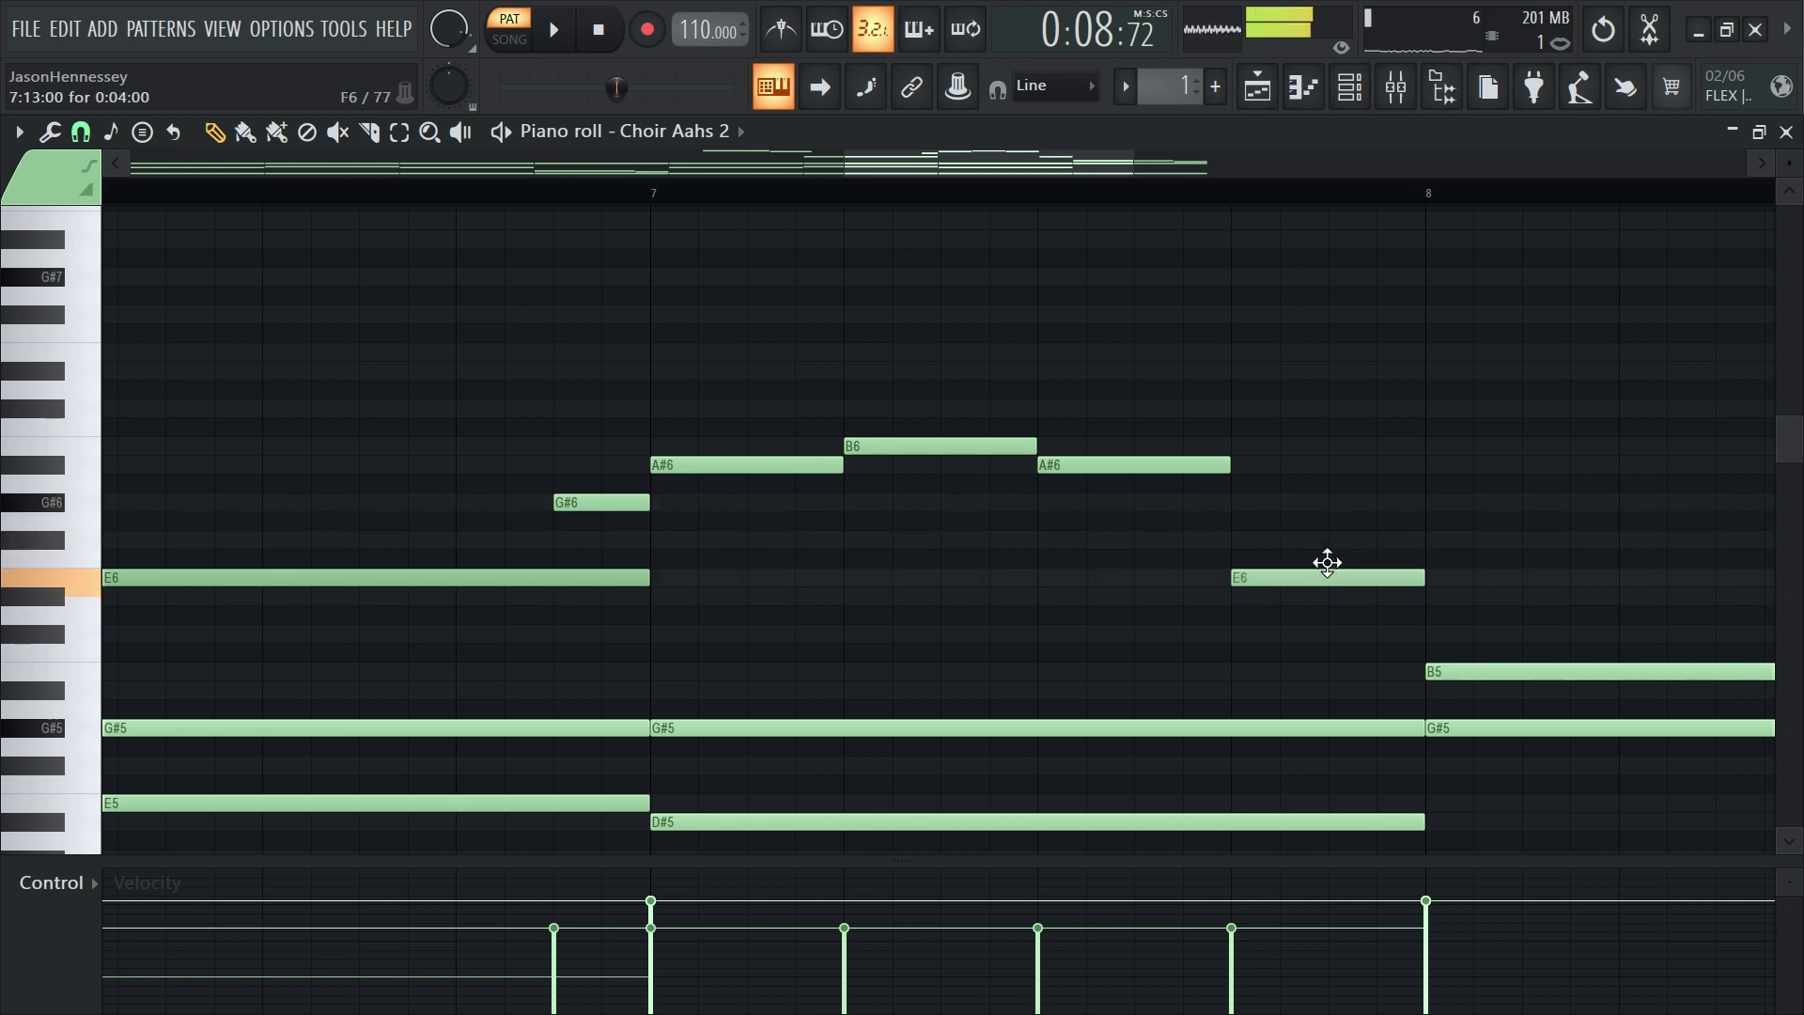
pyautogui.scroll(-2, 1365, 664)
pyautogui.scroll(-3, 1315, 636)
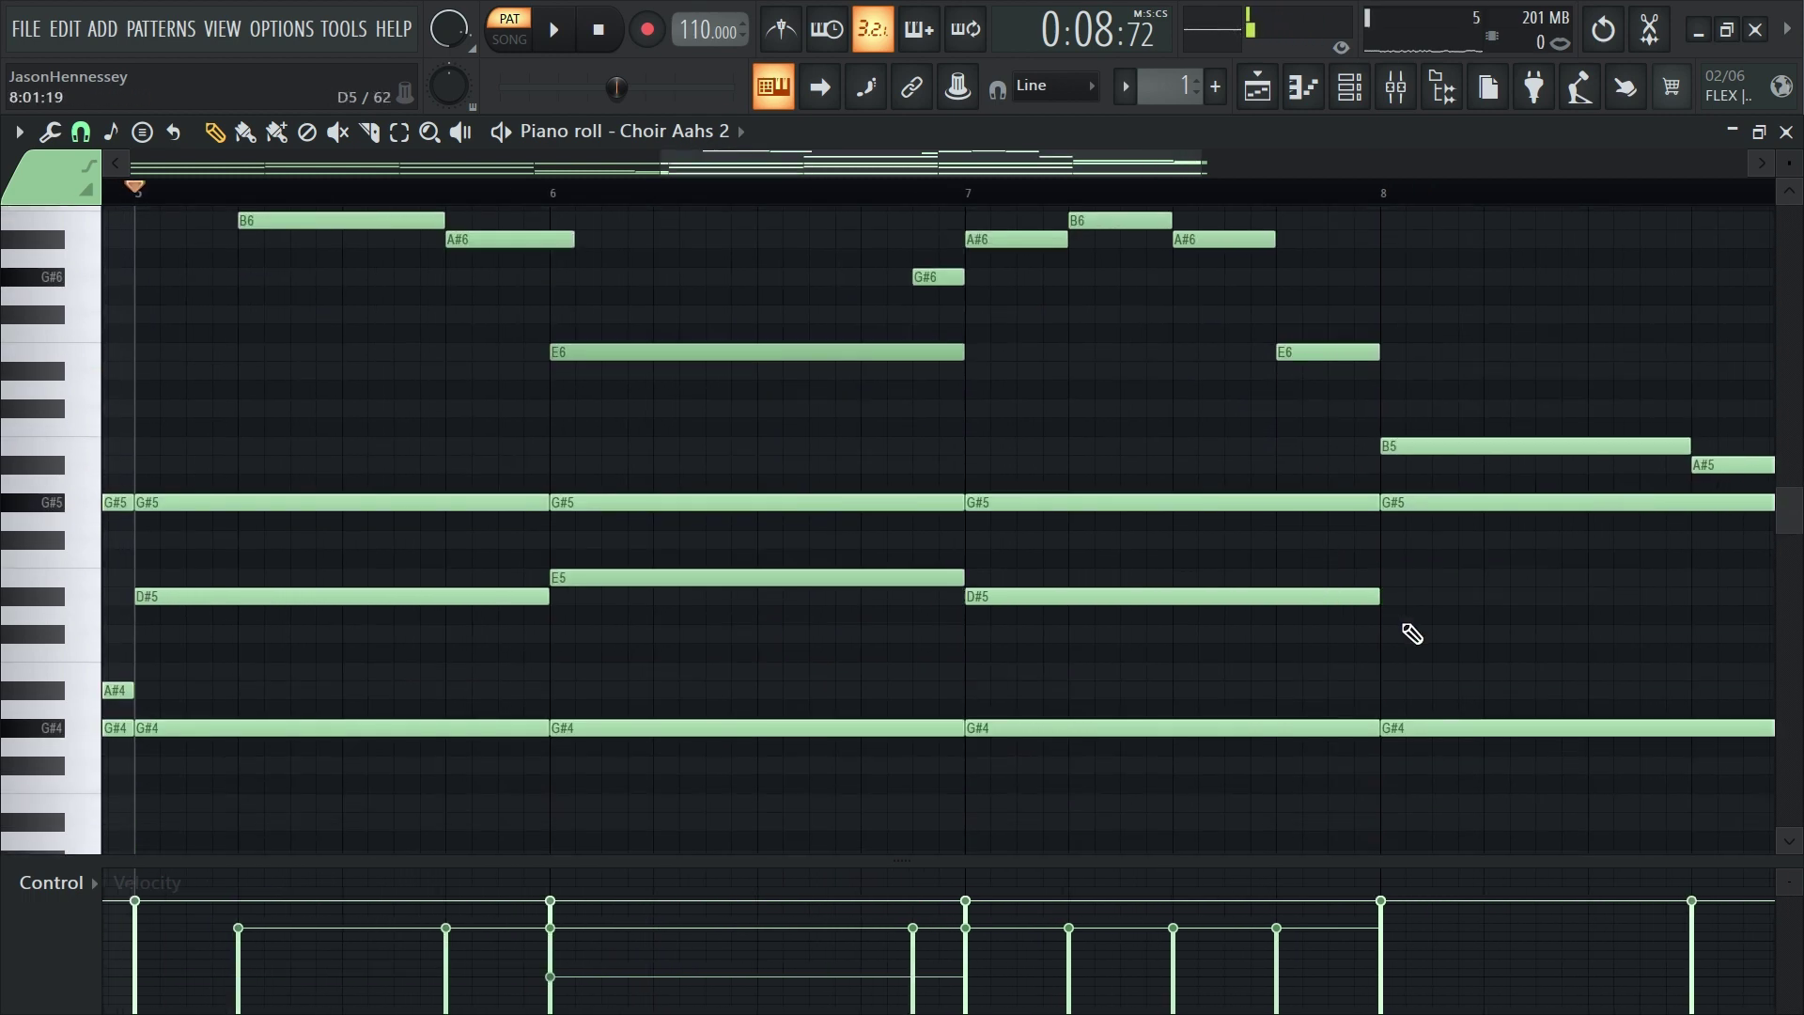
# Change the last-beat note of bar 7 to A#6
pyautogui.scroll(2, 1412, 634)
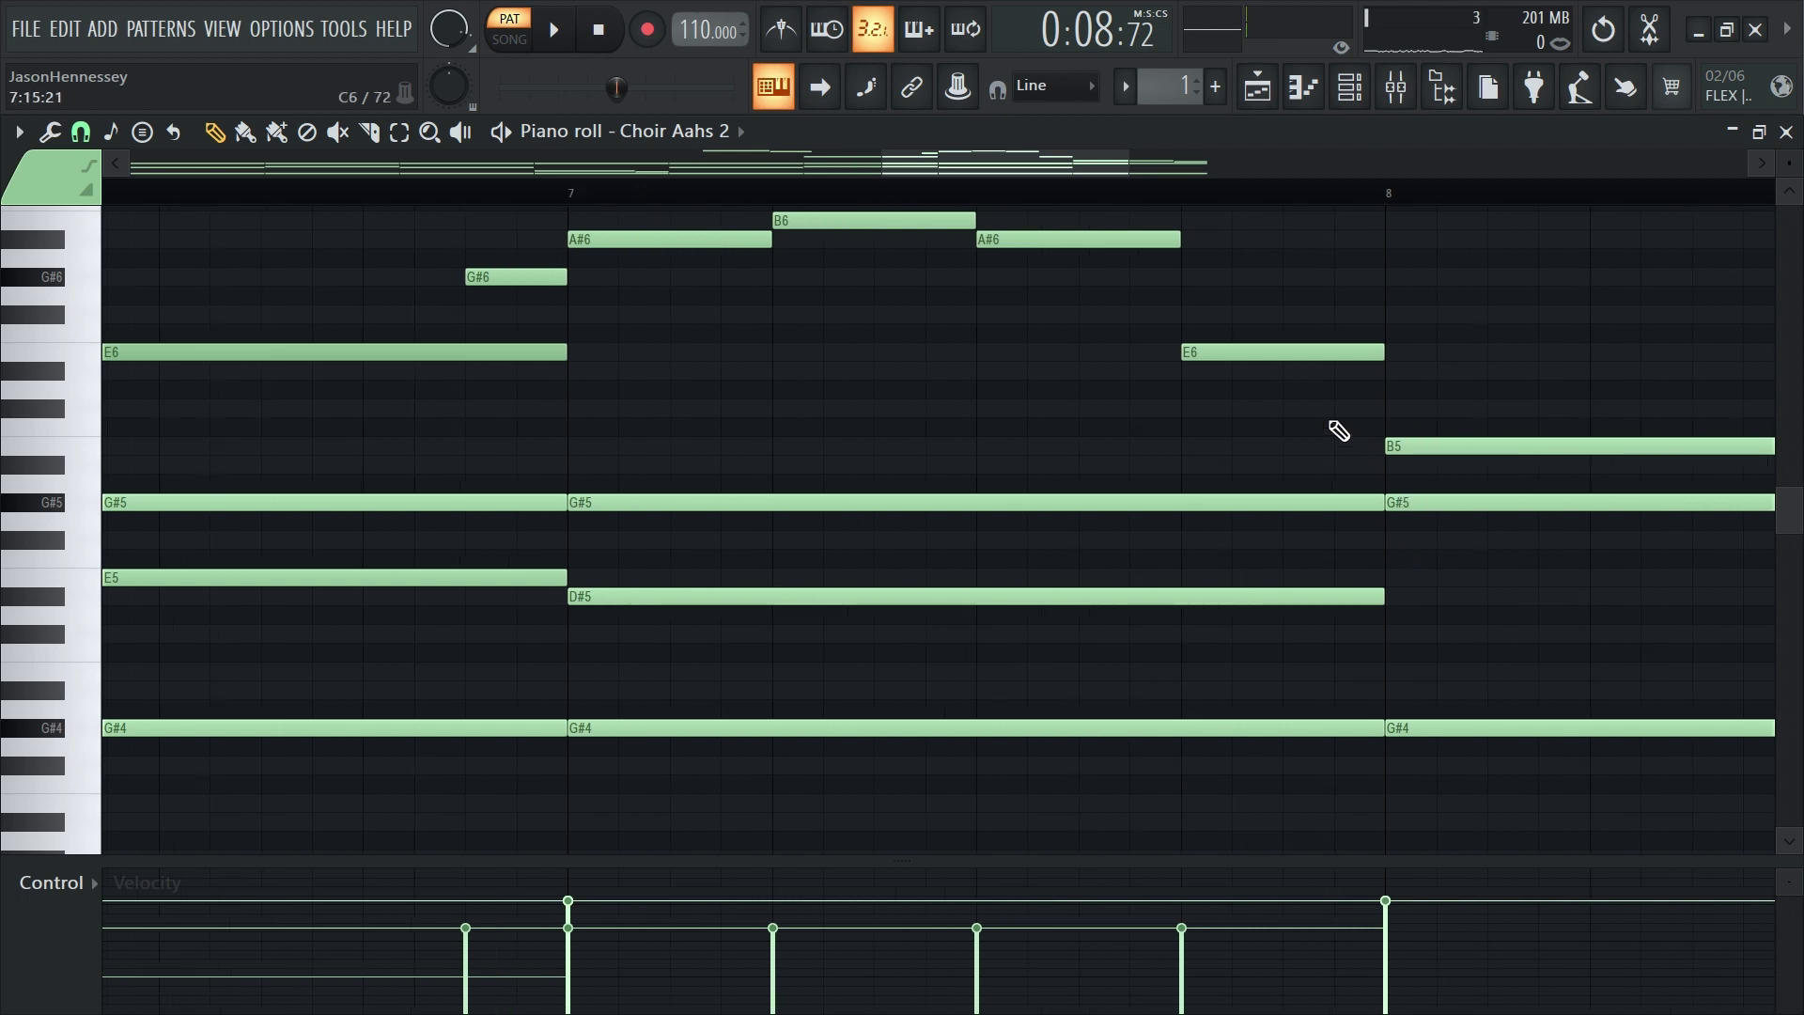
pyautogui.scroll(2, 1343, 404)
pyautogui.moveTo(1200, 353); pyautogui.dragTo(1201, 468)
pyautogui.scroll(-3, 1236, 411)
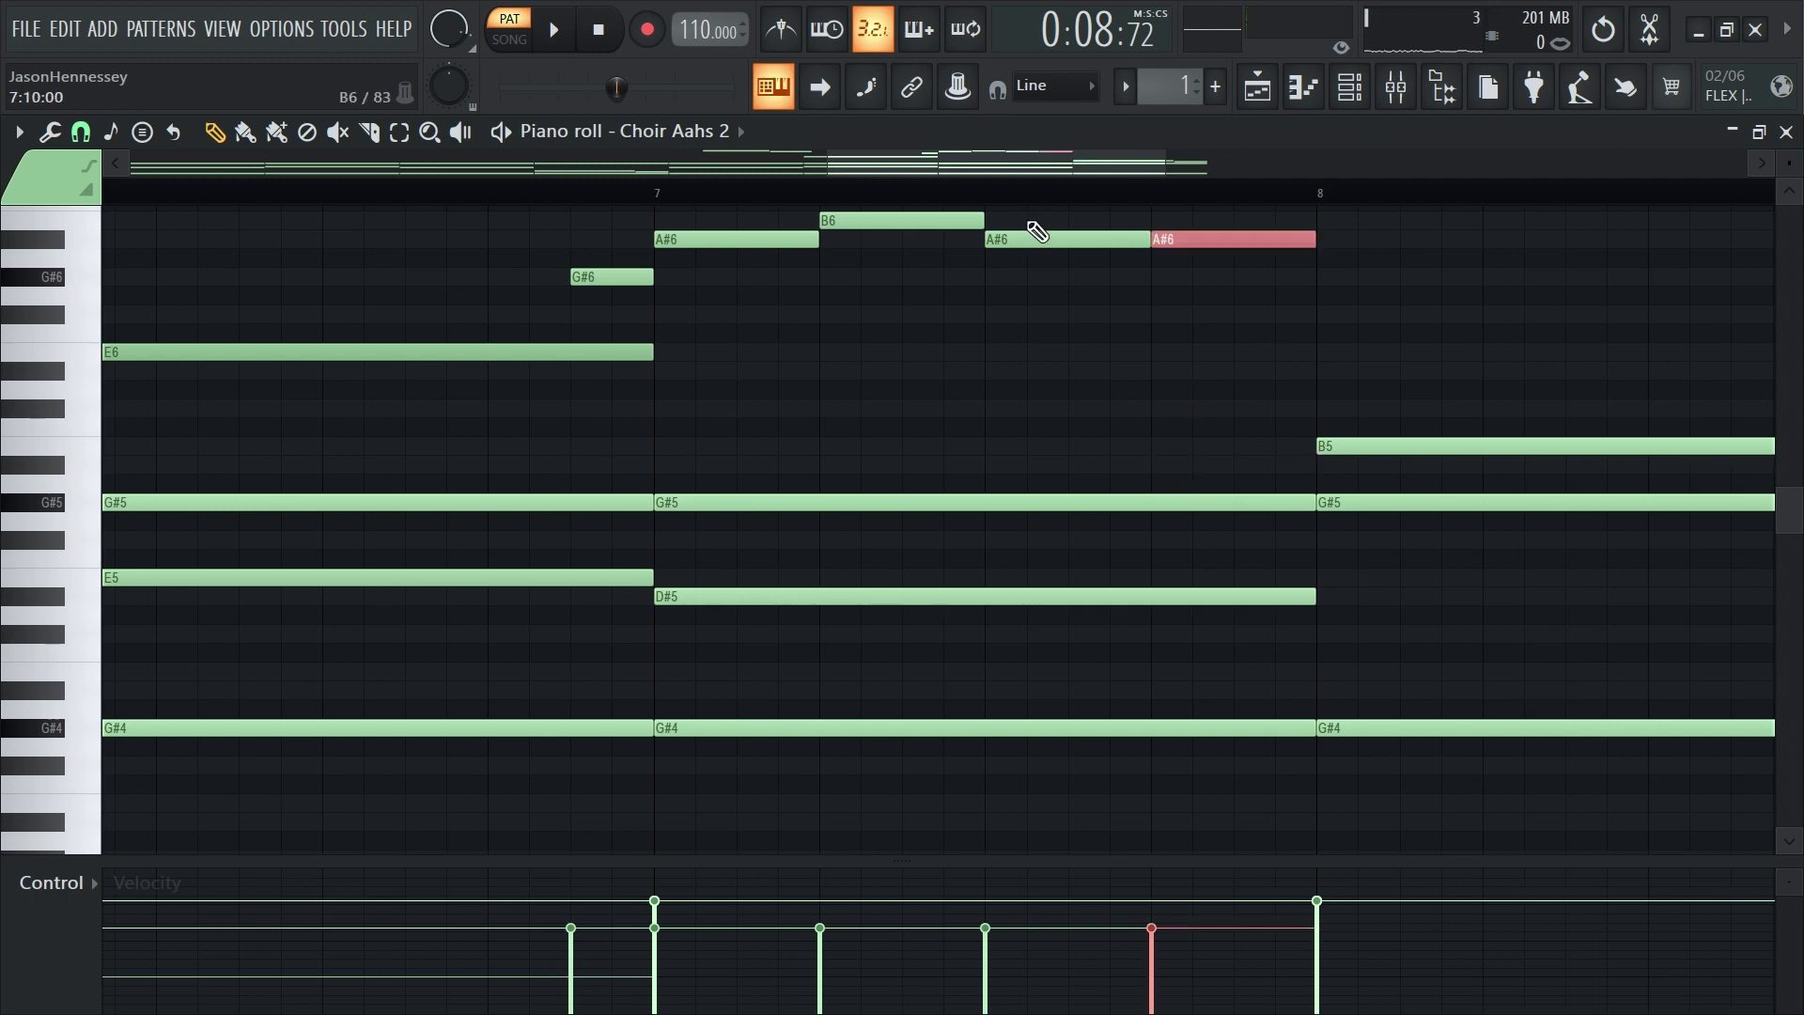
# Play the full eight bars and listen to how the high melody sits against the chords
pyautogui.scroll(3, 1163, 358)
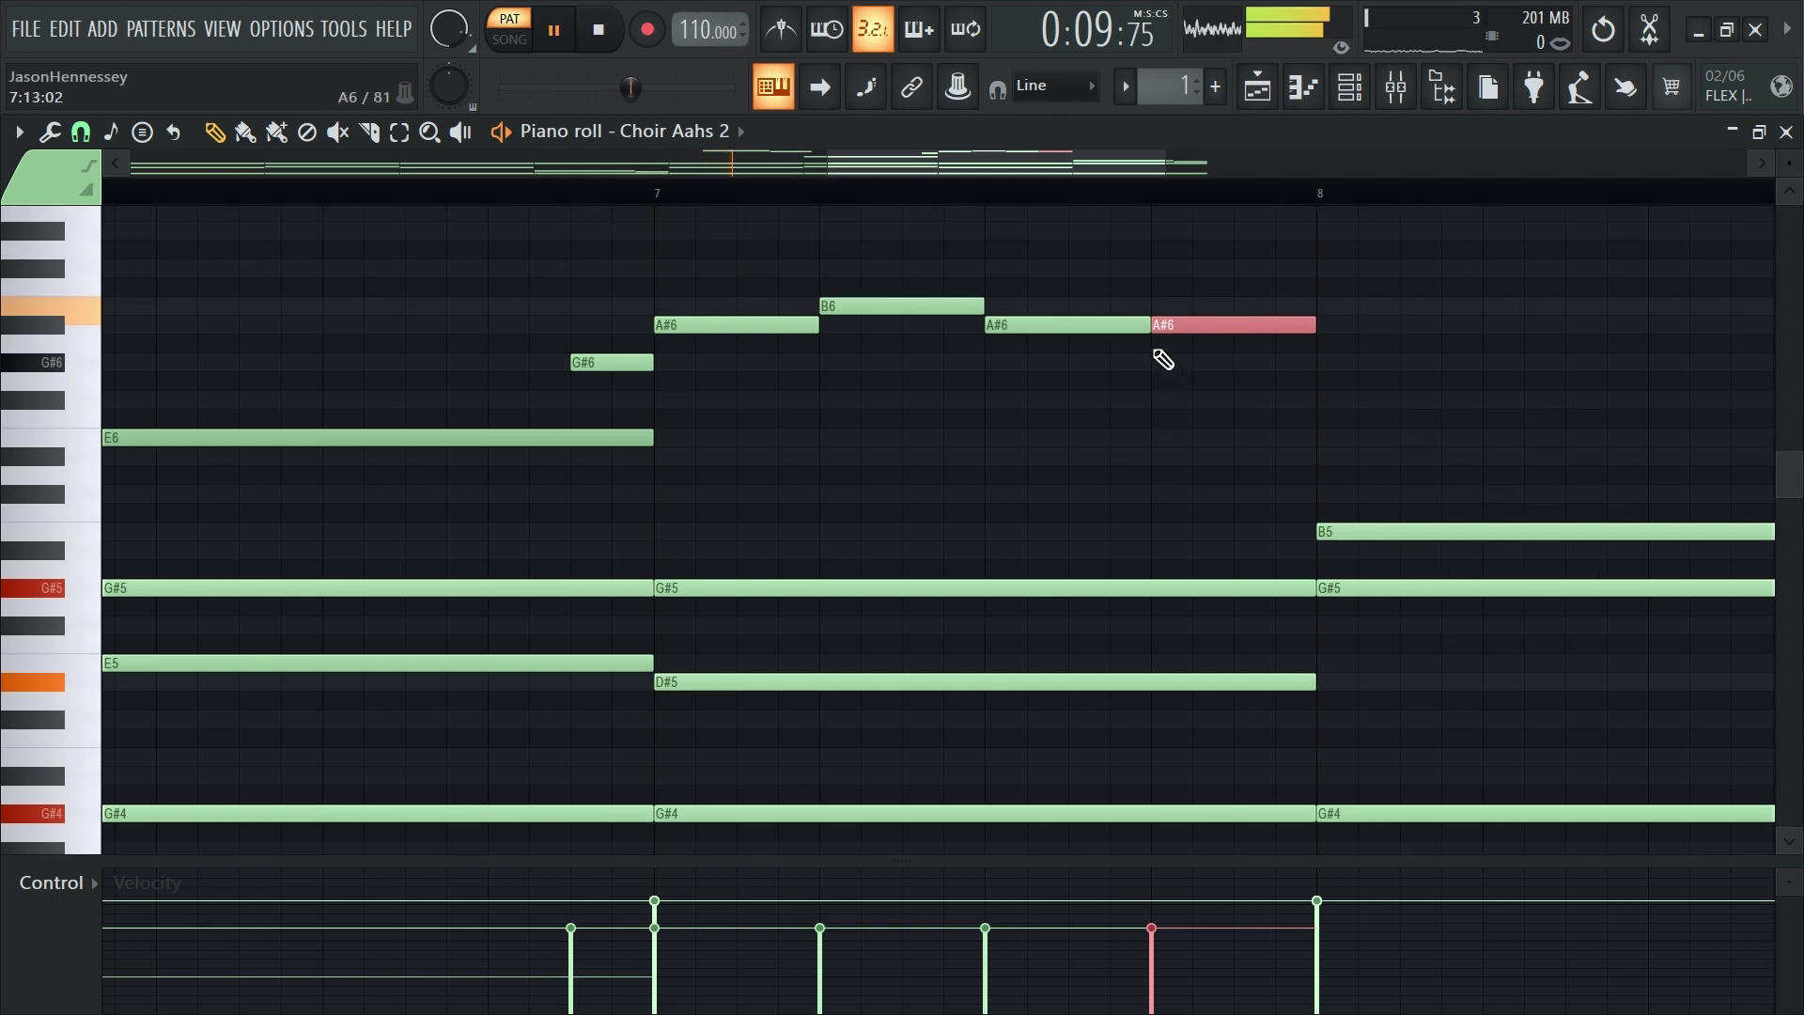
pyautogui.scroll(4, 1264, 457)
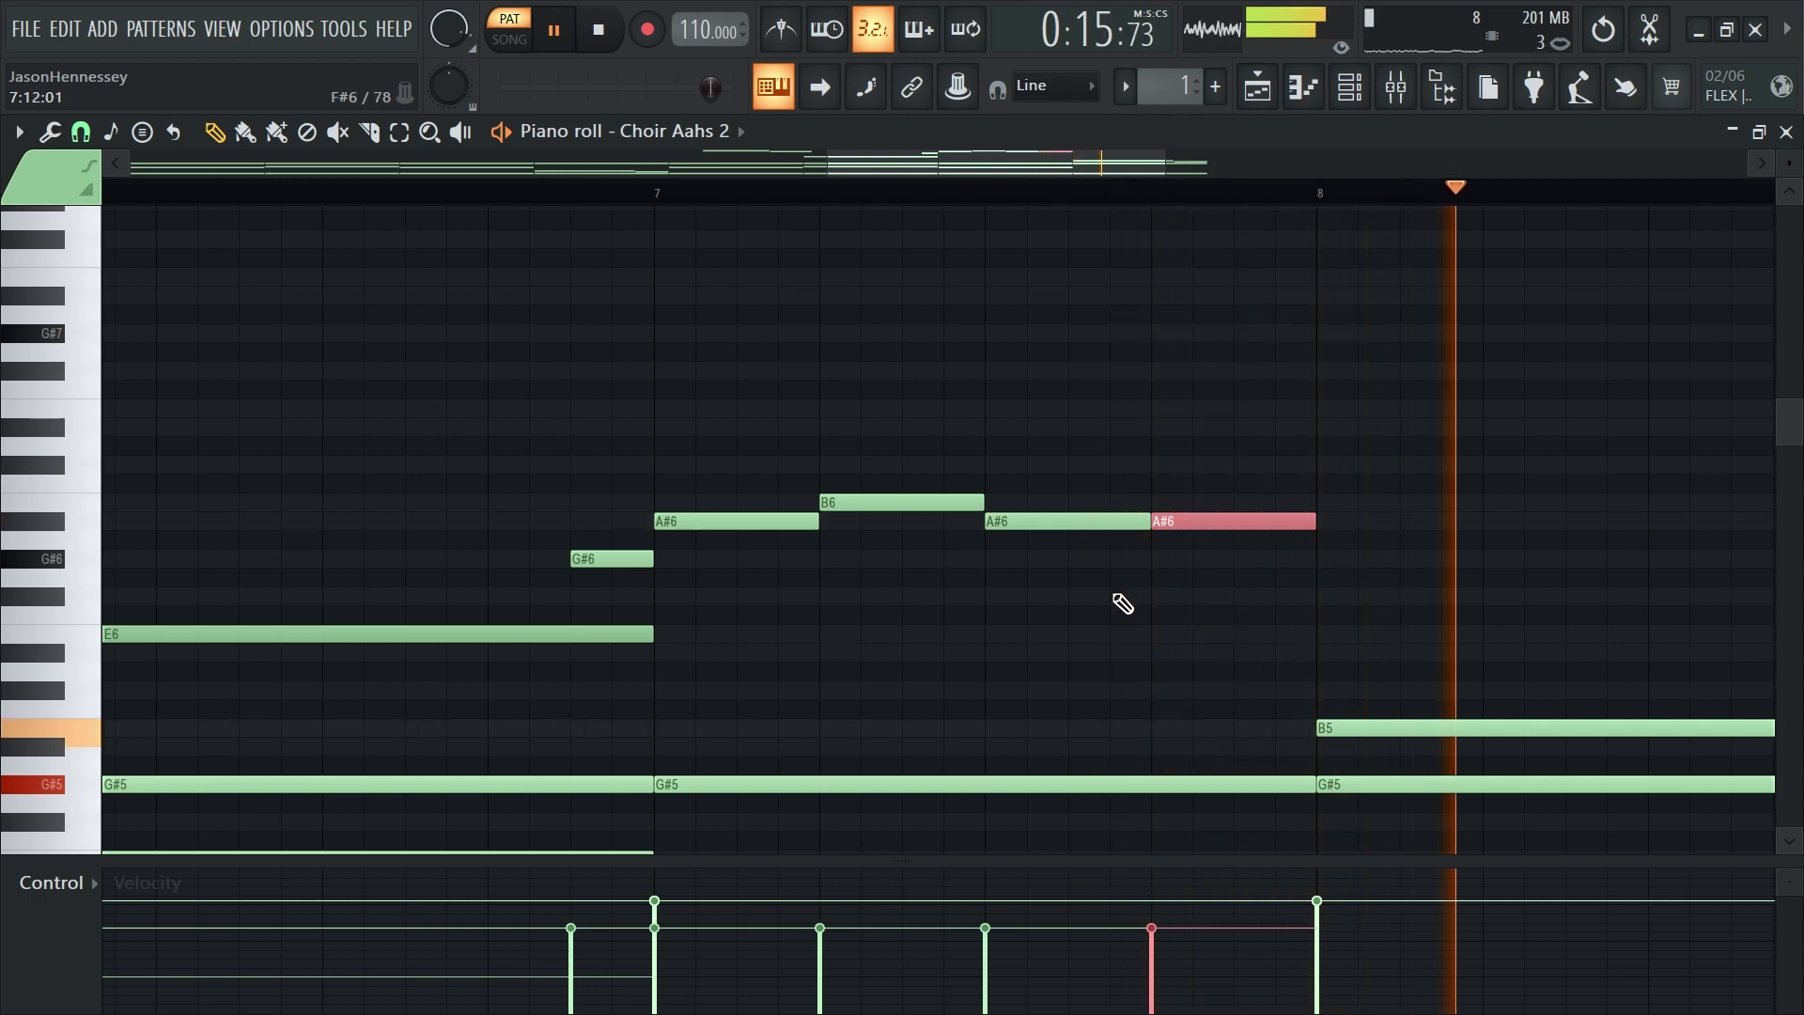
pyautogui.keyDown('ctrl'); pyautogui.scroll(-5, 906, 671); pyautogui.keyUp('ctrl')
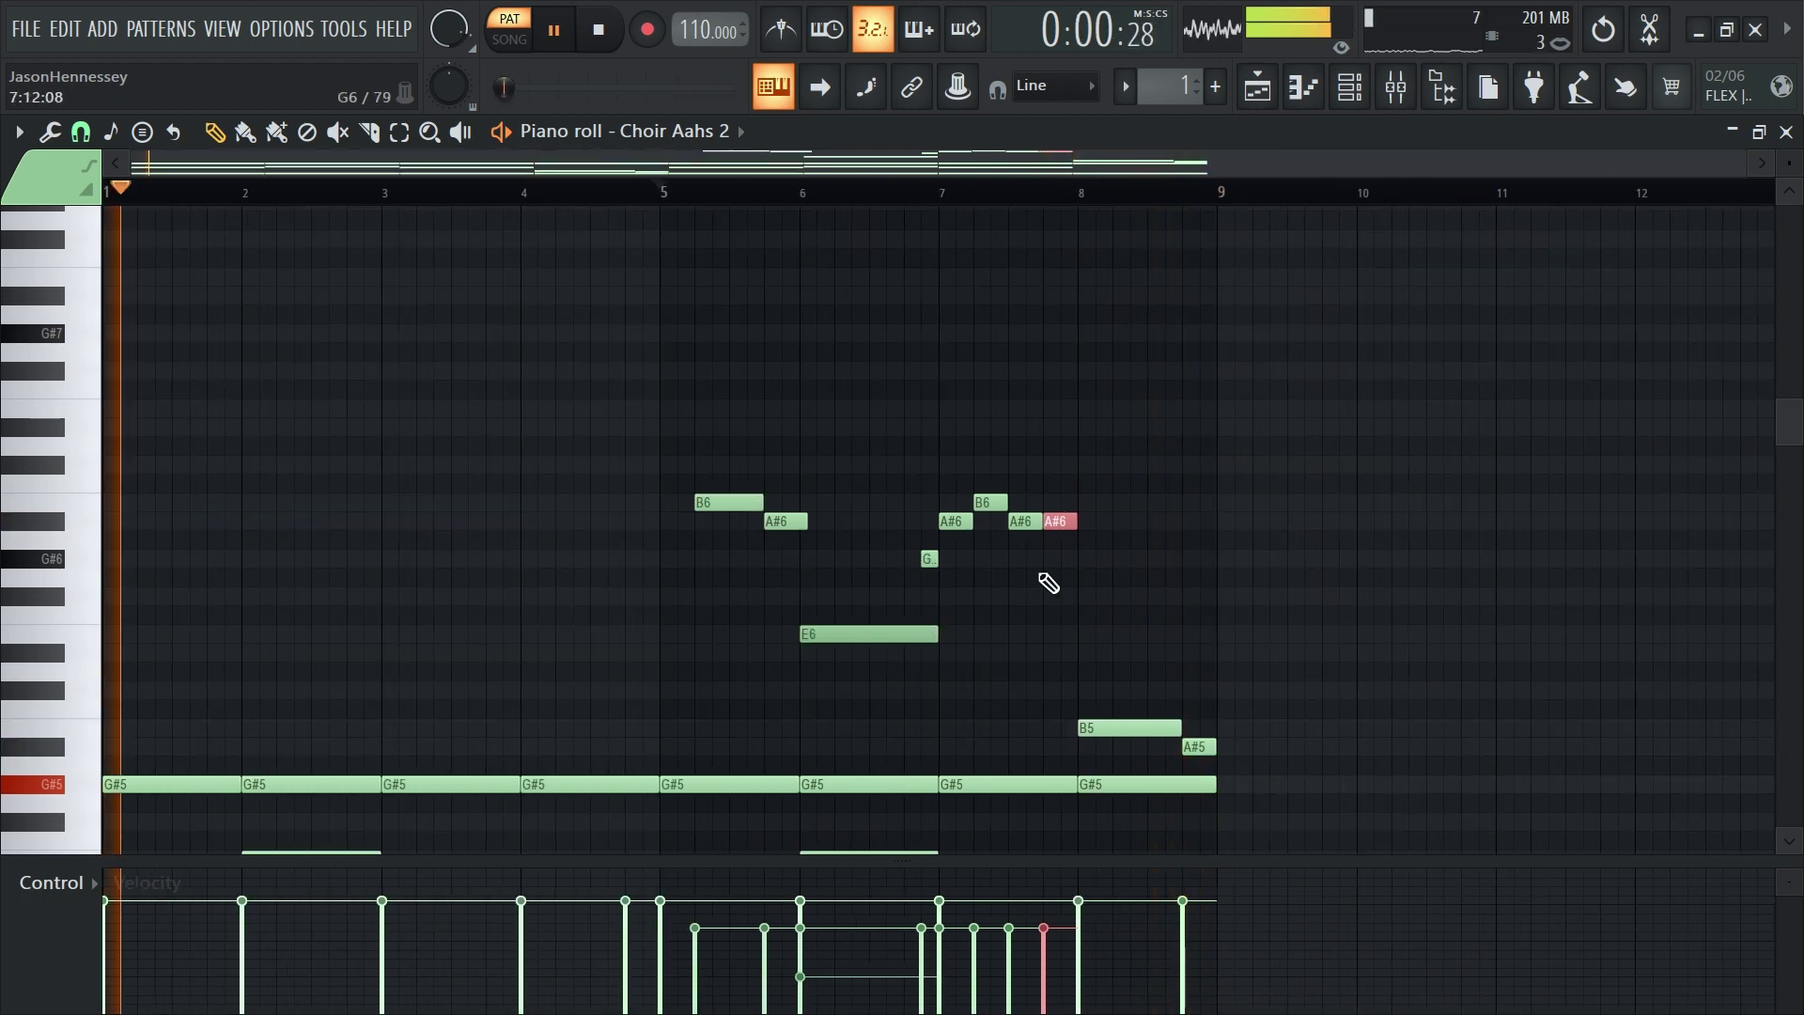
pyautogui.scroll(-4, 995, 544)
pyautogui.scroll(-1, 946, 511)
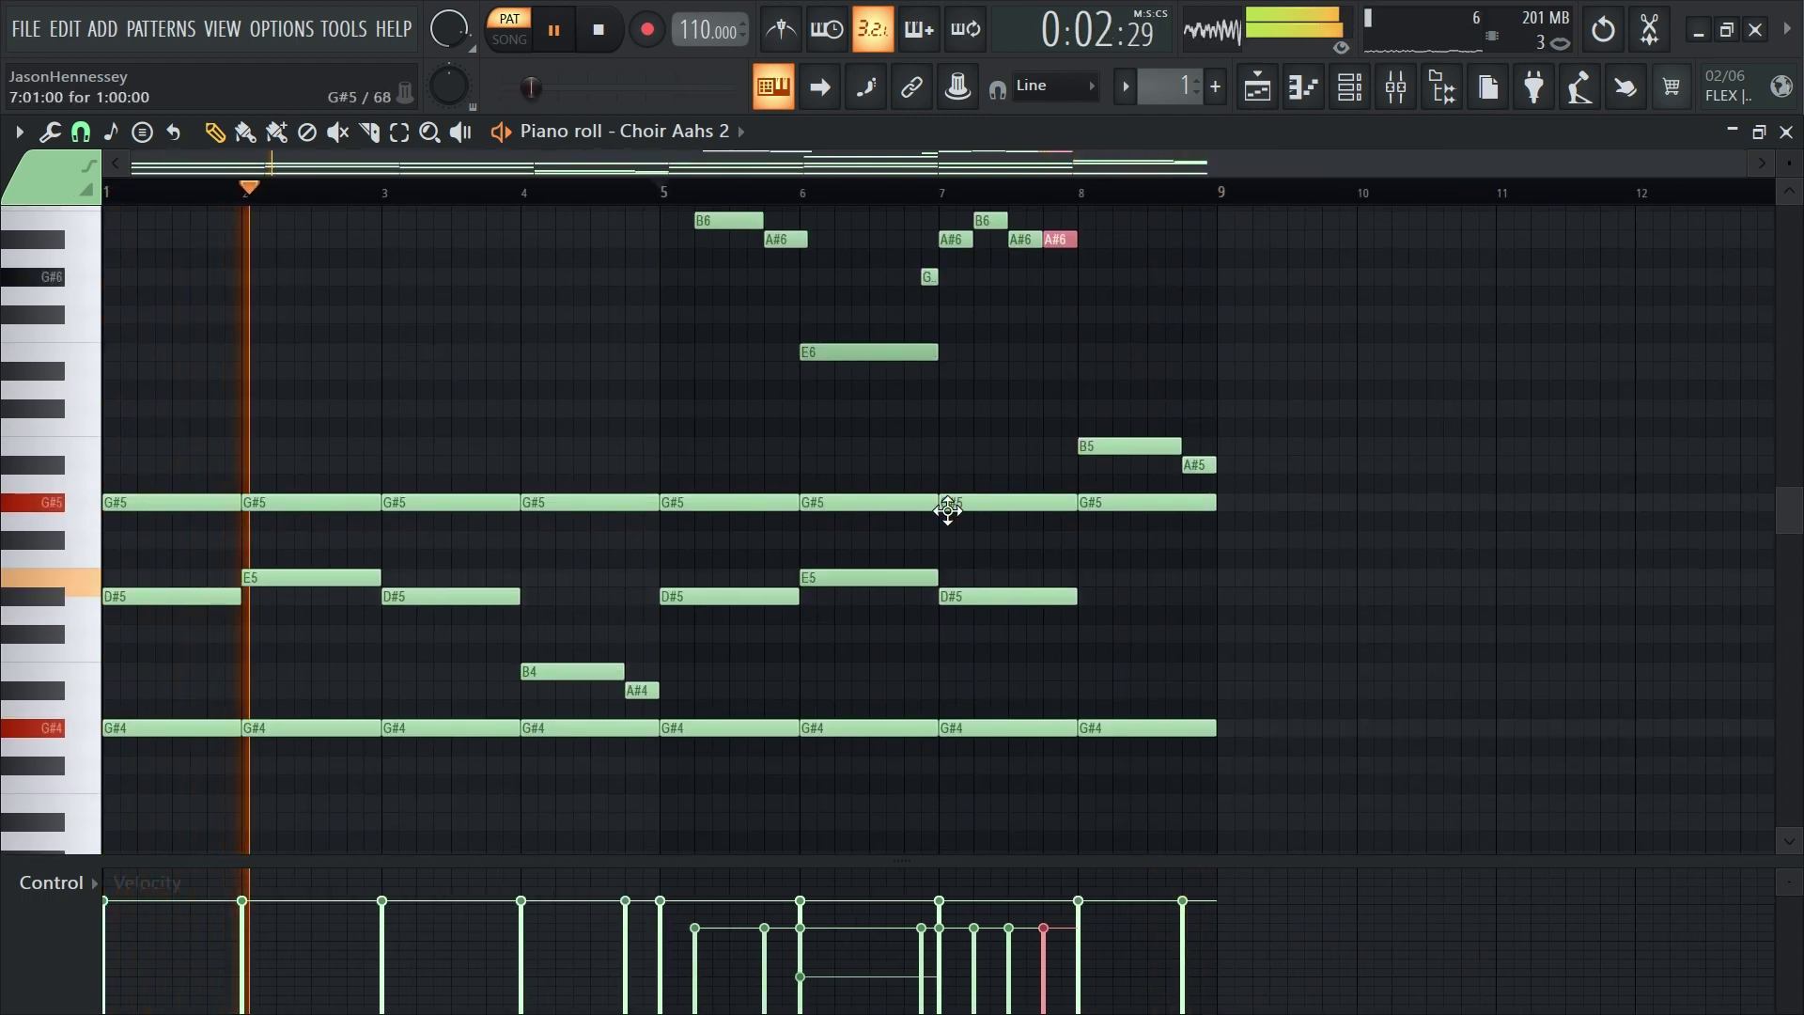
pyautogui.scroll(-2, 729, 471)
pyautogui.scroll(1, 666, 487)
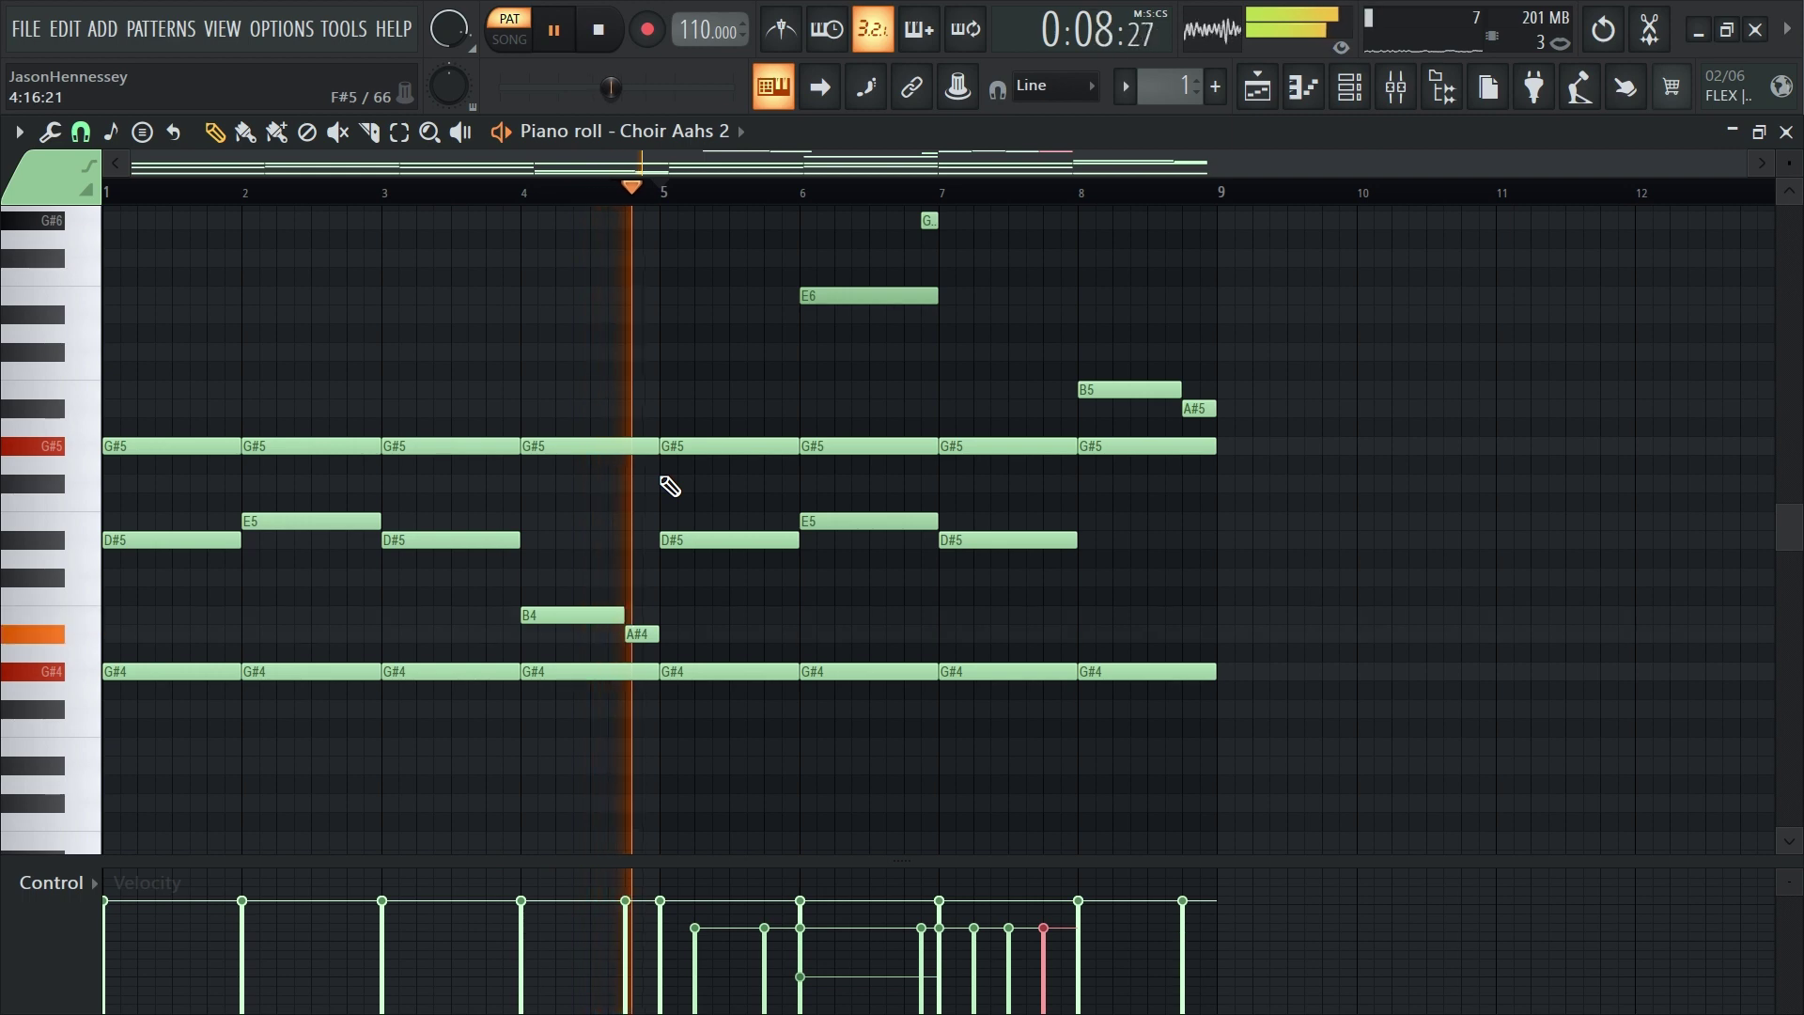
pyautogui.scroll(1, 980, 520)
pyautogui.scroll(2, 981, 520)
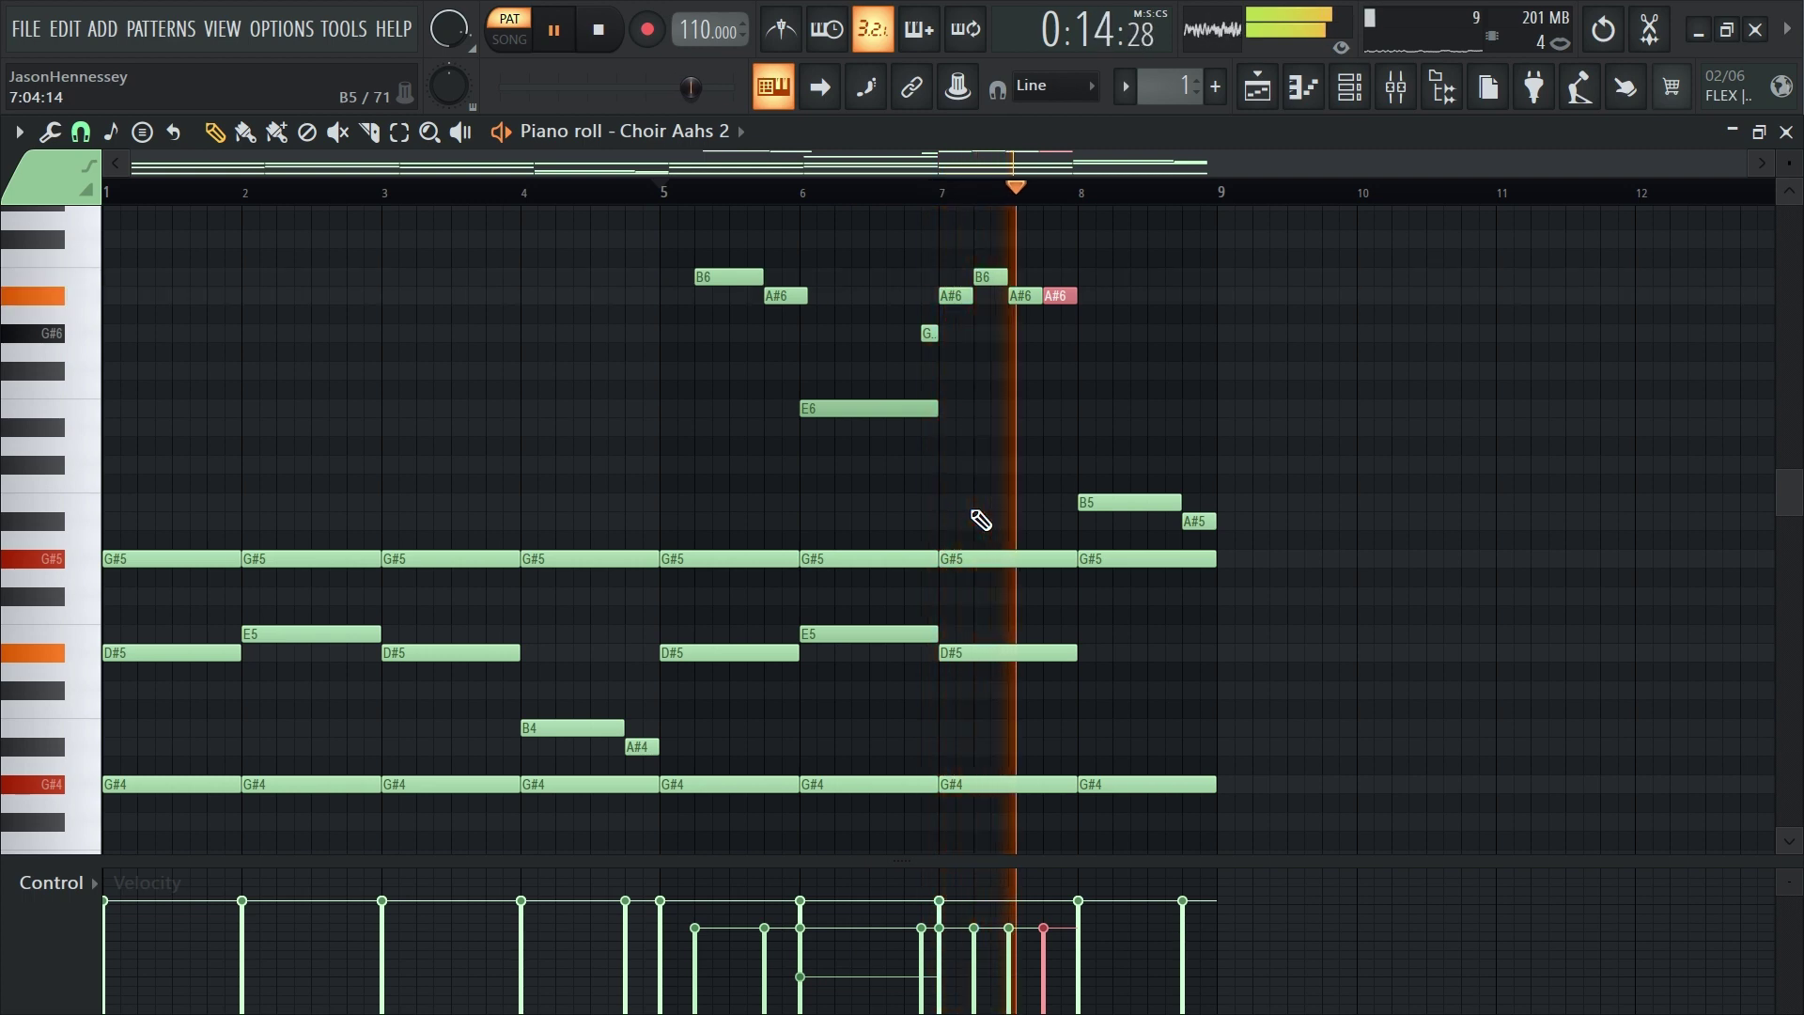
# Slightly lower the velocity of the high B6, A#6 and G#6 melody notes in bars 5 to 7
pyautogui.moveTo(1095, 257); pyautogui.dragTo(711, 346)
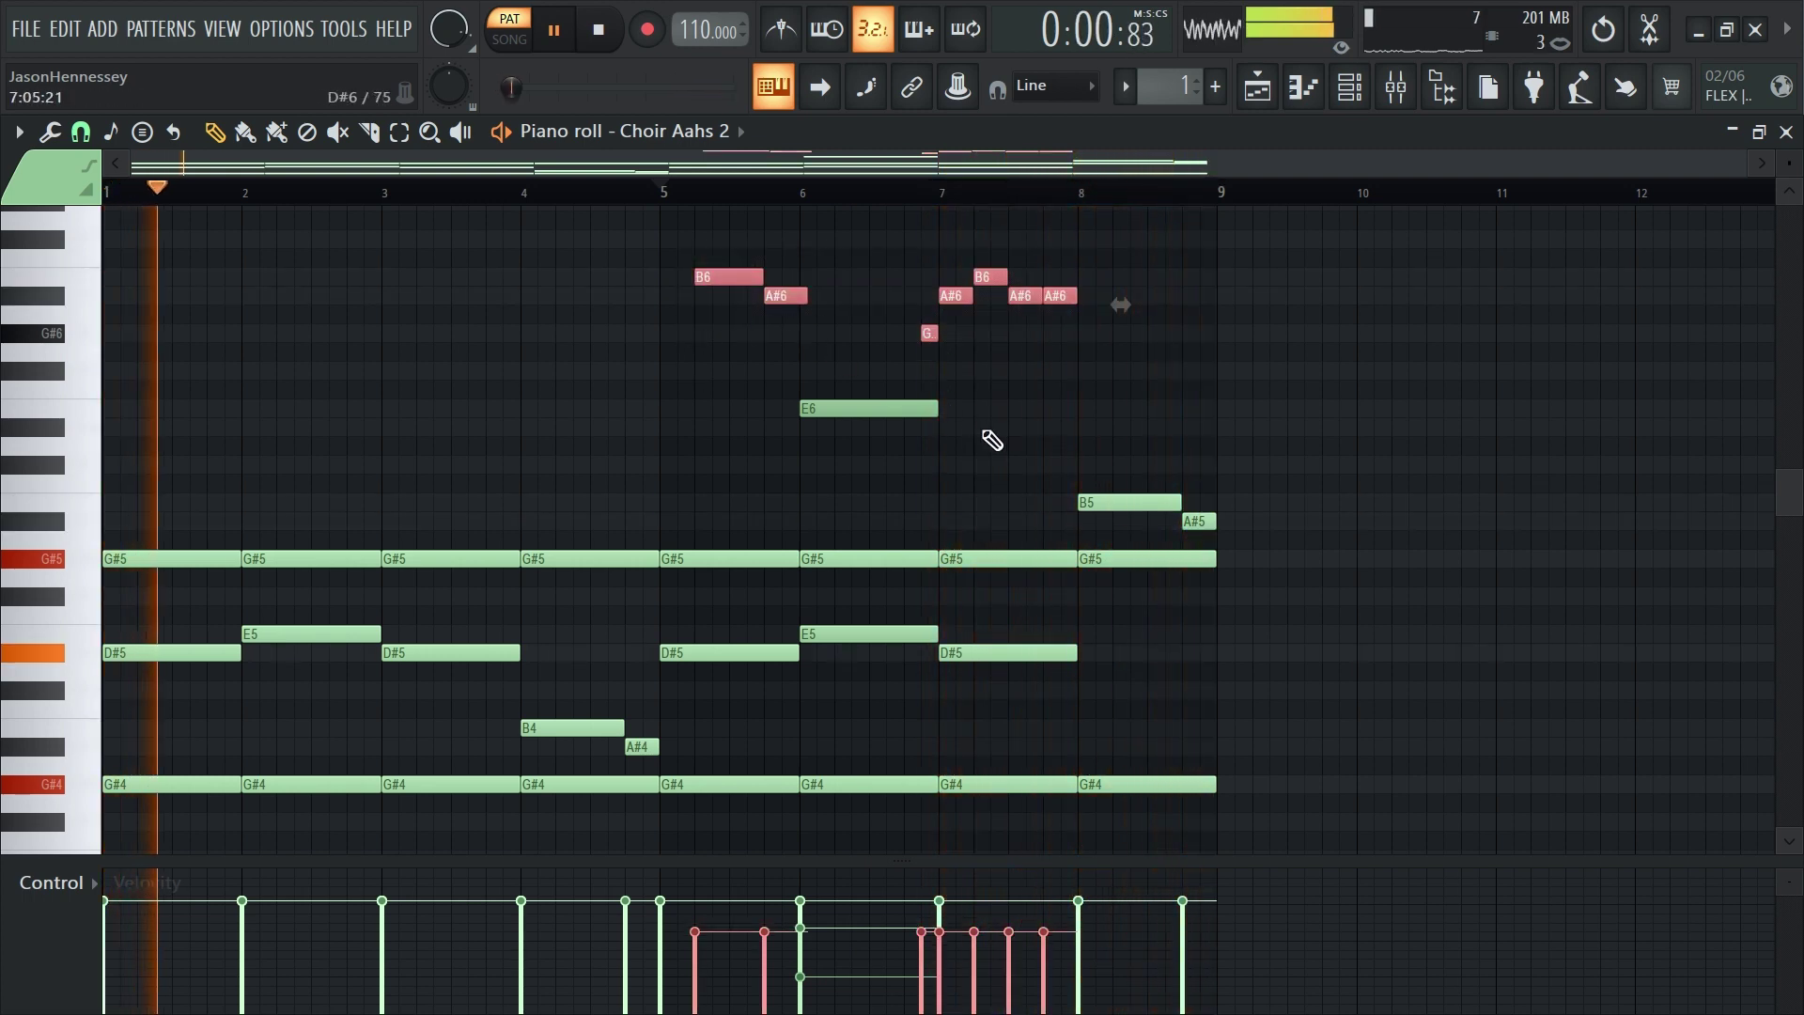
pyautogui.rightClick(1028, 432)
pyautogui.keyDown('ctrl'); pyautogui.scroll(4, 1033, 423); pyautogui.keyUp('ctrl')
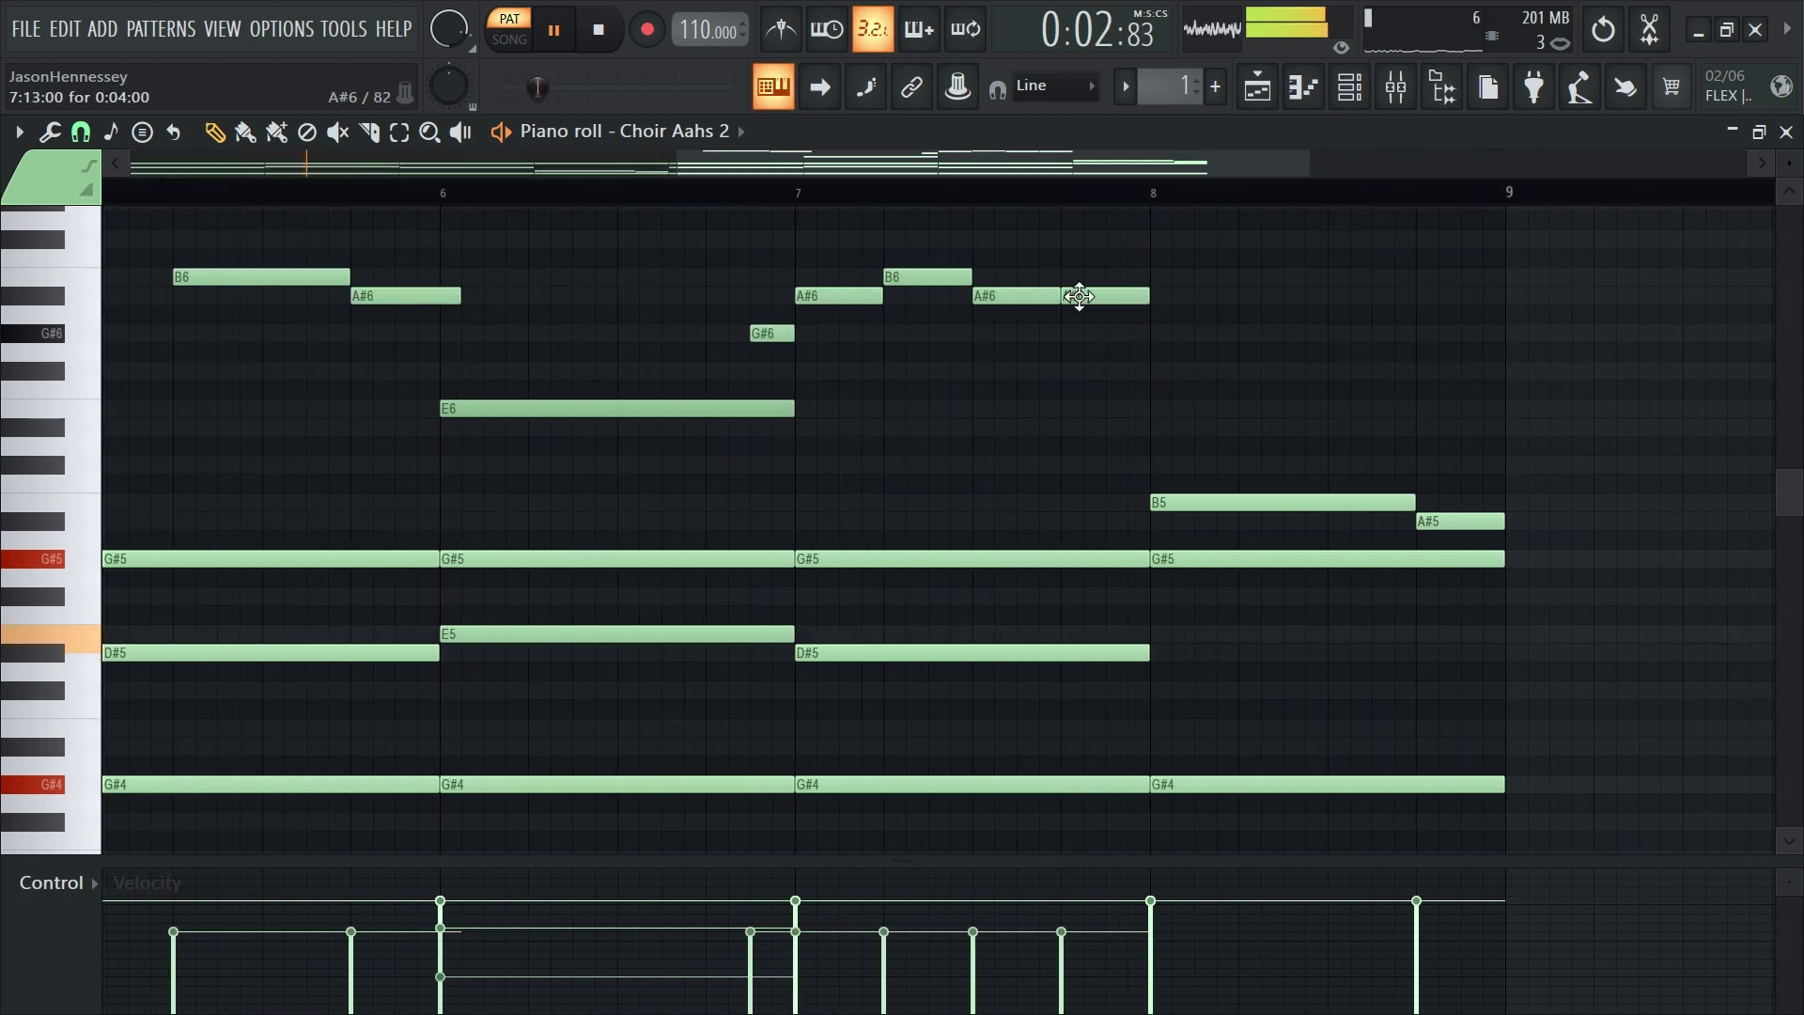
# Try the melody phrase leading into and through bar 7 an octave lower, with the bar 6 G#5 shortened to fit, and undo both changes
pyautogui.moveTo(1118, 260); pyautogui.dragTo(784, 393)
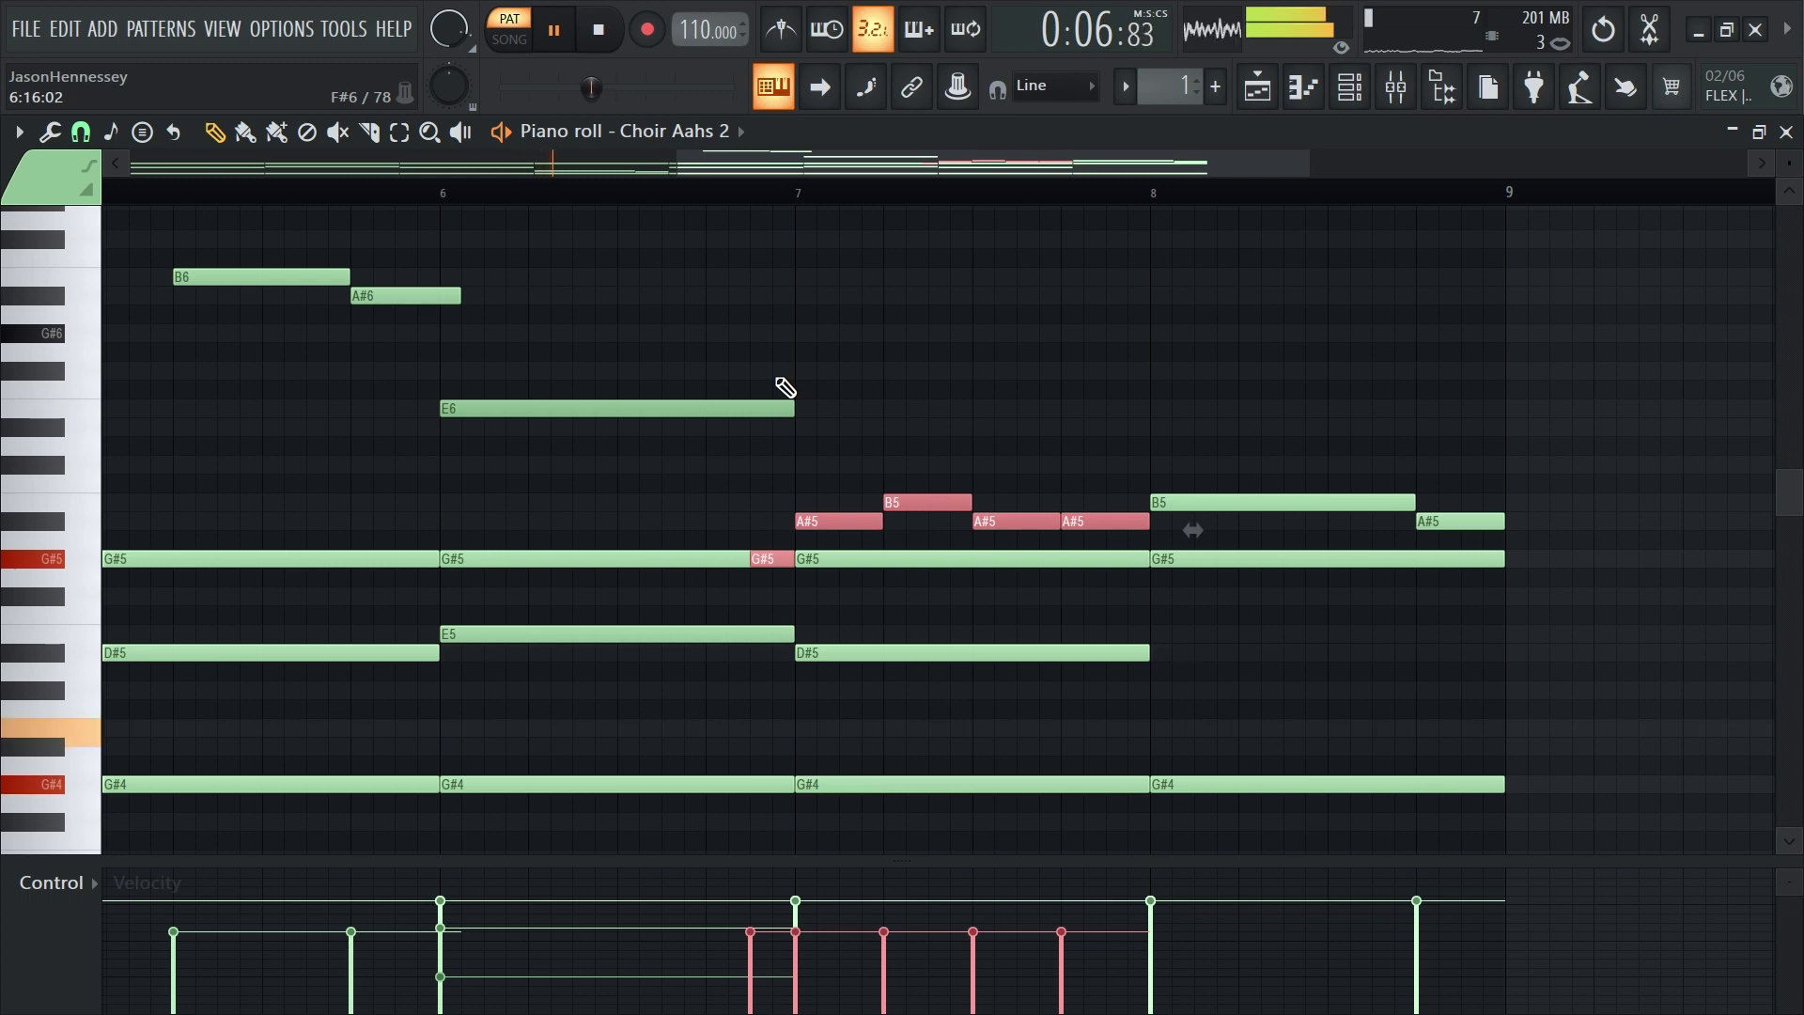
pyautogui.moveTo(622, 533); pyautogui.dragTo(628, 587)
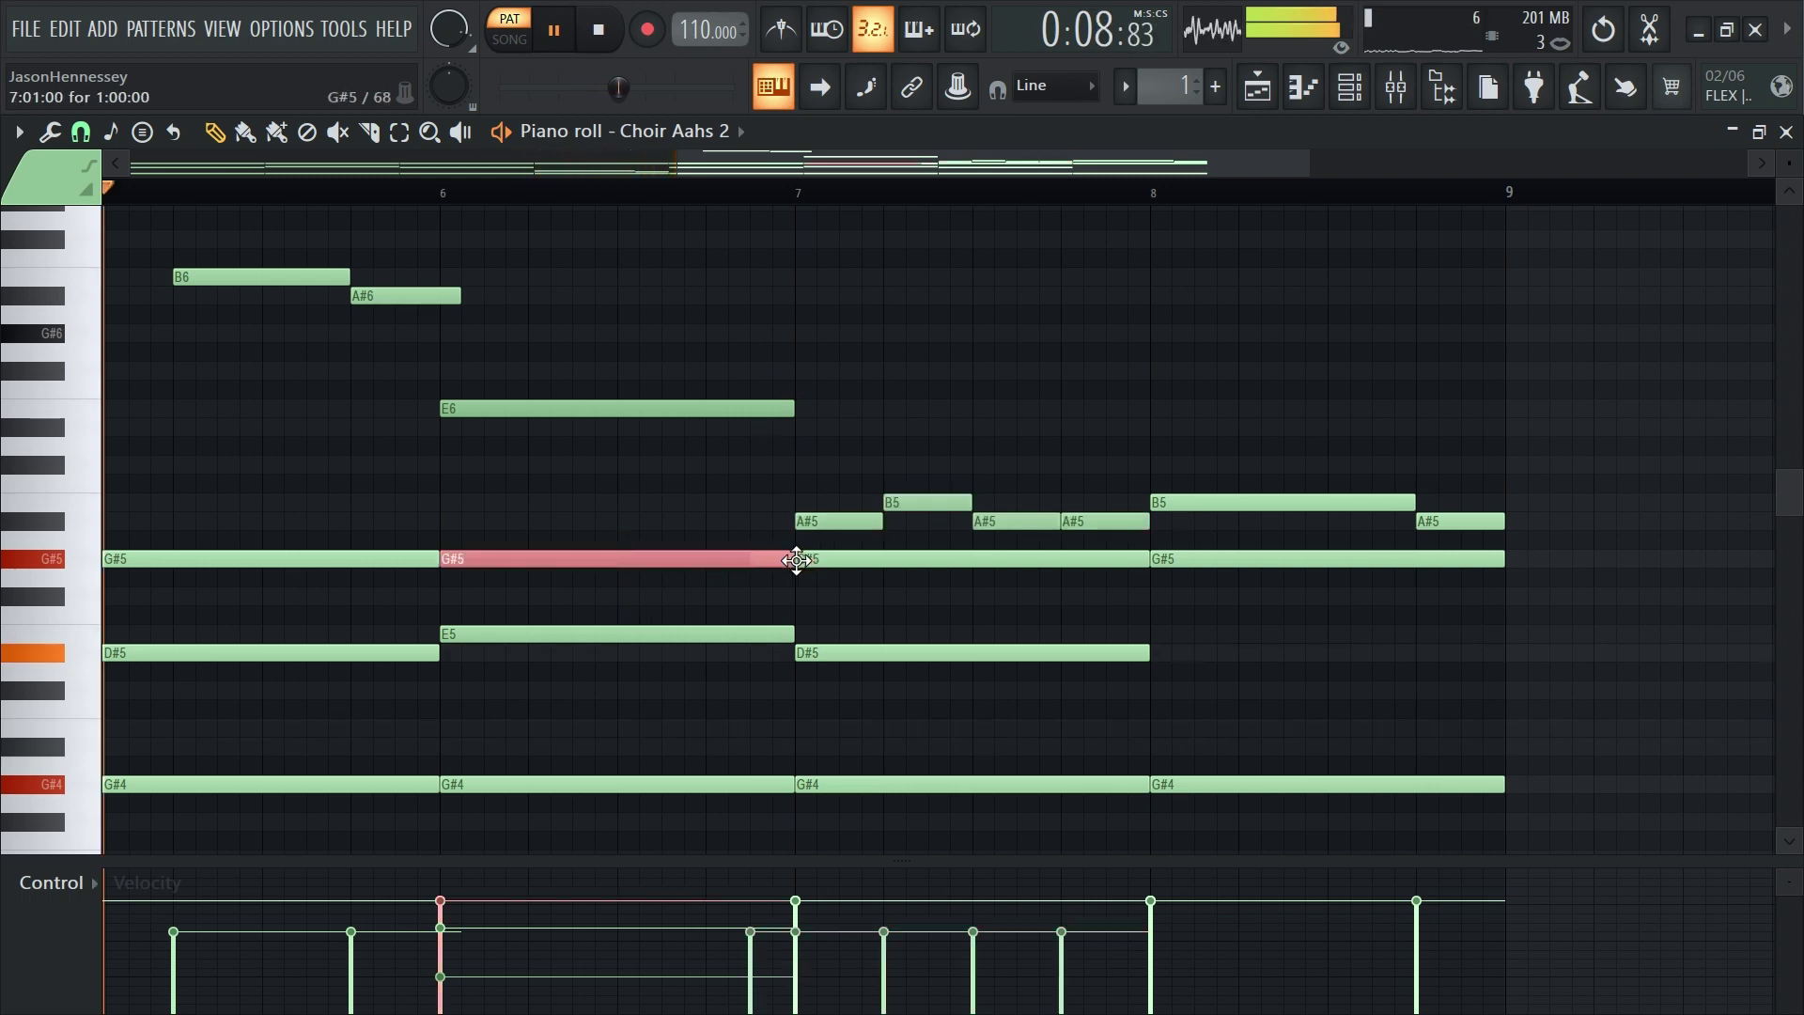
pyautogui.moveTo(797, 561); pyautogui.dragTo(737, 596)
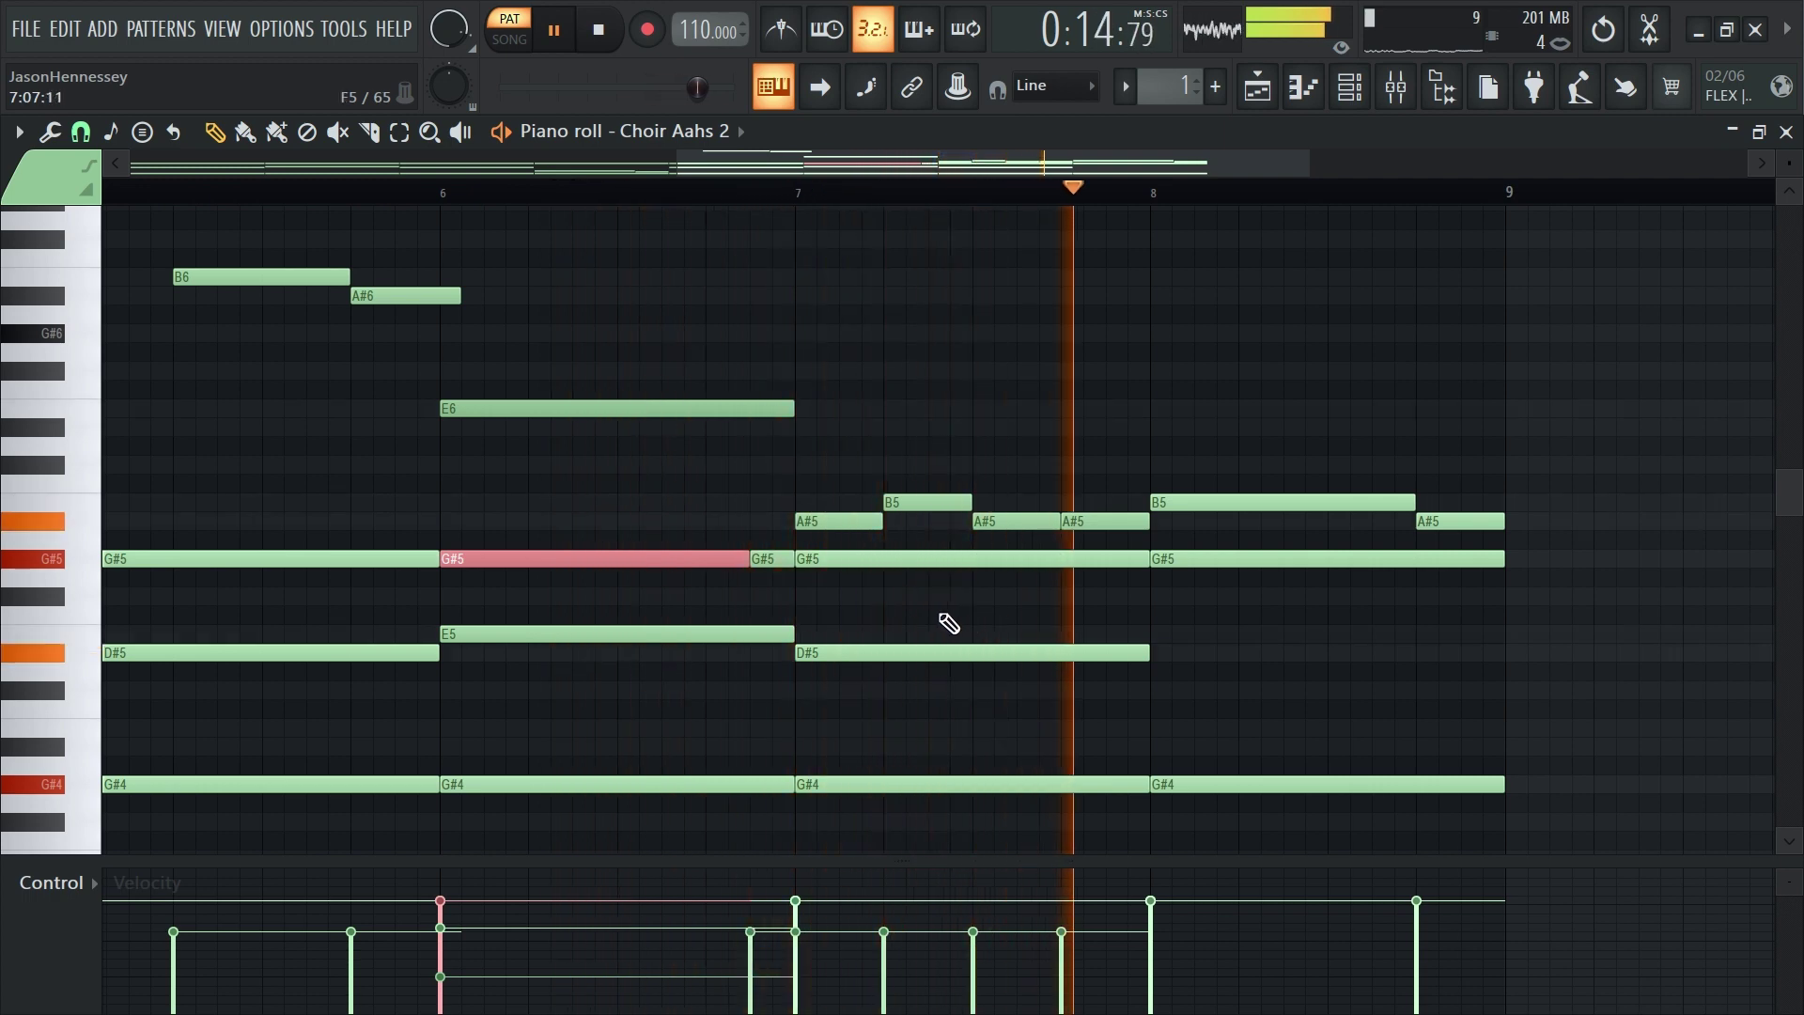
pyautogui.hotkey('ctrl', 'alt', 'z')
pyautogui.hotkey('ctrl', 'alt', 'z')
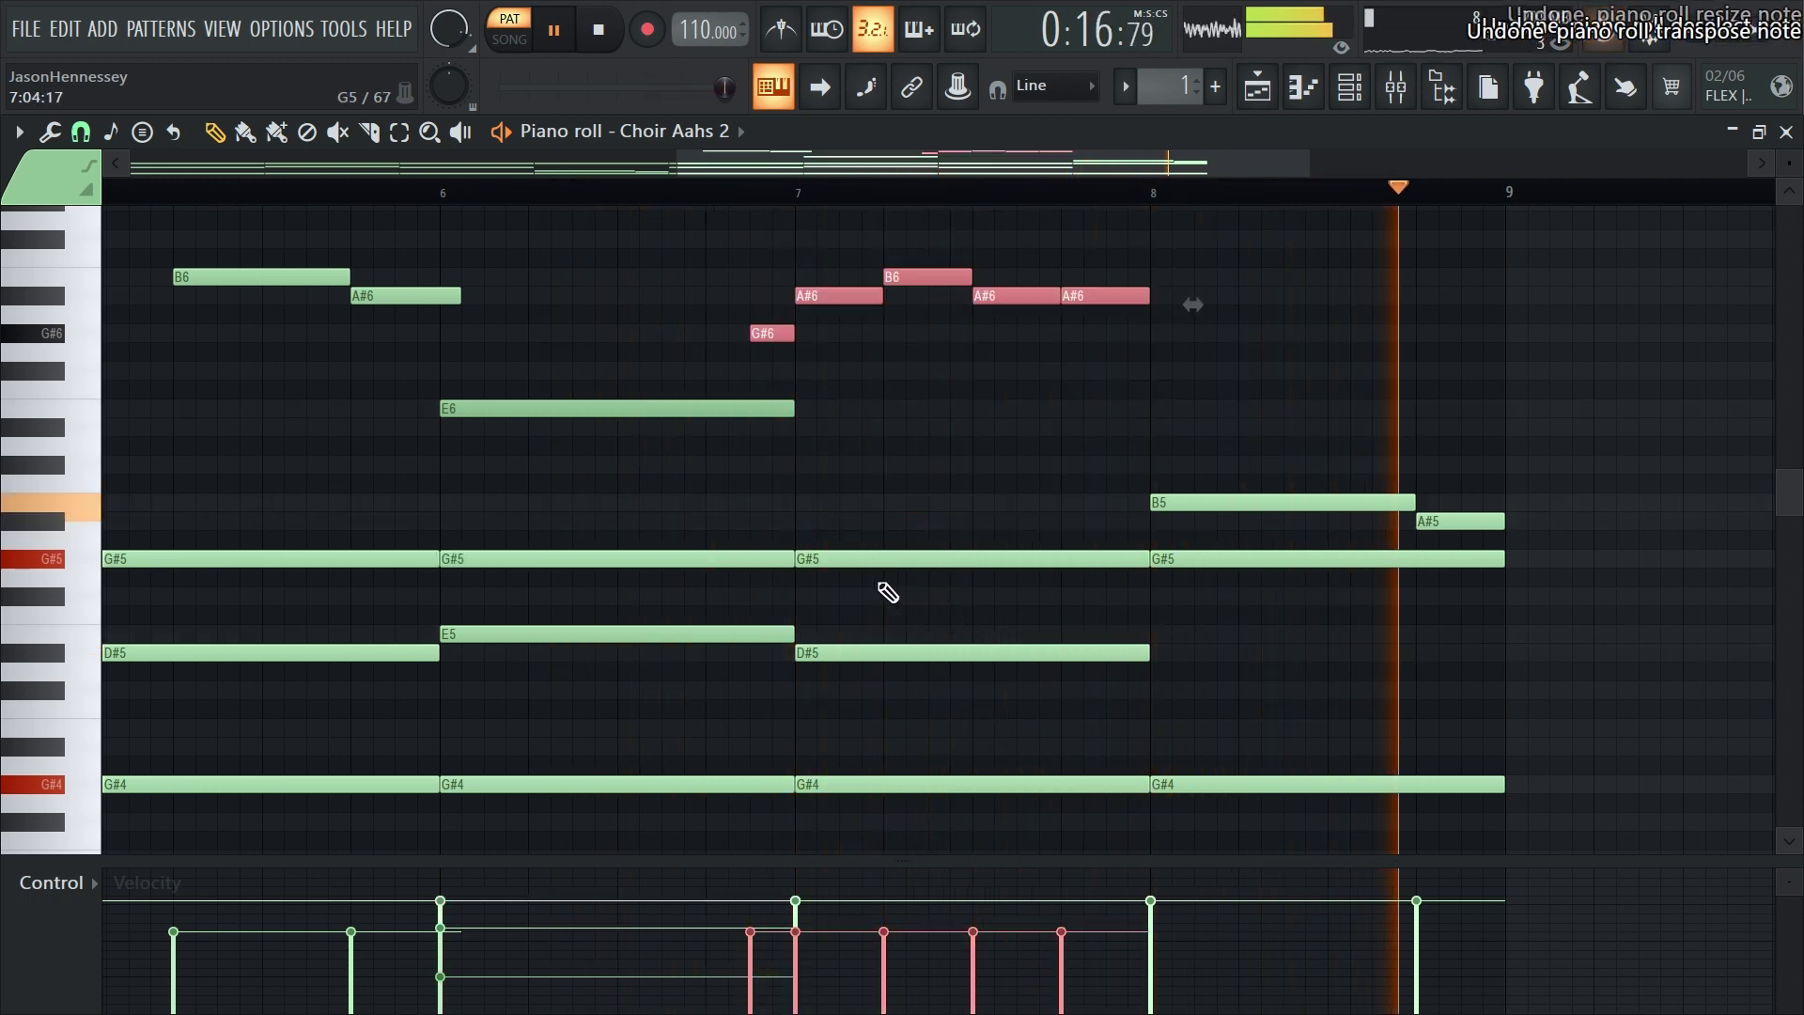
# Shorten the chord notes in bars 1 to 8 by one beat, leaving out the high melody and the closing A#4 and A#5 notes
pyautogui.scroll(-3, 1075, 560)
pyautogui.scroll(4, 925, 564)
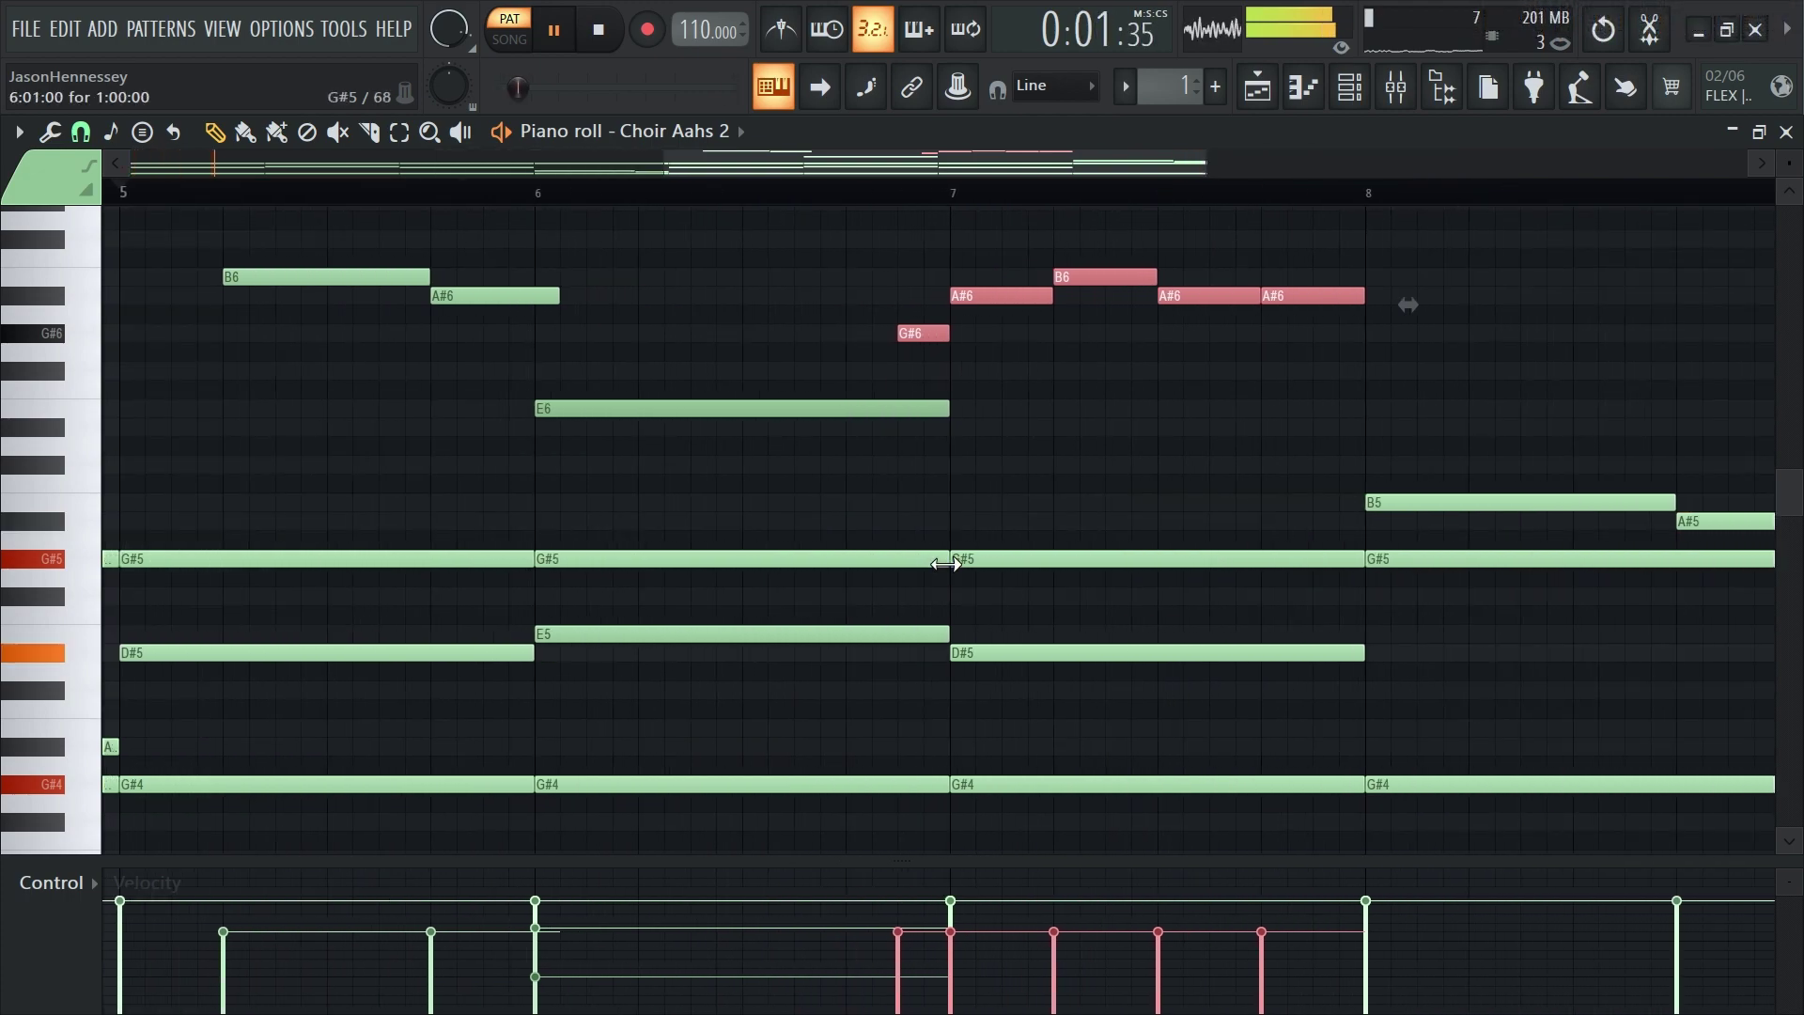
pyautogui.hotkey('ctrl', 'a')
pyautogui.scroll(-4, 971, 507)
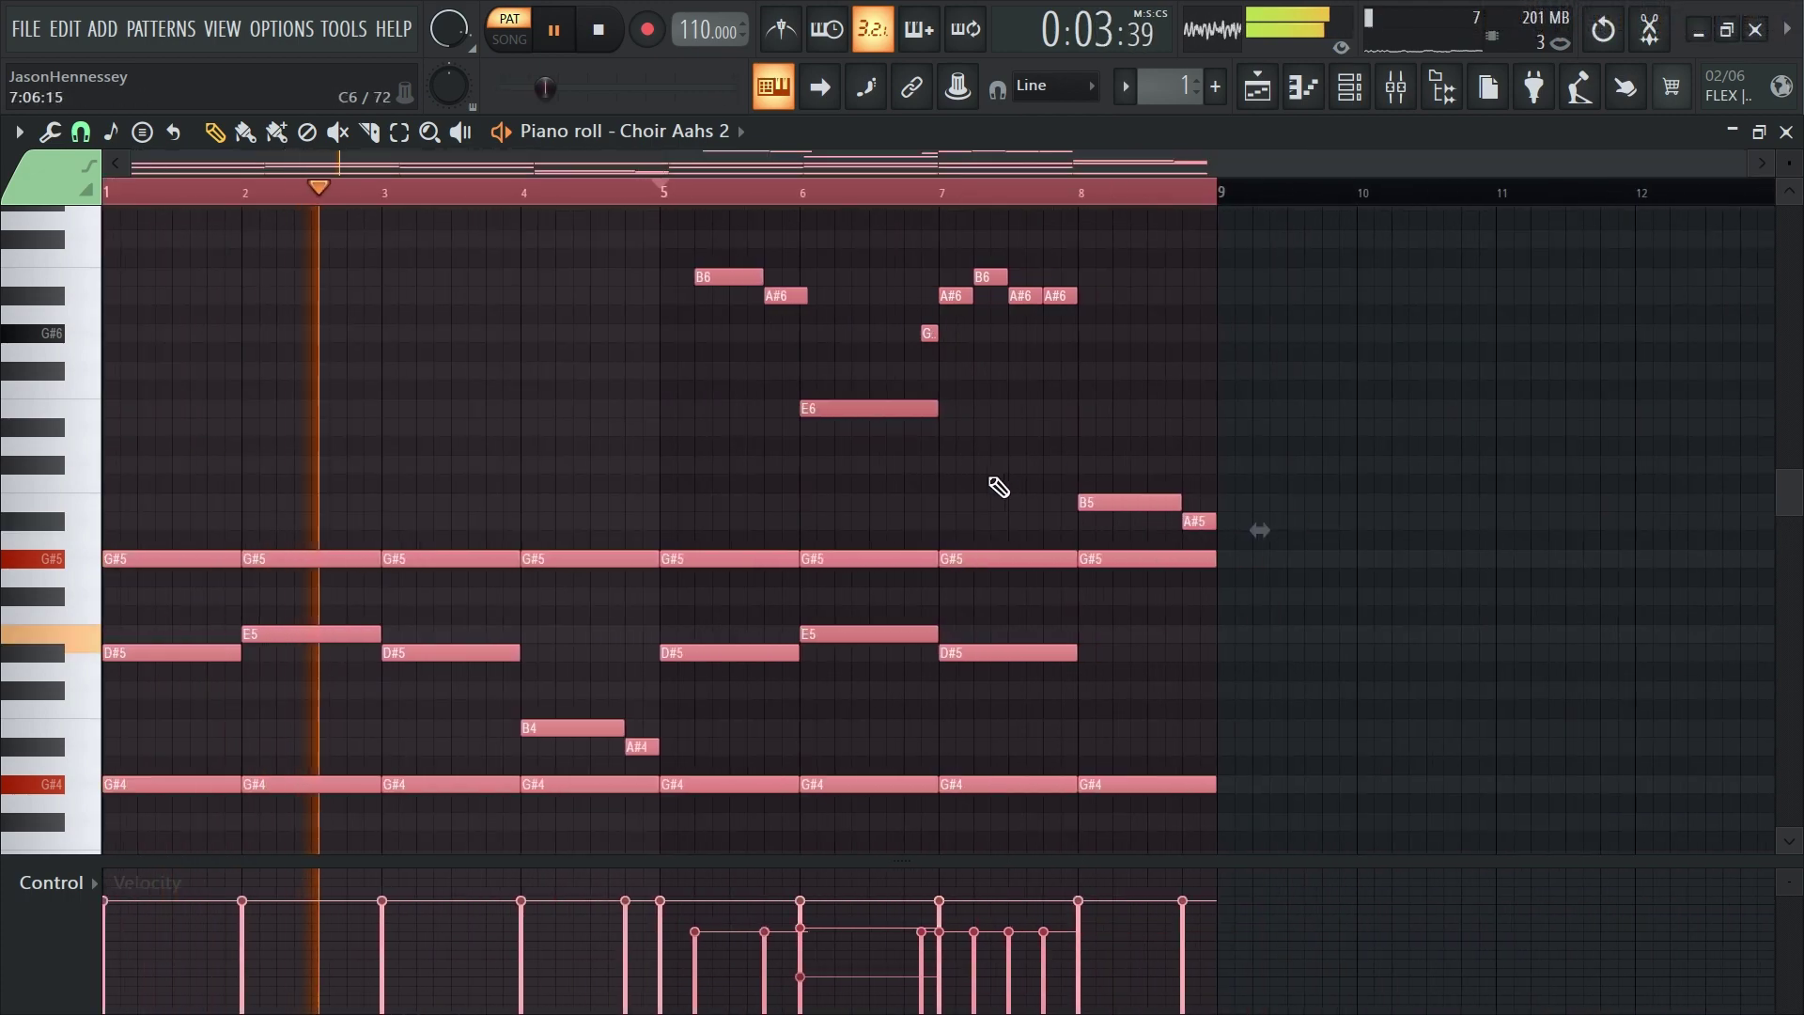
pyautogui.moveTo(1169, 531); pyautogui.dragTo(719, 810)
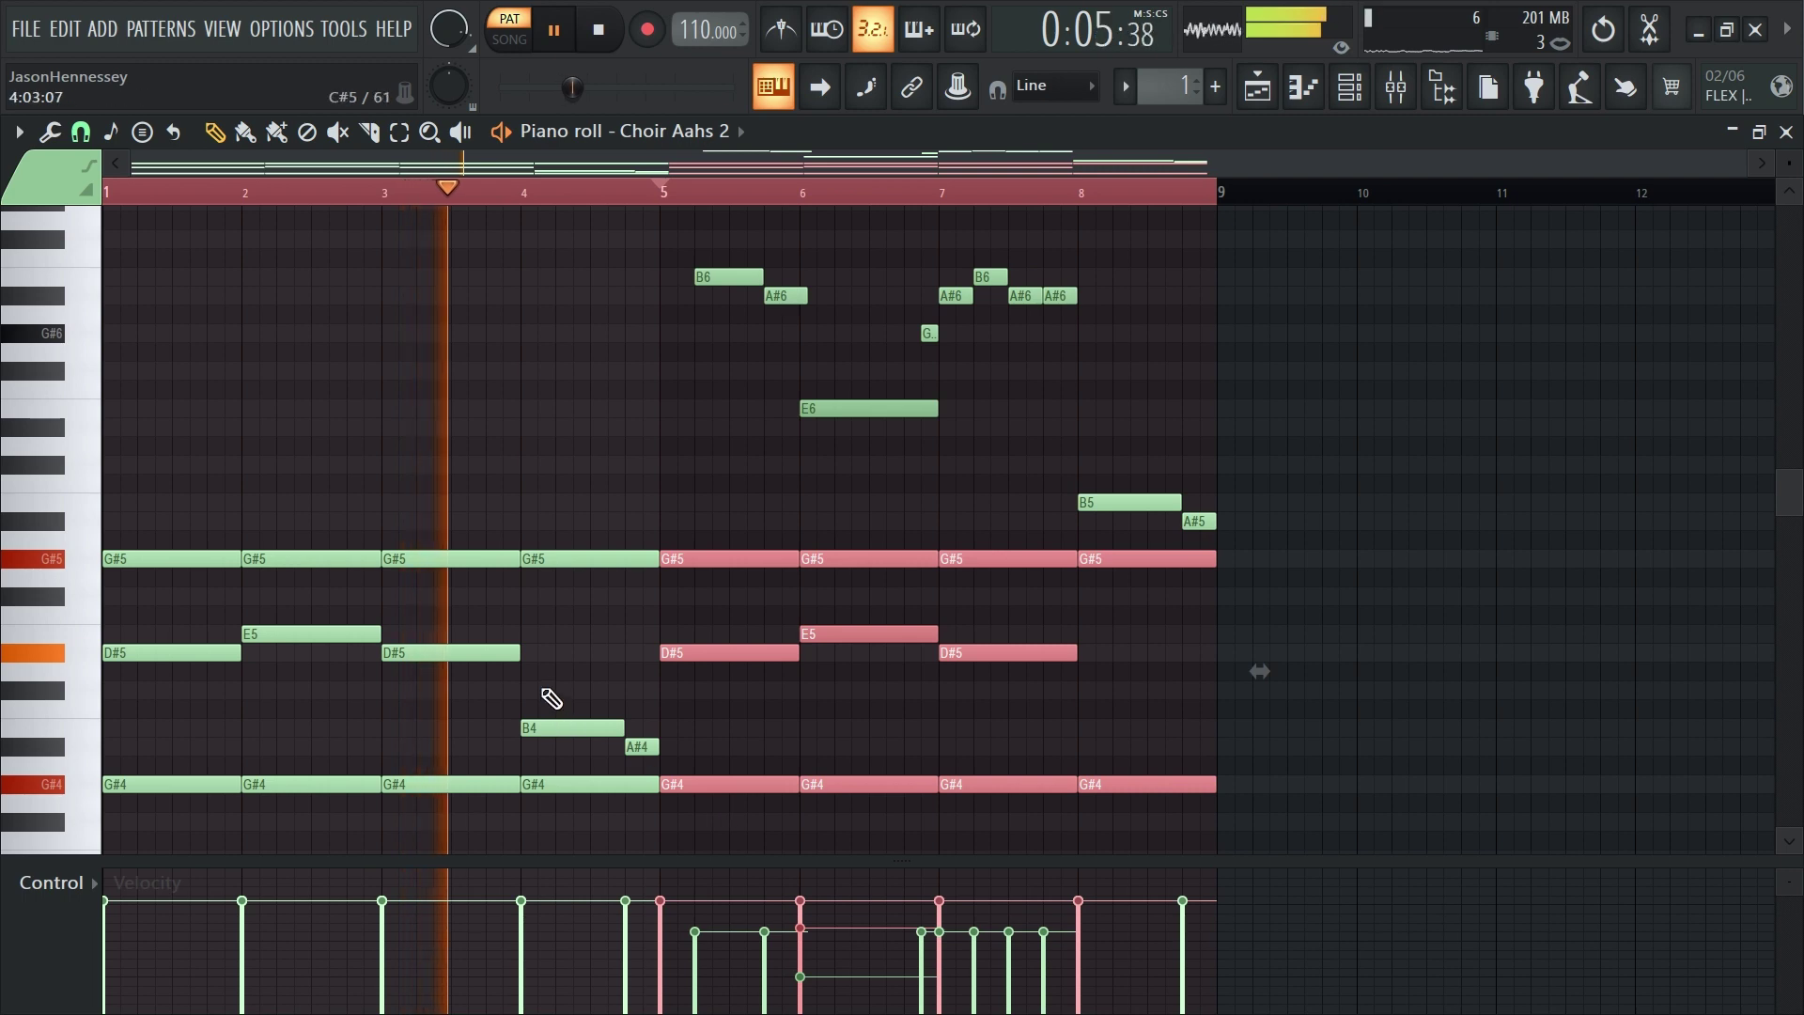
pyautogui.moveTo(571, 536); pyautogui.dragTo(125, 859)
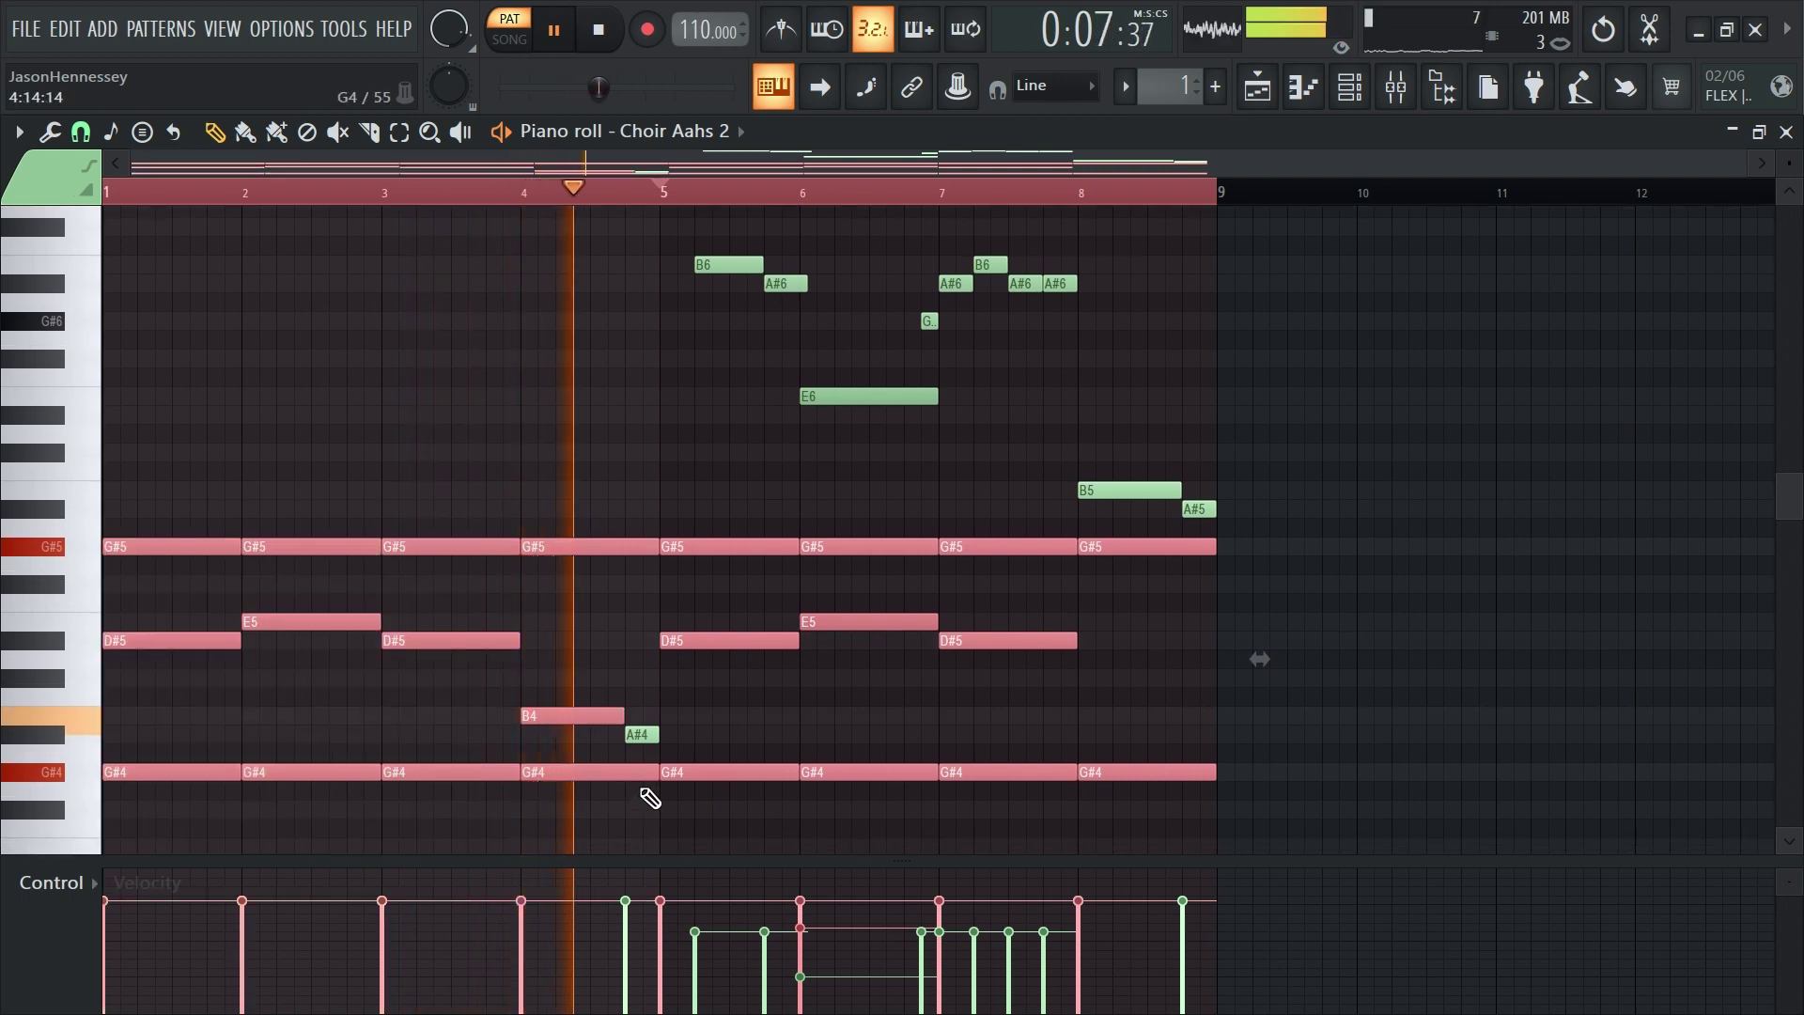
pyautogui.moveTo(646, 776); pyautogui.dragTo(612, 776)
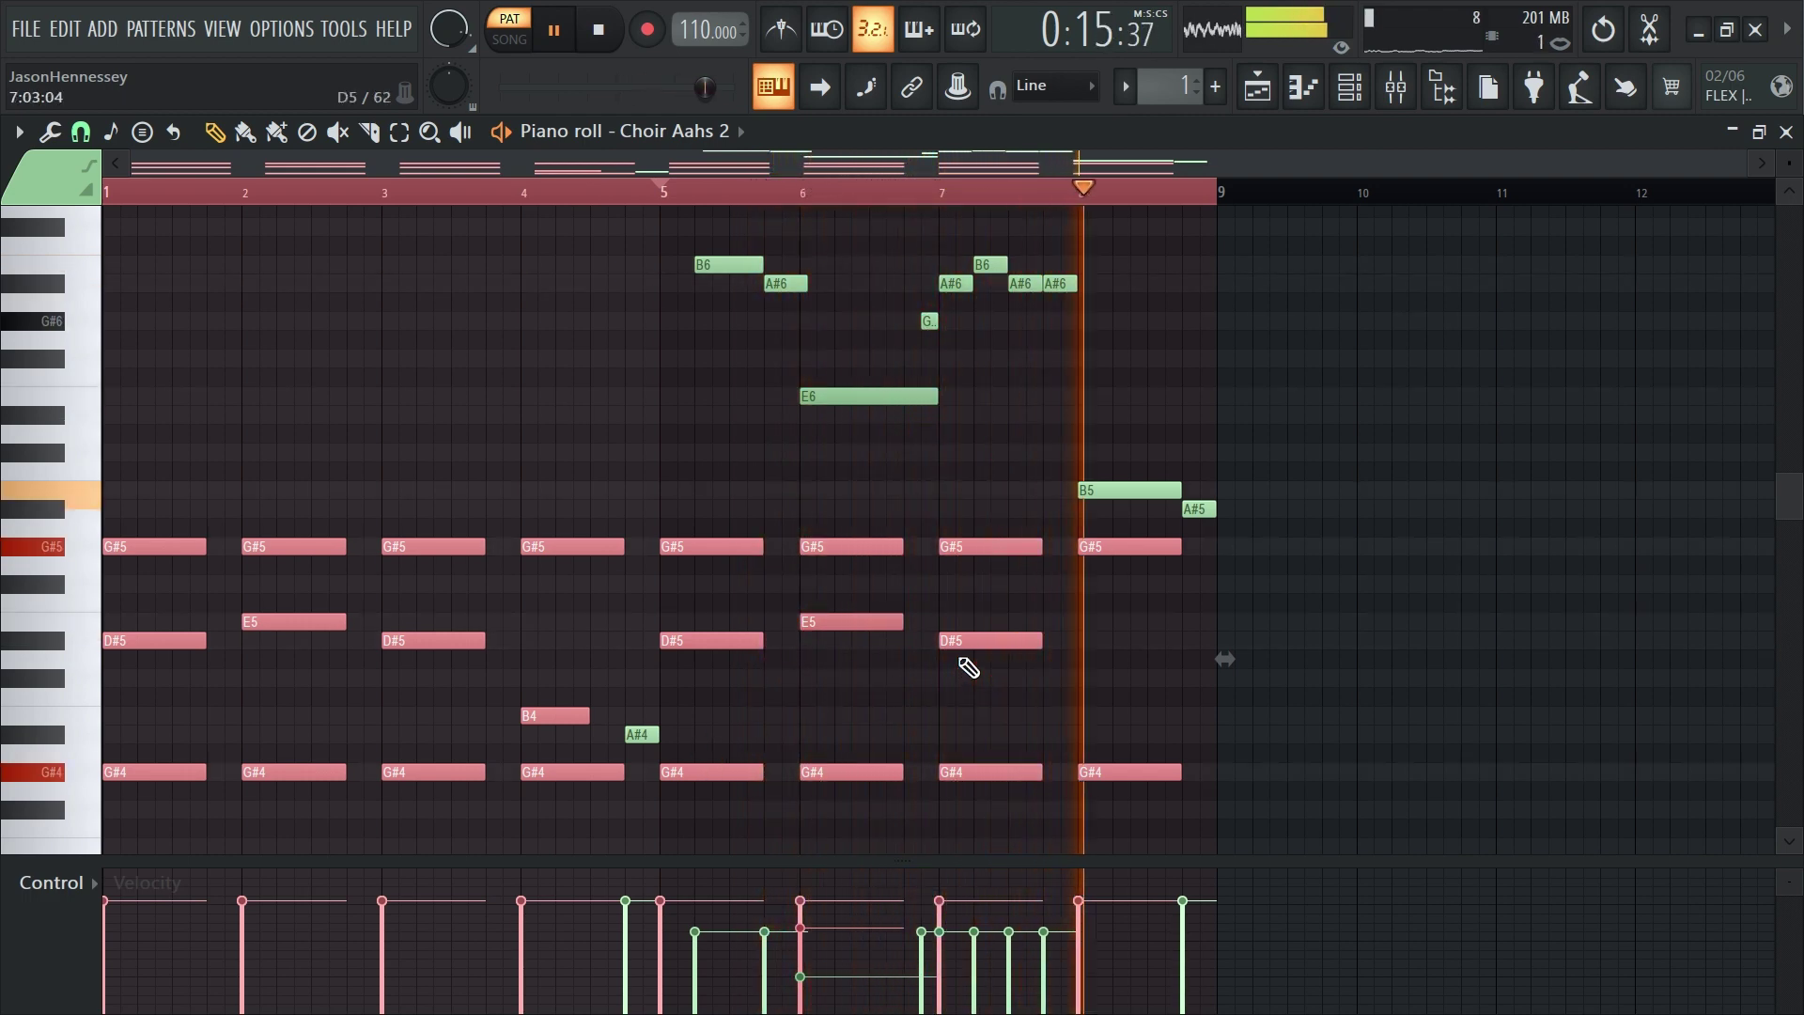
pyautogui.click(1117, 648)
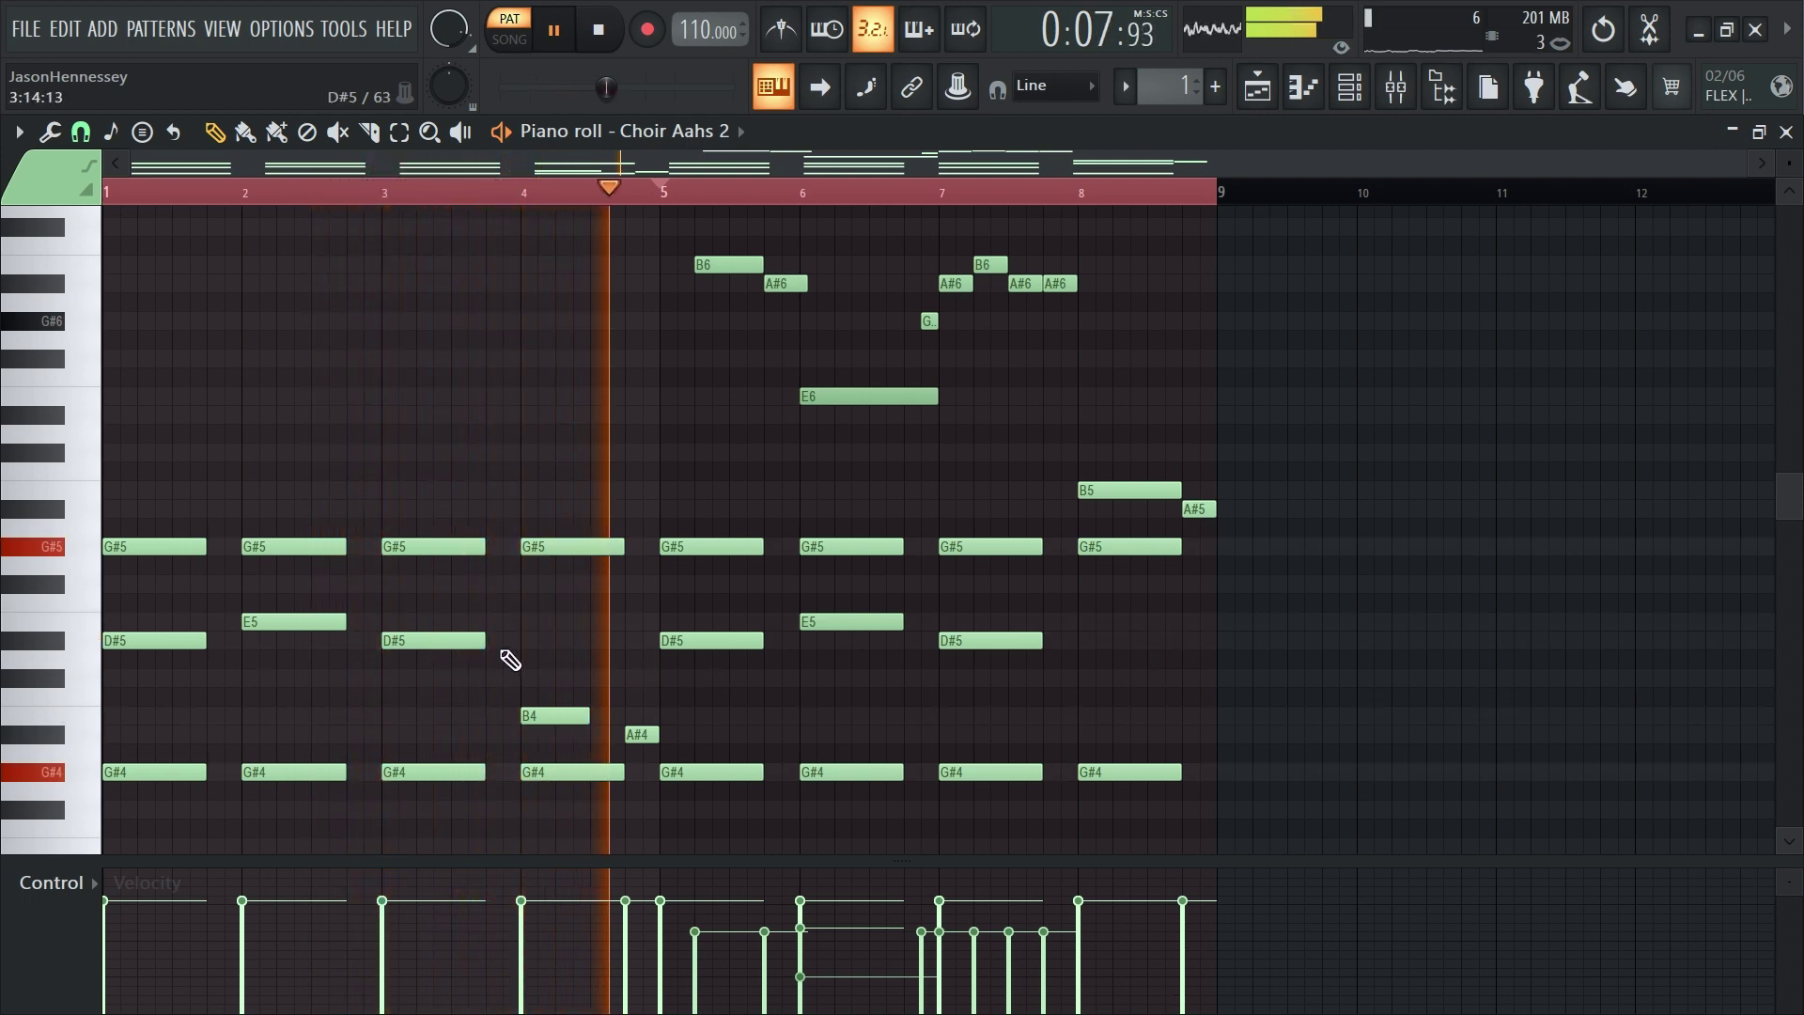
# Randomize the velocity levels of all notes in the pattern and clear the selection
pyautogui.scroll(-4, 507, 653)
pyautogui.scroll(2, 568, 657)
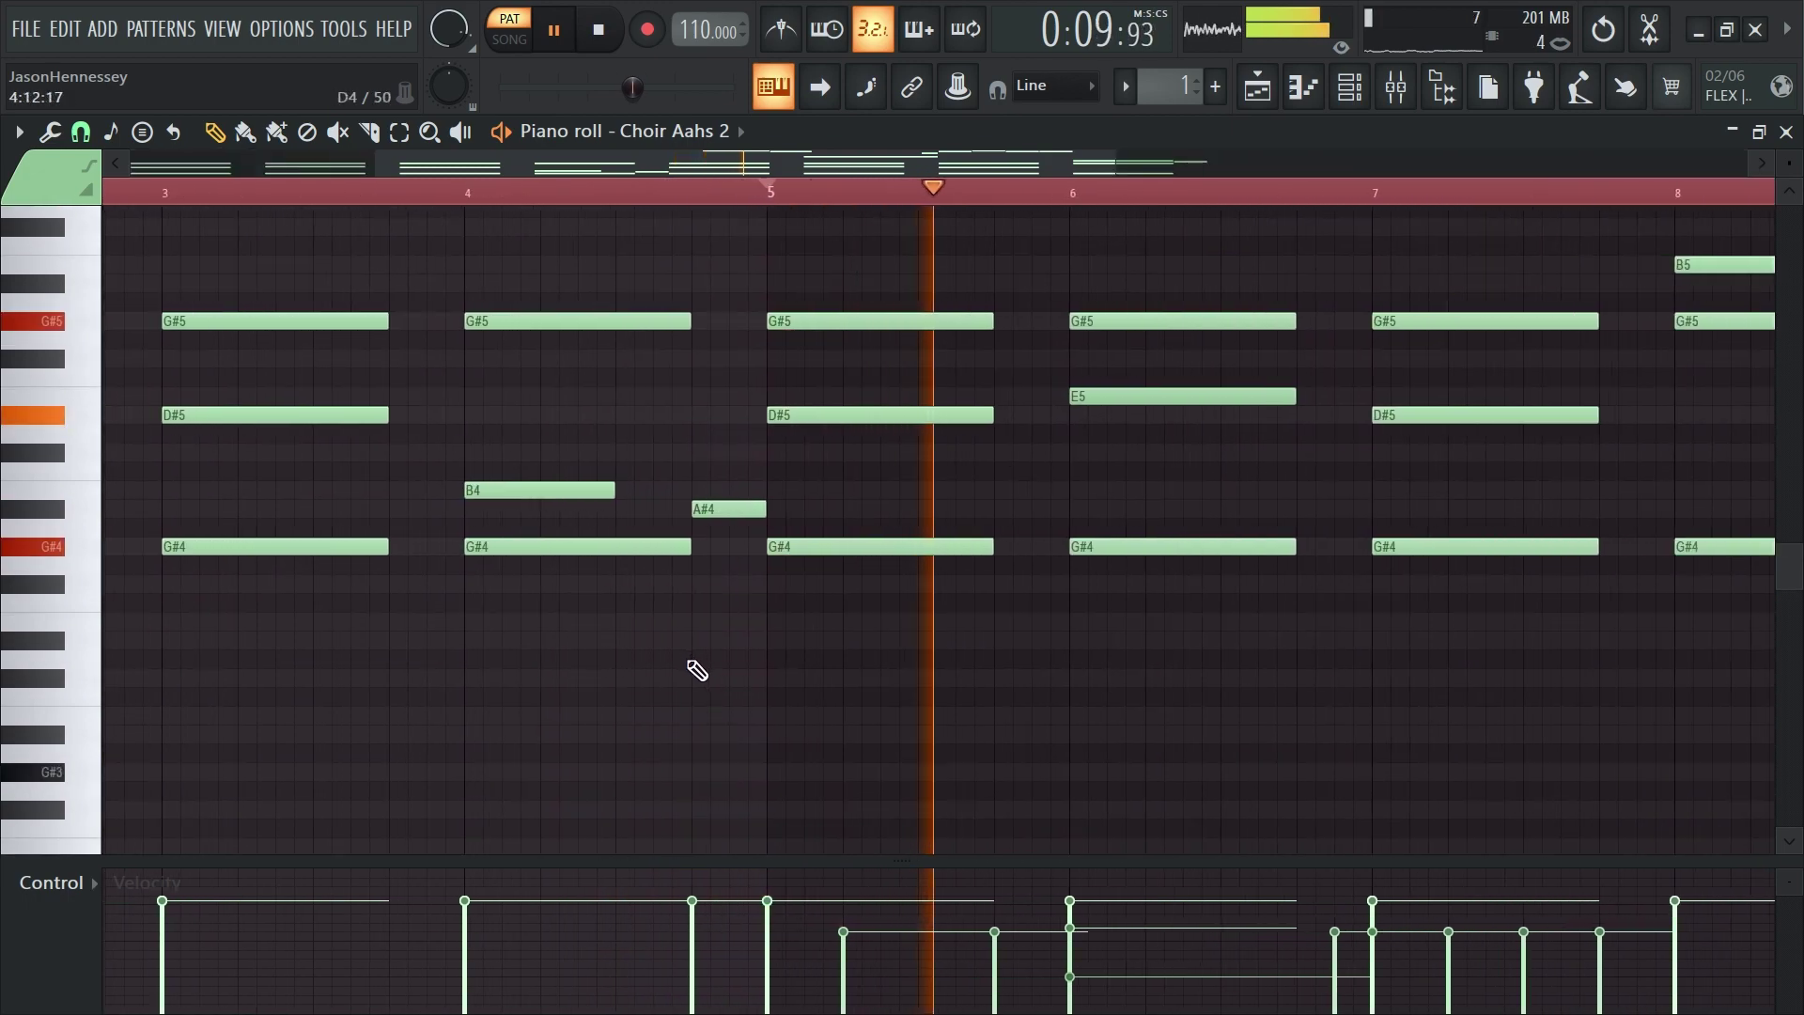
pyautogui.scroll(-1, 592, 550)
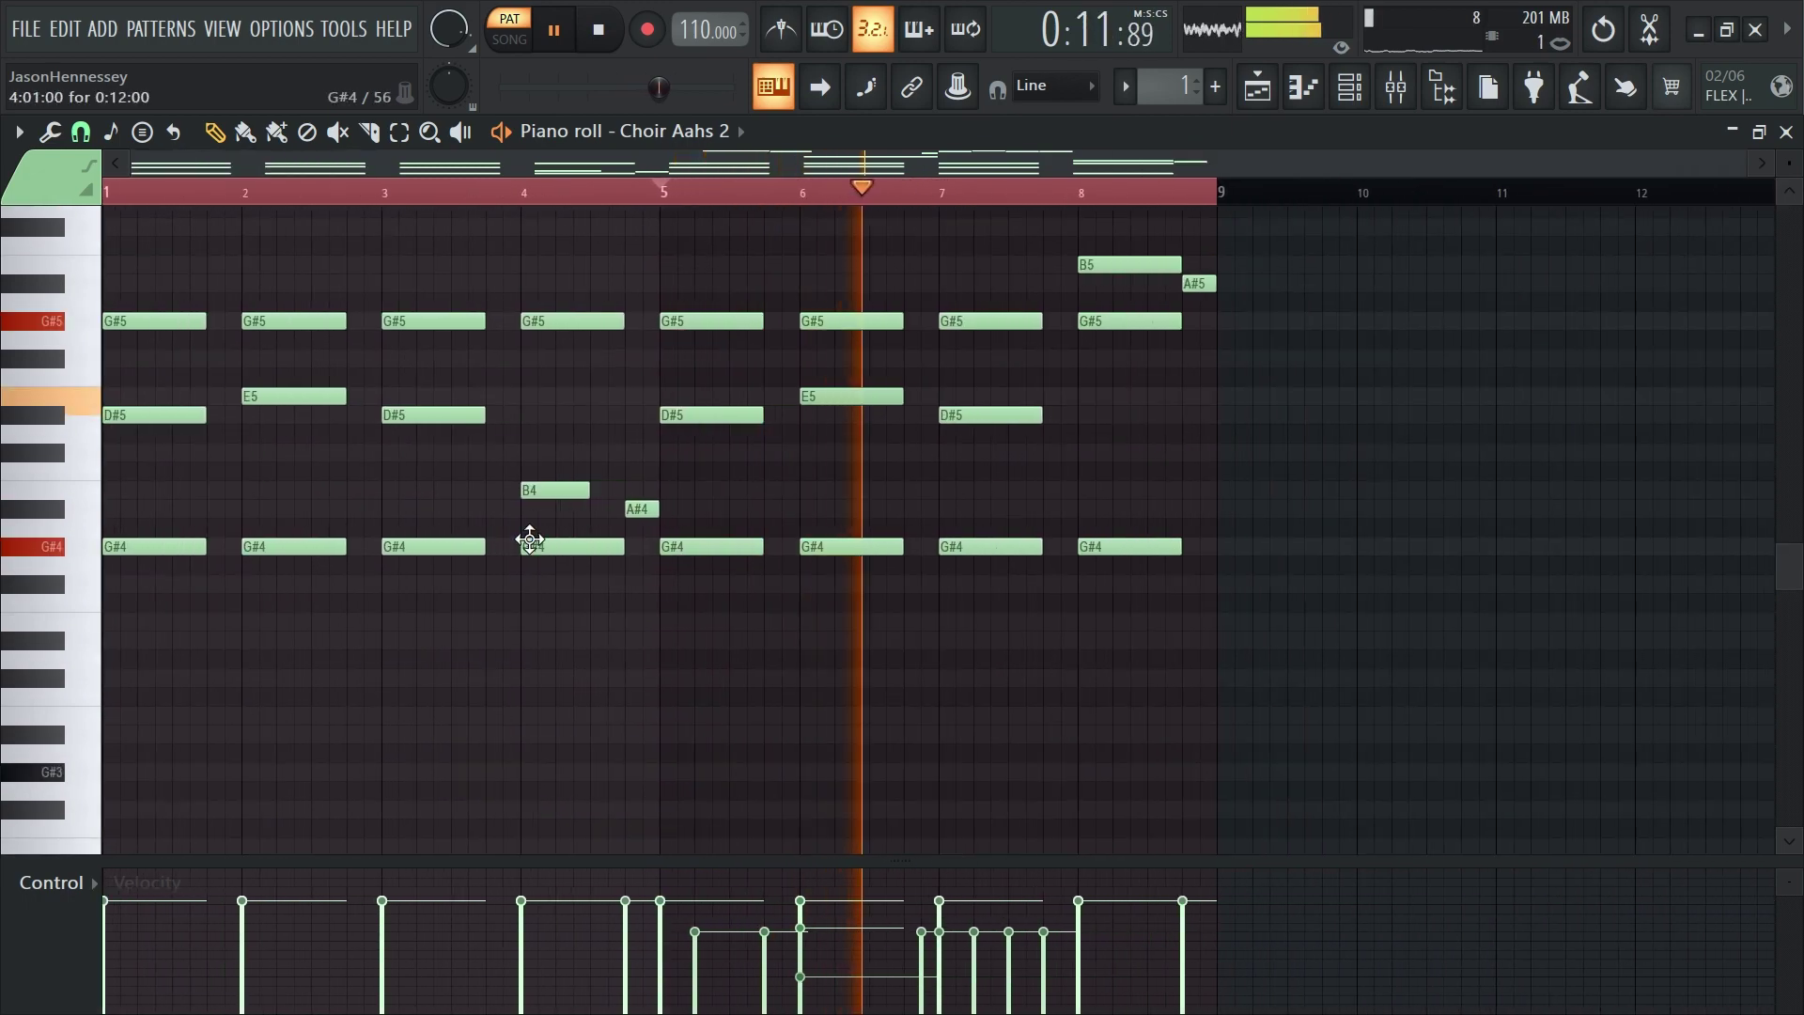
pyautogui.hotkey('ctrl', 'a')
pyautogui.hotkey('alt', 'r')
pyautogui.click(1051, 784)
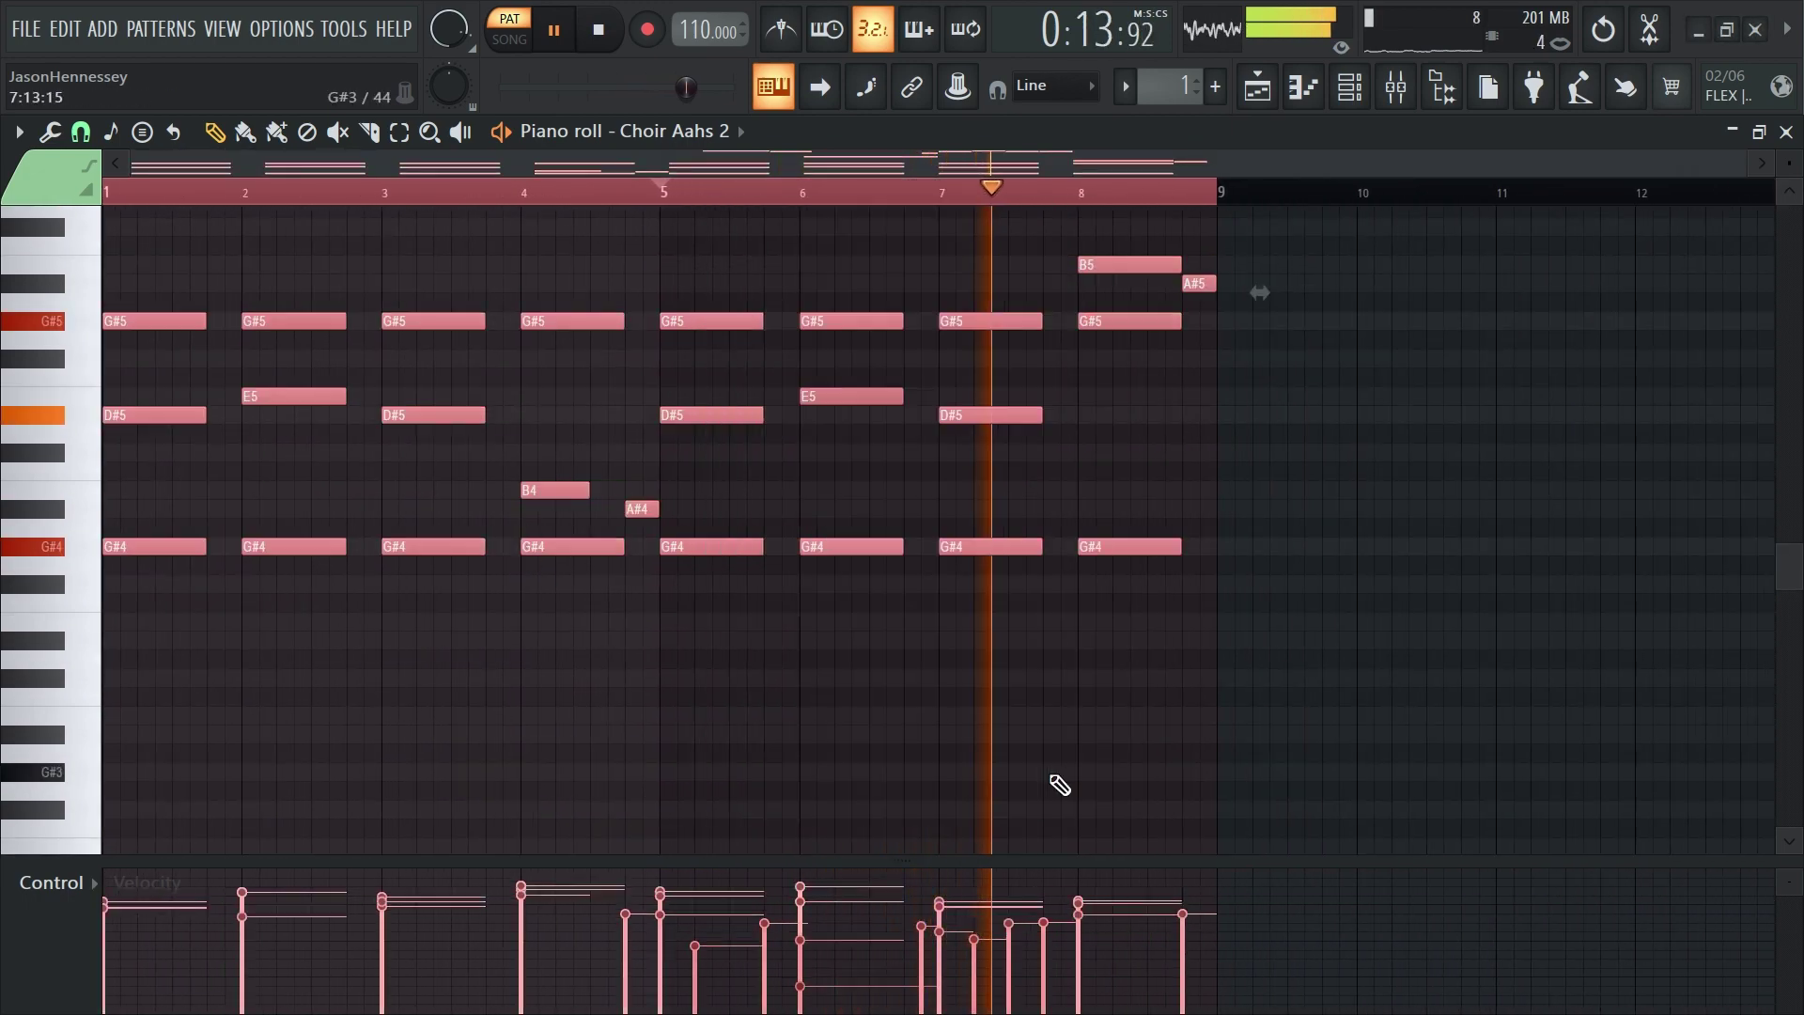
pyautogui.scroll(3, 1212, 568)
pyautogui.hotkey('ctrl', 'd')
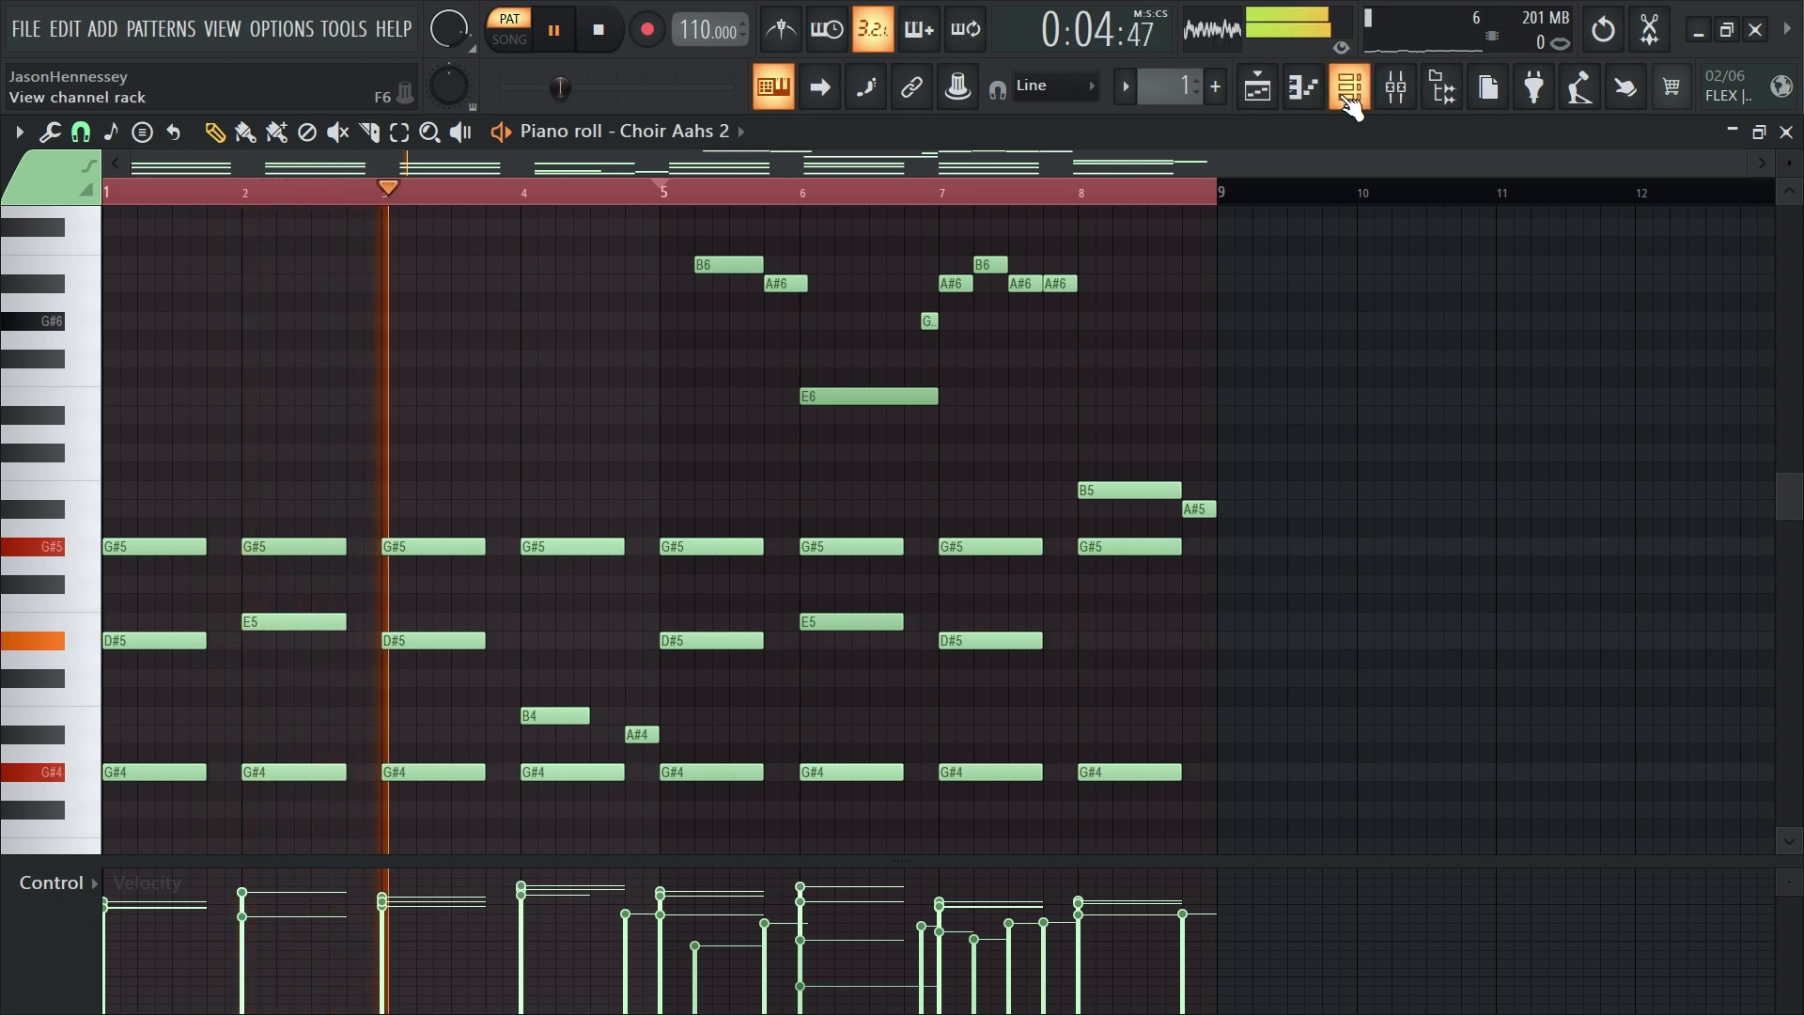
# Randomize the levels of all notes once more, with a slightly reduced velocity amount
pyautogui.scroll(-3, 442, 543)
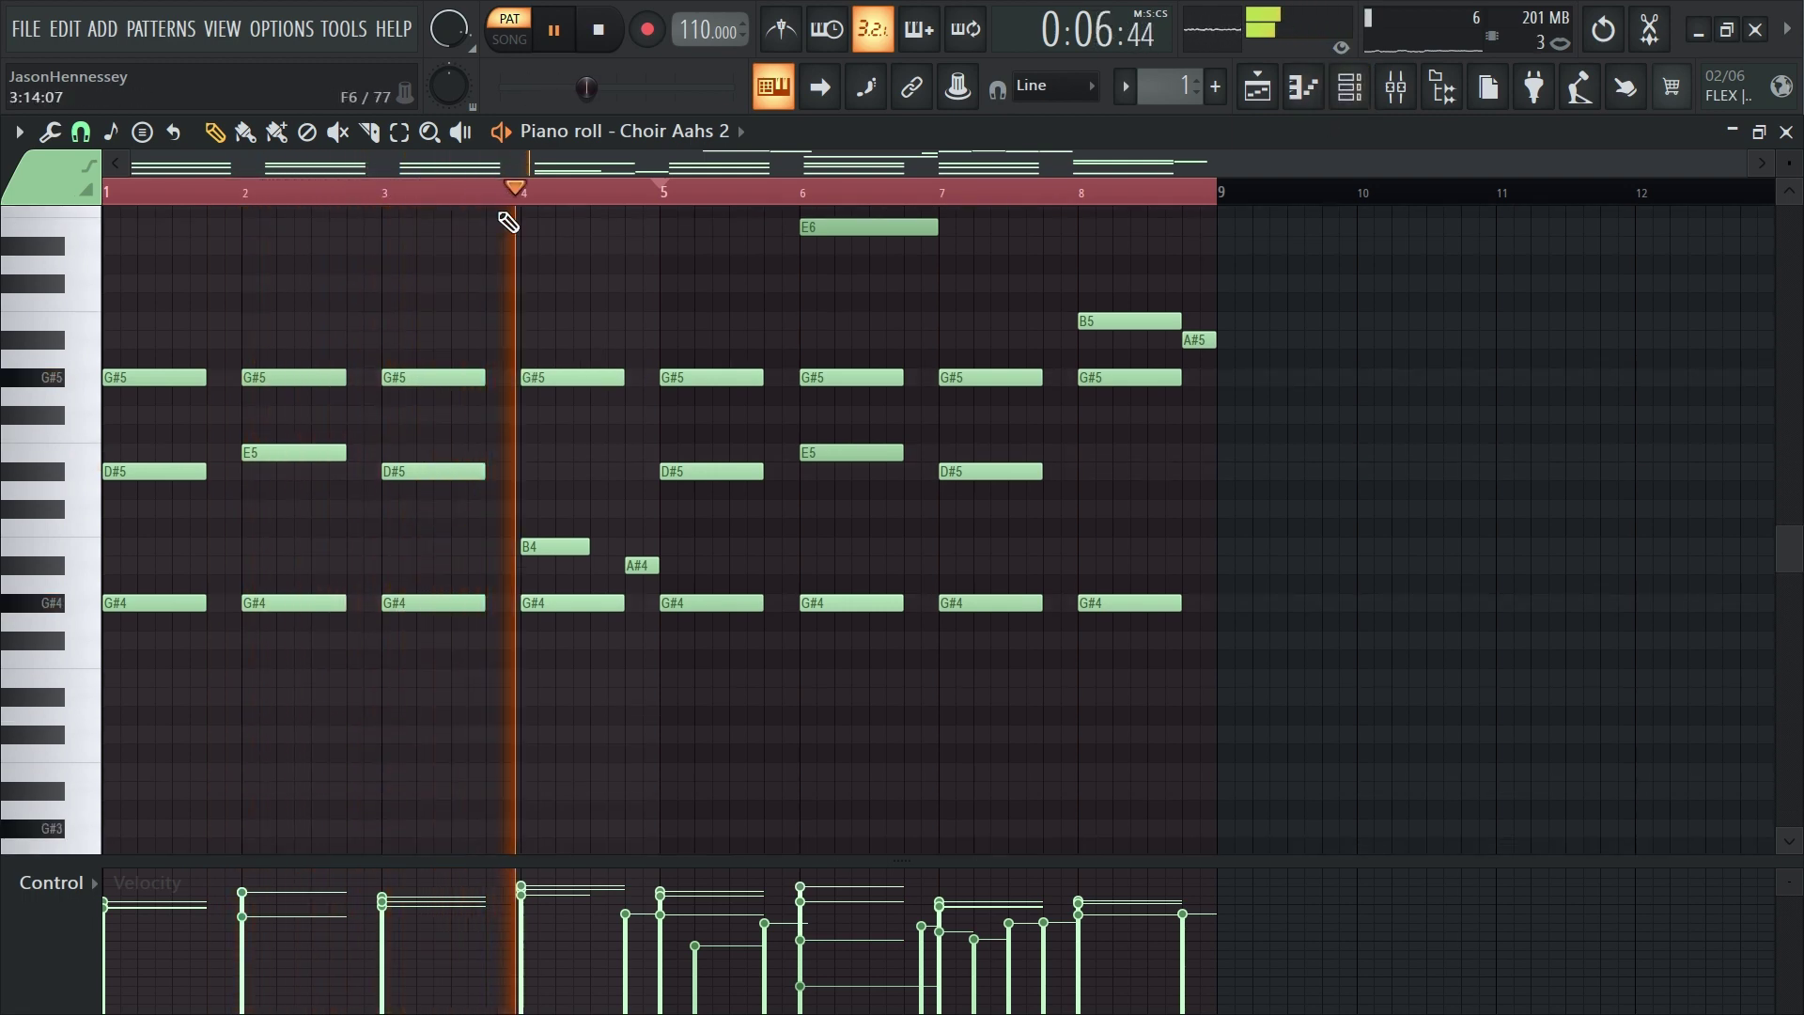
pyautogui.scroll(4, 725, 415)
pyautogui.scroll(-3, 592, 375)
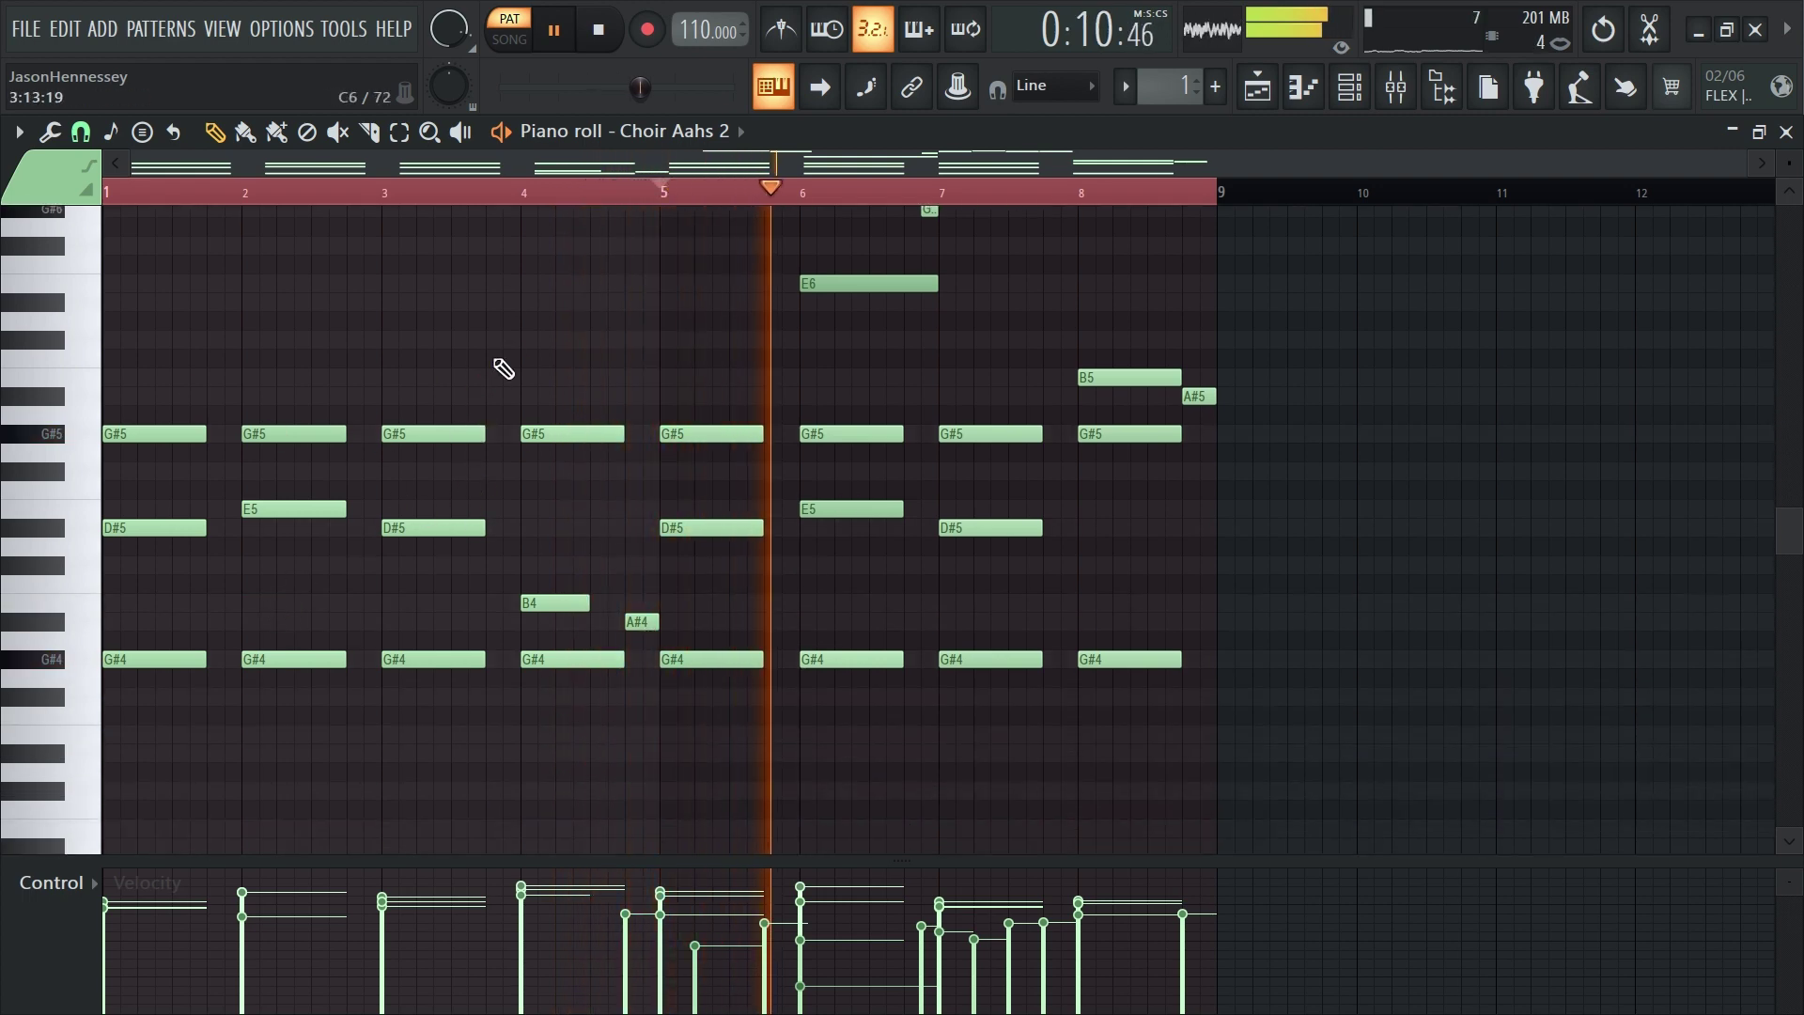
pyautogui.hotkey('ctrl', 'a')
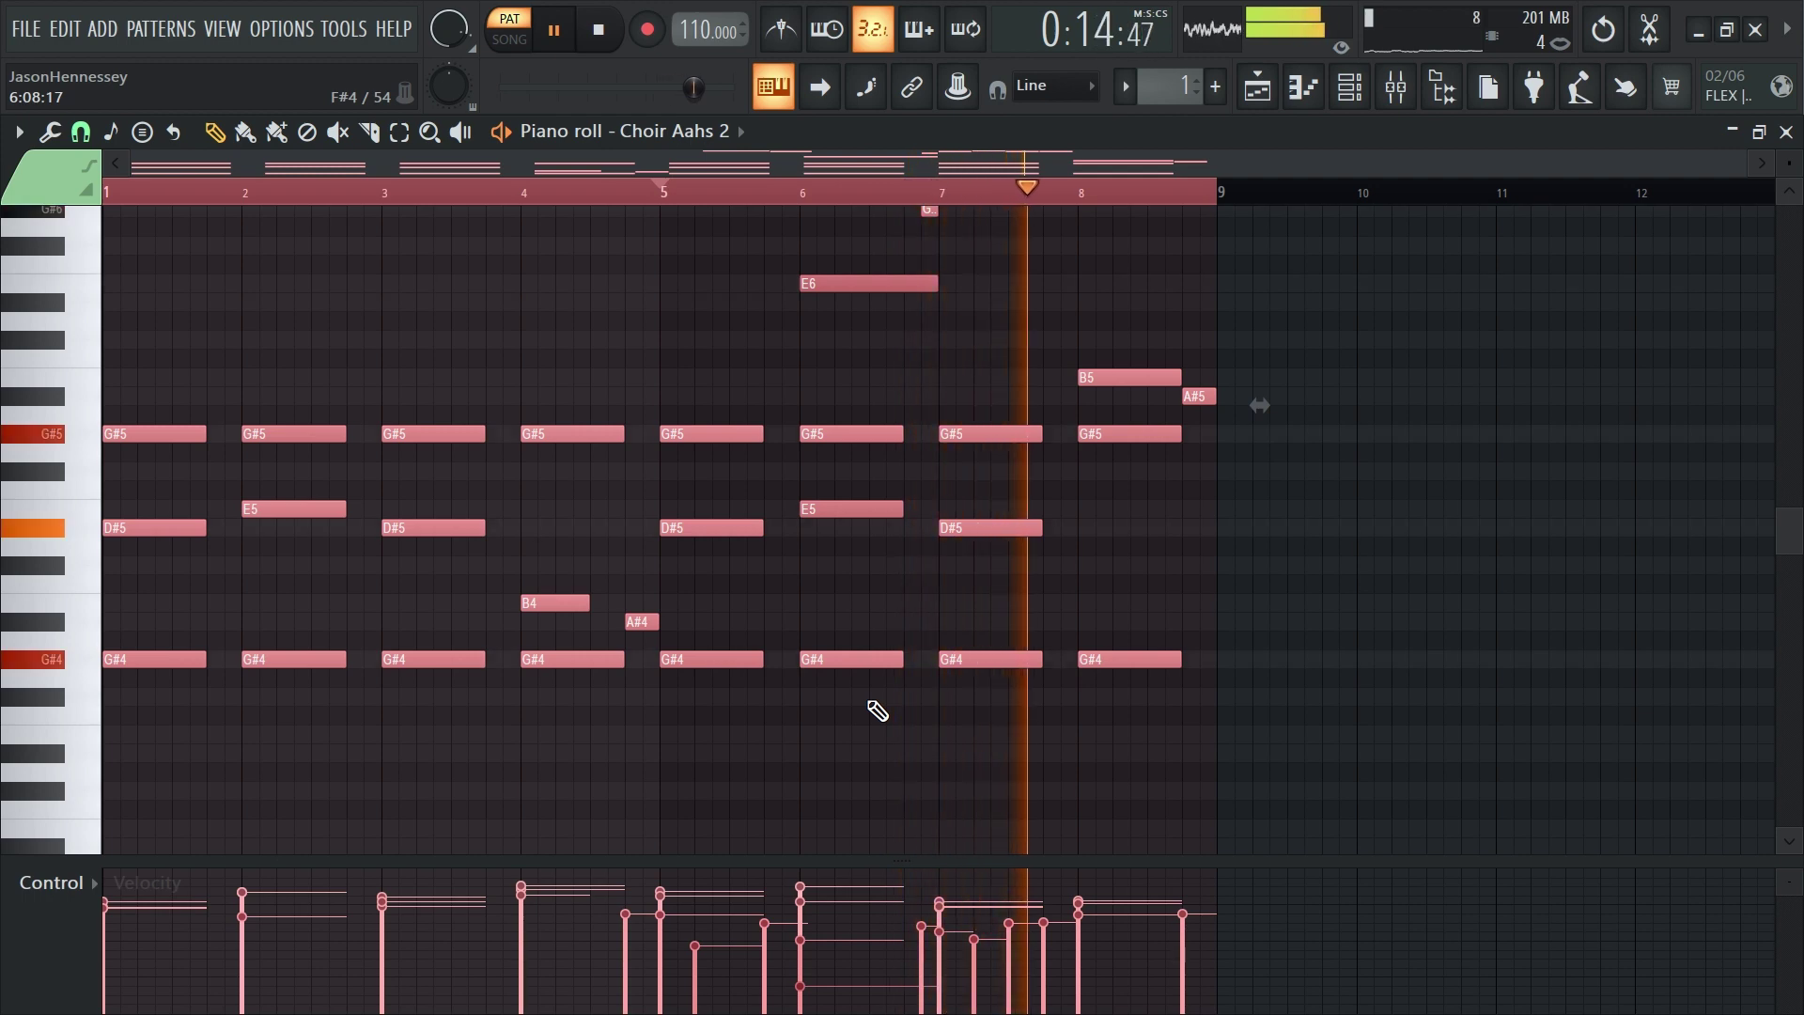
pyautogui.hotkey('alt', 'r')
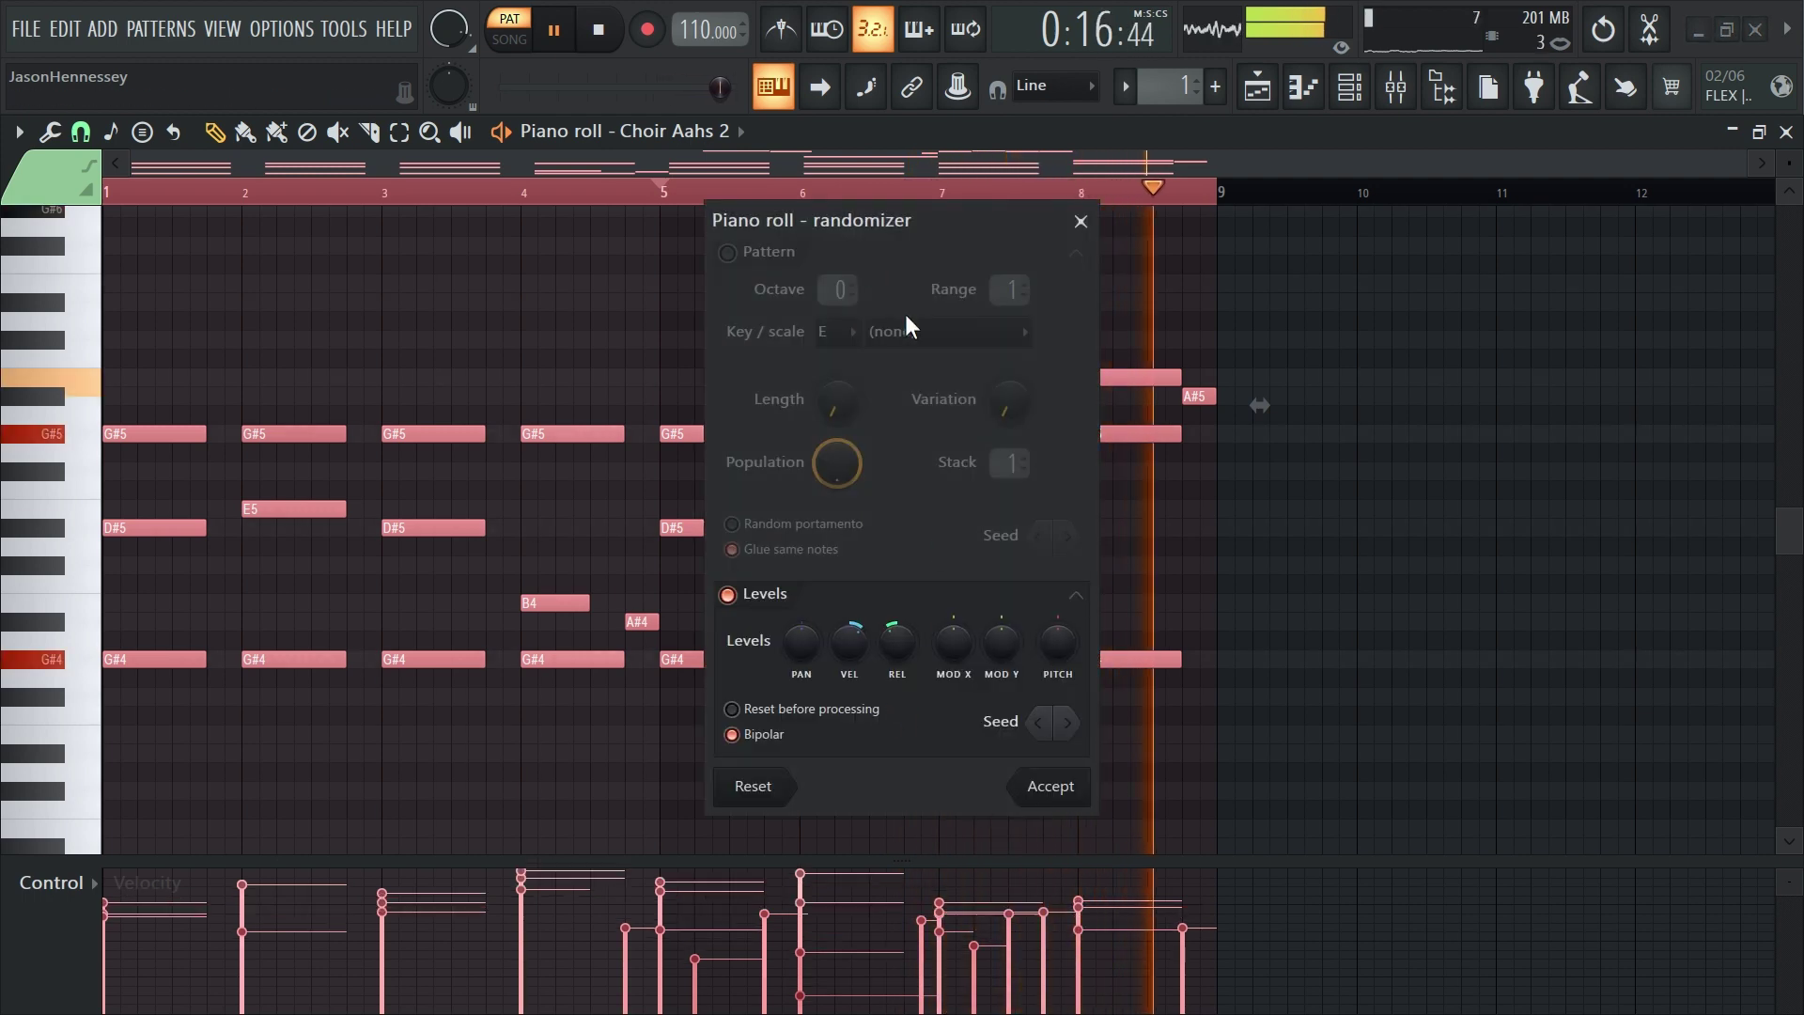
pyautogui.moveTo(859, 639); pyautogui.dragTo(858, 648)
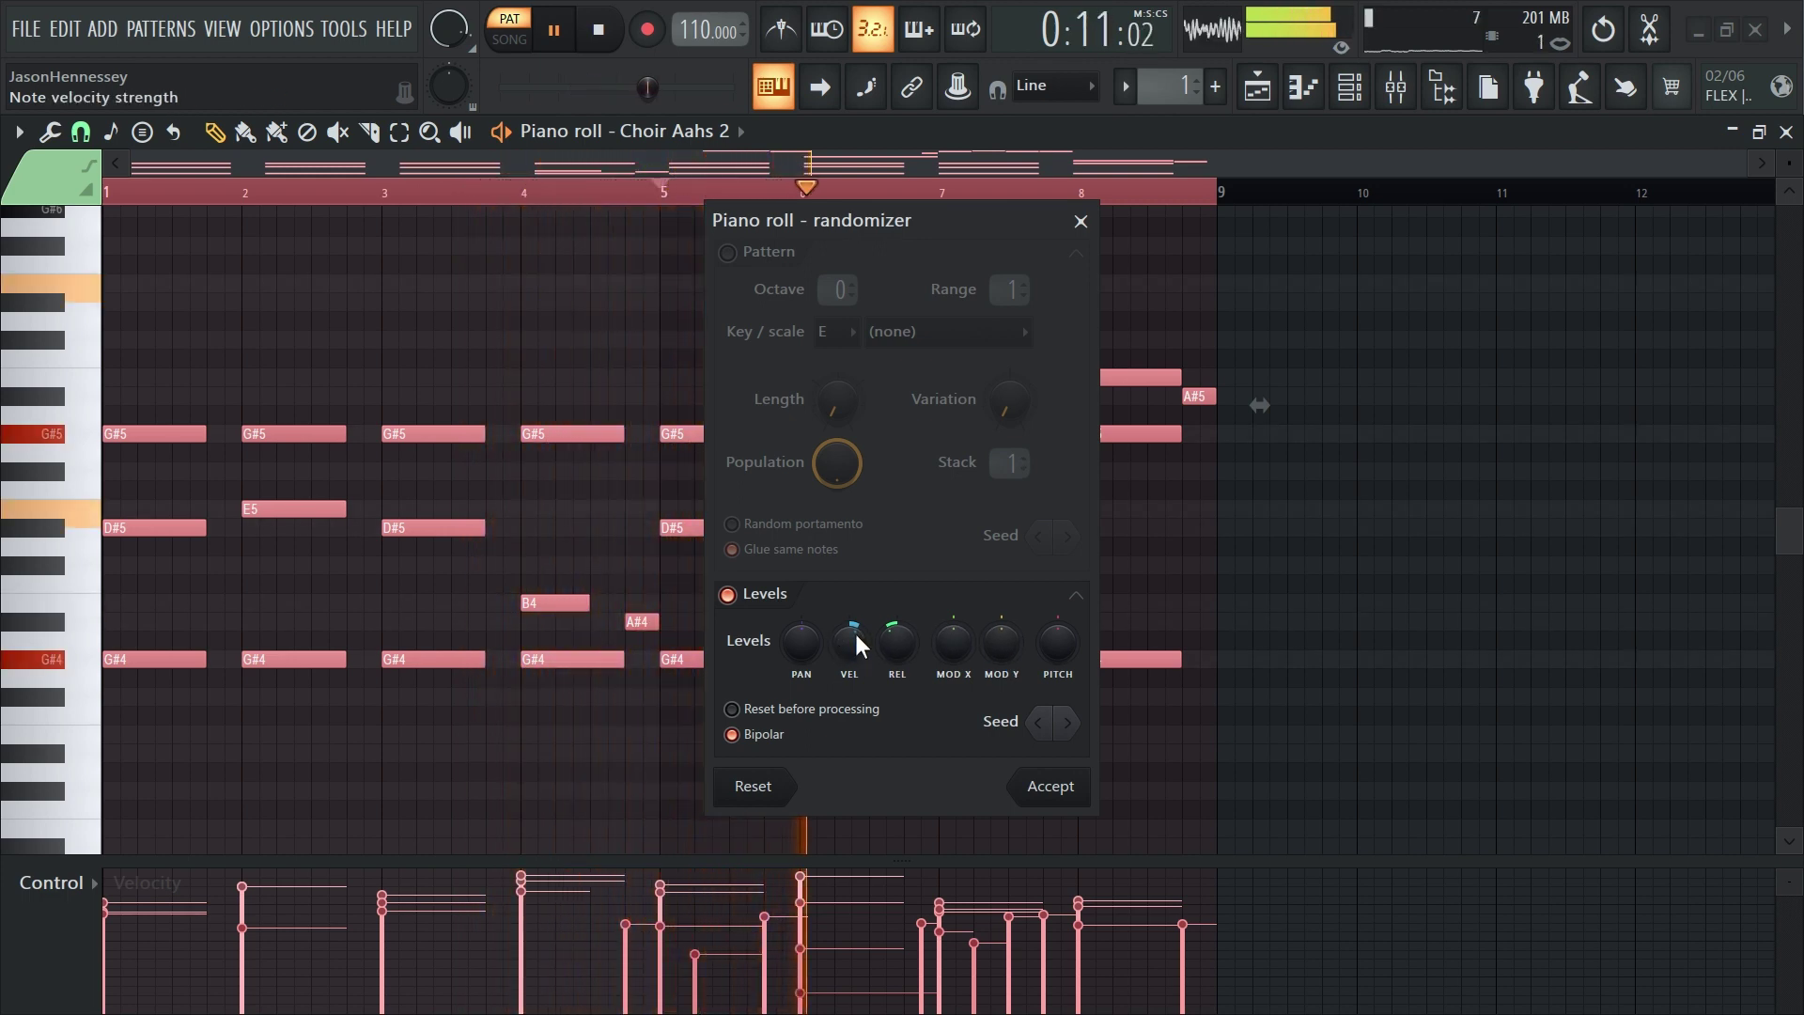
pyautogui.click(1038, 780)
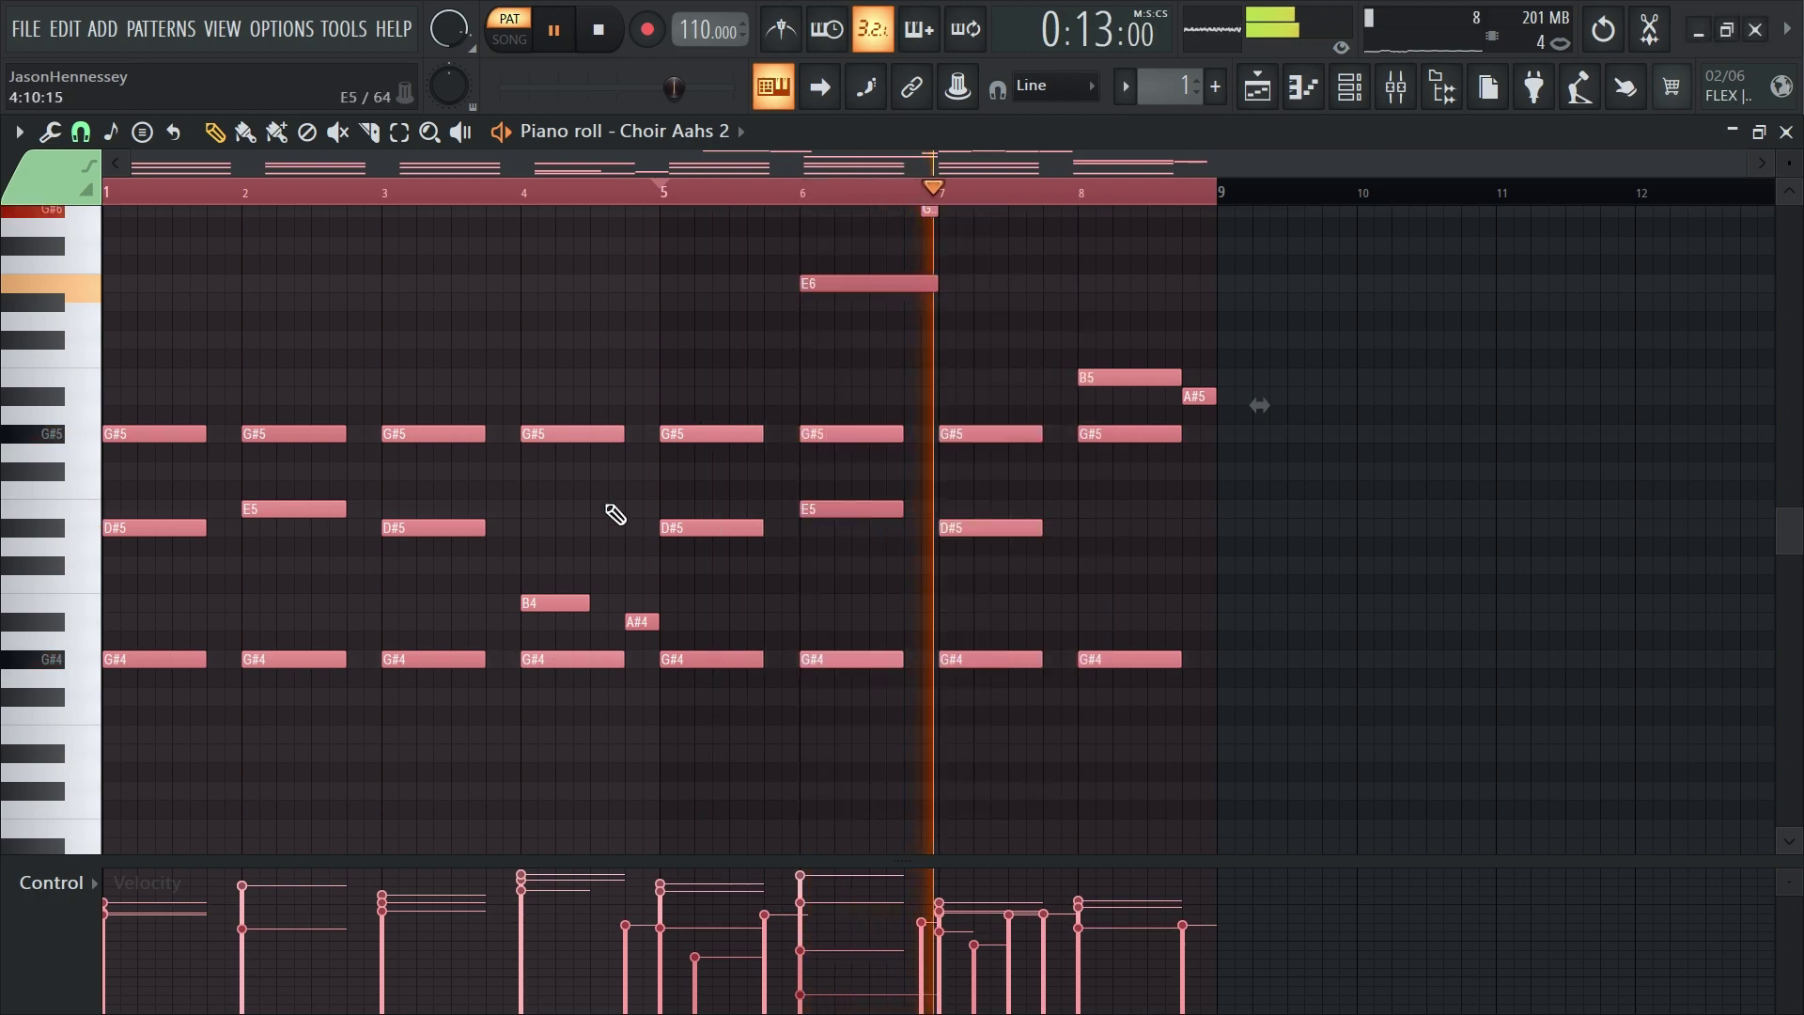
pyautogui.click(975, 773)
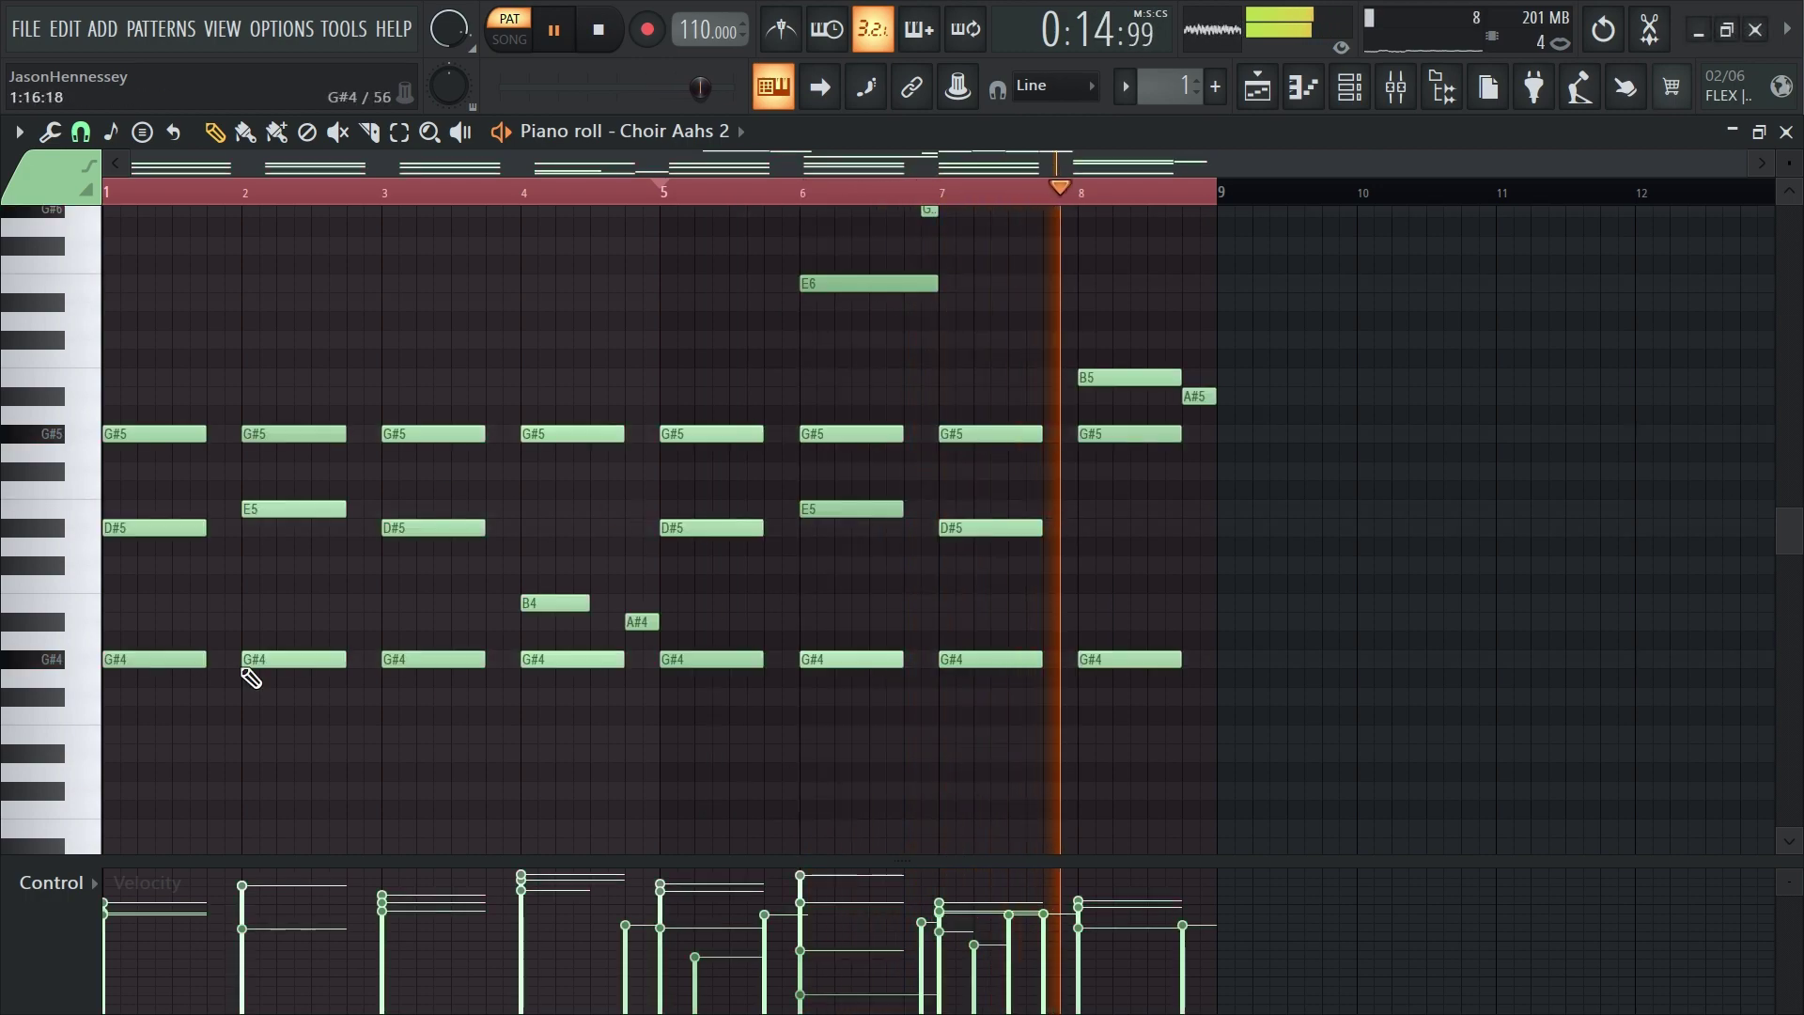
# Nudge D#5 in bars 1 and 5, G#5 in 2 and 8, E5 in 2 and 6, B4 in 4 and G#4 in 5 and 7 slightly later
pyautogui.scroll(4, 141, 667)
pyautogui.keyDown('ctrl'); pyautogui.click(288, 527); pyautogui.keyUp('ctrl')
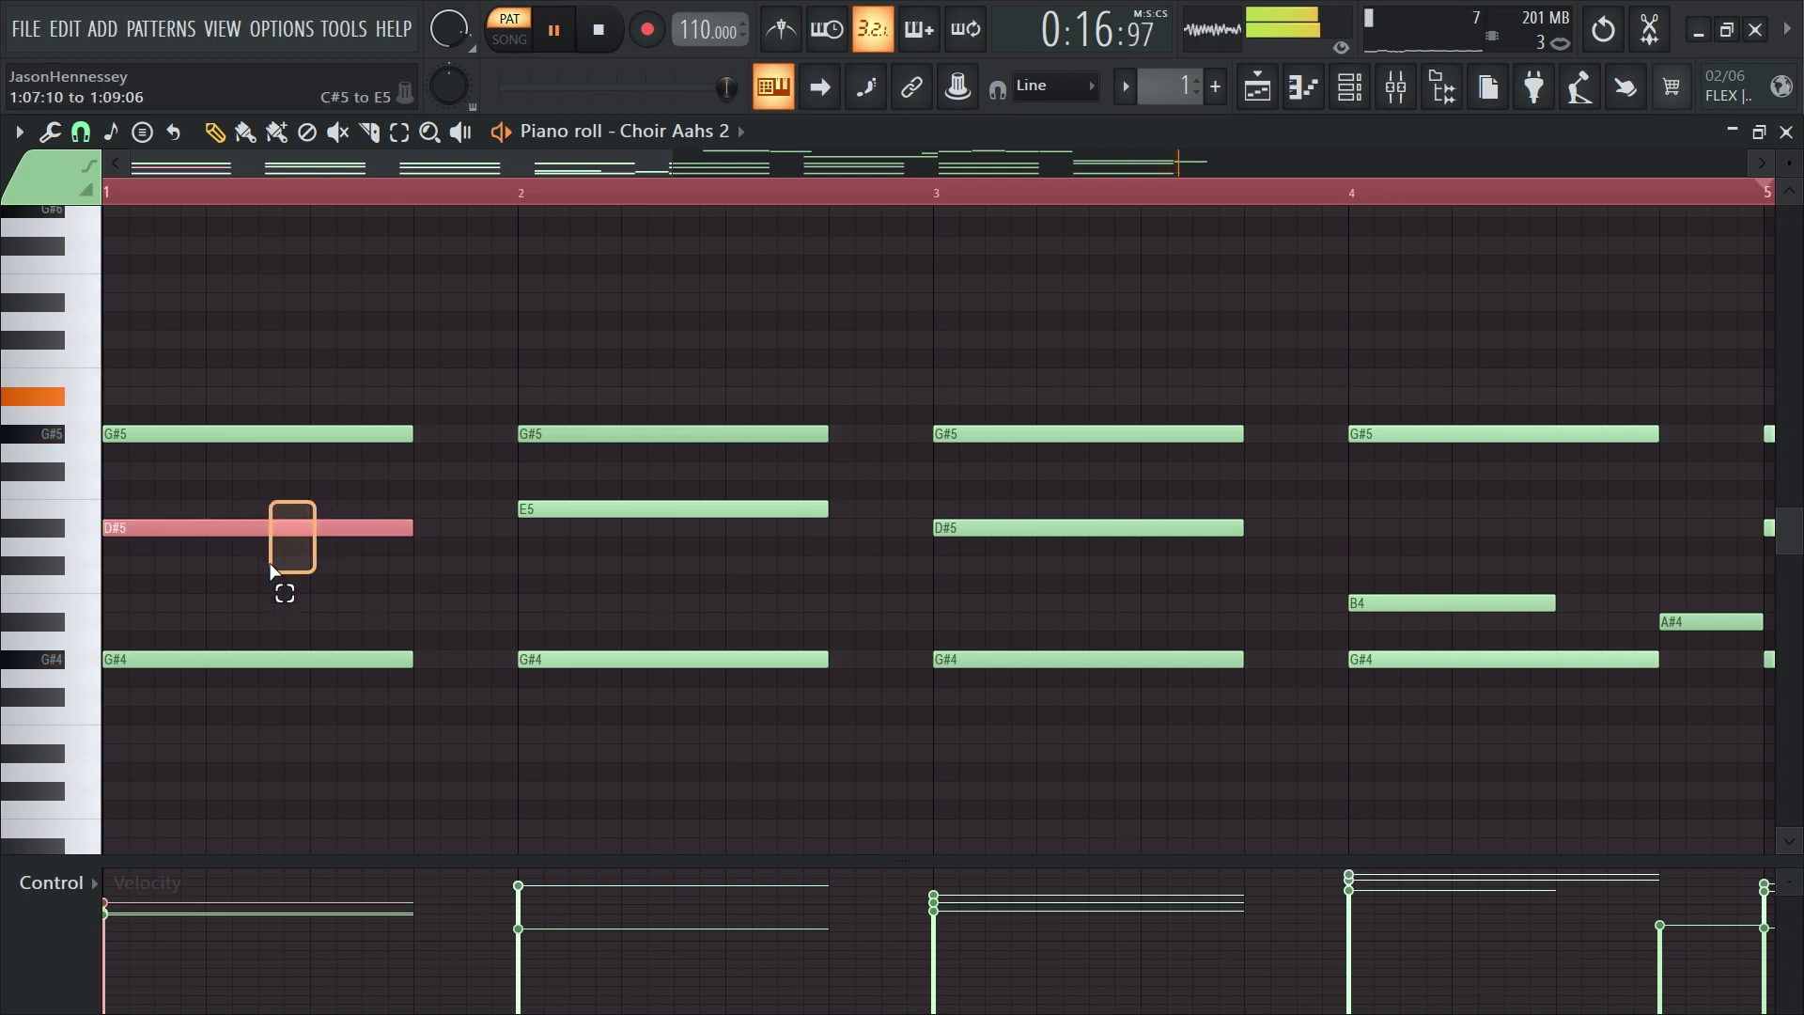
pyautogui.keyDown('ctrl'); pyautogui.click(692, 433); pyautogui.keyUp('ctrl')
pyautogui.keyDown('ctrl'); pyautogui.click(1367, 602); pyautogui.keyUp('ctrl')
pyautogui.scroll(-3, 906, 515)
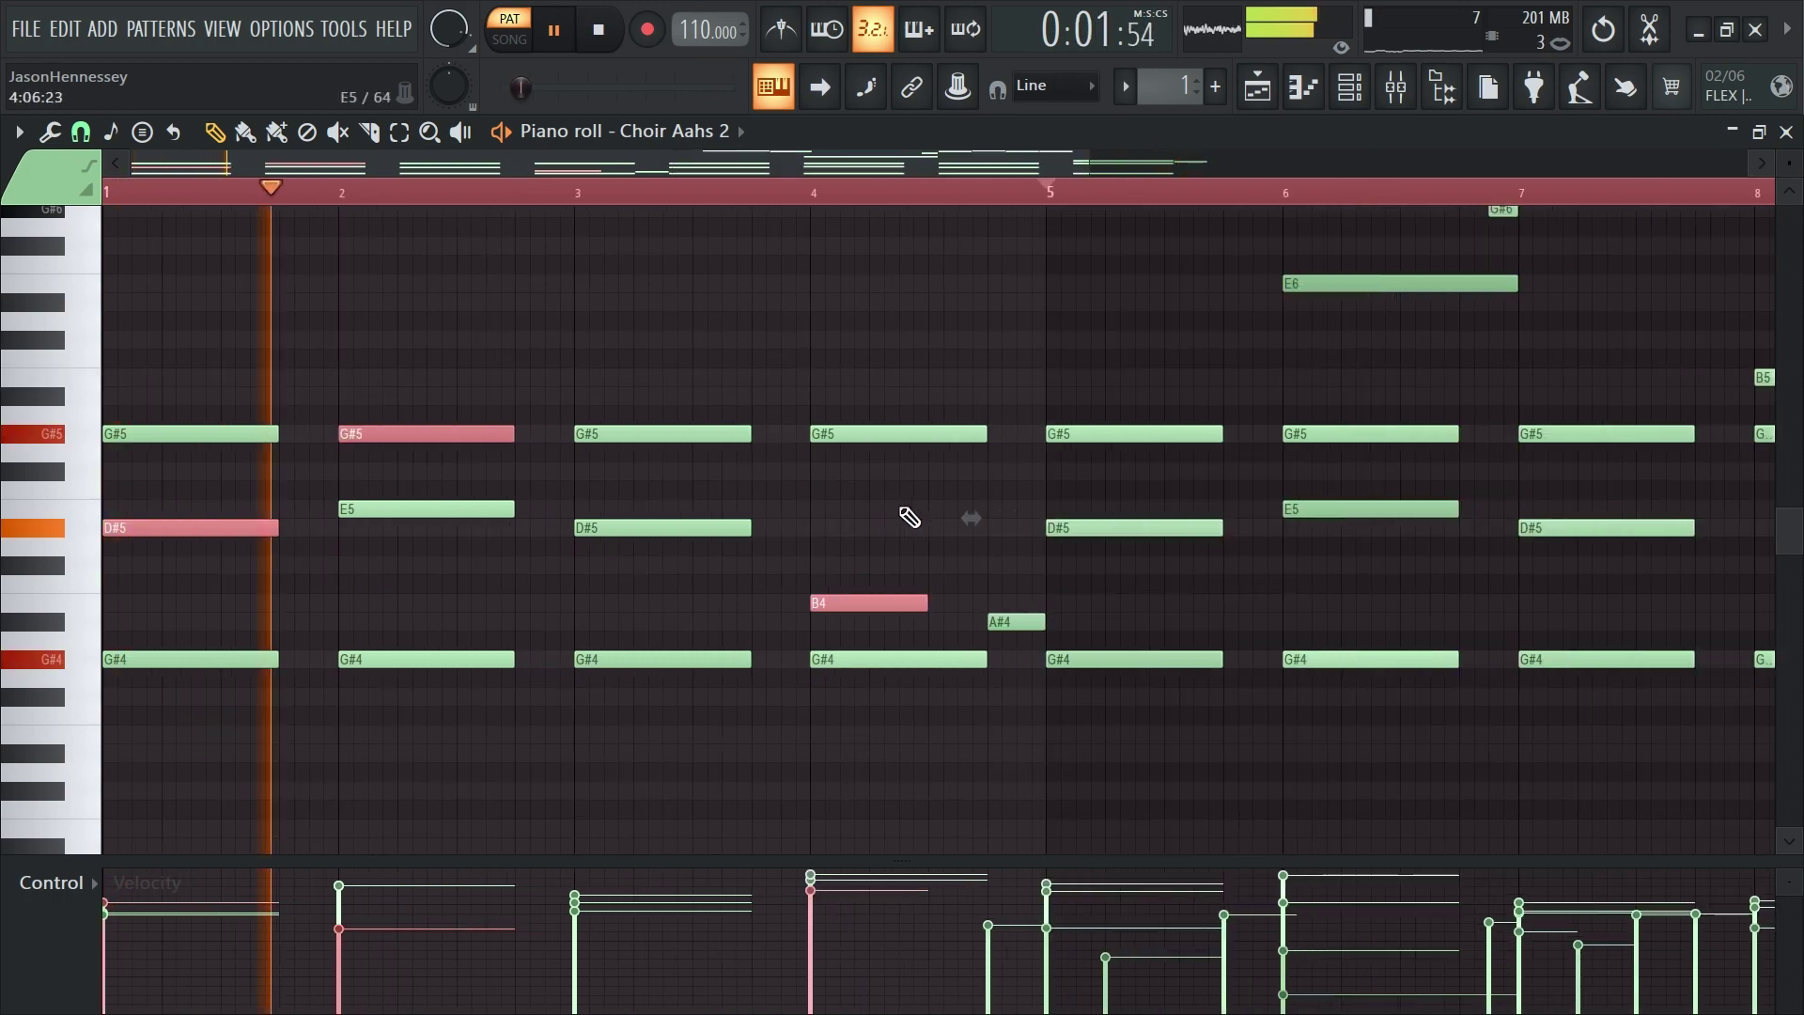
pyautogui.keyDown('ctrl'); pyautogui.click(1108, 528); pyautogui.keyUp('ctrl')
pyautogui.keyDown('ctrl'); pyautogui.click(1381, 508); pyautogui.keyUp('ctrl')
pyautogui.scroll(-1, 1165, 573)
pyautogui.scroll(-1, 1165, 573)
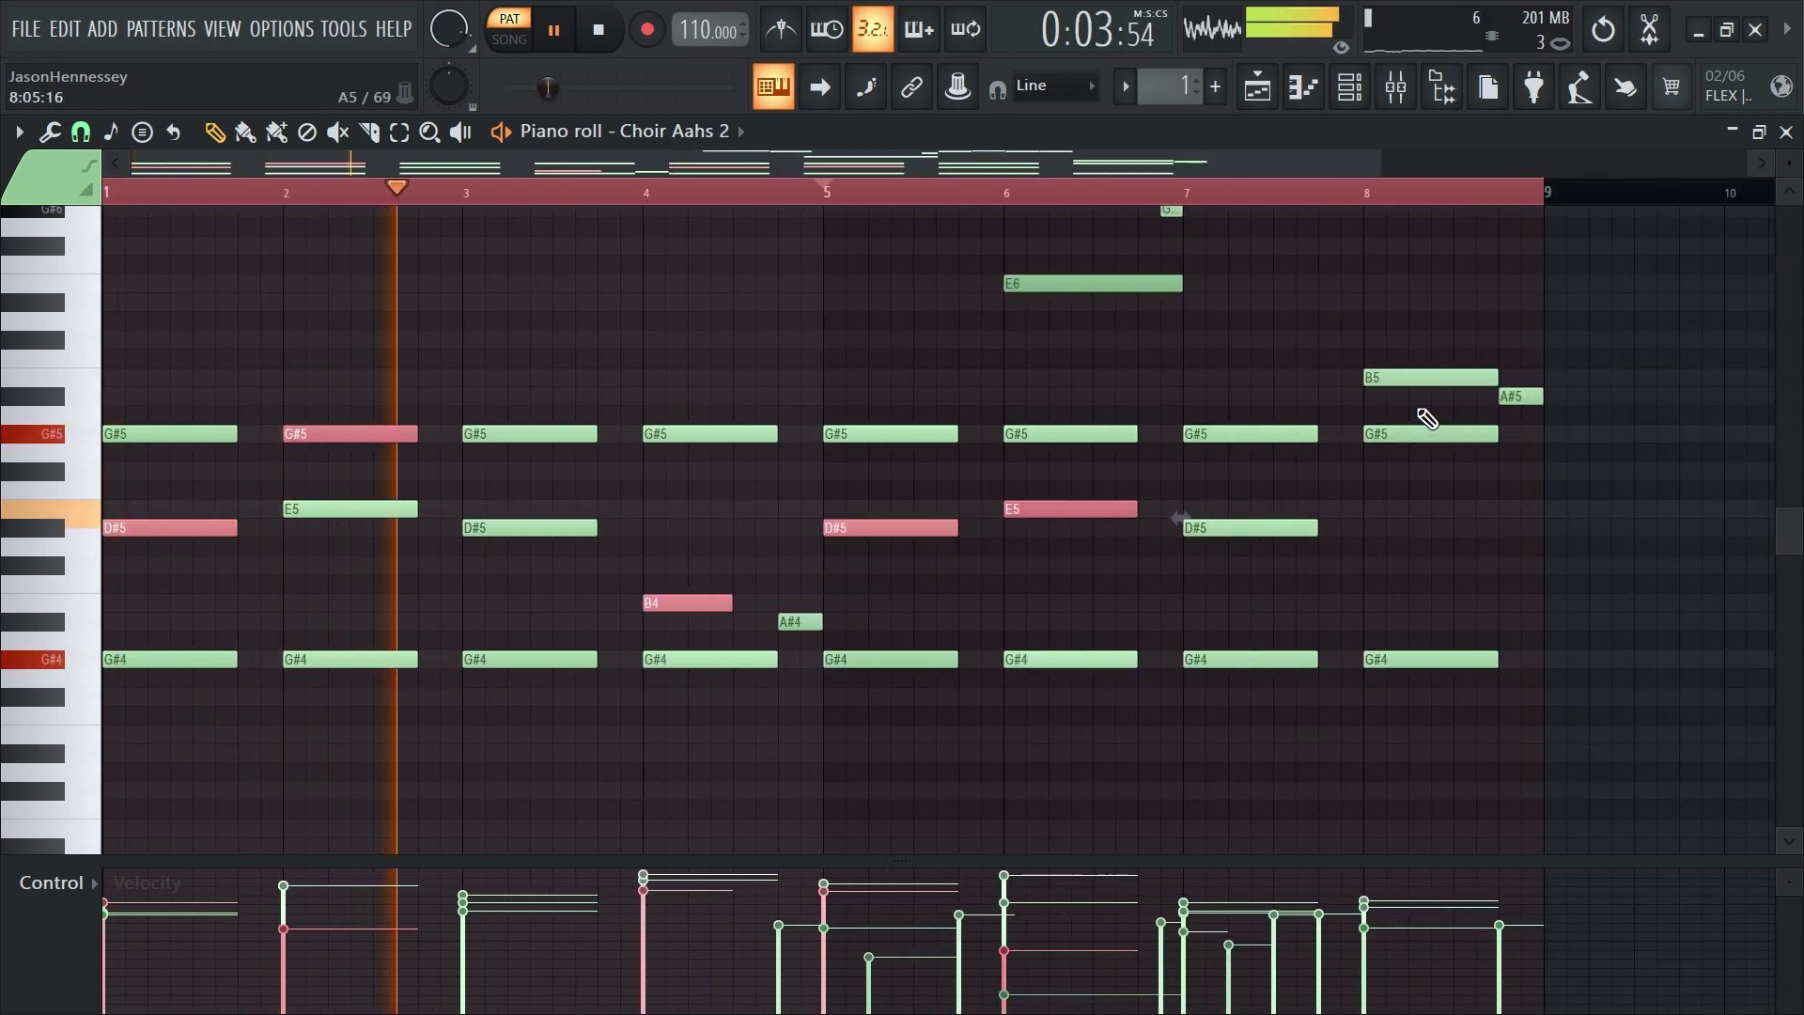
pyautogui.keyDown('ctrl'); pyautogui.click(1418, 433); pyautogui.keyUp('ctrl')
pyautogui.keyDown('ctrl'); pyautogui.click(944, 659); pyautogui.keyUp('ctrl')
pyautogui.keyDown('ctrl'); pyautogui.click(1263, 659); pyautogui.keyUp('ctrl')
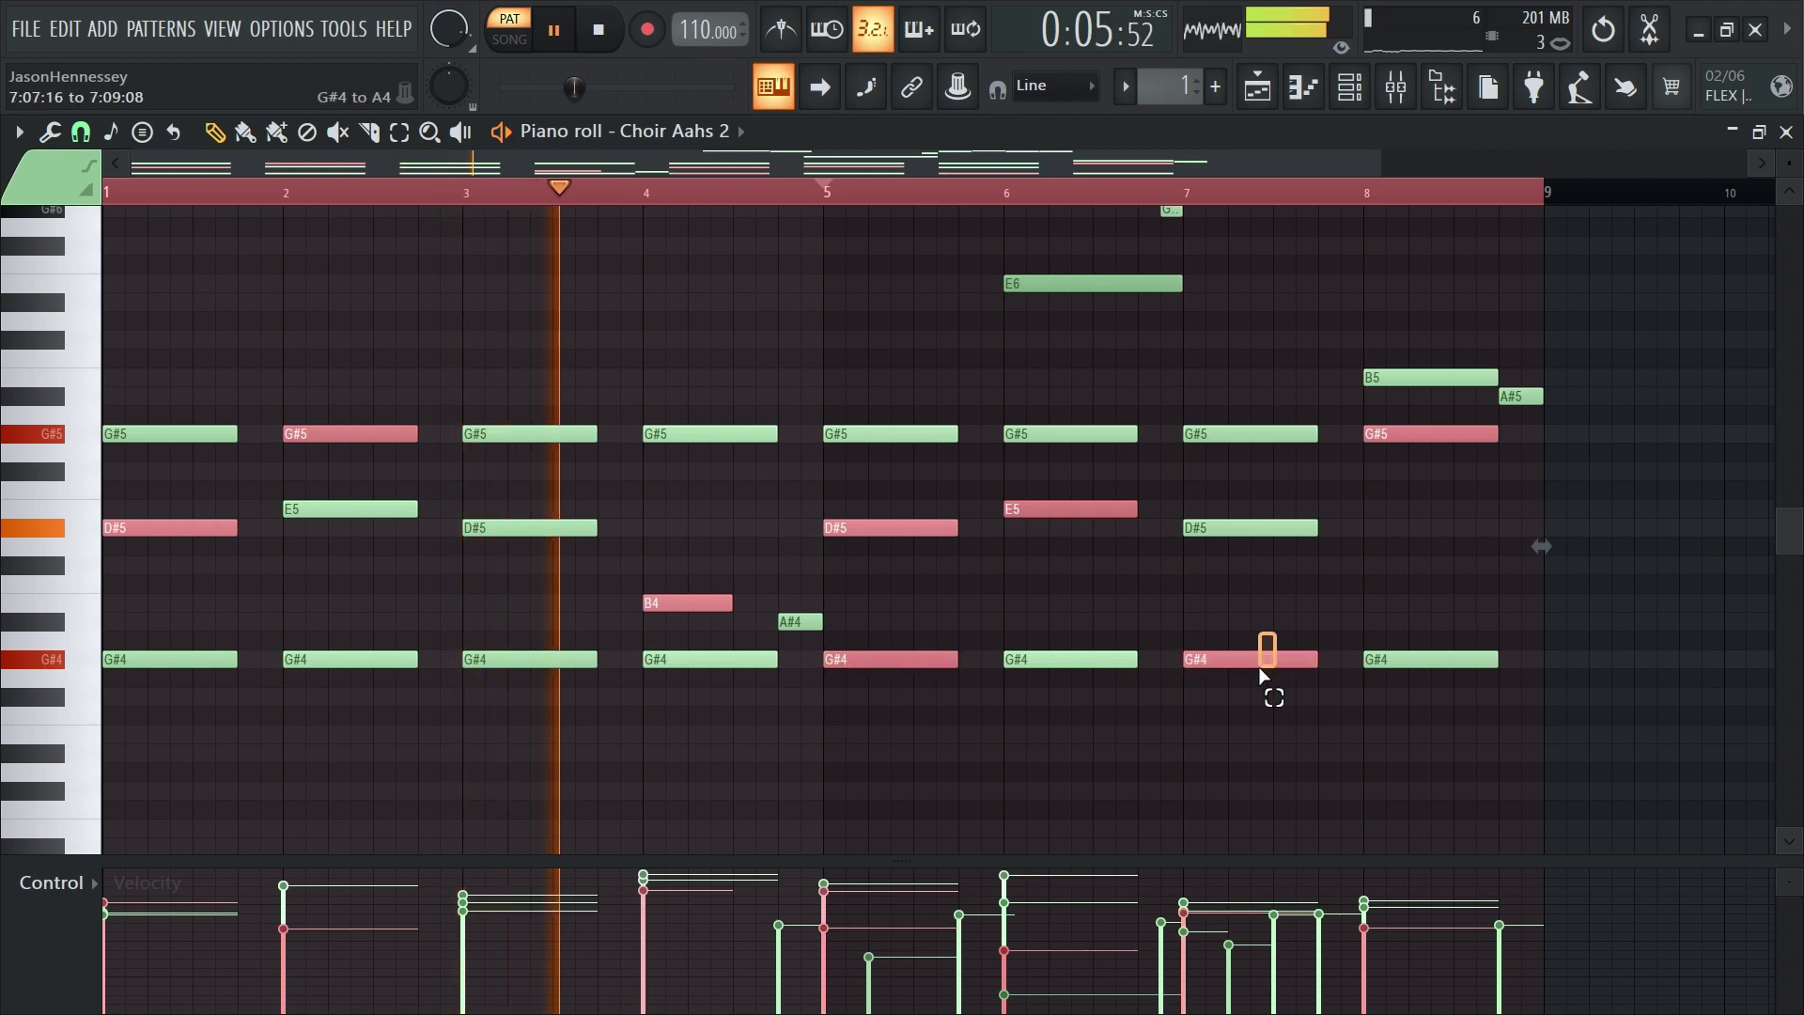
pyautogui.keyDown('ctrl'); pyautogui.click(324, 509); pyautogui.keyUp('ctrl')
pyautogui.scroll(5, 314, 499)
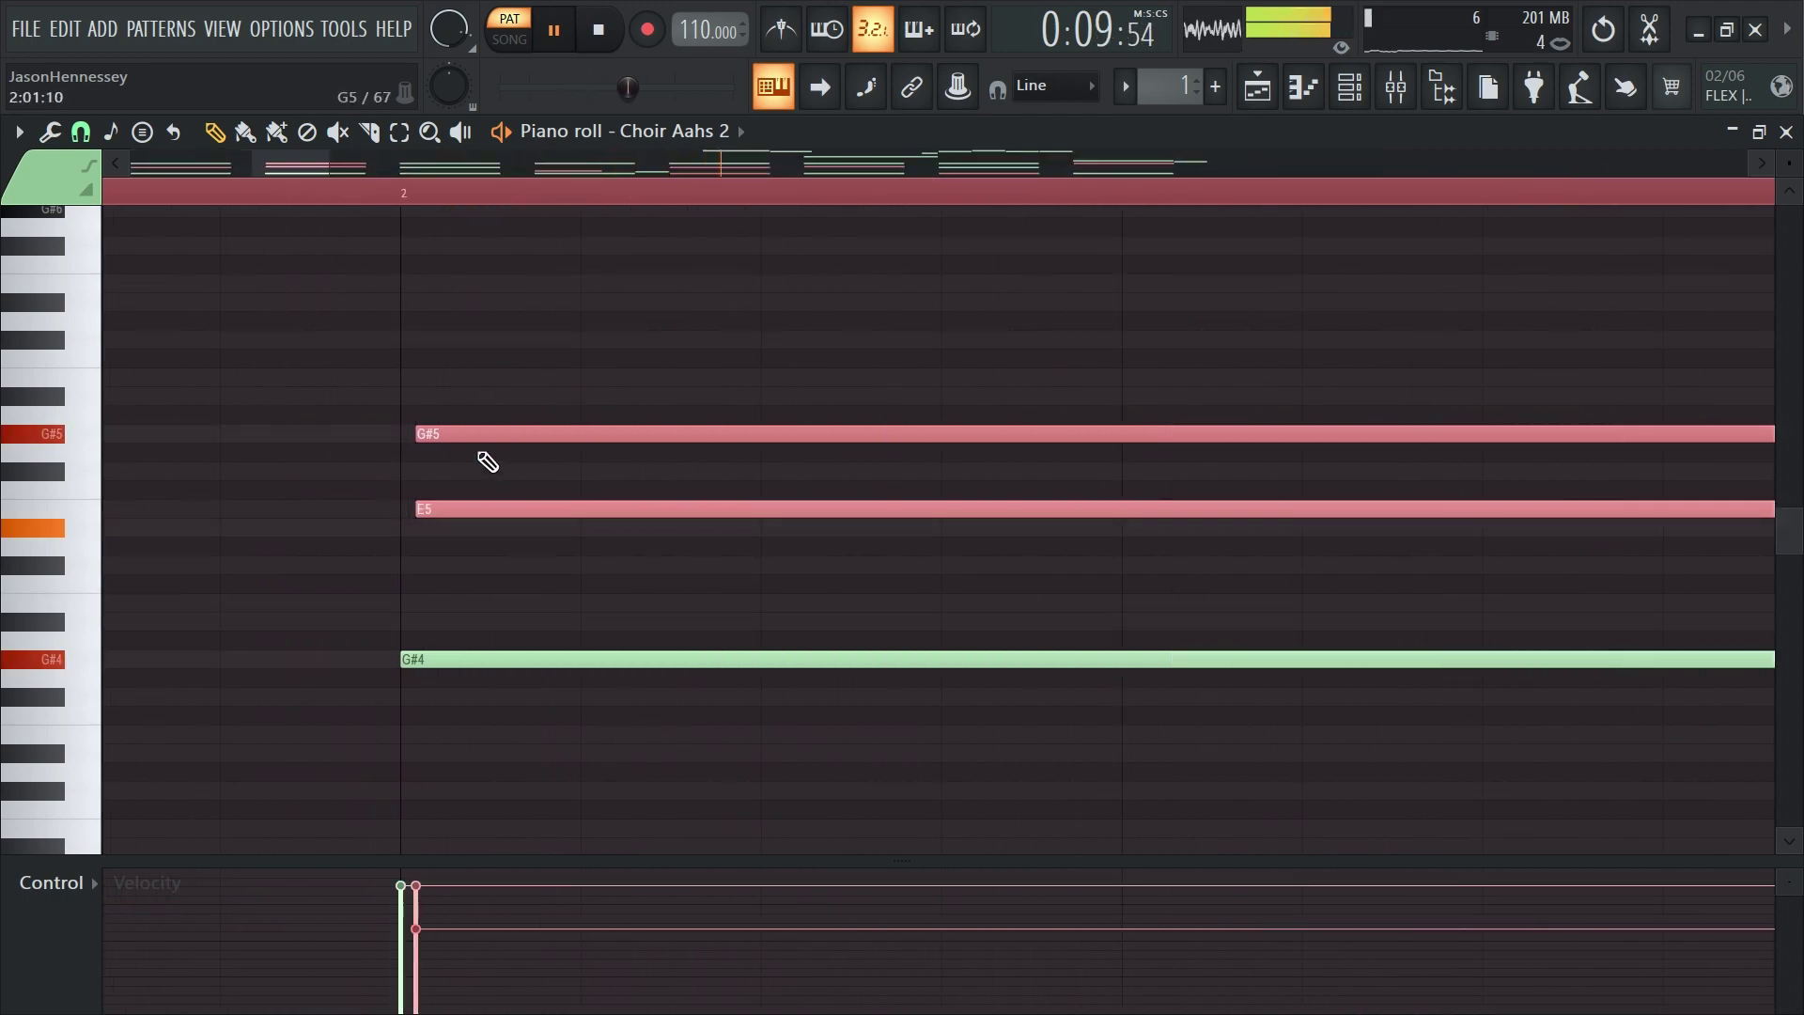
# Move the start of the bar 2 E5 a little further past the G#5 above it to stagger the chord
pyautogui.moveTo(449, 509); pyautogui.dragTo(469, 483)
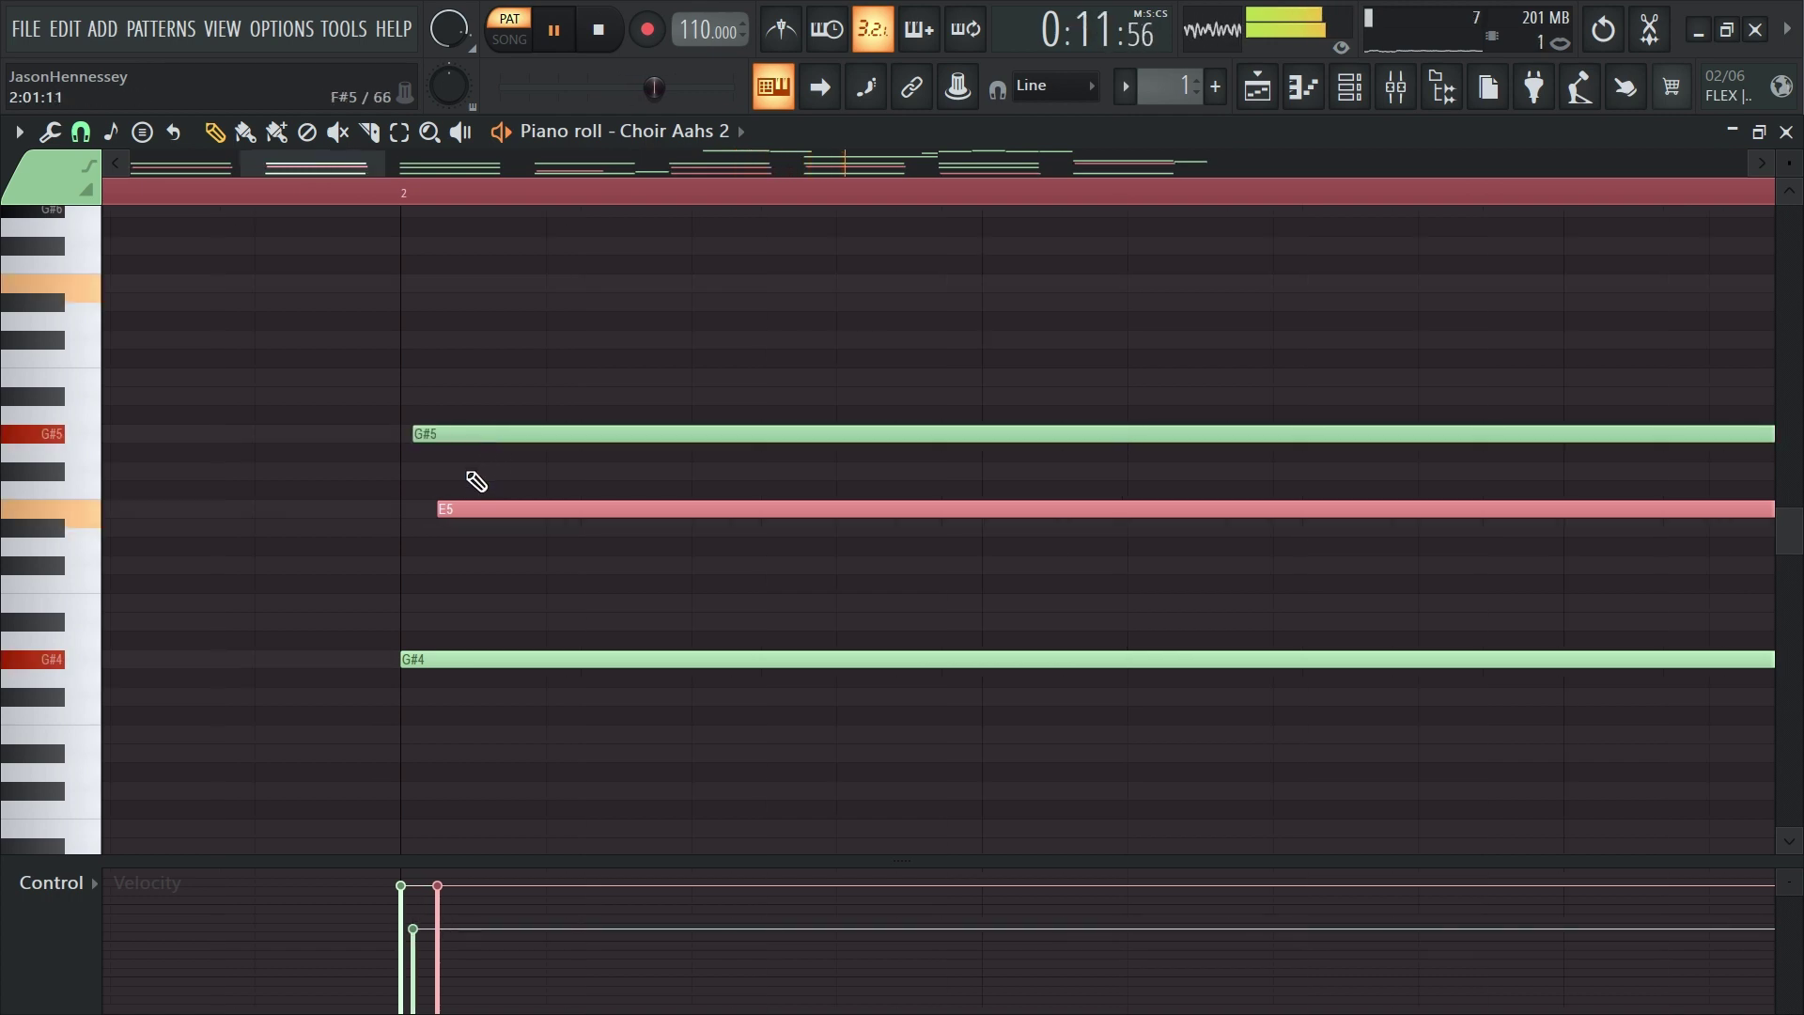
# Deselect E5 in bar 6, D#5 in bar 5, B4 in bar 4 and G#5 in bar 8
pyautogui.scroll(-5, 476, 483)
pyautogui.keyDown('ctrl'); pyautogui.click(1010, 512); pyautogui.keyUp('ctrl')
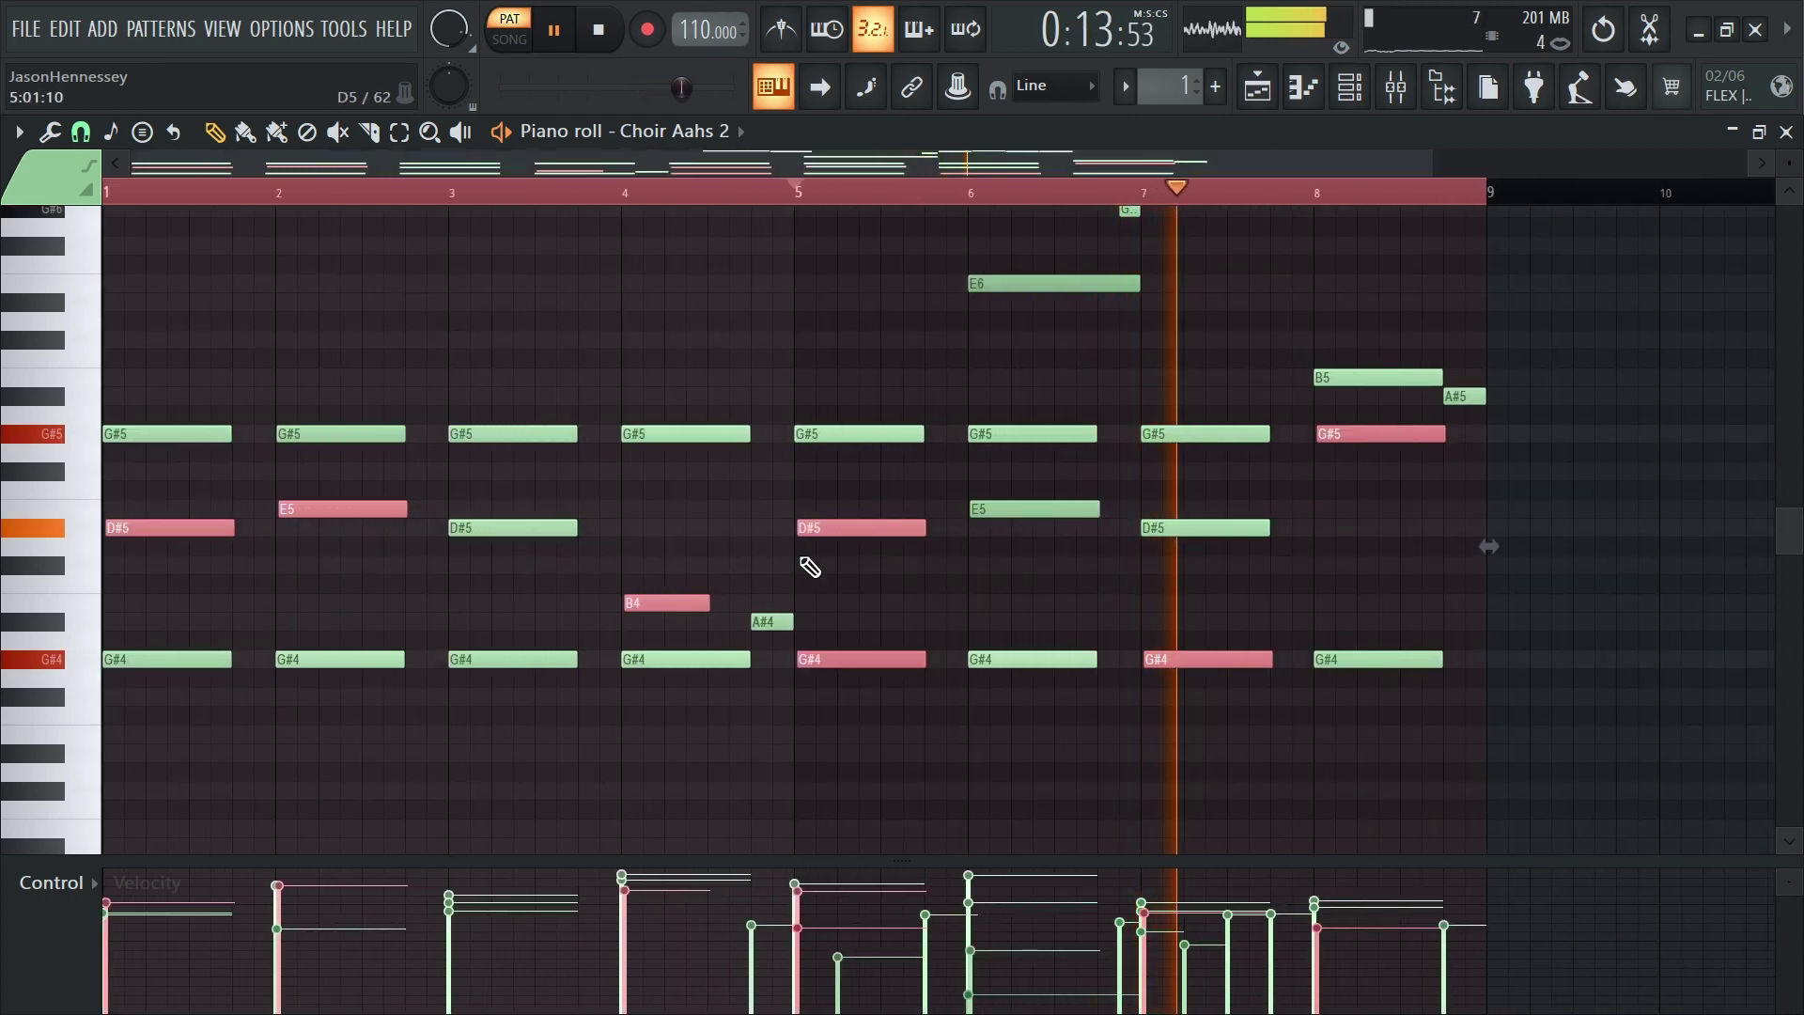
pyautogui.keyDown('ctrl'); pyautogui.click(817, 526); pyautogui.keyUp('ctrl')
pyautogui.keyDown('ctrl'); pyautogui.click(648, 602); pyautogui.keyUp('ctrl')
pyautogui.scroll(5, 792, 597)
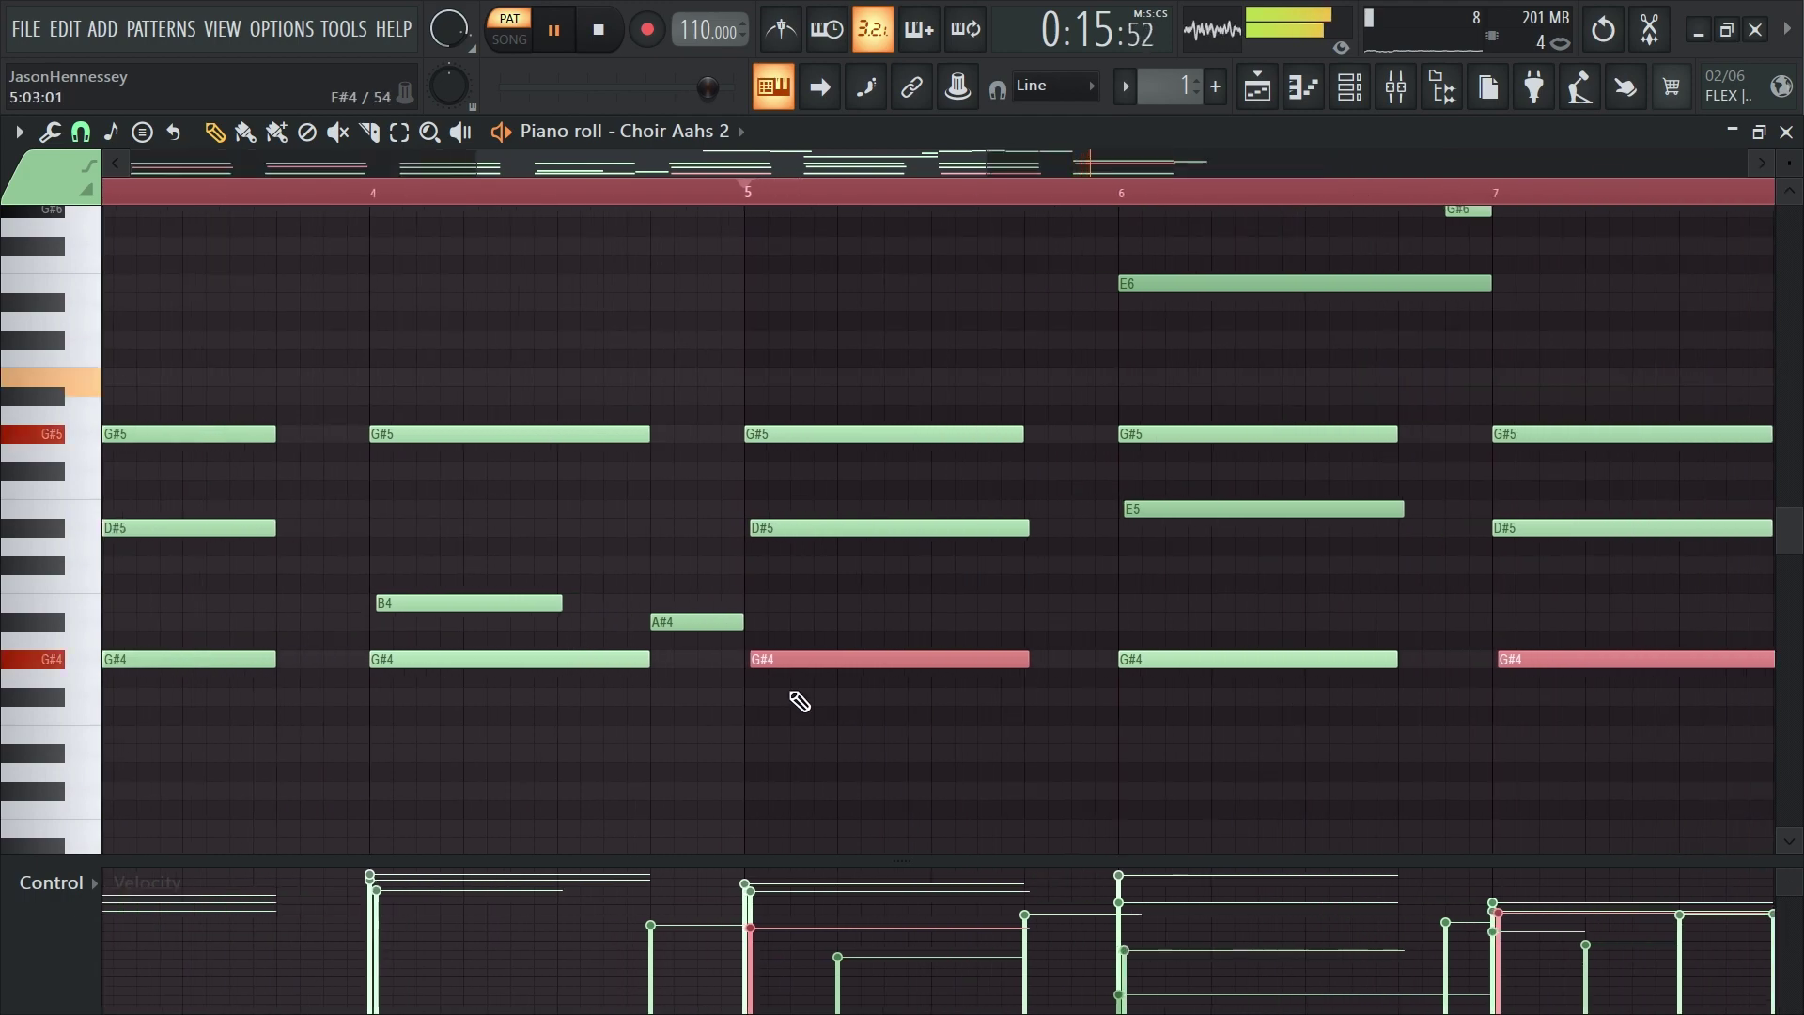
pyautogui.scroll(-5, 782, 646)
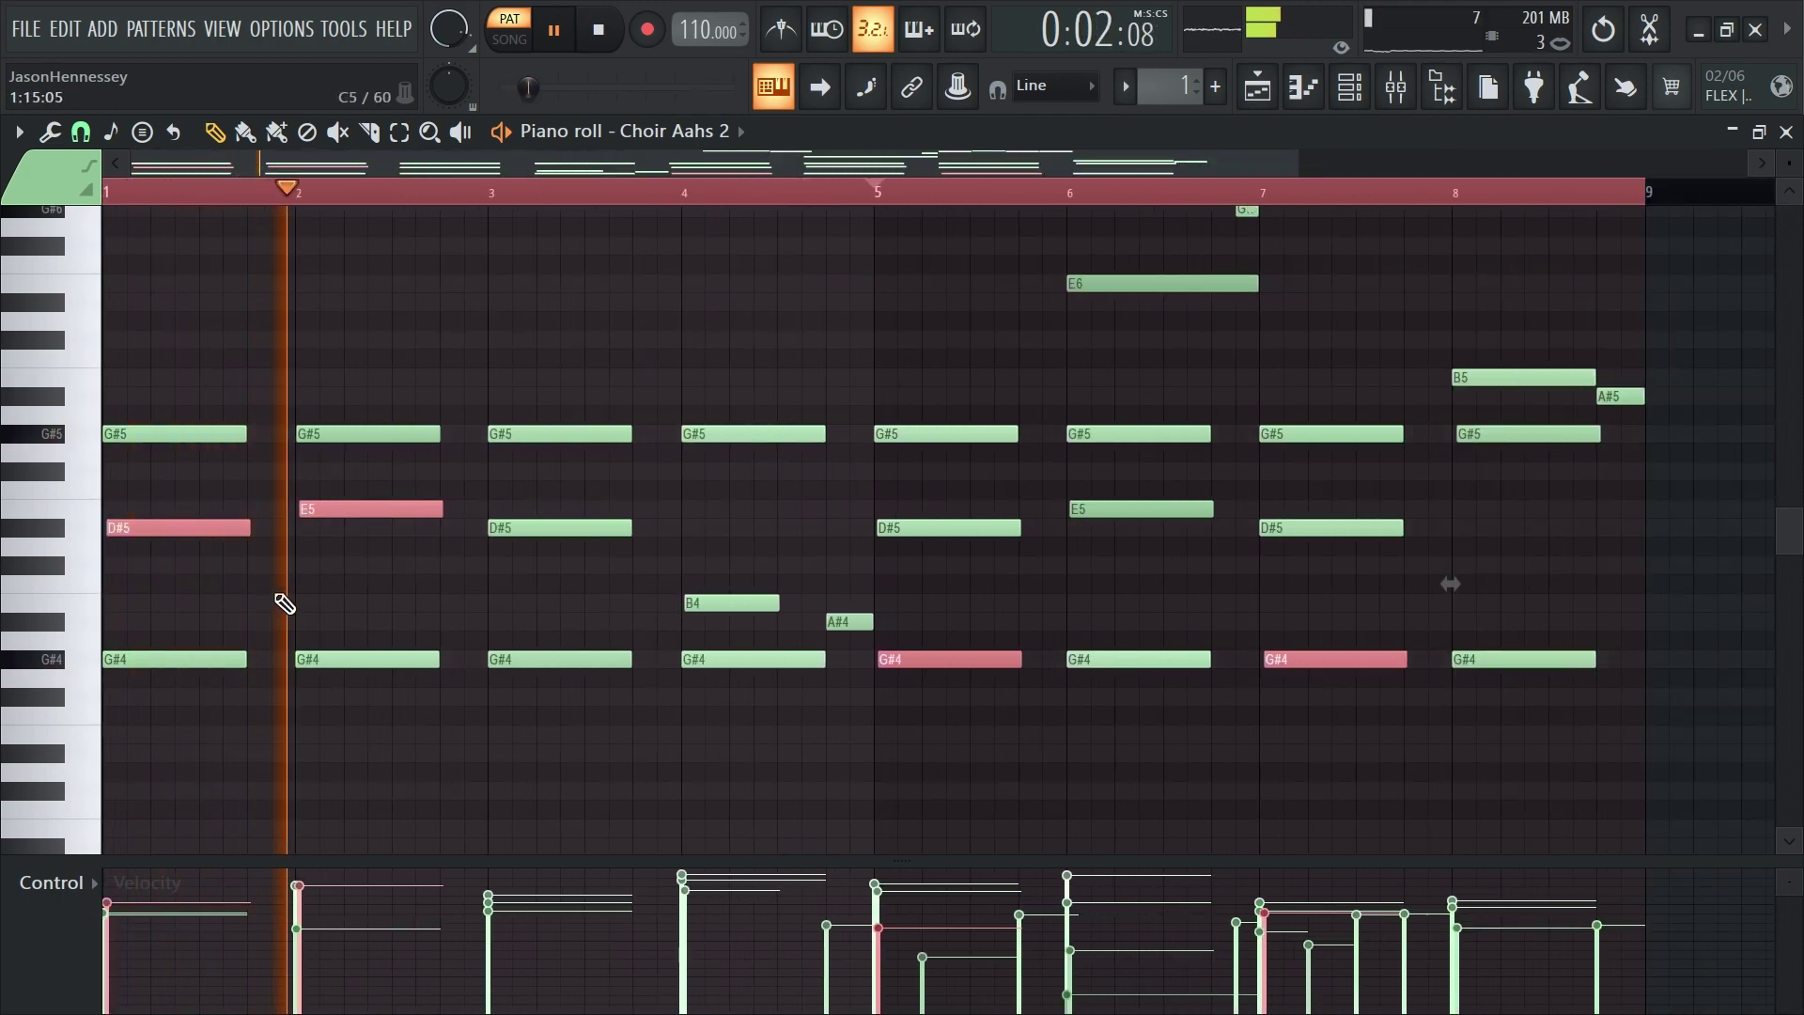
# Deselect E5 in bar 2 and D#5 in bar 1, and move the G#4 notes in bars 5 and 7 slightly later
pyautogui.keyDown('ctrl'); pyautogui.click(383, 508); pyautogui.keyUp('ctrl')
pyautogui.scroll(4, 76, 556)
pyautogui.scroll(5, 148, 553)
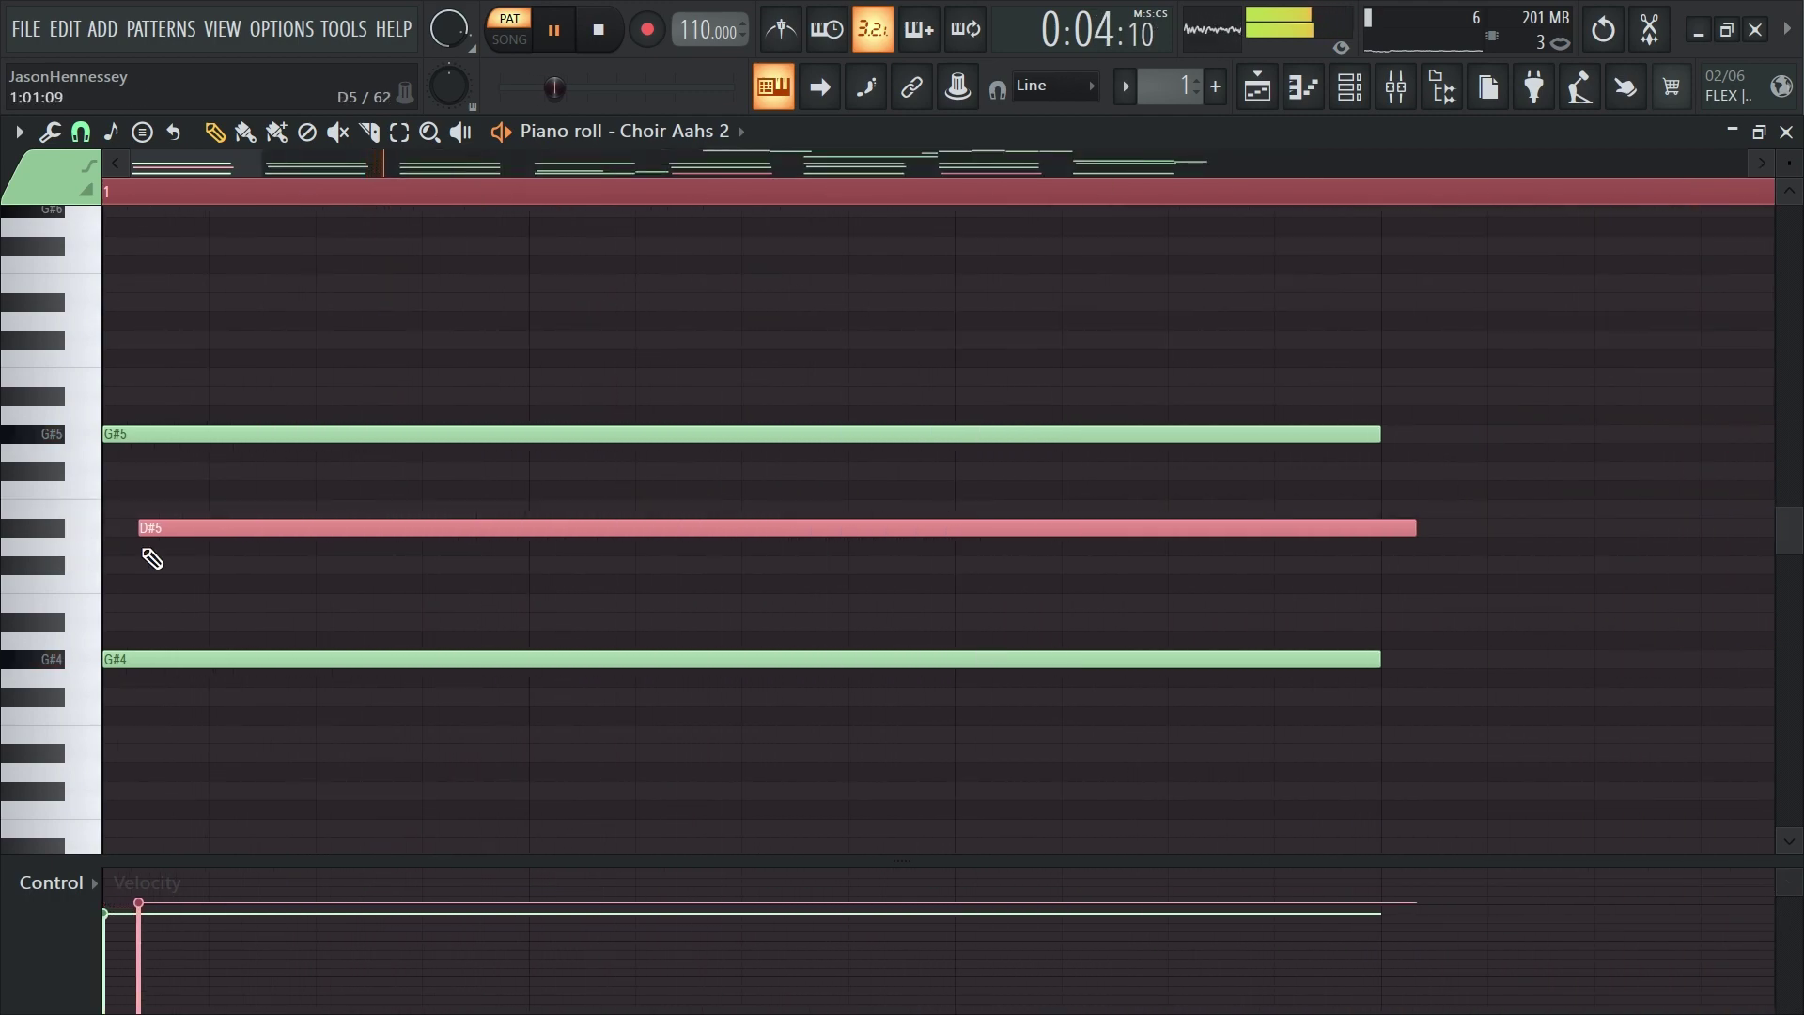
pyautogui.keyDown('ctrl'); pyautogui.click(286, 526); pyautogui.keyUp('ctrl')
pyautogui.scroll(-6, 611, 596)
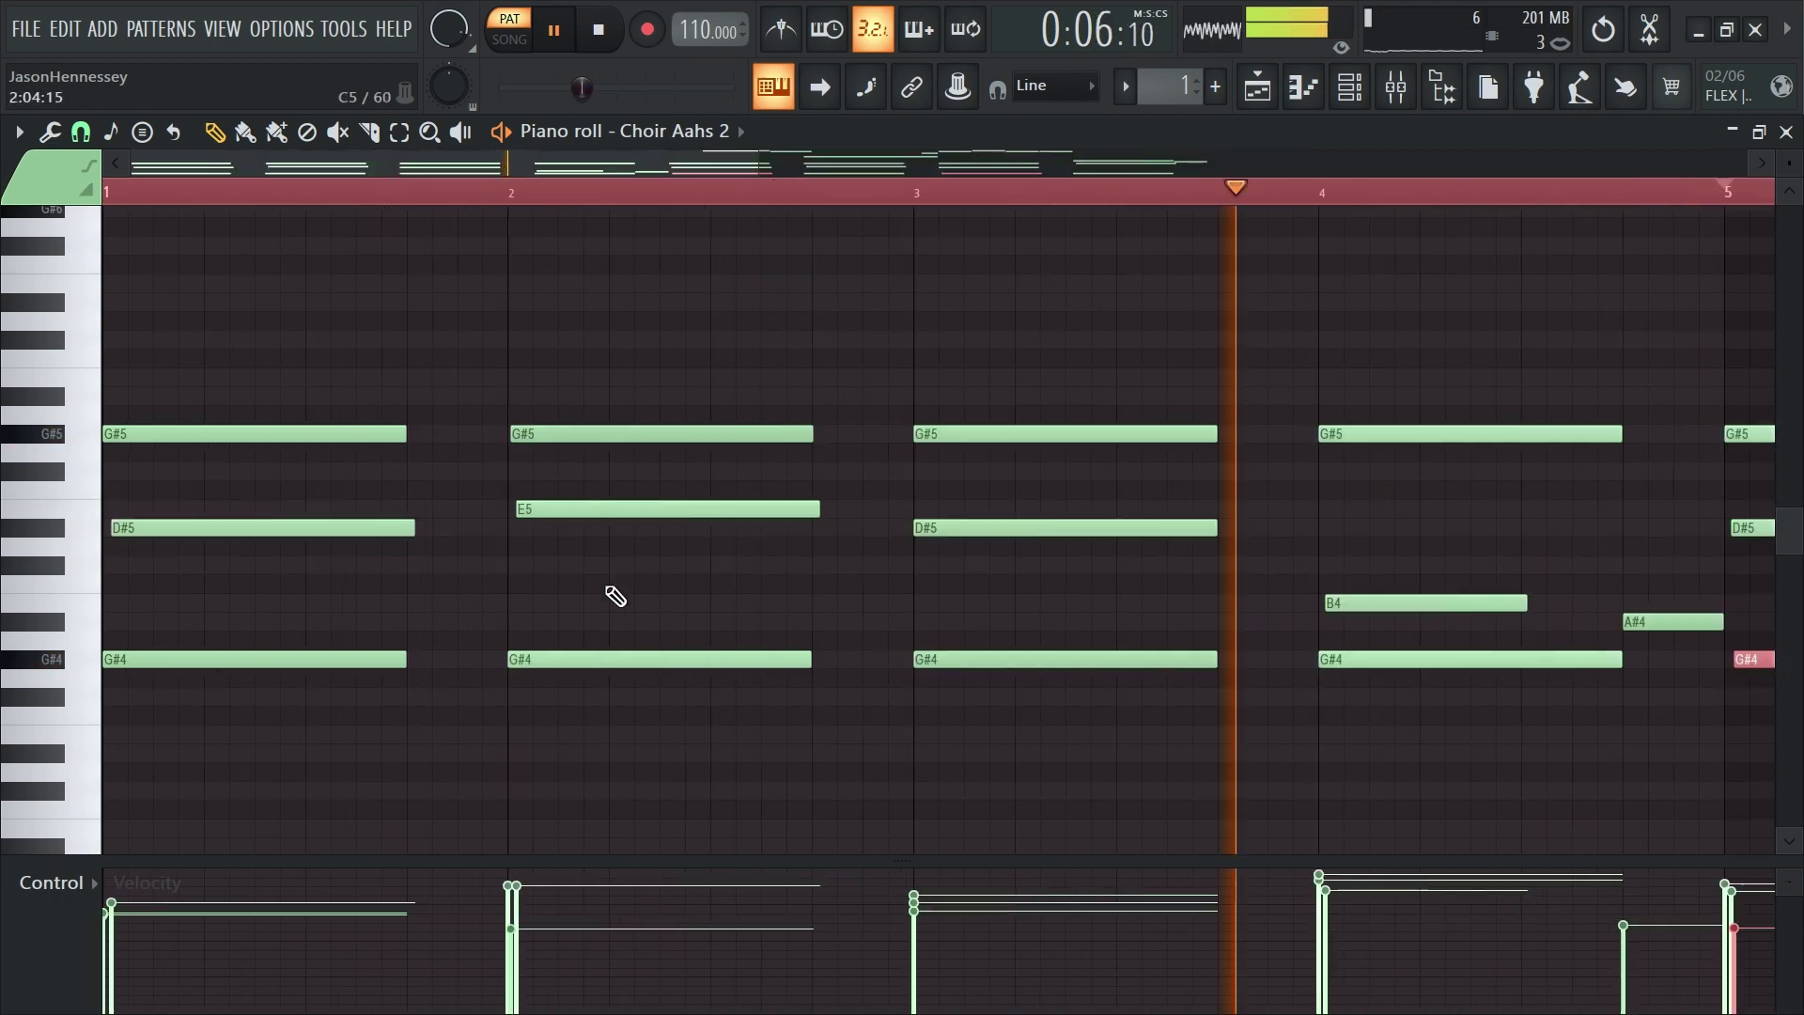
pyautogui.scroll(5, 993, 689)
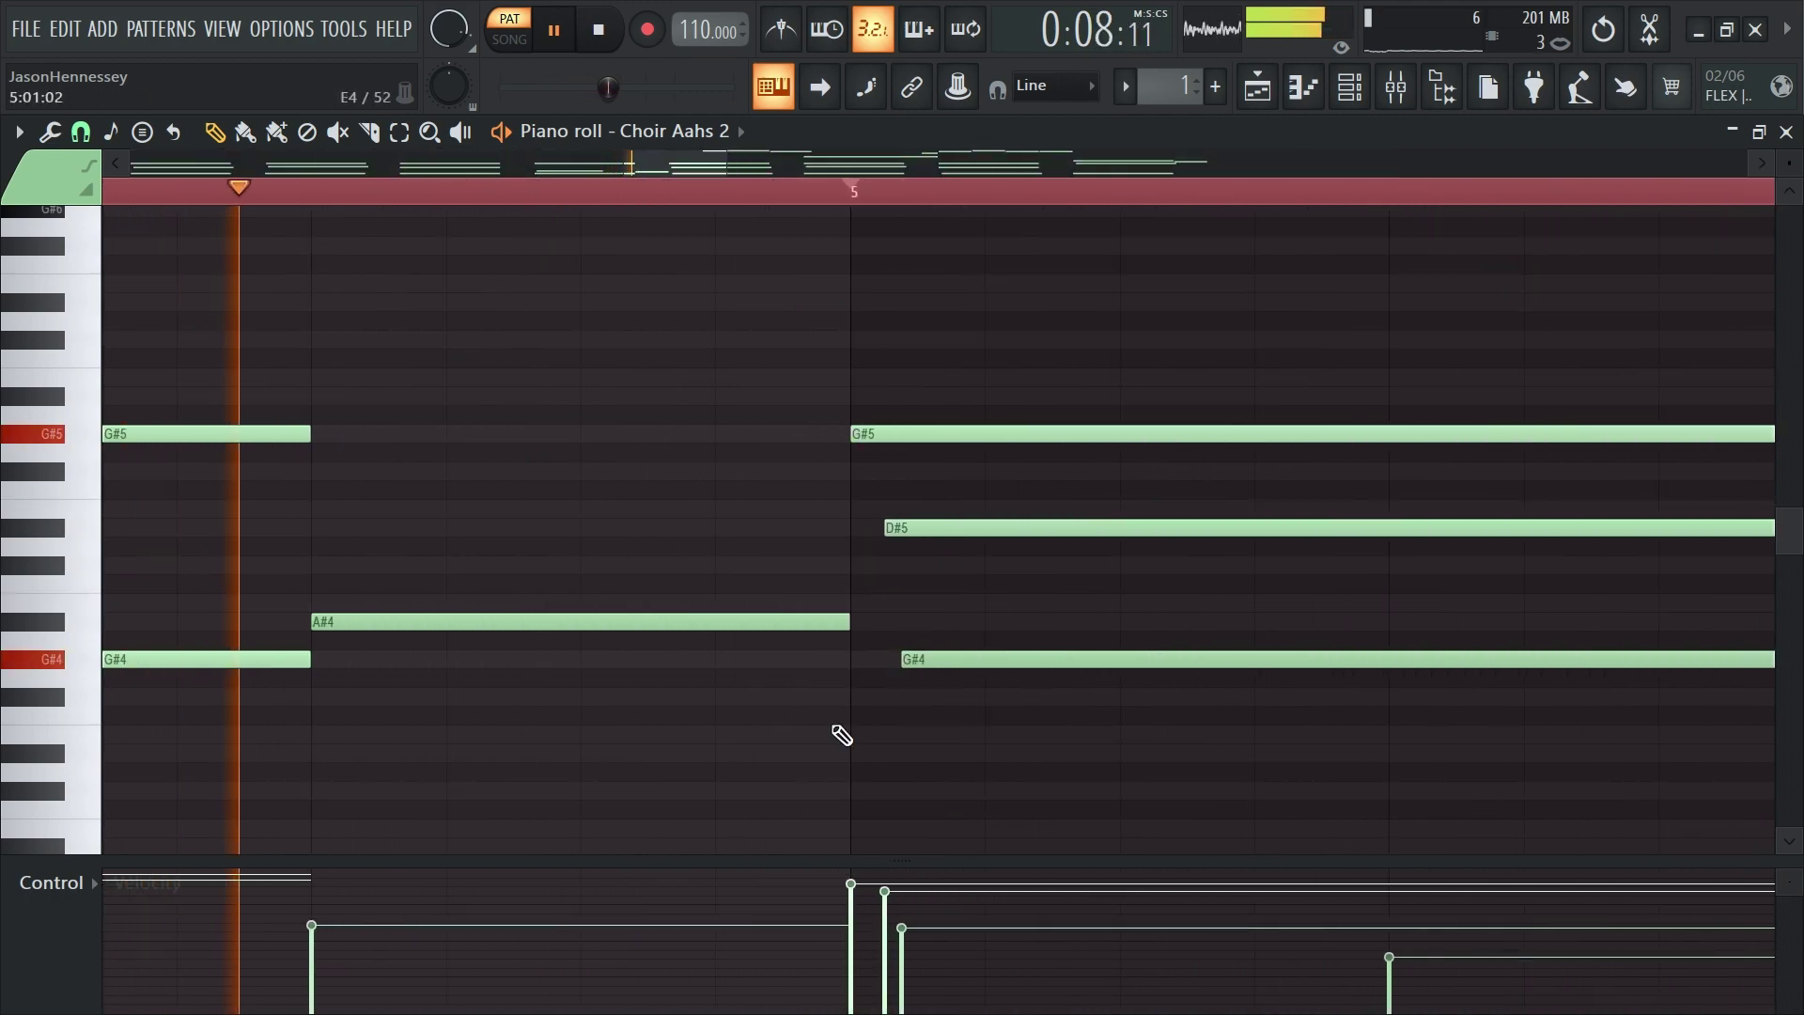
pyautogui.scroll(-8, 837, 733)
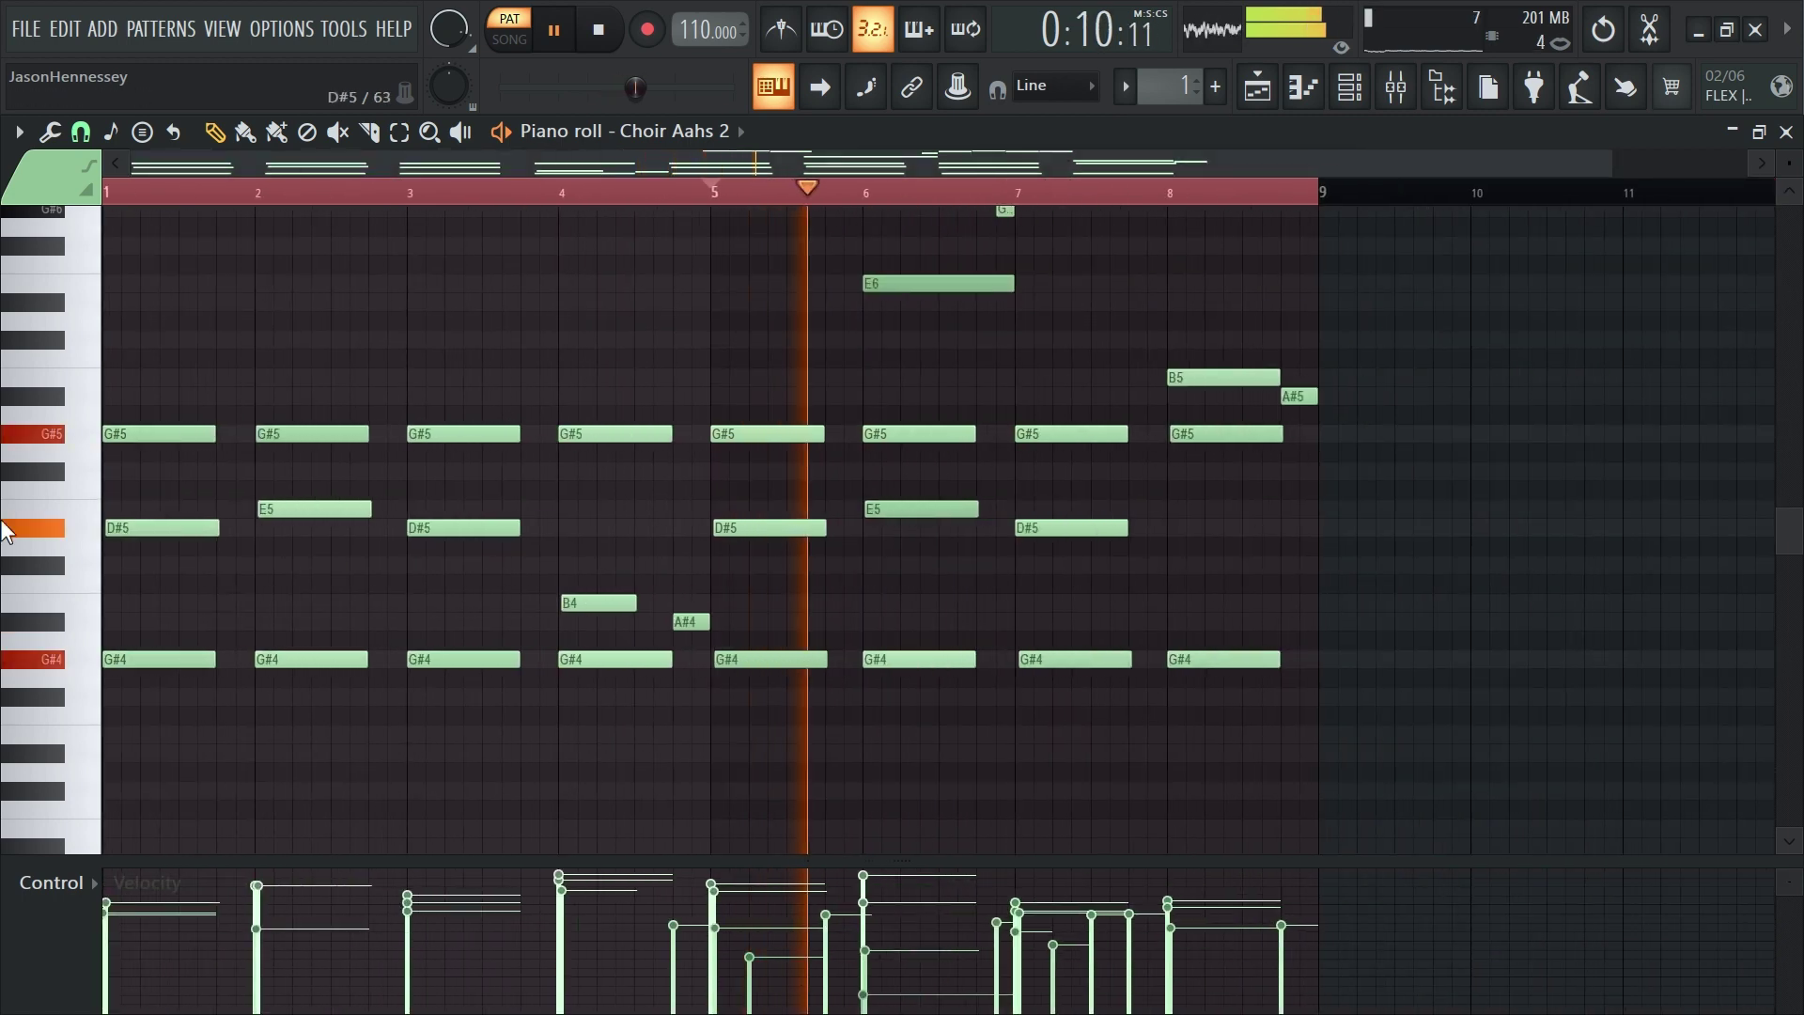
# Select G#4 in bar 2, D#5 in bar 3 and G#5 in bar 4 together
pyautogui.scroll(5, 100, 510)
pyautogui.scroll(5, 100, 510)
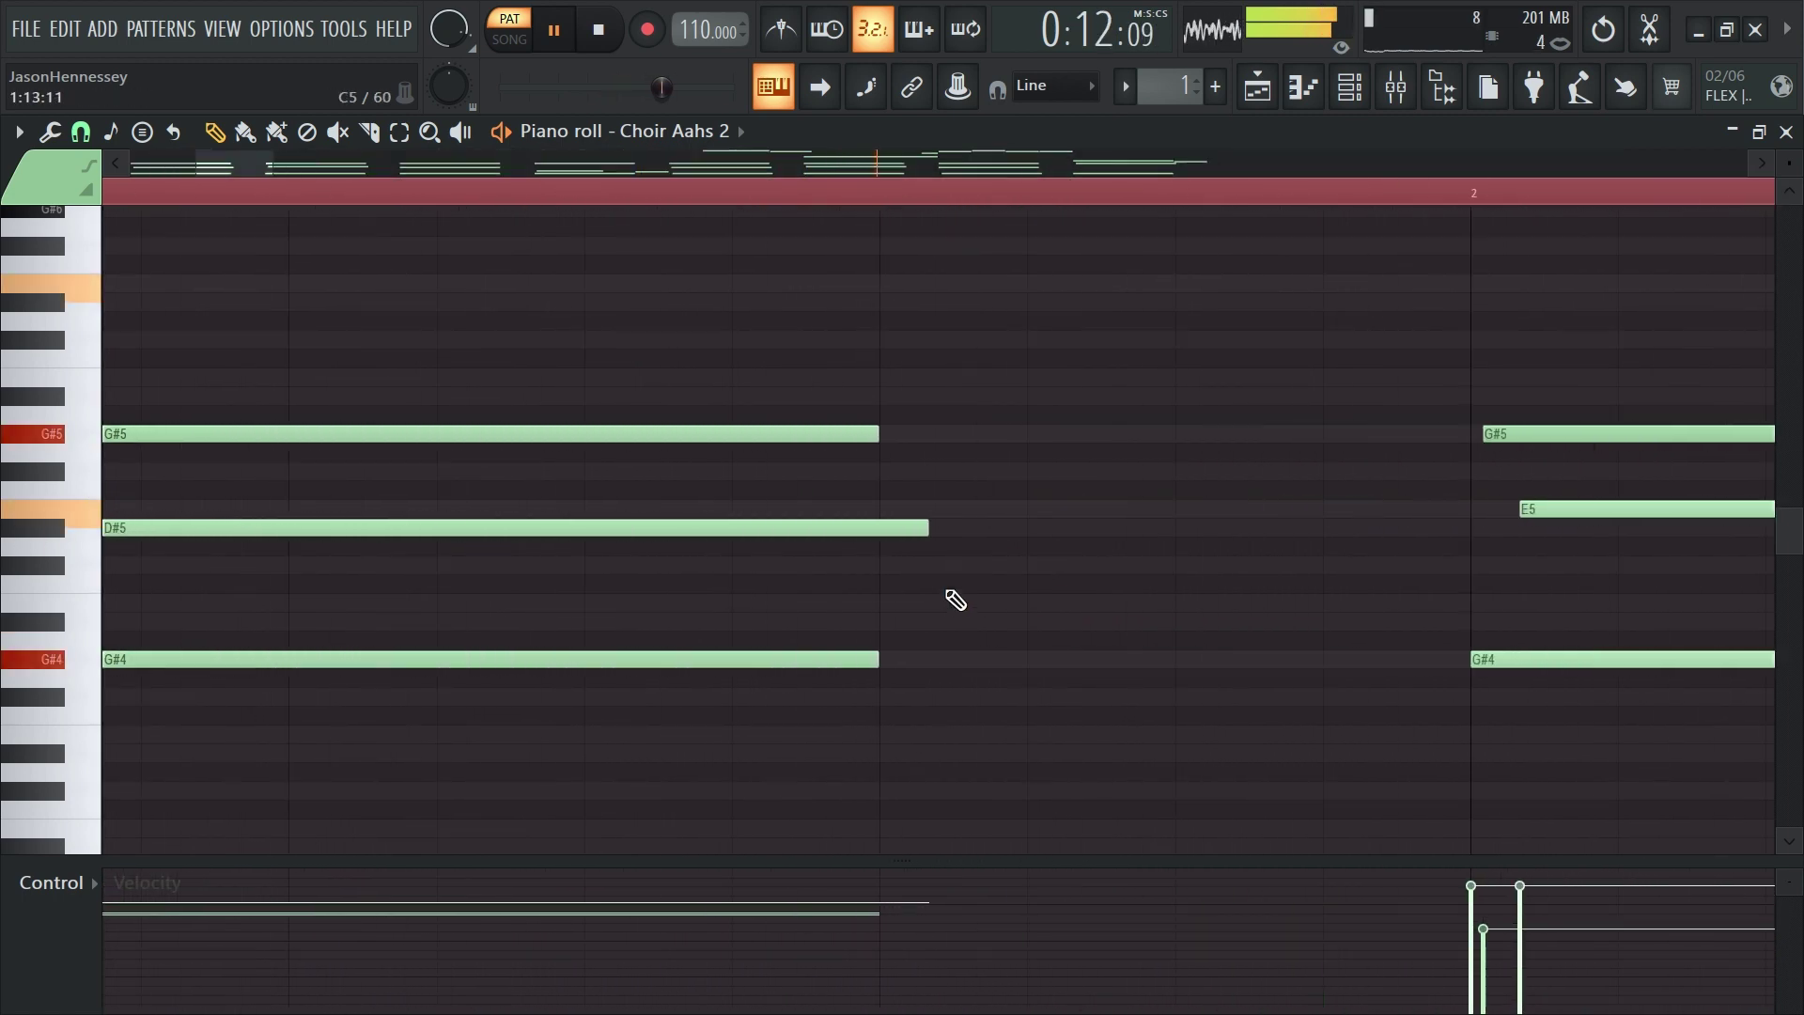
pyautogui.click(1642, 658)
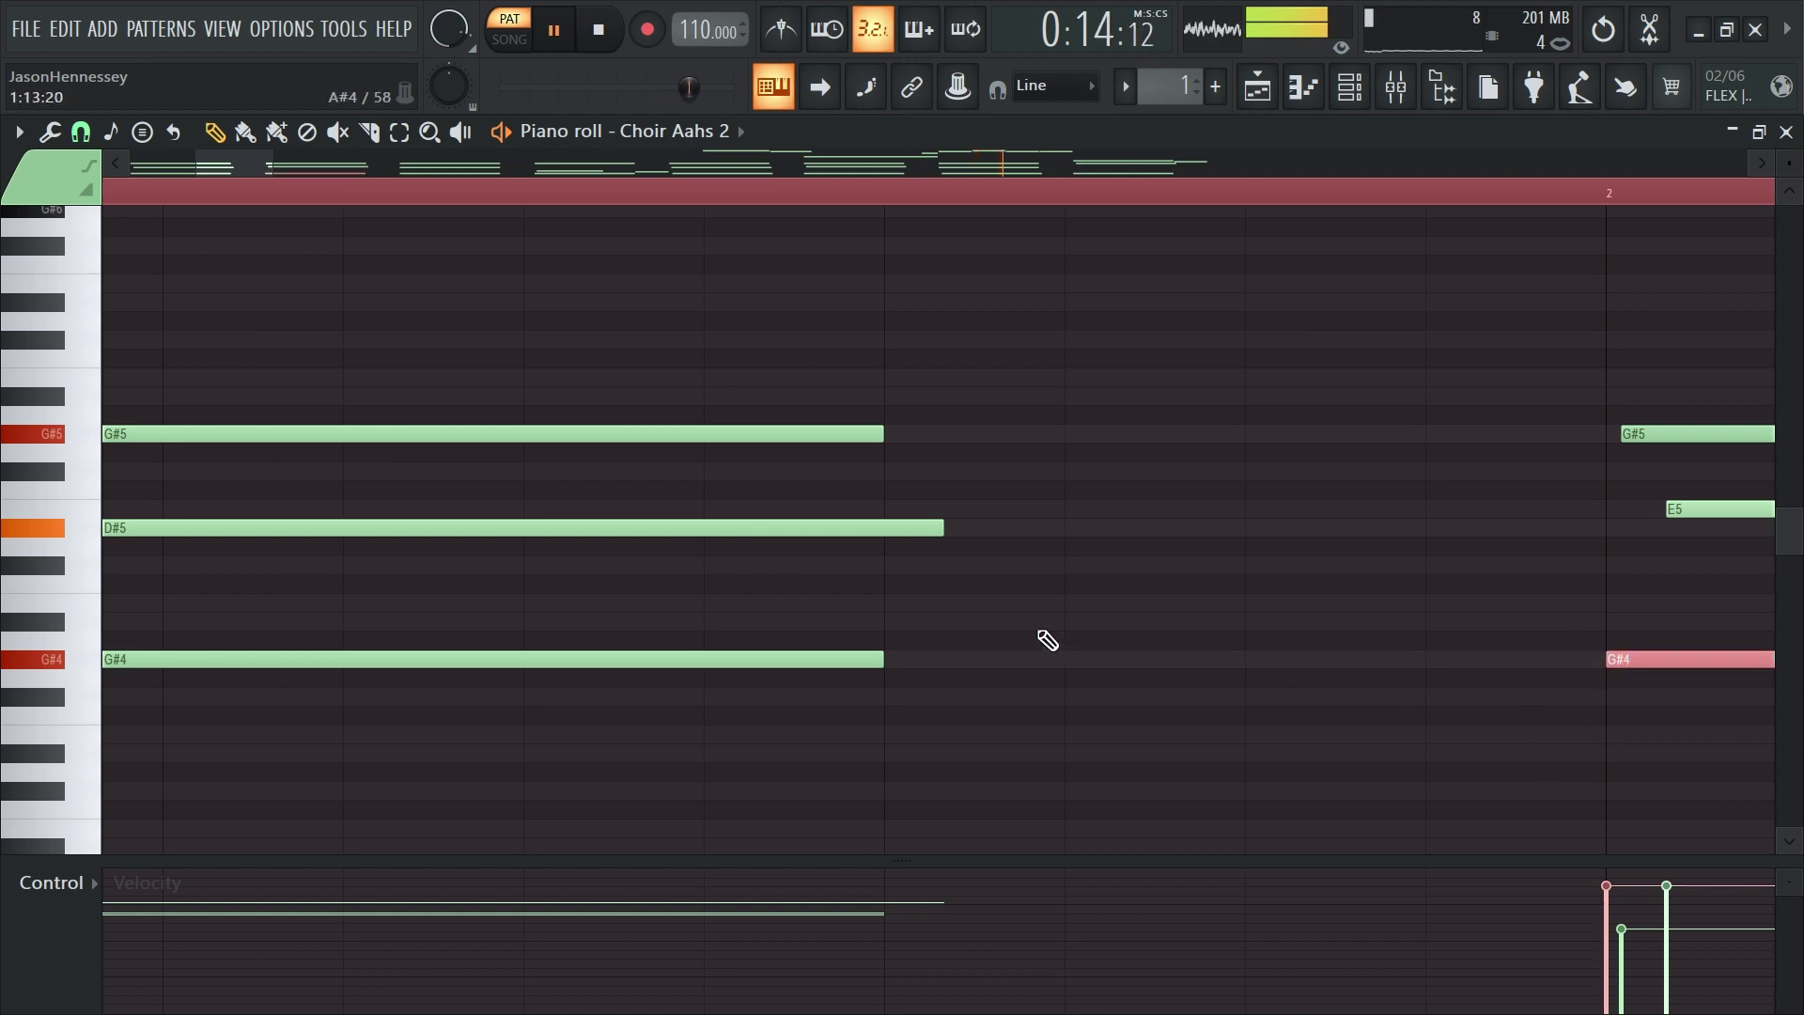
pyautogui.scroll(-6, 604, 604)
pyautogui.scroll(10, 696, 573)
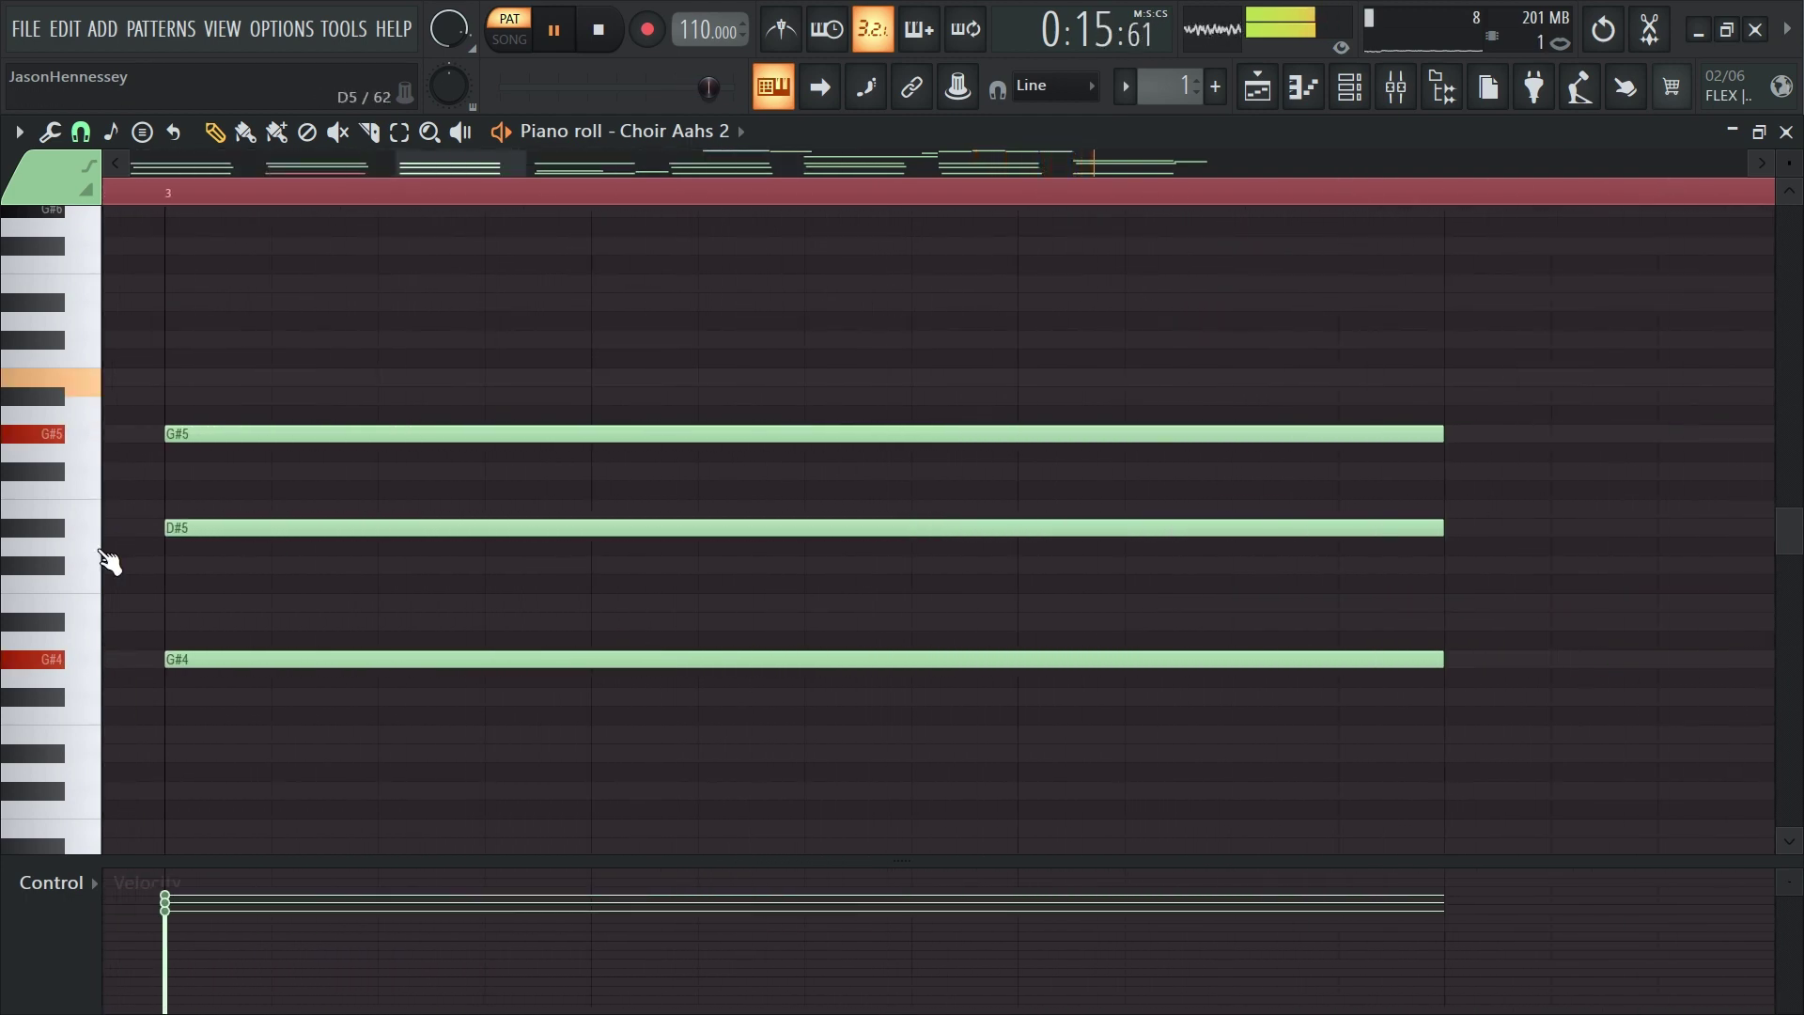
pyautogui.click(222, 526)
pyautogui.scroll(-6, 194, 564)
pyautogui.scroll(5, 925, 526)
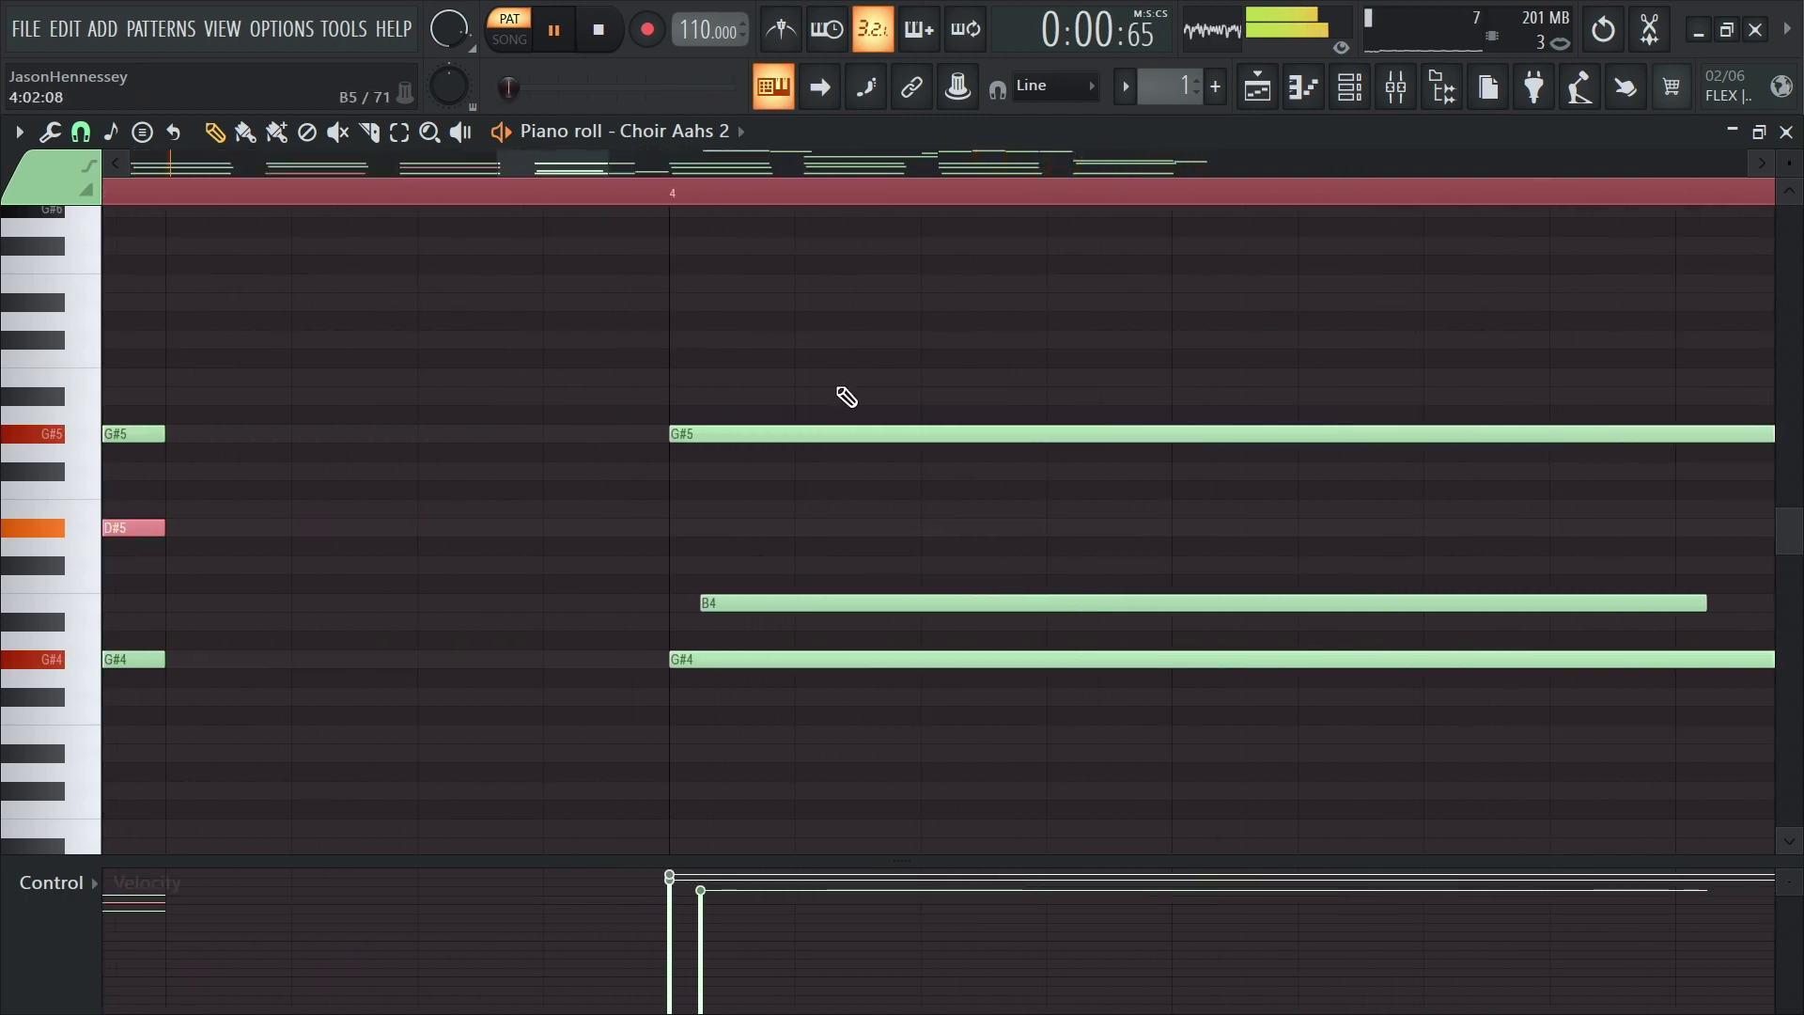
pyautogui.click(743, 432)
# Add G#5 in bar 5 and both E6 and G#4 in bar 6 to the selection
pyautogui.scroll(-7, 512, 523)
pyautogui.scroll(8, 902, 442)
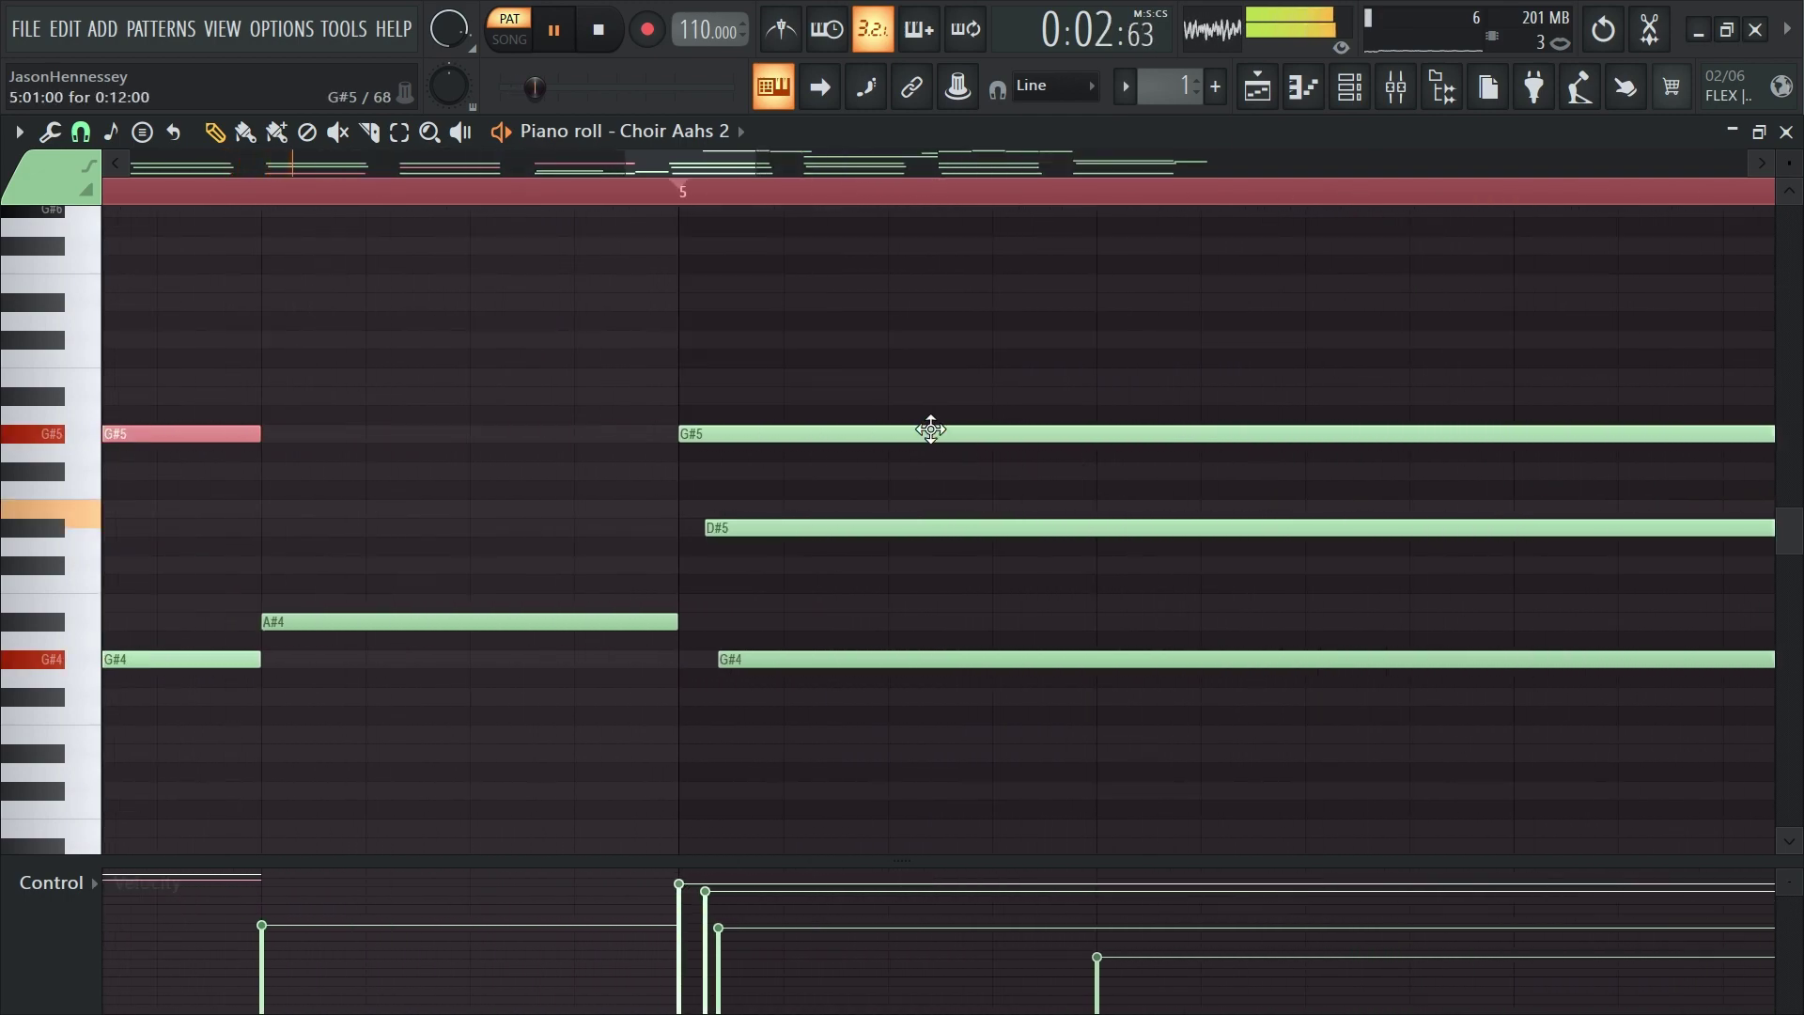
pyautogui.click(848, 437)
pyautogui.scroll(-6, 624, 483)
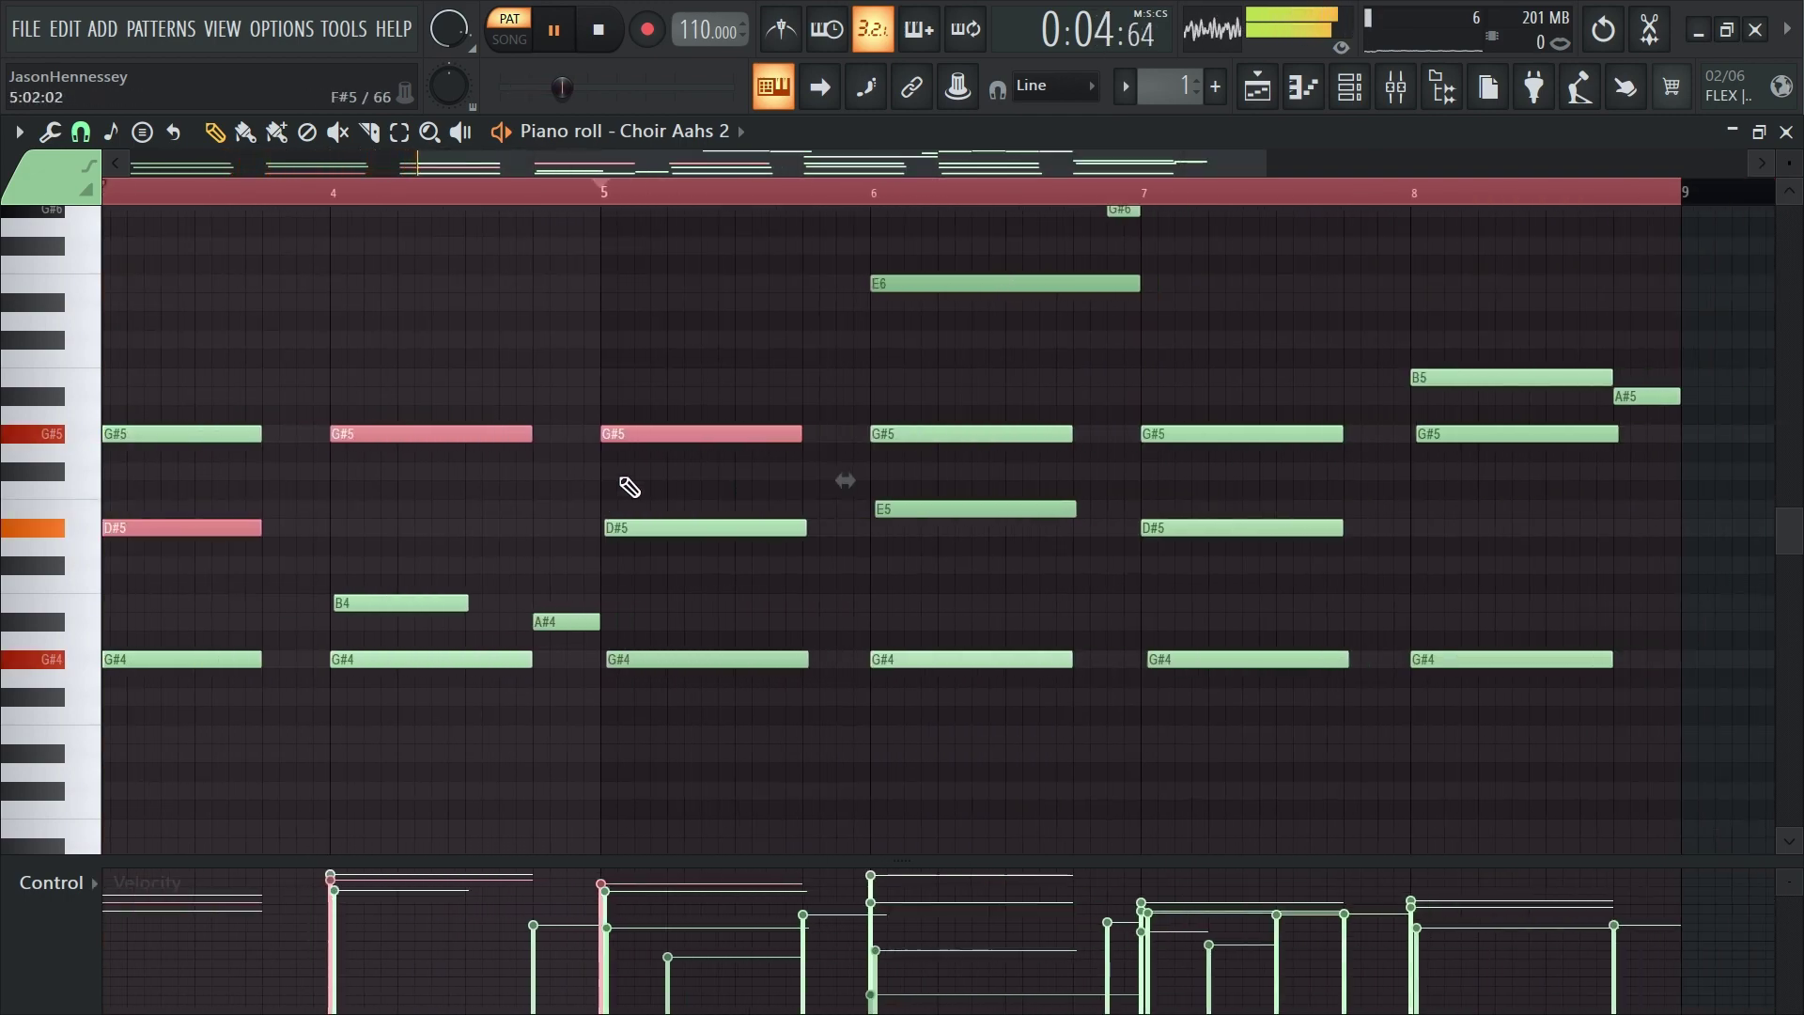
pyautogui.scroll(8, 938, 511)
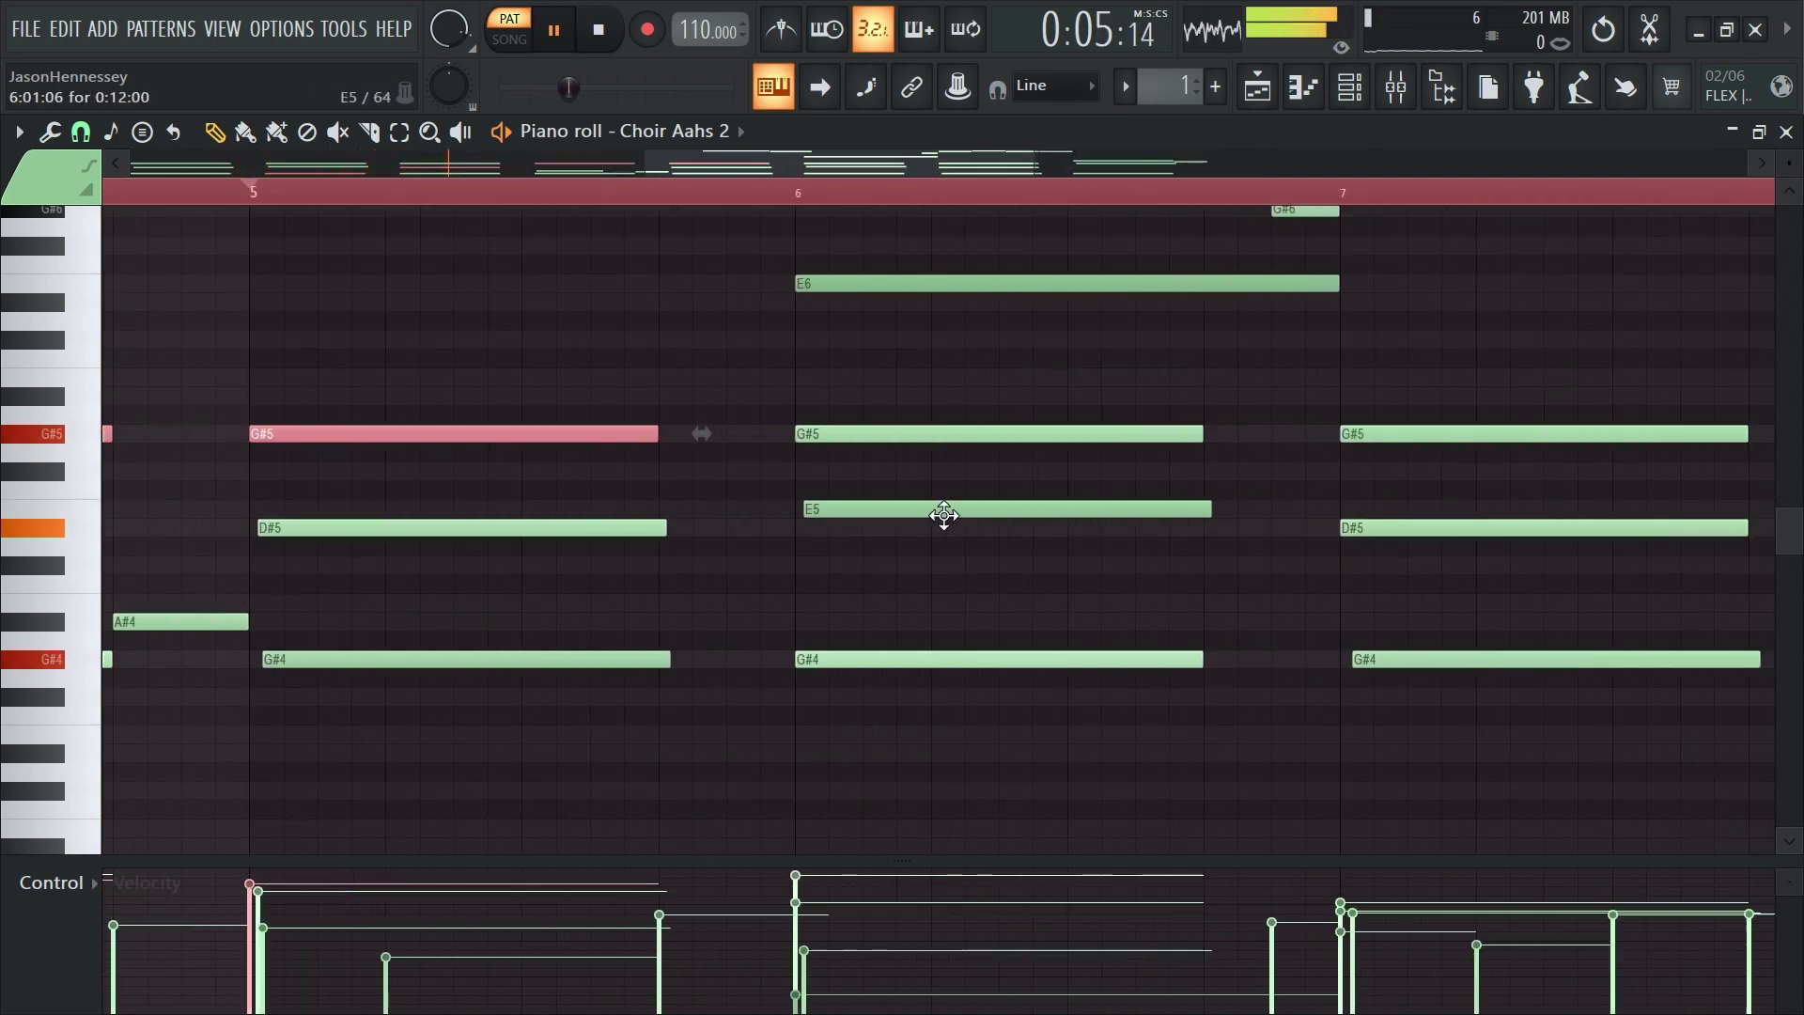
pyautogui.click(788, 282)
pyautogui.scroll(-7, 576, 443)
pyautogui.scroll(8, 639, 564)
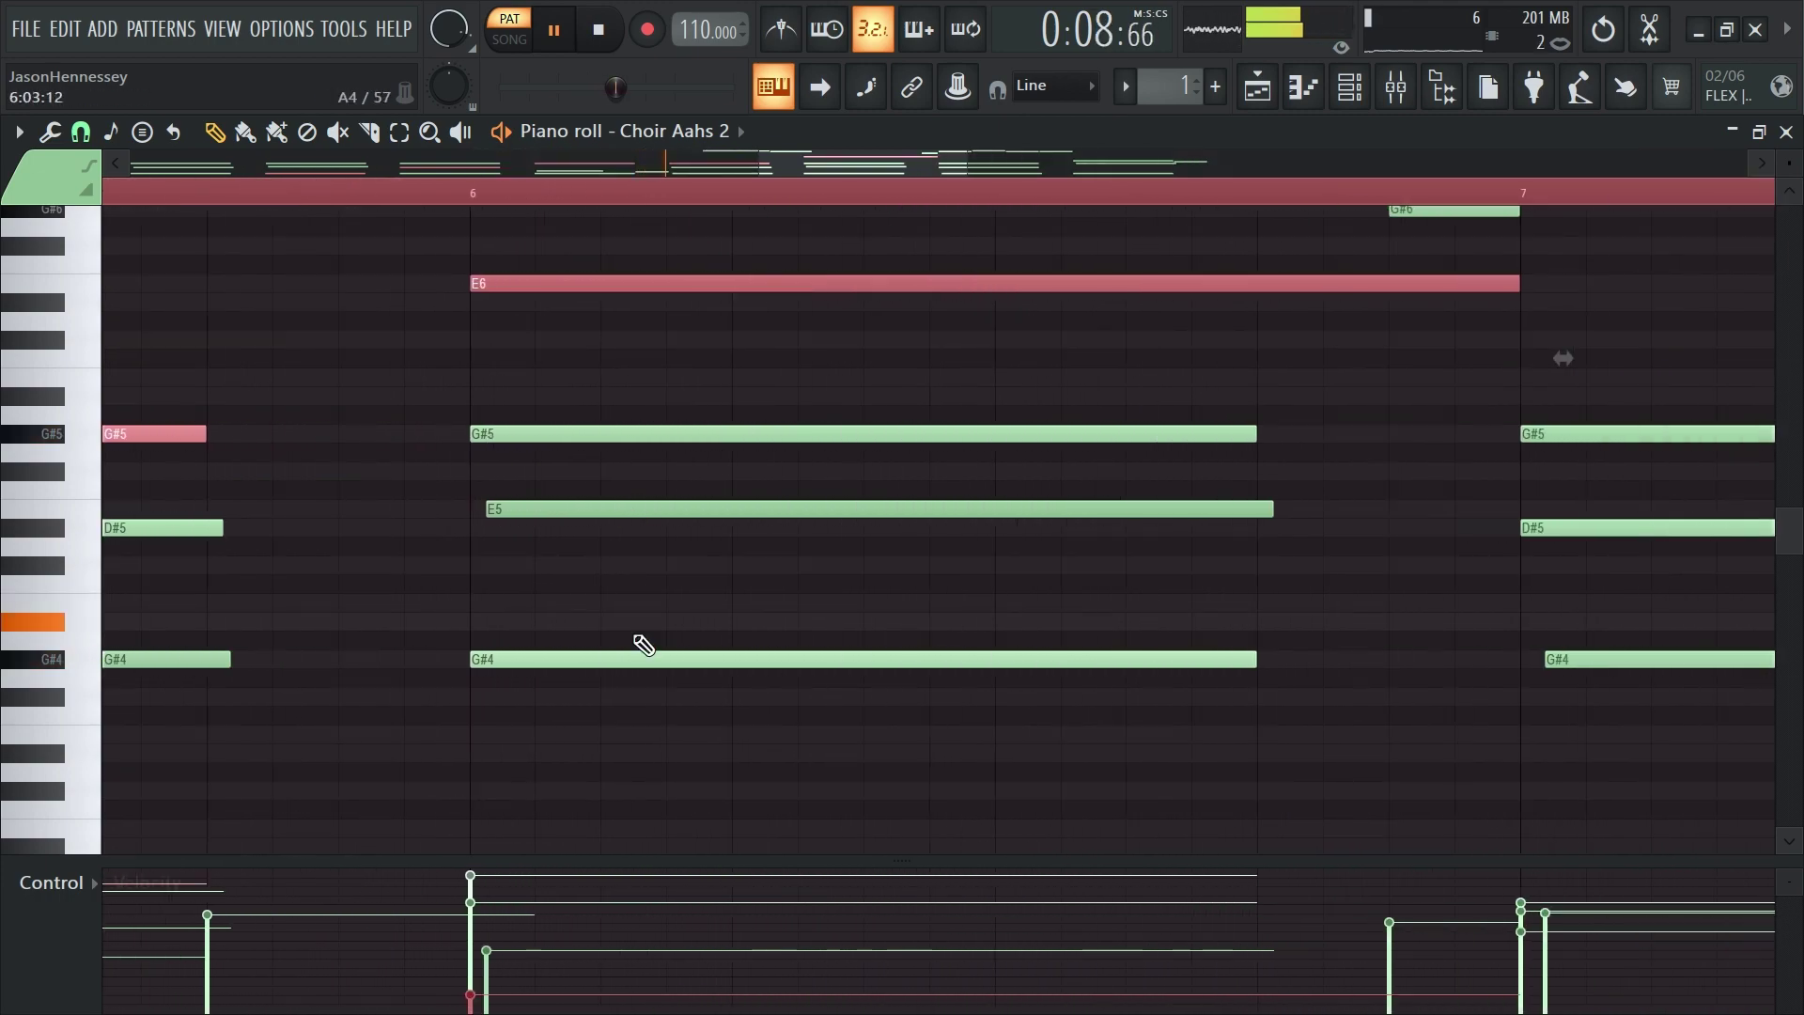
pyautogui.click(611, 659)
# Add G#5 in bar 7 and G#4 and B5 in bar 8, shift the notes slightly before their bar lines, and clear the selection
pyautogui.scroll(-3, 981, 644)
pyautogui.scroll(6, 1328, 588)
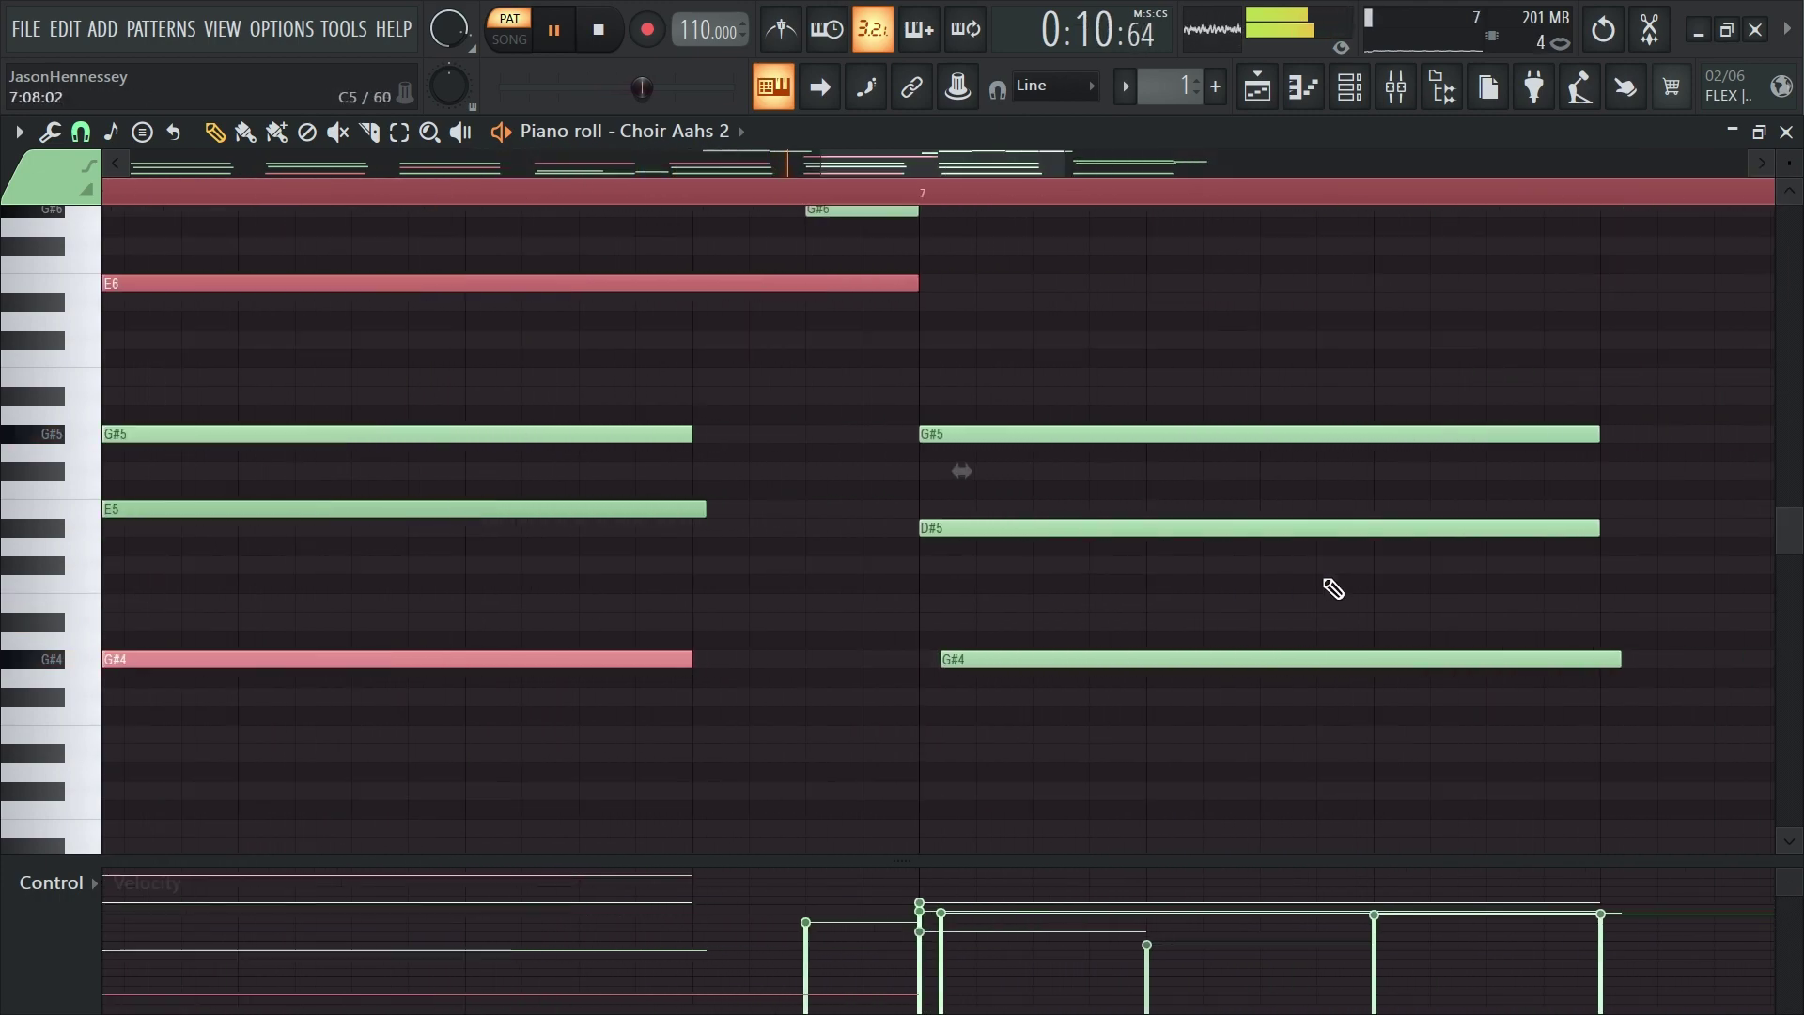
pyautogui.click(756, 434)
pyautogui.scroll(-5, 541, 480)
pyautogui.scroll(-2, 677, 477)
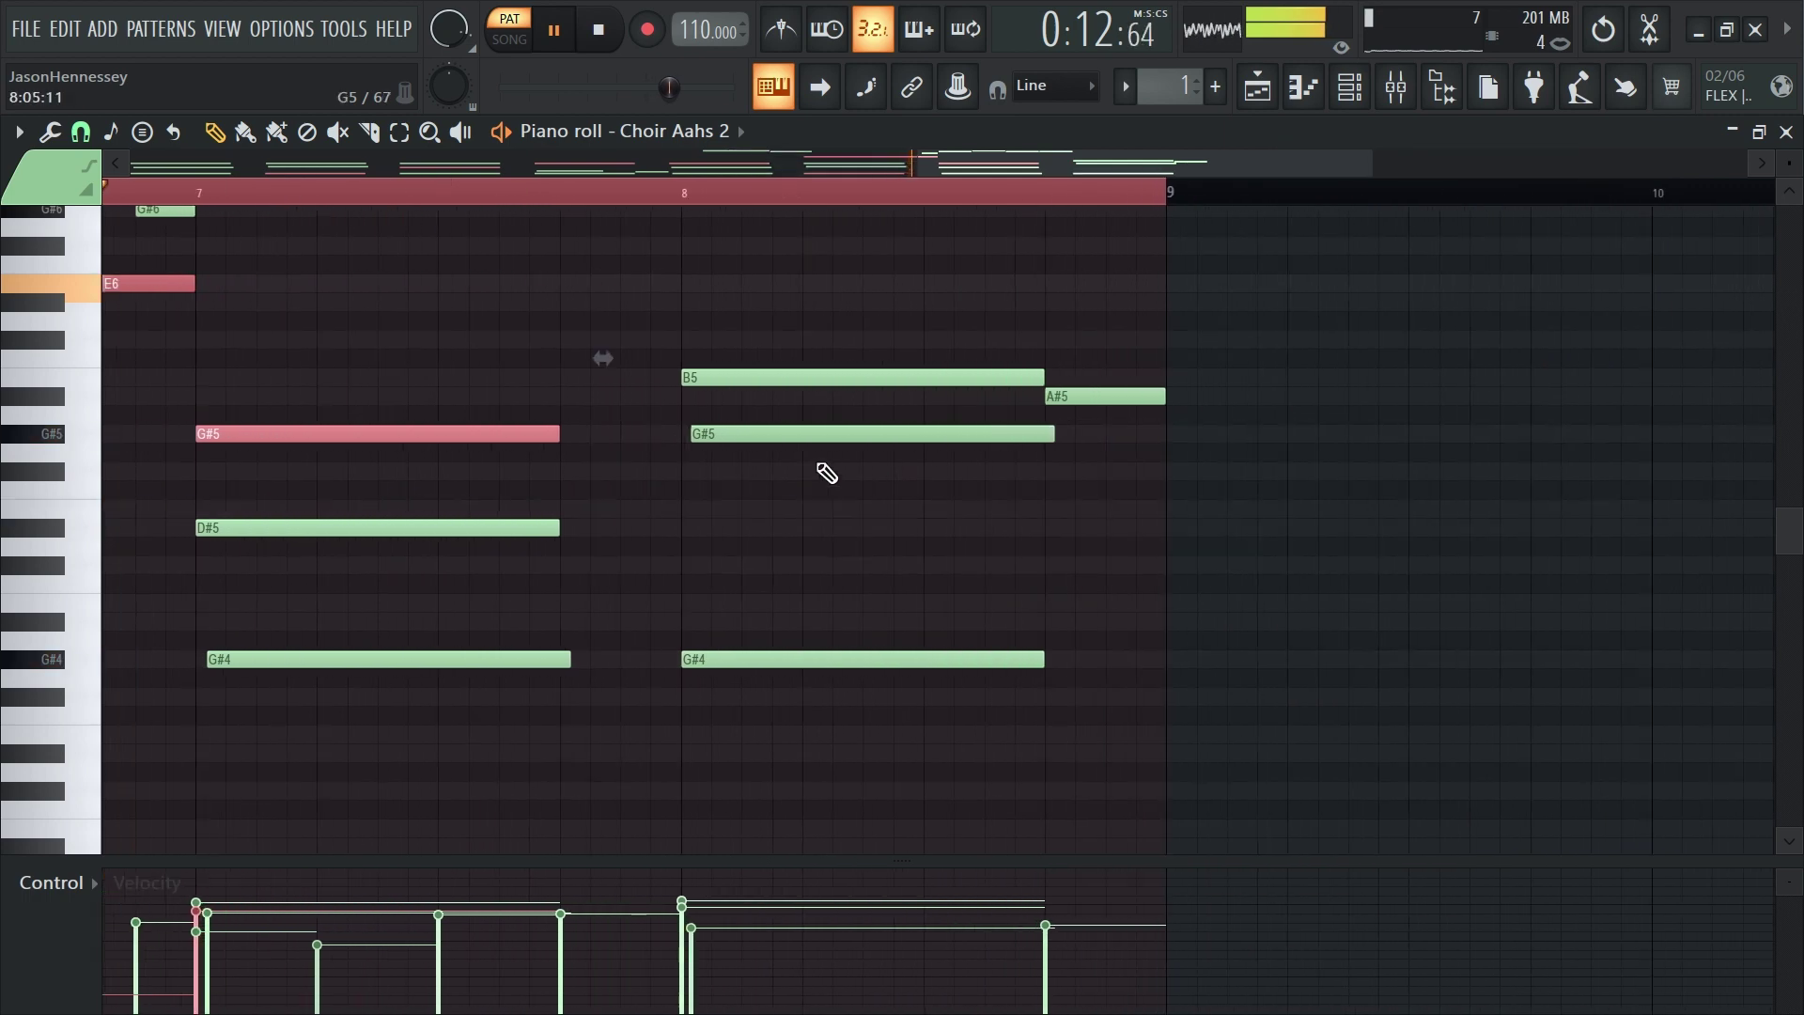
pyautogui.scroll(5, 902, 484)
pyautogui.click(743, 658)
pyautogui.moveTo(759, 376)
pyautogui.mouseDown()
pyautogui.moveTo(749, 409)
pyautogui.moveTo(776, 376)
pyautogui.mouseUp()
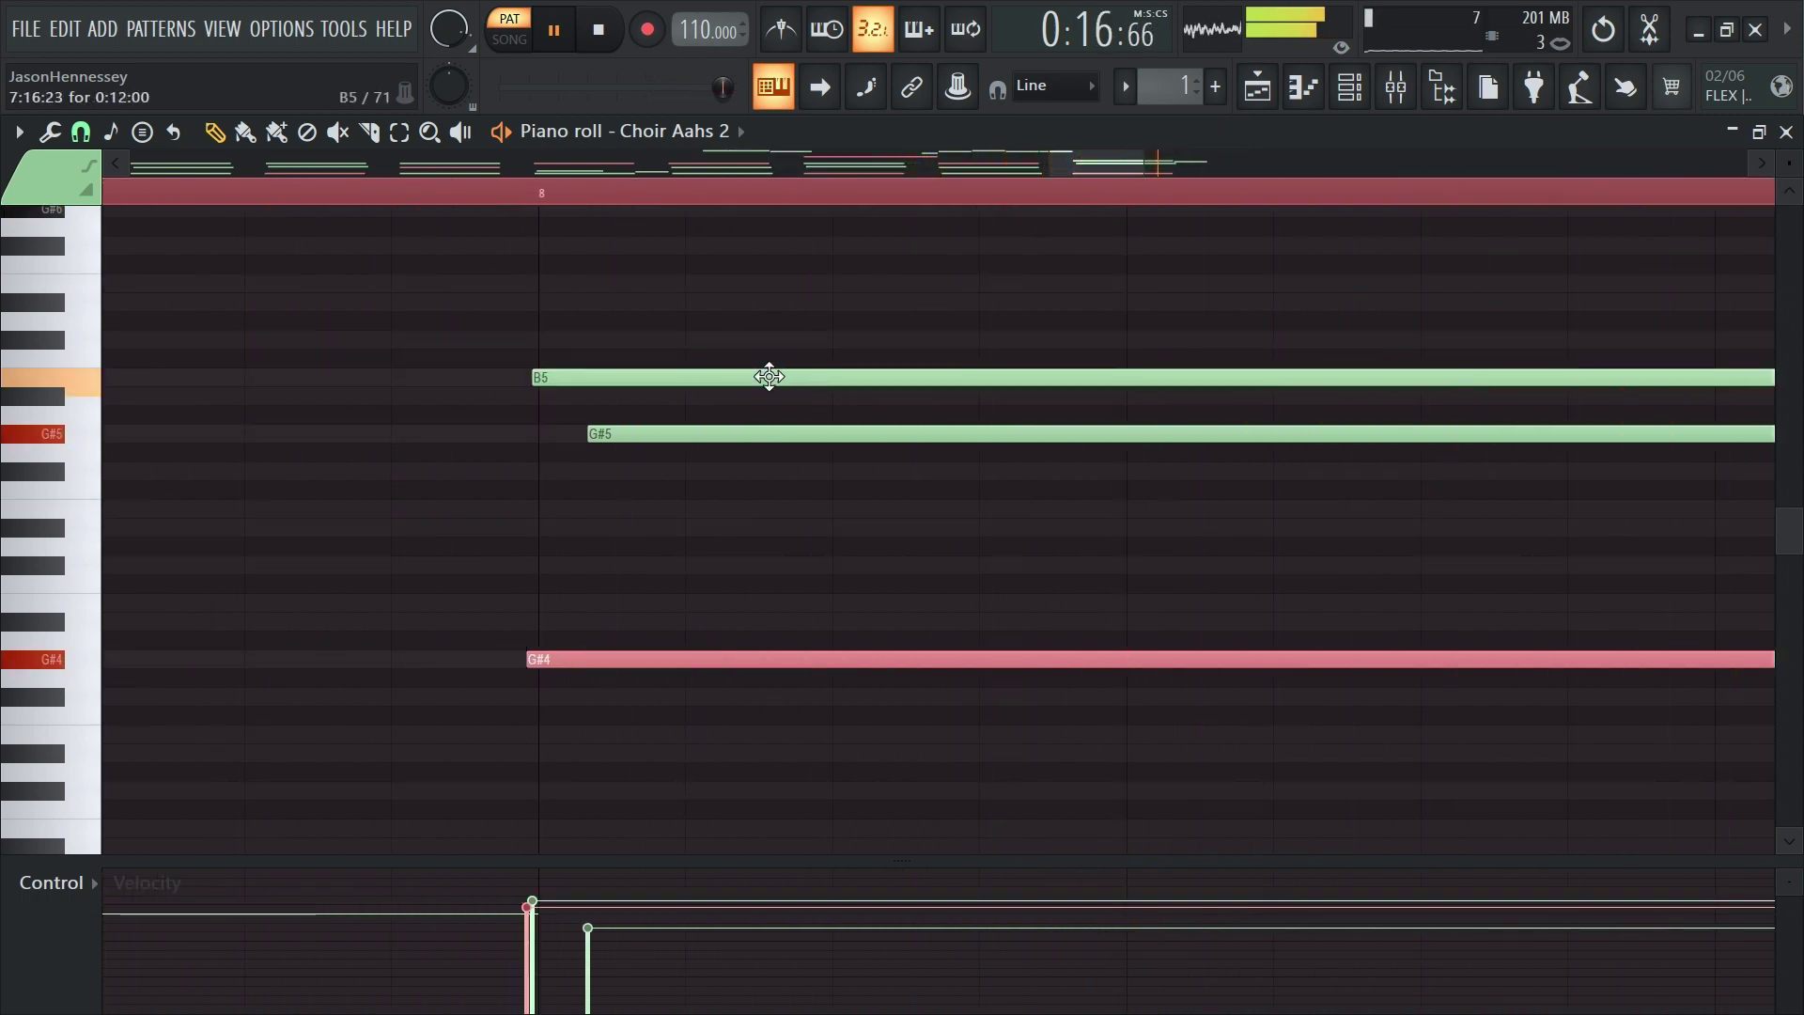
pyautogui.moveTo(757, 654); pyautogui.dragTo(750, 654)
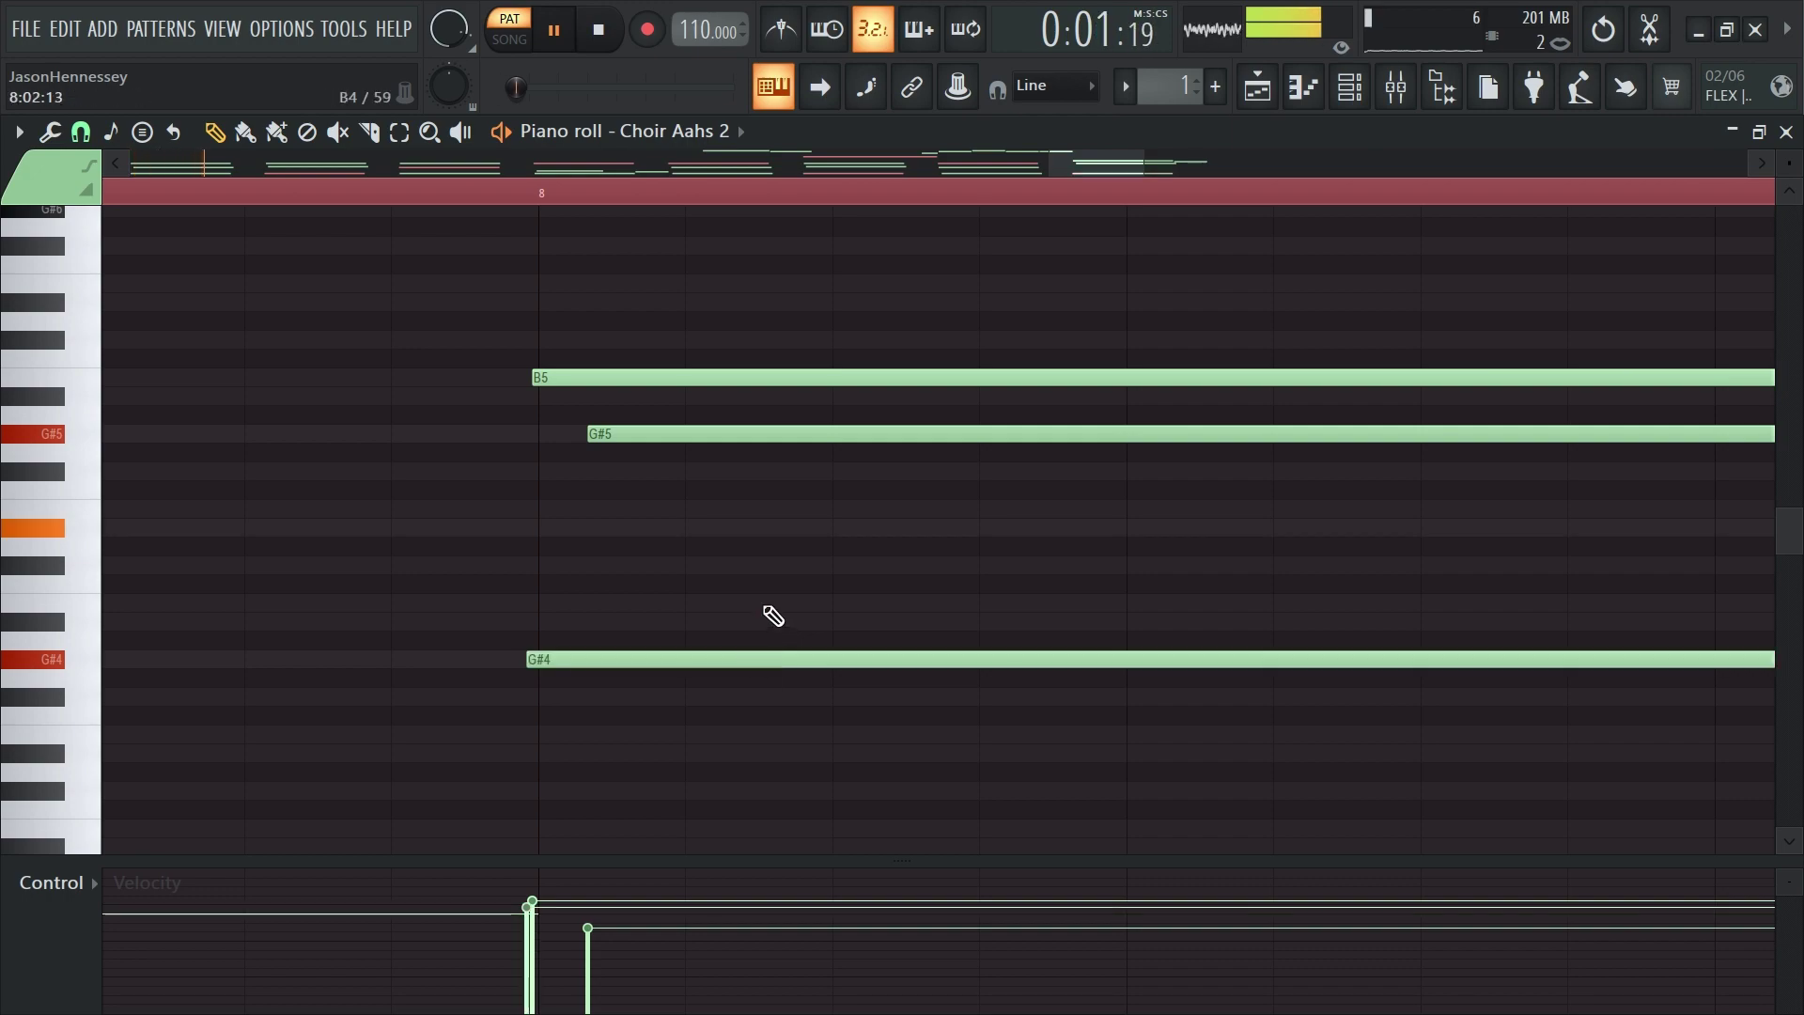
pyautogui.scroll(-5, 773, 619)
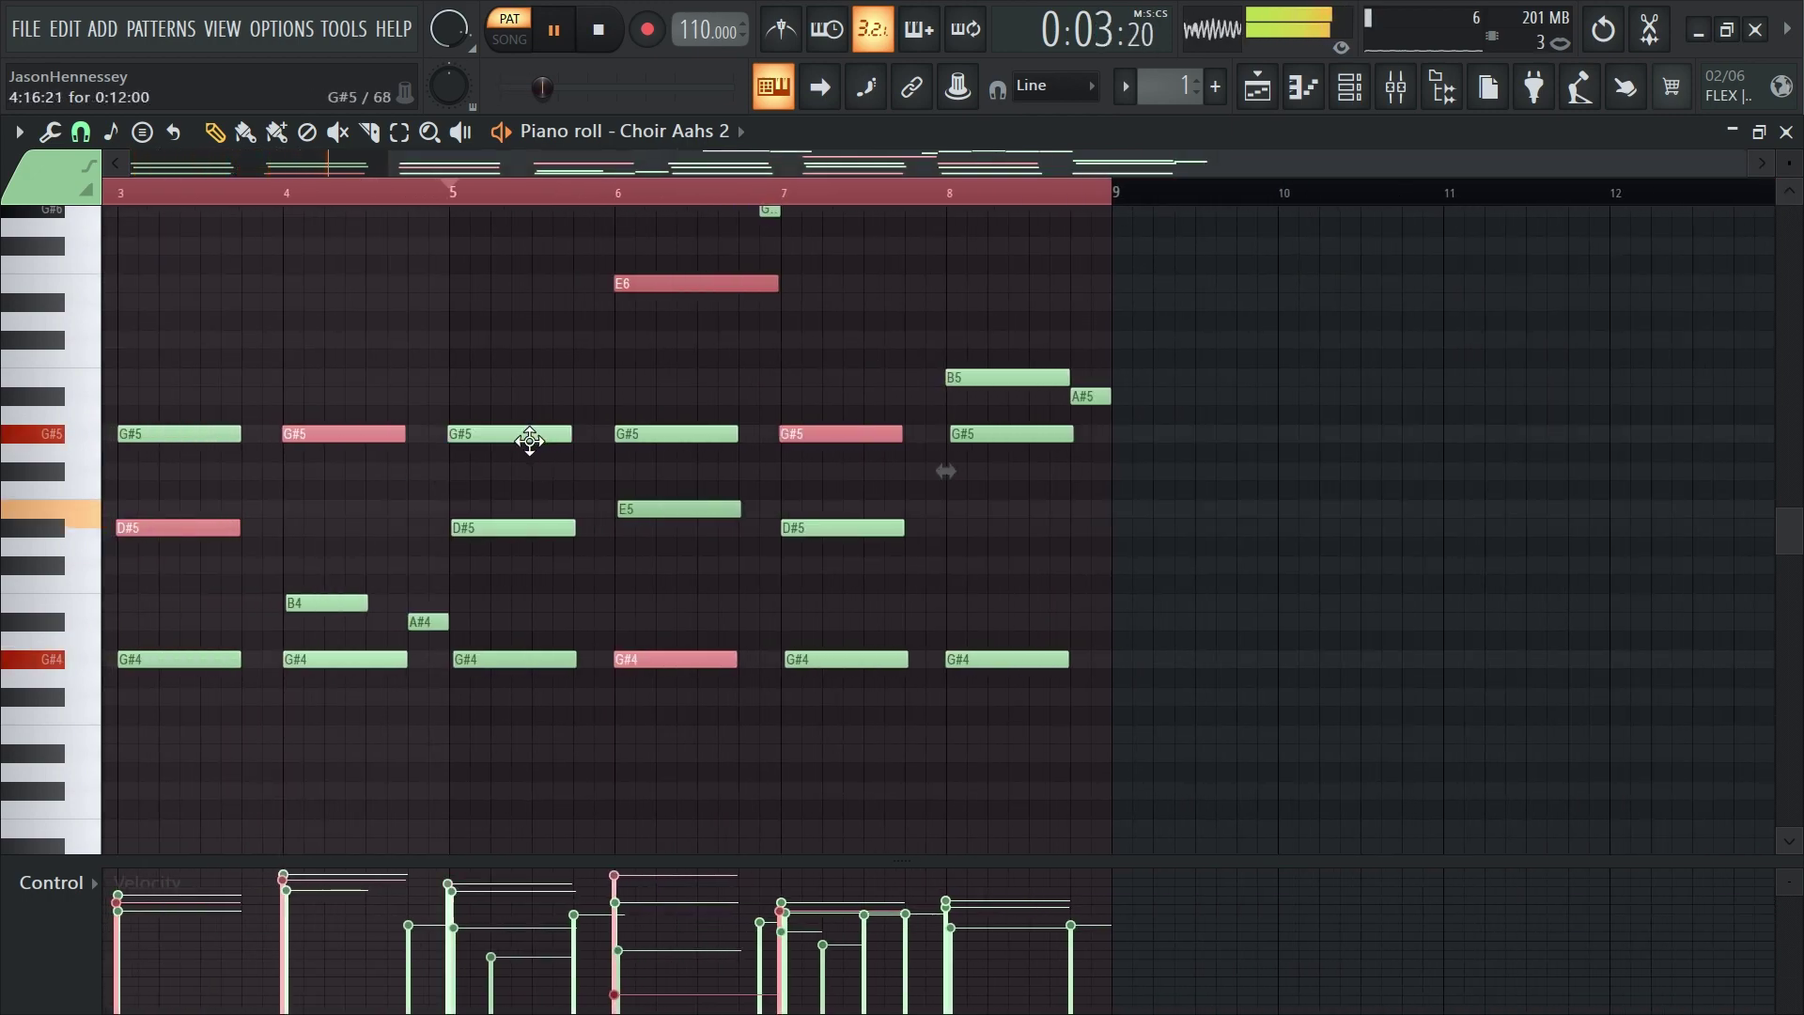
pyautogui.scroll(6, 310, 431)
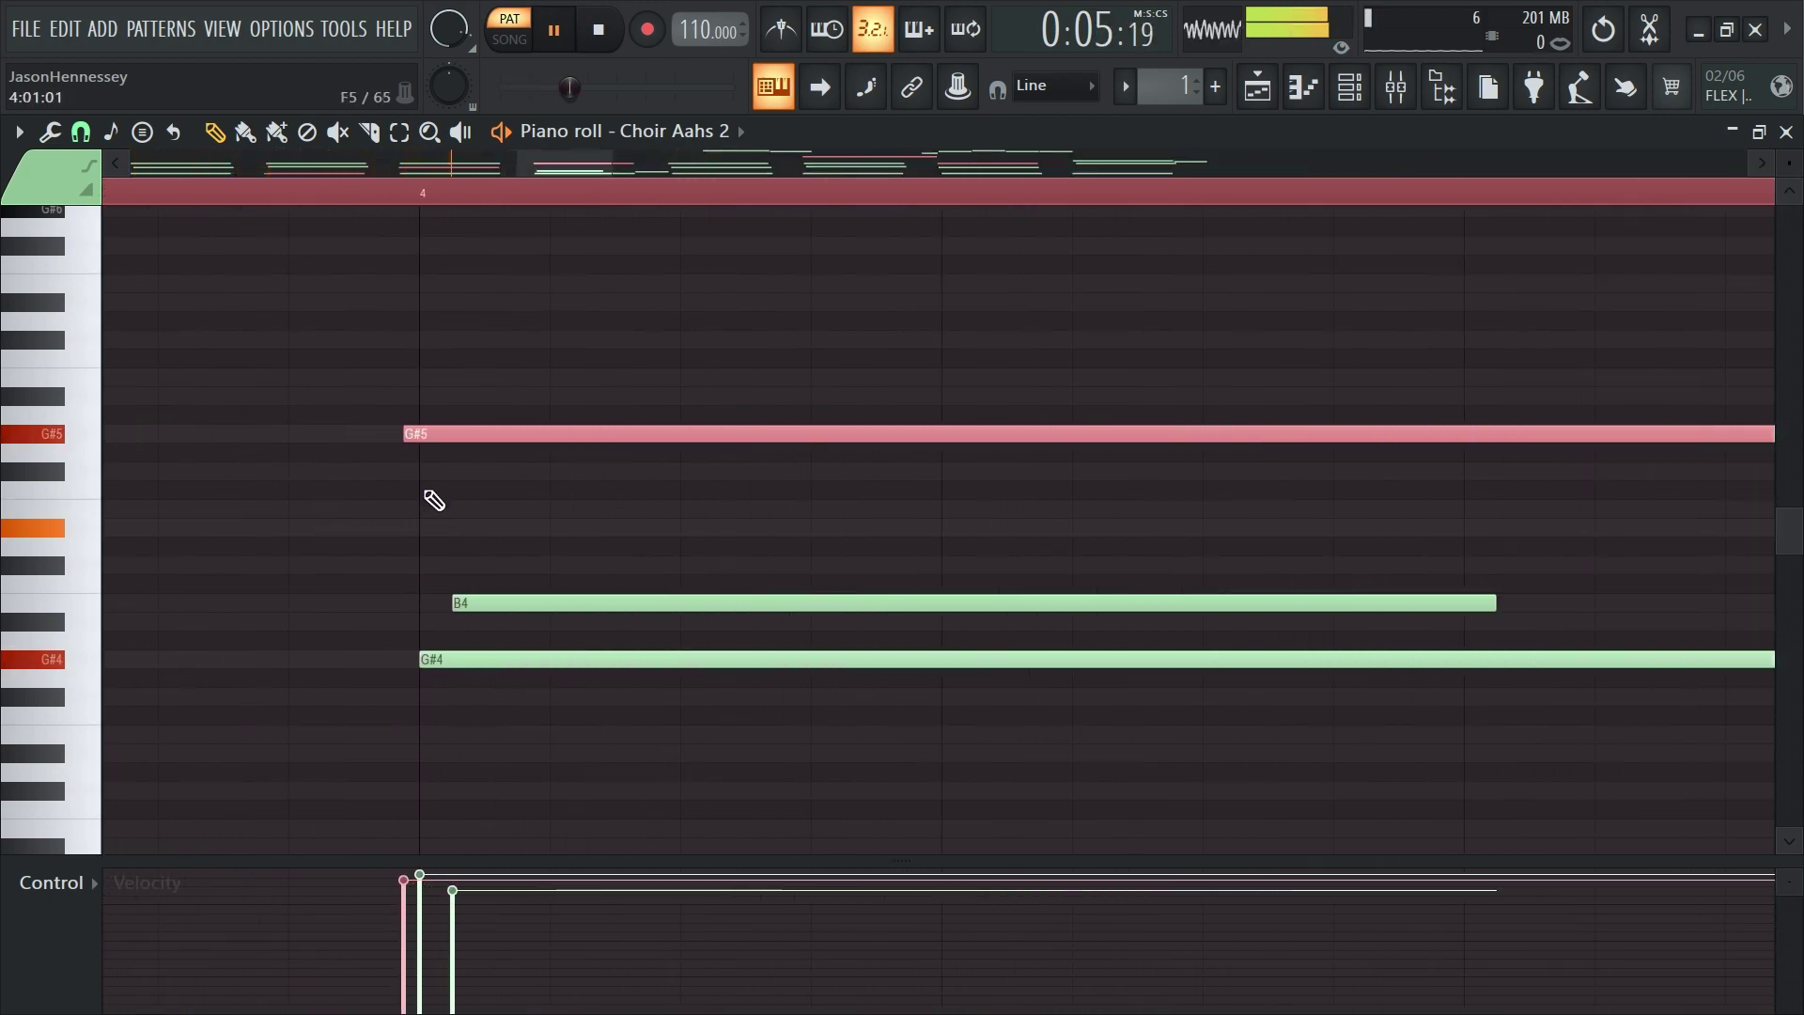
pyautogui.scroll(-6, 572, 524)
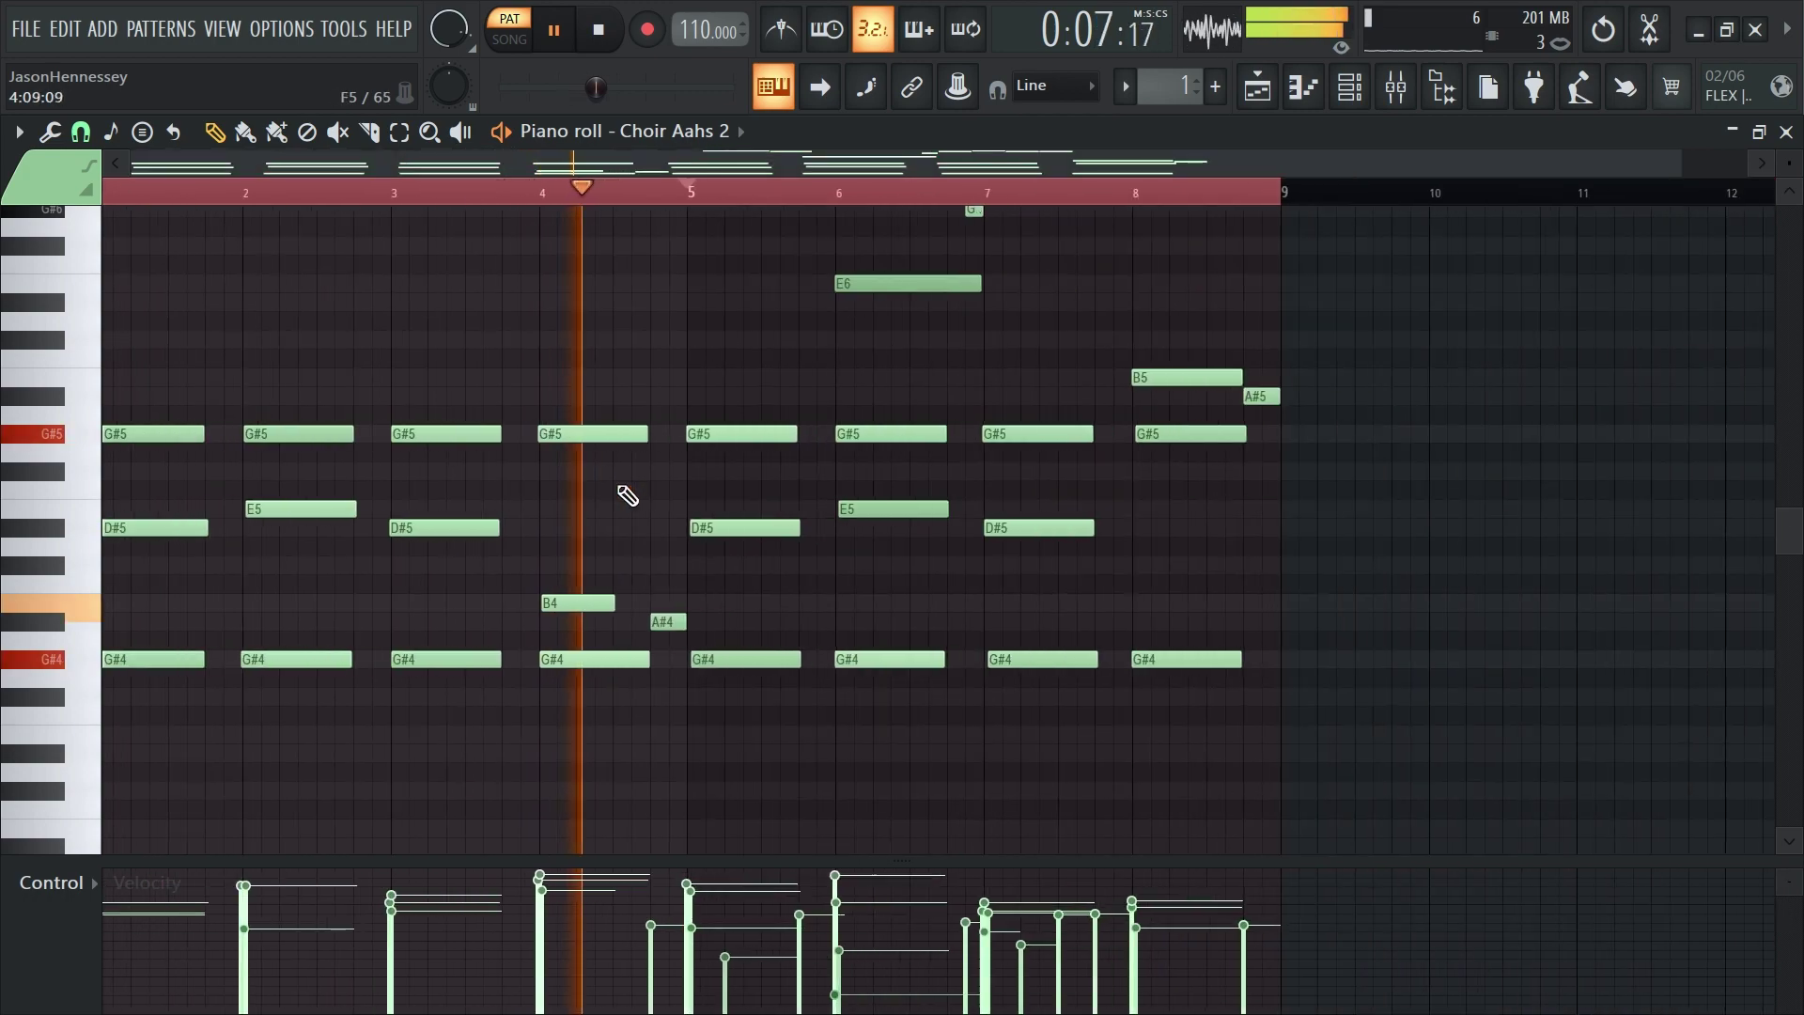
# Paste the choir notes into the Sampler channel in the channel rack and stop playback
pyautogui.scroll(4, 1297, 657)
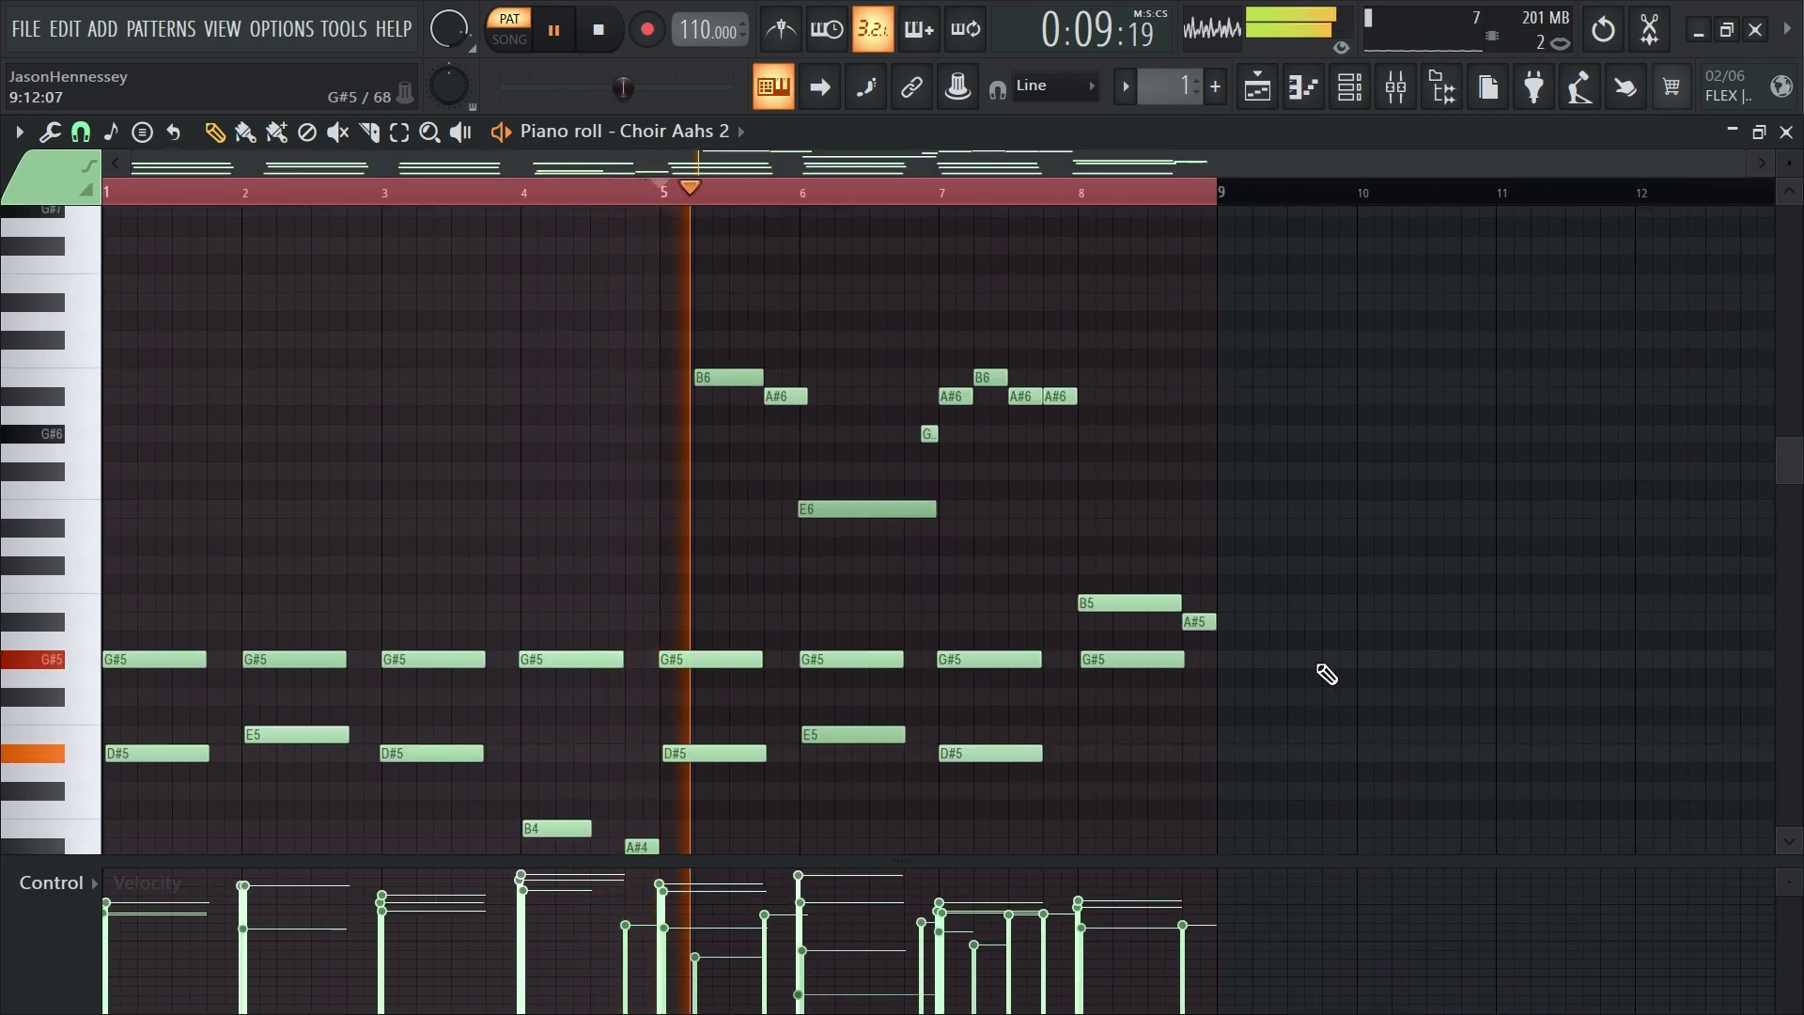
pyautogui.scroll(-3, 996, 732)
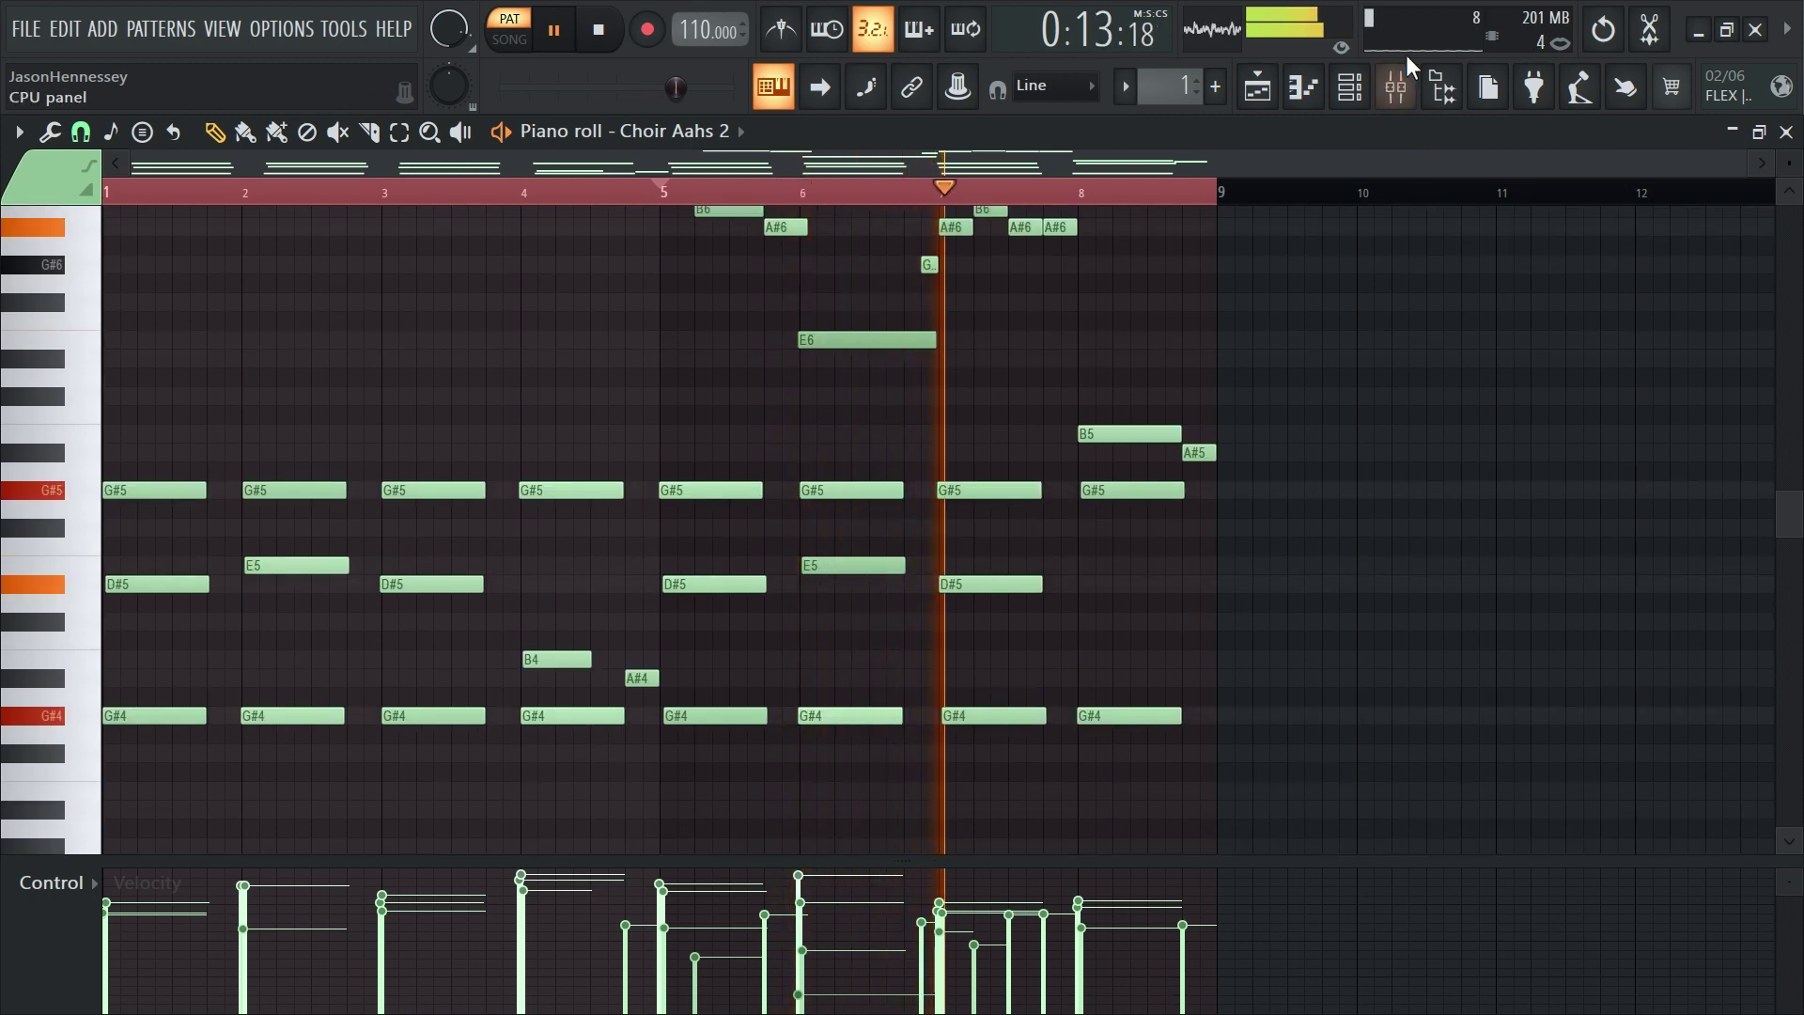
pyautogui.click(1397, 101)
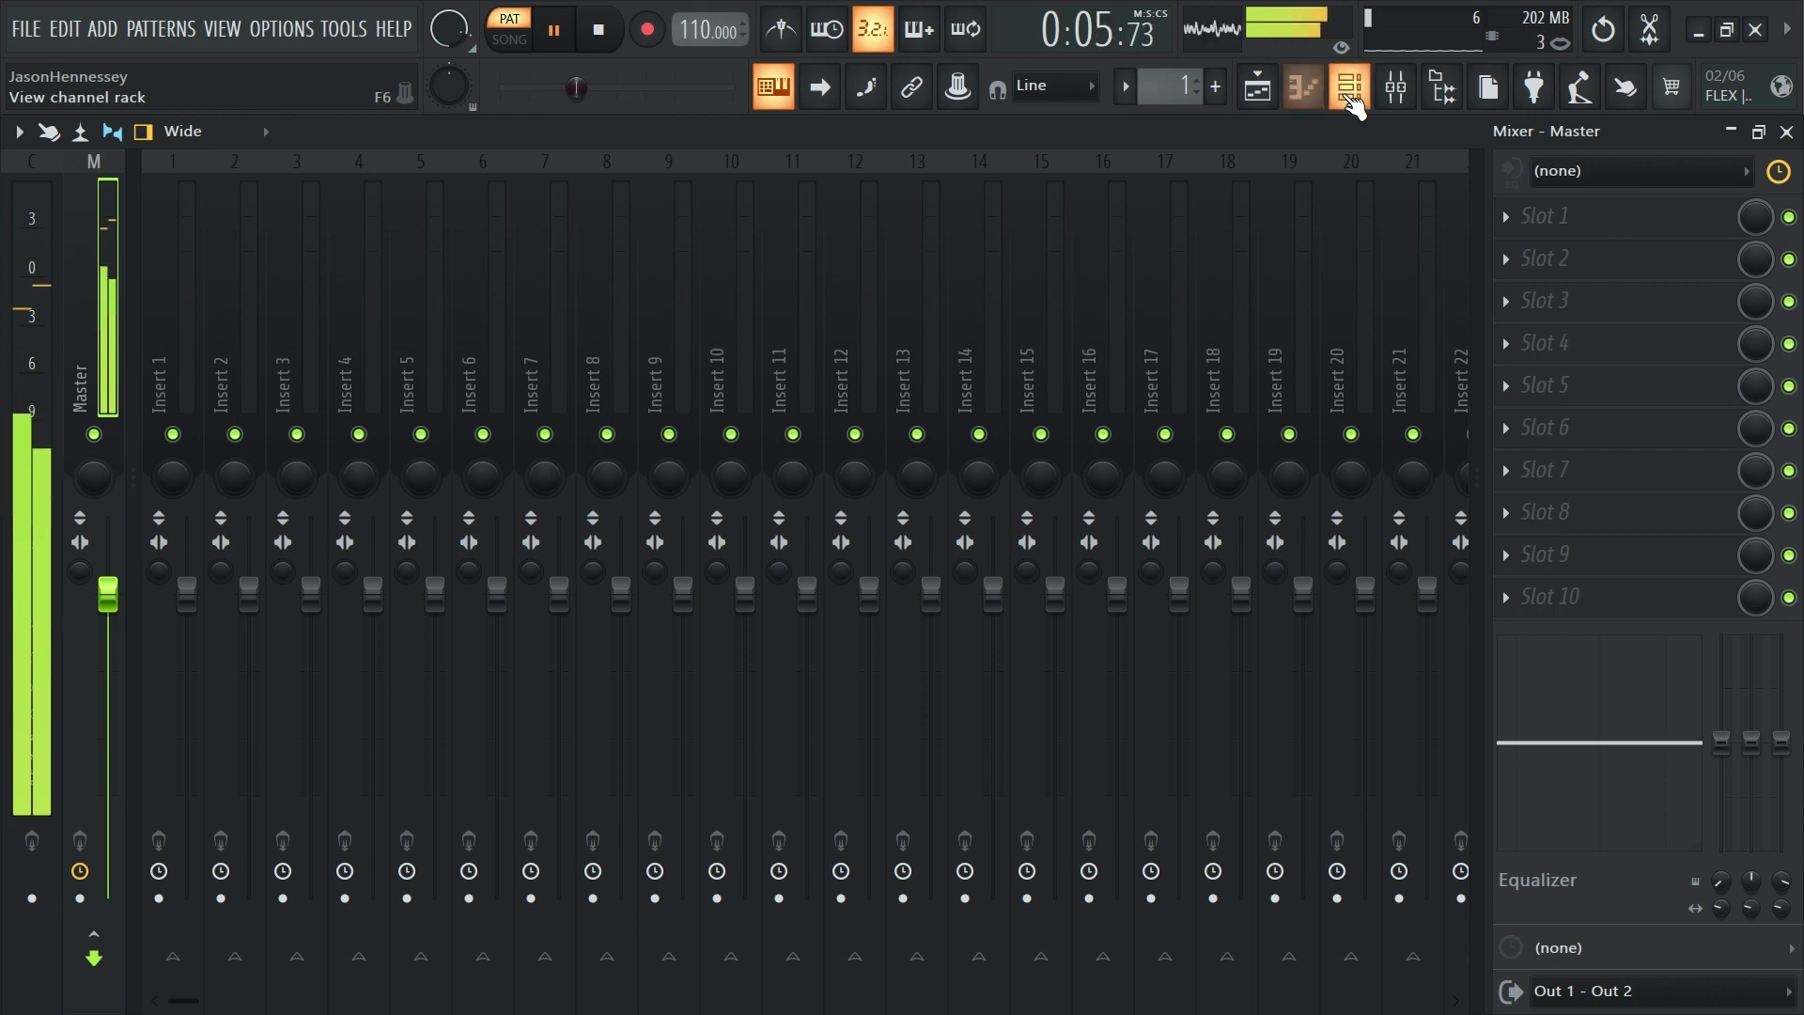
pyautogui.click(1349, 87)
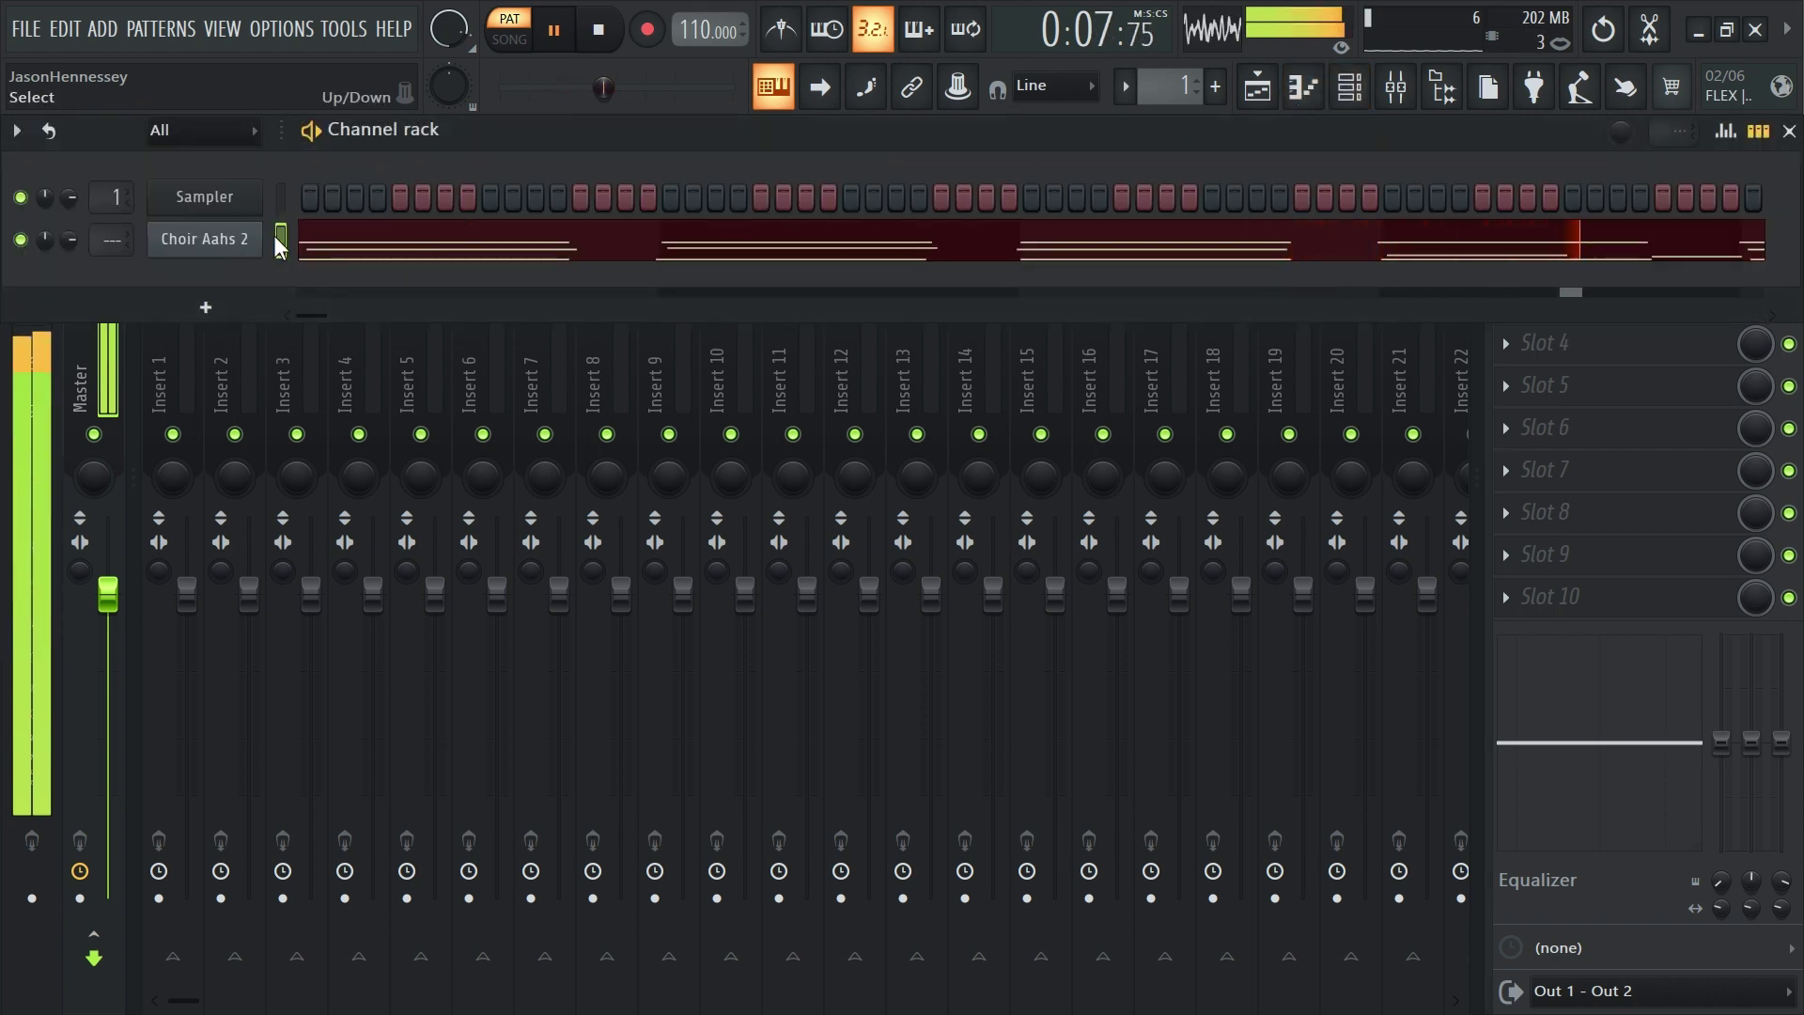
pyautogui.press('Up')
pyautogui.hotkey('ctrl', 'v')
pyautogui.press('space')
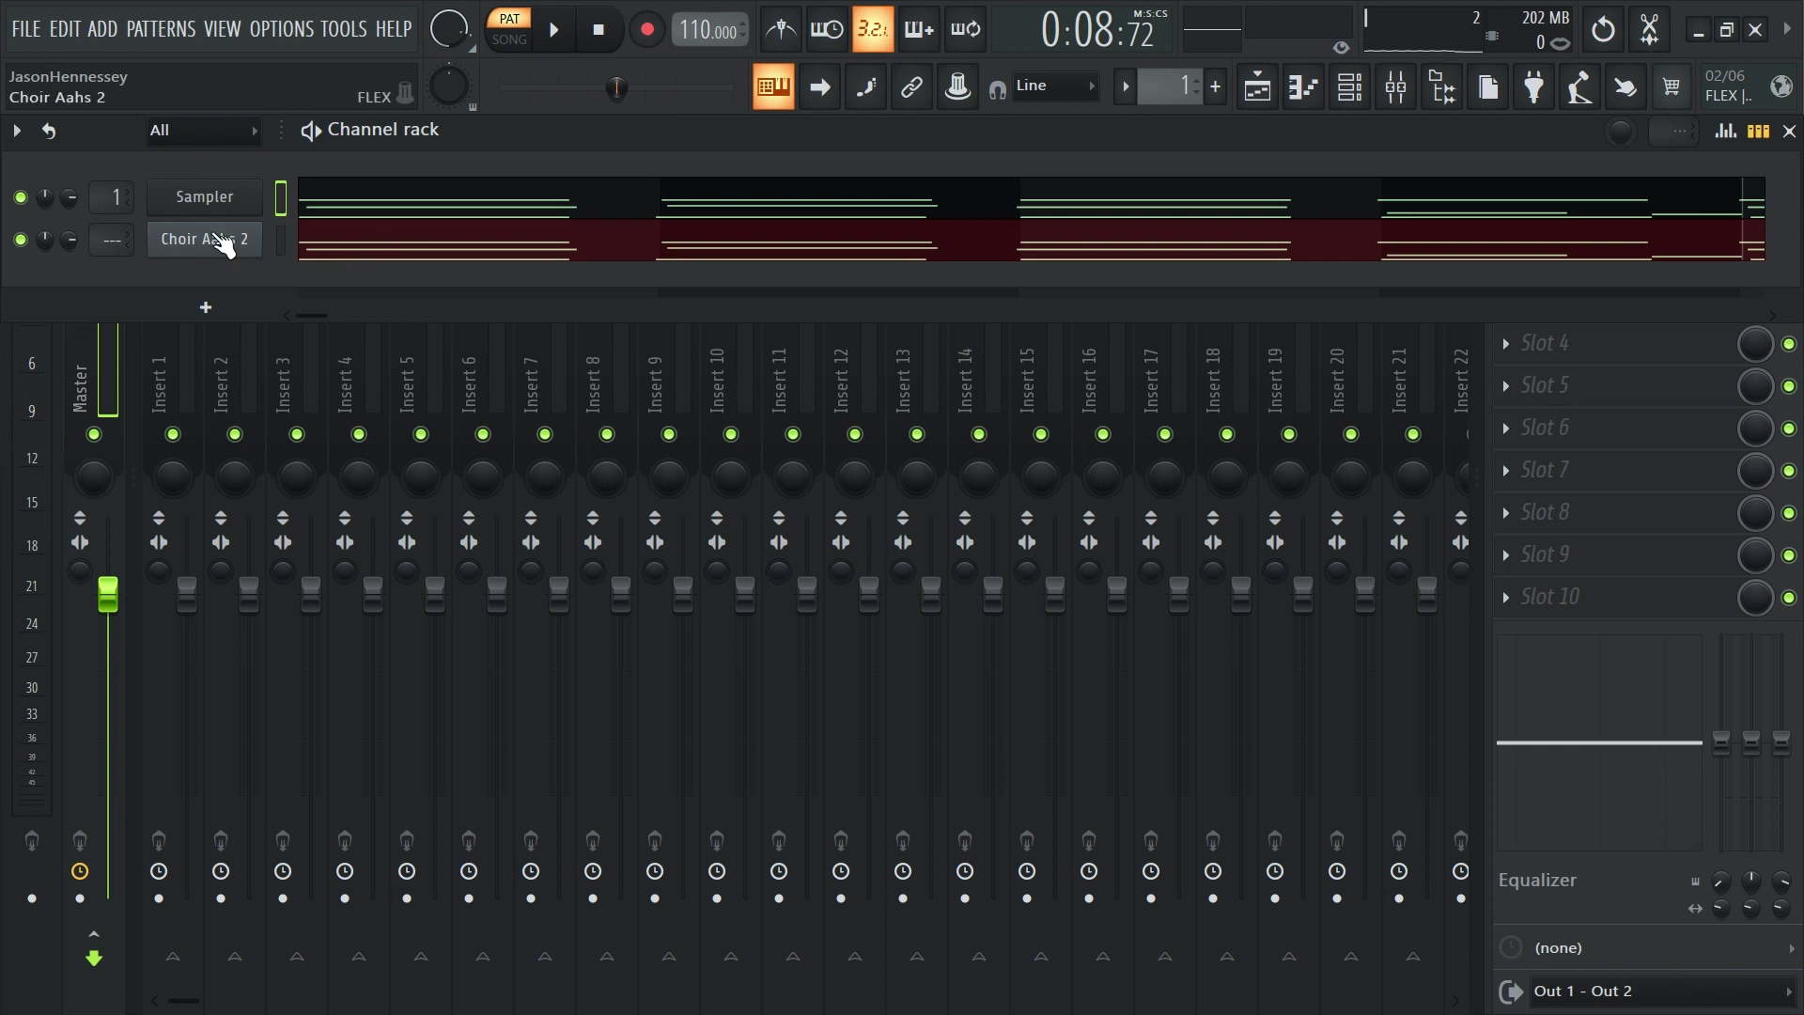
# Delete the Choir Aahs 2 channel from the channel rack and undo the deletion
pyautogui.rightClick(185, 246)
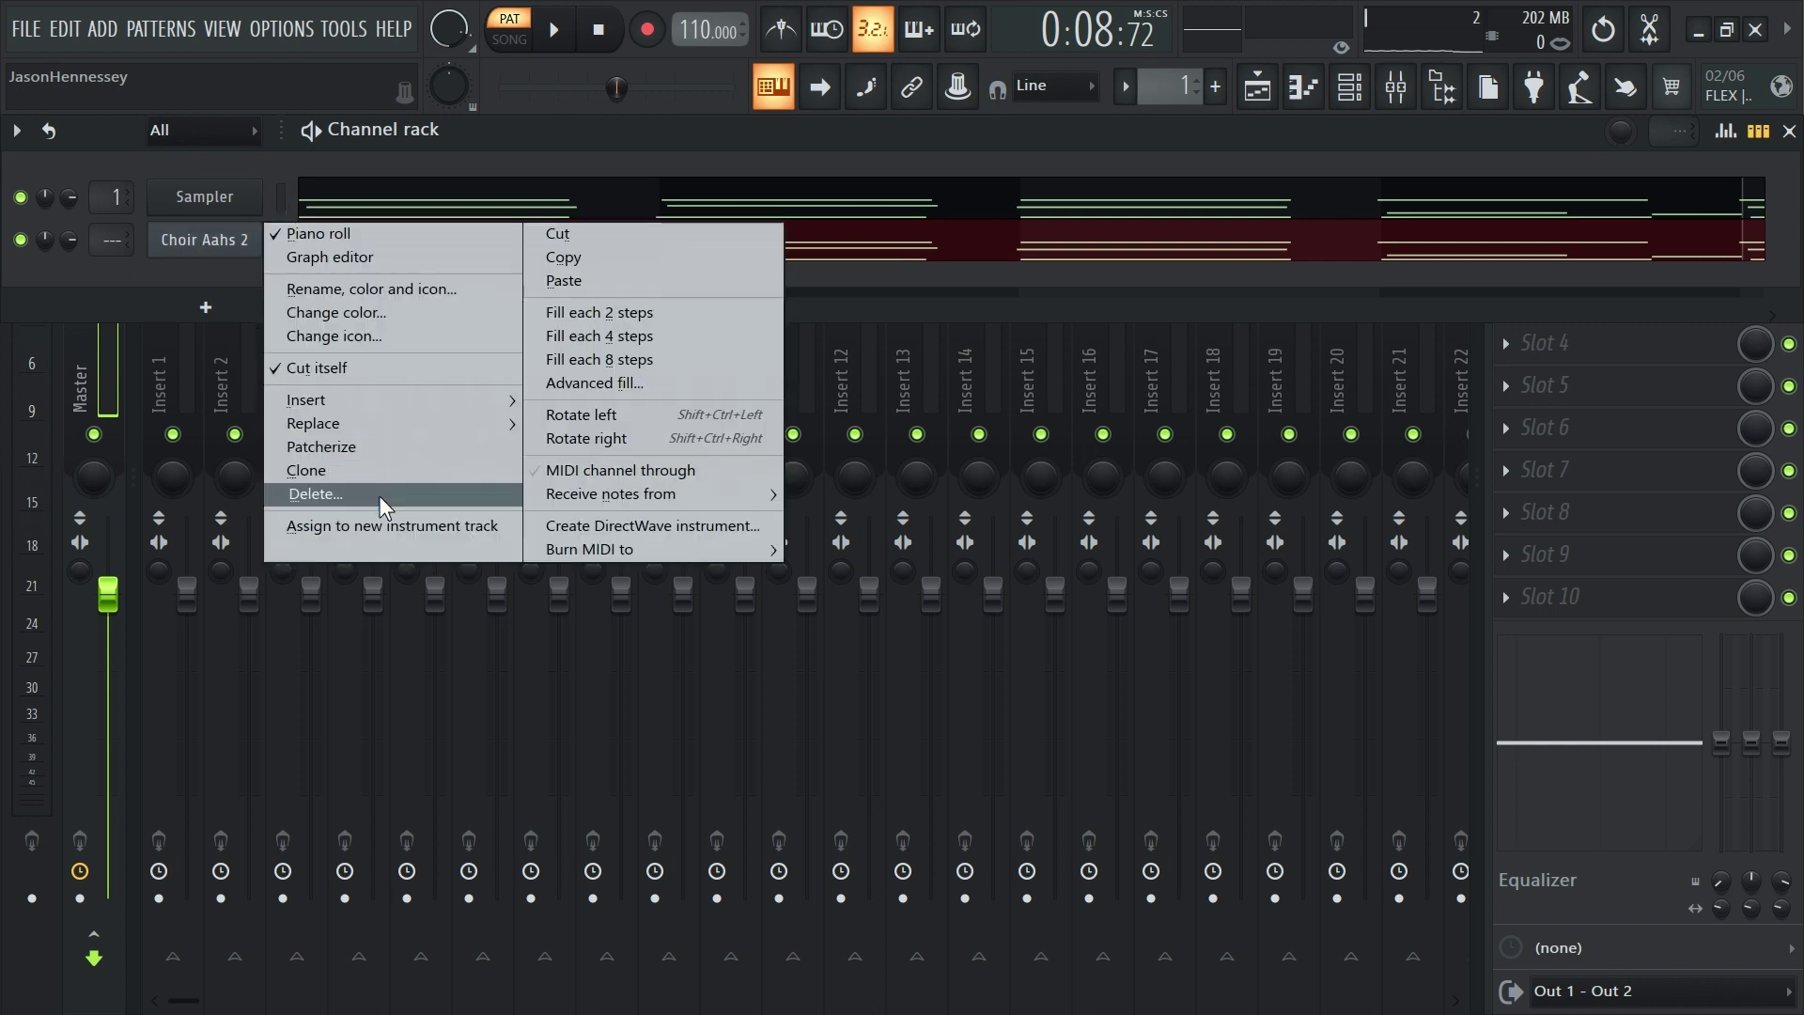
pyautogui.click(380, 494)
pyautogui.click(1259, 91)
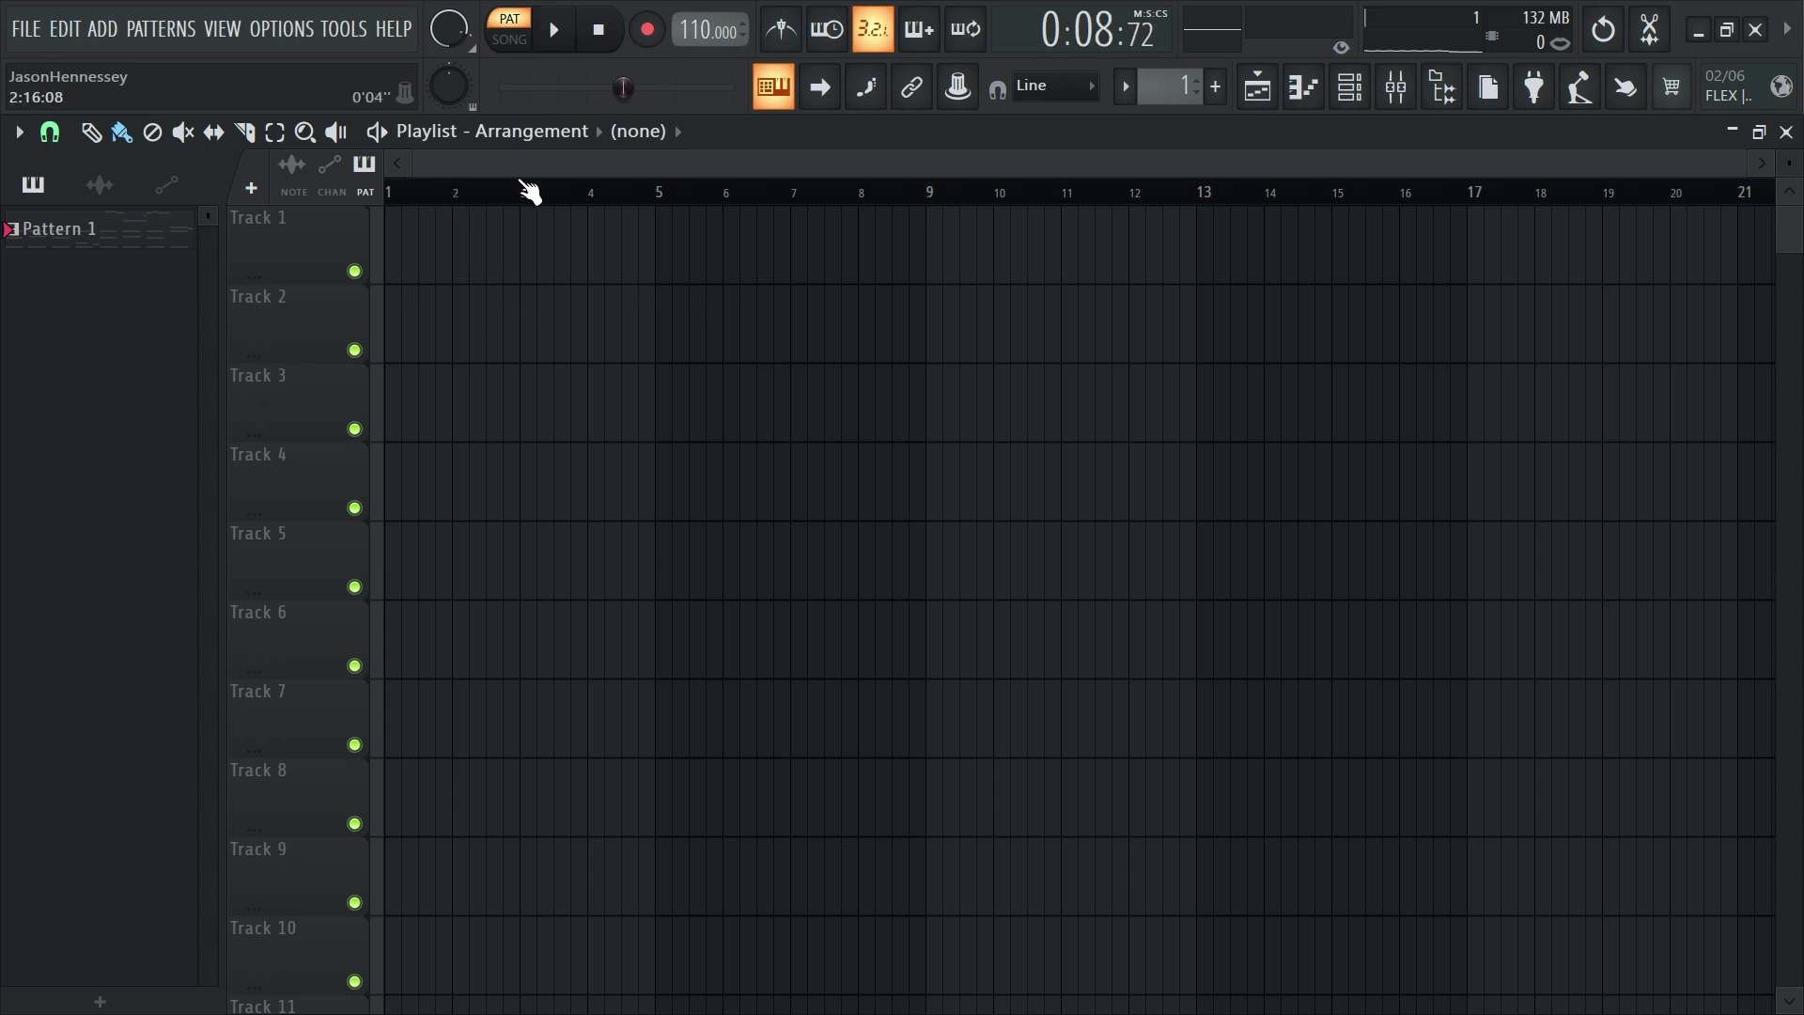
pyautogui.click(1349, 94)
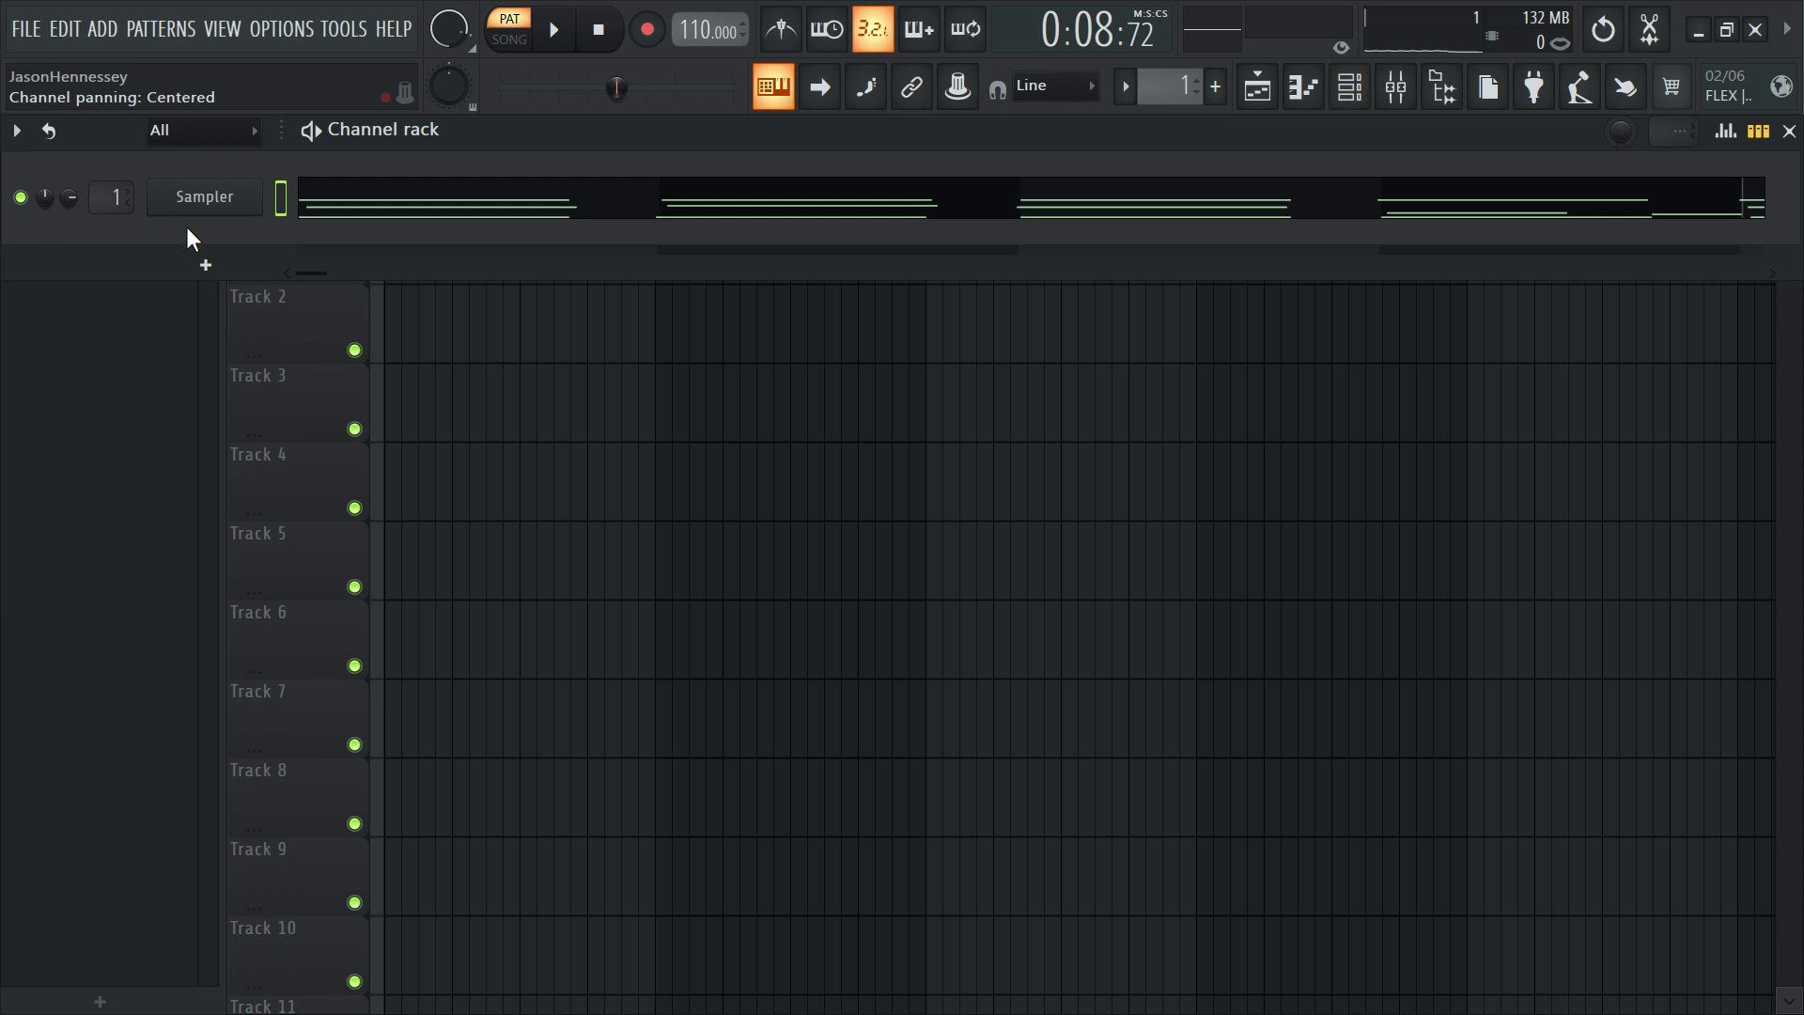
pyautogui.hotkey('ctrl', 'z')
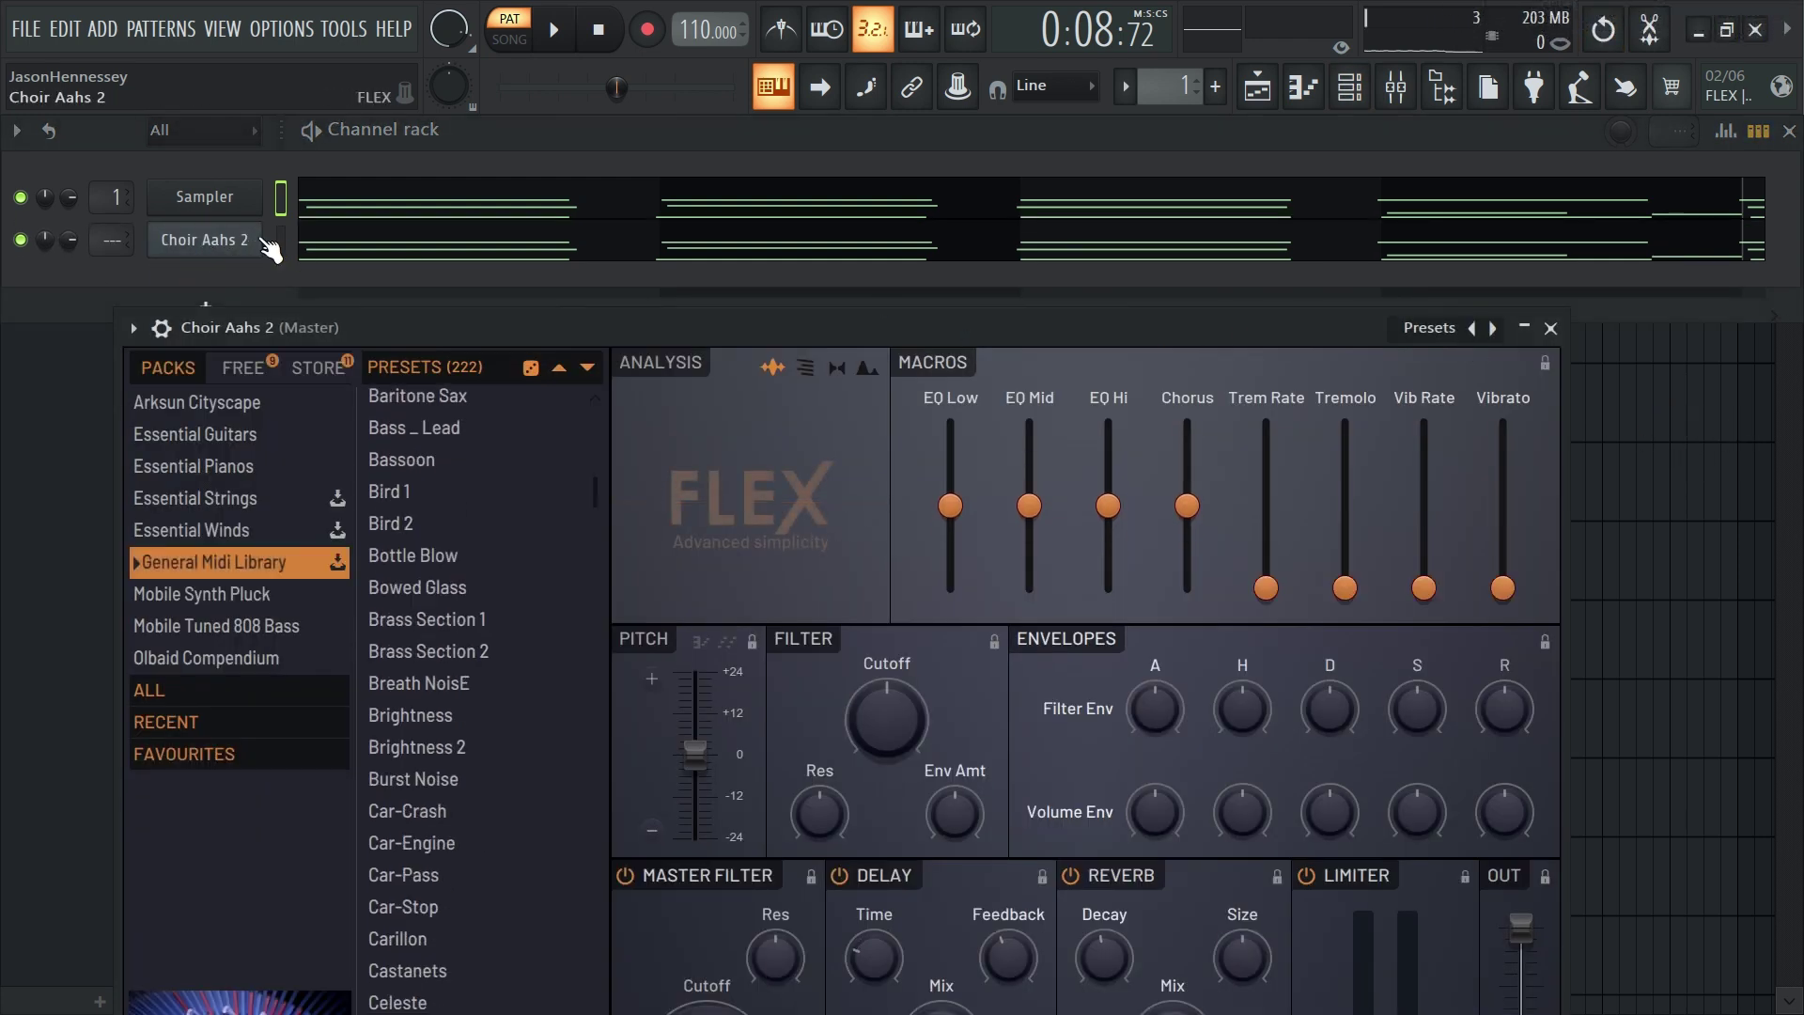
# Place Pattern 1 at bar 1 on Track 1 of the playlist and consolidate its 8 bars into a 16-bit stereo WAV clip
pyautogui.press('F5')
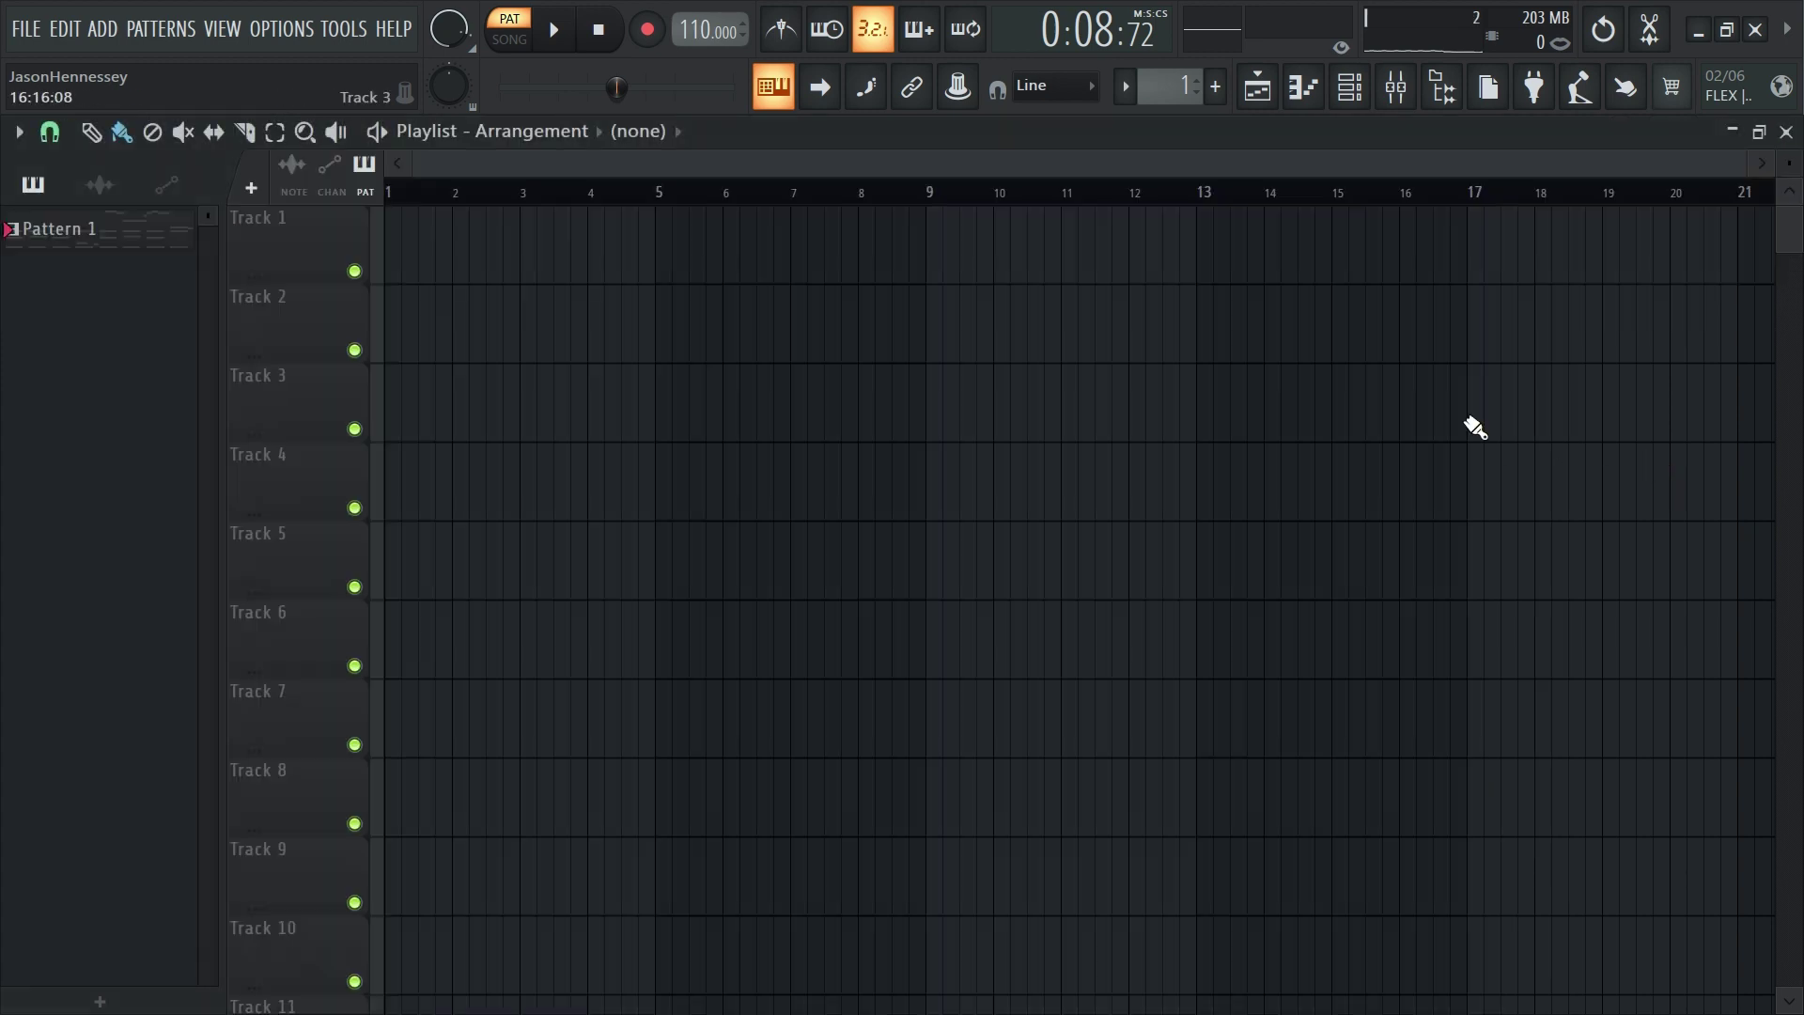
pyautogui.moveTo(492, 269); pyautogui.dragTo(346, 285)
pyautogui.hotkey('ctrl', 'r')
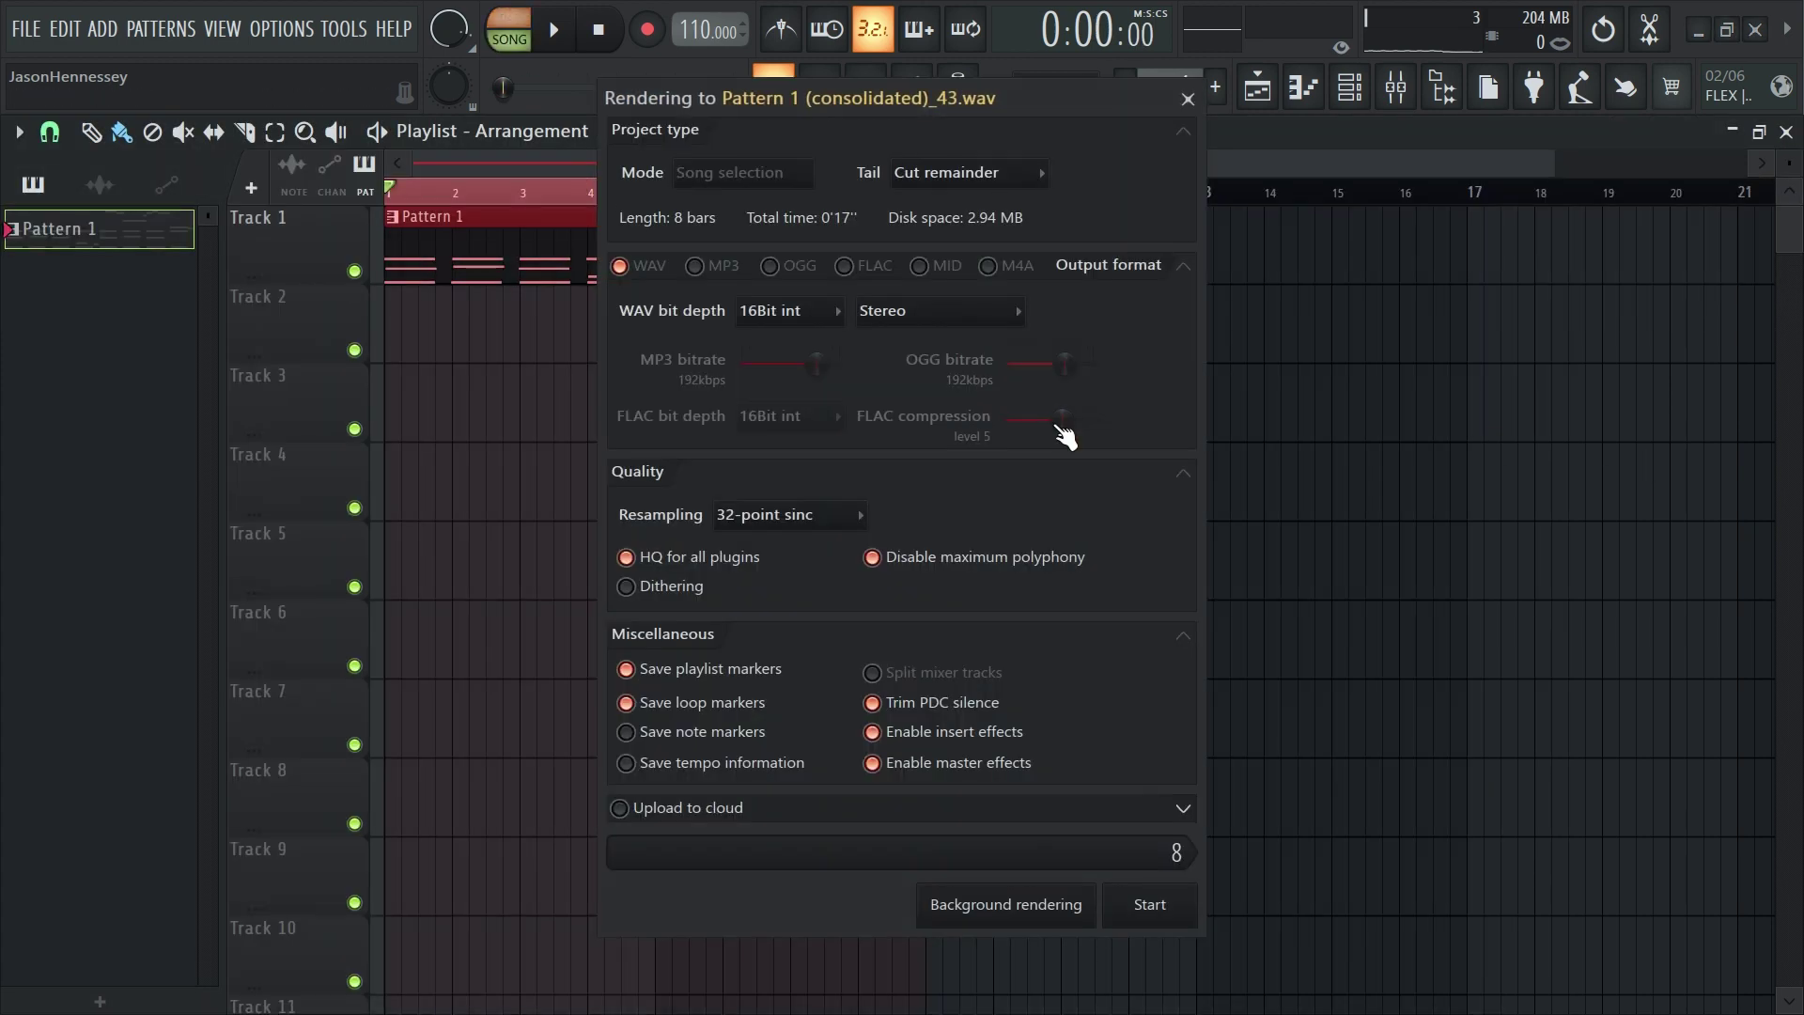
pyautogui.click(1154, 904)
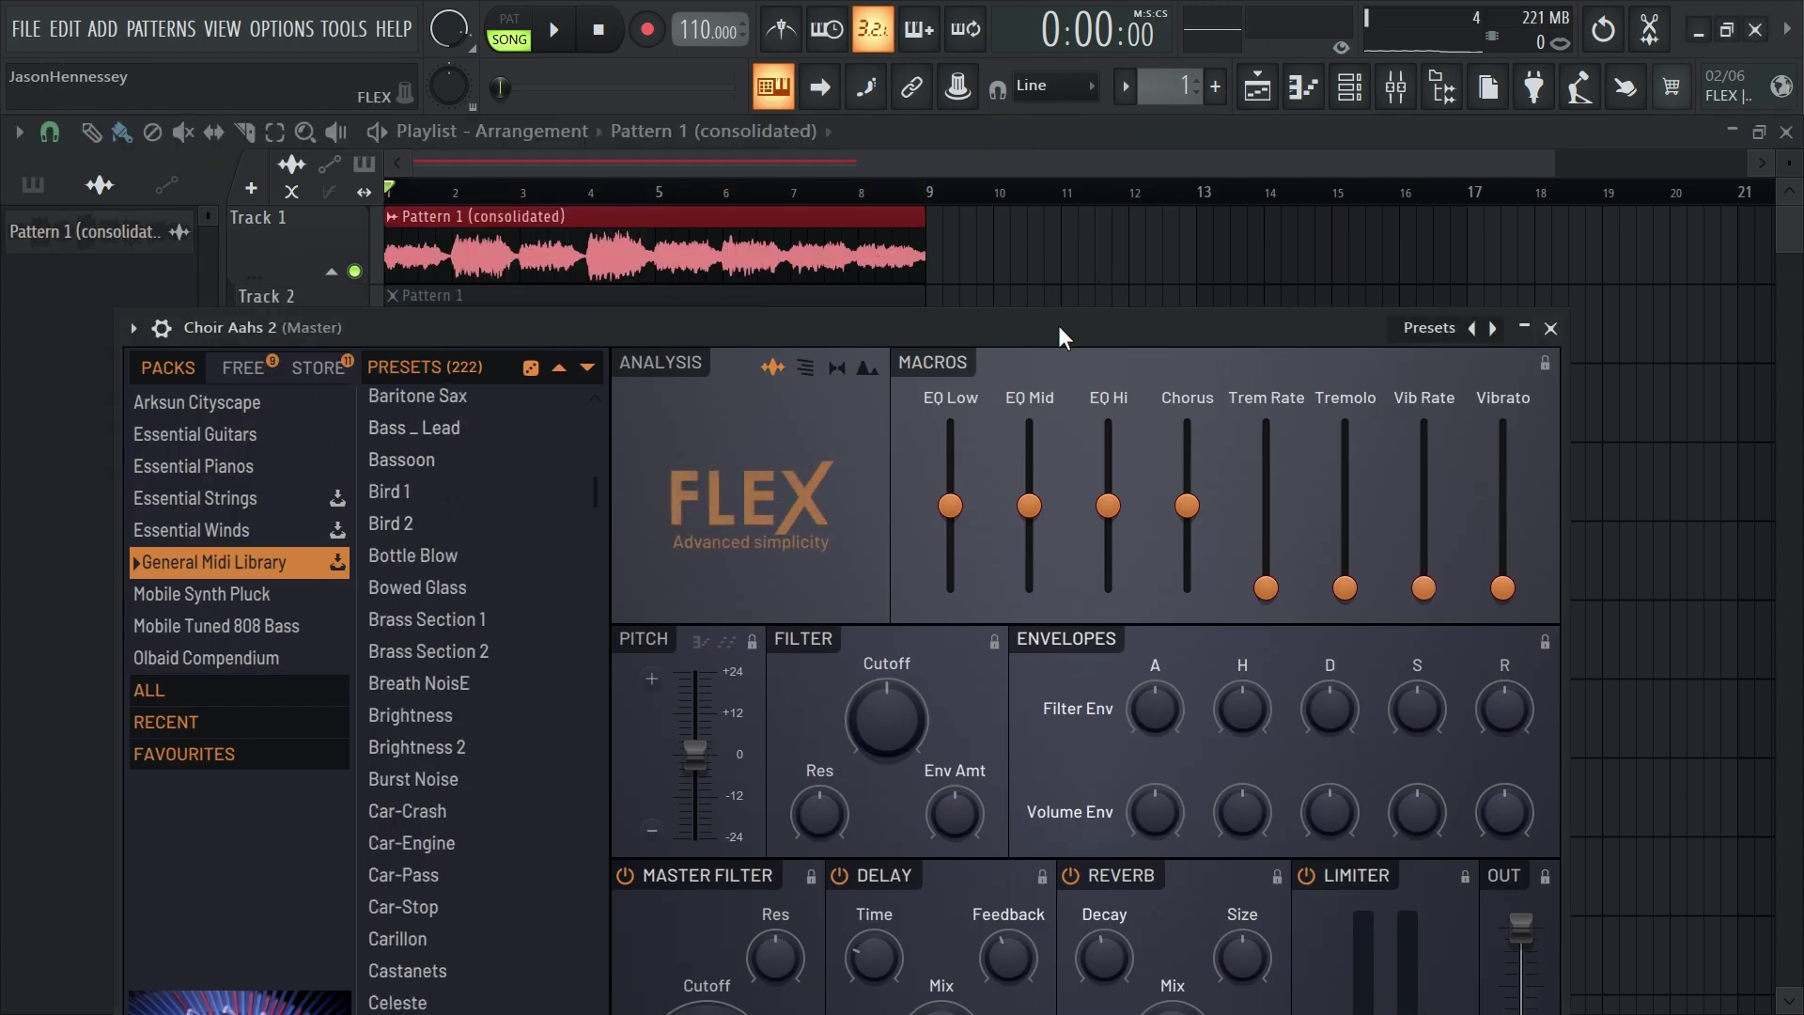
# Try moving the consolidated audio clip further along Track 1 and undo the move
pyautogui.moveTo(1062, 335); pyautogui.dragTo(1095, 322)
pyautogui.moveTo(479, 251); pyautogui.dragTo(1103, 255)
pyautogui.moveTo(1350, 234); pyautogui.dragTo(475, 250)
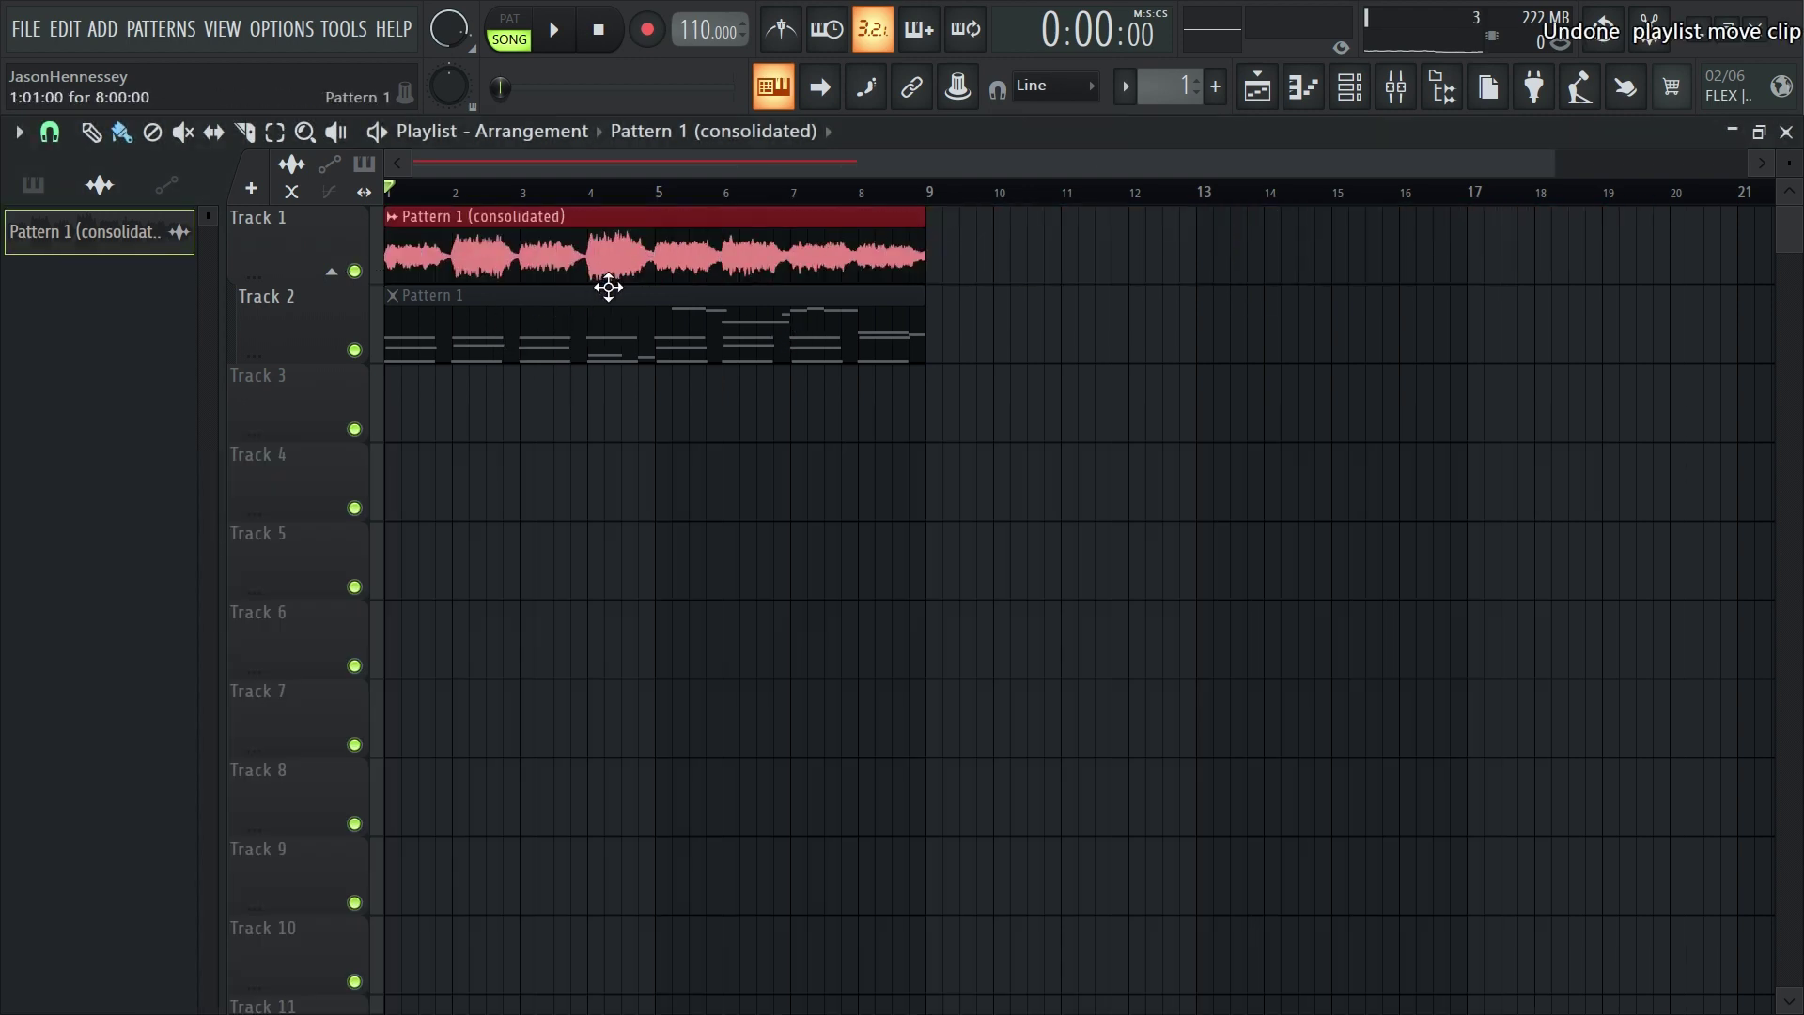
# Undo the consolidation so Track 1 holds the original Pattern 1 clip
pyautogui.hotkey('ctrl', 'alt', 'z')
pyautogui.hotkey('ctrl', 'alt', 'z')
pyautogui.hotkey('ctrl', 'alt', 'z')
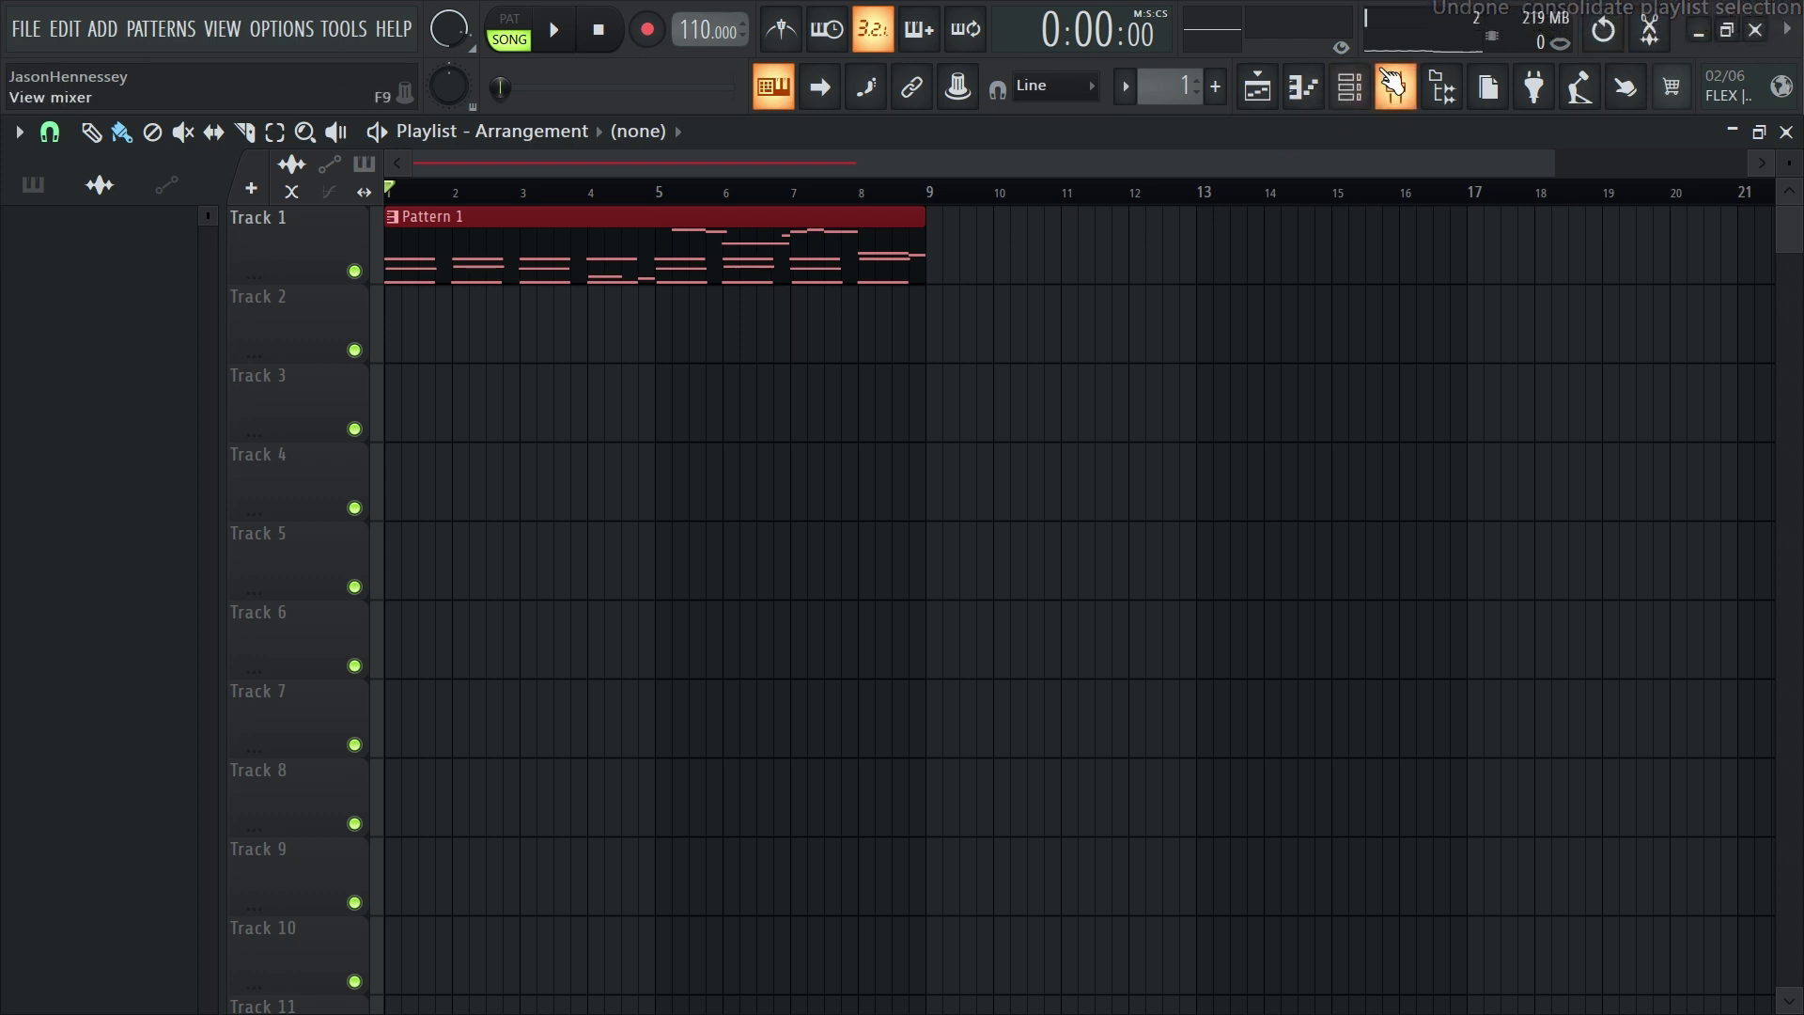
# Check the Sampler and Choir Aahs 2 mute states in the channel rack and play Pattern 1 from the playlist
pyautogui.click(1392, 87)
pyautogui.click(192, 215)
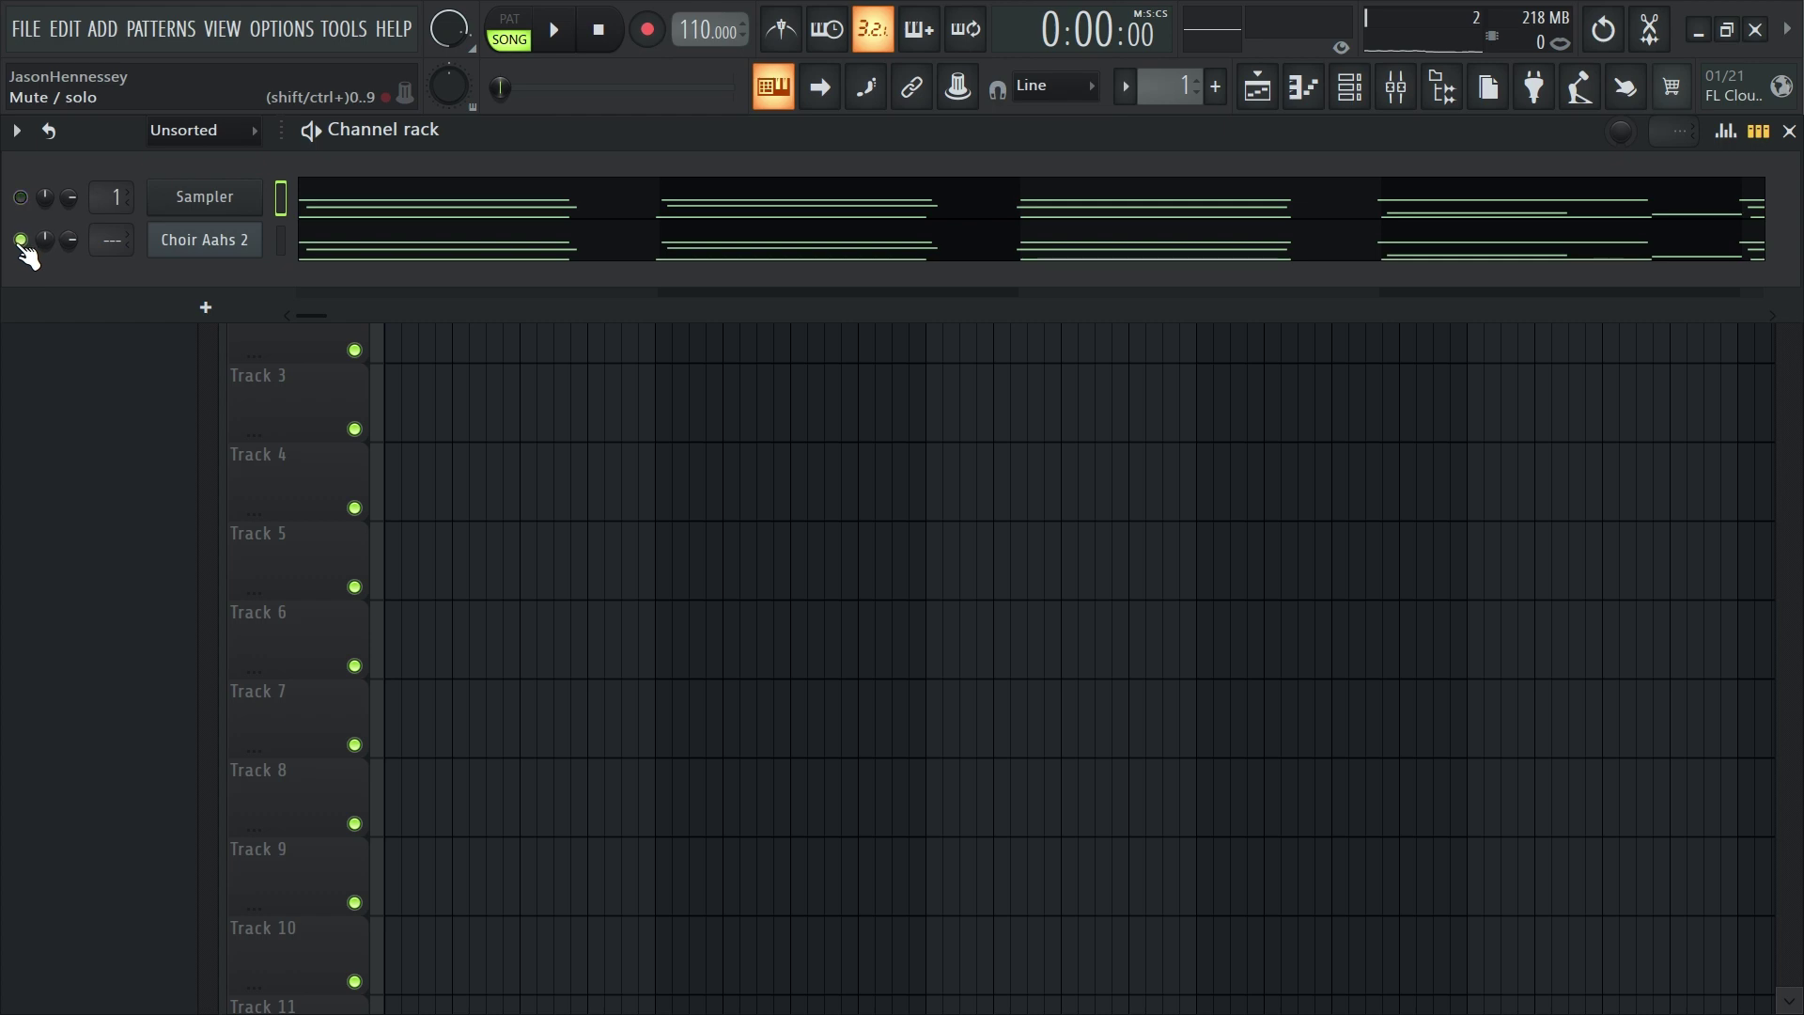
pyautogui.press('F6')
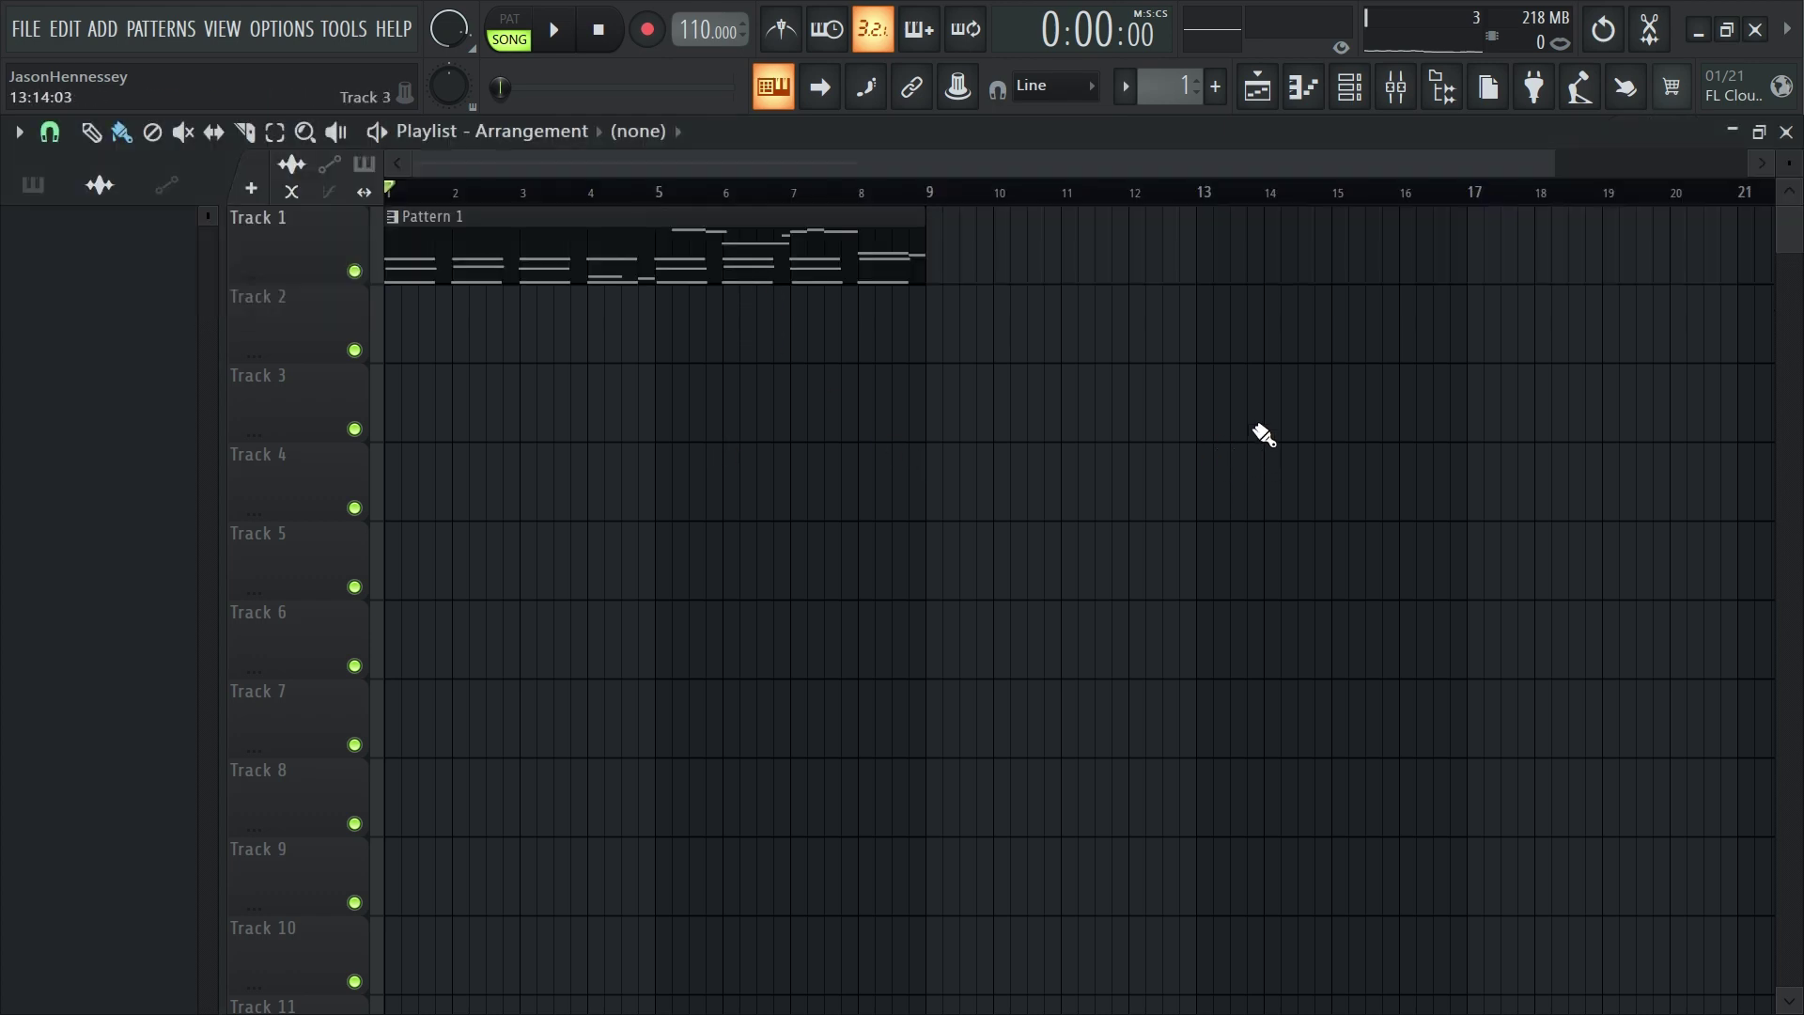
pyautogui.press('space')
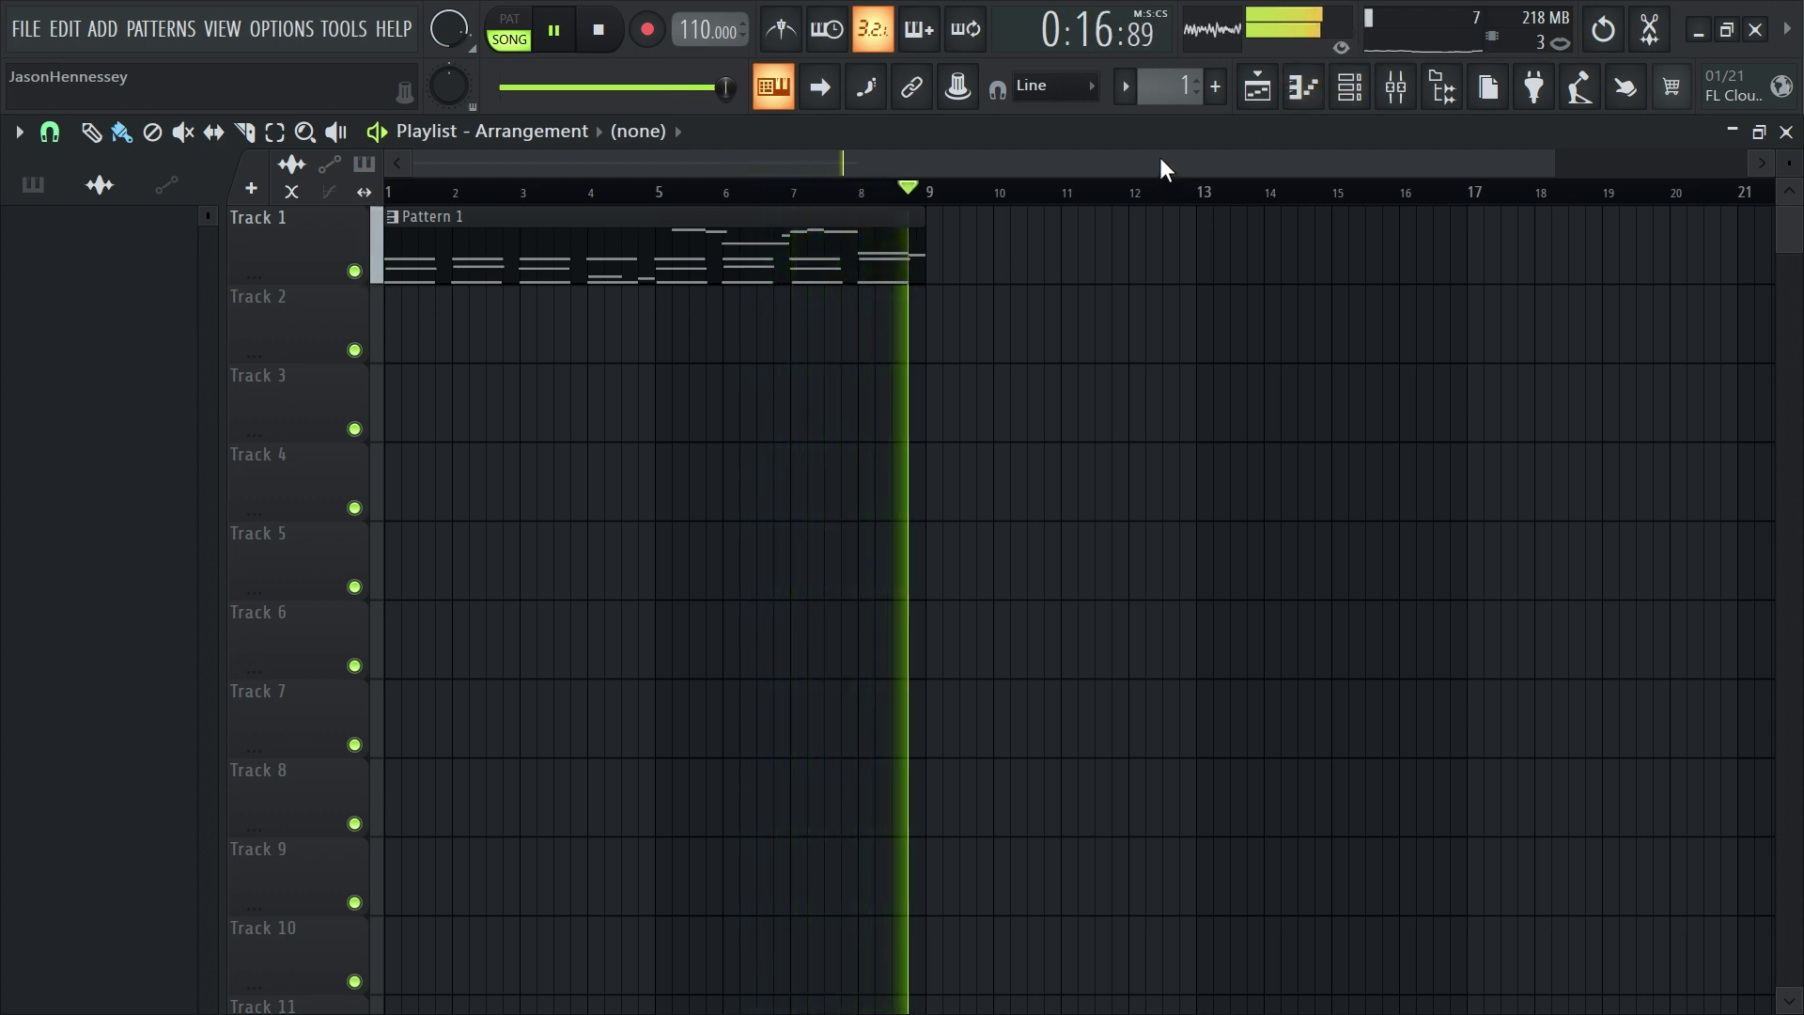
pyautogui.press('space')
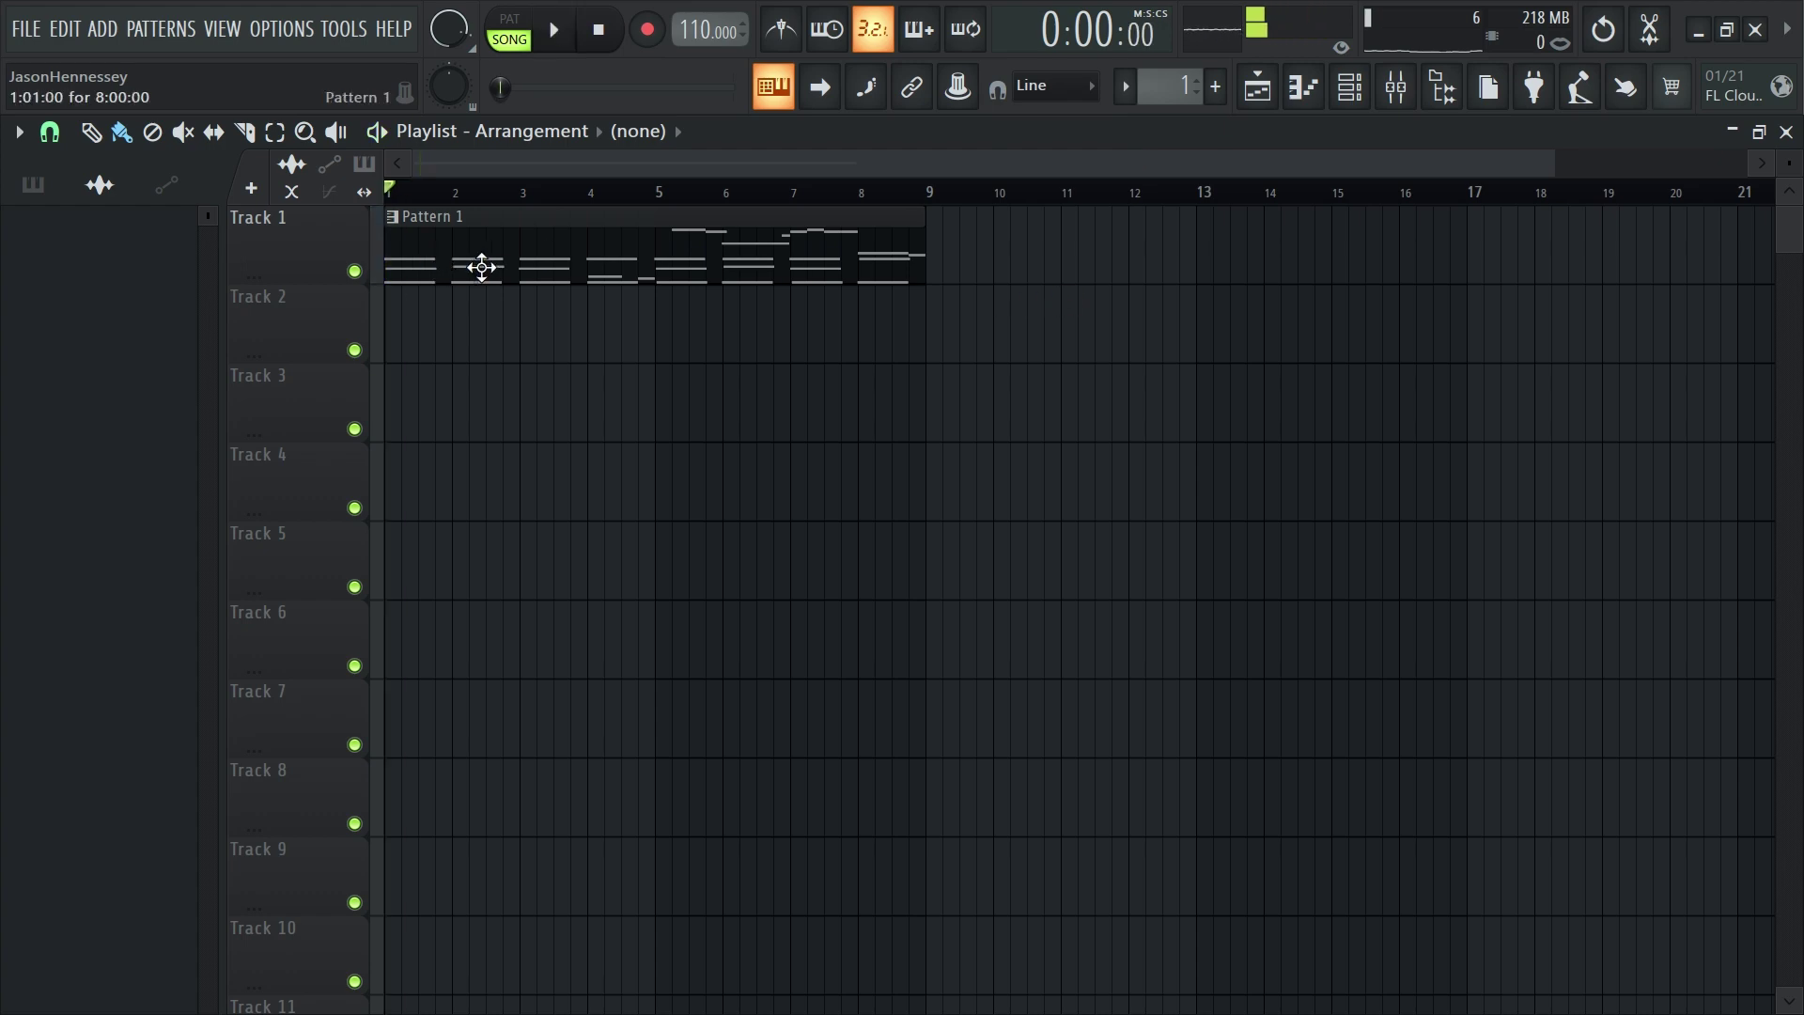
# Open Pattern 1's Sampler notes in the piano roll and examine the chords and the melody
pyautogui.doubleClick(504, 271)
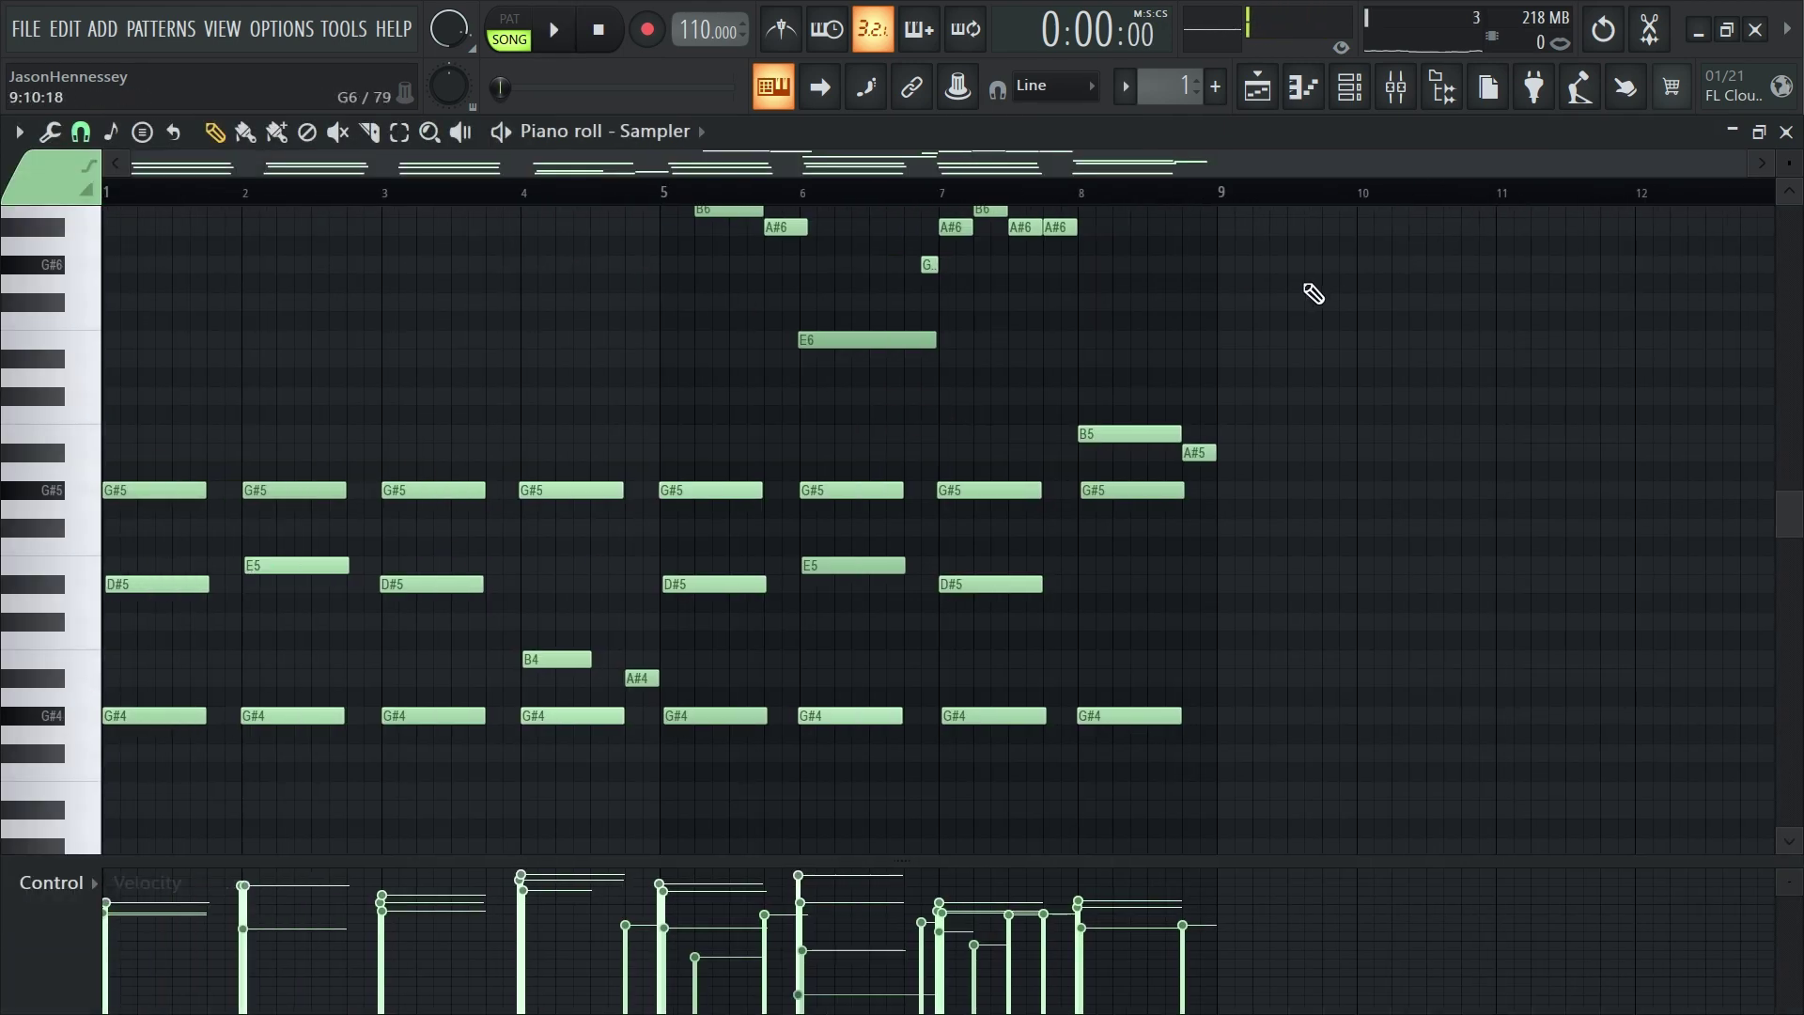
pyautogui.scroll(3, 999, 410)
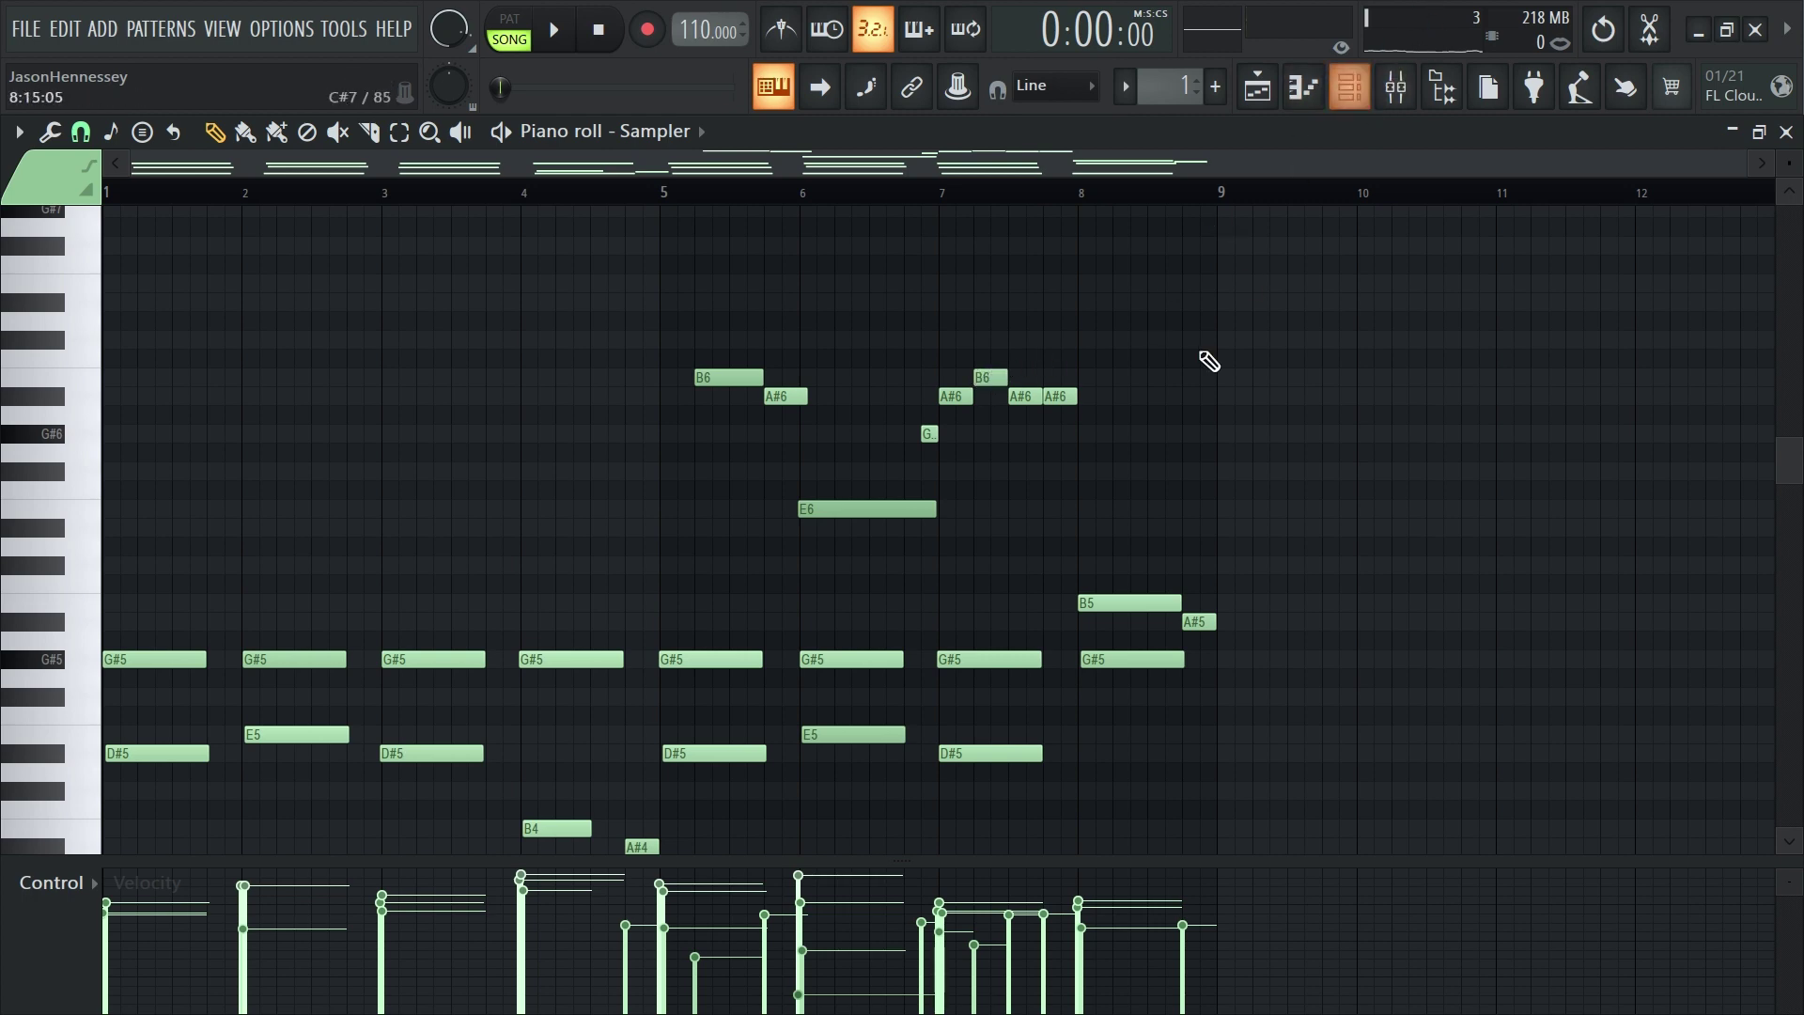
pyautogui.scroll(-5, 854, 475)
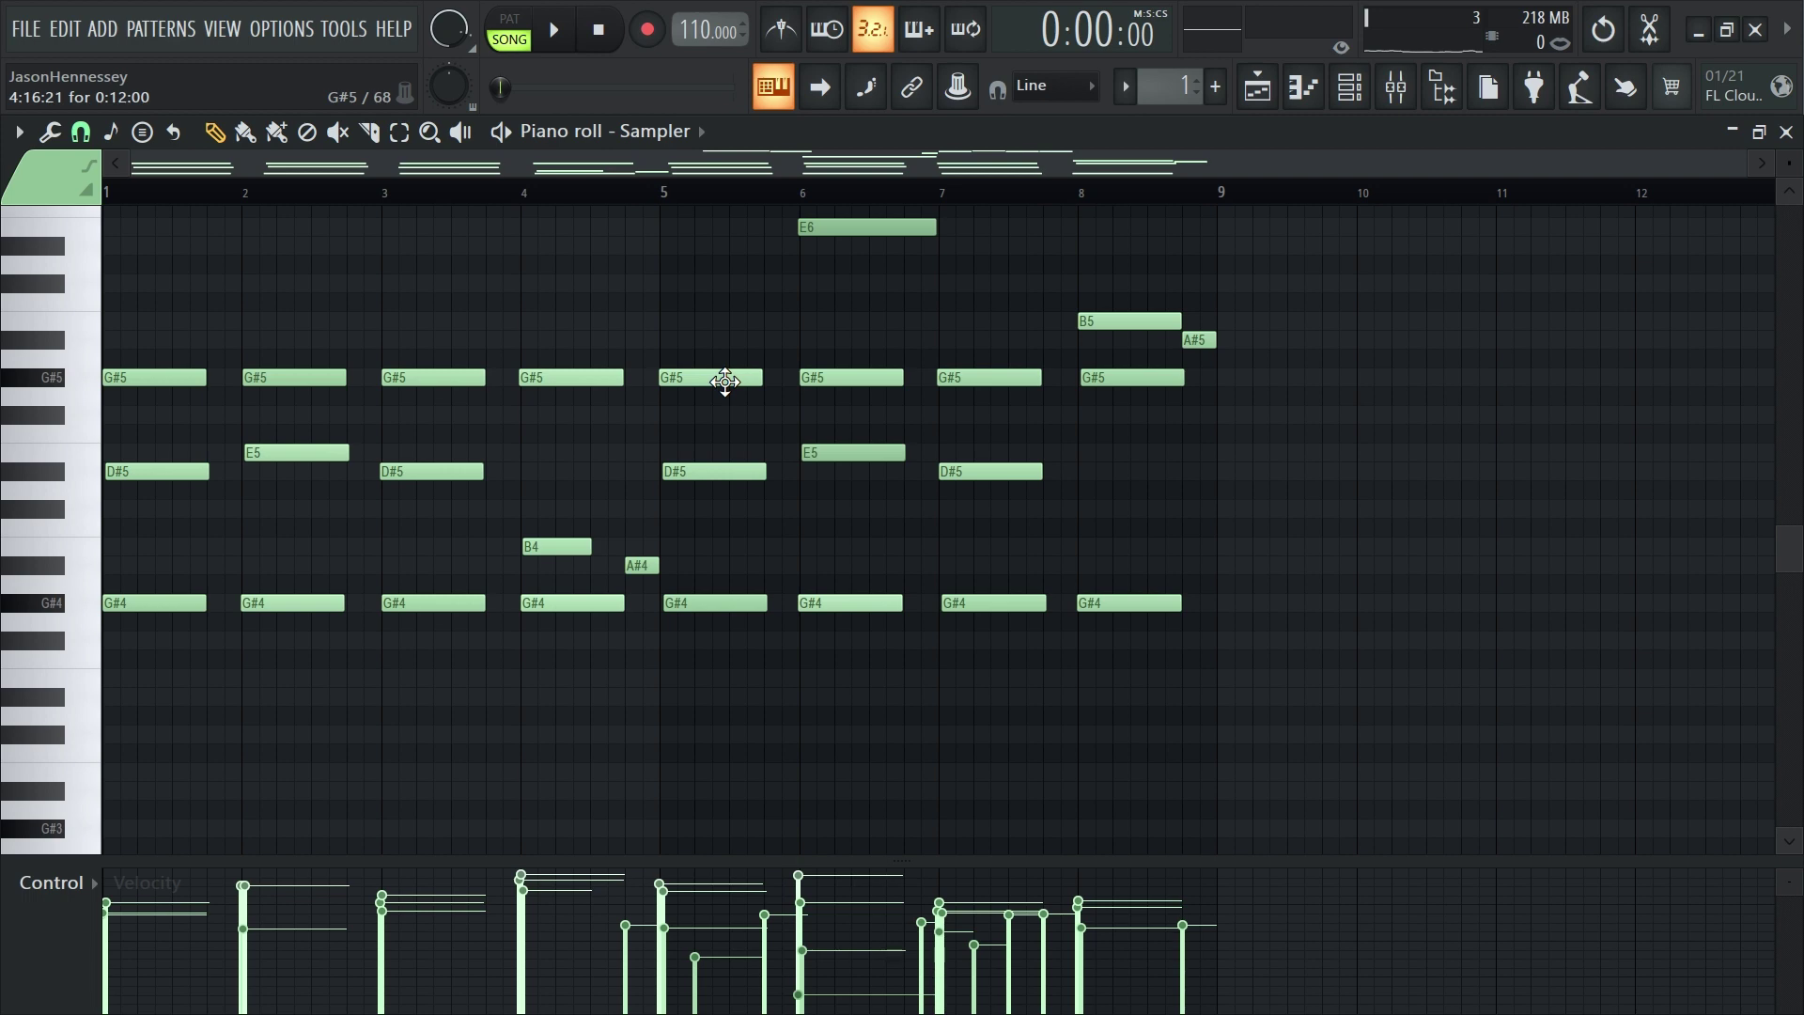
pyautogui.press('space')
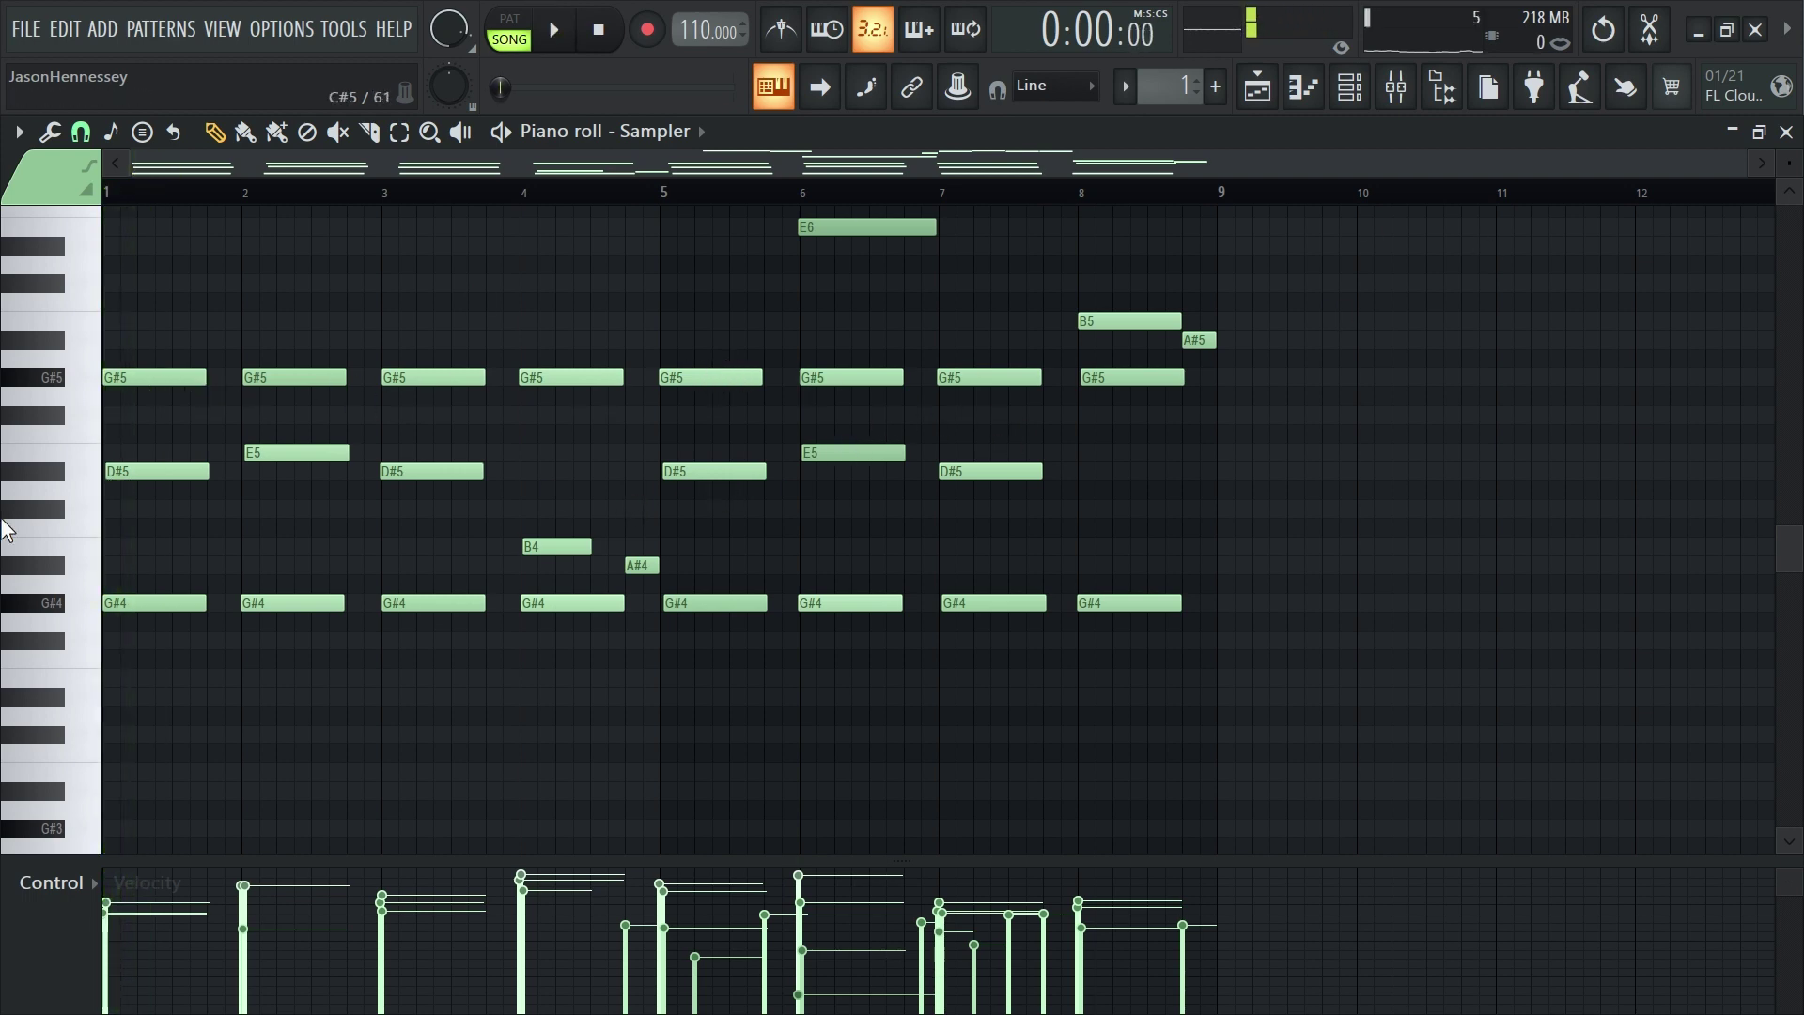
pyautogui.scroll(3, 633, 495)
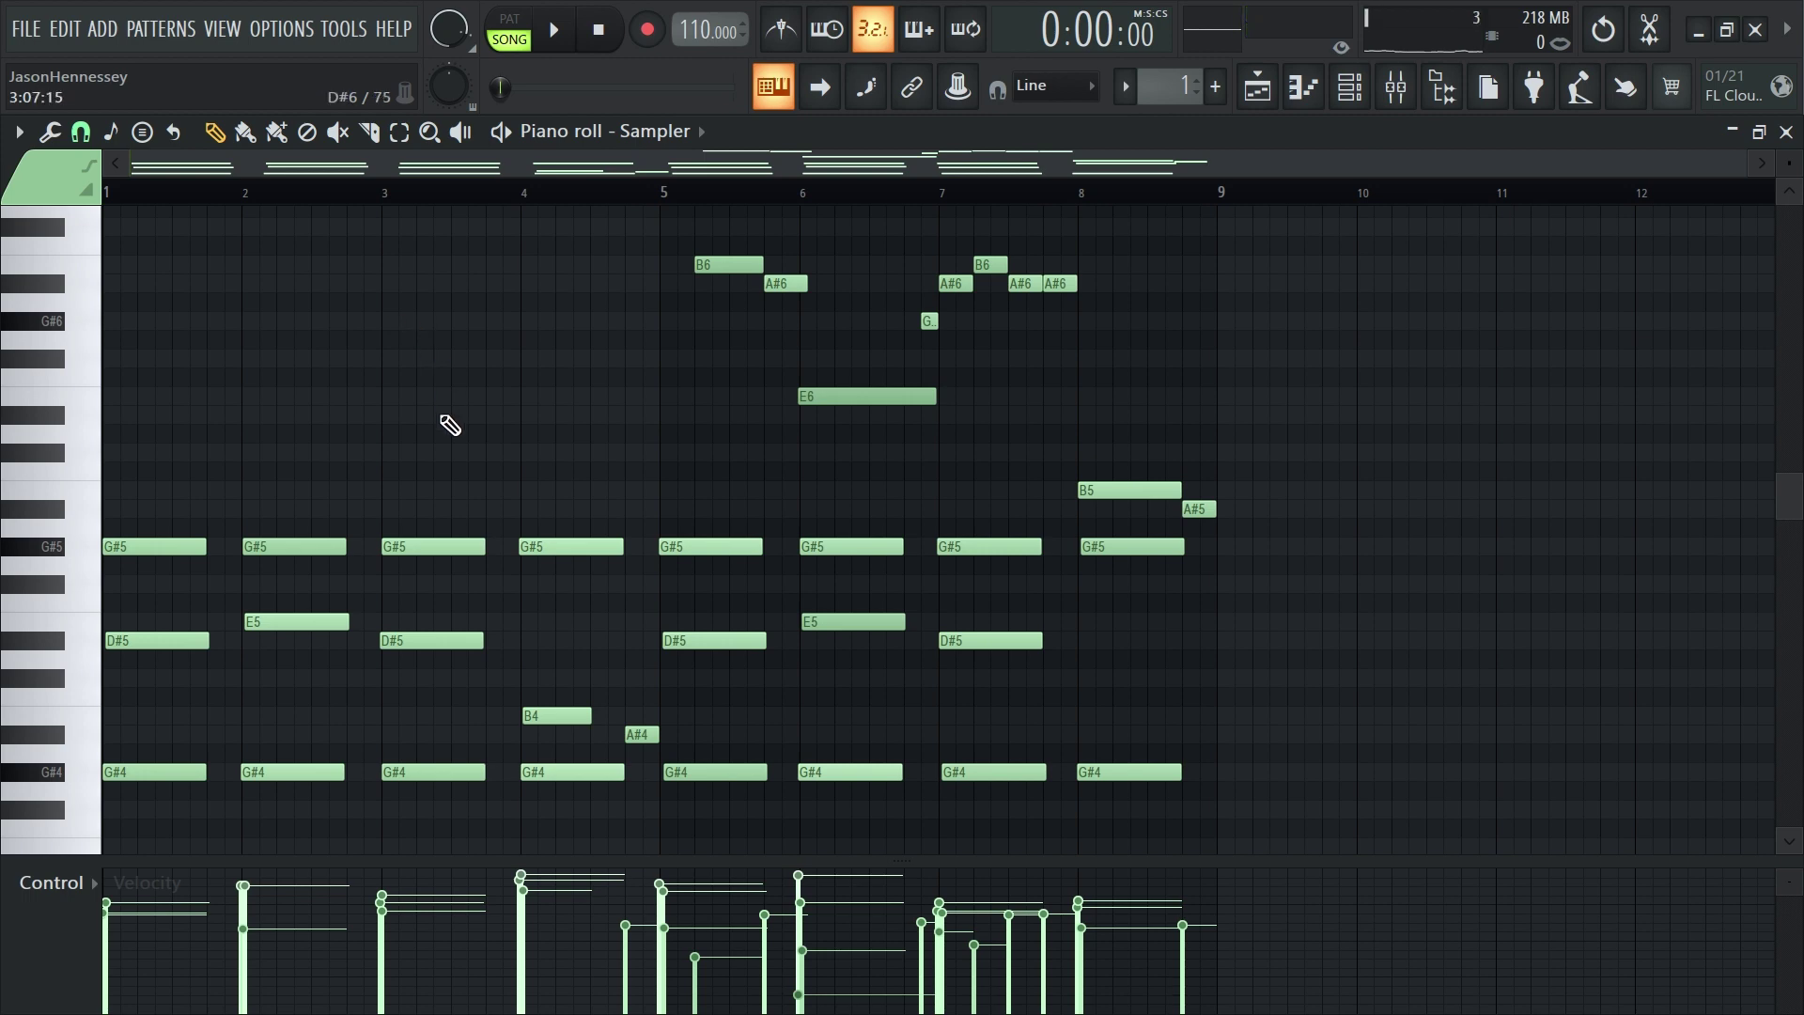
# Add a Sytrus channel to the channel rack
pyautogui.click(1294, 100)
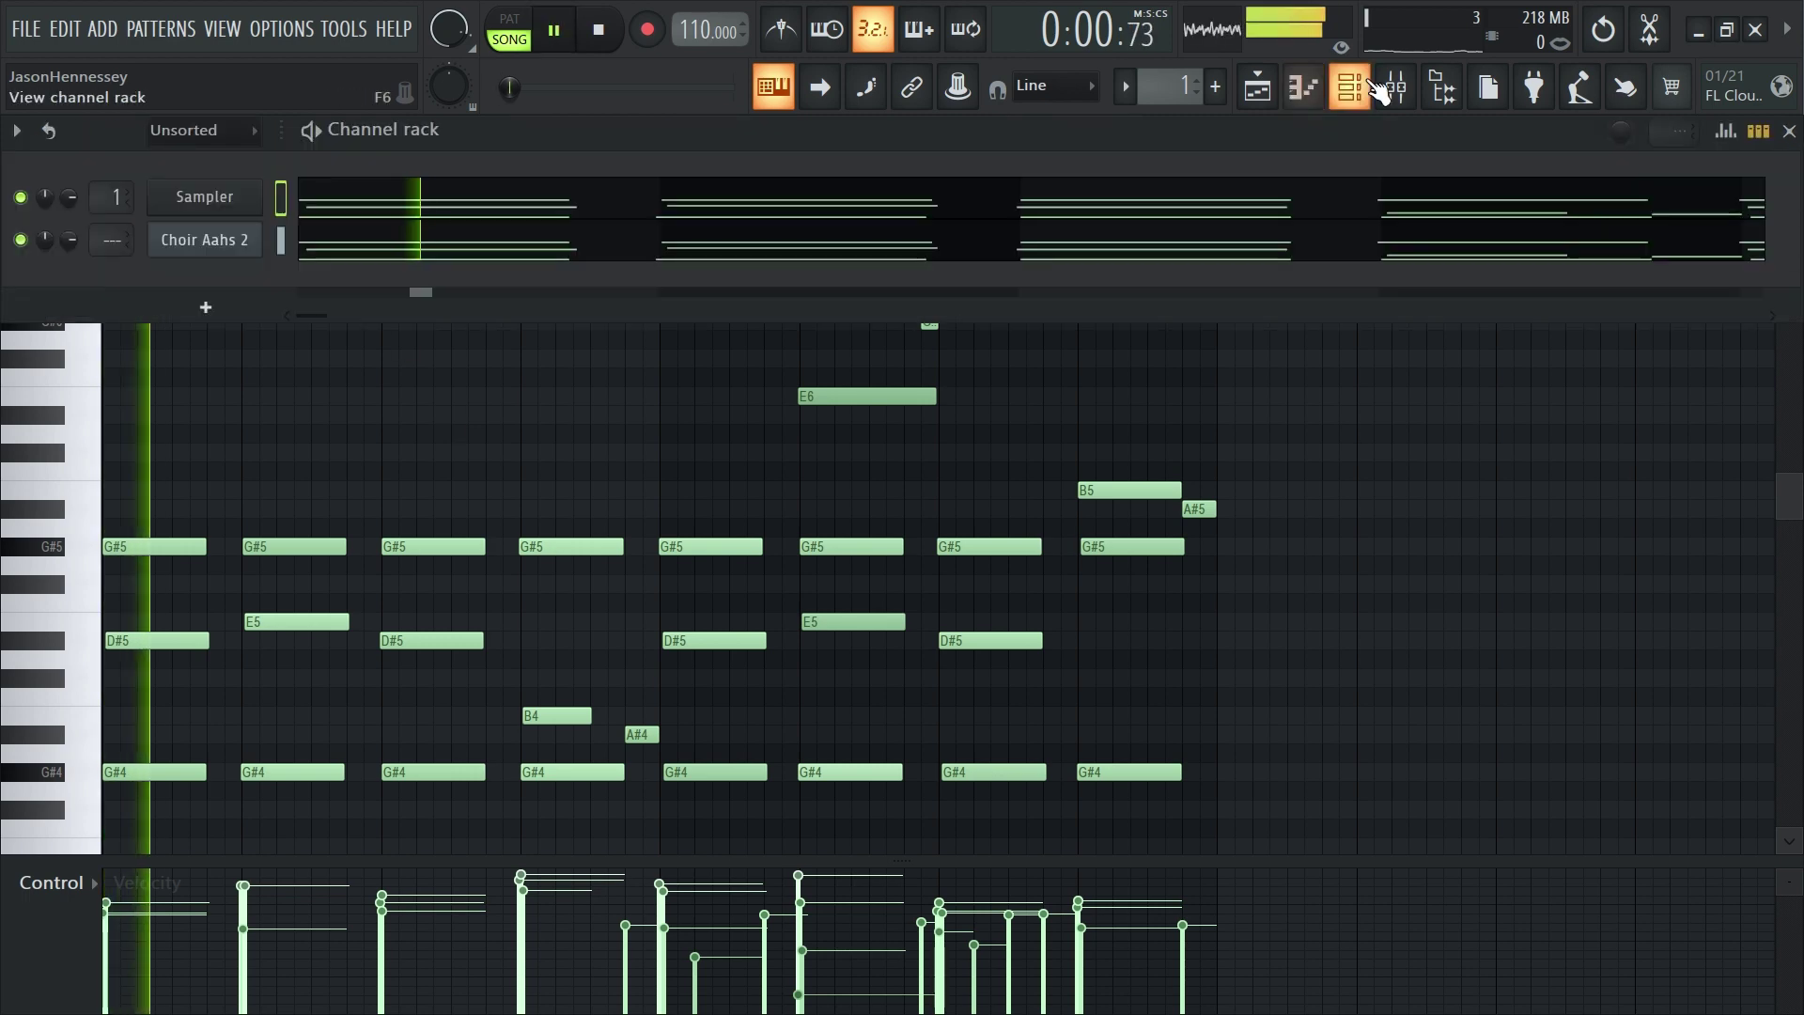
pyautogui.click(200, 306)
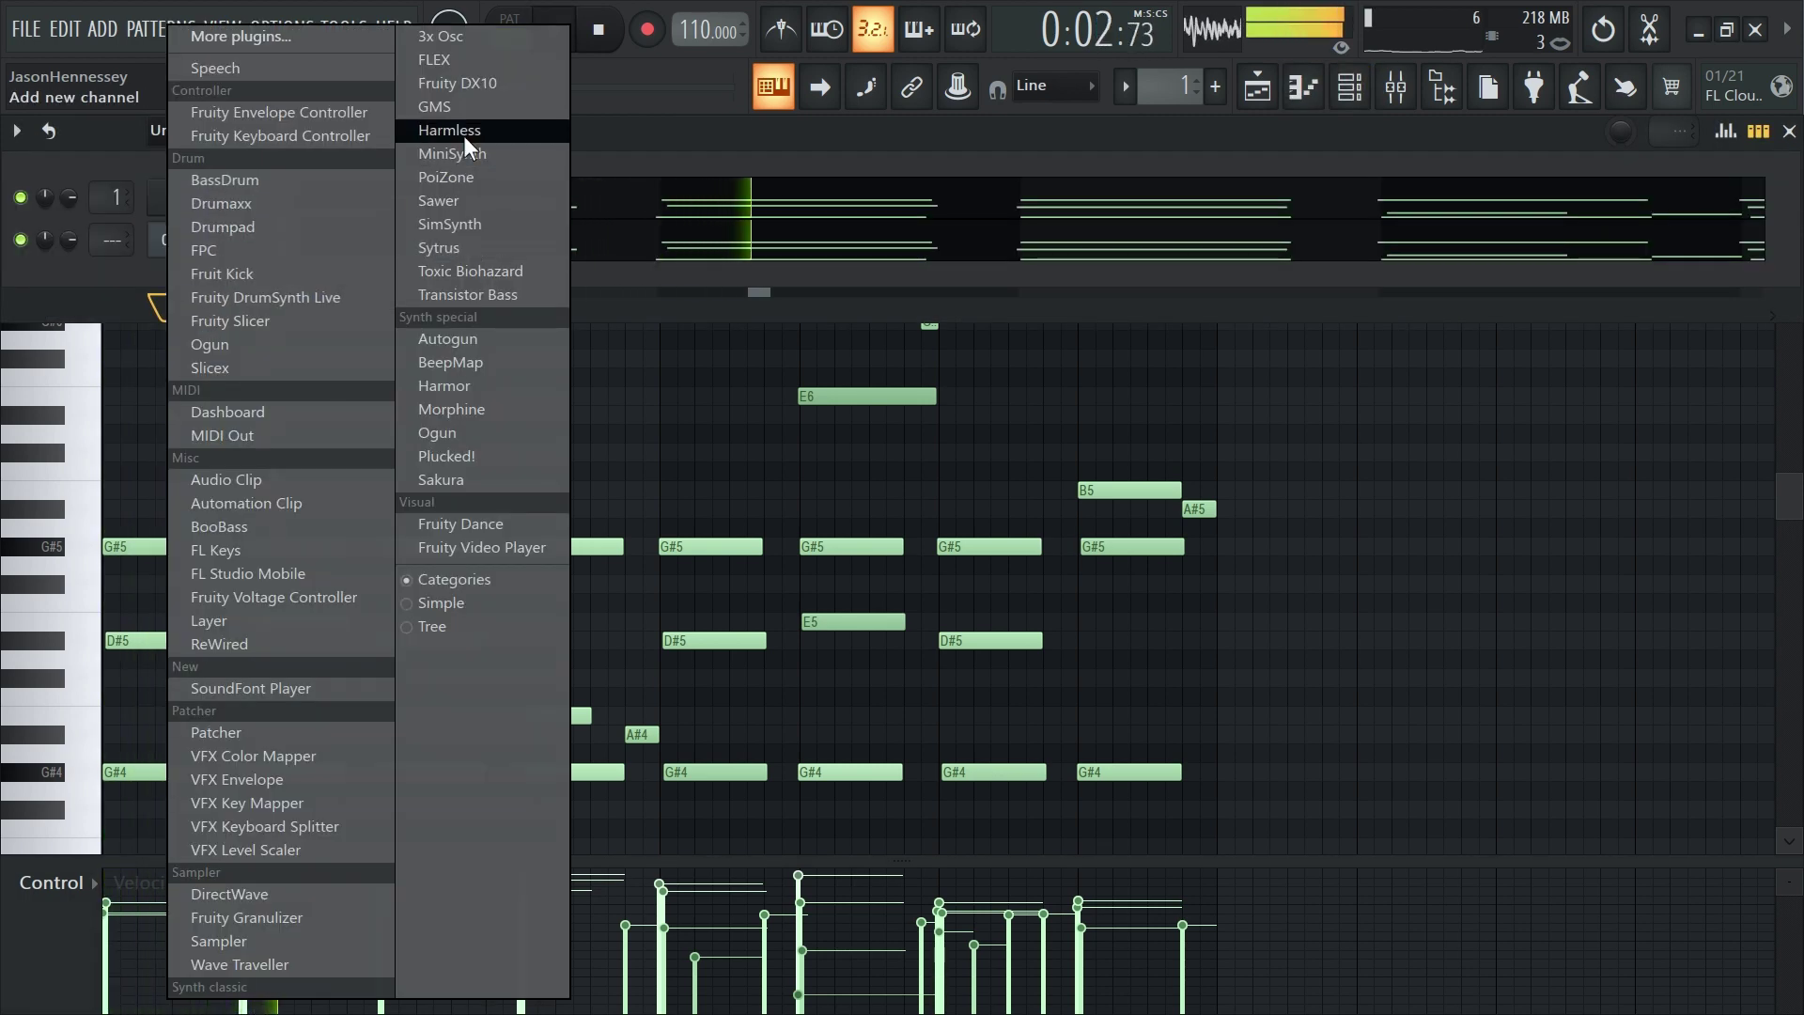
pyautogui.click(451, 246)
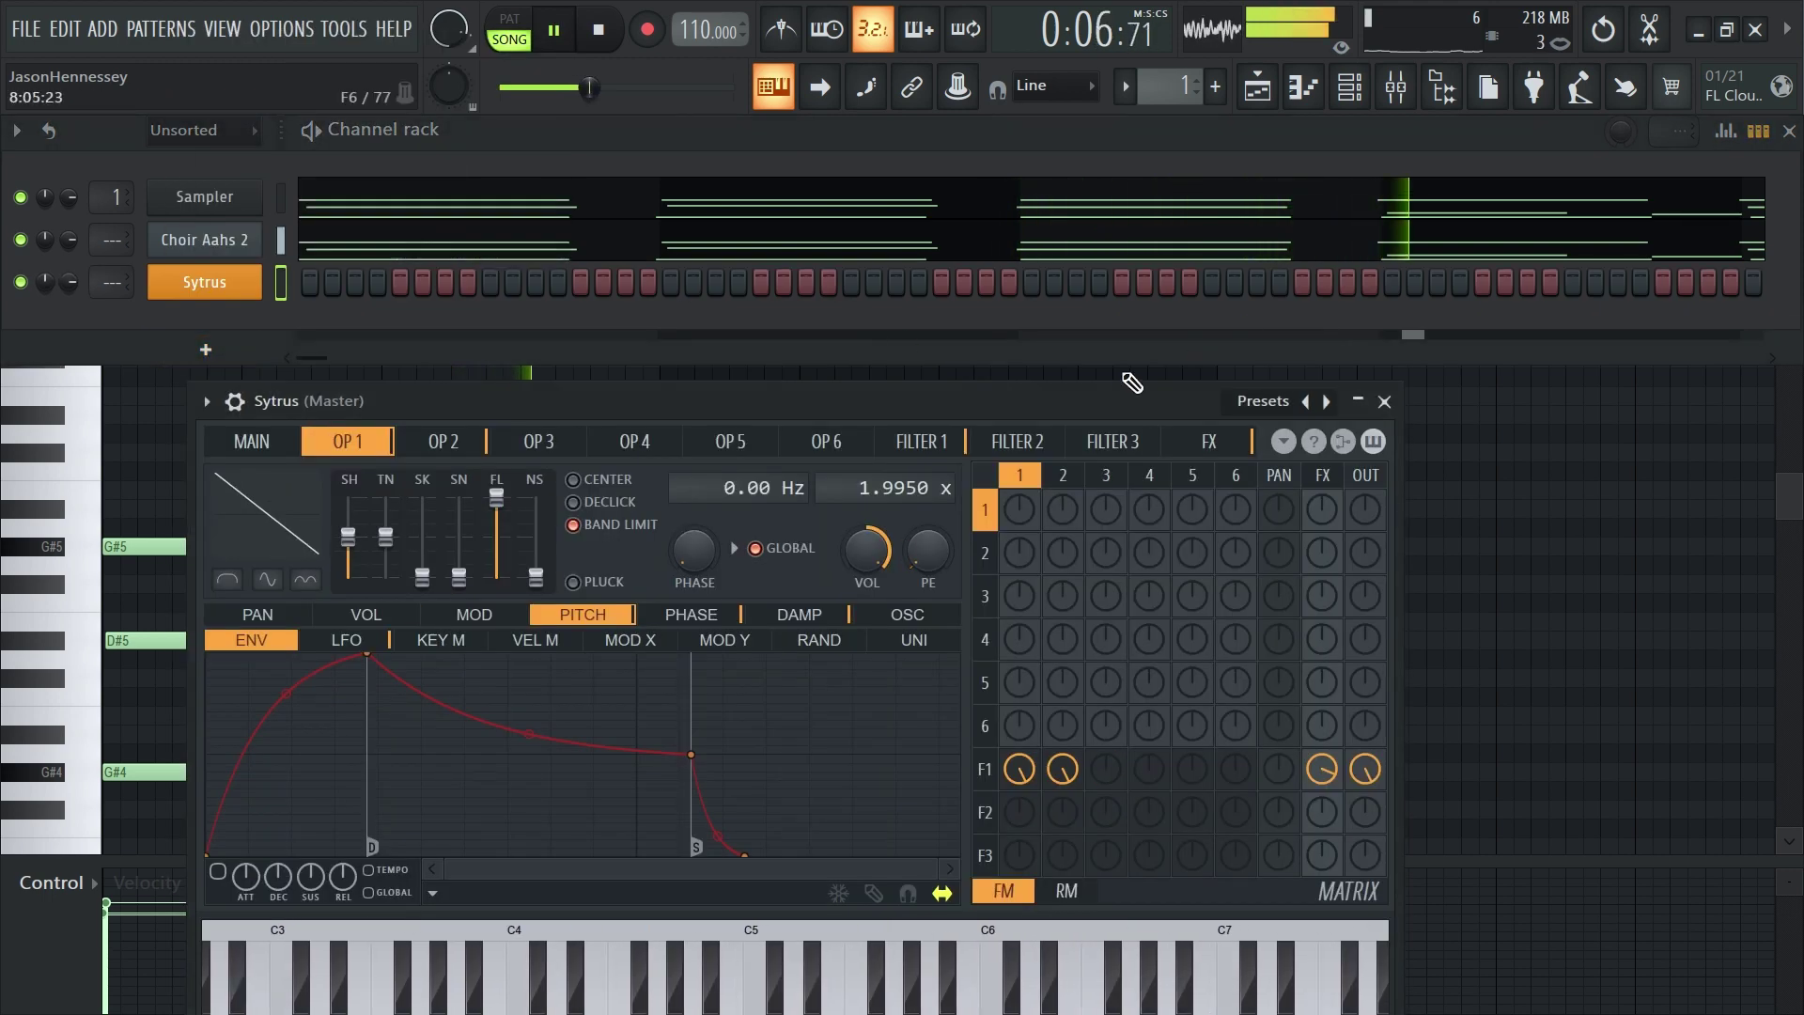
# Load the Music box preset from the Piano category into Sytrus and close the plugin window
pyautogui.moveTo(1036, 399); pyautogui.dragTo(1115, 244)
pyautogui.click(1410, 248)
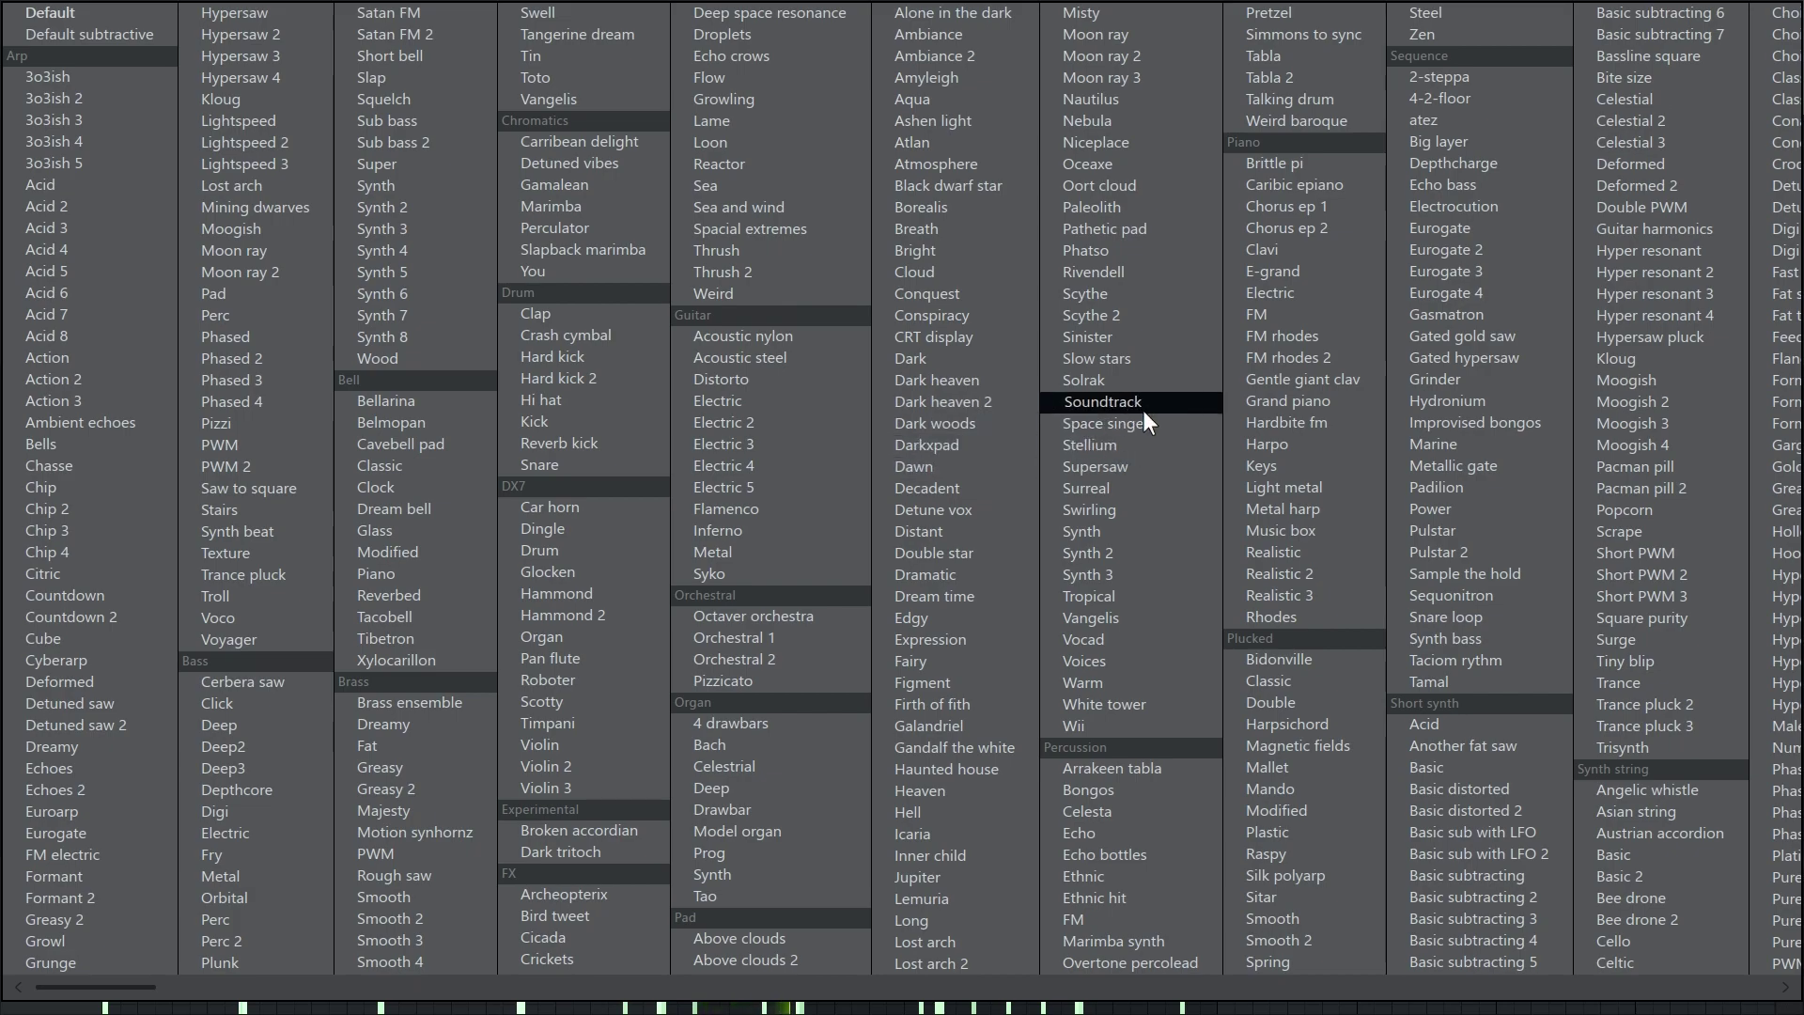
pyautogui.scroll(-1, 1087, 564)
pyautogui.scroll(-10, 1086, 562)
pyautogui.click(517, 507)
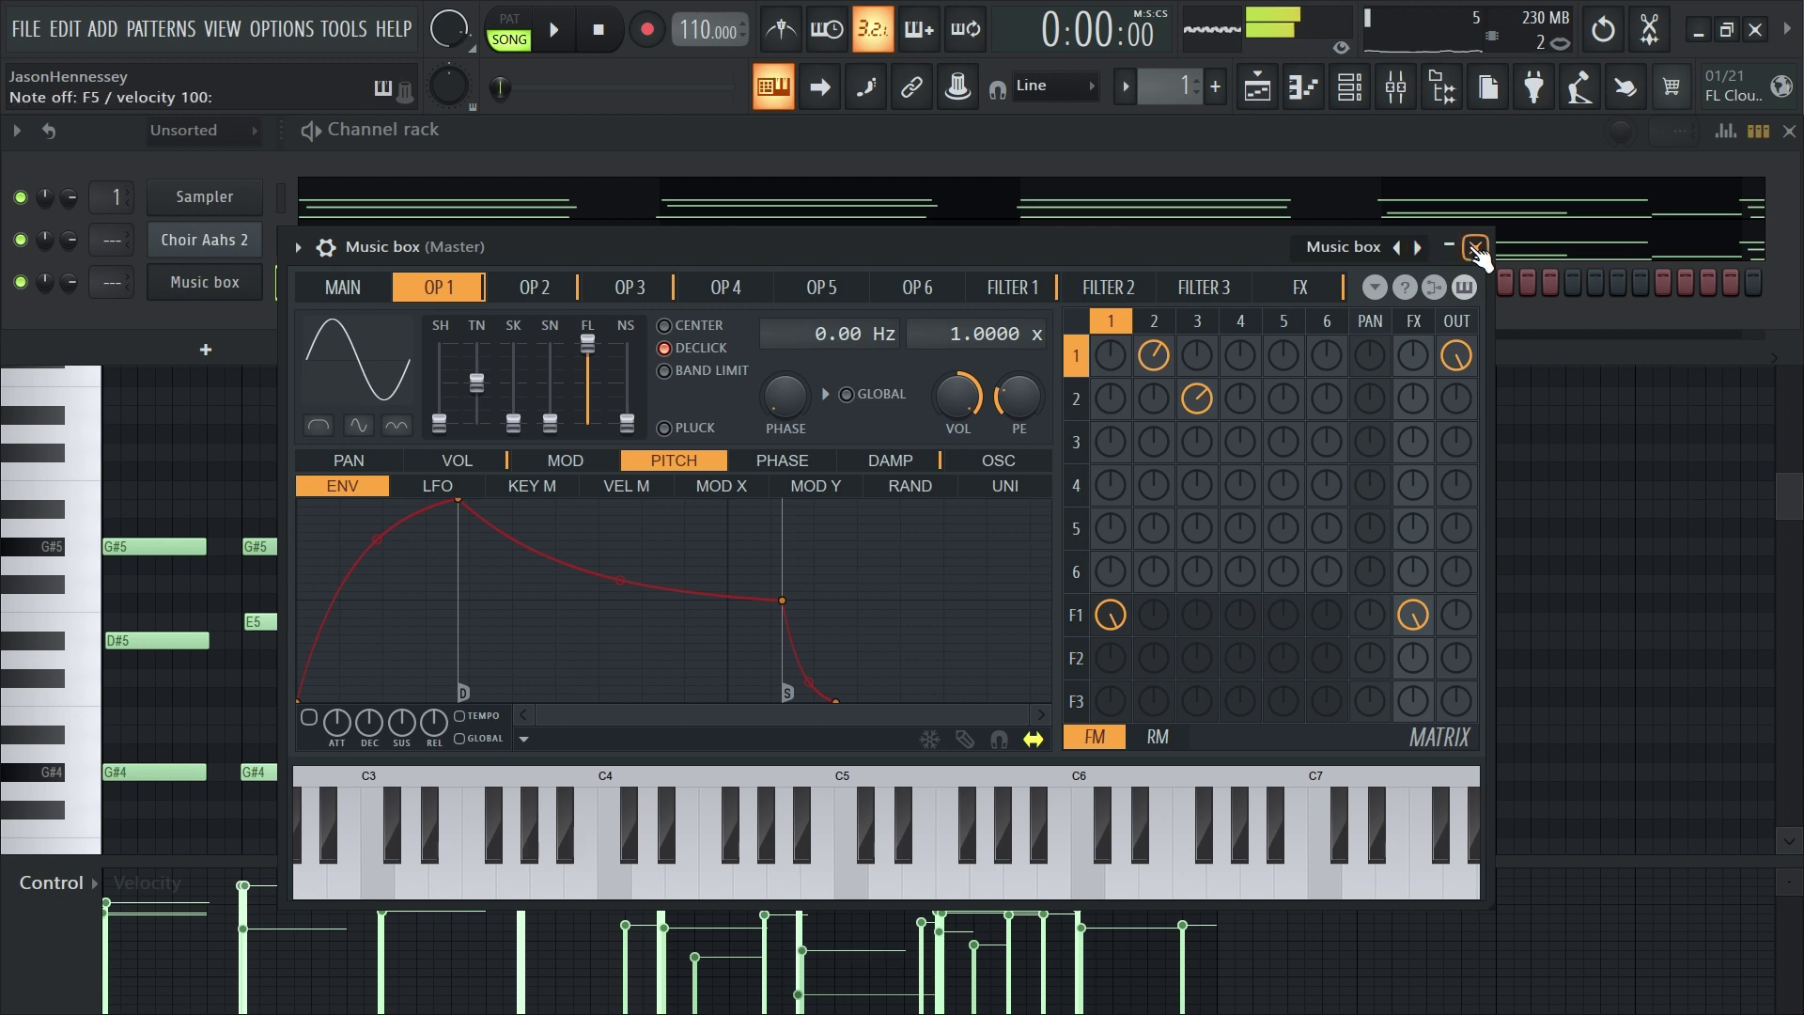
pyautogui.click(1475, 248)
# Open the Music box piano roll and place a four-step G#5 note at step 5 of bar 1
pyautogui.rightClick(224, 285)
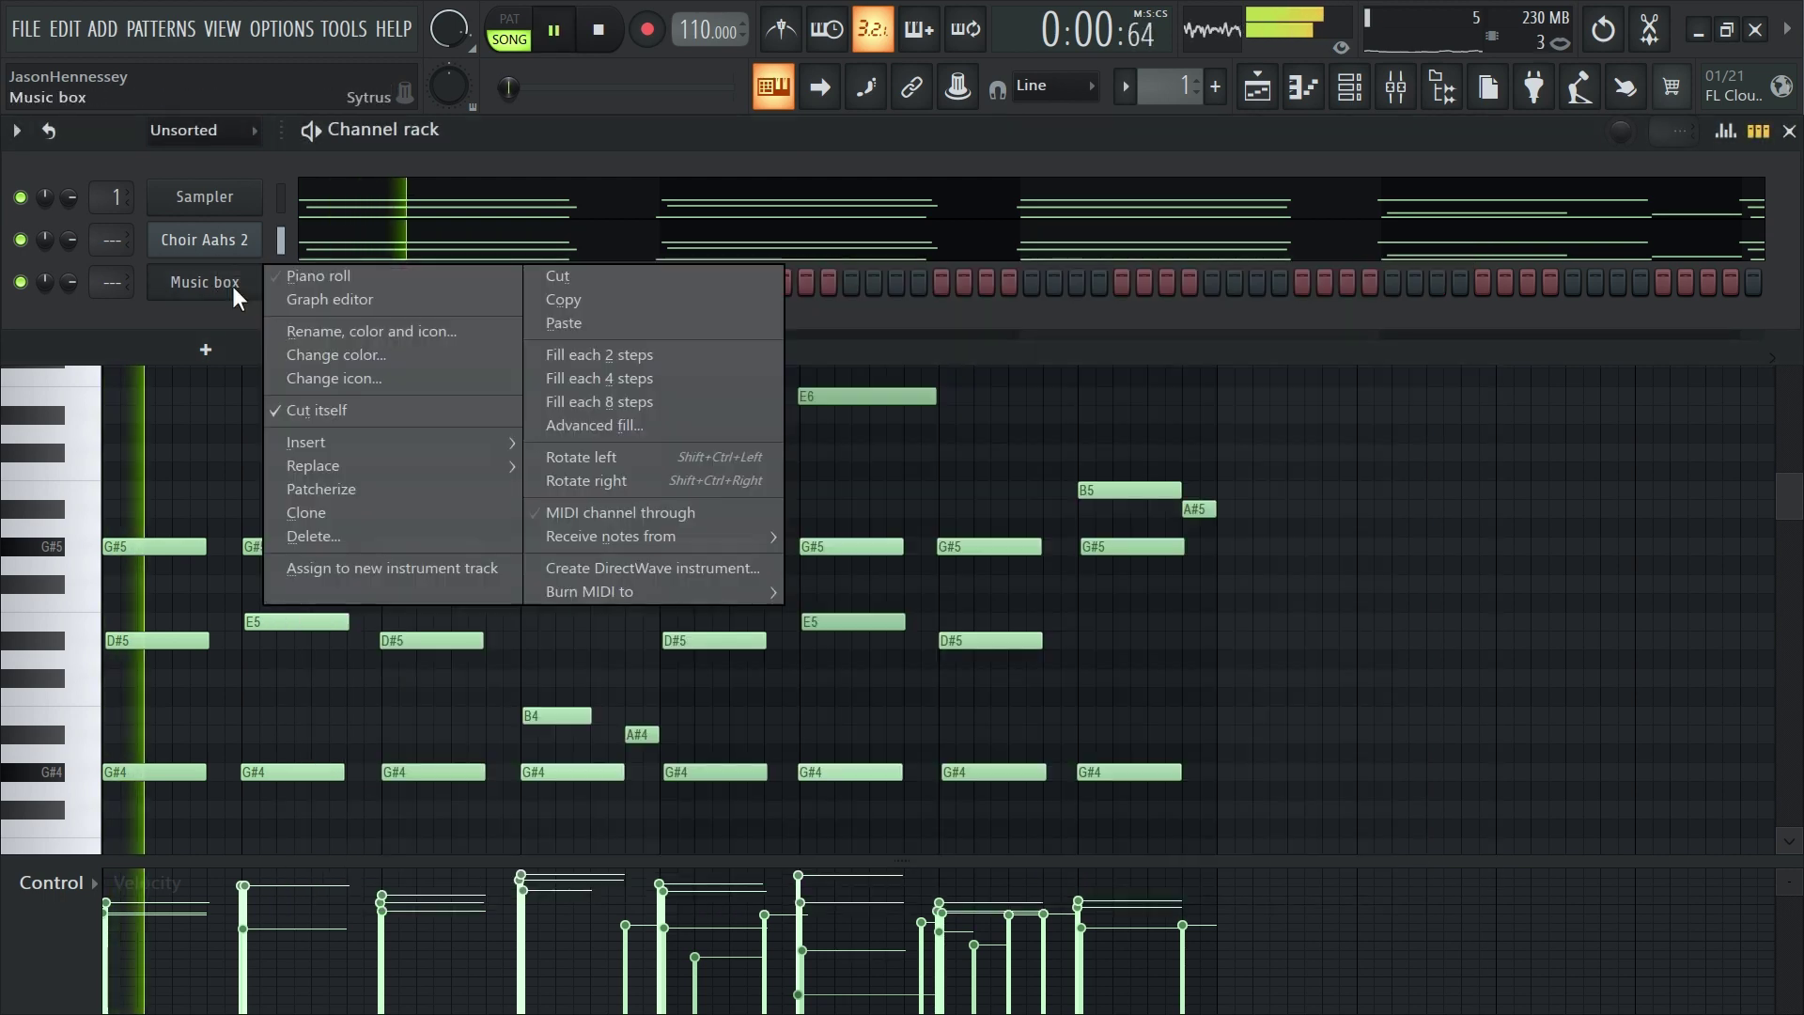
pyautogui.click(345, 274)
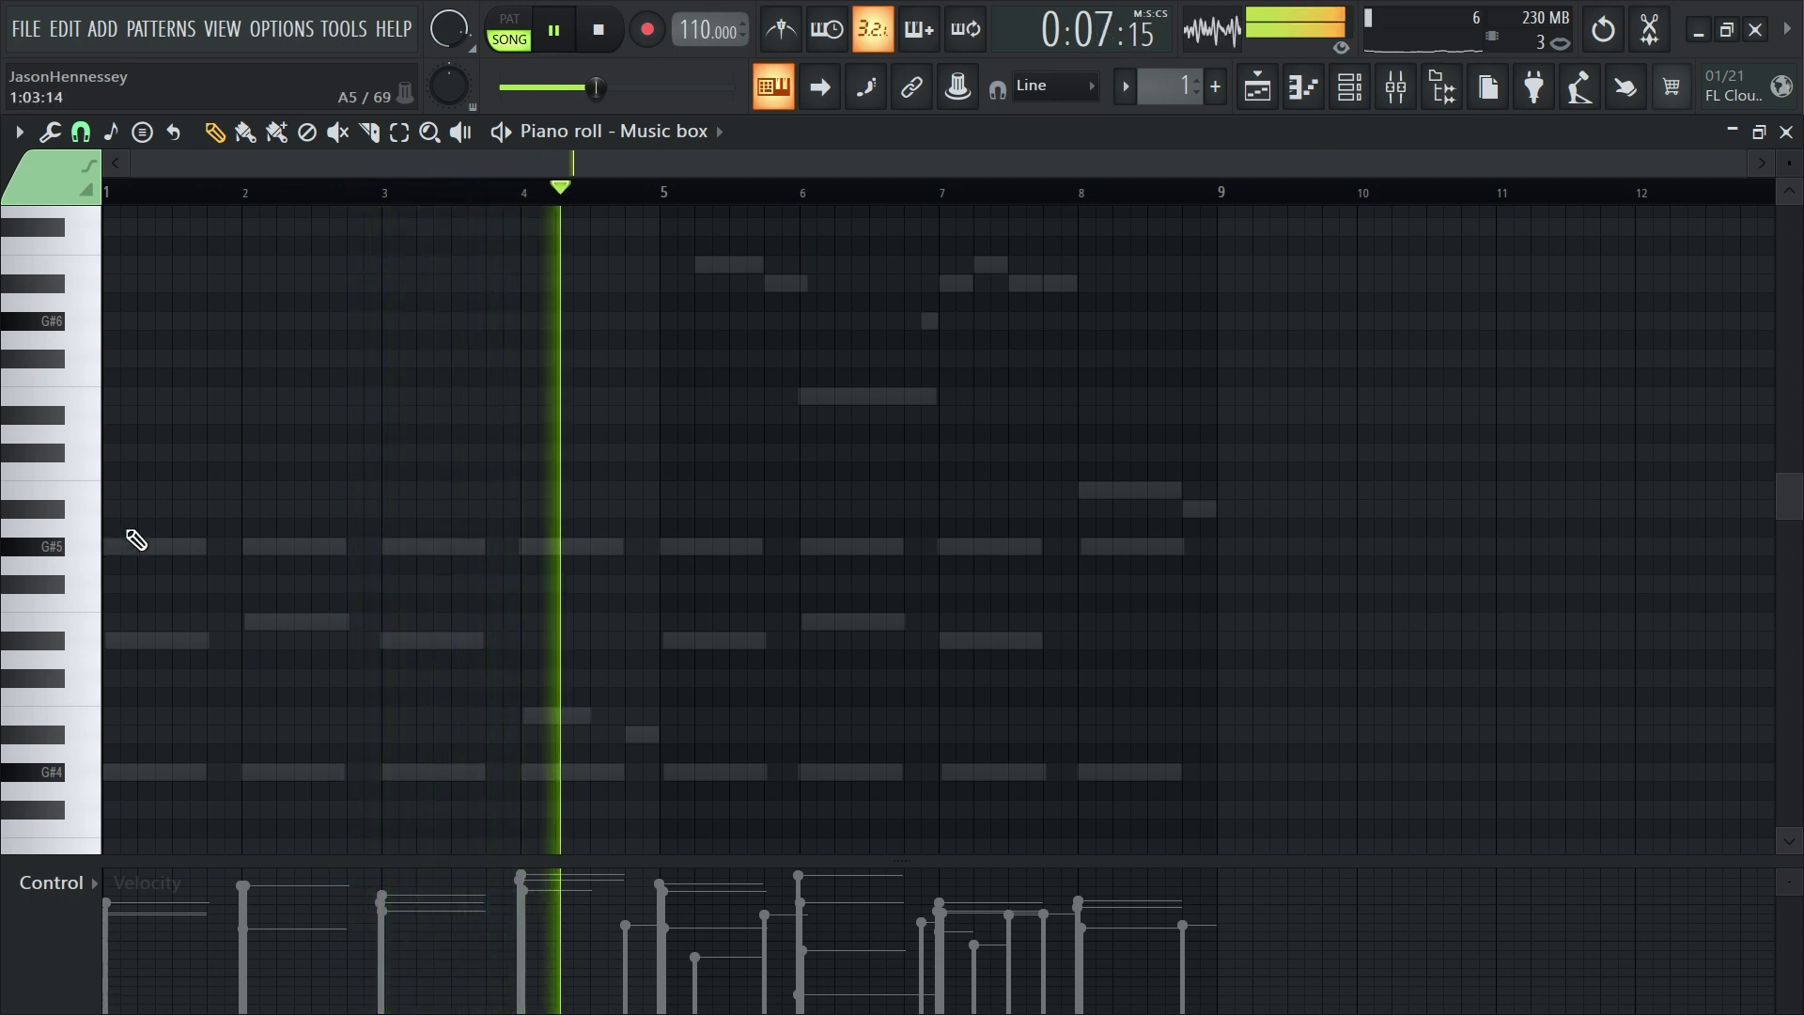
pyautogui.press('space')
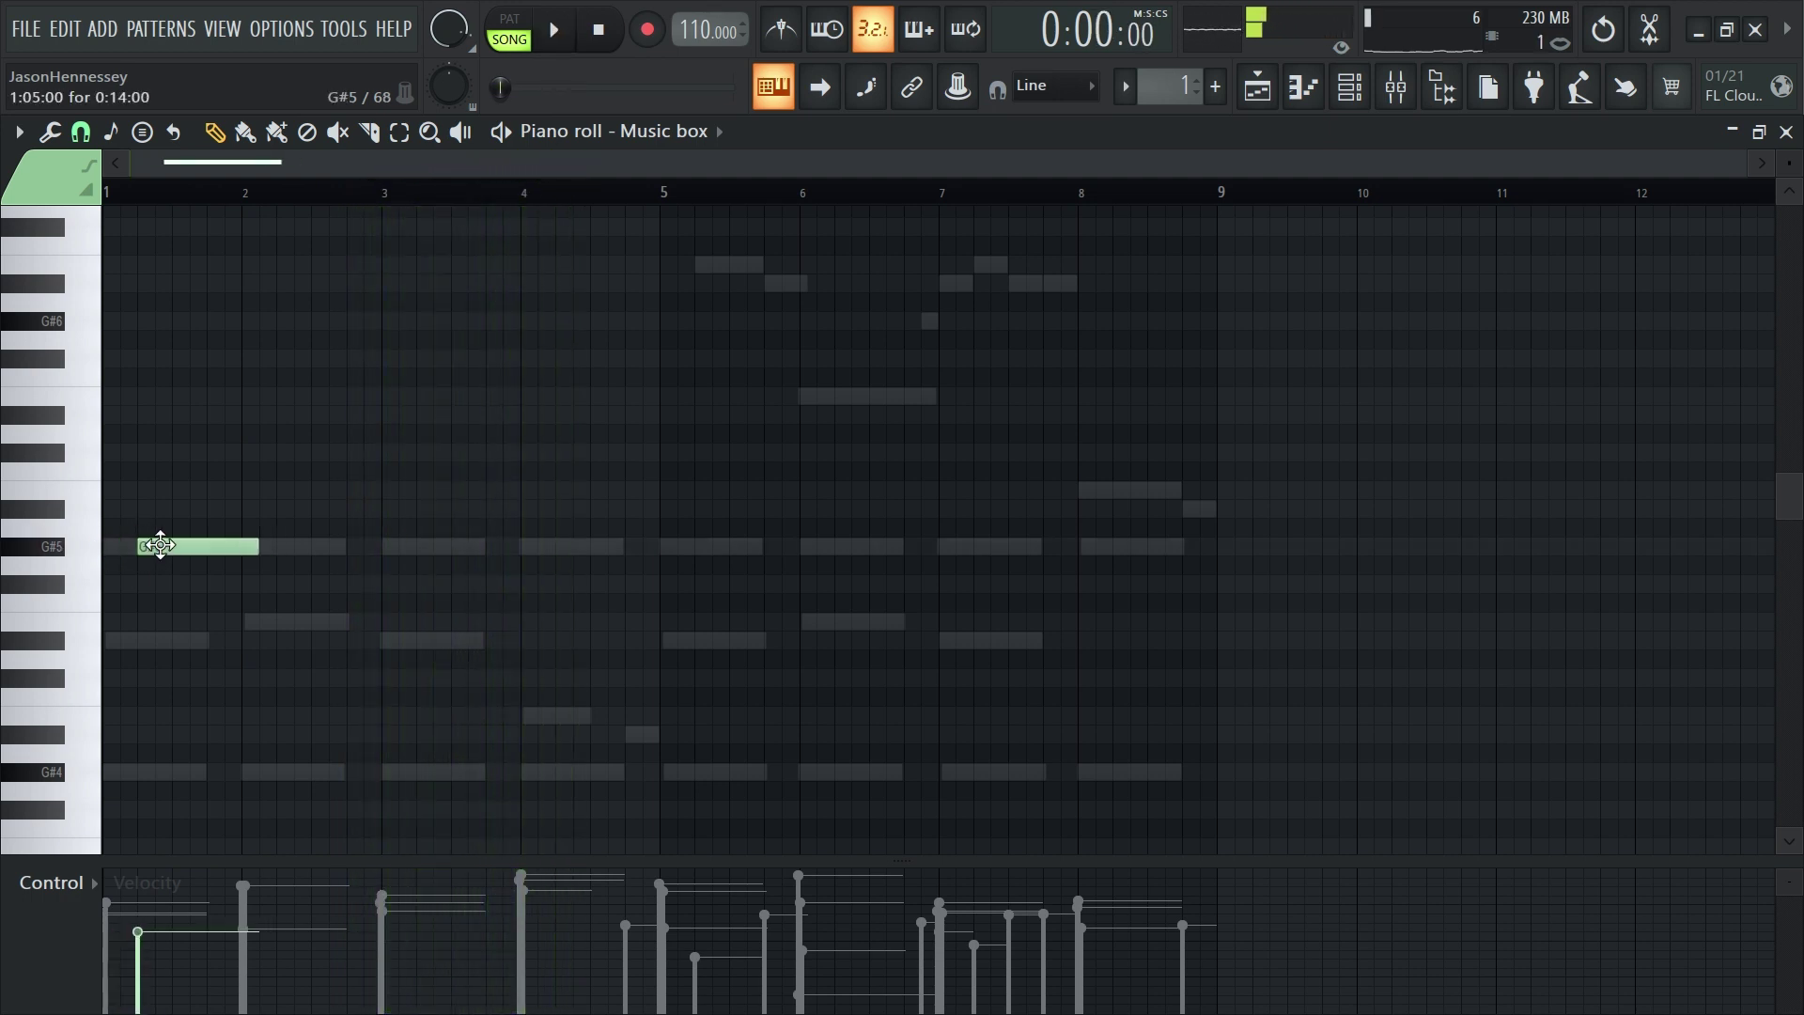
pyautogui.press('space')
pyautogui.moveTo(257, 545); pyautogui.dragTo(190, 601)
pyautogui.scroll(3, 316, 612)
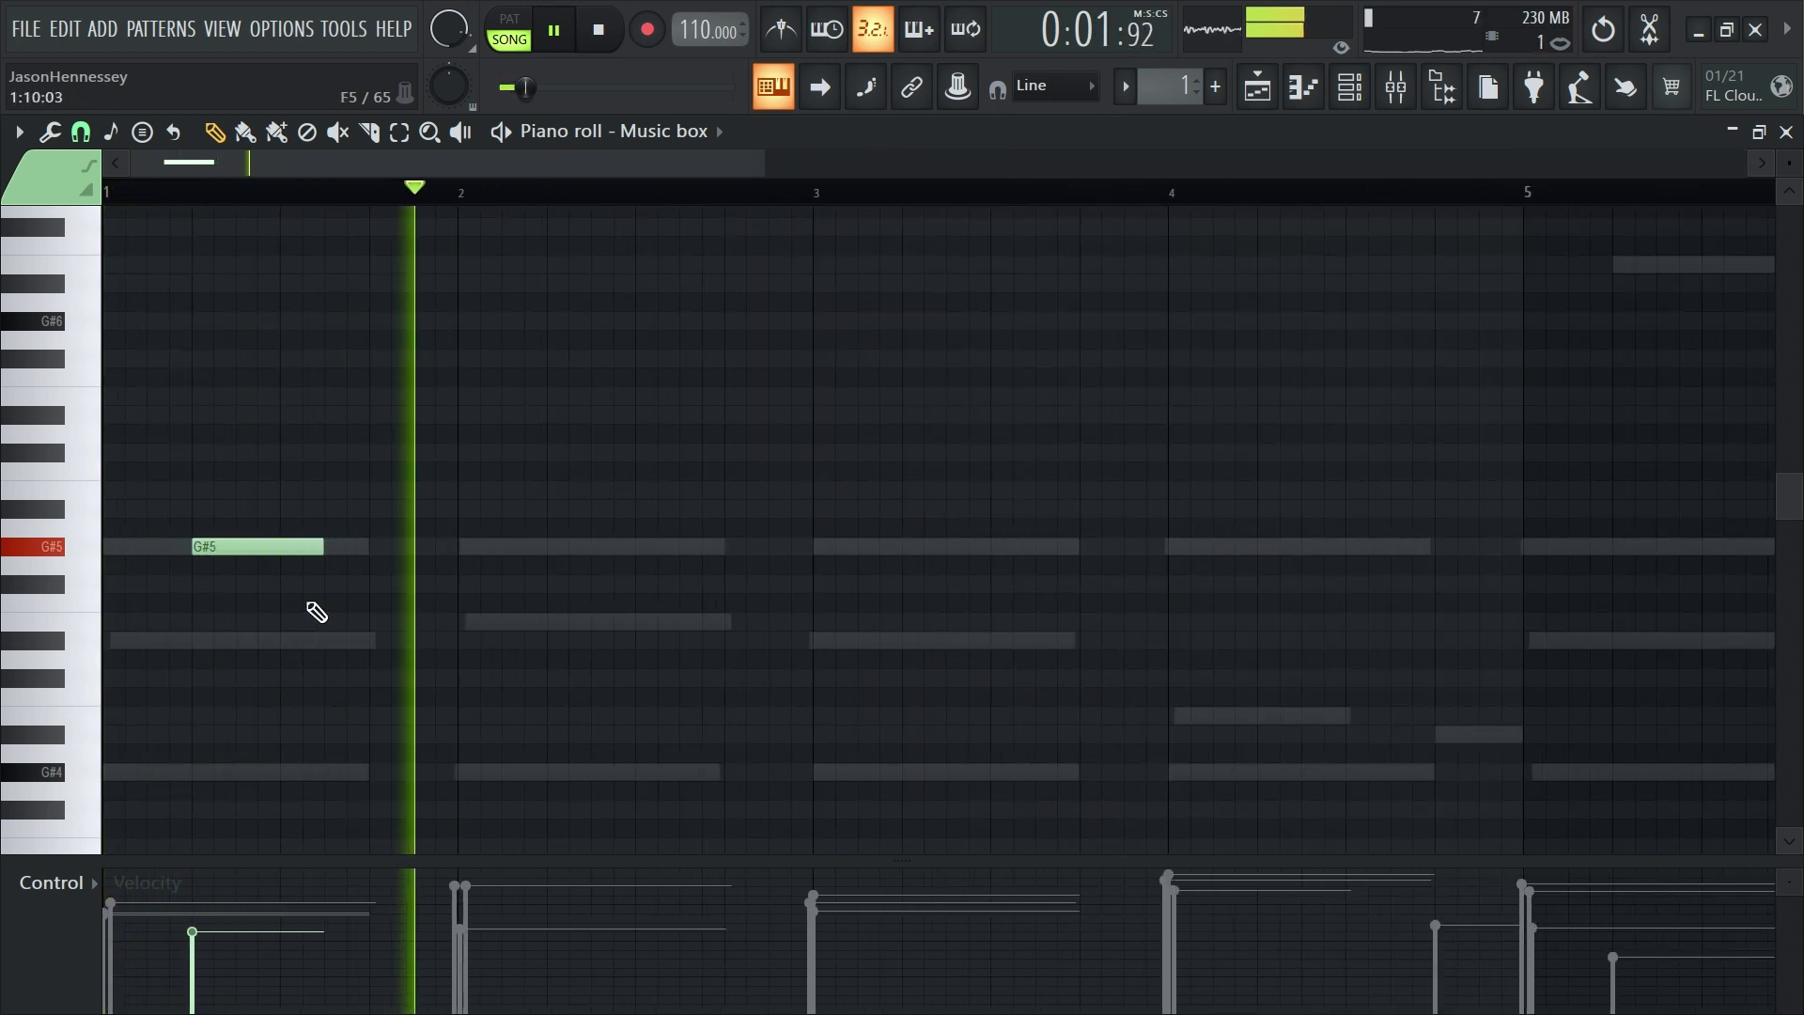
pyautogui.moveTo(321, 546); pyautogui.dragTo(269, 583)
pyautogui.press('space')
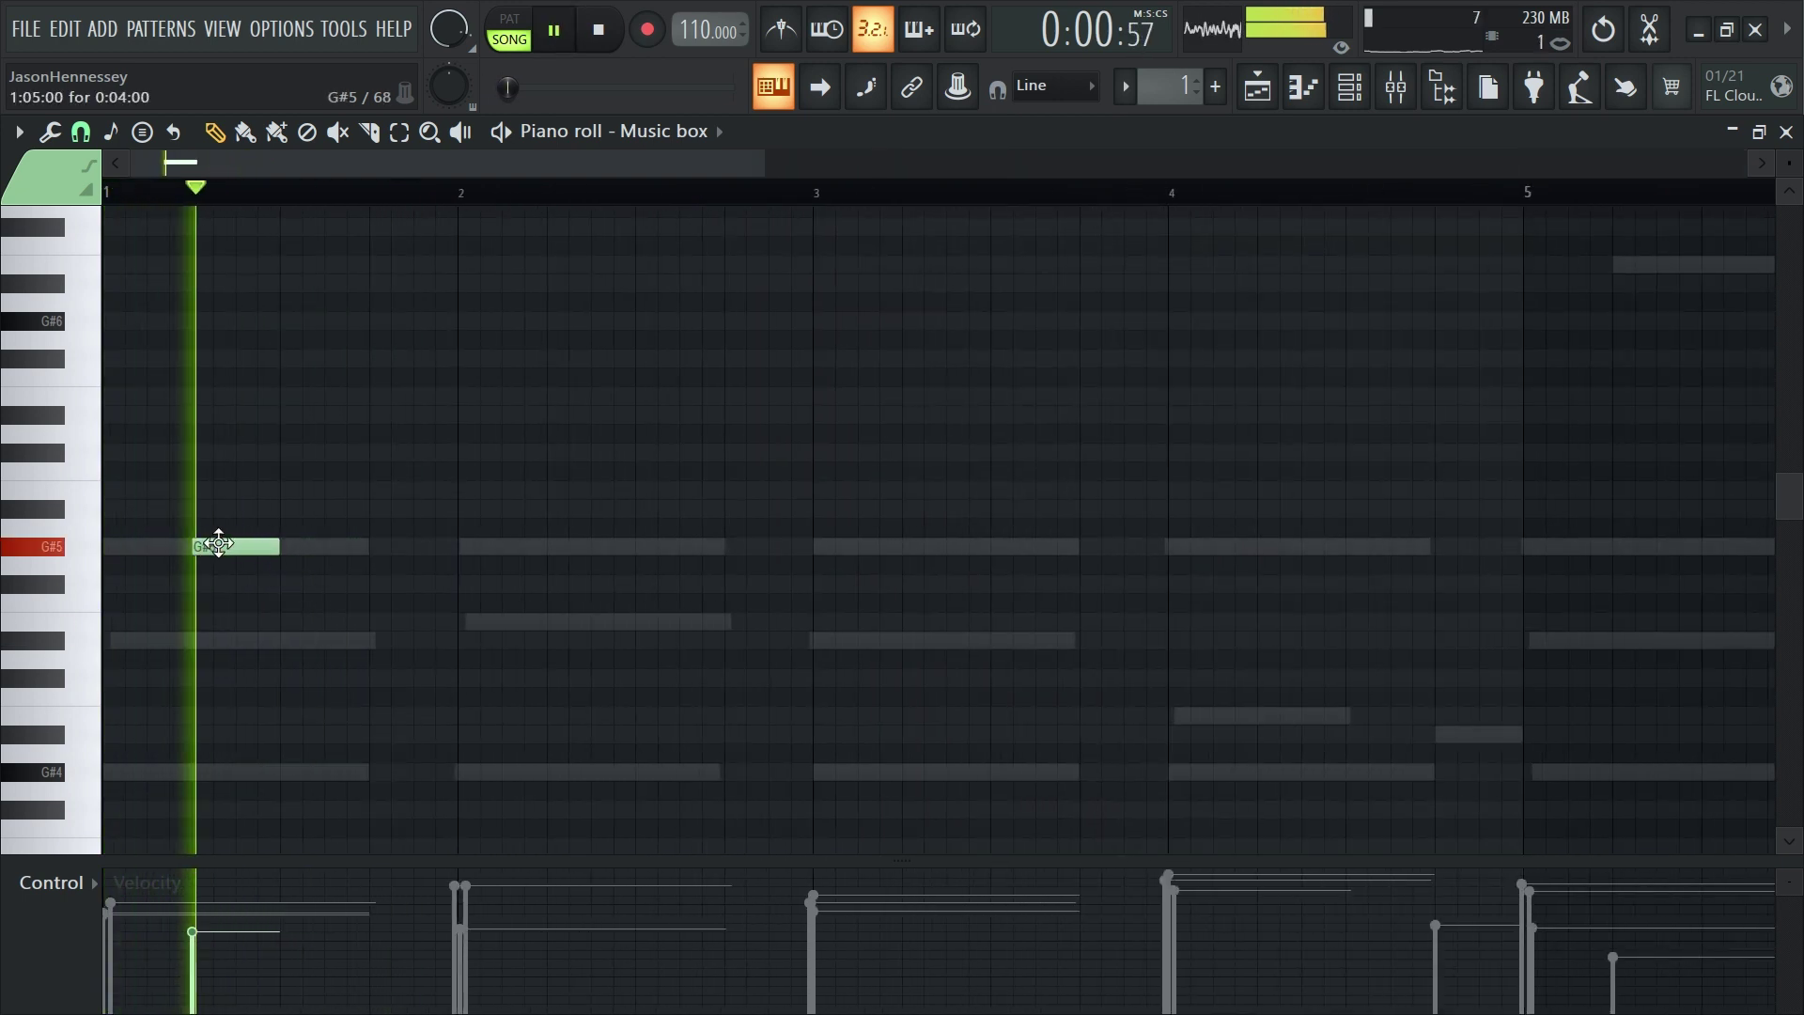
# Add two consecutive two-step G#5 notes at steps 5 and 7 of bar 2
pyautogui.moveTo(486, 546)
pyautogui.mouseDown()
pyautogui.moveTo(471, 543)
pyautogui.moveTo(579, 546)
pyautogui.moveTo(536, 568)
pyautogui.moveTo(588, 560)
pyautogui.mouseUp()
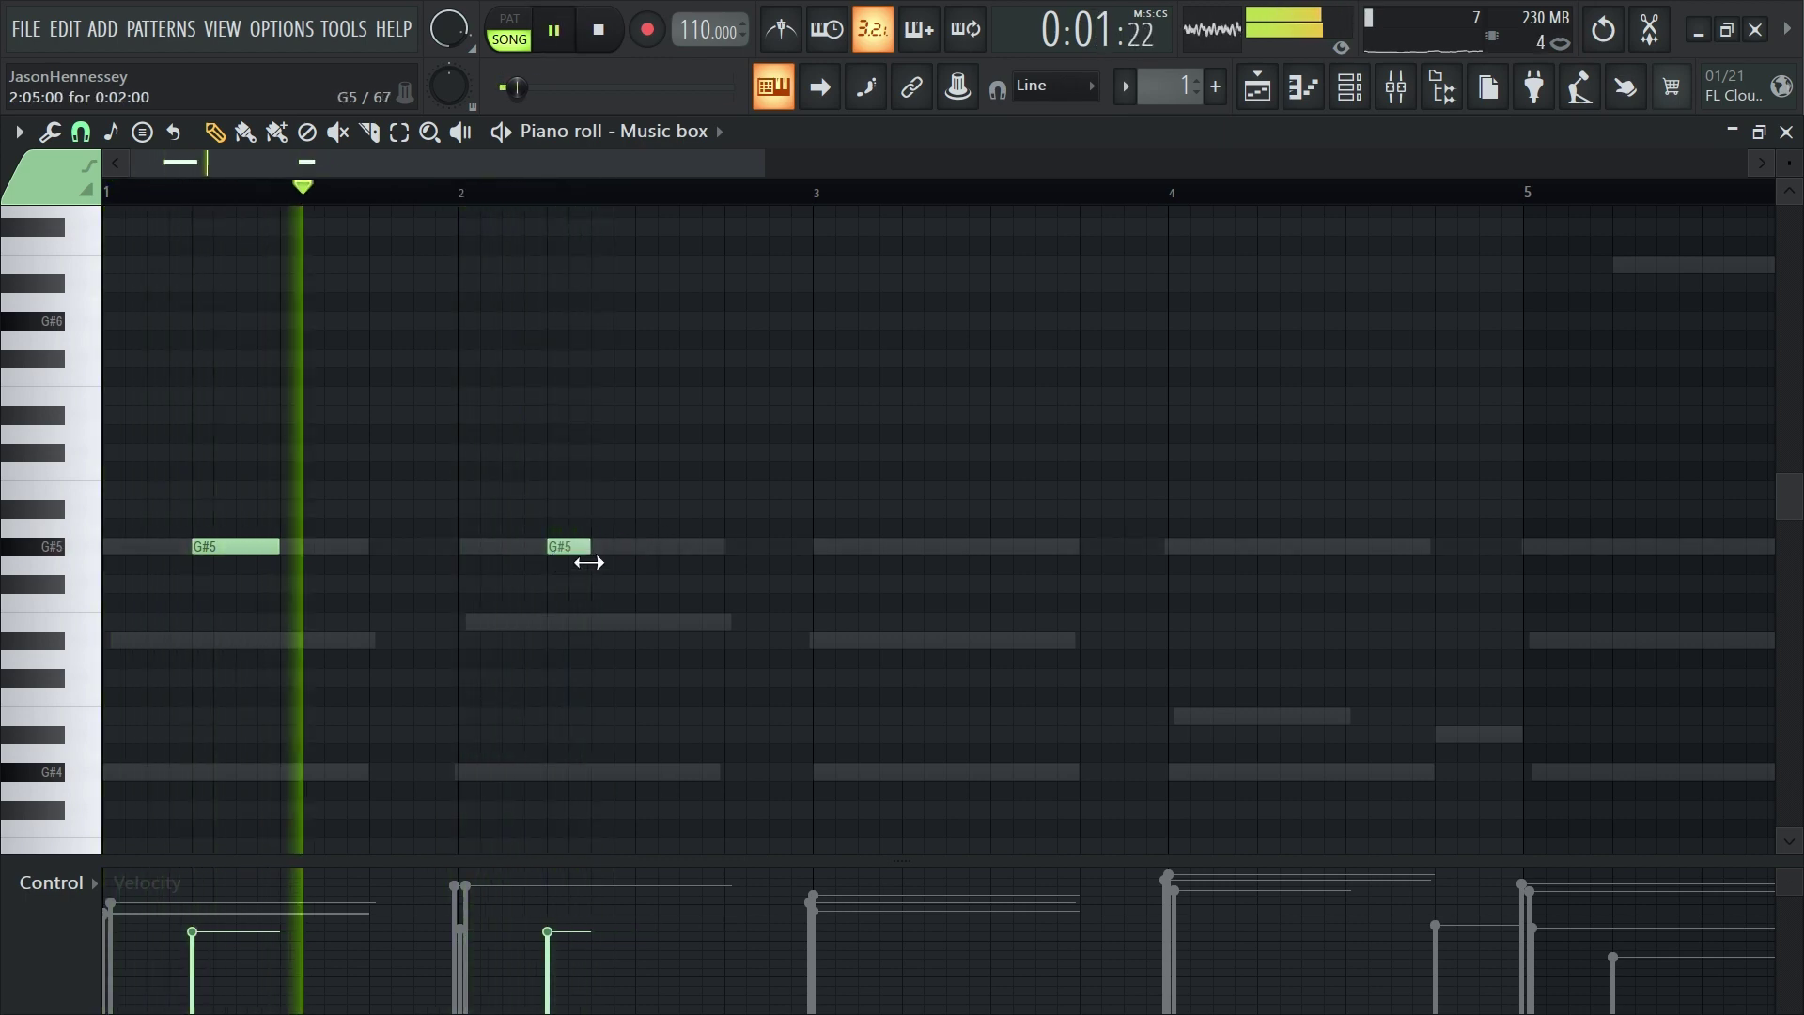
pyautogui.click(601, 543)
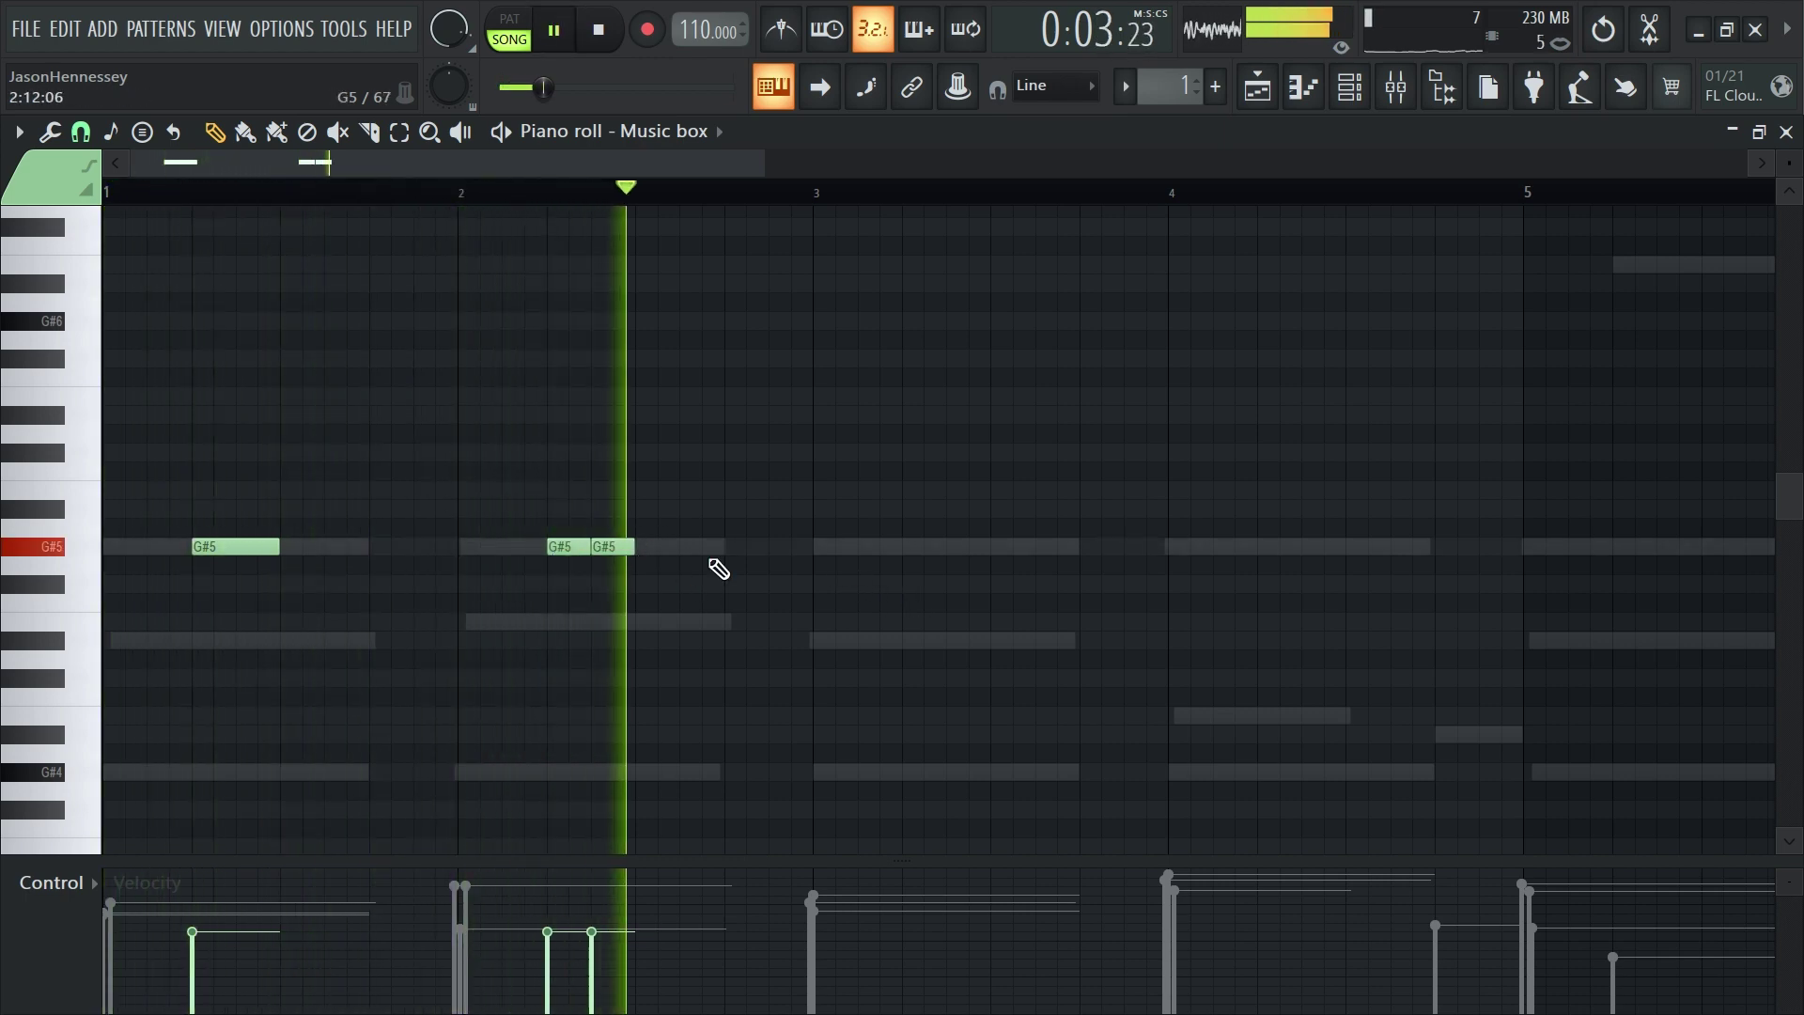
pyautogui.moveTo(617, 547)
pyautogui.mouseDown()
pyautogui.moveTo(614, 584)
pyautogui.moveTo(616, 538)
pyautogui.mouseUp()
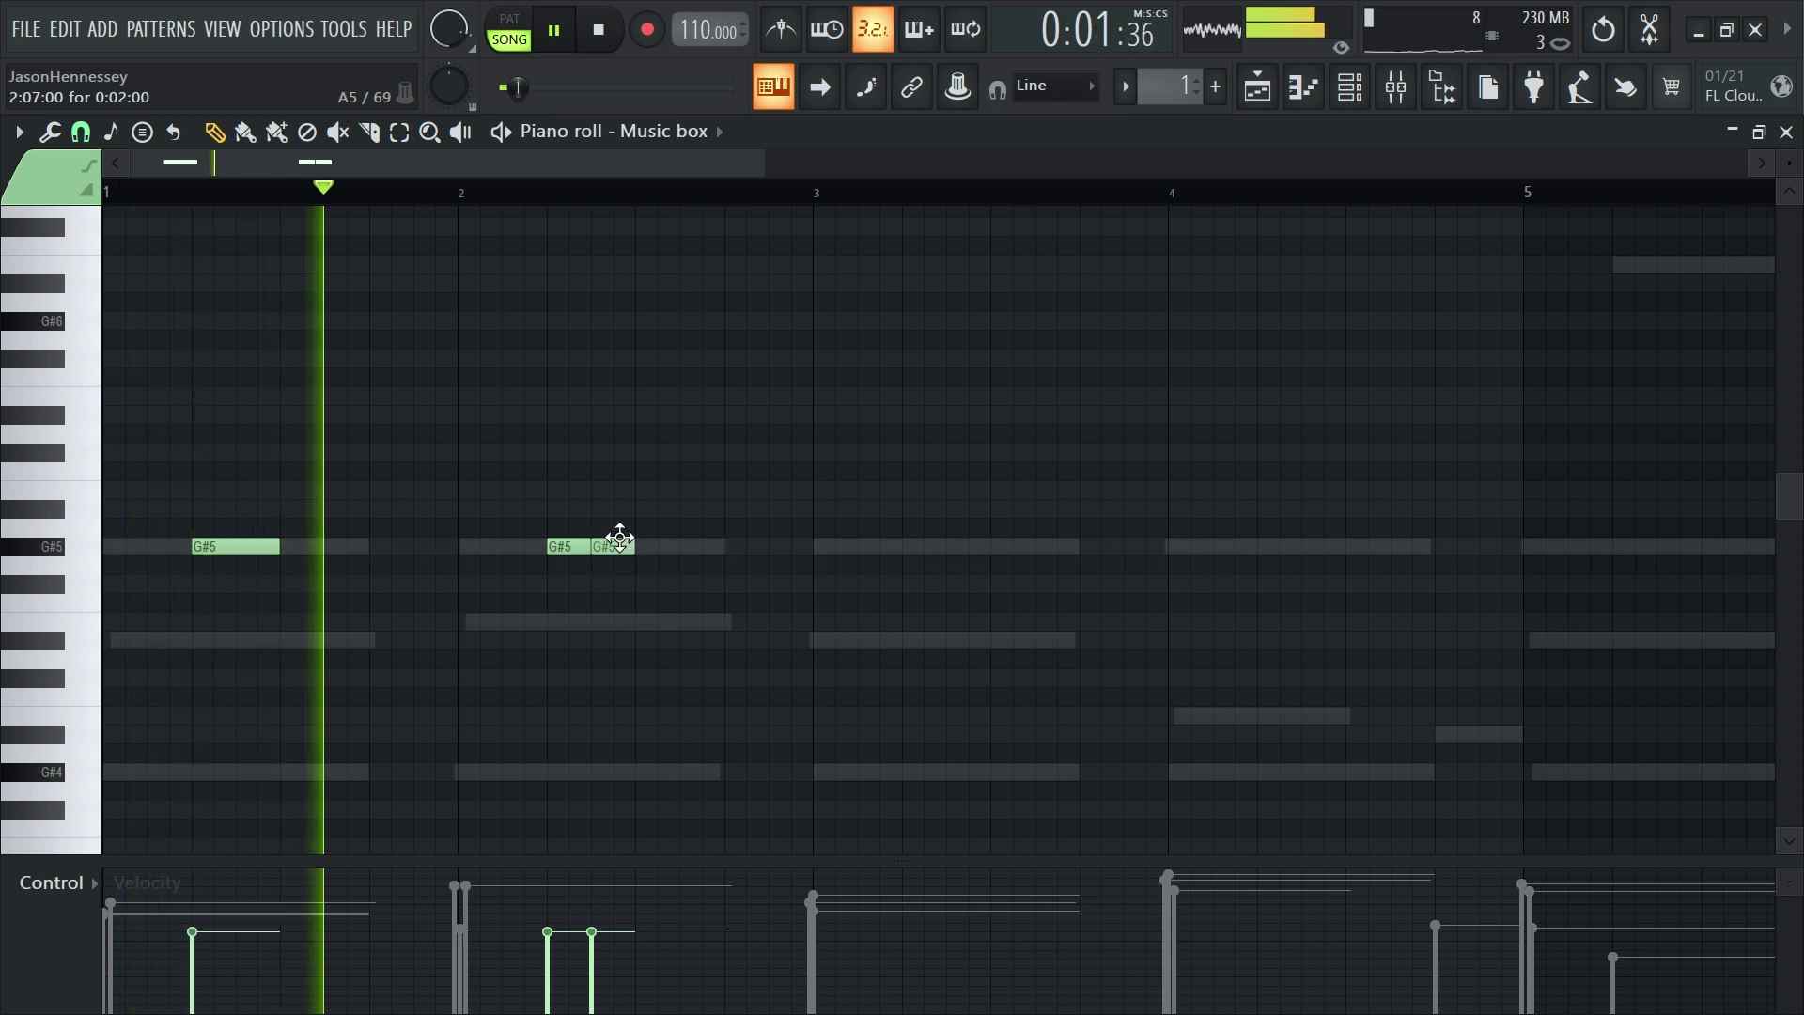
# Add a two-step E5 note at step 9 of bar 2, trying it at F#5 during playback
pyautogui.click(654, 620)
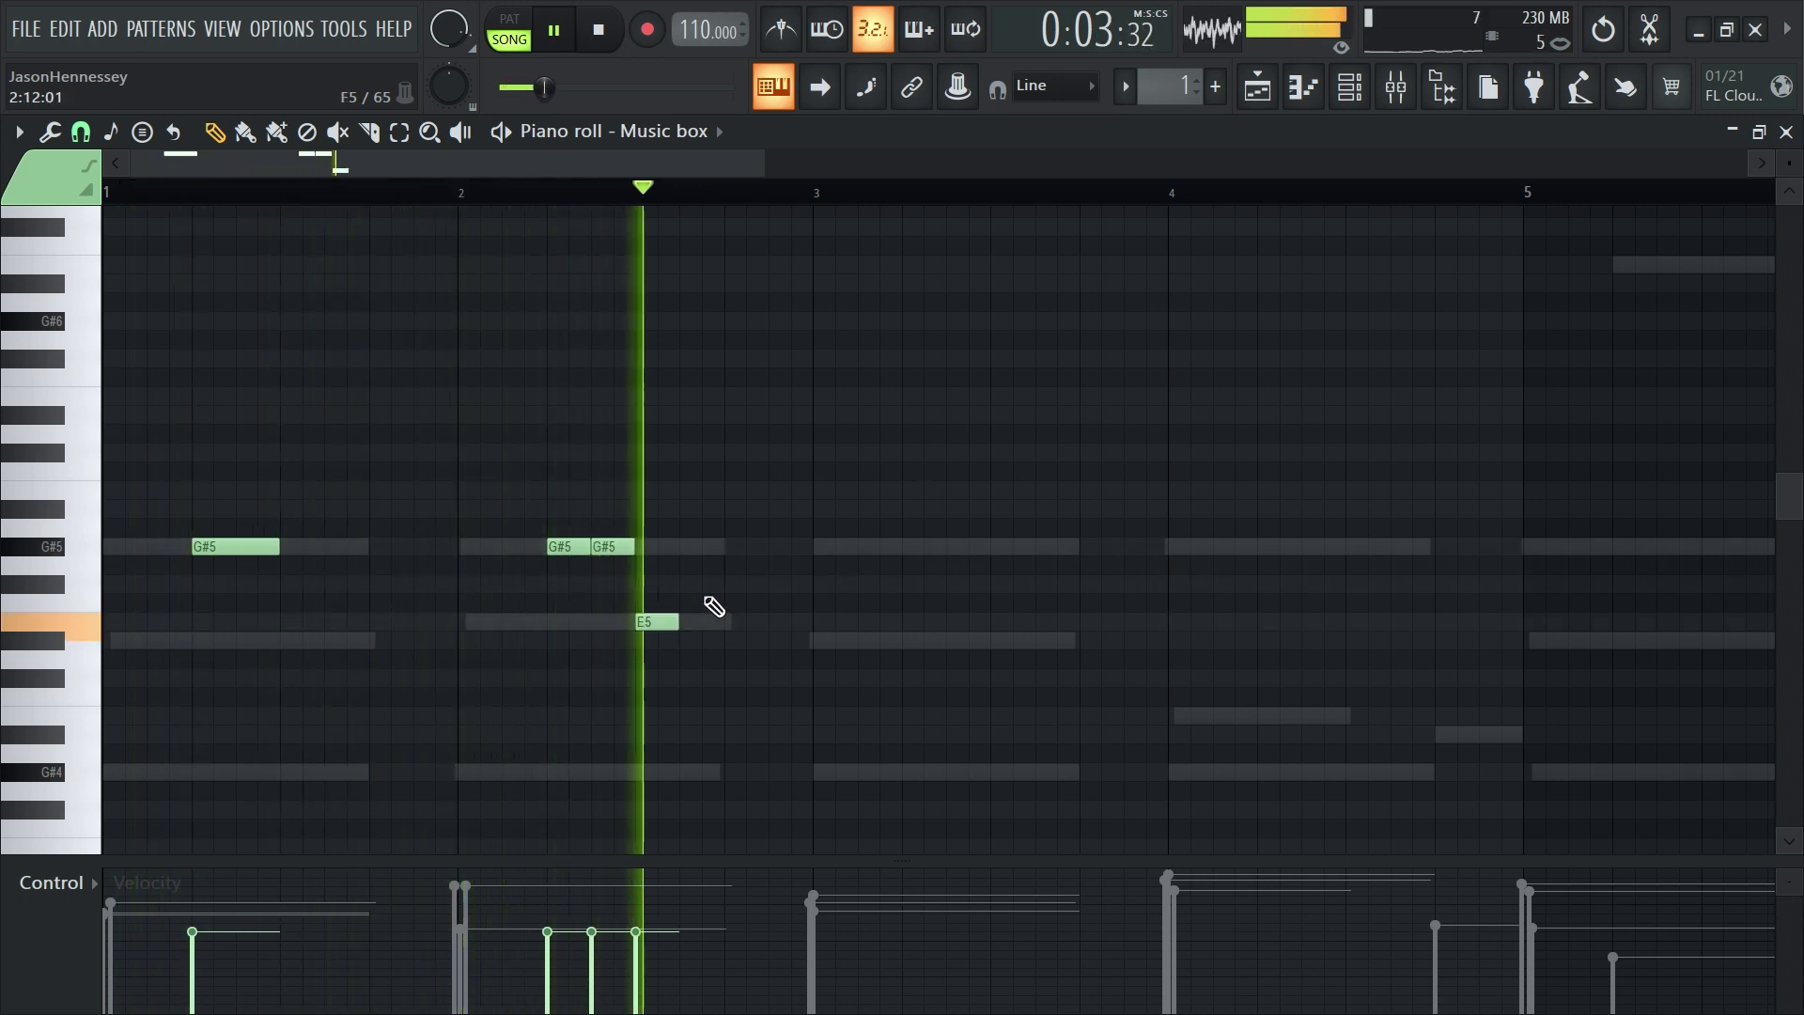
pyautogui.moveTo(655, 622)
pyautogui.mouseDown()
pyautogui.moveTo(656, 769)
pyautogui.moveTo(653, 546)
pyautogui.moveTo(655, 586)
pyautogui.mouseUp()
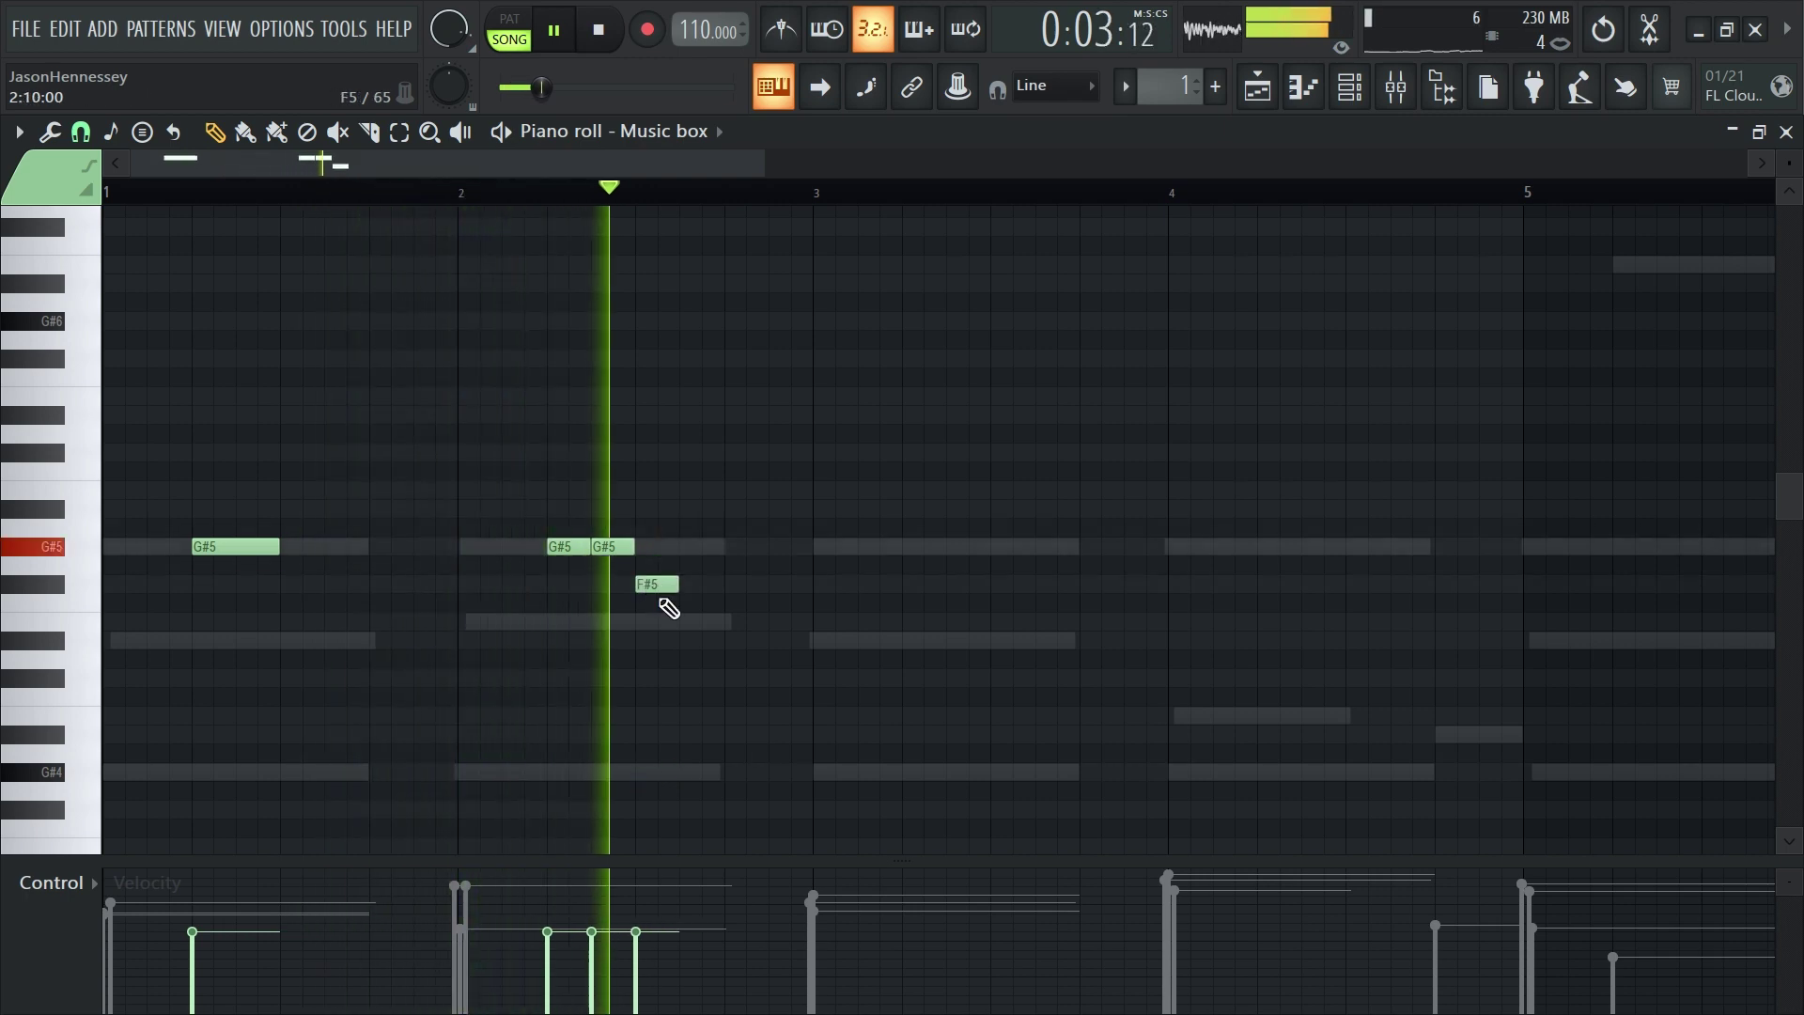
pyautogui.press('space')
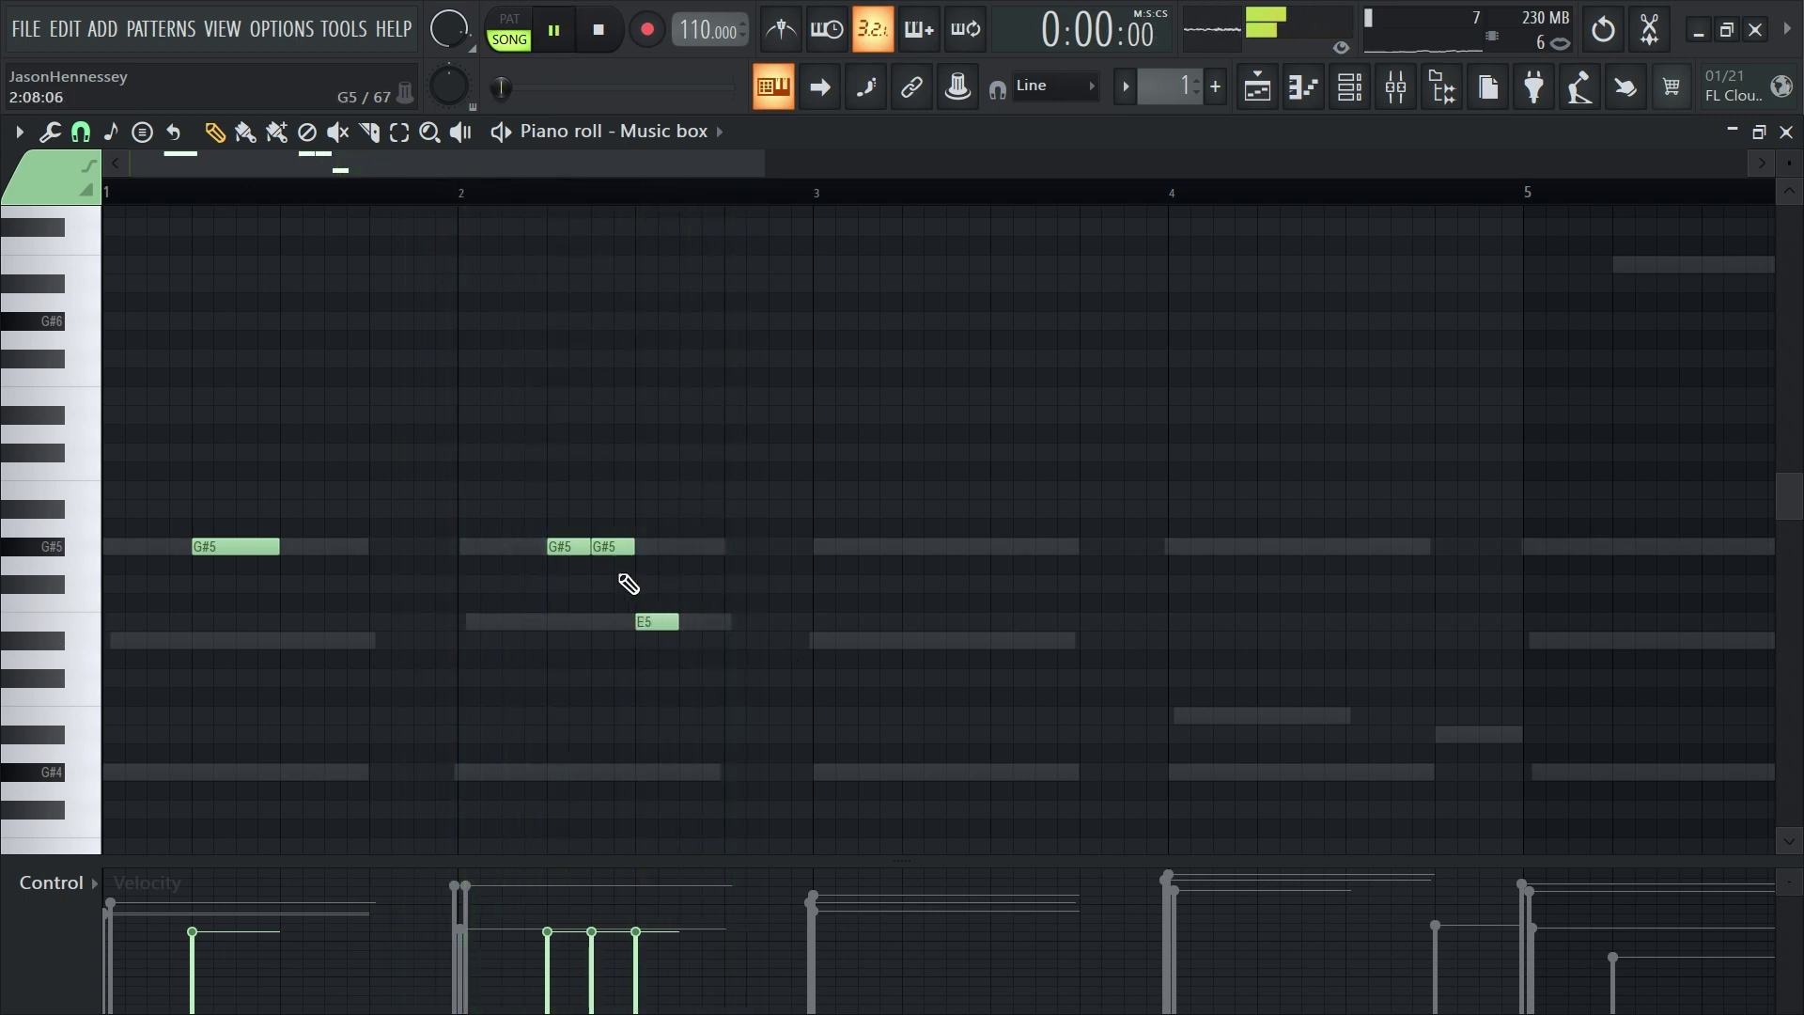
# Swap the last two notes of bar 2, placing E5 at step 7 and G#5 at step 9, and play it
pyautogui.moveTo(597, 553); pyautogui.dragTo(645, 539)
pyautogui.press('space')
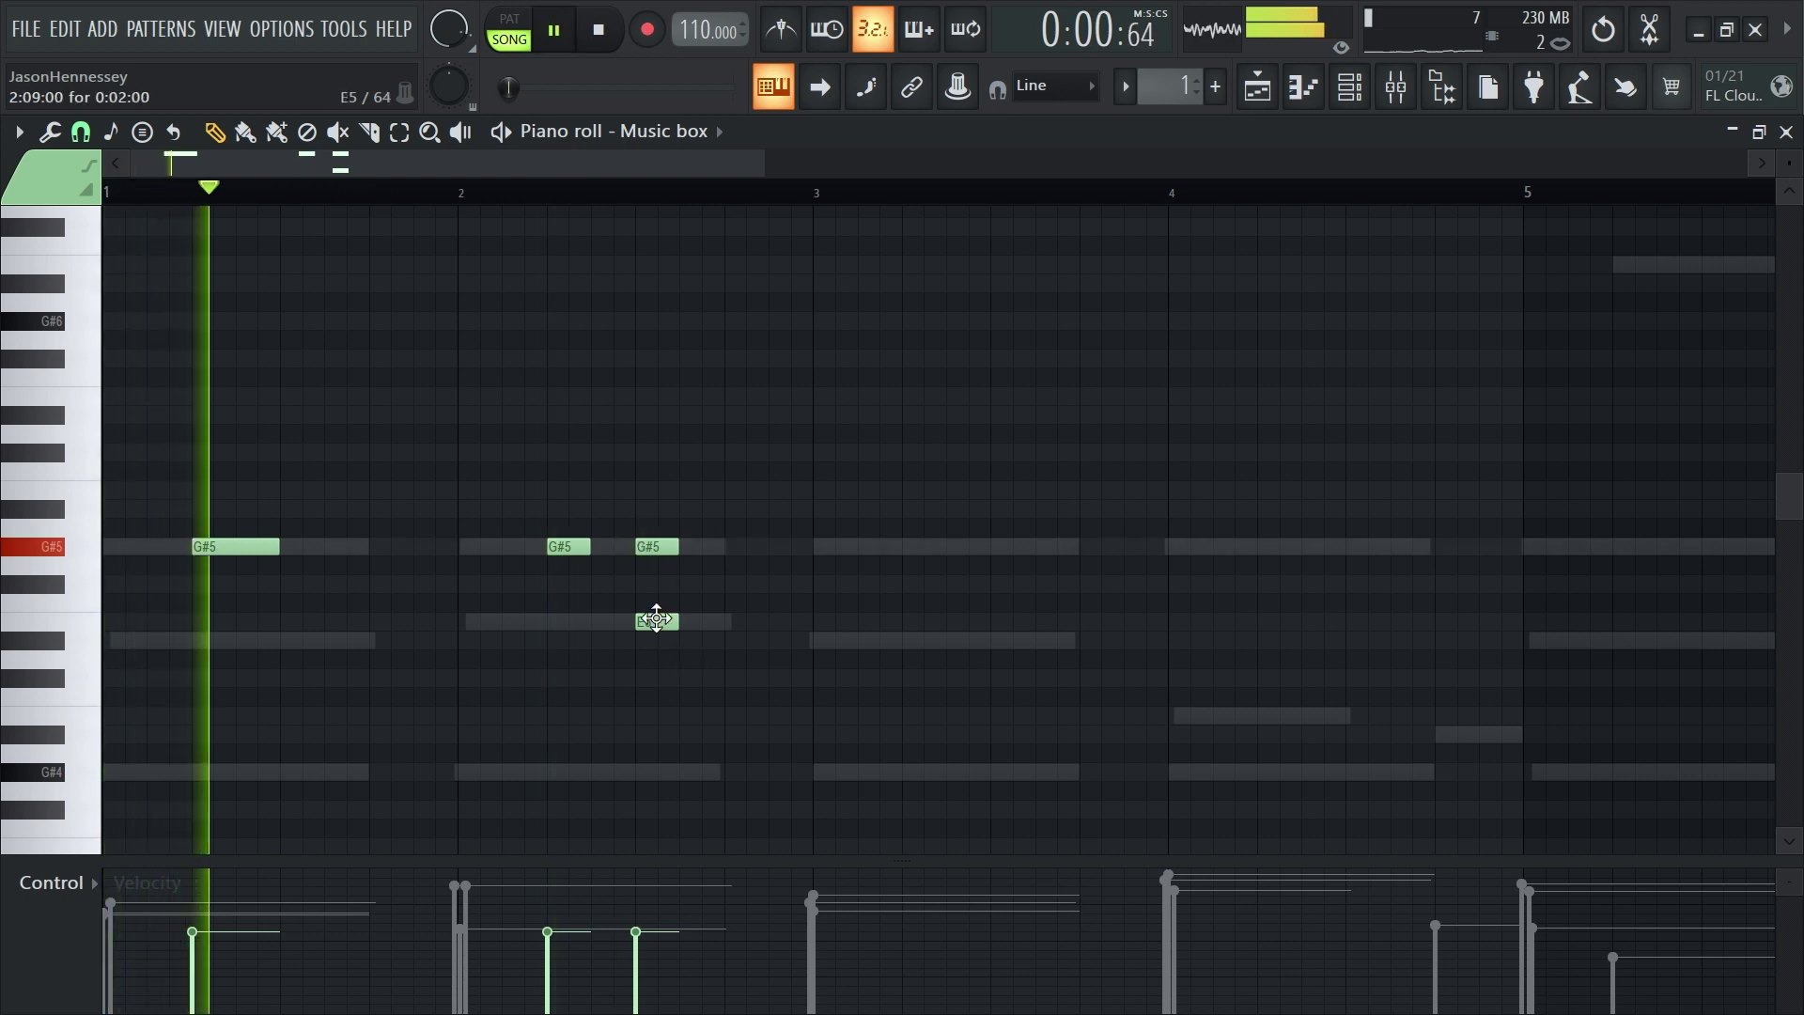
pyautogui.moveTo(655, 621); pyautogui.dragTo(614, 624)
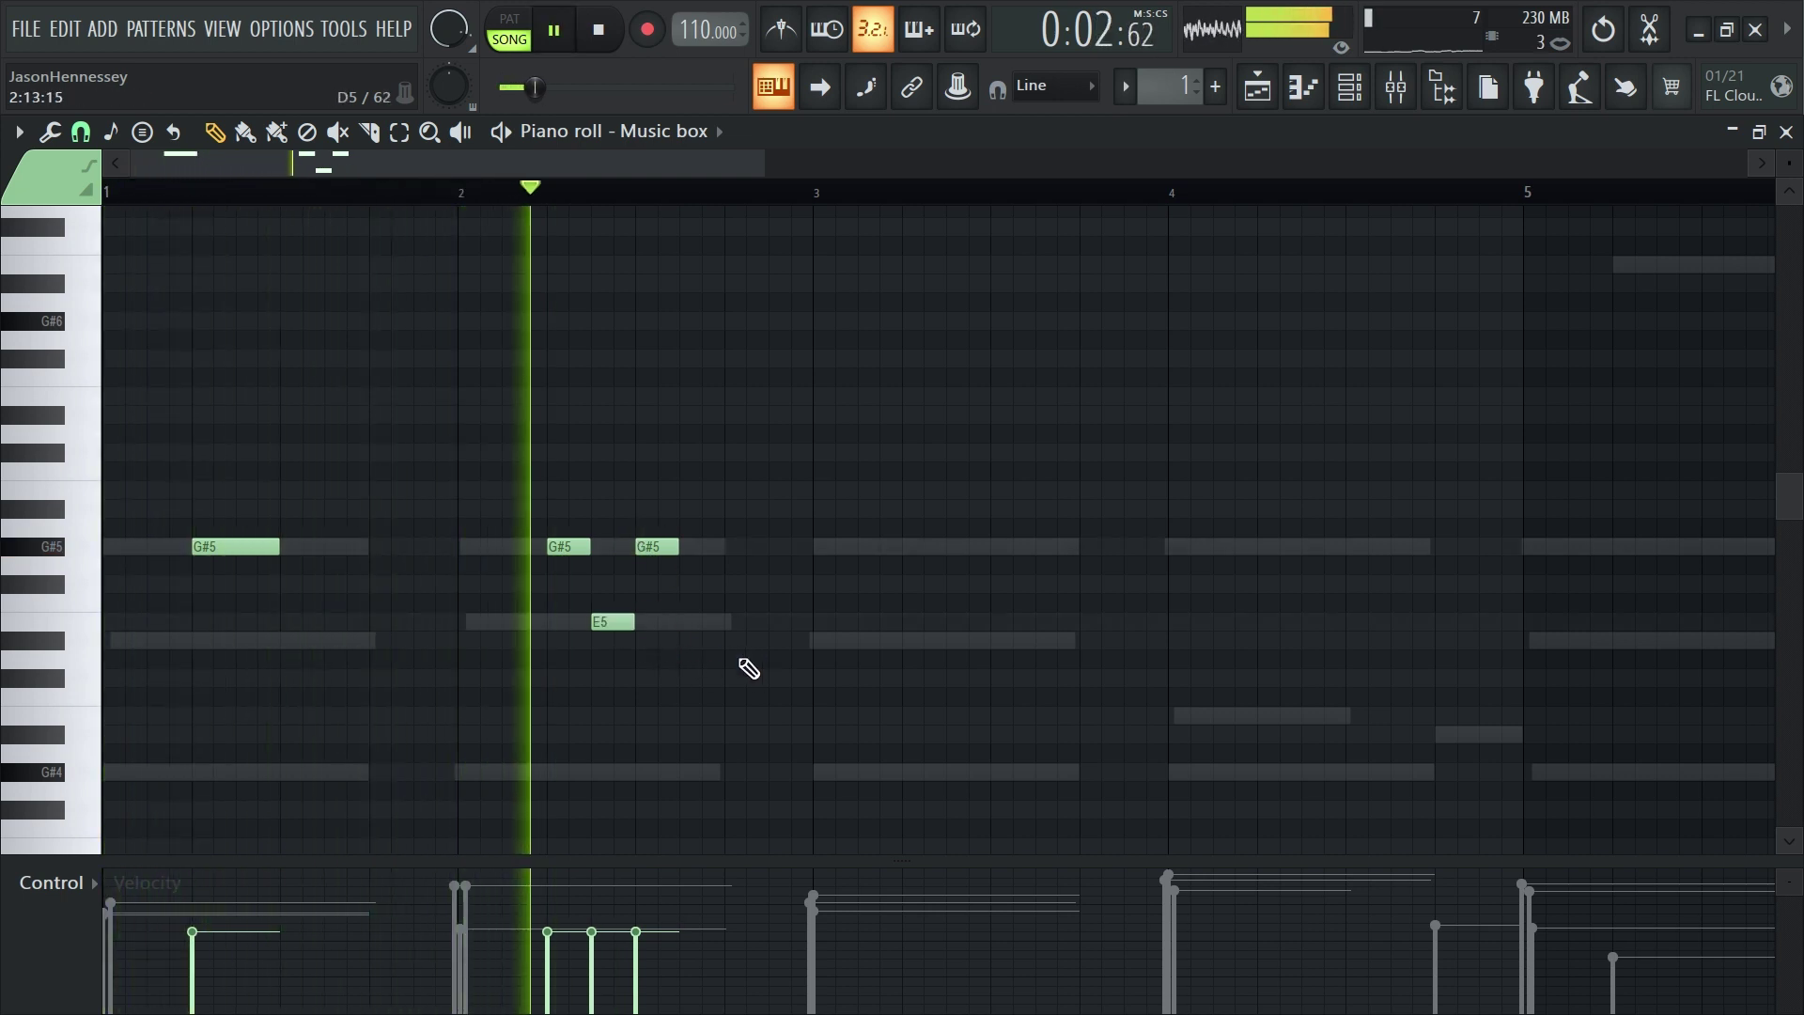
pyautogui.press('space')
pyautogui.press('space')
# Select the music box notes in bars 1 and 2 and duplicate them into bars 3 and 4
pyautogui.moveTo(727, 520); pyautogui.dragTo(922, 567)
pyautogui.scroll(-3, 765, 611)
pyautogui.scroll(3, 660, 649)
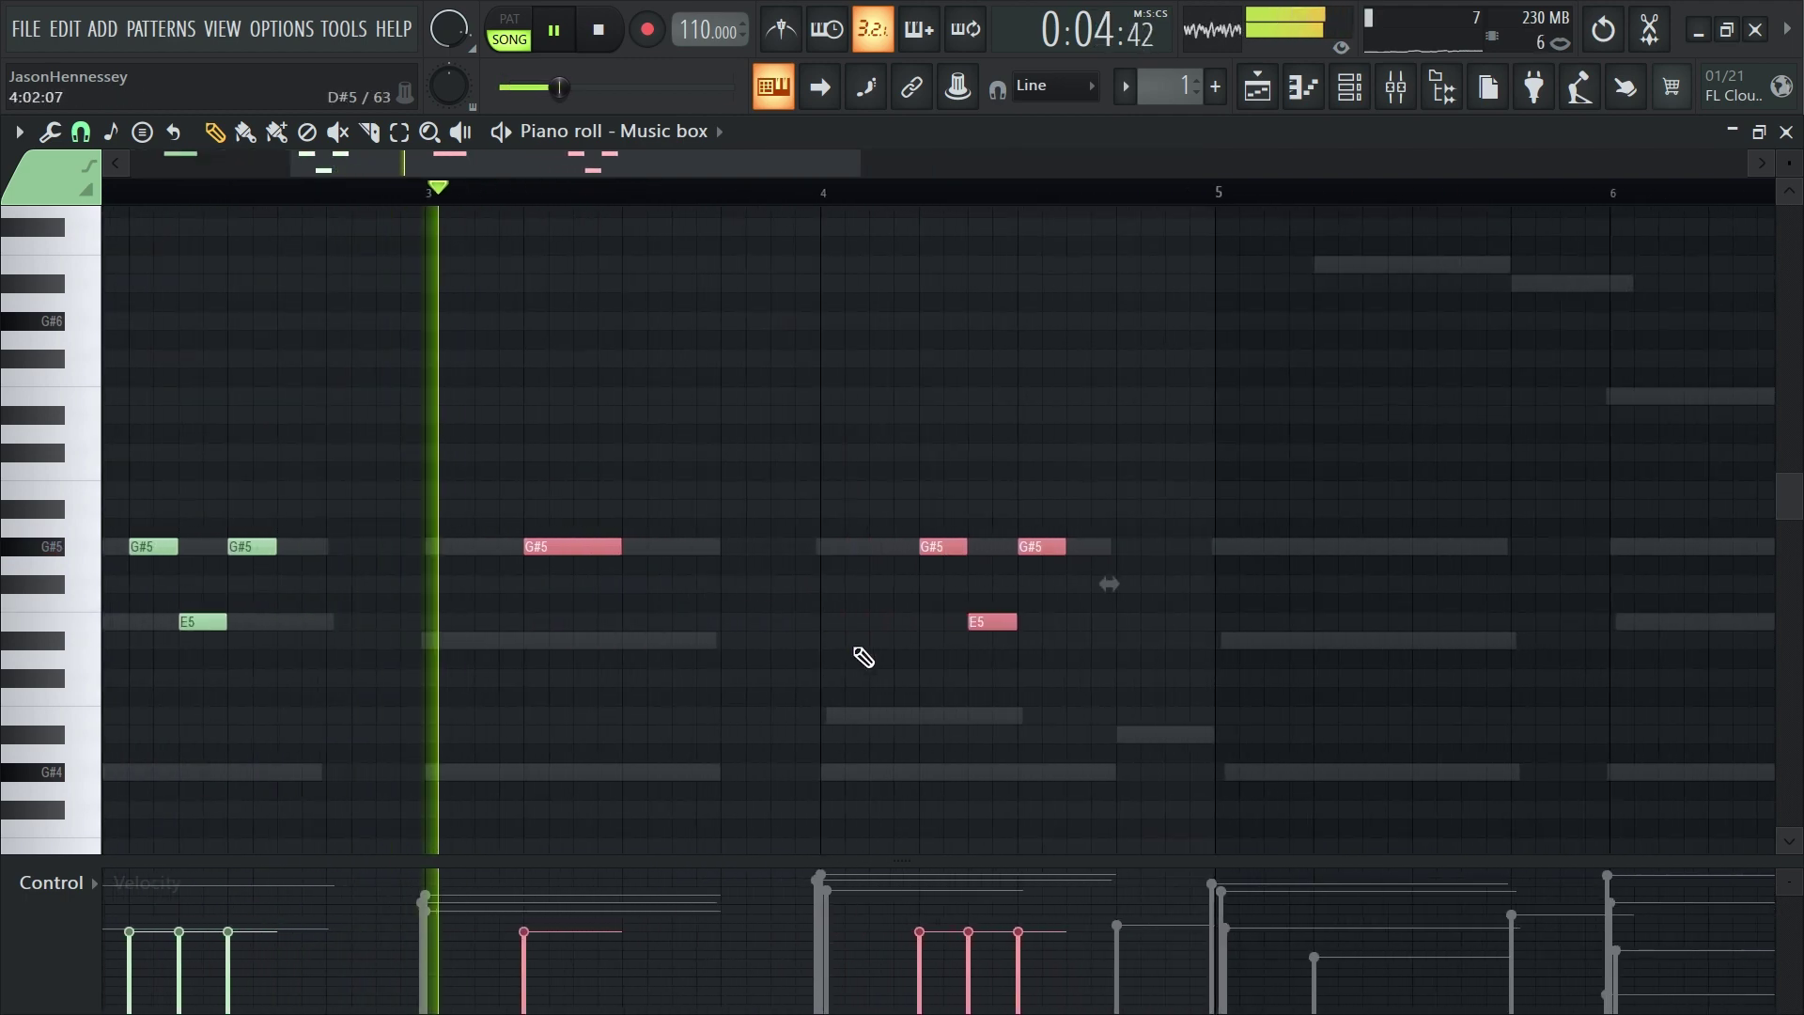
# In bar 4, lower the copied E5 to B4 and the last G#5 to G#4, and add a two-step A#4 at step 15
pyautogui.click(978, 652)
pyautogui.moveTo(1001, 629); pyautogui.dragTo(1001, 720)
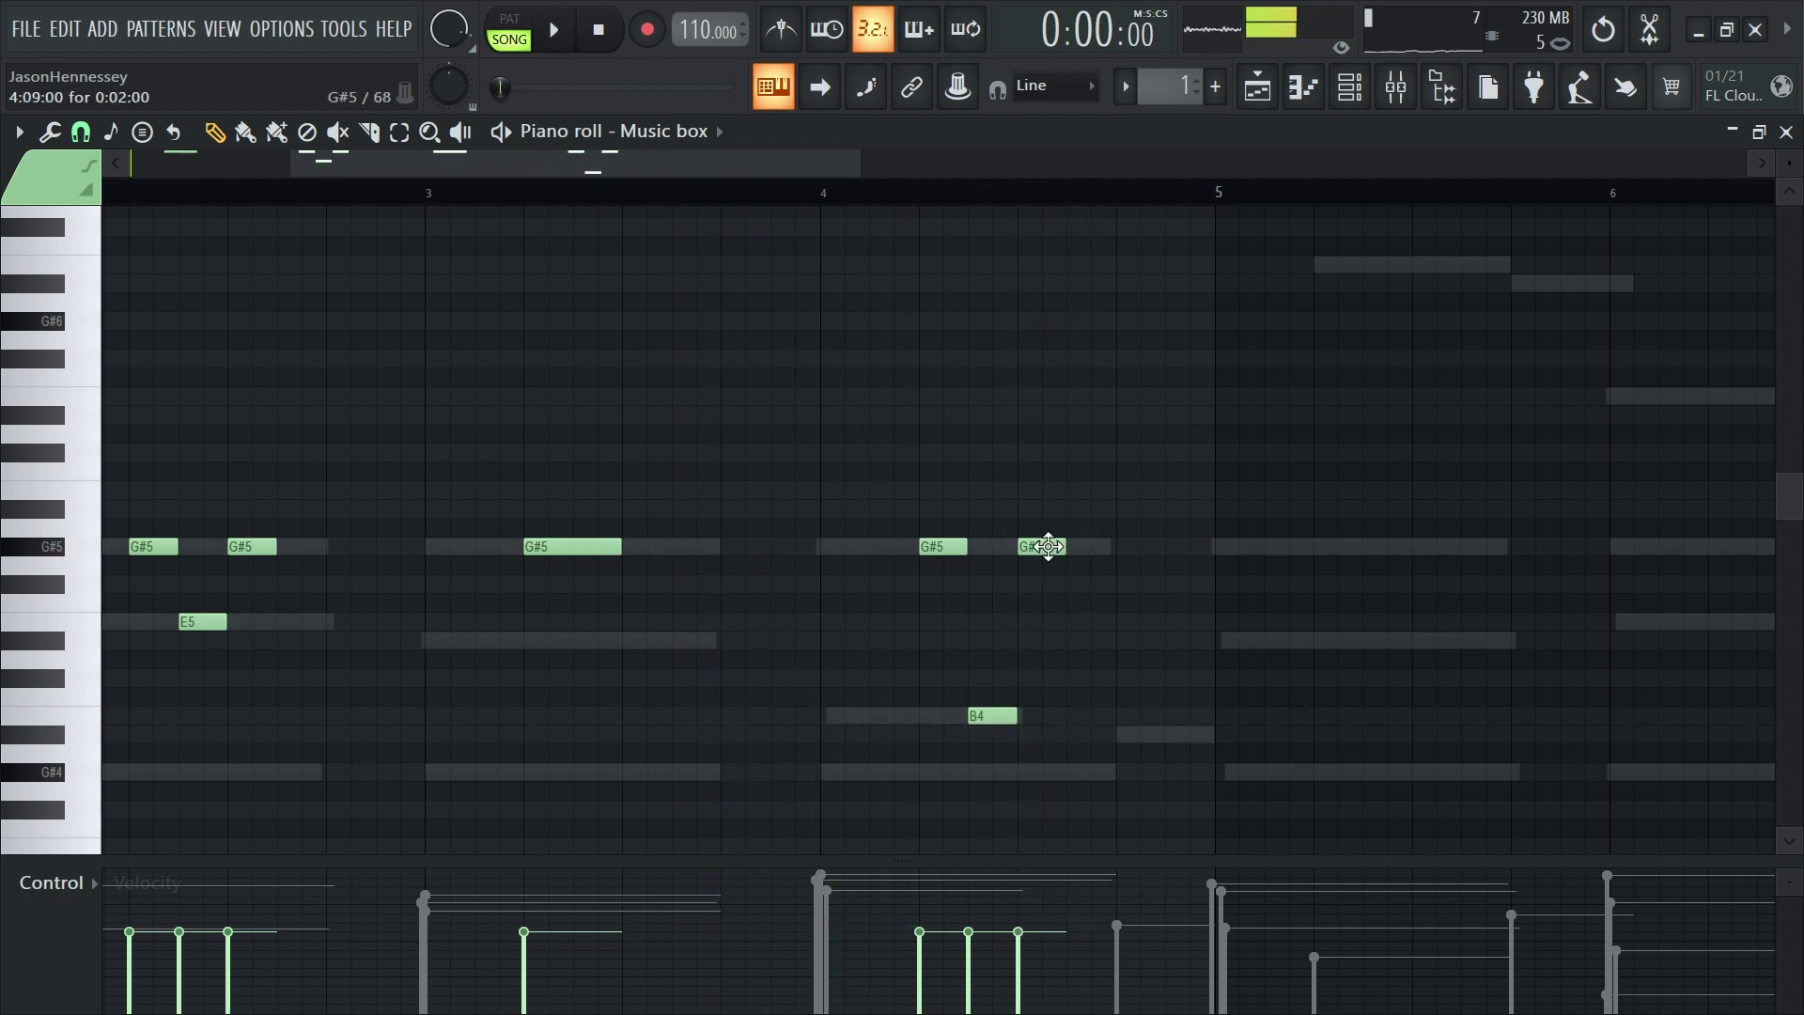
pyautogui.scroll(-3, 1059, 657)
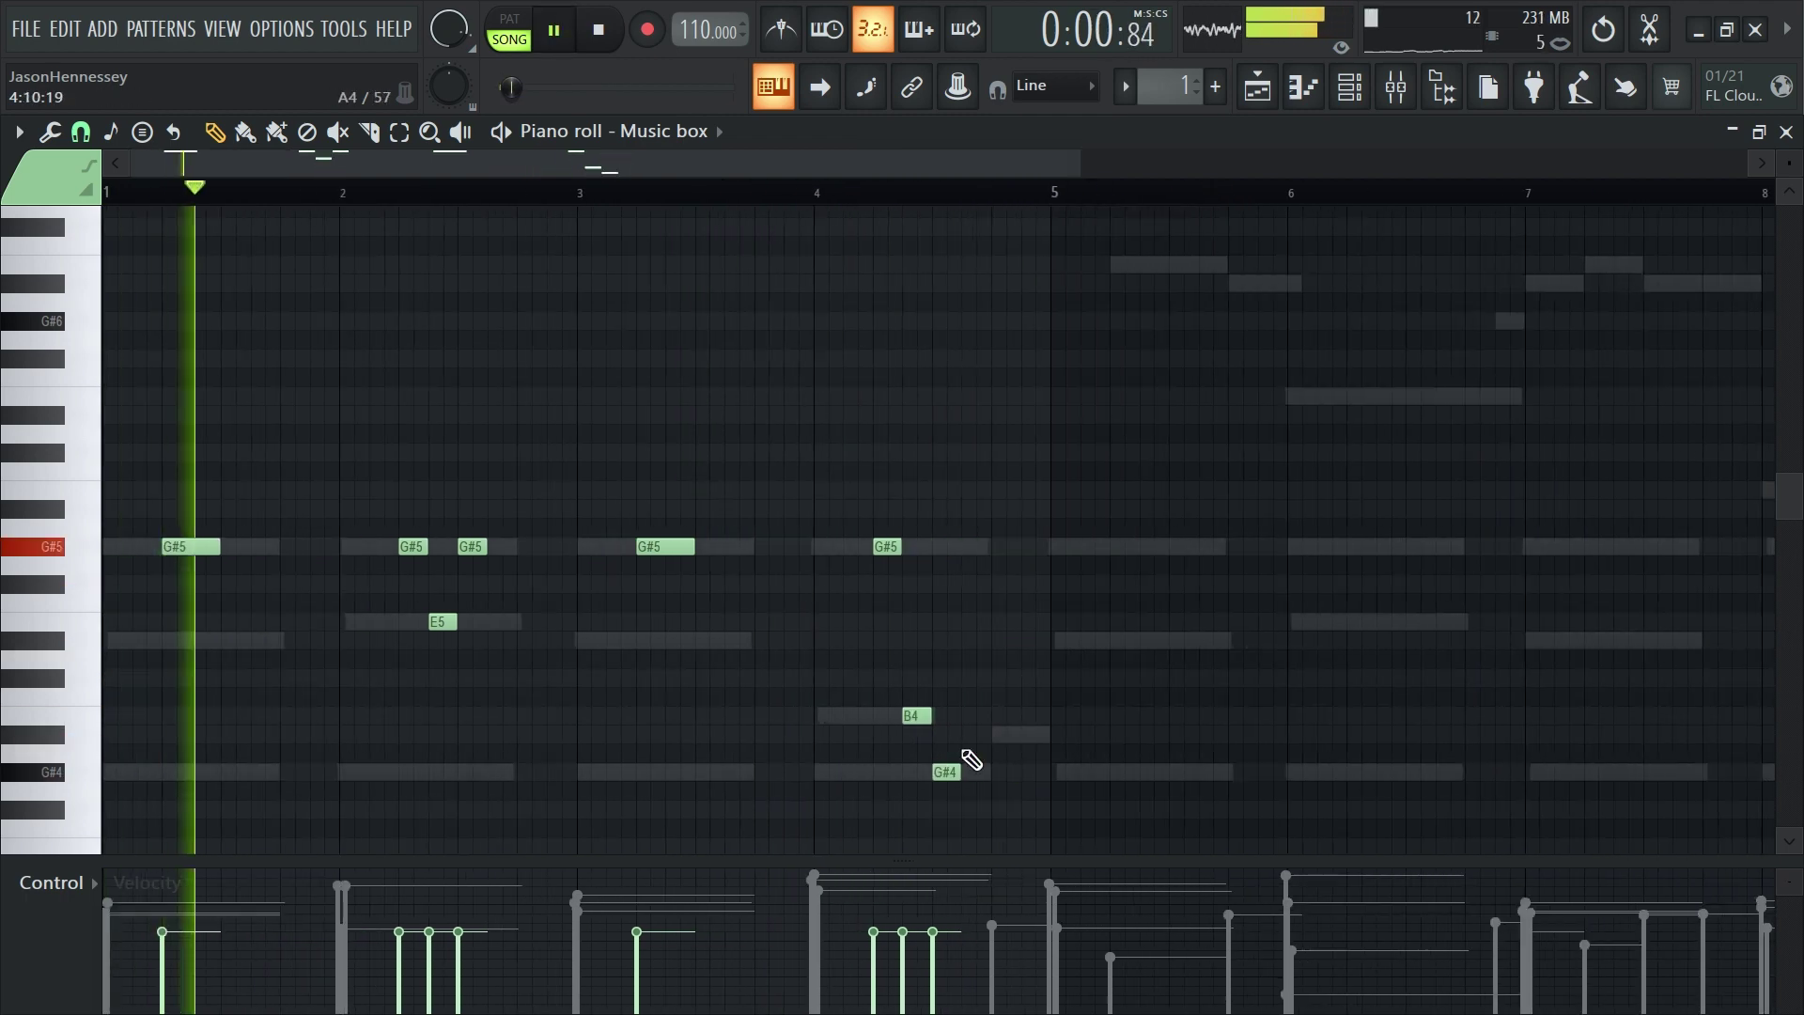
pyautogui.click(1029, 734)
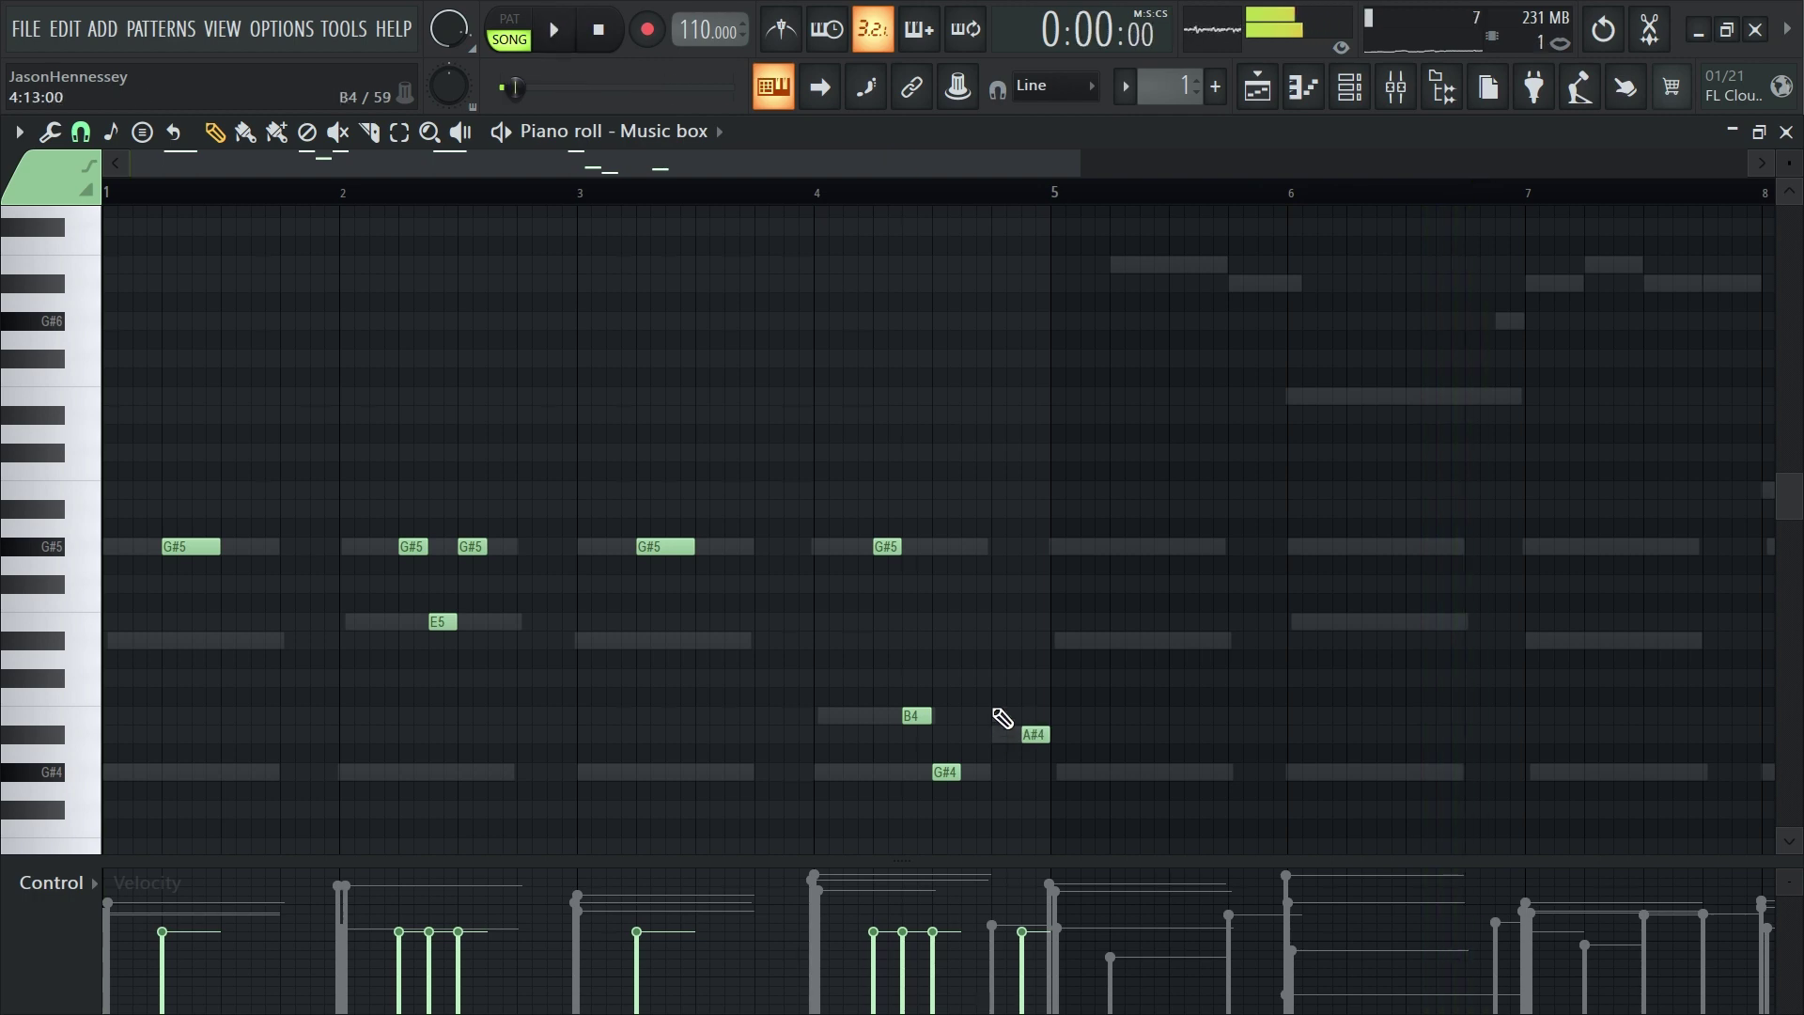
# Add a two-step chord of G#5, D#5 and G#4 at the start of bar 1
pyautogui.scroll(3, 1031, 733)
pyautogui.scroll(-4, 765, 652)
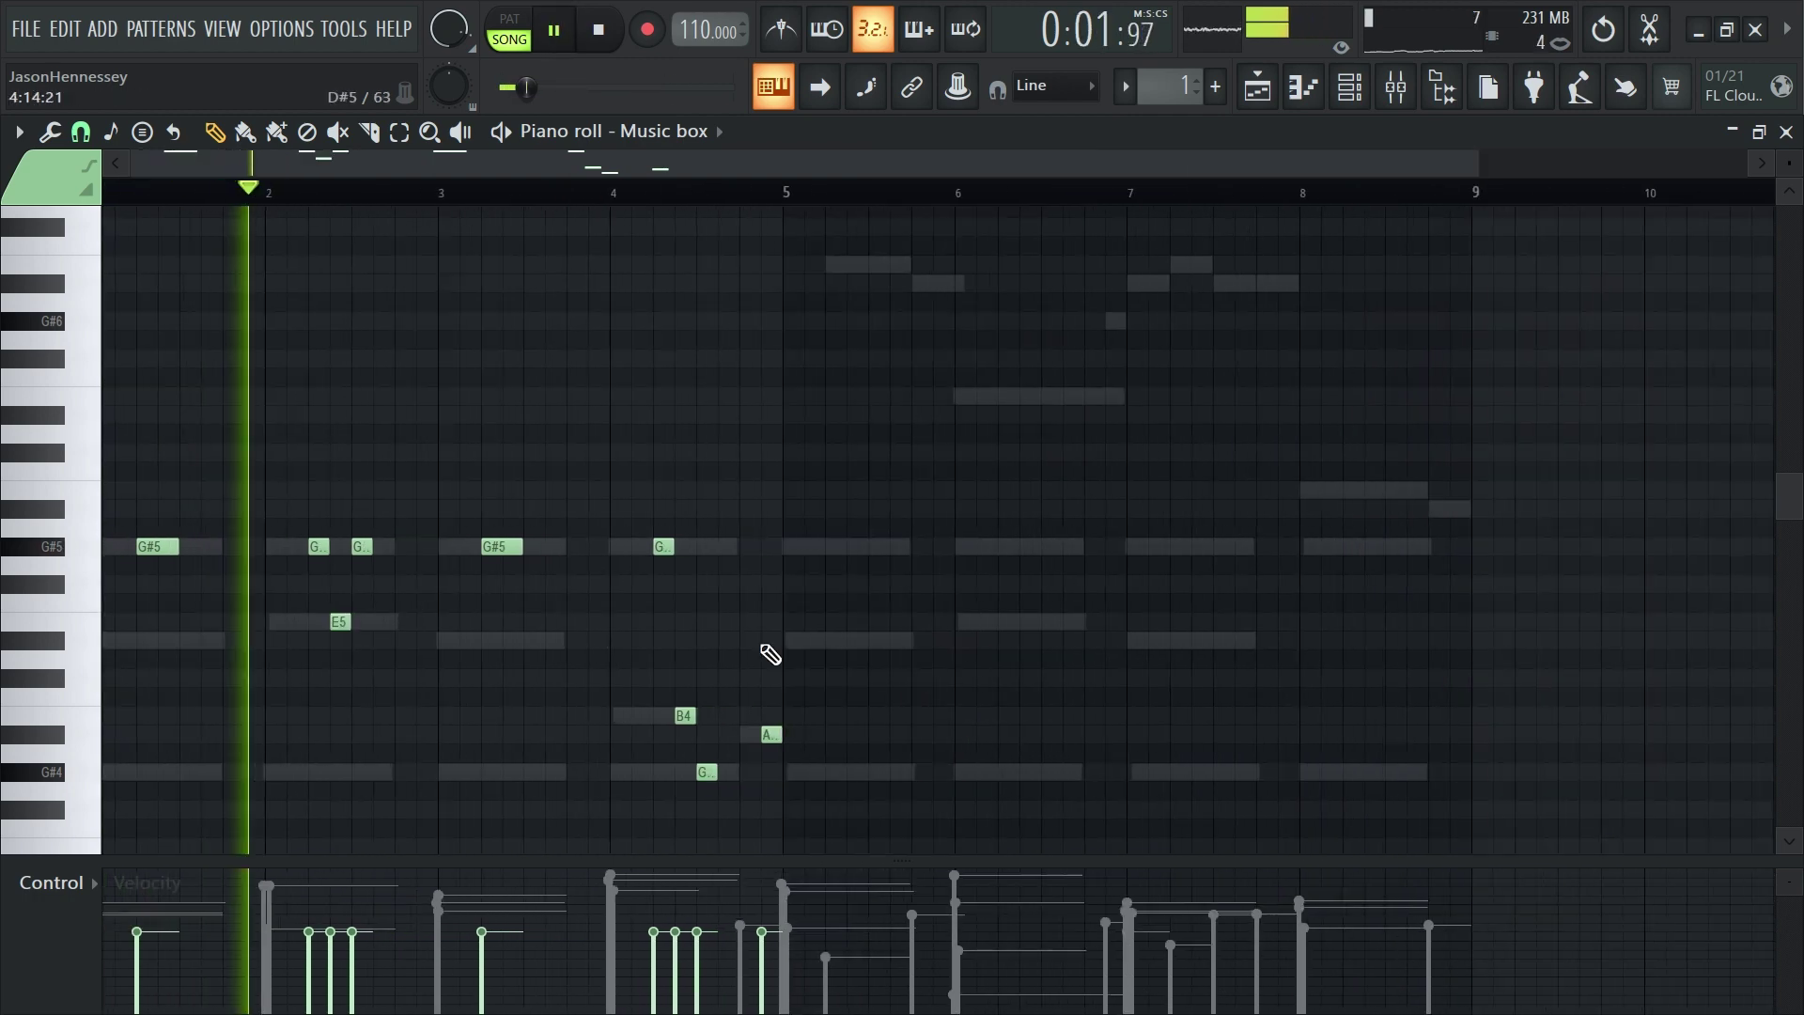
pyautogui.scroll(5, 25, 604)
pyautogui.click(137, 545)
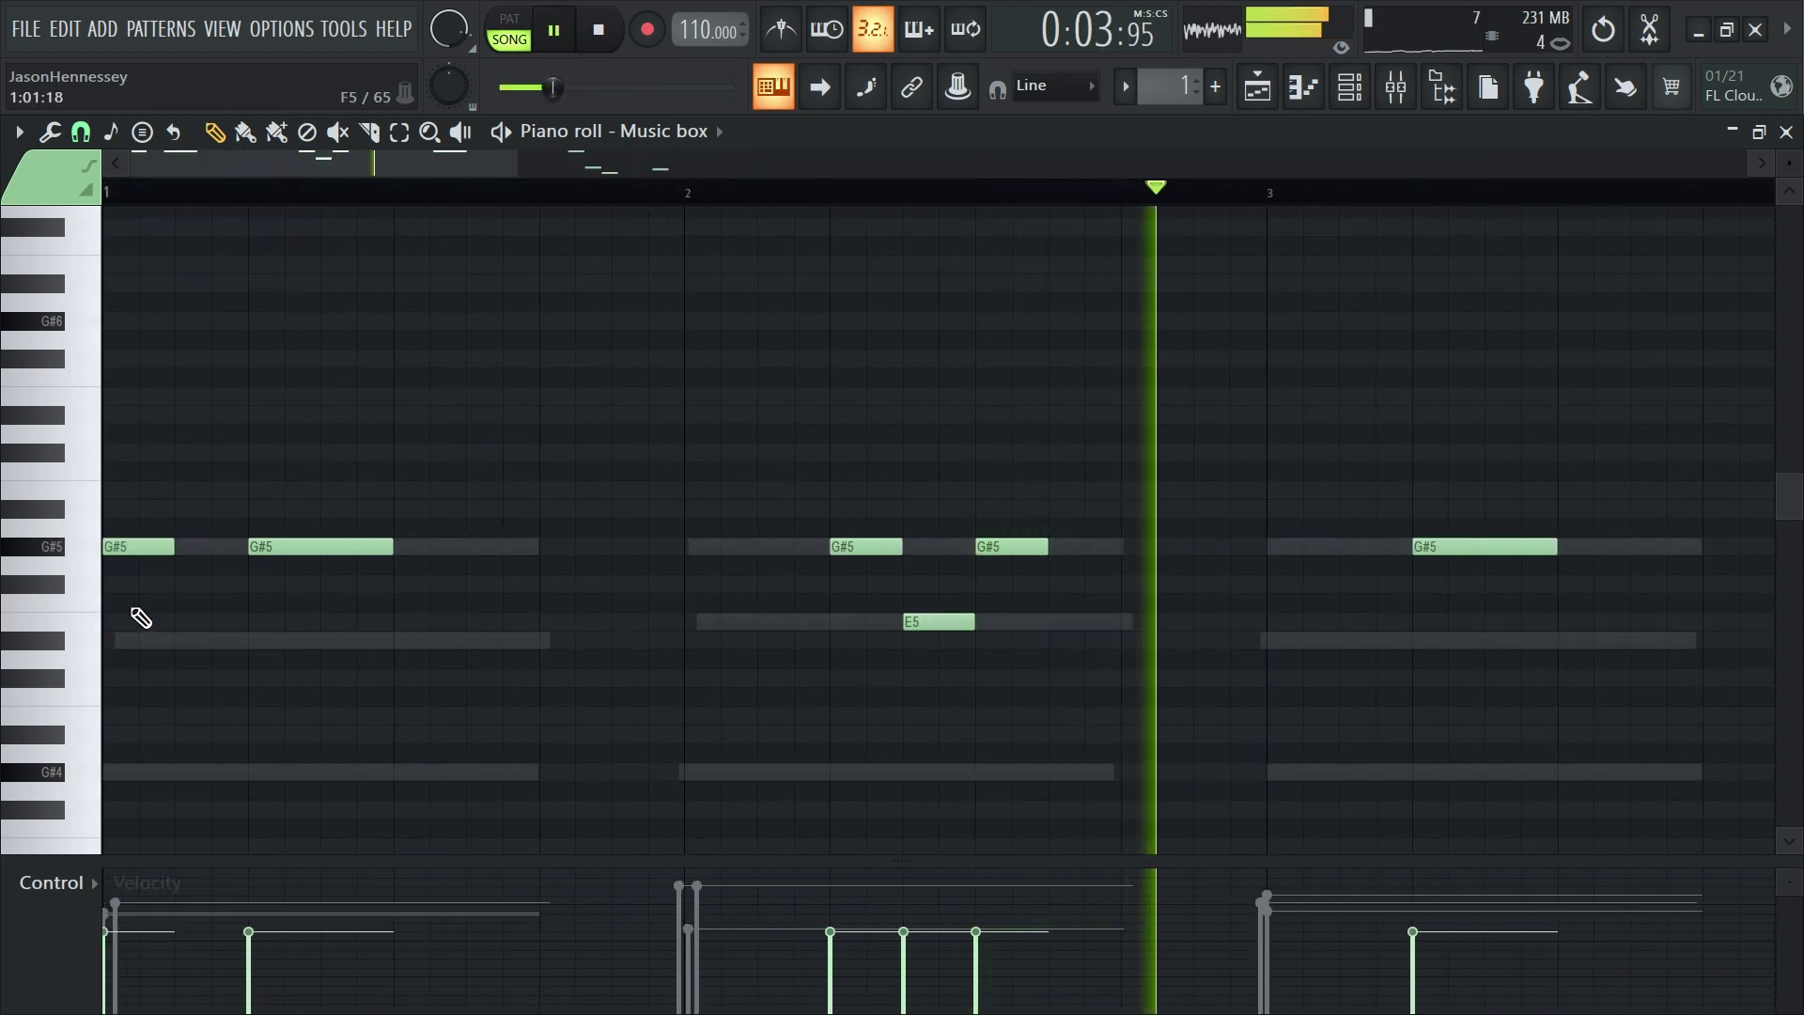
pyautogui.click(137, 640)
pyautogui.click(137, 772)
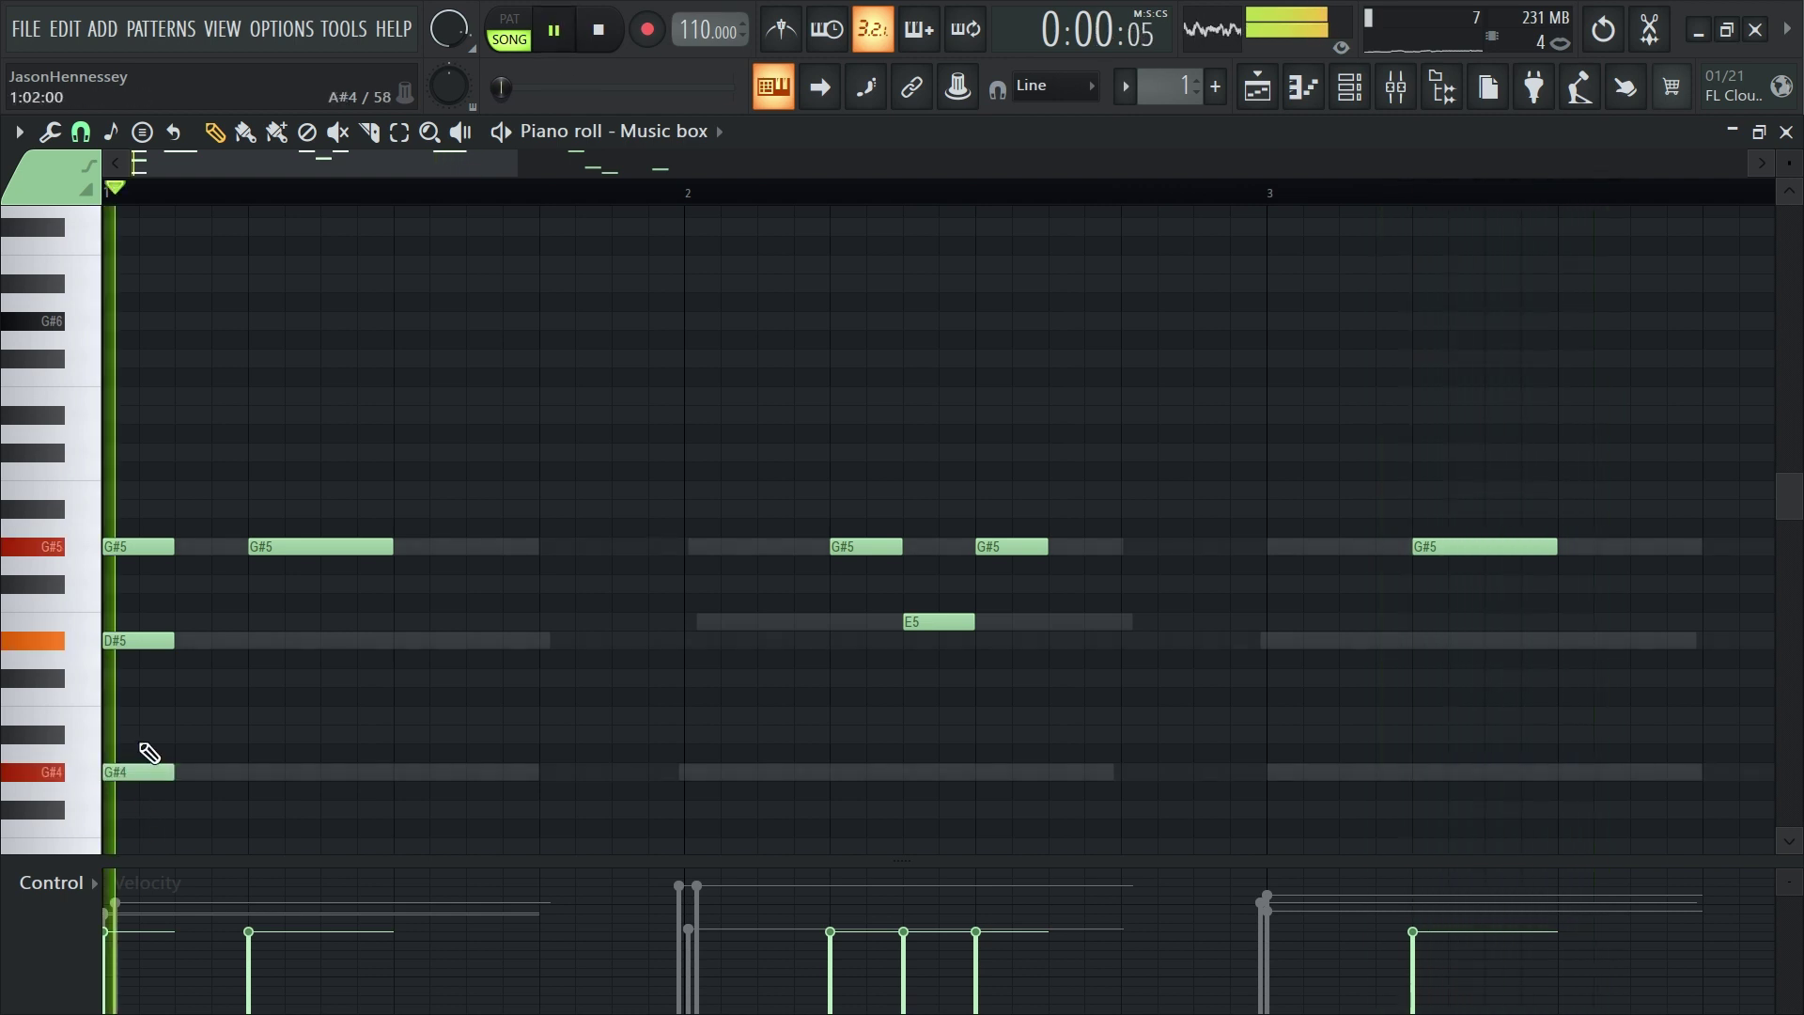
# Add a two-step chord of G#5, E5 and G#4 at the start of bar 2
pyautogui.click(705, 546)
pyautogui.click(700, 640)
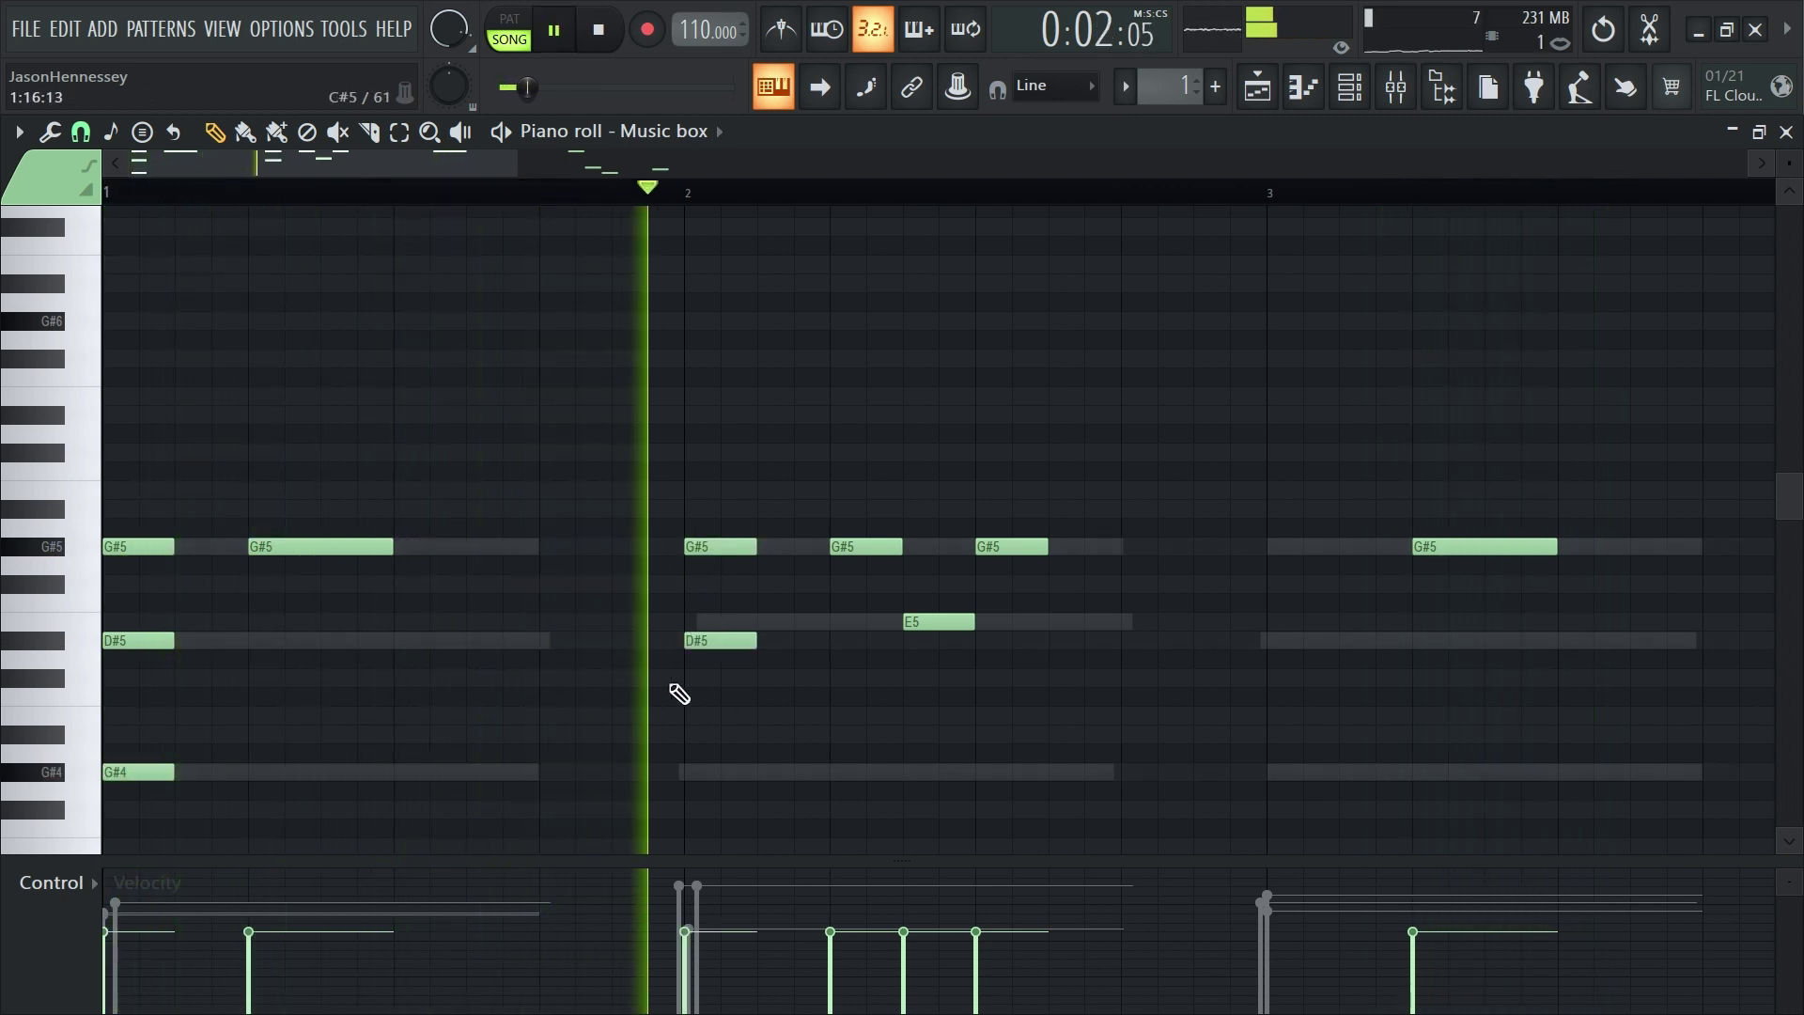
pyautogui.press('space')
pyautogui.press('space')
pyautogui.click(700, 772)
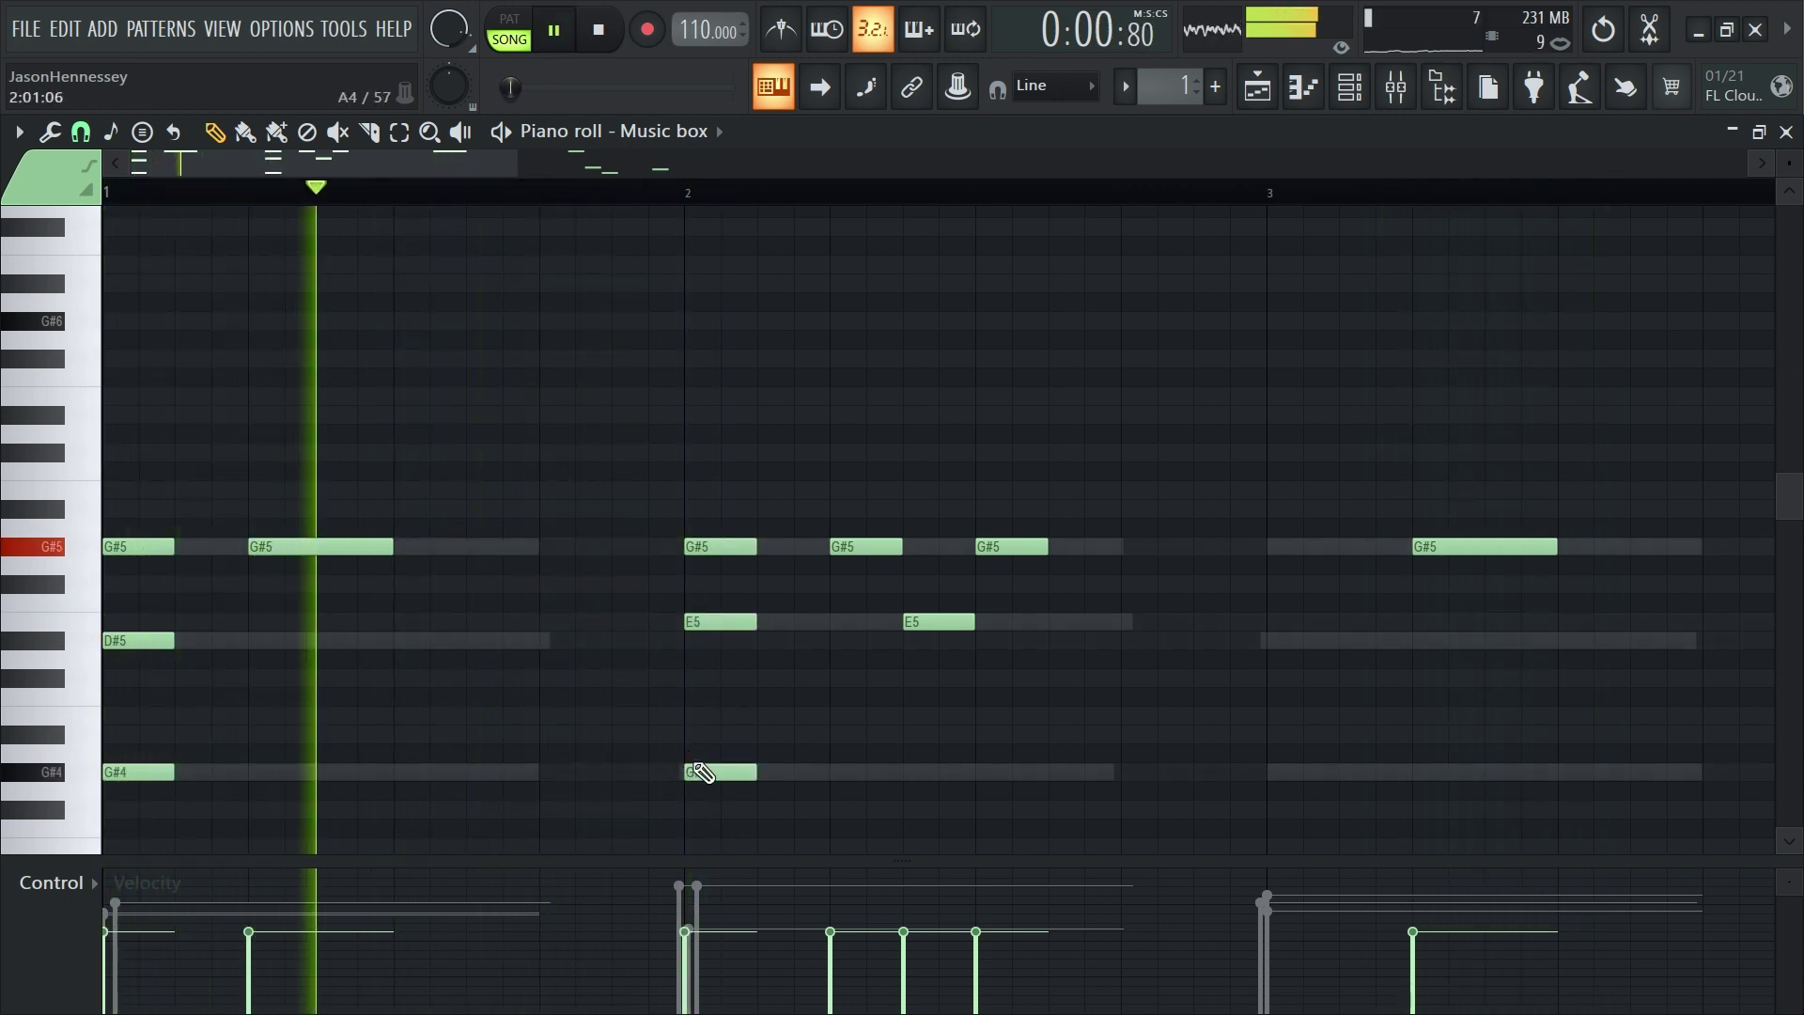
# Add a two-step chord of G#5, D#5 and G#4 at the start of bar 3
pyautogui.scroll(-4, 523, 656)
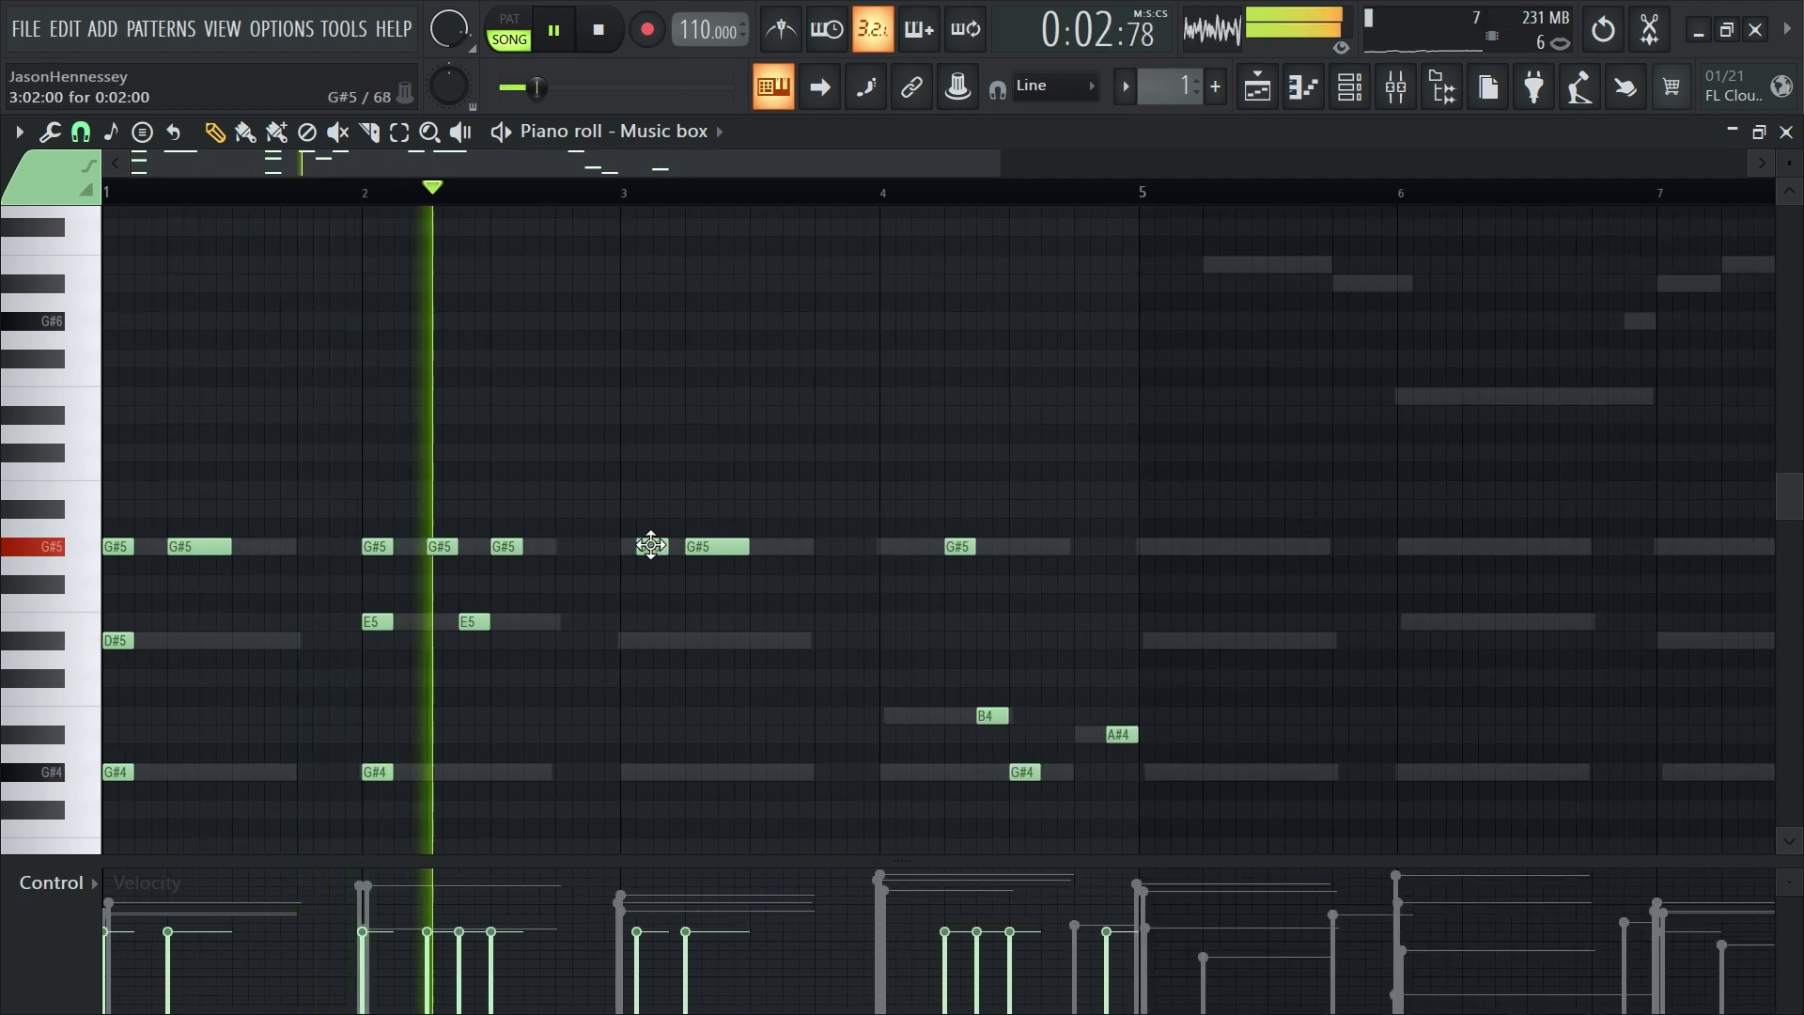
pyautogui.click(616, 547)
pyautogui.moveTo(612, 542); pyautogui.dragTo(629, 543)
pyautogui.click(632, 641)
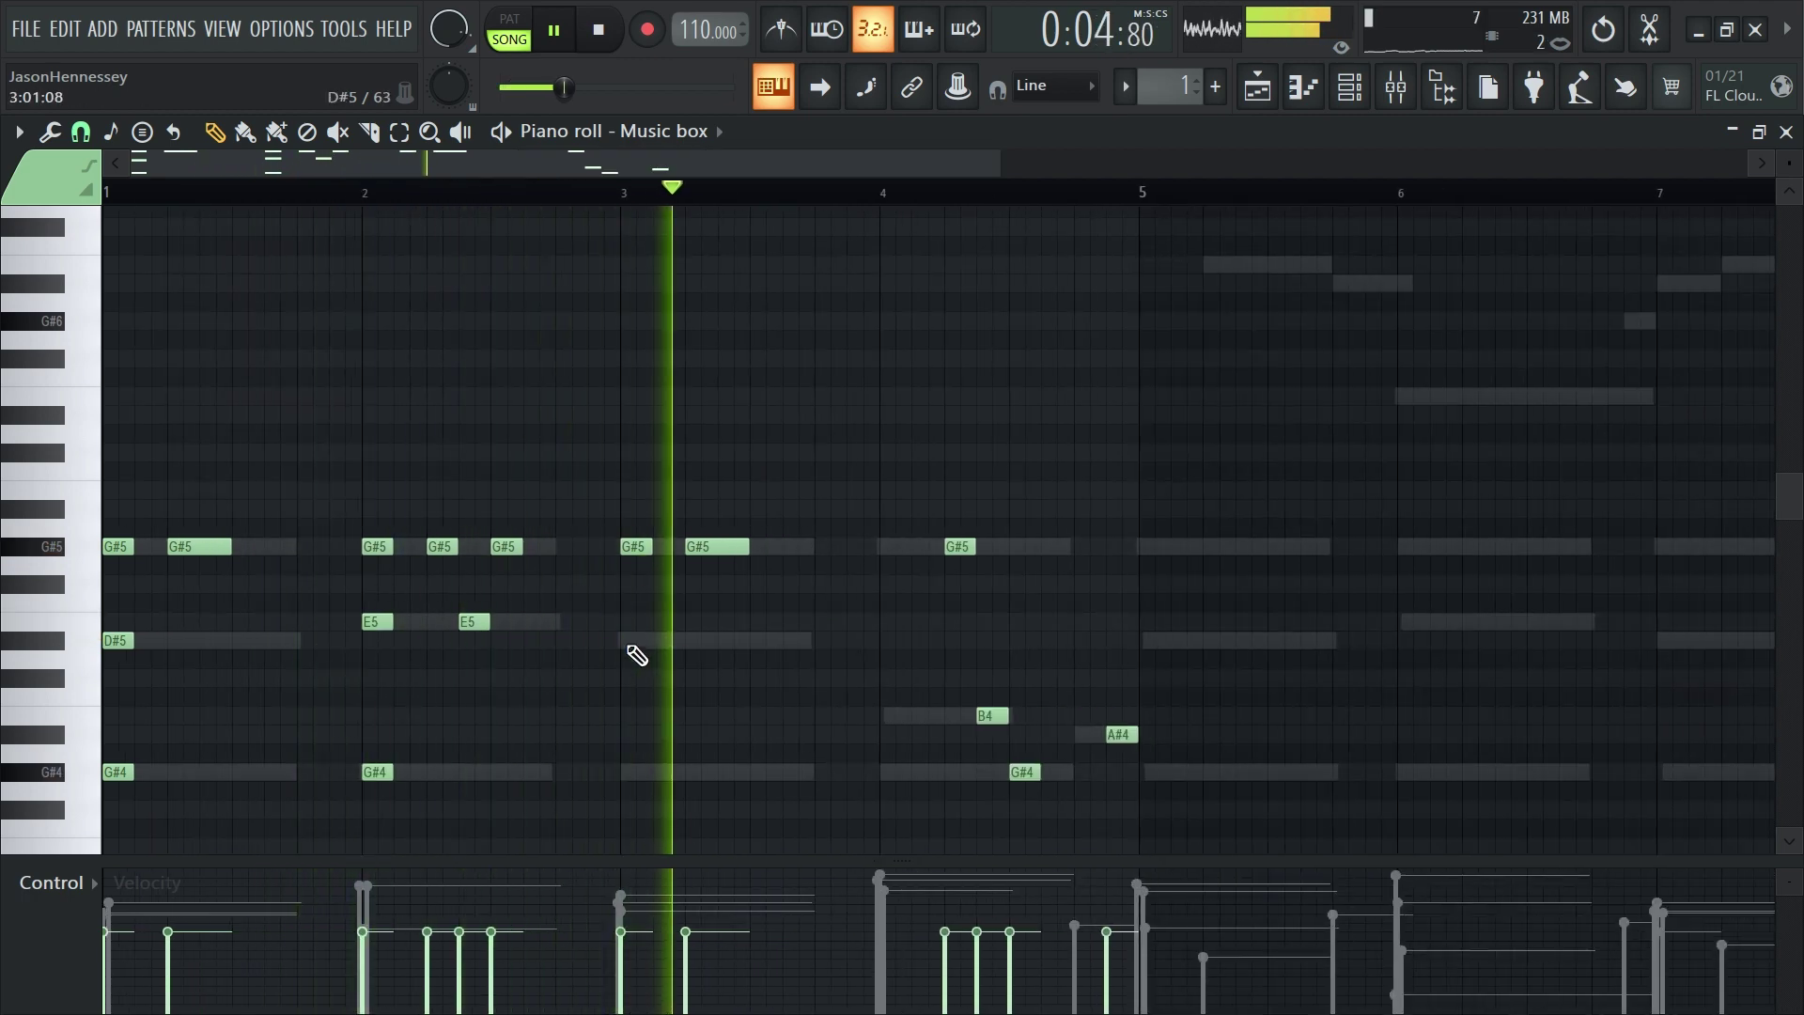
pyautogui.click(635, 772)
# Add a two-step chord of G#5, B4 and G#4 at the start of bar 4
pyautogui.click(888, 546)
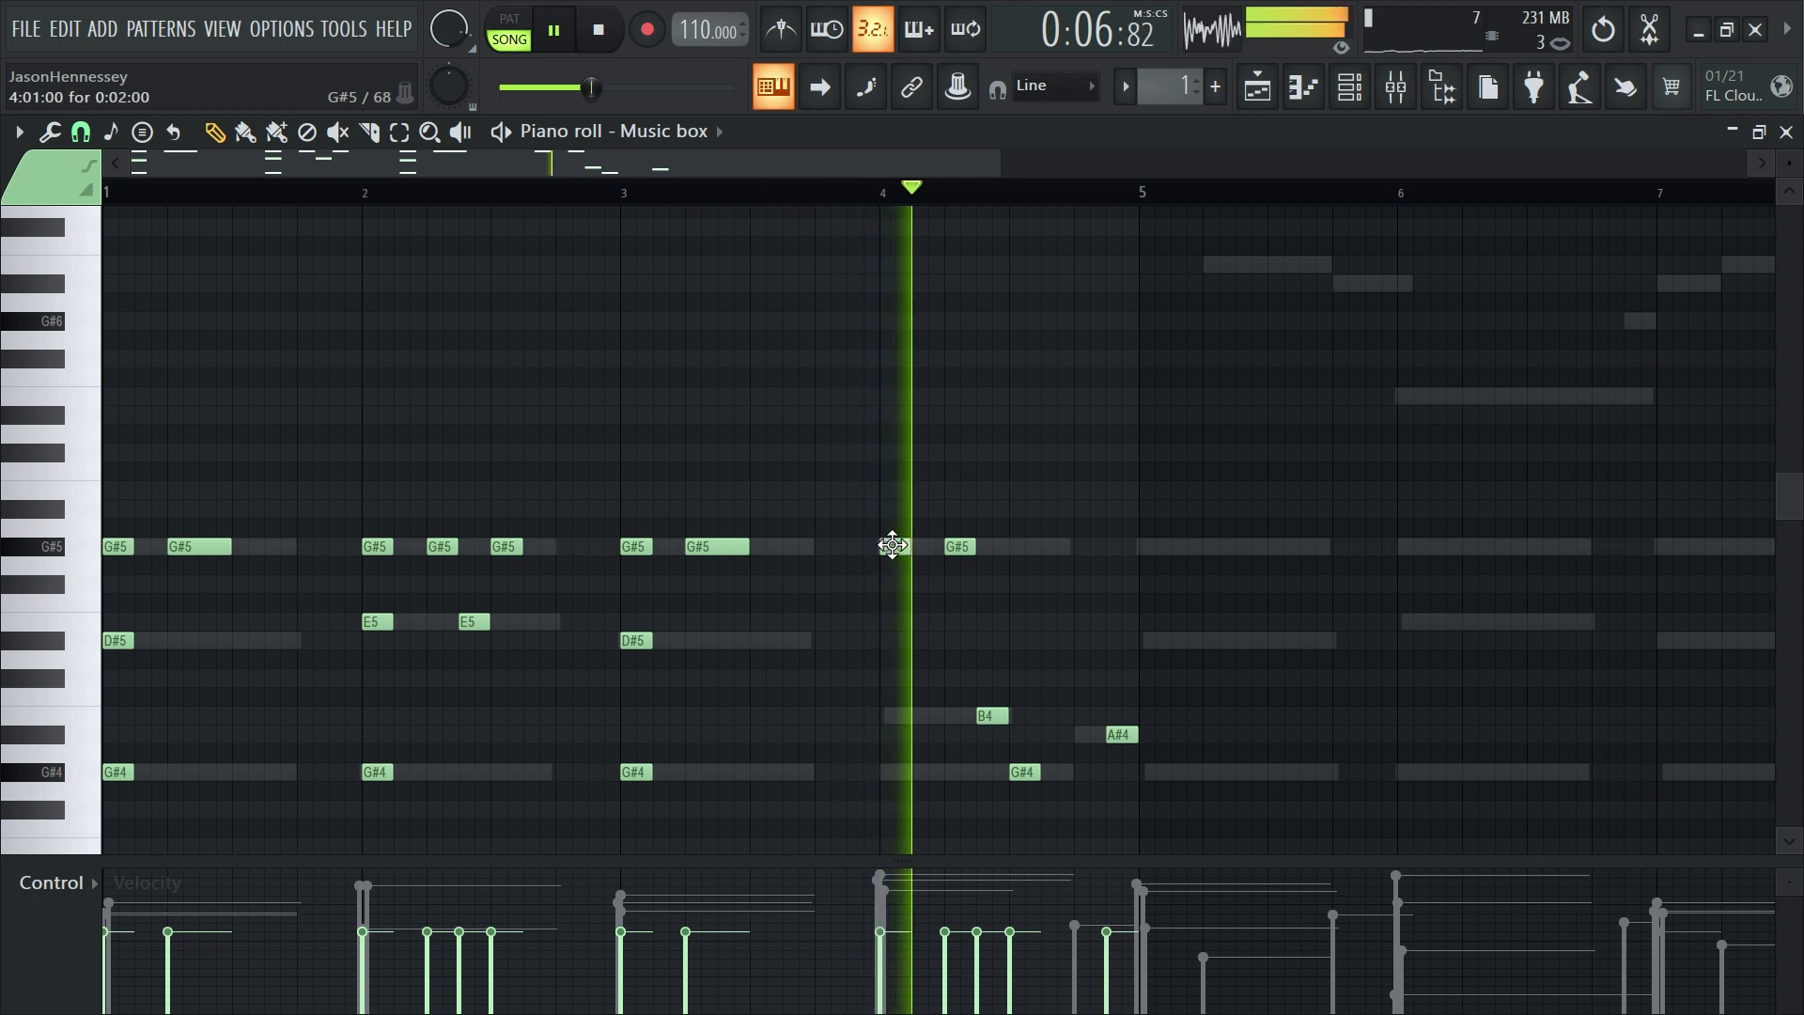
pyautogui.click(893, 717)
pyautogui.click(890, 772)
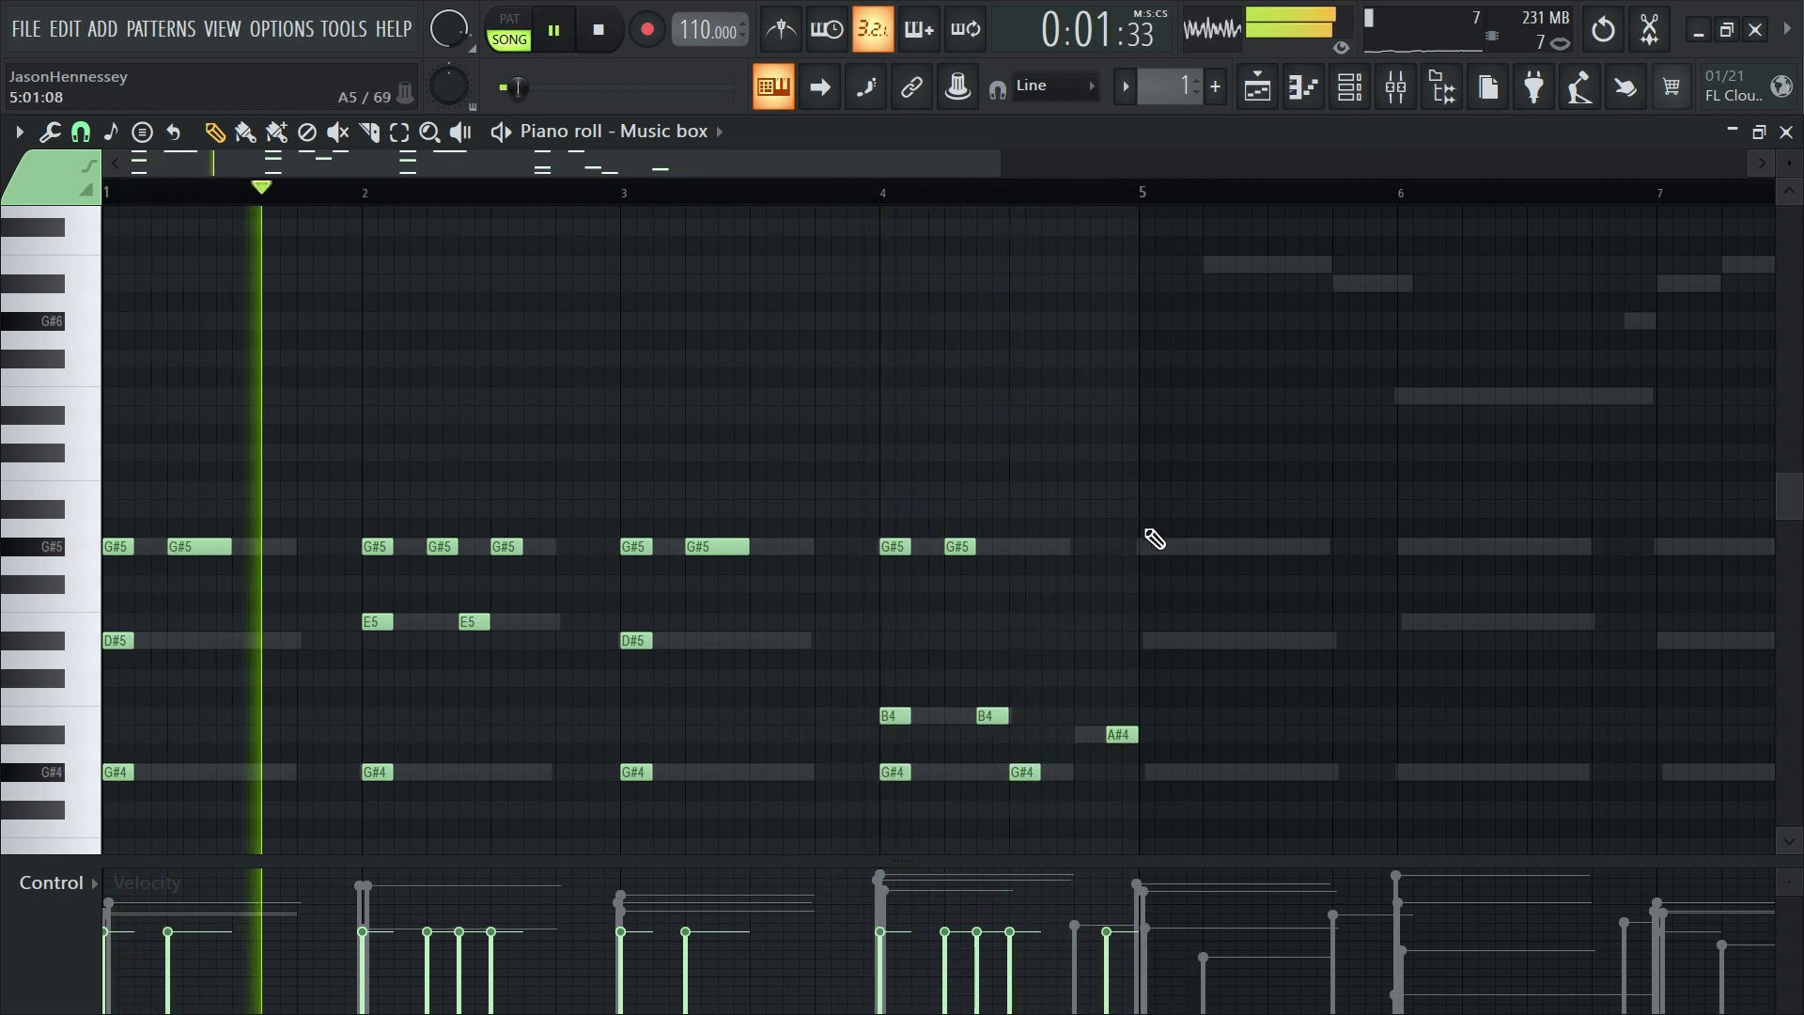
# Select all music box notes in bars 1 to 4, duplicate them into bars 5 to 8, and stop playback
pyautogui.moveTo(1195, 484); pyautogui.dragTo(4, 818)
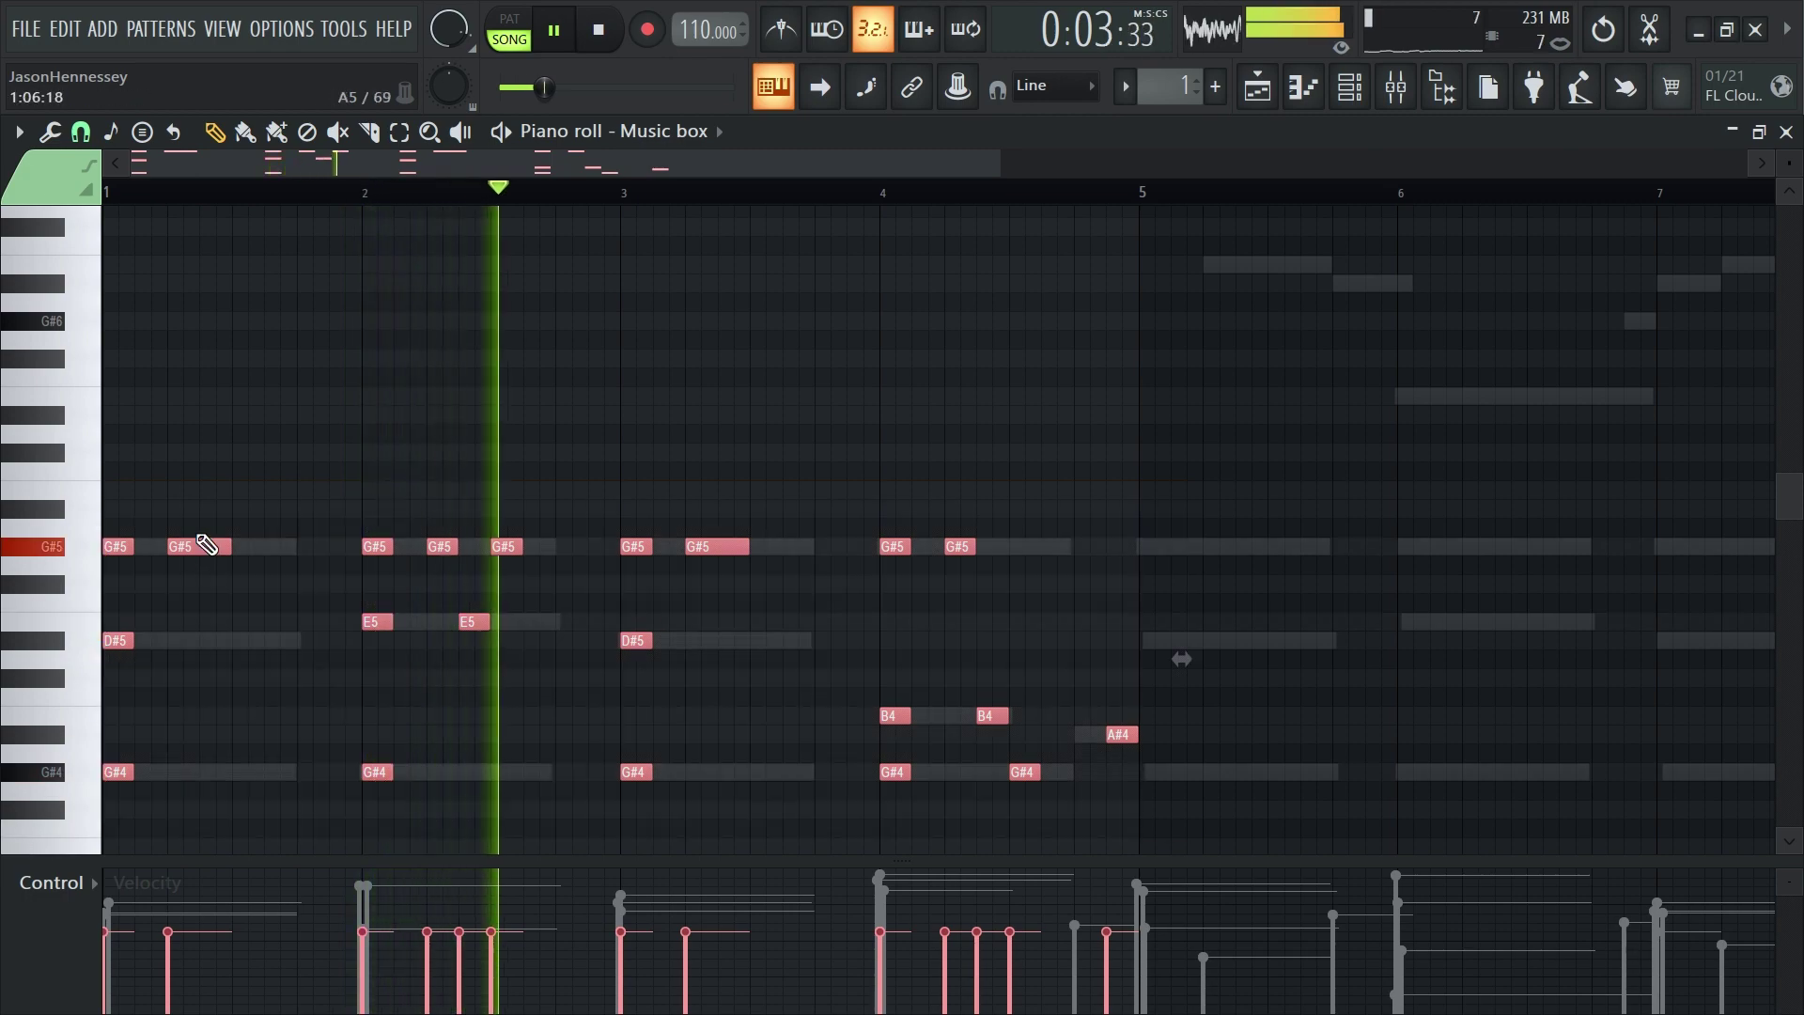
pyautogui.click(195, 533)
pyautogui.moveTo(1272, 483)
pyautogui.mouseDown()
pyautogui.moveTo(906, 644)
pyautogui.moveTo(112, 700)
pyautogui.mouseUp()
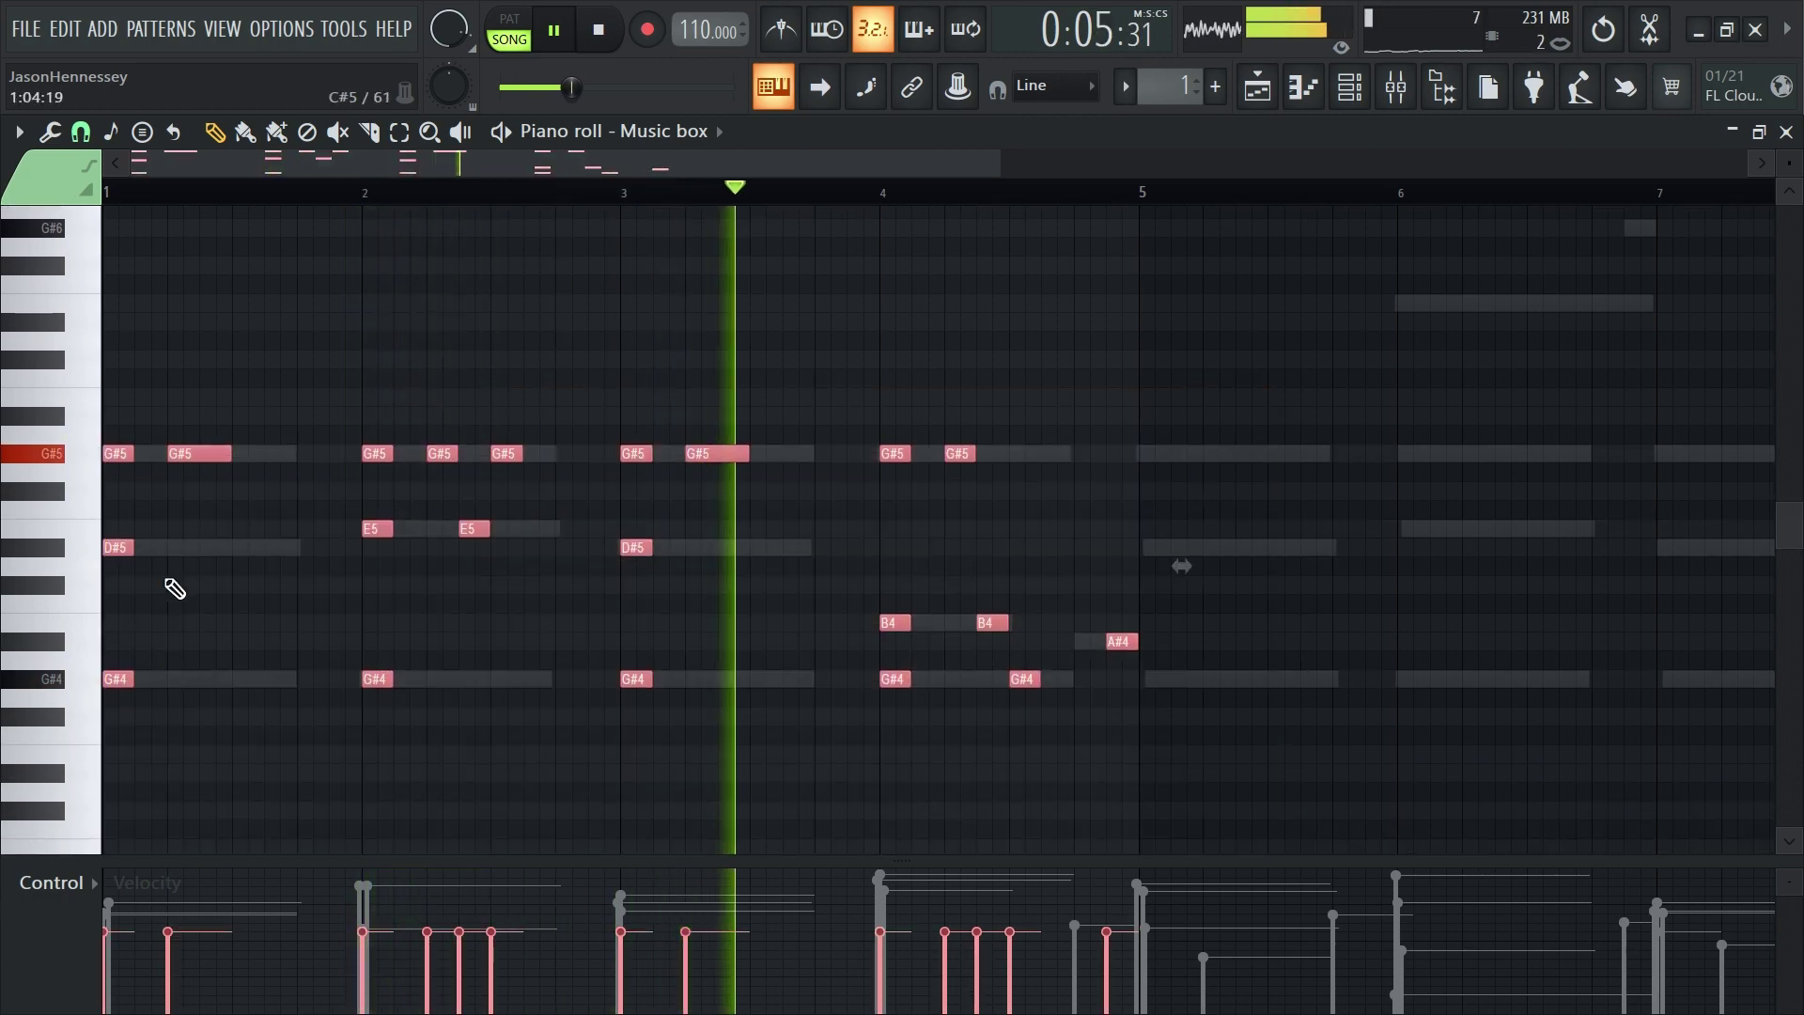
pyautogui.moveTo(201, 455); pyautogui.dragTo(1219, 452)
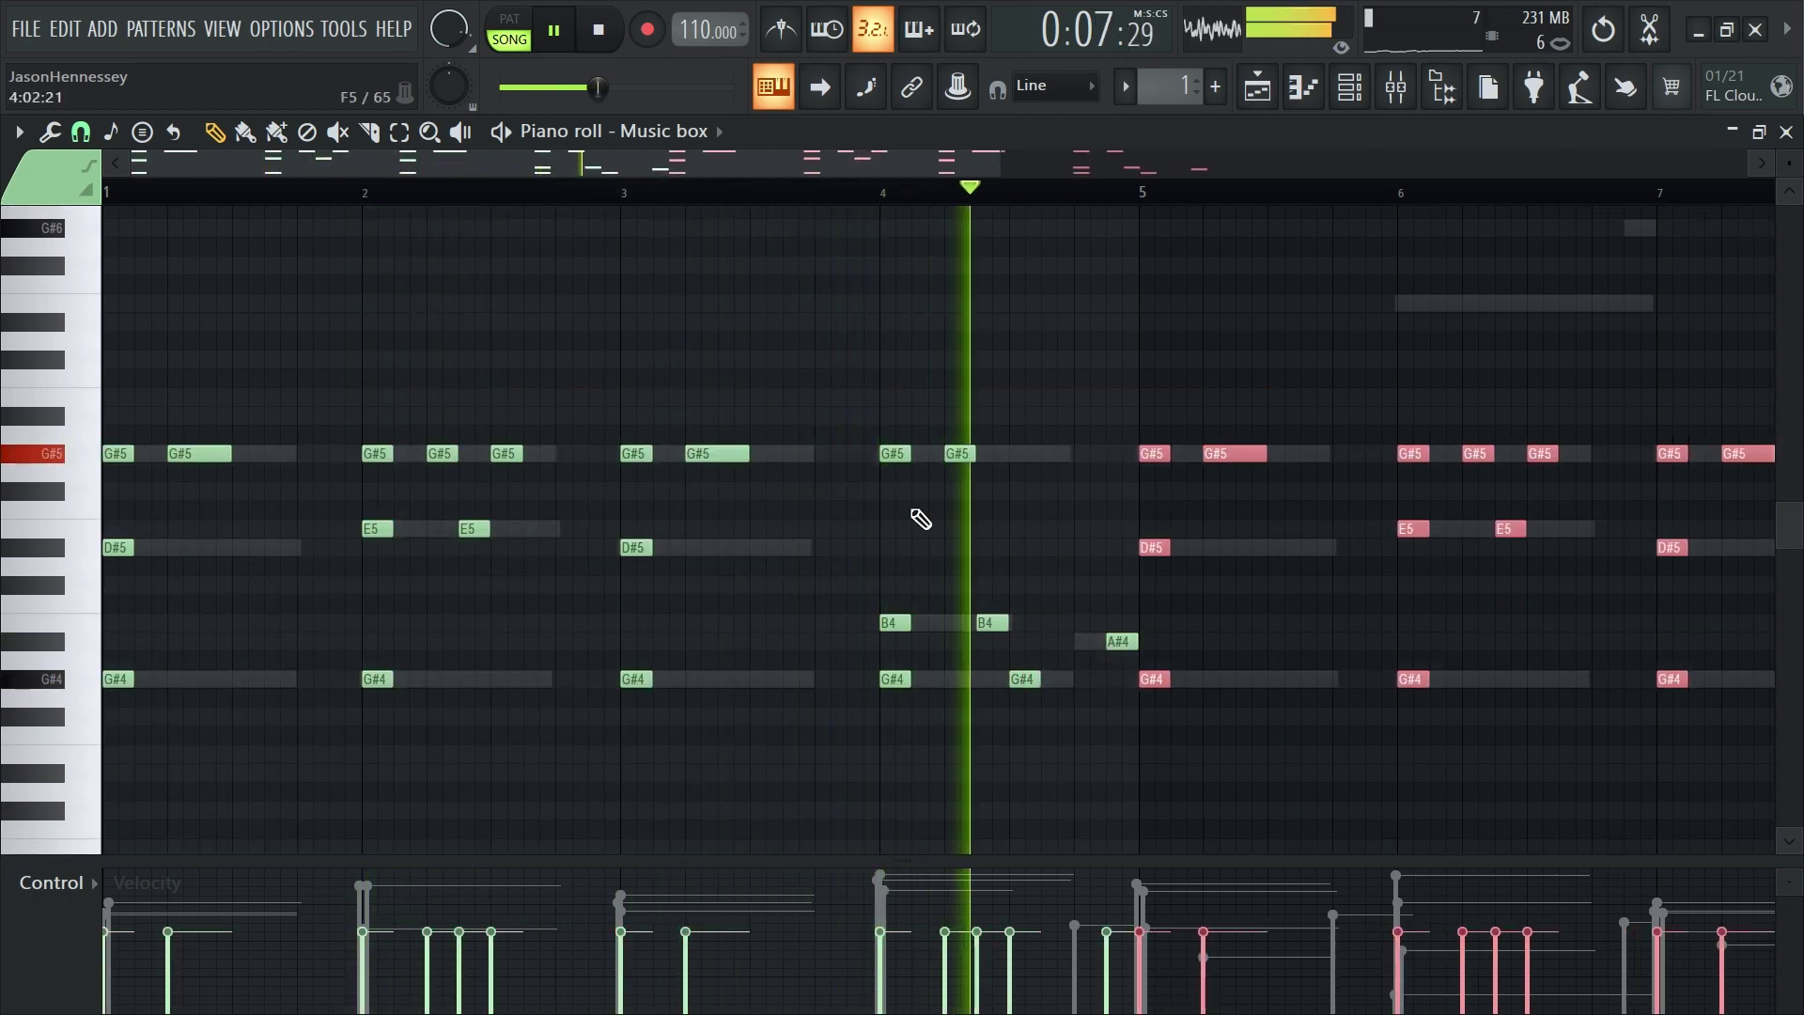
pyautogui.scroll(-3, 822, 564)
pyautogui.press('space')
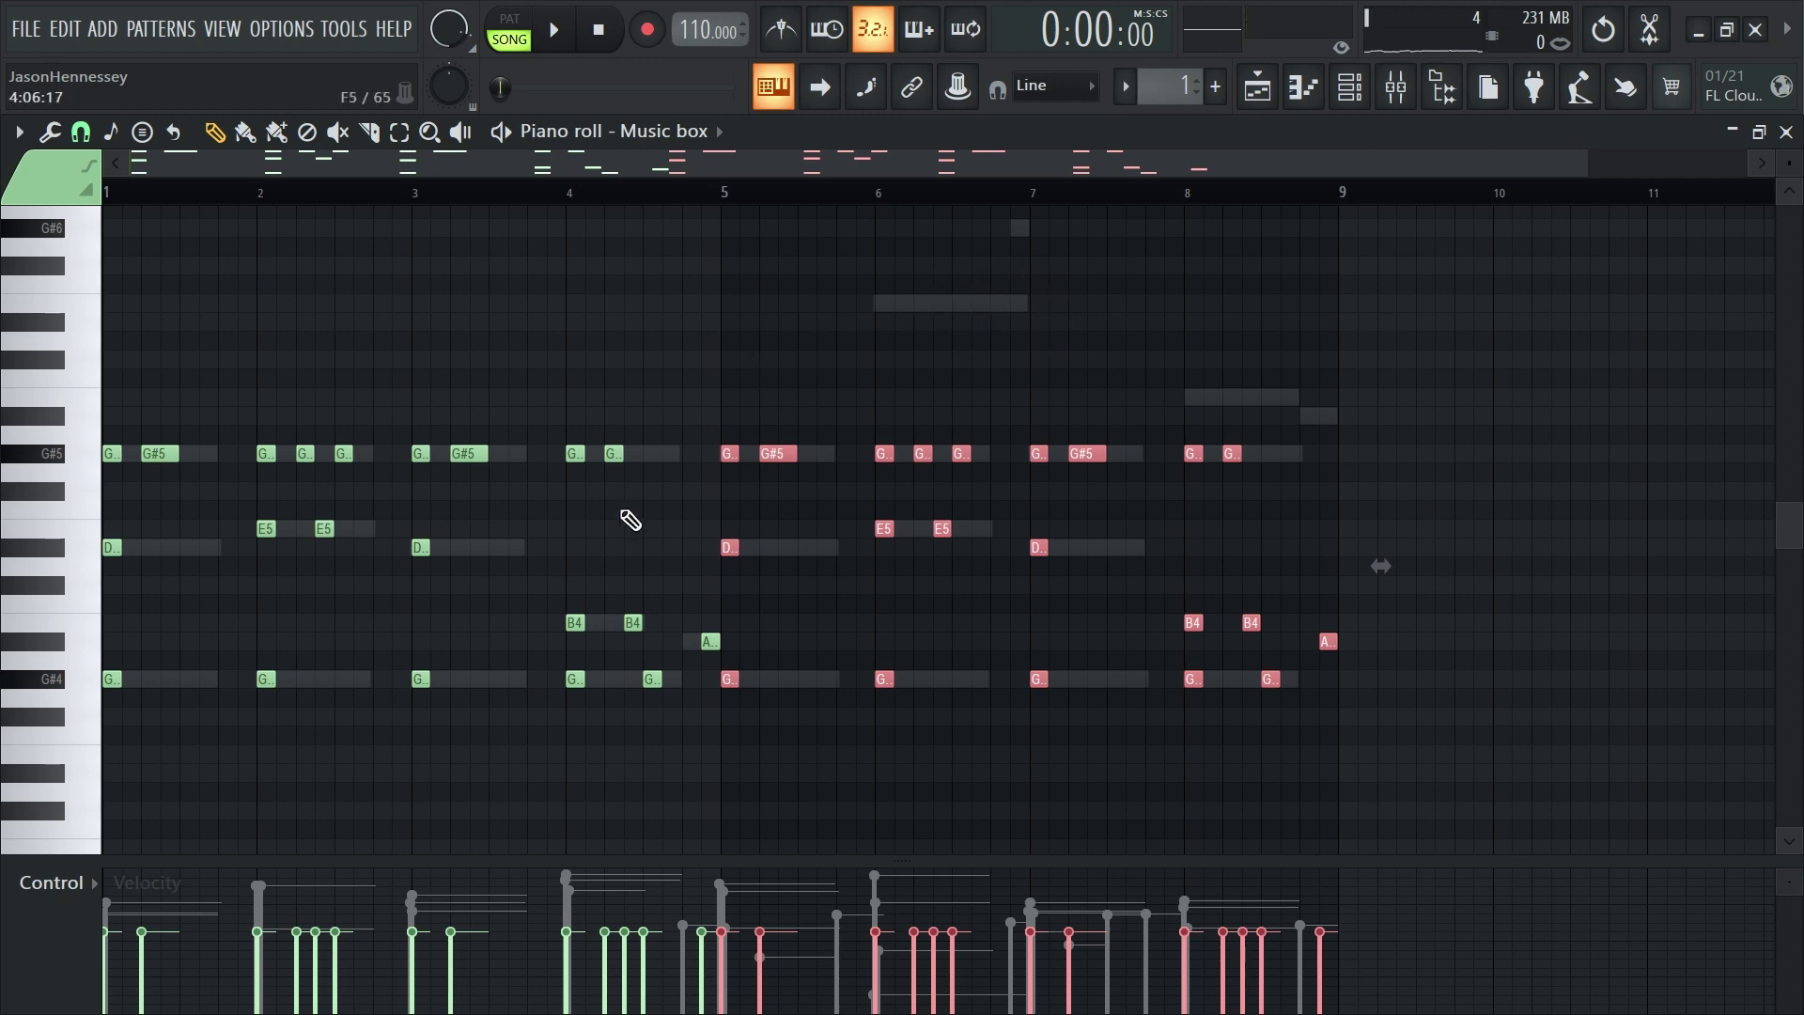
# Examine the opening chords of bars 1 and 2 and the single notes that follow them
pyautogui.moveTo(134, 428); pyautogui.dragTo(50, 689)
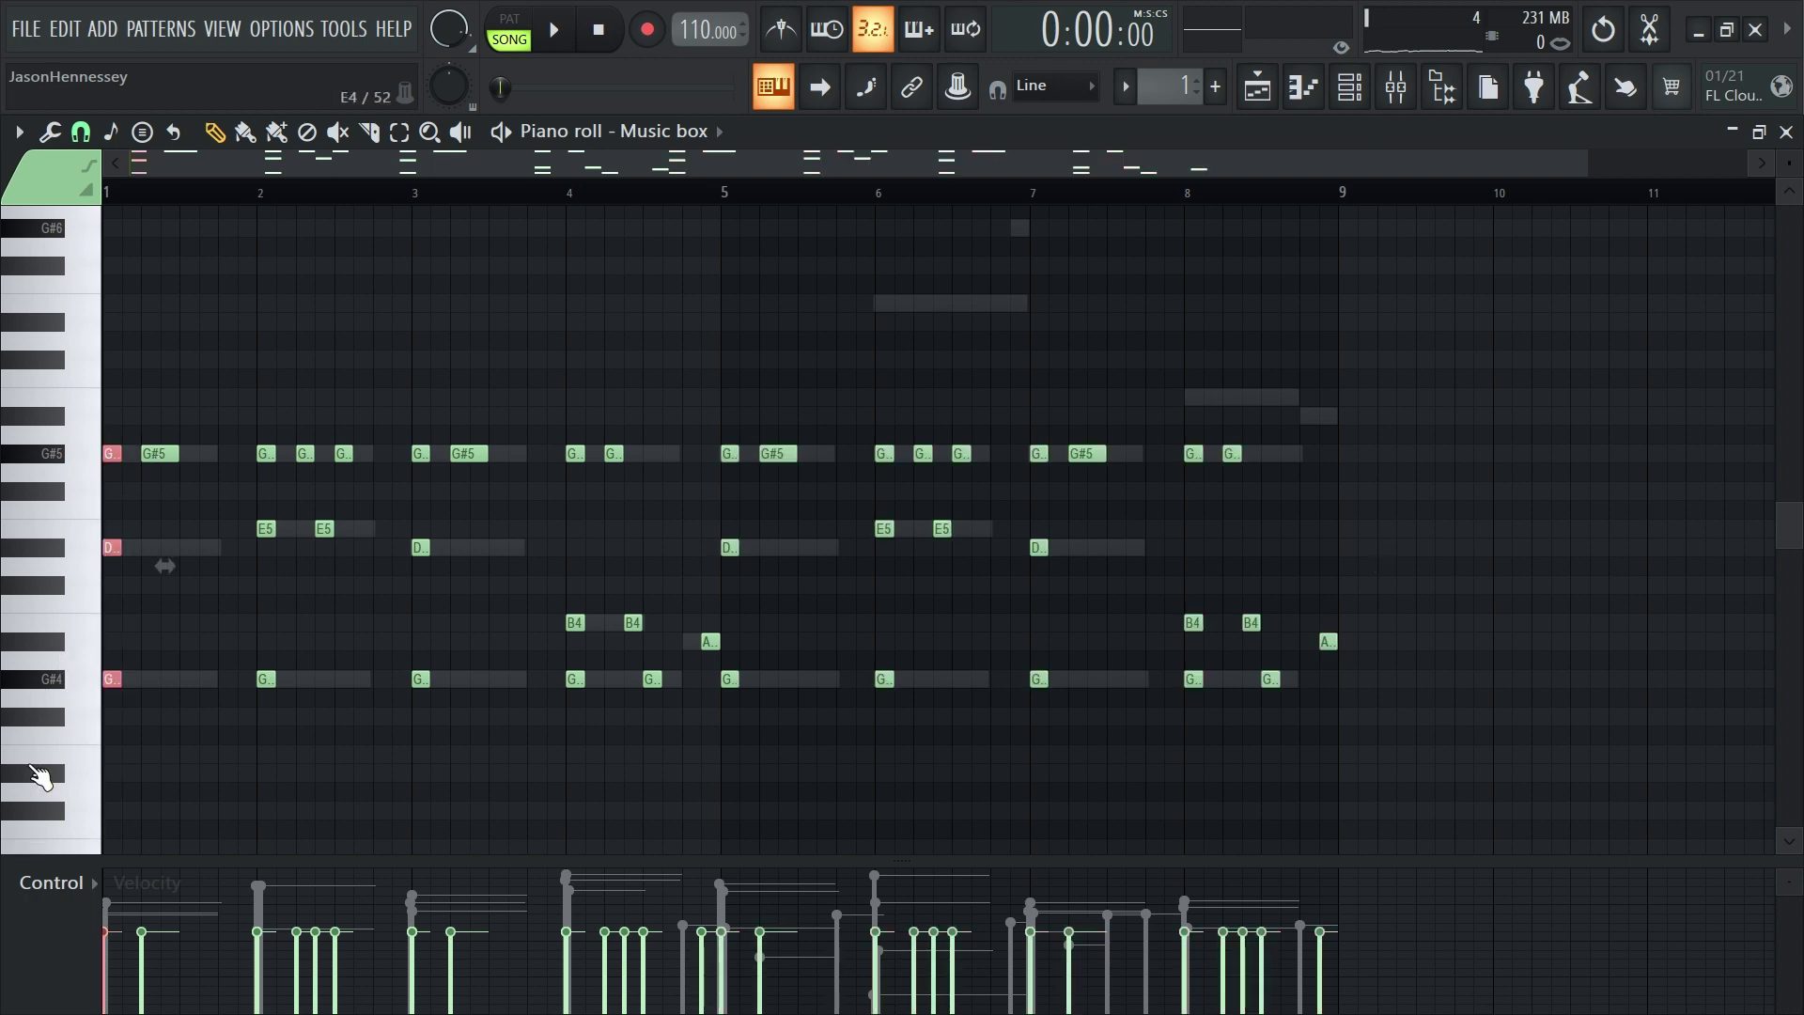
pyautogui.moveTo(264, 510); pyautogui.dragTo(280, 656)
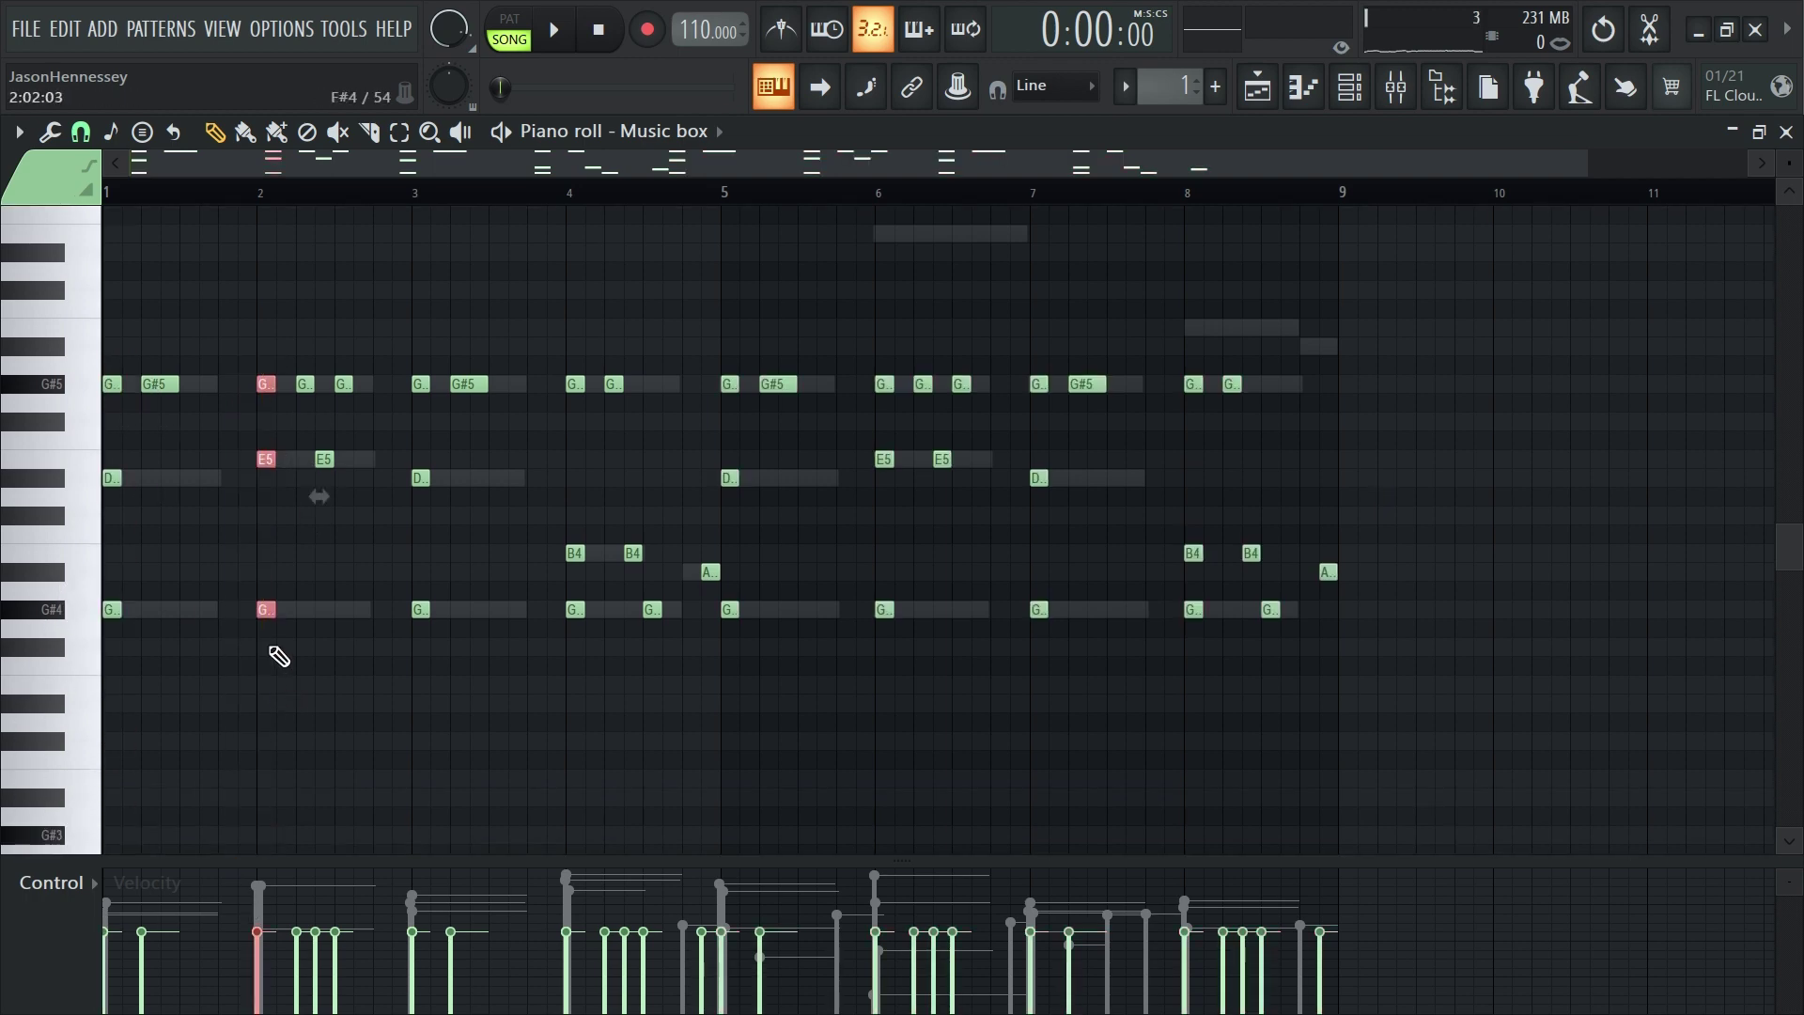
pyautogui.scroll(5, 5, 631)
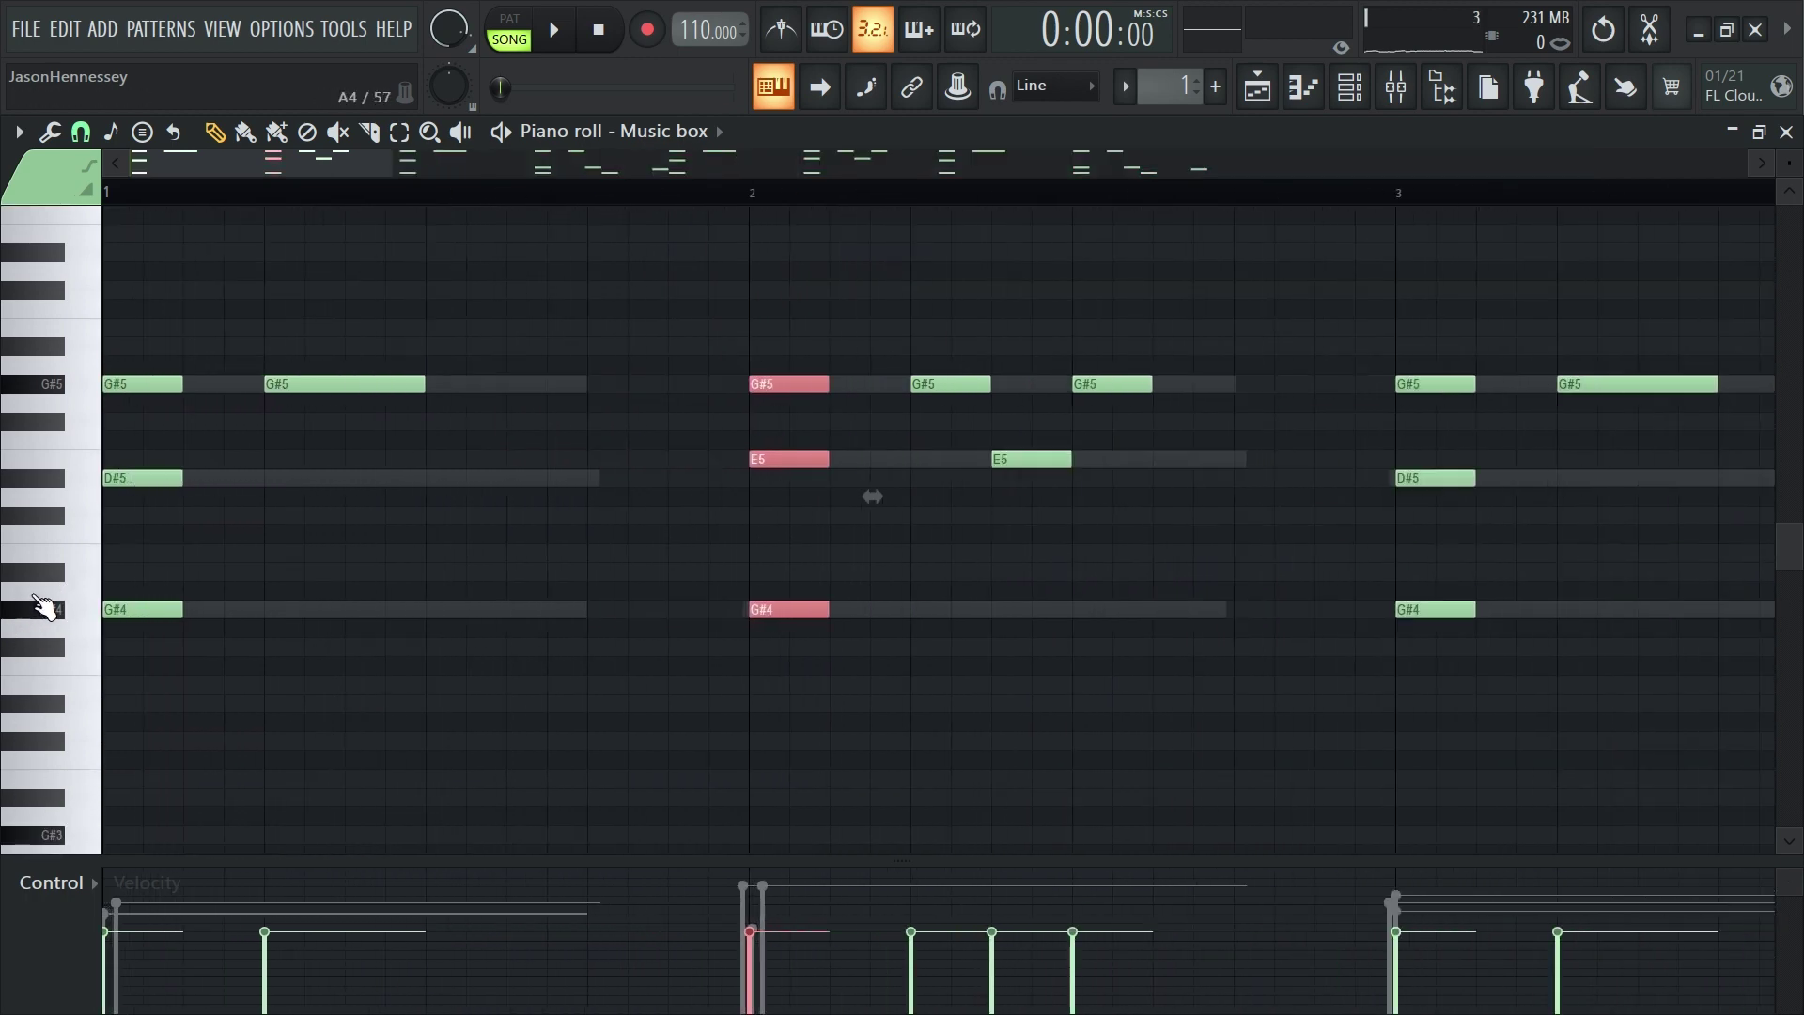
pyautogui.scroll(-5, 584, 617)
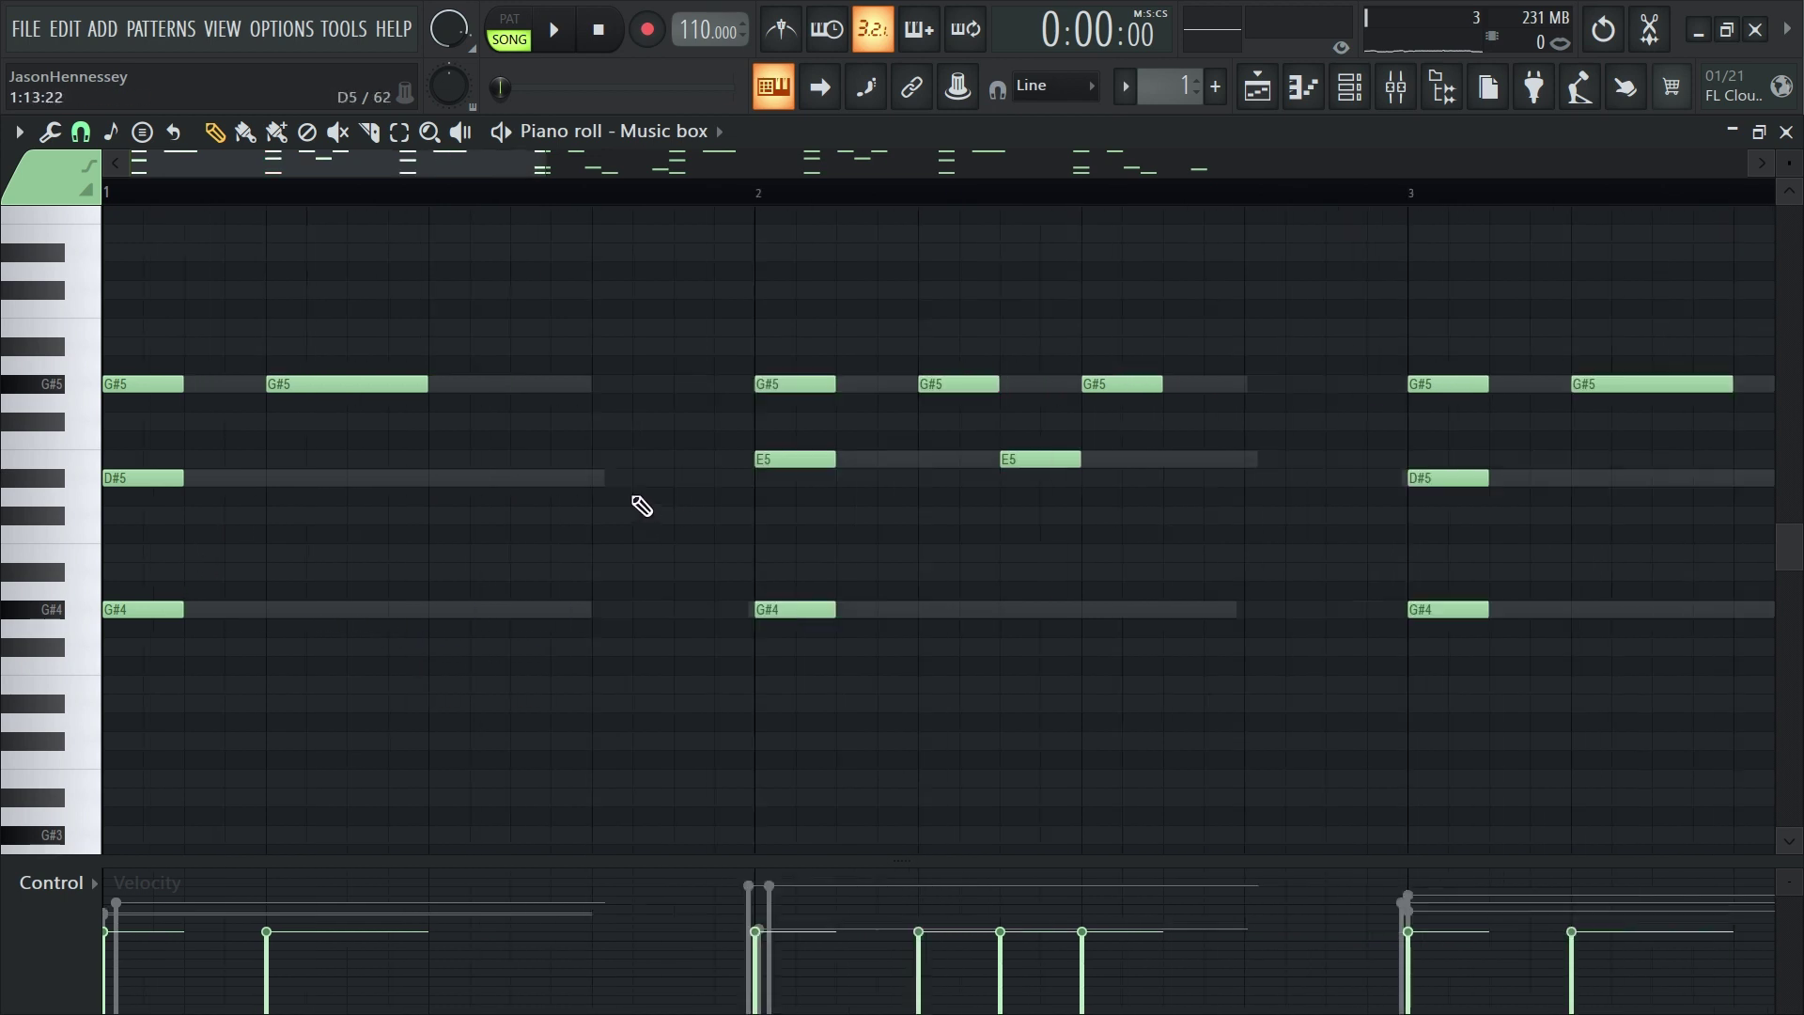
pyautogui.moveTo(270, 340); pyautogui.dragTo(207, 460)
pyautogui.moveTo(686, 319); pyautogui.dragTo(522, 517)
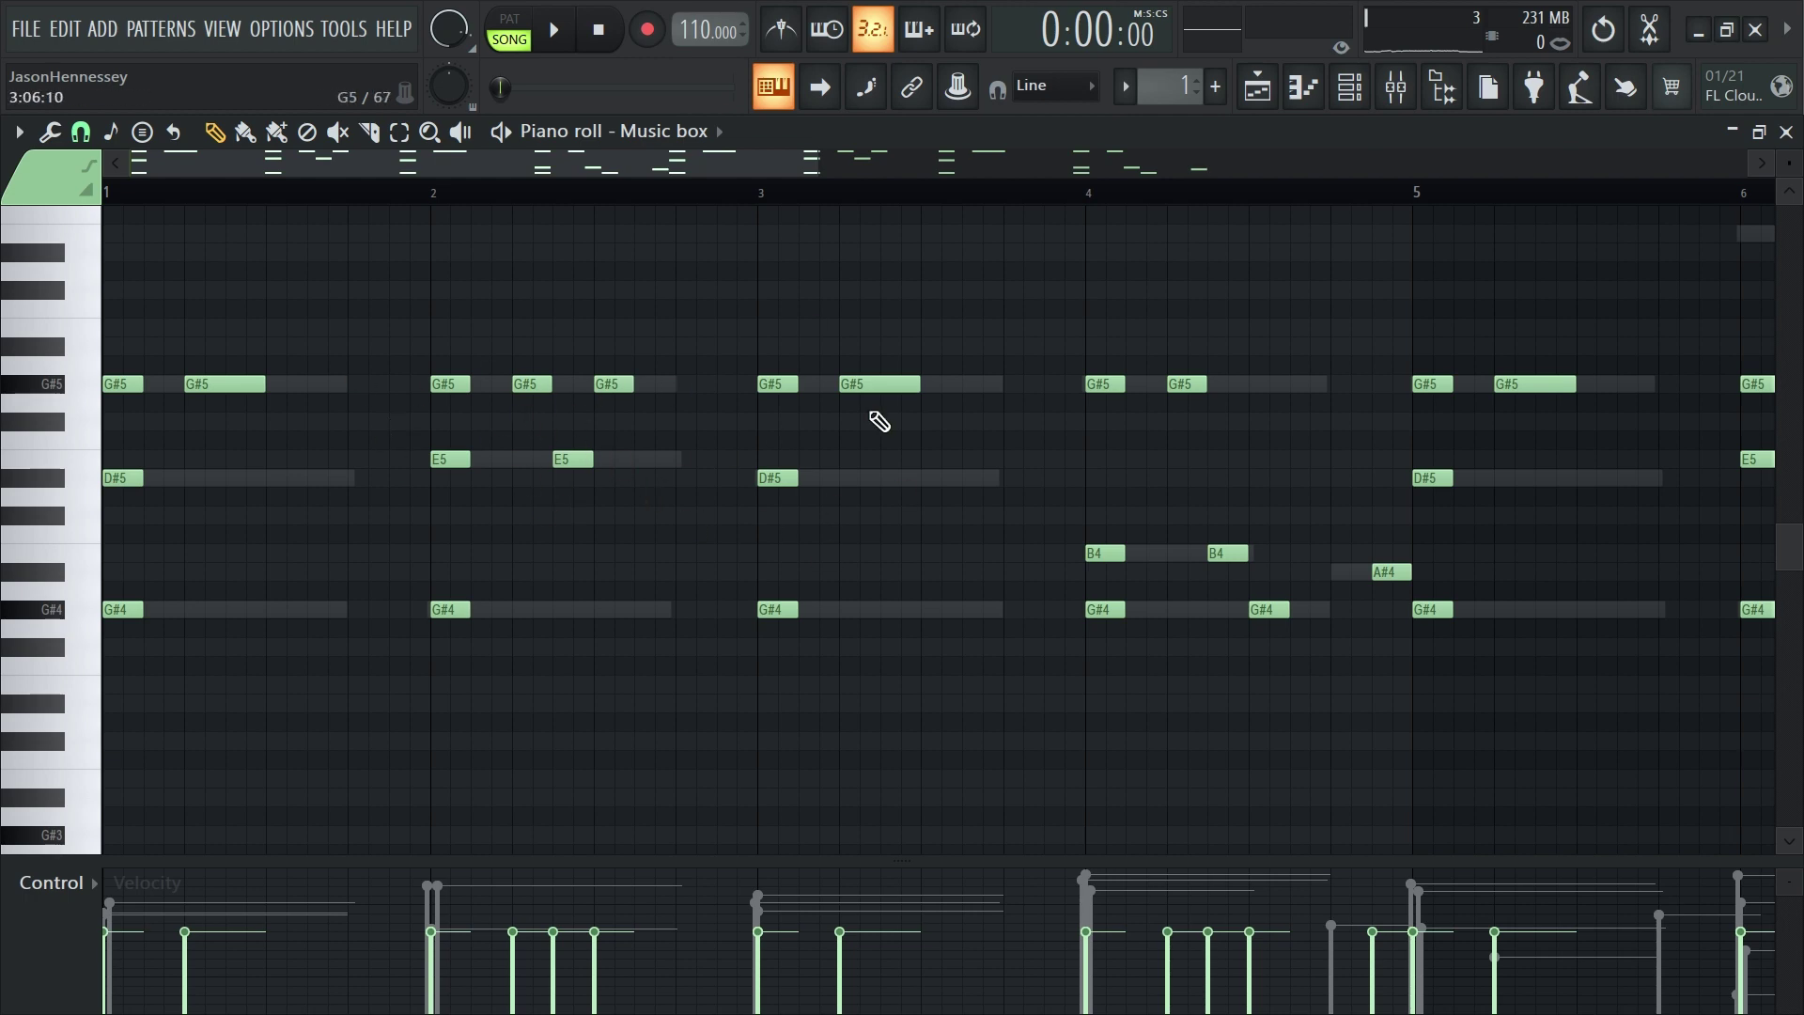
# Raise the two B4 notes and the A#4 in bar 8 one octave to B5 and A#5
pyautogui.scroll(-2, 826, 595)
pyautogui.scroll(-2, 949, 533)
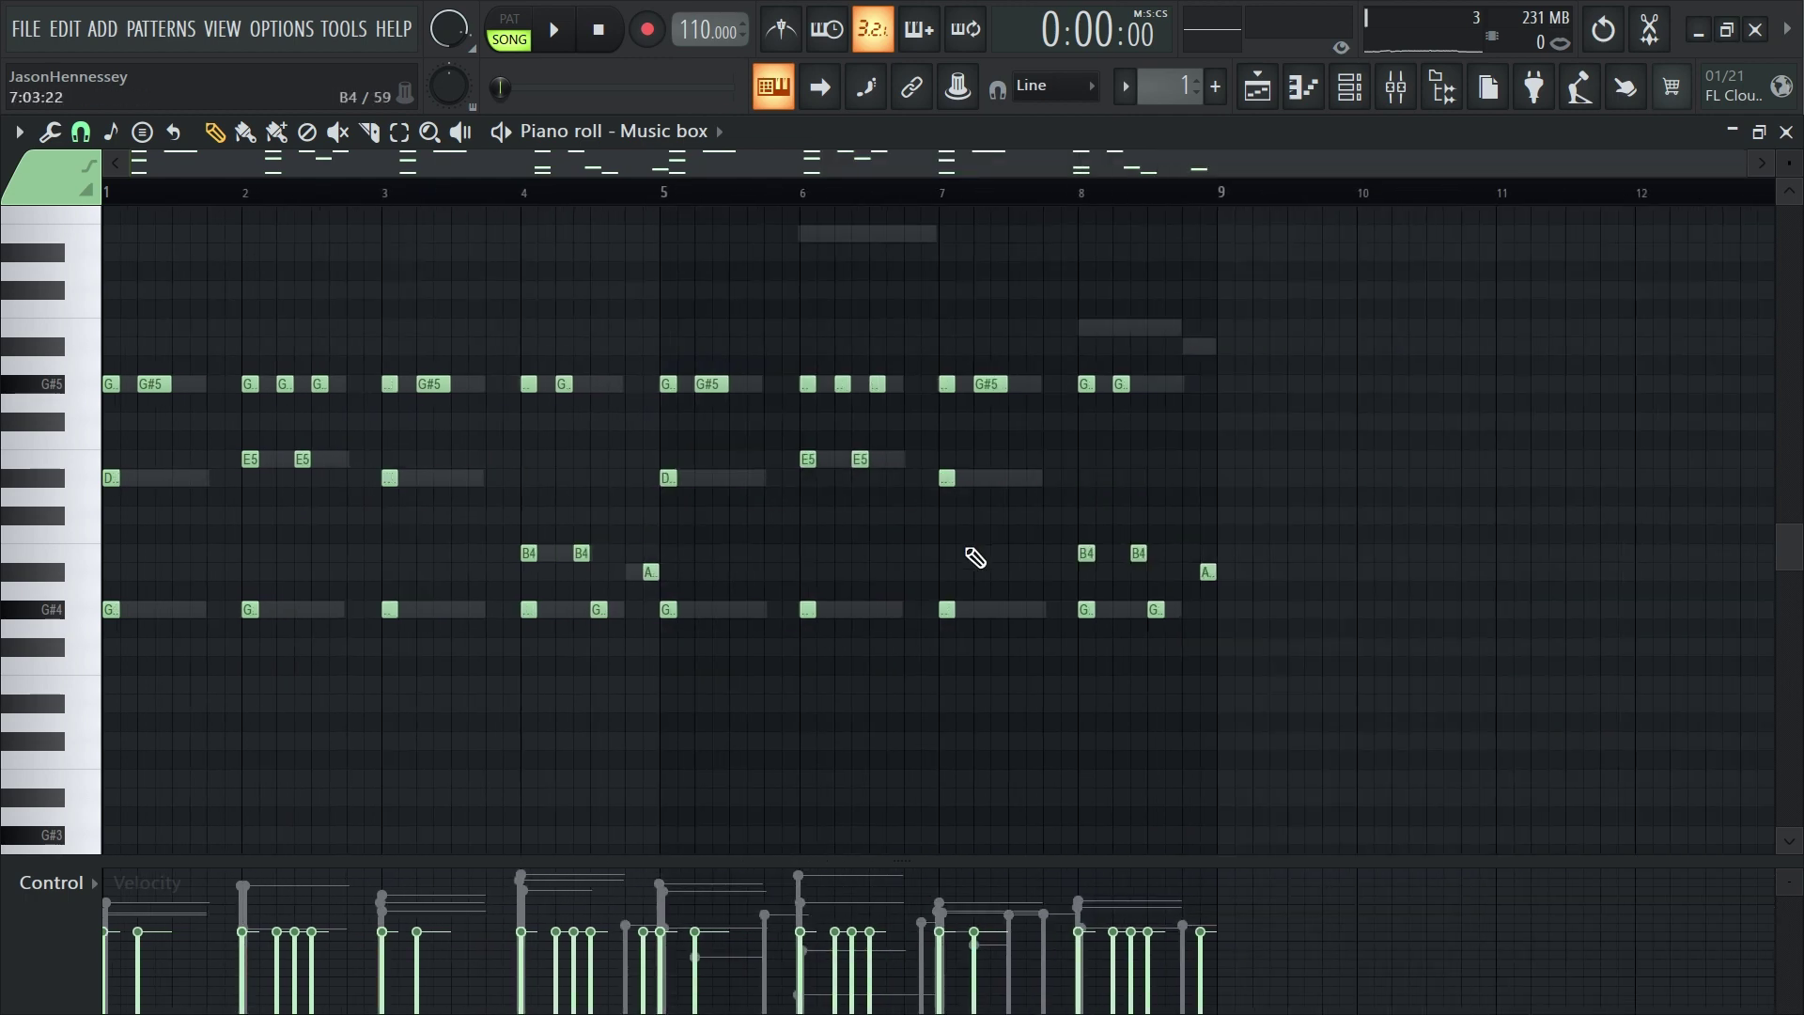
pyautogui.scroll(3, 1081, 578)
pyautogui.moveTo(1433, 511)
pyautogui.mouseDown()
pyautogui.moveTo(1069, 592)
pyautogui.moveTo(1051, 579)
pyautogui.mouseUp()
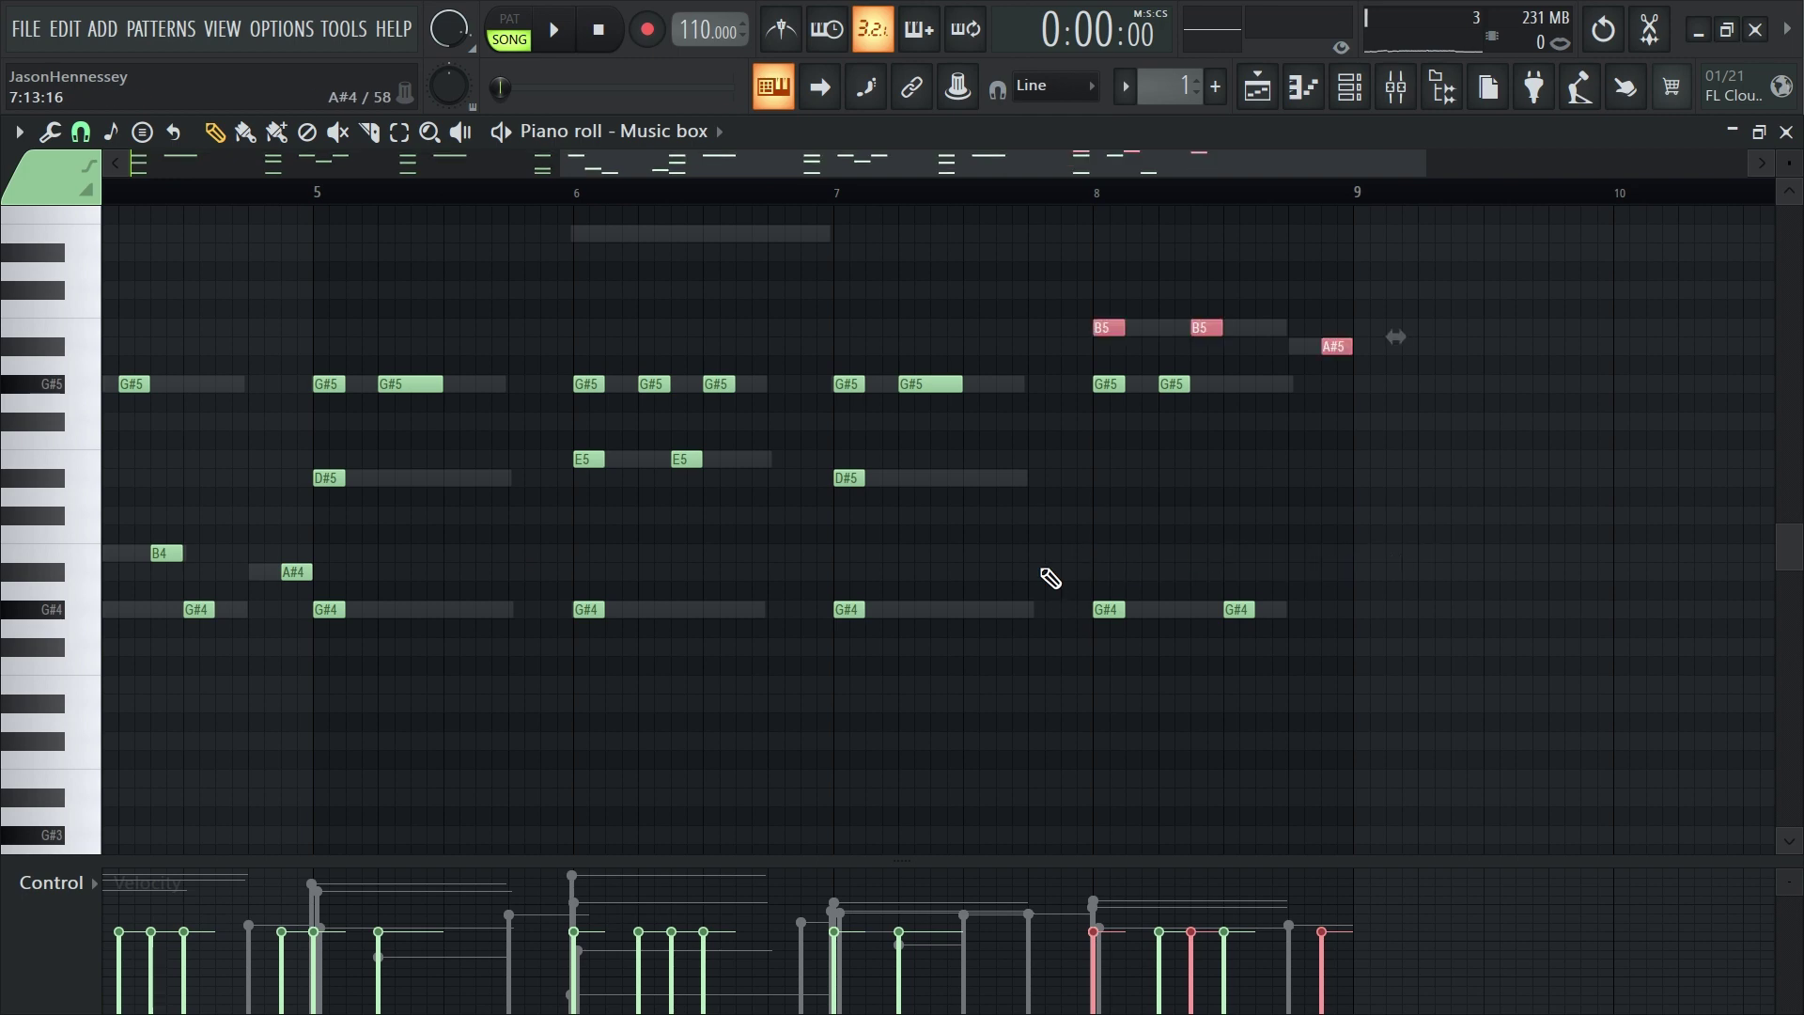
# Raise the two E5 notes in bar 6 one octave to E6 and play the part
pyautogui.scroll(4, 419, 476)
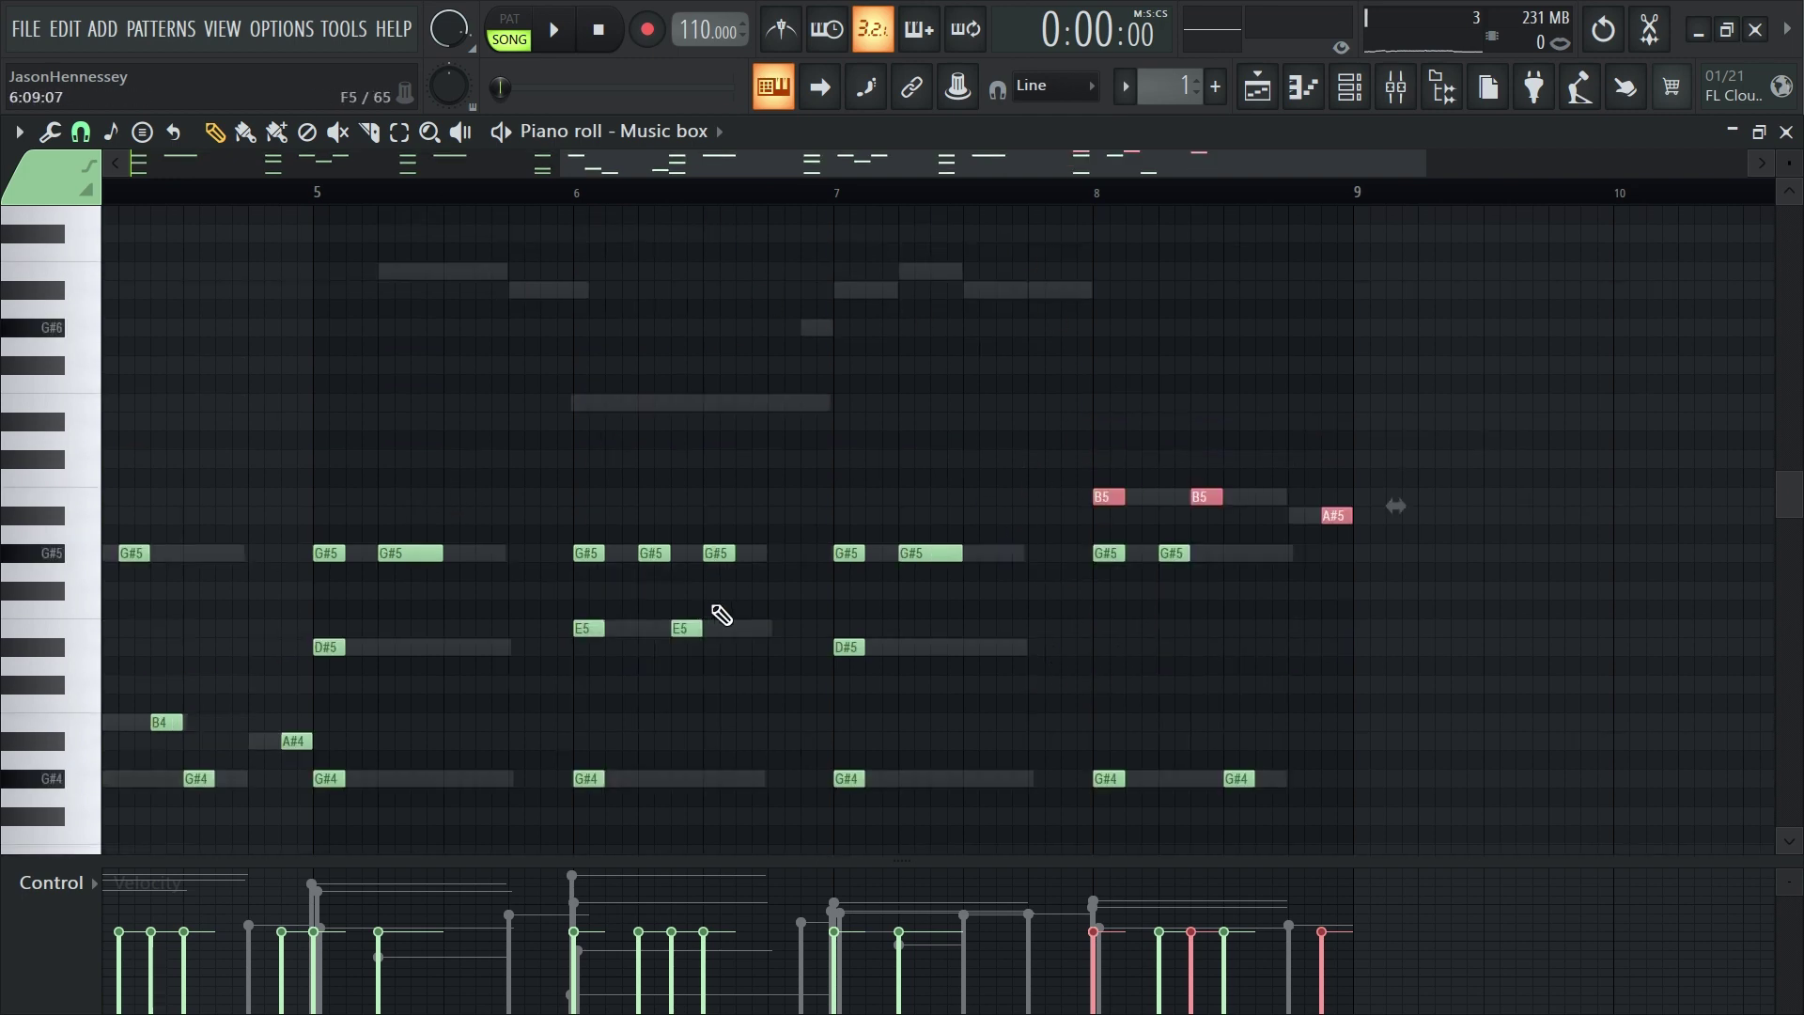
pyautogui.moveTo(829, 602); pyautogui.dragTo(588, 670)
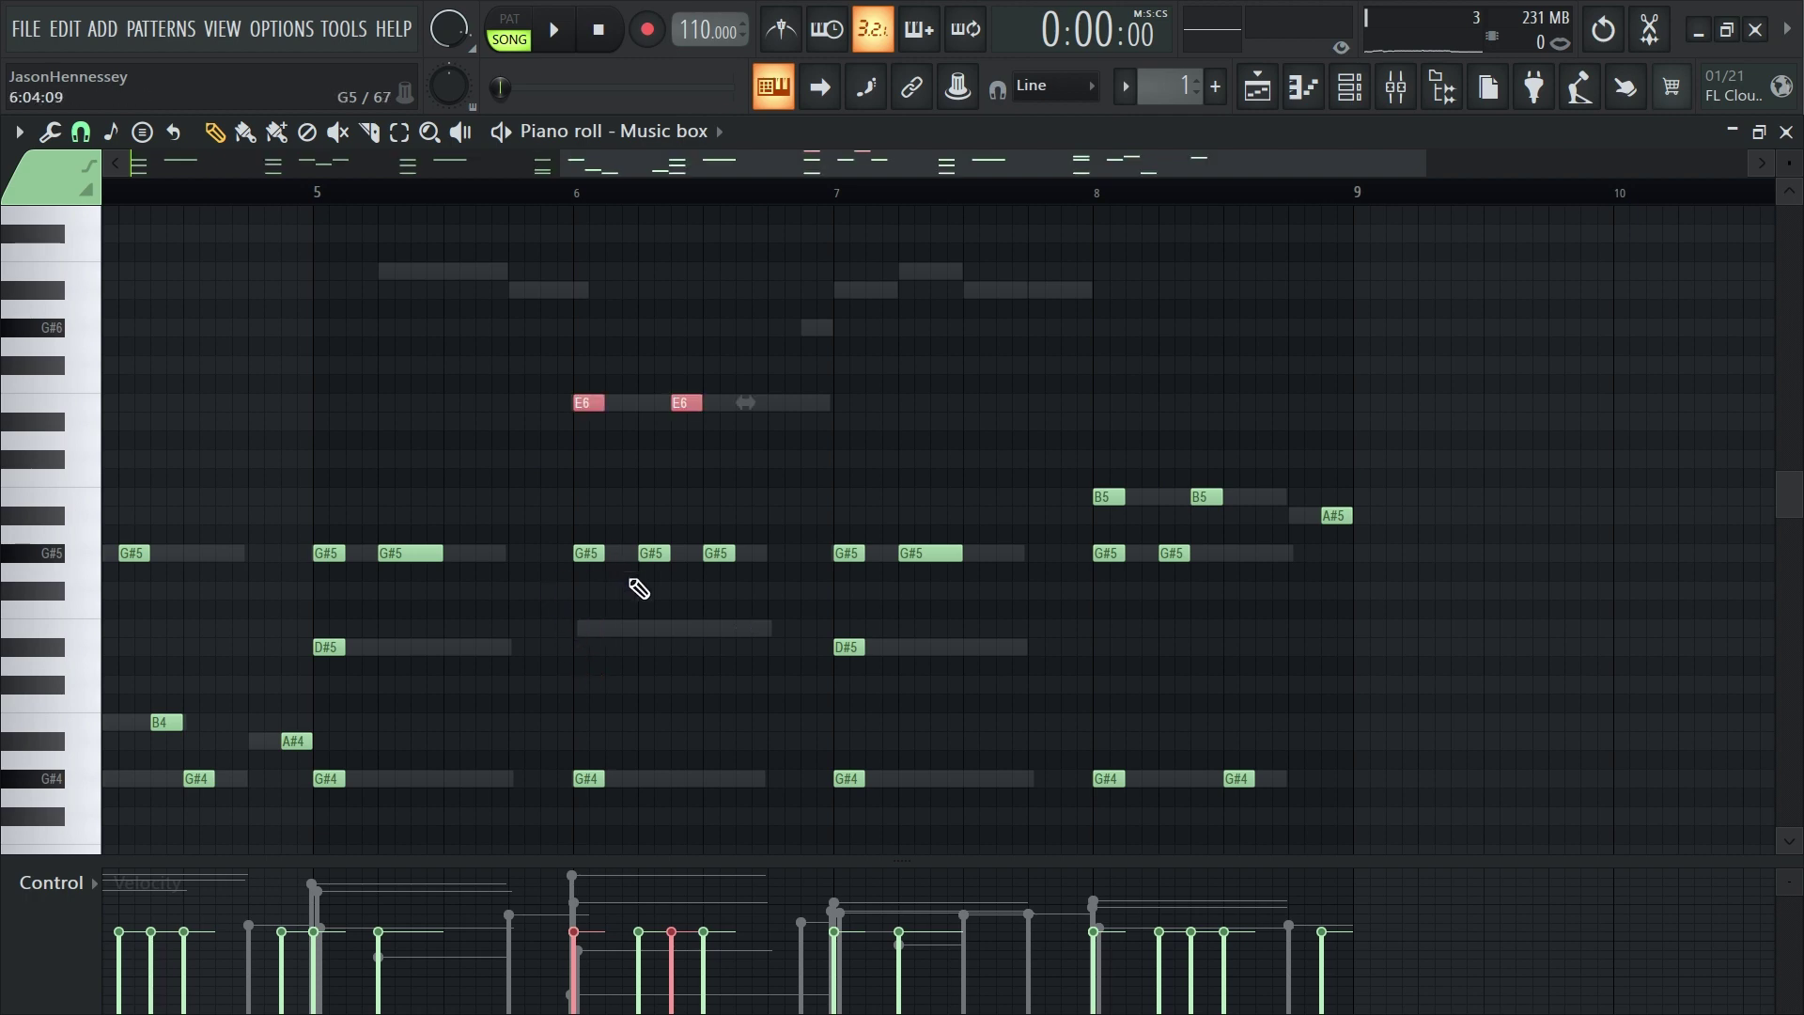
pyautogui.scroll(-3, 496, 654)
pyautogui.press('space')
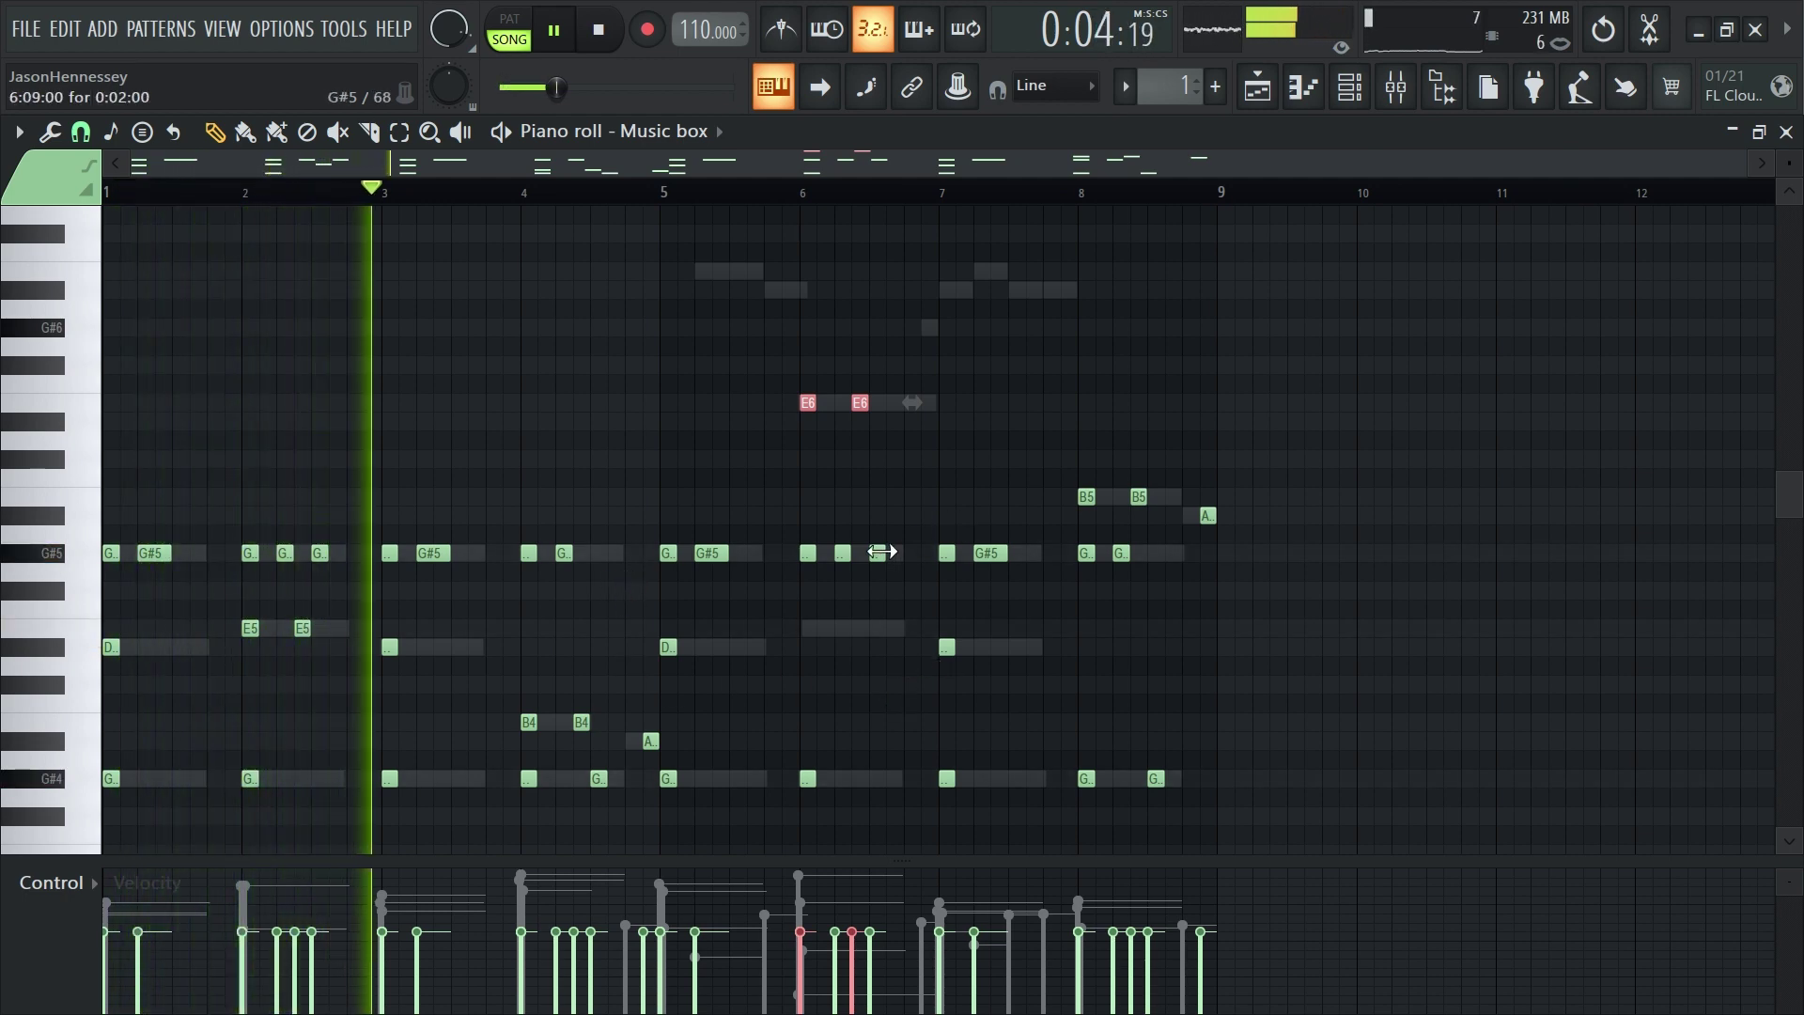
# Raise the second G#5 in bar 6 to G#6 and the D#5 opening bar 7 to D#6
pyautogui.click(843, 553)
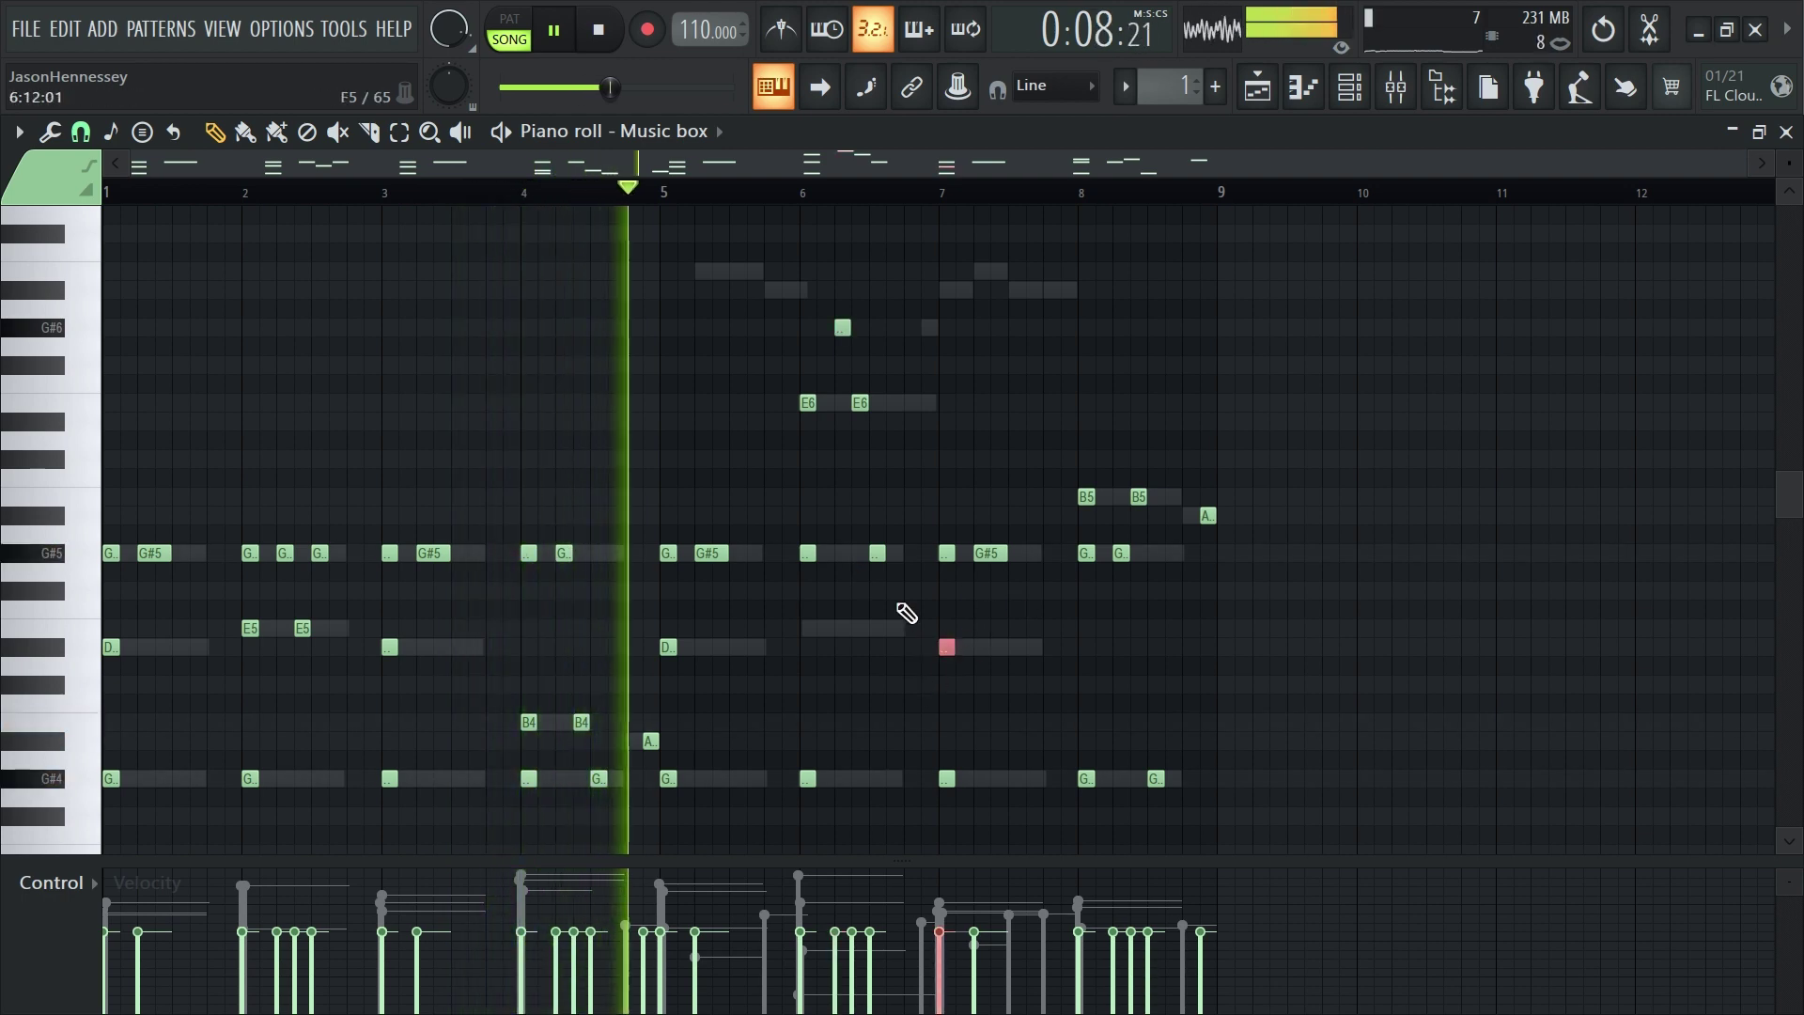
pyautogui.hotkey('ctrl', 'Up')
# Try the long G#5 in bar 7 one octave higher at G#6, and bring it back down
pyautogui.click(989, 553)
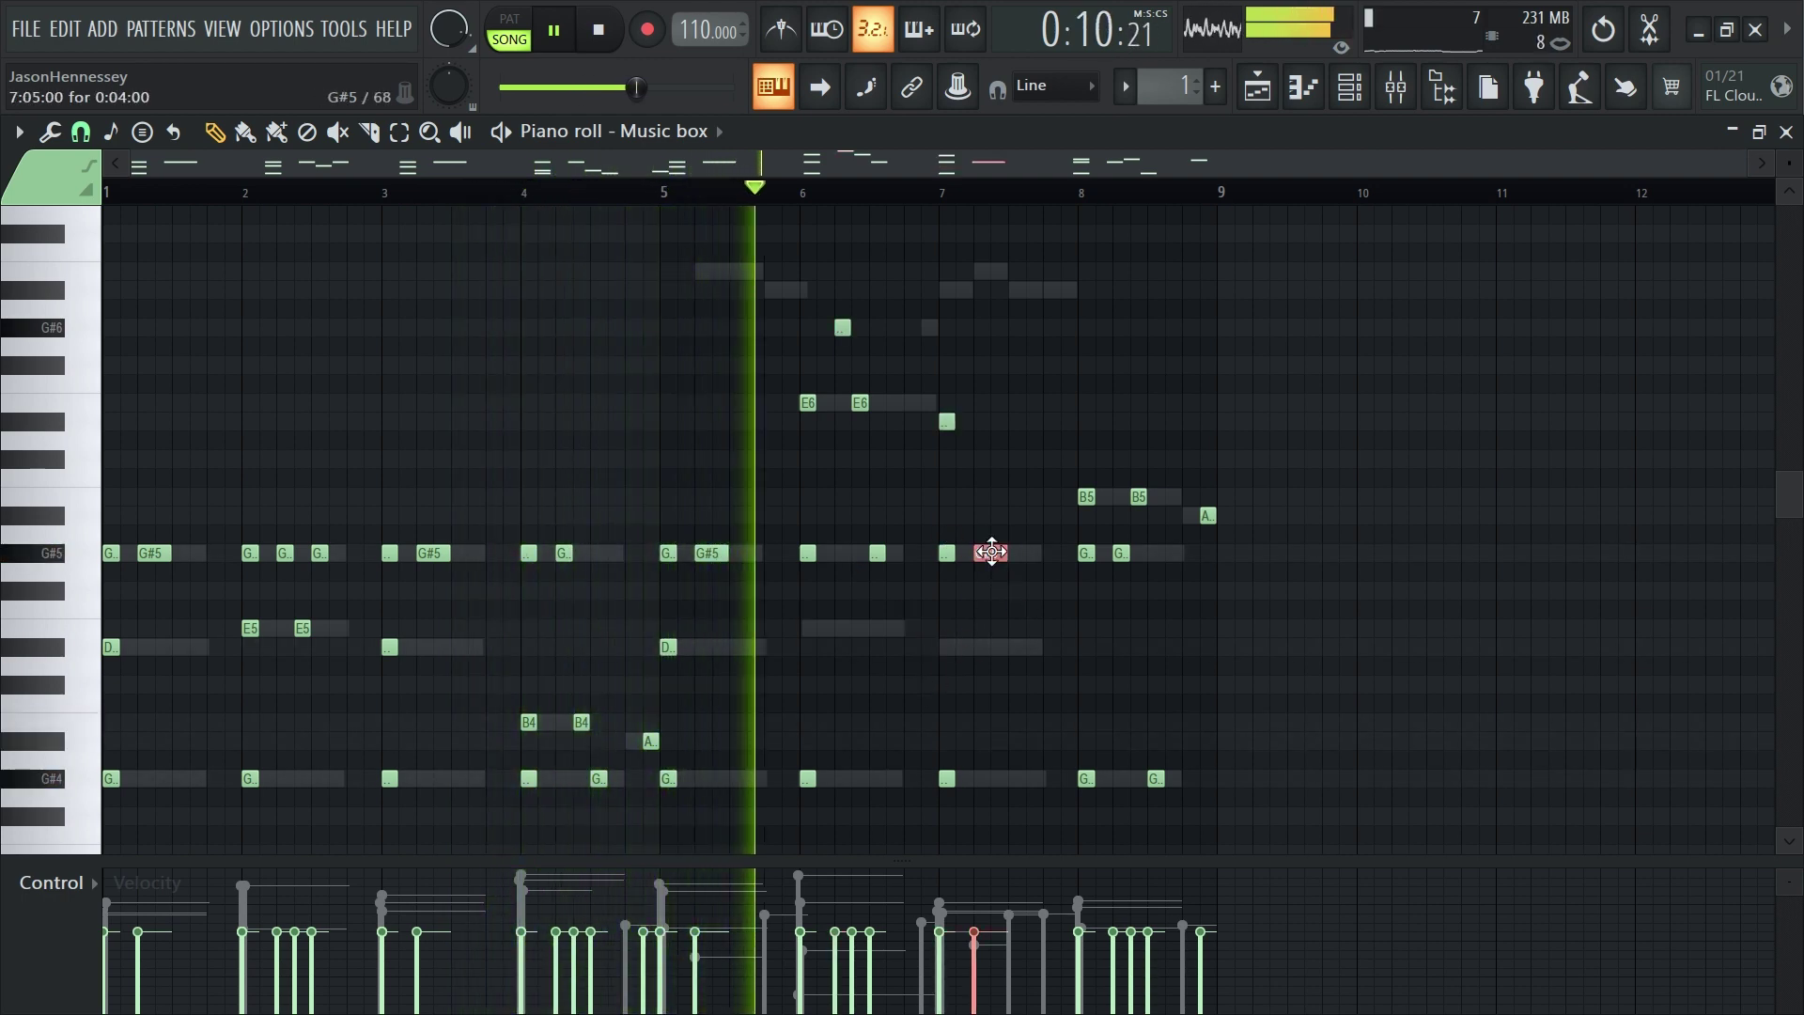
pyautogui.hotkey('ctrl', 'Up')
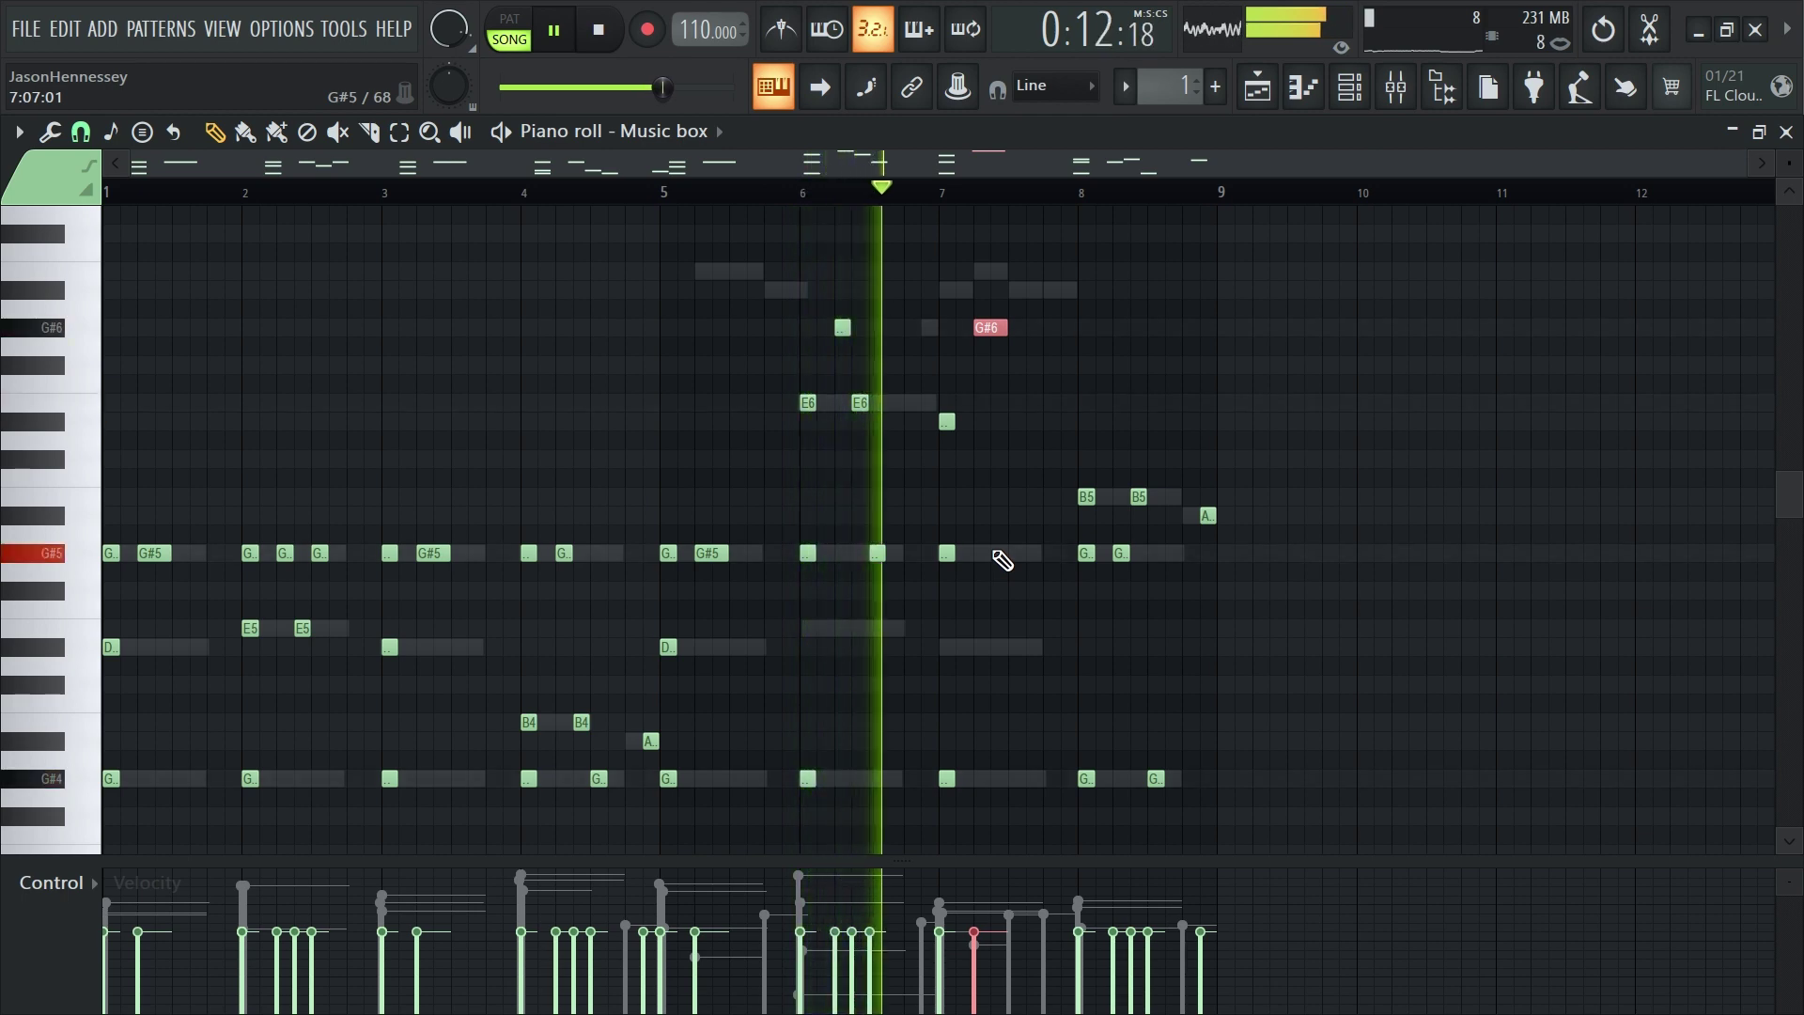
pyautogui.scroll(-1, 1003, 561)
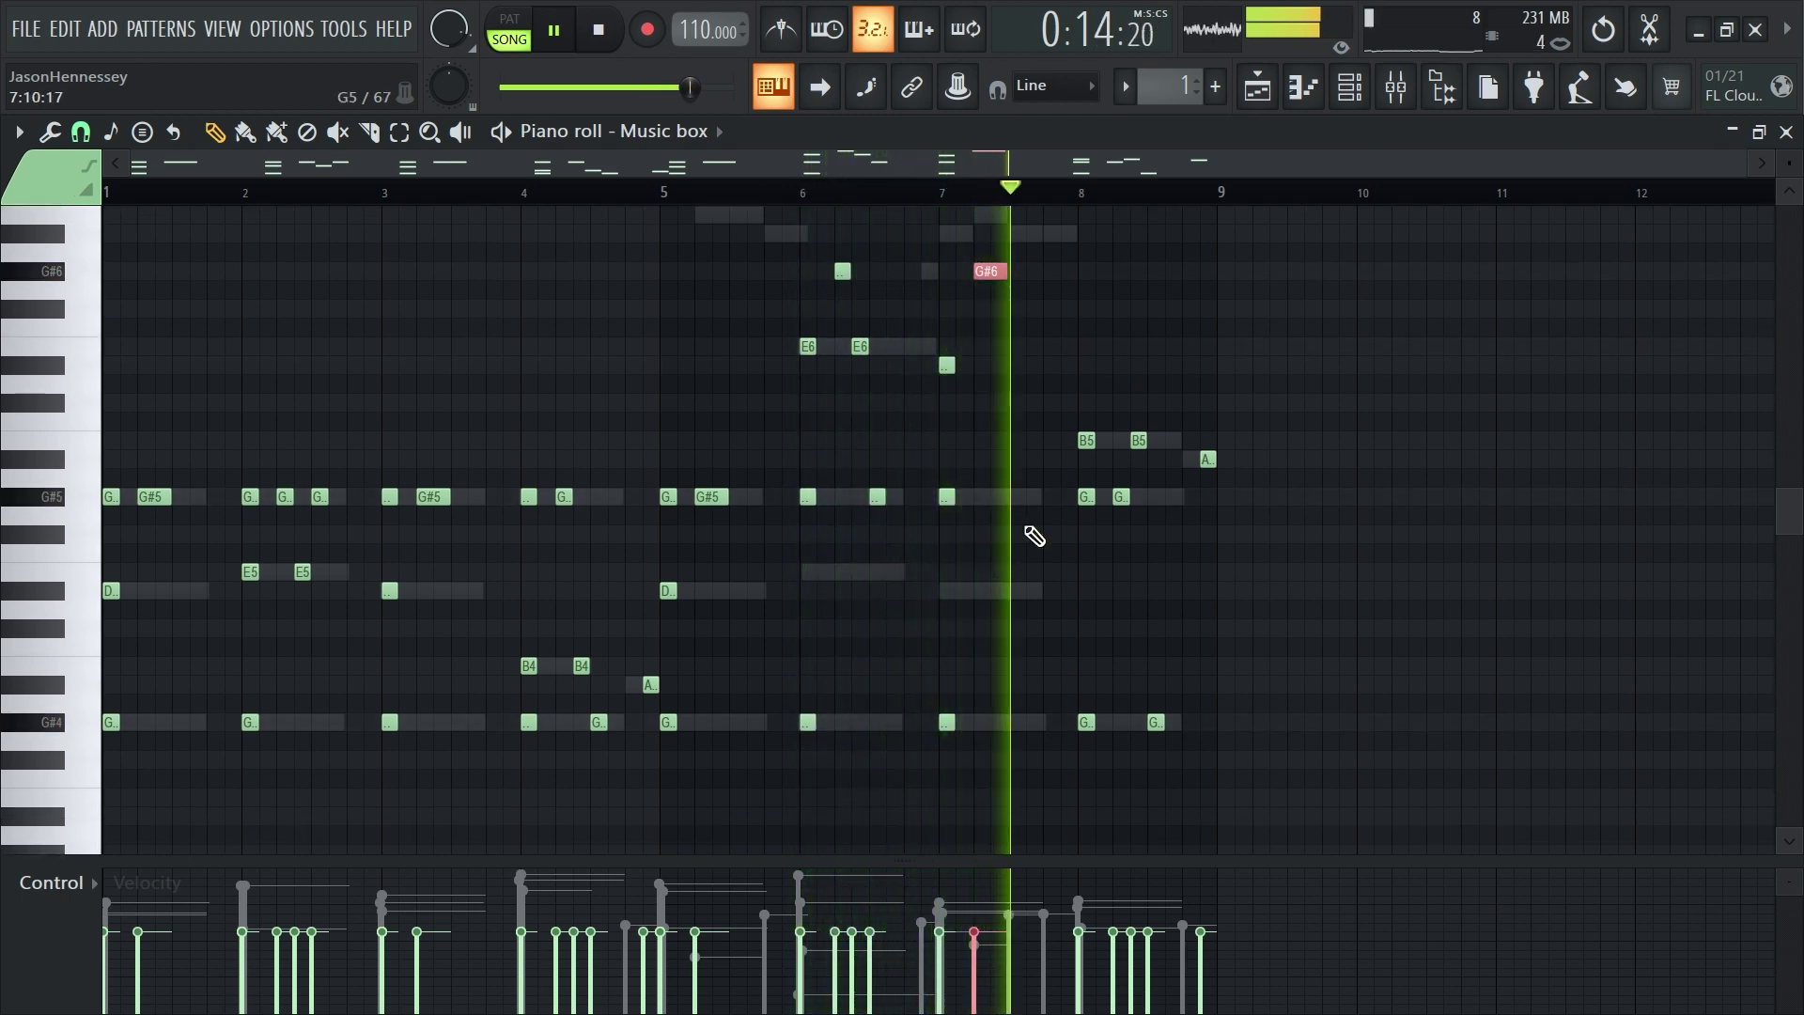
pyautogui.hotkey('ctrl', 'Down')
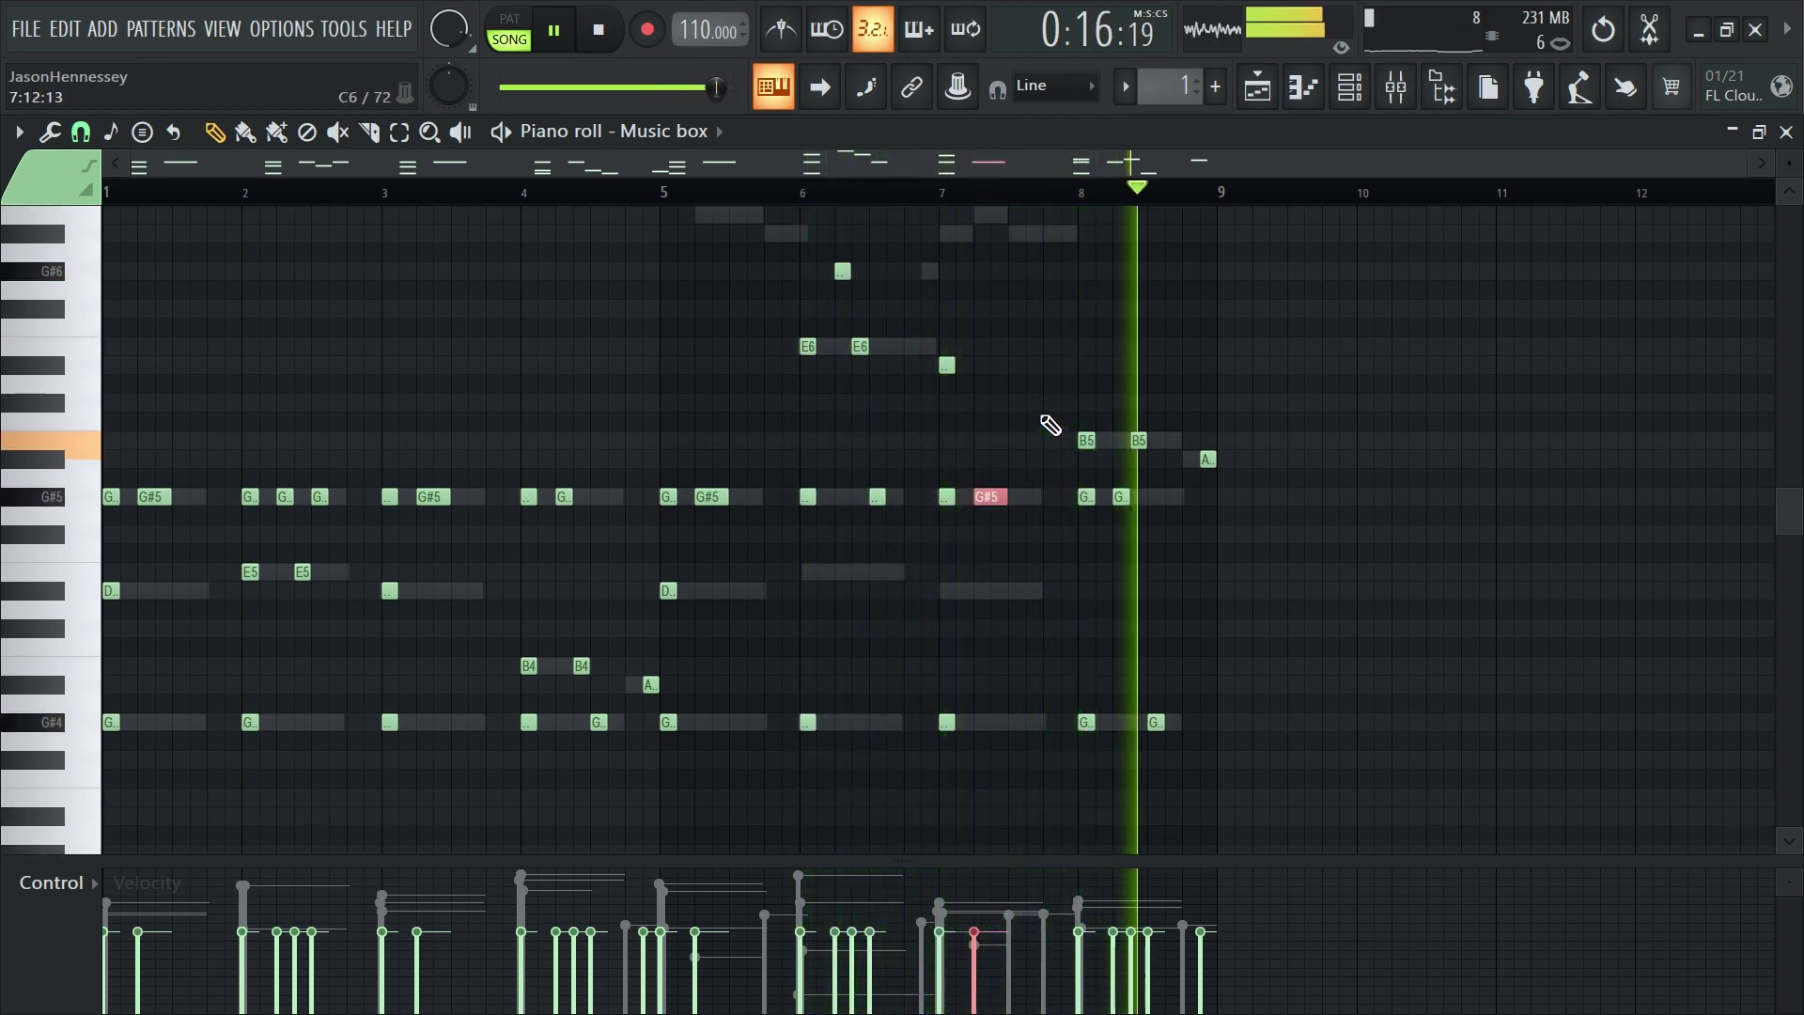
# In bar 6, lower the G#6 to G#5 and the first E6 to E5, leaving the second E6 in place
pyautogui.click(843, 271)
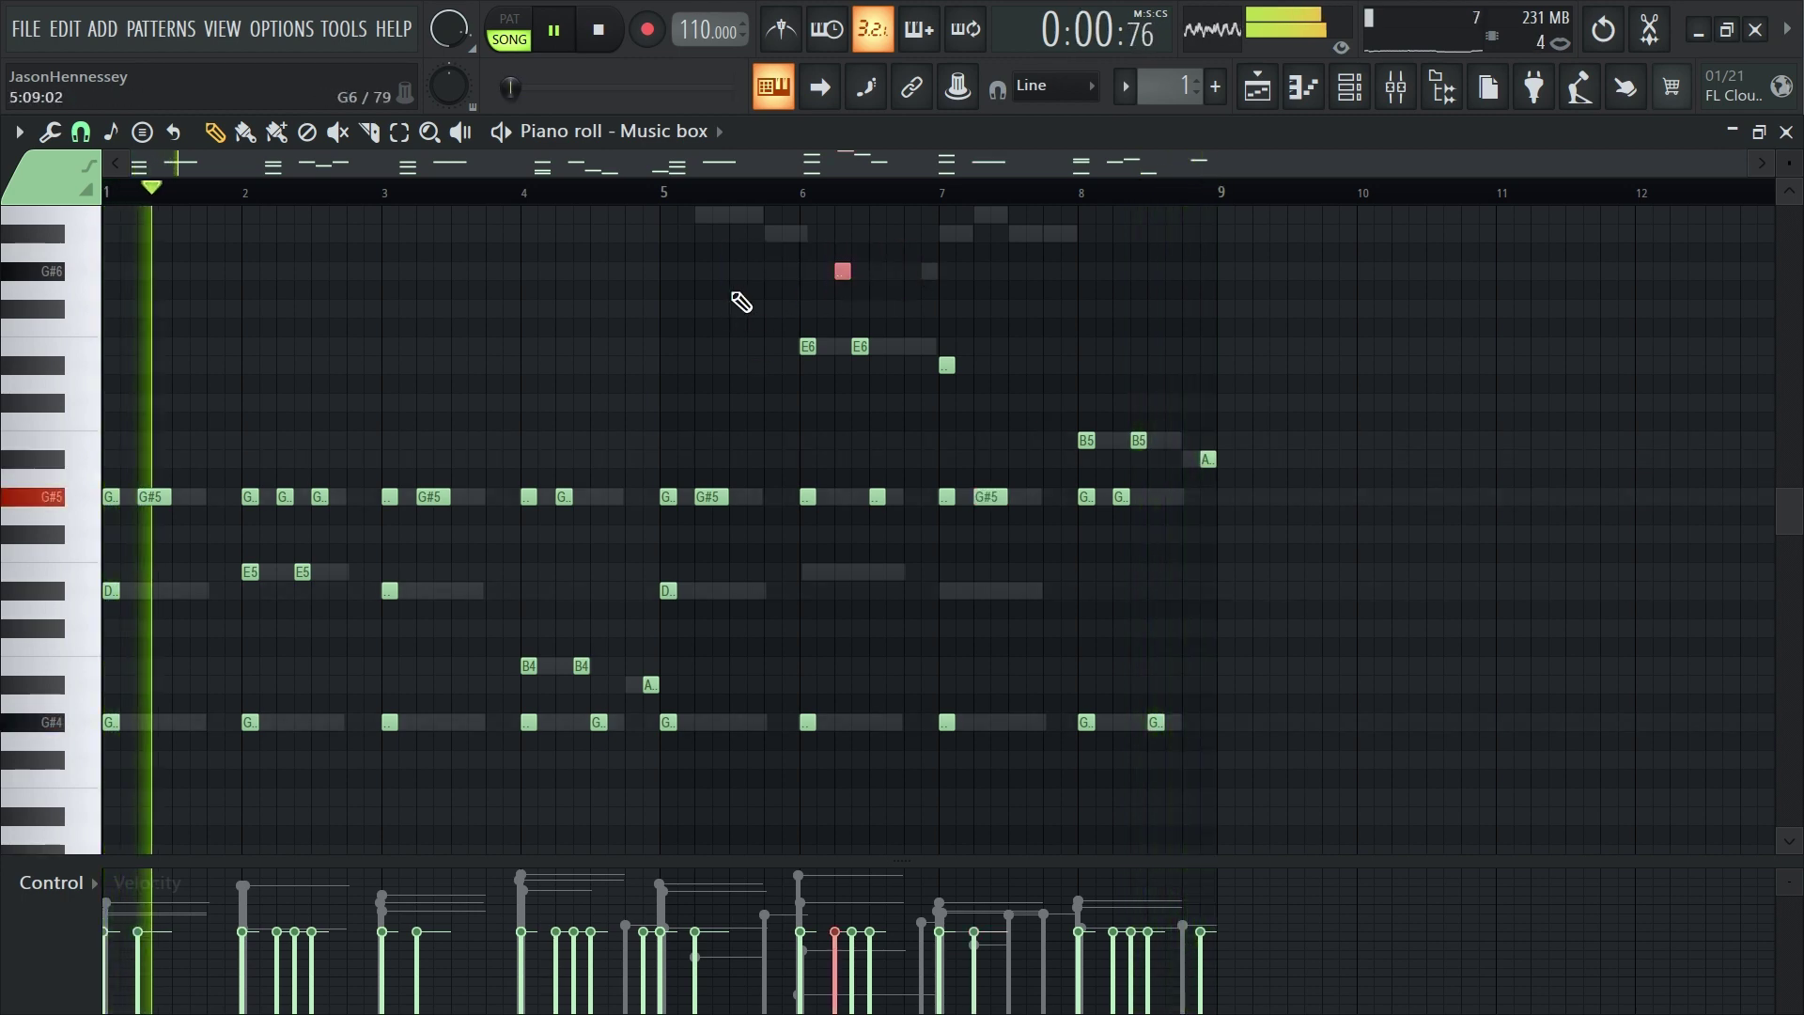
pyautogui.hotkey('ctrl', 'Down')
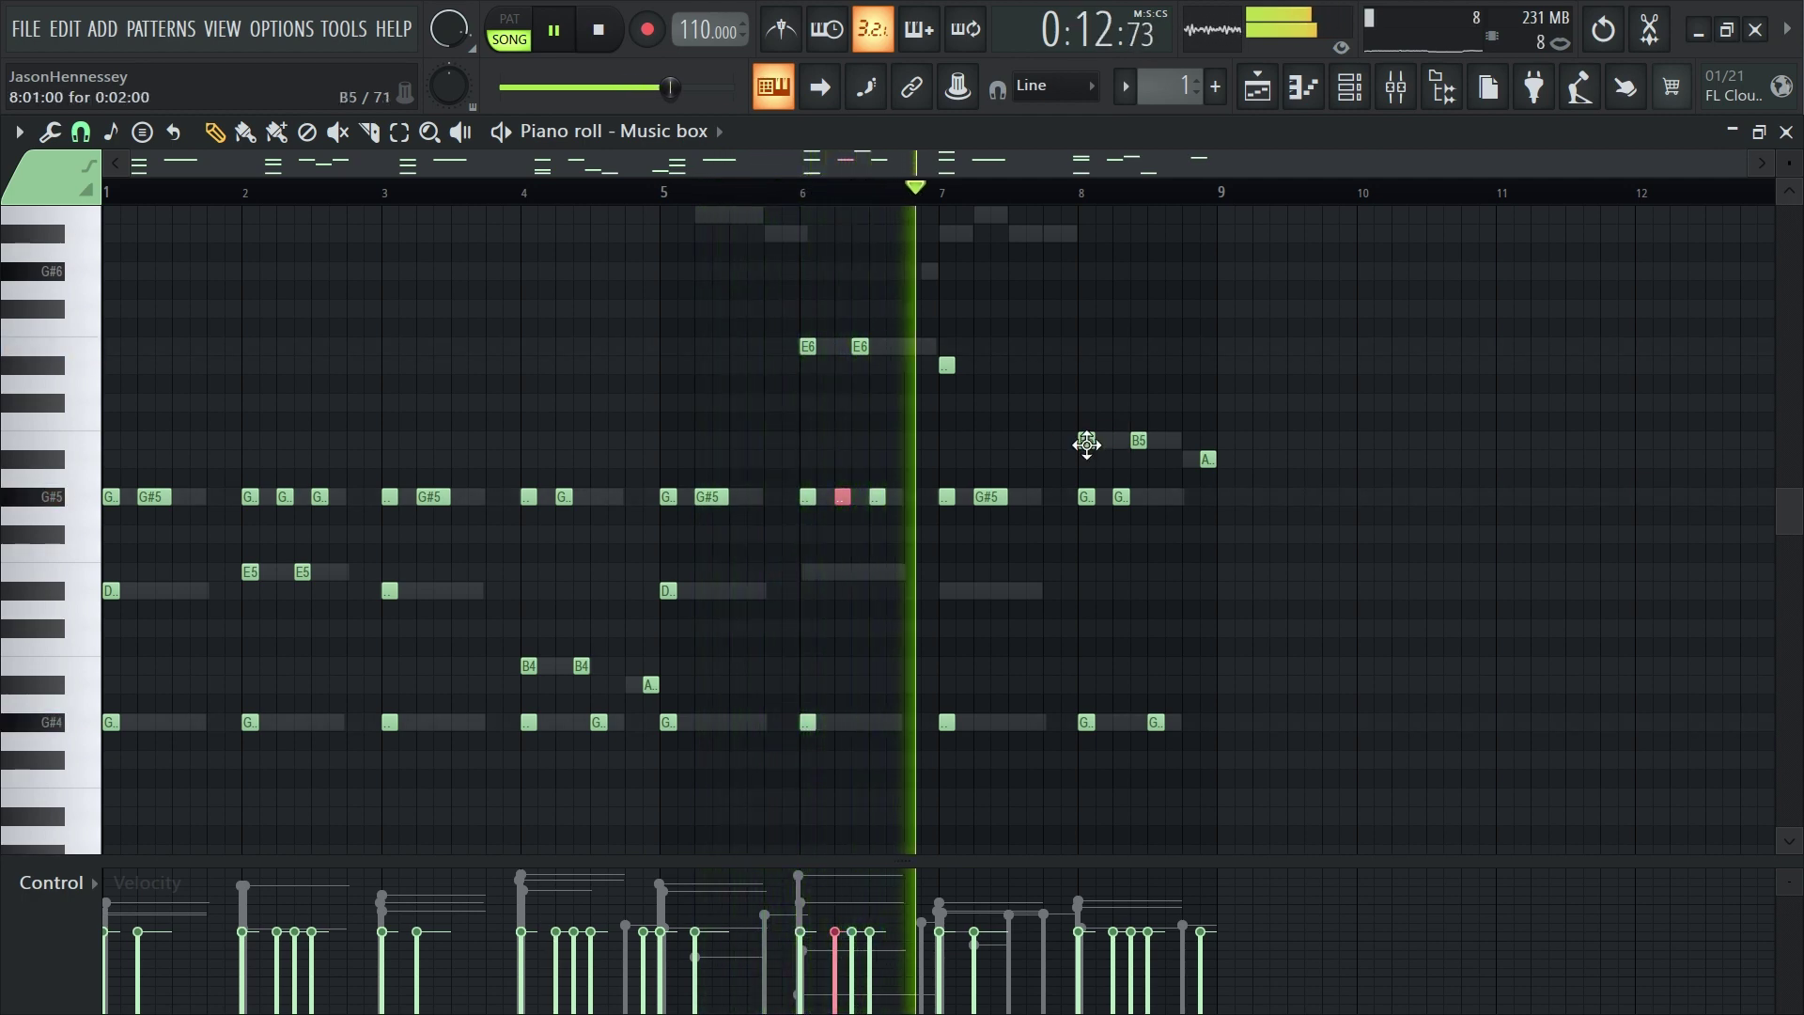
pyautogui.click(860, 347)
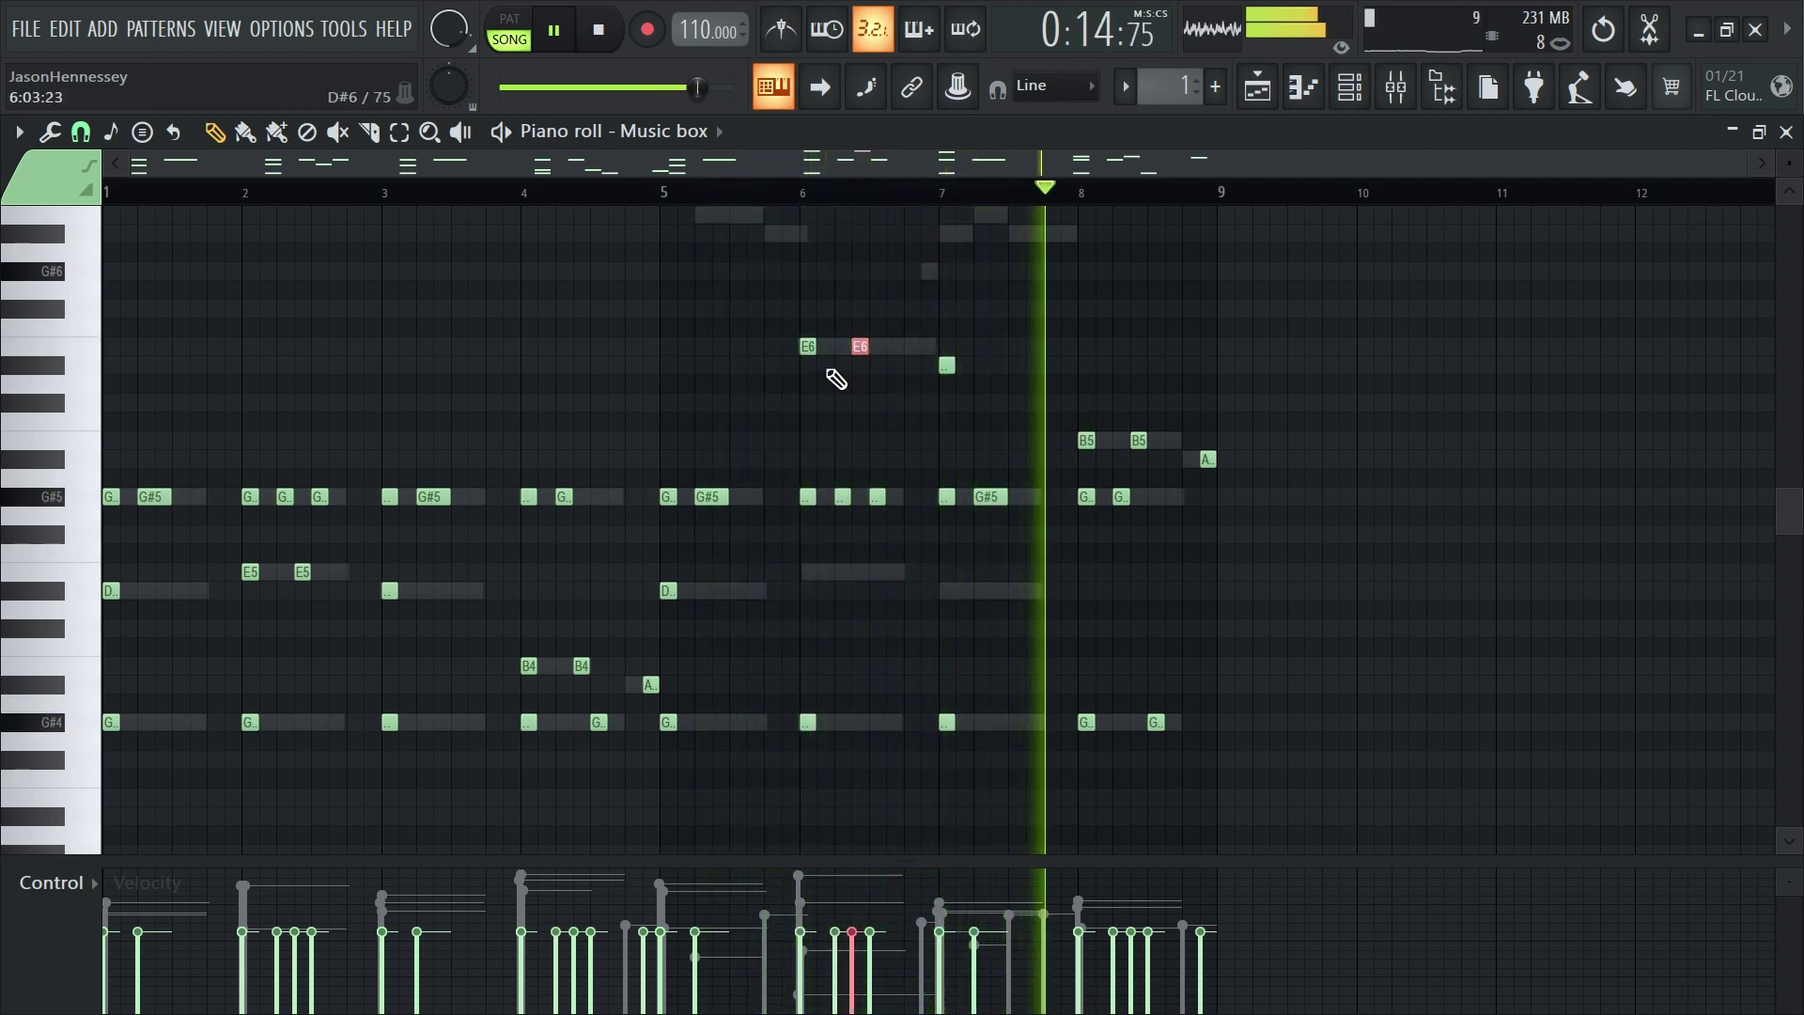
pyautogui.click(807, 348)
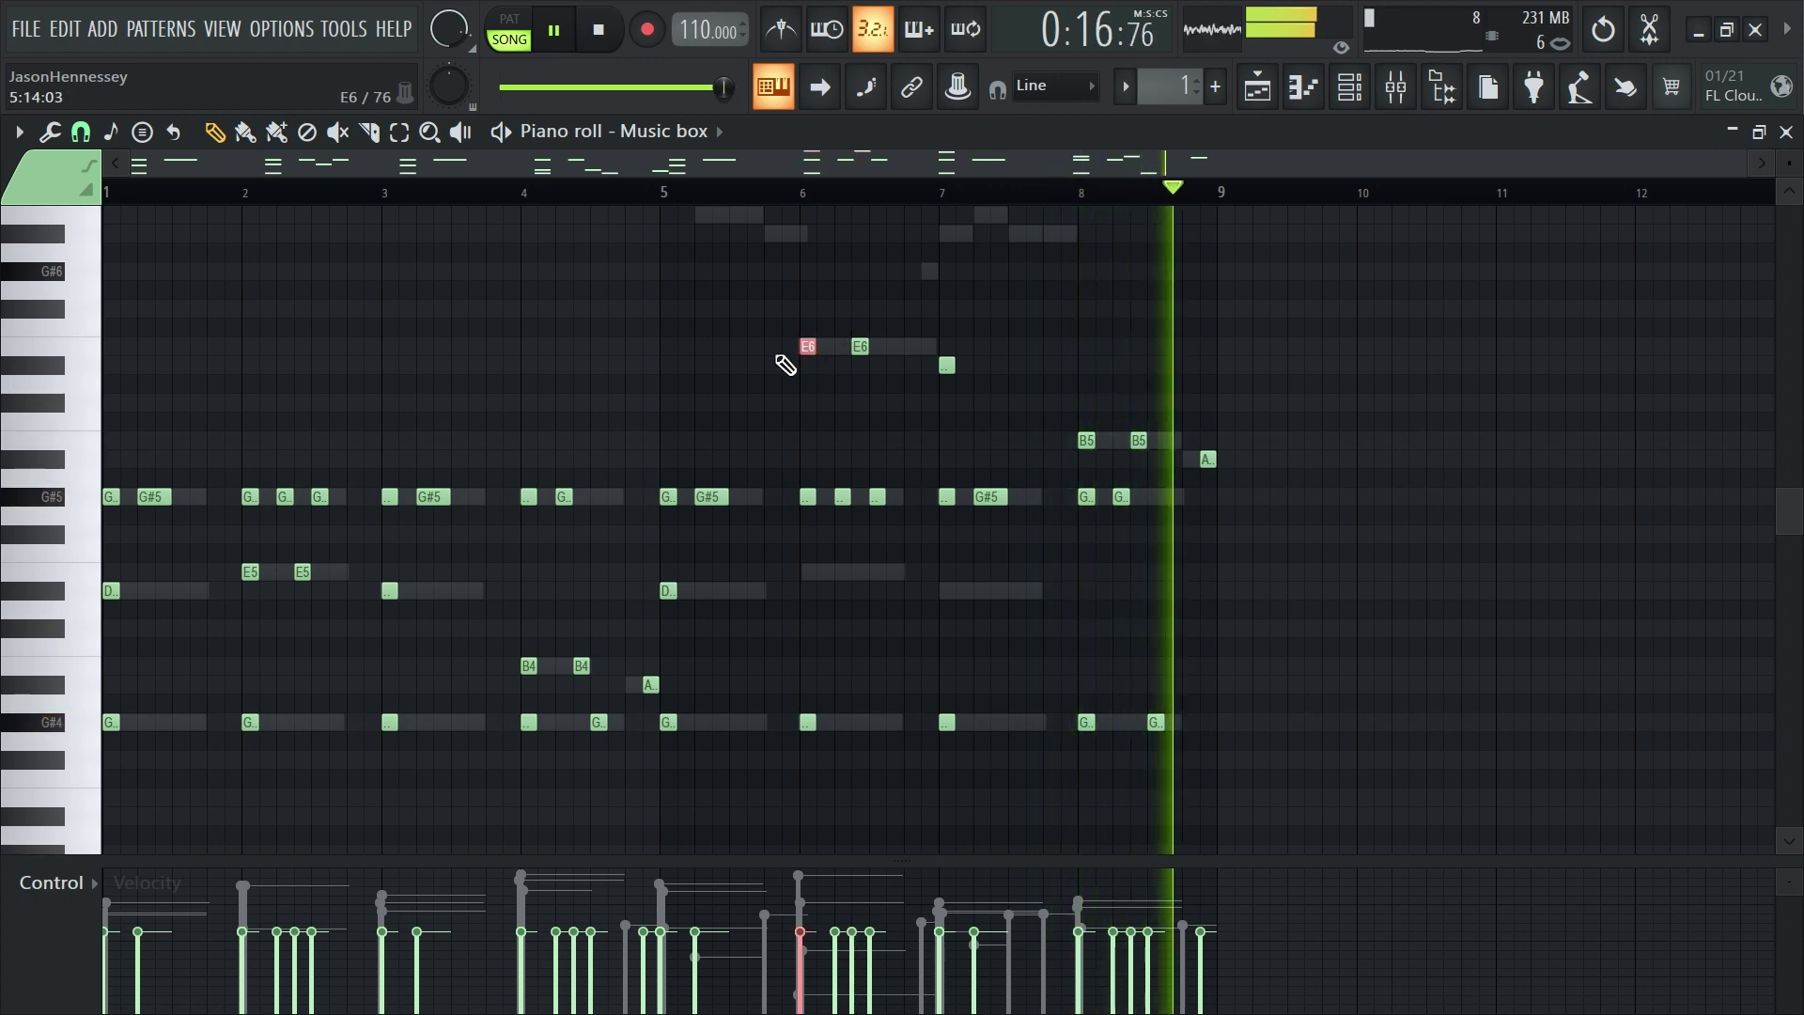
pyautogui.hotkey('ctrl', 'Down')
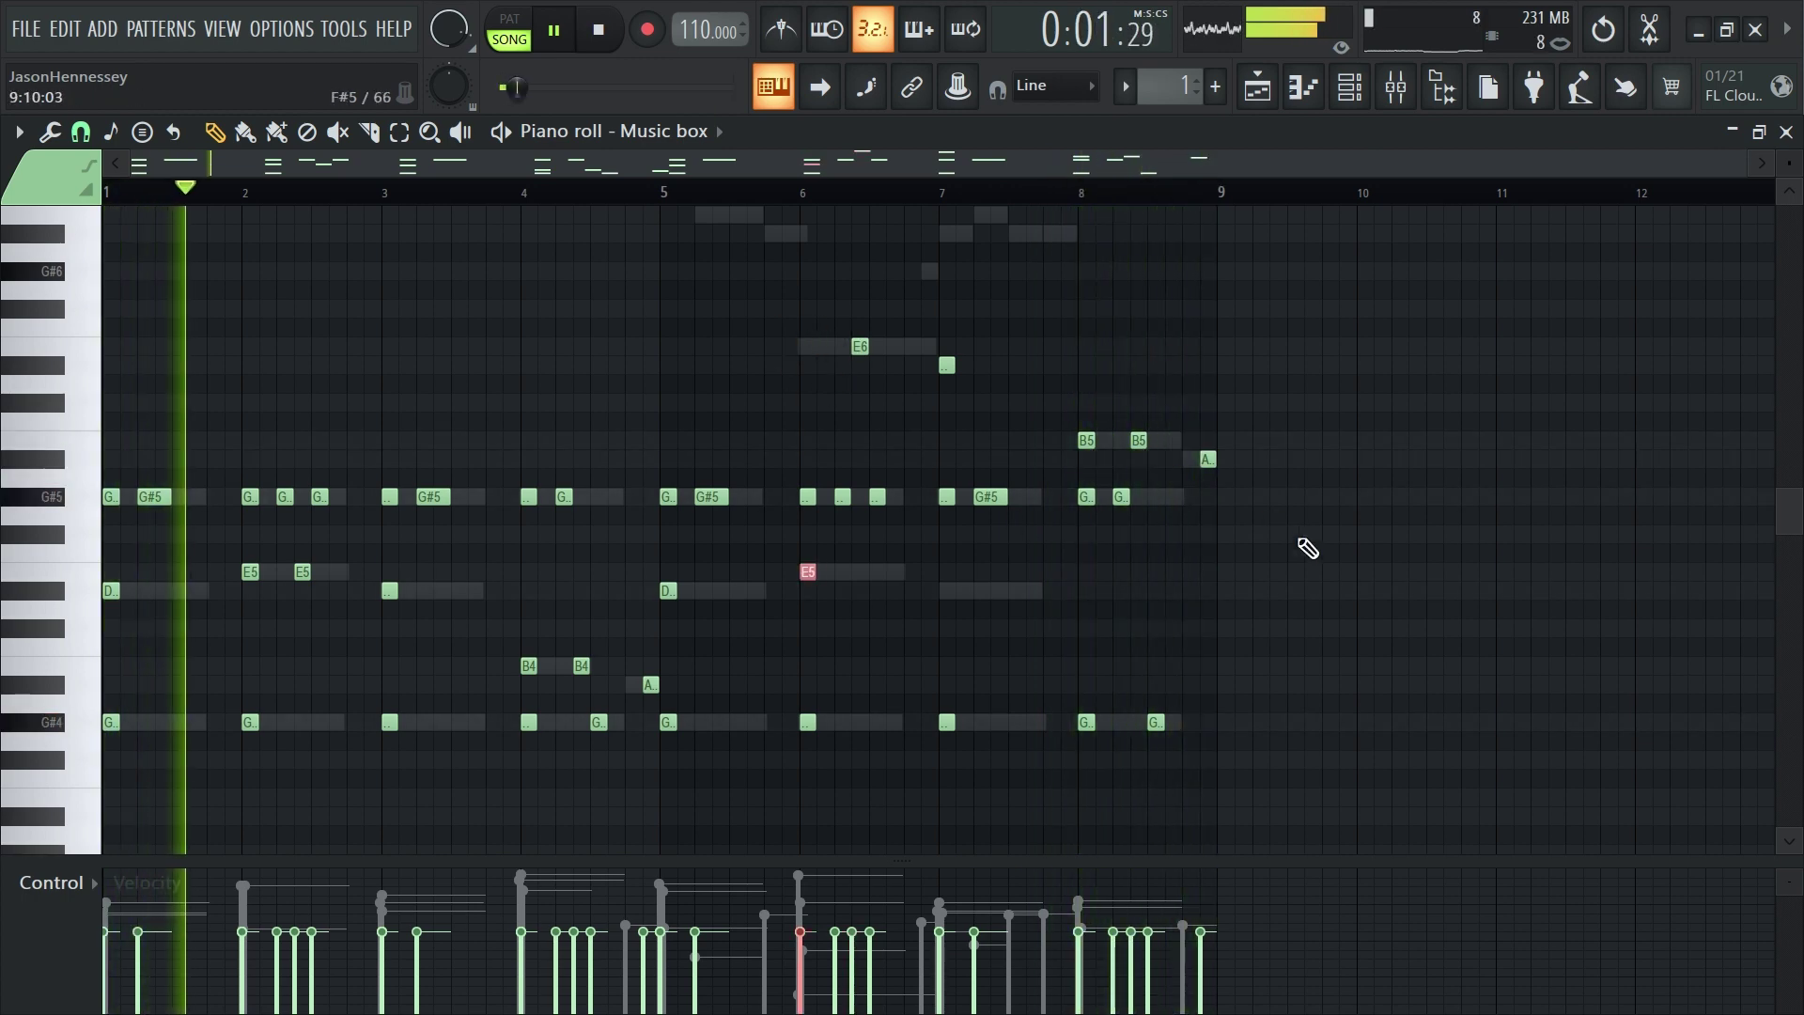
# Select all music box notes, raise their velocities slightly, randomize them, and clear the selection
pyautogui.scroll(3, 1240, 530)
pyautogui.scroll(-4, 535, 507)
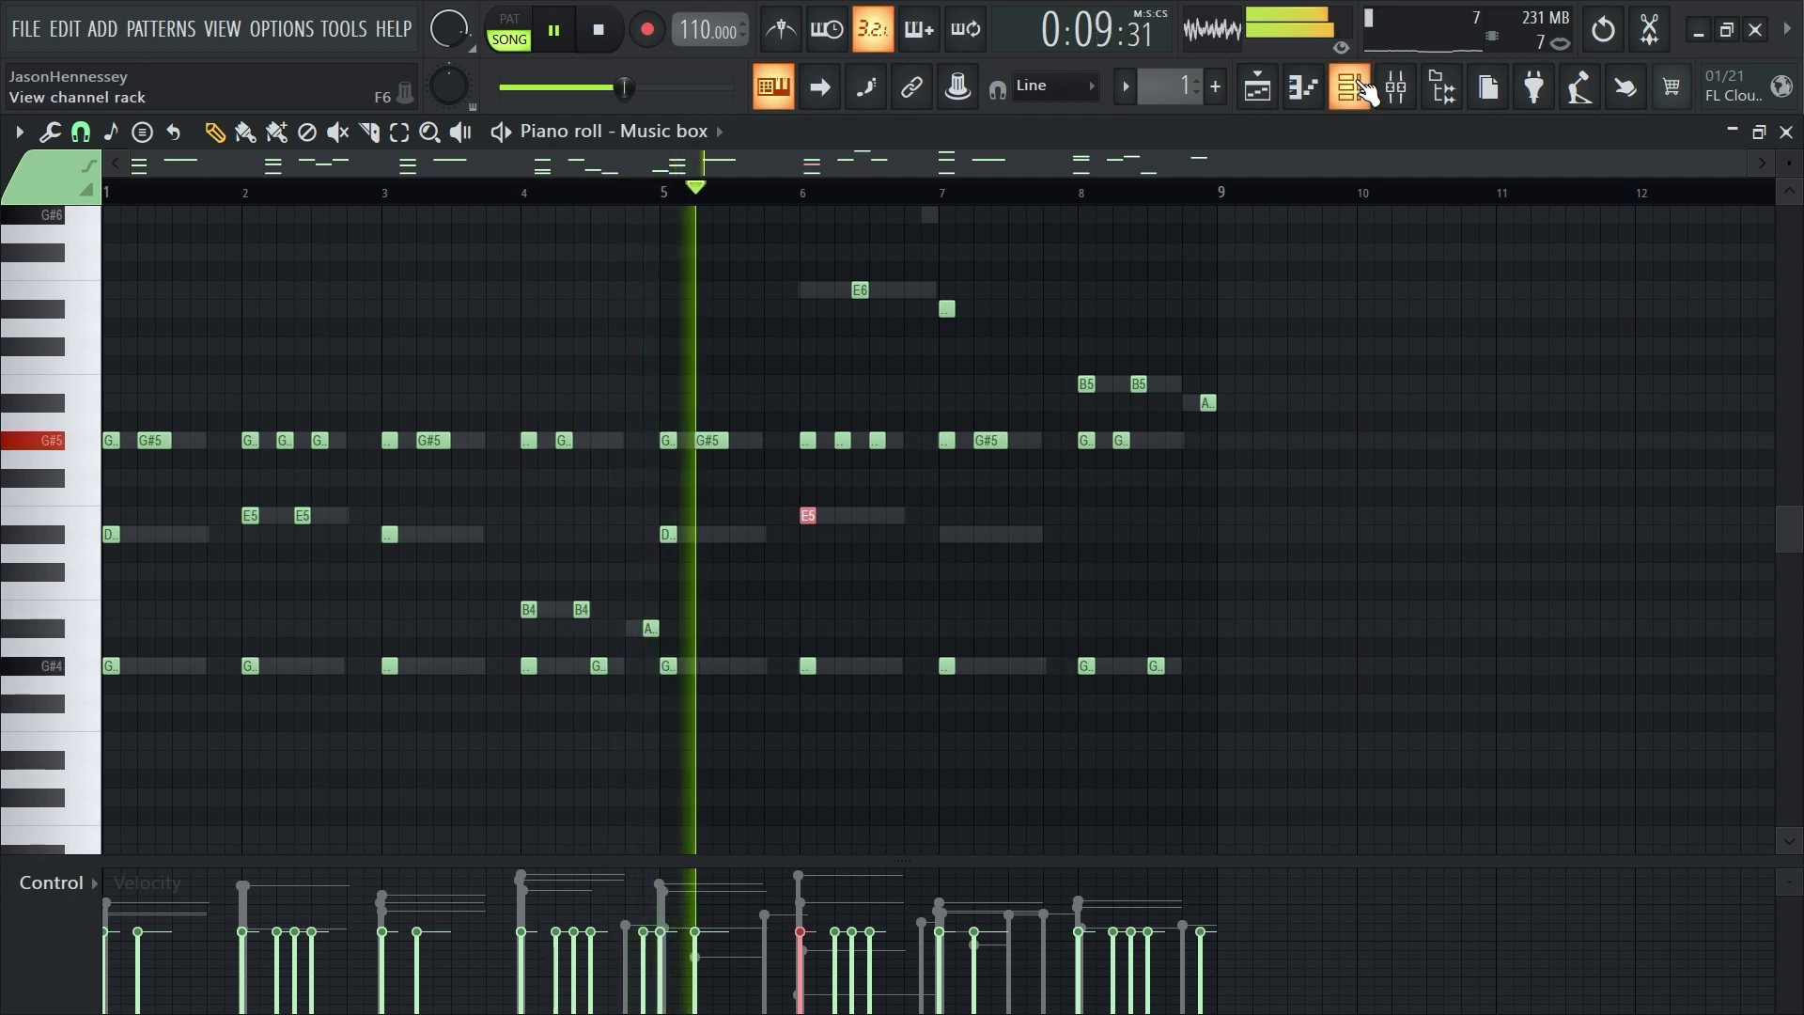
pyautogui.hotkey('ctrl', 'a')
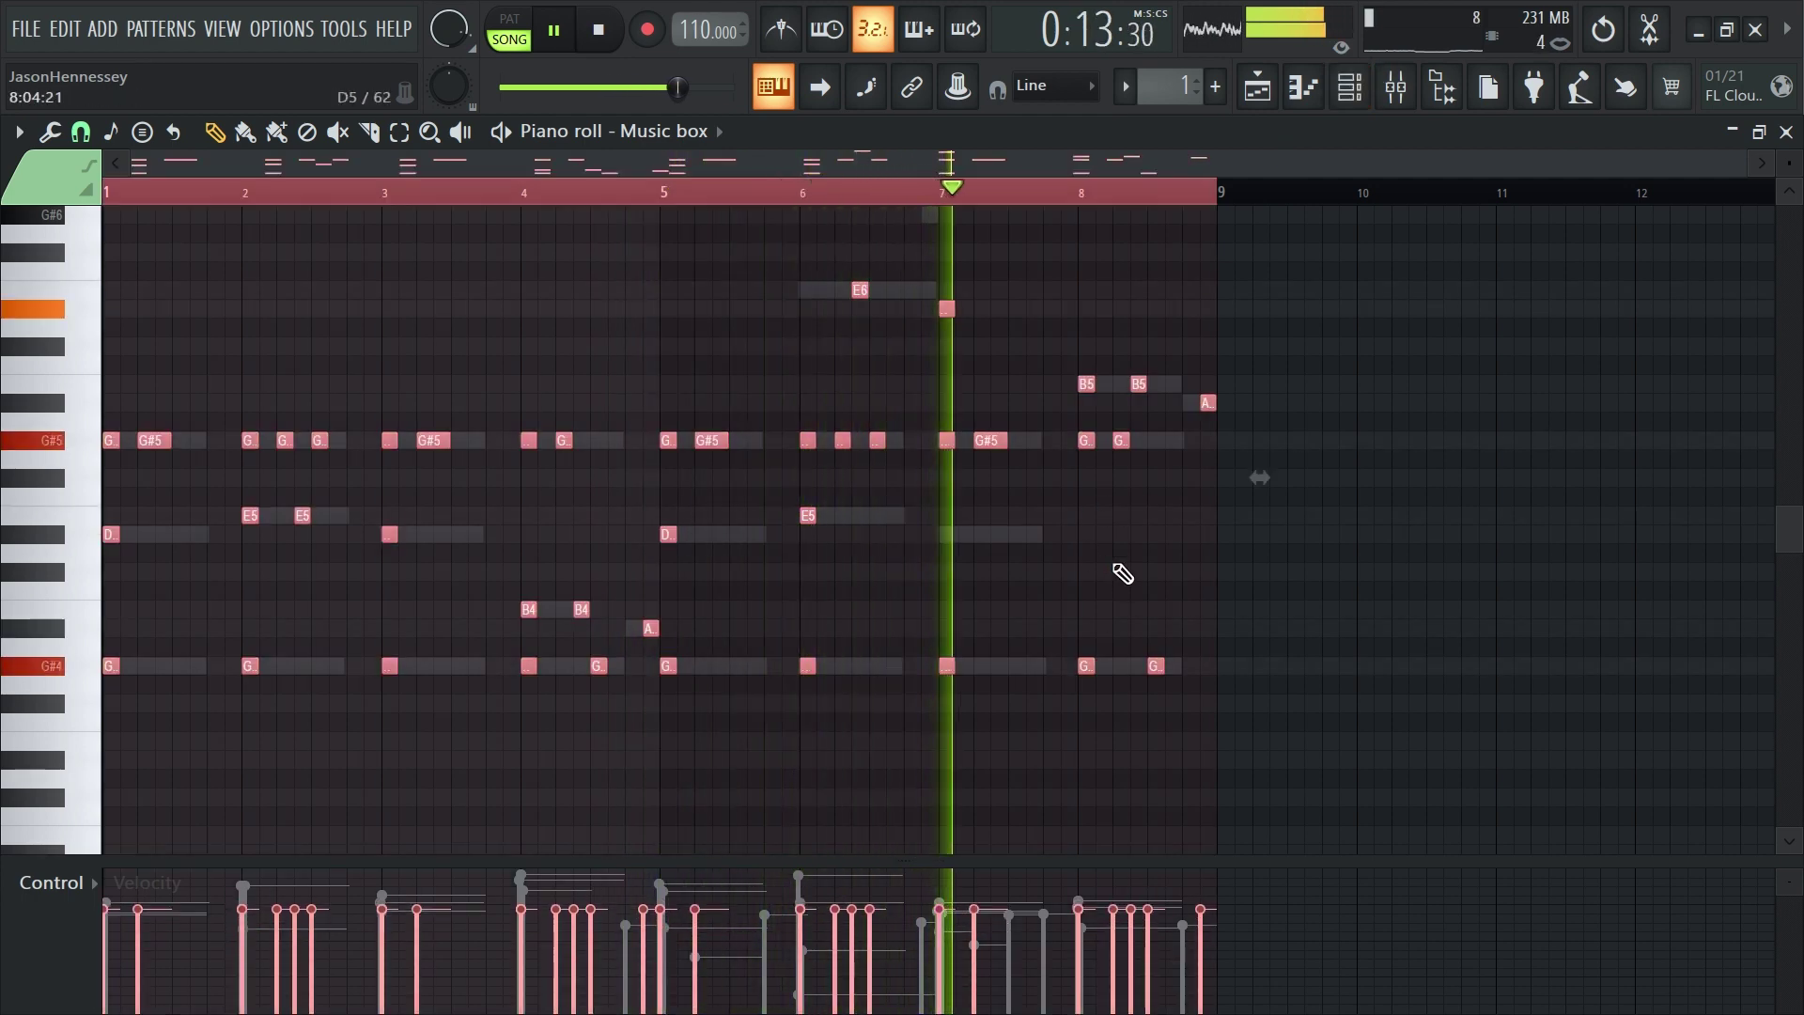
pyautogui.hotkey('alt', 'r')
pyautogui.click(1059, 785)
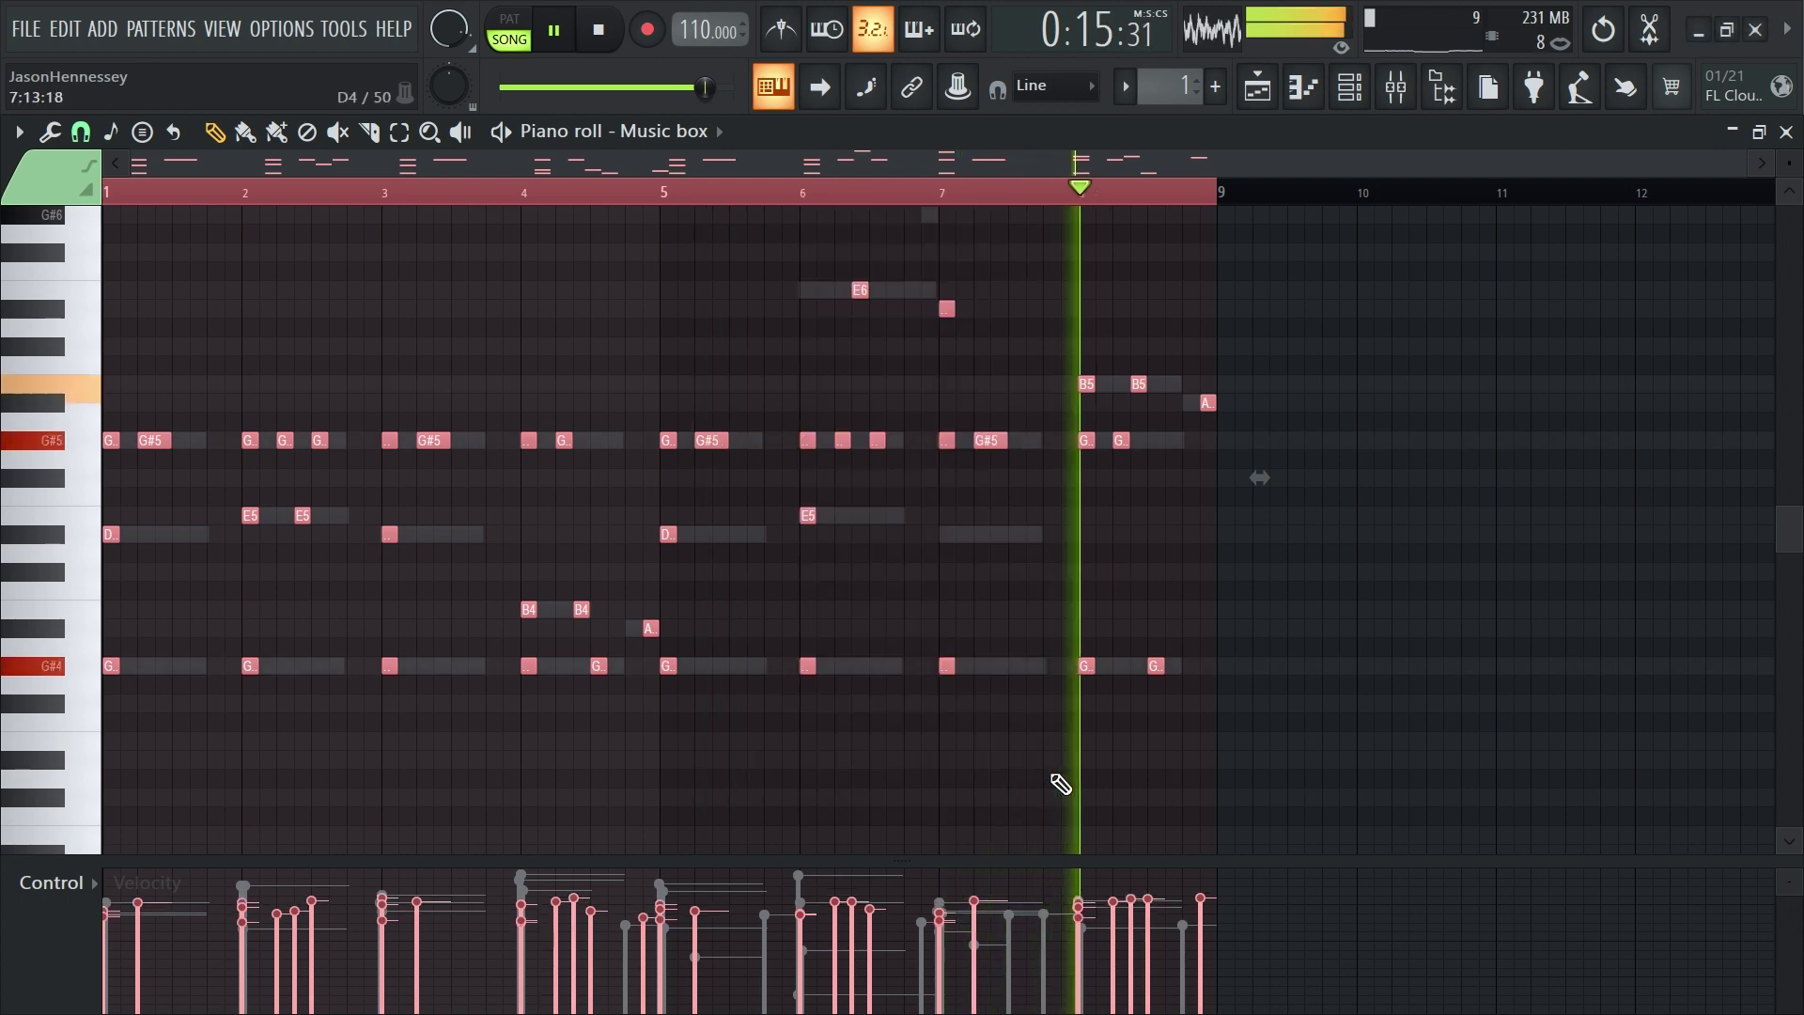
pyautogui.hotkey('ctrl', 'd')
# Select scattered music box notes in bars 2 and 4 to 8, nudge them slightly behind the grid, and clear the selection
pyautogui.moveTo(542, 584); pyautogui.dragTo(503, 628)
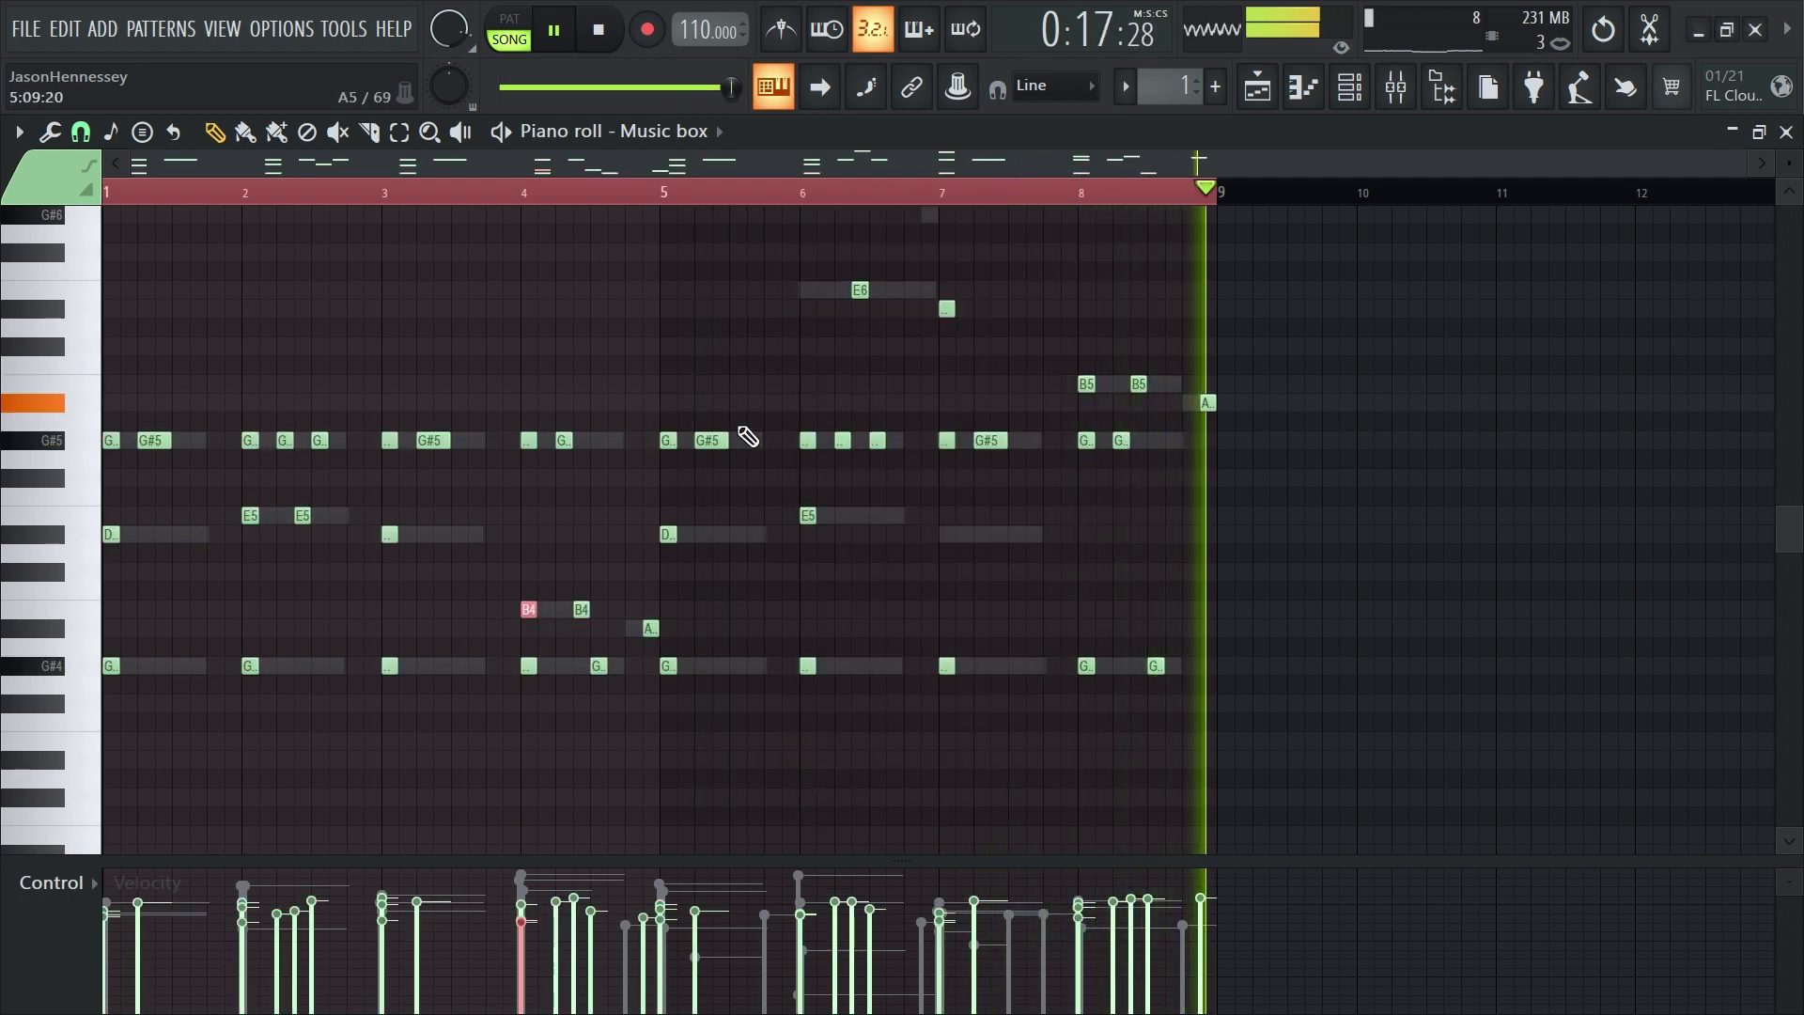
pyautogui.keyDown('ctrl'); pyautogui.keyDown('shift'); pyautogui.click(711, 440); pyautogui.keyUp('shift'); pyautogui.keyUp('ctrl')
pyautogui.moveTo(212, 453); pyautogui.dragTo(265, 679)
pyautogui.moveTo(949, 395); pyautogui.dragTo(800, 489)
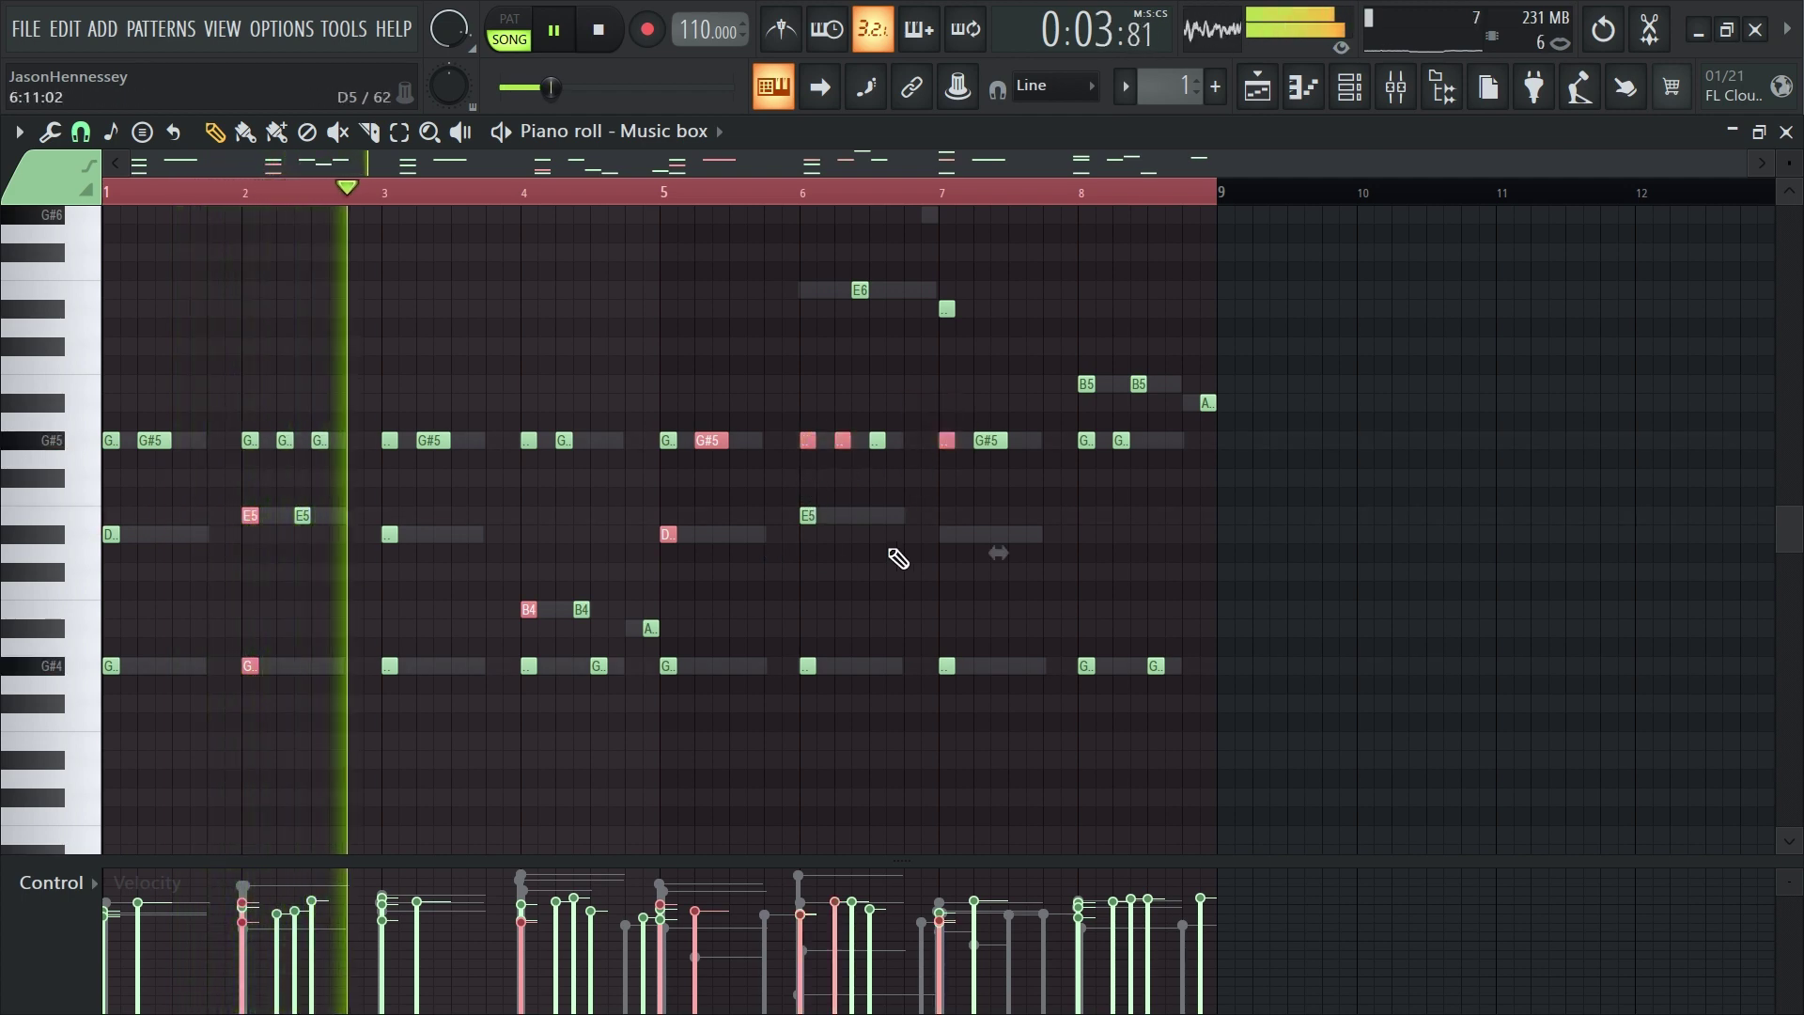
pyautogui.moveTo(1163, 338); pyautogui.dragTo(1027, 427)
pyautogui.moveTo(262, 414); pyautogui.dragTo(180, 454)
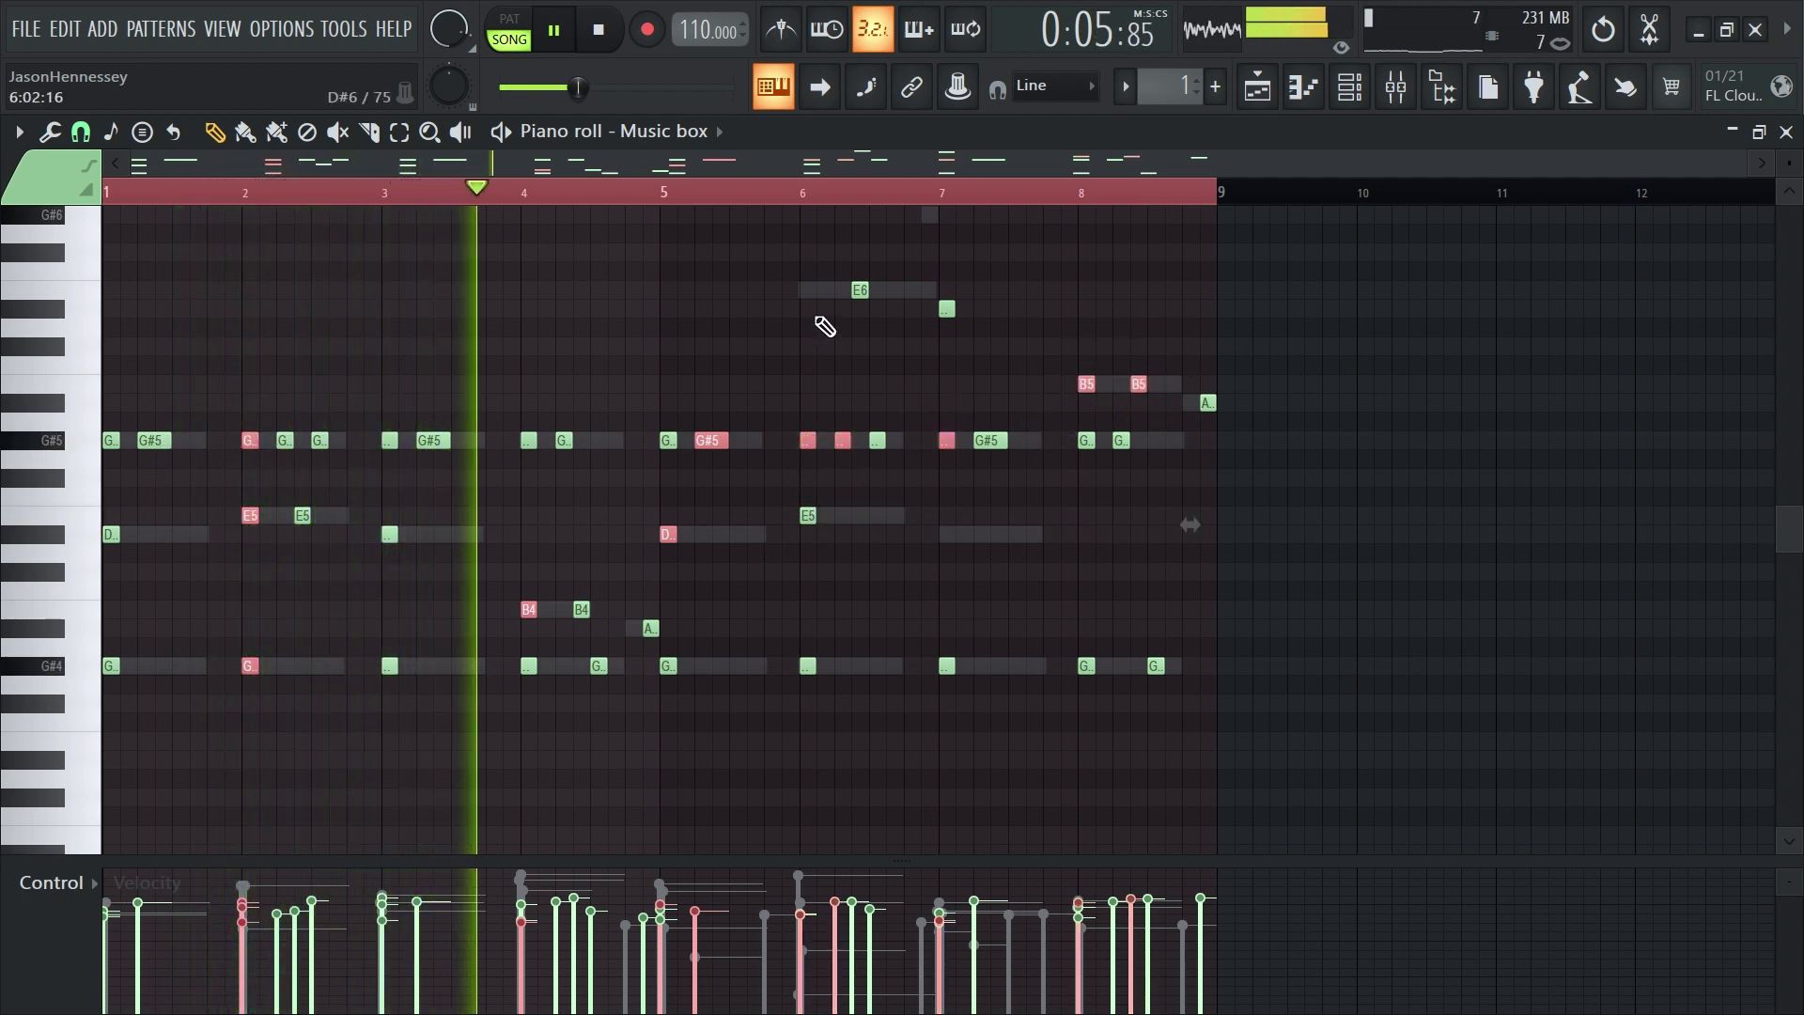
pyautogui.moveTo(982, 639); pyautogui.dragTo(794, 679)
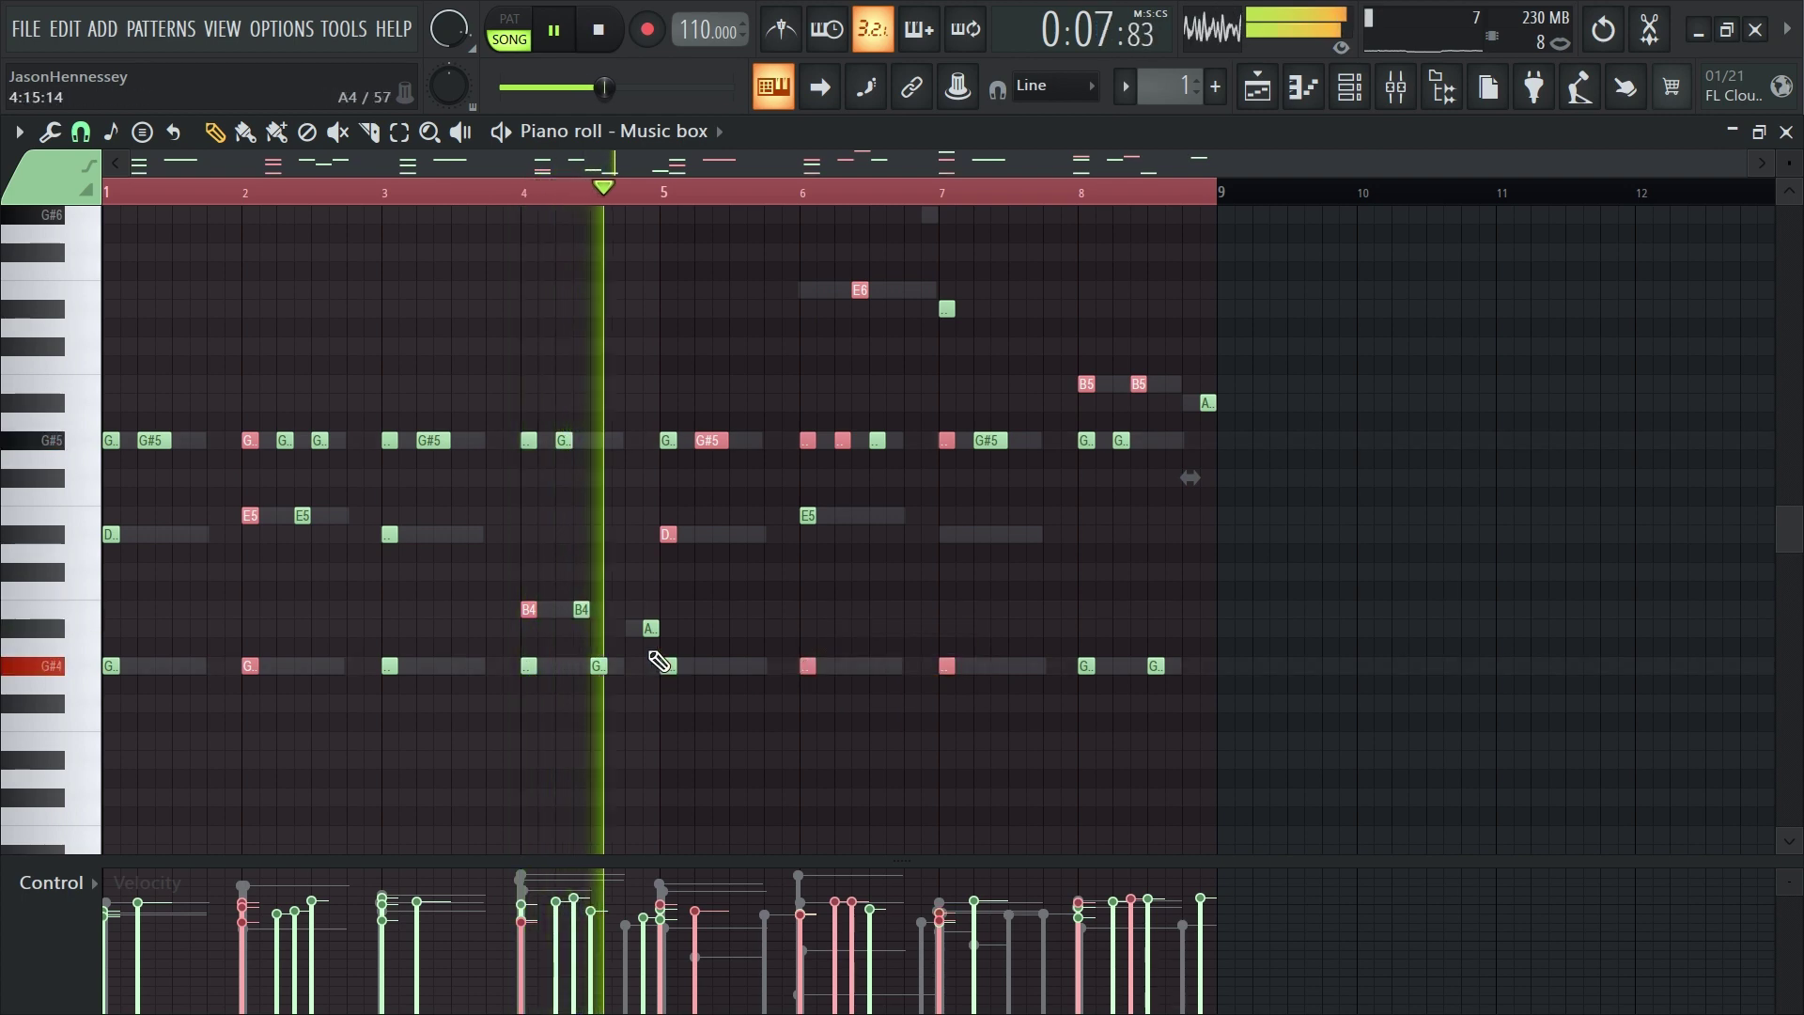
pyautogui.scroll(10, 714, 601)
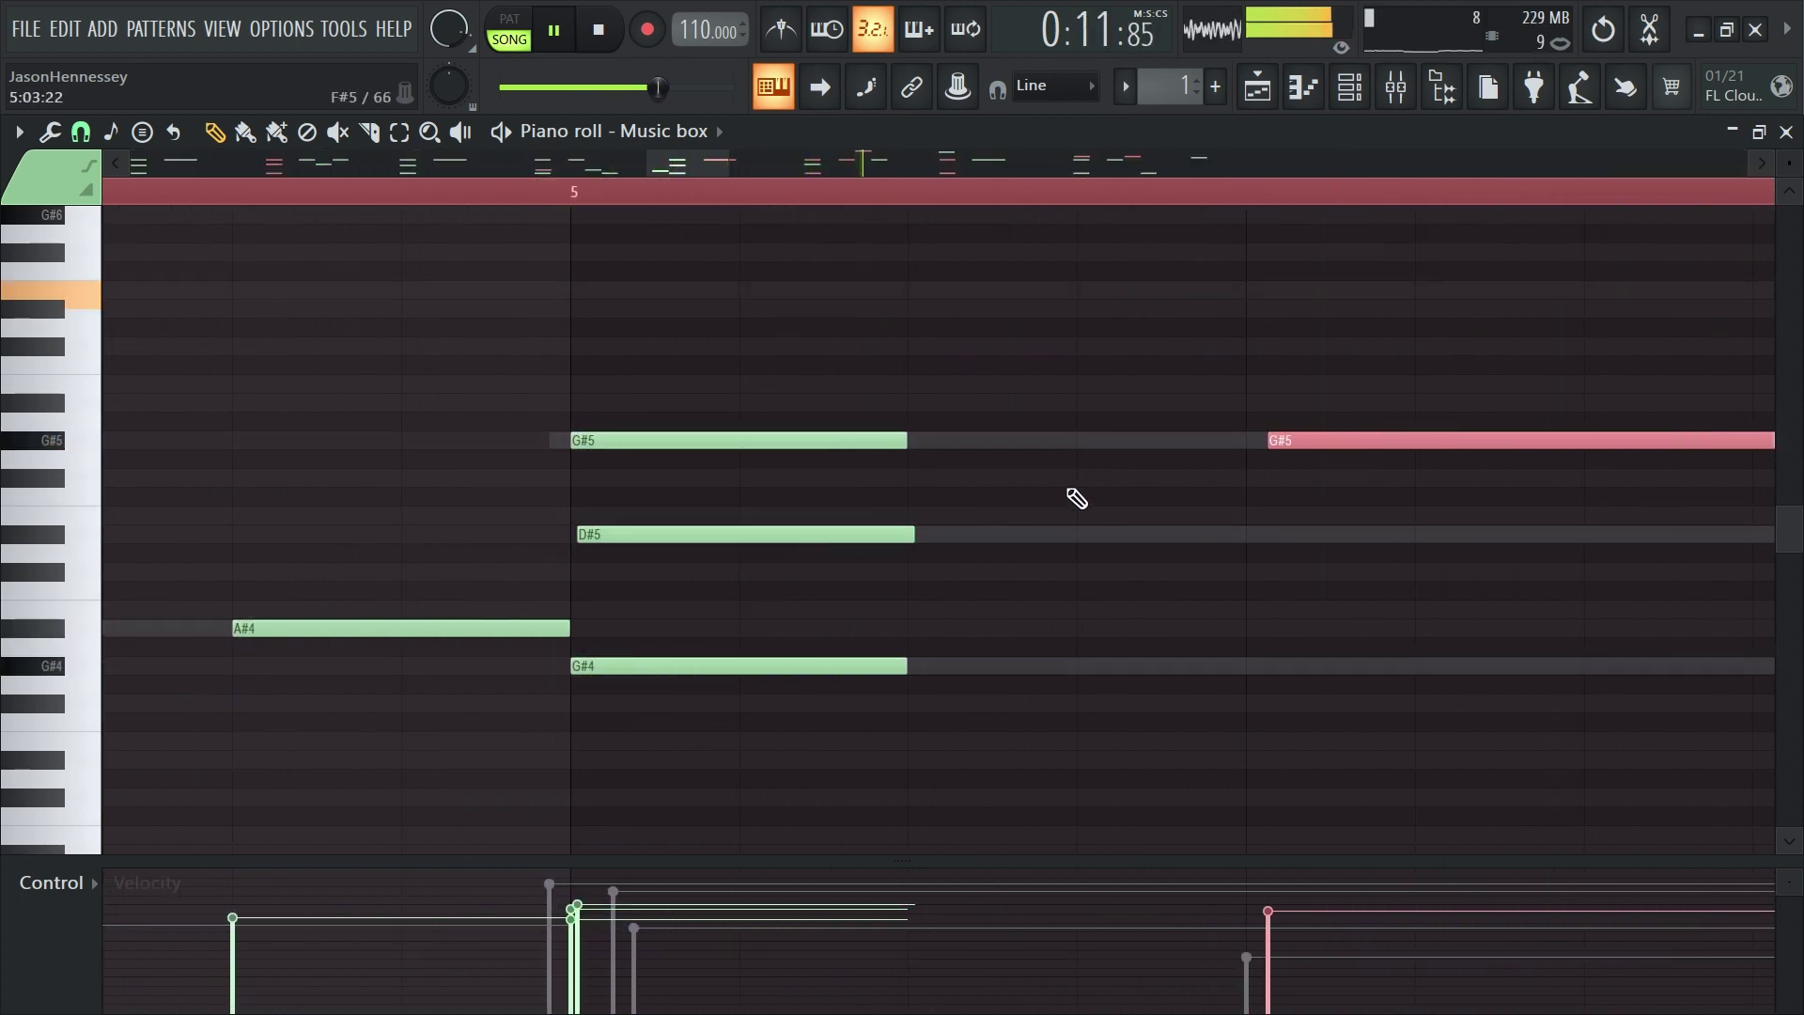
pyautogui.scroll(-10, 1237, 547)
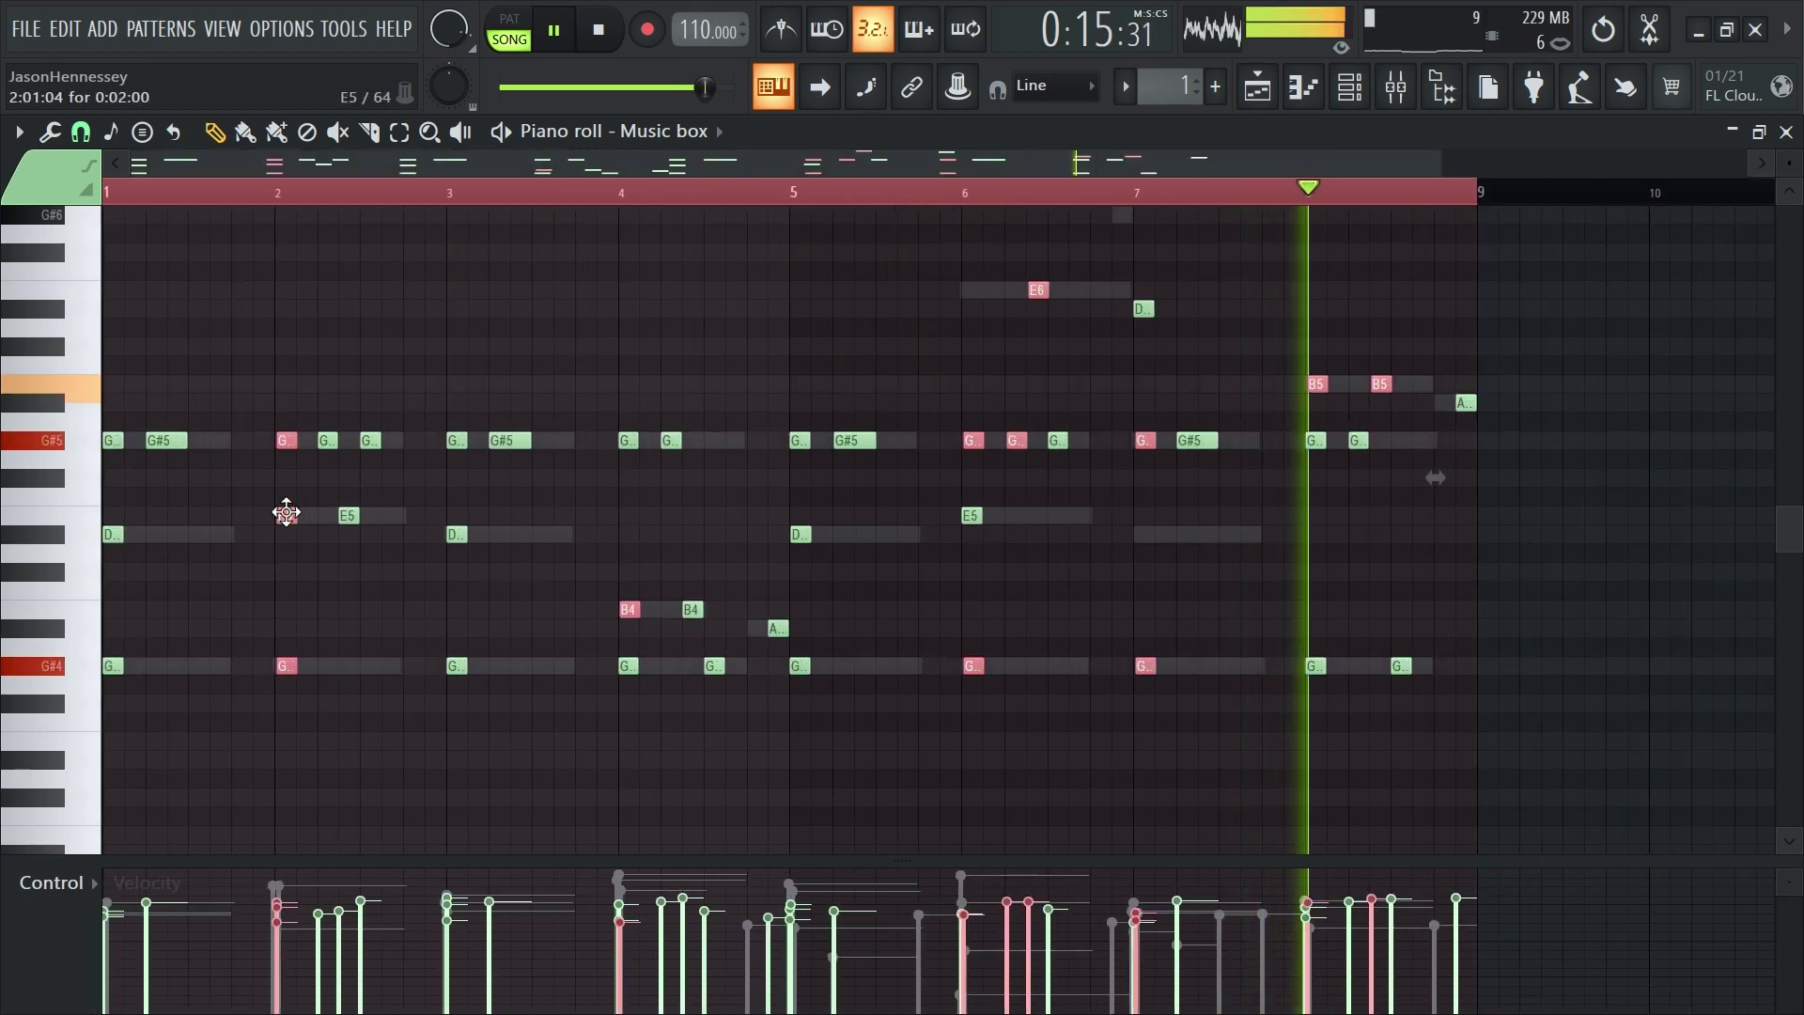
pyautogui.click(313, 602)
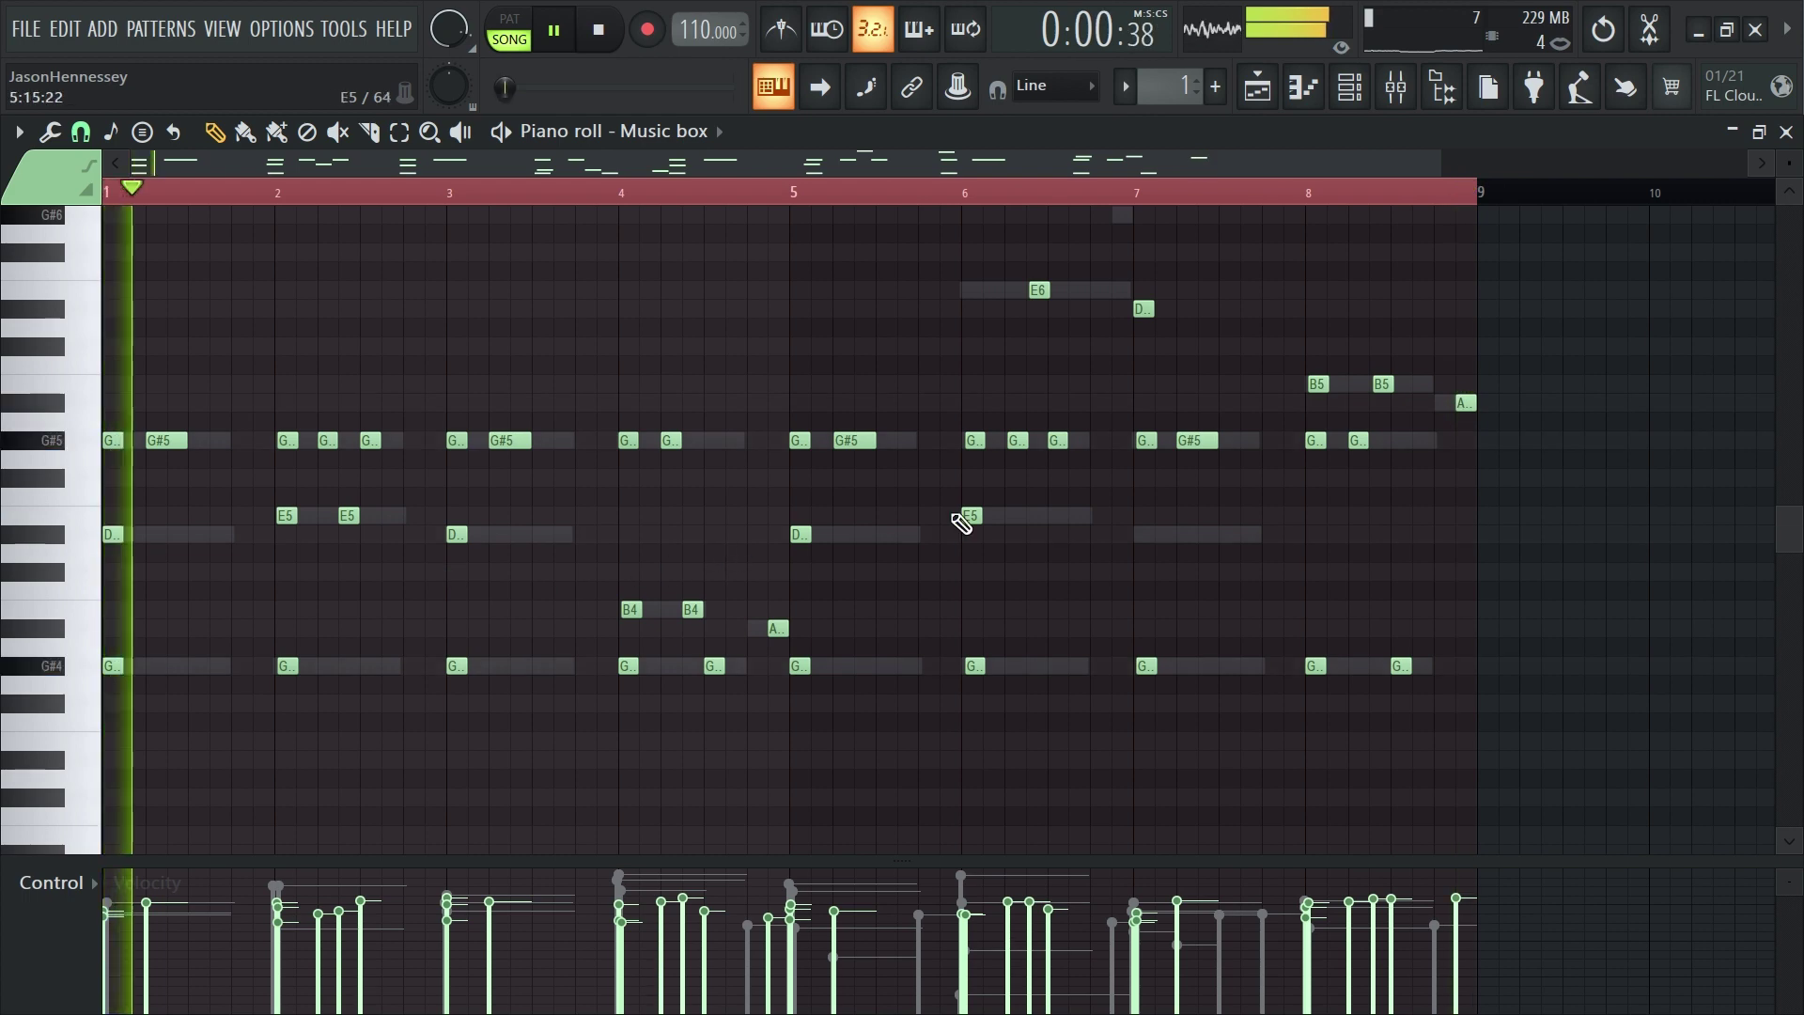
# Select the long G#5 in bar 1, the last G#5 in bar 2, and the D#5 and G#4 opening bar 3
pyautogui.scroll(8, 125, 579)
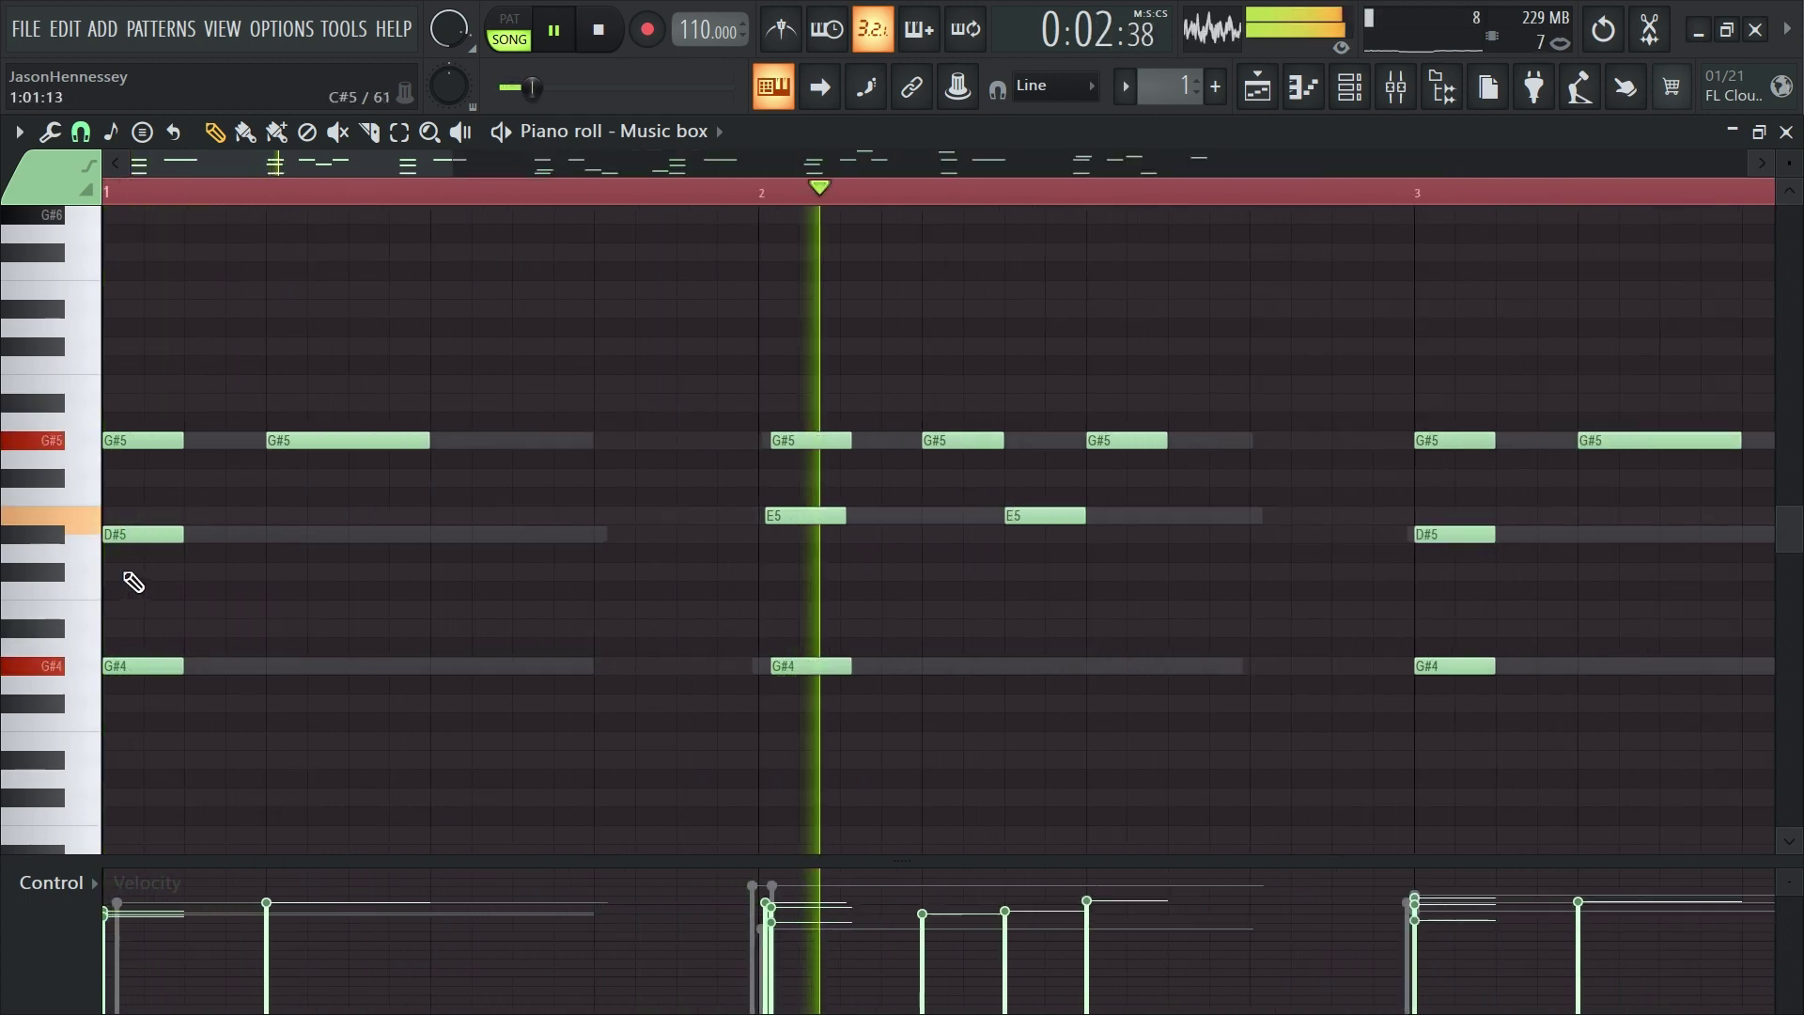
pyautogui.scroll(-3, 845, 514)
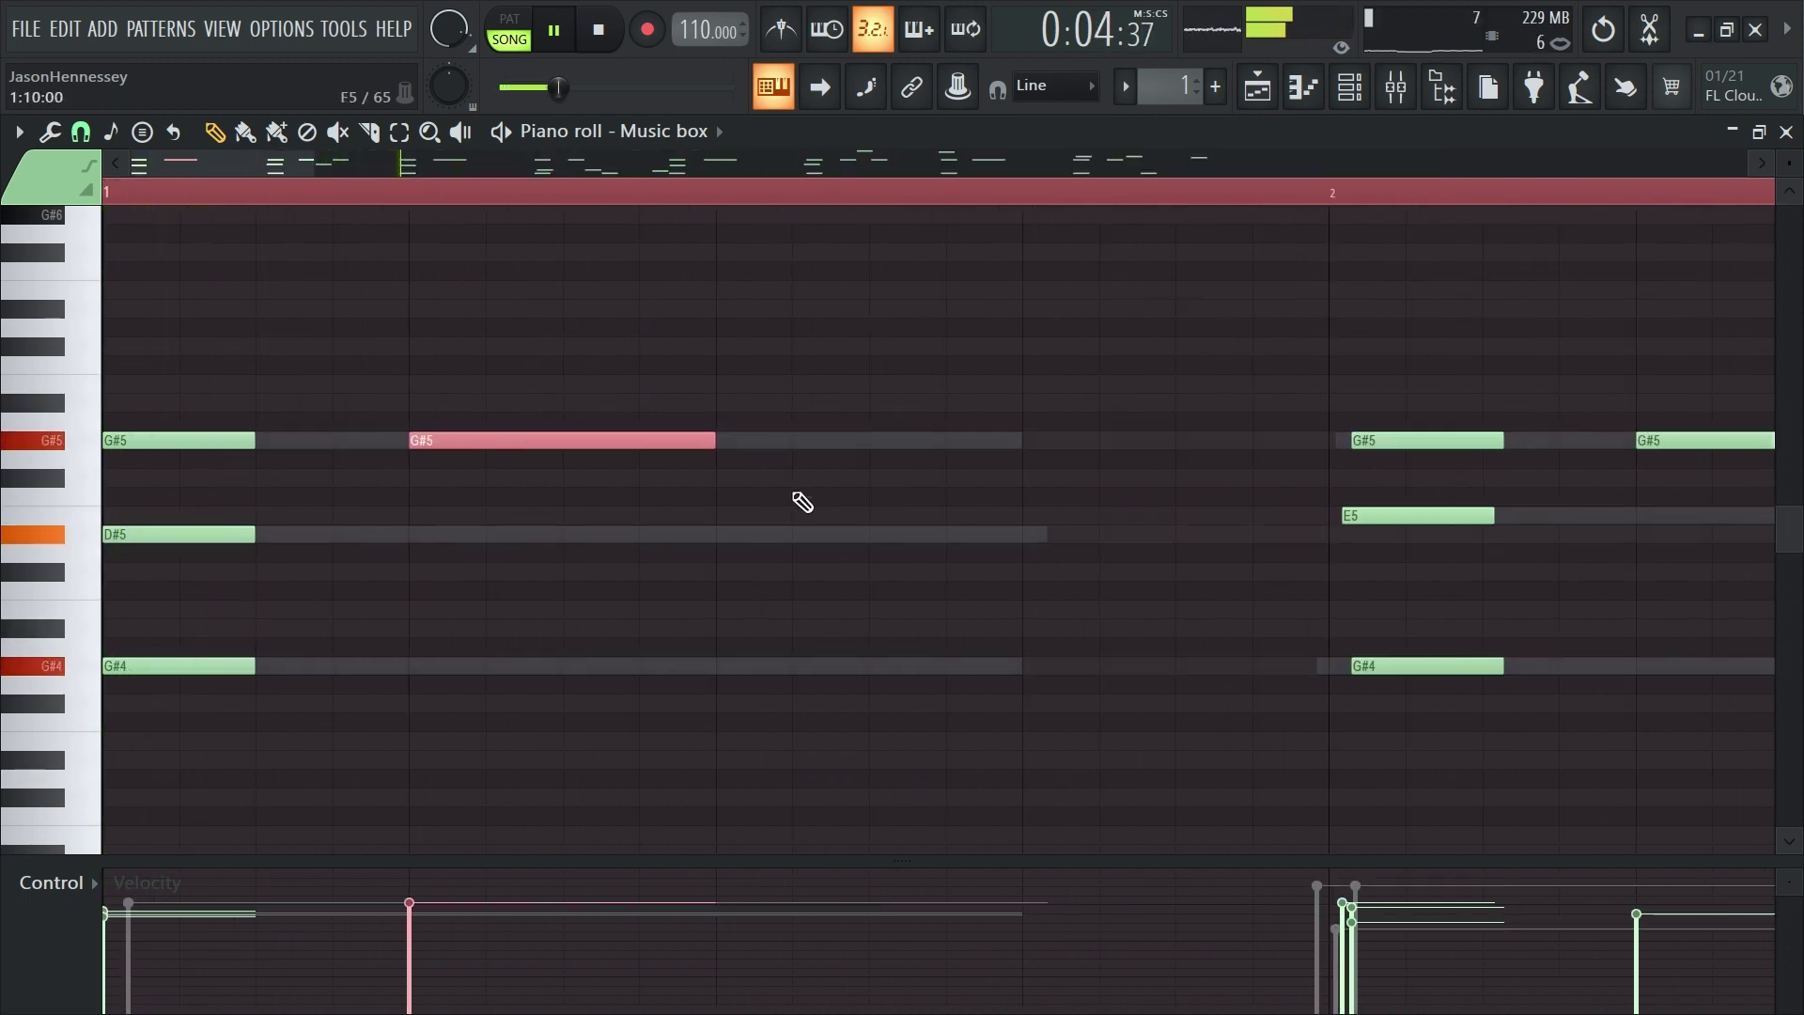
pyautogui.scroll(3, 1391, 613)
pyautogui.scroll(-5, 950, 648)
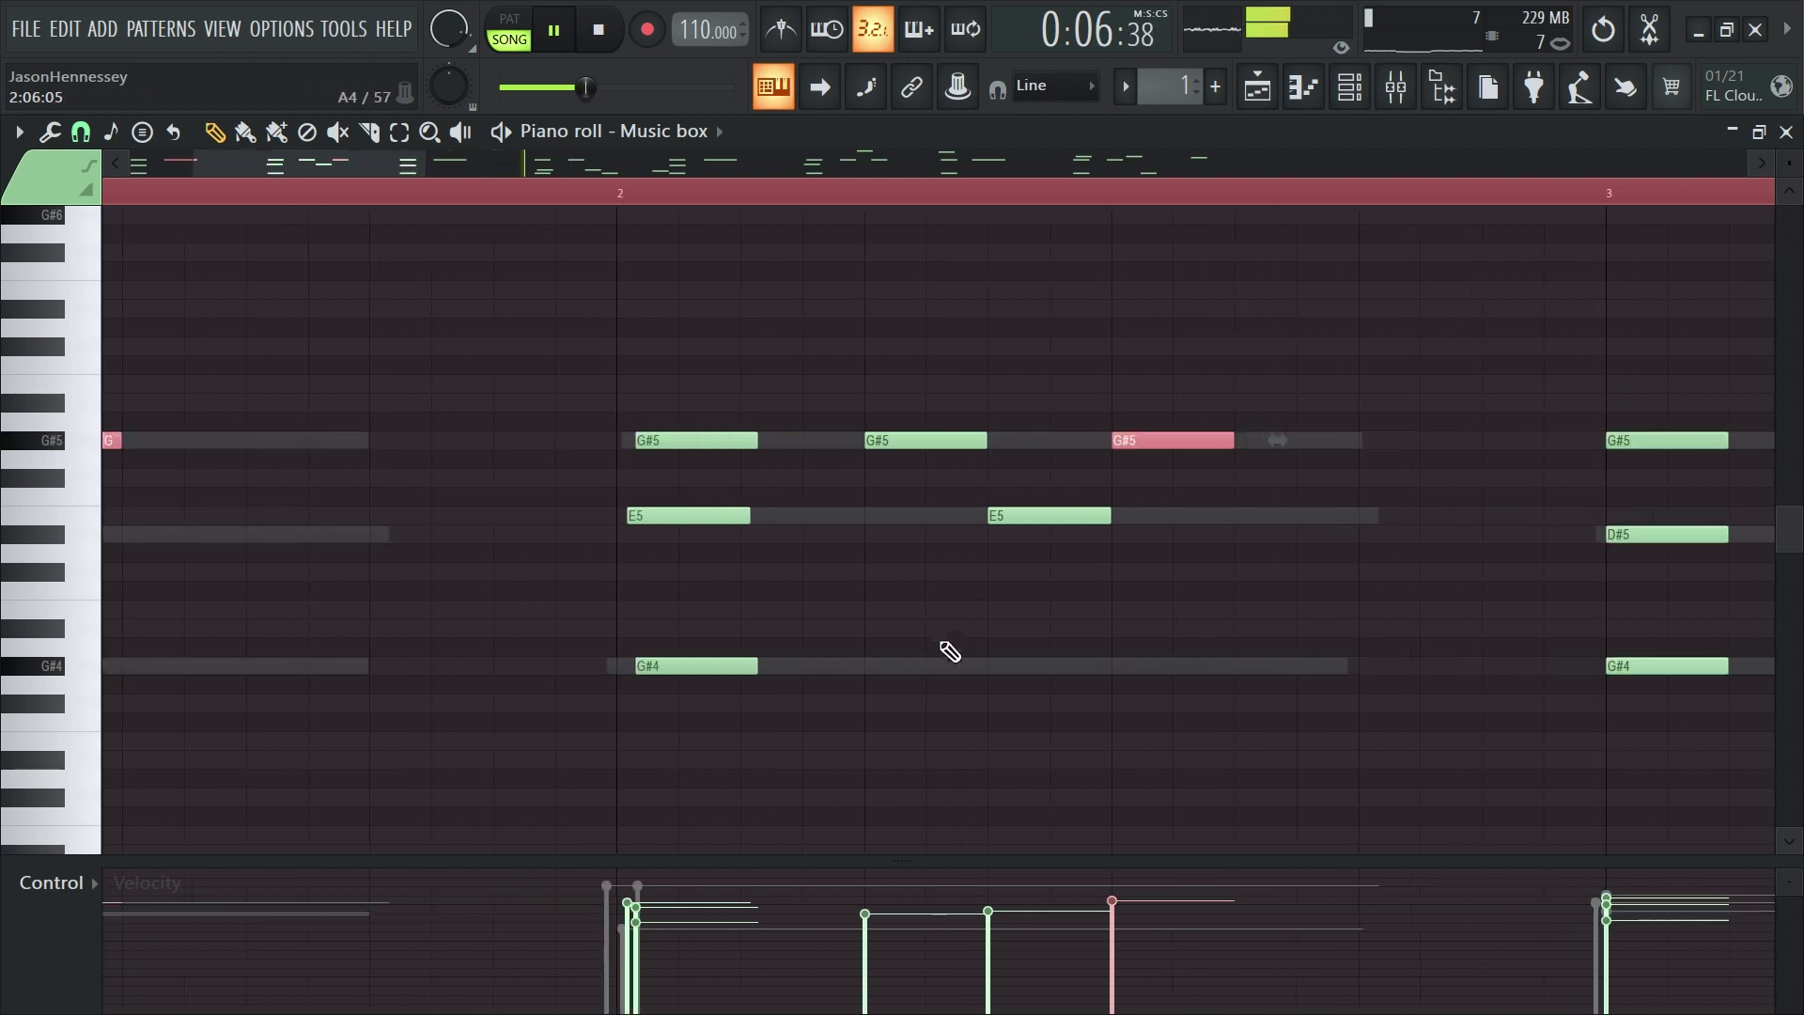
pyautogui.scroll(5, 1306, 573)
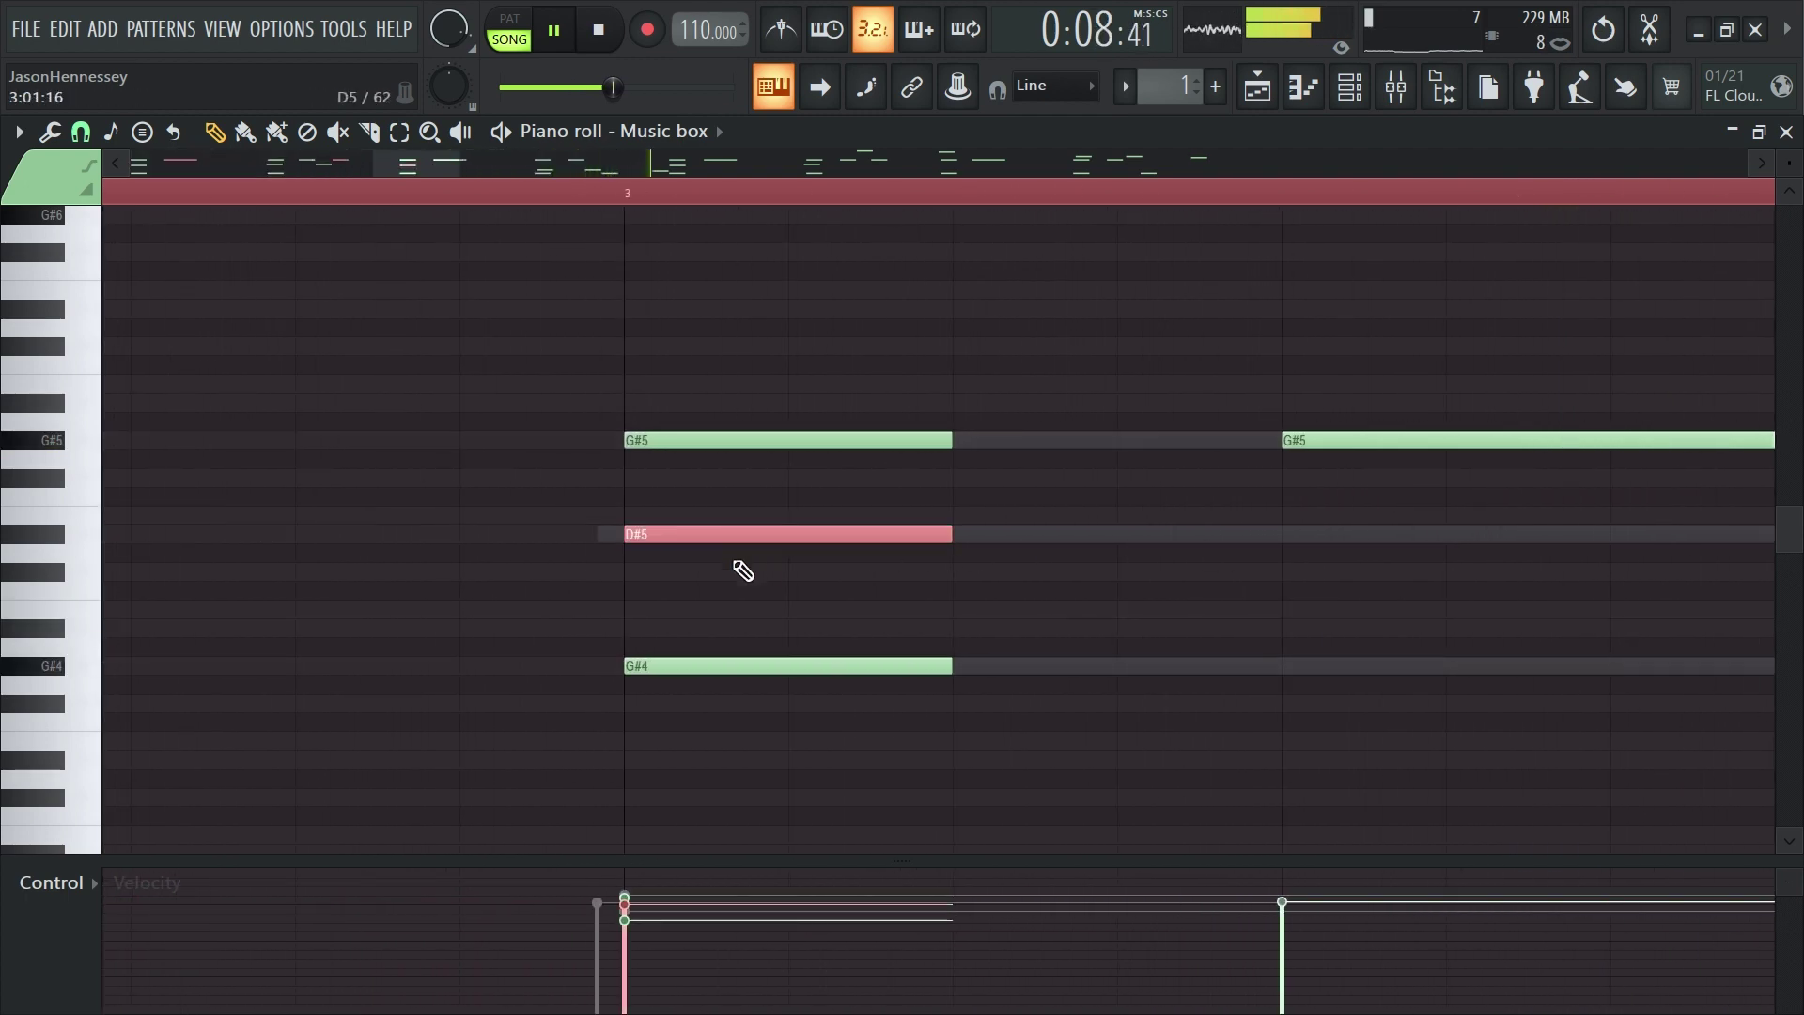
pyautogui.scroll(-5, 737, 652)
pyautogui.scroll(5, 1061, 532)
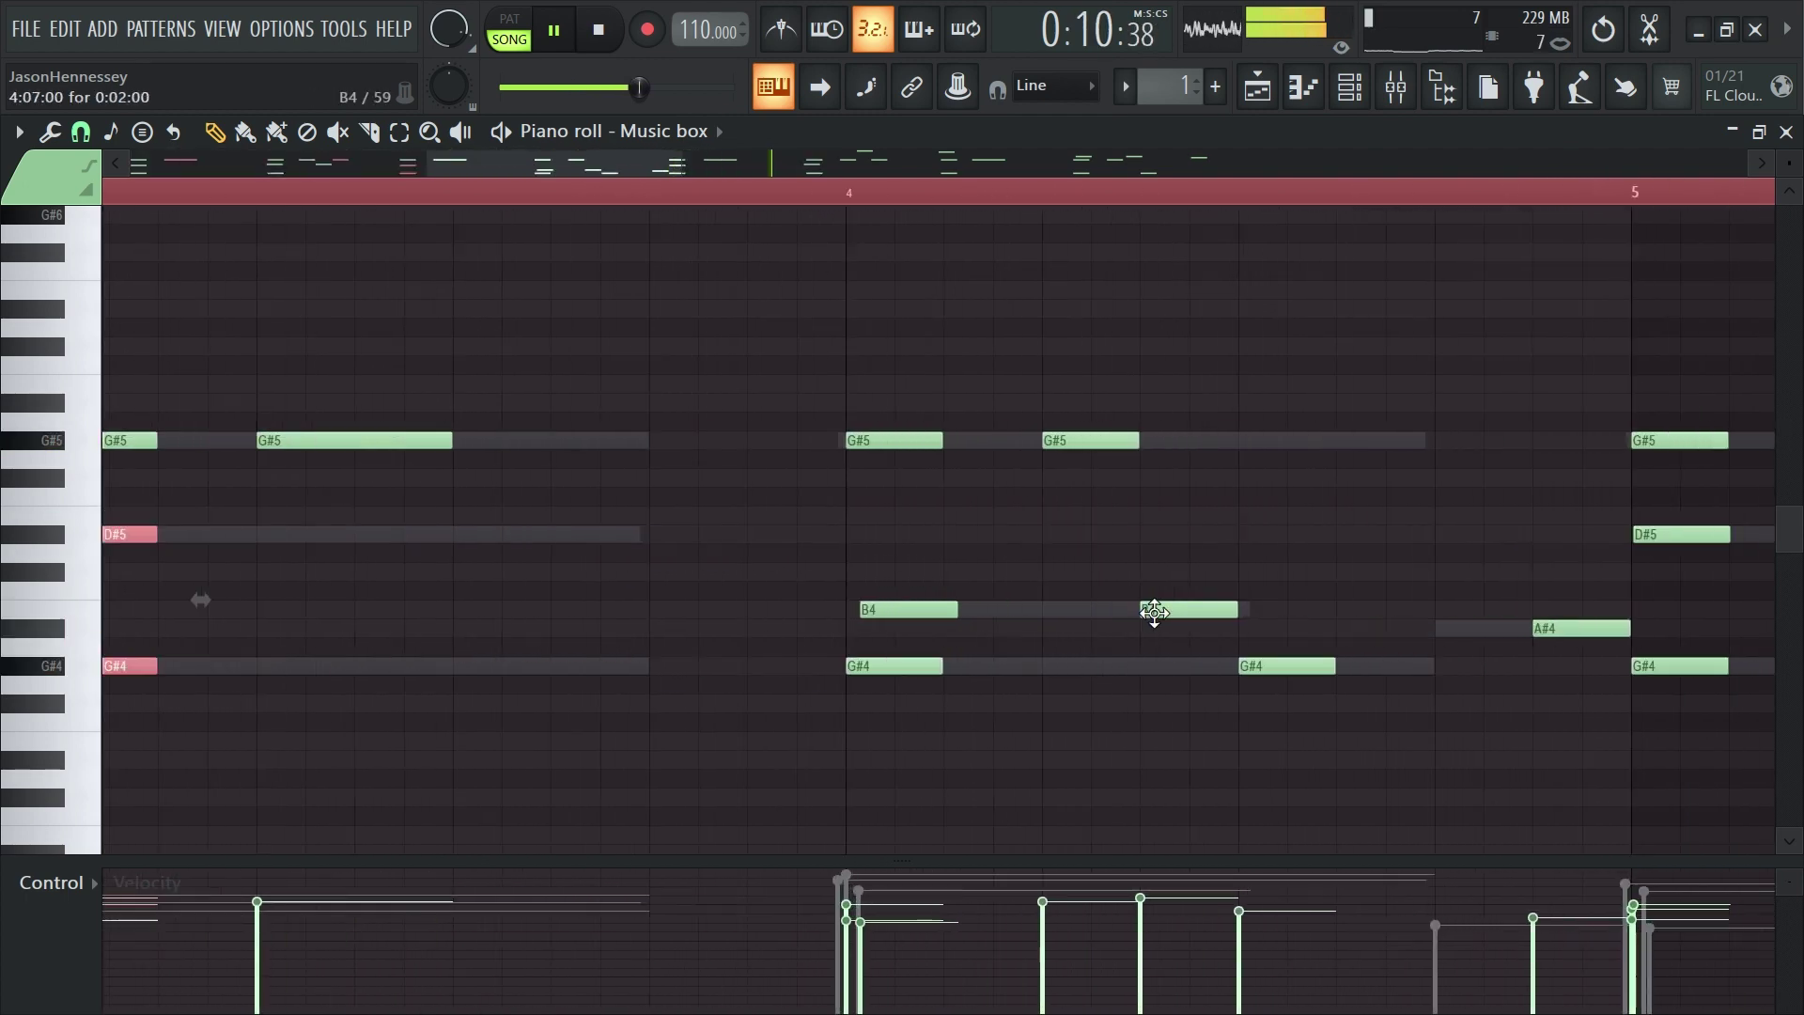
# Add the second G#5 and the second G#4 in bar 4 to the selection
pyautogui.scroll(-5, 1035, 509)
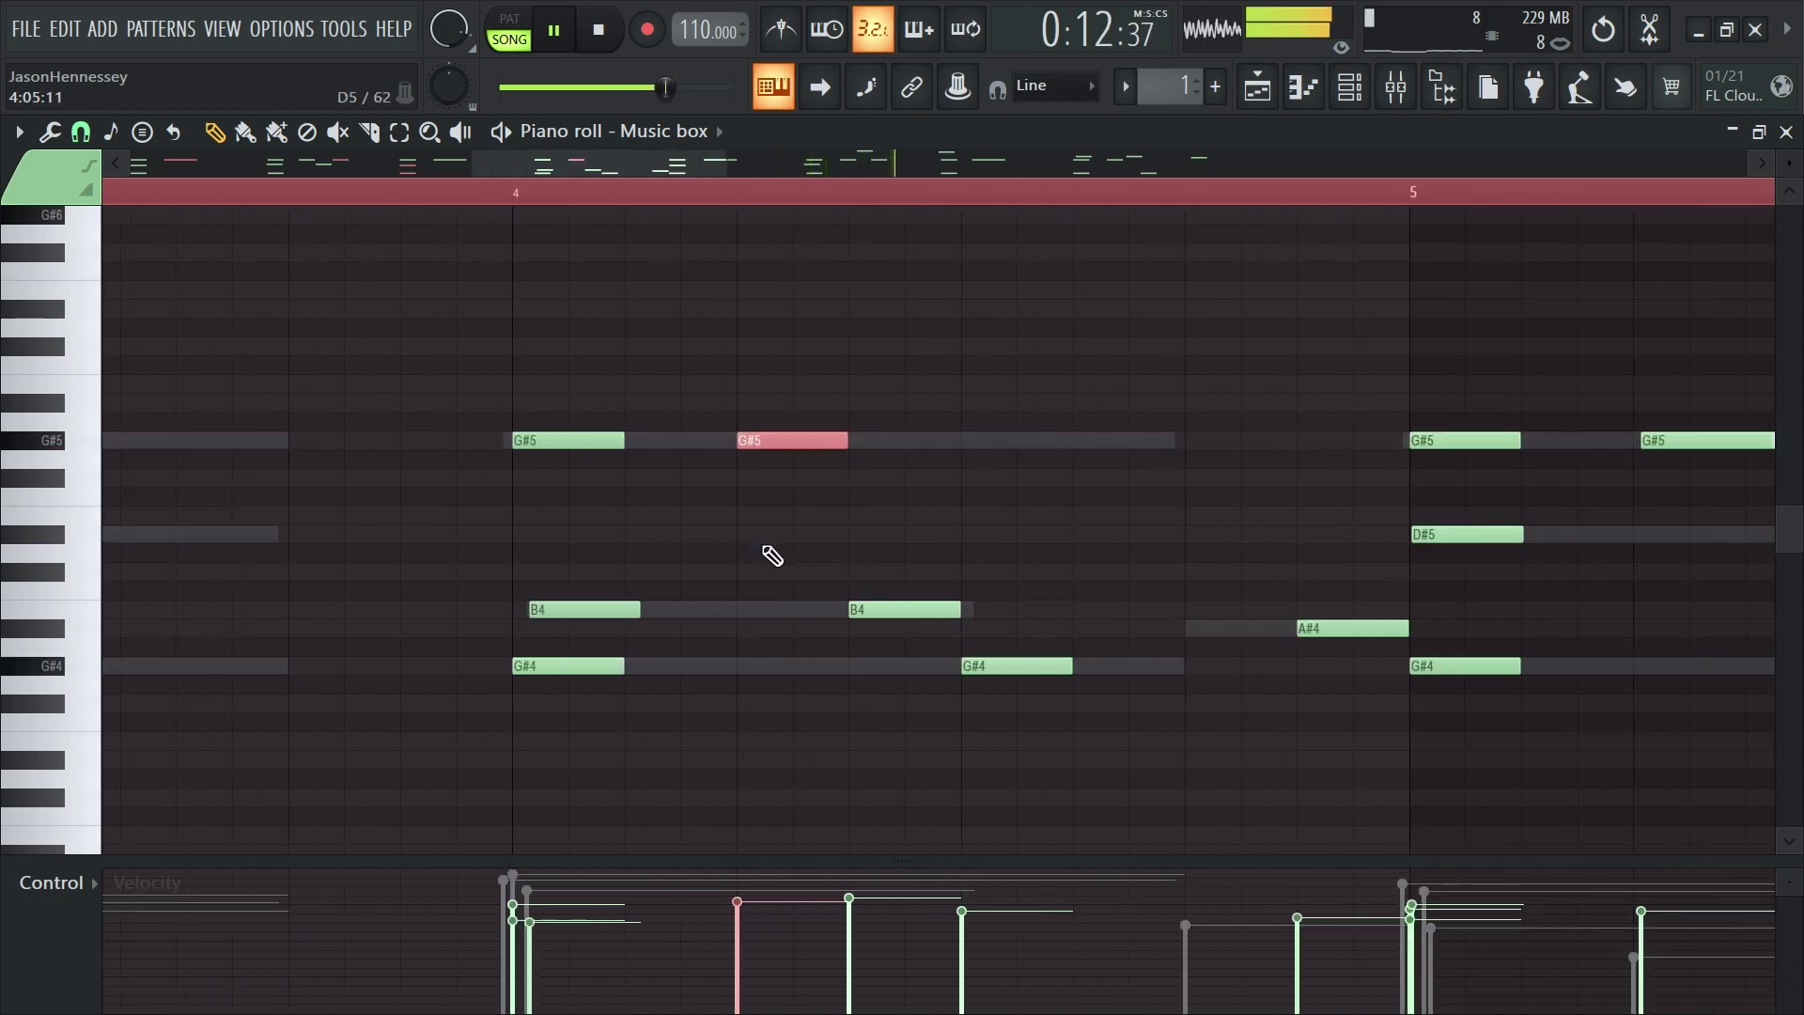
pyautogui.scroll(6, 999, 604)
pyautogui.scroll(-4, 1284, 661)
pyautogui.scroll(-5, 1144, 579)
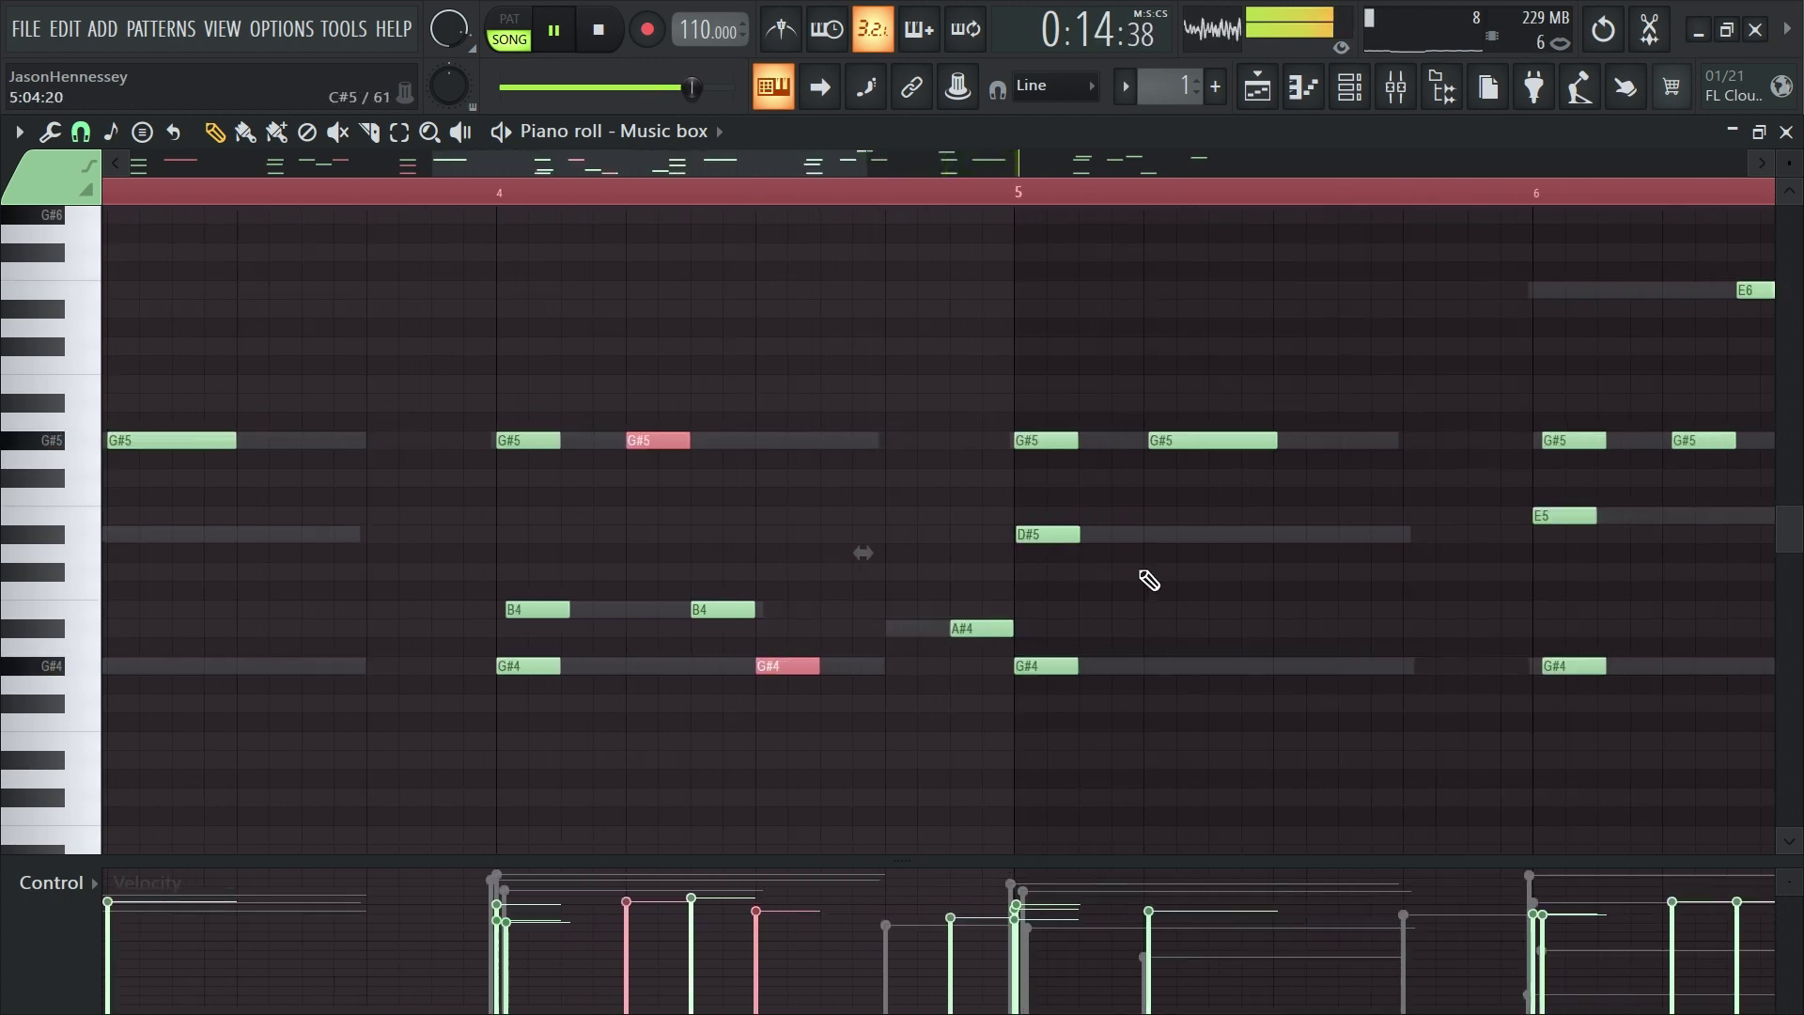
# Add the first G#5 in bar 5, the E5 in bar 6 and the long G#5 in bar 7 to the selection
pyautogui.scroll(6, 1300, 572)
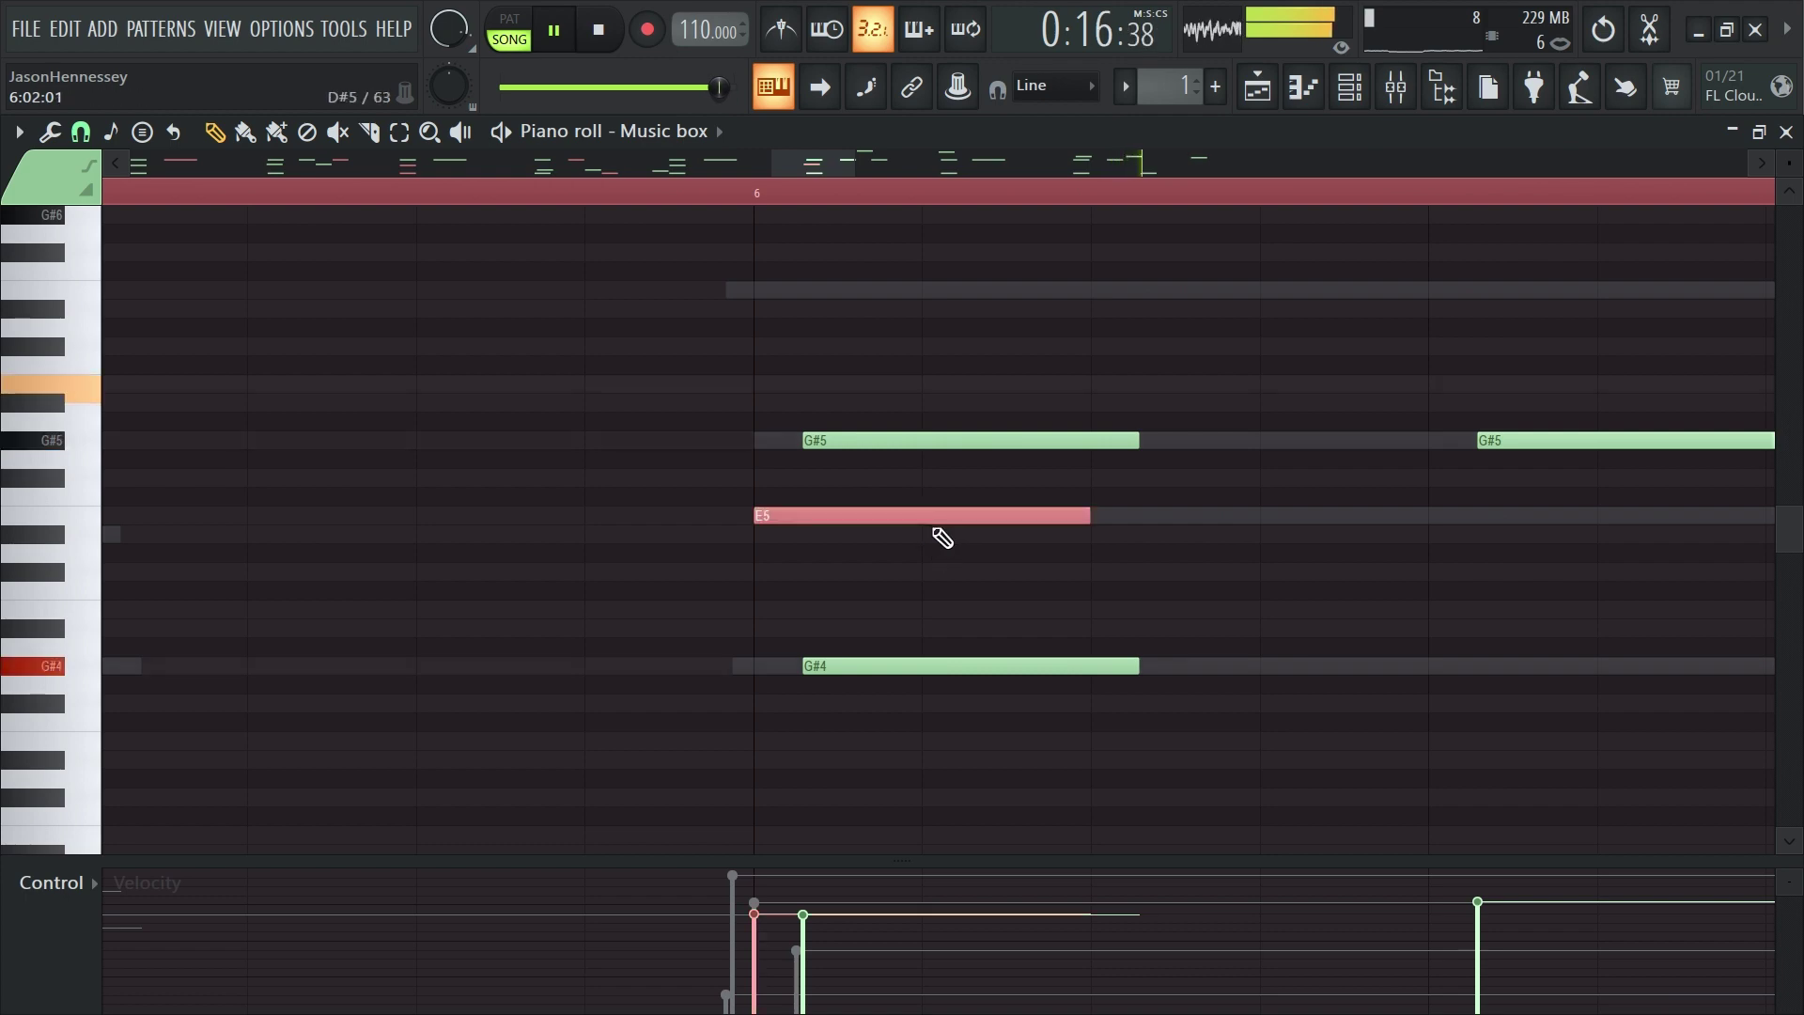
pyautogui.scroll(-5, 564, 543)
pyautogui.scroll(5, 197, 545)
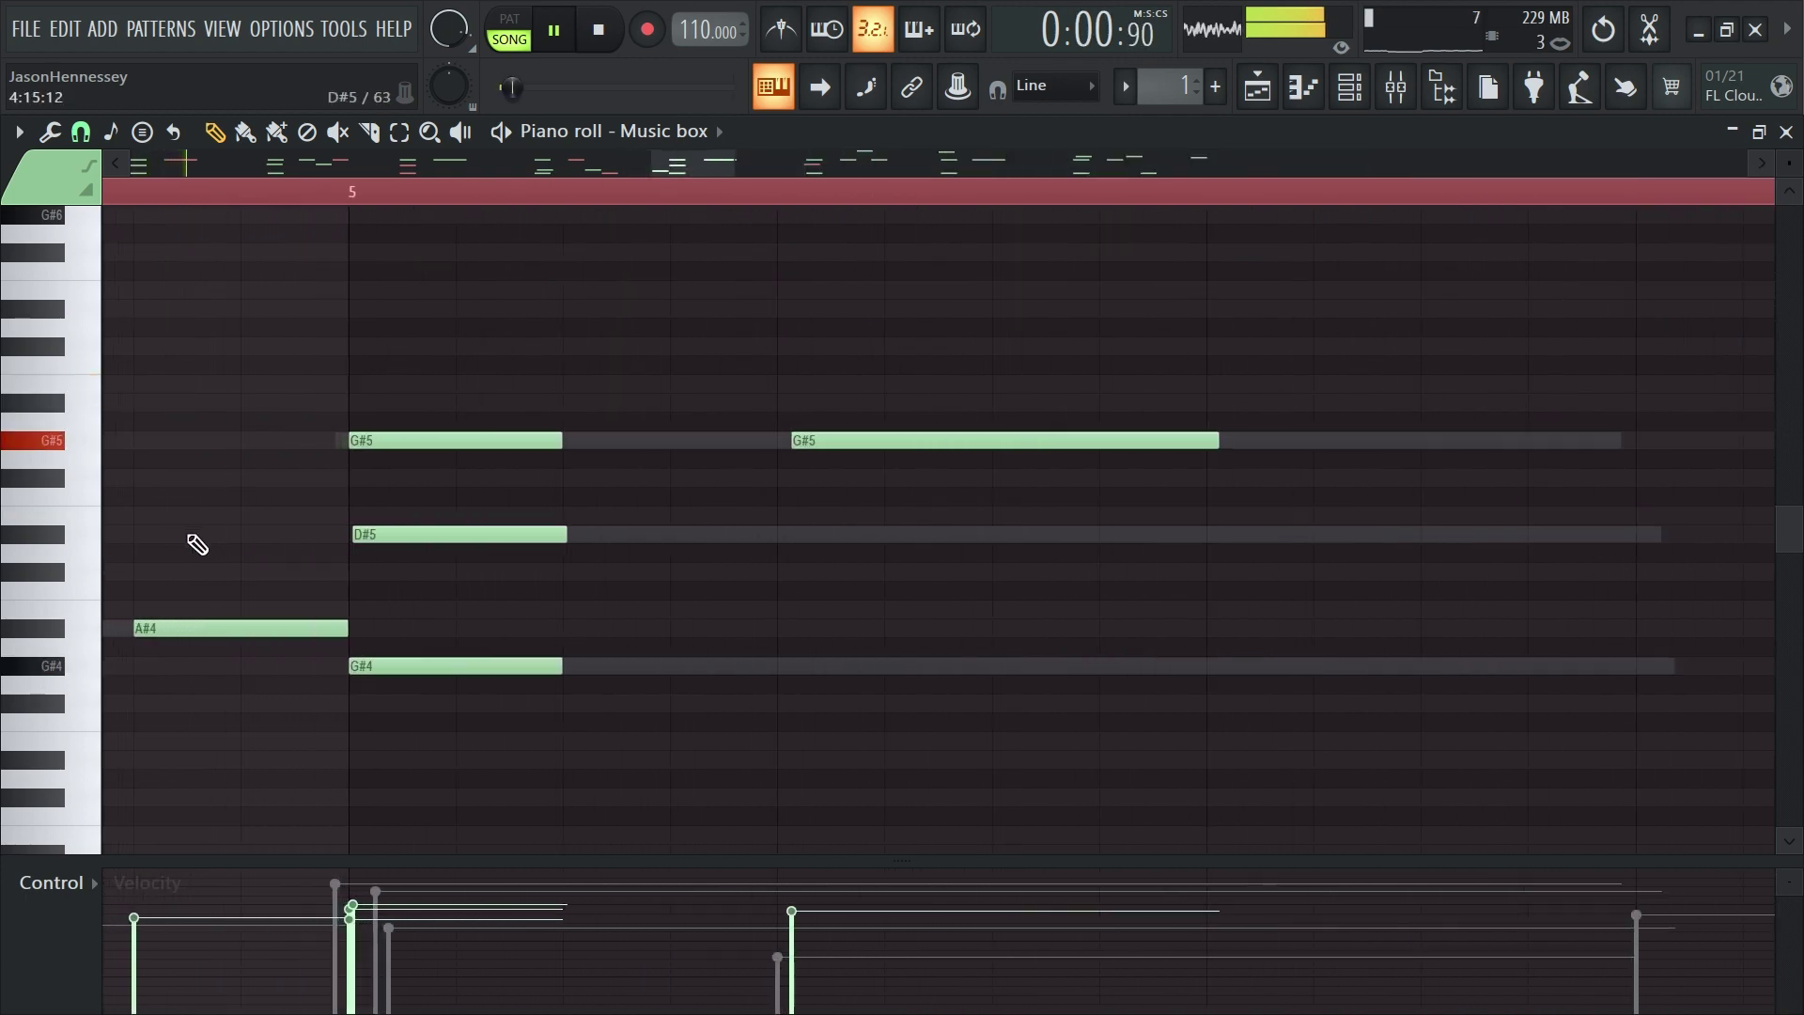
pyautogui.scroll(2, 197, 545)
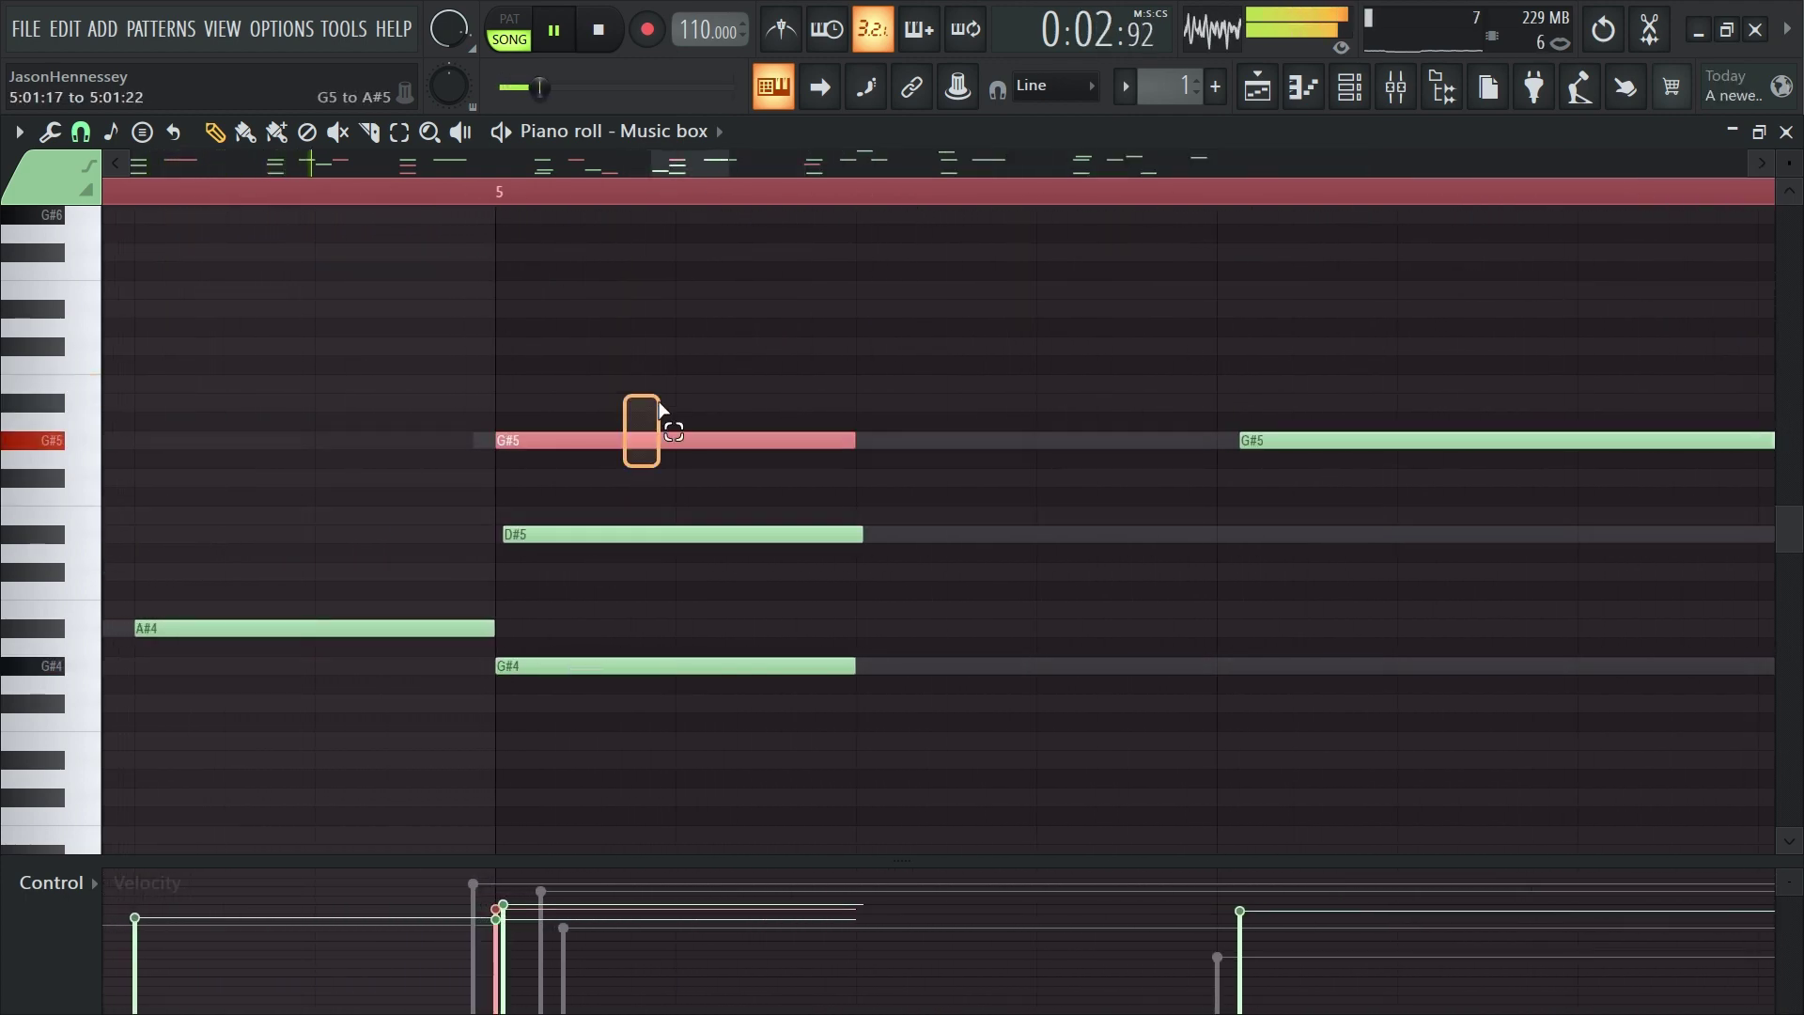
pyautogui.scroll(-5, 472, 475)
pyautogui.scroll(4, 804, 506)
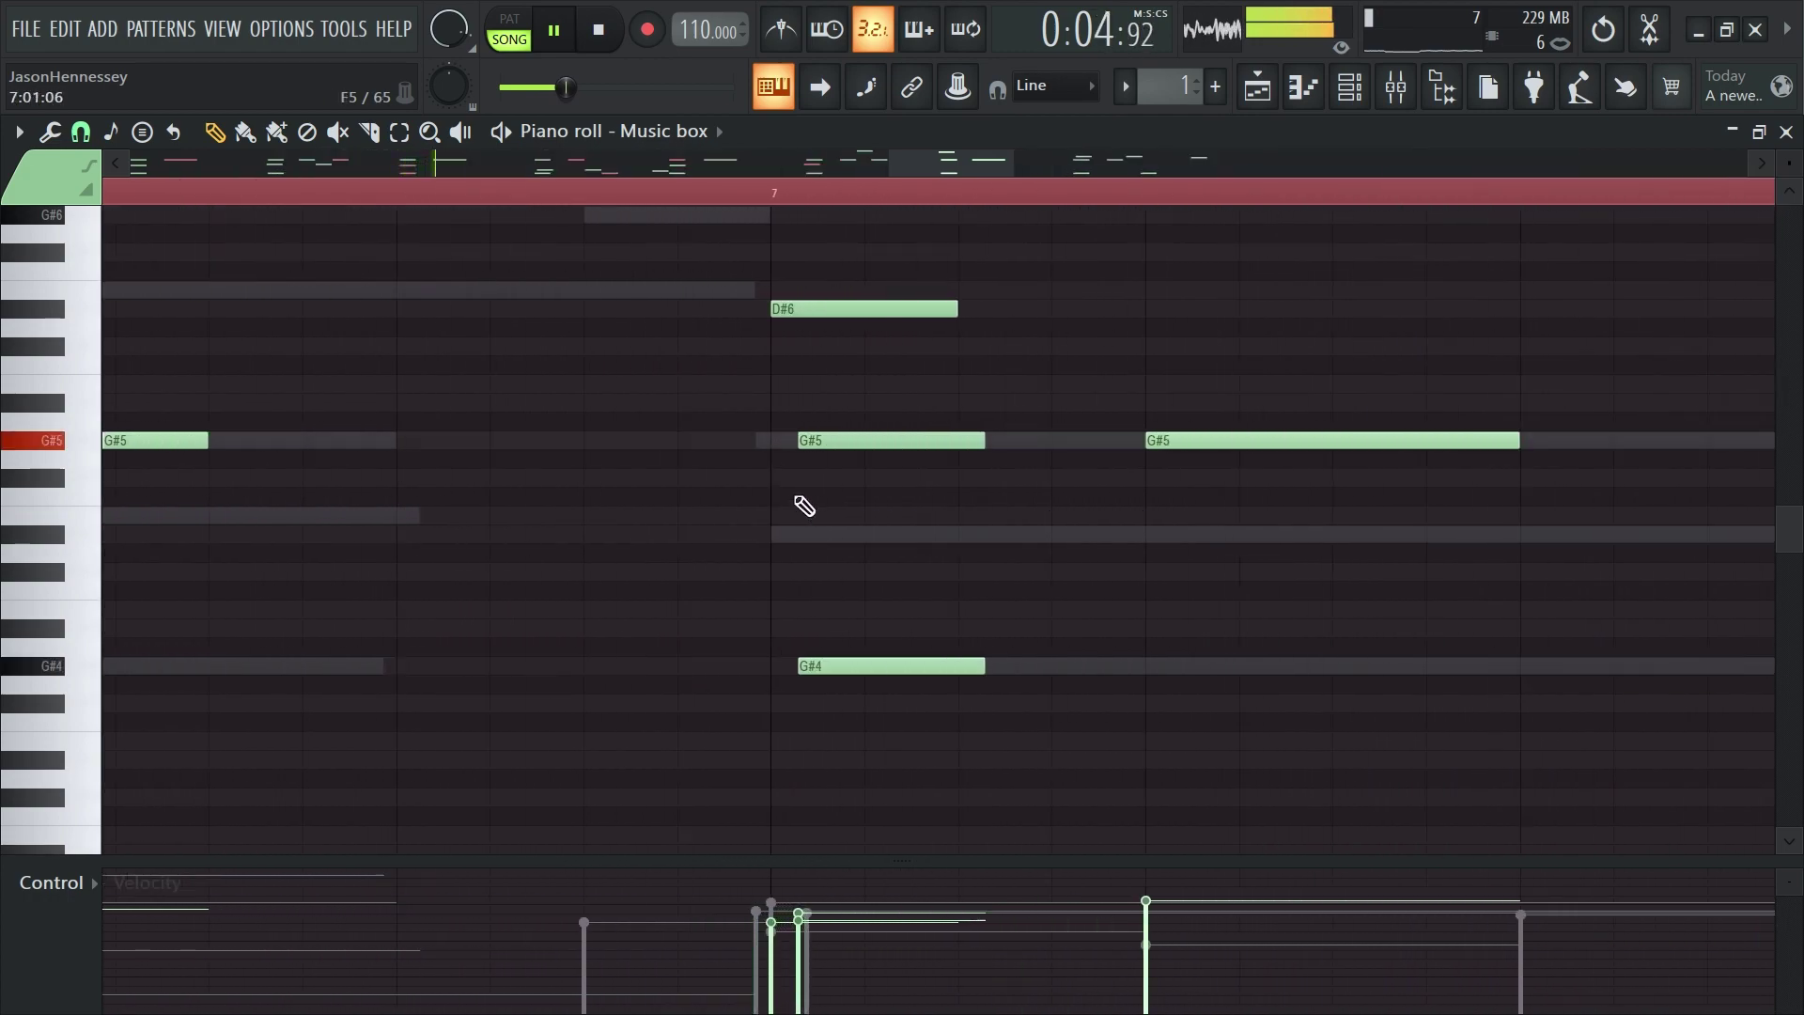
pyautogui.scroll(1, 803, 505)
pyautogui.scroll(-4, 1071, 550)
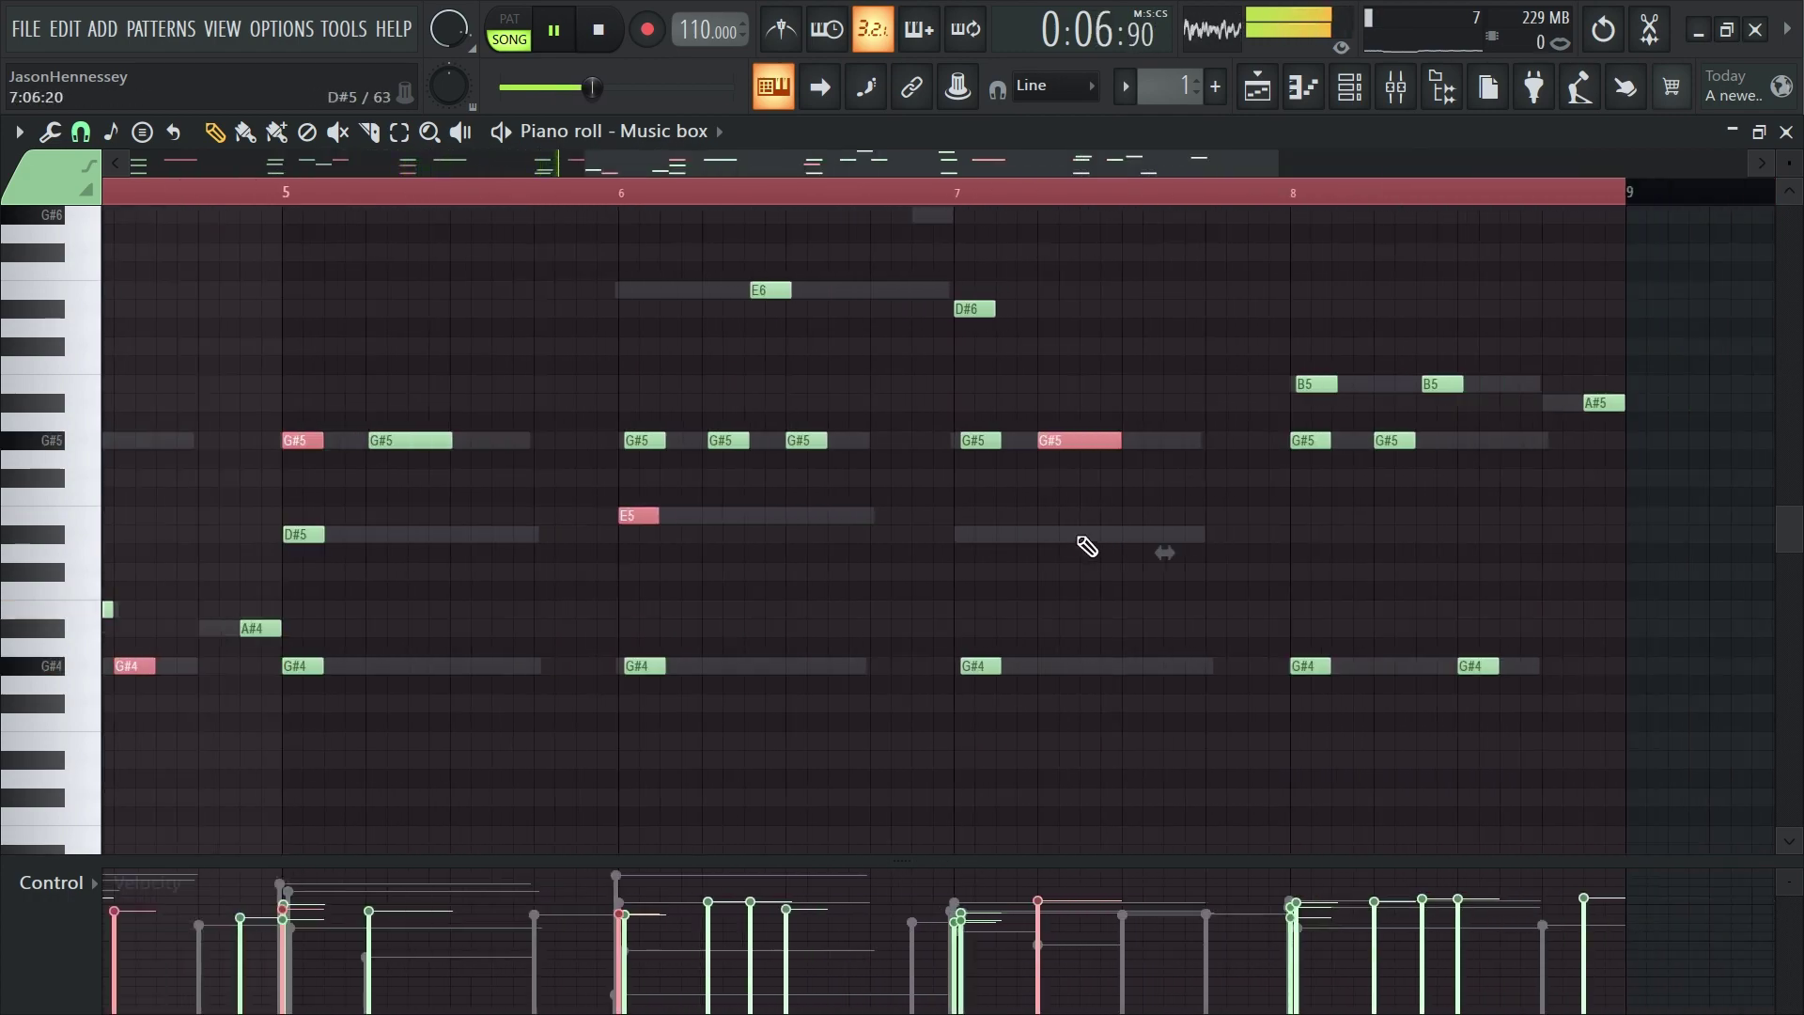
# Add the first G#5 in bar 8 to the selection and nudge the selected notes slightly ahead of the grid
pyautogui.scroll(4, 1316, 484)
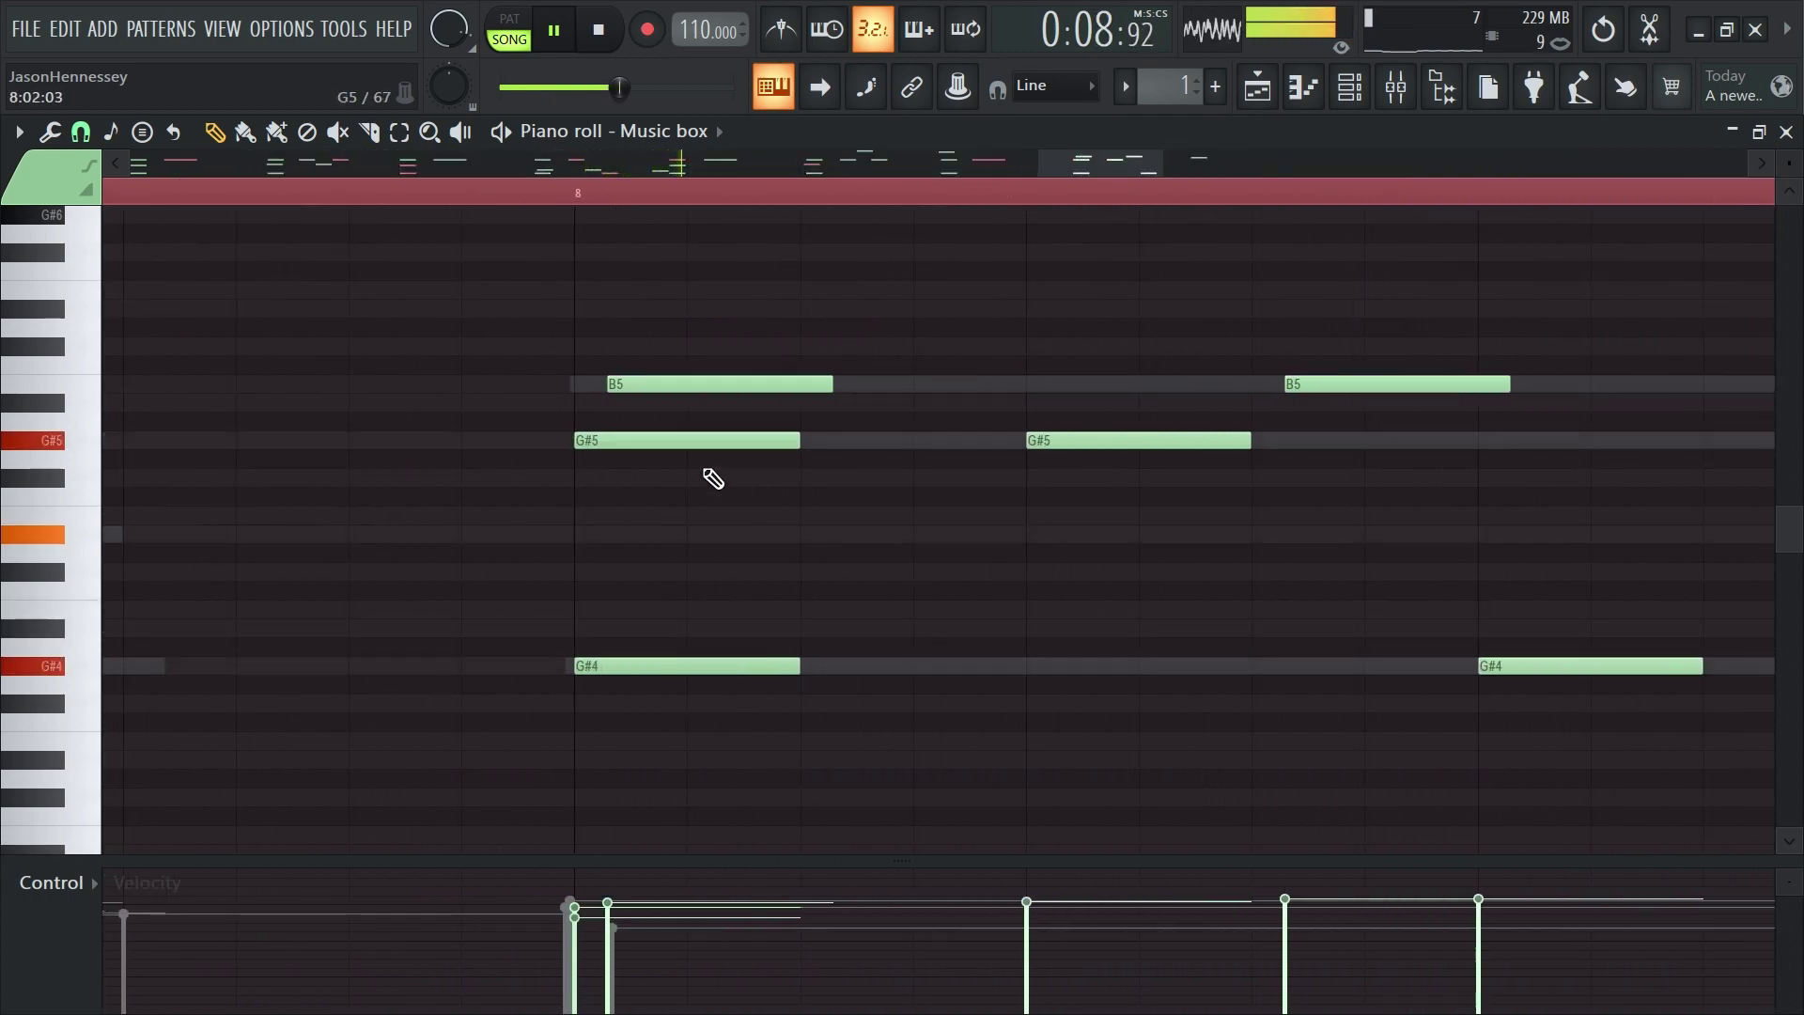
pyautogui.scroll(-3, 1080, 555)
pyautogui.scroll(4, 1007, 611)
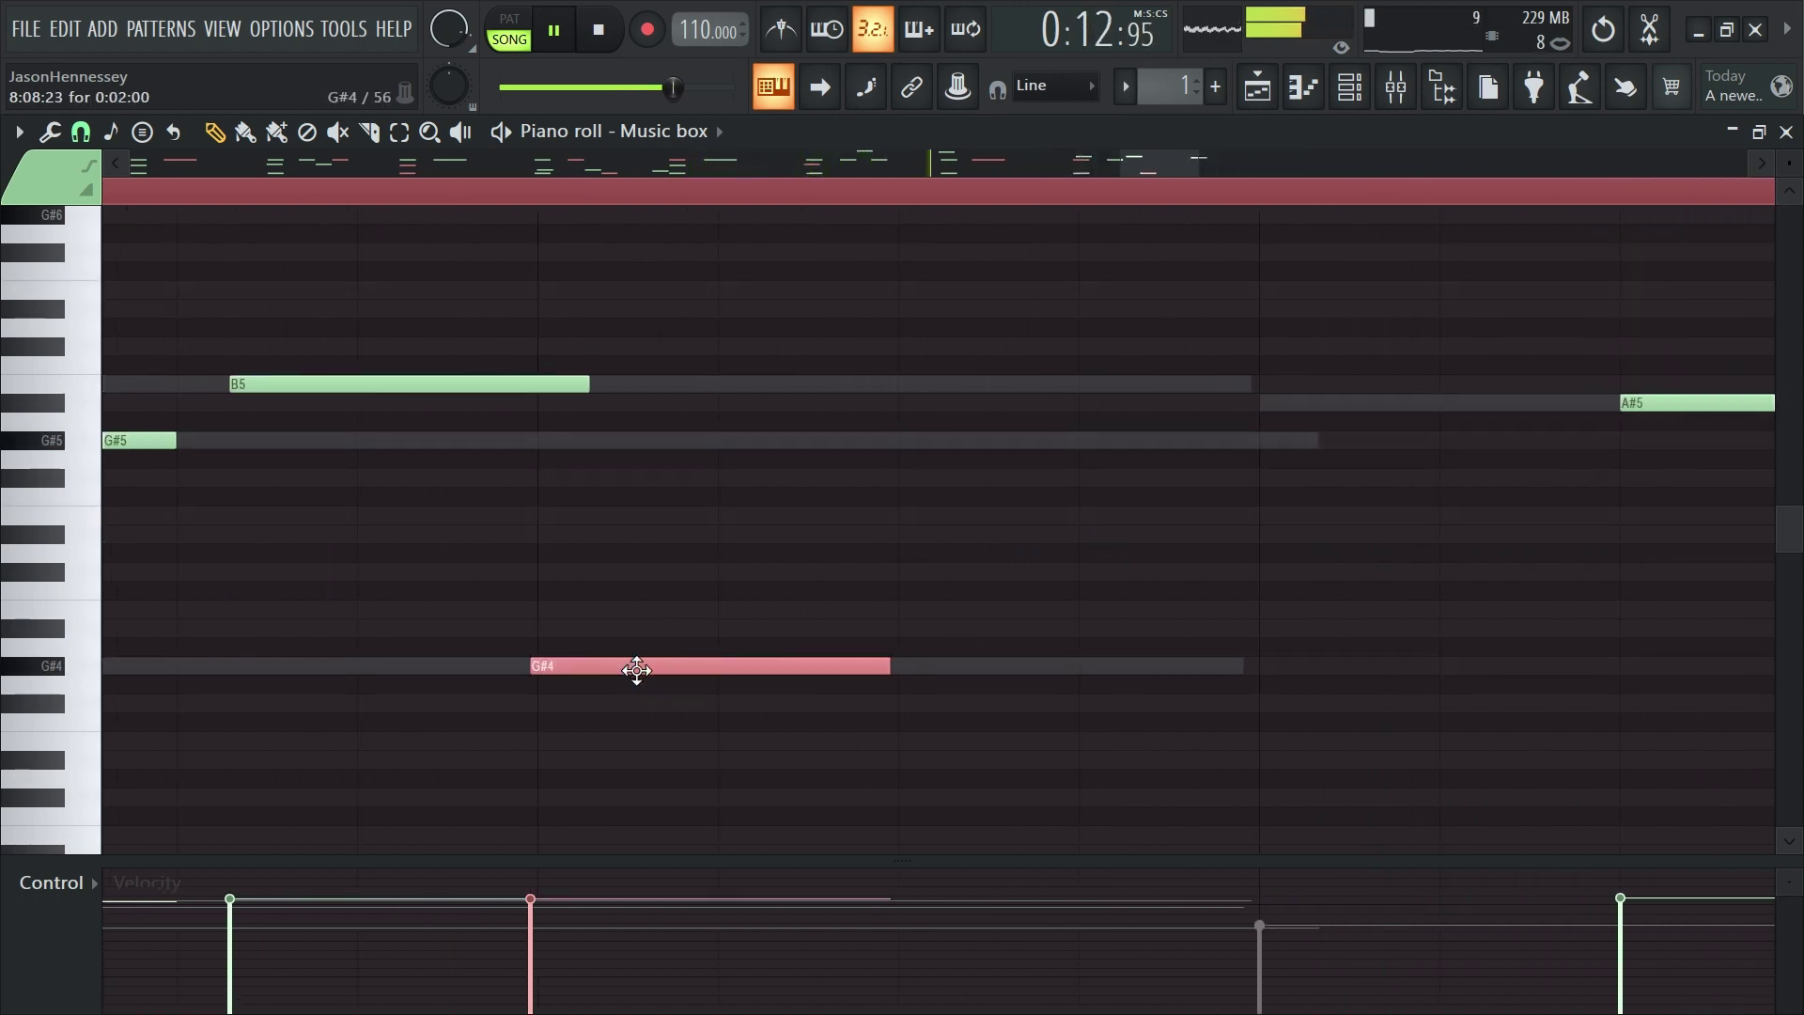
pyautogui.scroll(-3, 725, 603)
pyautogui.scroll(4, 395, 592)
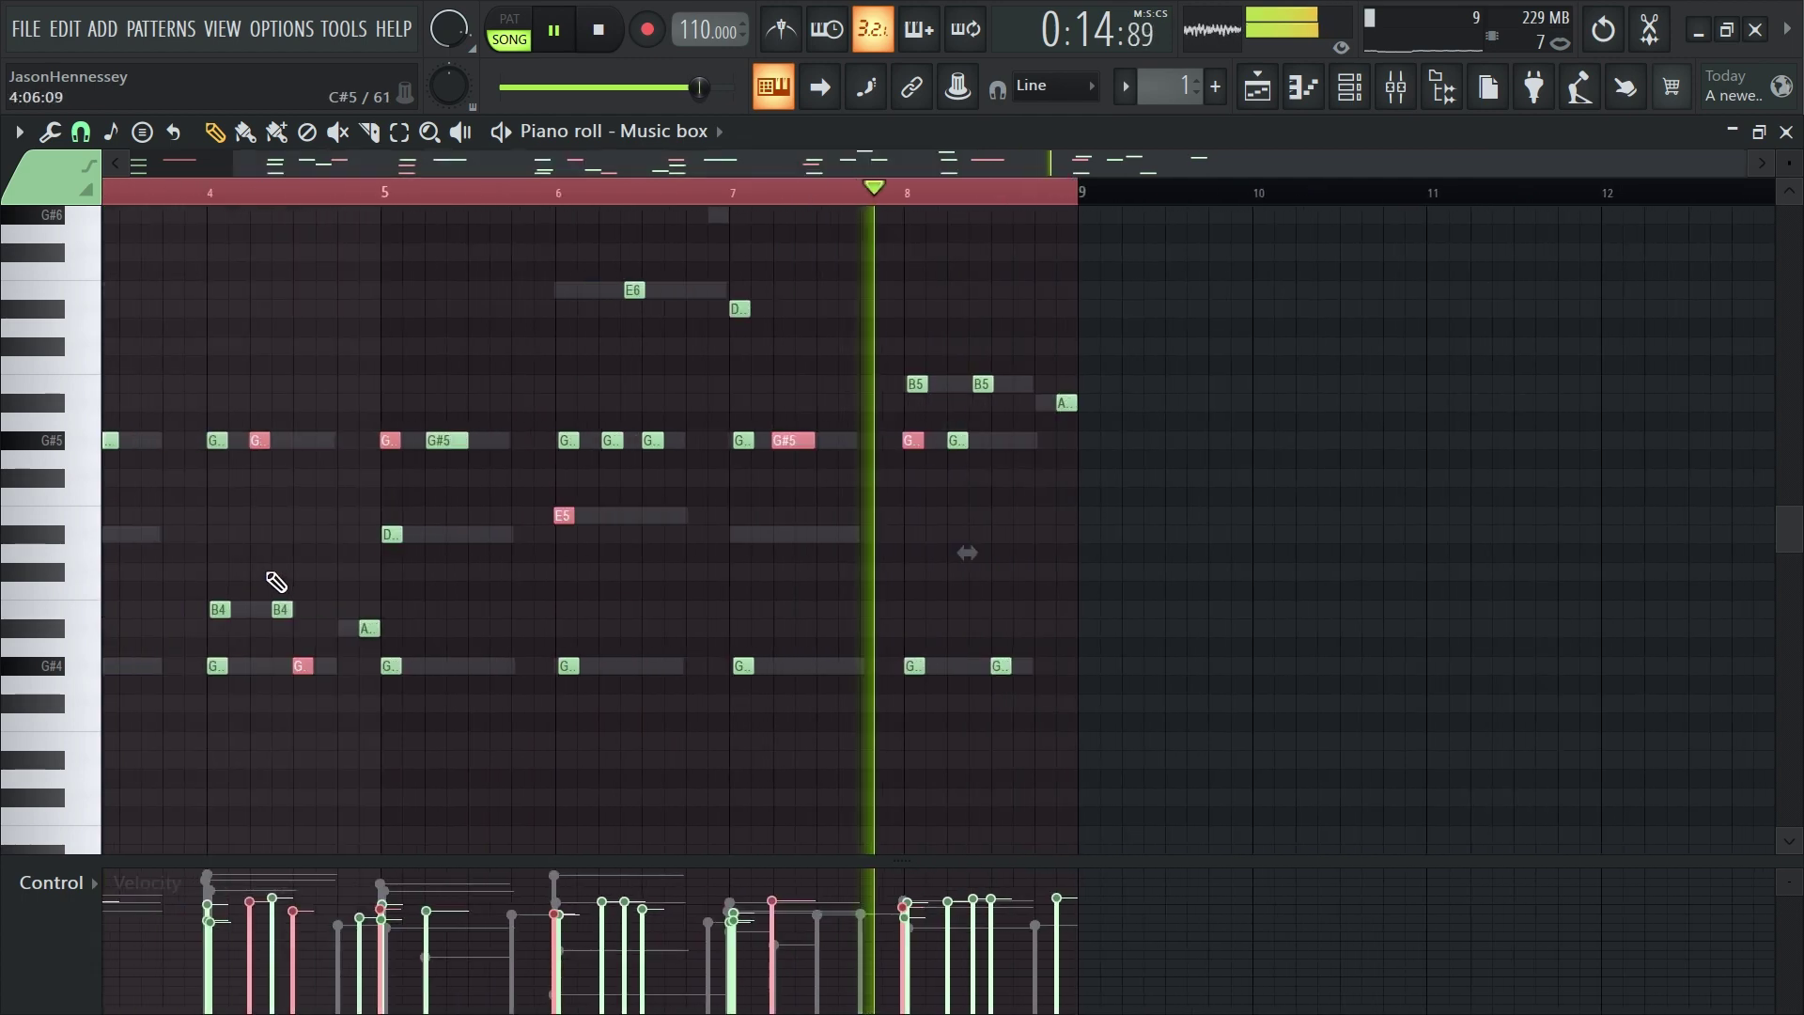
pyautogui.scroll(2, 813, 555)
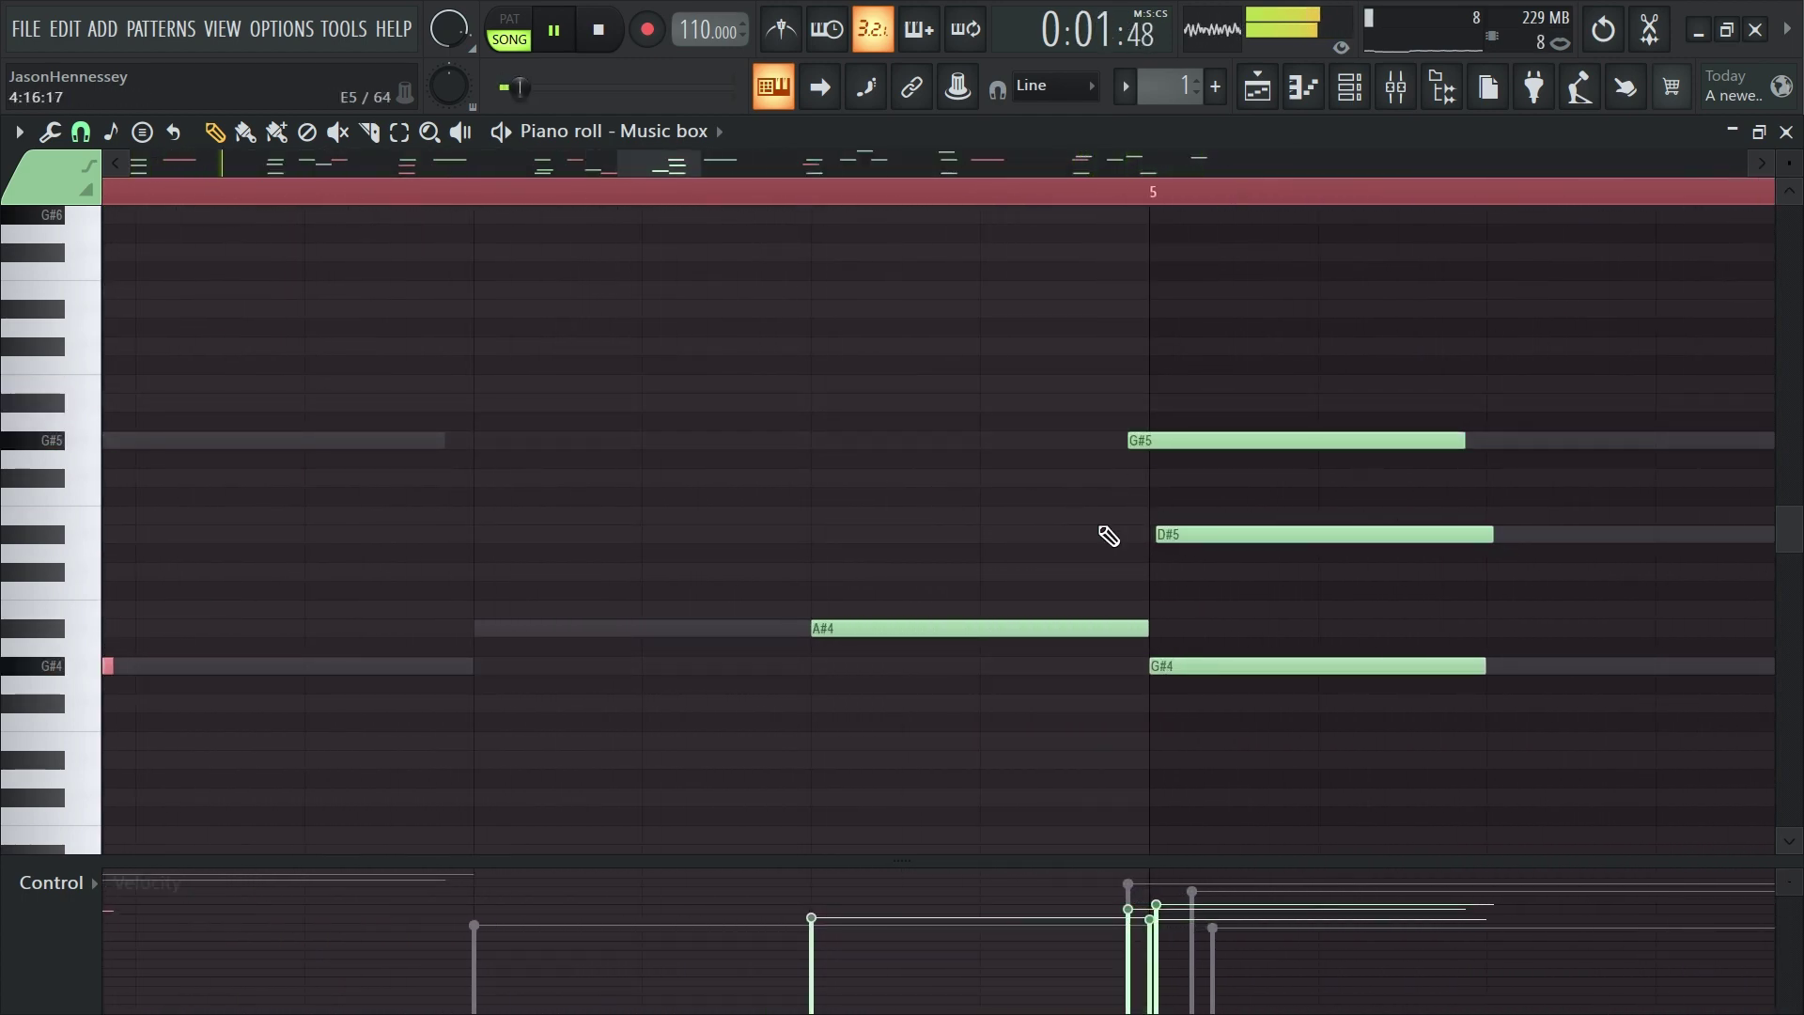
pyautogui.scroll(-2, 1064, 541)
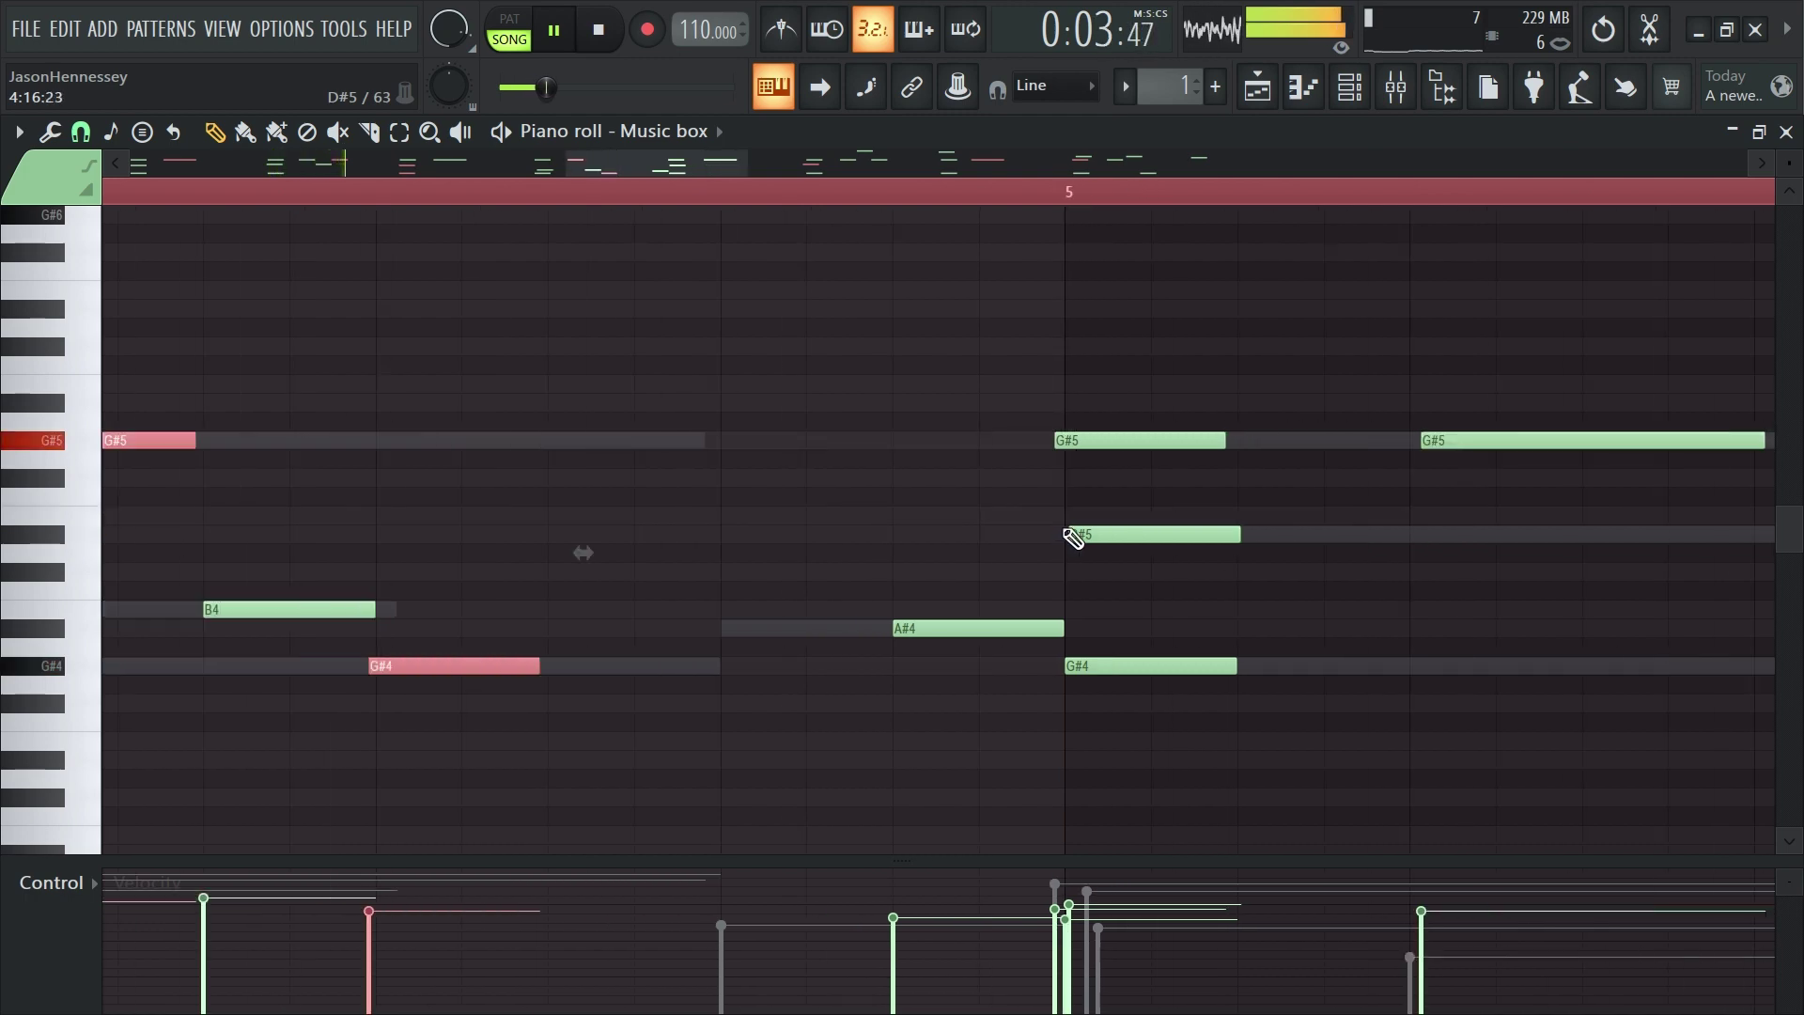
pyautogui.scroll(3, 359, 666)
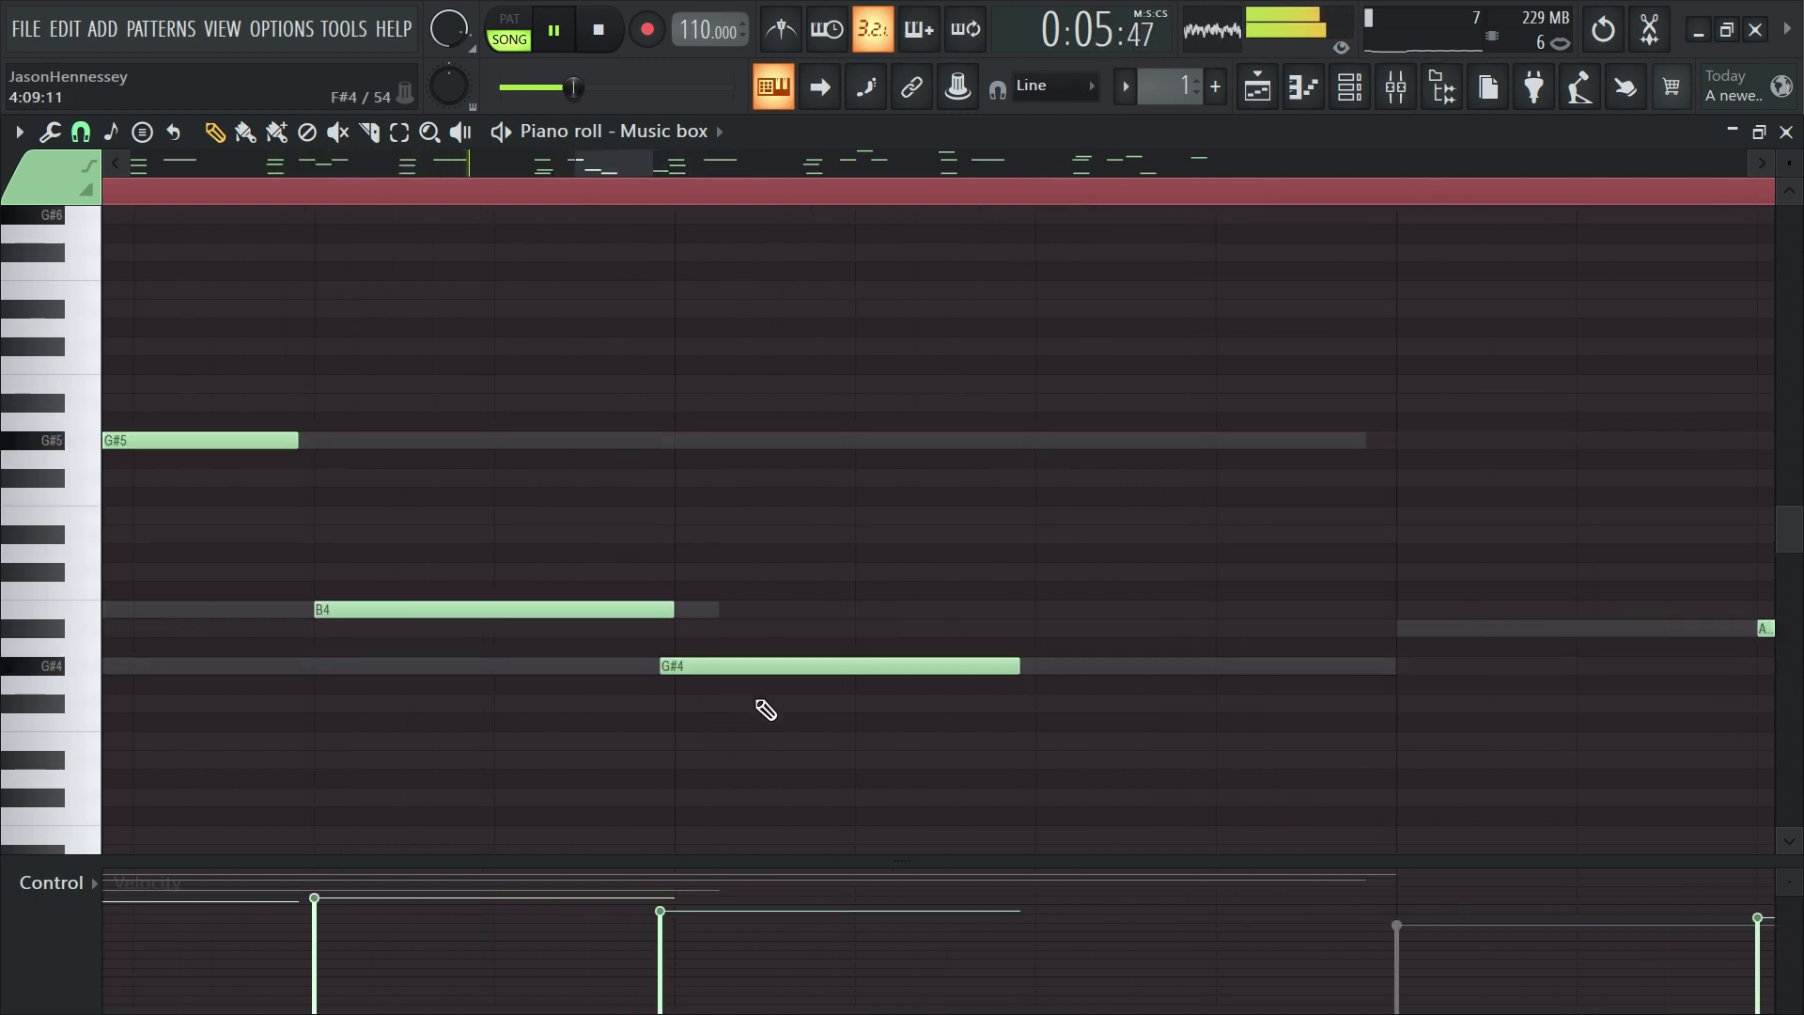
pyautogui.scroll(-3, 766, 710)
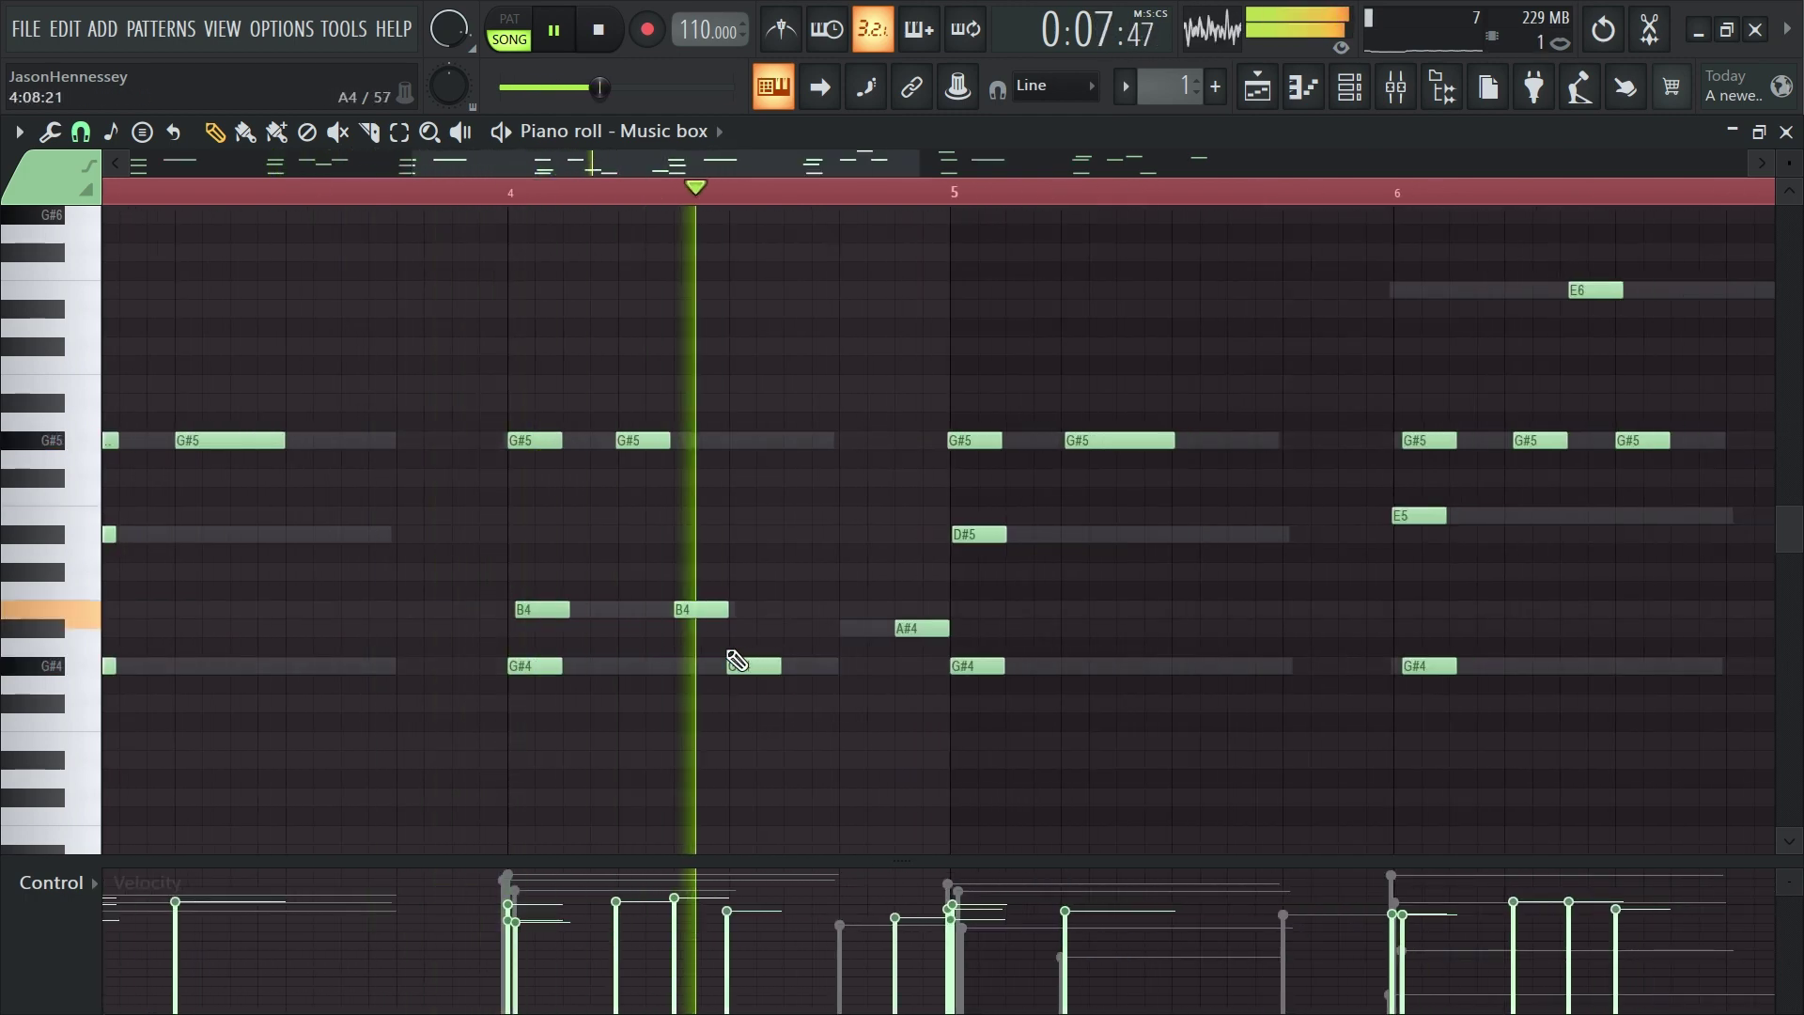
# Undo the last change to the music box notes, check the timing in bar 4, and clear the selection
pyautogui.hotkey('ctrl', 'z')
pyautogui.scroll(5, 645, 523)
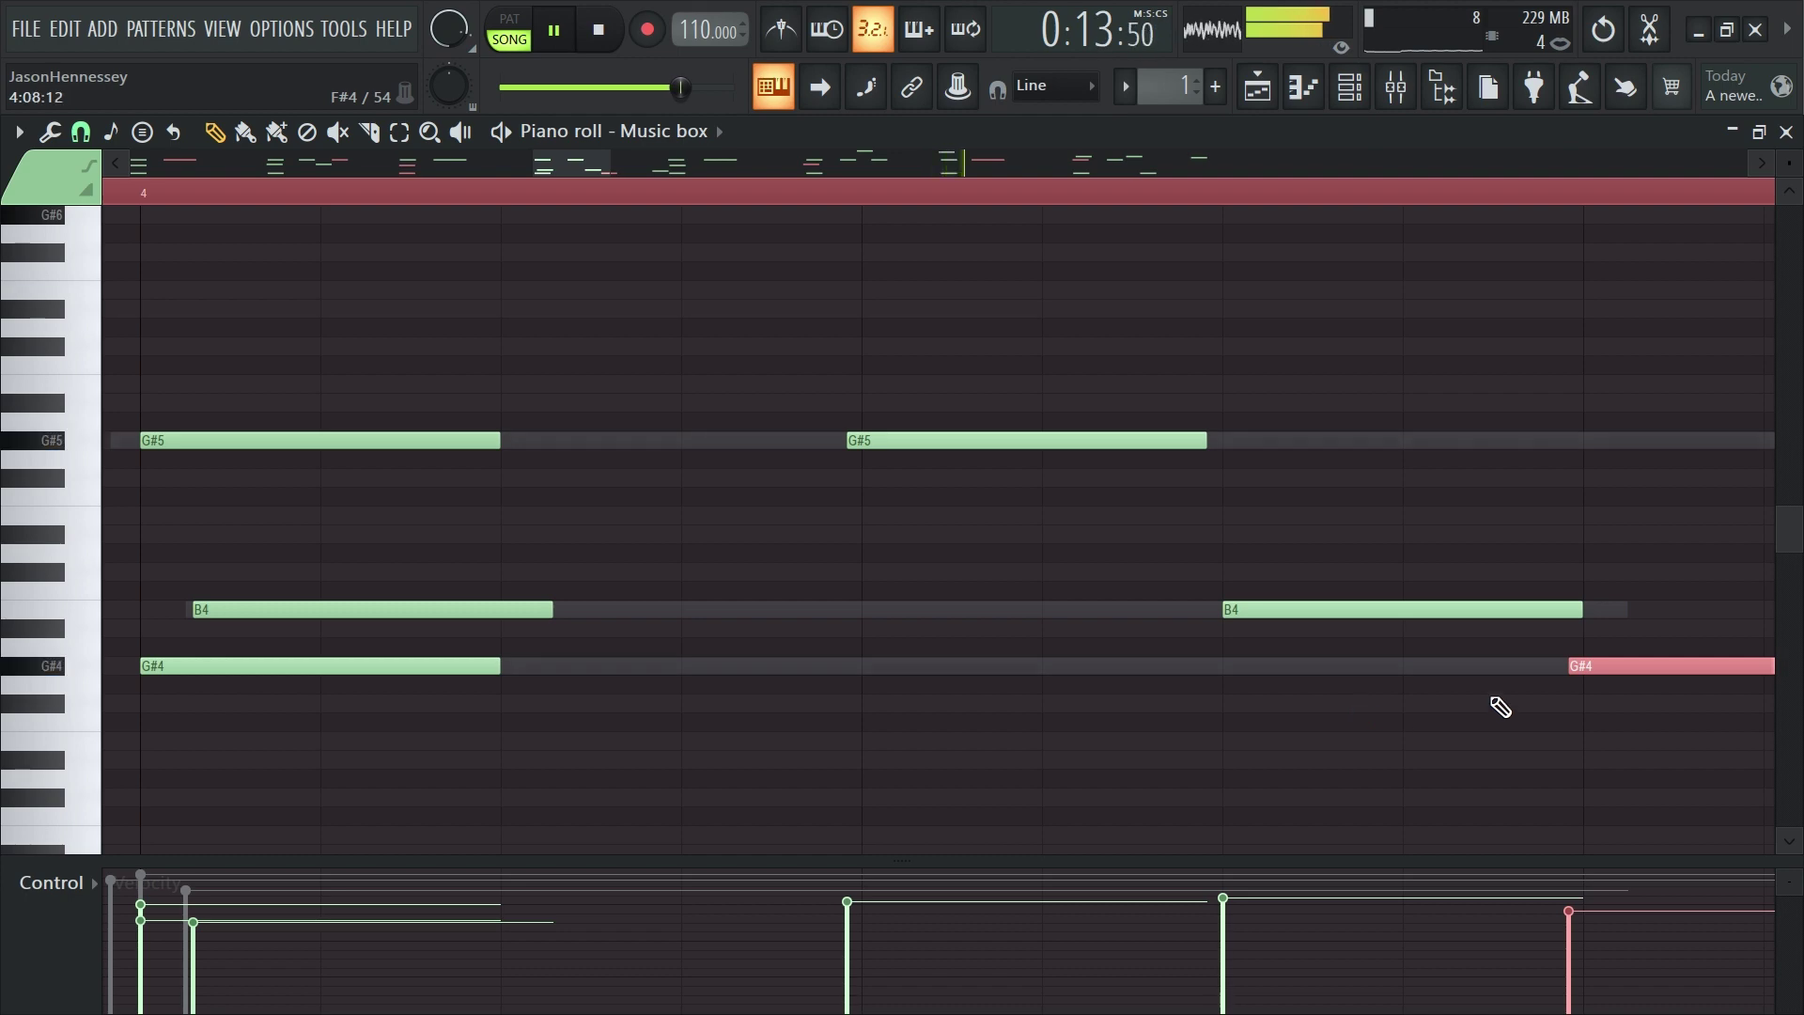
pyautogui.scroll(-6, 1391, 689)
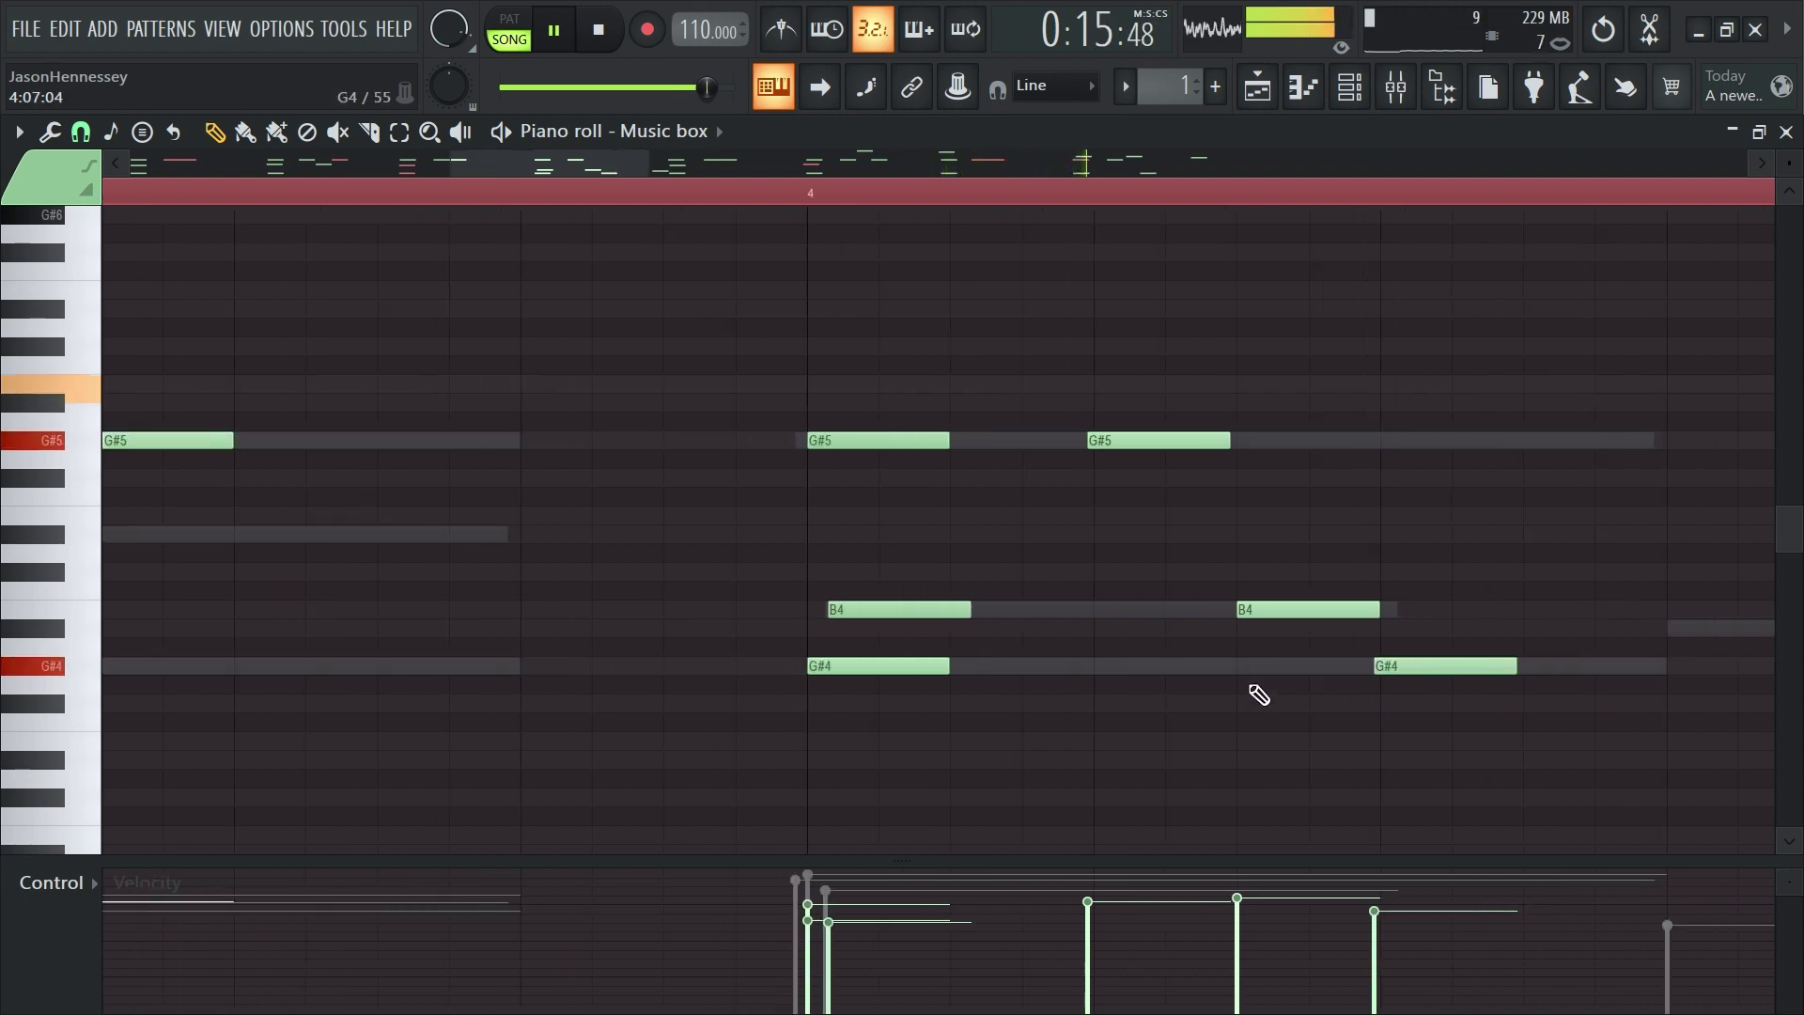
pyautogui.scroll(4, 1103, 737)
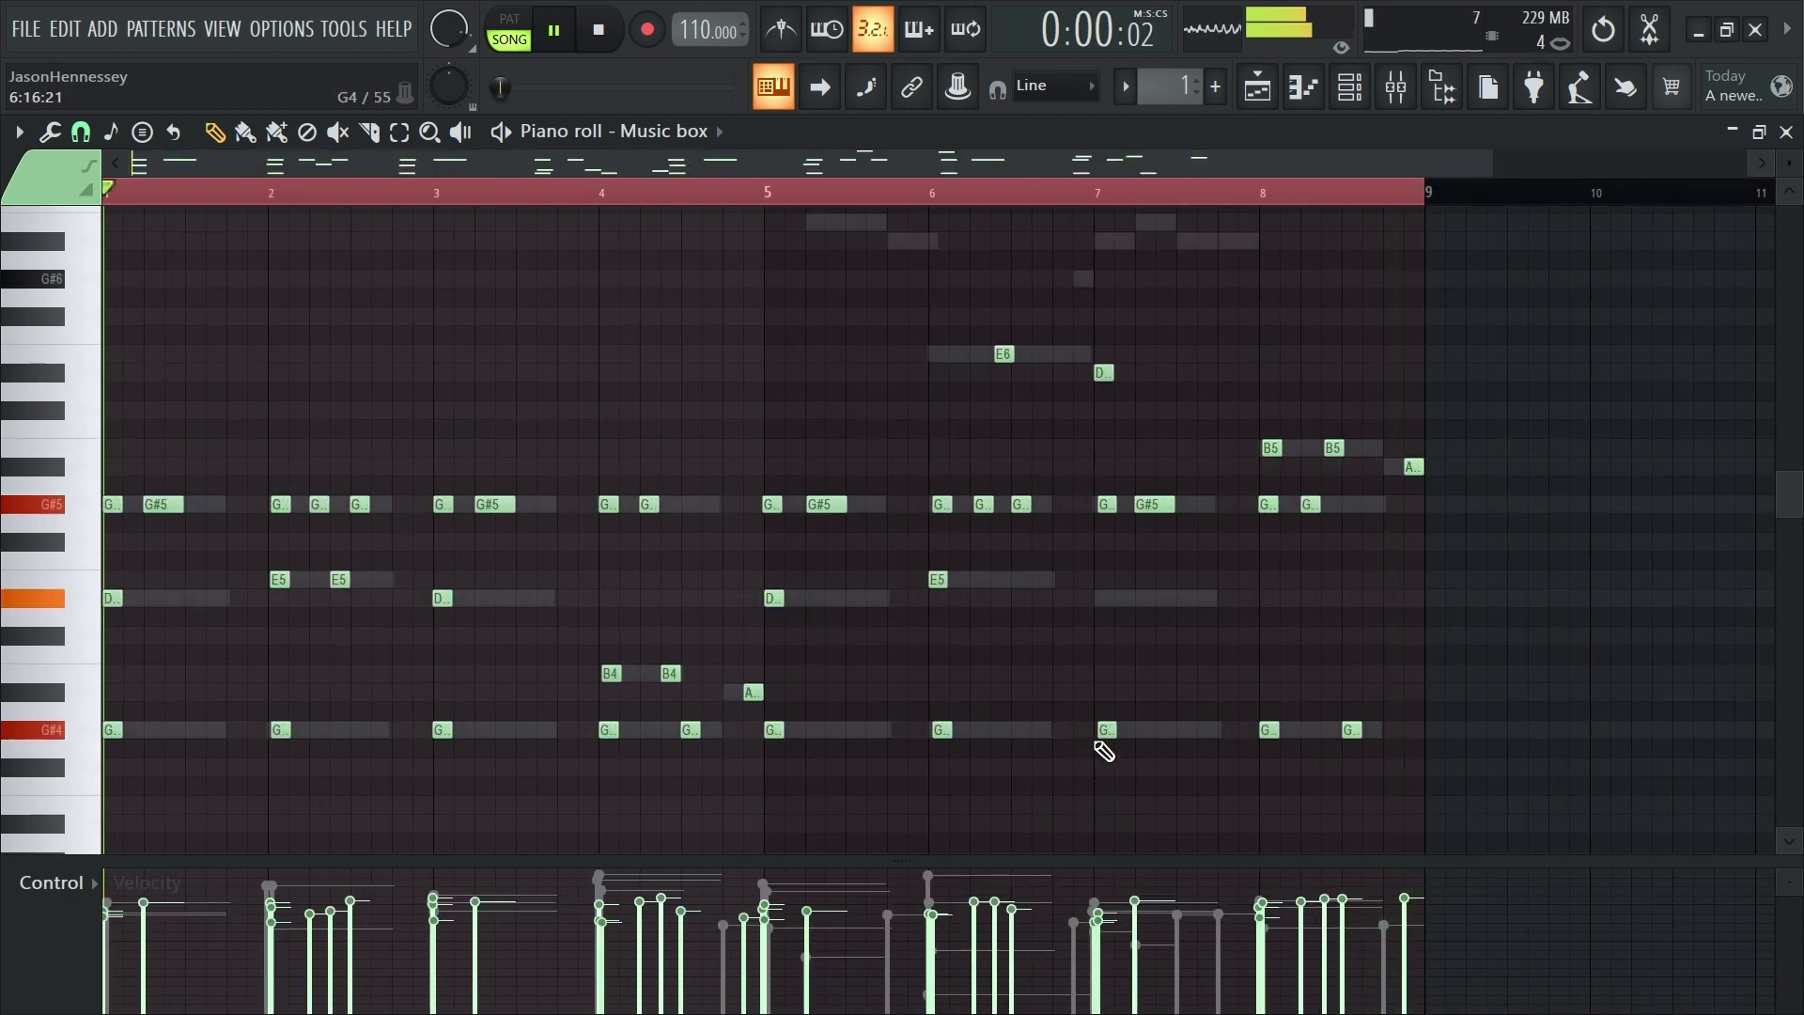
# Select the music box's G#4 notes across all eight bars and show pan values for the notes
pyautogui.scroll(-1, 938, 665)
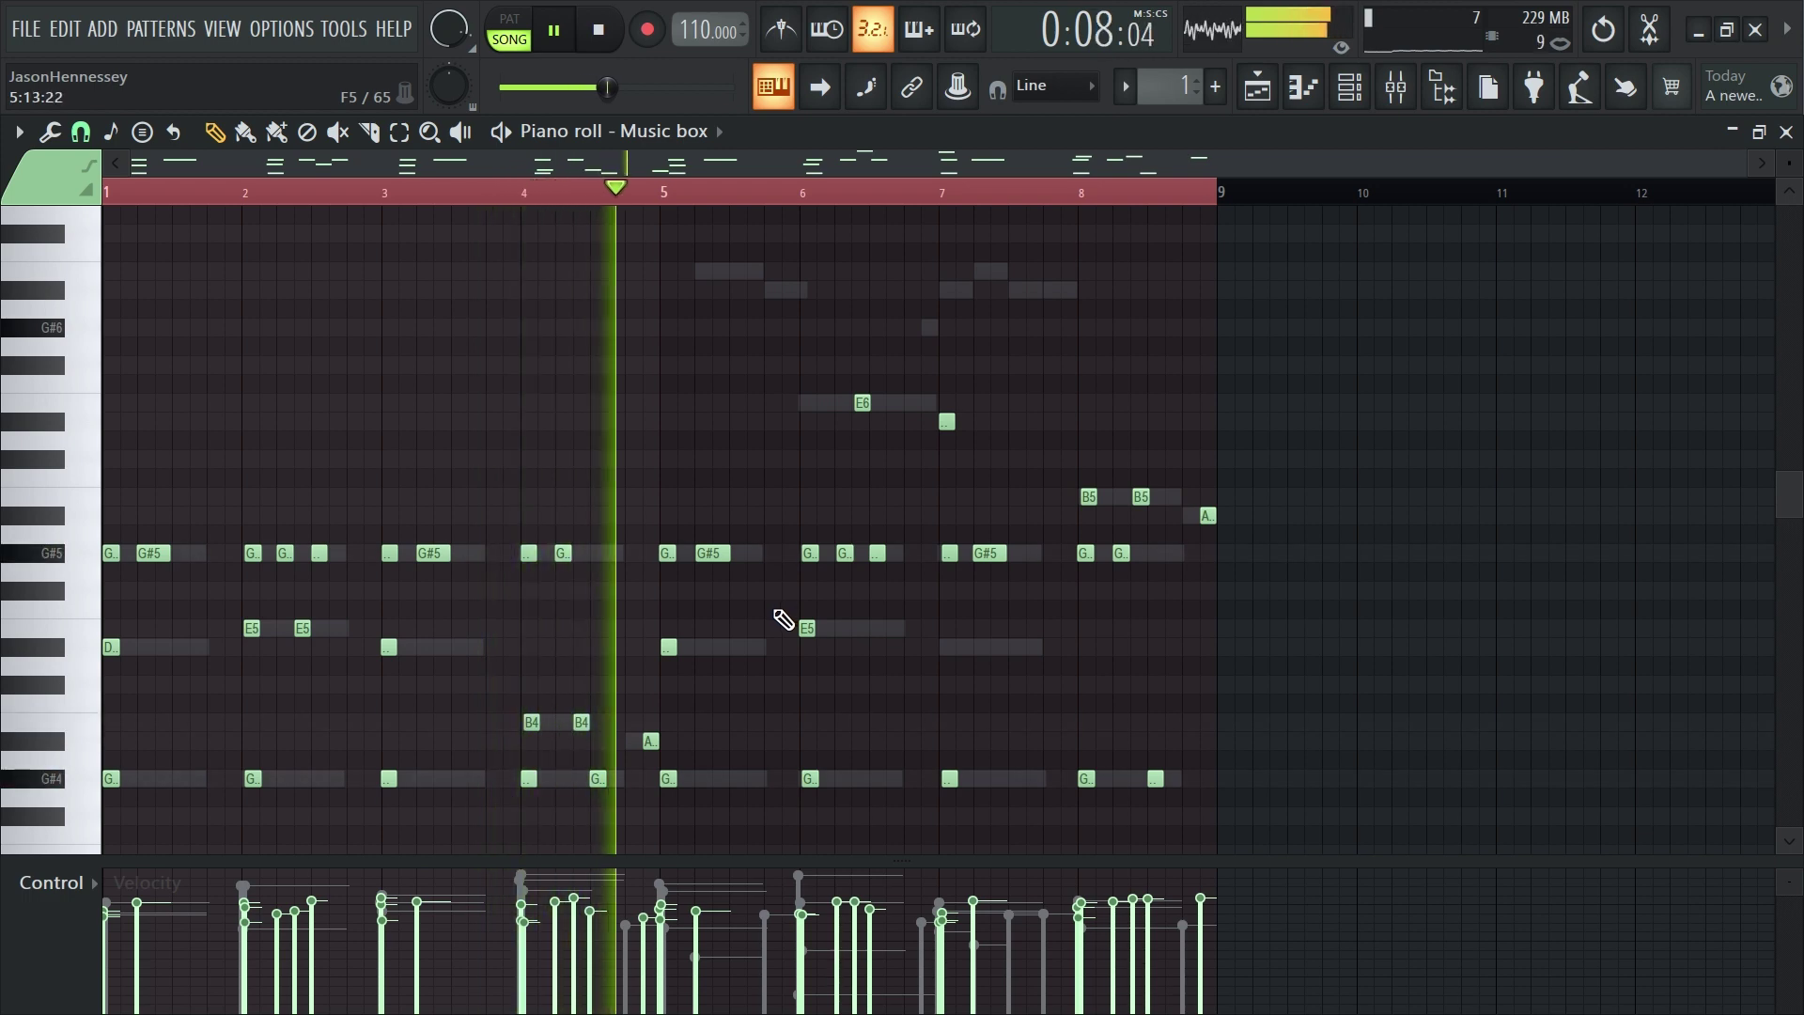
pyautogui.scroll(-4, 765, 639)
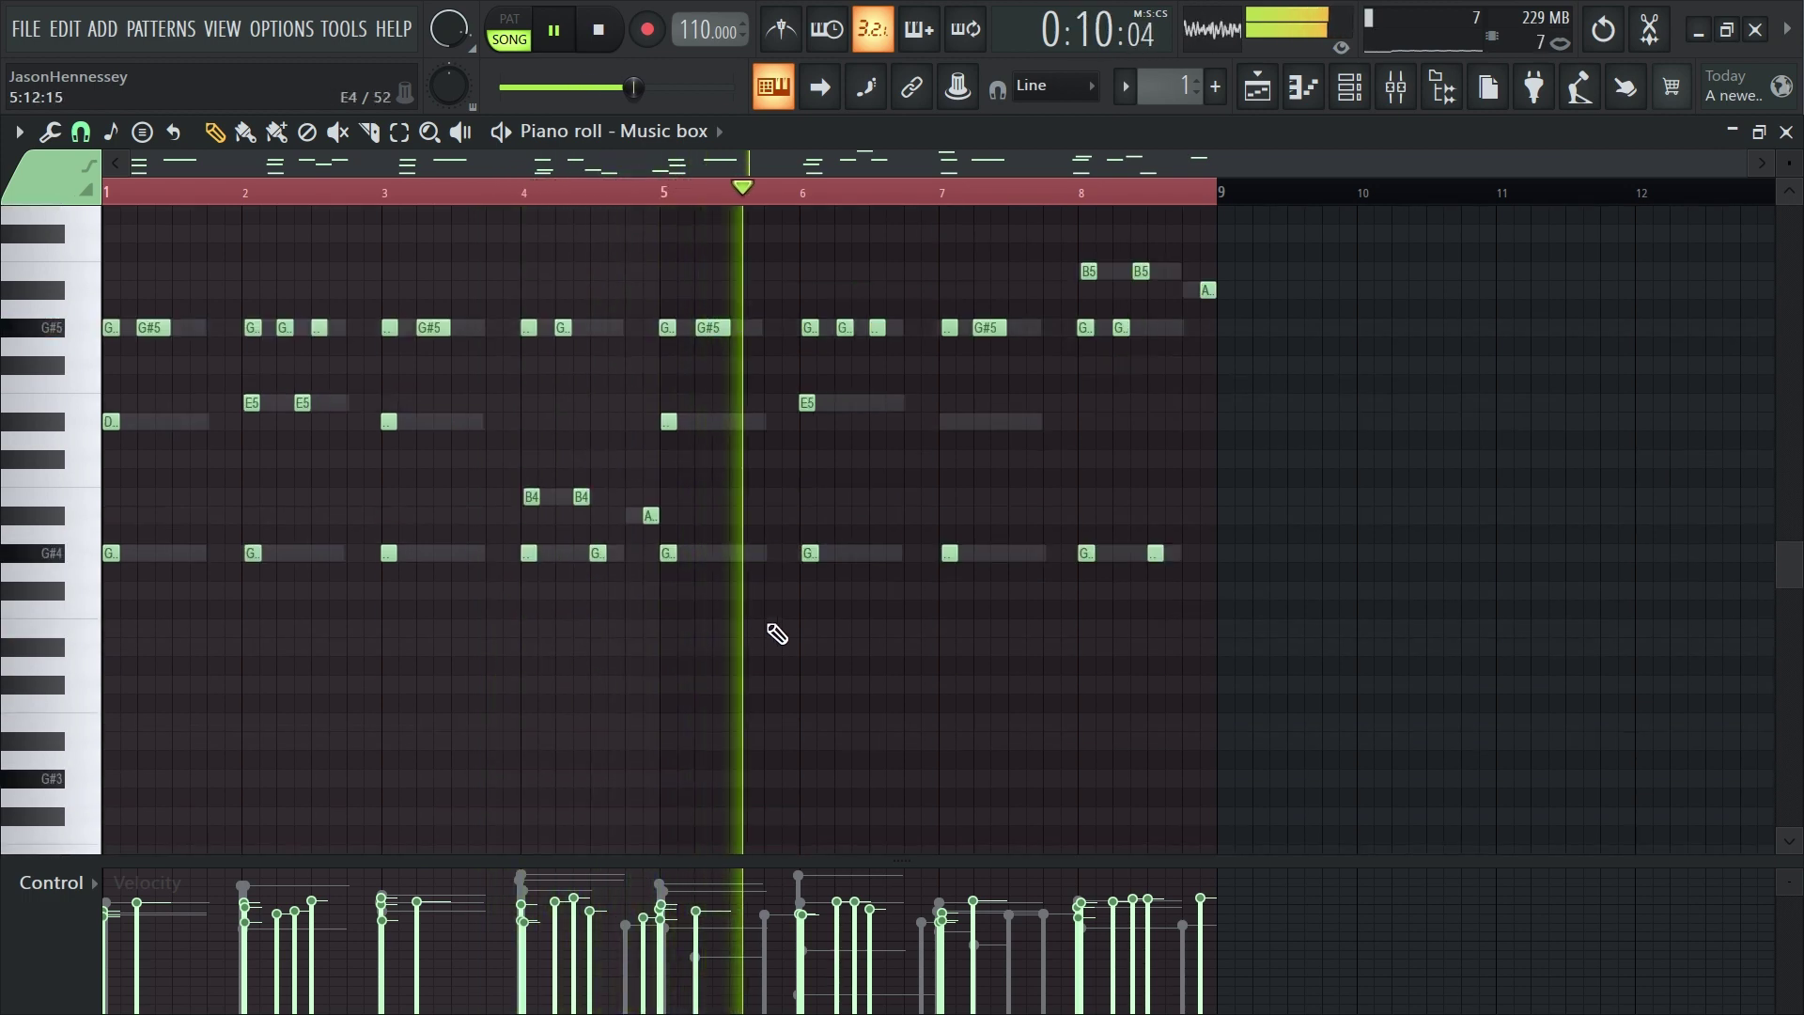
pyautogui.moveTo(1268, 509); pyautogui.dragTo(175, 696)
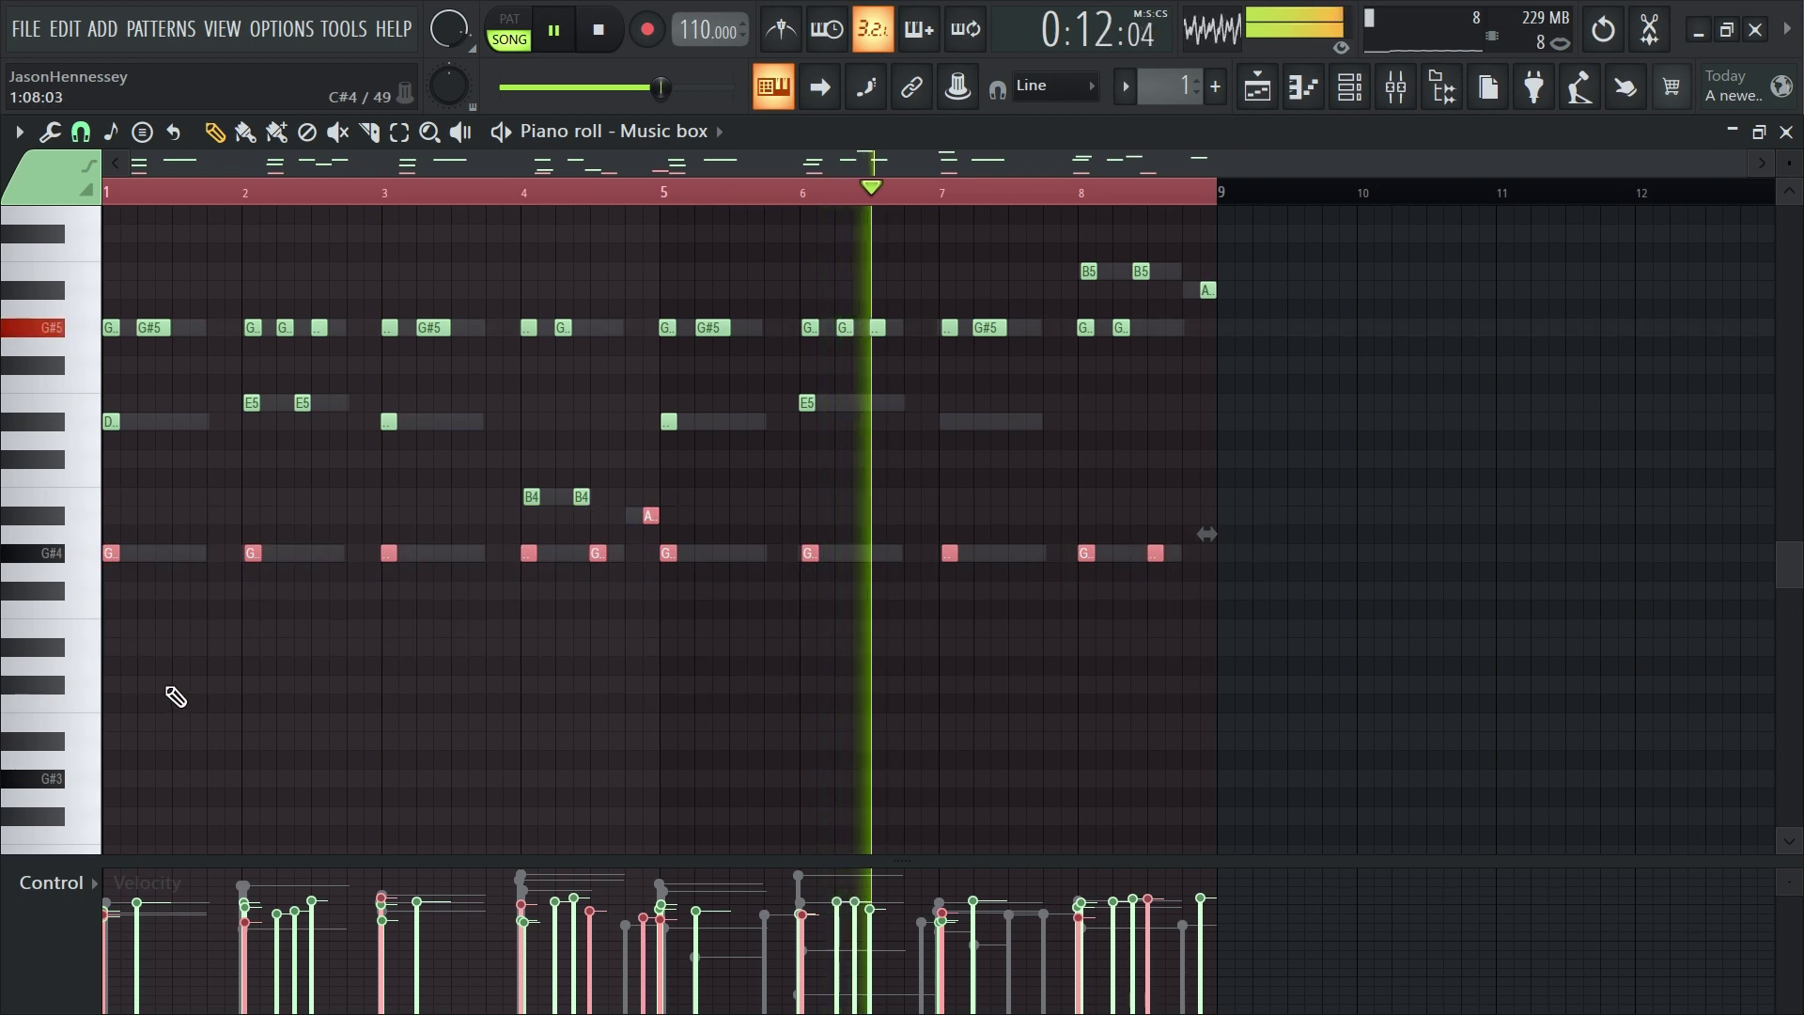
pyautogui.moveTo(1259, 509); pyautogui.dragTo(23, 744)
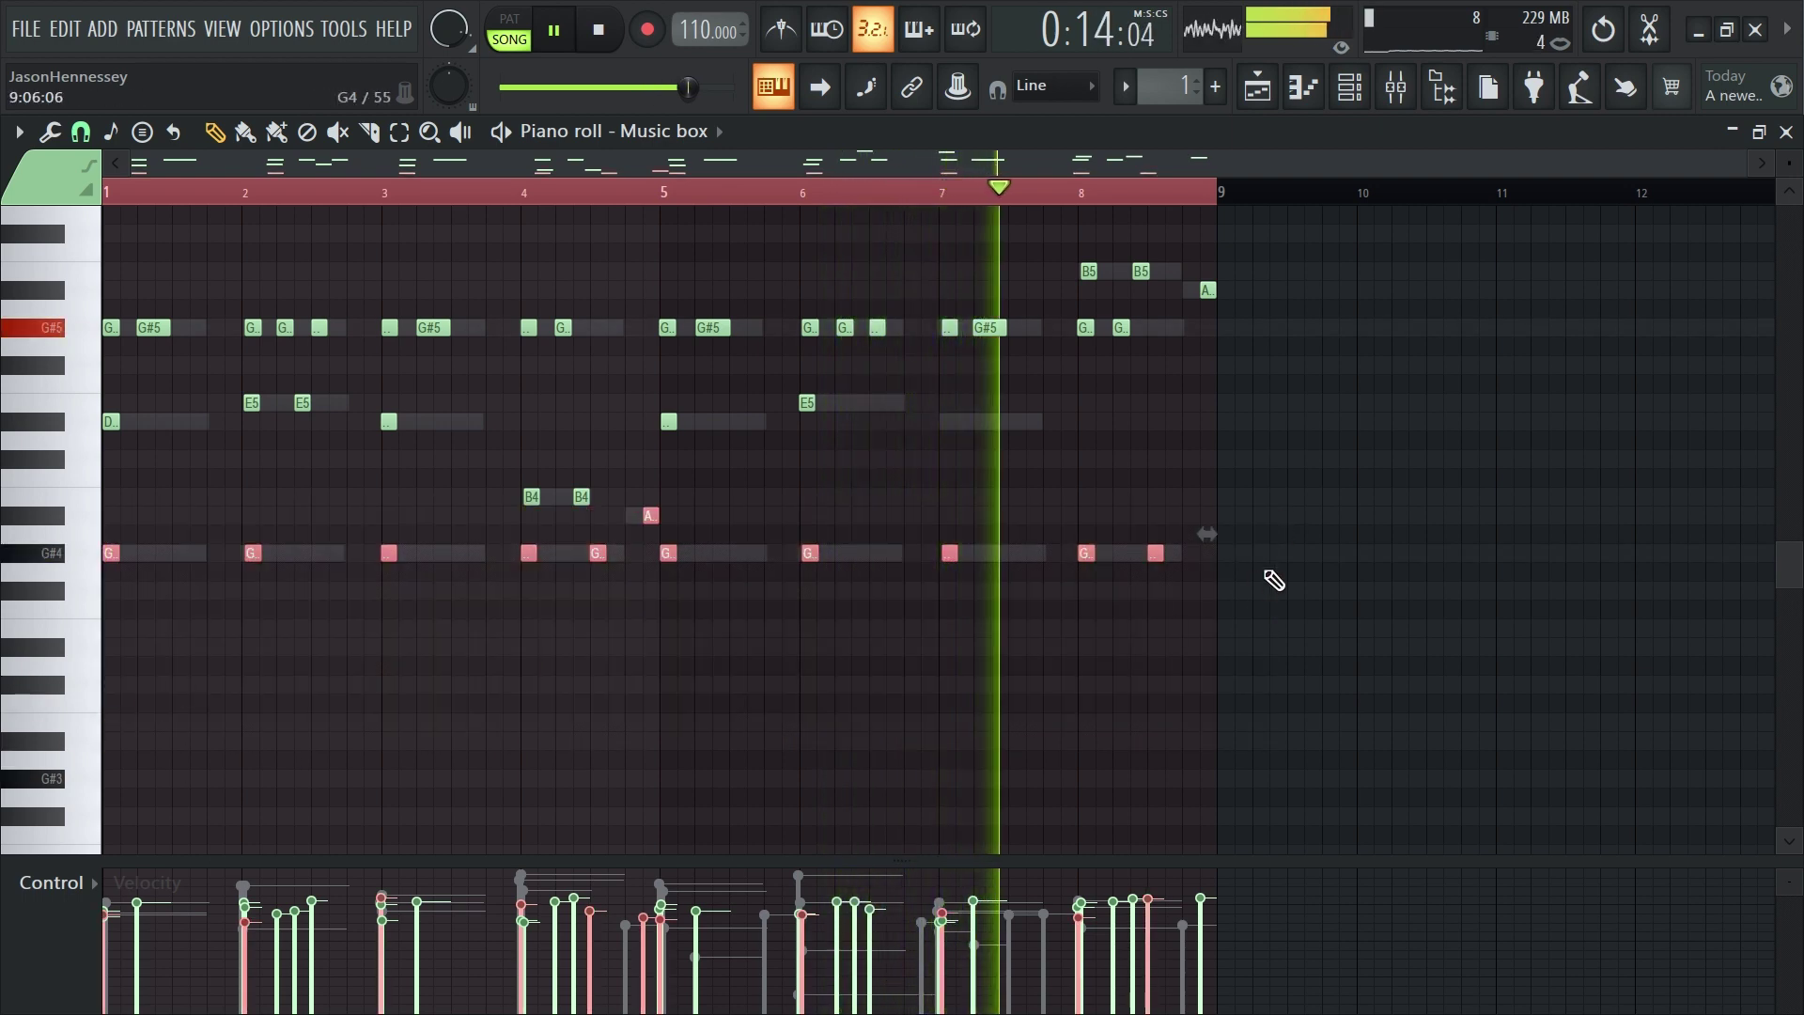
pyautogui.moveTo(1325, 508); pyautogui.dragTo(1083, 616)
pyautogui.moveTo(1256, 550); pyautogui.dragTo(5, 660)
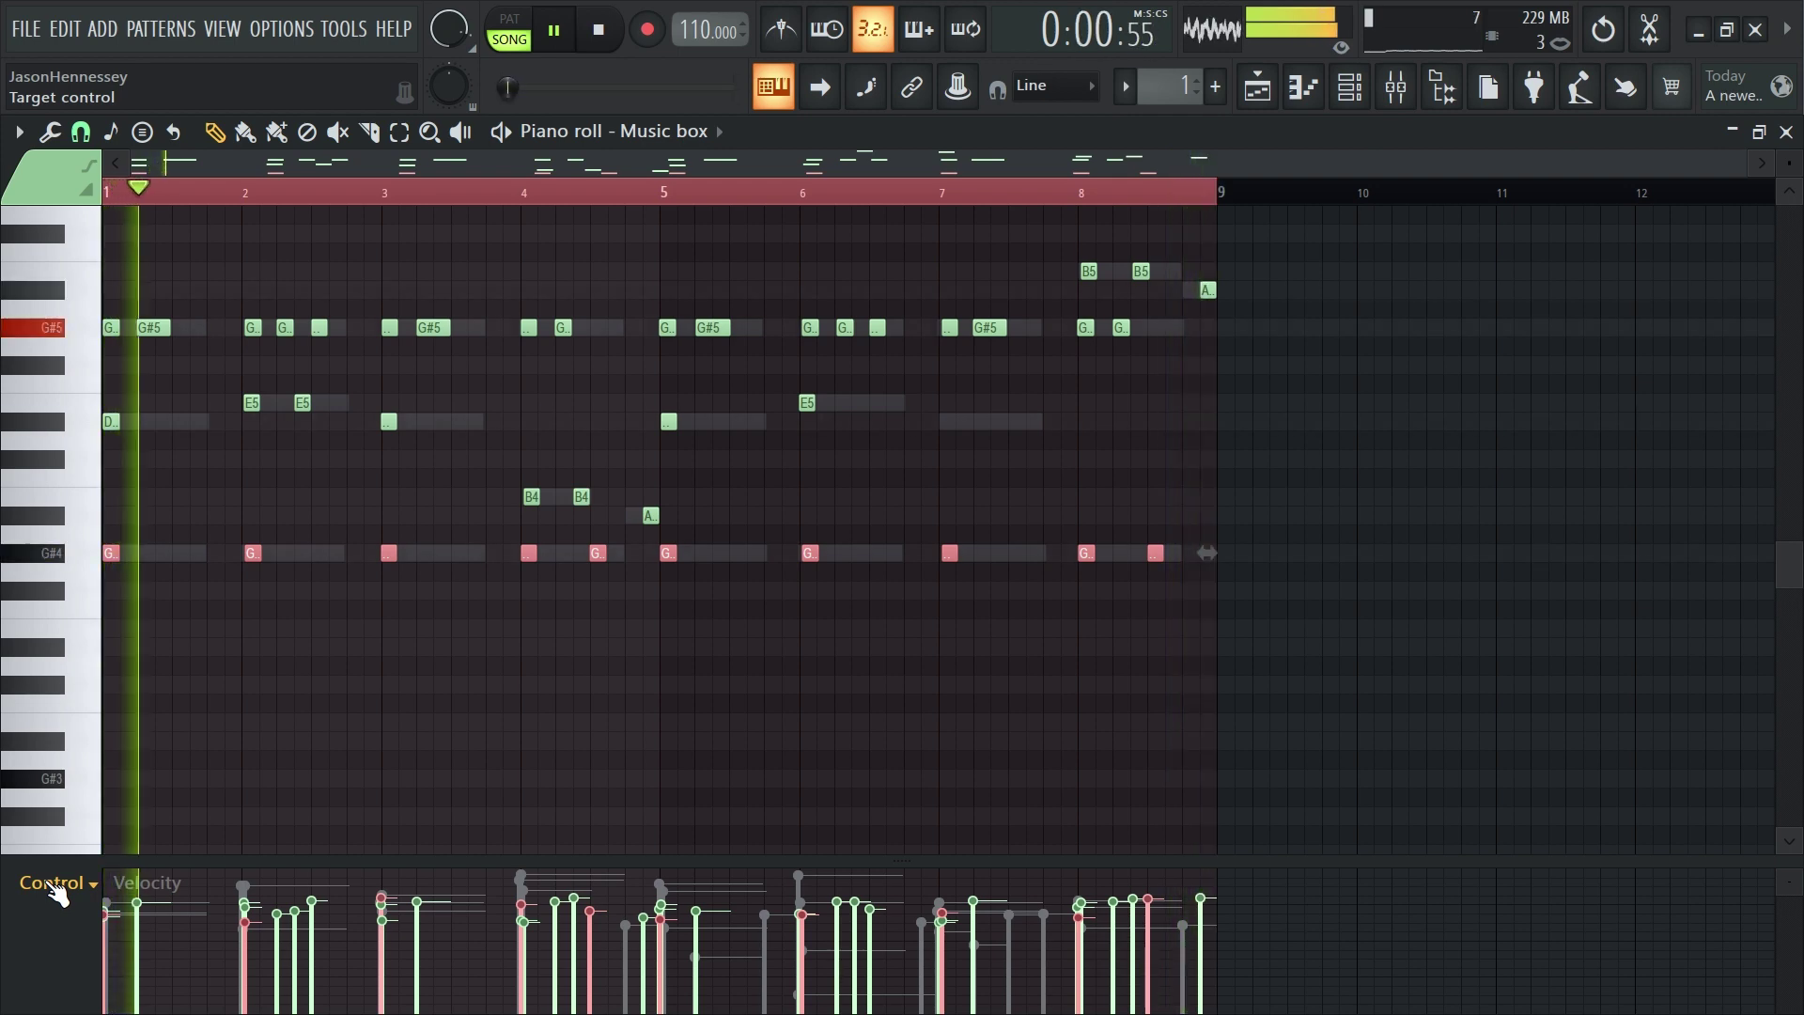
pyautogui.scroll(1, 56, 893)
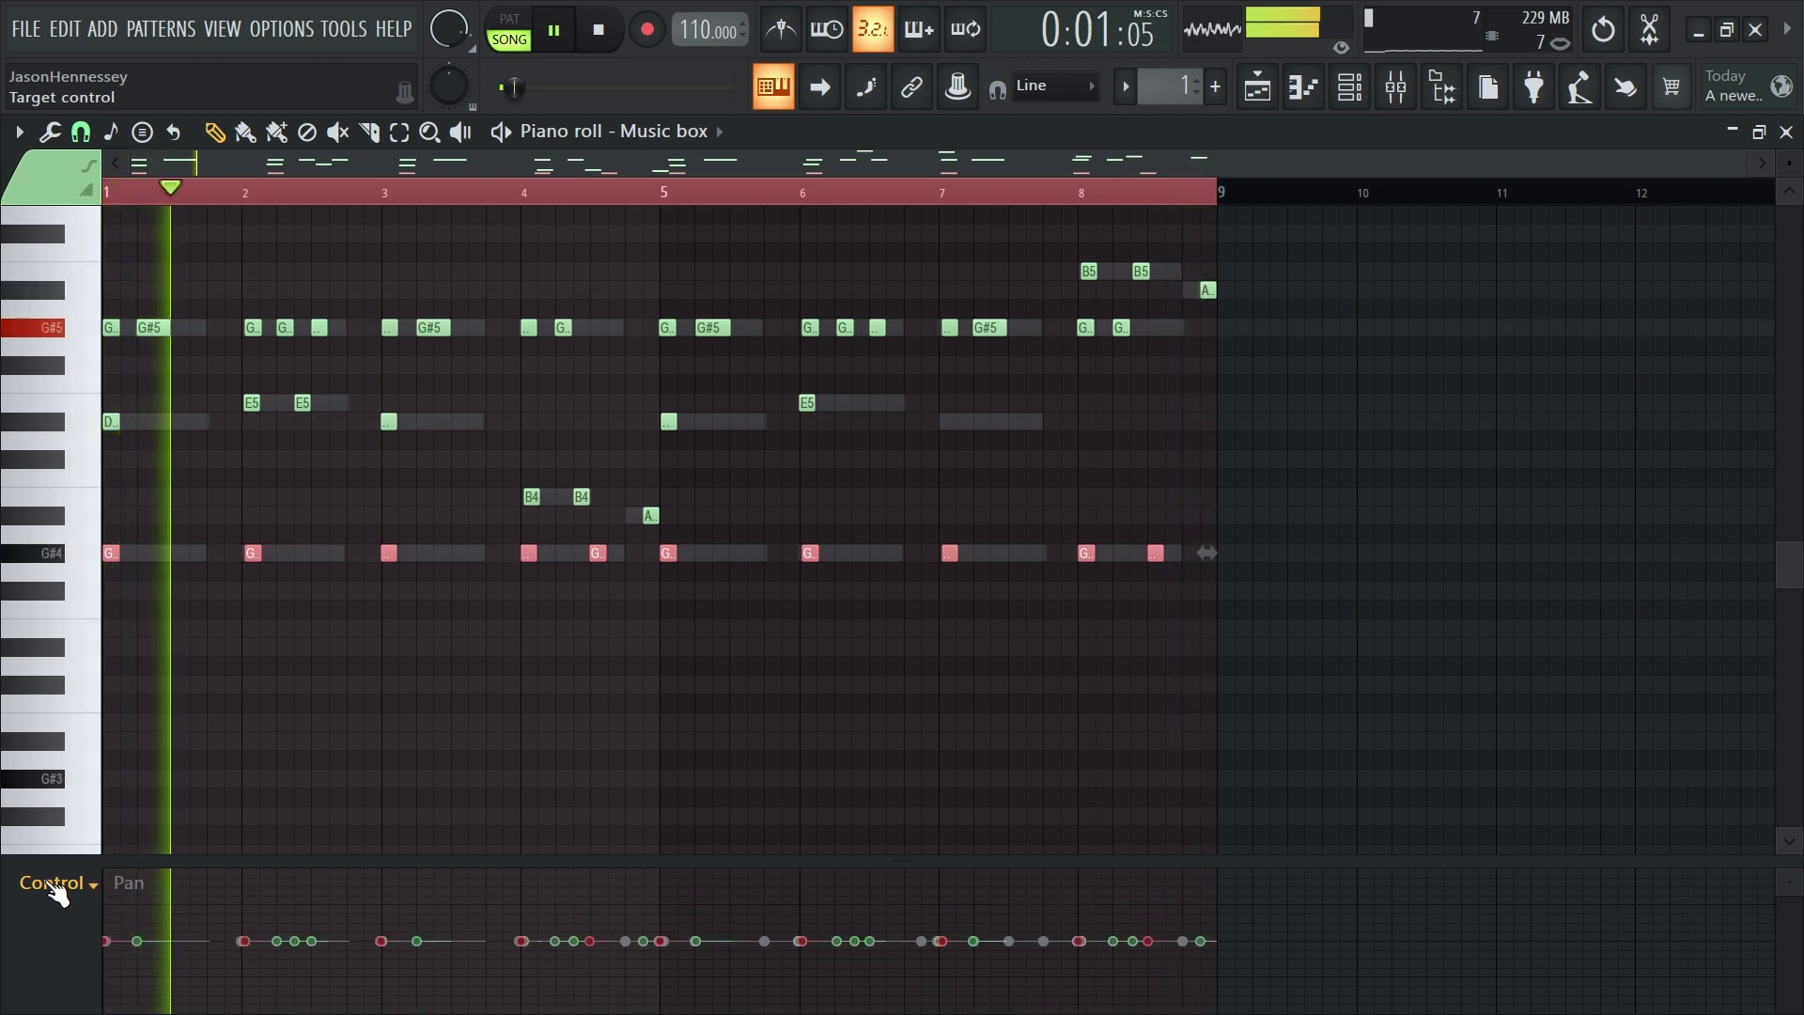
# Pan the music box's G#4 notes in bars 1 to 4 alternately right and left, starting right
pyautogui.click(134, 897)
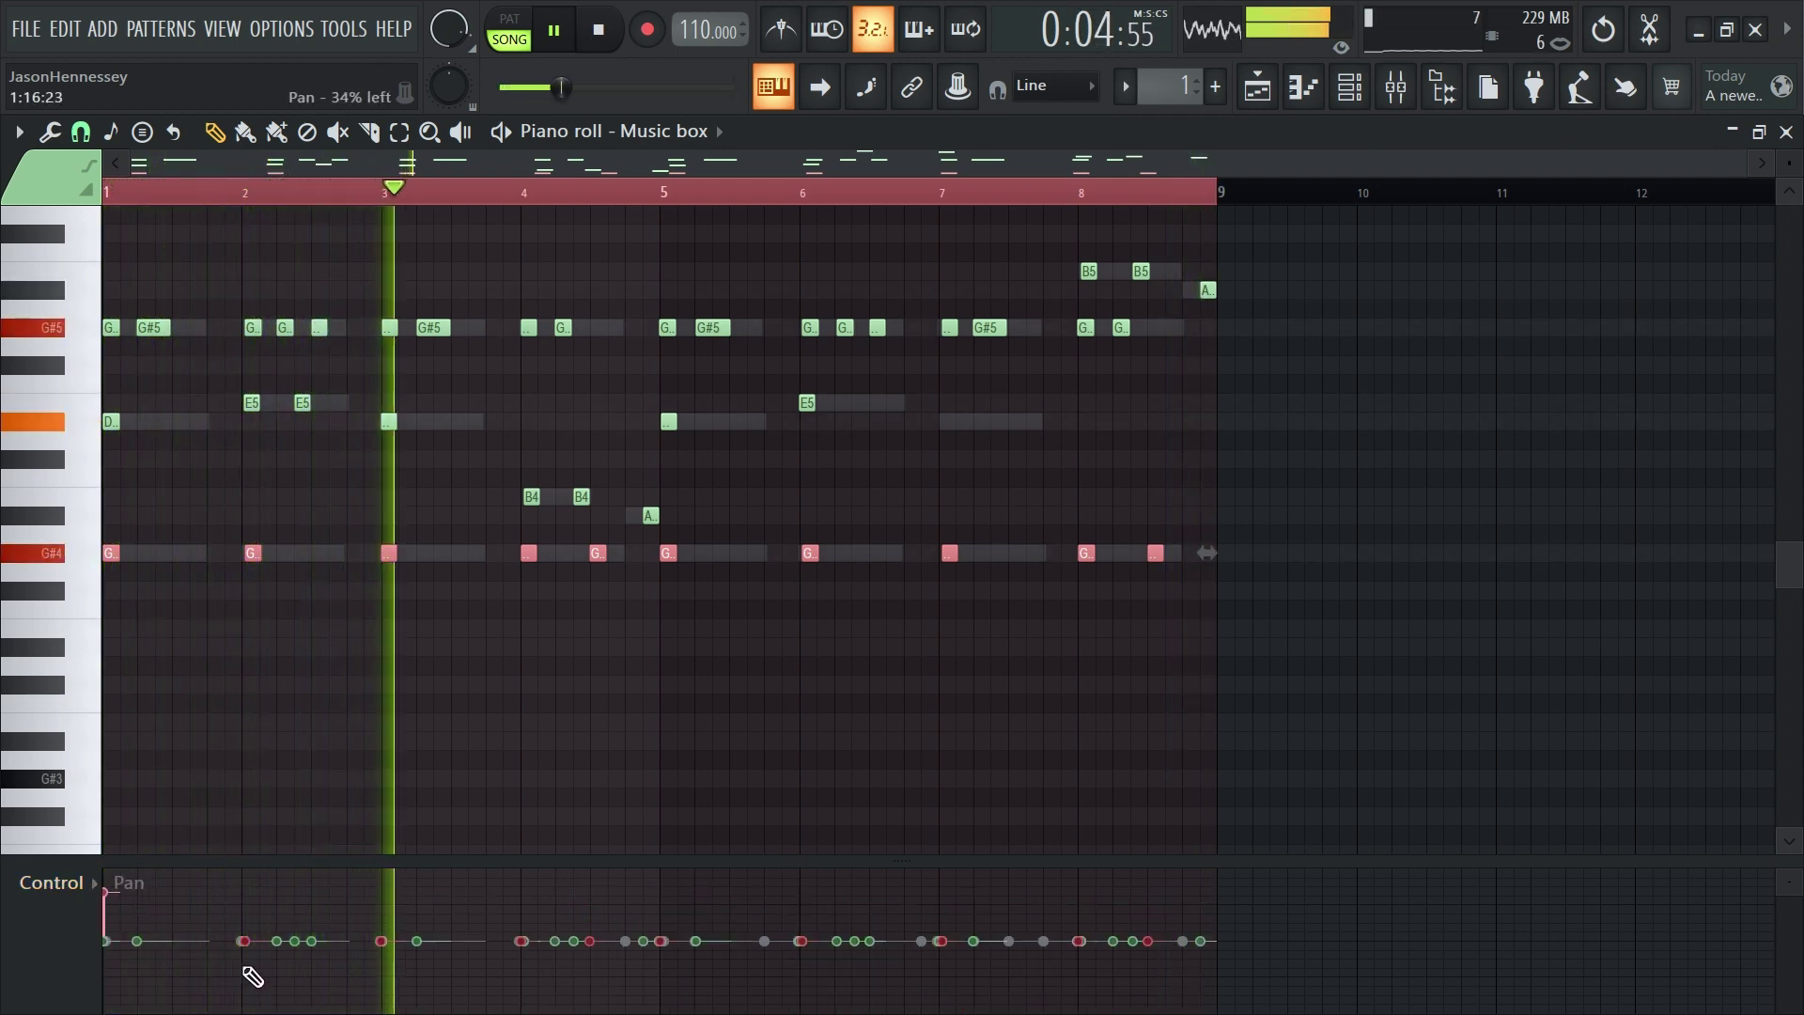
pyautogui.moveTo(242, 966); pyautogui.dragTo(246, 999)
pyautogui.click(380, 894)
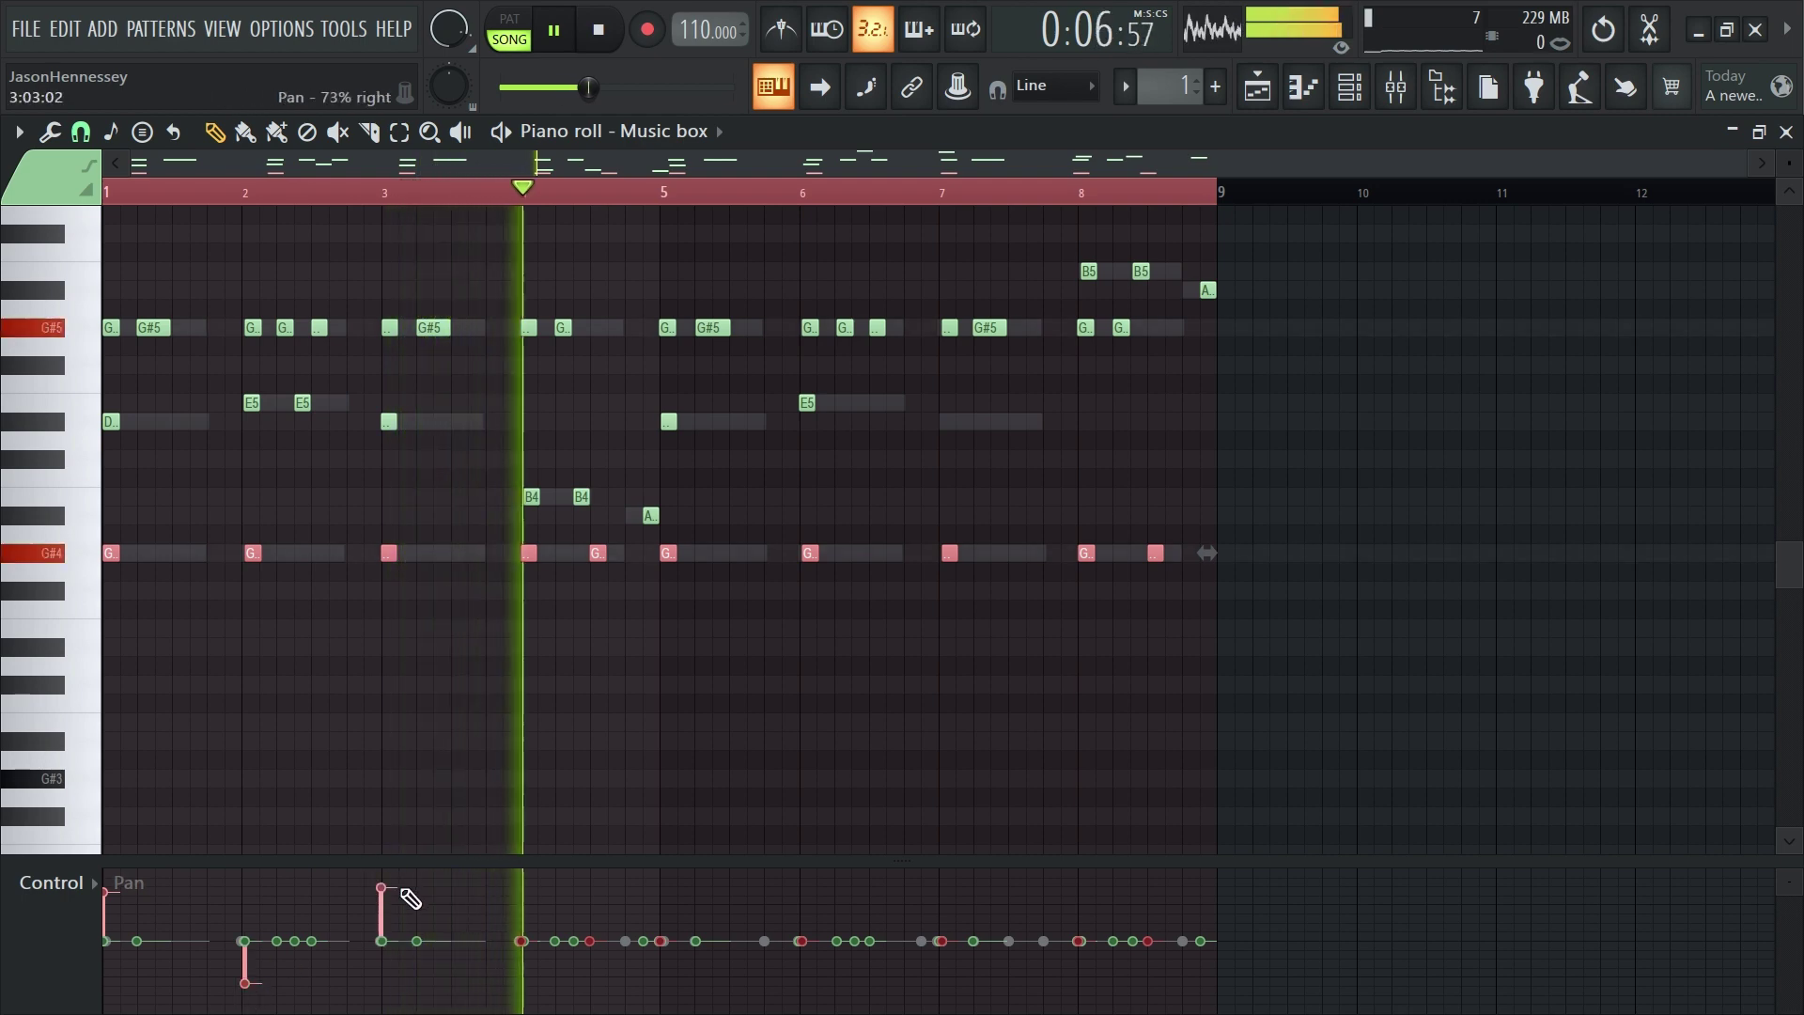
pyautogui.click(521, 988)
pyautogui.click(590, 894)
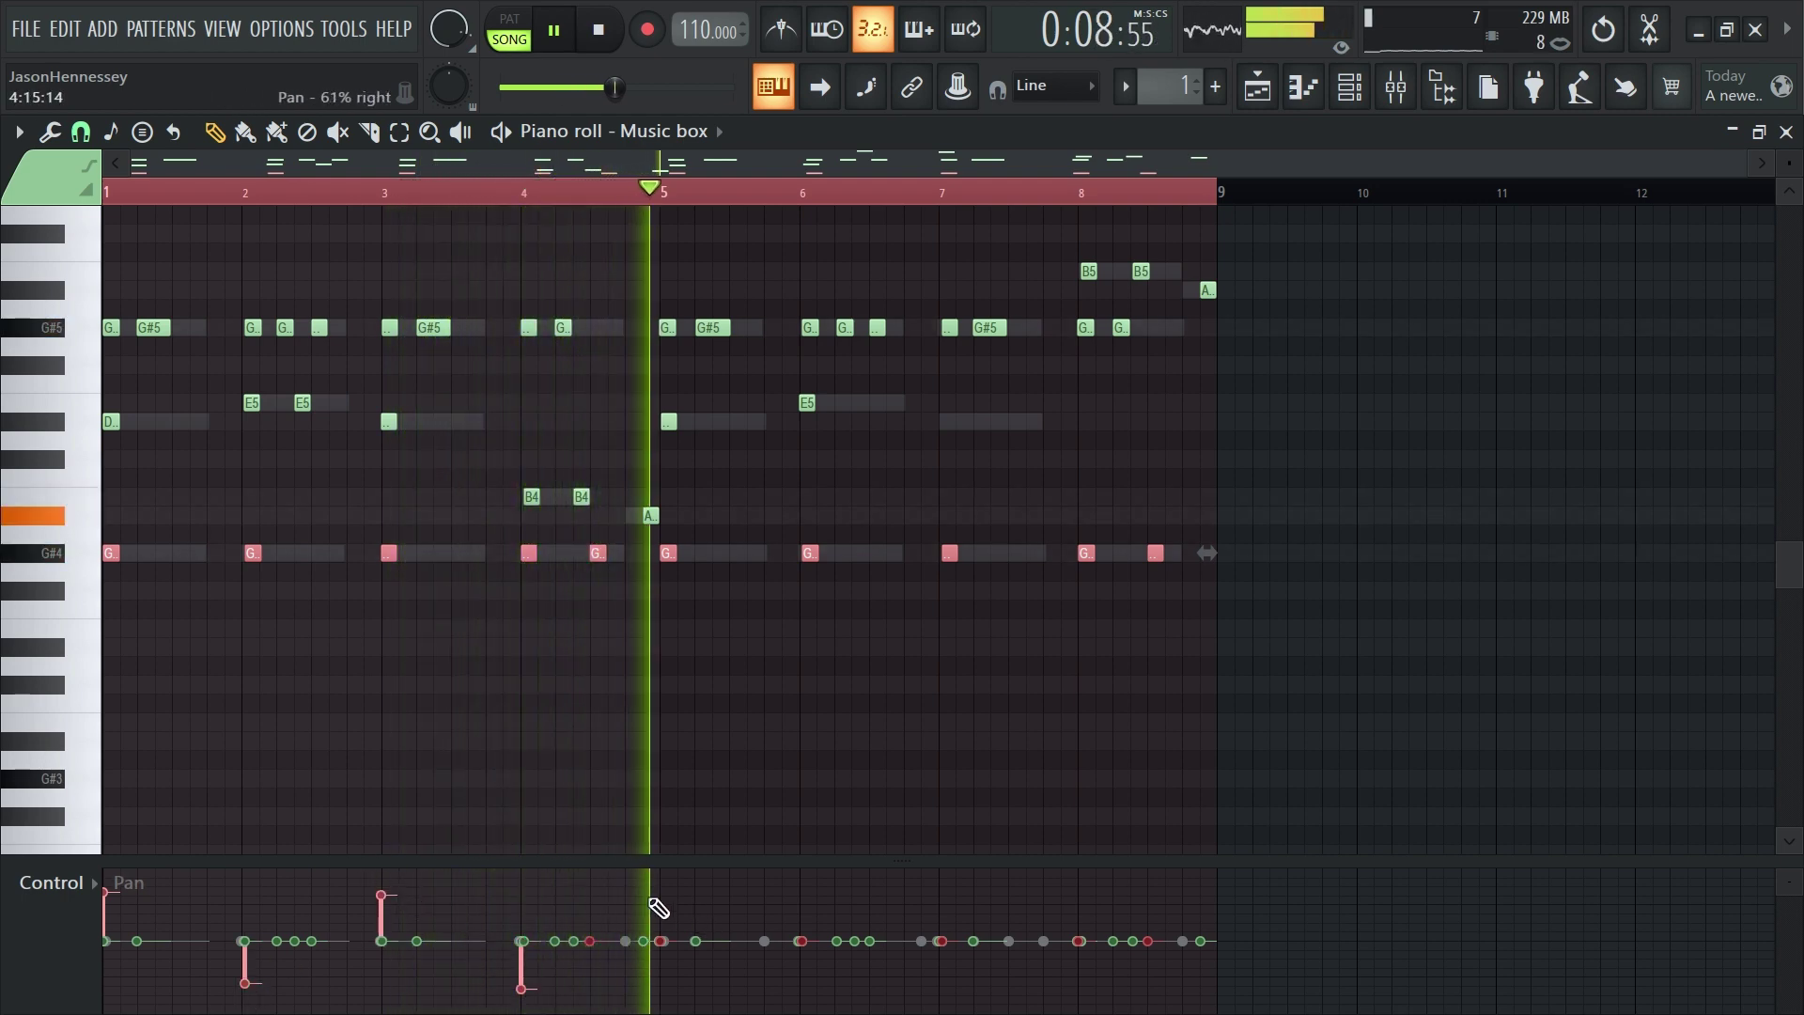
# Pan the music box's G#4 notes in bars 5 to 8 alternately left and right, starting left
pyautogui.click(661, 989)
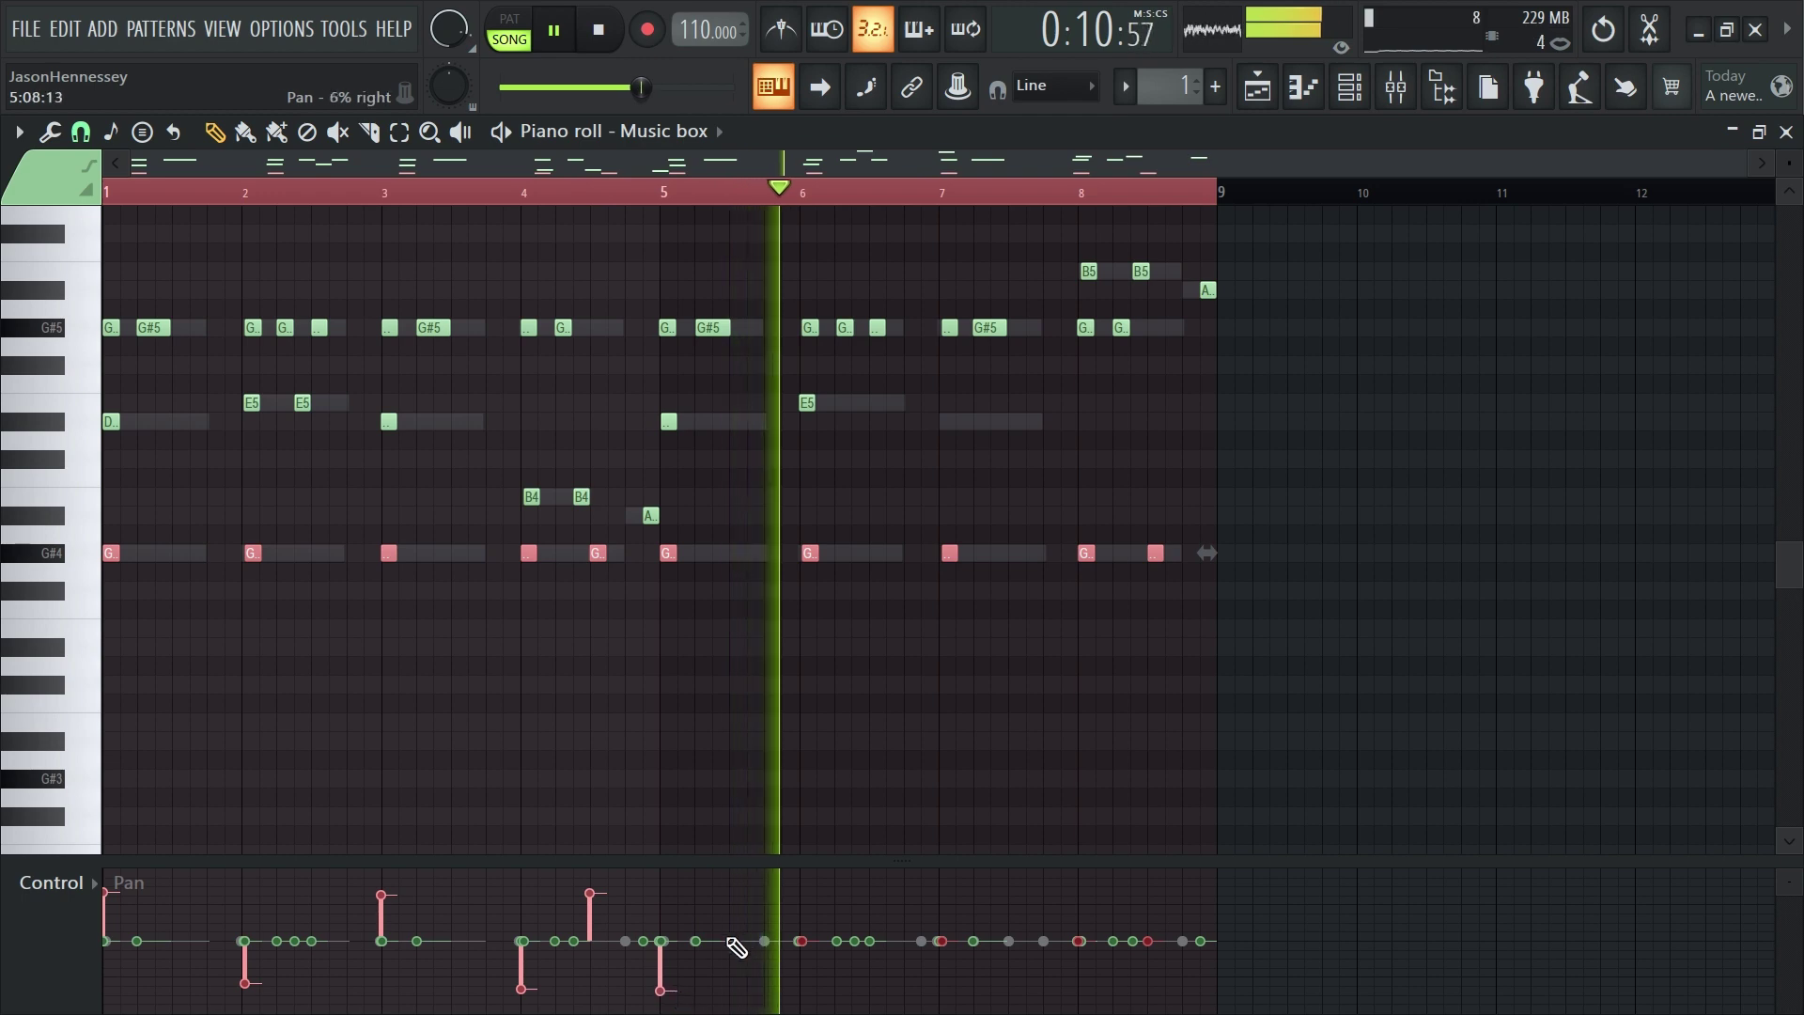
pyautogui.click(801, 893)
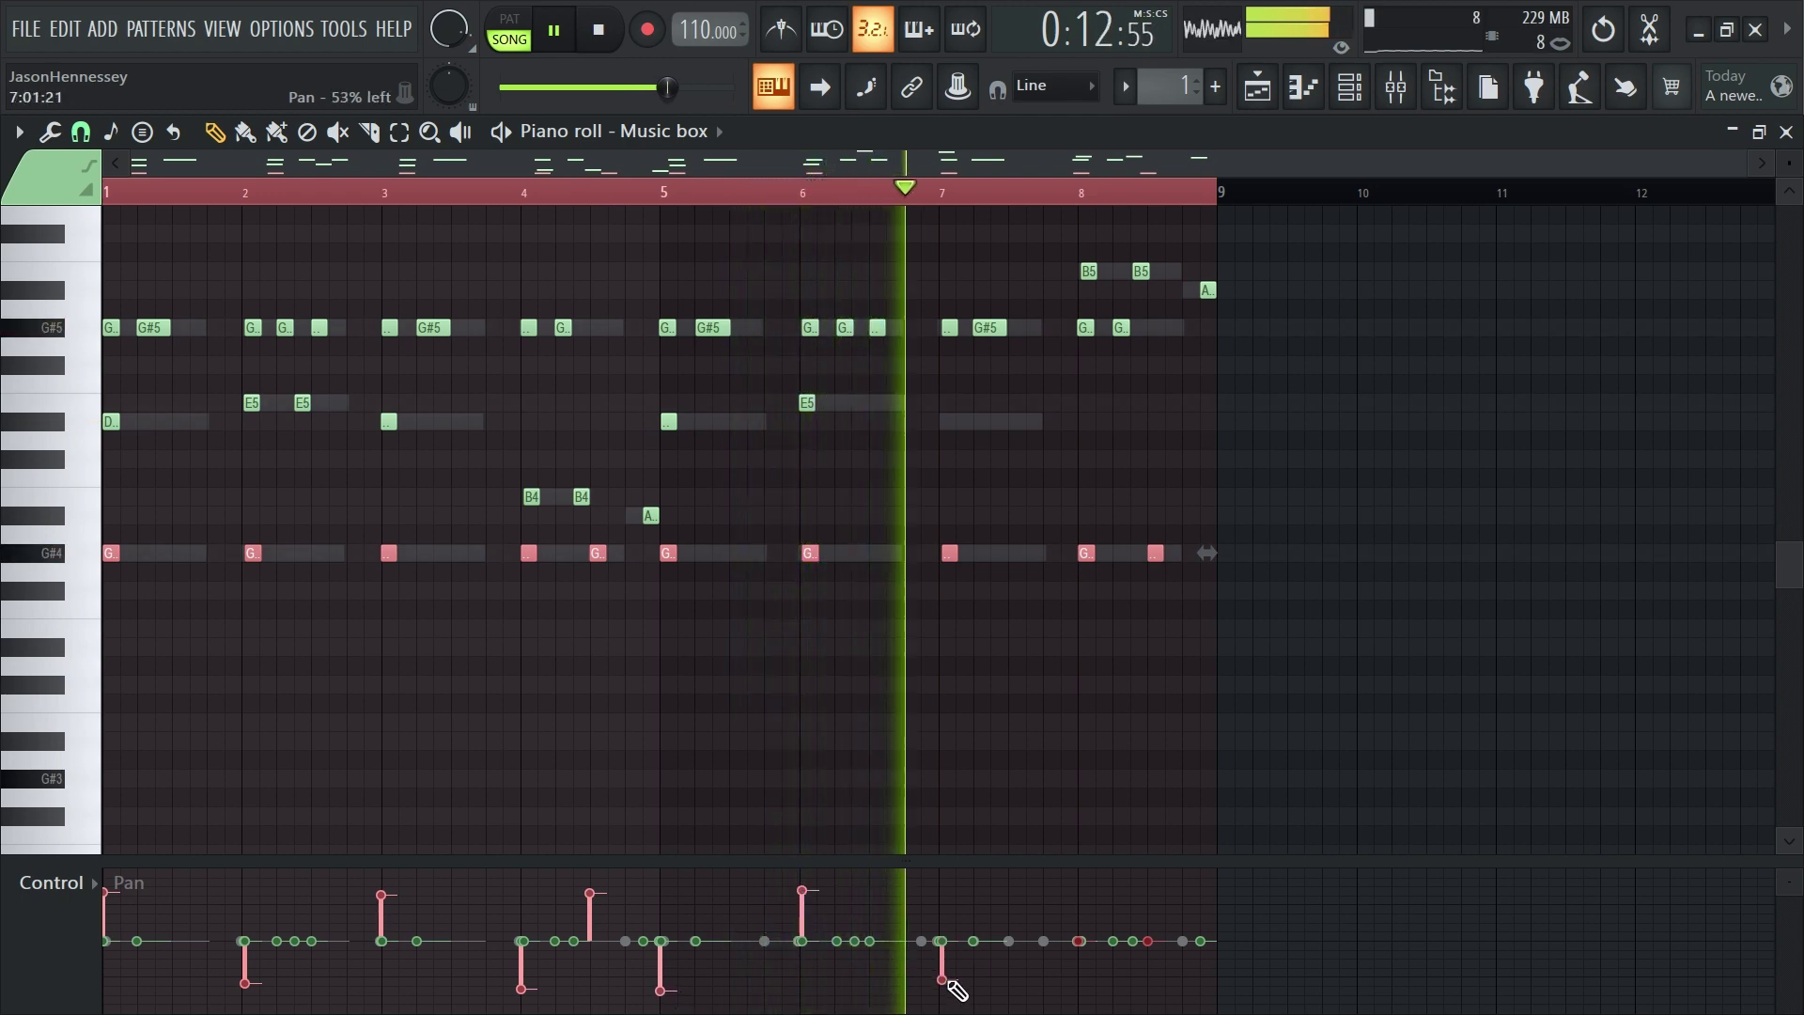
pyautogui.click(1090, 891)
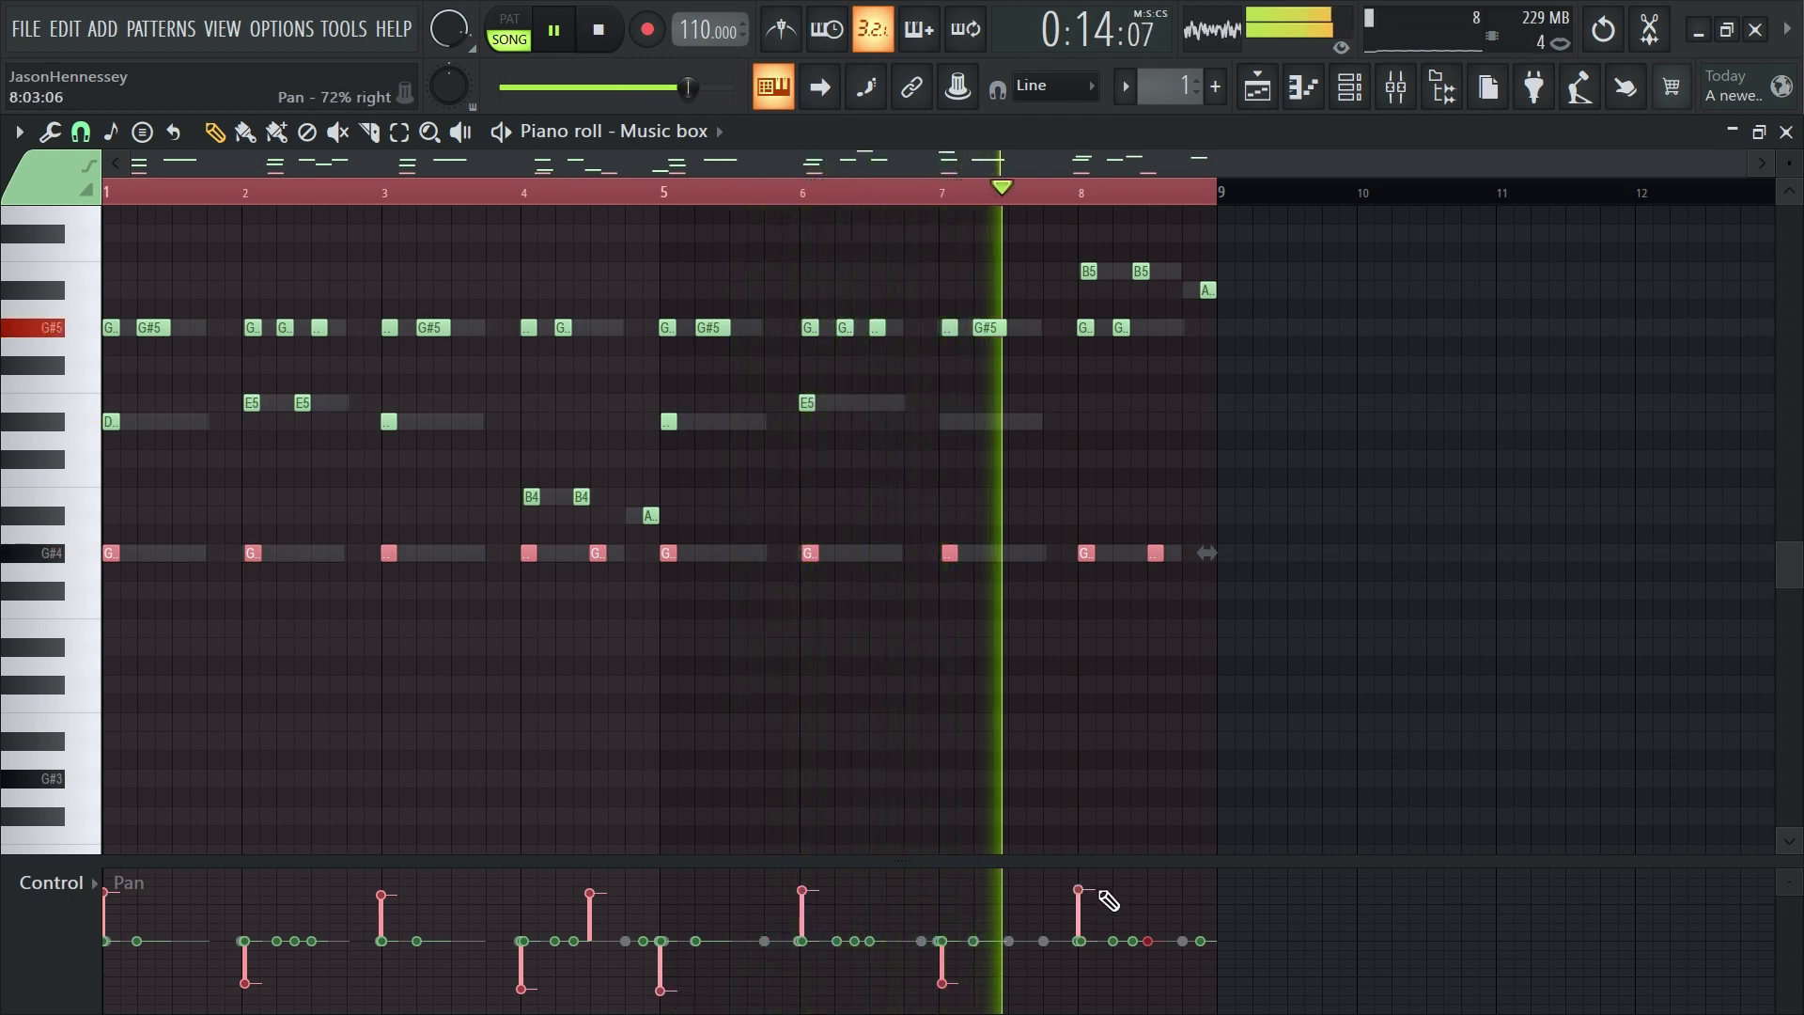
pyautogui.click(1147, 986)
# Select the two B4 notes and the A#4 in bar 4 and pan them slightly right, left and right
pyautogui.scroll(3, 944, 755)
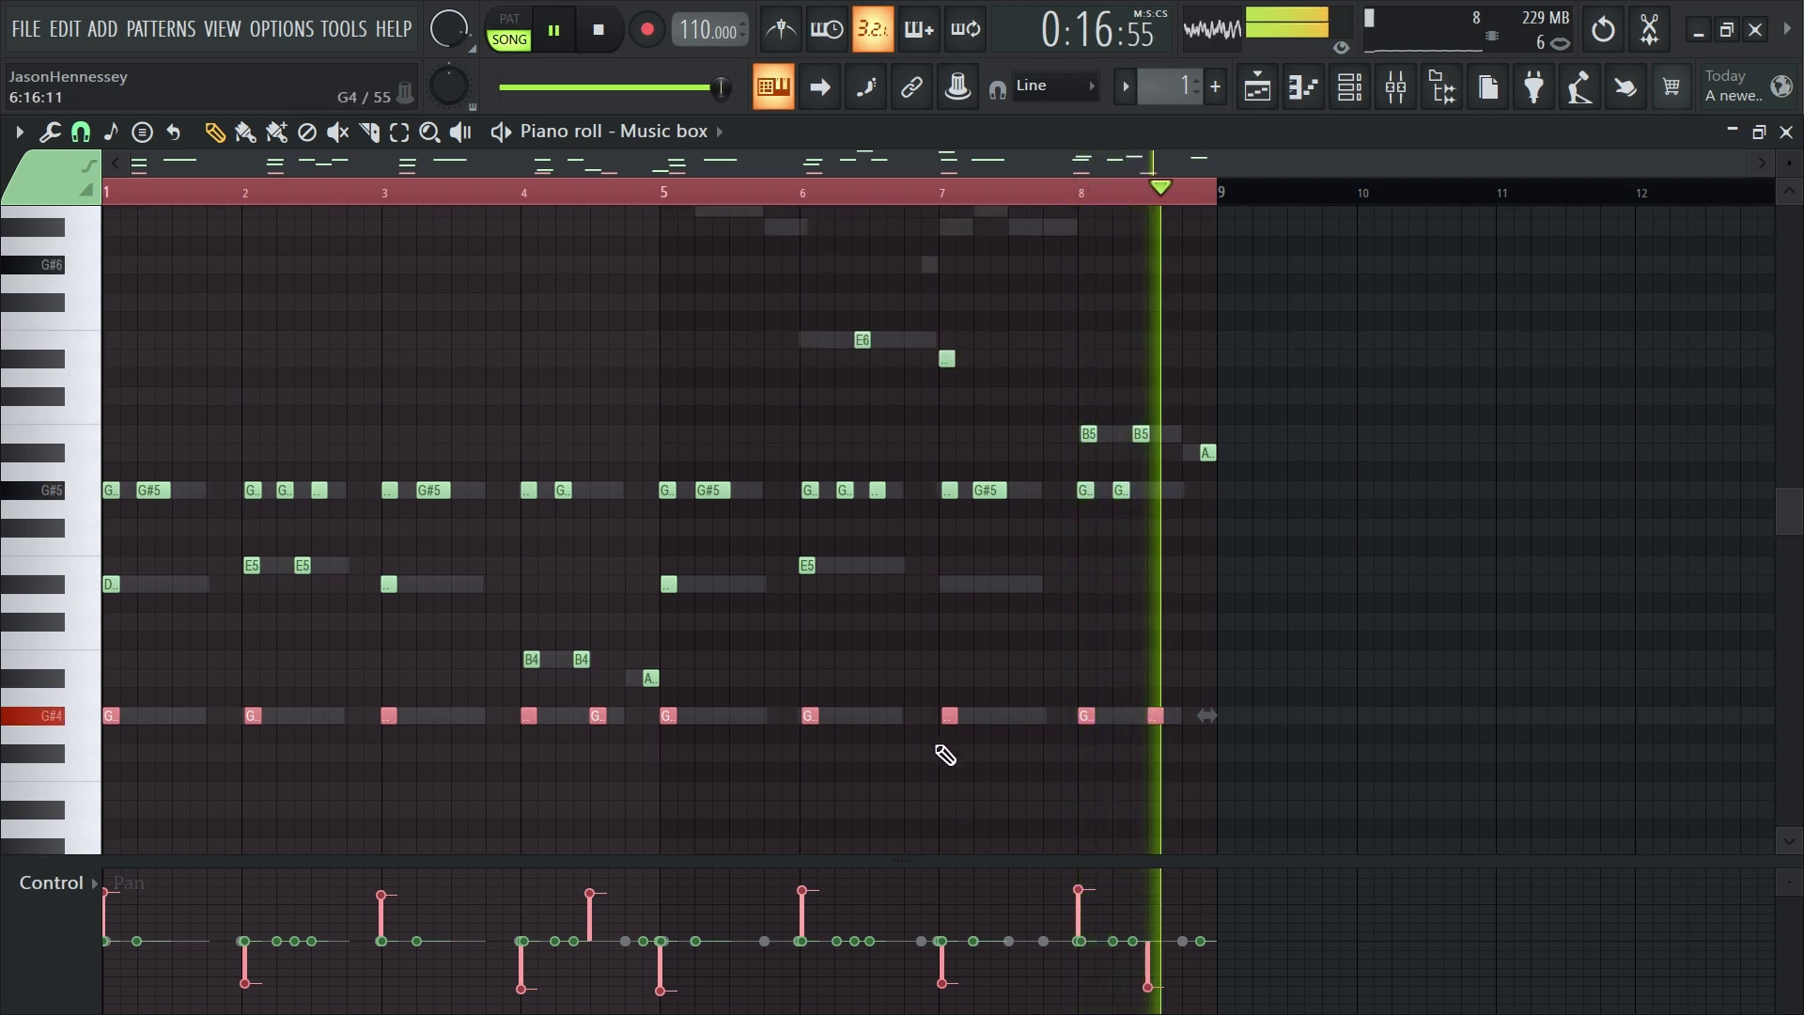
pyautogui.moveTo(690, 646); pyautogui.dragTo(475, 702)
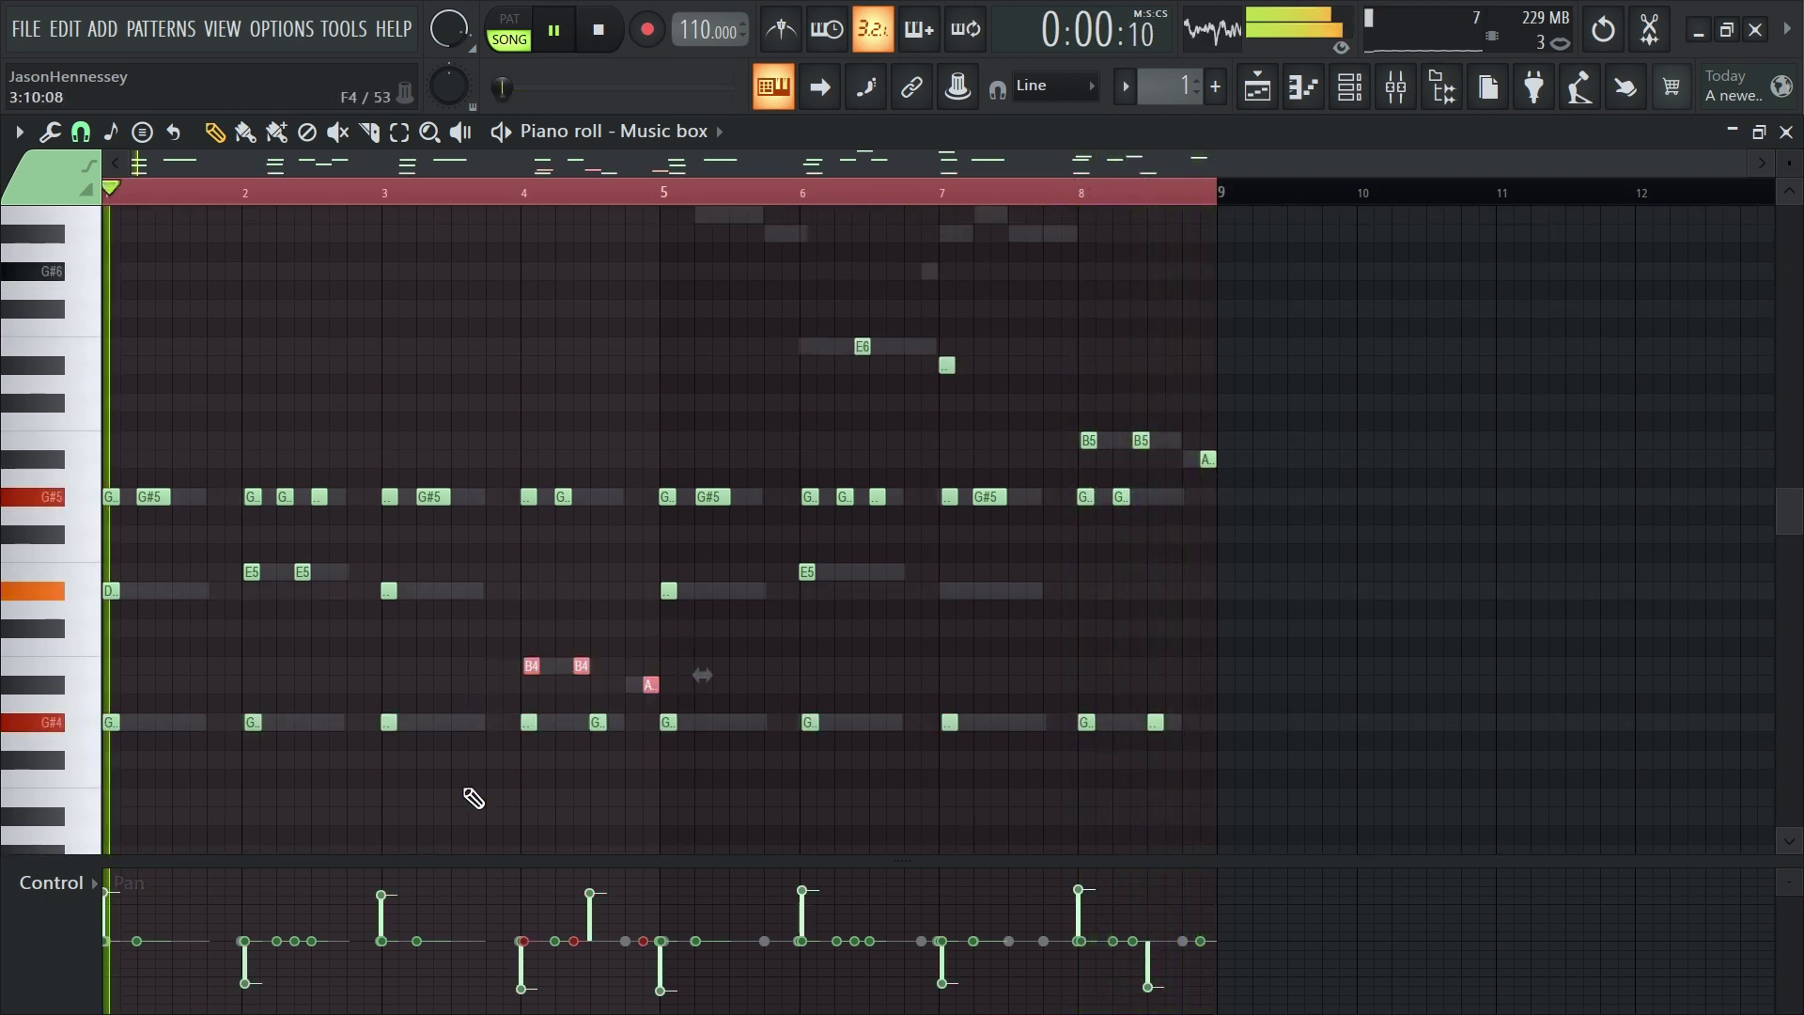
pyautogui.click(573, 963)
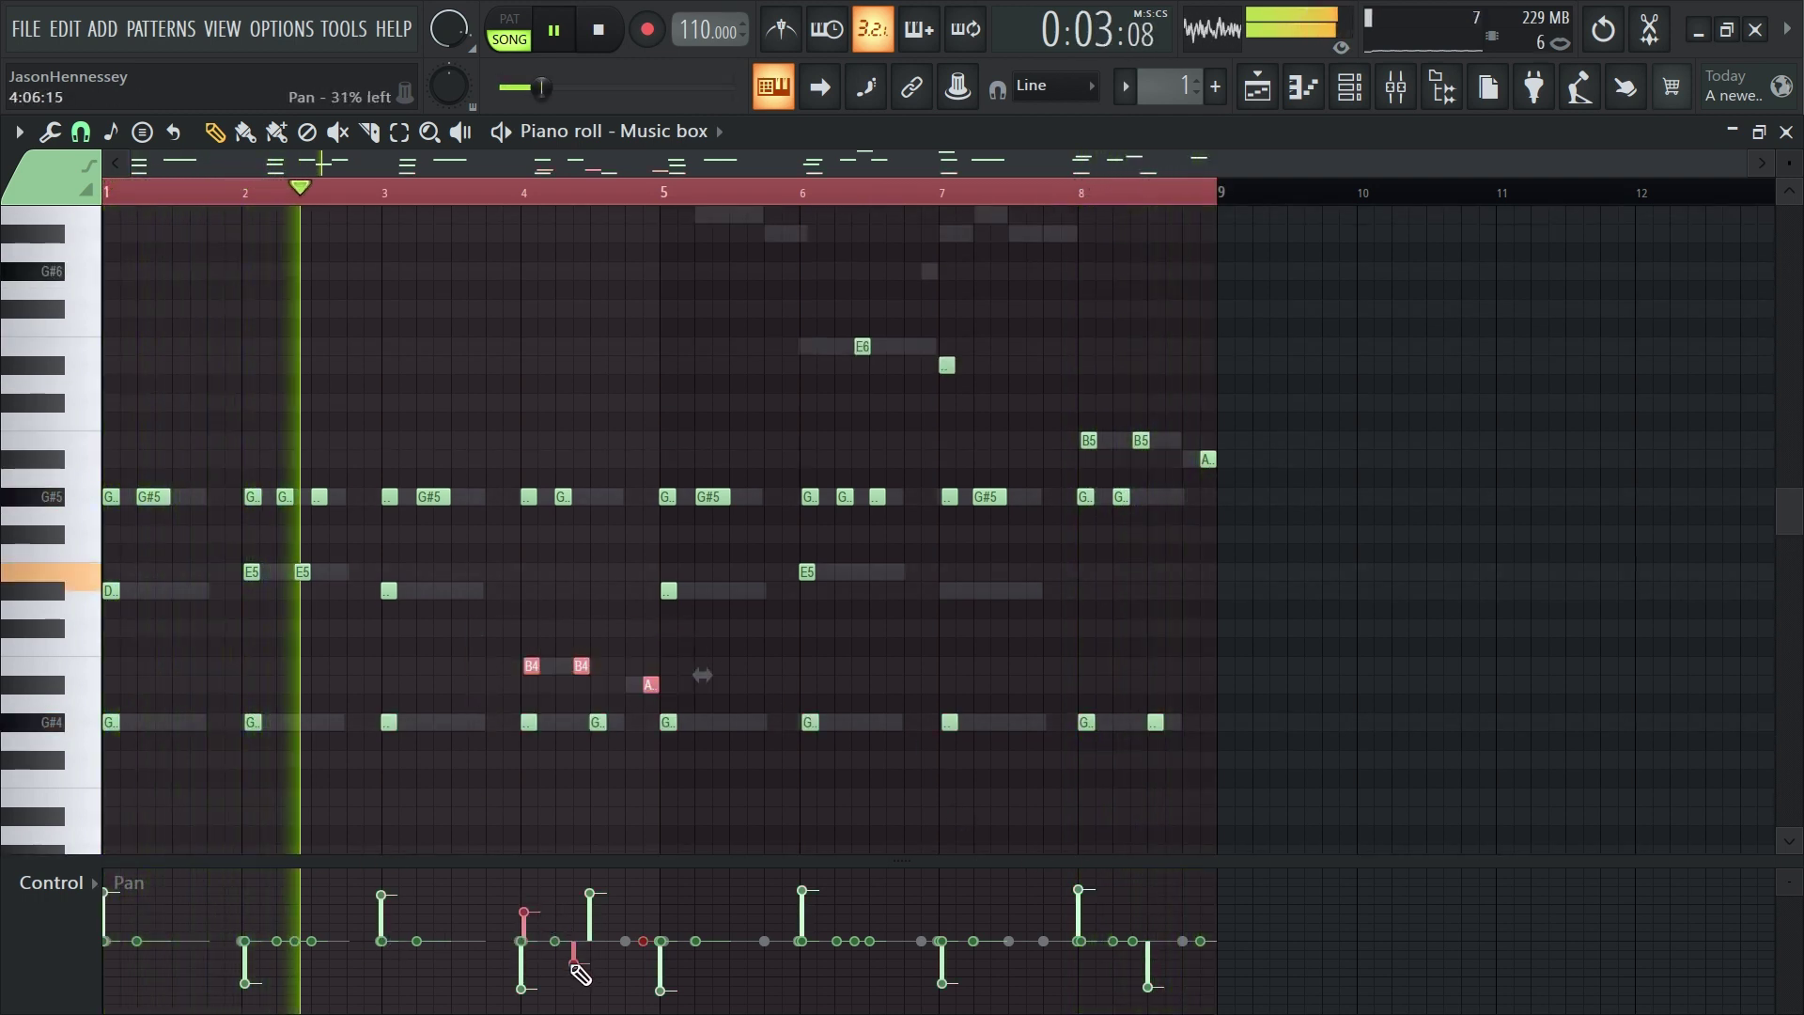
pyautogui.click(645, 919)
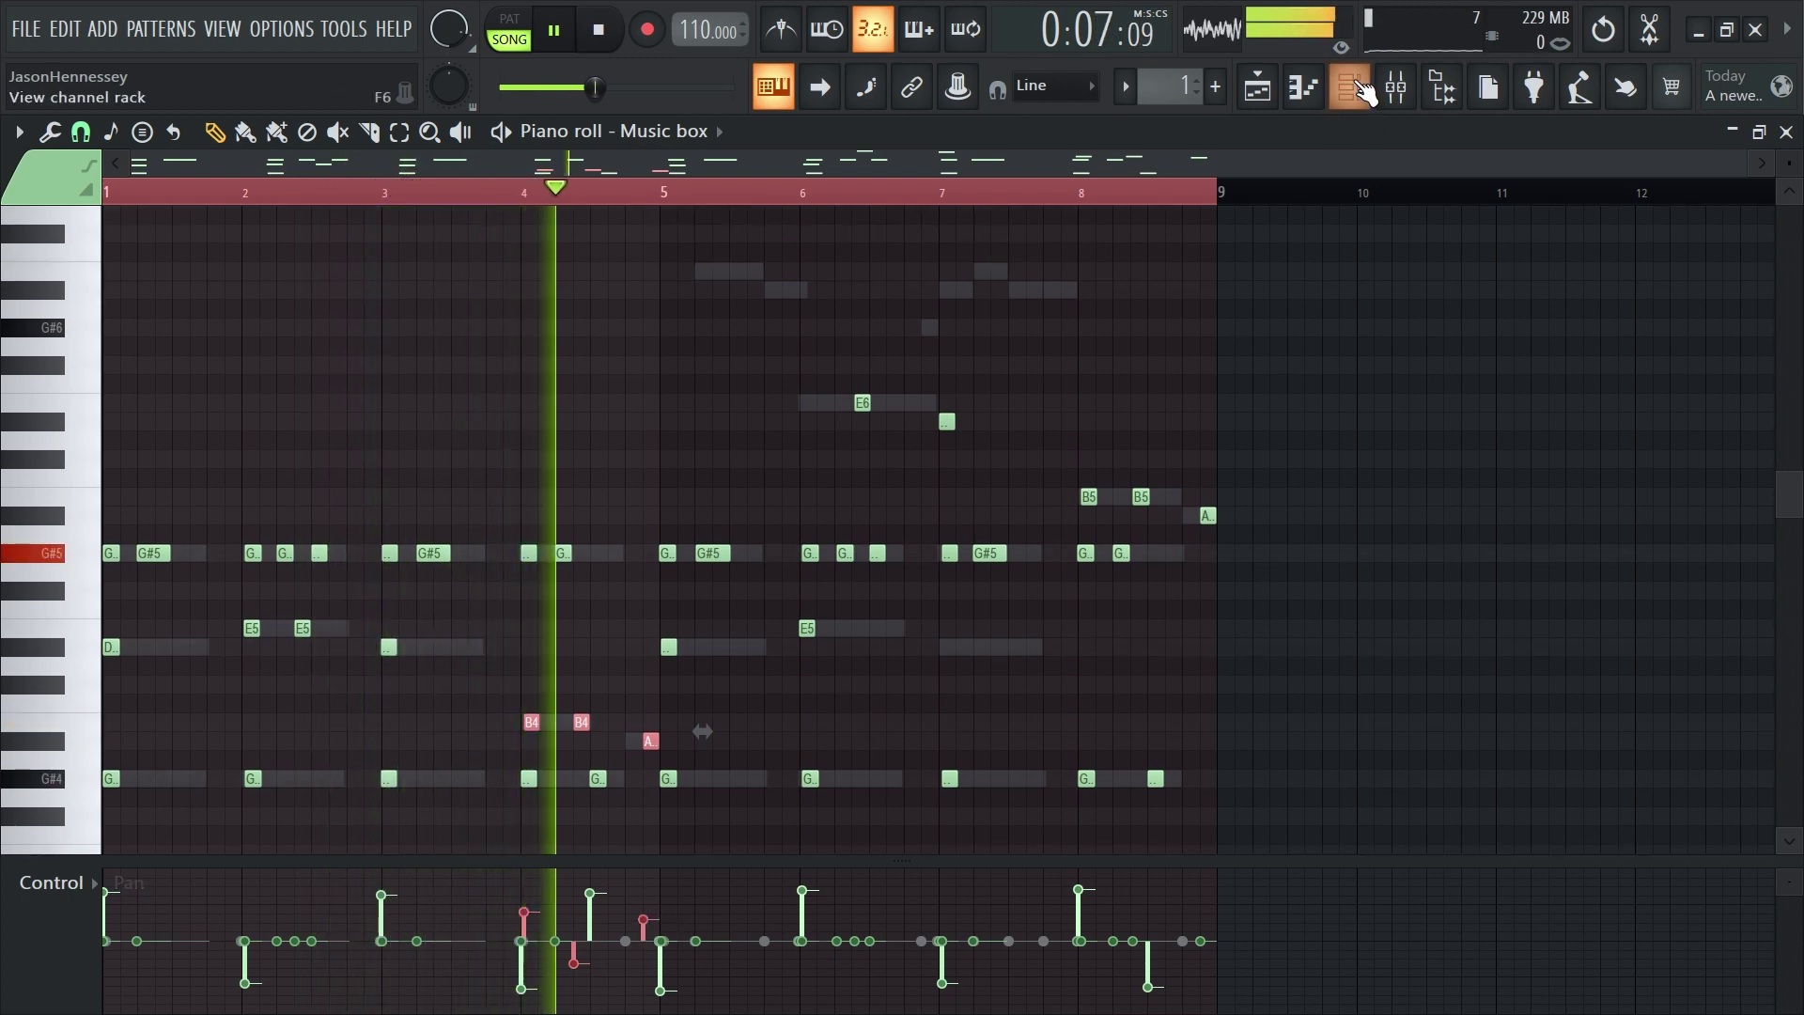
# In the Choir Aahs 2 part, select the lower notes and pan bar 1 left, bar 2 right, bar 3 left and bar 4 right
pyautogui.press('F6')
pyautogui.click(843, 246)
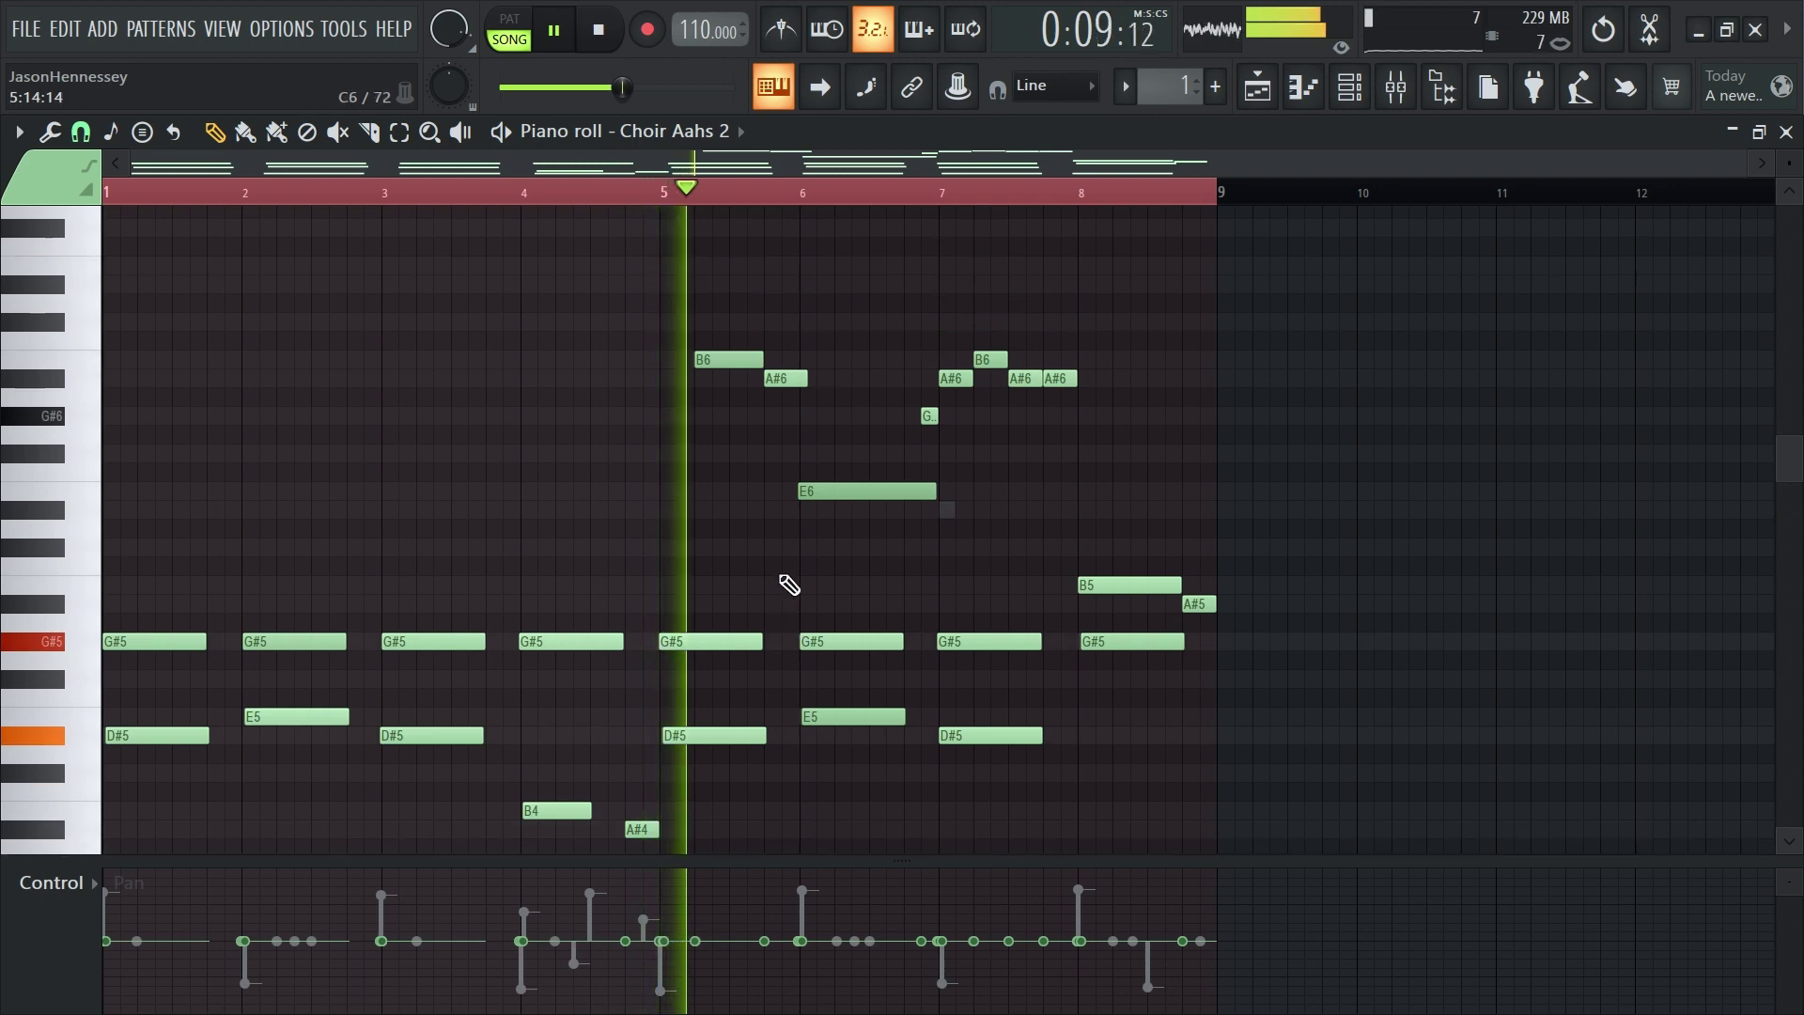
pyautogui.moveTo(1244, 616); pyautogui.dragTo(108, 841)
pyautogui.click(141, 971)
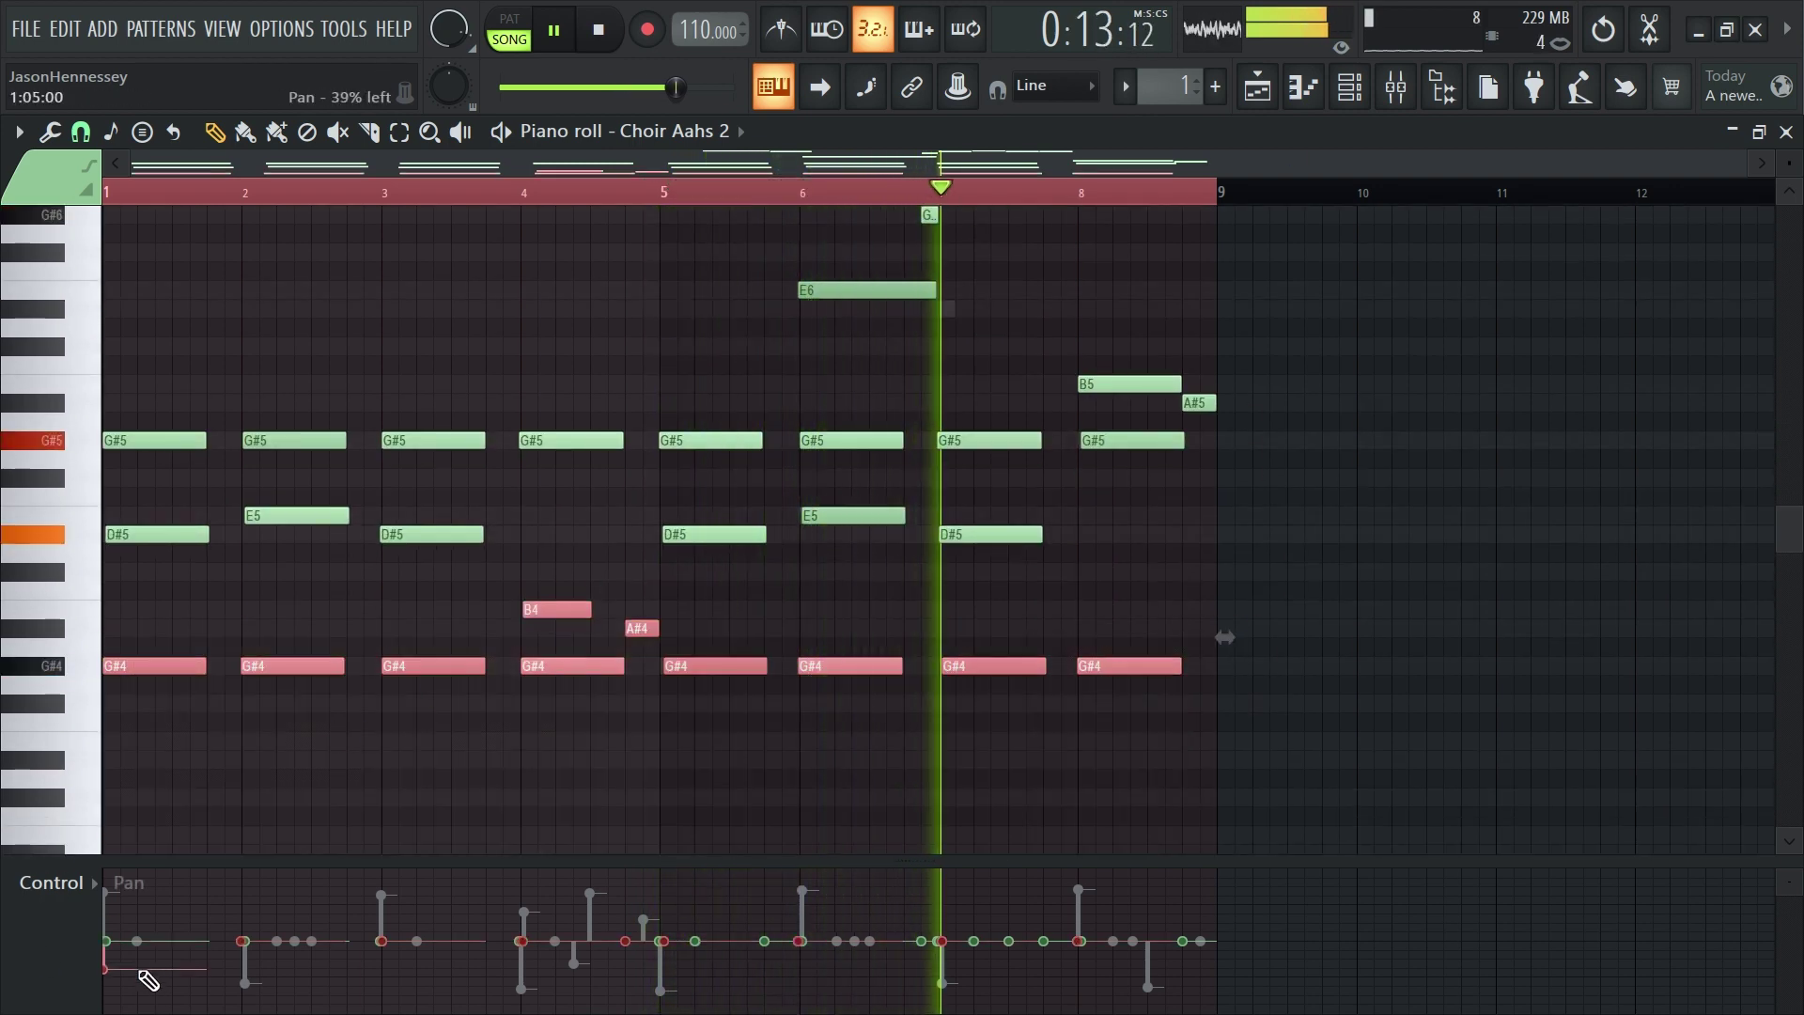
pyautogui.moveTo(266, 896)
pyautogui.mouseDown()
pyautogui.moveTo(381, 944)
pyautogui.moveTo(385, 974)
pyautogui.mouseUp()
pyautogui.click(527, 904)
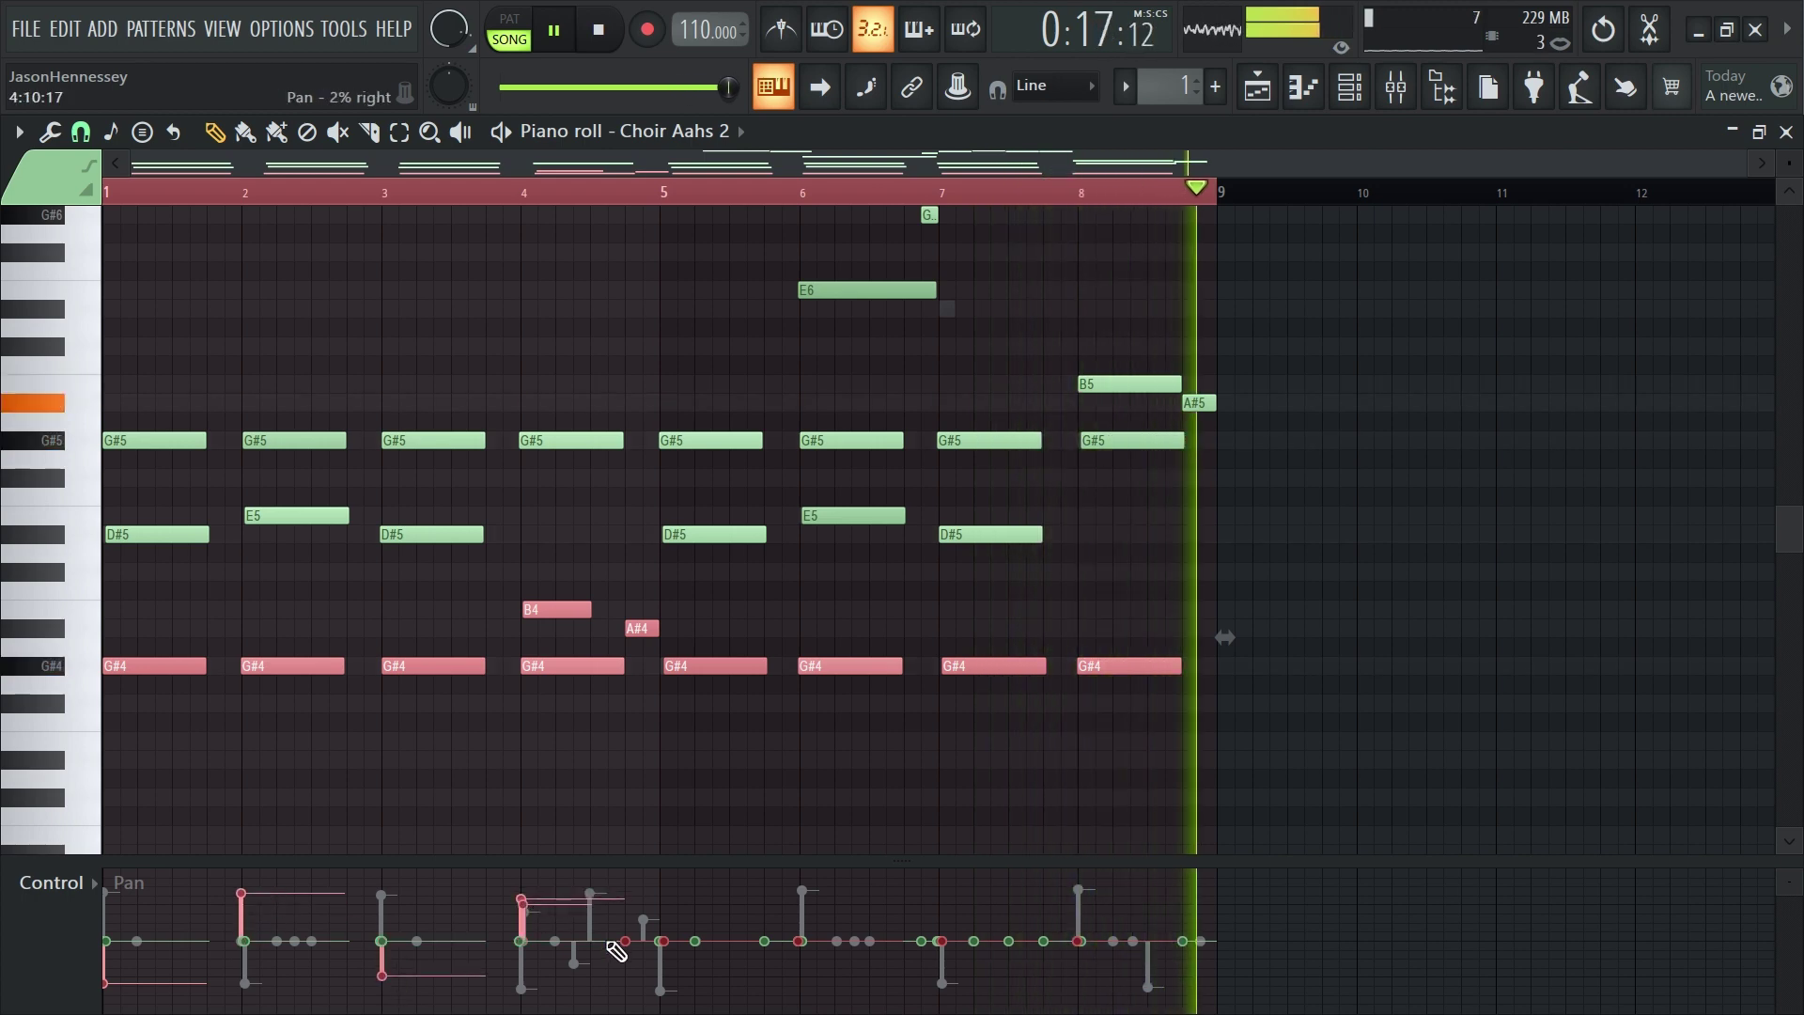
# Pan the choir's bar 4 notes separately, with the G#4 to the right and the B4 to the left
pyautogui.scroll(2, 592, 673)
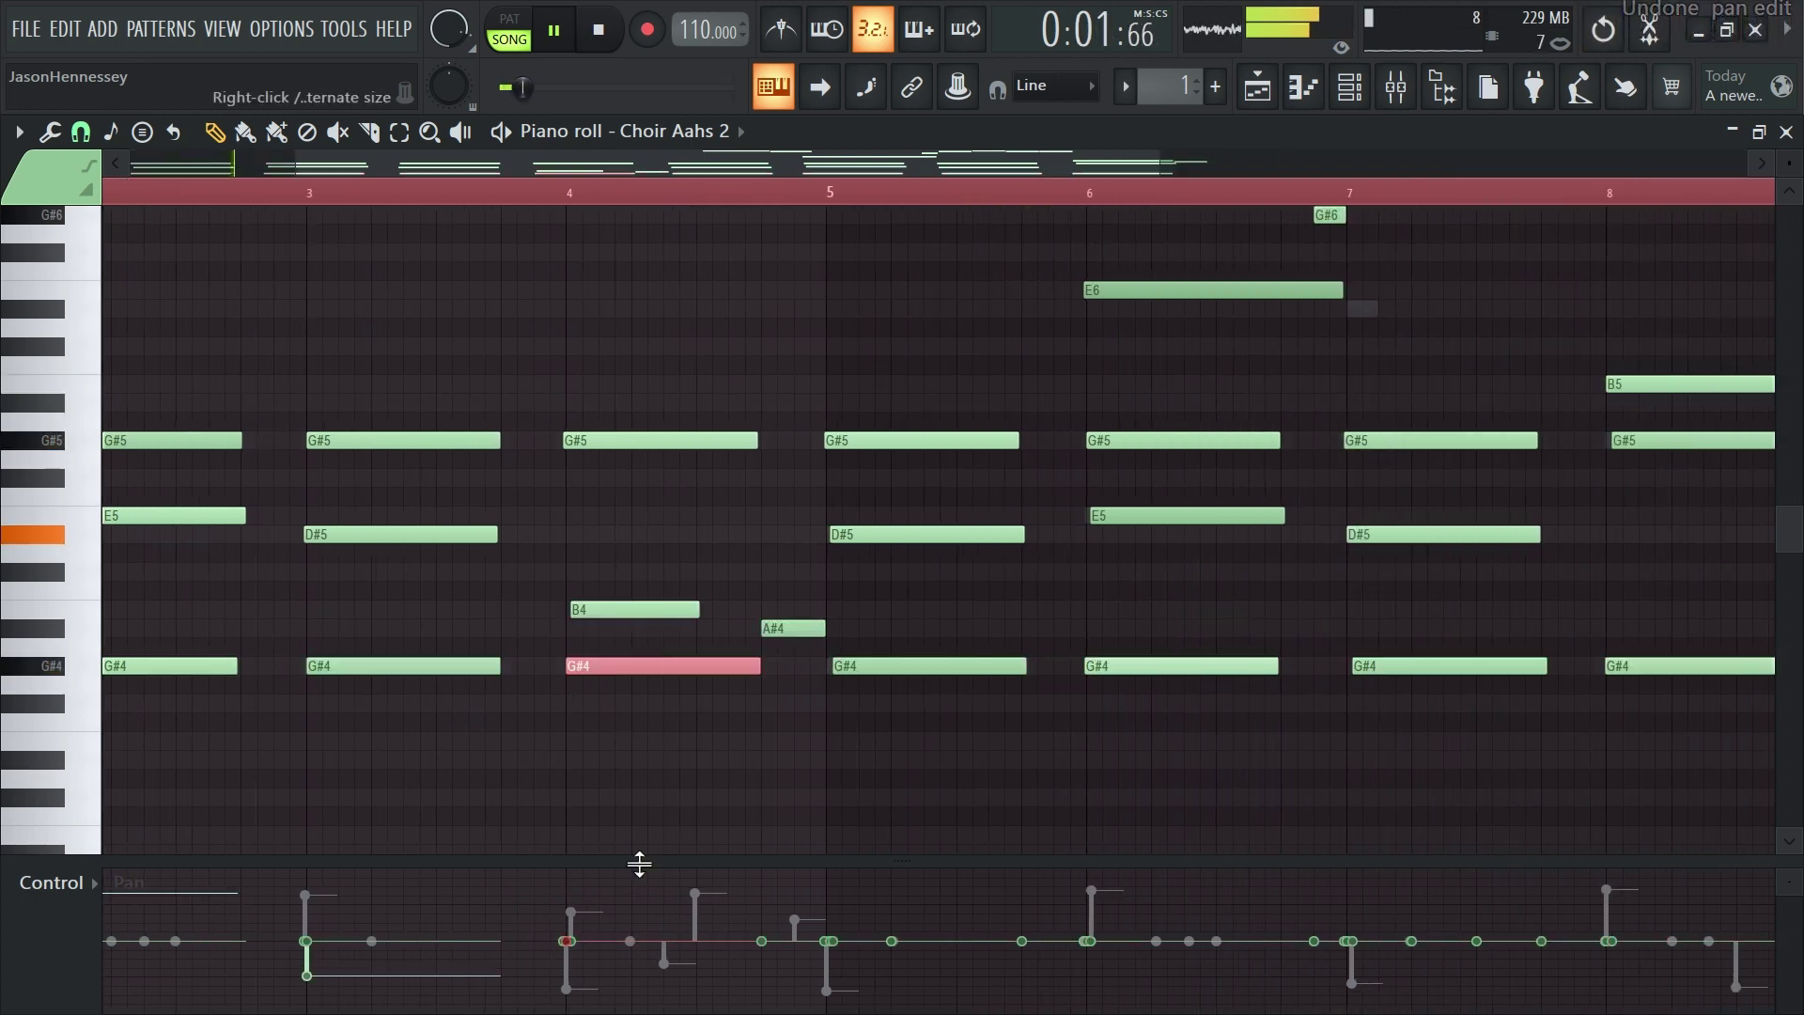
pyautogui.click(655, 606)
pyautogui.click(588, 974)
pyautogui.scroll(-4, 724, 636)
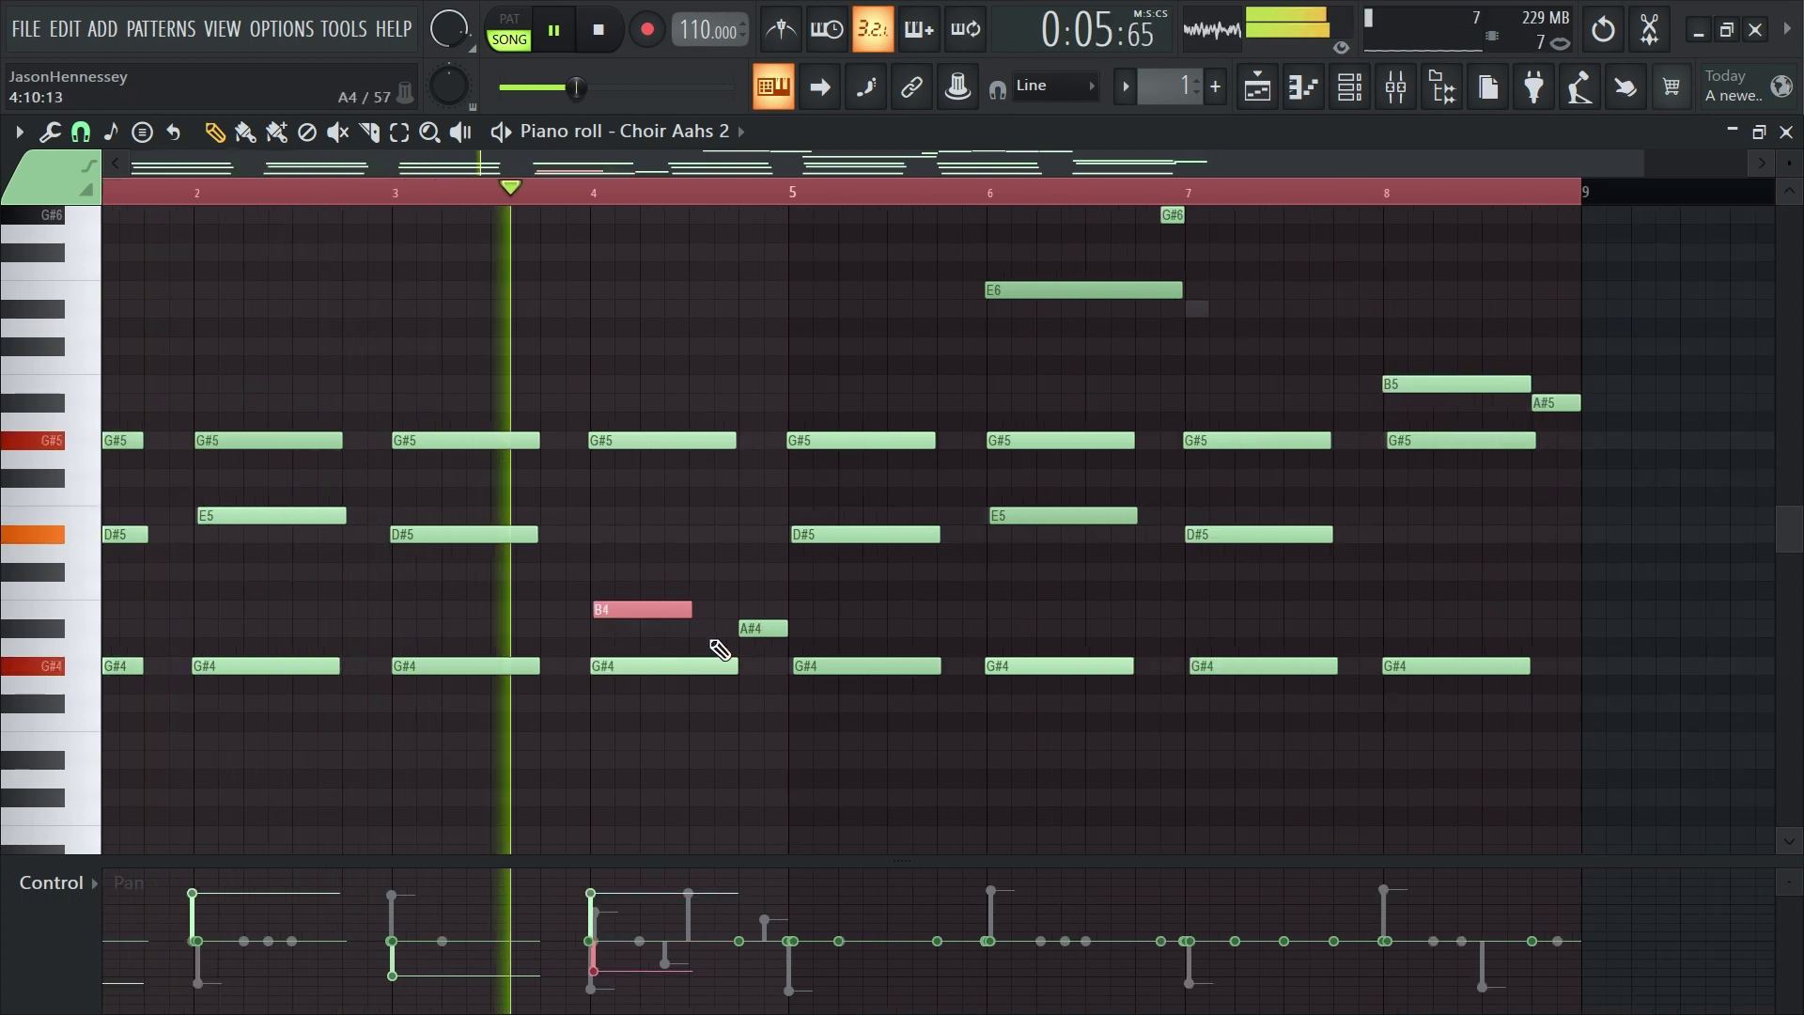
# Select the choir's A#4 in bar 4 and the G#4 notes in bars 5 to 8, pan them alternately left and right, and deselect them
pyautogui.moveTo(1358, 602); pyautogui.dragTo(674, 788)
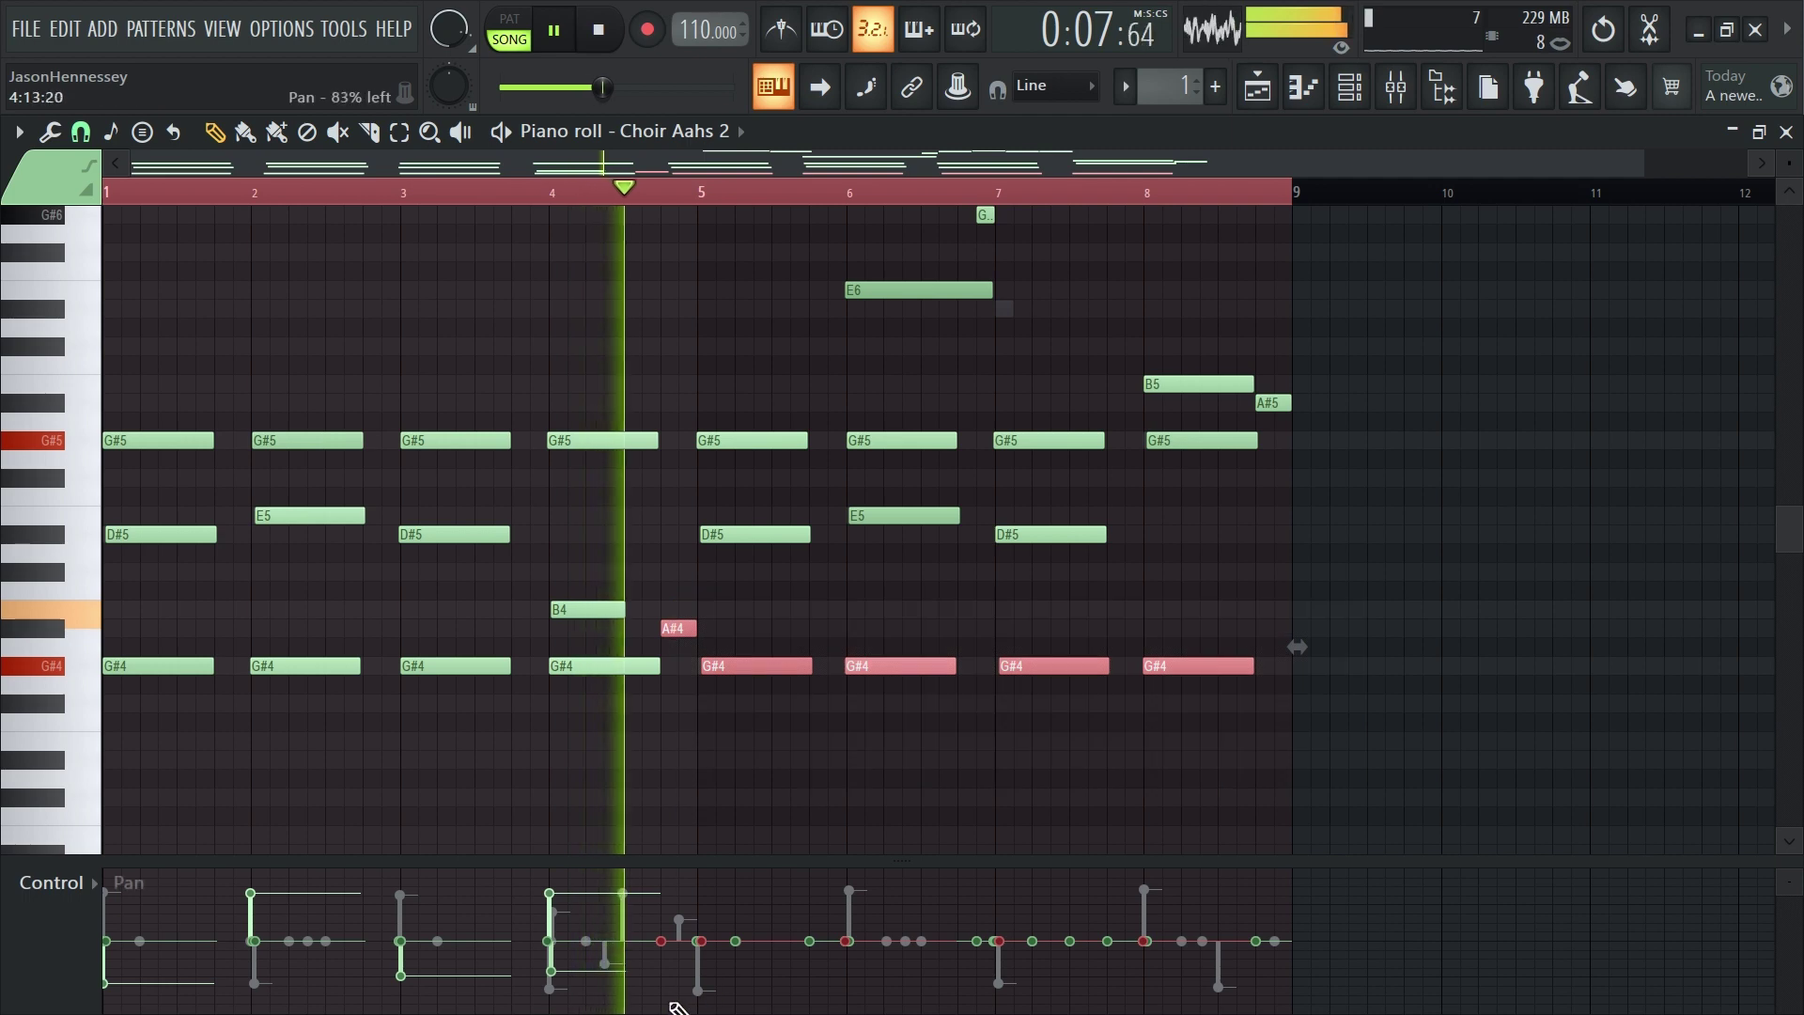
pyautogui.click(661, 974)
pyautogui.click(728, 883)
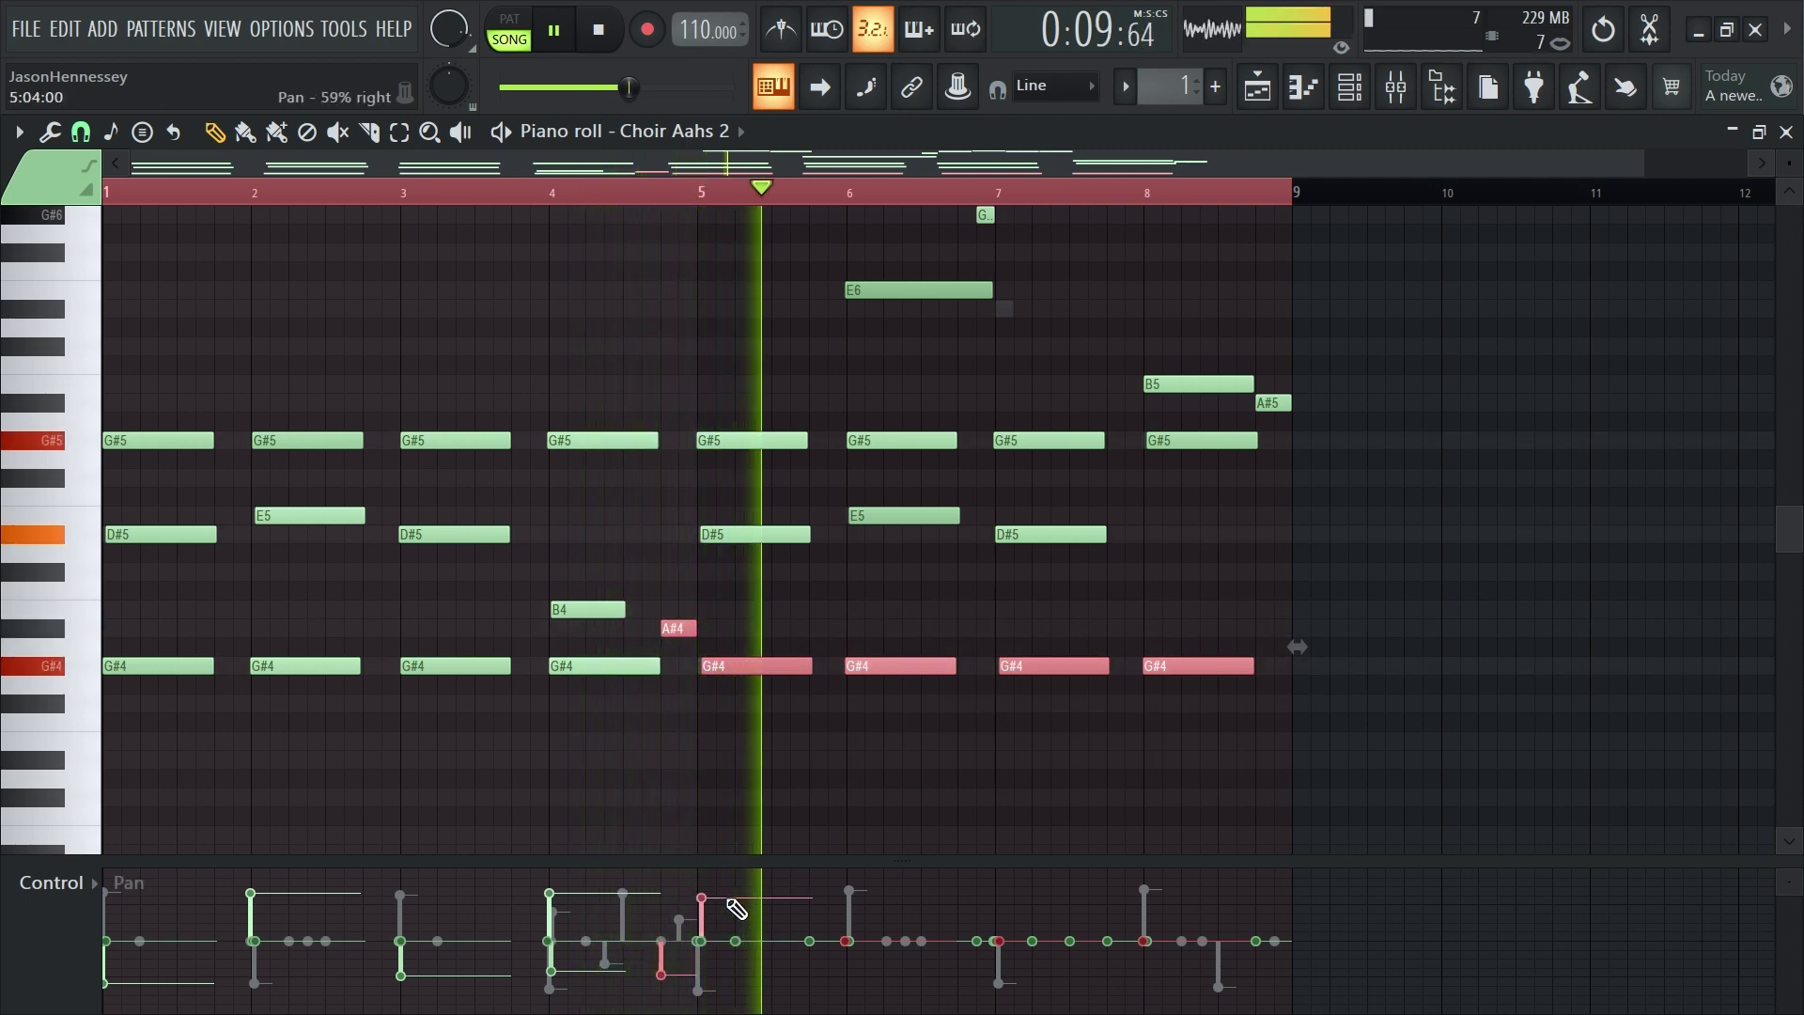
pyautogui.click(858, 978)
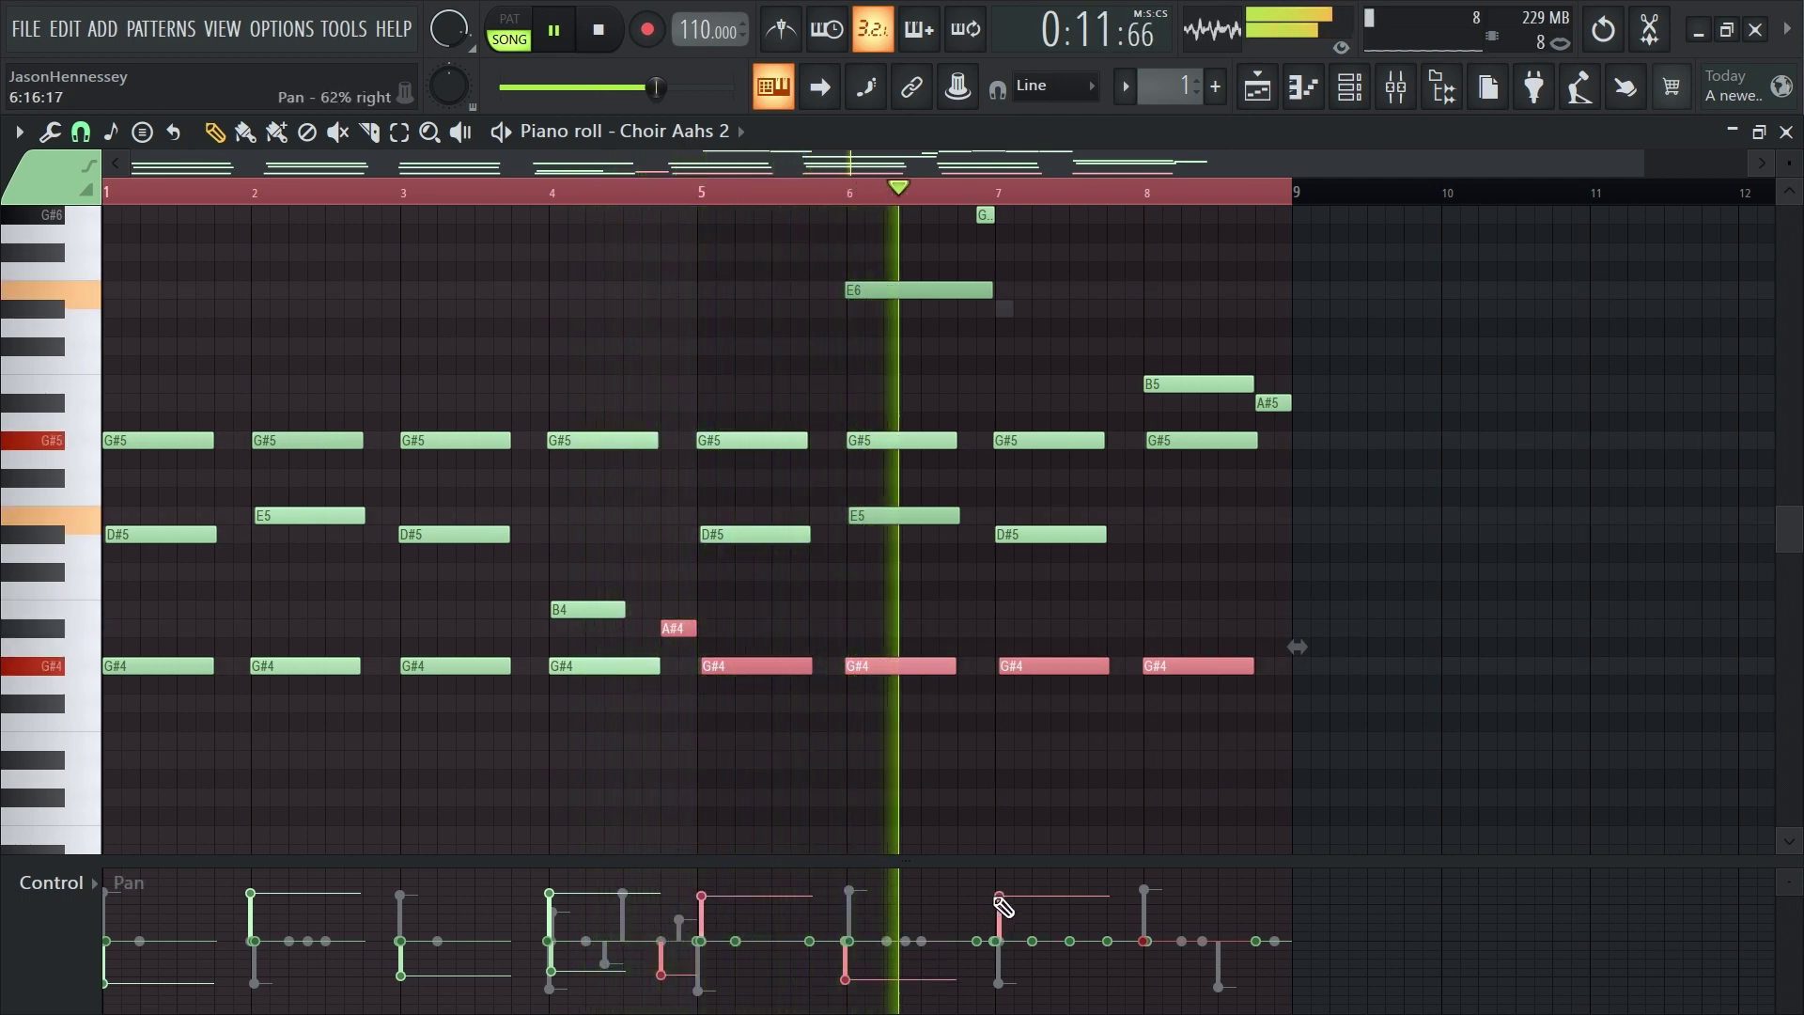
pyautogui.click(1143, 977)
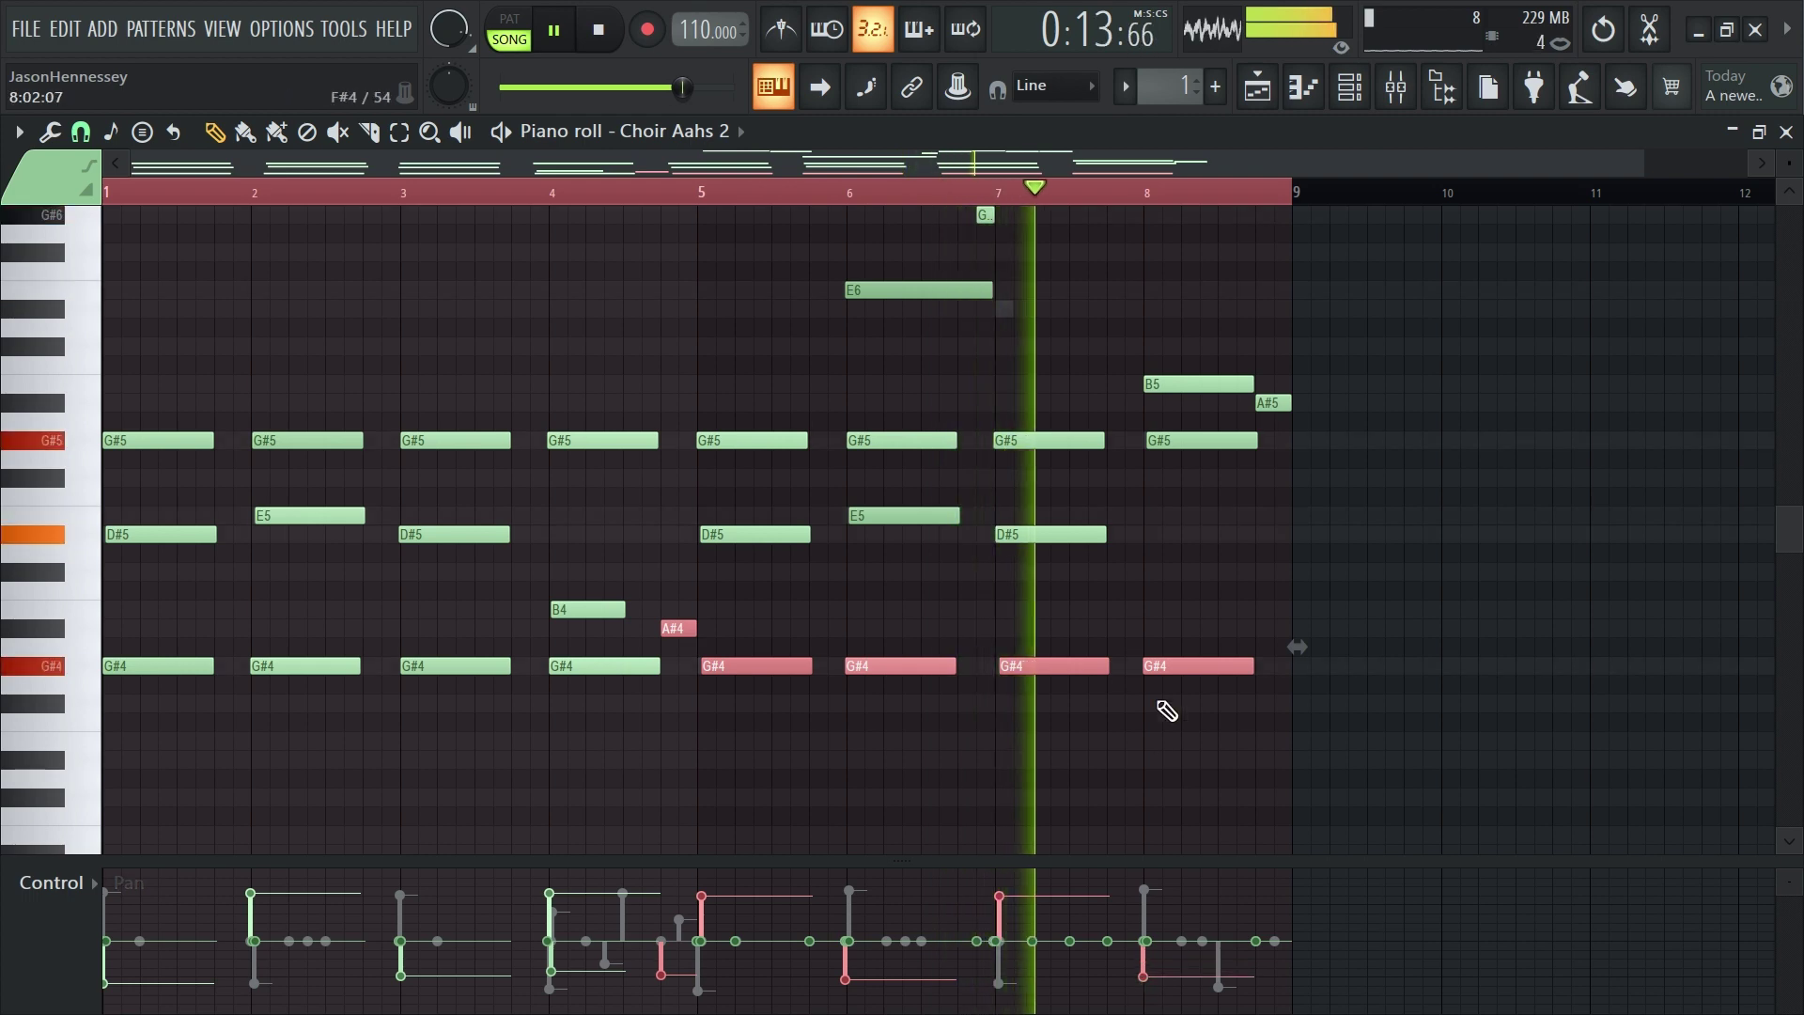
pyautogui.hotkey('ctrl', 'd')
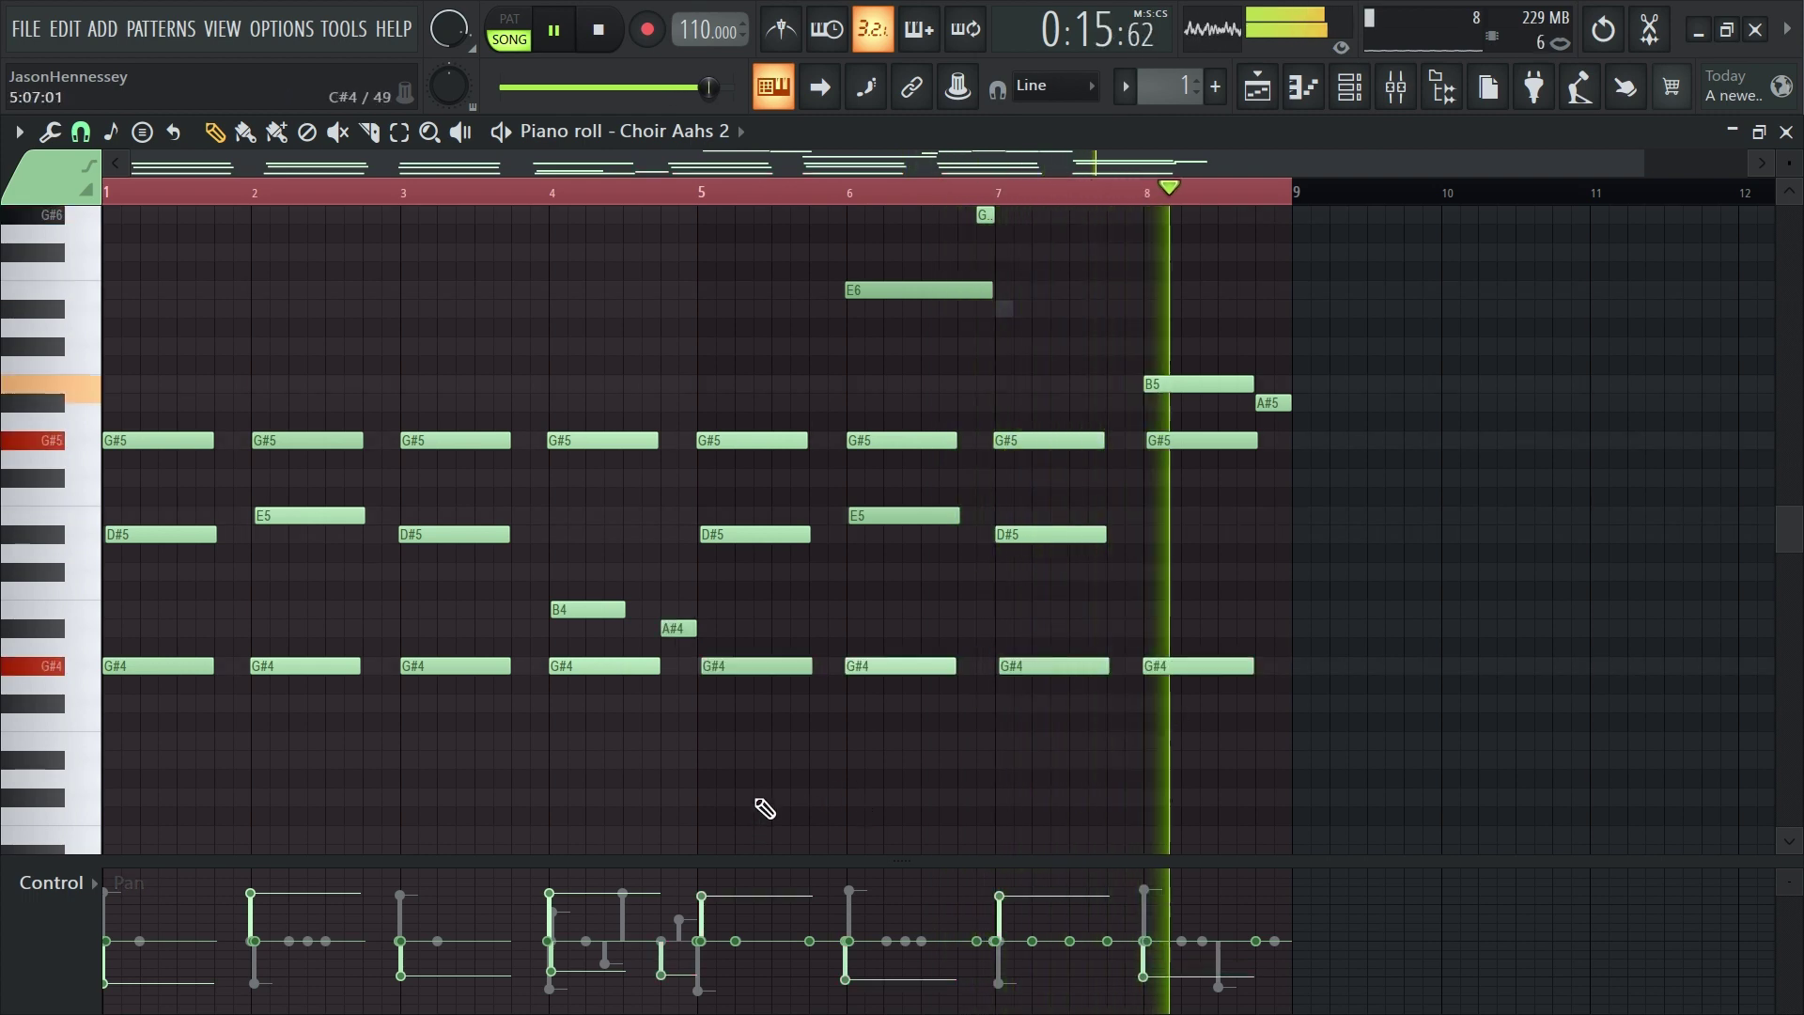
pyautogui.scroll(6, 1039, 656)
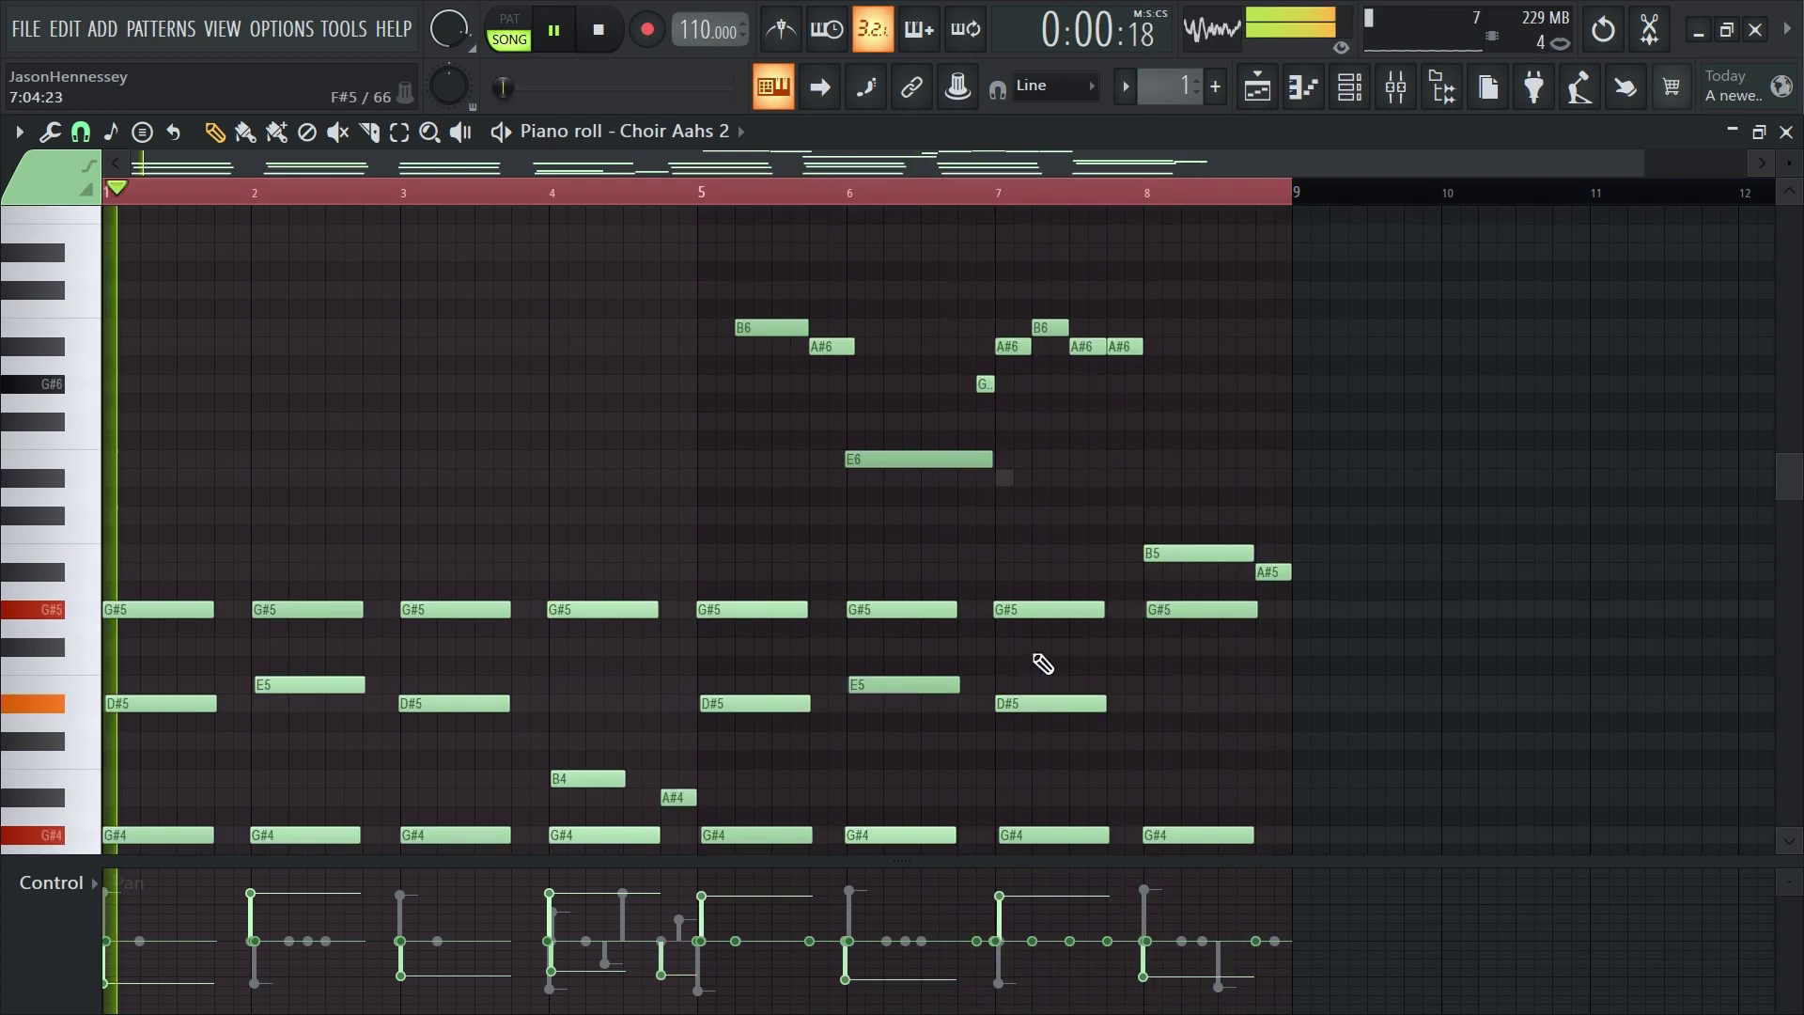
pyautogui.scroll(-5, 926, 516)
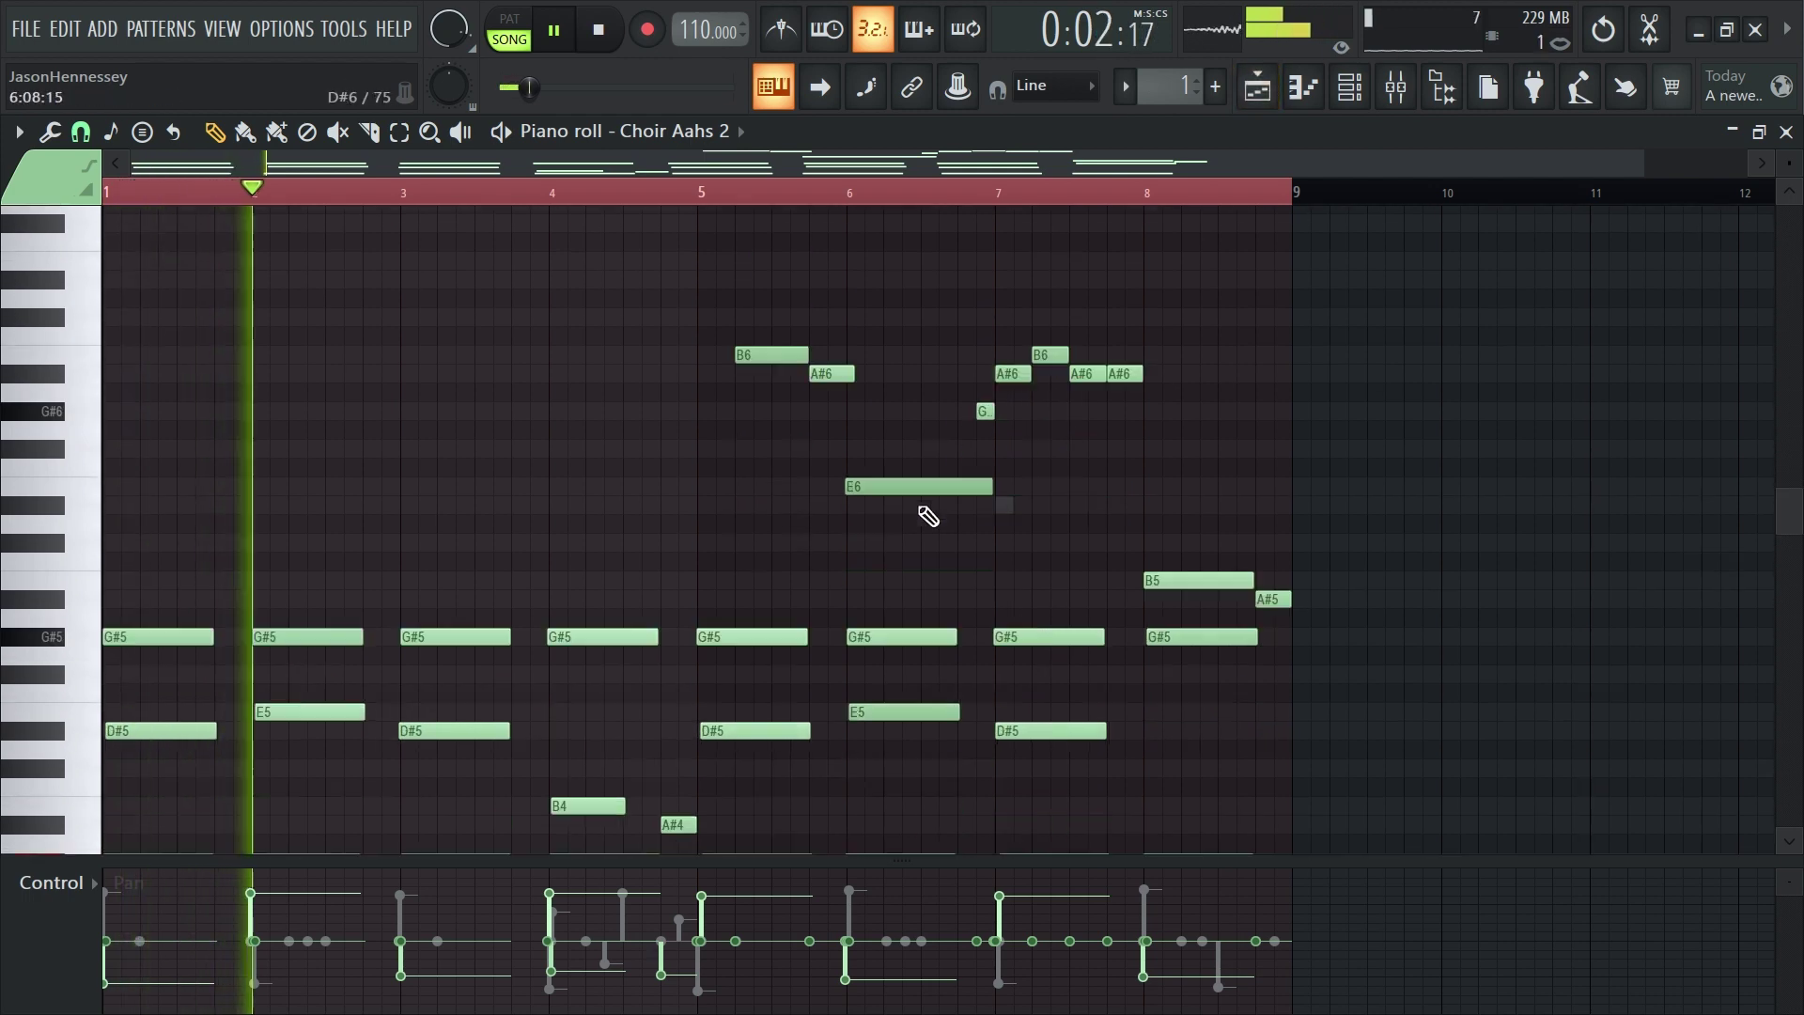
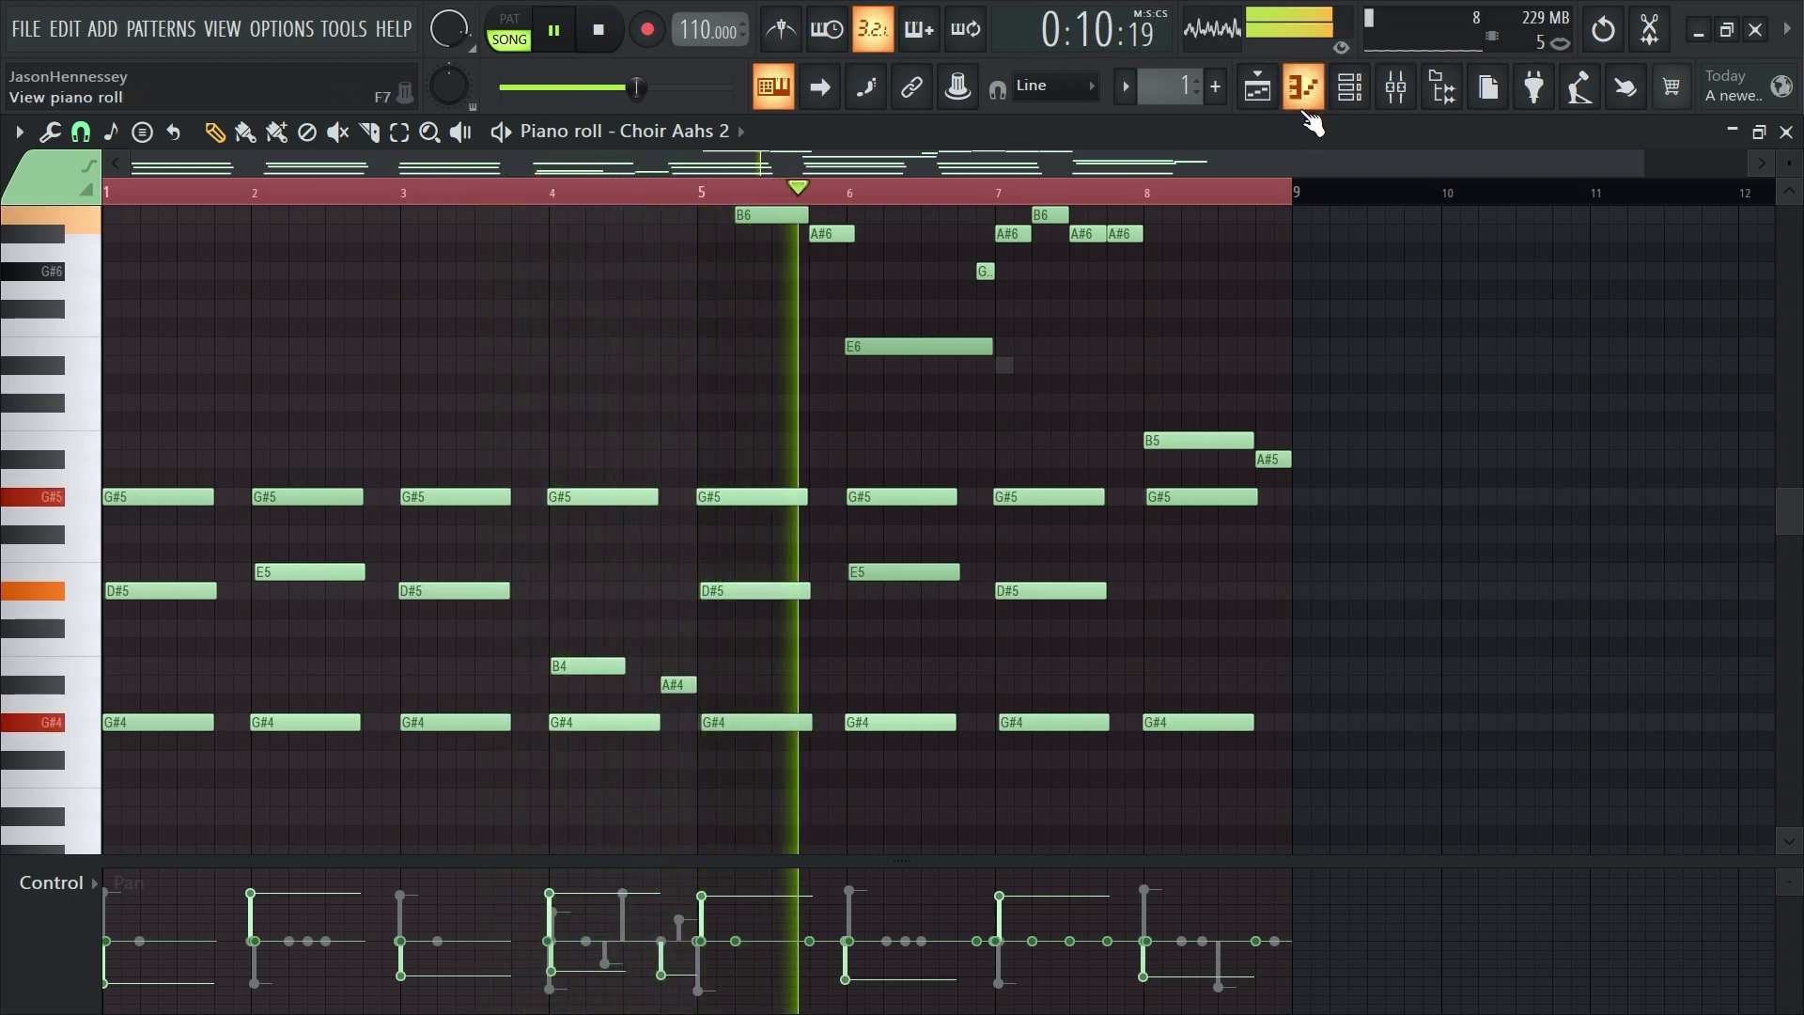
# Check Pattern 1 in the playlist and reopen it in the piano roll at bar 8
pyautogui.click(1261, 92)
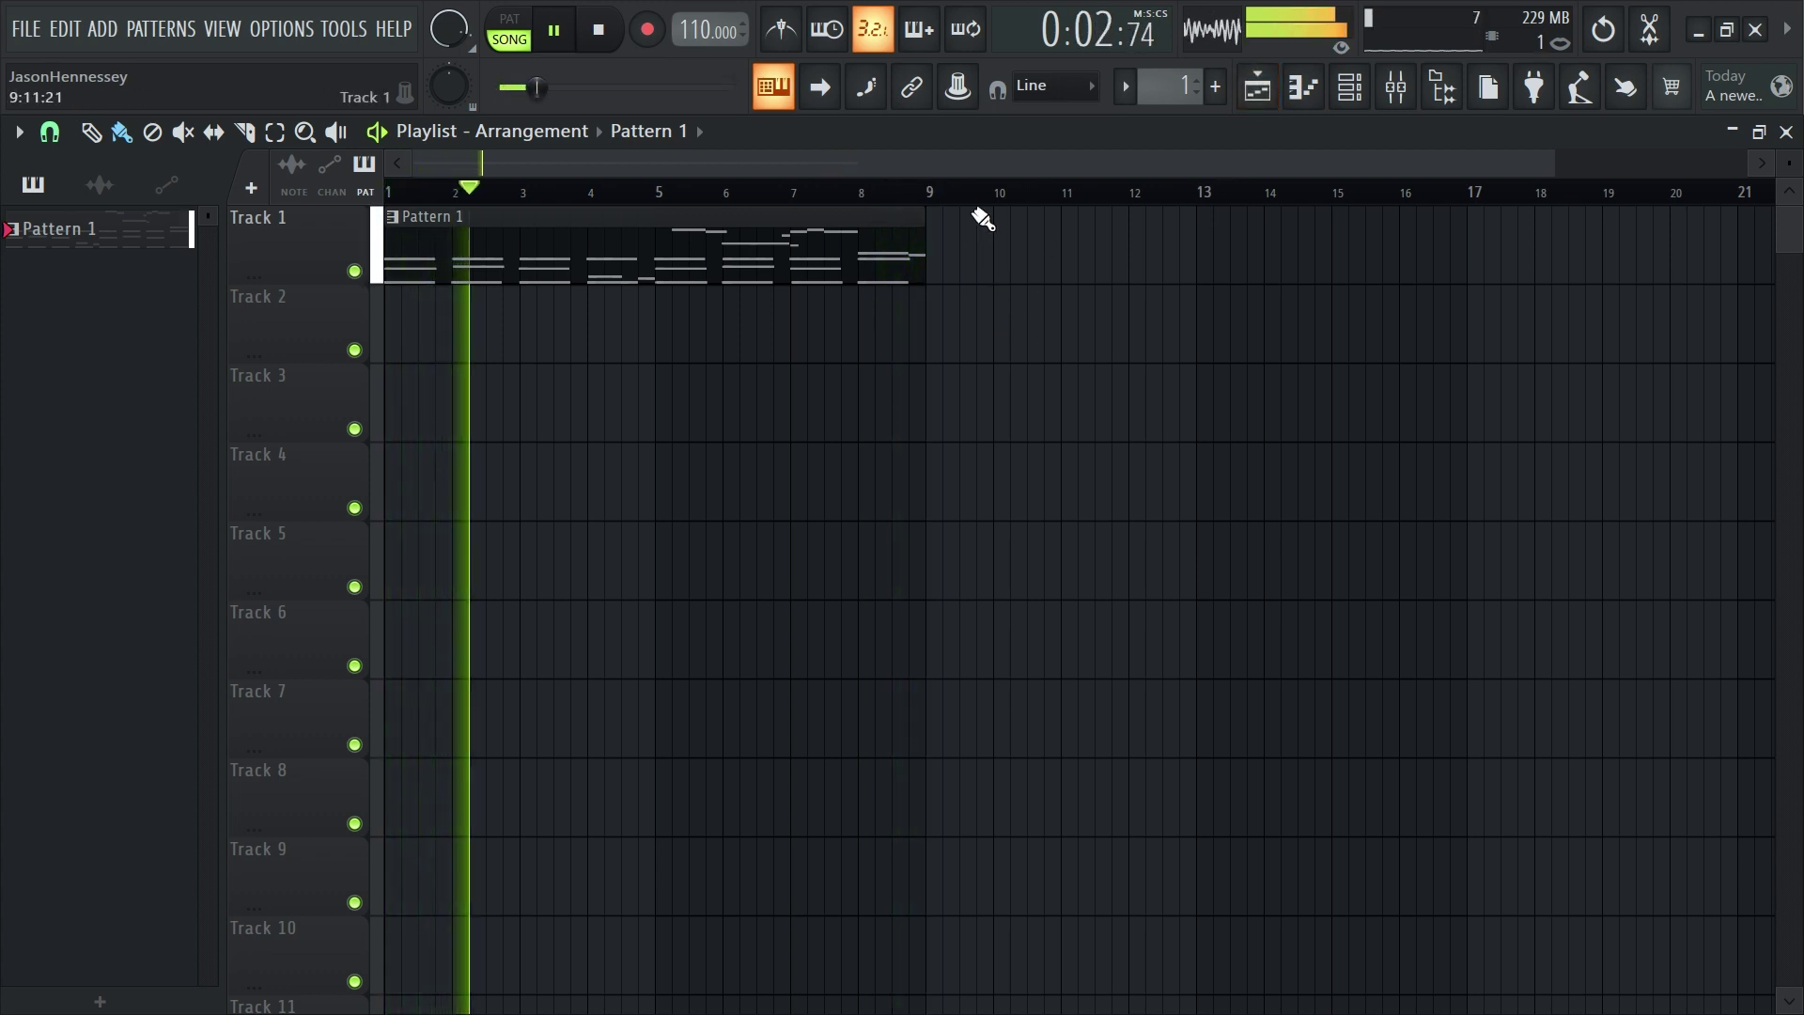
pyautogui.doubleClick(907, 246)
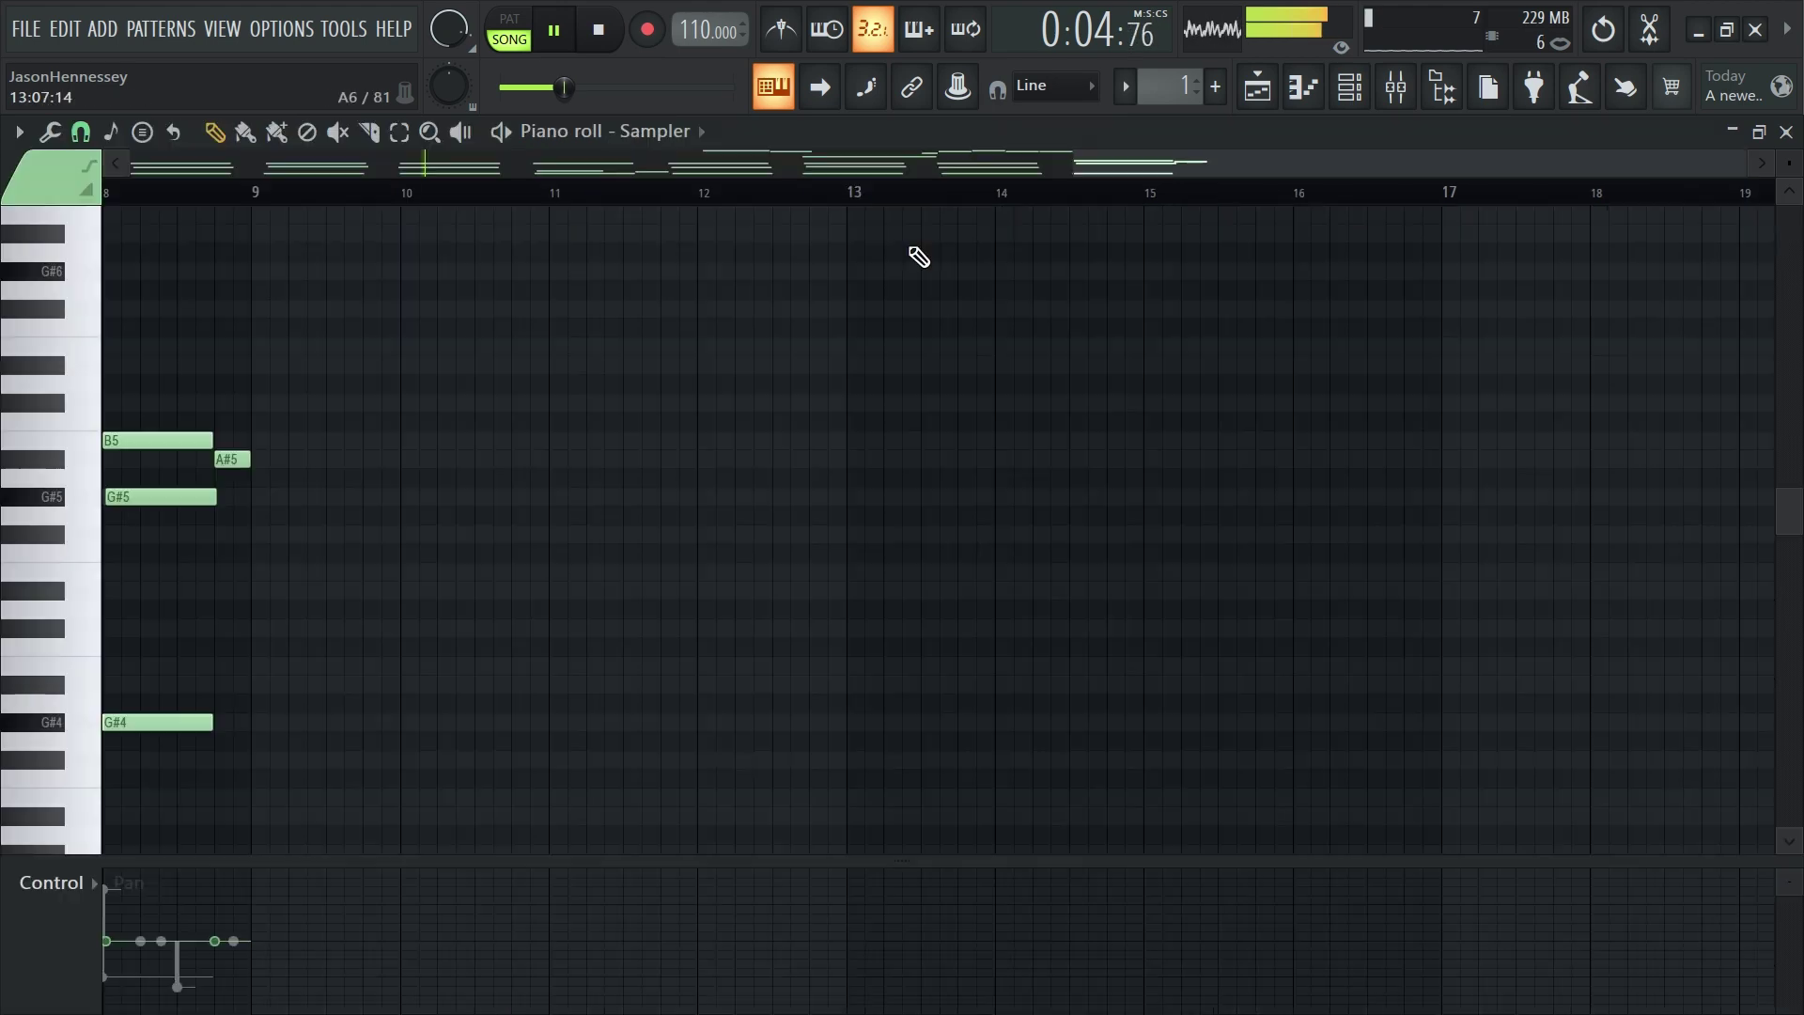
pyautogui.scroll(3, 1061, 540)
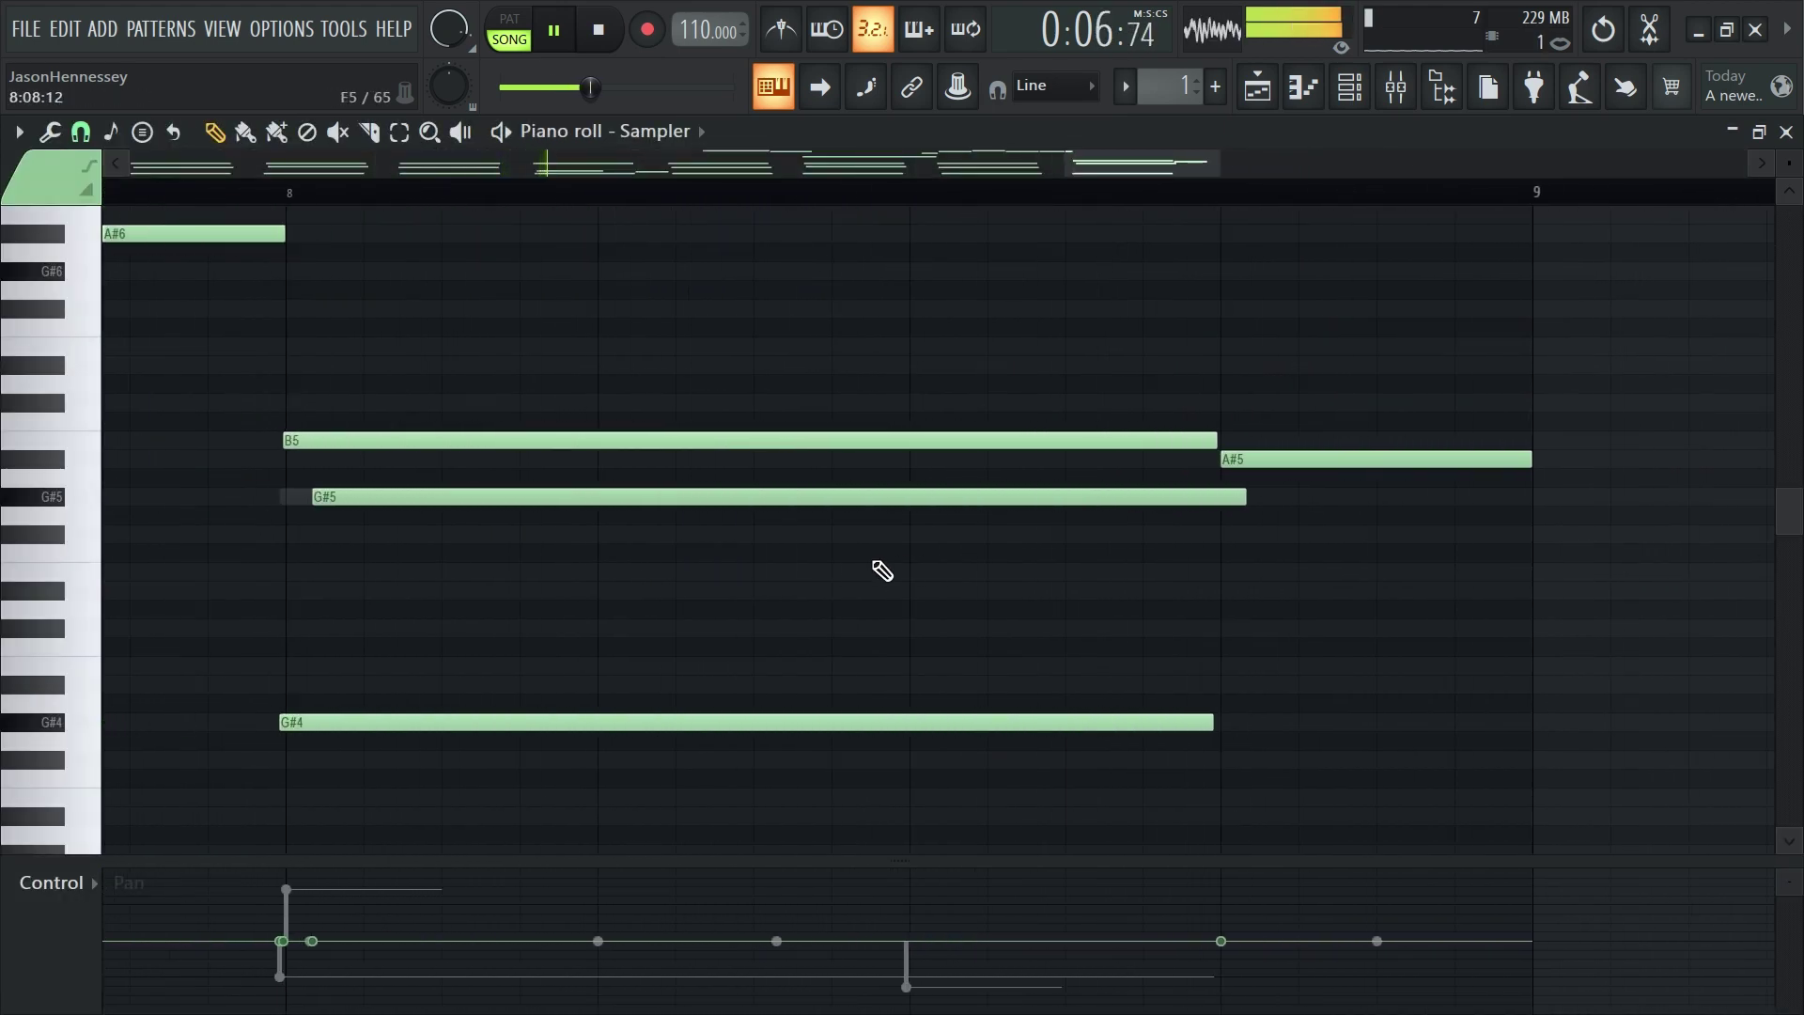
pyautogui.scroll(-3, 902, 526)
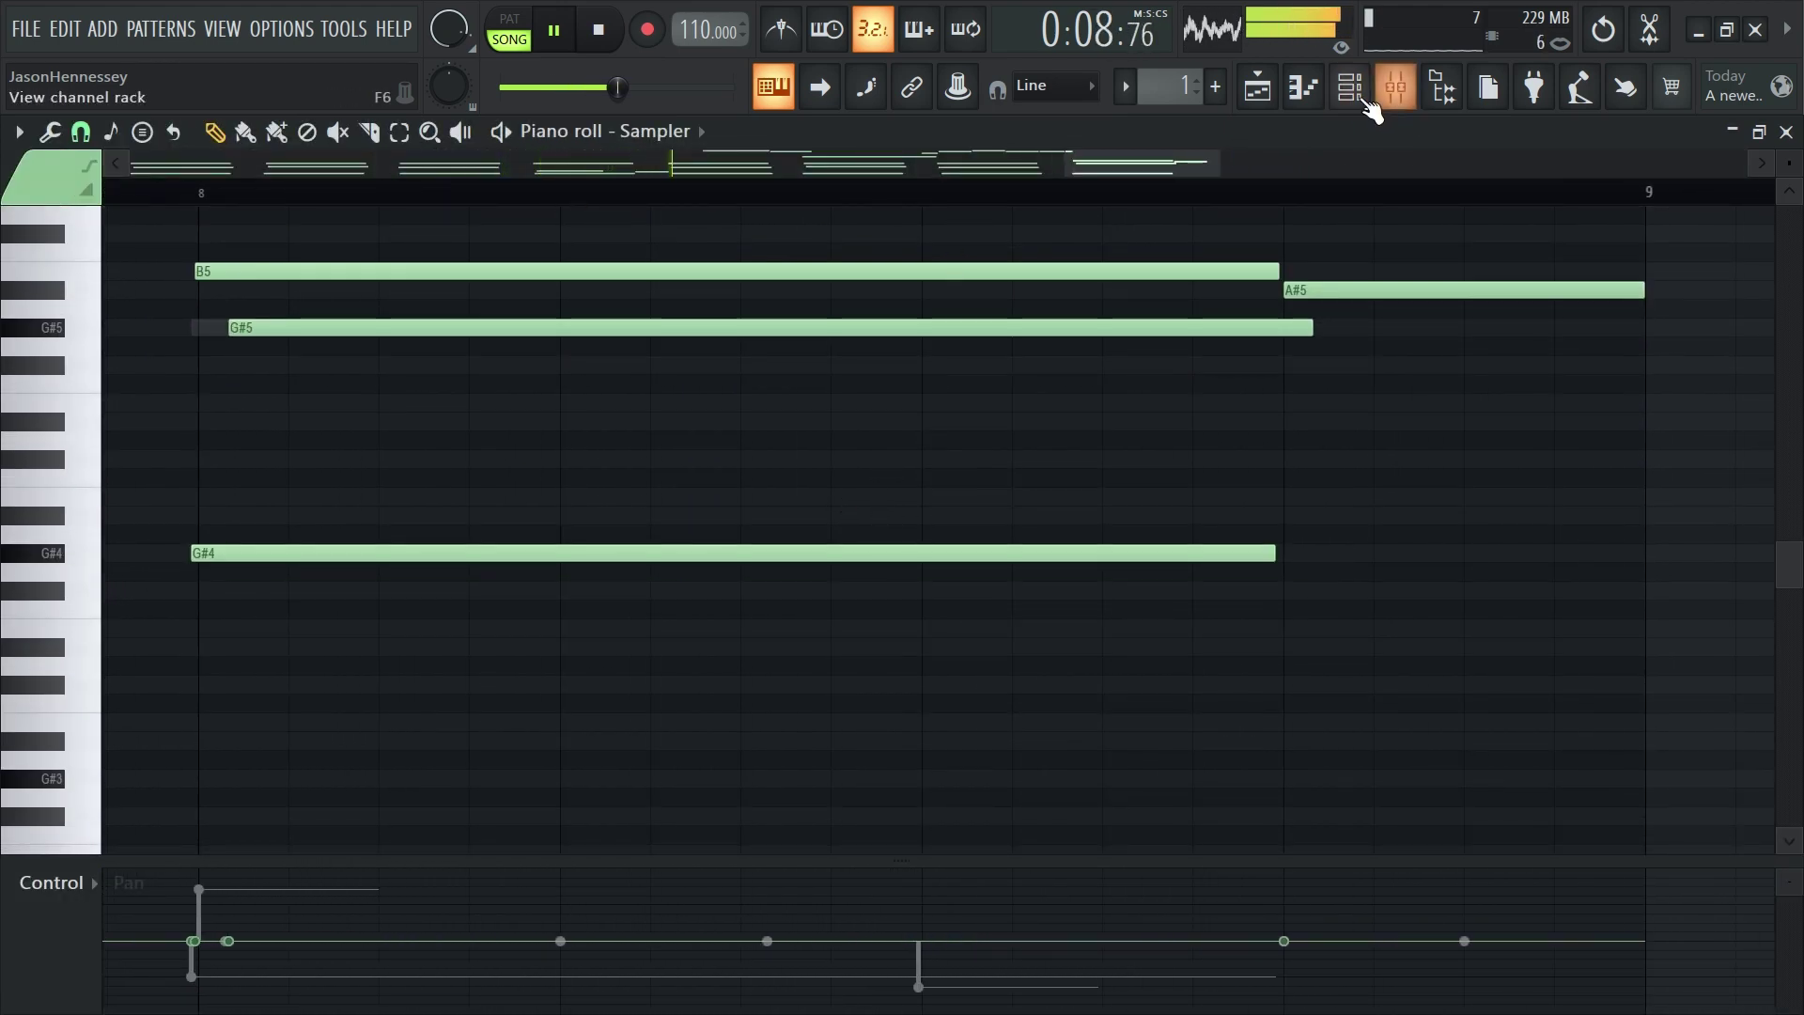
# Open the music box notes and, in bar 8, nudge the second G#5 slightly earlier and the second G#4 slightly later
pyautogui.click(1365, 98)
pyautogui.click(678, 296)
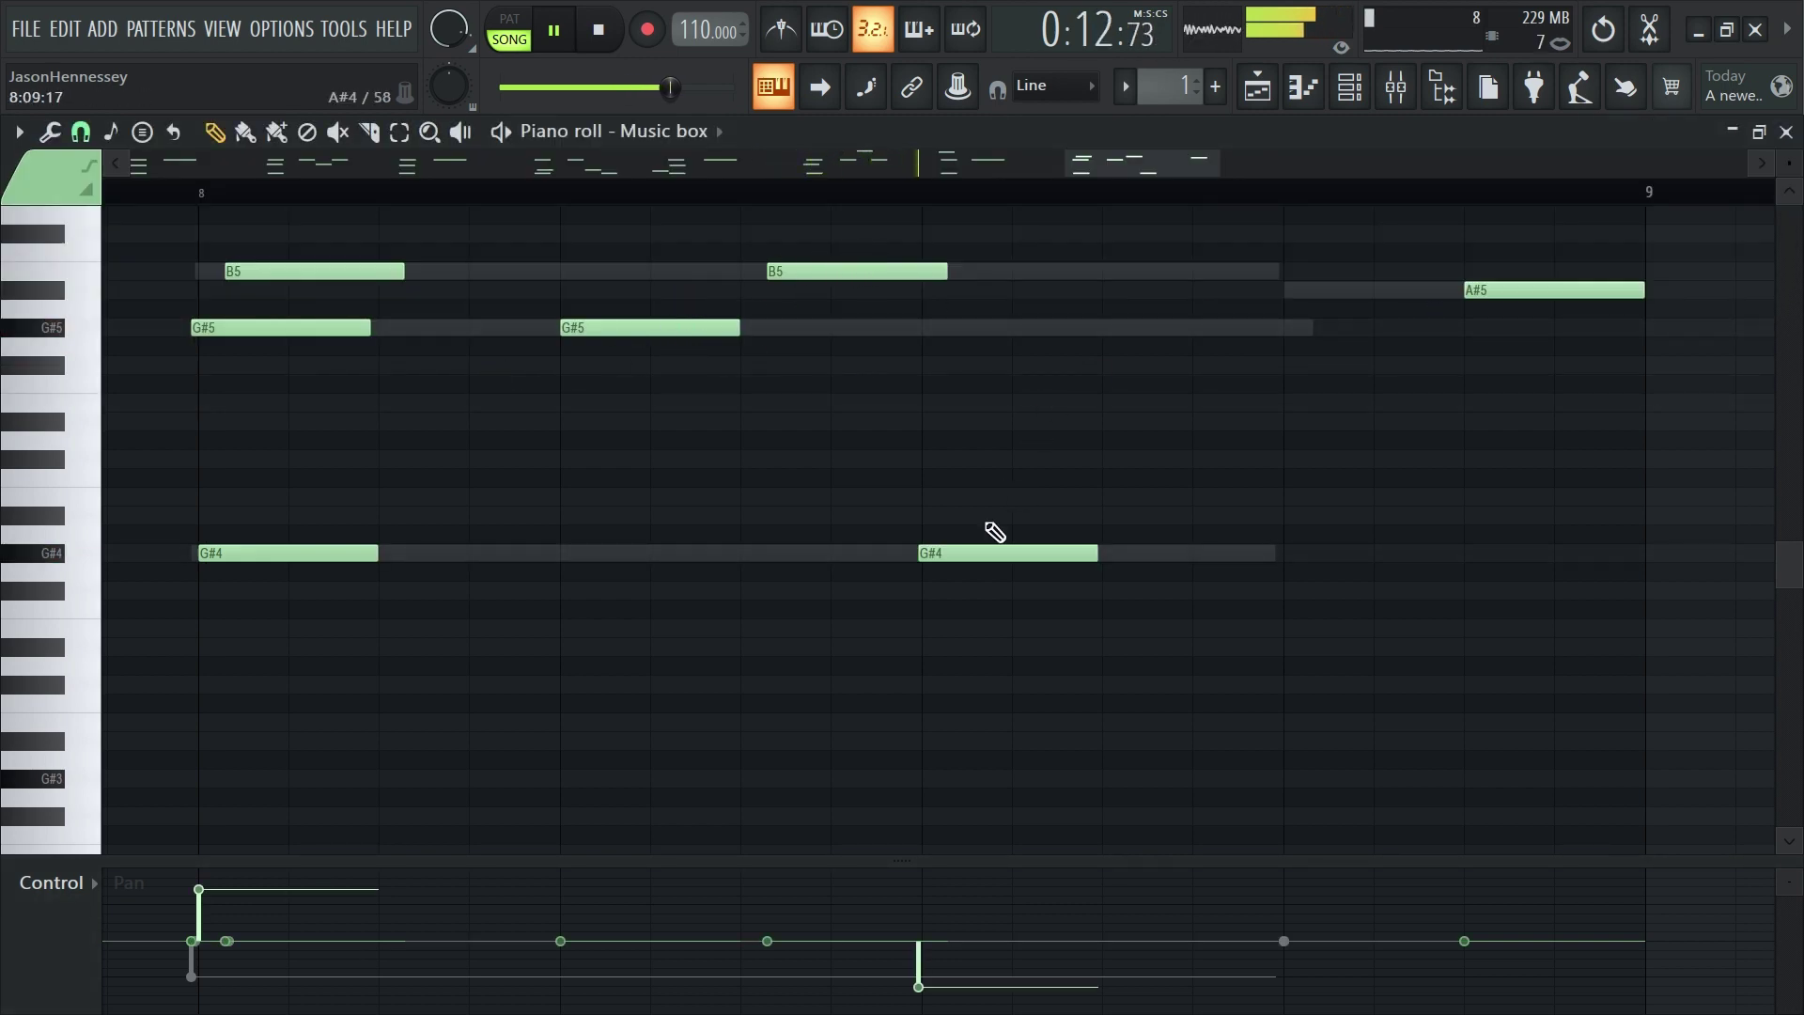
pyautogui.moveTo(655, 327); pyautogui.dragTo(648, 329)
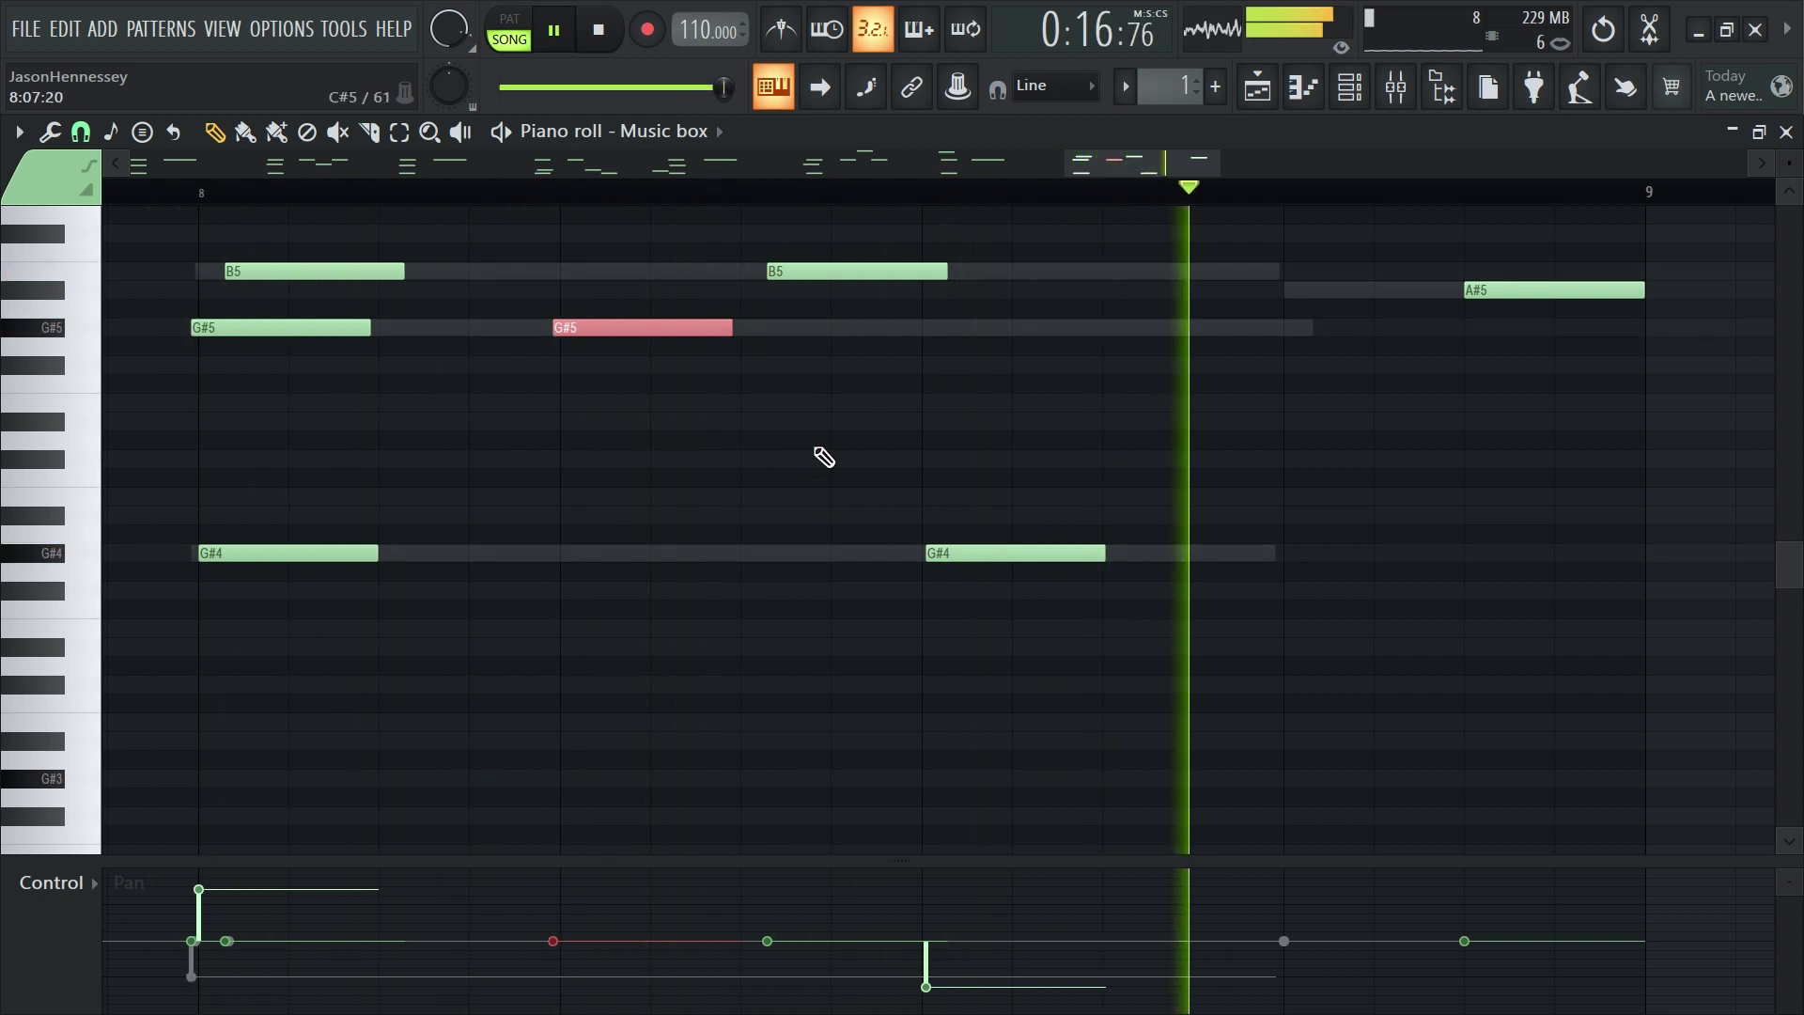
# Nudge the music box's A#5 note at the end of bar 8 slightly earlier
pyautogui.click(1565, 293)
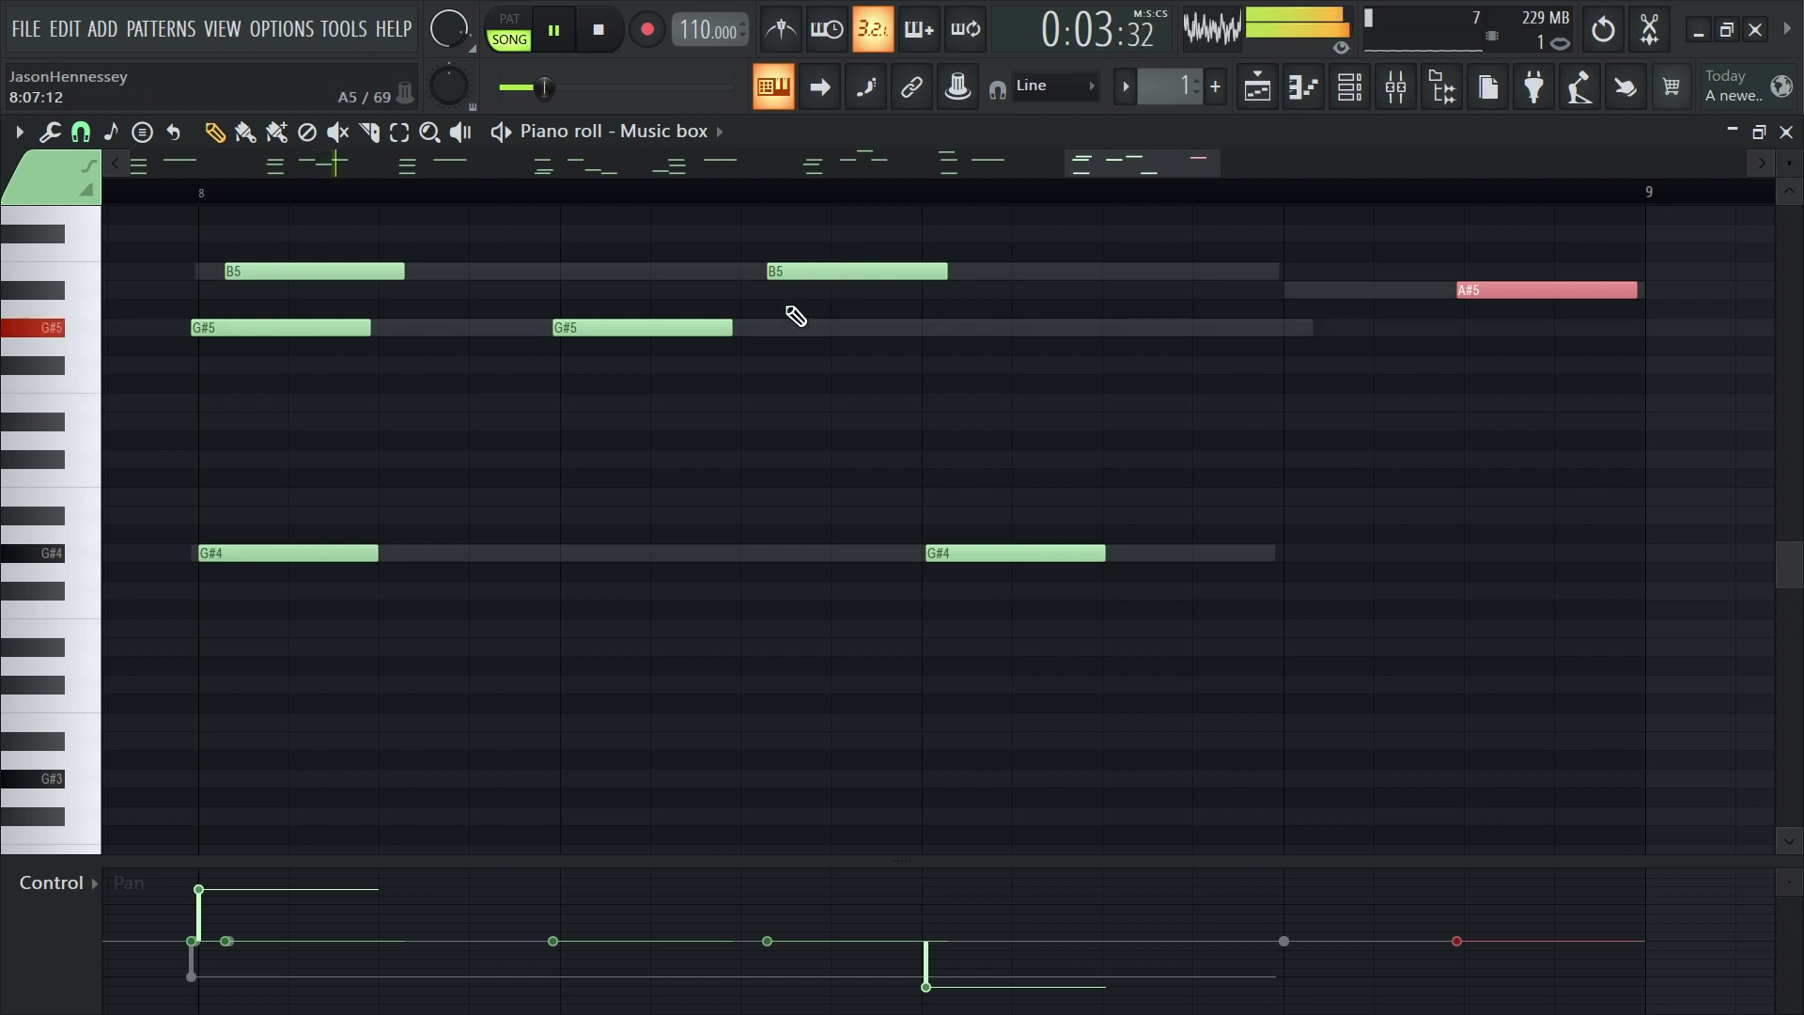
pyautogui.scroll(-6, 784, 308)
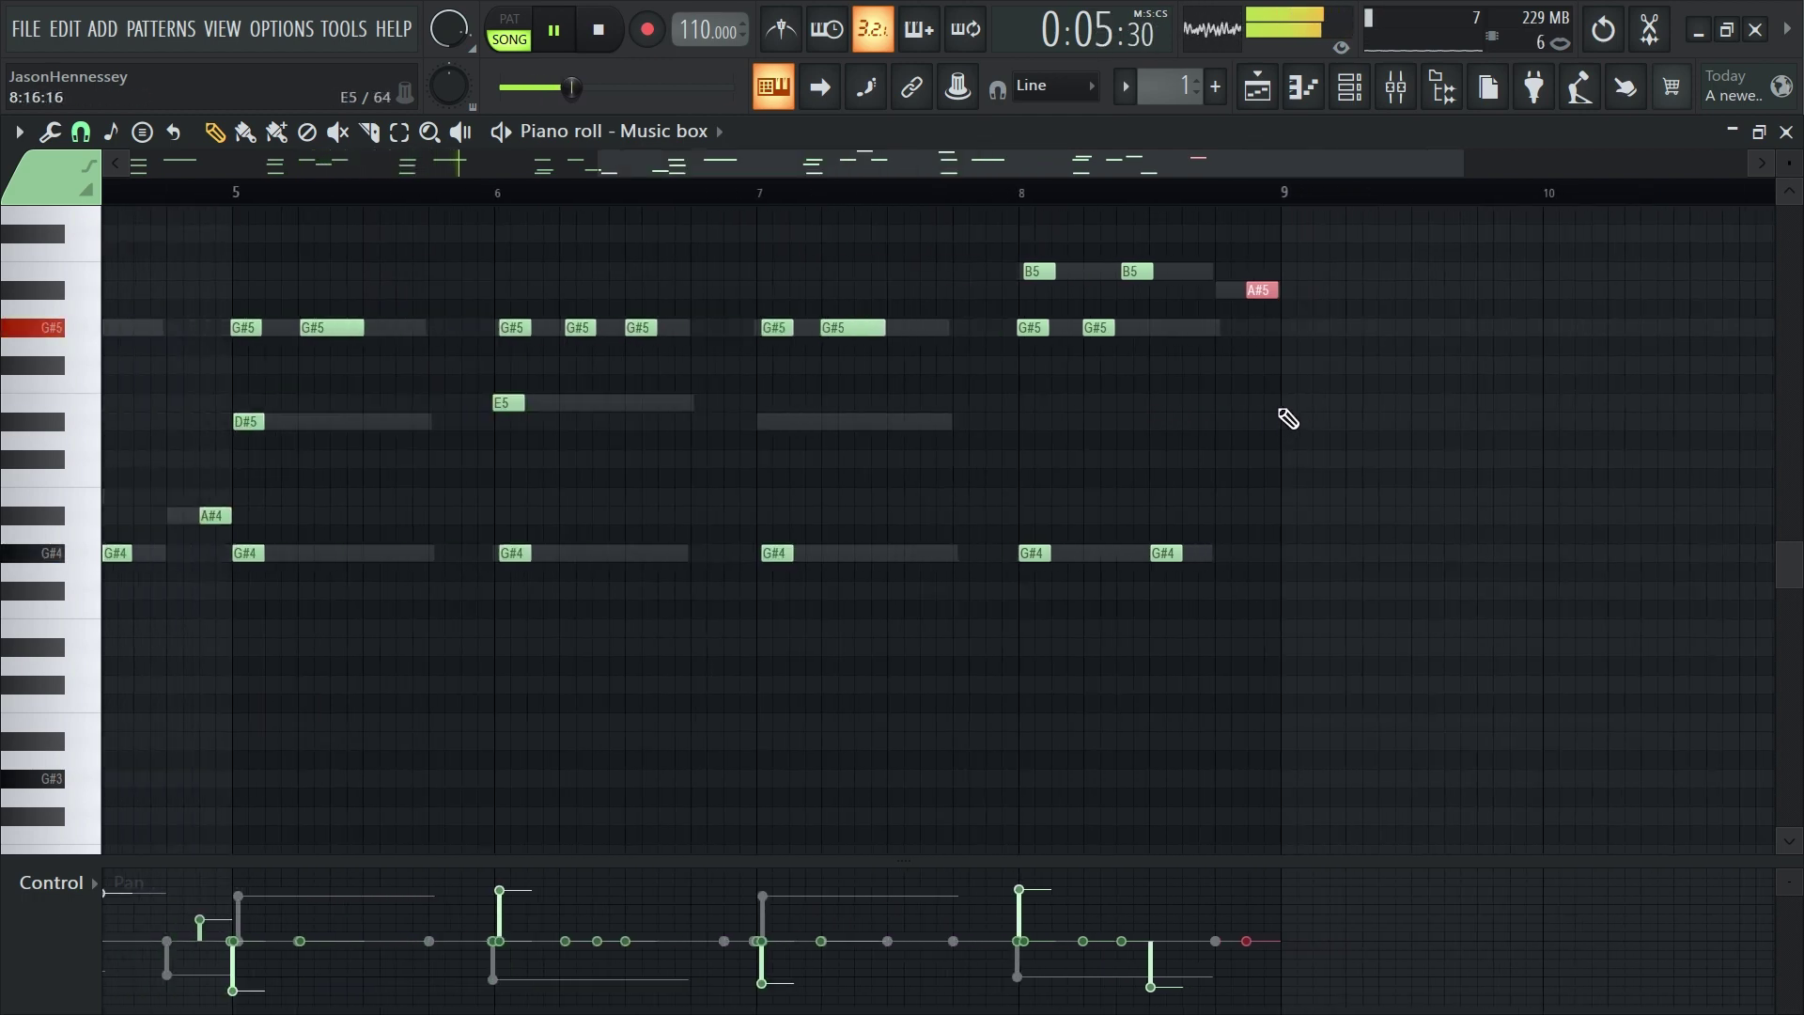
pyautogui.click(1216, 87)
pyautogui.press('Escape')
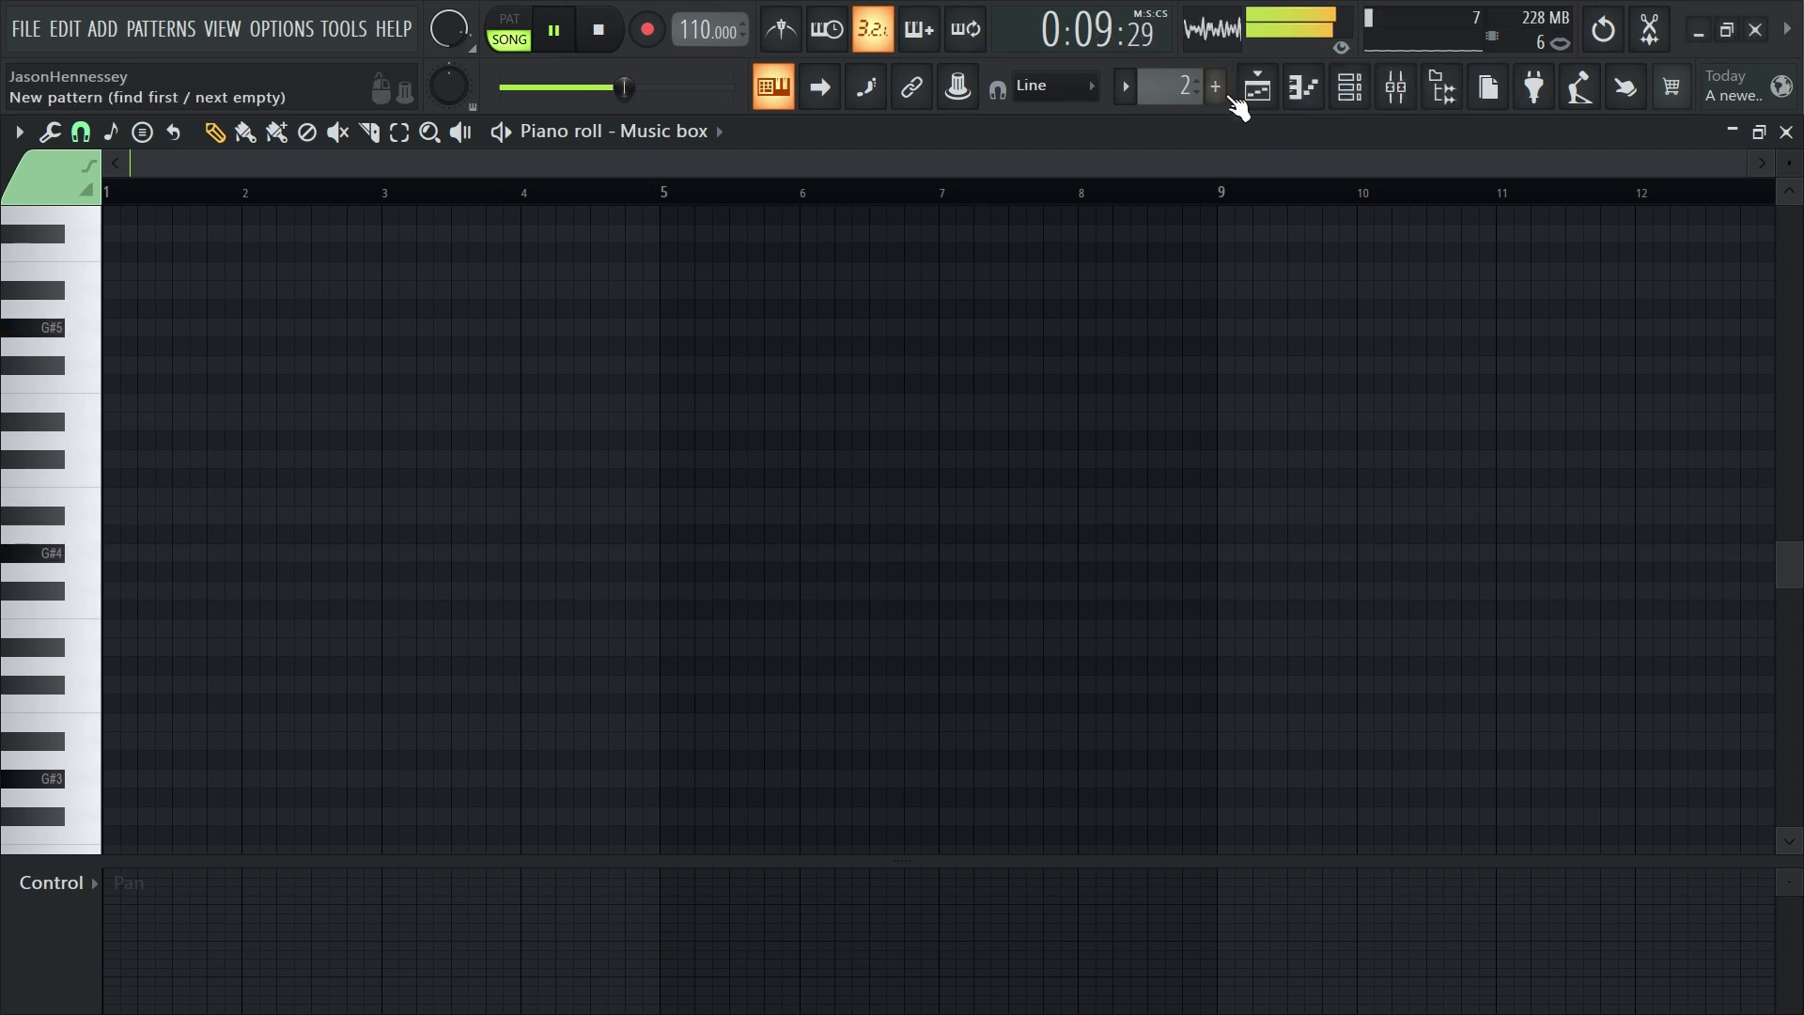
pyautogui.scroll(-1, 1148, 87)
# Clone the Sampler channel in the channel rack, delete the clone and undo the deletion
pyautogui.click(1257, 86)
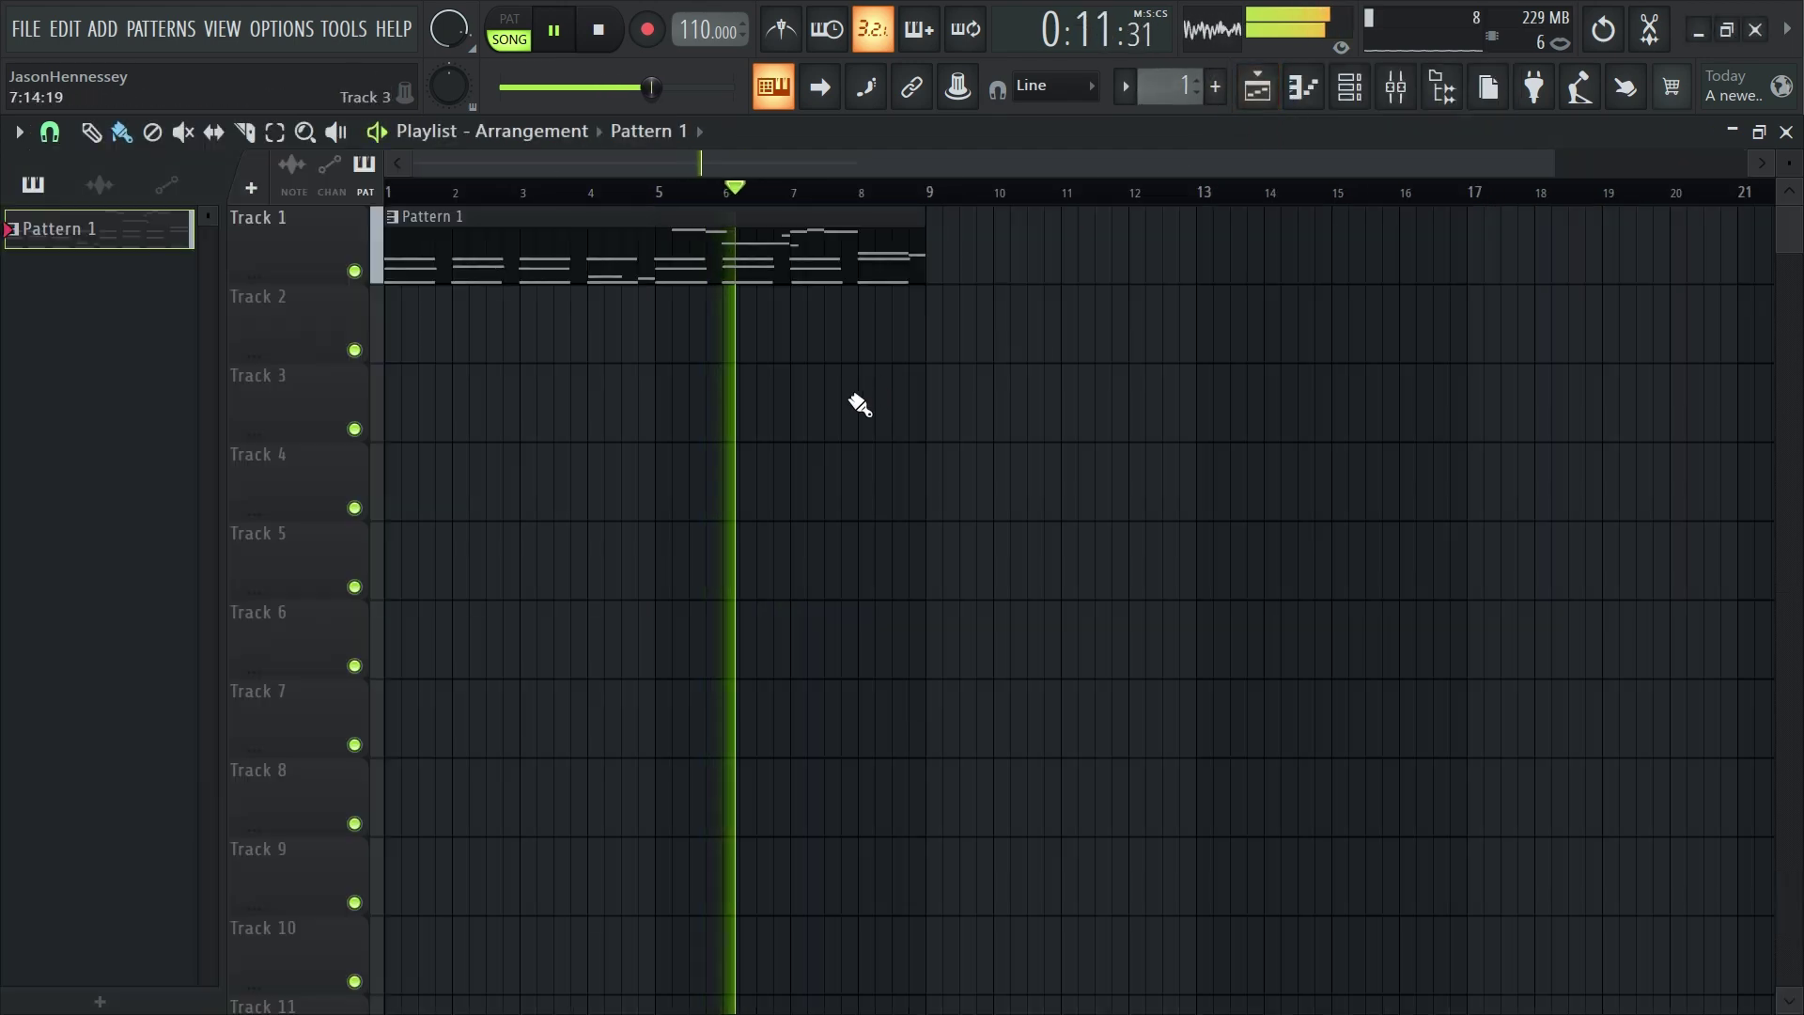
pyautogui.click(1349, 86)
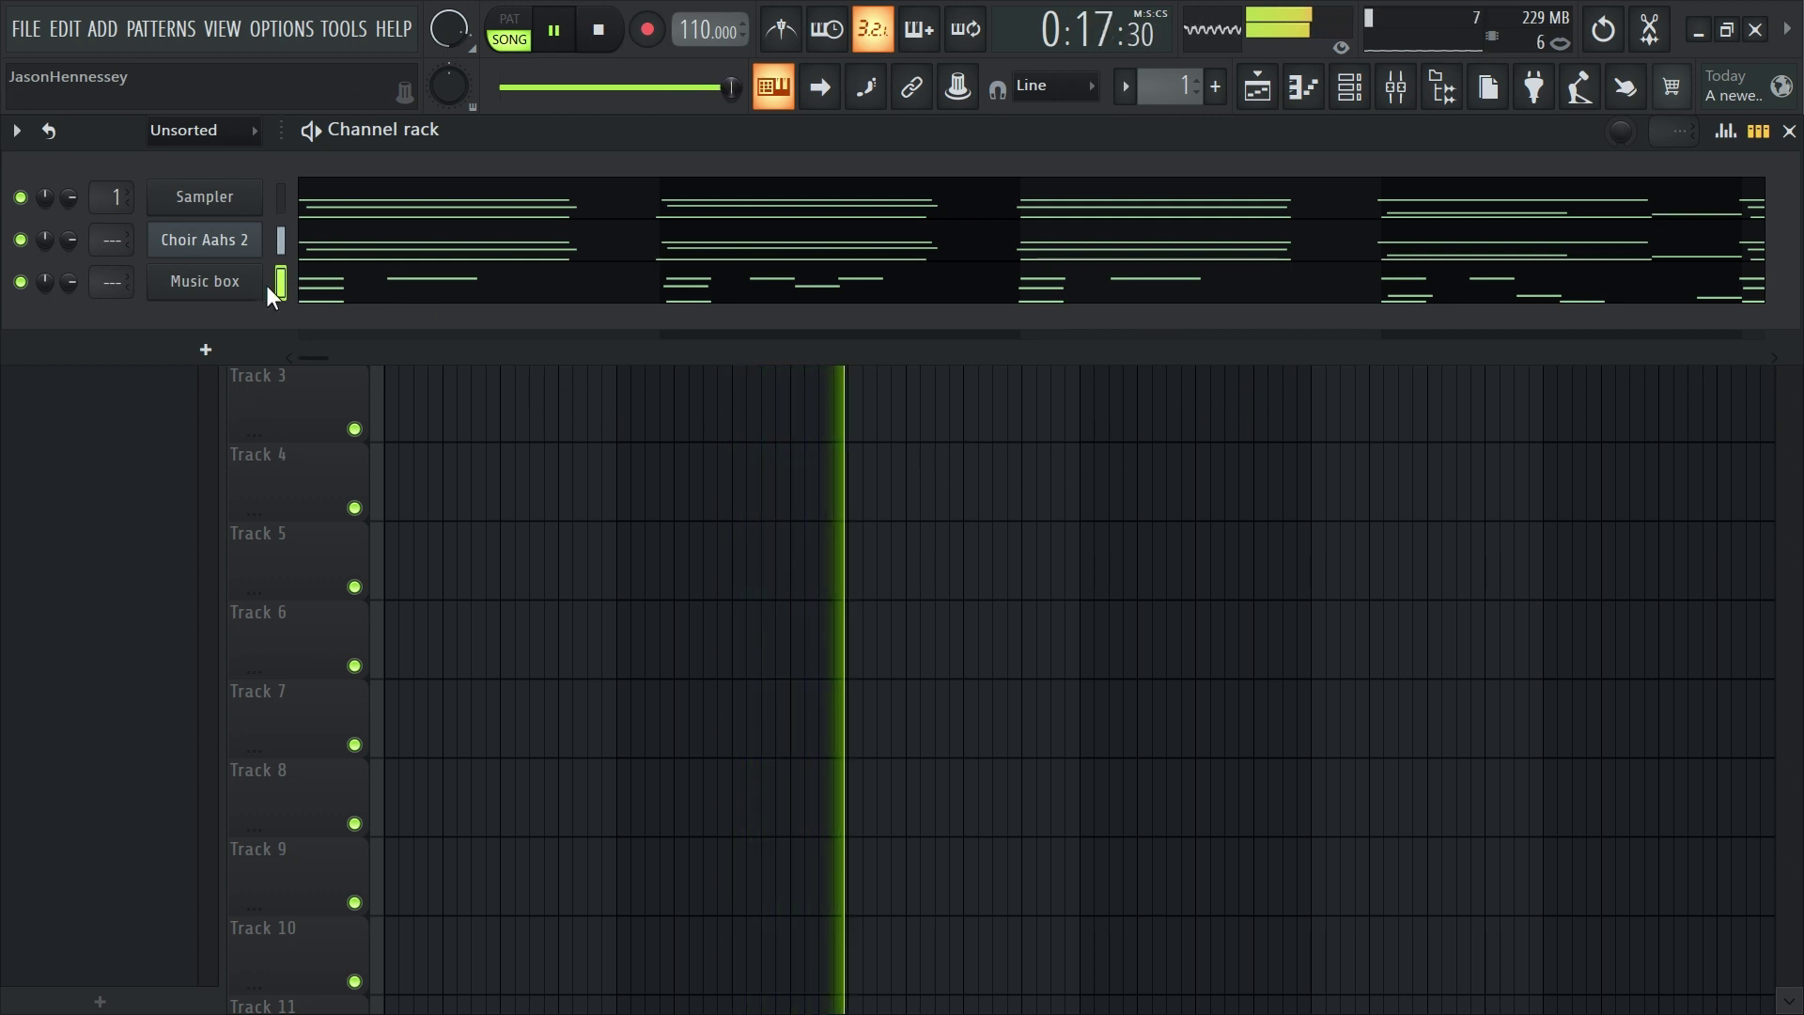
pyautogui.rightClick(211, 197)
pyautogui.click(319, 451)
pyautogui.rightClick(211, 237)
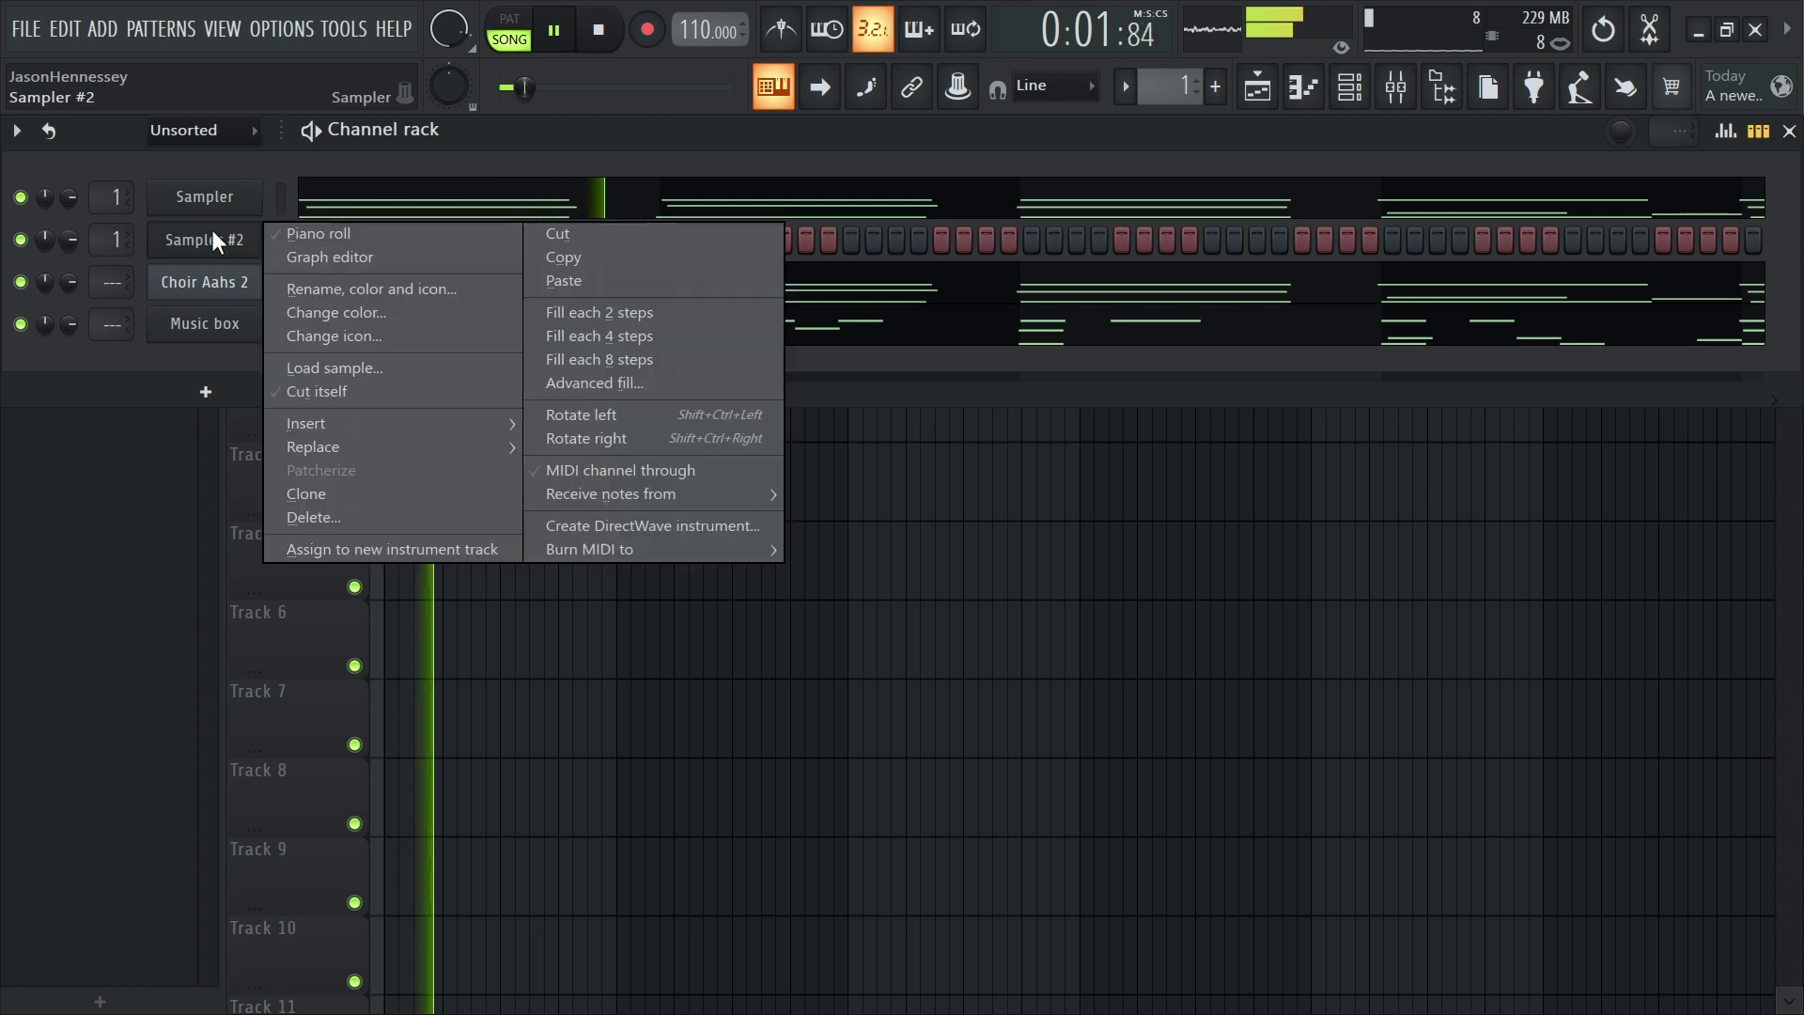
pyautogui.click(347, 516)
pyautogui.hotkey('ctrl', 'z')
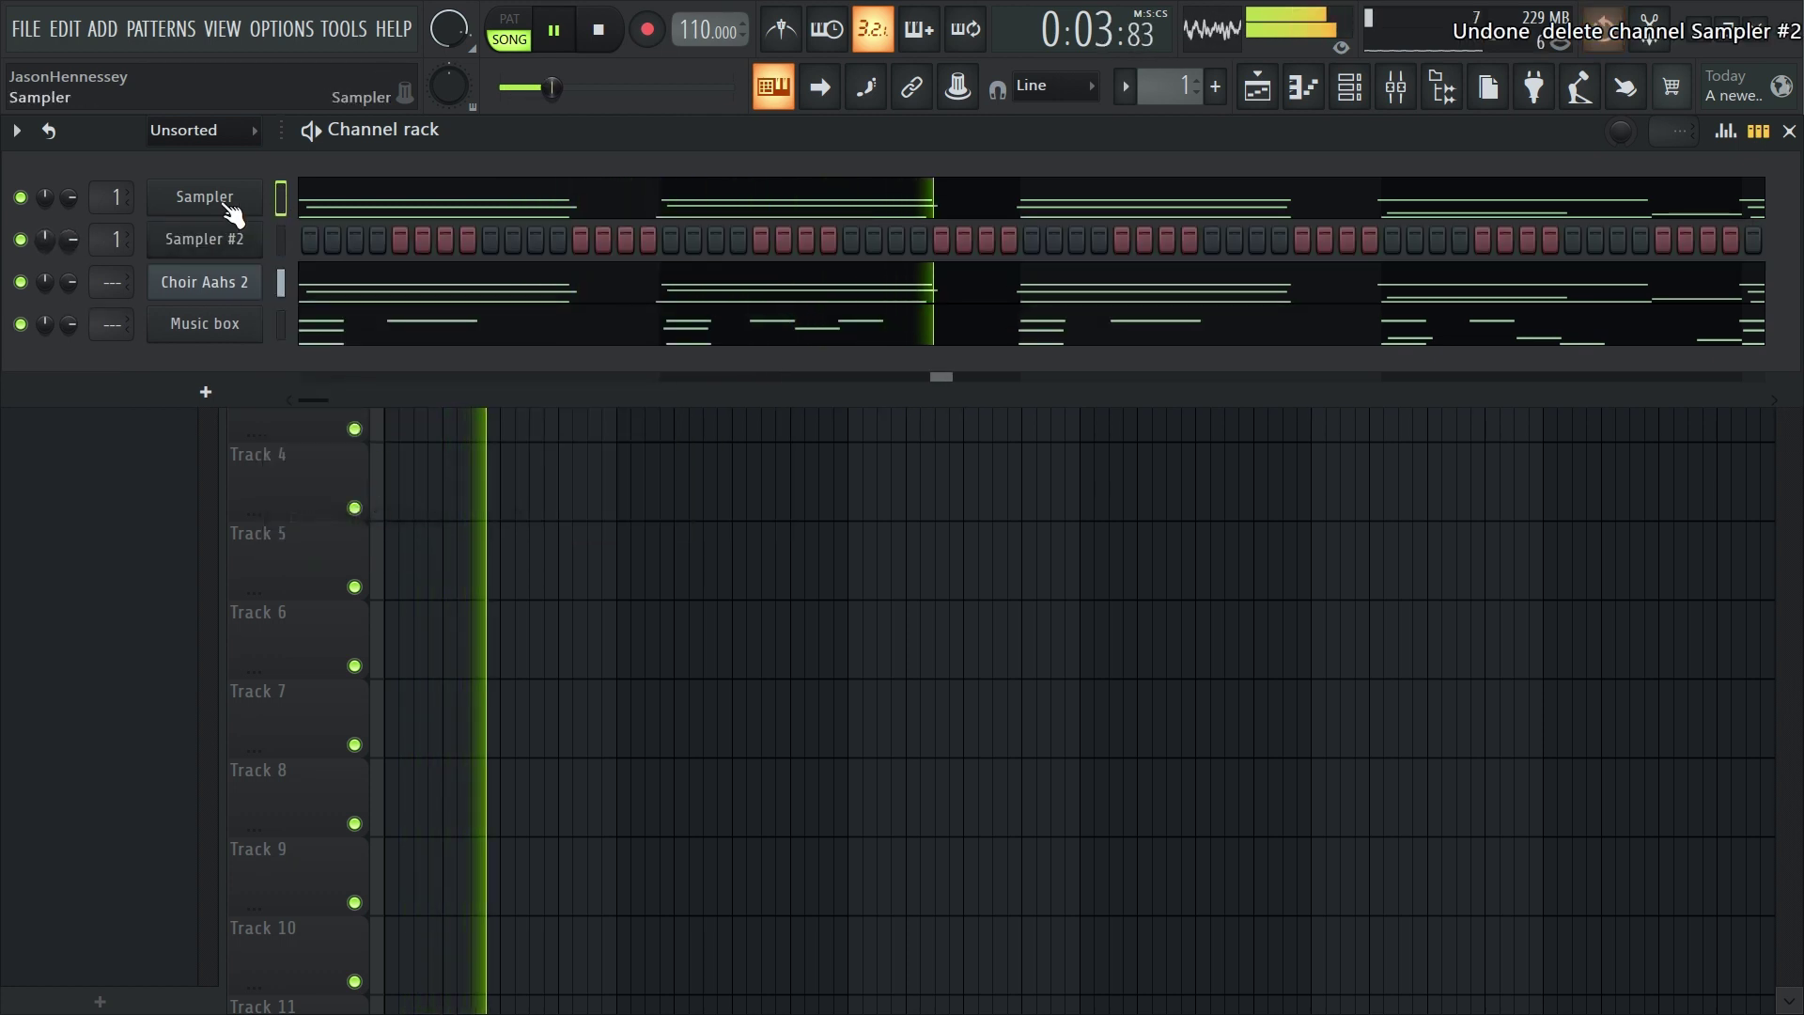
# Clone the sampler channel three more times and copy the Music box notes into the Sampler #2 channel
pyautogui.rightClick(214, 237)
pyautogui.click(323, 492)
pyautogui.rightClick(201, 286)
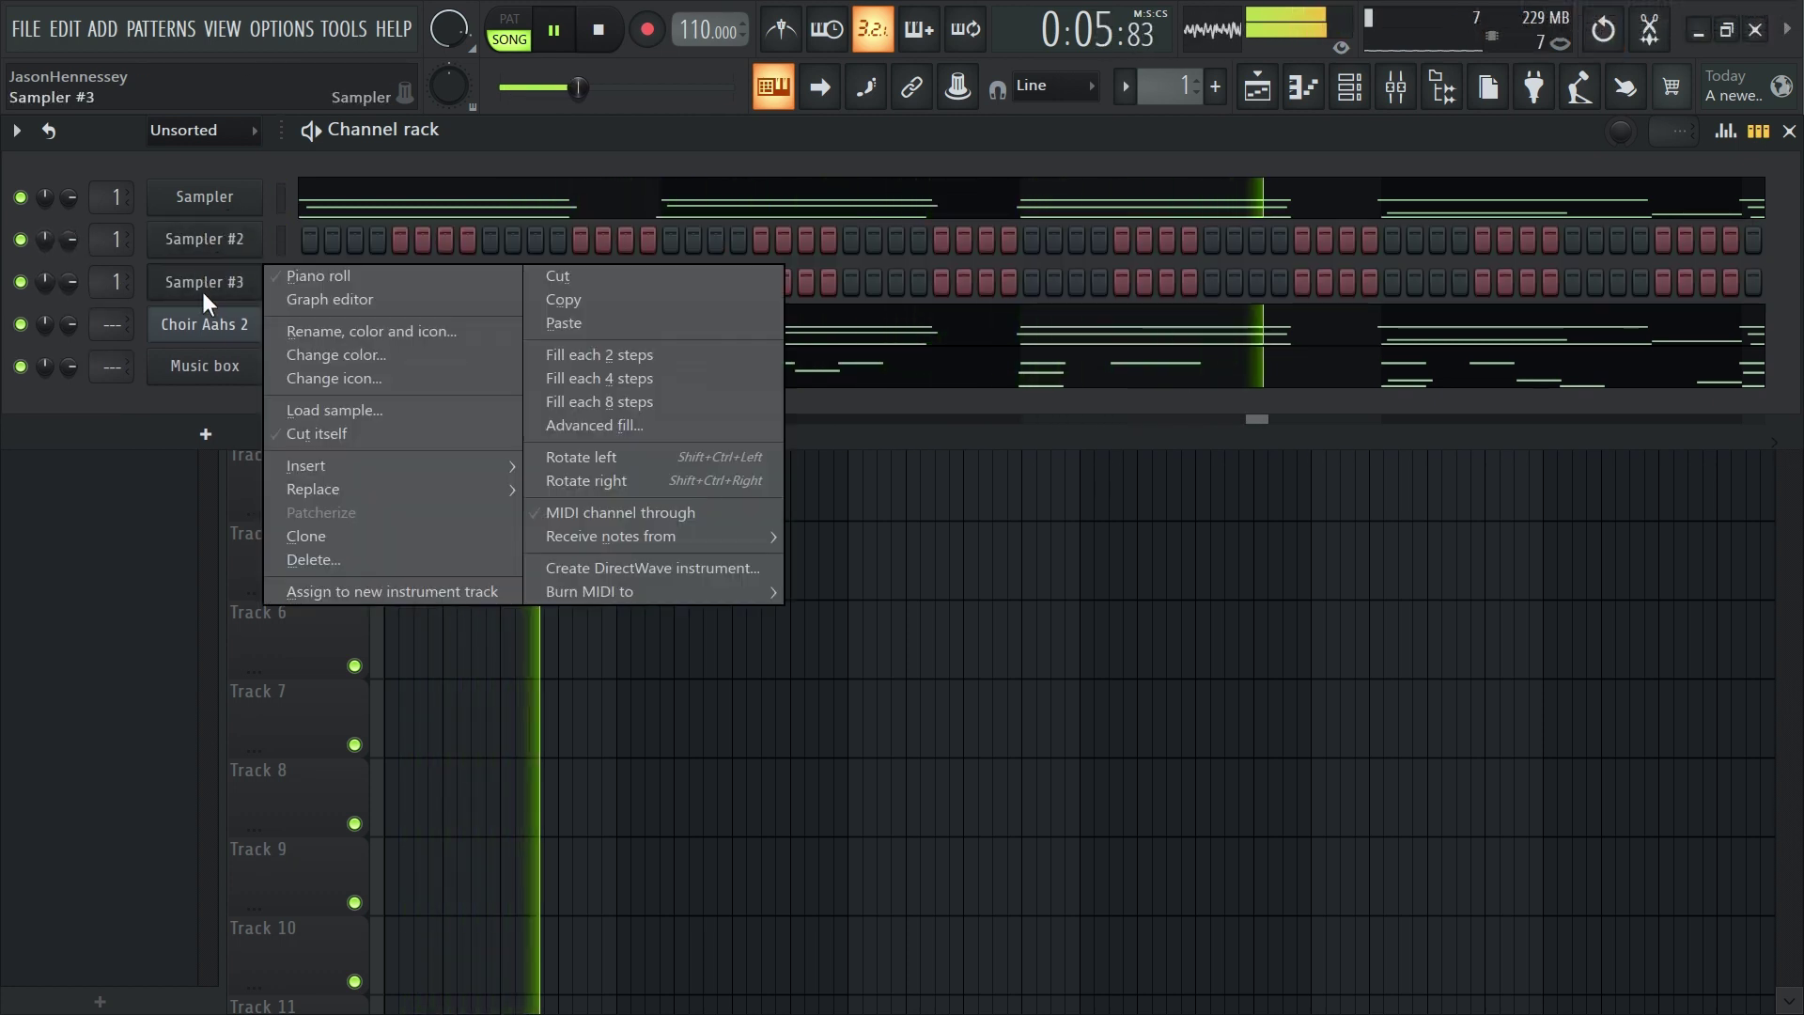
pyautogui.click(303, 532)
pyautogui.rightClick(206, 325)
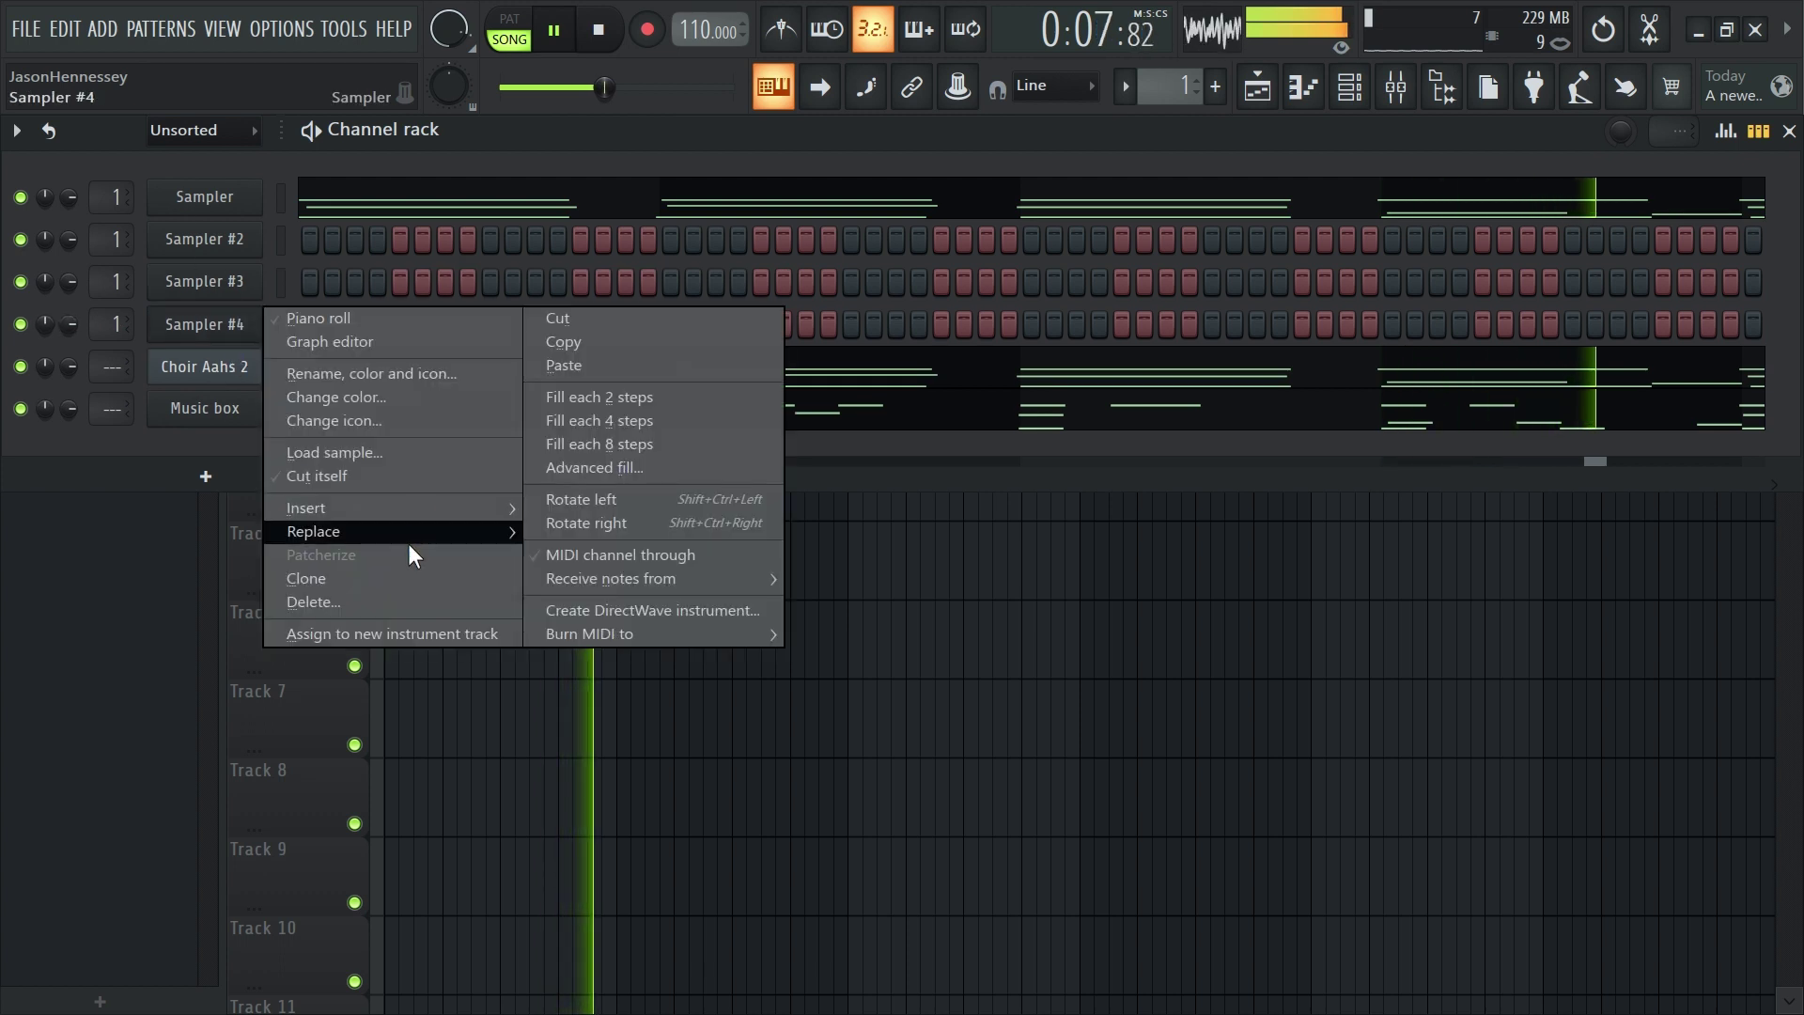
pyautogui.click(381, 575)
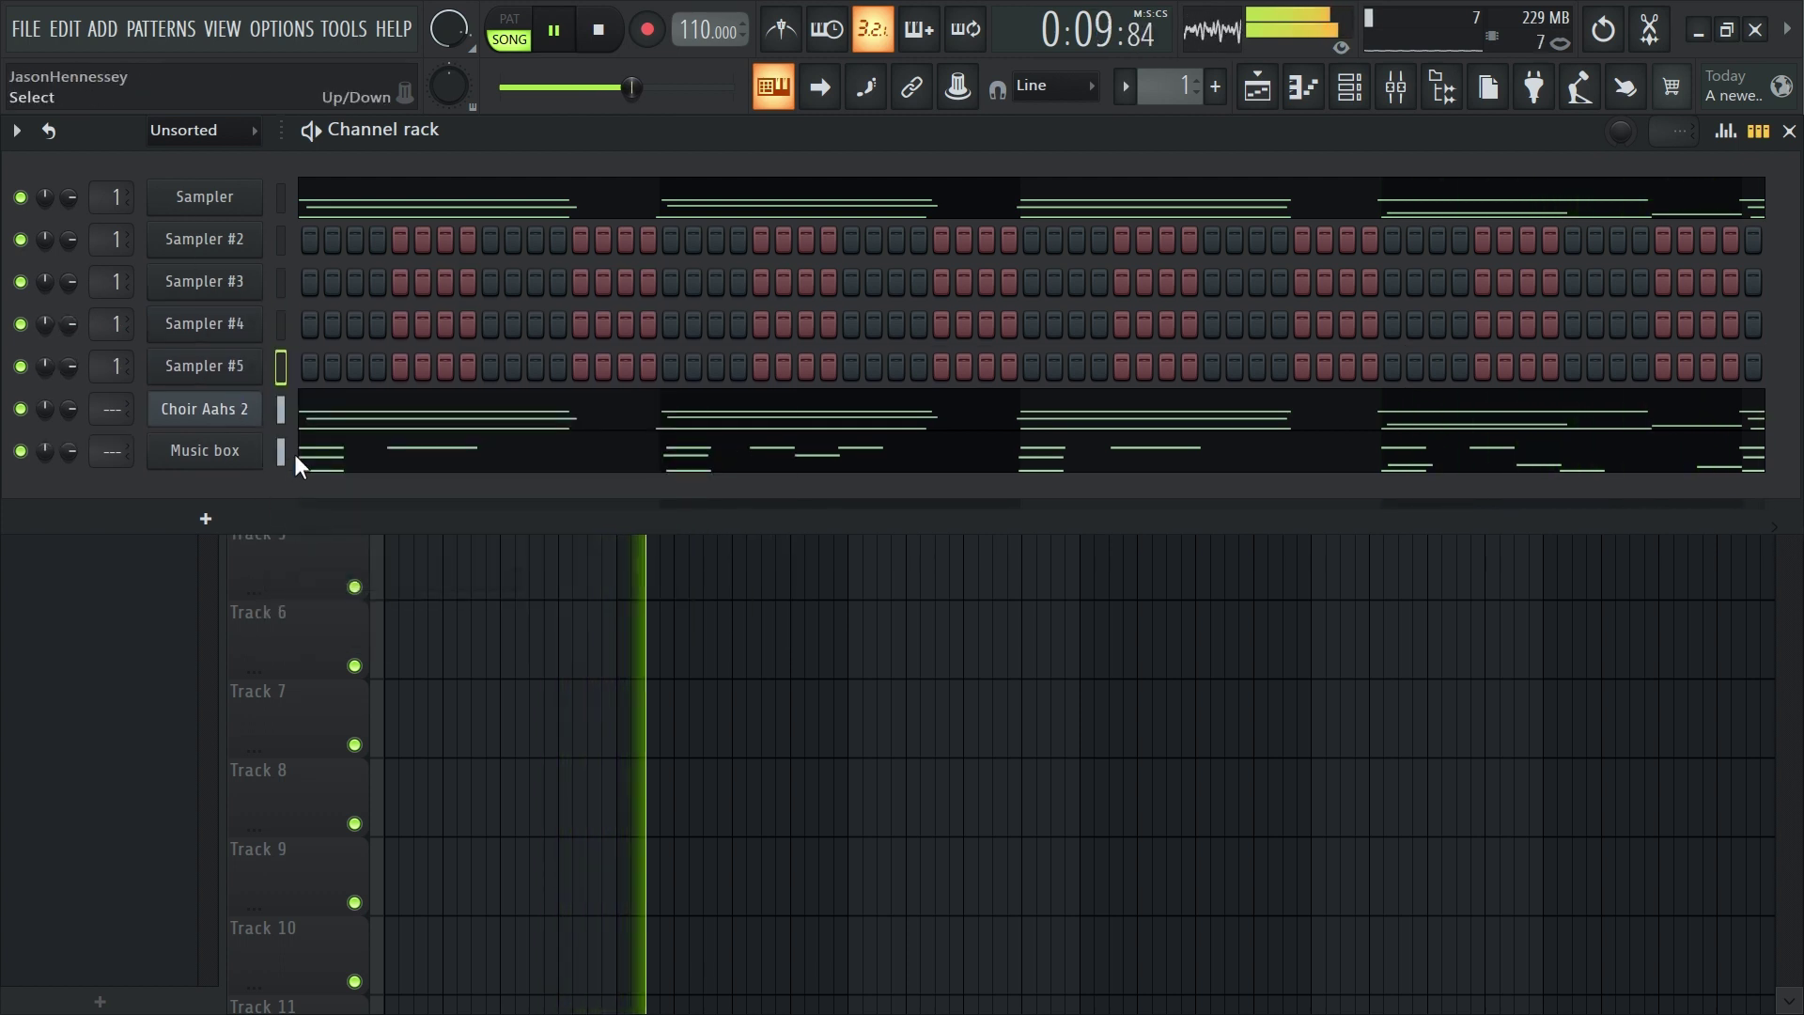
pyautogui.click(279, 240)
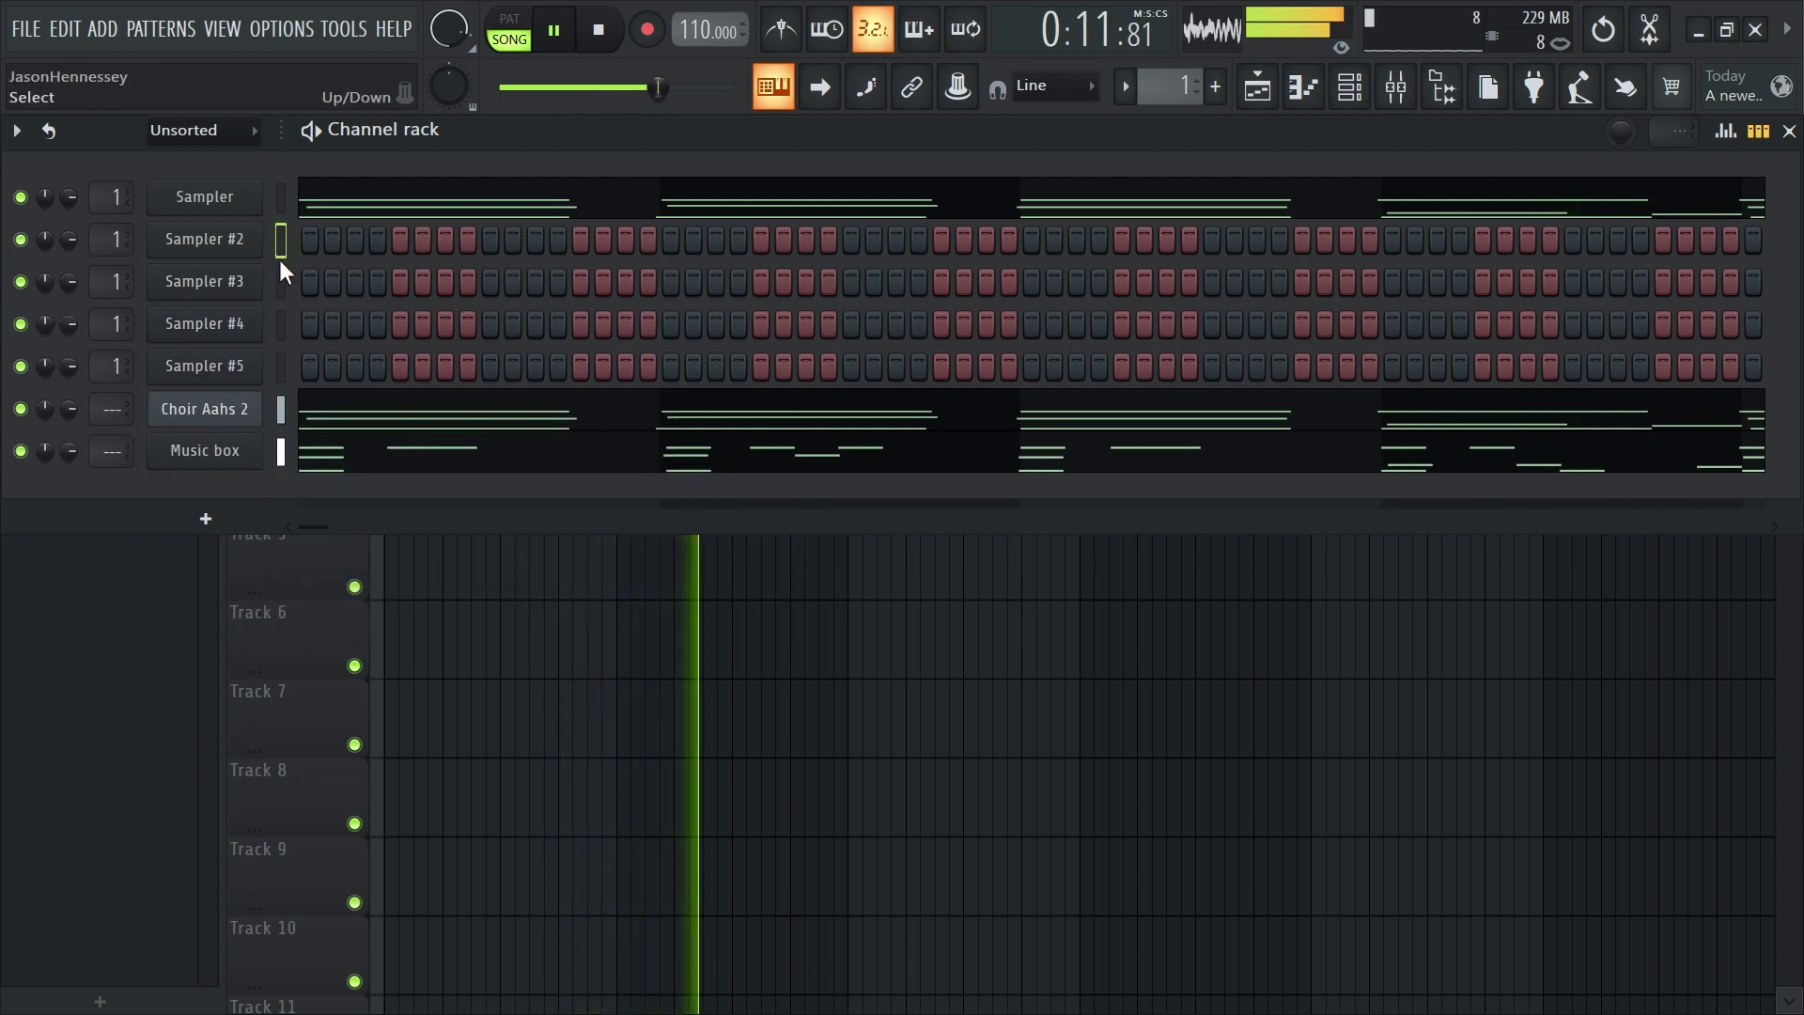
pyautogui.hotkey('ctrl', 'v')
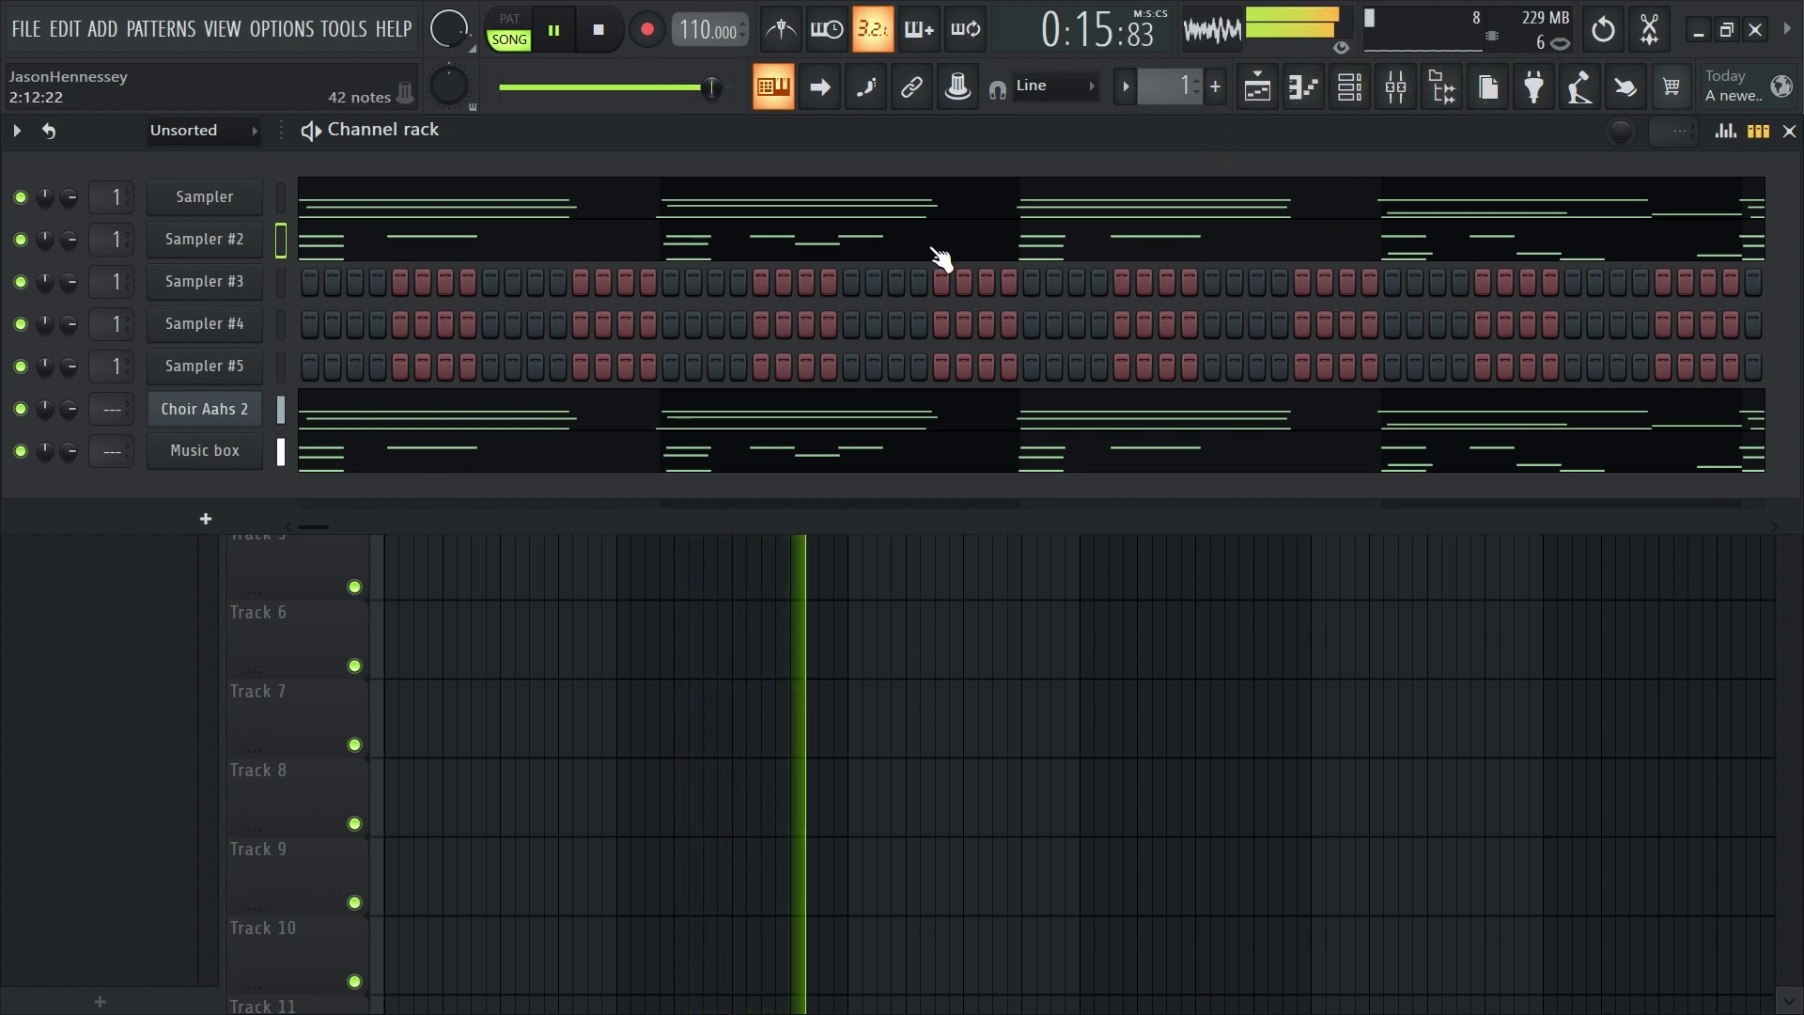
# Toggle the solo in the channel rack and route the Choir Aahs 2 and Music box channels to mixer tracks 2 and 3
pyautogui.rightClick(20, 409)
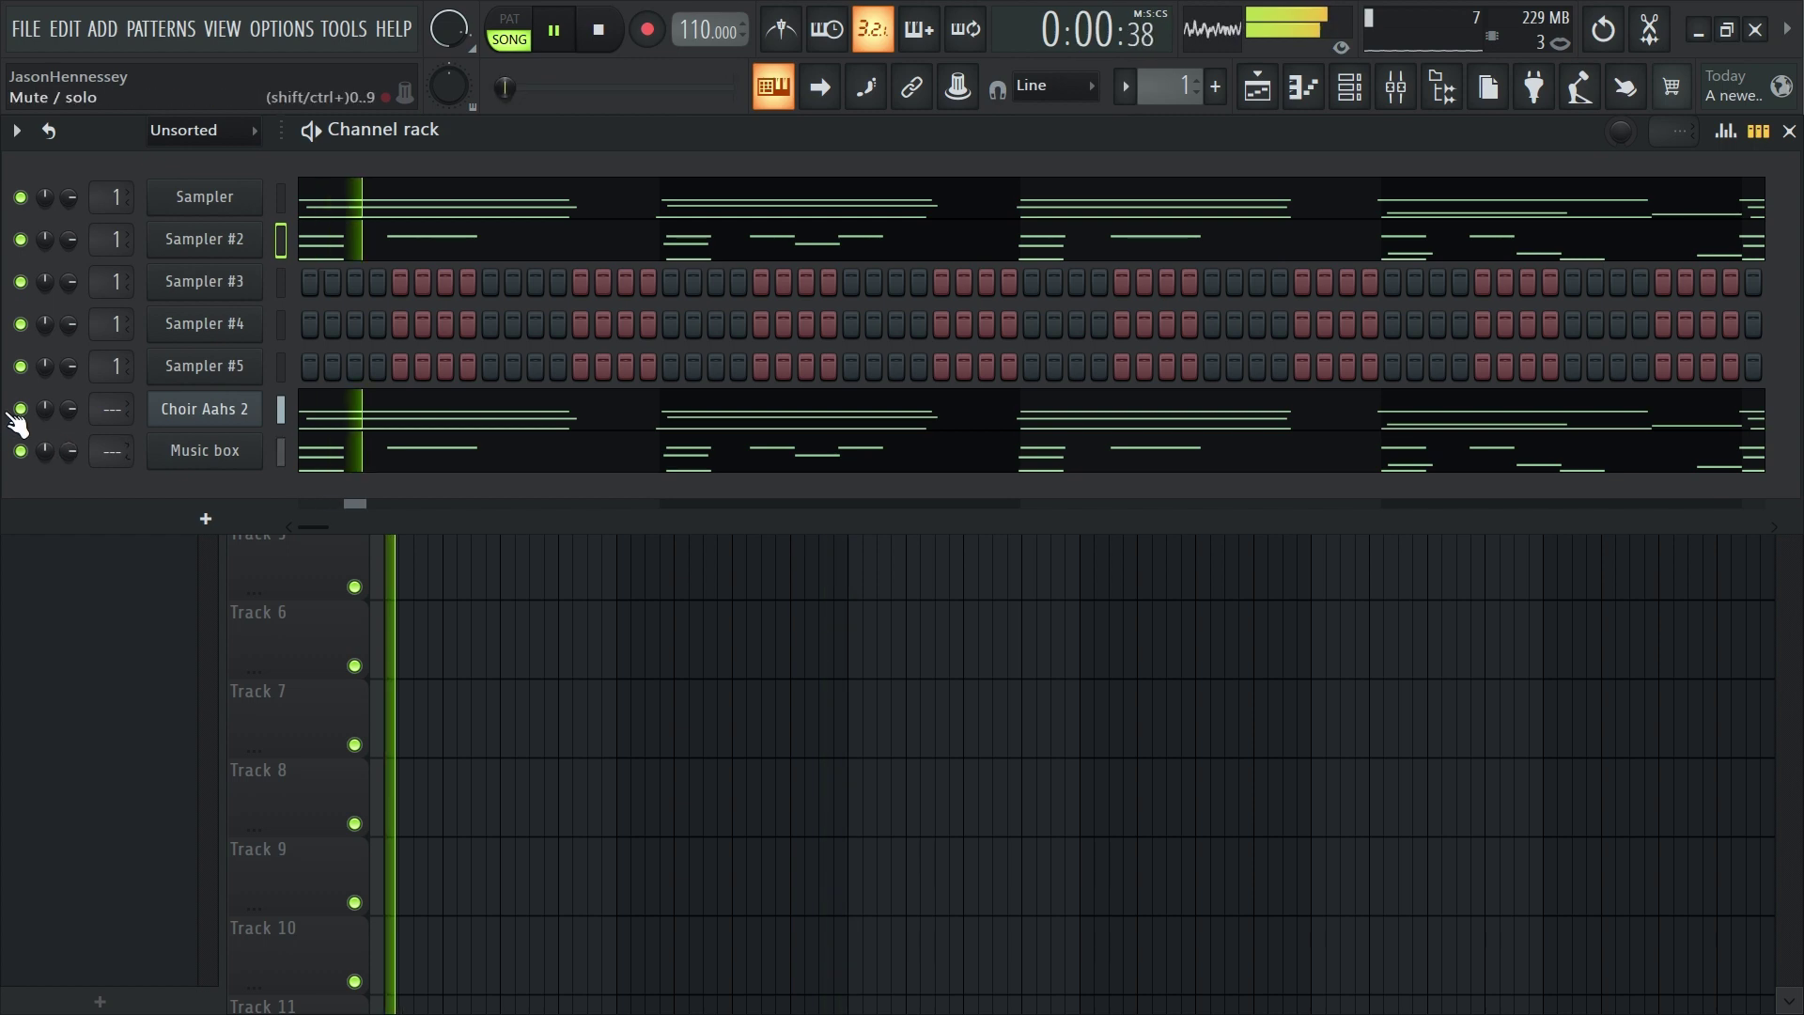
pyautogui.rightClick(20, 409)
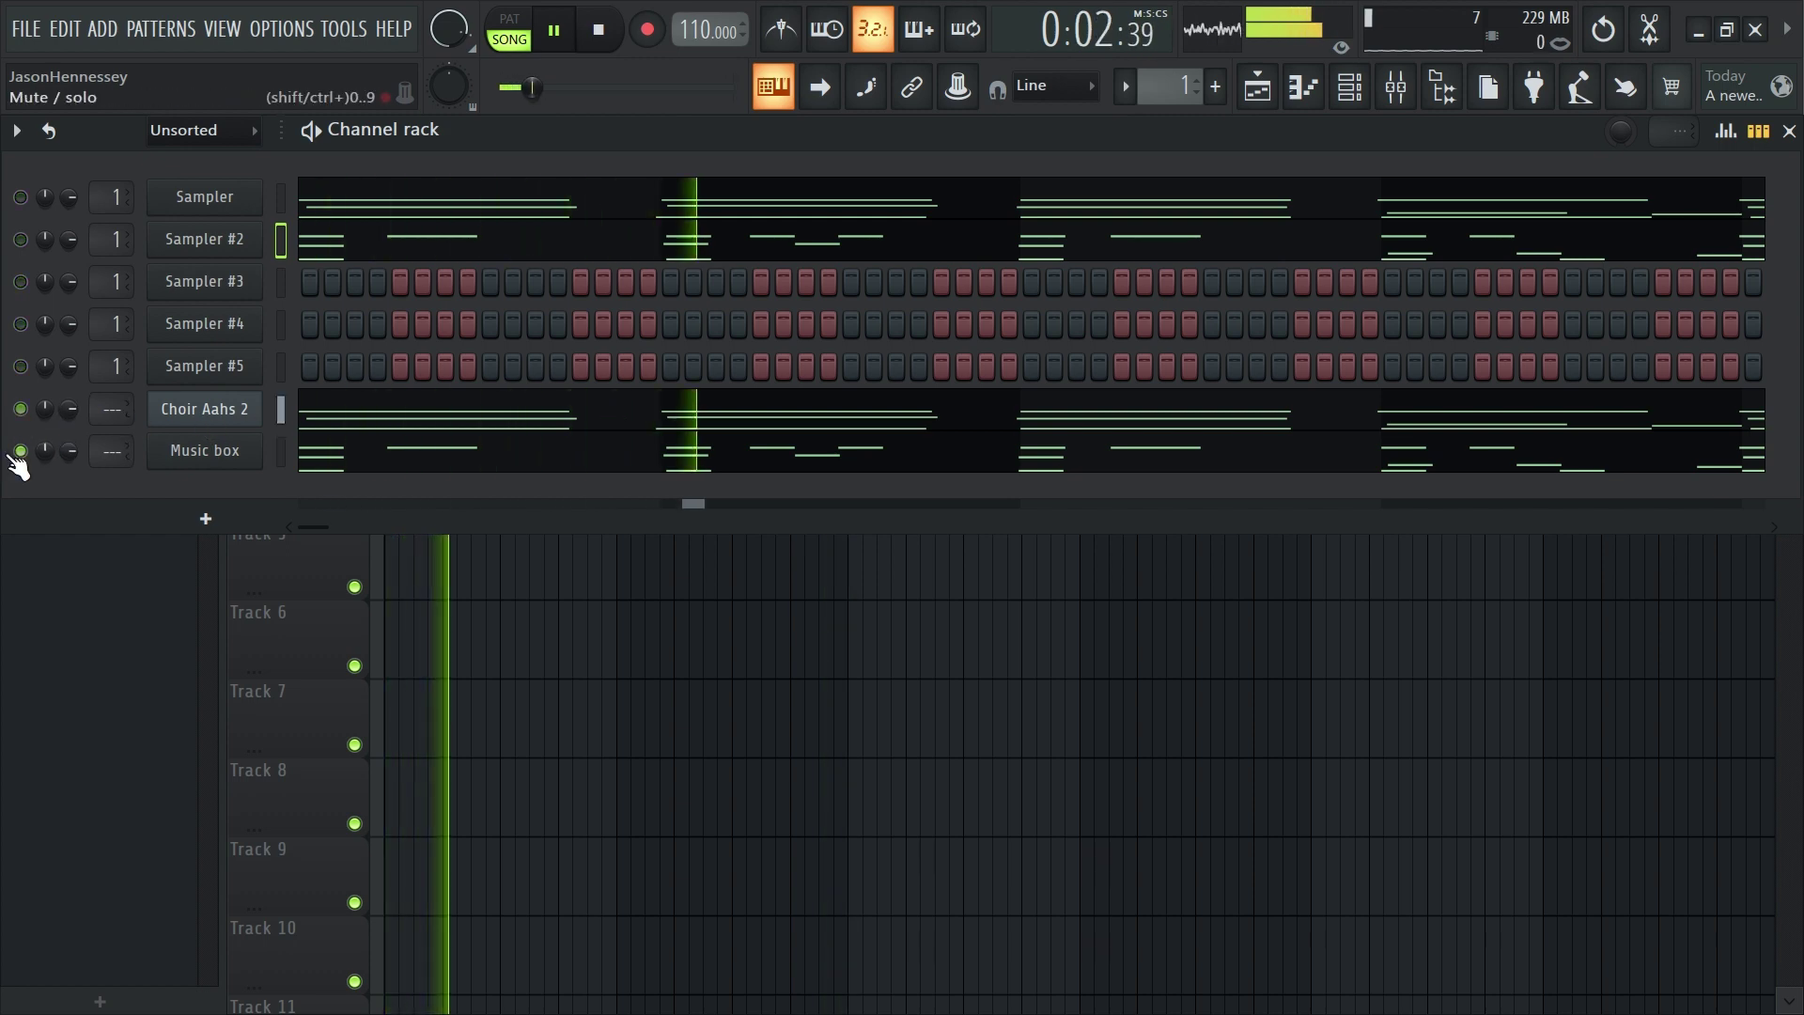
pyautogui.moveTo(280, 409); pyautogui.dragTo(280, 456)
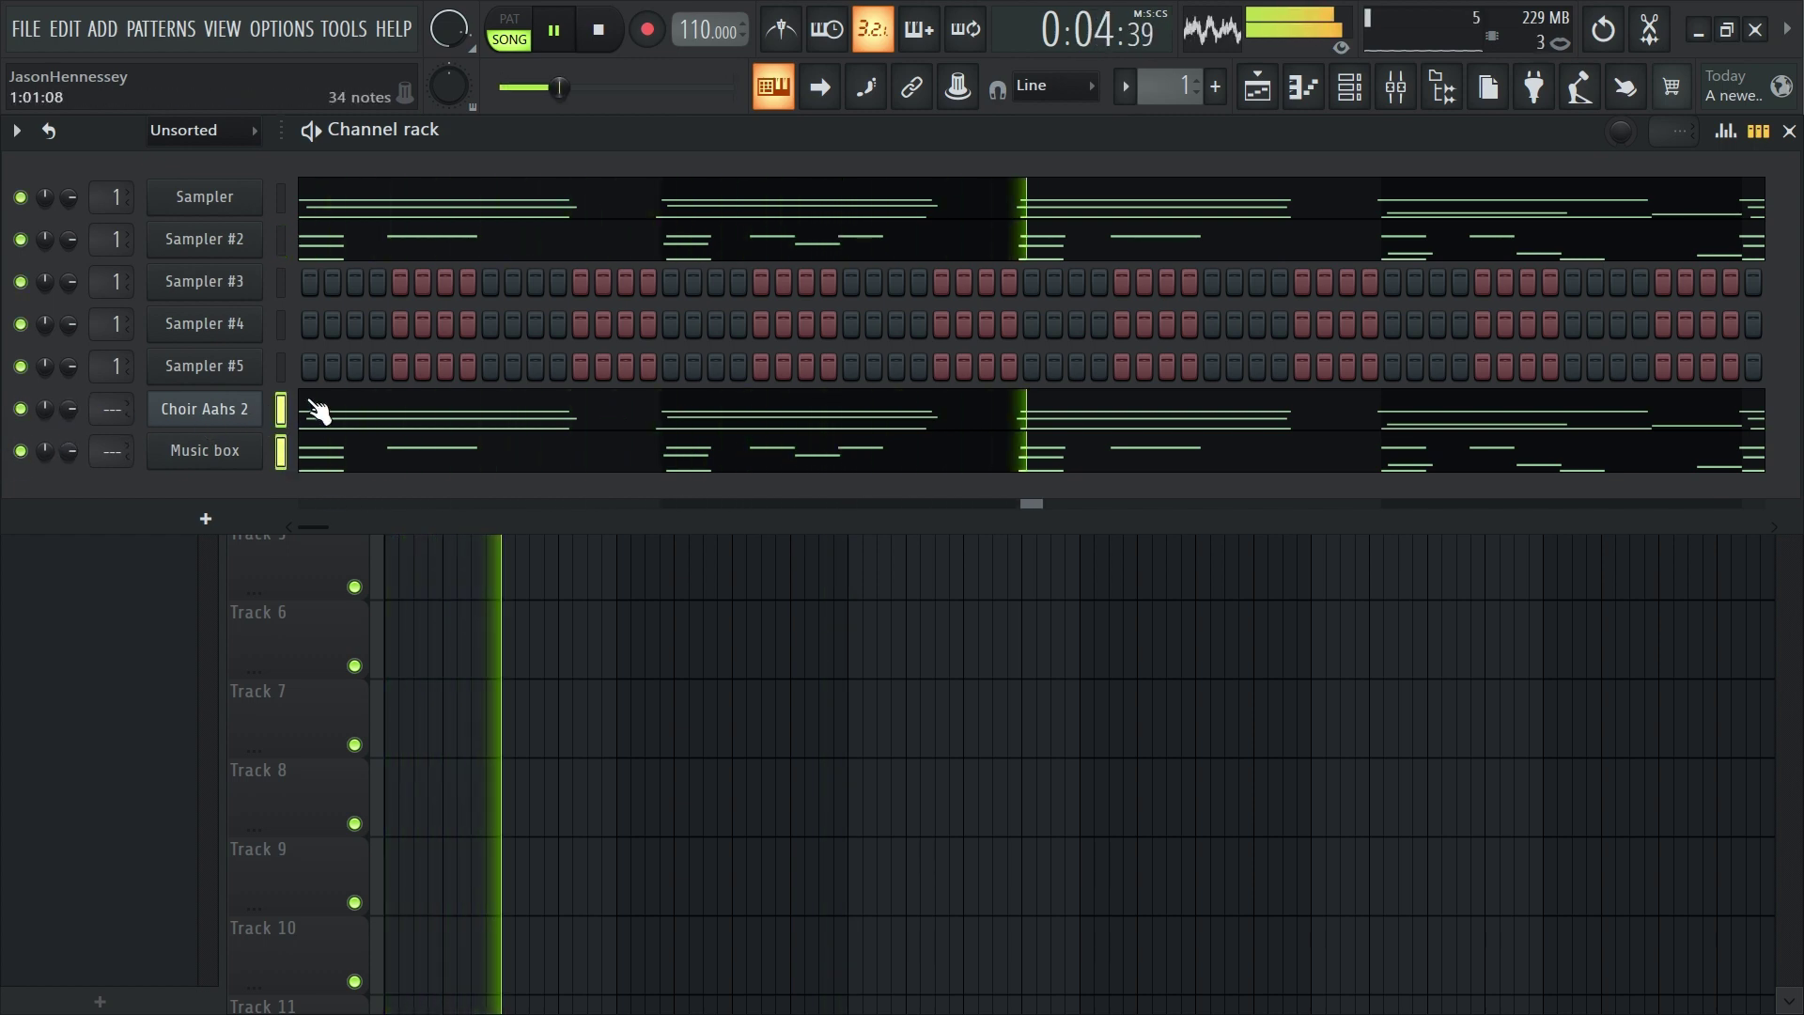
pyautogui.hotkey('ctrl', 'l')
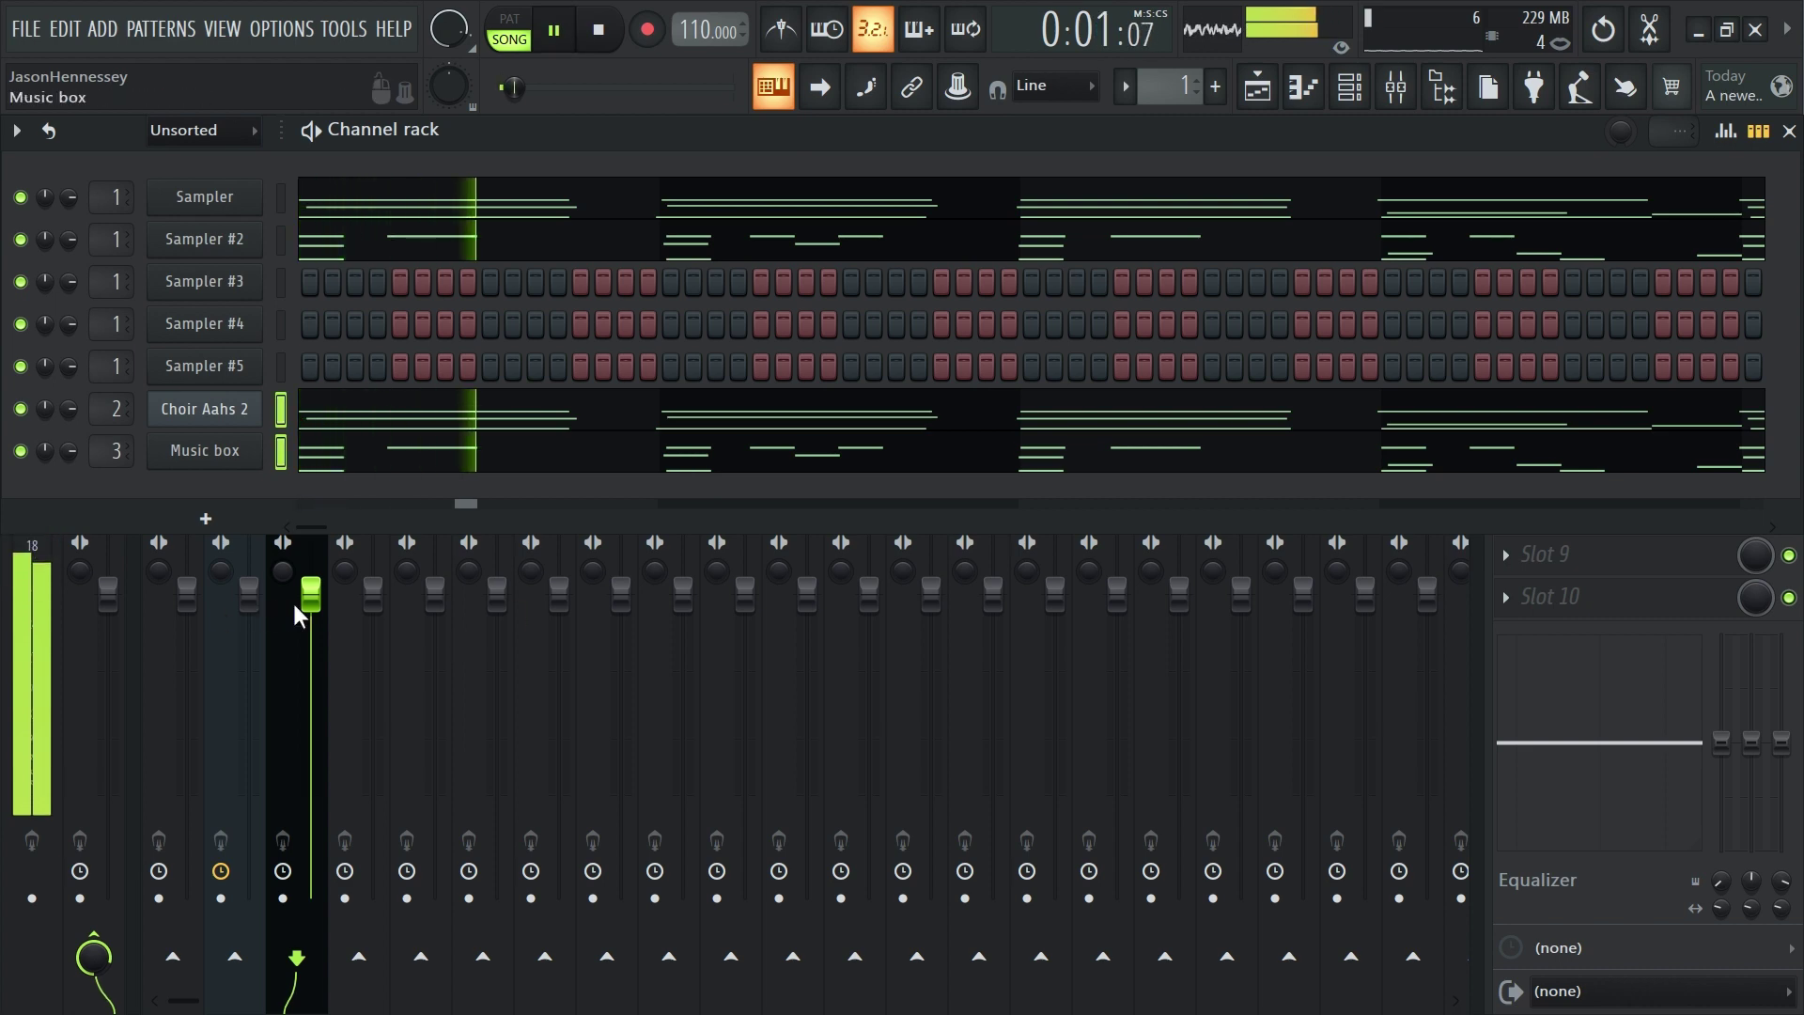
# Lower the Music box fader slightly, reduce it together with the Choir Aahs 2 fader, and fine-tune the choir's level
pyautogui.moveTo(310, 594); pyautogui.dragTo(310, 612)
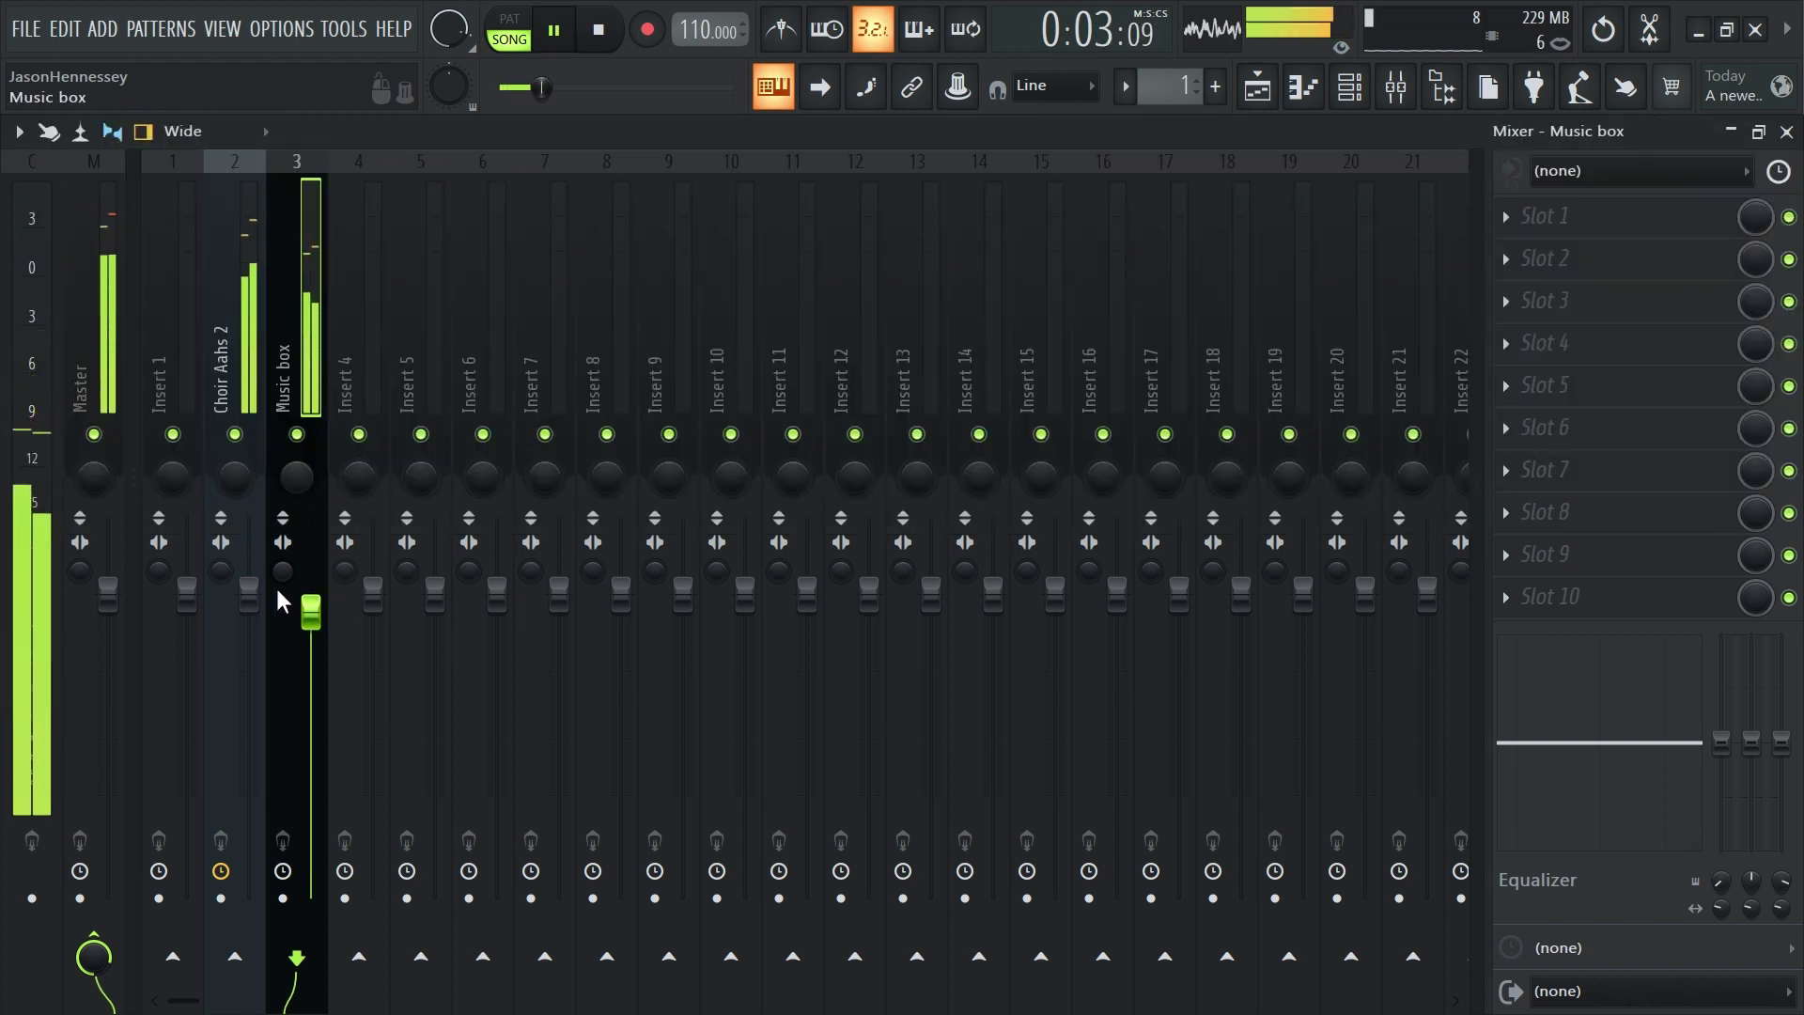
pyautogui.click(255, 353)
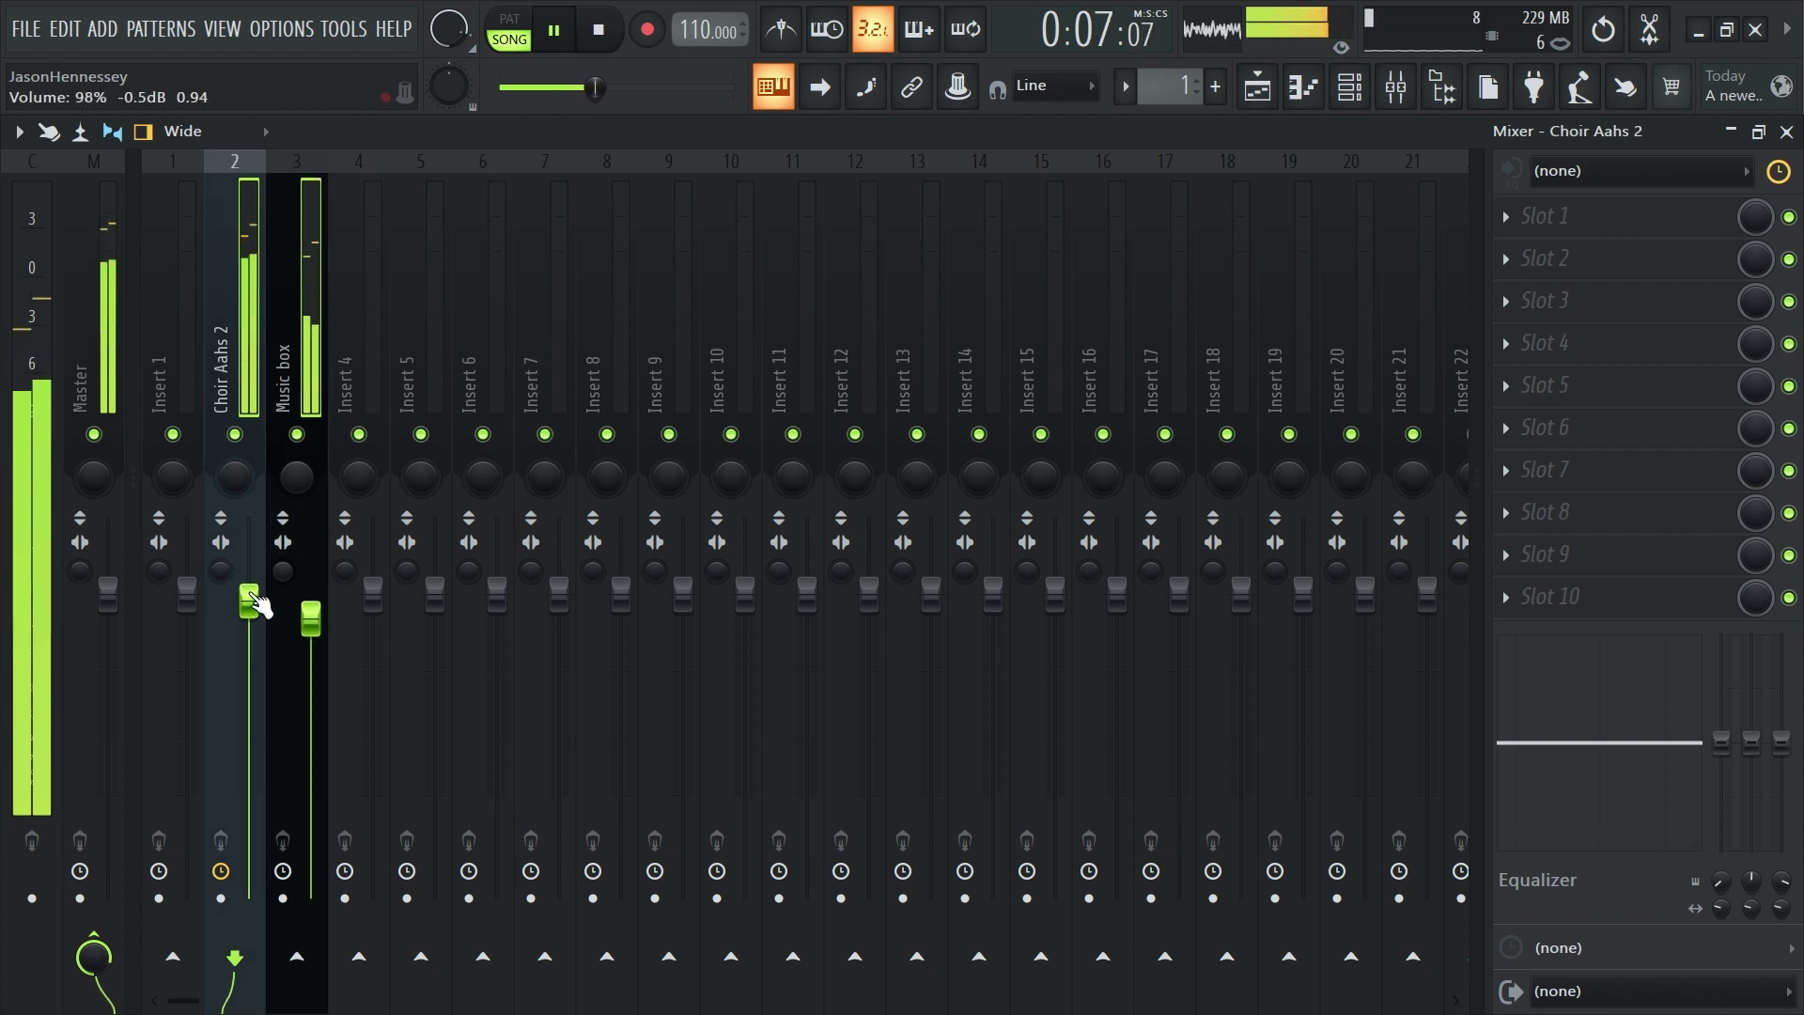
pyautogui.moveTo(252, 590); pyautogui.dragTo(249, 655)
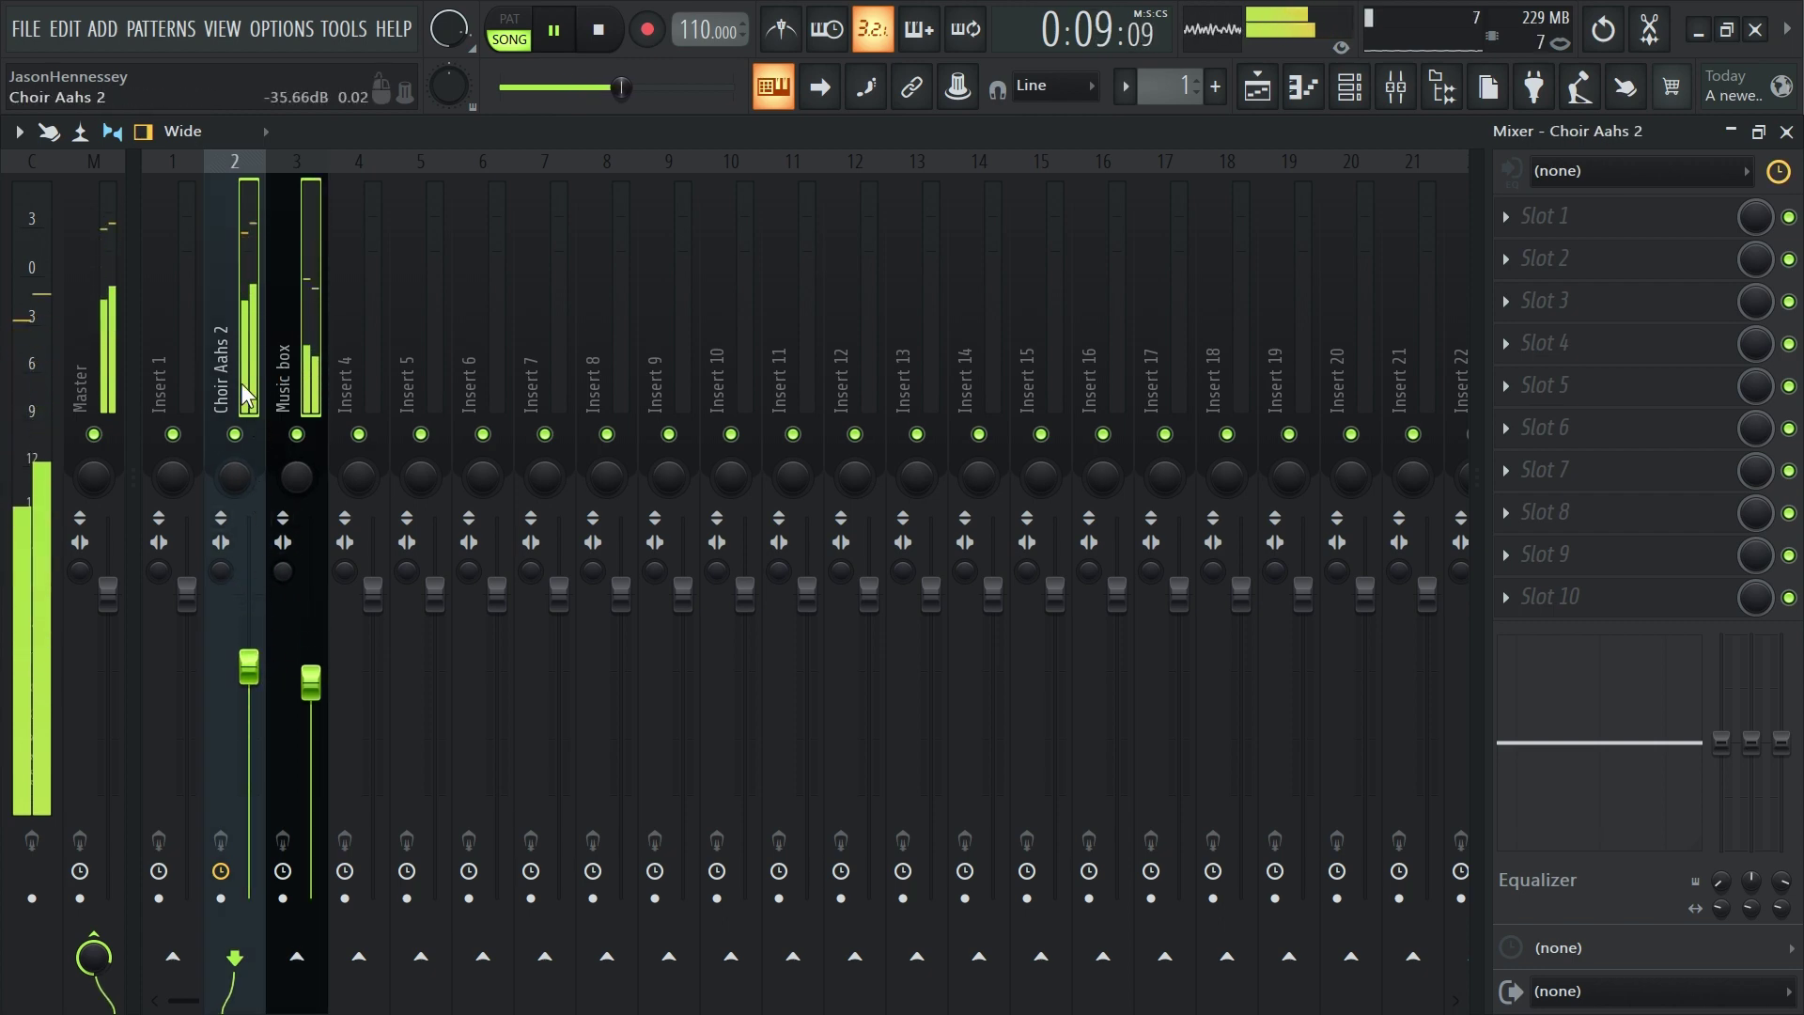
pyautogui.moveTo(249, 665); pyautogui.dragTo(249, 669)
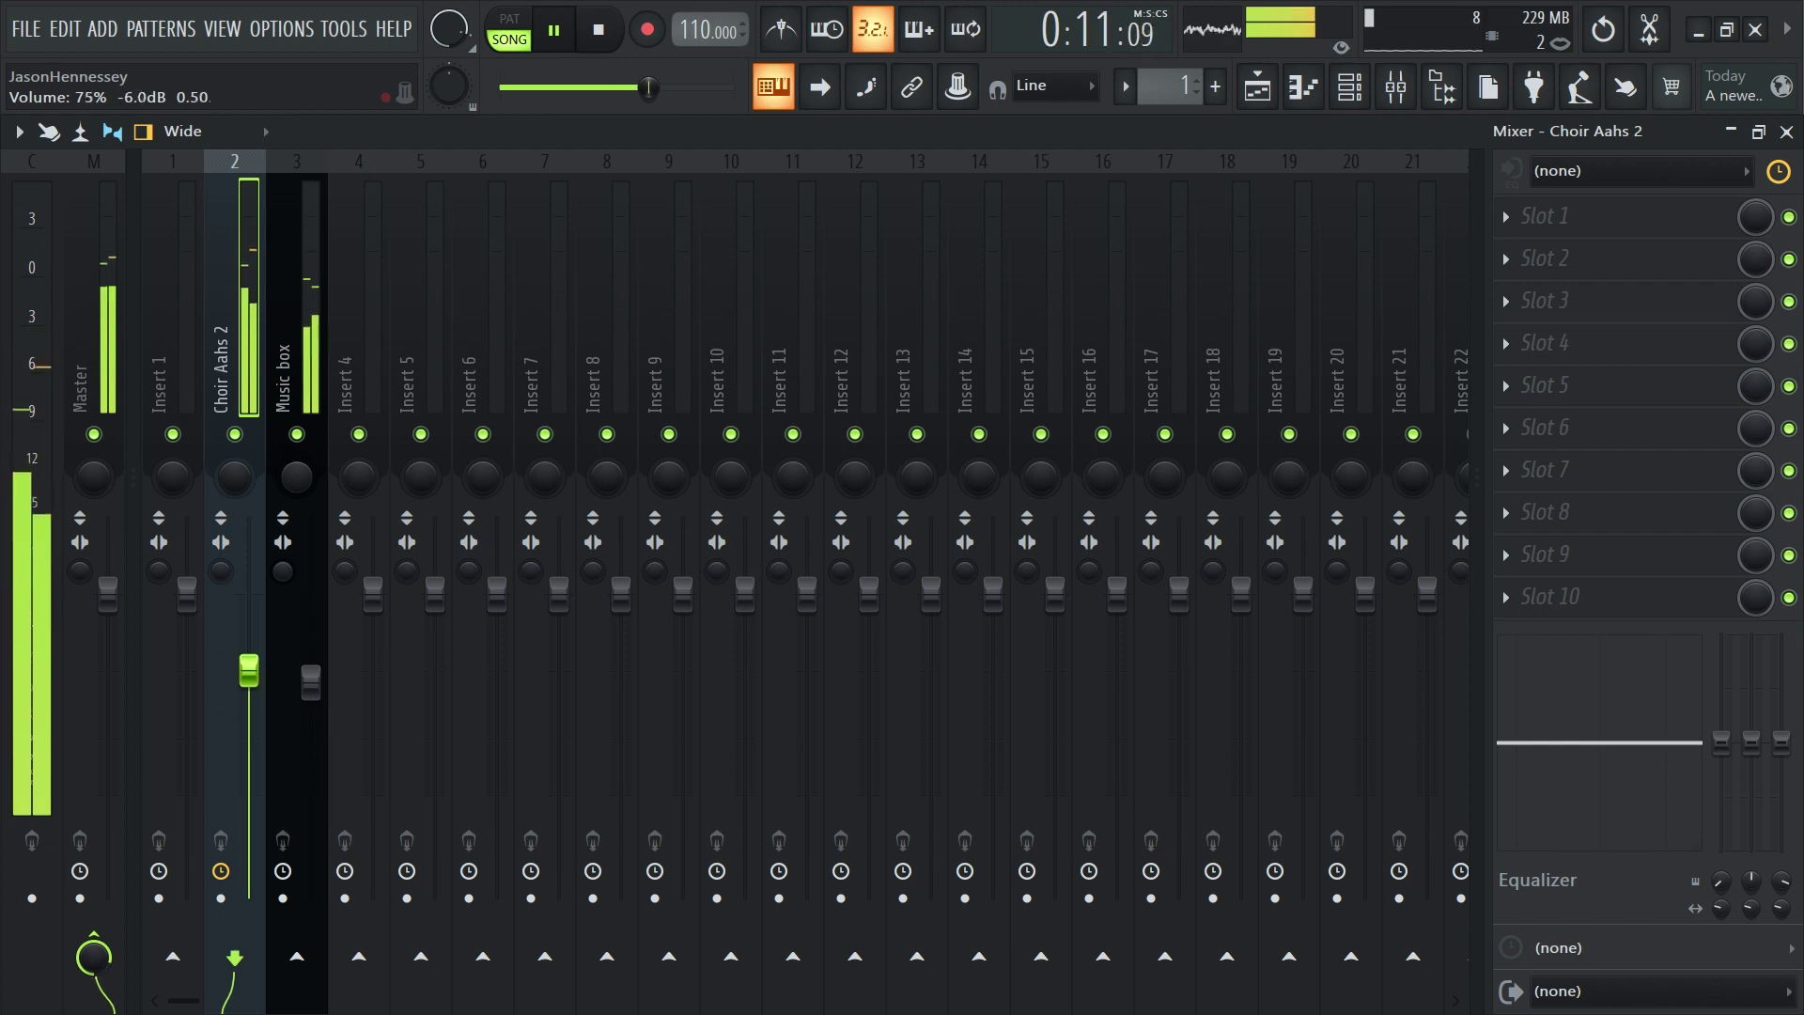
# Lower the Music box and choir levels a little further and increase the stereo separation on the Music box mixer track
pyautogui.keyDown('ctrl'); pyautogui.click(278, 380); pyautogui.keyUp('ctrl')
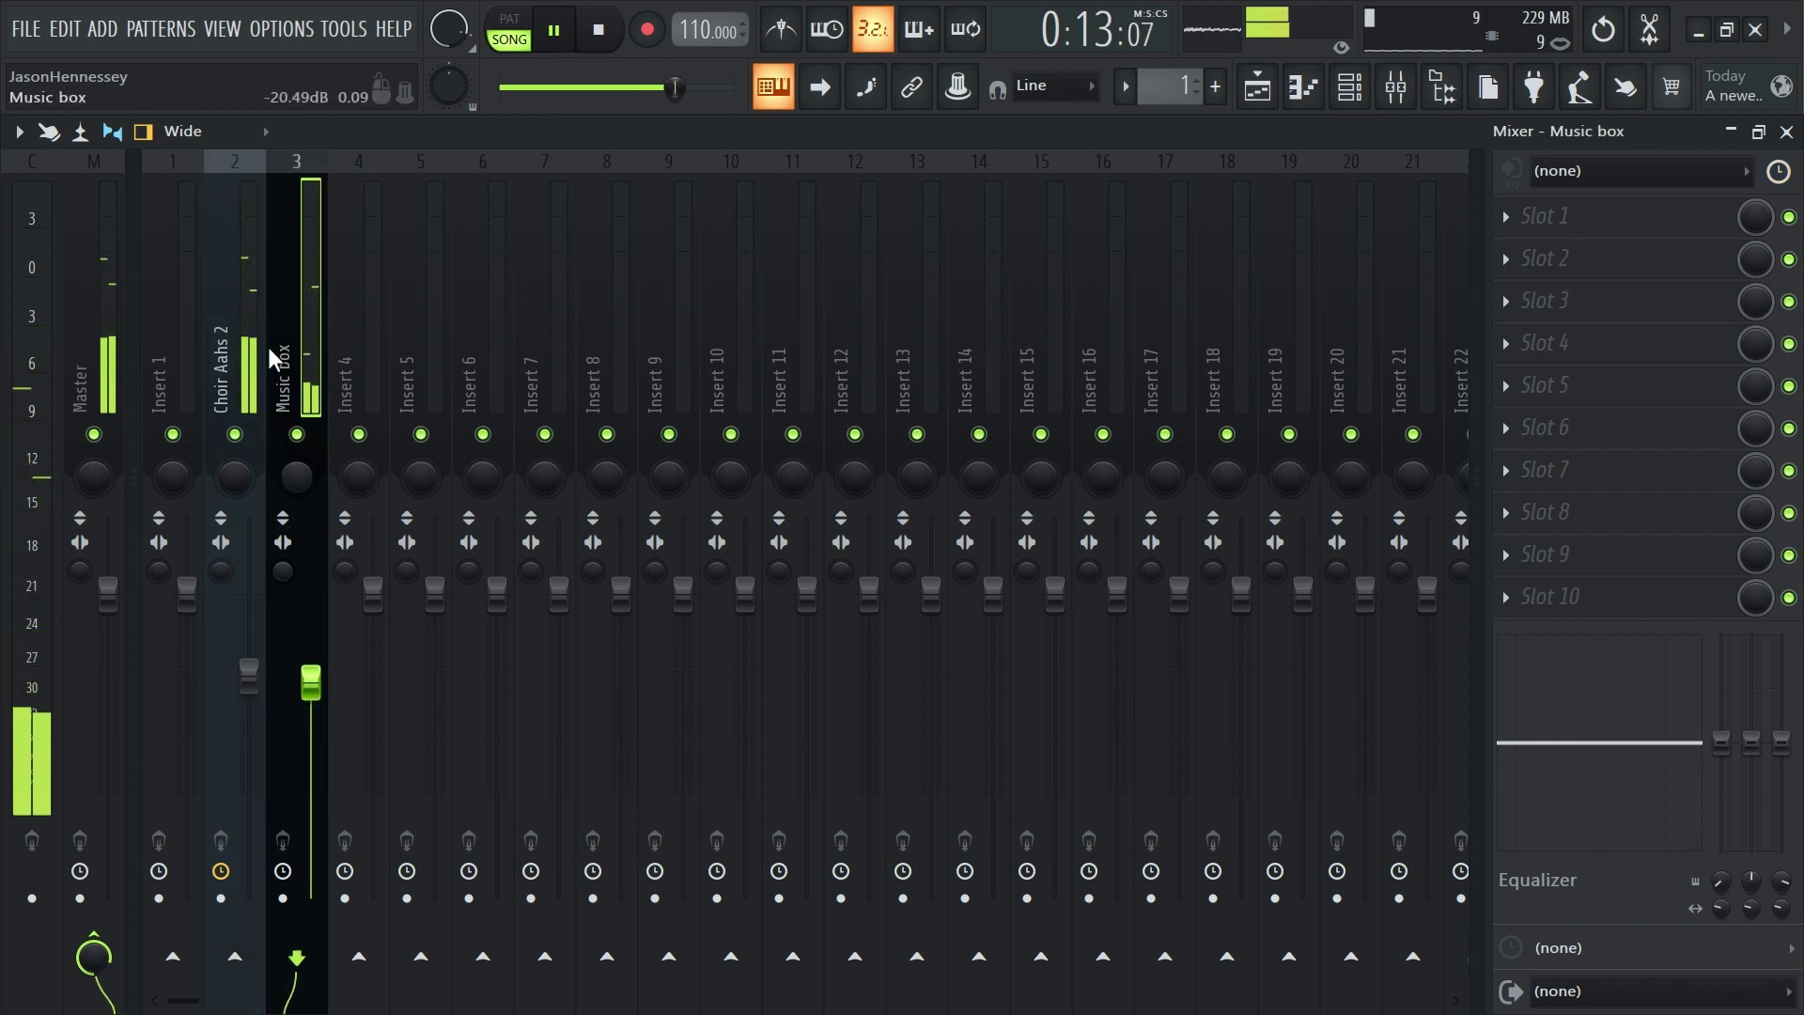
pyautogui.moveTo(308, 681); pyautogui.dragTo(310, 694)
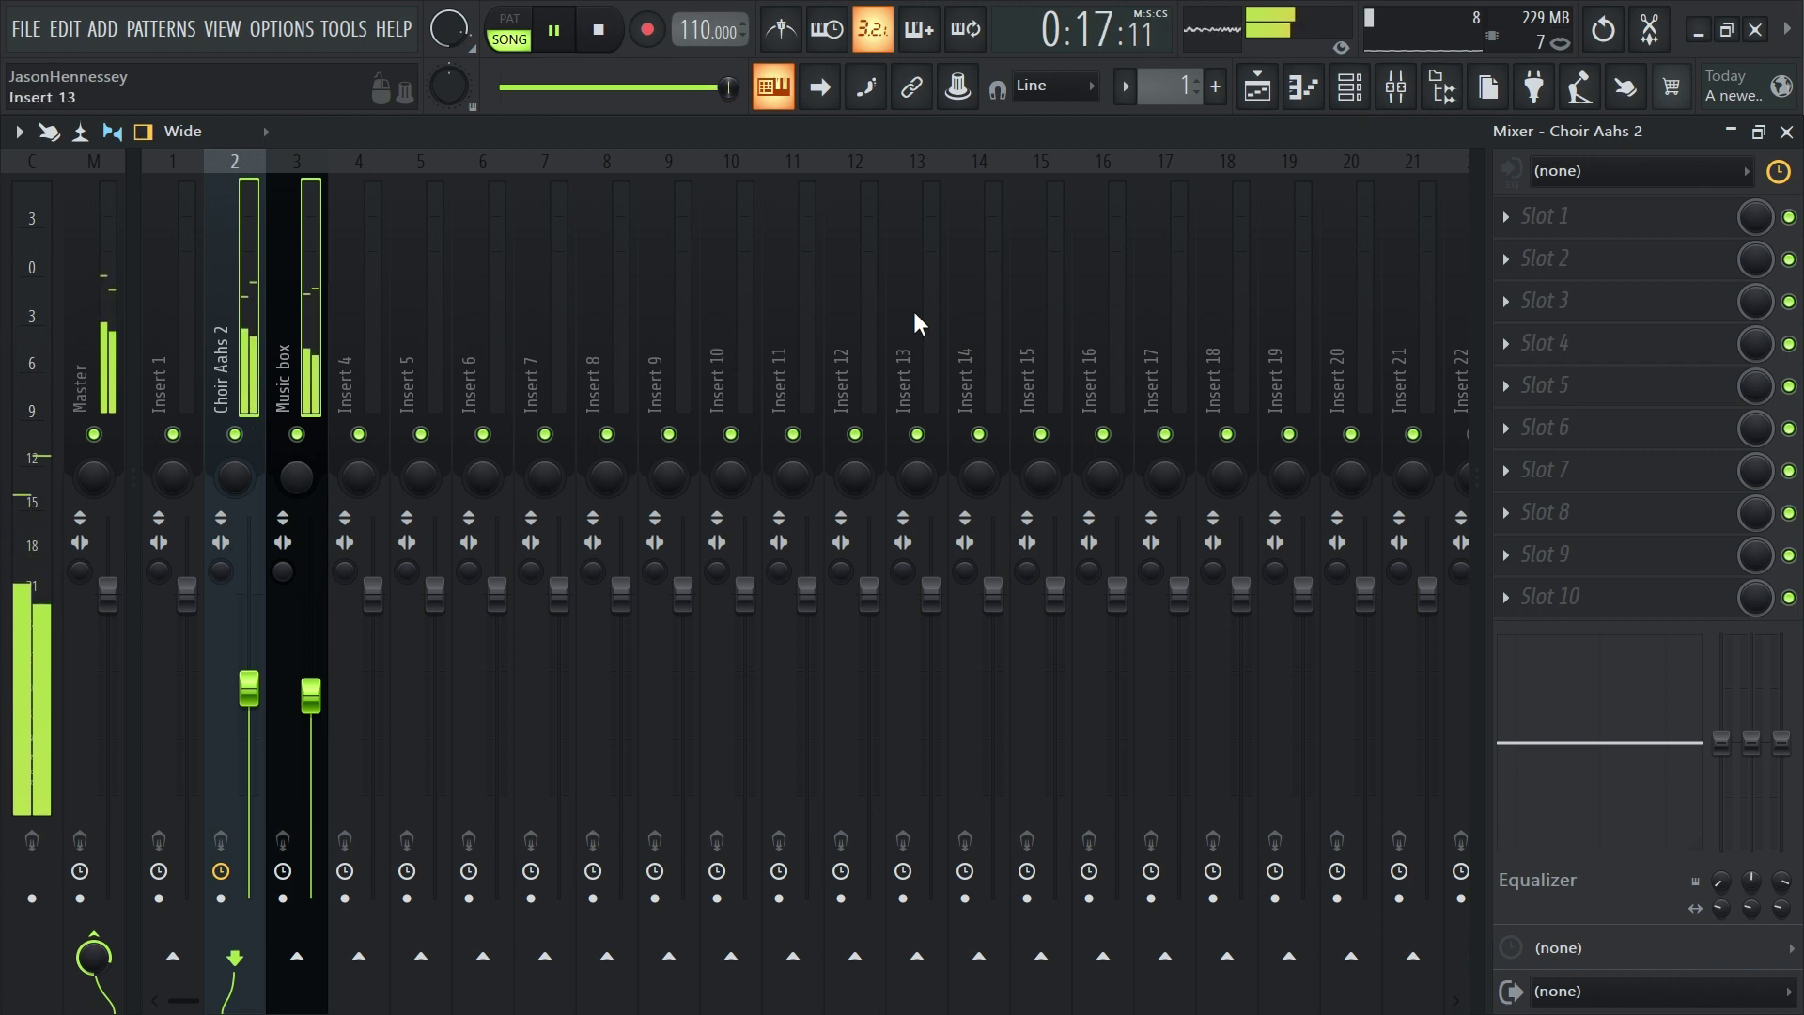
pyautogui.click(319, 381)
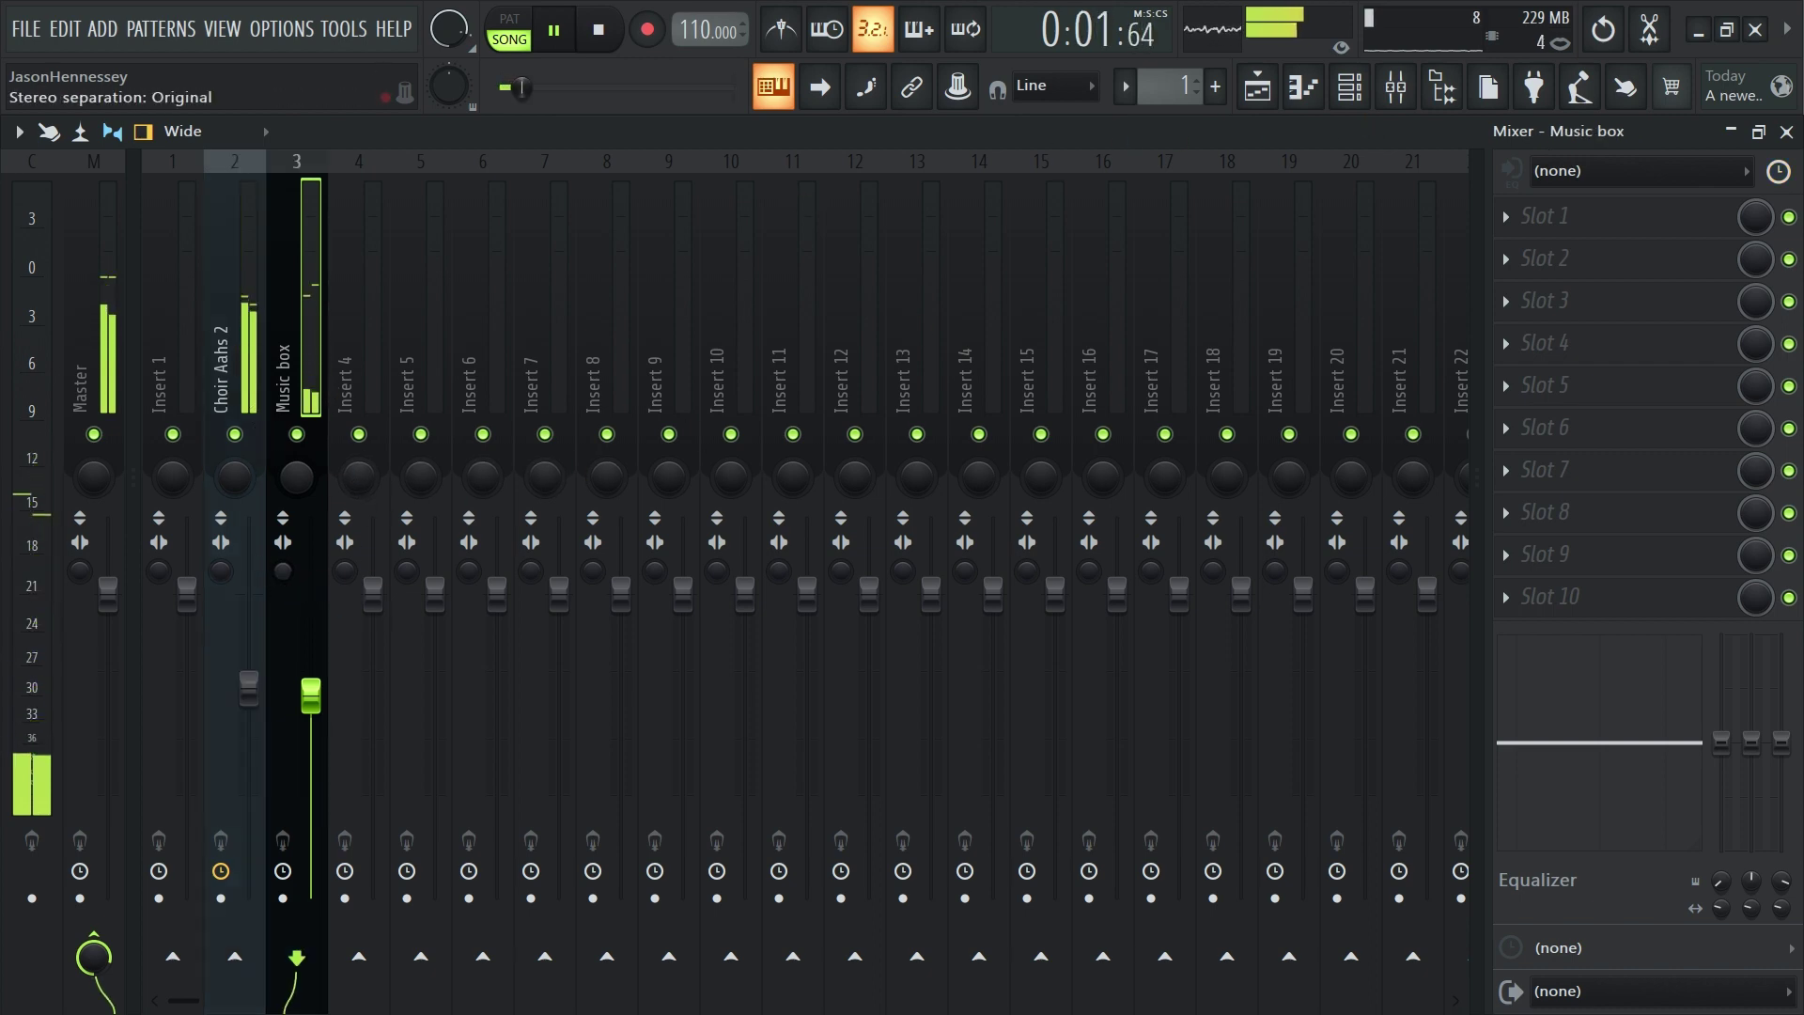
pyautogui.moveTo(528, 87); pyautogui.dragTo(549, 87)
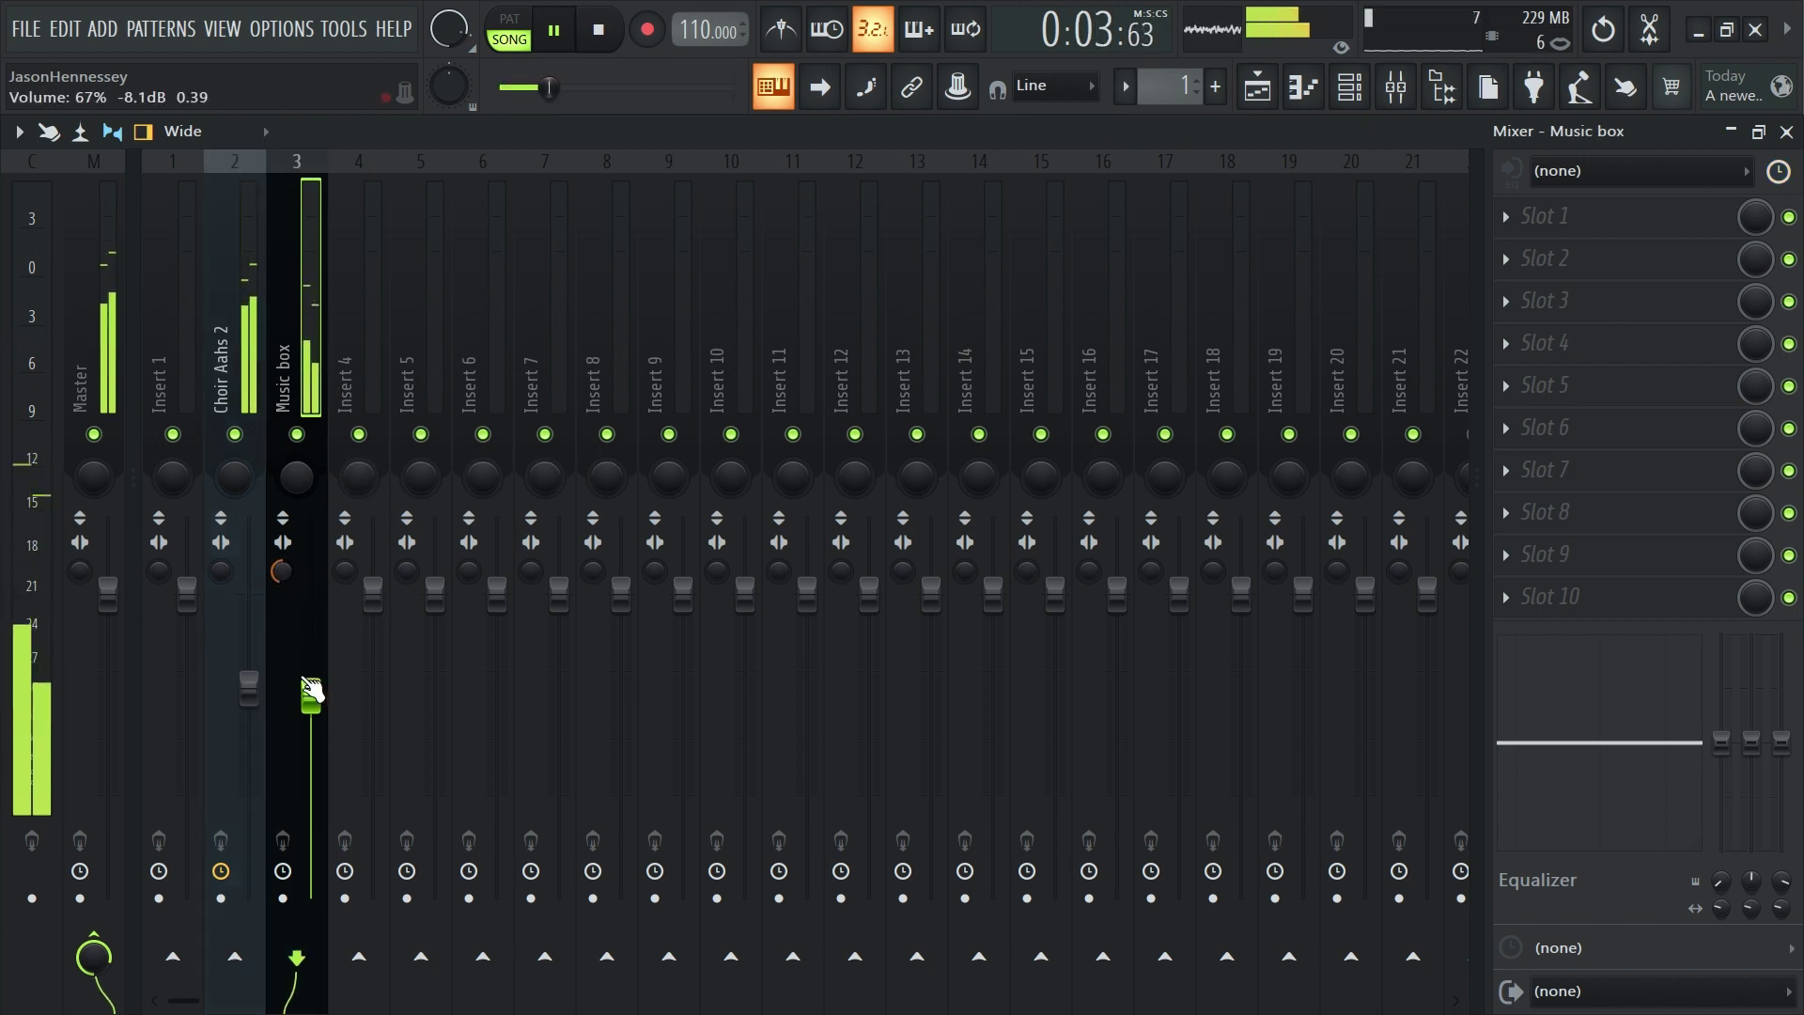
# Load FP Retro in slot 1 of the Choir Aahs 2 track and turn down its Wow, Flutter and Distort
pyautogui.click(266, 285)
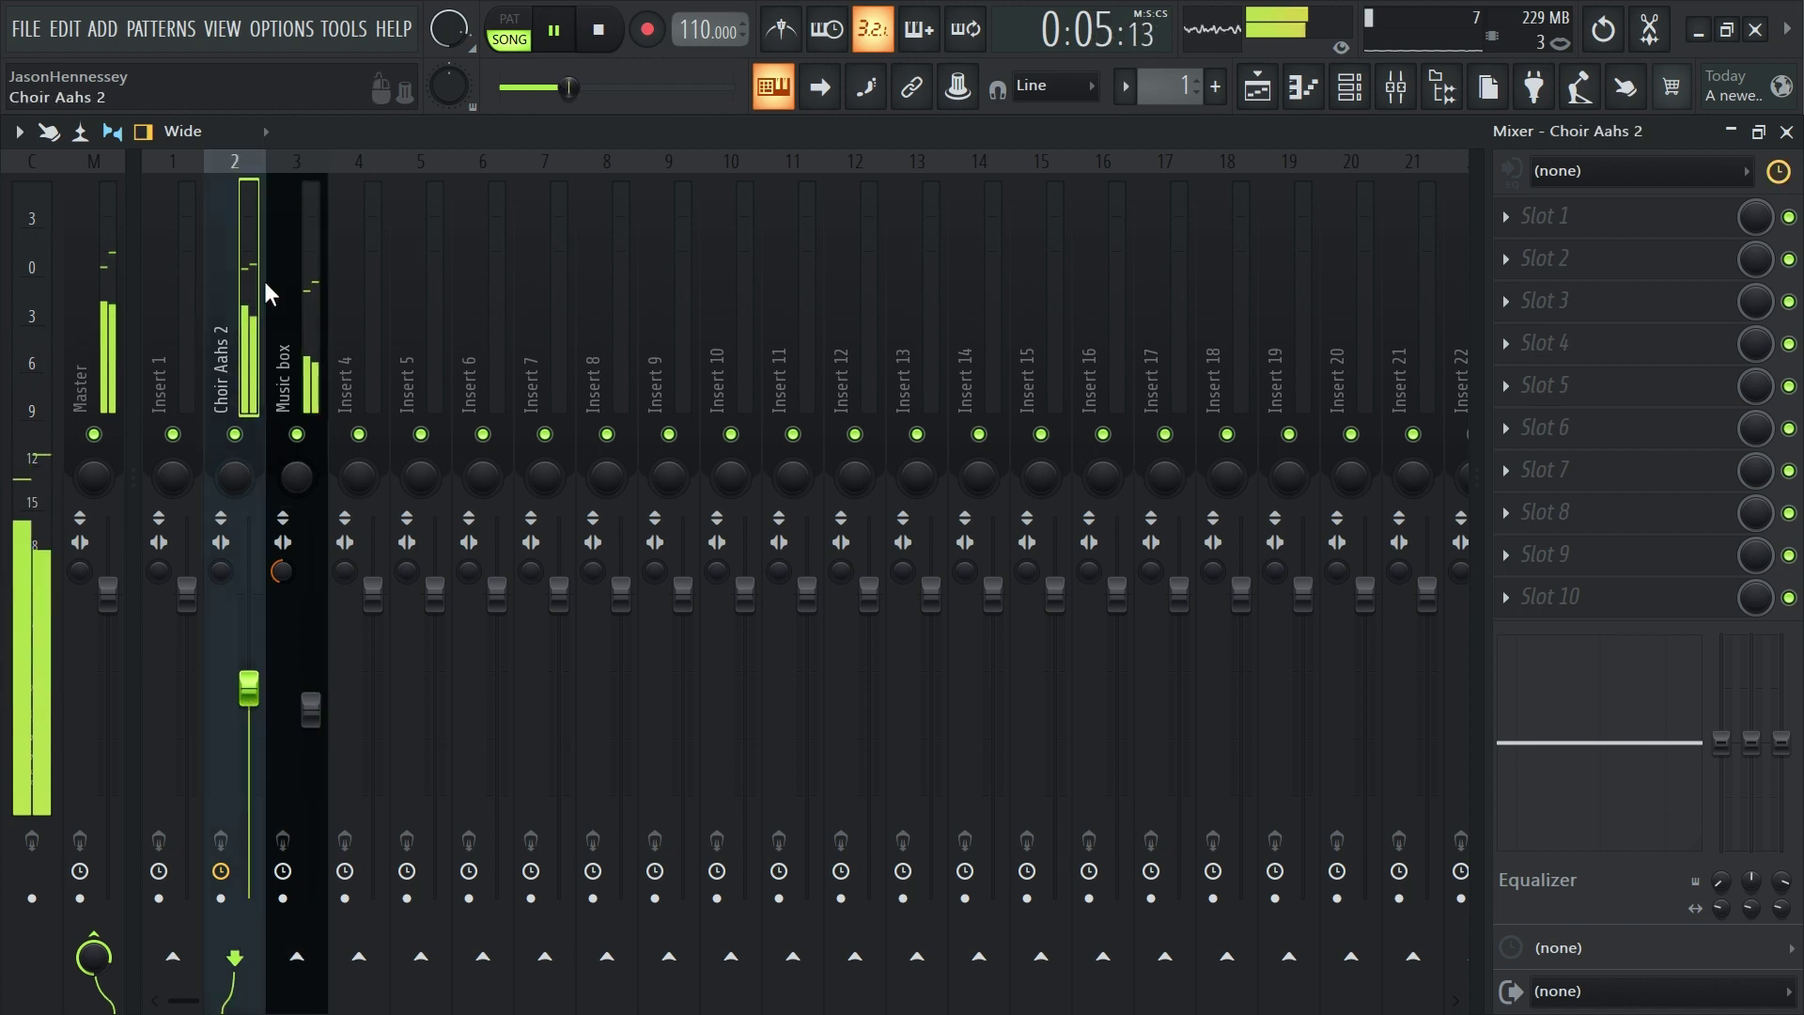
pyautogui.click(1595, 227)
pyautogui.click(1158, 735)
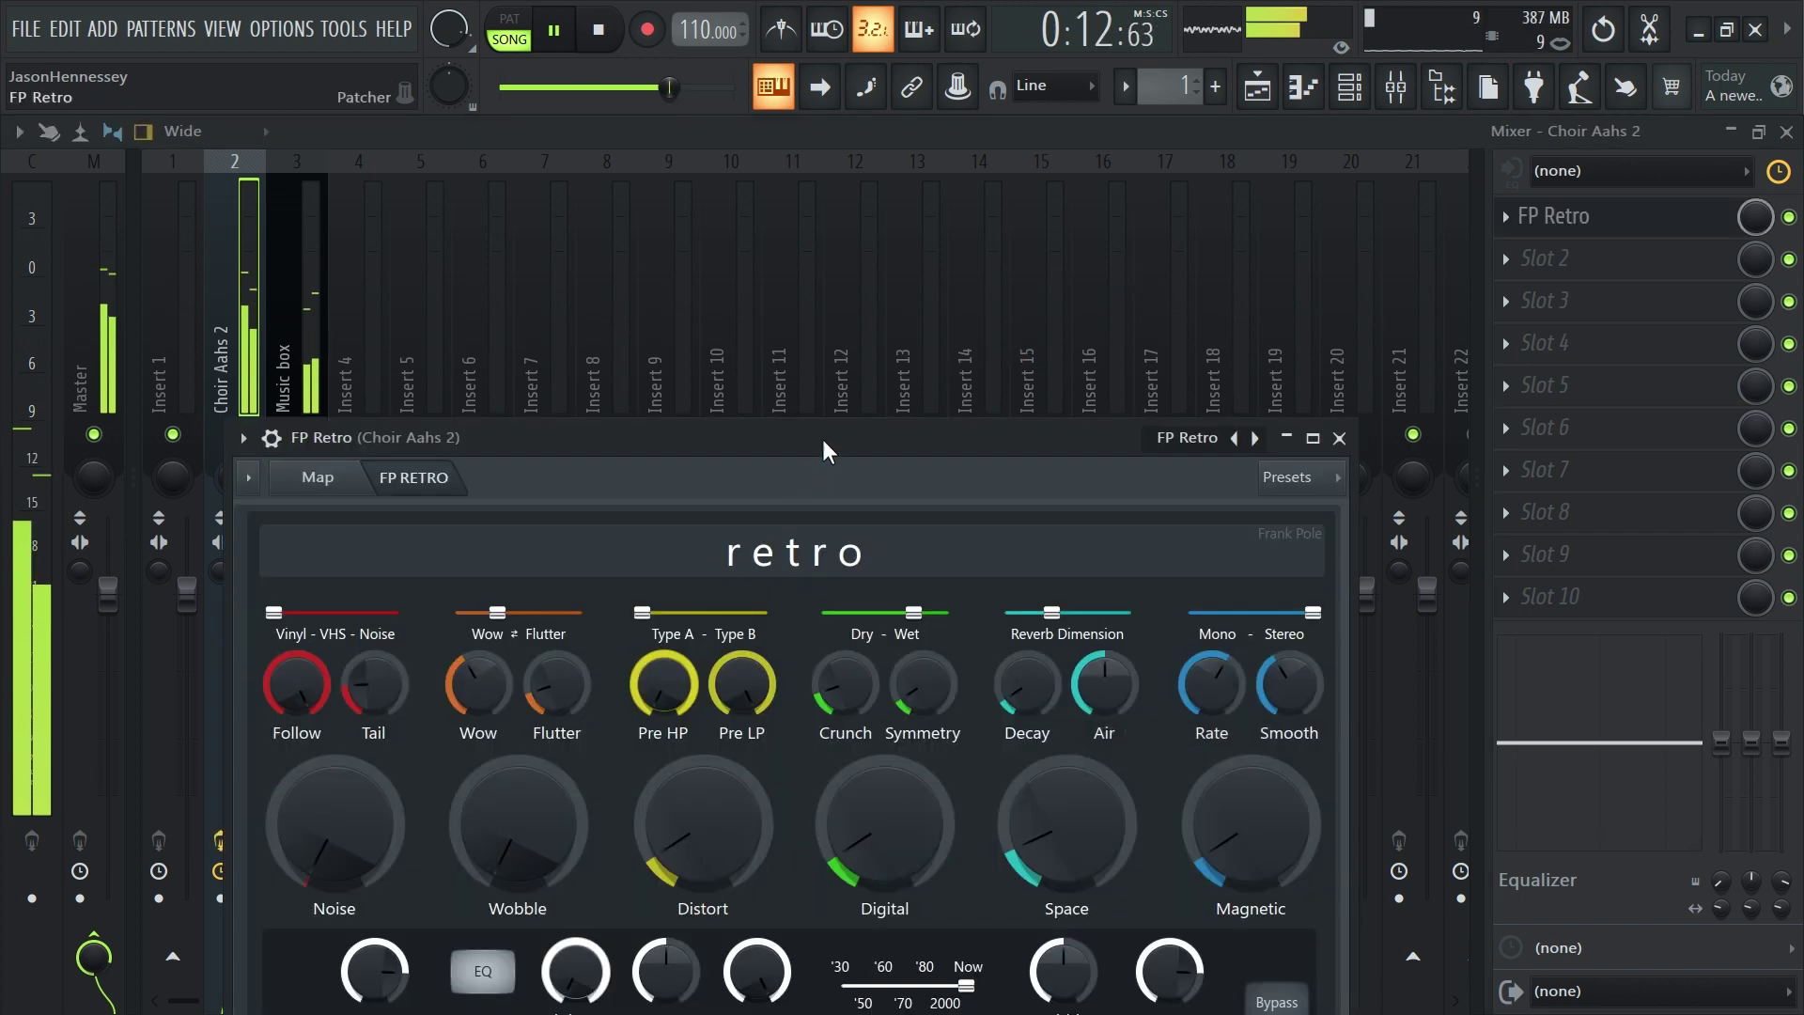
pyautogui.moveTo(824, 442); pyautogui.dragTo(920, 214)
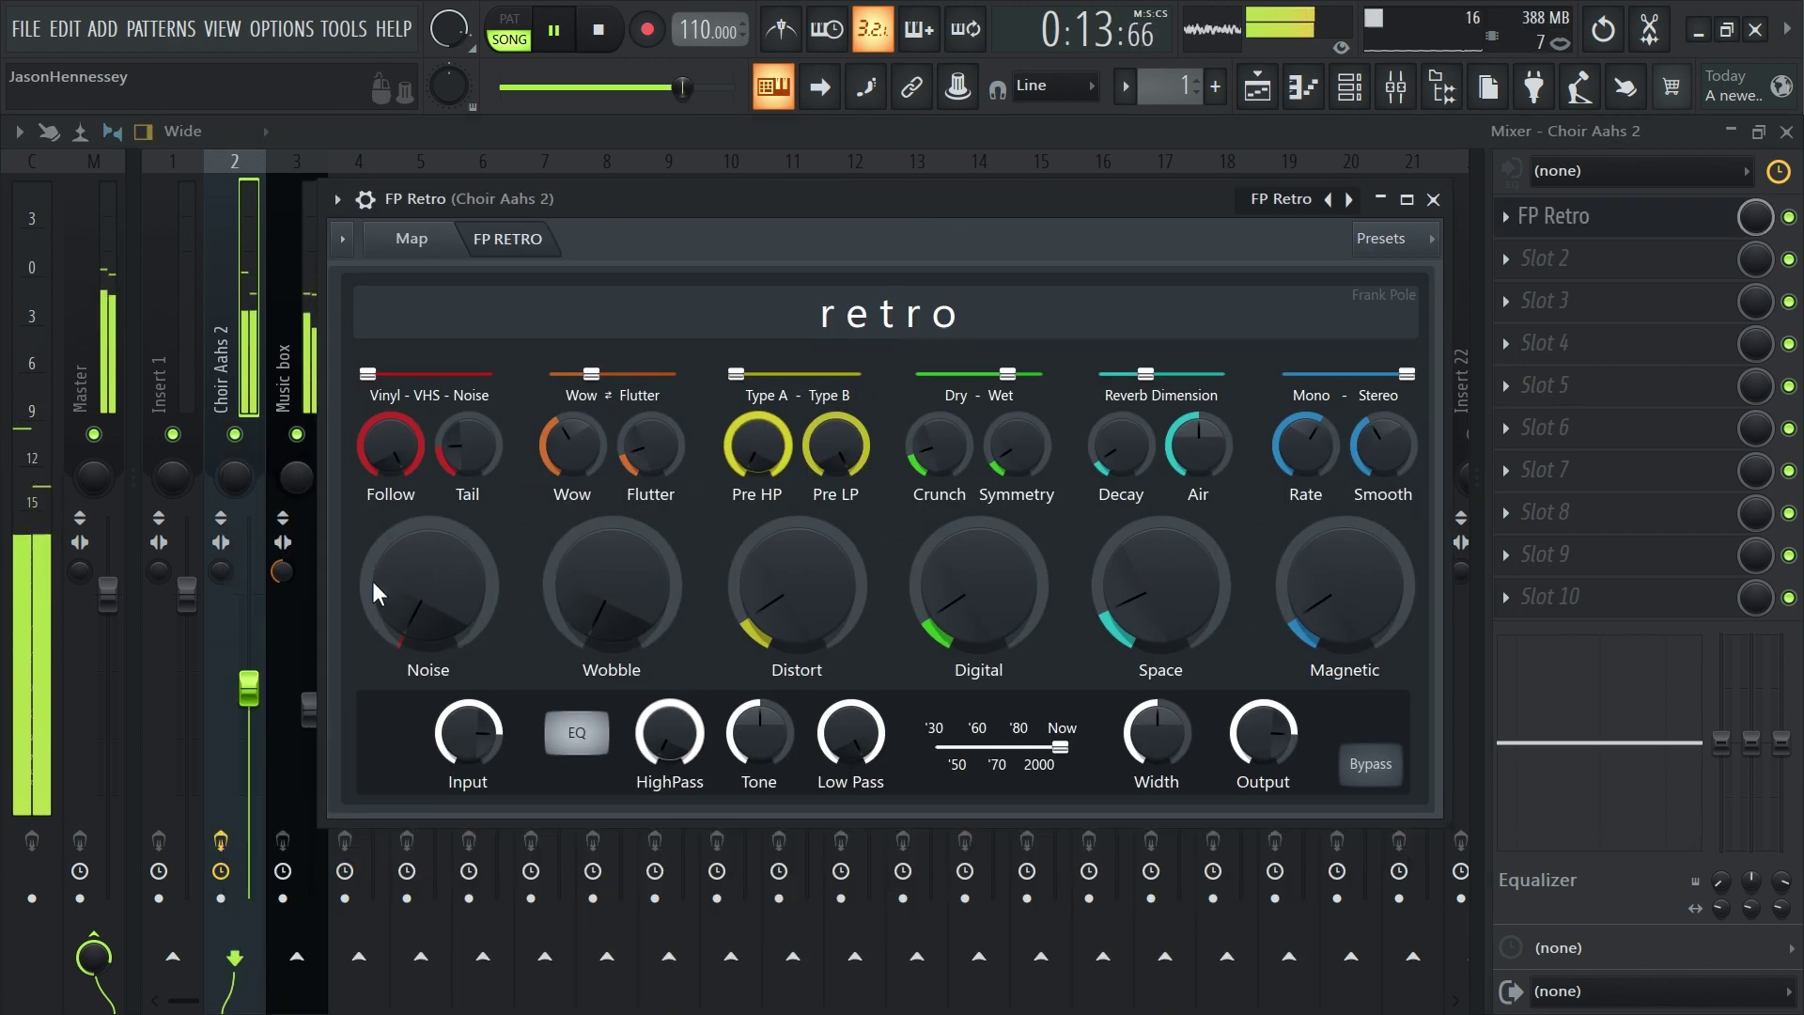
pyautogui.scroll(-2, 374, 584)
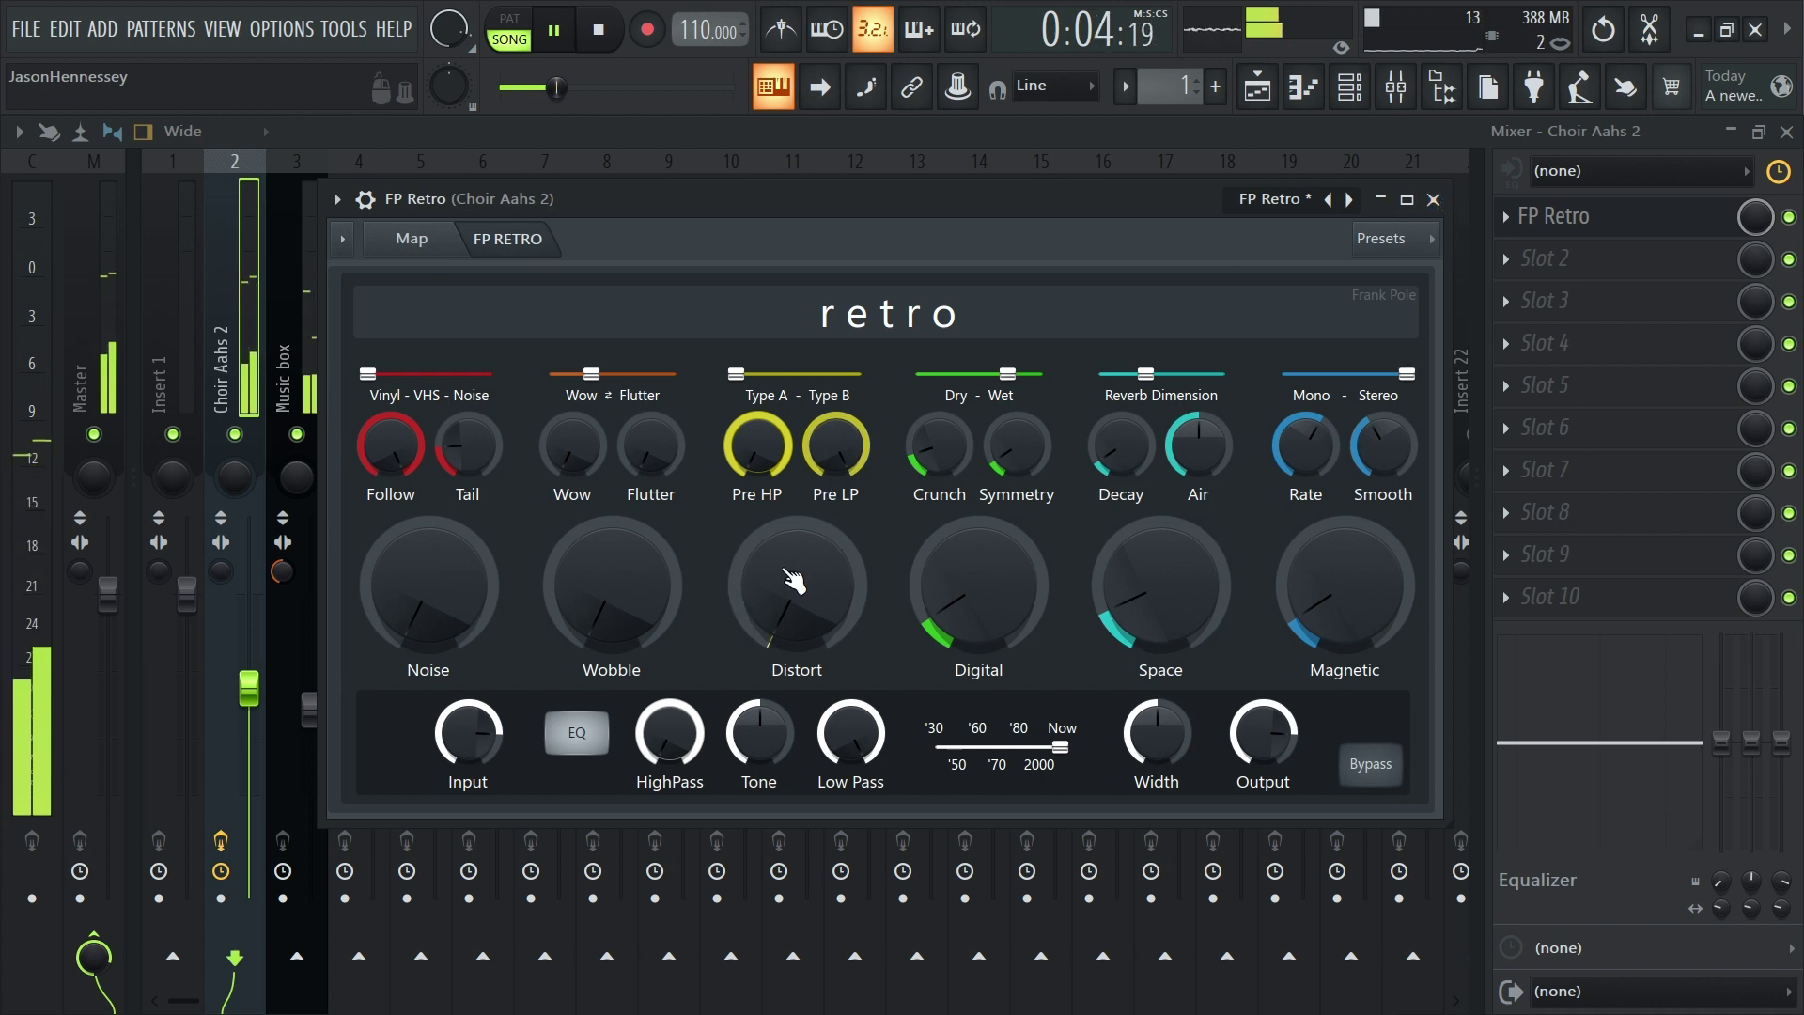
pyautogui.click(1435, 199)
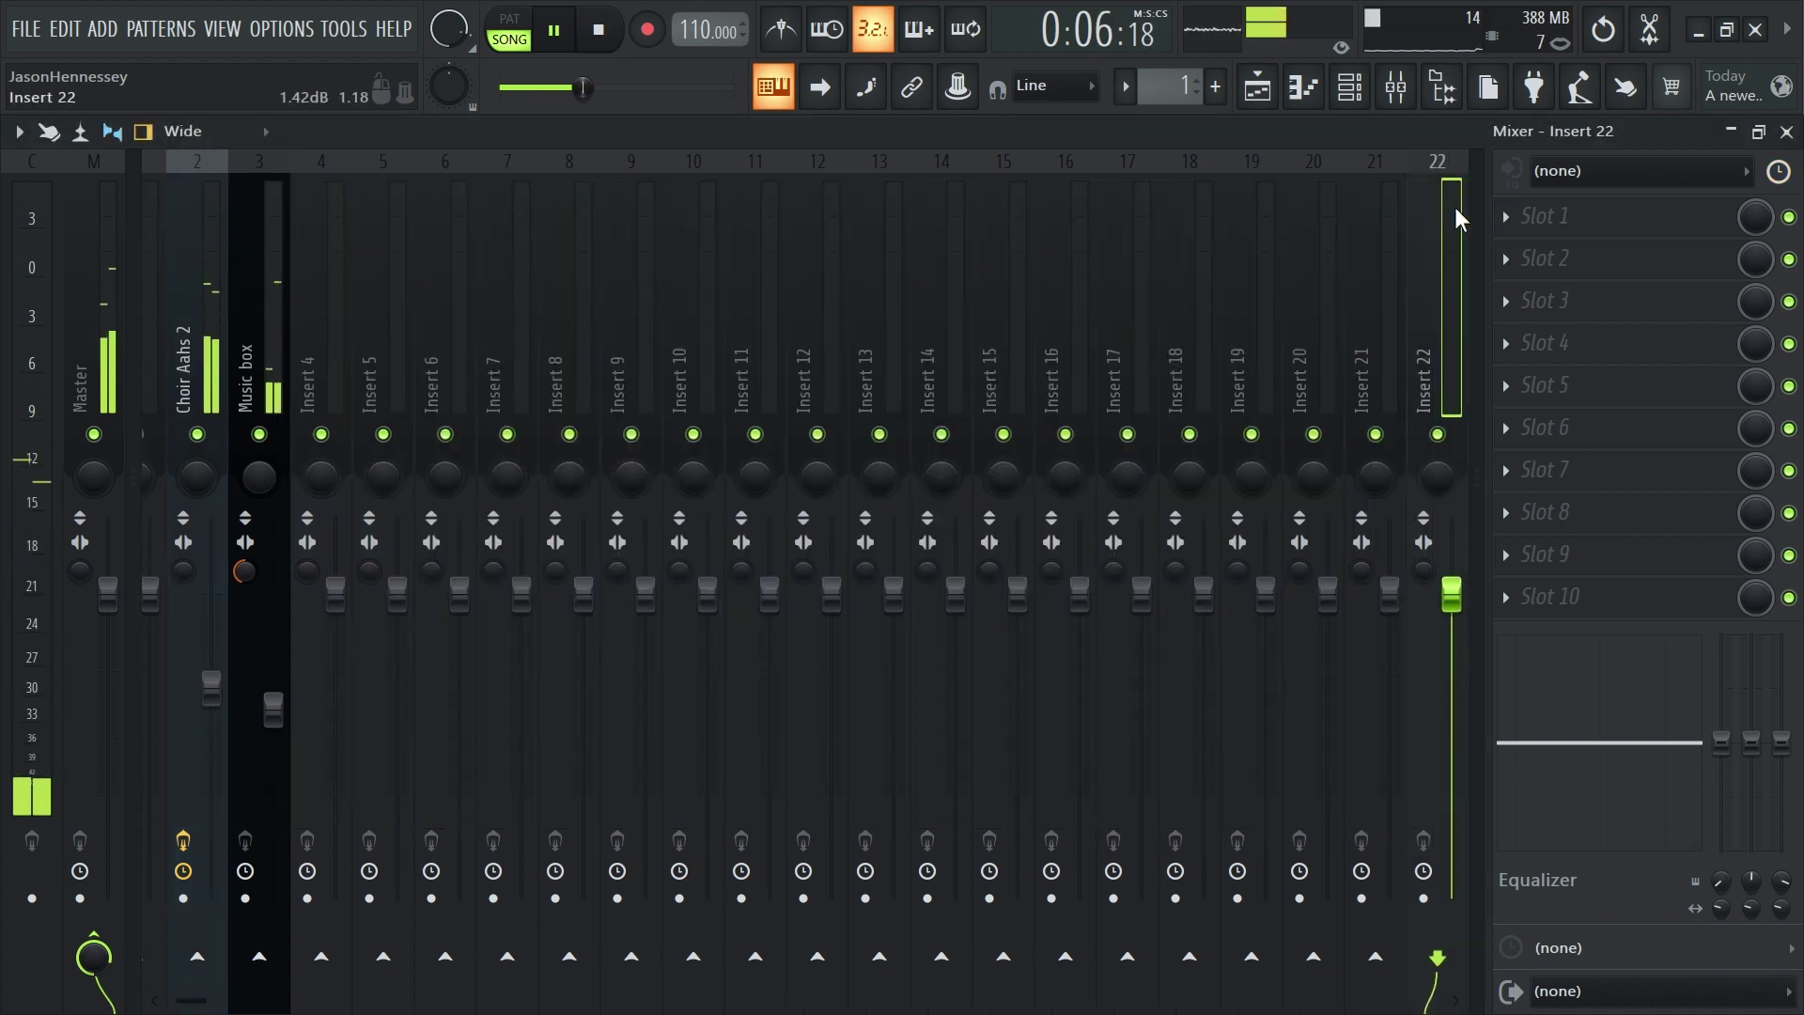
# Add Fruity Parametric EQ 2 in slot 2 of Choir Aahs 2 with the General EQ preset and move band 1 slightly lower in frequency
pyautogui.click(276, 343)
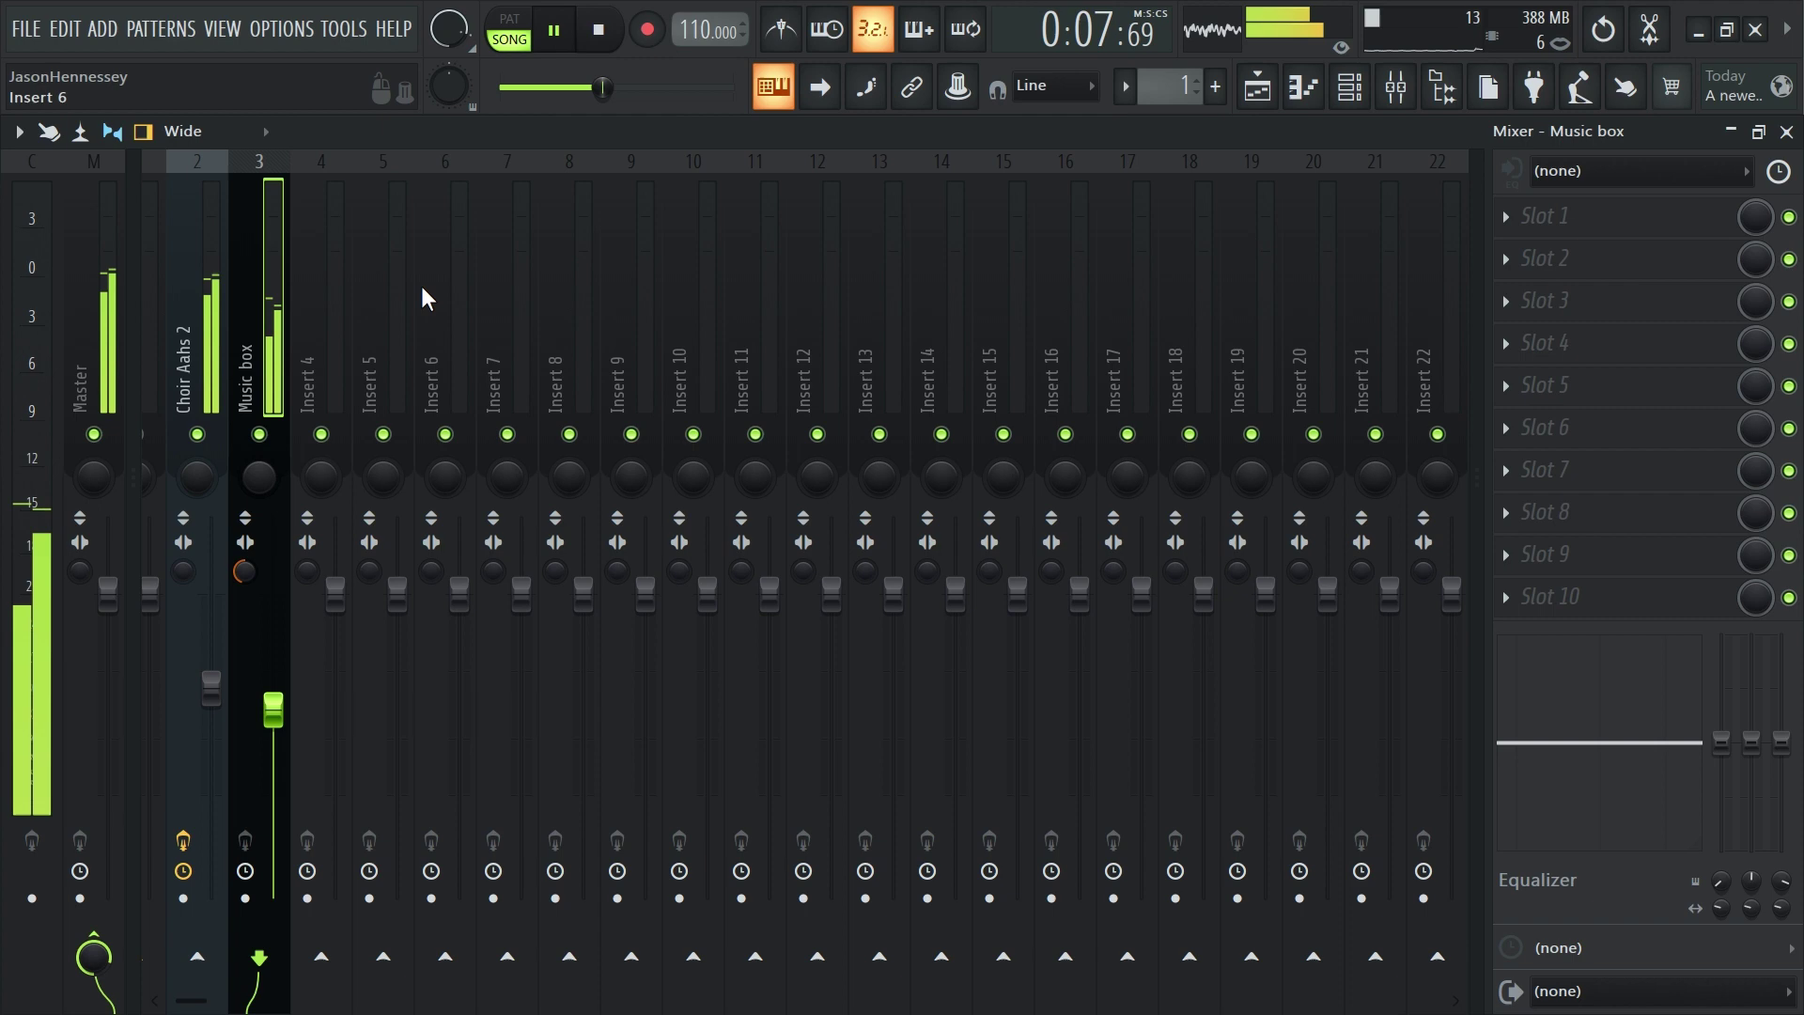
pyautogui.click(197, 311)
pyautogui.click(1522, 257)
pyautogui.click(985, 901)
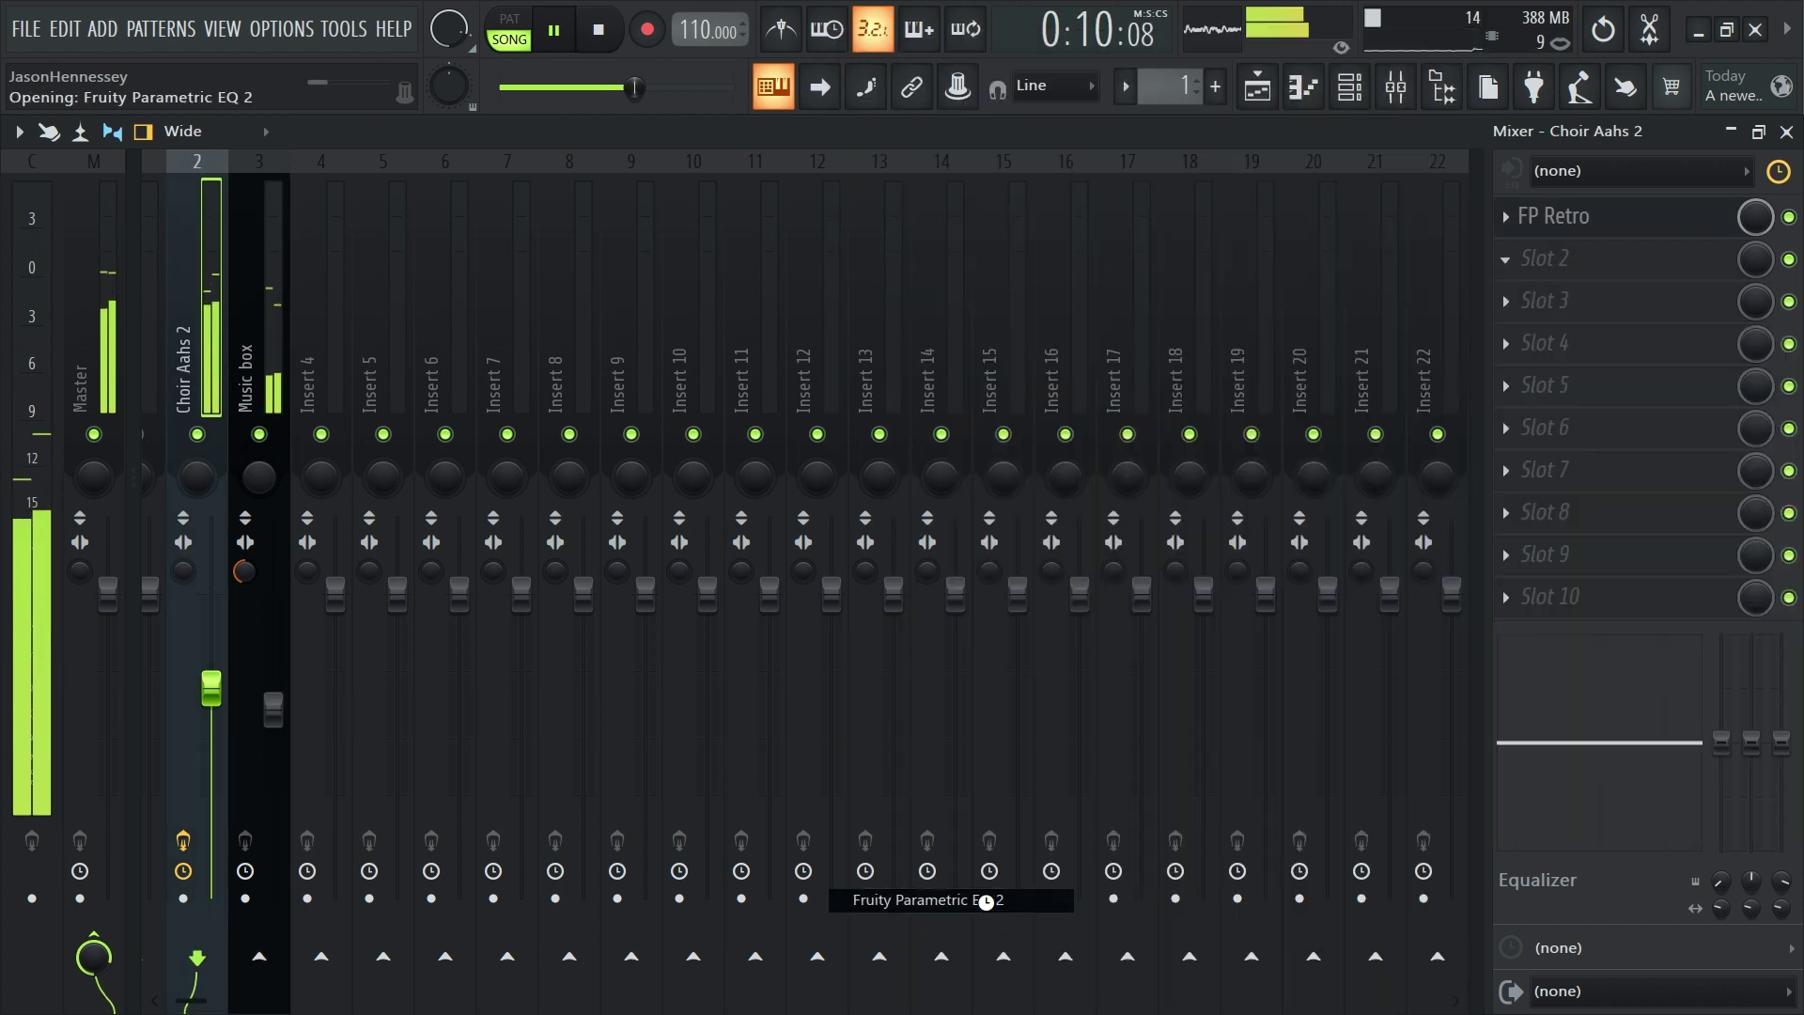
pyautogui.click(1154, 474)
pyautogui.click(1193, 497)
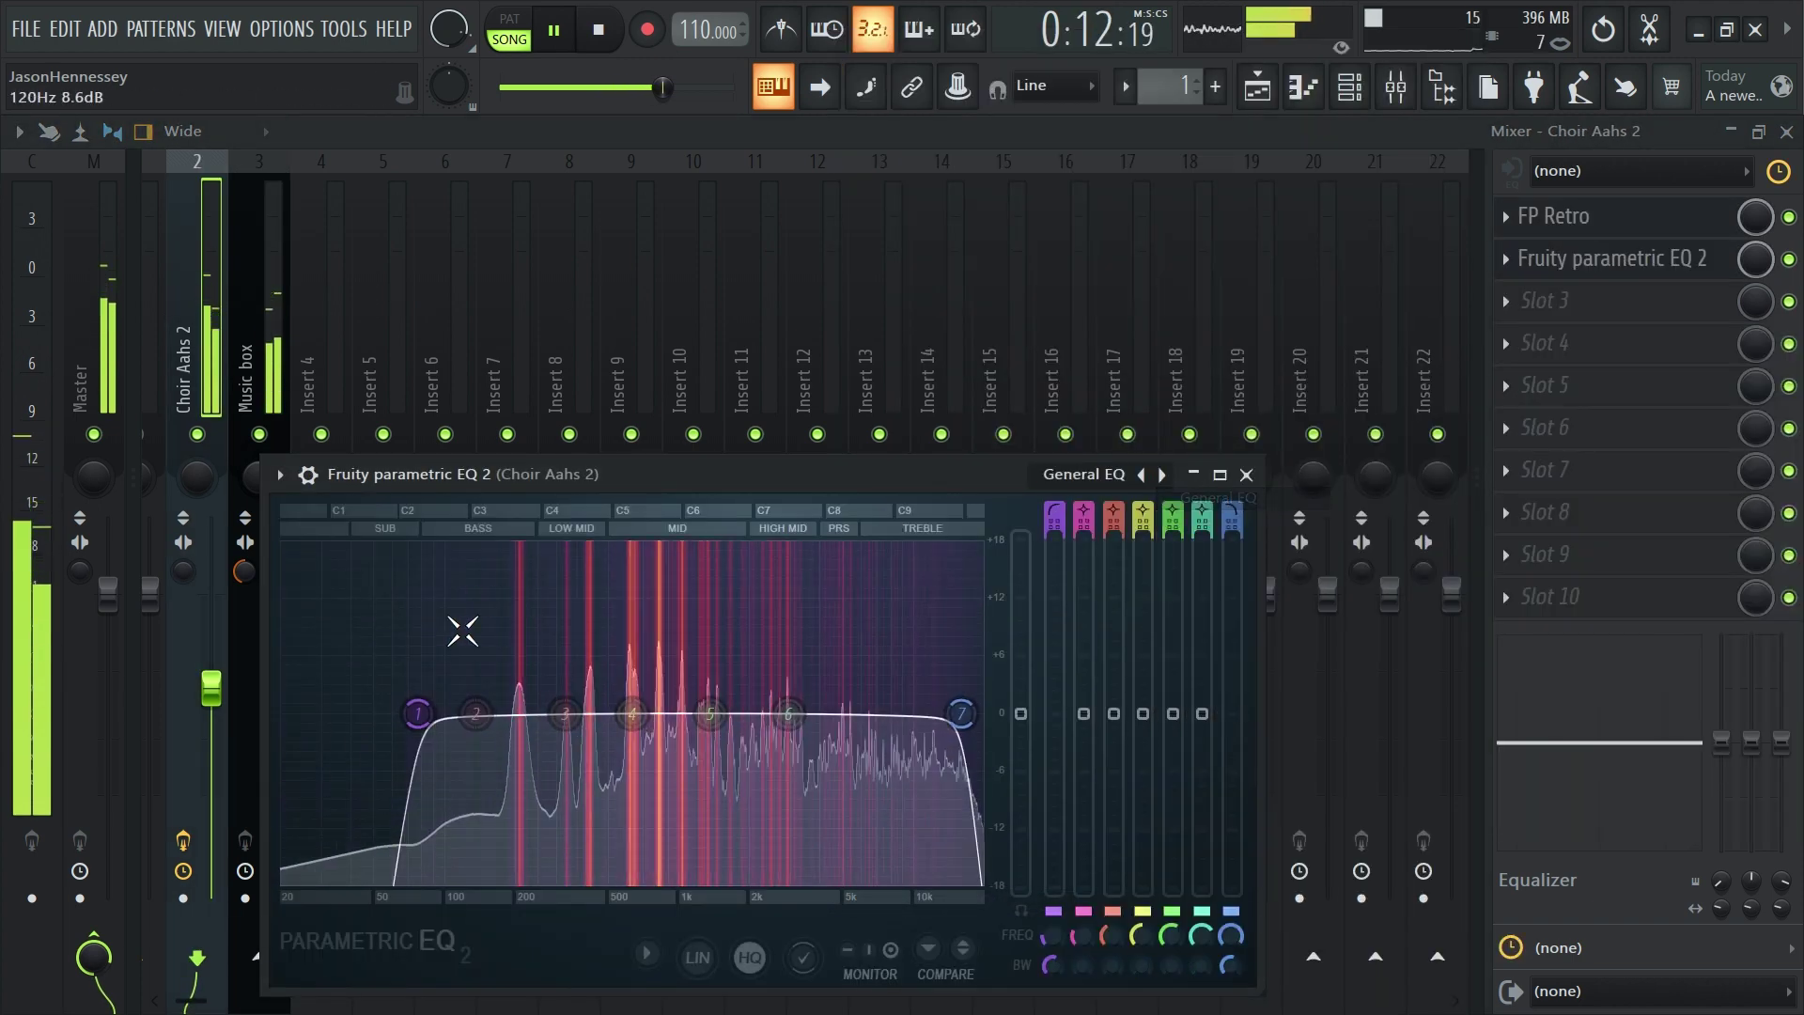
pyautogui.moveTo(418, 713); pyautogui.dragTo(408, 713)
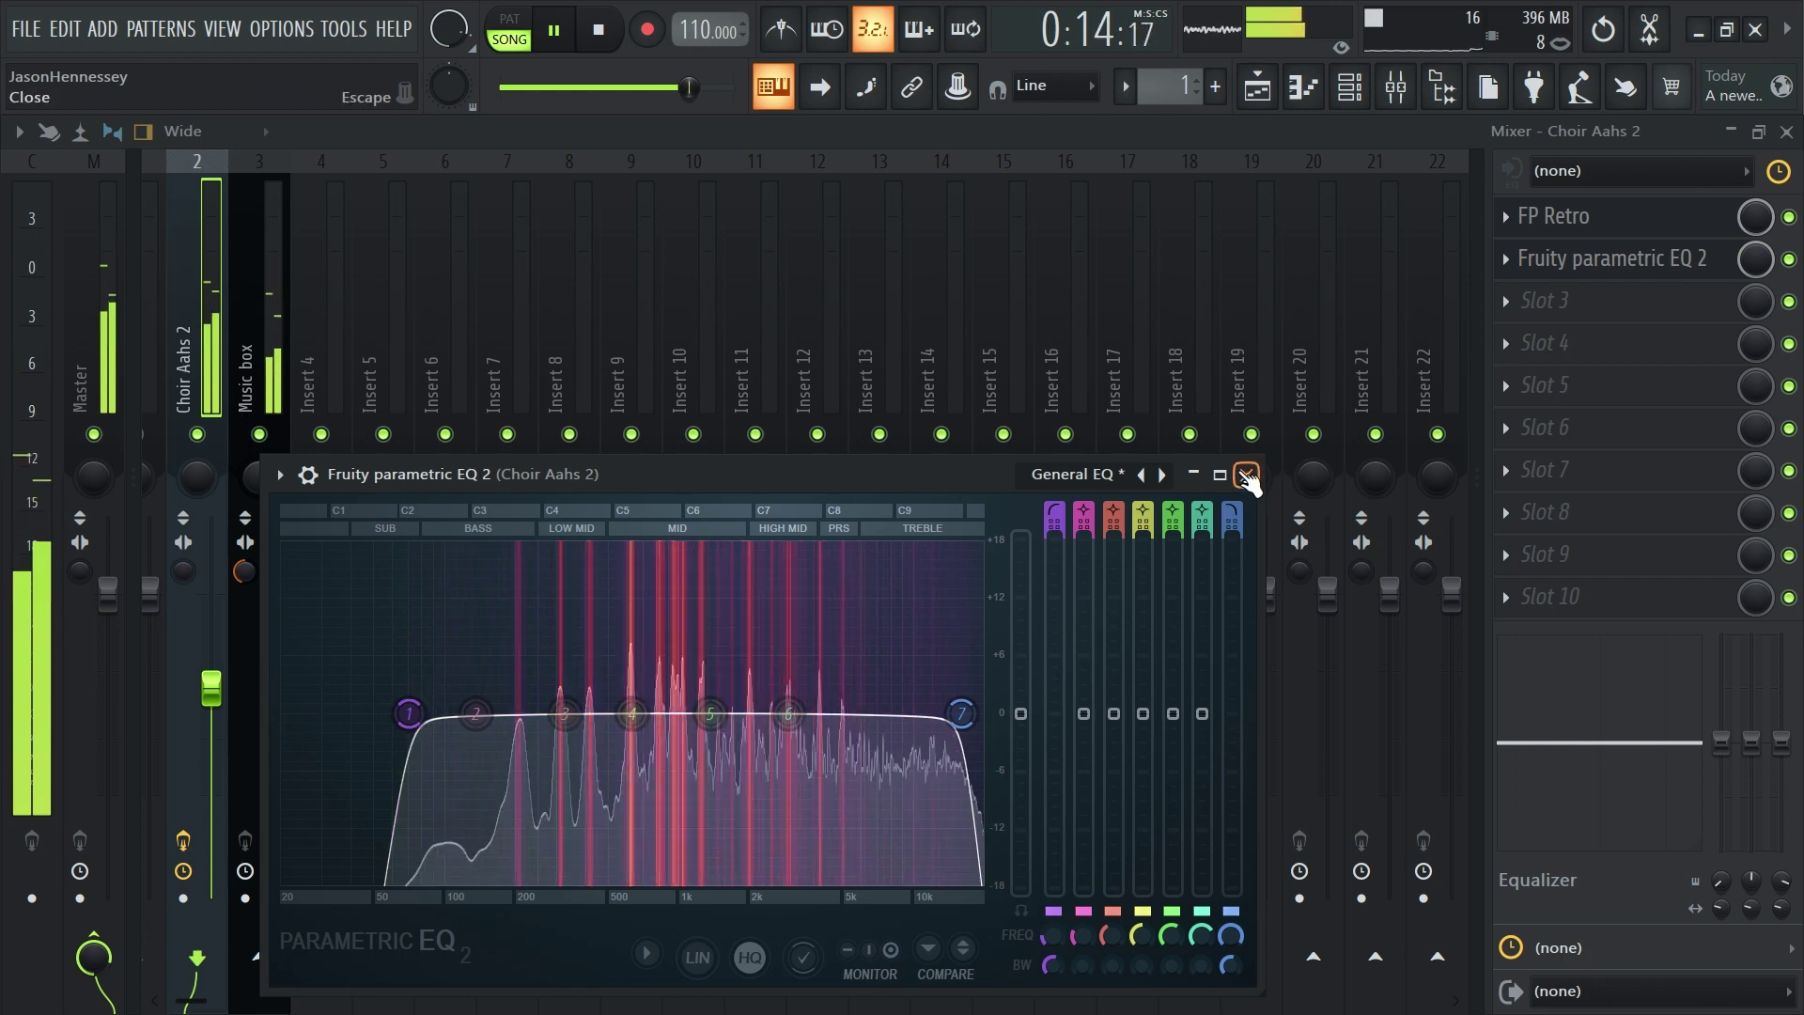
pyautogui.click(1248, 474)
# Load Fruity Parametric EQ 2 in slot 1 of the Music box mixer track
pyautogui.click(275, 285)
pyautogui.click(1555, 218)
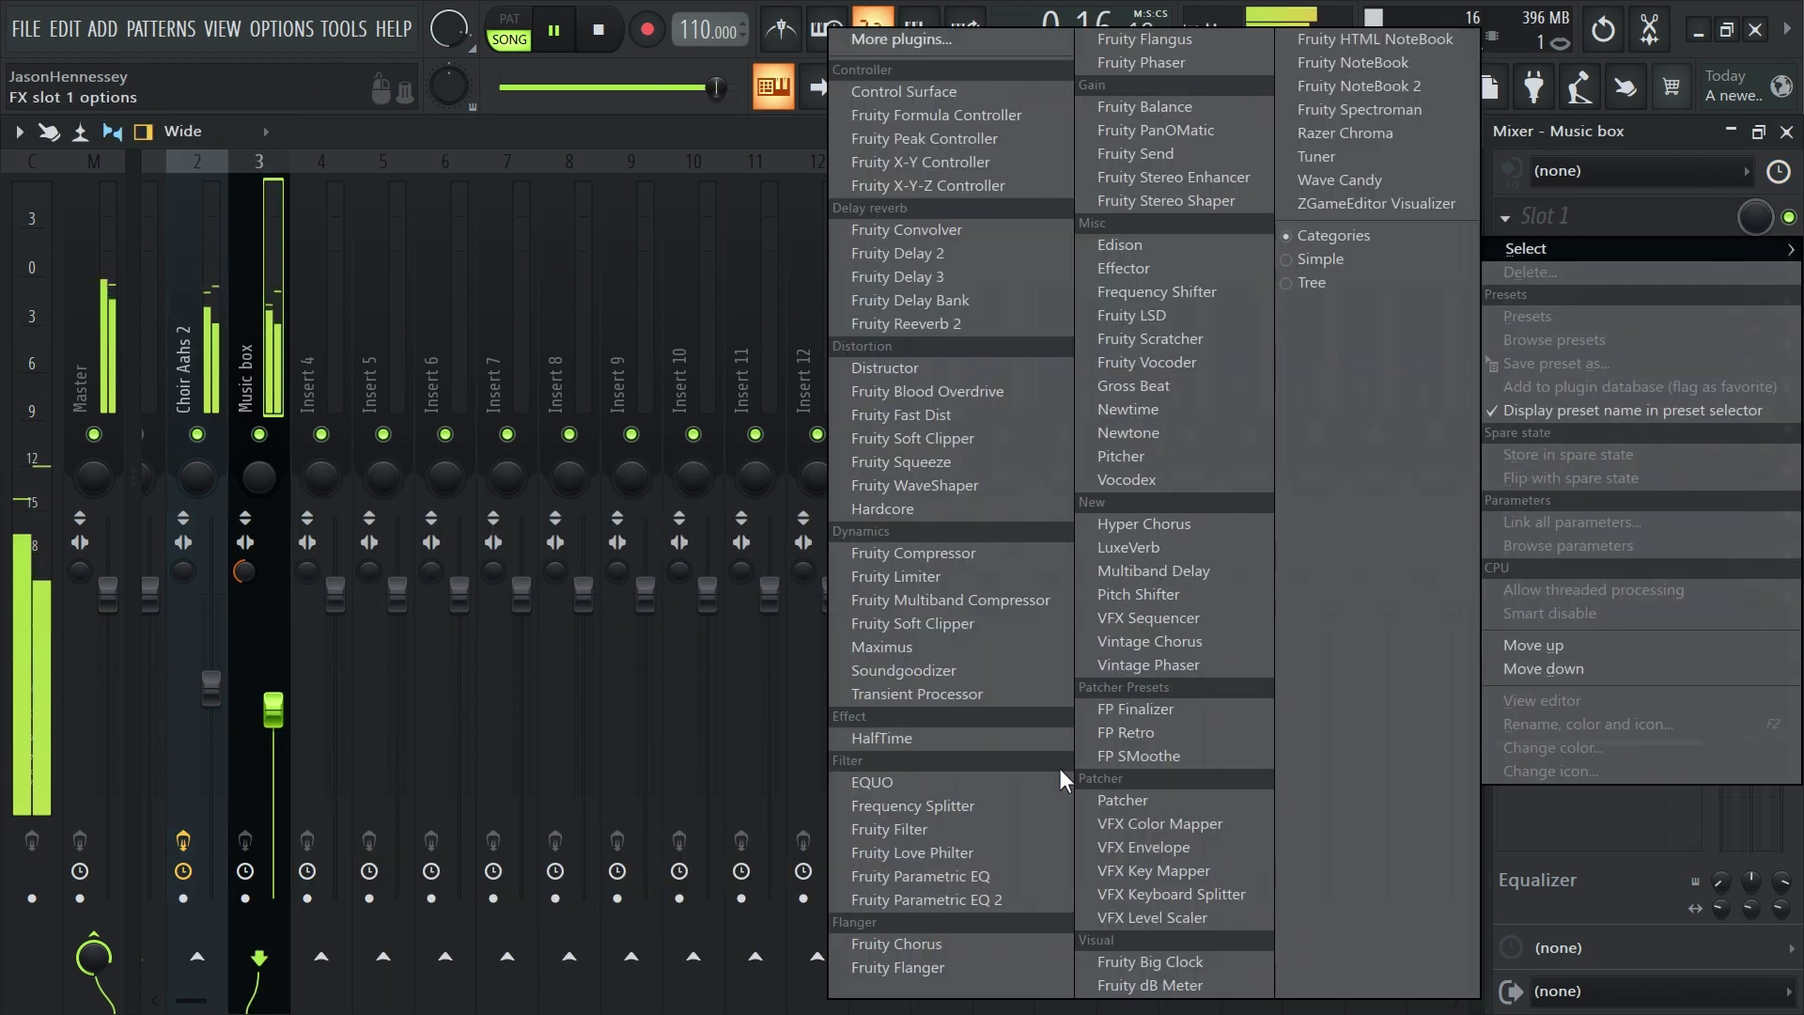
pyautogui.click(927, 899)
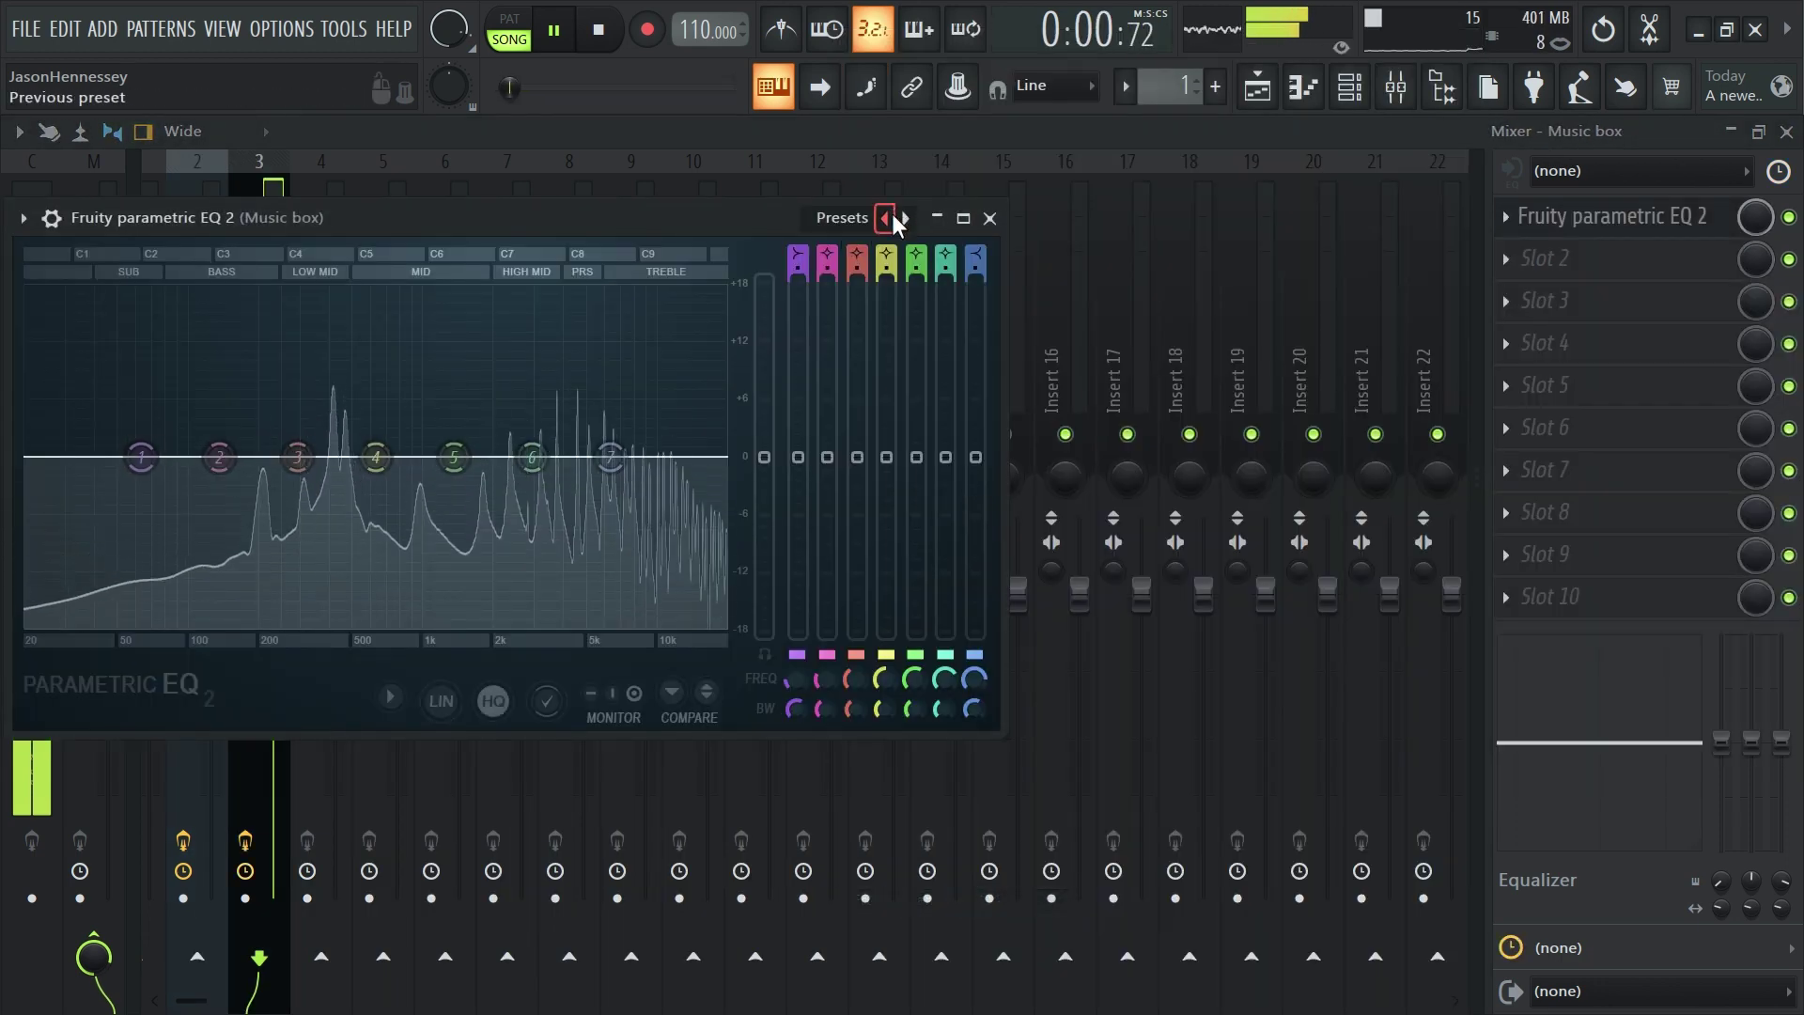
# Apply the General EQ preset to the Music box track's Fruity Parametric EQ 2 and check the choir and Music box mixer tracks
pyautogui.click(892, 217)
pyautogui.click(939, 254)
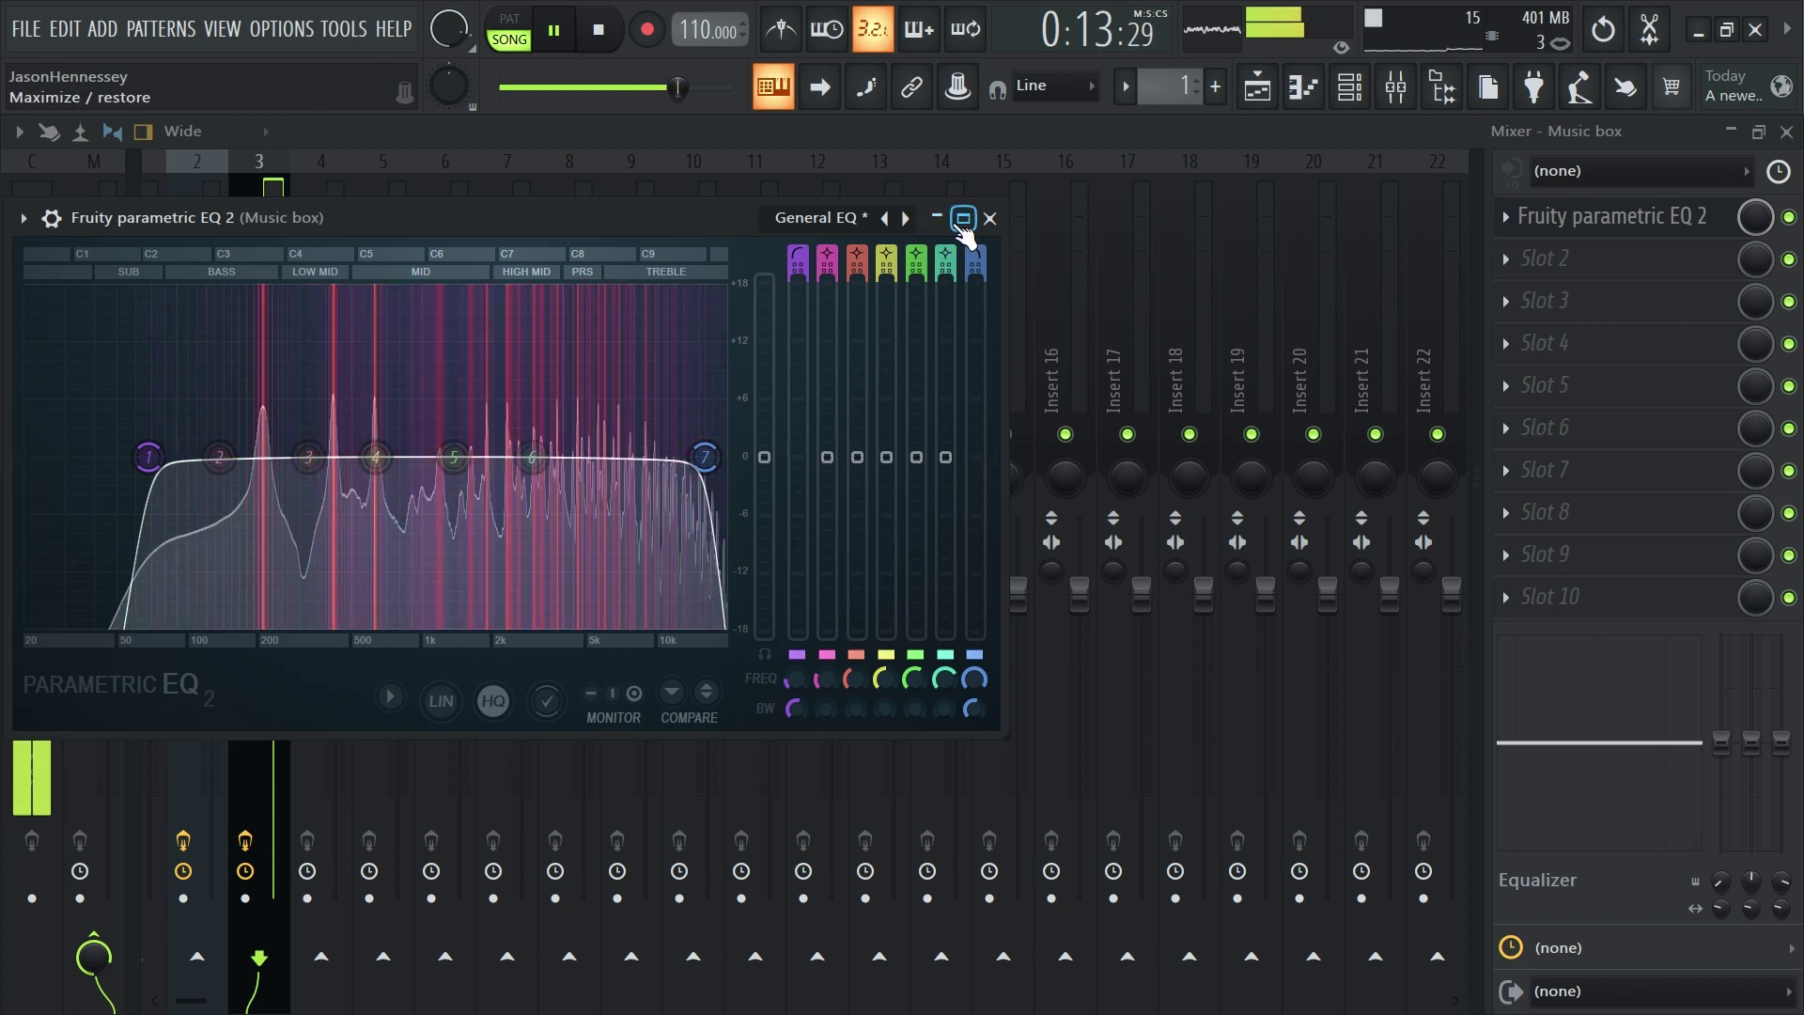
pyautogui.click(991, 219)
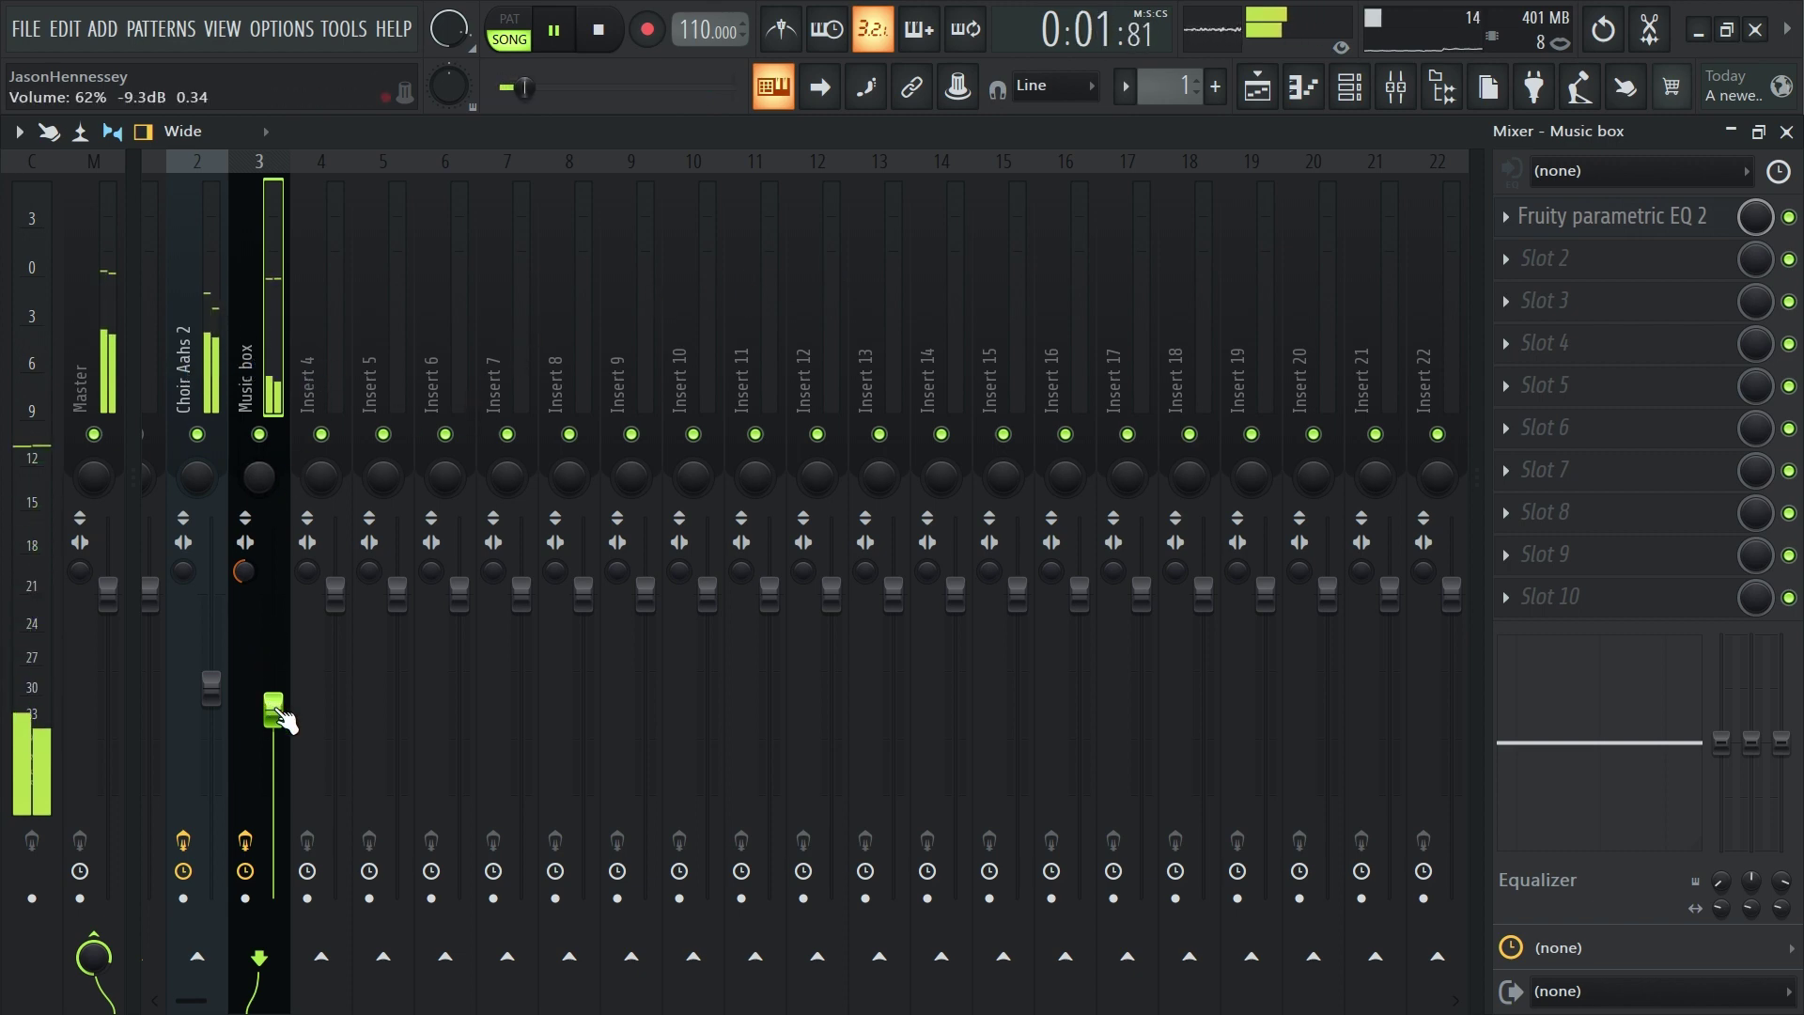
pyautogui.click(195, 310)
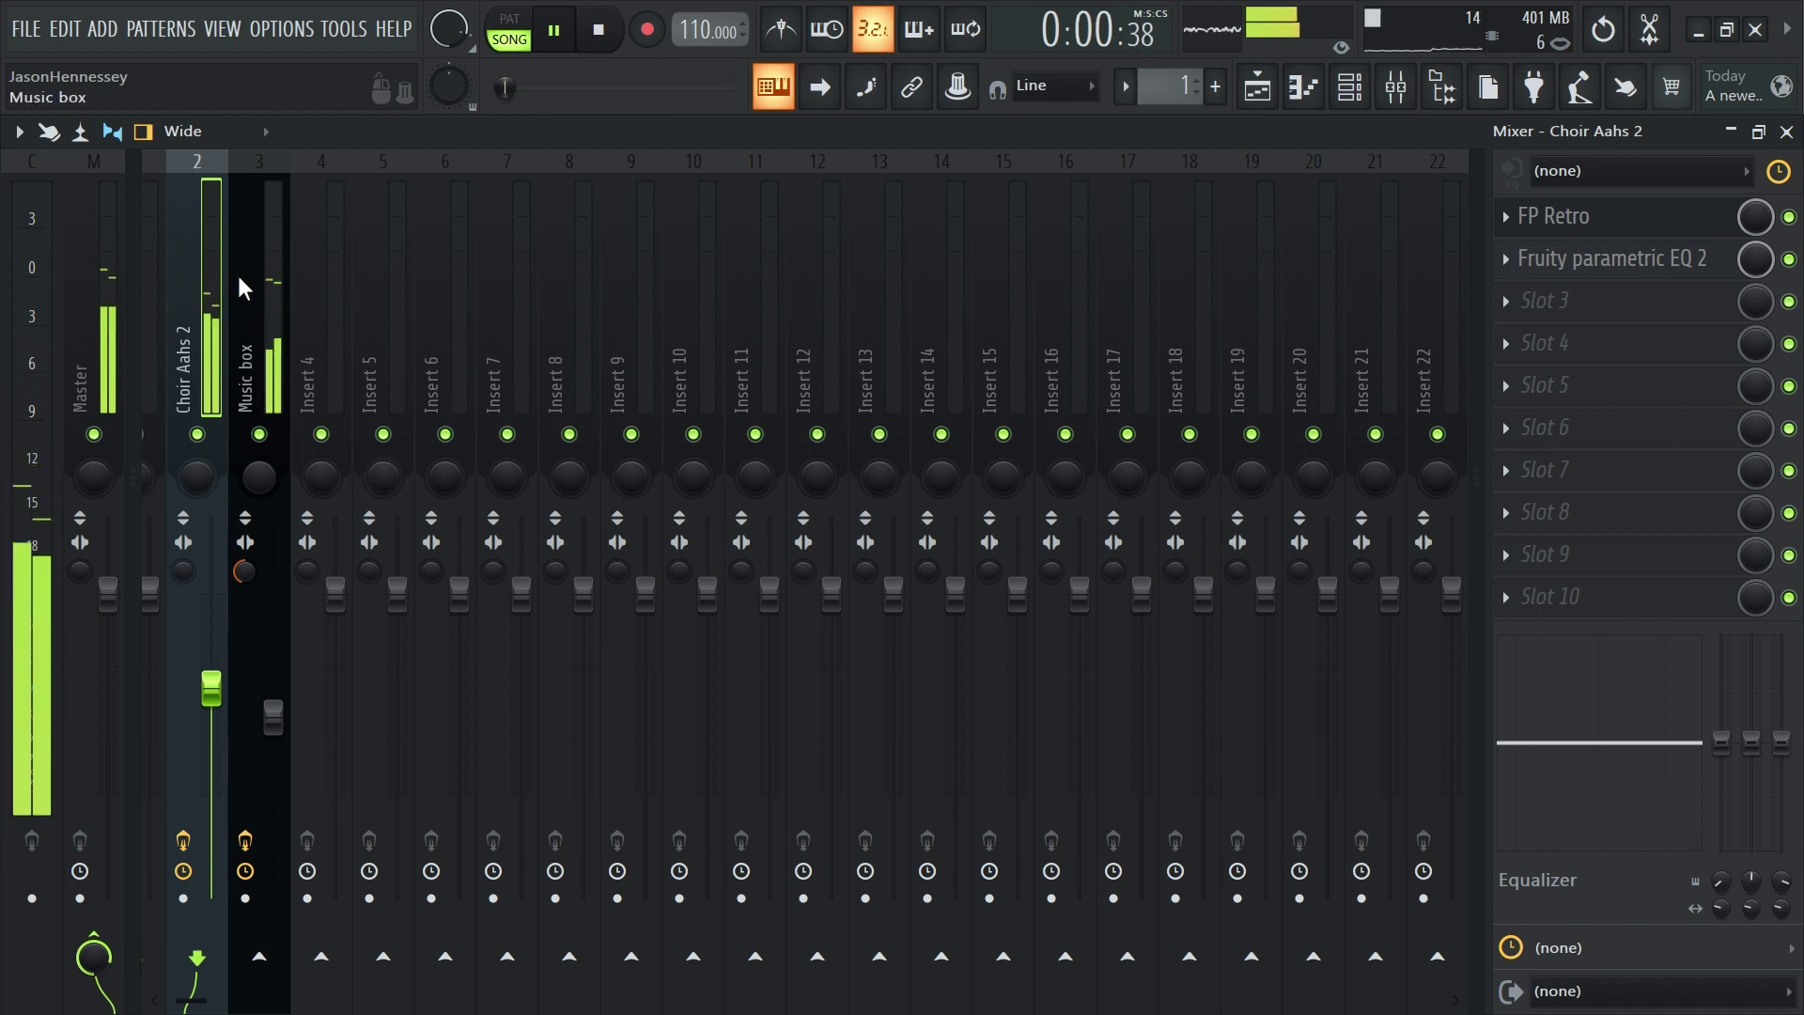
pyautogui.click(270, 307)
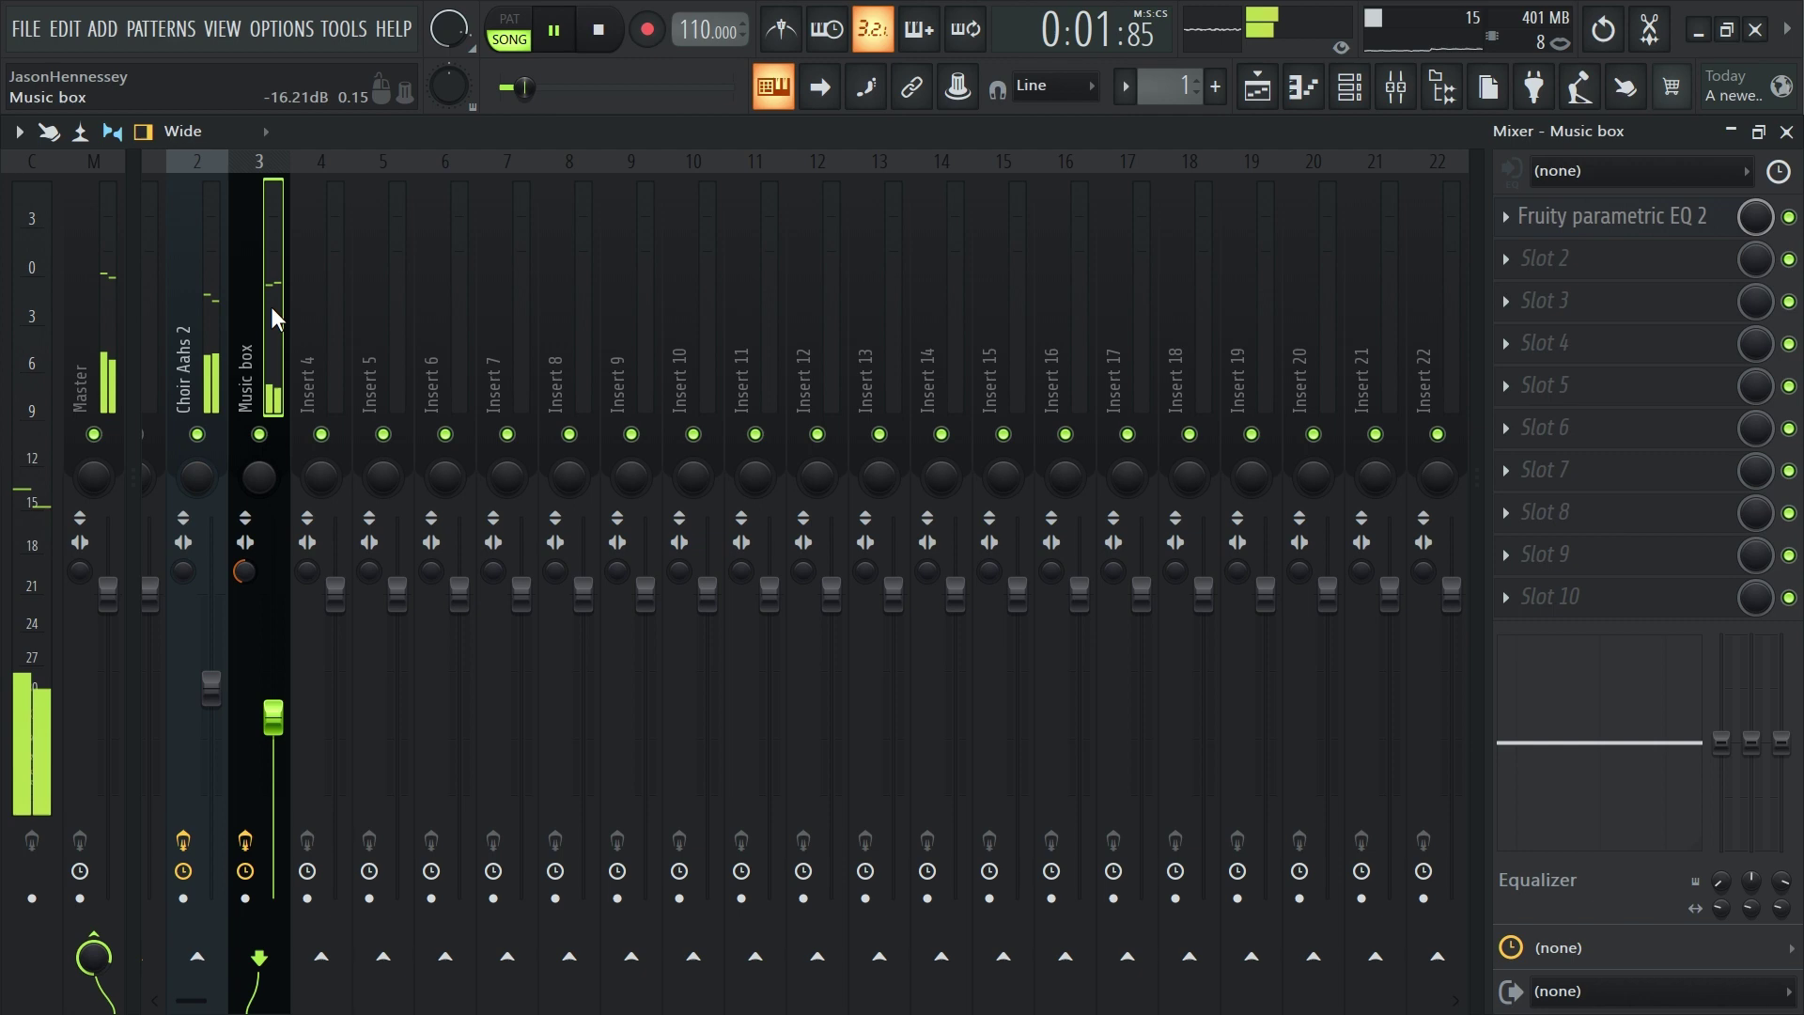
pyautogui.click(222, 313)
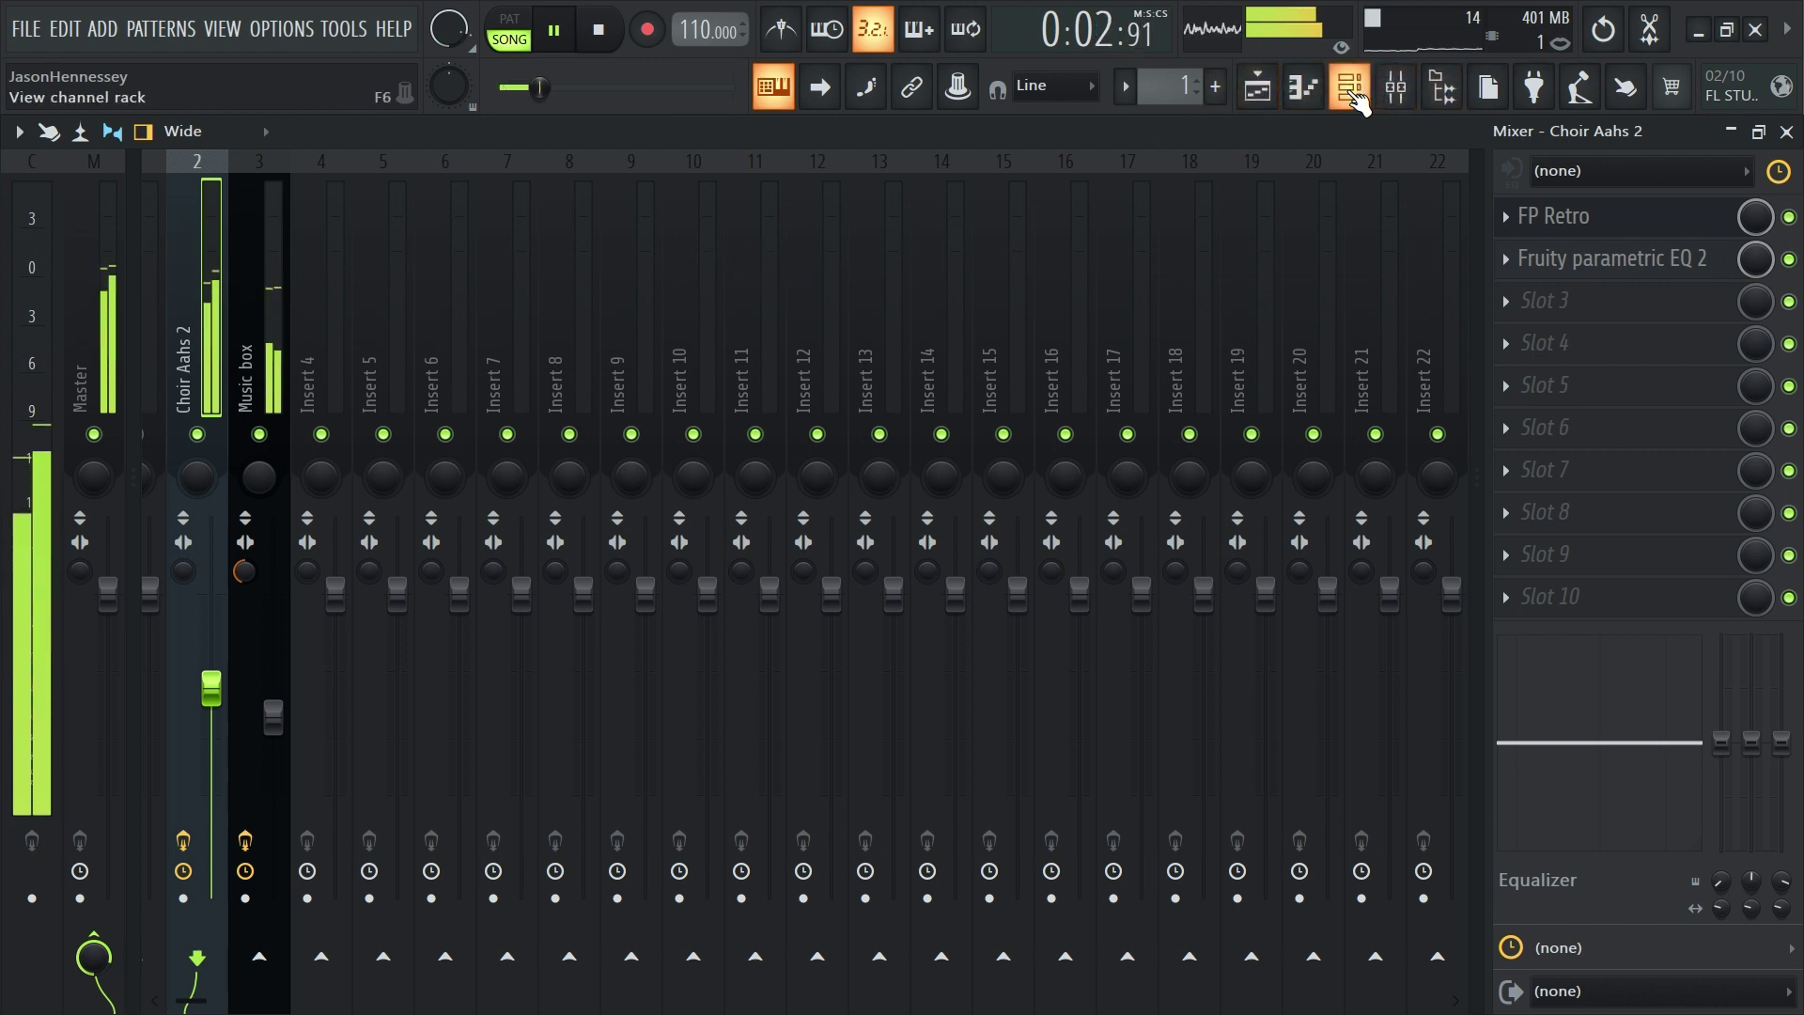
# Consolidate the Pattern 1 clip in the playlist into an audio clip
pyautogui.click(1349, 88)
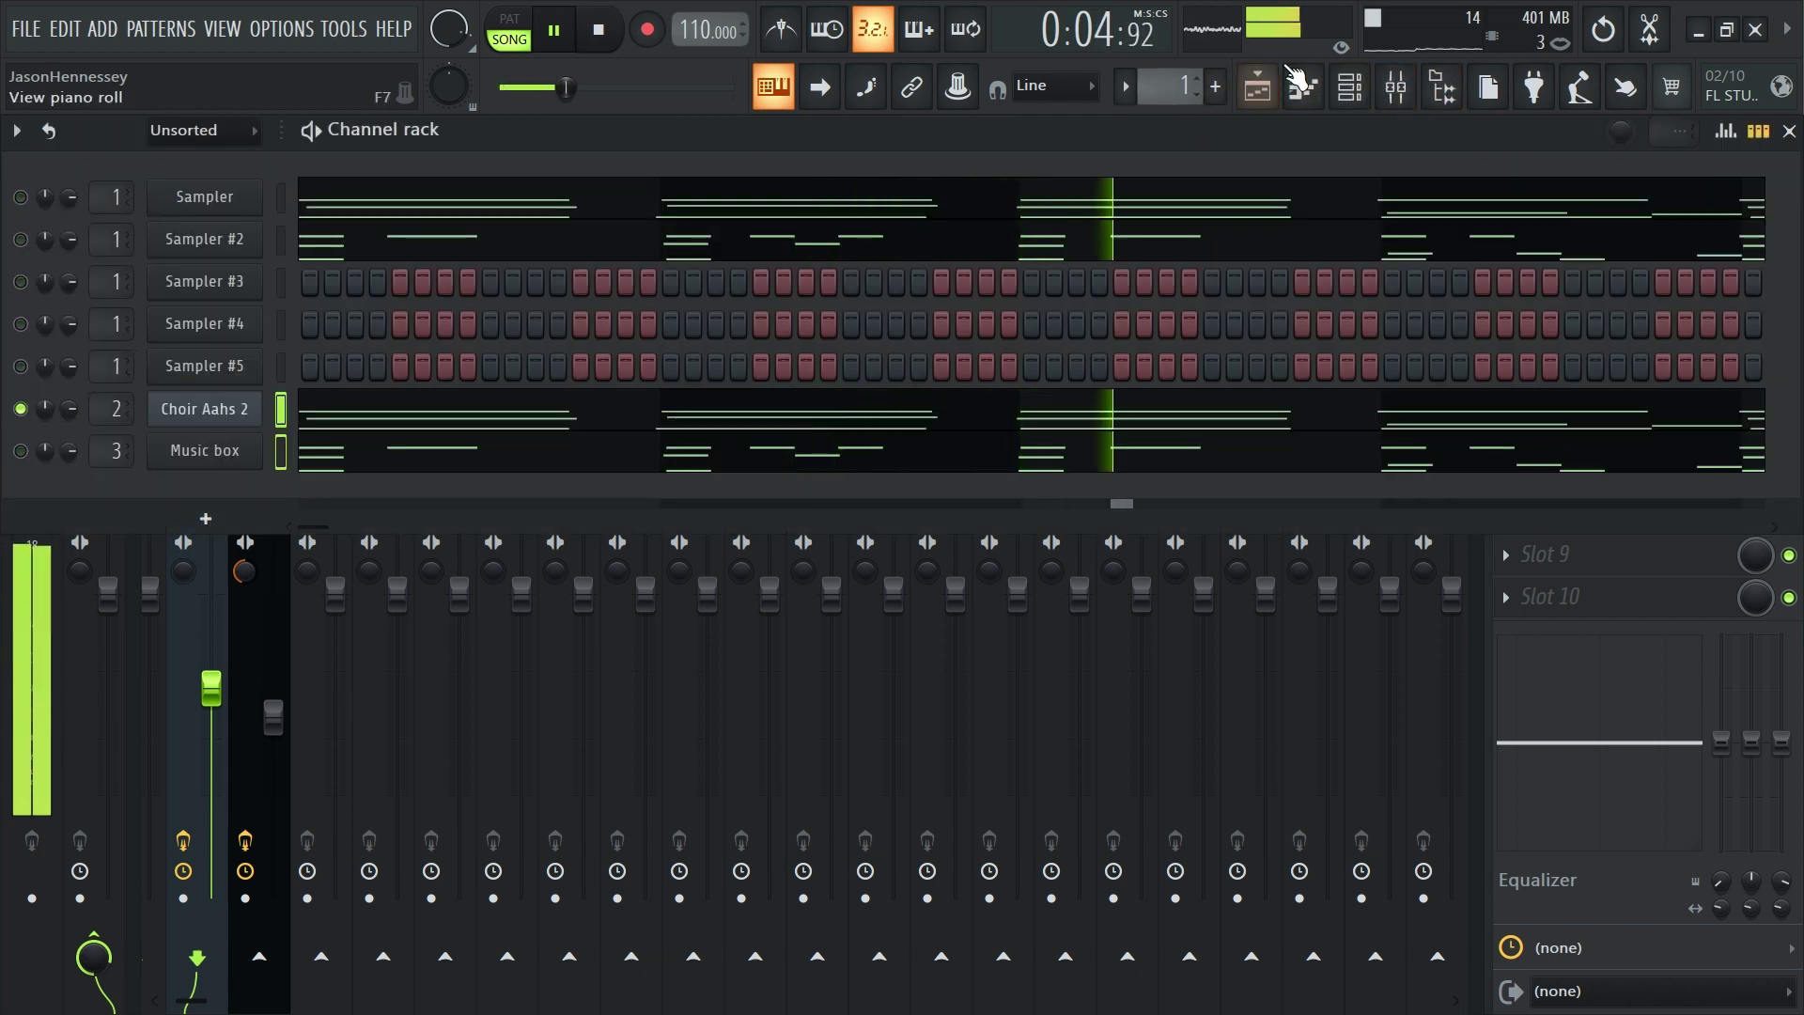
pyautogui.click(1257, 87)
pyautogui.hotkey('ctrl', 'a')
pyautogui.hotkey('ctrl', 'alt', 'c')
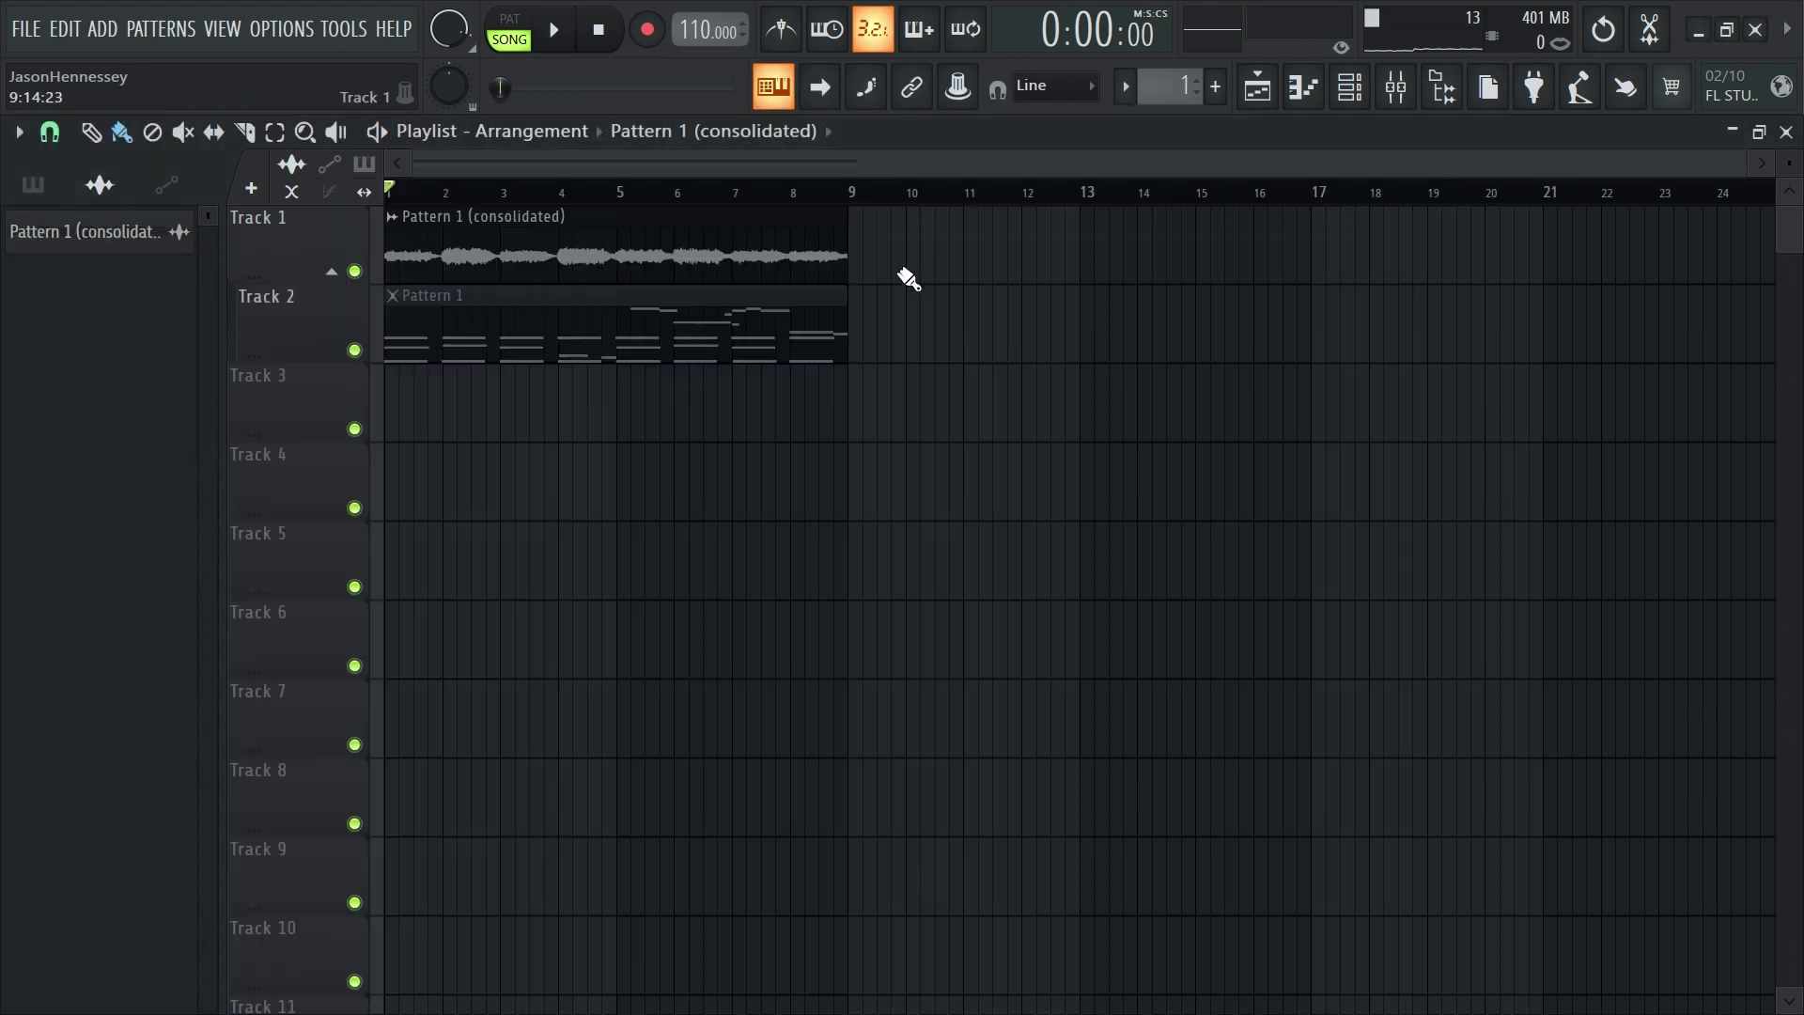
# Rename the consolidated audio clip as Choir [rev] and give it a light teal color
pyautogui.click(399, 231)
pyautogui.click(456, 326)
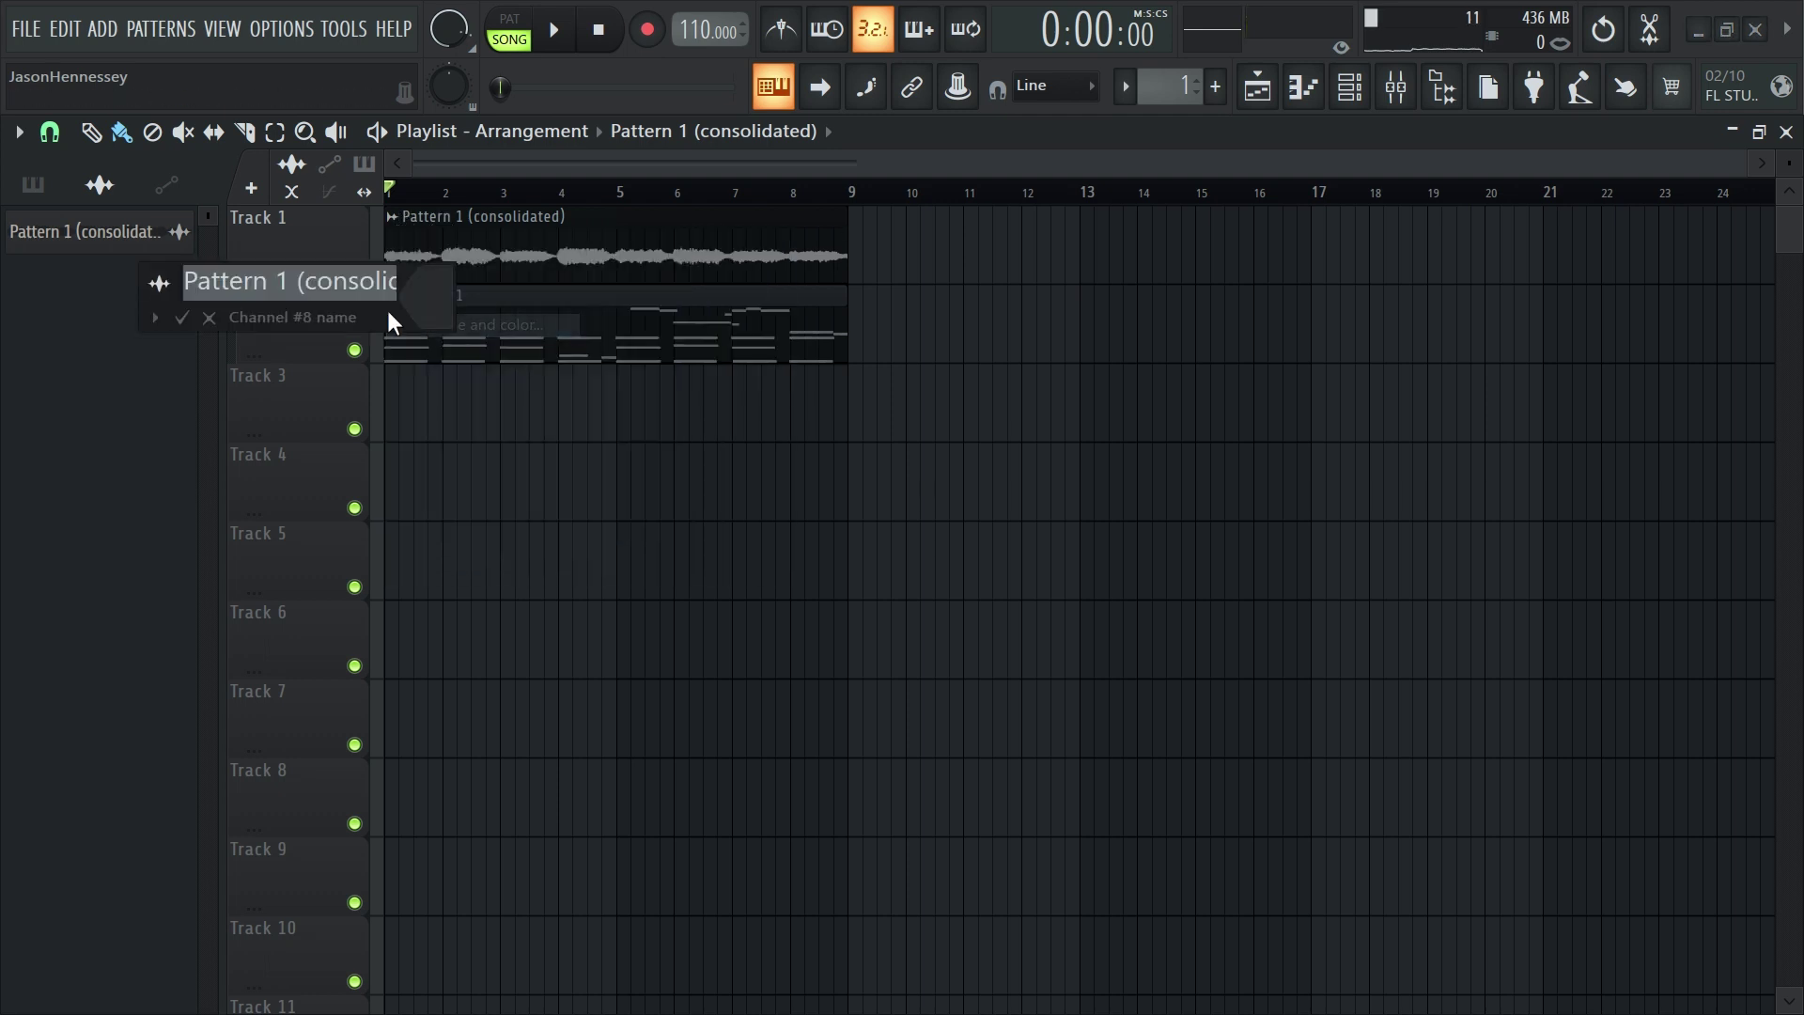
pyautogui.write('Choir [rev')
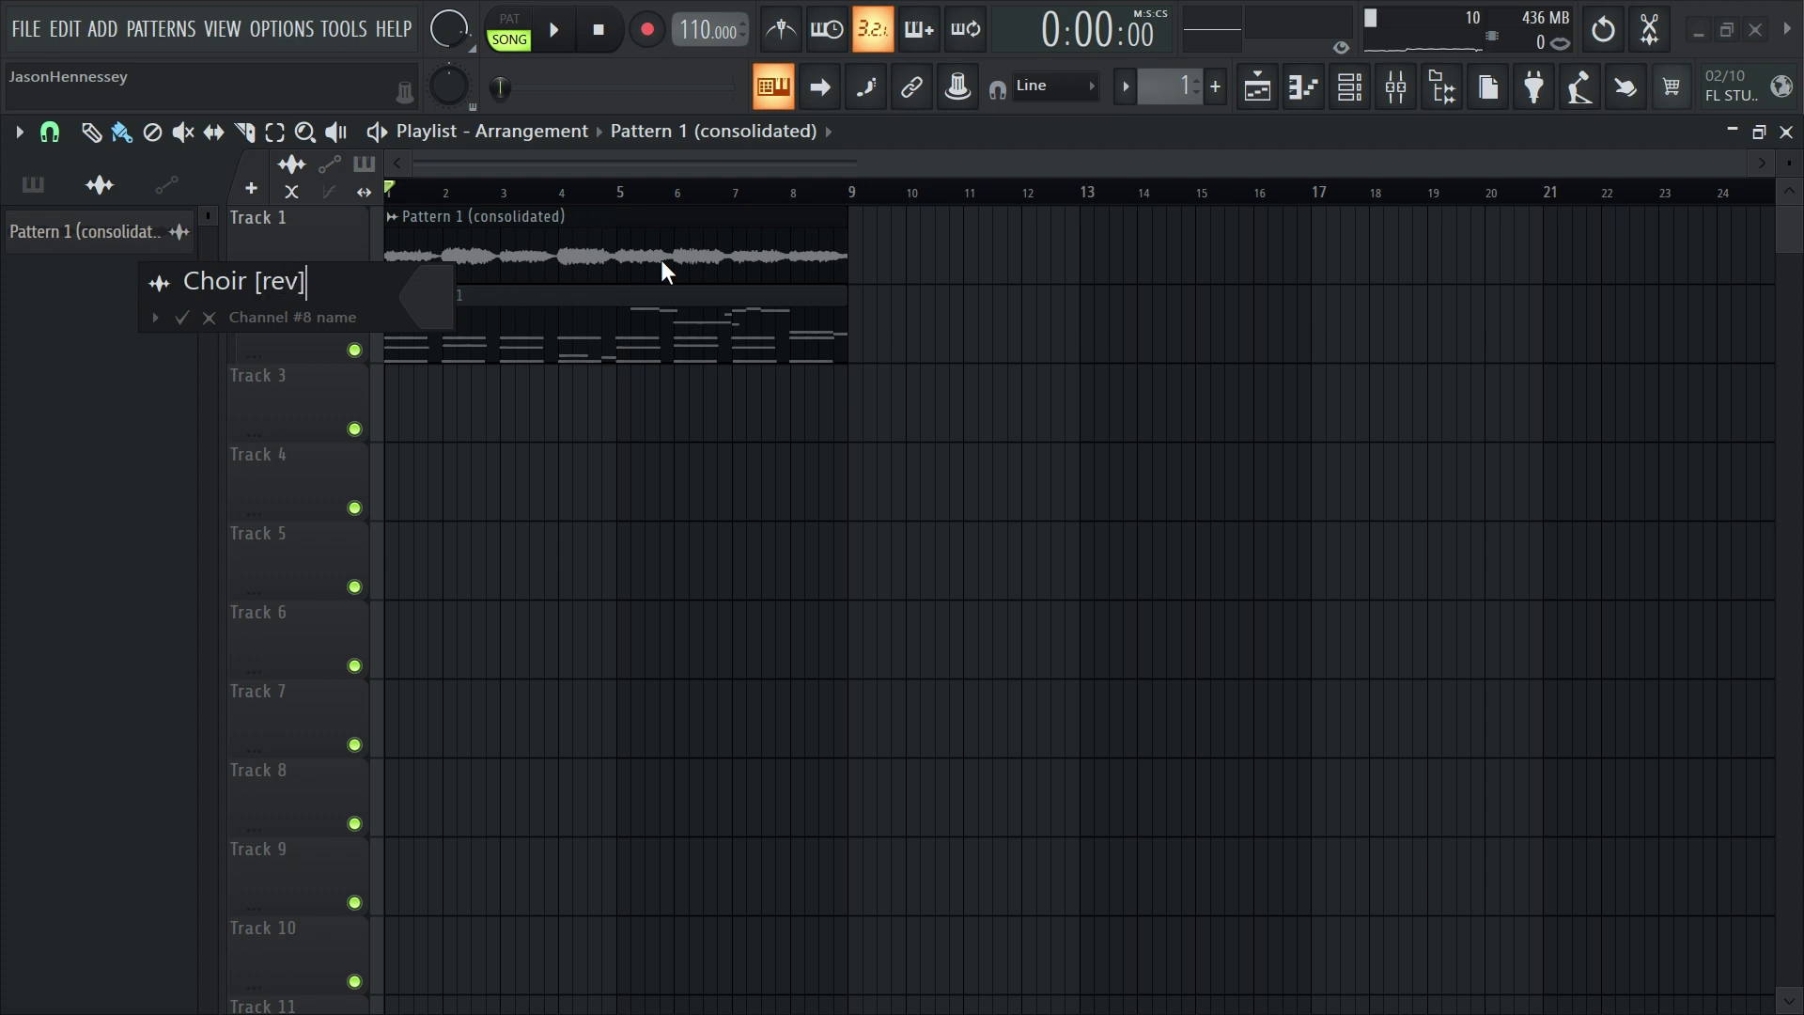
pyautogui.click(440, 293)
pyautogui.click(686, 635)
pyautogui.moveTo(897, 600); pyautogui.dragTo(897, 462)
pyautogui.press('Return')
# Place Pattern 1 at bar 1 of Track 3, remove the muted Track 2 clip, and set the channel rack filter to Unsorted
pyautogui.click(648, 326)
pyautogui.click(421, 438)
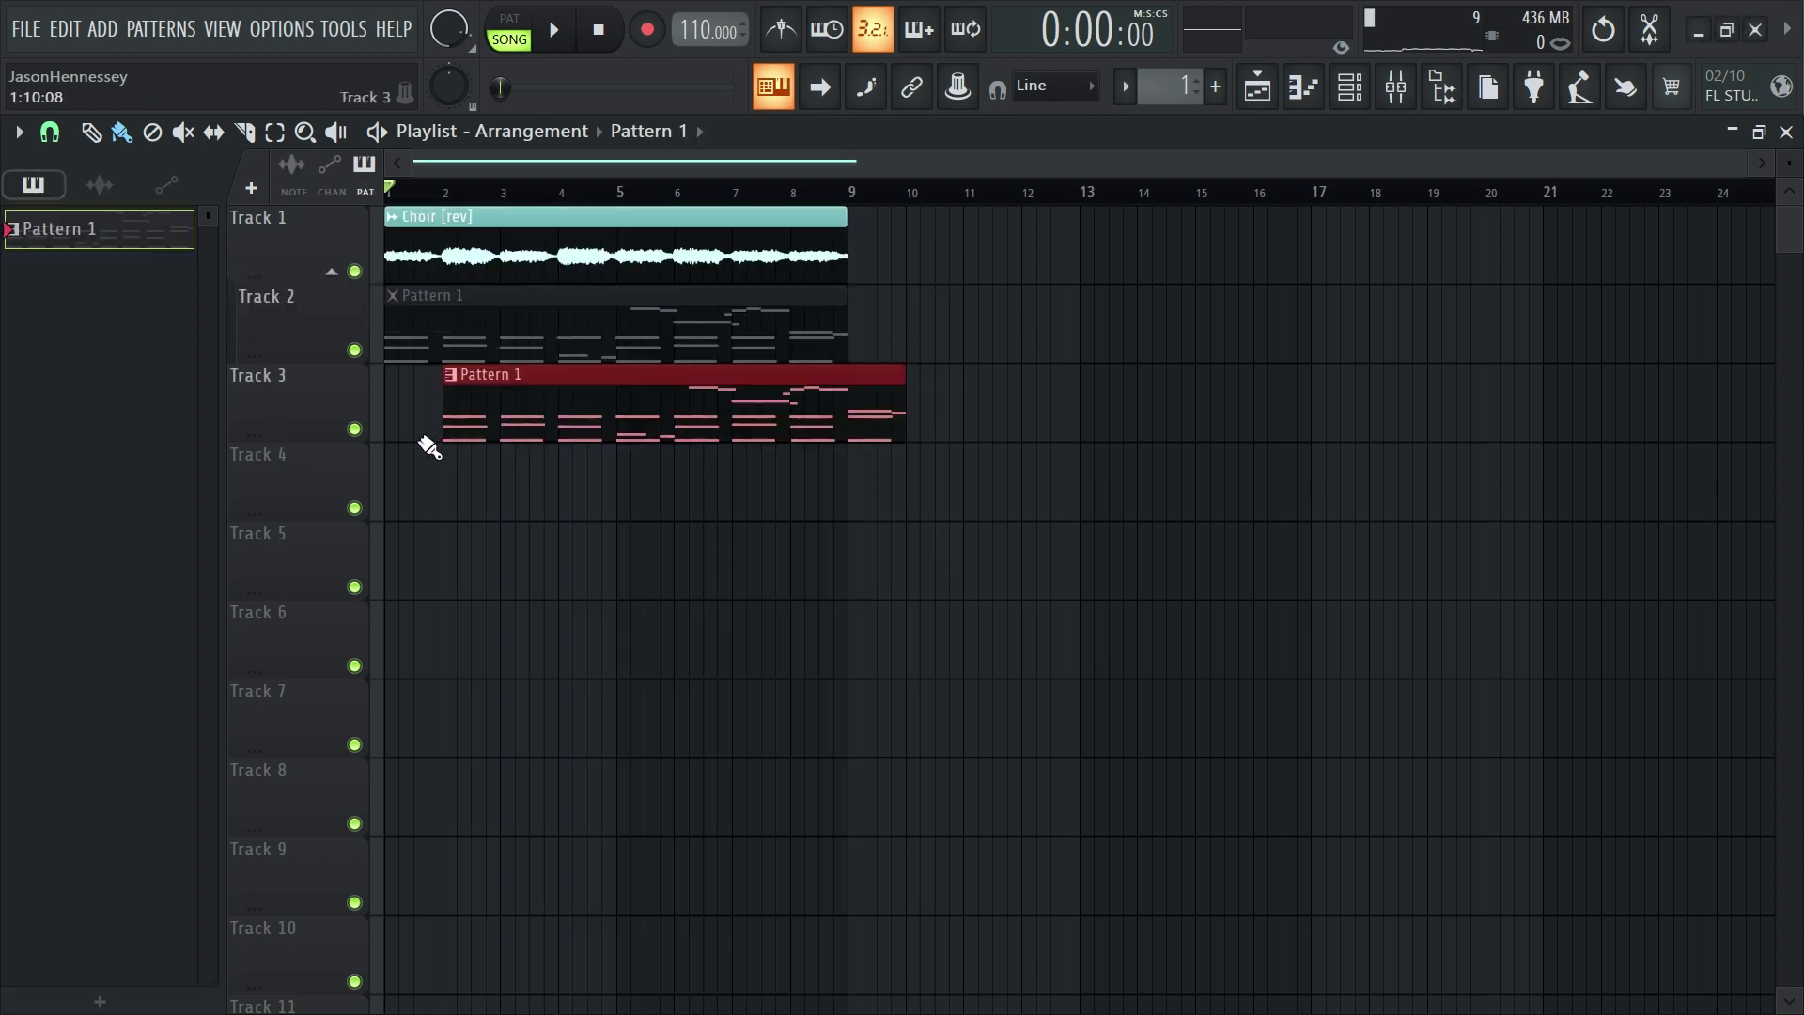
pyautogui.click(1348, 89)
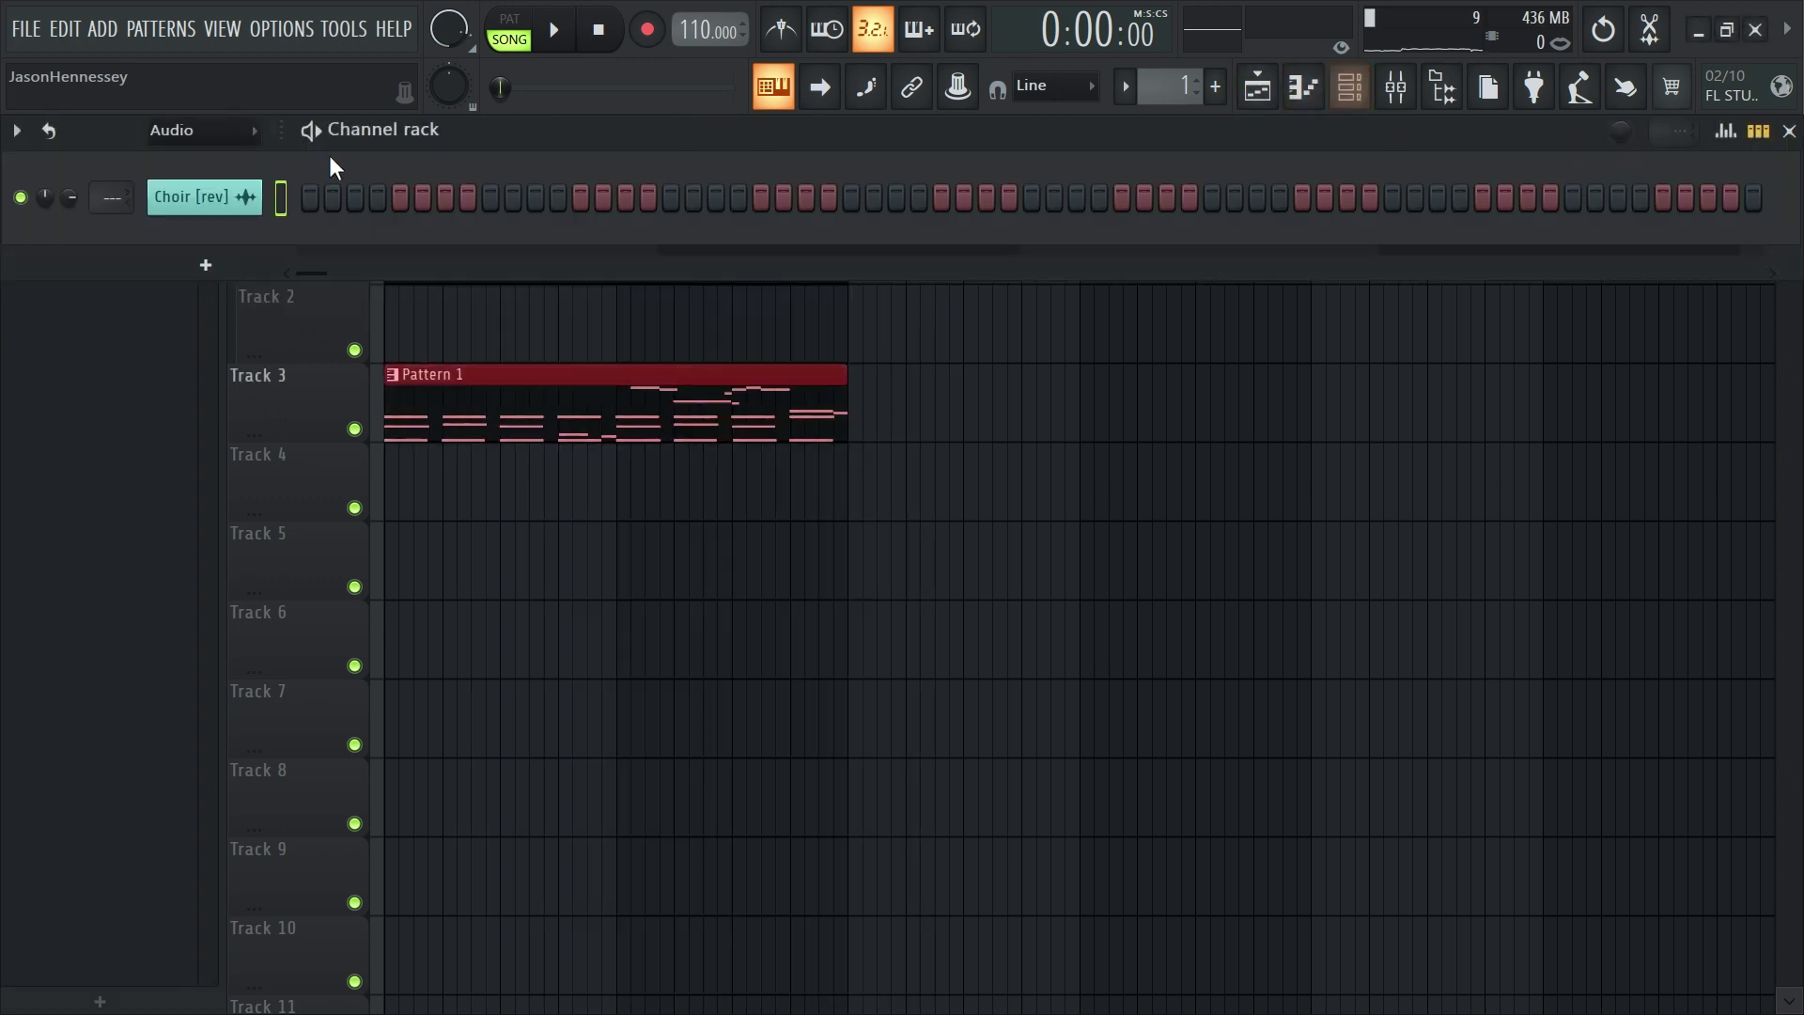
pyautogui.click(183, 215)
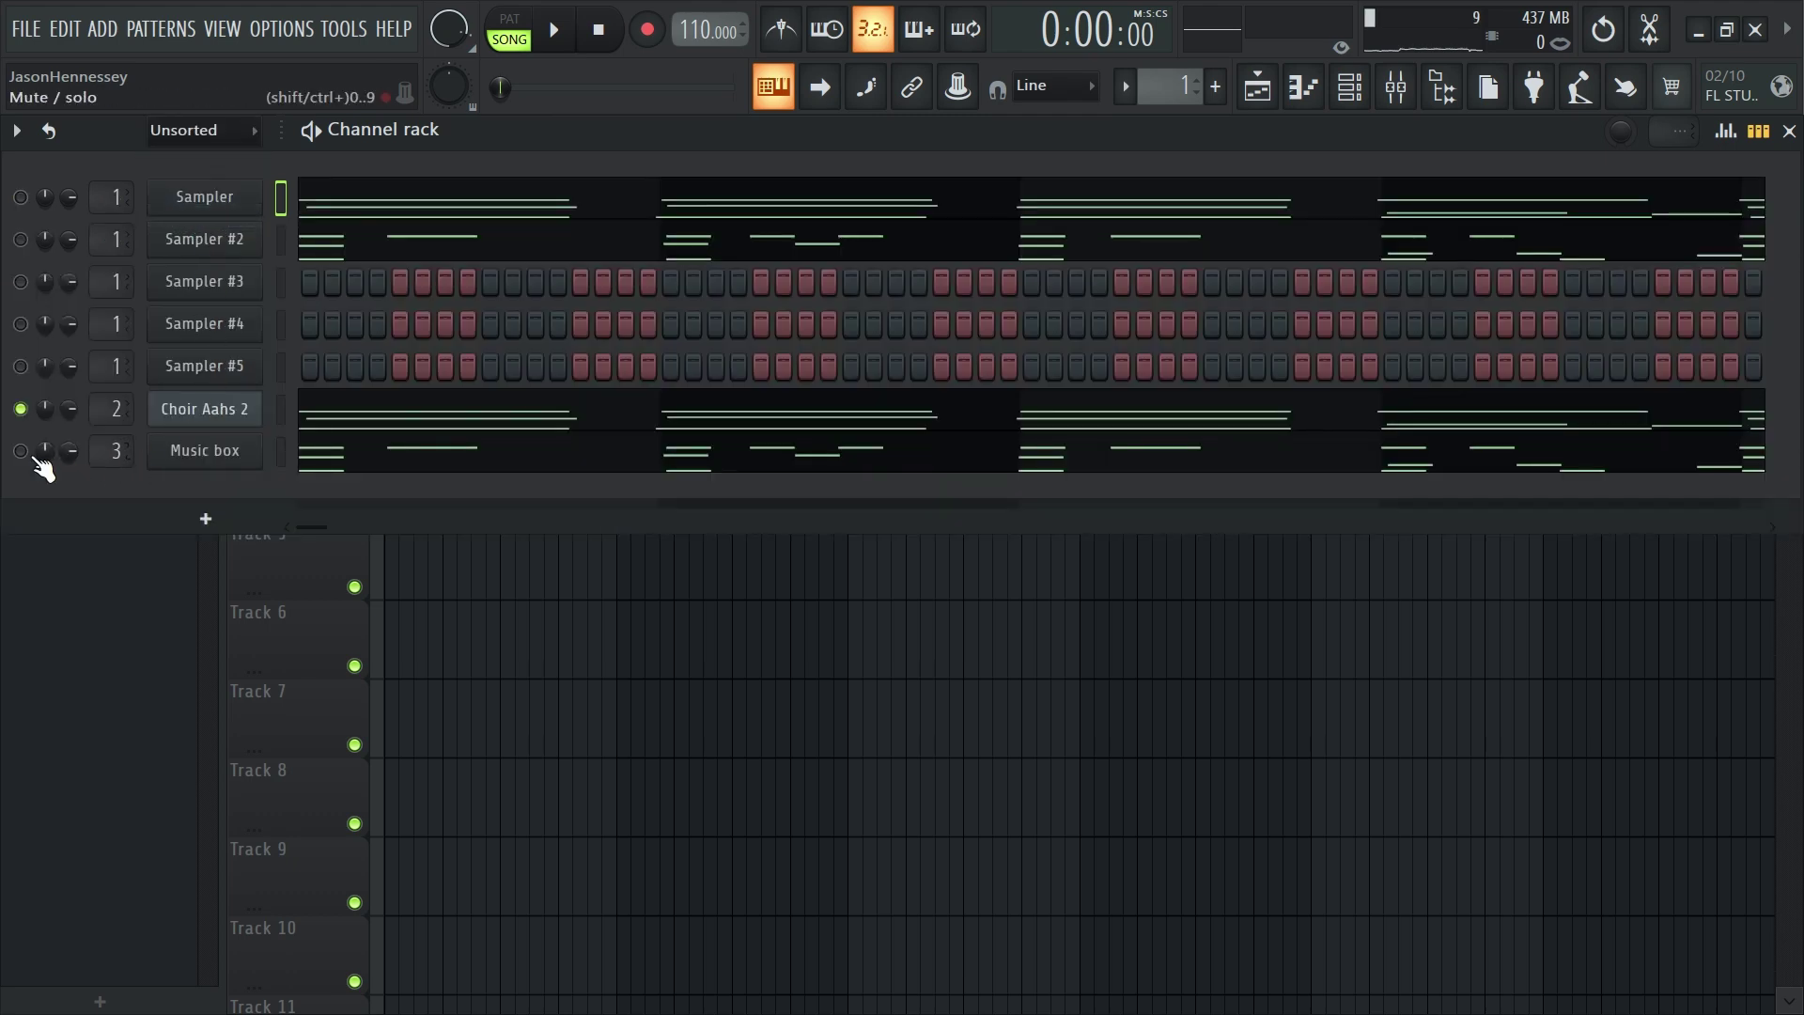
pyautogui.press('F6')
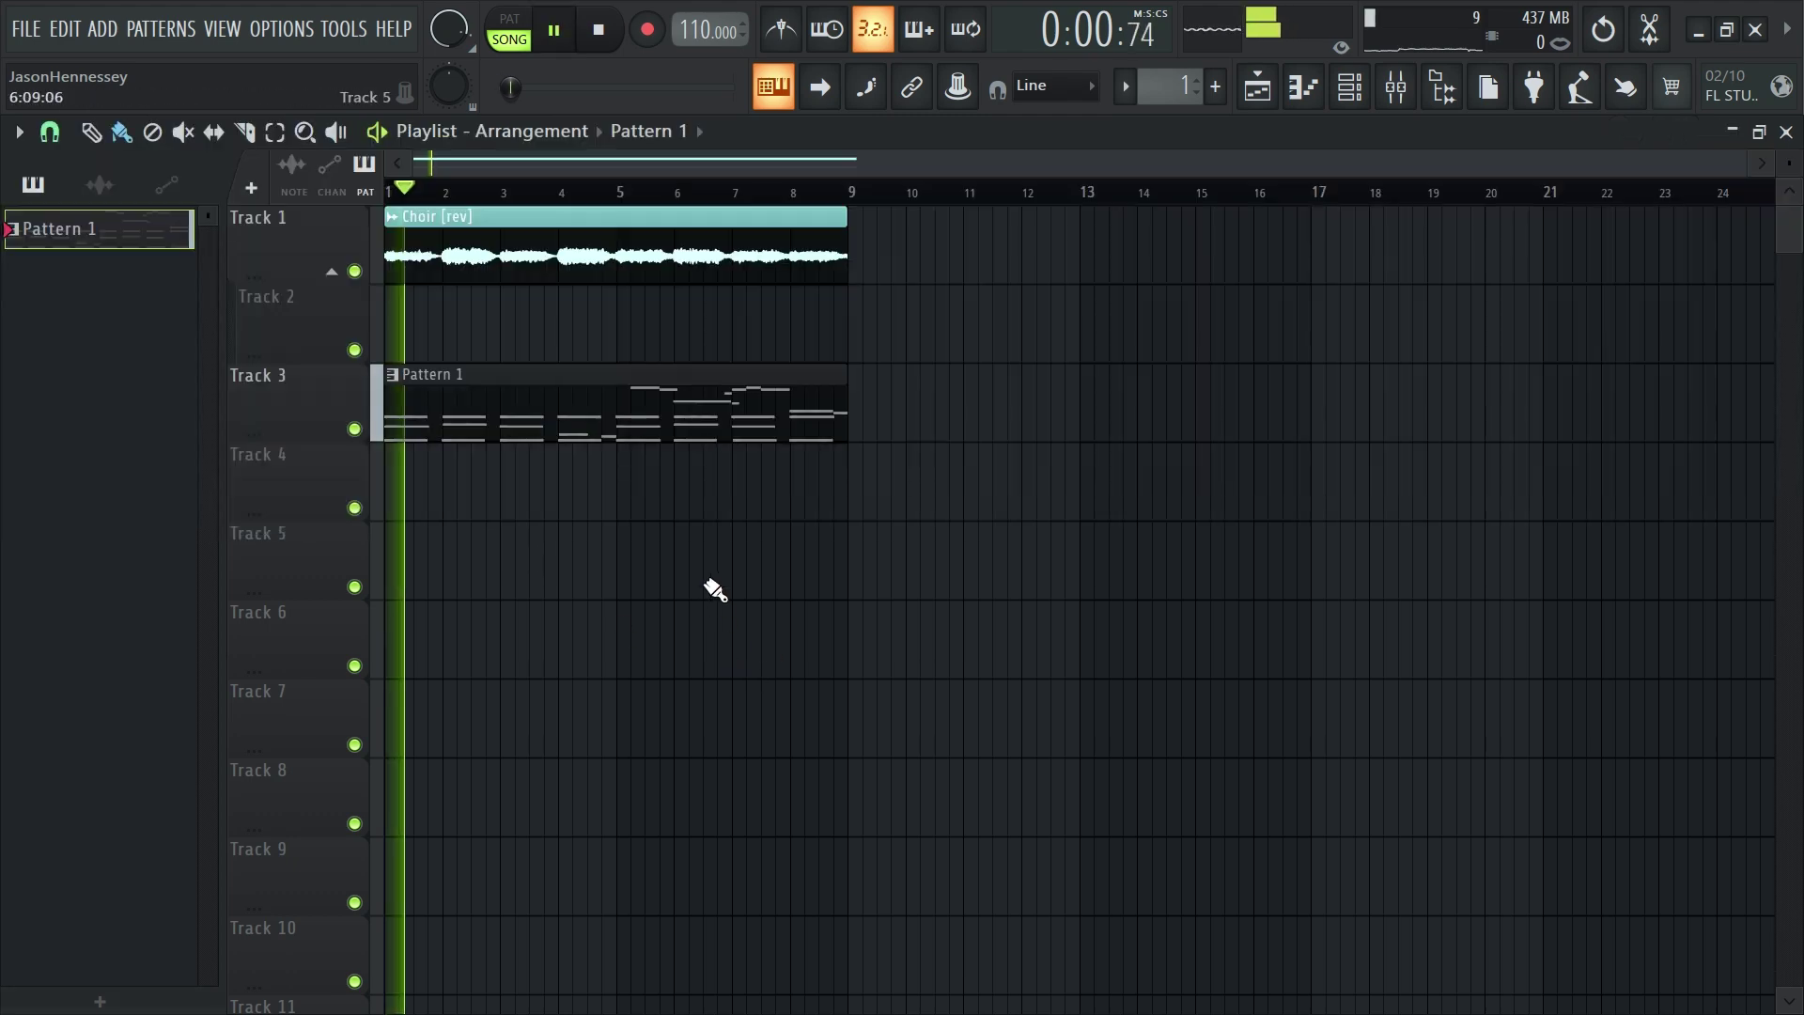
# Duplicate the D#5 and E5 chord notes and the final B5 and A#5 one octave lower in Pattern 1's Sampler piano roll
pyautogui.doubleClick(650, 411)
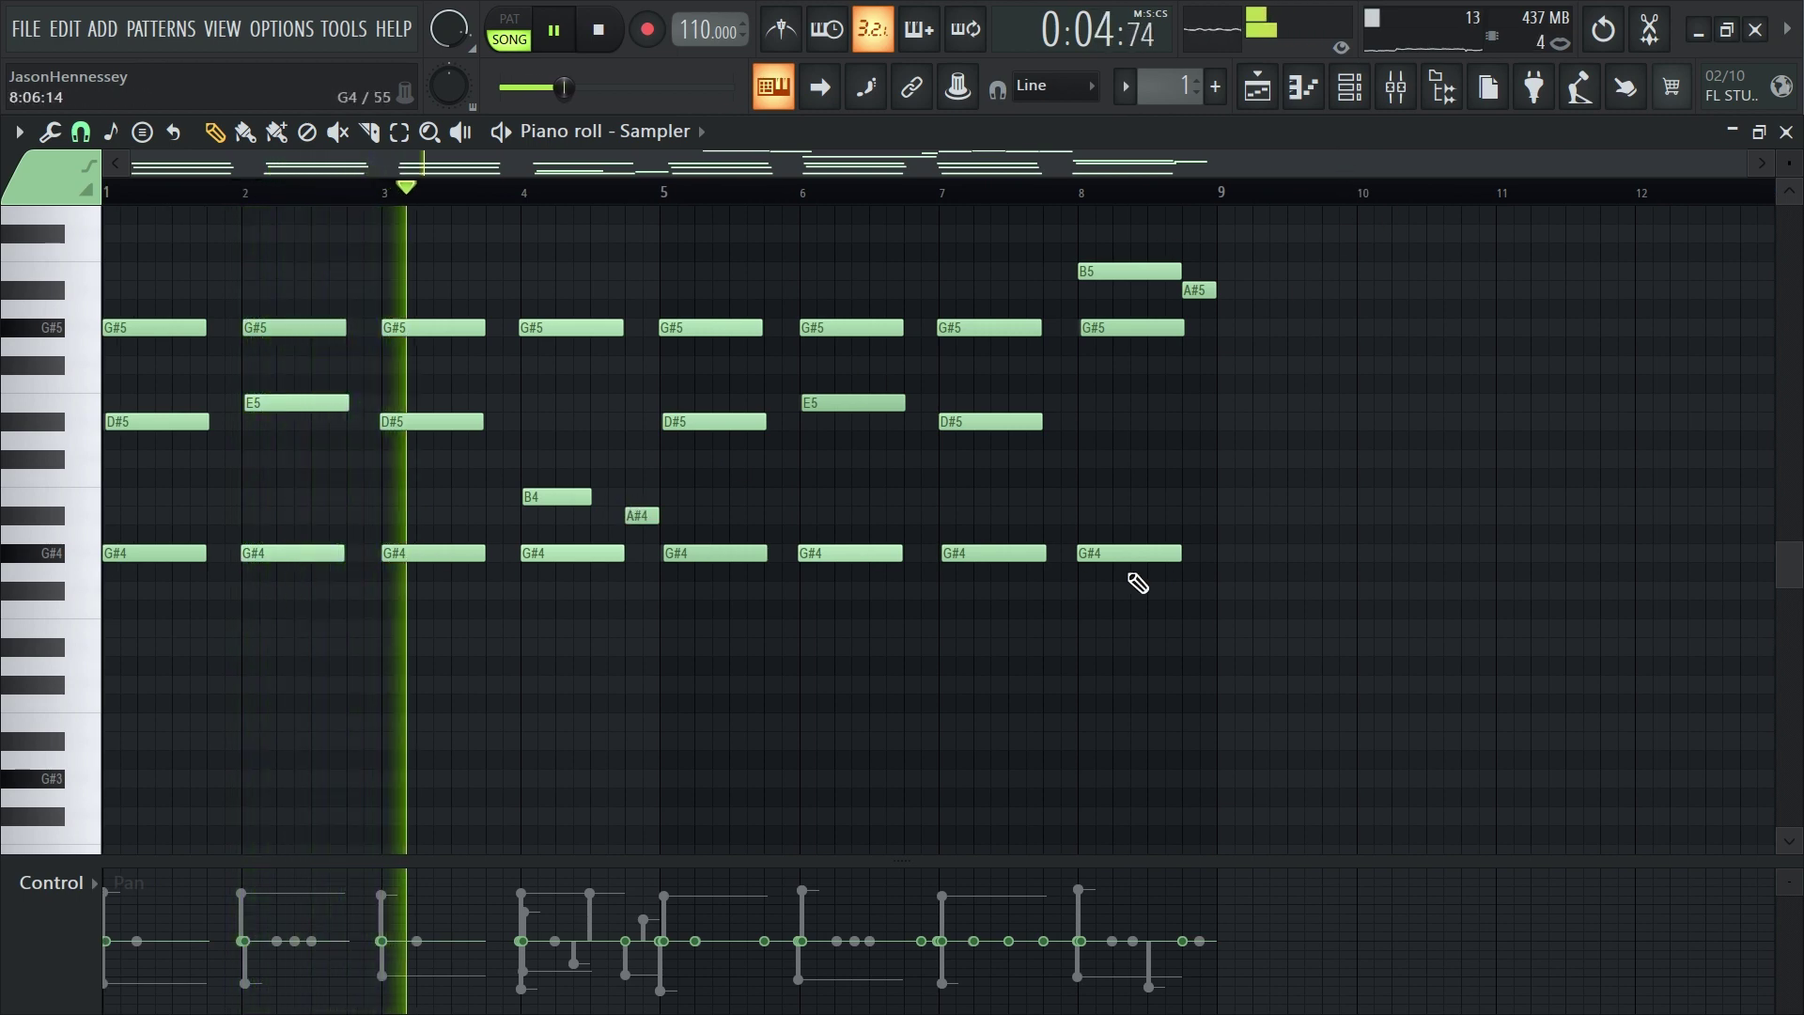
pyautogui.moveTo(1226, 545); pyautogui.dragTo(111, 697)
pyautogui.moveTo(1156, 378); pyautogui.dragTo(111, 476)
pyautogui.moveTo(1185, 268); pyautogui.dragTo(1219, 305)
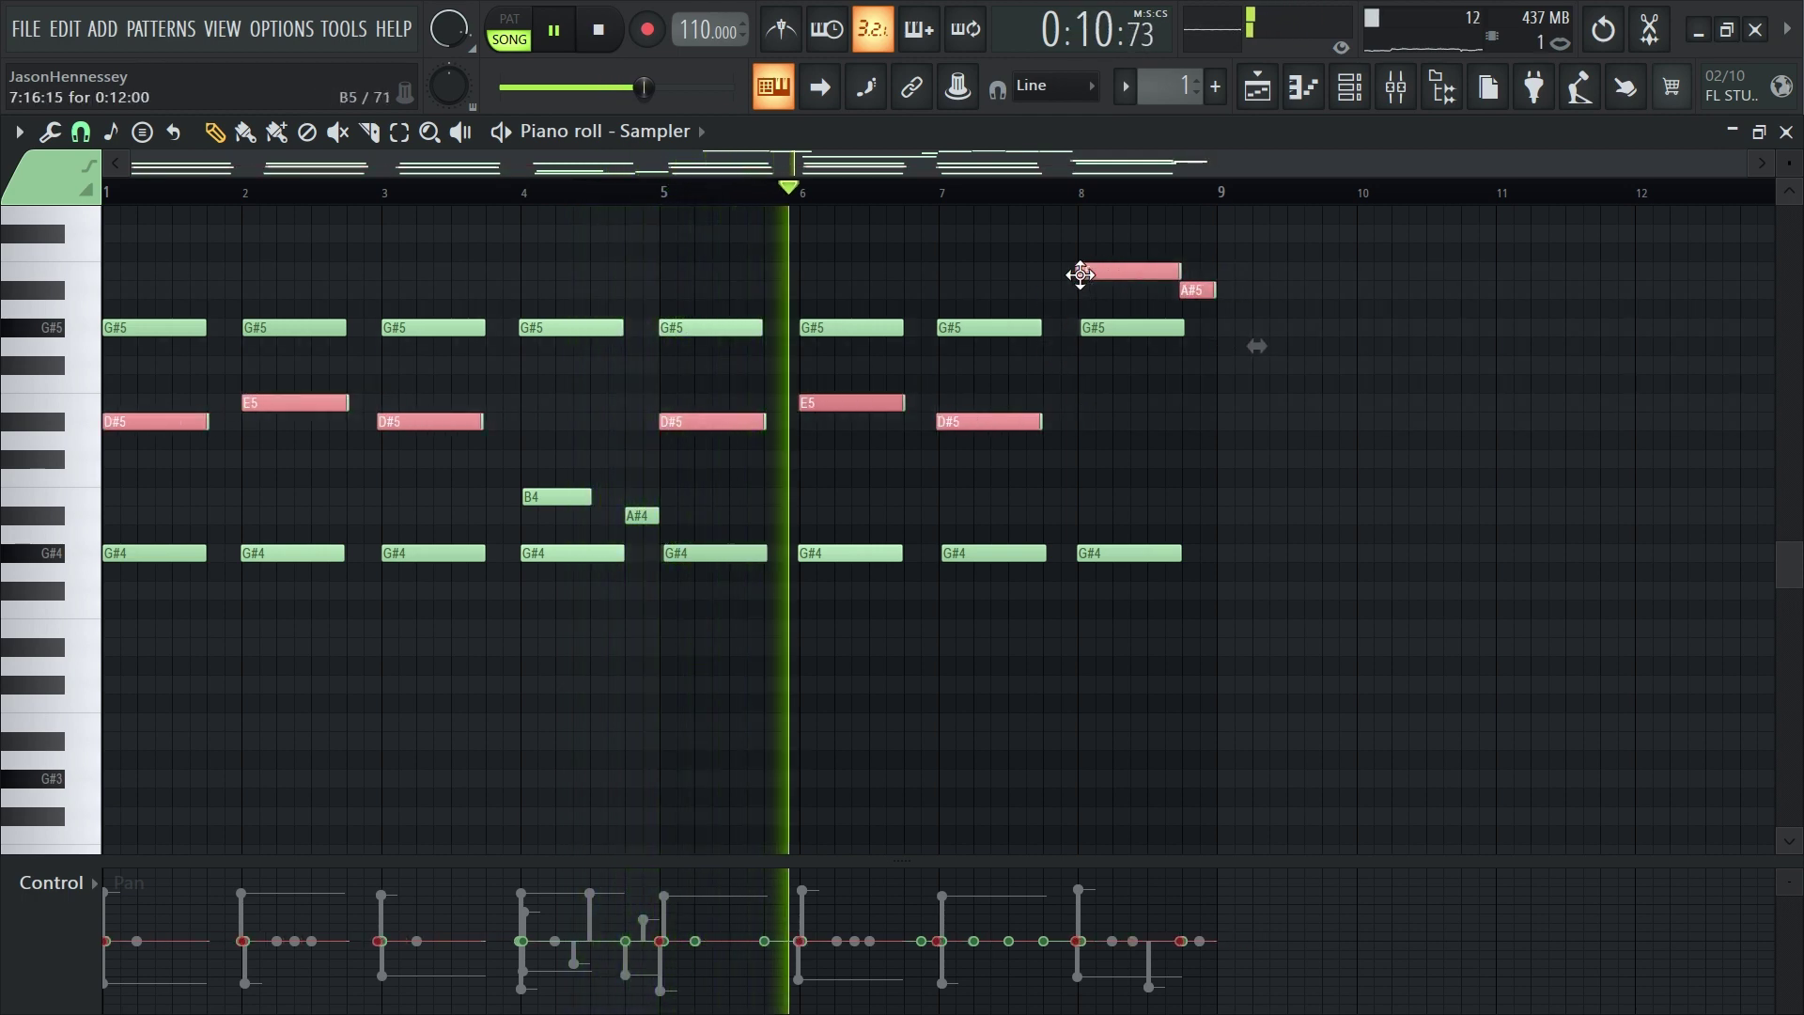
pyautogui.hotkey('ctrl', 'v')
pyautogui.hotkey('ctrl', 'Down')
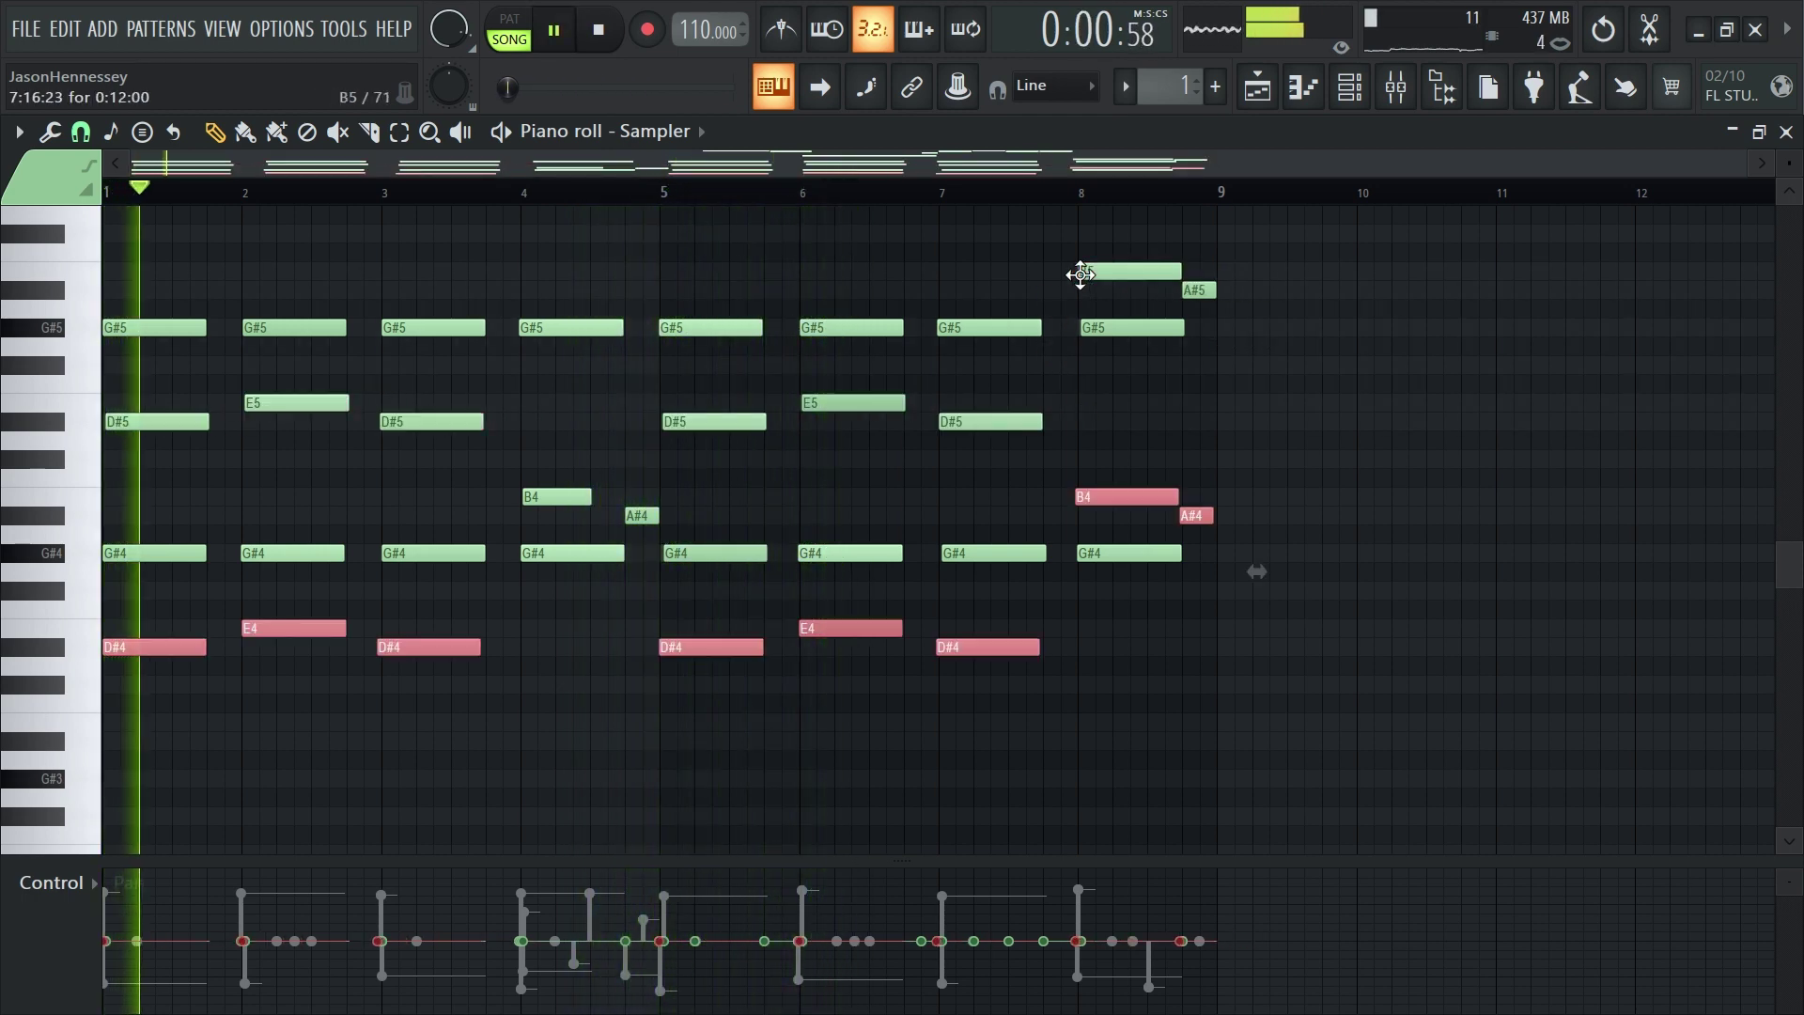
# Transpose the duplicated notes up three octaves so they sit at D#7, E7, B7 and A#7, and play them back
pyautogui.hotkey('ctrl', 'Up')
pyautogui.hotkey('ctrl', 'Up')
pyautogui.hotkey('ctrl', 'Up')
pyautogui.hotkey('ctrl', 'Up')
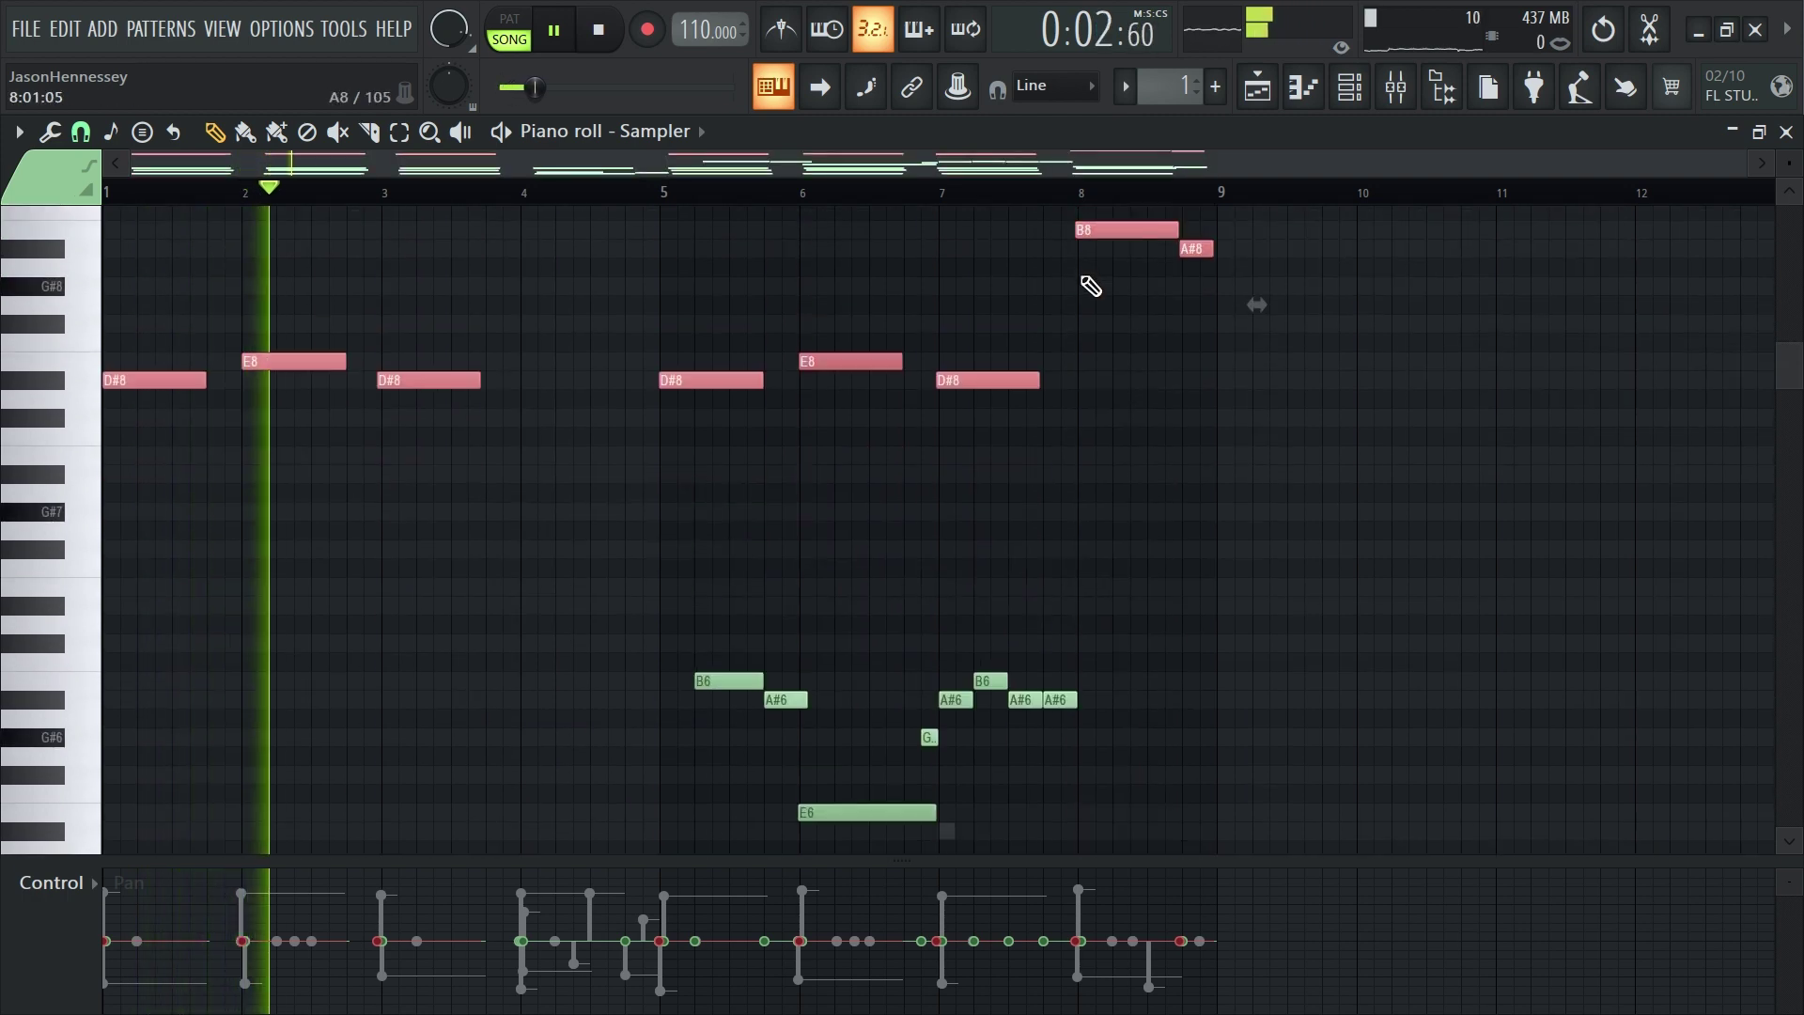
pyautogui.hotkey('ctrl', 'Down')
pyautogui.press('space')
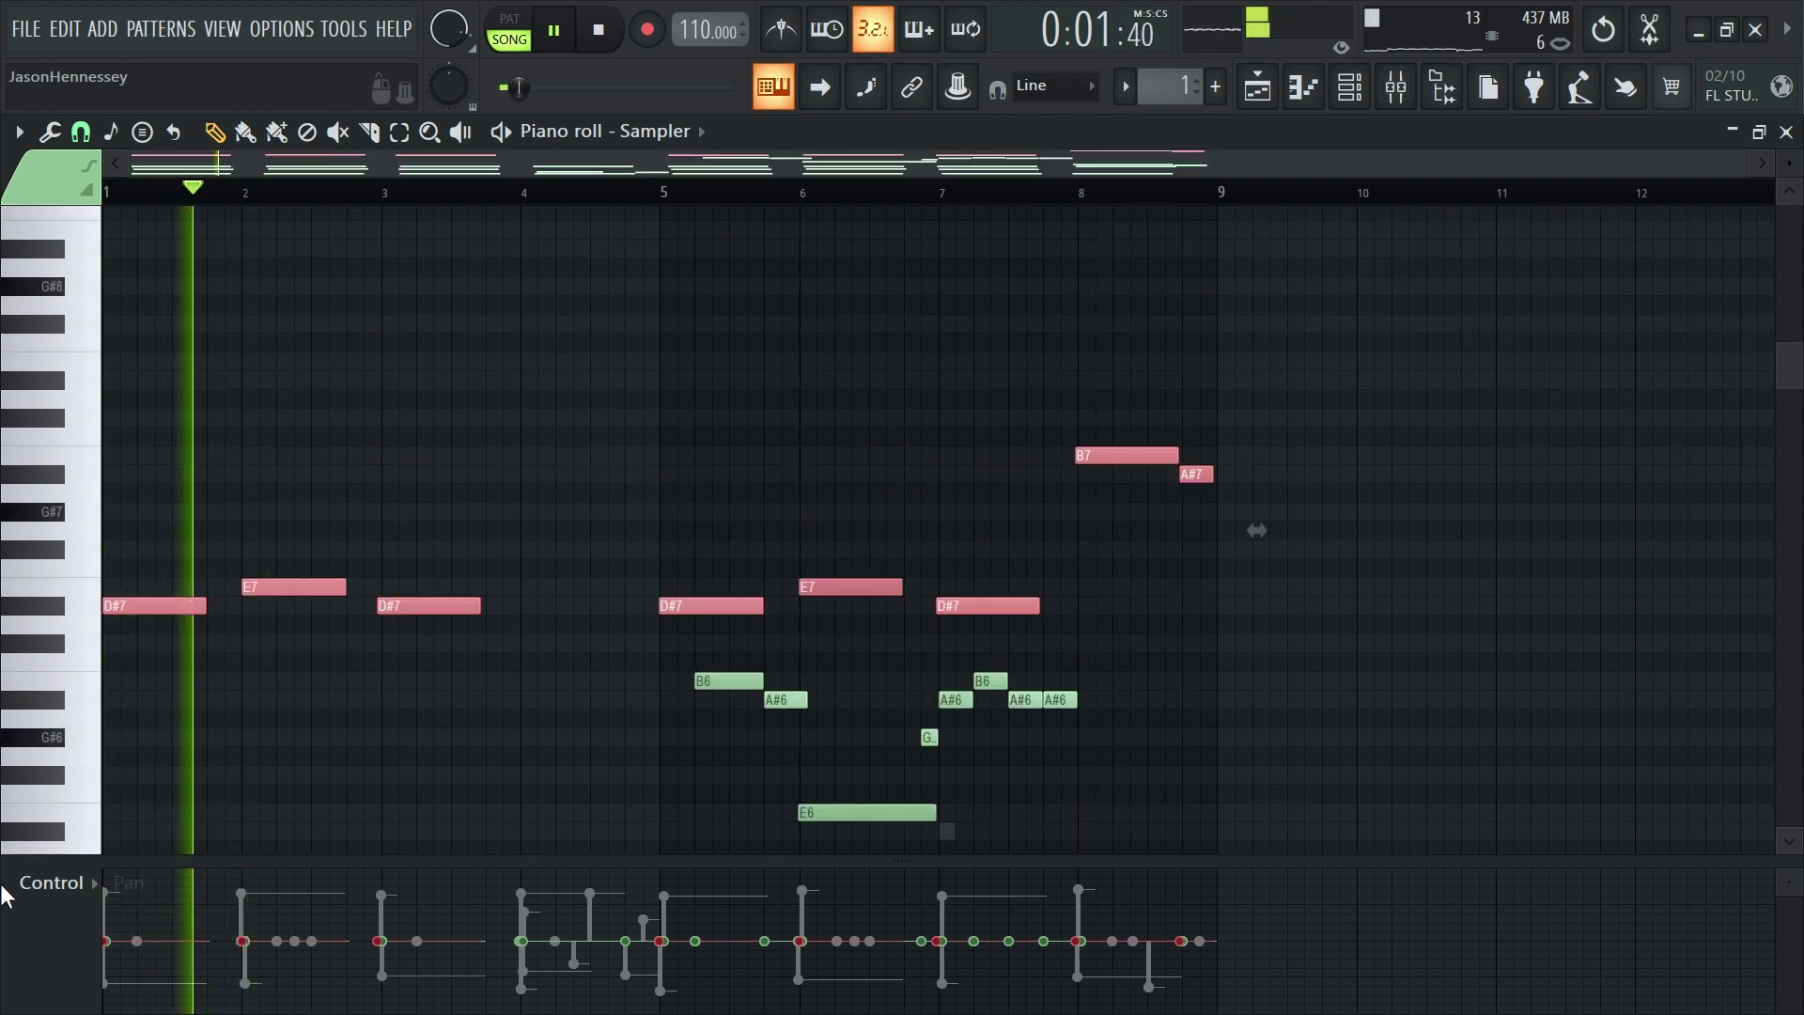
# Show note velocities and raise those of the high copied notes, with an extra boost for the E7 in bar 6
pyautogui.scroll(-1, 62, 888)
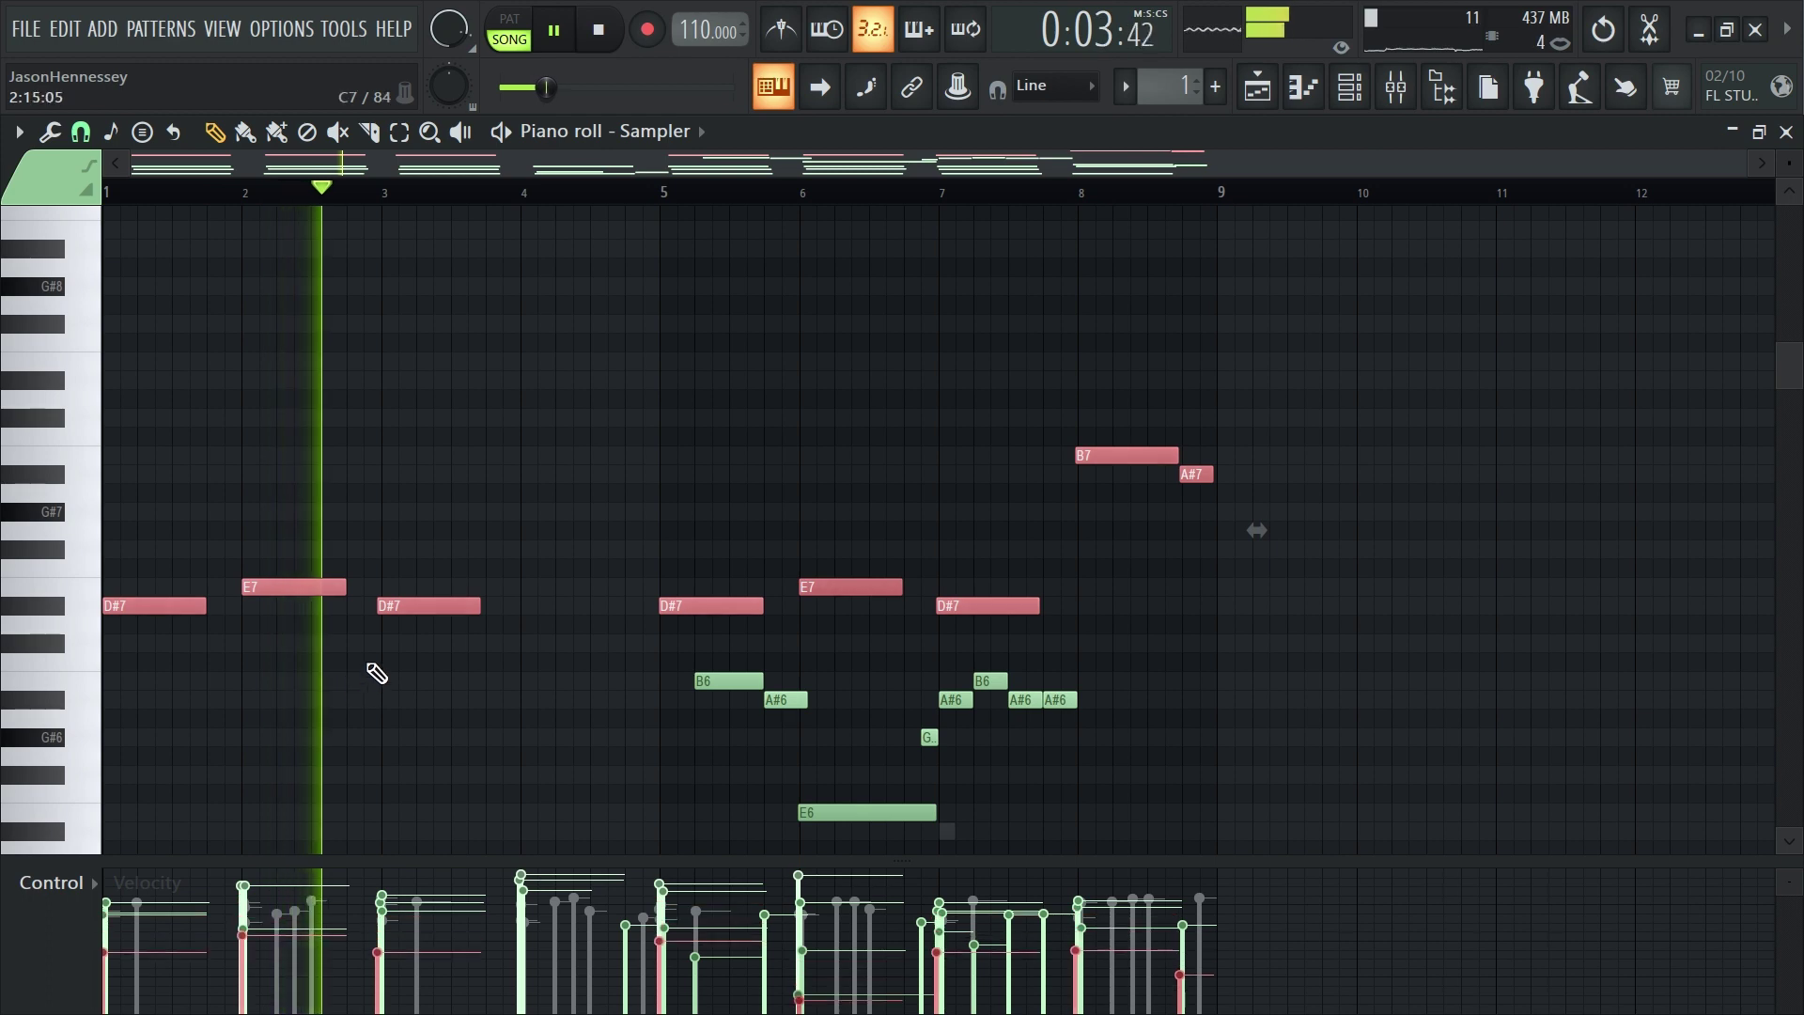
pyautogui.hotkey('ctrl', 'd')
pyautogui.click(848, 587)
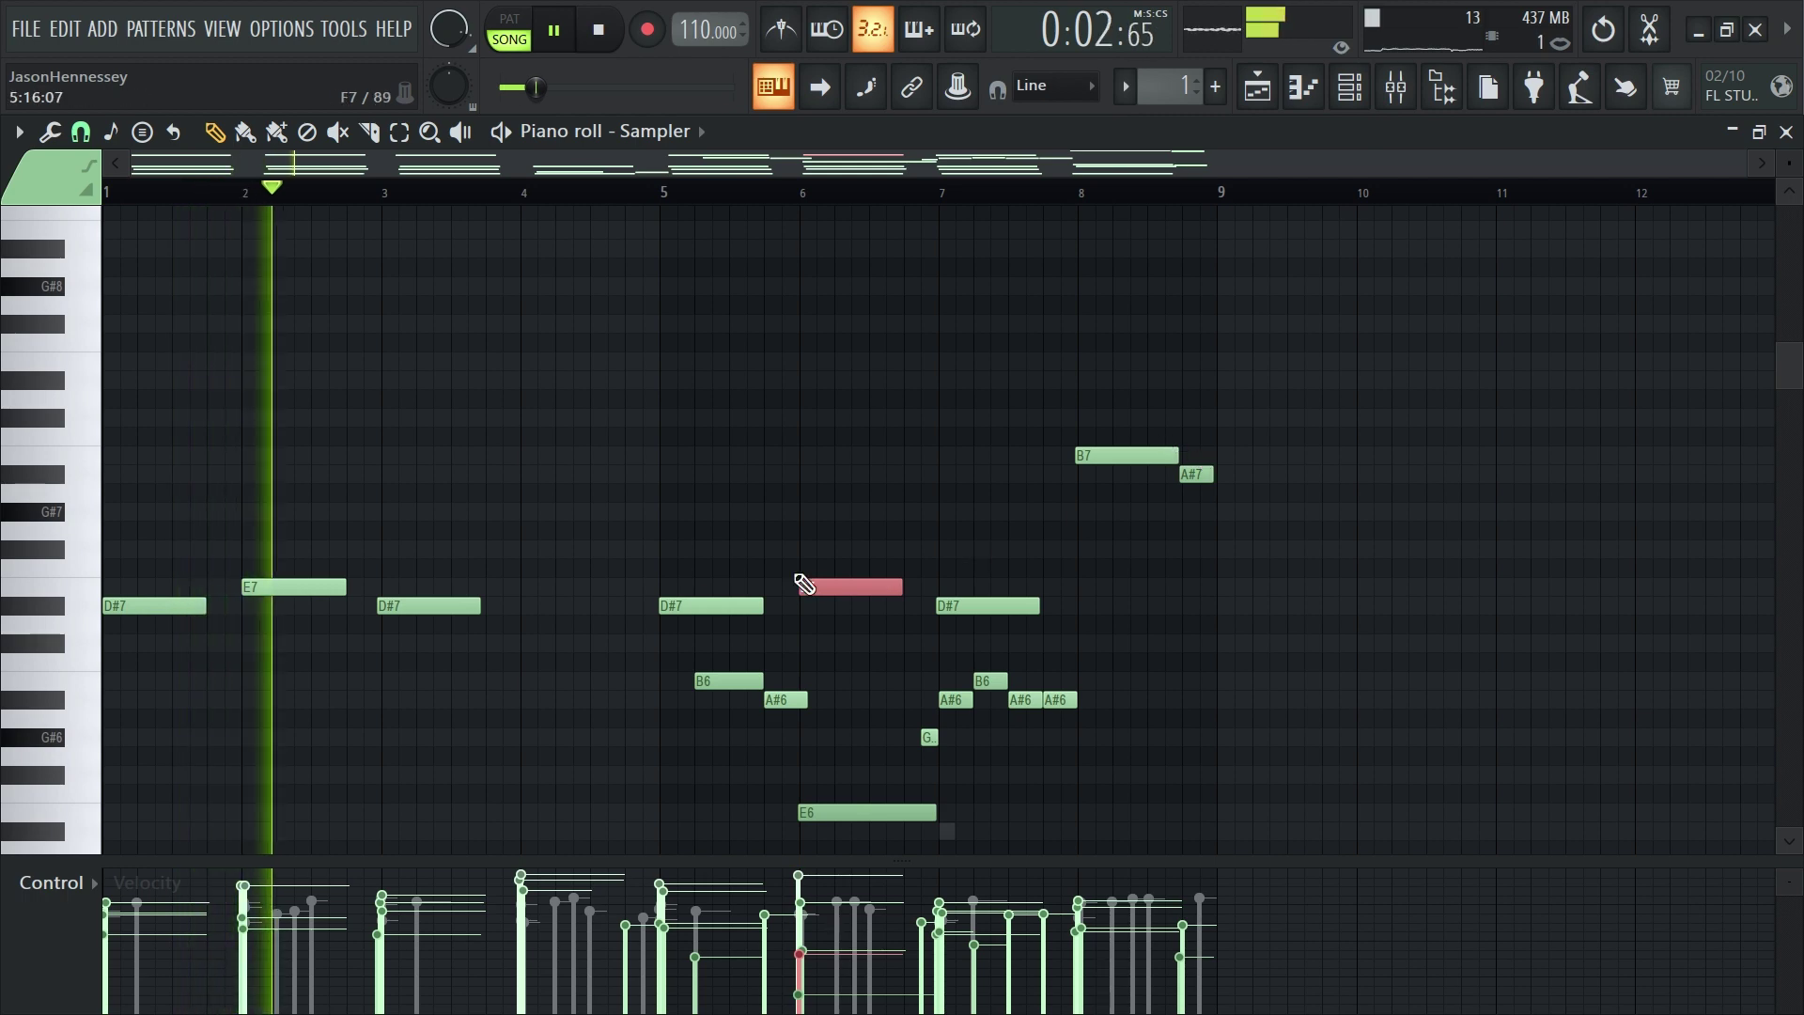
# Duplicate the high notes and transpose the copy down three octaves to D#4, E4, B4 and A#4
pyautogui.scroll(-5, 604, 577)
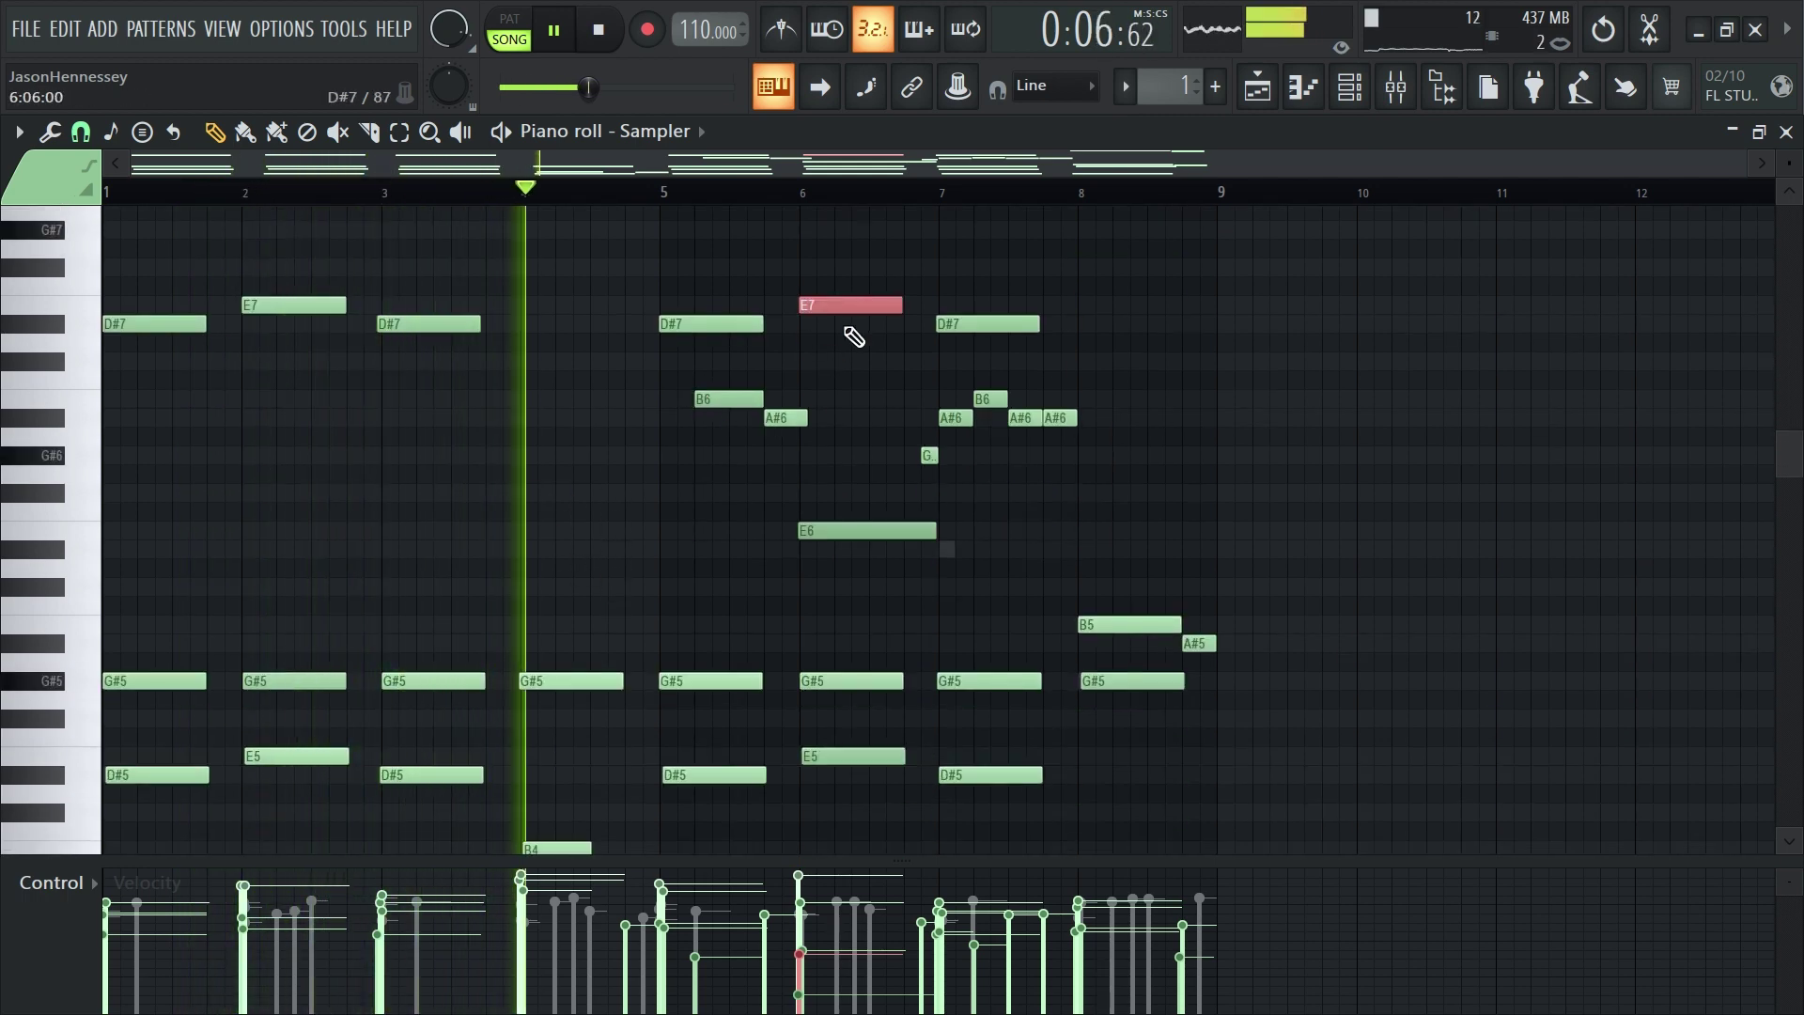
pyautogui.scroll(-5, 564, 484)
pyautogui.scroll(4, 560, 481)
pyautogui.scroll(5, 559, 481)
pyautogui.moveTo(1419, 335); pyautogui.dragTo(94, 587)
pyautogui.hotkey('ctrl', 'c')
pyautogui.hotkey('ctrl', 'v')
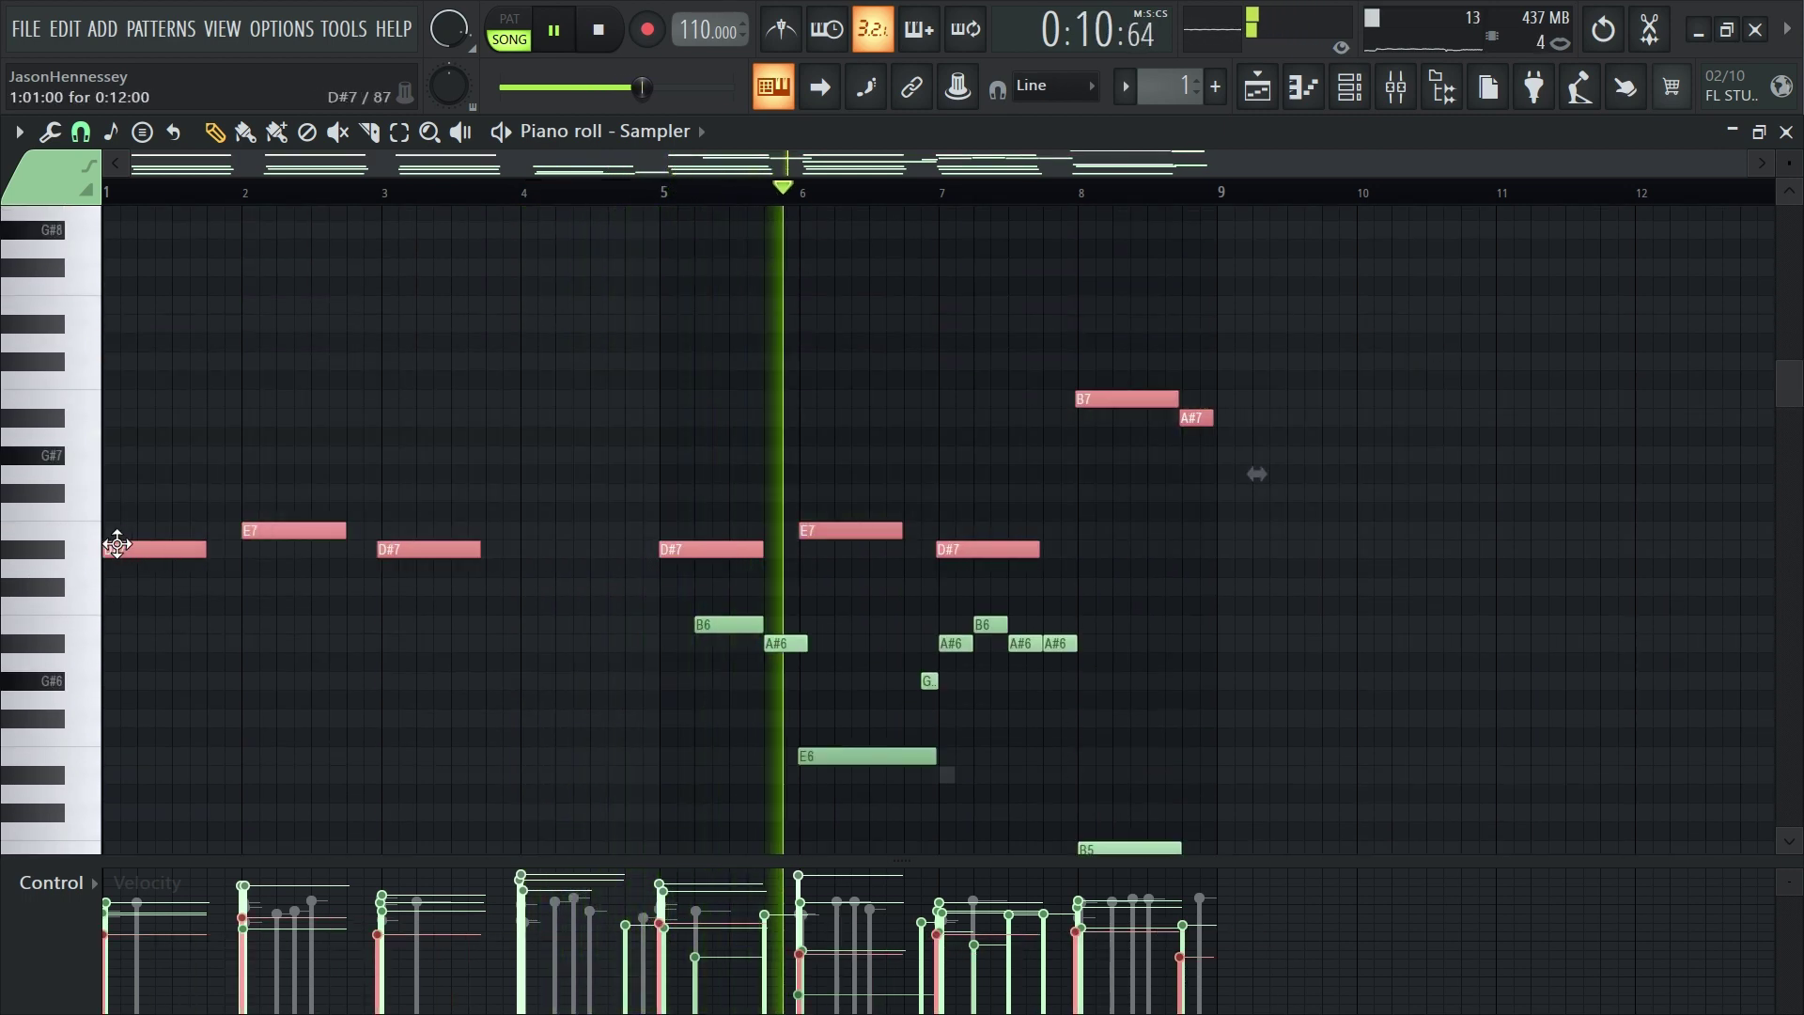
pyautogui.hotkey('ctrl', 'Down')
pyautogui.hotkey('ctrl', 'Down')
pyautogui.scroll(-3, 127, 555)
pyautogui.hotkey('ctrl', 'c')
pyautogui.hotkey('ctrl', 'v')
pyautogui.hotkey('ctrl', 'Down')
pyautogui.scroll(-8, 127, 554)
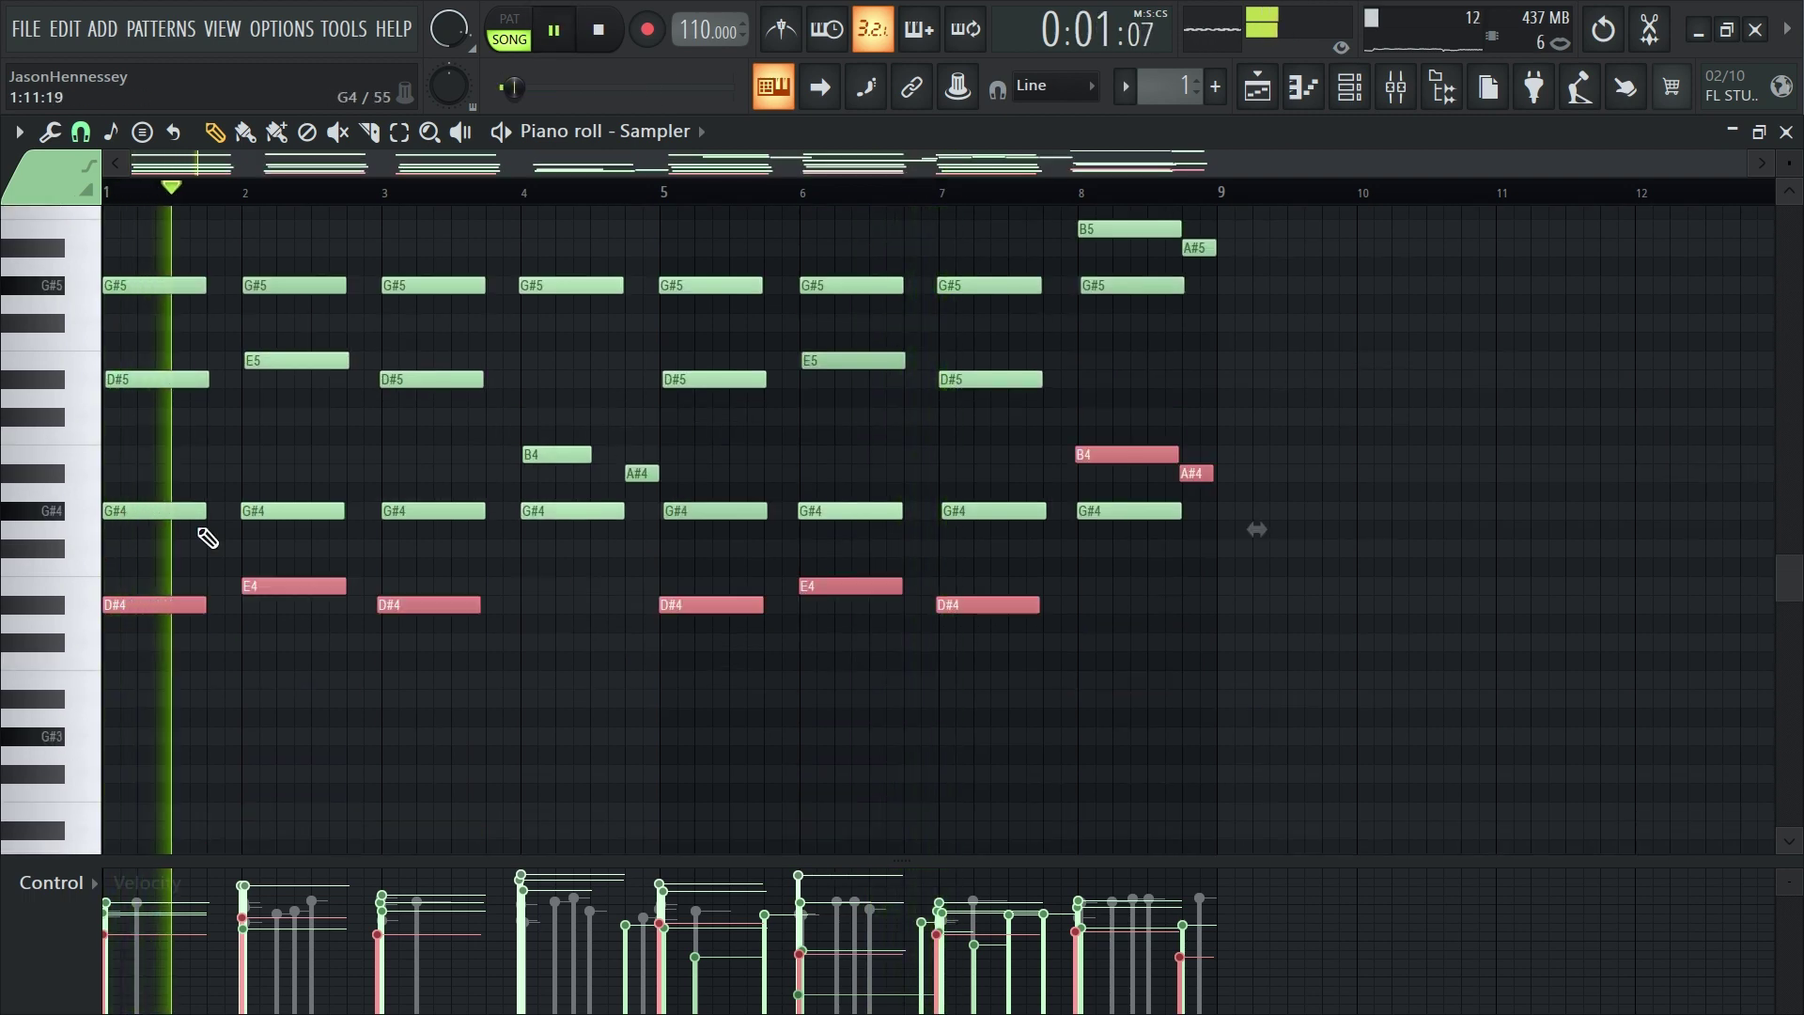
# Try the high D#7, E7, B7 and A#7 notes one octave lower and play them back
pyautogui.scroll(2, 282, 536)
pyautogui.scroll(5, 333, 534)
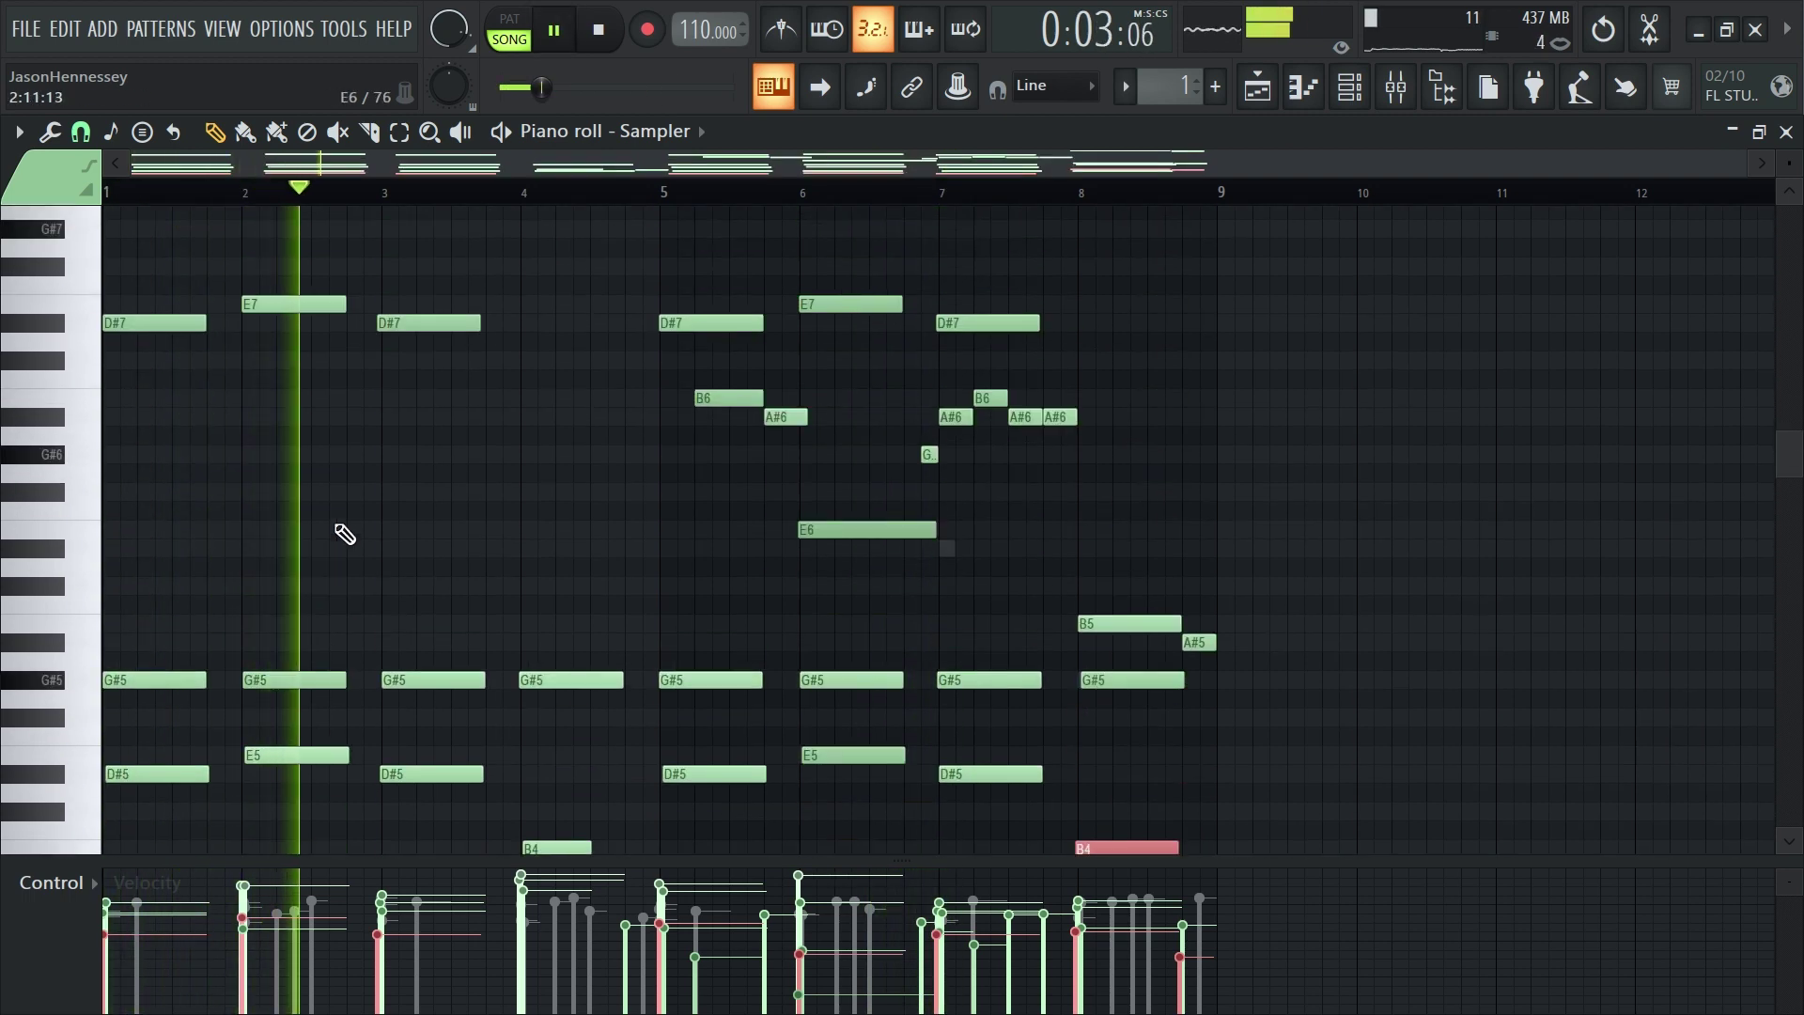
pyautogui.scroll(-1, 345, 533)
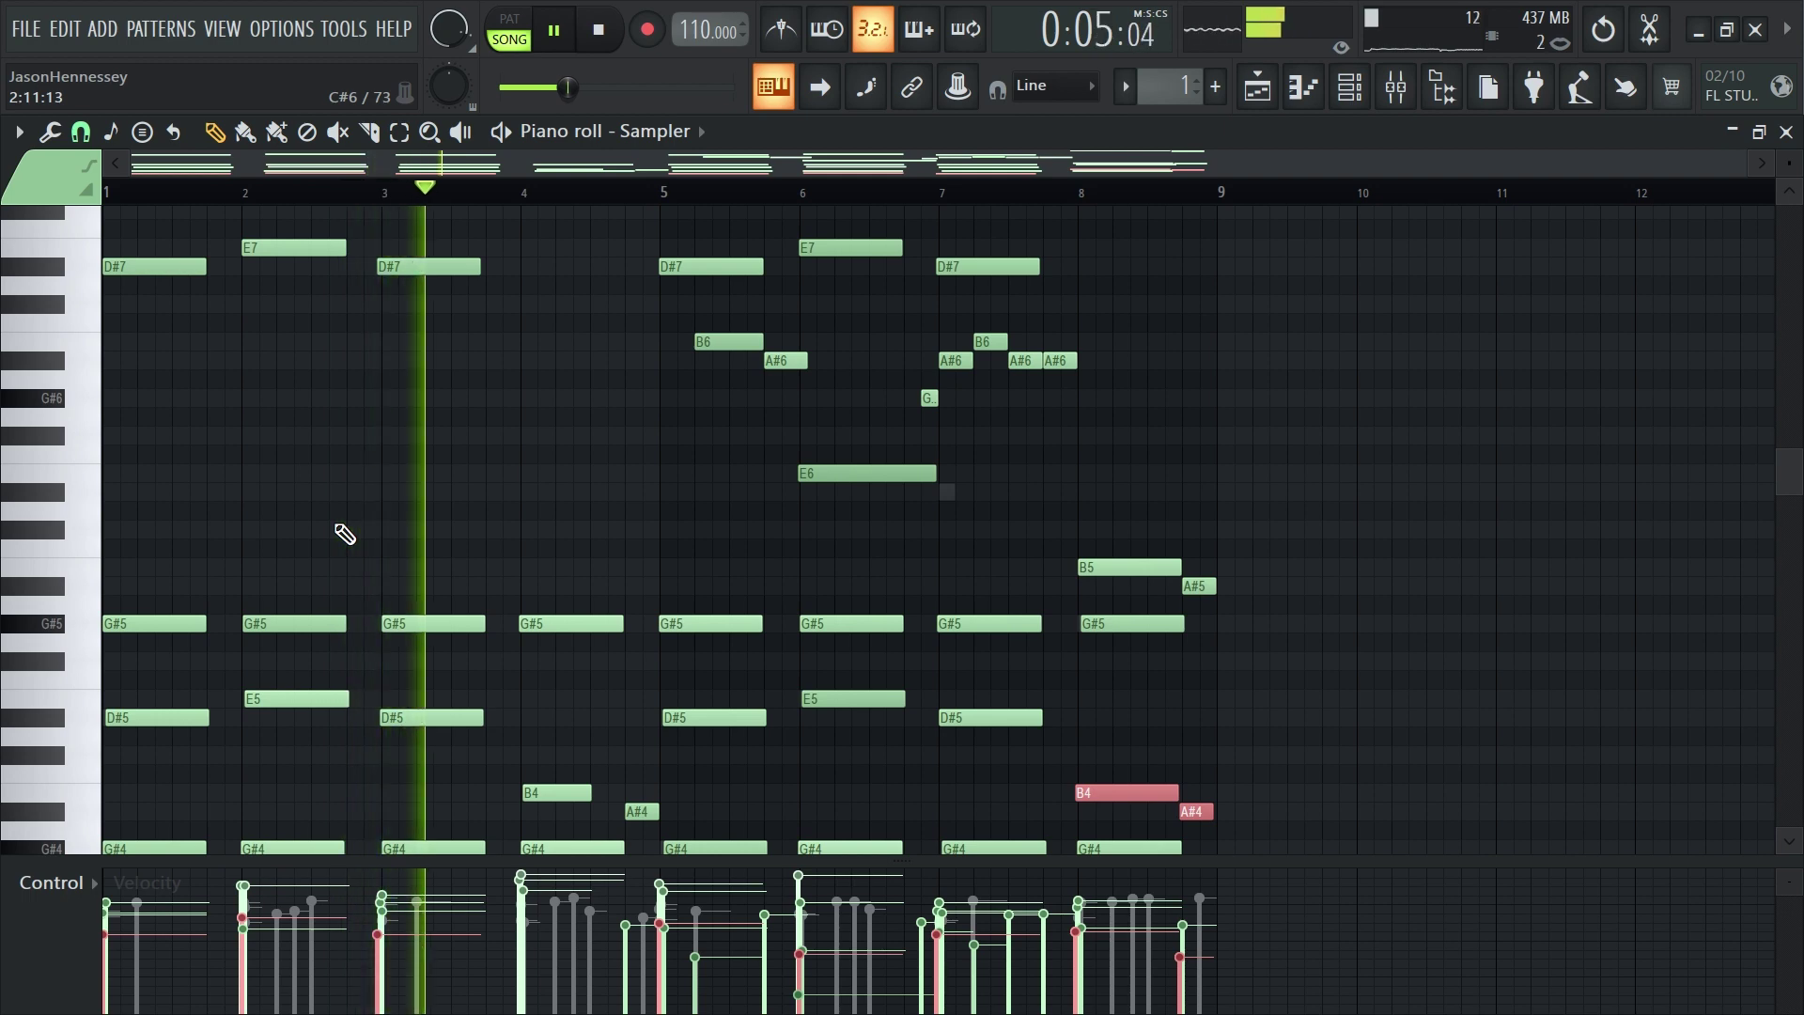
pyautogui.scroll(3, 345, 533)
pyautogui.moveTo(1300, 242); pyautogui.dragTo(155, 460)
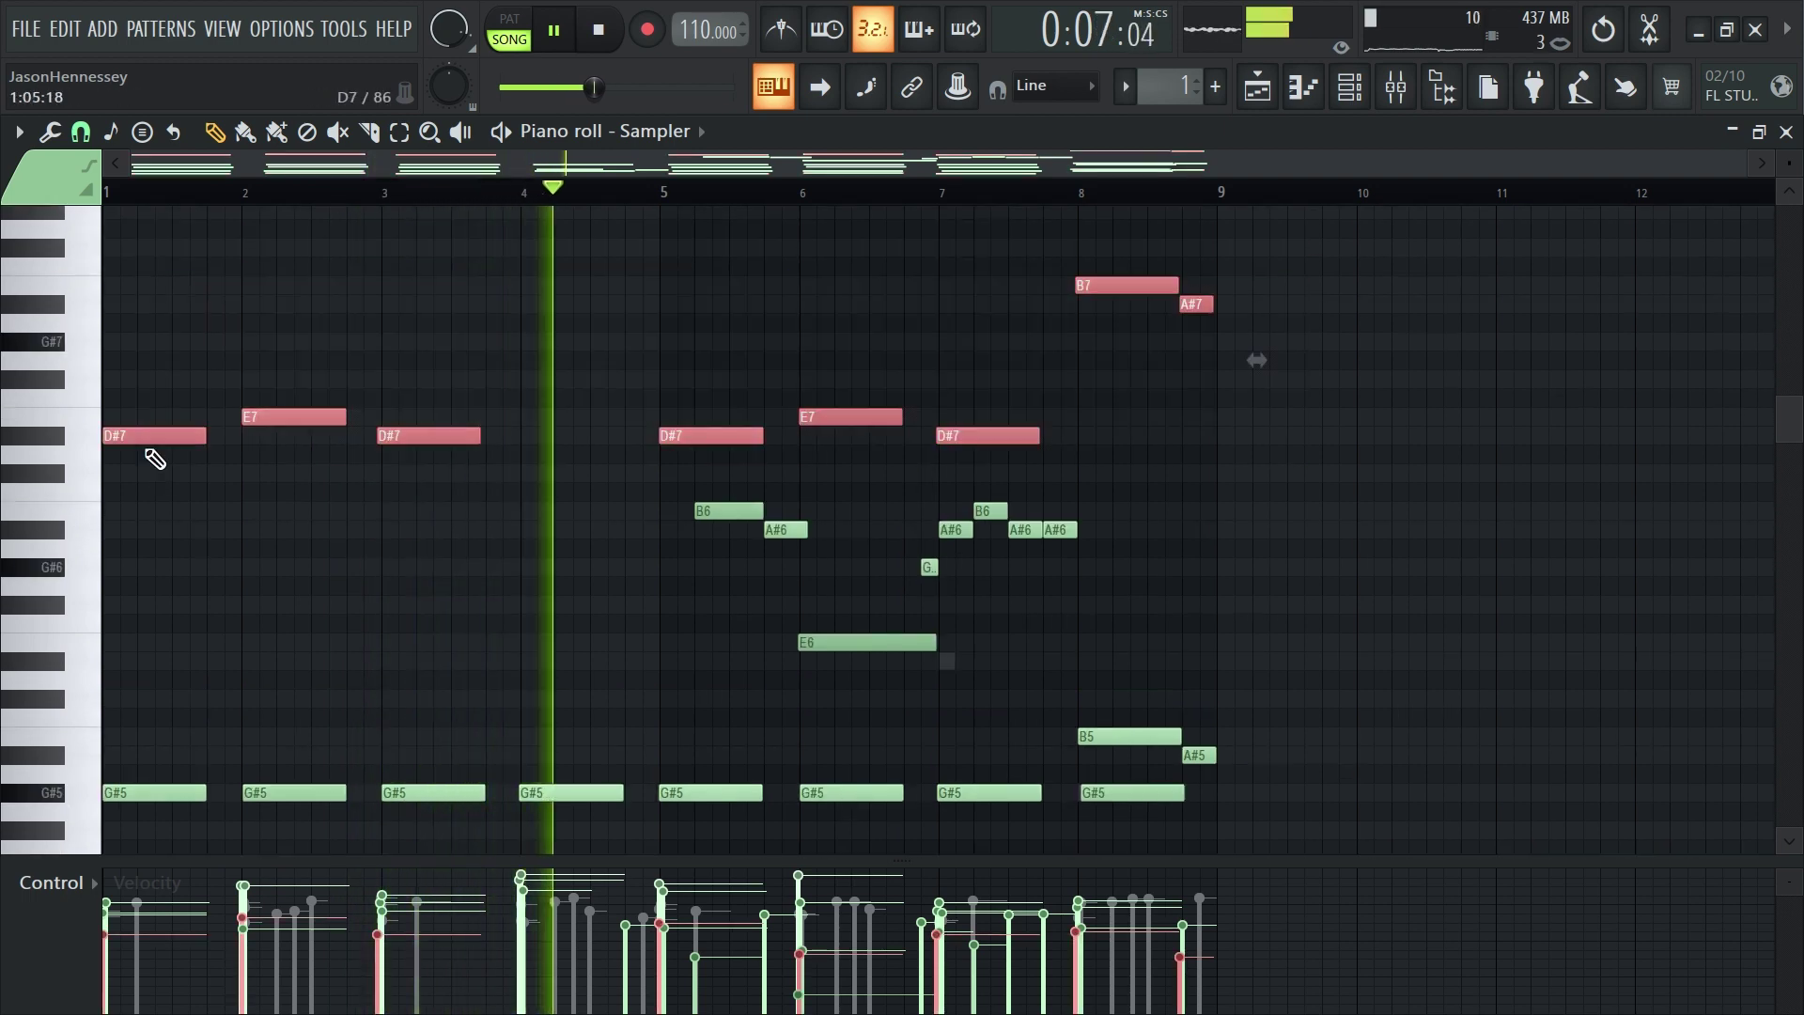
pyautogui.press('space')
pyautogui.hotkey('ctrl', 'Down')
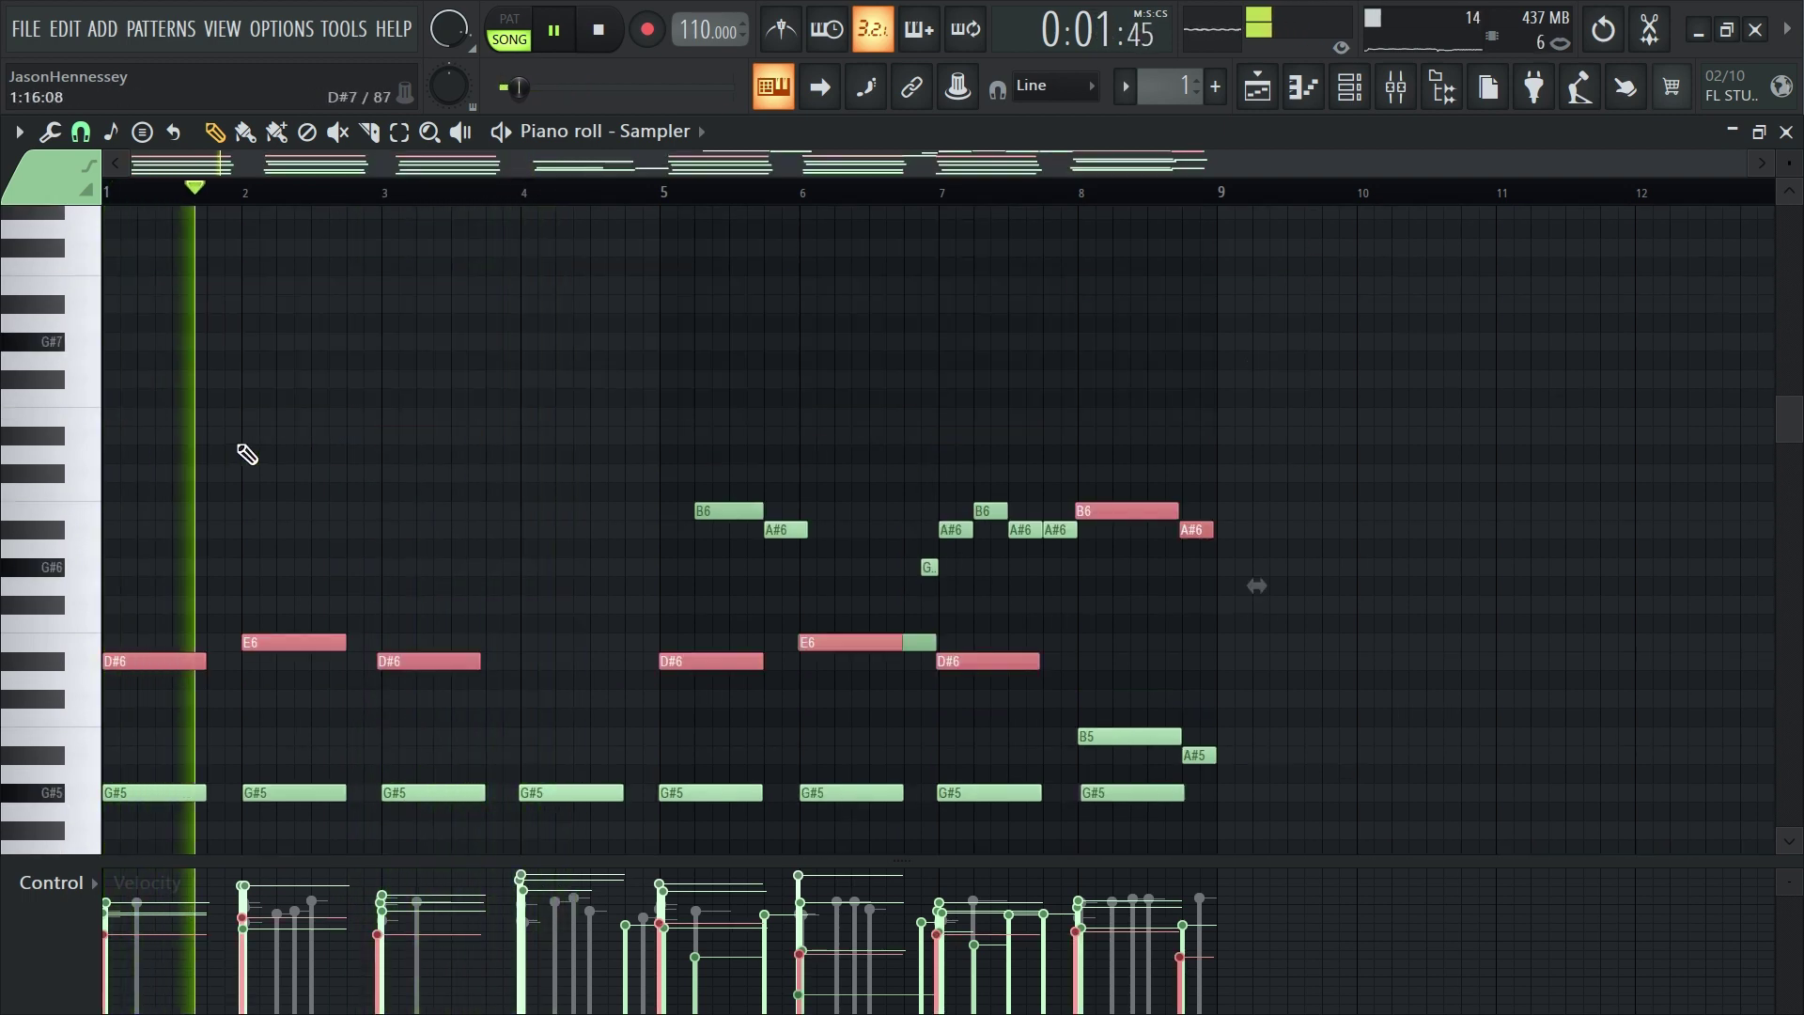
# Listen through the progression, then move the selected D#6, E6, B6 and A#6 notes back up one octave and deselect them
pyautogui.scroll(-7, 441, 479)
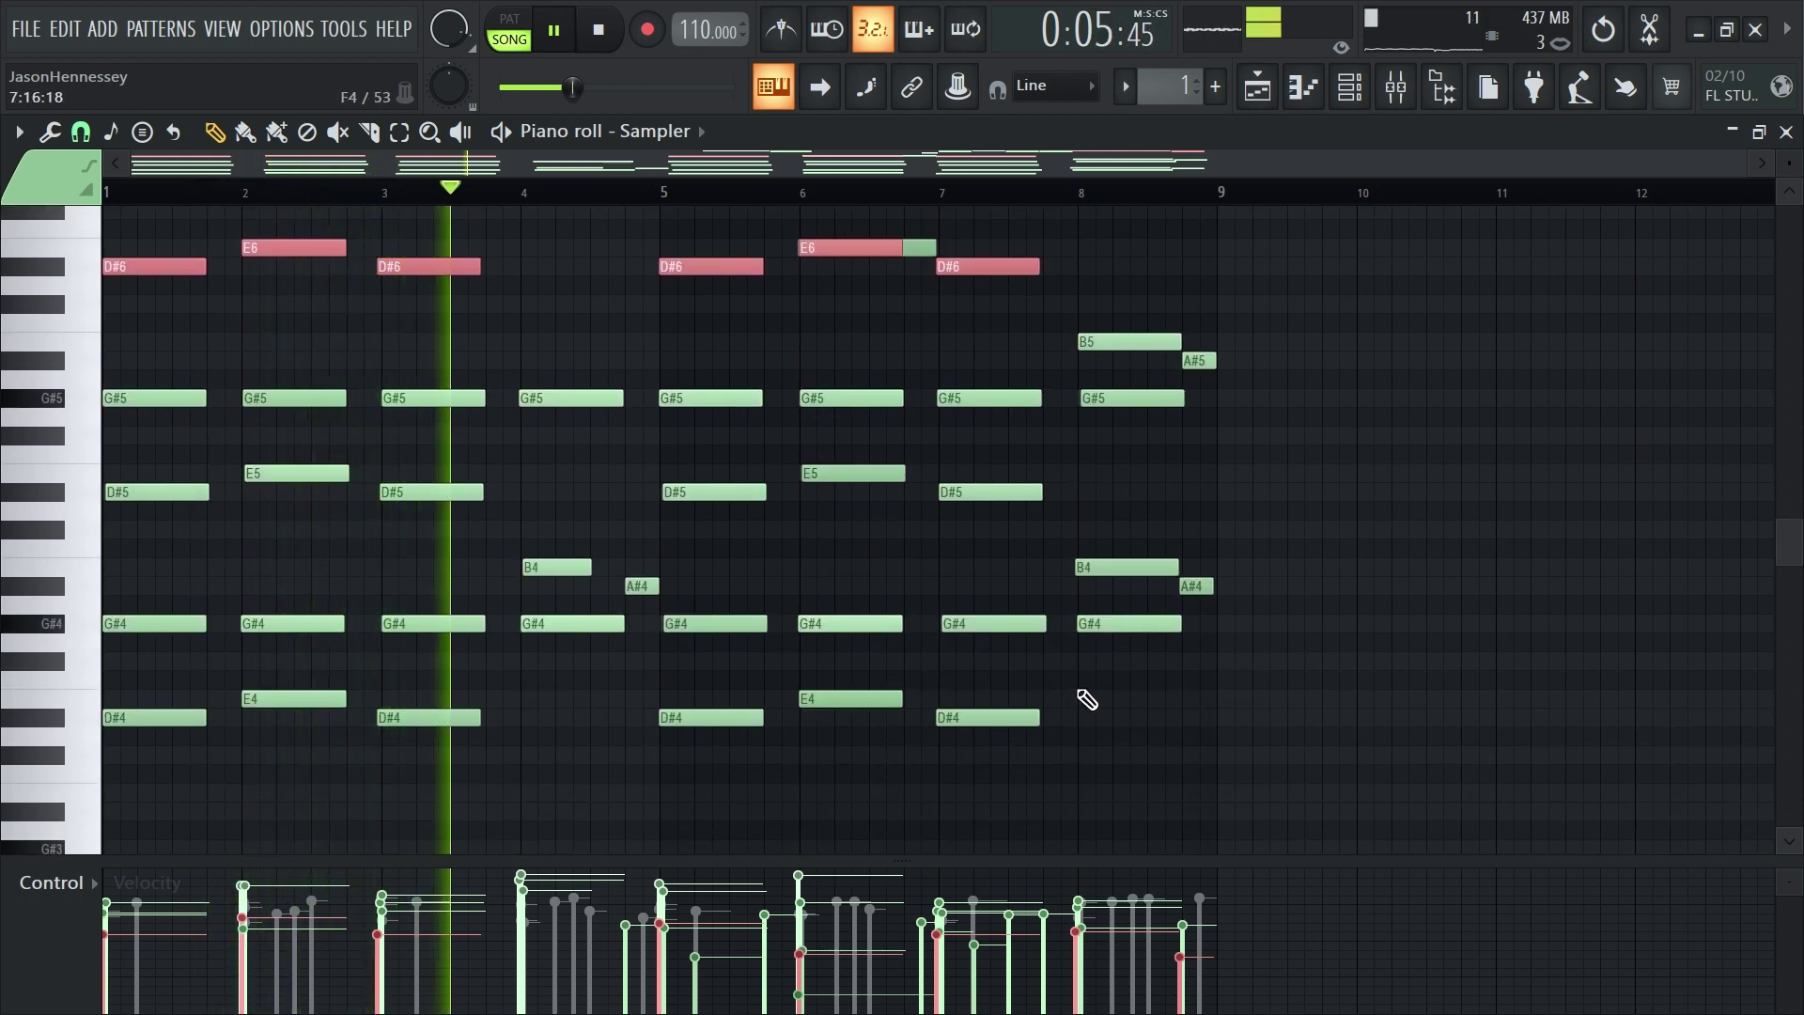
pyautogui.scroll(4, 1041, 671)
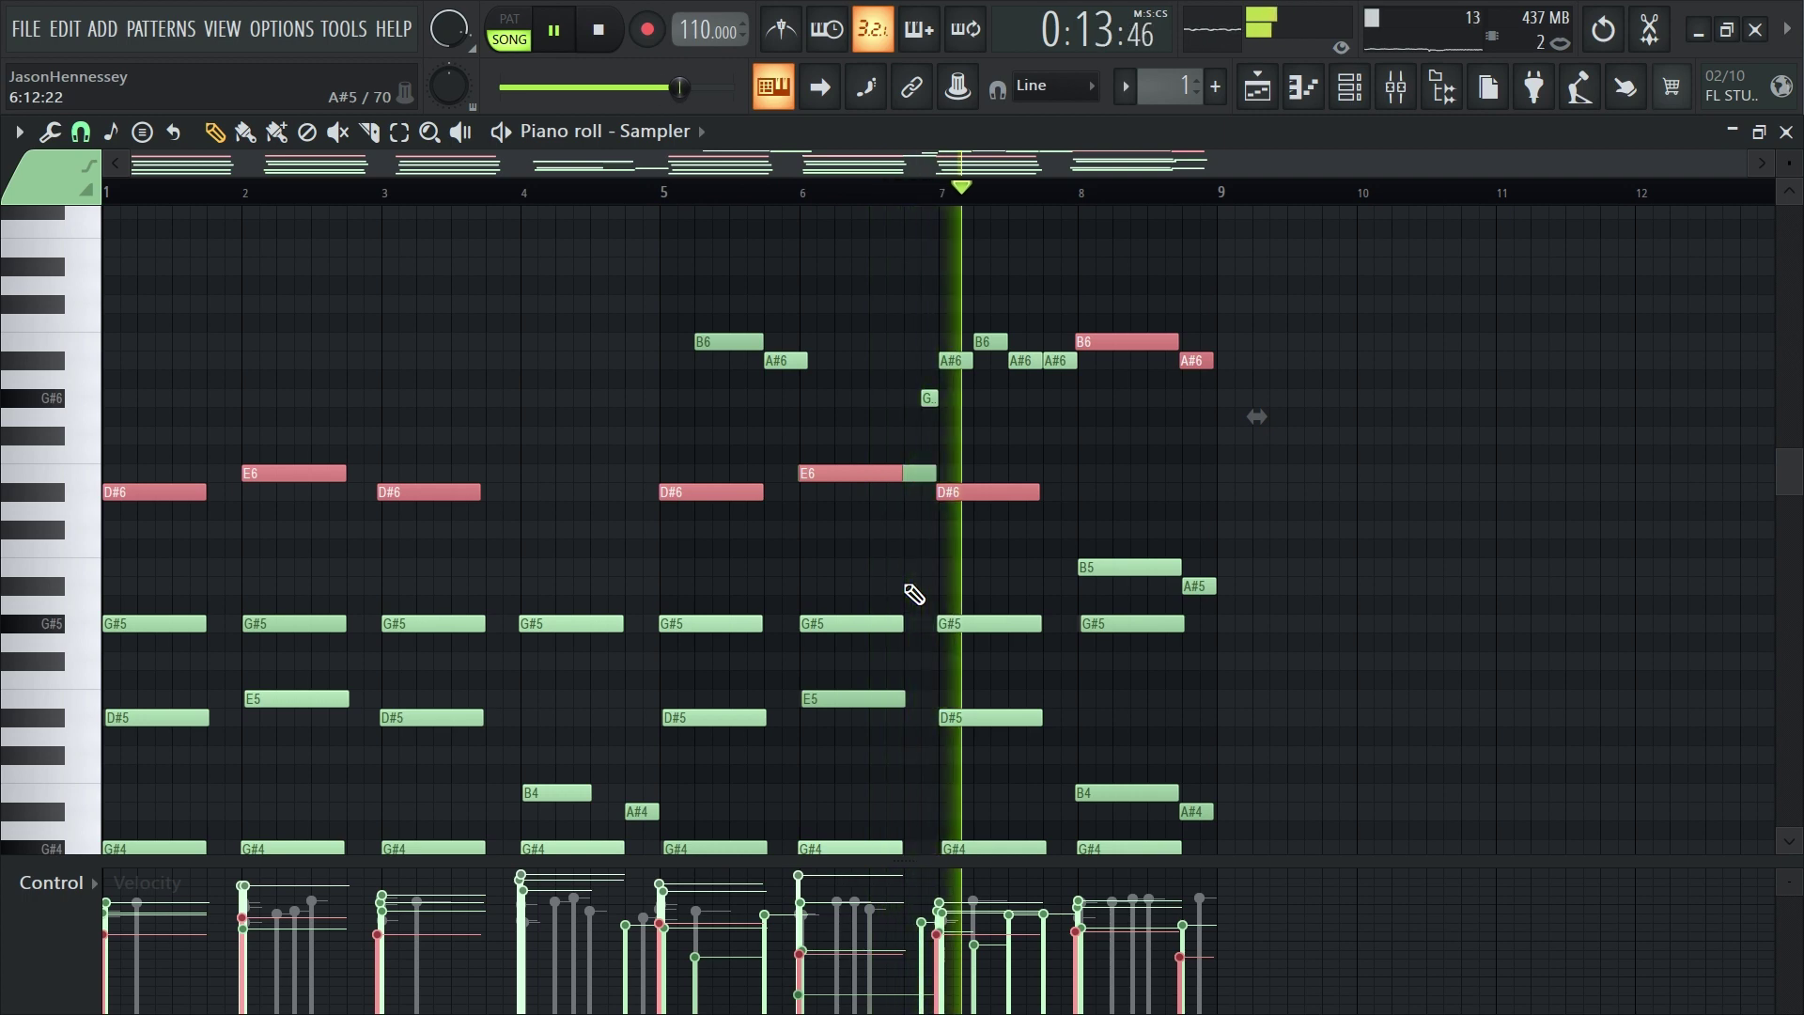
pyautogui.scroll(8, 914, 592)
pyautogui.scroll(-4, 914, 588)
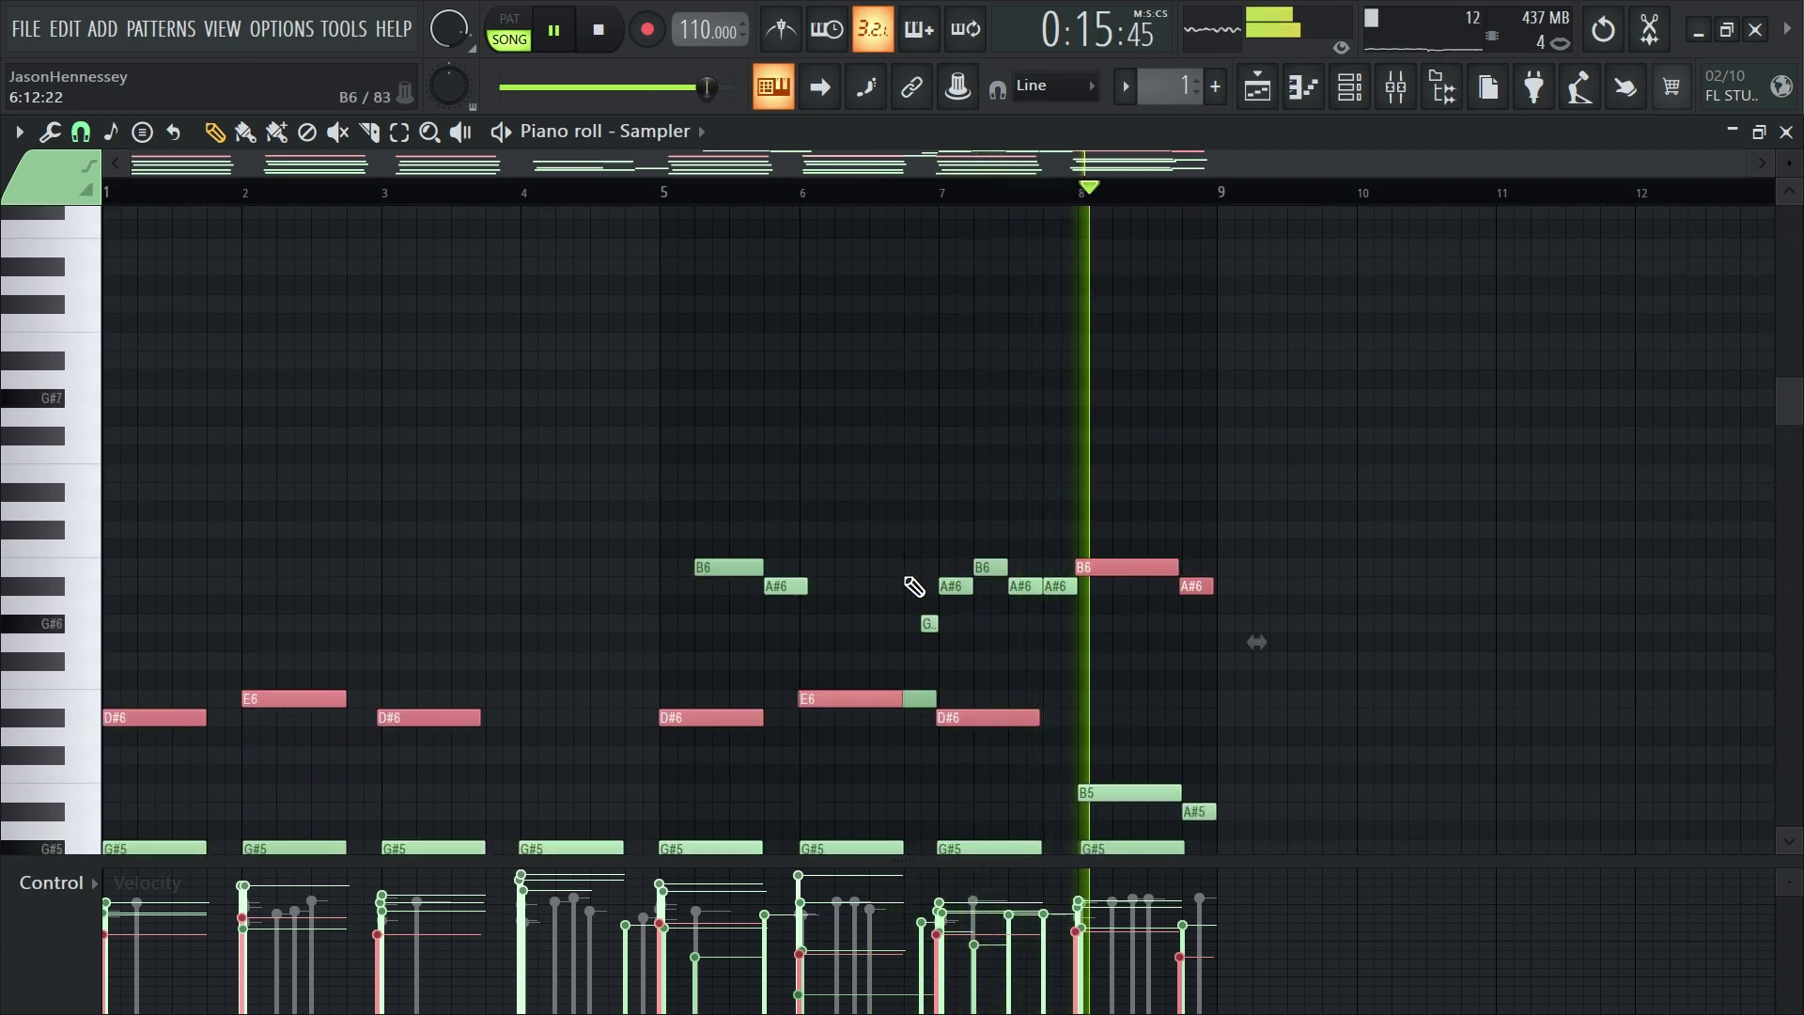
pyautogui.hotkey('ctrl', 'Up')
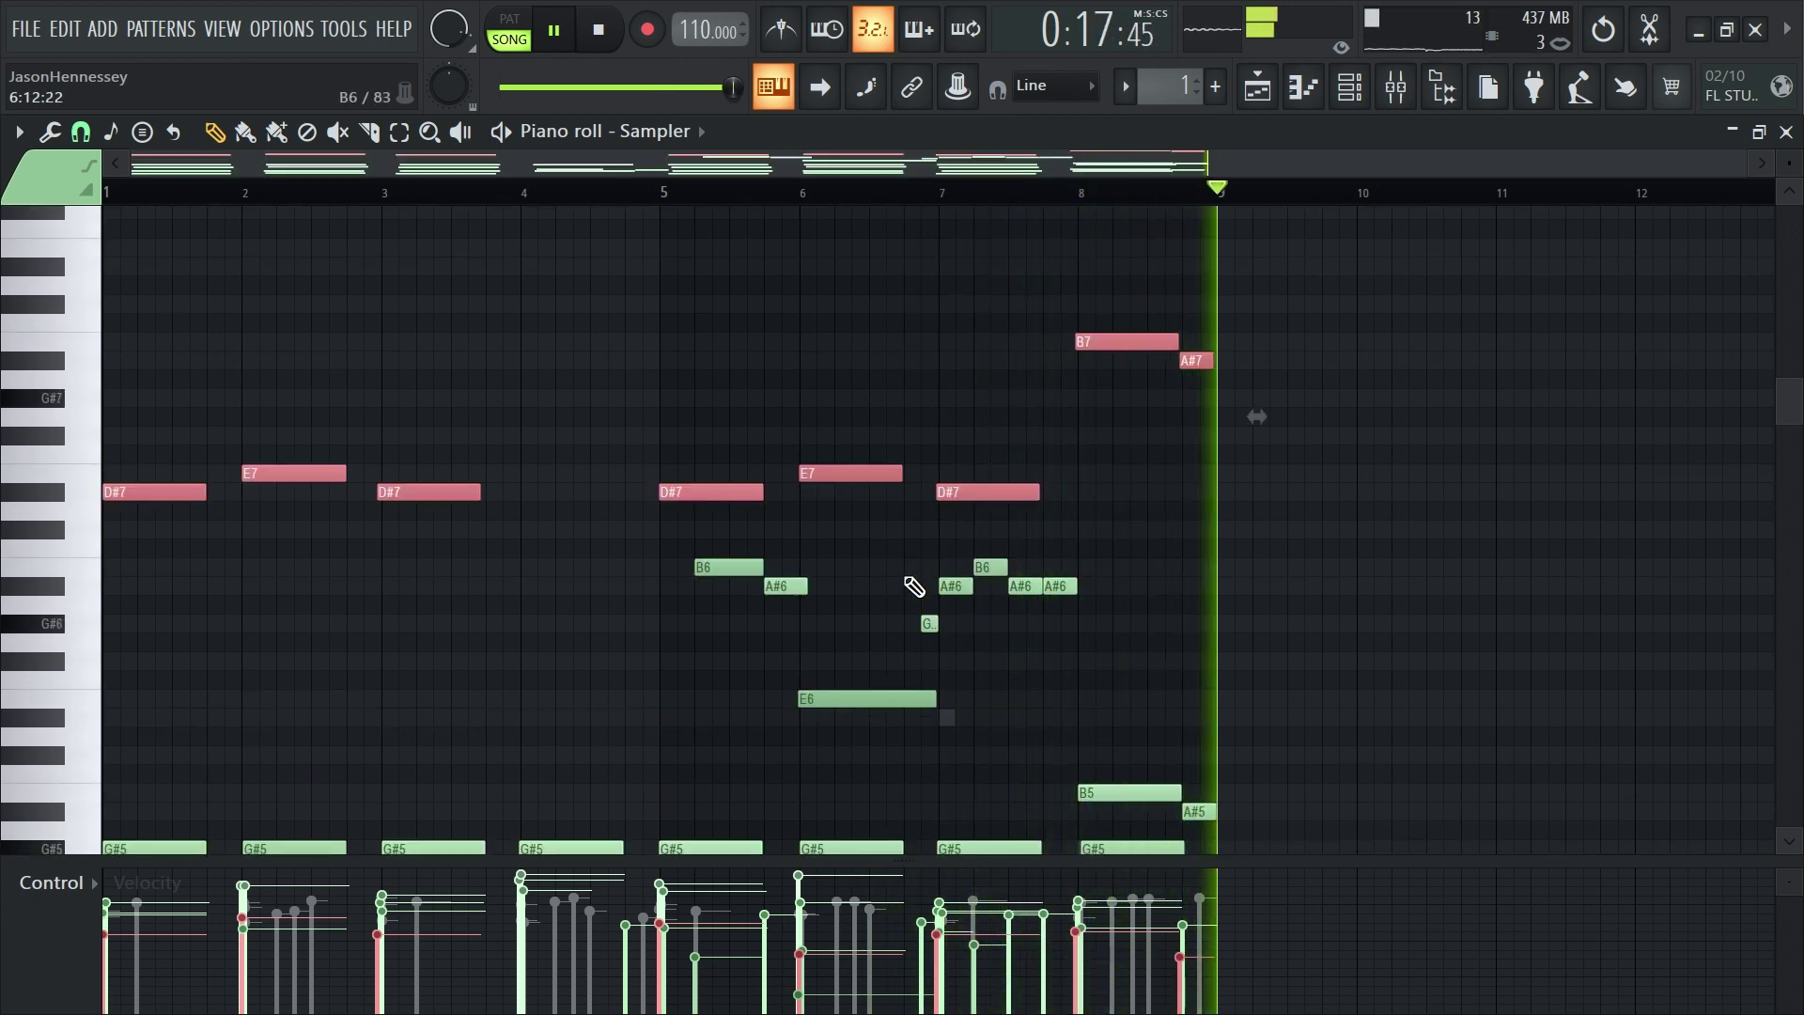
pyautogui.hotkey('ctrl', 'd')
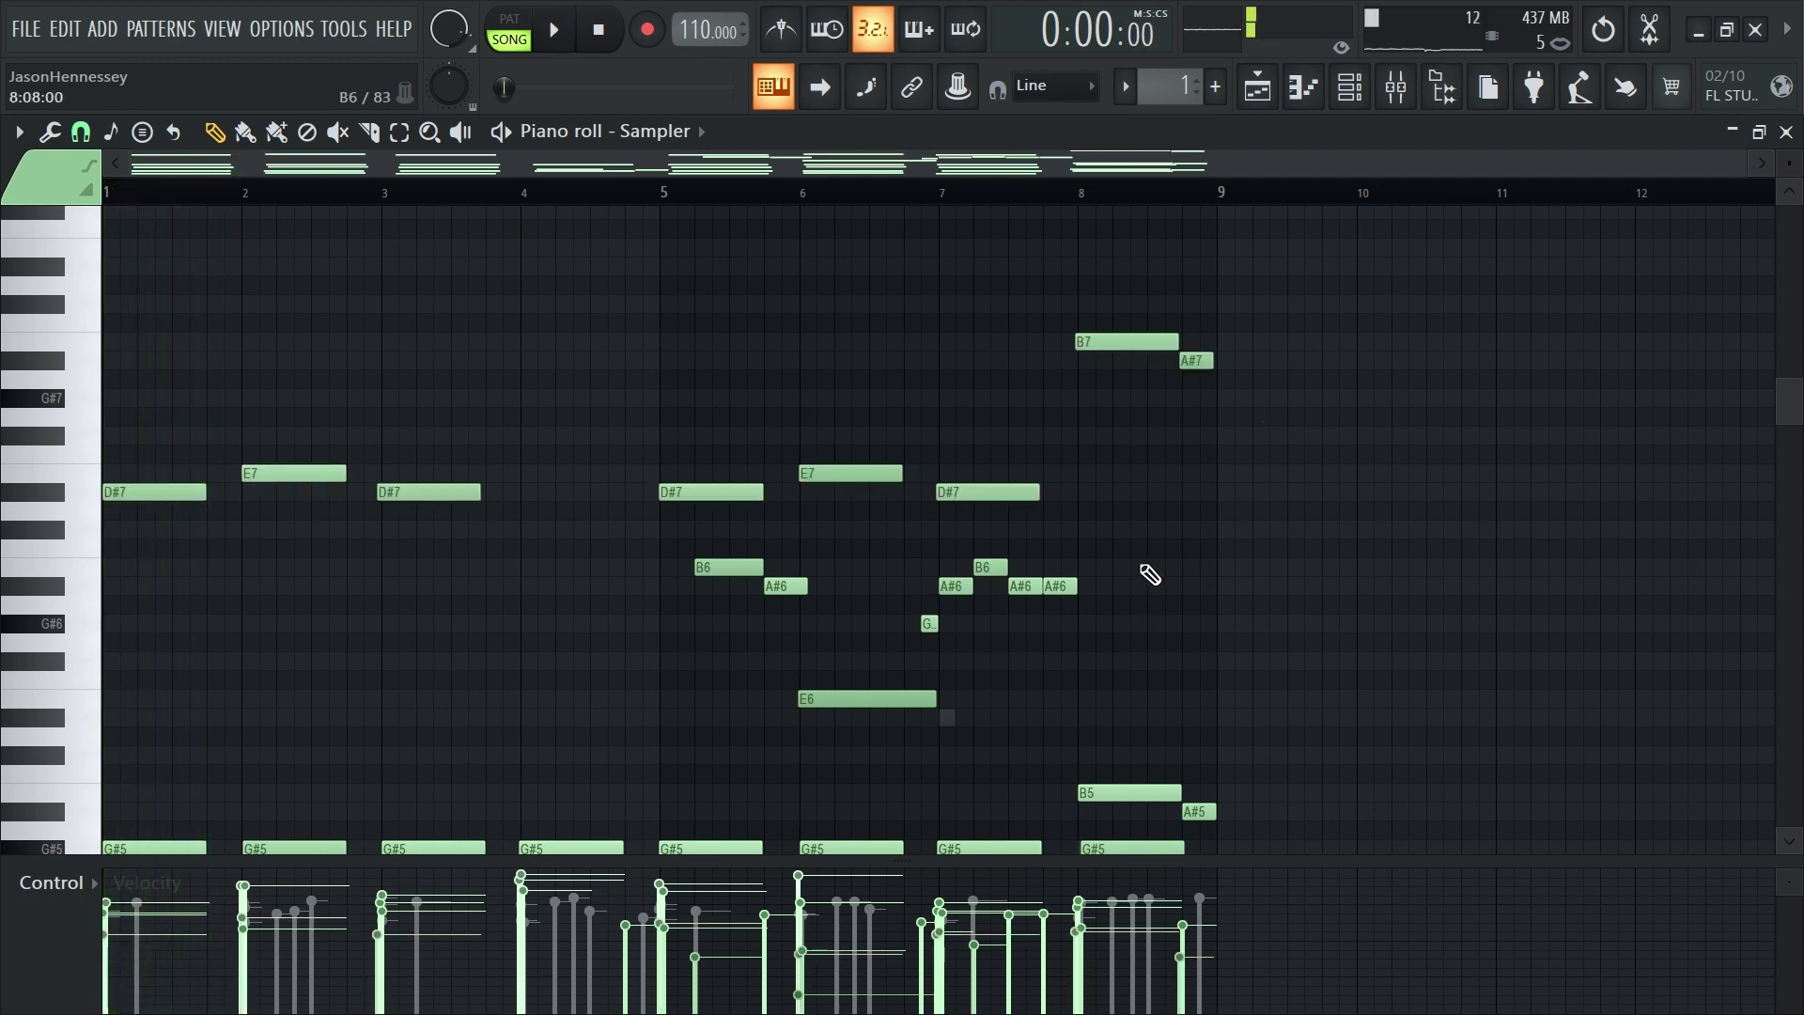
pyautogui.moveTo(1294, 264); pyautogui.dragTo(111, 508)
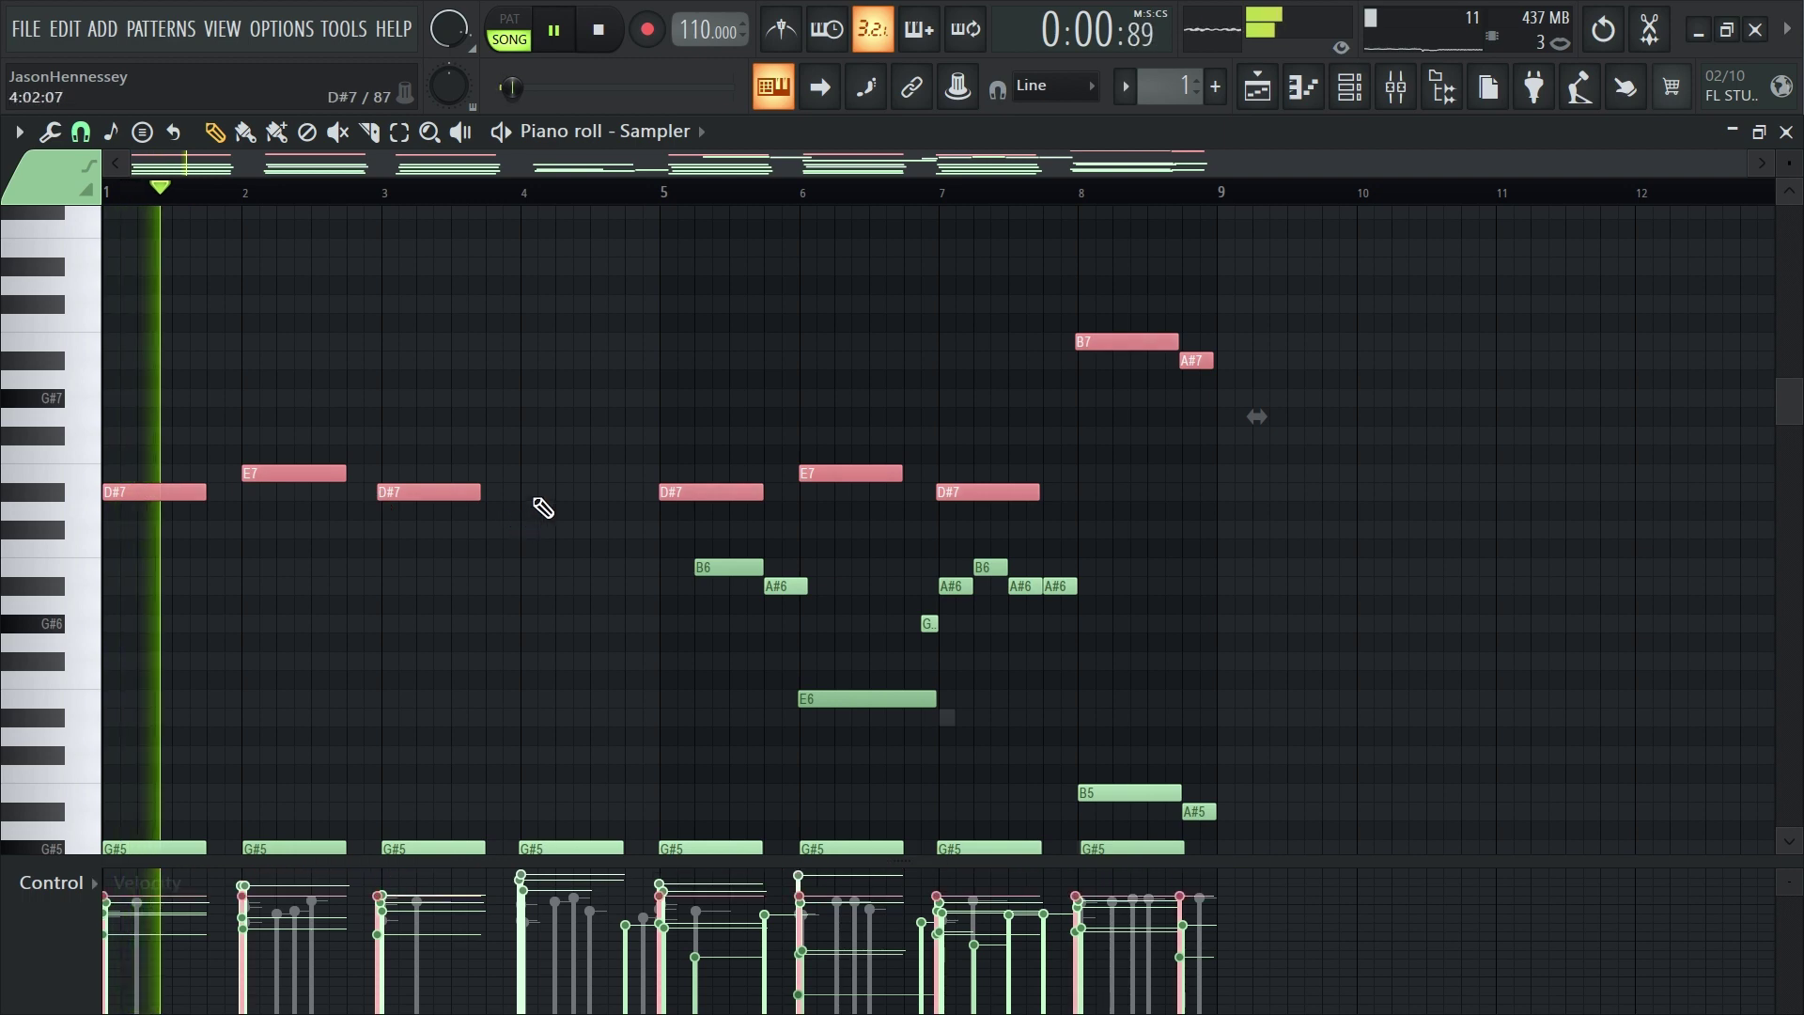
pyautogui.scroll(3, 124, 570)
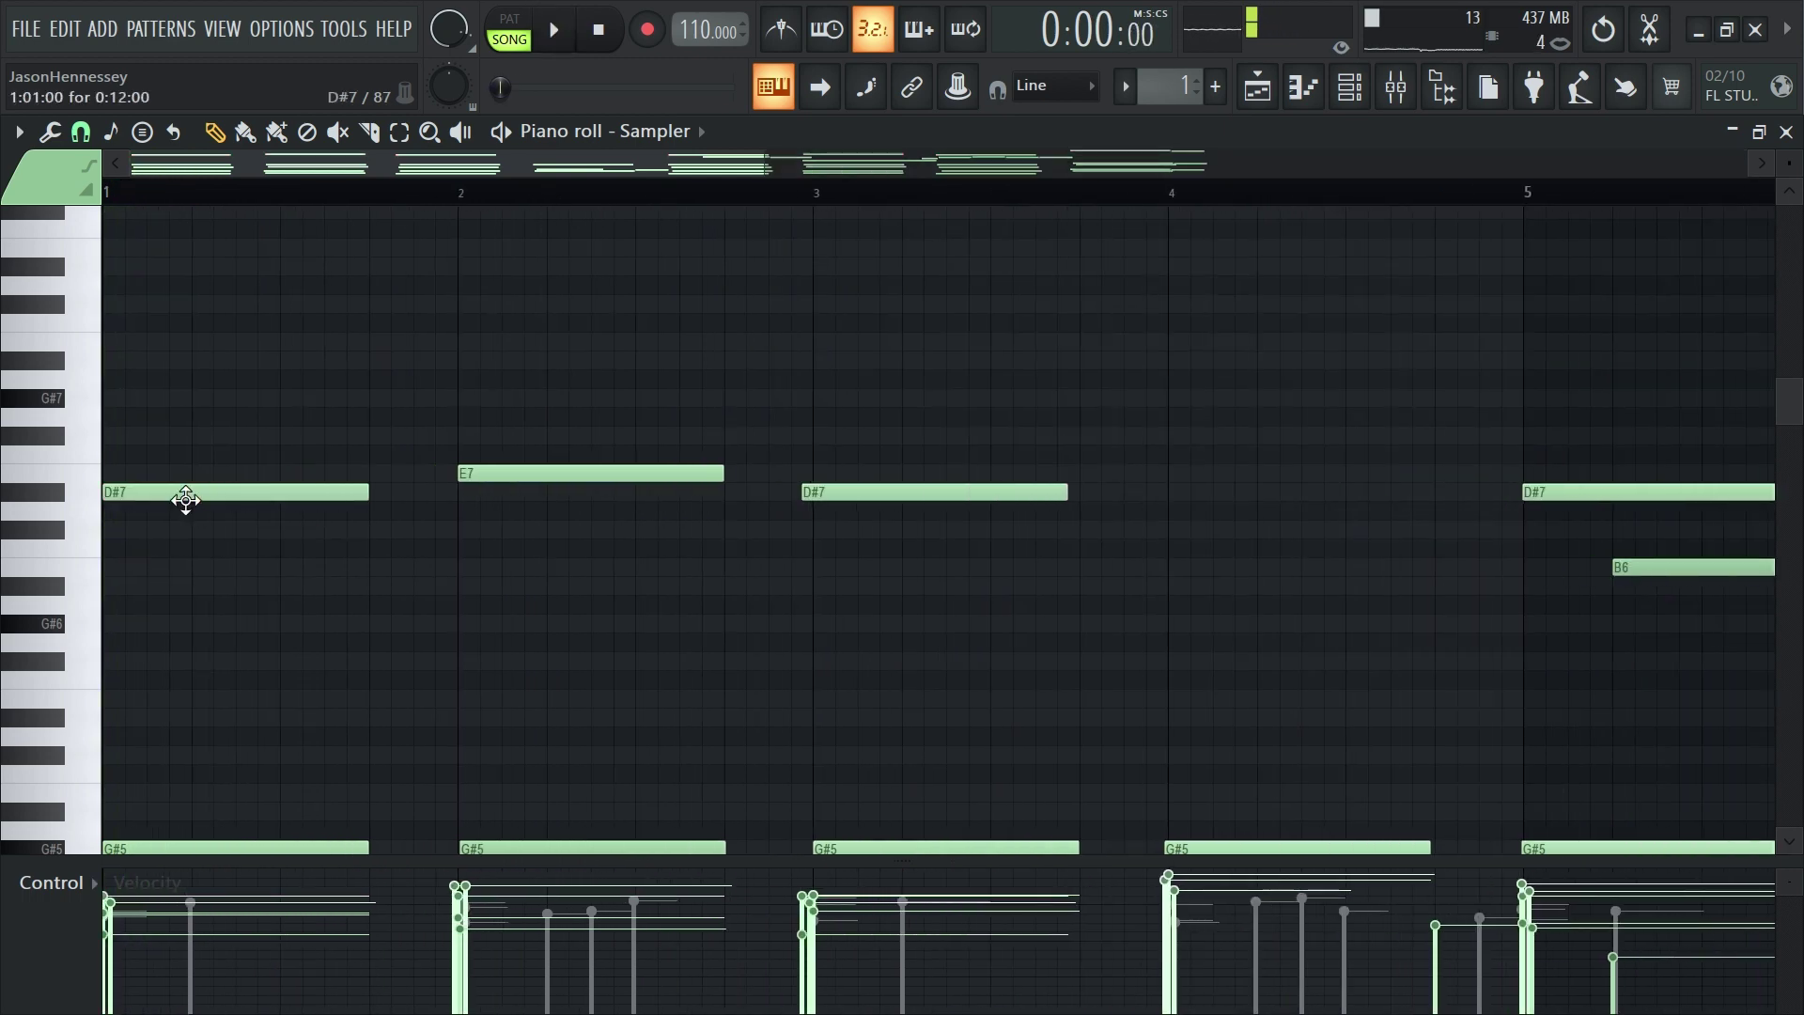
pyautogui.doubleClick(189, 495)
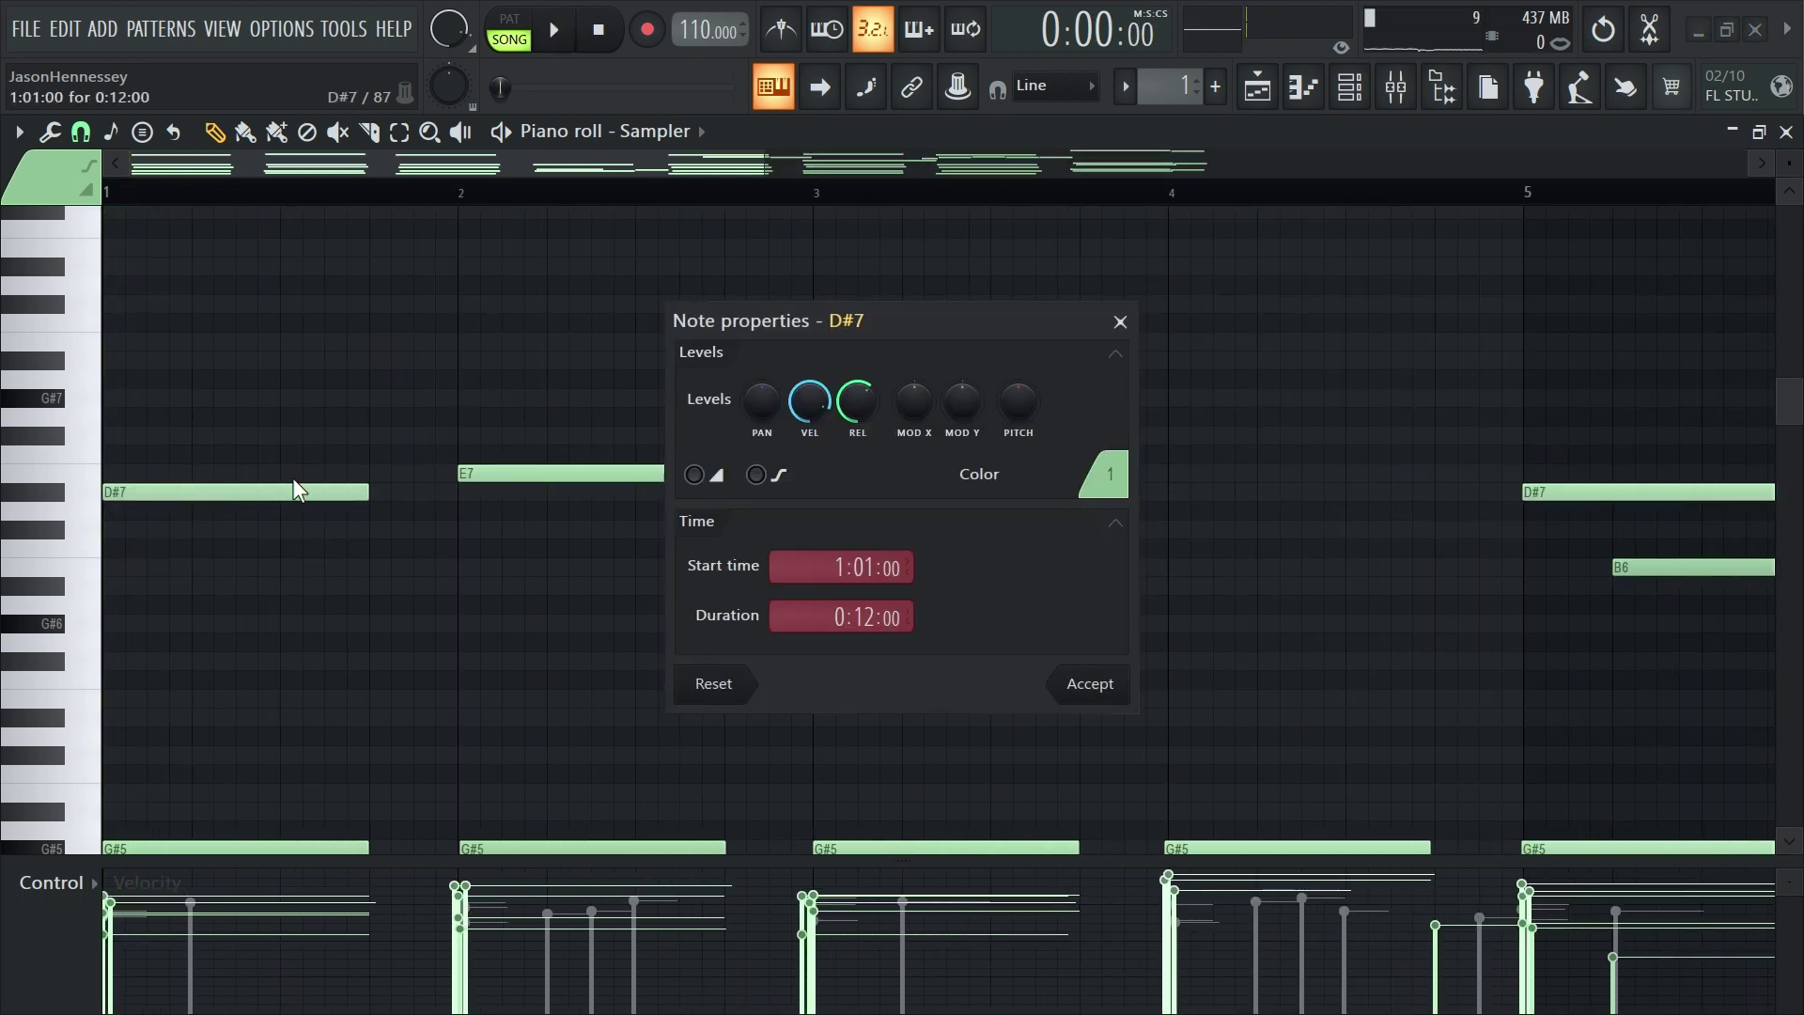
pyautogui.click(1118, 322)
pyautogui.scroll(-5, 958, 407)
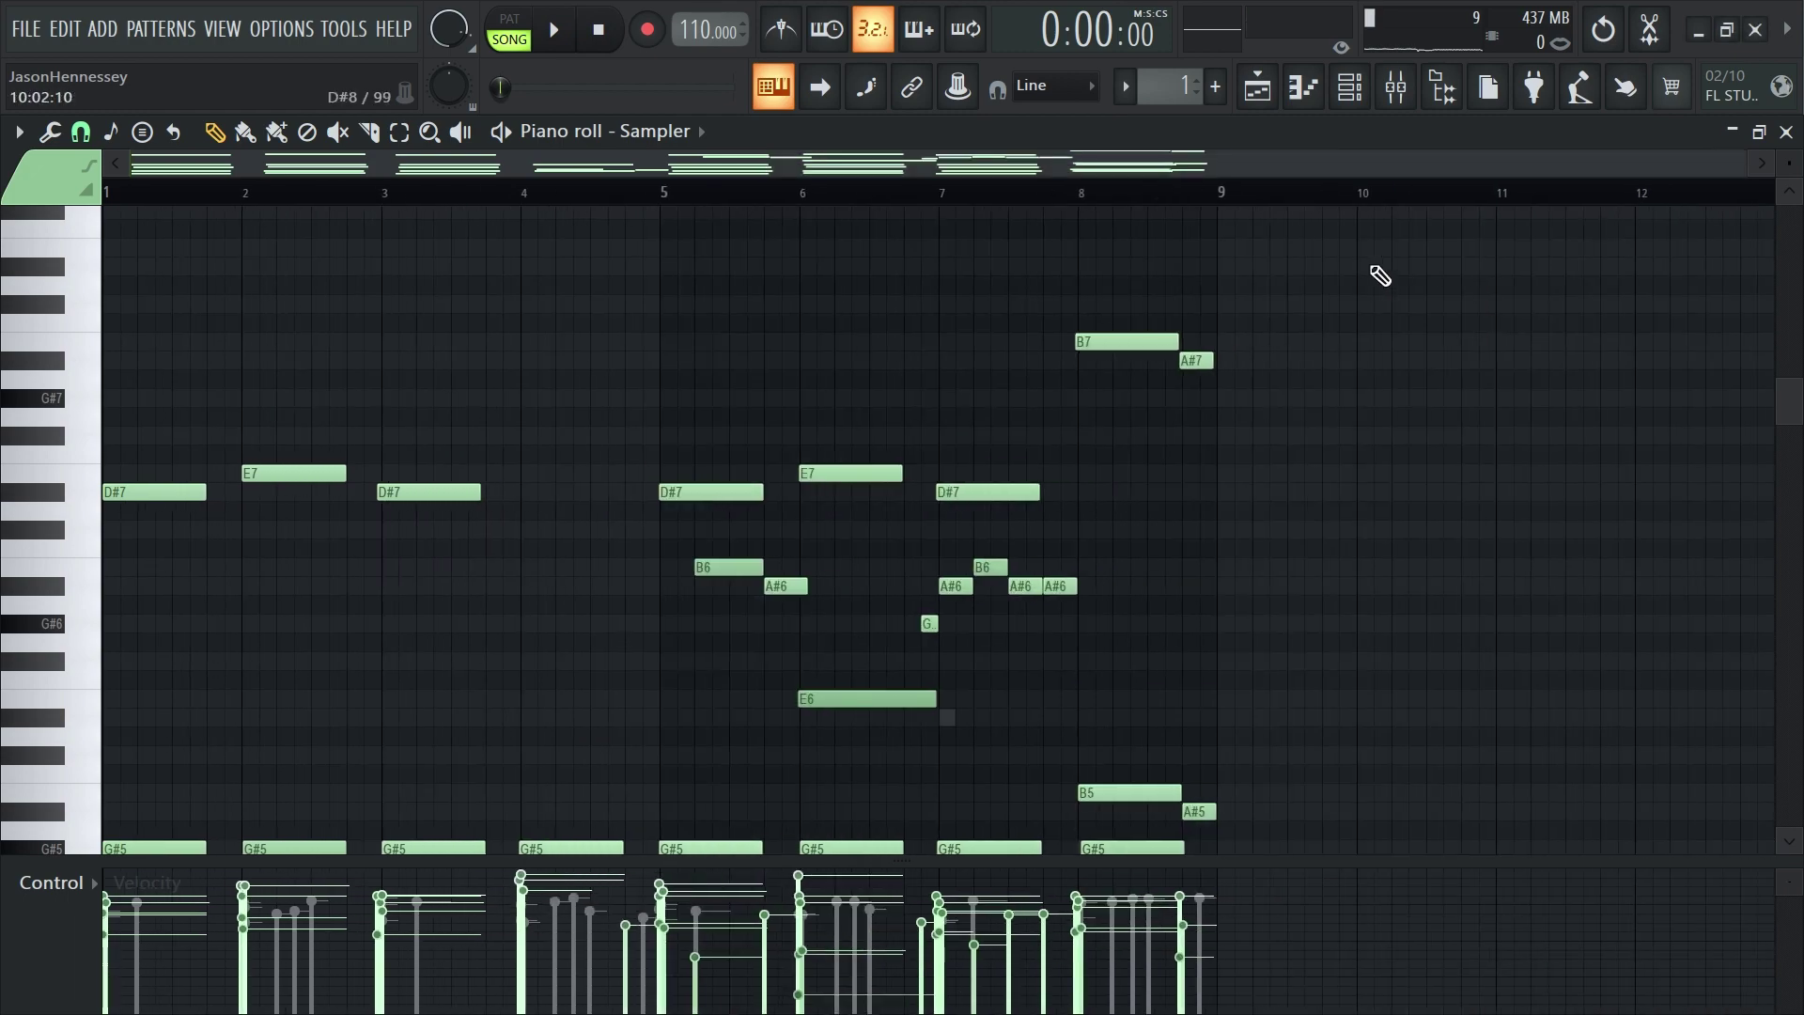
# Try shifting all the high D#7, E7, B7 and A#7 notes six steps later, so the first one starts at 1:07:00
pyautogui.moveTo(1359, 259); pyautogui.dragTo(33, 521)
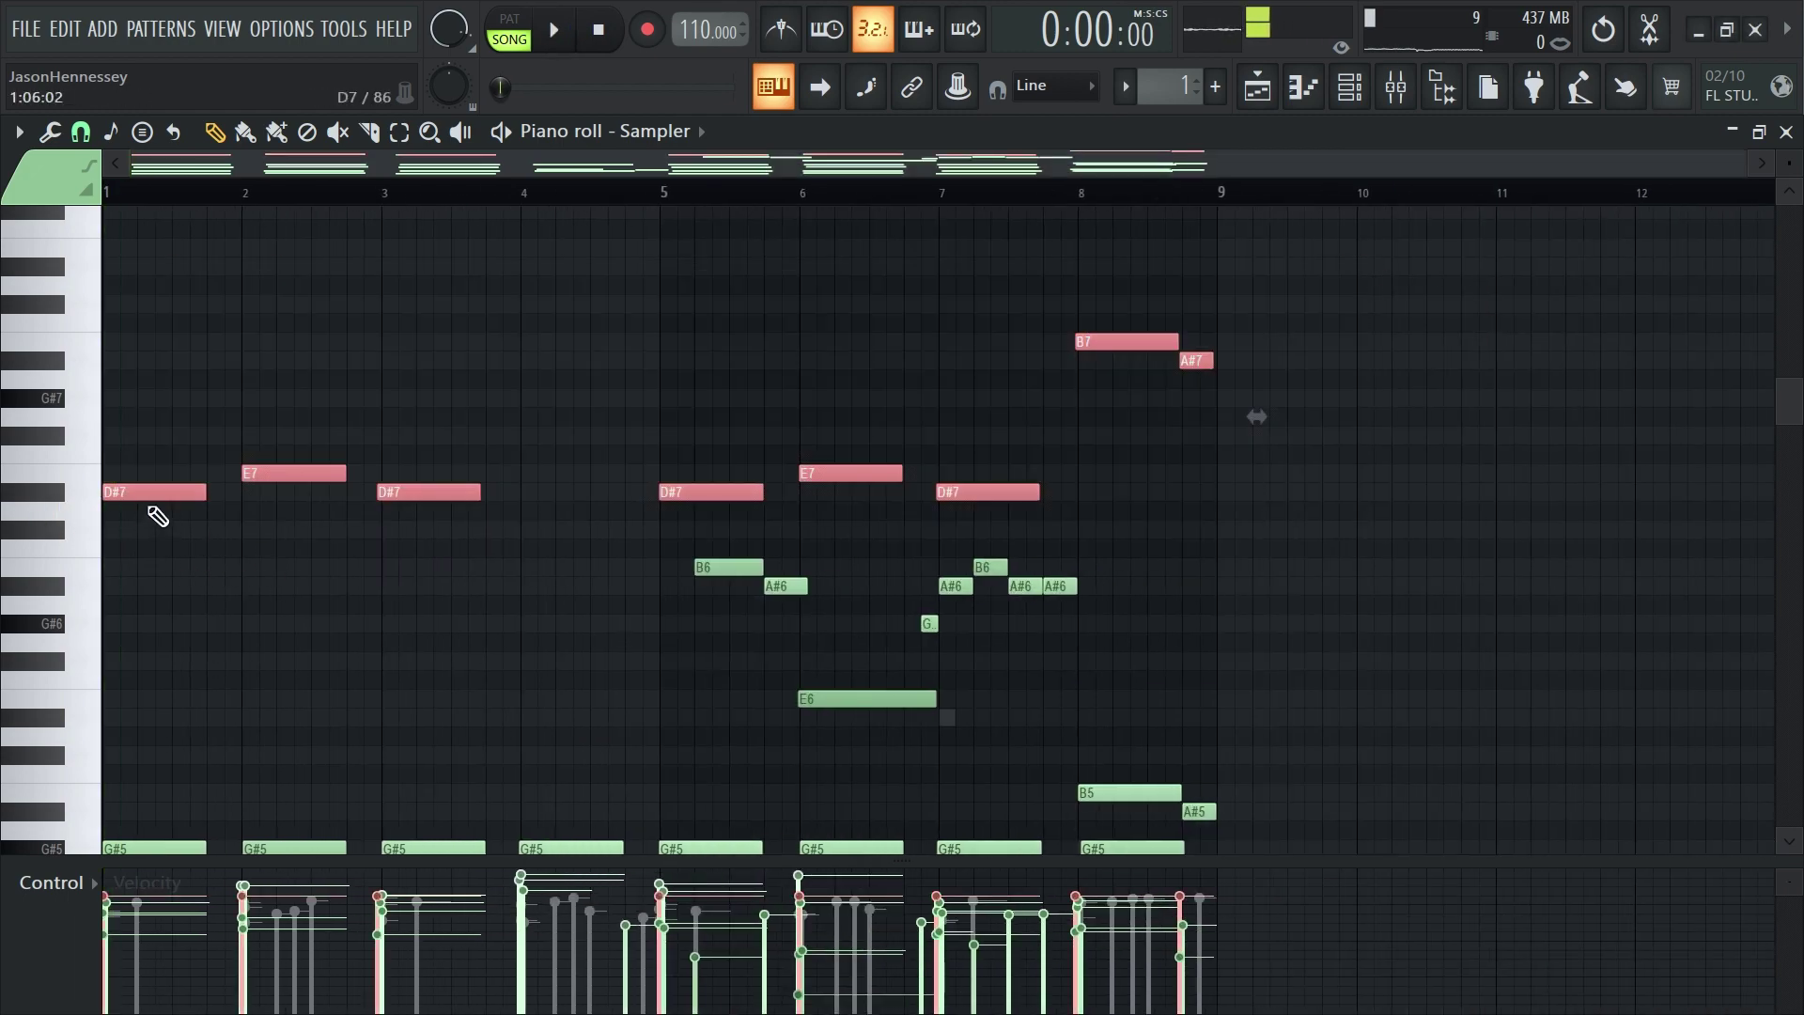
pyautogui.moveTo(150, 490); pyautogui.dragTo(202, 483)
pyautogui.click(190, 486)
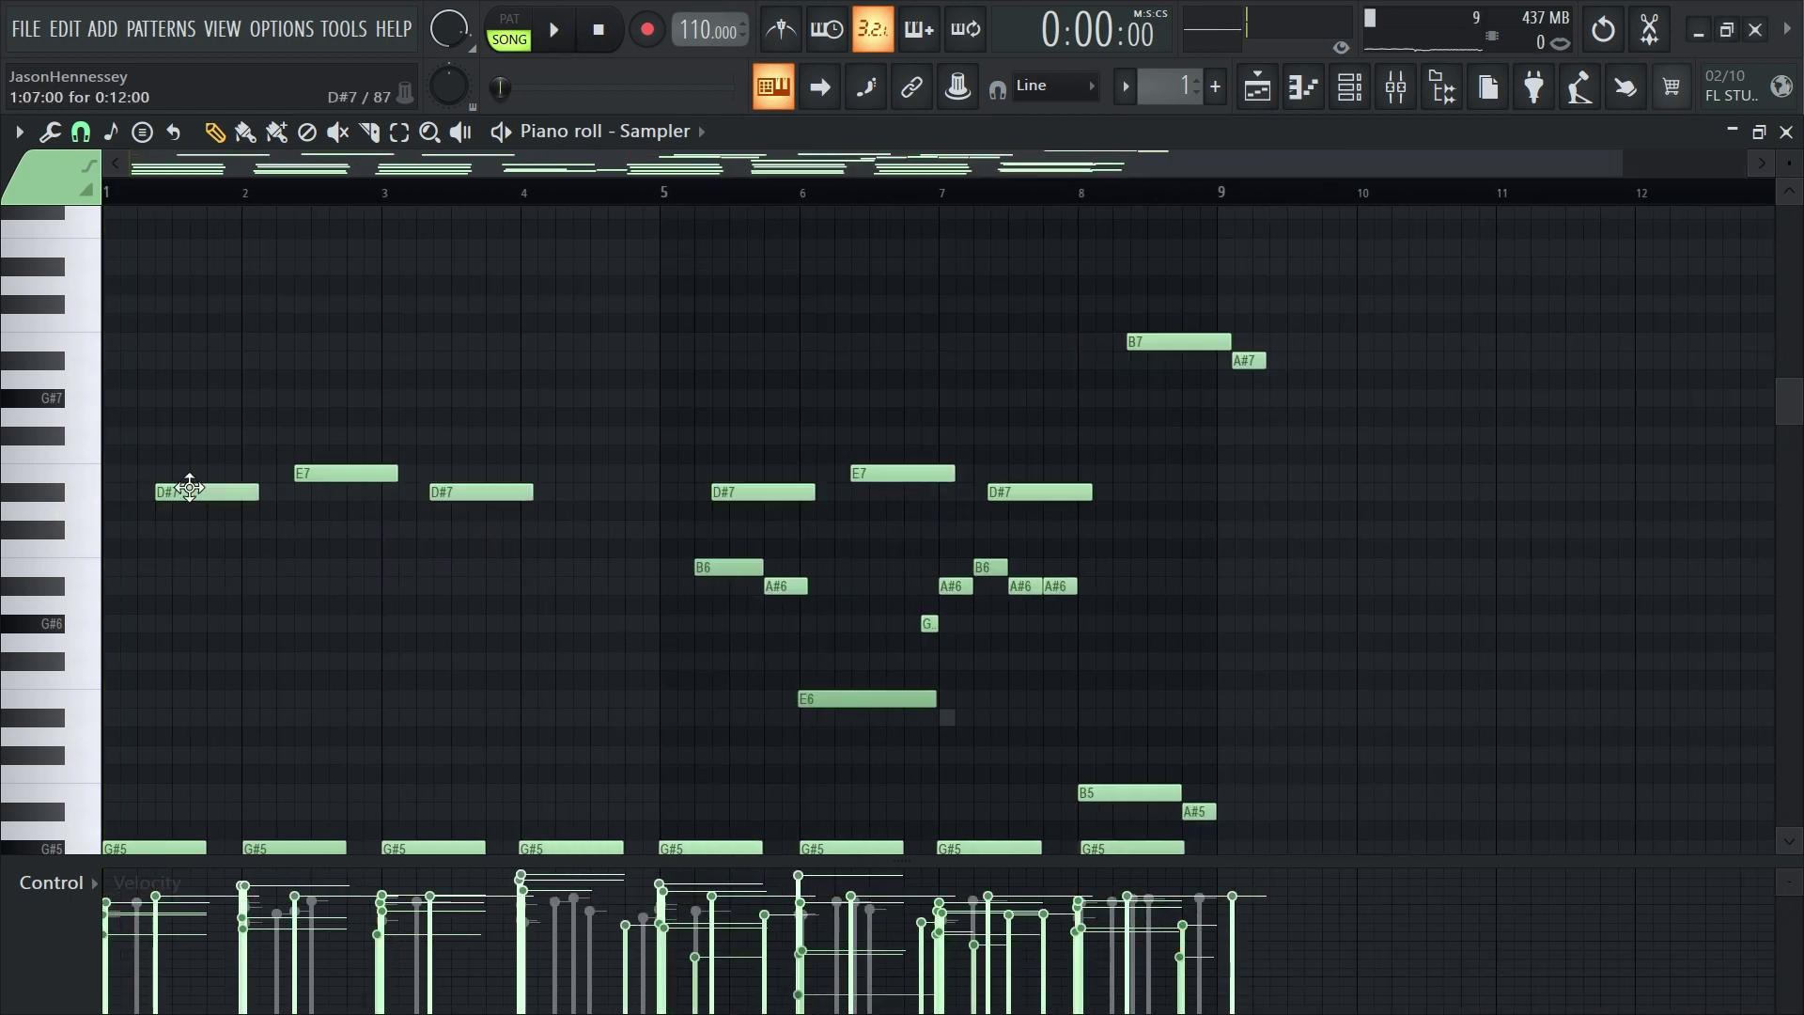
pyautogui.doubleClick(190, 487)
pyautogui.press('Escape')
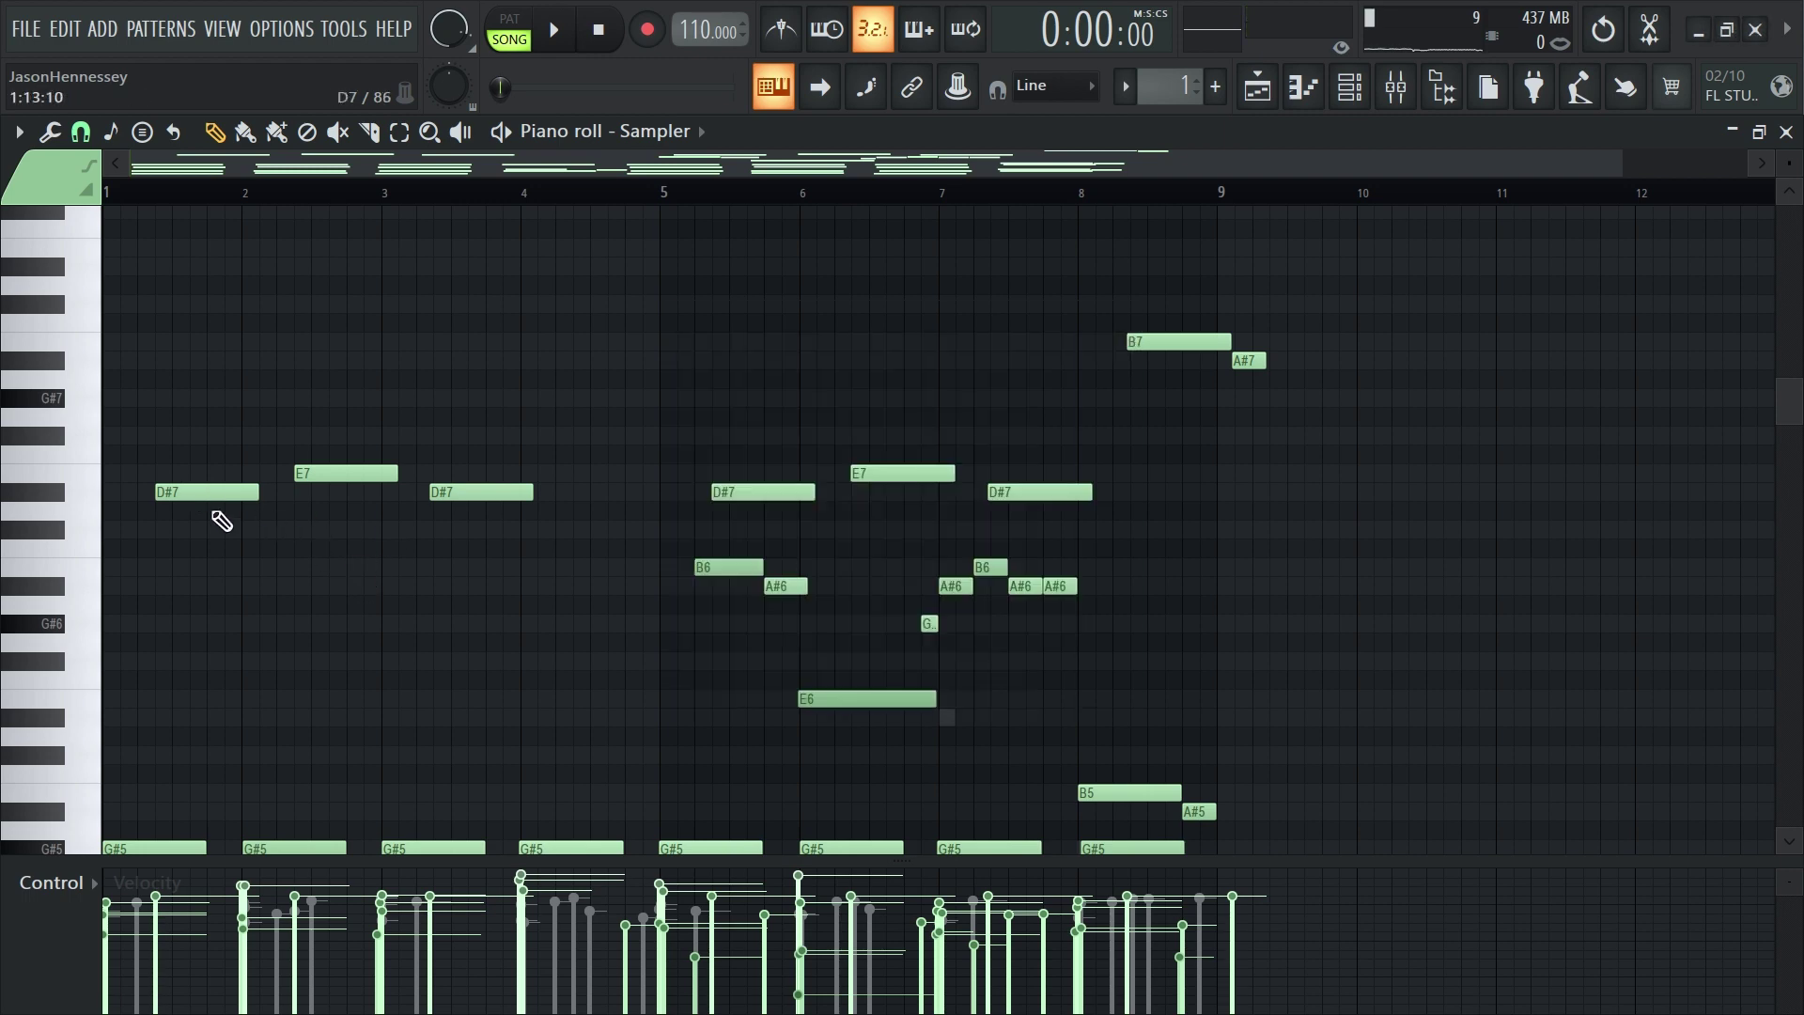
# Delete all the high D#7, E7, B7 and A#7 notes from the Sampler part
pyautogui.moveTo(1418, 257); pyautogui.dragTo(112, 495)
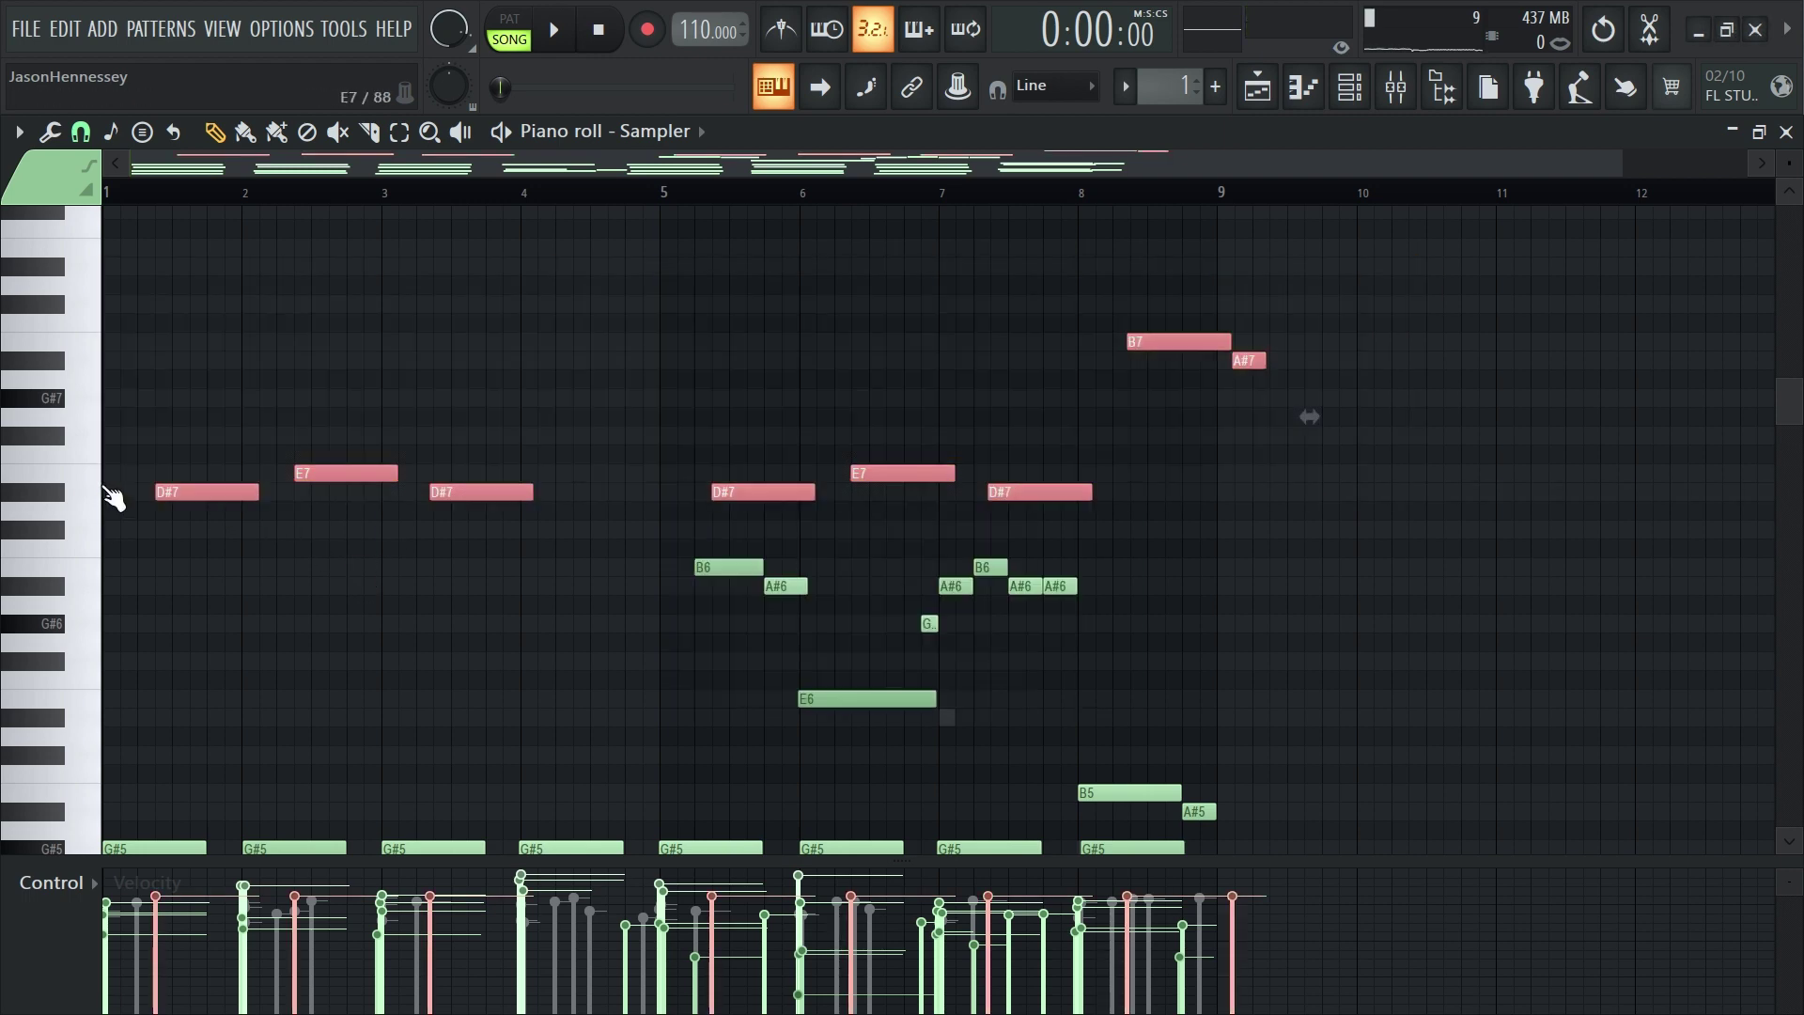
pyautogui.press('Delete')
# Open the Music box part in the piano roll and play the progression from the start to review its notes
pyautogui.click(1376, 91)
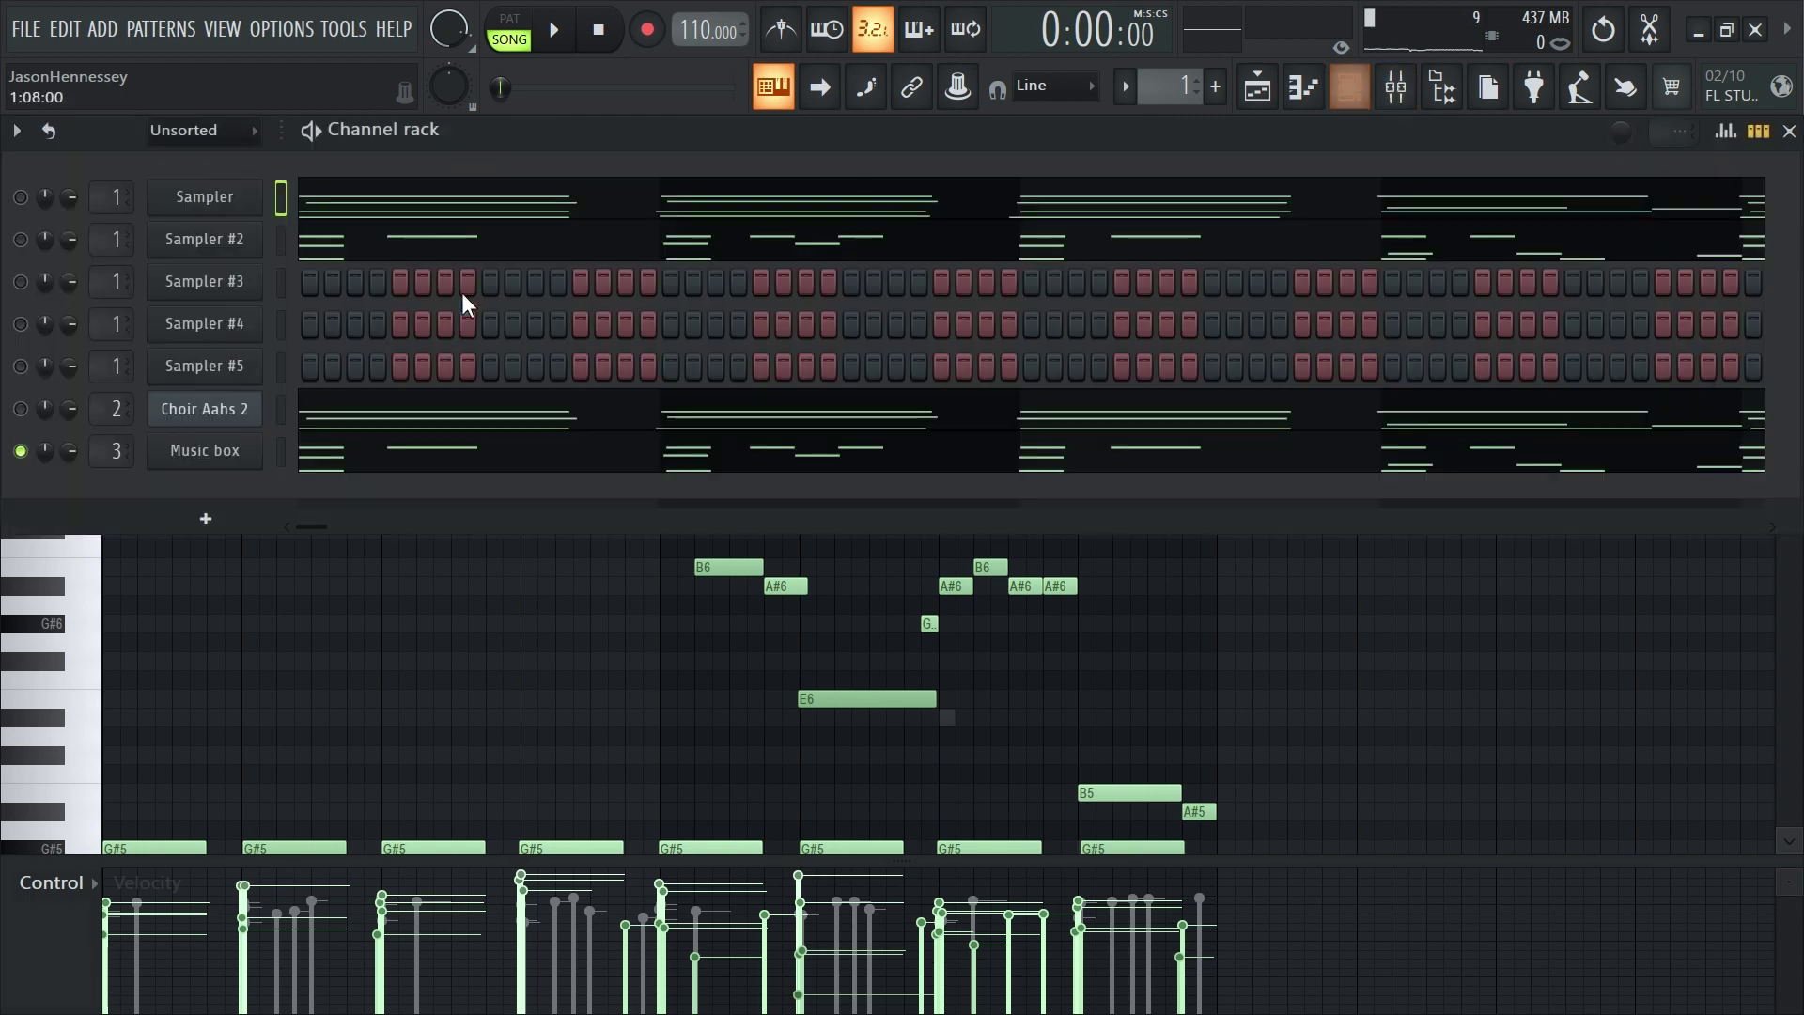
pyautogui.click(350, 449)
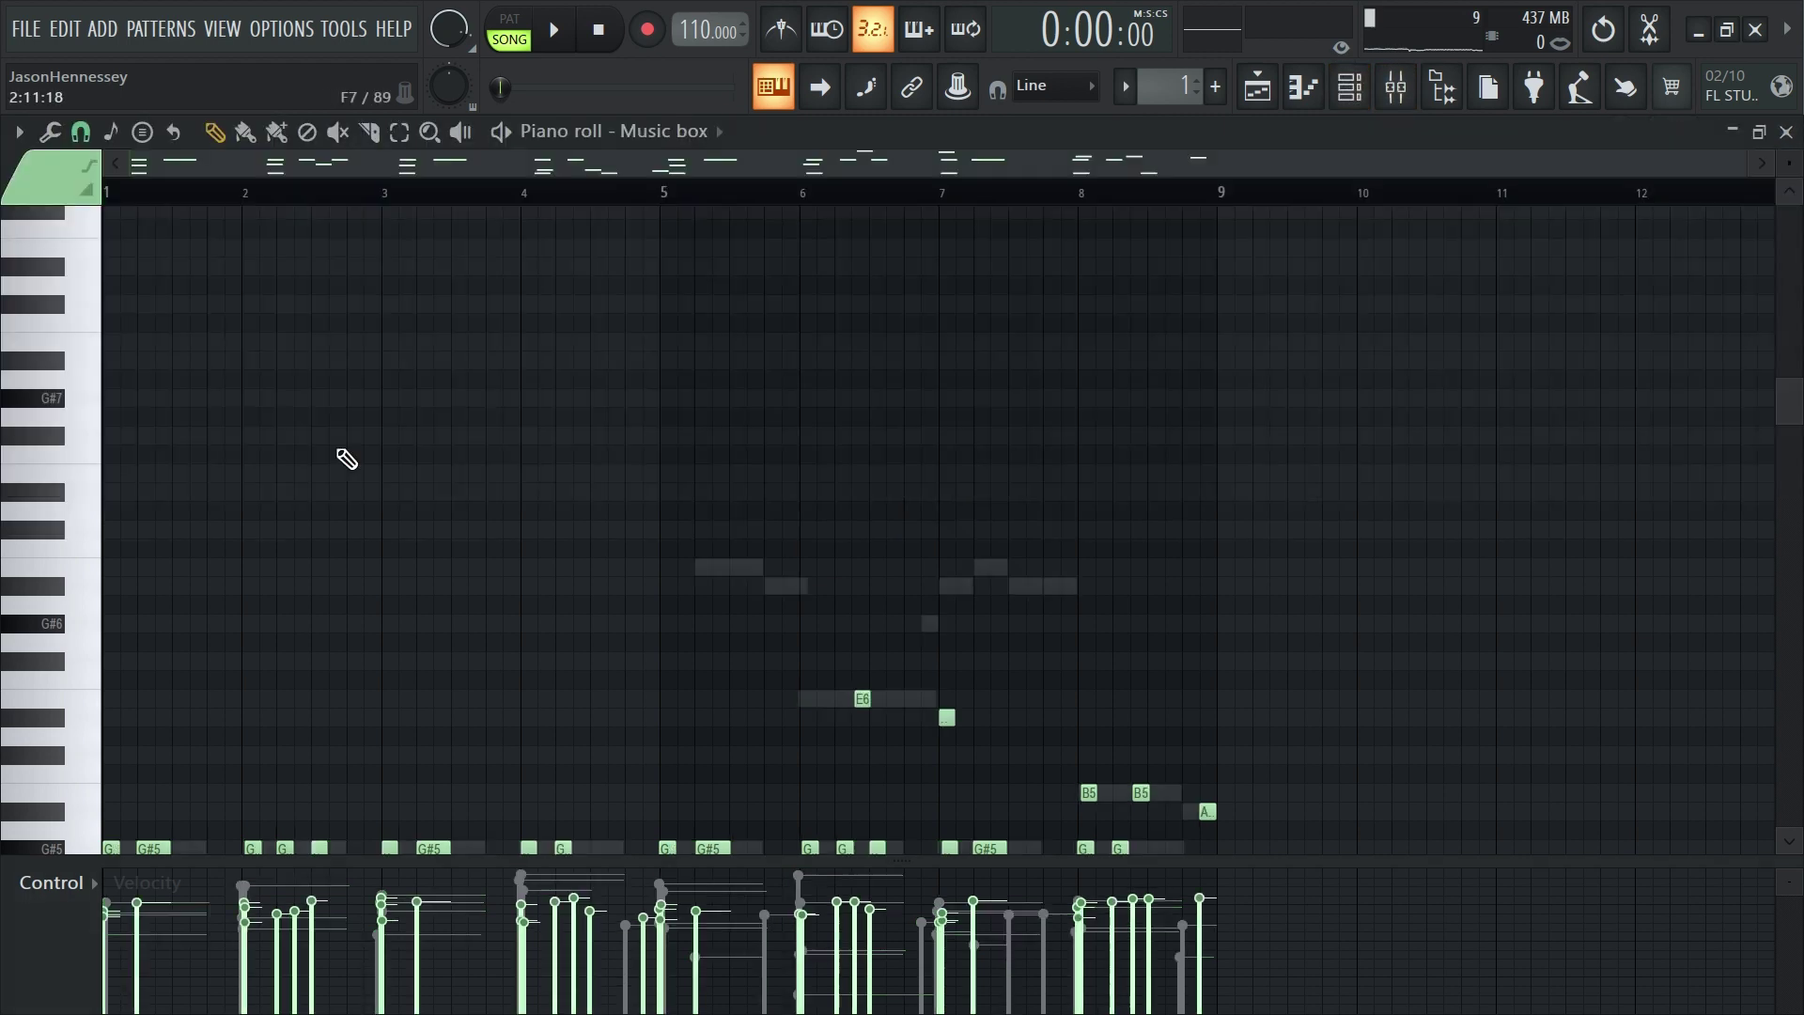
pyautogui.scroll(-9, 603, 524)
pyautogui.press('space')
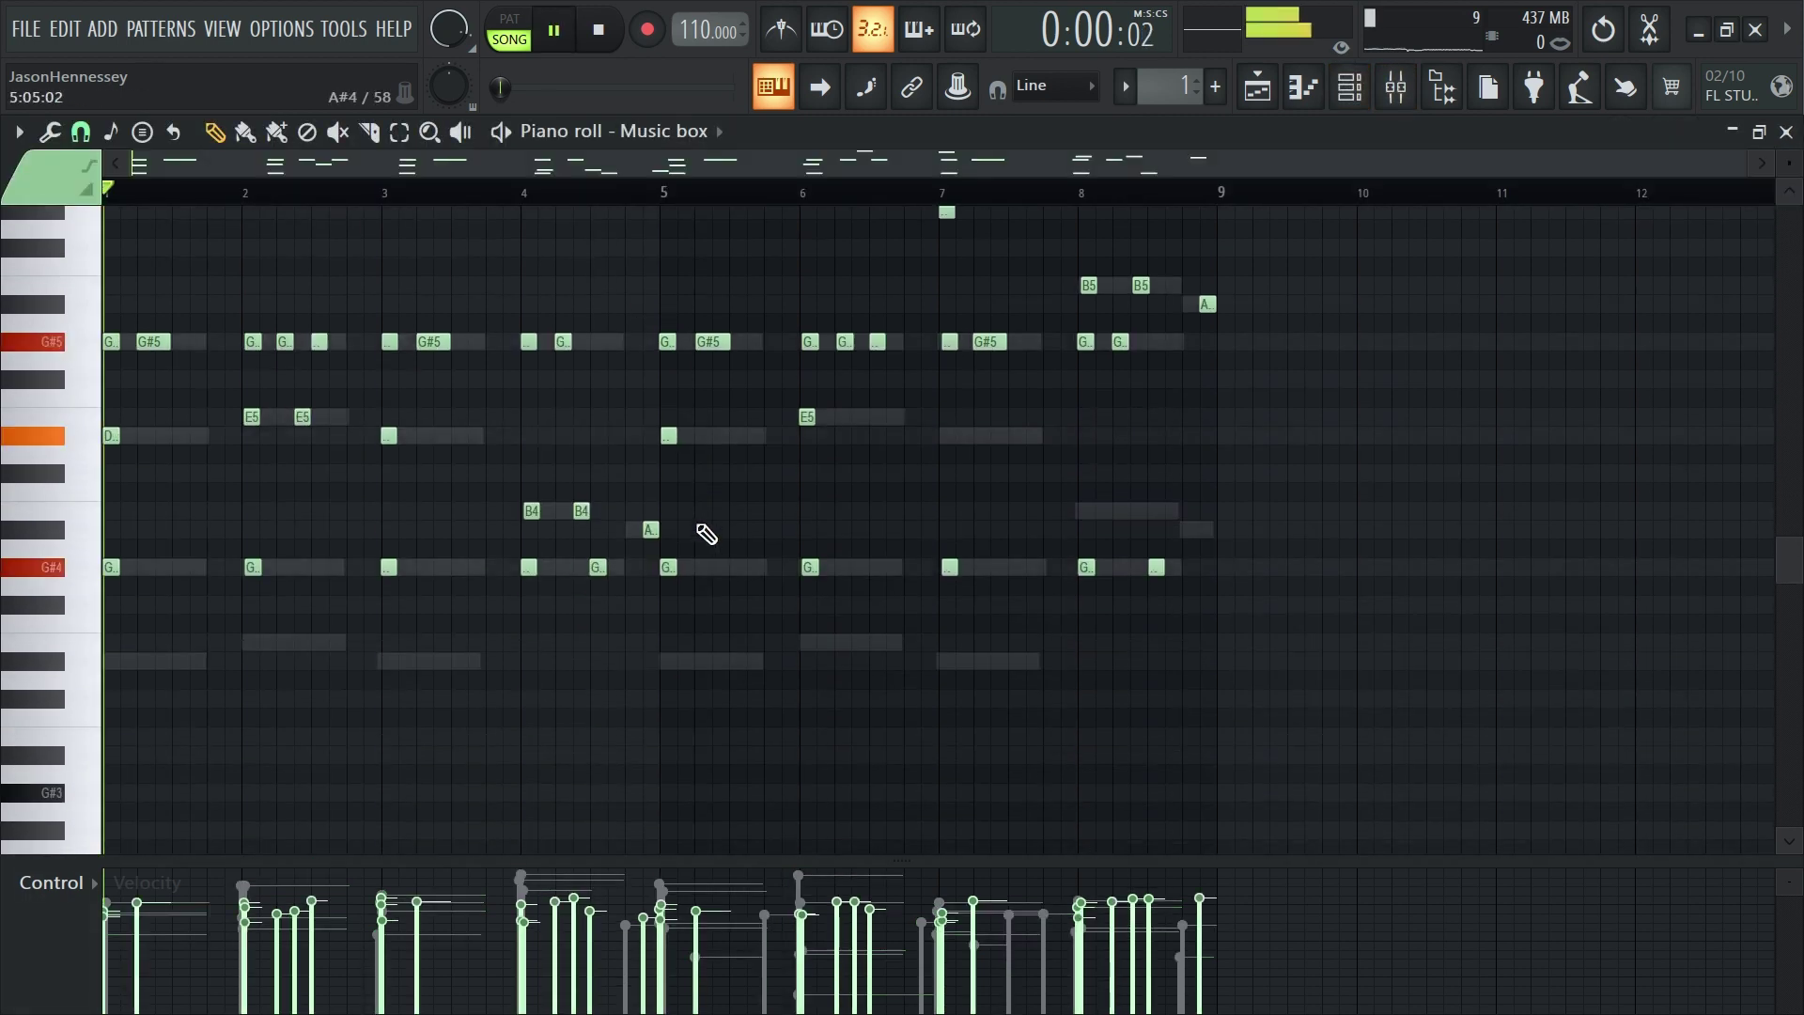
pyautogui.scroll(4, 710, 529)
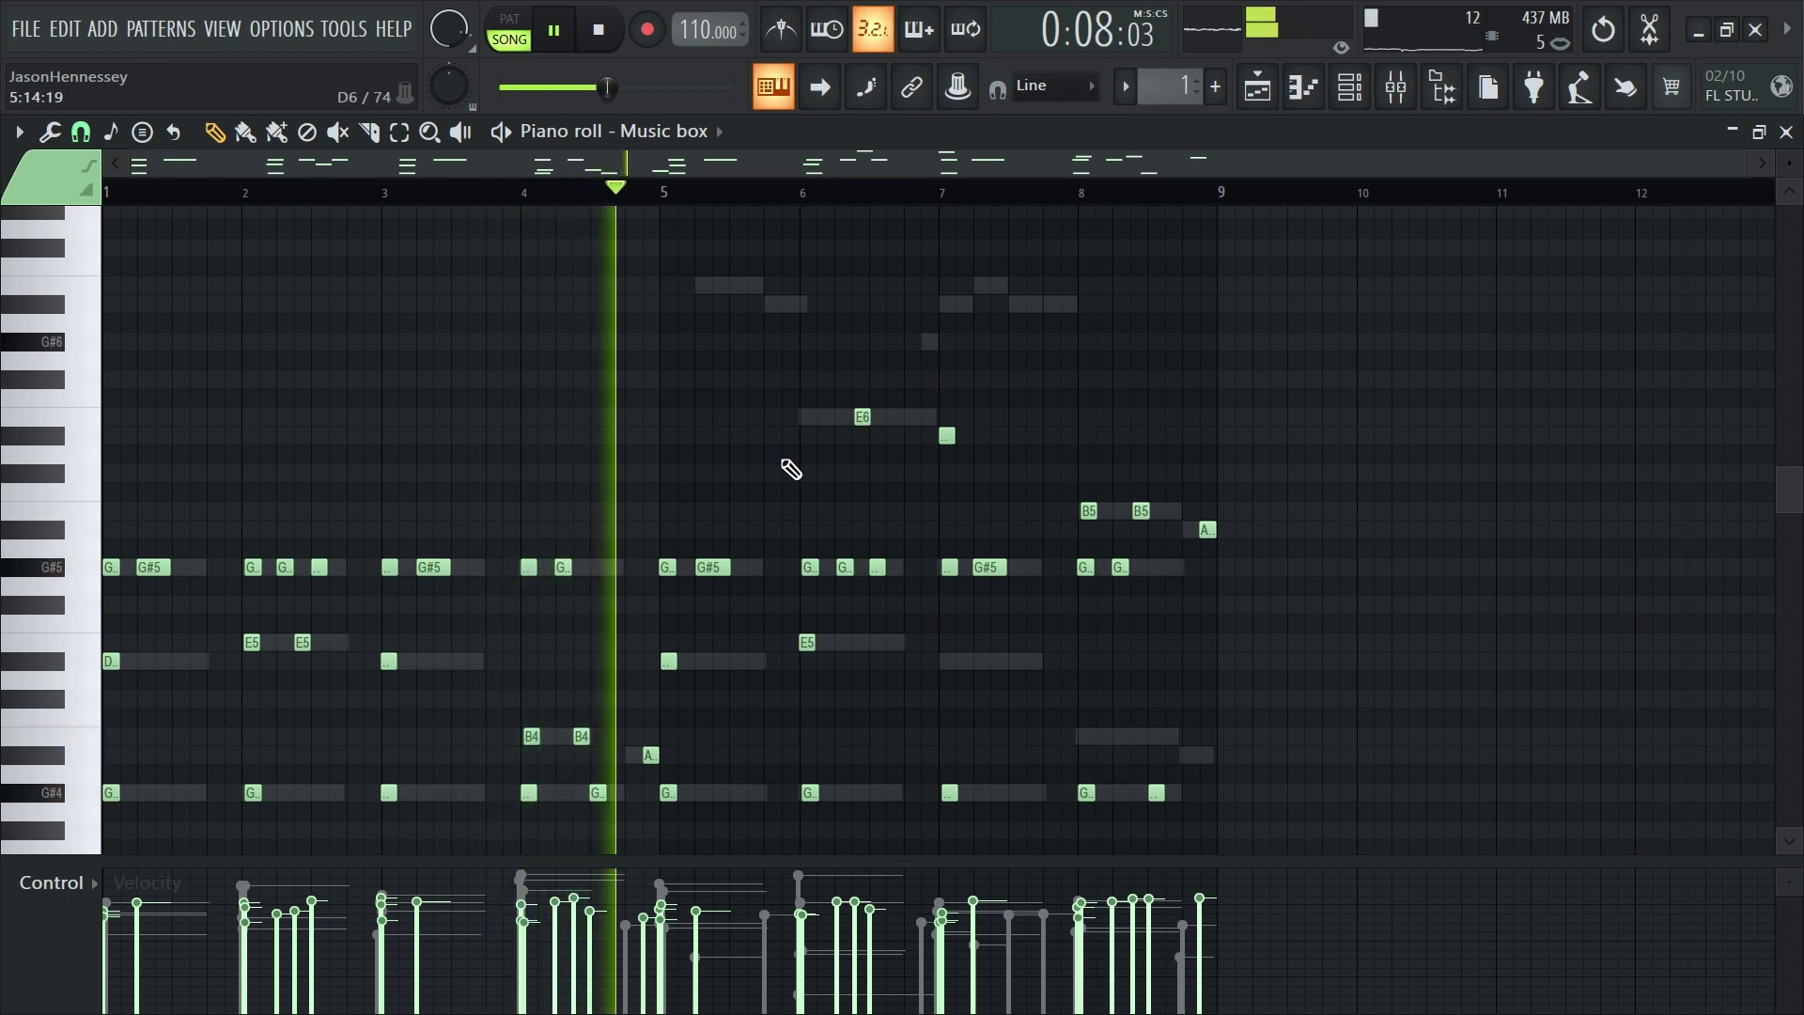
# Duplicate the middle chord notes of each bar (the D#, E and B notes, bars 1 to 8) one octave higher in the Music box part
pyautogui.scroll(-1, 803, 470)
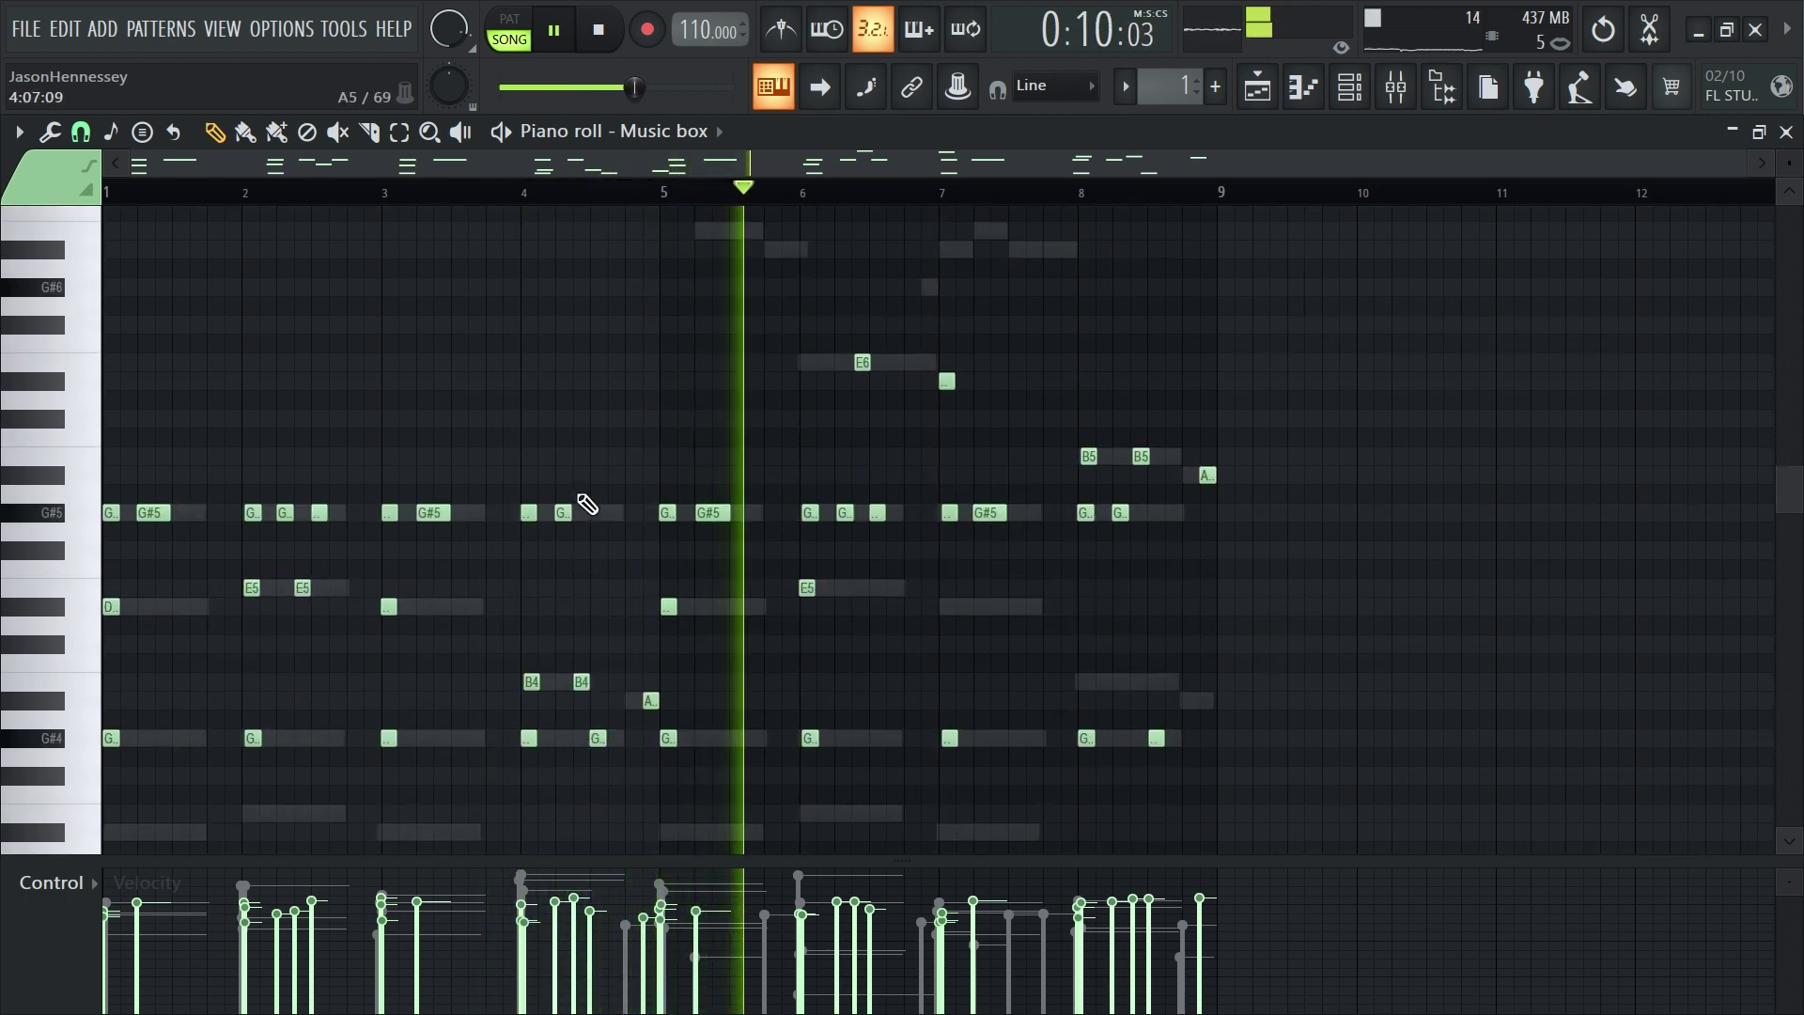
pyautogui.scroll(1, 639, 545)
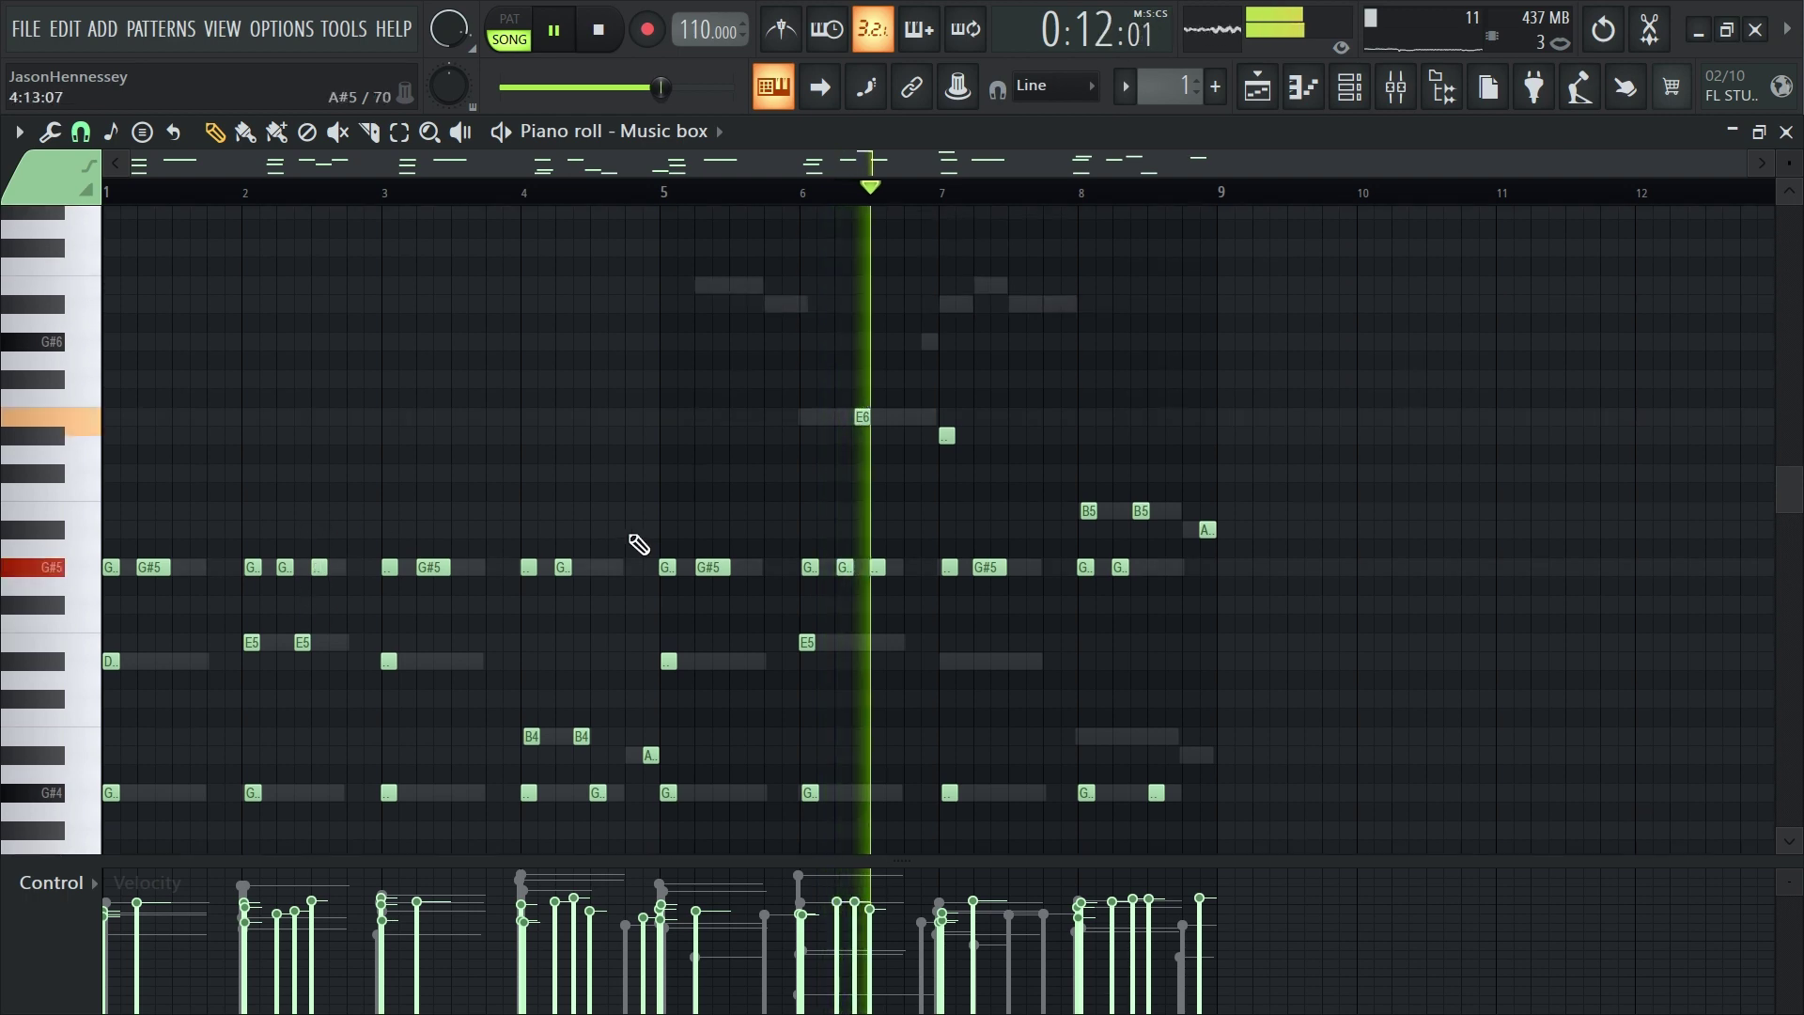
pyautogui.scroll(-3, 1297, 637)
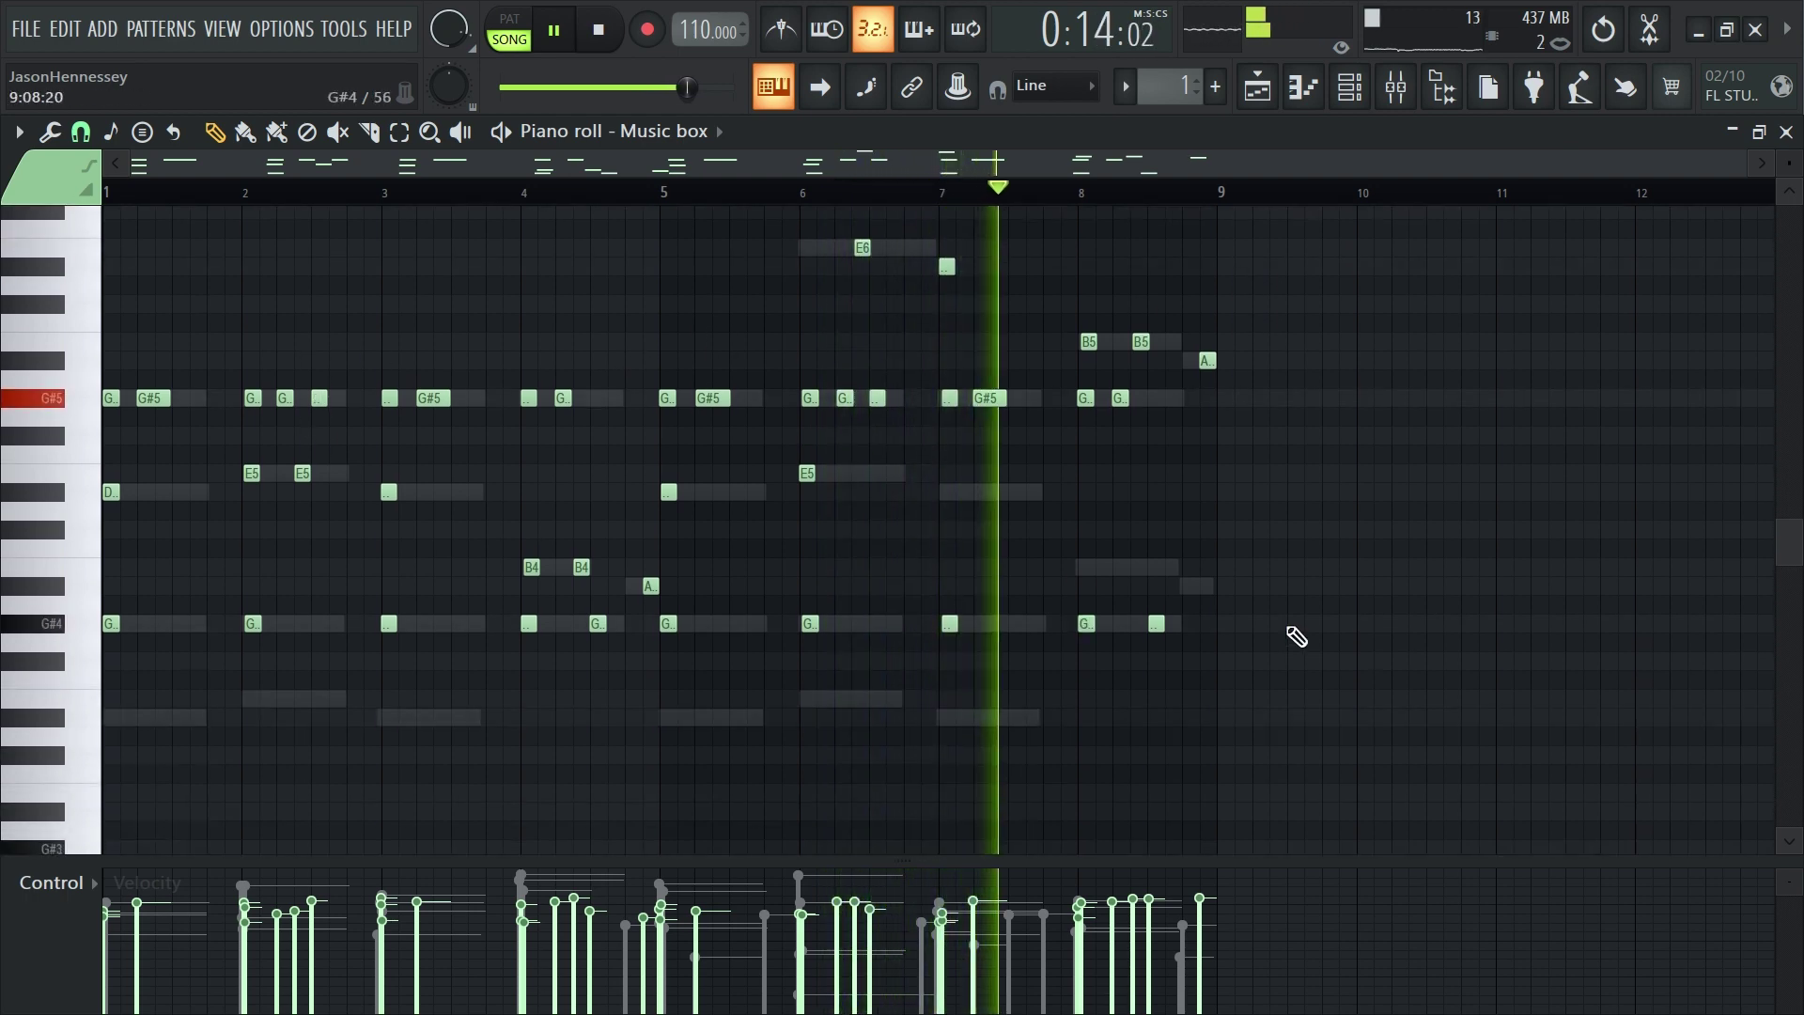
pyautogui.moveTo(1333, 560); pyautogui.dragTo(44, 798)
pyautogui.moveTo(1118, 448); pyautogui.dragTo(105, 590)
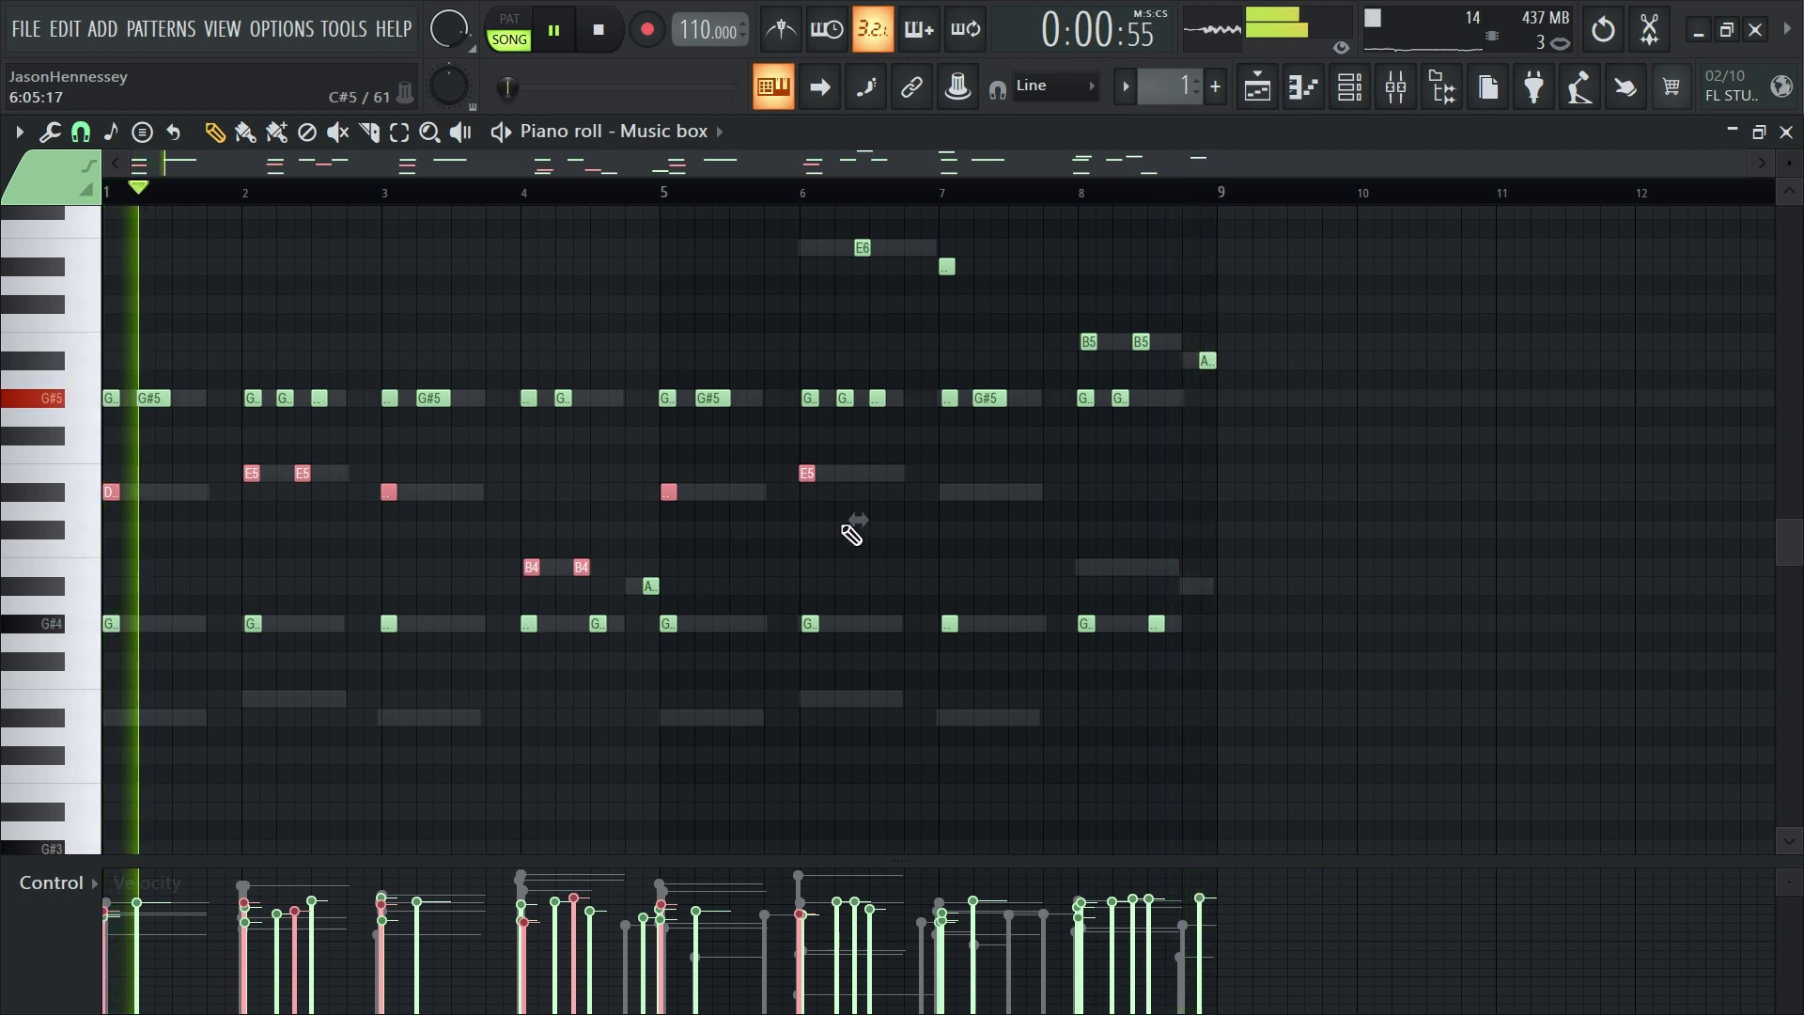
pyautogui.scroll(1, 859, 505)
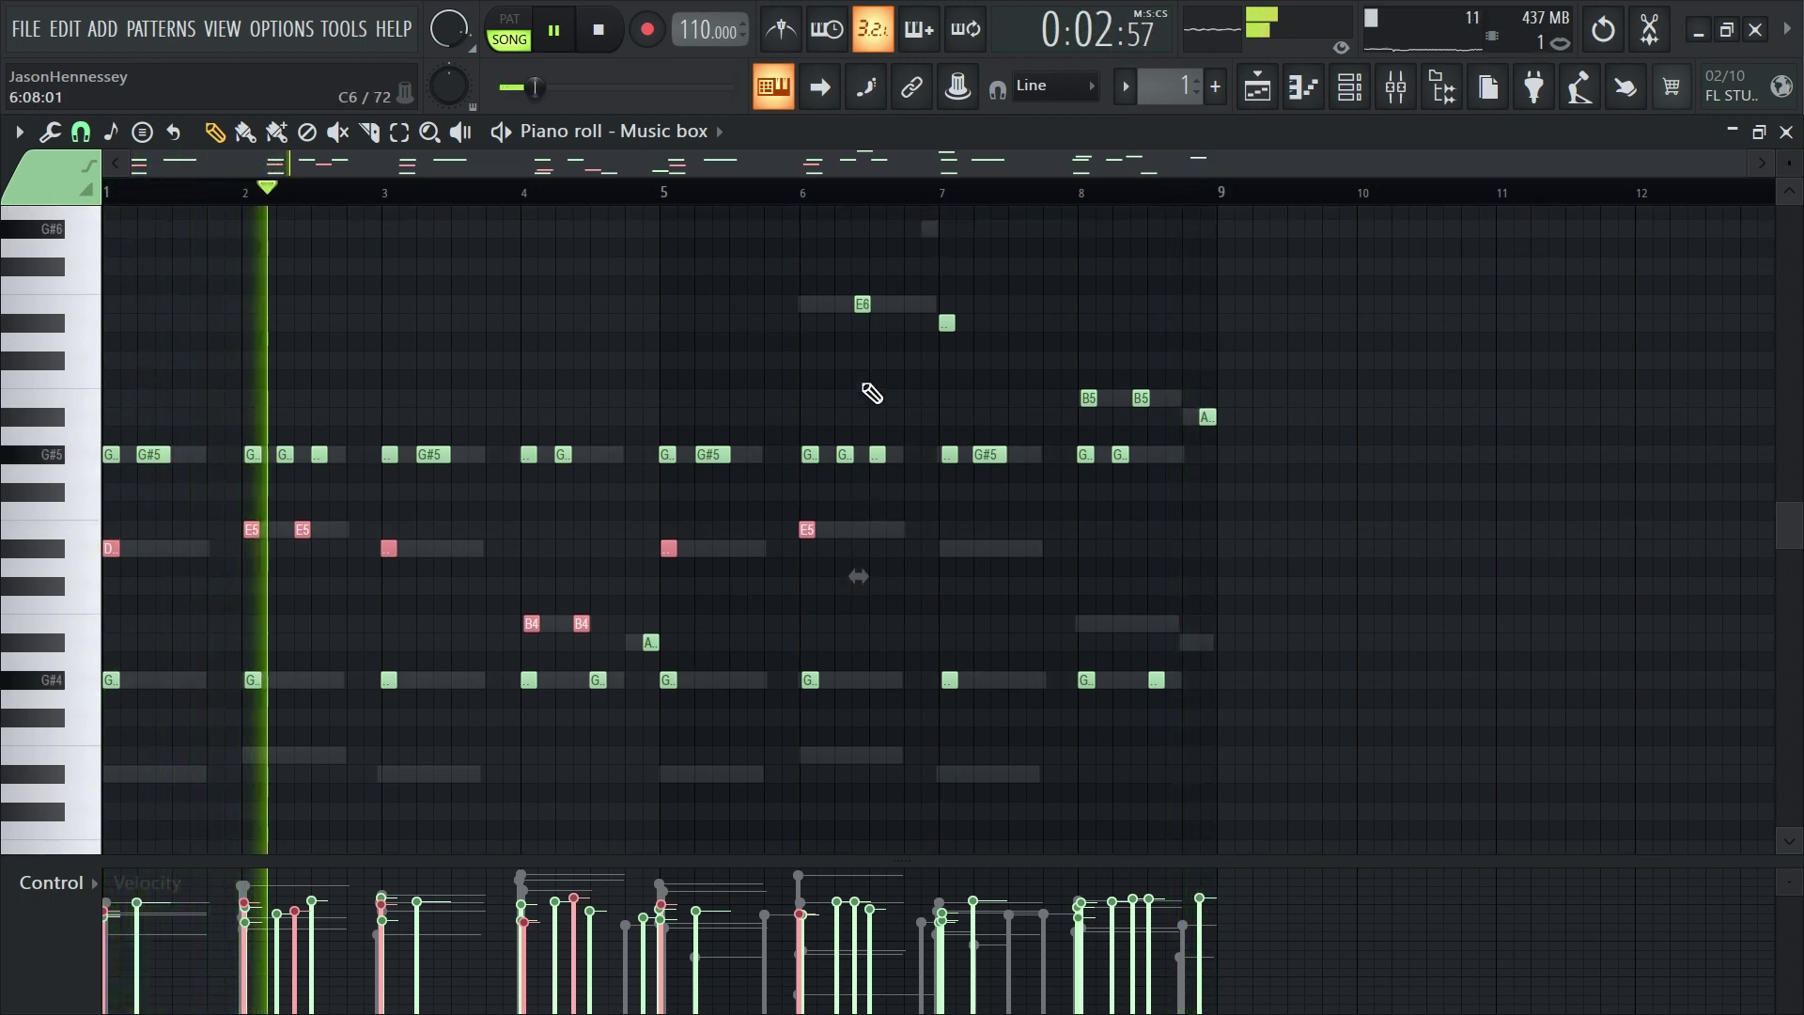
pyautogui.scroll(2, 988, 403)
pyautogui.moveTo(977, 392); pyautogui.dragTo(897, 472)
pyautogui.keyDown('ctrl'); pyautogui.click(583, 737); pyautogui.keyUp('ctrl')
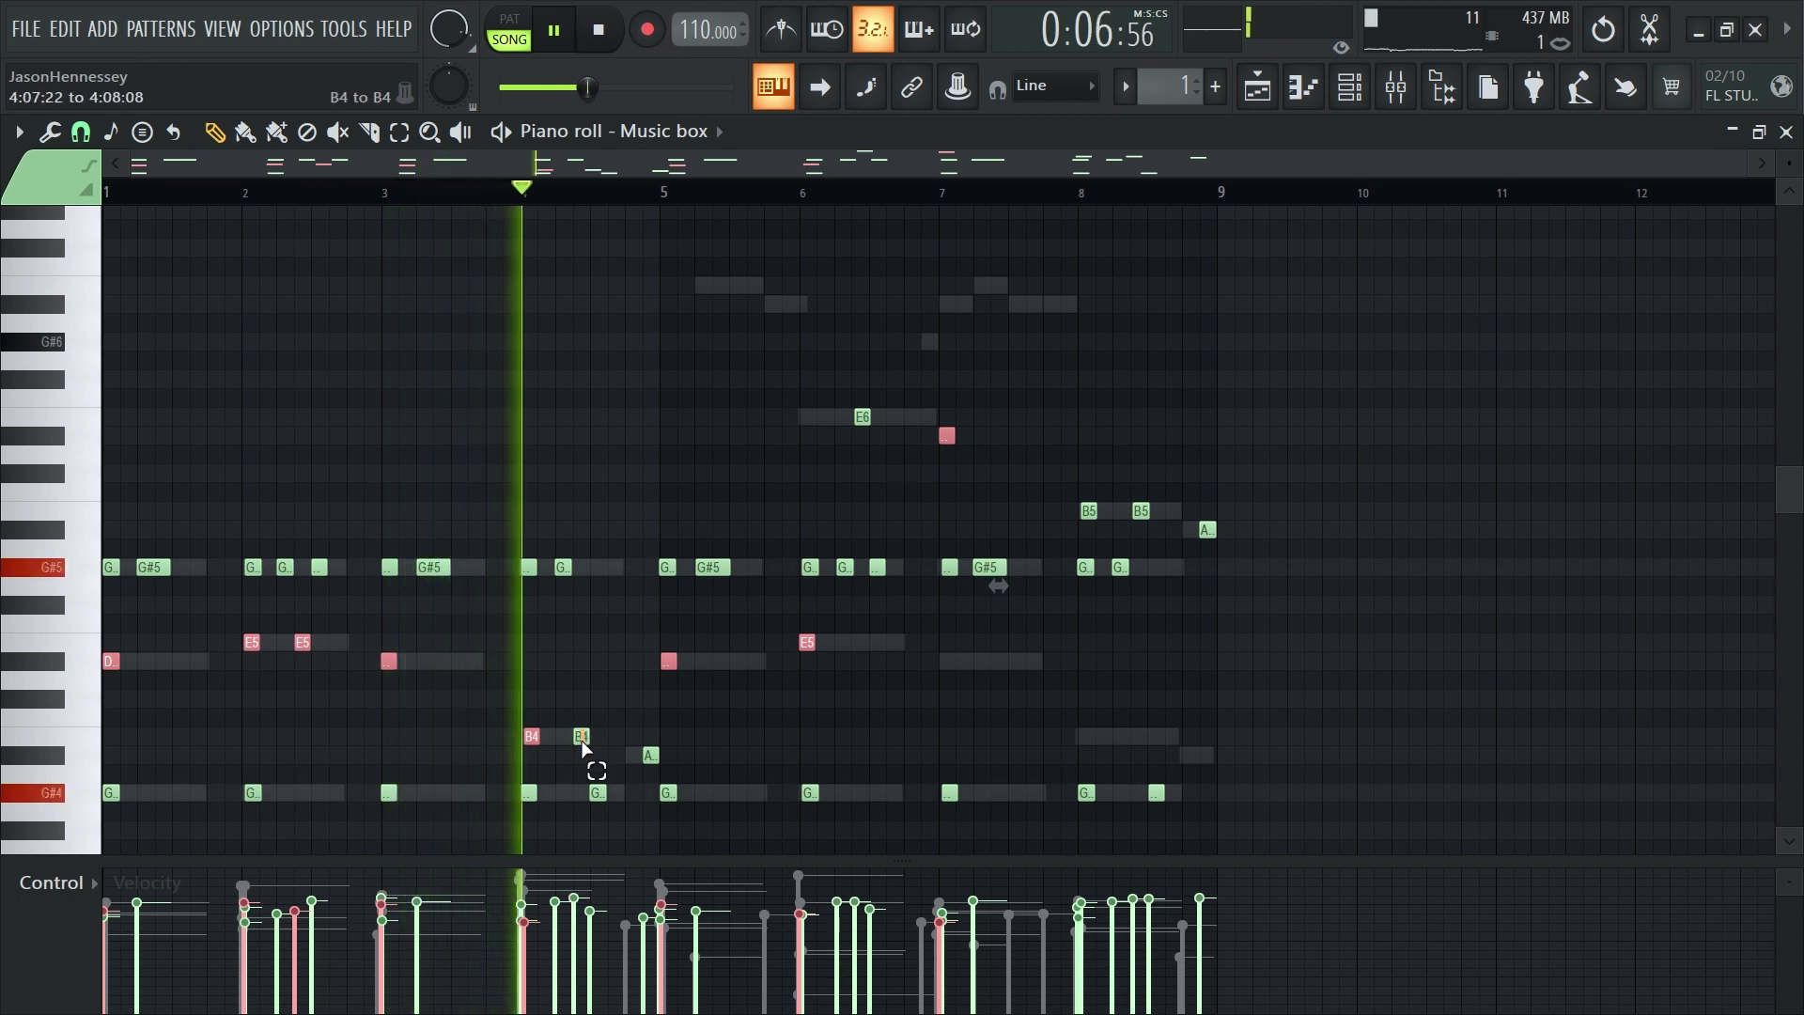
pyautogui.scroll(1, 858, 611)
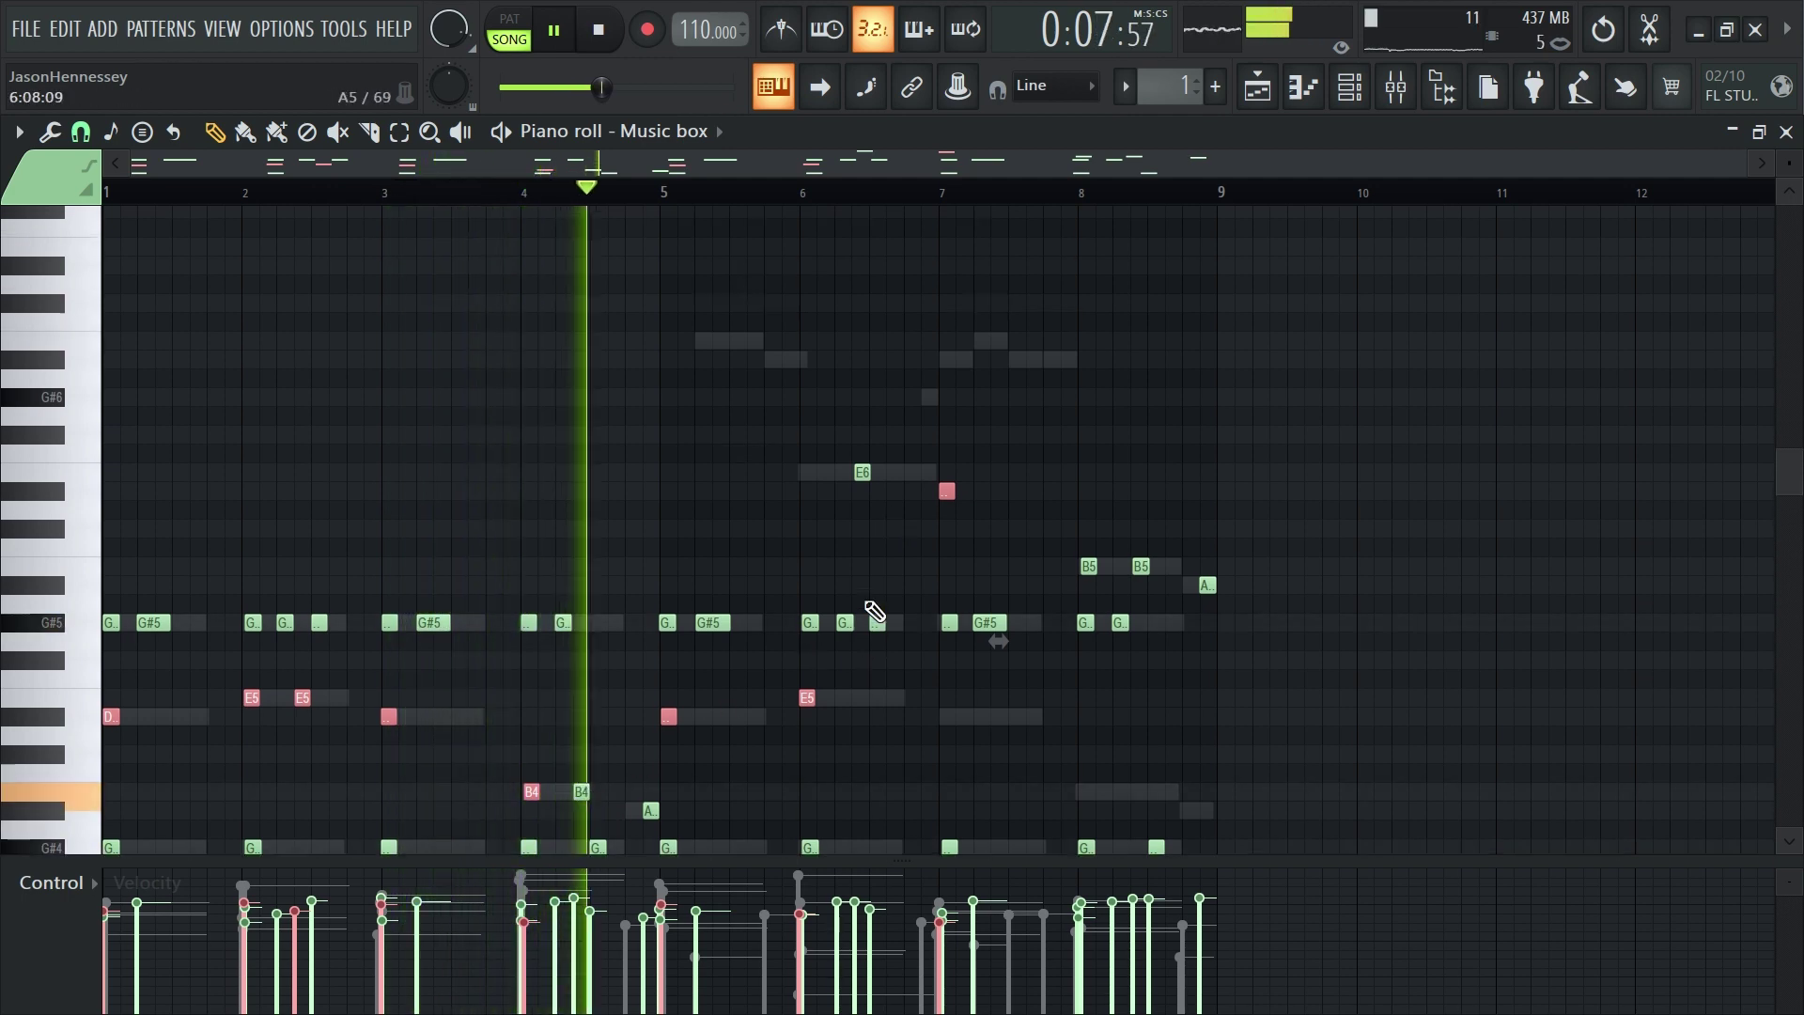
pyautogui.keyDown('ctrl'); pyautogui.click(1088, 566); pyautogui.keyUp('ctrl')
pyautogui.scroll(-3, 1037, 714)
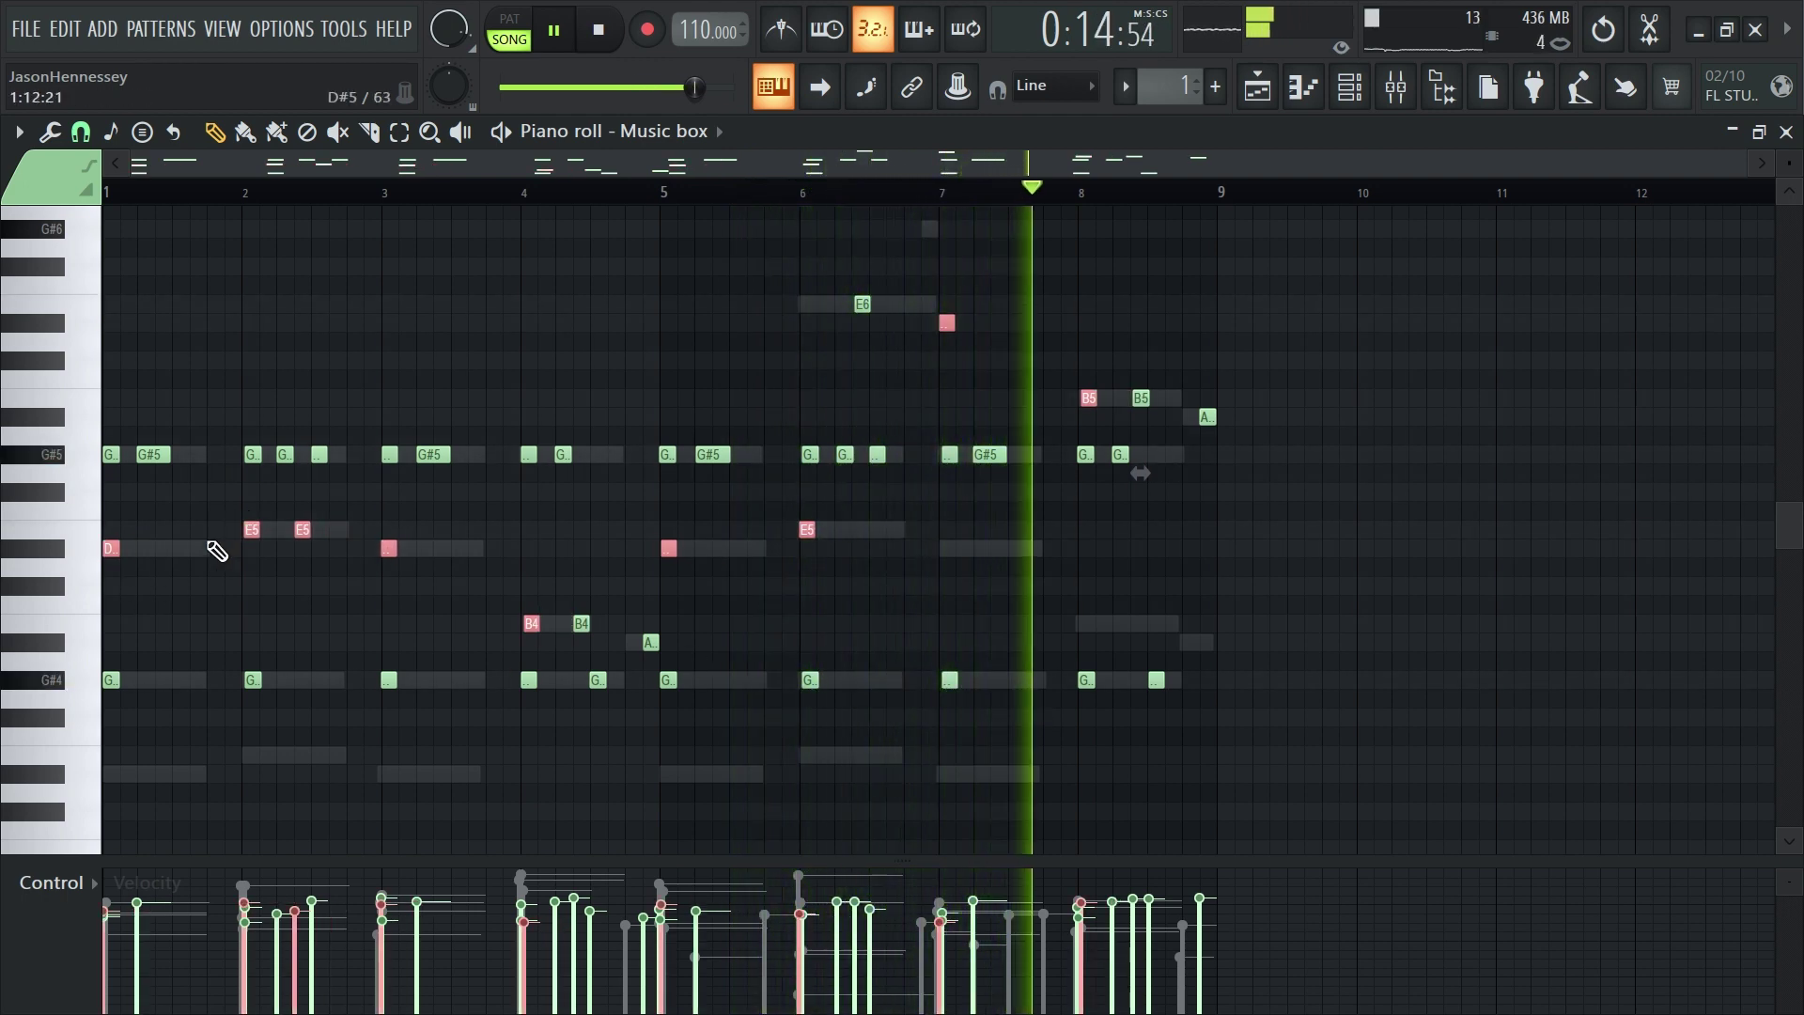
pyautogui.press('space')
pyautogui.hotkey('ctrl', 'c')
pyautogui.hotkey('ctrl', 'v')
pyautogui.hotkey('ctrl', 'Up')
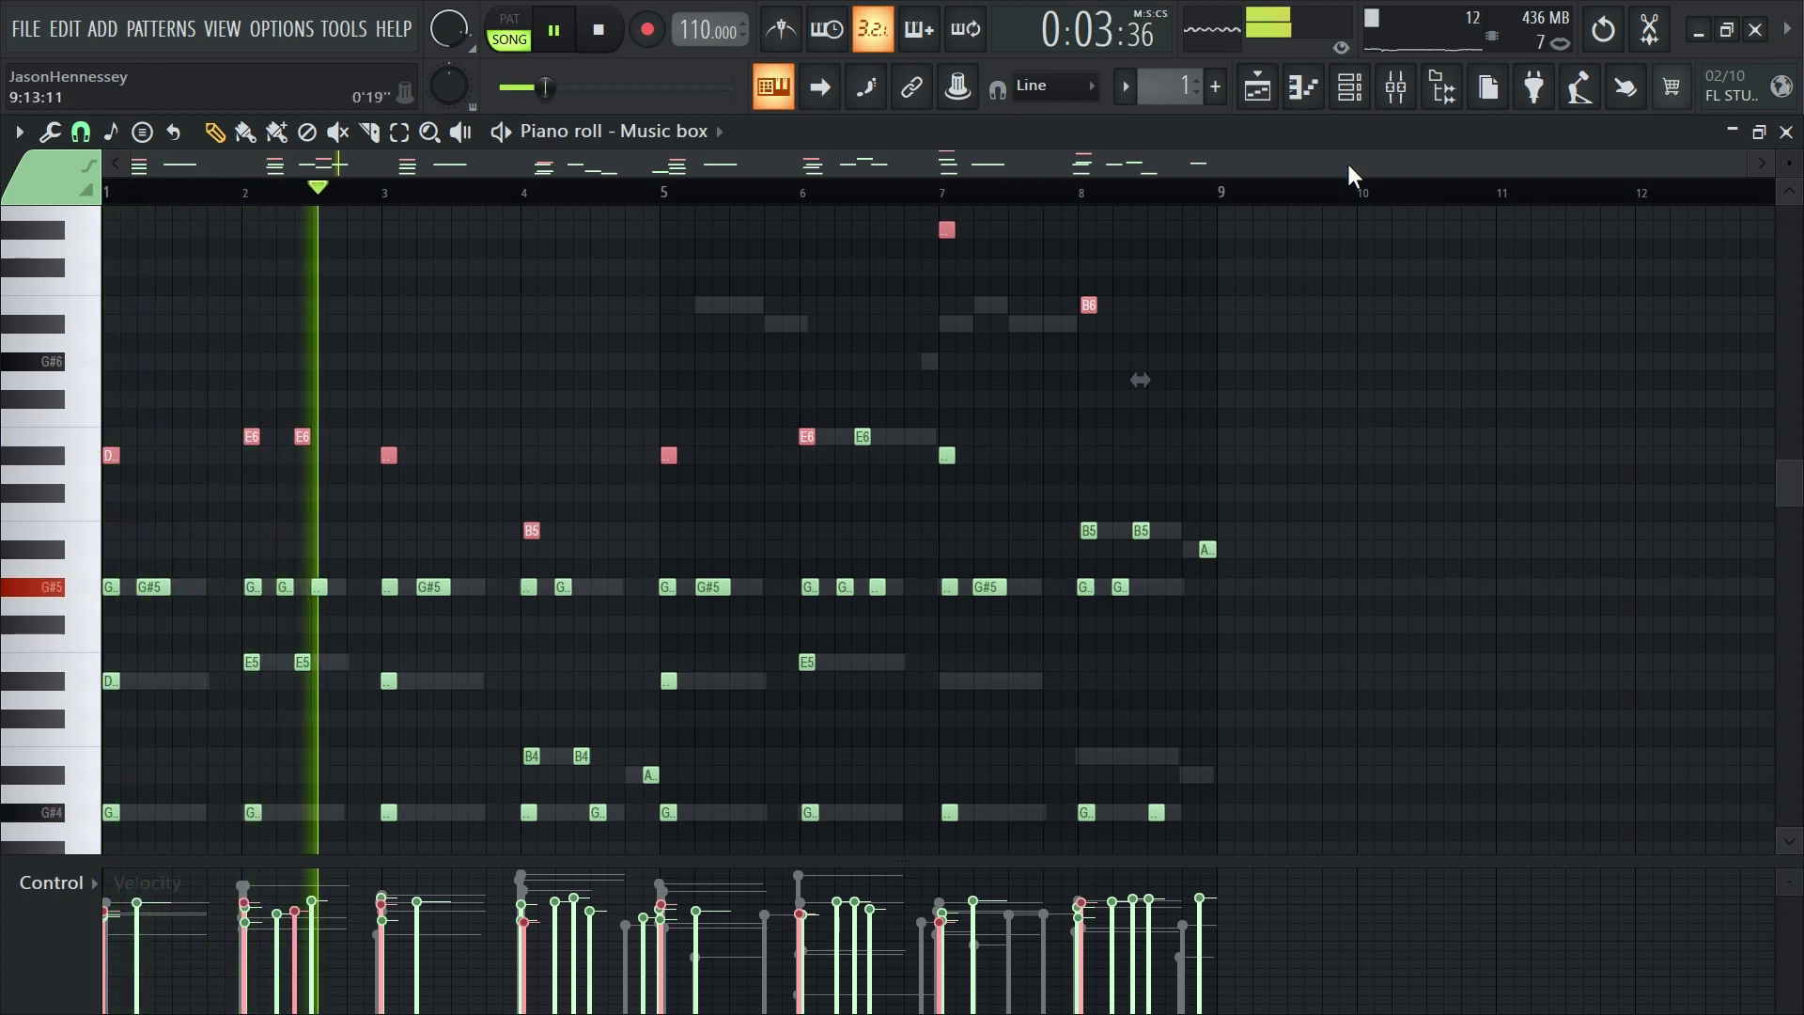
# Set the channel rack to show all channels and reopen the Music box piano roll
pyautogui.click(1349, 89)
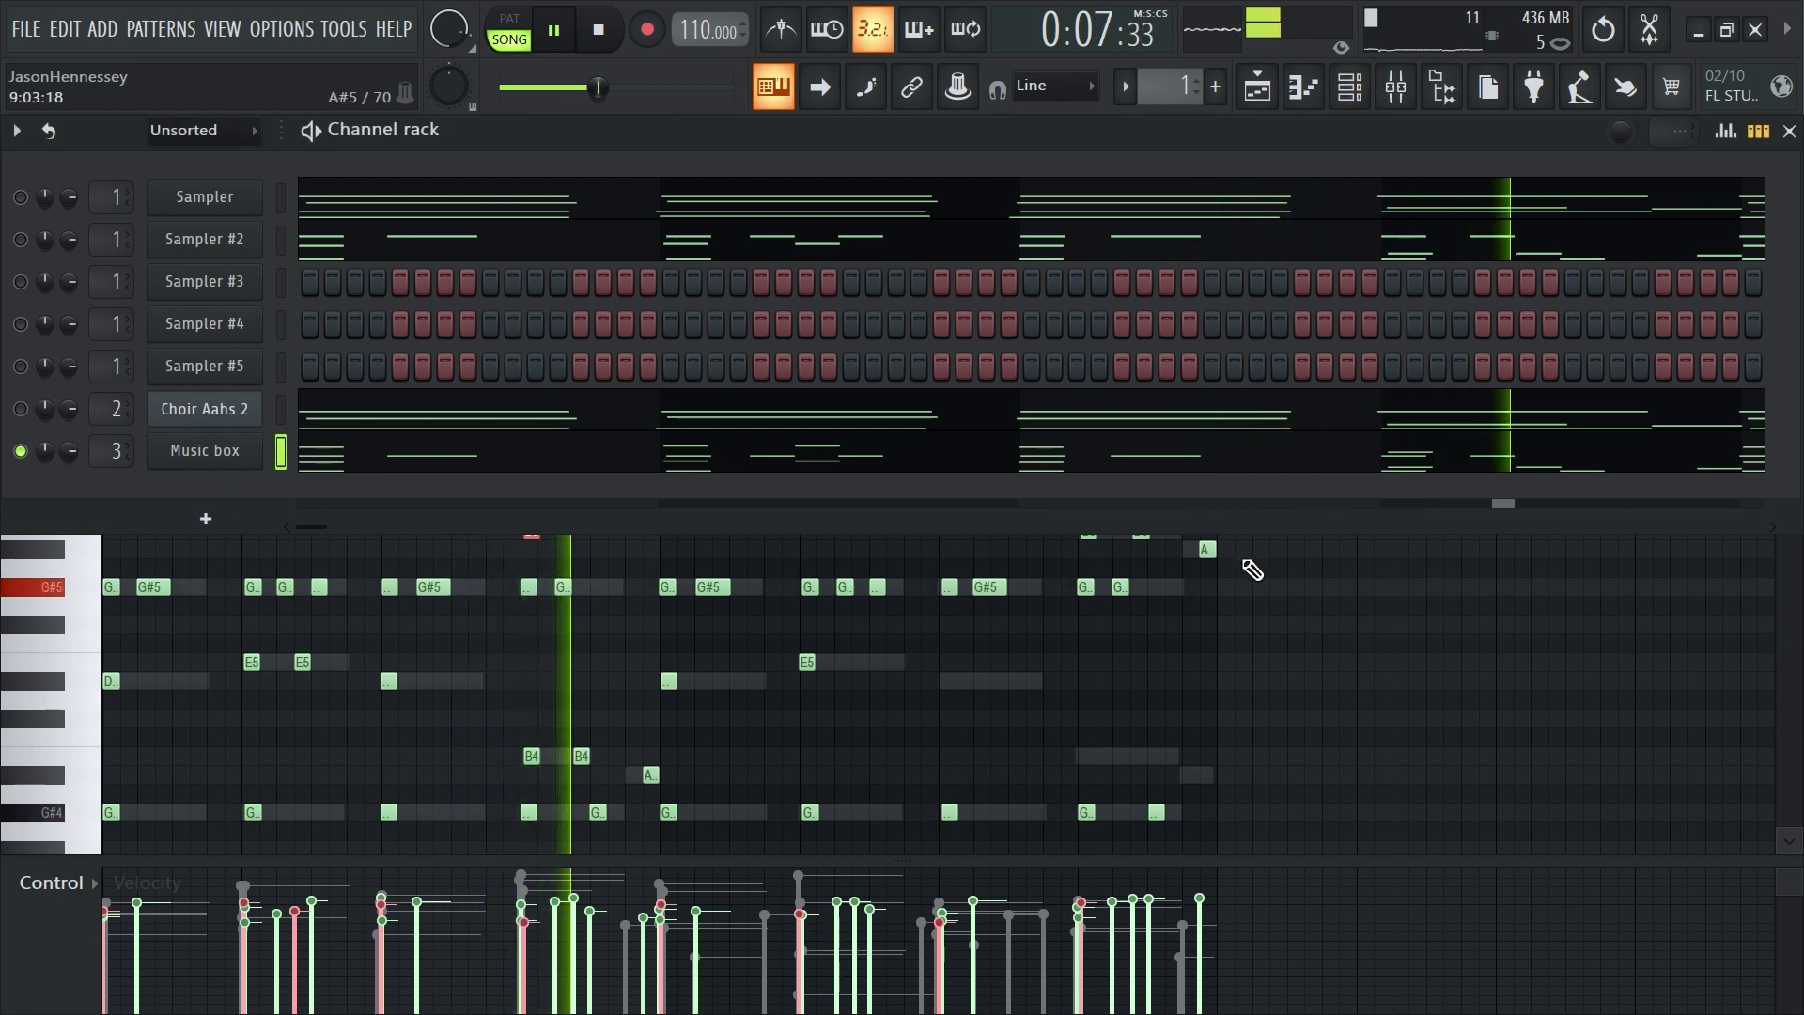
pyautogui.click(1259, 88)
pyautogui.click(1349, 88)
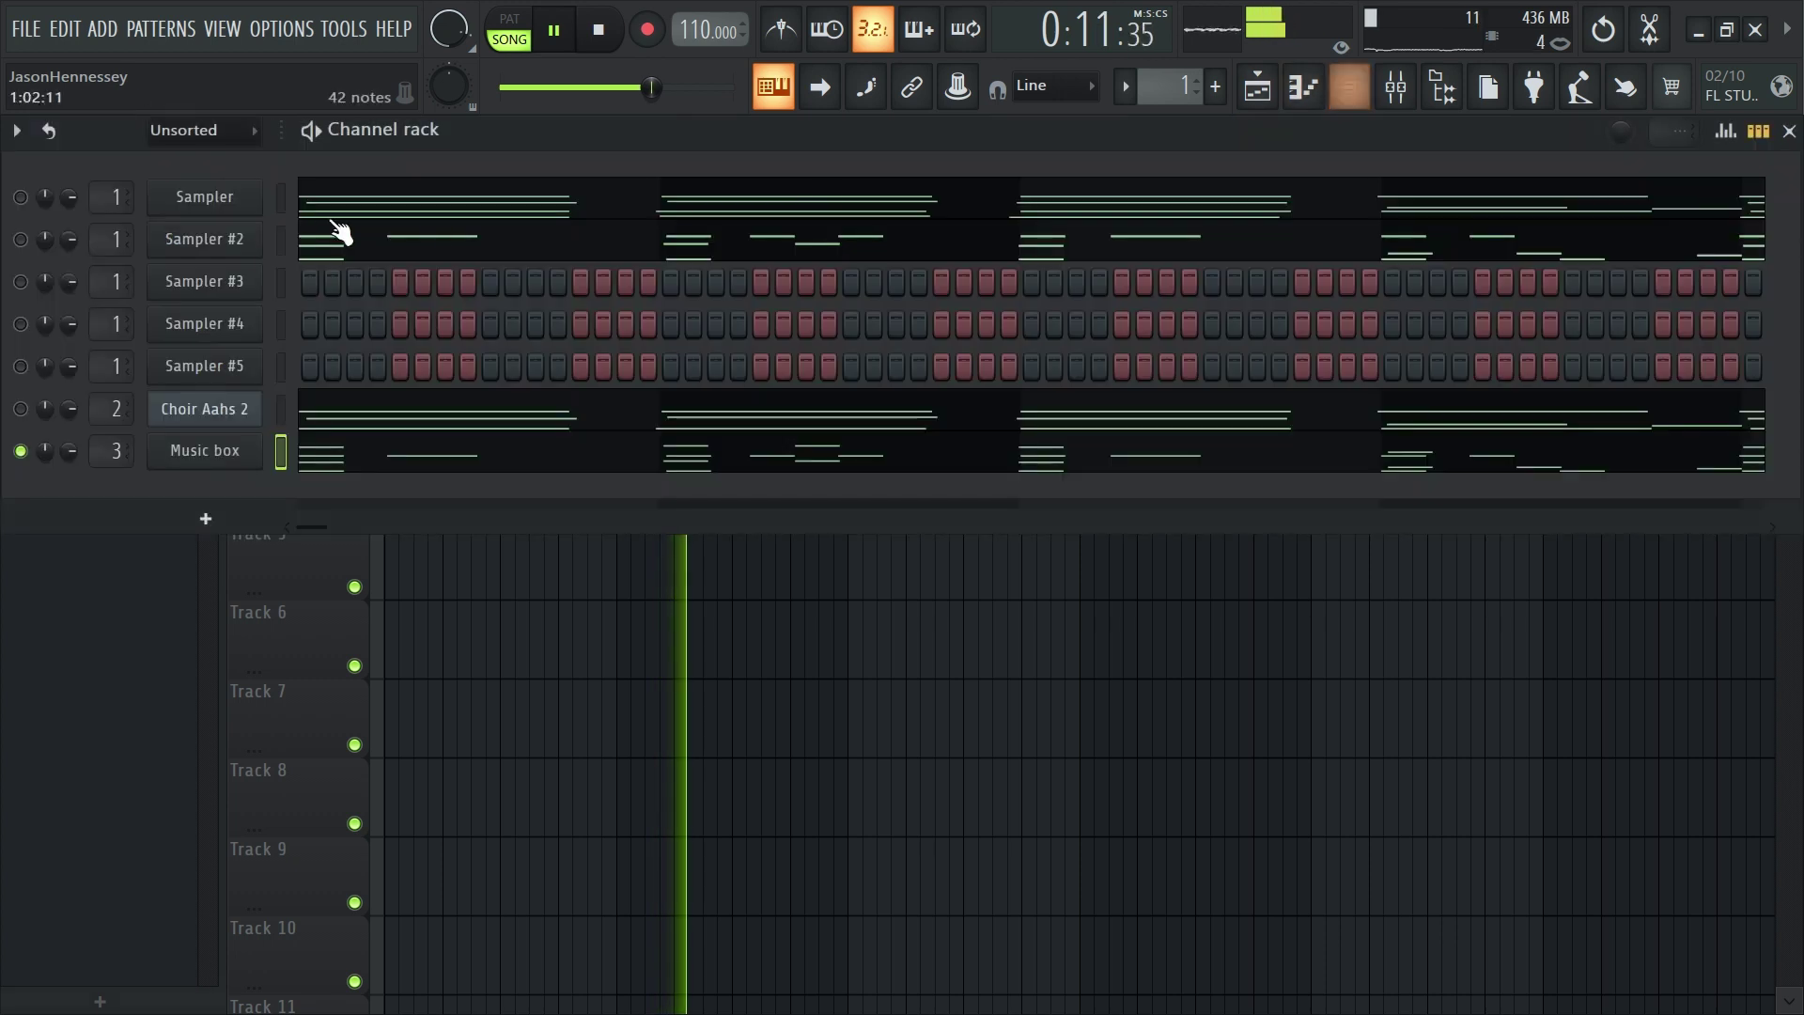
pyautogui.click(161, 159)
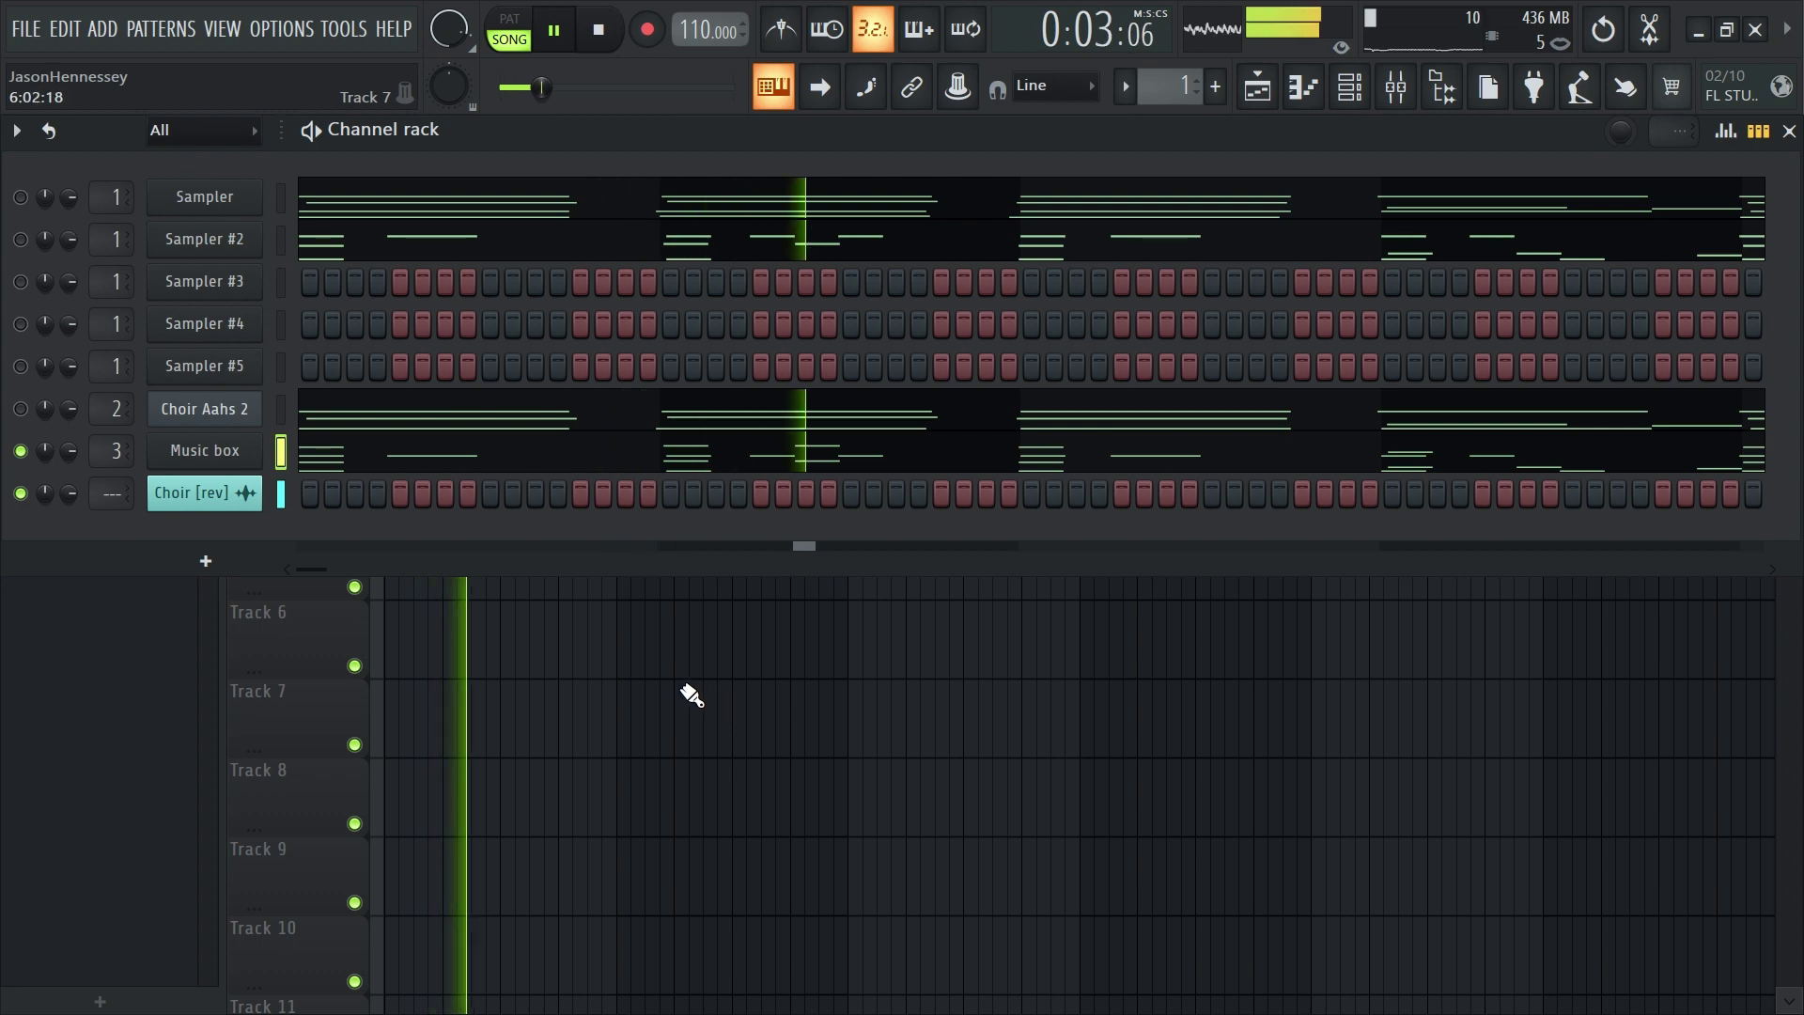
pyautogui.click(414, 467)
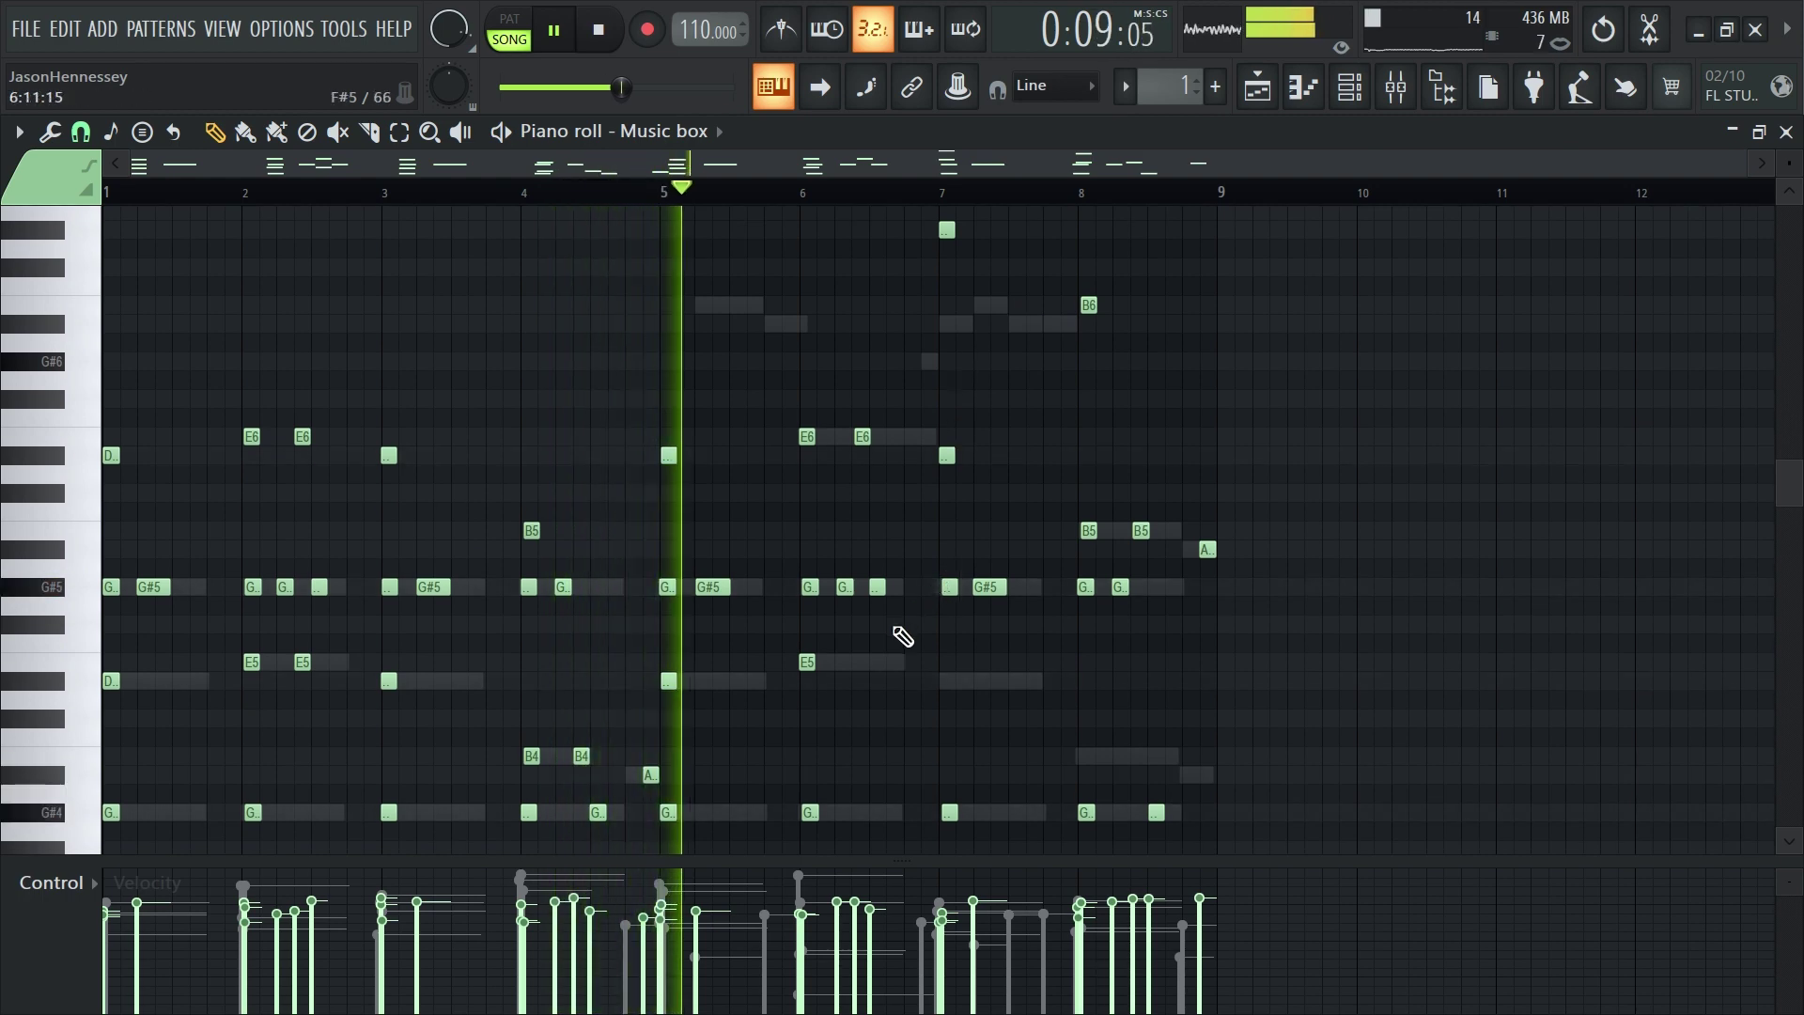
# Duplicate the first D#, E or B chord note of each bar, bars 1 to 8, one octave lower
pyautogui.scroll(3, 902, 528)
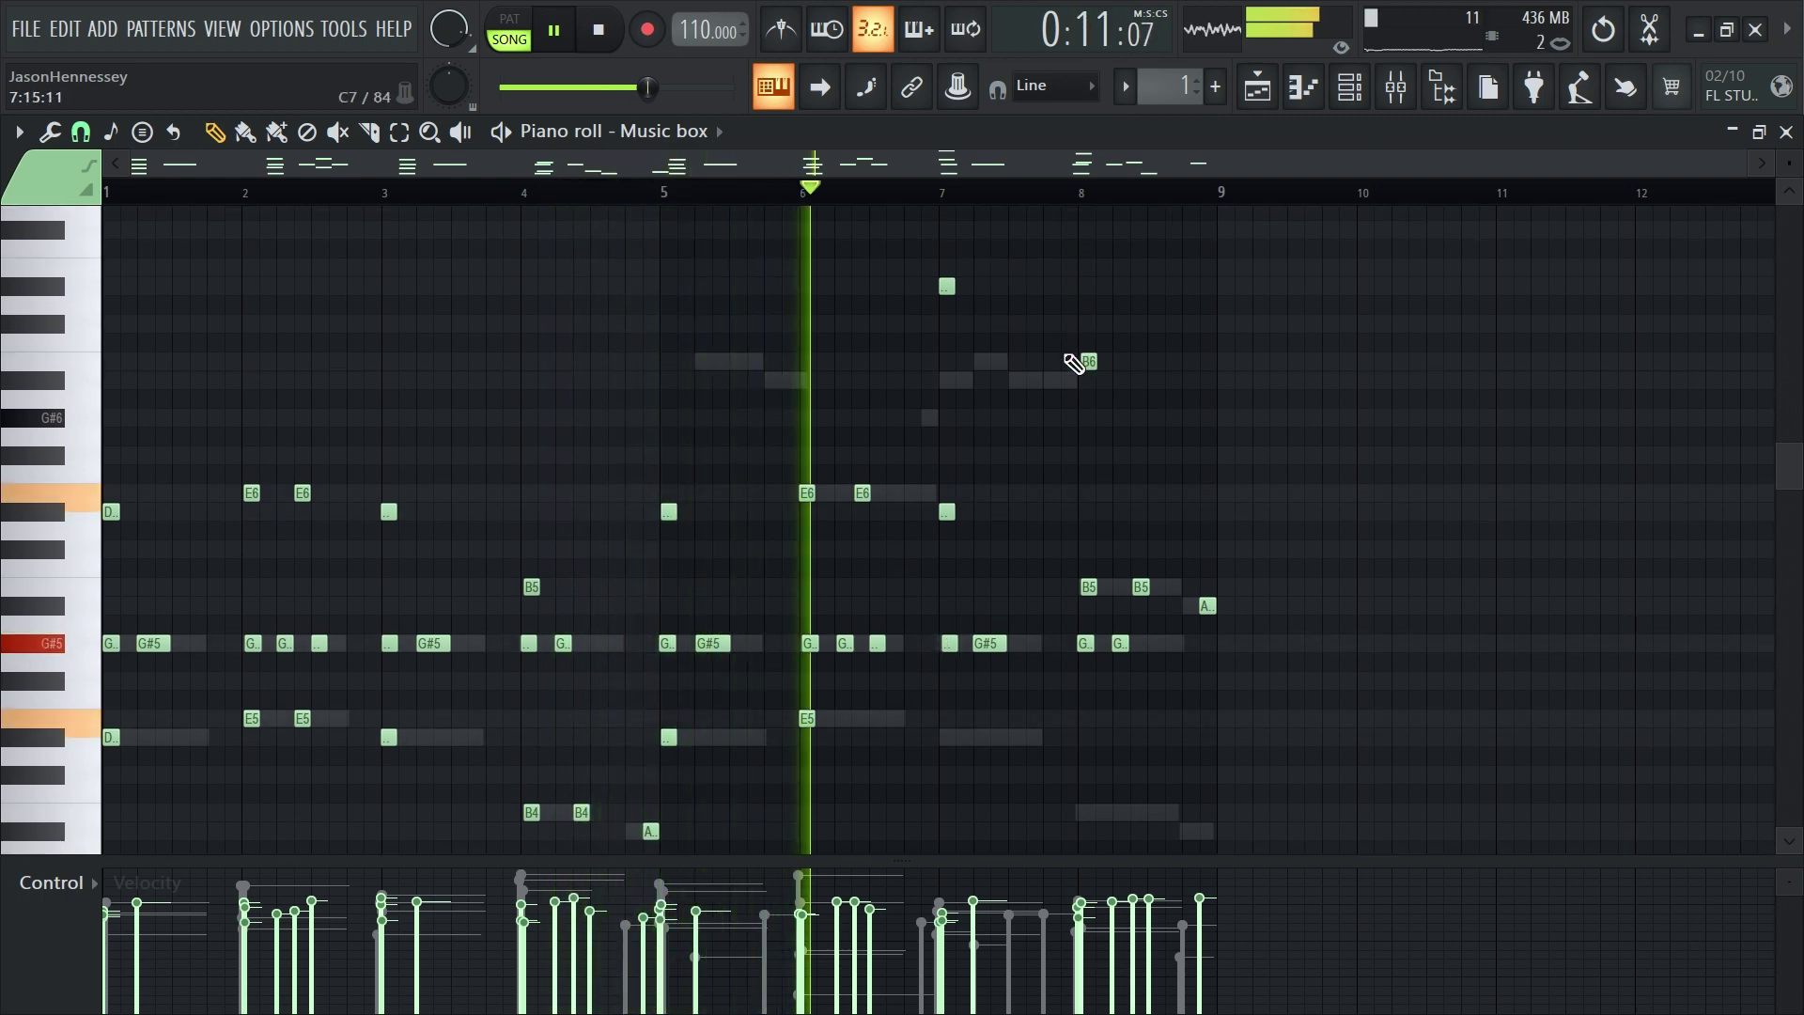
pyautogui.scroll(-9, 846, 434)
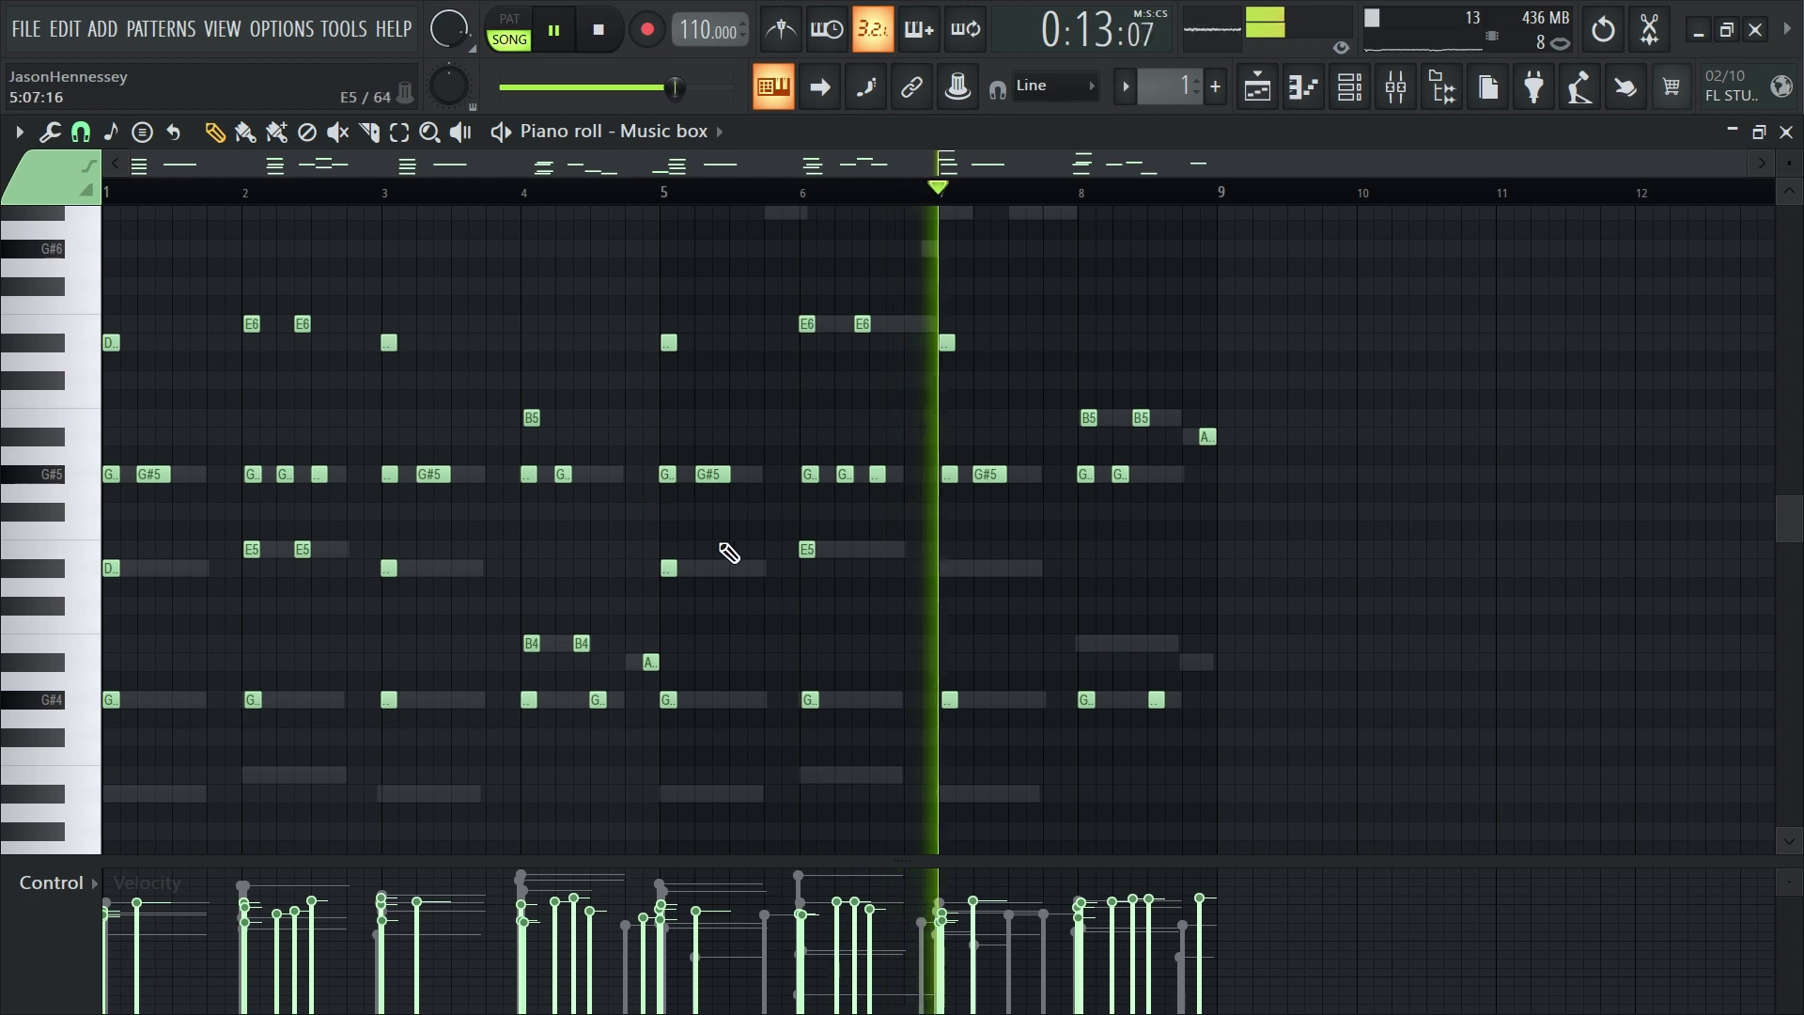
pyautogui.moveTo(184, 542); pyautogui.dragTo(33, 610)
pyautogui.keyDown('shift'); pyautogui.click(251, 548); pyautogui.keyUp('shift')
pyautogui.keyDown('shift'); pyautogui.click(388, 567); pyautogui.keyUp('shift')
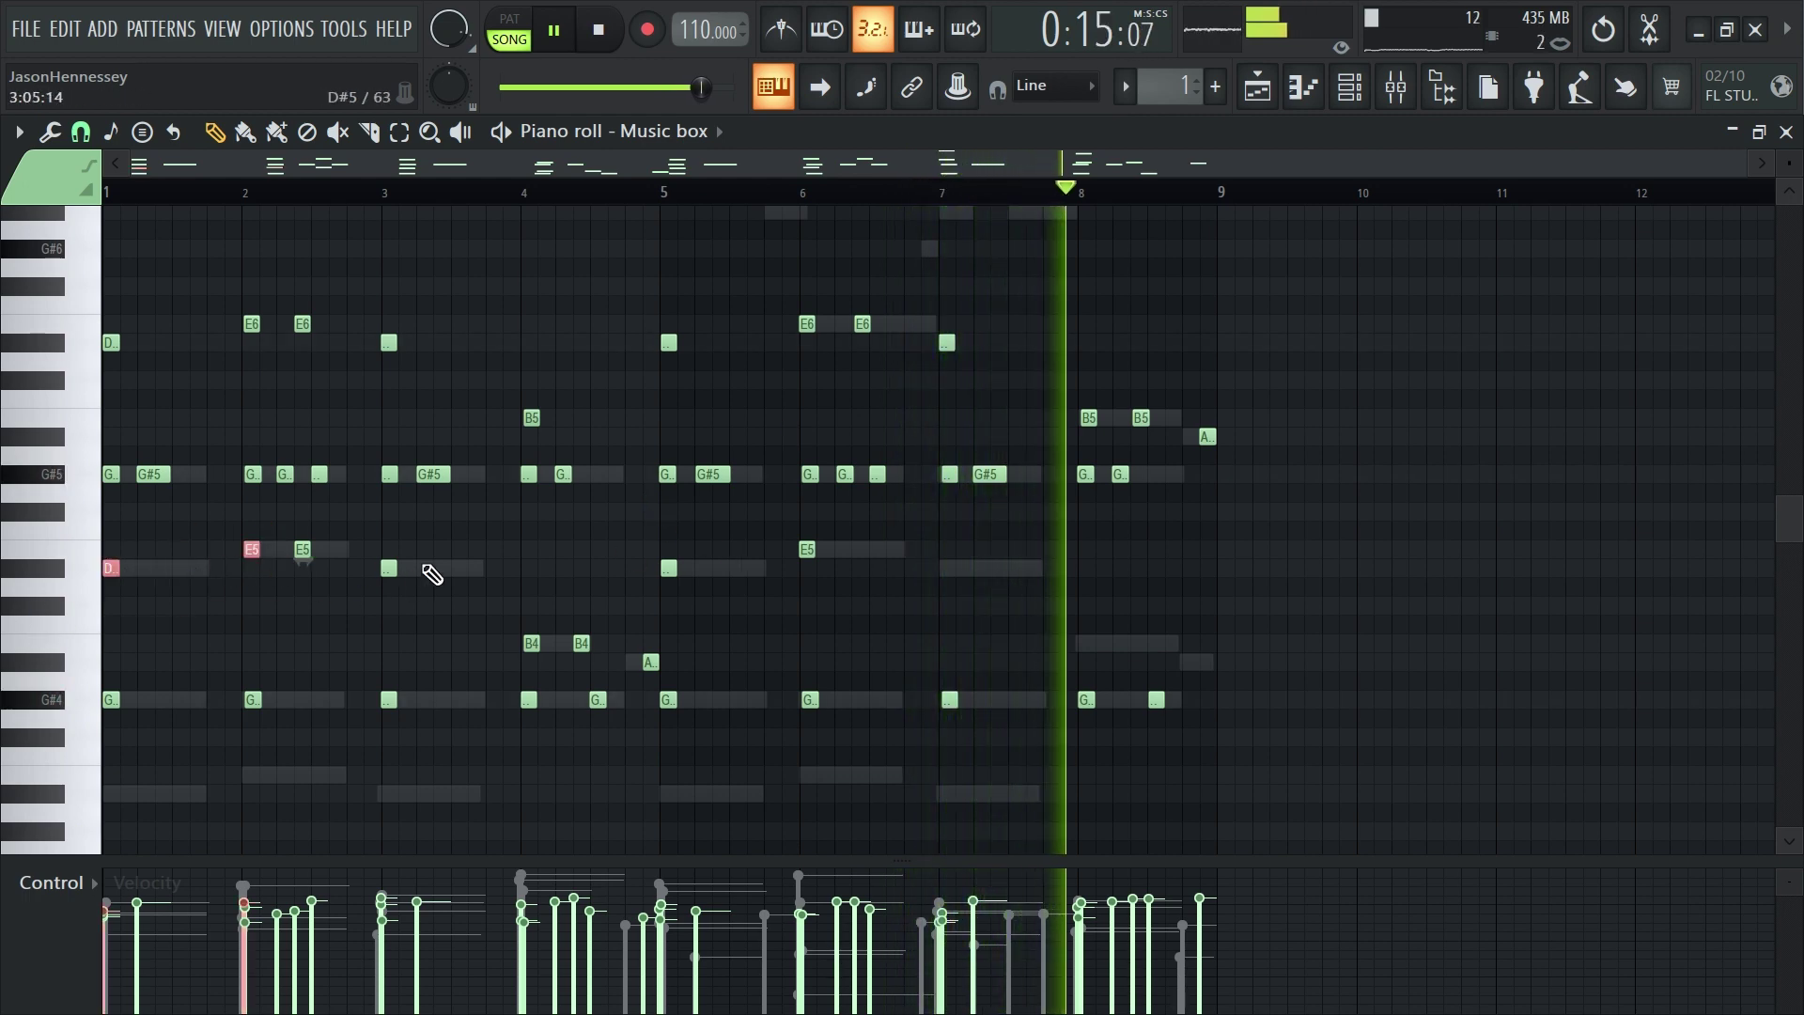
pyautogui.keyDown('shift'); pyautogui.click(531, 642); pyautogui.keyUp('shift')
pyautogui.keyDown('shift'); pyautogui.click(668, 567); pyautogui.keyUp('shift')
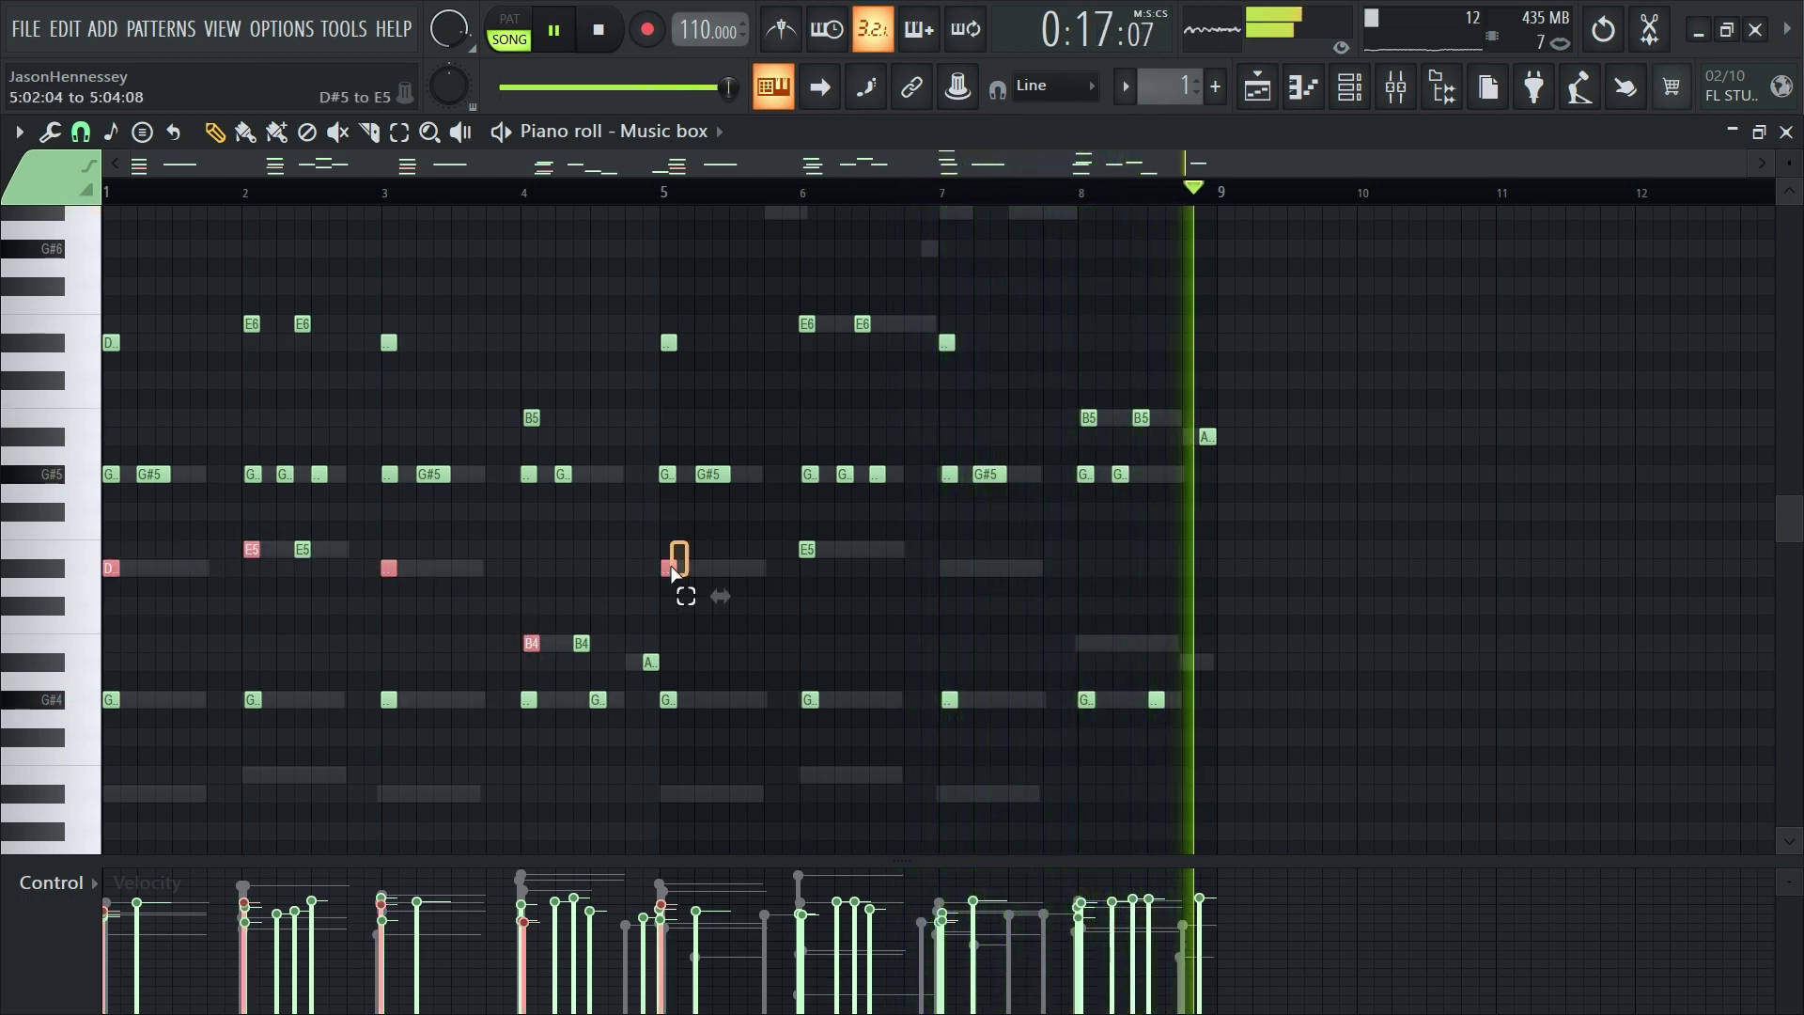
pyautogui.keyDown('shift'); pyautogui.click(807, 549); pyautogui.keyUp('shift')
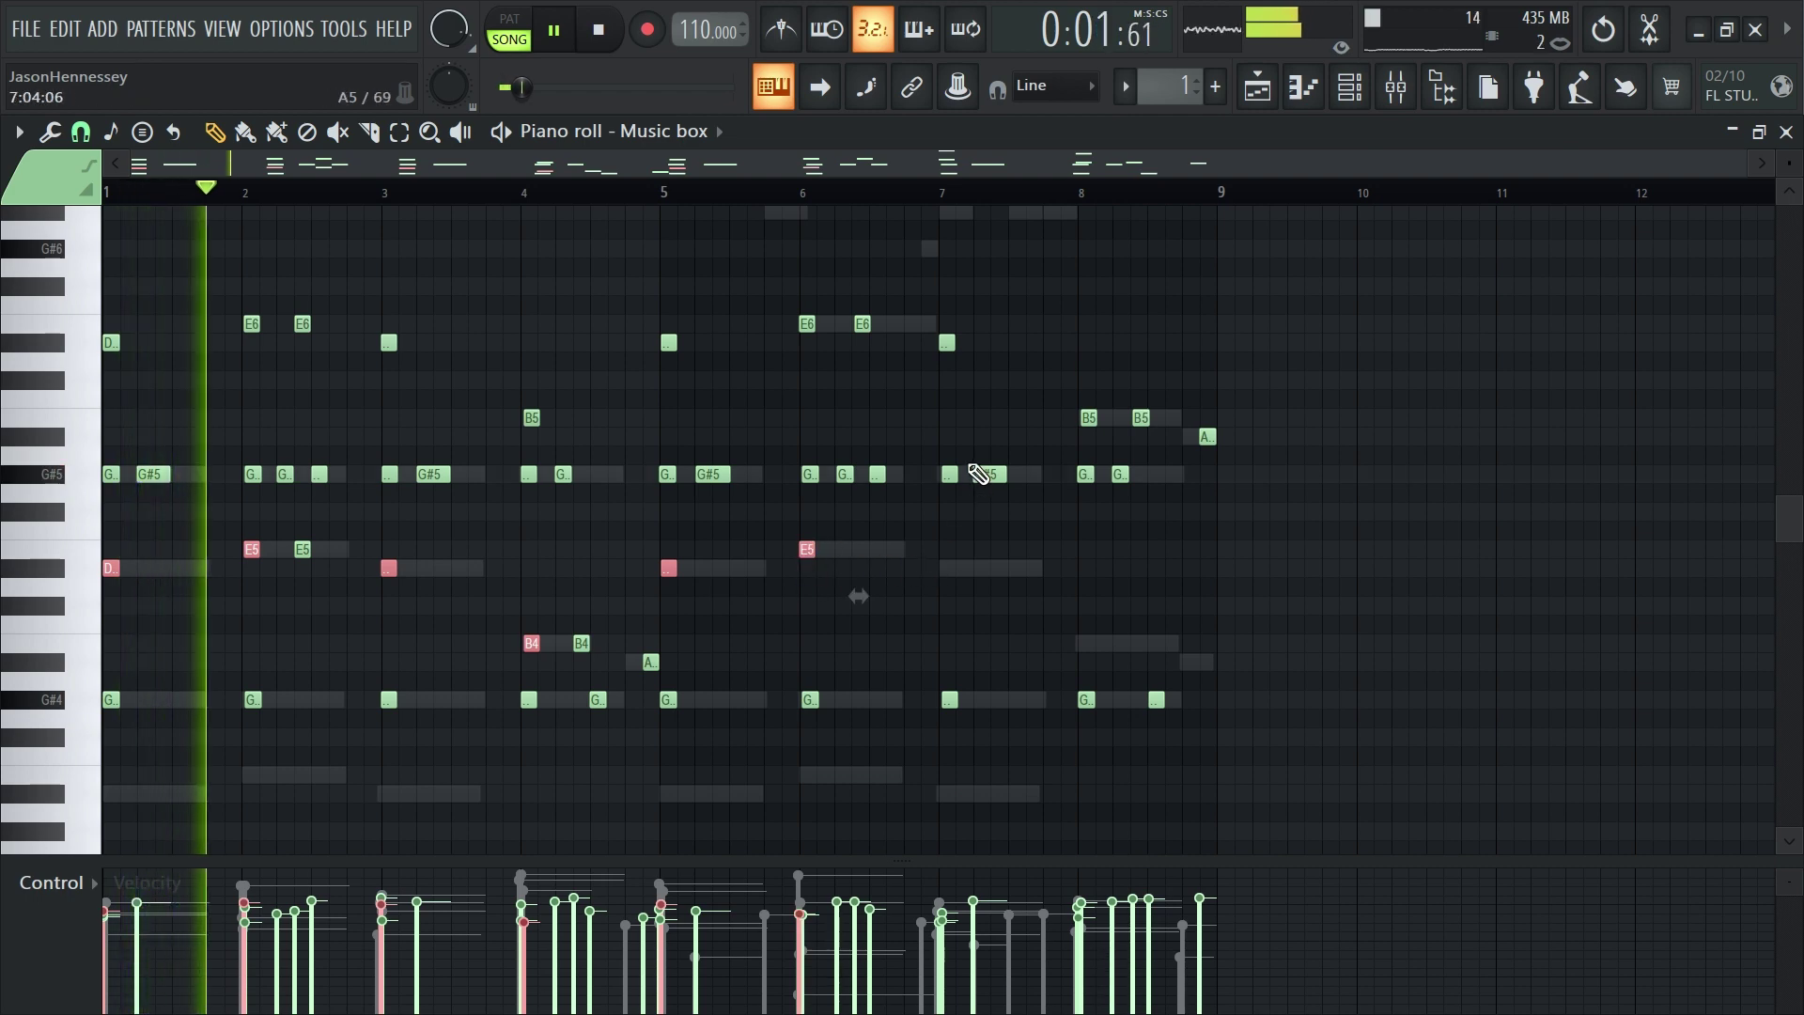
pyautogui.keyDown('shift'); pyautogui.click(945, 344); pyautogui.keyUp('shift')
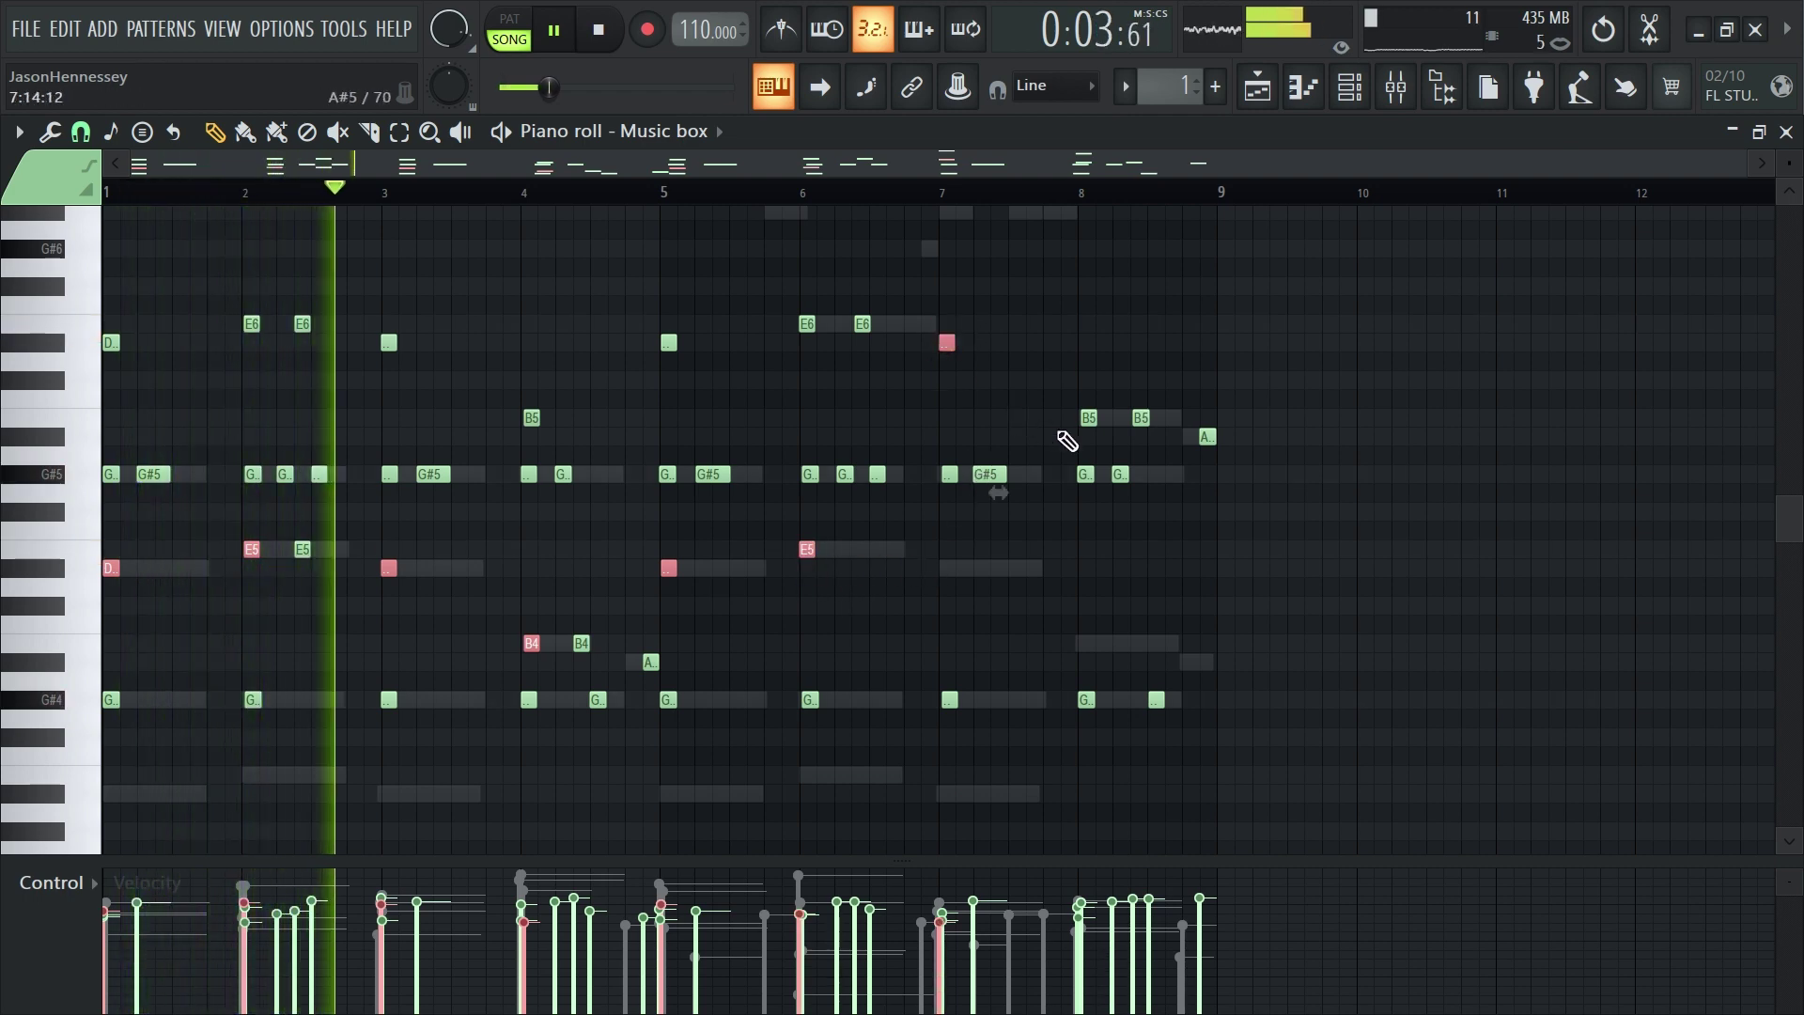
pyautogui.keyDown('shift'); pyautogui.click(1080, 419); pyautogui.keyUp('shift')
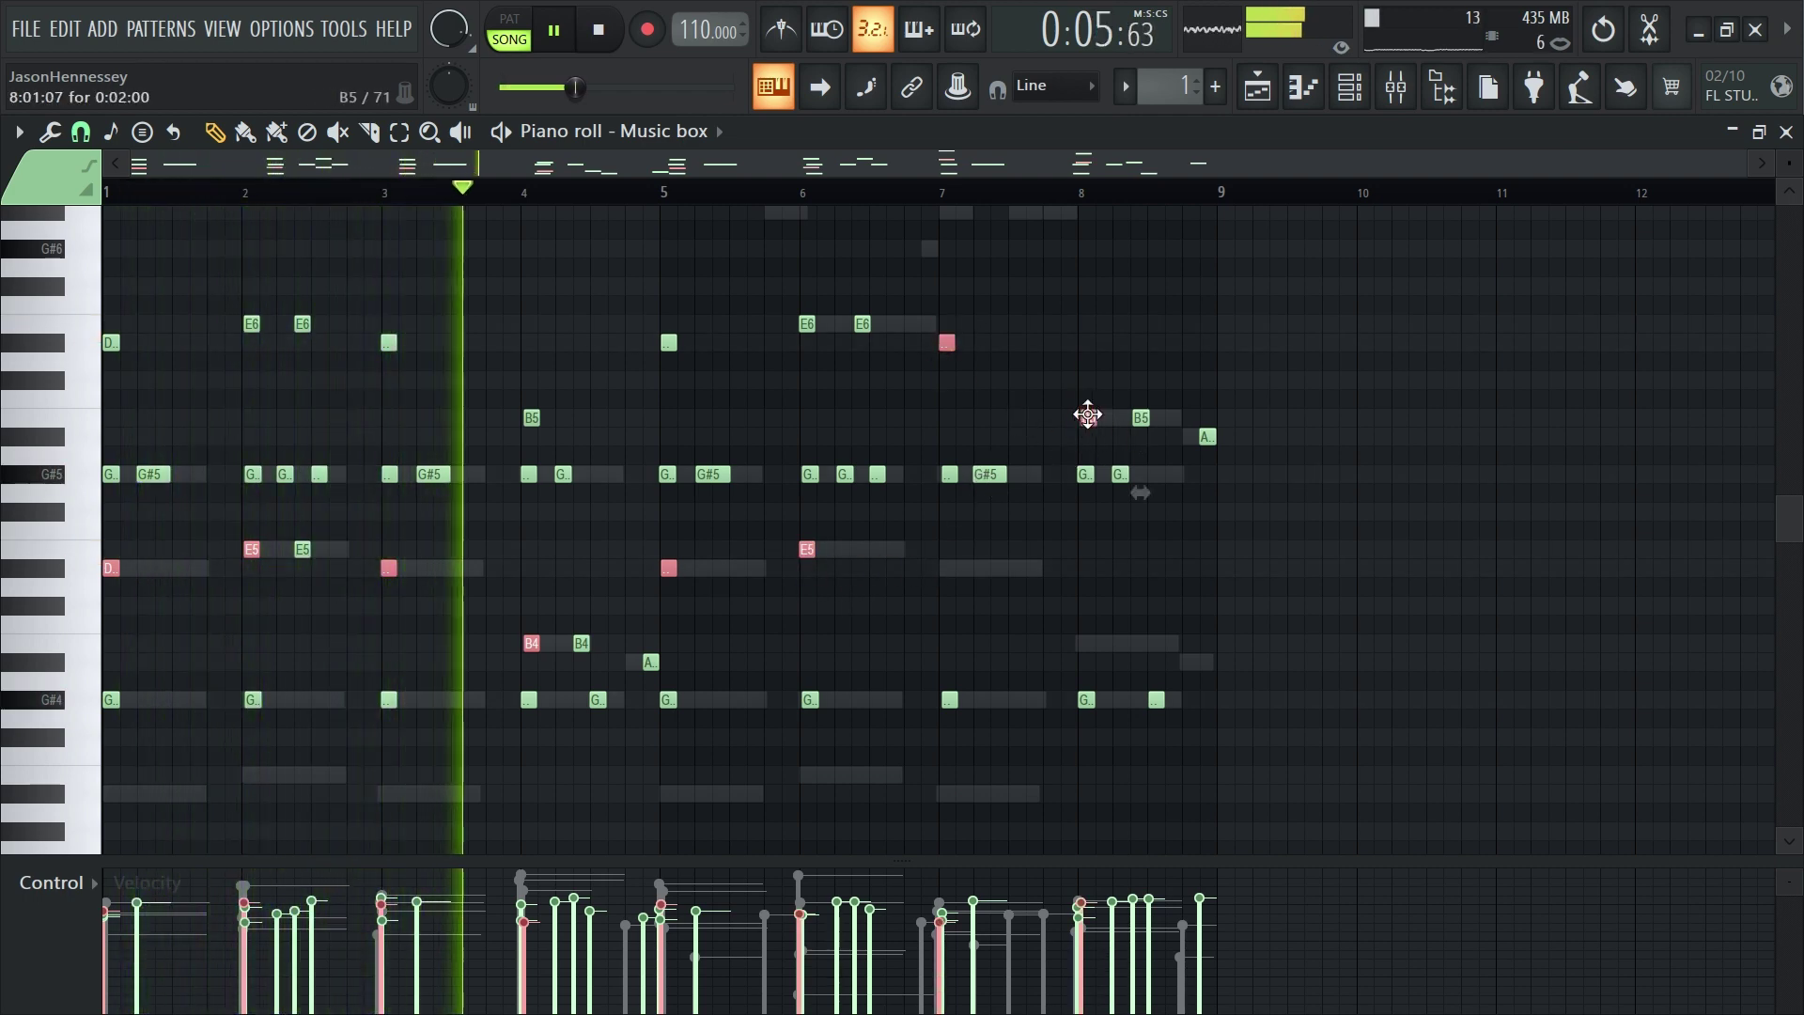
pyautogui.hotkey('ctrl', 'c')
pyautogui.hotkey('ctrl', 'v')
pyautogui.hotkey('ctrl', 'Down')
# Lower the velocity of the duplicated low notes and play the part back
pyautogui.scroll(-1, 998, 391)
pyautogui.press('space')
pyautogui.press('space')
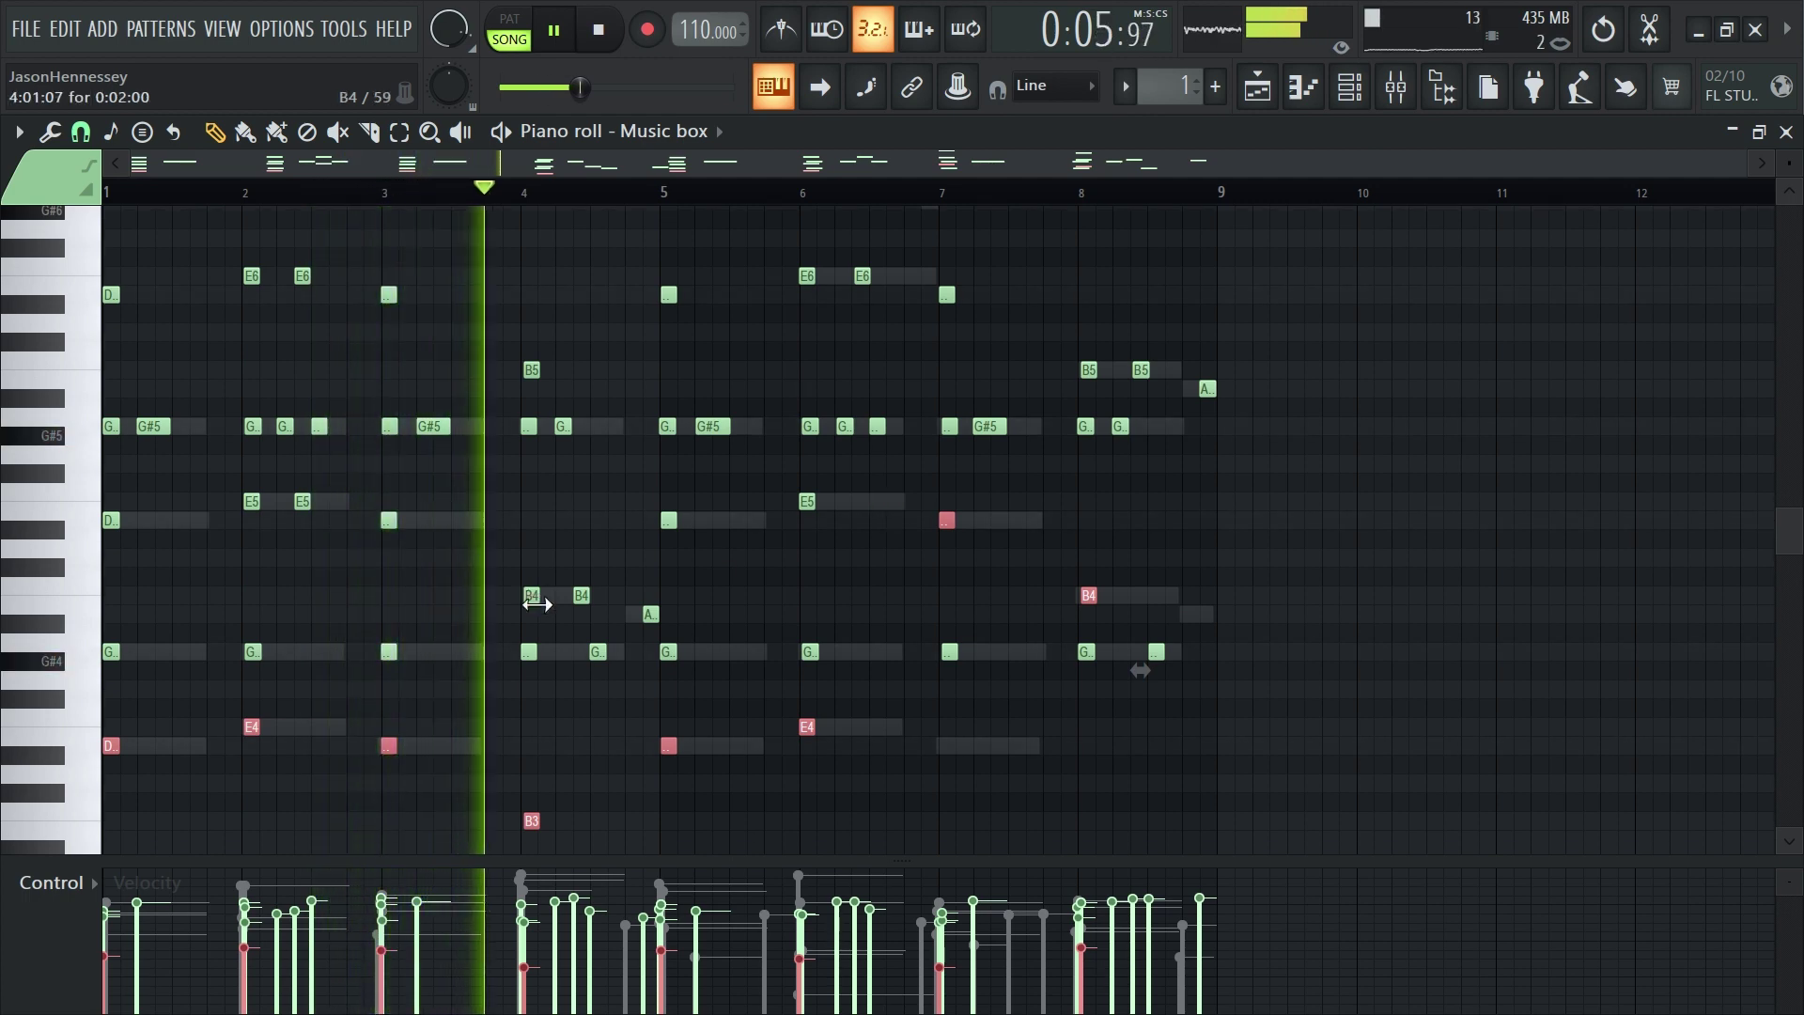
# Pan the duplicated low notes to differing sides from bar to bar across the eight bars
pyautogui.scroll(-3, 47, 695)
pyautogui.scroll(1, 60, 900)
pyautogui.moveTo(132, 934)
pyautogui.mouseDown()
pyautogui.moveTo(141, 968)
pyautogui.moveTo(270, 922)
pyautogui.moveTo(375, 950)
pyautogui.moveTo(391, 974)
pyautogui.moveTo(543, 920)
pyautogui.moveTo(648, 946)
pyautogui.moveTo(657, 926)
pyautogui.mouseUp()
pyautogui.moveTo(843, 965)
pyautogui.mouseDown()
pyautogui.moveTo(806, 959)
pyautogui.moveTo(950, 918)
pyautogui.mouseUp()
pyautogui.click(1080, 961)
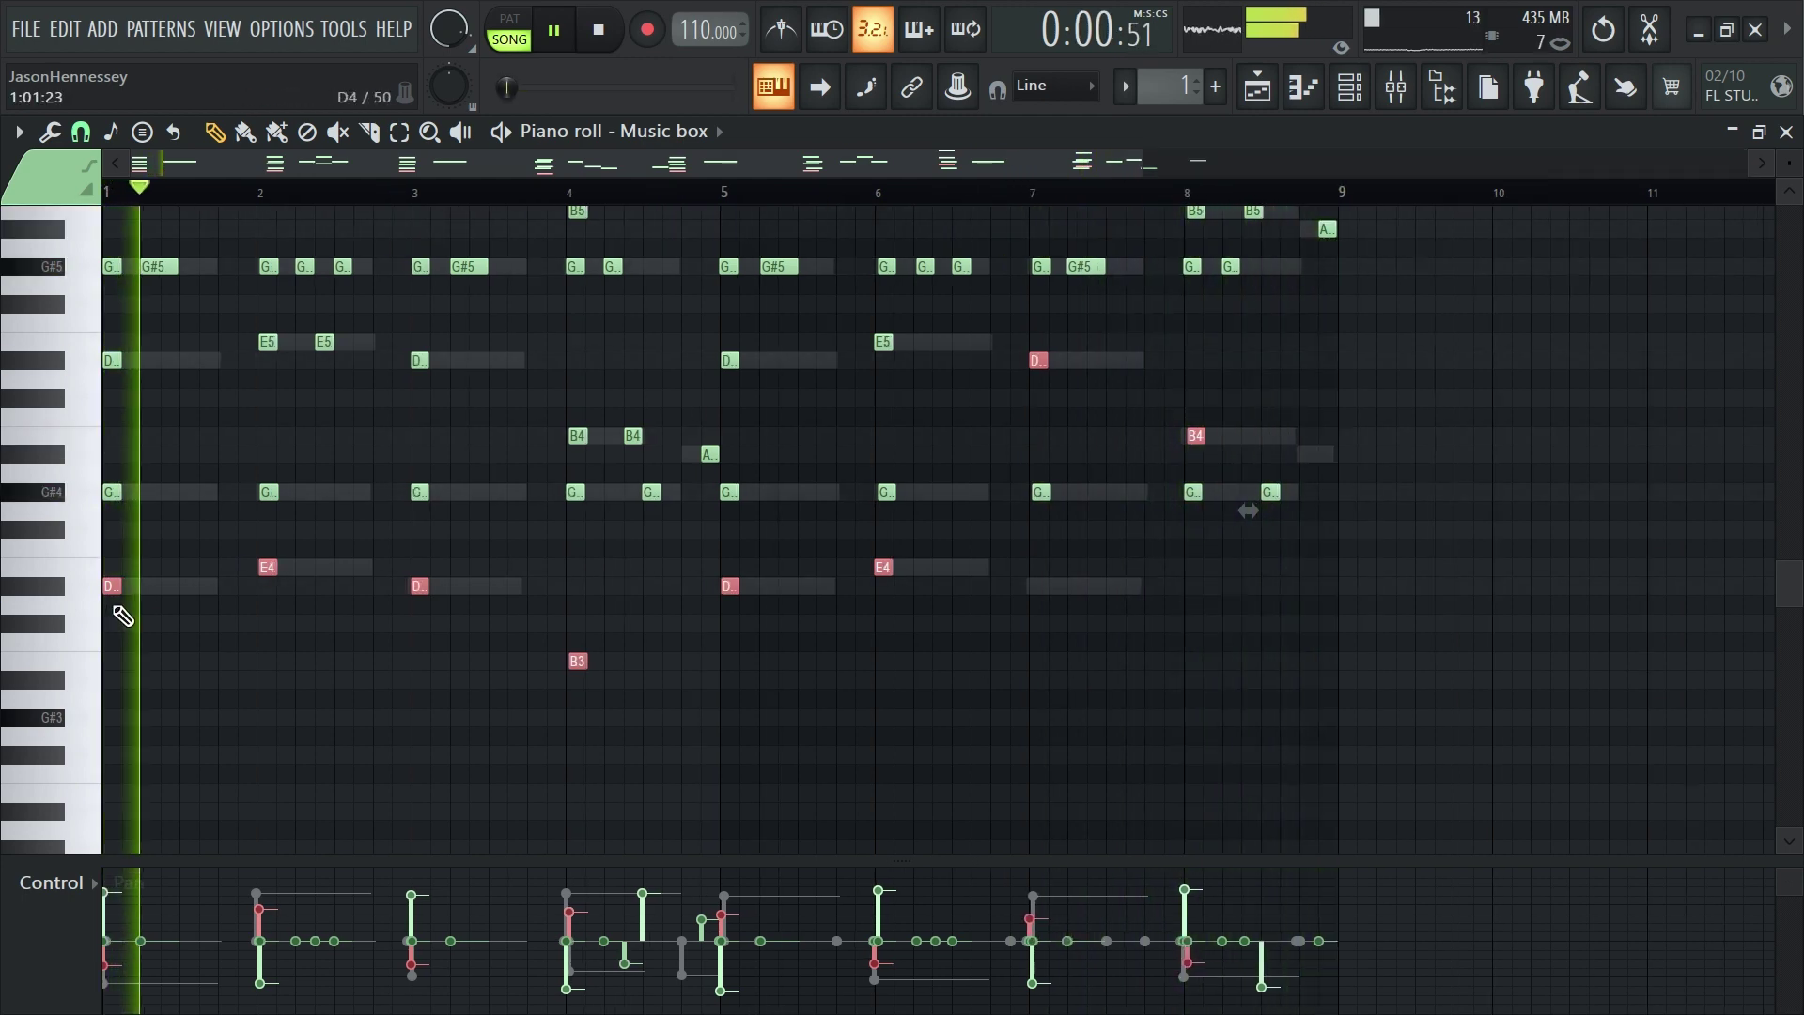
pyautogui.scroll(3, 374, 636)
pyautogui.scroll(-3, 573, 602)
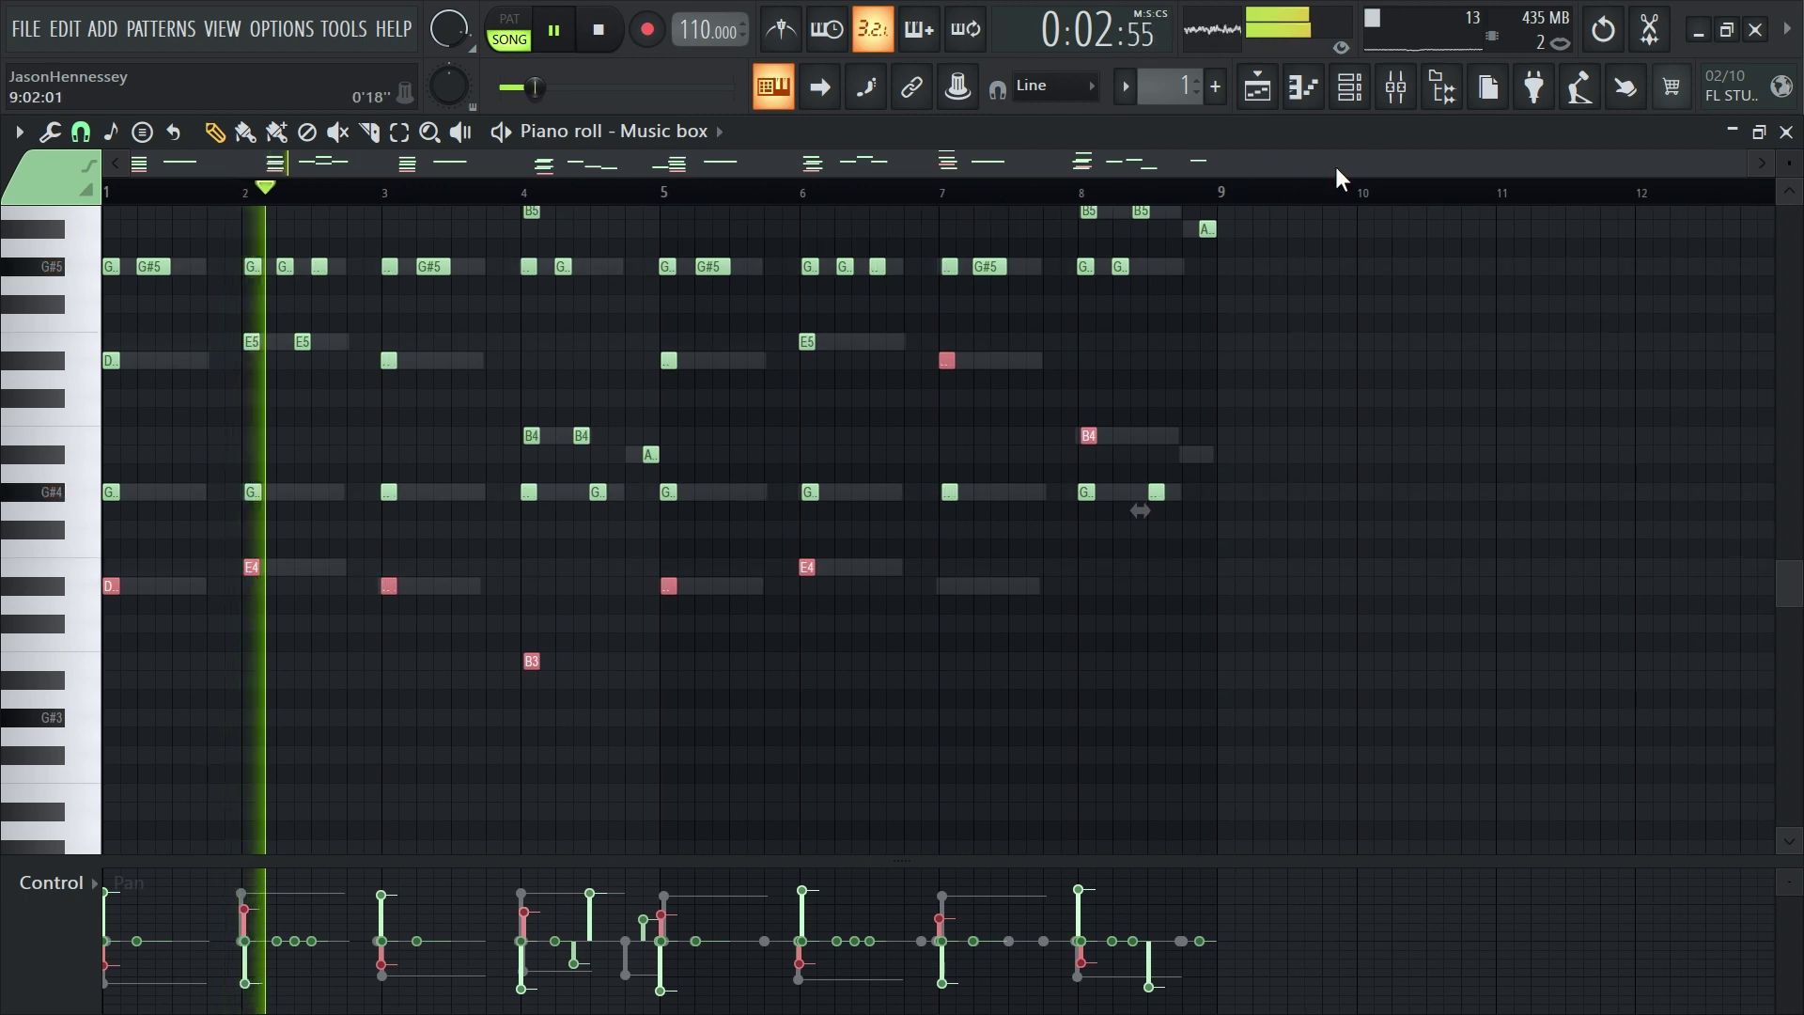
# Return to the playlist and consolidate the Pattern 1 clip on Track 3 into an audio clip
pyautogui.click(1349, 86)
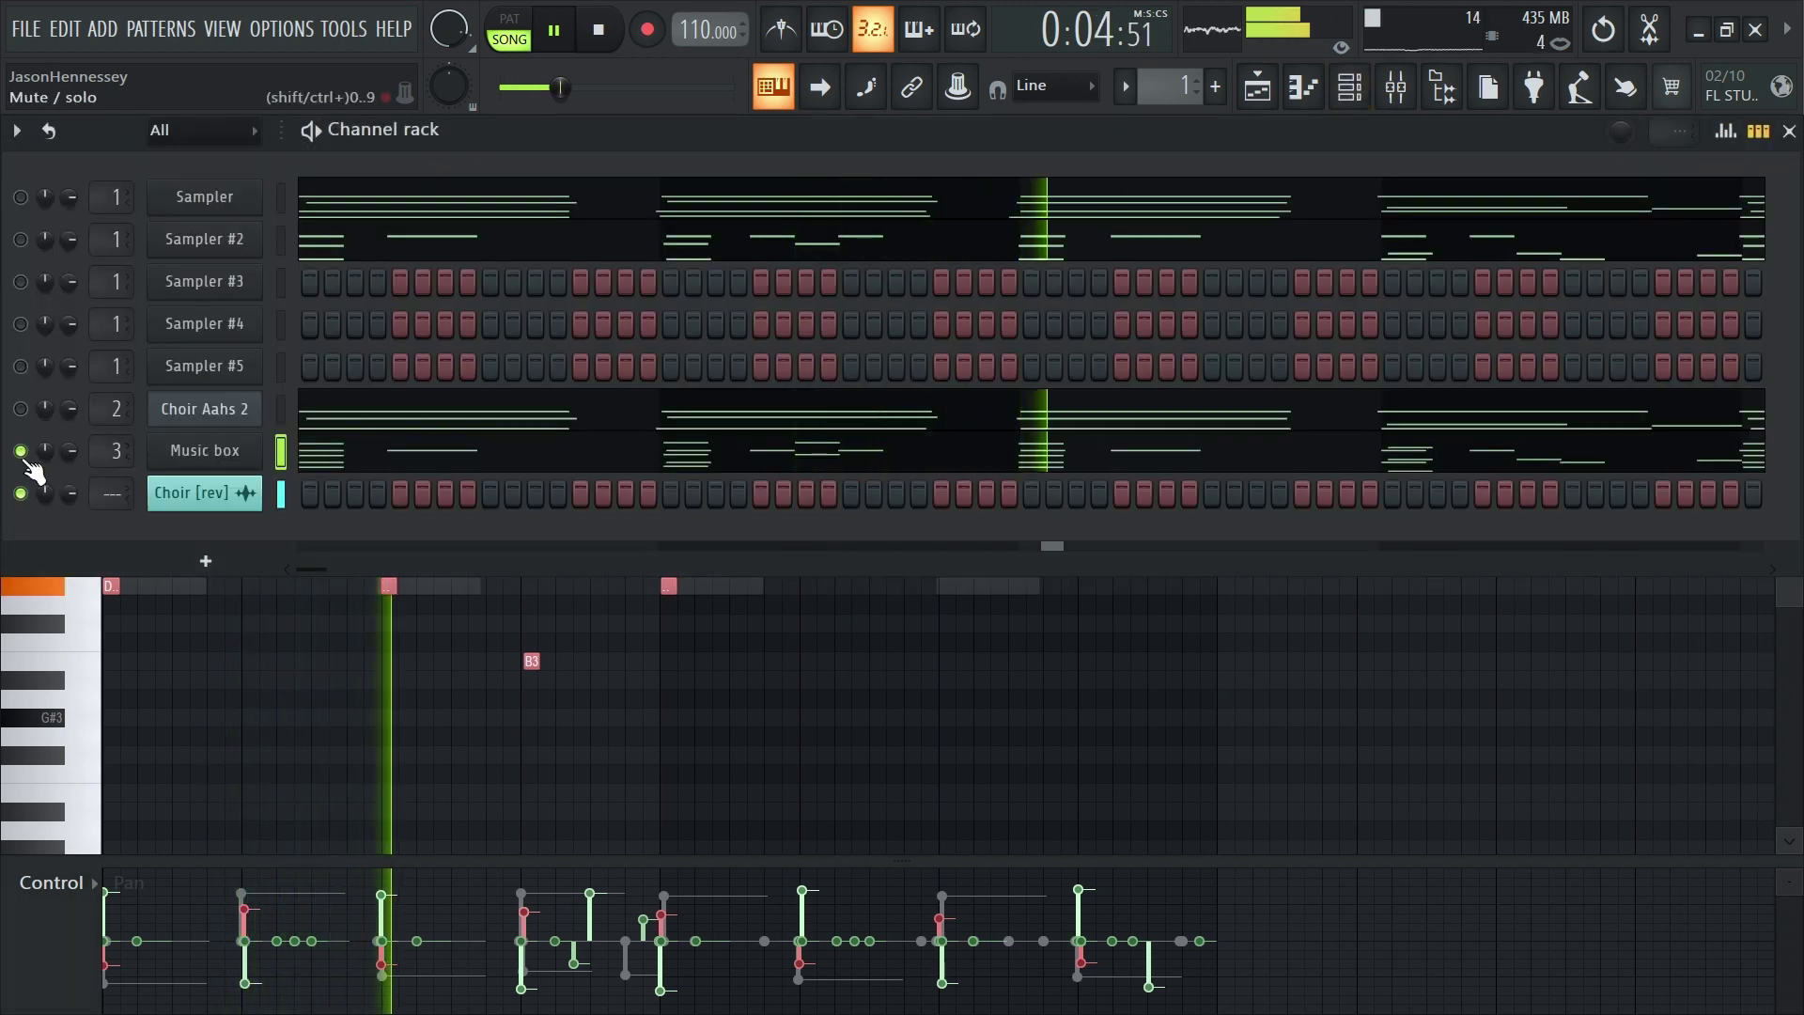
pyautogui.click(1285, 89)
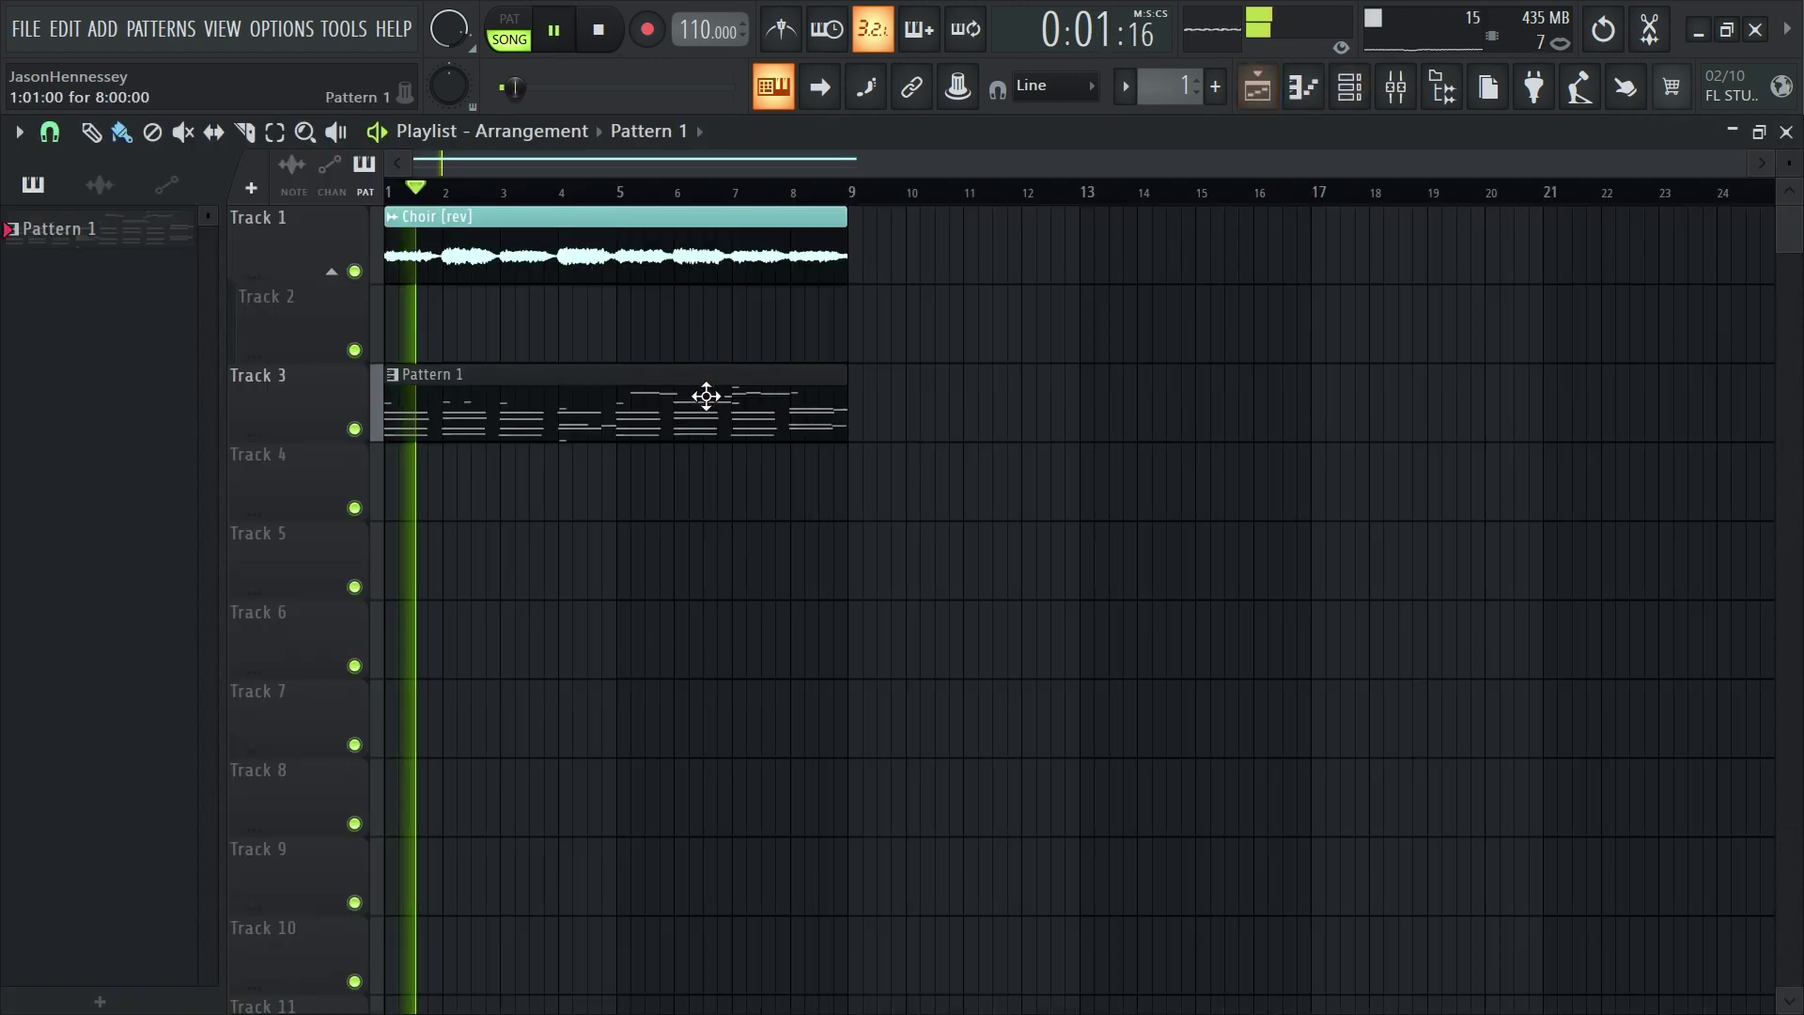
pyautogui.hotkey('ctrl', 'alt', 'c')
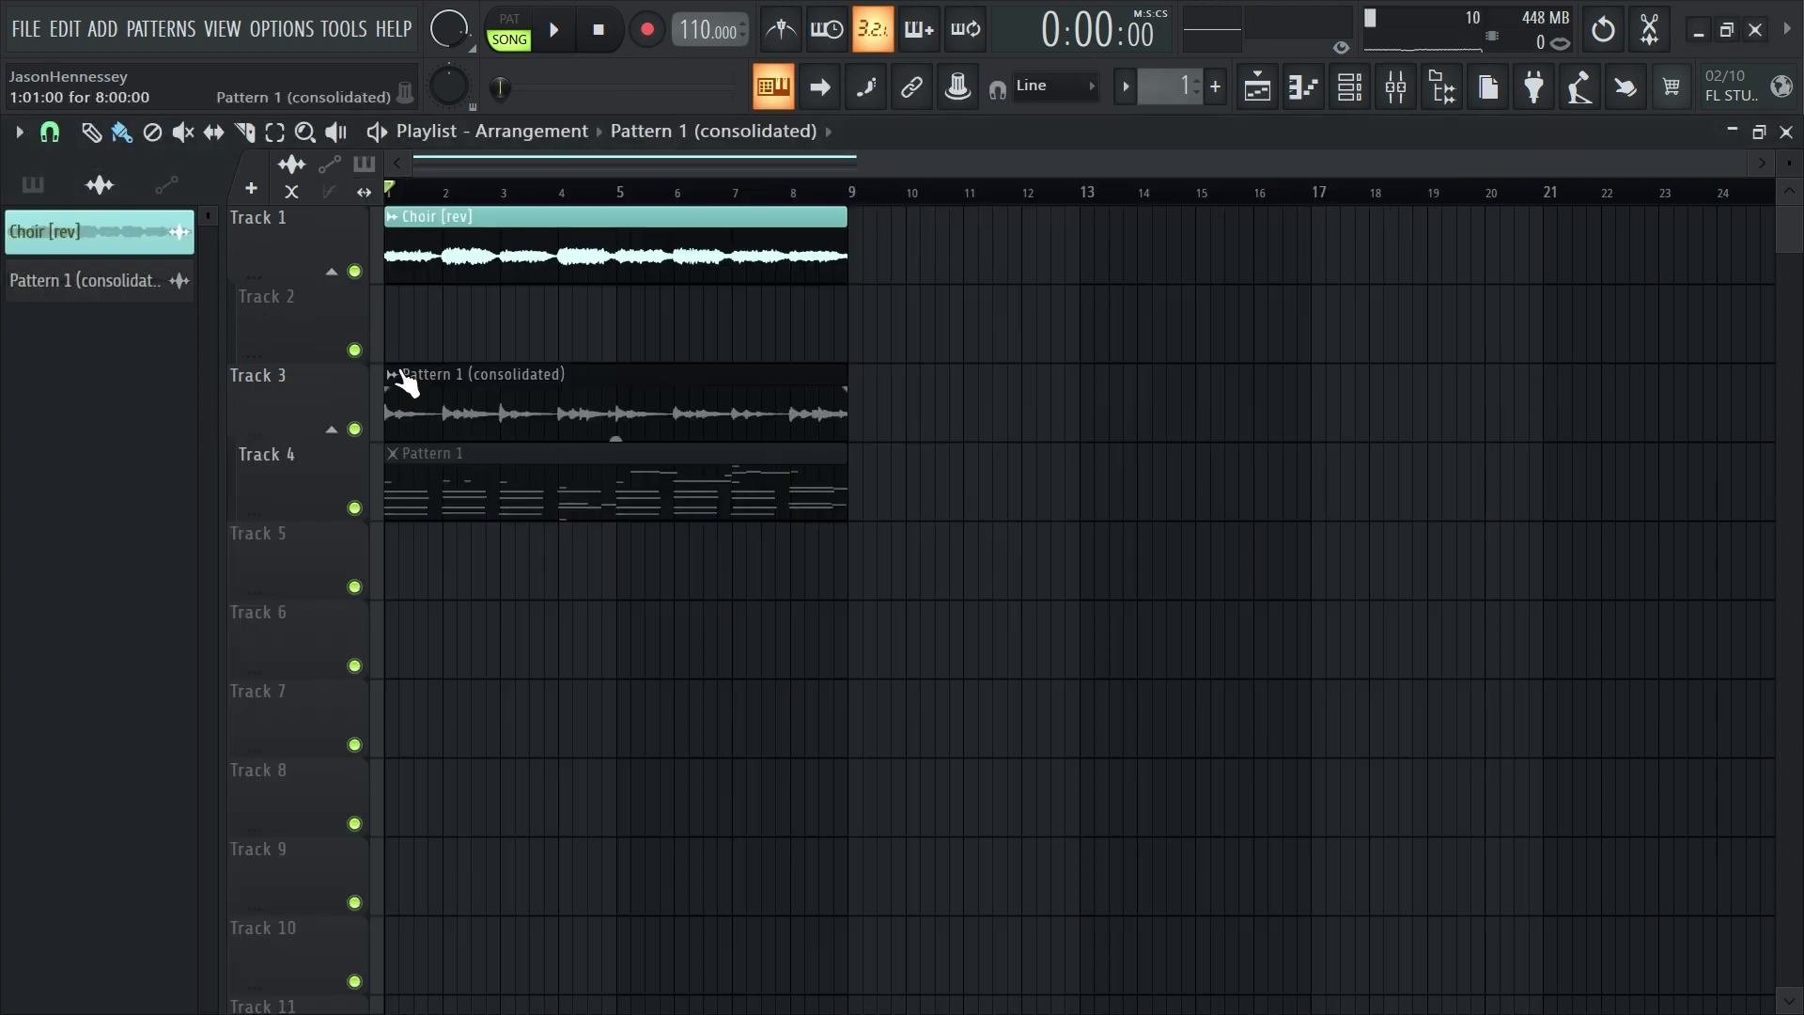
# Rename the consolidated audio clip "Music Box [sep]" and give it a dark blue color
pyautogui.click(400, 374)
pyautogui.click(462, 480)
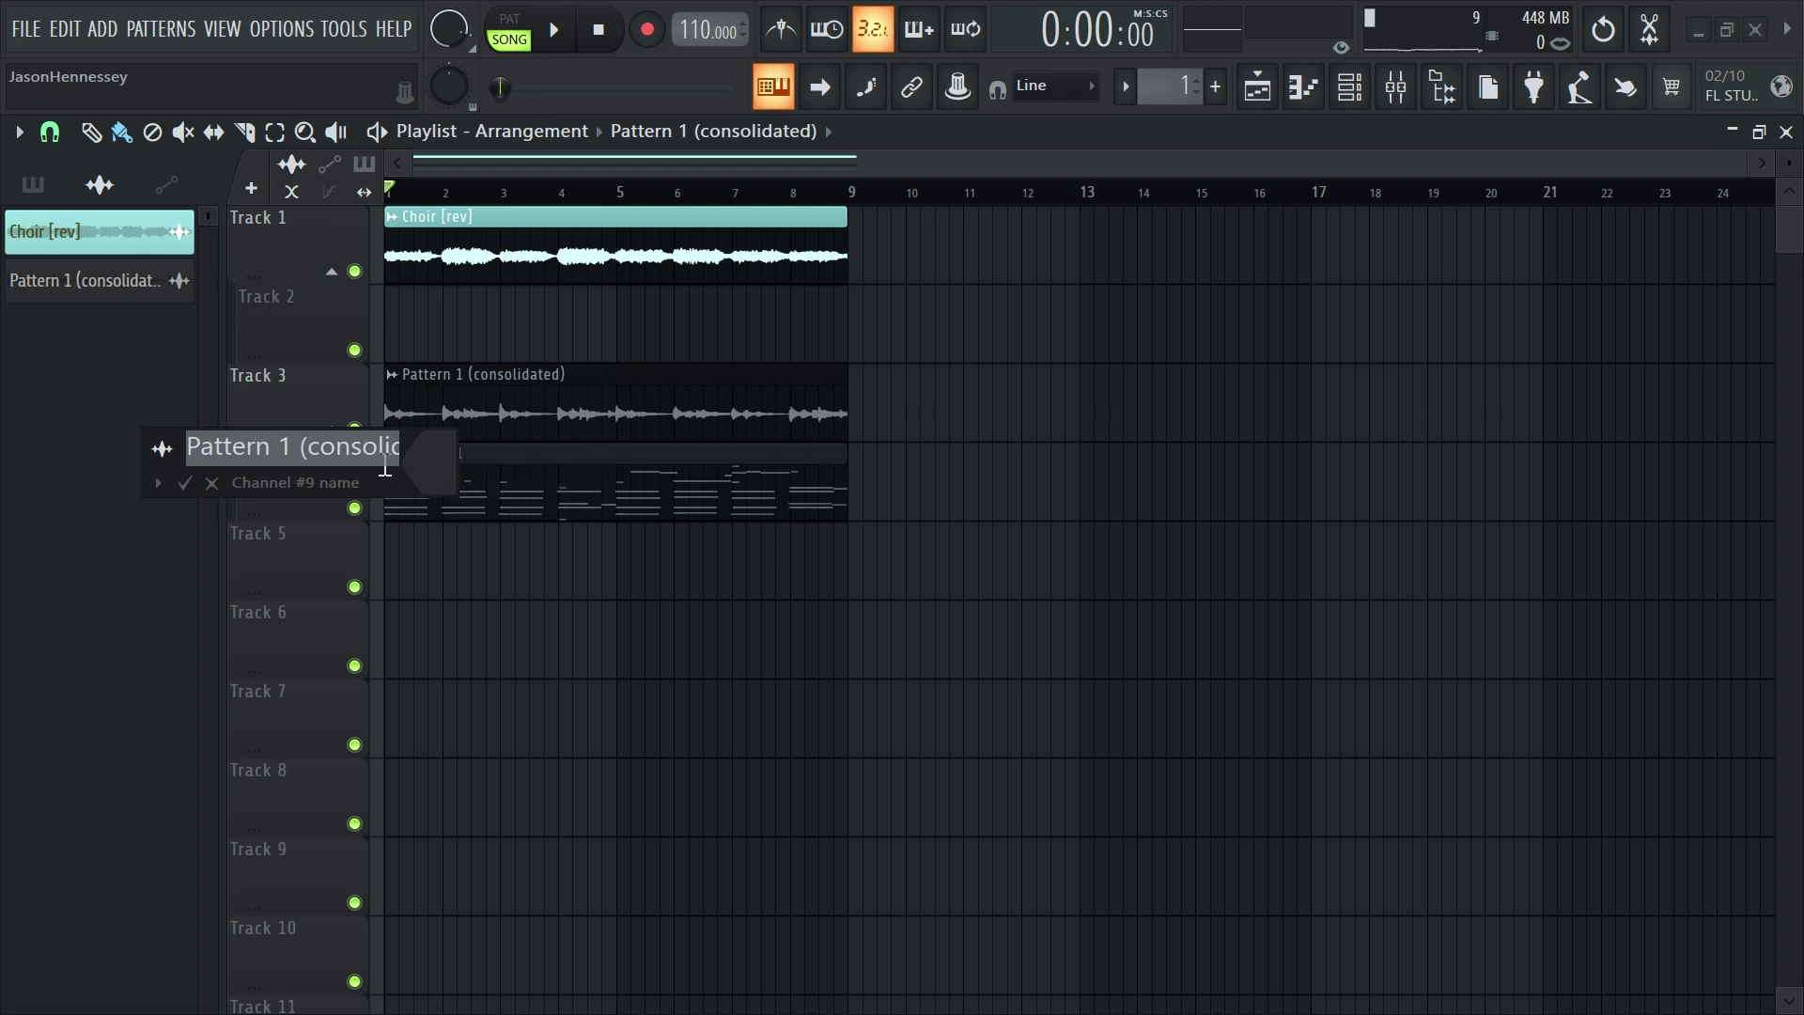
pyautogui.write('Music Box [sep')
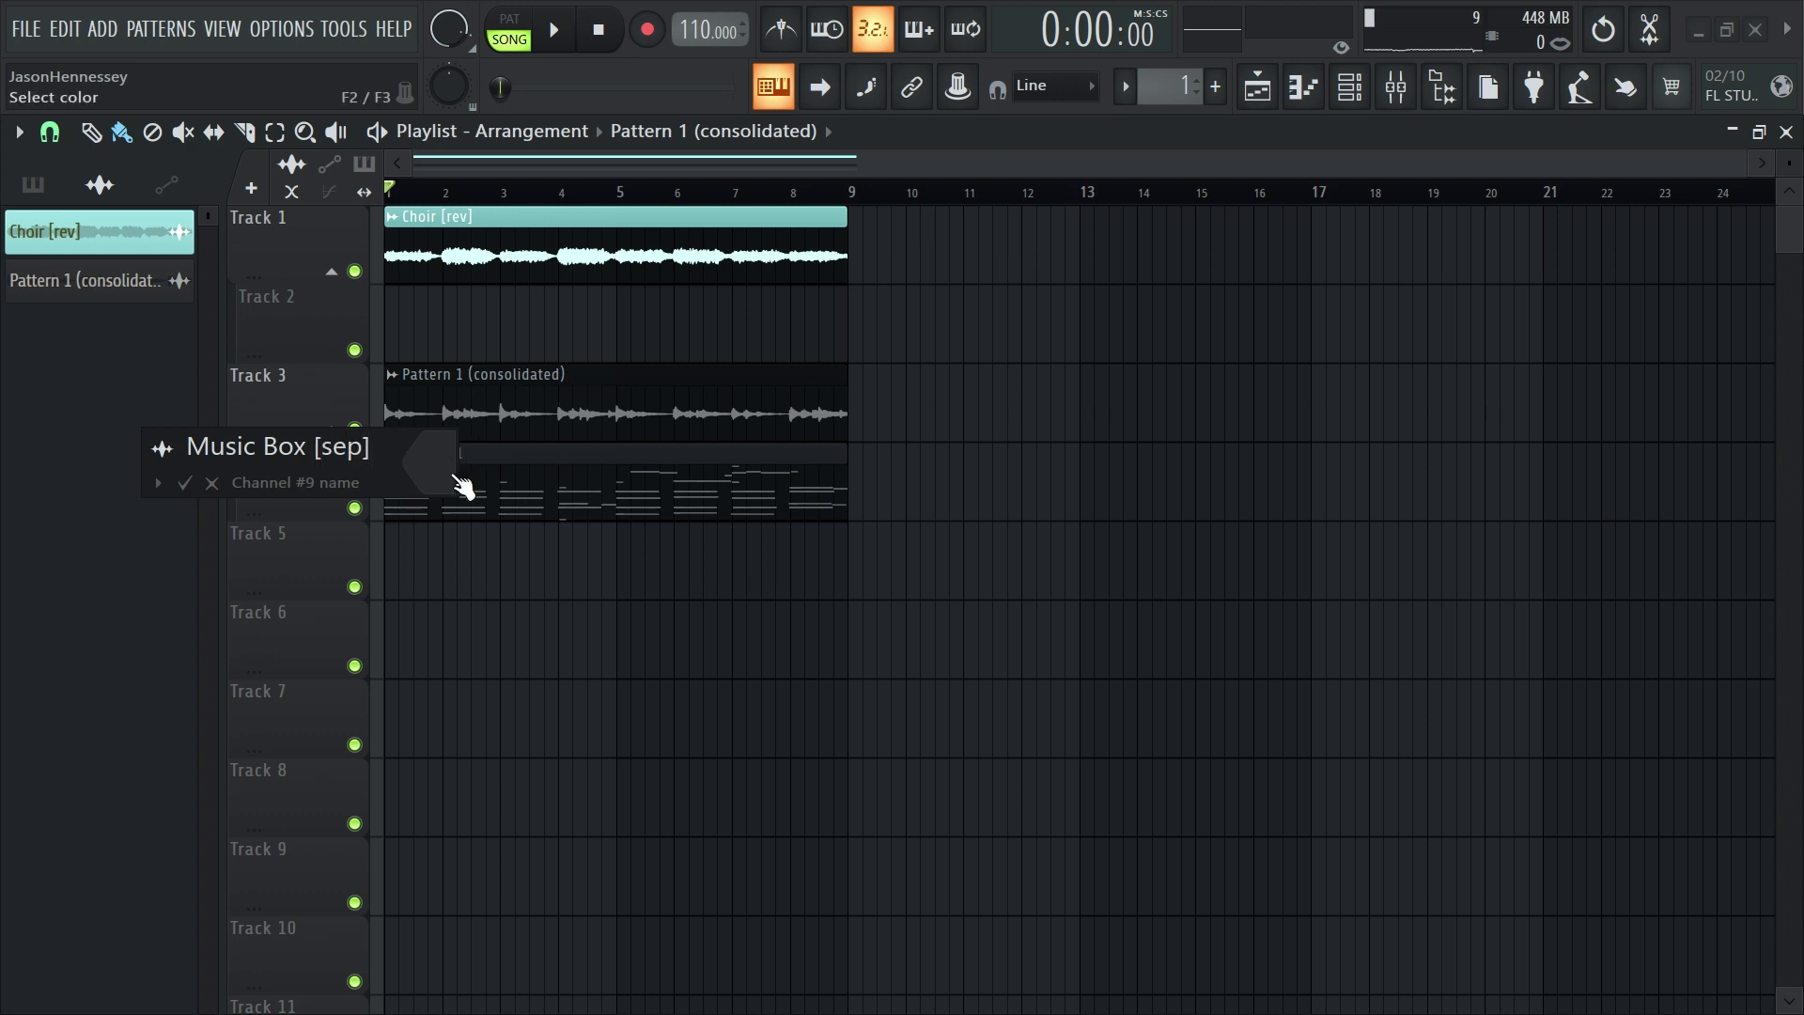
pyautogui.click(463, 486)
pyautogui.click(607, 610)
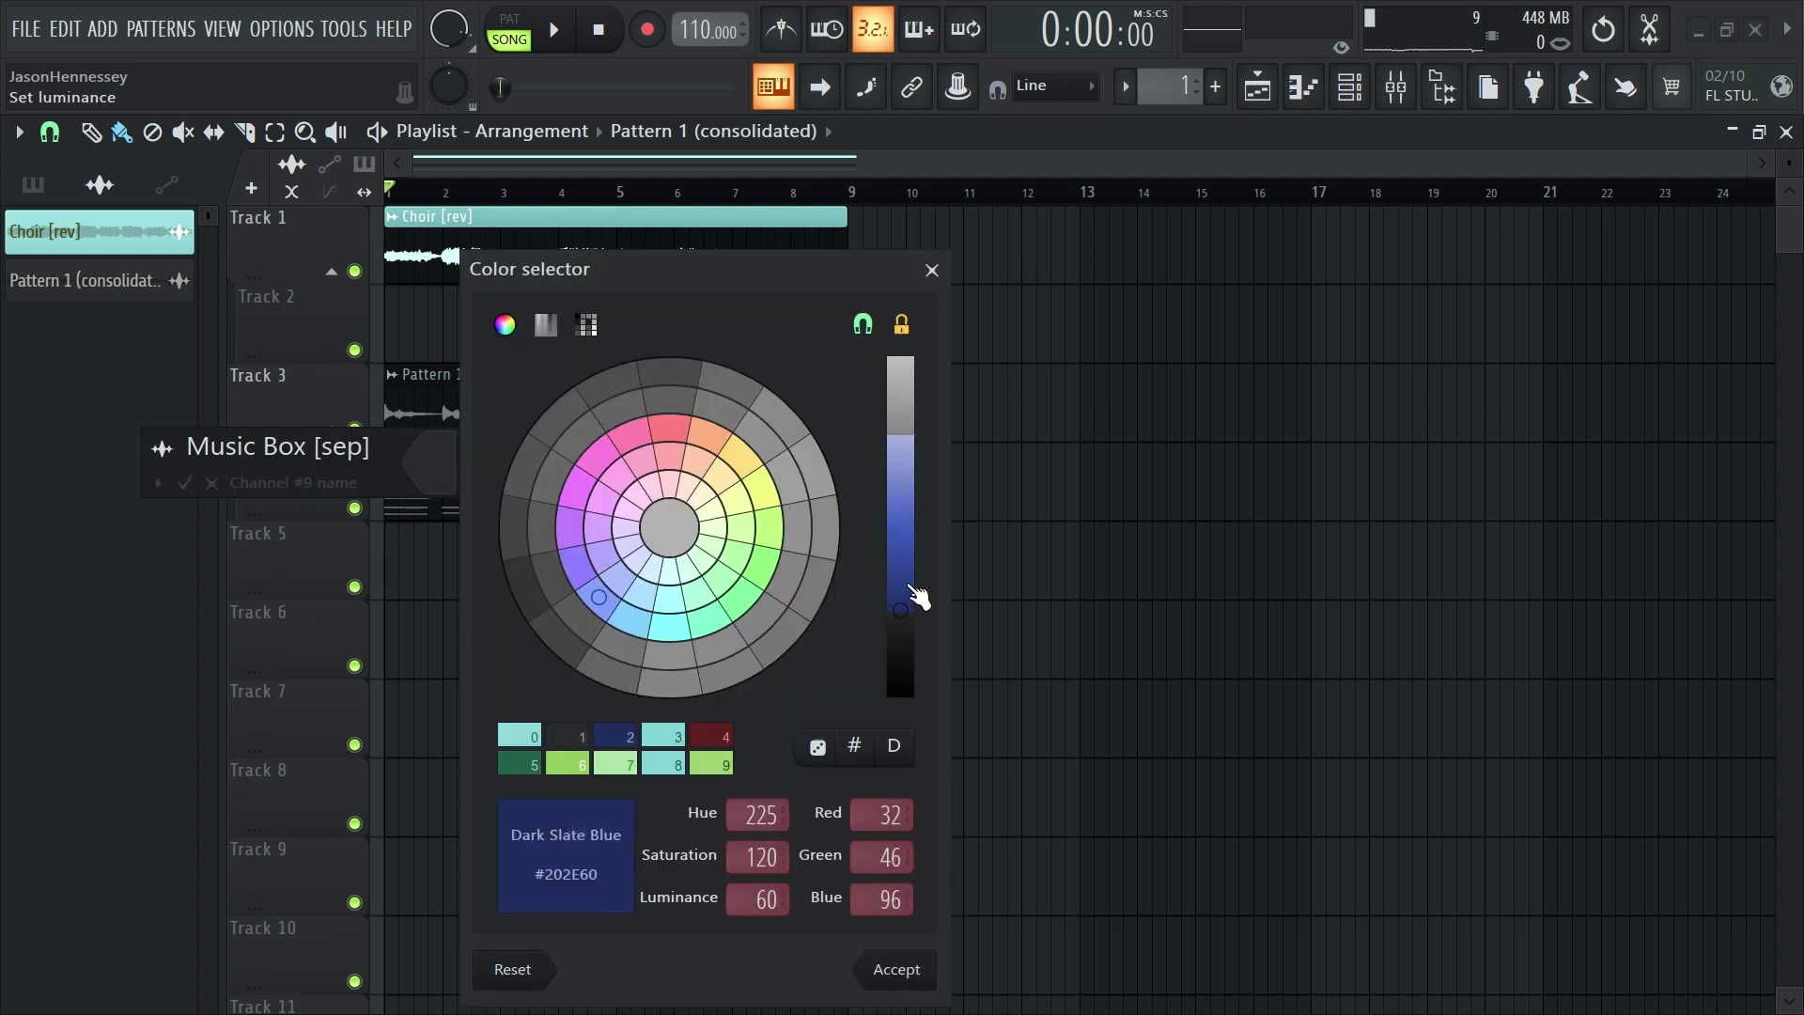
pyautogui.press('Return')
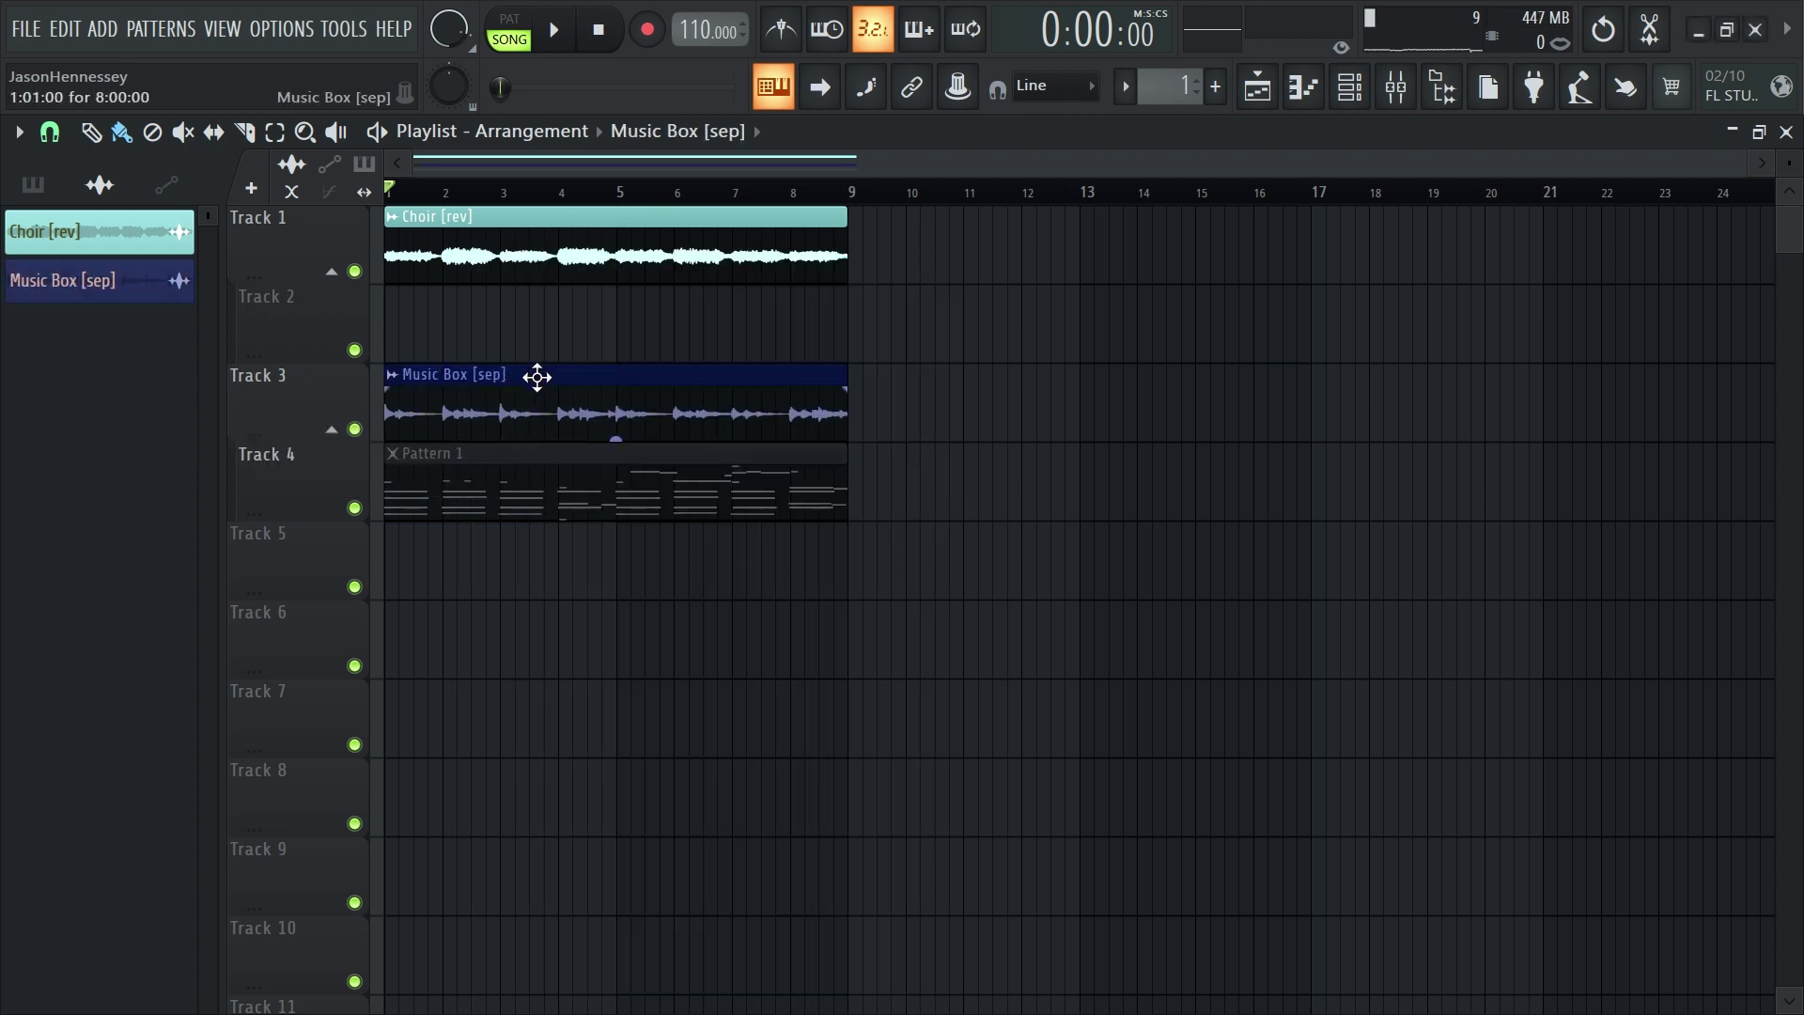
# Move the Music Box [sep] clip to Track 2, and replace the muted Pattern 1 clip on Track 4 with one on Track 3
pyautogui.moveTo(538, 377); pyautogui.dragTo(526, 293)
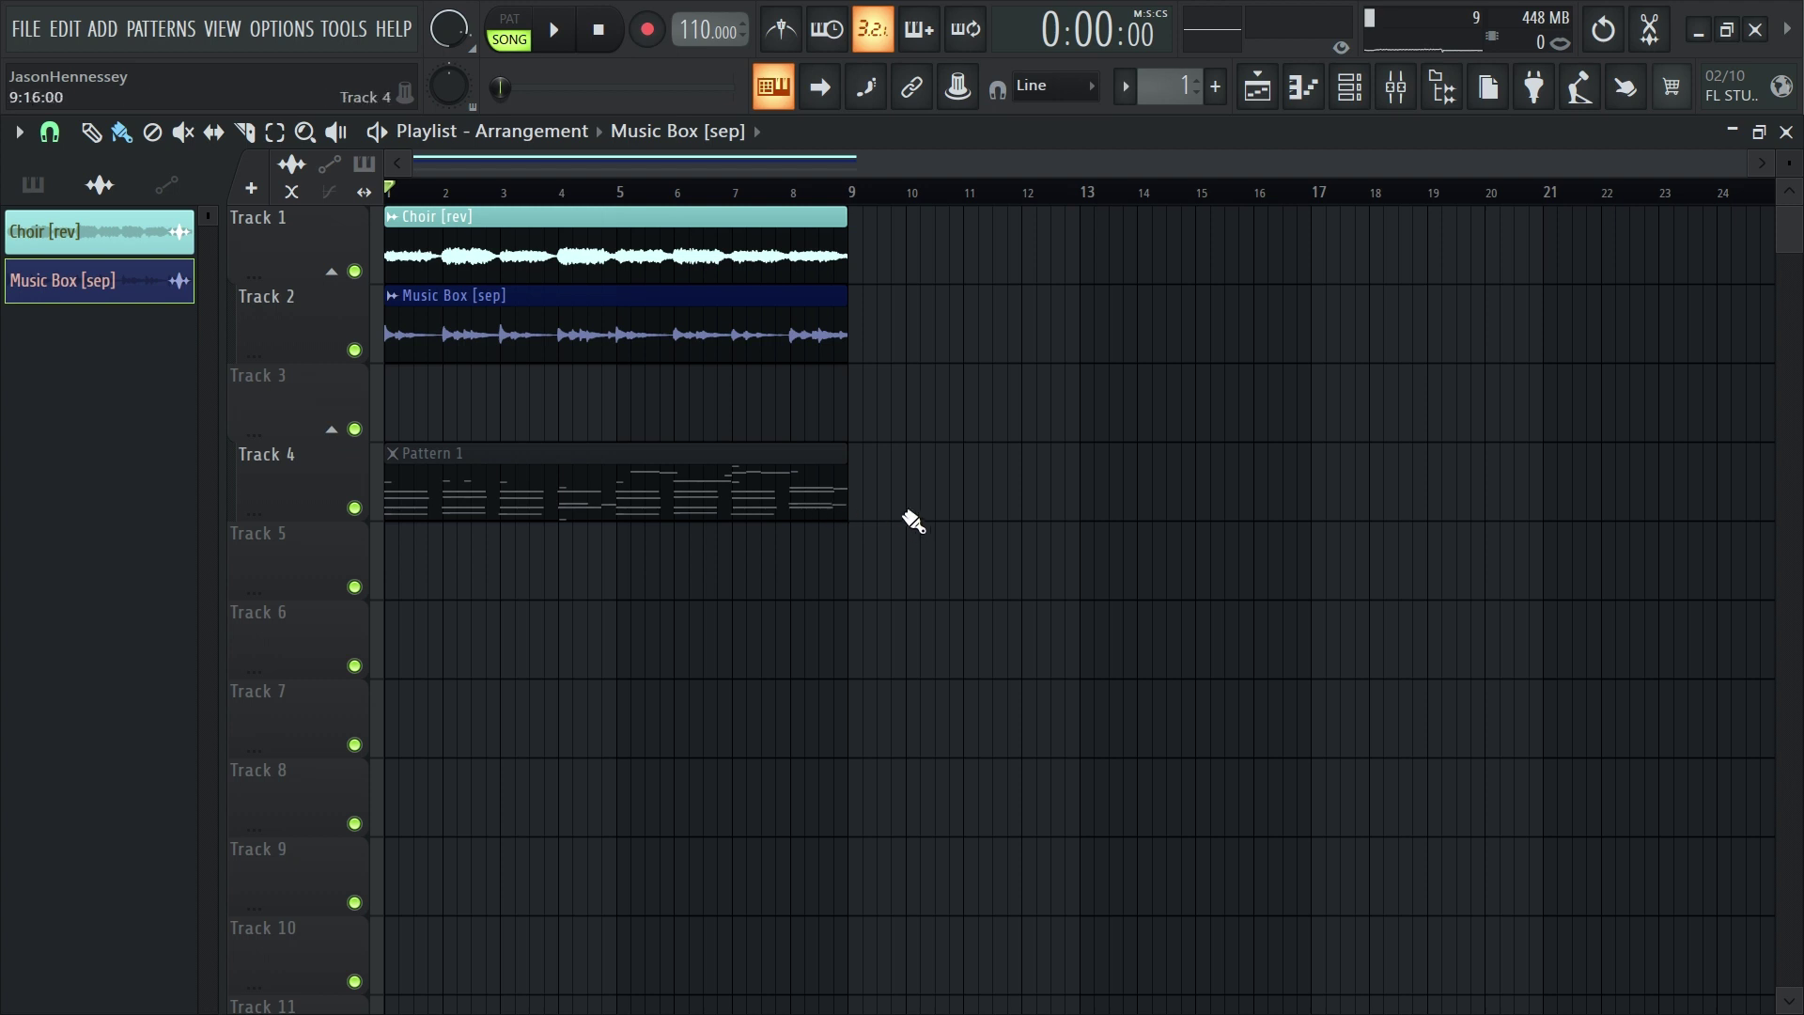
pyautogui.click(594, 455)
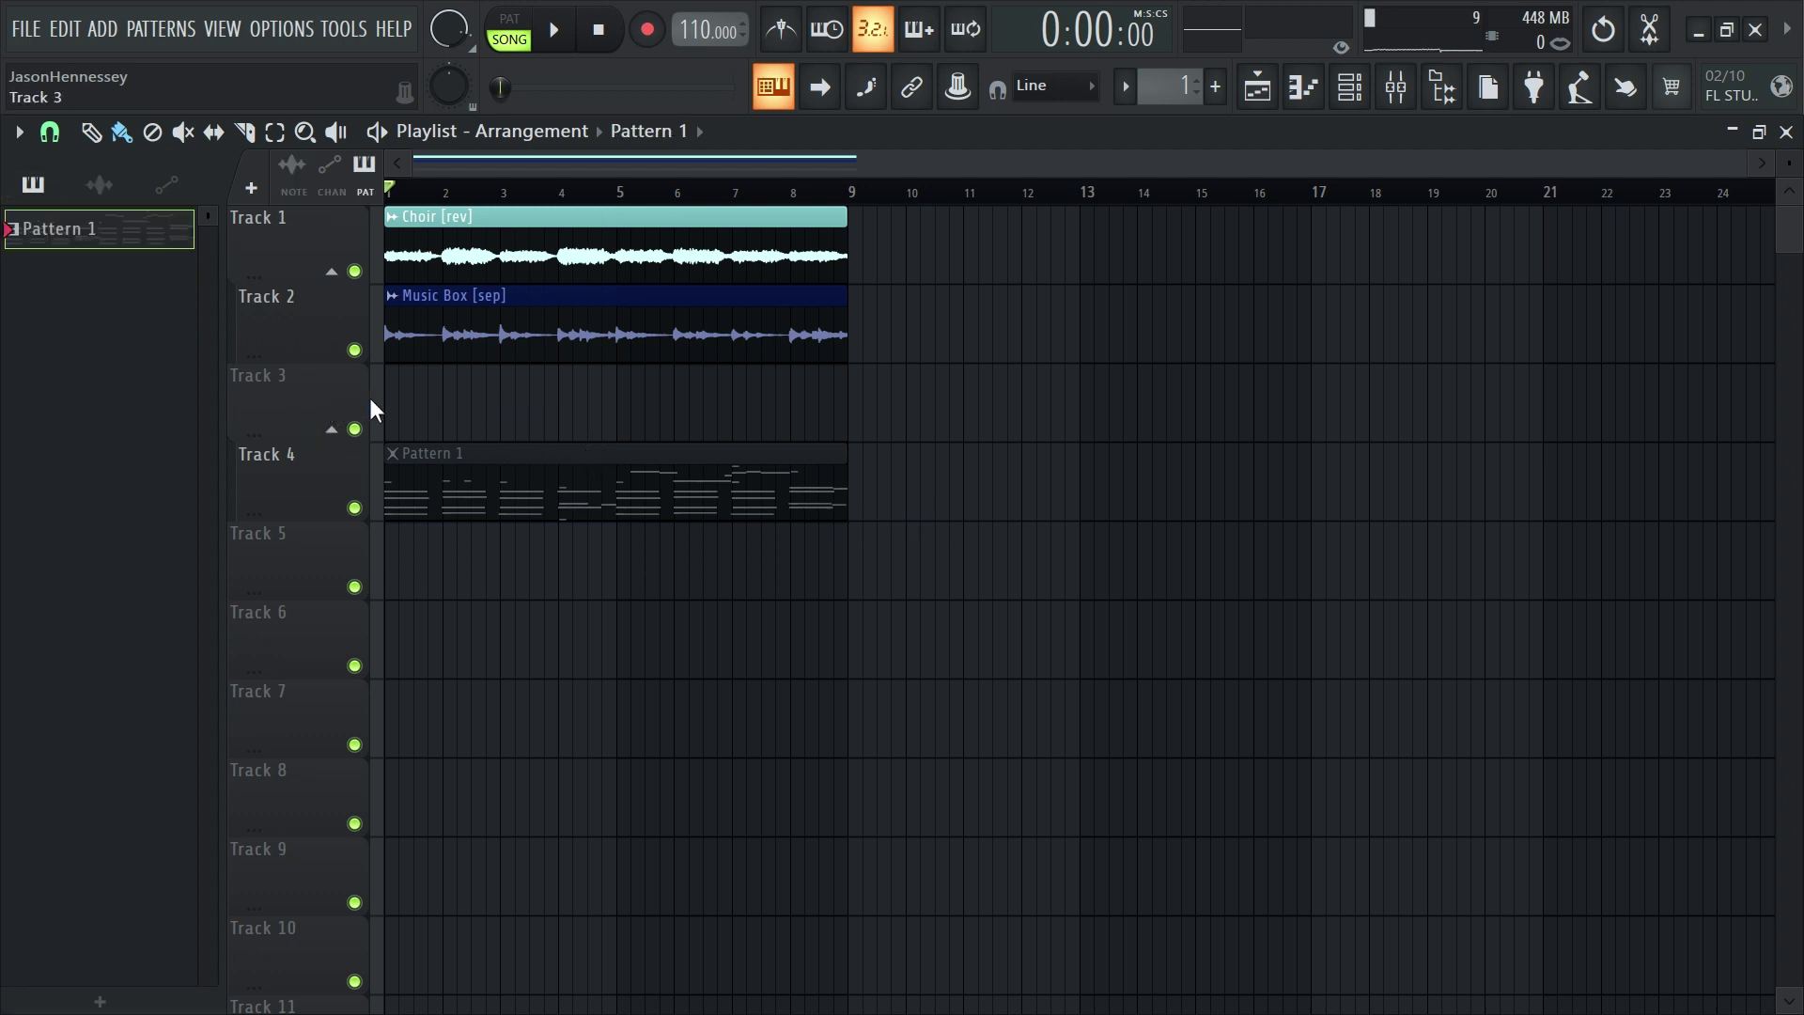
pyautogui.click(414, 404)
pyautogui.rightClick(620, 487)
# In the channel rack's unsorted group, mute Music box, unmute the five Sampler channels and start playback
pyautogui.click(1351, 94)
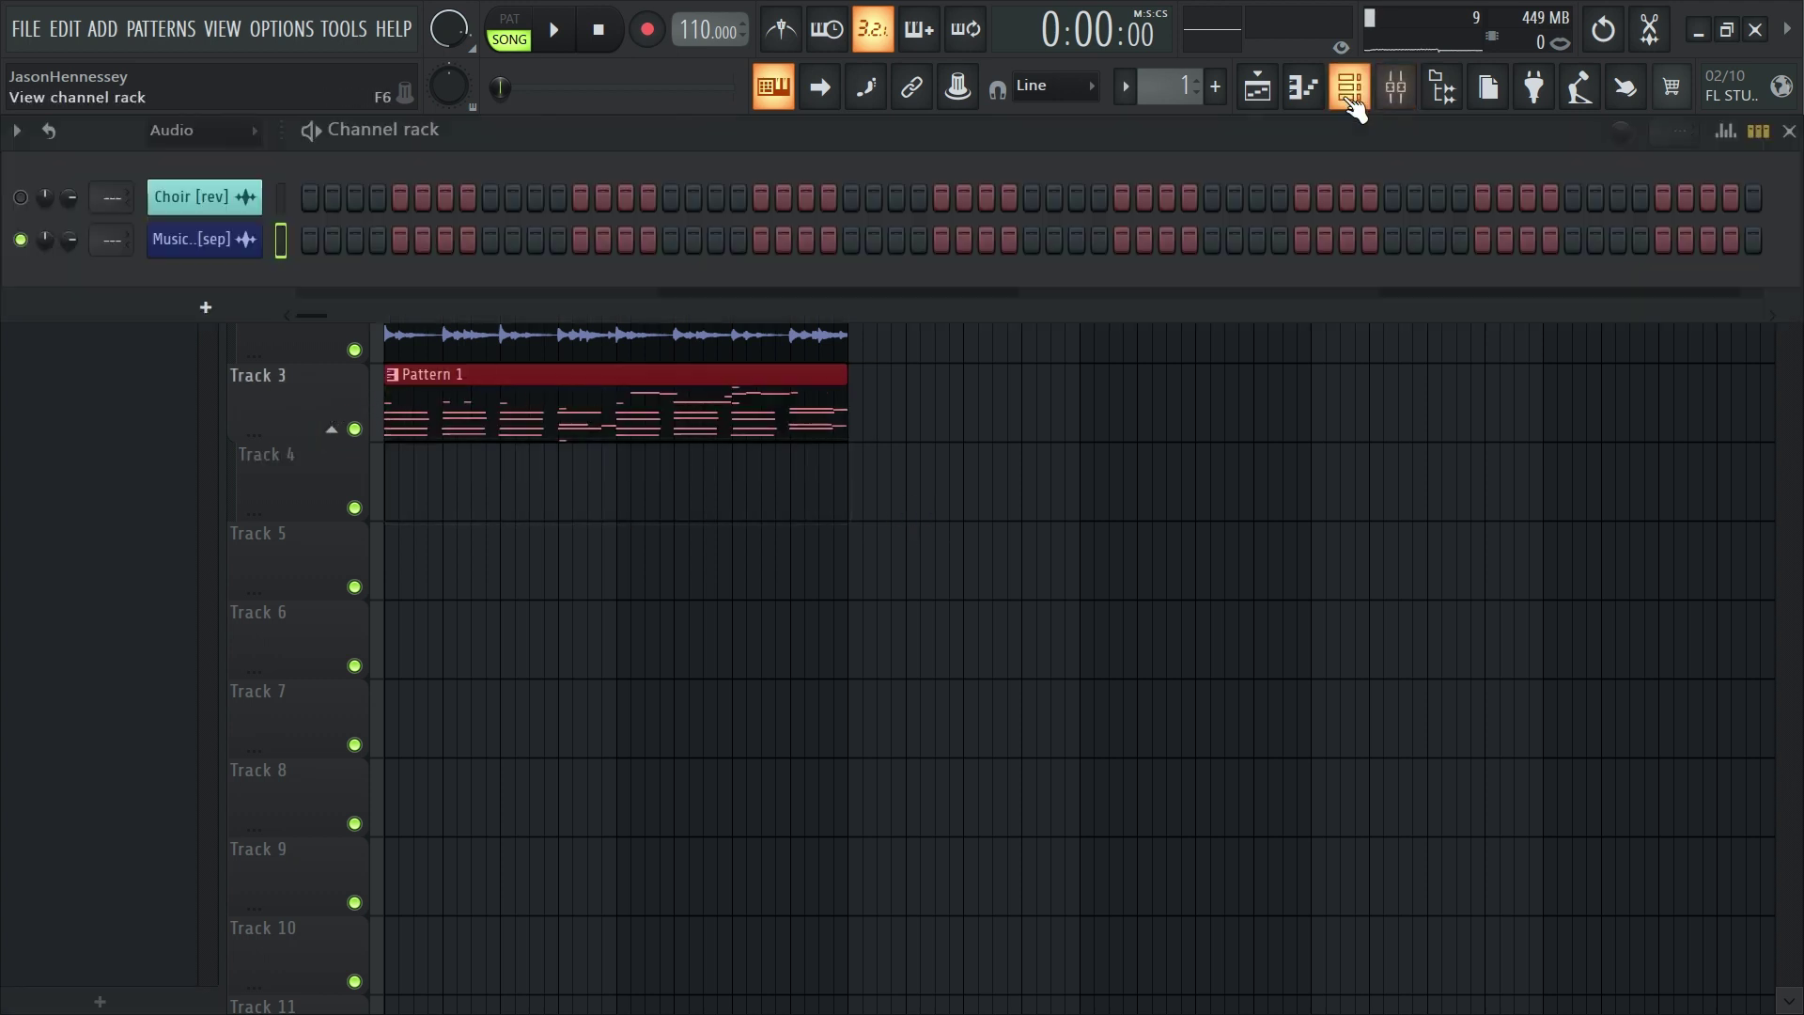
pyautogui.click(183, 129)
pyautogui.click(194, 232)
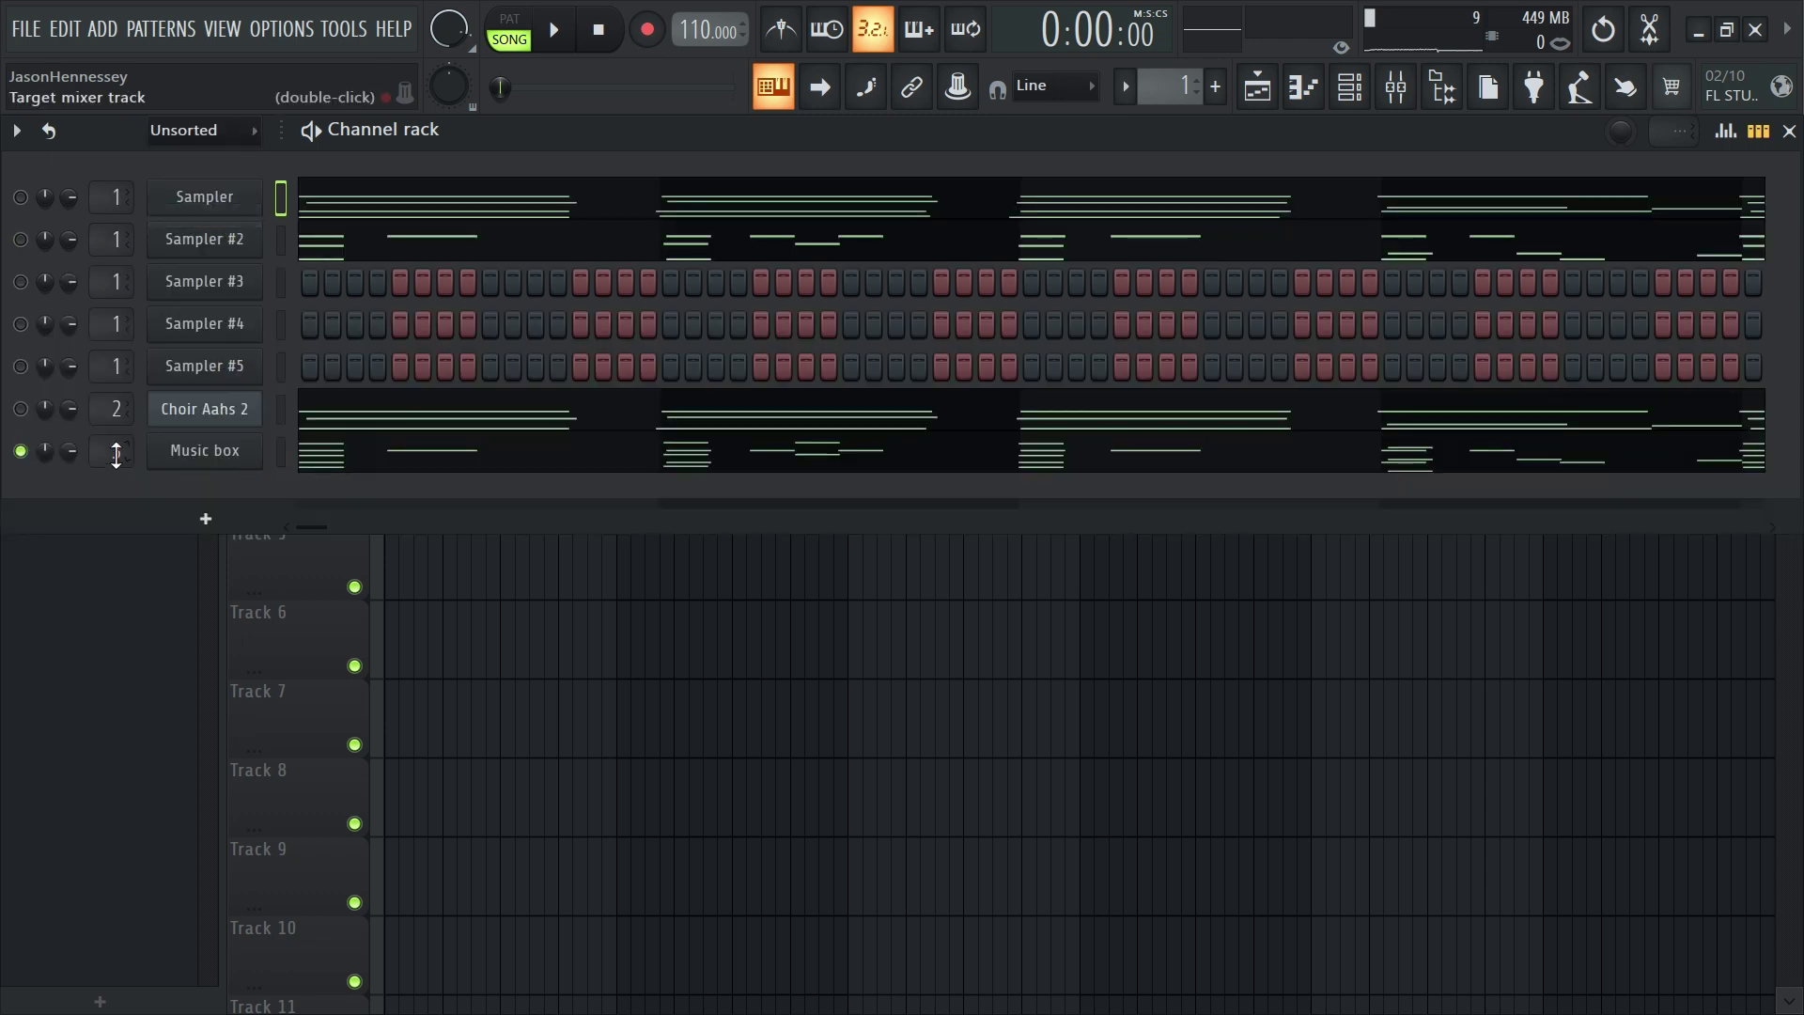
pyautogui.click(20, 450)
pyautogui.click(20, 408)
pyautogui.press('space')
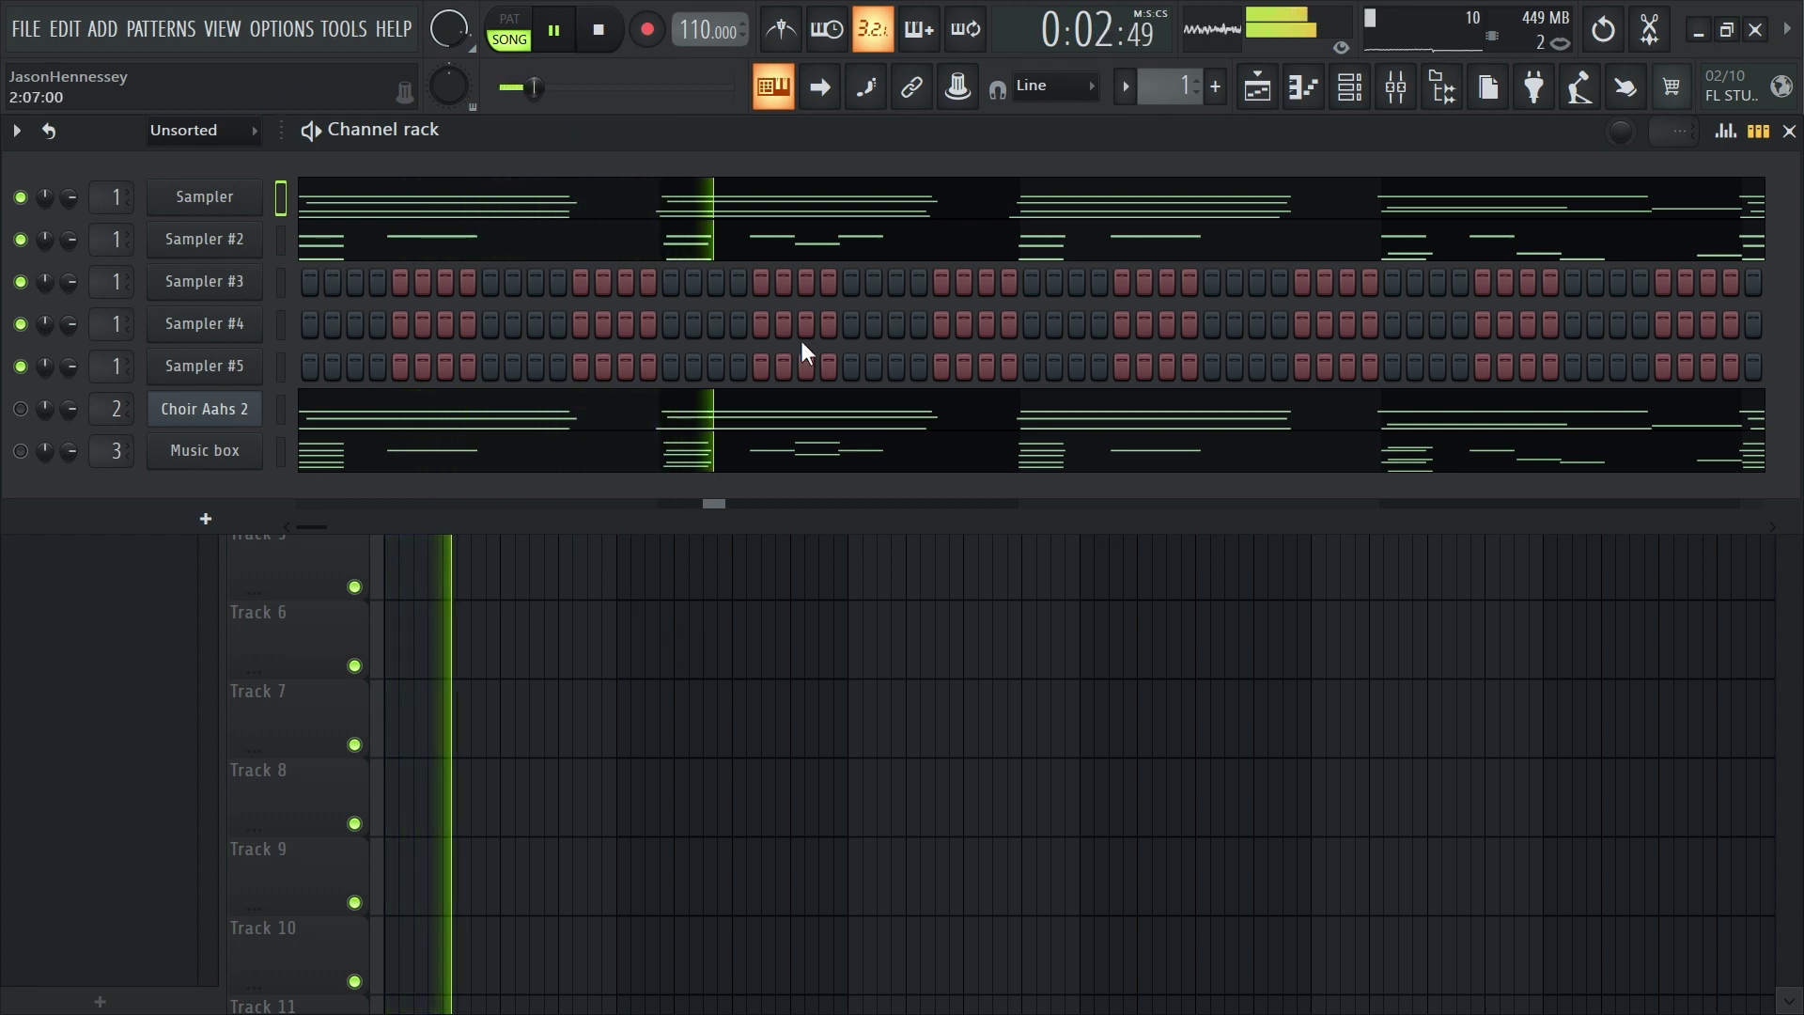
# Stop playback and delete the Choir Aahs 2 and Music box channels from the channel rack
pyautogui.press('space')
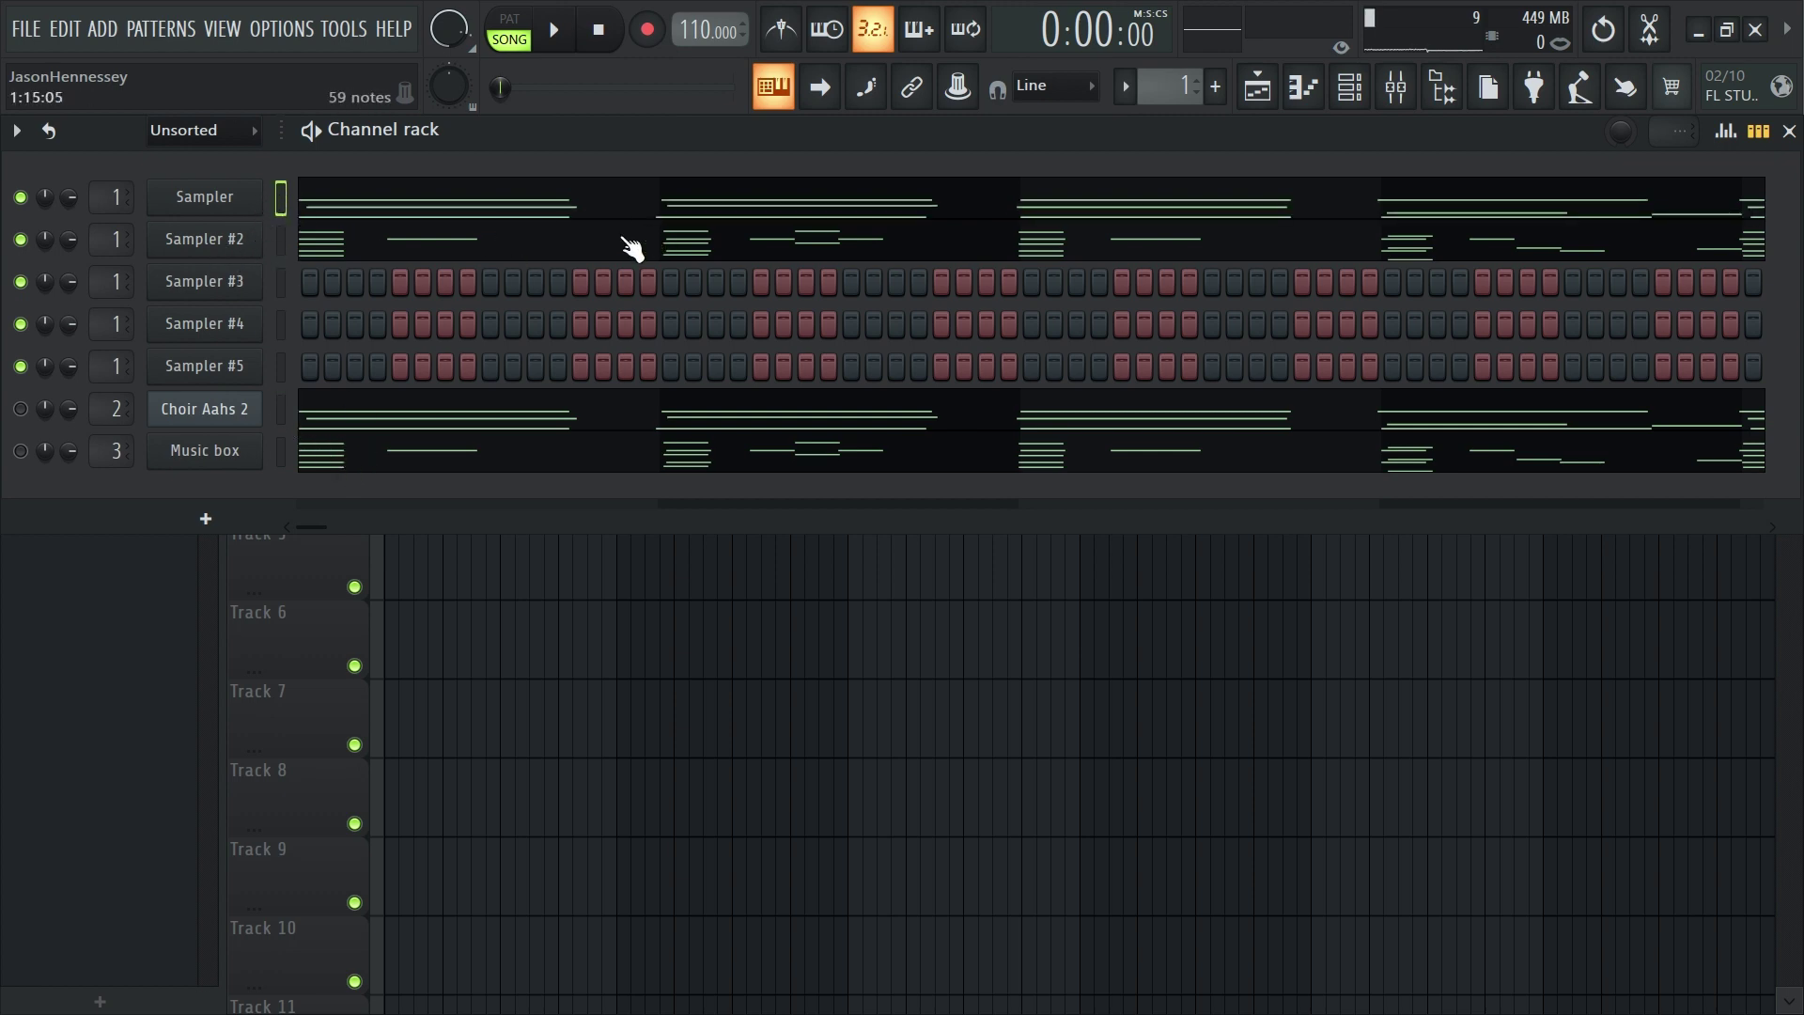
pyautogui.rightClick(198, 416)
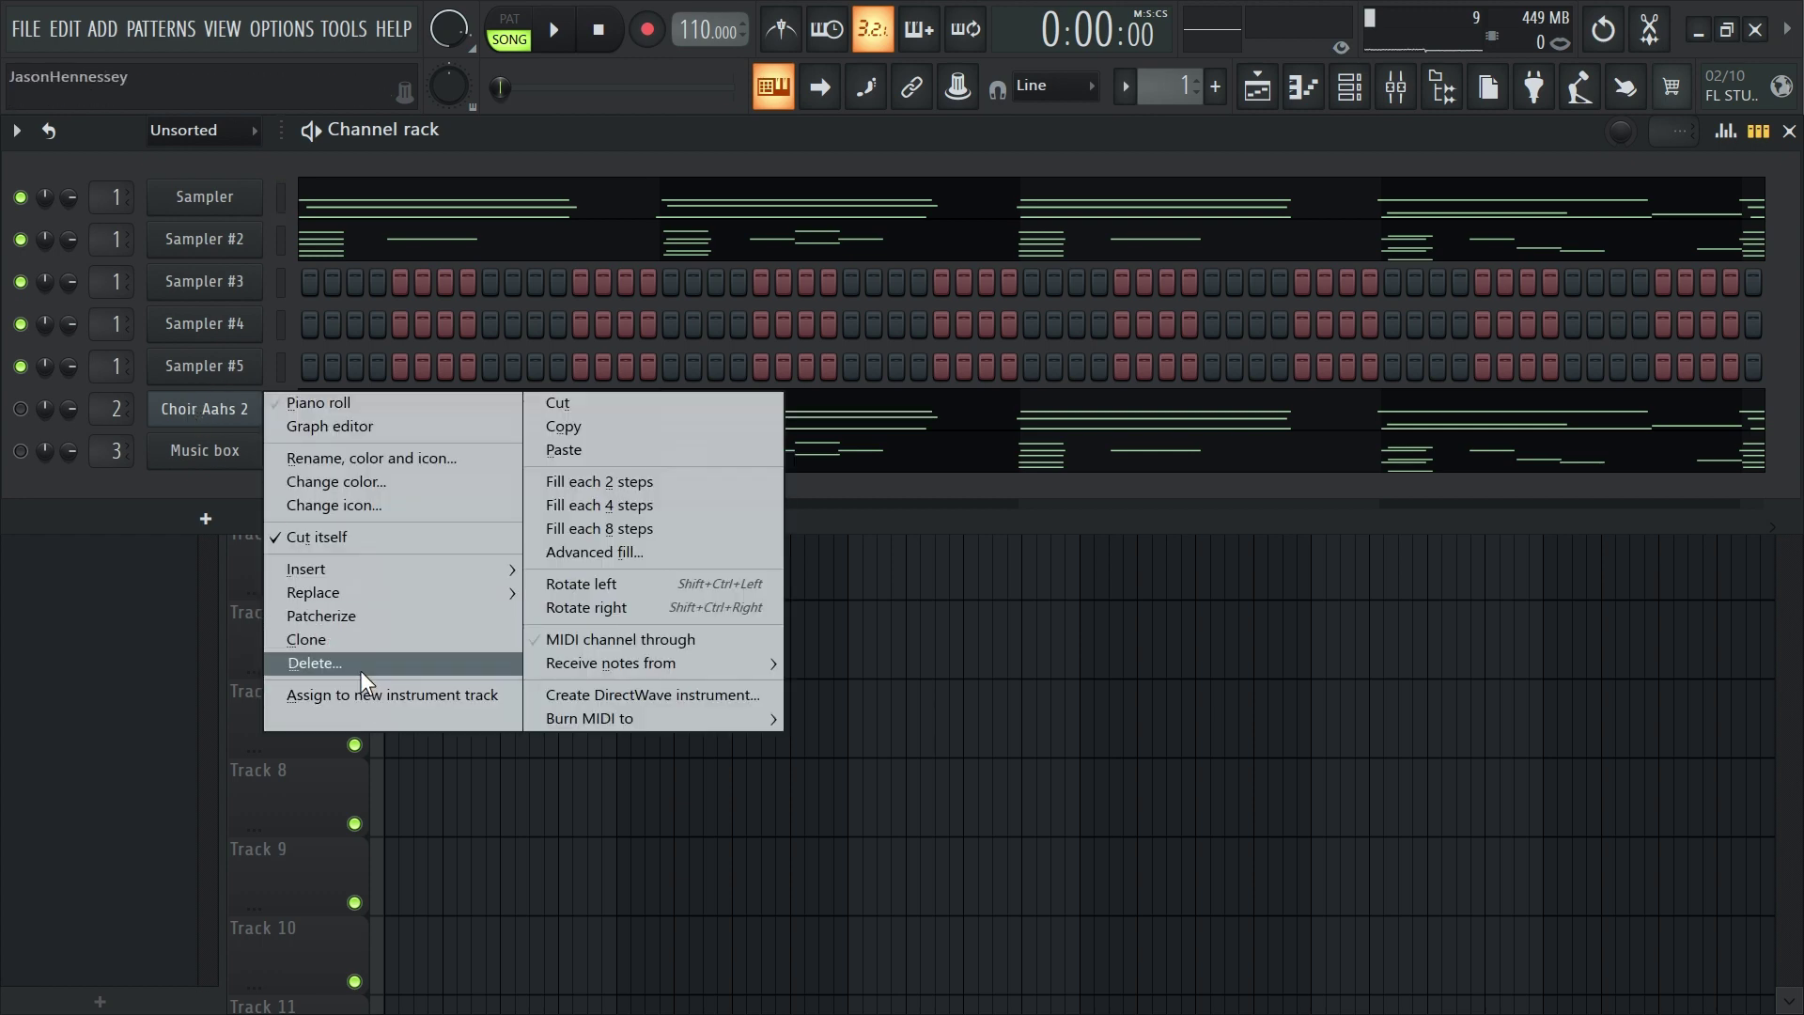
pyautogui.click(359, 664)
pyautogui.rightClick(216, 408)
pyautogui.click(379, 662)
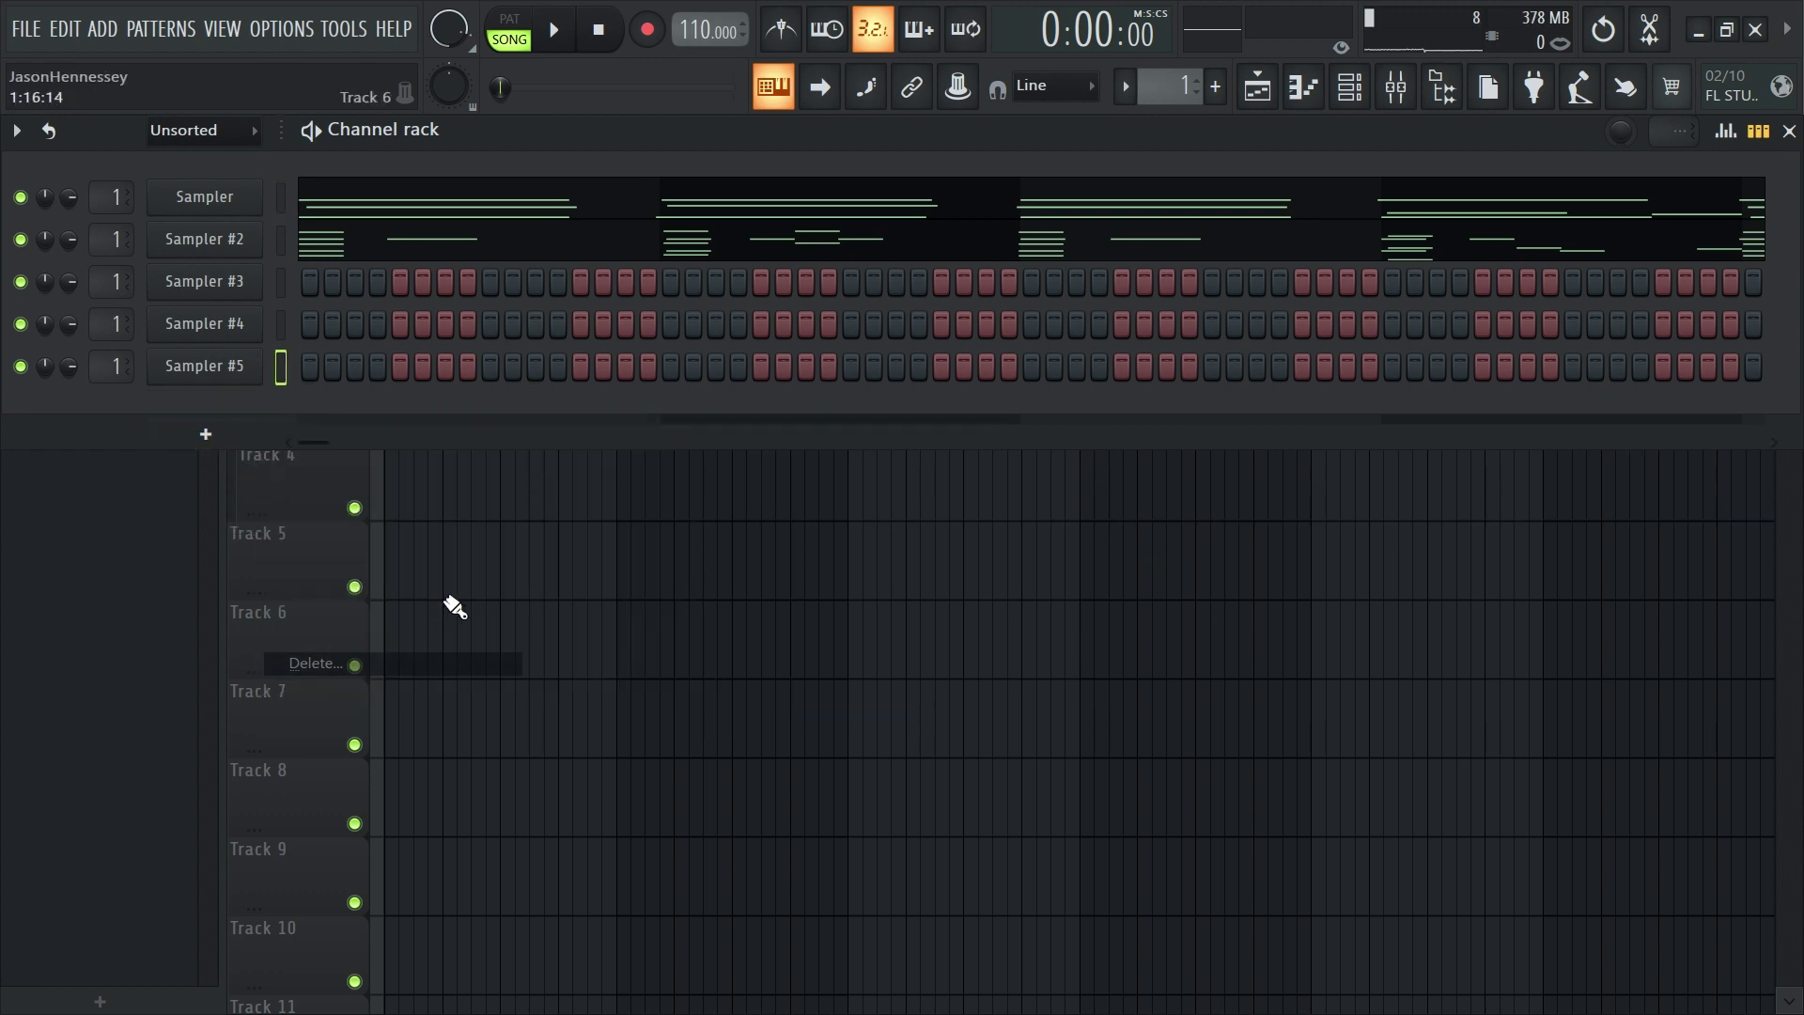
# Return to the playlist and play the arrangement with the Choir [rev], Music Box [sep] and Pattern 1 clips
pyautogui.press('F6')
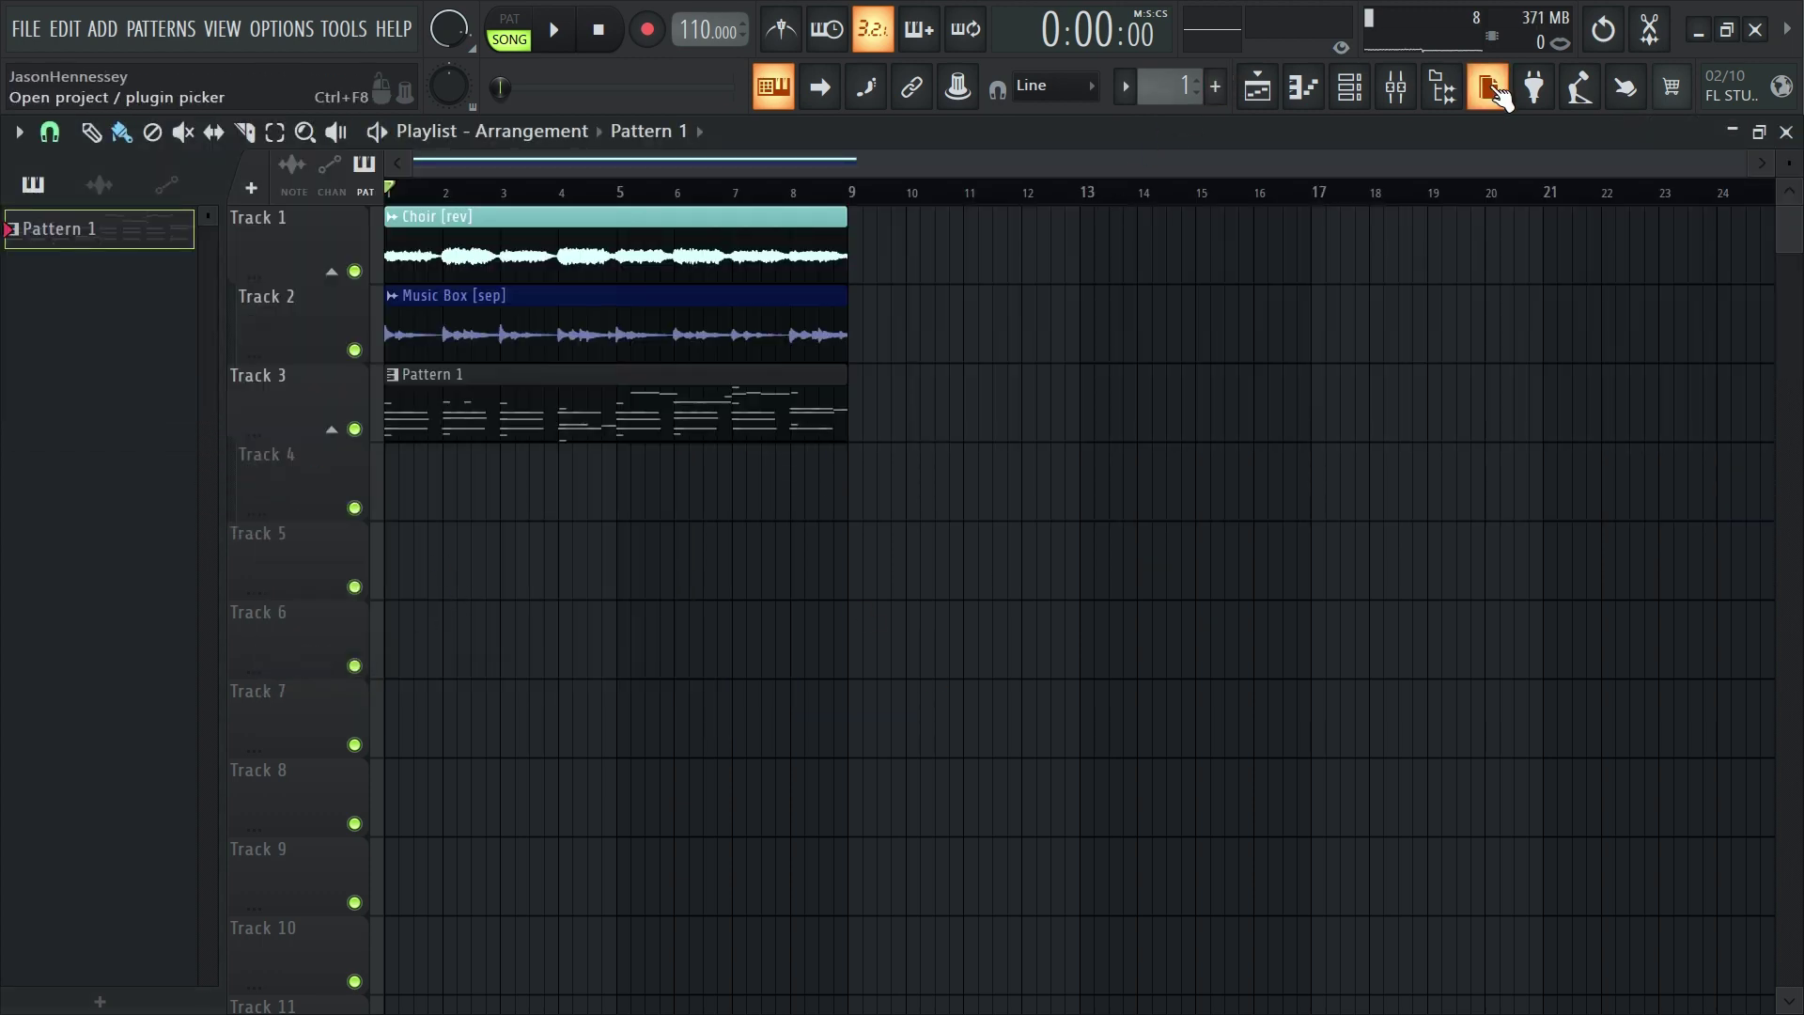
pyautogui.press('space')
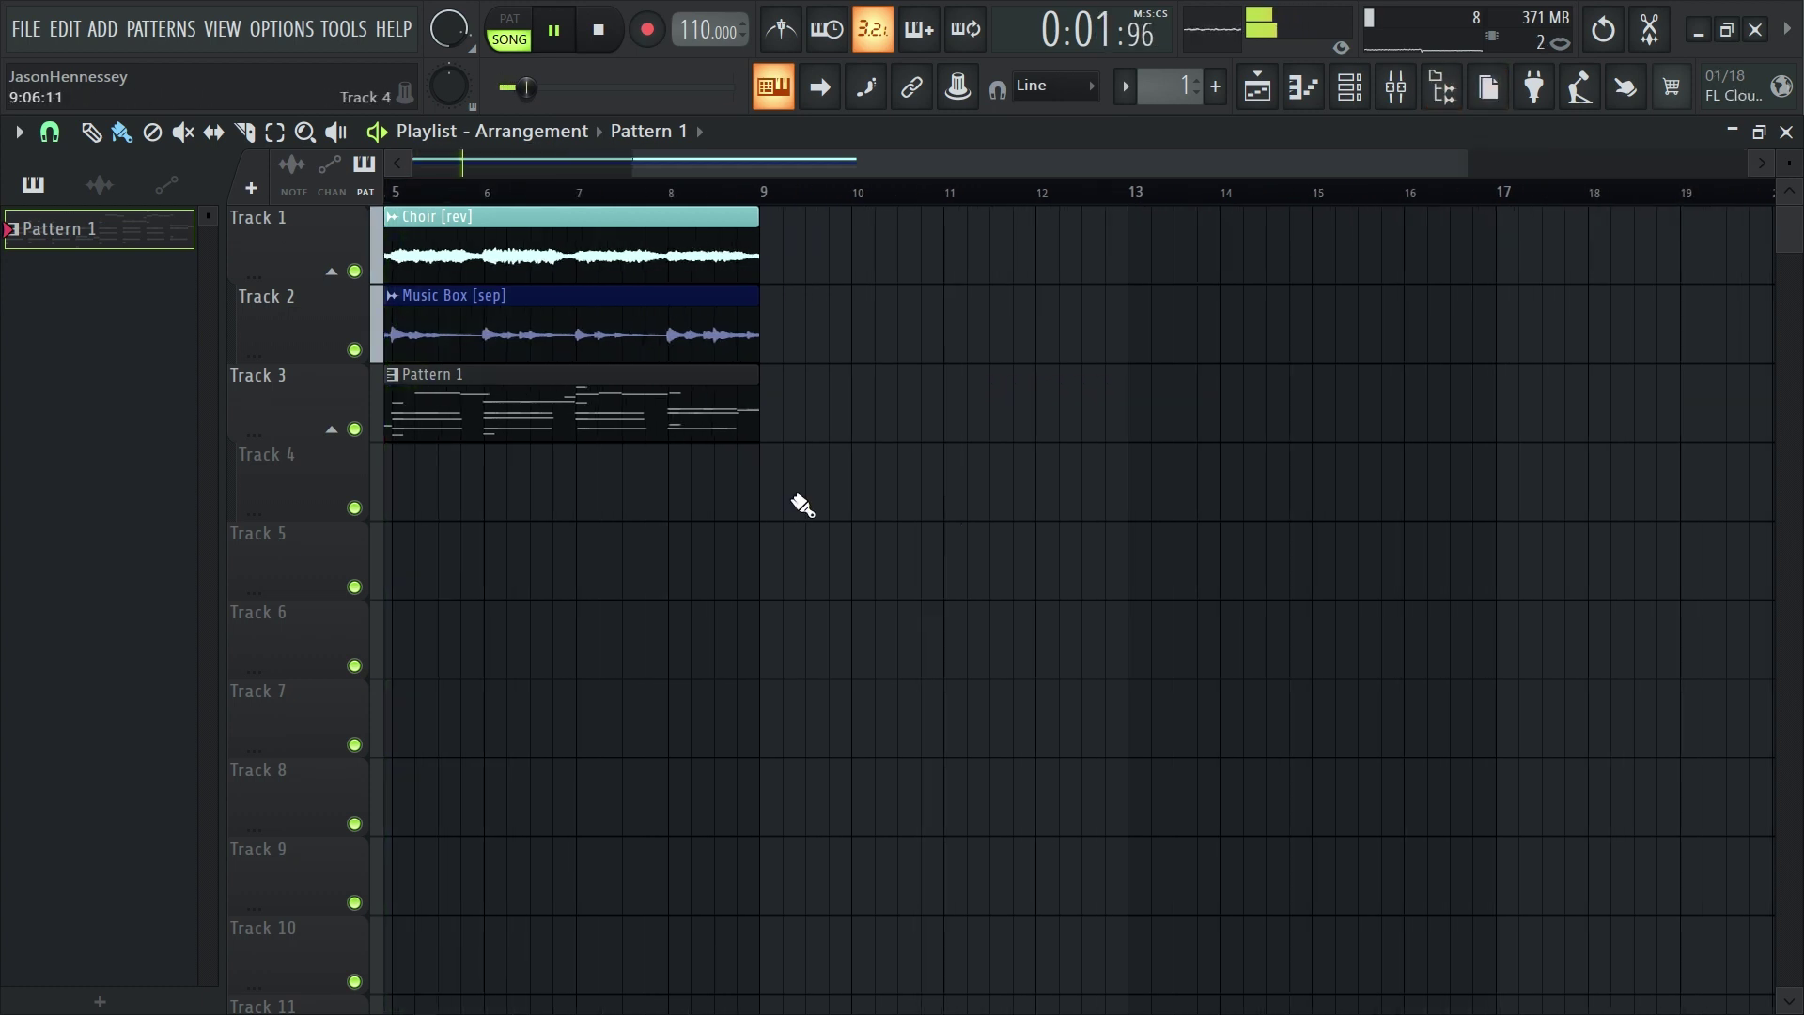
pyautogui.moveTo(661, 403); pyautogui.dragTo(592, 338)
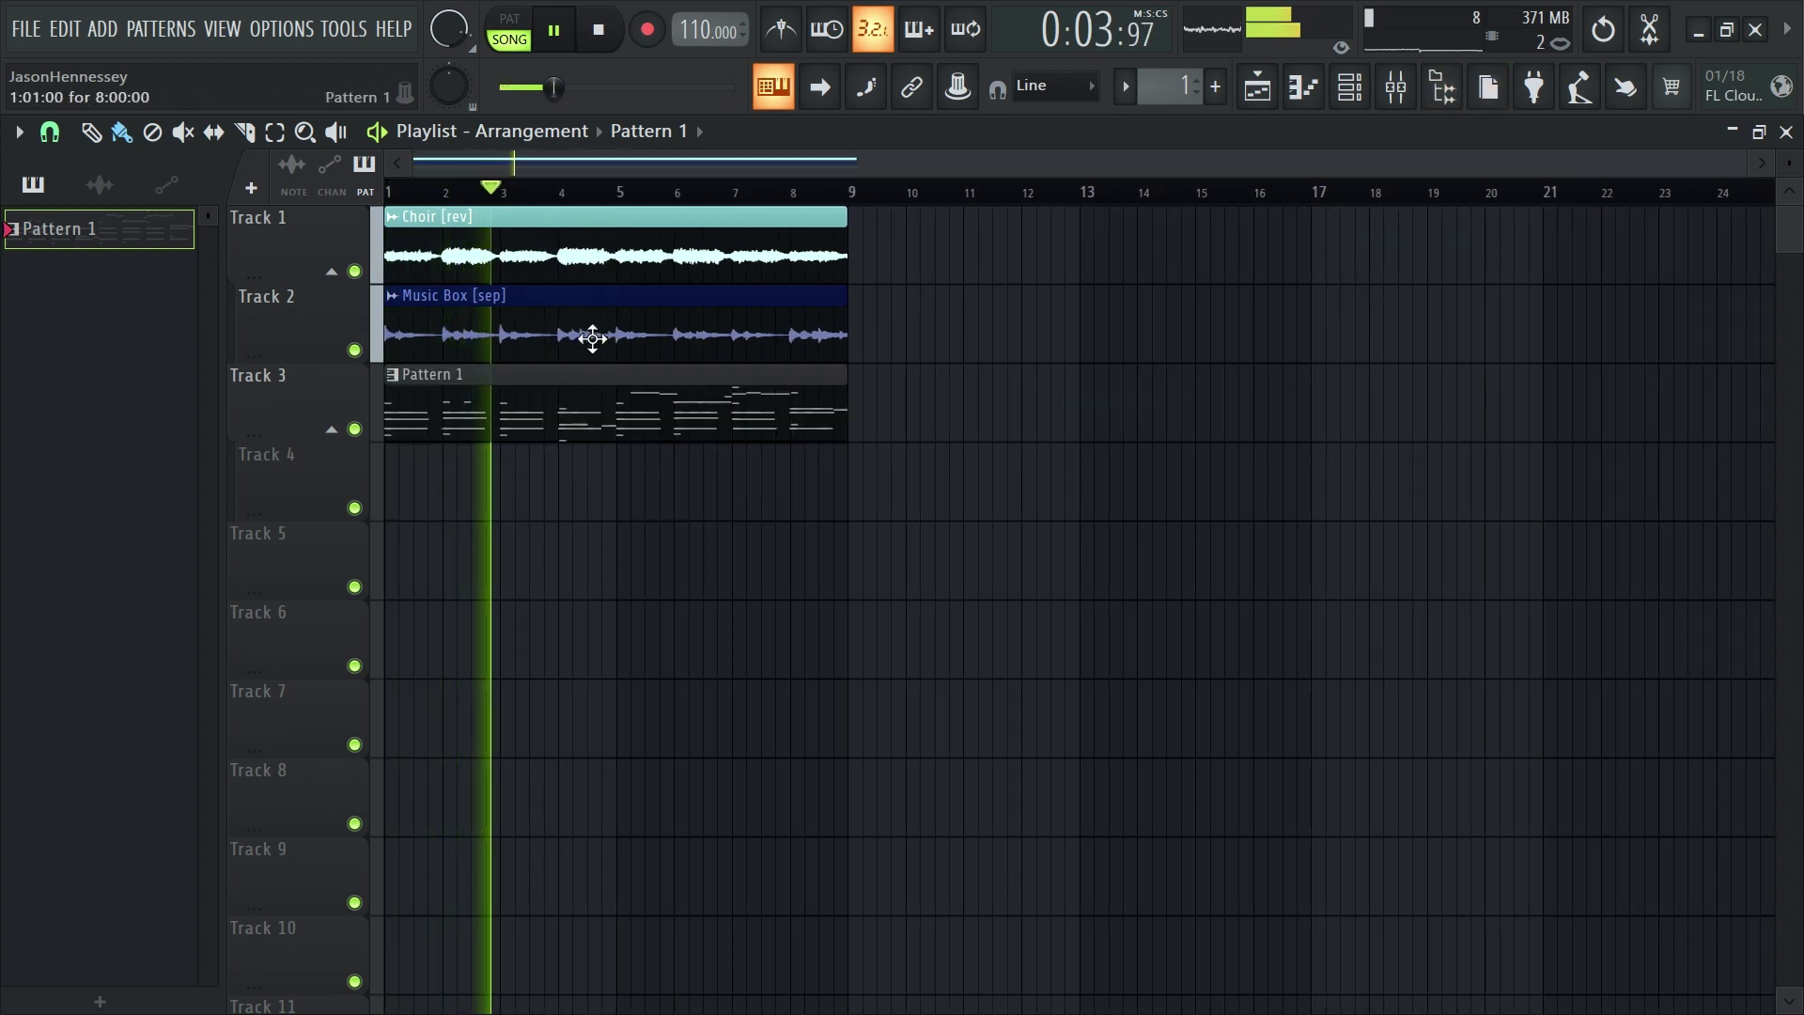
# With the channel rack and browser open, audition samples in the made 808s folder and add long thud fuzz 808 FS as a channel
pyautogui.click(1349, 86)
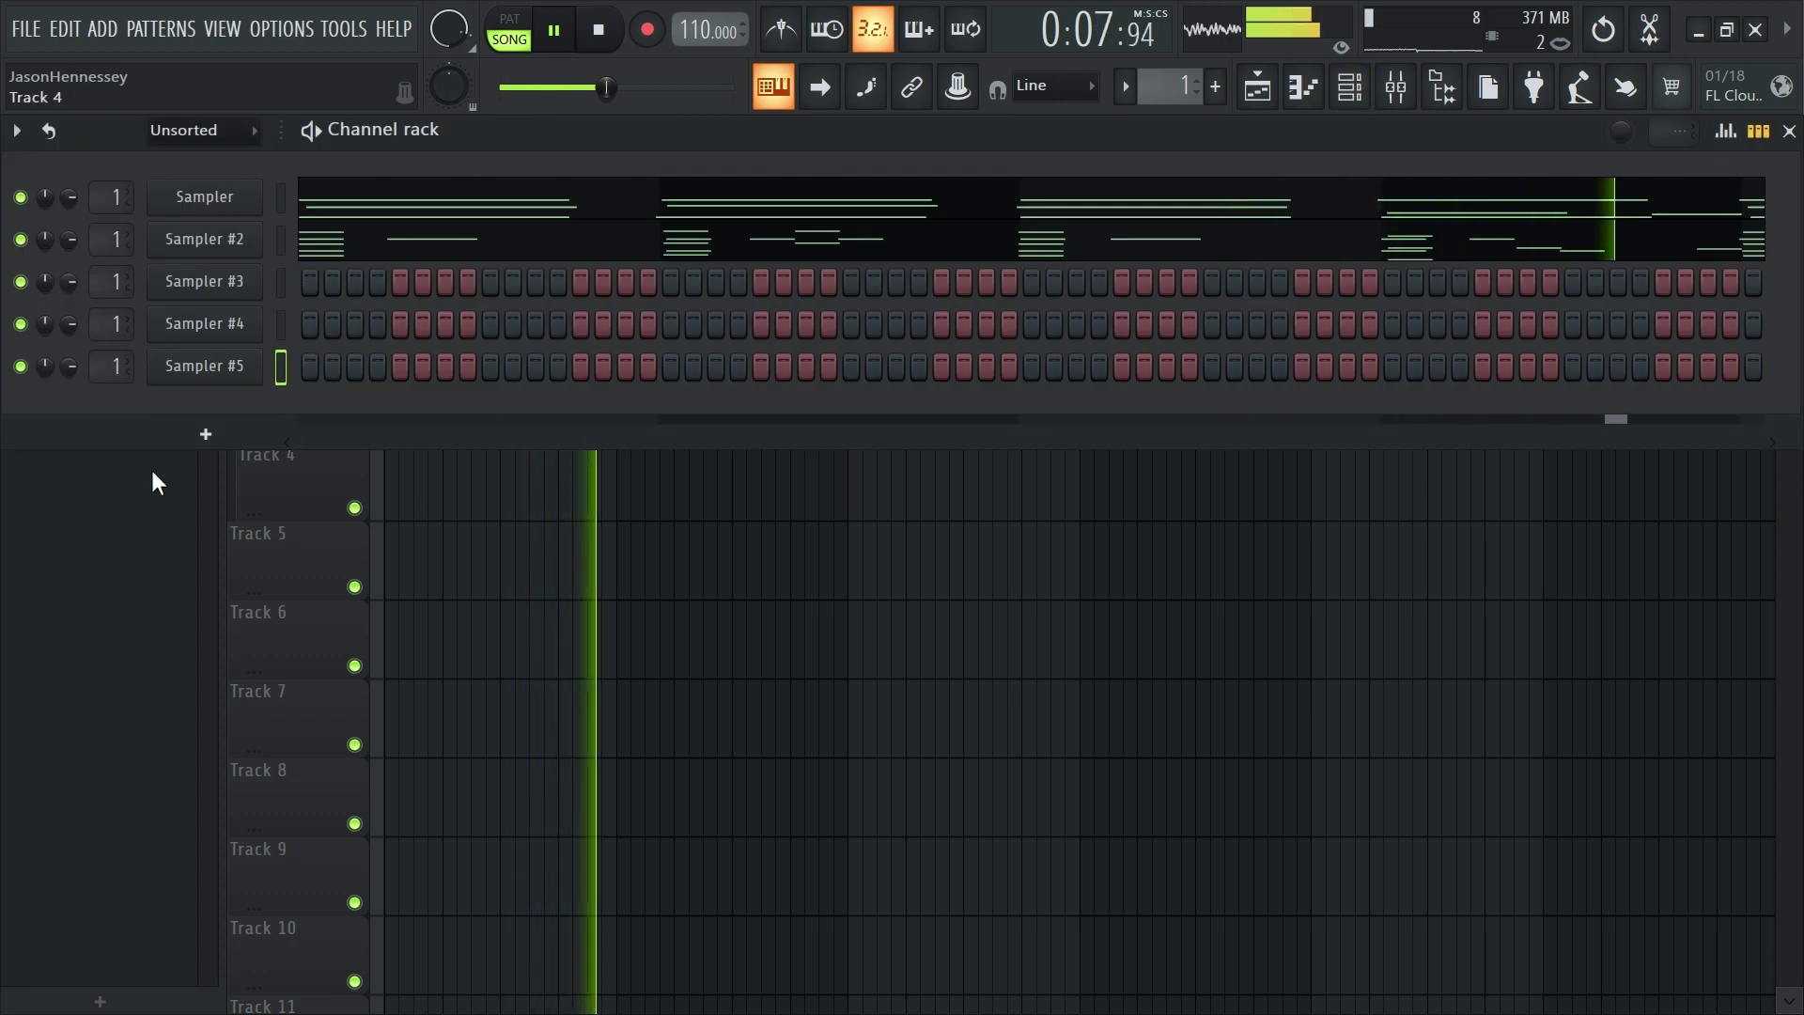
pyautogui.click(1443, 87)
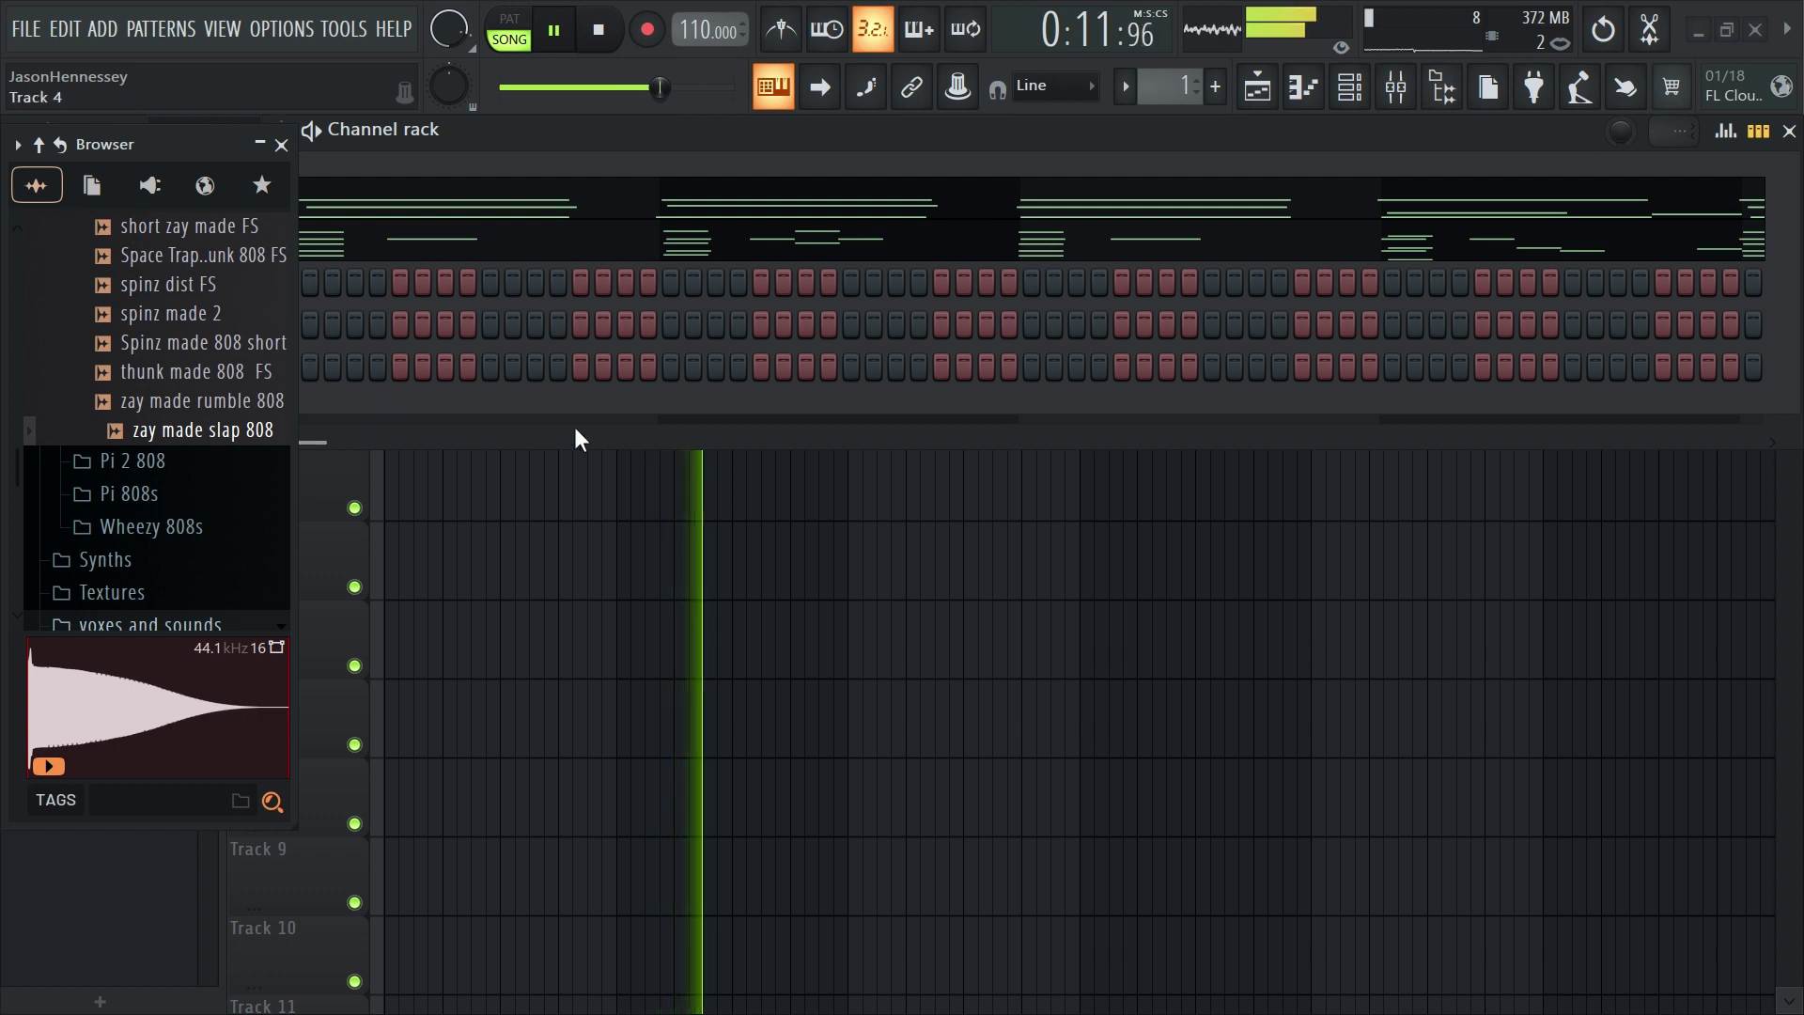
pyautogui.scroll(4, 169, 451)
pyautogui.click(178, 404)
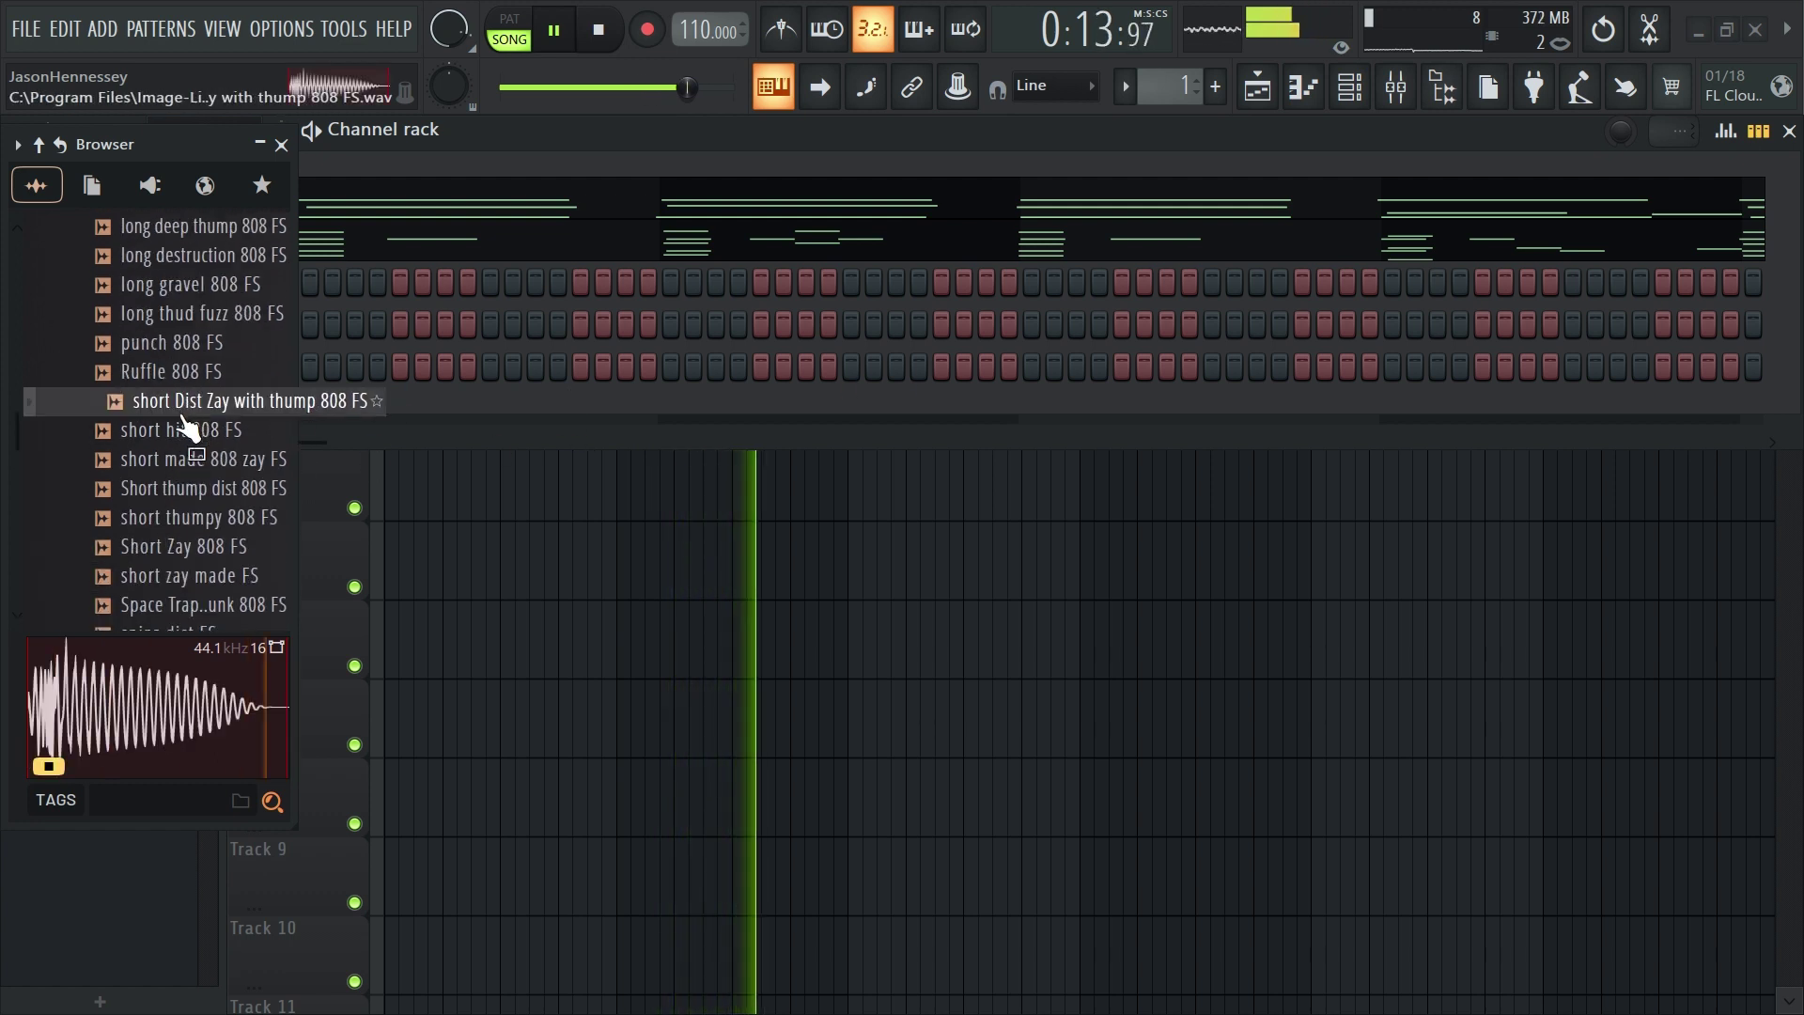
pyautogui.click(179, 434)
pyautogui.scroll(2, 164, 524)
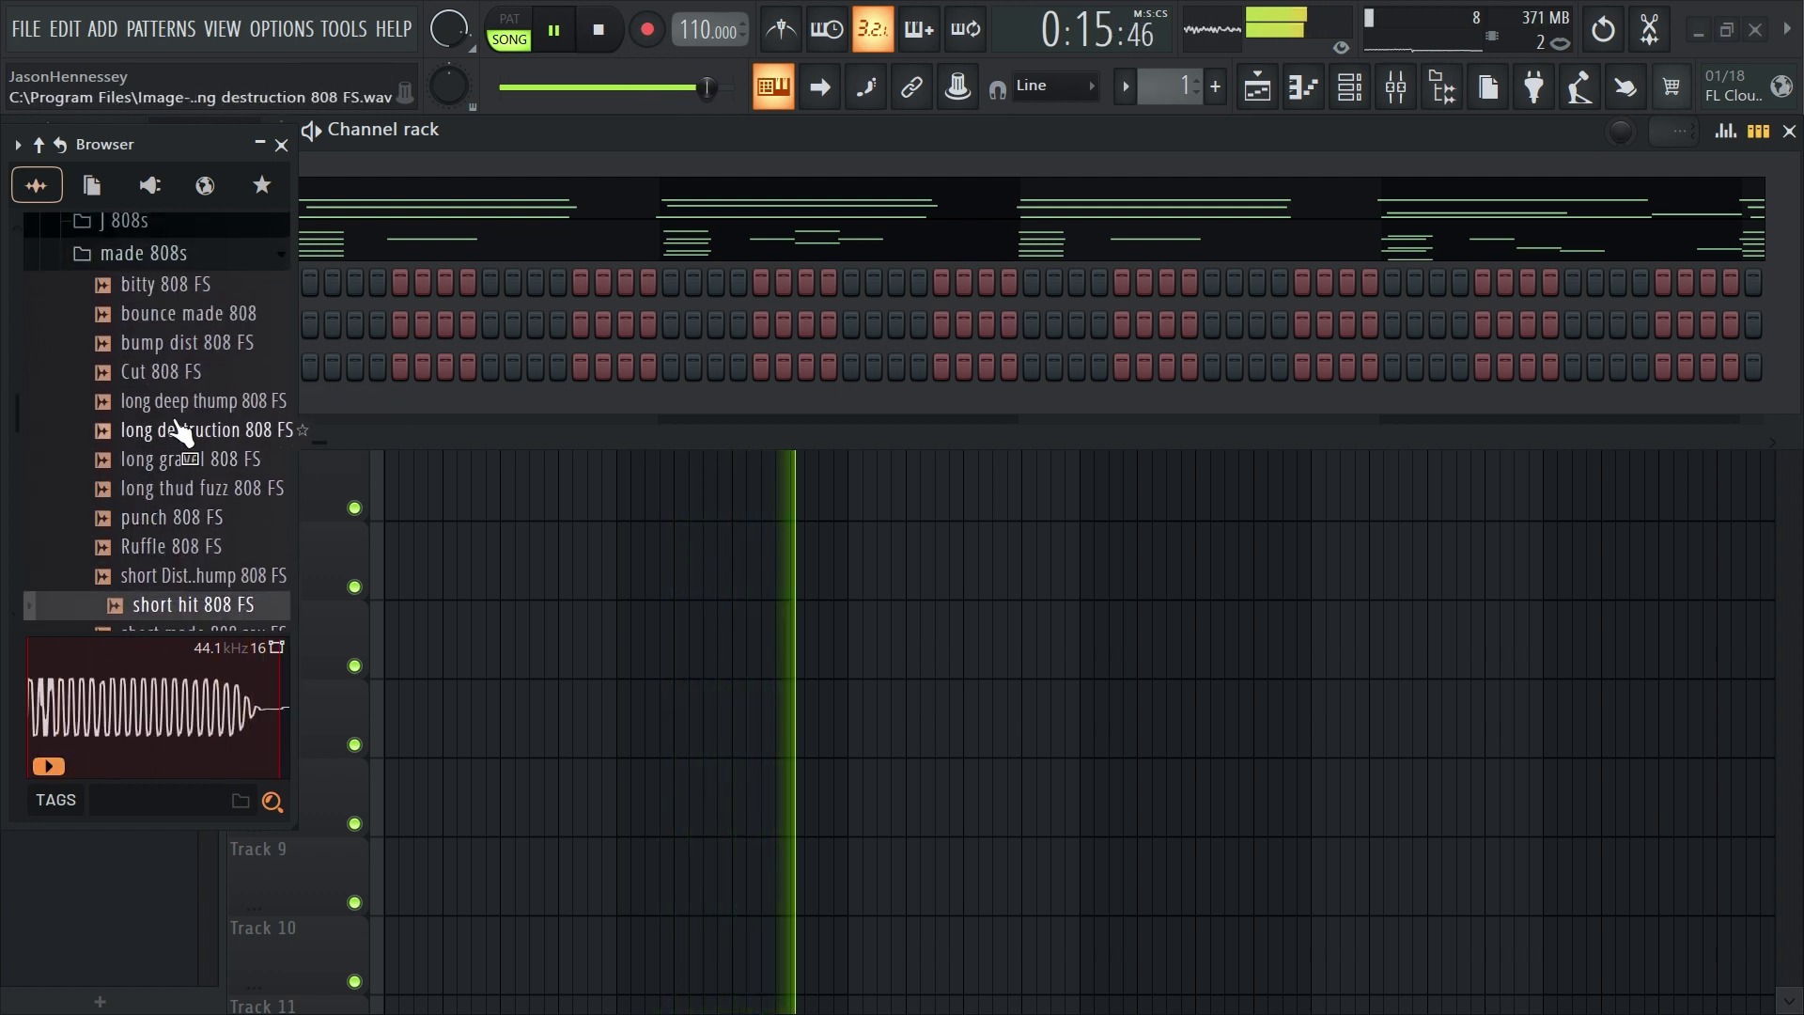
pyautogui.click(154, 315)
pyautogui.click(158, 344)
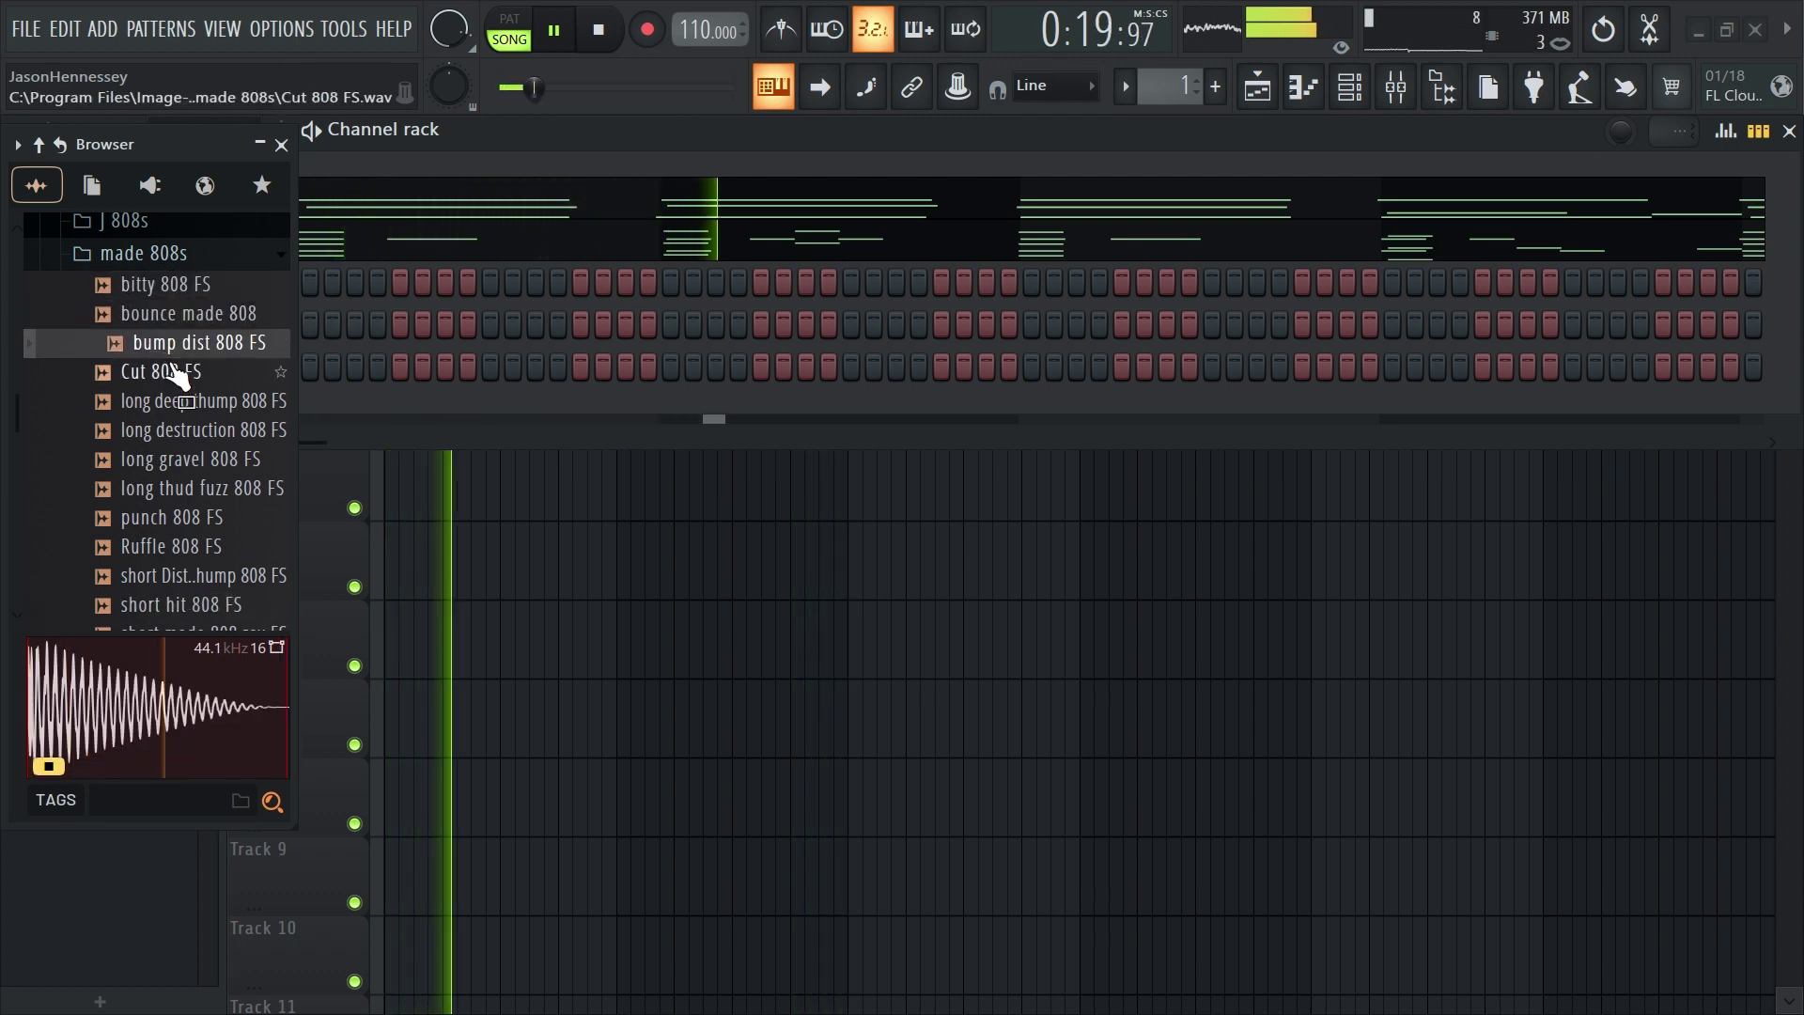
pyautogui.click(158, 373)
pyautogui.click(158, 402)
pyautogui.click(166, 374)
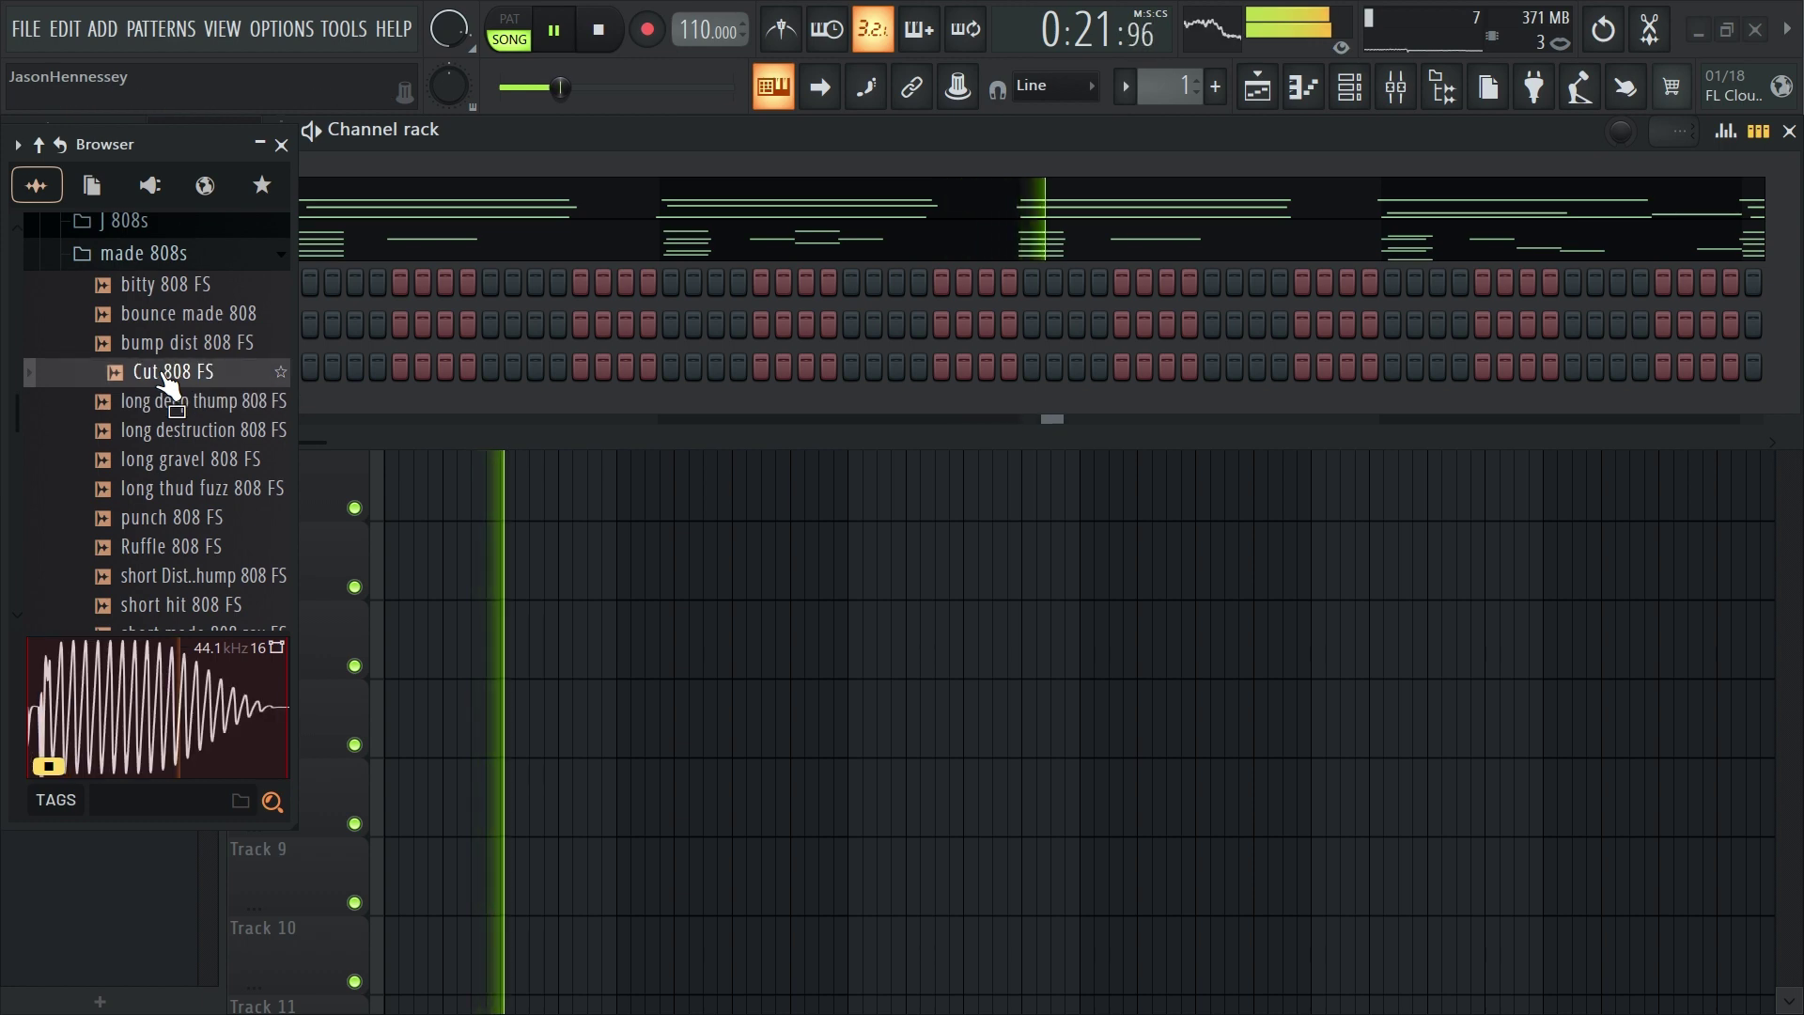
pyautogui.click(164, 402)
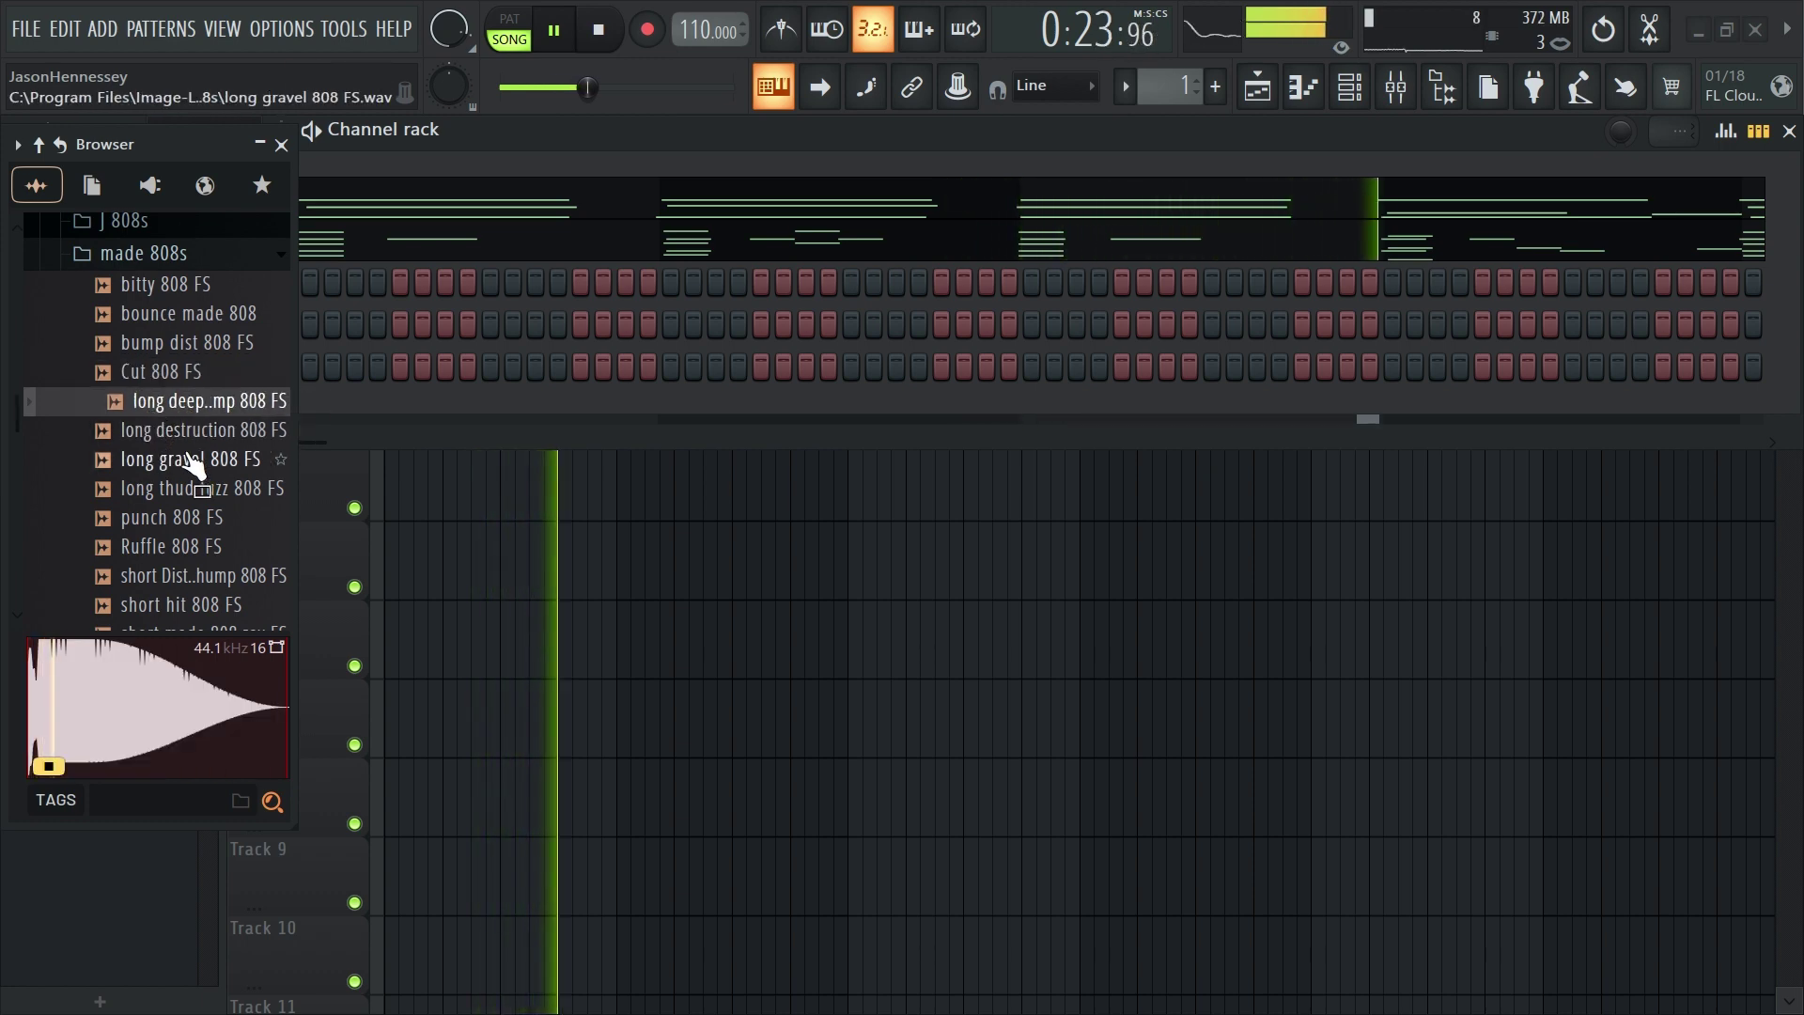
pyautogui.click(193, 432)
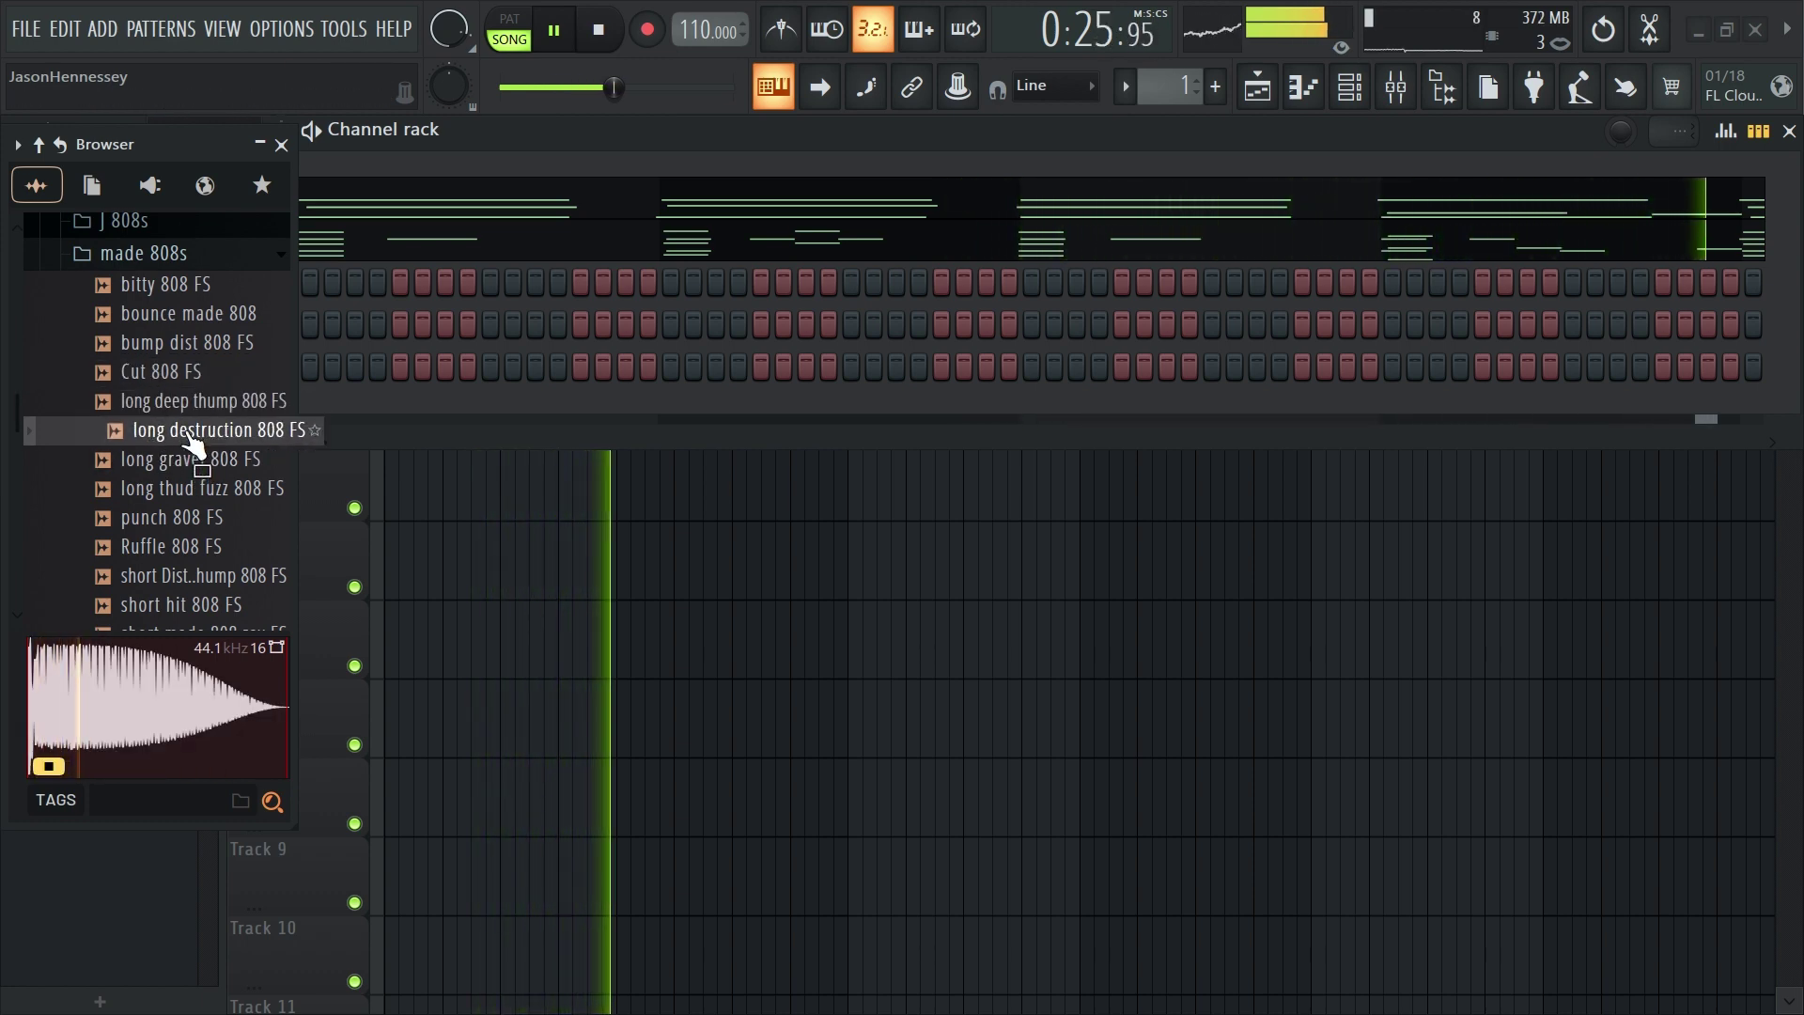
pyautogui.click(190, 460)
pyautogui.click(187, 489)
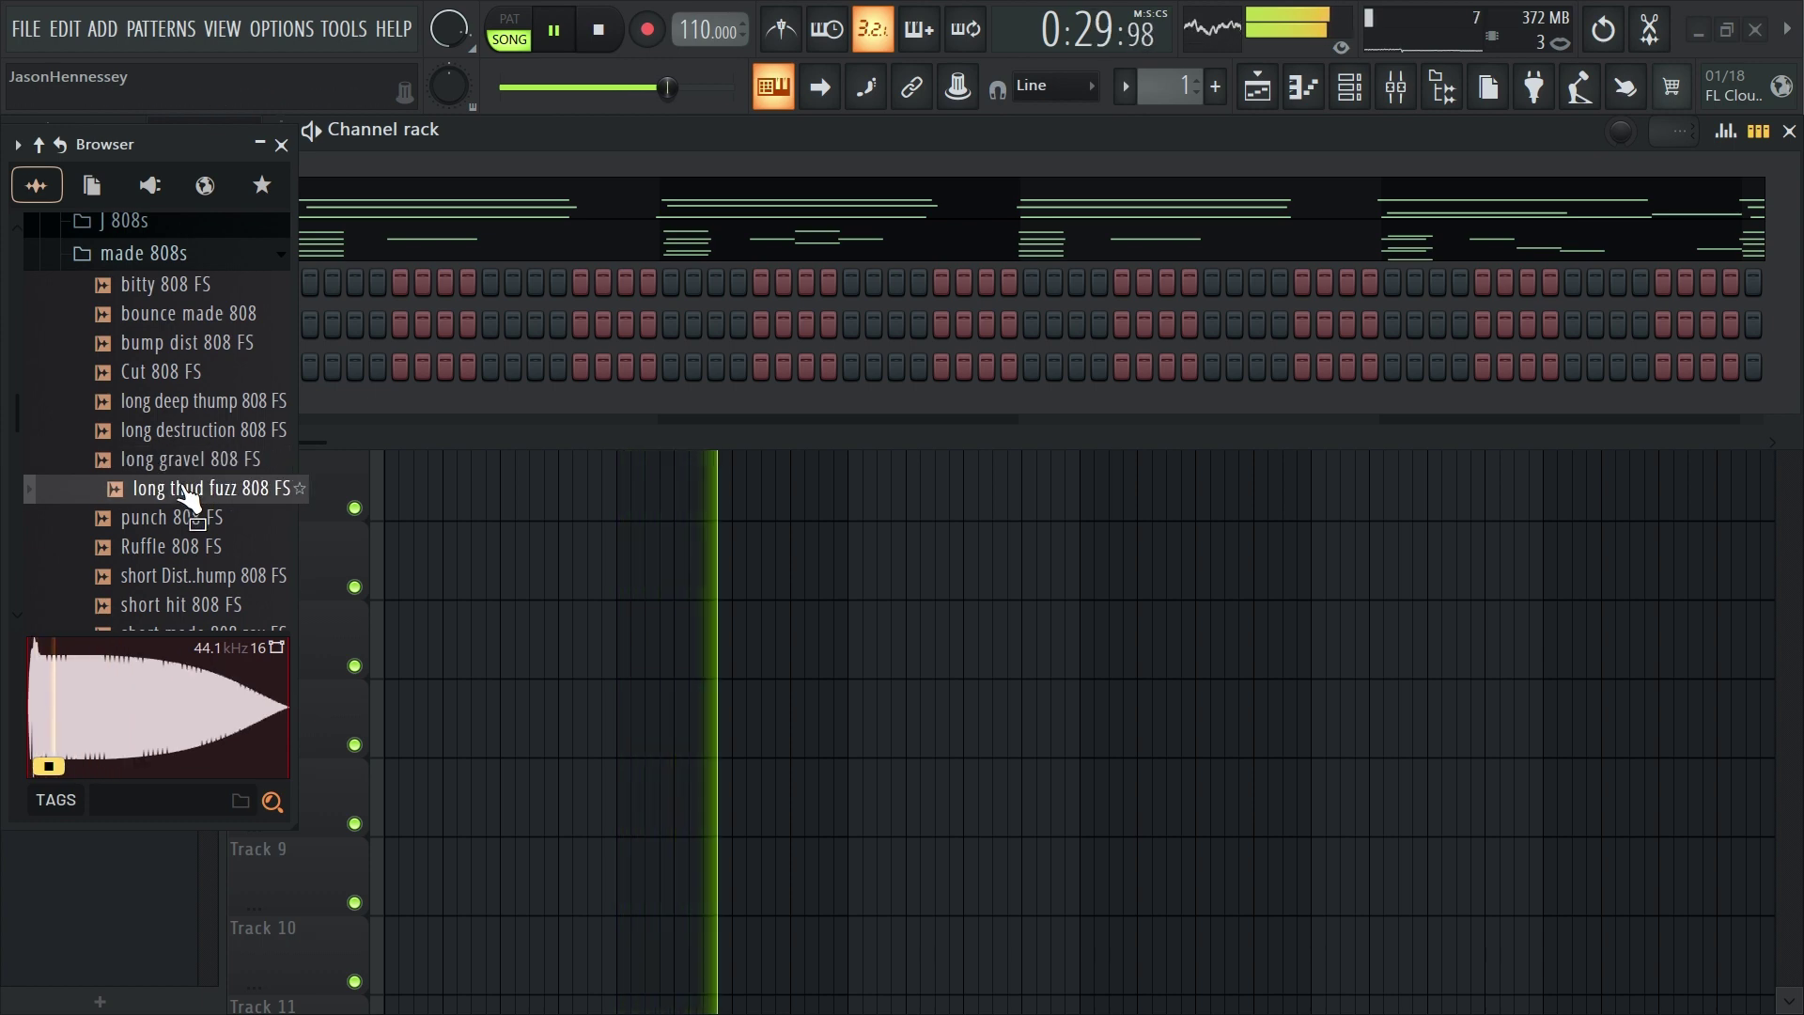
pyautogui.moveTo(221, 486); pyautogui.dragTo(211, 385)
# Audition the made 808s samples from punch 808 FS onward and add short zay made FS as a channel
pyautogui.click(131, 523)
pyautogui.click(158, 549)
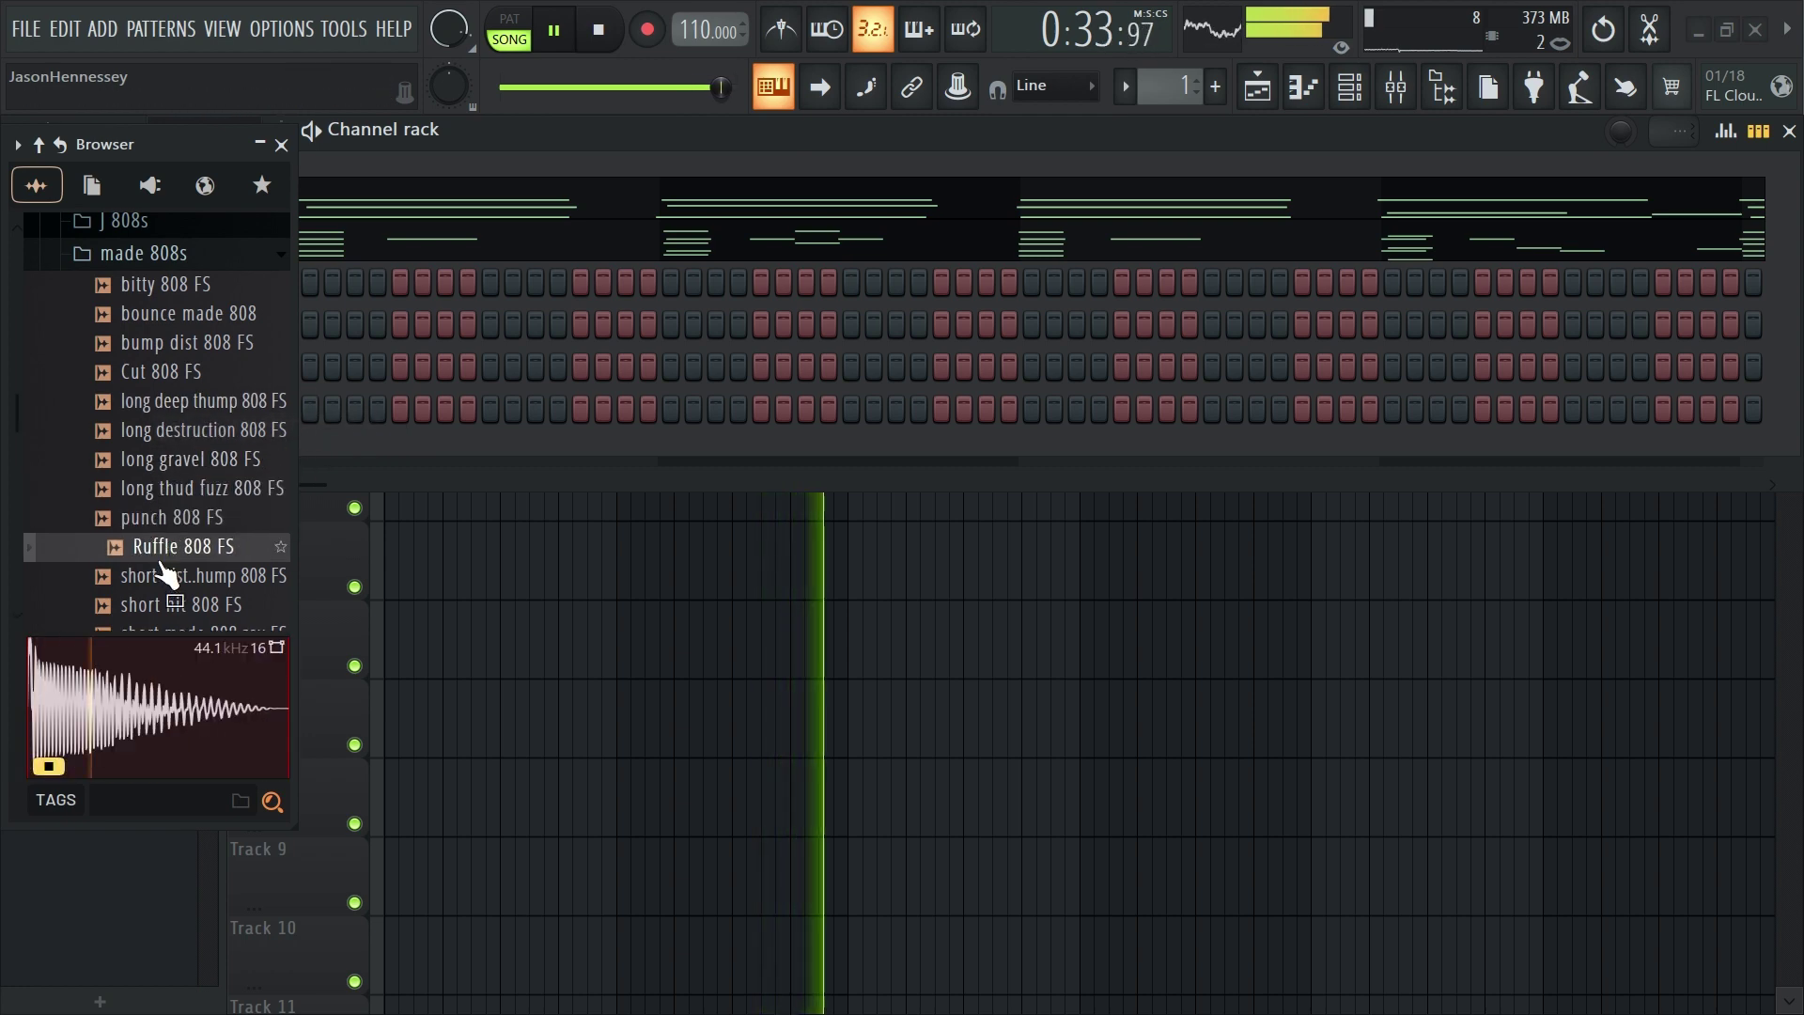
pyautogui.click(153, 518)
pyautogui.click(141, 577)
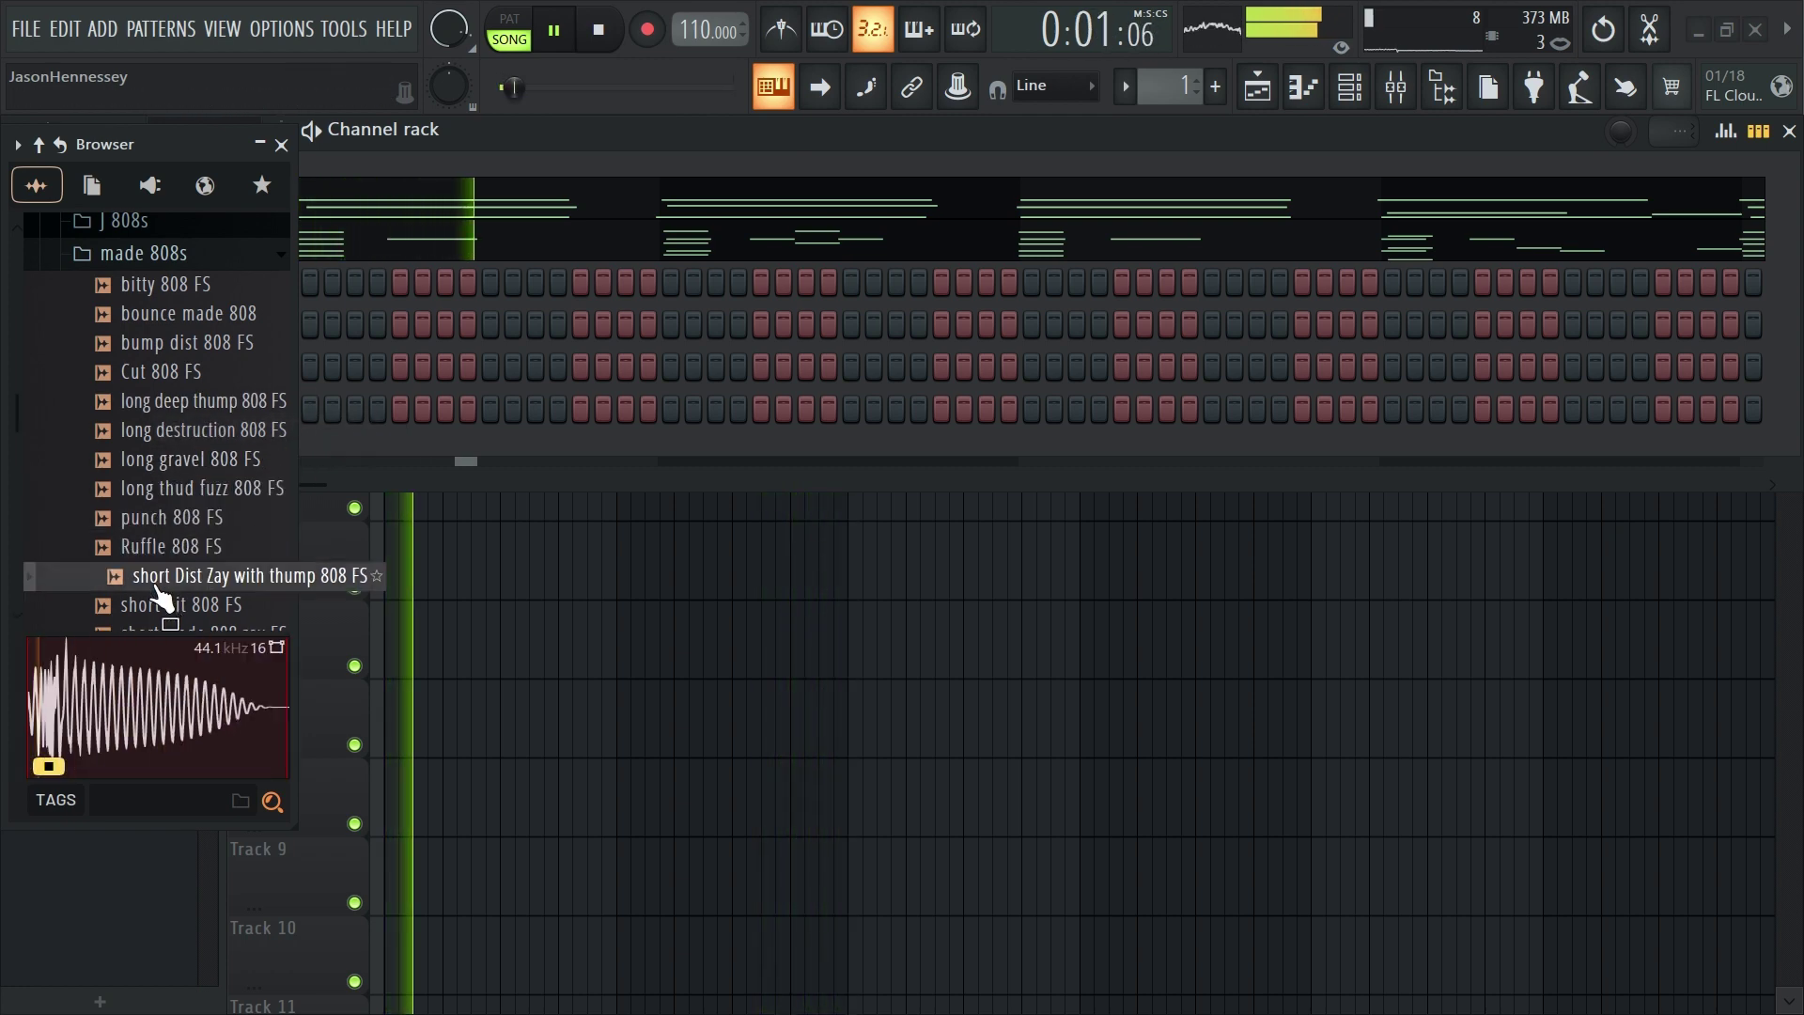
pyautogui.click(151, 606)
pyautogui.scroll(-1, 149, 568)
pyautogui.scroll(-2, 151, 575)
pyautogui.click(192, 460)
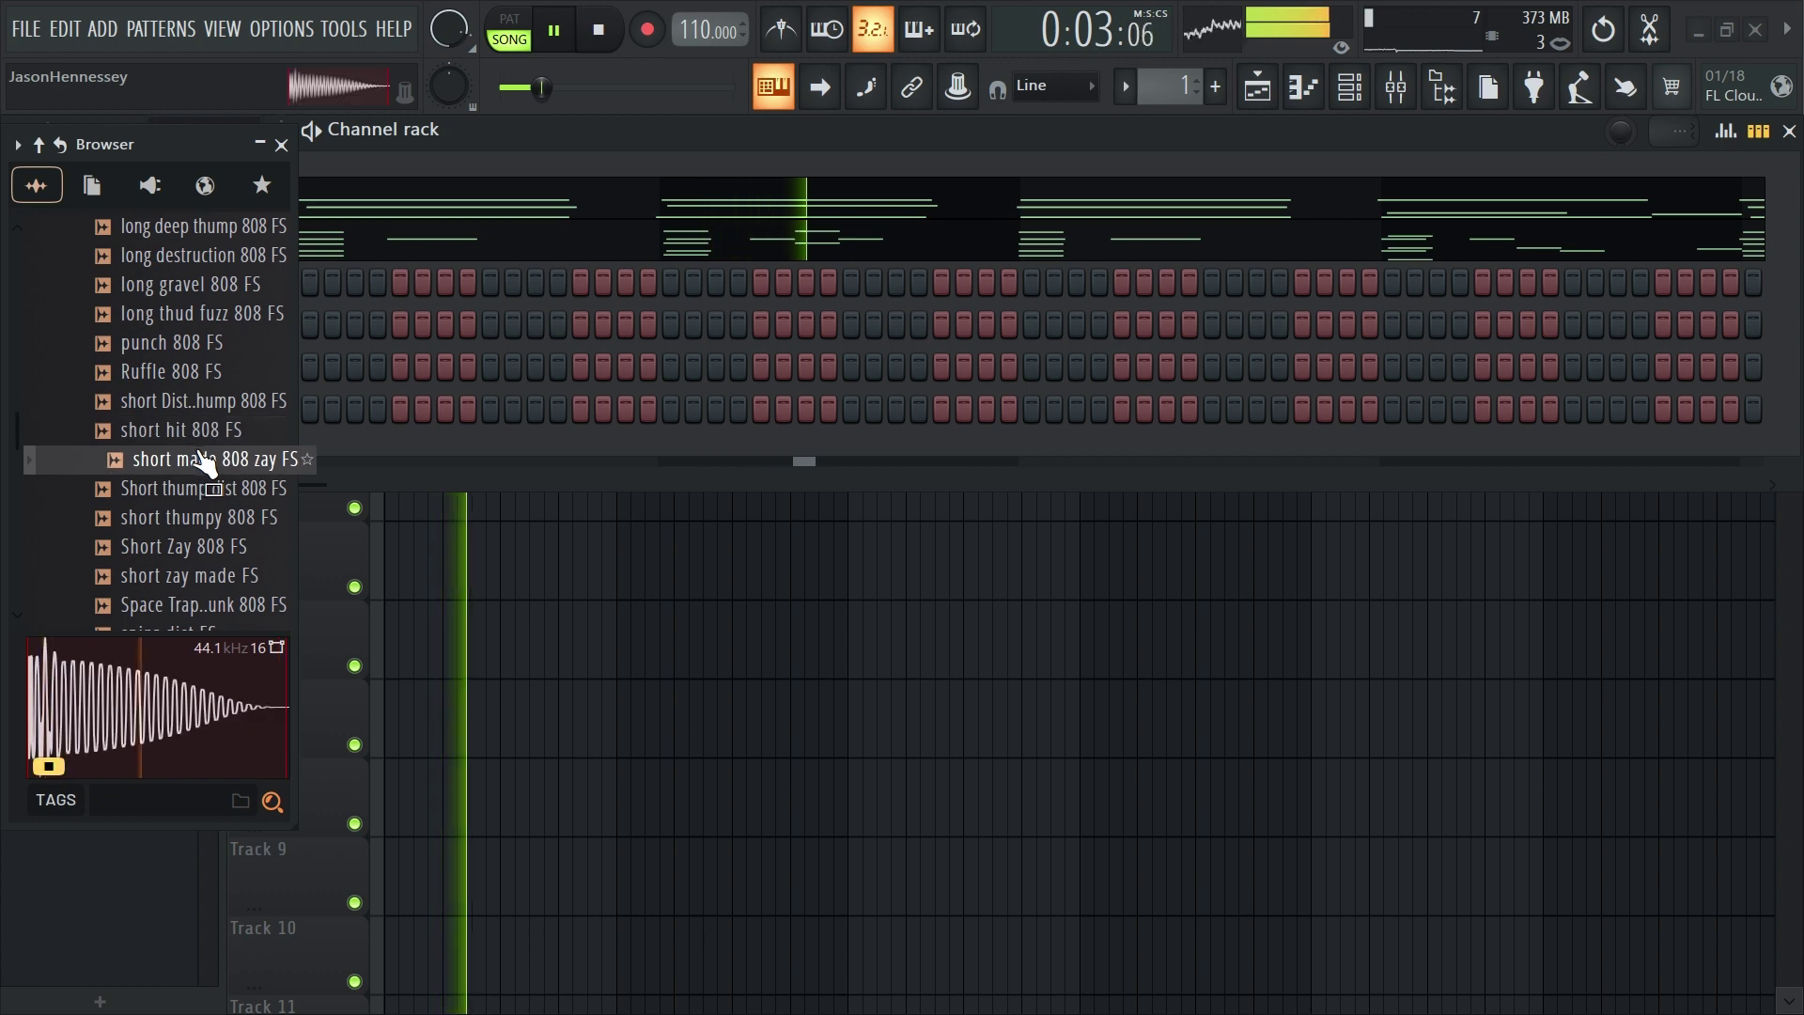
pyautogui.click(183, 498)
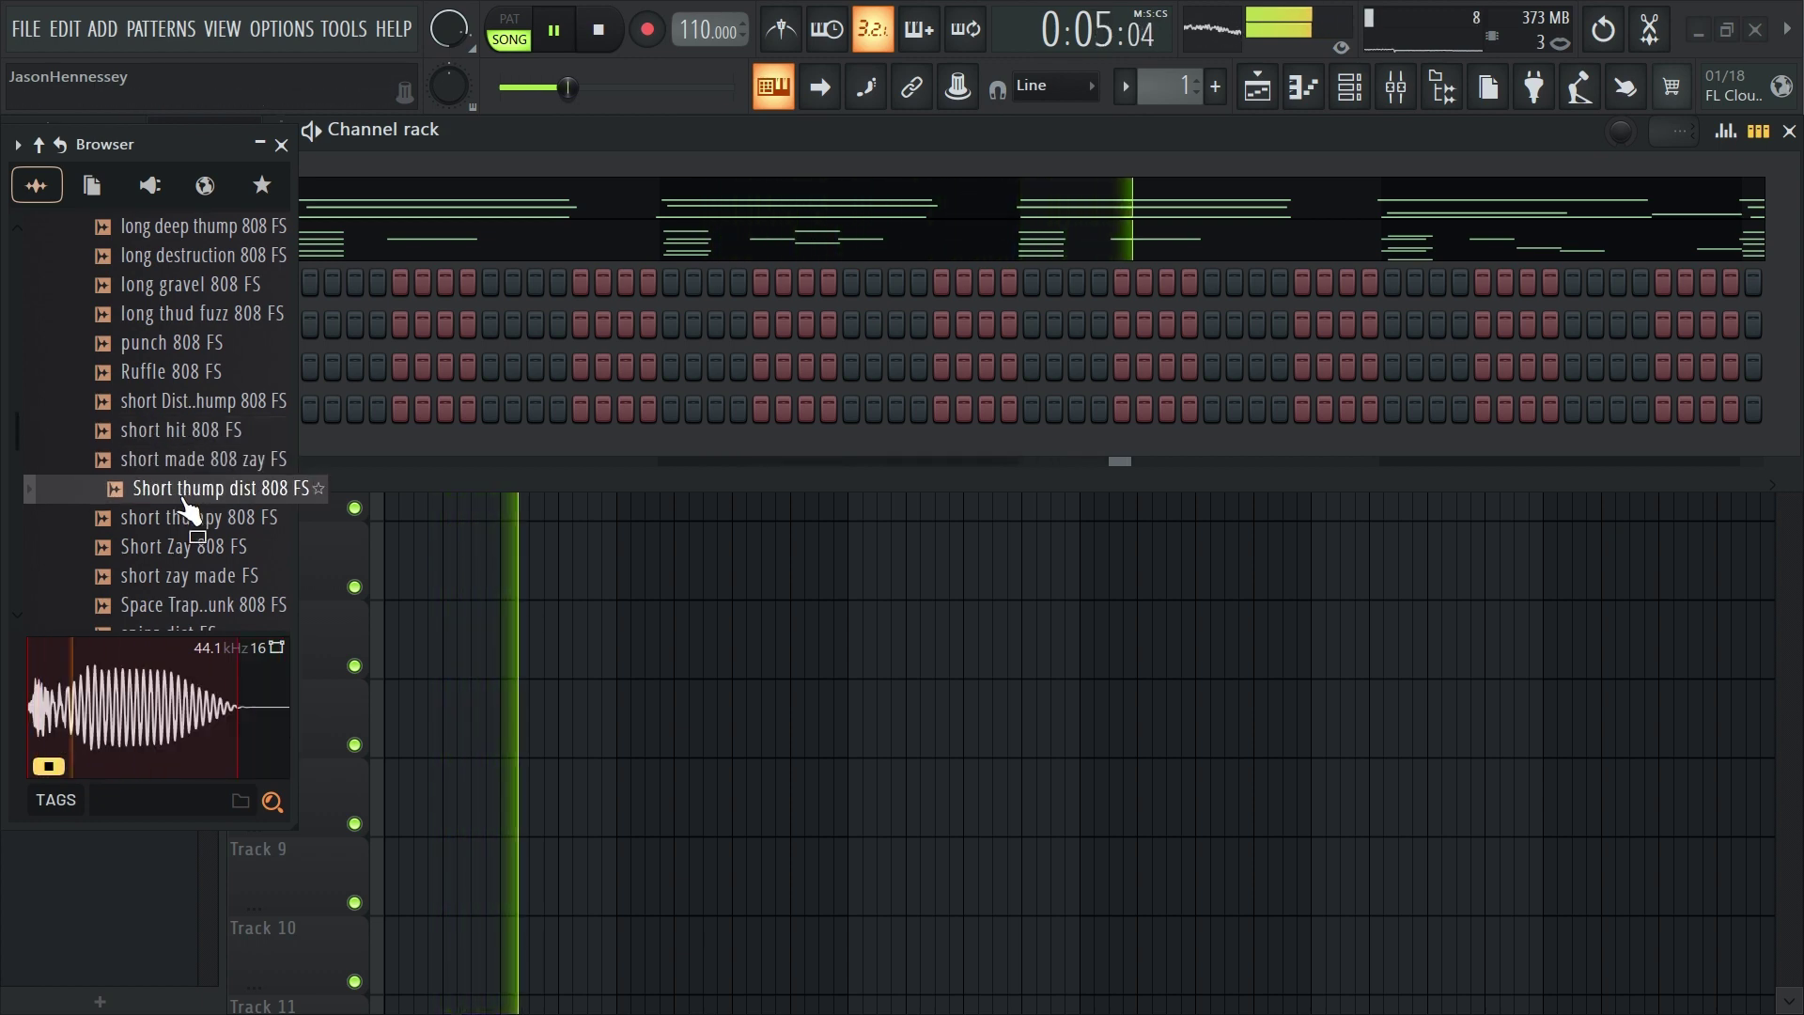
pyautogui.click(184, 519)
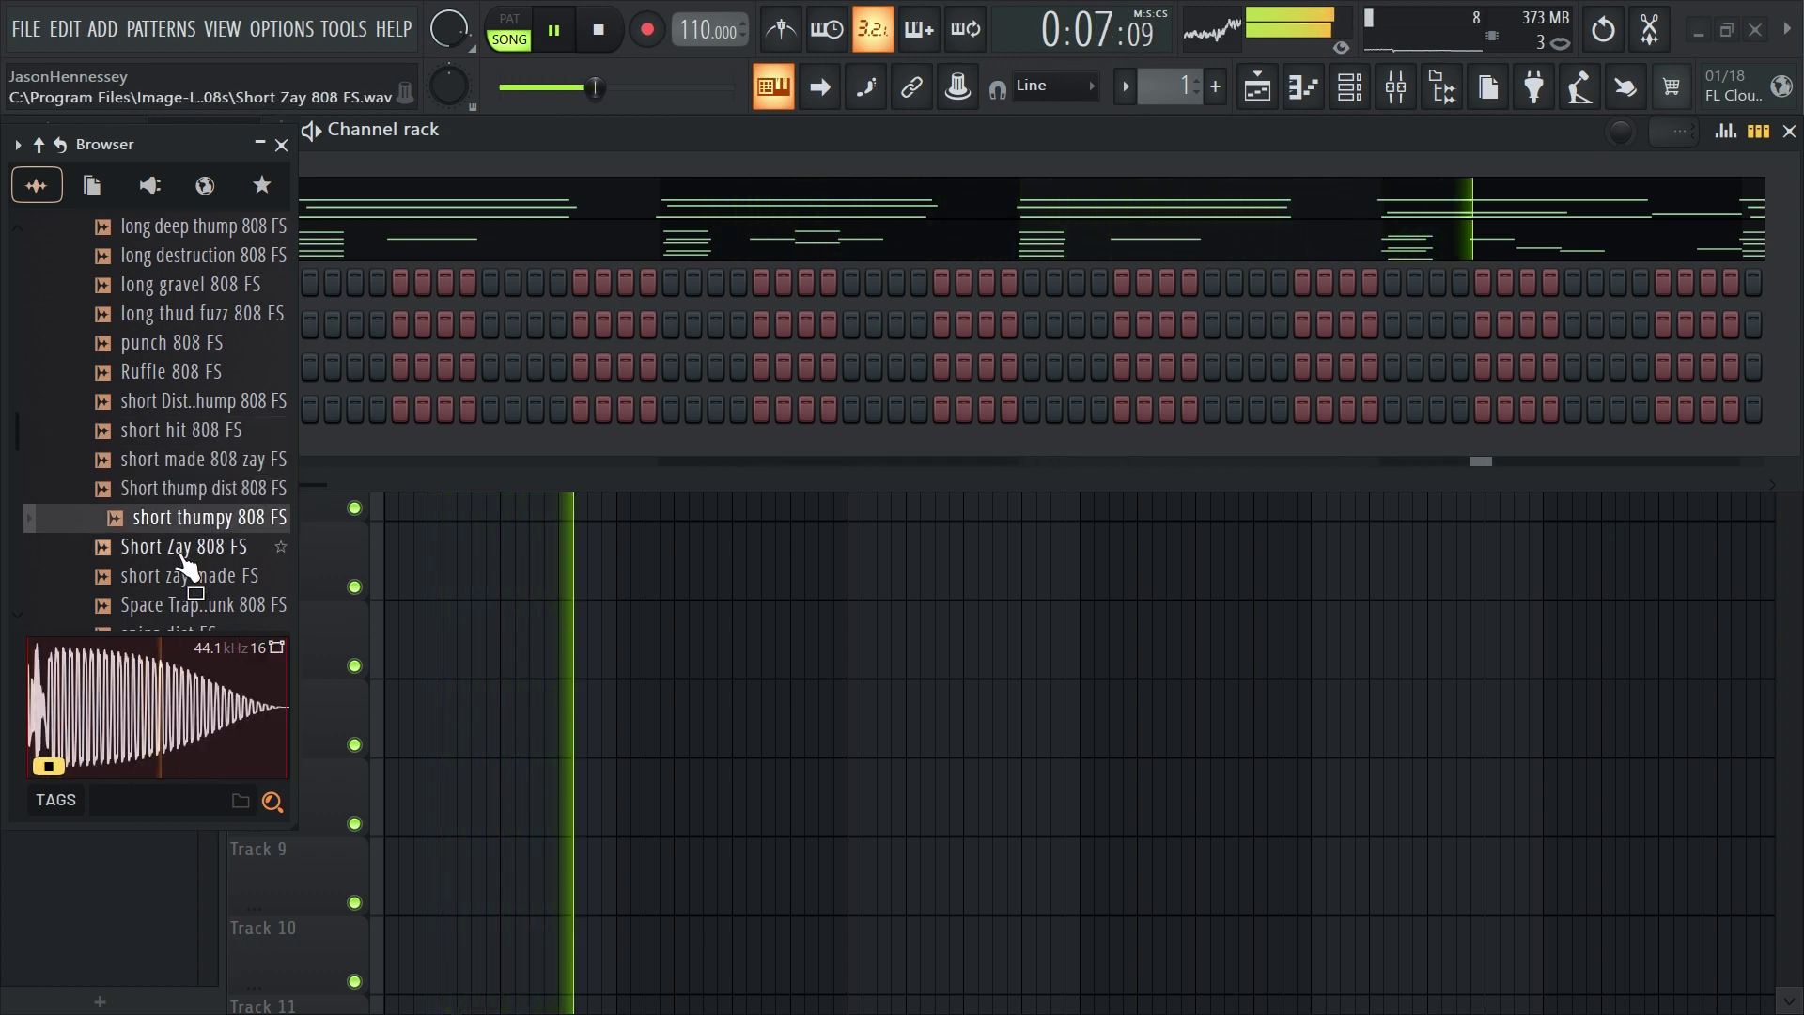
pyautogui.click(188, 547)
pyautogui.click(187, 581)
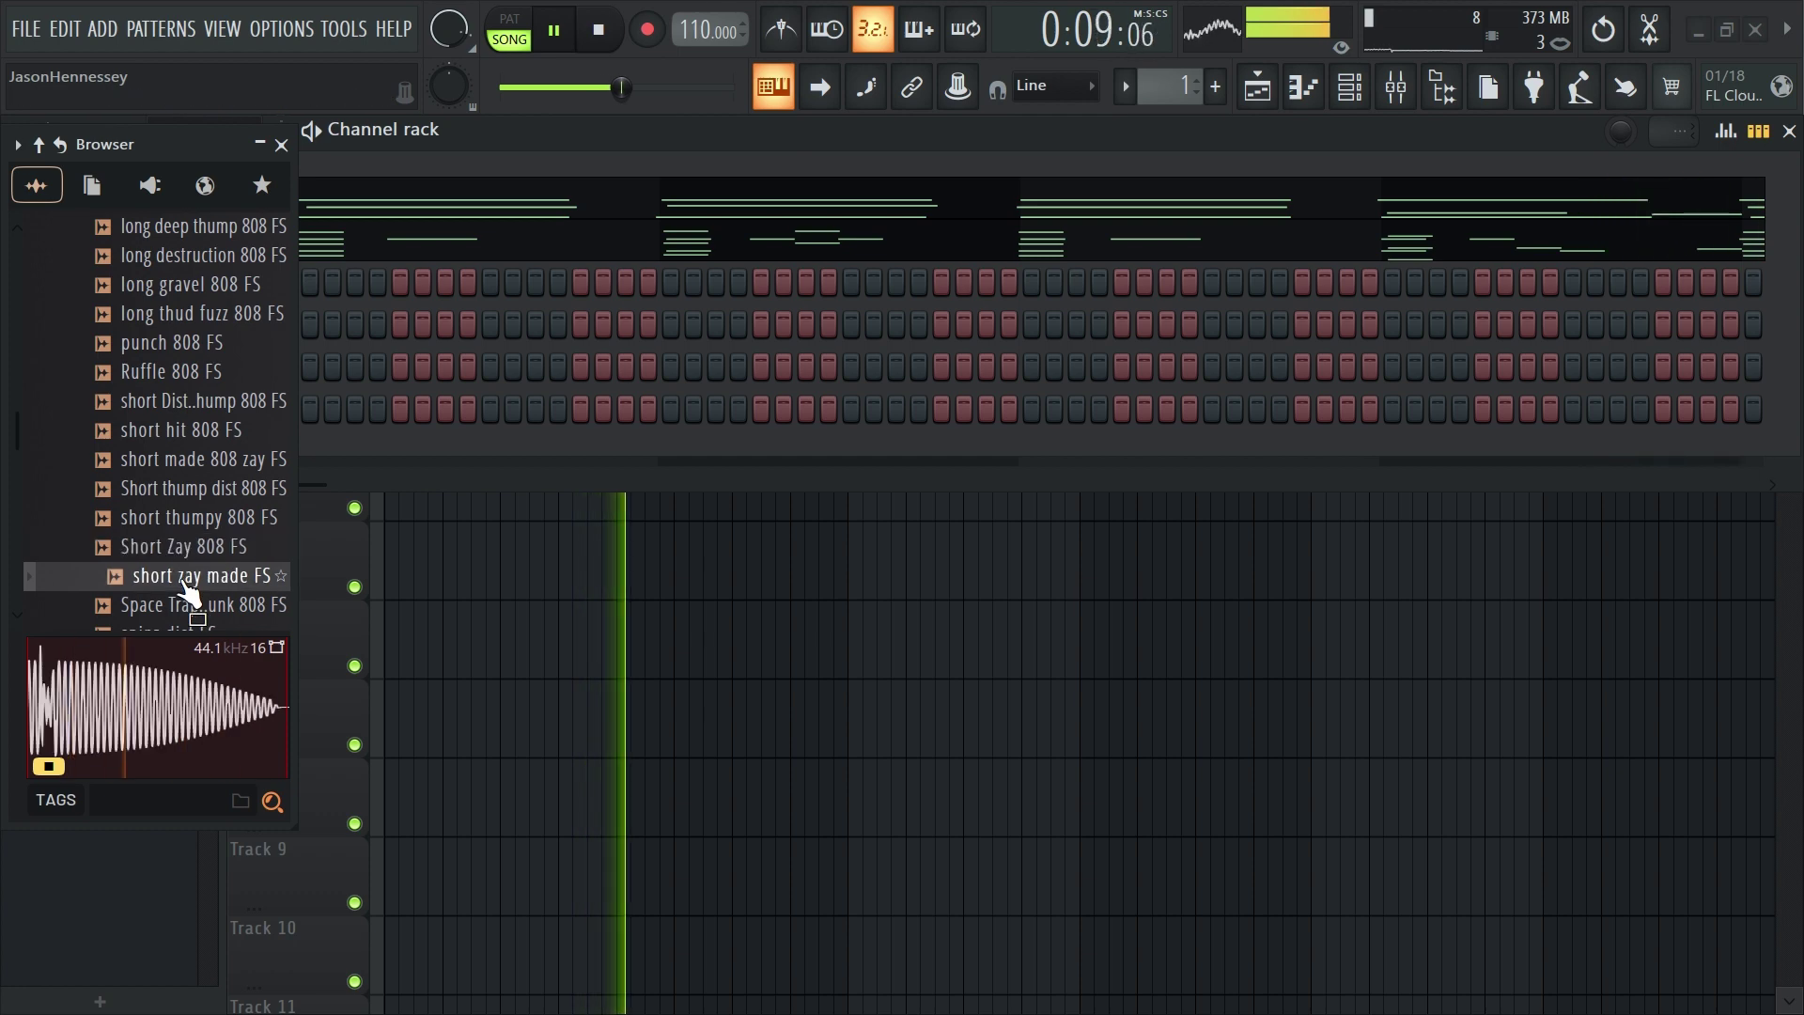
pyautogui.moveTo(188, 581); pyautogui.dragTo(235, 493)
# Add Space Trap deep thunk 808 FS as a channel and audition the remaining made 808s samples through zay made slap 808
pyautogui.scroll(-2, 179, 488)
pyautogui.click(165, 433)
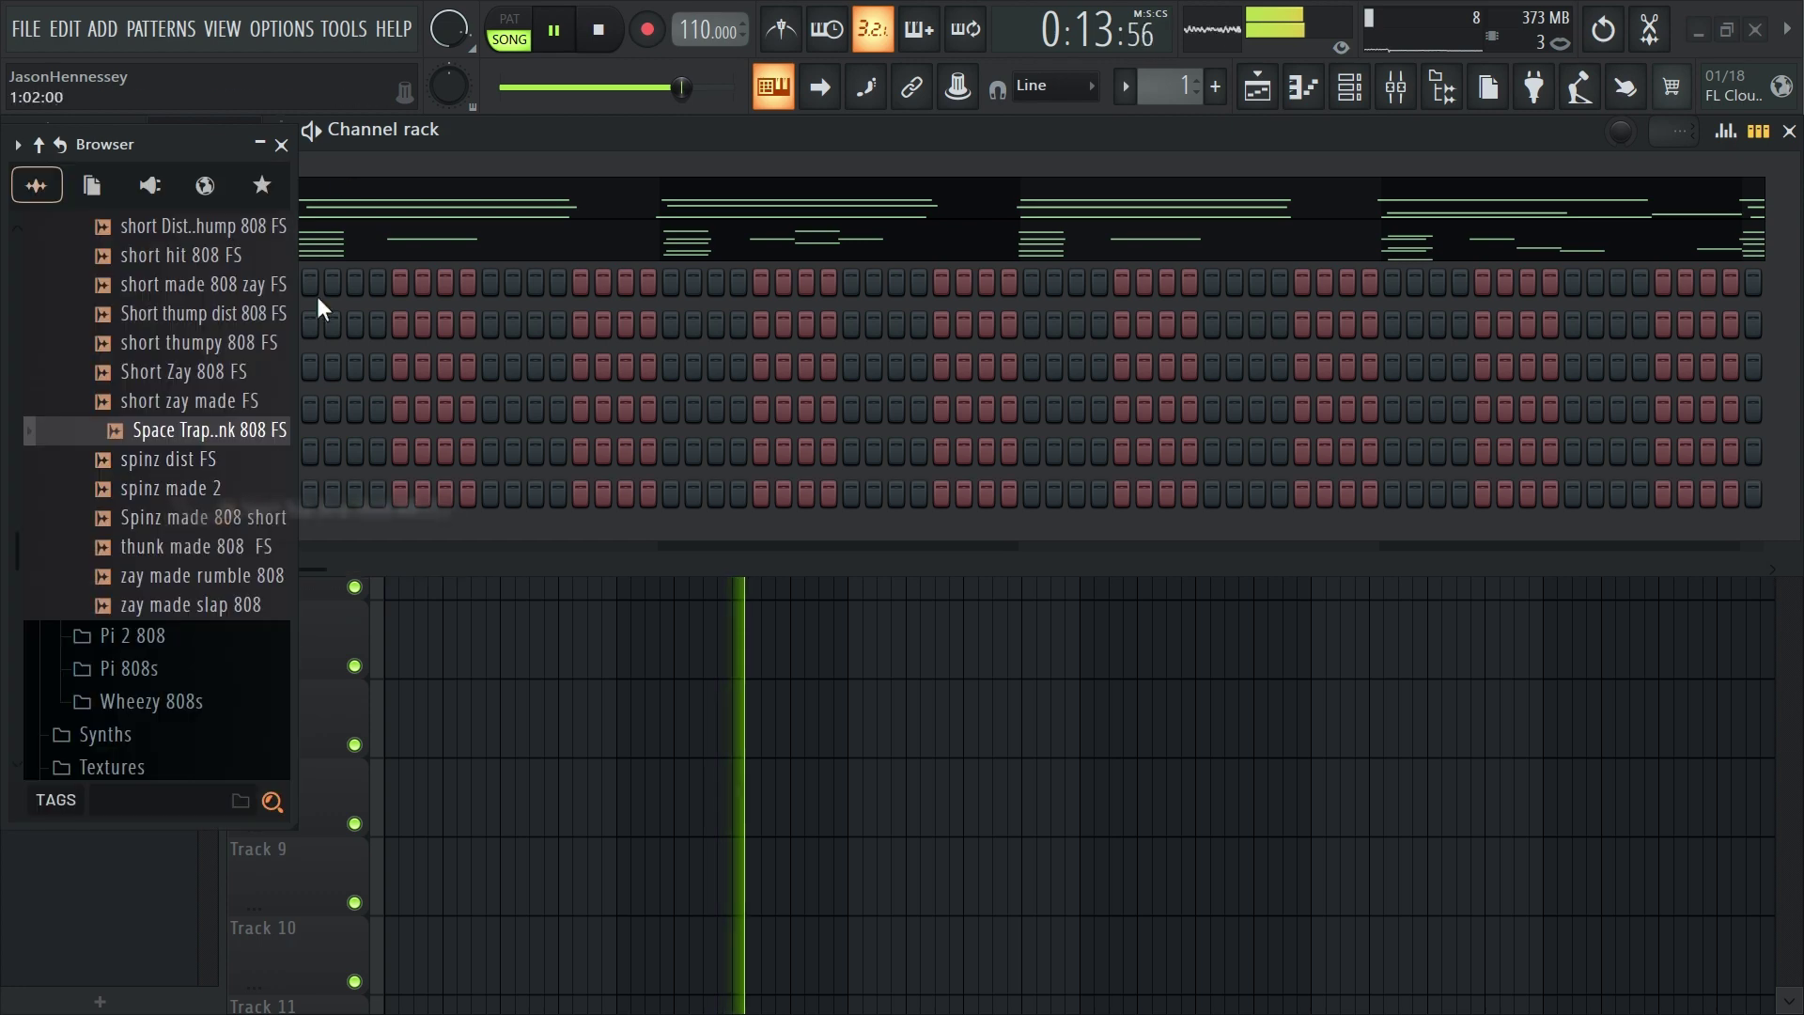
pyautogui.click(169, 517)
pyautogui.moveTo(171, 547); pyautogui.dragTo(172, 573)
pyautogui.click(167, 575)
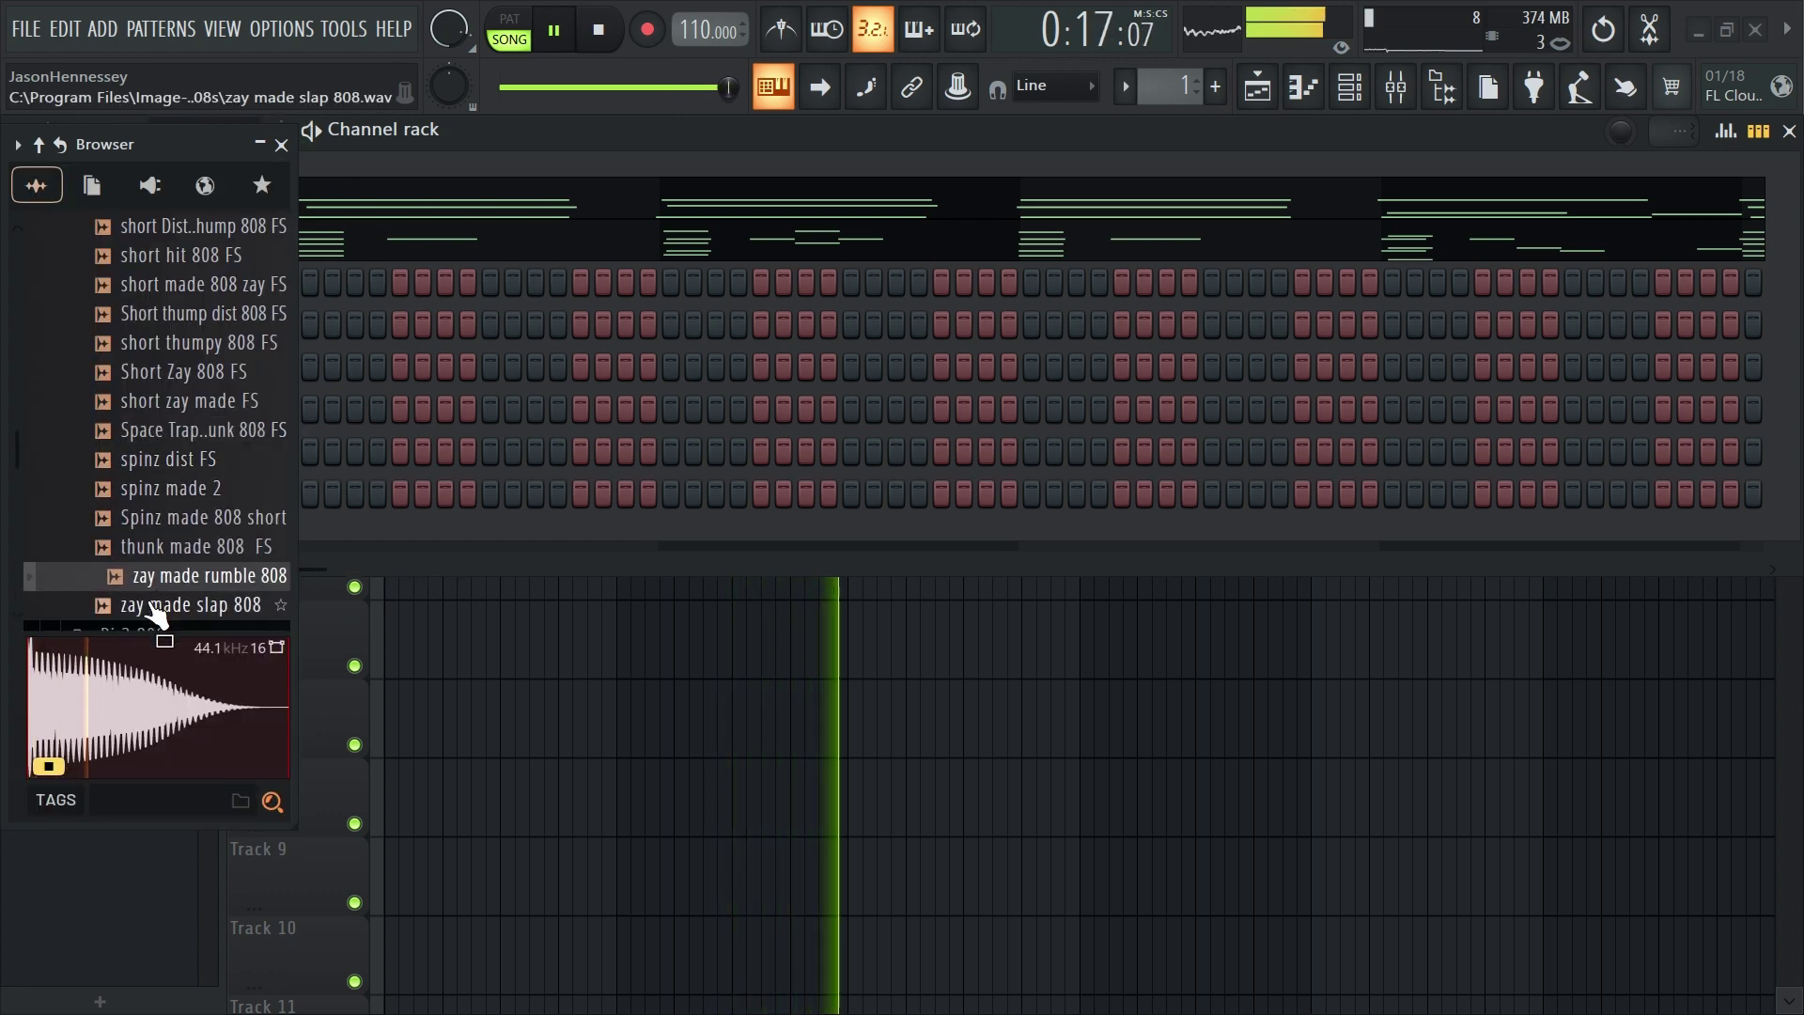
pyautogui.click(162, 604)
pyautogui.moveTo(179, 430); pyautogui.dragTo(262, 294)
# For the Space Trap deep thunk 808 FS sampler, disable loop points, enable Remove DC offset and Normalize, maximize trim, and add a slight fade-out
pyautogui.click(182, 492)
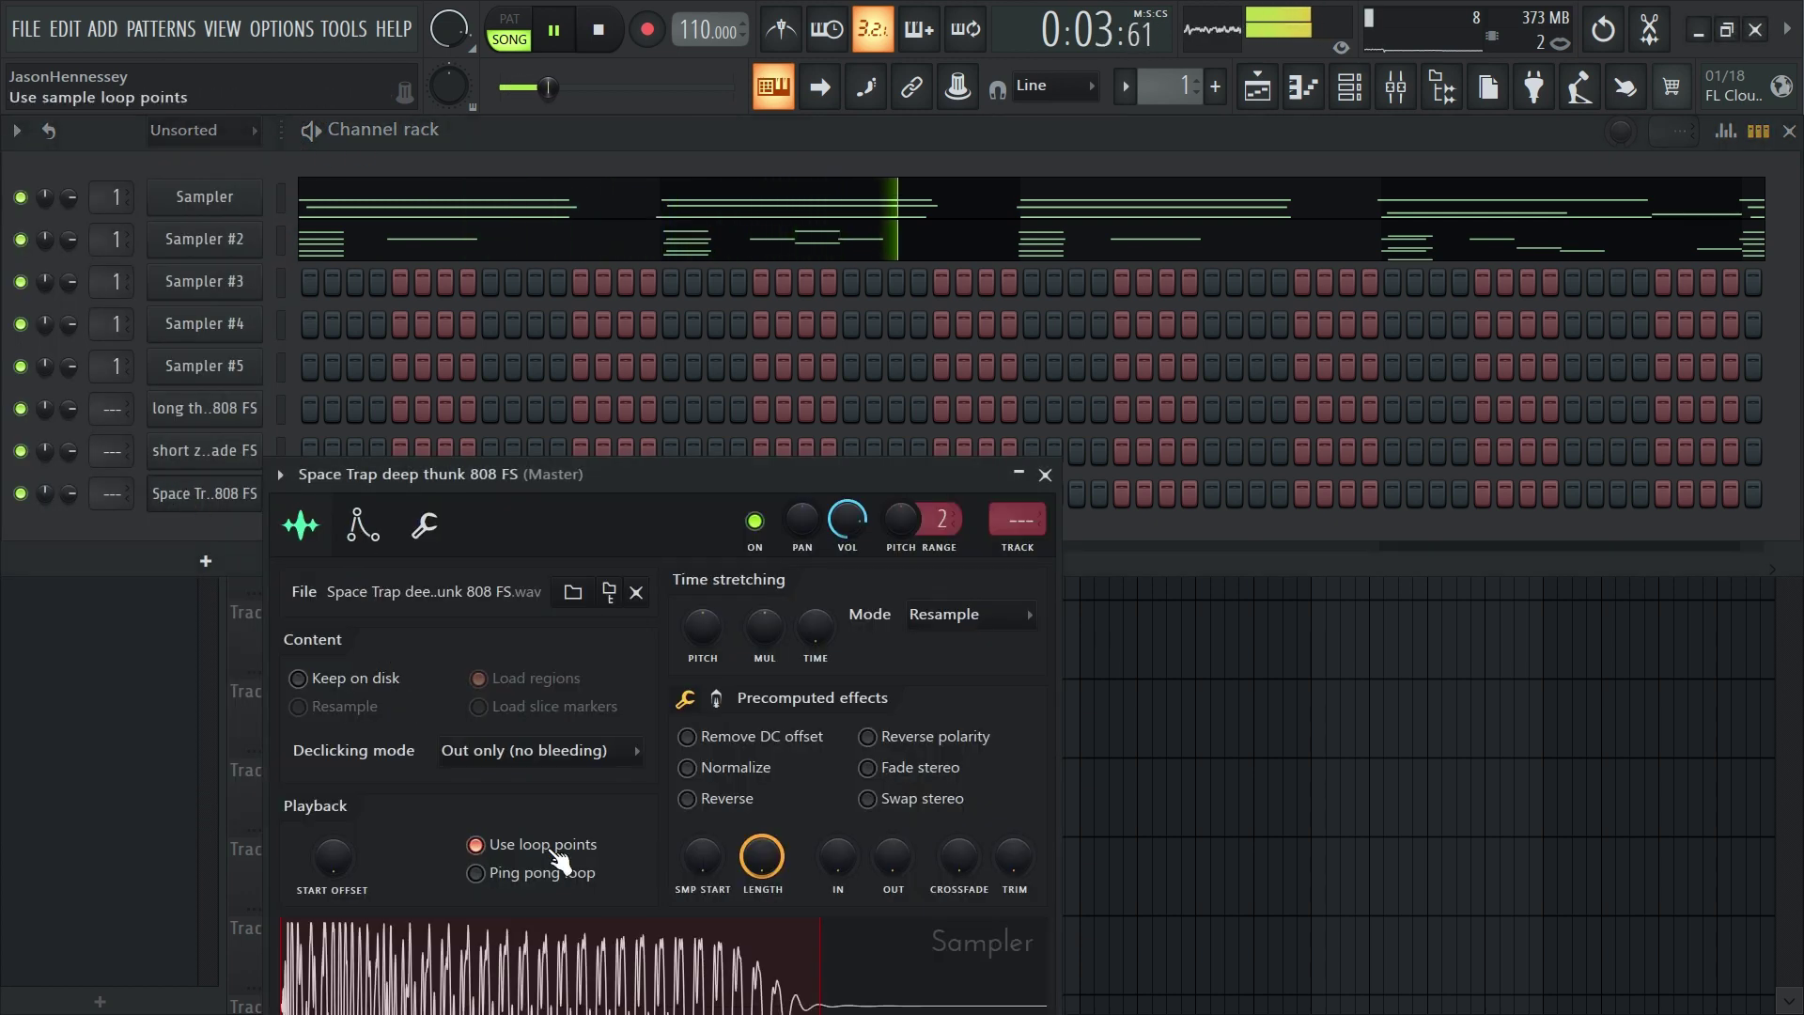
pyautogui.click(763, 746)
pyautogui.click(687, 766)
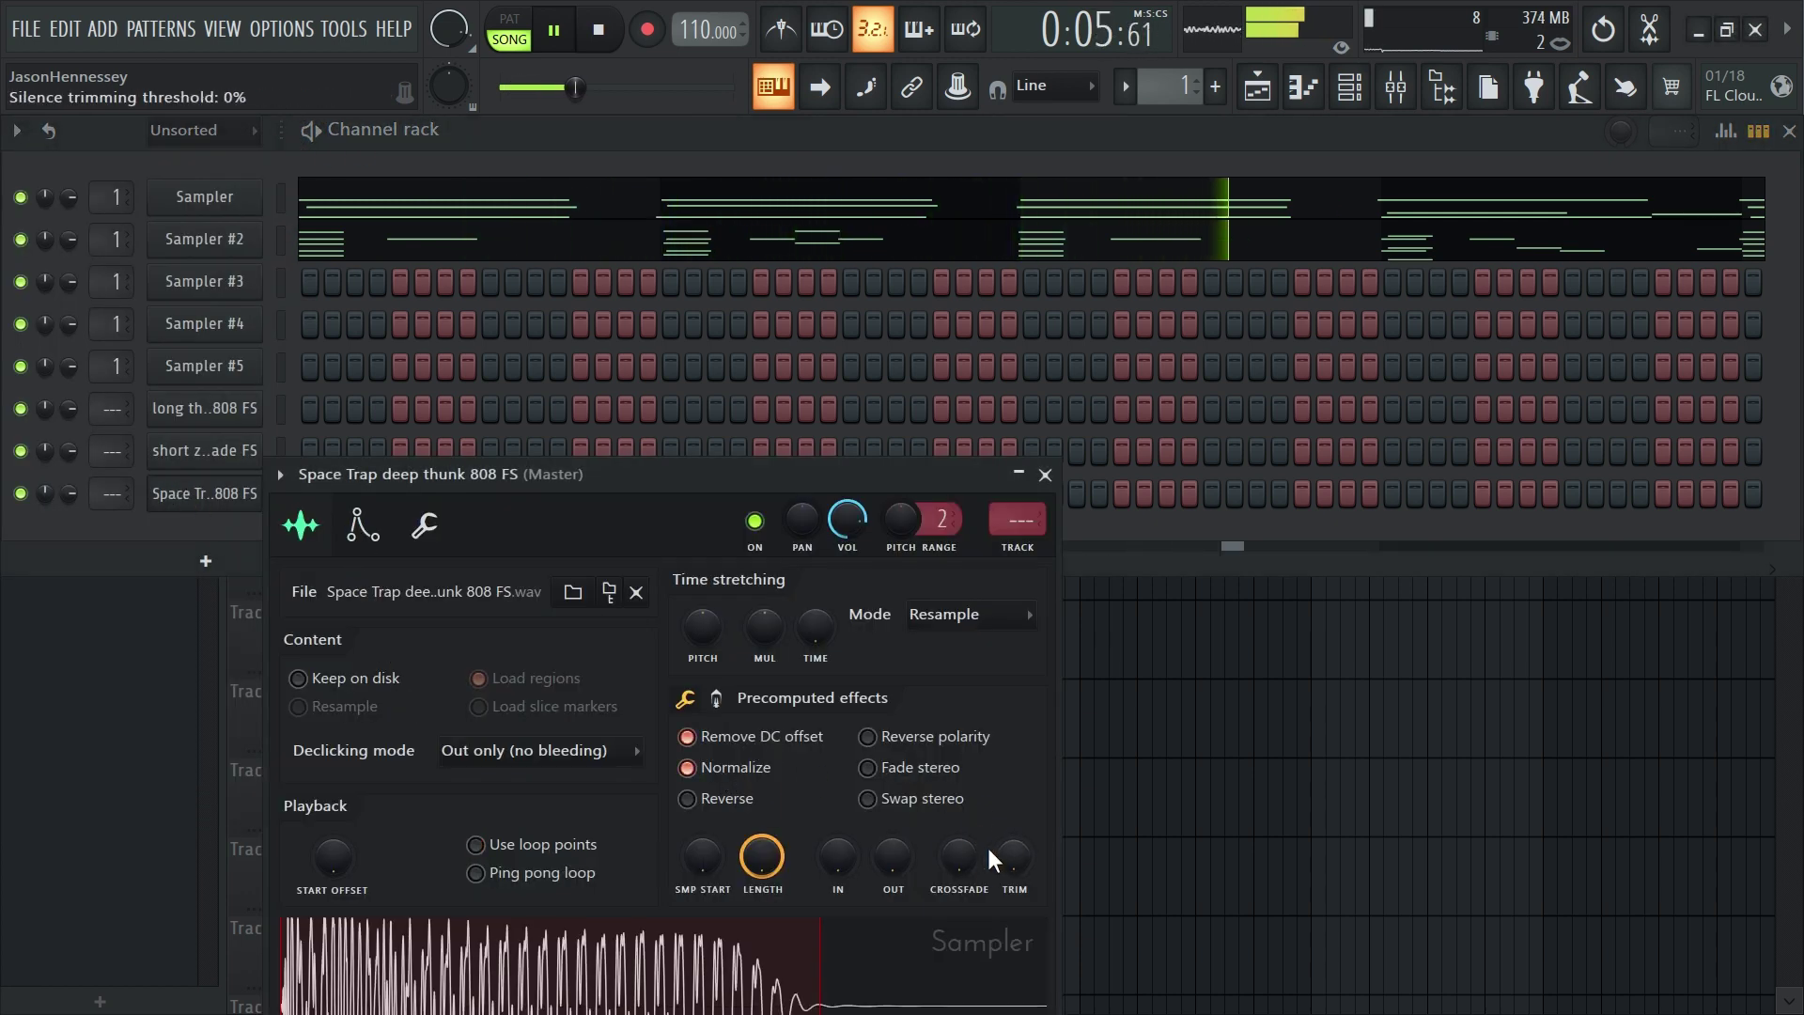
pyautogui.moveTo(1011, 860); pyautogui.dragTo(1010, 857)
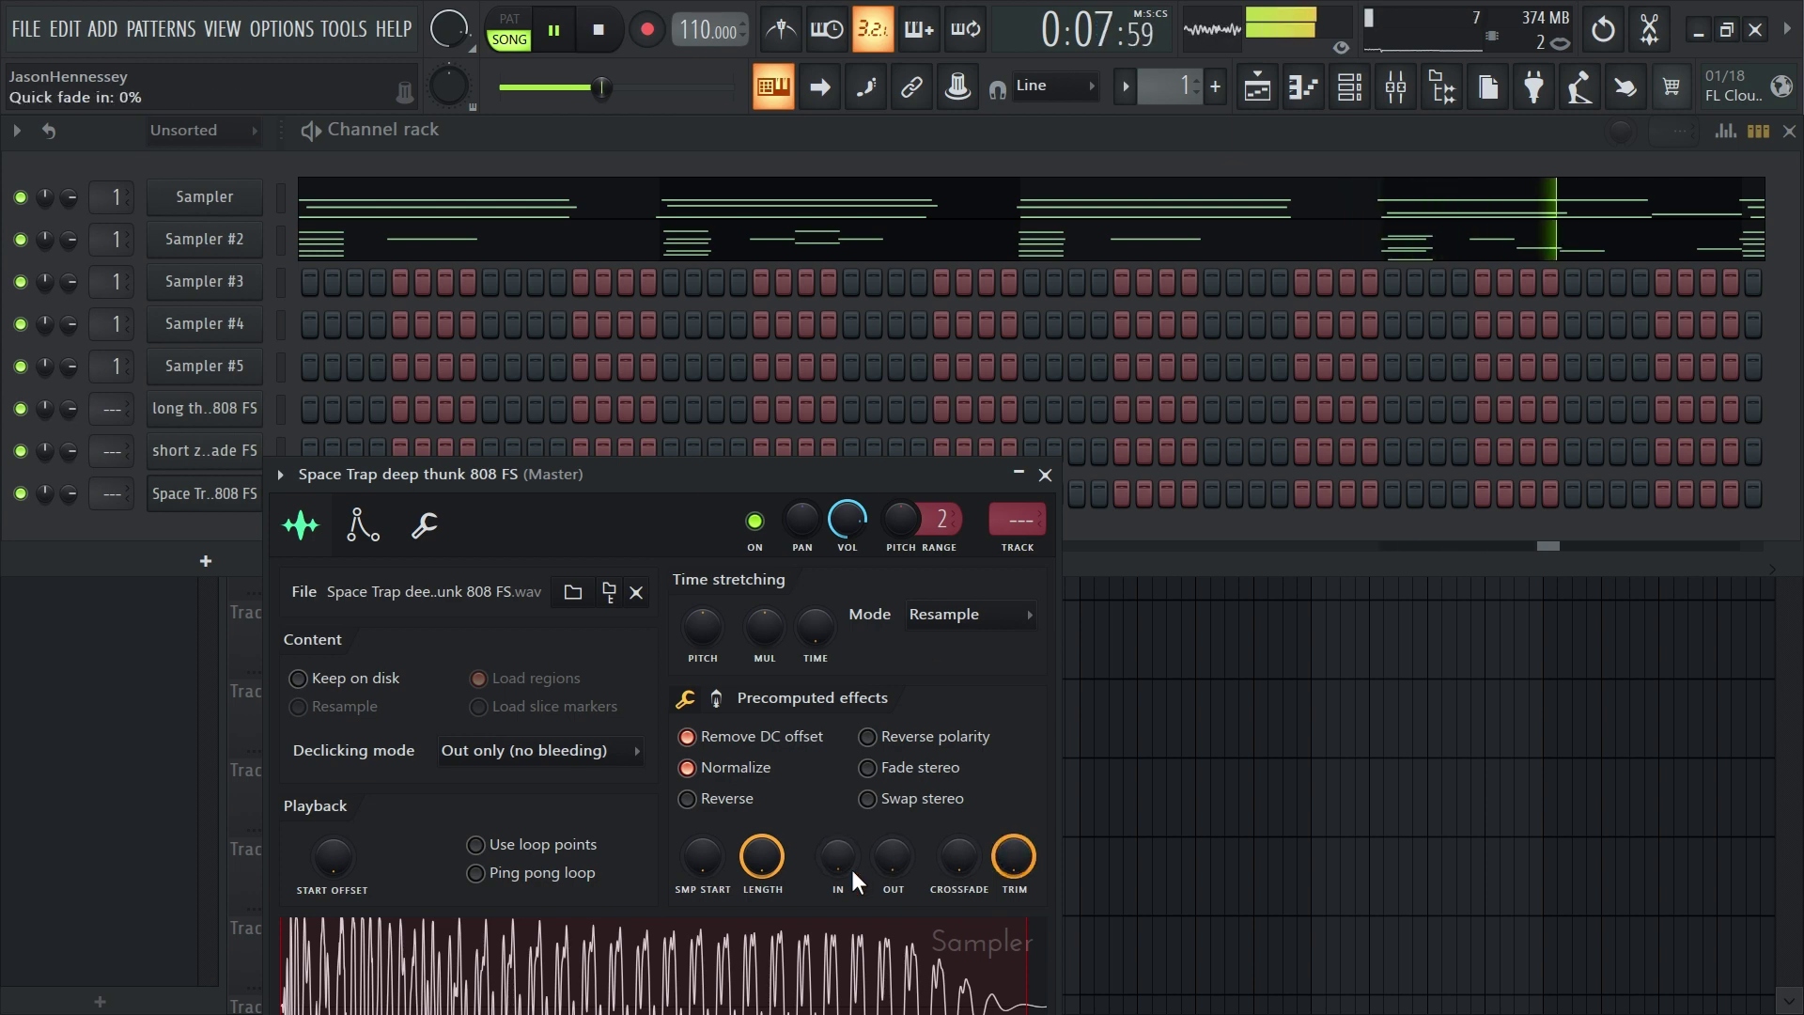
pyautogui.moveTo(894, 857); pyautogui.dragTo(893, 827)
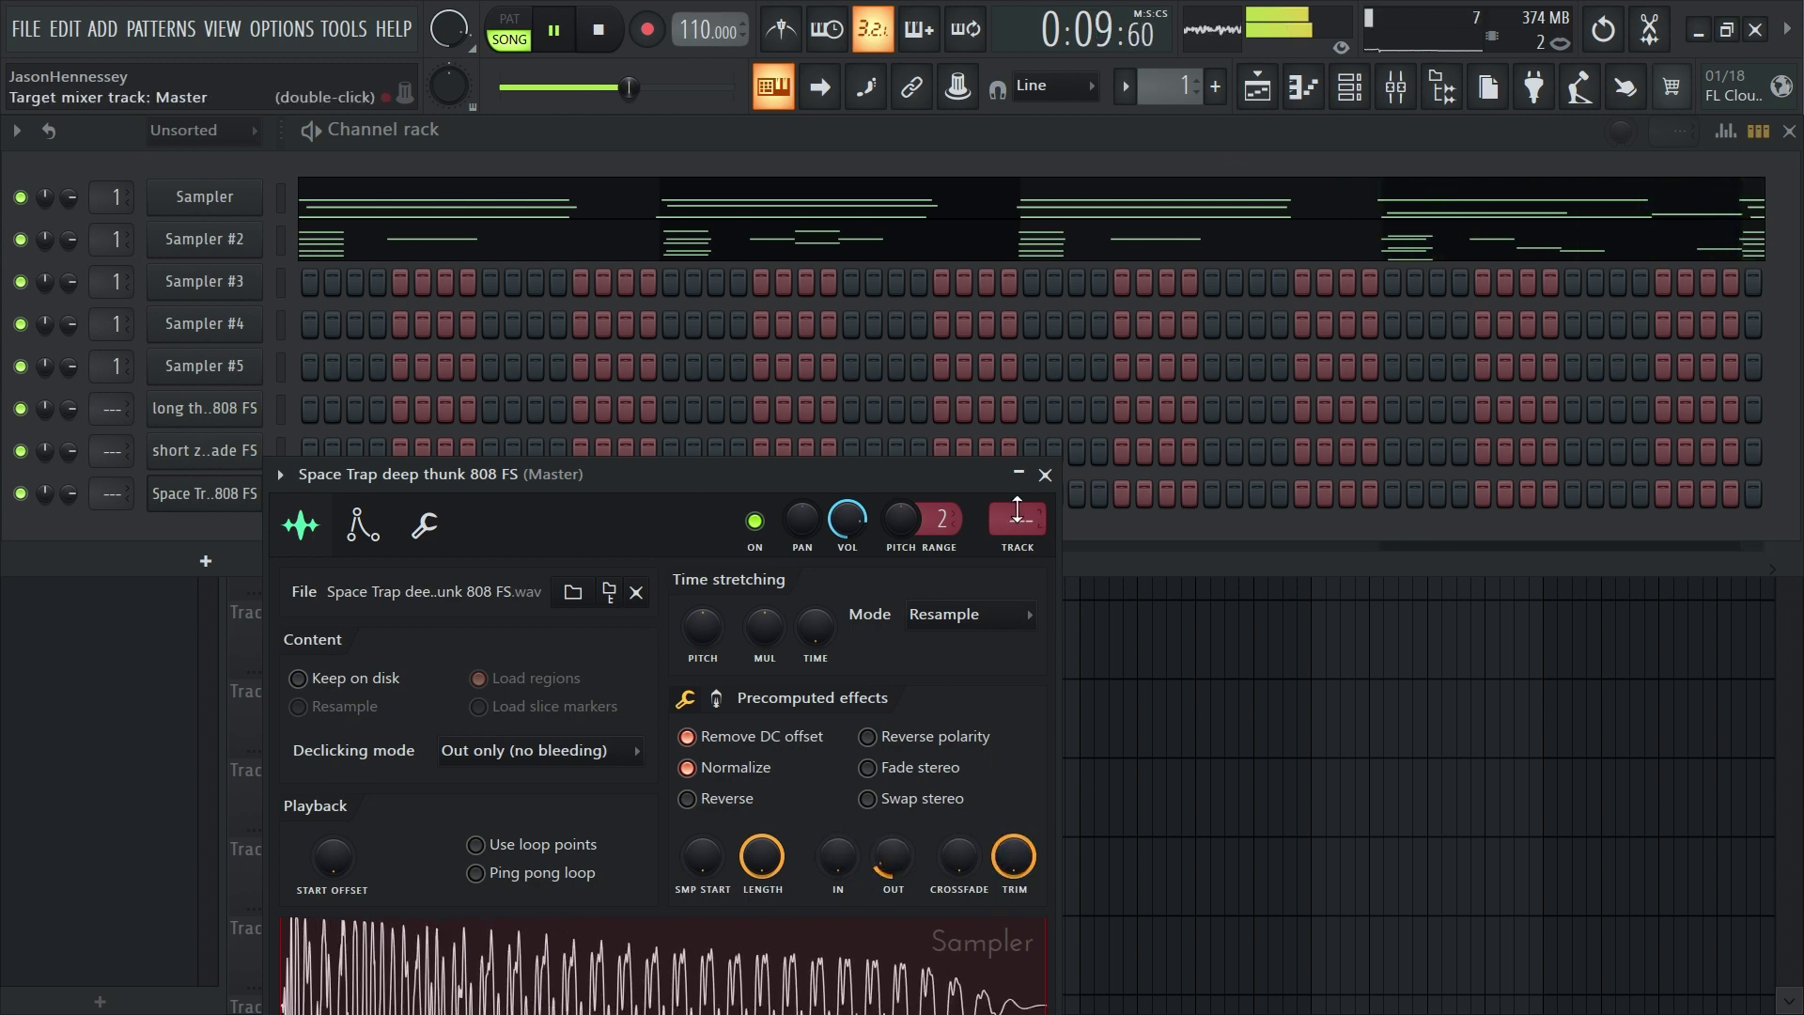
pyautogui.click(1044, 474)
# Place a short G#4 note at the start of bar 1 in the Space Trap deep thunk 808 FS piano roll and play it back
pyautogui.rightClick(252, 493)
pyautogui.click(320, 487)
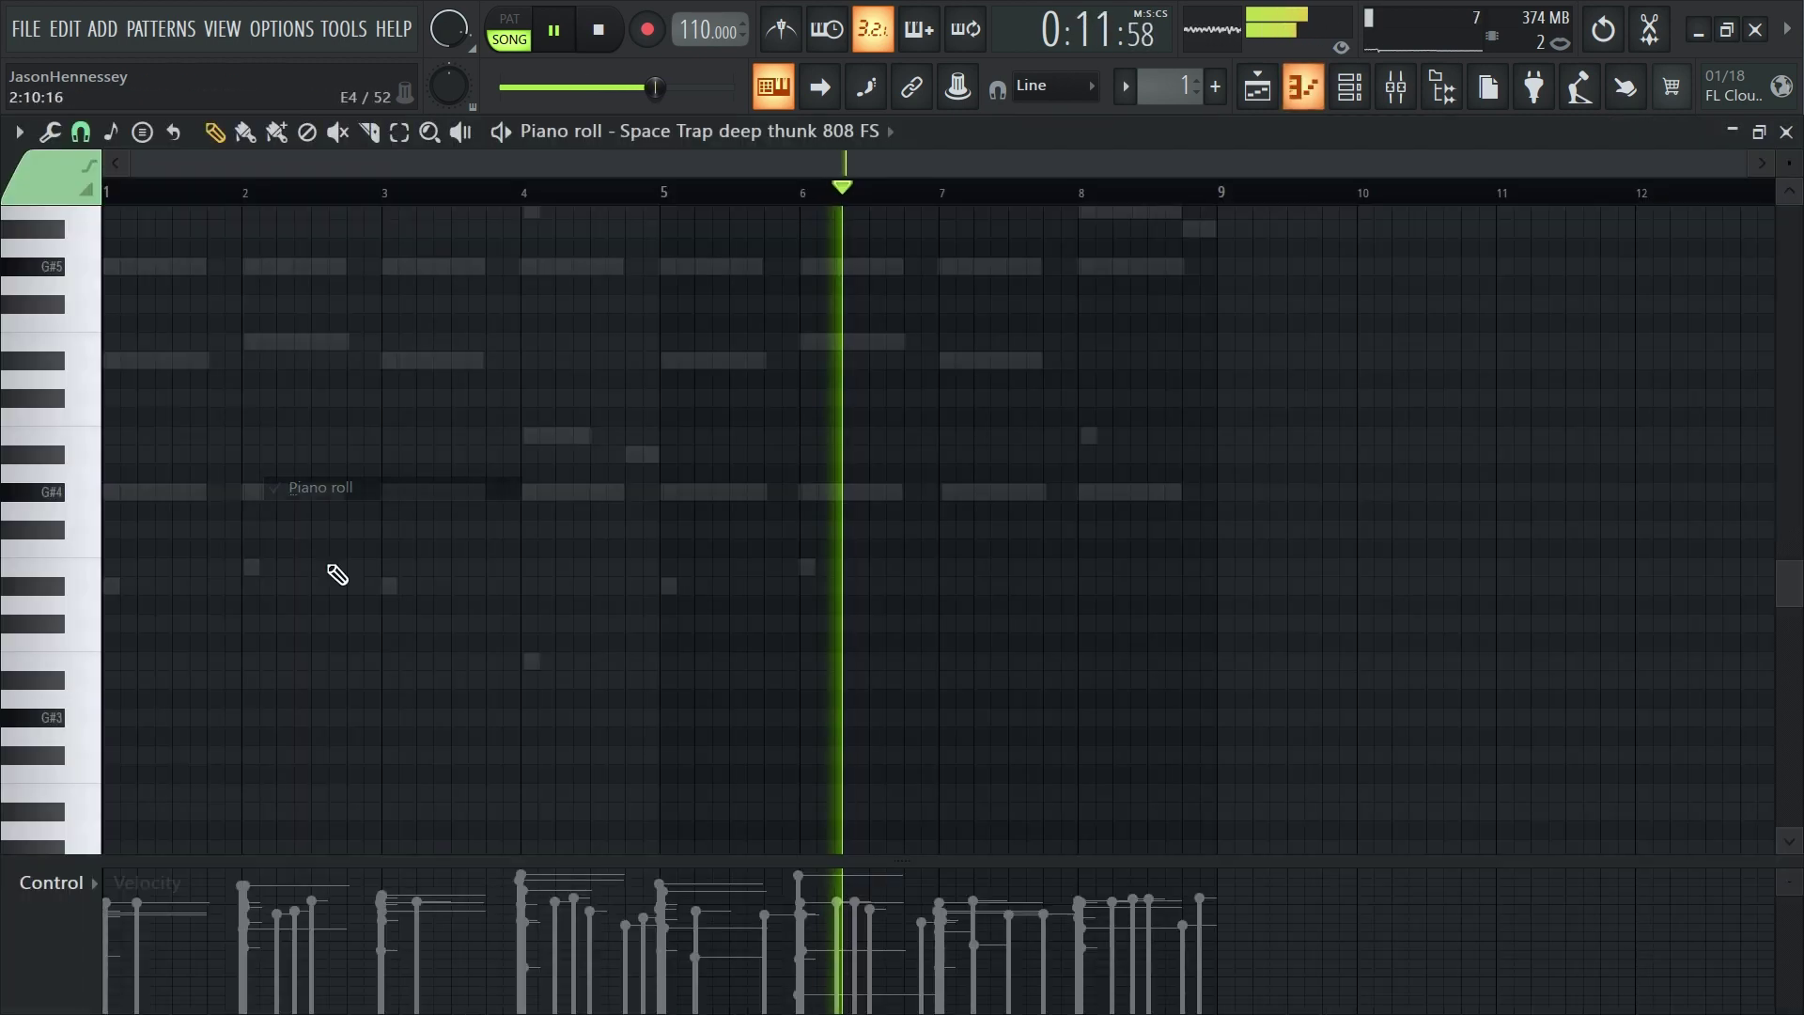
pyautogui.click(111, 491)
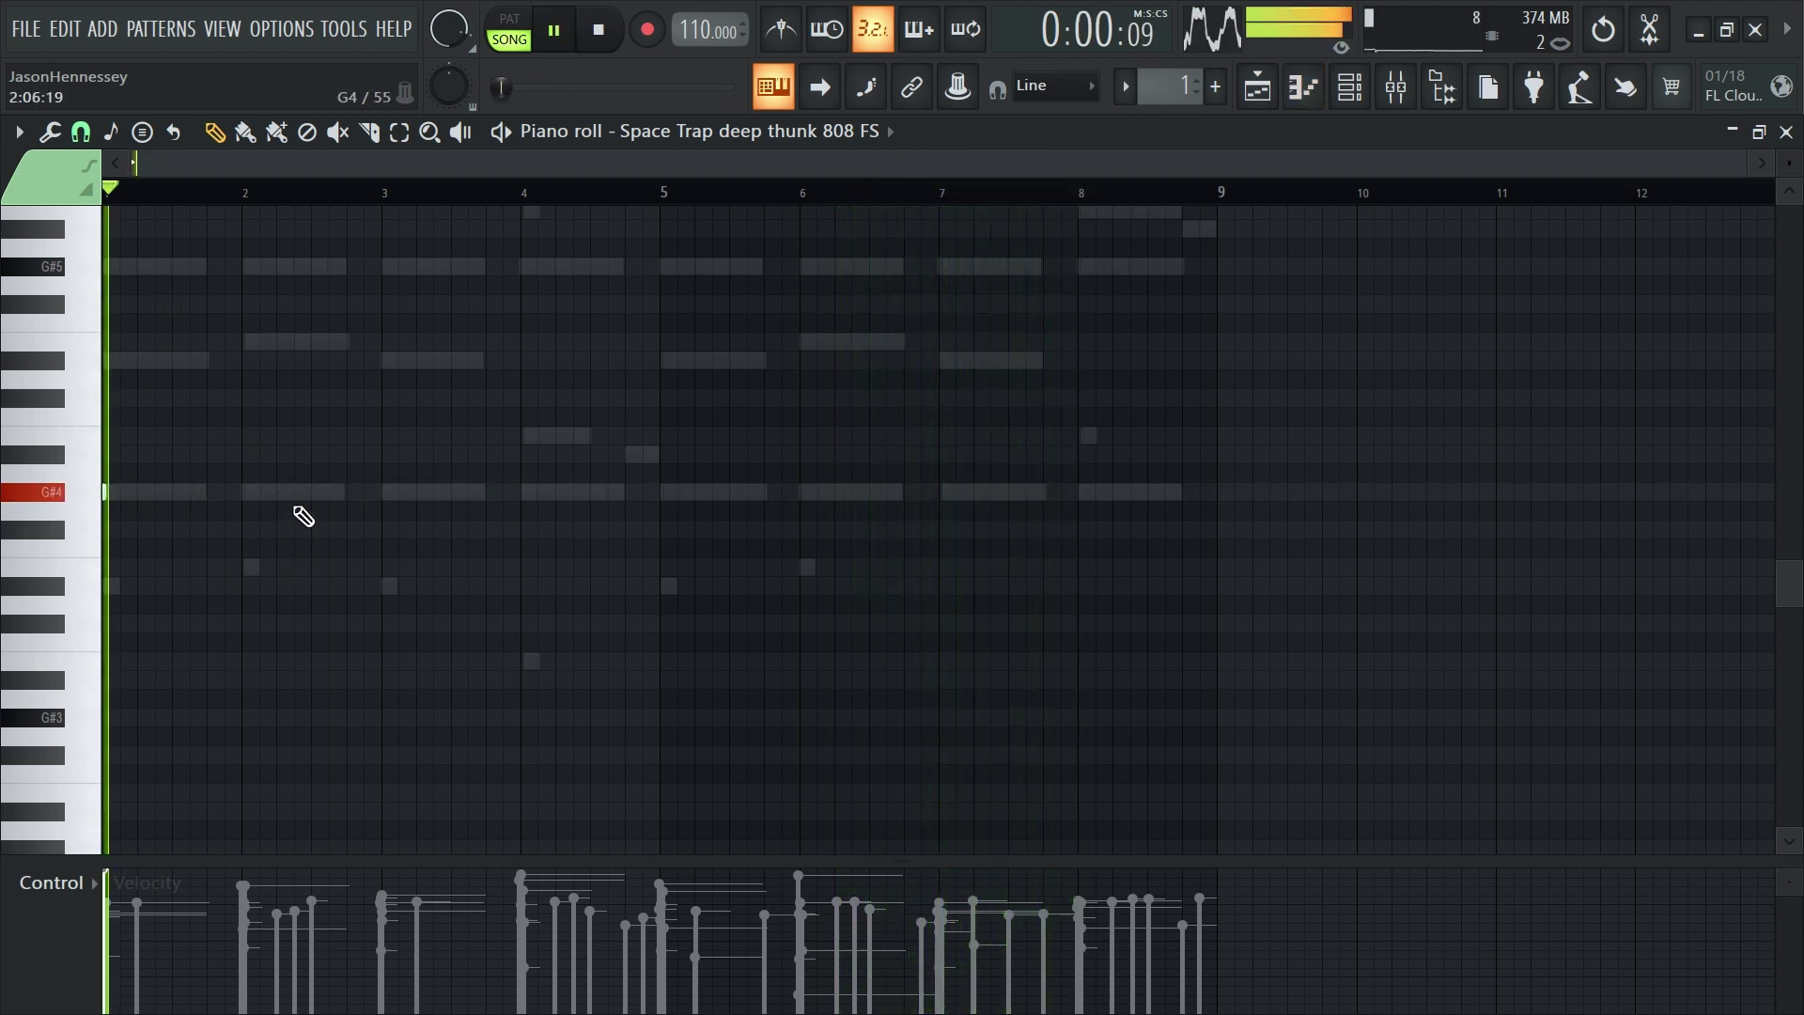
pyautogui.press('space')
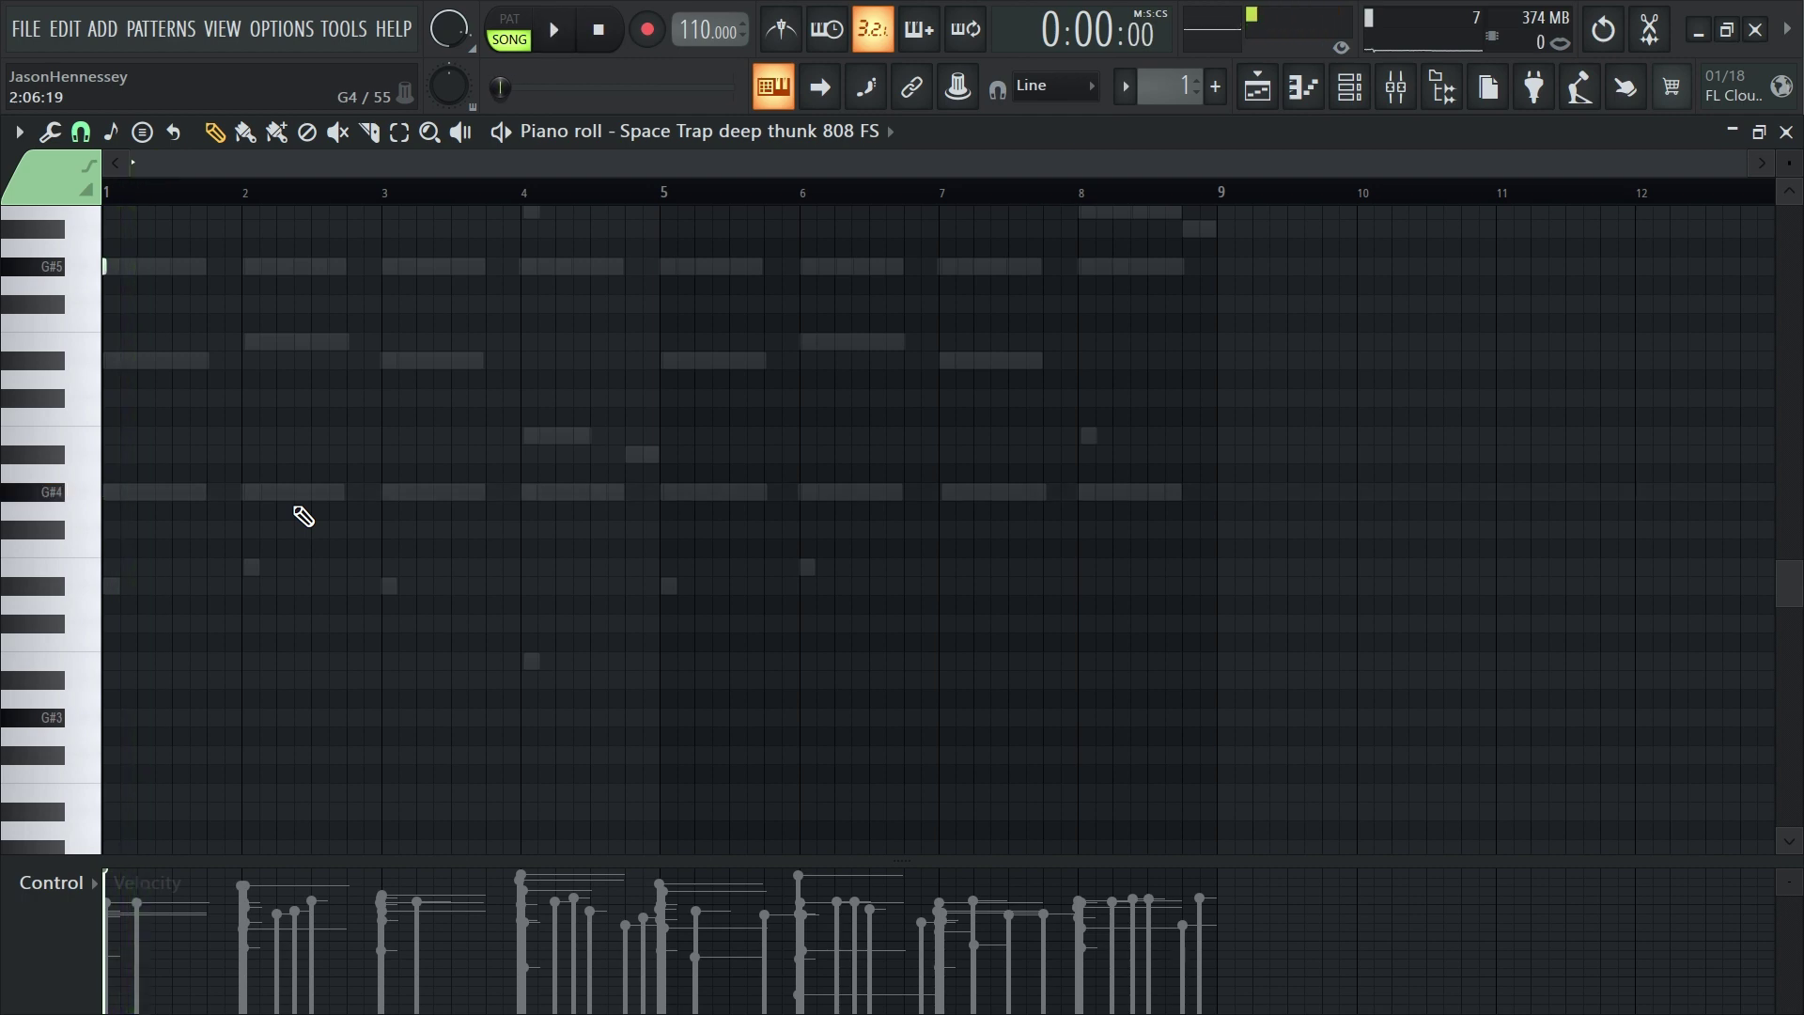
pyautogui.press('space')
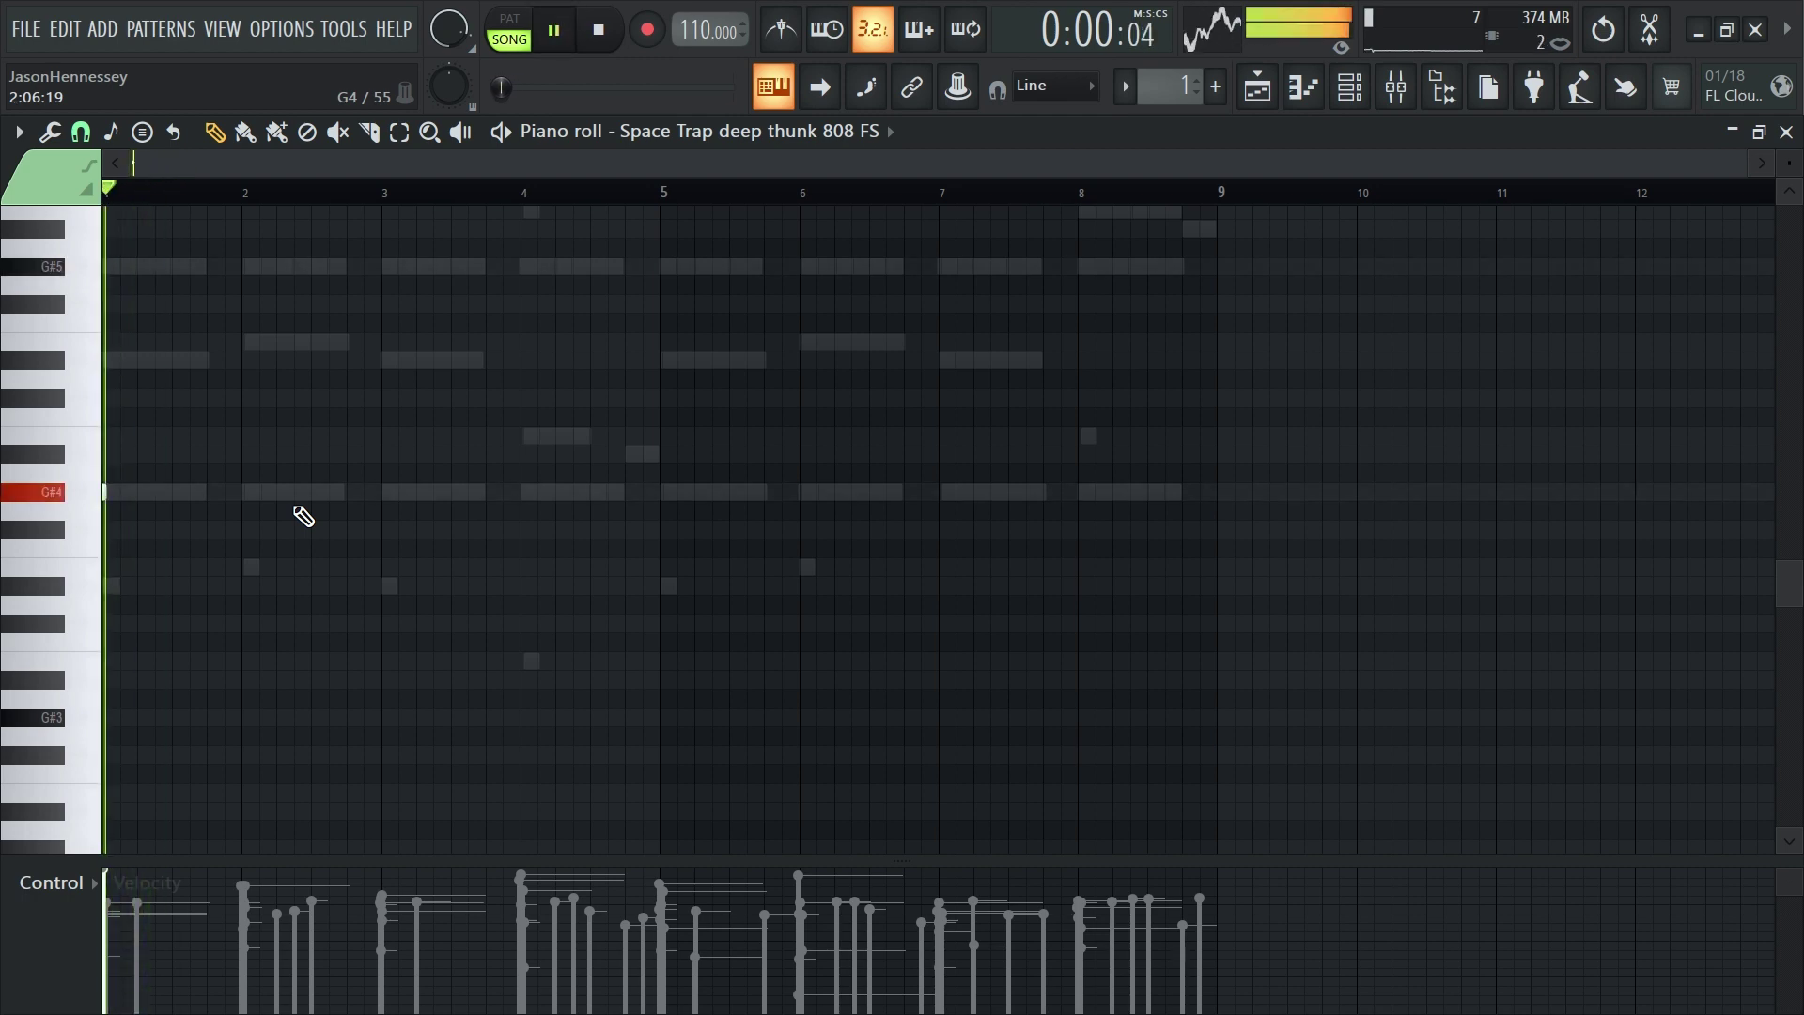
# Inspect the Space Trap deep thunk 808 FS sampler settings while replaying the note, and close the sampler window
pyautogui.click(1350, 99)
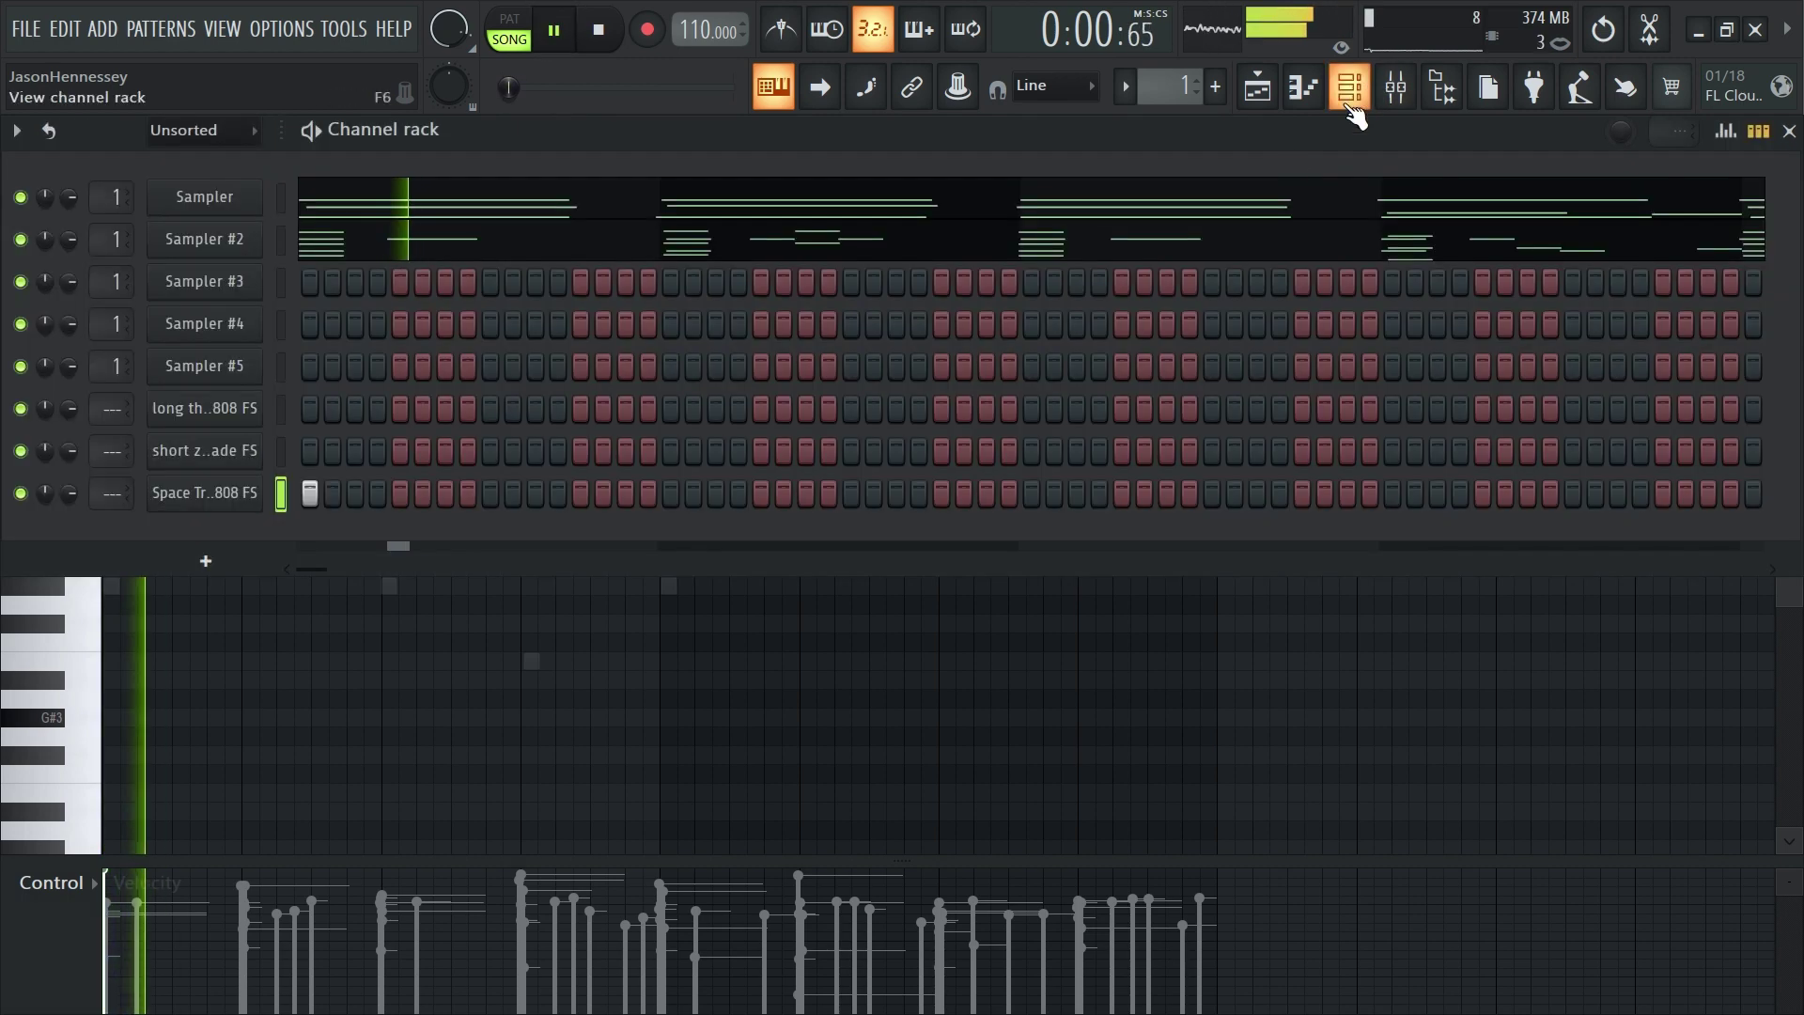
pyautogui.click(246, 493)
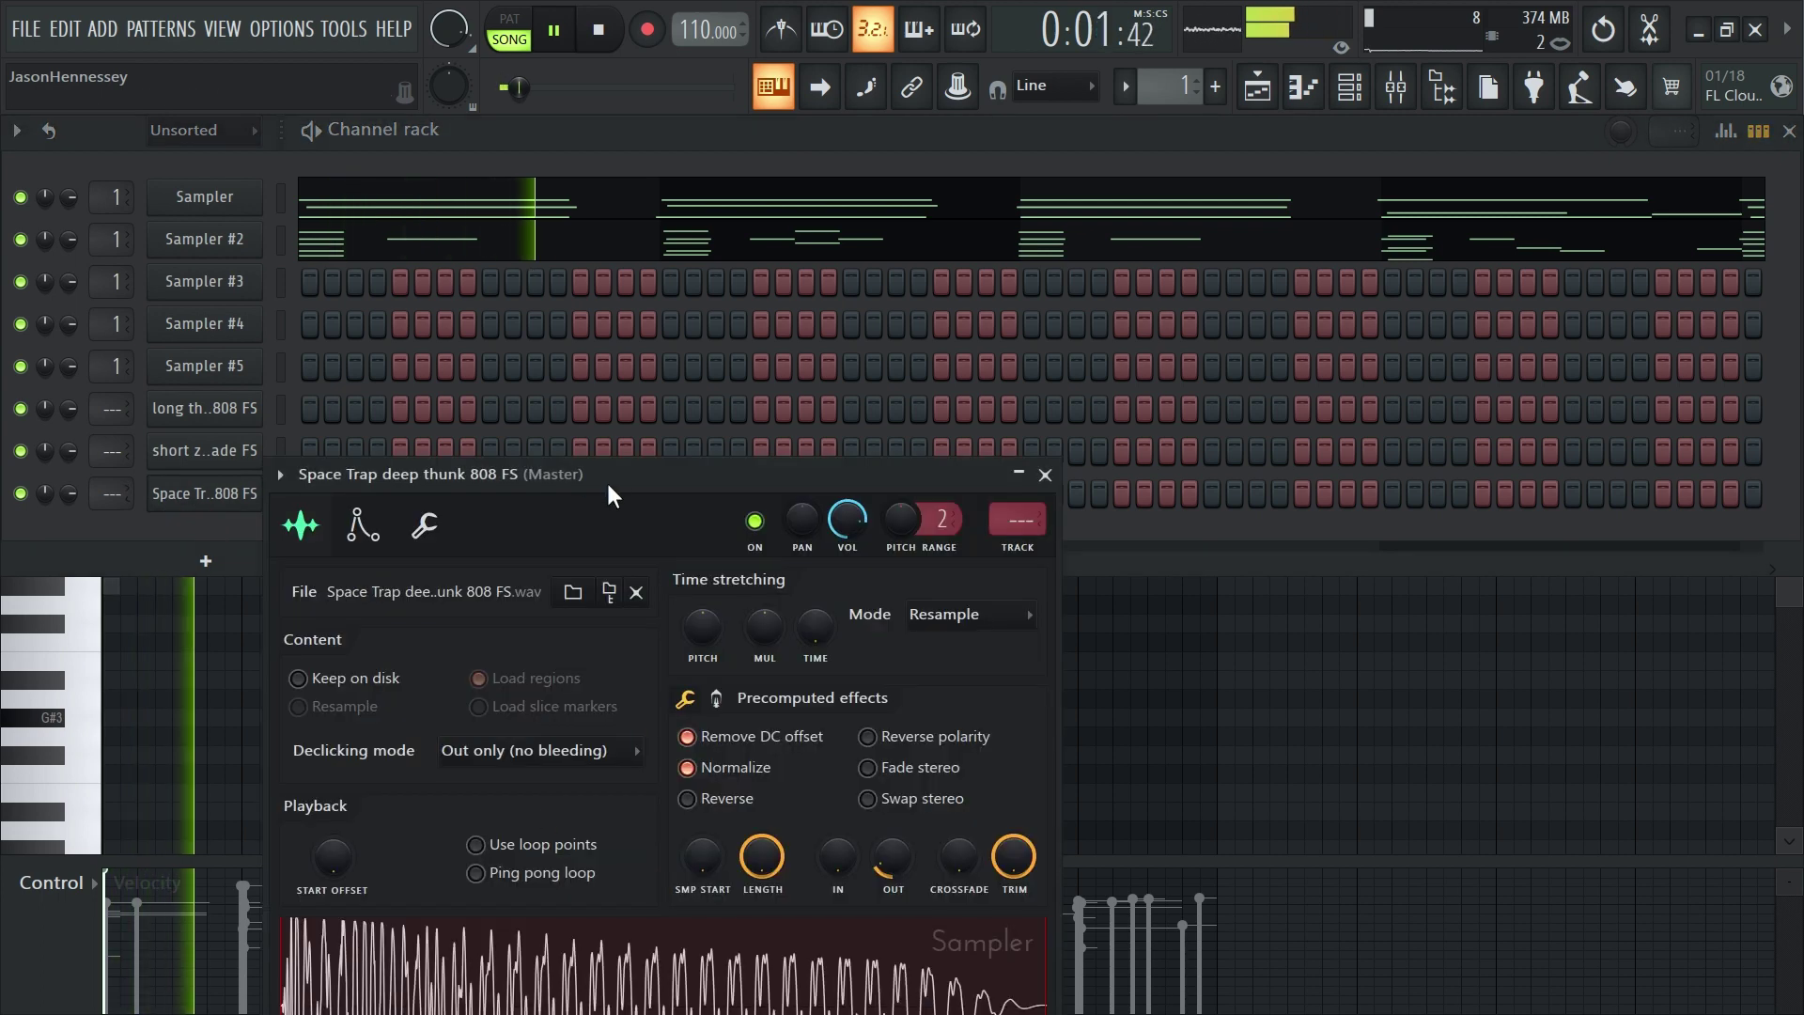
pyautogui.moveTo(608, 487); pyautogui.dragTo(720, 217)
pyautogui.press('space')
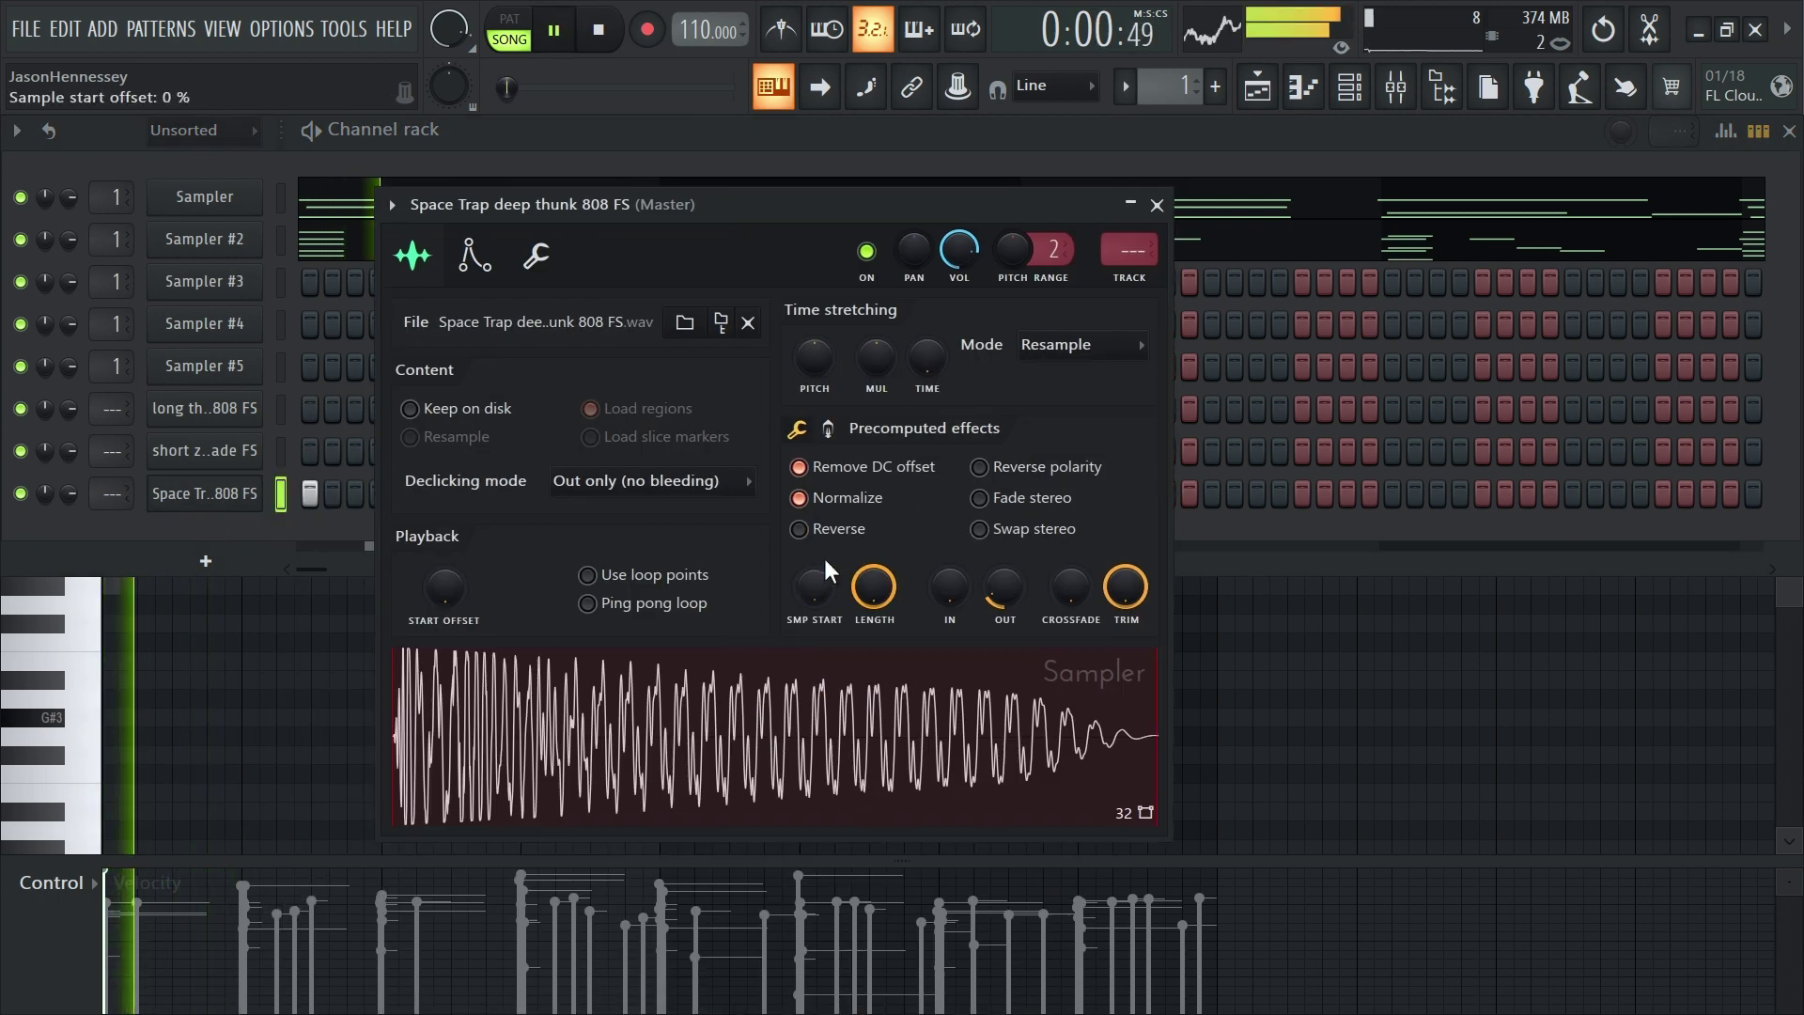
pyautogui.click(1163, 207)
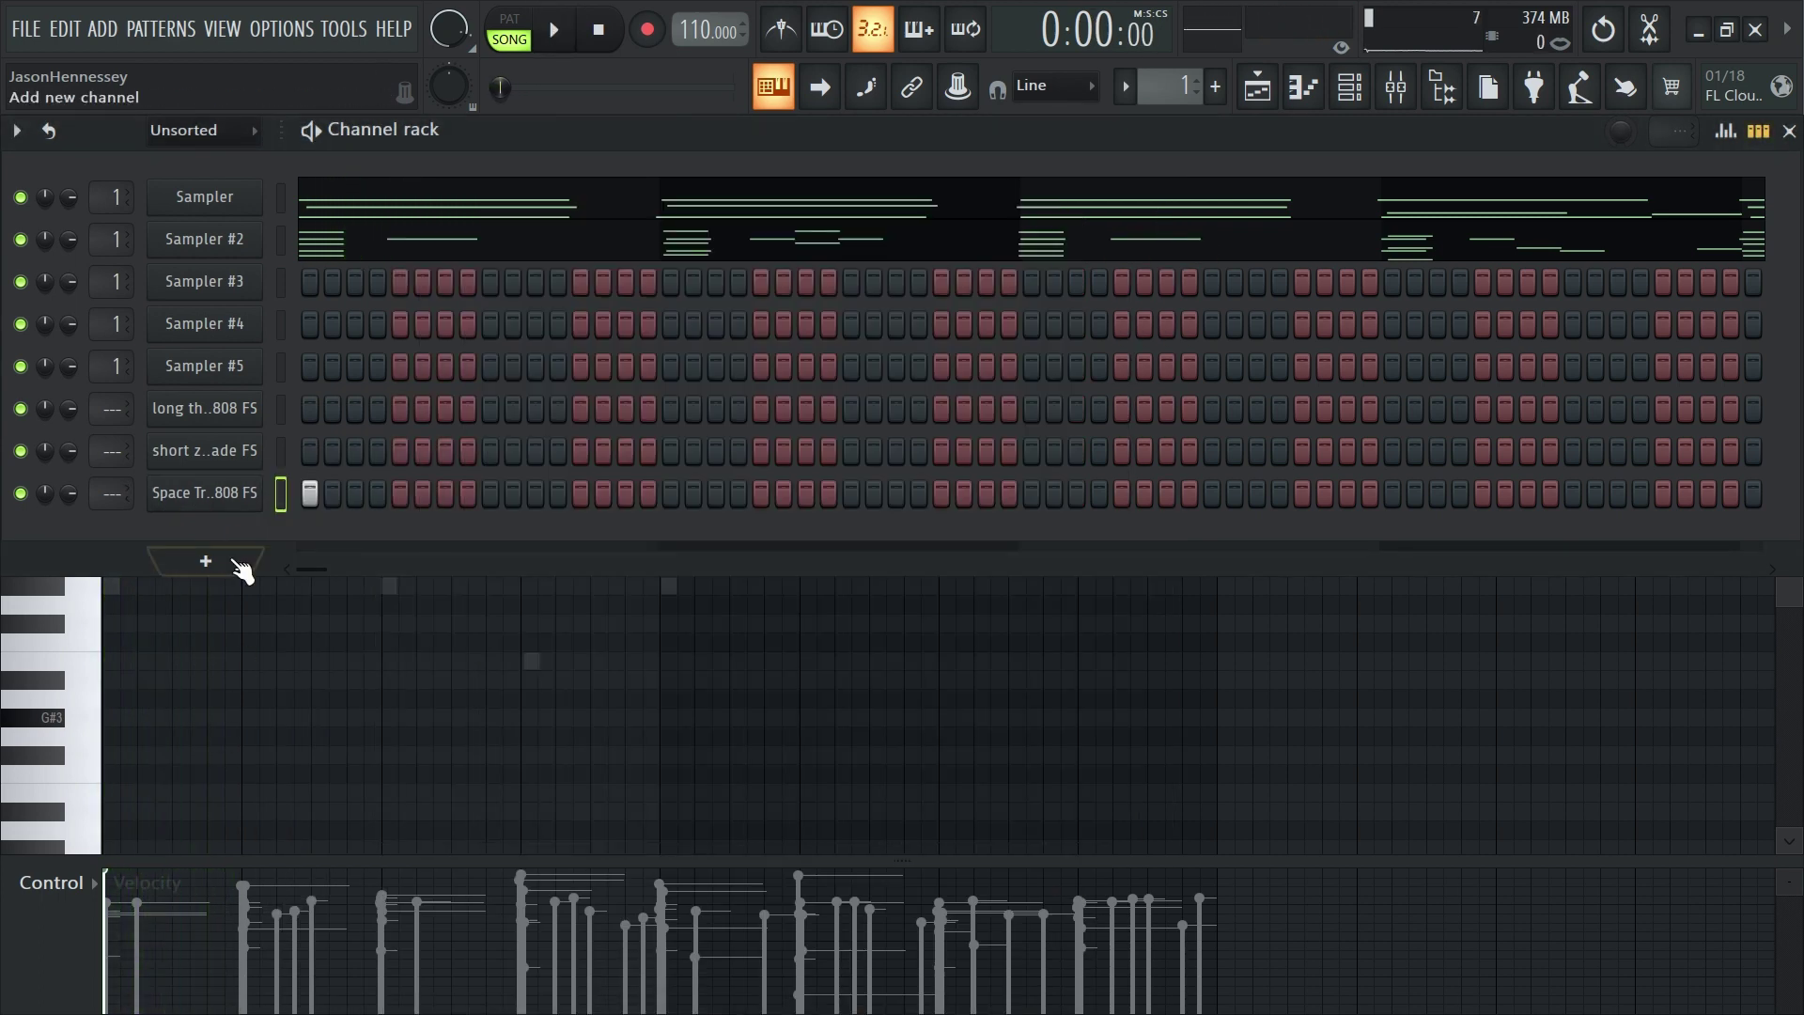
# Delete the Space Trap deep thunk 808 FS channel from the channel rack
pyautogui.rightClick(229, 498)
pyautogui.click(318, 766)
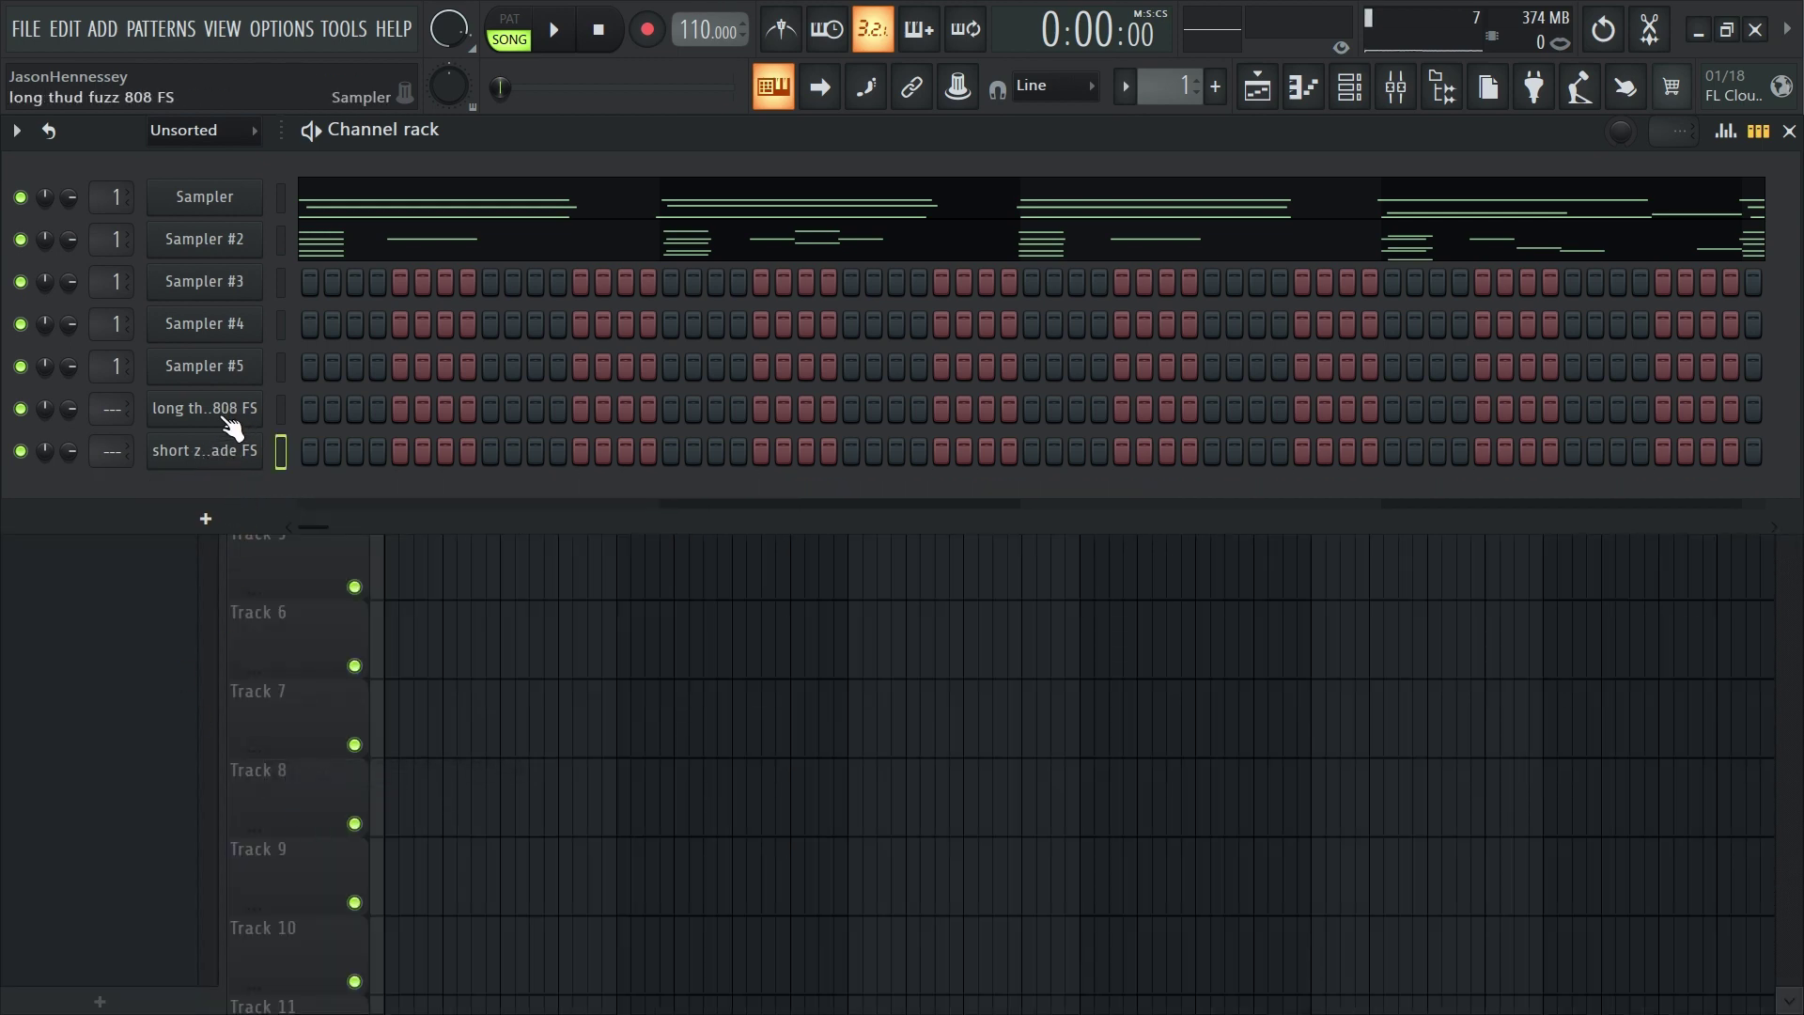
# For short zay made FS, enable the volume envelope with full hold and zero attack, decay, sustain and release, and make it cut itself
pyautogui.click(205, 461)
pyautogui.click(326, 487)
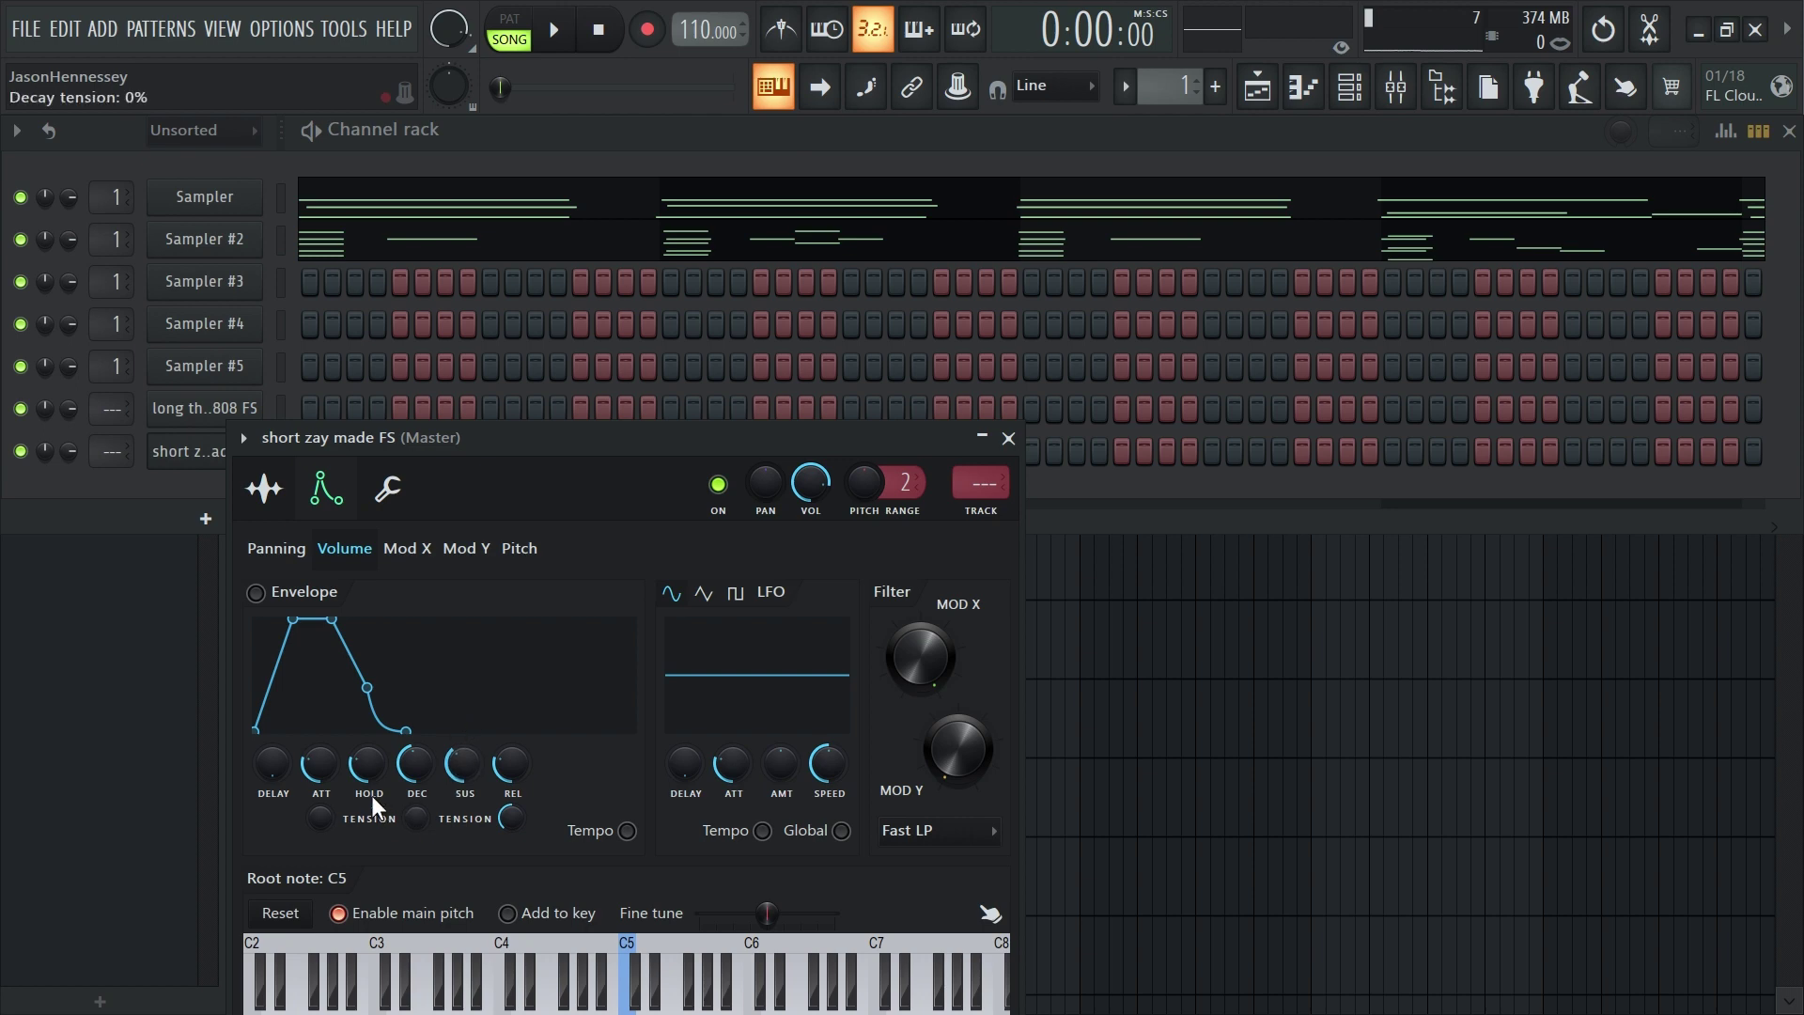
pyautogui.moveTo(321, 764); pyautogui.dragTo(320, 807)
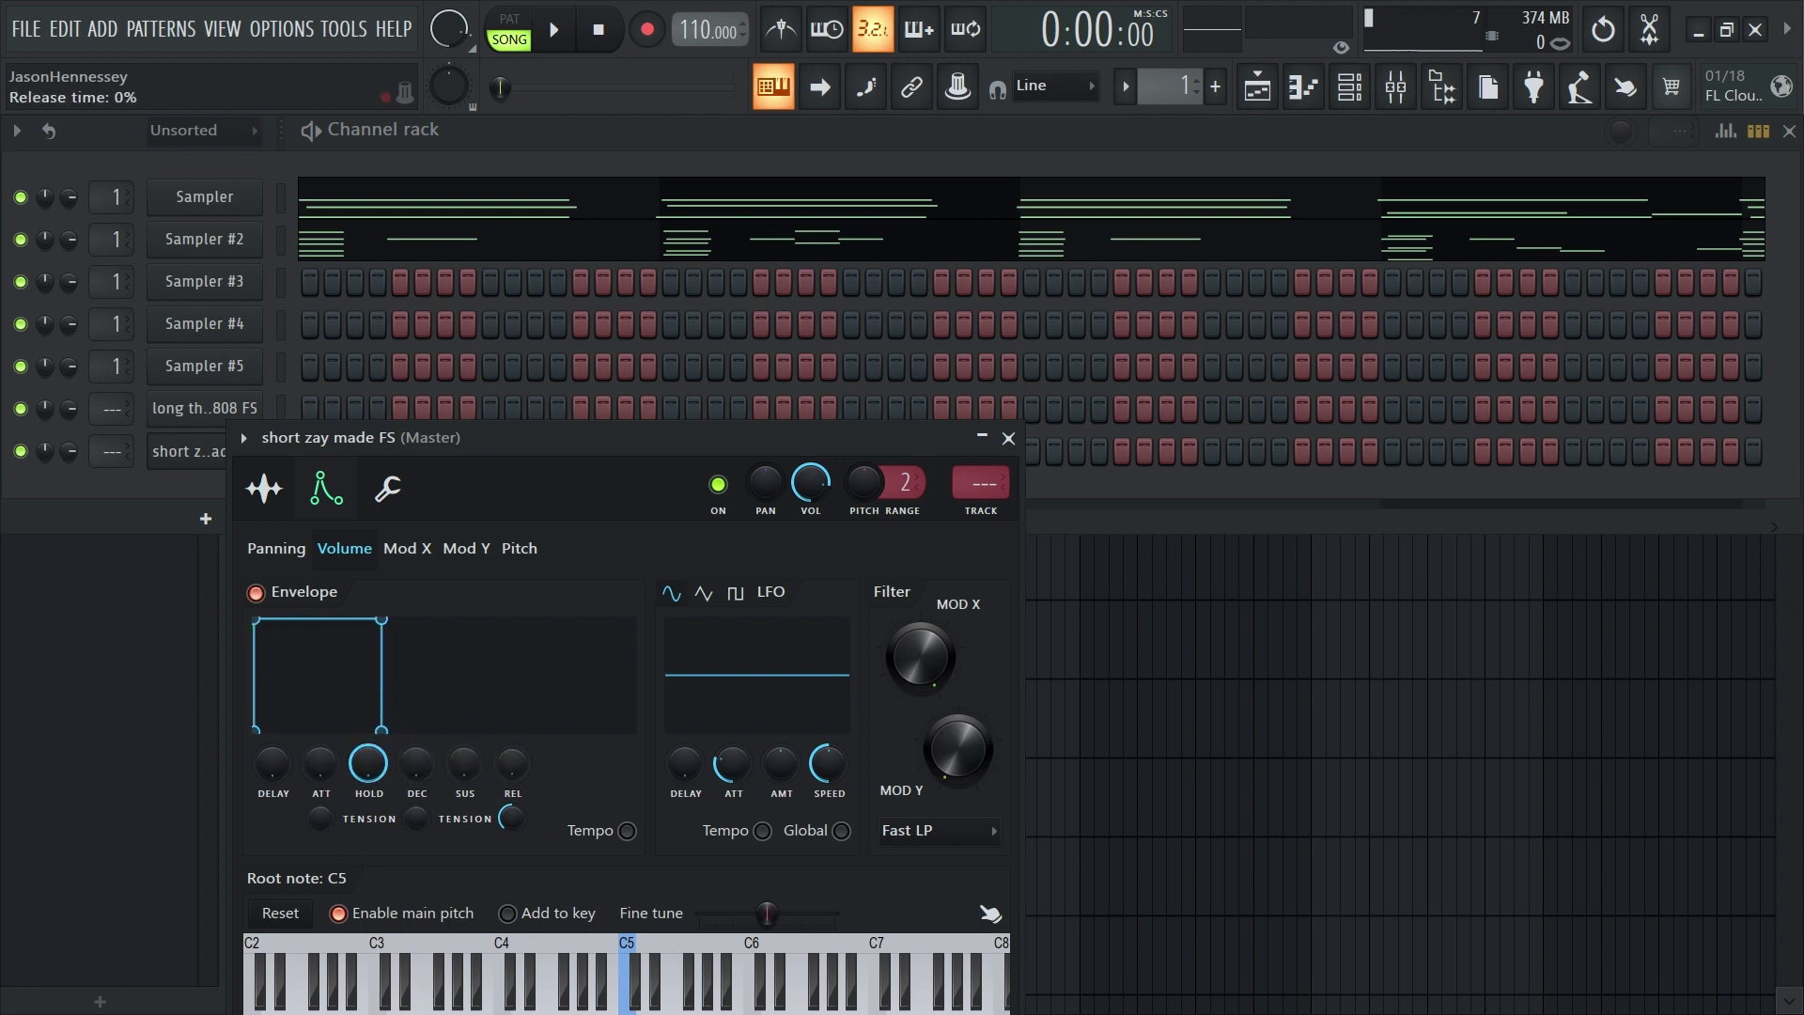
pyautogui.click(379, 485)
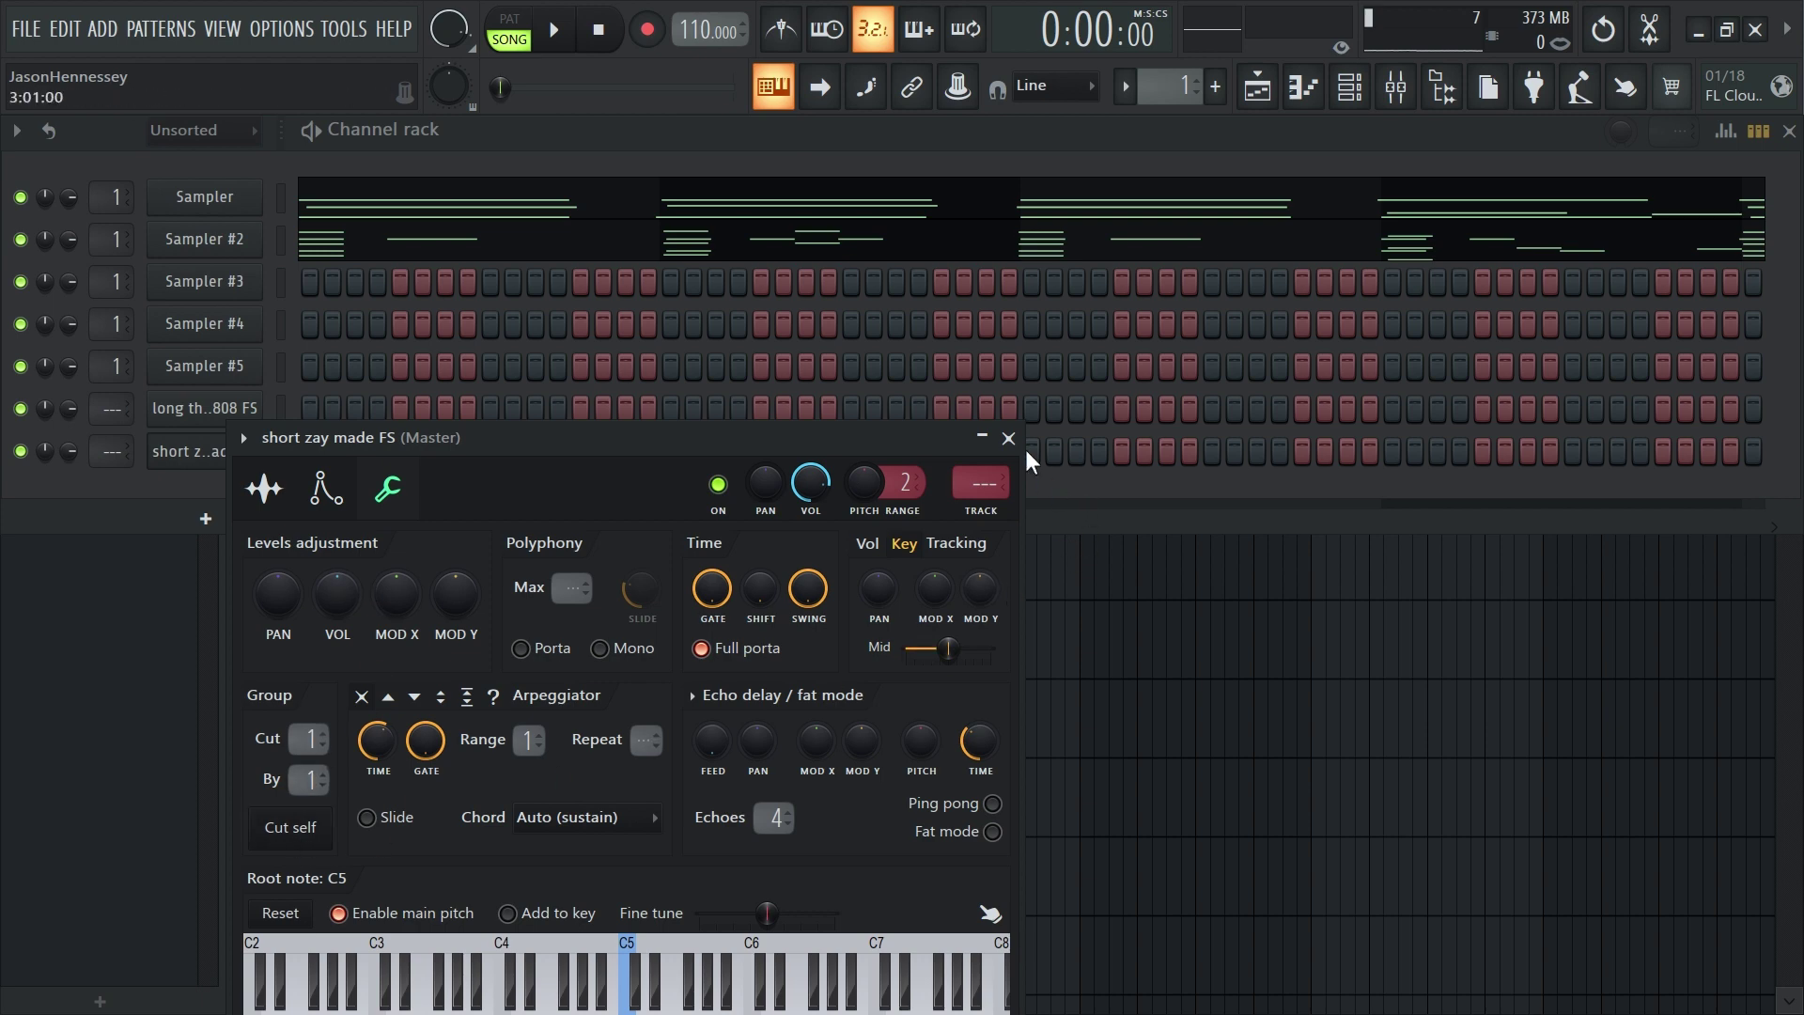
pyautogui.click(1008, 437)
# Place a short G#4 note at the start of bar 1 in the short zay made FS piano roll and play it back
pyautogui.rightClick(278, 460)
pyautogui.click(293, 442)
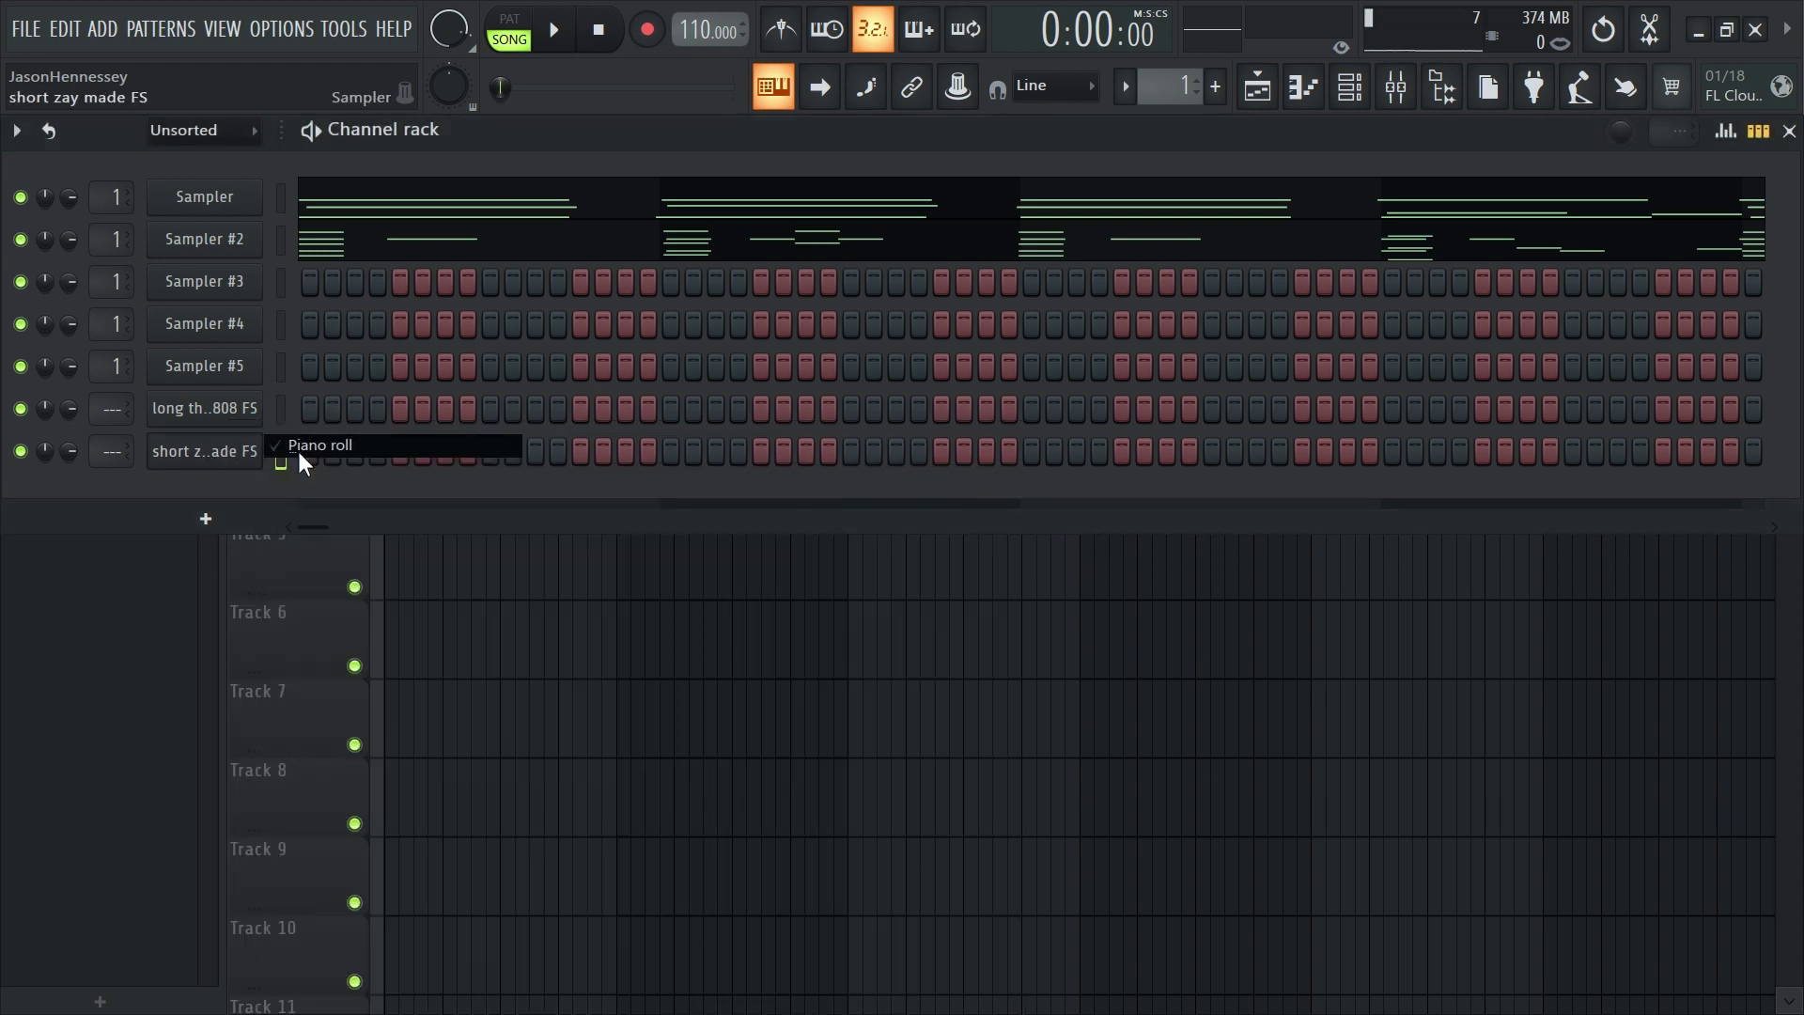
pyautogui.click(47, 493)
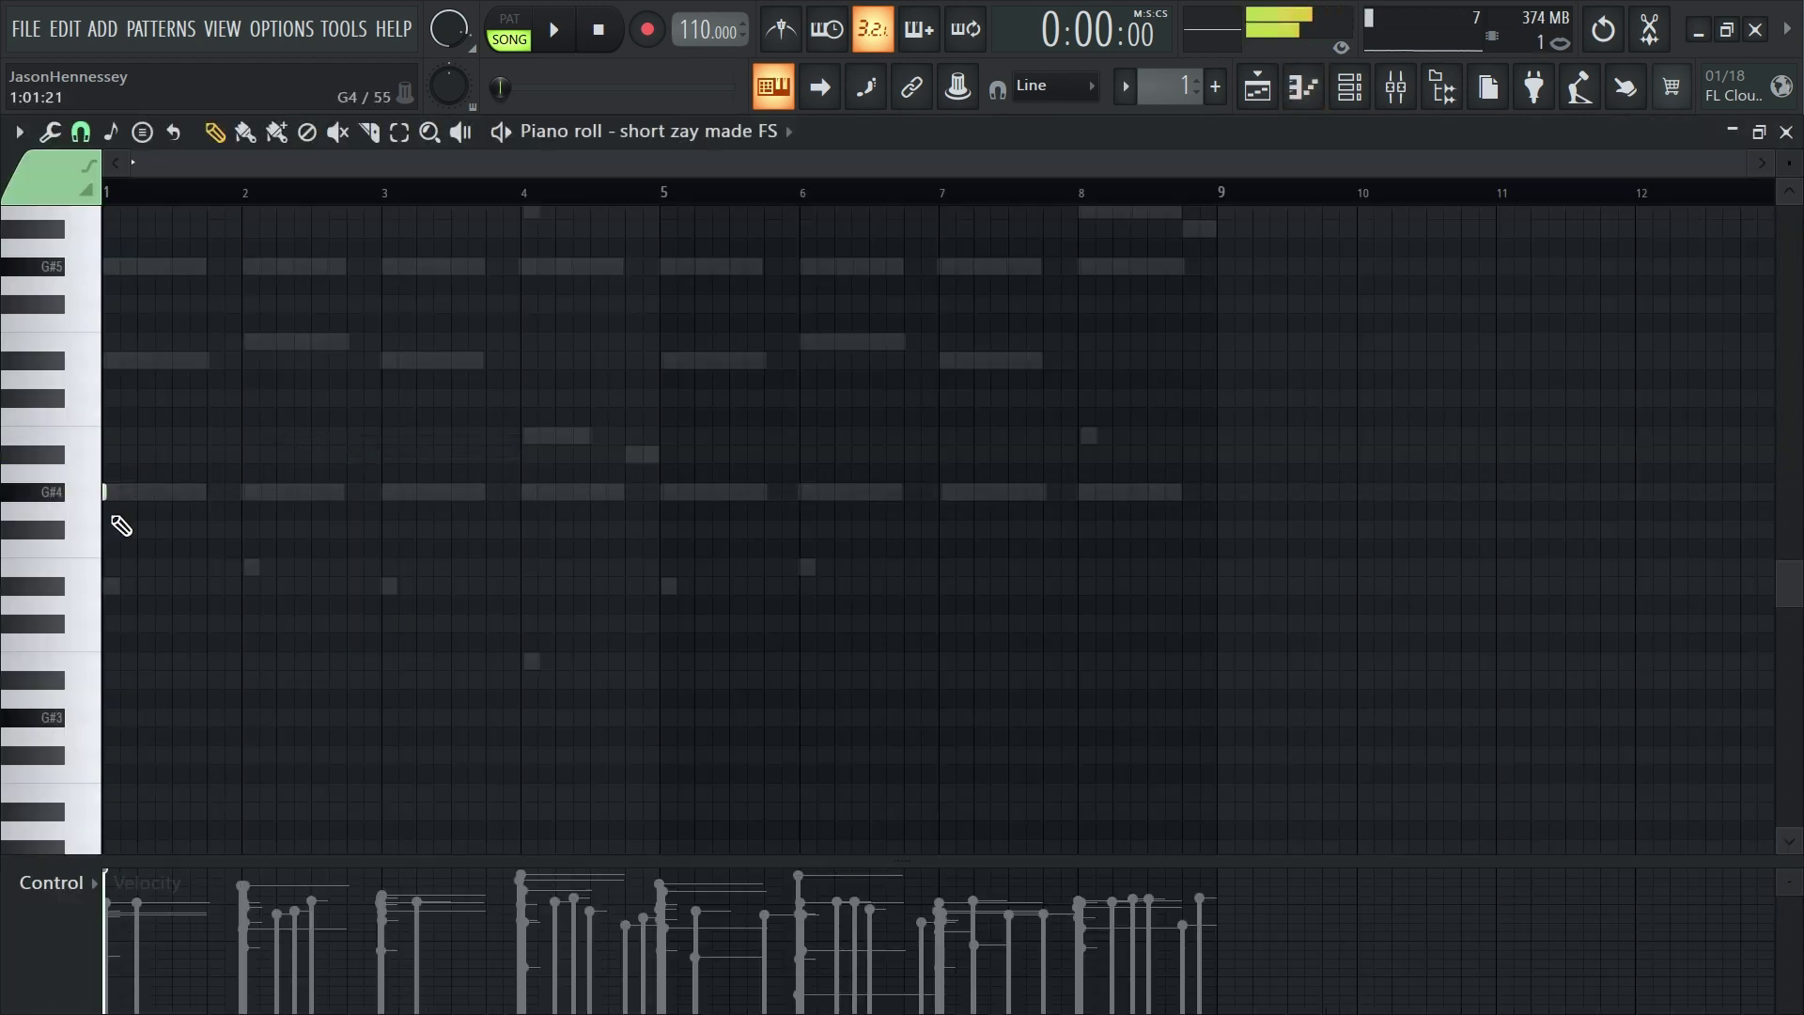
pyautogui.press('space')
pyautogui.press('space')
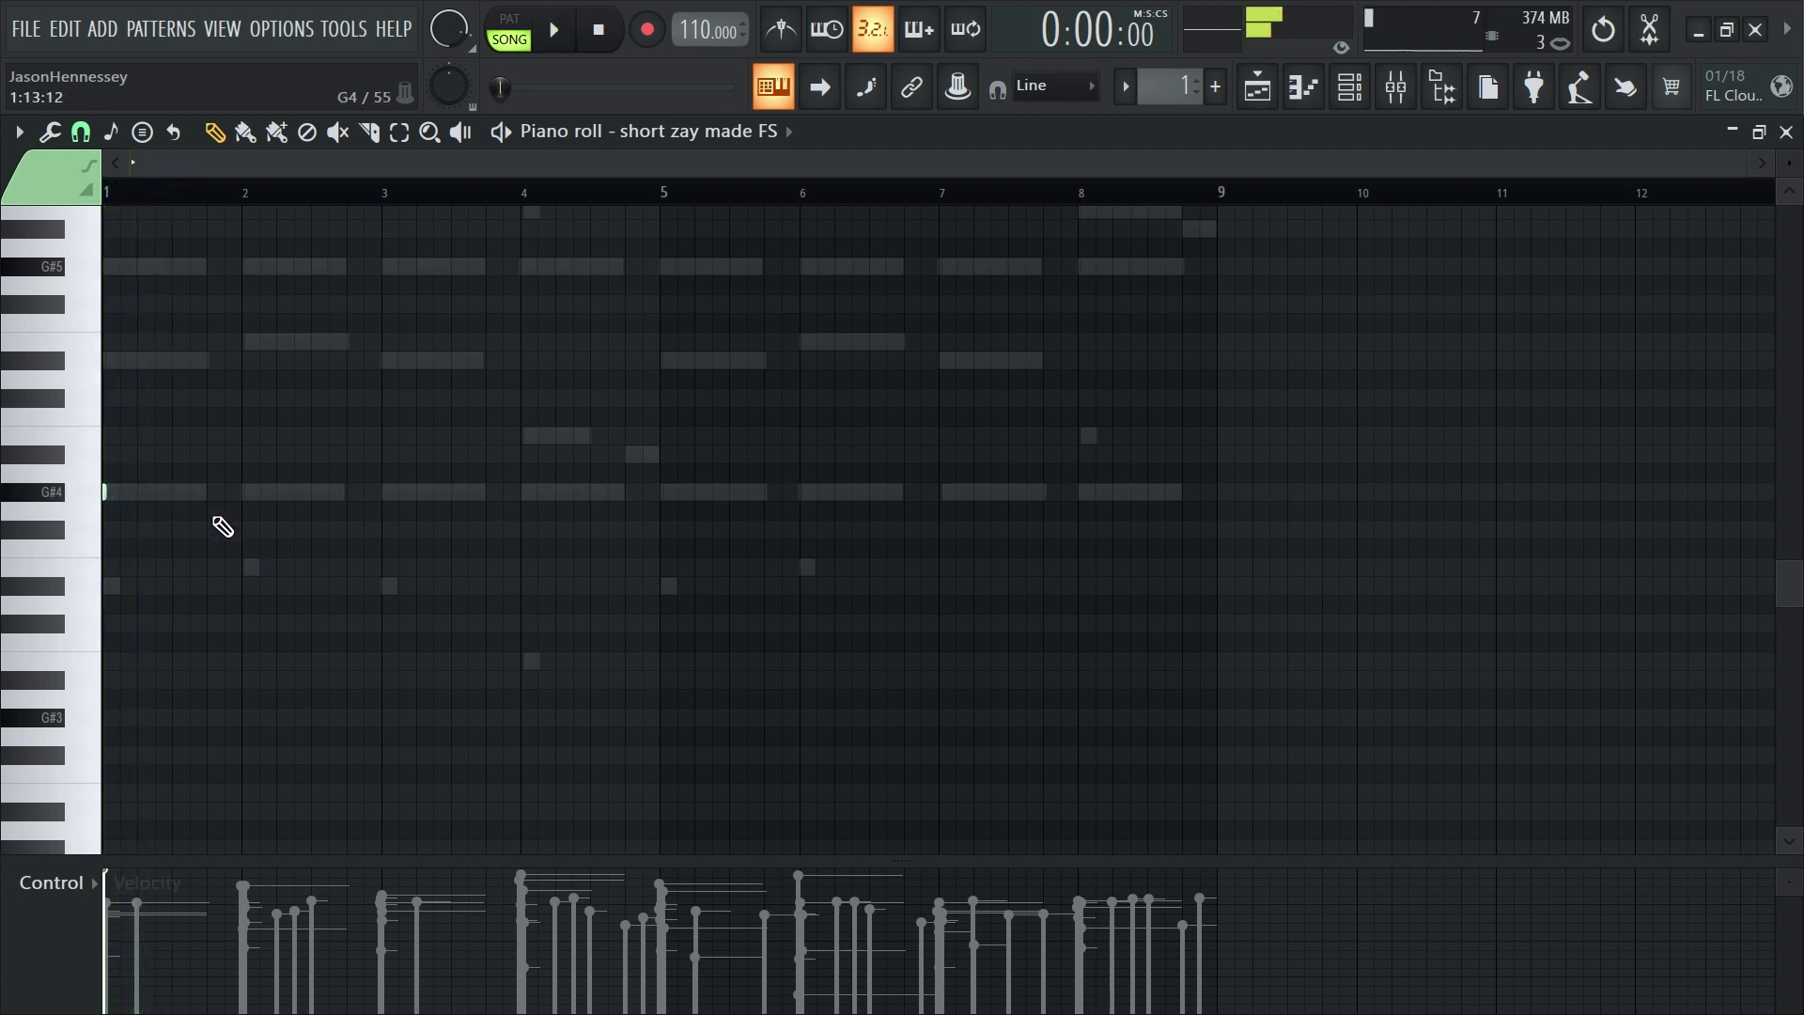
pyautogui.press('space')
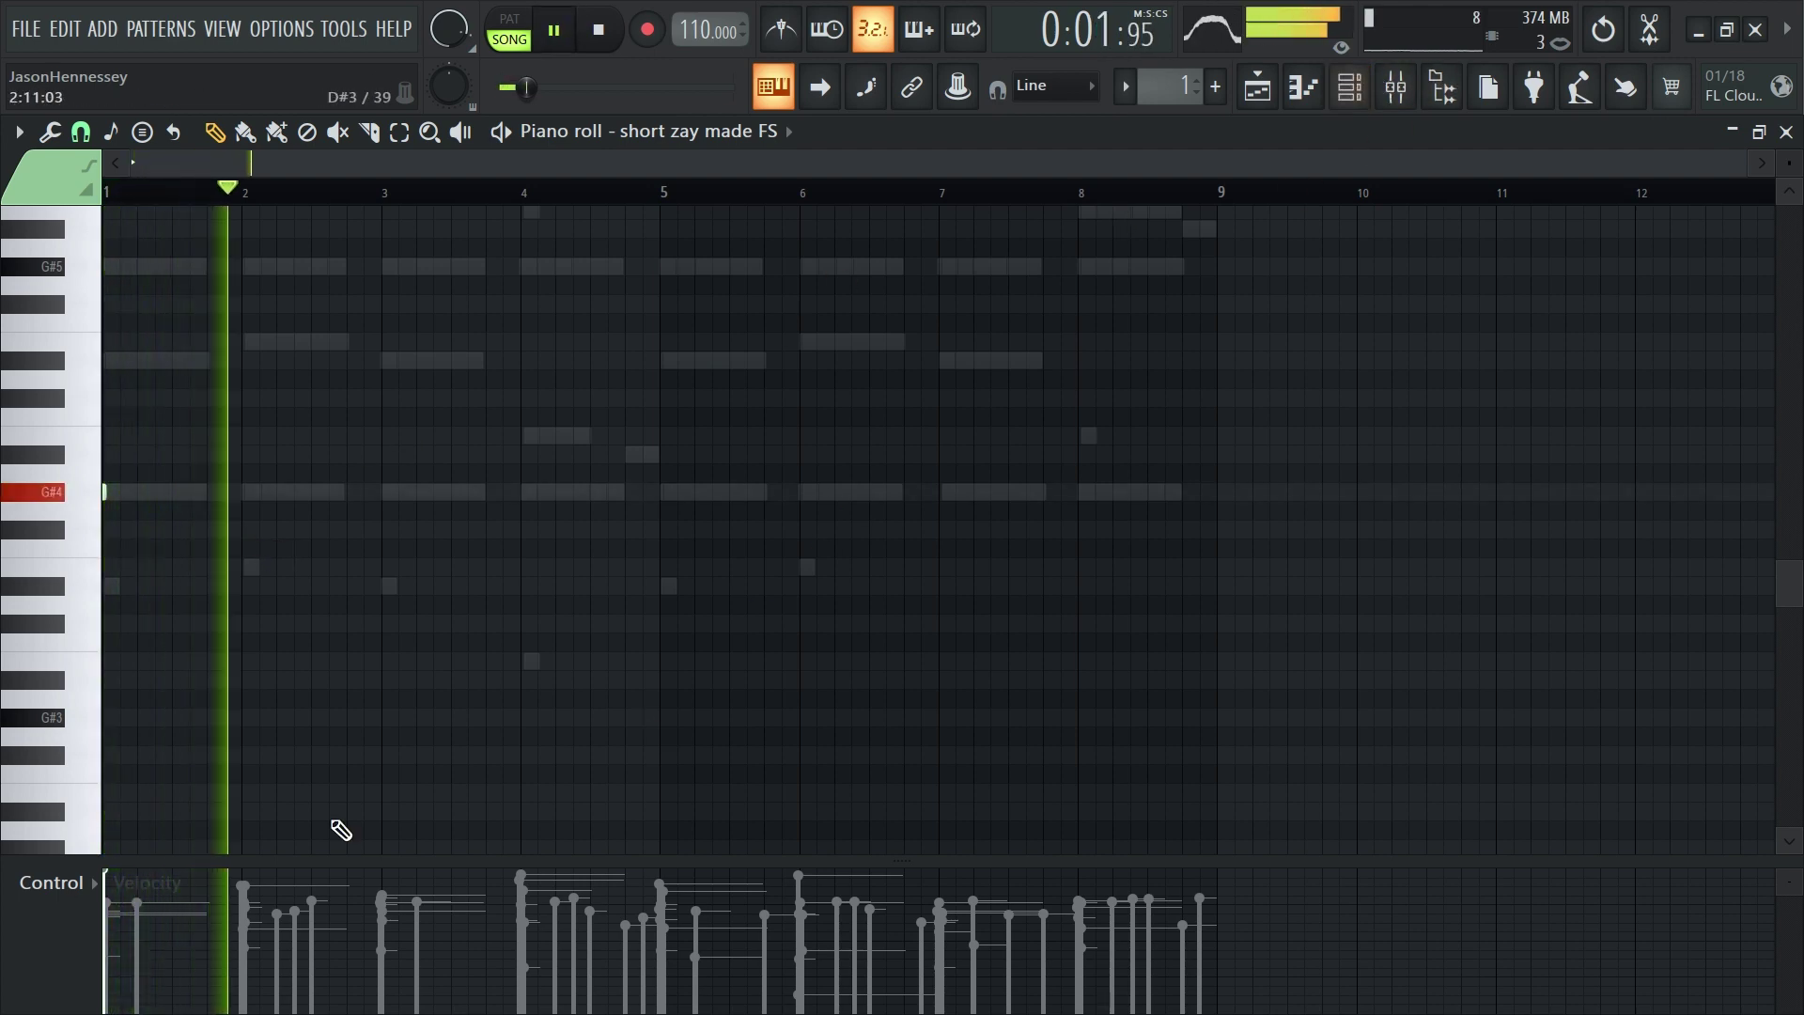
pyautogui.scroll(1, 66, 898)
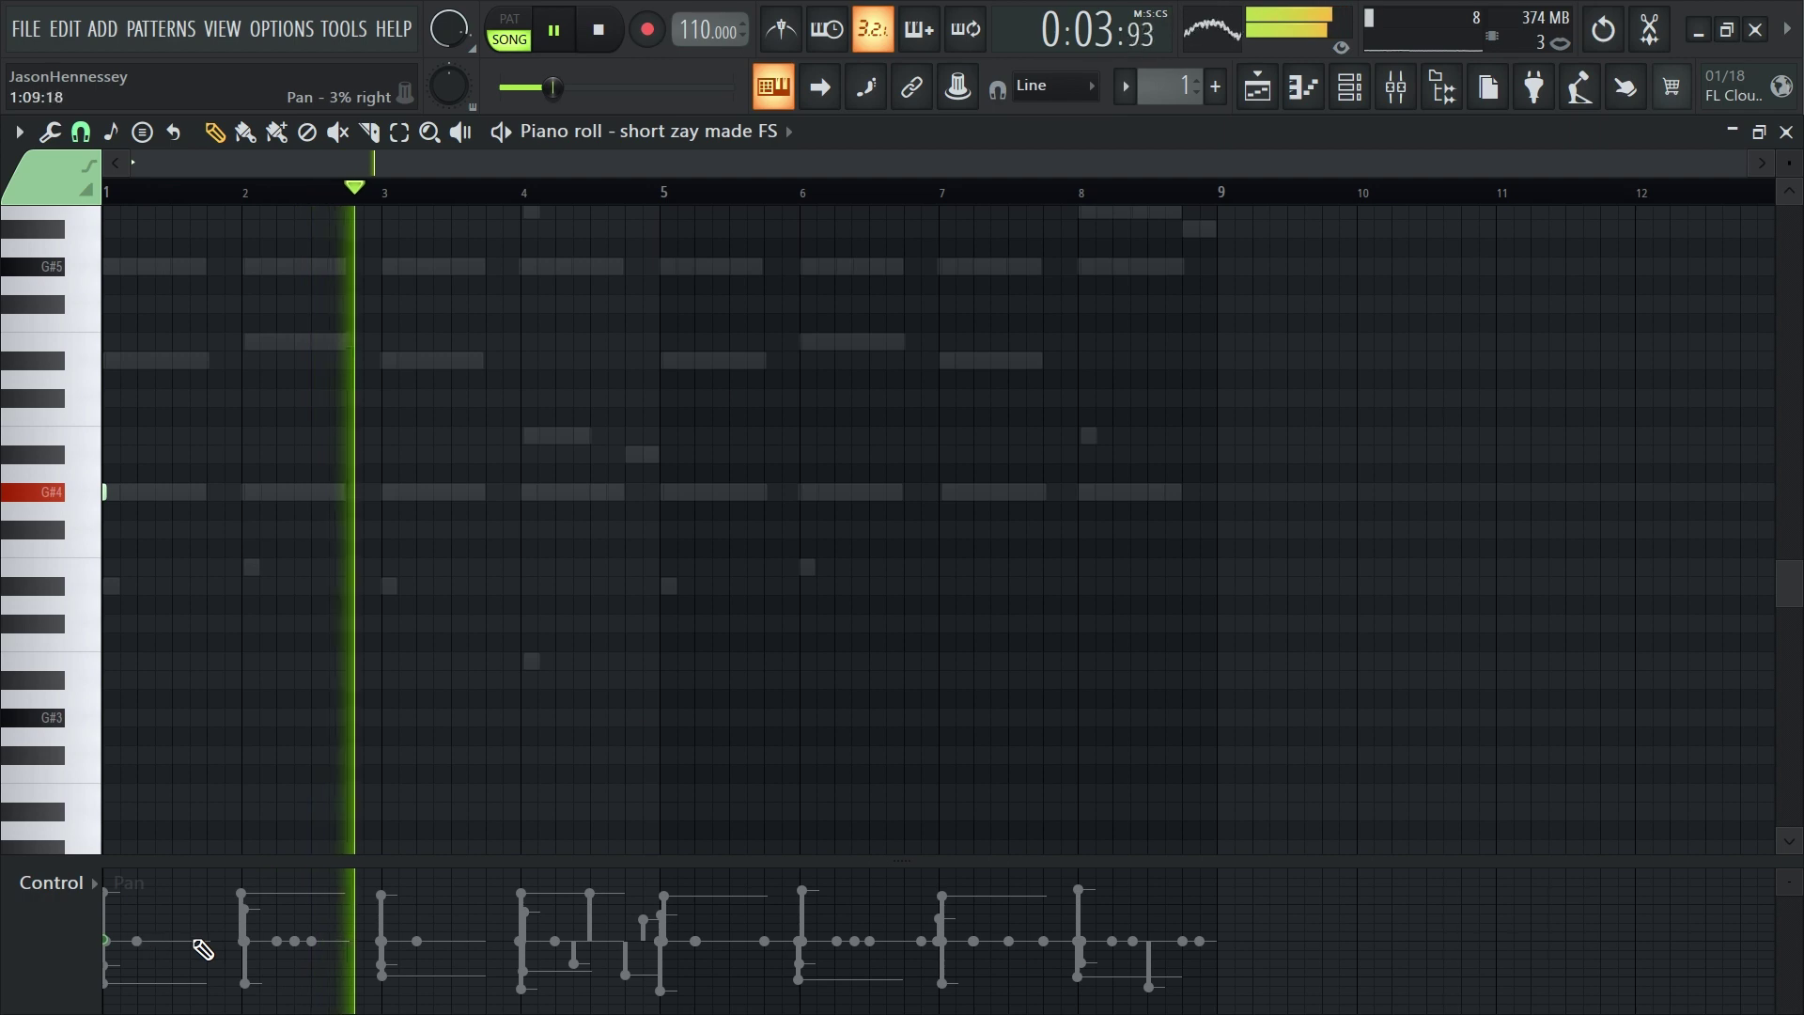
pyautogui.moveTo(1796, 895); pyautogui.dragTo(1795, 916)
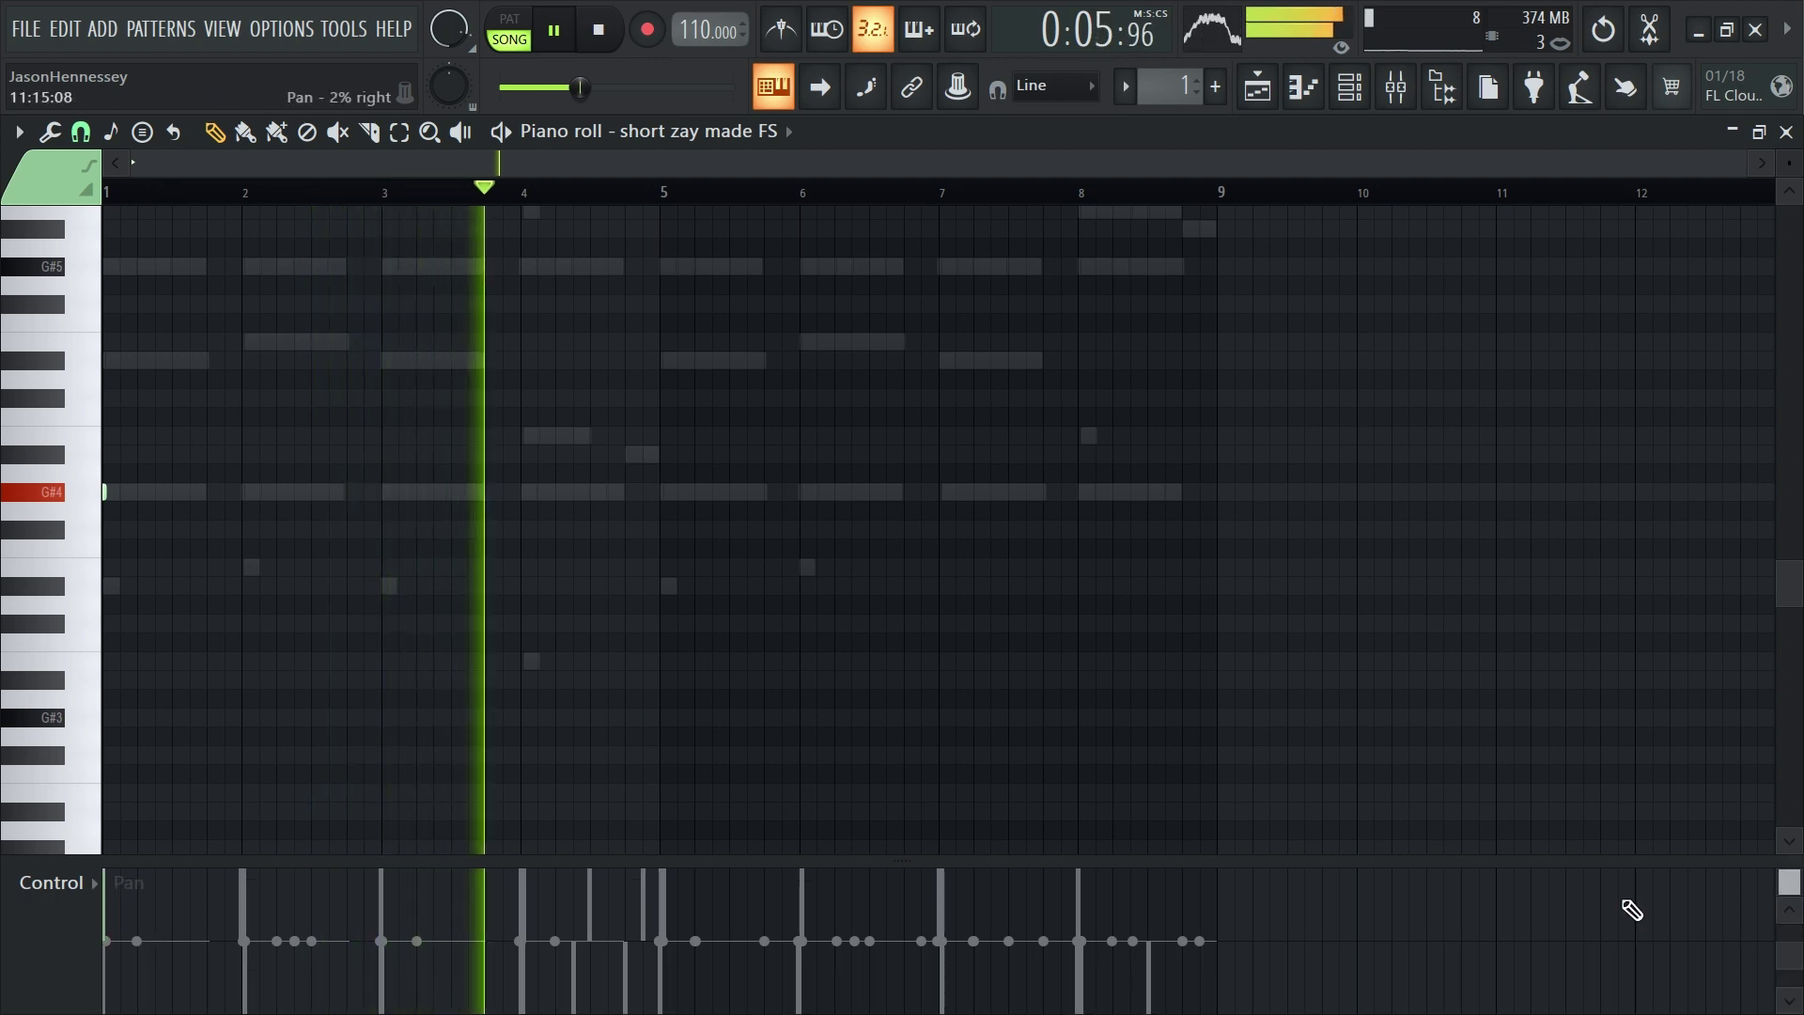
pyautogui.press('space')
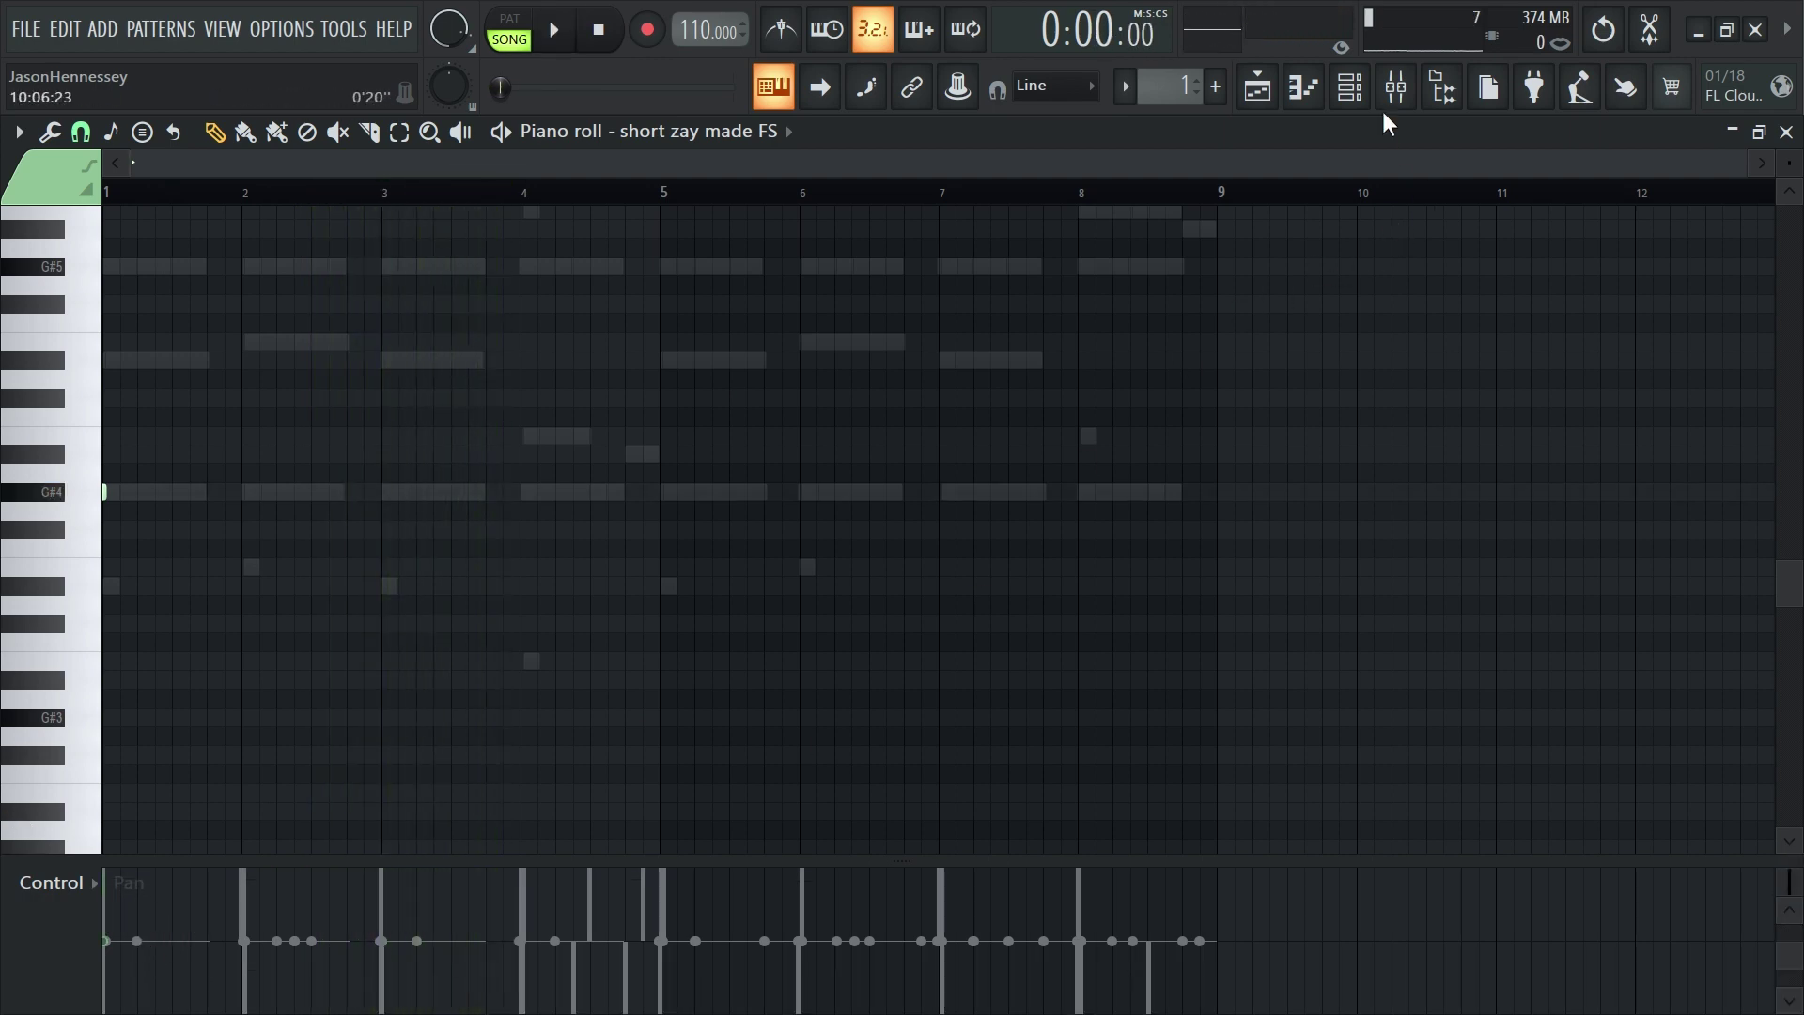
# Enable Normalize and Remove DC offset in the short zay made FS sampler and replay the note
pyautogui.click(1349, 88)
pyautogui.click(195, 457)
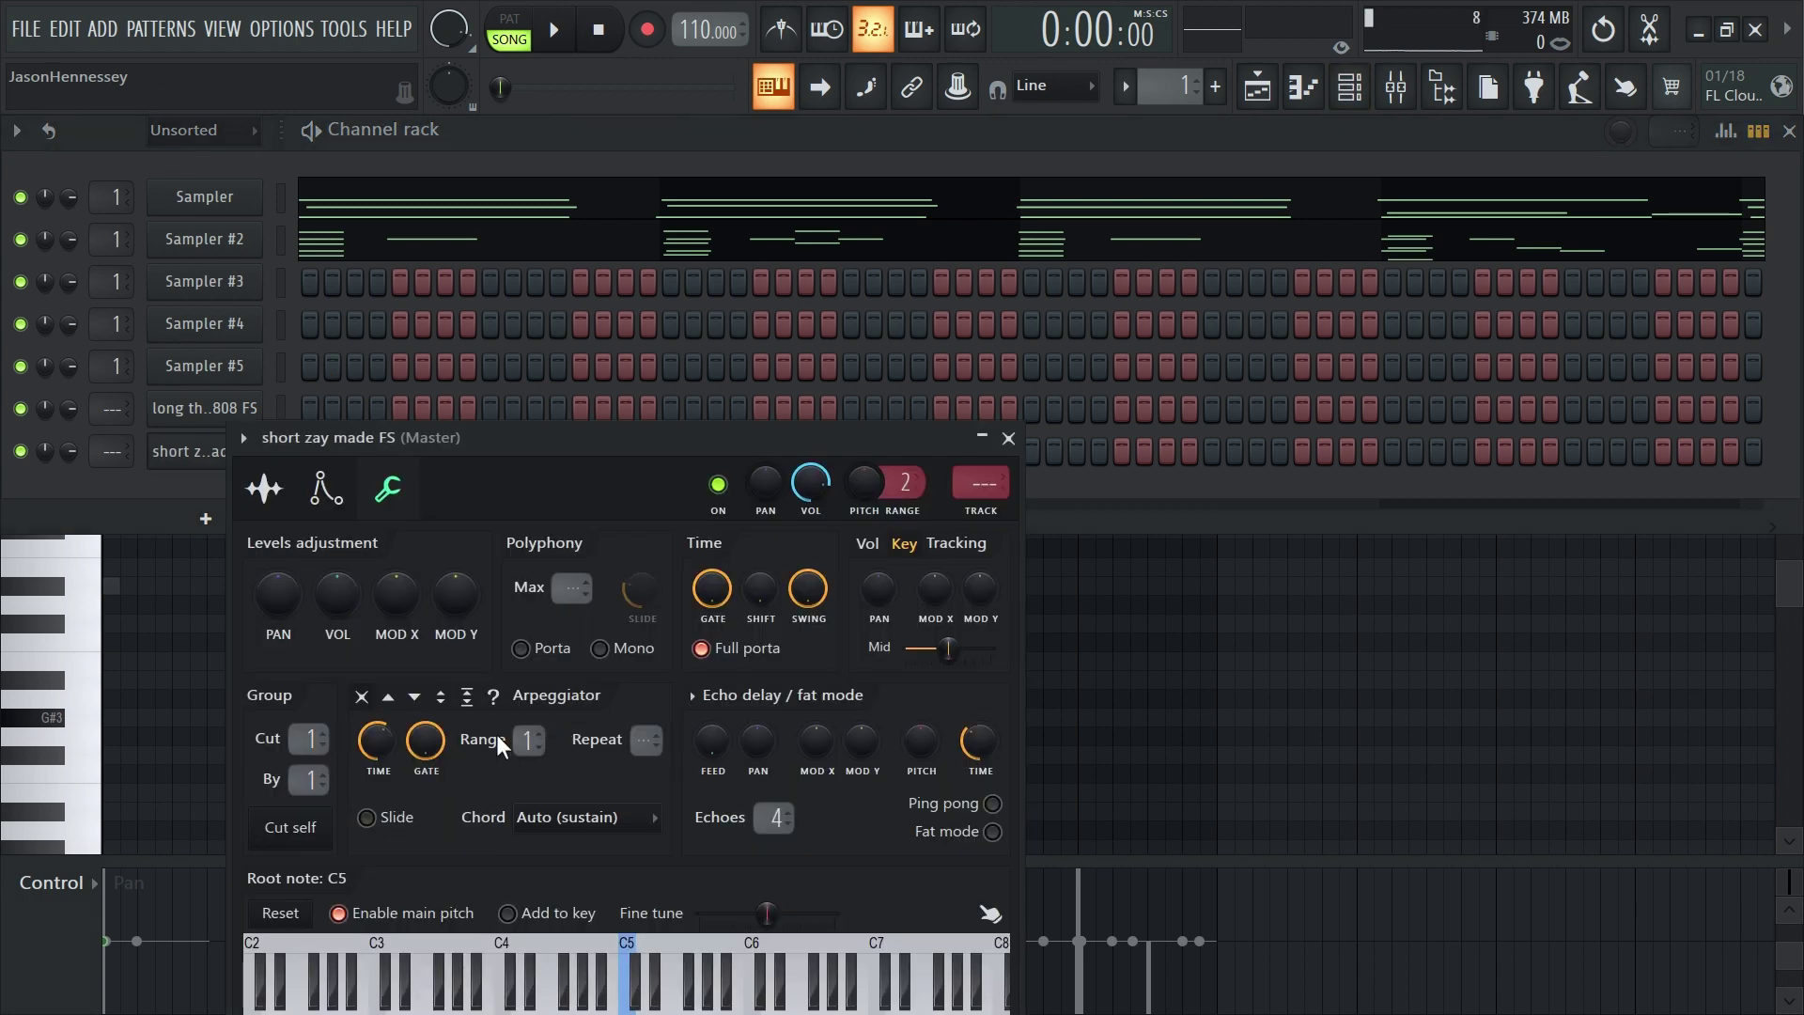
pyautogui.click(267, 486)
pyautogui.click(650, 730)
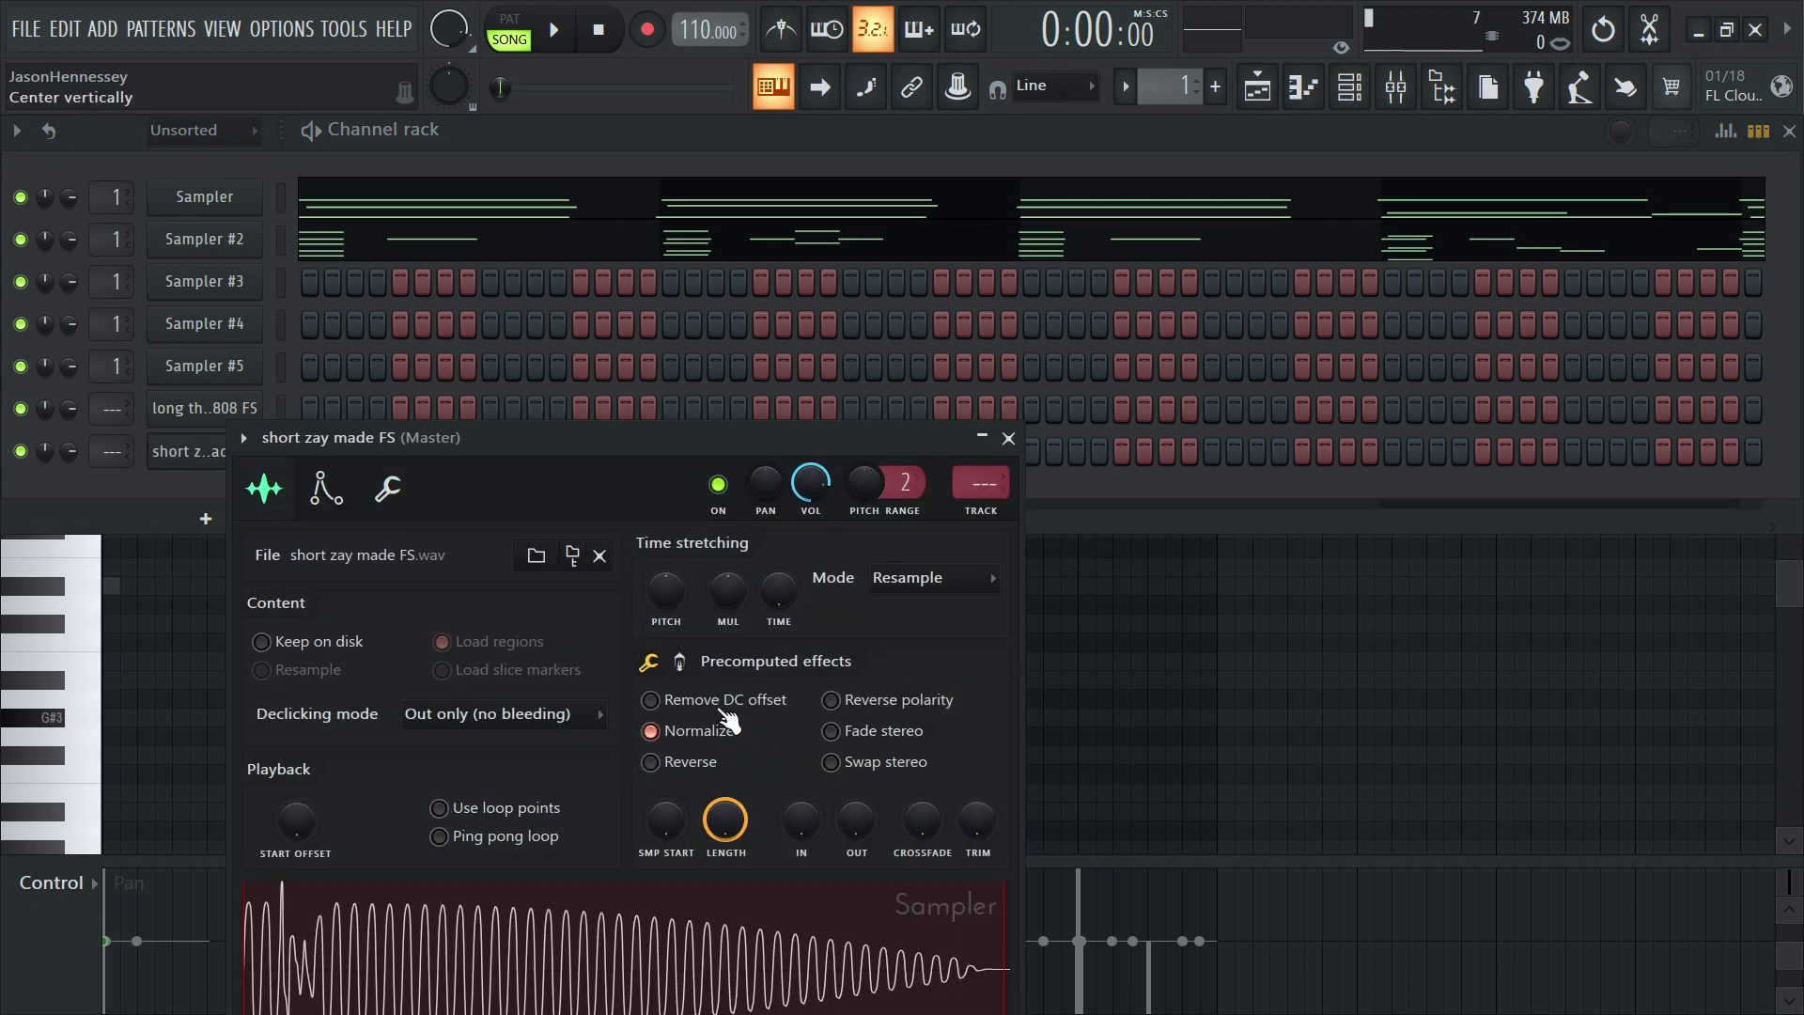
pyautogui.click(650, 699)
pyautogui.press('space')
pyautogui.click(1159, 664)
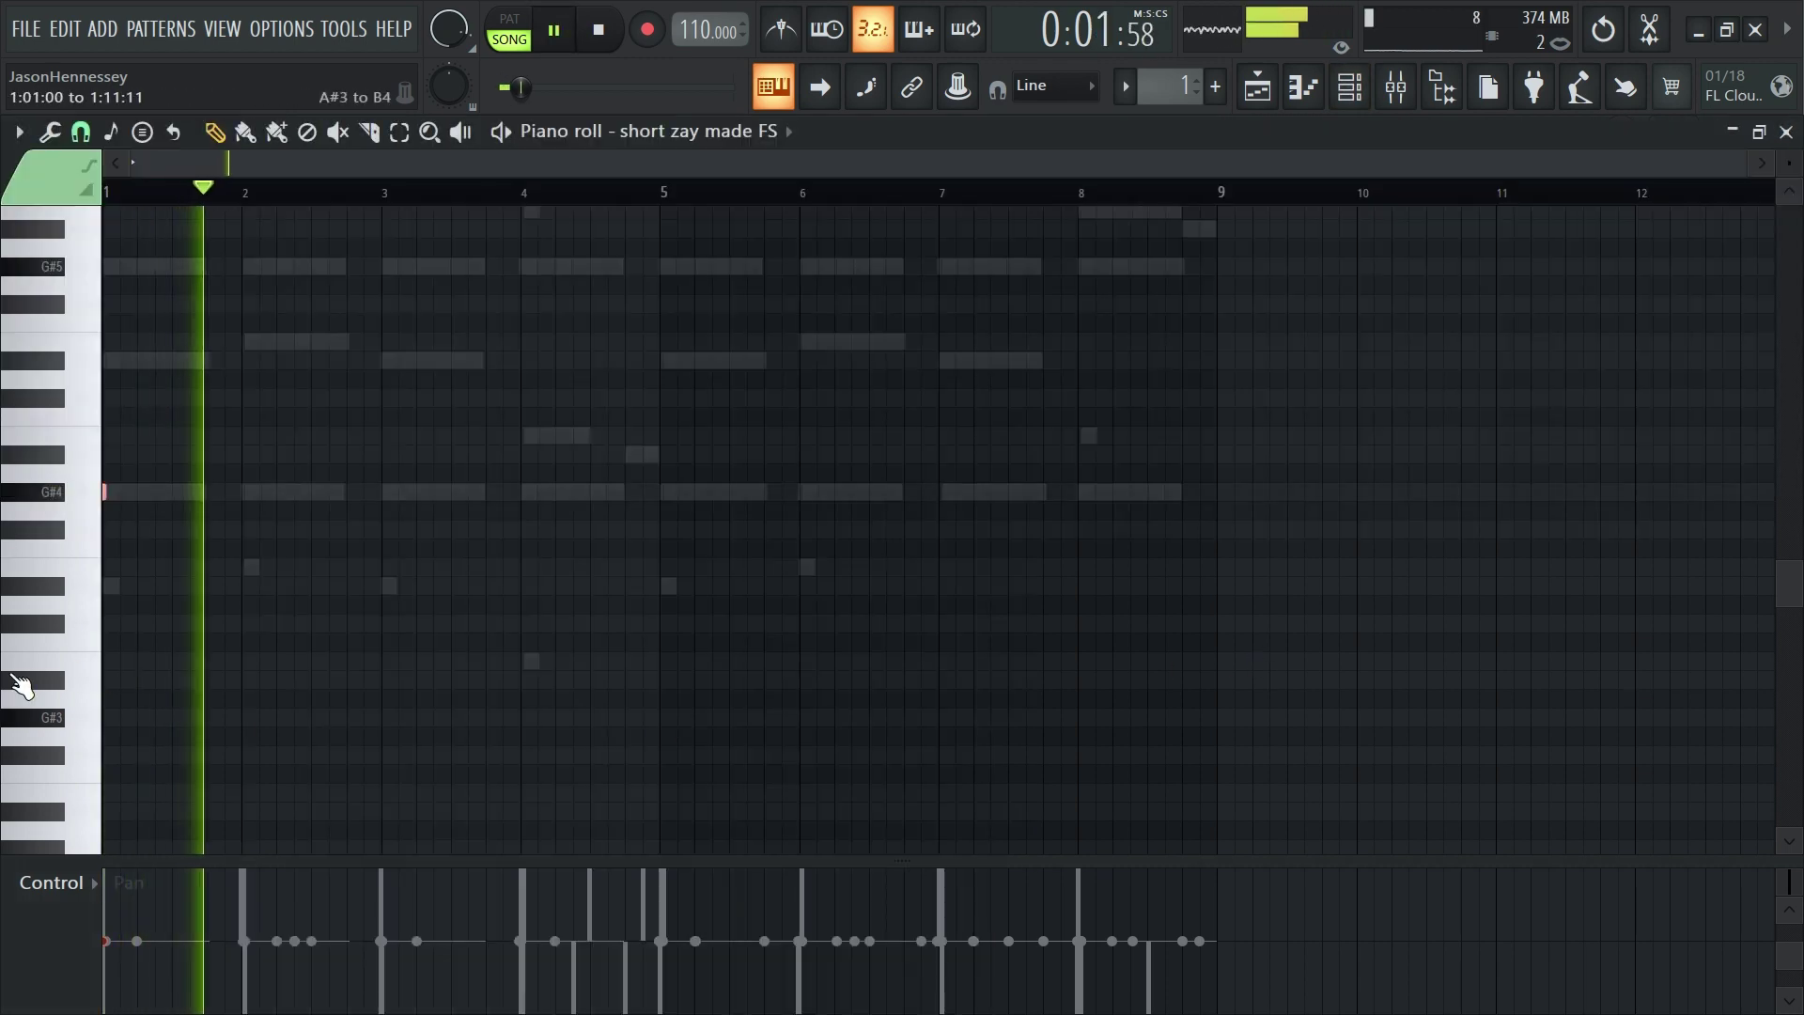
# Add short G#4 notes at steps 3, 13 and 15 of bar 2 and step 5 of bar 3, removing the misplaced one
pyautogui.keyDown('ctrl'); pyautogui.scroll(6, 126, 513); pyautogui.keyUp('ctrl')
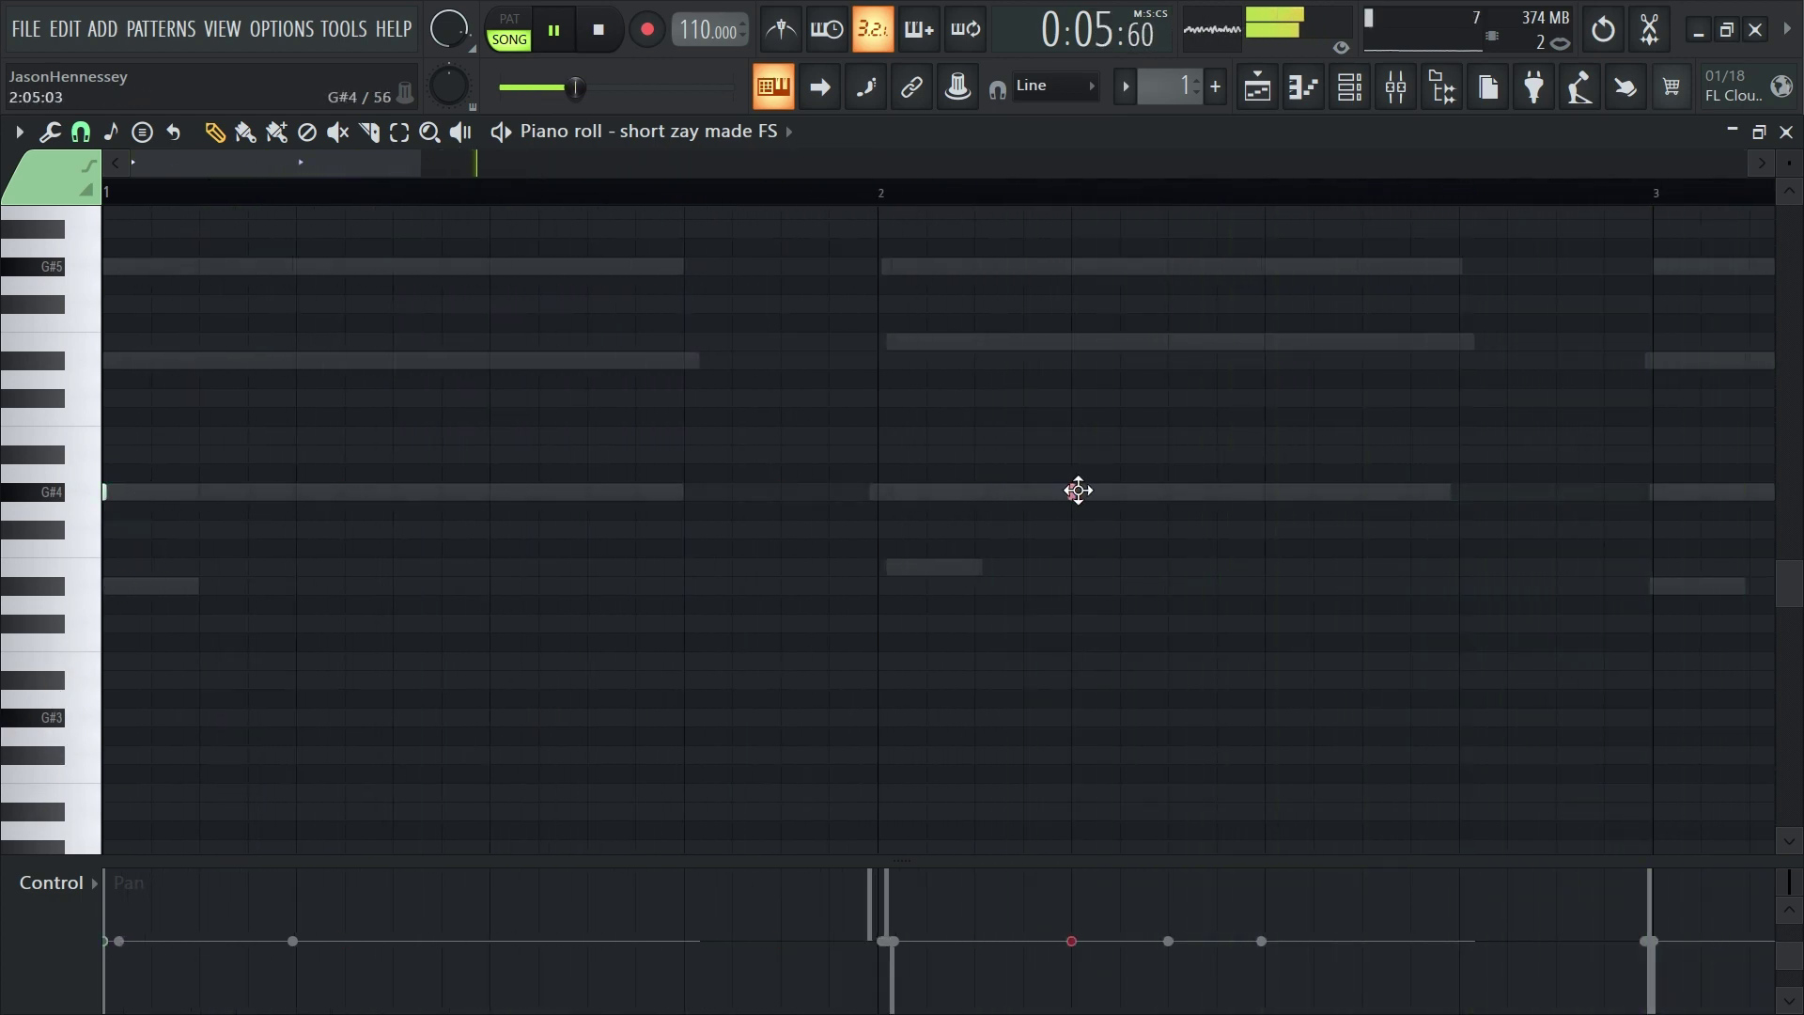
pyautogui.click(1217, 491)
pyautogui.scroll(-2, 403, 745)
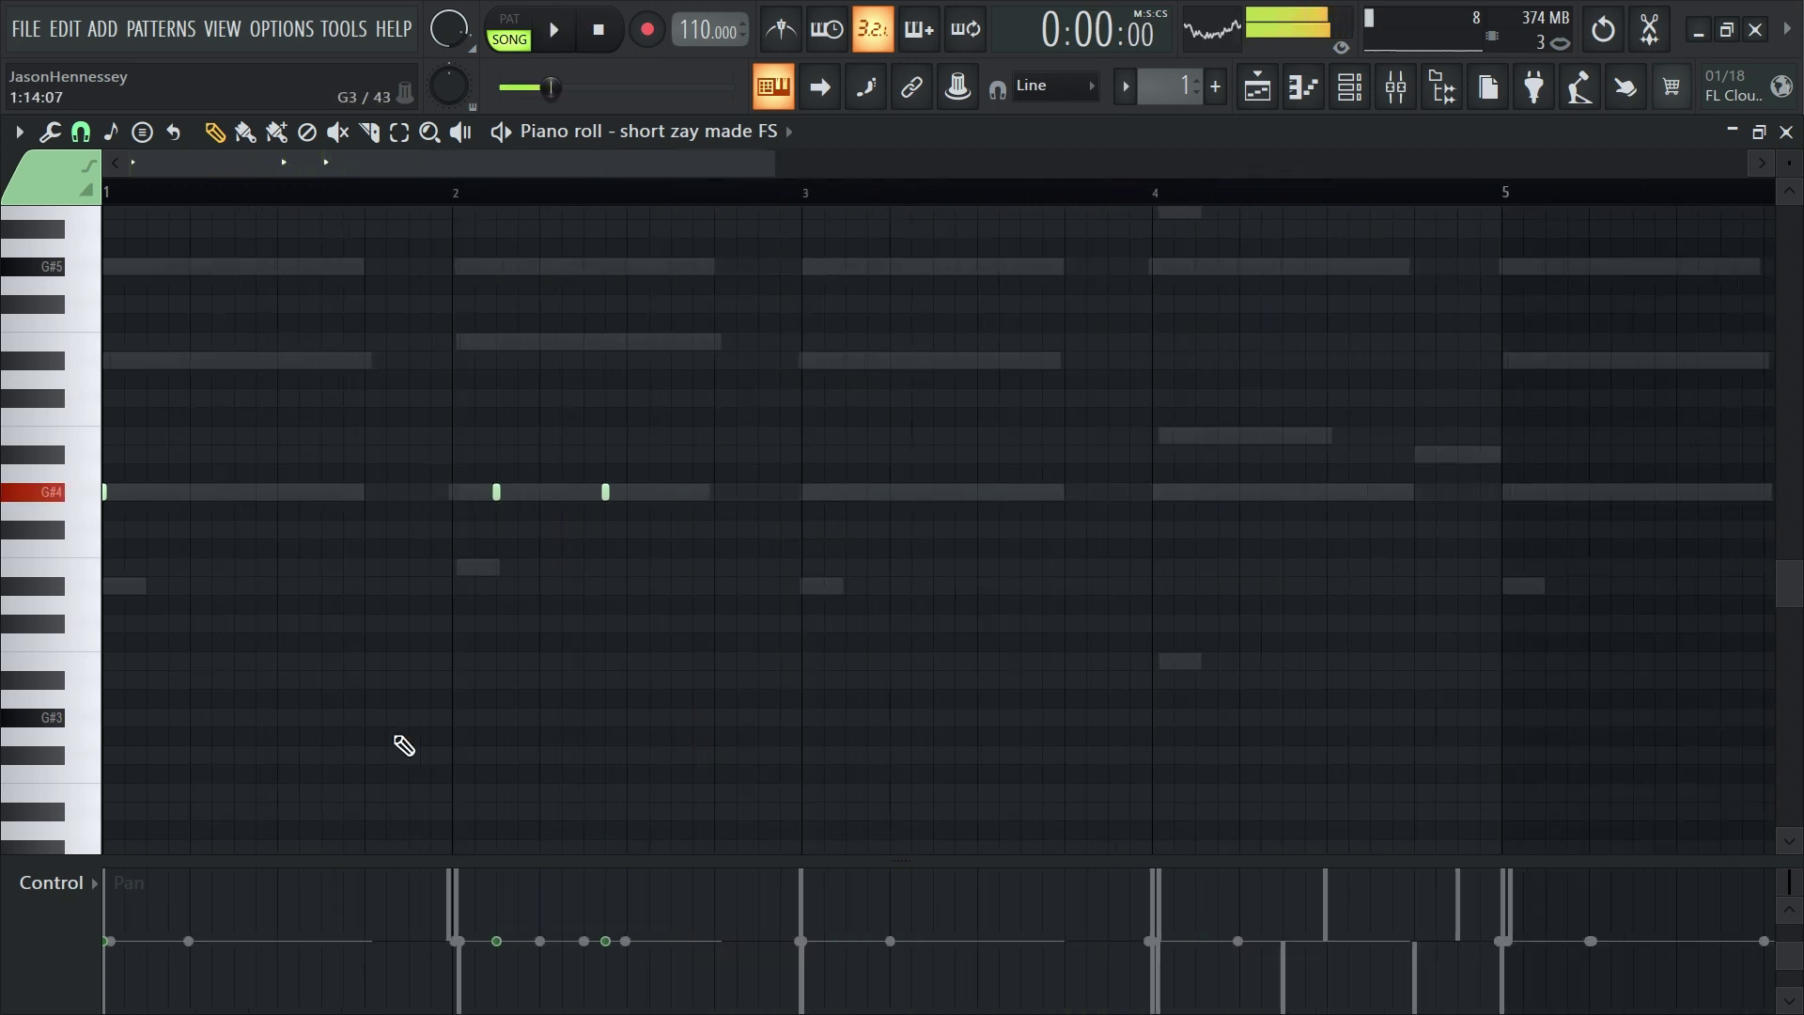
pyautogui.scroll(1, 564, 588)
pyautogui.rightClick(647, 494)
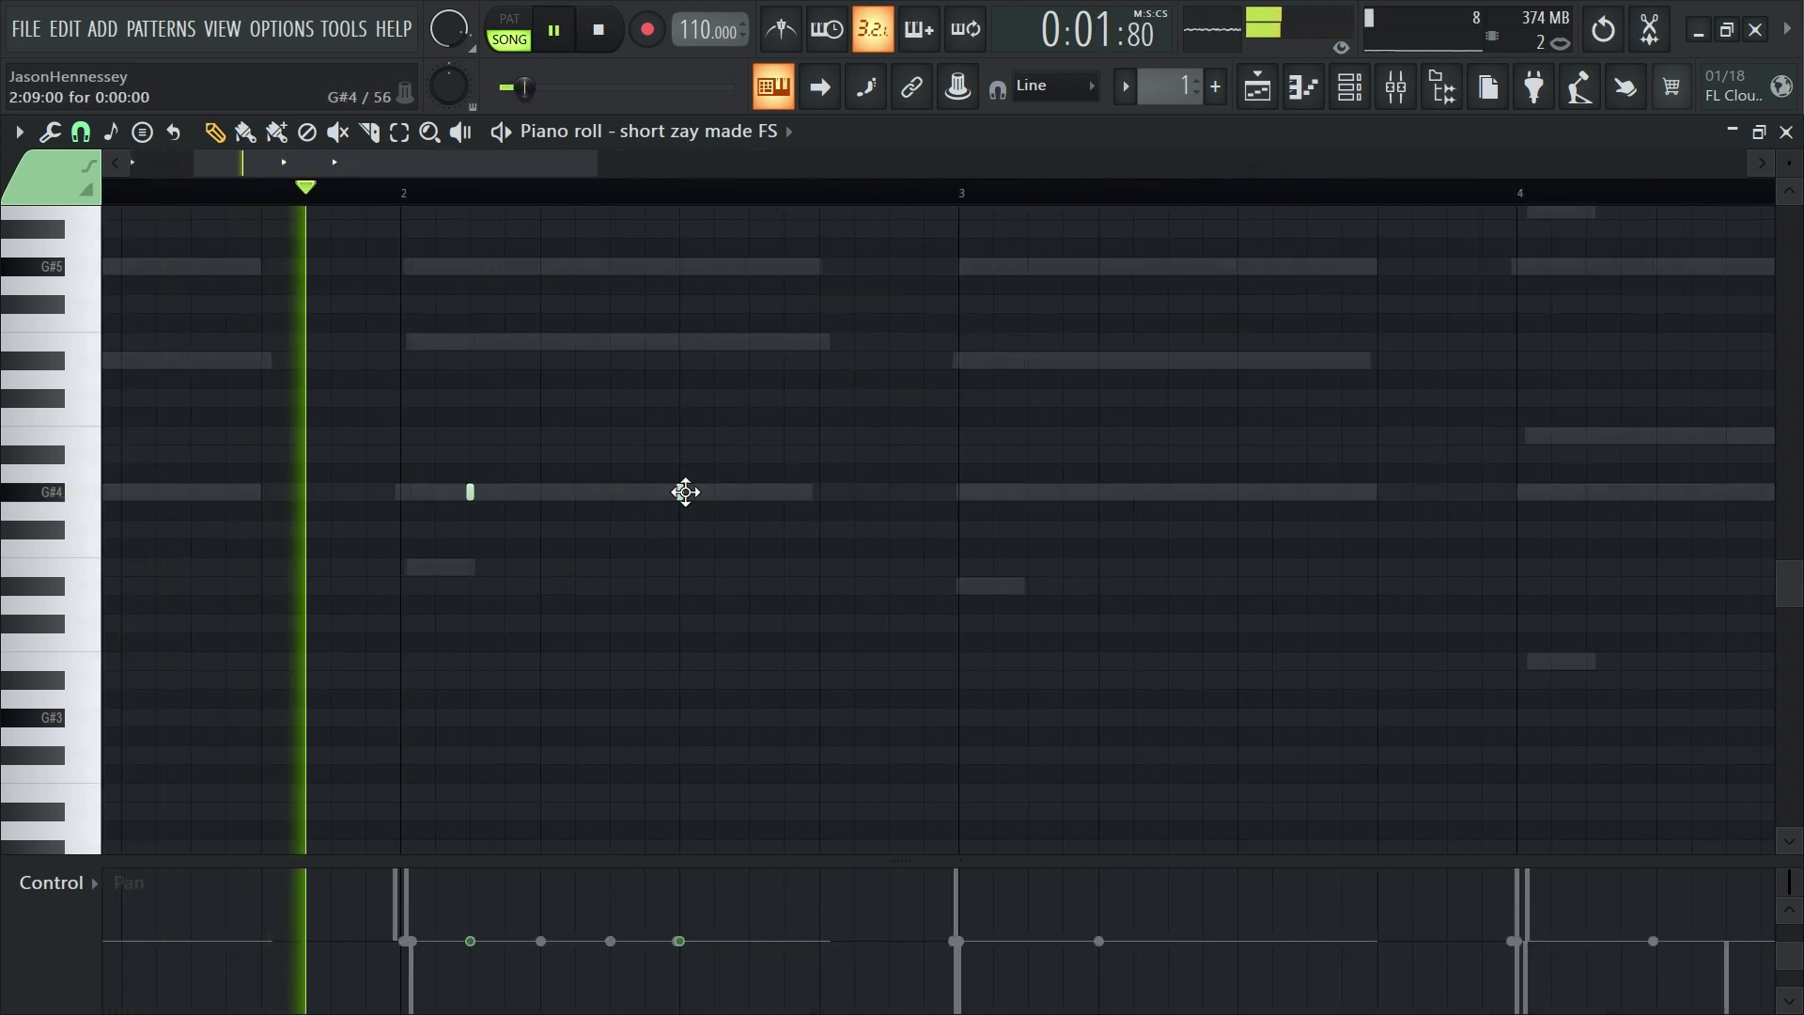
pyautogui.click(821, 492)
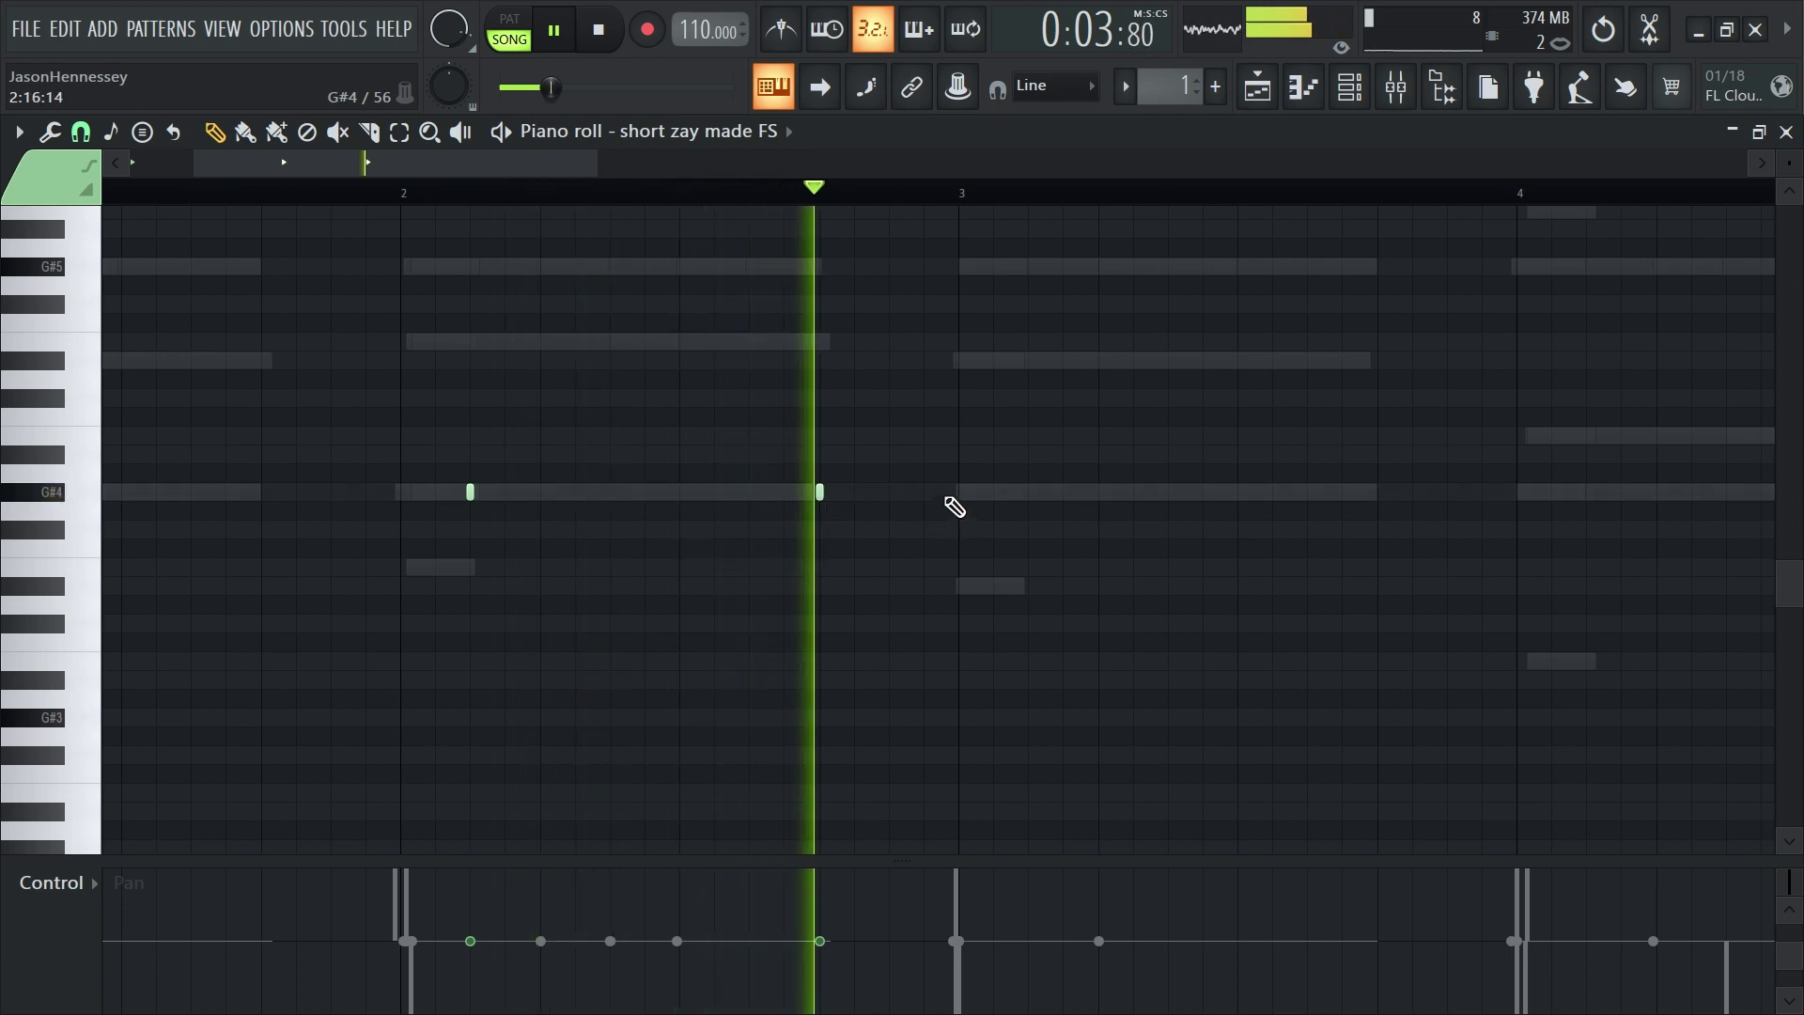
pyautogui.click(854, 492)
pyautogui.scroll(-2, 877, 545)
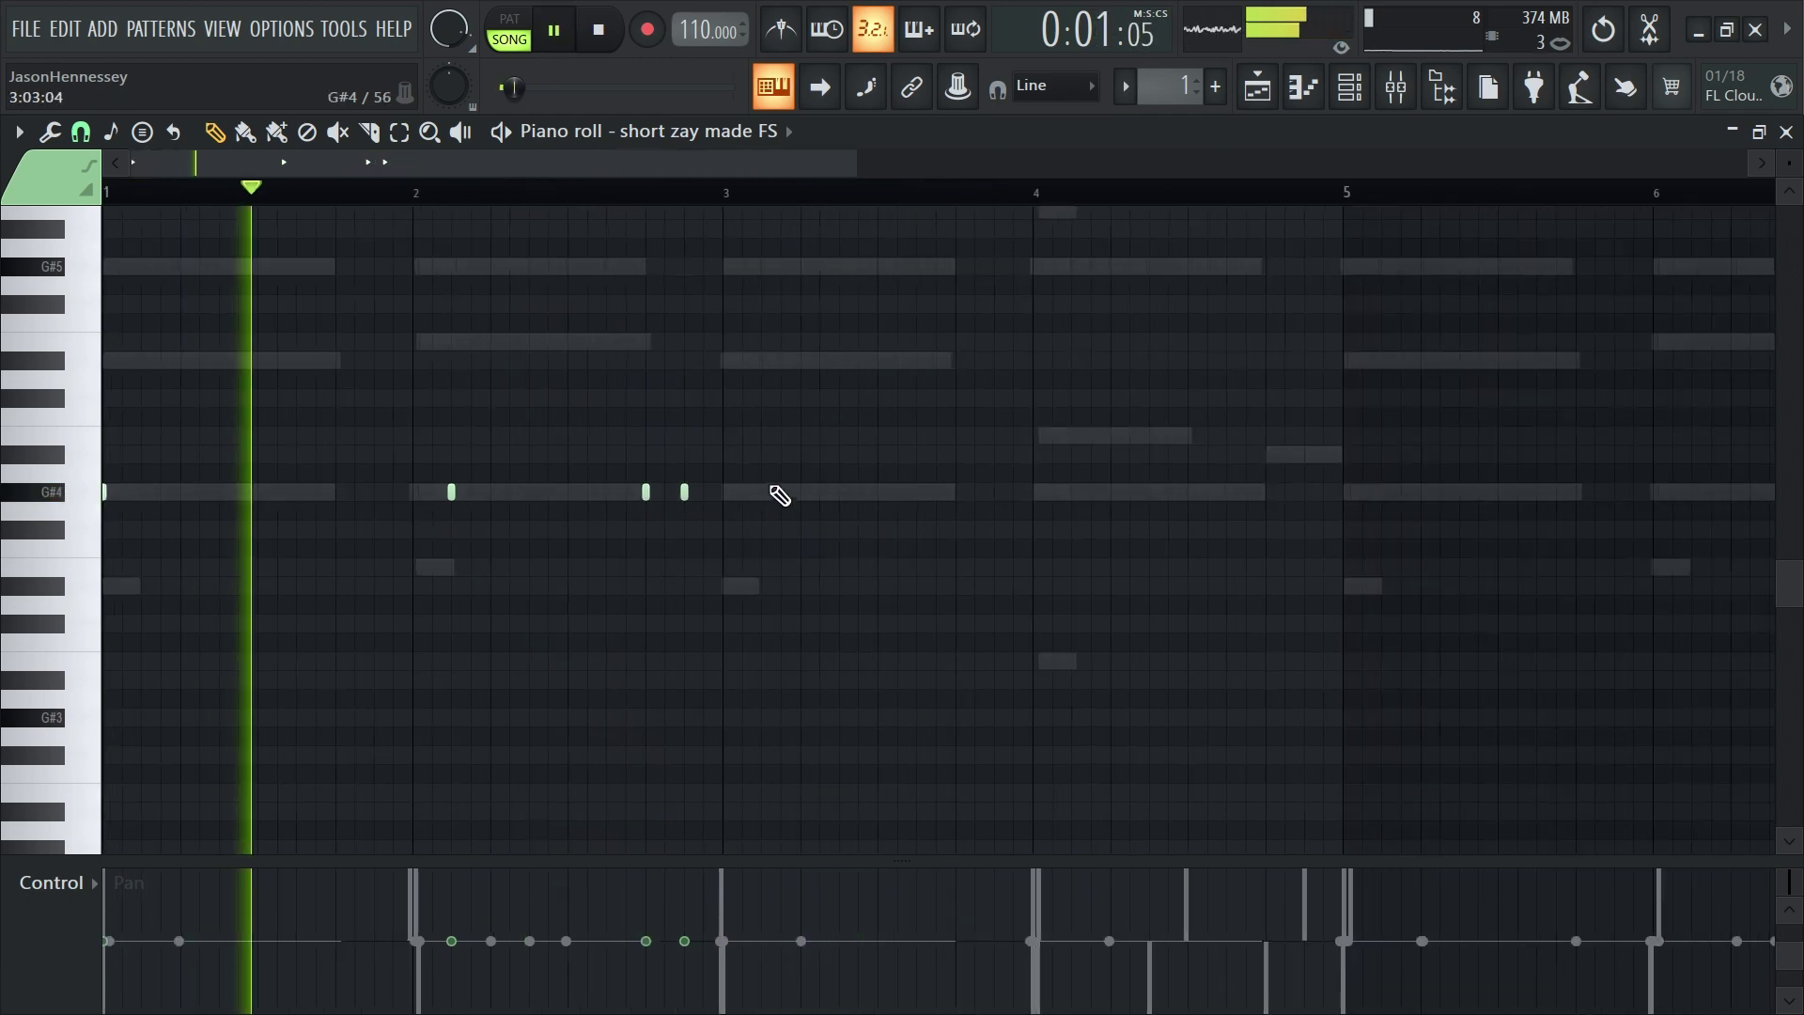
pyautogui.click(800, 492)
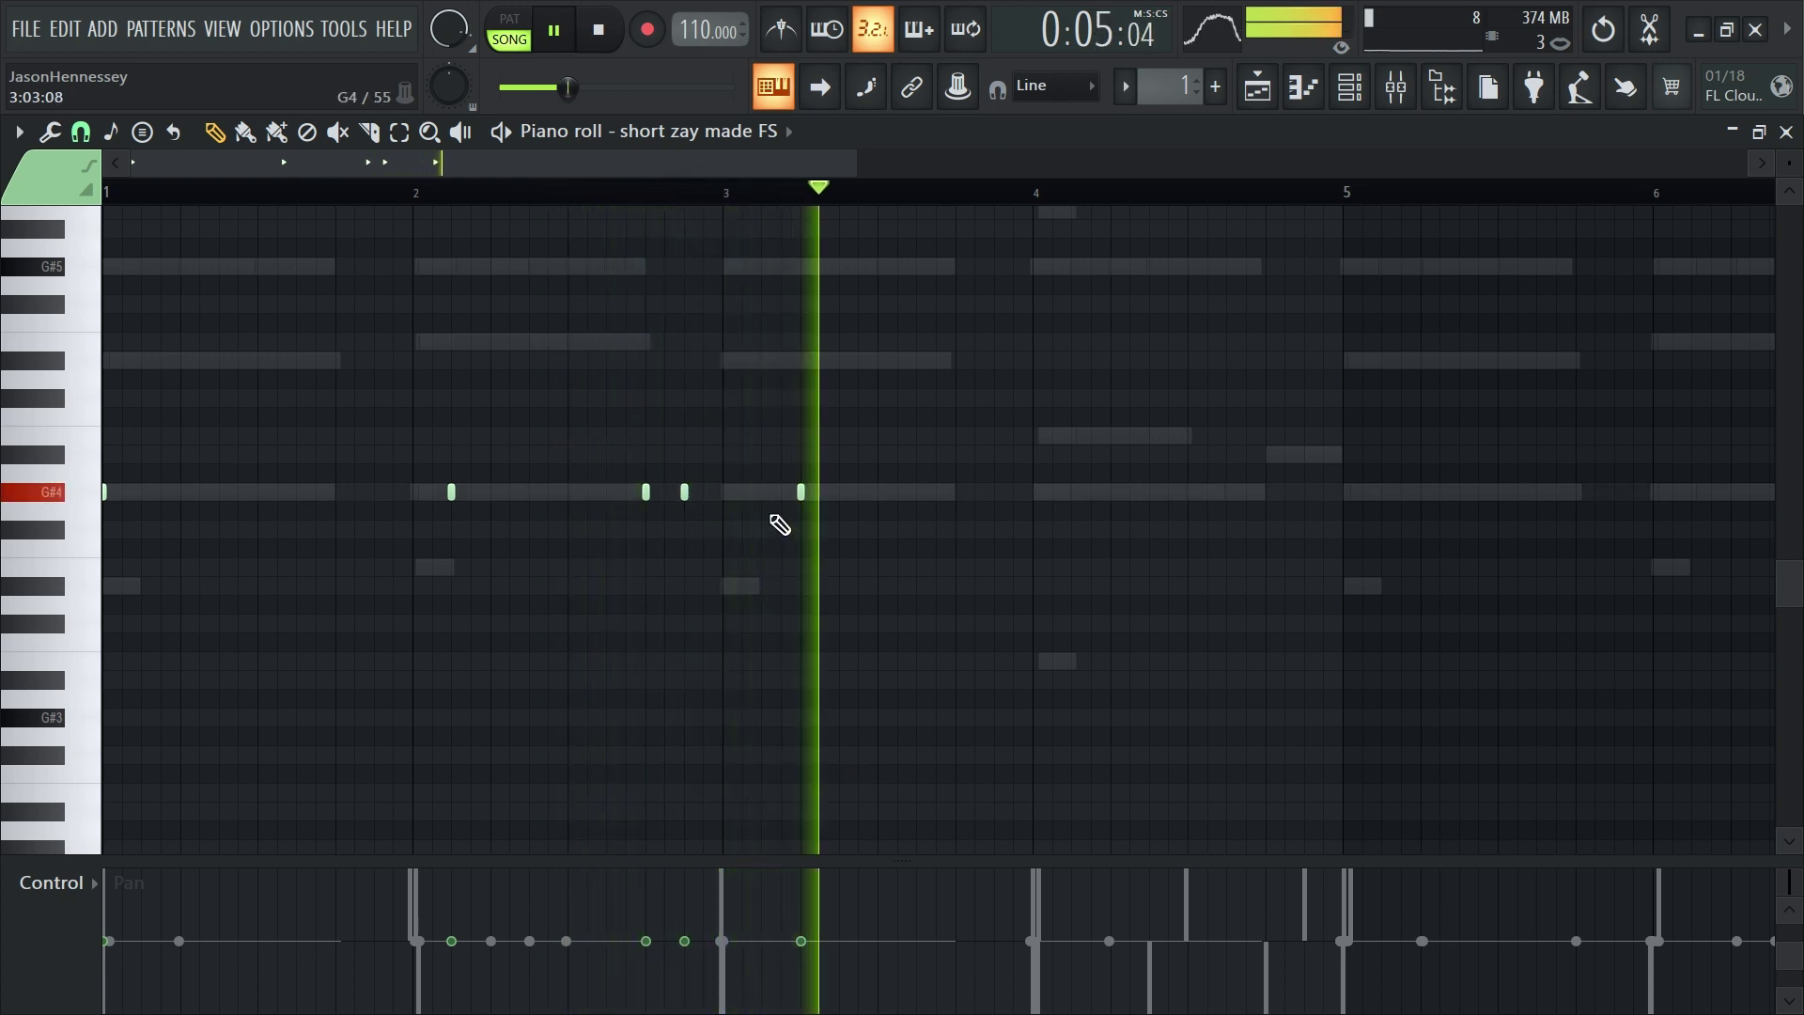
# Duplicate the notes of bars 1–2 into bars 3–4 without a note at the start of bar 3, and clear the note selection
pyautogui.hotkey('ctrl', 'a')
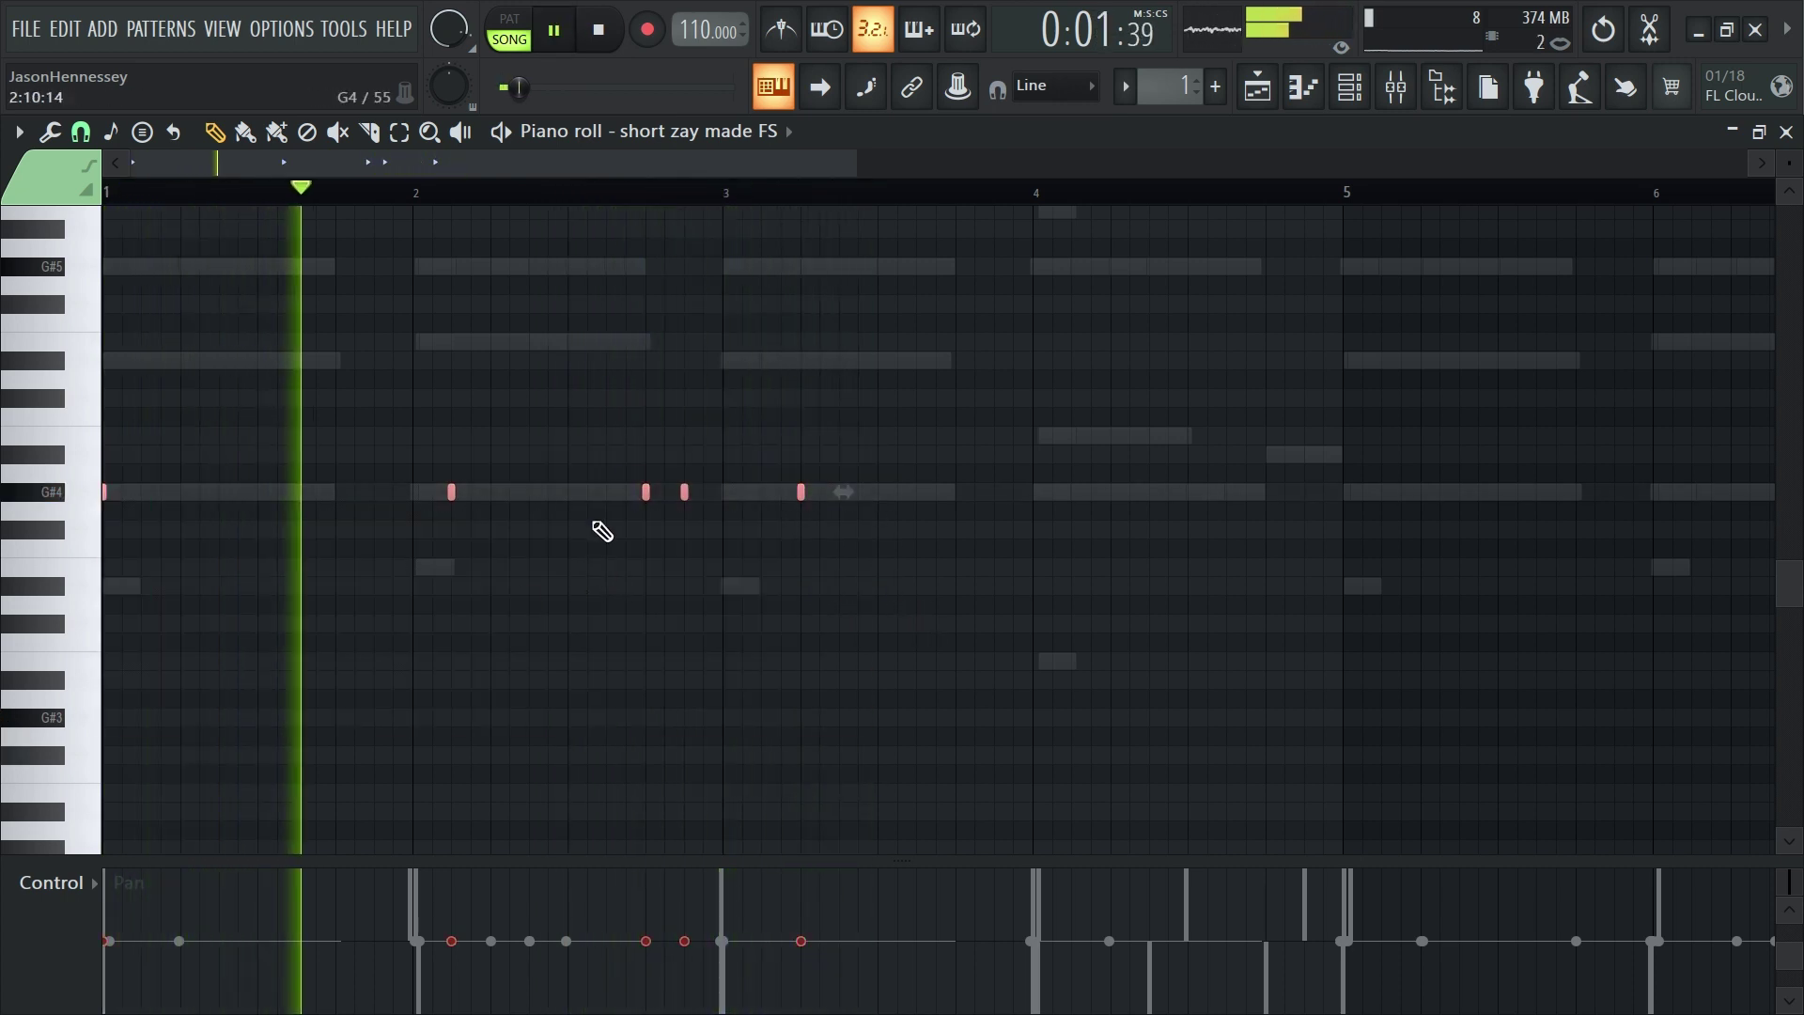
pyautogui.moveTo(733, 199); pyautogui.dragTo(7, 253)
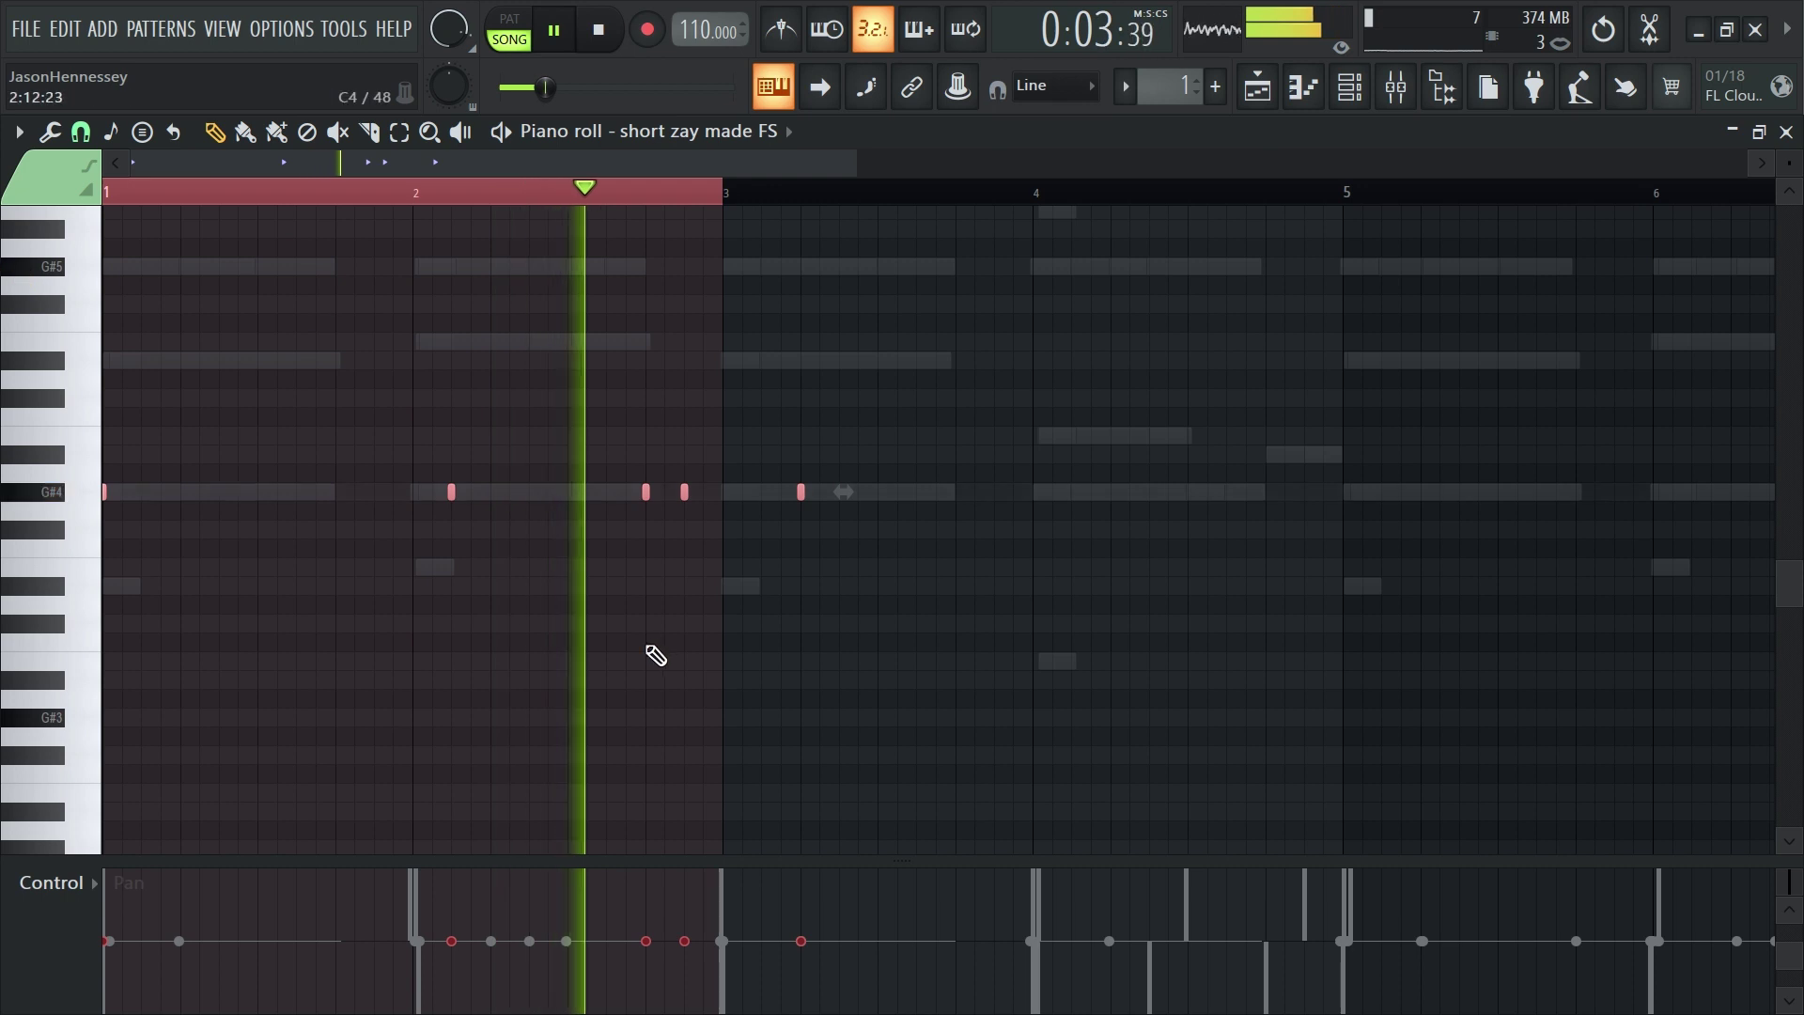
pyautogui.hotkey('ctrl', 'b')
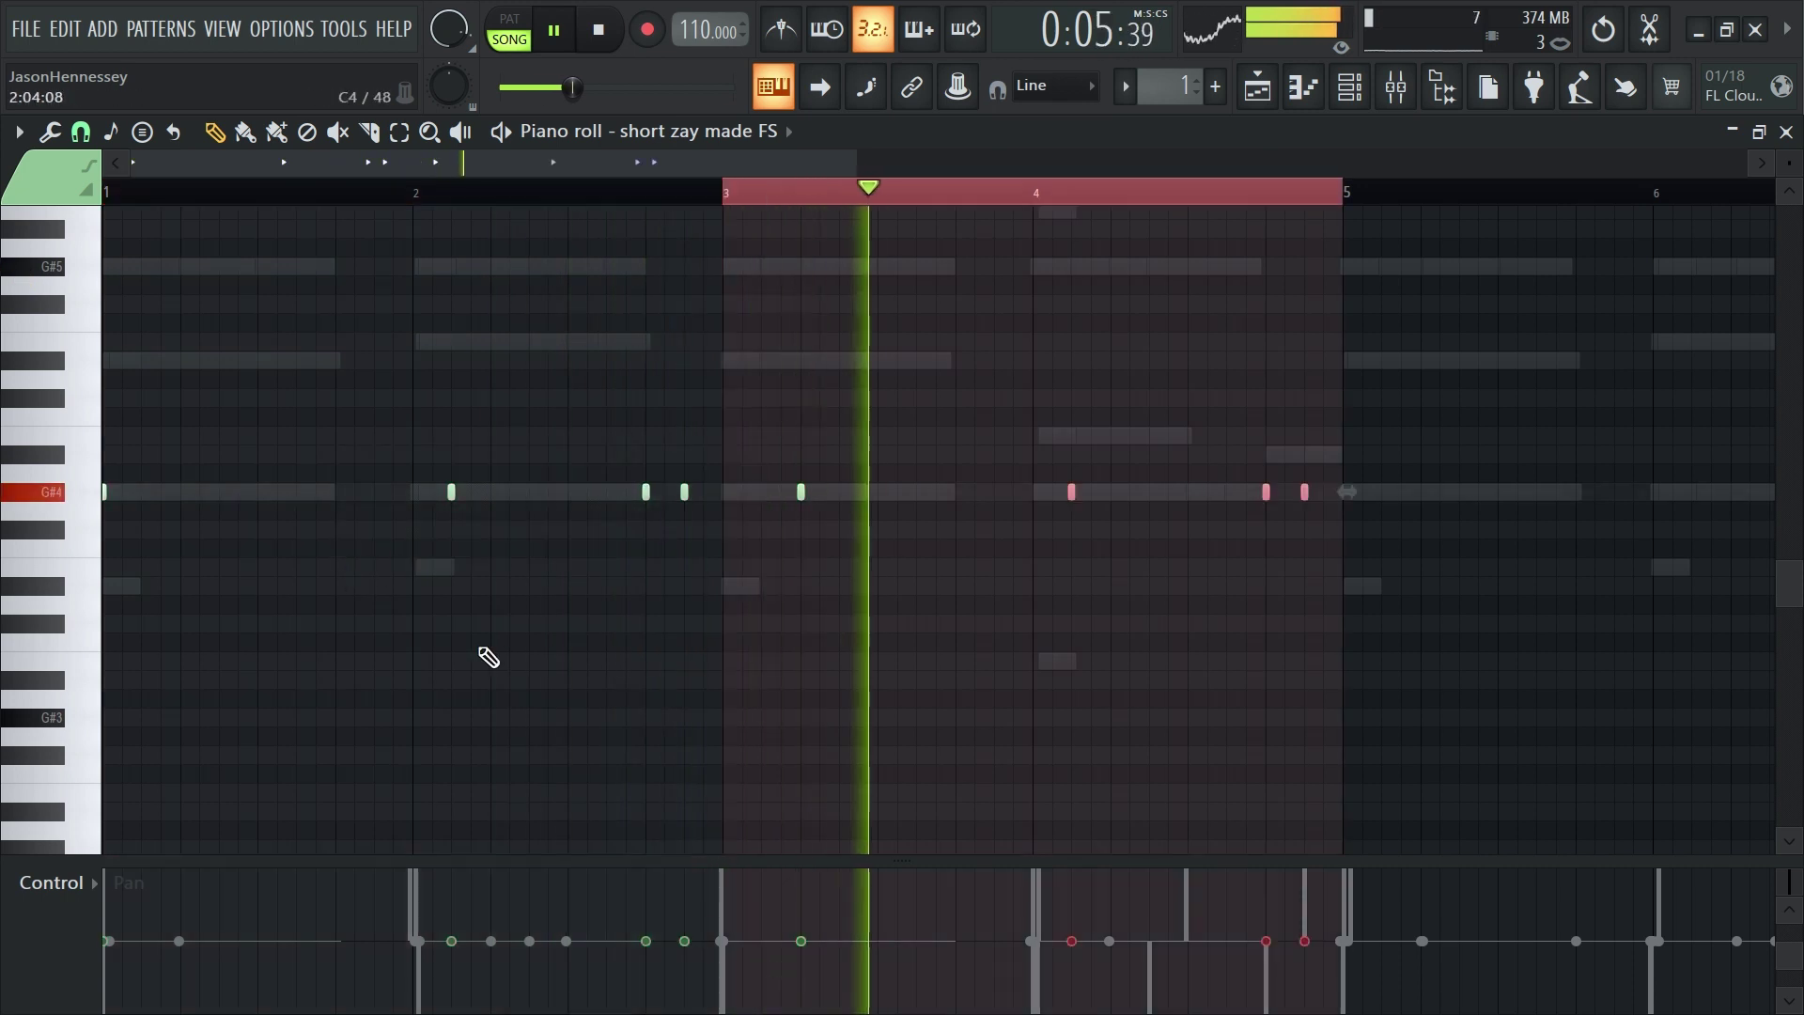
pyautogui.hotkey('ctrl', 'd')
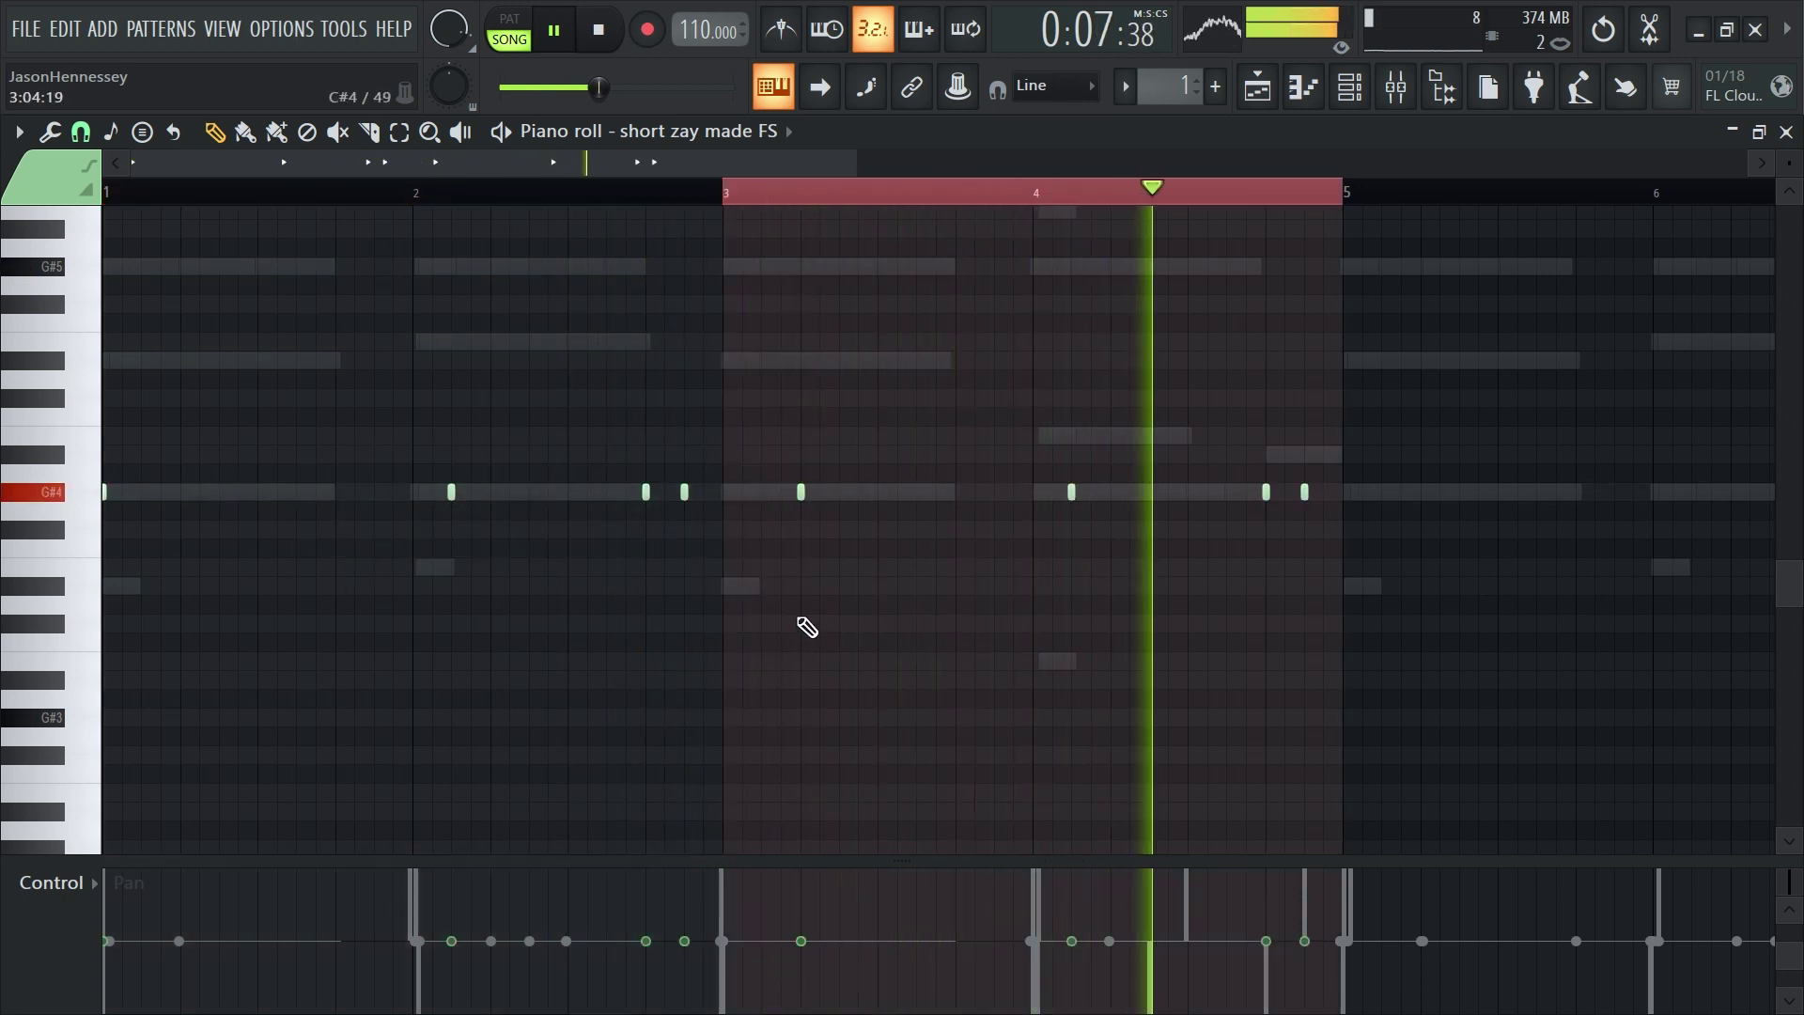
# Set the piano roll time selection to bars 1–4 with no notes selected, and play the 808 pattern
pyautogui.hotkey('ctrl', 'a')
pyautogui.keyDown('ctrl'); pyautogui.scroll(-2, 1198, 583); pyautogui.keyUp('ctrl')
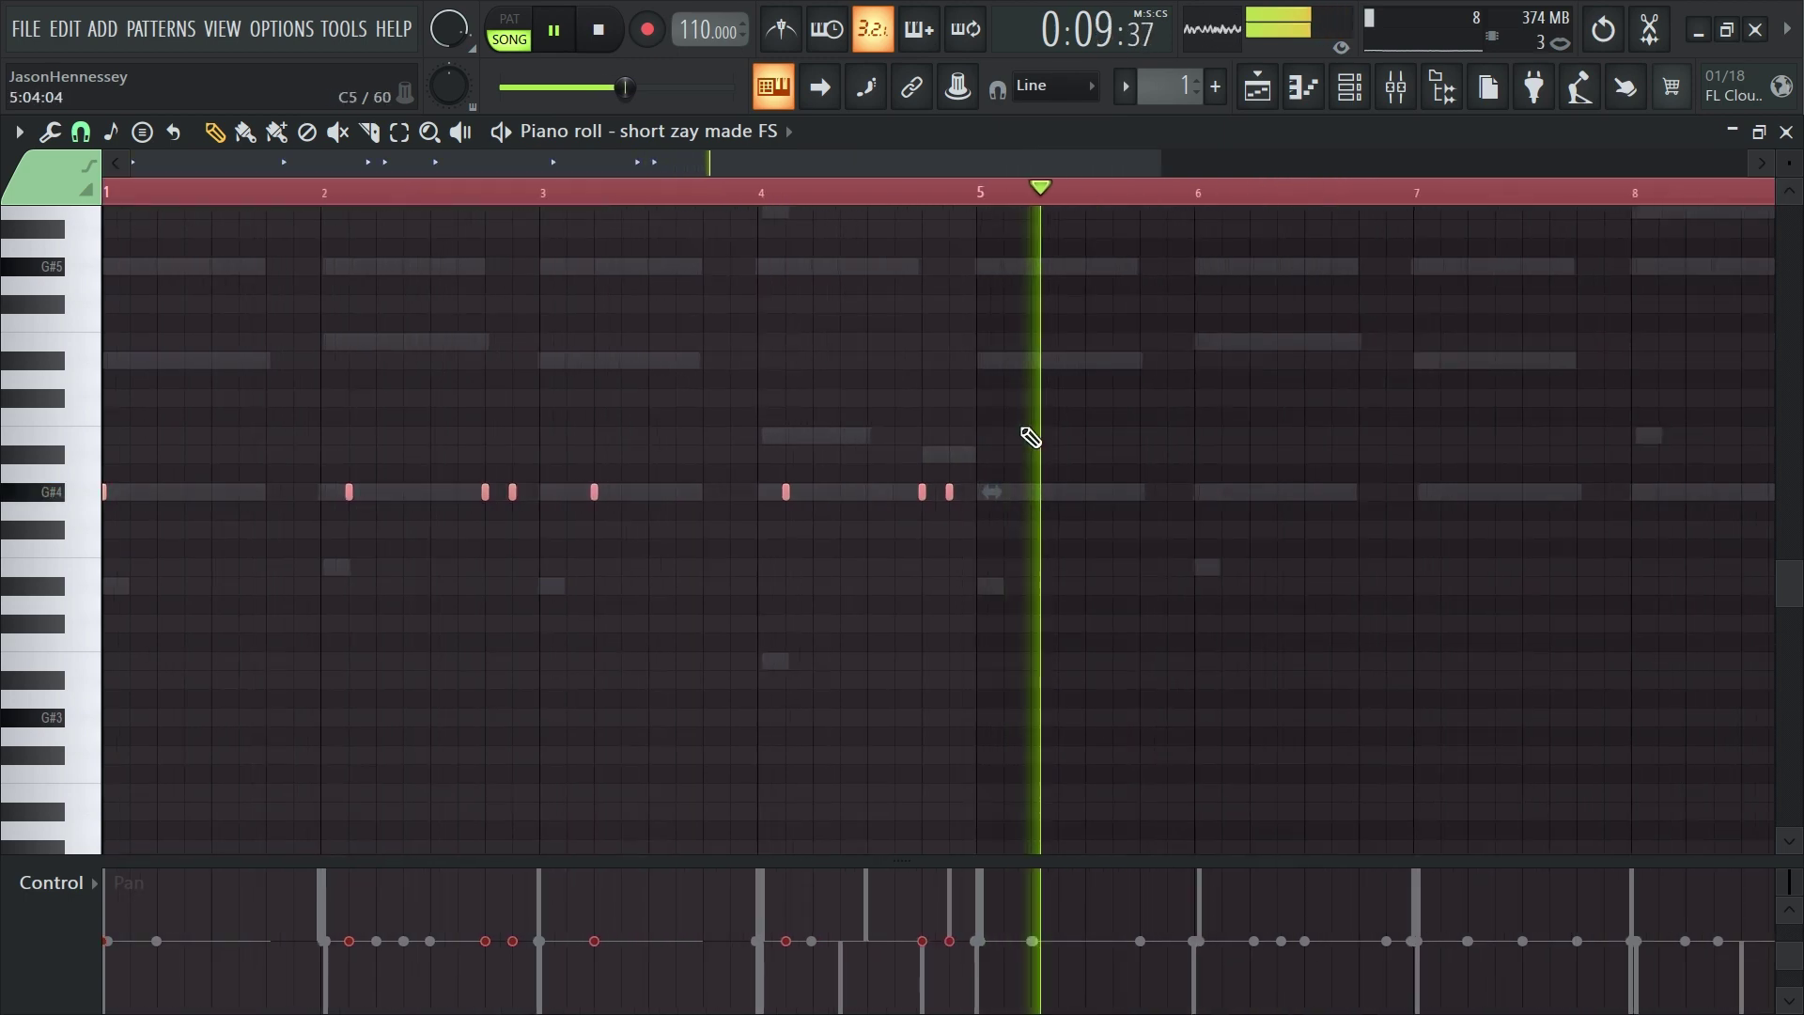
pyautogui.keyDown('ctrl'); pyautogui.scroll(-2, 1127, 263); pyautogui.keyUp('ctrl')
pyautogui.moveTo(1231, 193); pyautogui.dragTo(663, 256)
pyautogui.hotkey('ctrl', 'd')
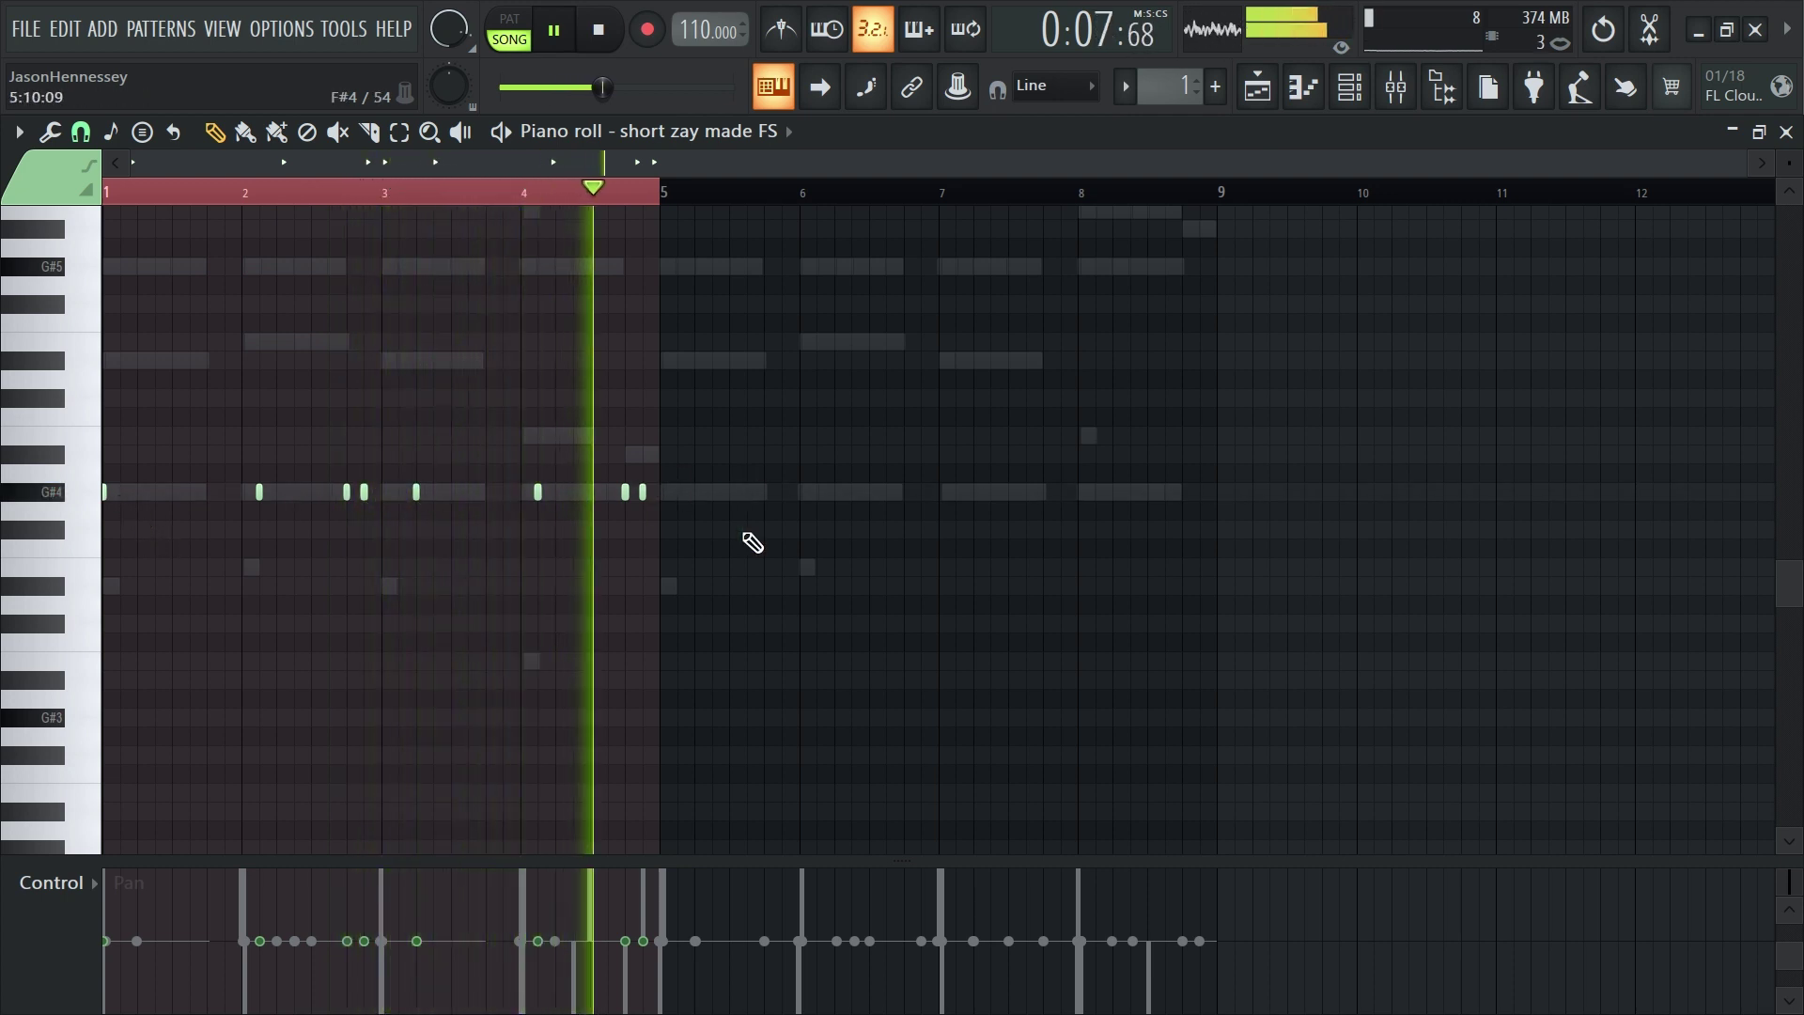
pyautogui.press('space')
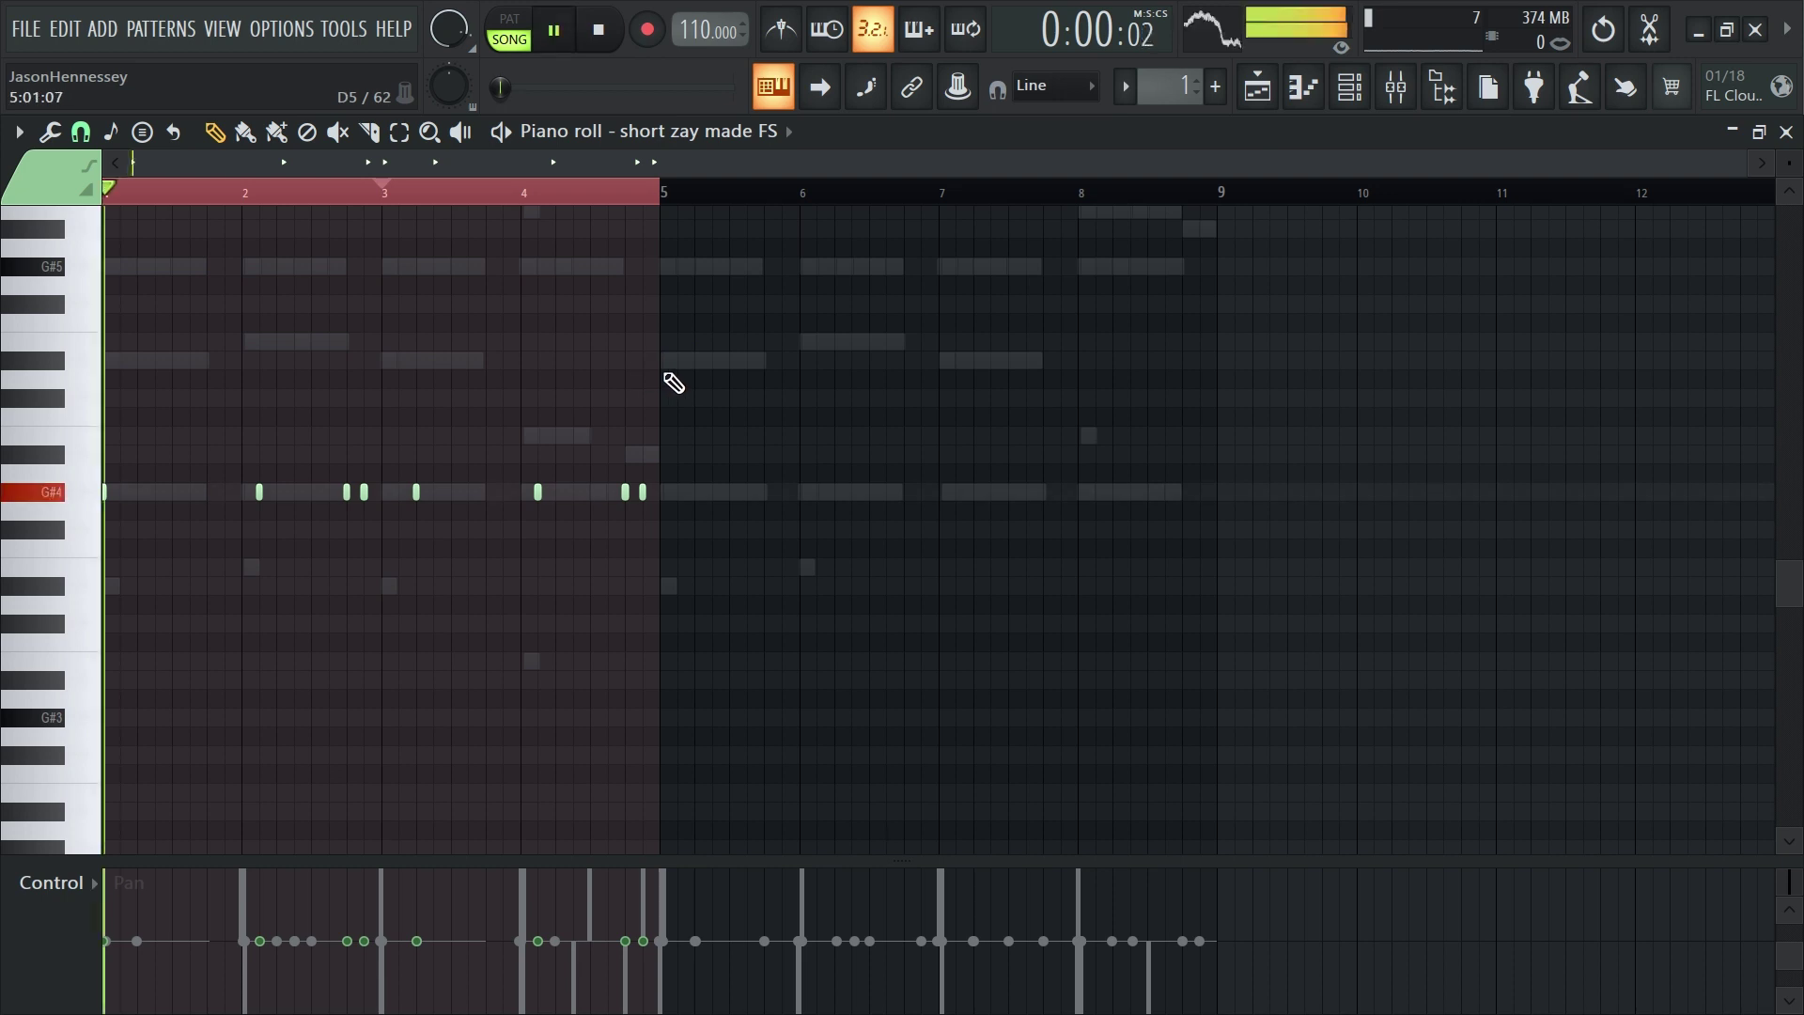
# Try the whole 808 pattern an octave higher at G#5, undo the move and replay it
pyautogui.moveTo(719, 432); pyautogui.dragTo(29, 564)
pyautogui.hotkey('ctrl', 'Up')
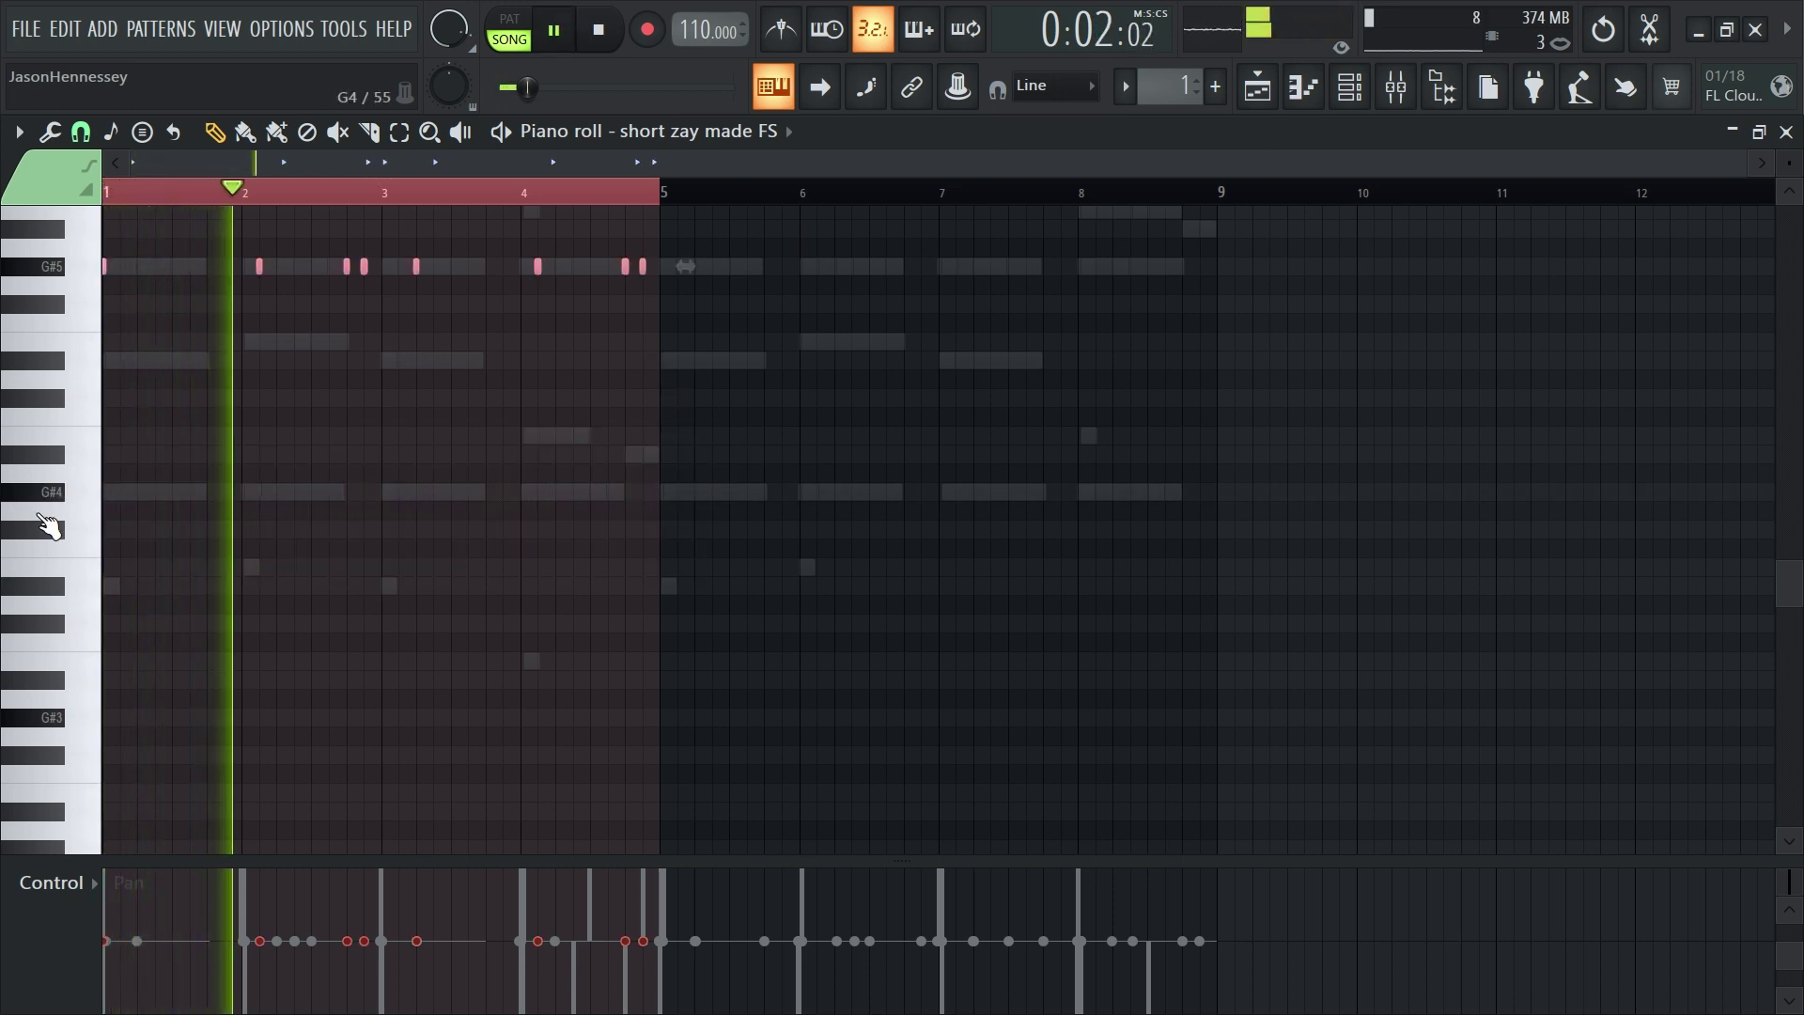
pyautogui.hotkey('ctrl', 'z')
pyautogui.press('space')
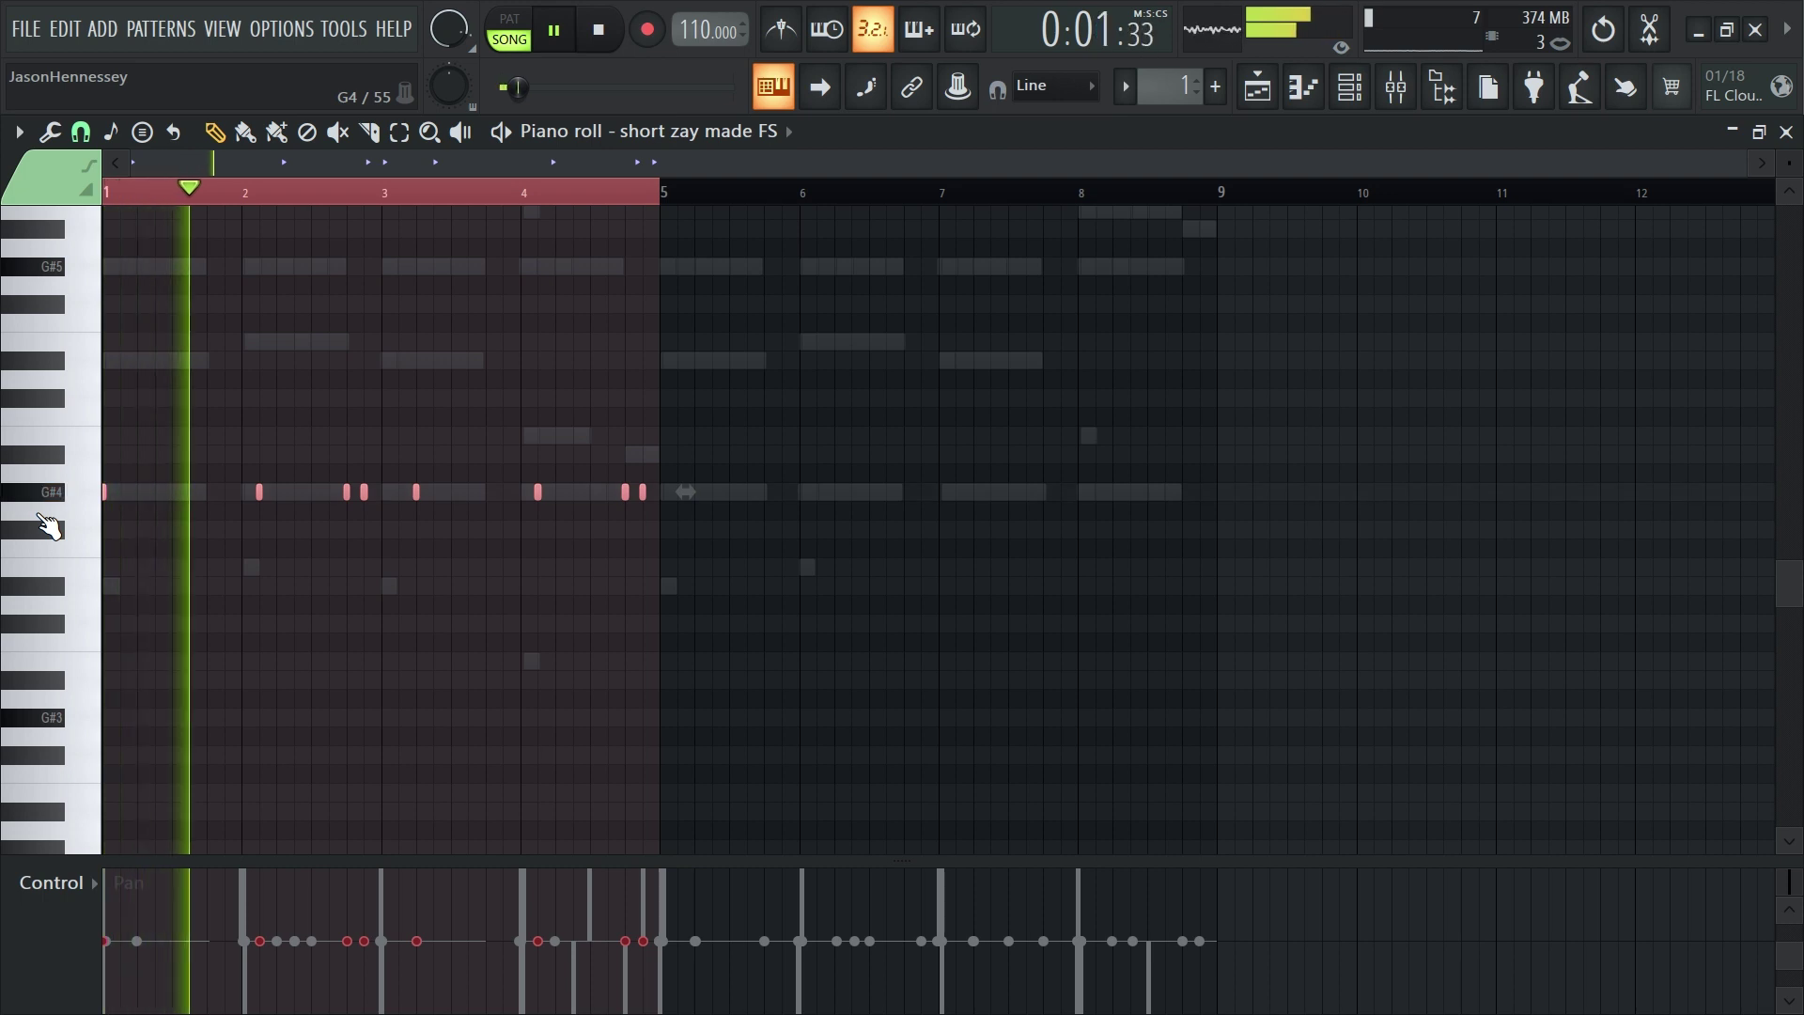
# Transpose the selected 808 notes down seven semitones to G#4 during playback
pyautogui.press('space')
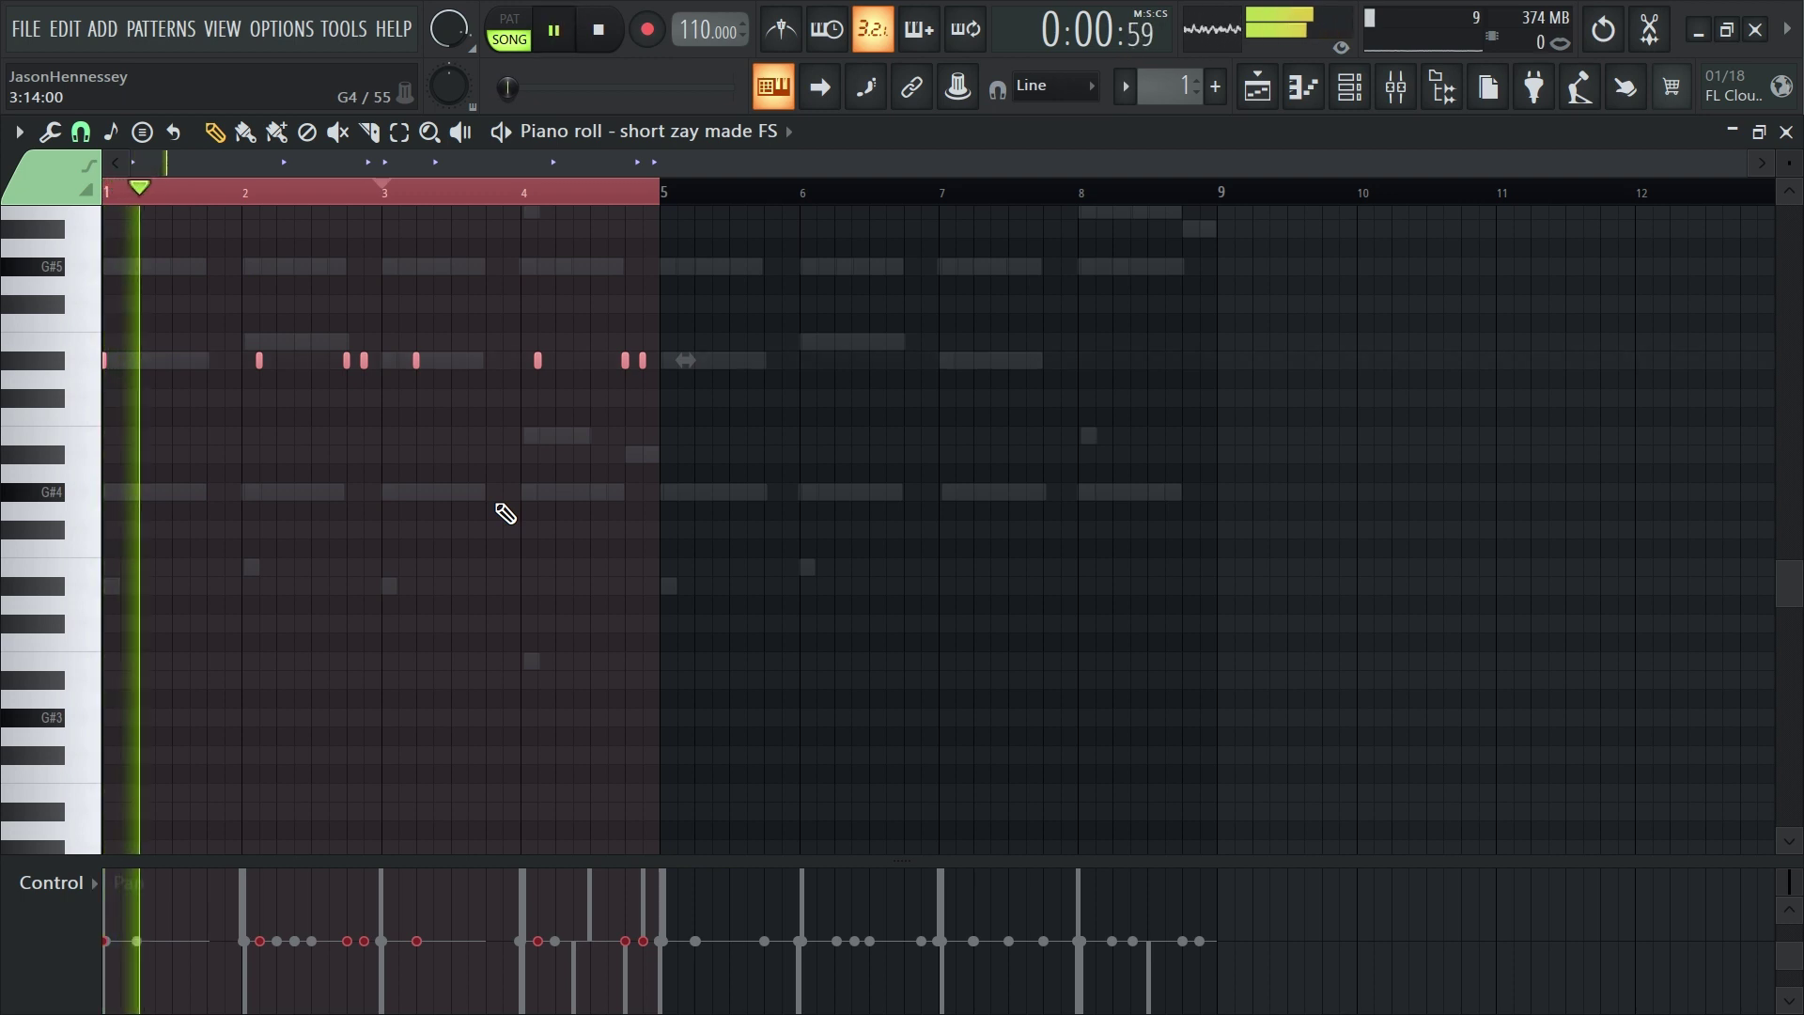
pyautogui.press('Down')
pyautogui.press('Down')
pyautogui.press('Down')
pyautogui.press('Down')
pyautogui.press('Down')
pyautogui.press('Down')
pyautogui.press('Down')
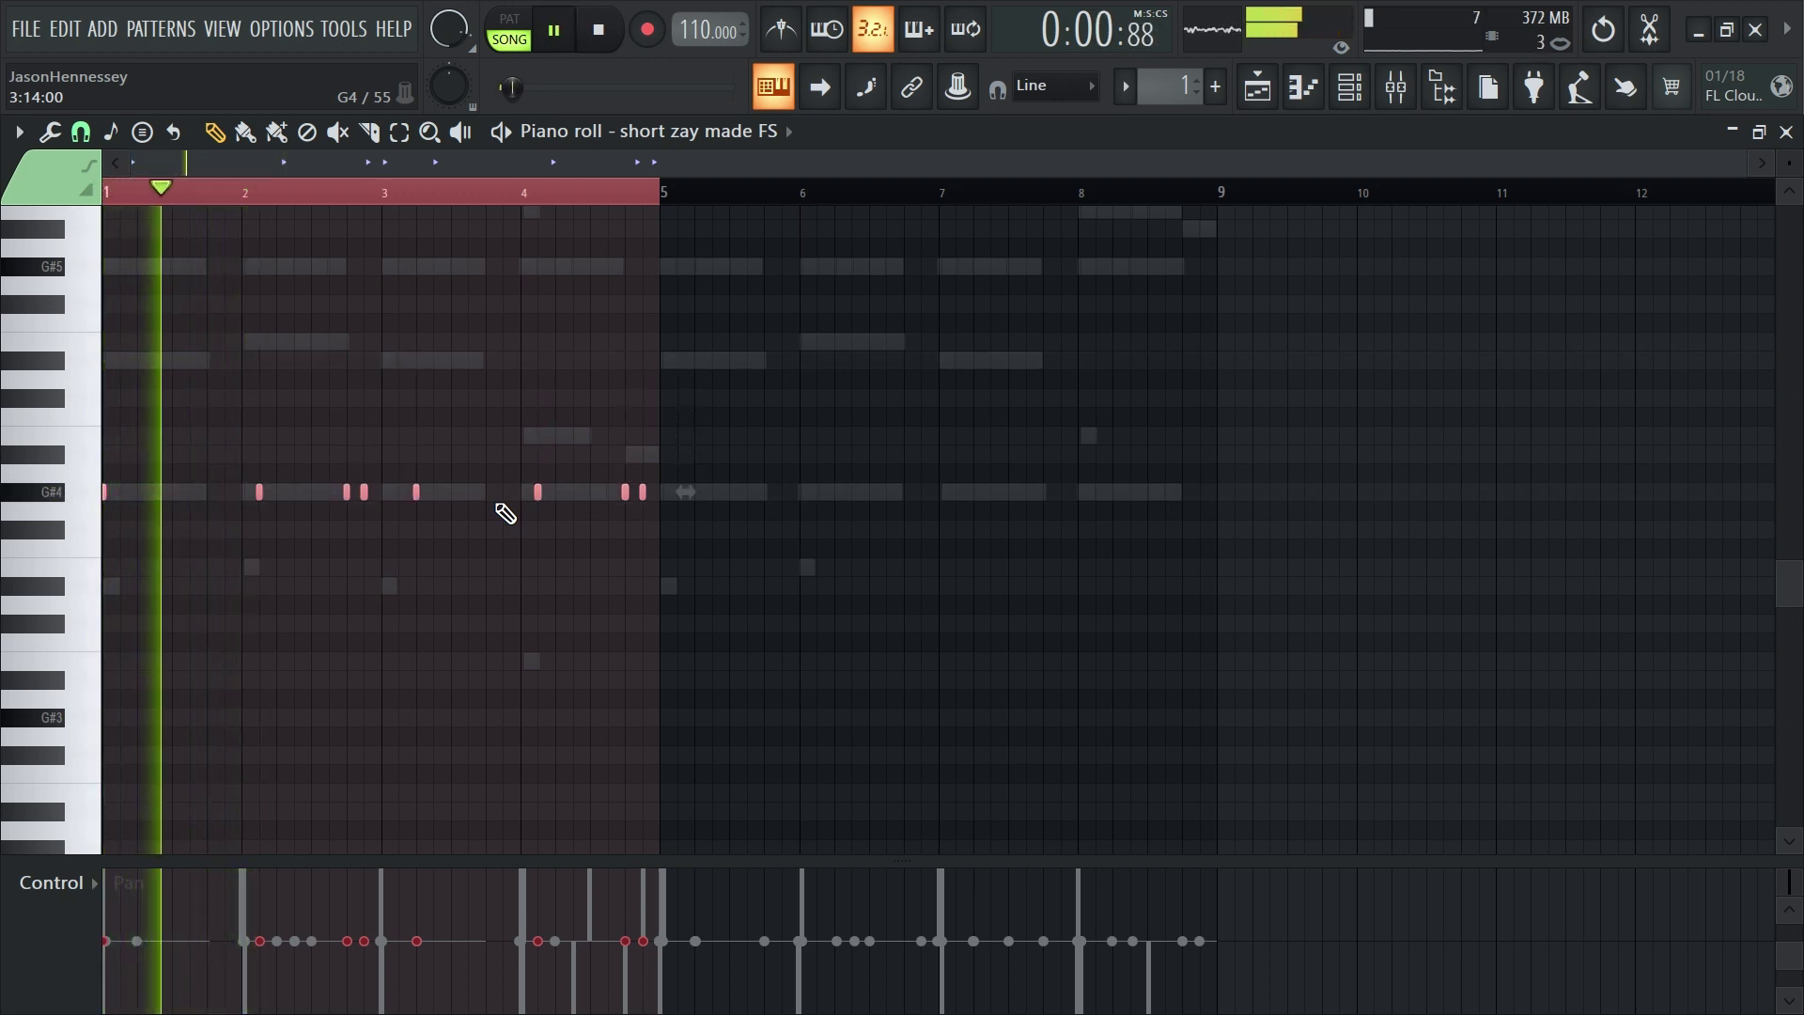
# Show velocity in the piano roll's control lane and move the first G#4 note of bar 2 to step 5
pyautogui.scroll(-1, 90, 910)
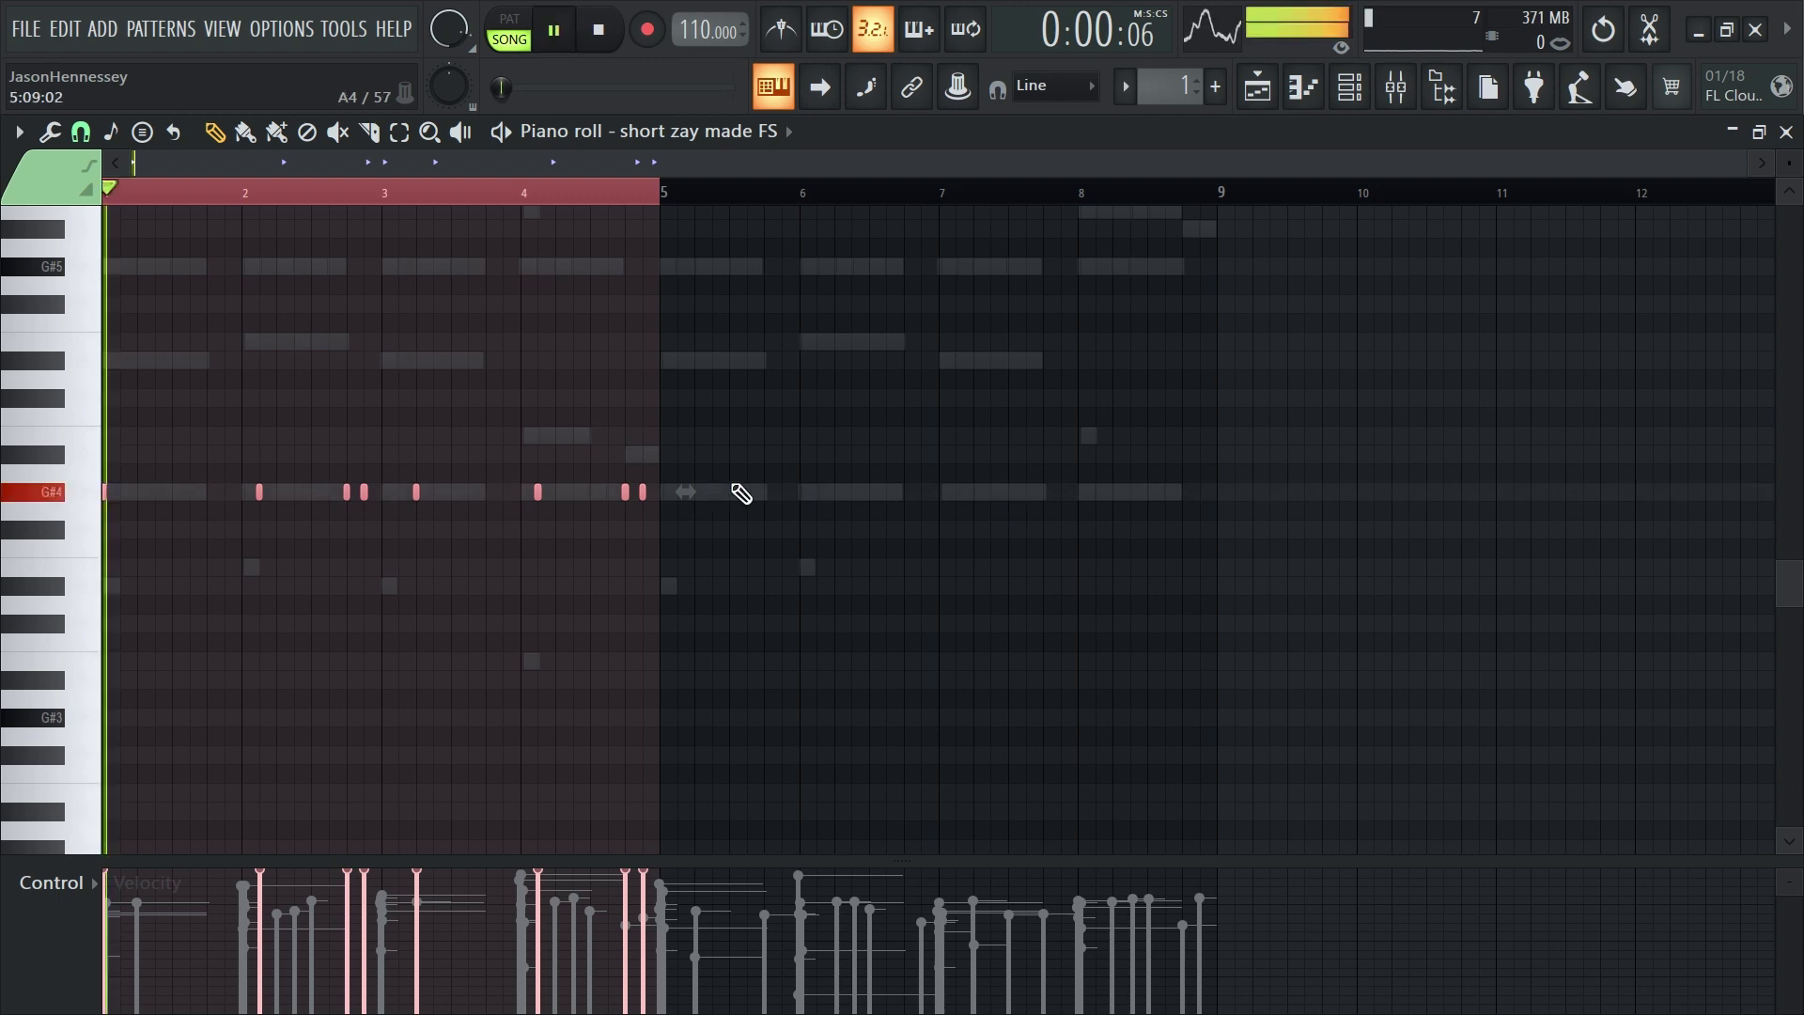
pyautogui.moveTo(680, 449); pyautogui.dragTo(148, 575)
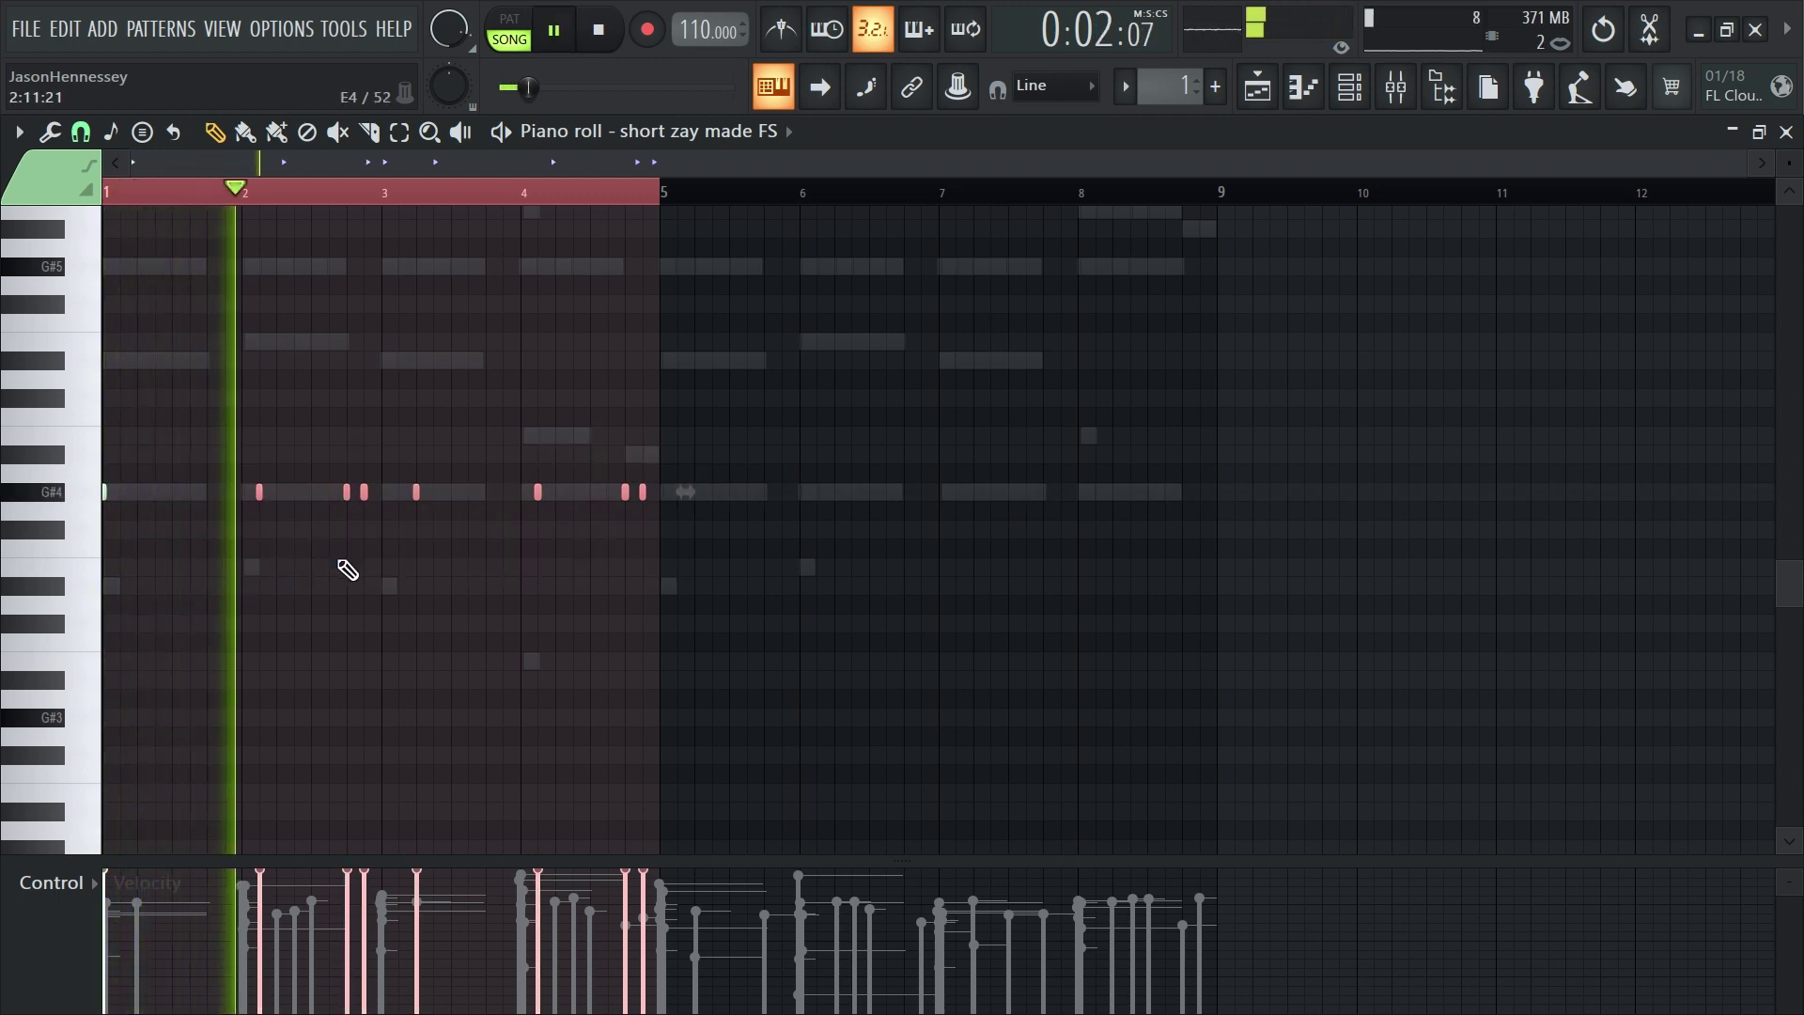
pyautogui.scroll(5, 338, 561)
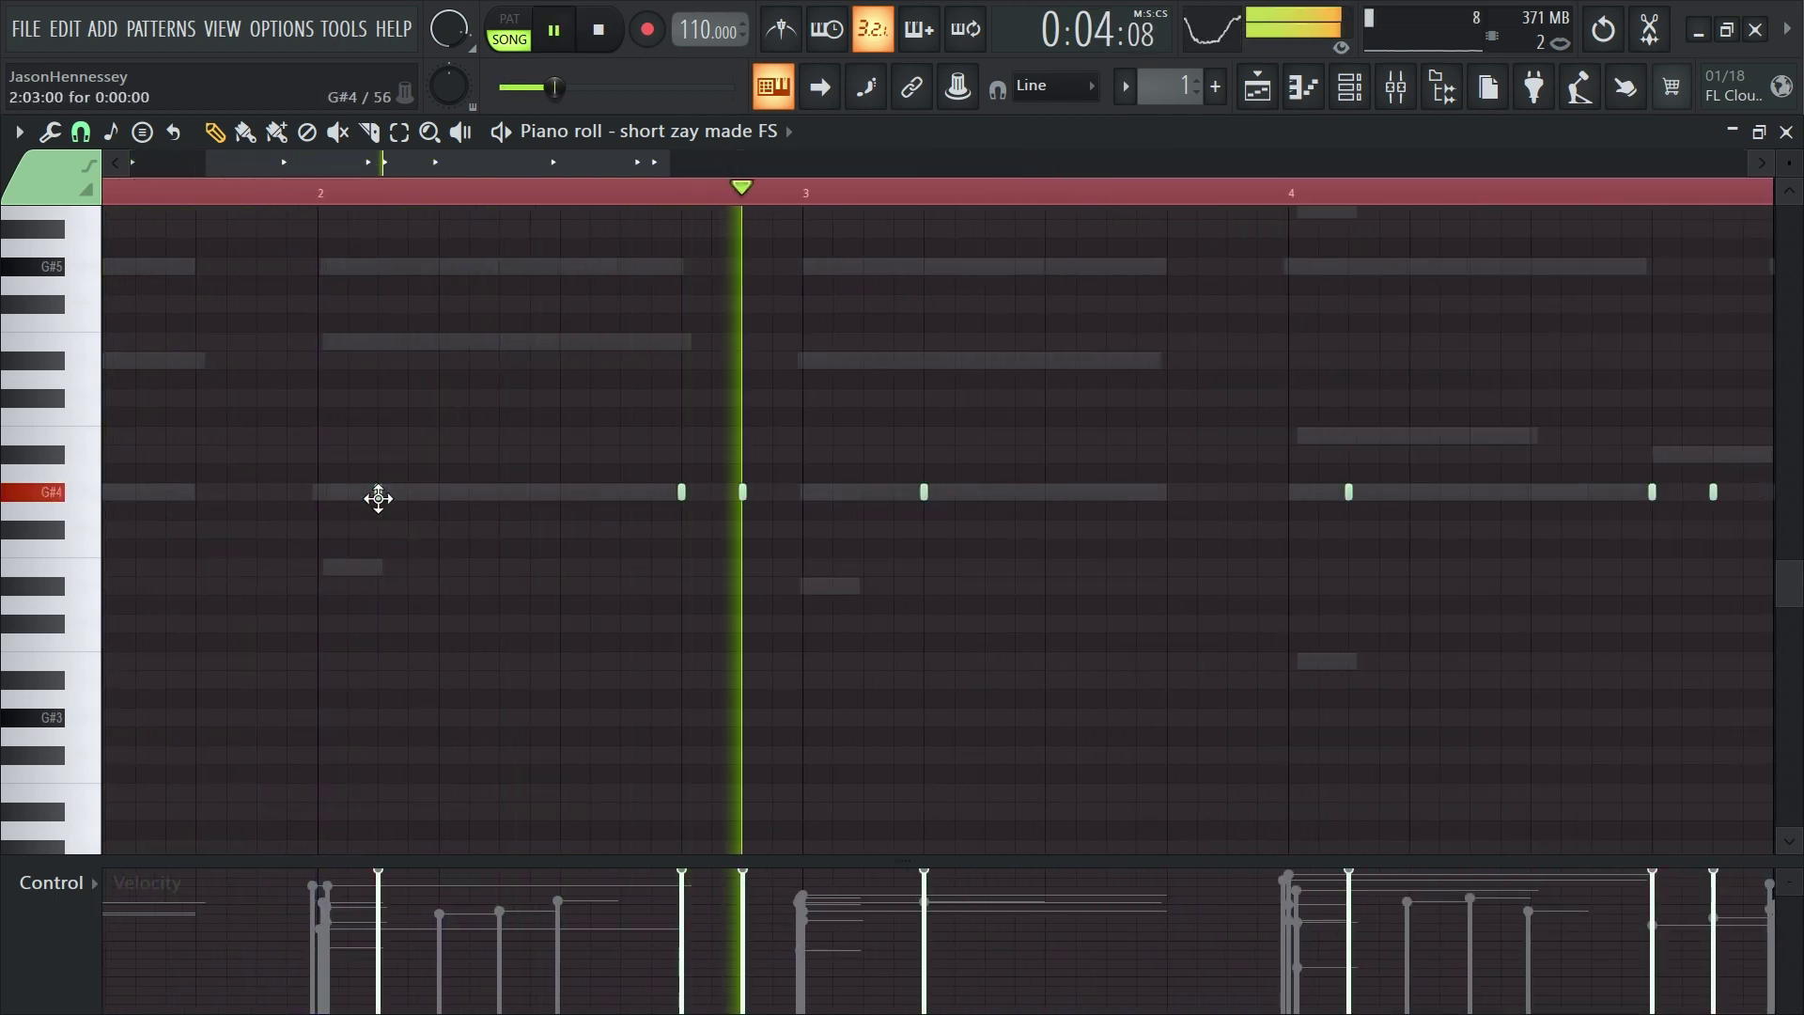
pyautogui.press('space')
pyautogui.scroll(-5, 448, 494)
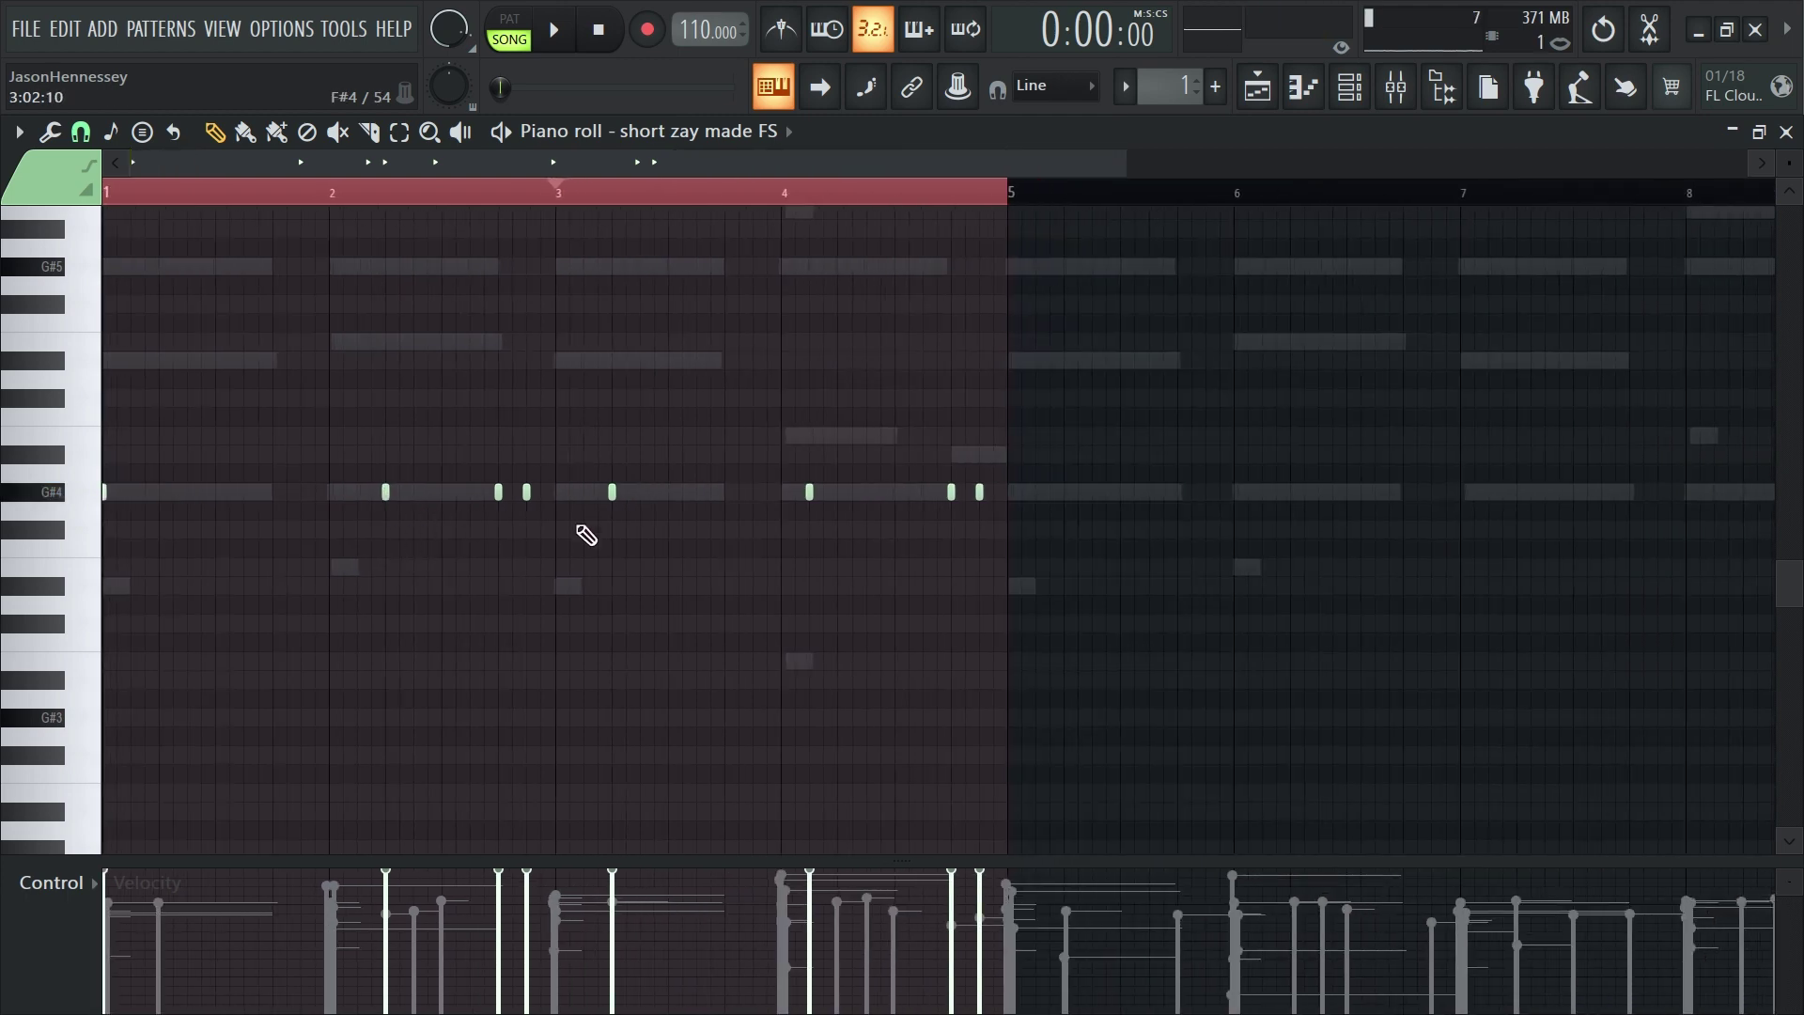
# Try the step 13 note of bar 2 in the 808 pattern eight semitones higher at E5 during playback
pyautogui.scroll(6, 772, 536)
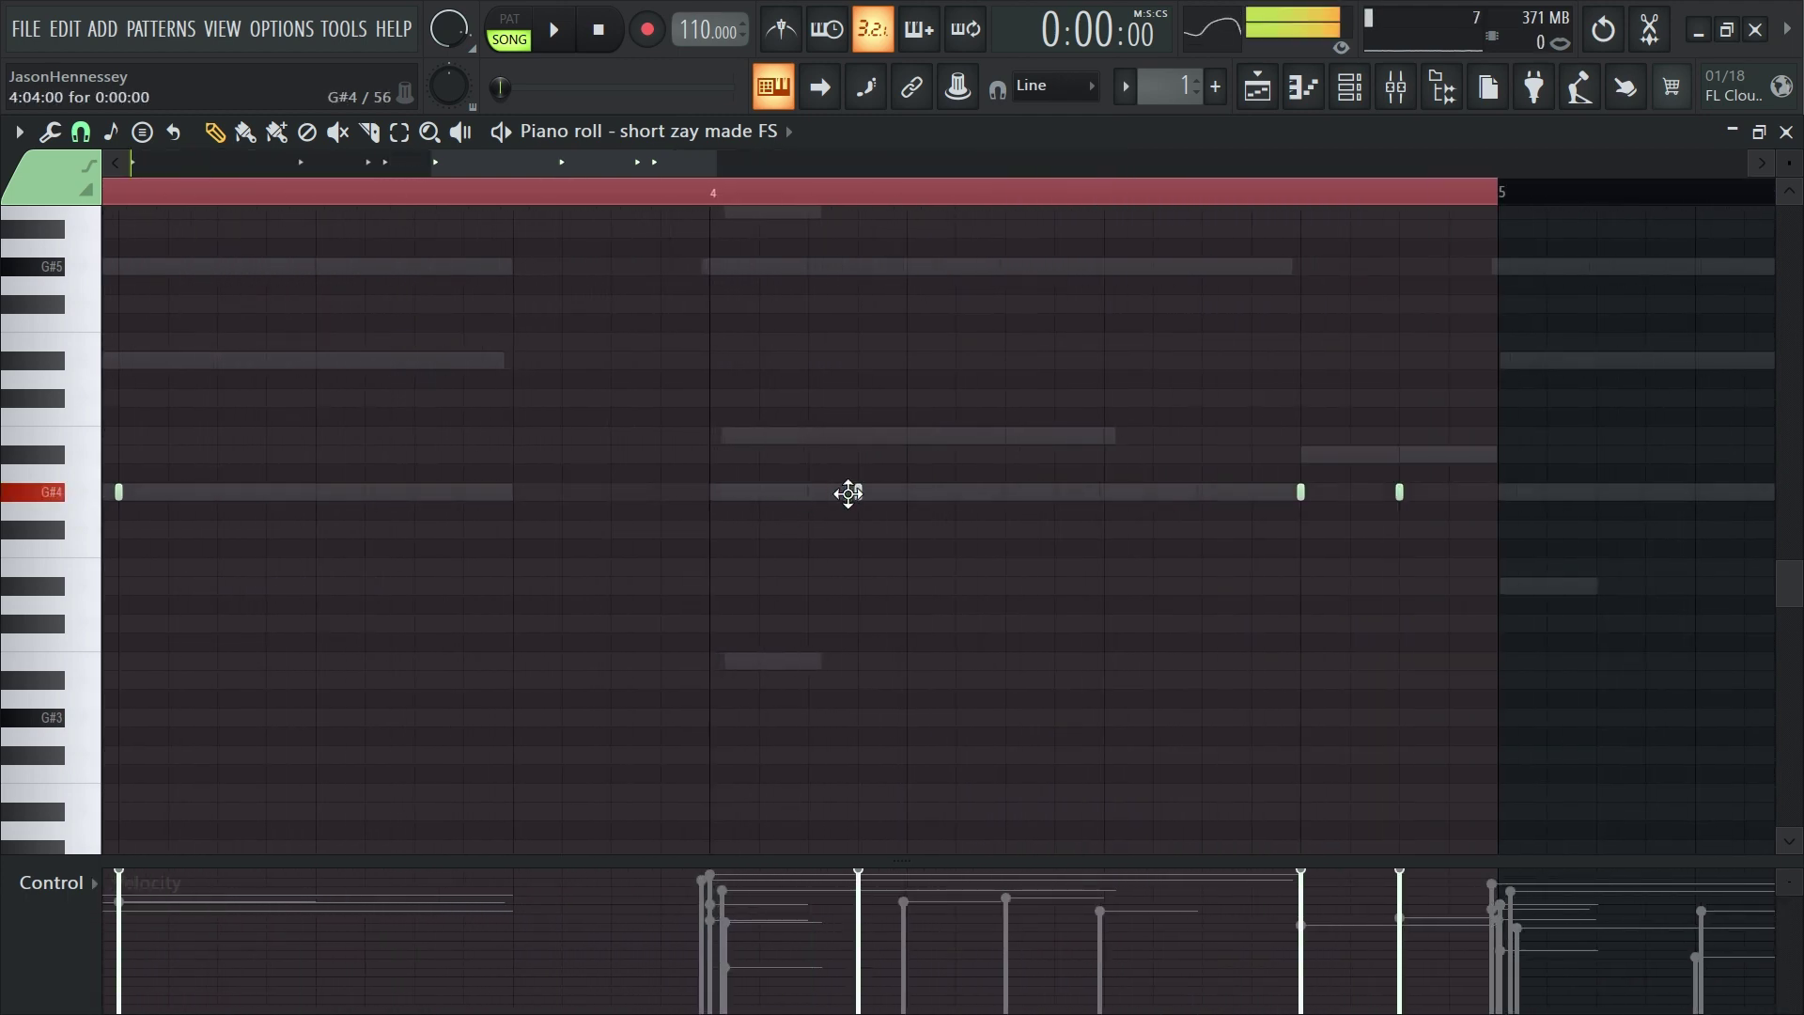
pyautogui.press('space')
pyautogui.scroll(-6, 846, 573)
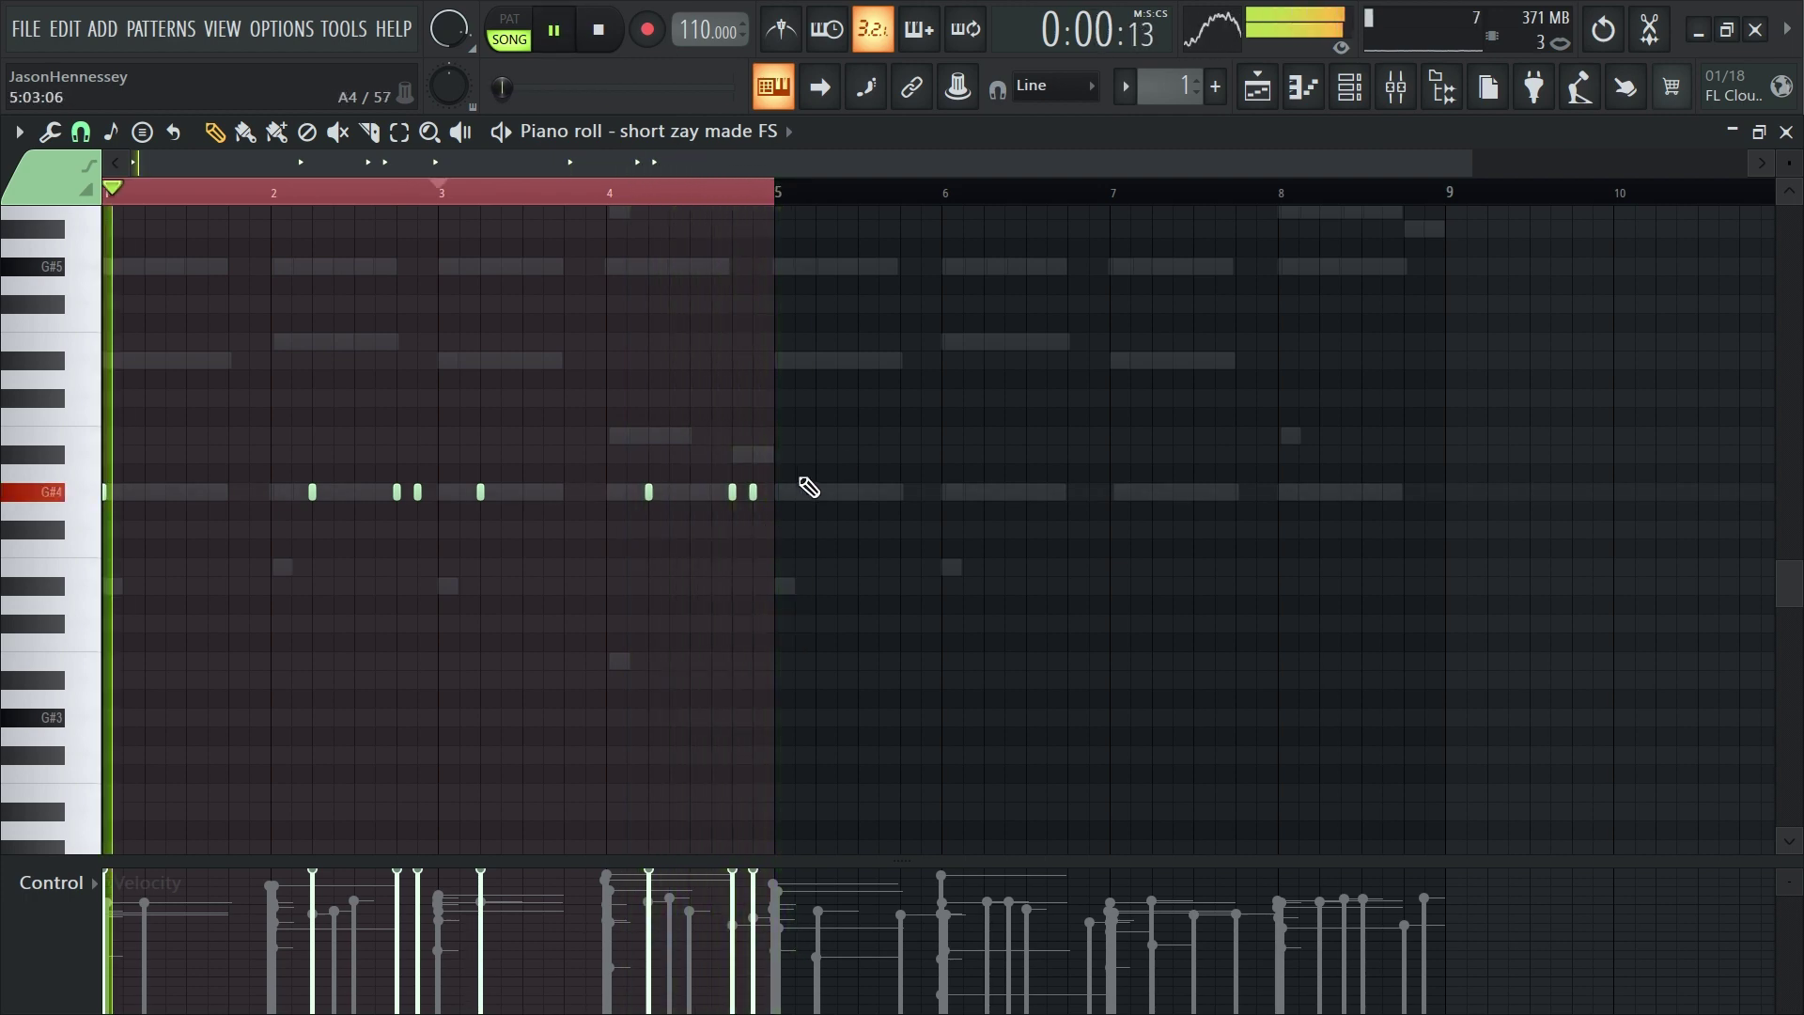
pyautogui.scroll(2, 499, 499)
pyautogui.press('space')
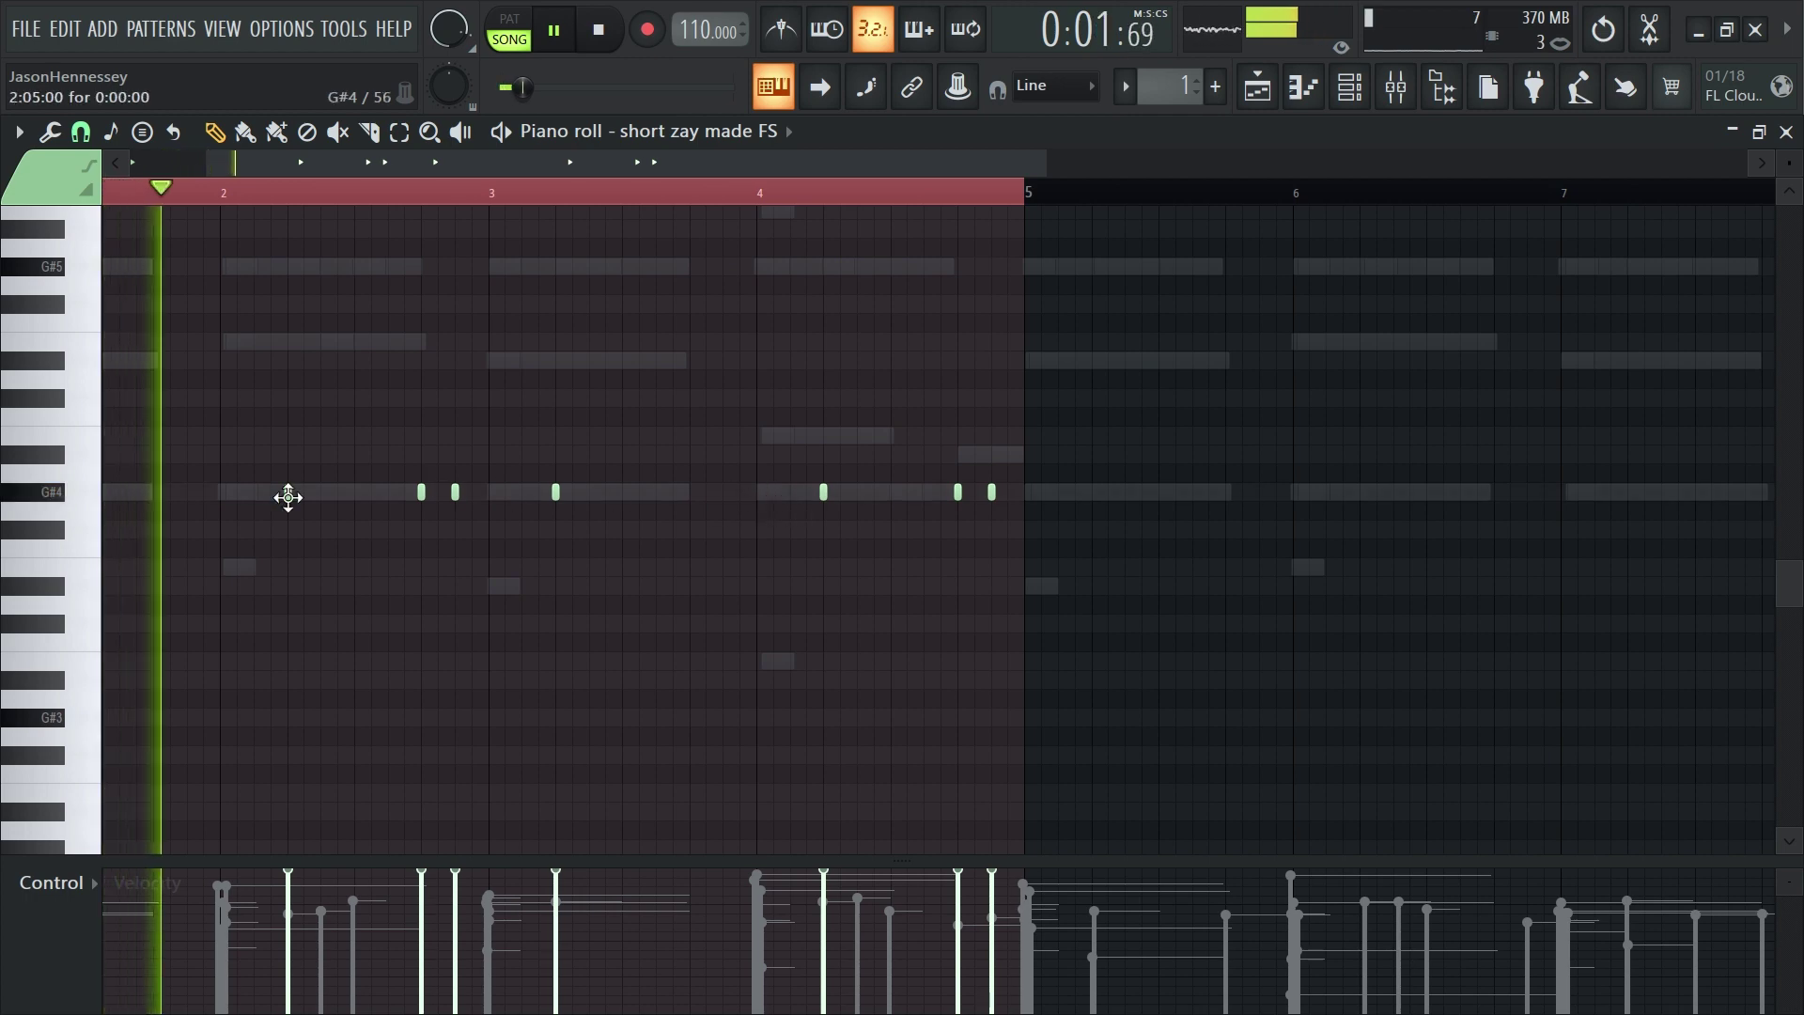
pyautogui.click(421, 491)
pyautogui.press('Up')
pyautogui.press('Up')
pyautogui.press('Up')
pyautogui.press('Up')
pyautogui.press('Up')
pyautogui.press('Up')
pyautogui.press('Up')
pyautogui.press('Up')
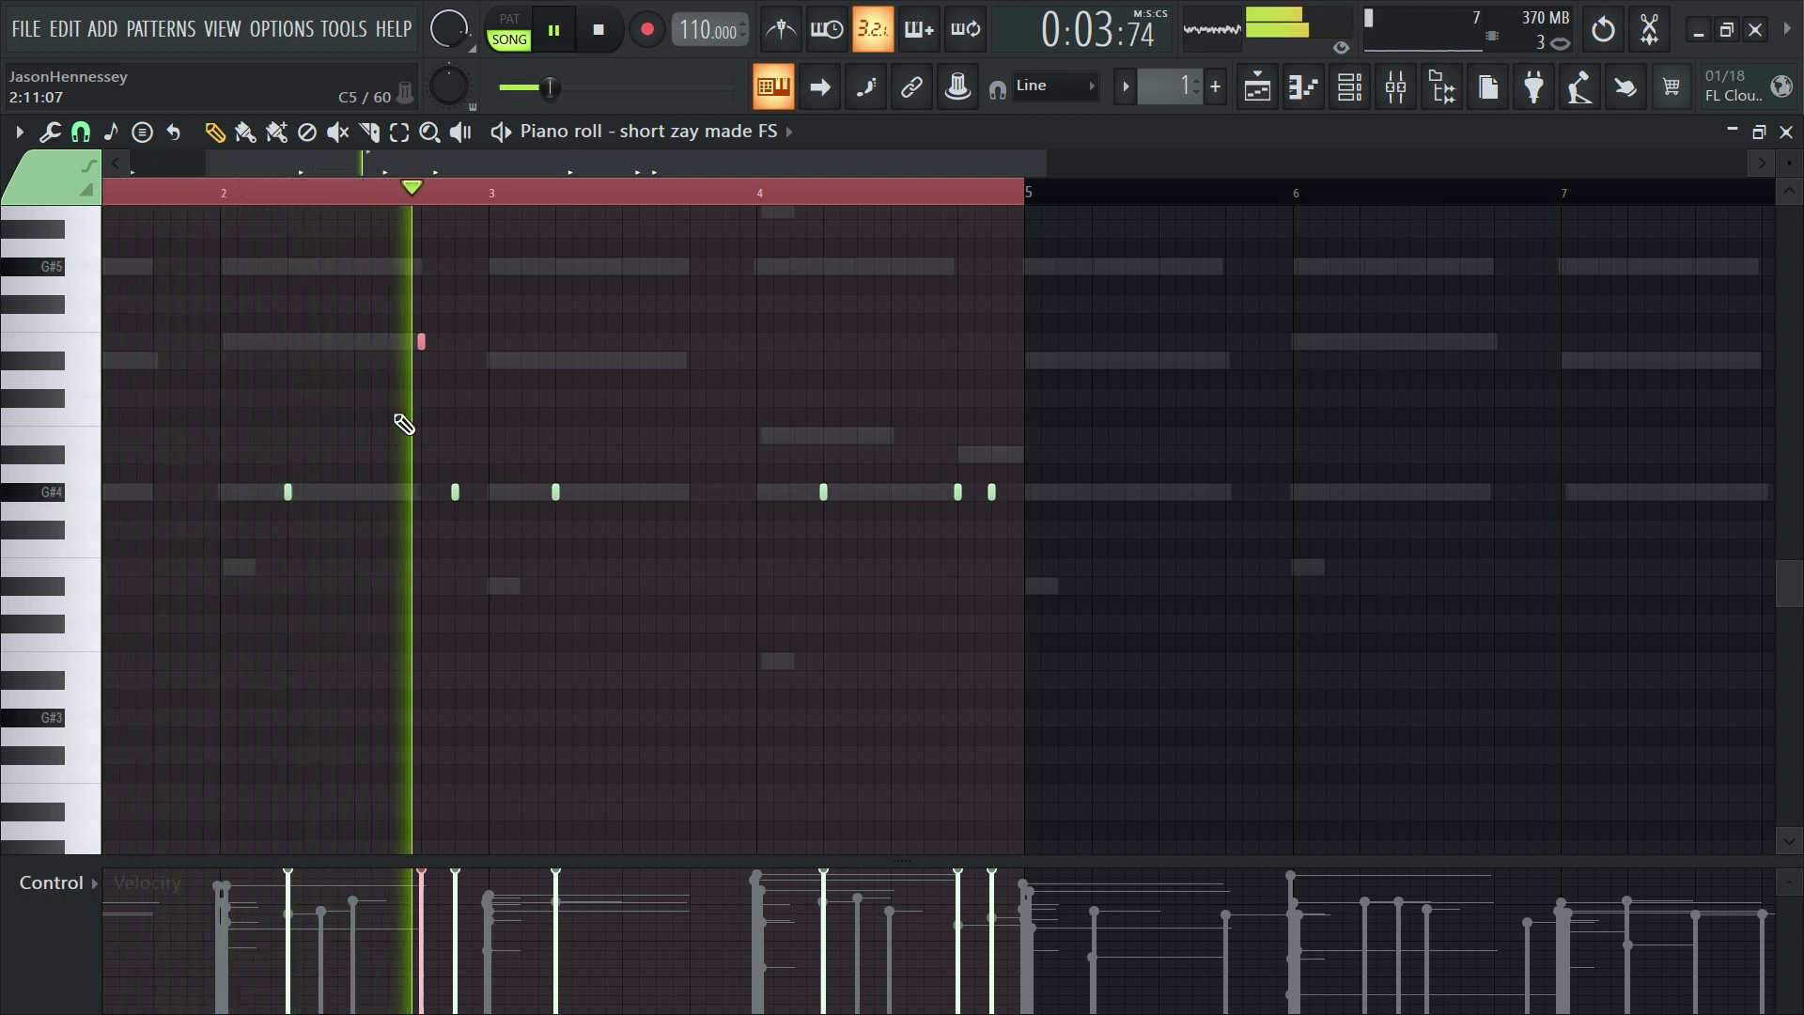
# Set the 808's step 13 note in bar 2 to B4 and raise the step 13 note in bar 4 to A#4
pyautogui.press('Up')
pyautogui.press('Up')
pyautogui.press('Up')
pyautogui.press('Up')
pyautogui.press('space')
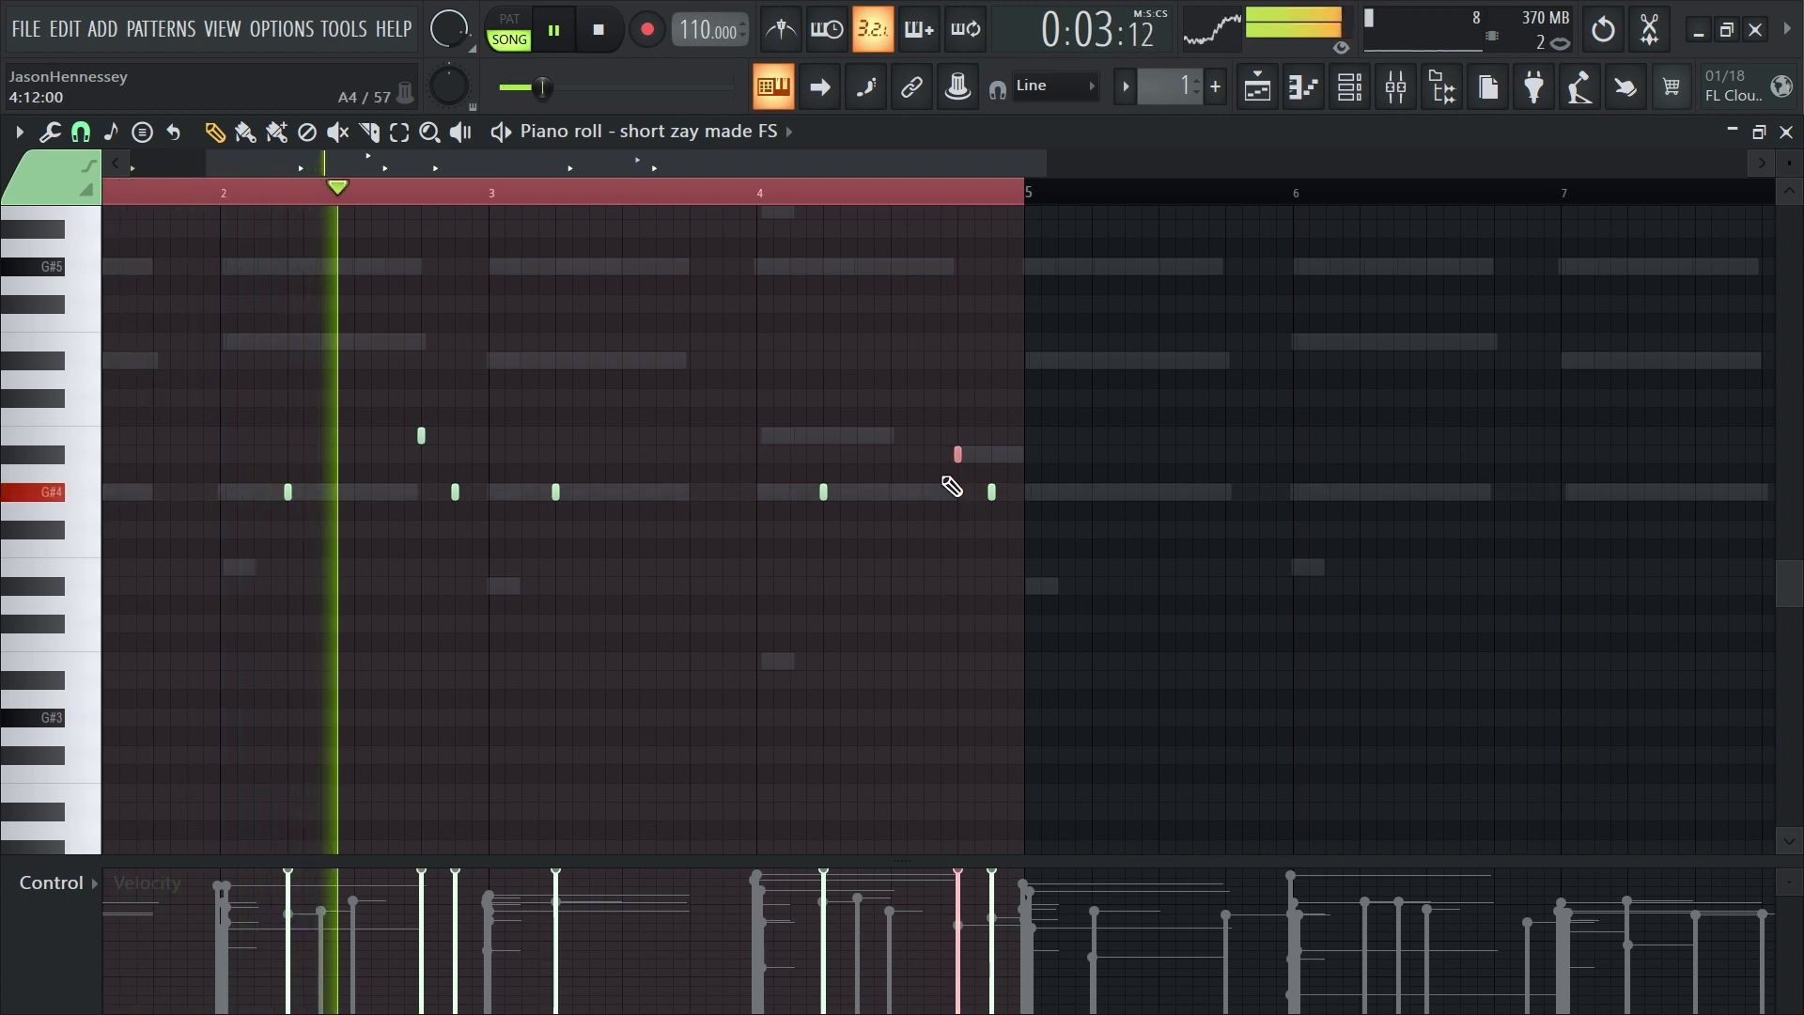
# Try the step 13 note of bar 4 a semitone higher at B4 and replay the pattern
pyautogui.scroll(-2, 653, 762)
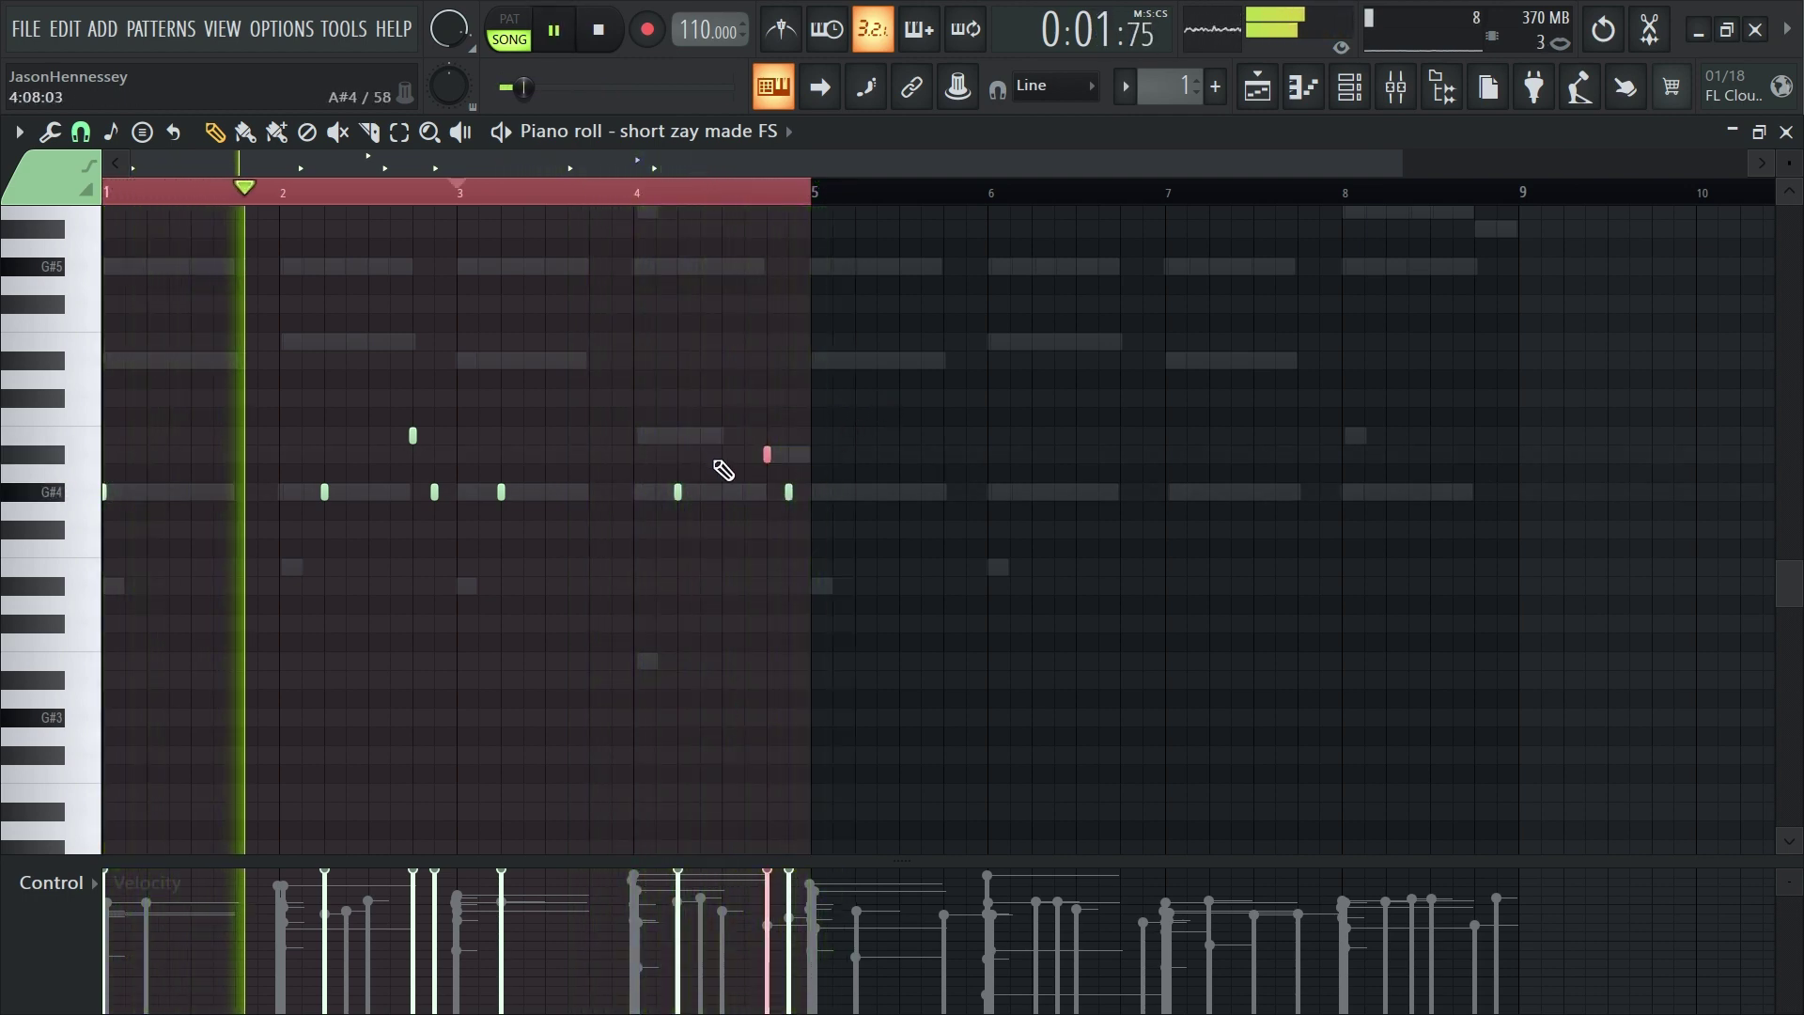
pyautogui.scroll(2, 733, 475)
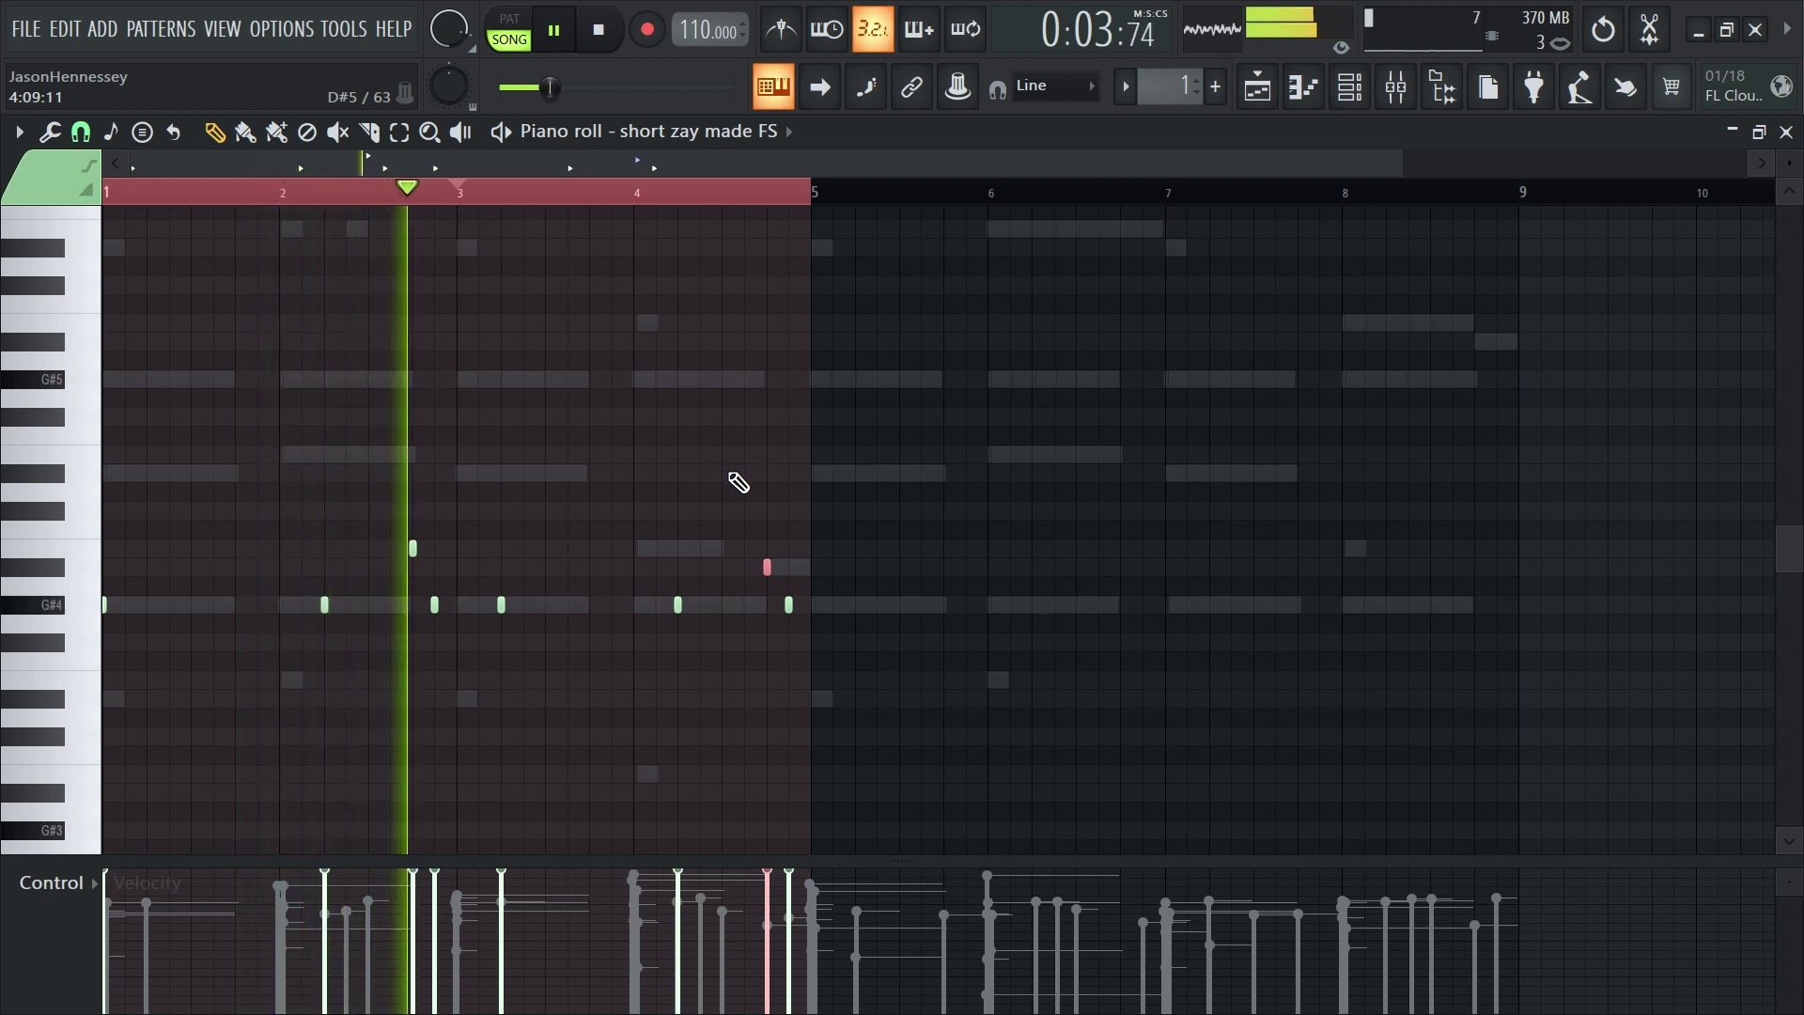
pyautogui.press('Up')
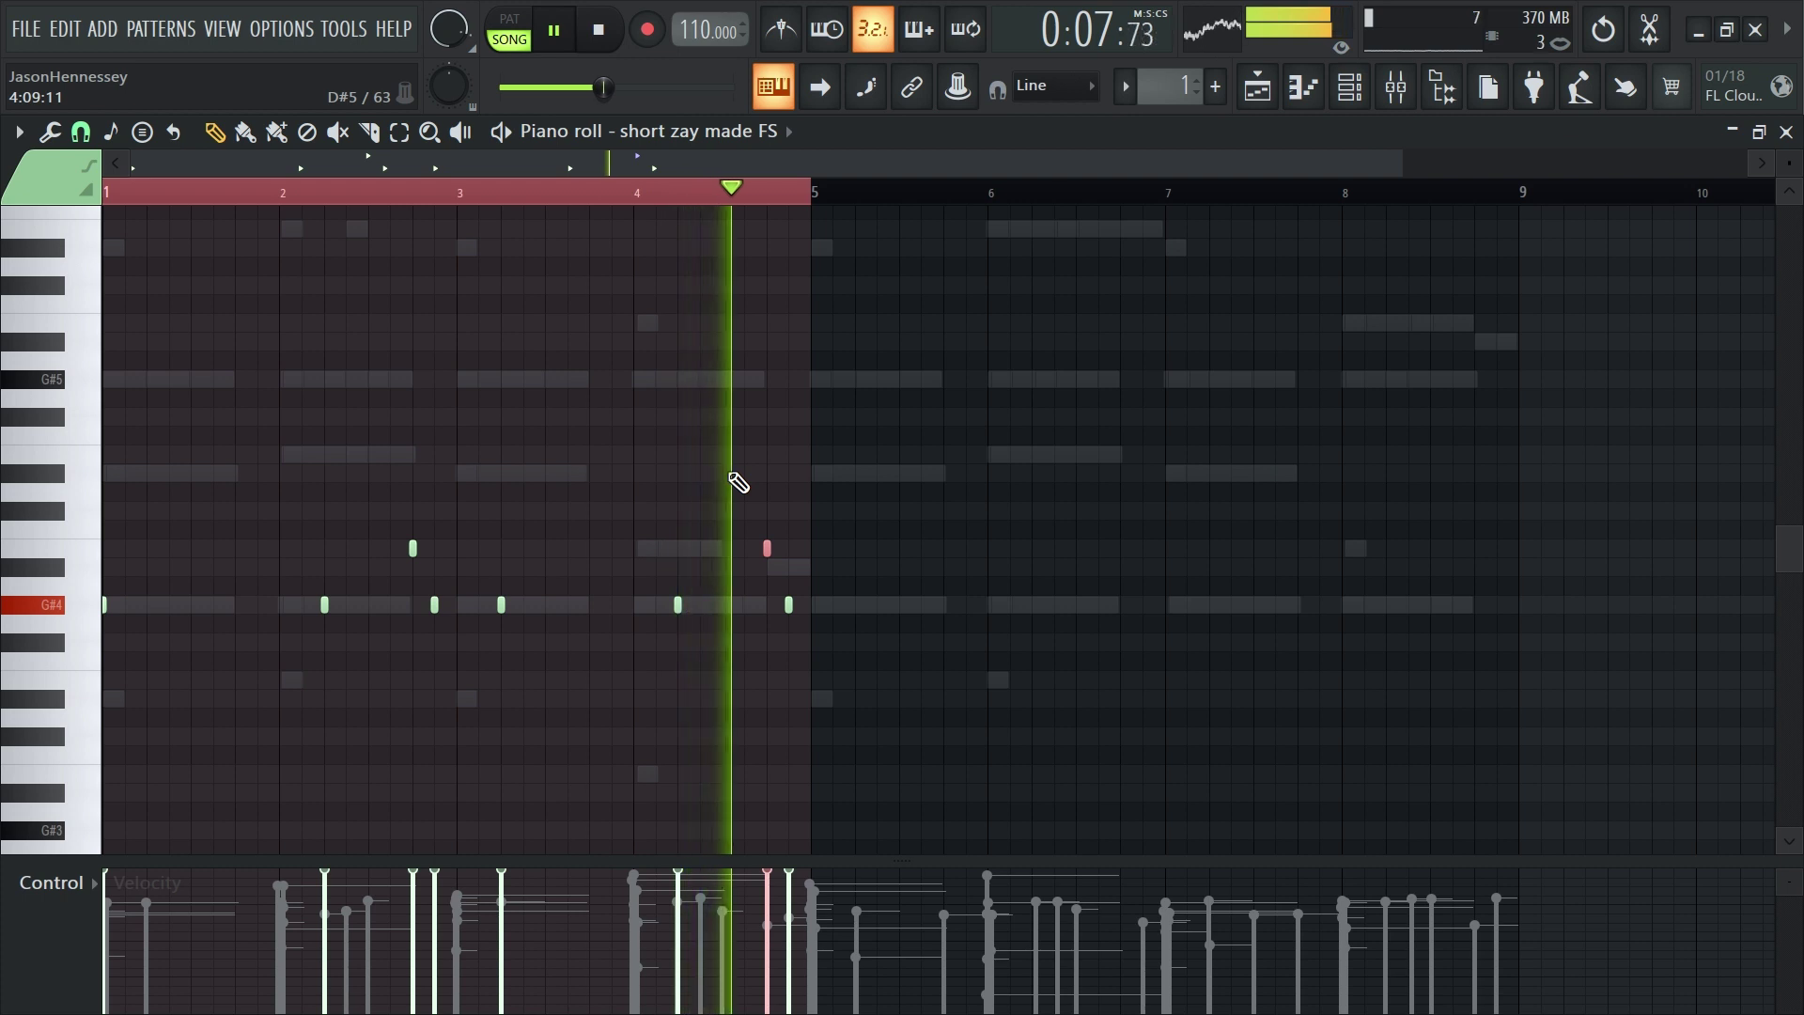
pyautogui.press('space')
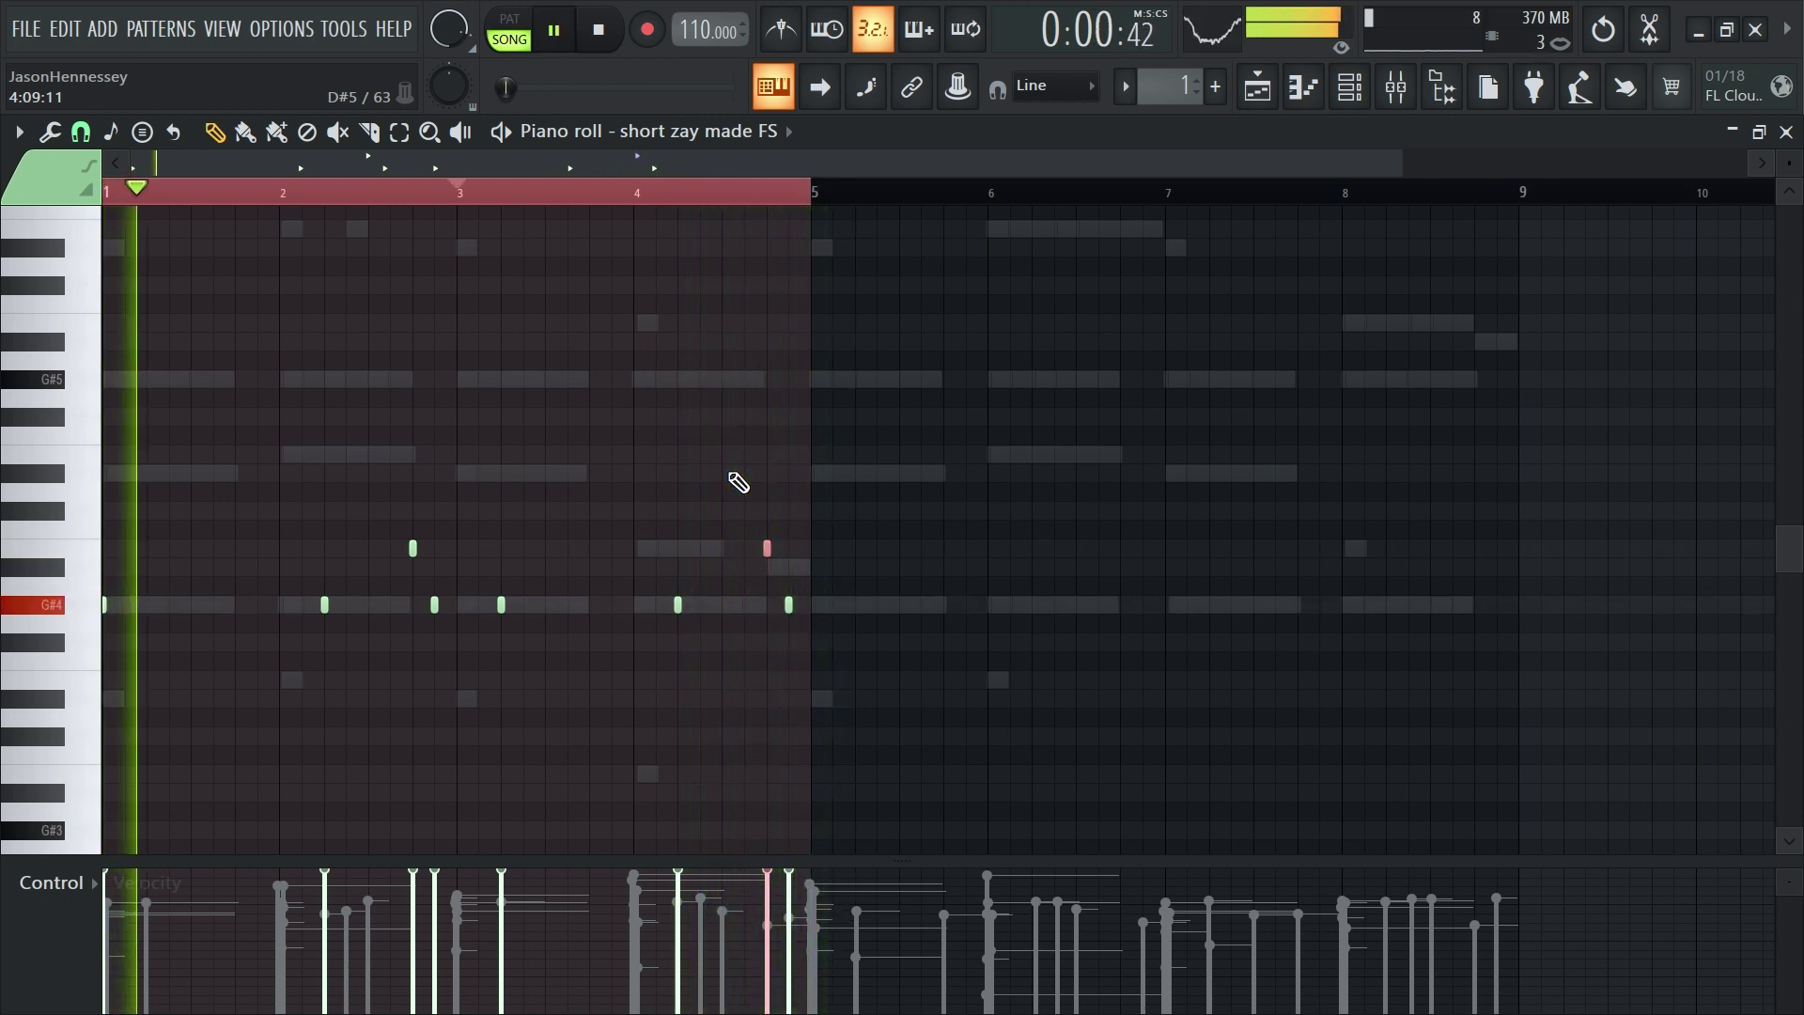
# Duplicate the four-bar 808 pattern into bars 5–8 and select all notes across bars 1–8
pyautogui.moveTo(973, 504); pyautogui.dragTo(108, 651)
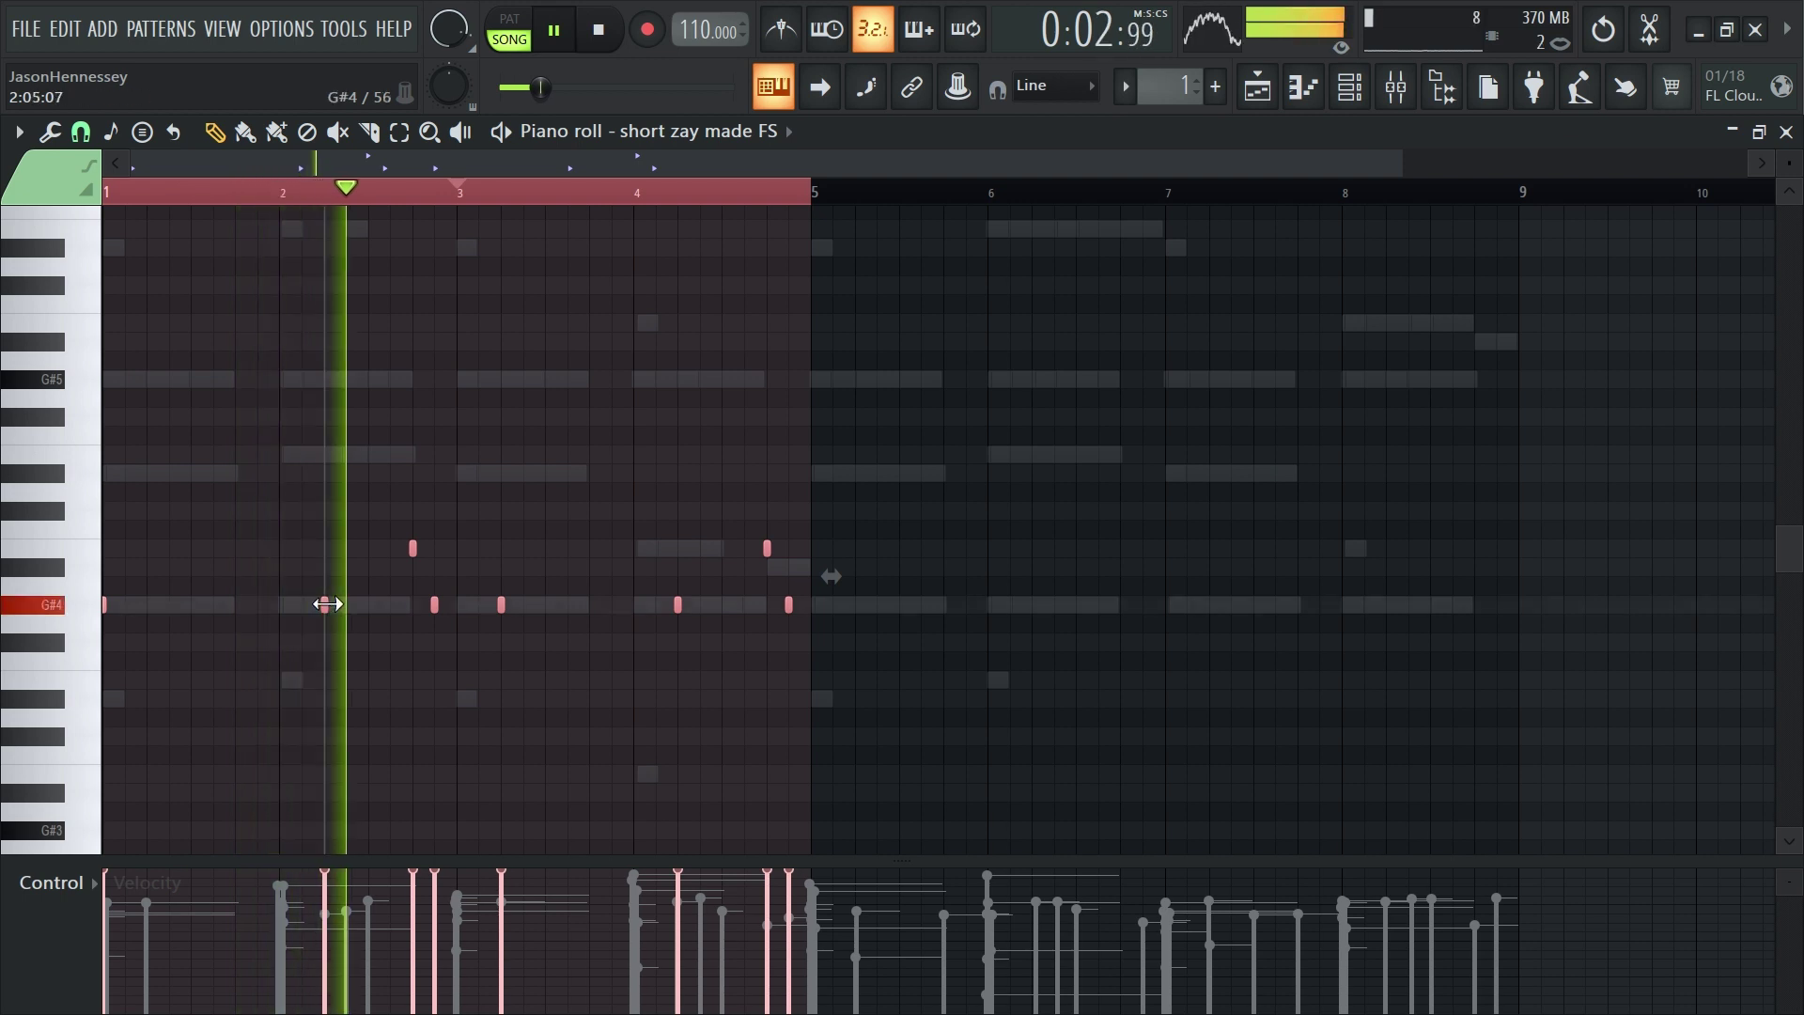
pyautogui.hotkey('ctrl', 'b')
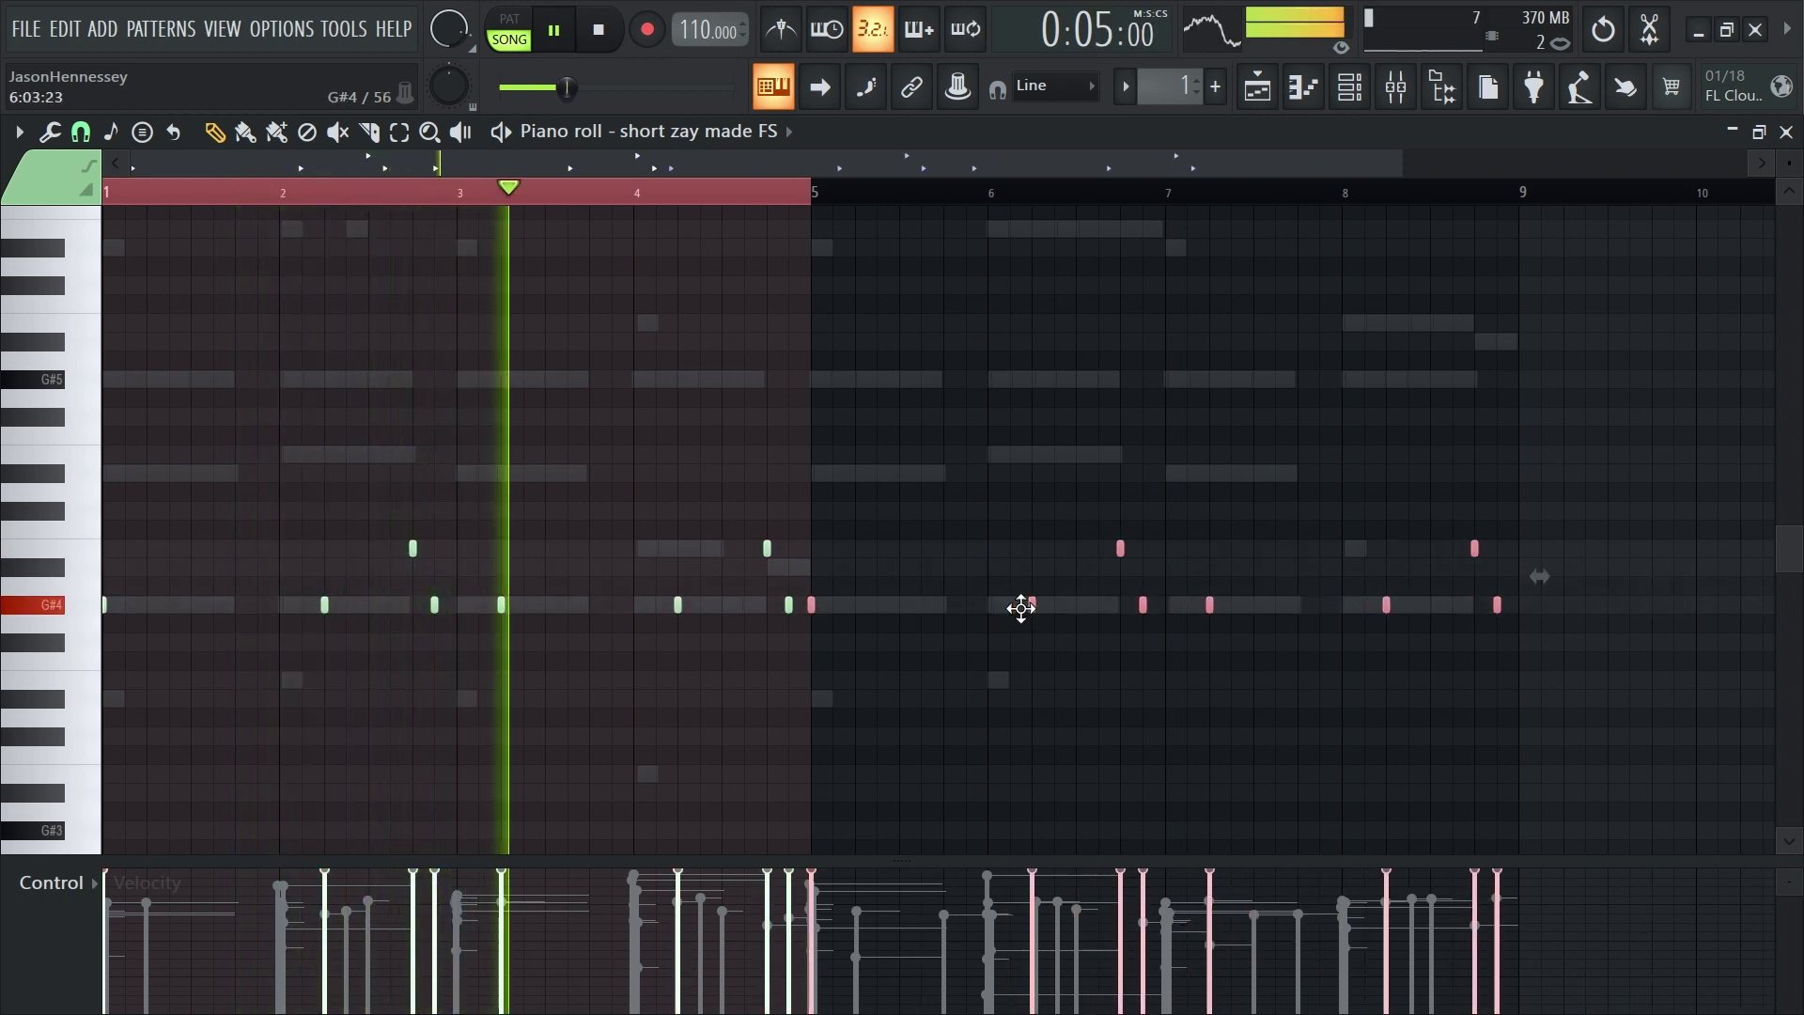
pyautogui.scroll(-2, 799, 648)
pyautogui.hotkey('ctrl', 'a')
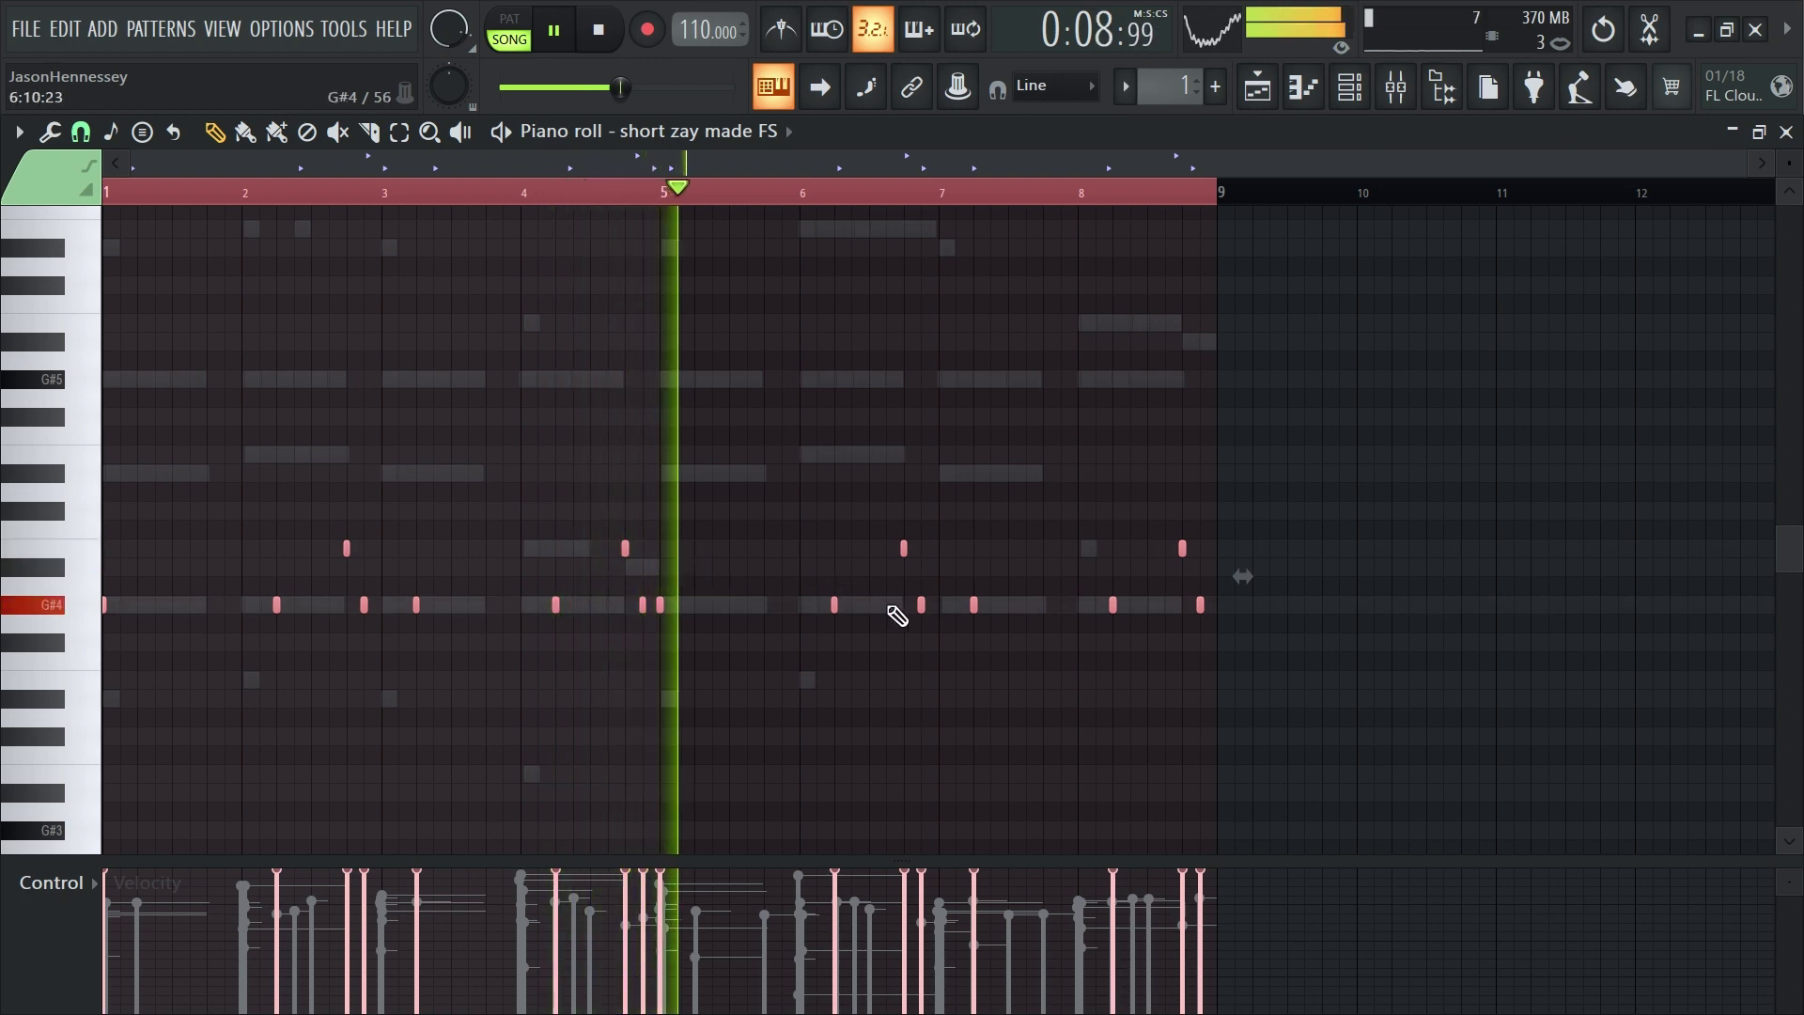
pyautogui.press('space')
# Compare the 808 notes in bars 5–8 with the ghosted melody notes and play the eight-bar pattern
pyautogui.scroll(3, 690, 498)
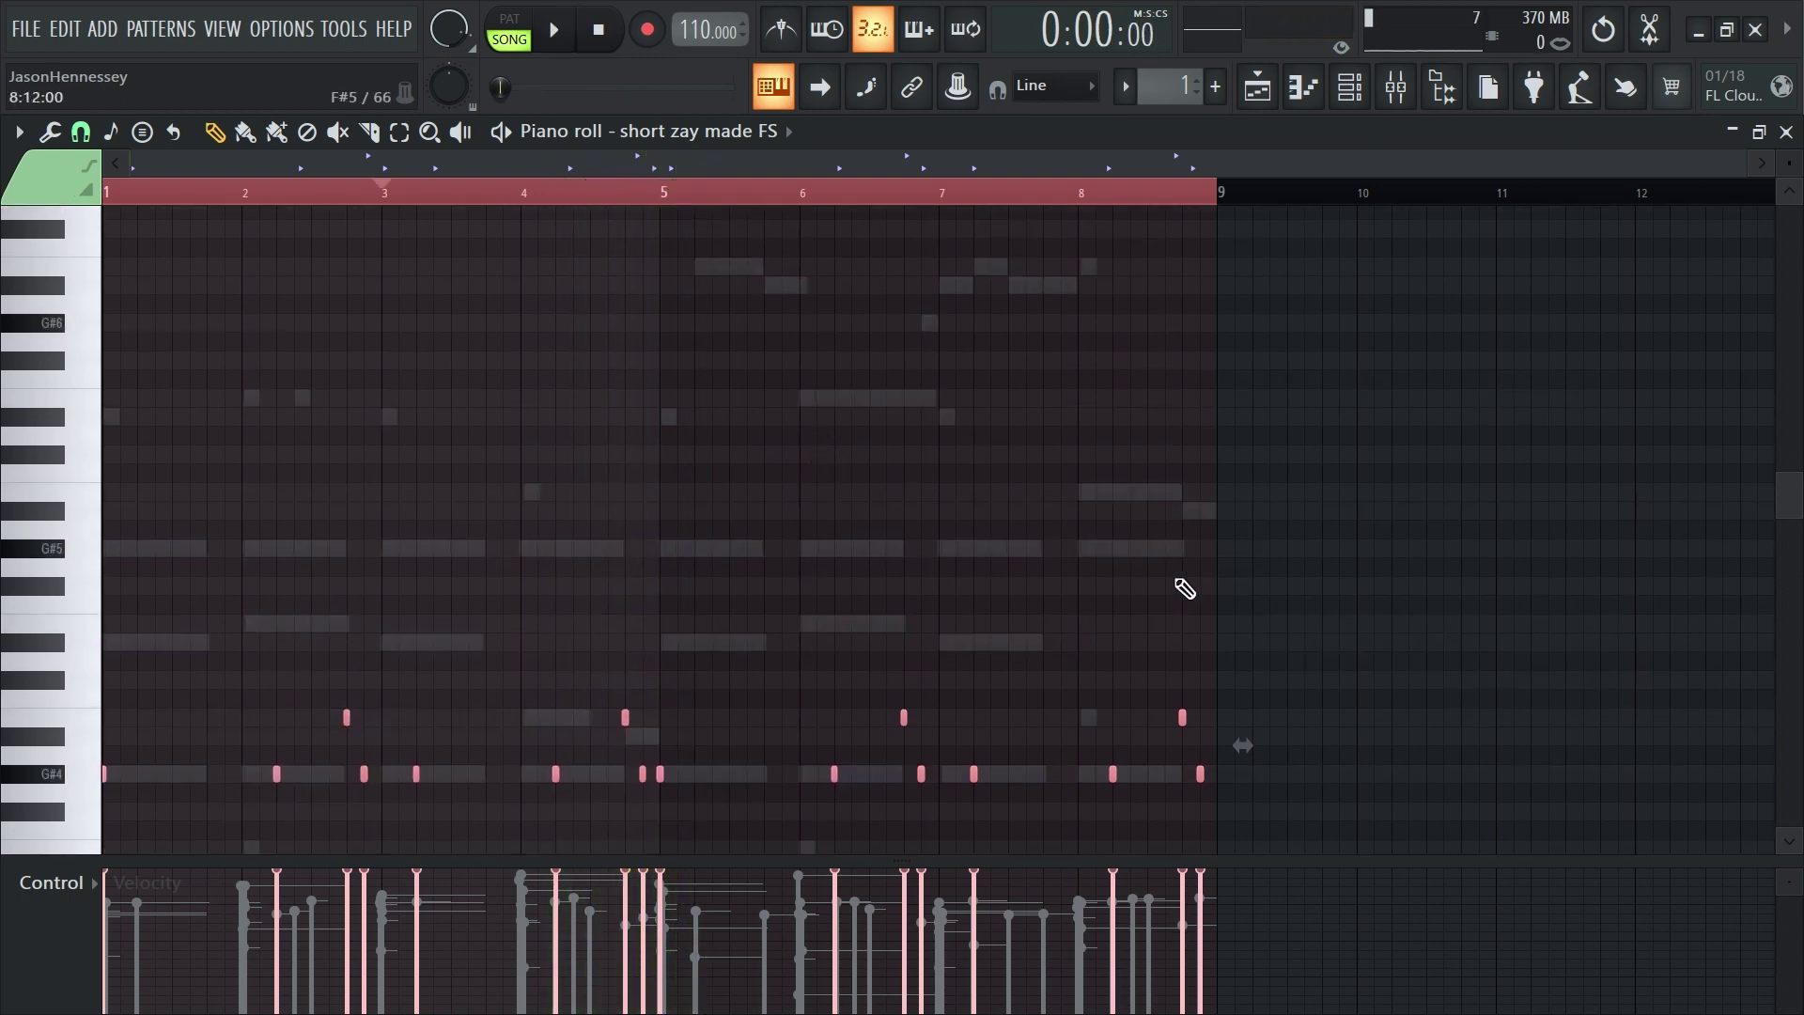
pyautogui.scroll(3, 959, 498)
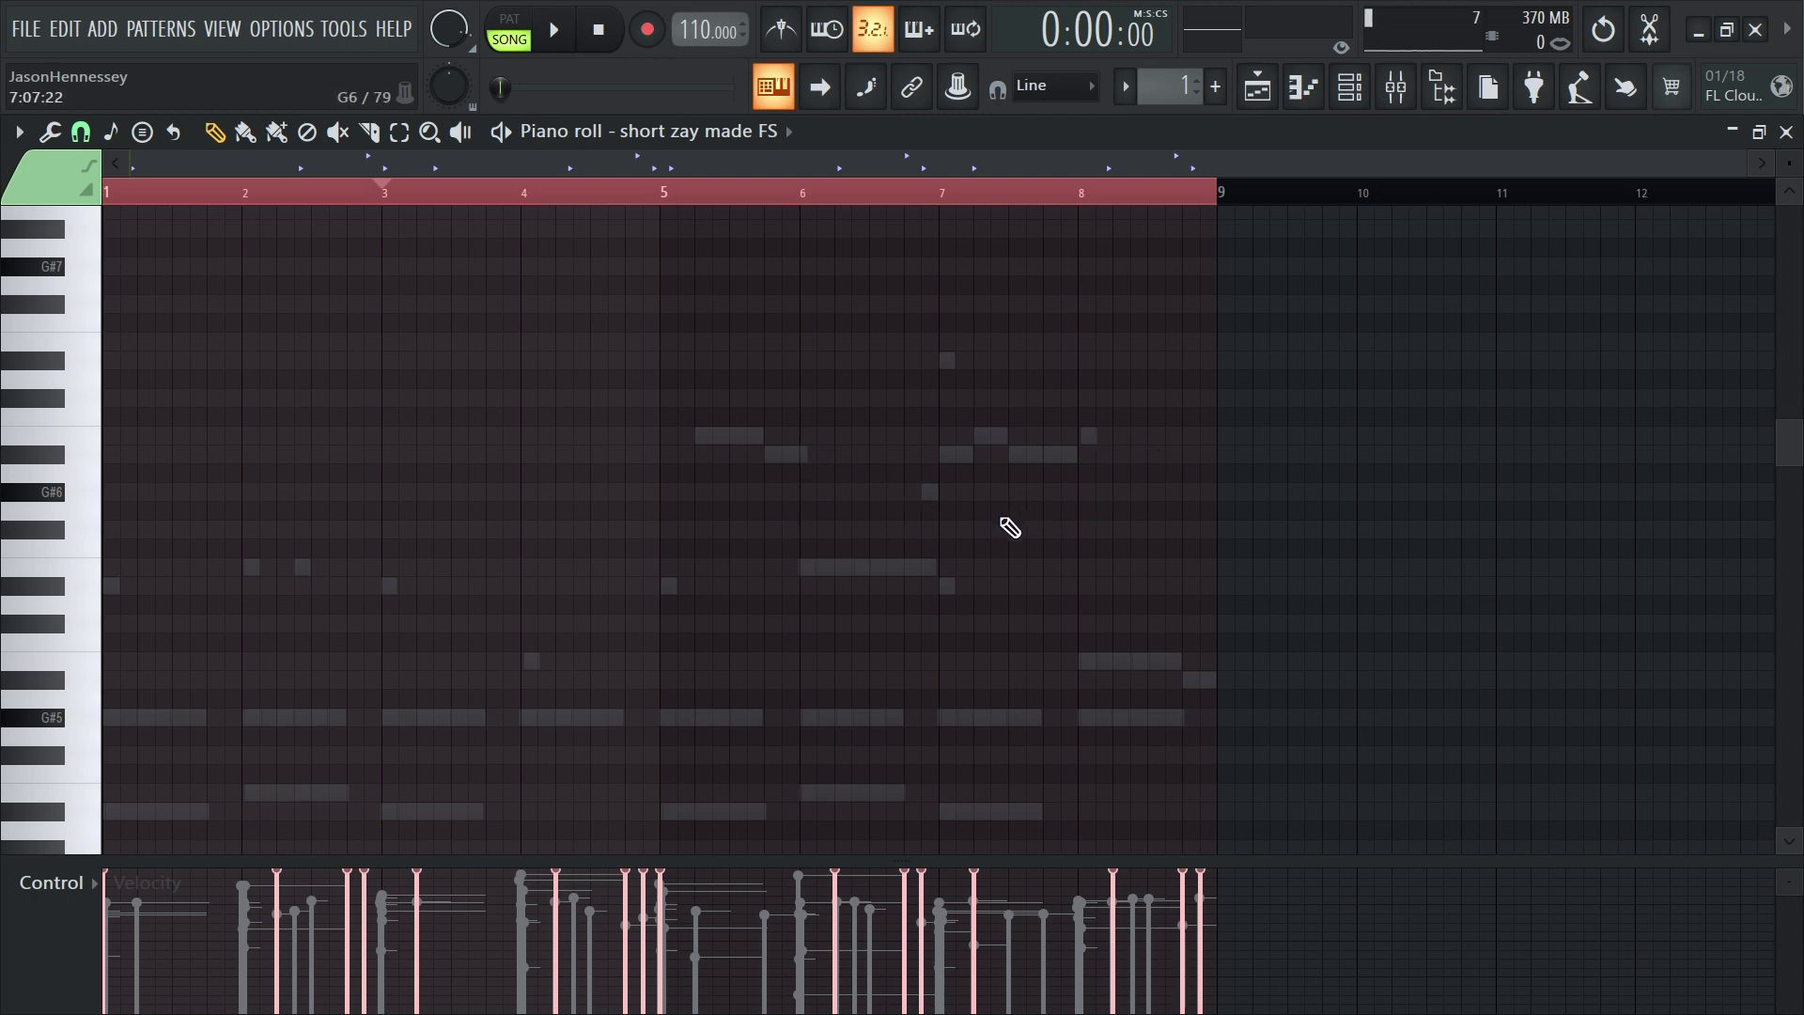
pyautogui.scroll(-5, 955, 564)
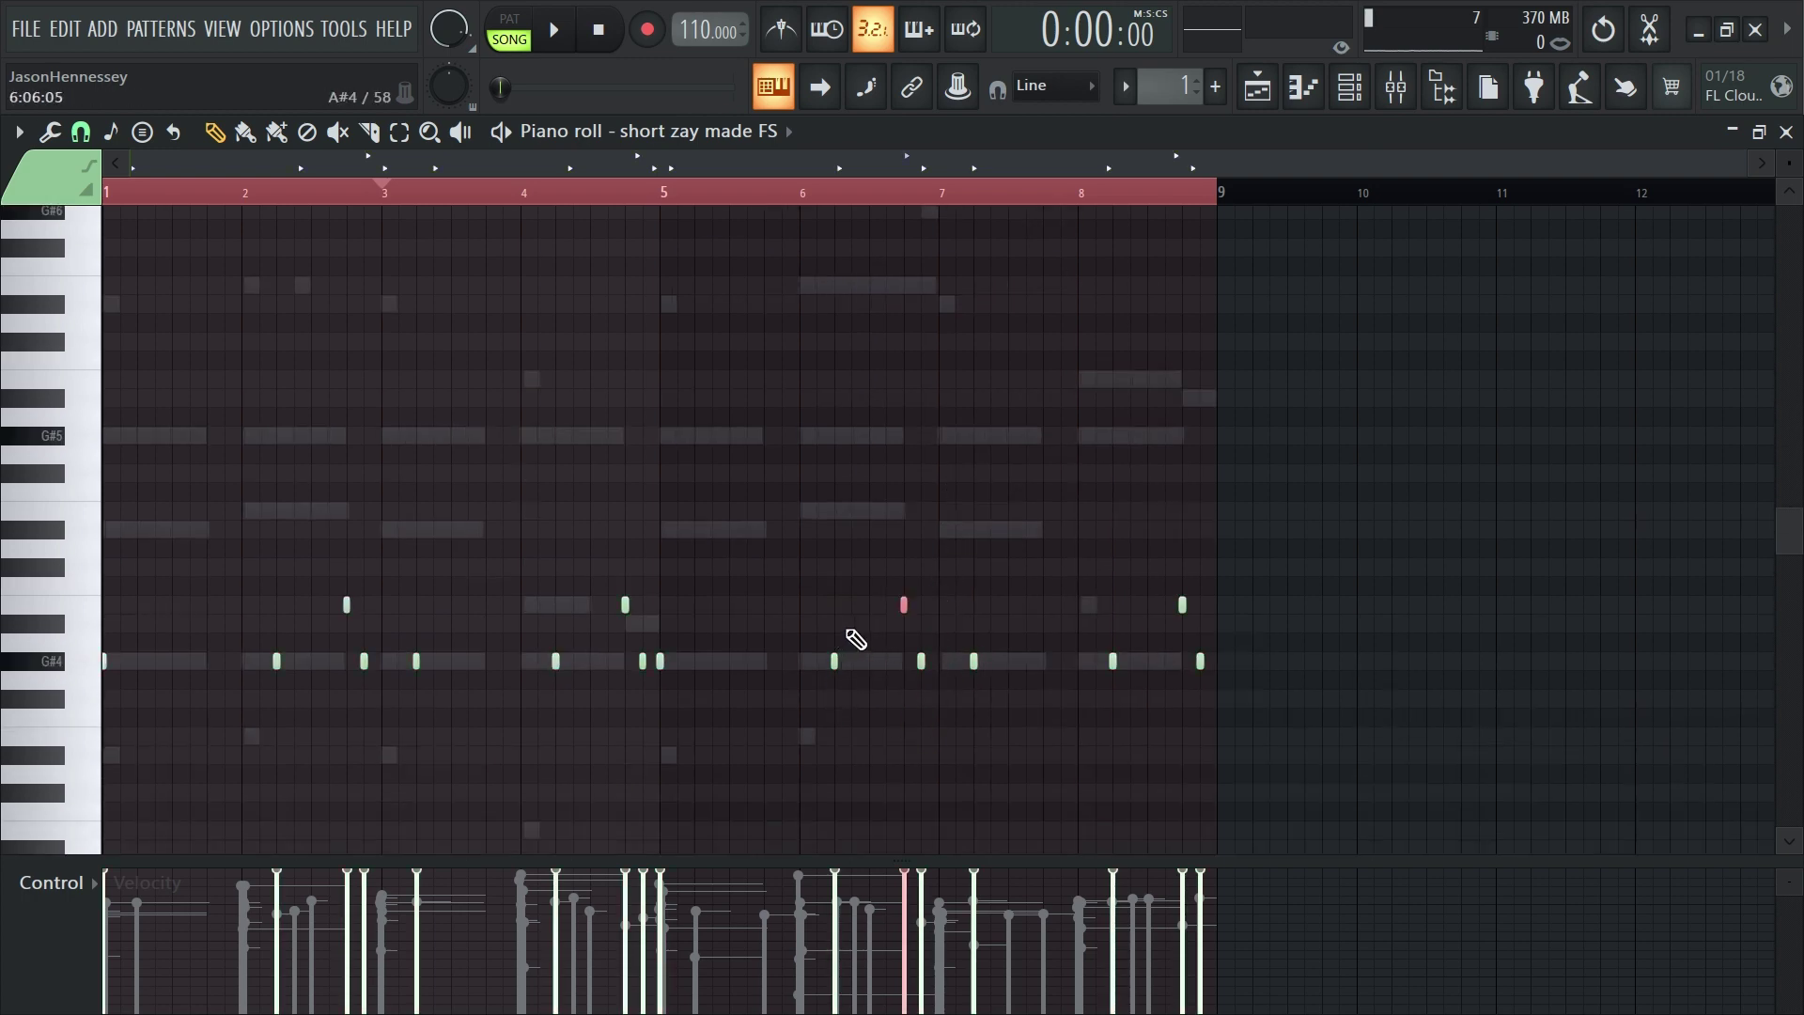
pyautogui.scroll(4, 615, 792)
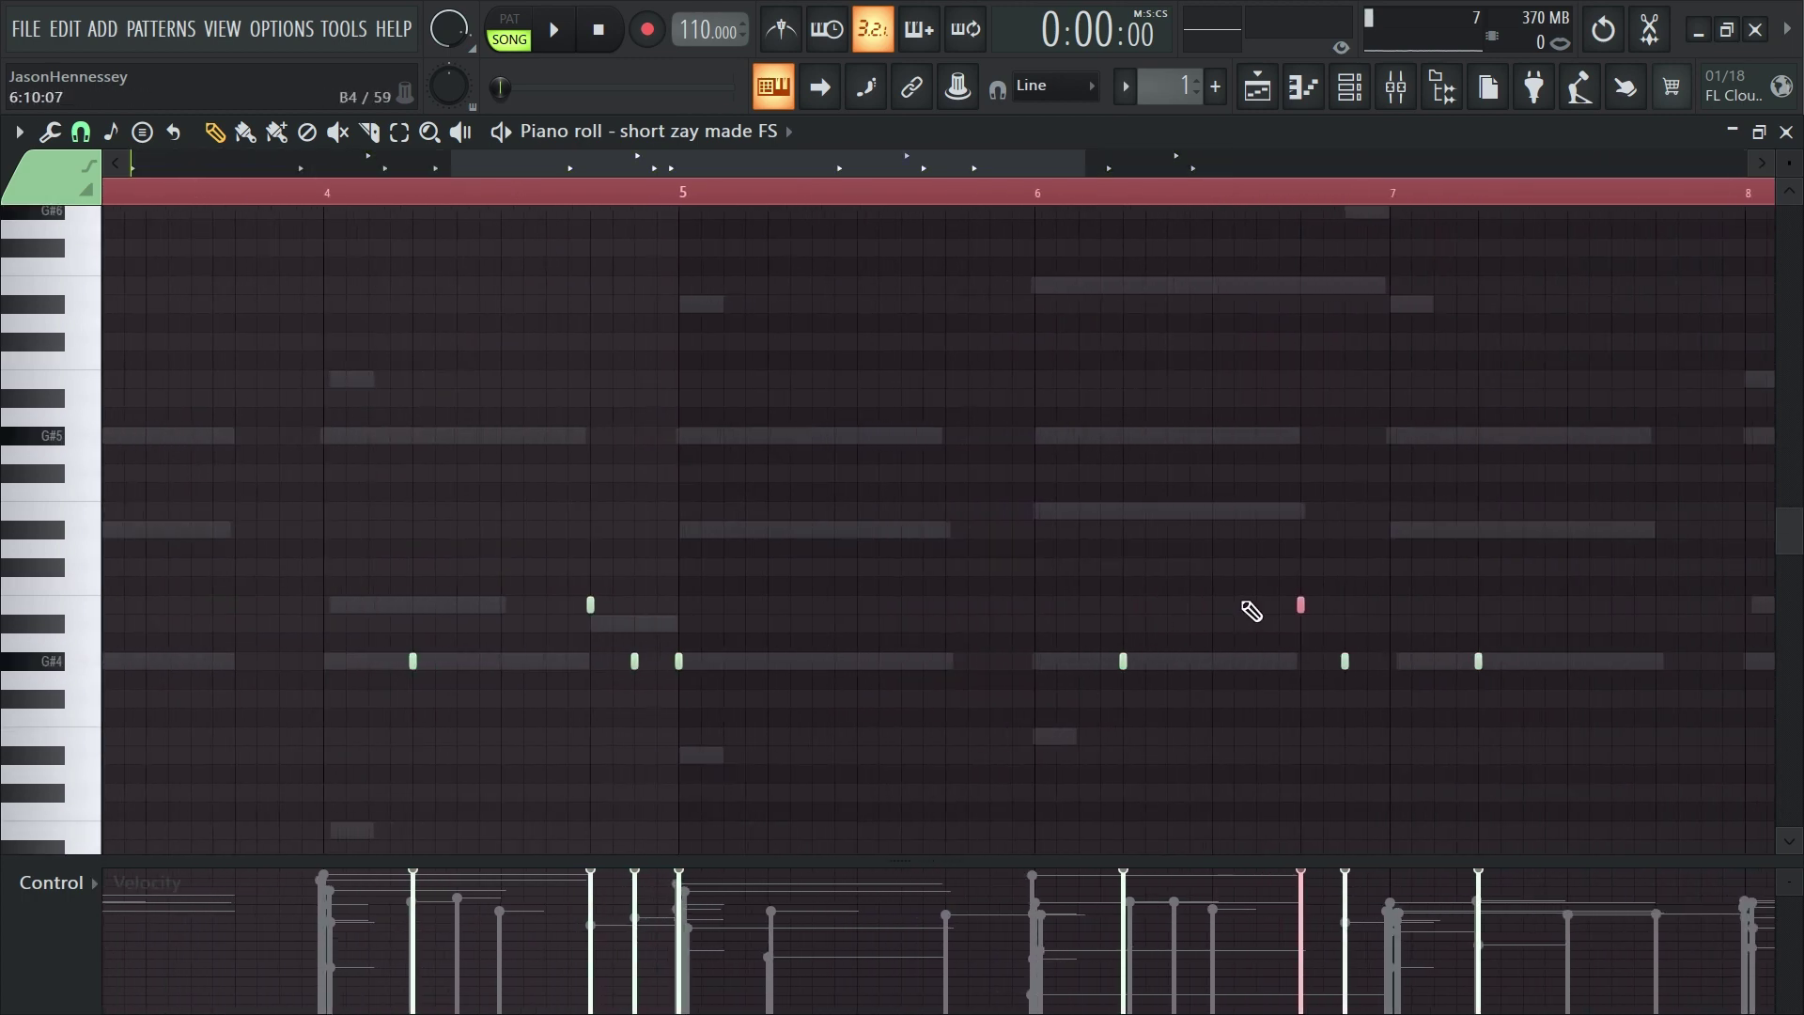
pyautogui.scroll(-4, 1252, 611)
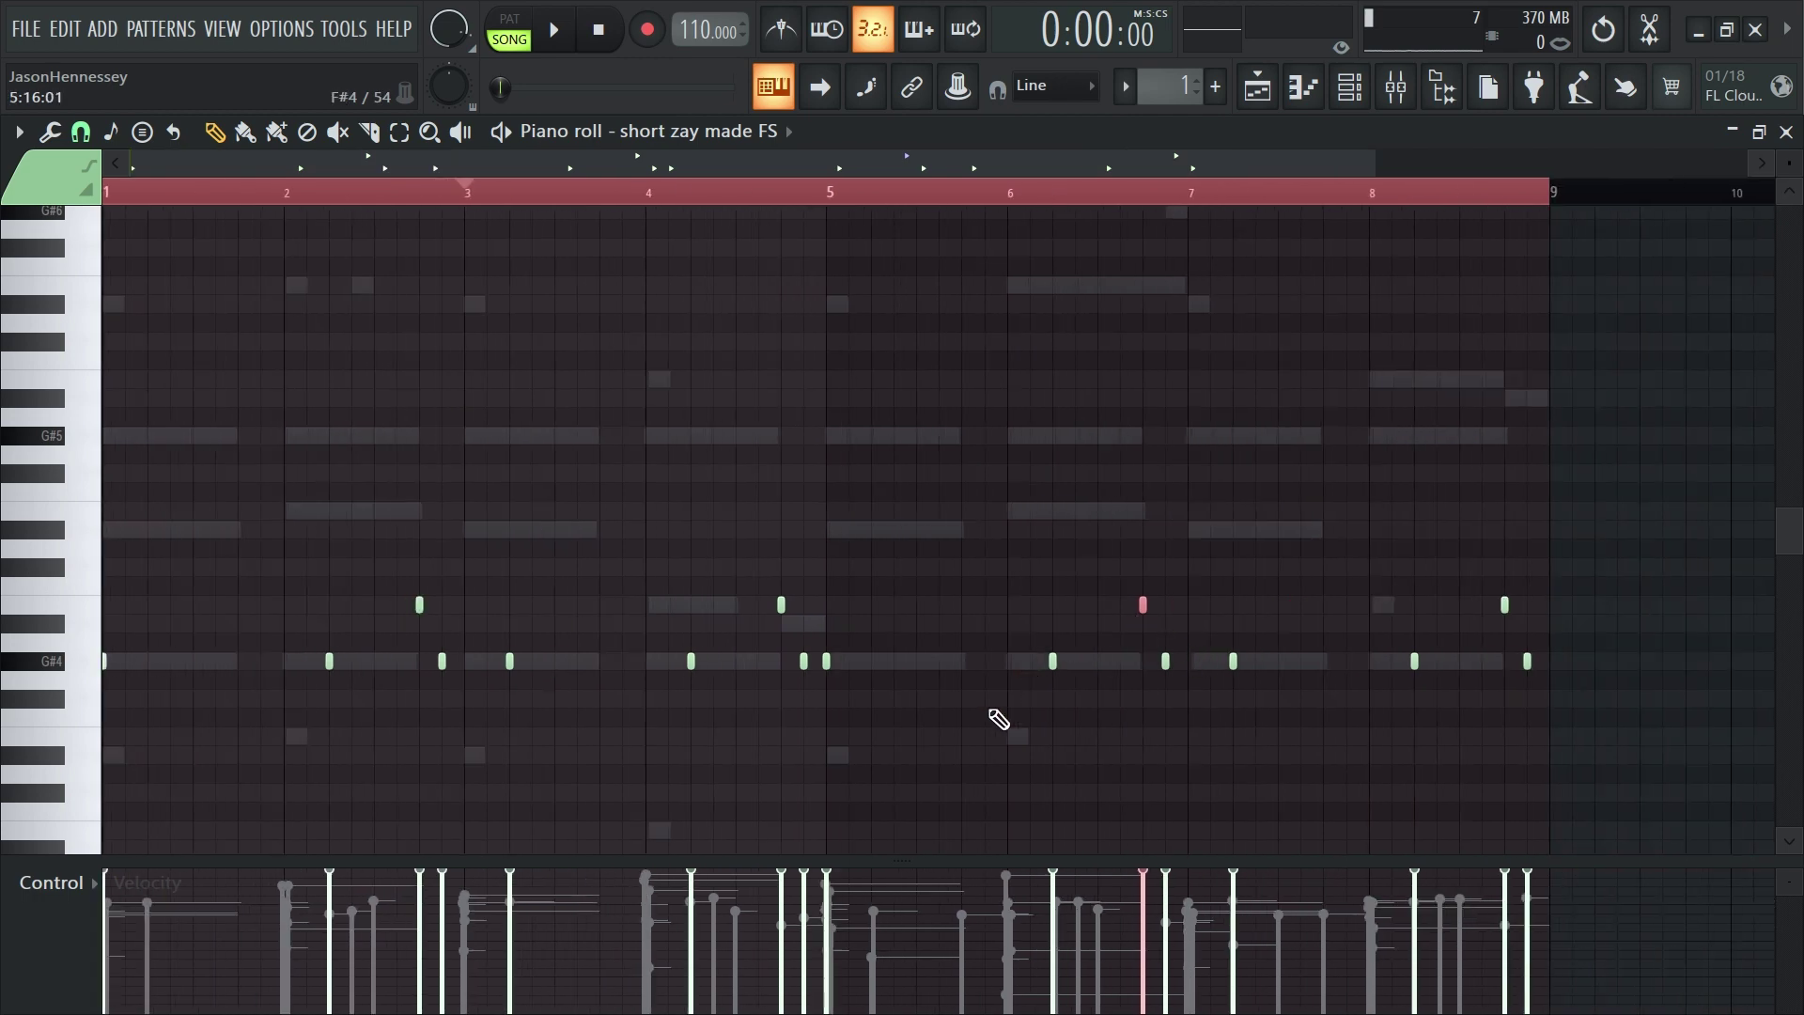
pyautogui.scroll(-2, 903, 770)
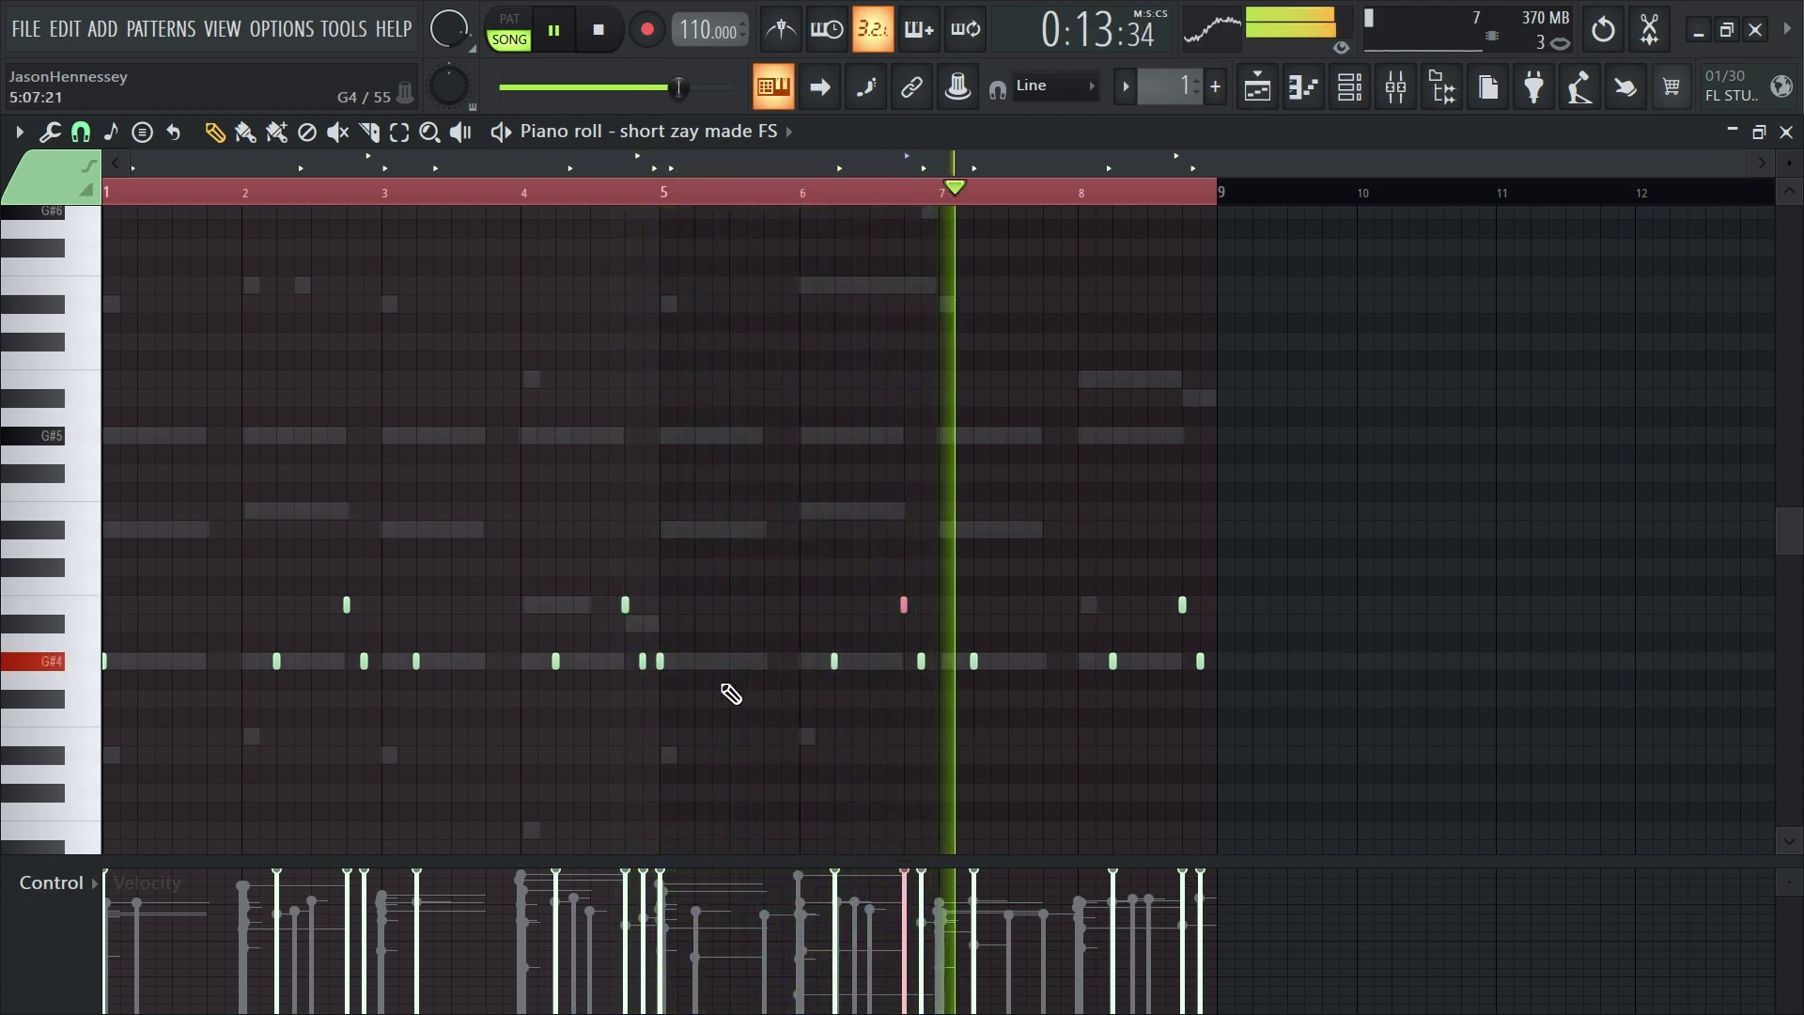
# Lower the step 13 note of bar 4 to A#4 and replay the transition into bar 5
pyautogui.keyDown('ctrl'); pyautogui.scroll(5, 658, 648); pyautogui.keyUp('ctrl')
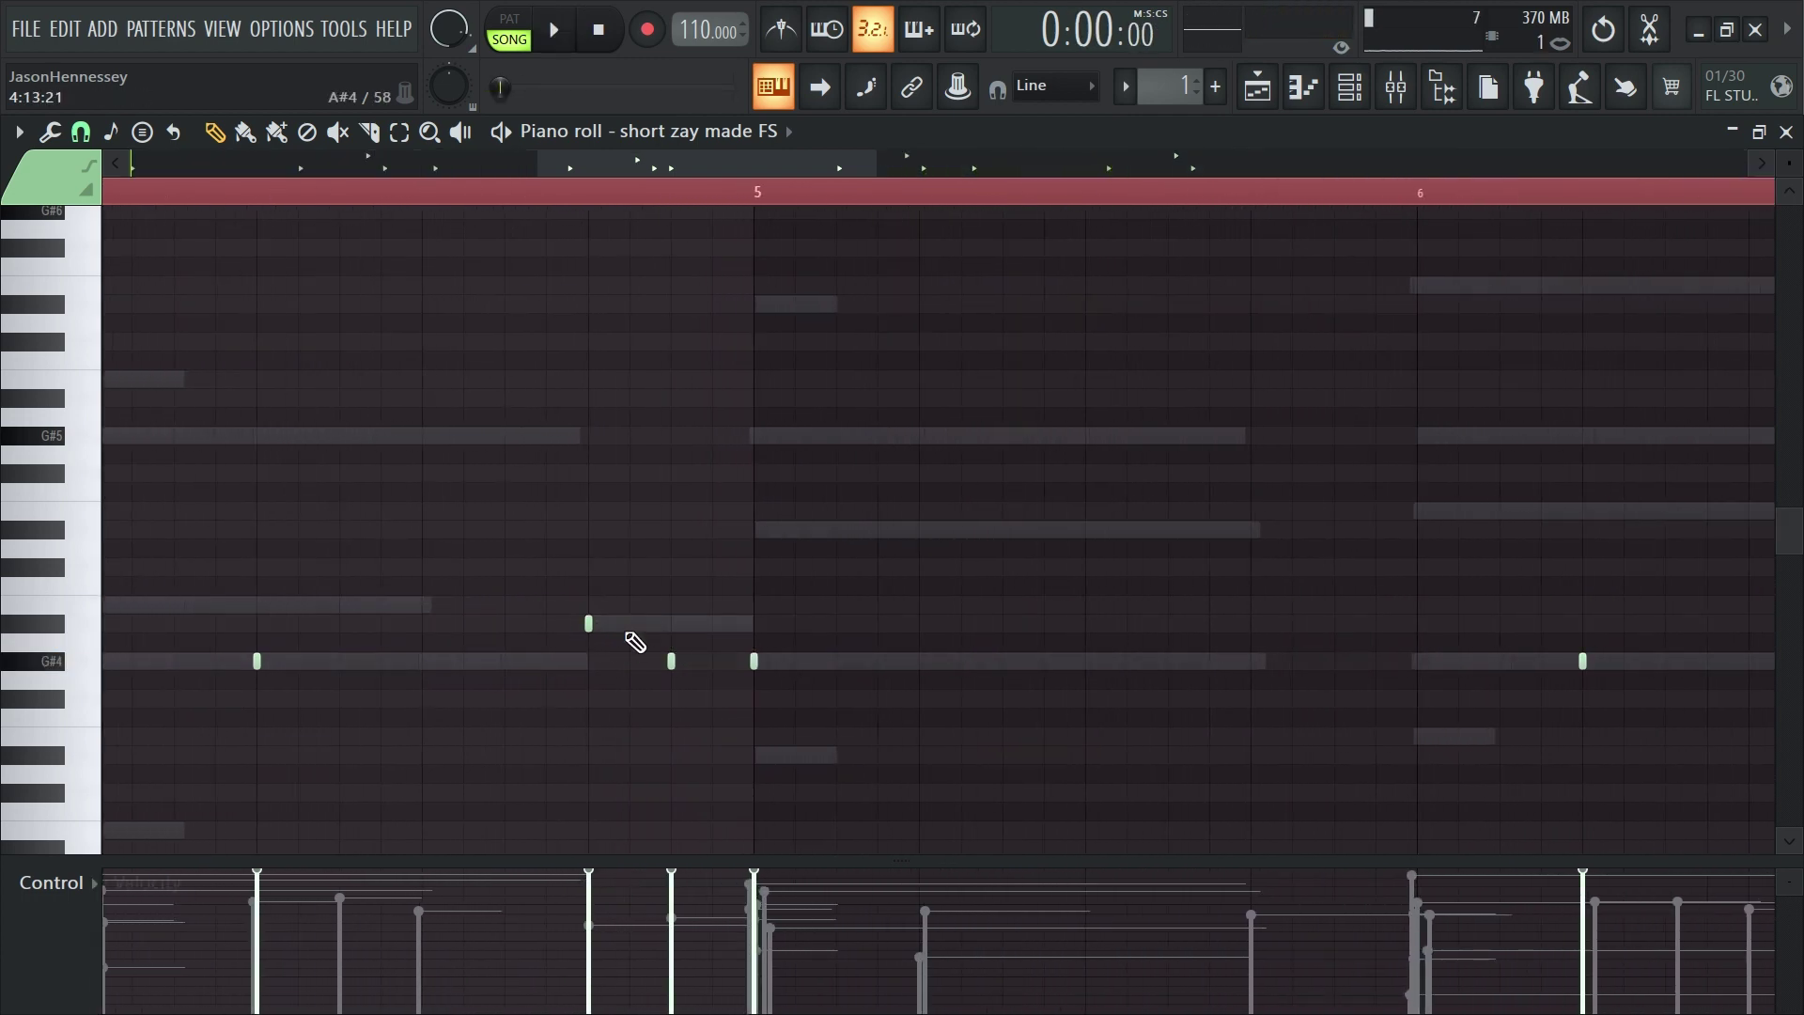
pyautogui.keyDown('ctrl'); pyautogui.scroll(-3, 404, 268); pyautogui.keyUp('ctrl')
pyautogui.press('space')
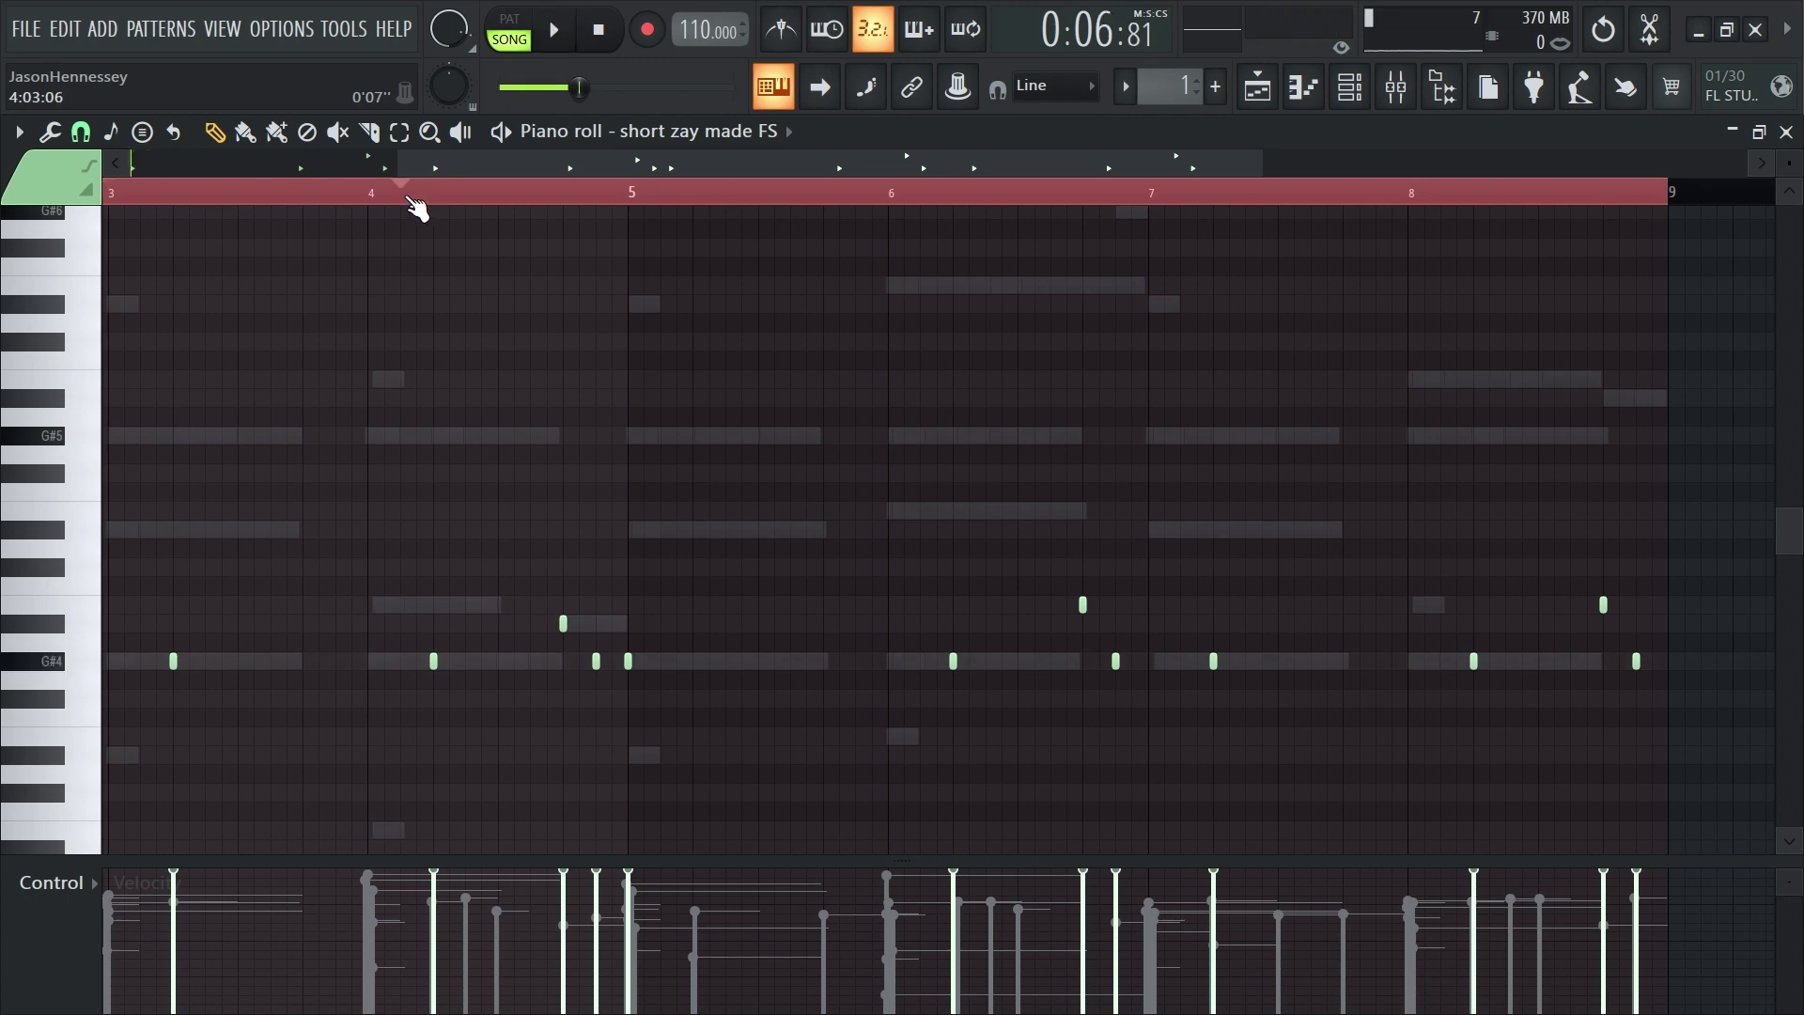
pyautogui.press('space')
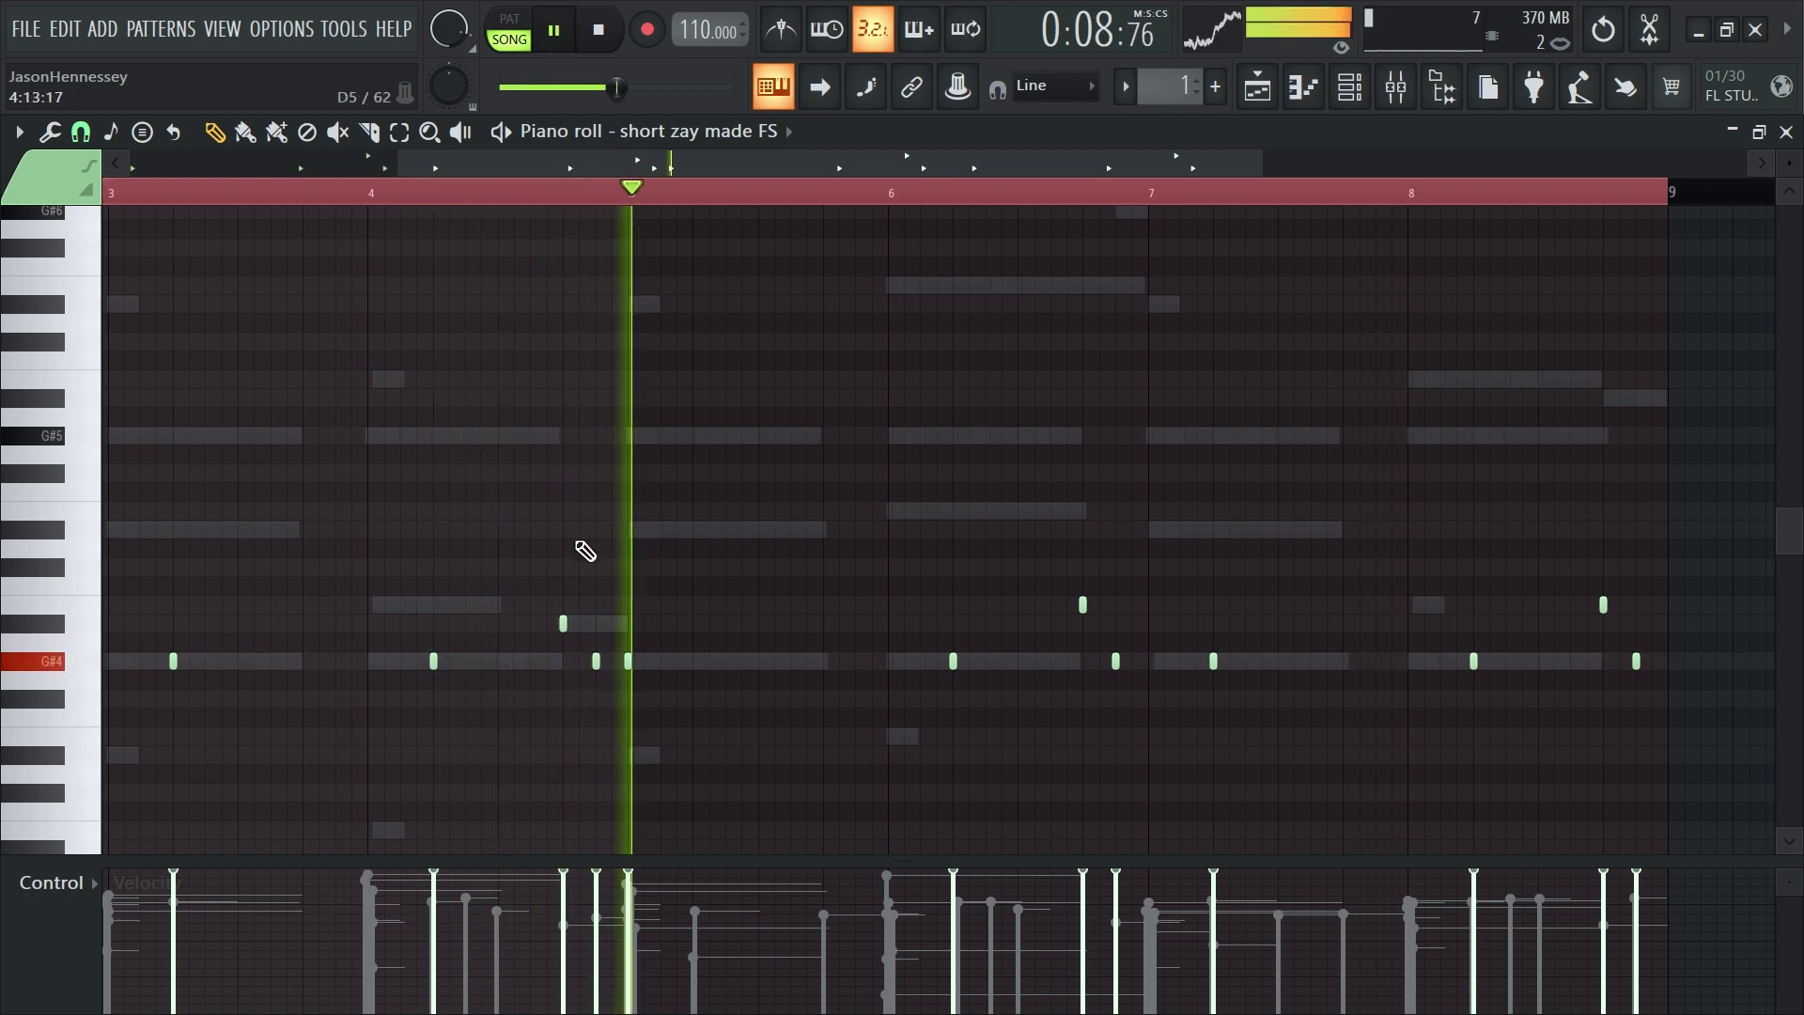
pyautogui.keyDown('ctrl'); pyautogui.scroll(-2, 602, 602); pyautogui.keyUp('ctrl')
pyautogui.press('space')
pyautogui.press('space')
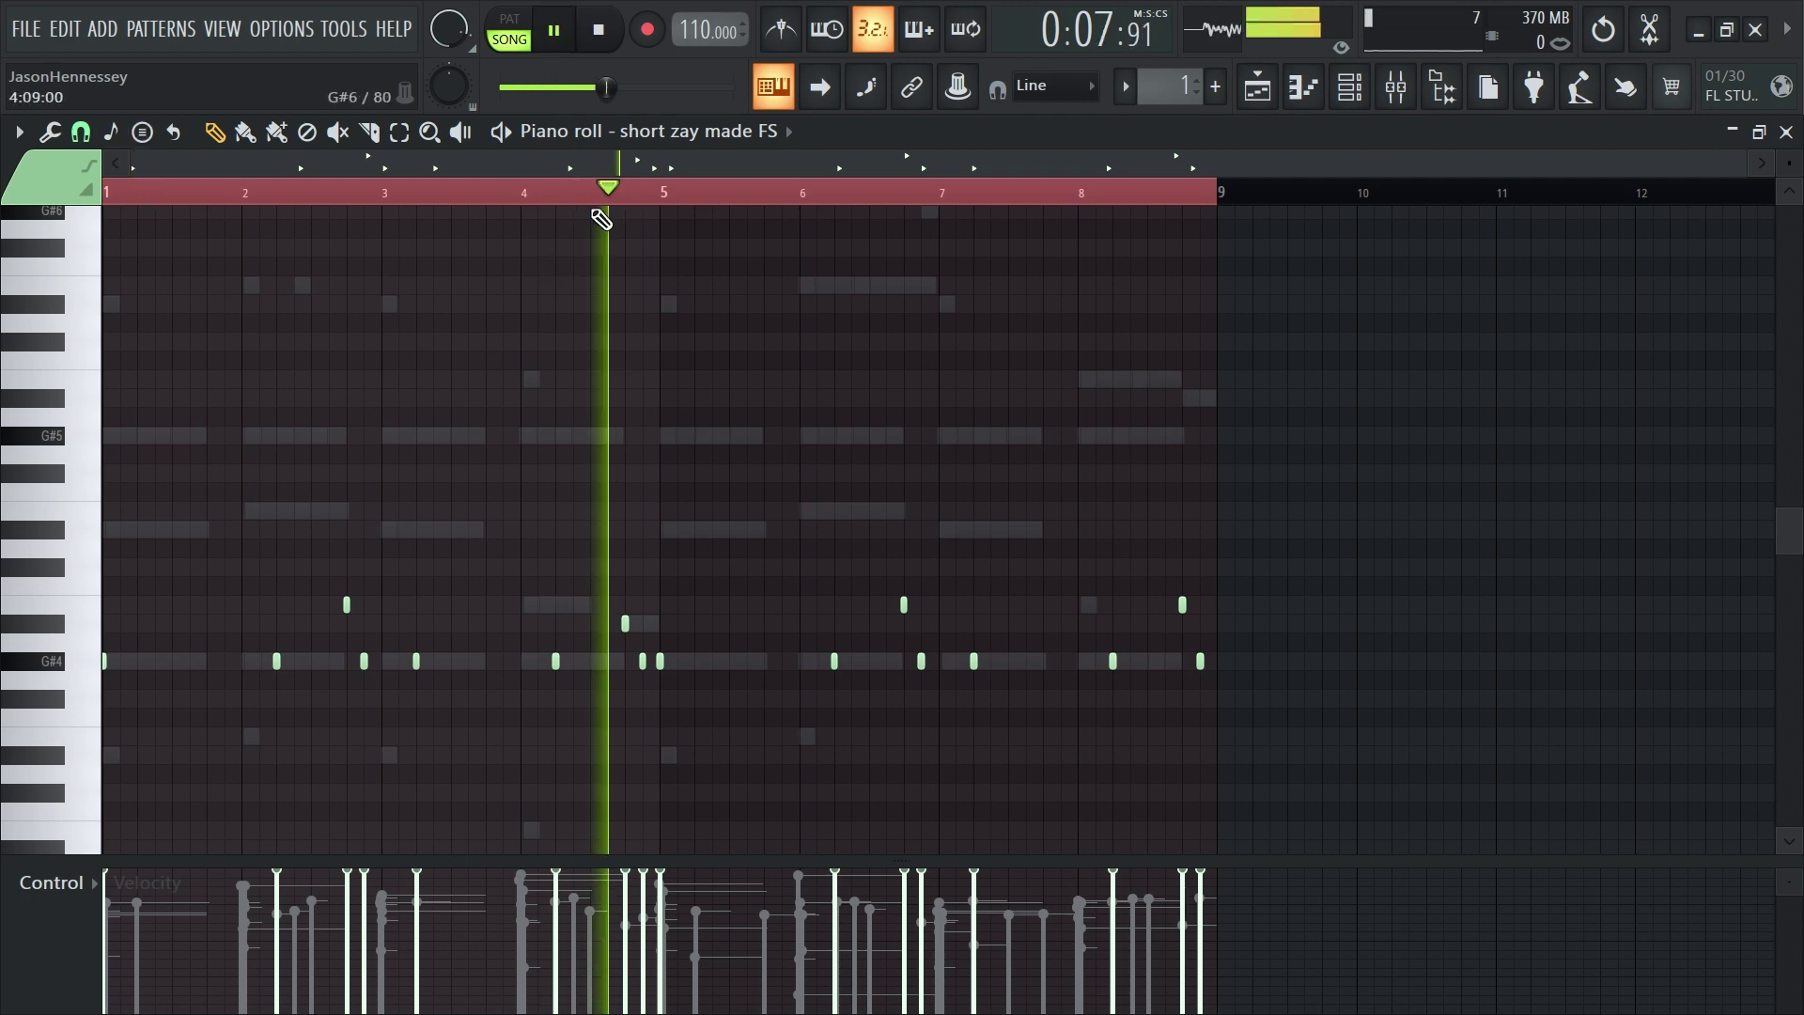
pyautogui.press('space')
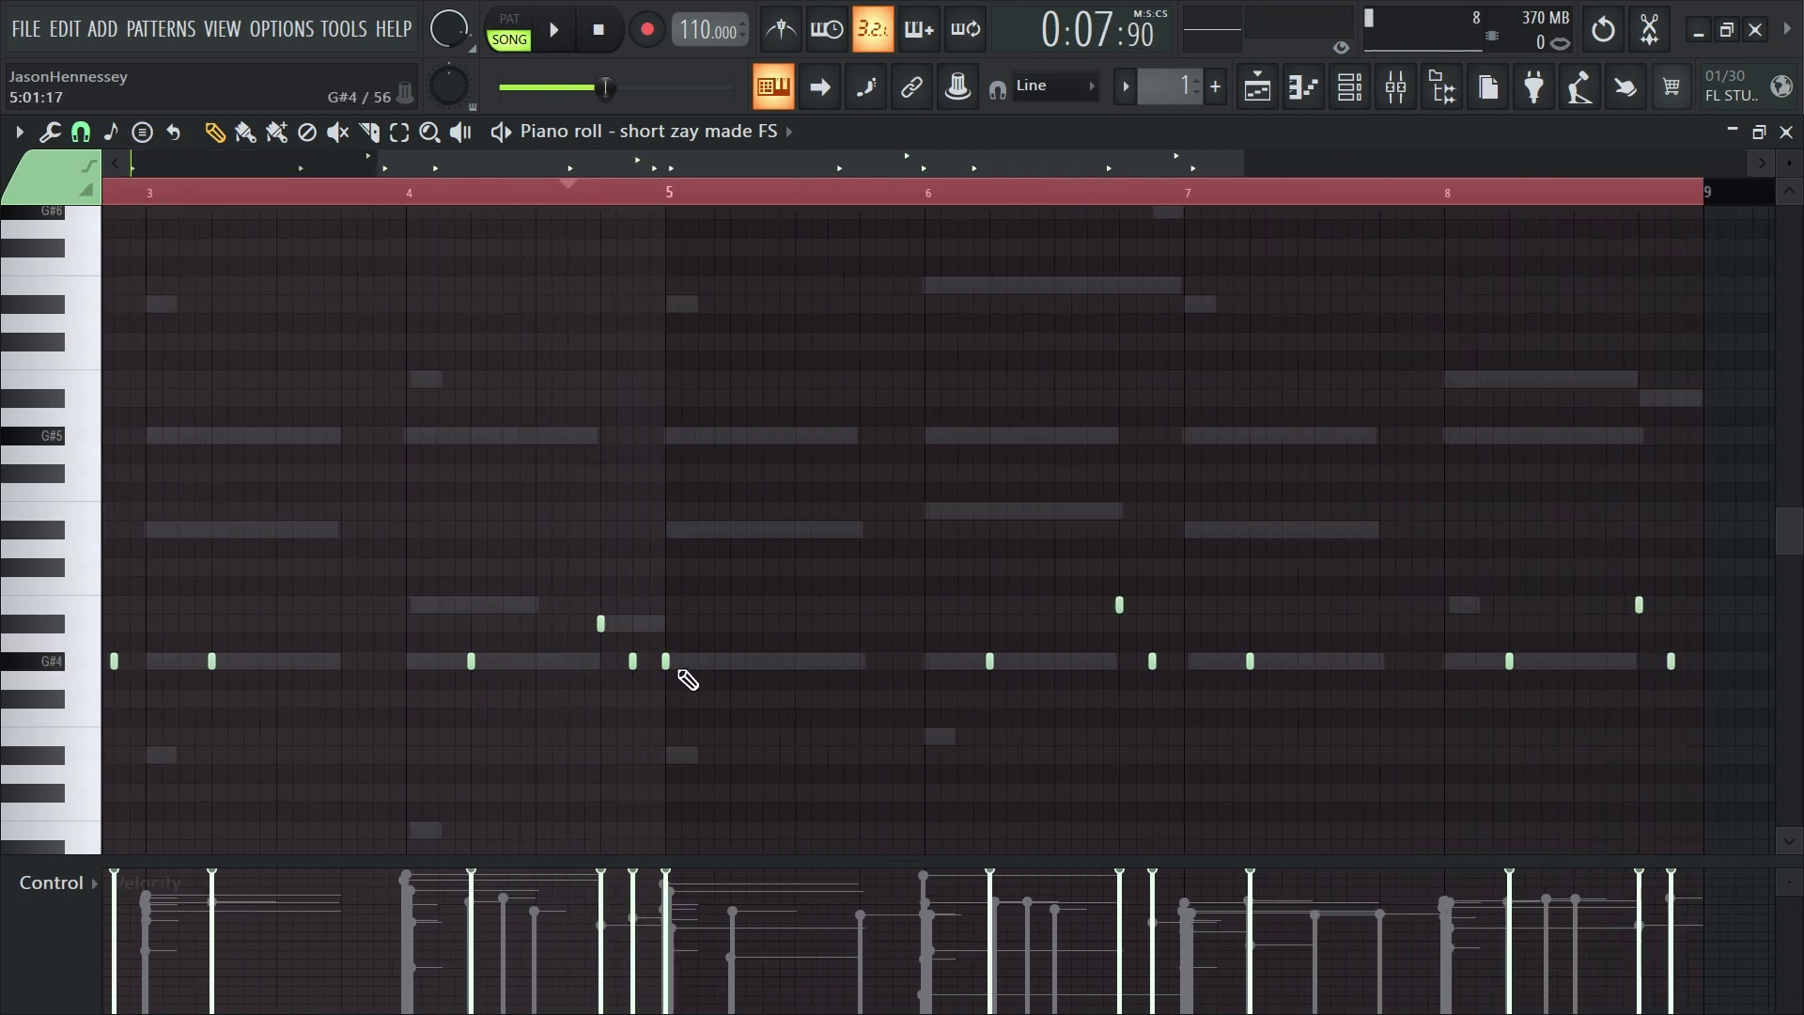
pyautogui.press('space')
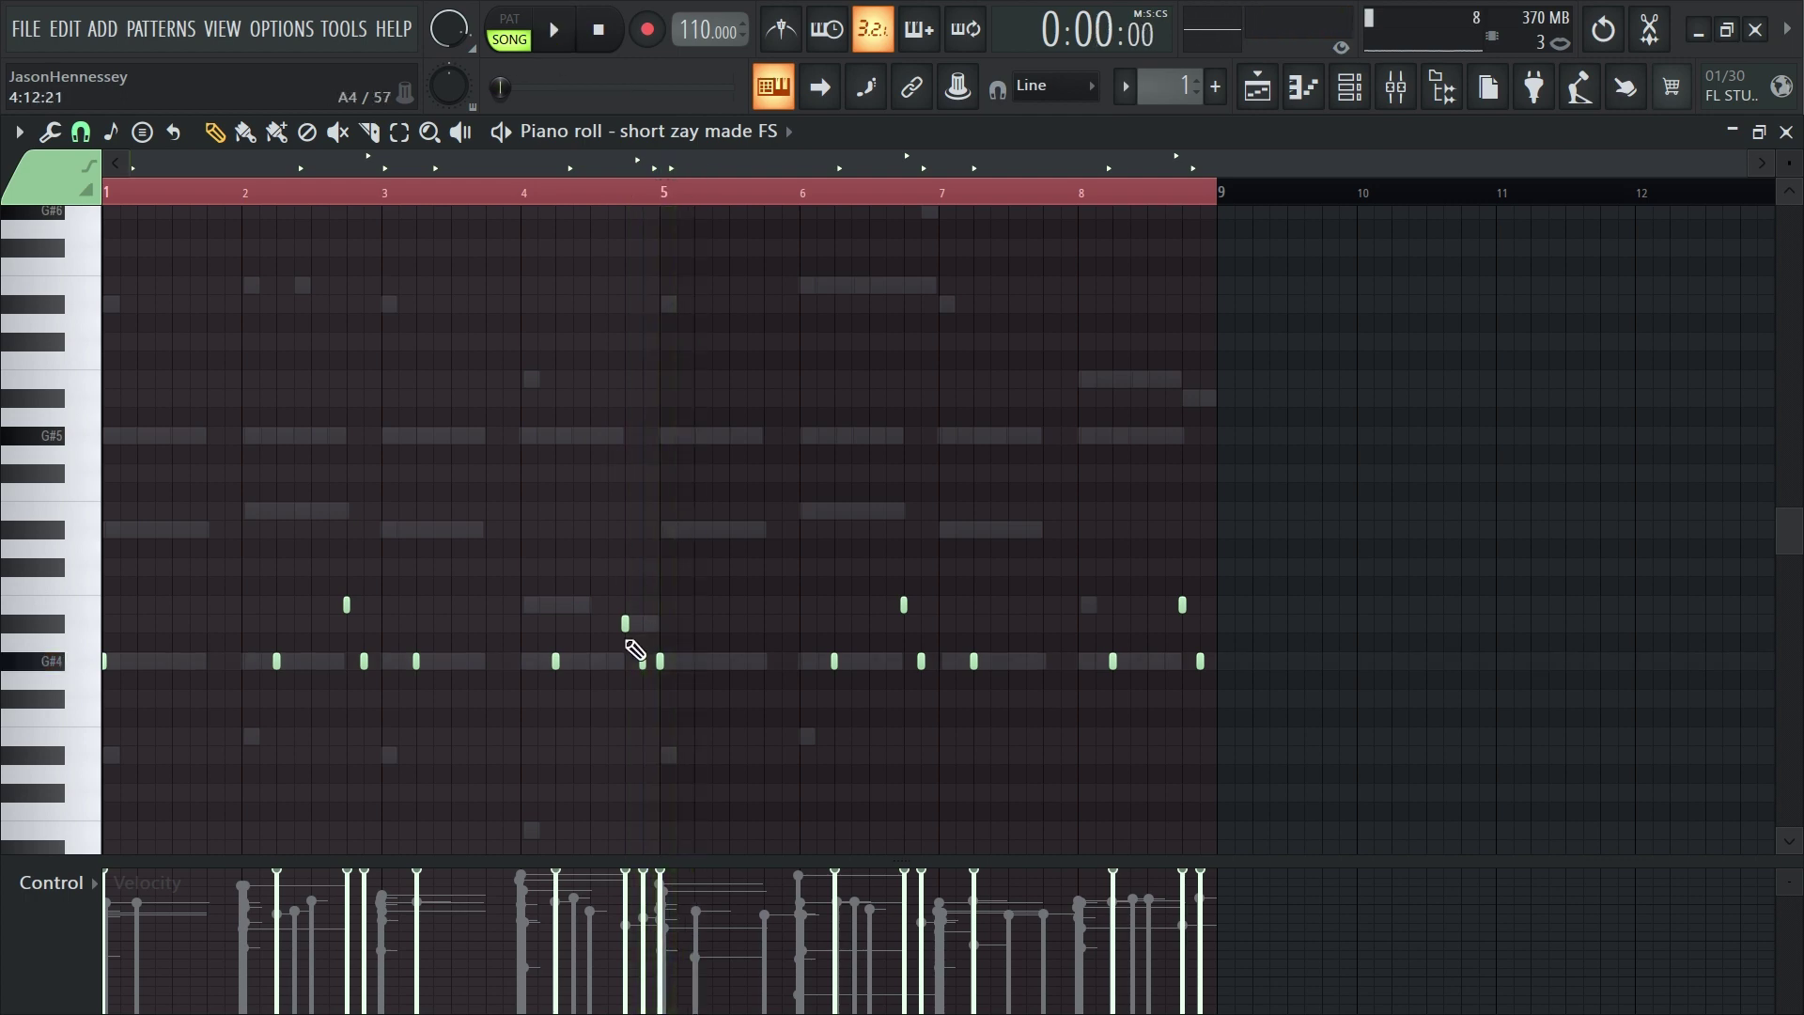
# Lower the 808's step 13 note in bar 8 to A#4 during playback
pyautogui.keyDown('ctrl'); pyautogui.scroll(6, 635, 649); pyautogui.keyUp('ctrl')
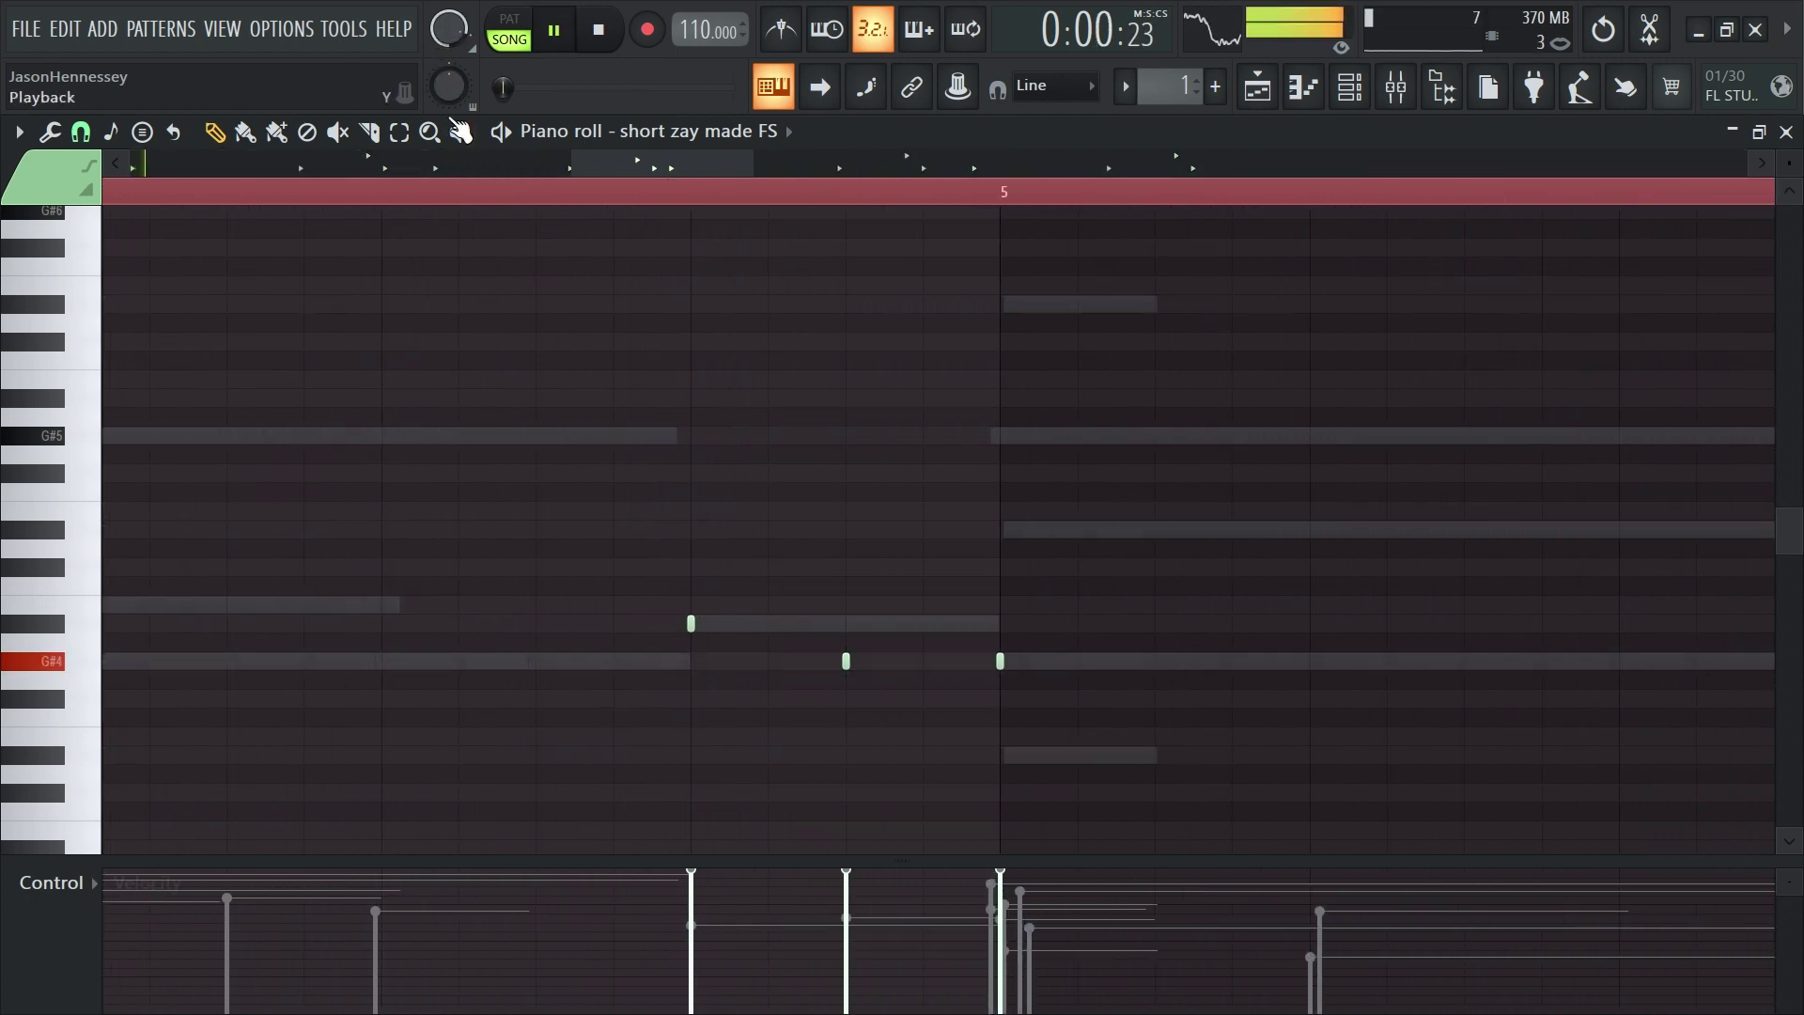
pyautogui.keyDown('ctrl'); pyautogui.scroll(-6, 435, 375); pyautogui.keyUp('ctrl')
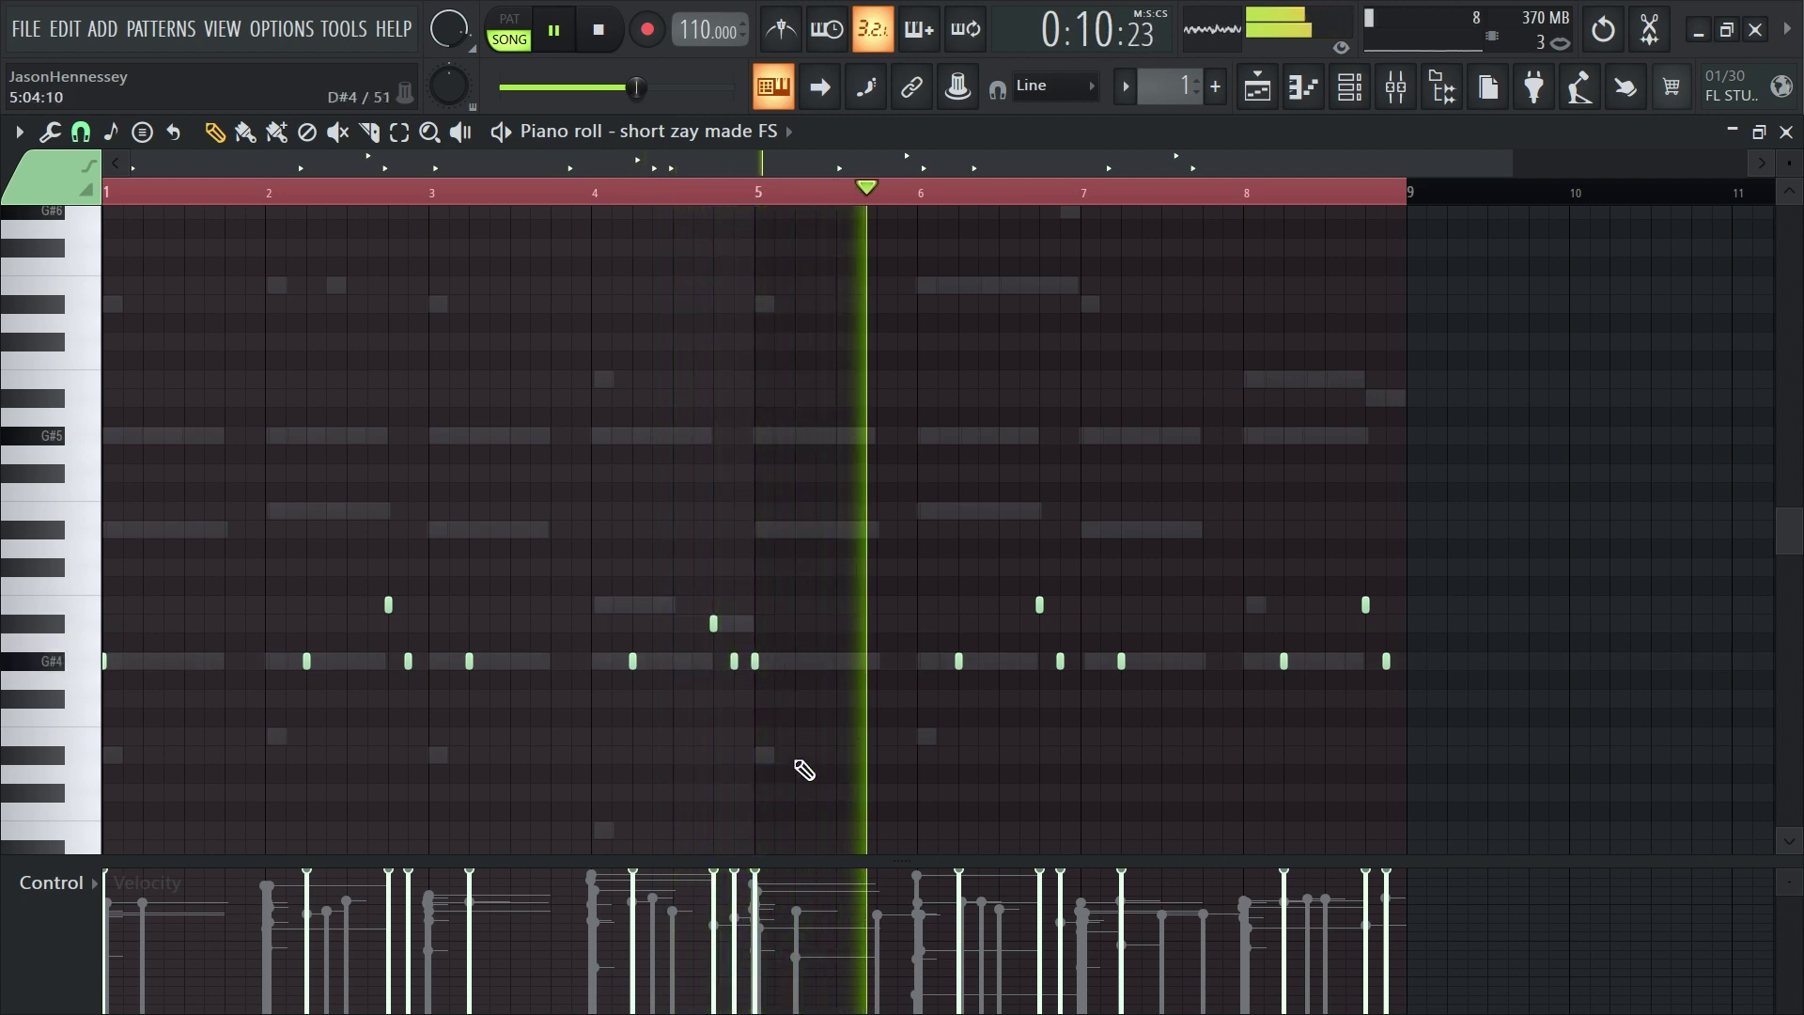
pyautogui.moveTo(1438, 560); pyautogui.dragTo(1307, 630)
pyautogui.hotkey('shift', 'Down')
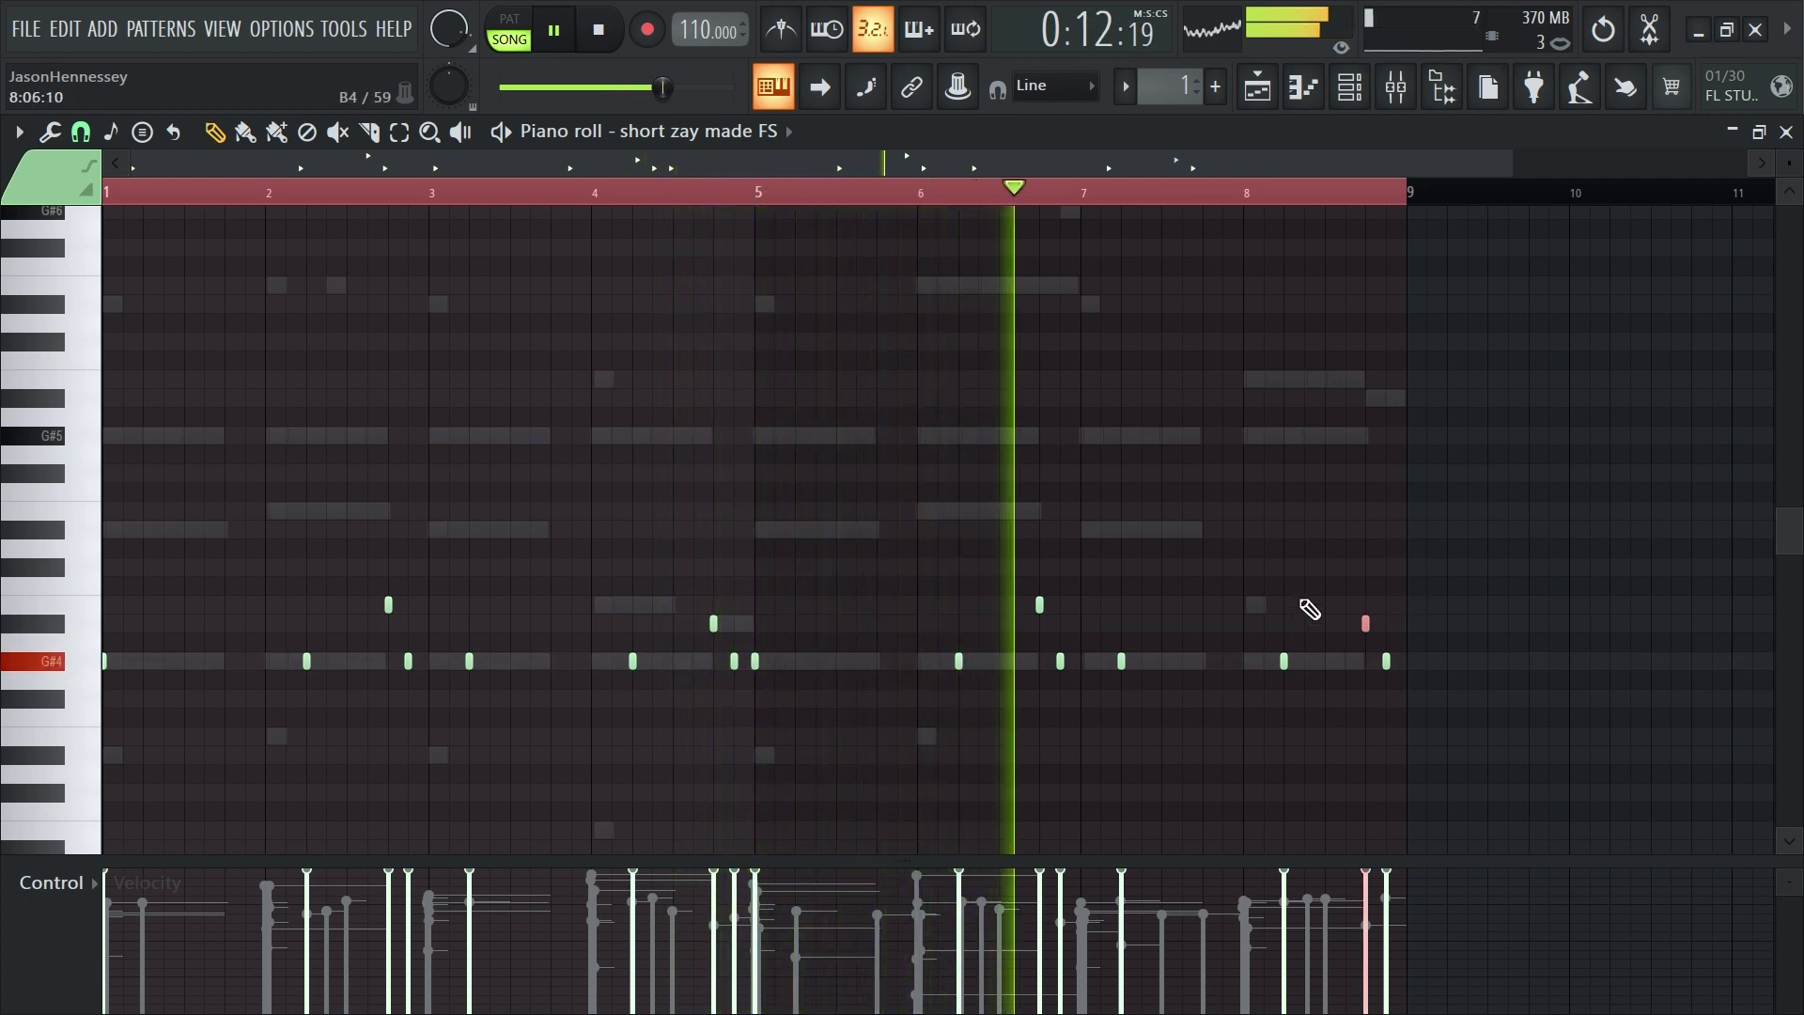
# Try the step 13 note of bar 8 an octave higher at A#5 and return it to A#4
pyautogui.hotkey('ctrl', 'Up')
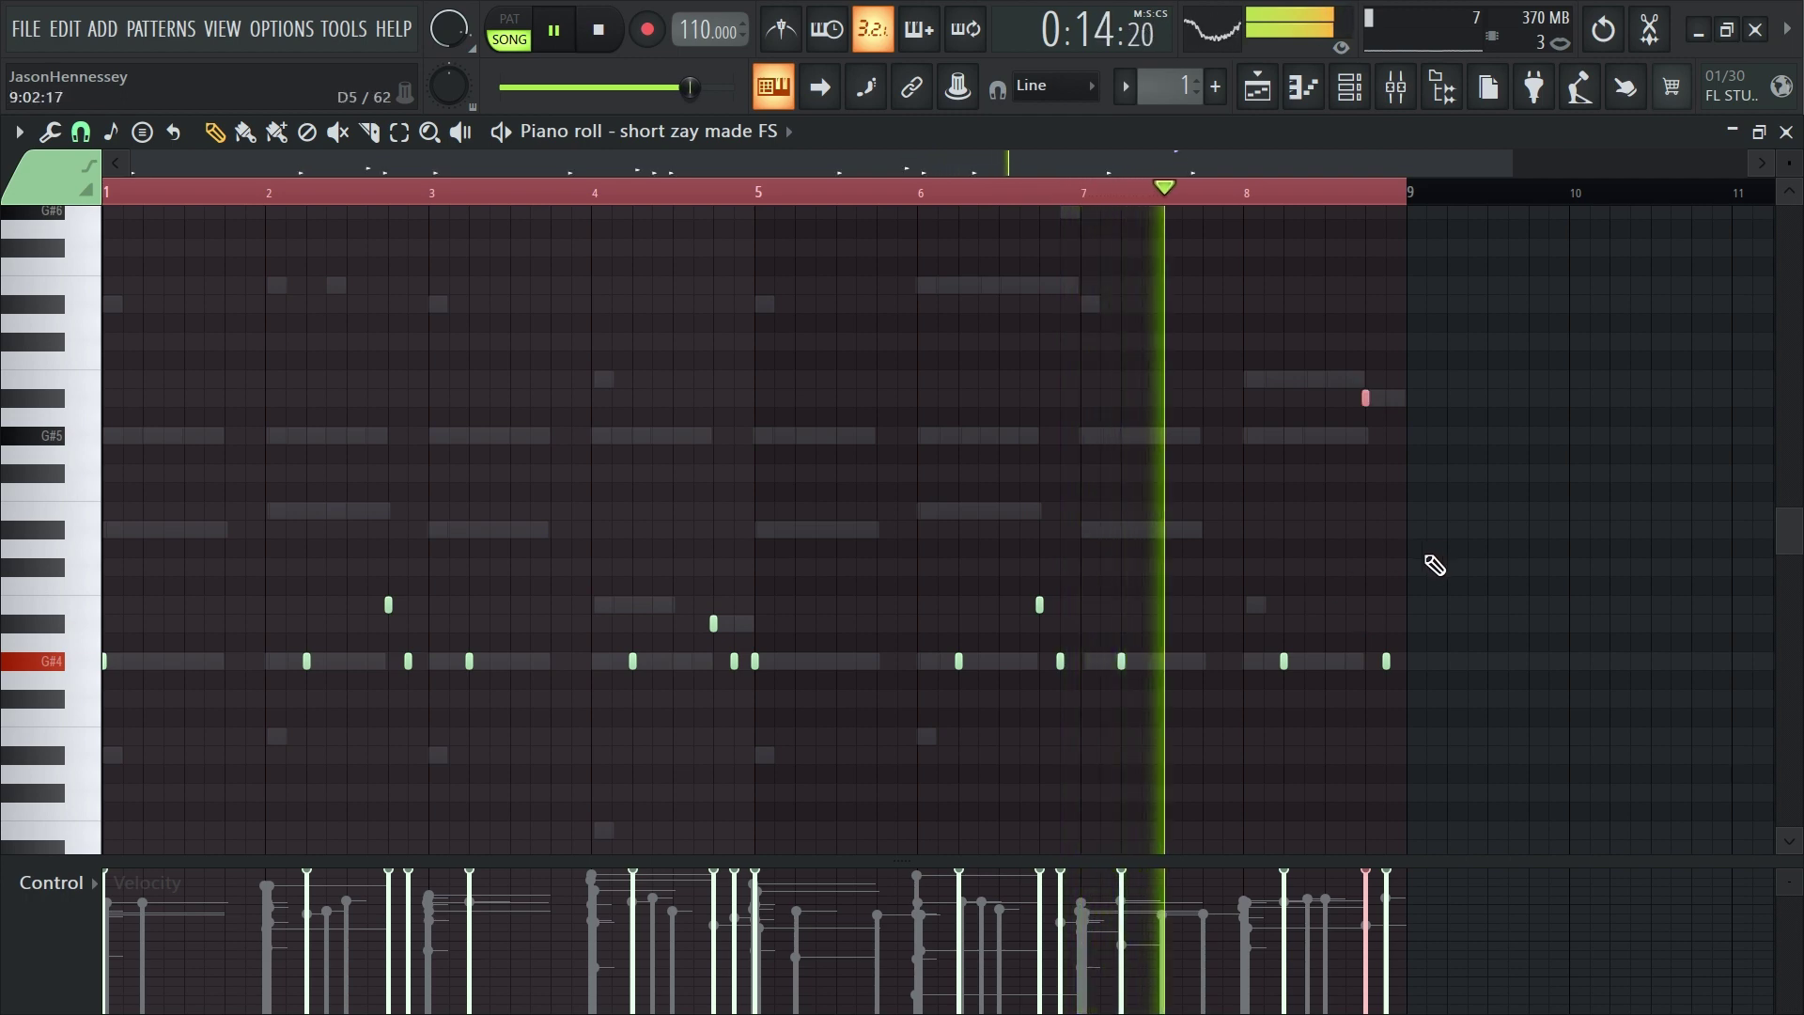
pyautogui.hotkey('ctrl', 'Down')
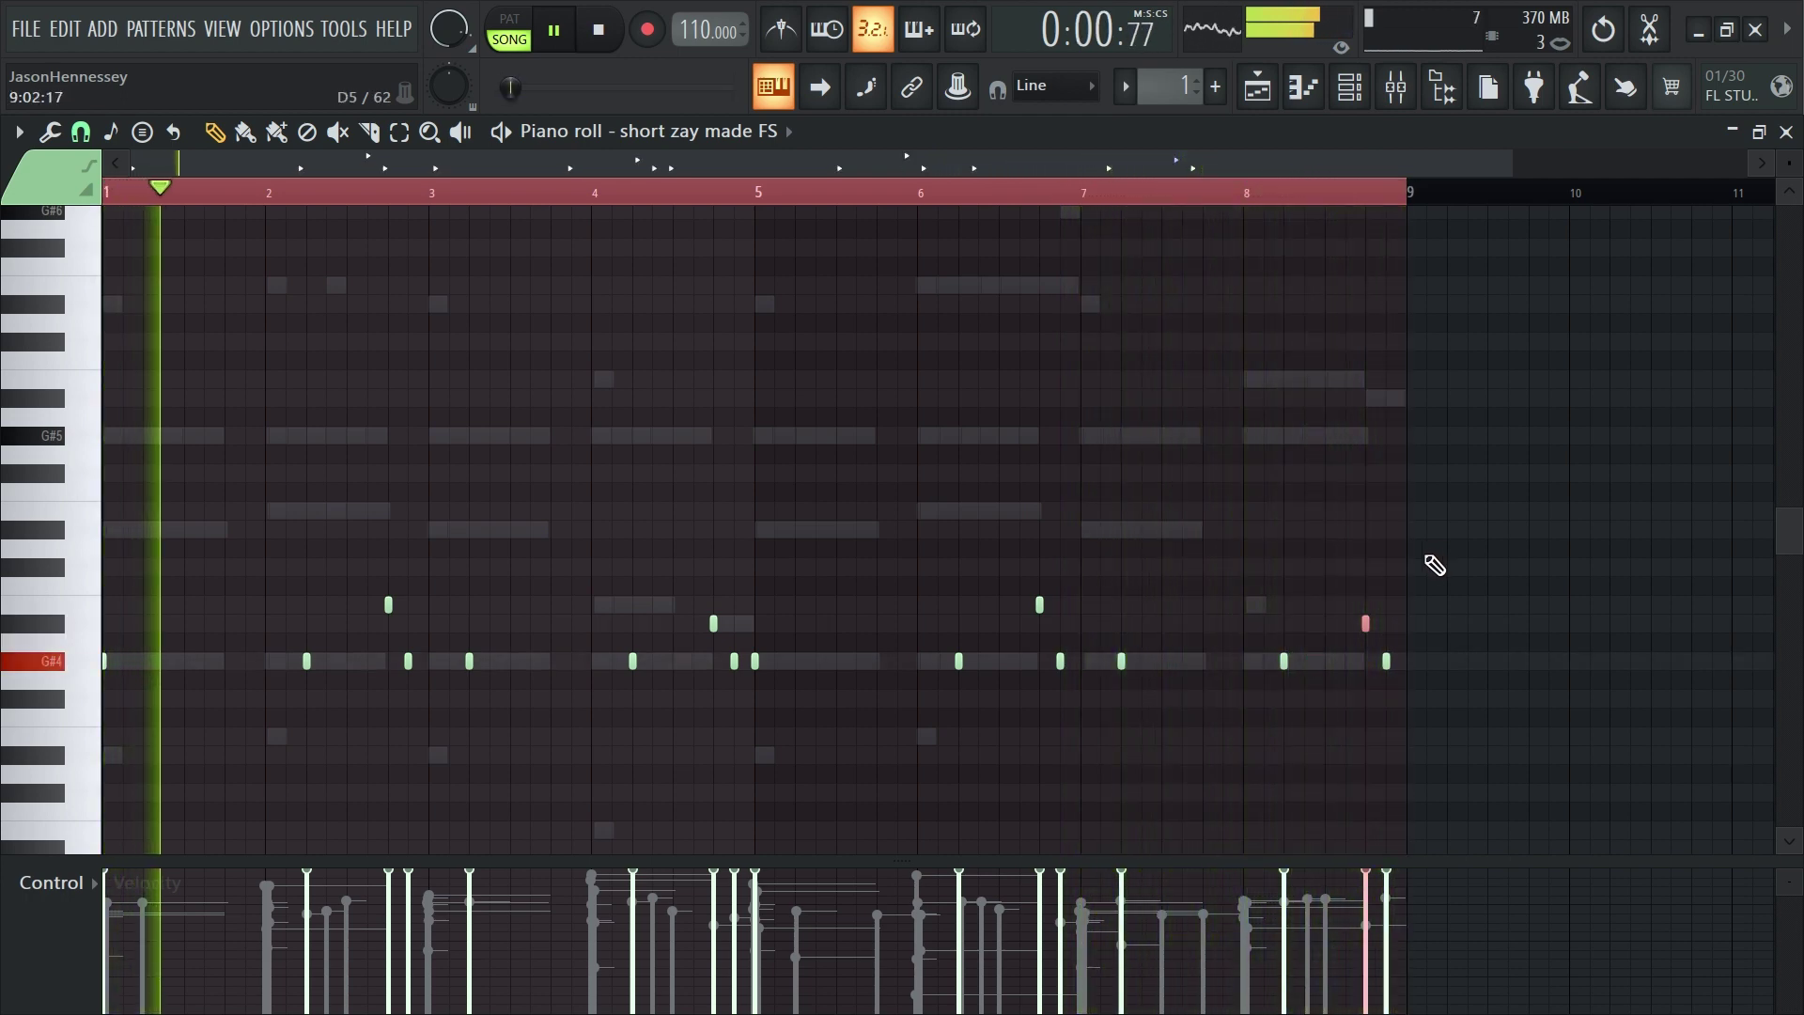
pyautogui.scroll(-1, 1273, 568)
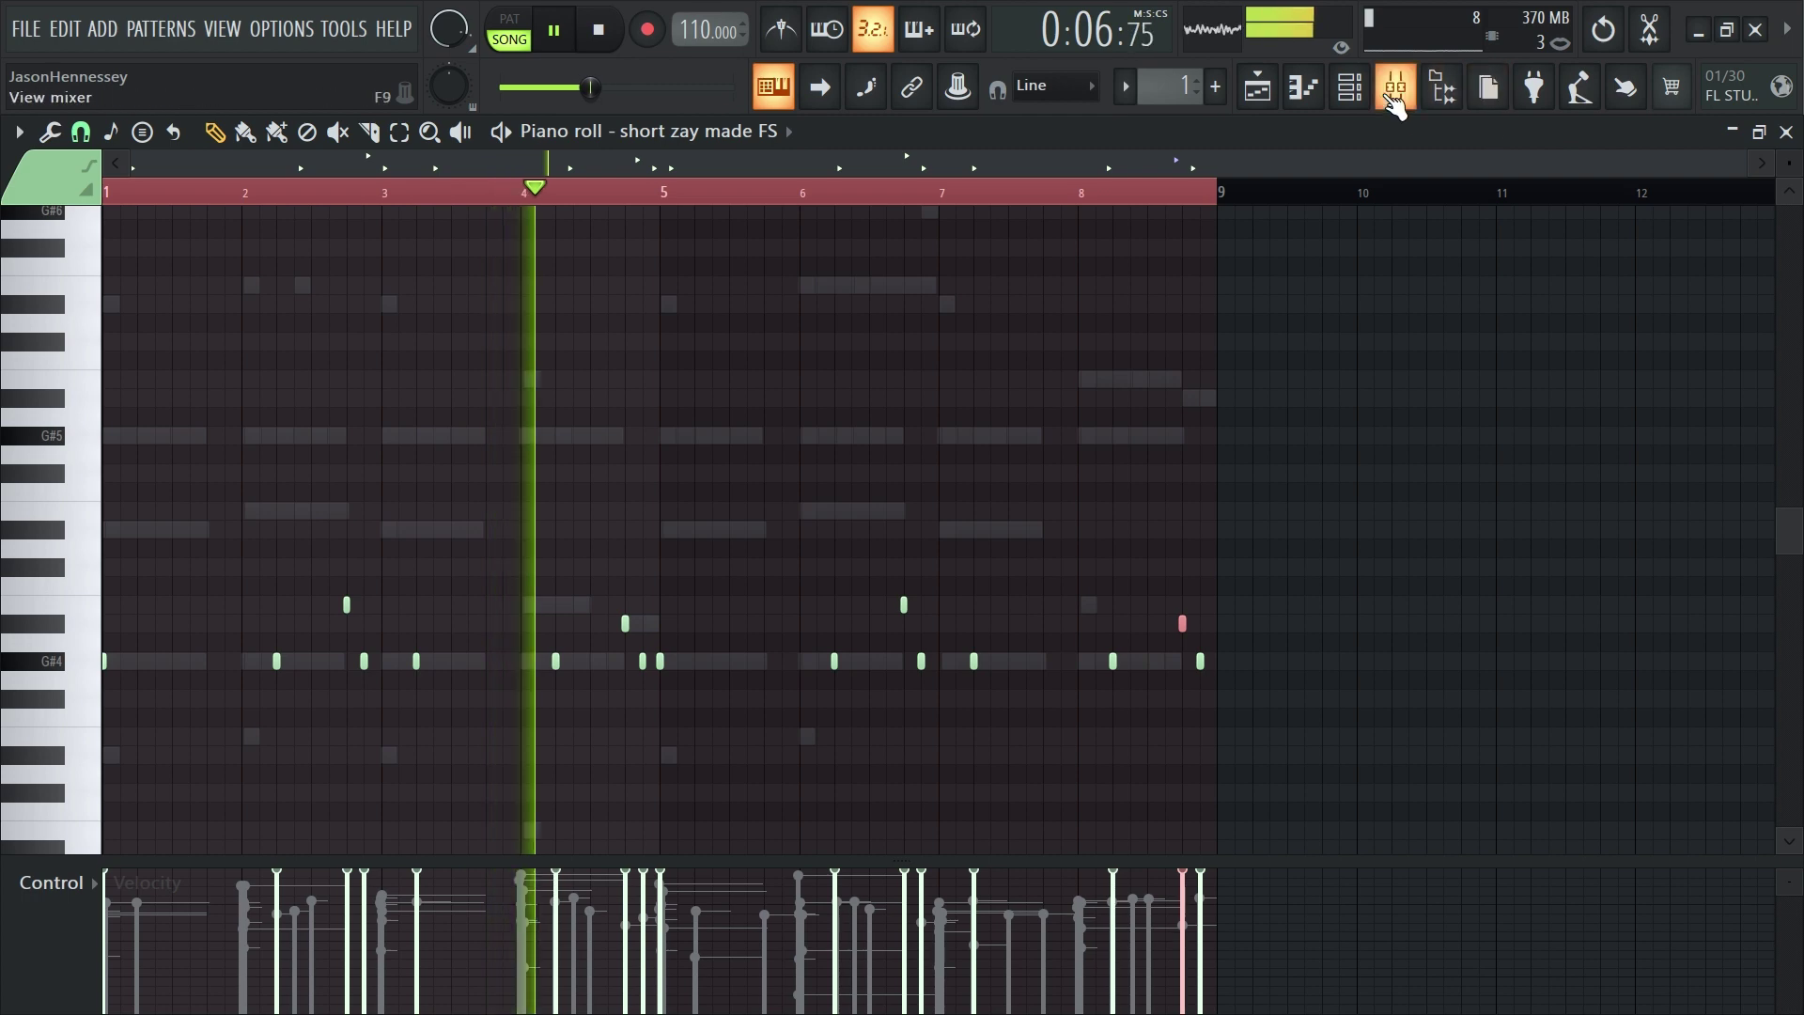
# Remove the short zay made FS notes on the first steps of bars 1 and 5
pyautogui.click(1349, 87)
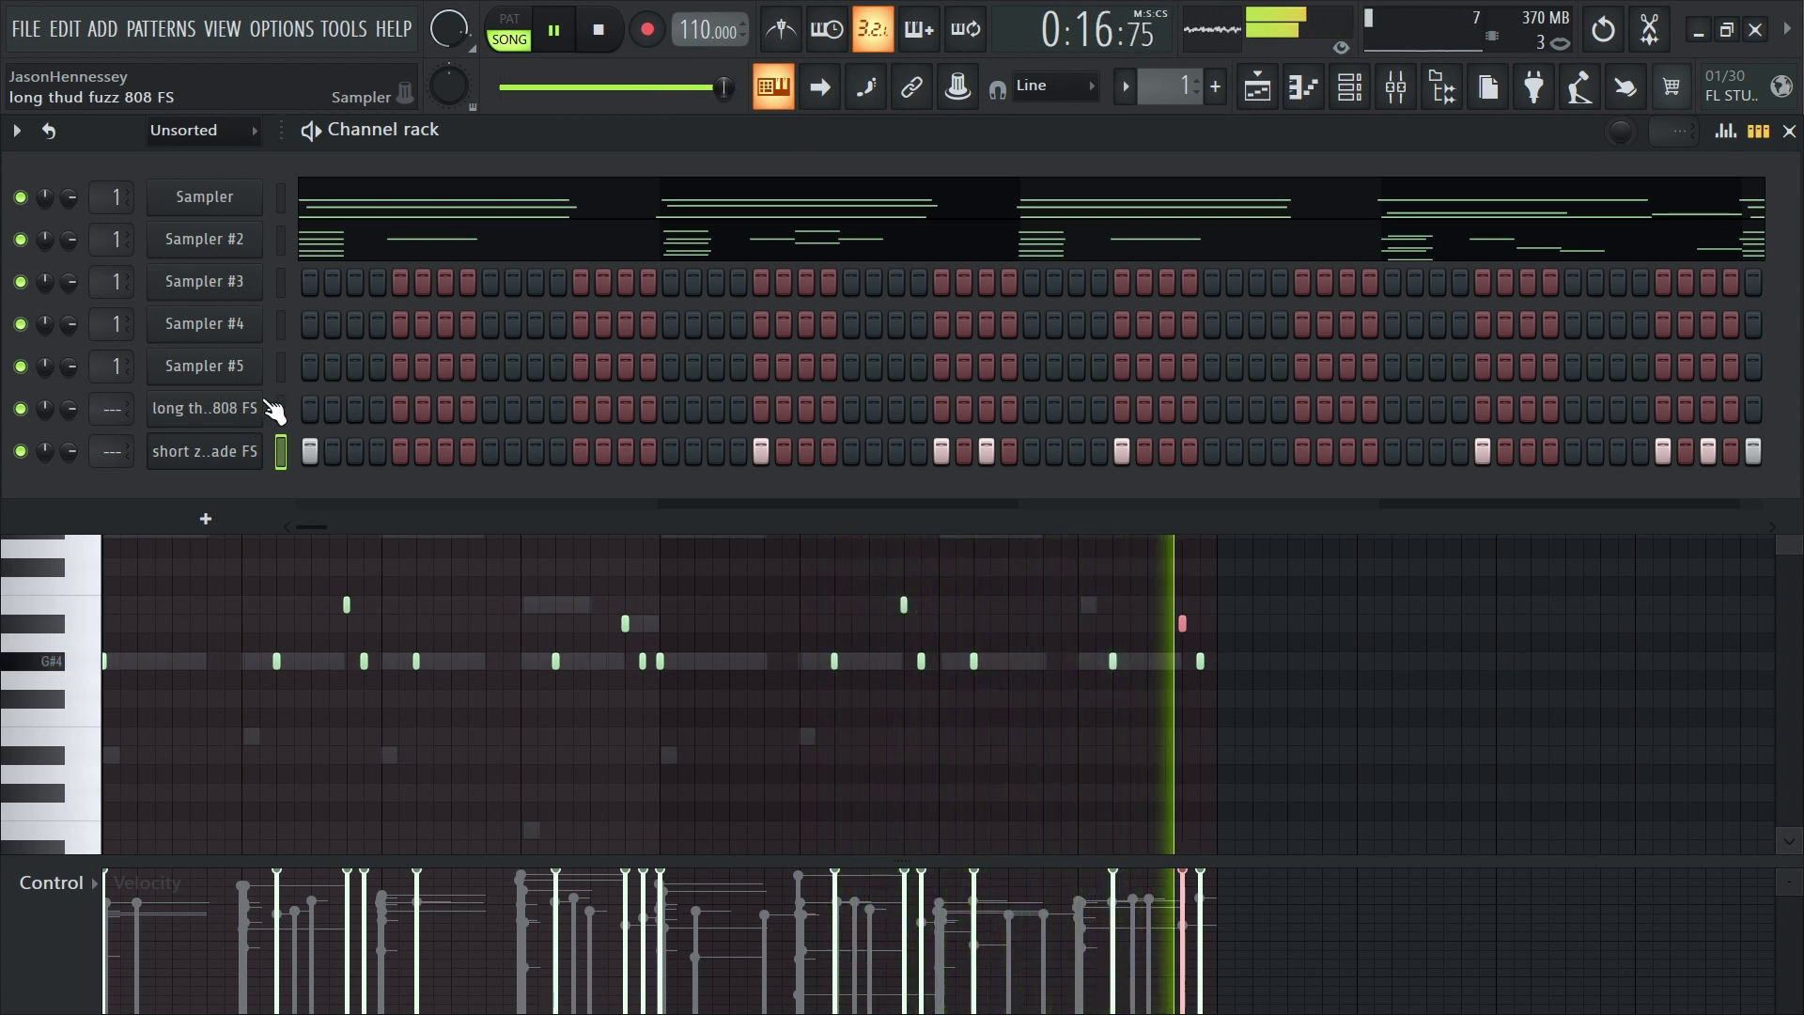
pyautogui.click(309, 451)
pyautogui.rightClick(660, 661)
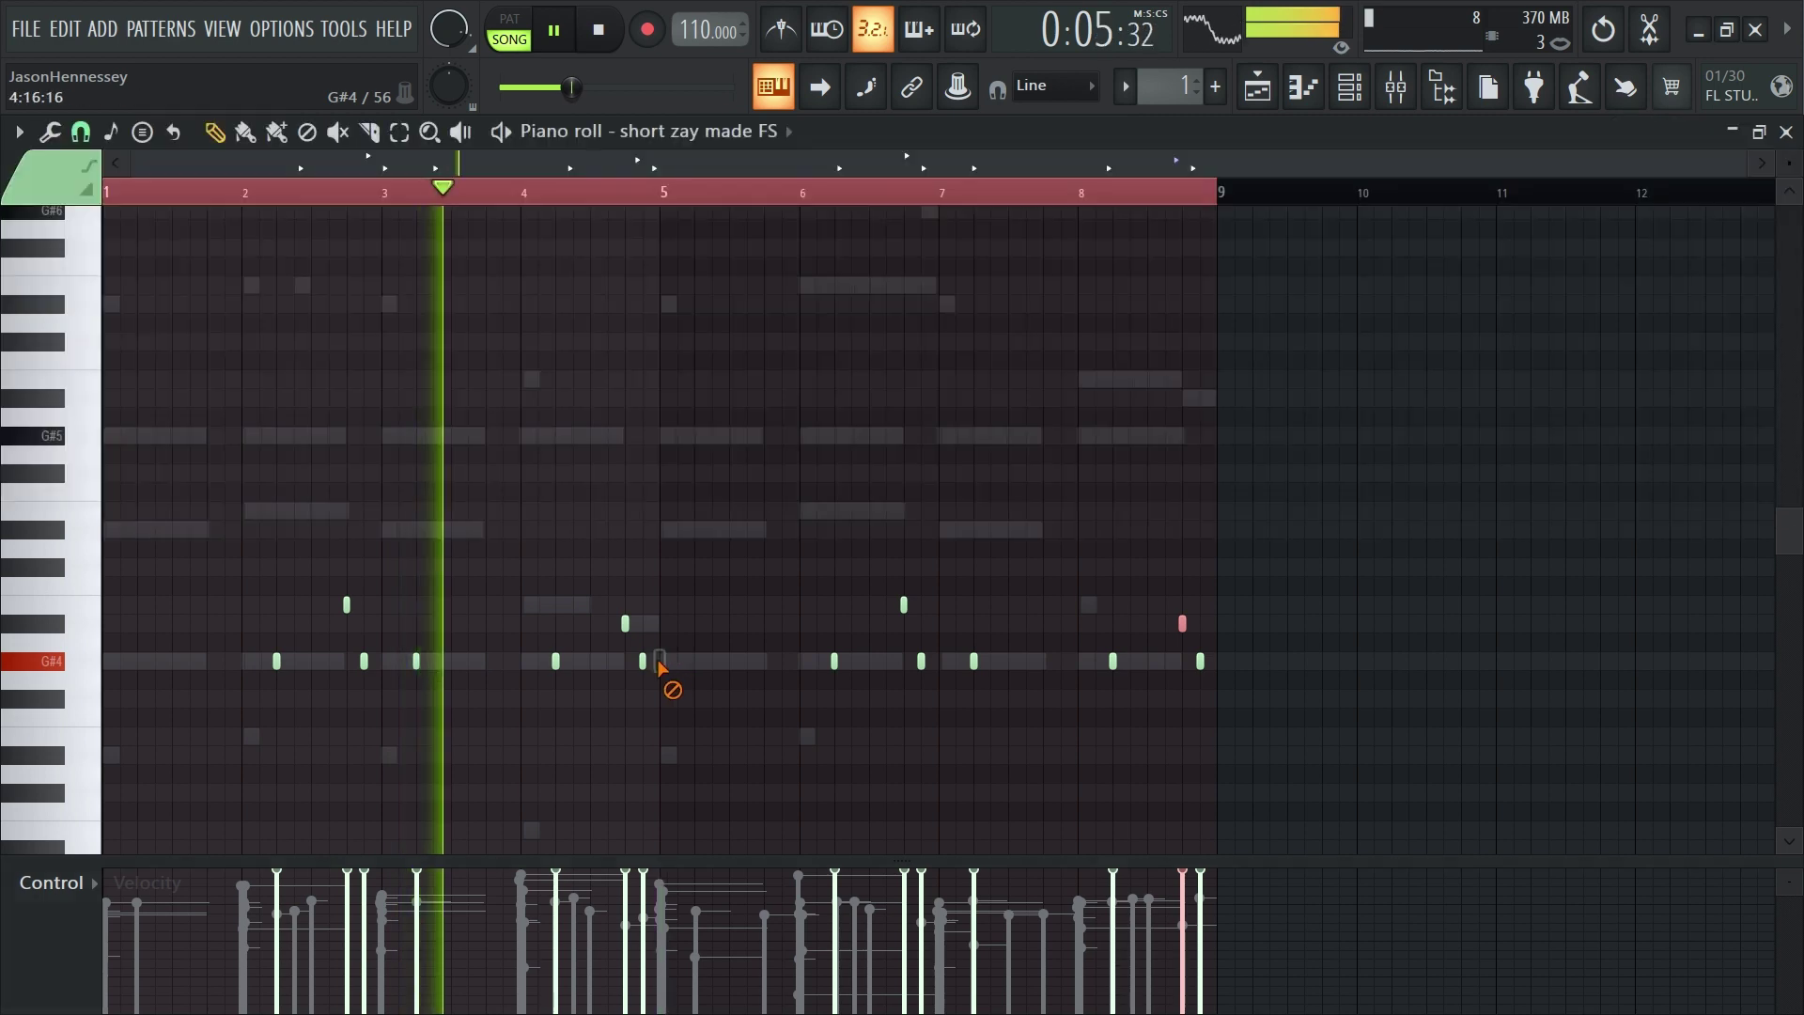
# In the long thud fuzz 808 FS sampler settings, turn on Normalize and enable the volume envelope with release time at 0%
pyautogui.click(1359, 94)
pyautogui.click(225, 411)
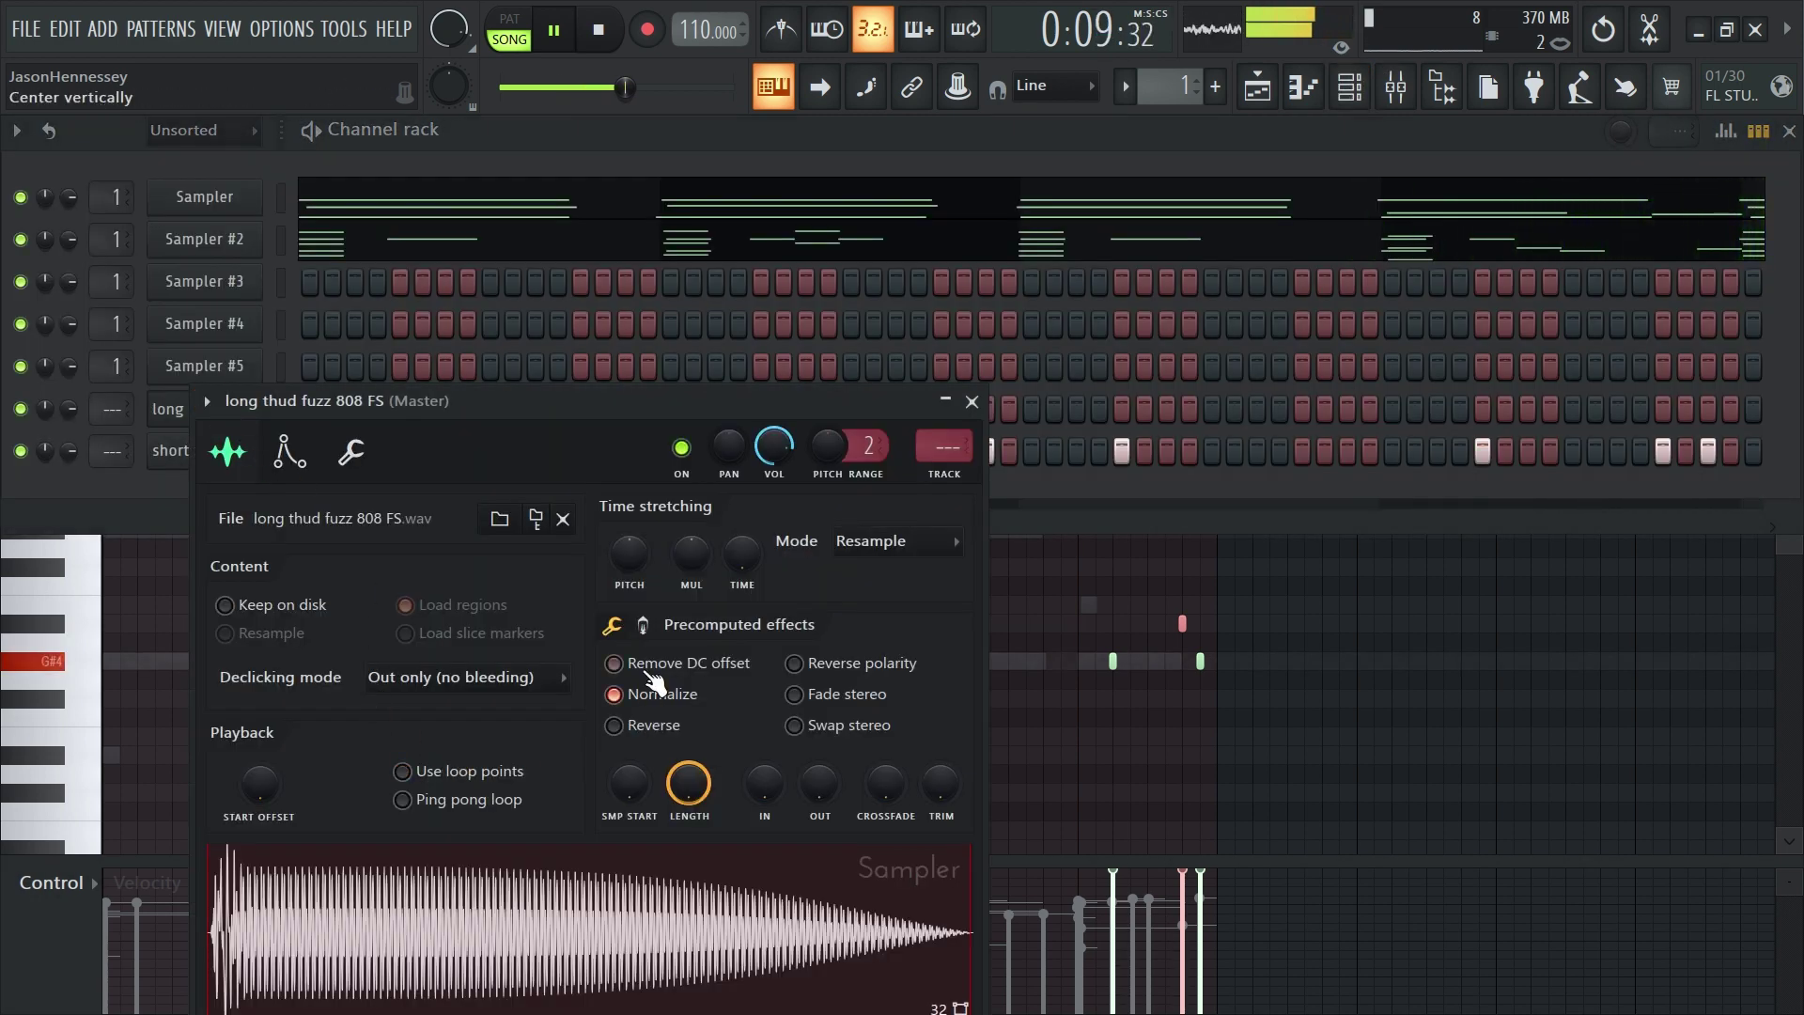
pyautogui.click(352, 459)
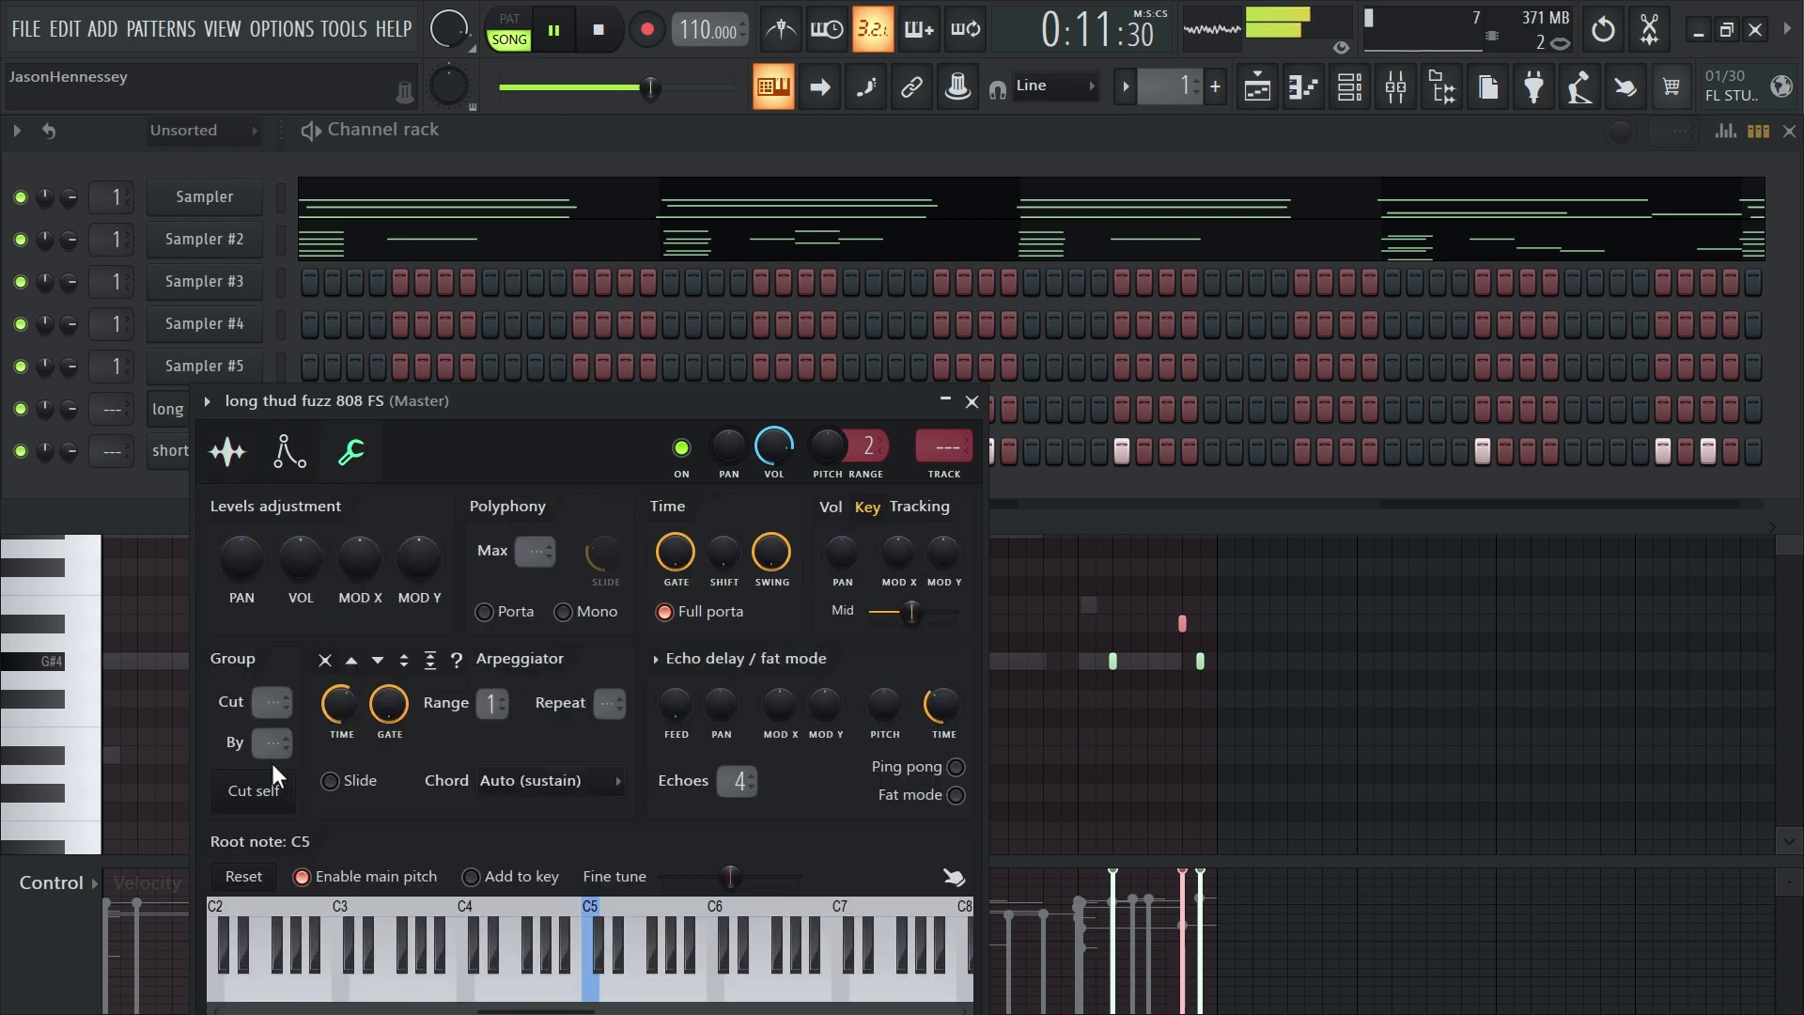
pyautogui.click(289, 453)
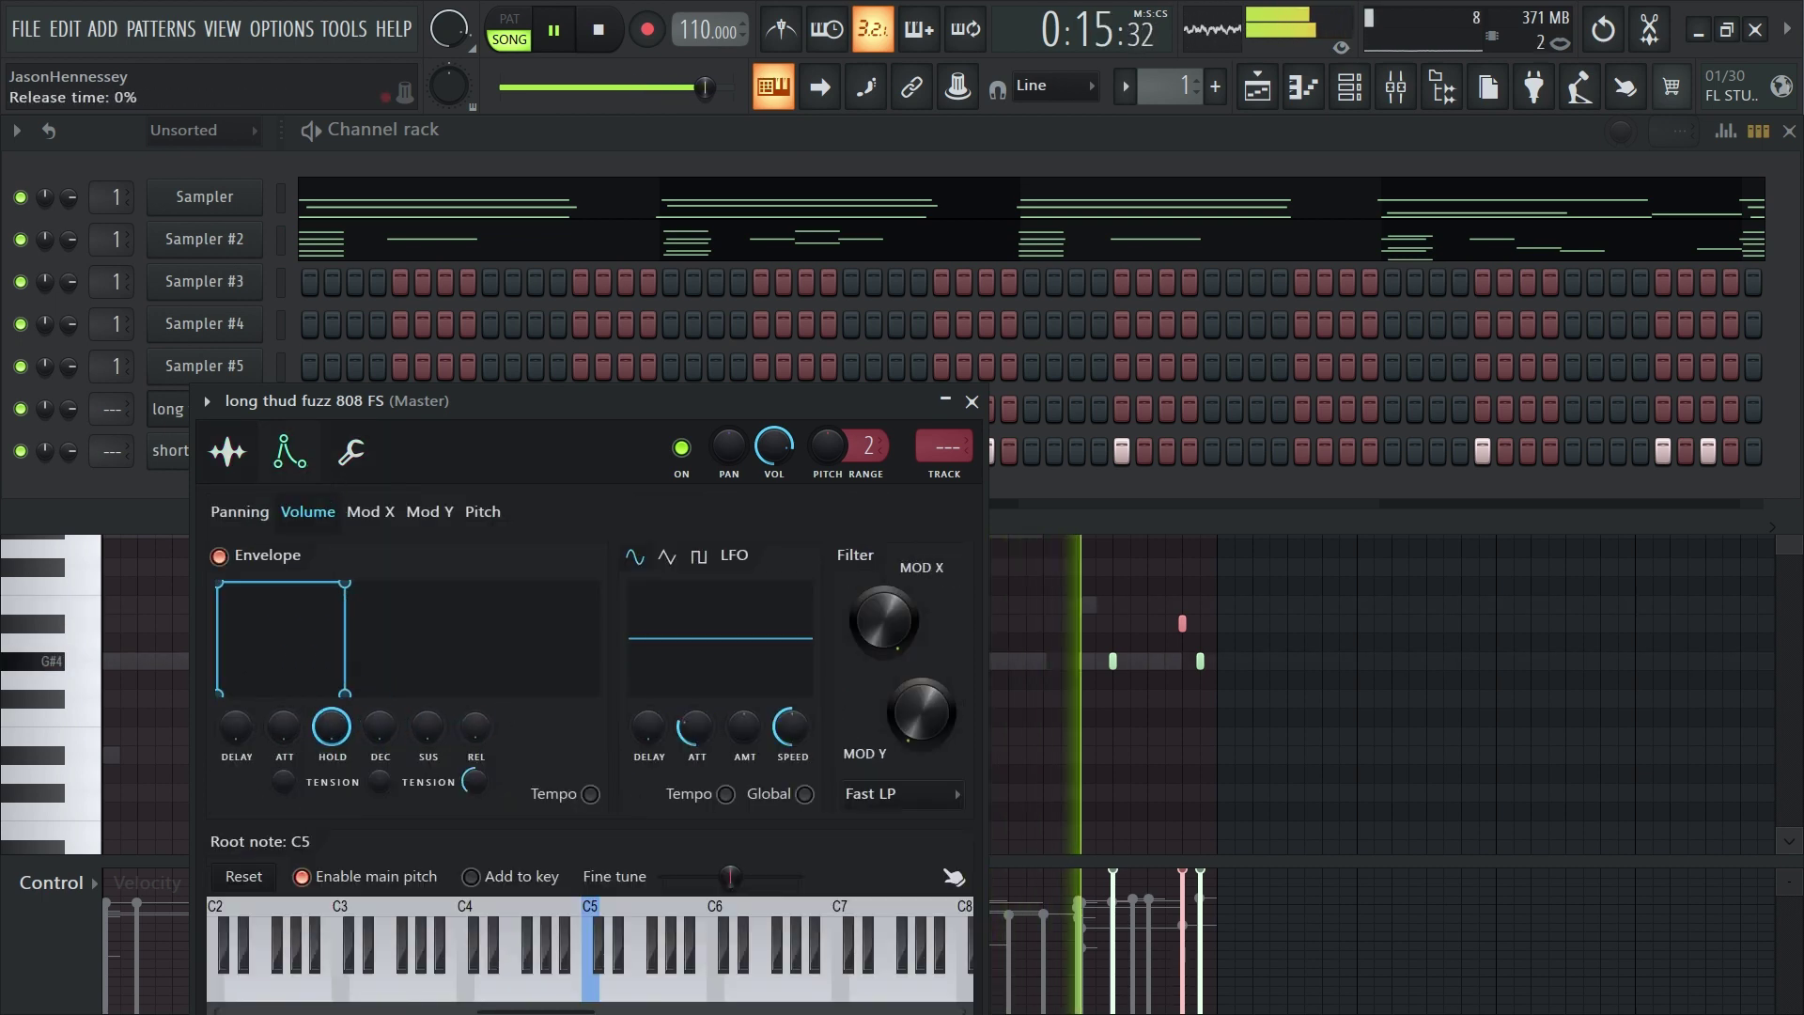
# Add a long thud fuzz 808 FS note on the first step of bar 1 at G#5 in its piano roll
pyautogui.click(971, 402)
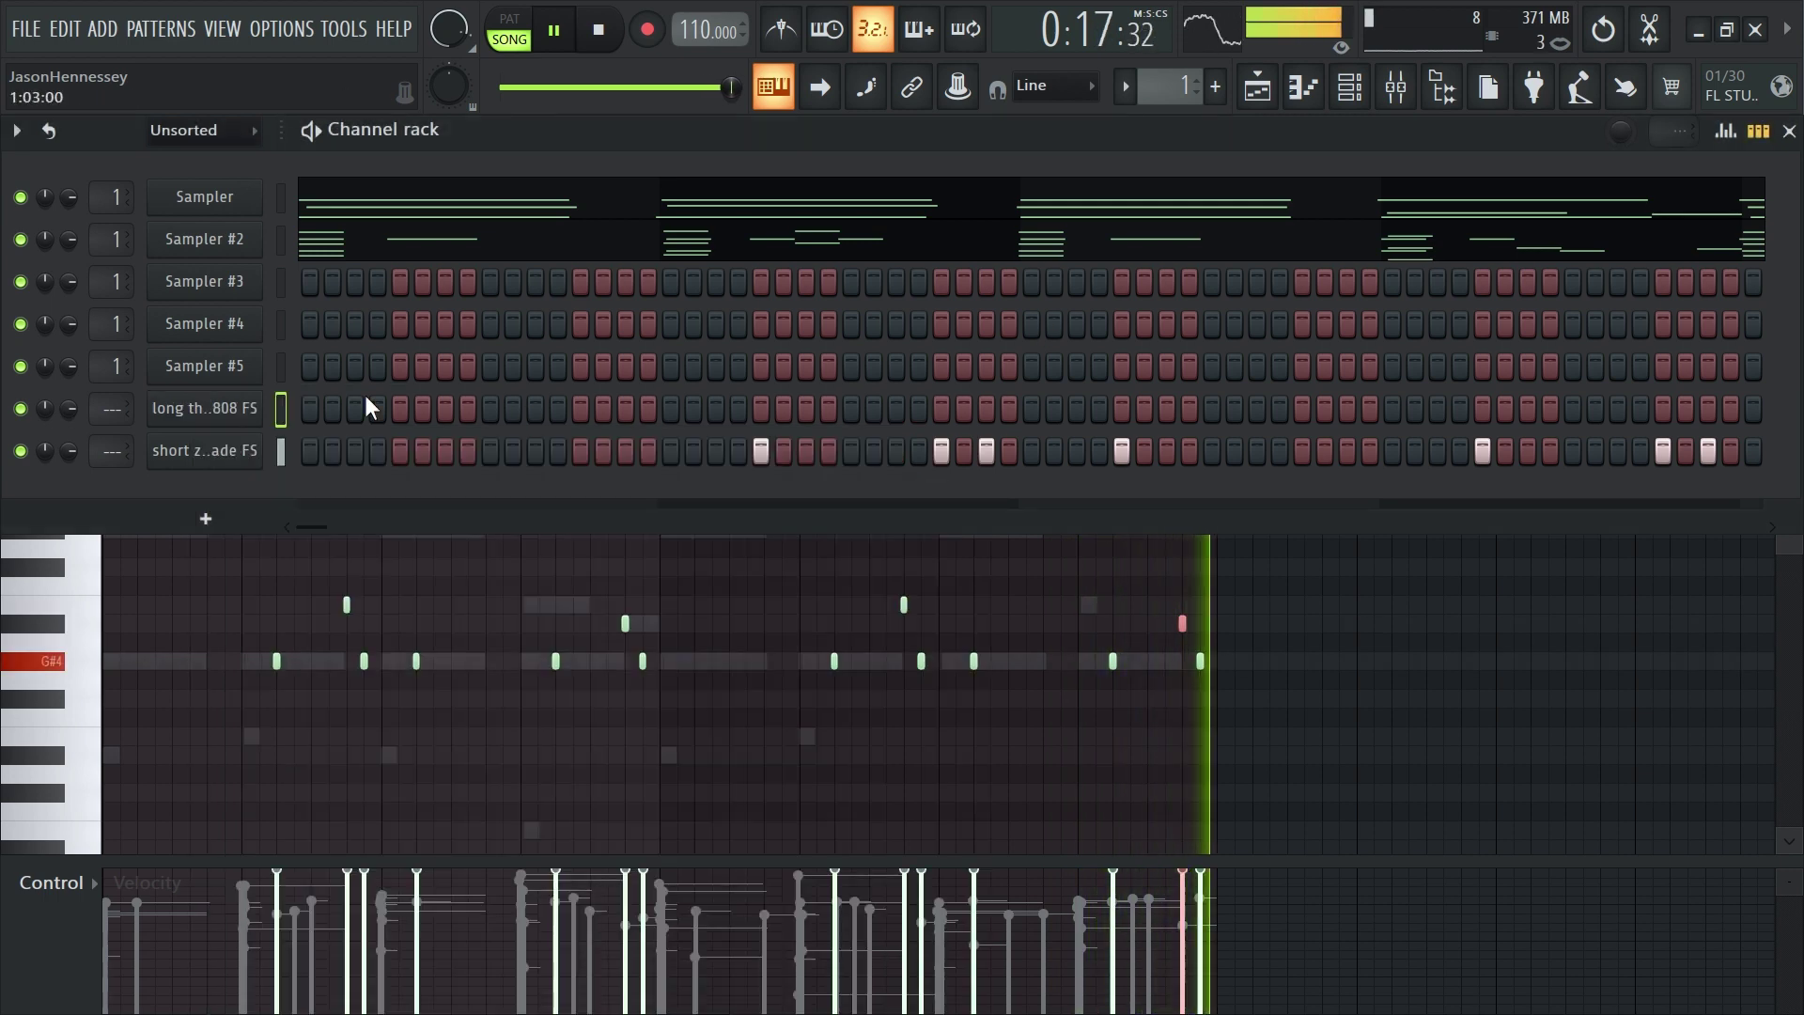
pyautogui.rightClick(211, 408)
pyautogui.click(301, 404)
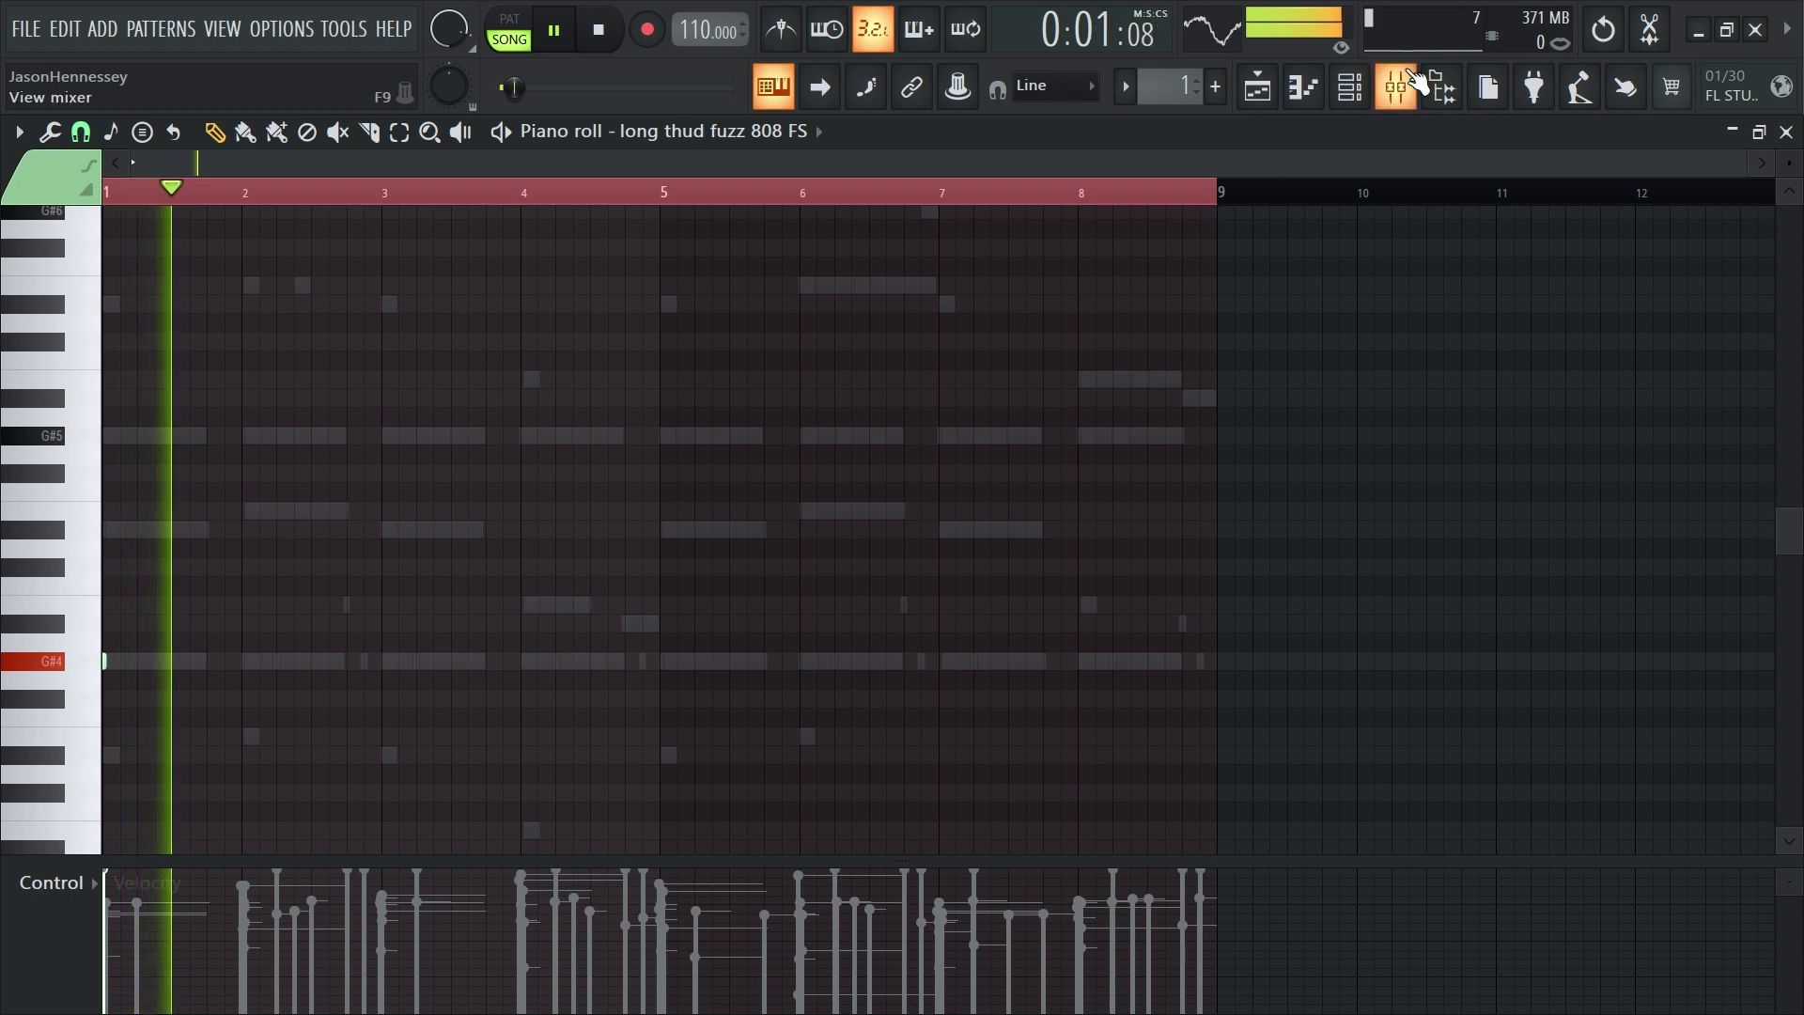
pyautogui.press('space')
pyautogui.press('space')
pyautogui.press('space')
pyautogui.press('space')
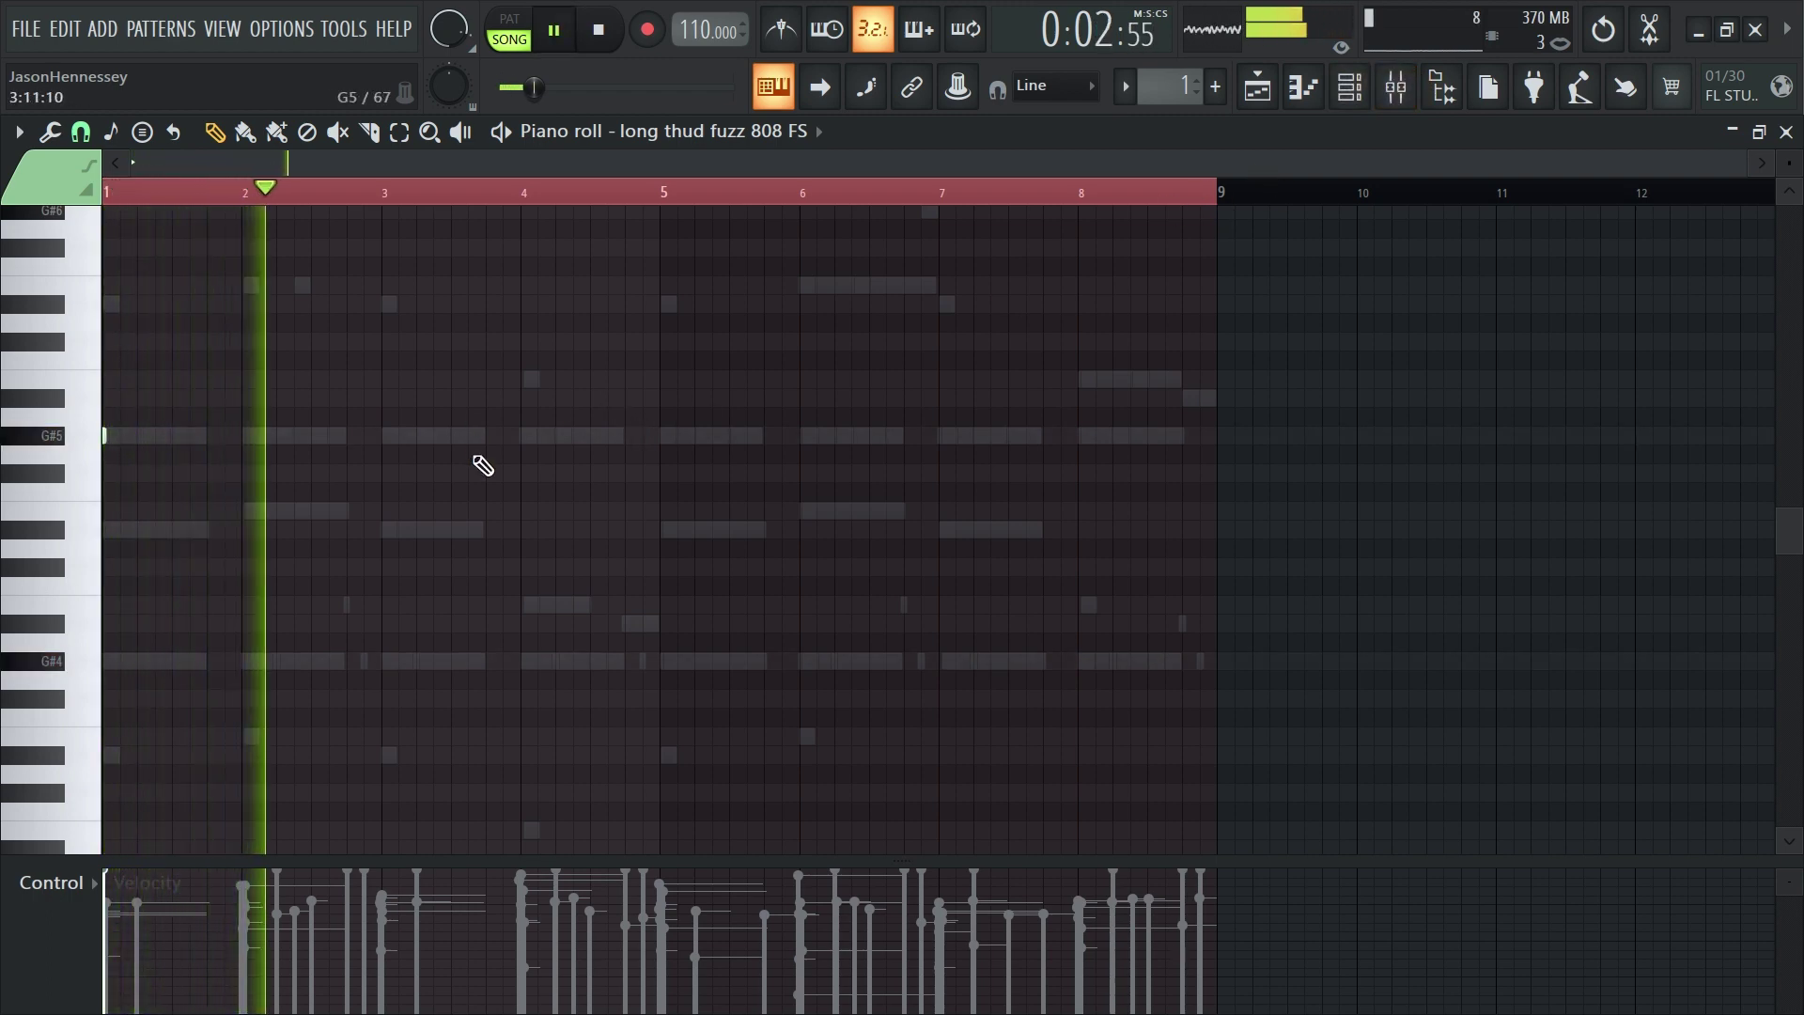
# Add a matching G#5 long thud fuzz 808 FS note on the first step of bar 5
pyautogui.moveTo(793, 515); pyautogui.dragTo(104, 373)
pyautogui.click(1353, 99)
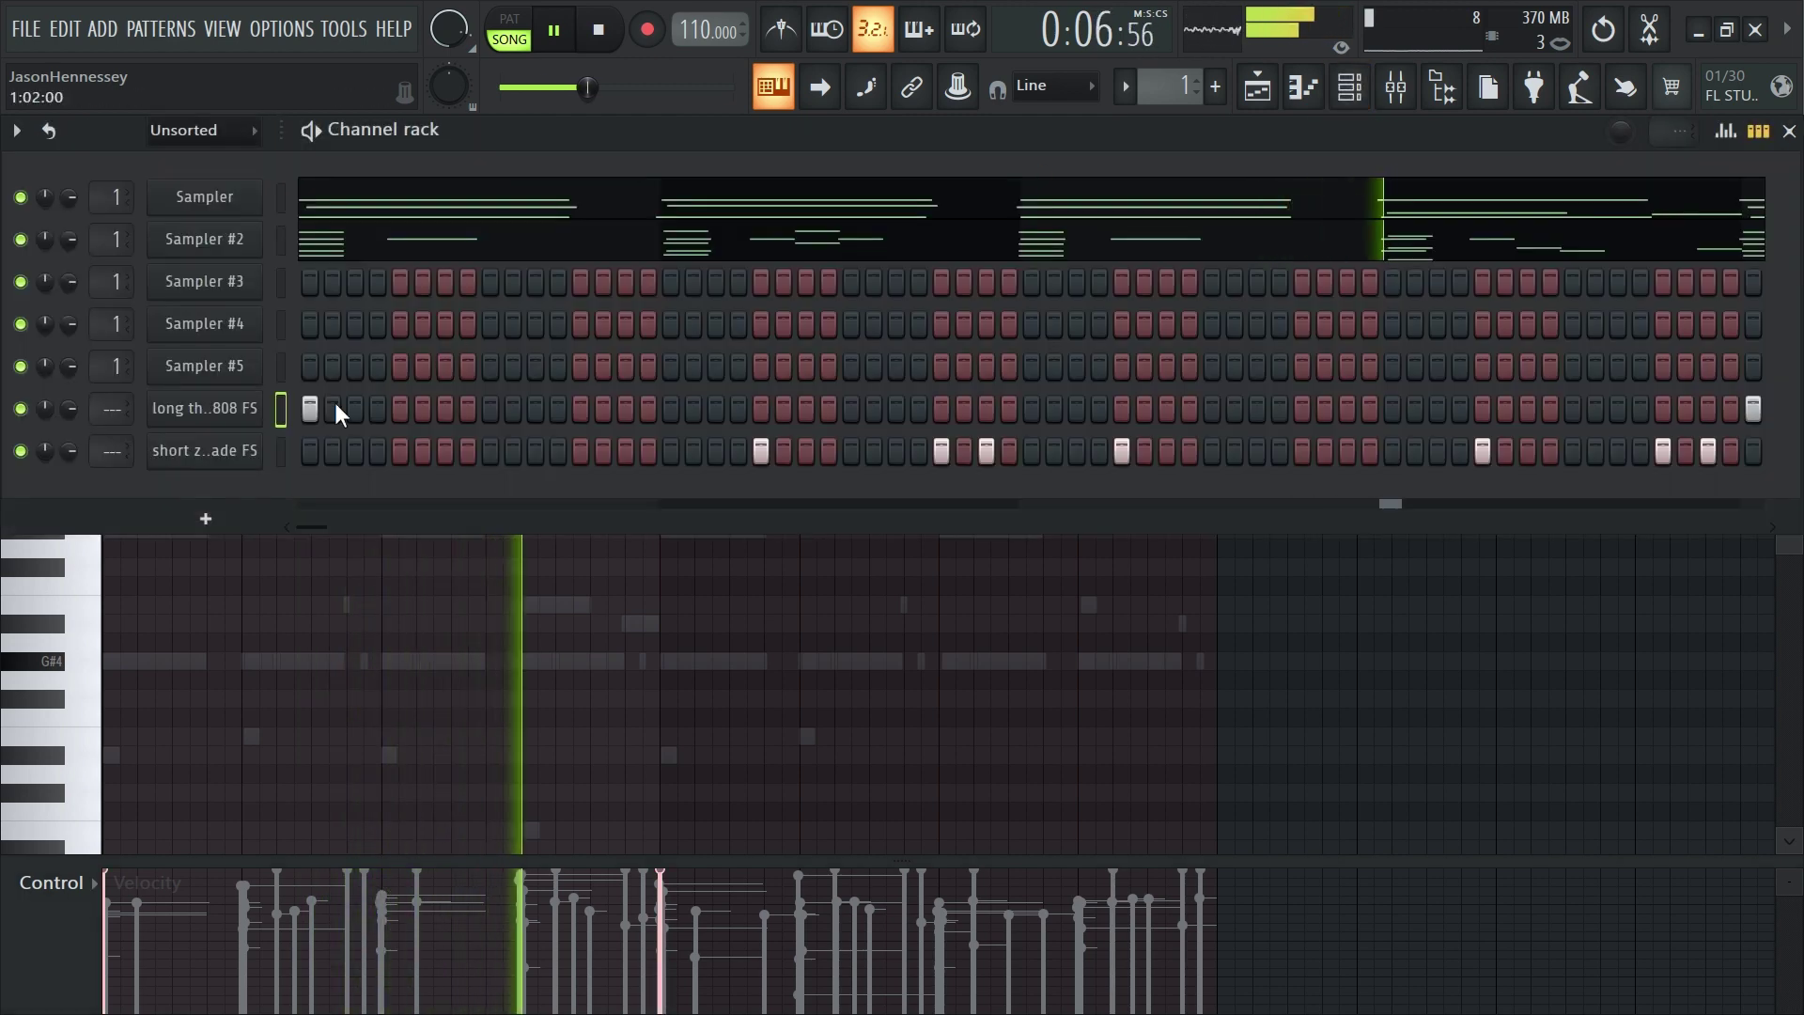
pyautogui.click(184, 573)
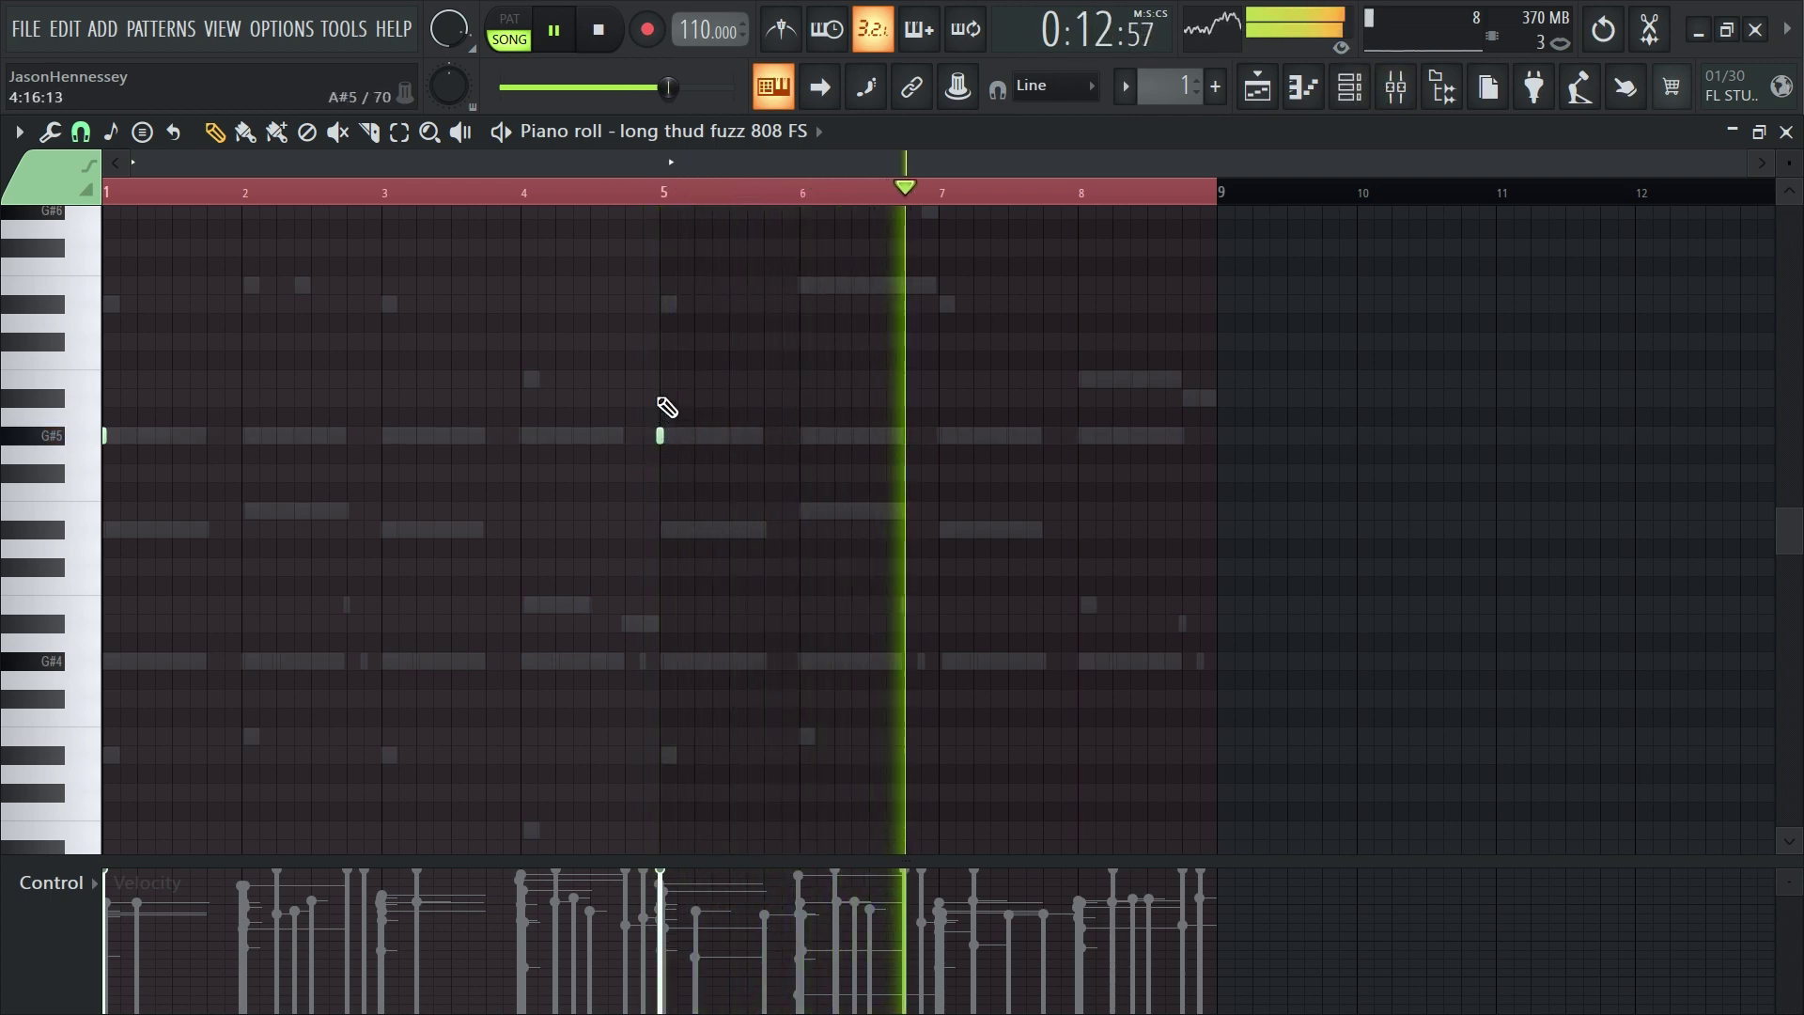
pyautogui.scroll(1, 666, 402)
pyautogui.keyDown('ctrl'); pyautogui.scroll(2, 658, 423); pyautogui.keyUp('ctrl')
pyautogui.keyDown('ctrl'); pyautogui.scroll(3, 672, 463); pyautogui.keyUp('ctrl')
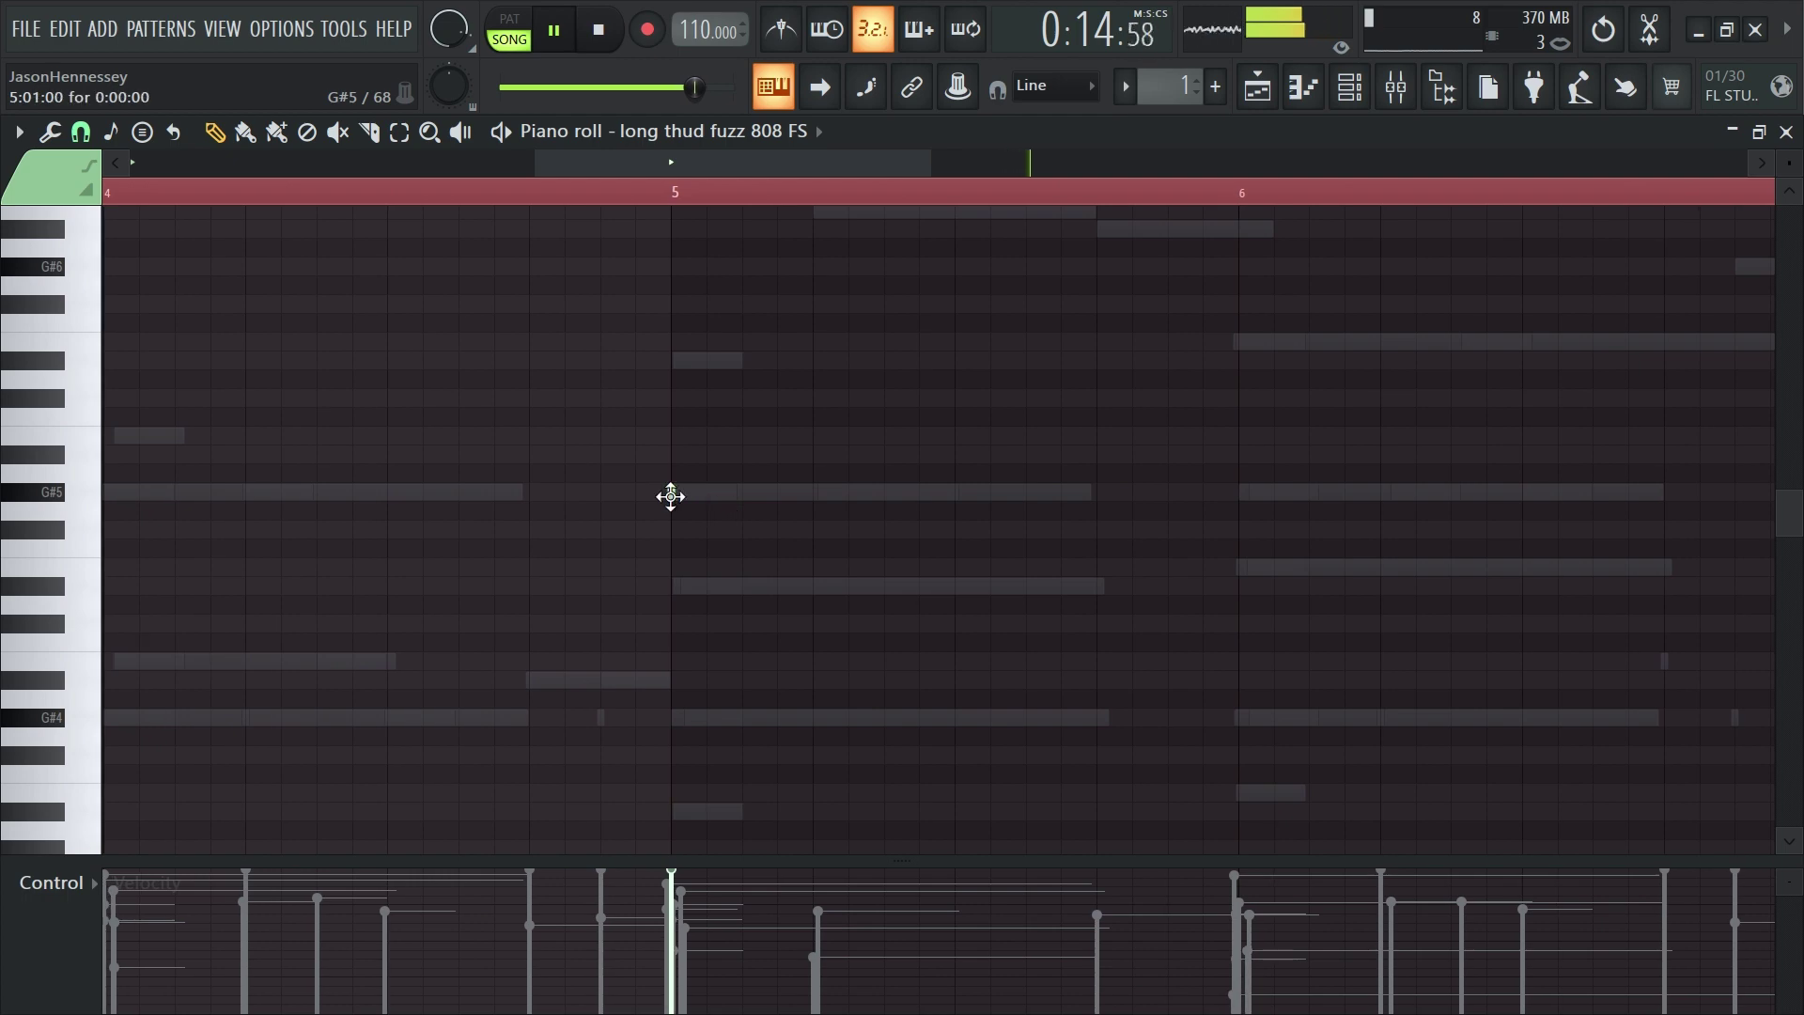
# Route the long thud fuzz 808 FS and short zay made FS channels to mixer tracks 4 and 5, and lower both faders to about -2 dB
pyautogui.click(1364, 86)
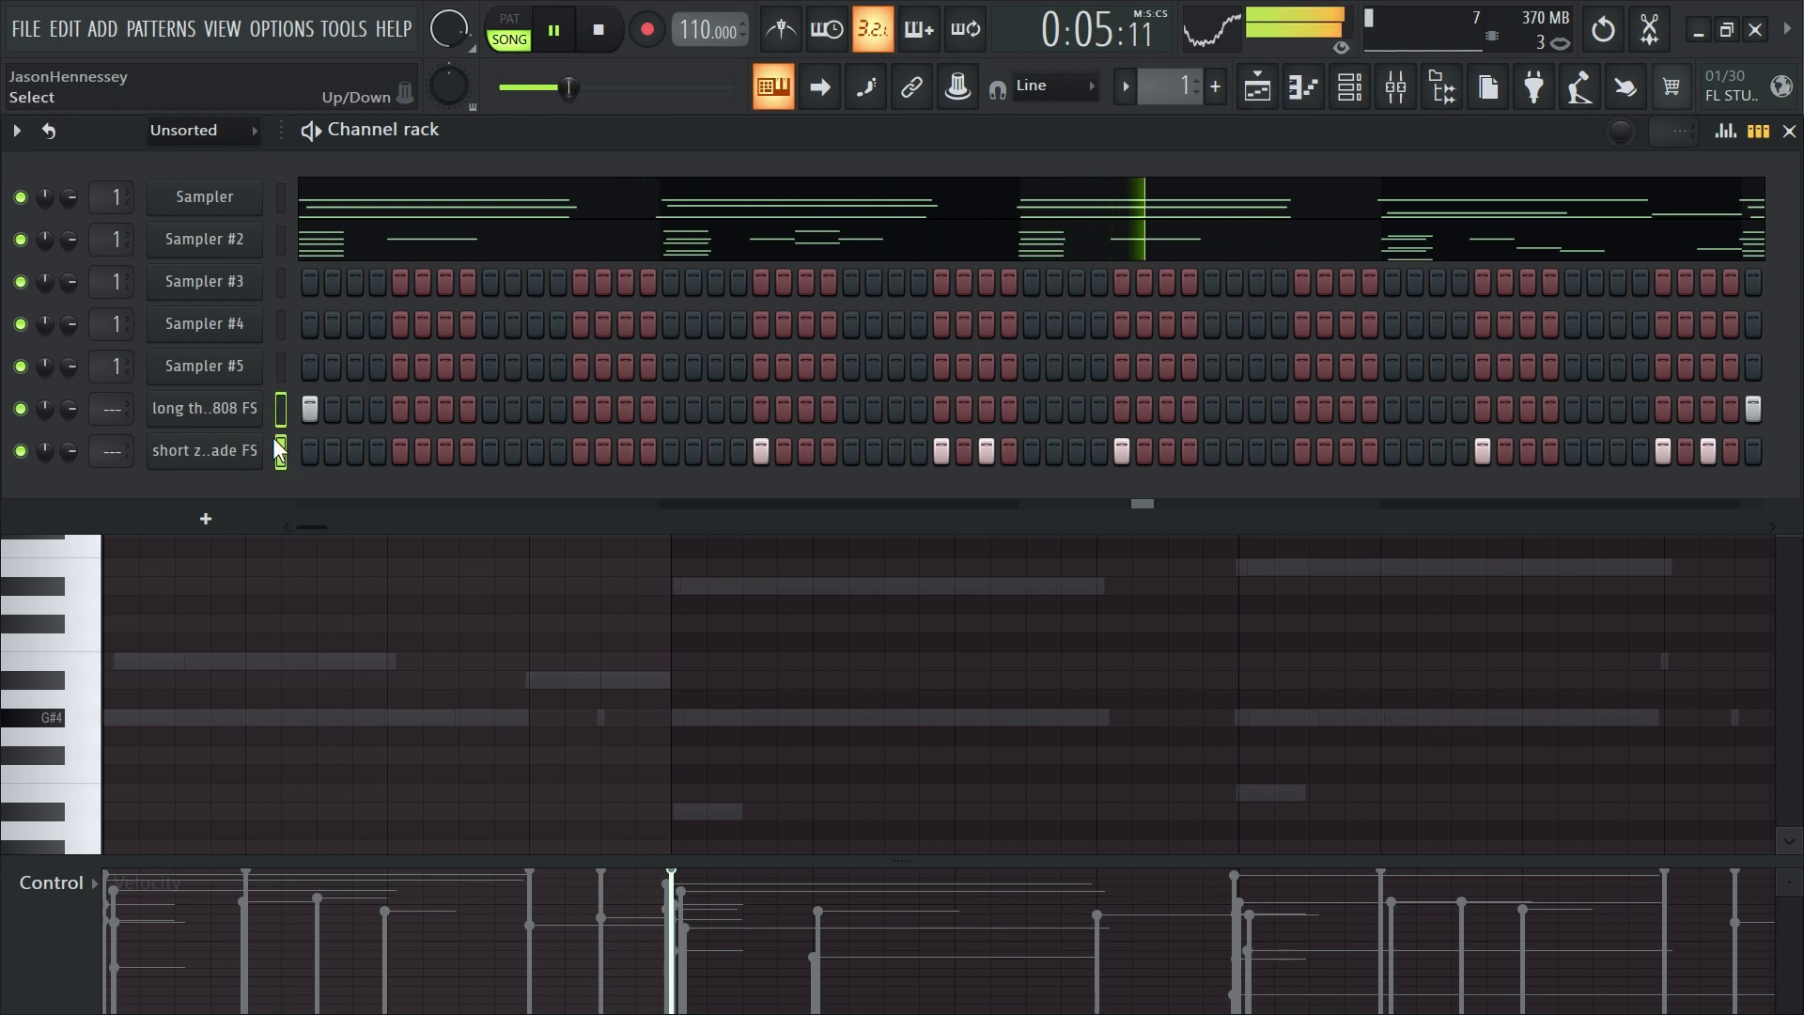
pyautogui.press('space')
pyautogui.hotkey('ctrl', 'l')
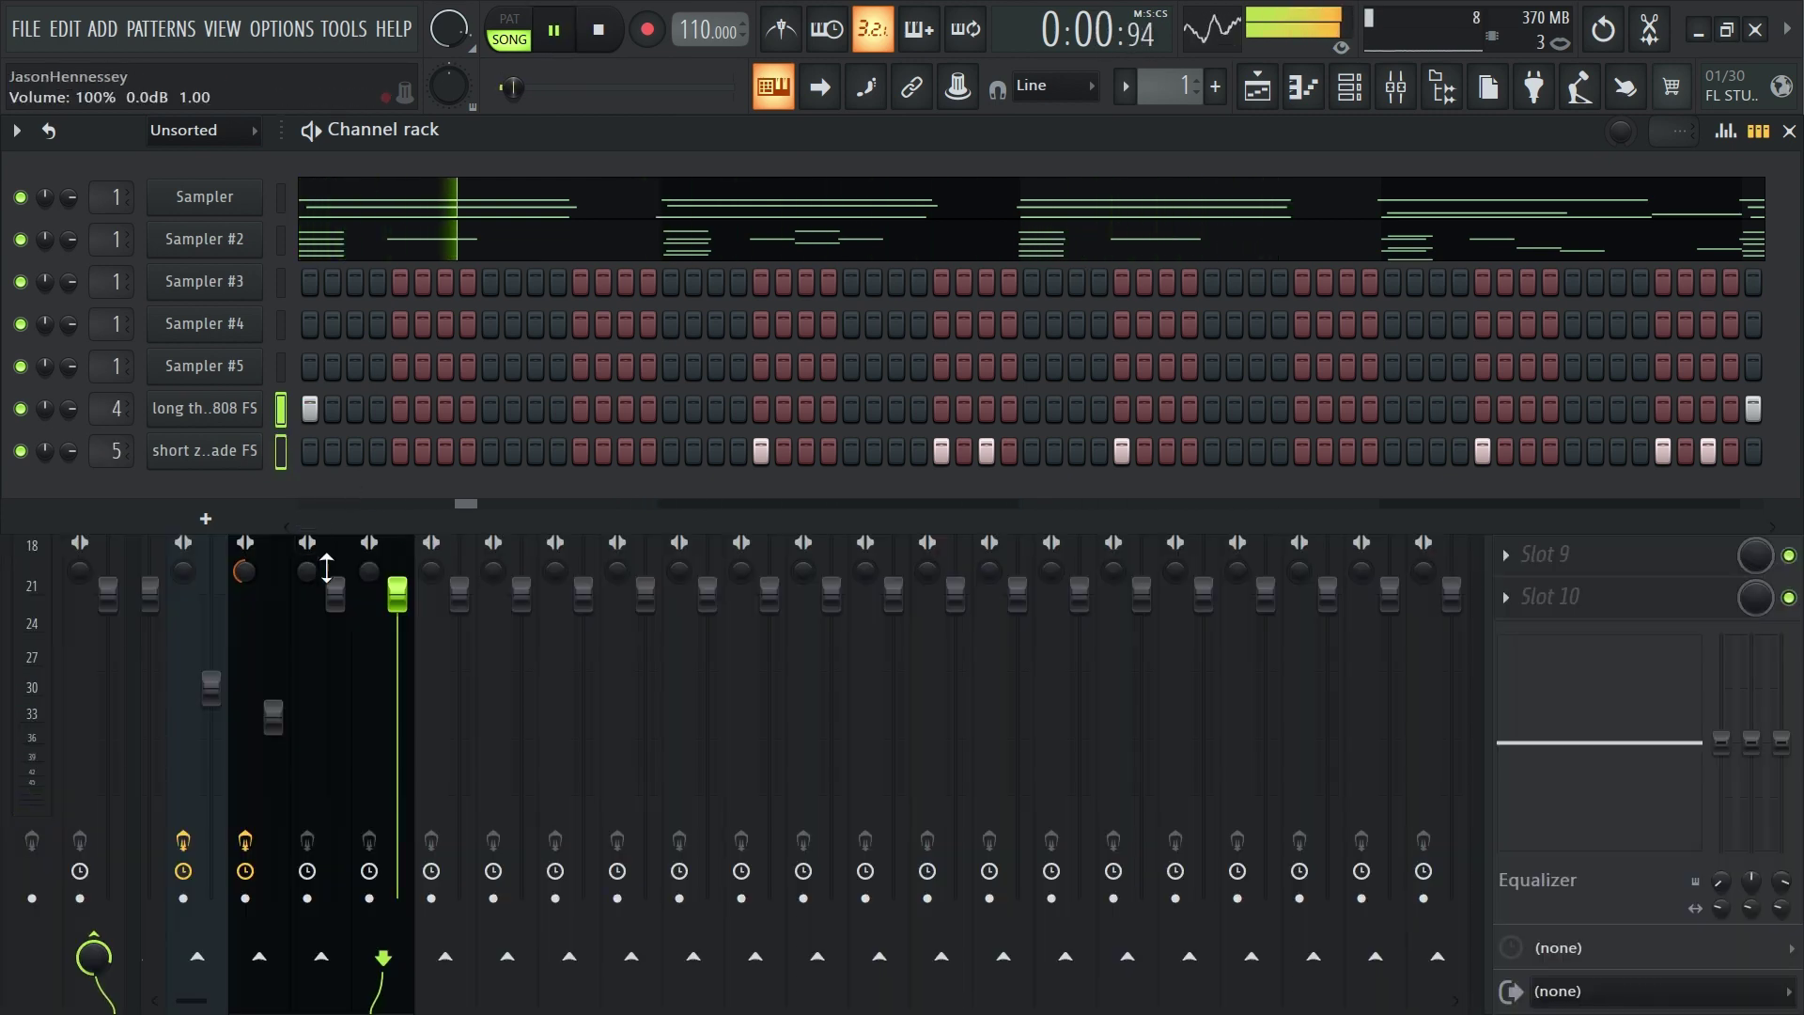
pyautogui.click(401, 609)
pyautogui.moveTo(336, 594); pyautogui.dragTo(335, 618)
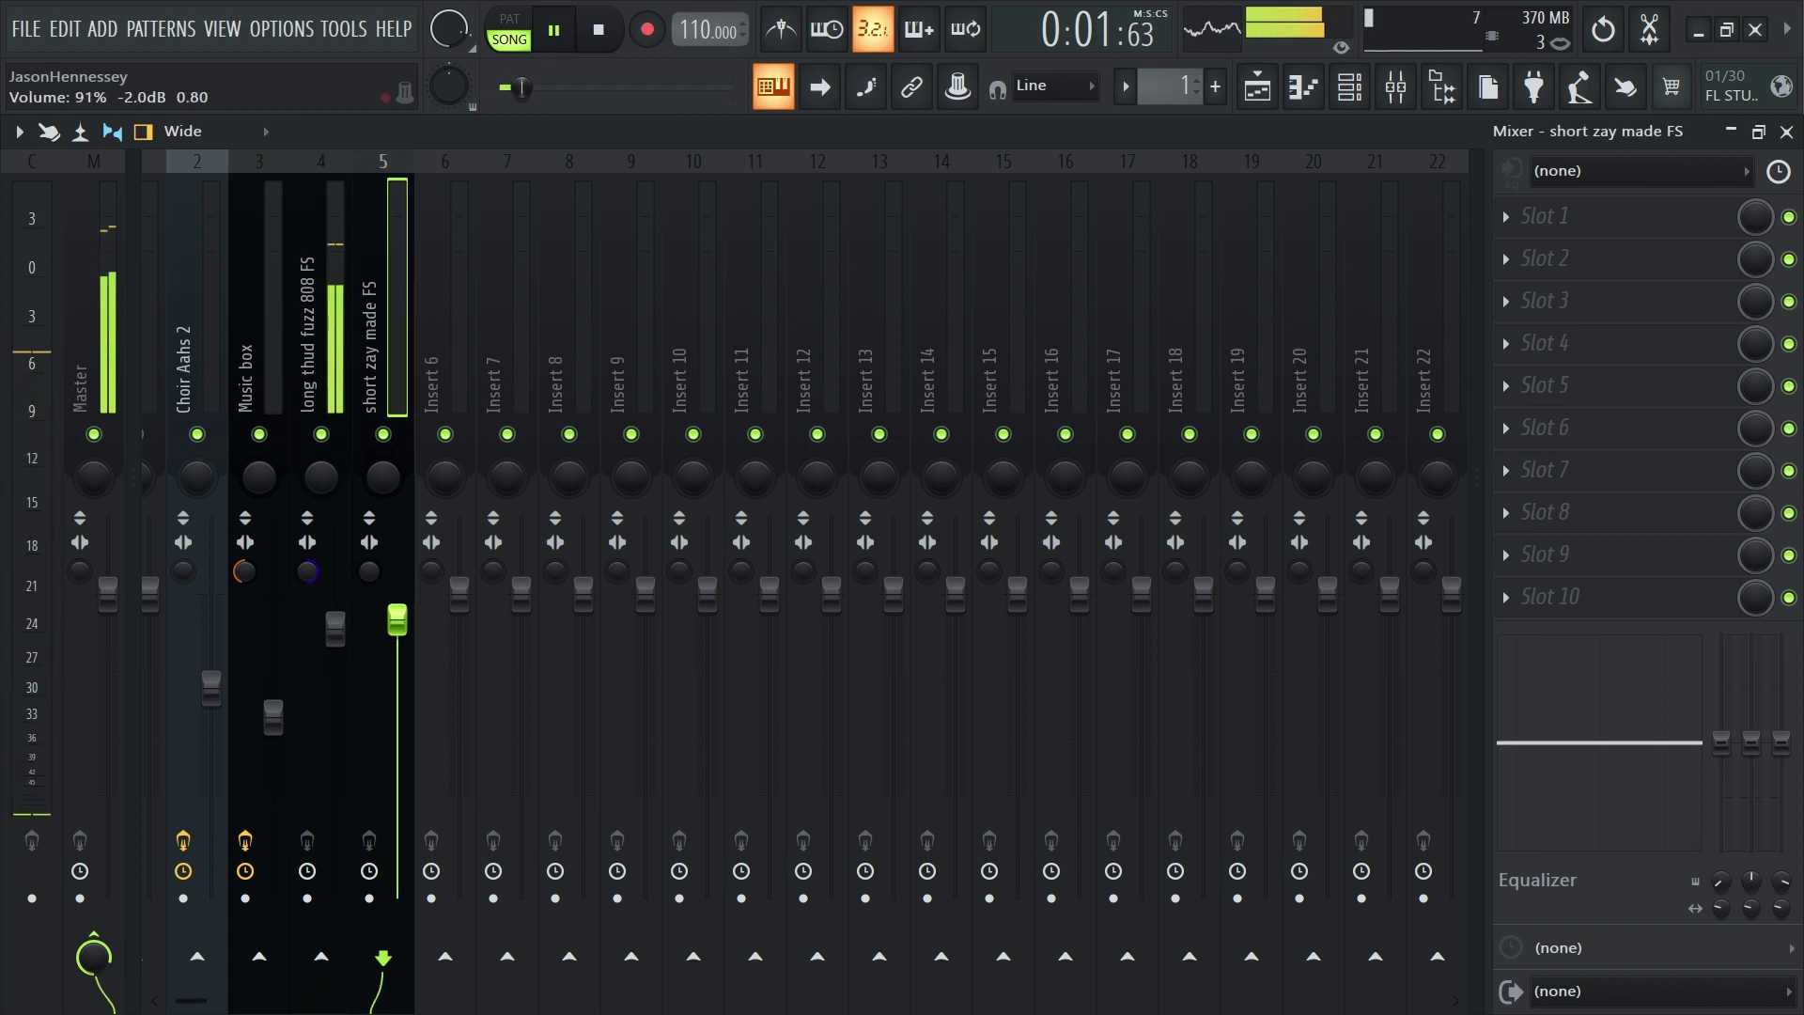
# Cut the highs of the long thud fuzz 808 FS mixer track by 18 dB around 8.7 kHz with its built-in equalizer
pyautogui.click(1285, 87)
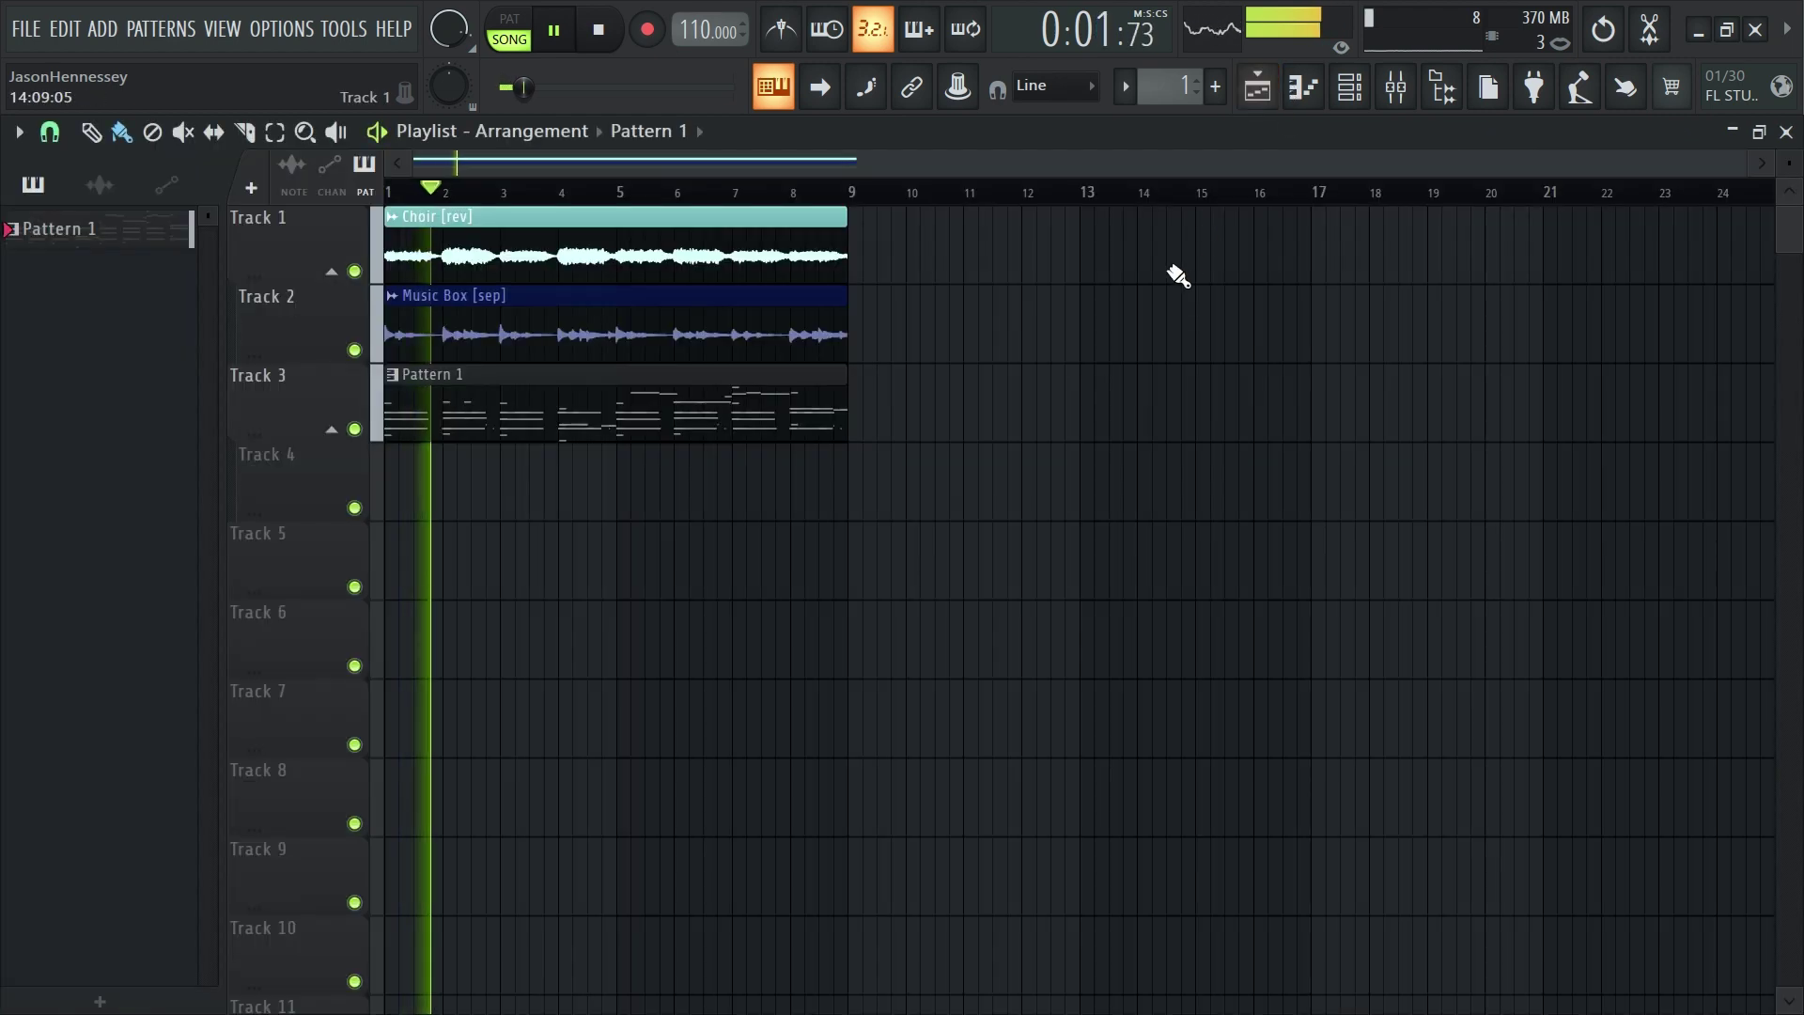
pyautogui.click(1396, 87)
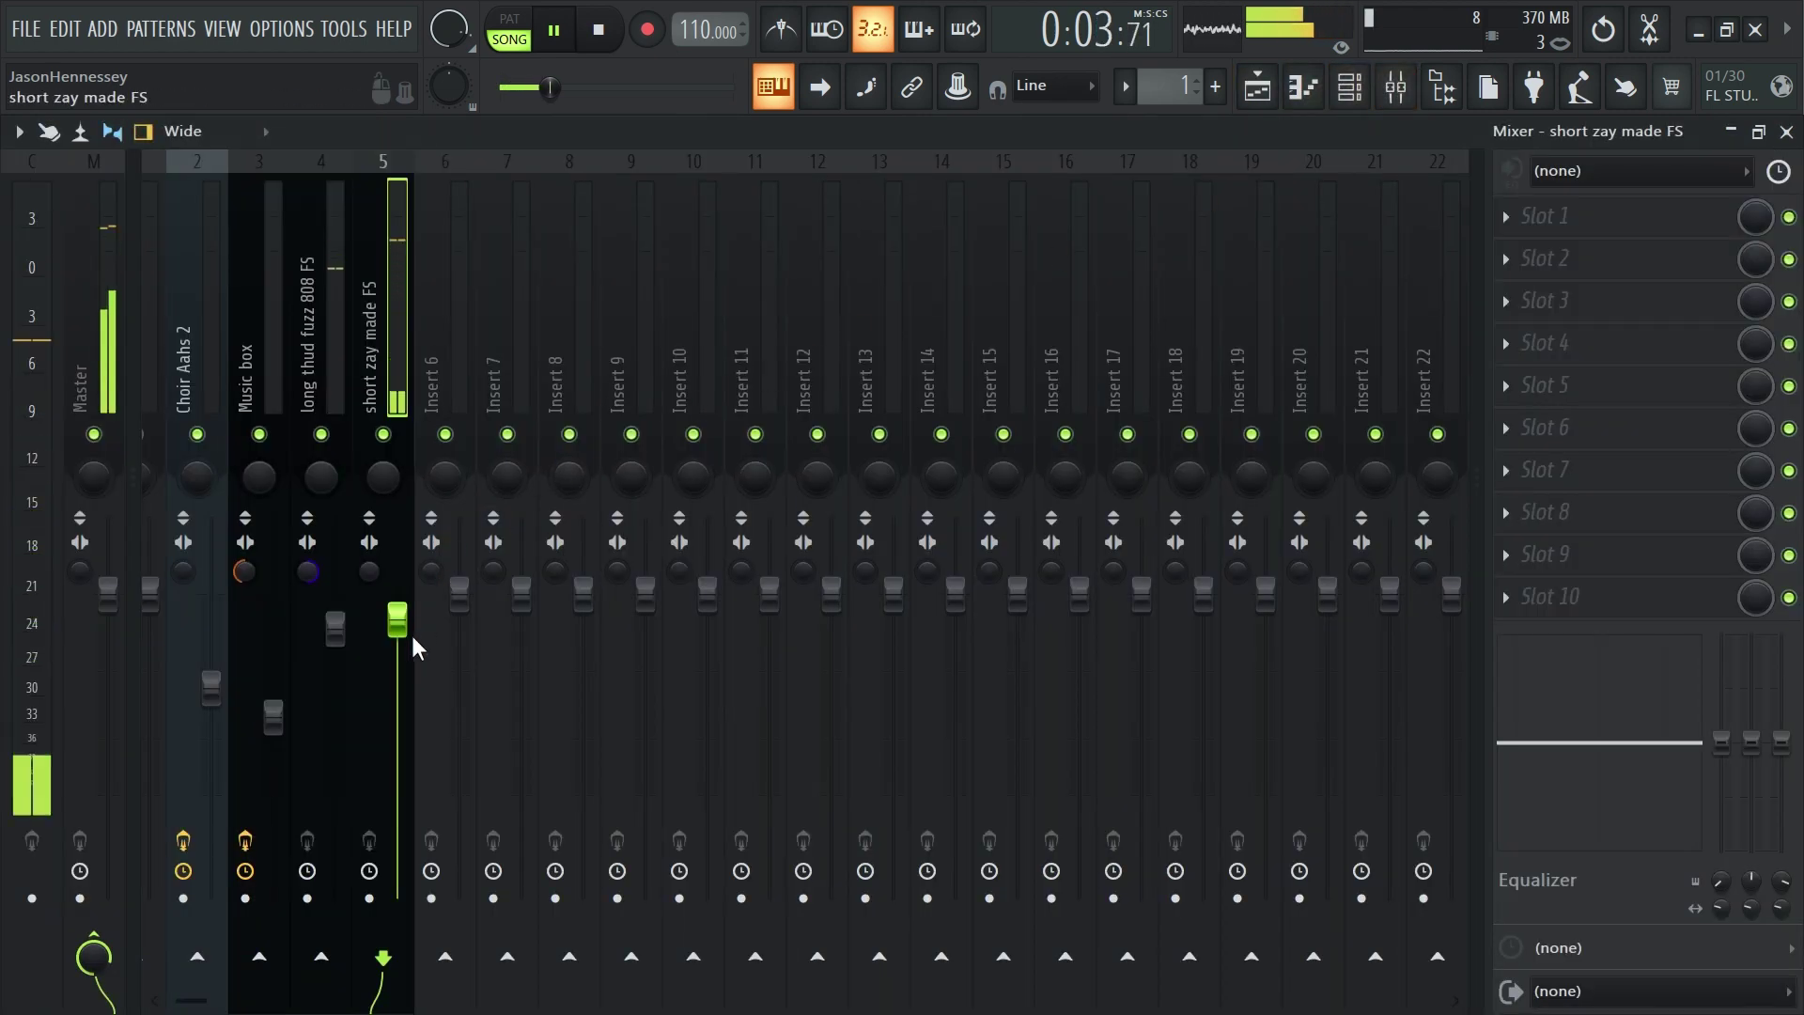
pyautogui.click(293, 302)
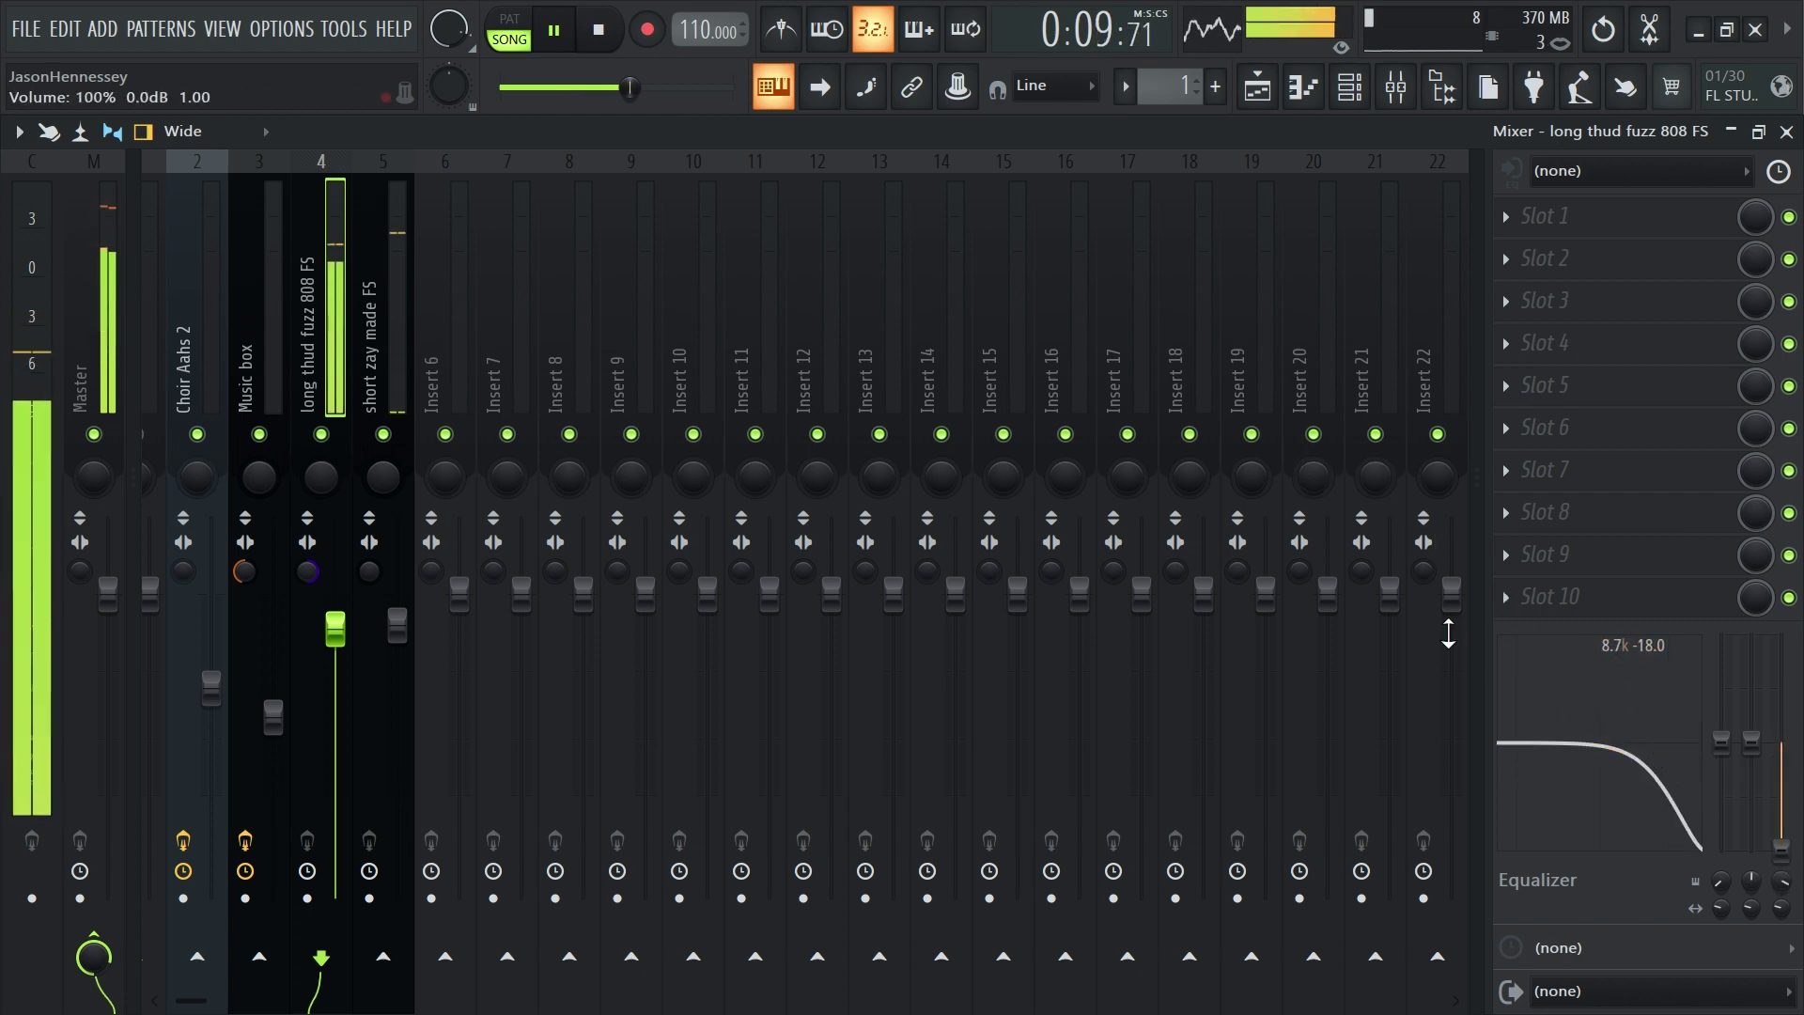
pyautogui.click(1257, 86)
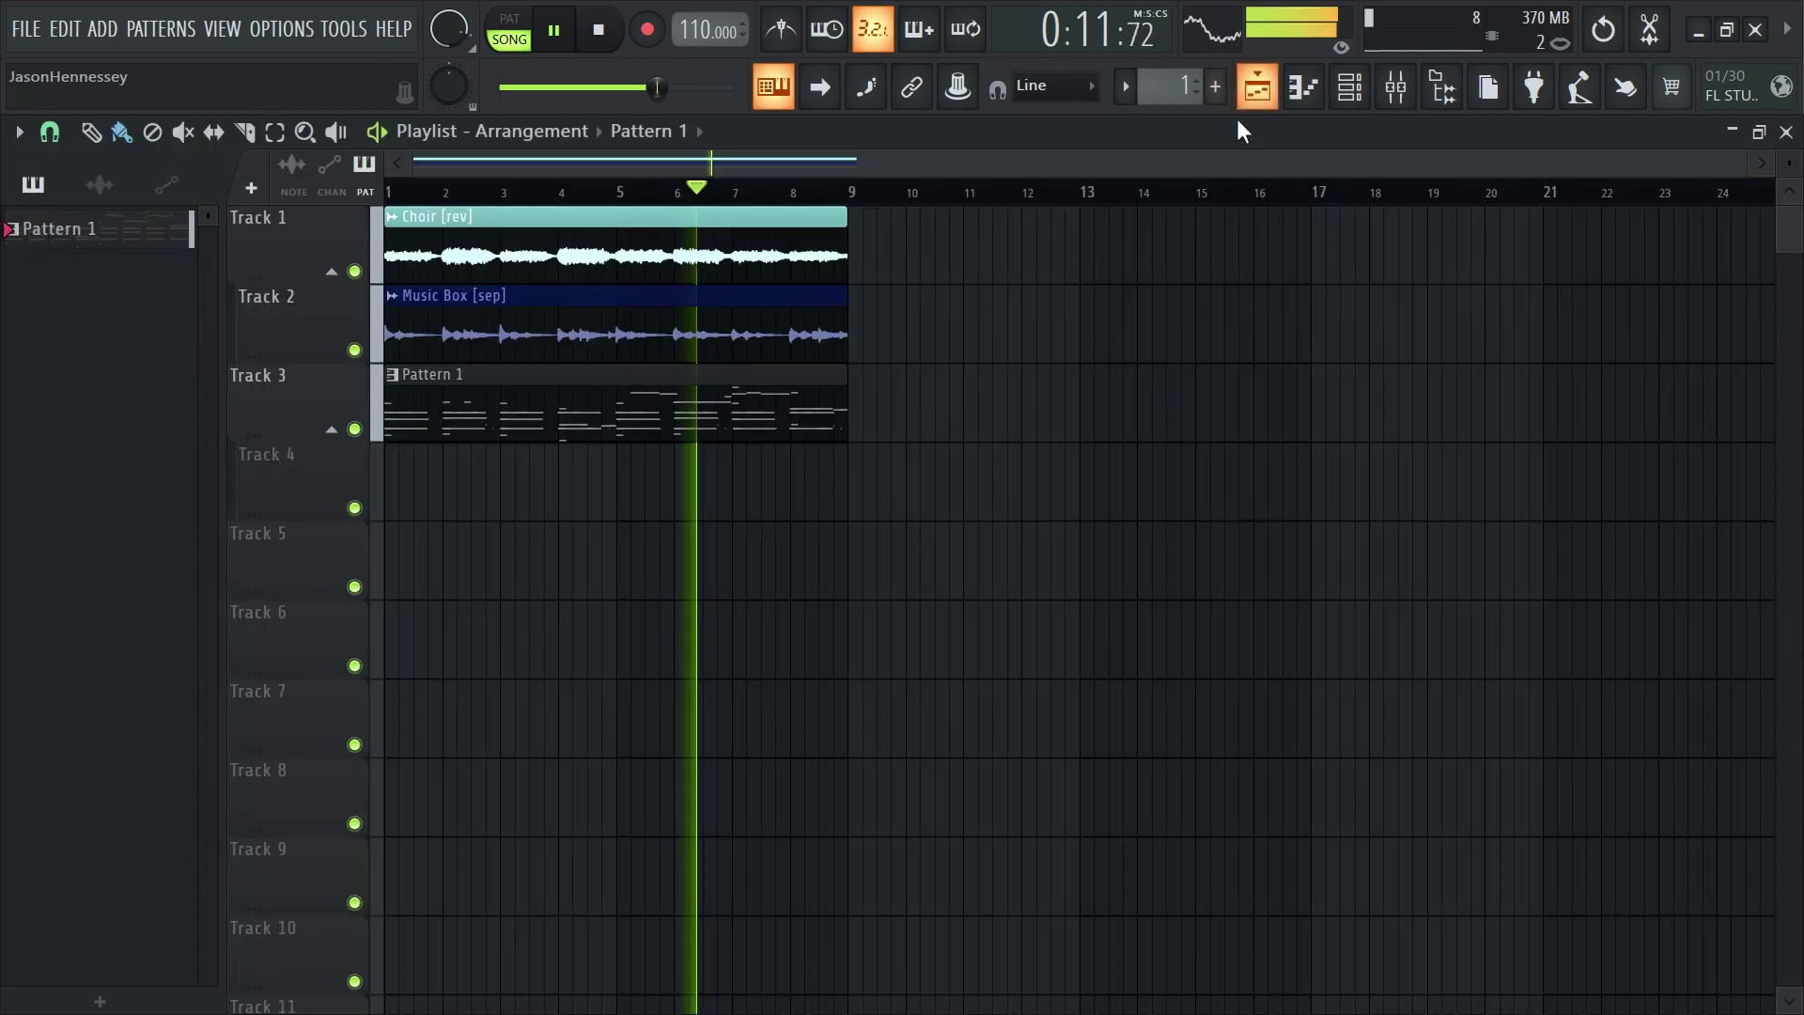
# Add a short zay made FS note at G#4 on the first step of bar 1 and audition it layered with the long thud 808
pyautogui.click(1349, 88)
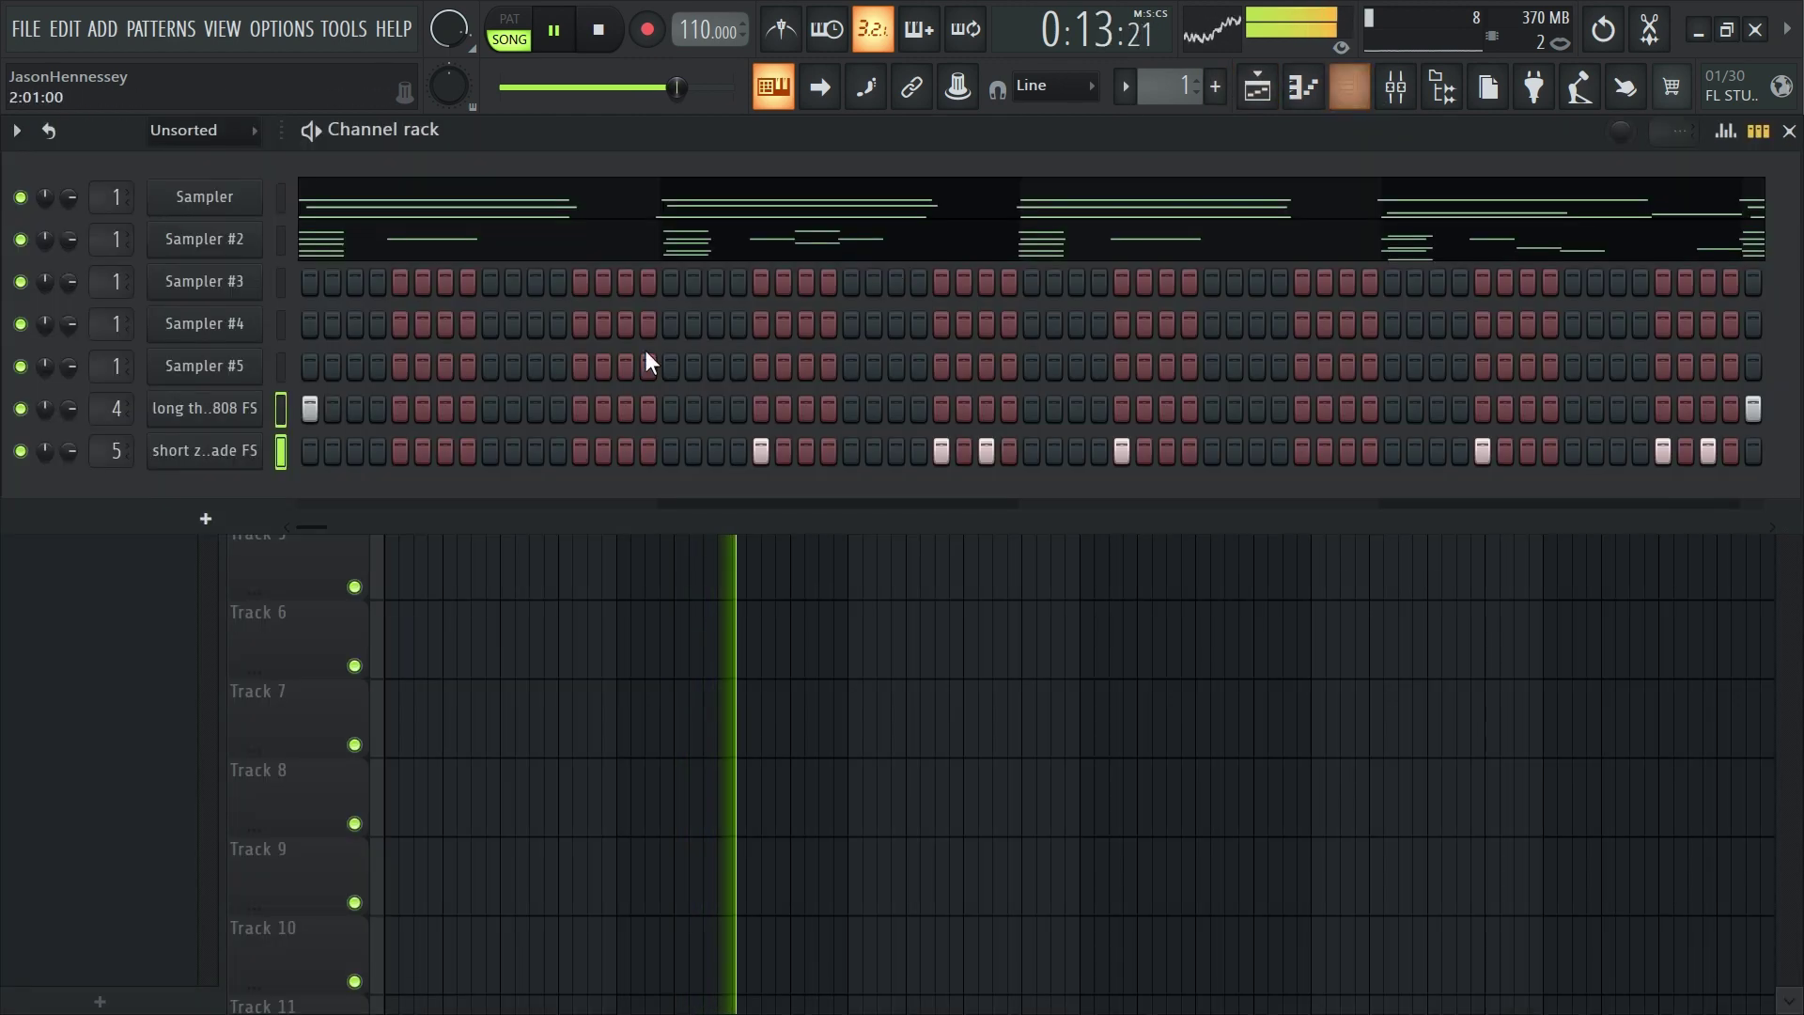
pyautogui.rightClick(252, 448)
pyautogui.click(289, 437)
pyautogui.press('space')
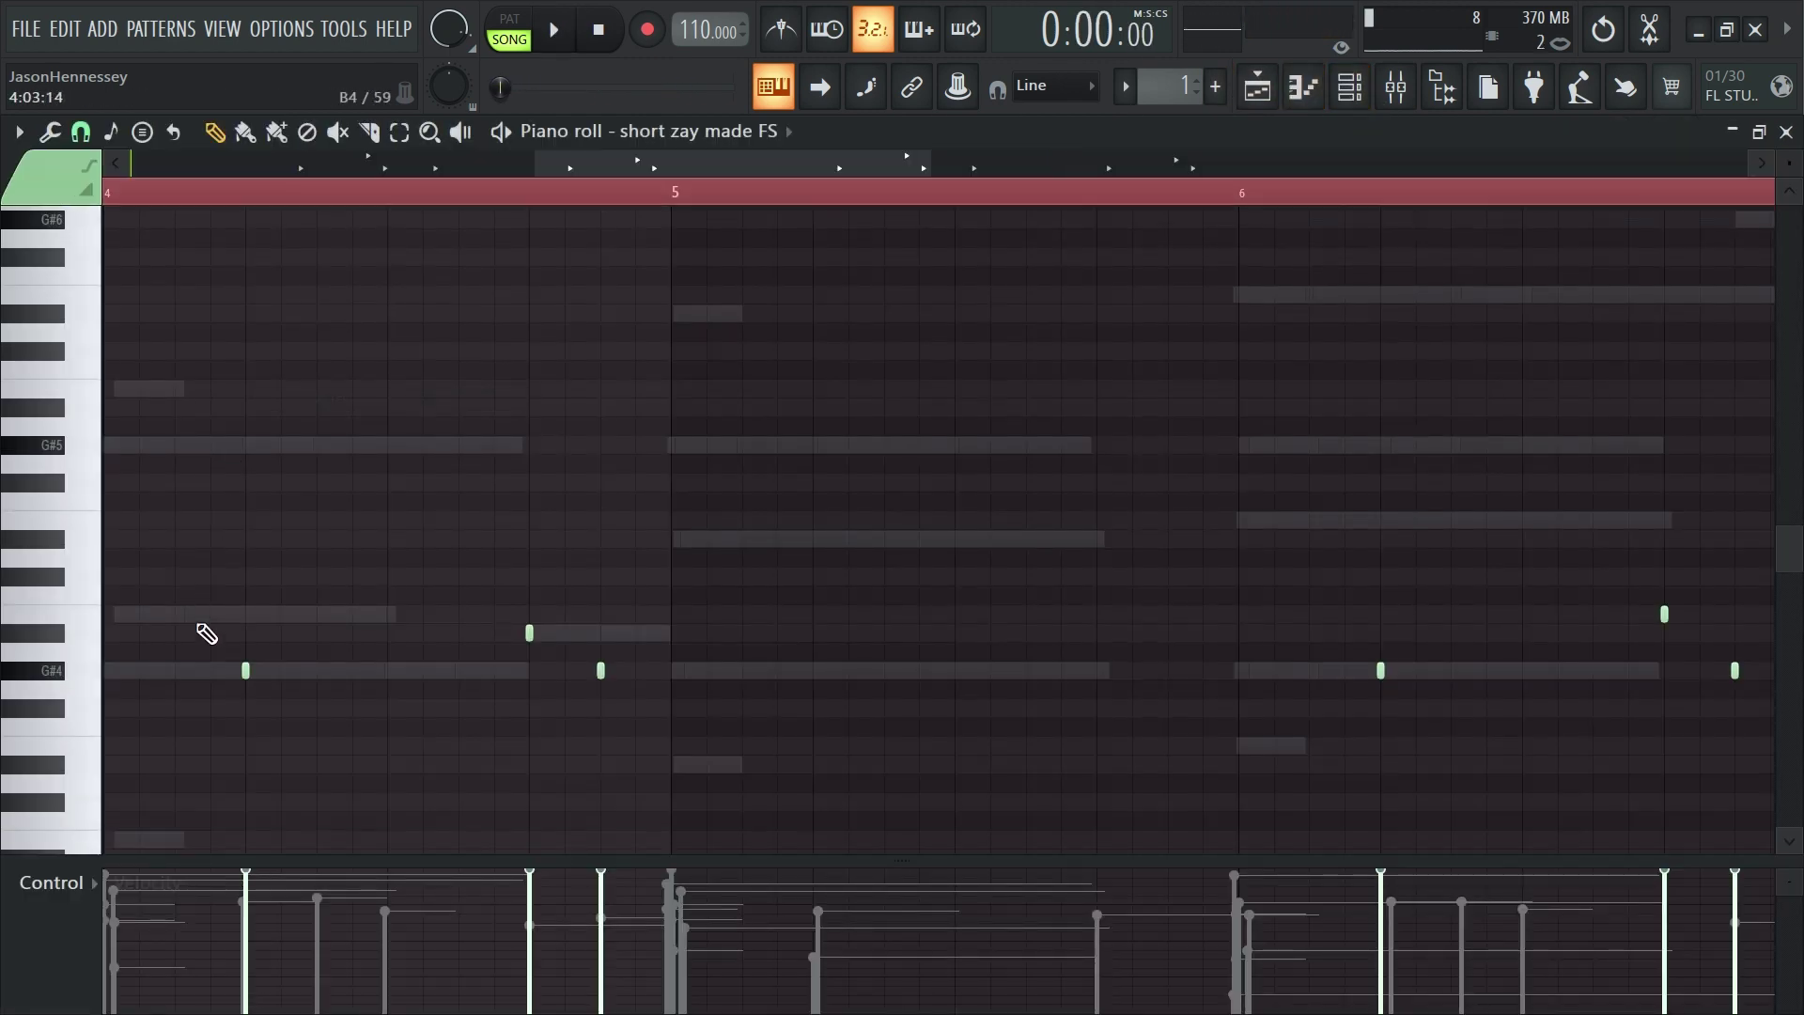
pyautogui.hscroll(-10, 247, 542)
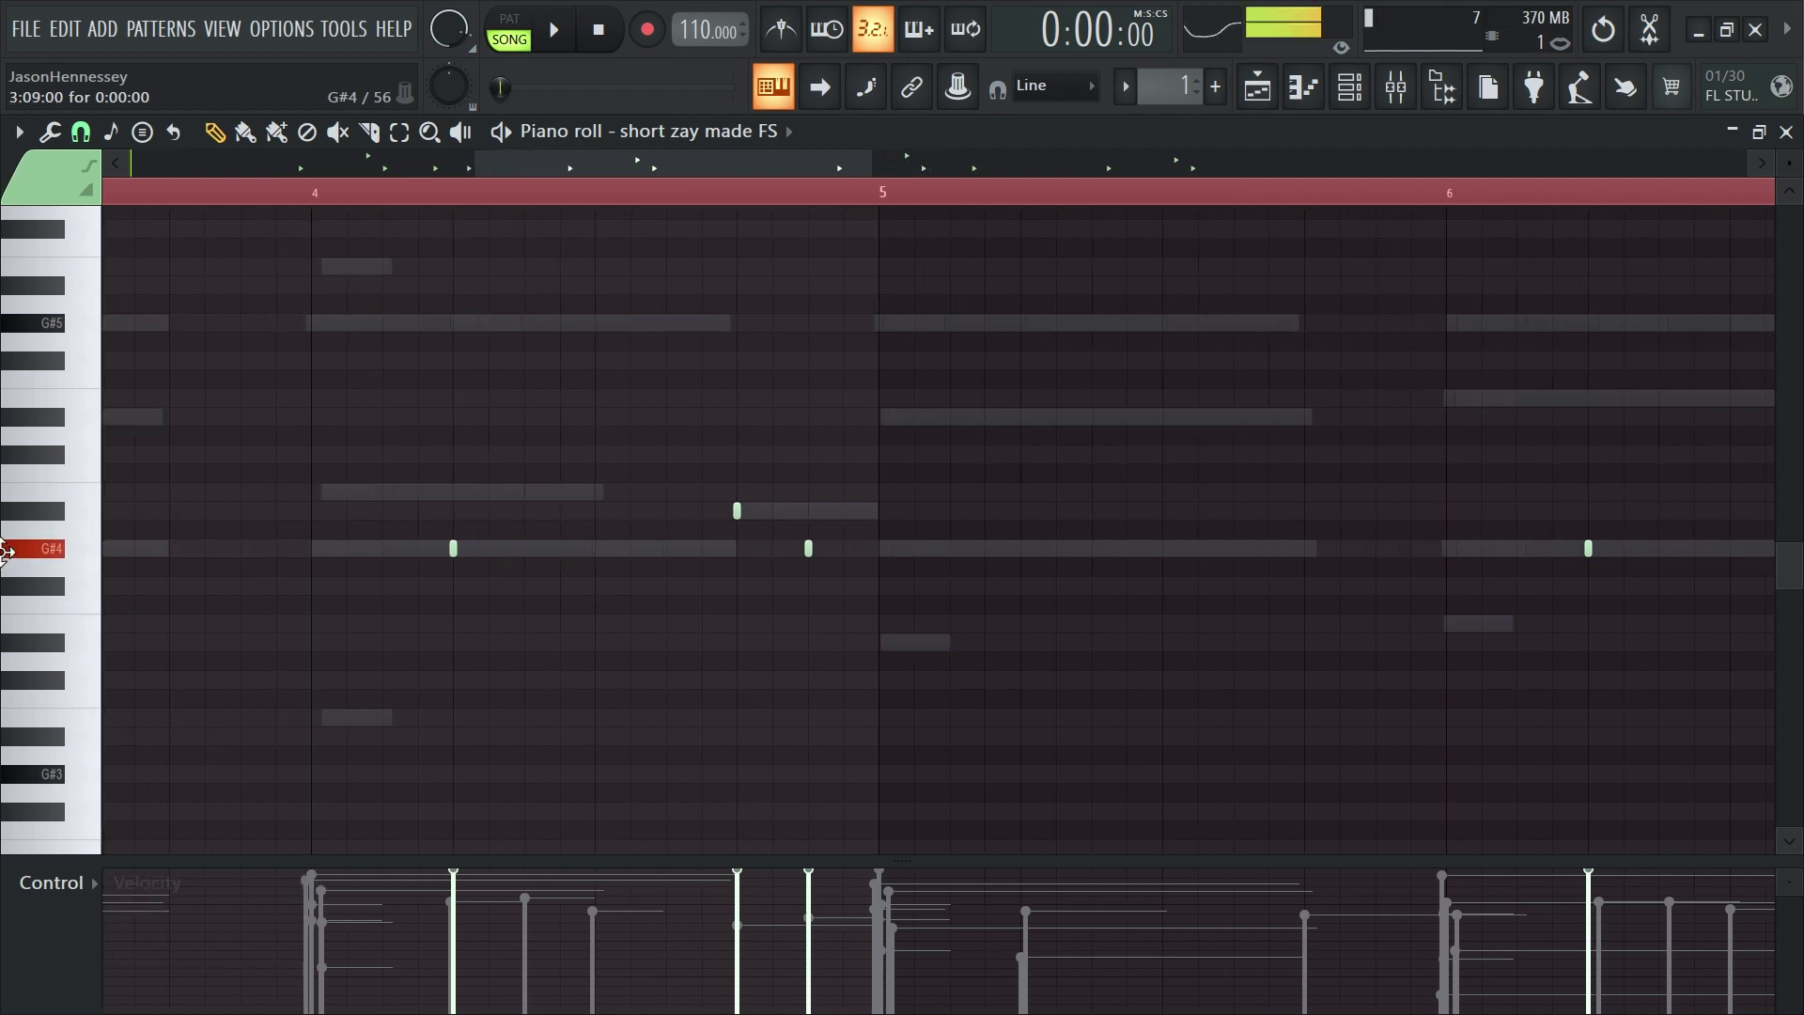
pyautogui.hscroll(-3, 5, 550)
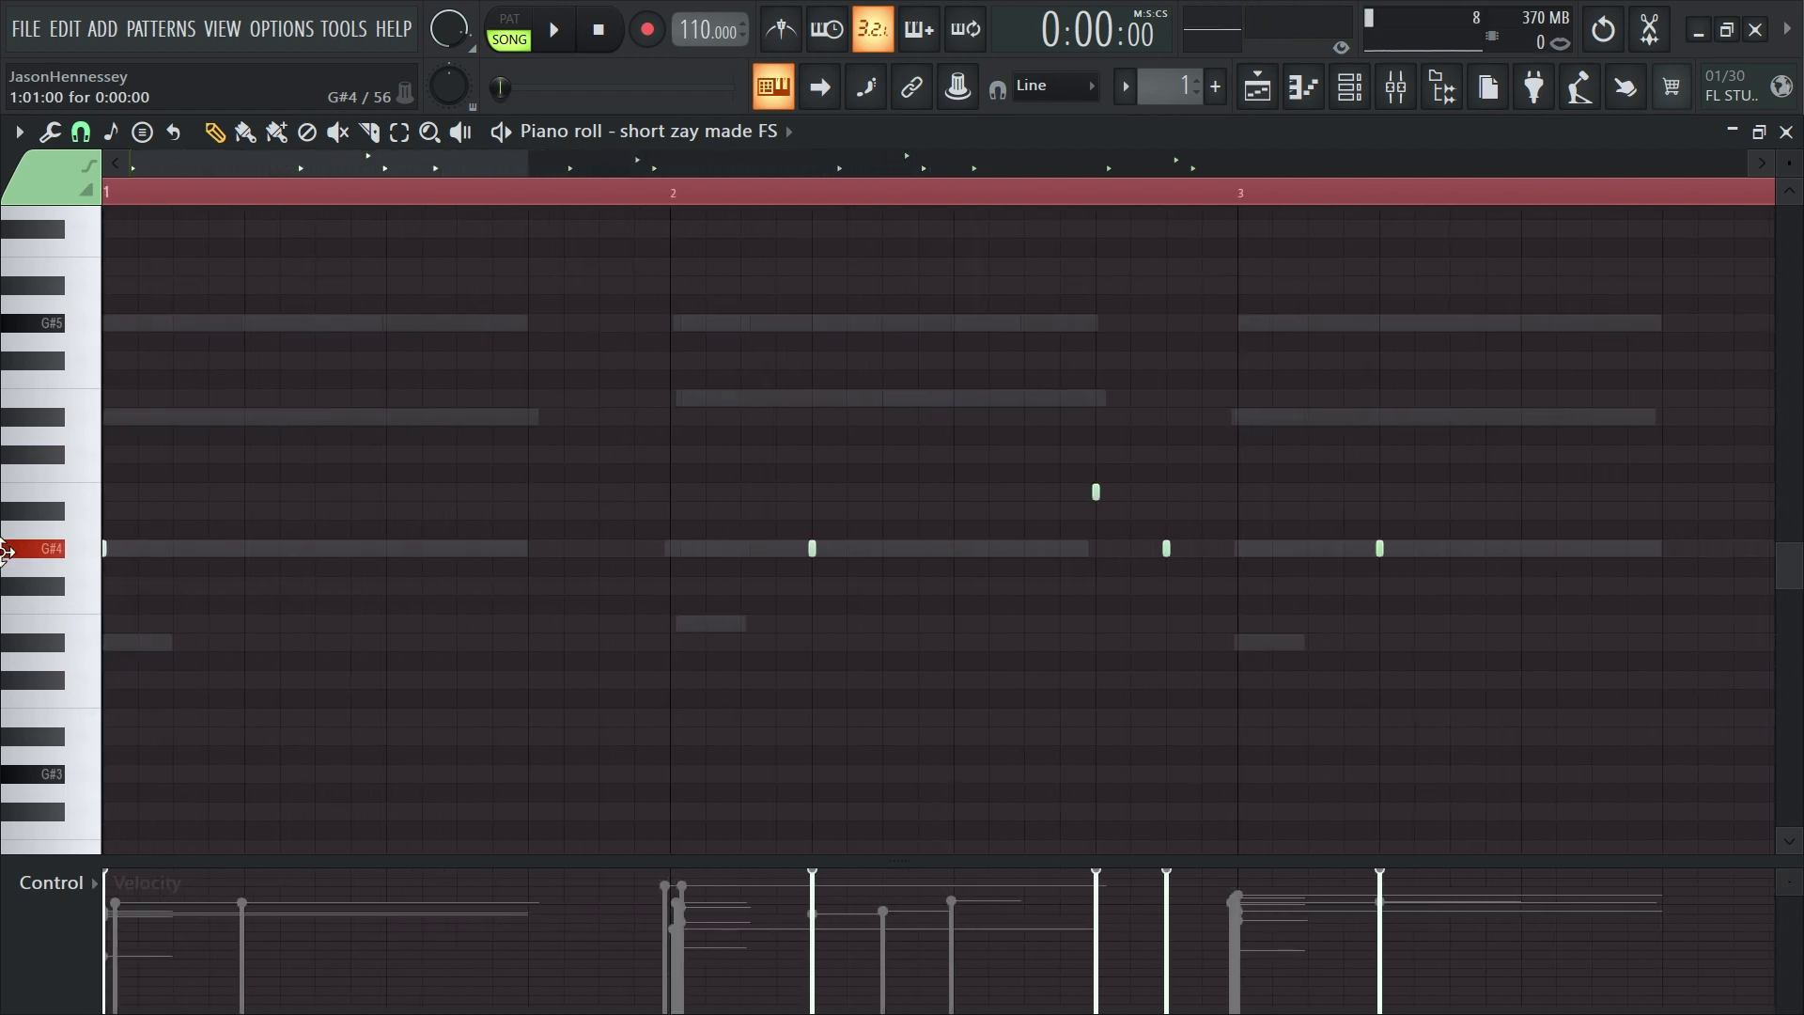
pyautogui.press('space')
pyautogui.press('space')
pyautogui.press('space')
pyautogui.press('space')
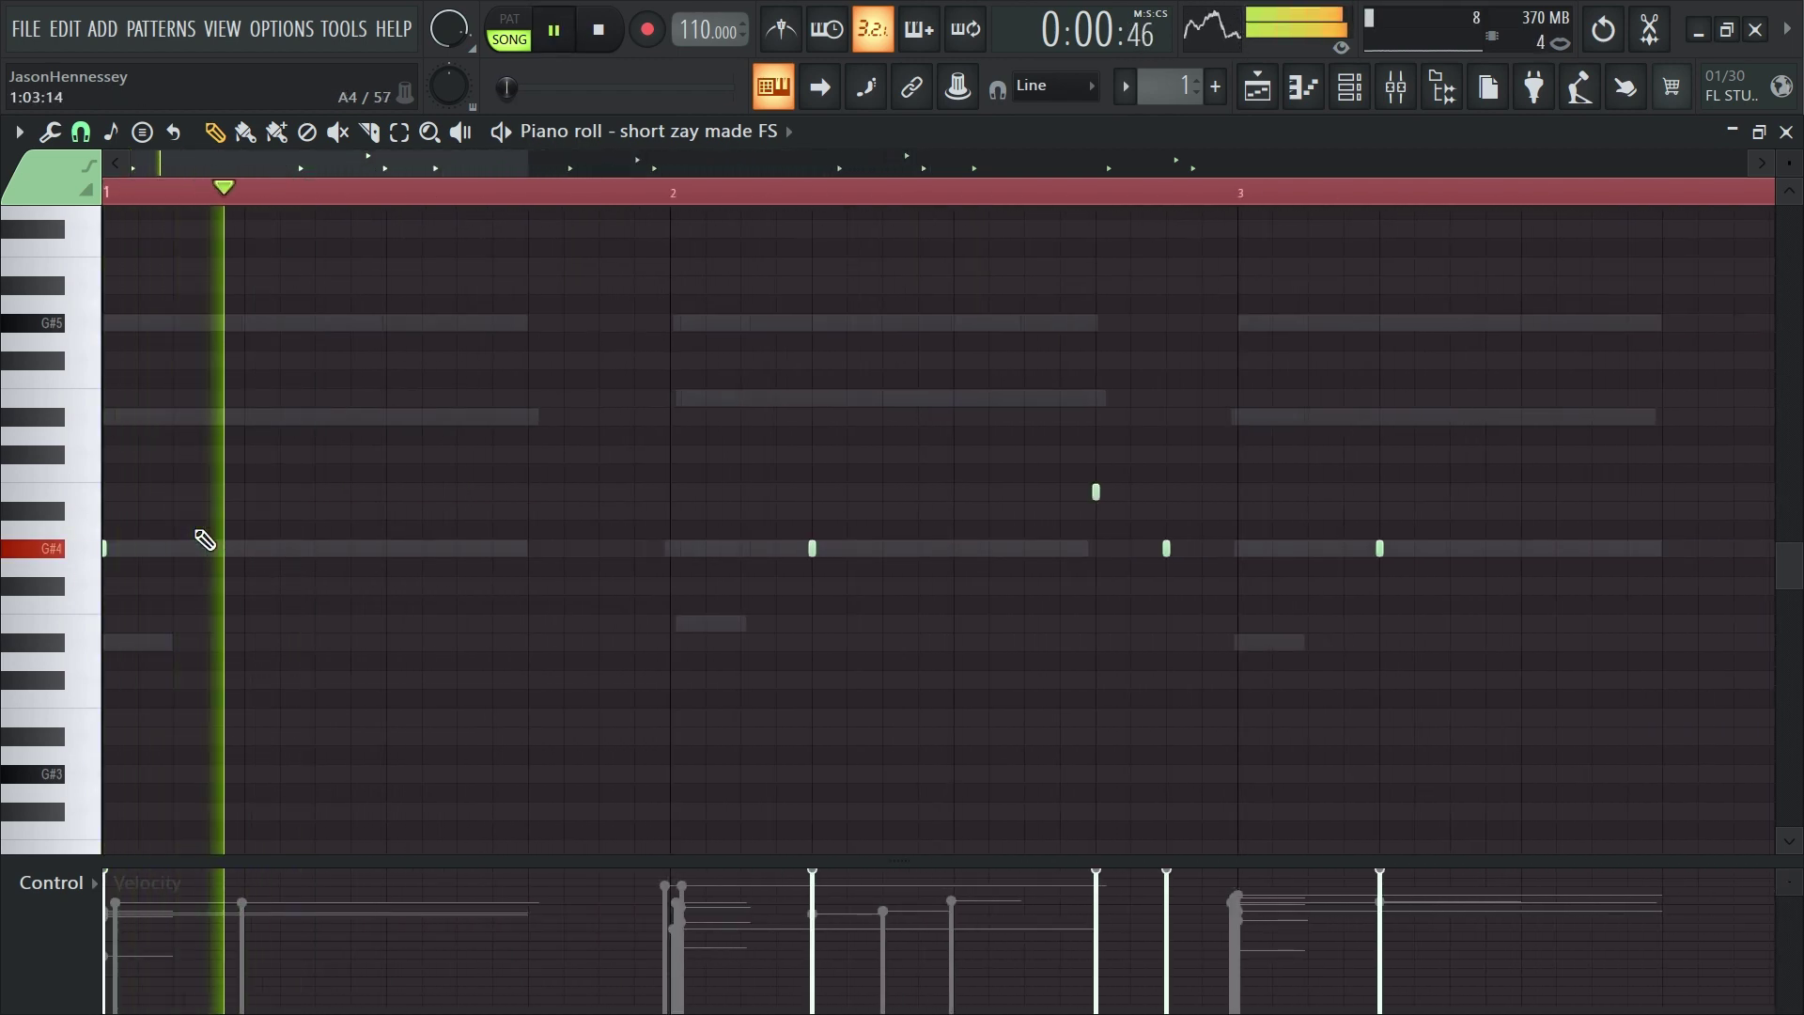
pyautogui.press('space')
pyautogui.press('space')
# Enable Reverse polarity in the short zay made FS sampler settings and play back the layered 808s
pyautogui.press('F6')
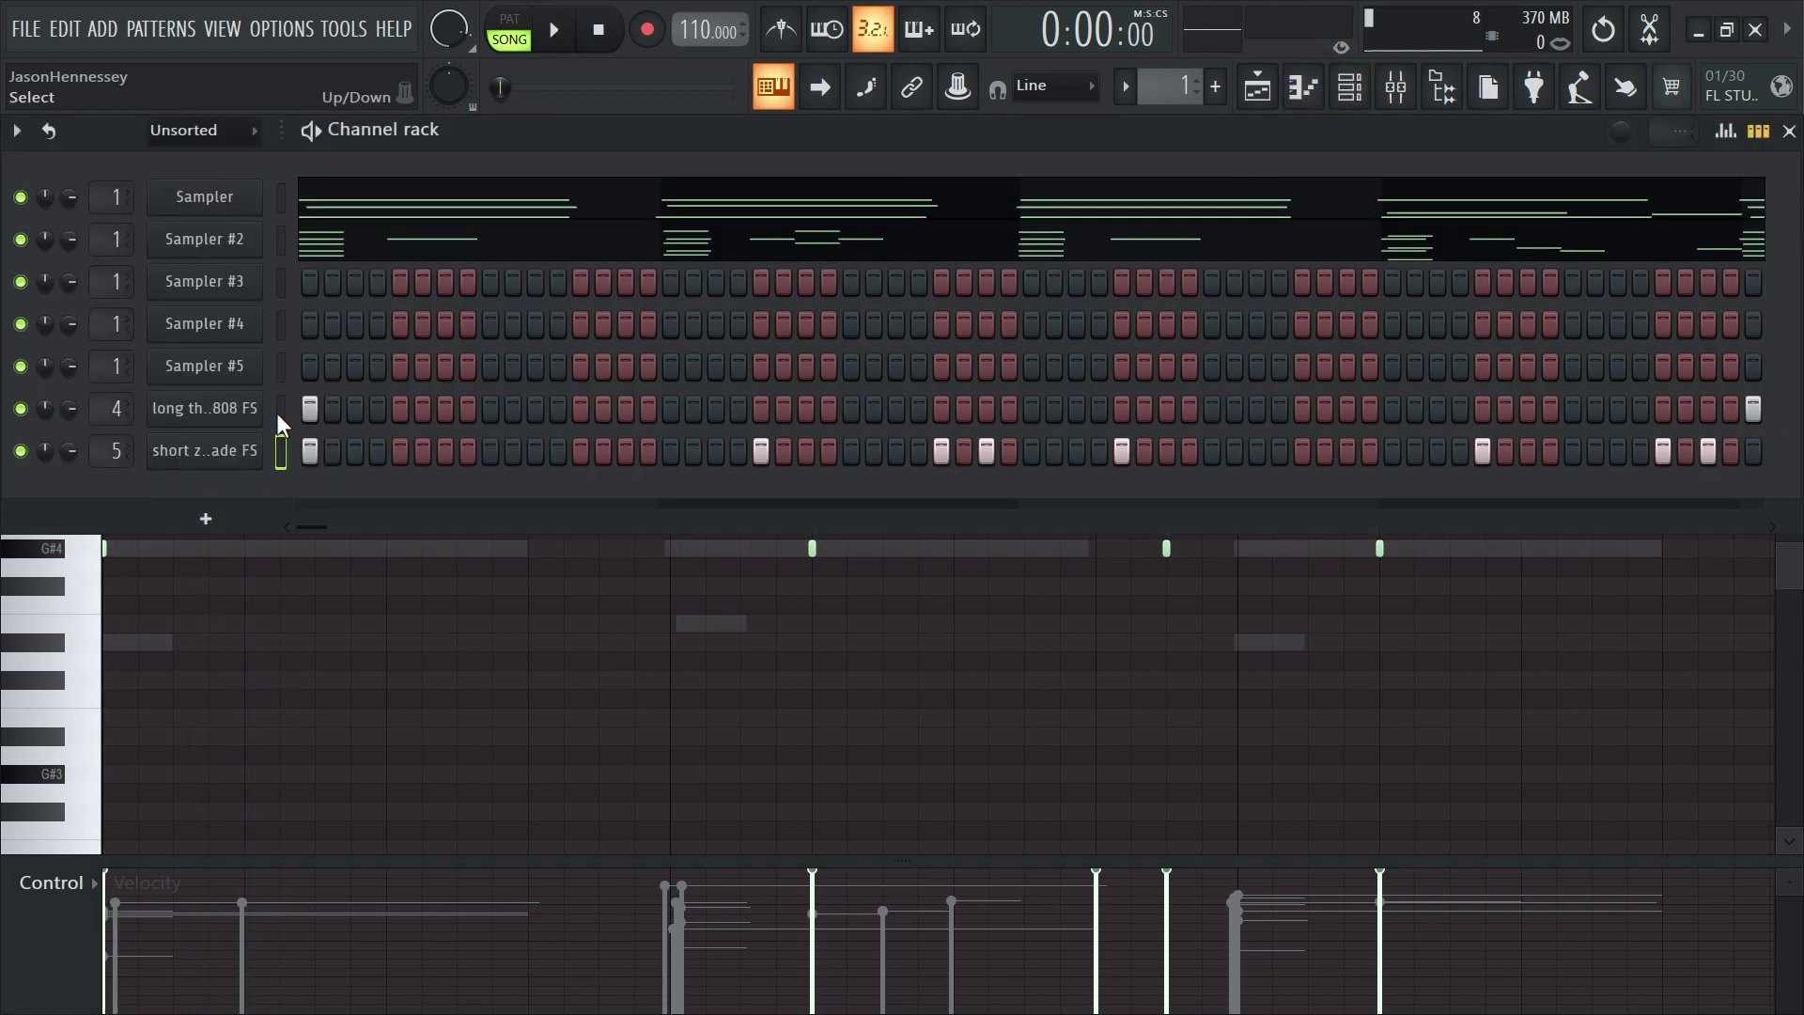
pyautogui.click(236, 450)
pyautogui.click(857, 702)
pyautogui.press('space')
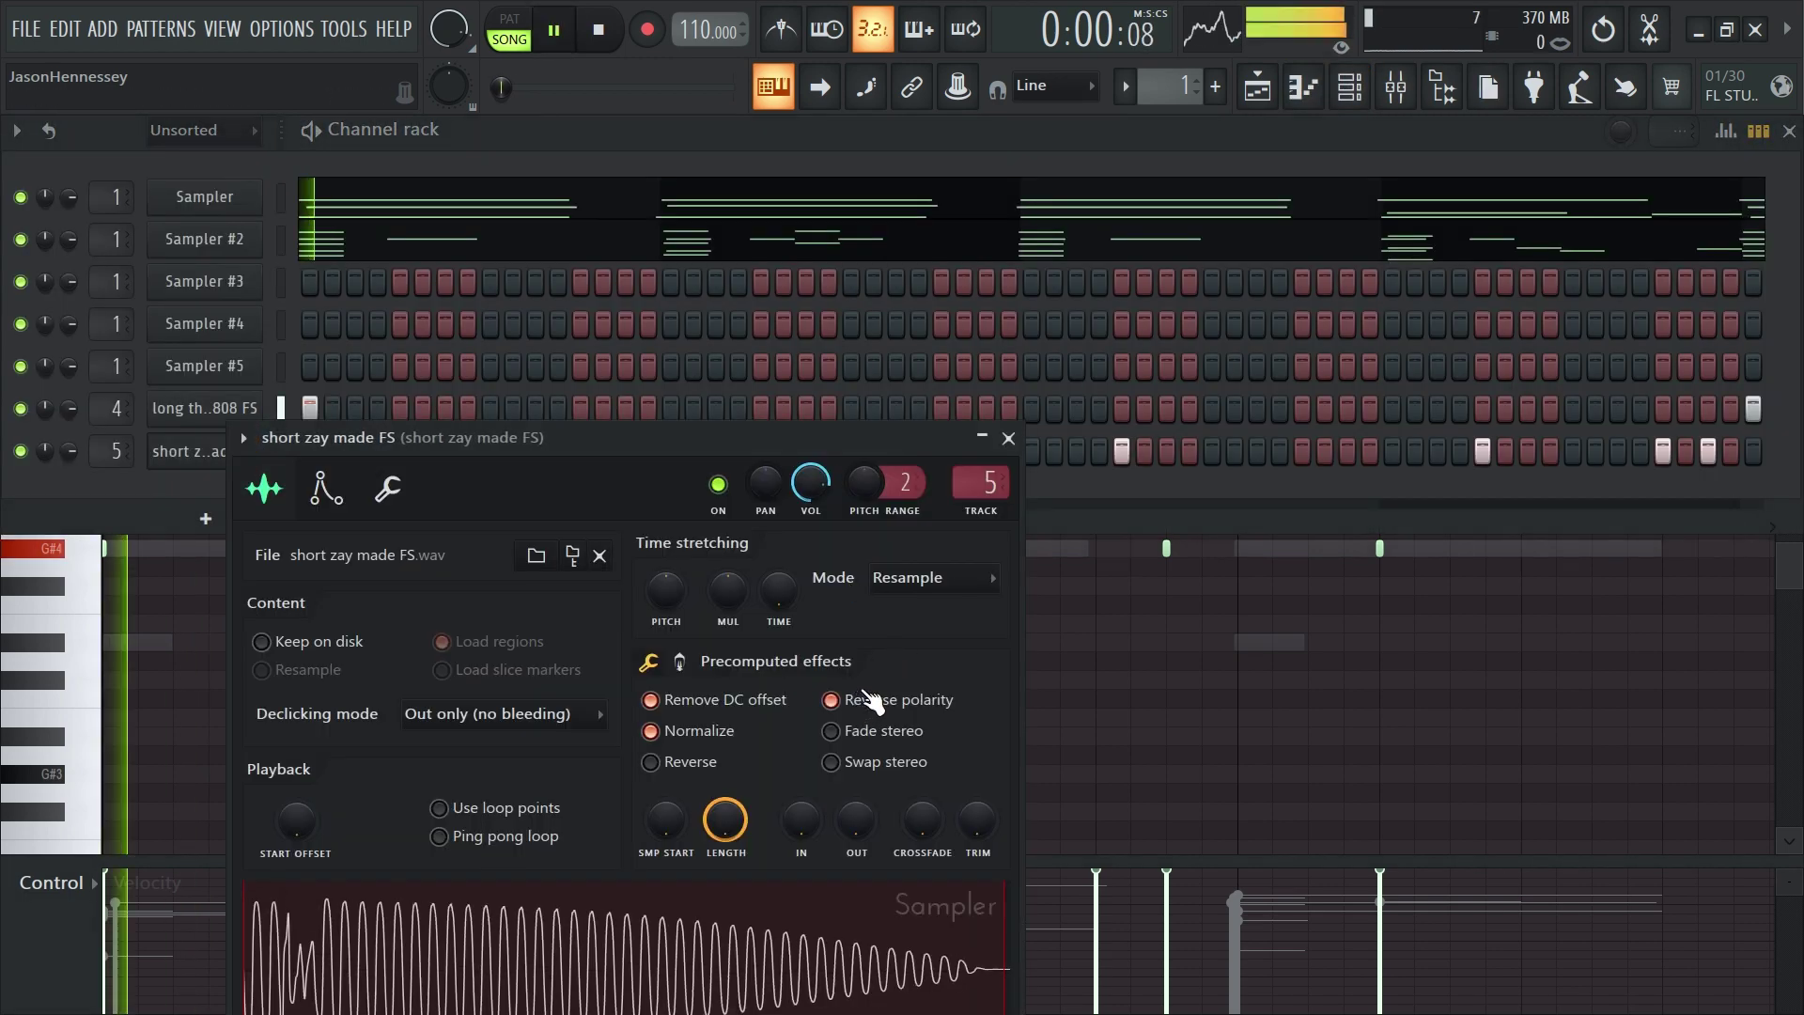
pyautogui.press('F7')
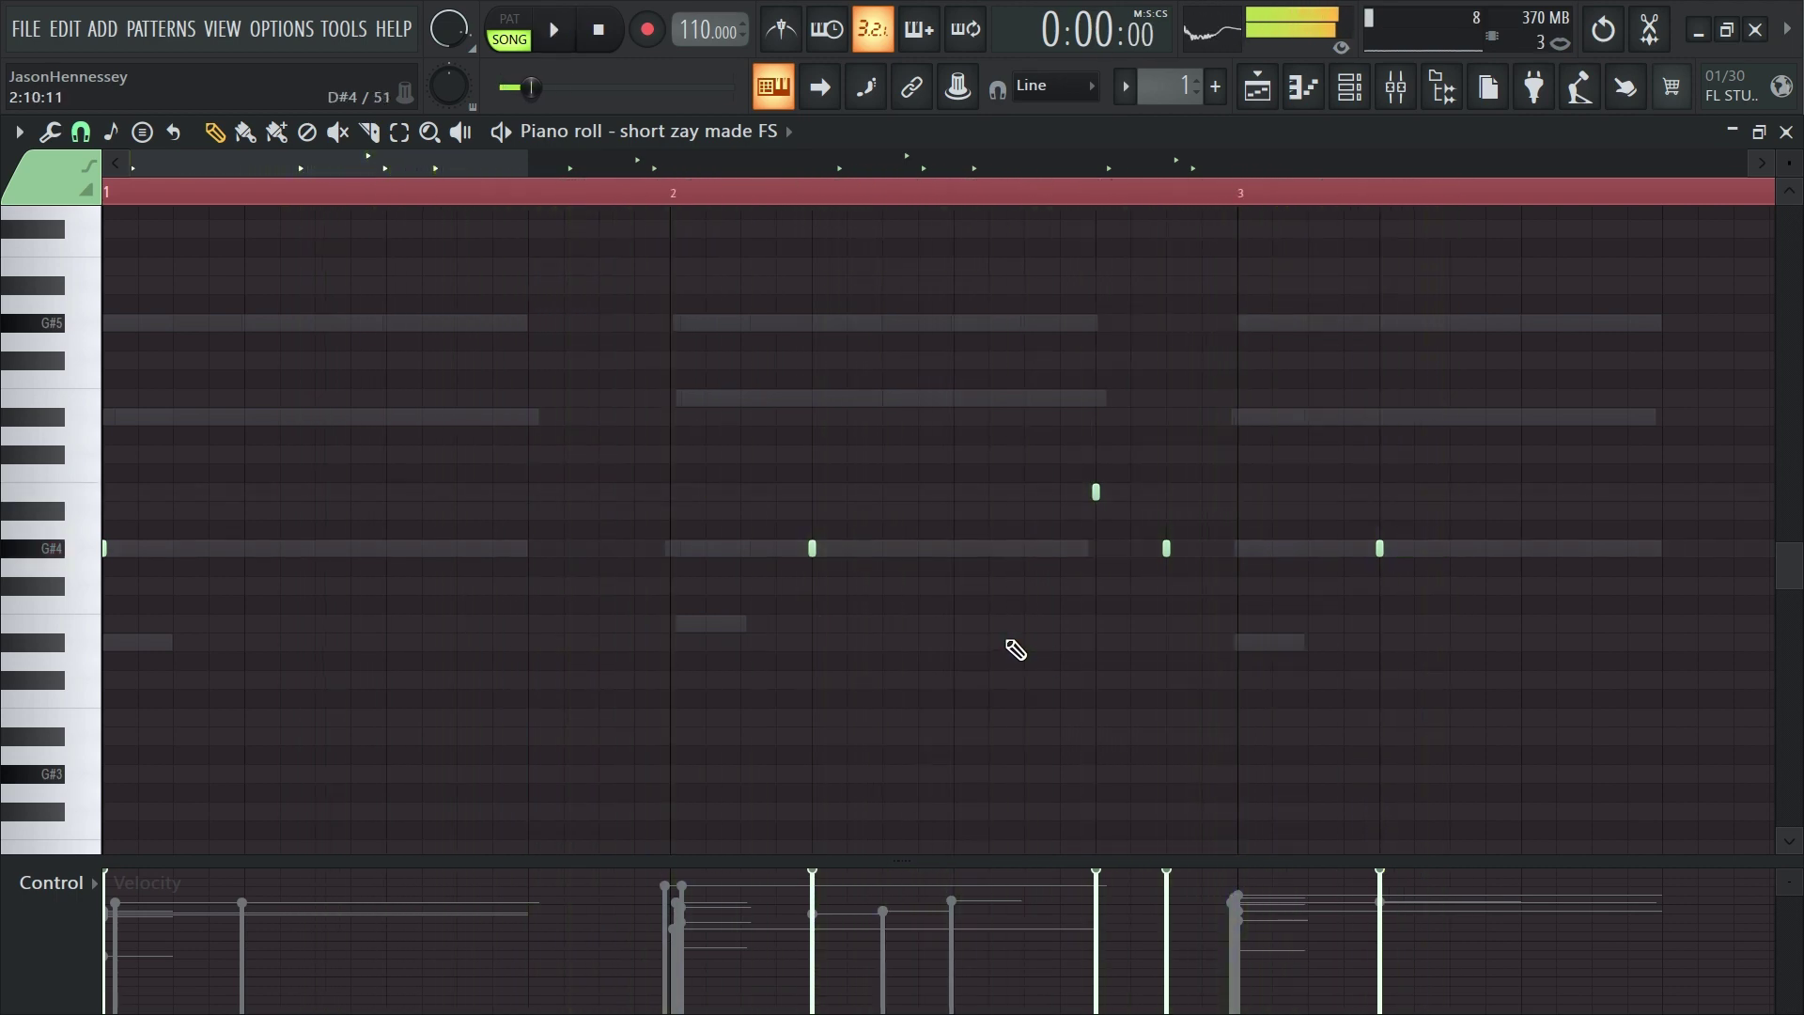
pyautogui.press('space')
pyautogui.press('space')
# Compare the layered 808s by turning the short zay made FS sampler's Reverse polarity off and back on during playback
pyautogui.click(1369, 99)
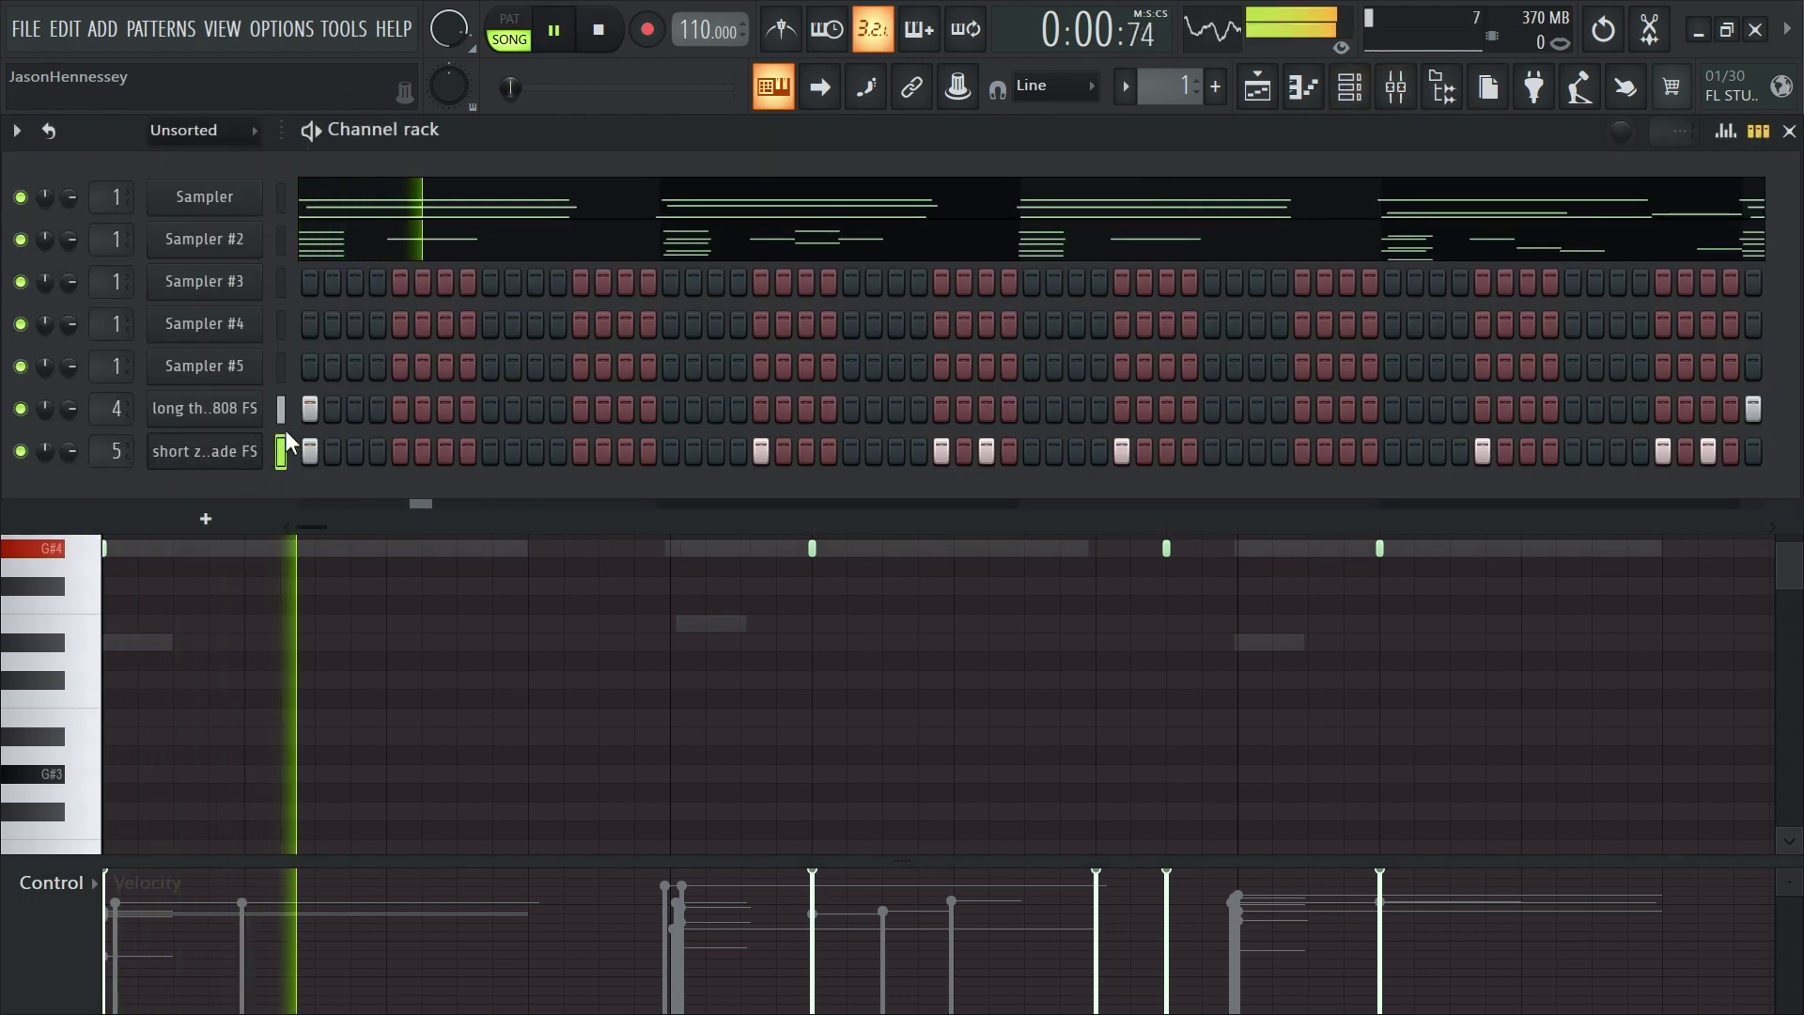
pyautogui.press('space')
pyautogui.click(225, 414)
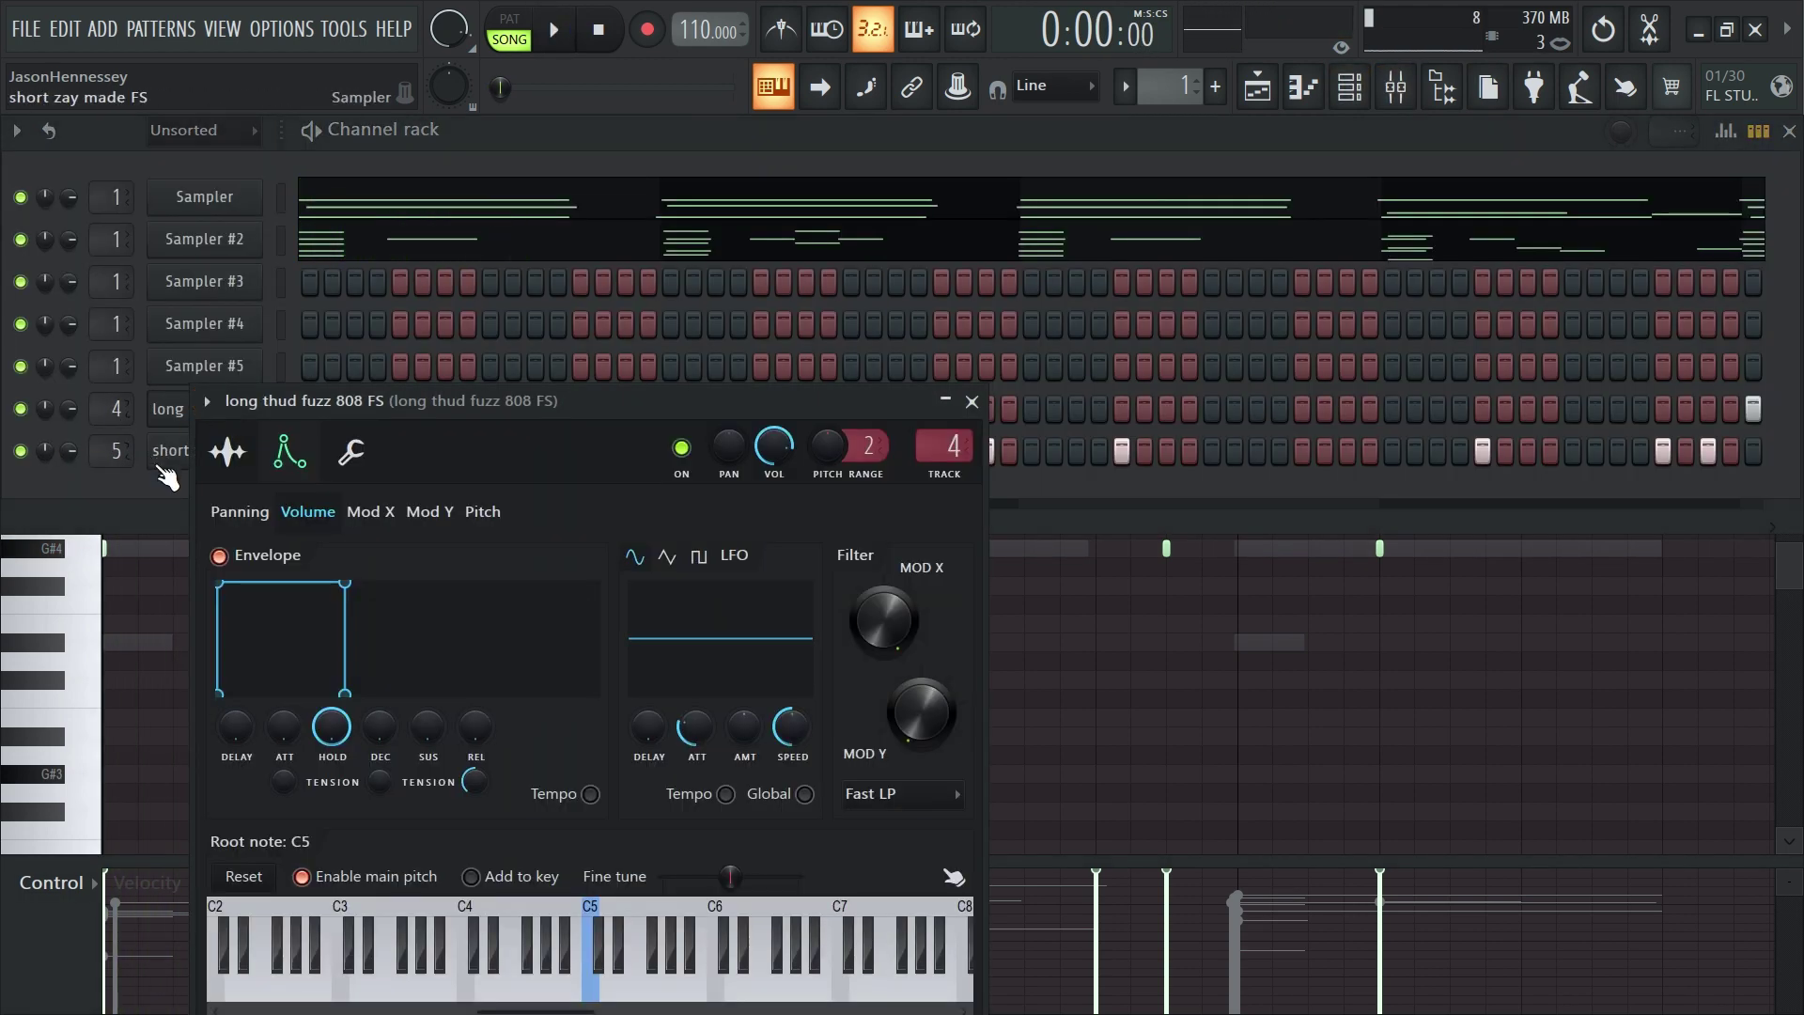
pyautogui.click(167, 455)
pyautogui.press('space')
pyautogui.click(905, 705)
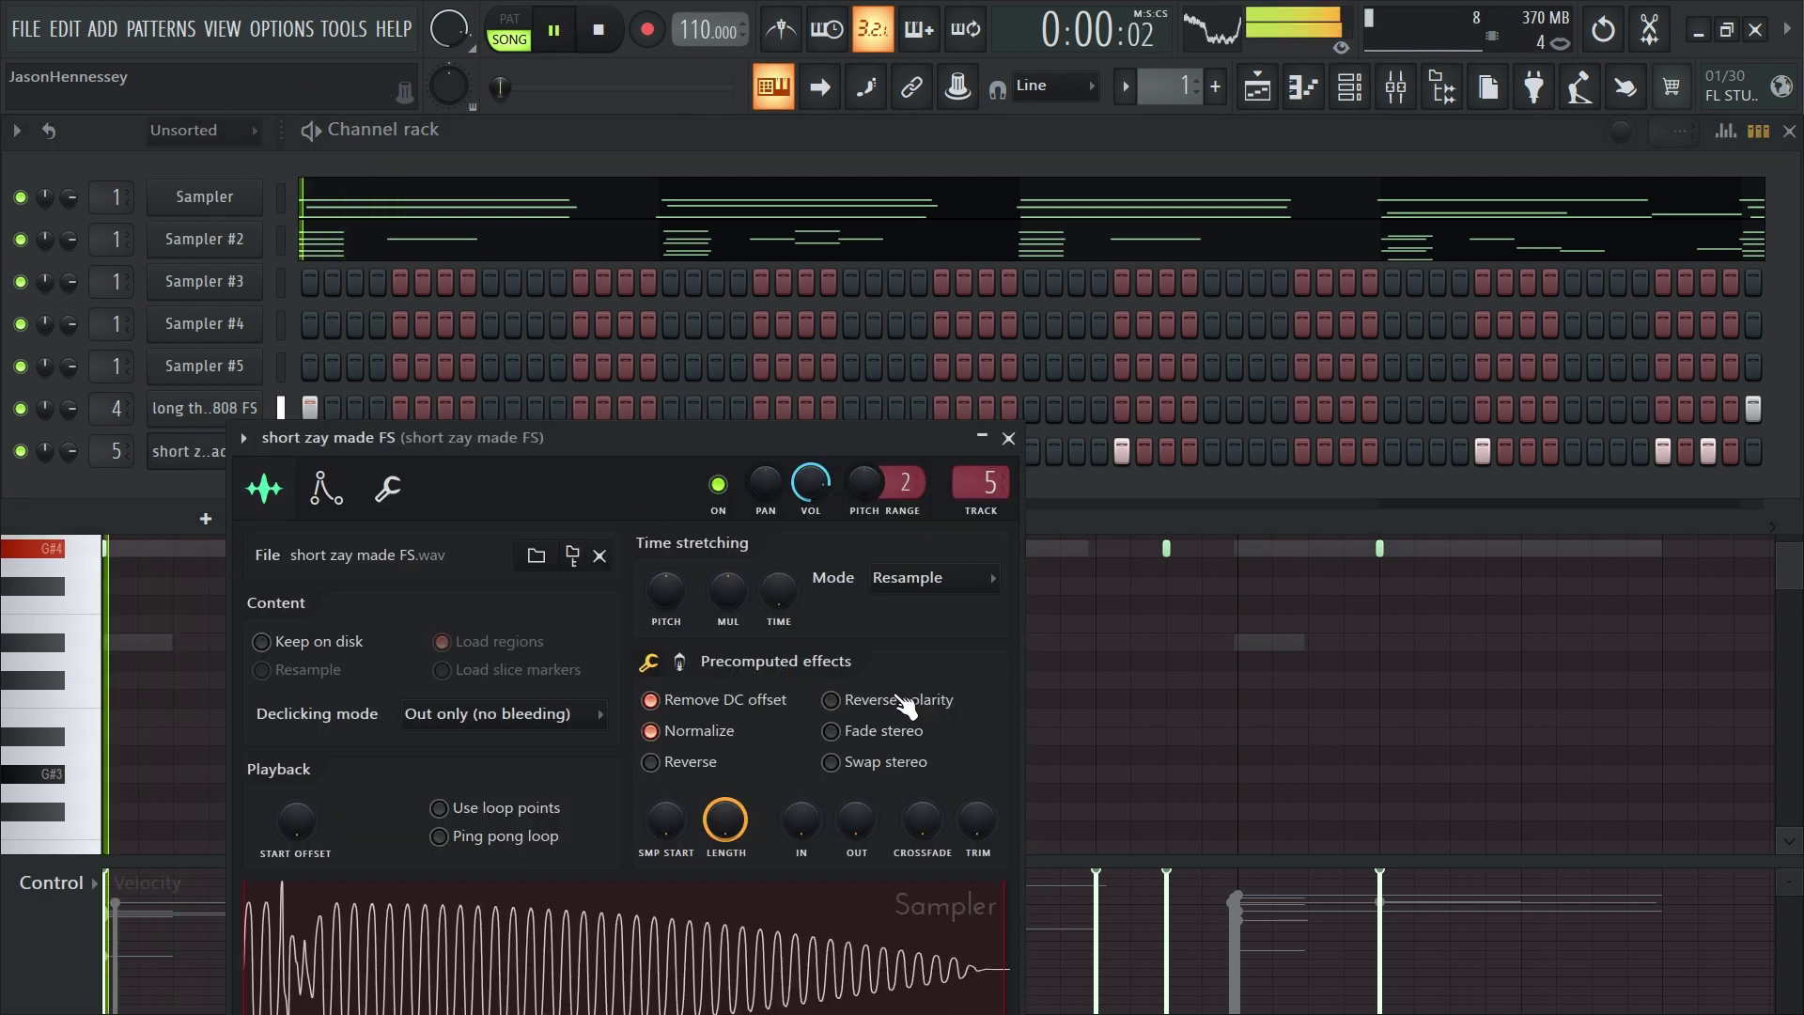
pyautogui.click(887, 703)
pyautogui.press('space')
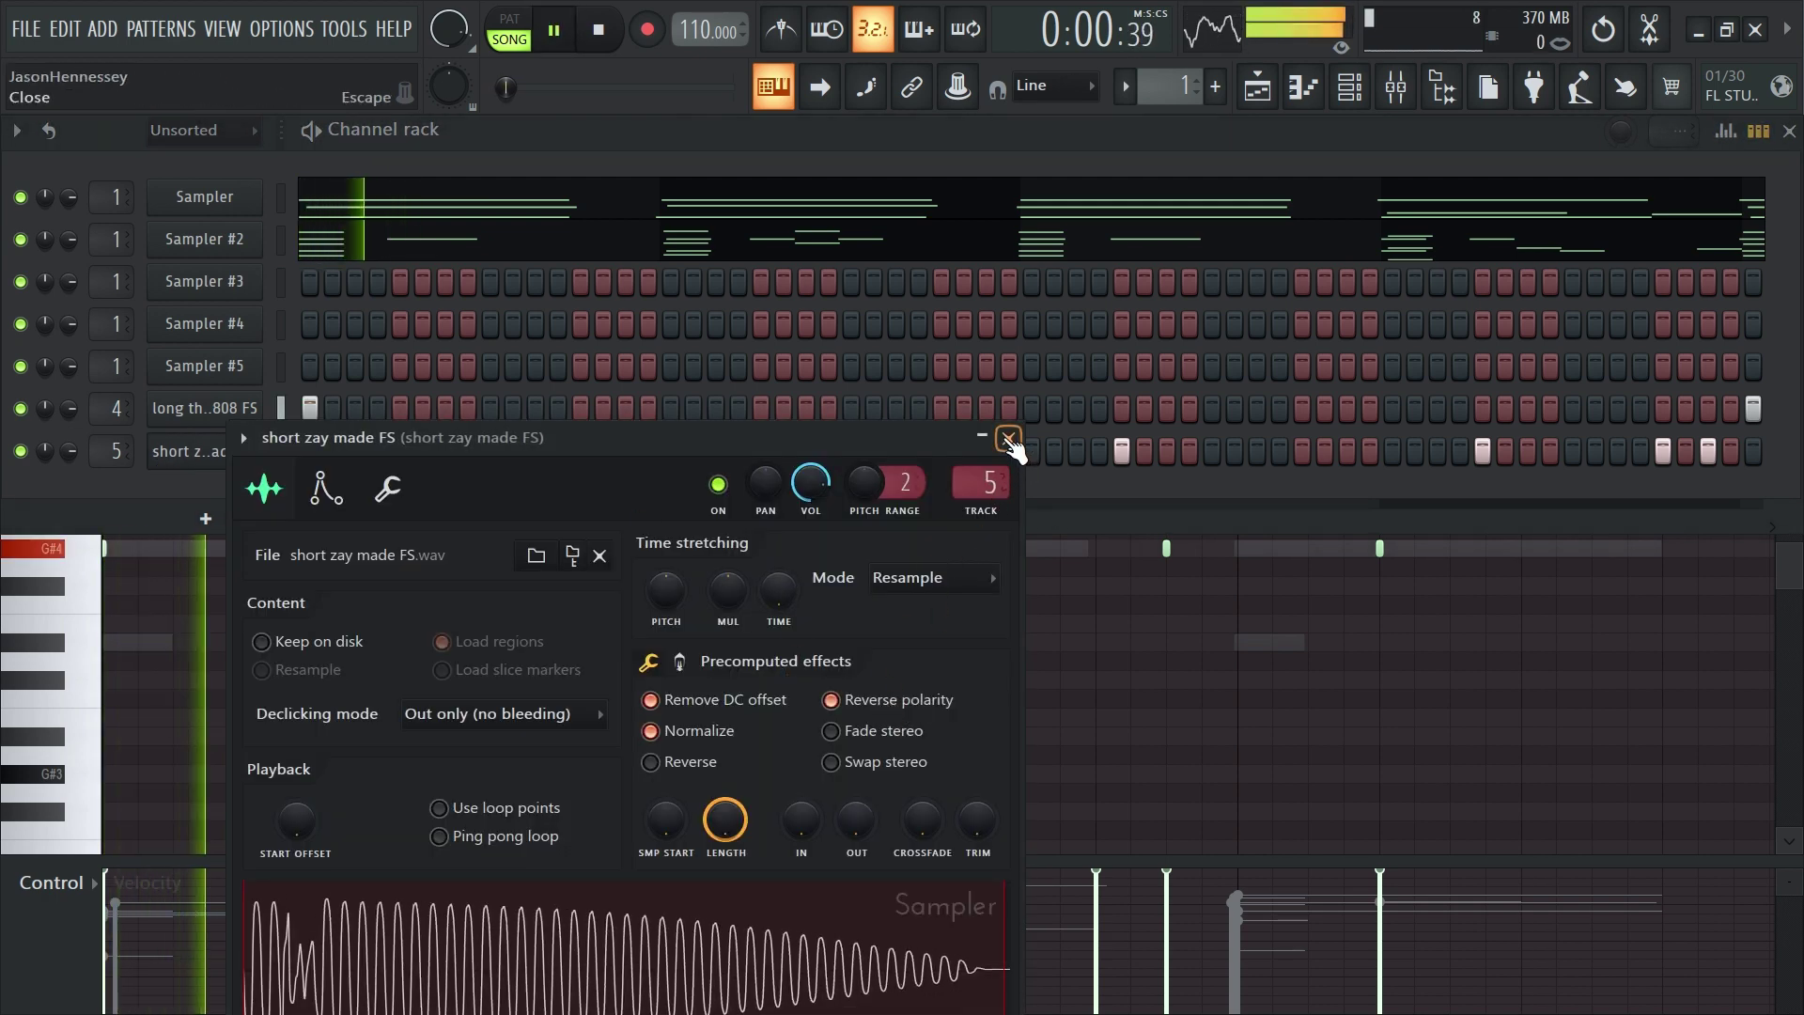
pyautogui.click(1008, 439)
# Remove the short zay made FS note from the first step of bar 1 and play through the full eight-bar pattern
pyautogui.press('space')
pyautogui.press('space')
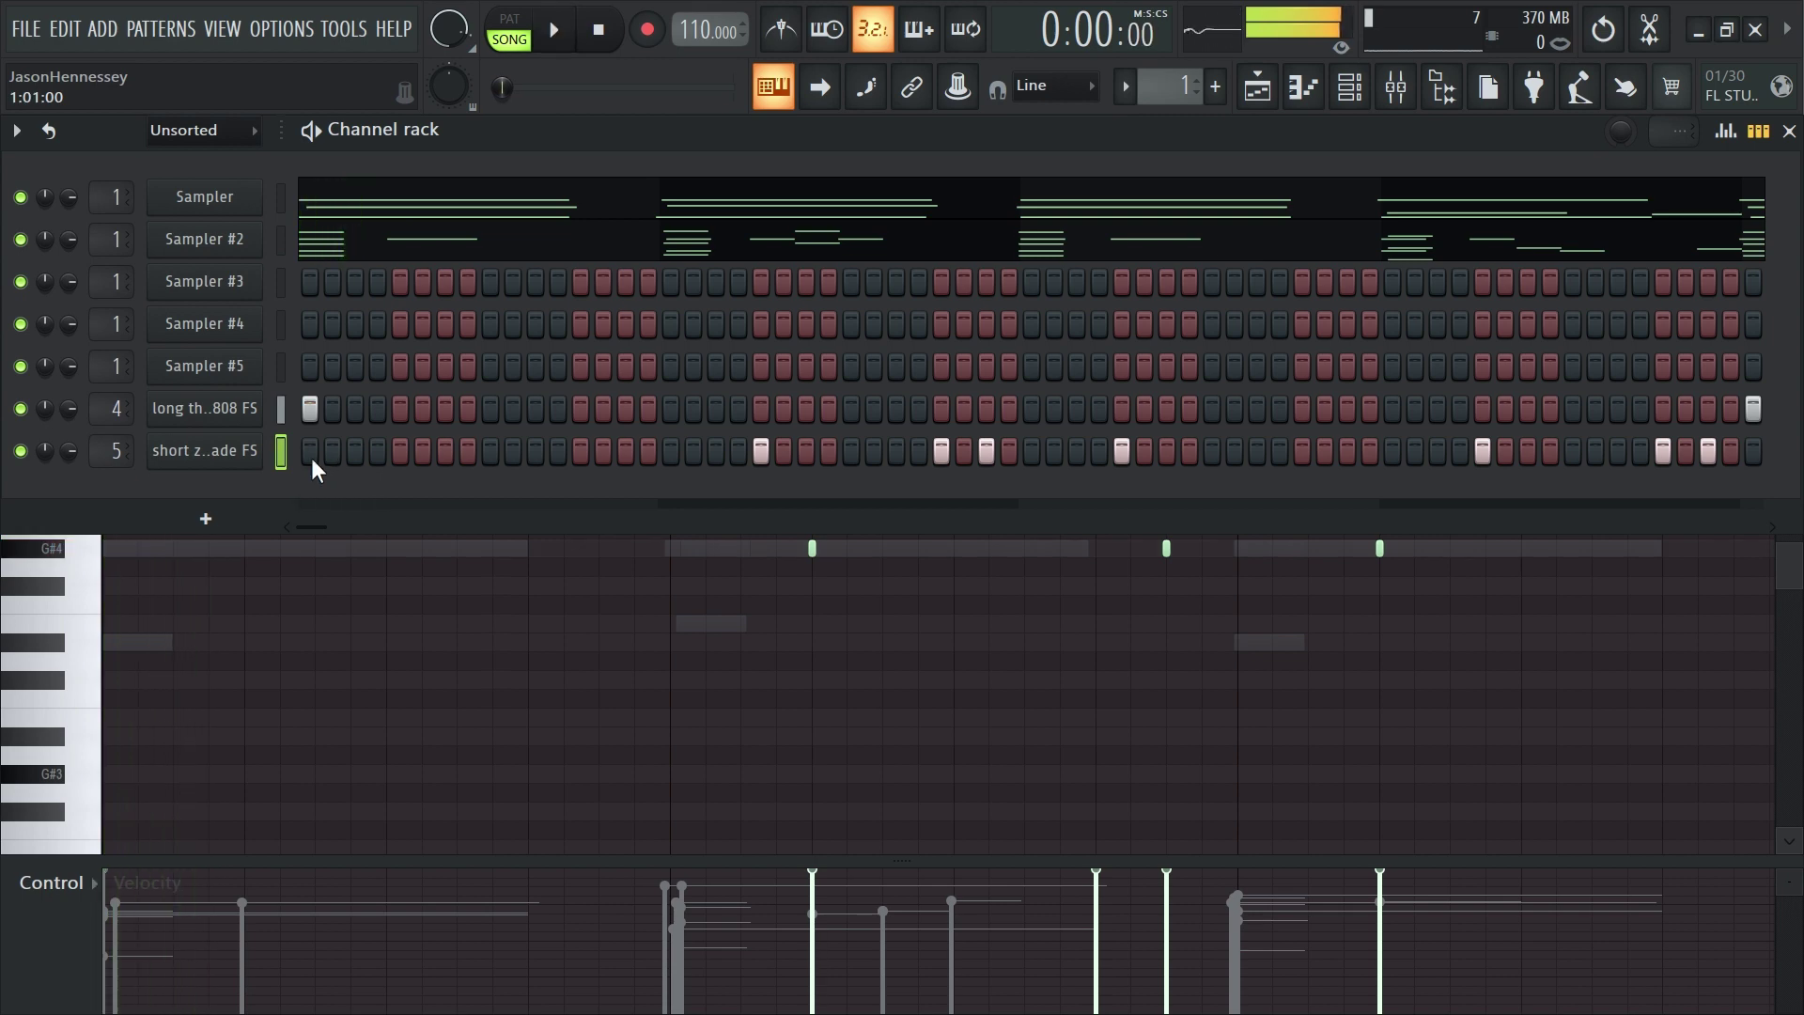
pyautogui.click(312, 457)
pyautogui.click(403, 527)
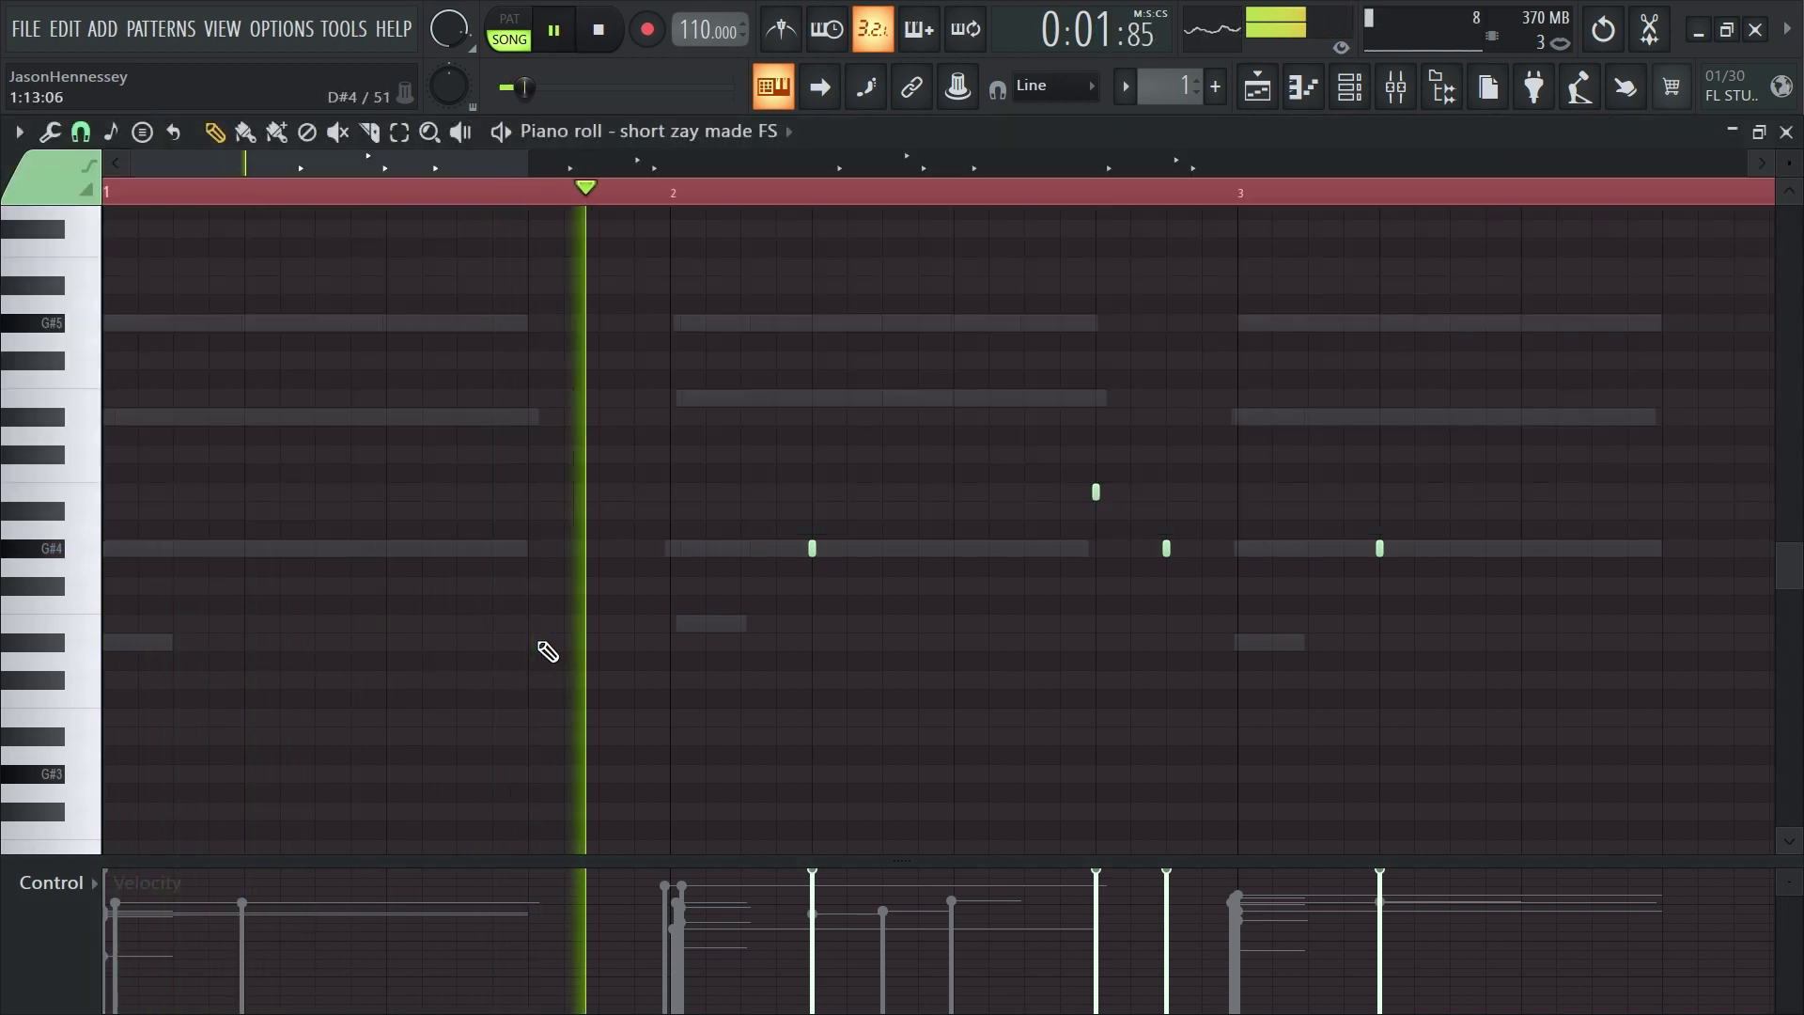
pyautogui.scroll(-5, 544, 648)
pyautogui.scroll(-1, 474, 656)
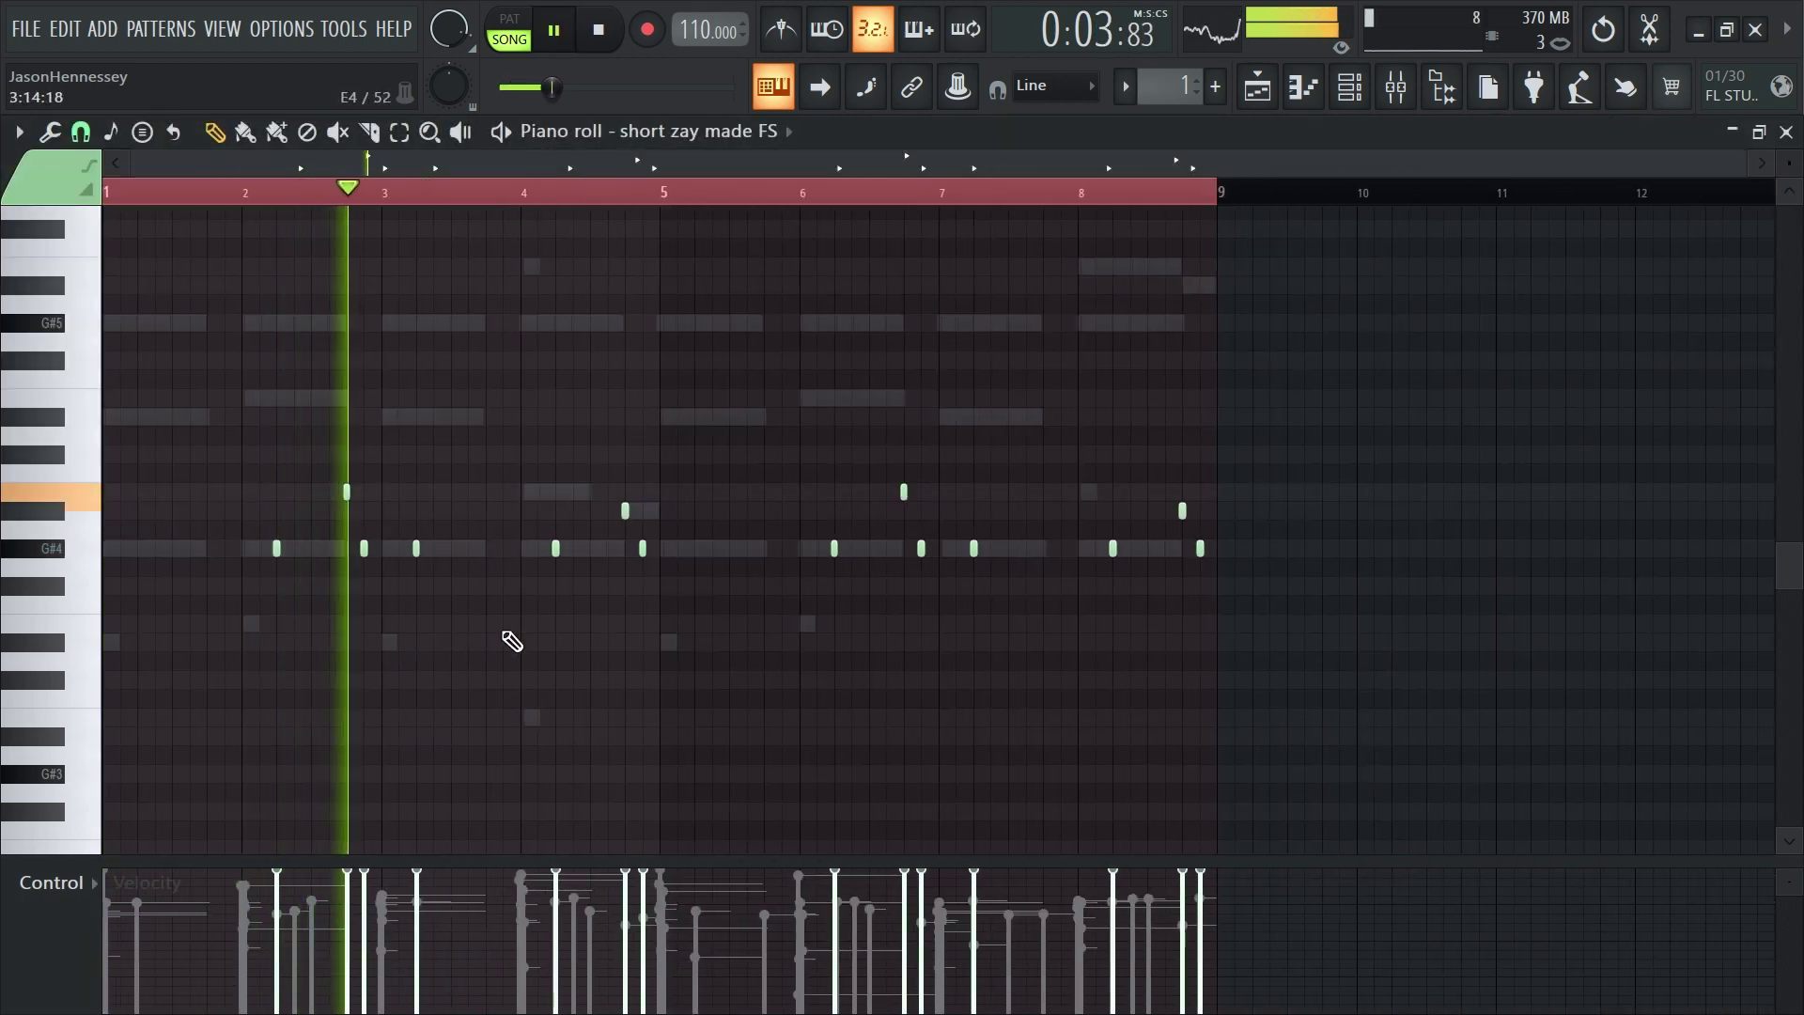
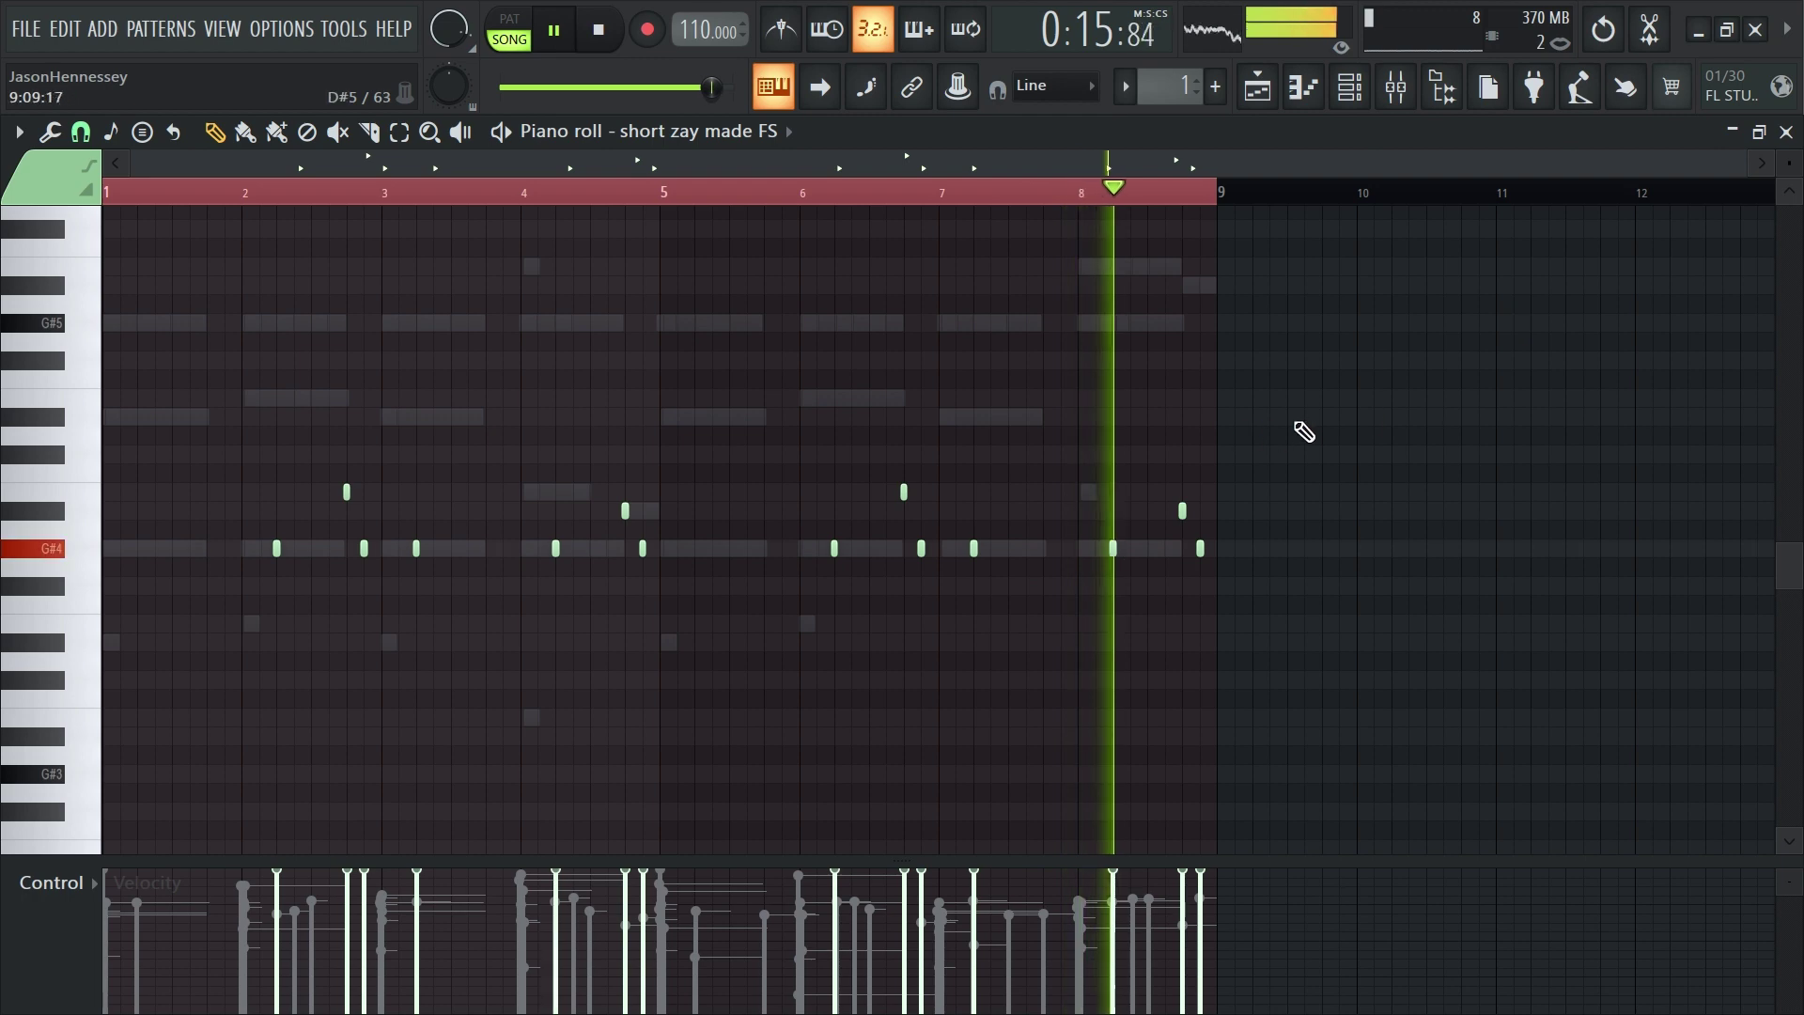
# Route the long thud fuzz 808 FS and short zay made FS mixer tracks only to Insert 6
pyautogui.click(1350, 87)
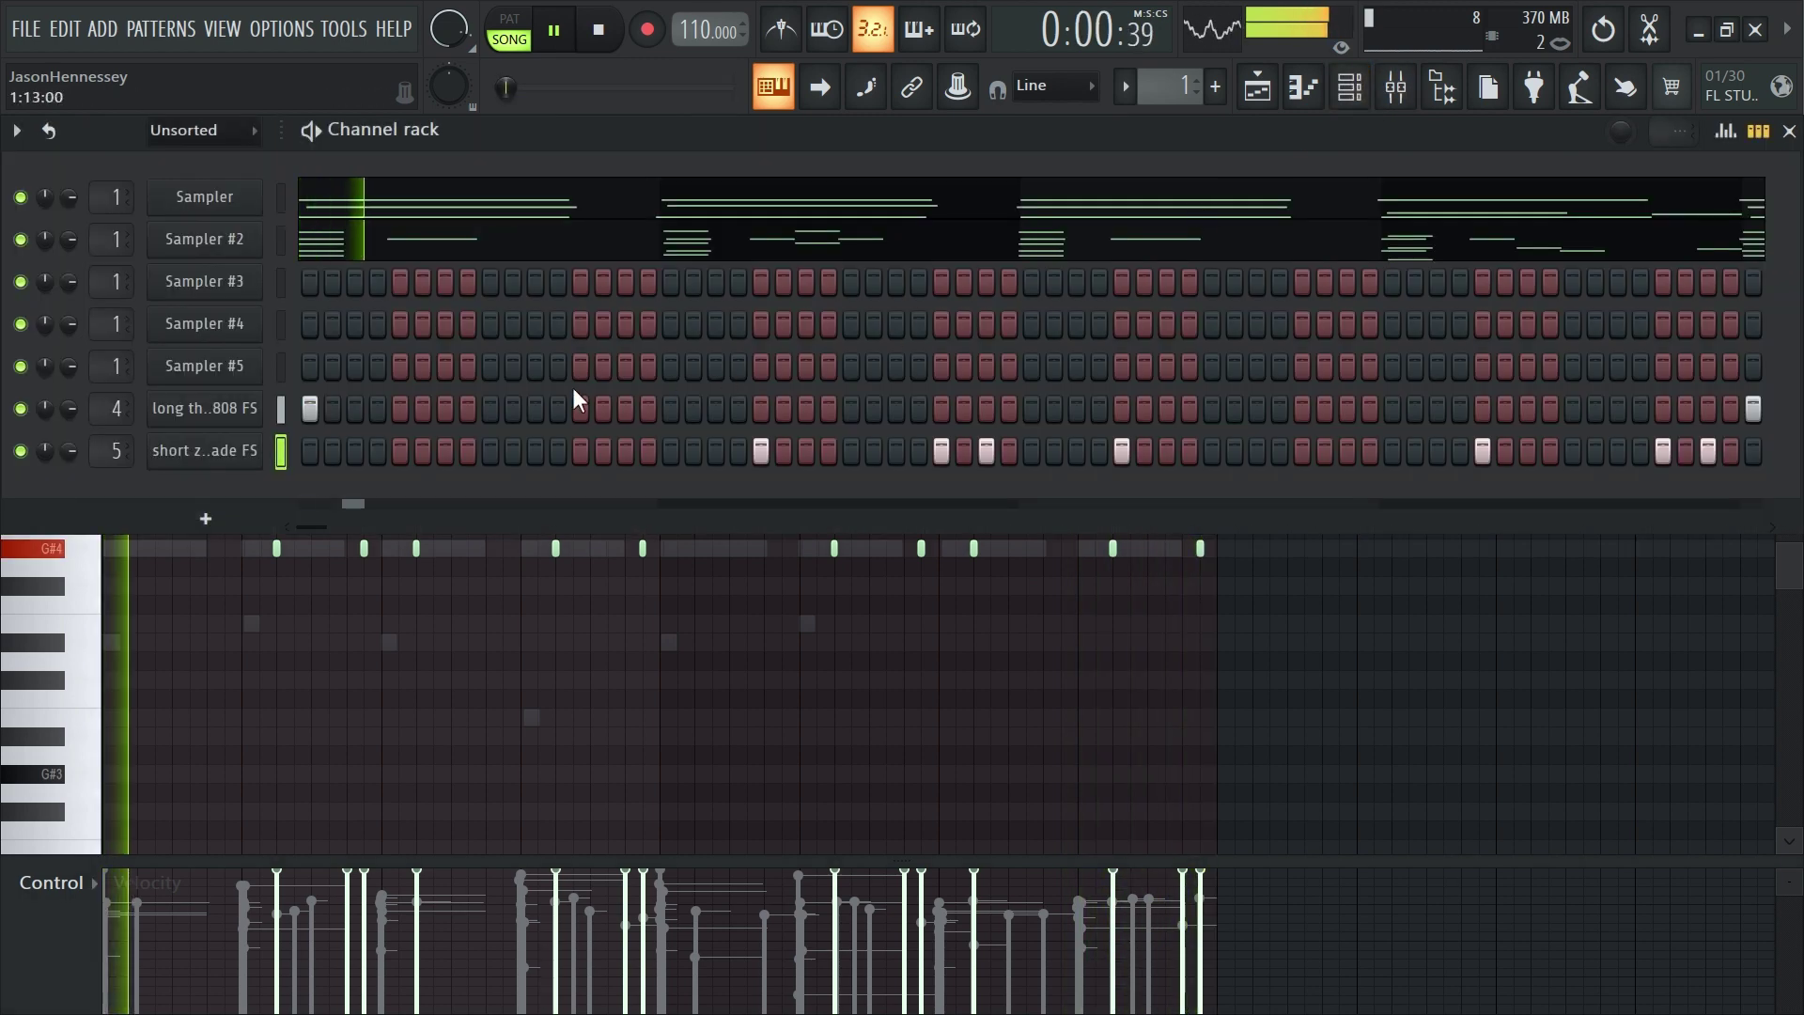
pyautogui.press('F9')
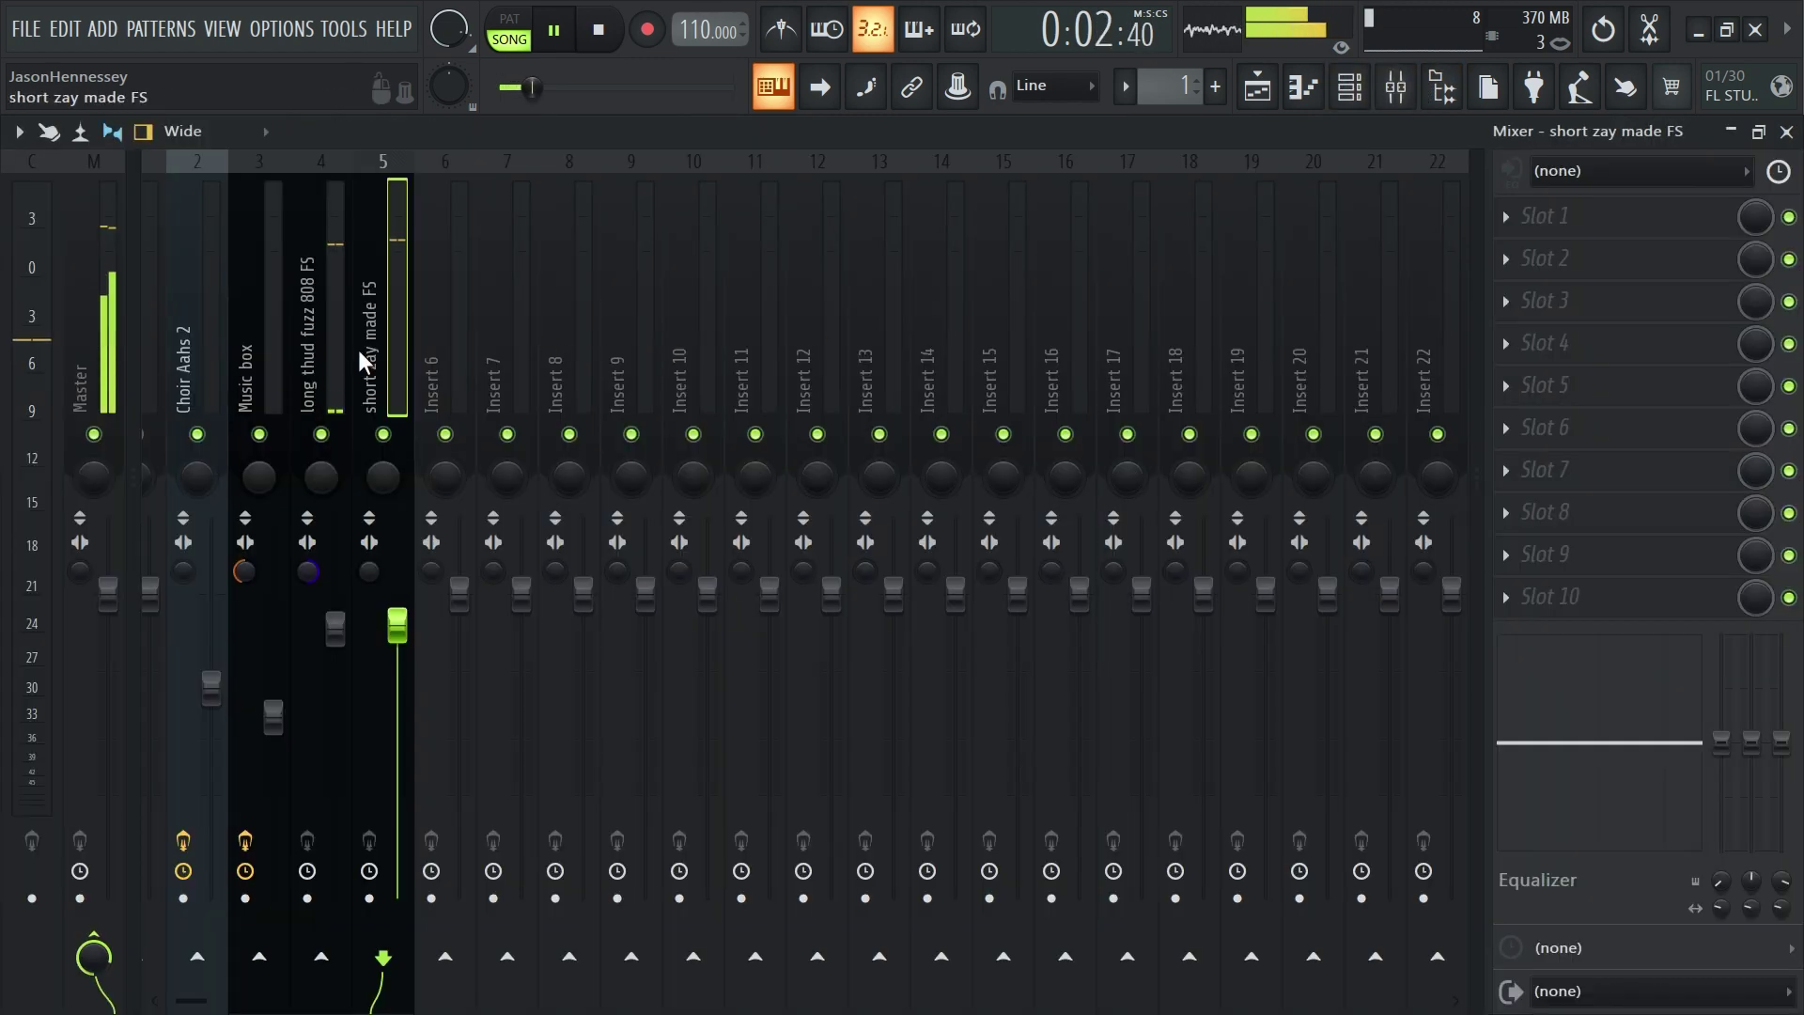
pyautogui.press('Left')
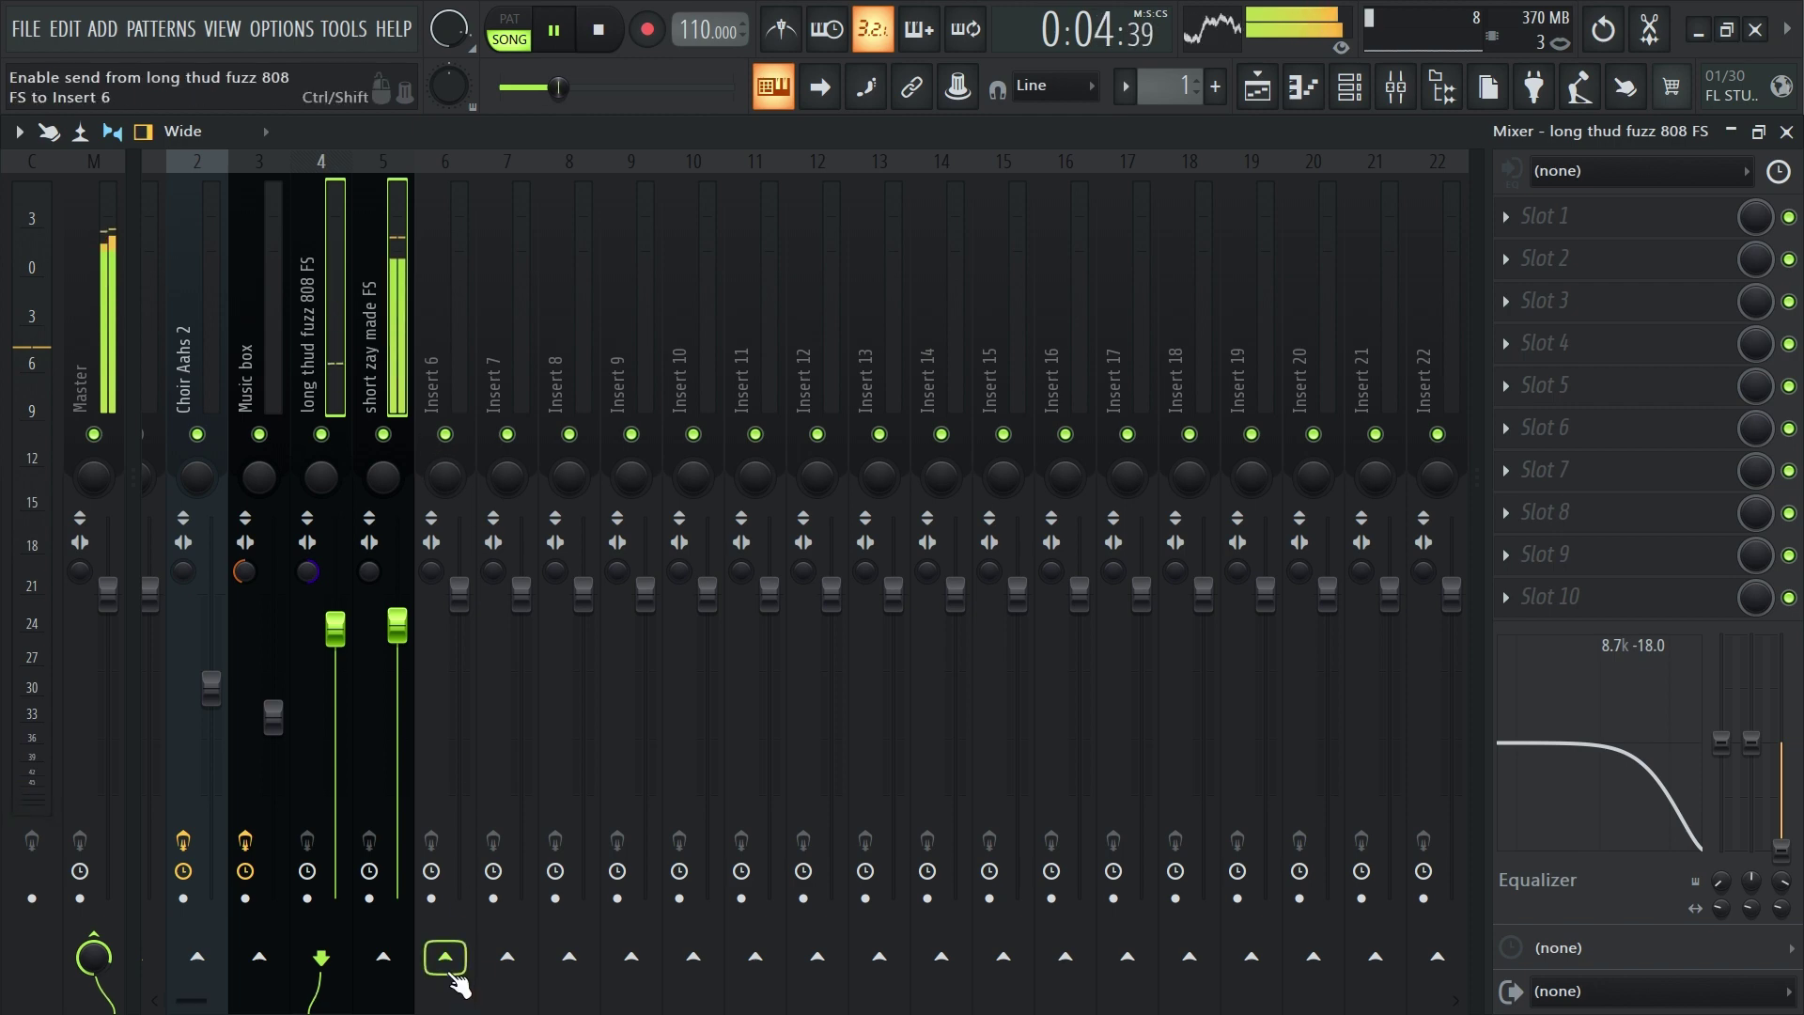
pyautogui.rightClick(450, 964)
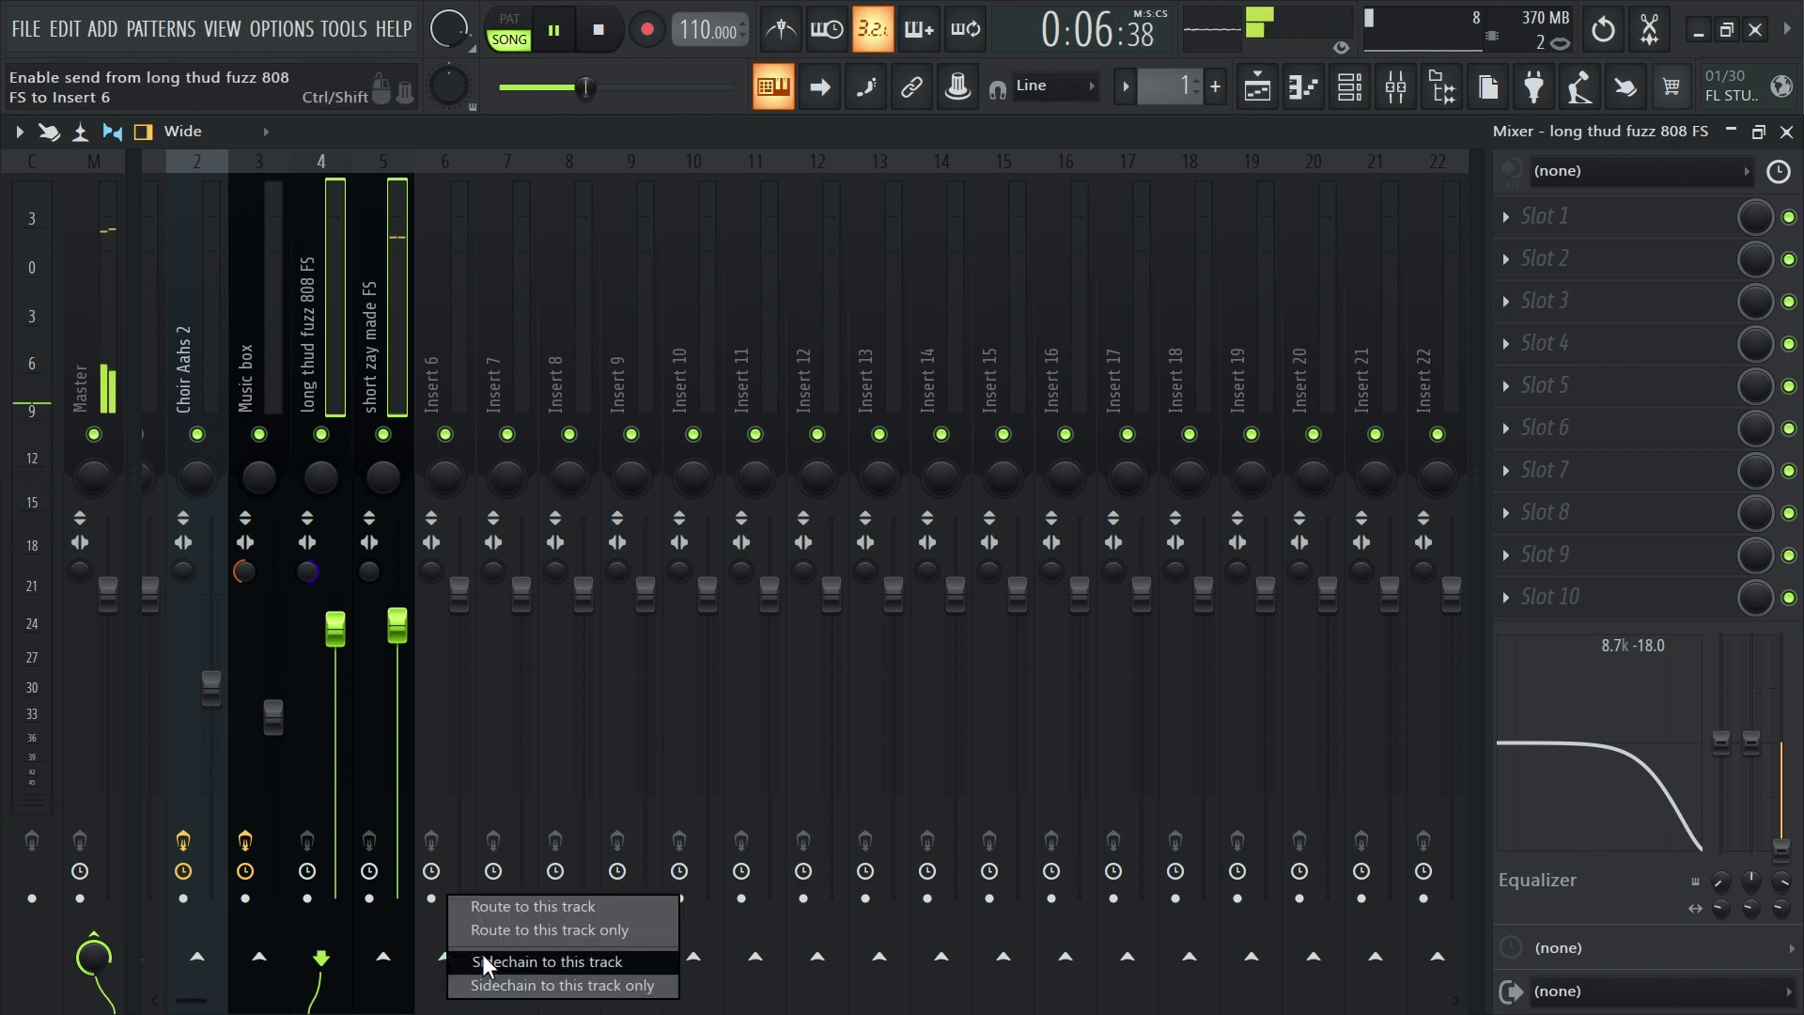
pyautogui.click(500, 931)
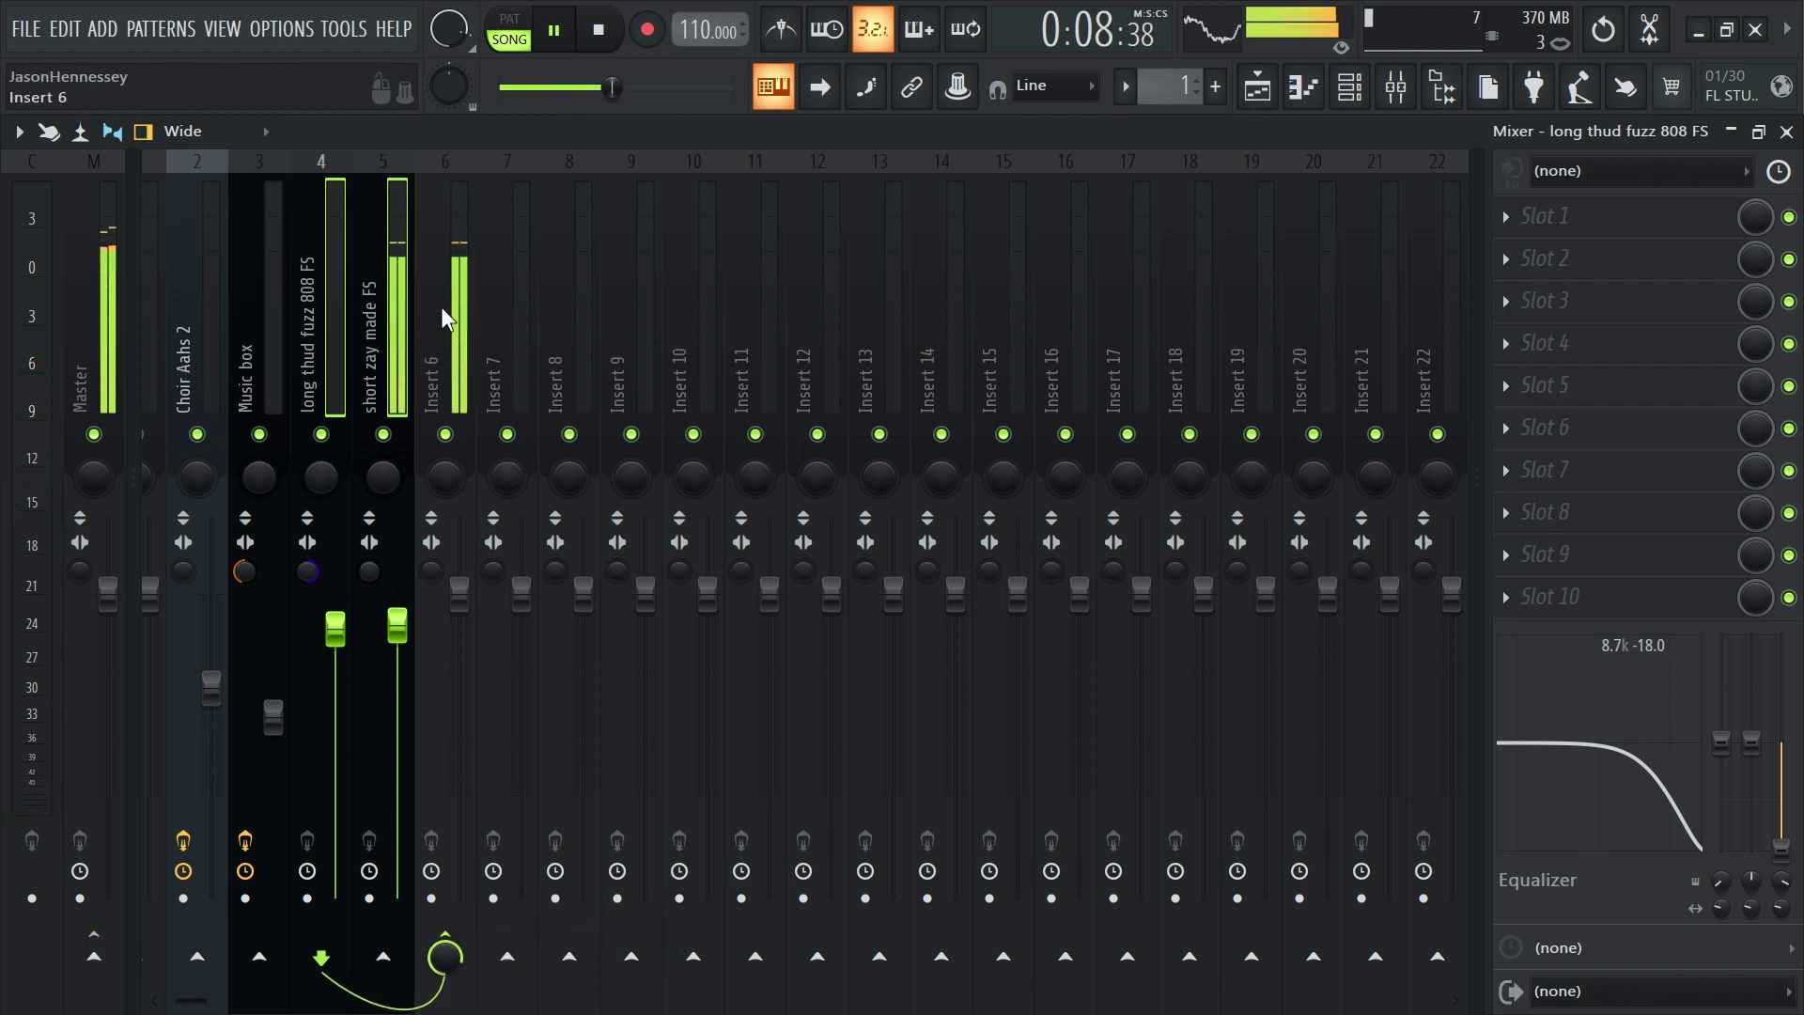
# Rename the Insert 6 mixer track as 808s and color it red
pyautogui.rightClick(466, 369)
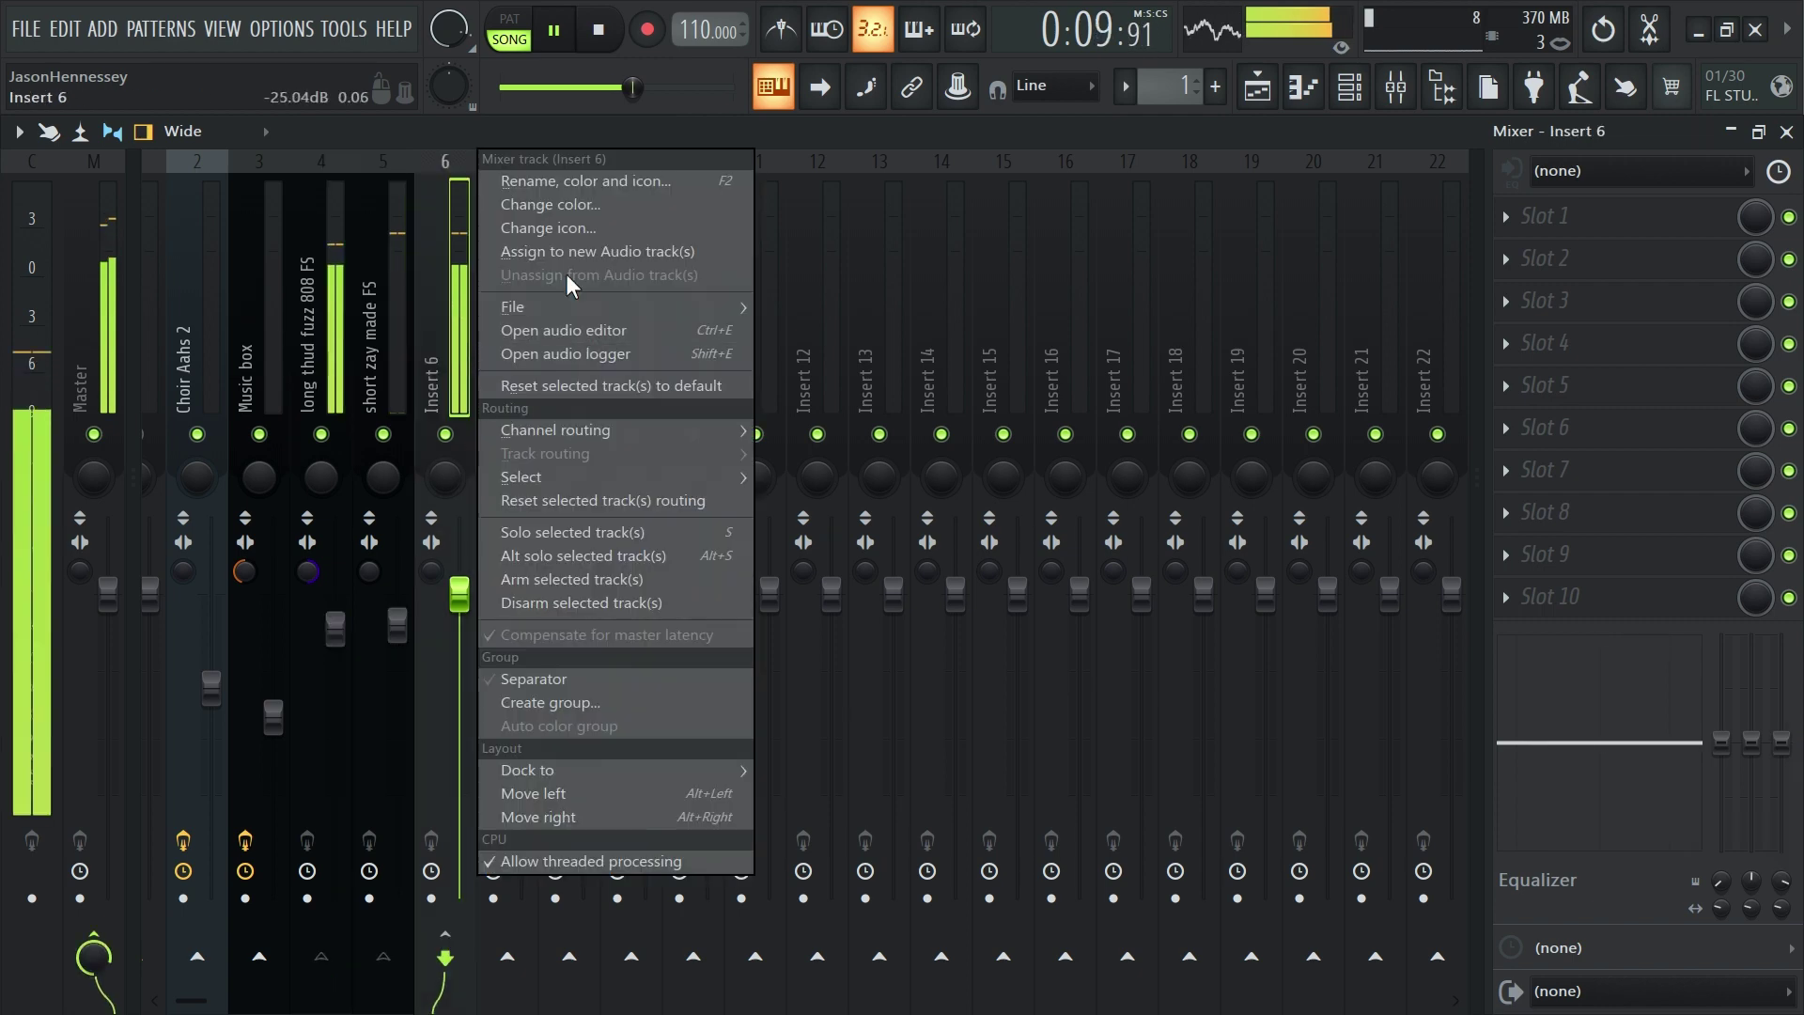
pyautogui.click(592, 180)
pyautogui.write('808')
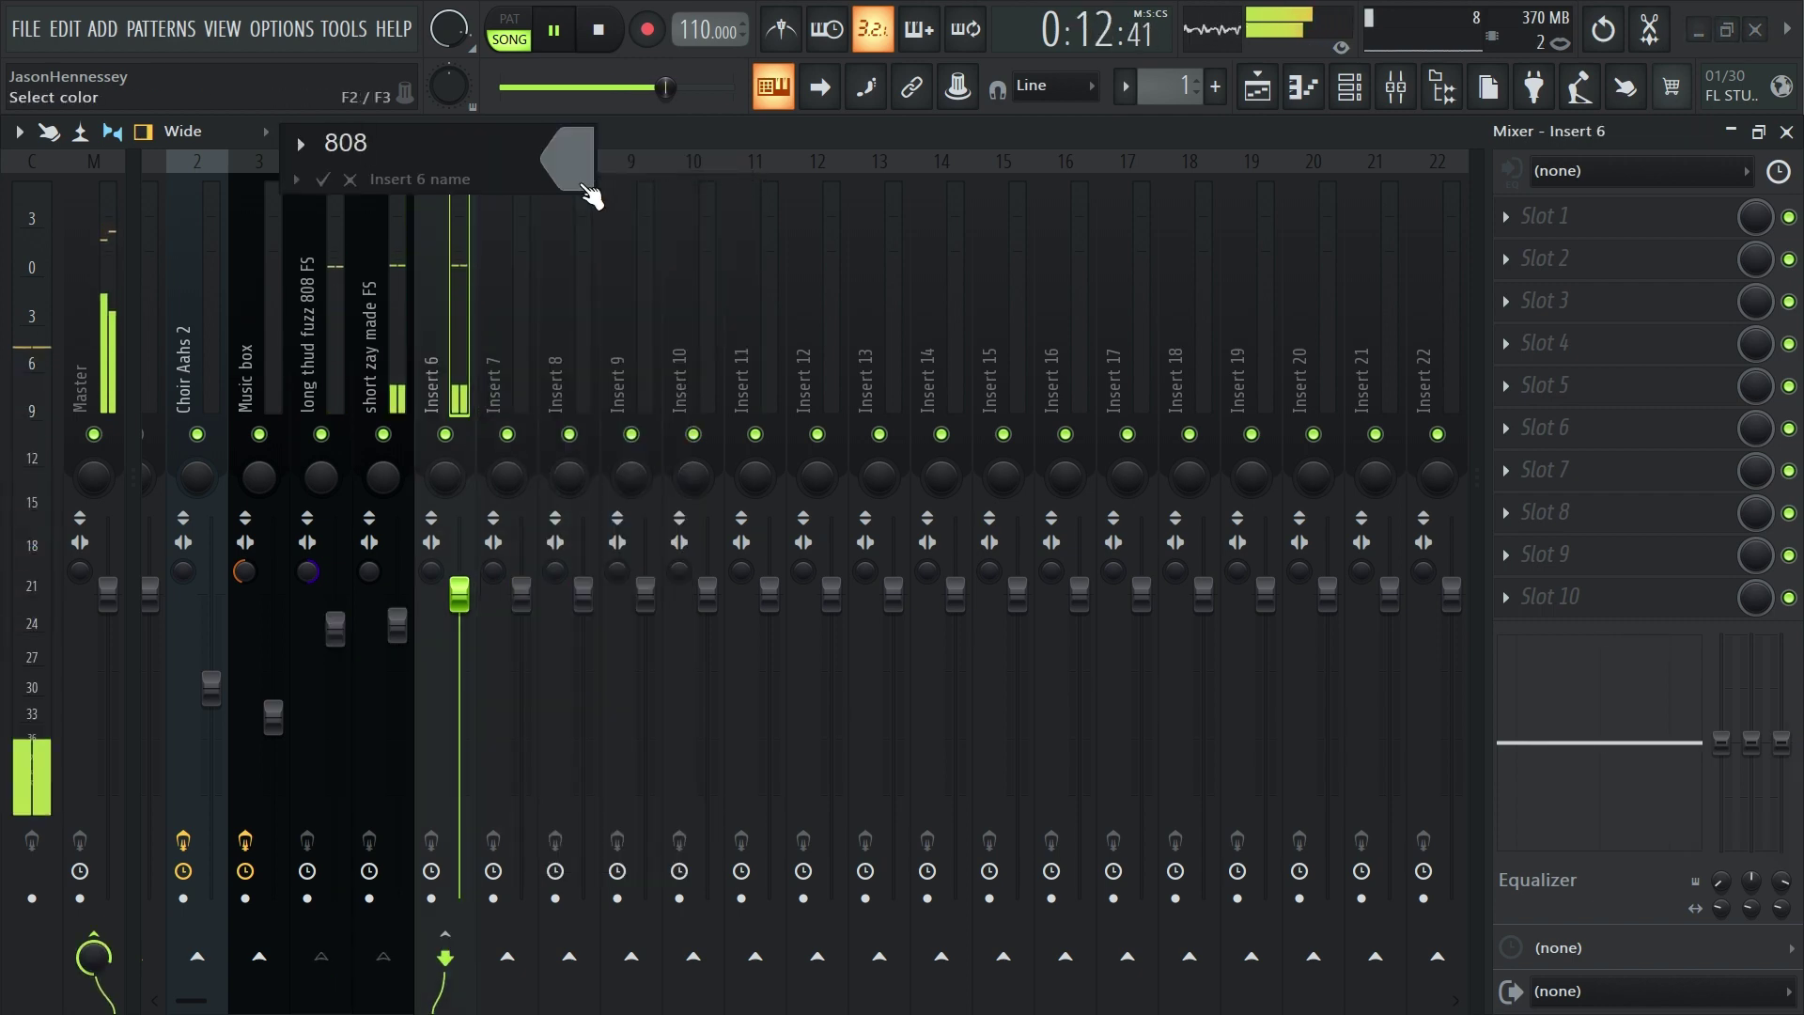
pyautogui.write('s')
pyautogui.click(589, 171)
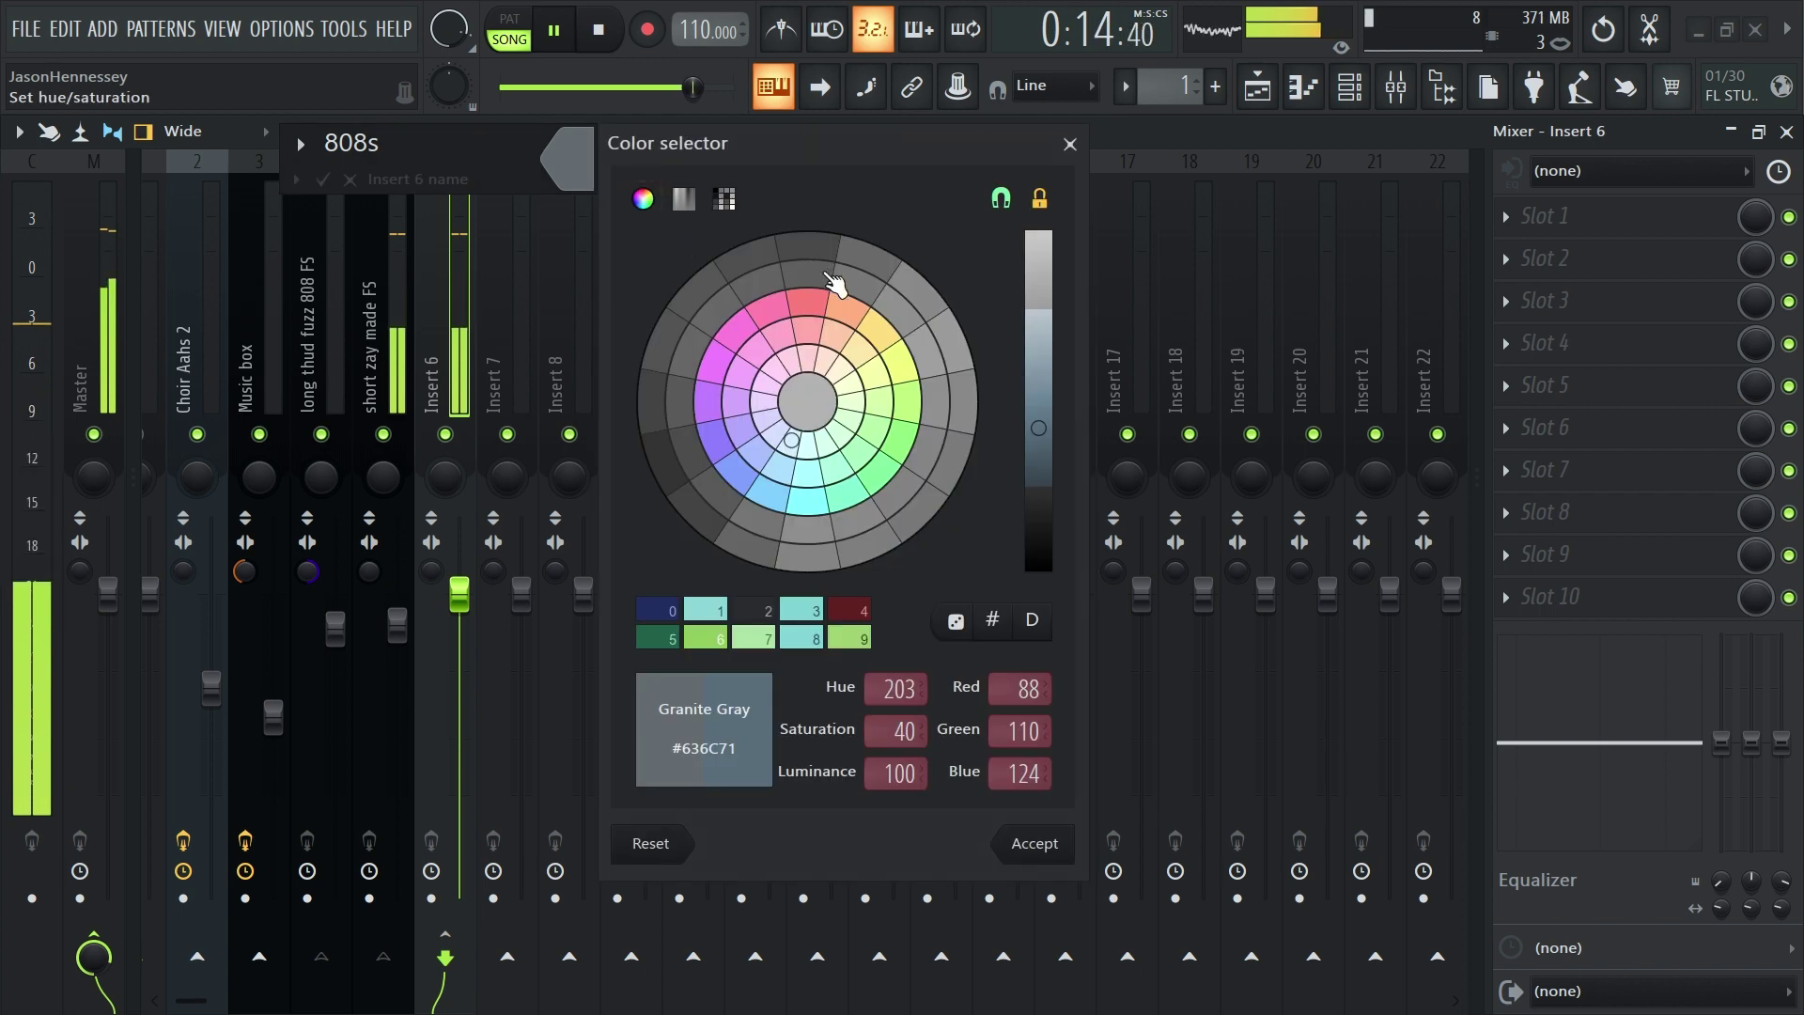
pyautogui.click(804, 305)
pyautogui.click(1013, 844)
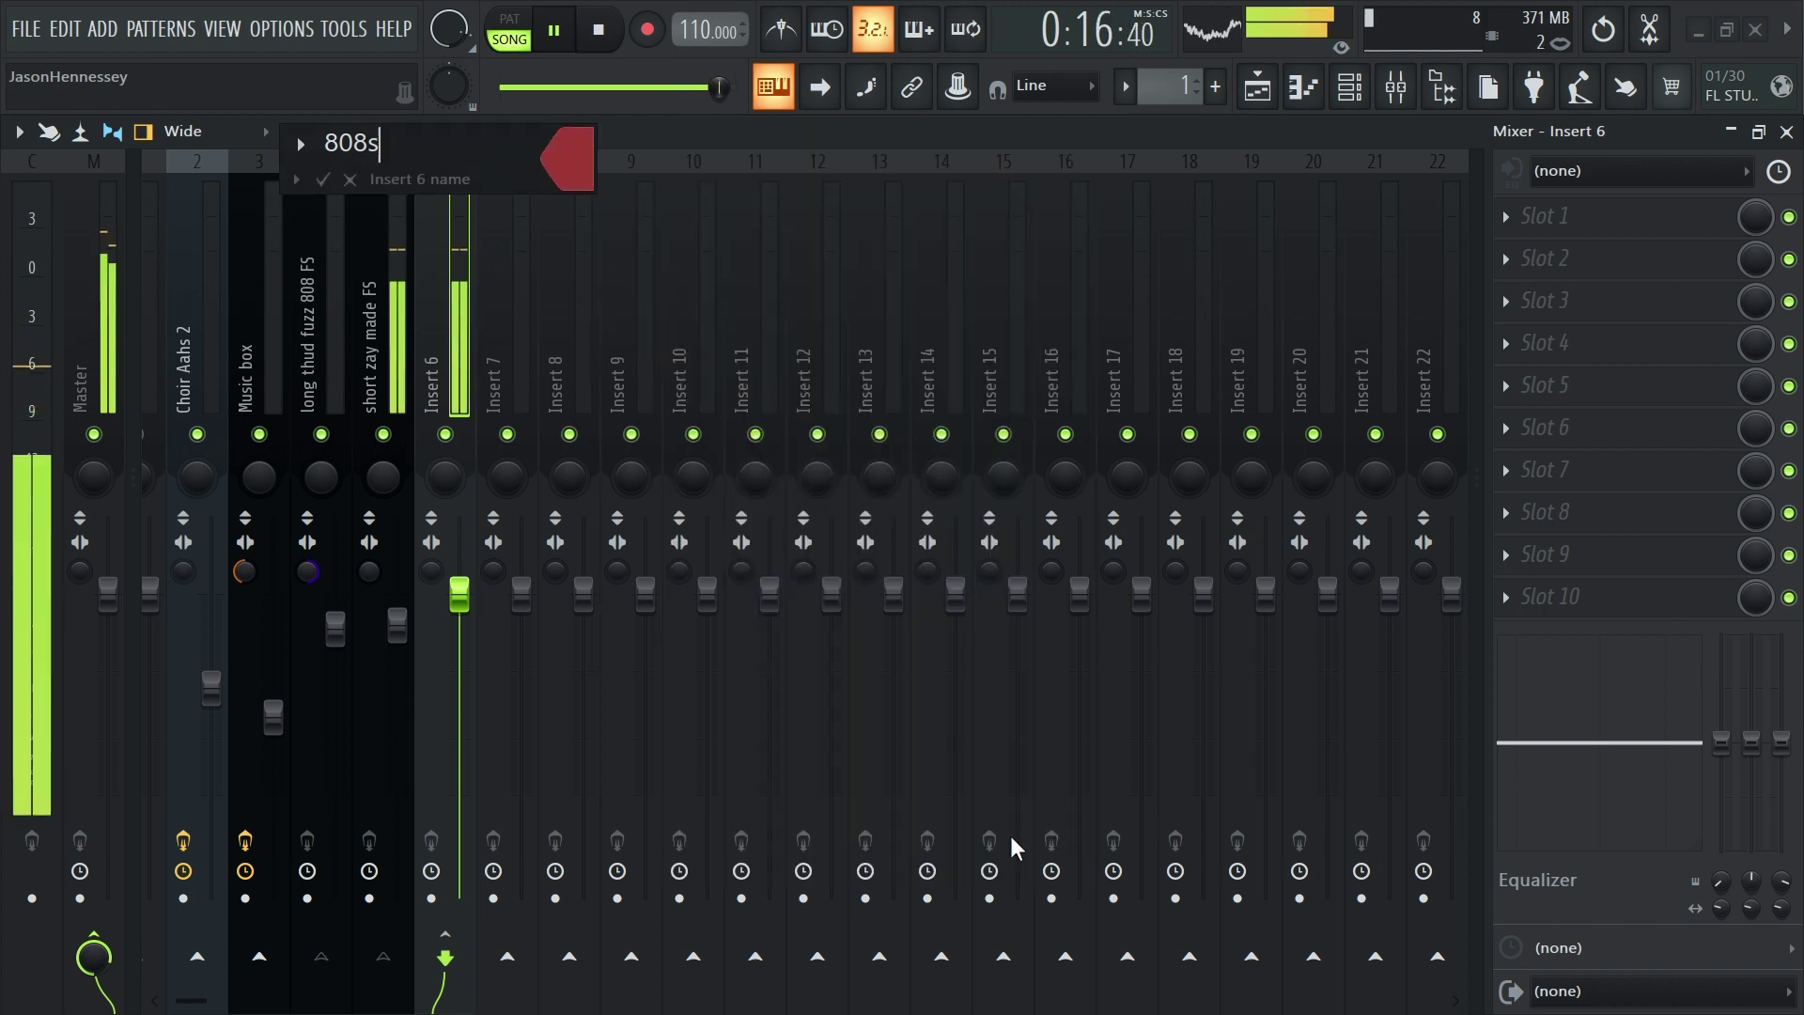
pyautogui.press('Return')
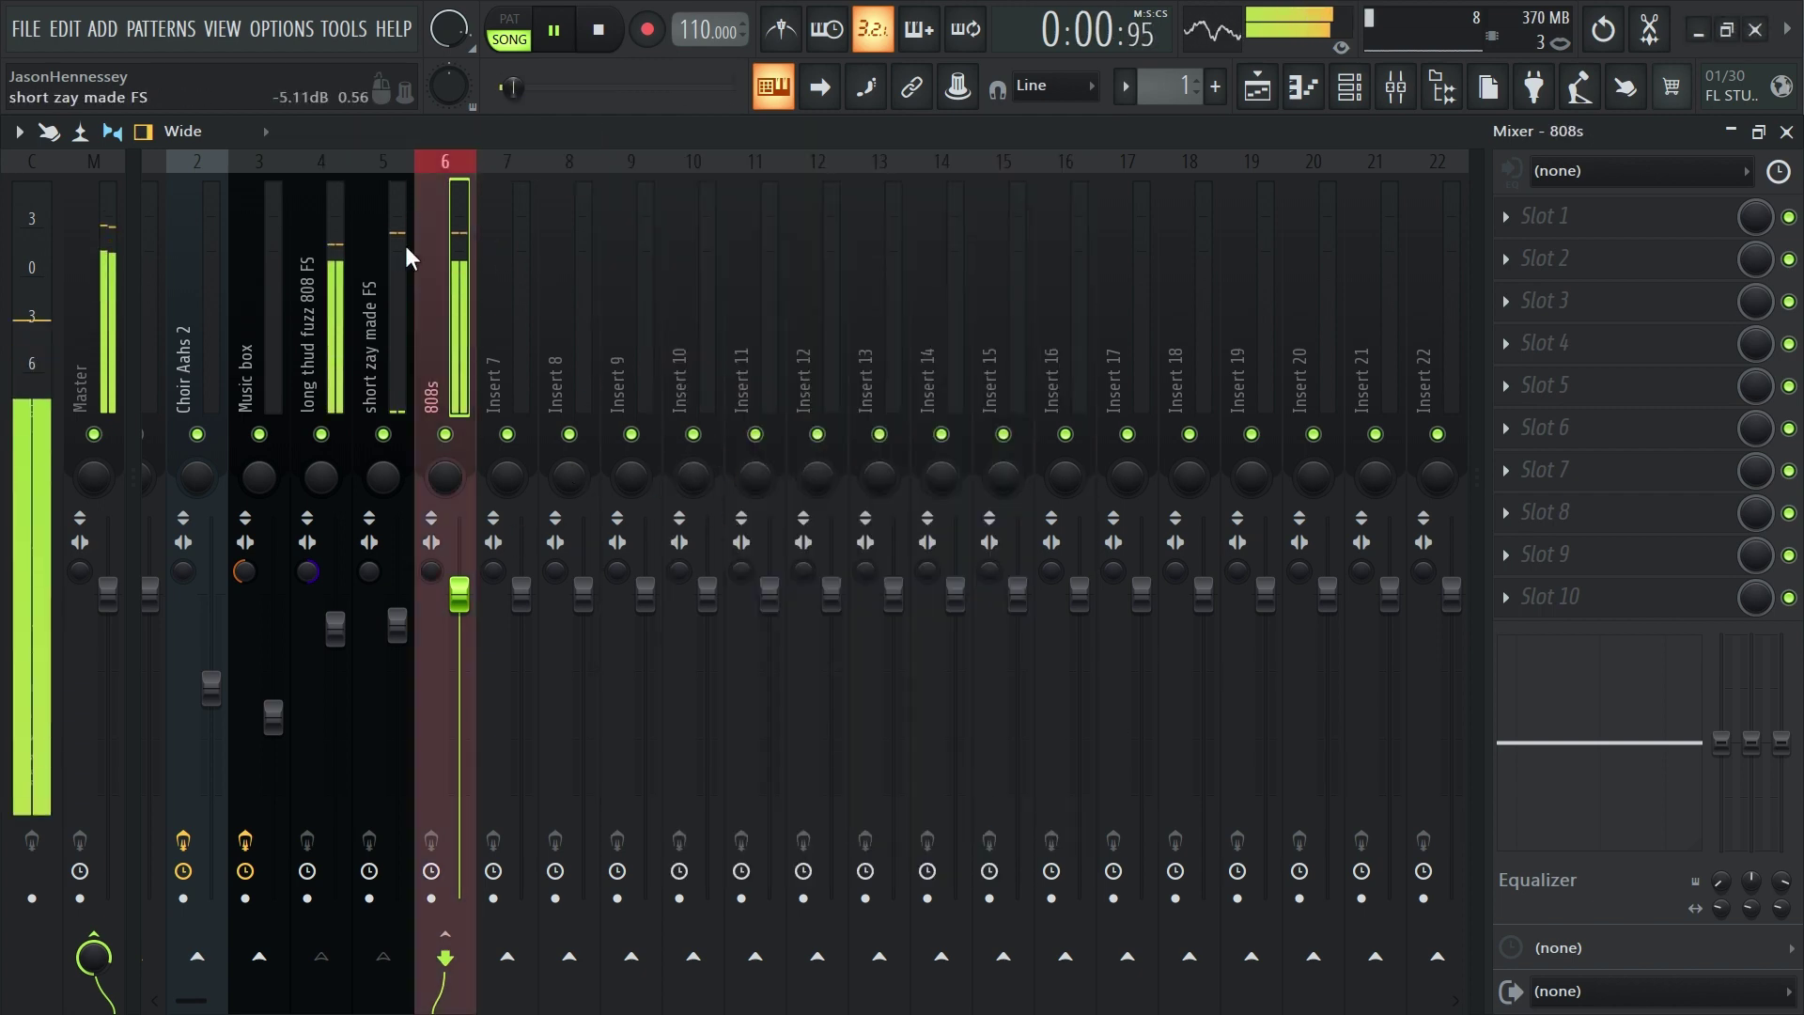
# Load Fruity Limiter in the first effect slot of the 808s bus and turn its envelope attack and sustain down to minimum
pyautogui.click(1540, 216)
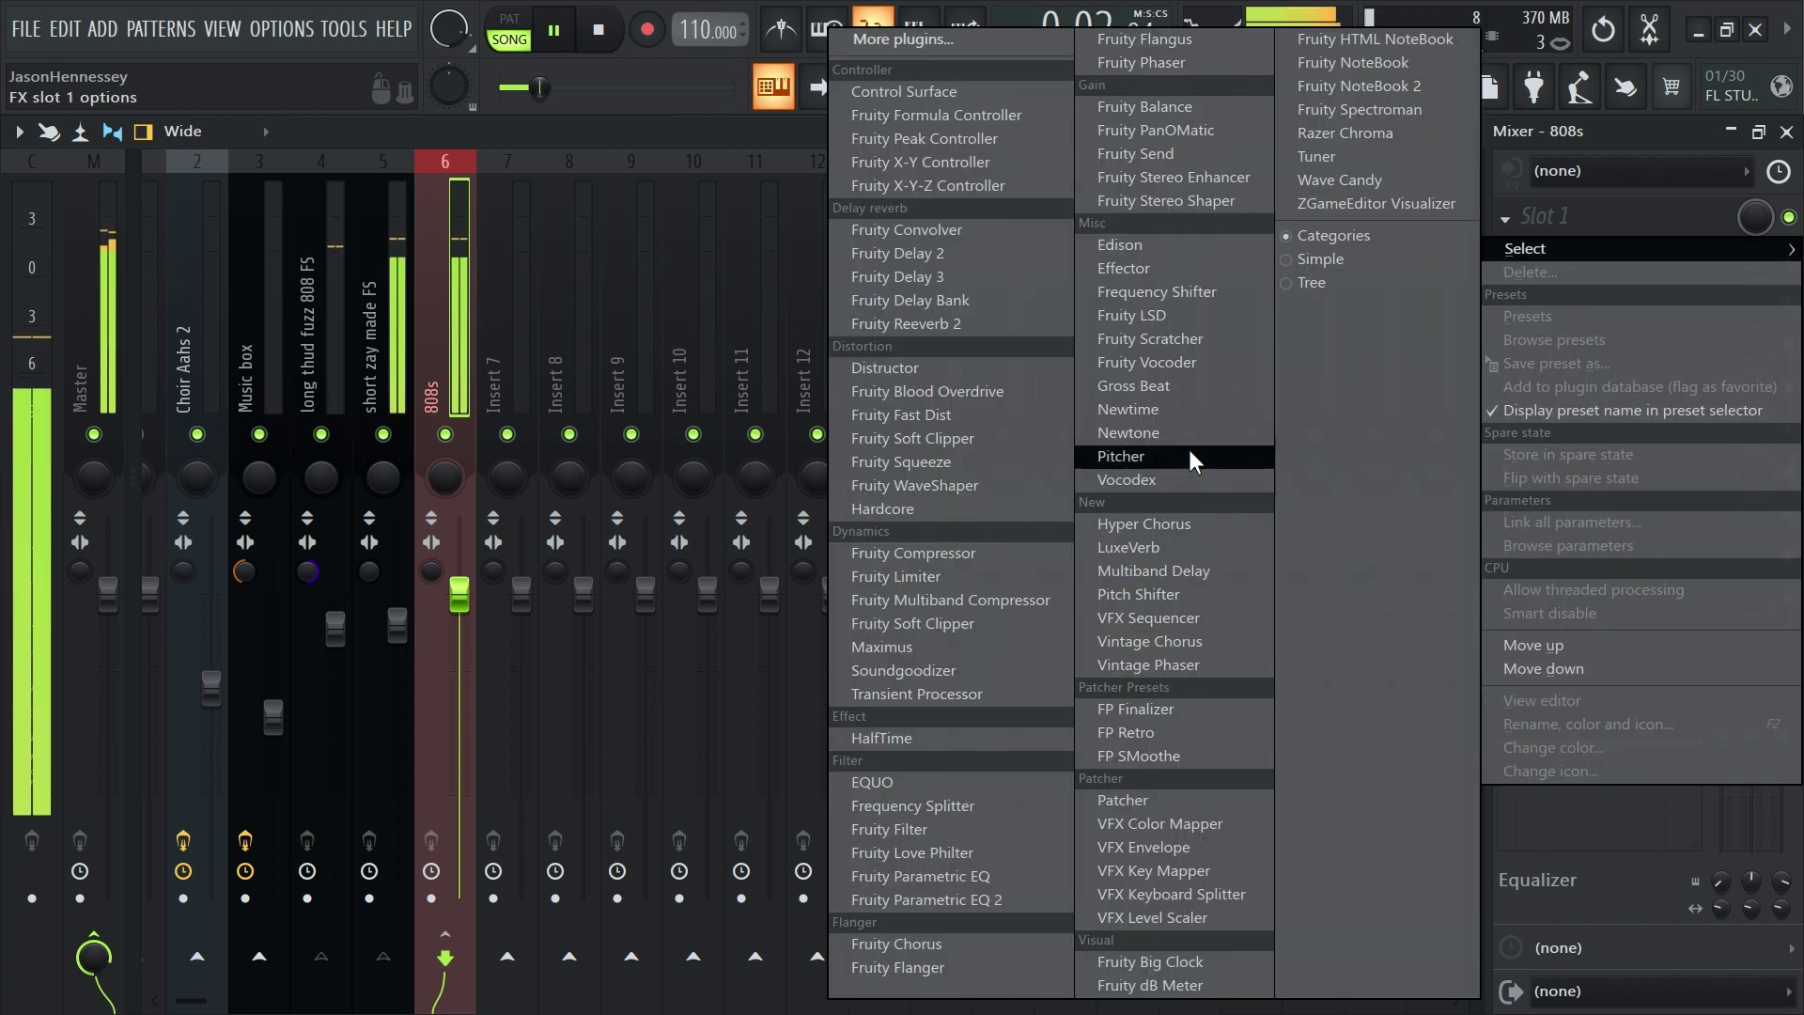
pyautogui.click(930, 576)
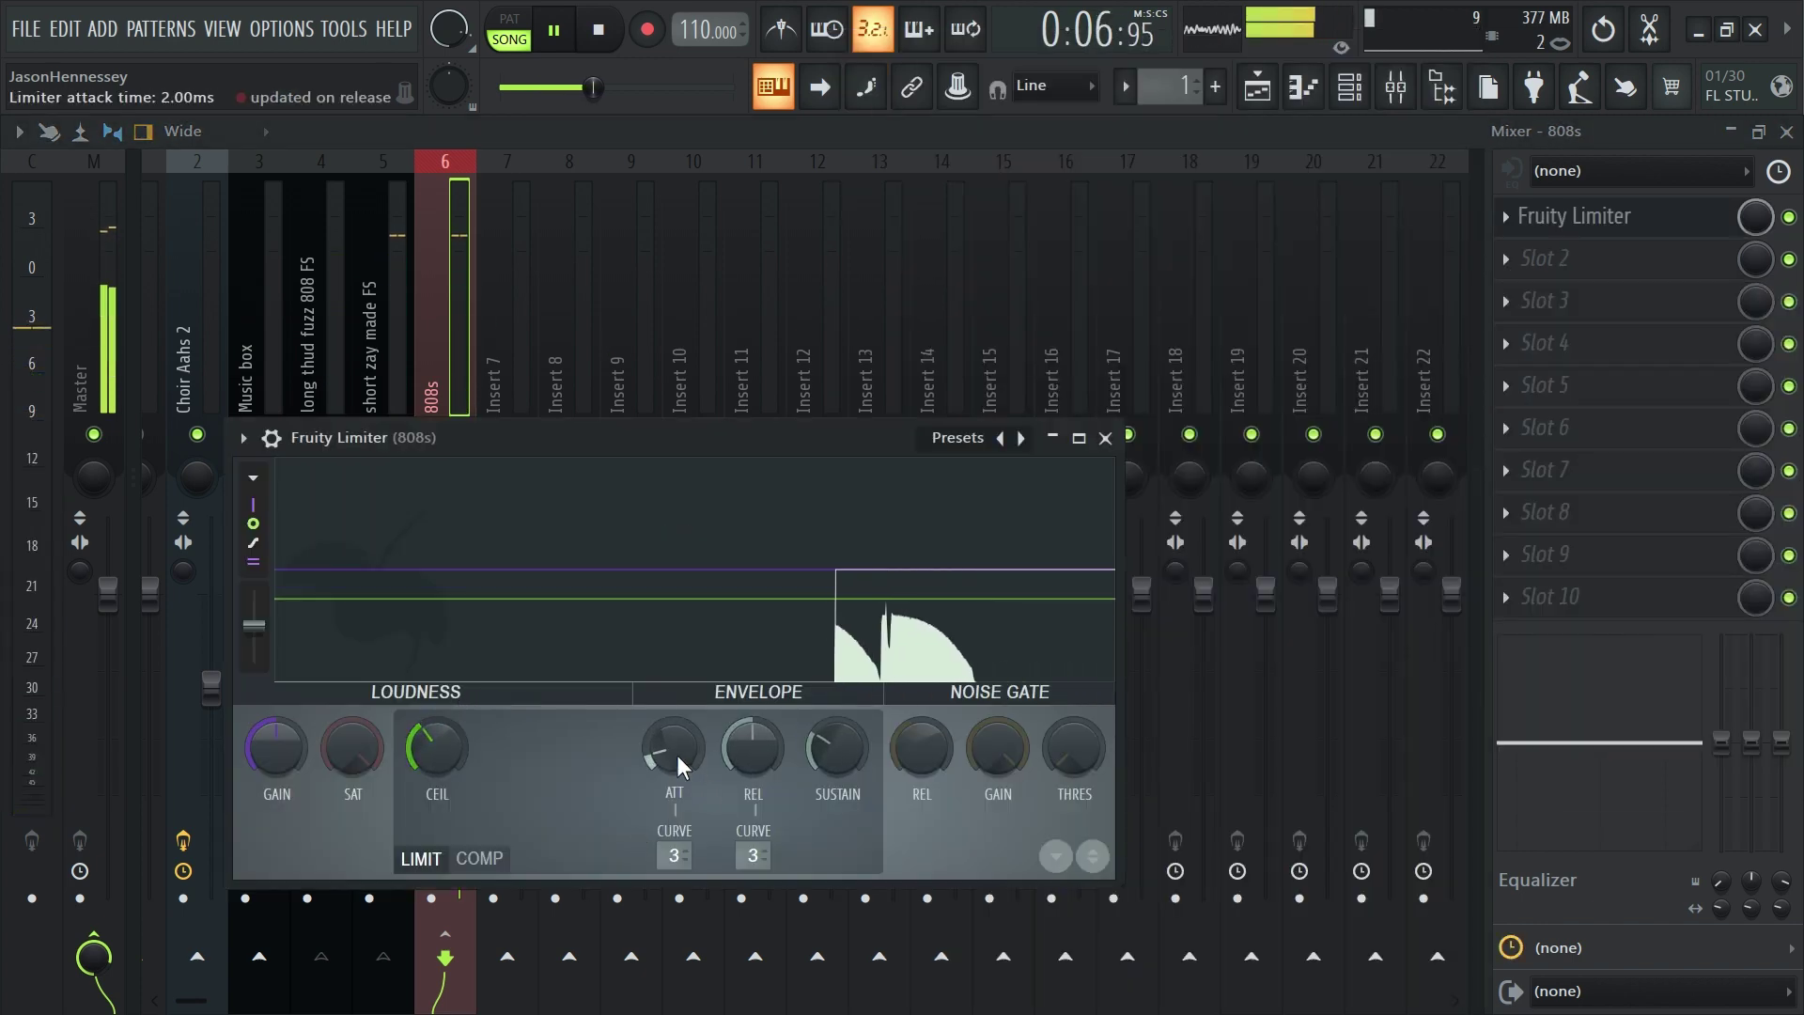
pyautogui.moveTo(835, 749); pyautogui.dragTo(835, 765)
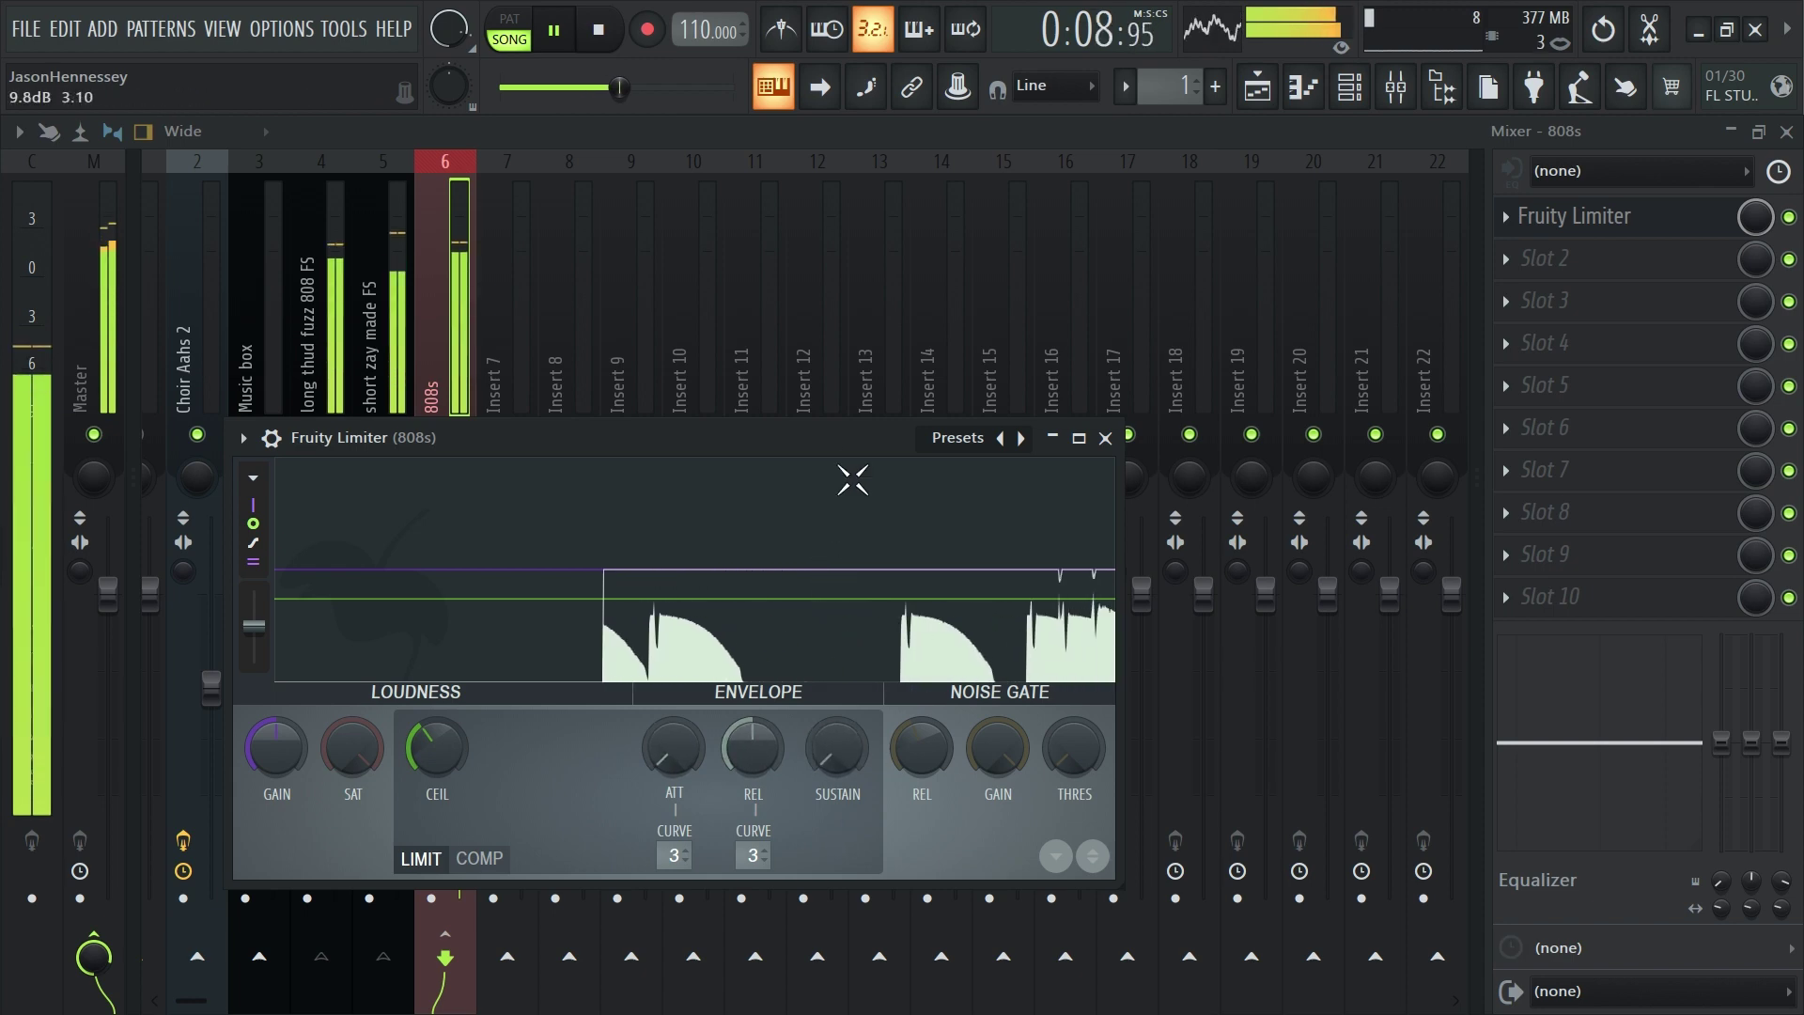
pyautogui.click(879, 413)
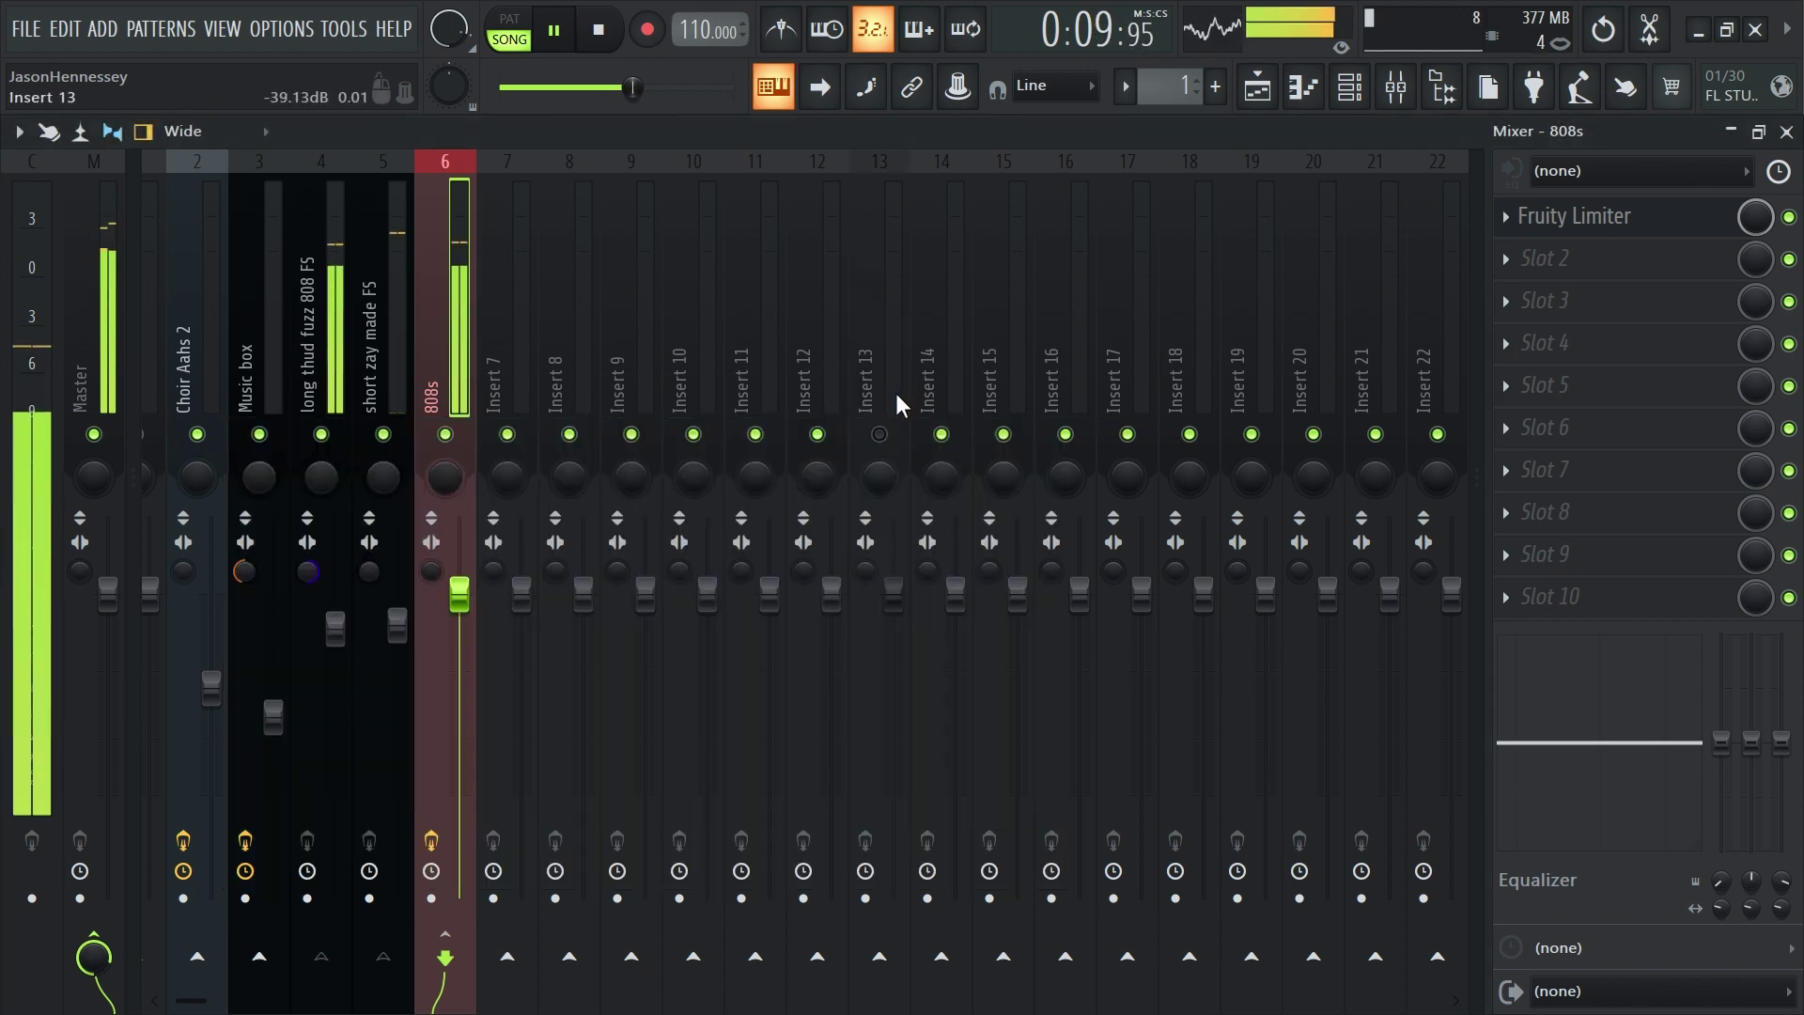
pyautogui.click(1635, 218)
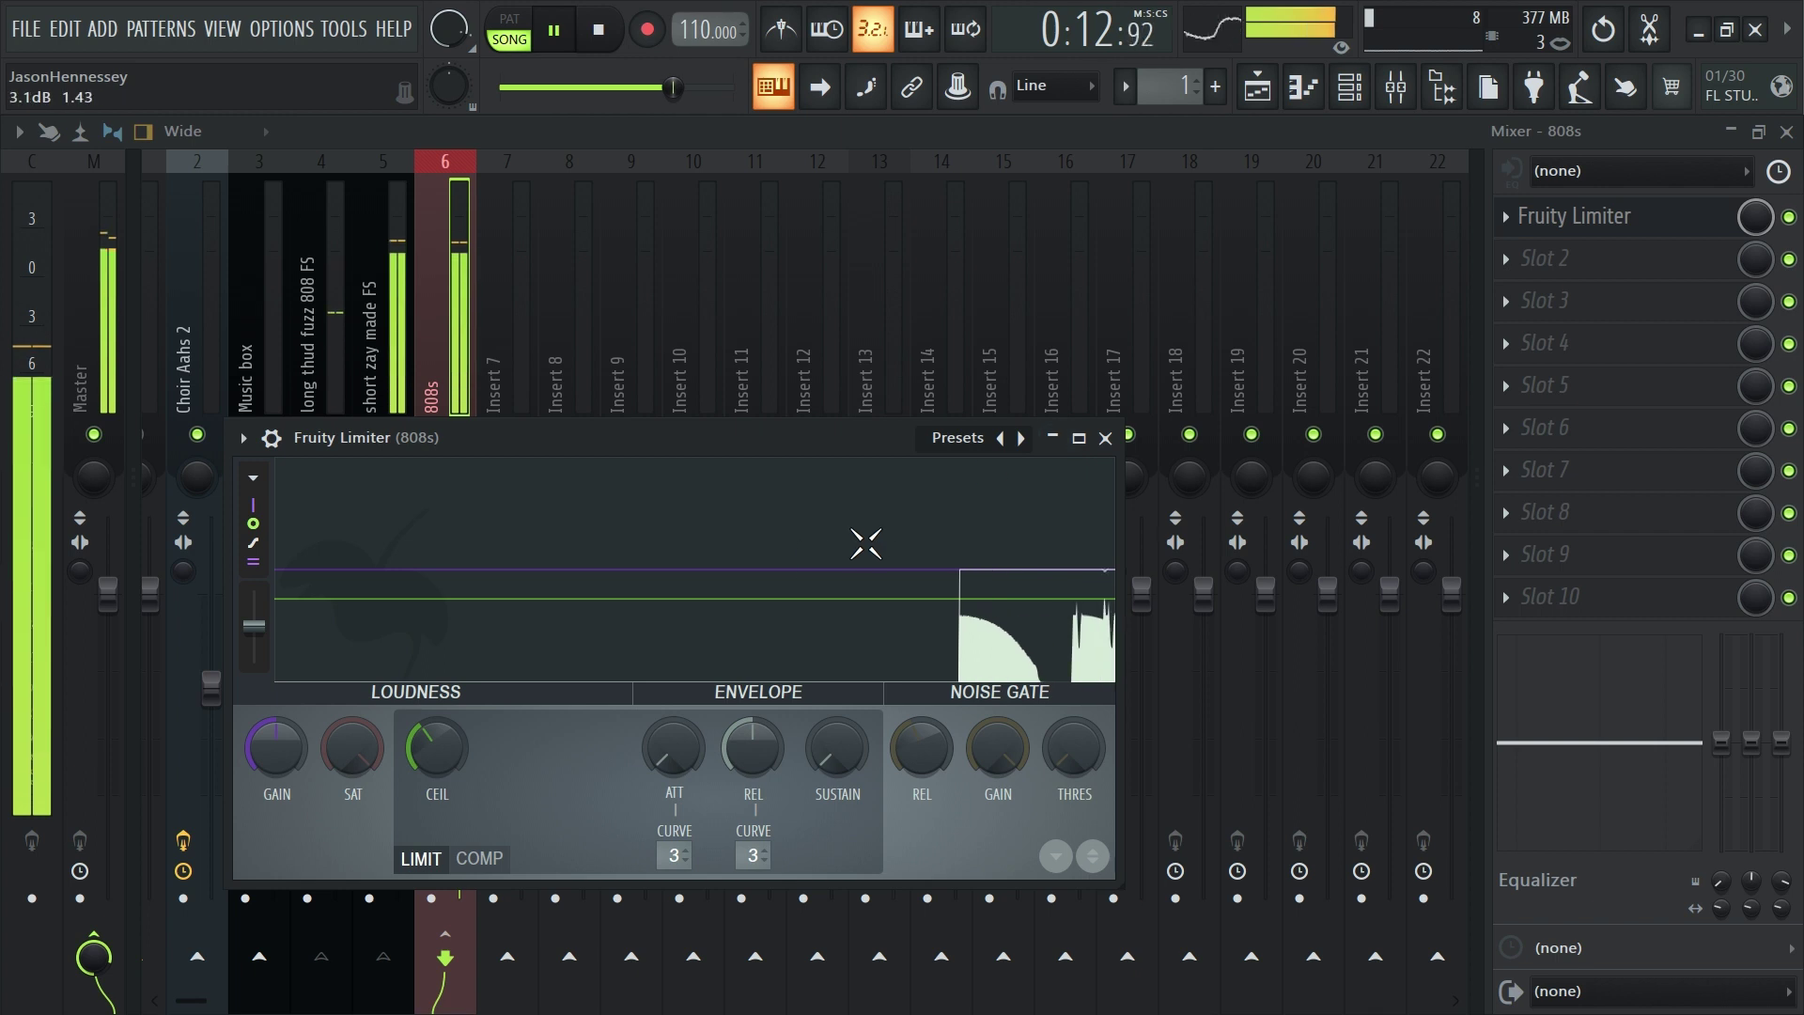
pyautogui.click(1105, 438)
# Raise the 808s bus volume slightly and lower the long thud fuzz 808 FS track's volume a little
pyautogui.moveTo(459, 587); pyautogui.dragTo(460, 582)
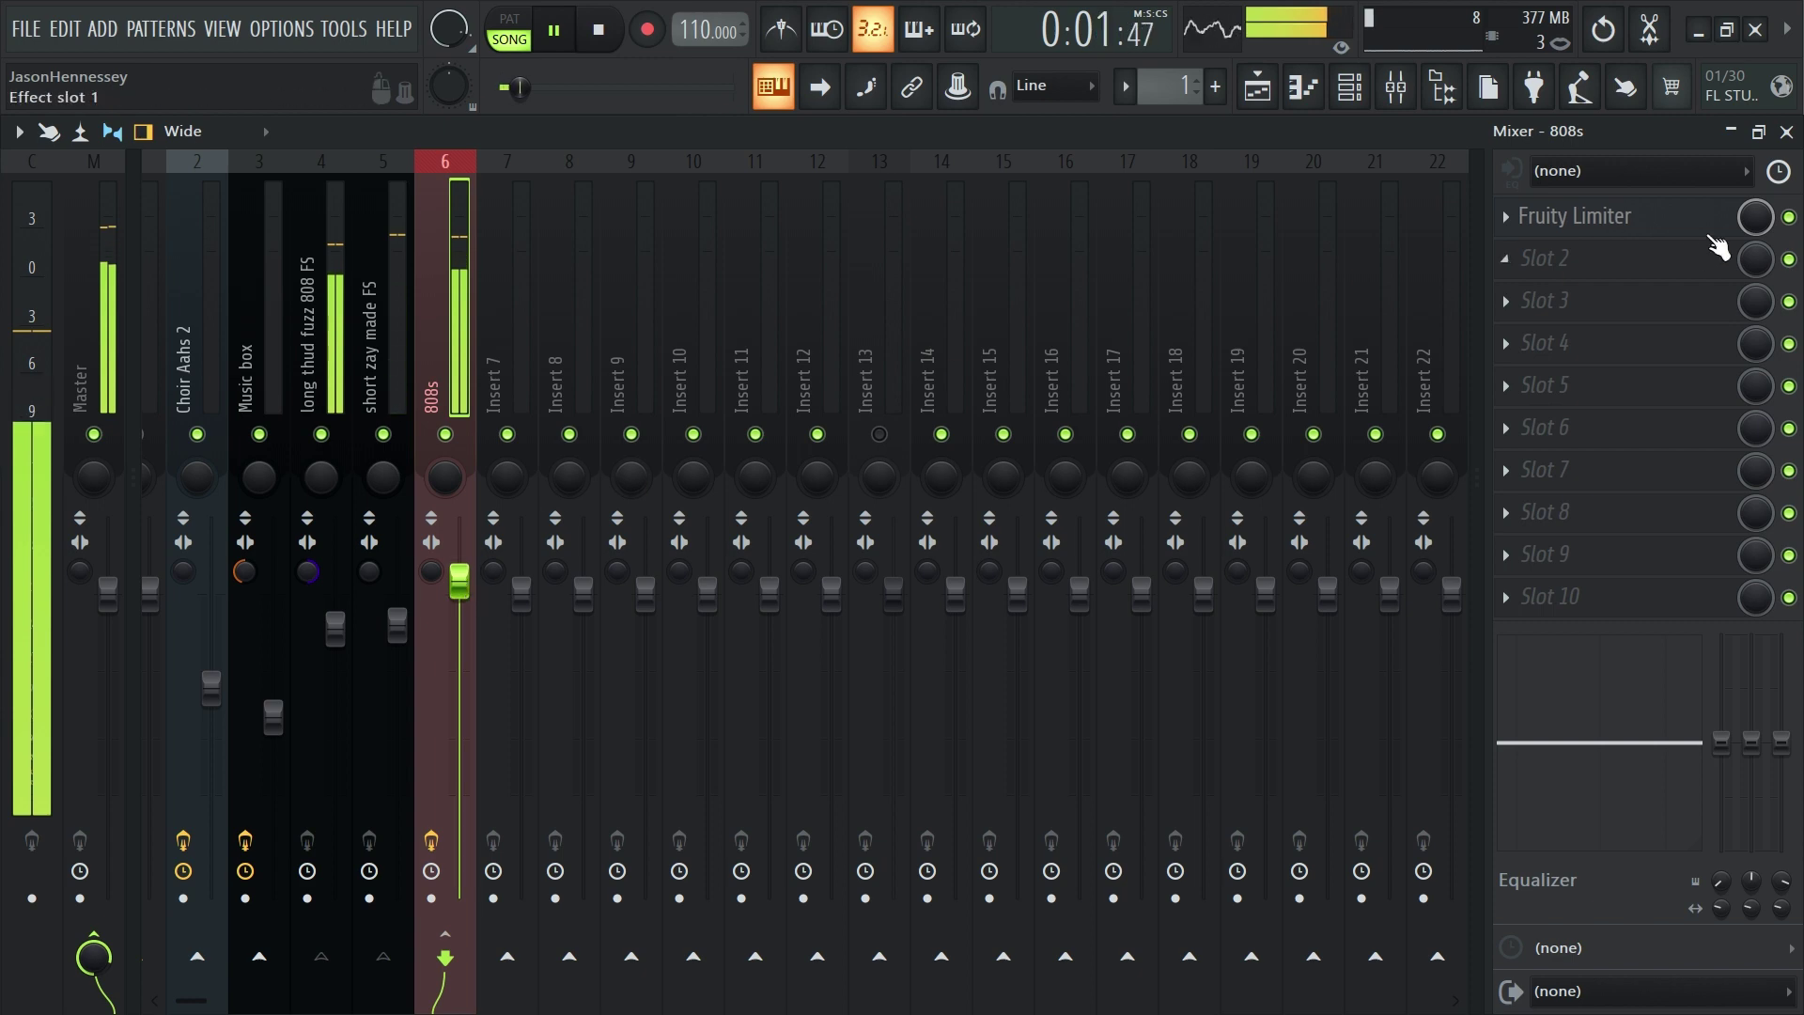
pyautogui.click(329, 601)
pyautogui.click(362, 291)
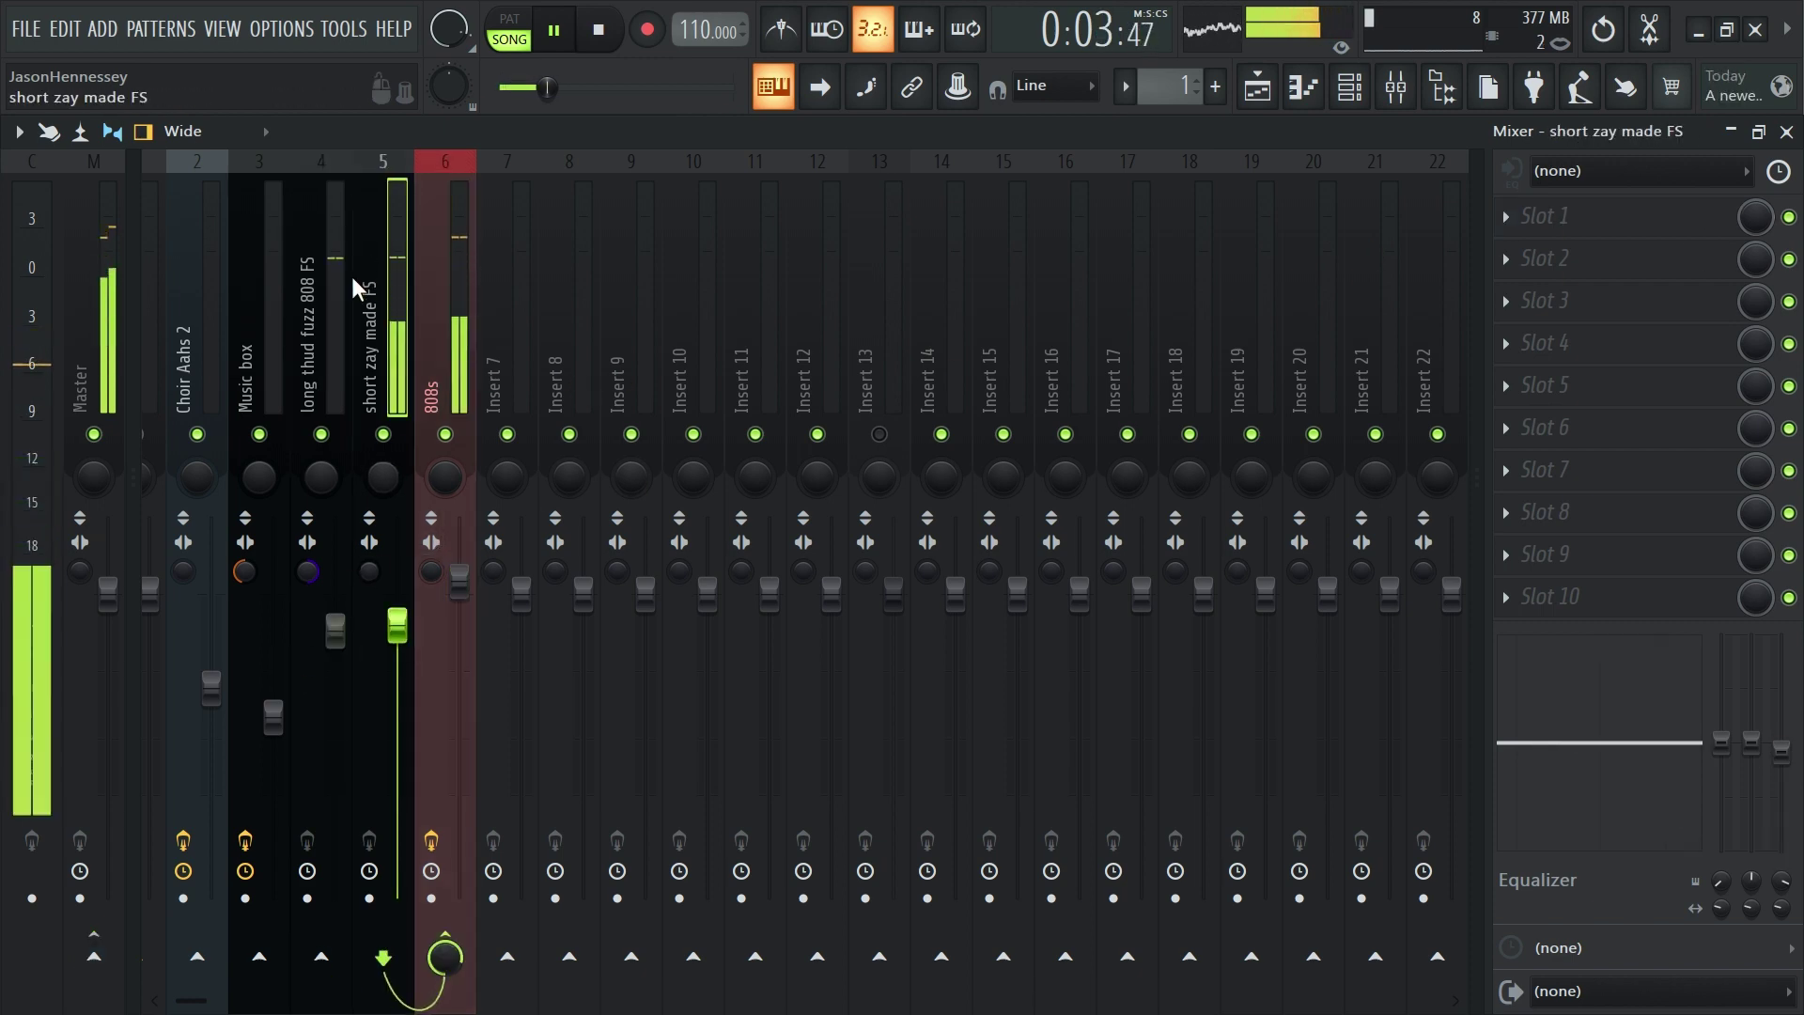
pyautogui.click(312, 366)
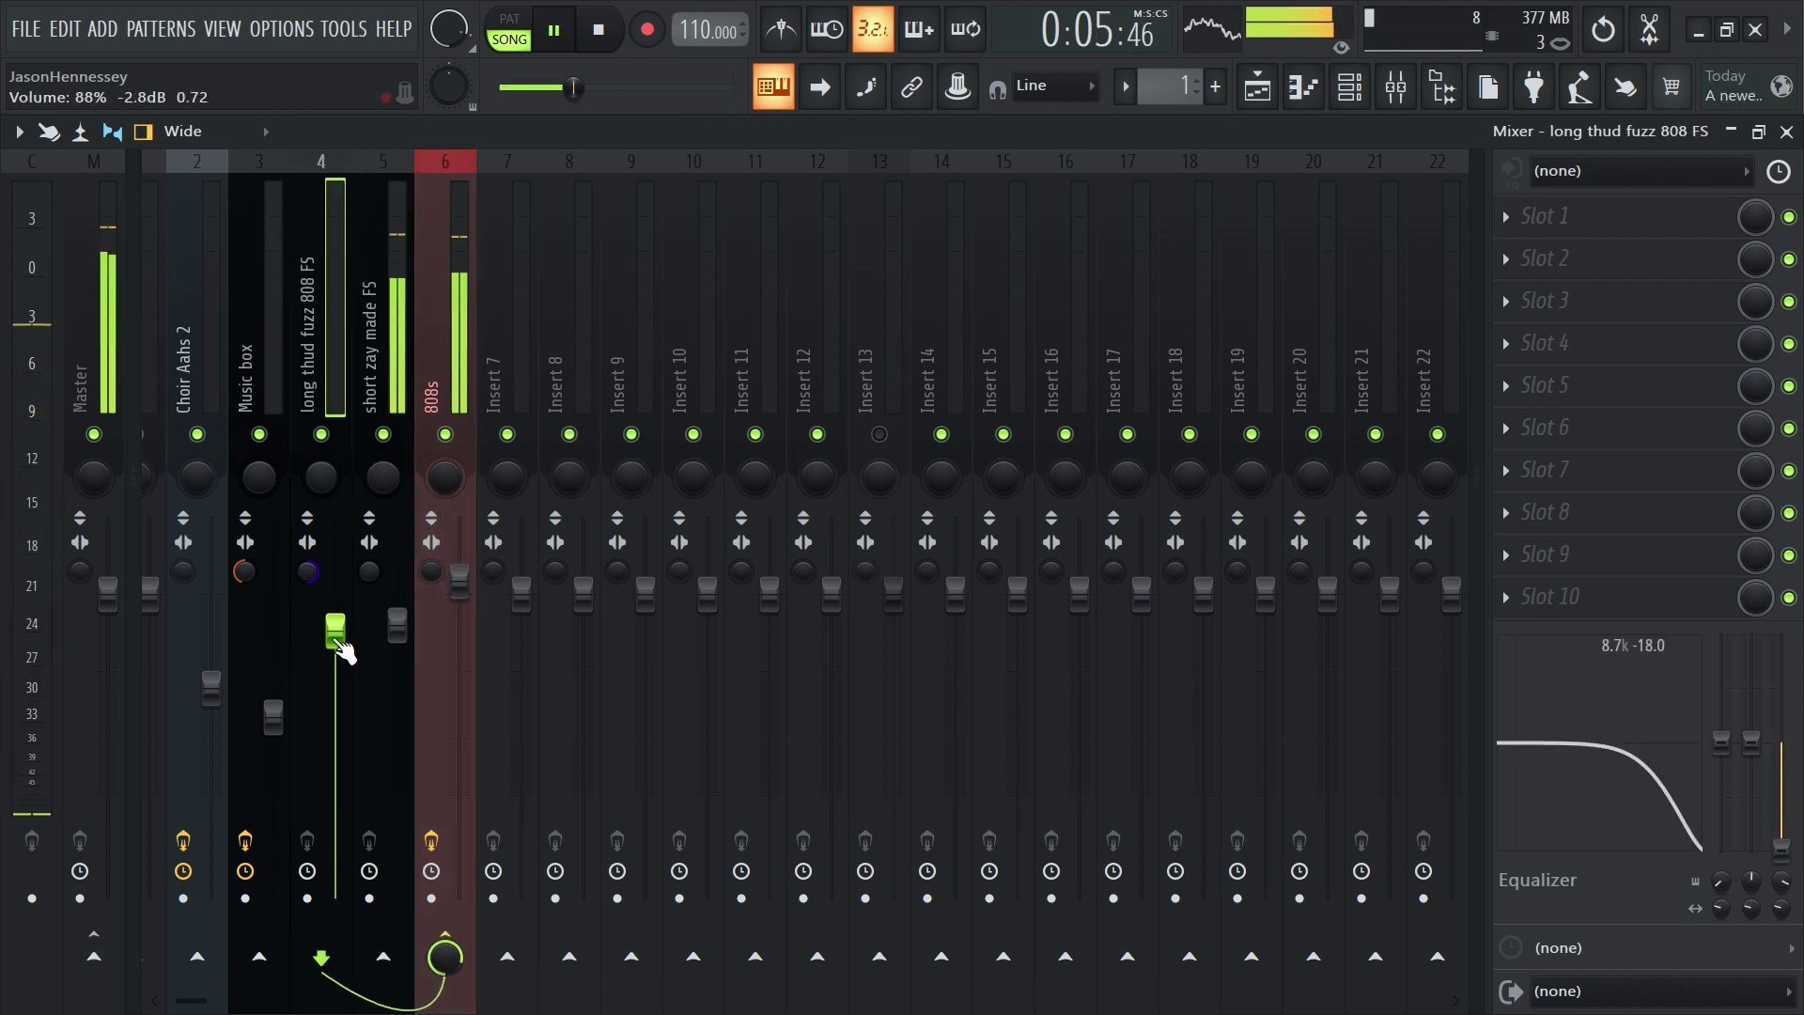
# Add a partial fade-out to the long thud fuzz 808 FS sample with the Out control in its sampler's precomputed effects
pyautogui.click(1350, 86)
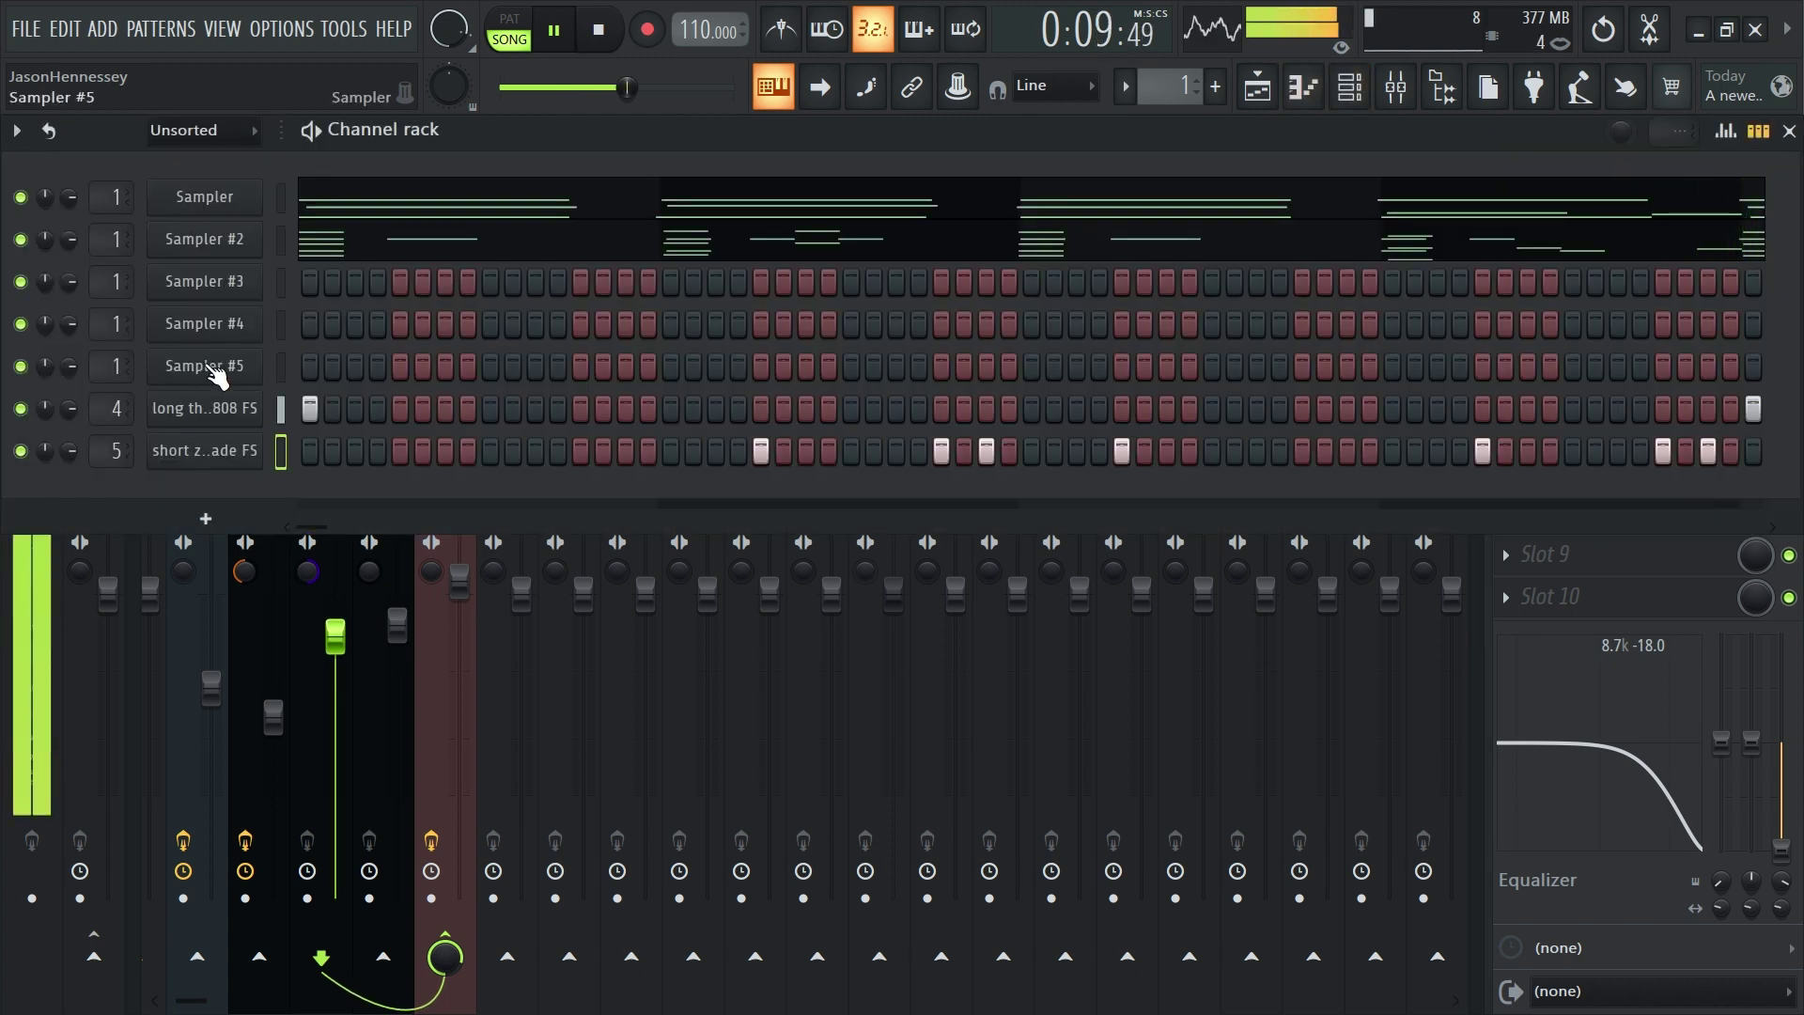
pyautogui.click(194, 411)
pyautogui.click(226, 453)
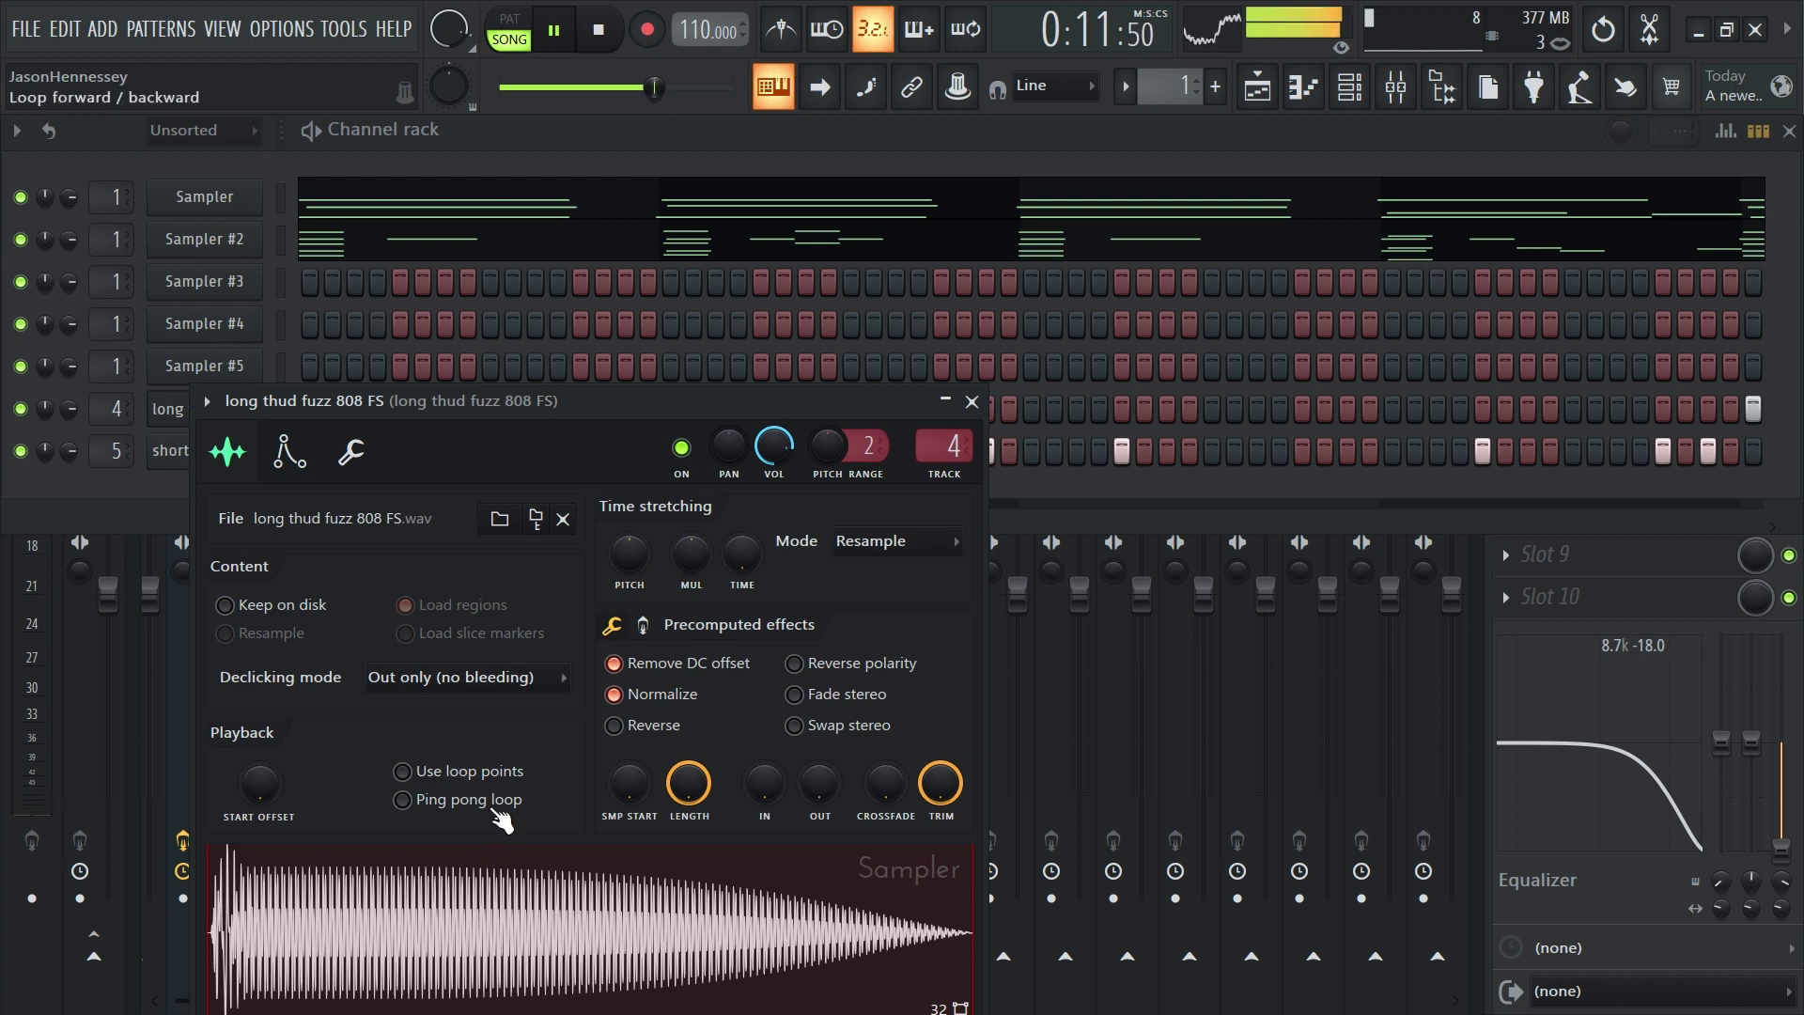
pyautogui.moveTo(819, 783); pyautogui.dragTo(819, 762)
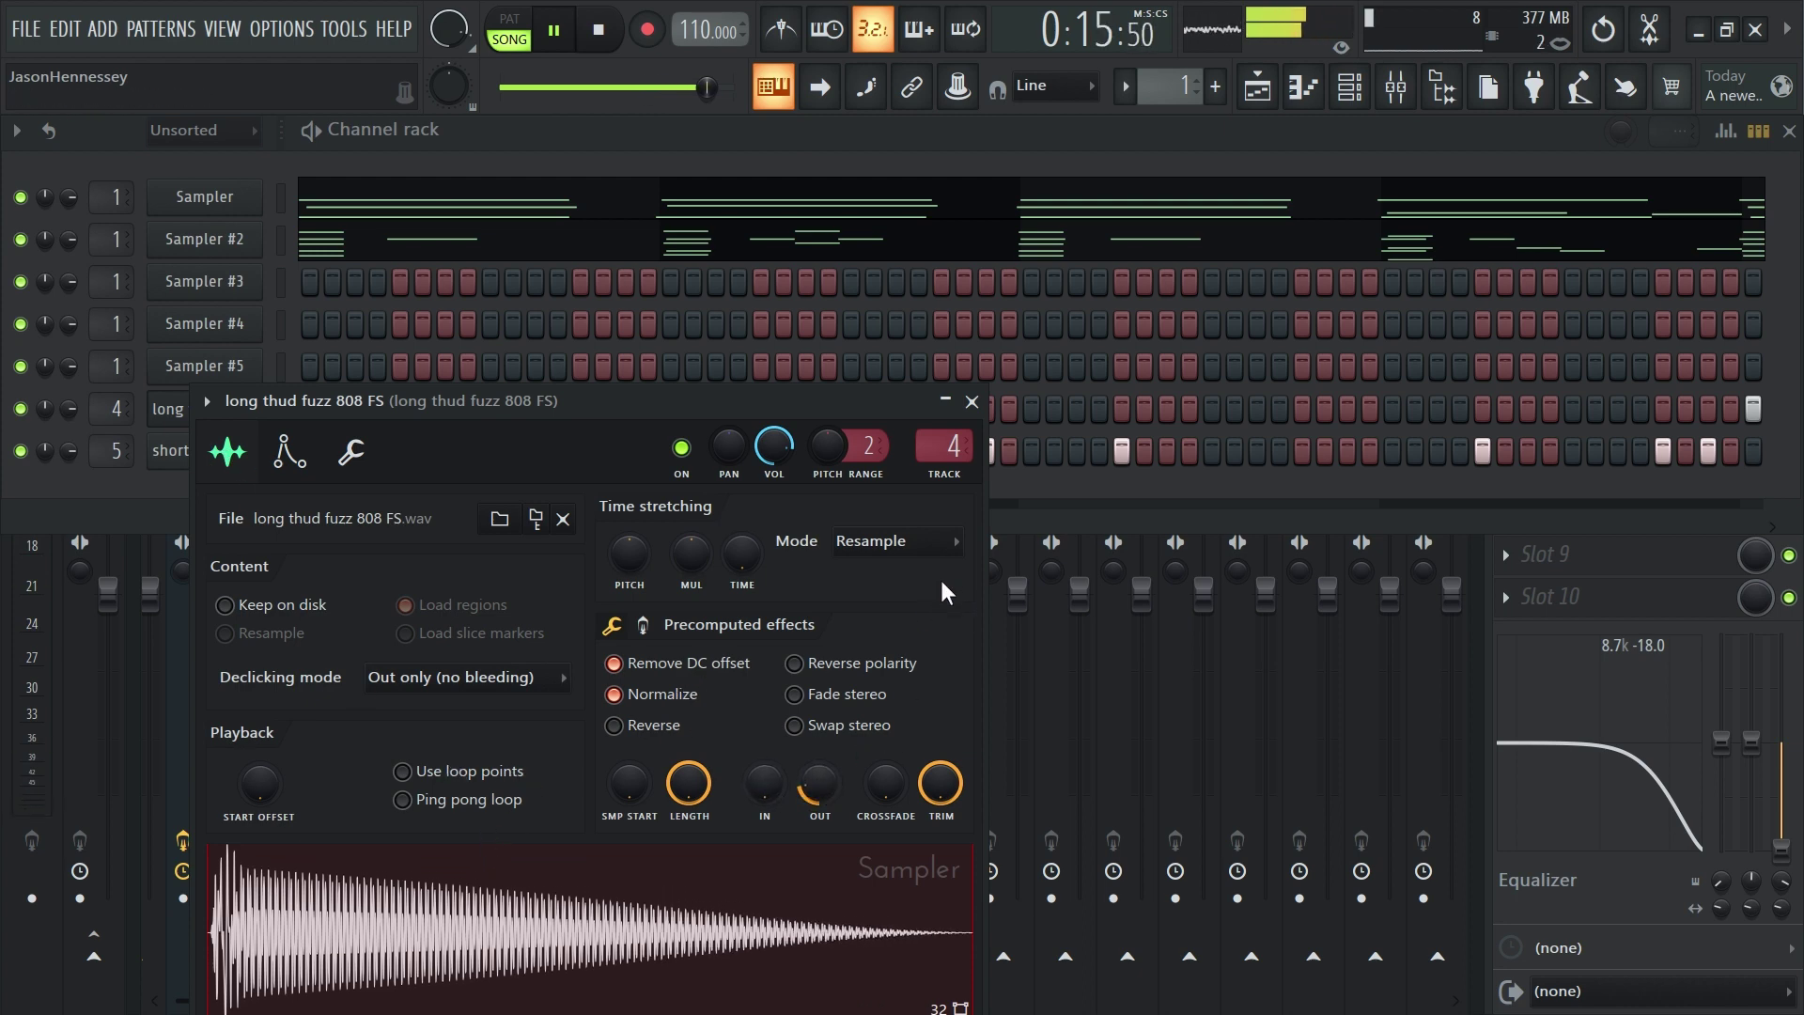
pyautogui.click(974, 401)
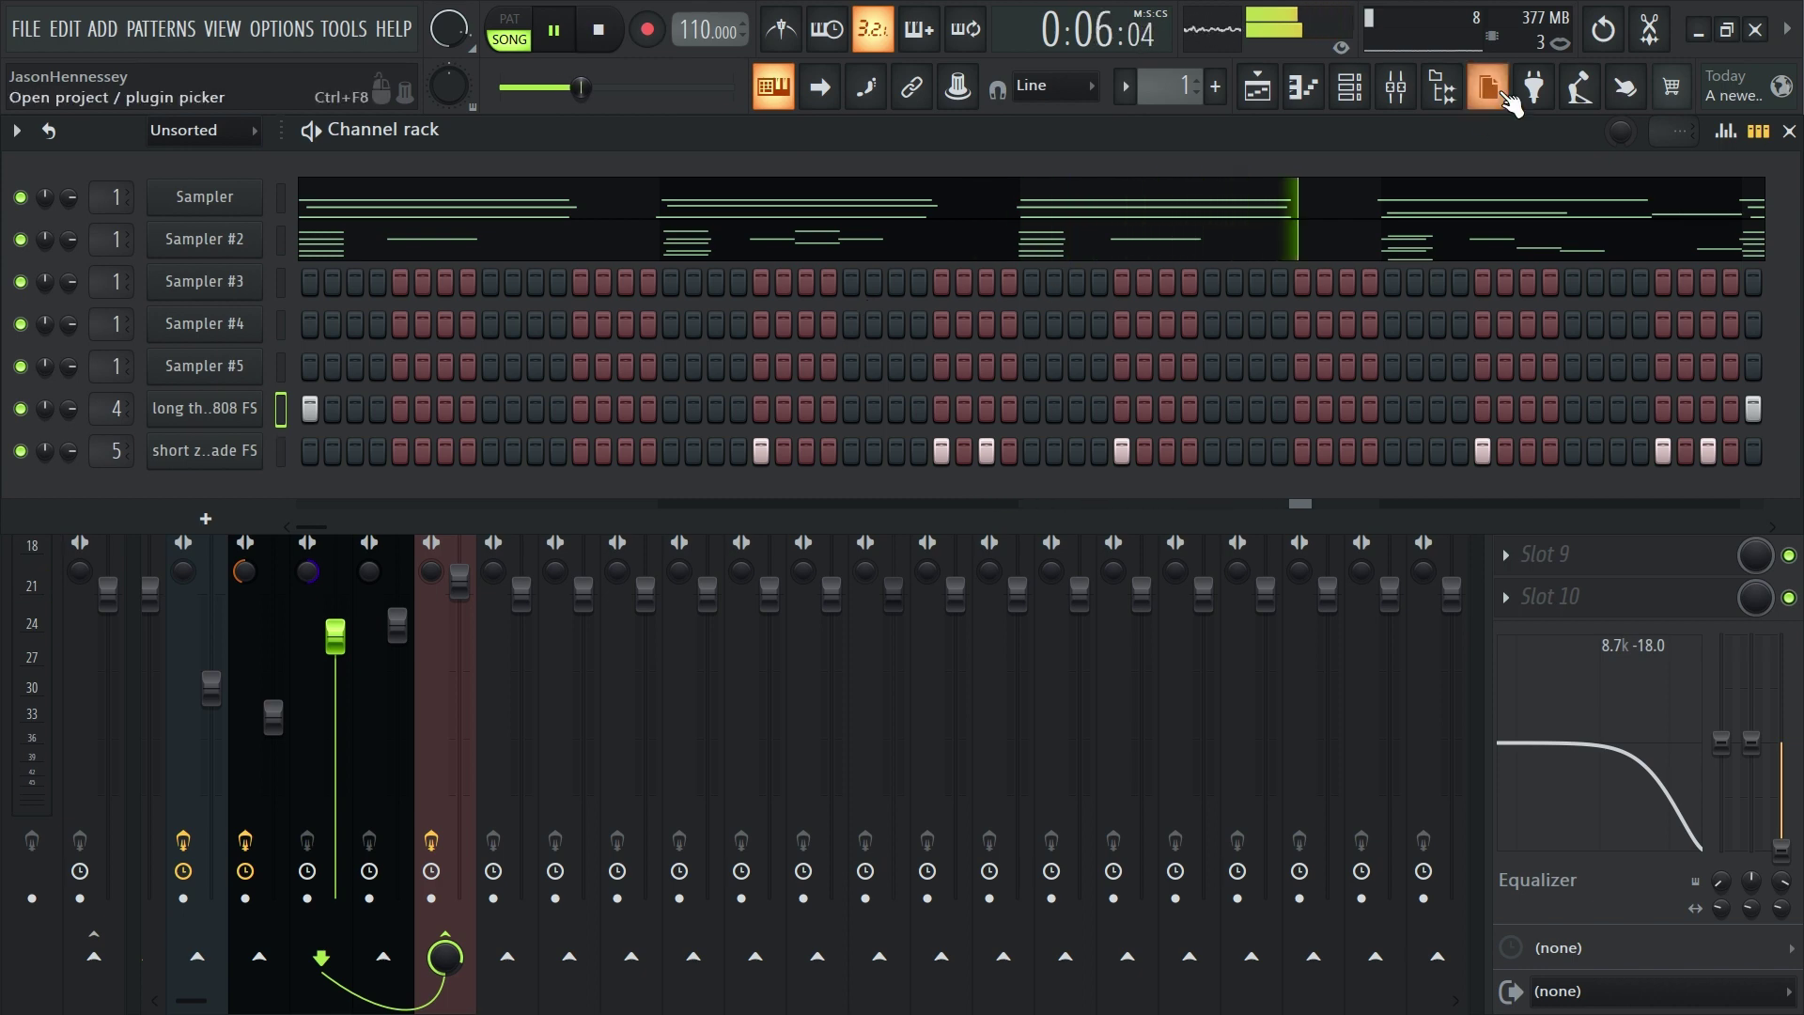
# Collapse the 808 sample folders in the browser and open the Made claps folder inside sounds, claps
pyautogui.click(1533, 86)
pyautogui.scroll(3, 177, 468)
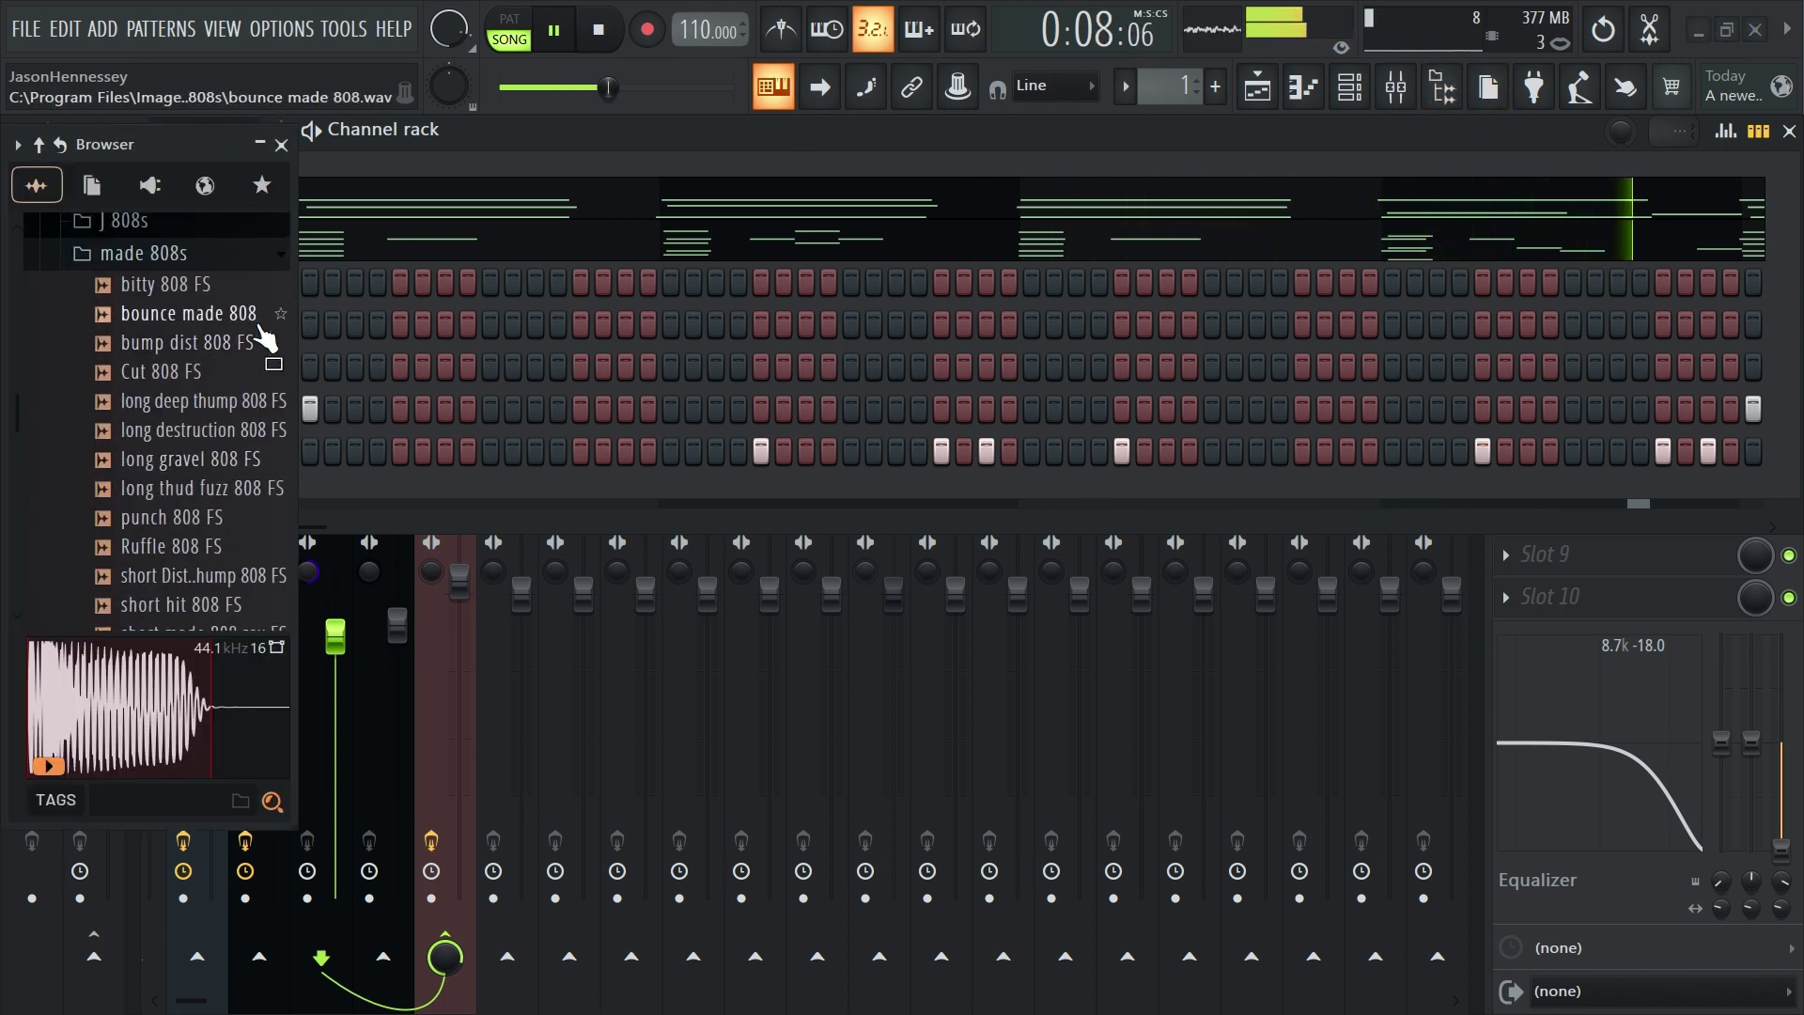
pyautogui.click(178, 252)
pyautogui.scroll(2, 216, 319)
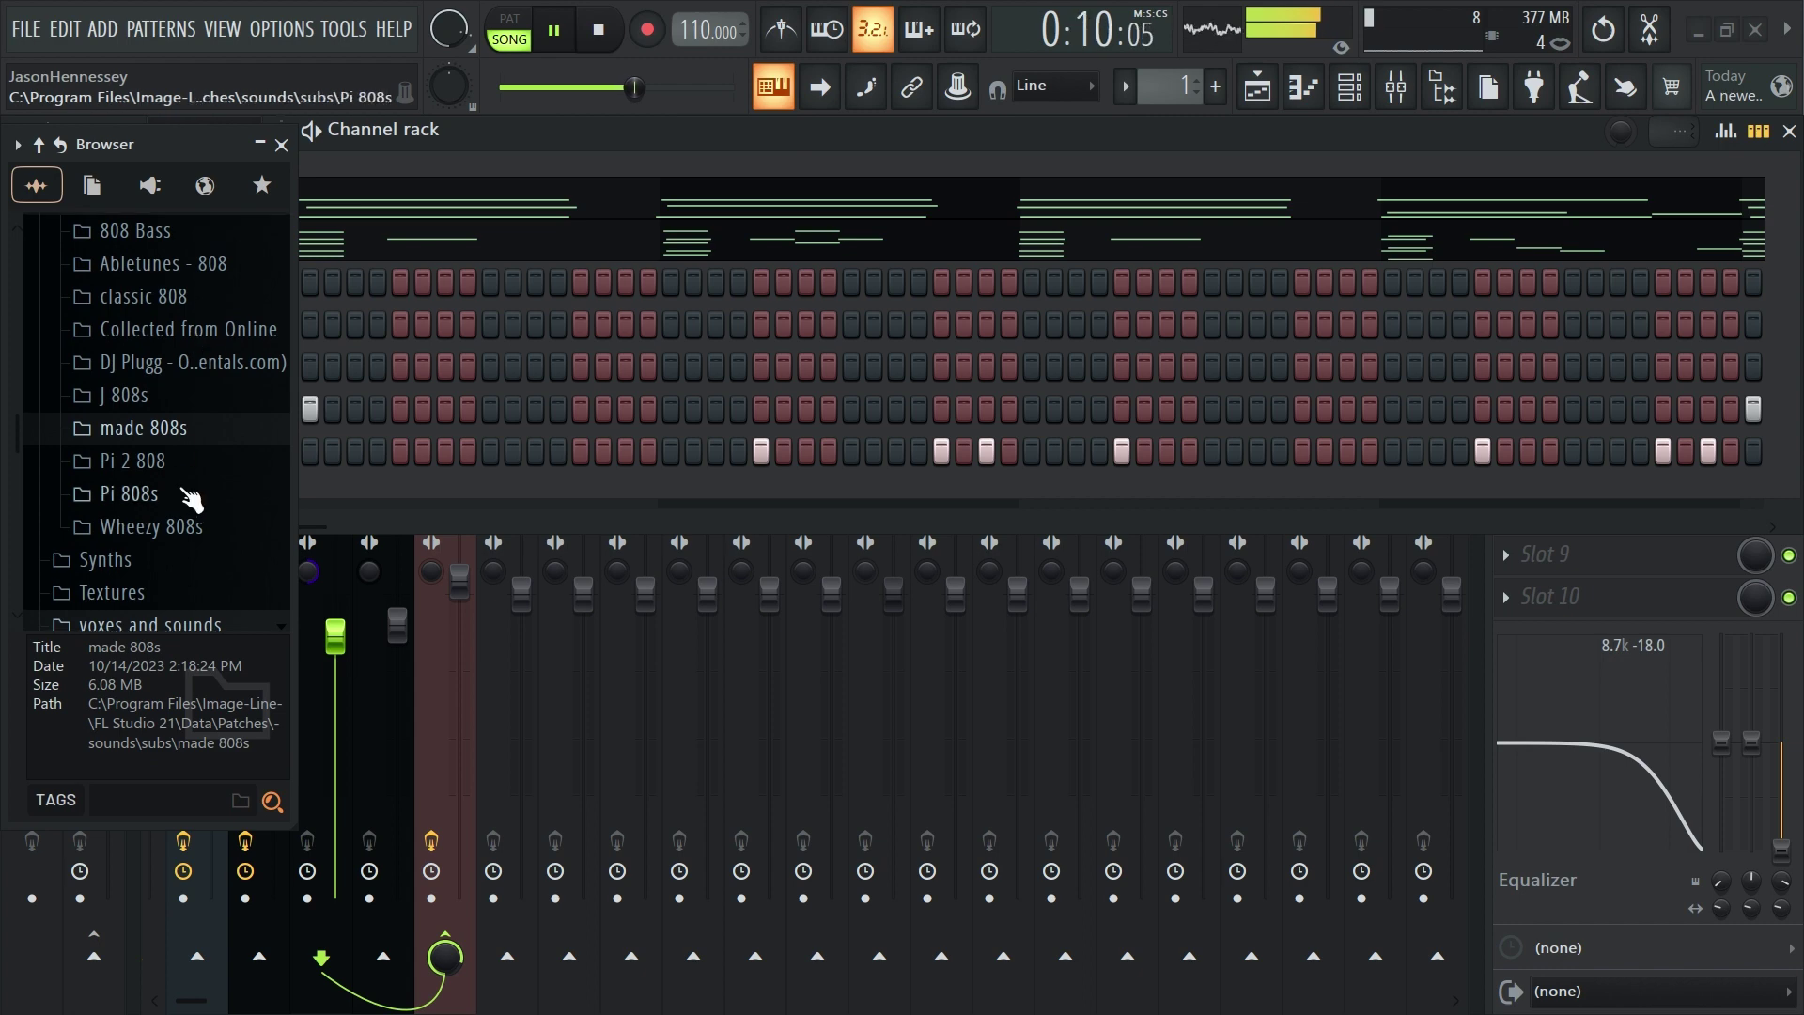
pyautogui.scroll(-2, 178, 475)
pyautogui.click(159, 461)
pyautogui.scroll(4, 150, 441)
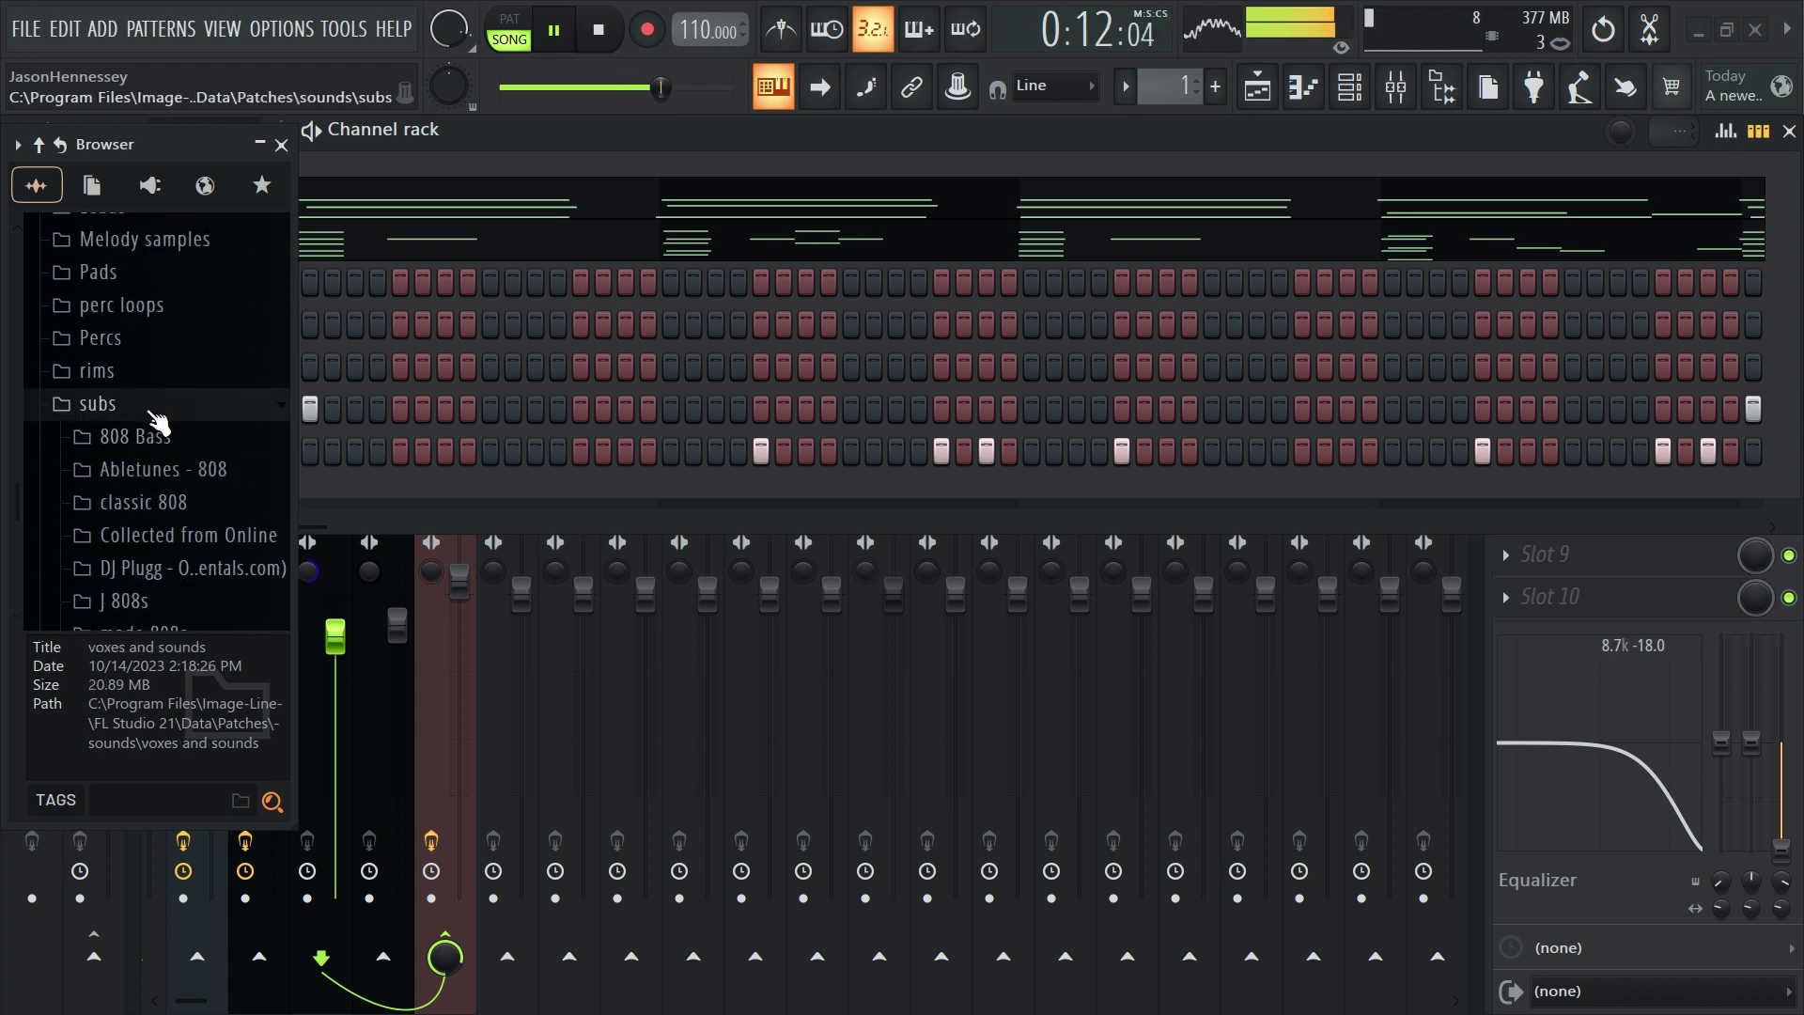
pyautogui.click(153, 413)
pyautogui.scroll(5, 193, 451)
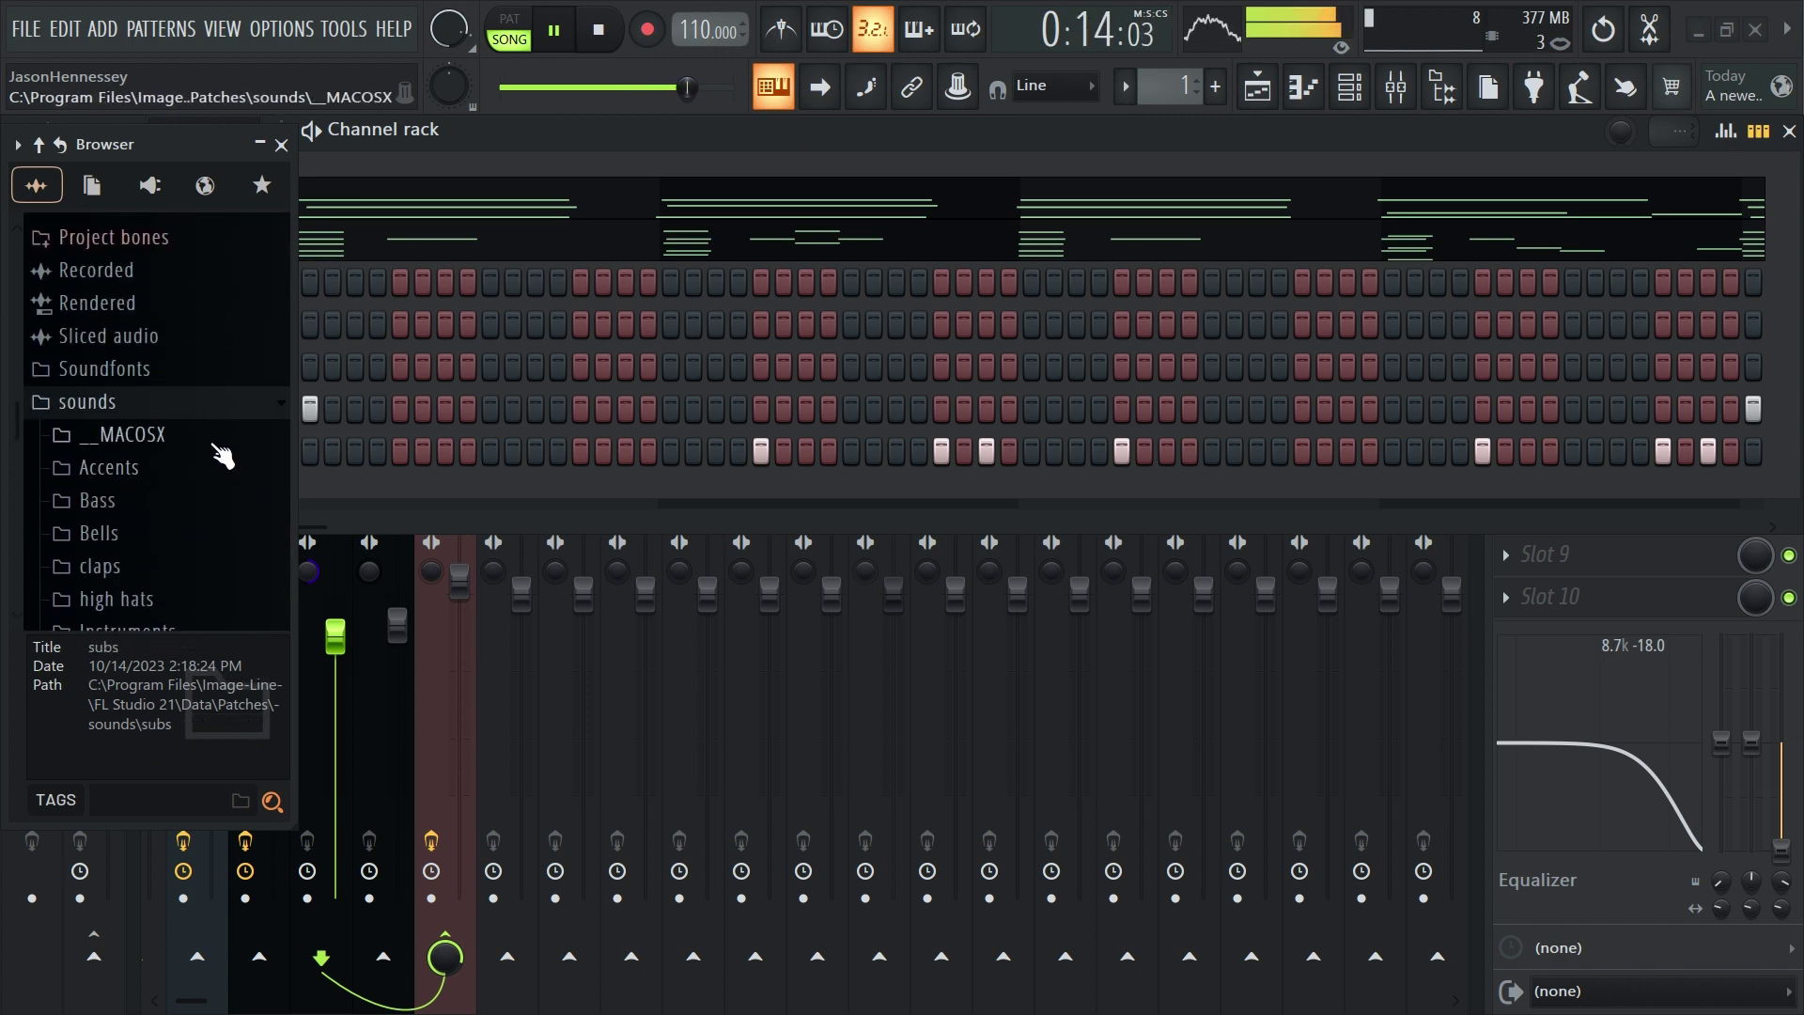
pyautogui.scroll(-3, 223, 457)
pyautogui.click(102, 389)
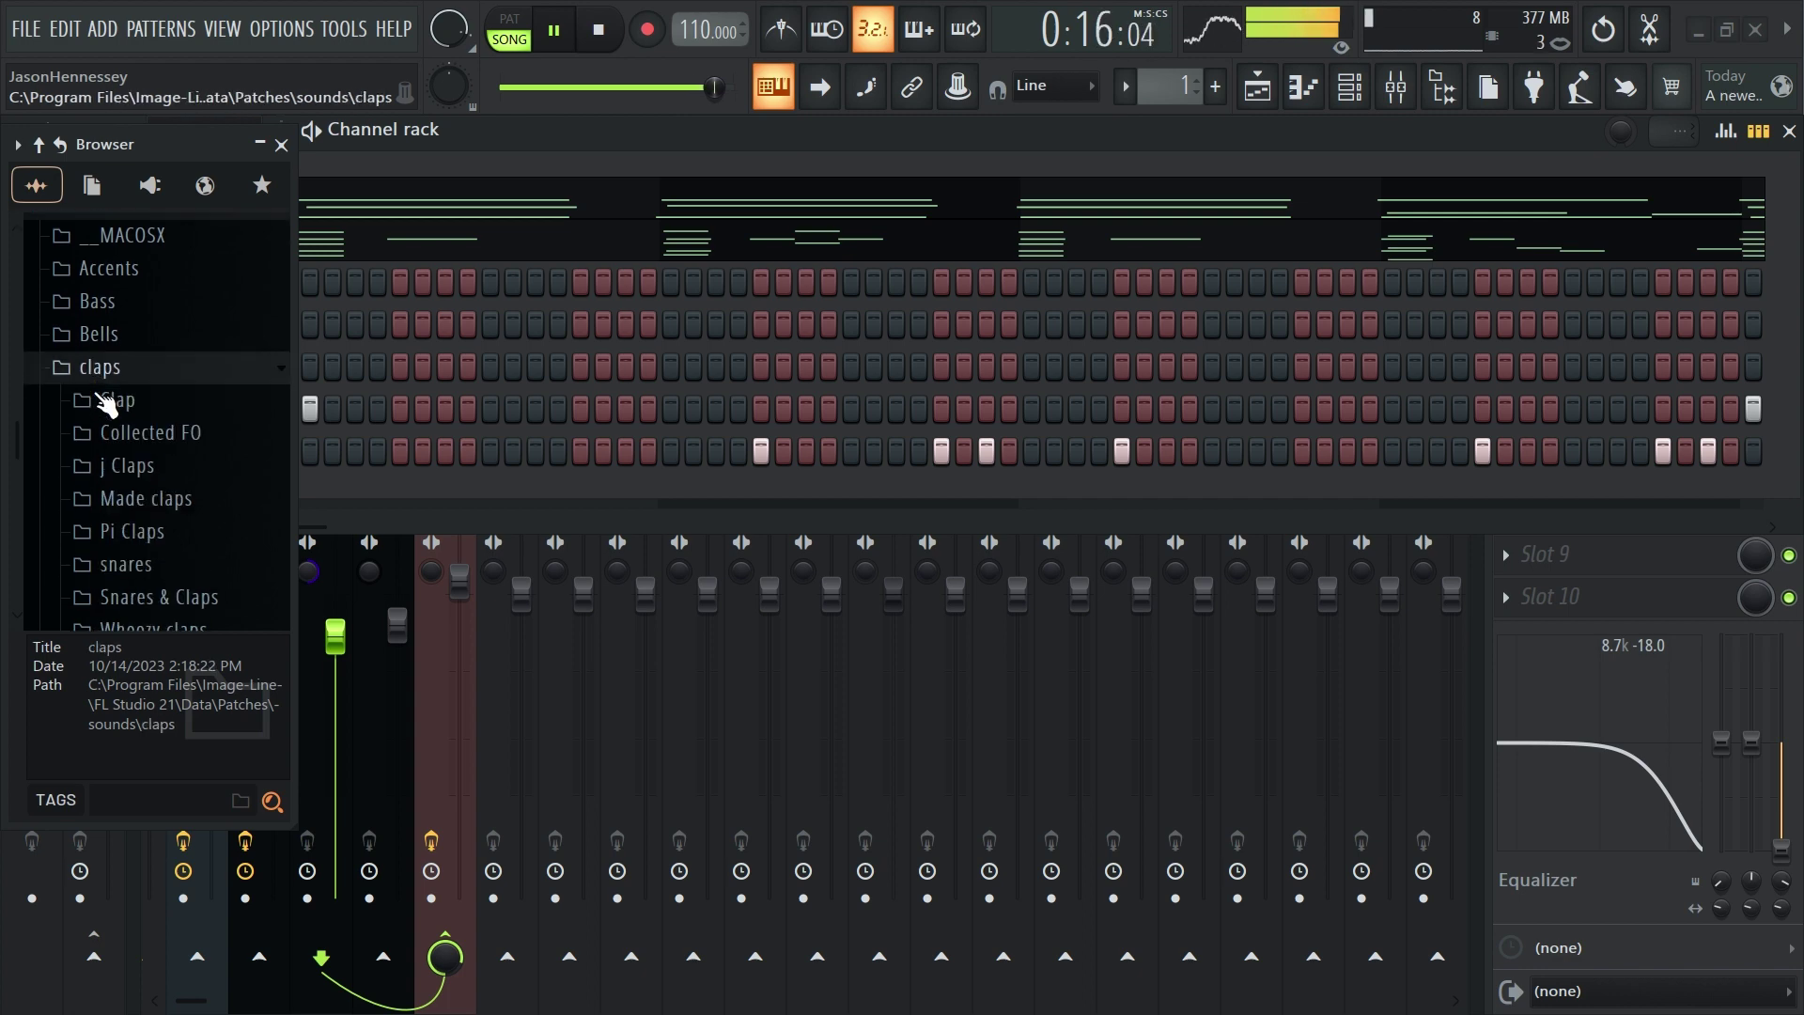
pyautogui.click(183, 490)
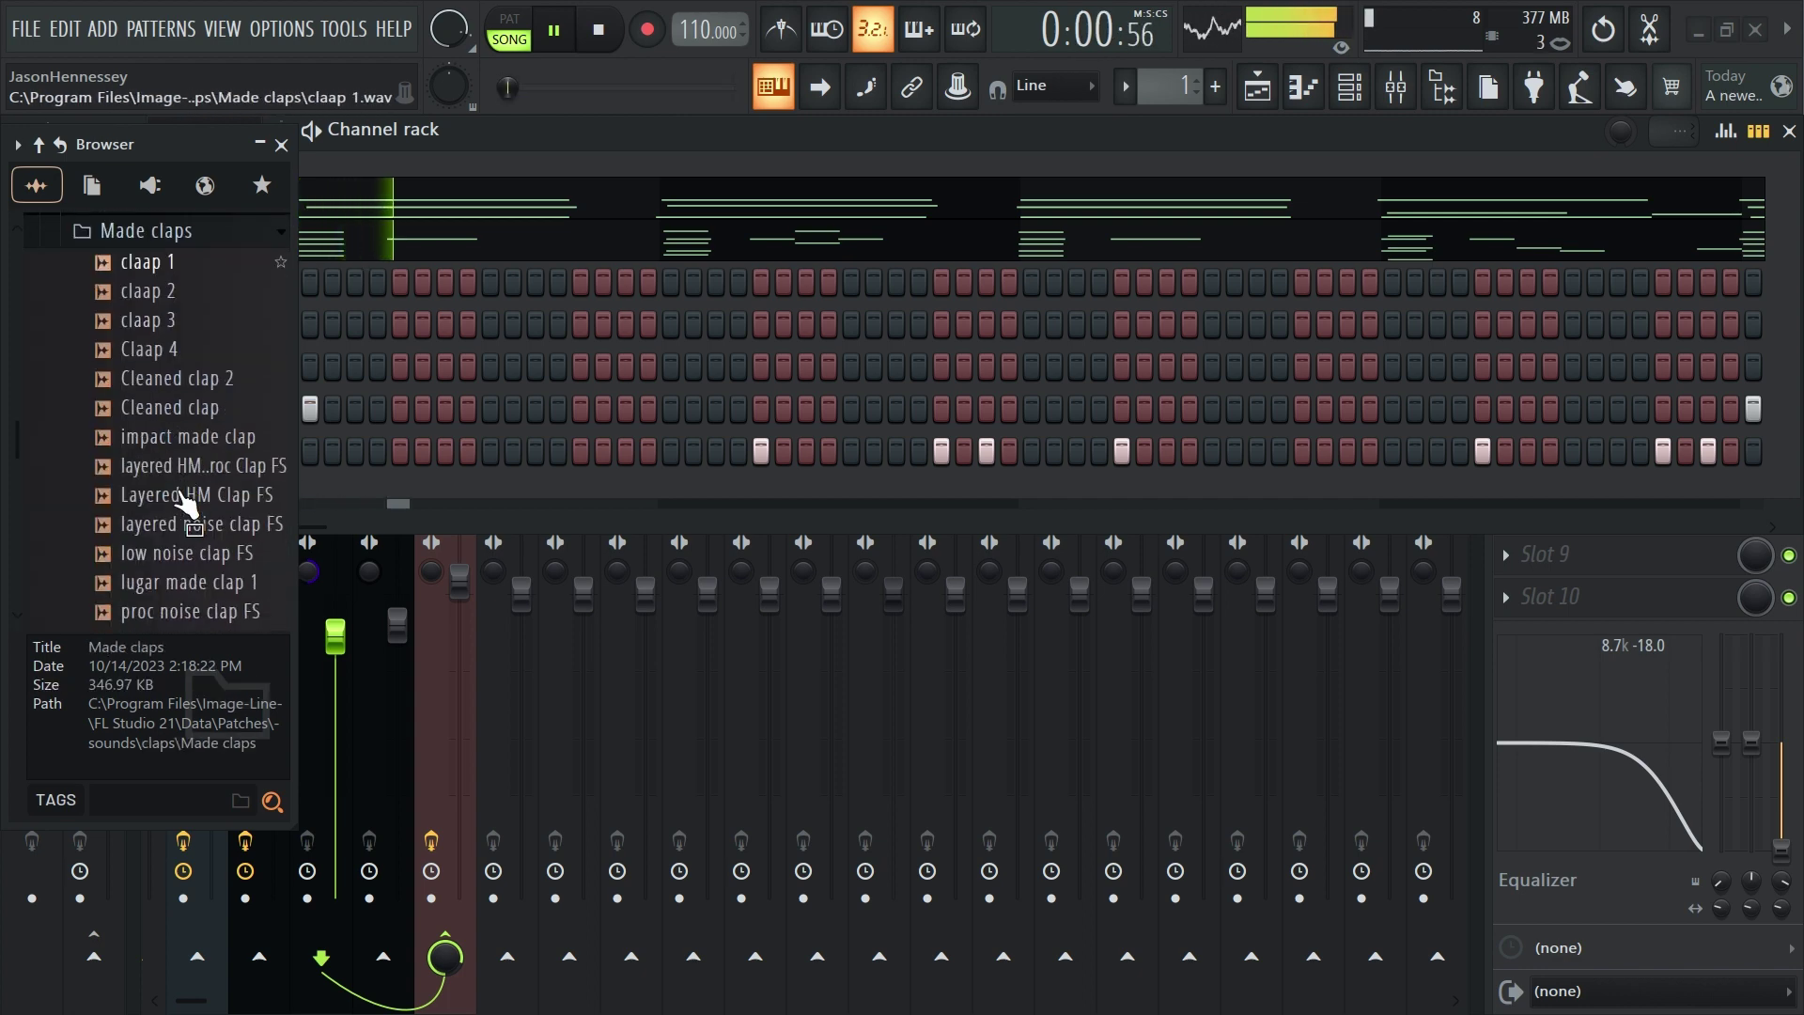
# Audition several samples in Made claps and add snare clap FS as a new channel below the short zay made FS channel
pyautogui.click(181, 524)
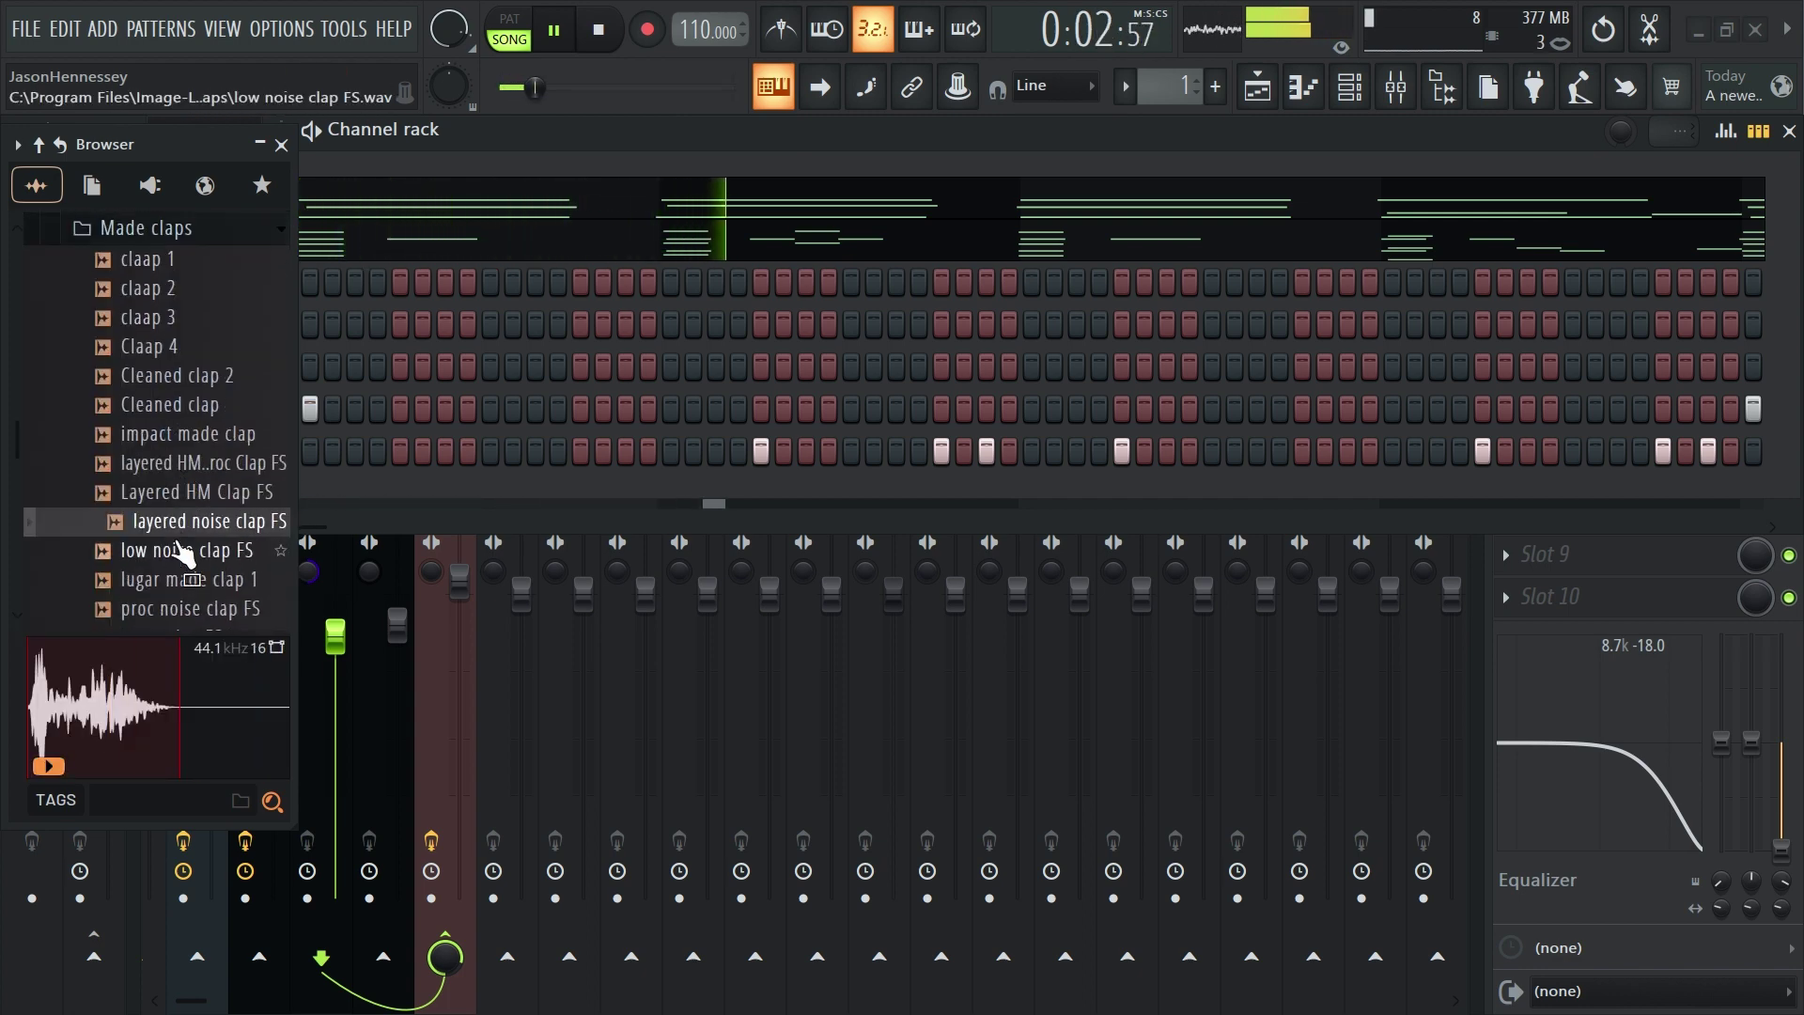
pyautogui.click(181, 553)
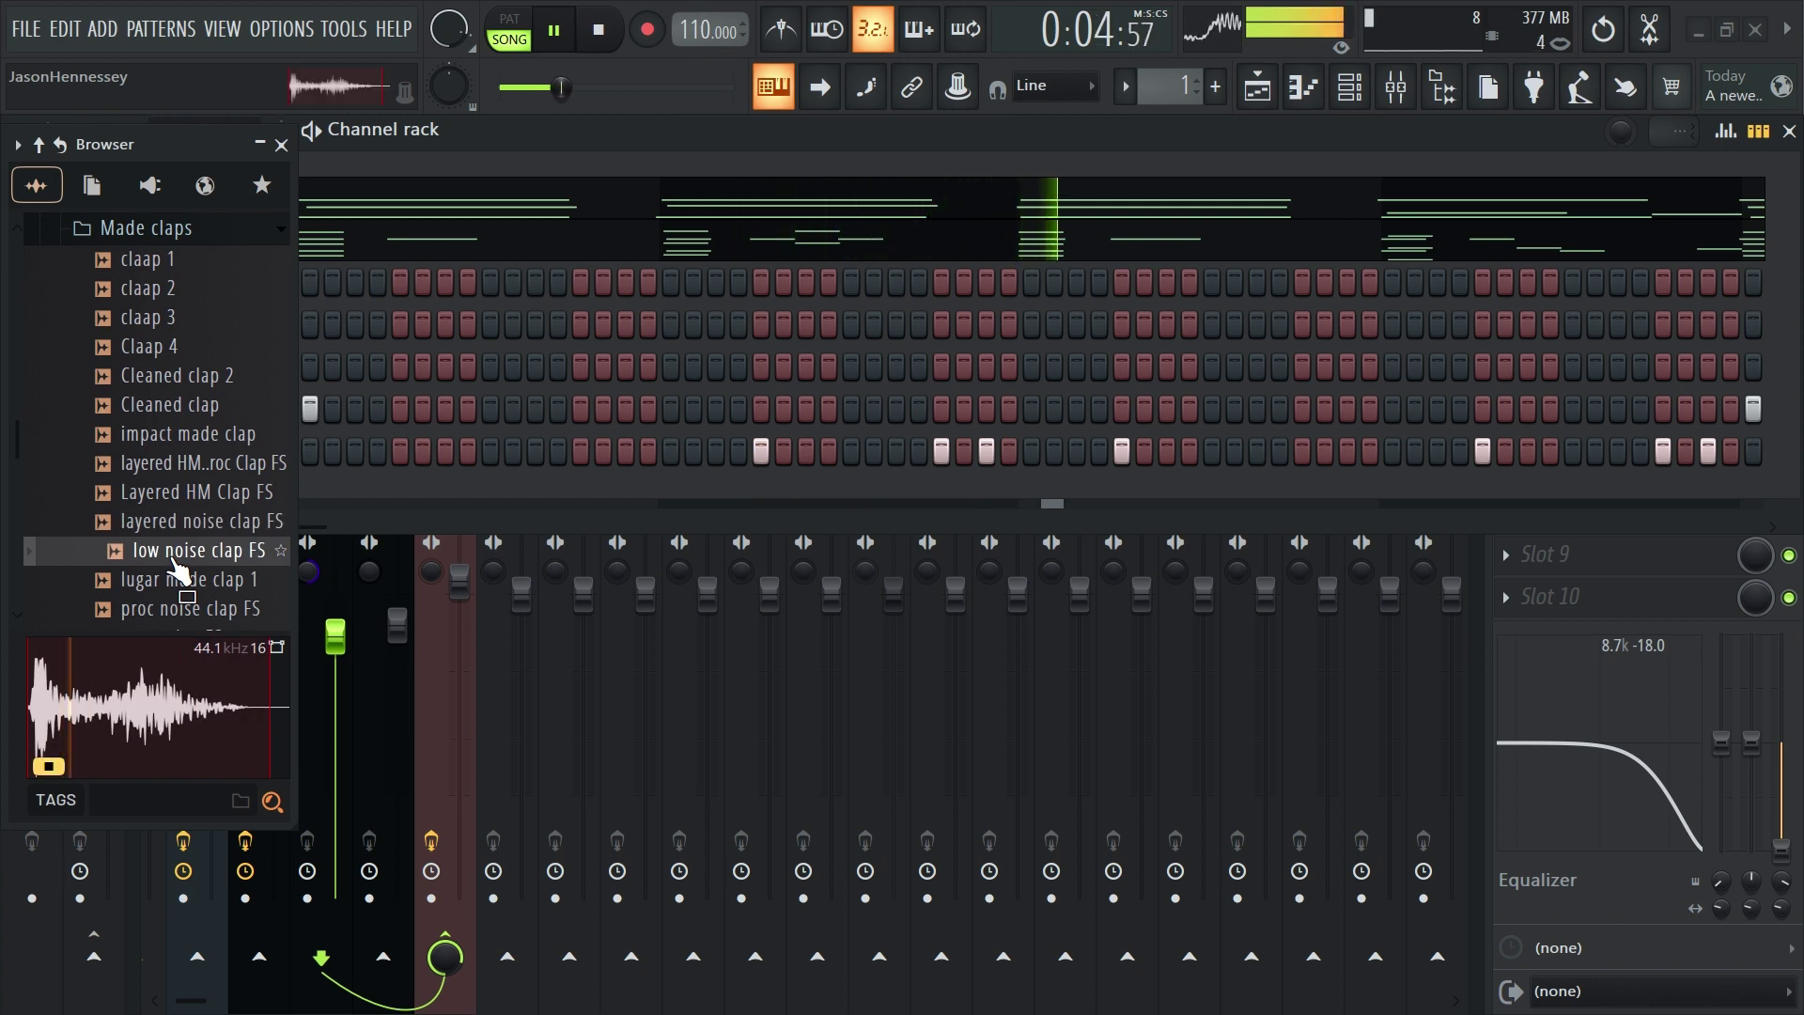
pyautogui.click(190, 592)
pyautogui.moveTo(176, 622); pyautogui.dragTo(269, 516)
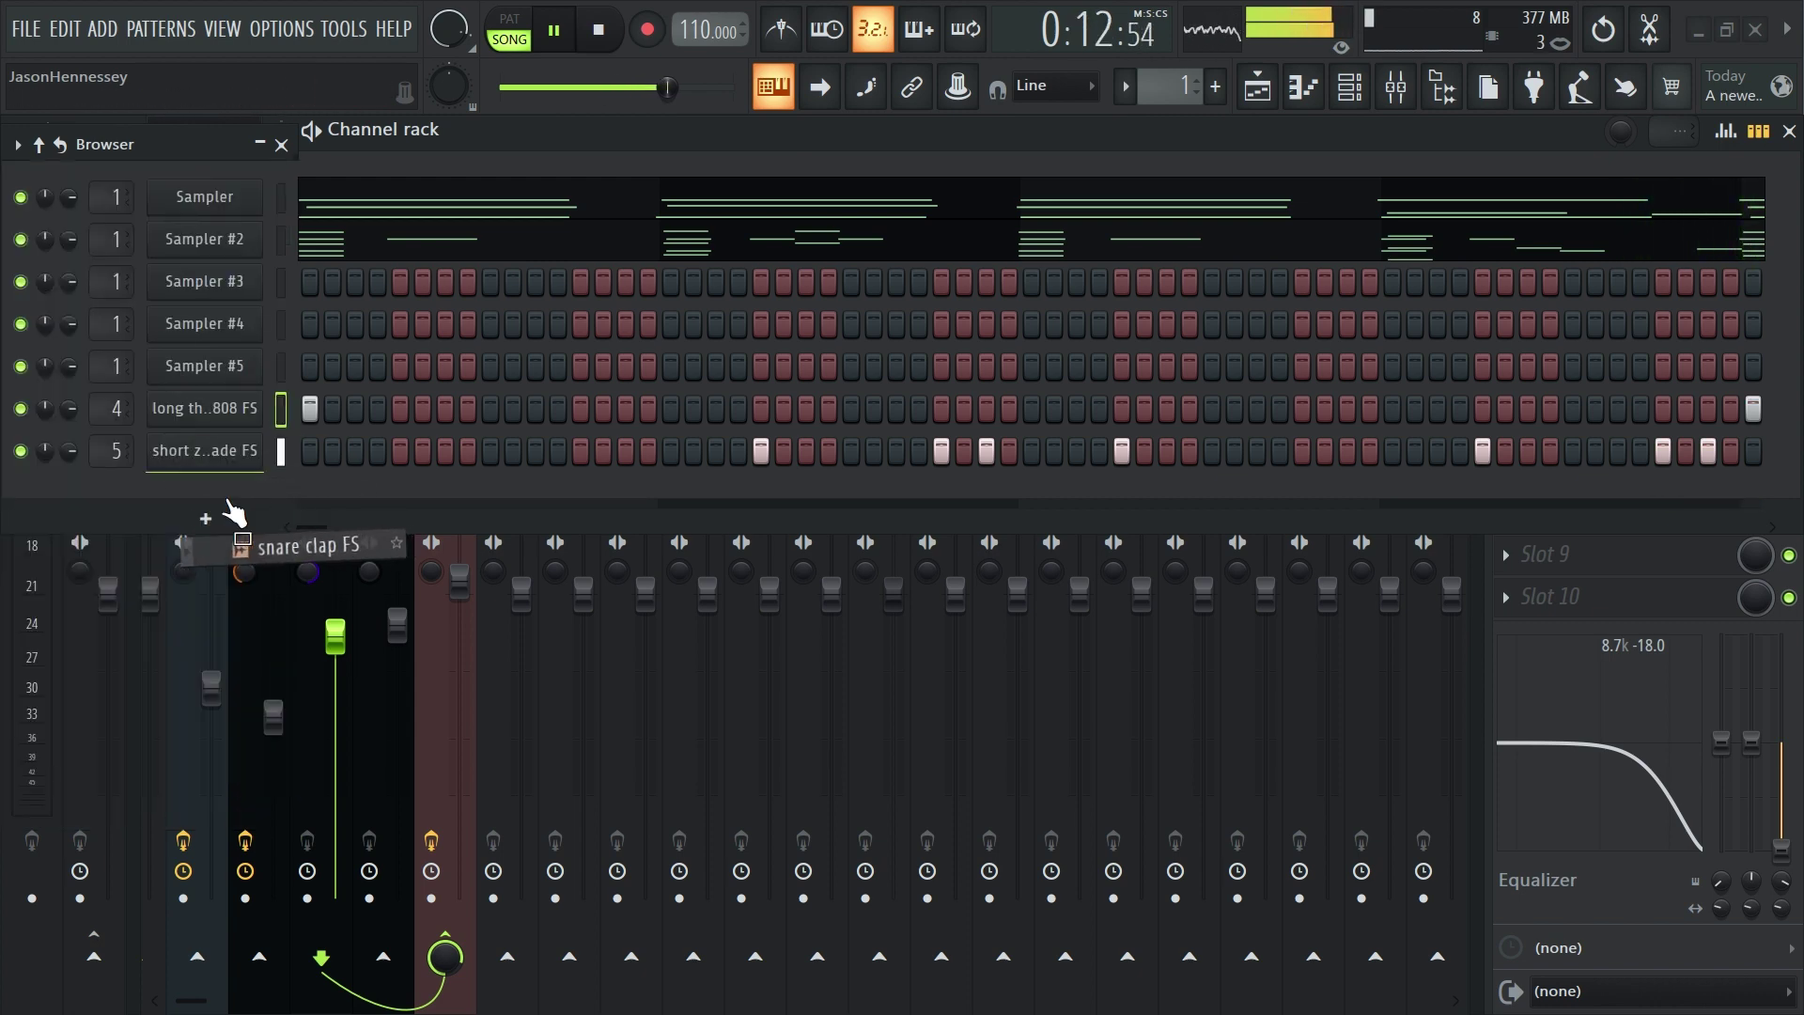
pyautogui.click(282, 143)
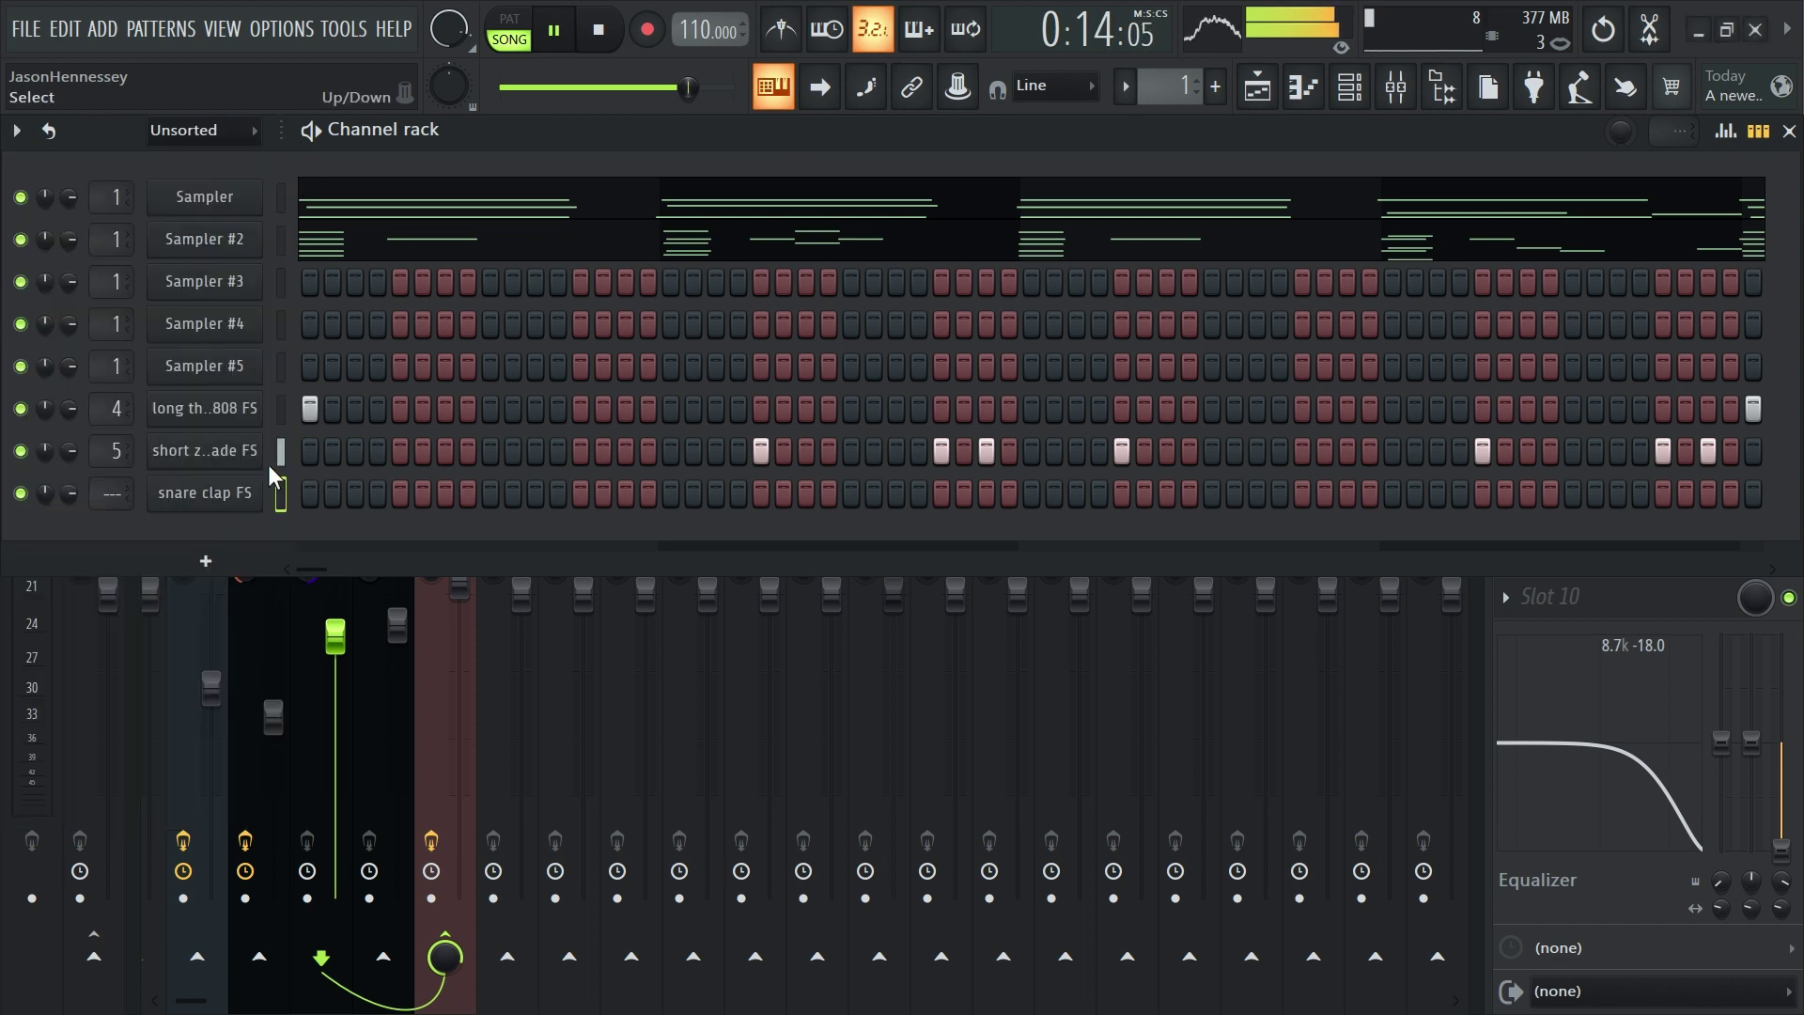
# Turn the snare clap FS sampler's Trim up to maximum and set the channel to cut itself using group 3
pyautogui.click(223, 504)
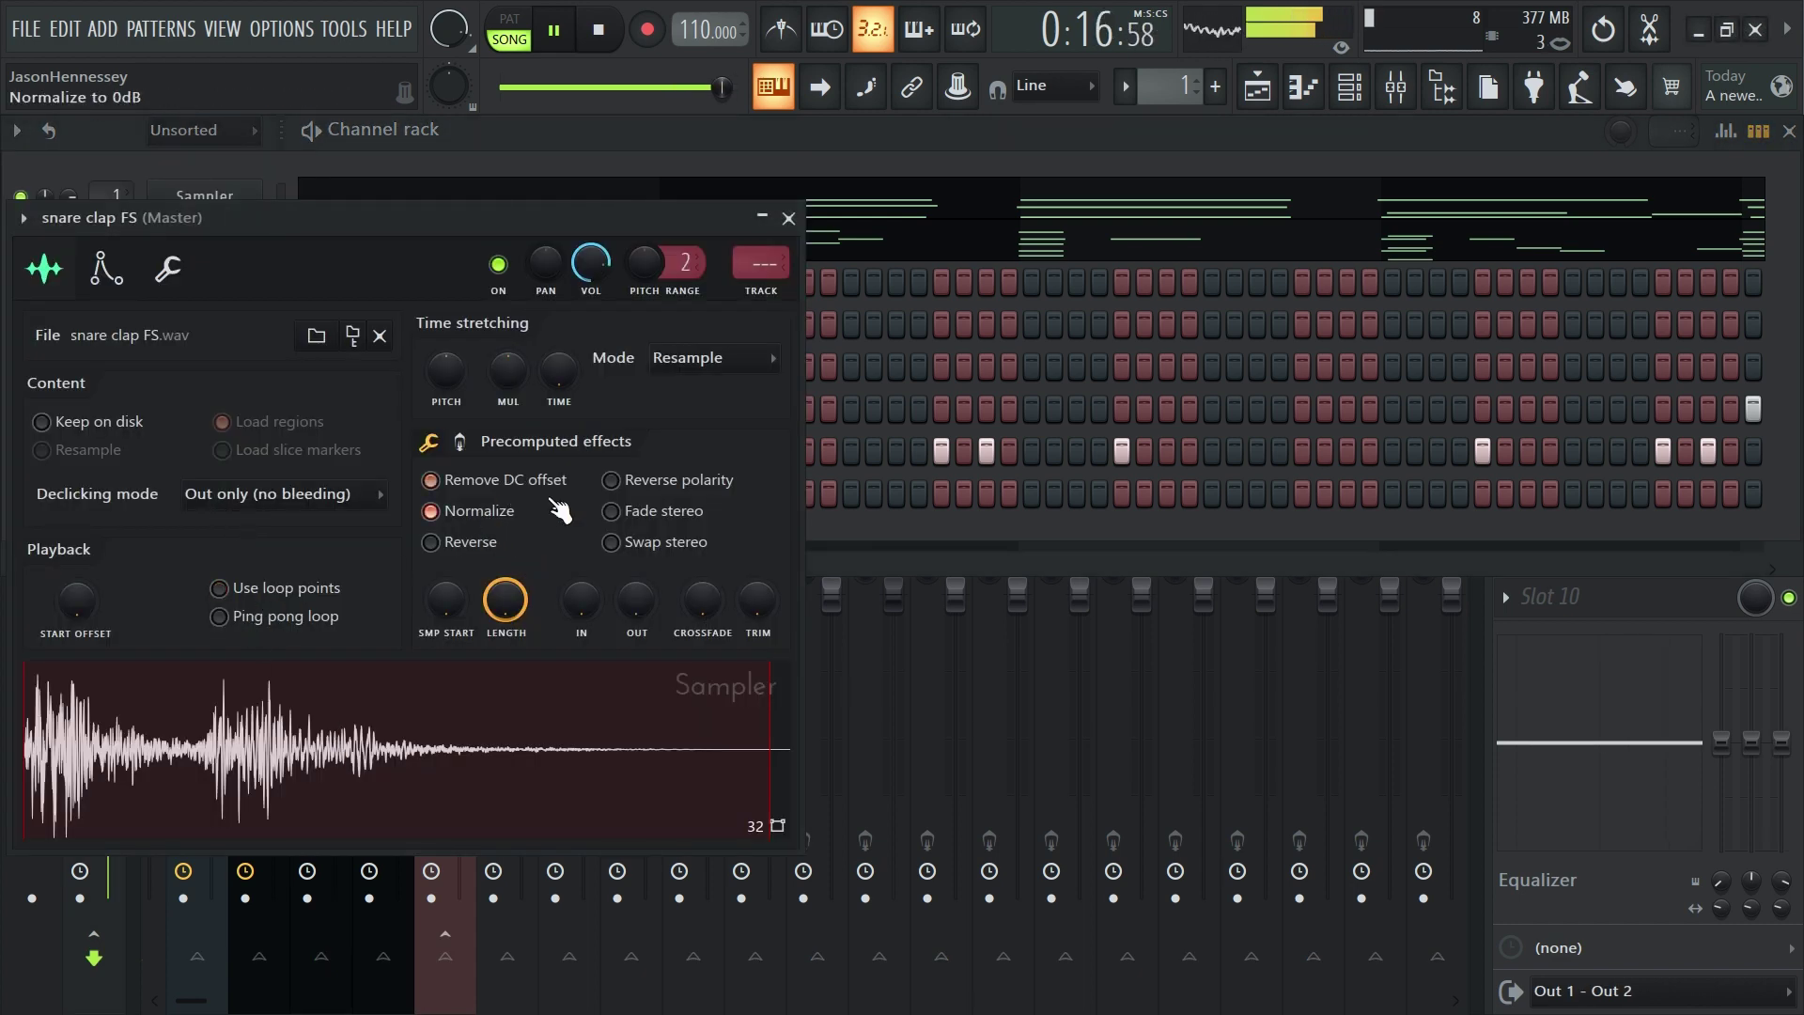
pyautogui.moveTo(769, 610); pyautogui.dragTo(810, 624)
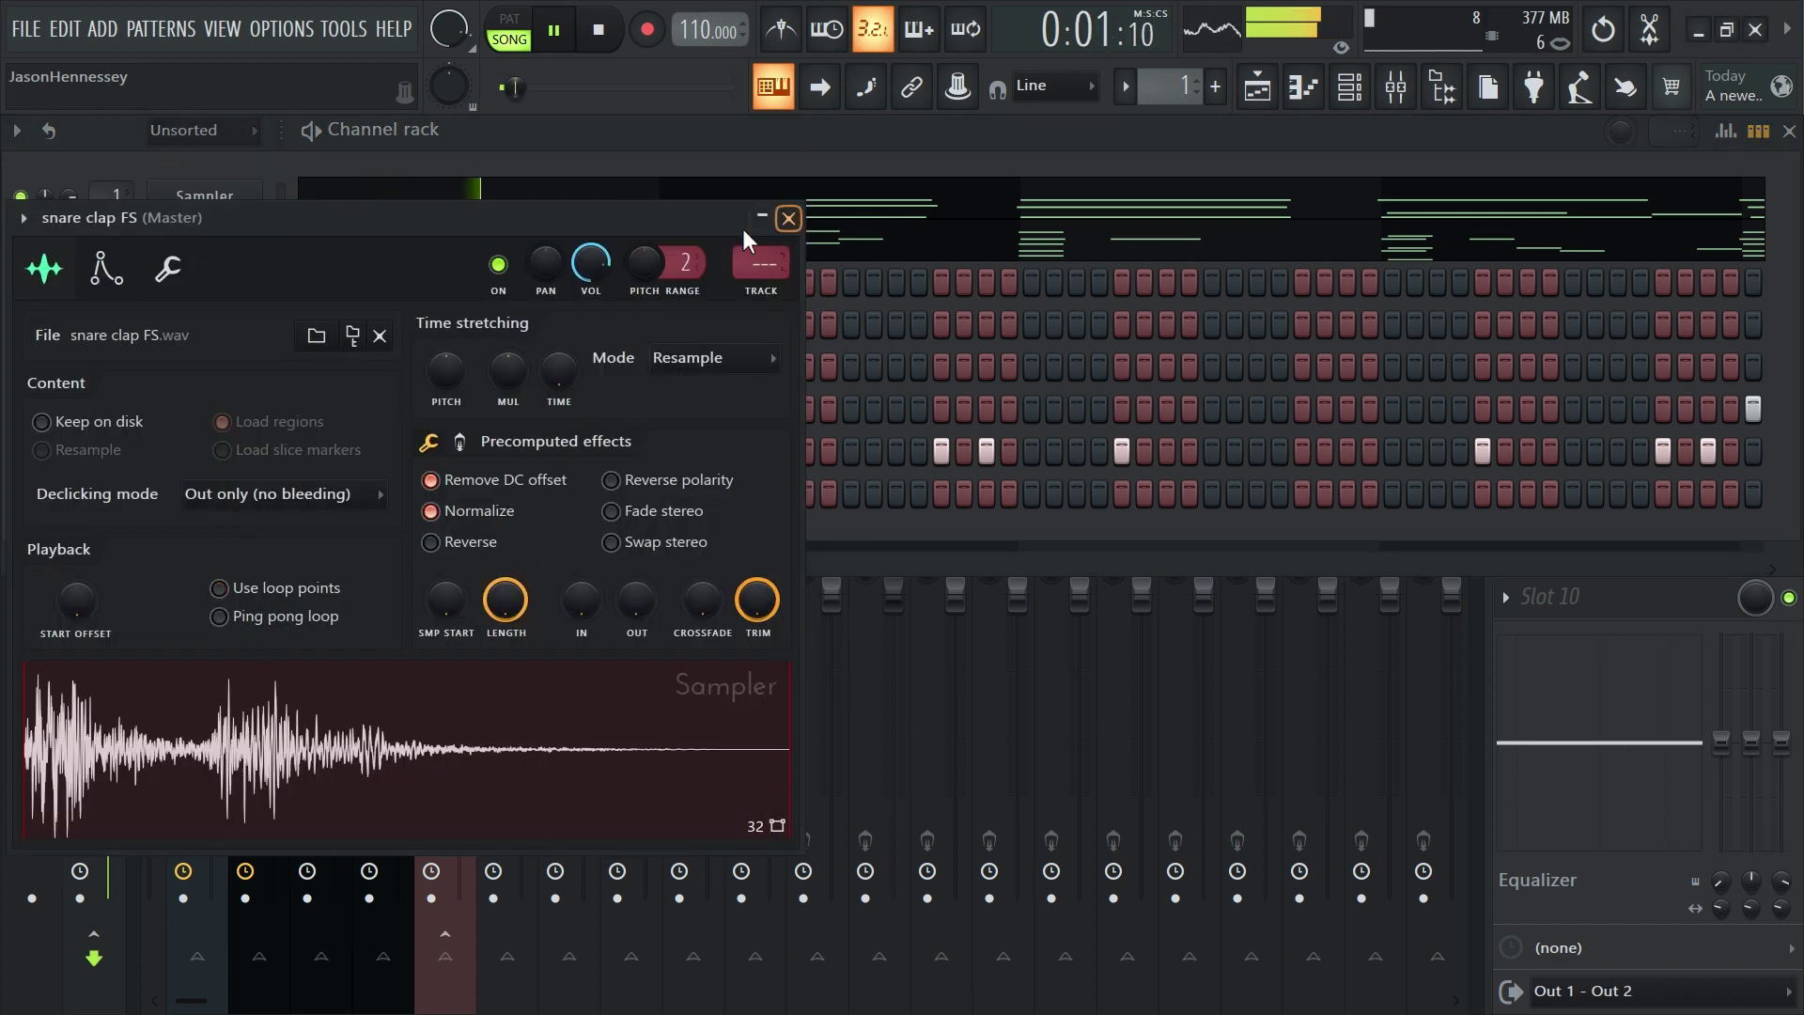
pyautogui.click(155, 272)
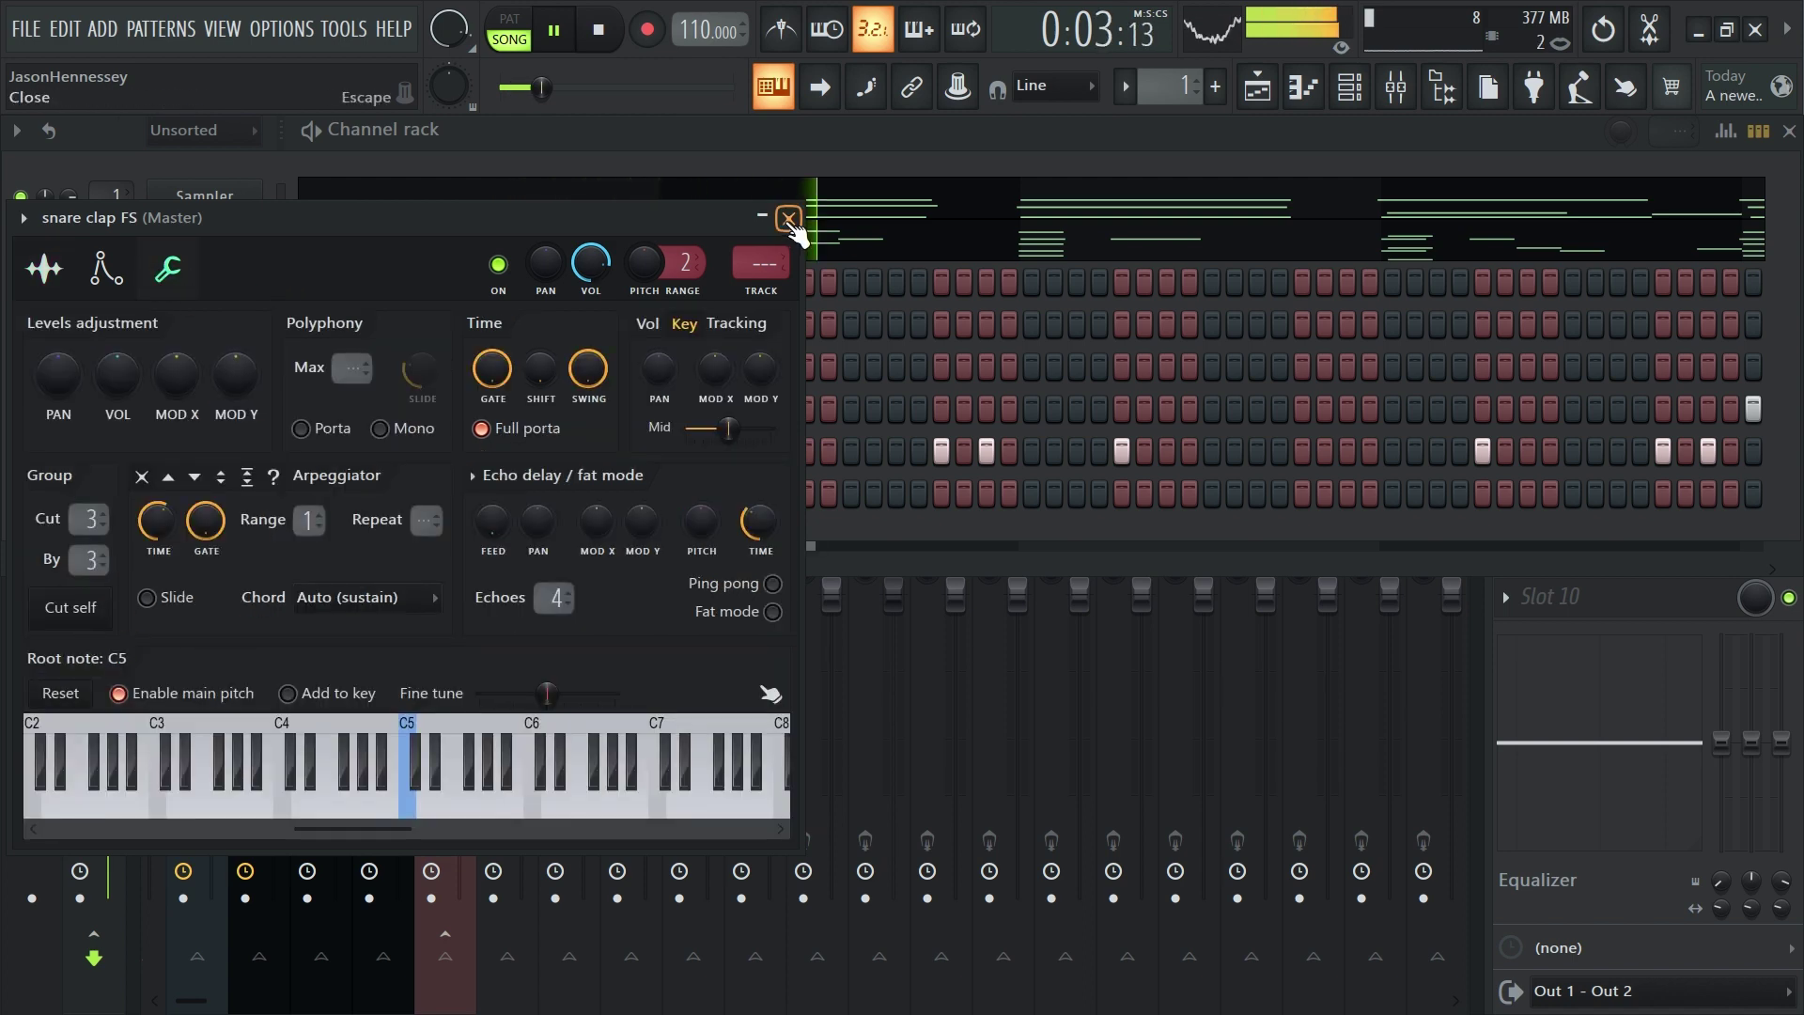
pyautogui.click(788, 219)
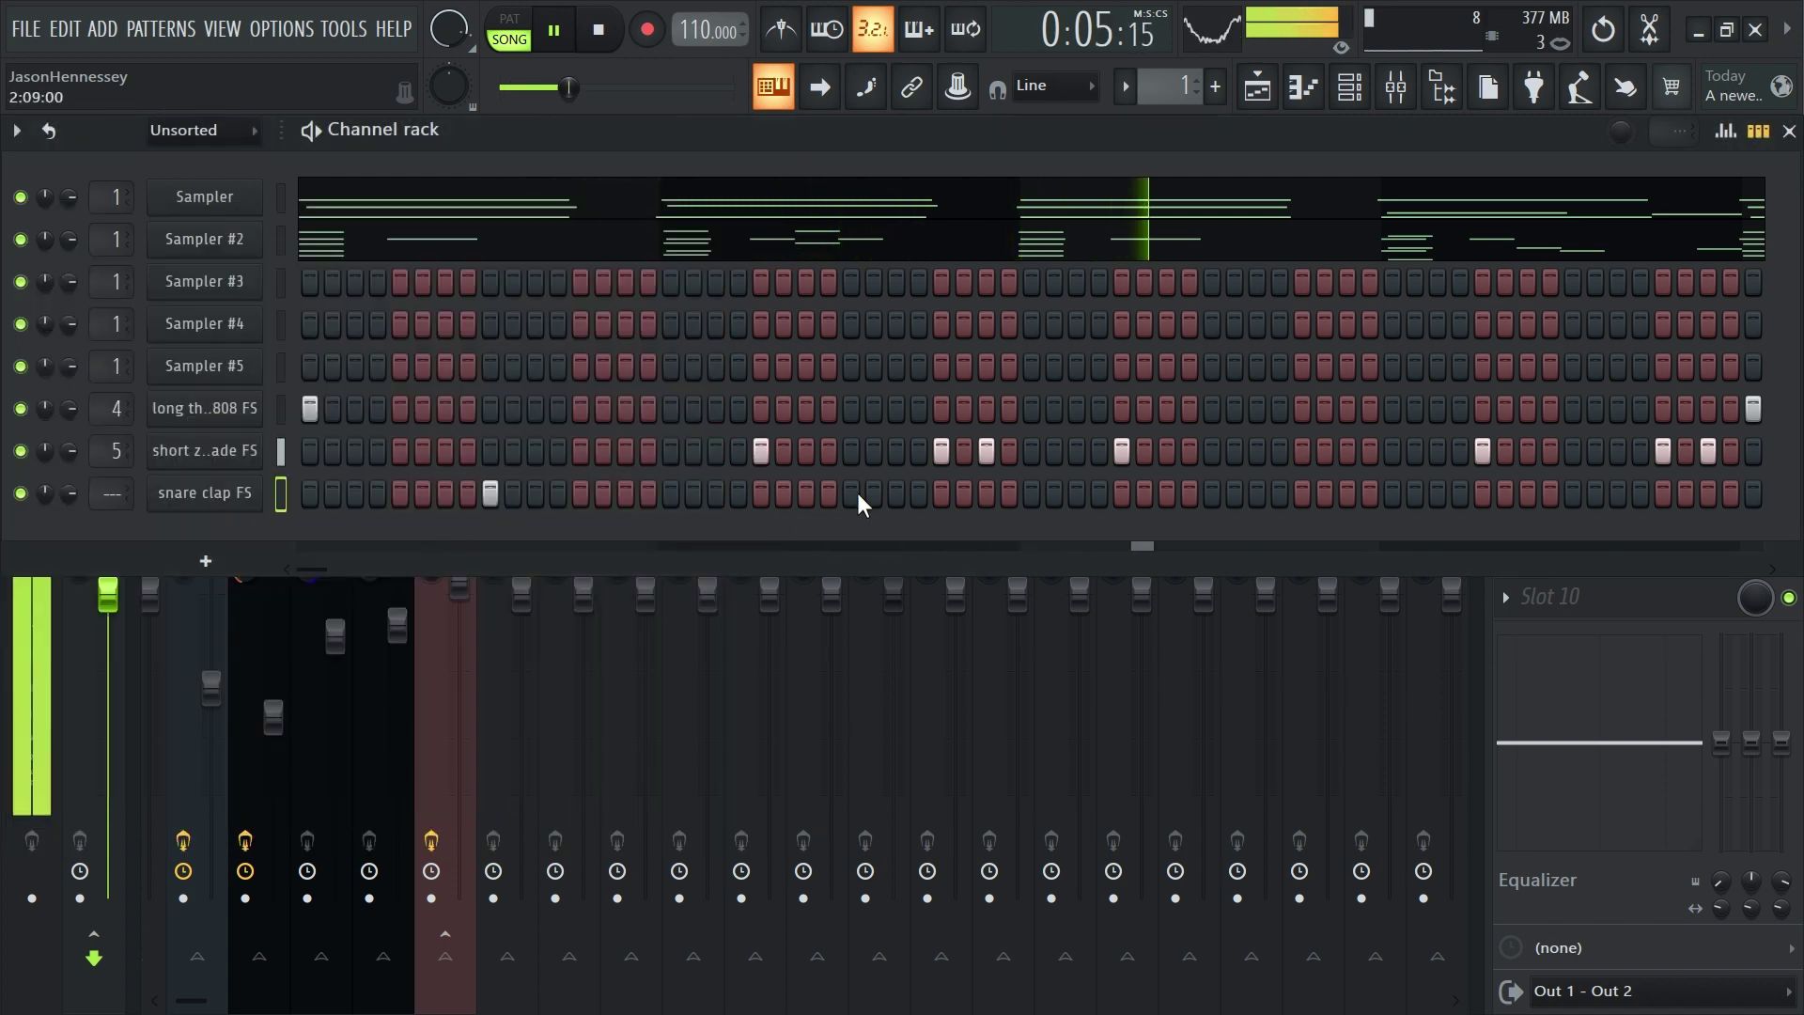
# In the snare clap FS piano roll, select the first two bars and duplicate their notes repeatedly to fill all eight bars
pyautogui.rightClick(259, 496)
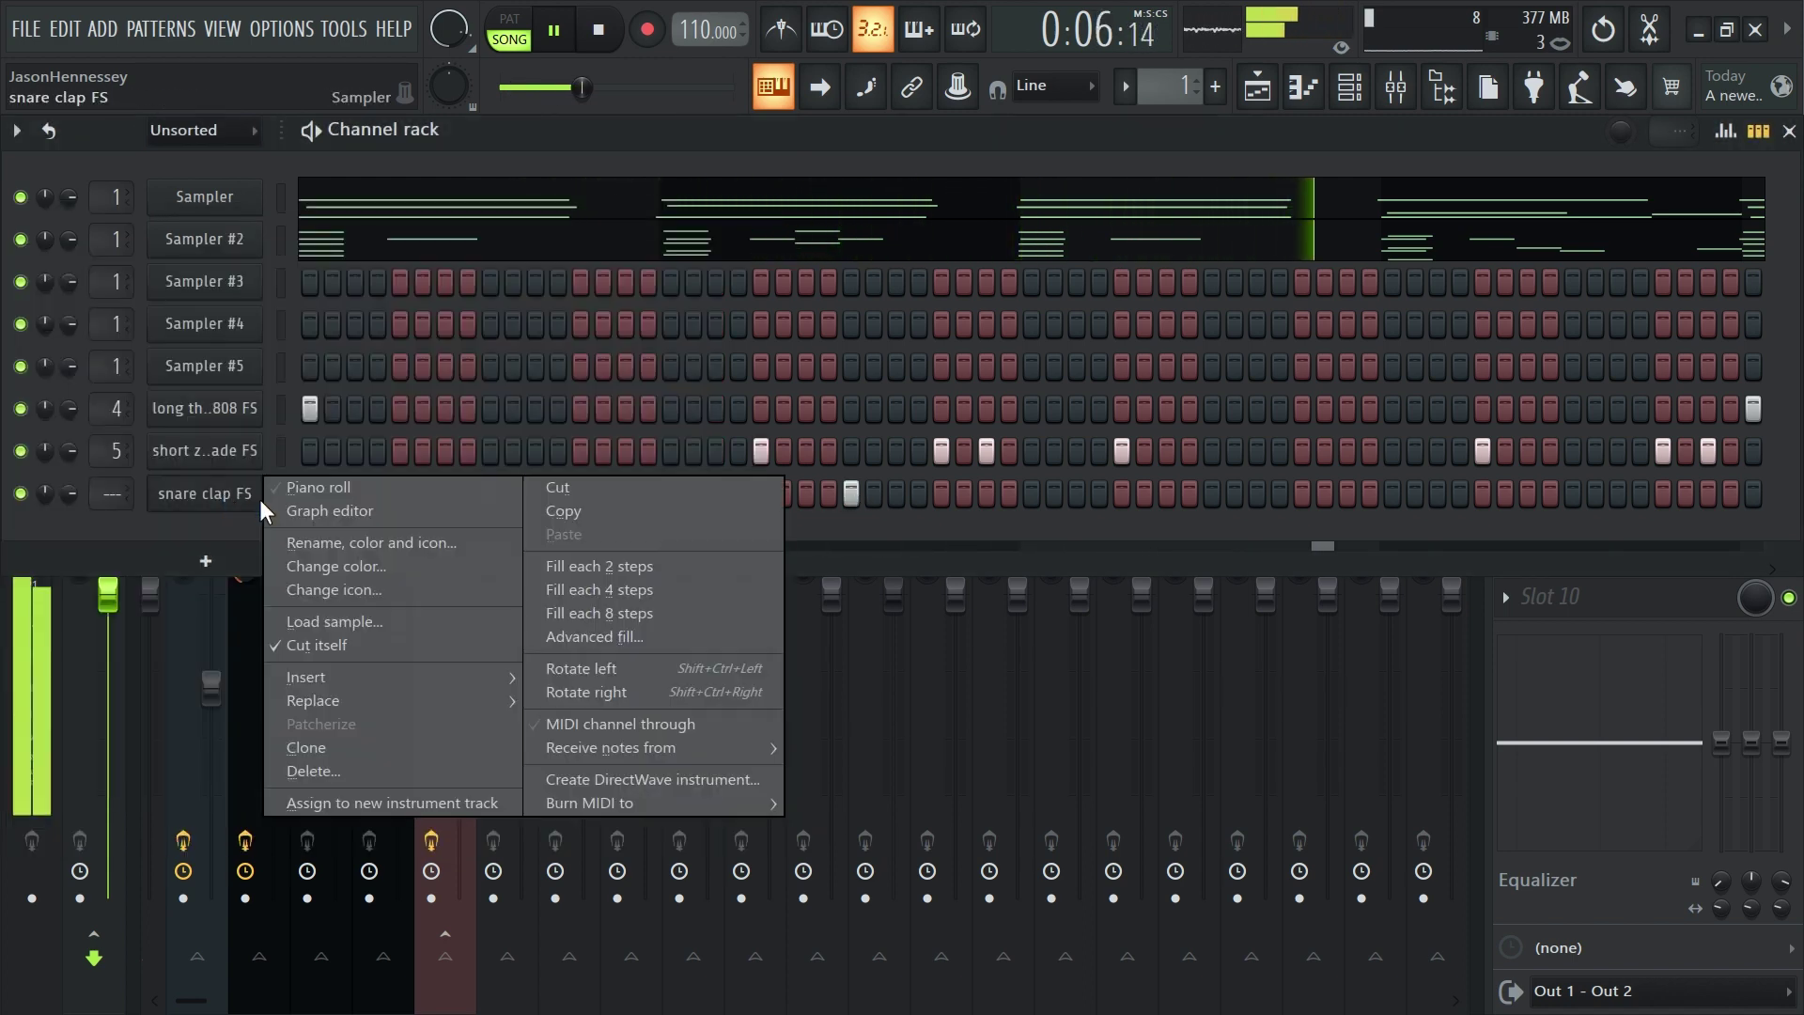
pyautogui.click(388, 487)
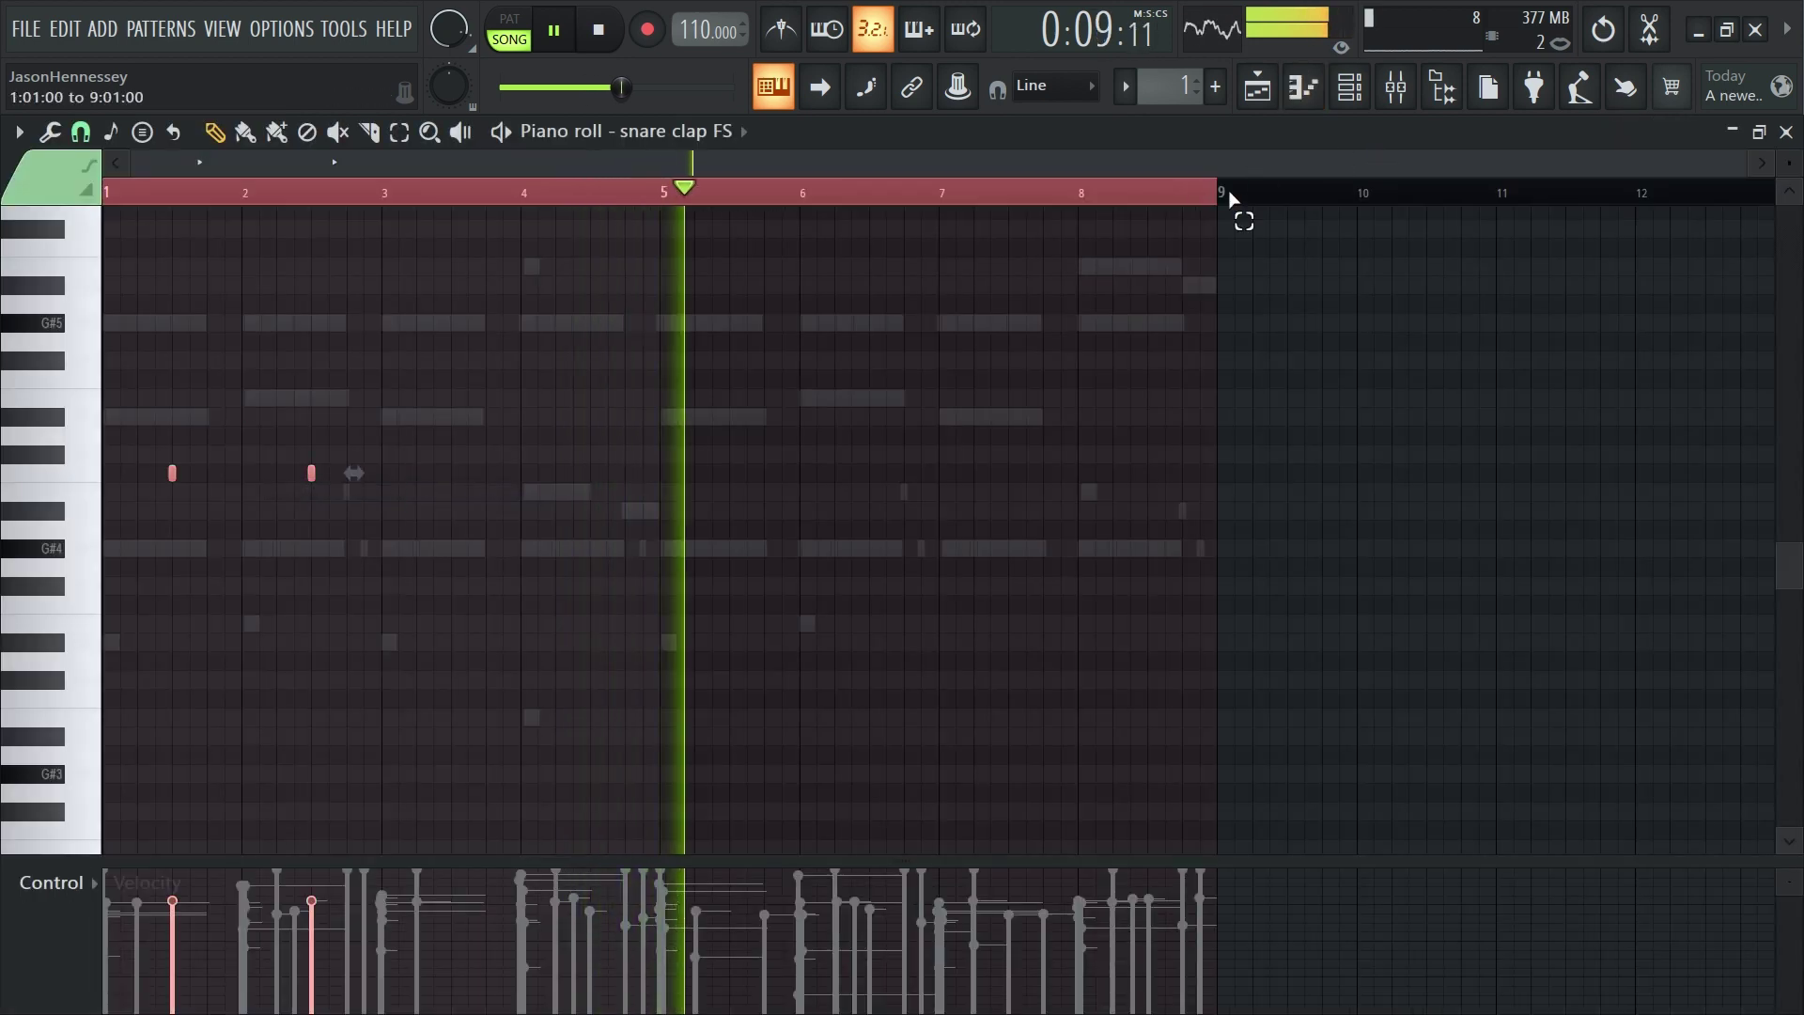
pyautogui.moveTo(1240, 213); pyautogui.dragTo(434, 268)
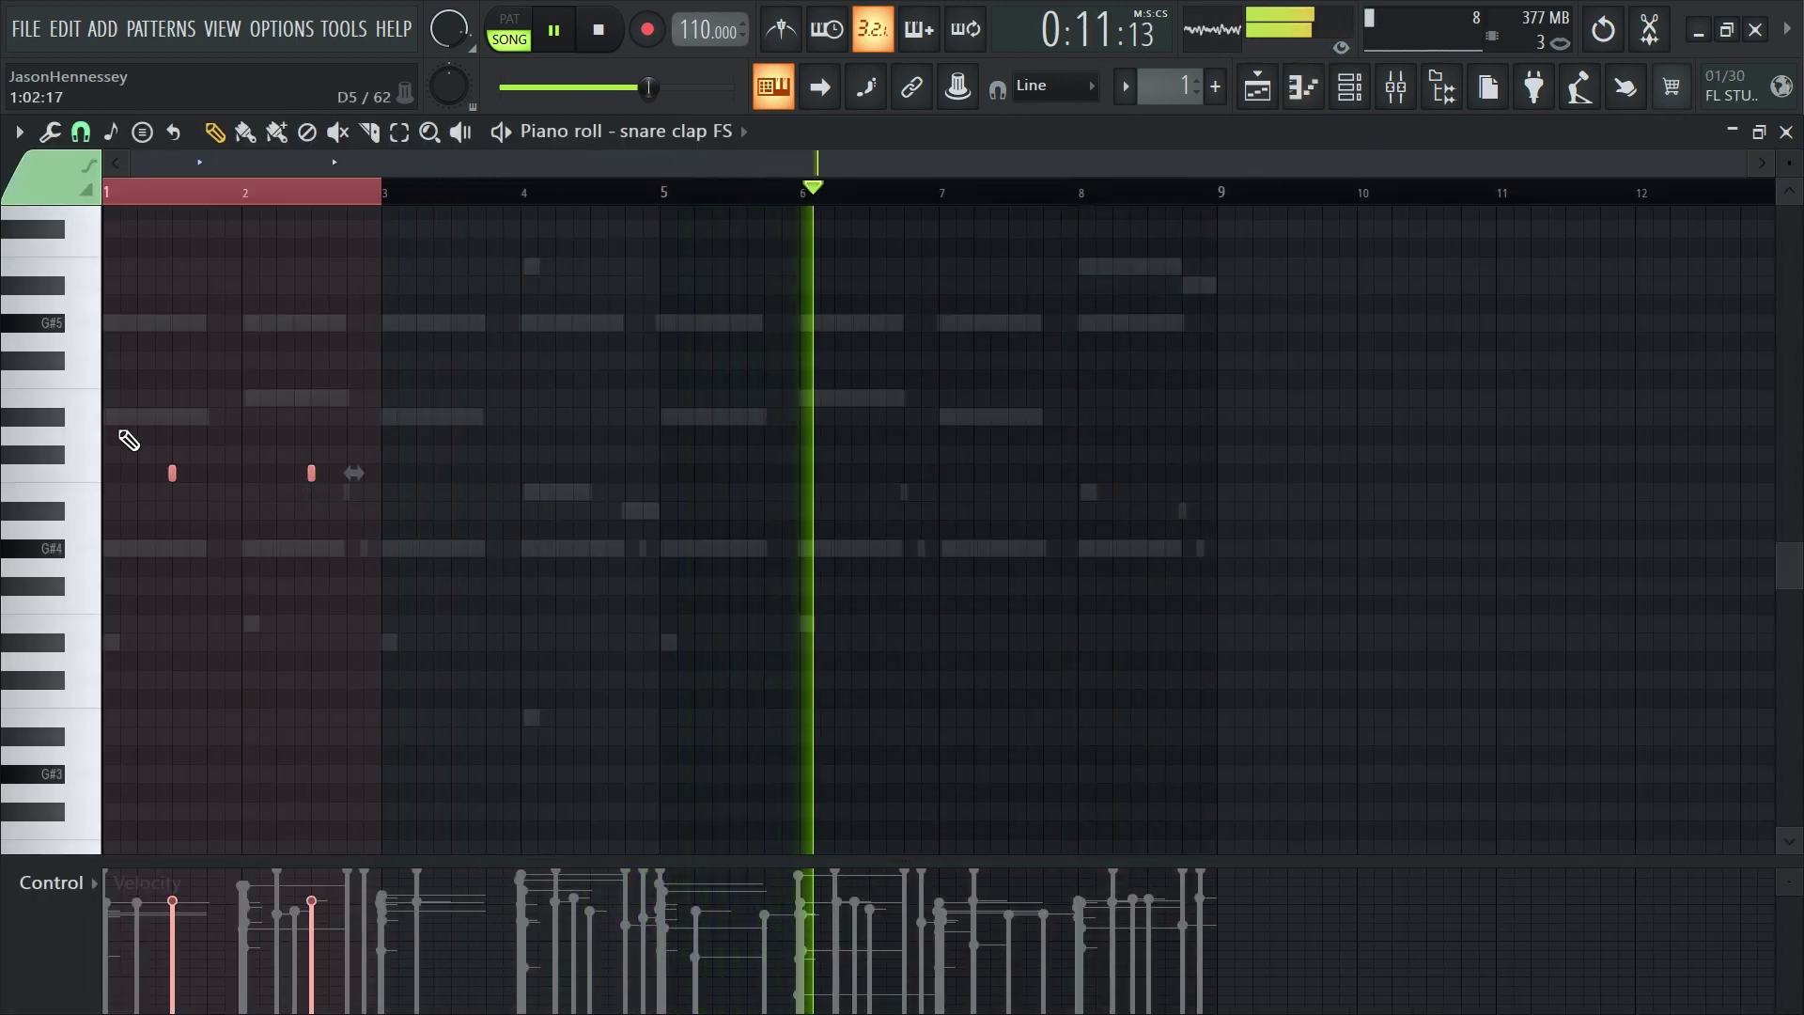
pyautogui.scroll(2, 36, 463)
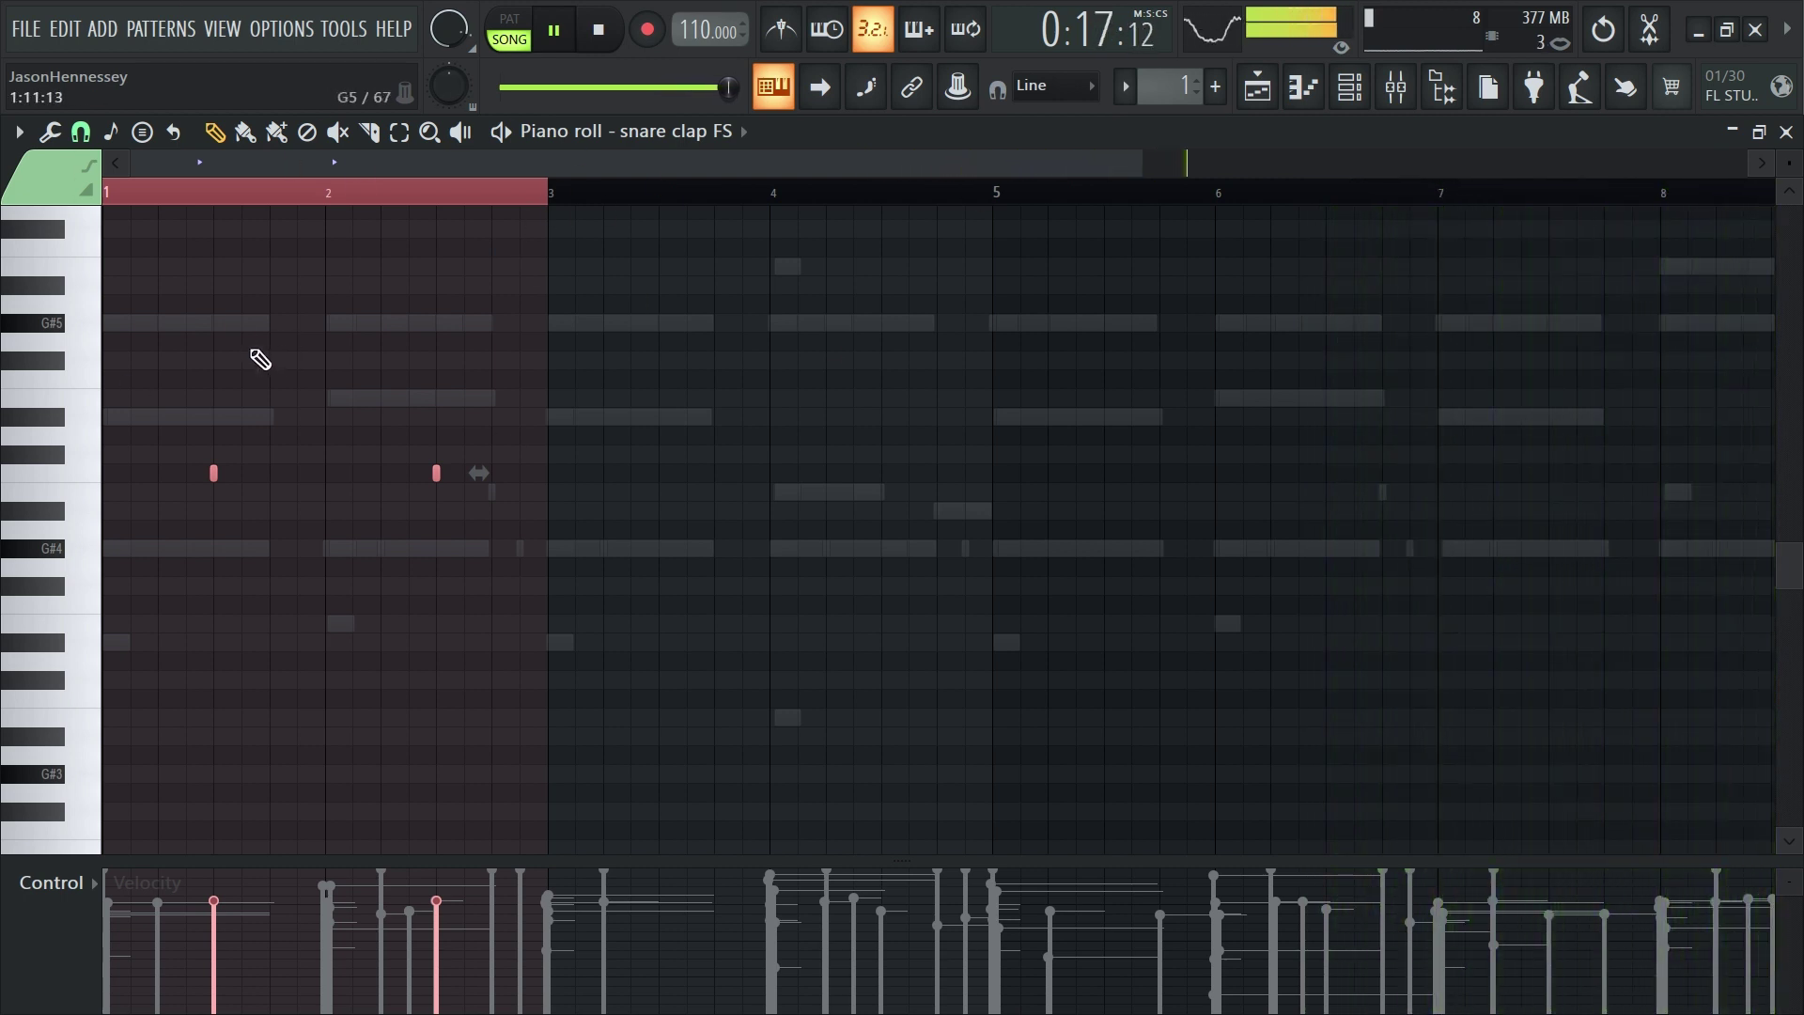
pyautogui.hotkey('ctrl', 'b')
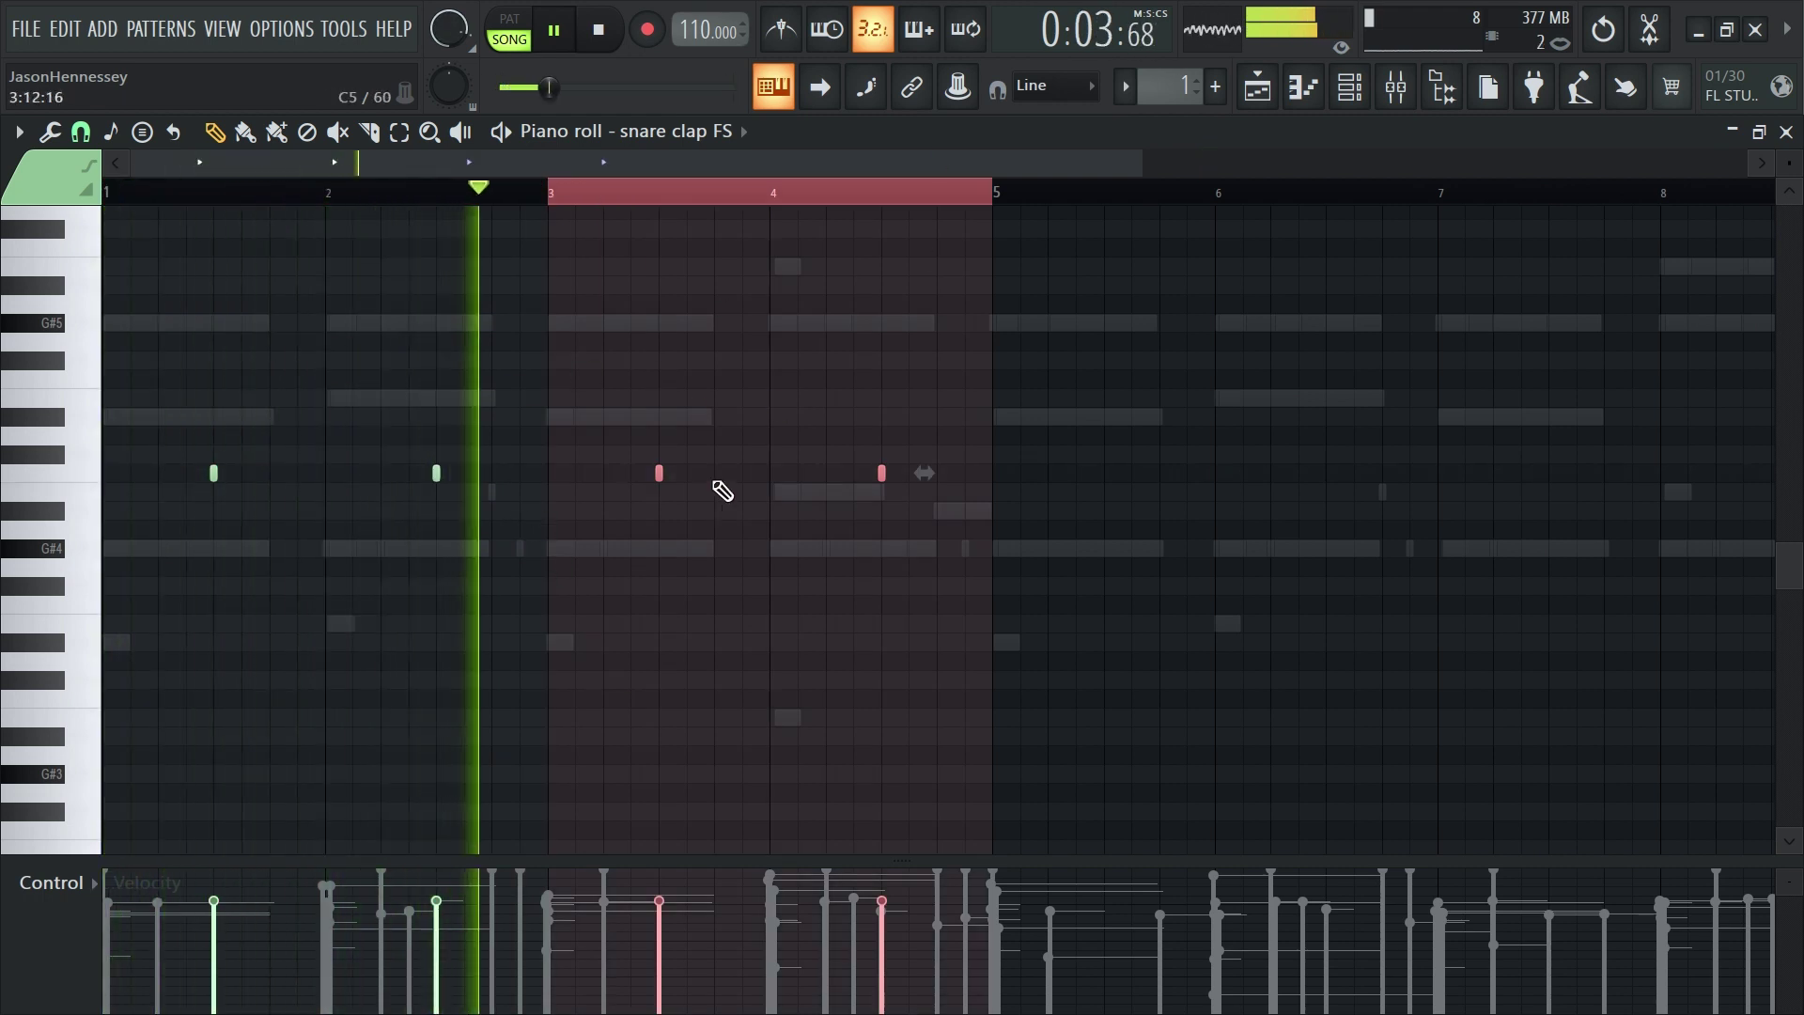
pyautogui.scroll(-2, 645, 535)
pyautogui.hotkey('ctrl', 'b')
pyautogui.hotkey('ctrl', 'b')
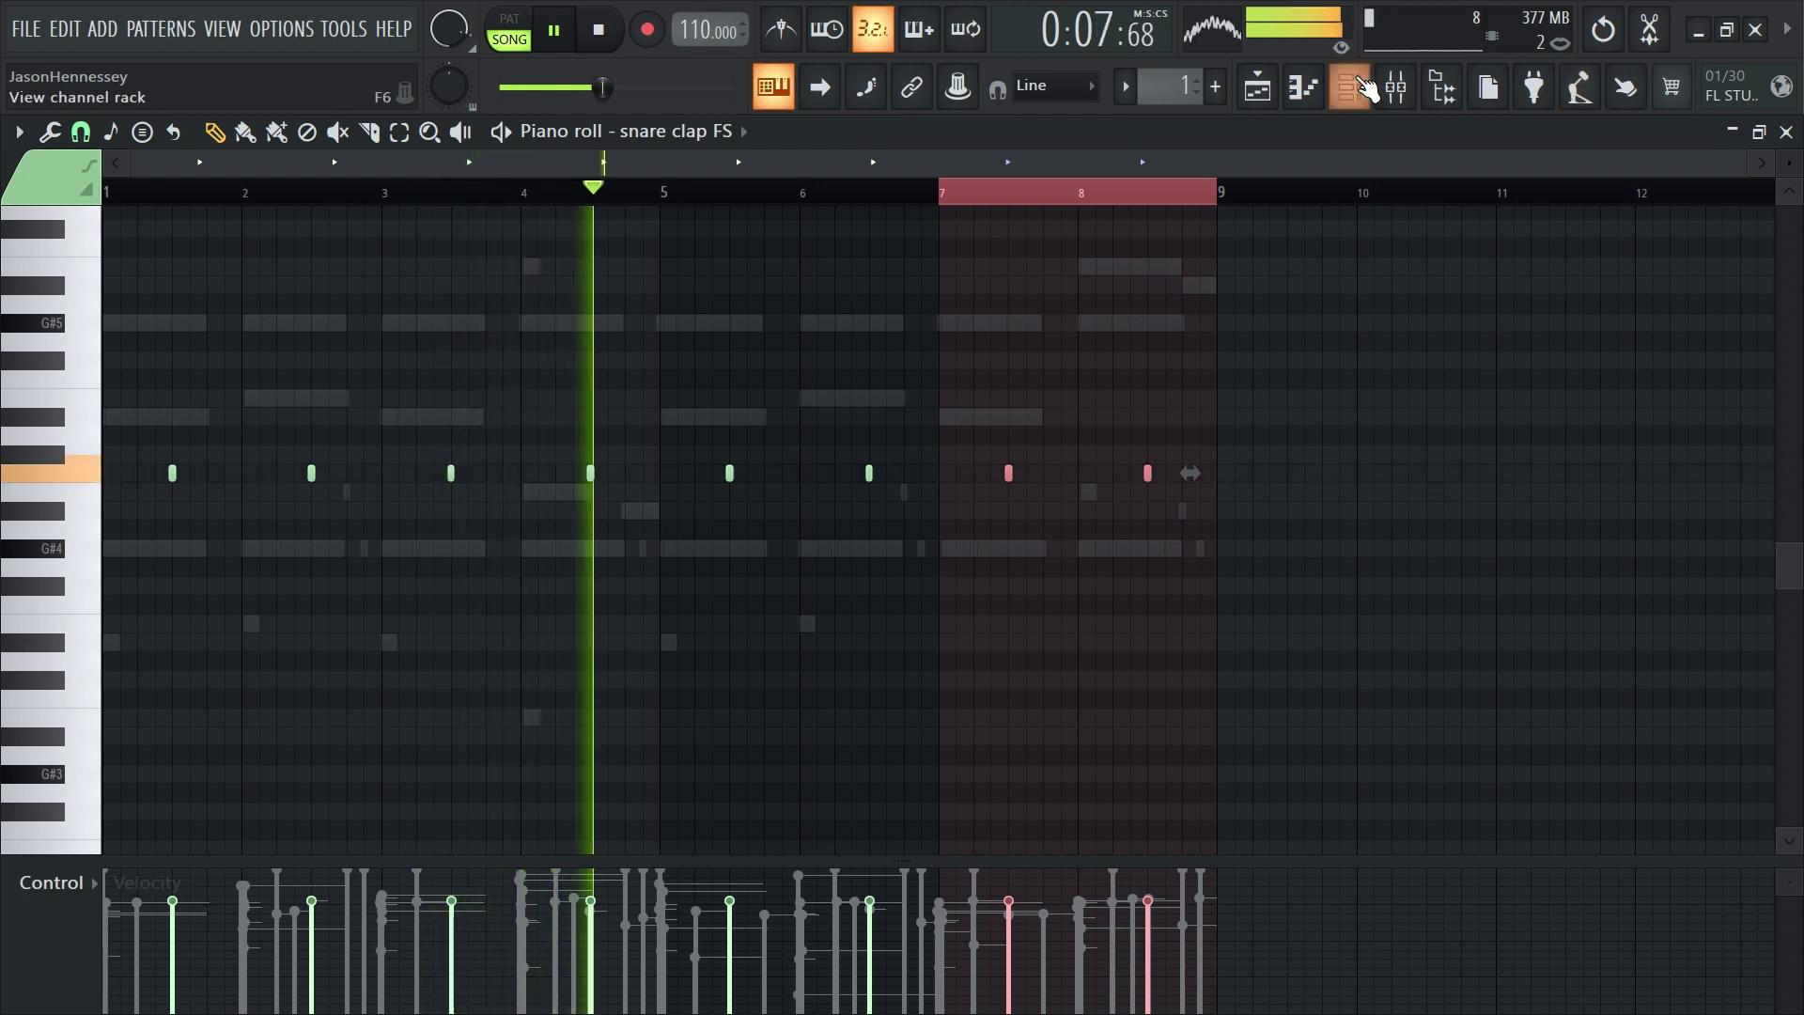
# Route the snare clap FS channel to mixer track 7 and lower that track's volume slightly
pyautogui.click(1362, 86)
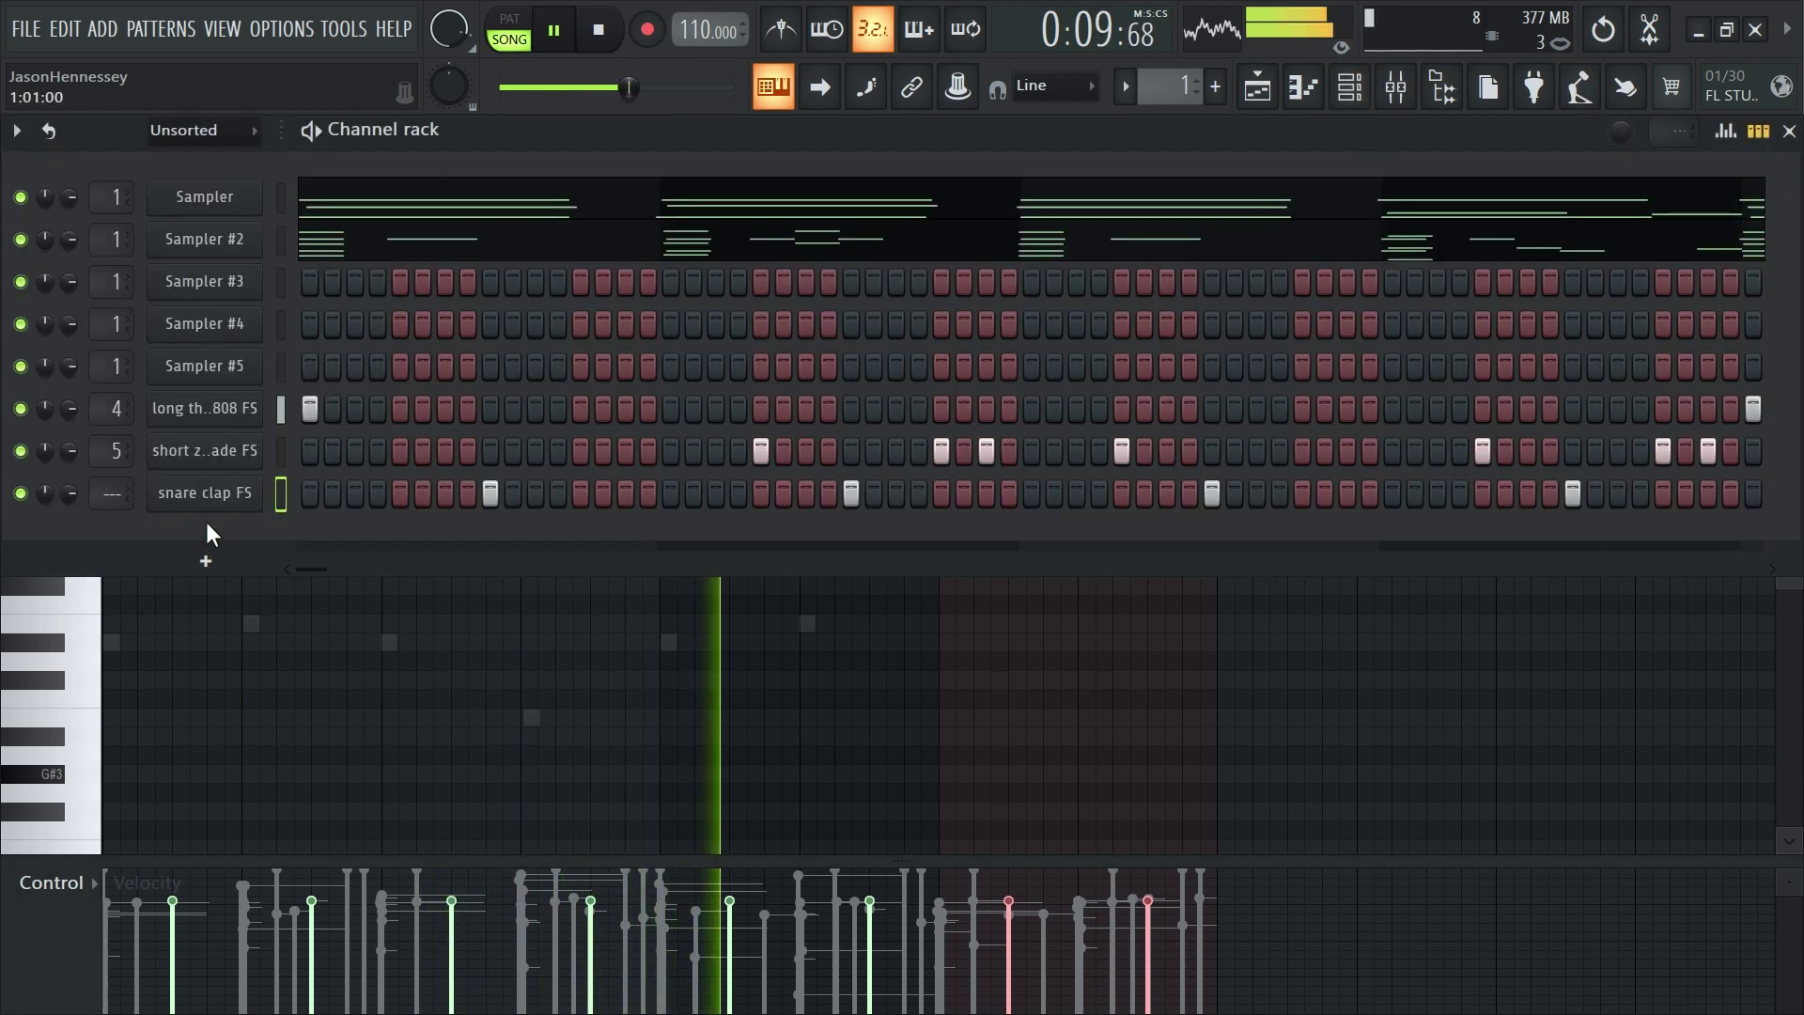
pyautogui.hotkey('ctrl', 'l')
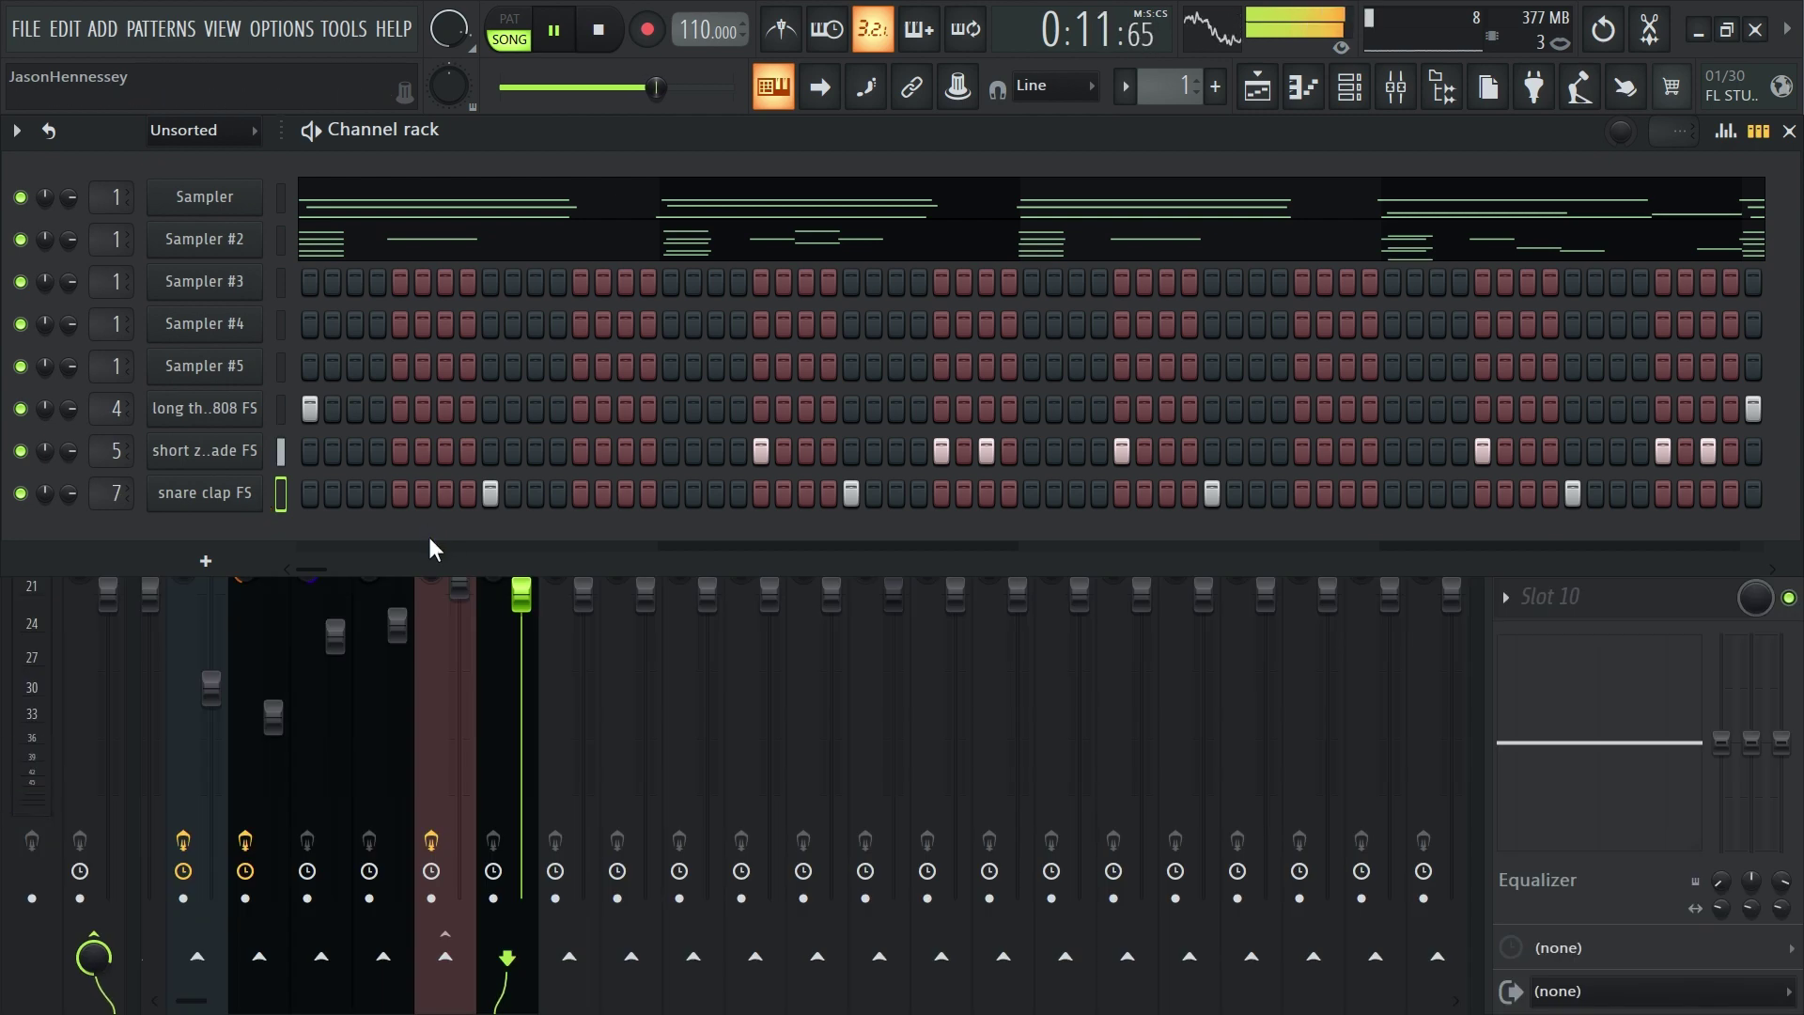
pyautogui.click(523, 602)
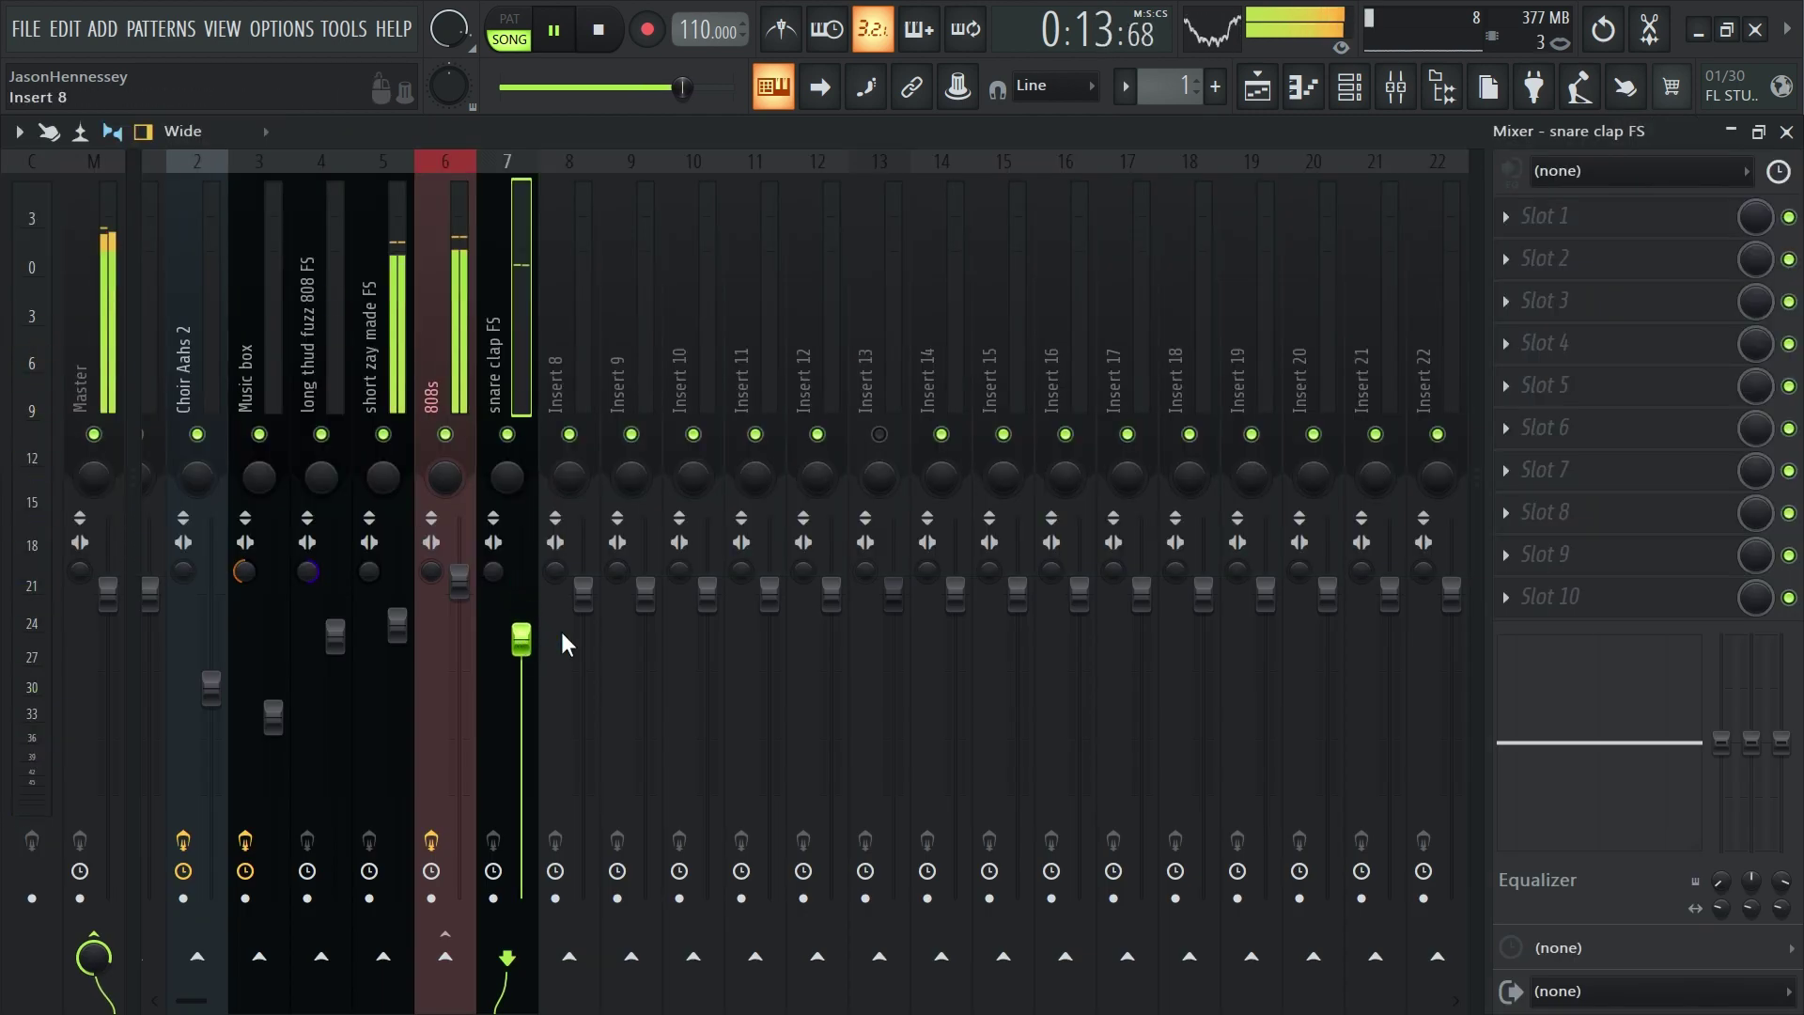
# Load Fruity Limiter in slot 1 of the snare clap FS track and place its window clear of that track
pyautogui.click(1587, 218)
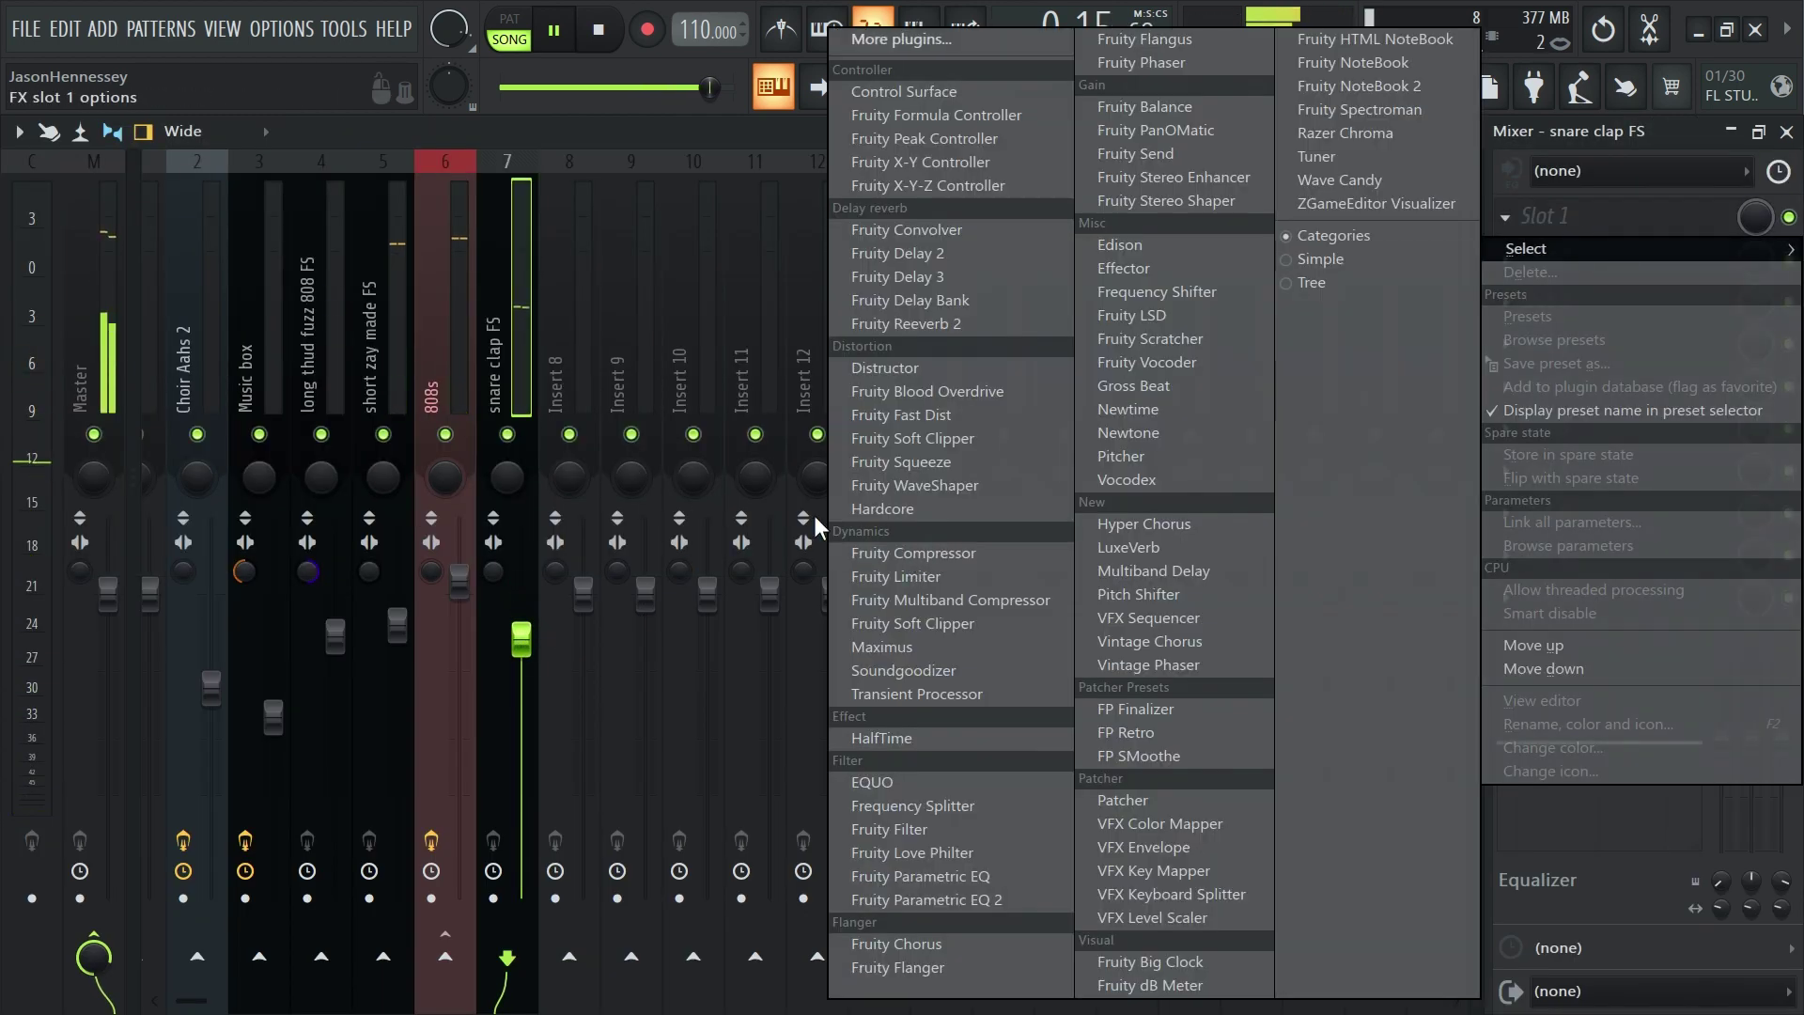
pyautogui.click(888, 575)
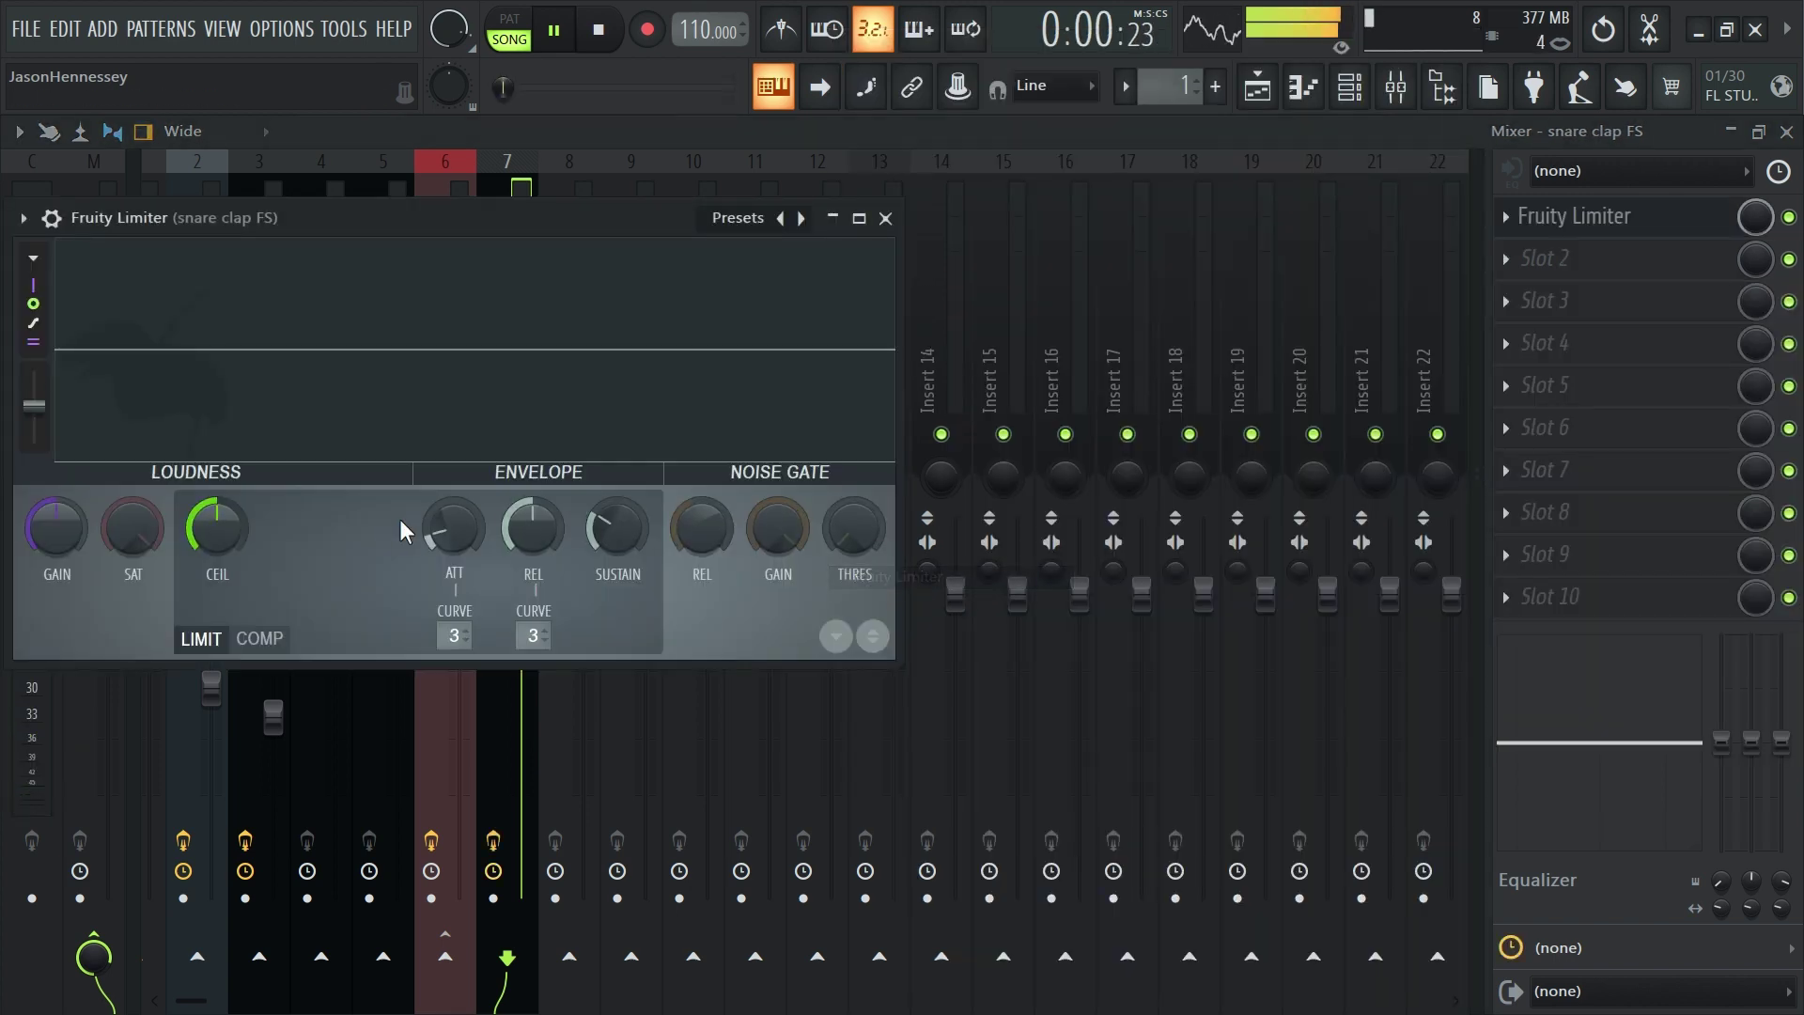
pyautogui.moveTo(396, 225); pyautogui.dragTo(959, 243)
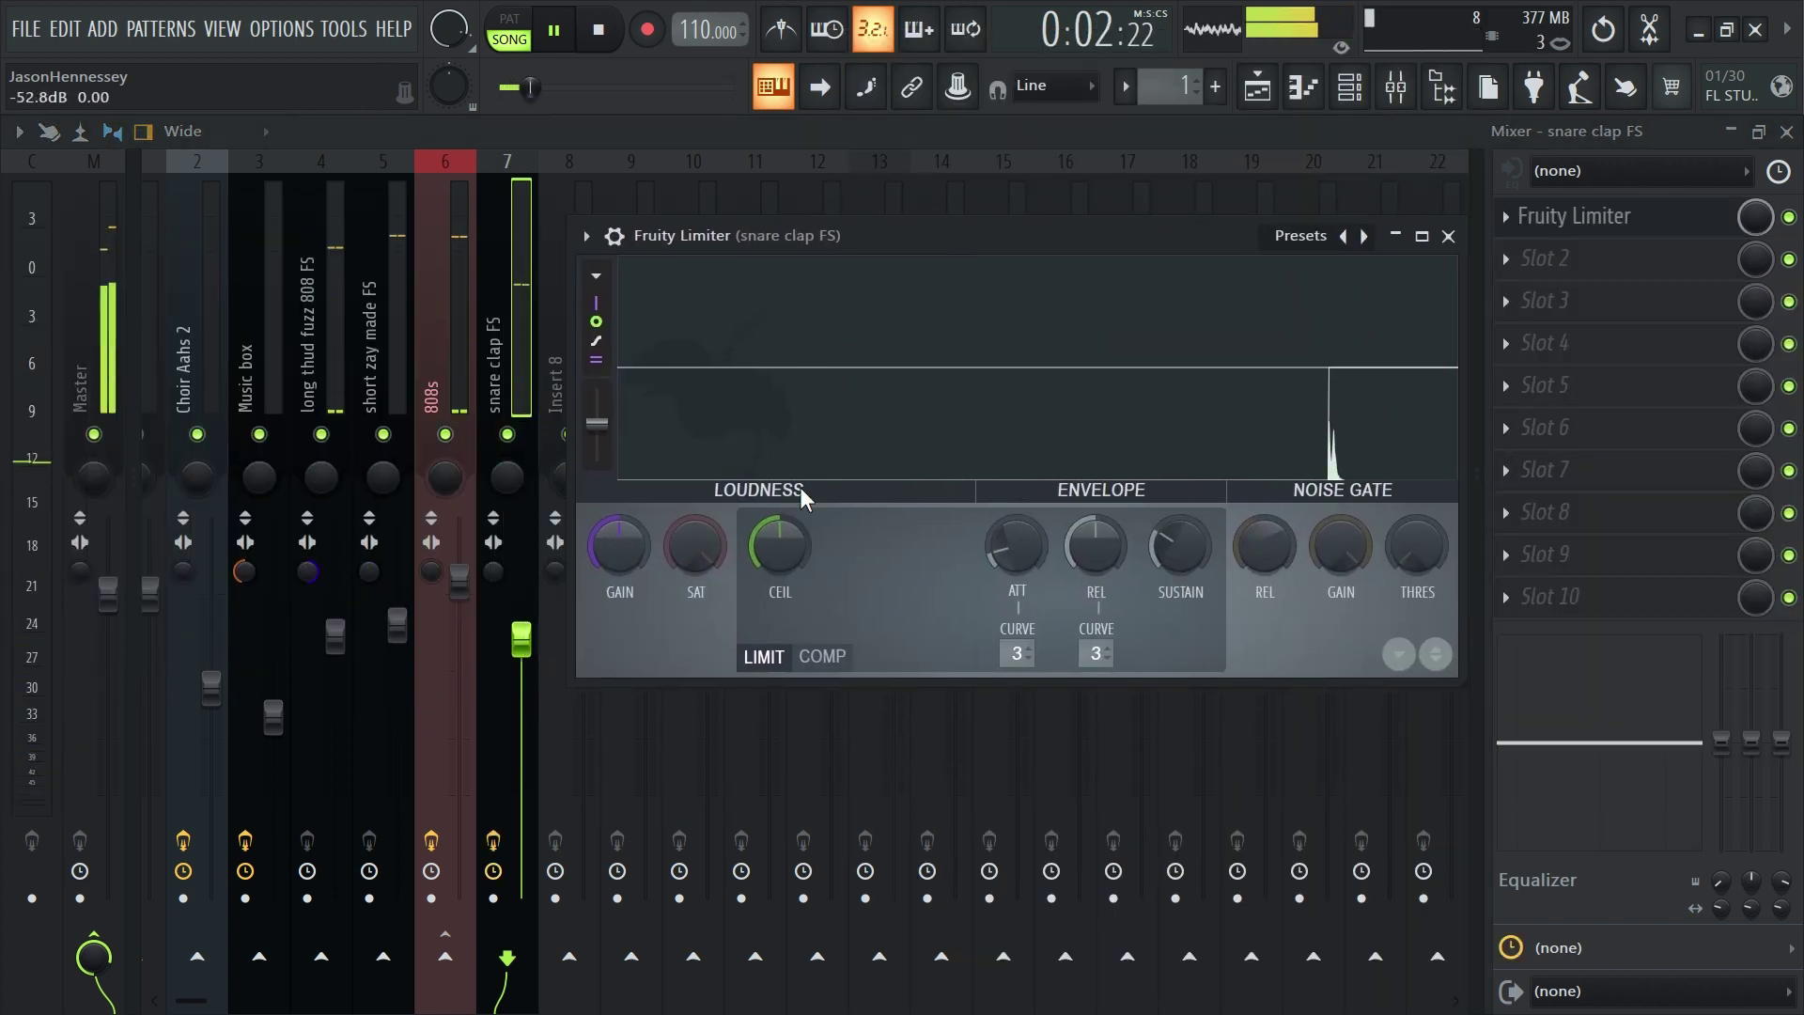
# Lower the snare clap limiter's ceiling, set its attack and sustain to minimum, and raise the gain to drive the clap into the ceiling
pyautogui.moveTo(780, 545)
pyautogui.mouseDown()
pyautogui.moveTo(780, 607)
pyautogui.moveTo(774, 552)
pyautogui.mouseUp()
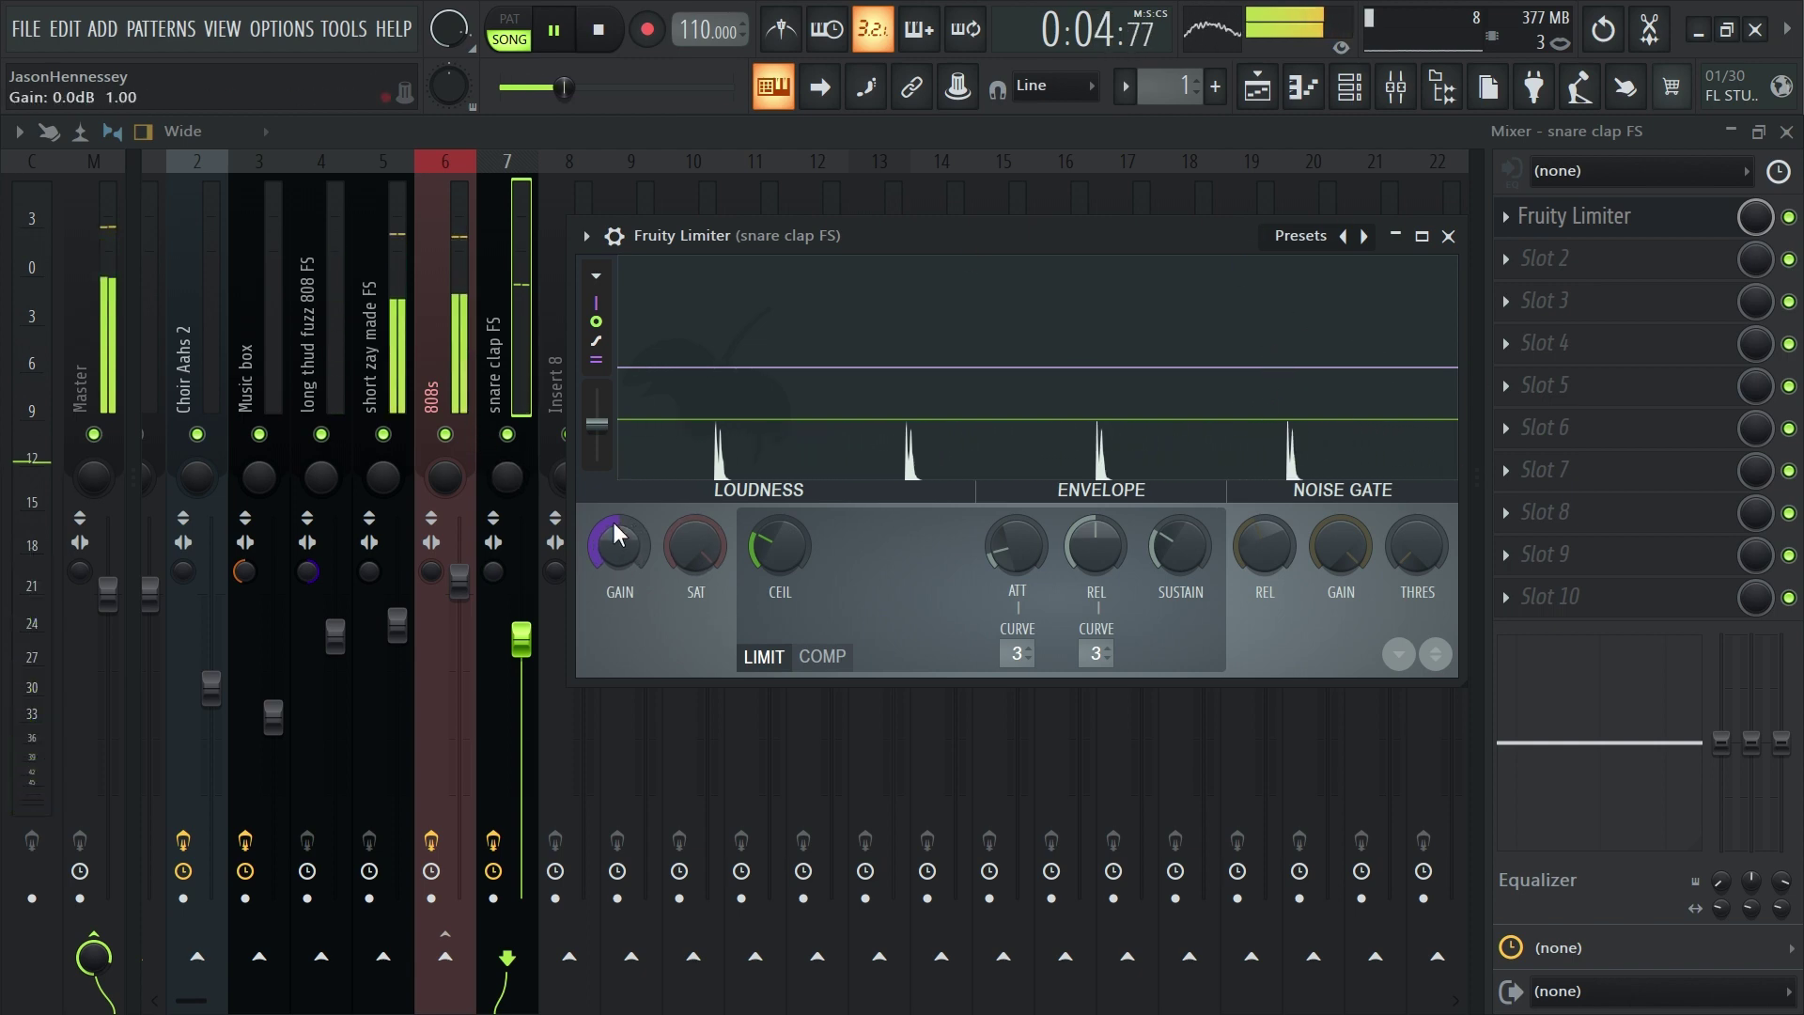
pyautogui.moveTo(1016, 545); pyautogui.dragTo(1016, 562)
pyautogui.moveTo(1180, 545); pyautogui.dragTo(1180, 570)
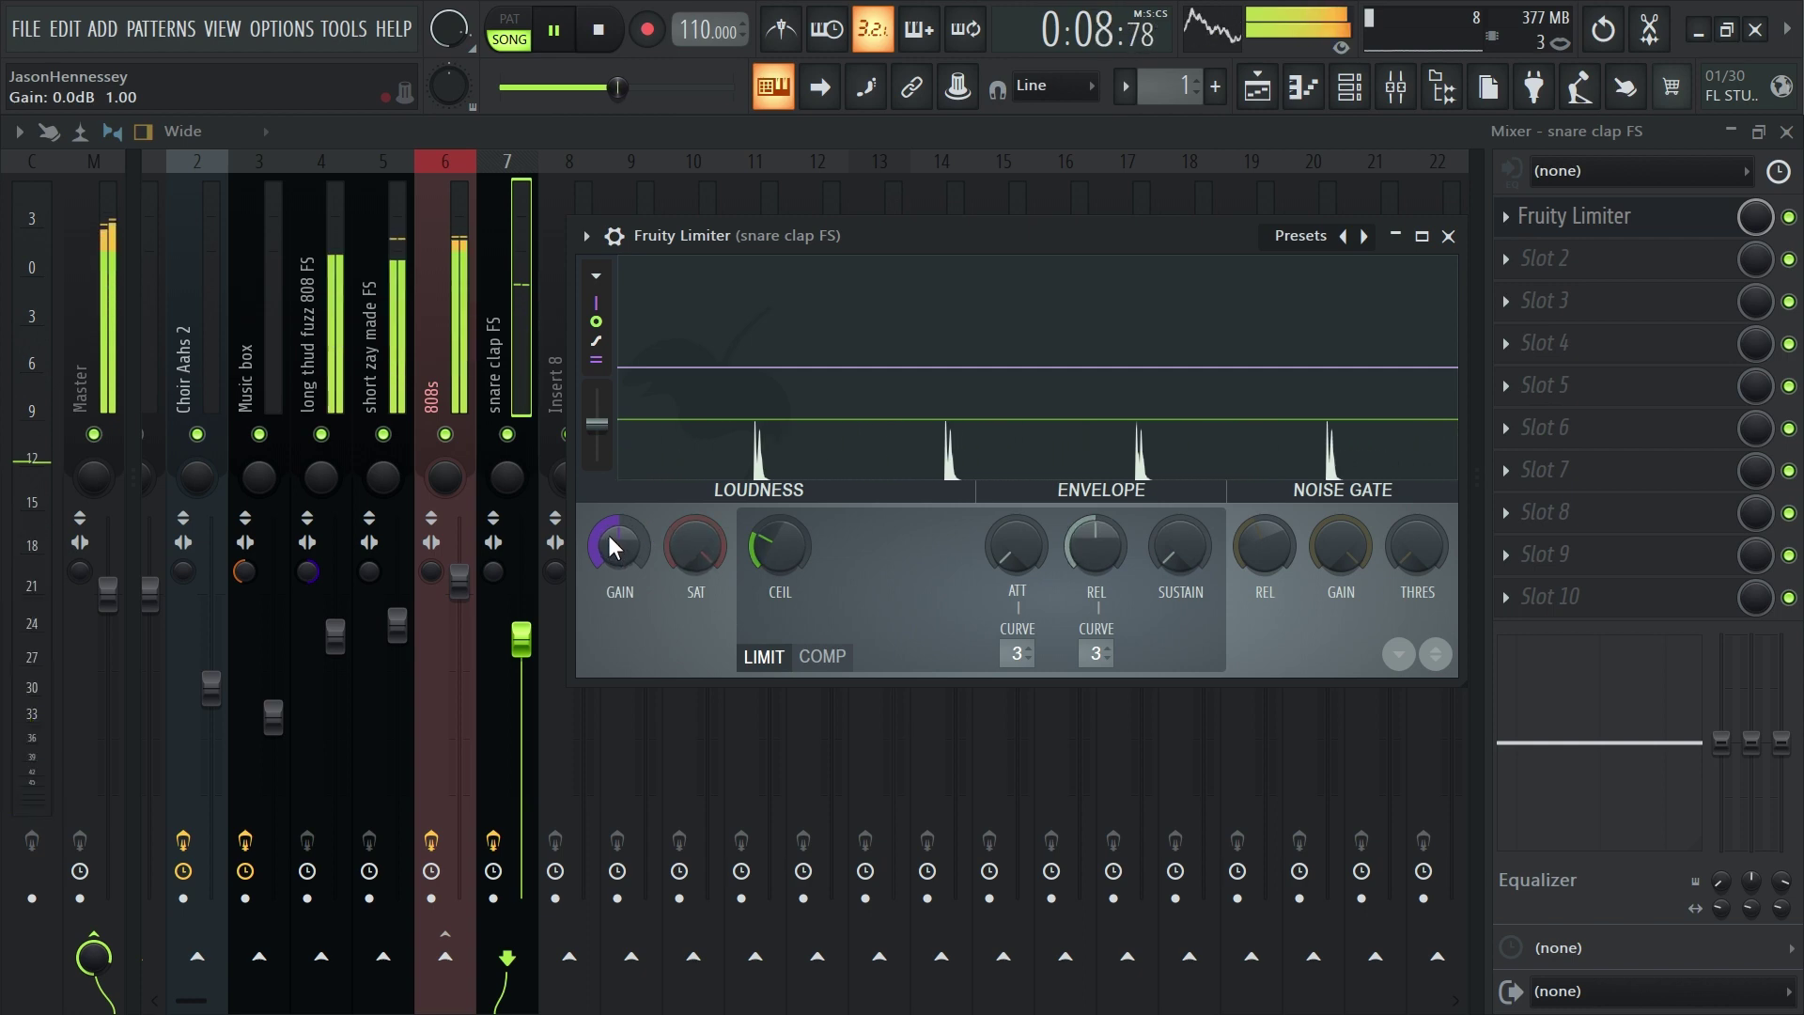
pyautogui.moveTo(609, 543); pyautogui.dragTo(609, 532)
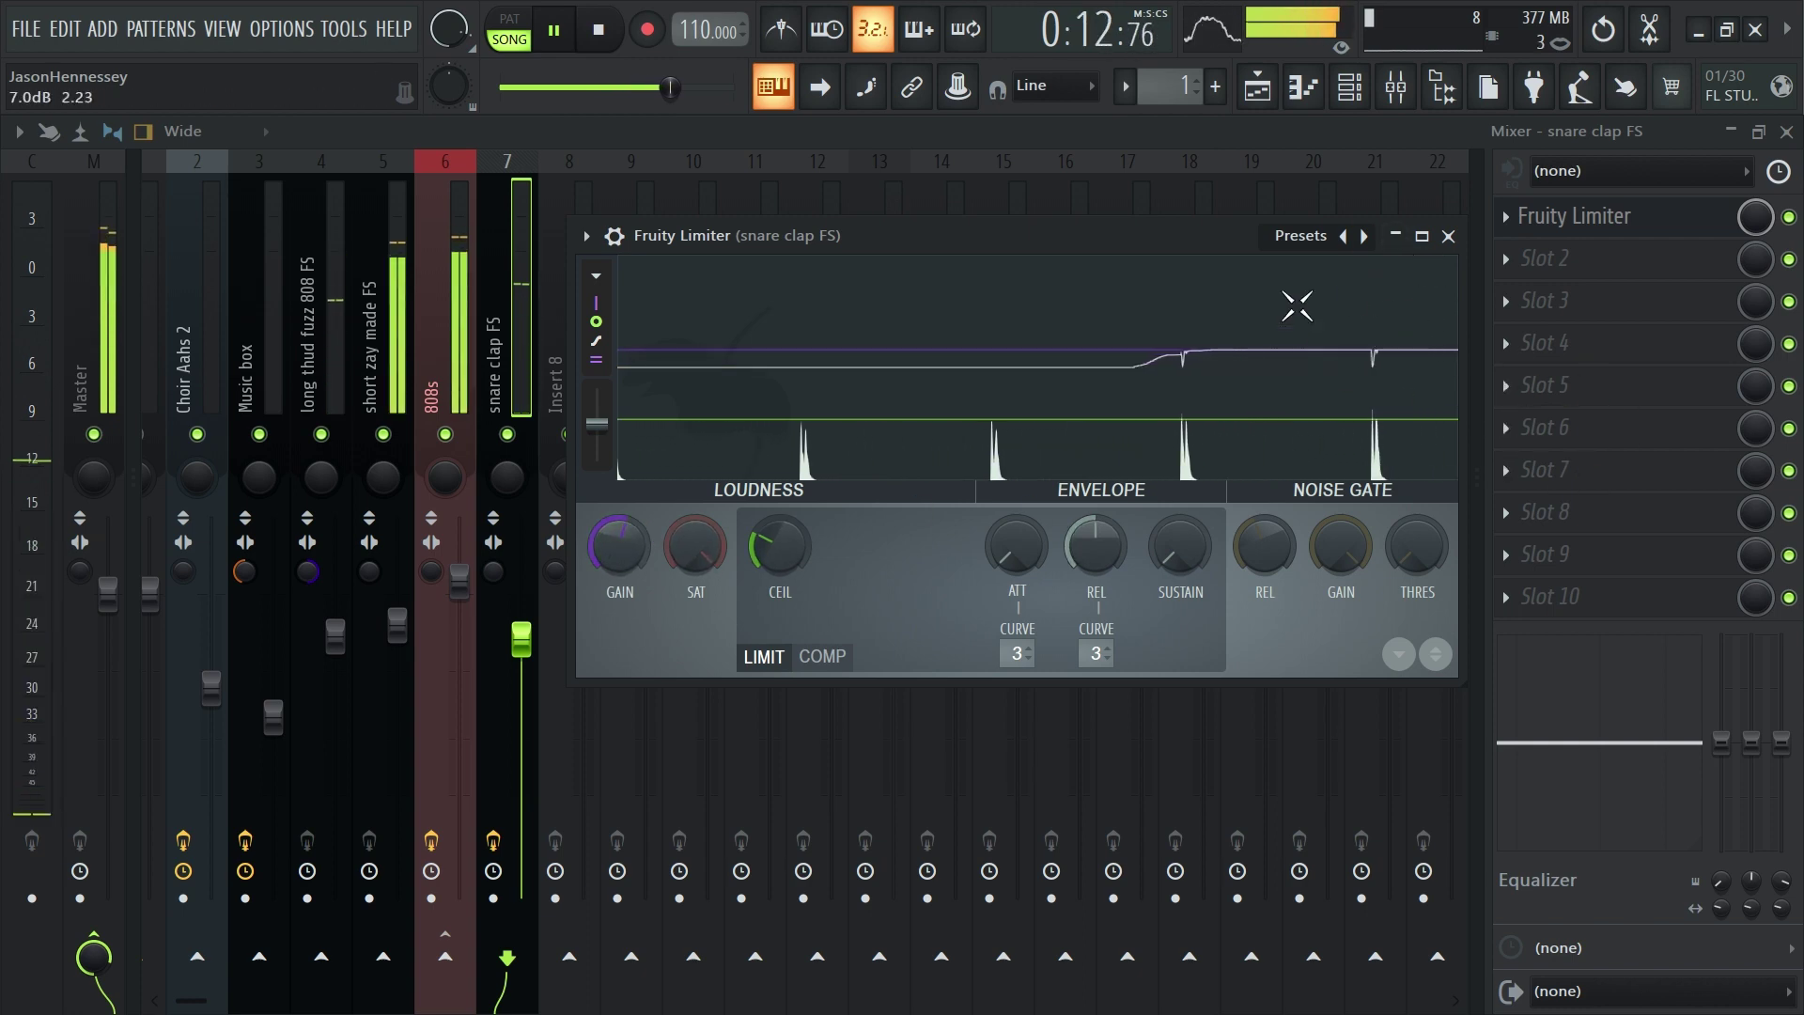
pyautogui.moveTo(616, 558); pyautogui.dragTo(616, 551)
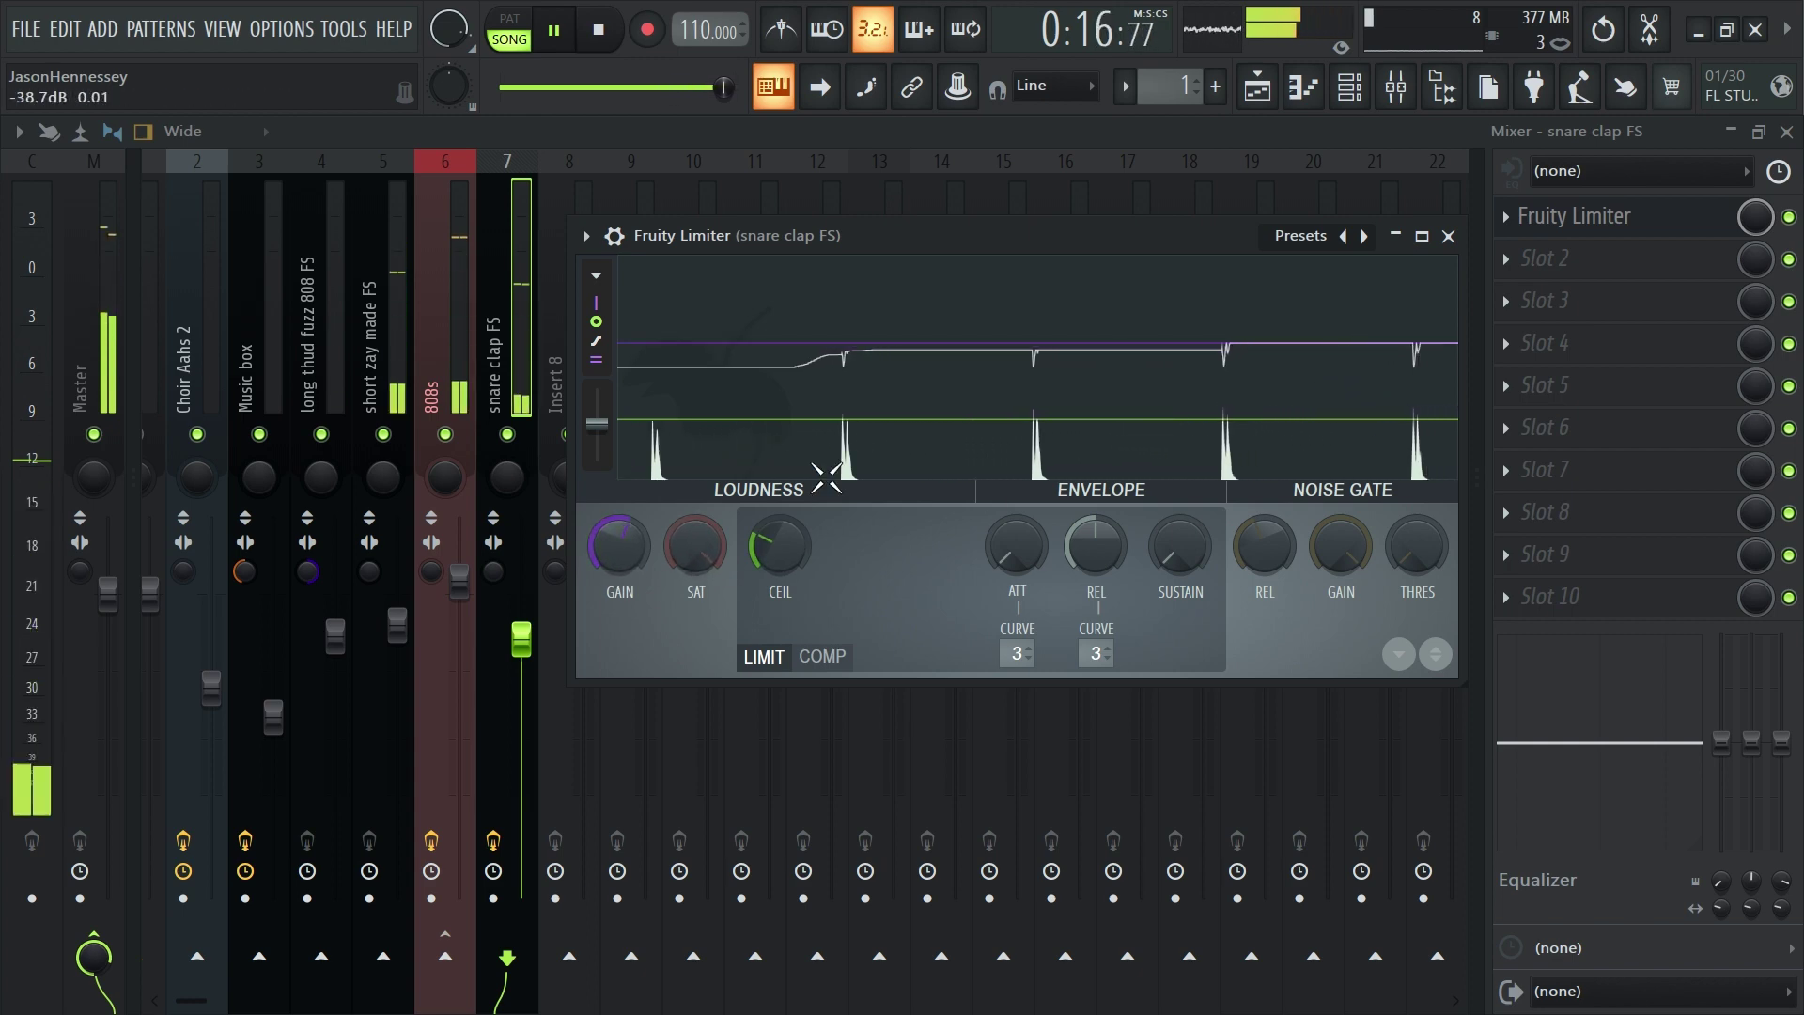
pyautogui.moveTo(619, 548); pyautogui.dragTo(633, 545)
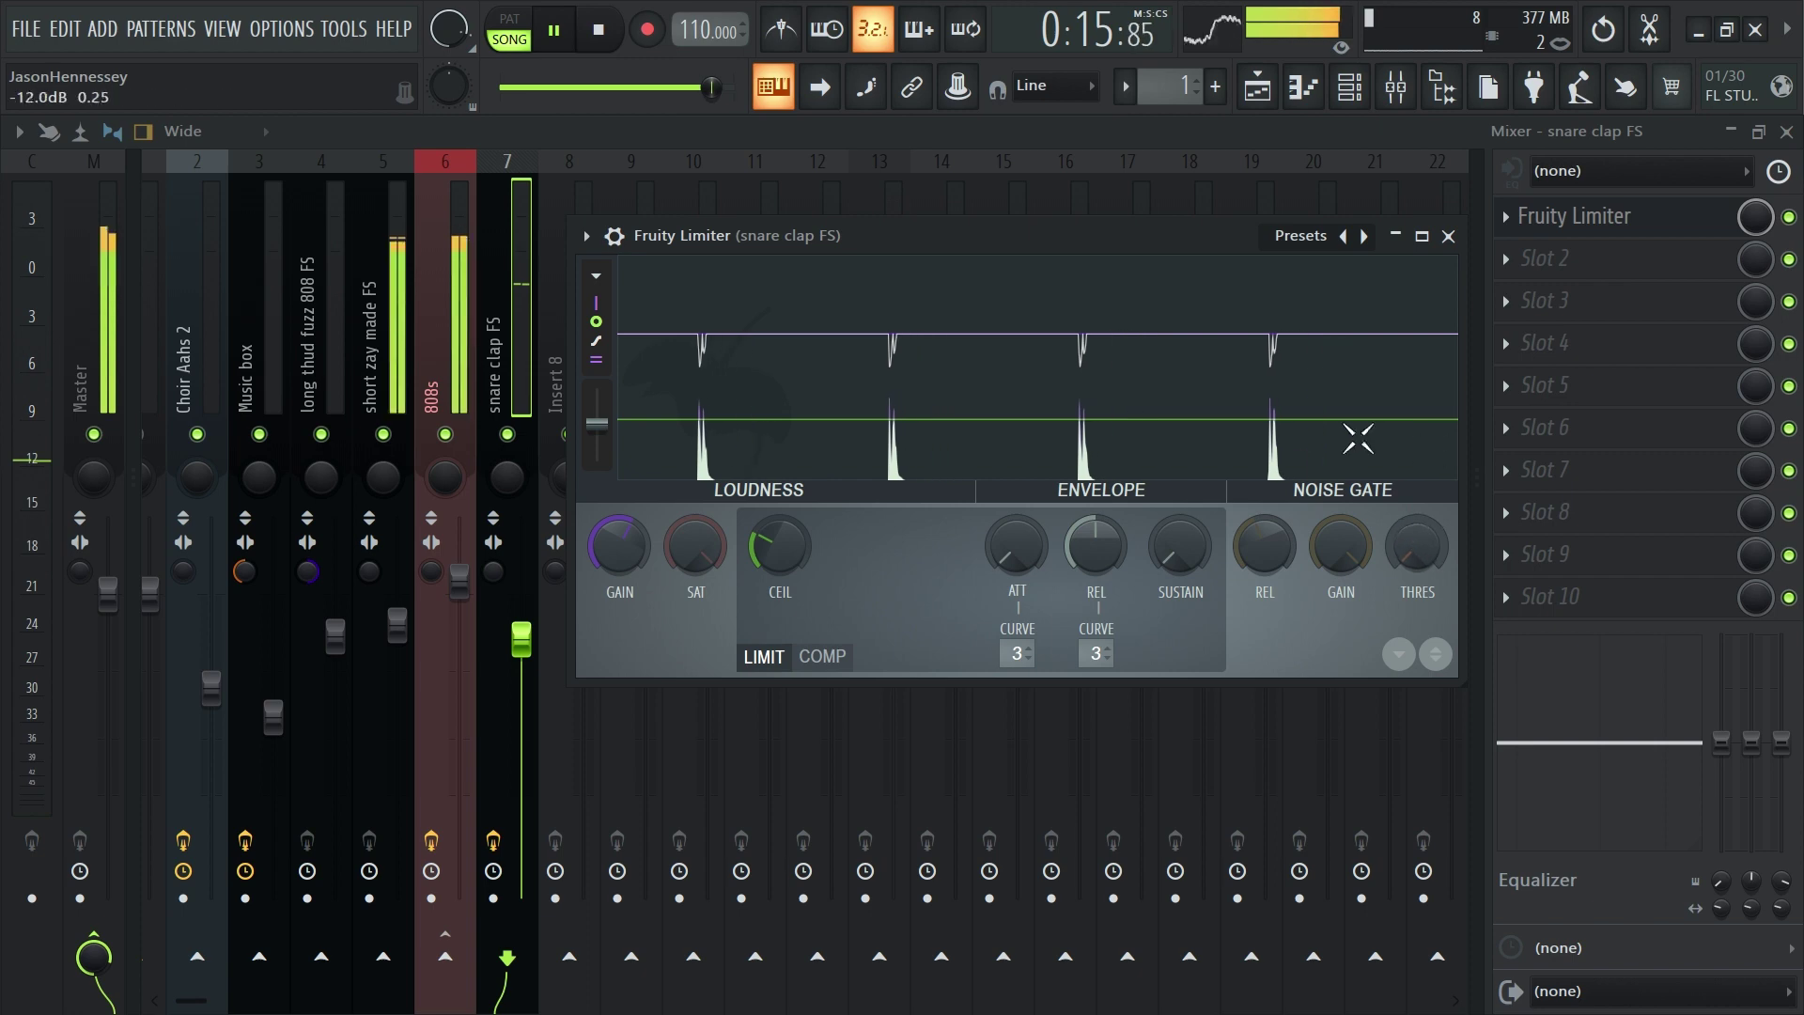
pyautogui.click(1450, 237)
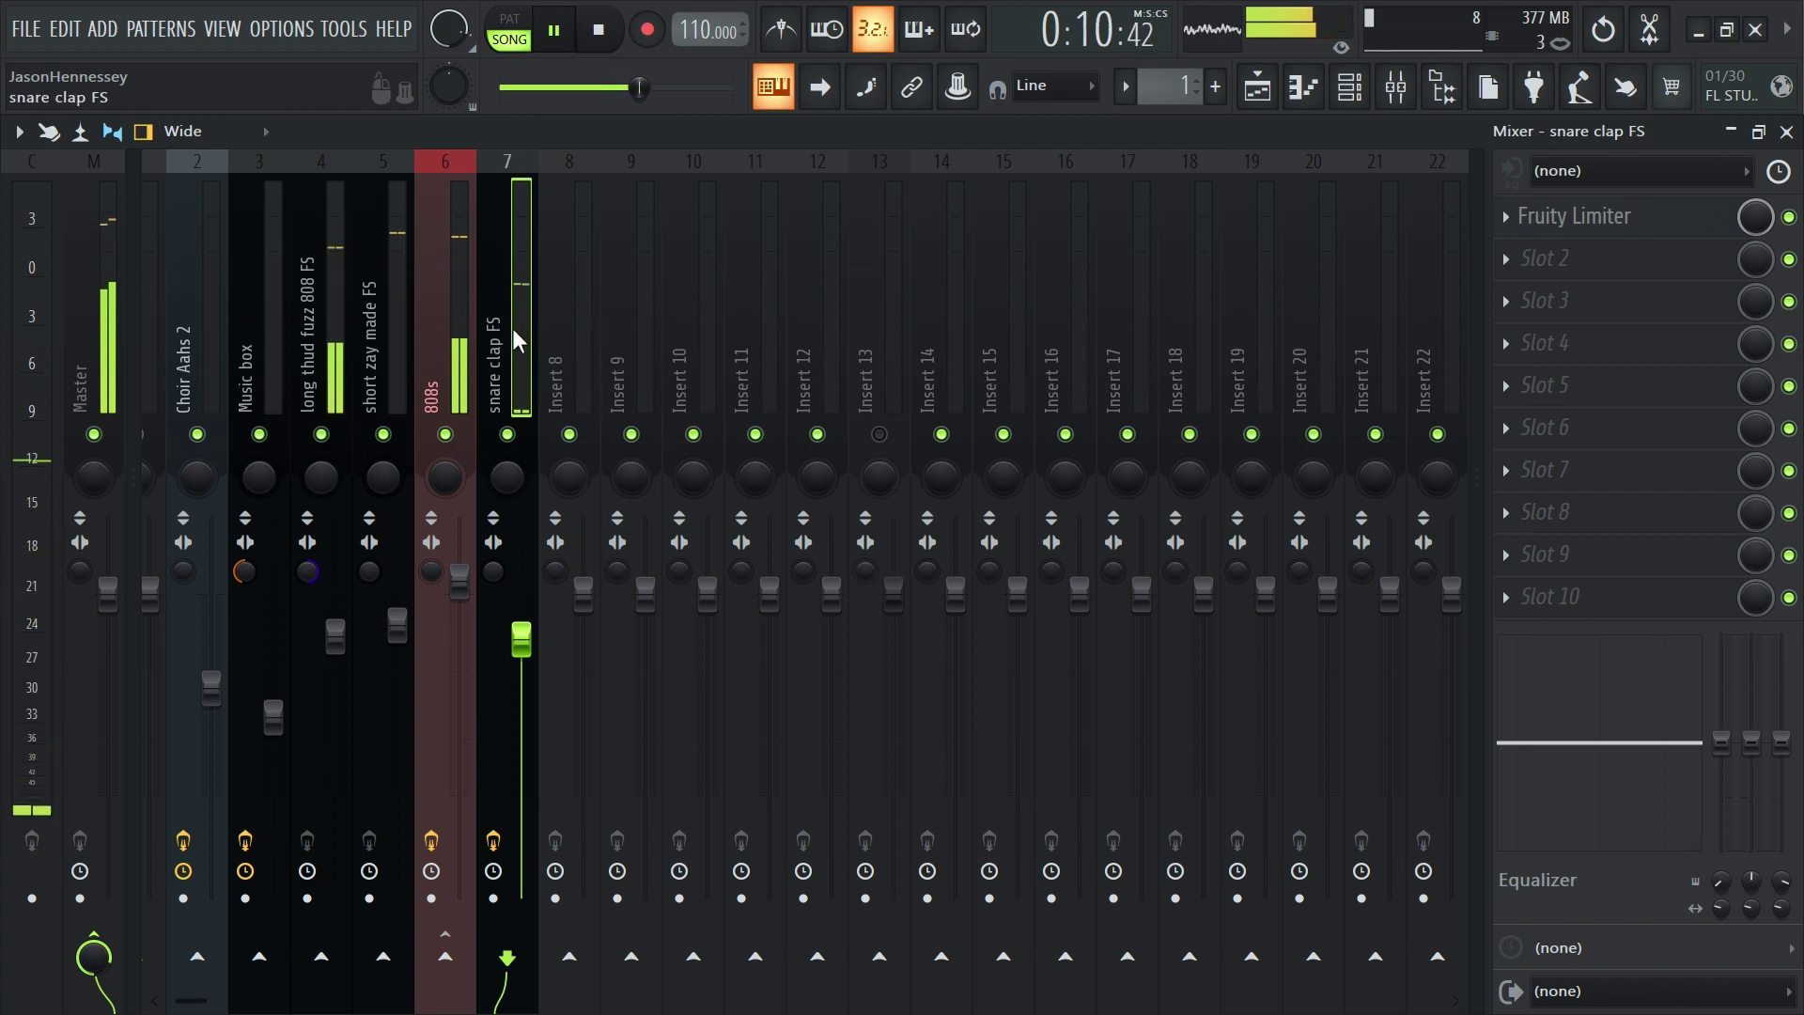
# Move the snare clap FS mixer track between Music box and long thud fuzz 808 FS, and sidechain it to the 808s track
pyautogui.hotkey('alt', 'Left')
pyautogui.hotkey('alt', 'Left')
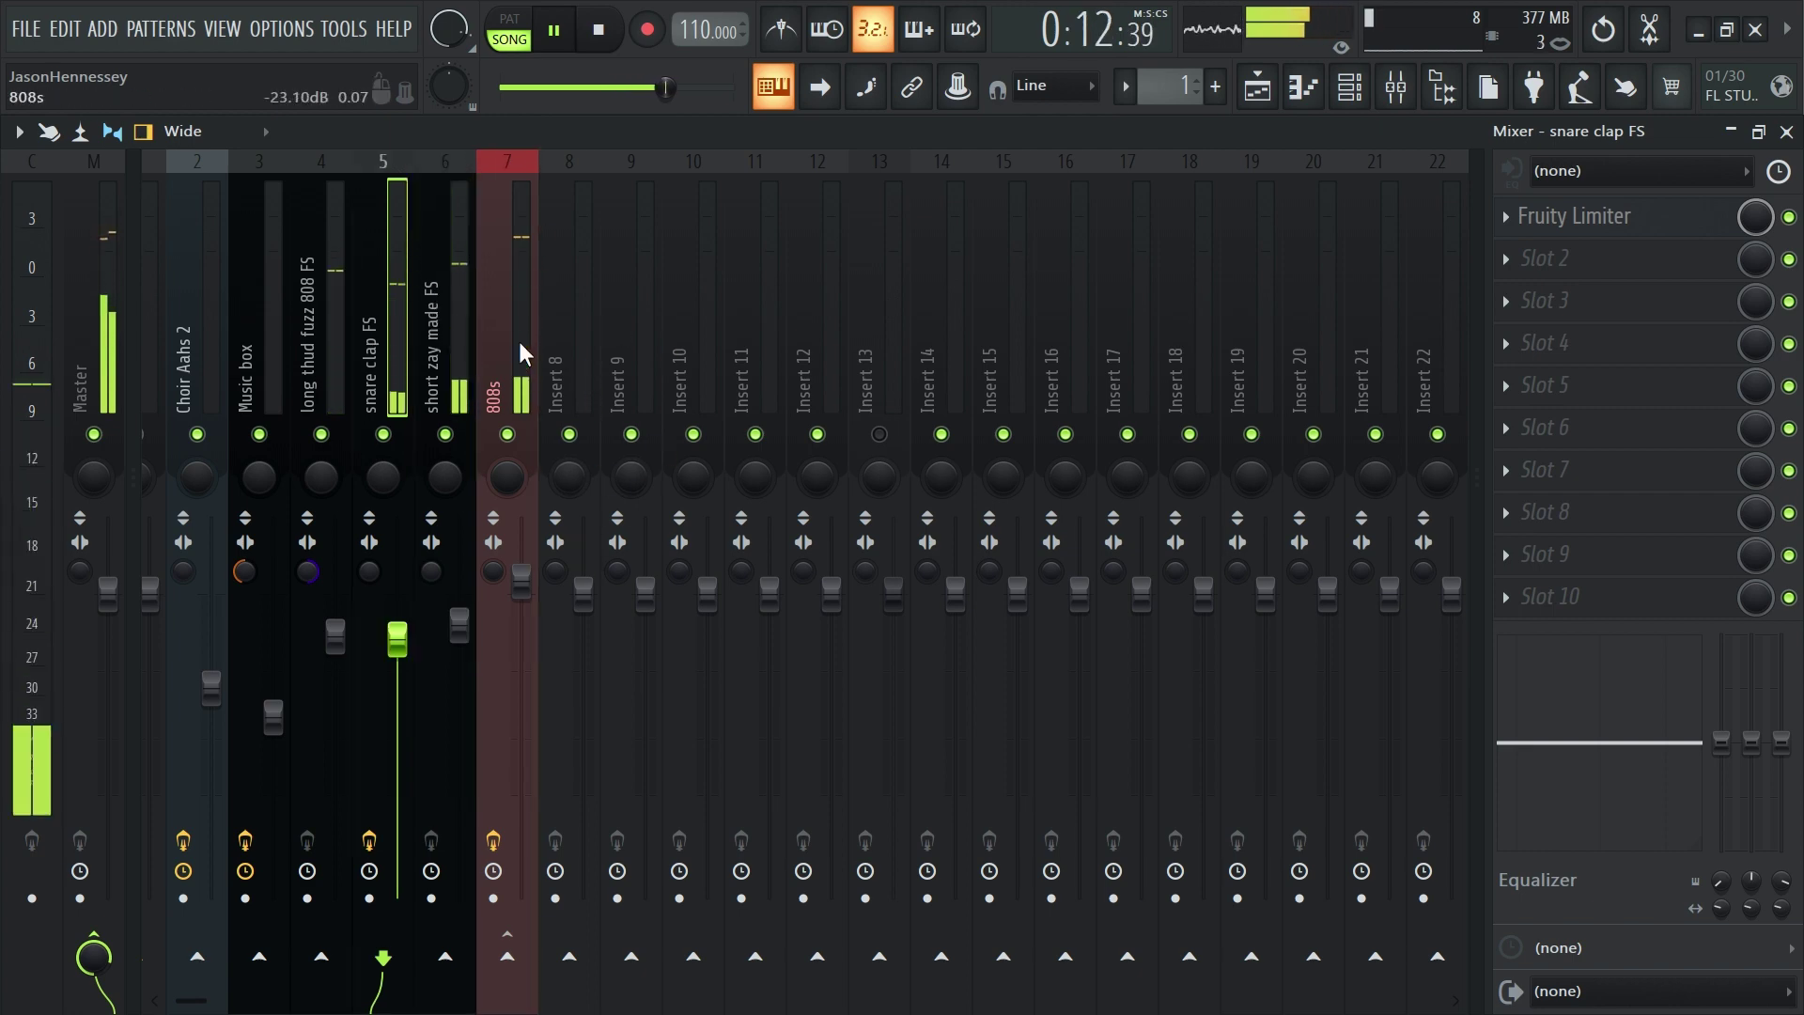
pyautogui.hotkey('alt', 'Left')
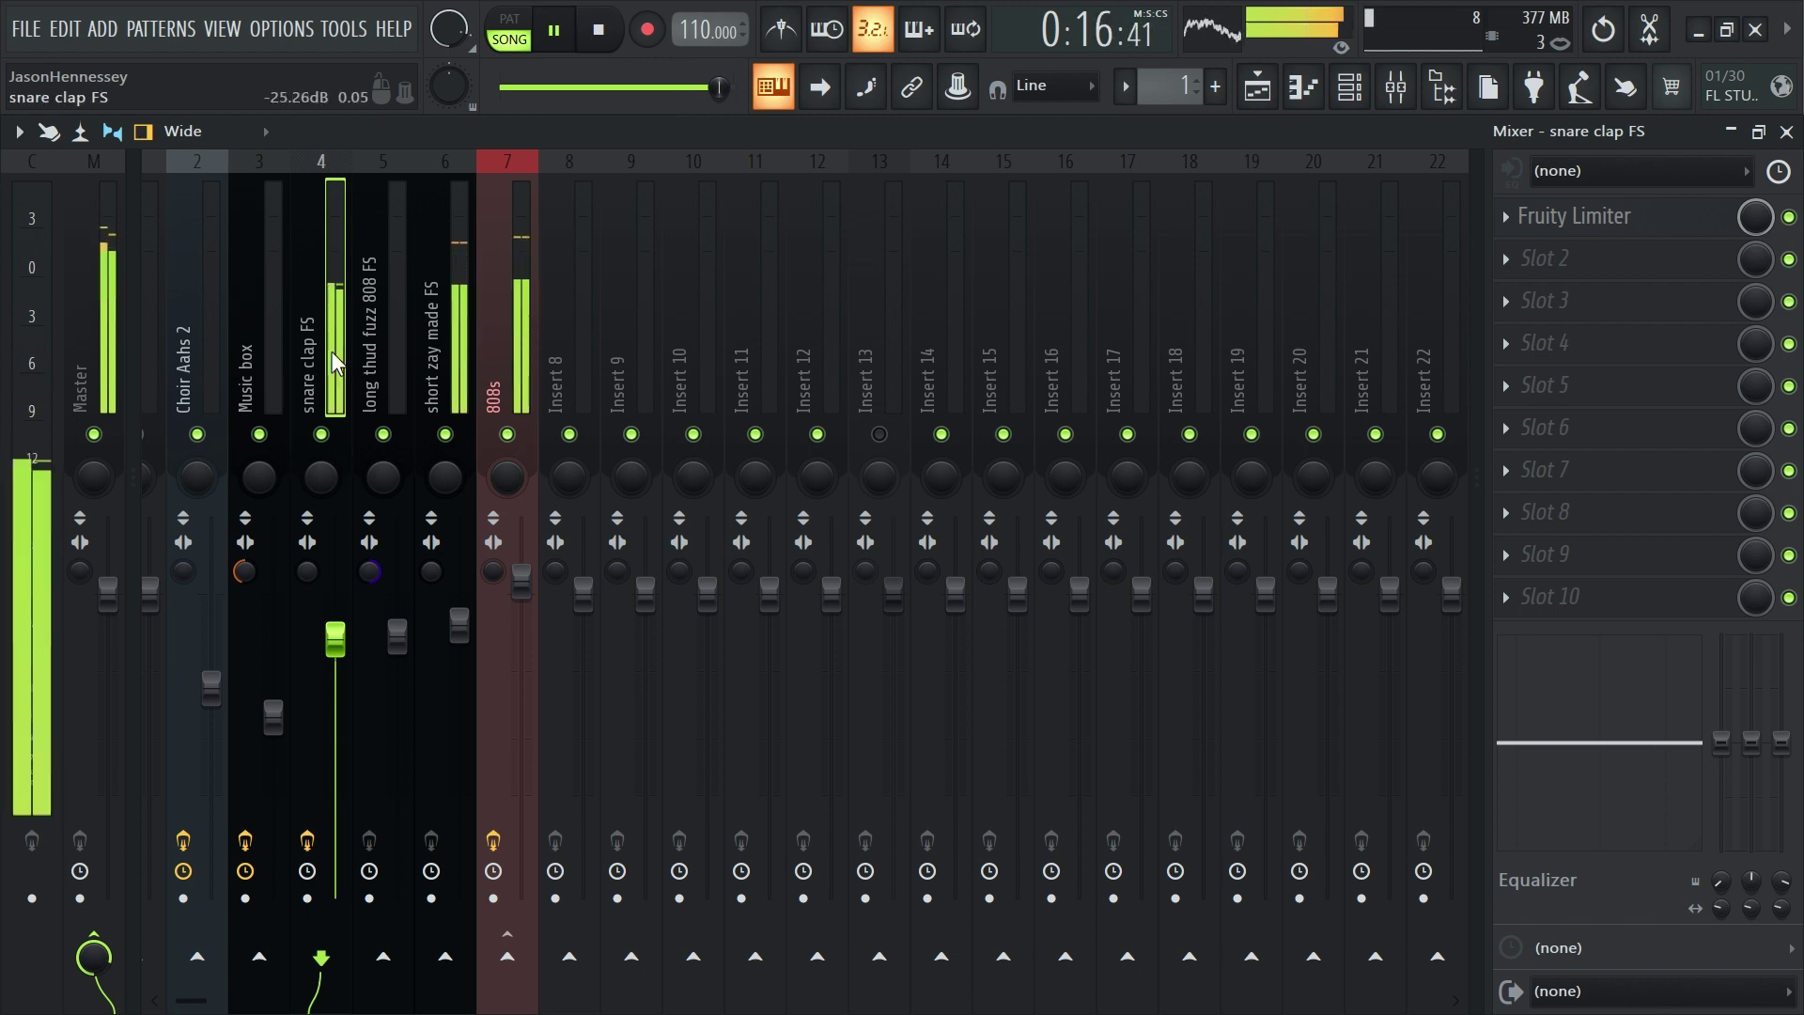
pyautogui.rightClick(515, 975)
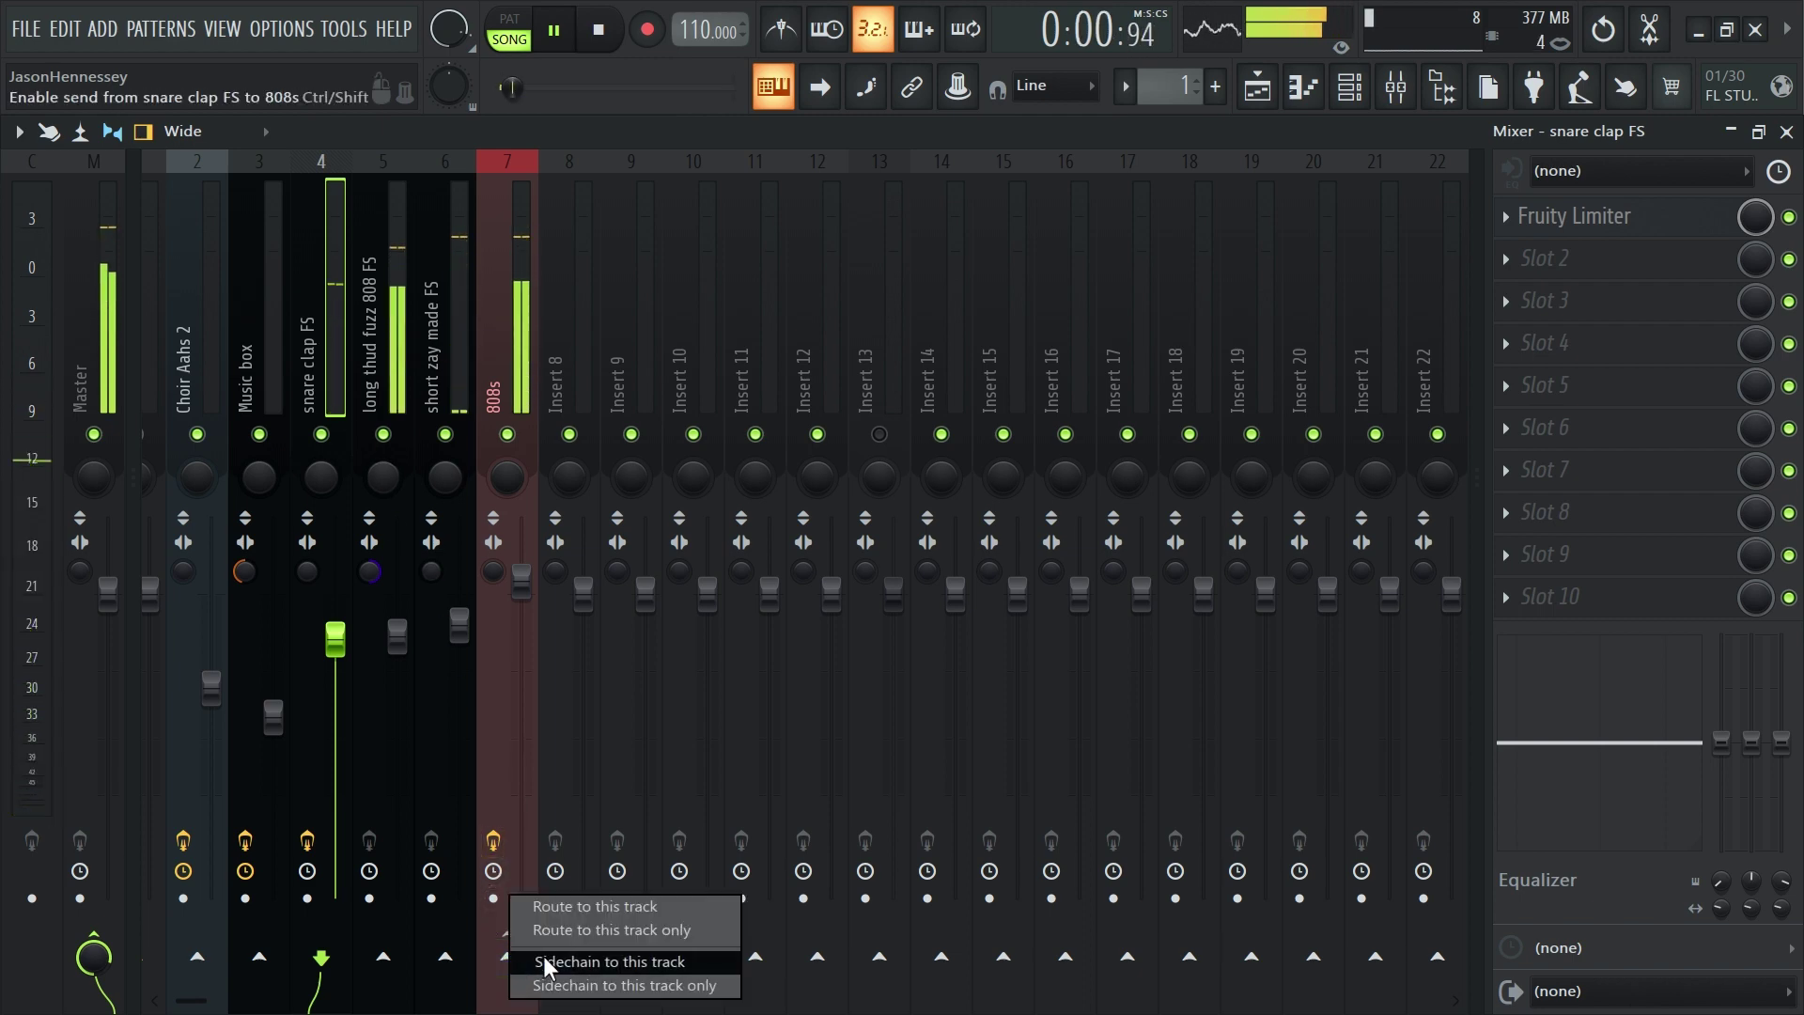
pyautogui.click(552, 960)
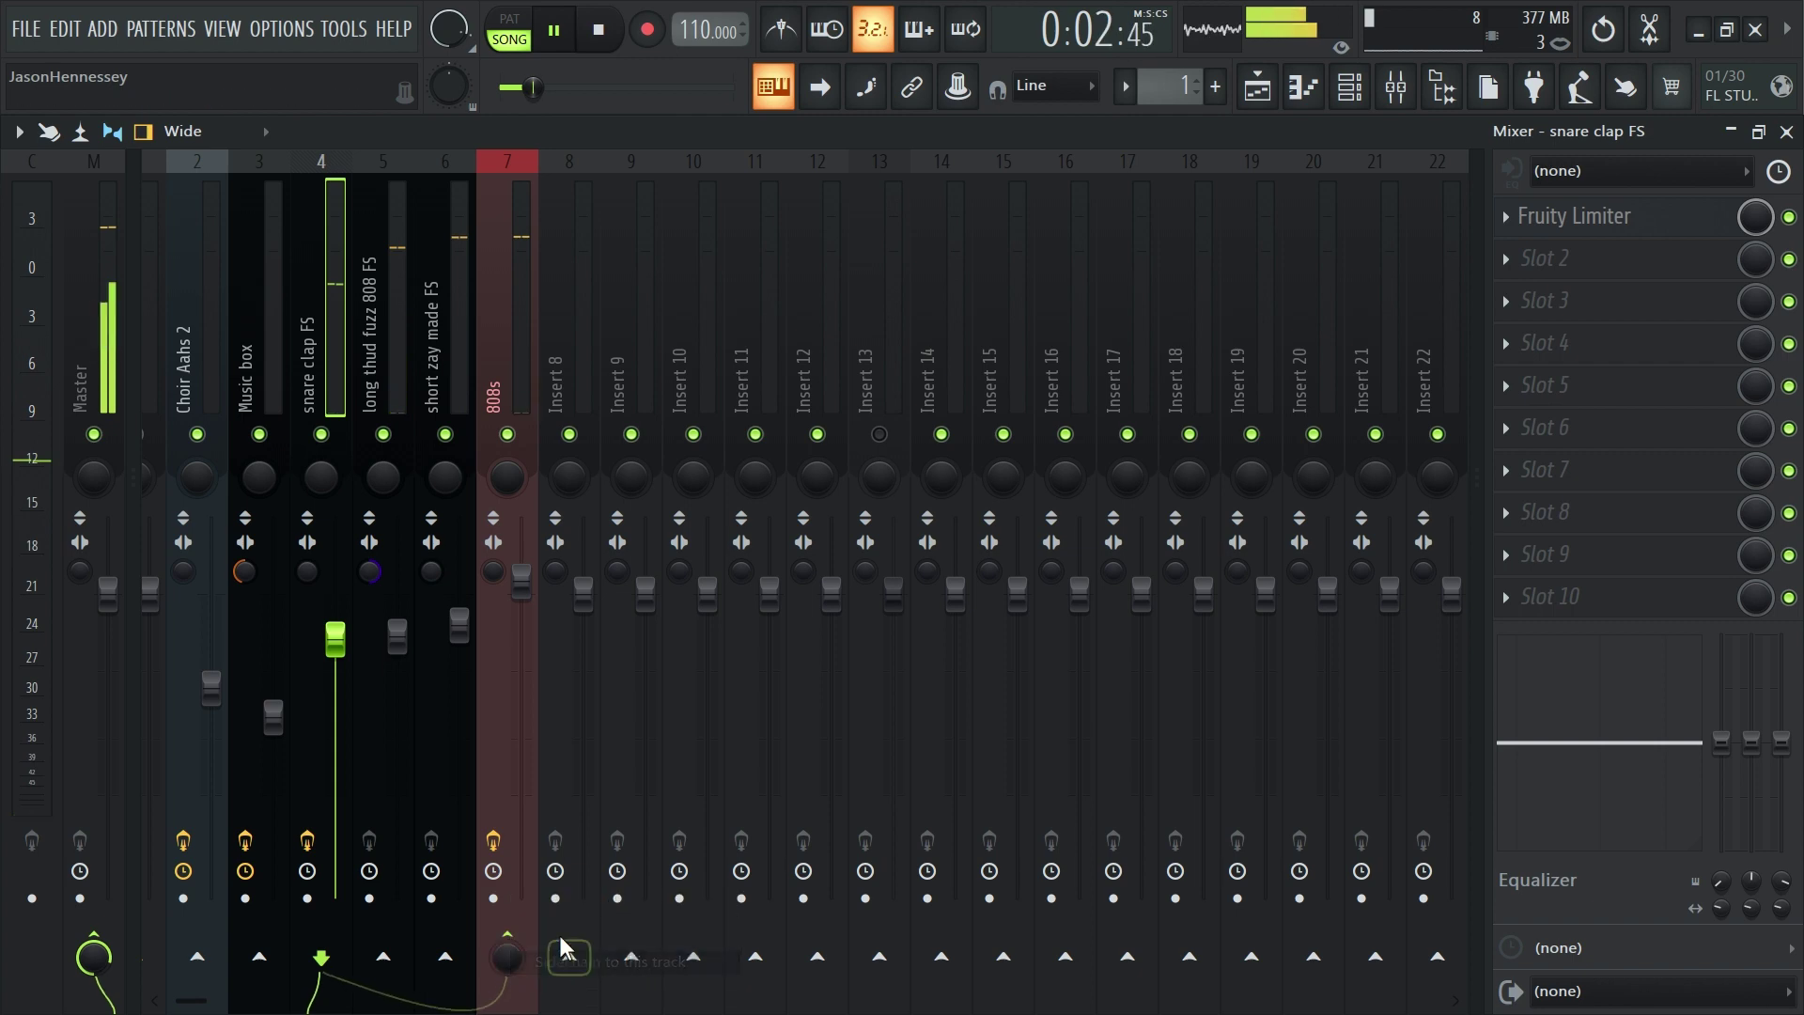
# Set the compressor in the 808s track's Fruity Limiter to sidechain input 1, with a high ratio and a low threshold
pyautogui.click(503, 390)
pyautogui.click(1682, 224)
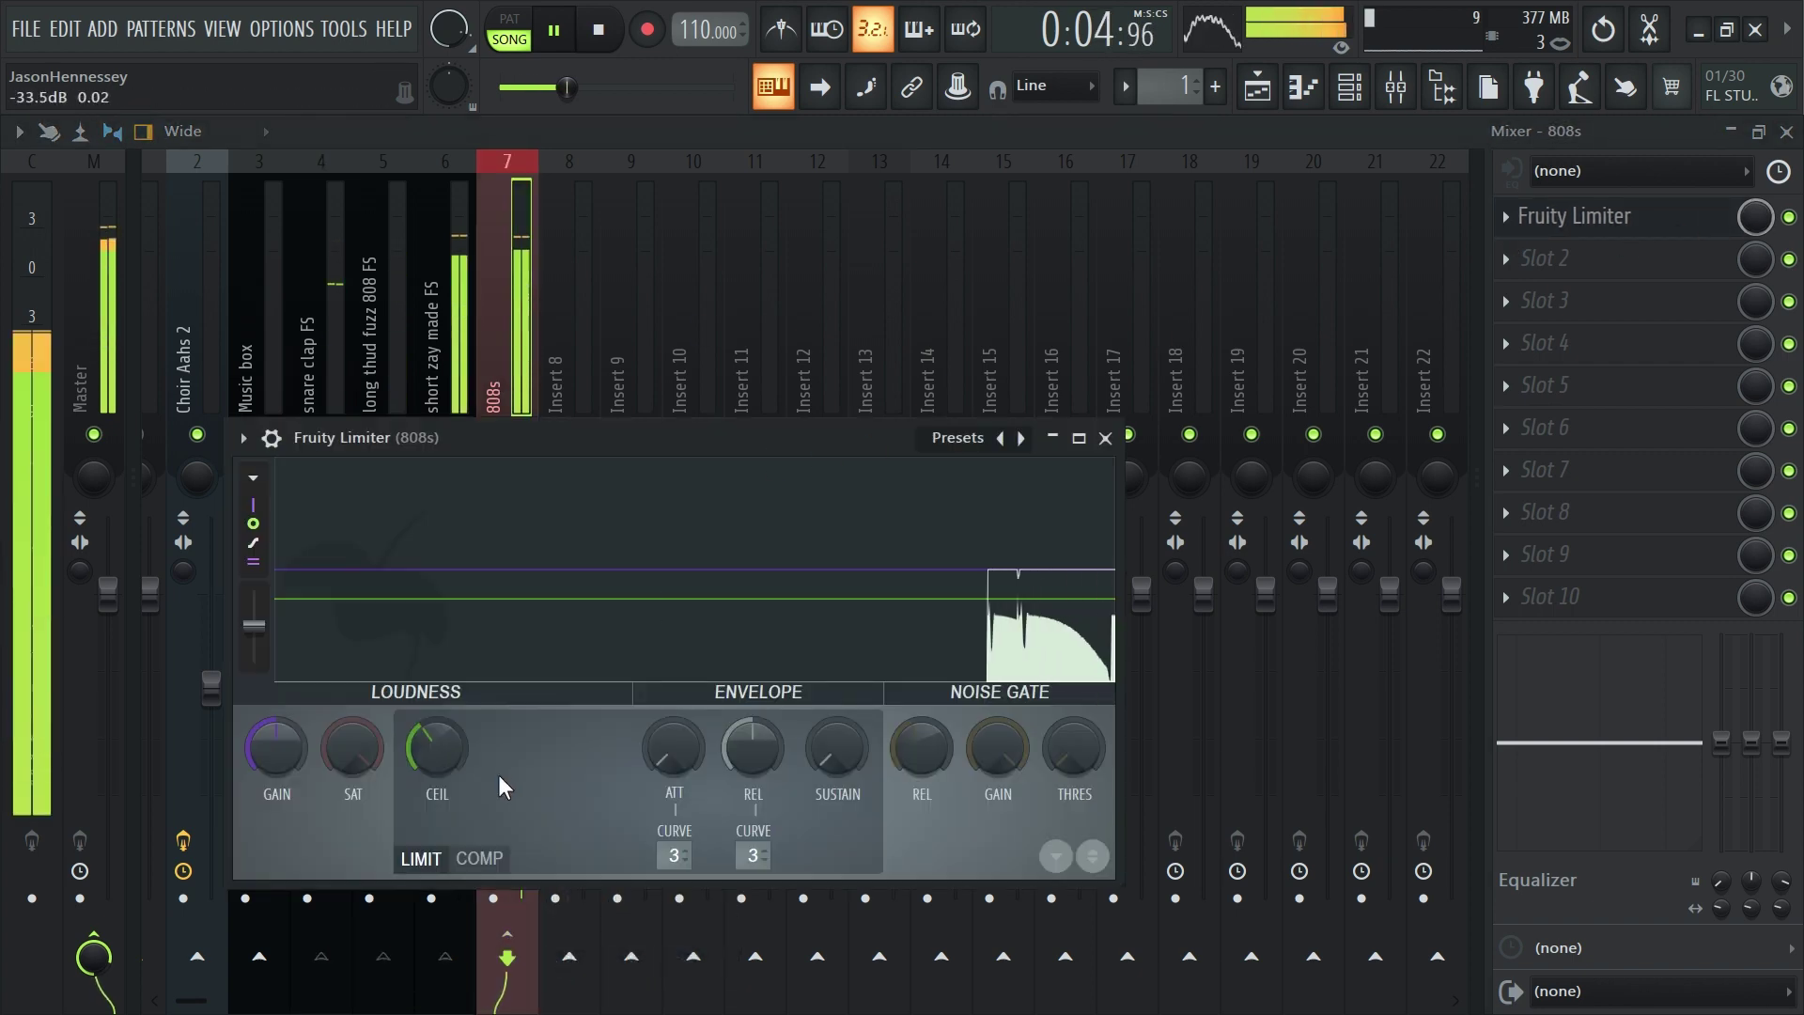
pyautogui.click(516, 860)
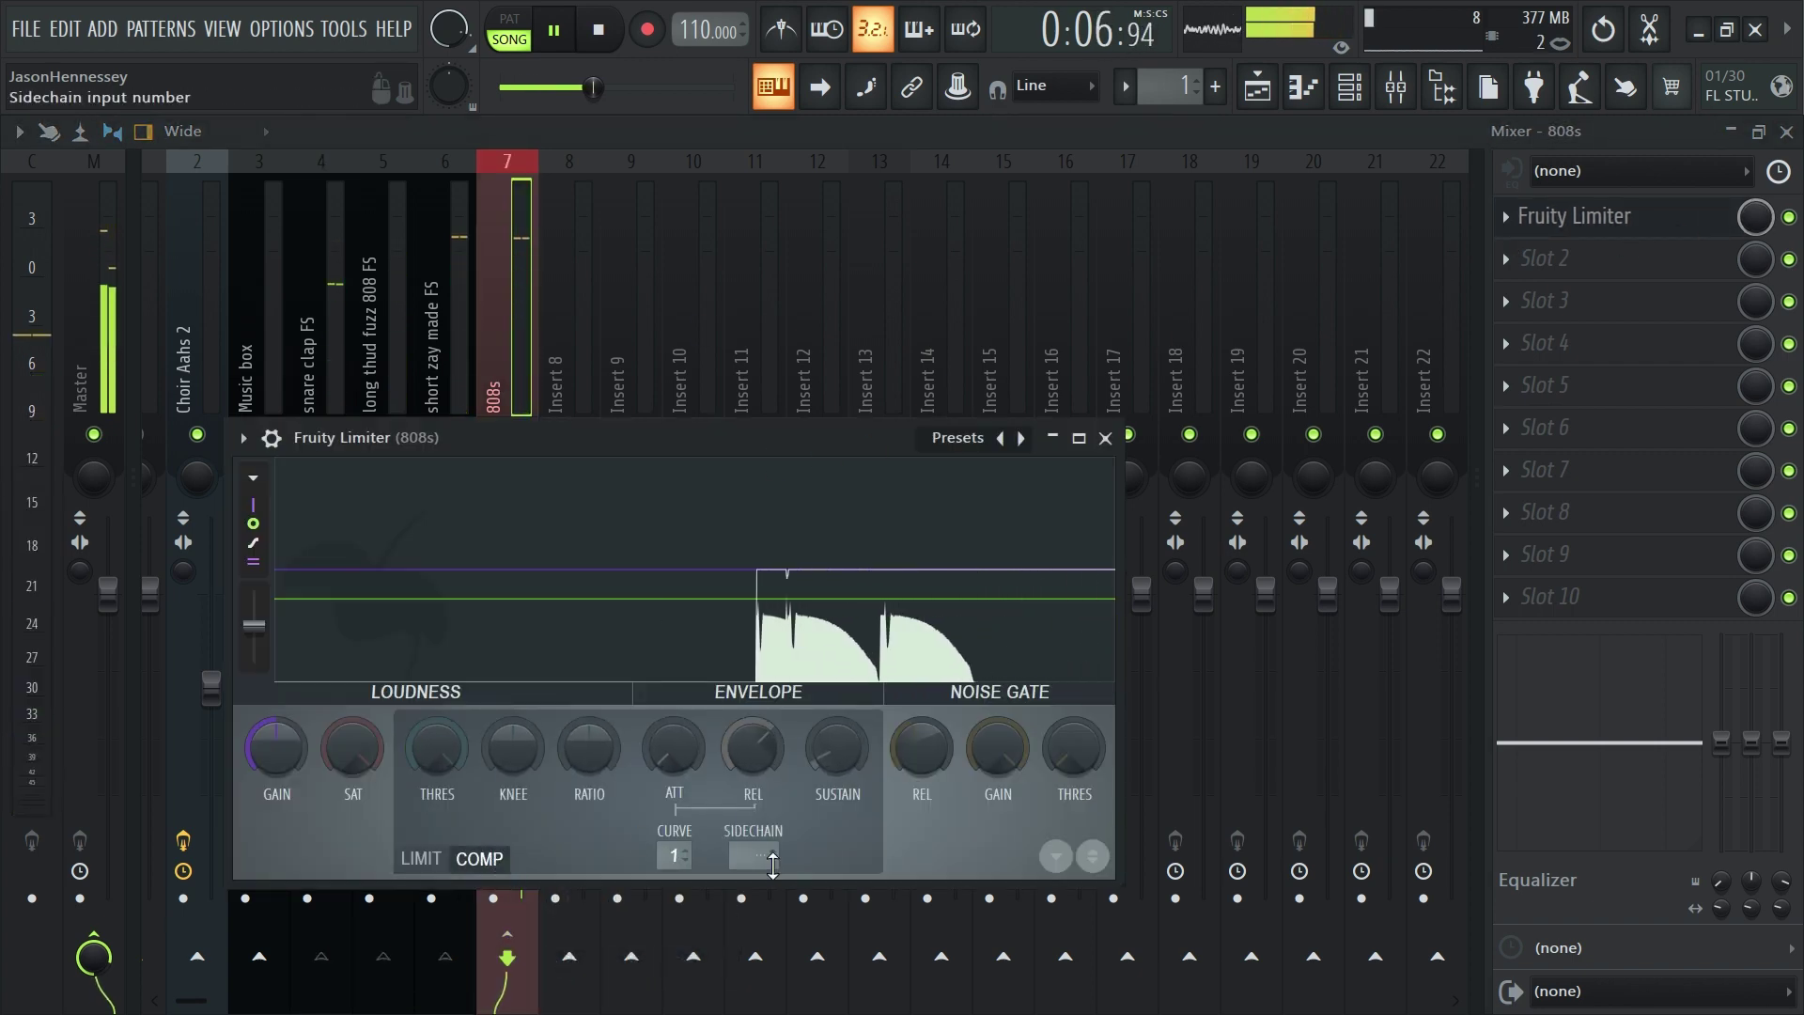
pyautogui.click(772, 860)
pyautogui.click(827, 886)
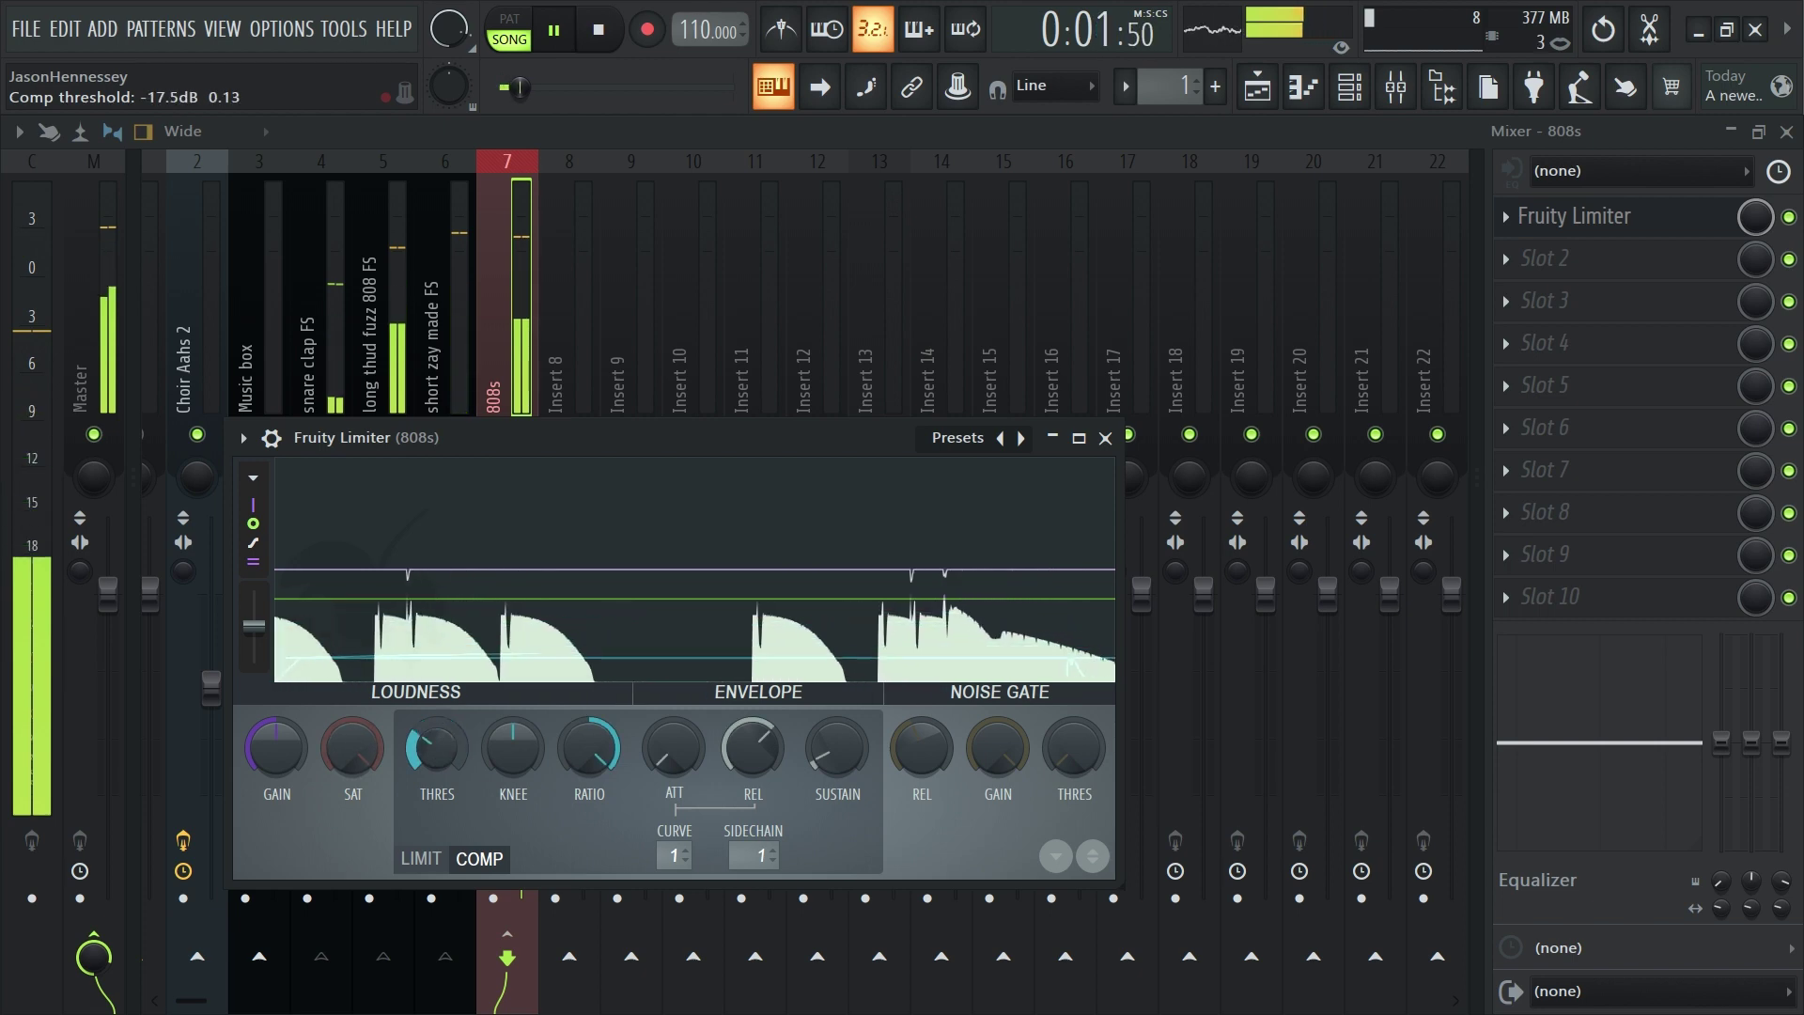
pyautogui.moveTo(436, 747); pyautogui.dragTo(437, 761)
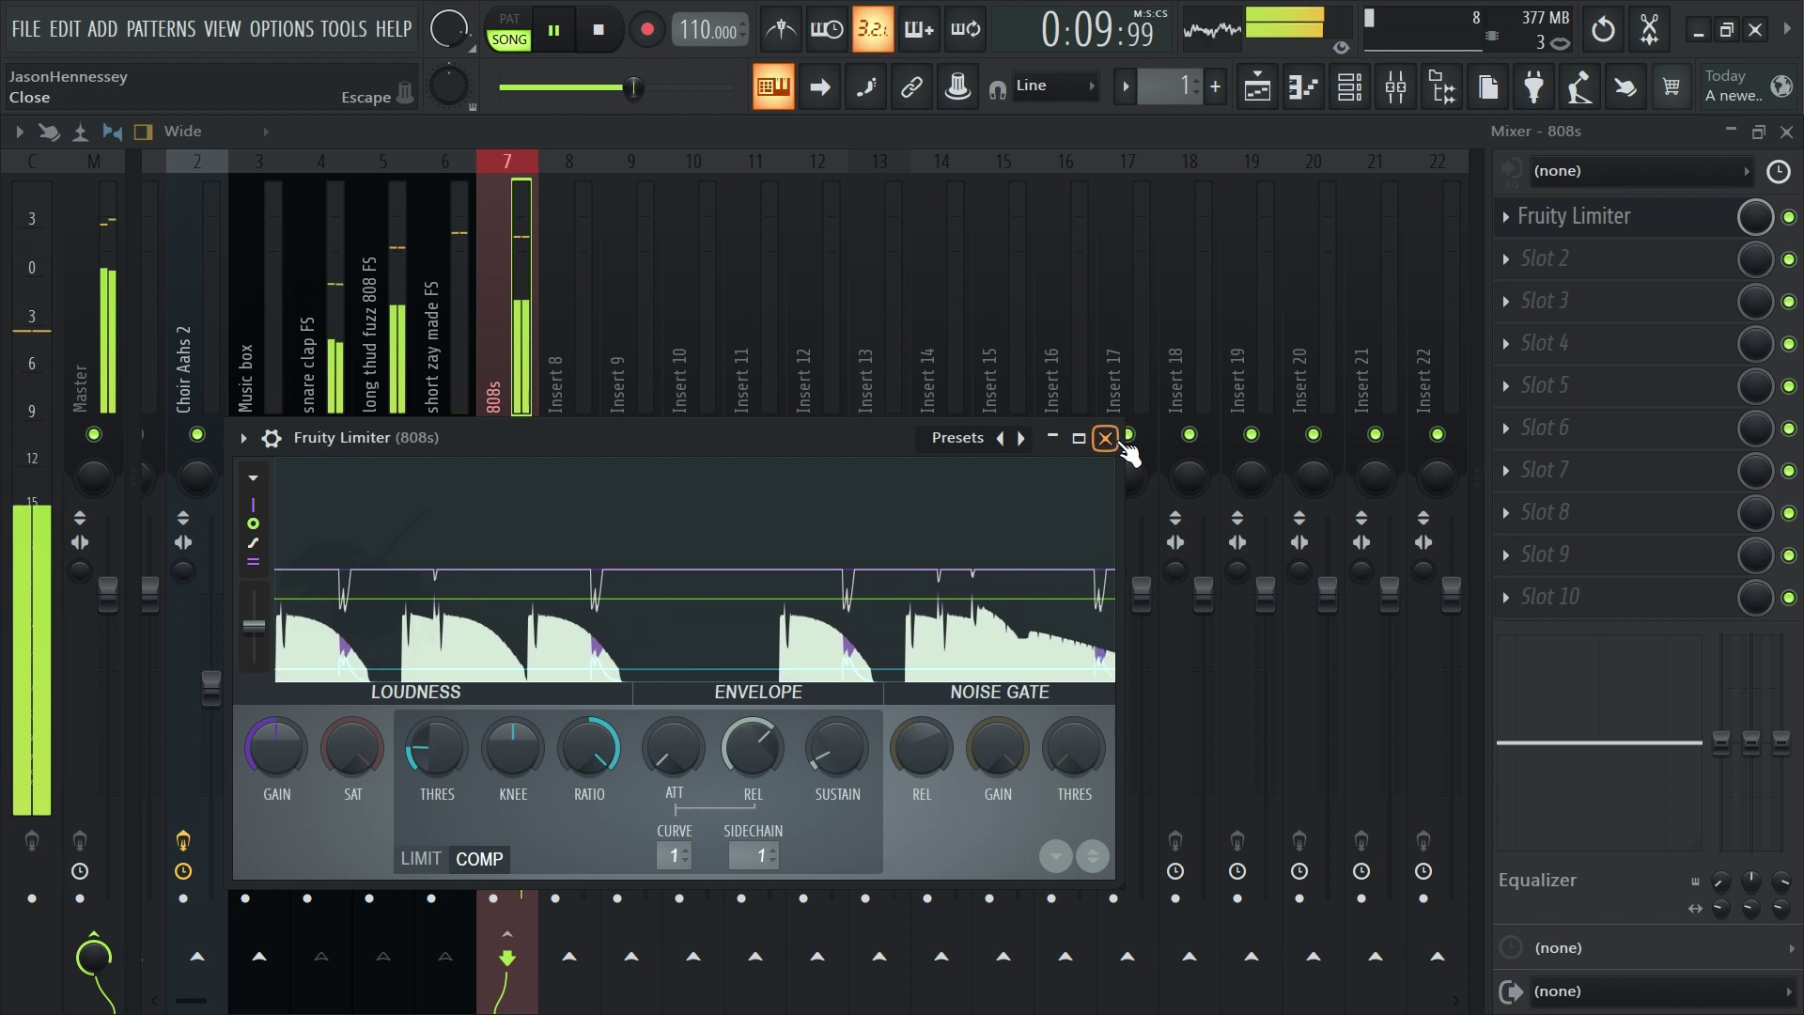
pyautogui.click(1104, 439)
pyautogui.click(1590, 230)
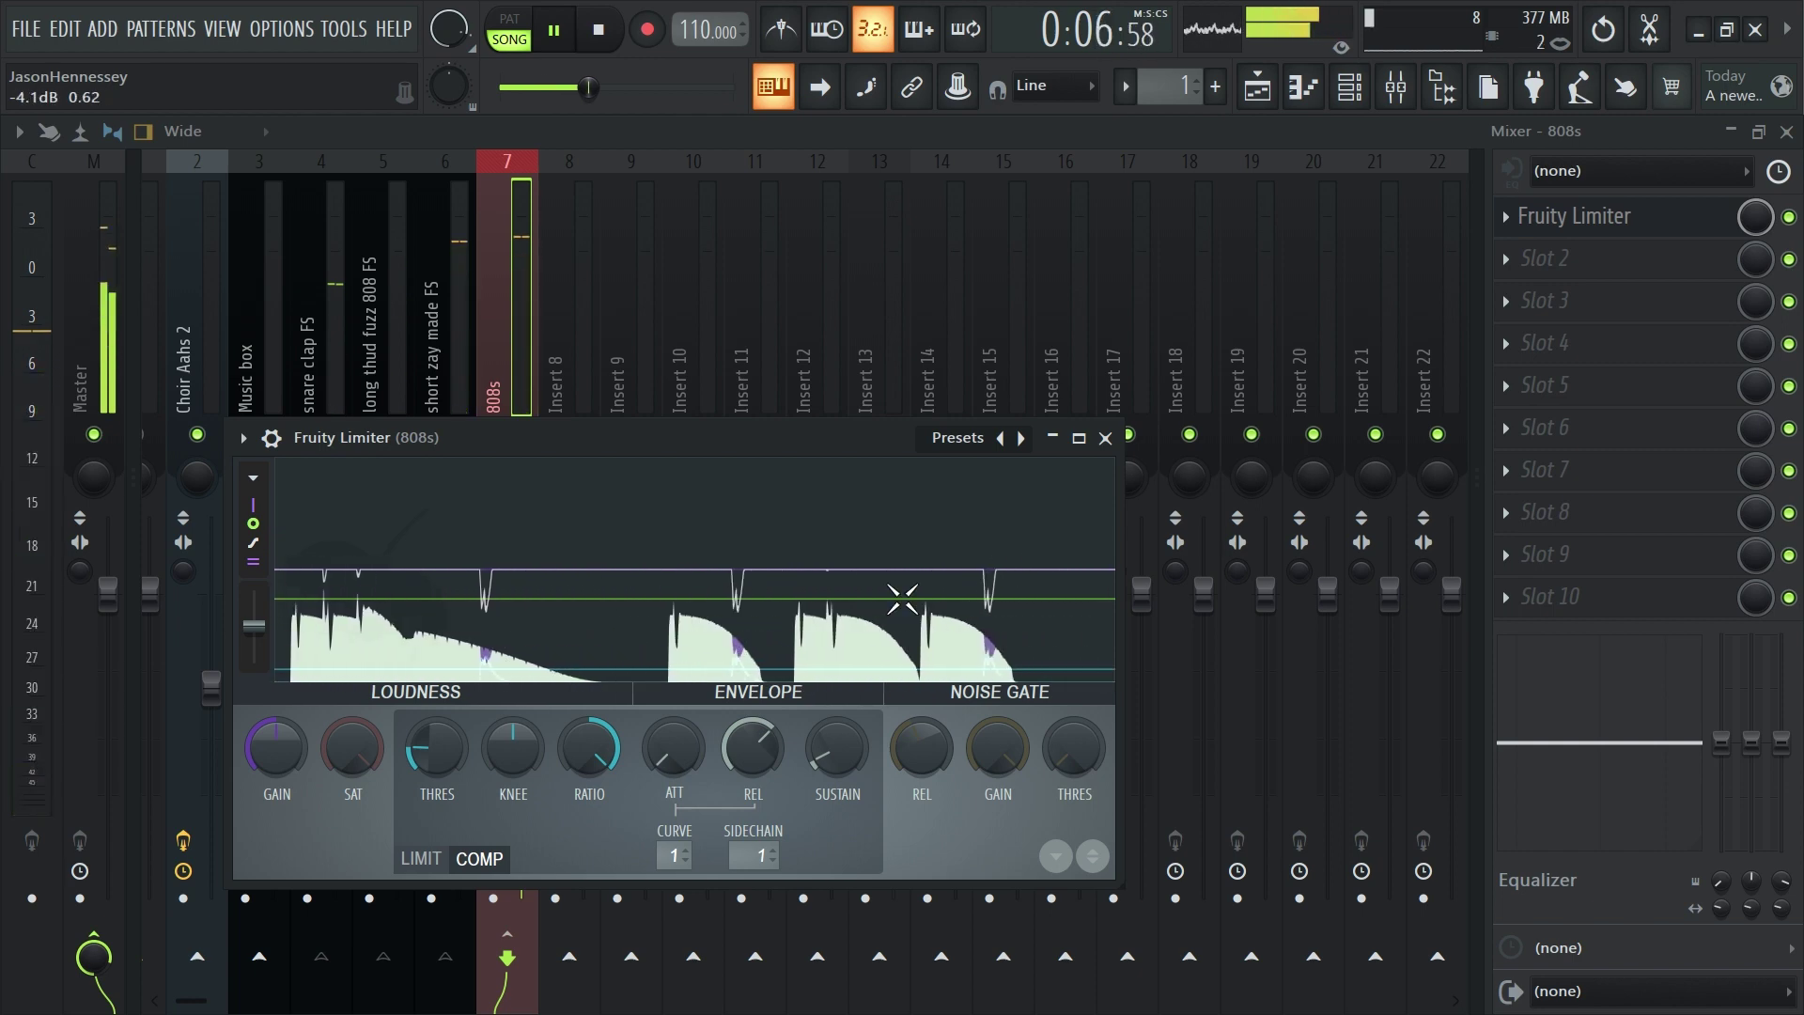
pyautogui.click(1105, 438)
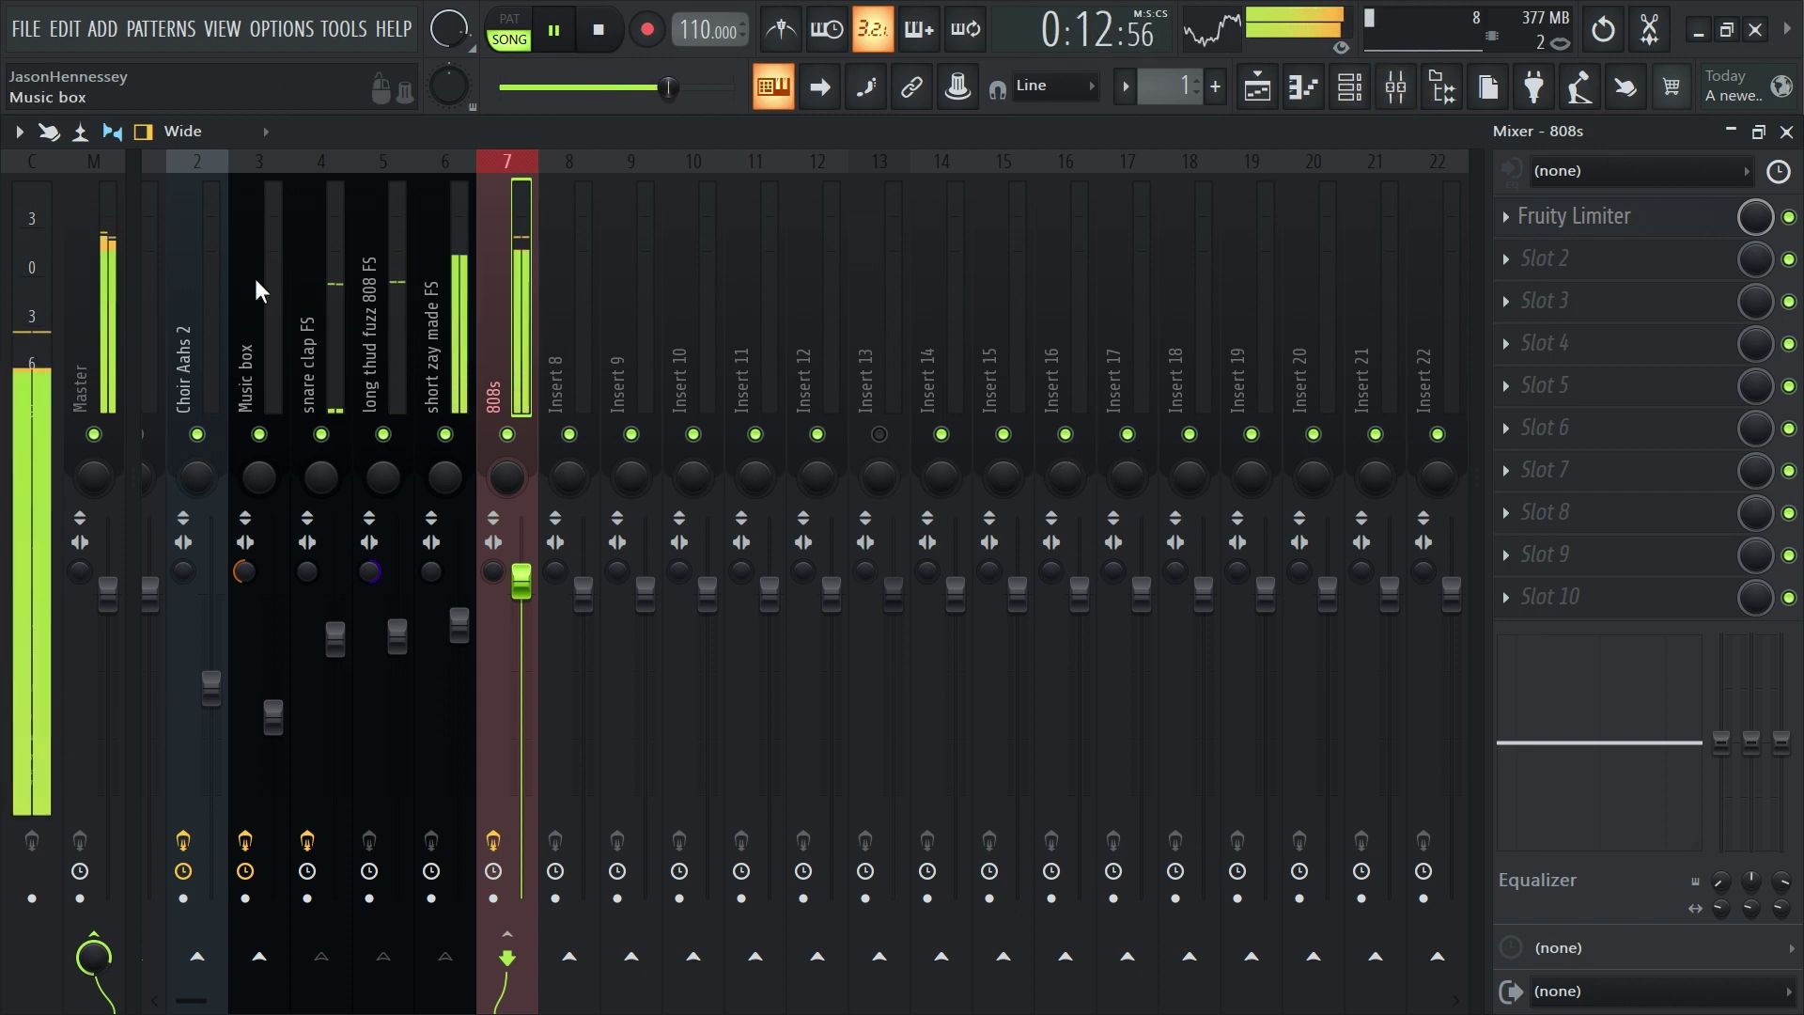
# Select the snare clap FS mixer track, and bring up the channel rack over the playlist together with the sample browser
pyautogui.click(314, 254)
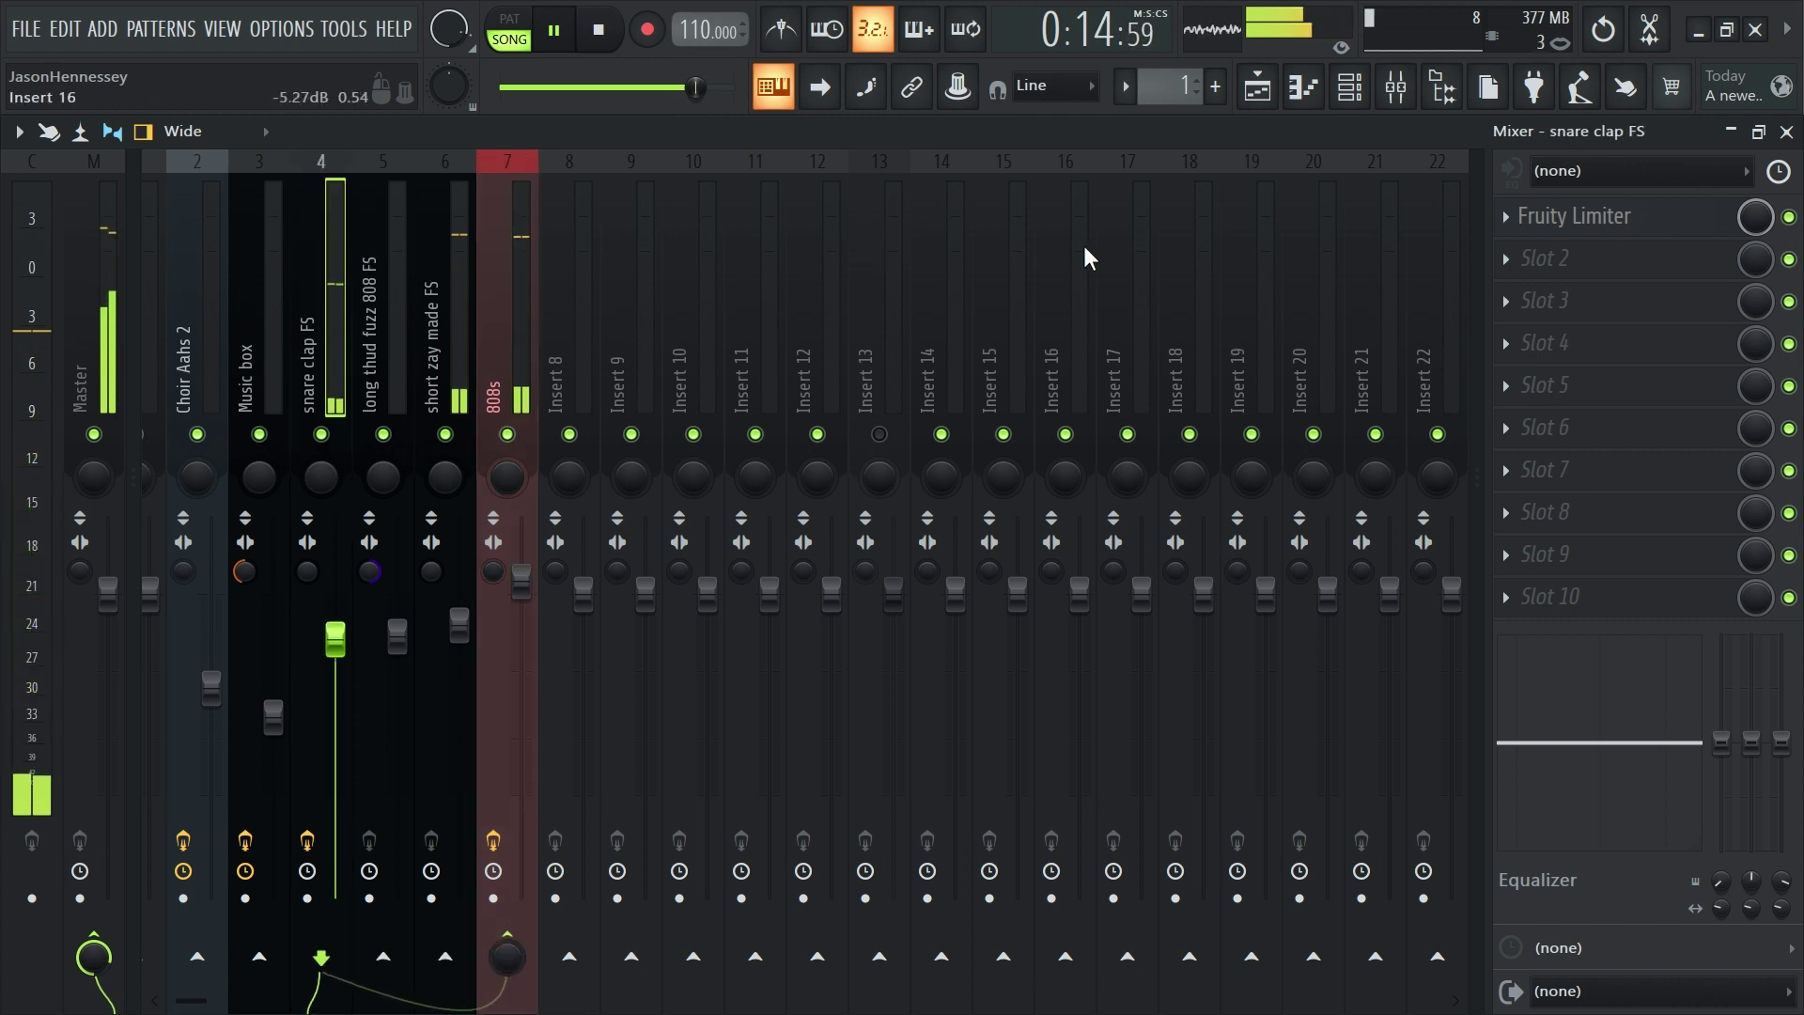
pyautogui.click(1332, 92)
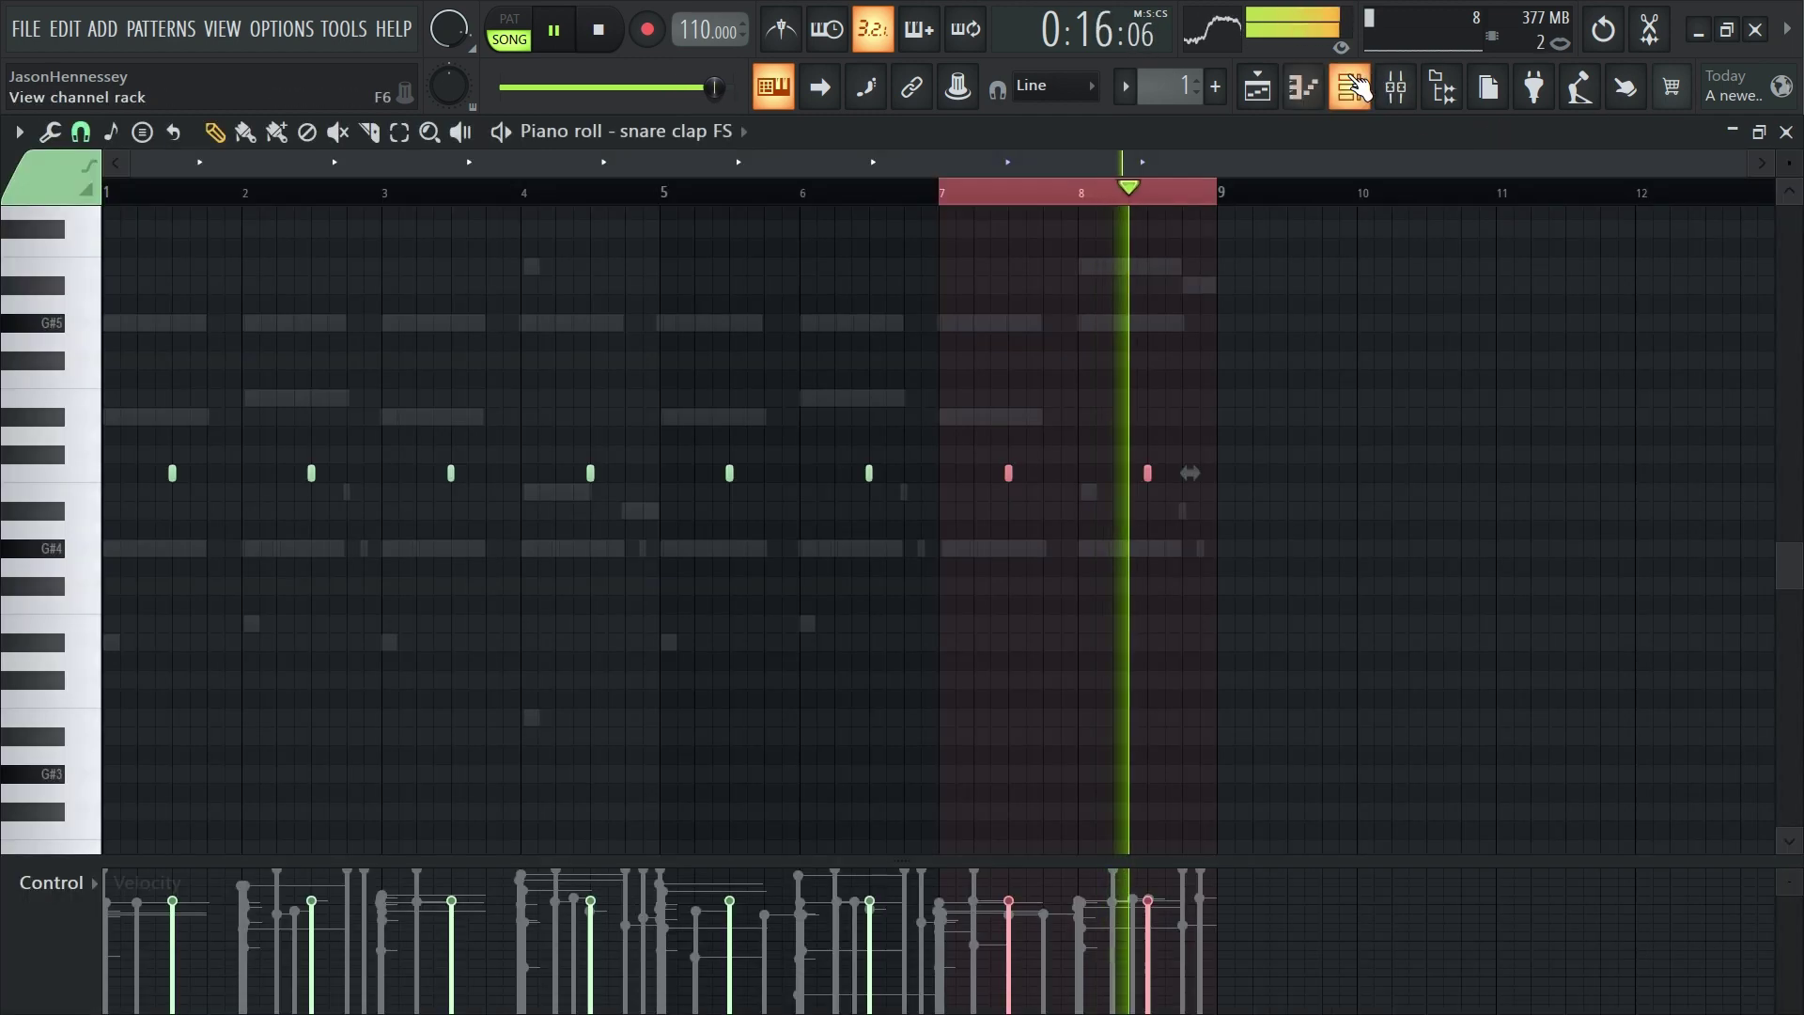
pyautogui.click(1258, 87)
pyautogui.click(1349, 86)
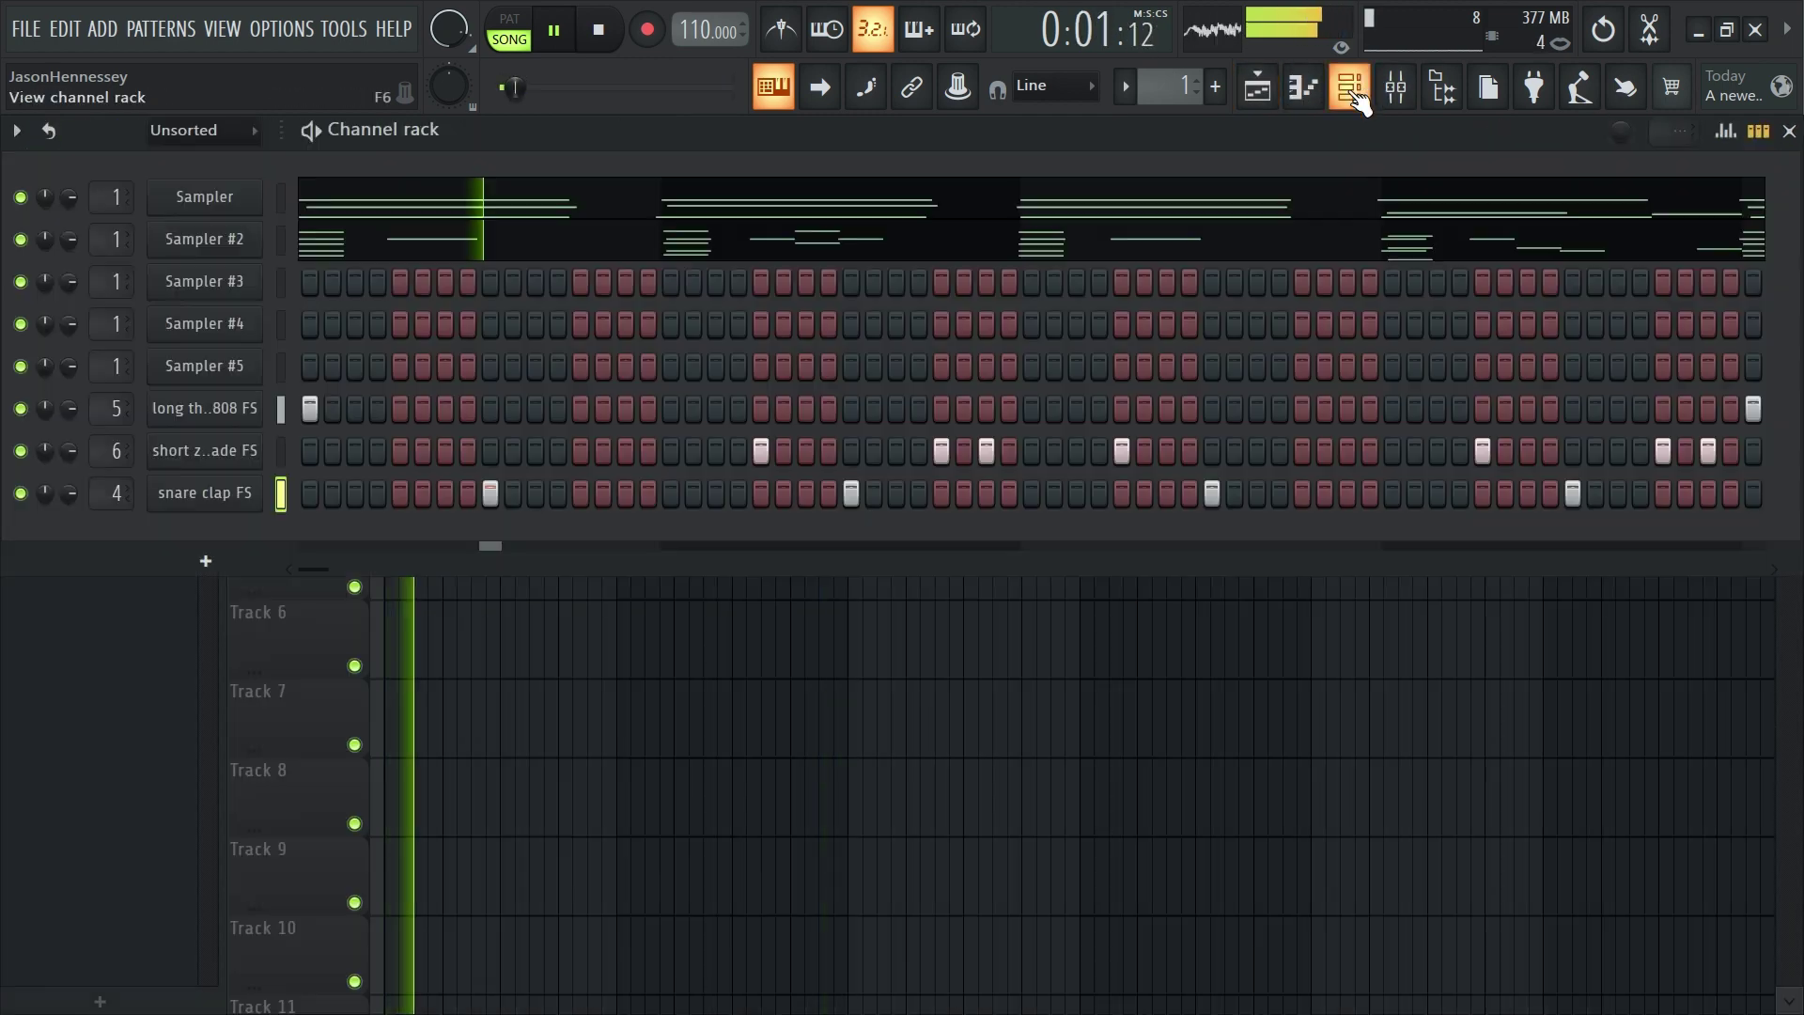
pyautogui.click(1442, 86)
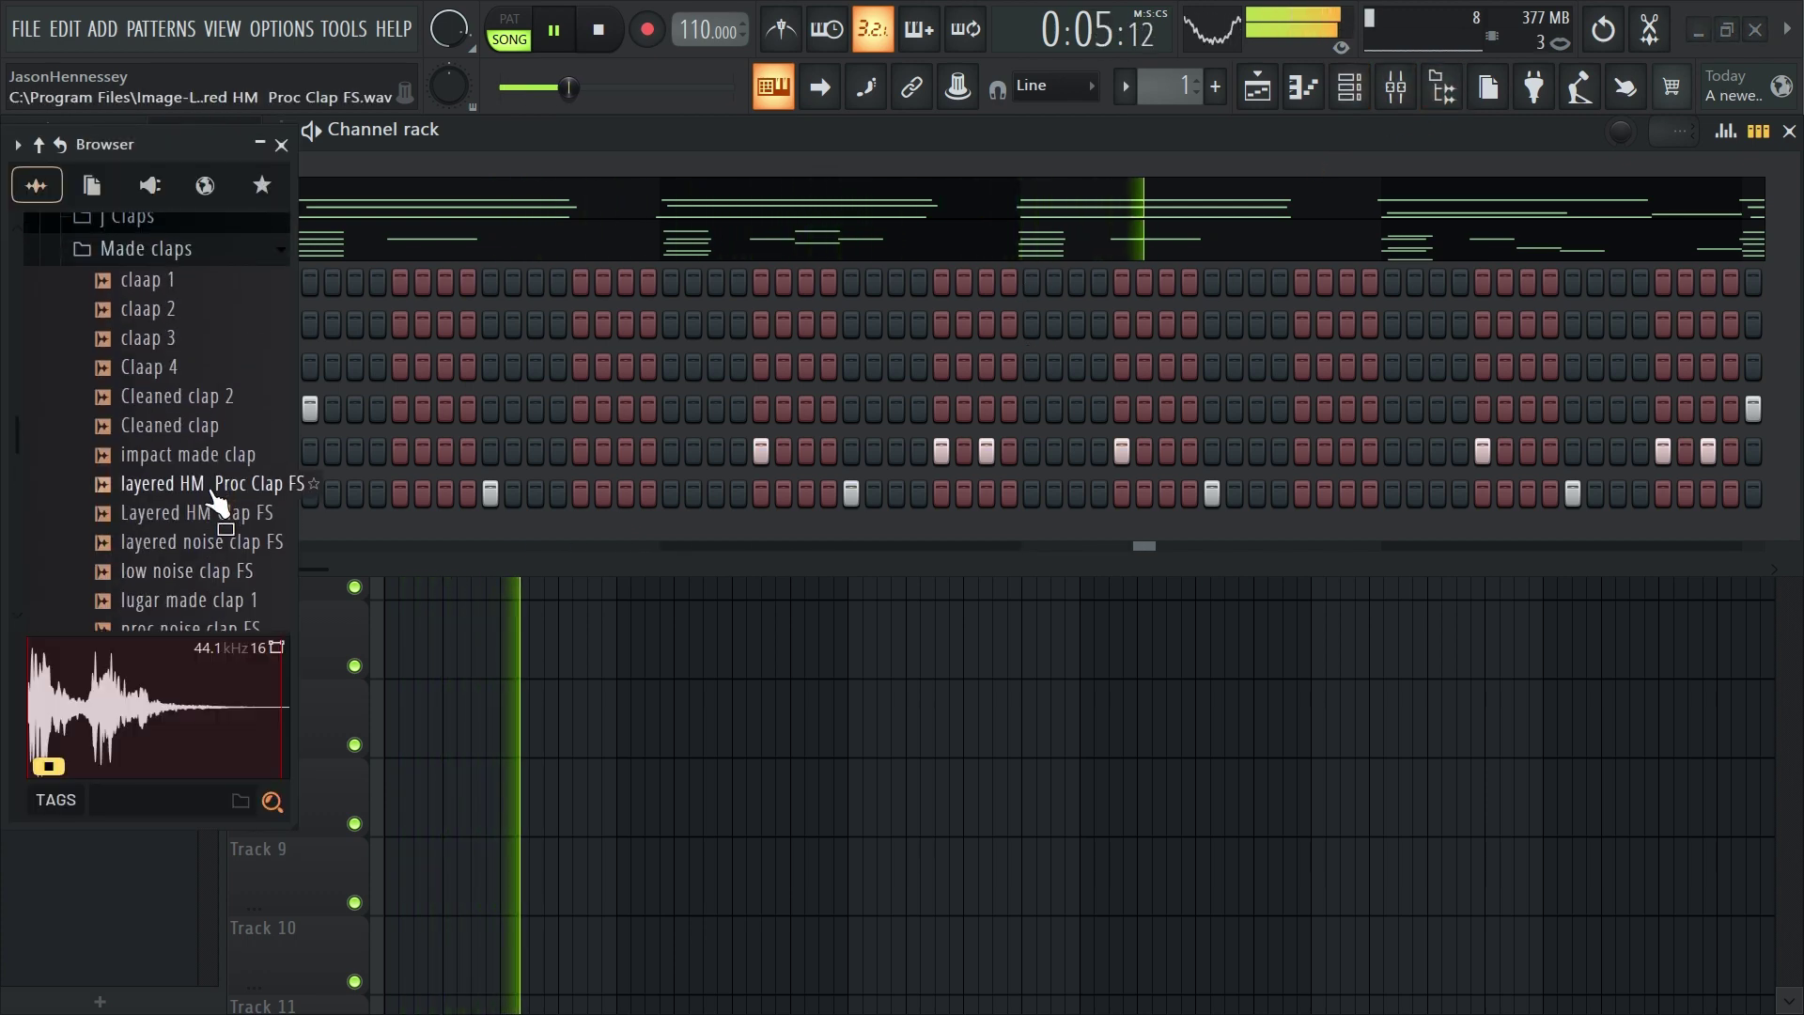
# Collapse the Made claps and claps folders in the browser and open the high hats folder inside sounds
pyautogui.scroll(6, 193, 470)
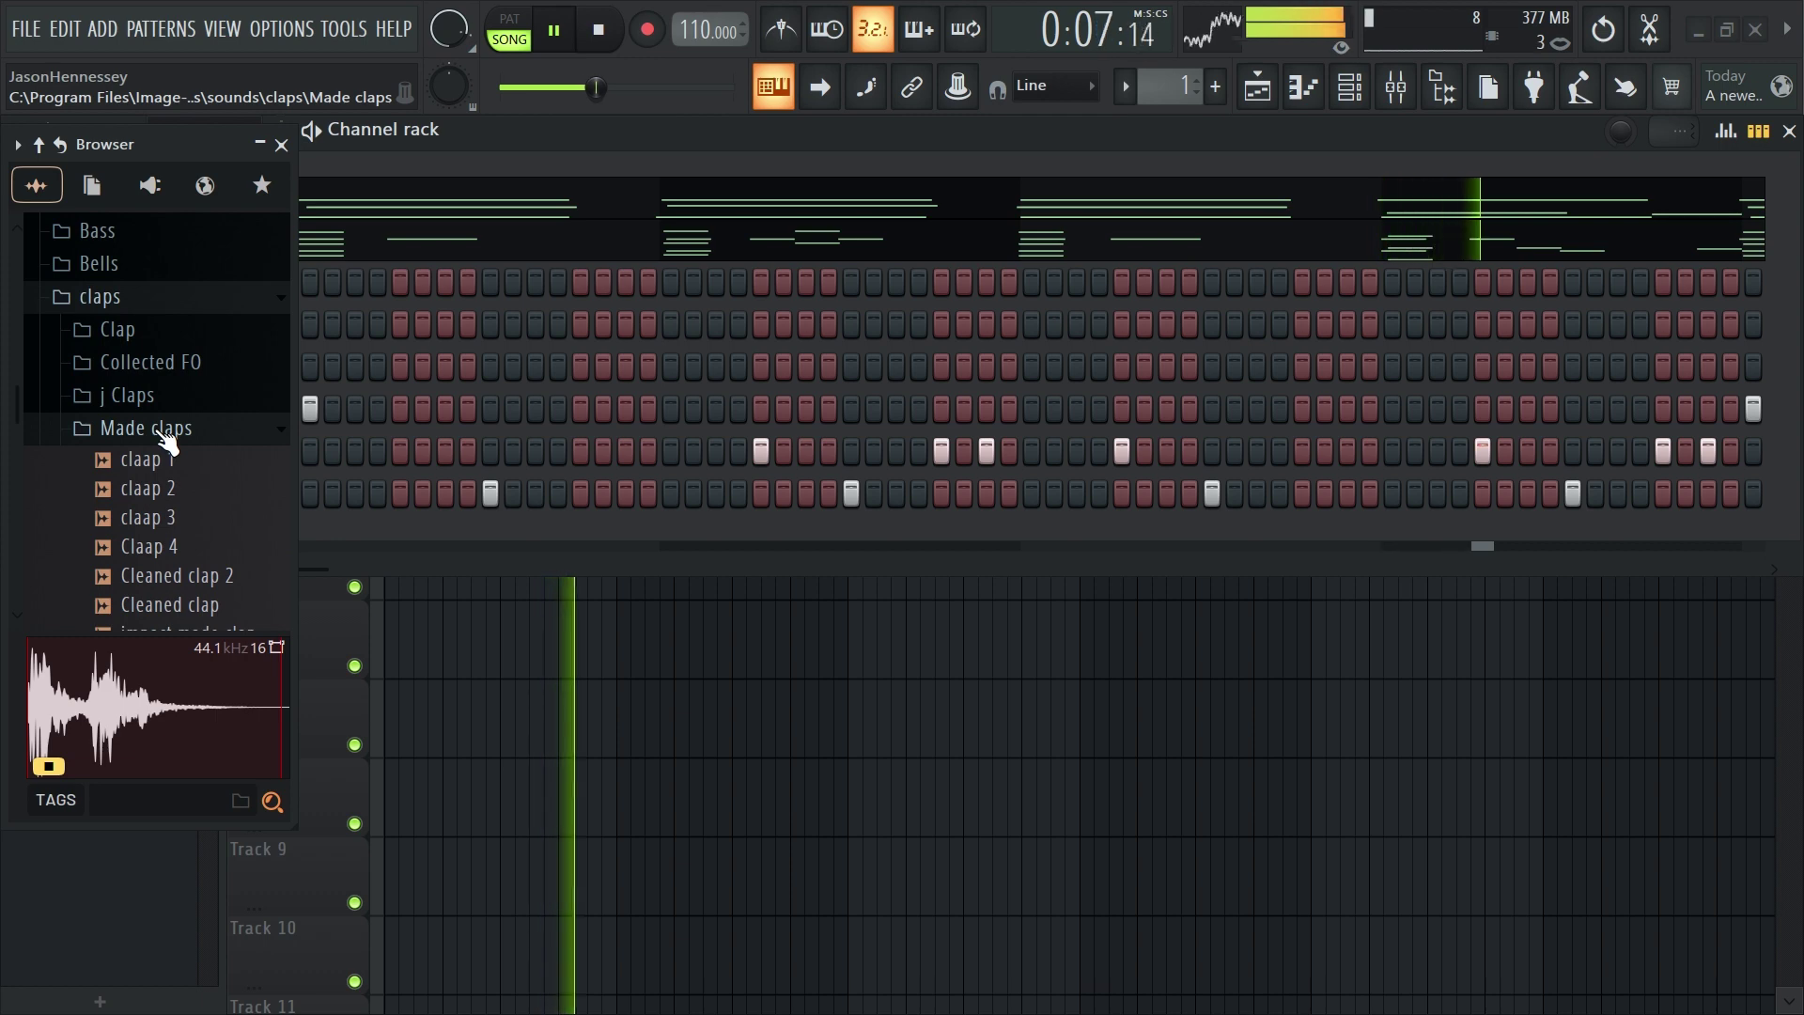
pyautogui.click(165, 429)
pyautogui.scroll(5, 168, 437)
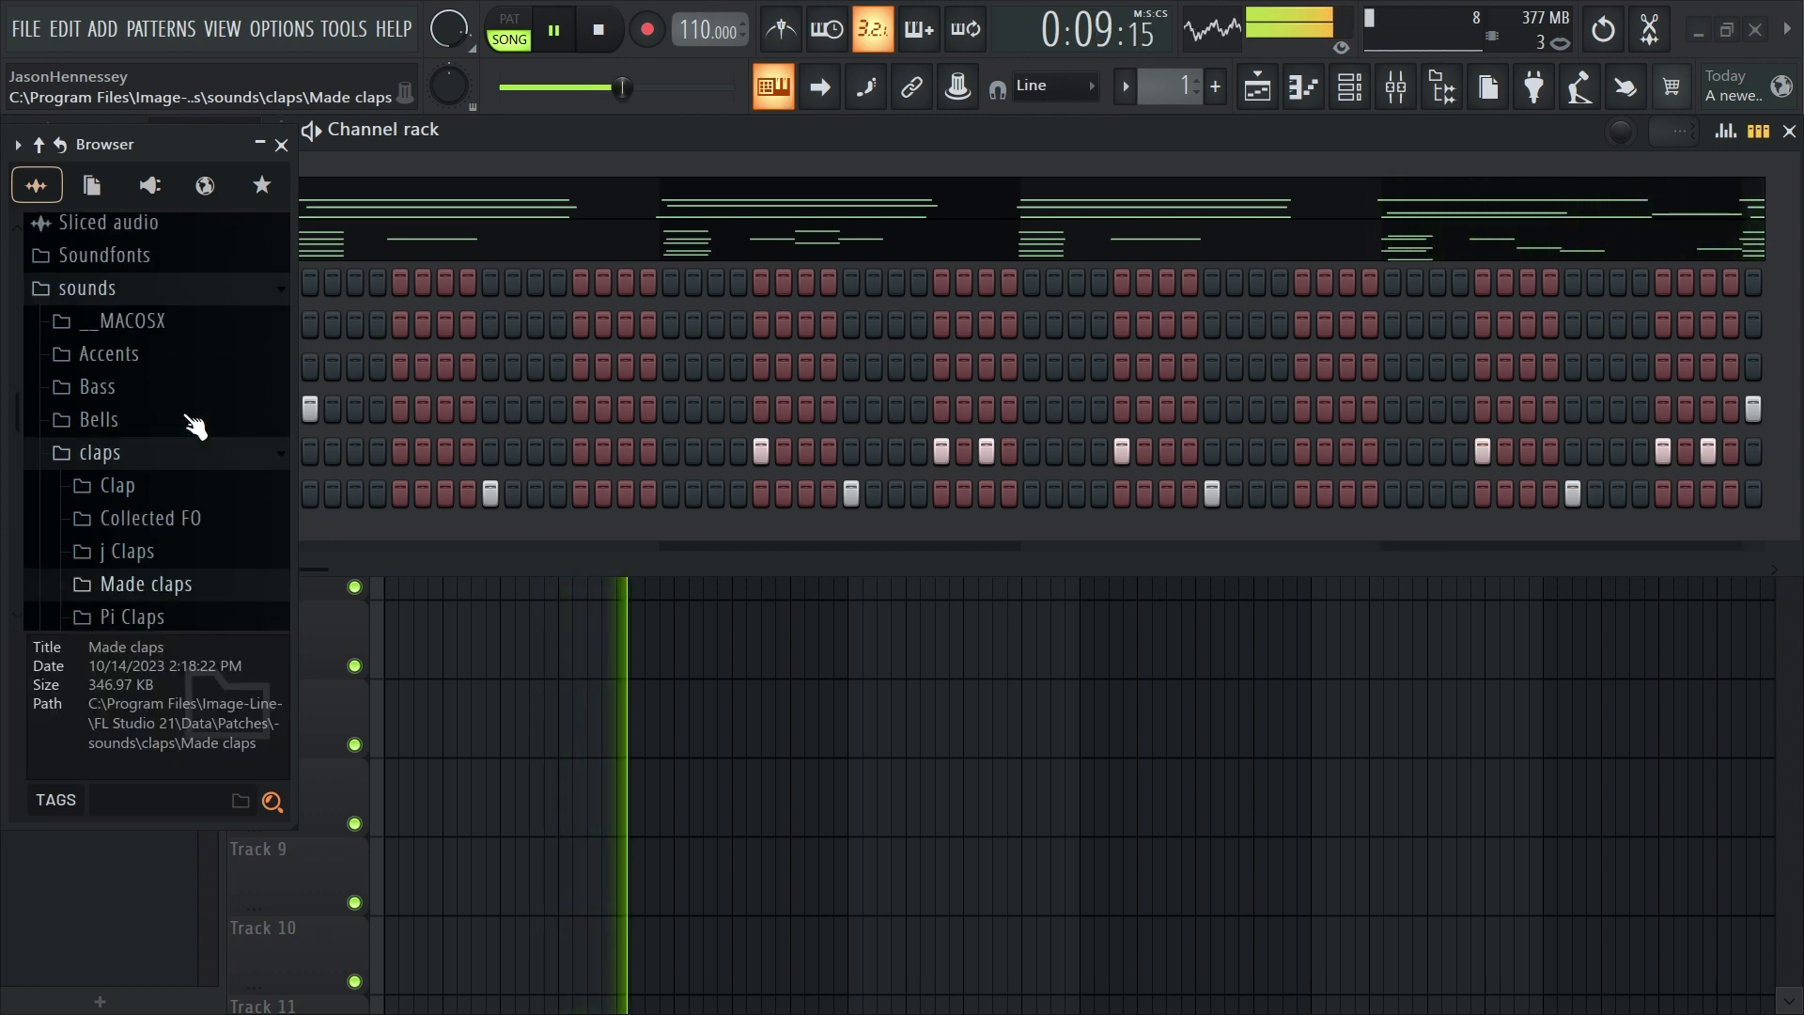
pyautogui.click(143, 473)
pyautogui.click(143, 473)
pyautogui.click(129, 505)
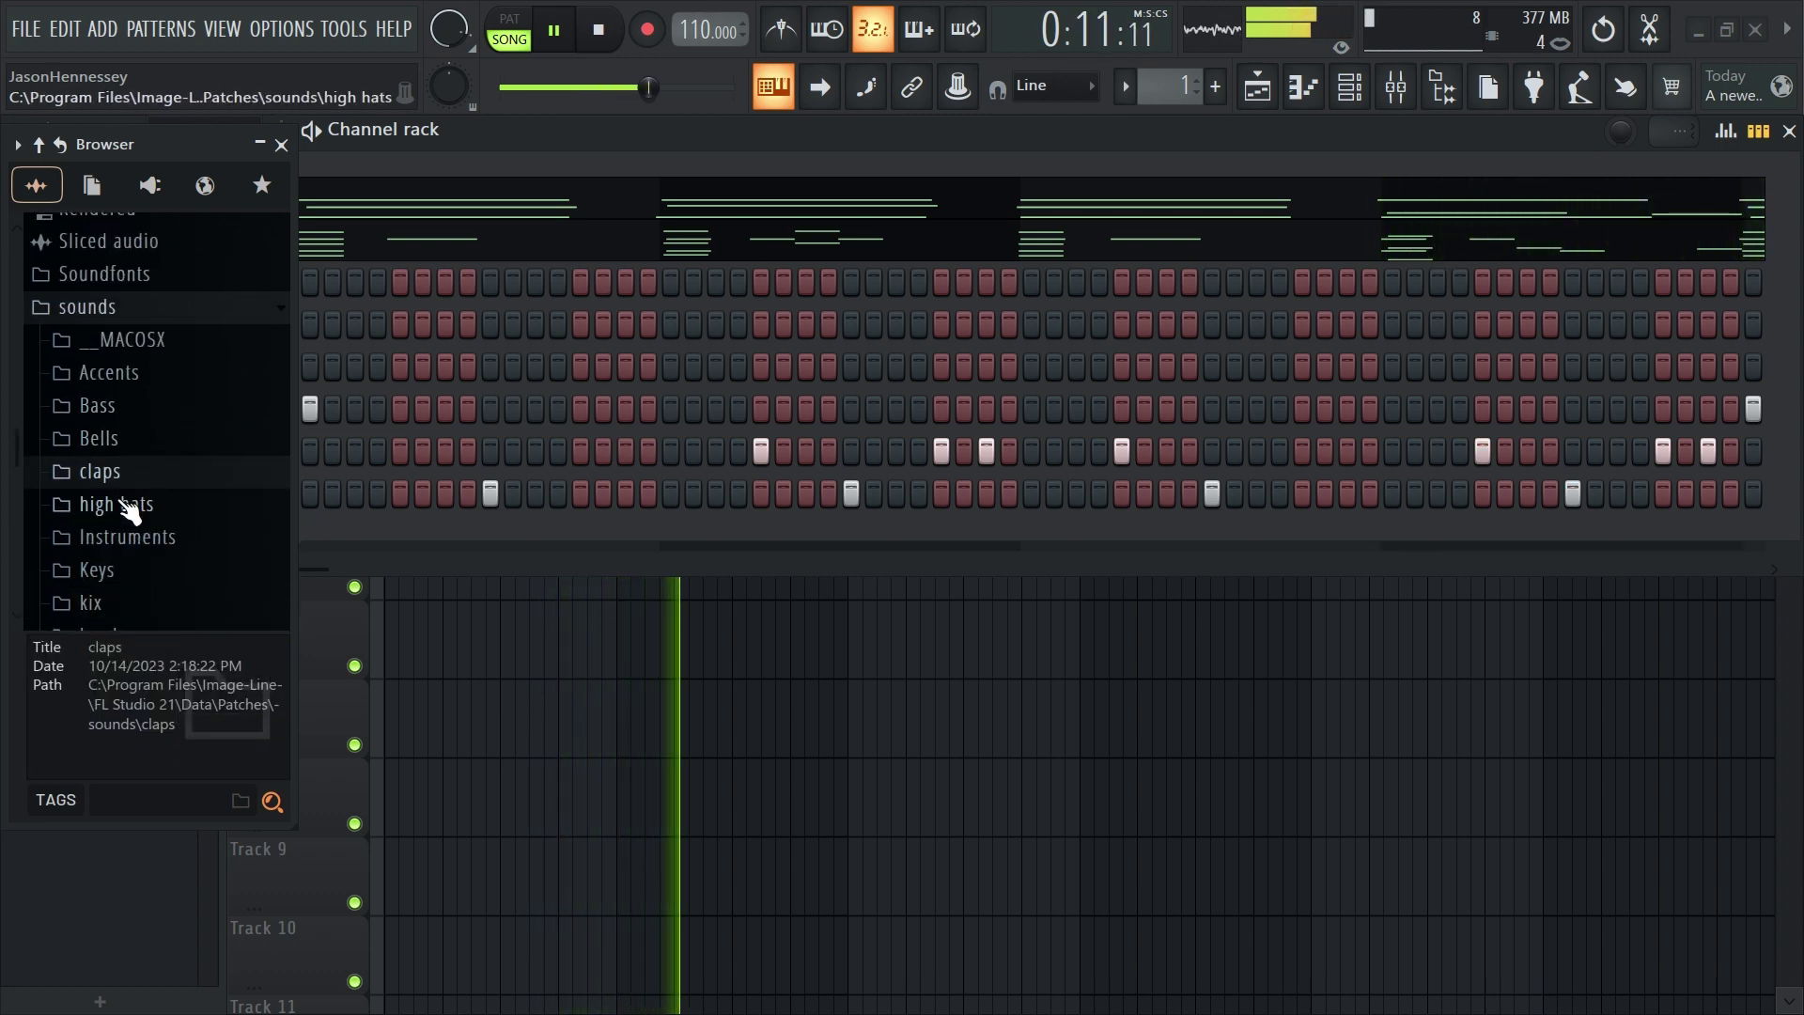
# Open the made HH folder, add the trap made HH sample as a channel above snare clap FS, and close the browser
pyautogui.click(141, 546)
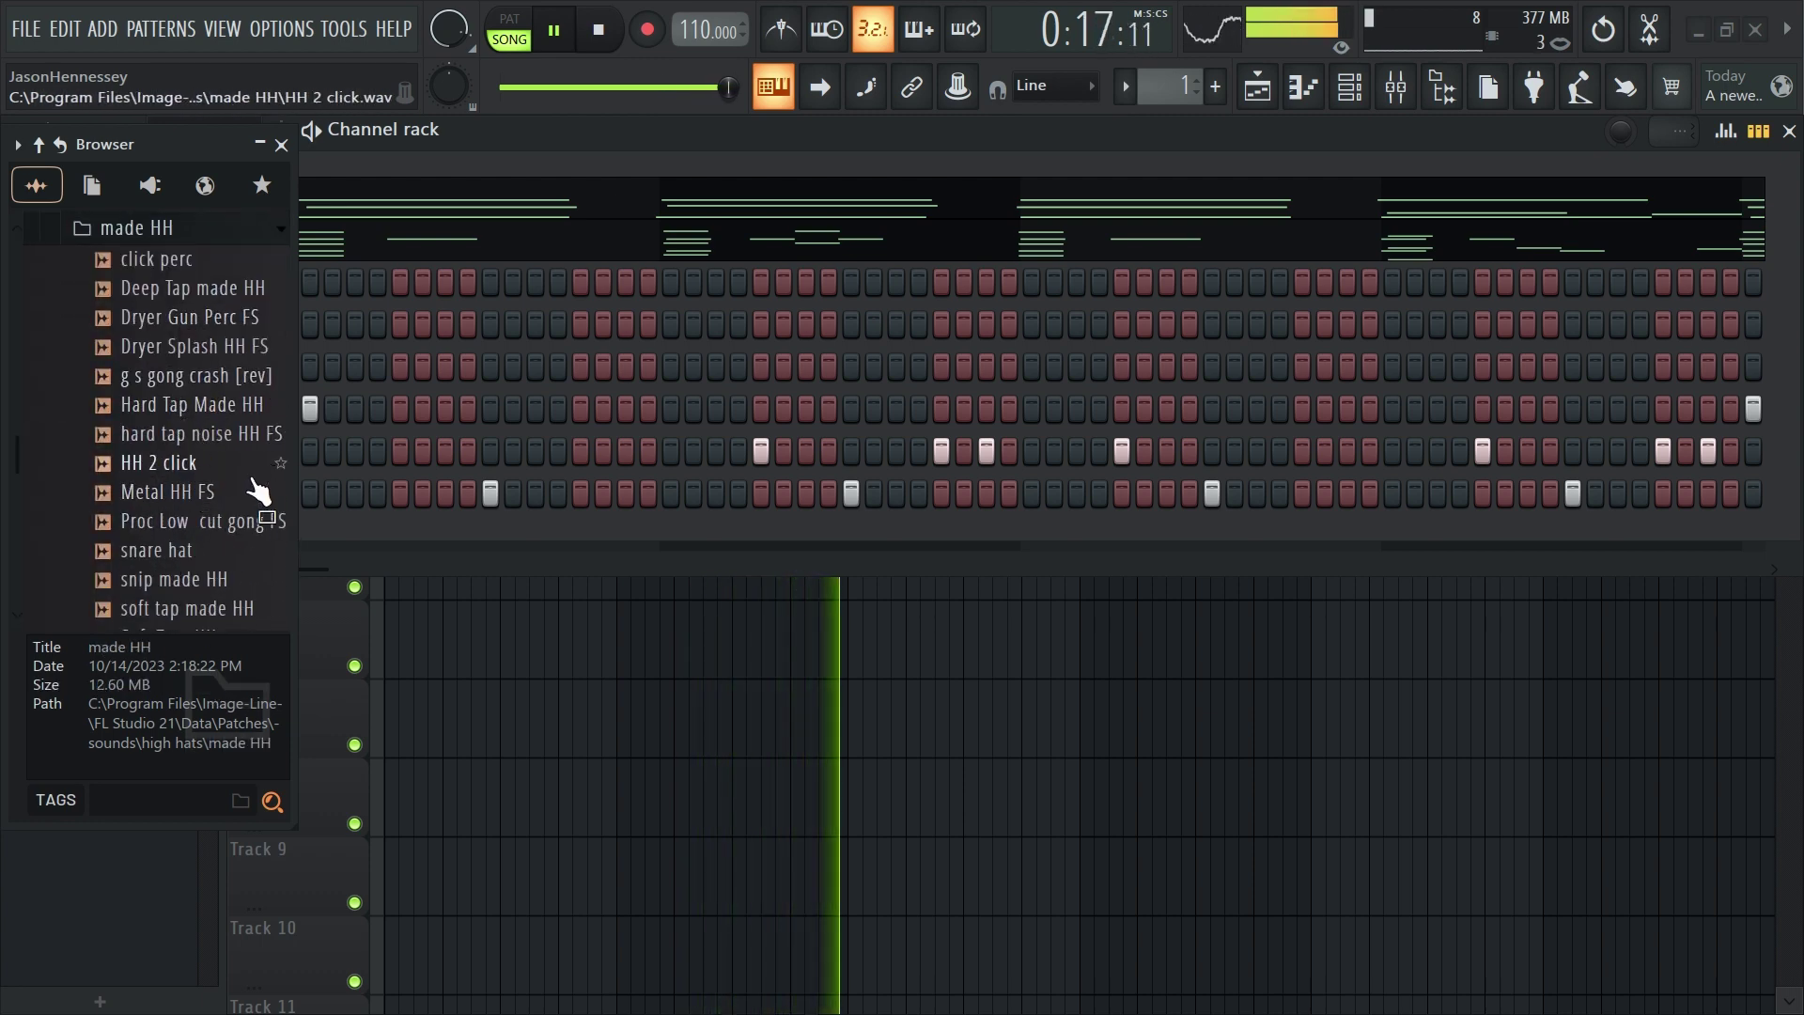
pyautogui.scroll(-2, 169, 435)
pyautogui.click(186, 525)
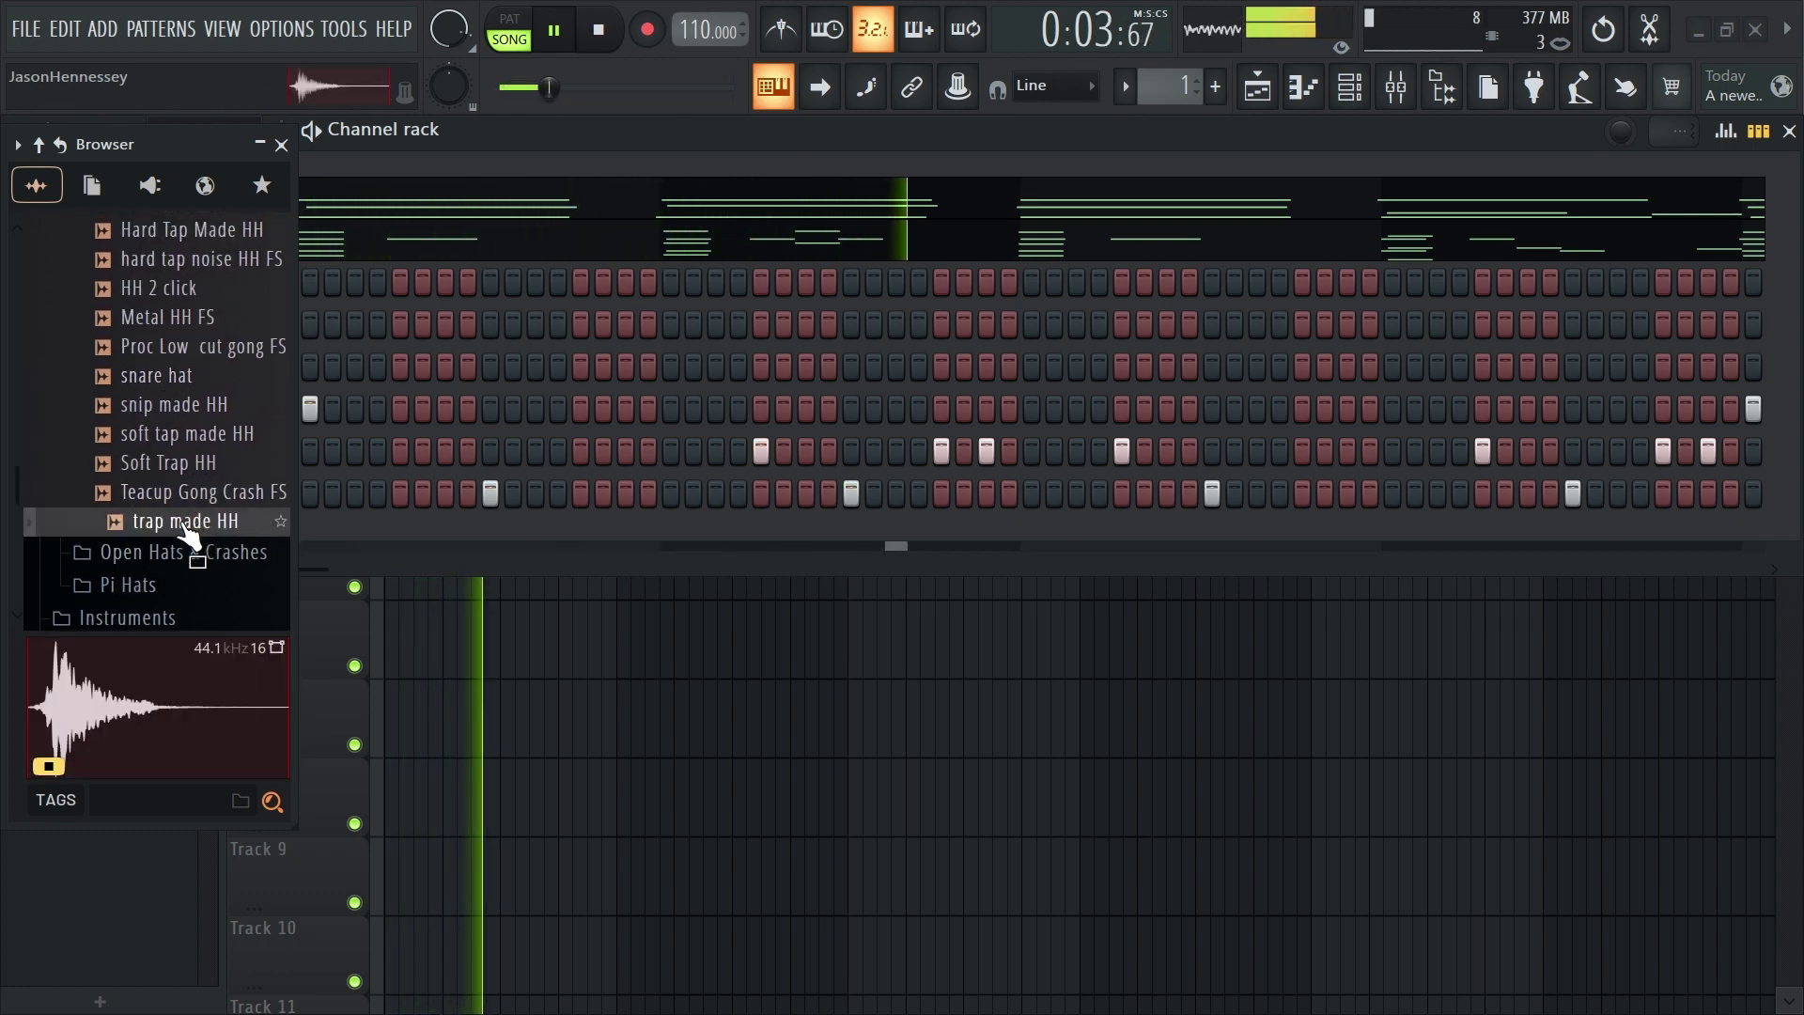
pyautogui.moveTo(187, 533); pyautogui.dragTo(204, 468)
pyautogui.click(281, 145)
# Configure the trap made HH channel with a full-hold, 0% sustain volume envelope, Remove DC offset, Normalize and raised trim, without loop points
pyautogui.click(253, 495)
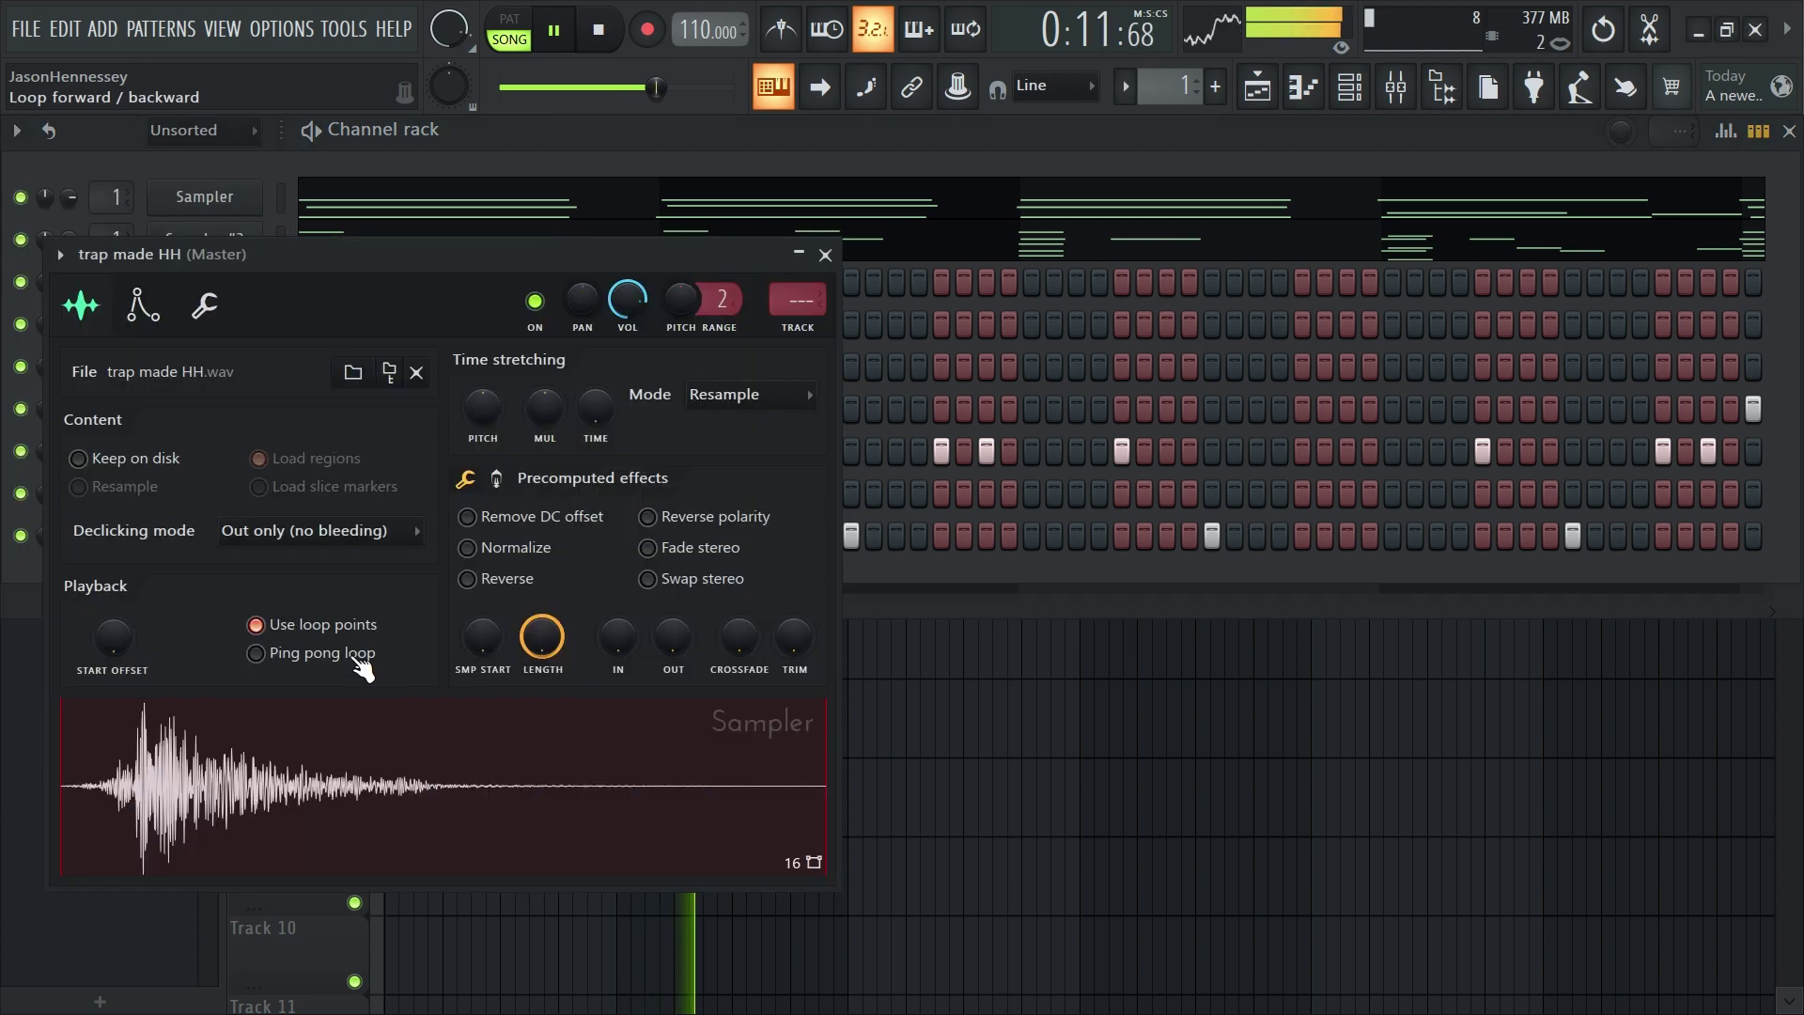
pyautogui.click(206, 306)
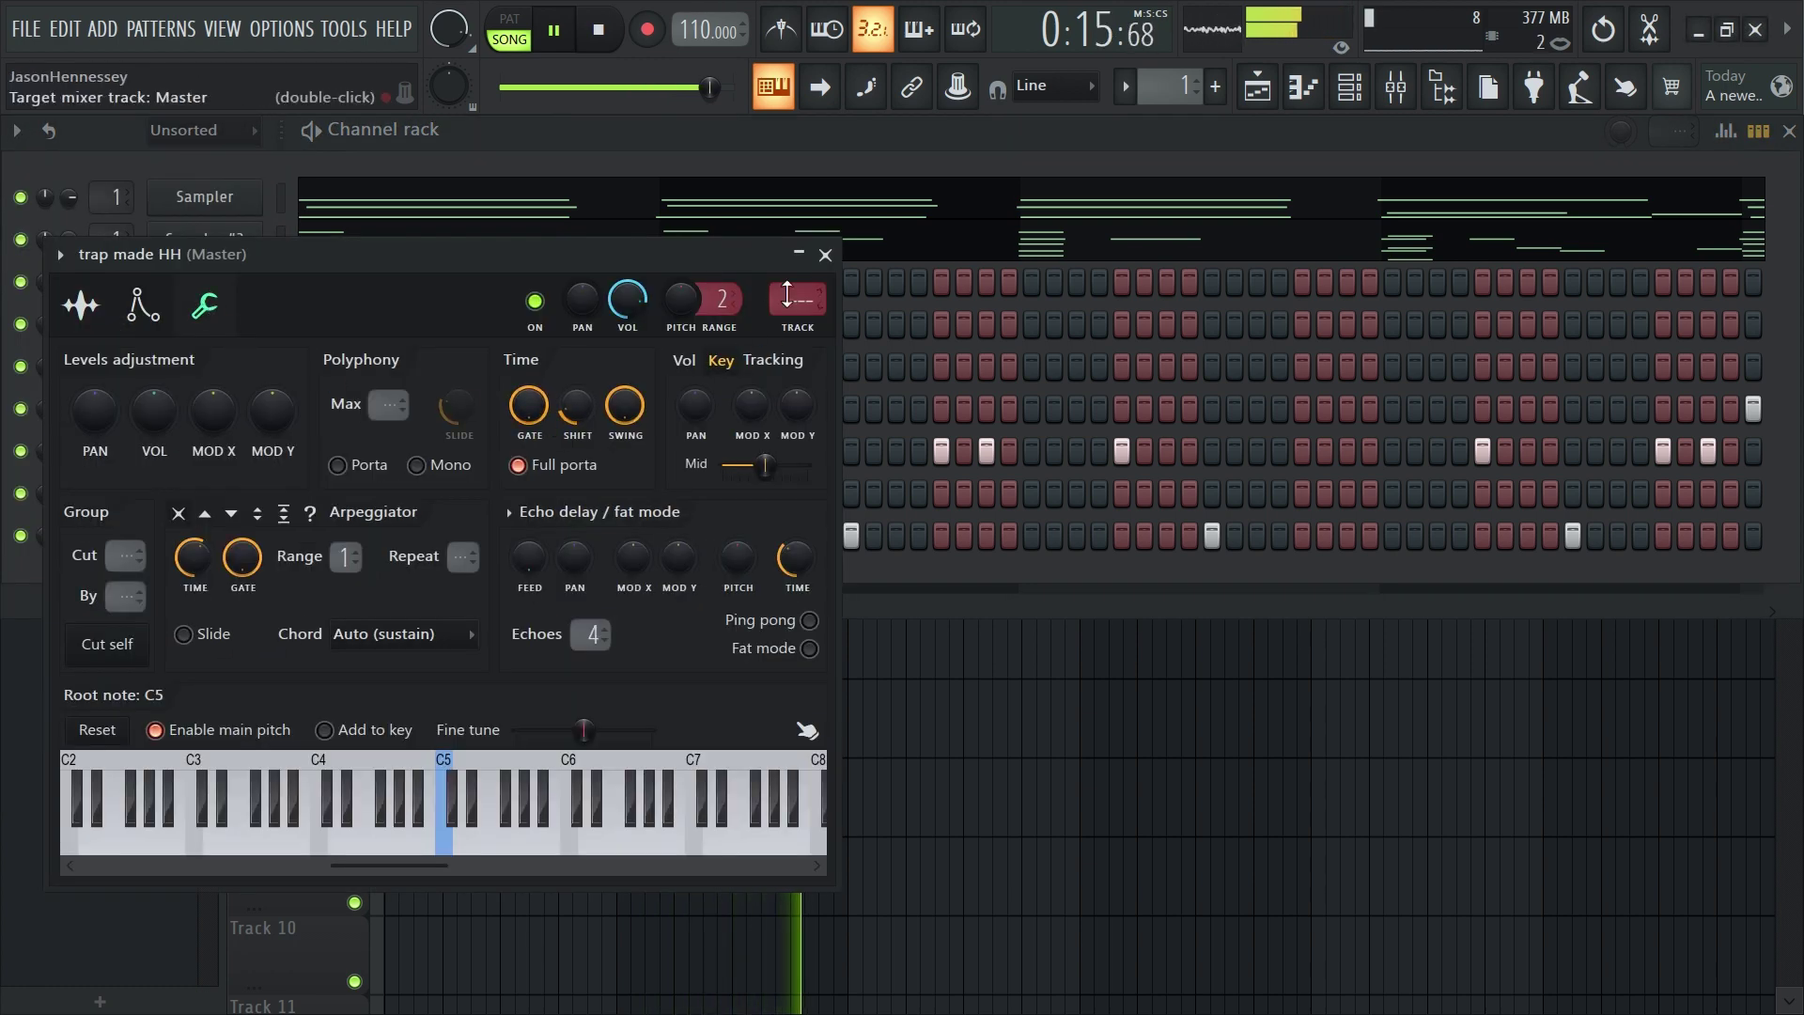
pyautogui.click(825, 255)
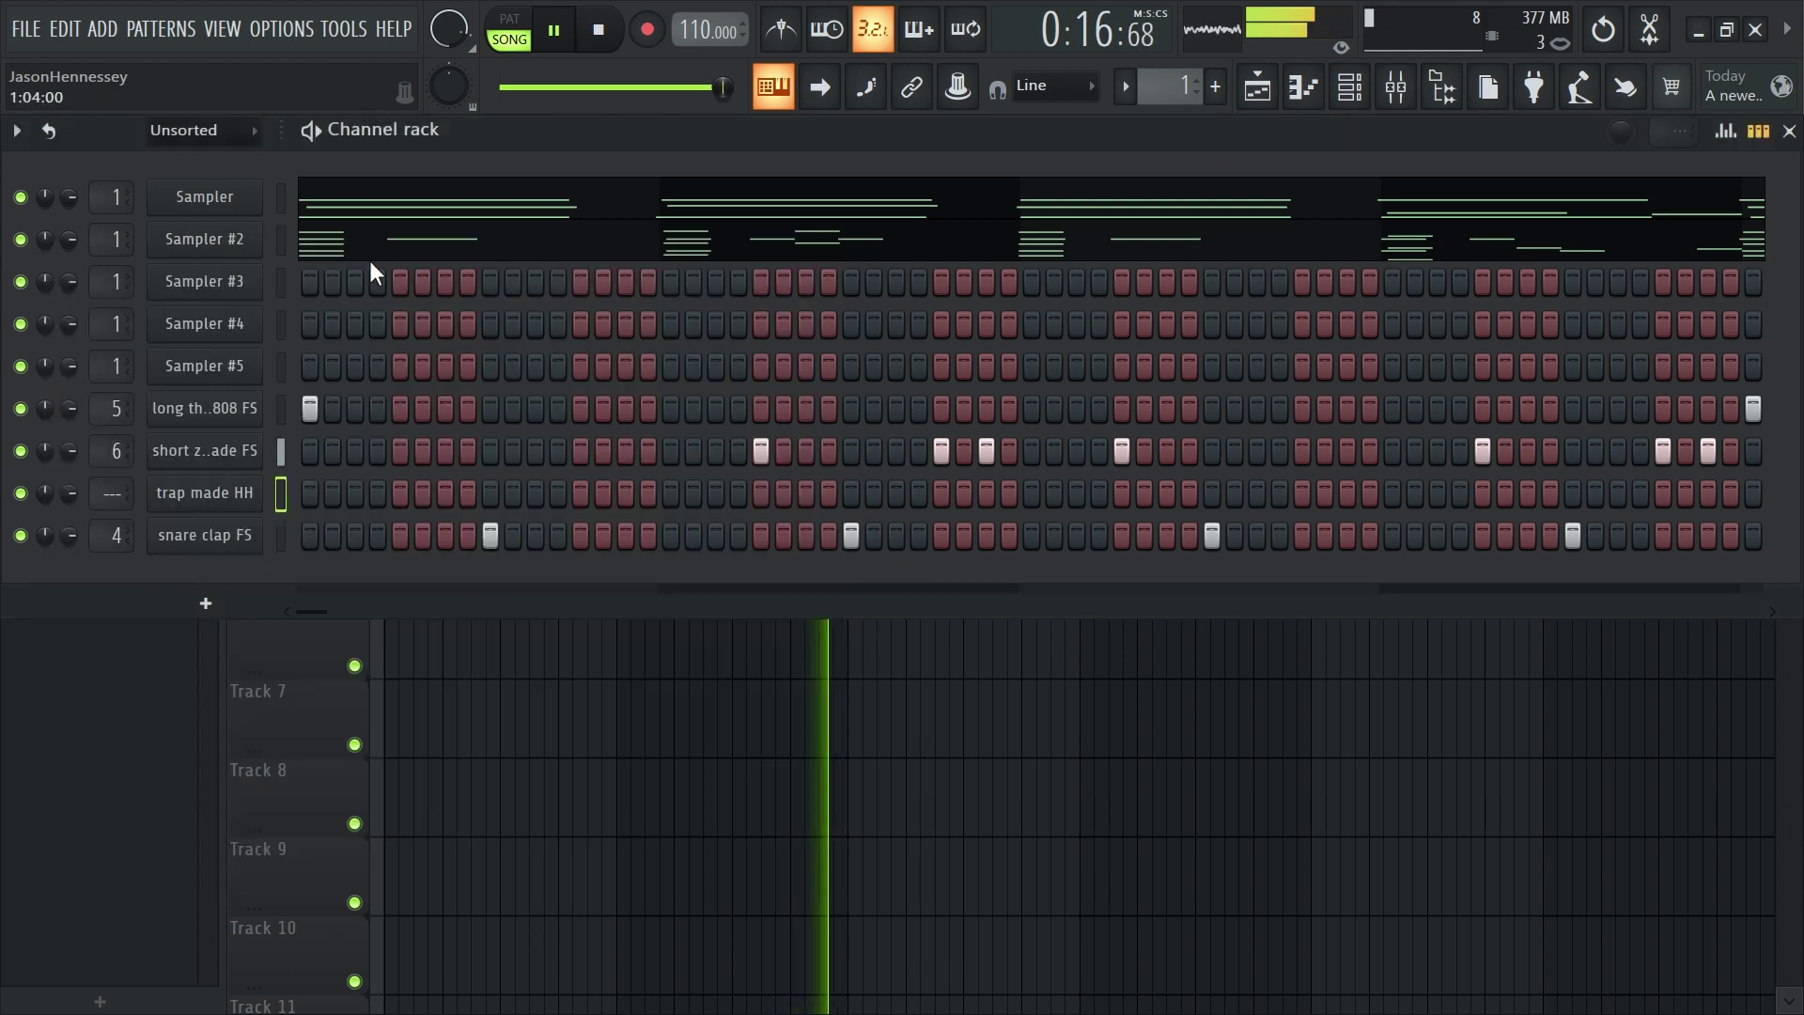
pyautogui.click(192, 493)
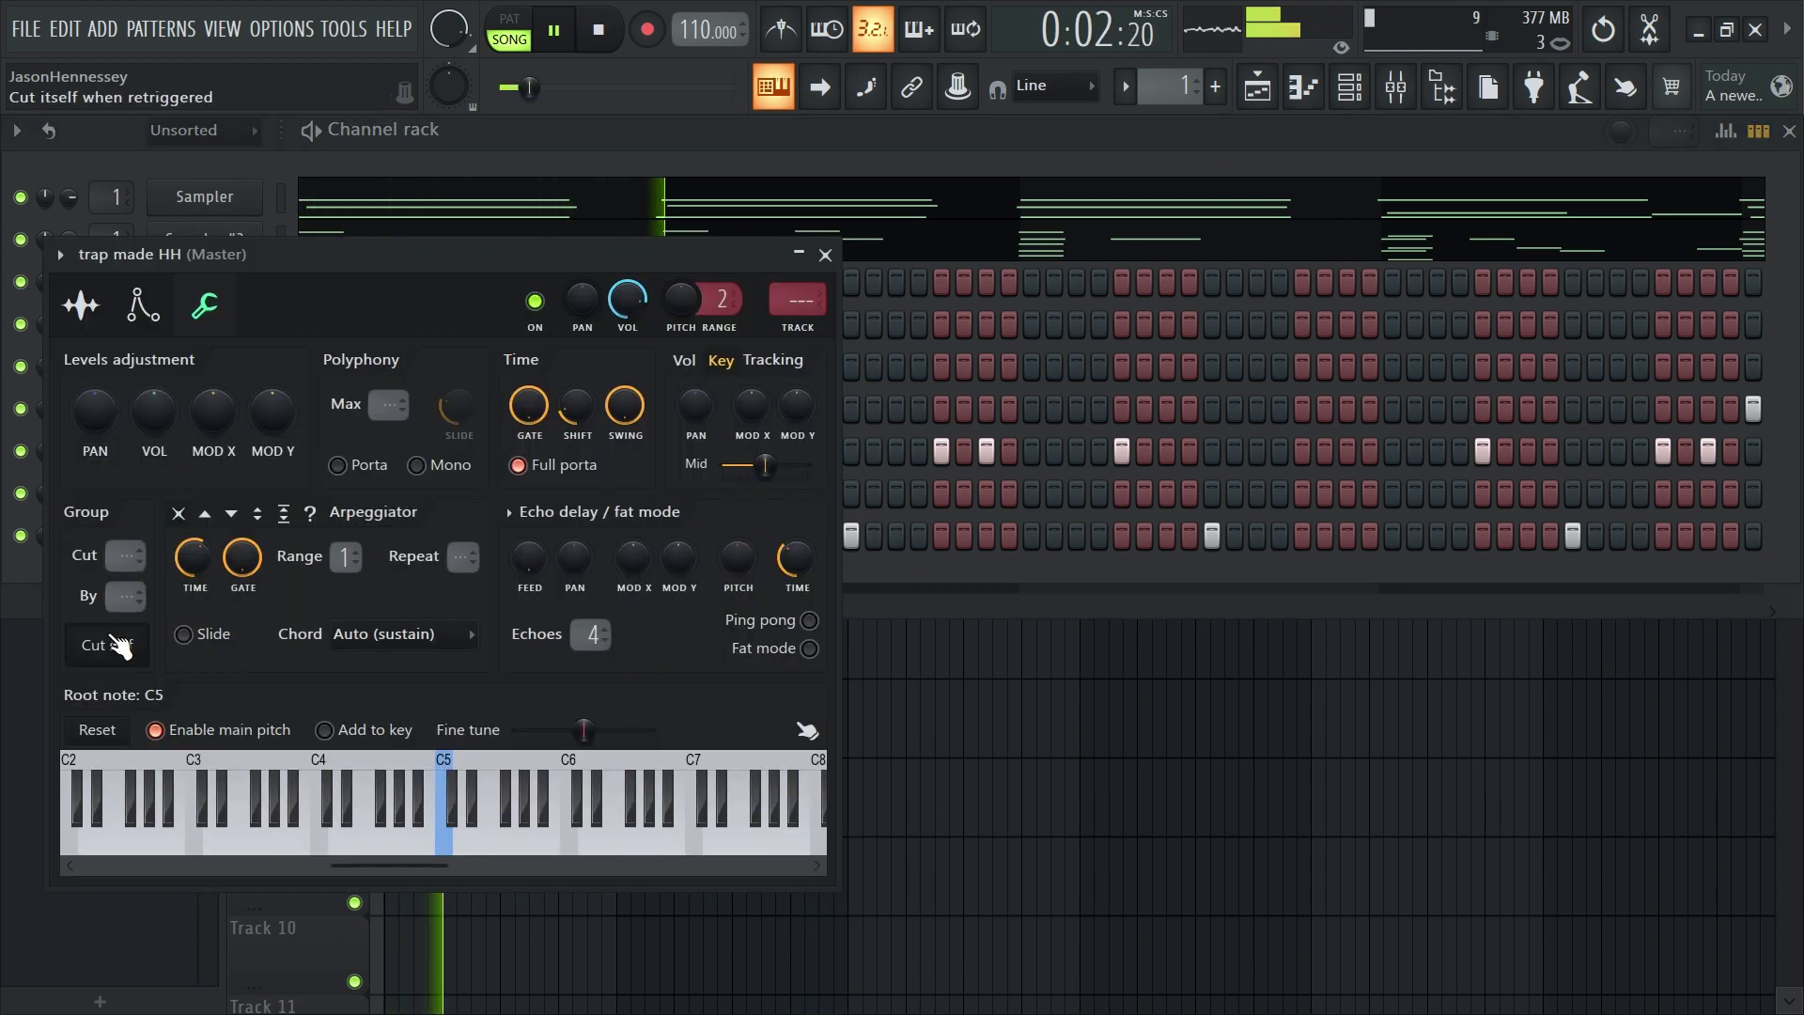
pyautogui.click(153, 313)
pyautogui.moveTo(155, 585); pyautogui.dragTo(155, 639)
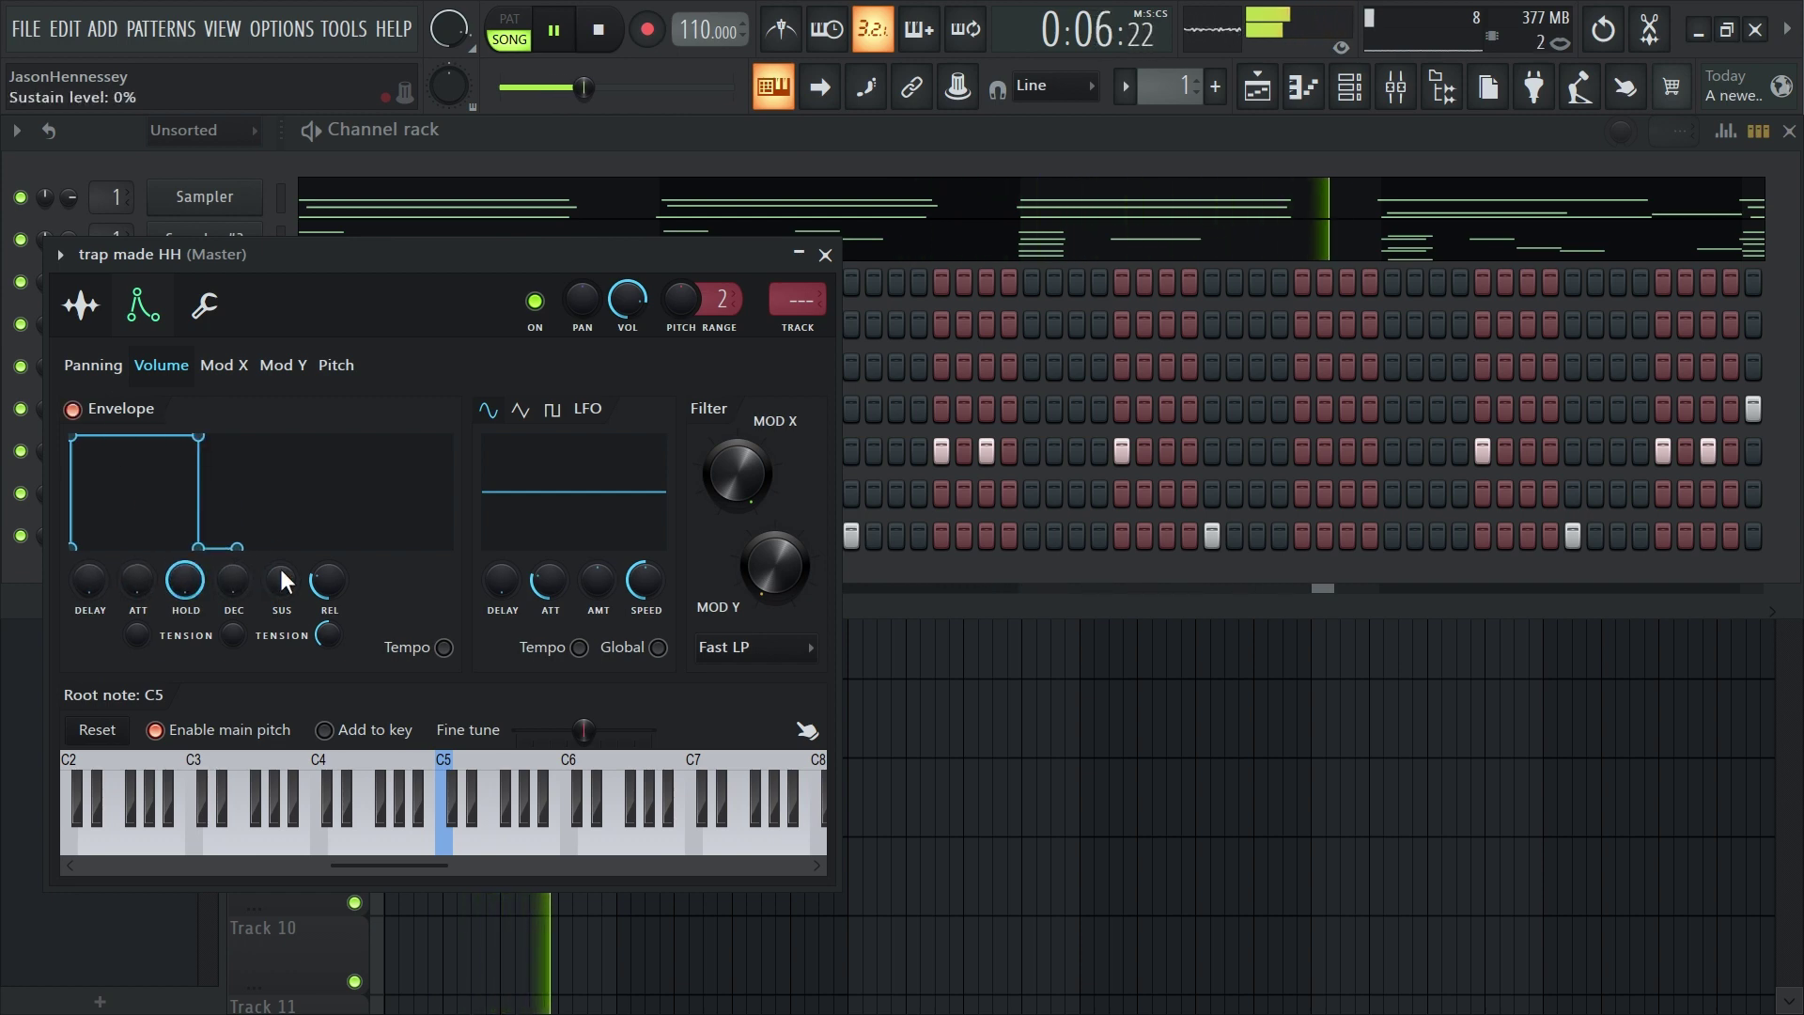
pyautogui.click(81, 305)
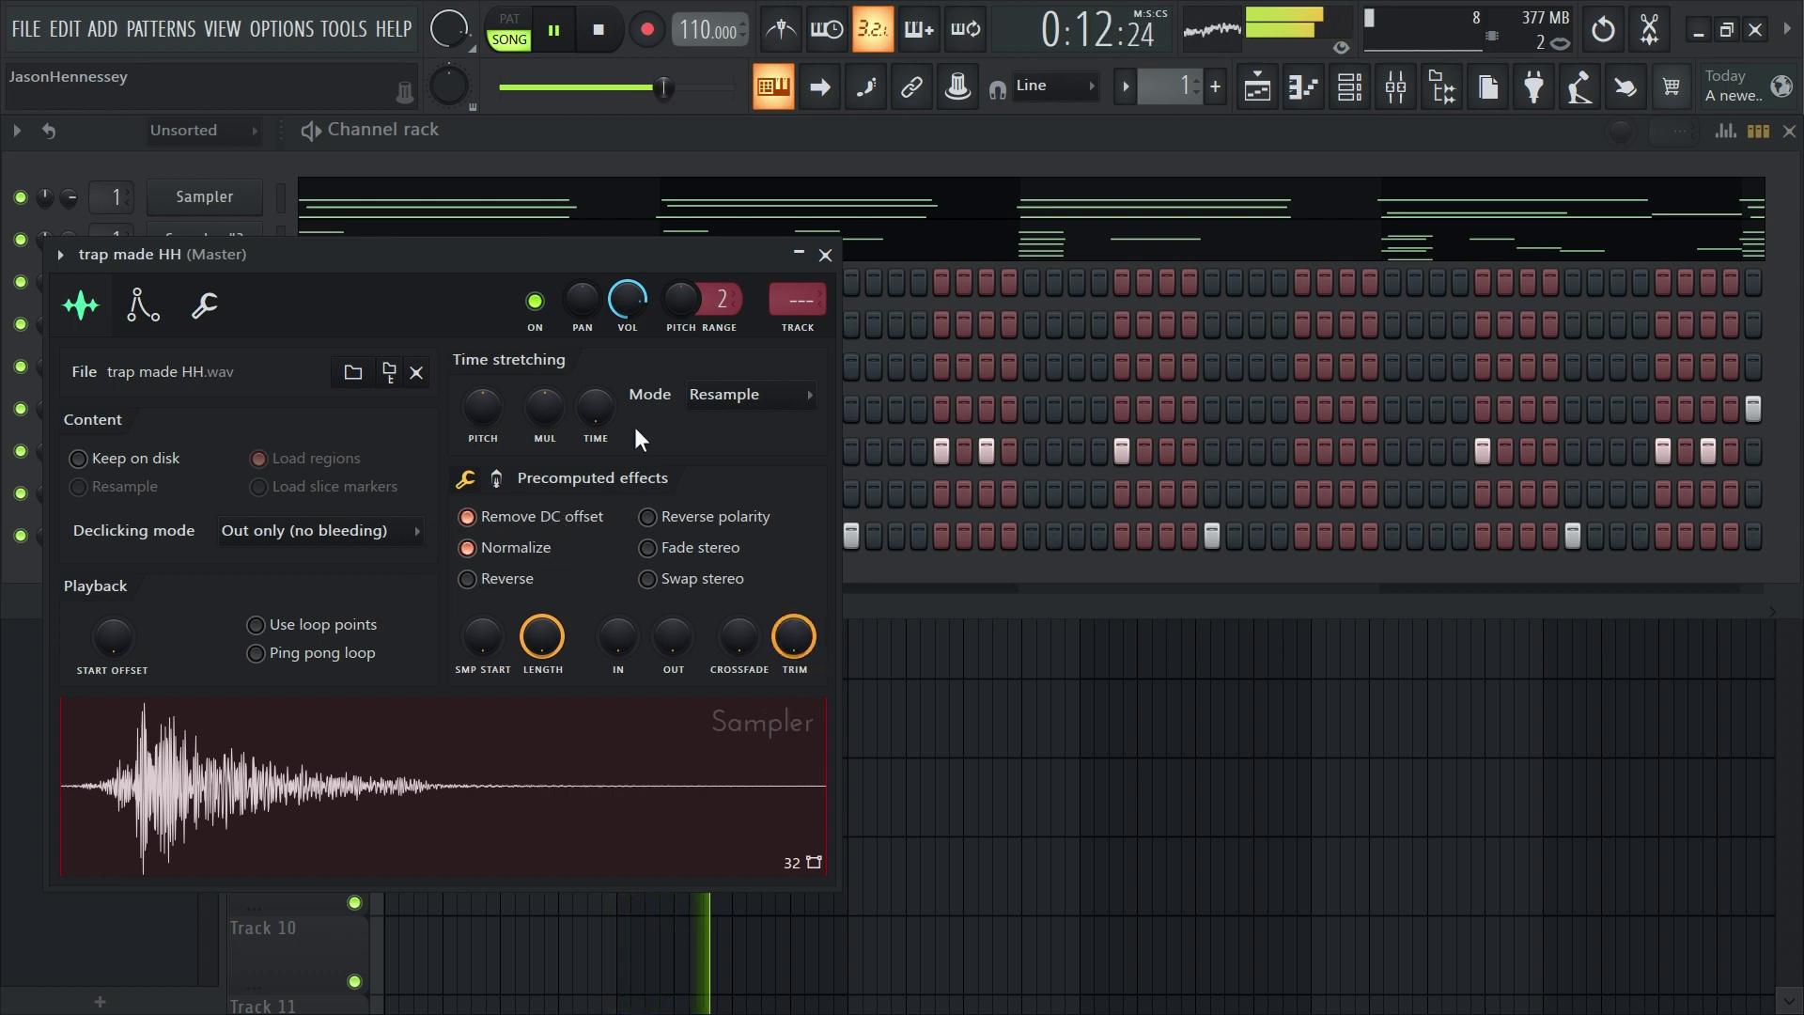
pyautogui.click(825, 254)
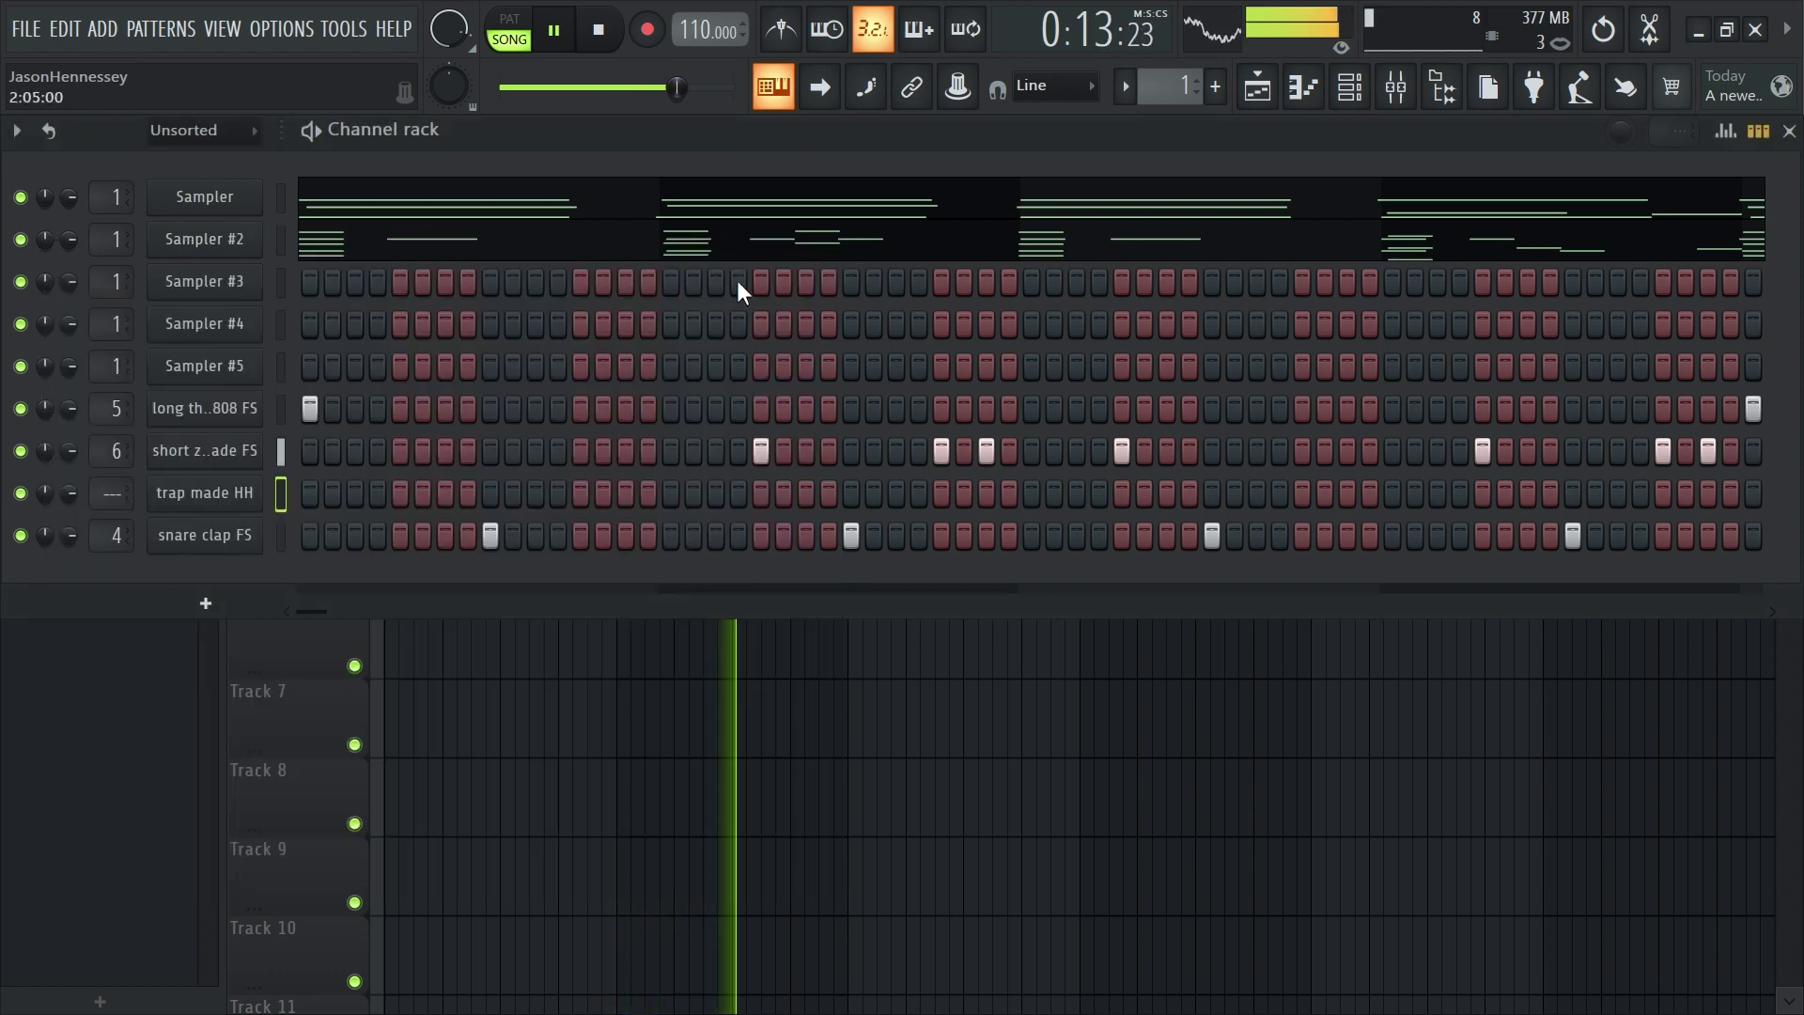
# Fill the trap made HH channel with a hit every 2 steps and open its notes in the piano roll
pyautogui.rightClick(249, 493)
pyautogui.click(573, 566)
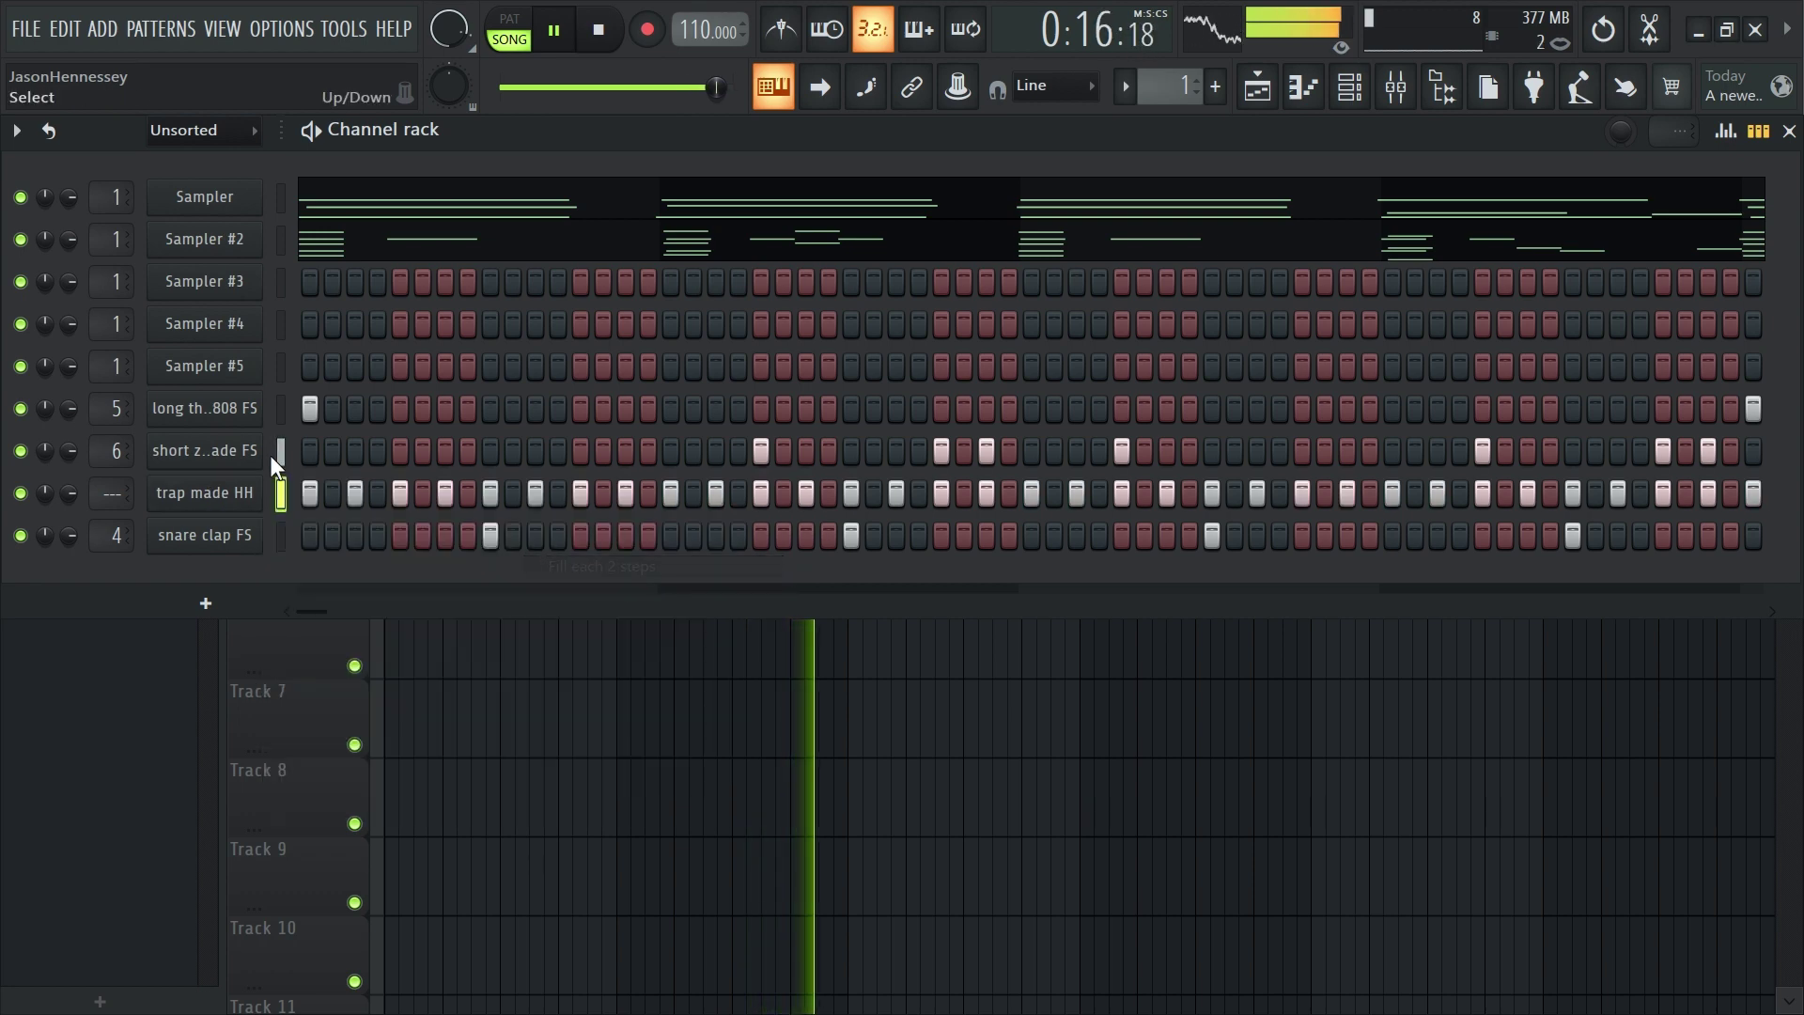
pyautogui.rightClick(217, 490)
pyautogui.click(310, 487)
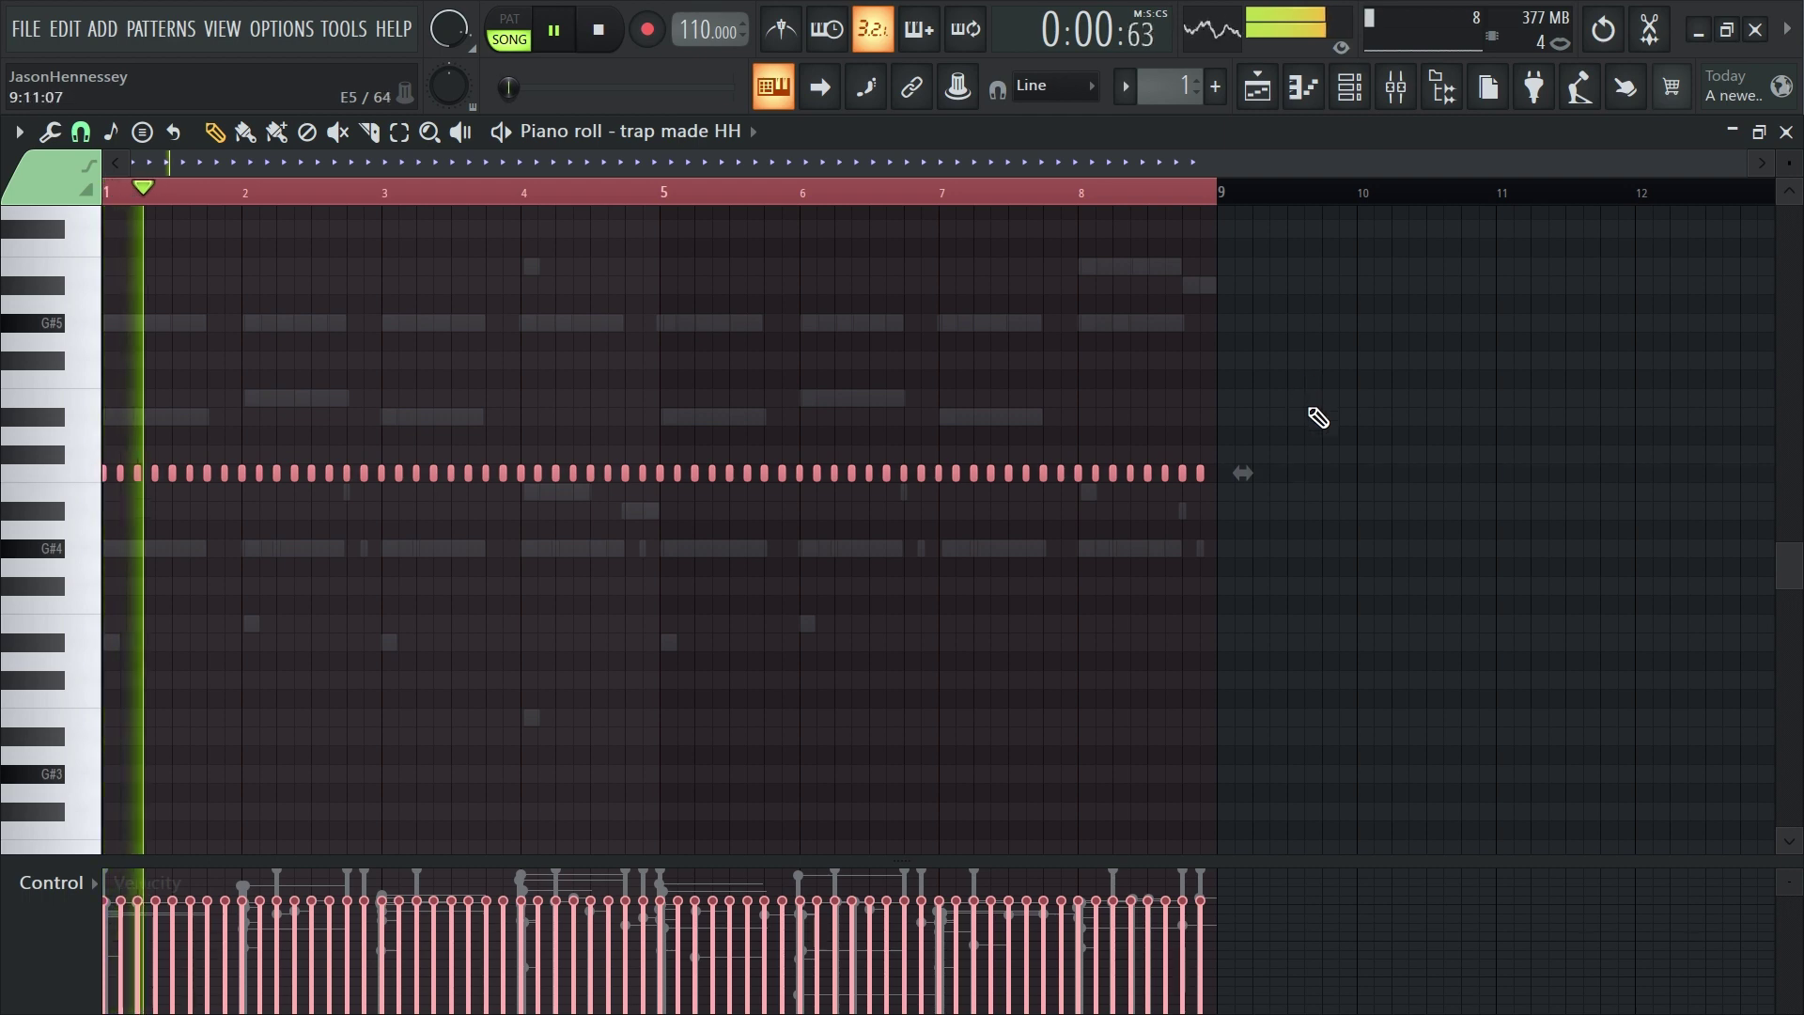
# Try all the hi-hat notes at E5 and D#5, and bring them back down to C5
pyautogui.moveTo(1310, 405); pyautogui.dragTo(125, 592)
pyautogui.scroll(5, 125, 592)
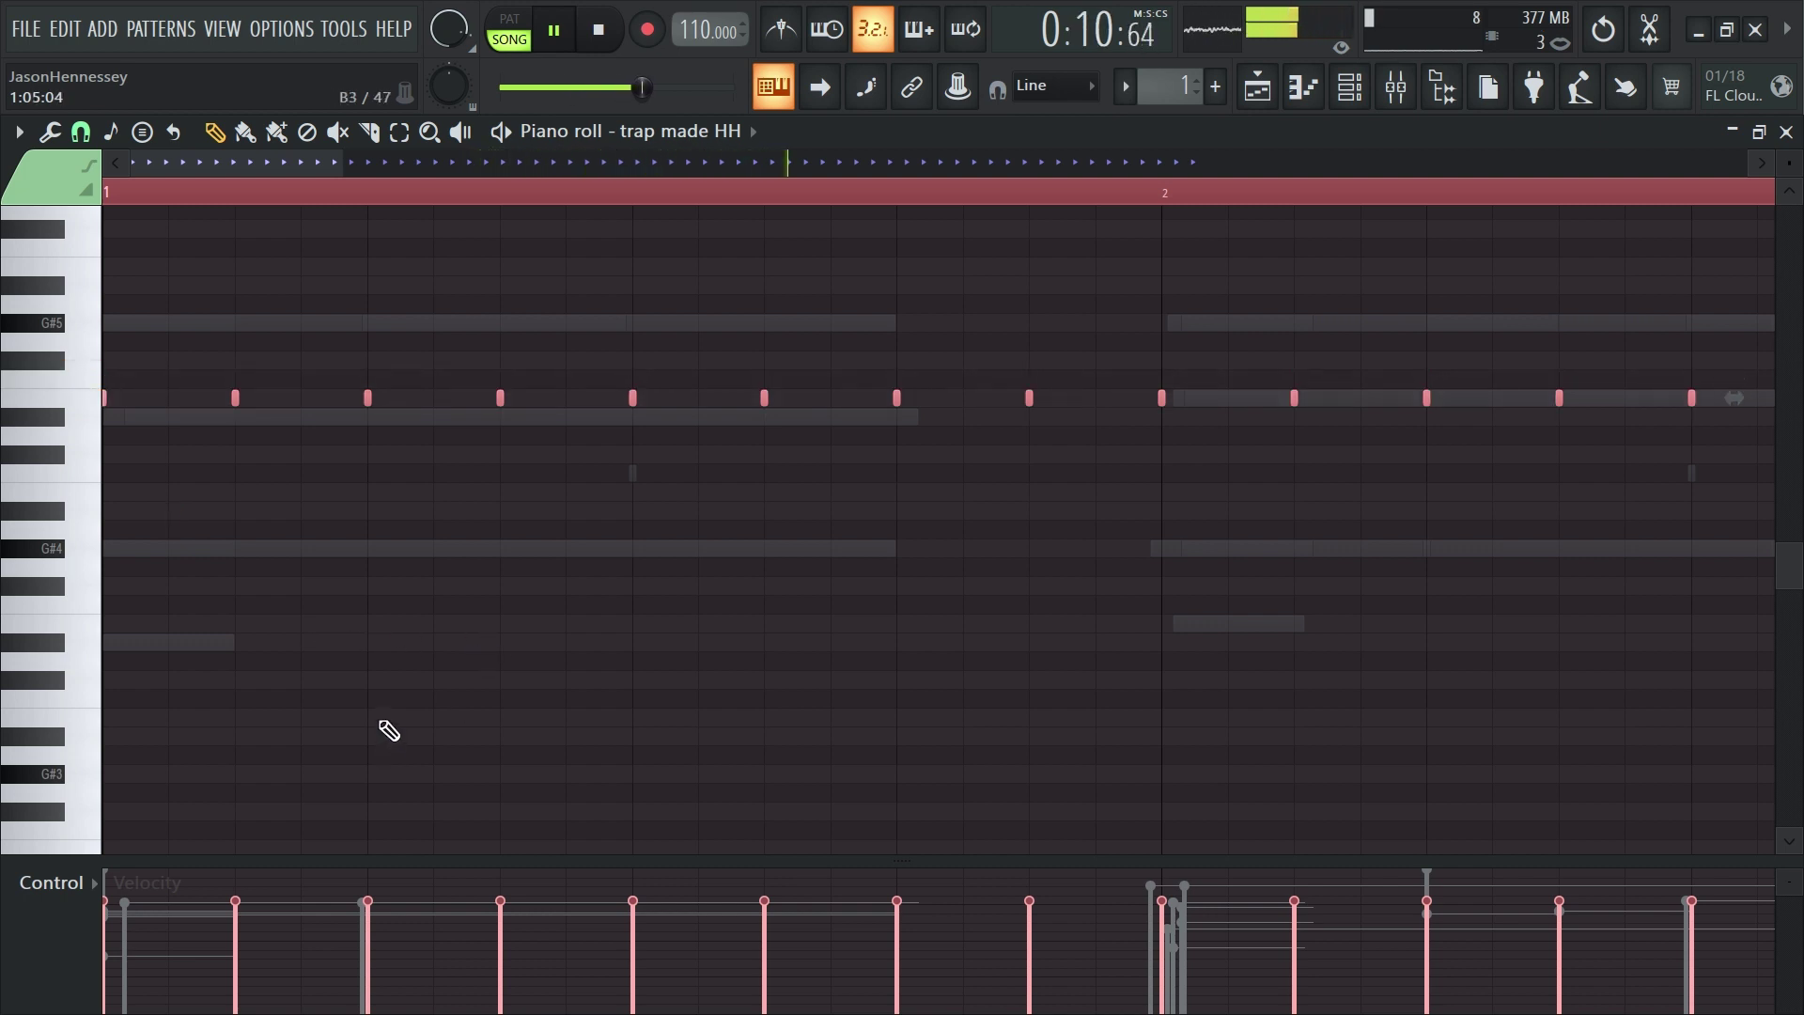
pyautogui.scroll(-6, 520, 636)
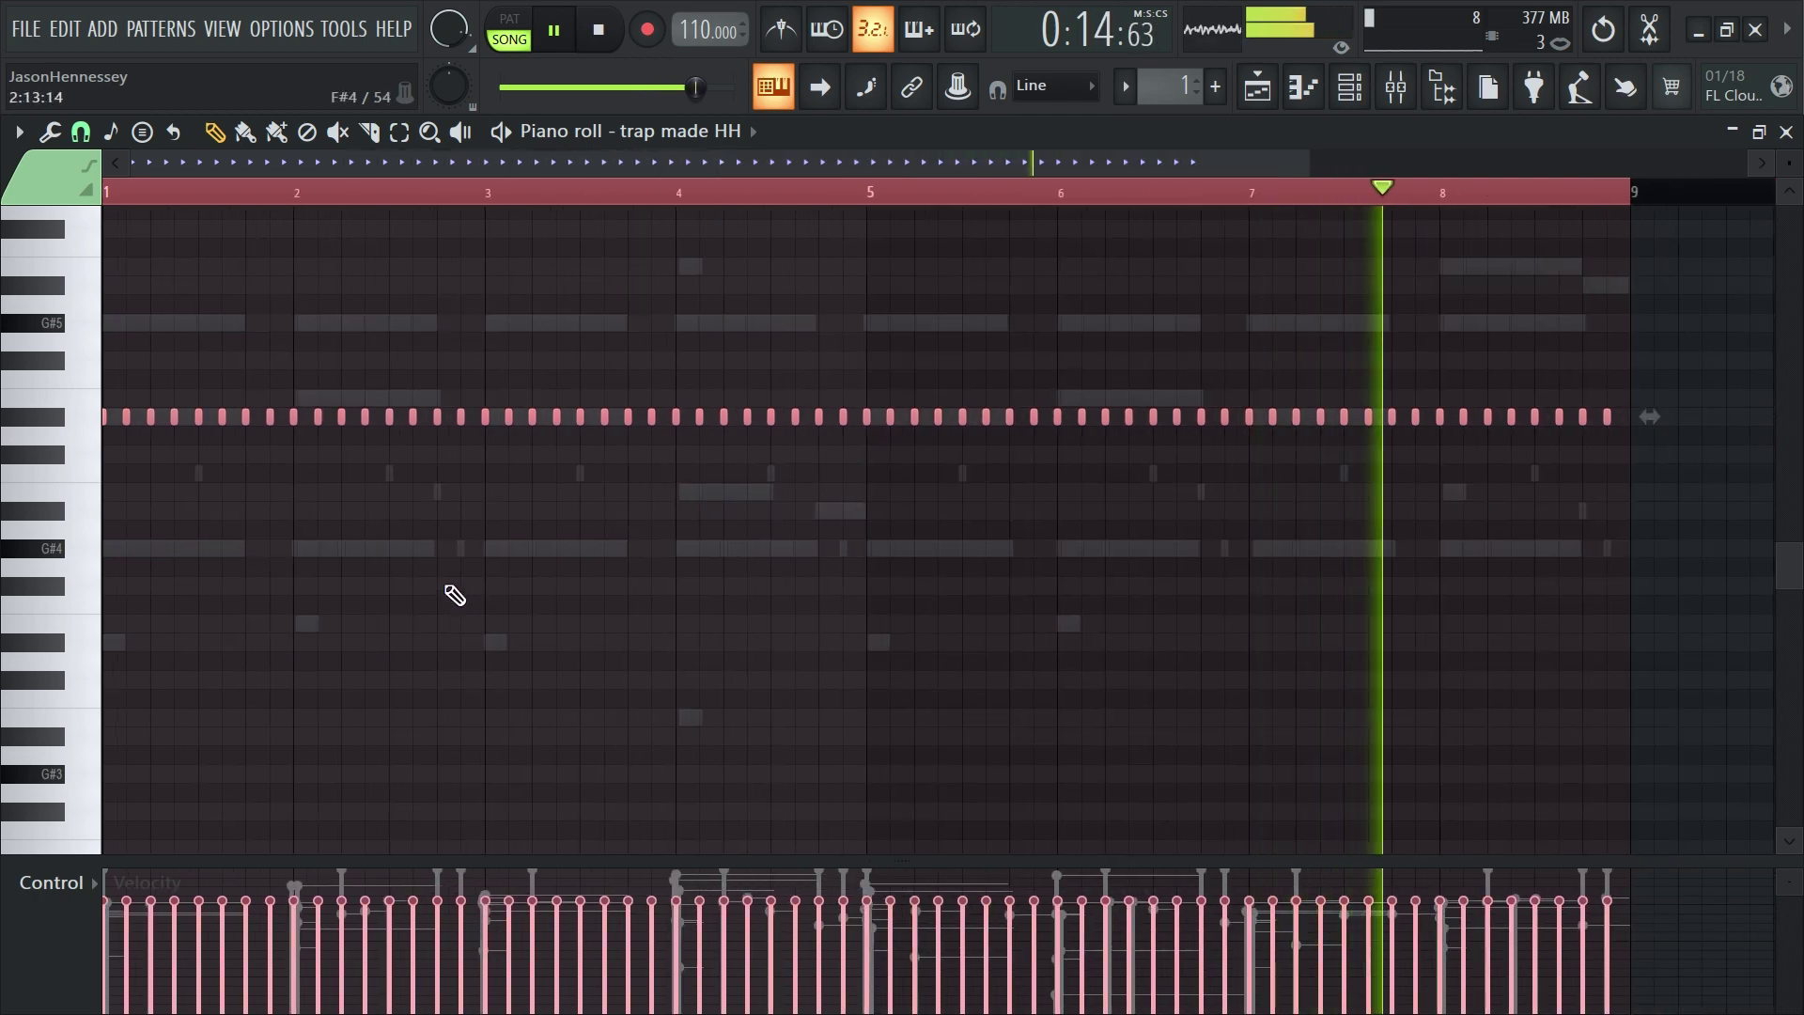
pyautogui.hotkey('shift', 'Down')
pyautogui.hotkey('shift', 'Down')
pyautogui.hotkey('shift', 'Down')
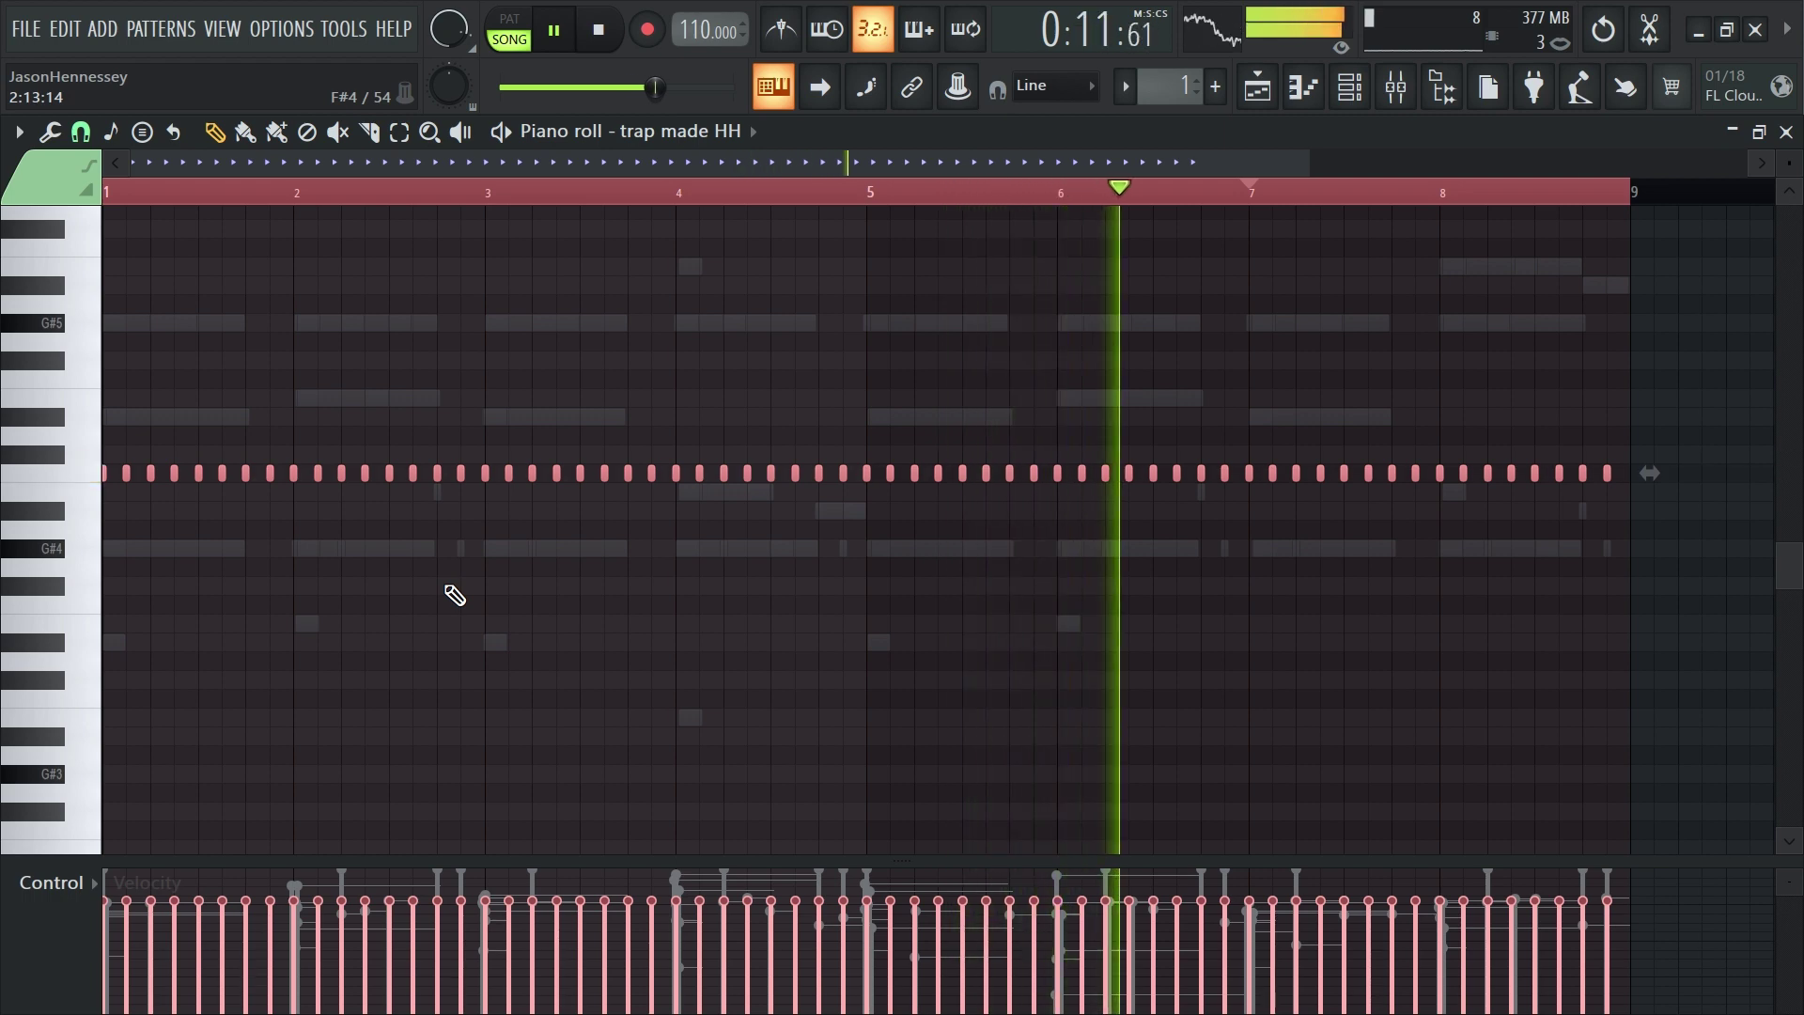
# Lengthen the first C5 hi-hat note until it reaches the second hit, and try chopping it on the Cell grid
pyautogui.scroll(1, 87, 587)
pyautogui.scroll(10, 87, 587)
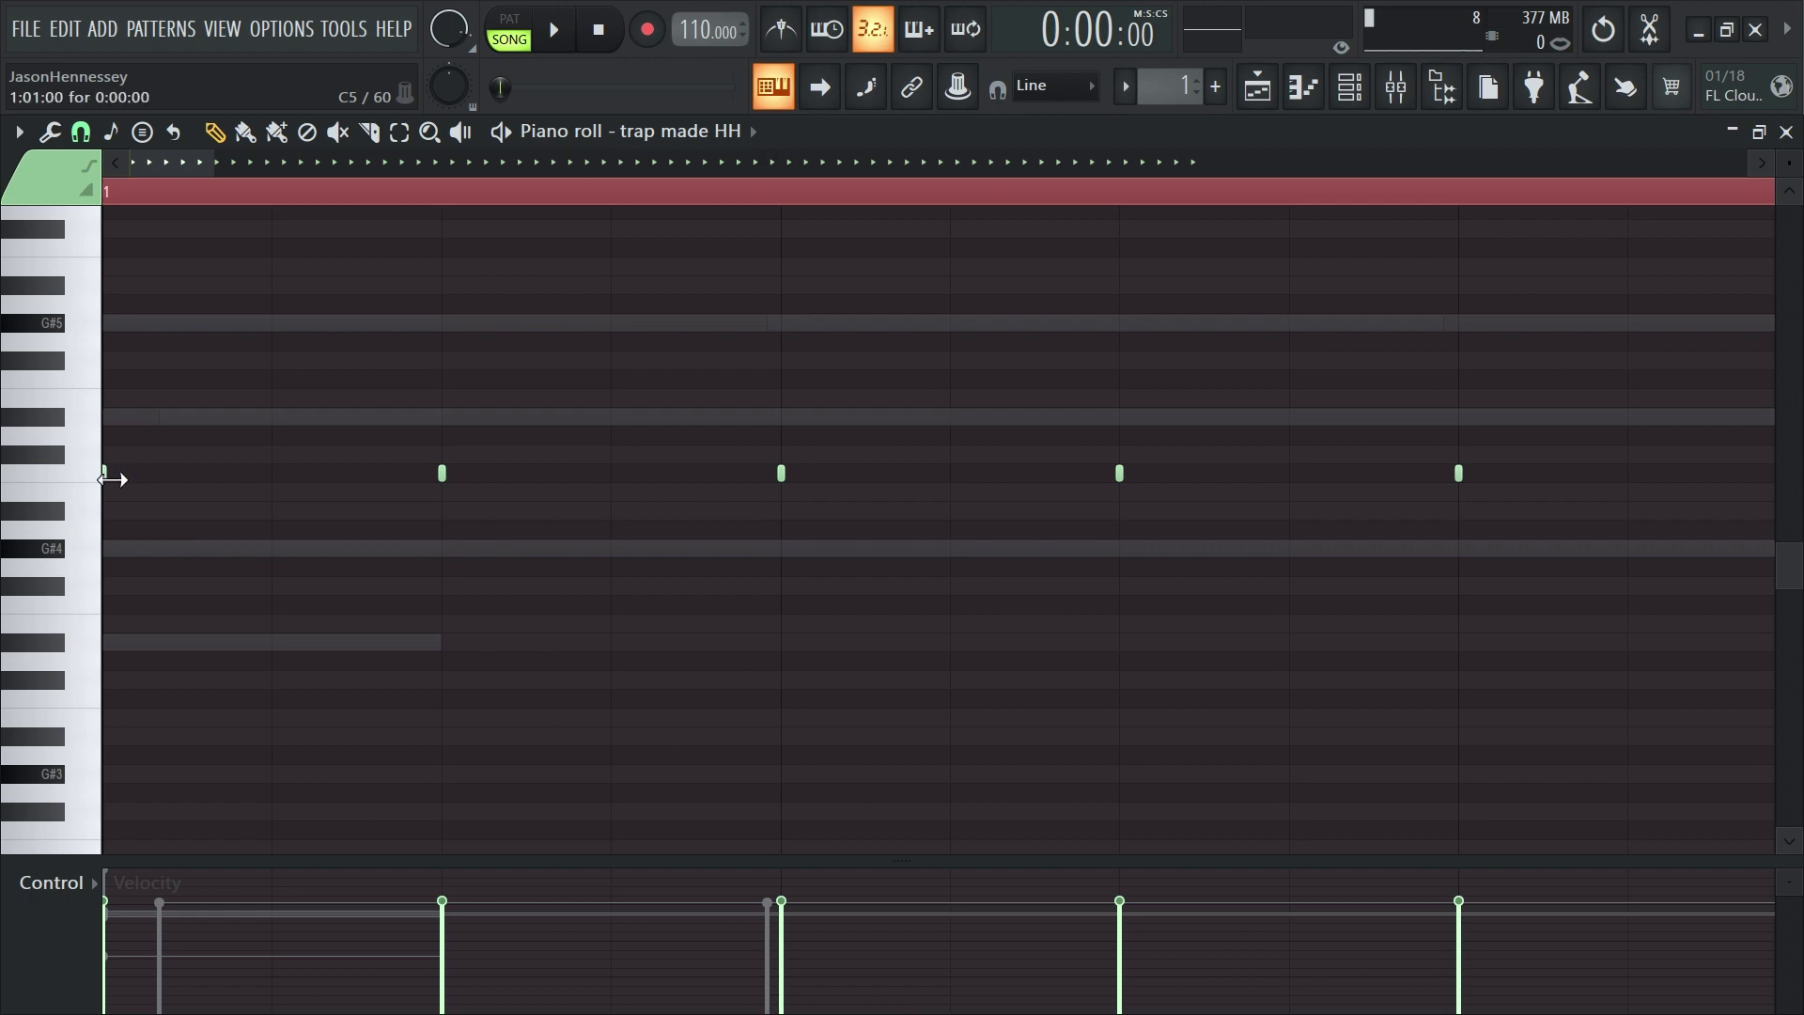
pyautogui.moveTo(370, 391); pyautogui.dragTo(310, 532)
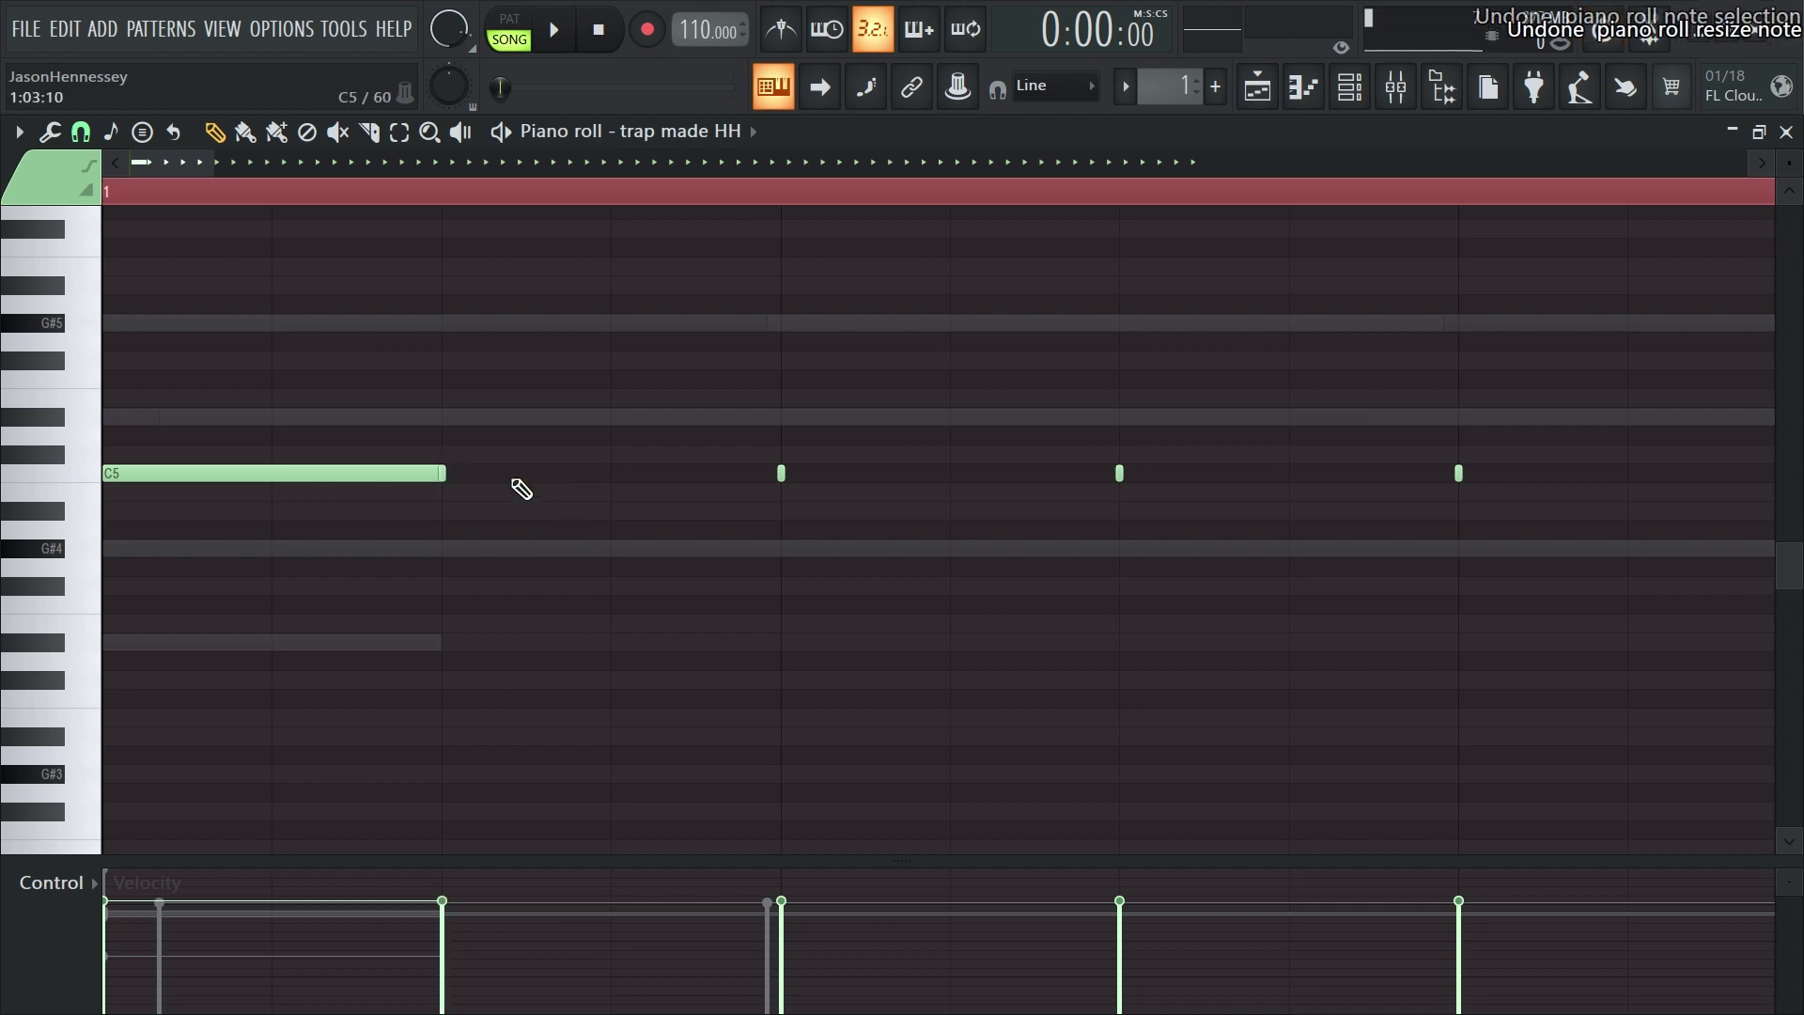
pyautogui.hotkey('ctrl', 'z')
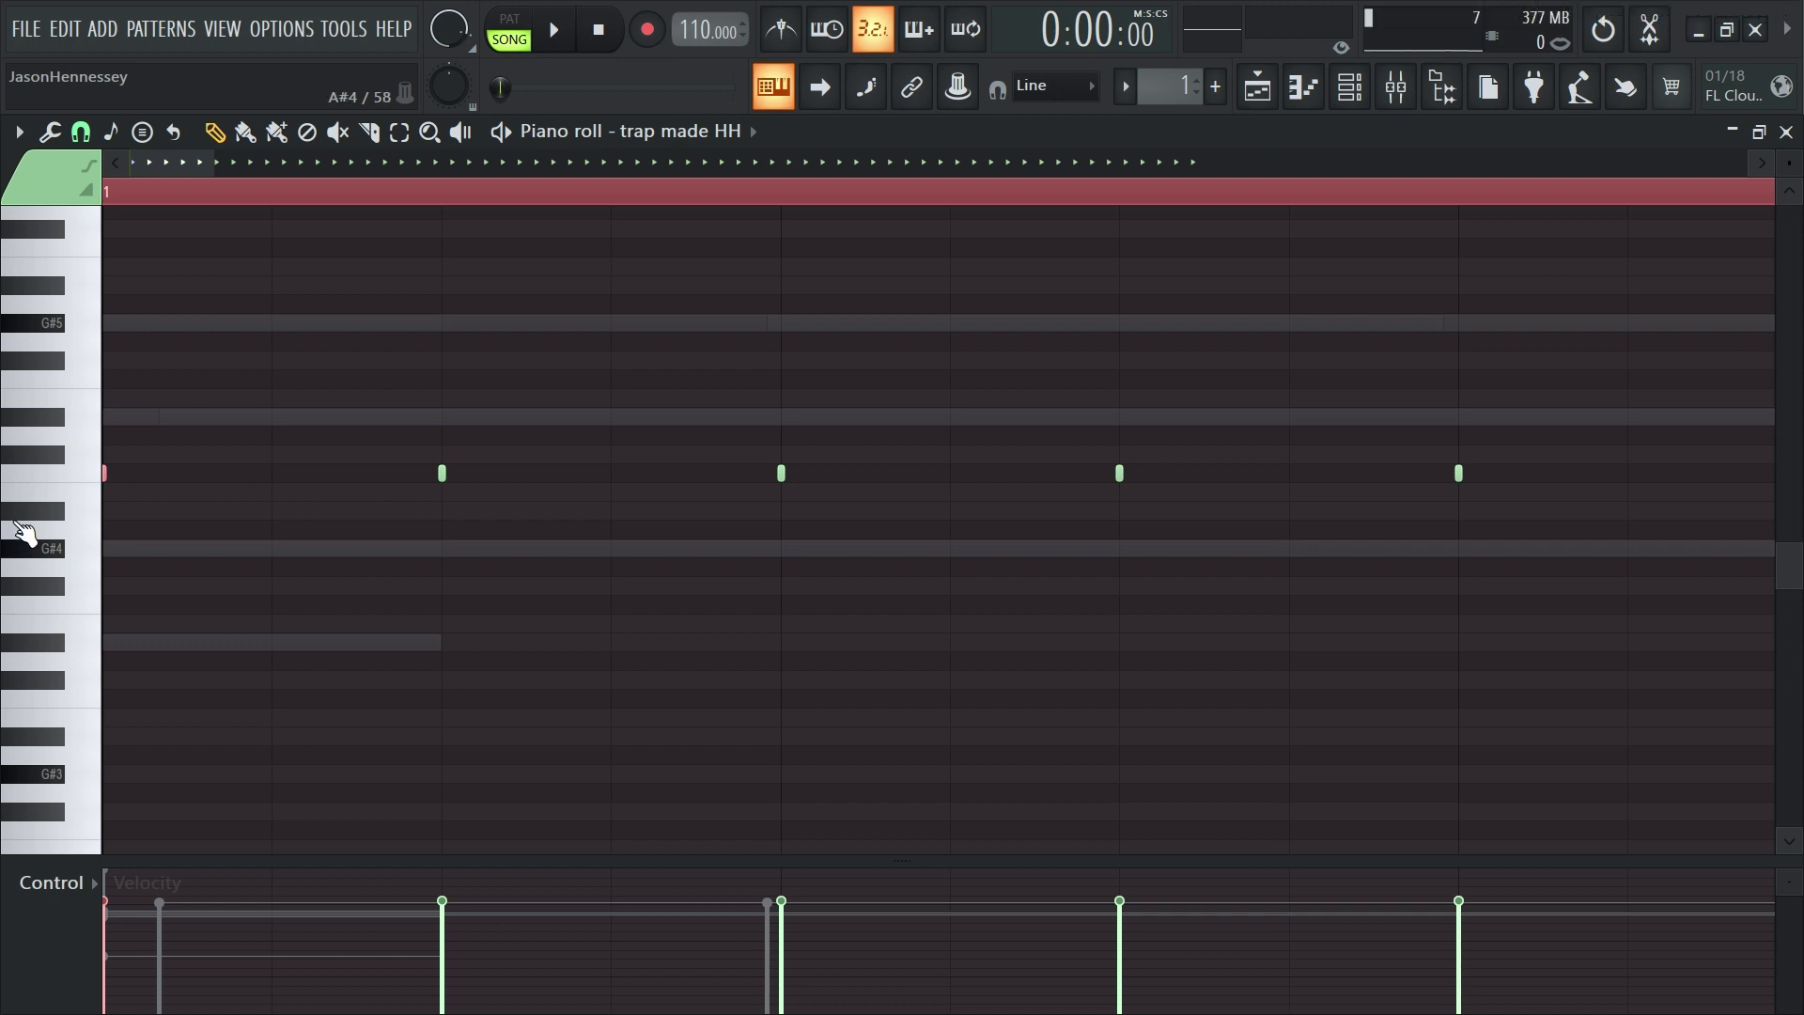
pyautogui.hotkey('alt', 'r')
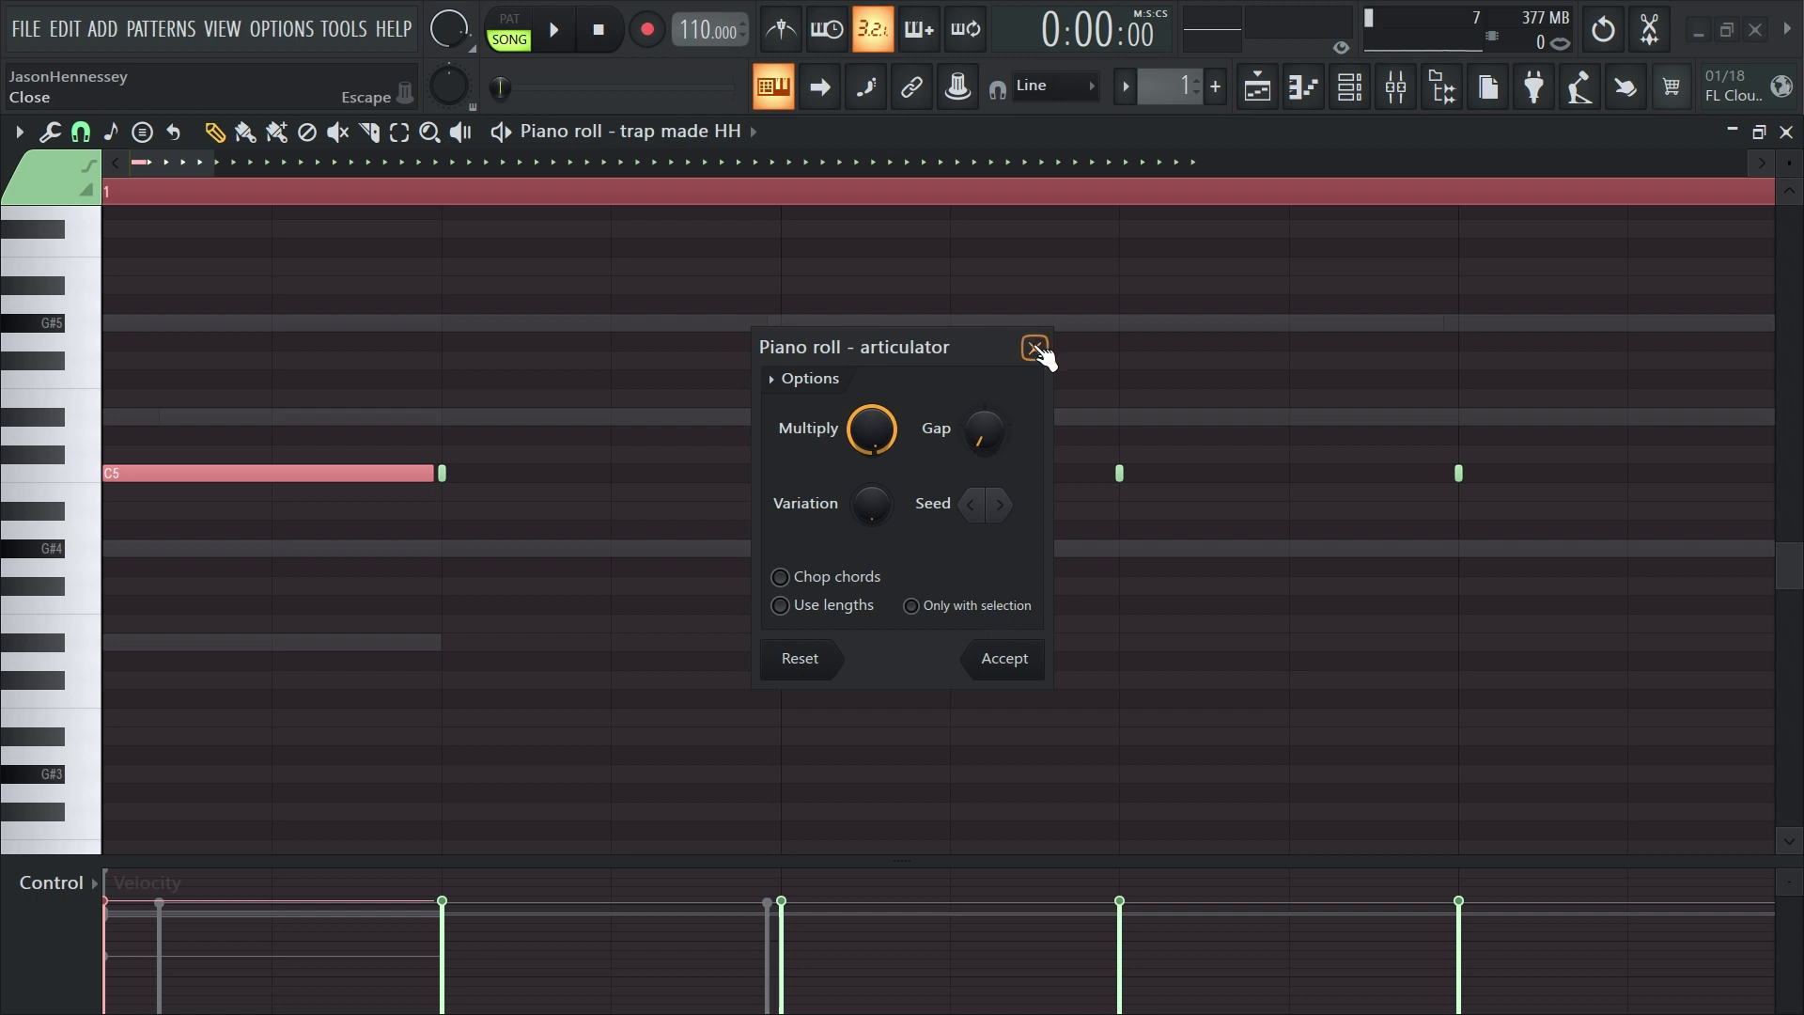
pyautogui.click(1035, 349)
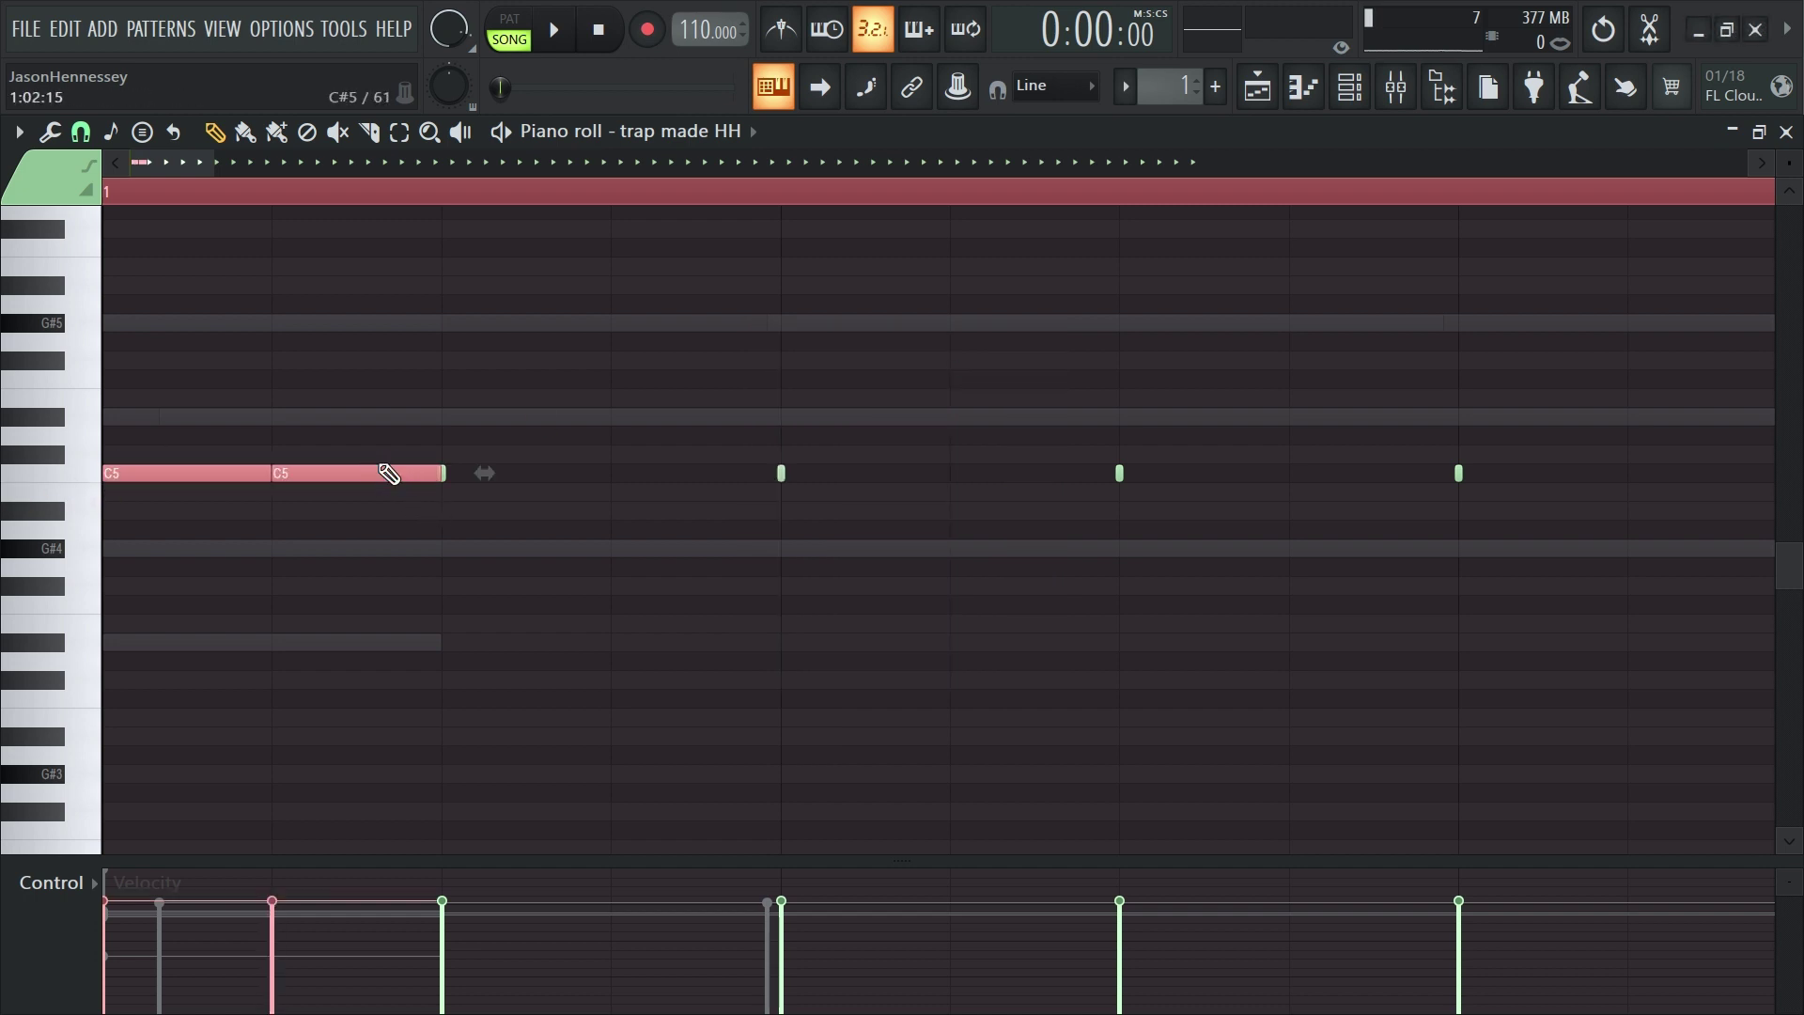
pyautogui.press('space')
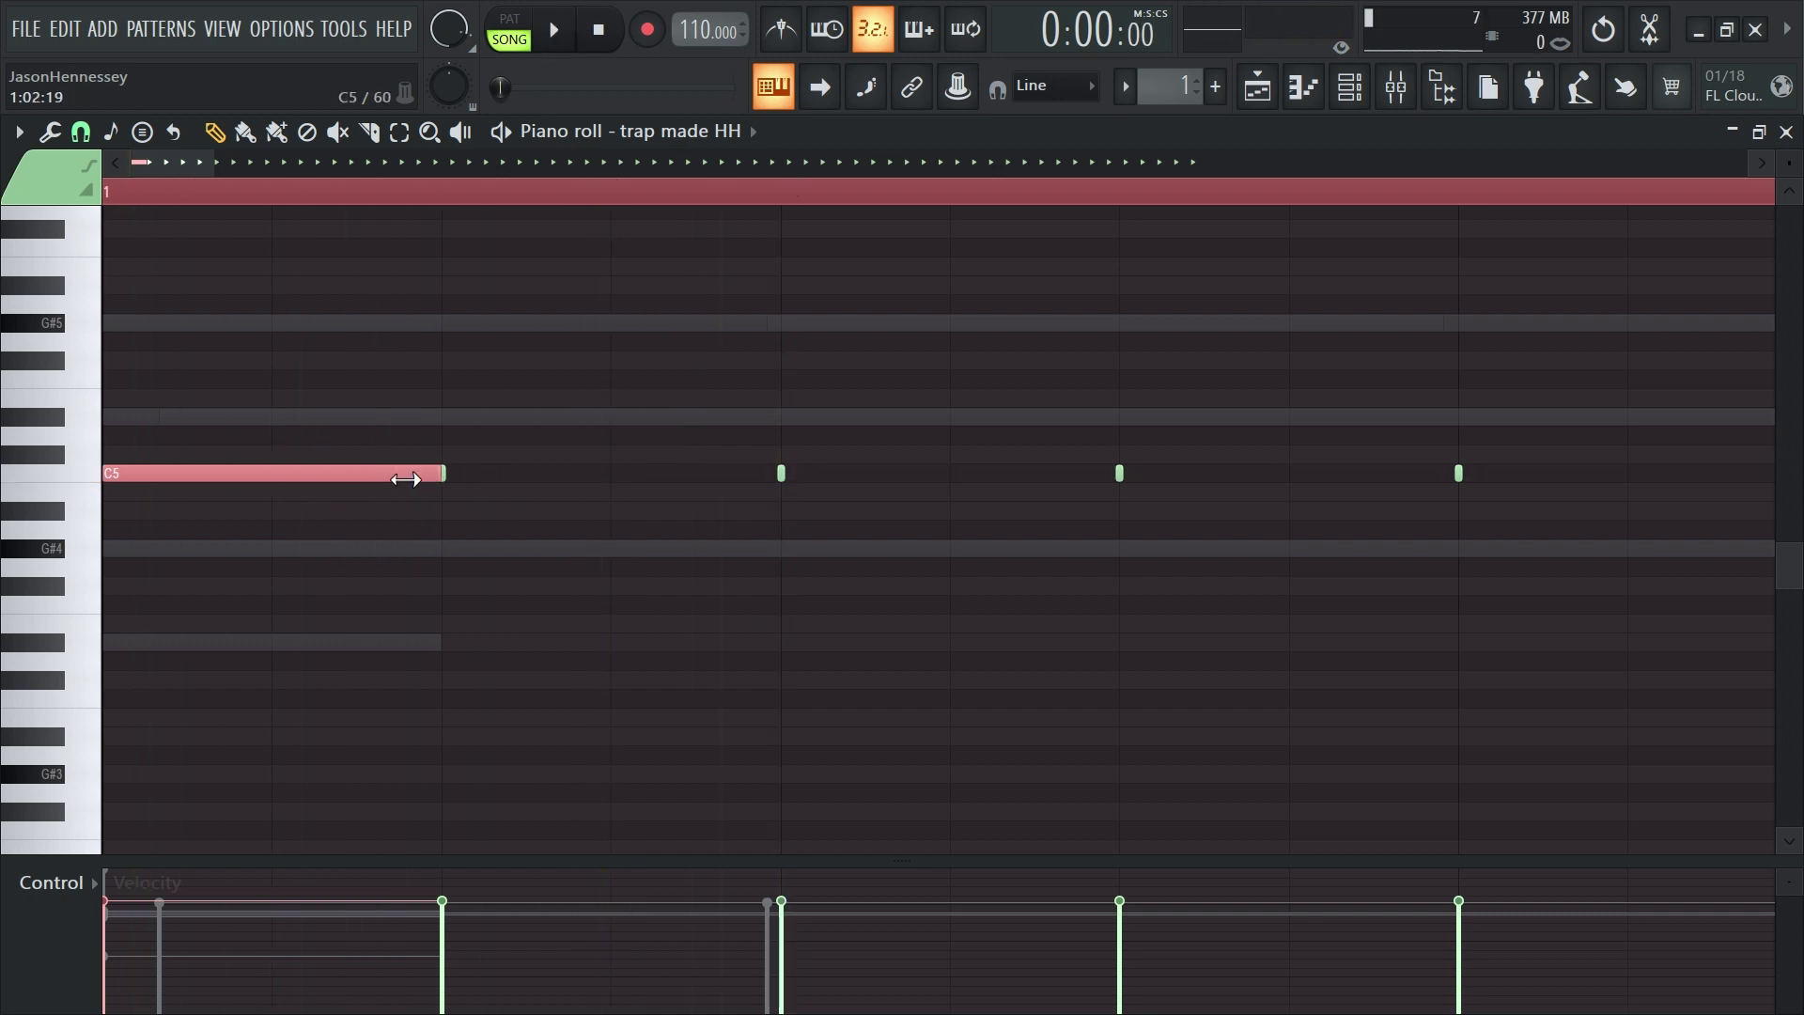
# Chop the lengthened first hi-hat note into a 1/4 step roll and raise the roll to D#5 during playback
pyautogui.click(82, 137)
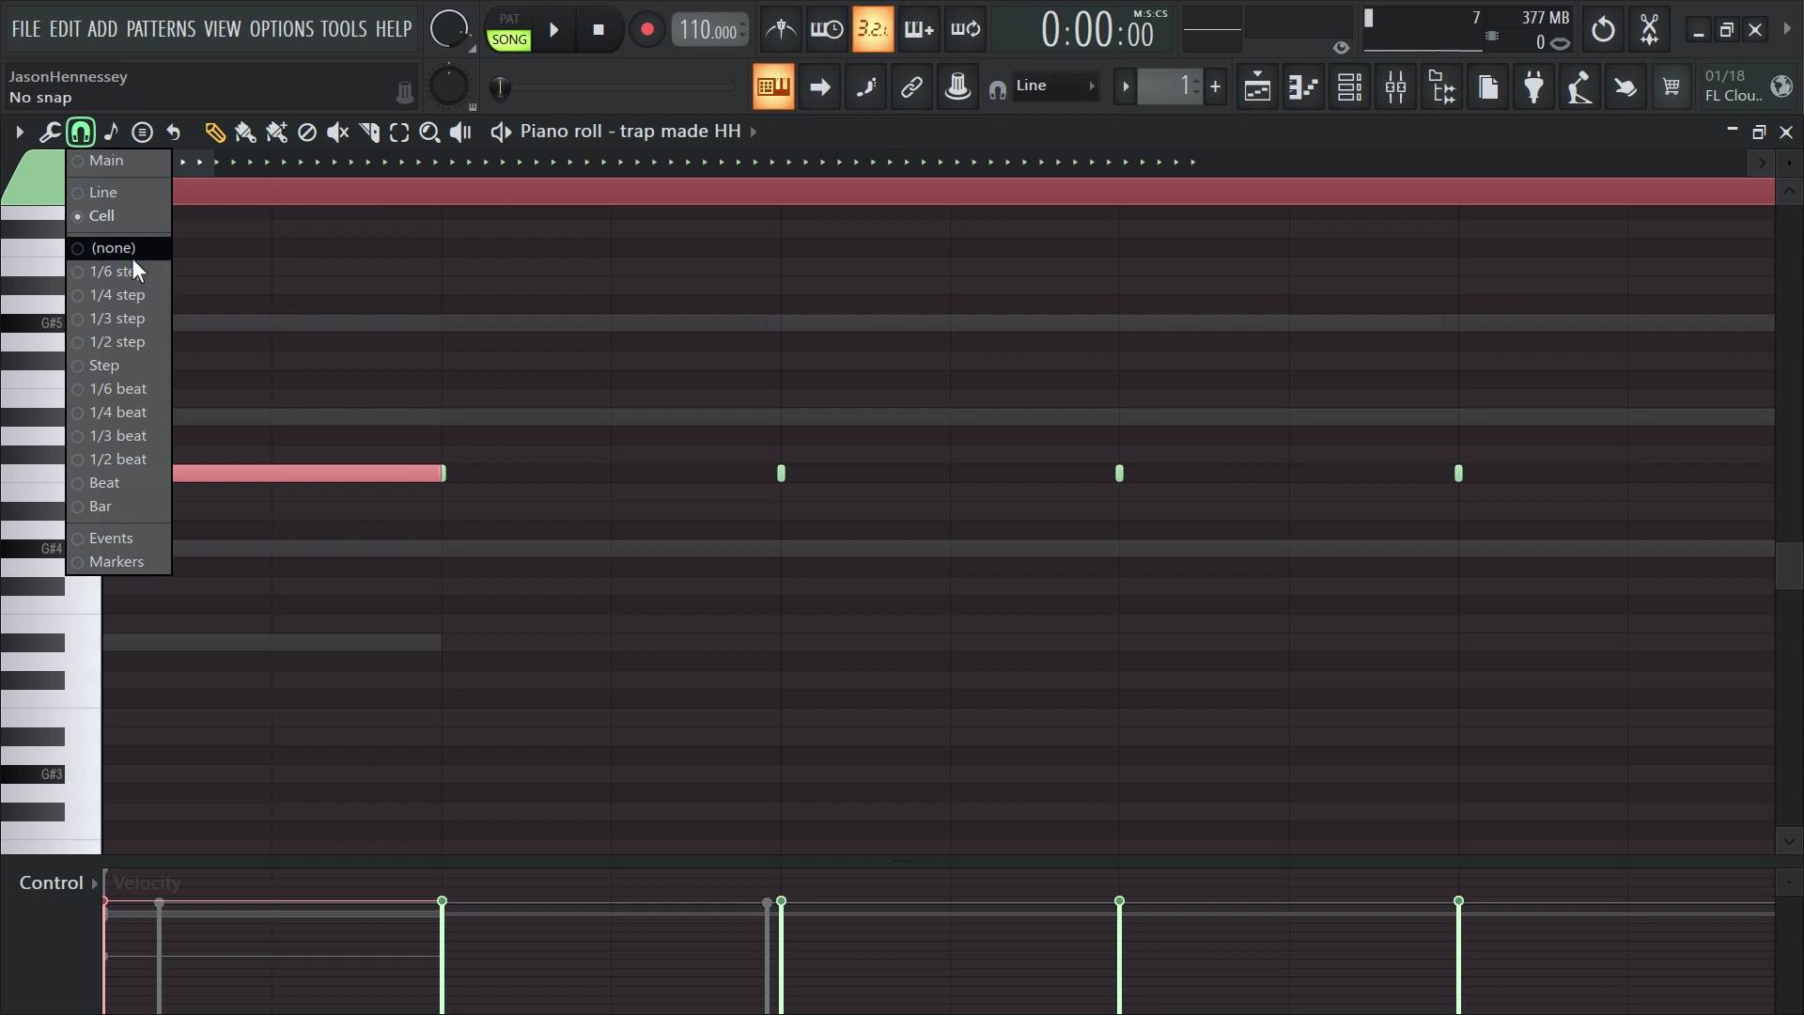
pyautogui.click(123, 297)
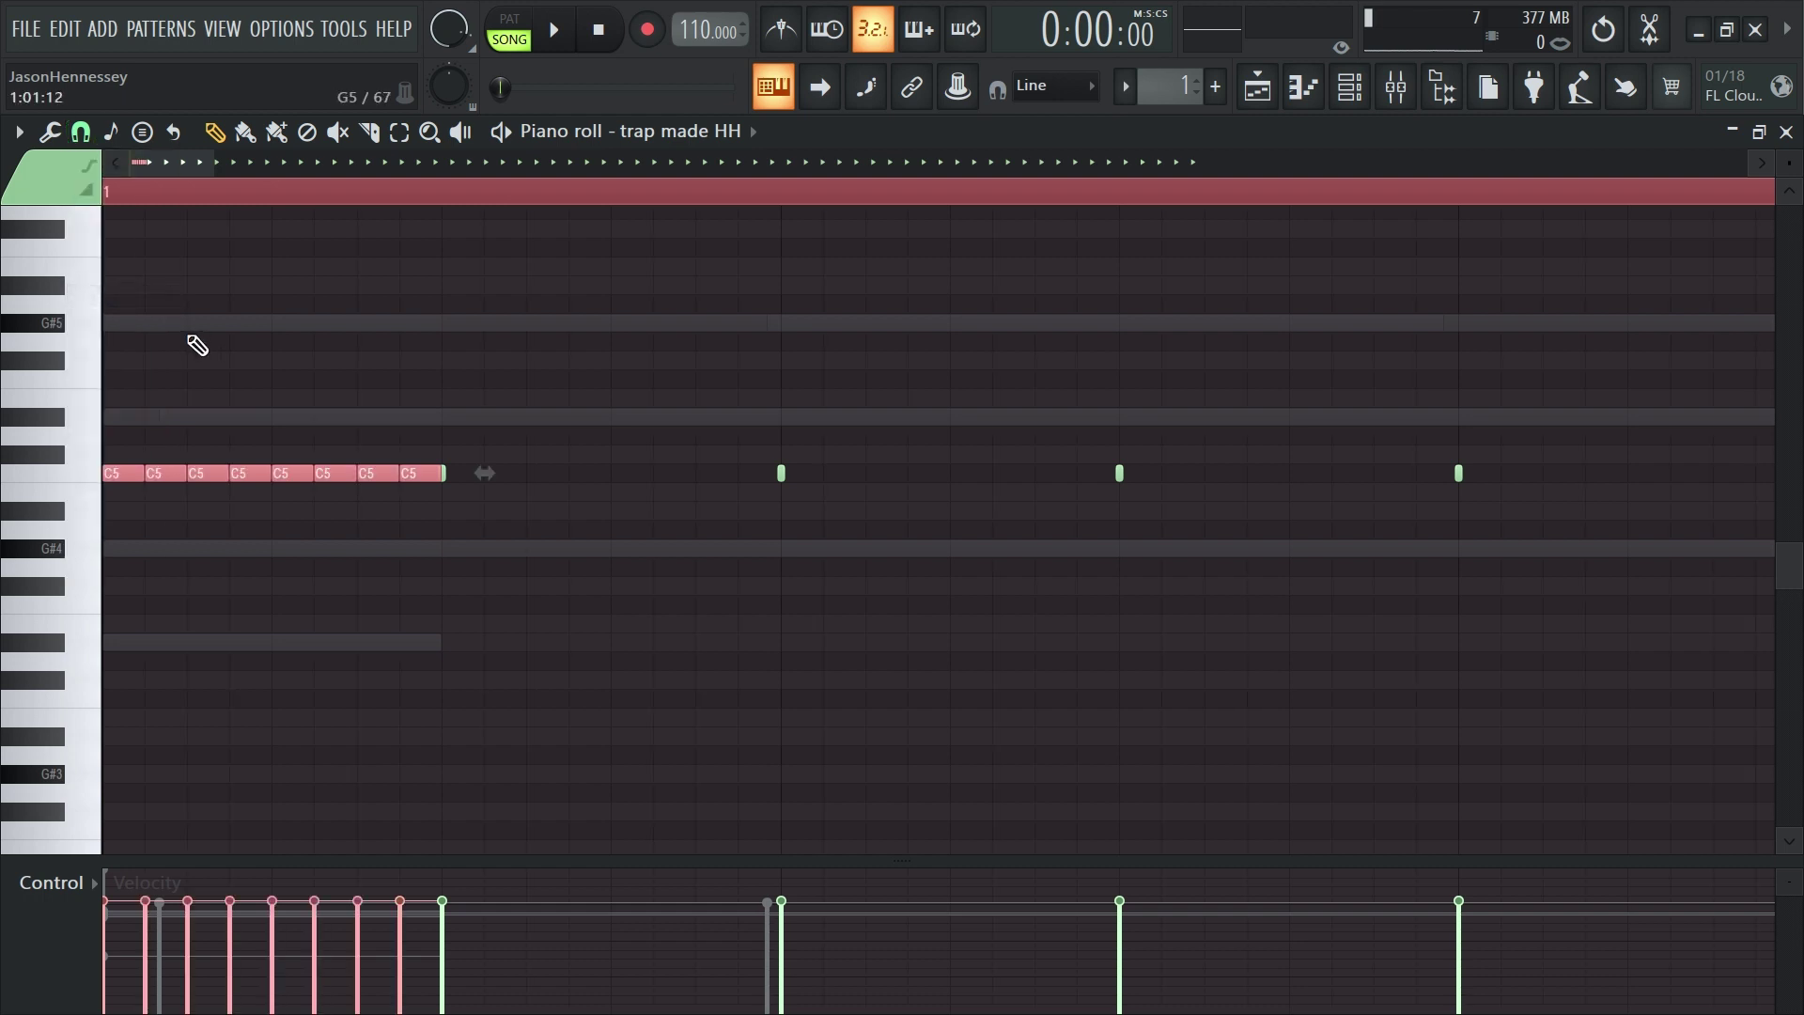
pyautogui.press('space')
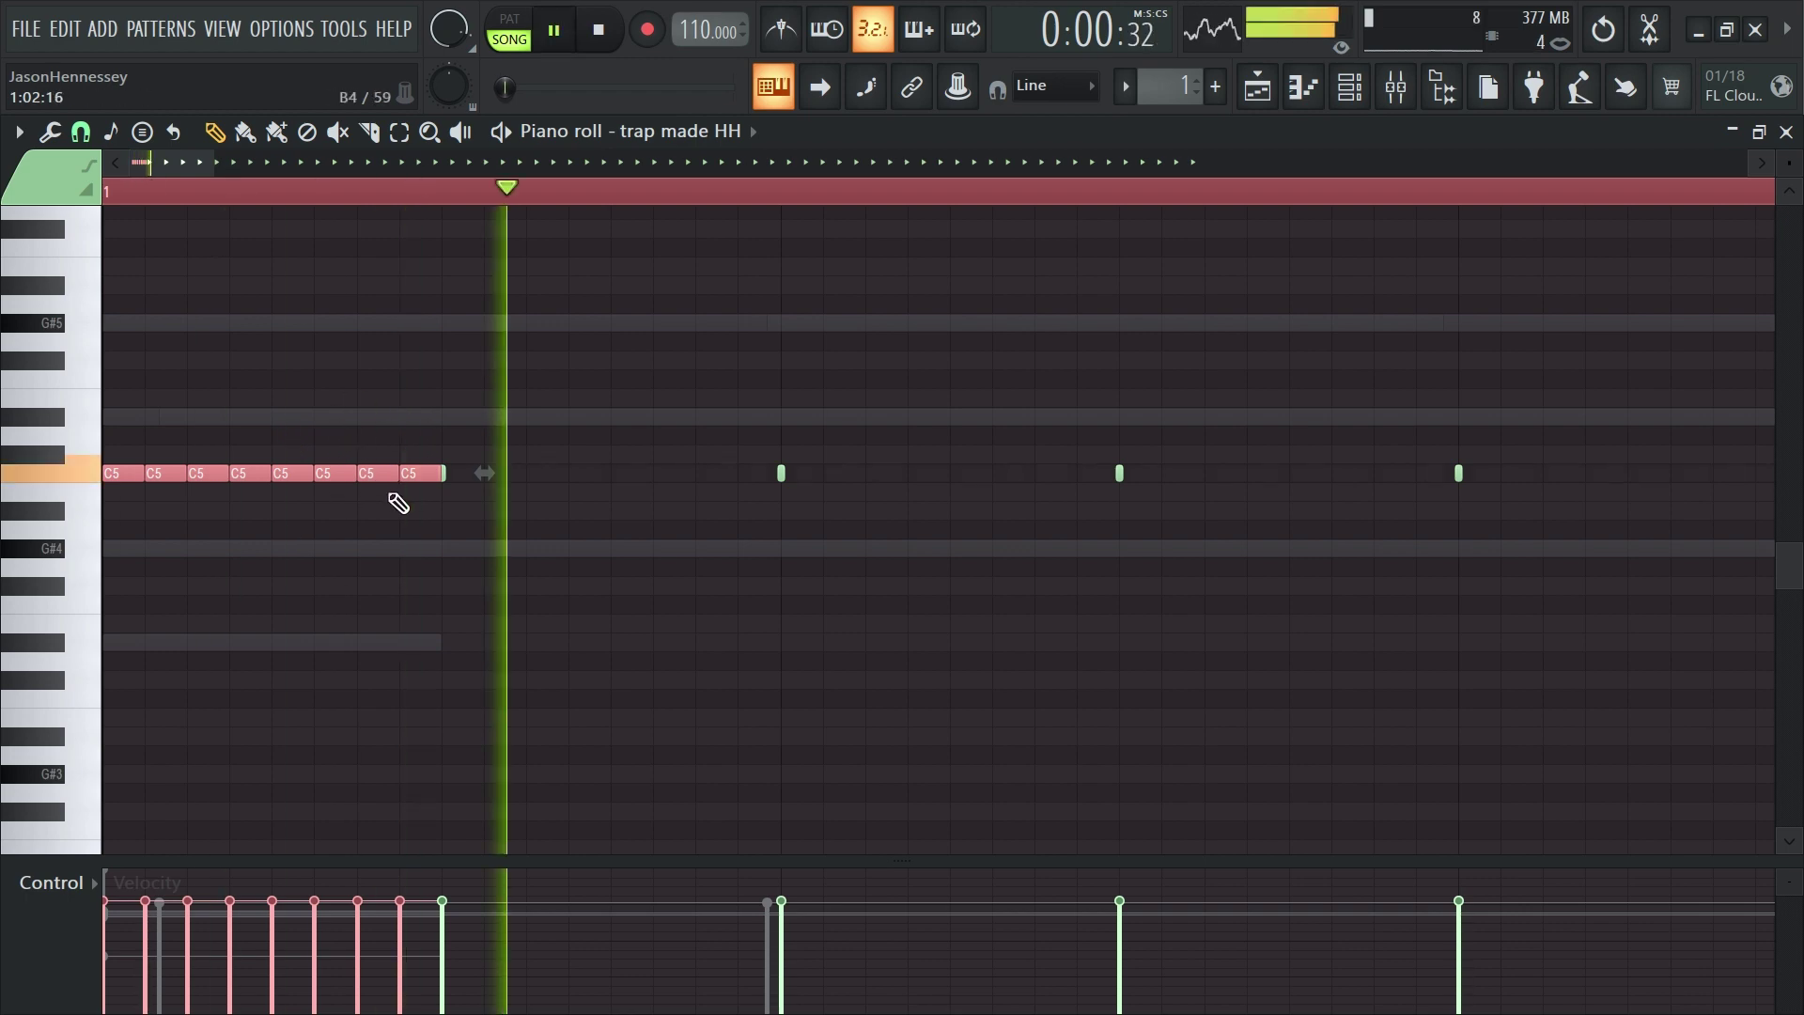
pyautogui.moveTo(414, 479); pyautogui.dragTo(411, 423)
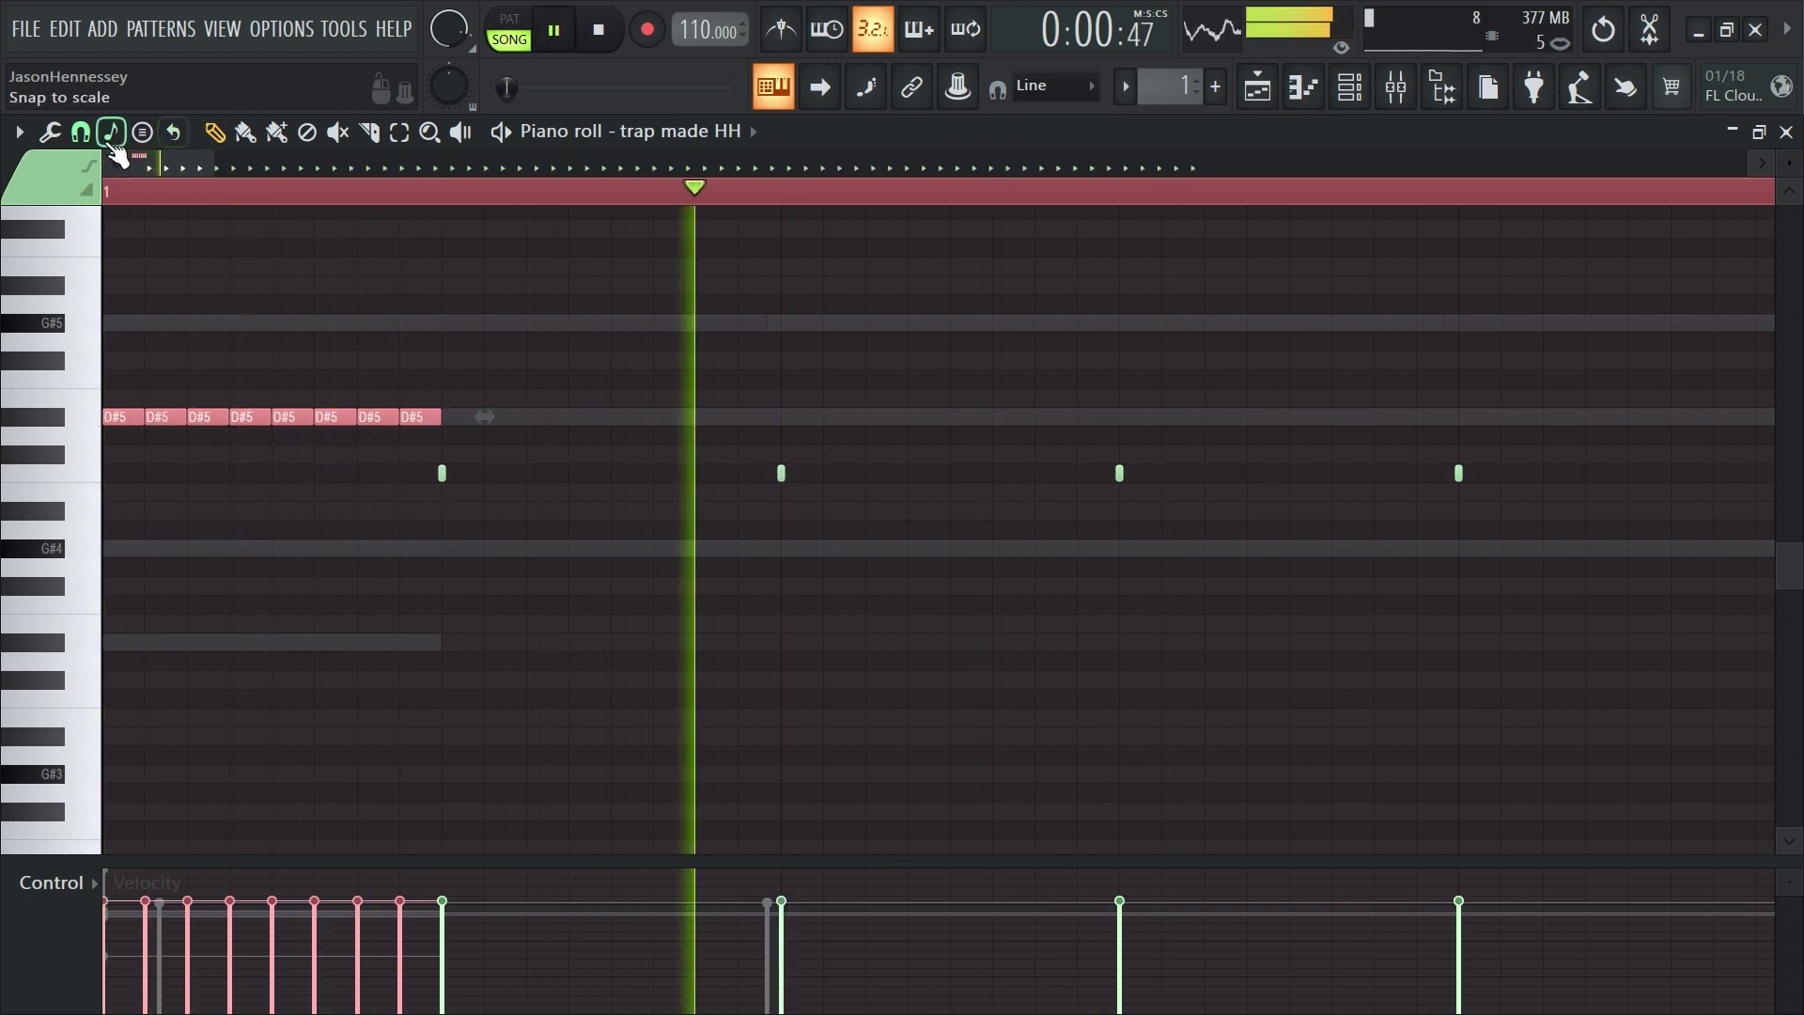
# Set the piano roll snap to 1/6 step, try chopping the existing D#5 roll again, and play it
pyautogui.click(79, 135)
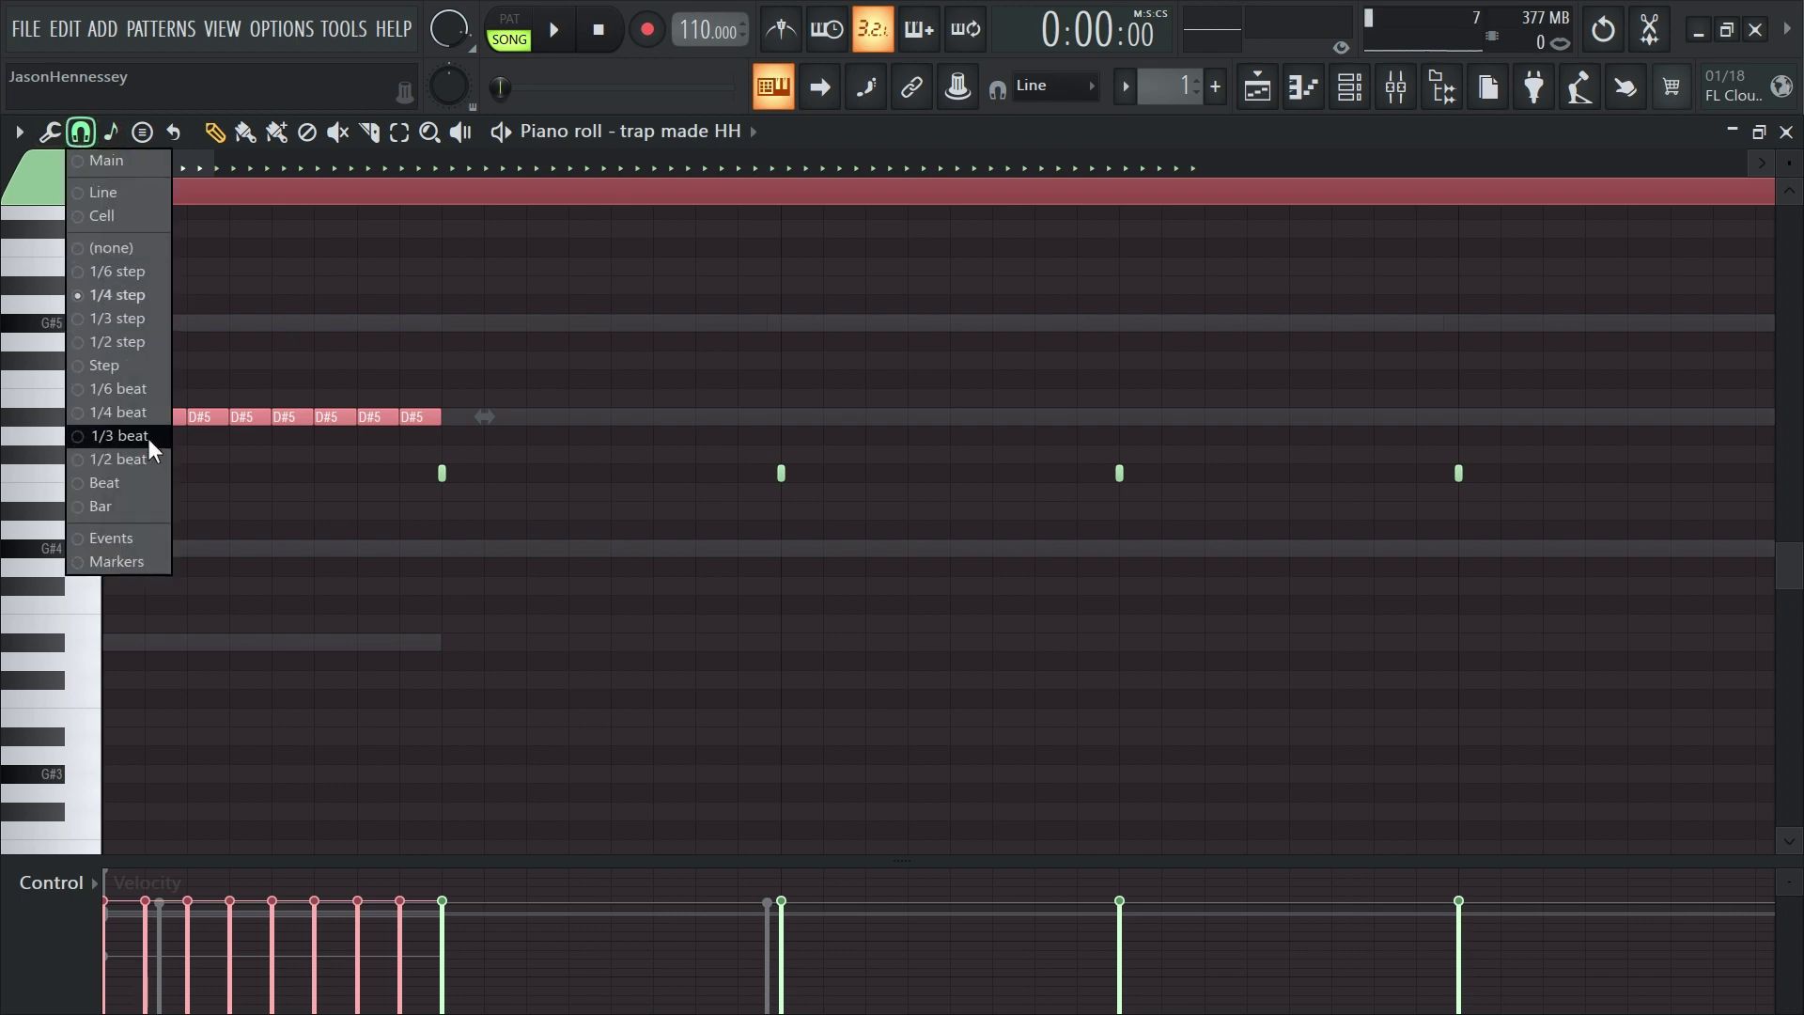
pyautogui.click(121, 389)
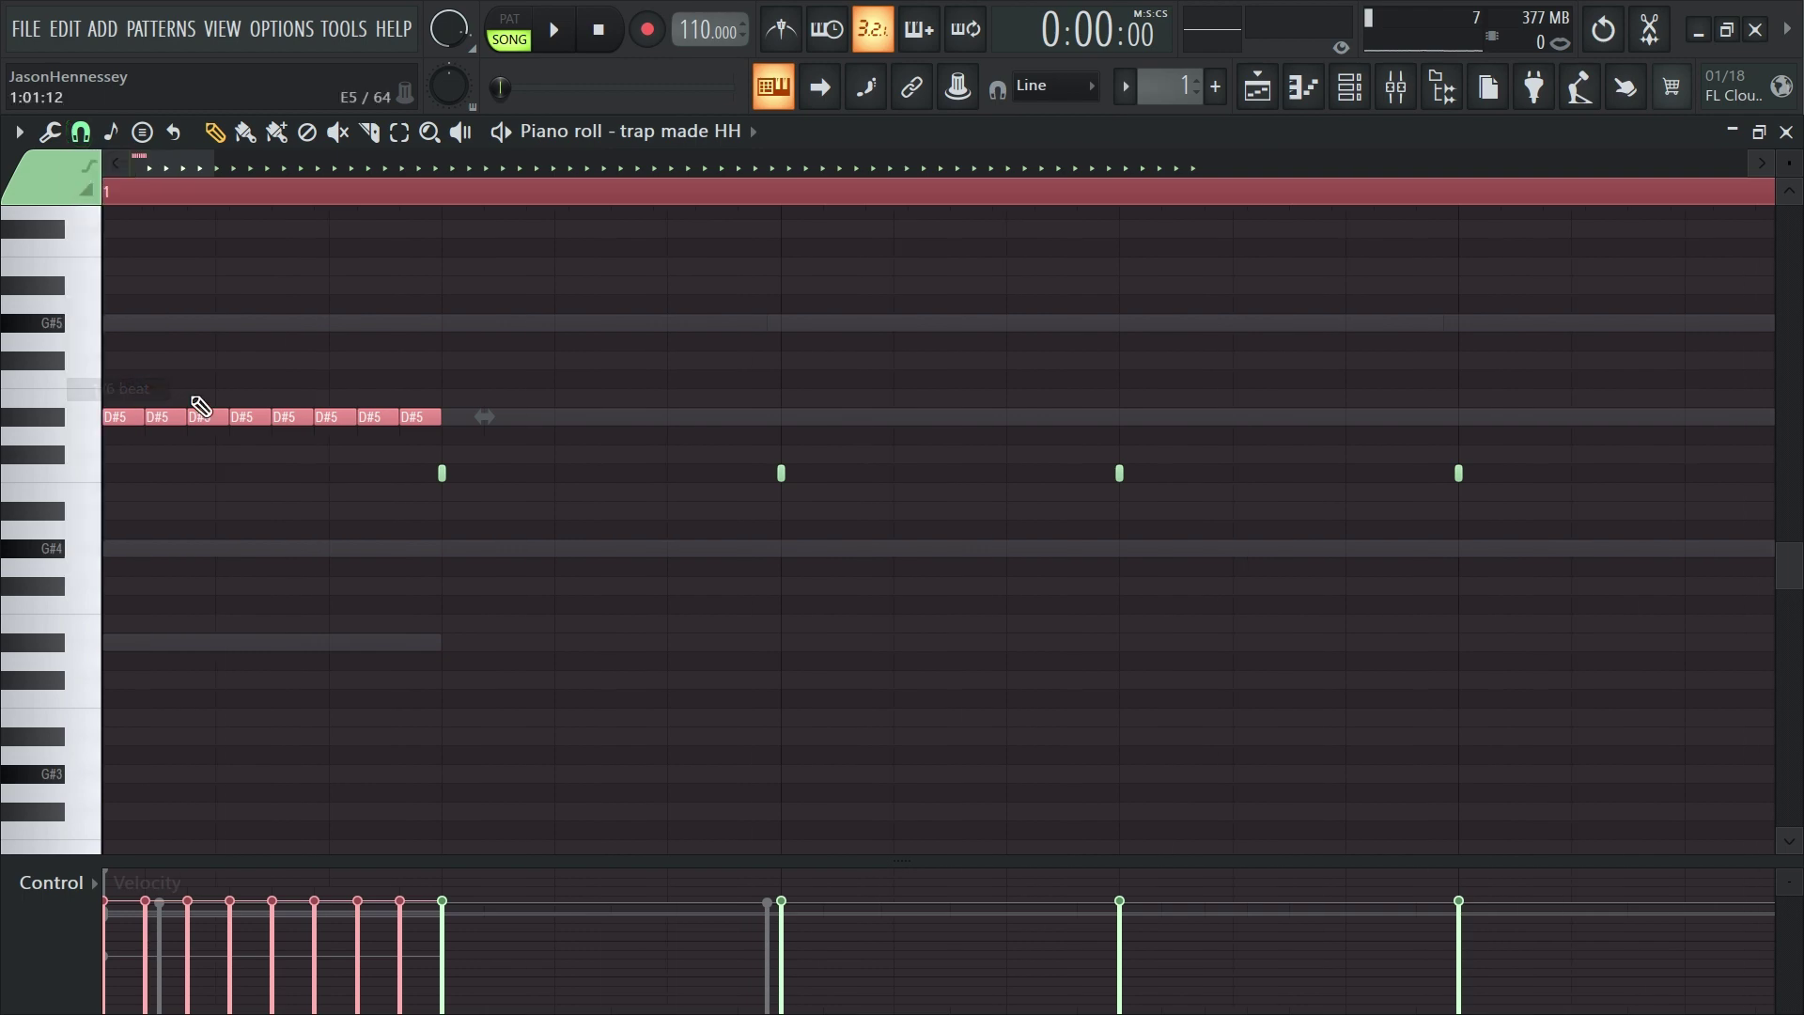
pyautogui.click(84, 139)
pyautogui.click(117, 294)
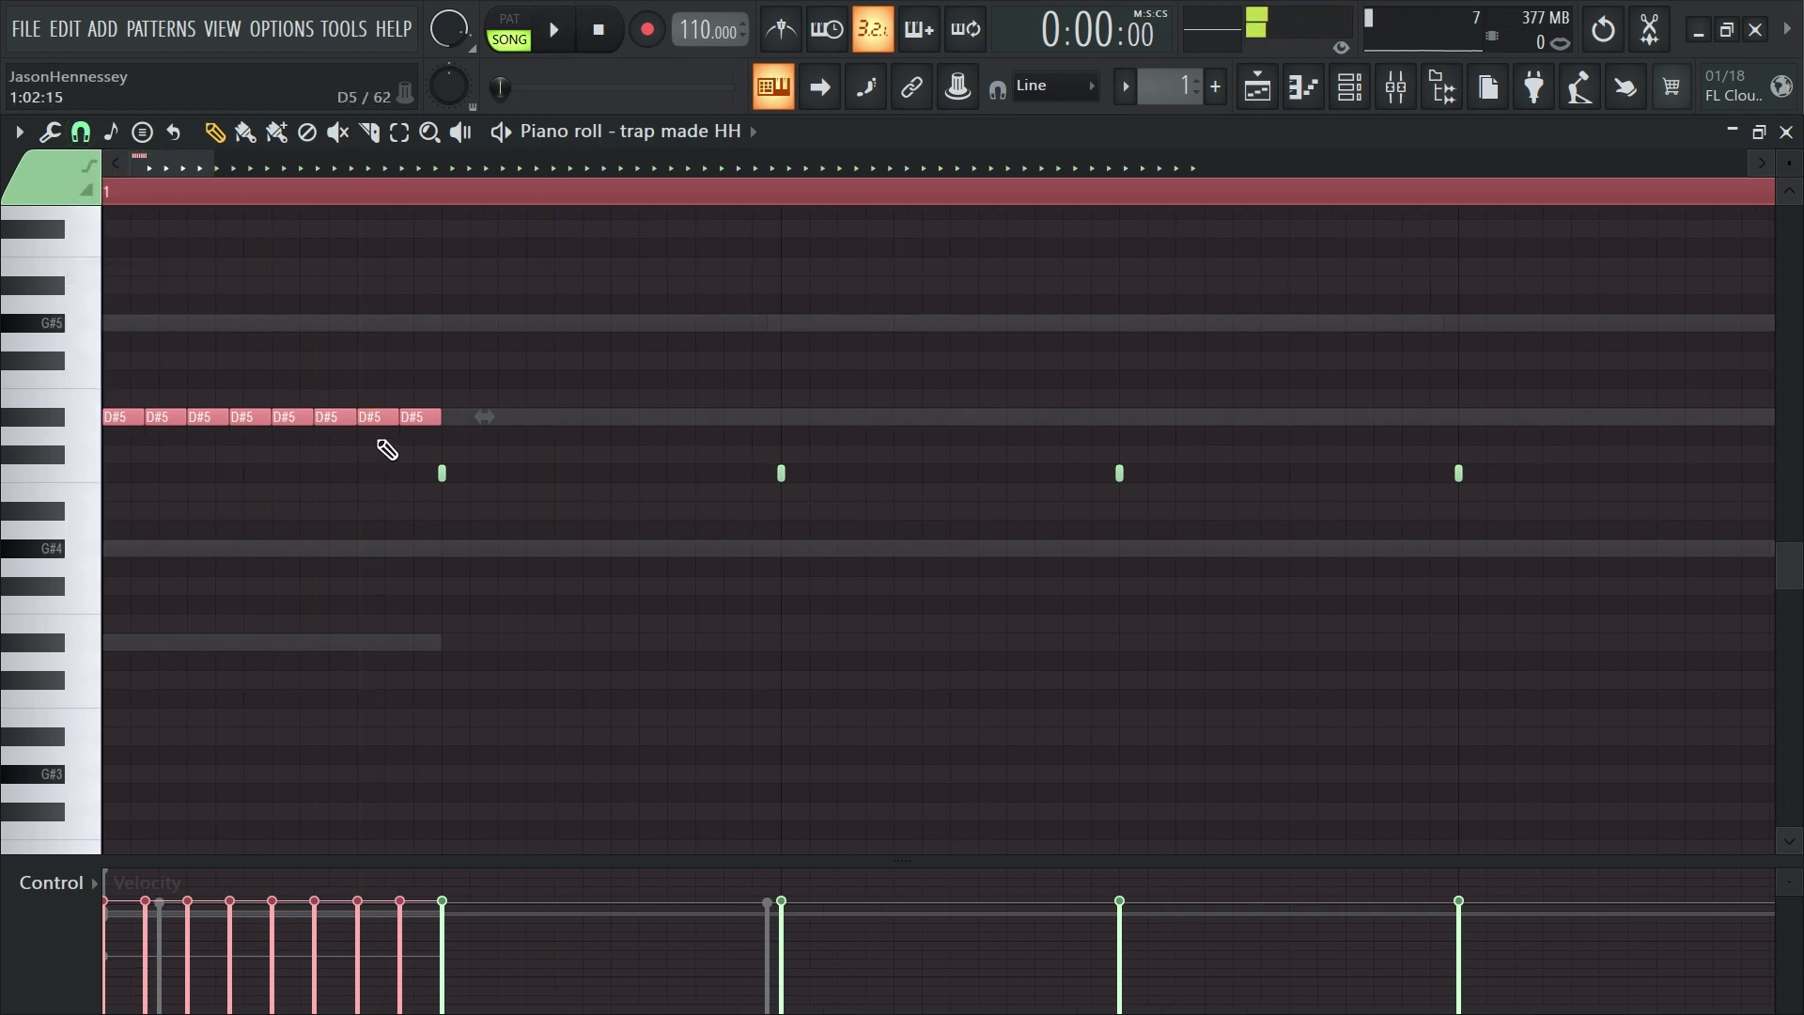
pyautogui.hotkey('ctrl', 'u')
pyautogui.press('space')
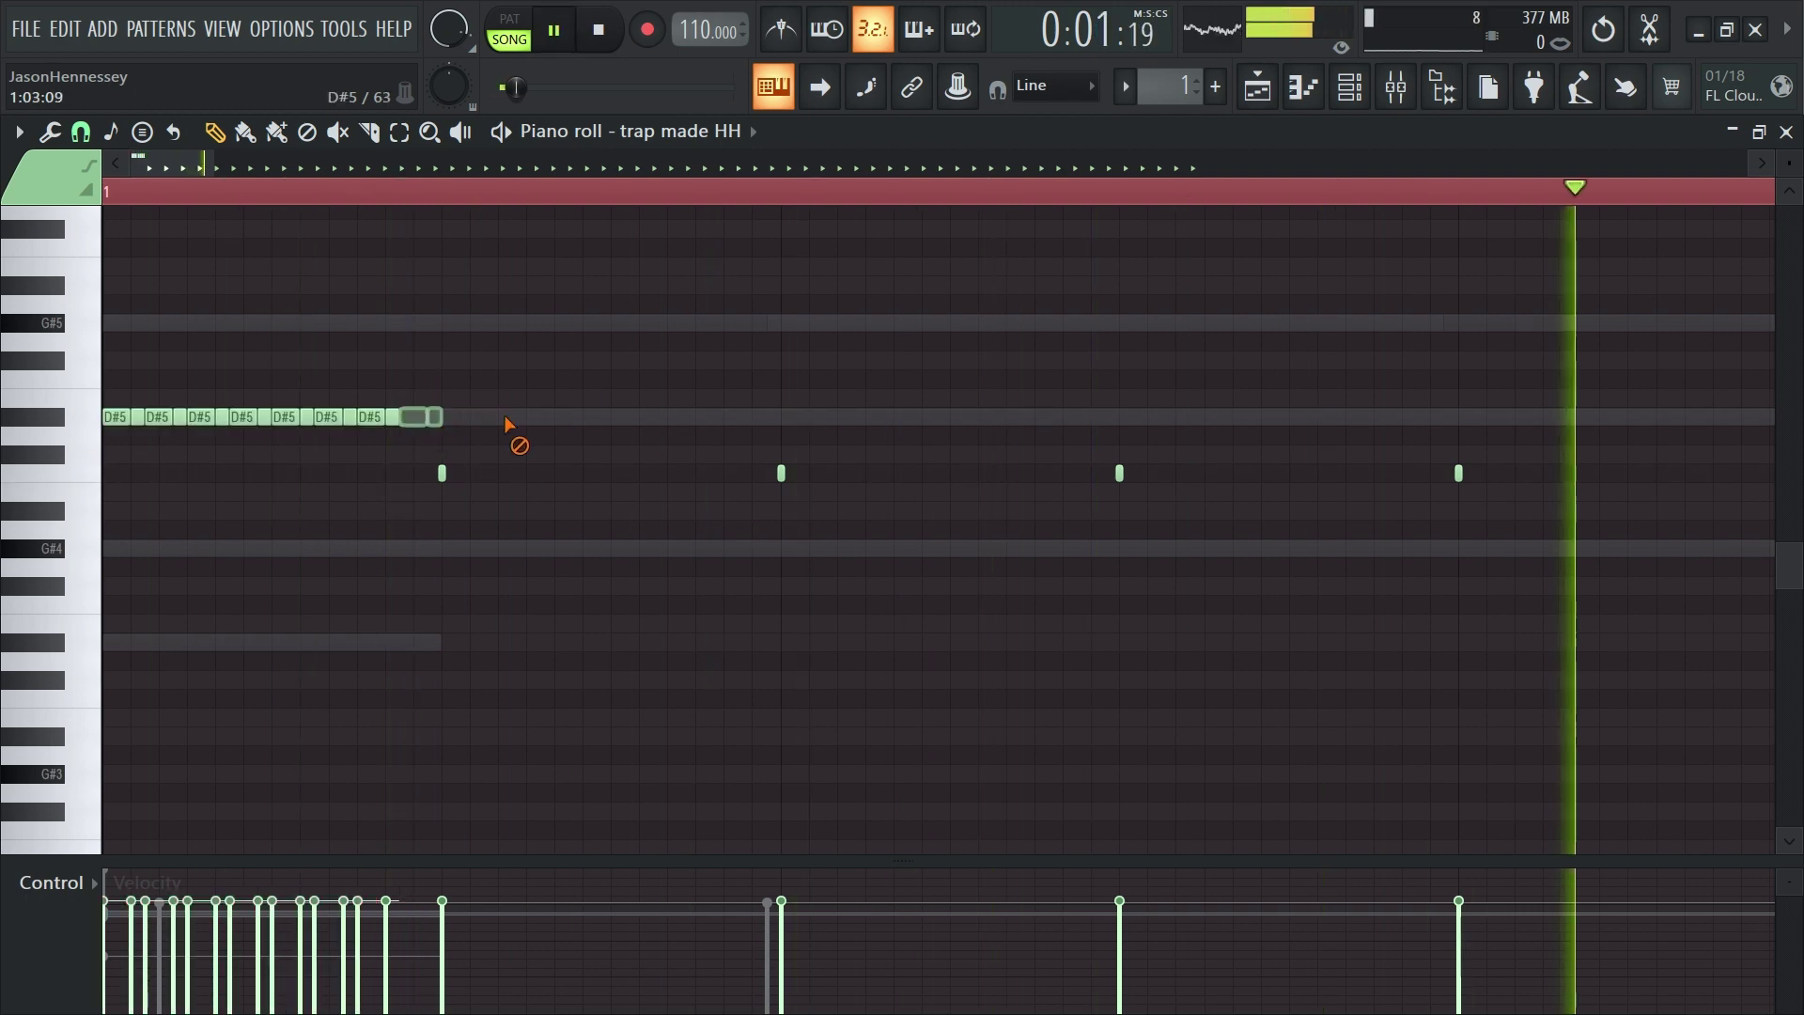
# Replace the D#5 roll with one long note ending at the second hit, and chop it into a 1/6 step roll
pyautogui.moveTo(511, 434); pyautogui.dragTo(166, 432)
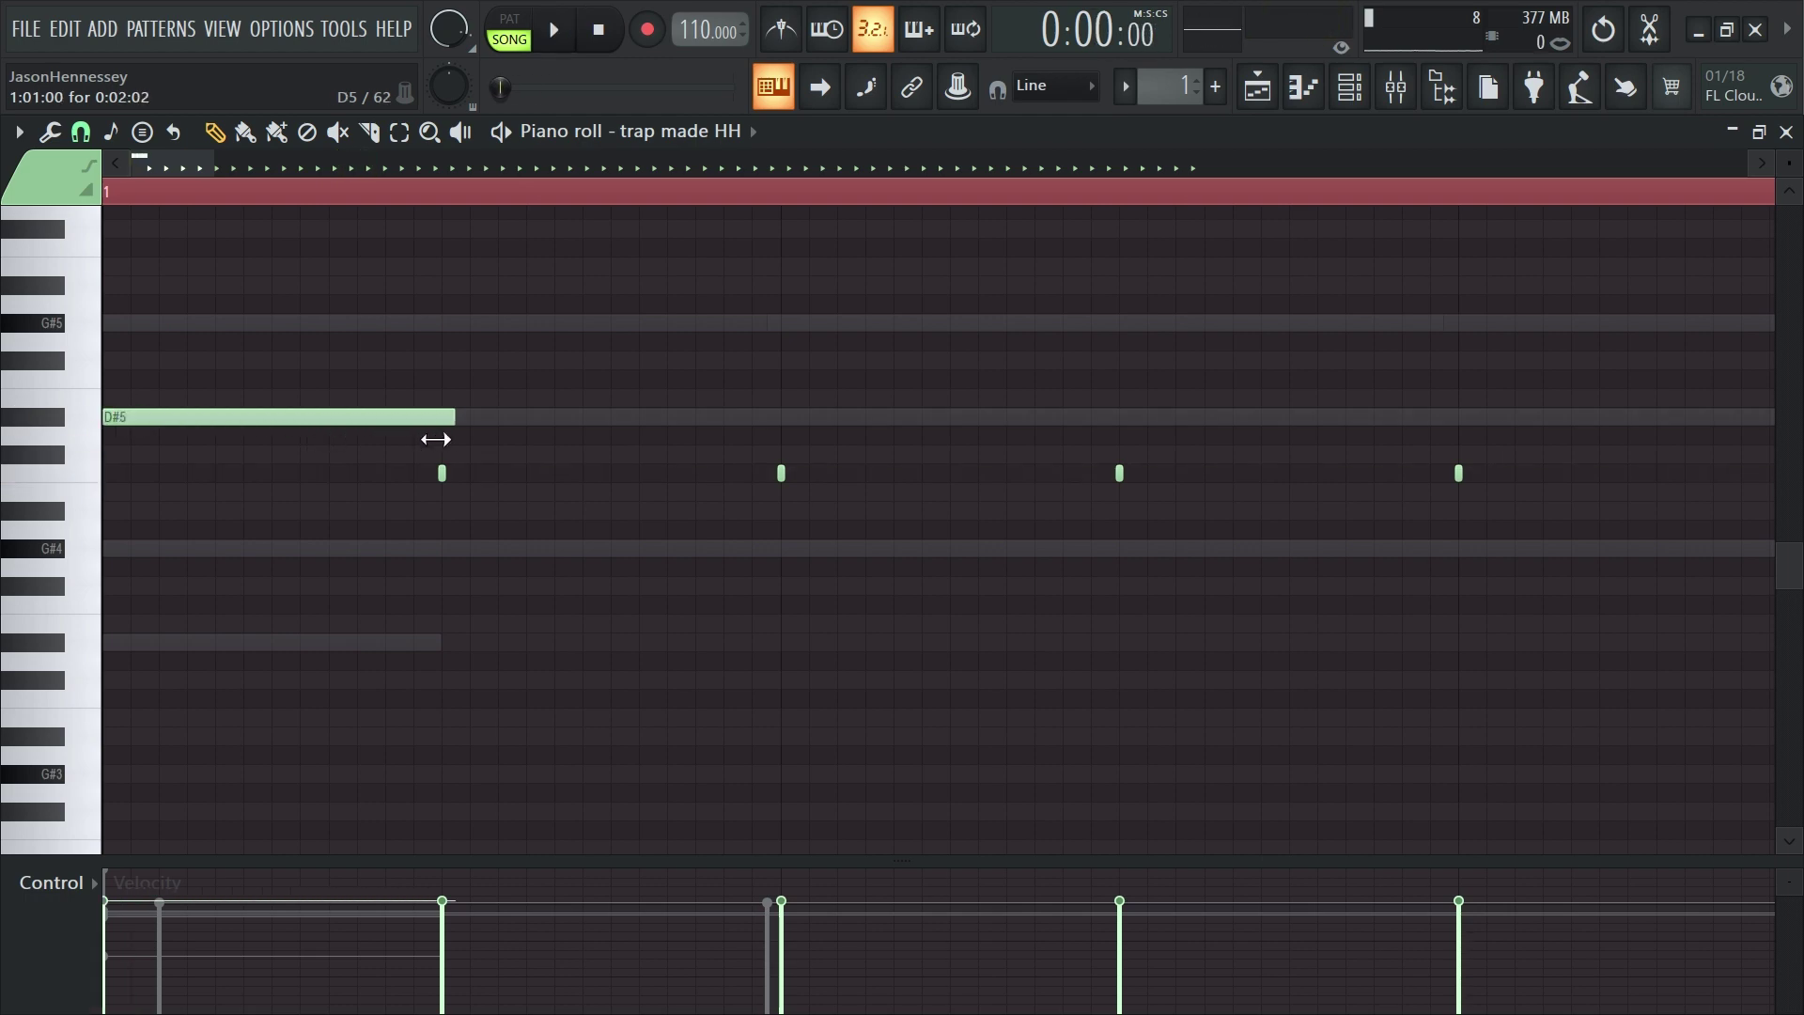
pyautogui.keyDown('ctrl'); pyautogui.scroll(1, 420, 425); pyautogui.keyUp('ctrl')
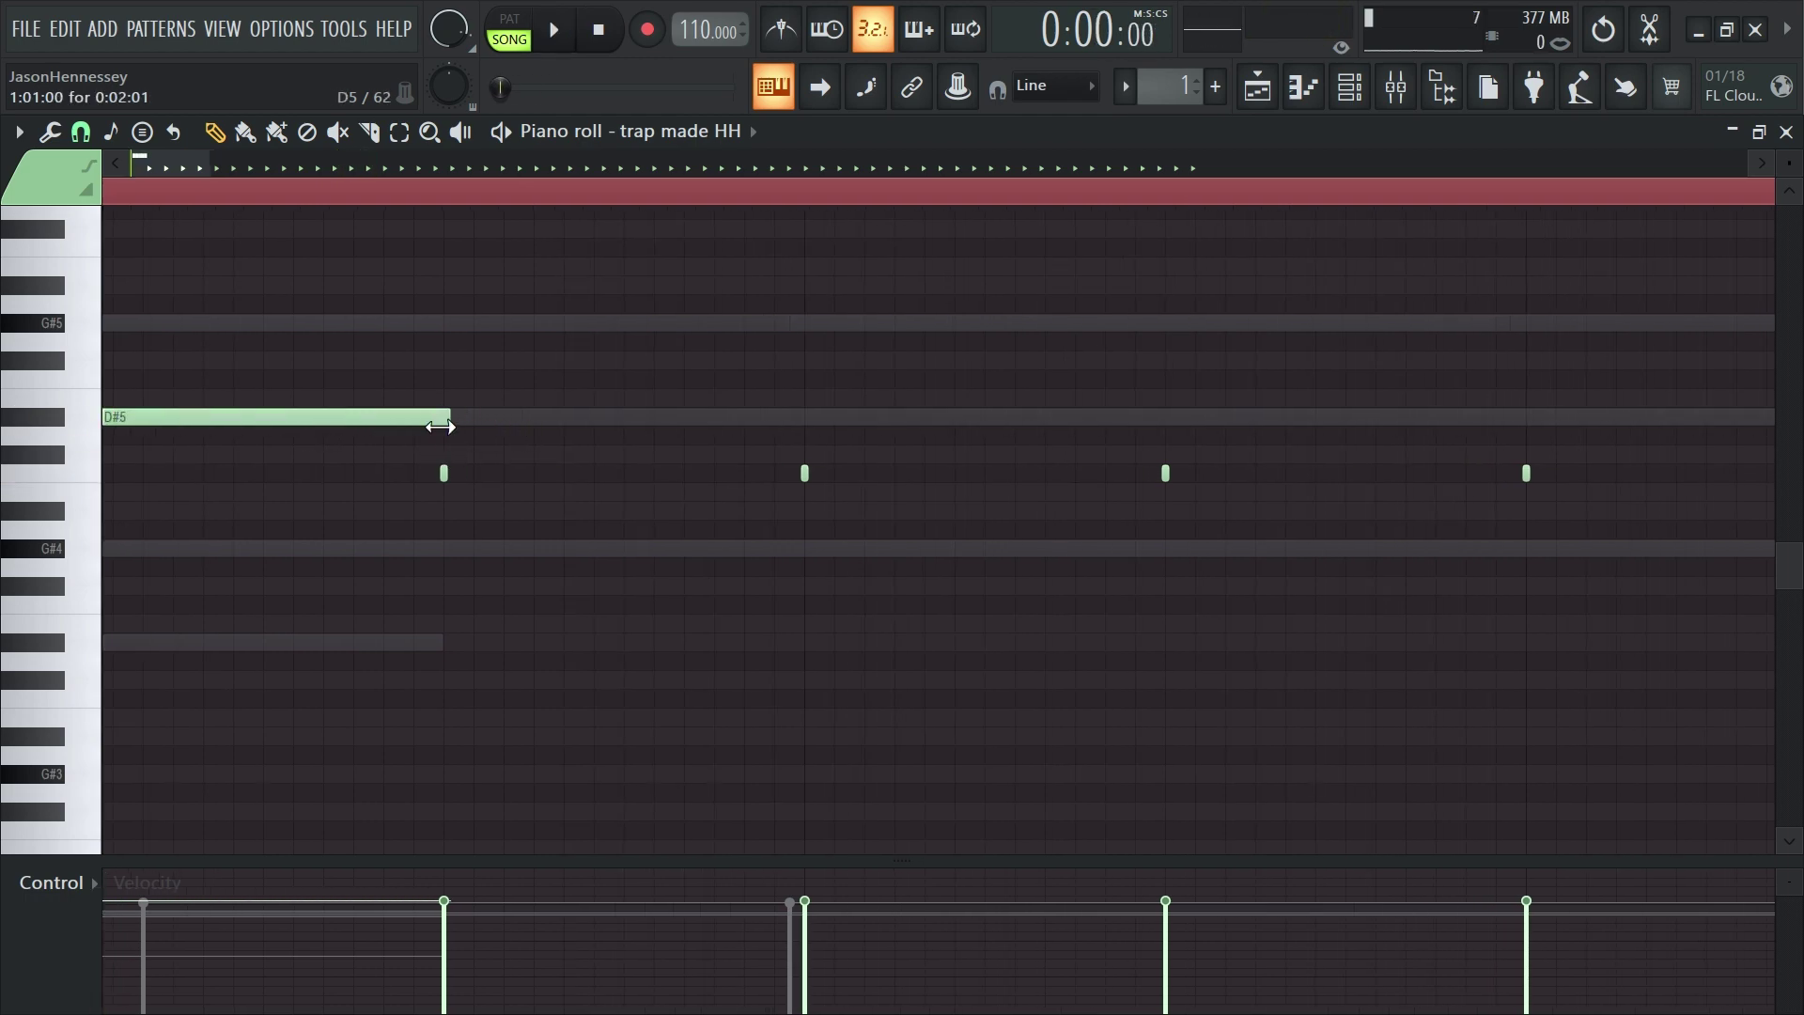
pyautogui.click(423, 415)
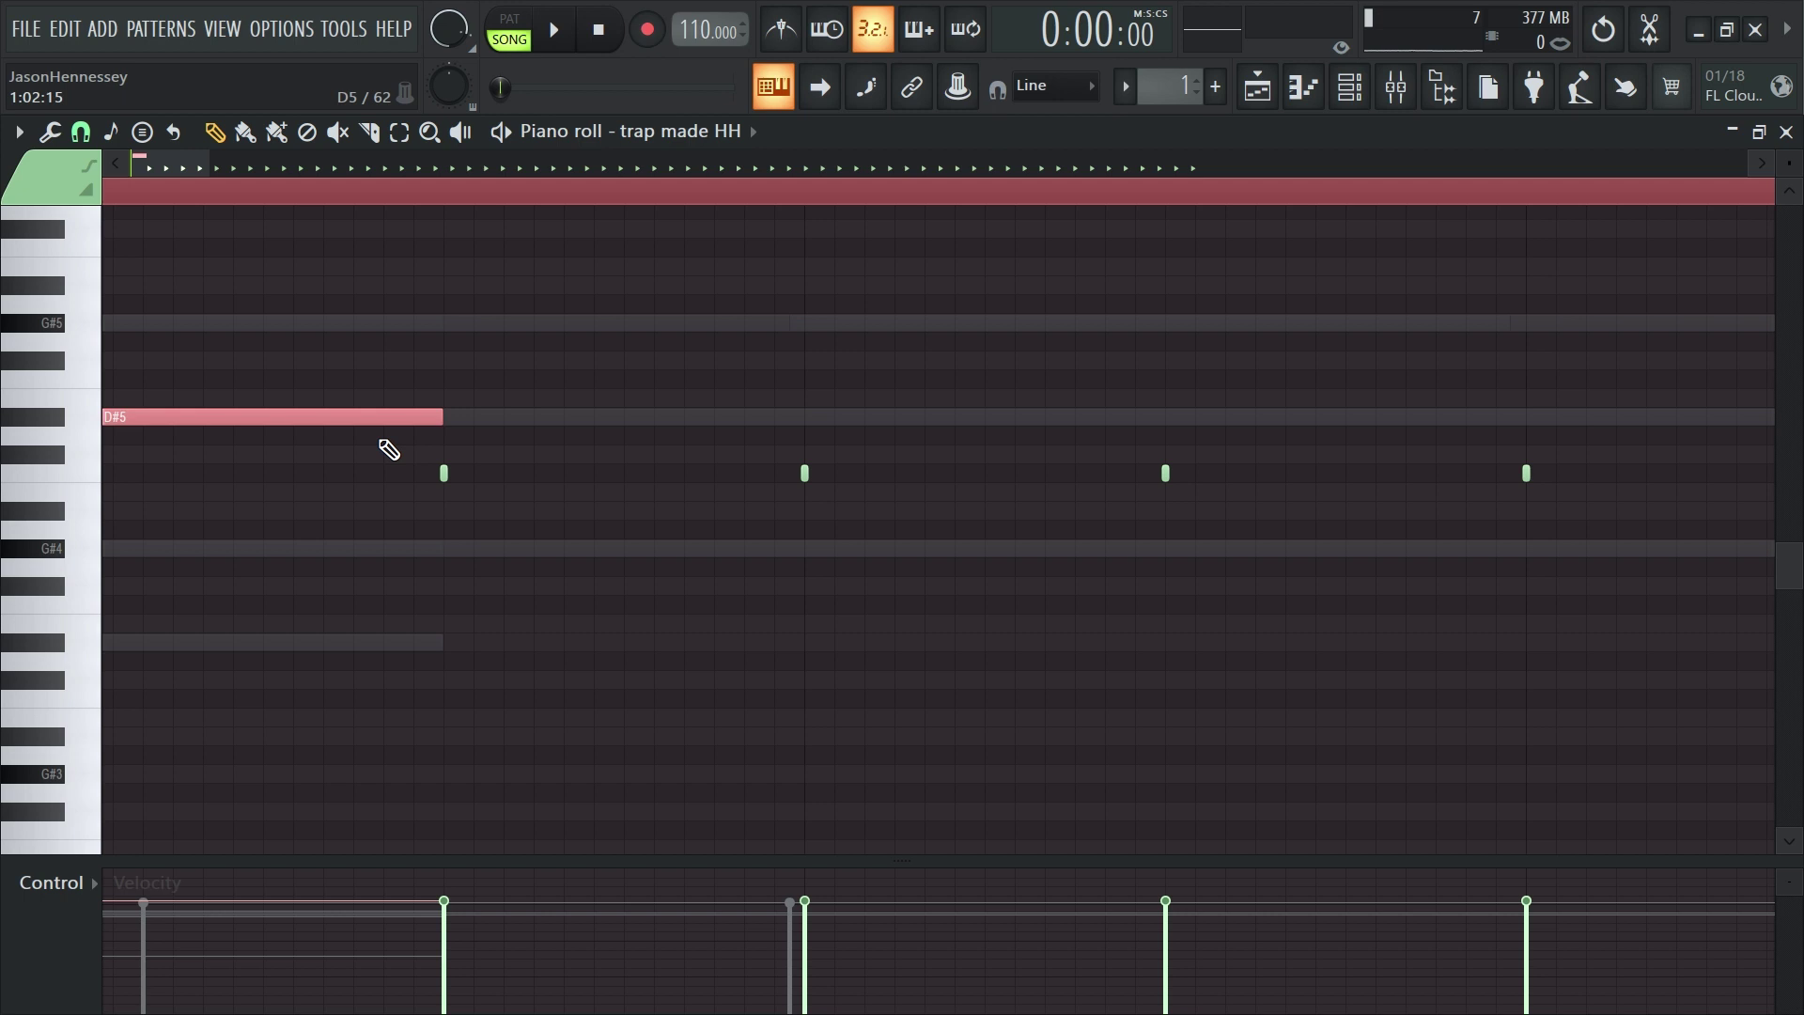
pyautogui.hotkey('alt', 'u')
pyautogui.press('space')
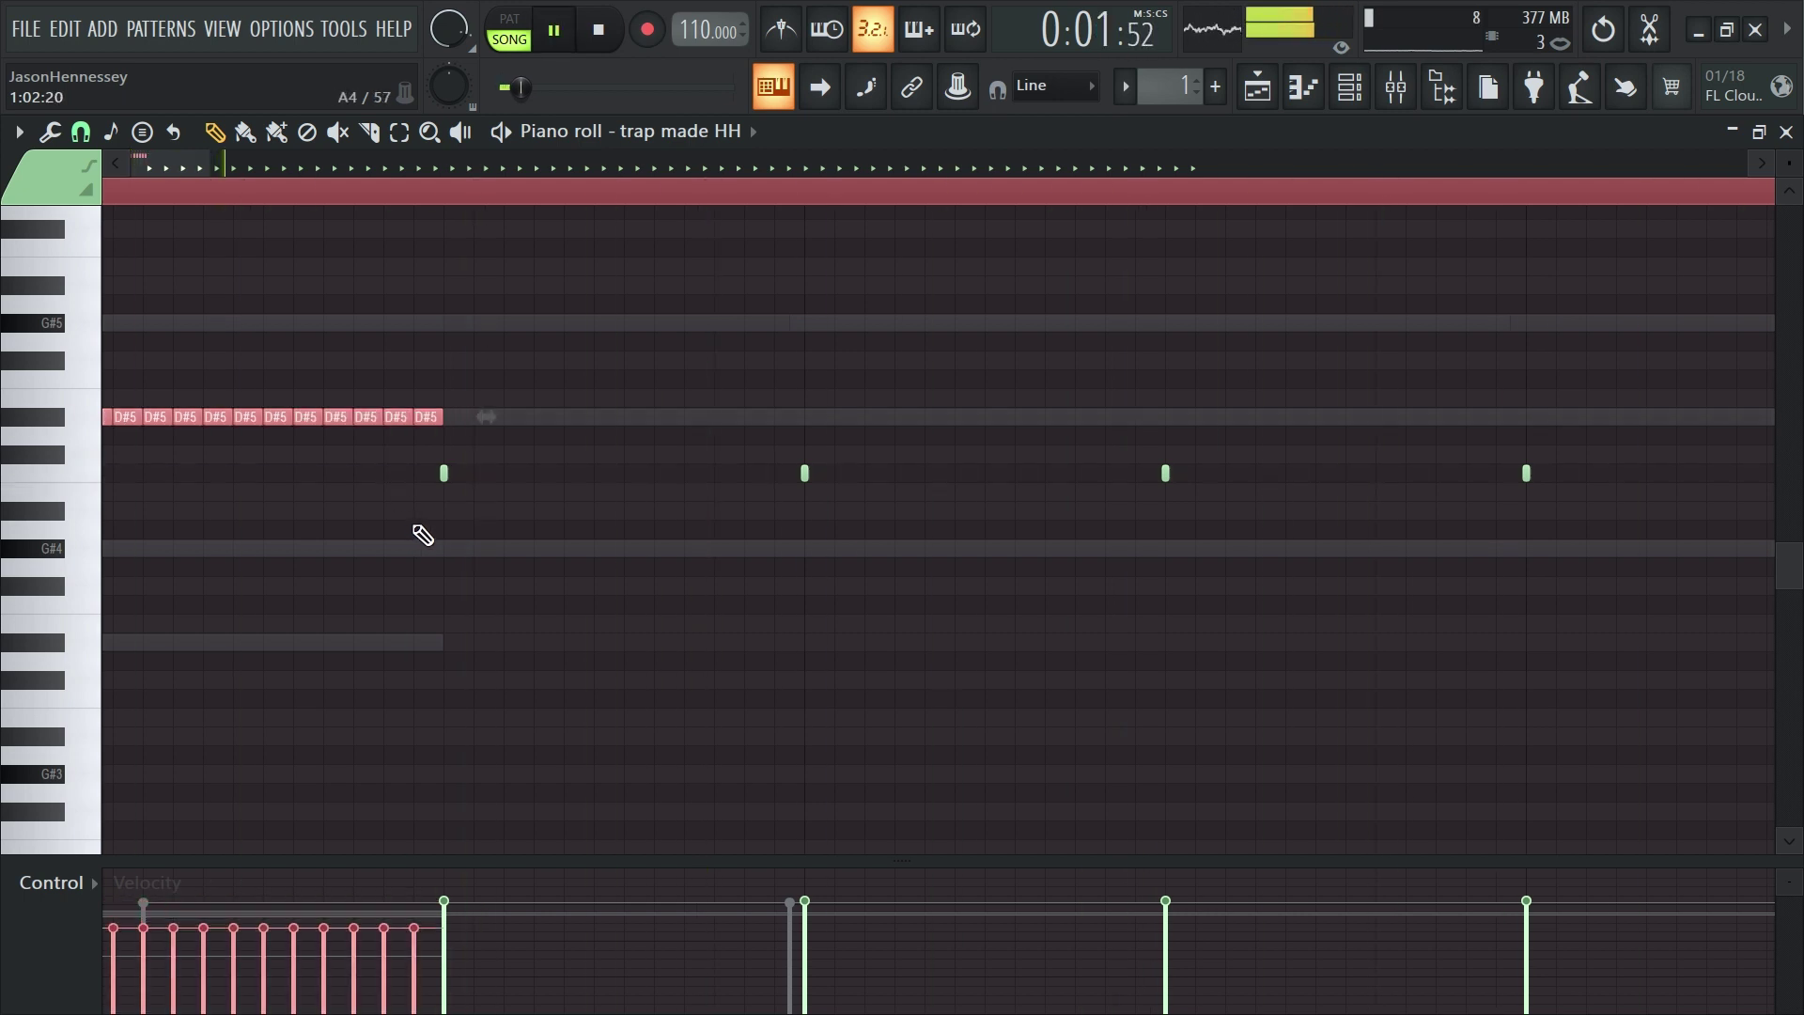
# Lower the chopped roll from D#5 to C5, in line with the other hi-hat hits, and play the pattern
pyautogui.keyDown('ctrl'); pyautogui.scroll(-5, 434, 529); pyautogui.keyUp('ctrl')
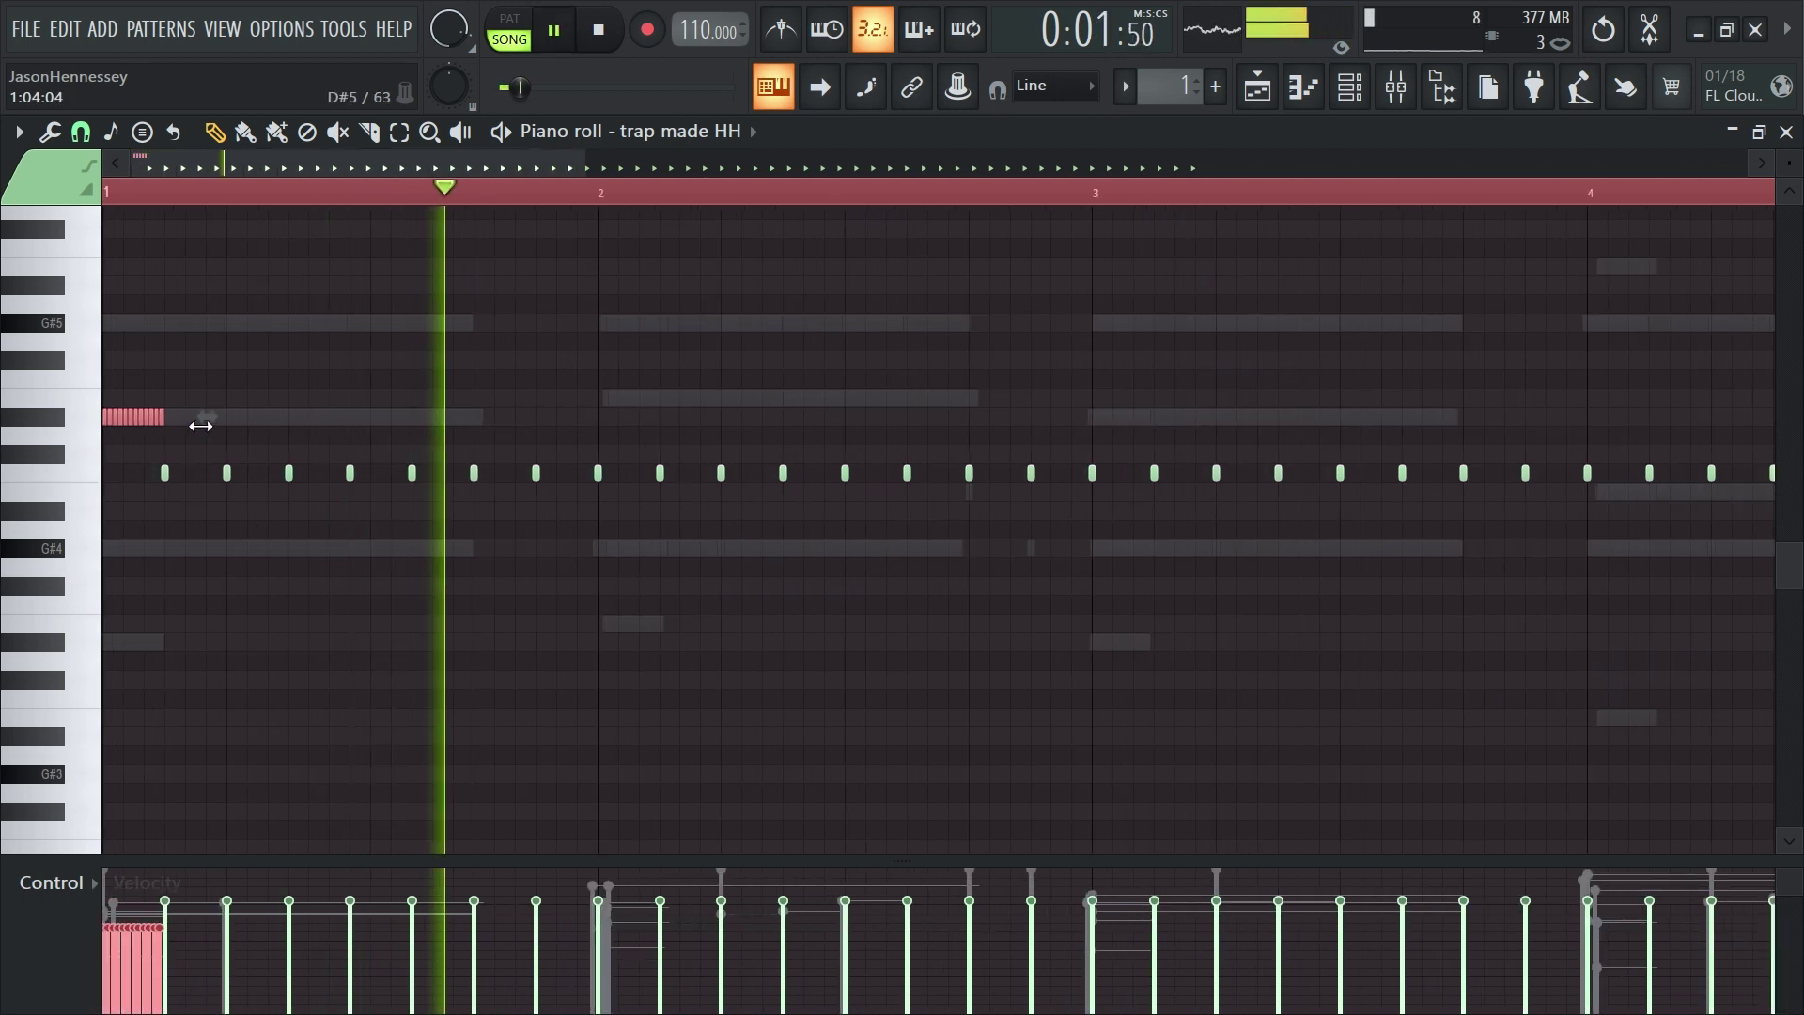
pyautogui.press('Down')
pyautogui.press('Down')
pyautogui.press('Down')
pyautogui.press('space')
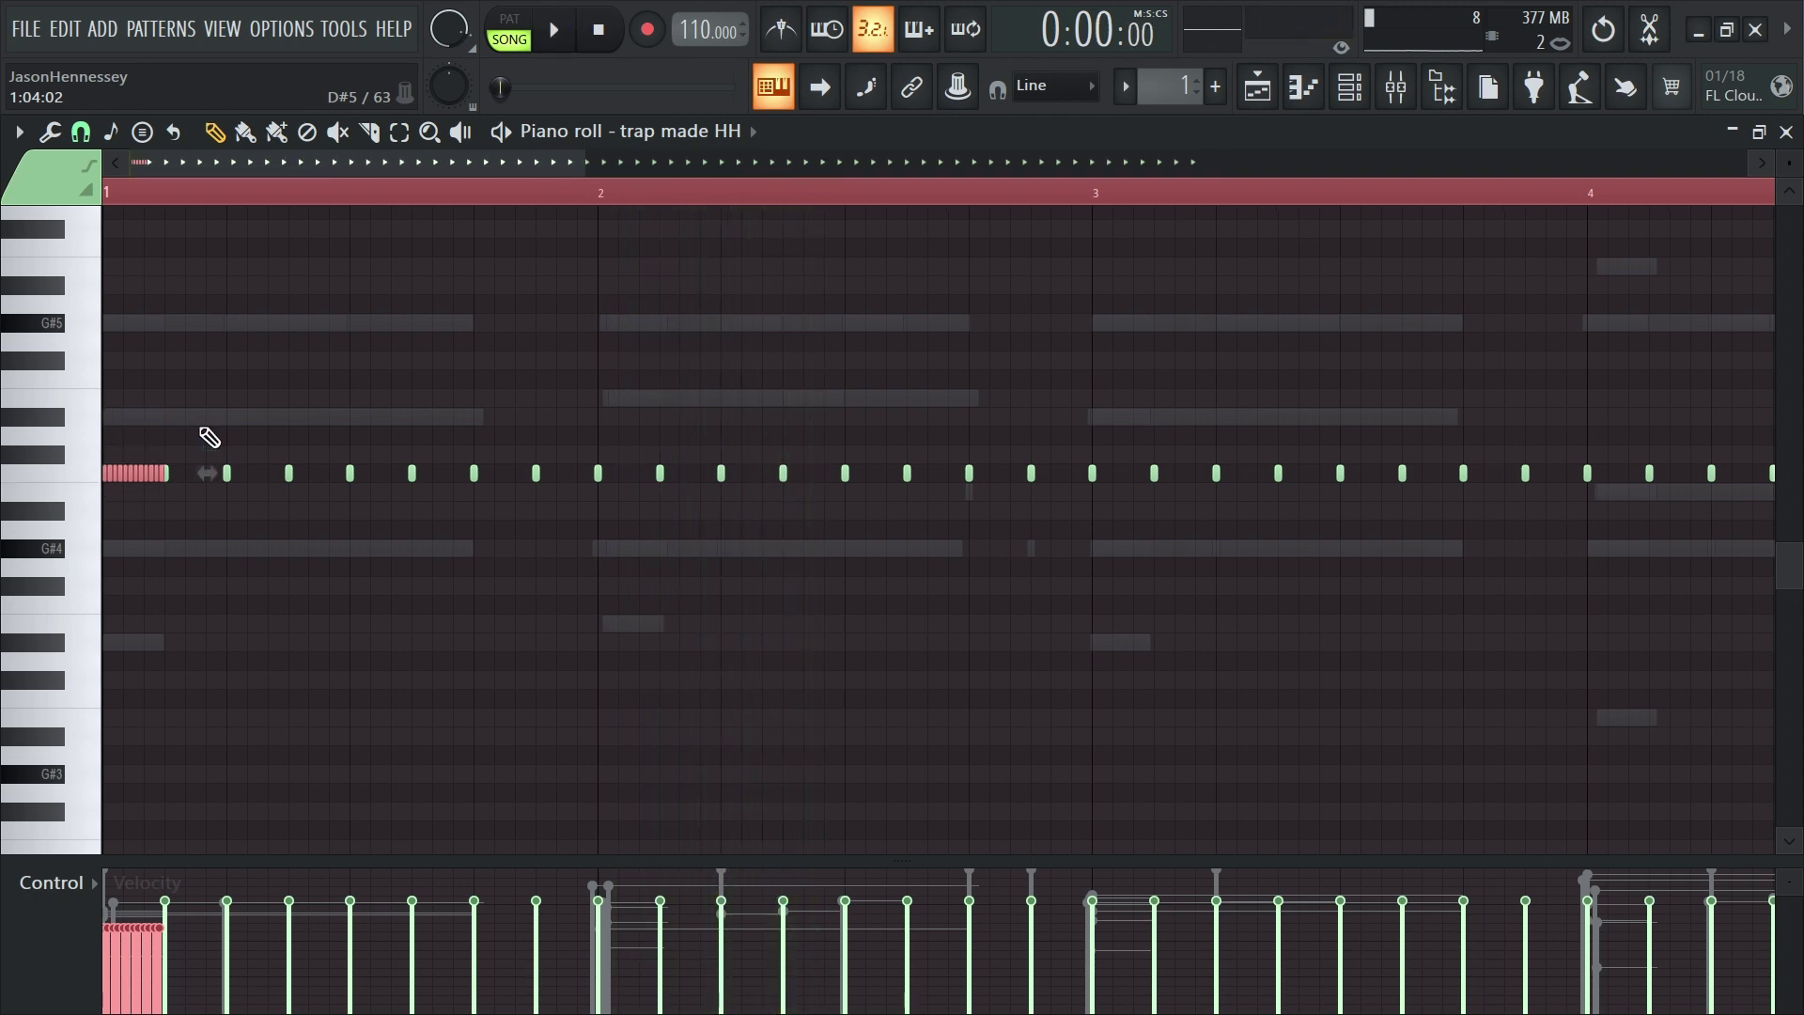
pyautogui.press('space')
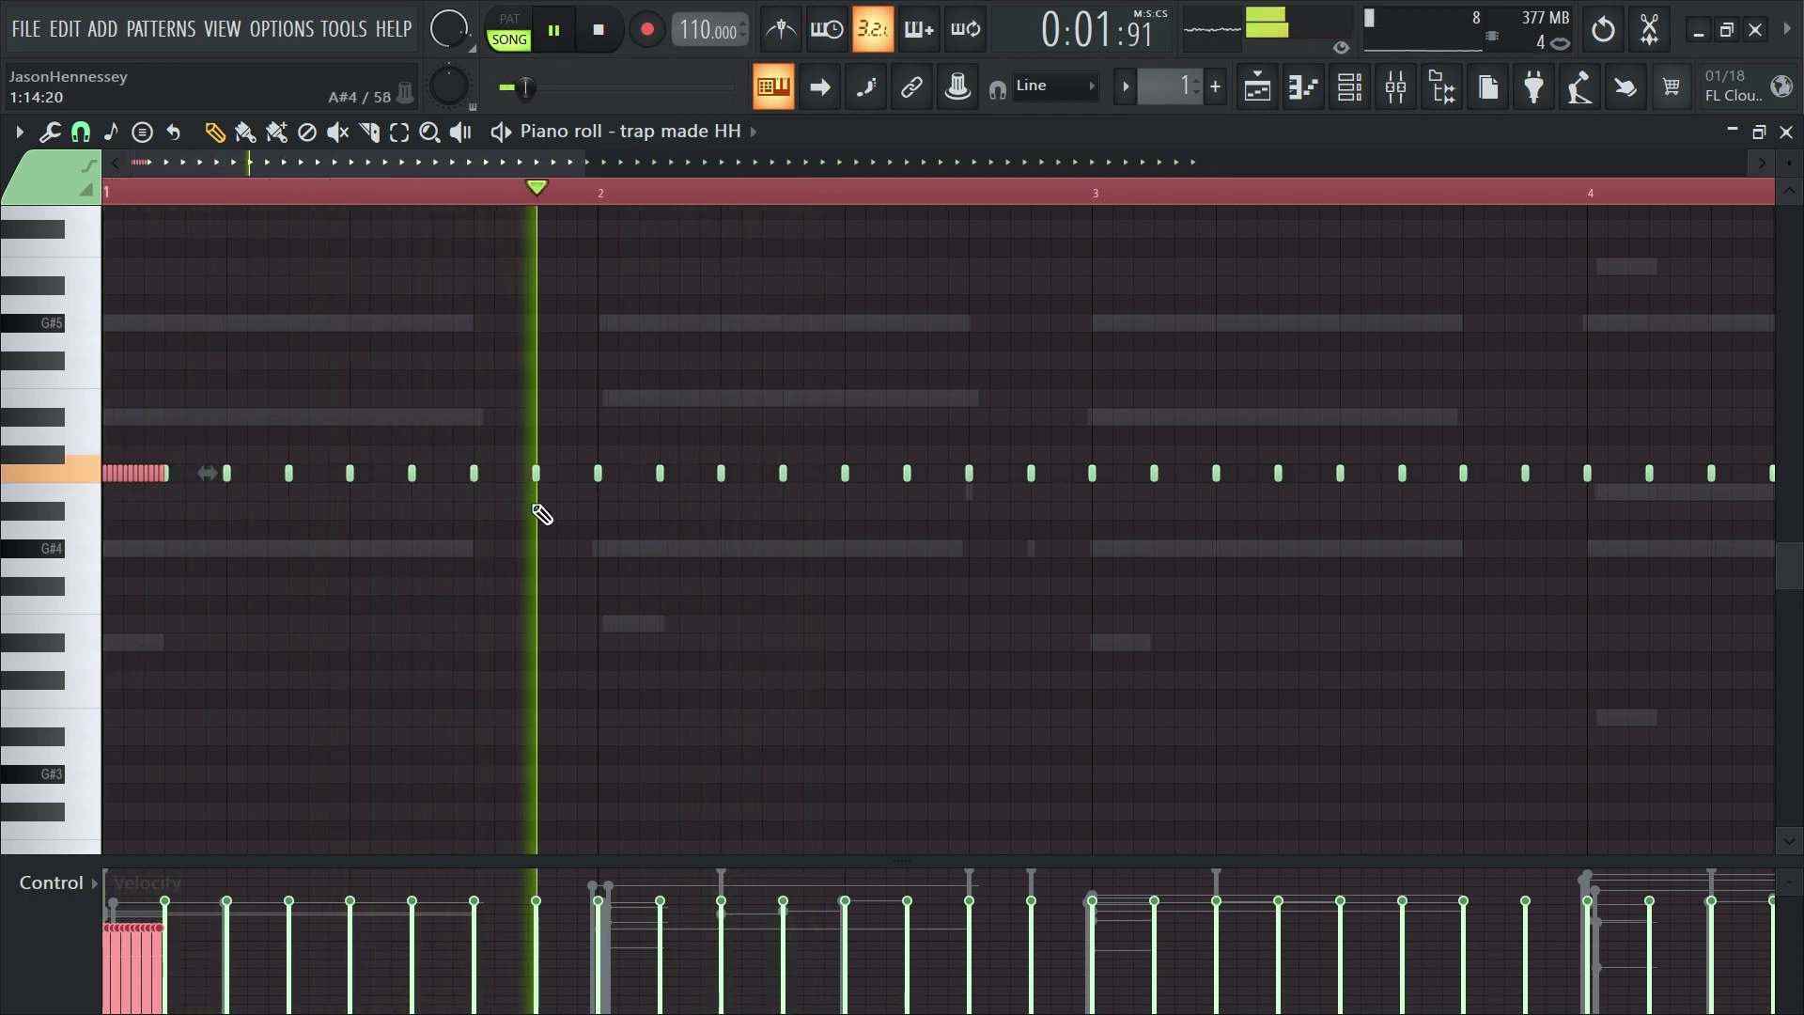
# Copy the C5 hi-hat roll from bar 1 to G#4 in bar 2, starting at that bar's second hit, and play the pattern
pyautogui.press('space')
pyautogui.press('space')
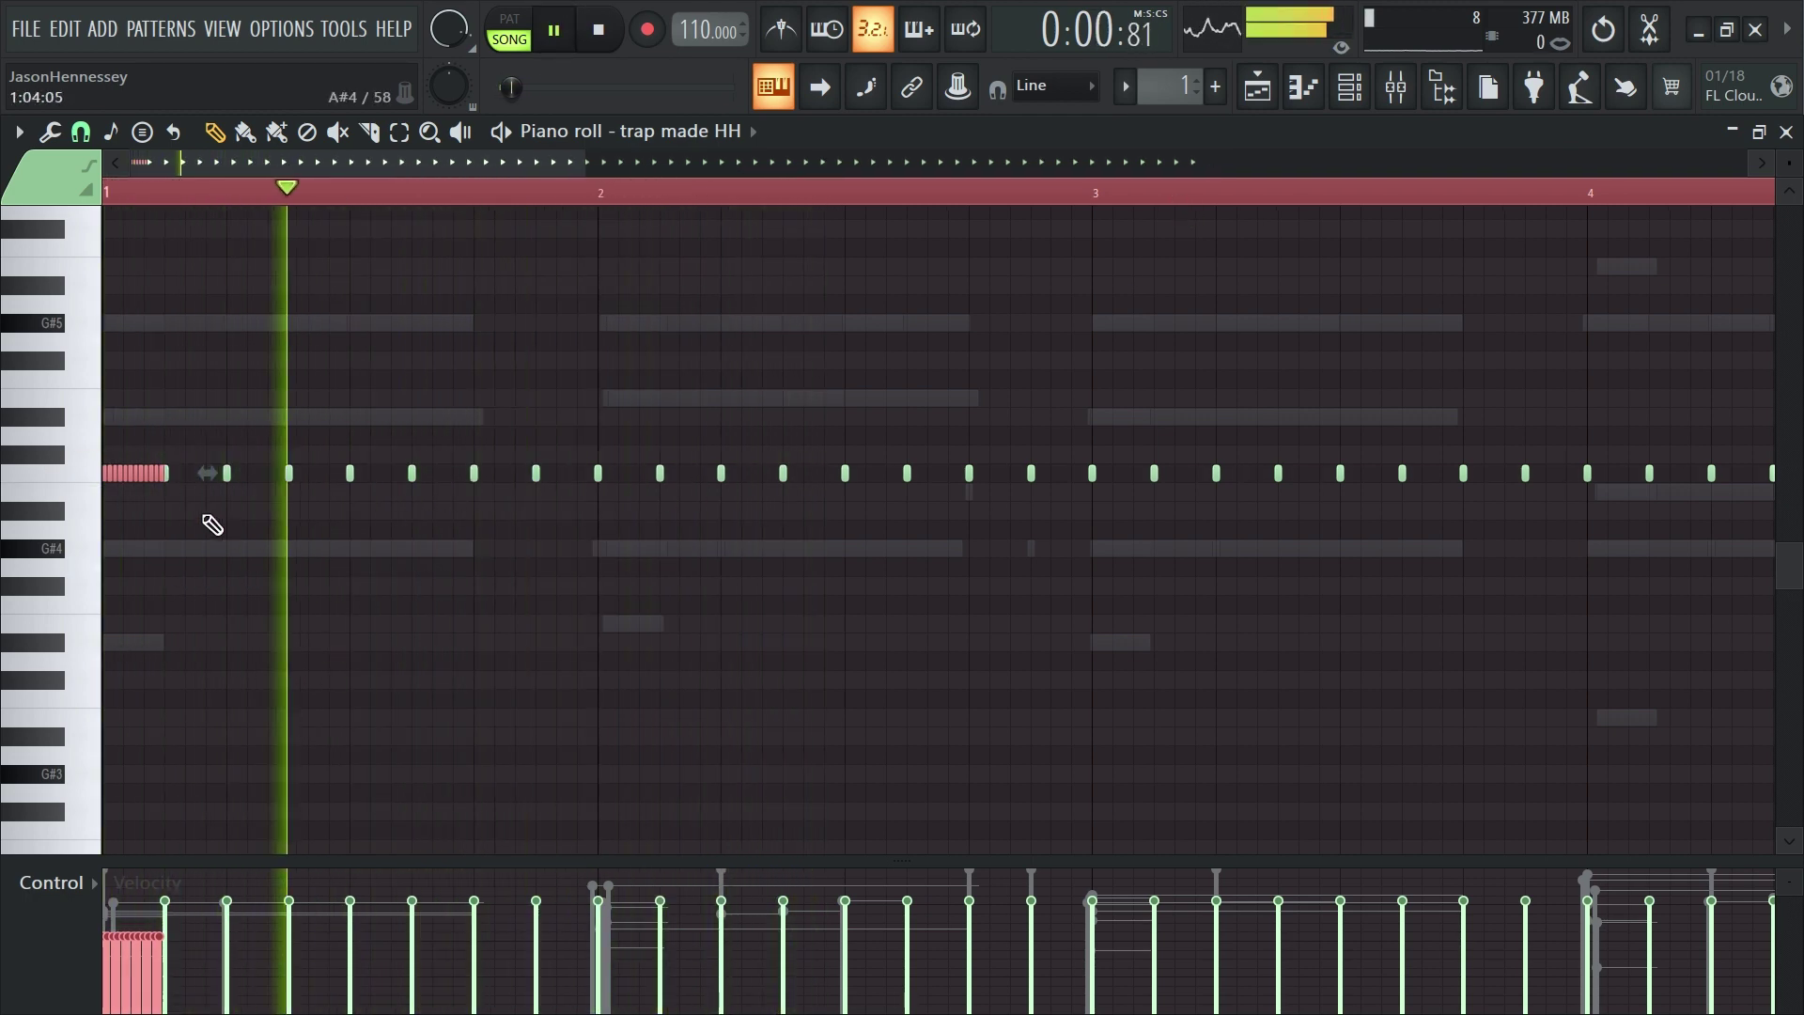
pyautogui.moveTo(141, 472); pyautogui.dragTo(614, 518)
pyautogui.press('space')
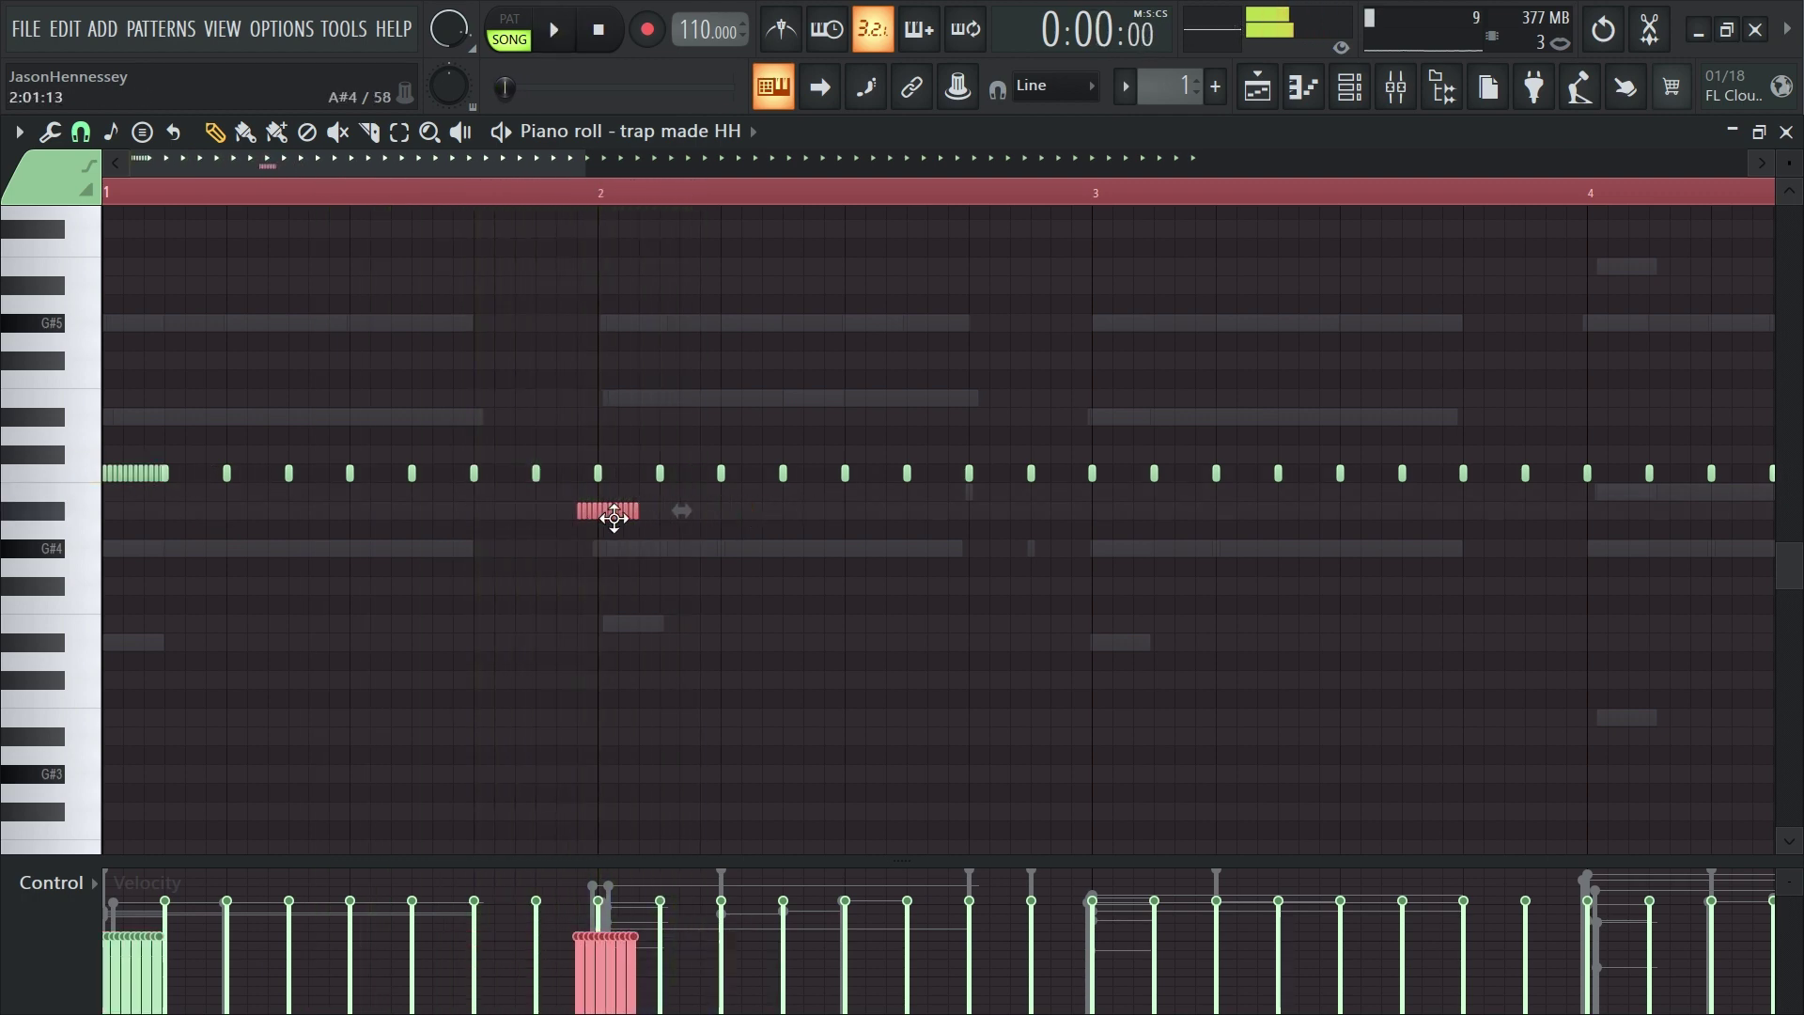
pyautogui.press('space')
pyautogui.scroll(2, 612, 545)
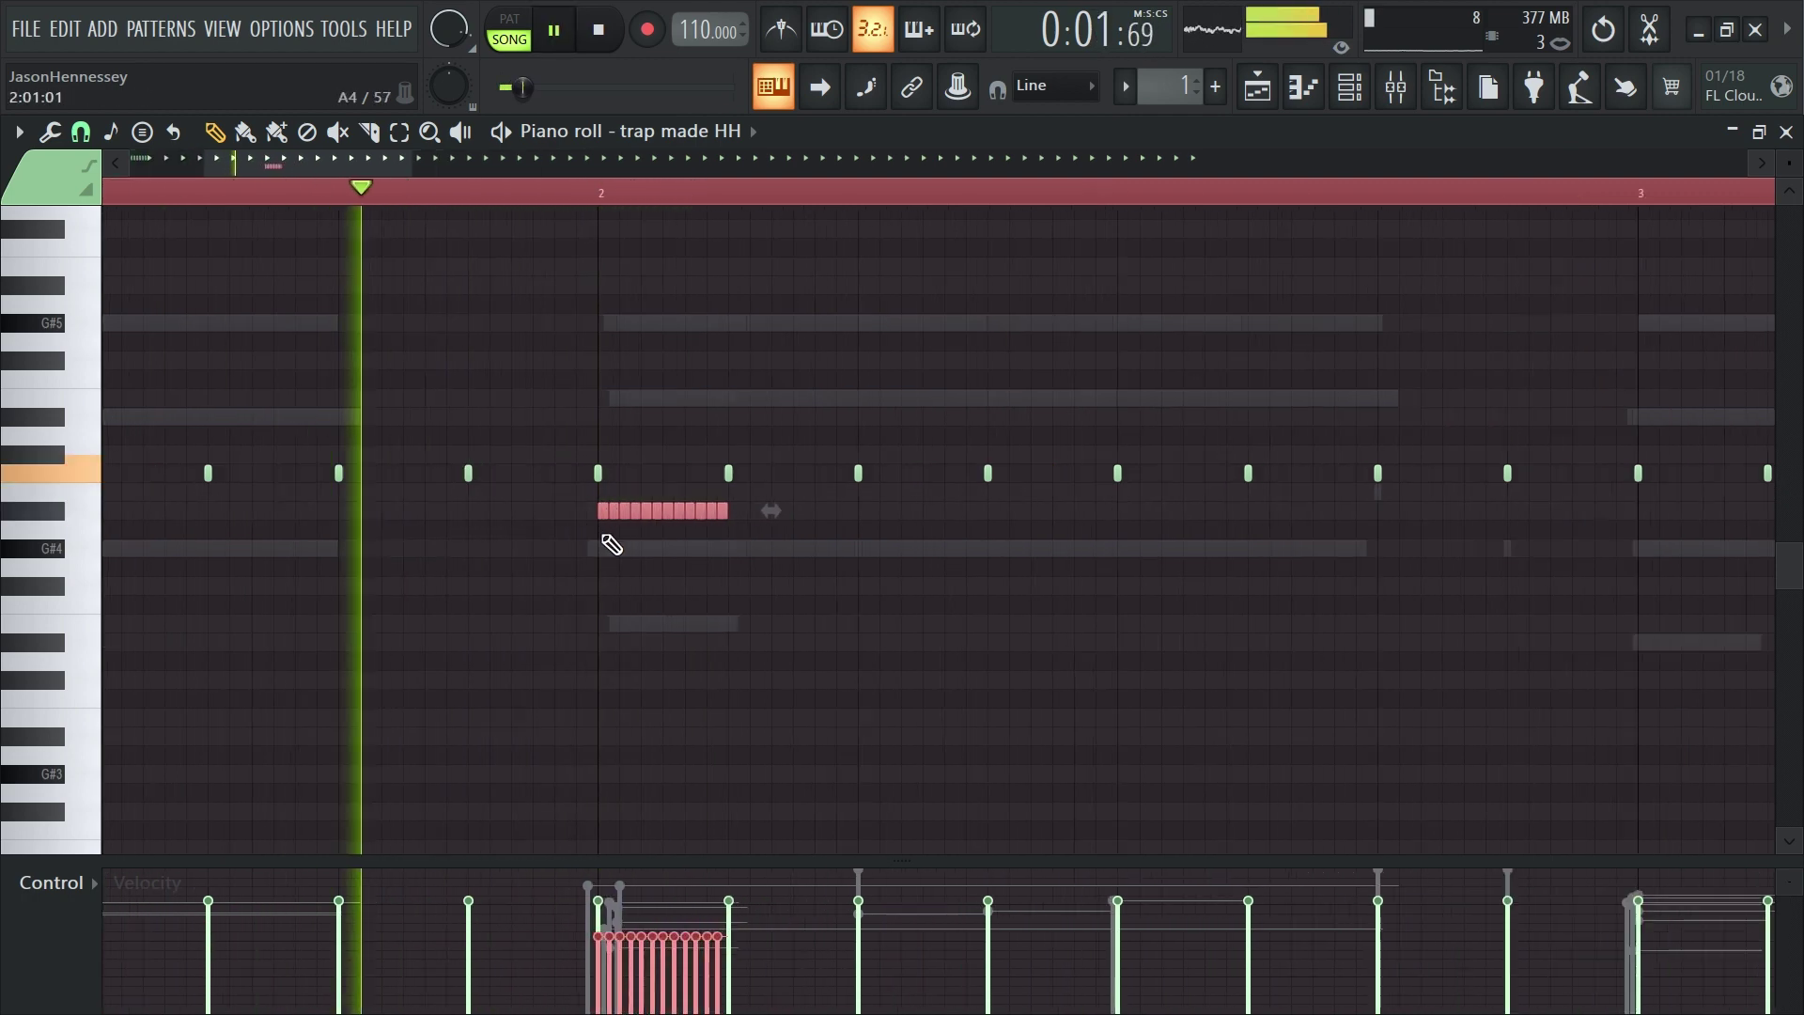
pyautogui.scroll(1, 612, 545)
pyautogui.press('space')
pyautogui.moveTo(567, 507); pyautogui.dragTo(961, 552)
pyautogui.press('space')
# Delete every note except the first from the copied G#4 roll in bar 2
pyautogui.scroll(-5, 1023, 685)
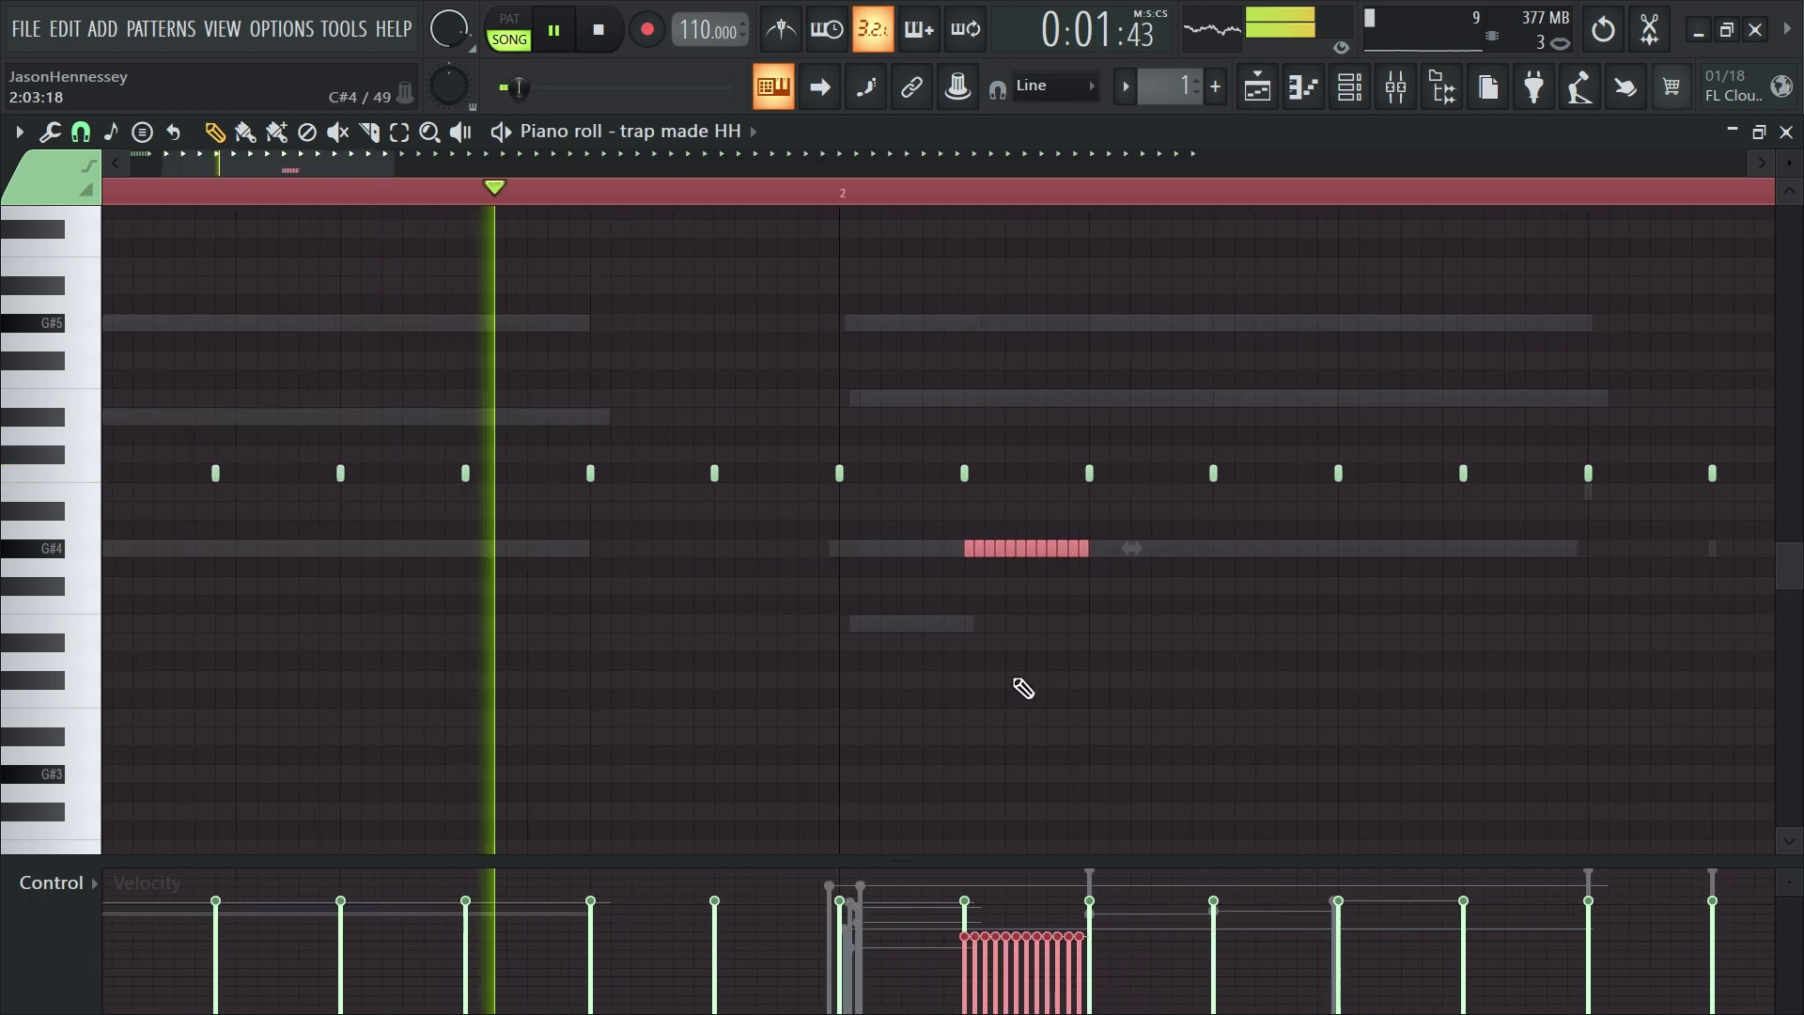
pyautogui.scroll(4, 804, 583)
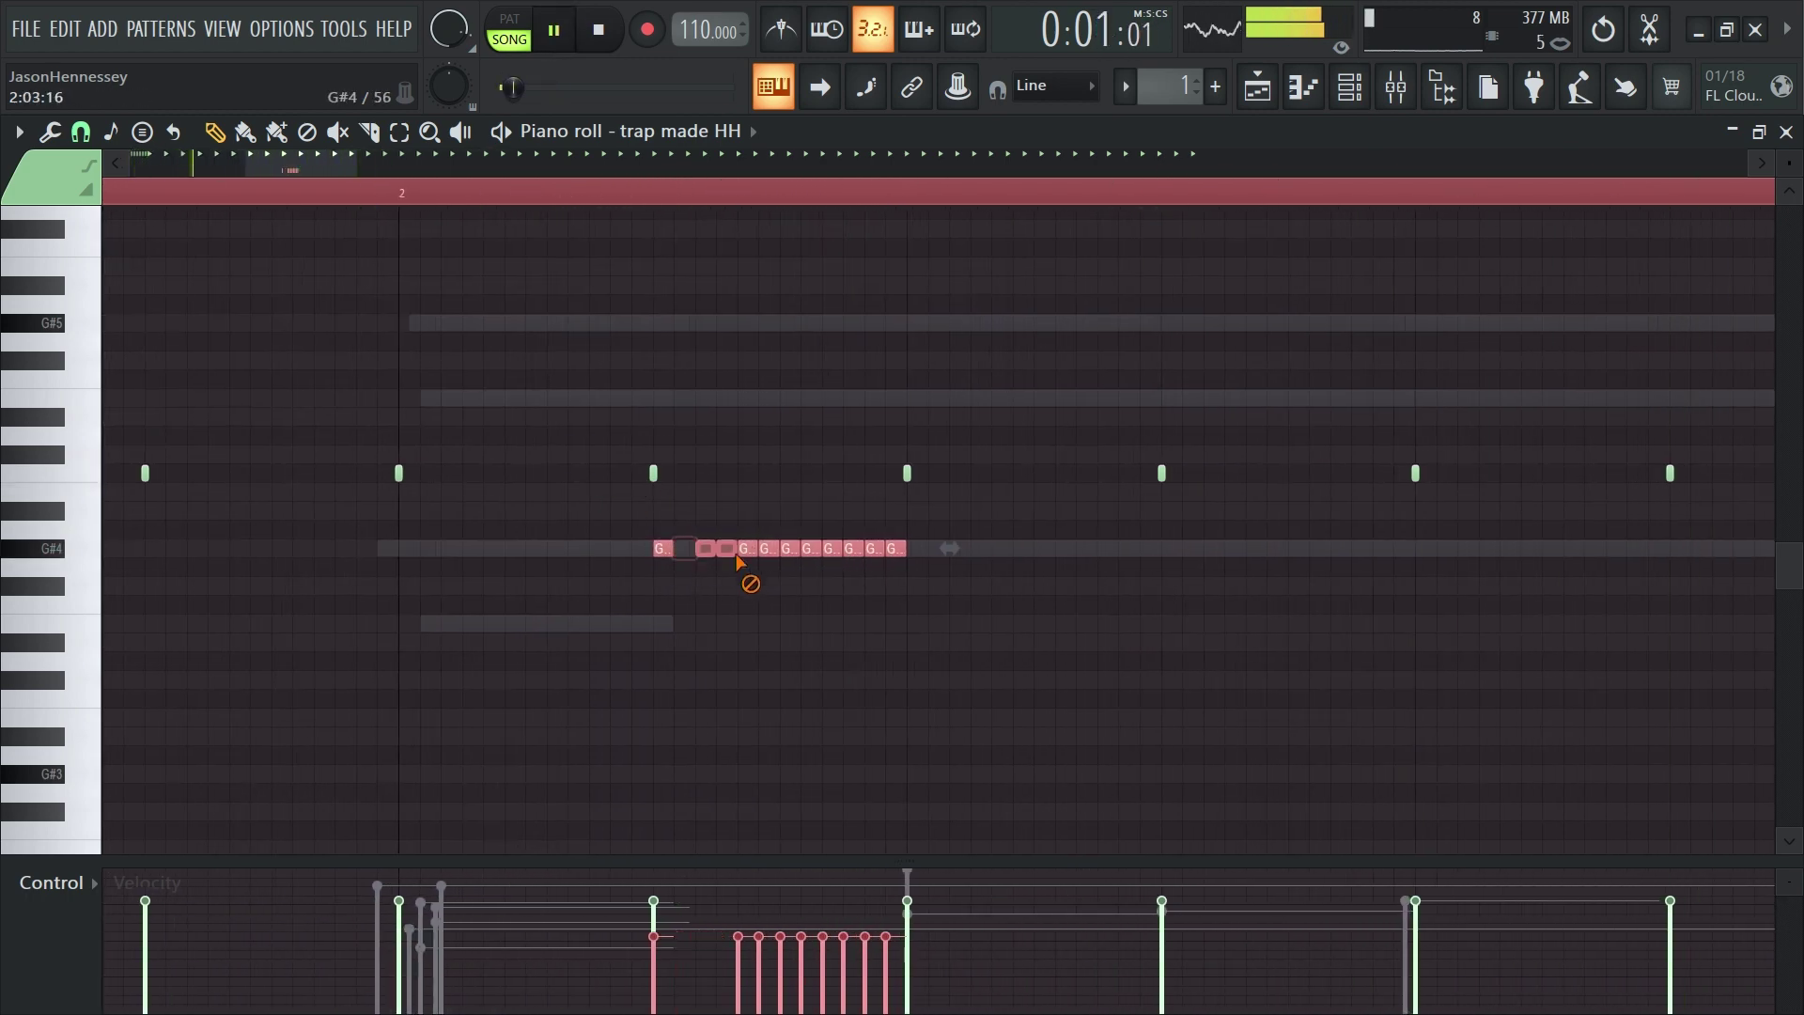
pyautogui.moveTo(737, 559); pyautogui.dragTo(897, 554)
# Set the piano roll snap to 1/2 step, lengthen the remaining G#4 note to the next hit, and chop it into four notes
pyautogui.click(81, 133)
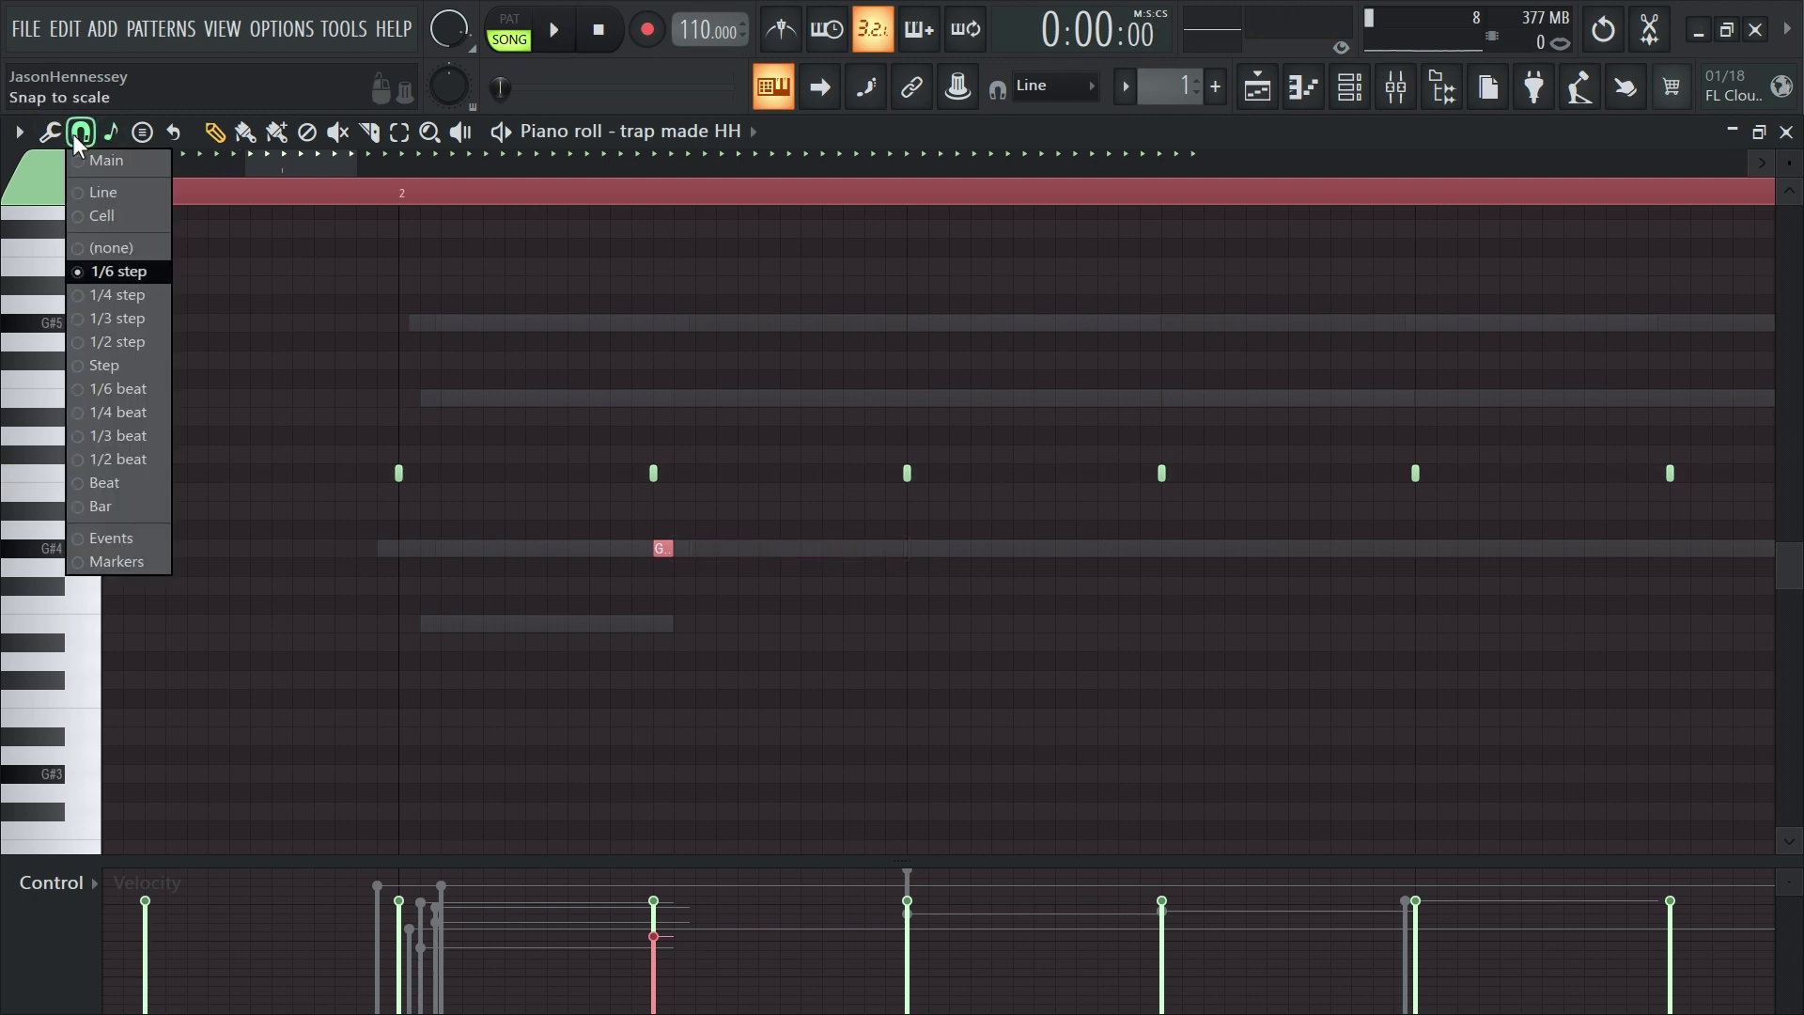
pyautogui.click(101, 341)
pyautogui.scroll(2, 695, 549)
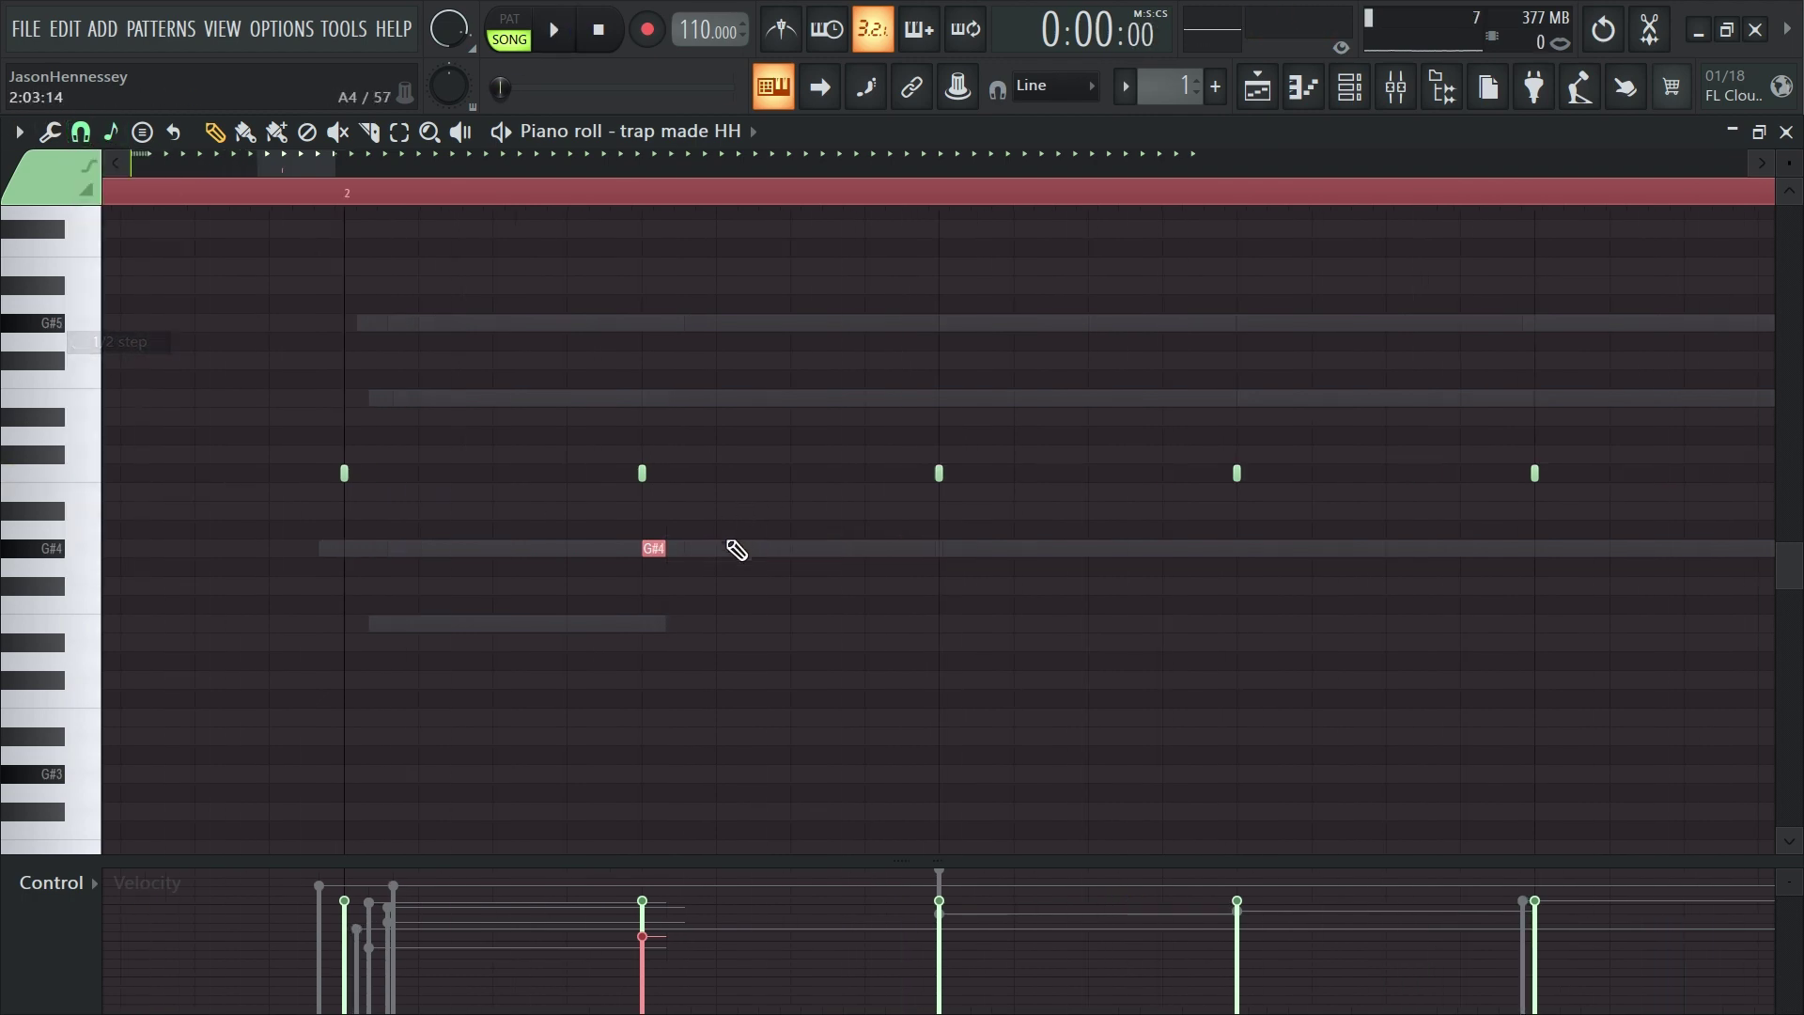
pyautogui.moveTo(647, 553); pyautogui.dragTo(1033, 576)
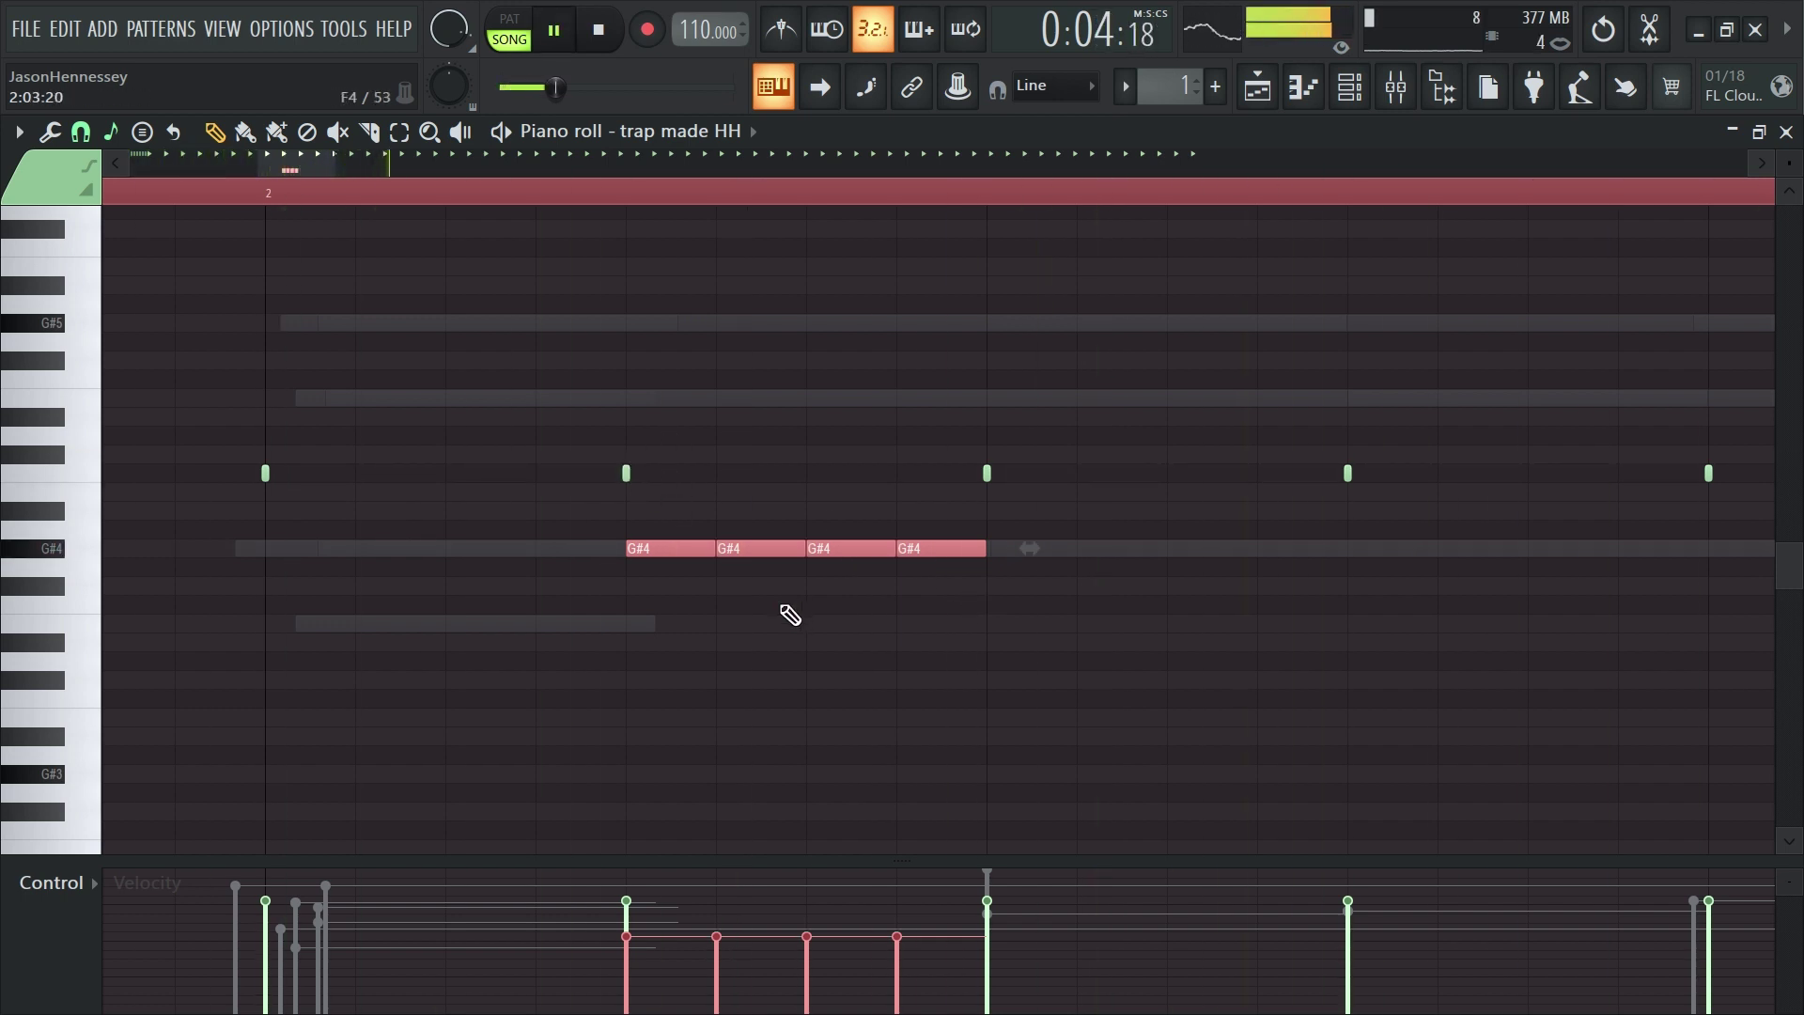
# Raise the four-note roll in bar 2 from G#4 to E5 during playback
pyautogui.scroll(3, 789, 615)
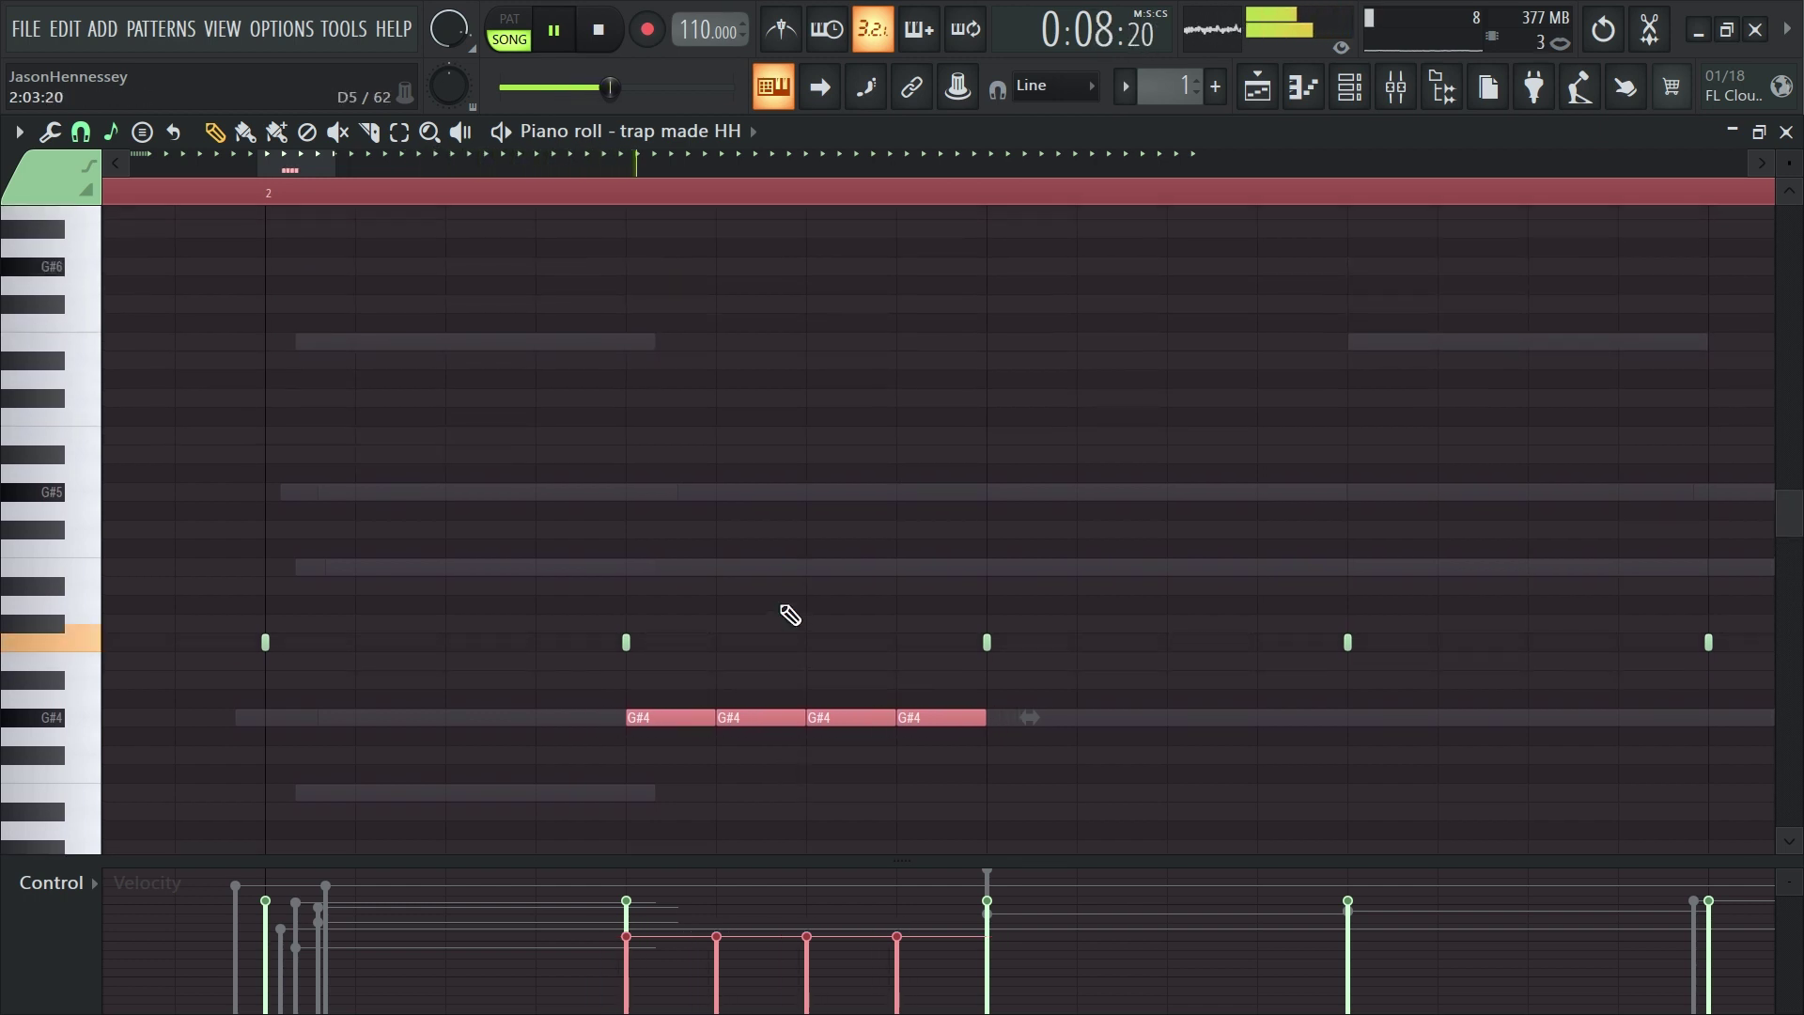
pyautogui.press('Up')
pyautogui.press('Up')
pyautogui.press('Up')
pyautogui.press('Up')
pyautogui.press('Up')
pyautogui.press('Up')
pyautogui.press('Up')
pyautogui.press('Up')
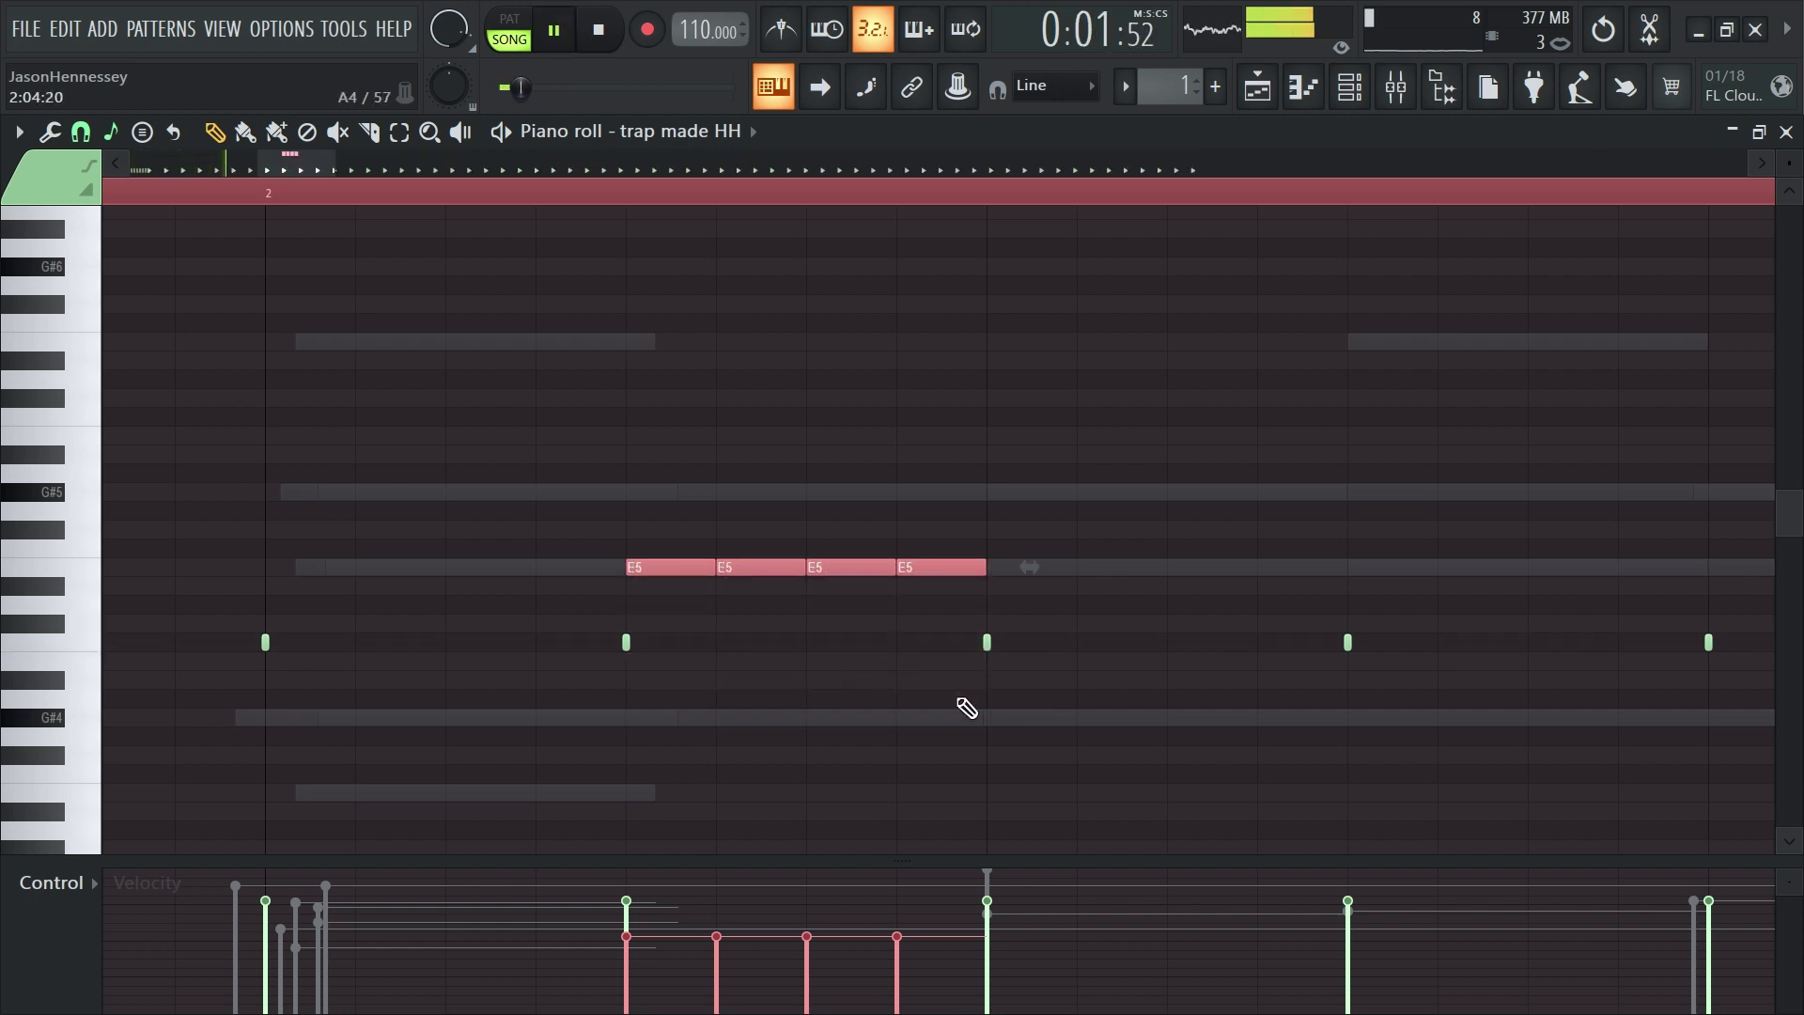
# Select both the C5 roll at the start of bar 1 and the E5 roll in bar 2
pyautogui.scroll(-3, 966, 707)
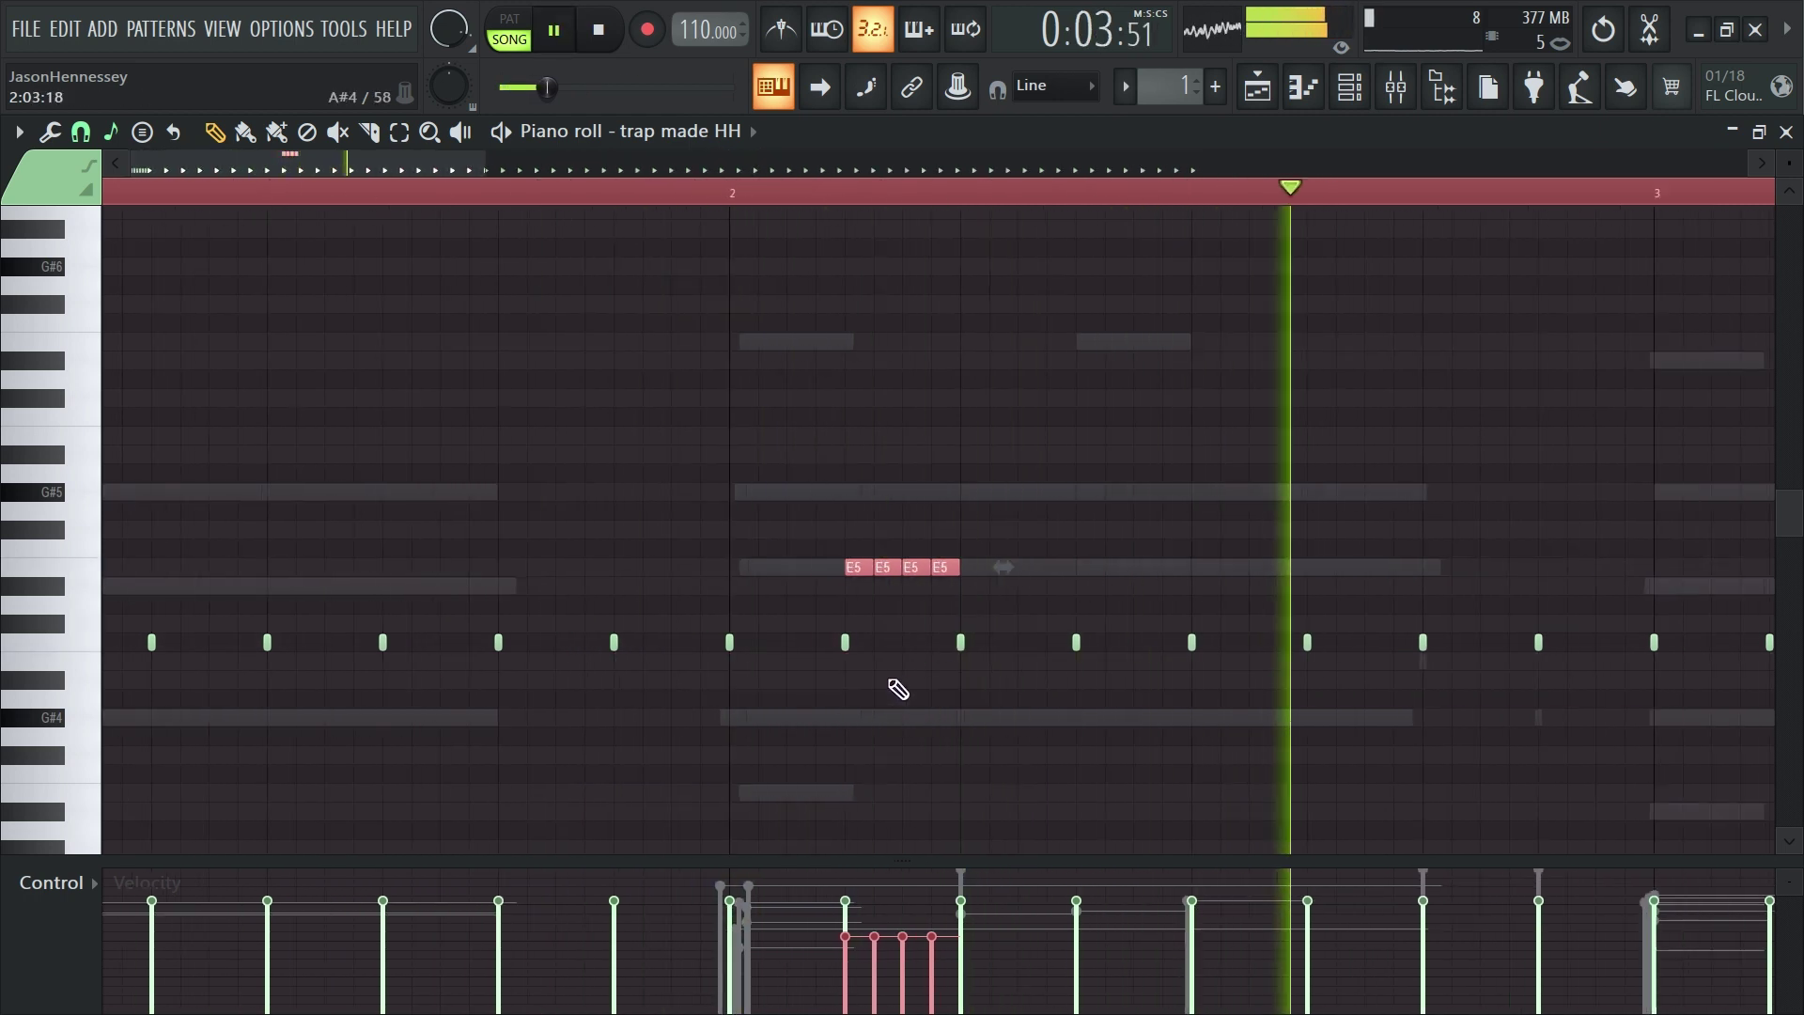
pyautogui.scroll(-2, 845, 657)
pyautogui.moveTo(889, 523); pyautogui.dragTo(499, 580)
pyautogui.scroll(4, 72, 685)
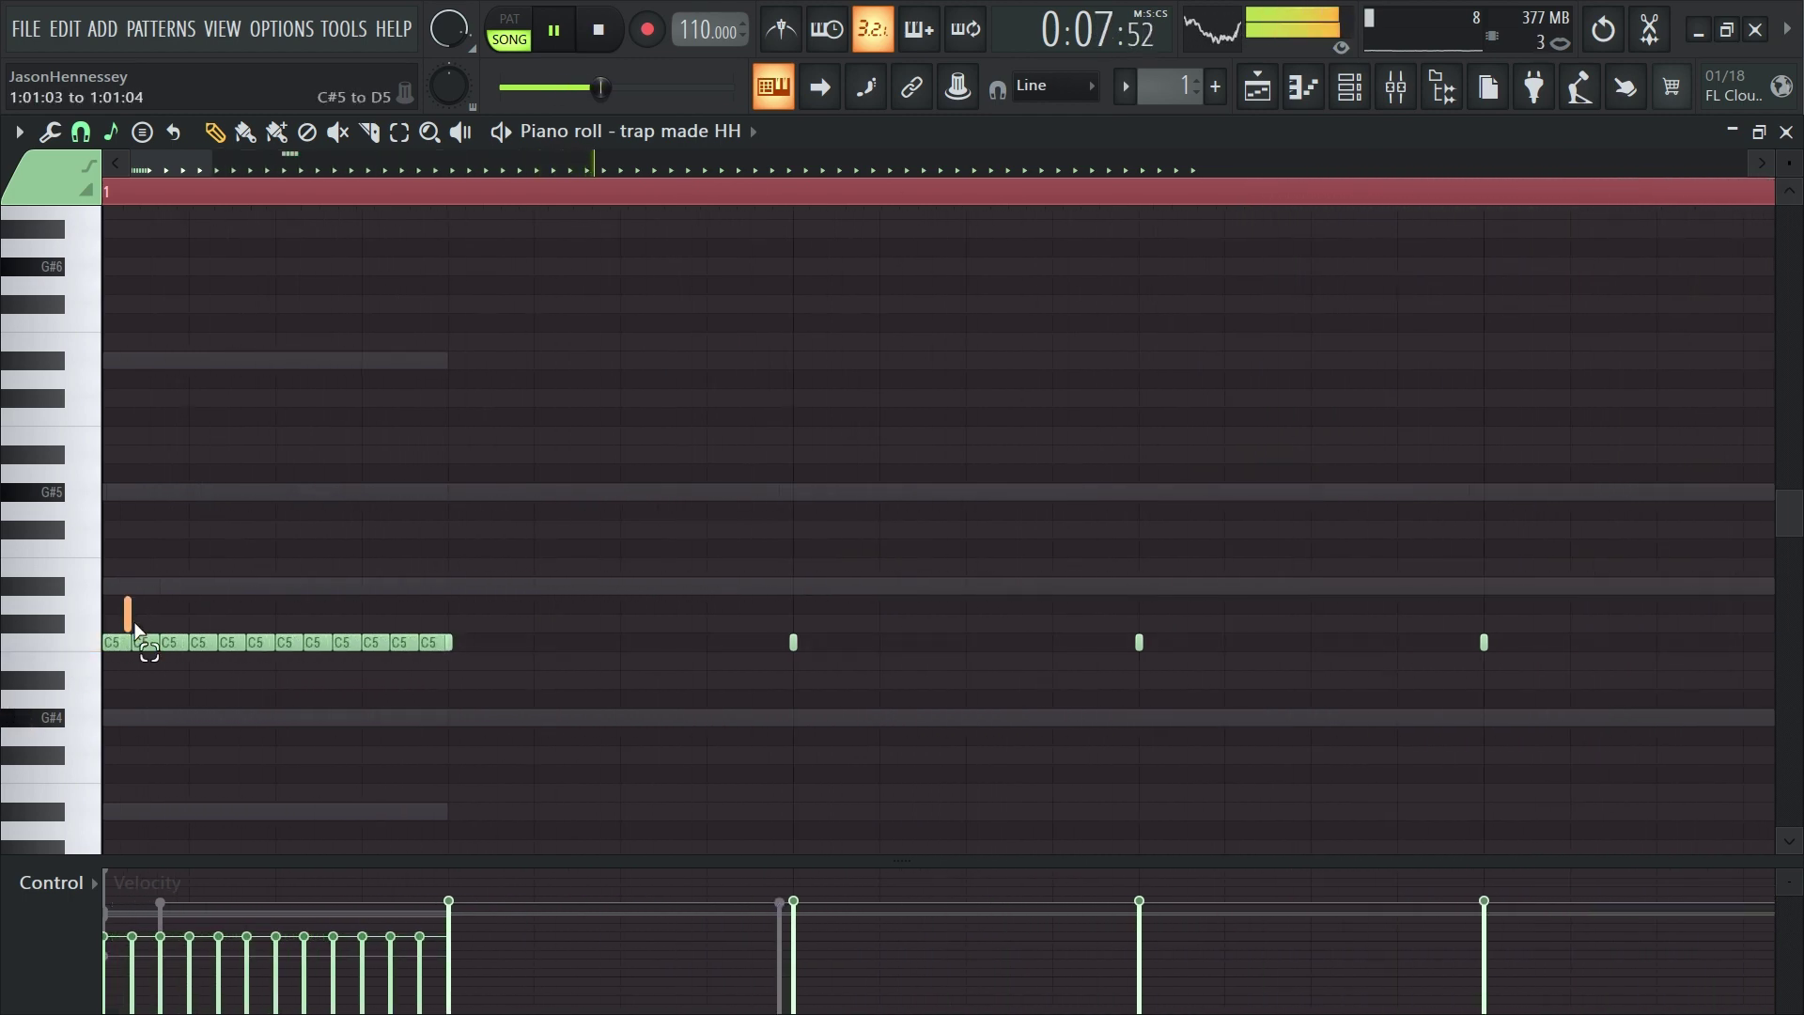
pyautogui.moveTo(133, 625); pyautogui.dragTo(448, 729)
pyautogui.scroll(-2, 455, 713)
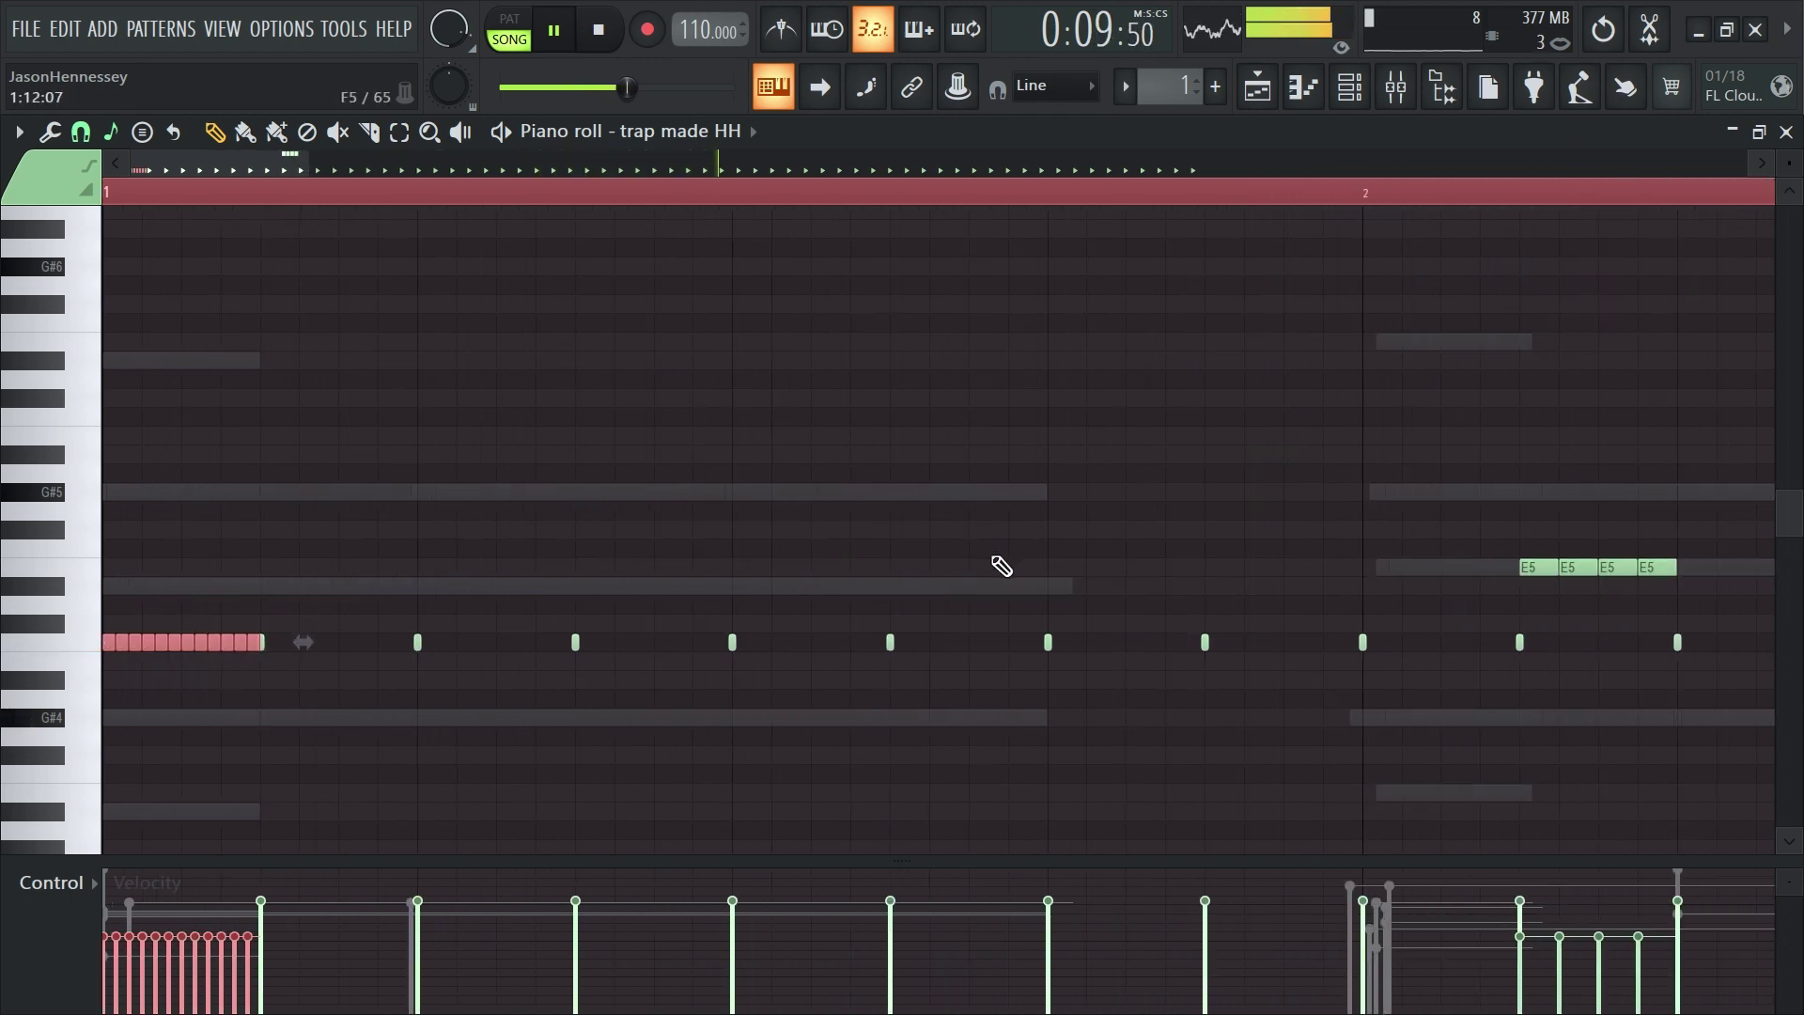
pyautogui.scroll(-1, 1293, 563)
pyautogui.moveTo(1214, 546); pyautogui.dragTo(1323, 565)
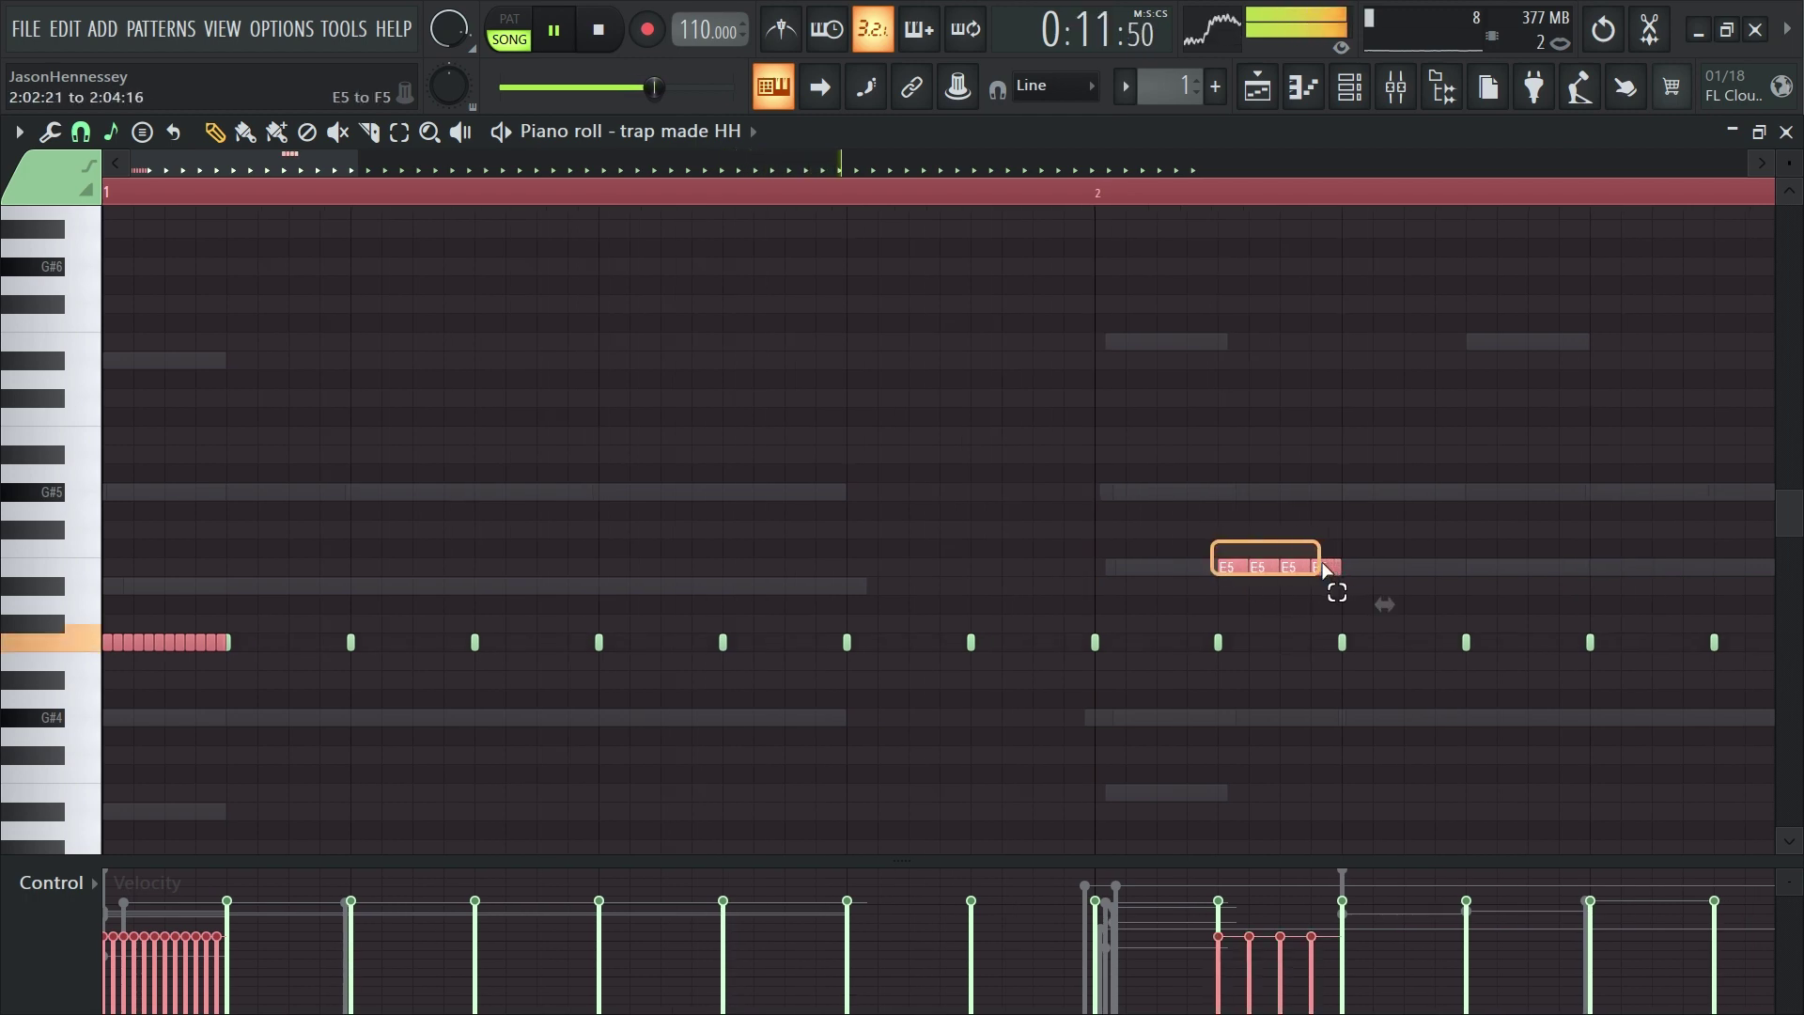
# Show note pan in the control lane, sweep the bar 1 roll's panning gradually from right to left, and restart playback
pyautogui.scroll(2, 139, 911)
pyautogui.scroll(-2, 81, 895)
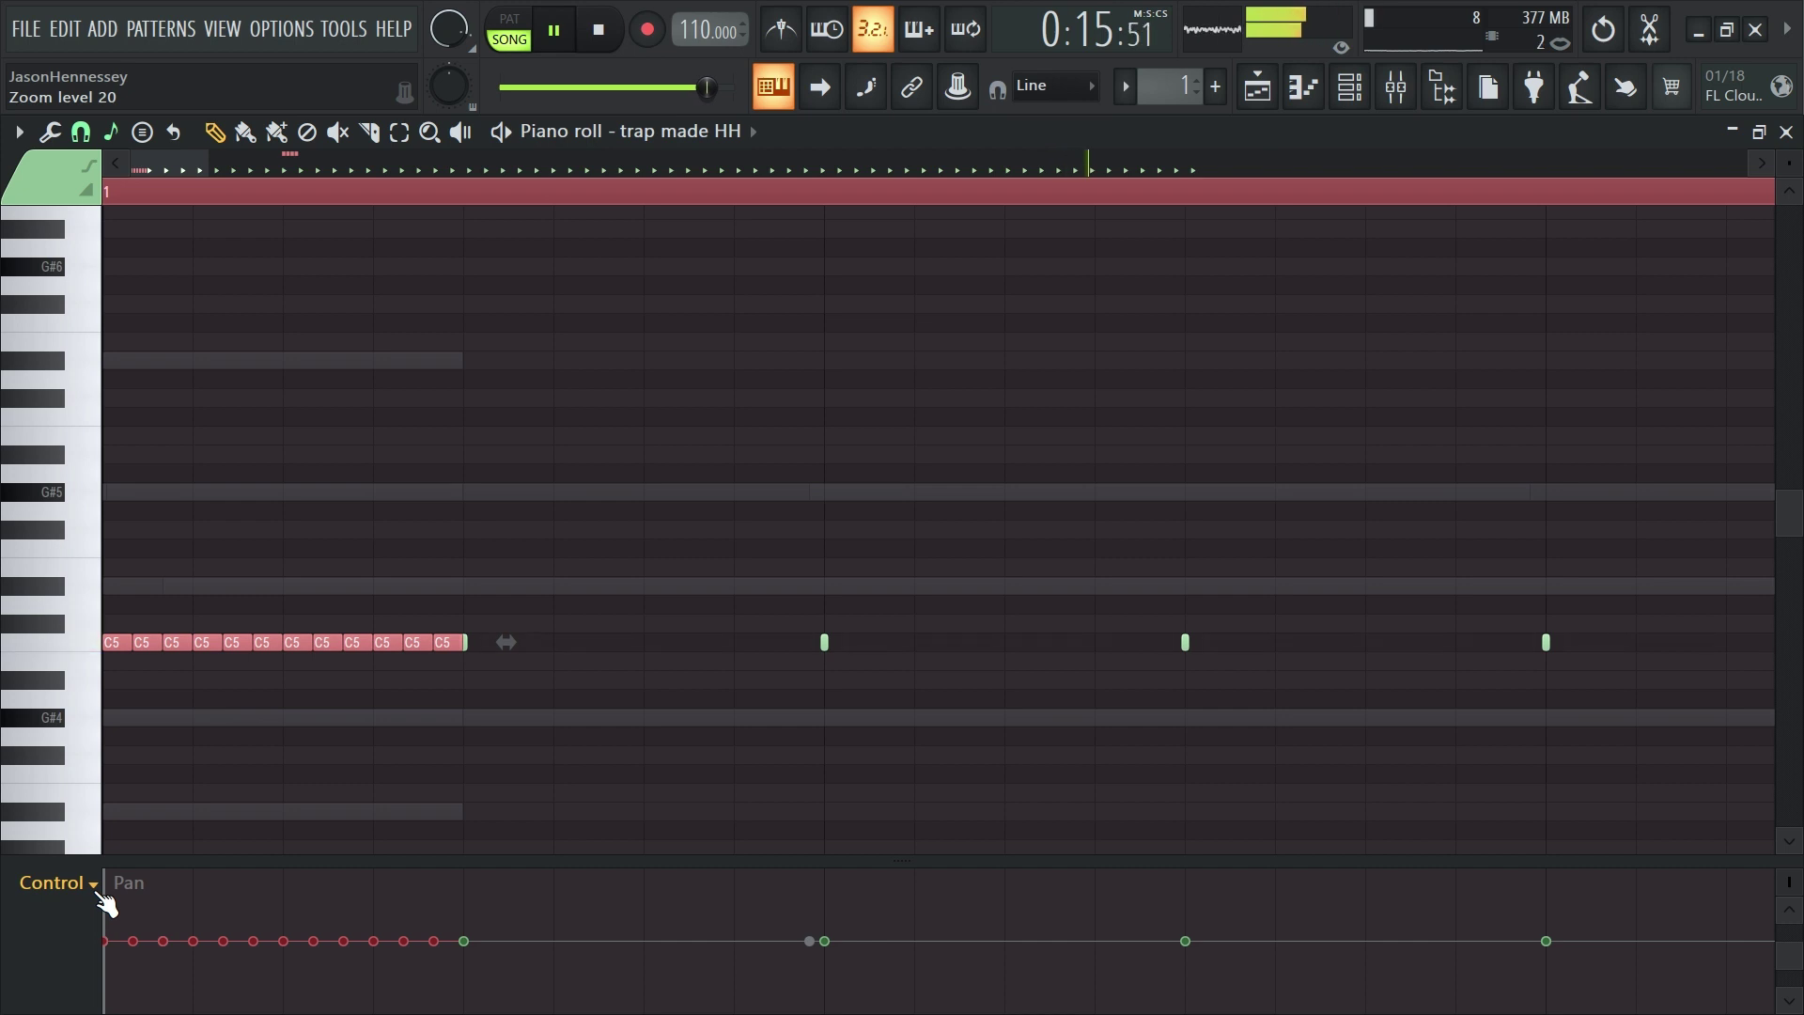
pyautogui.scroll(-3, 541, 817)
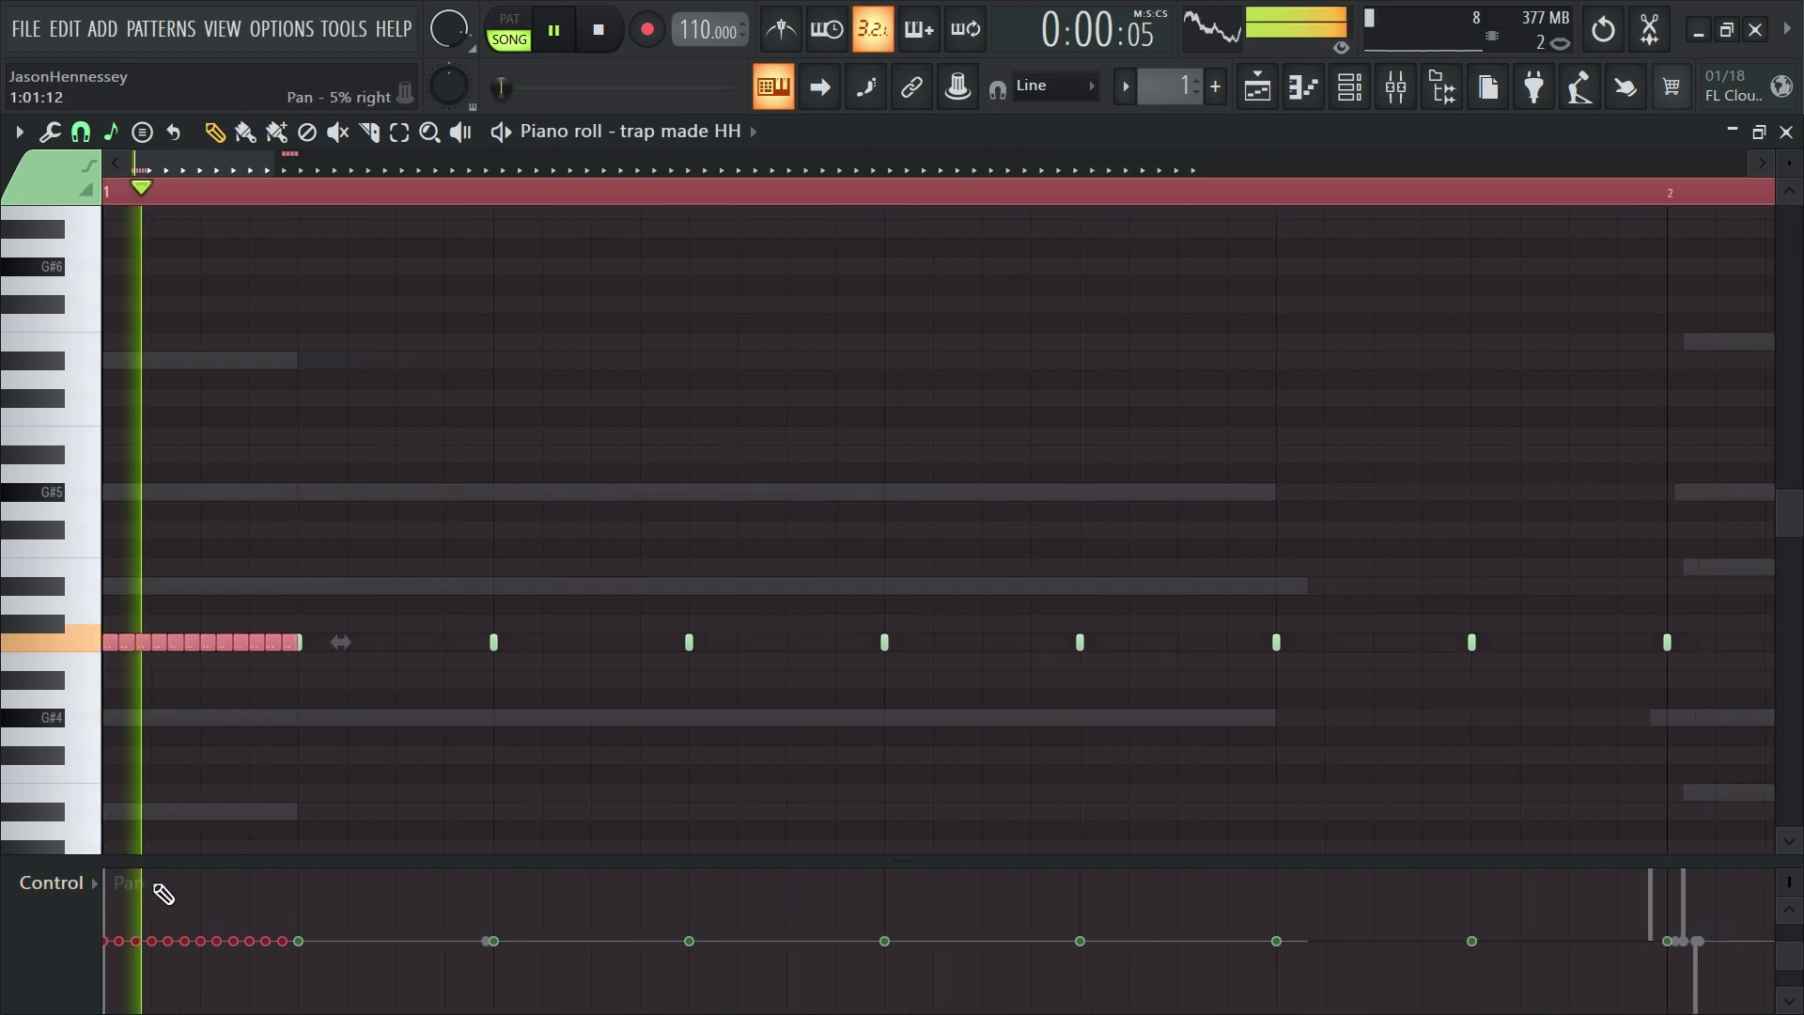
pyautogui.scroll(3, 146, 939)
pyautogui.click(98, 894)
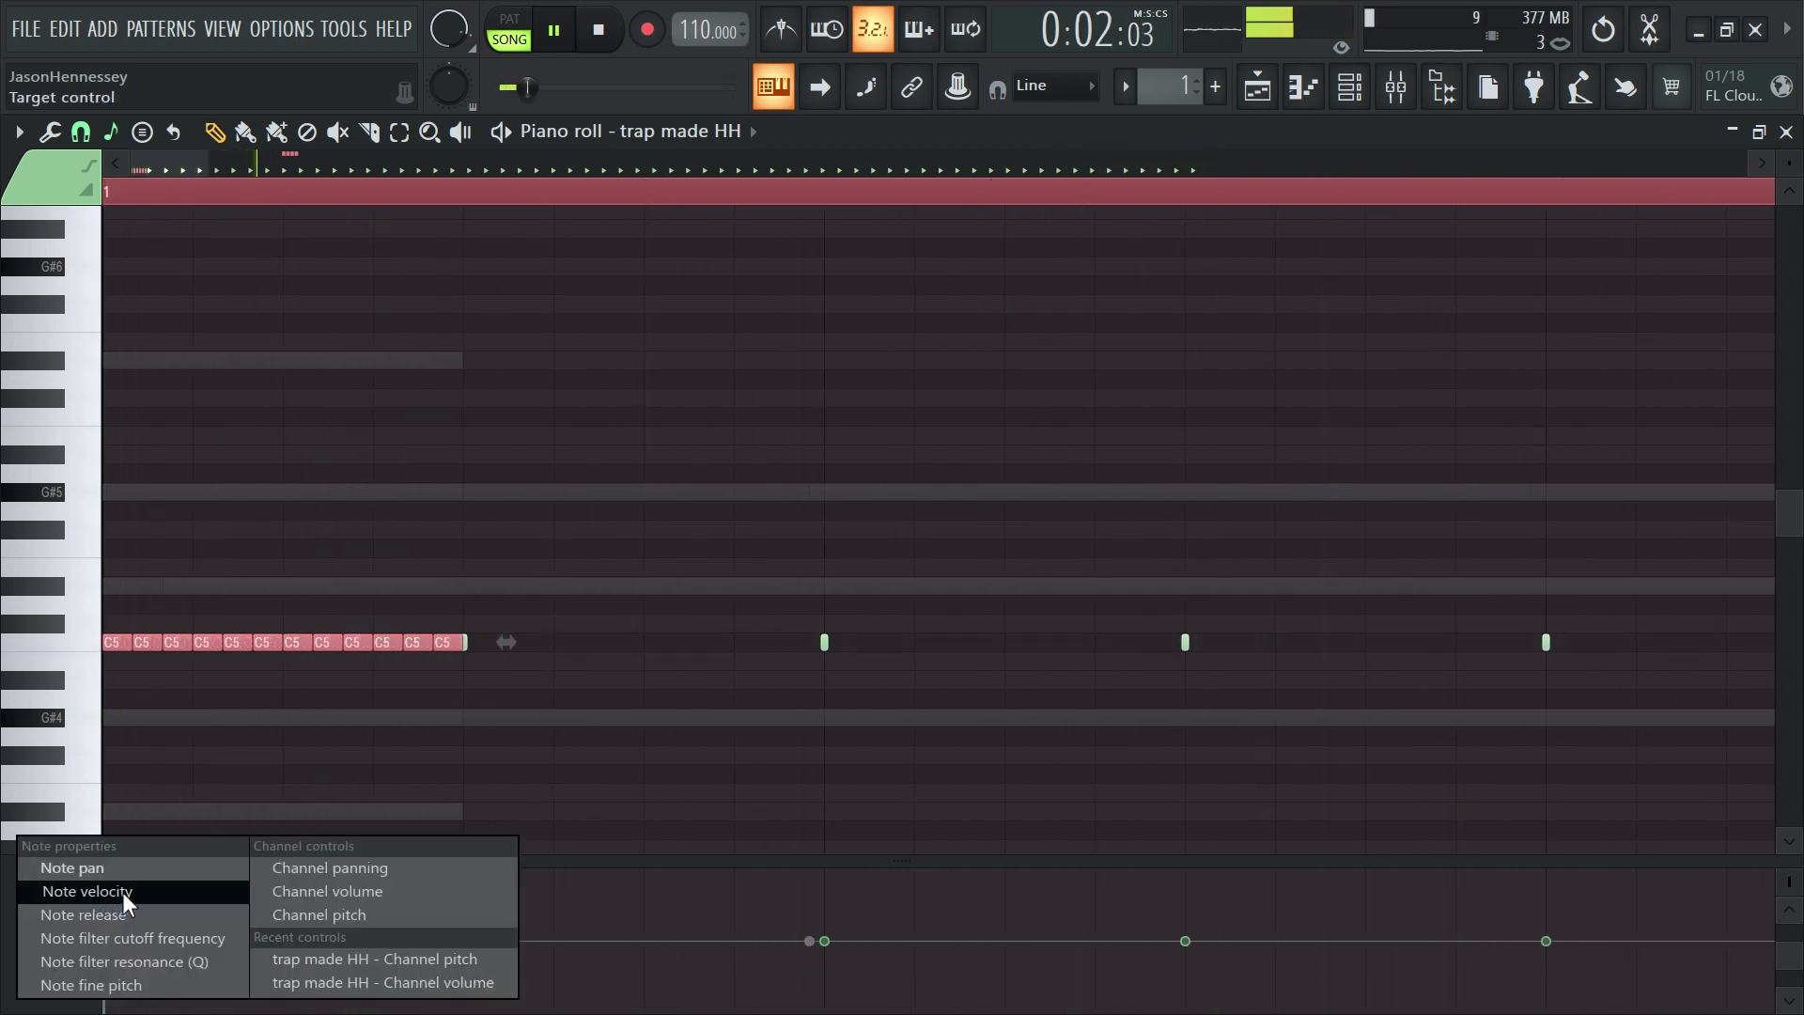
pyautogui.click(679, 898)
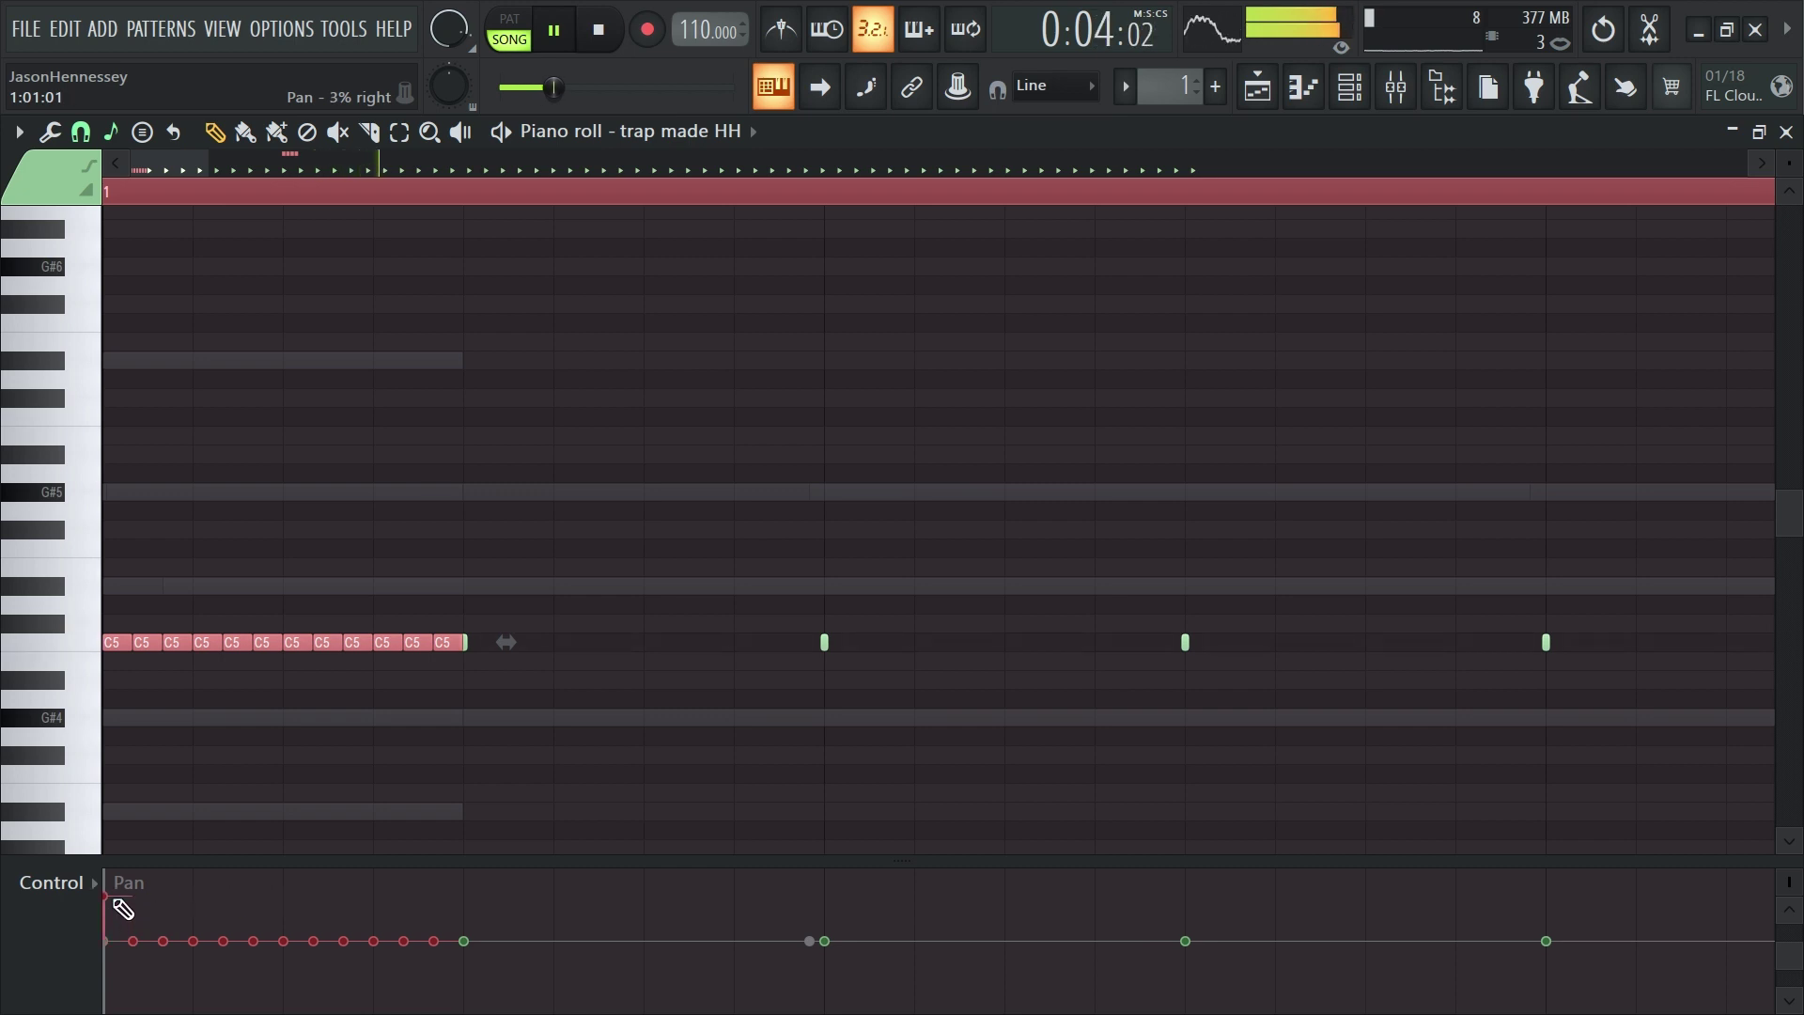
pyautogui.moveTo(1792, 906); pyautogui.dragTo(1793, 883)
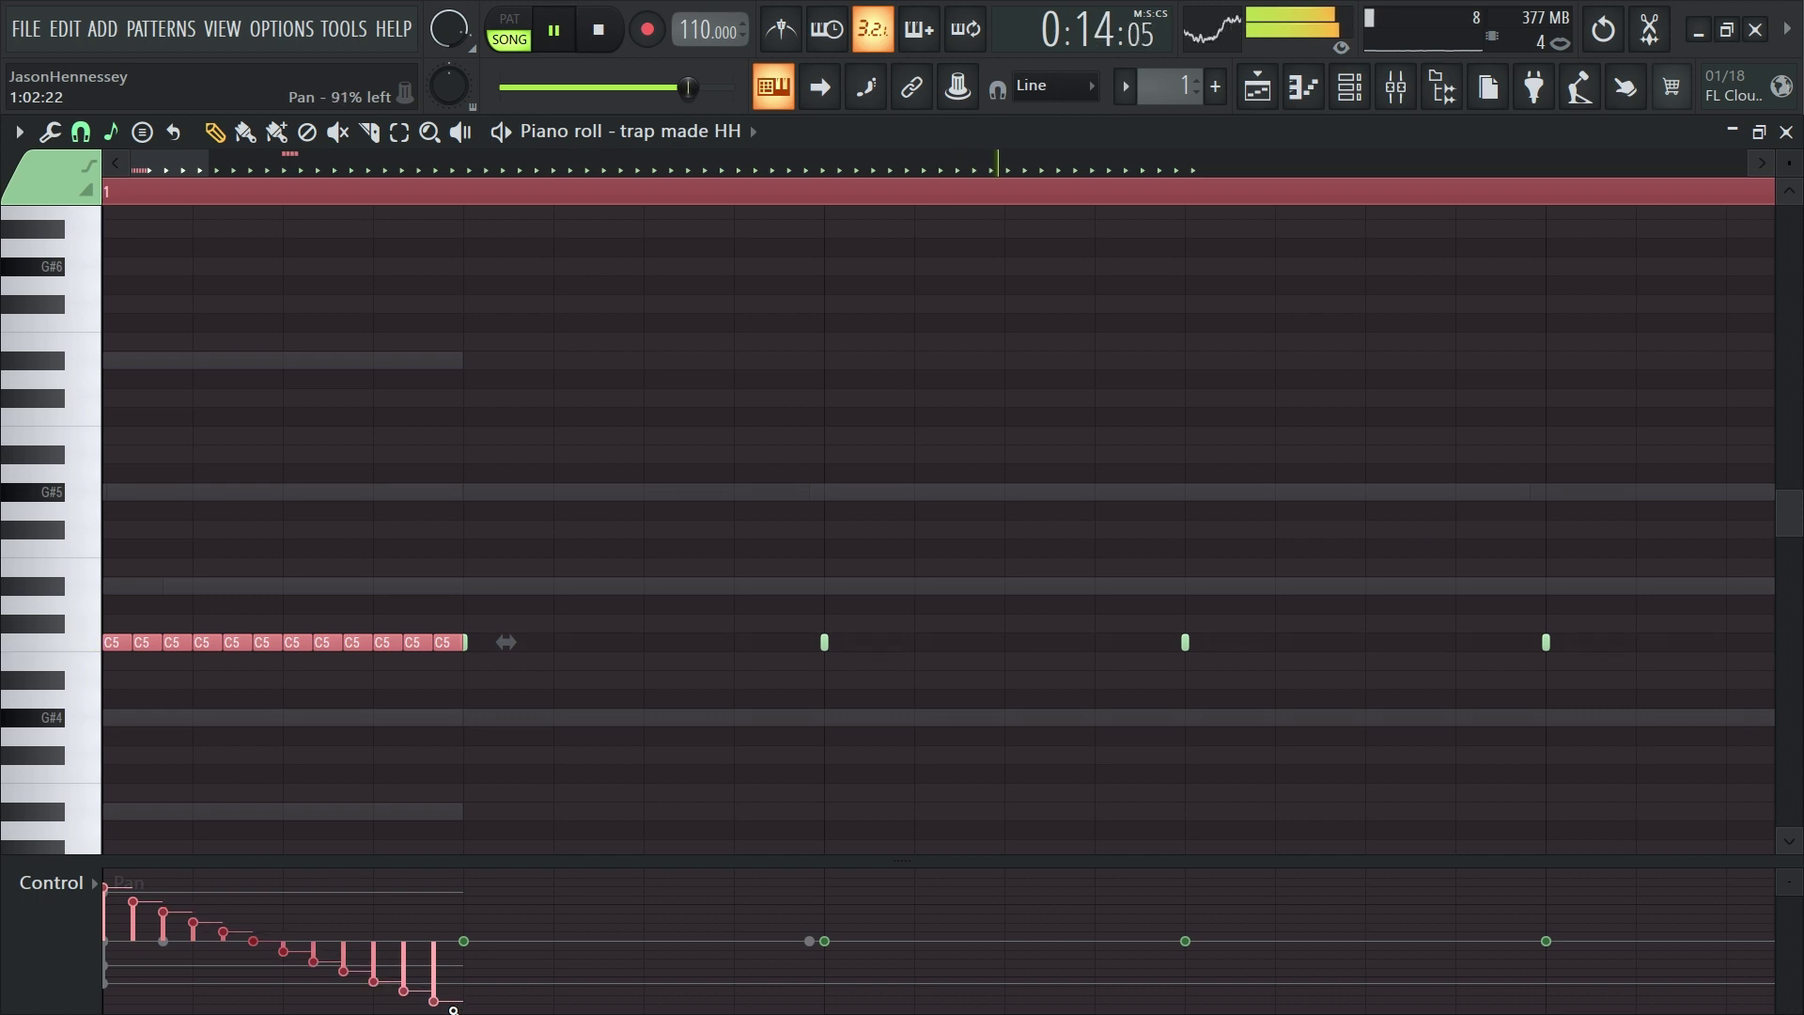
pyautogui.press('space')
# Pan the four E5 notes in bar 2 alternately left and right, starting on the left
pyautogui.scroll(-4, 552, 653)
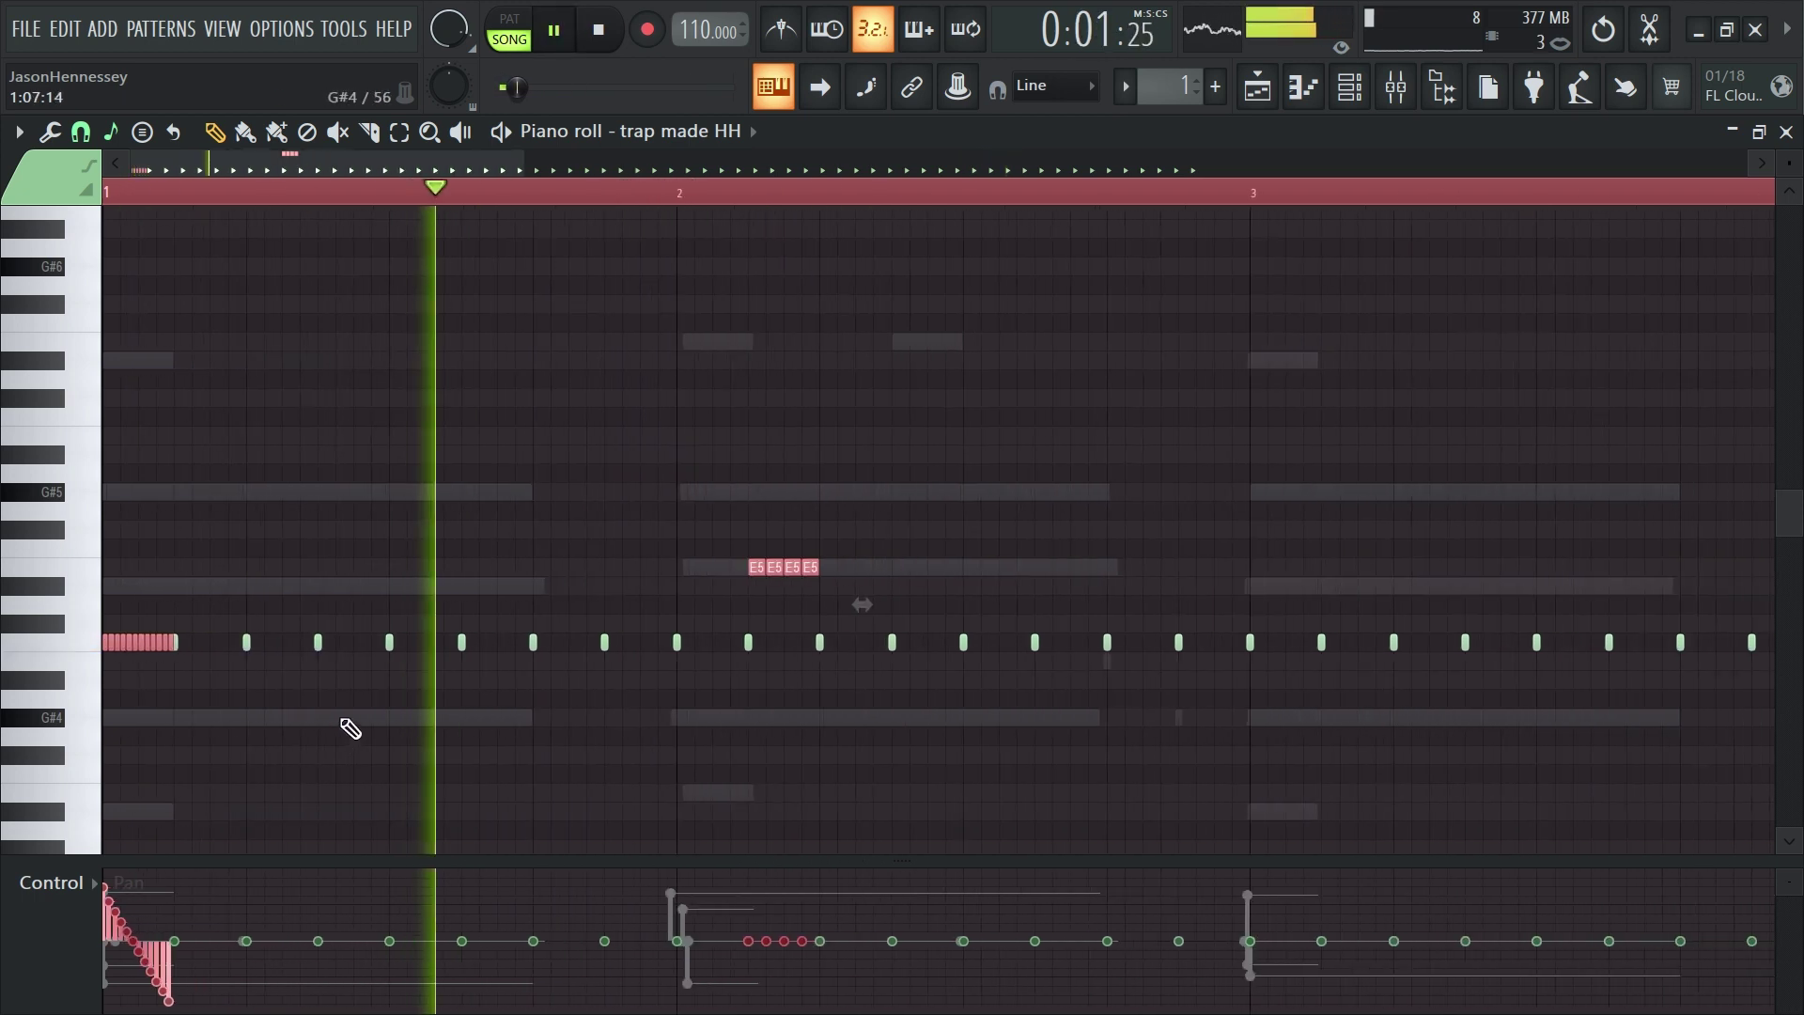
pyautogui.scroll(4, 648, 714)
pyautogui.press('space')
pyautogui.moveTo(776, 940); pyautogui.dragTo(779, 998)
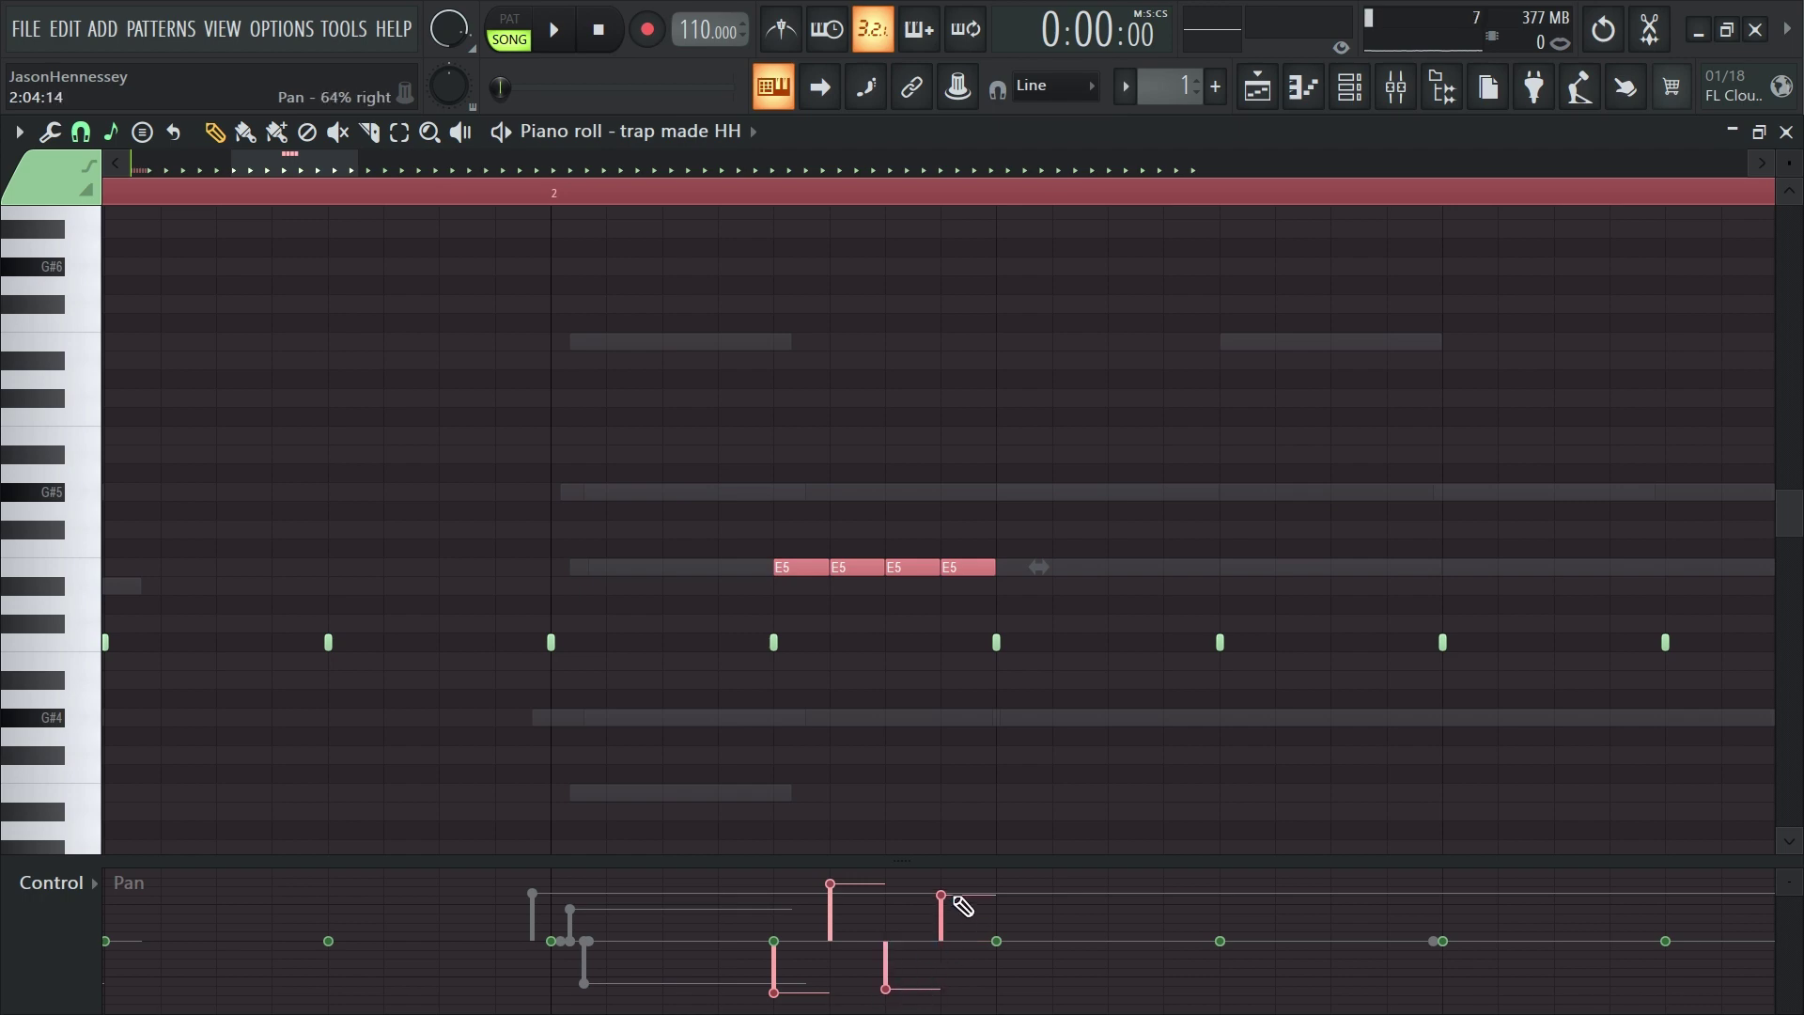
# Play the panned rolls and set the piano roll time selection to bars 1 and 2
pyautogui.scroll(-4, 596, 793)
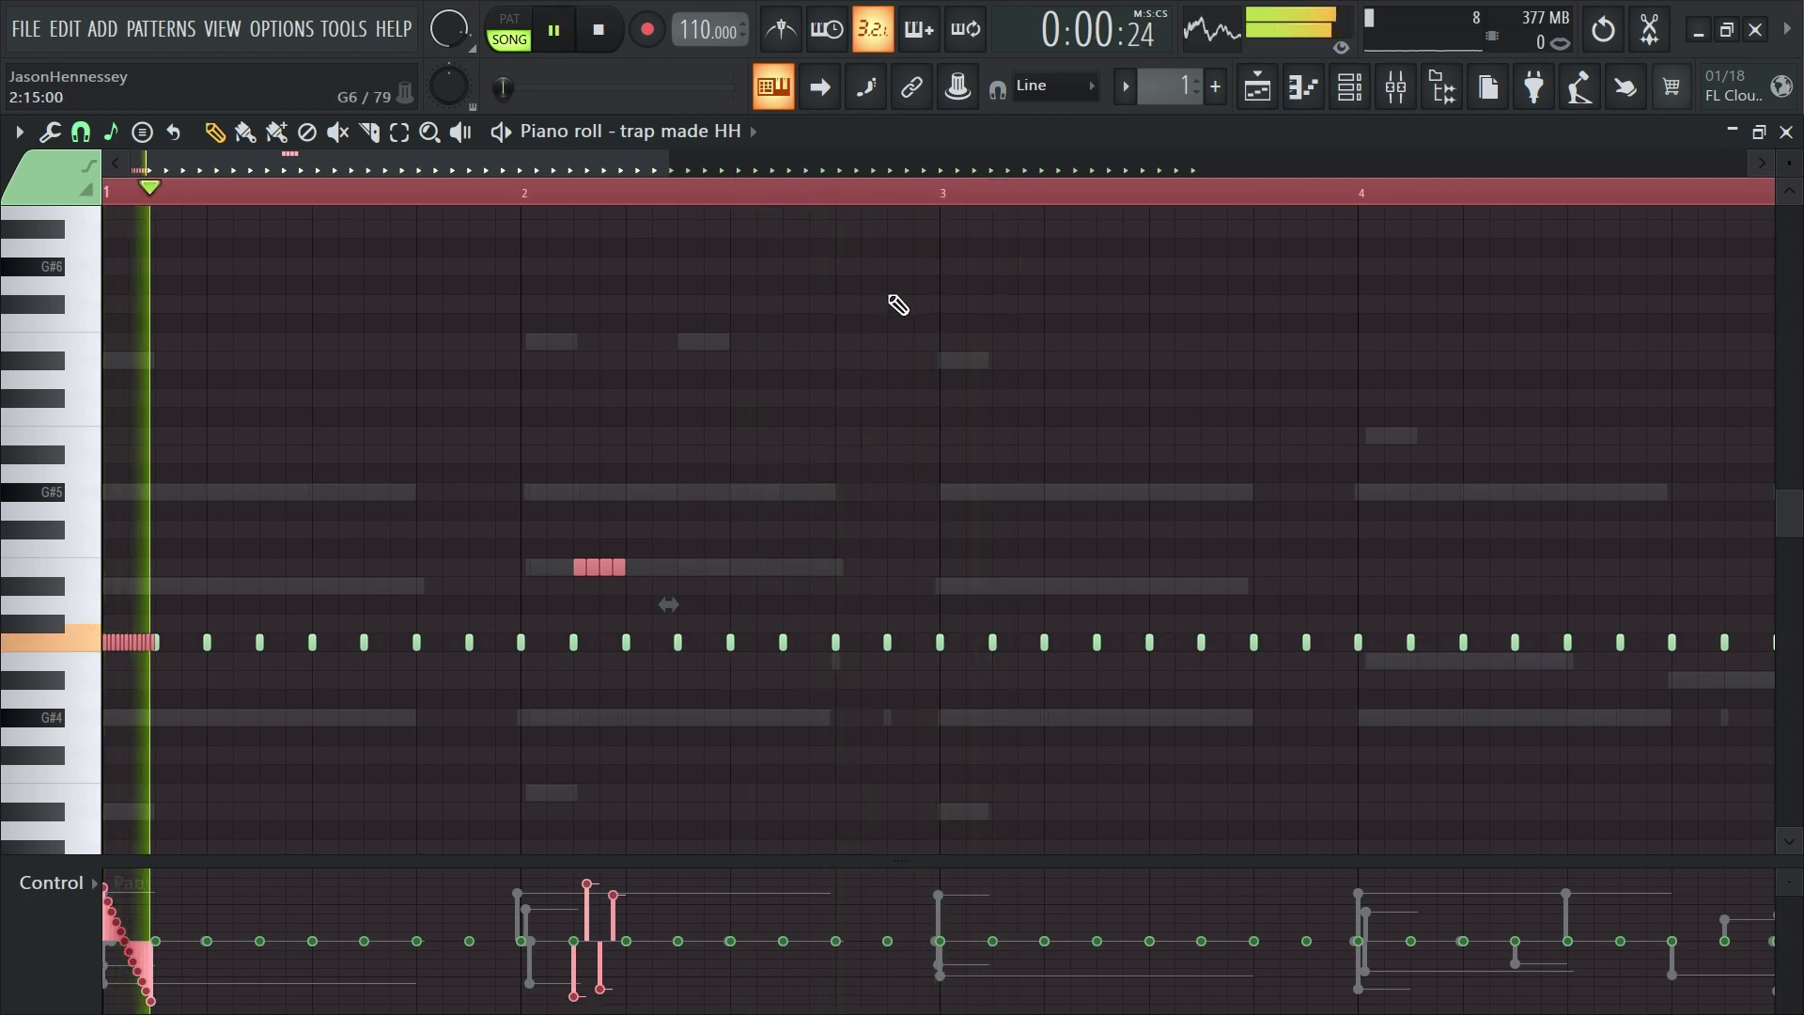
pyautogui.scroll(-3, 894, 302)
pyautogui.moveTo(1425, 209); pyautogui.dragTo(427, 259)
pyautogui.scroll(3, 423, 272)
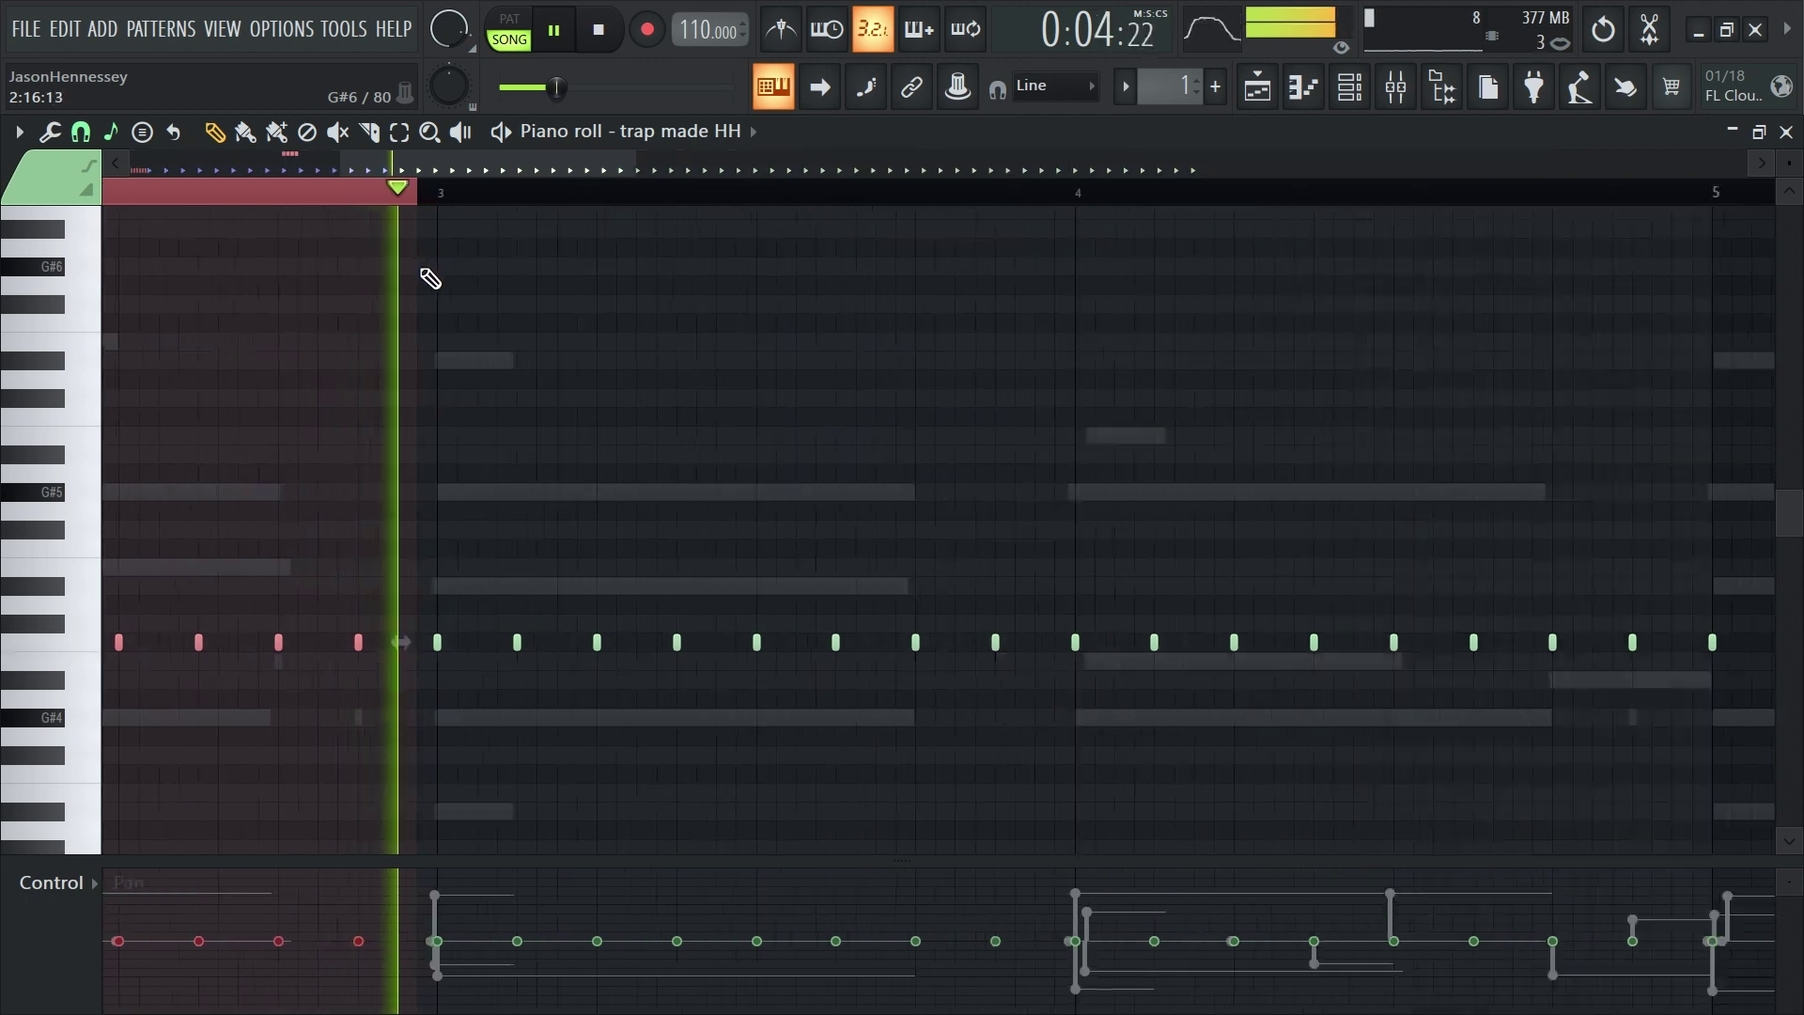
pyautogui.press('space')
pyautogui.scroll(-4, 282, 470)
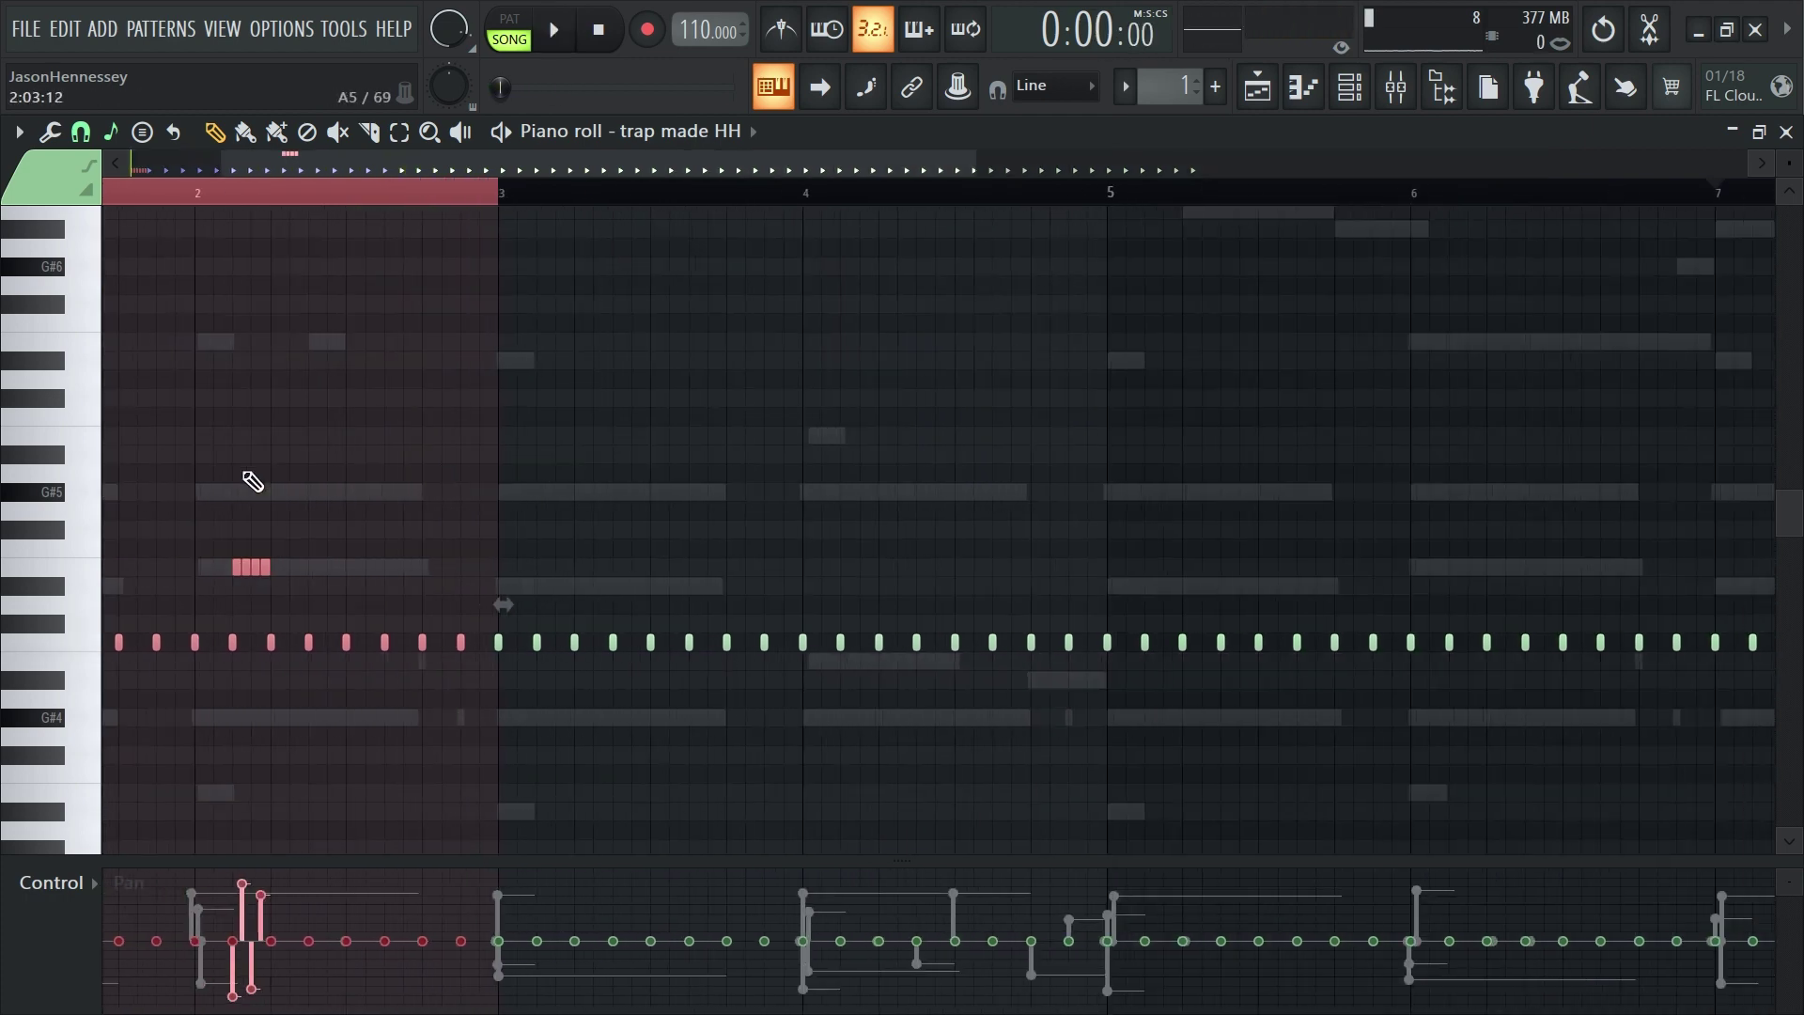
pyautogui.scroll(3, 47, 742)
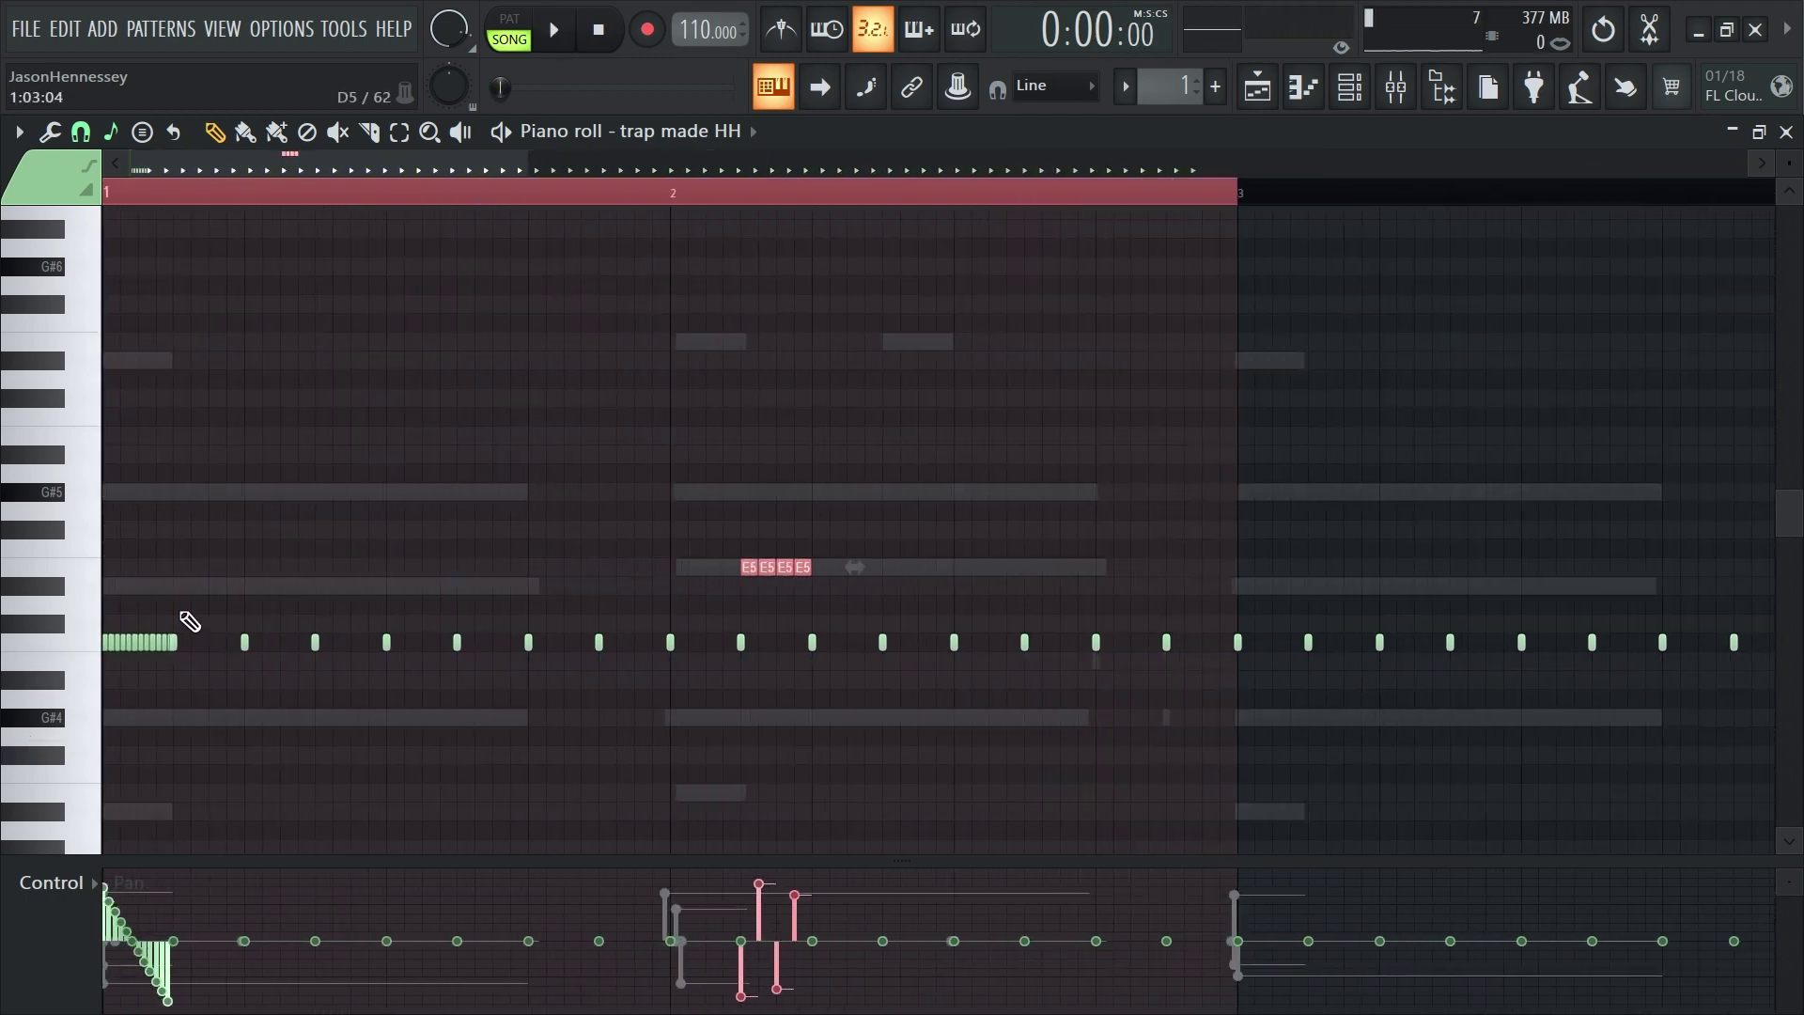
# Select only the C5 roll in bar 1 and the E5 roll in bar 2, and duplicate them into bars 3 and 4
pyautogui.moveTo(192, 598); pyautogui.dragTo(121, 707)
pyautogui.scroll(4, 122, 707)
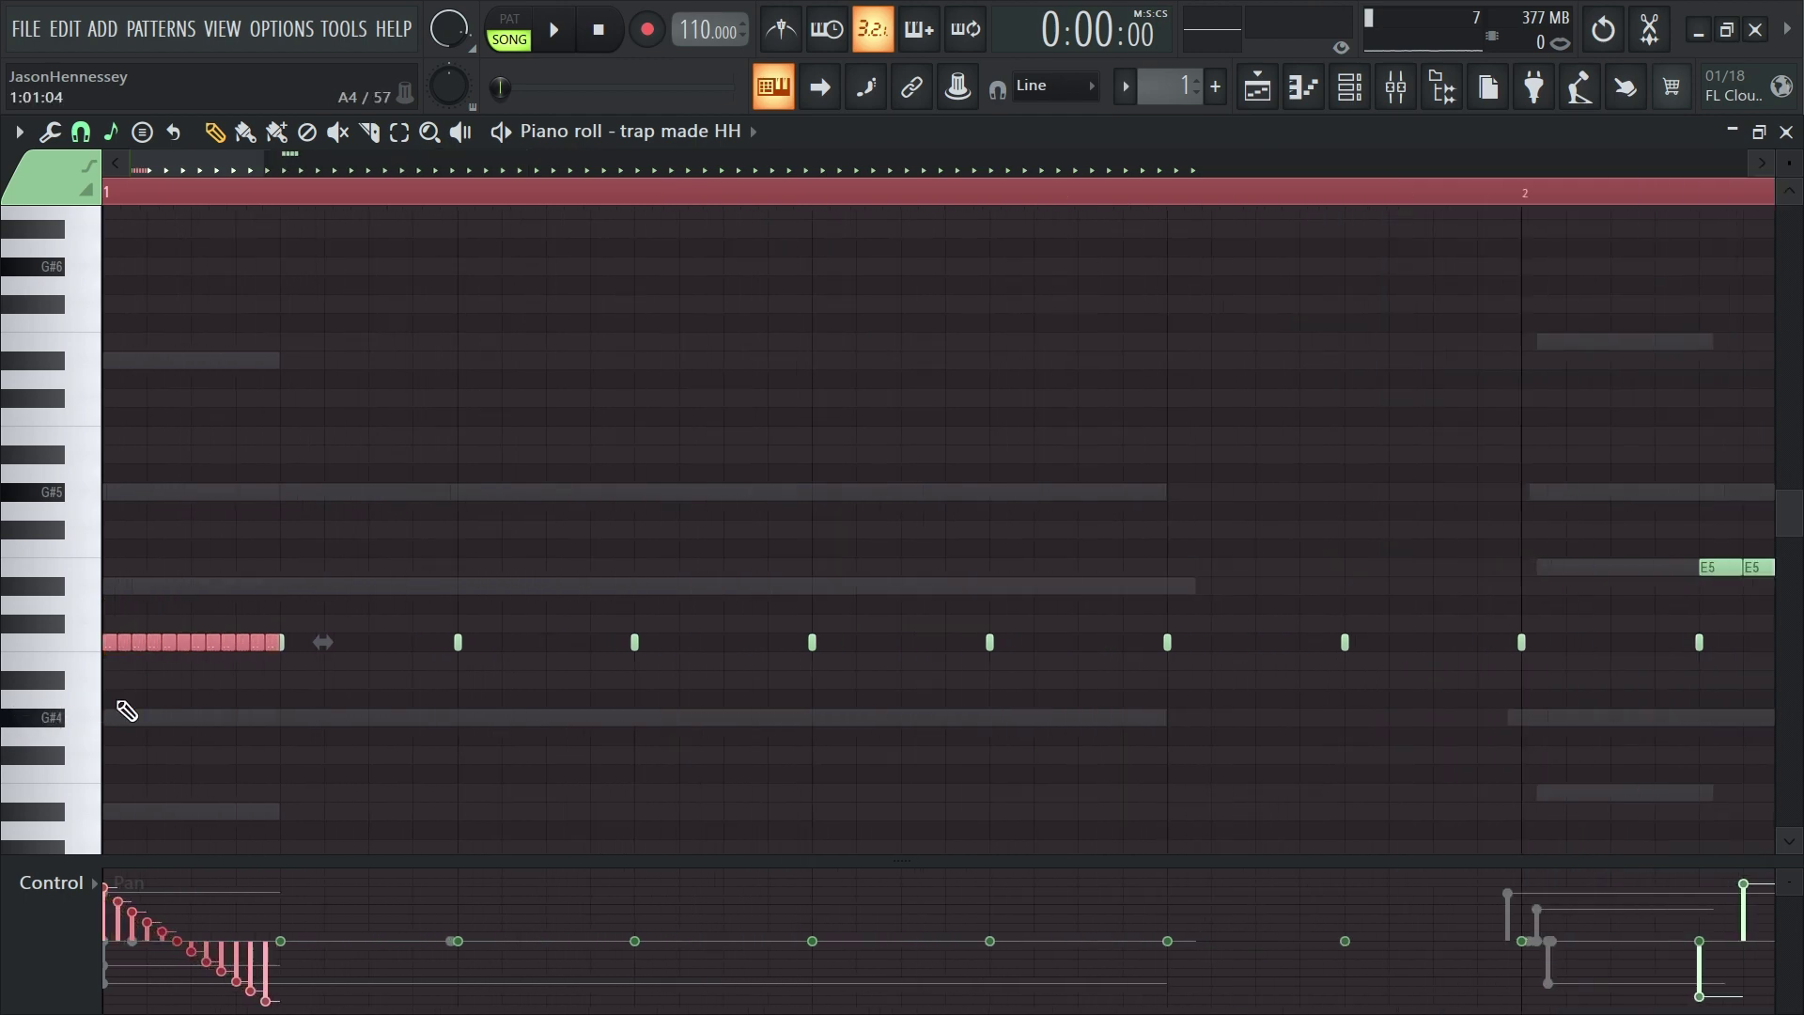
pyautogui.scroll(-5, 132, 704)
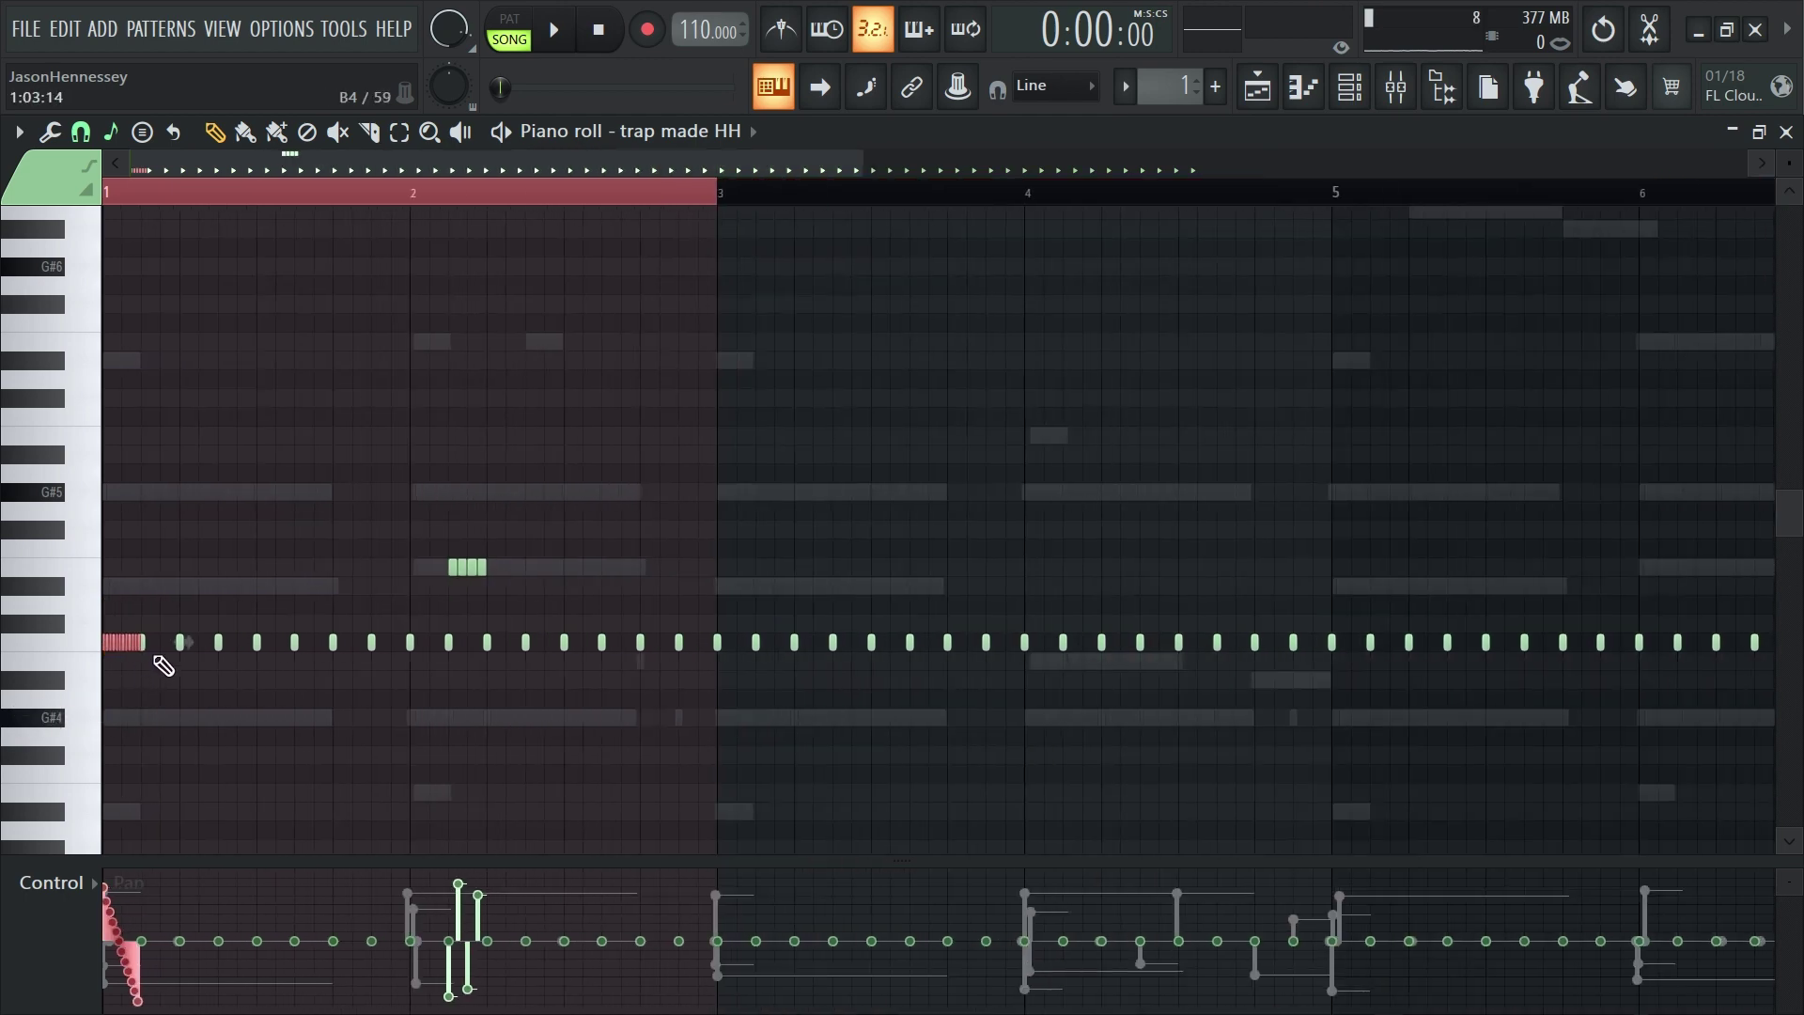
pyautogui.moveTo(501, 561); pyautogui.dragTo(326, 592)
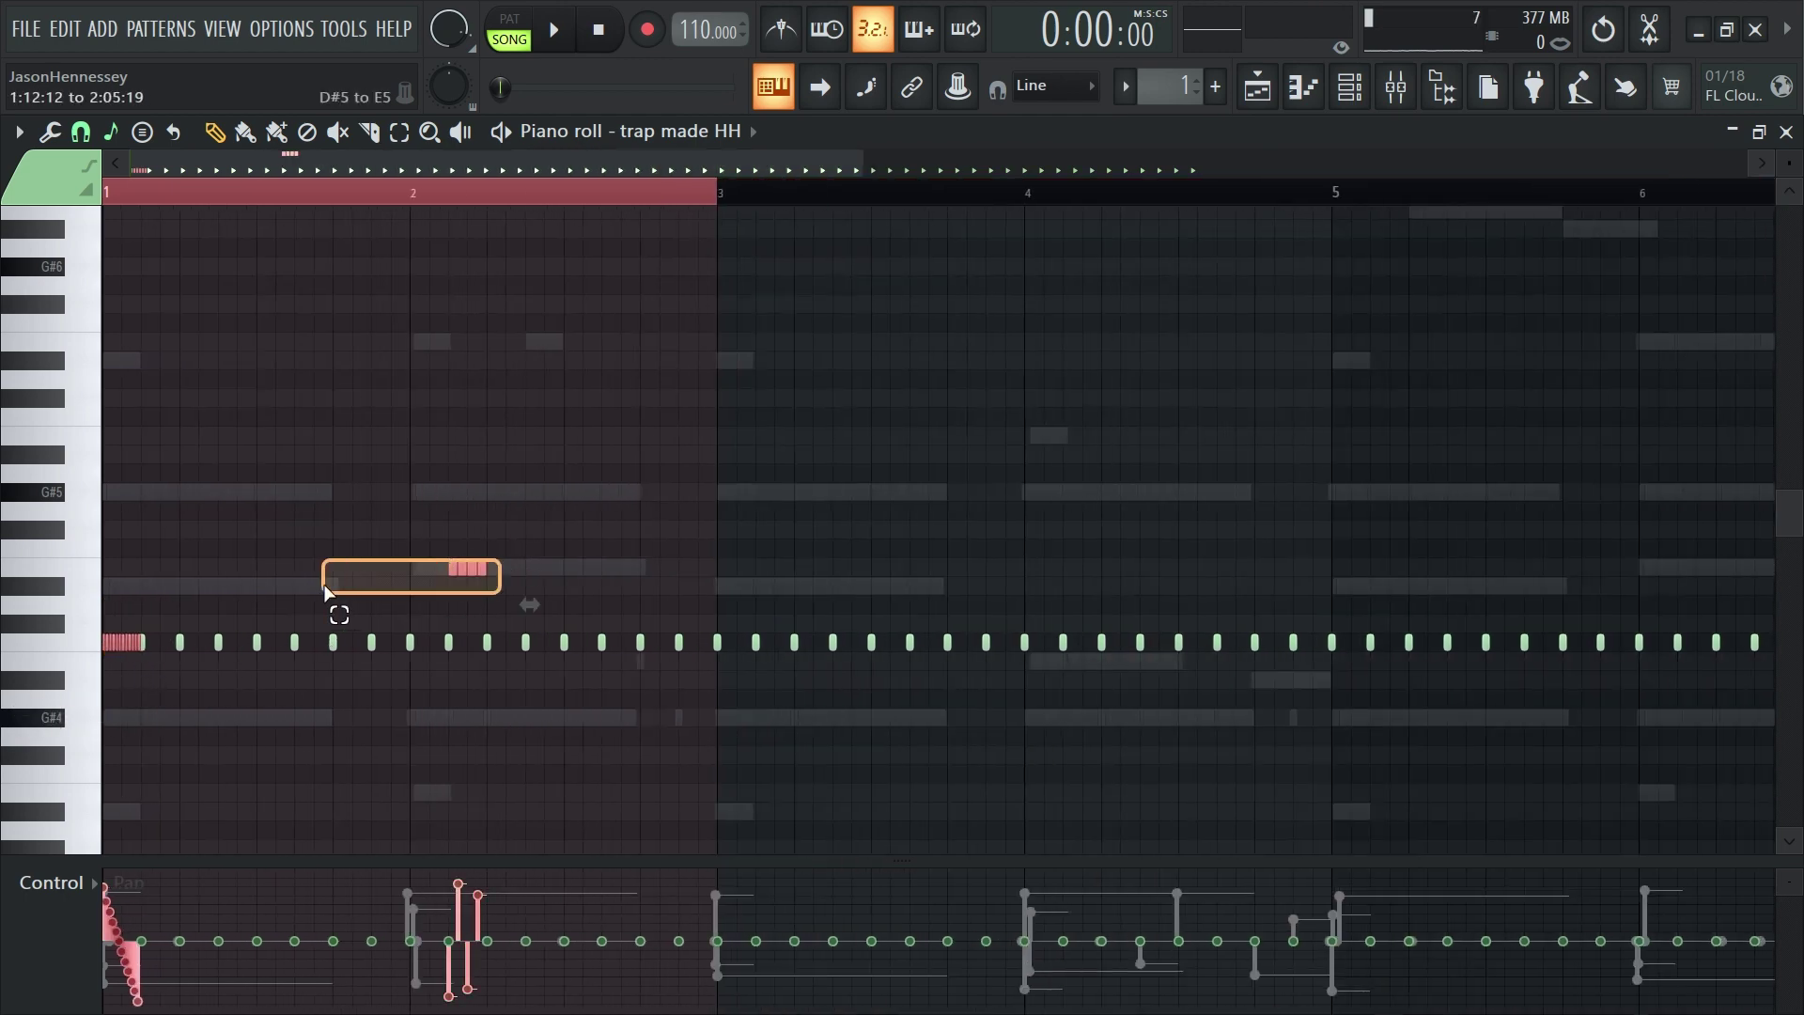
pyautogui.hotkey('ctrl', 'b')
# Delete all C5 hi-hat hits from bar 5 to the end of the pattern
pyautogui.scroll(4, 693, 717)
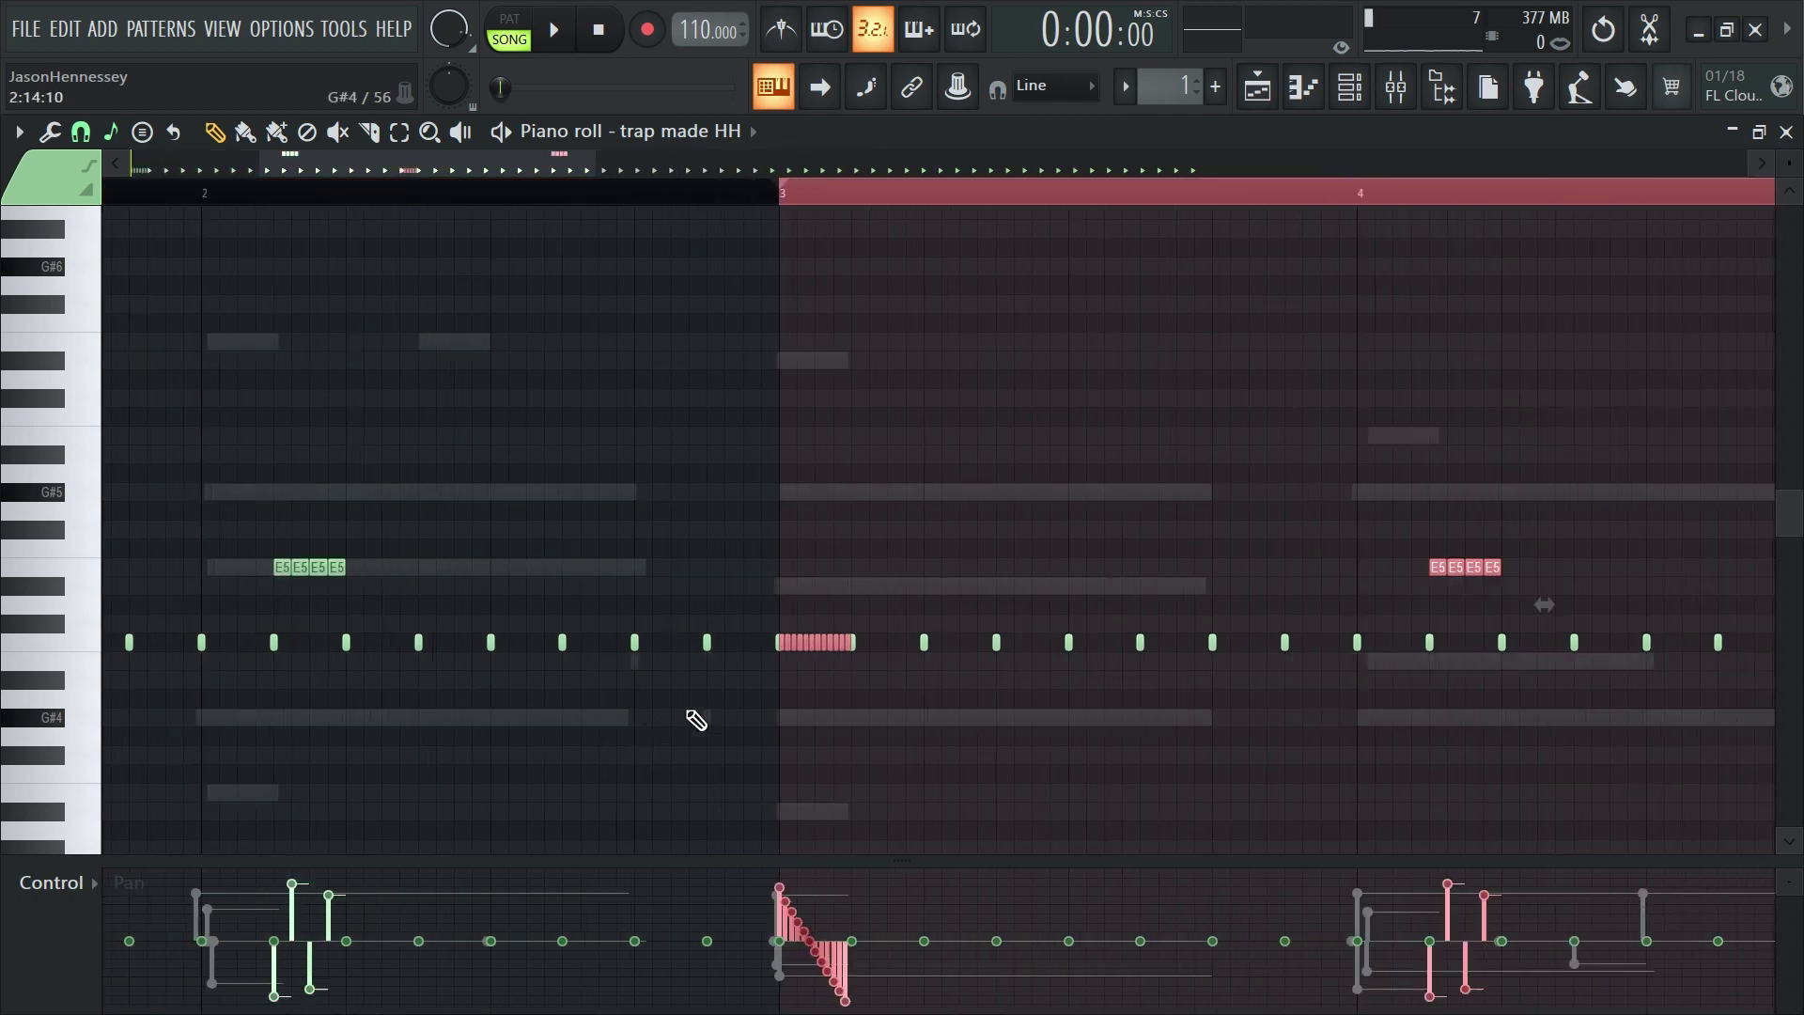
pyautogui.scroll(-6, 753, 685)
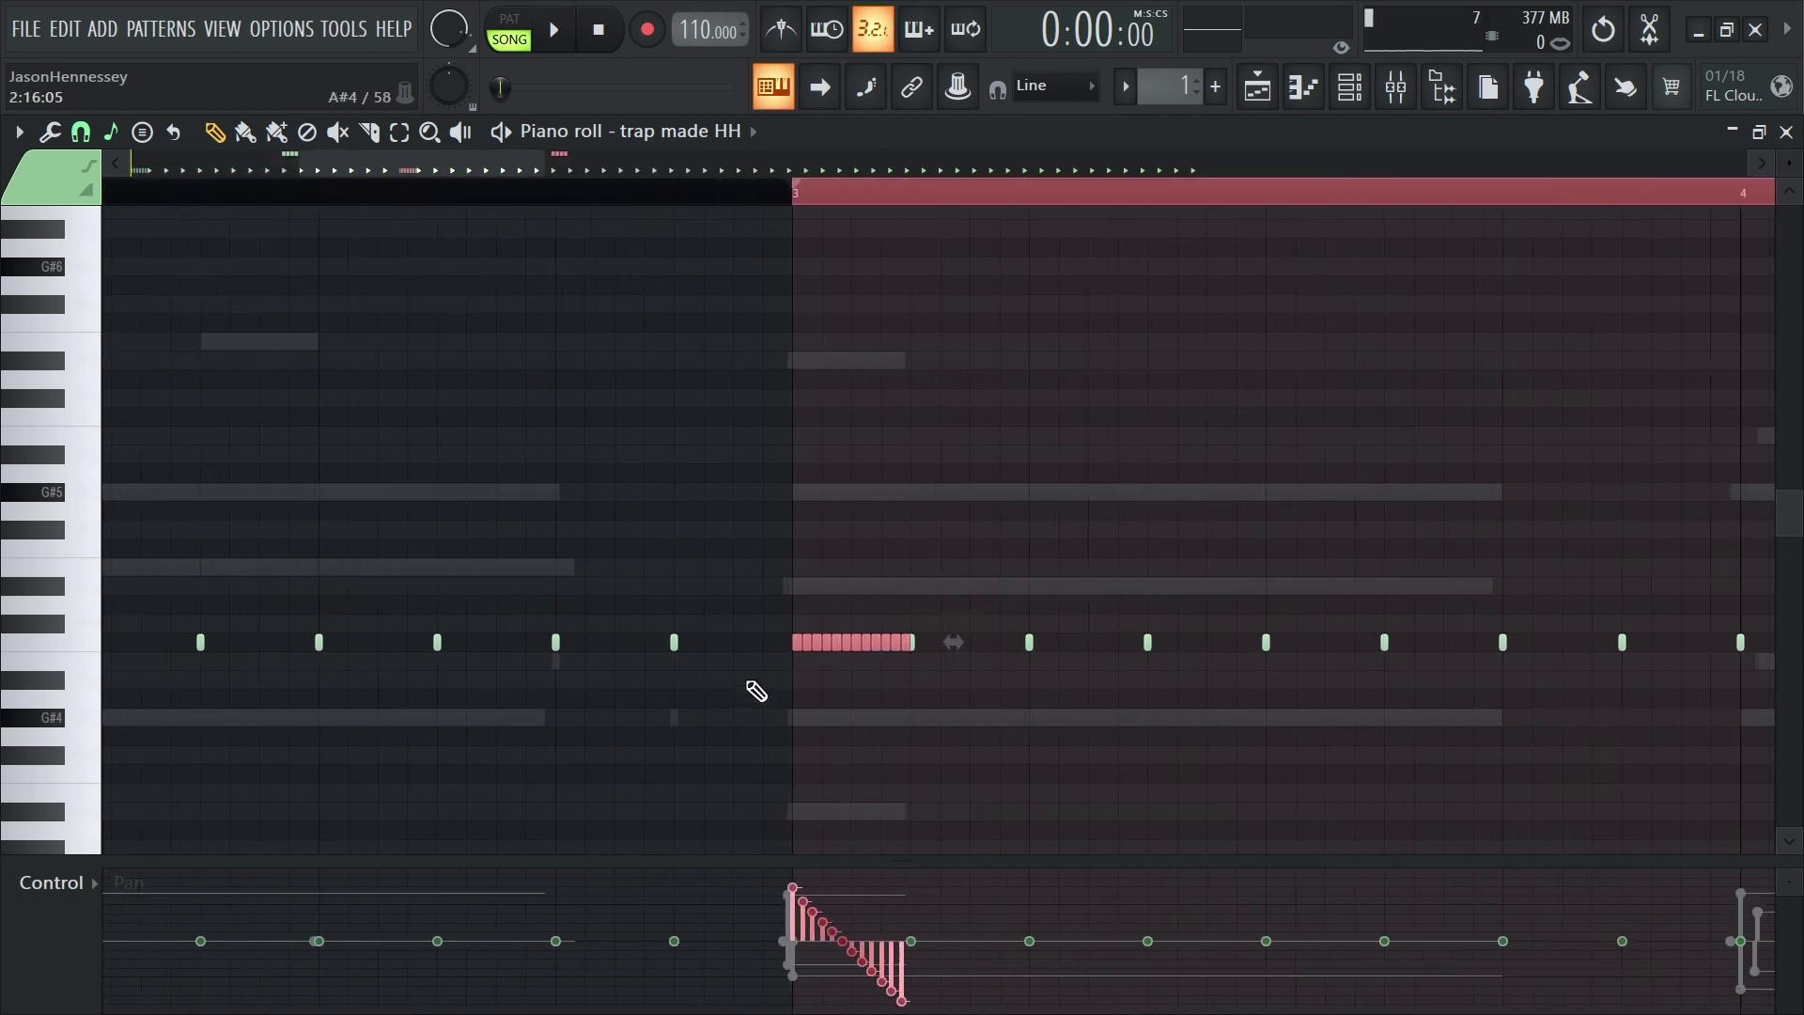
pyautogui.scroll(-2, 757, 665)
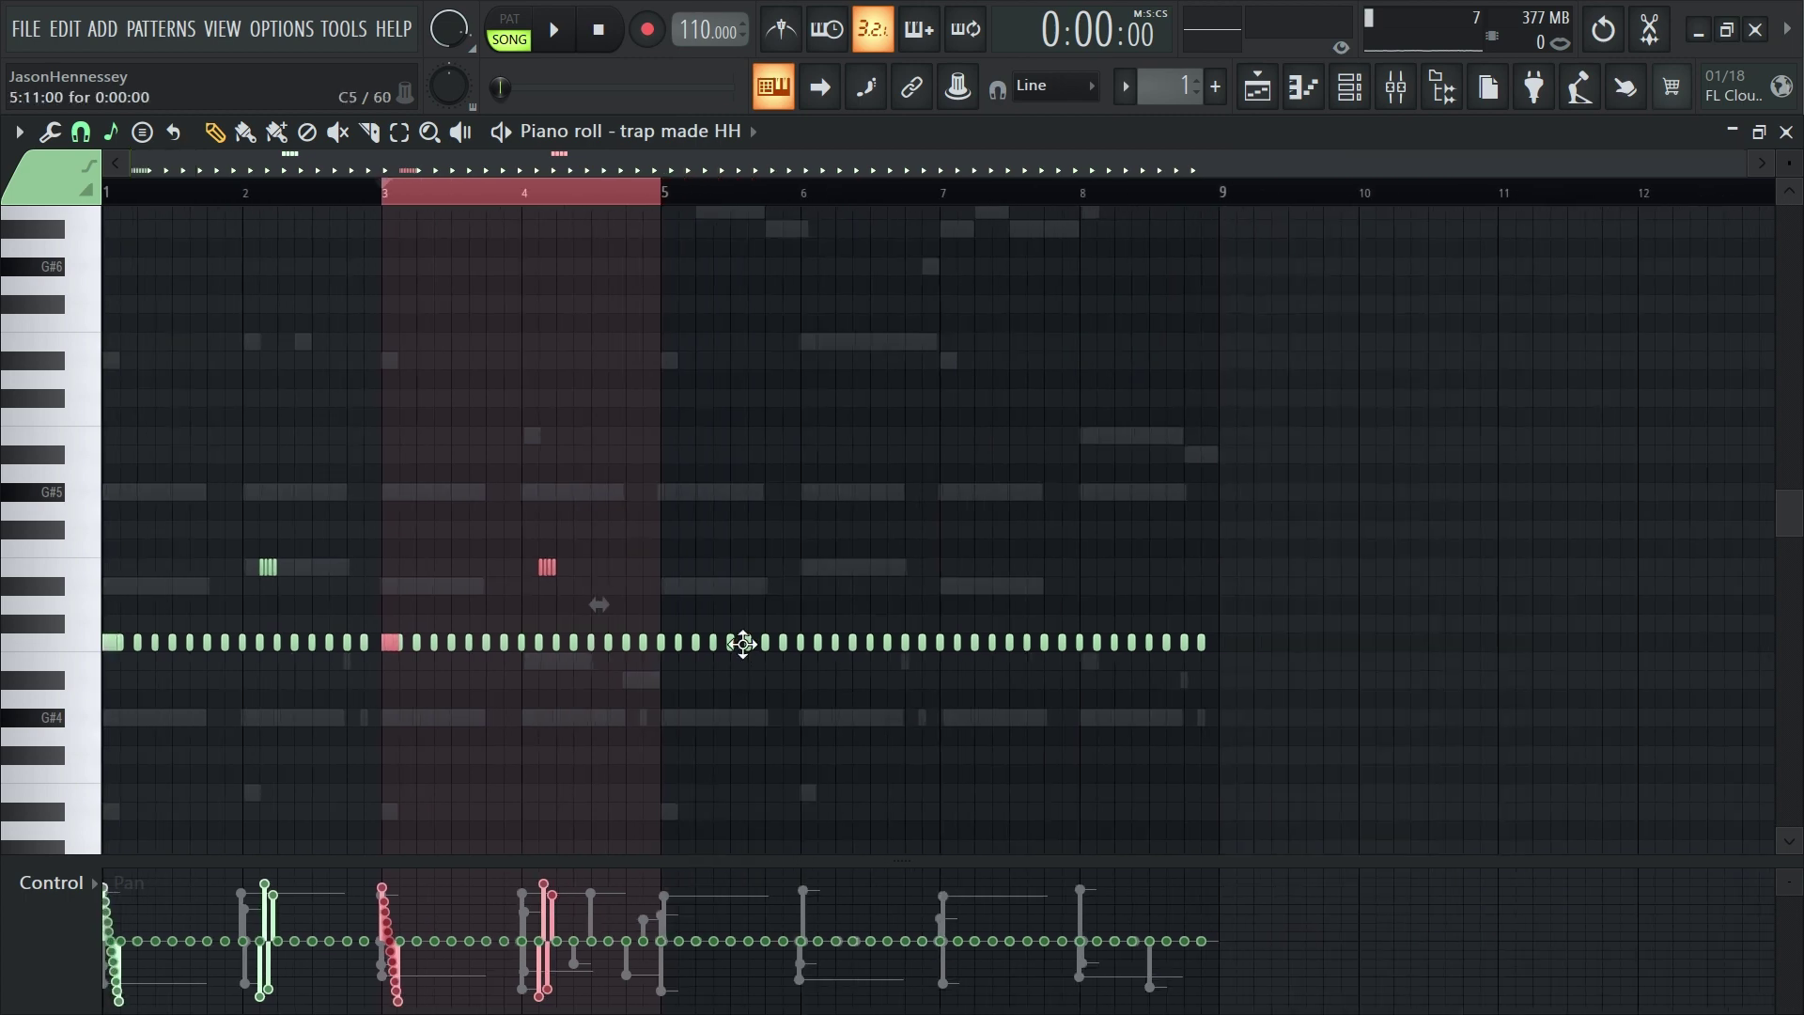
pyautogui.moveTo(666, 656); pyautogui.dragTo(1323, 633)
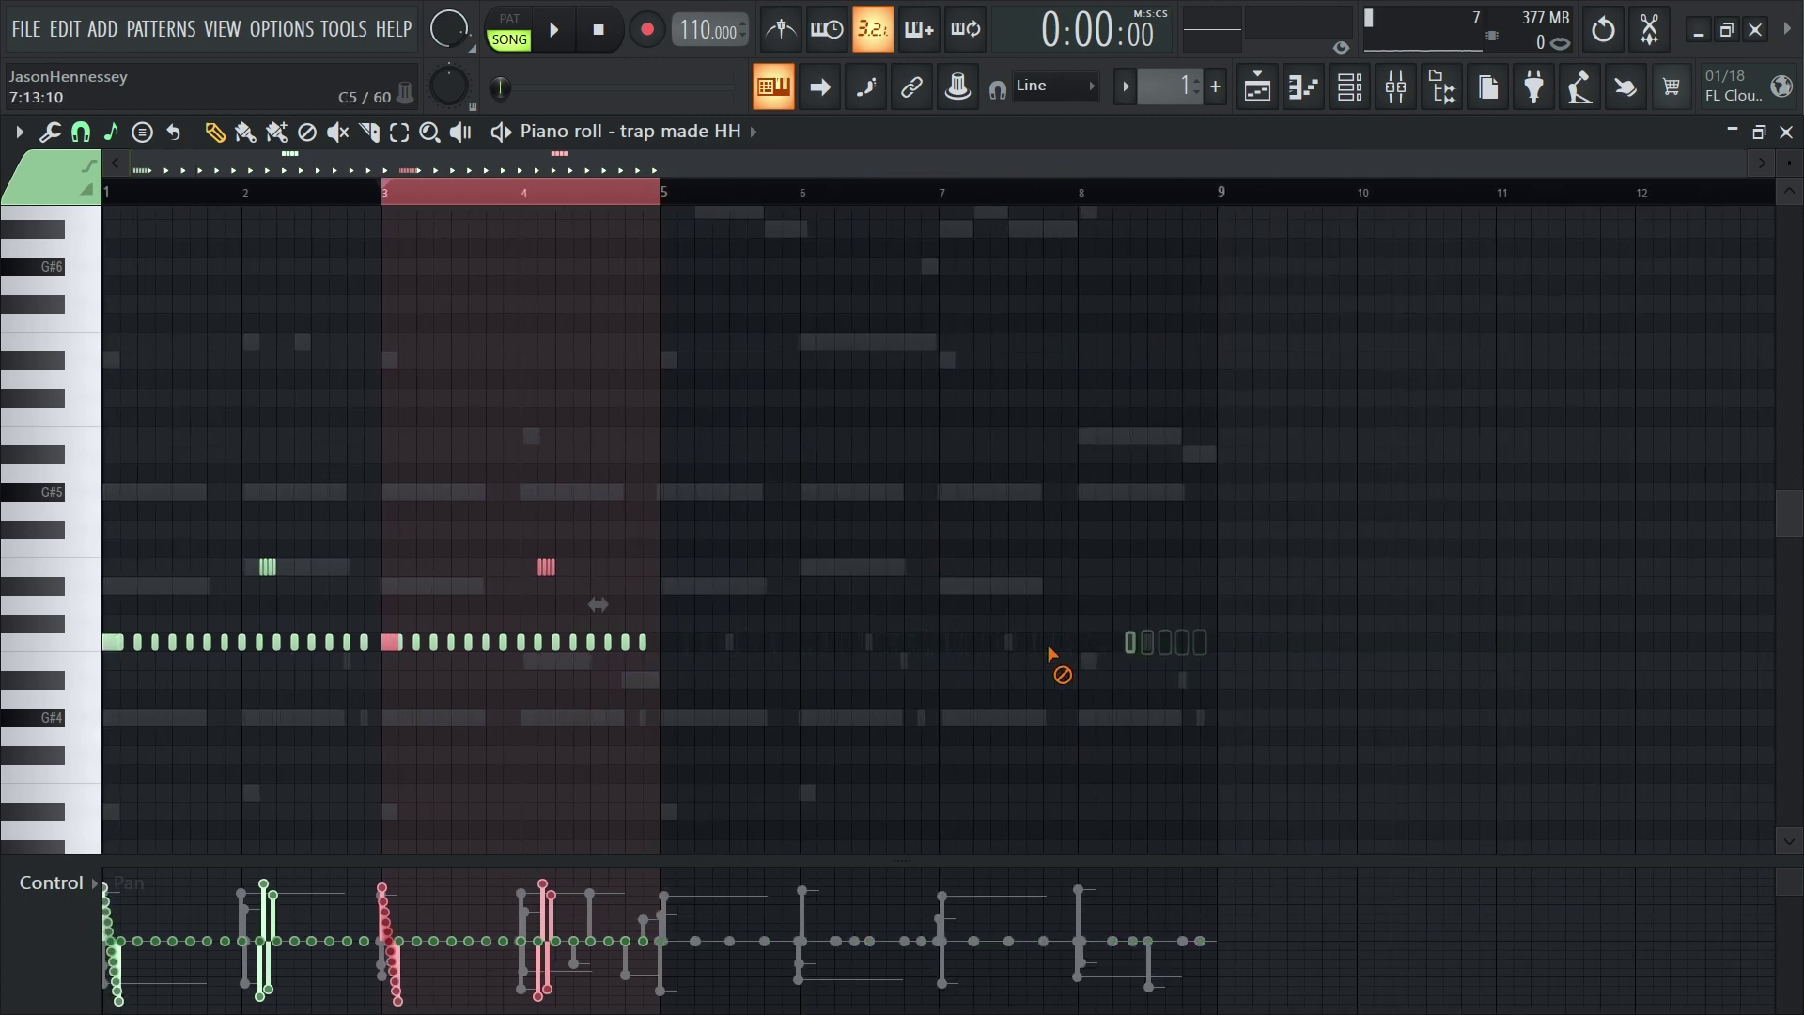
# Select all notes in the four-bar hi-hat pattern, play it, and clear the note selection
pyautogui.hotkey('ctrl', 'a')
pyautogui.press('space')
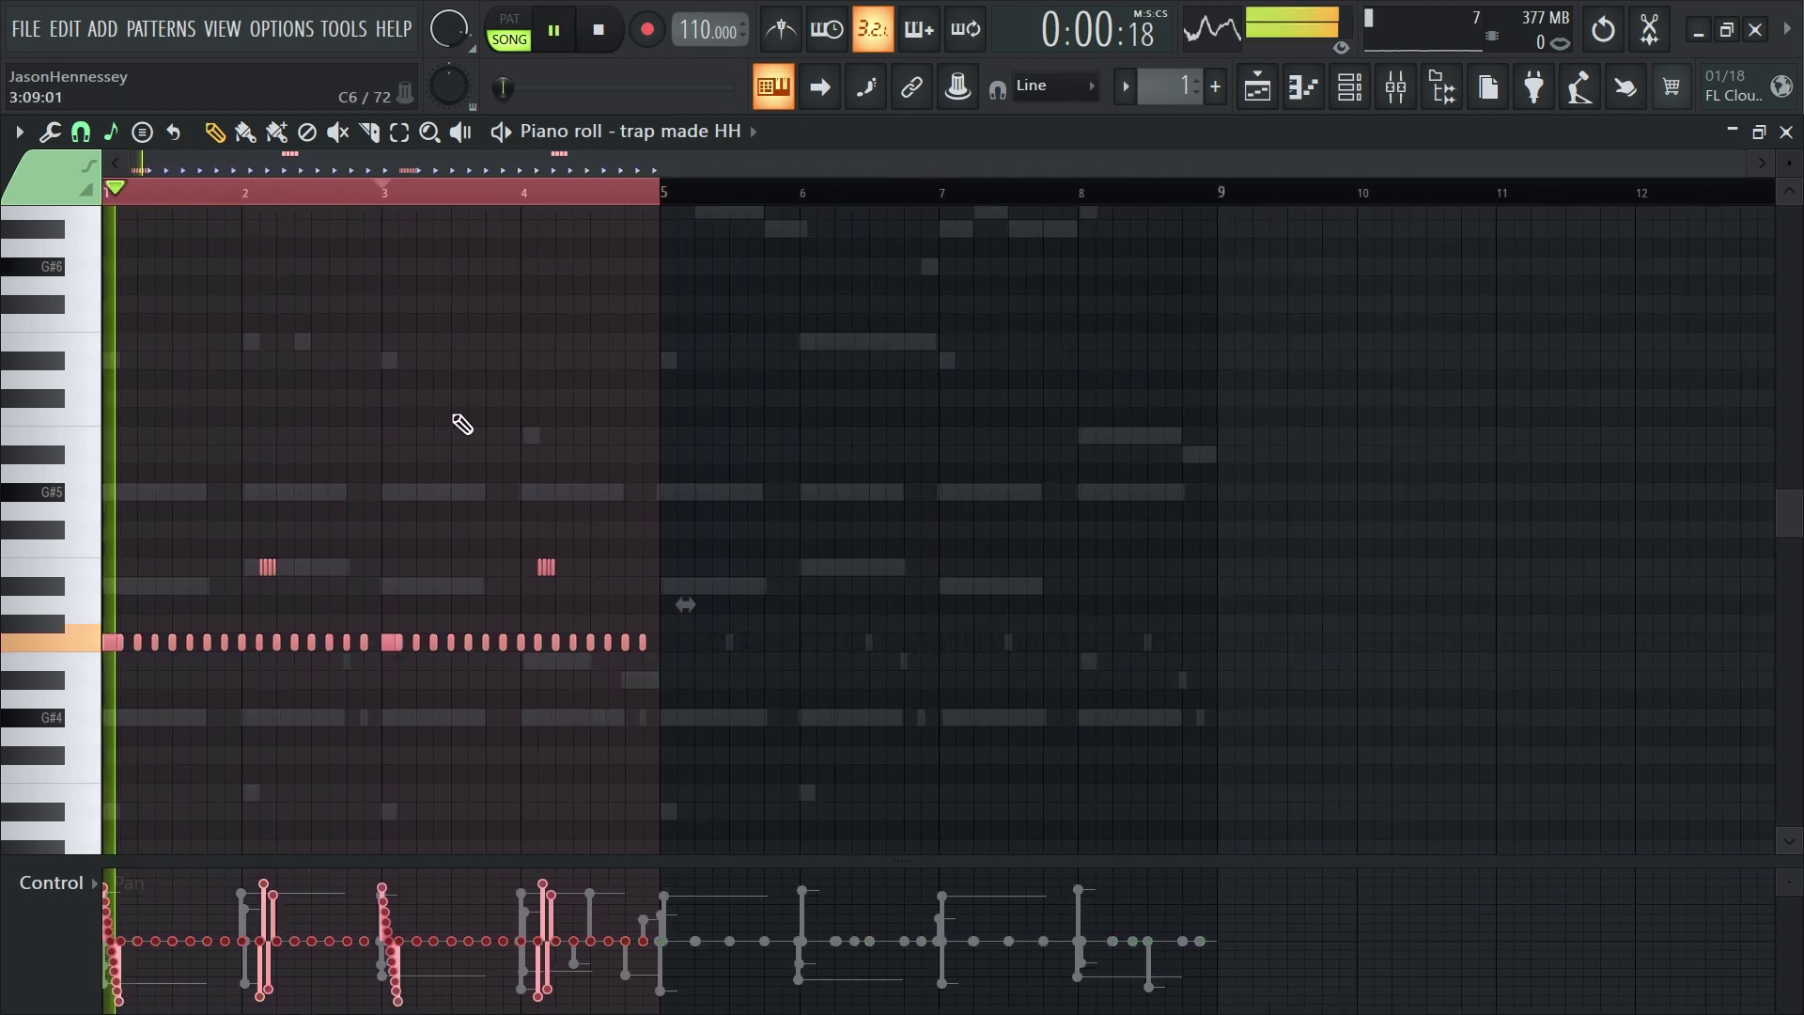
pyautogui.scroll(4, 16, 644)
pyautogui.scroll(2, 16, 724)
pyautogui.hotkey('ctrl', 'd')
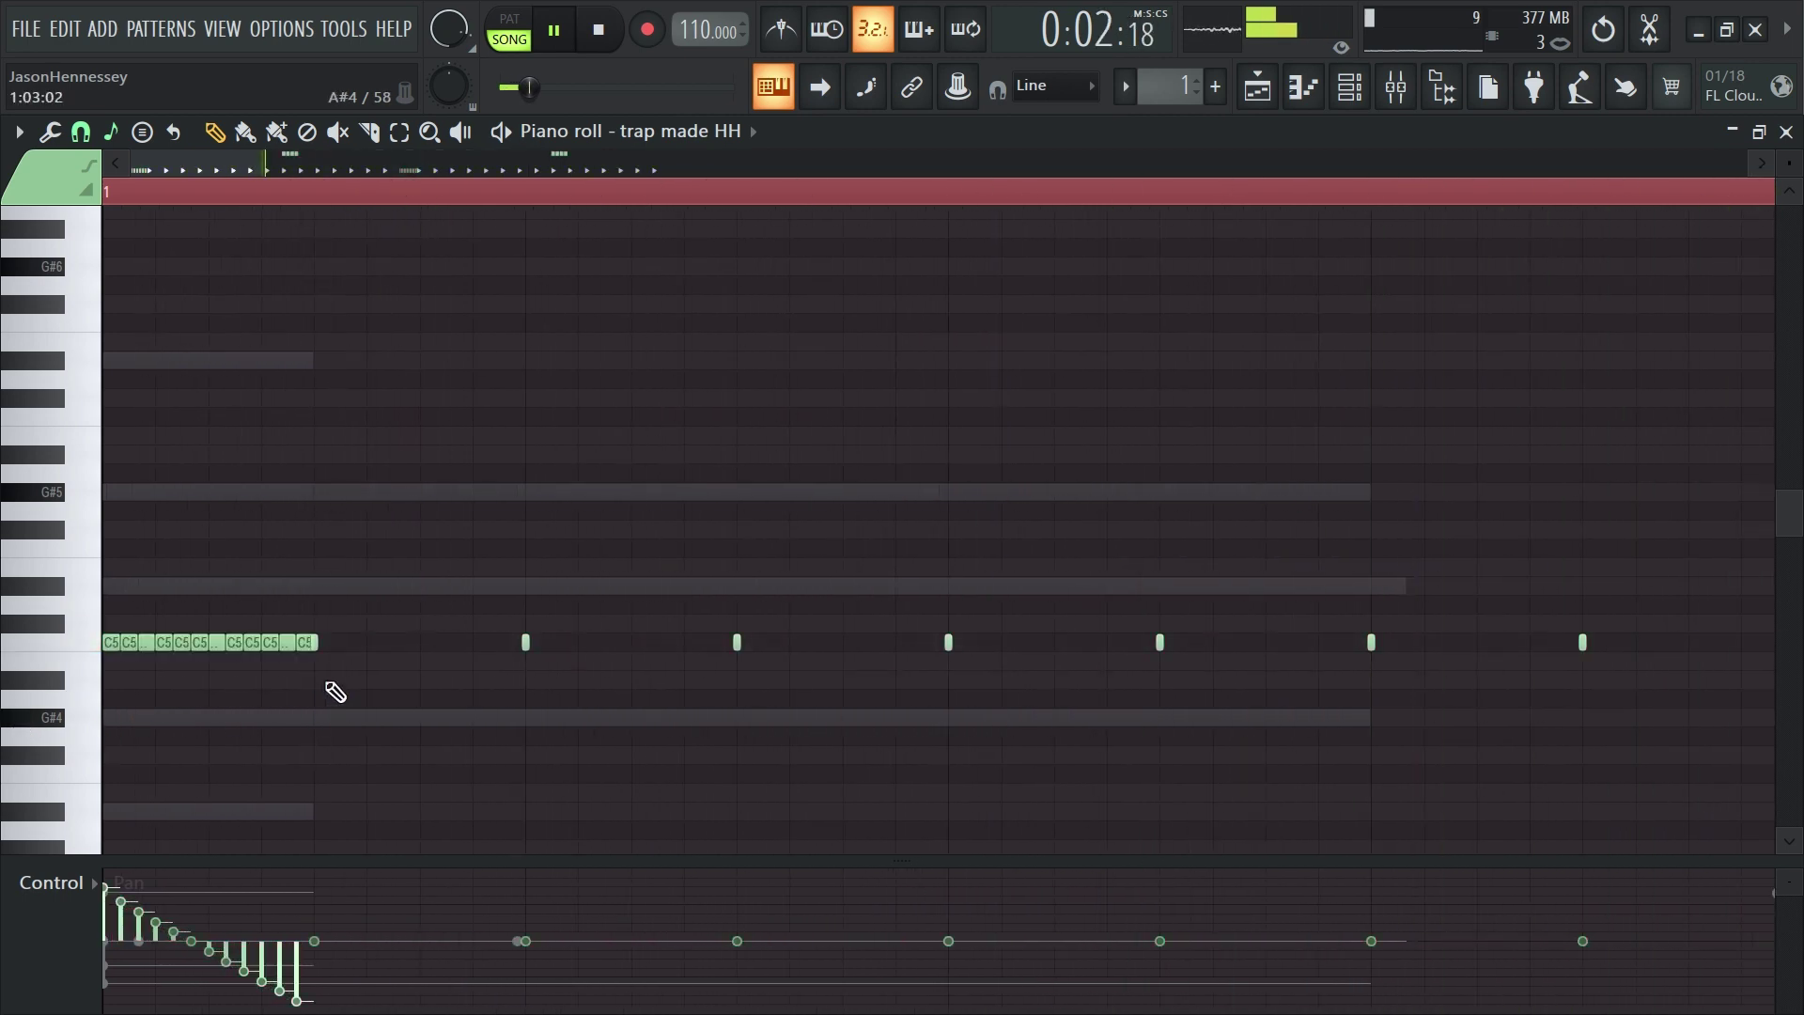
pyautogui.scroll(1, 559, 640)
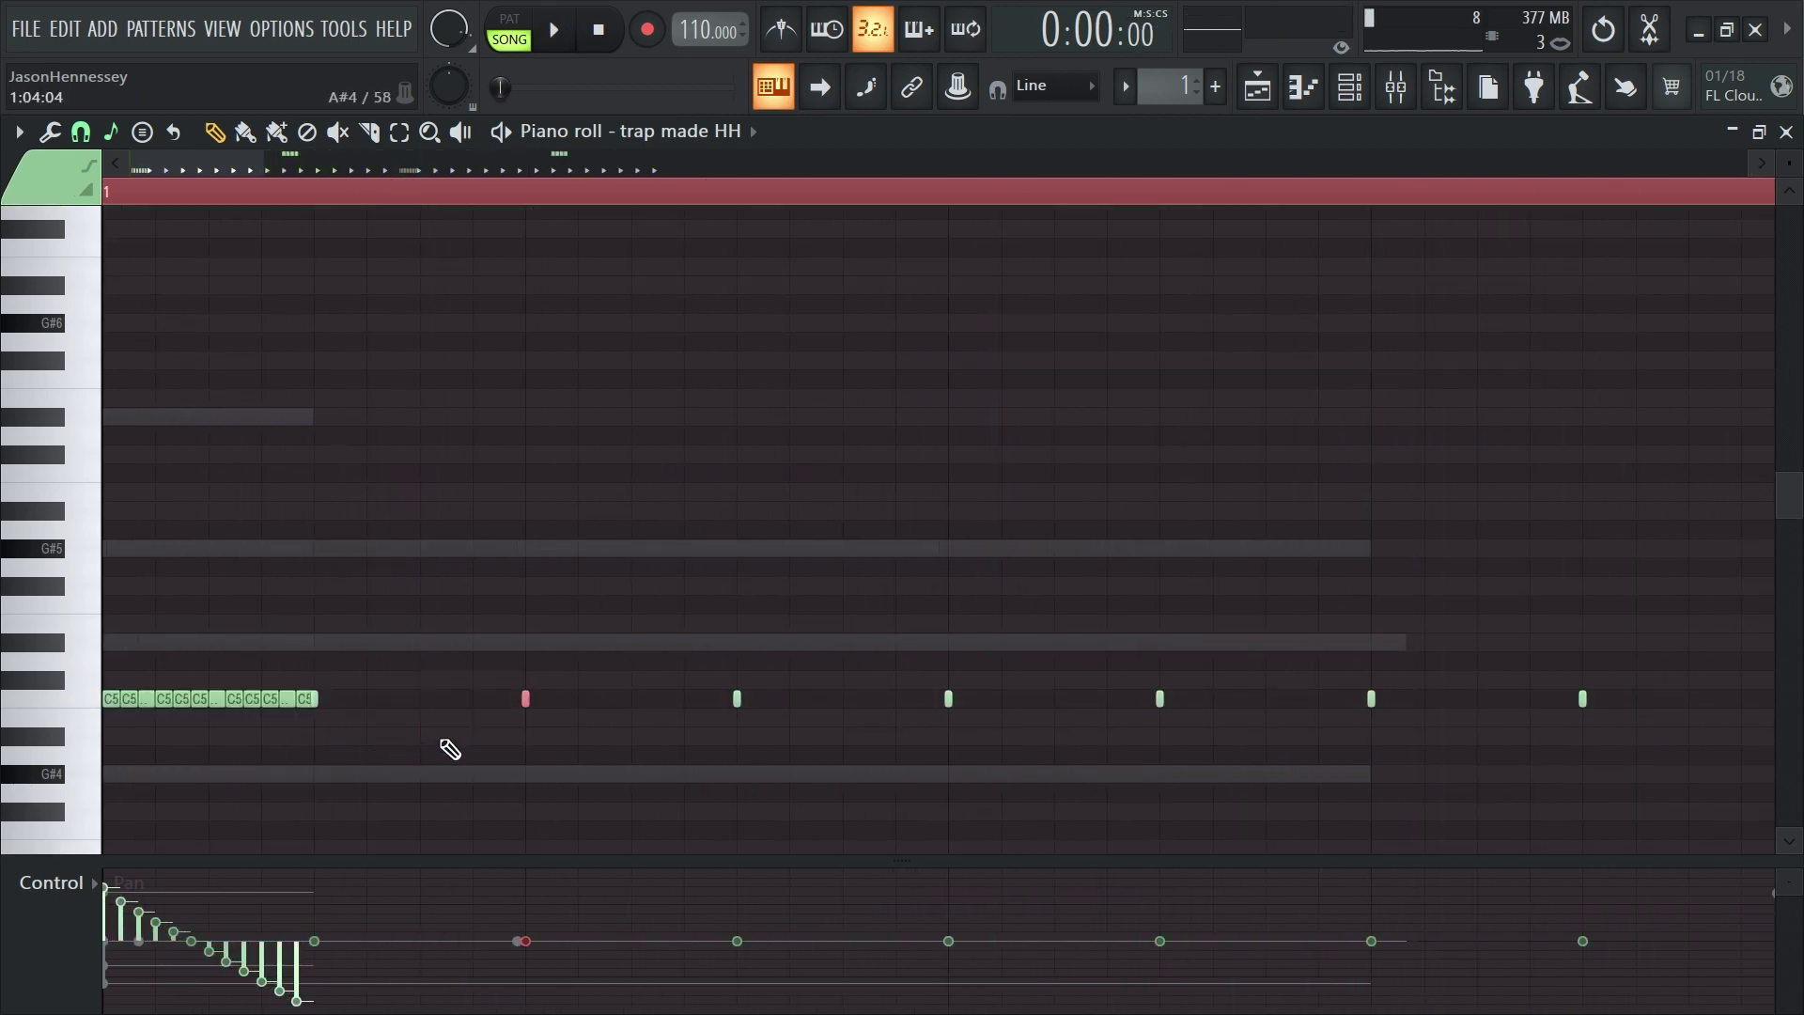
# Switch the hi-hat piano roll's control lane from panning to Velocity
pyautogui.scroll(-1, 42, 892)
pyautogui.scroll(-1, 120, 895)
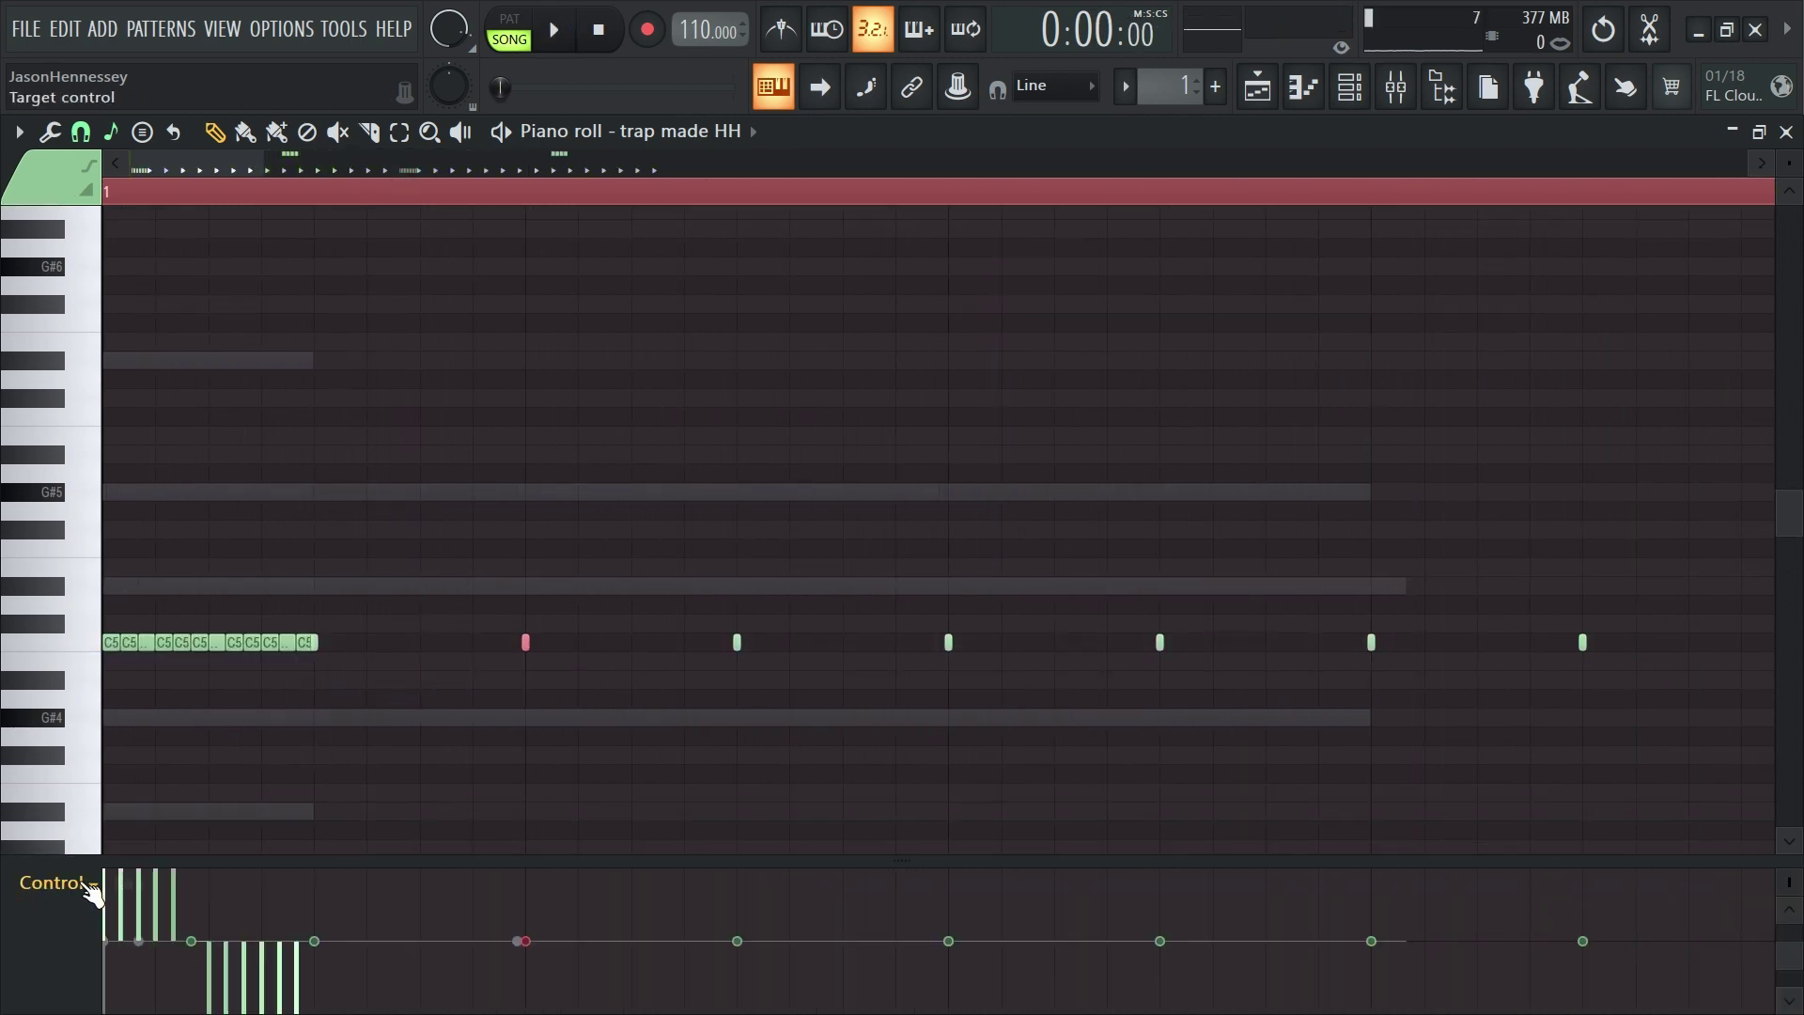
pyautogui.scroll(-1, 92, 890)
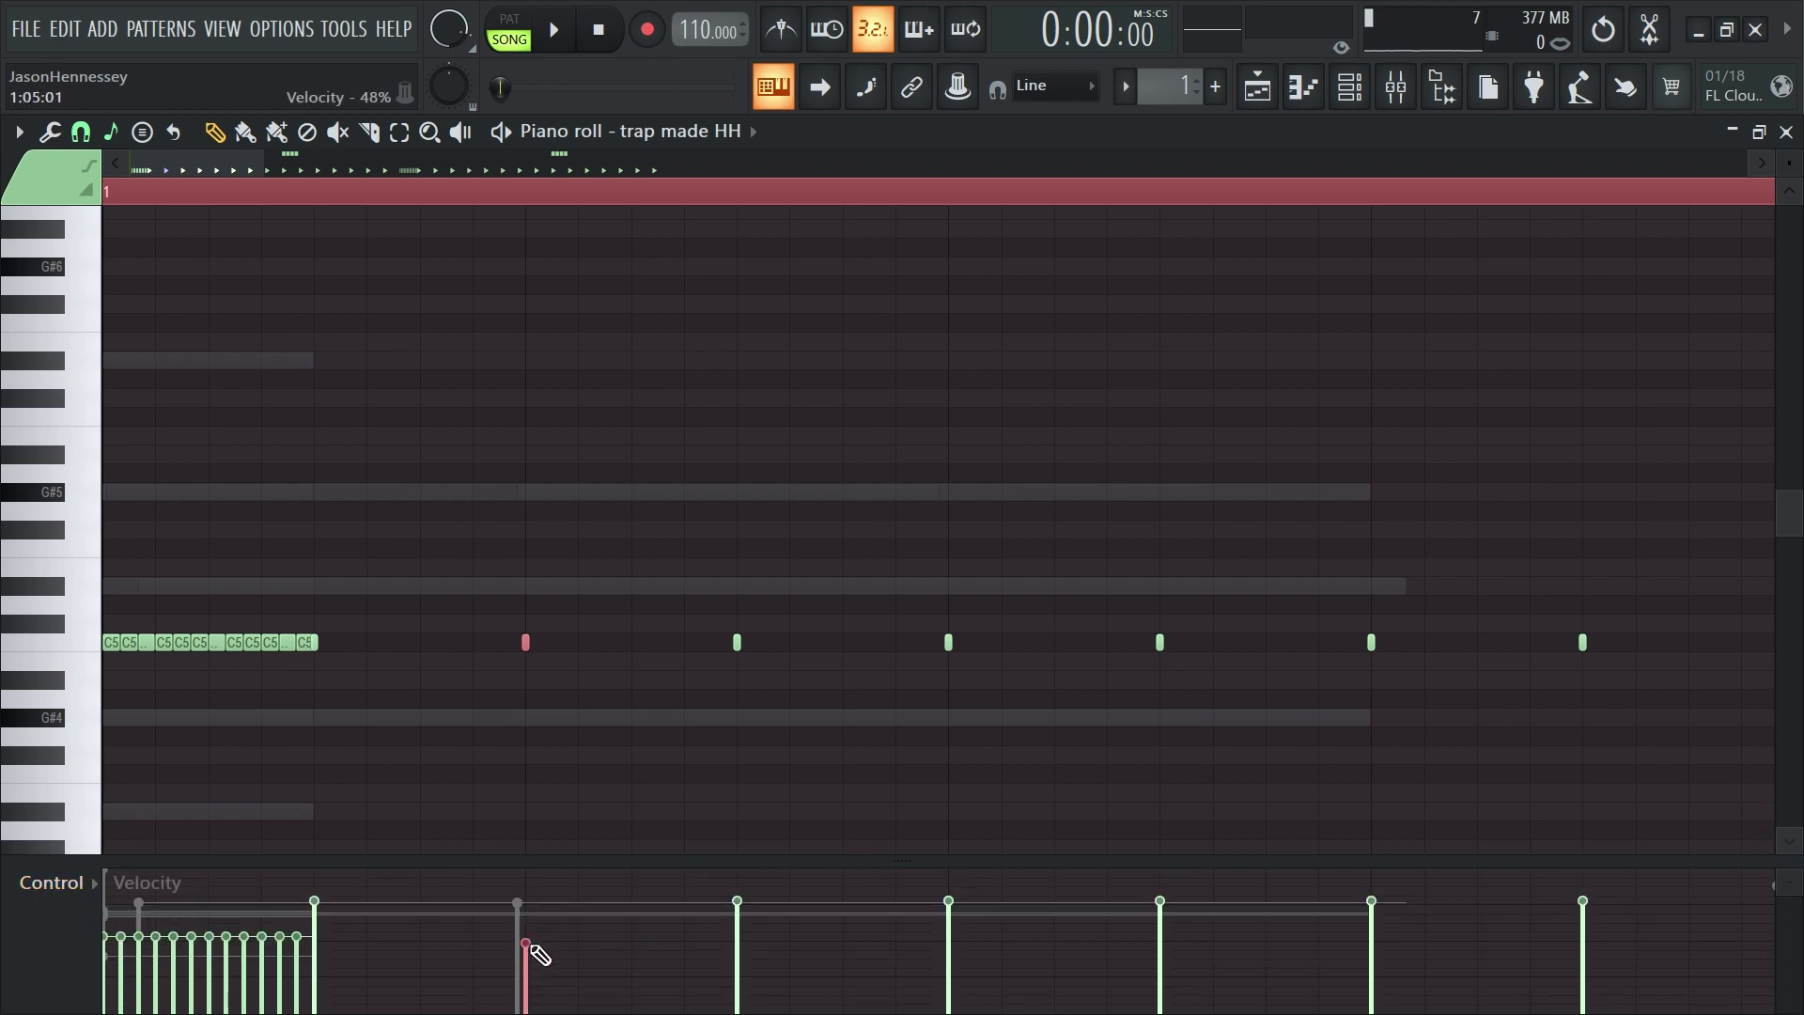
# Try a lower velocity on the C5 hit at step 5 of bar 1, play it, and undo the velocity edit
pyautogui.press('space')
pyautogui.hotkey('ctrl', 'z')
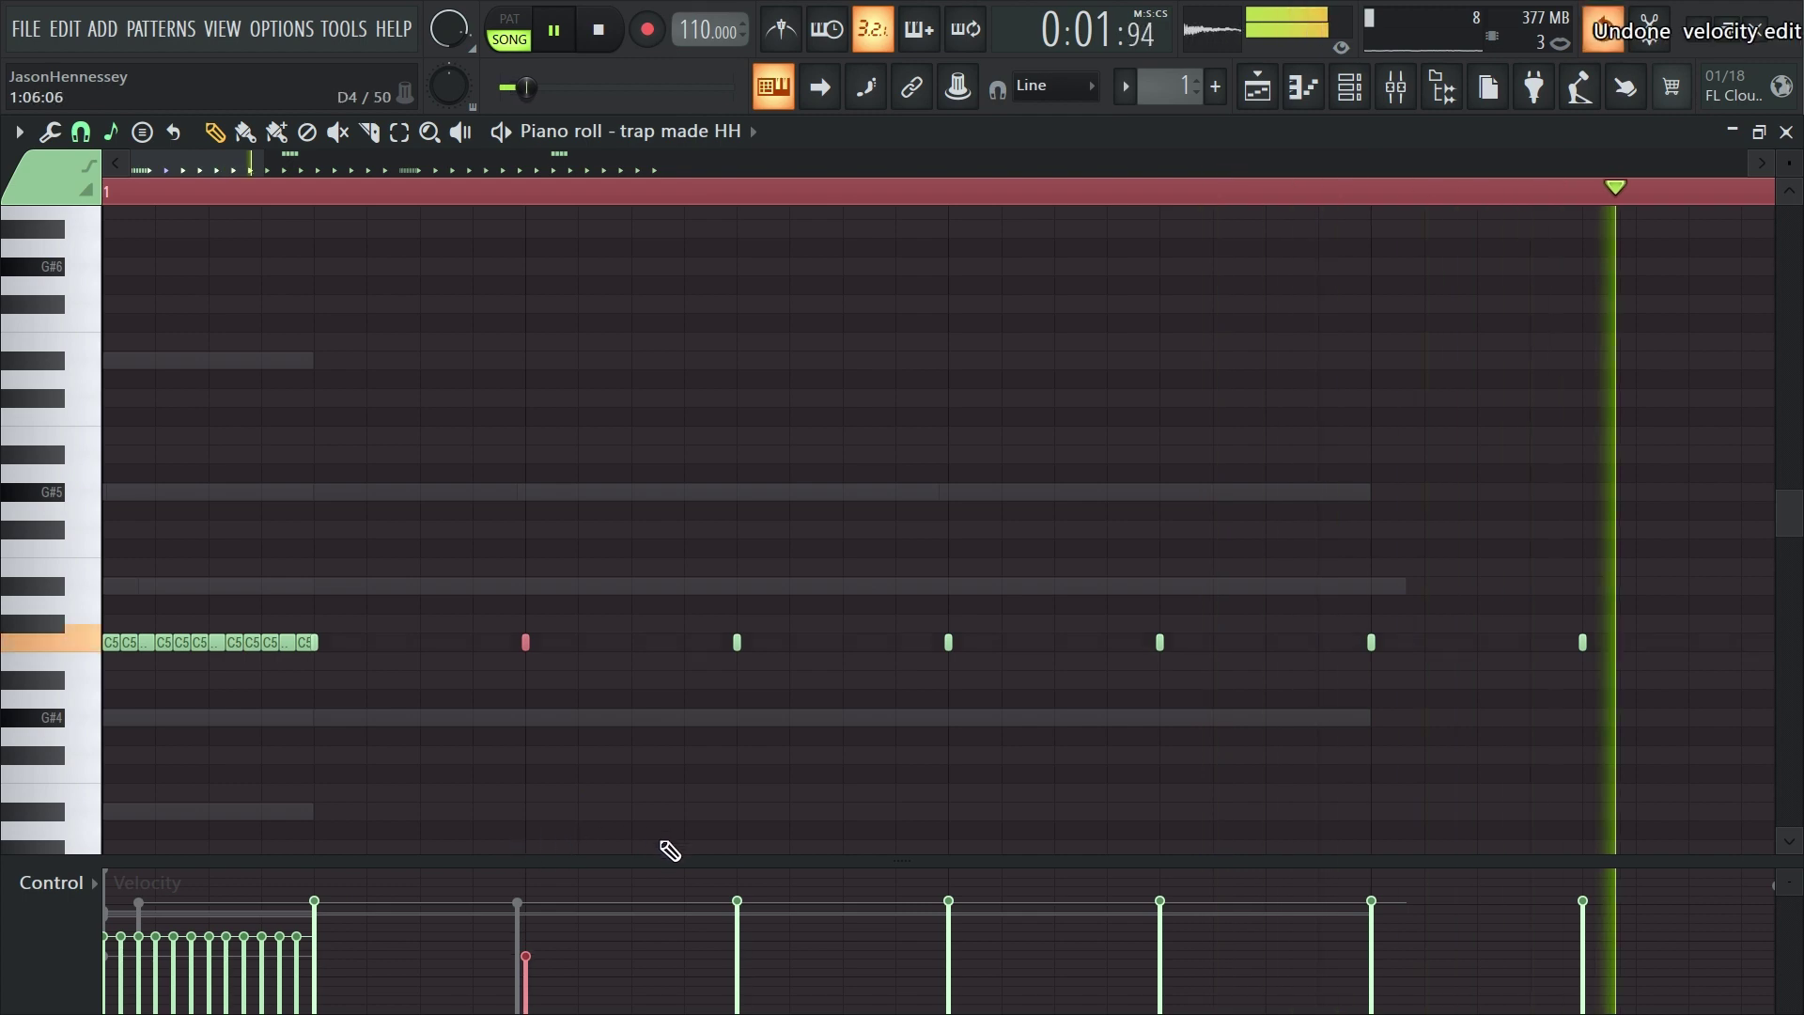
pyautogui.hotkey('ctrl', 'z')
pyautogui.press('space')
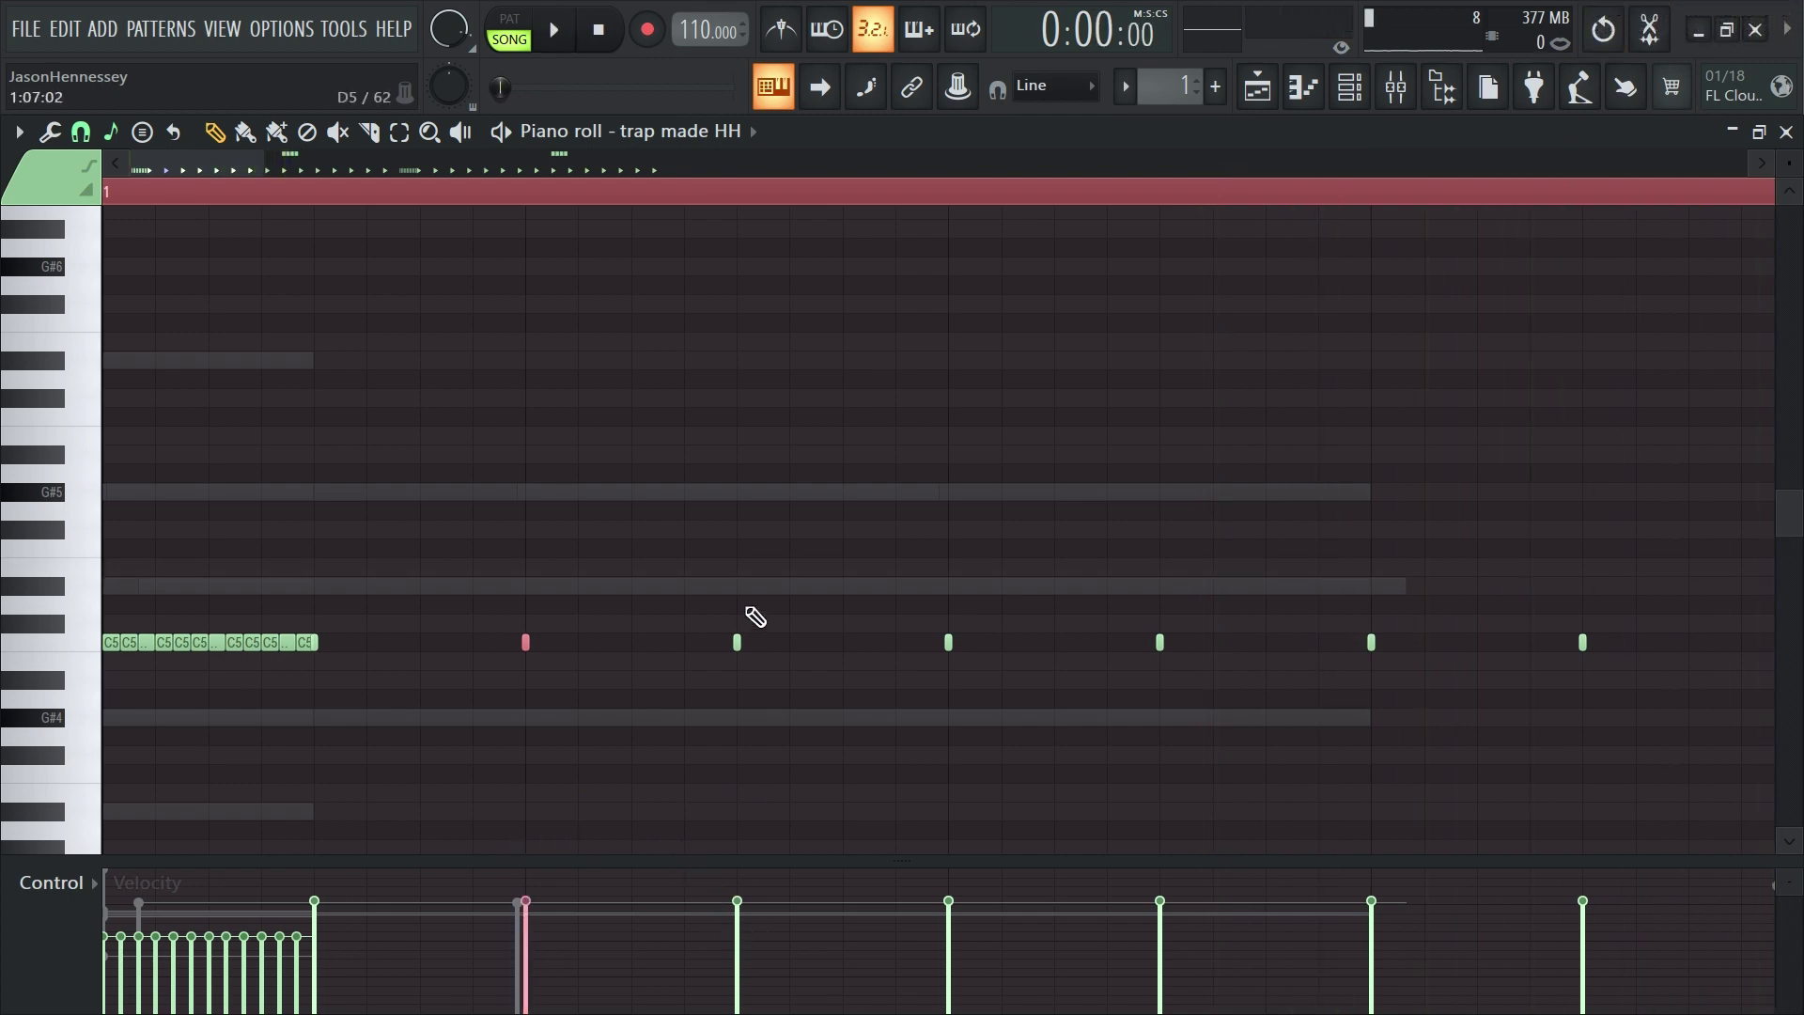
# Lower the velocity of the C5 hits at step 7 of bars 1 and 3 to about 45%, and play the pattern
pyautogui.click(736, 642)
pyautogui.click(780, 957)
pyautogui.press('space')
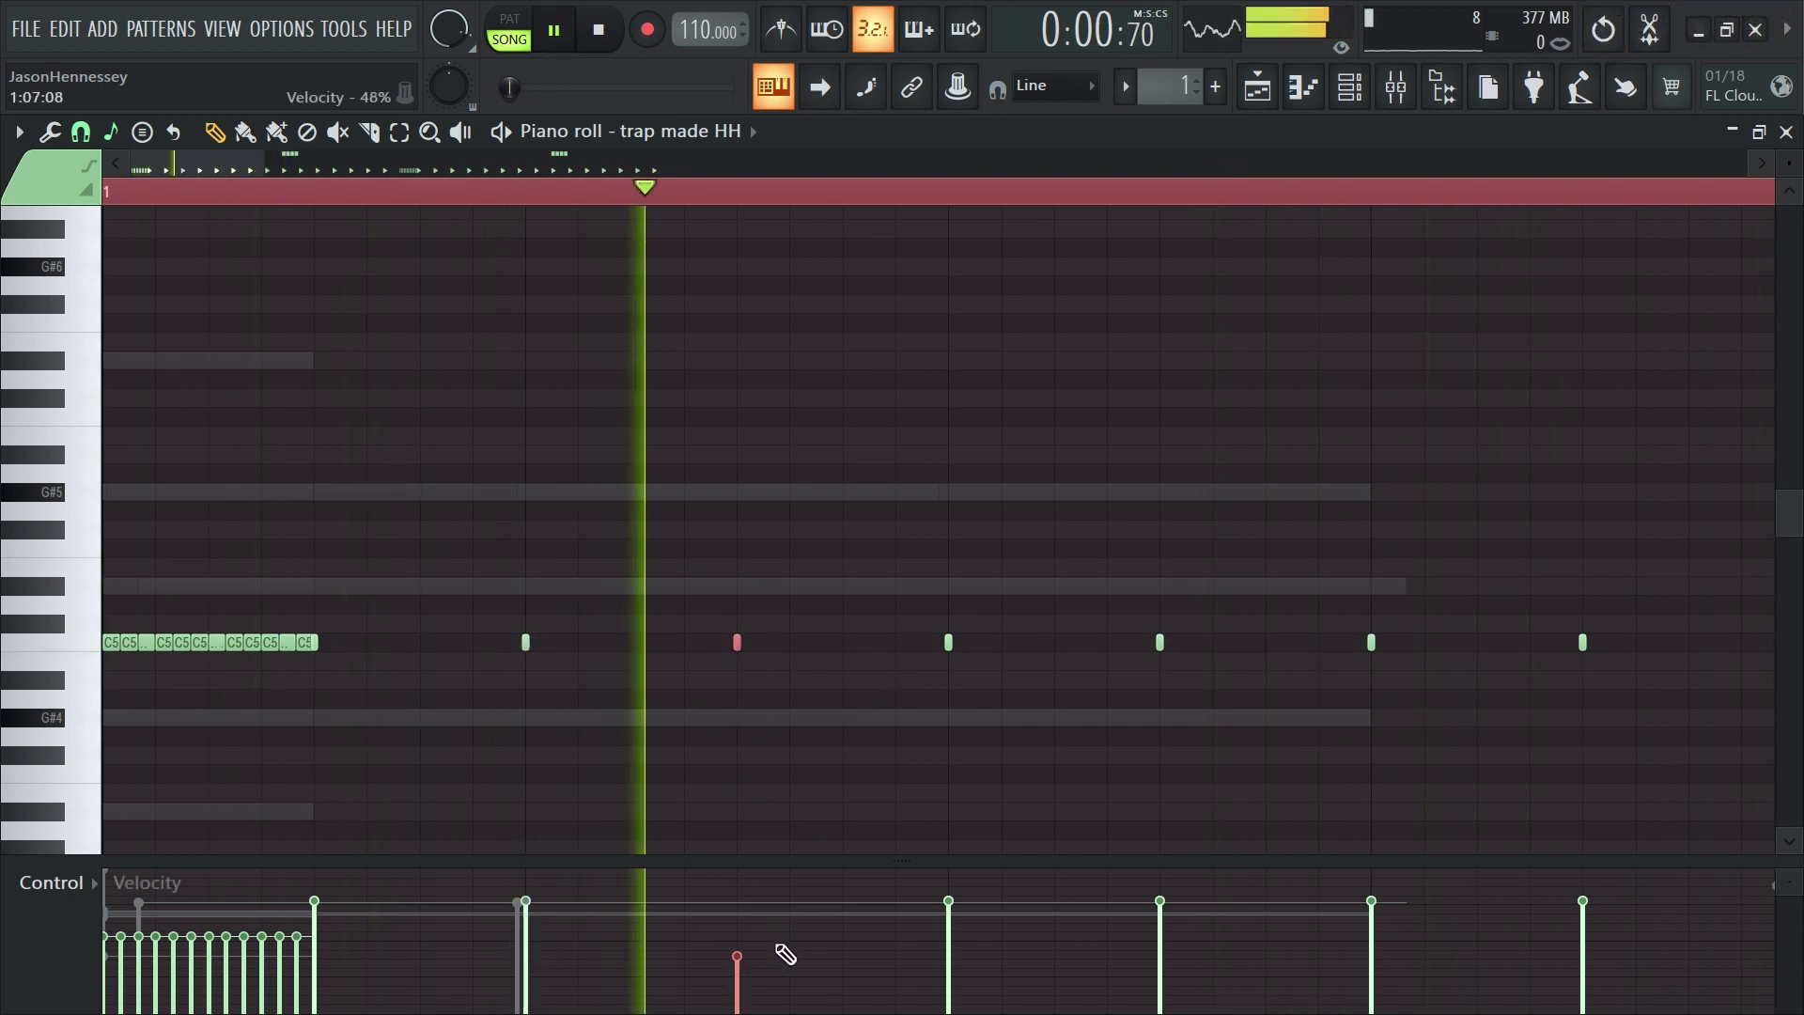
pyautogui.scroll(-4, 802, 472)
pyautogui.press('space')
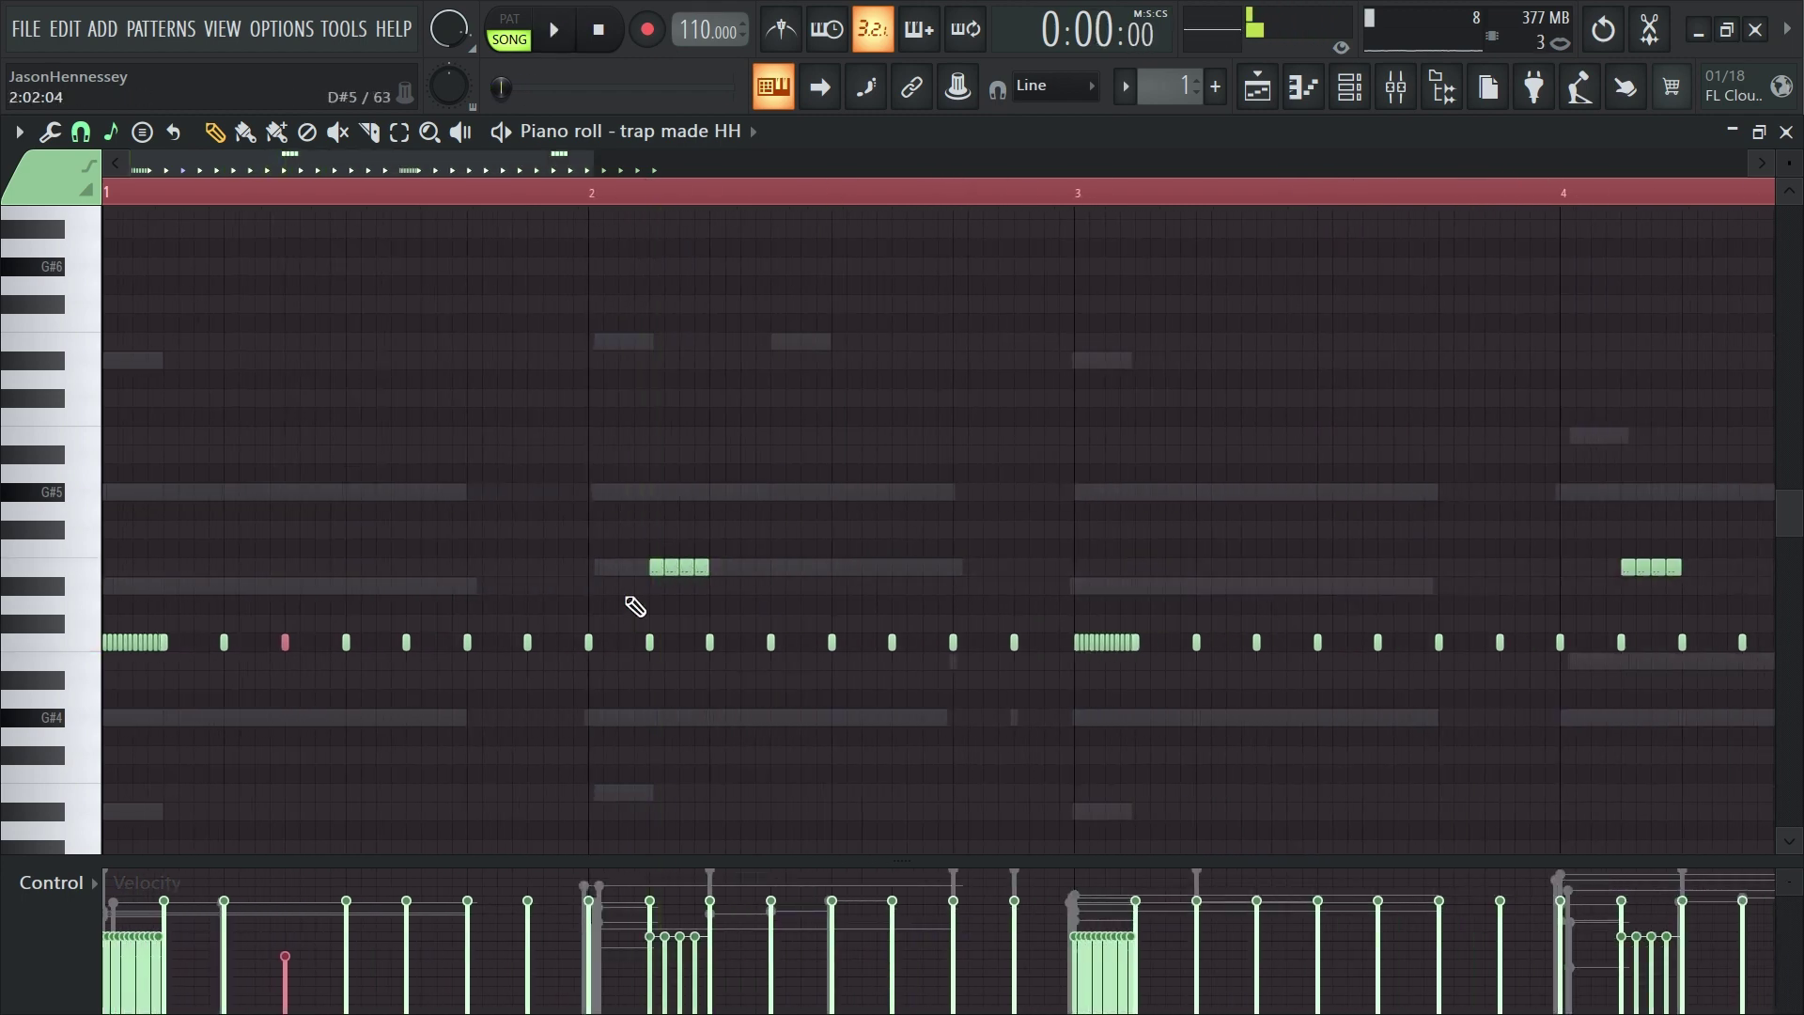
pyautogui.press('space')
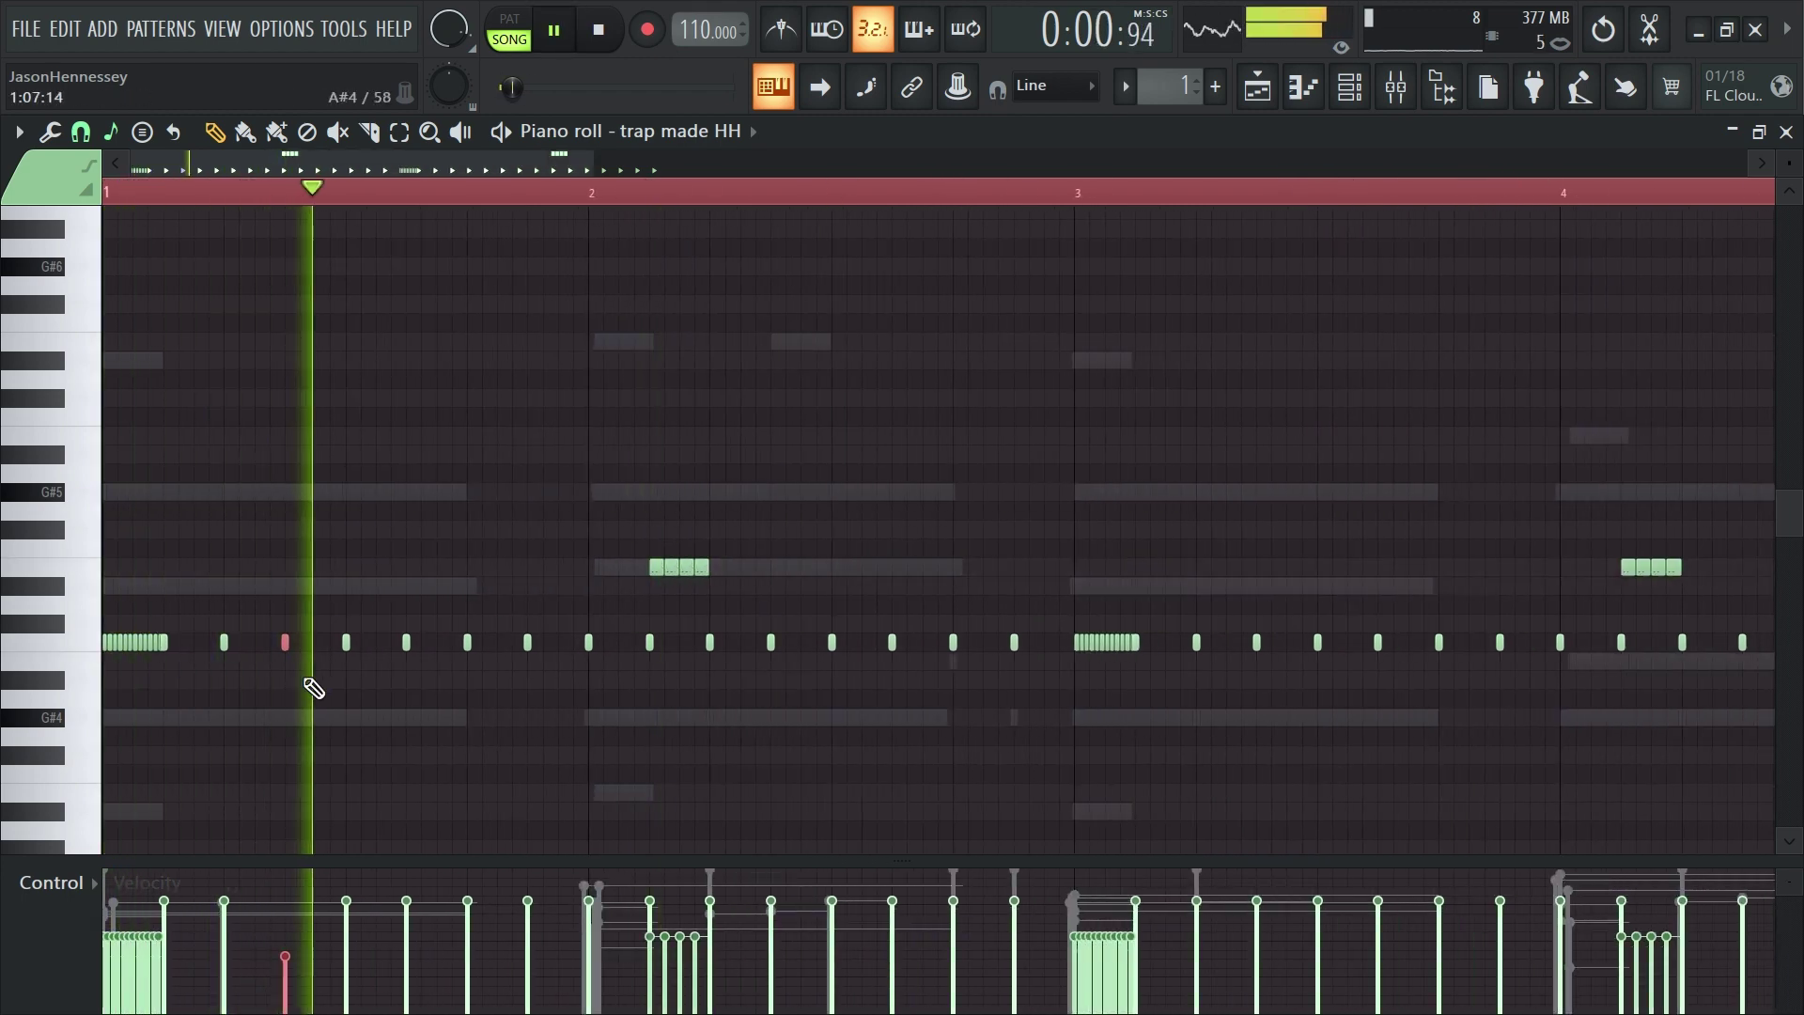
pyautogui.press('space')
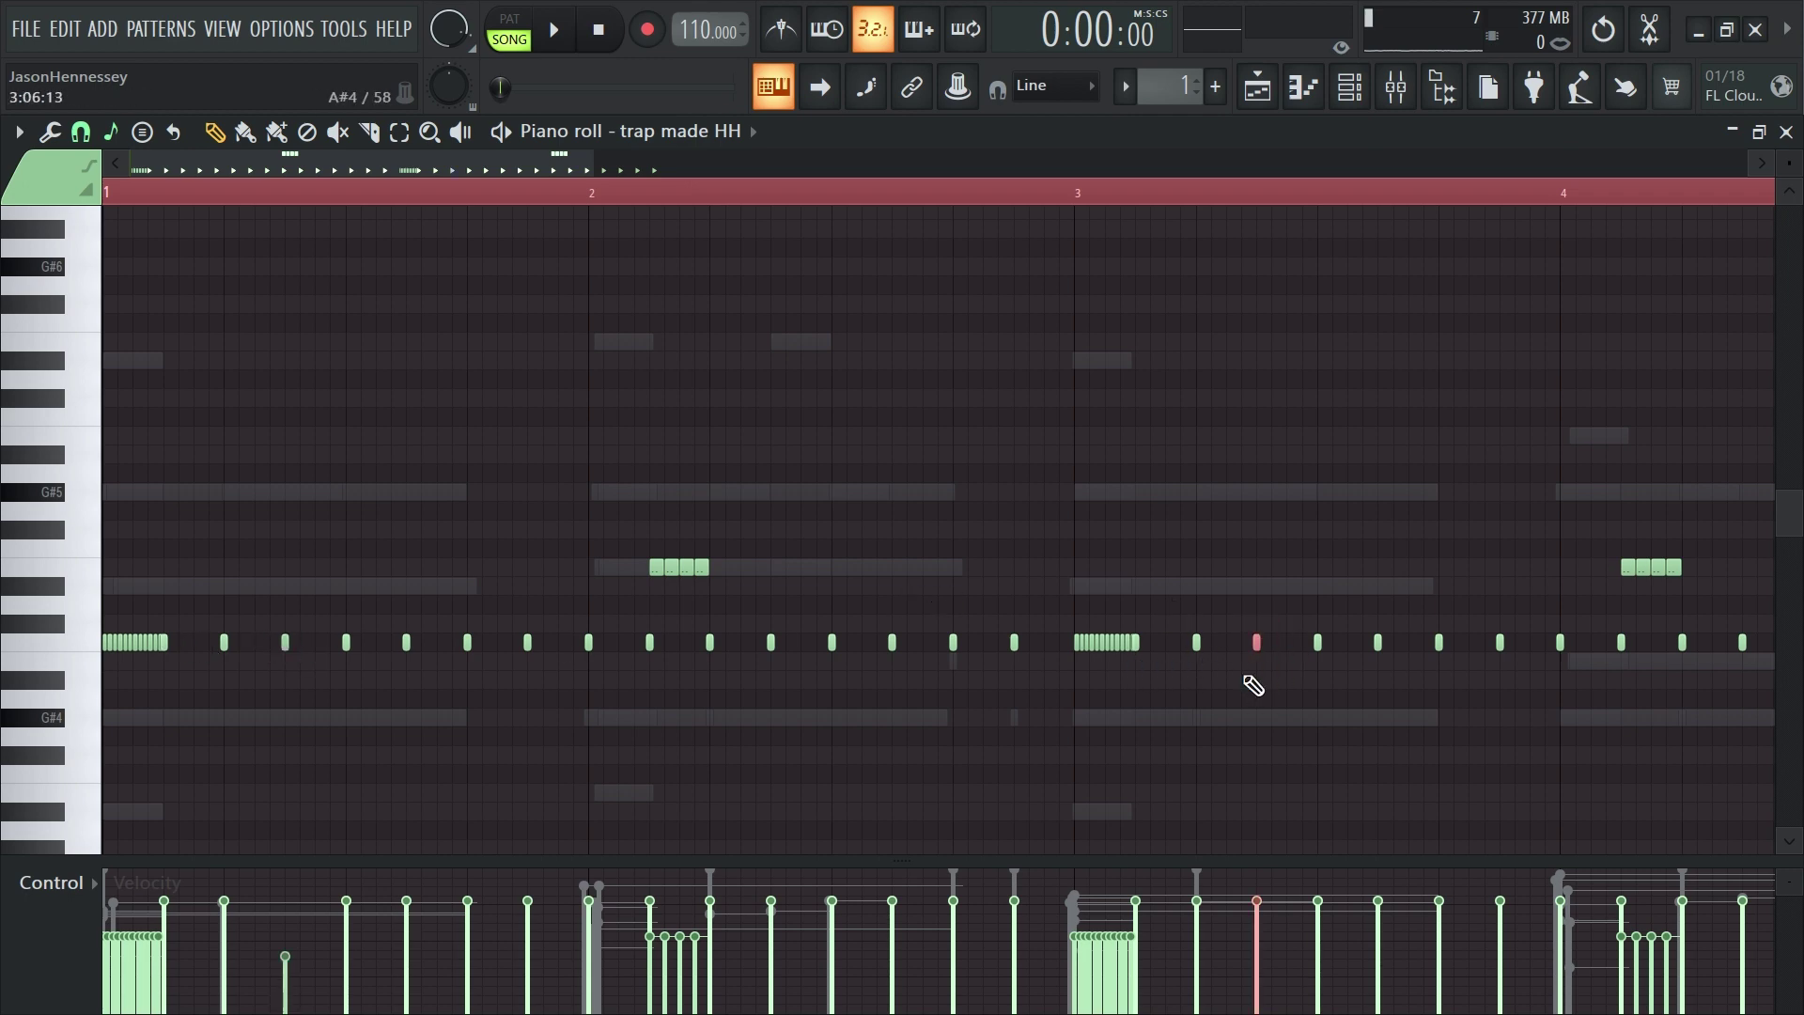
pyautogui.press('space')
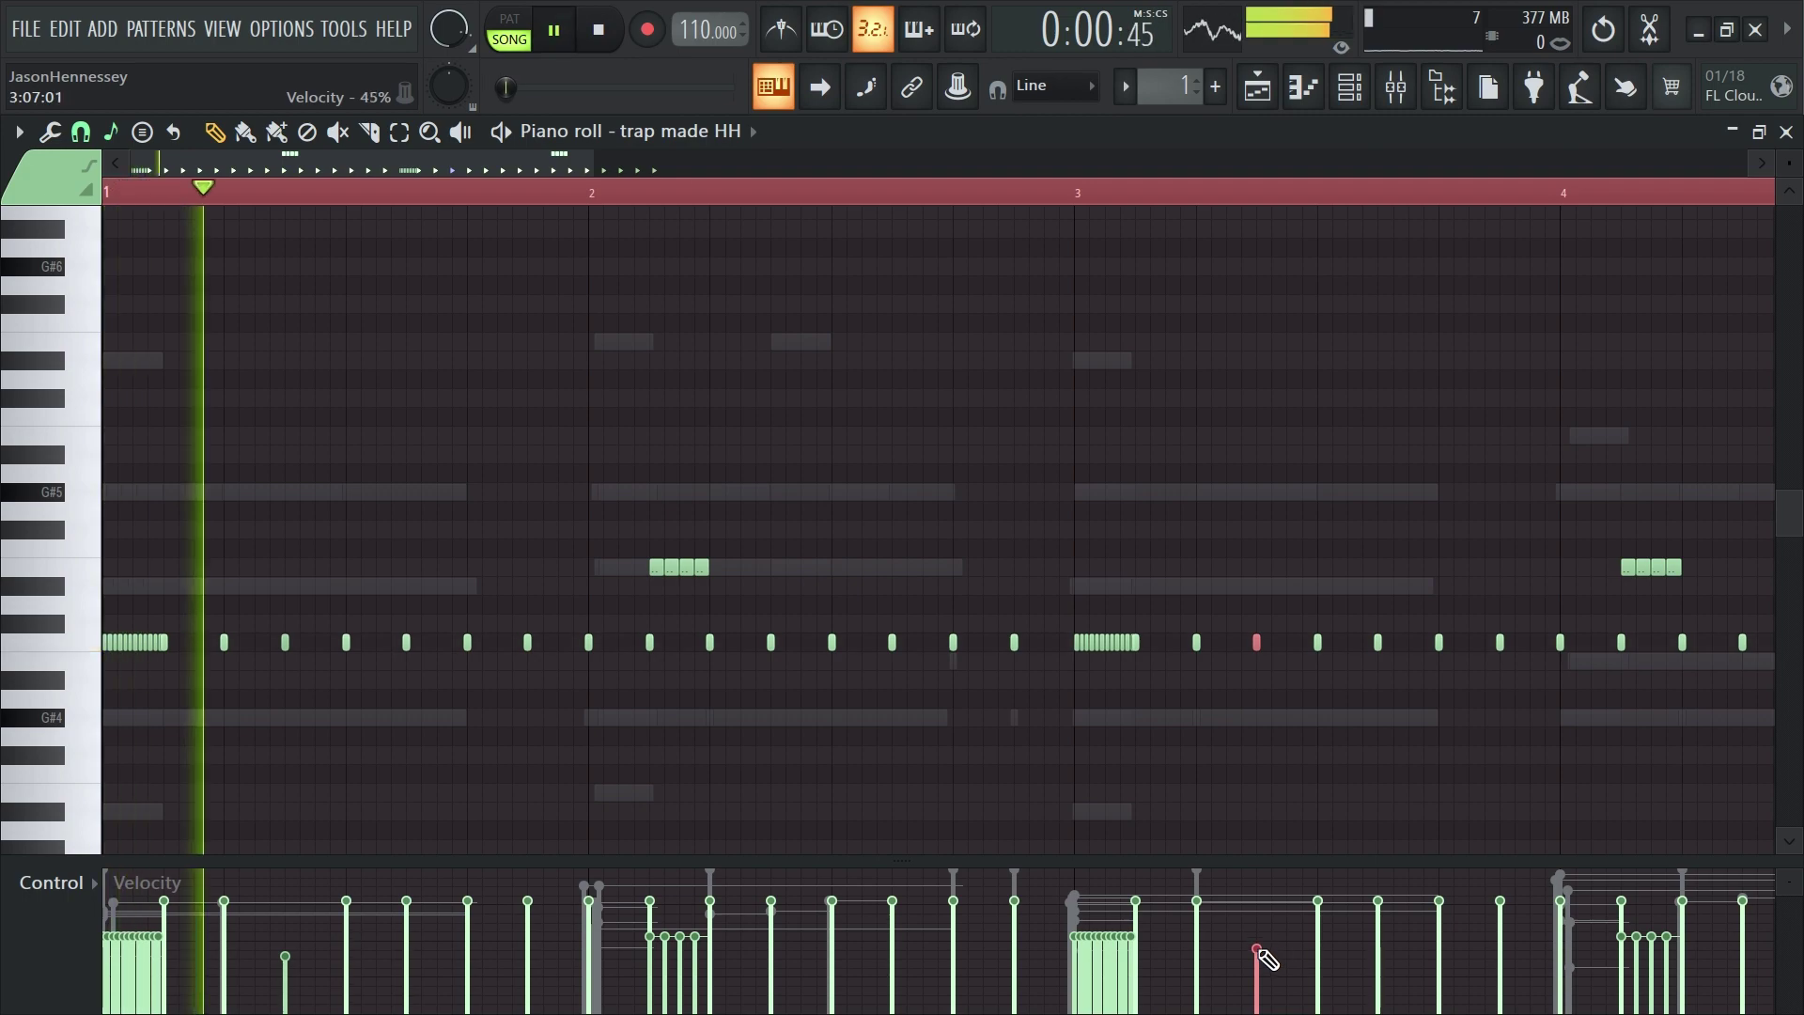
# Duplicate the whole four-bar hi-hat pattern into bars 5 to 8, play it, and clear the note selection
pyautogui.scroll(-2, 702, 455)
pyautogui.scroll(-2, 702, 454)
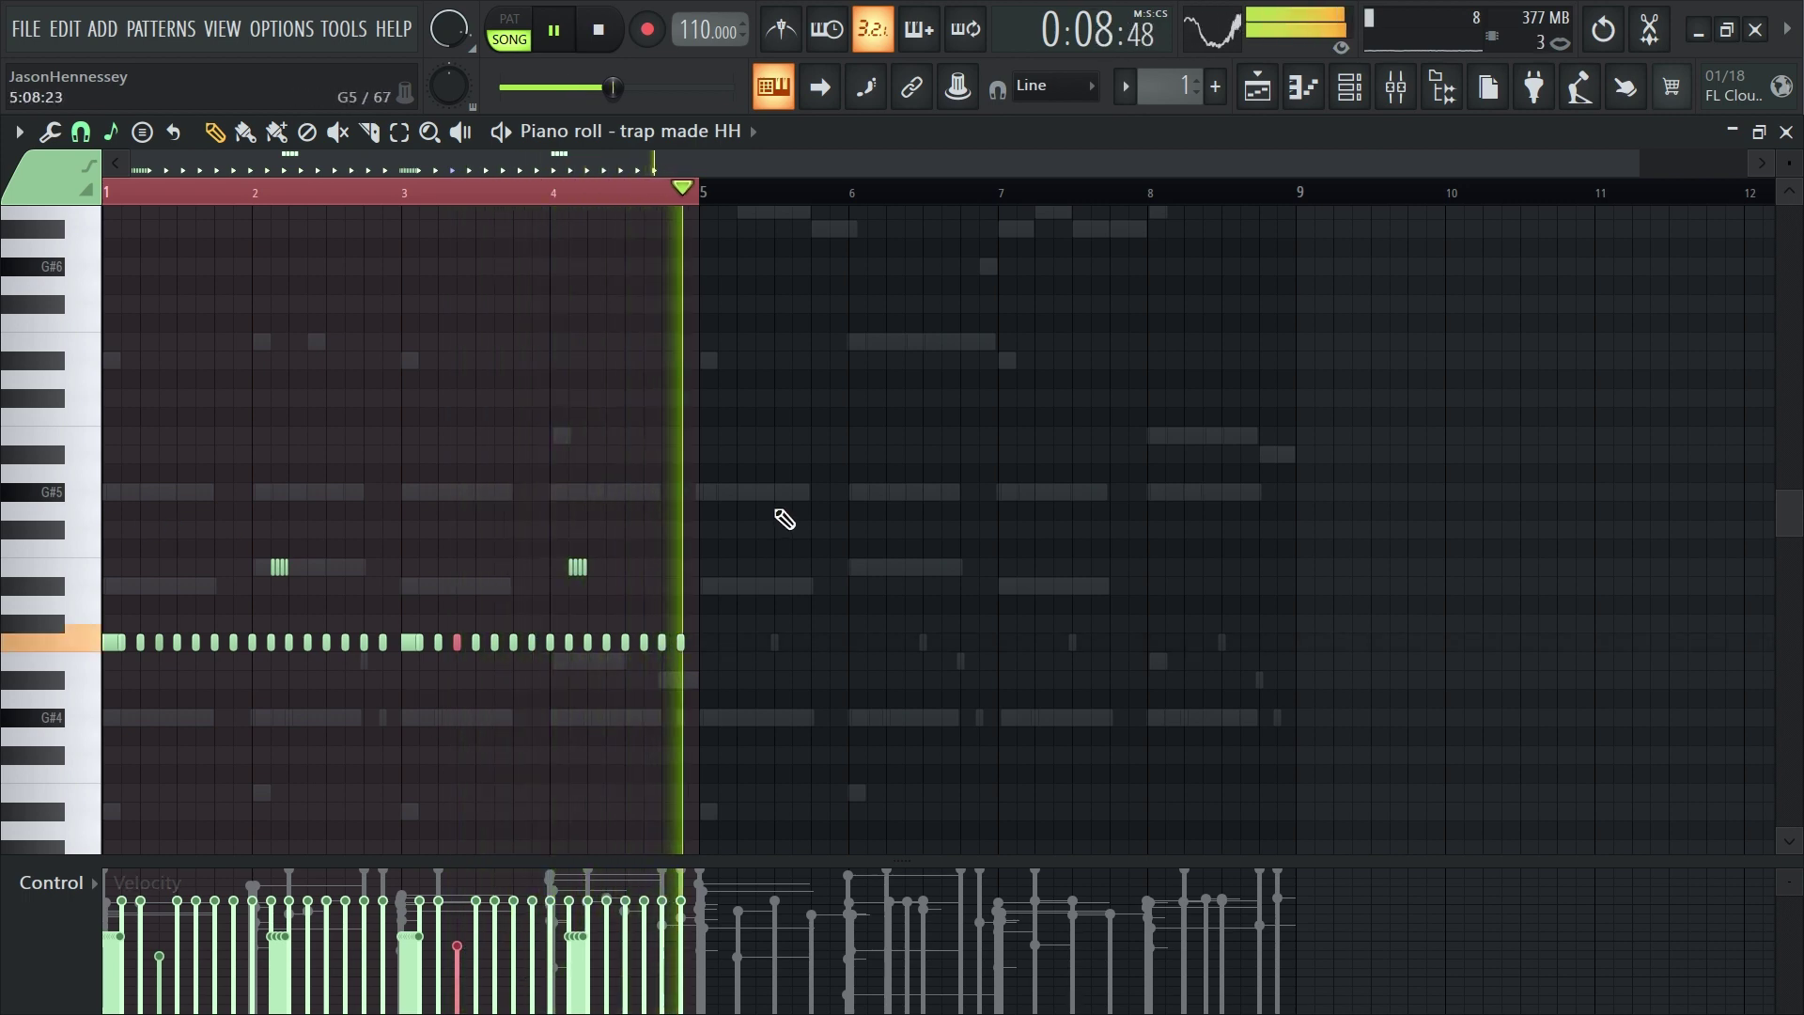
pyautogui.press('space')
pyautogui.moveTo(761, 482); pyautogui.dragTo(101, 747)
pyautogui.hotkey('ctrl', 'b')
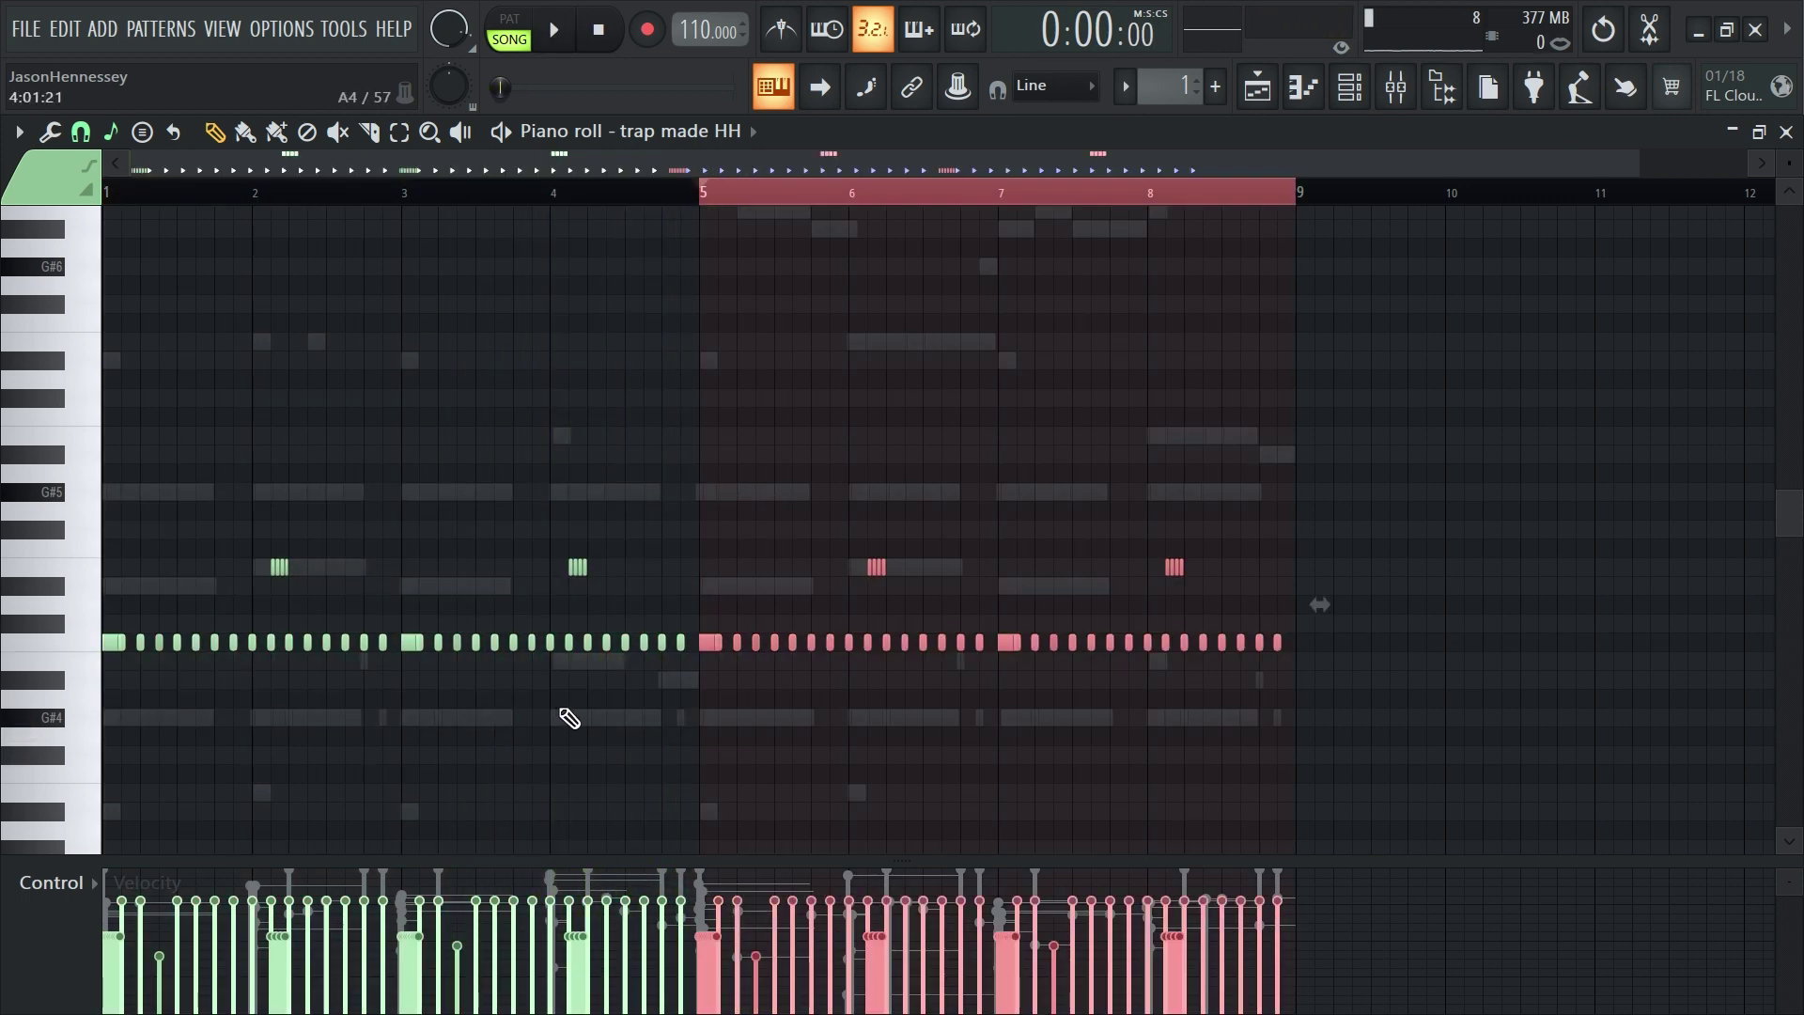
pyautogui.press('space')
pyautogui.hotkey('ctrl', 'd')
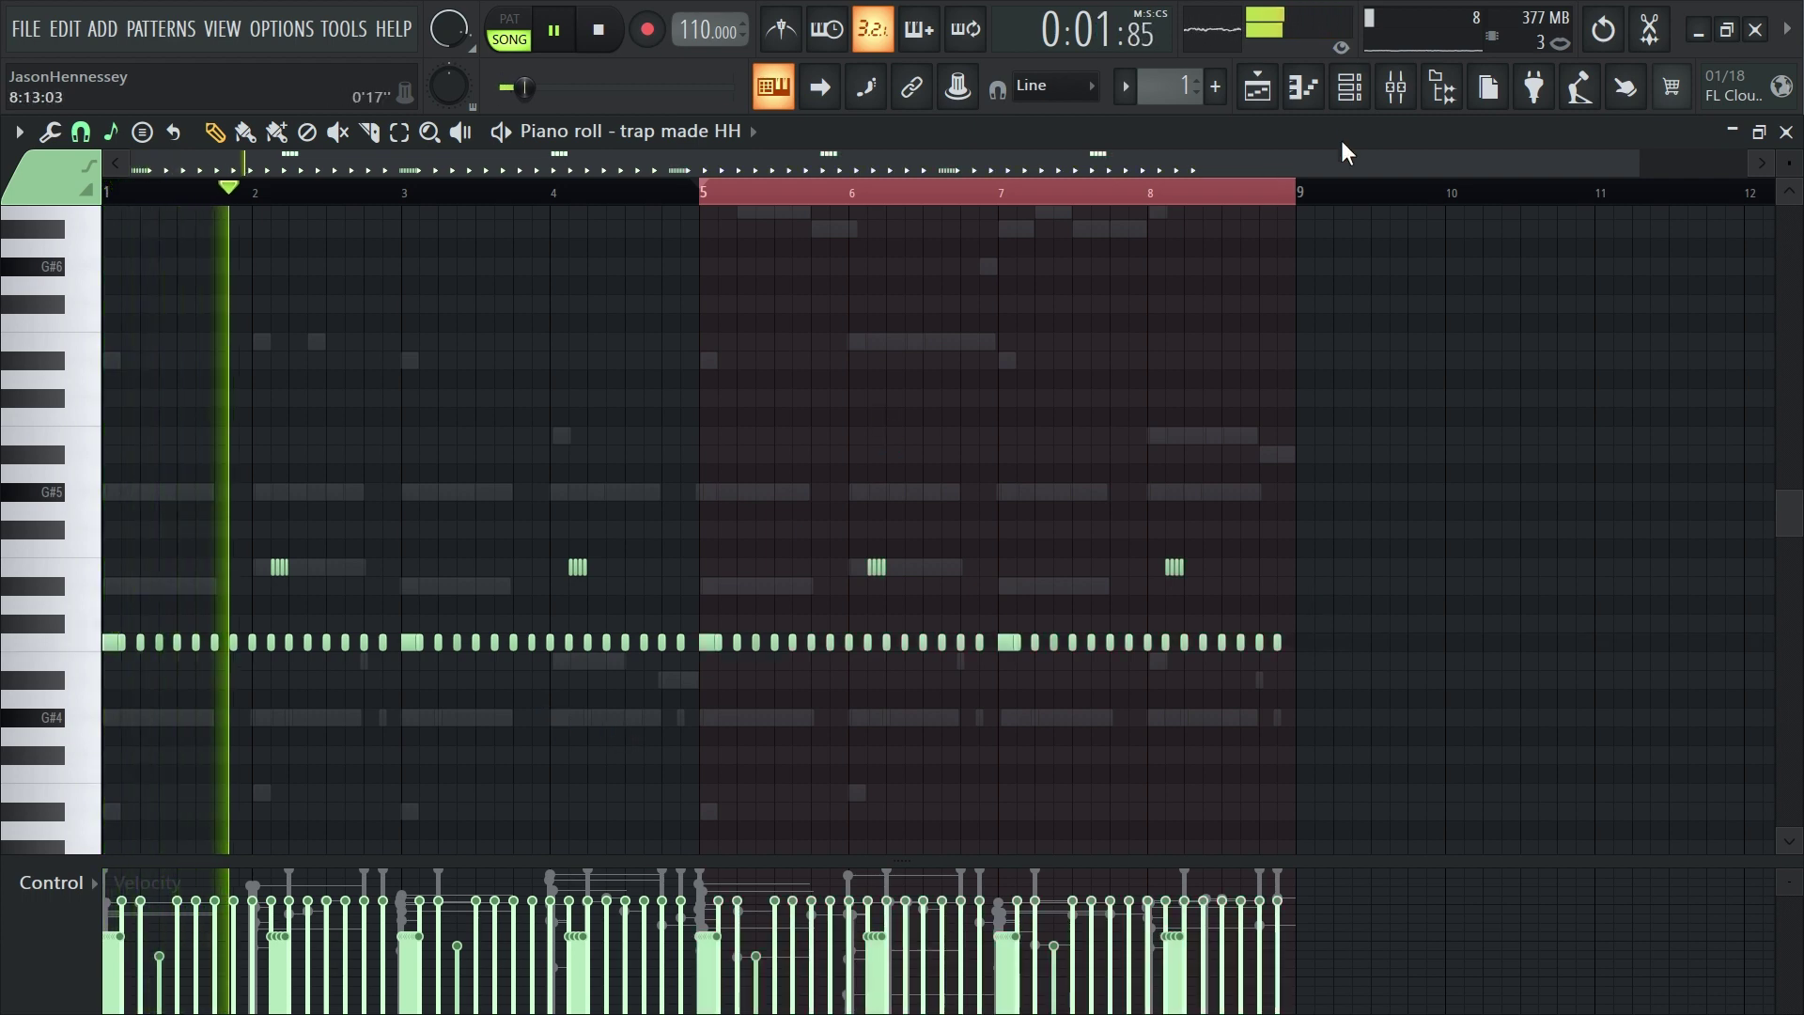
# Route the trap made HH channel to mixer insert 8 and lower that insert's volume to about -7.6 dB
pyautogui.hotkey('ctrl', 'a')
pyautogui.press('F6')
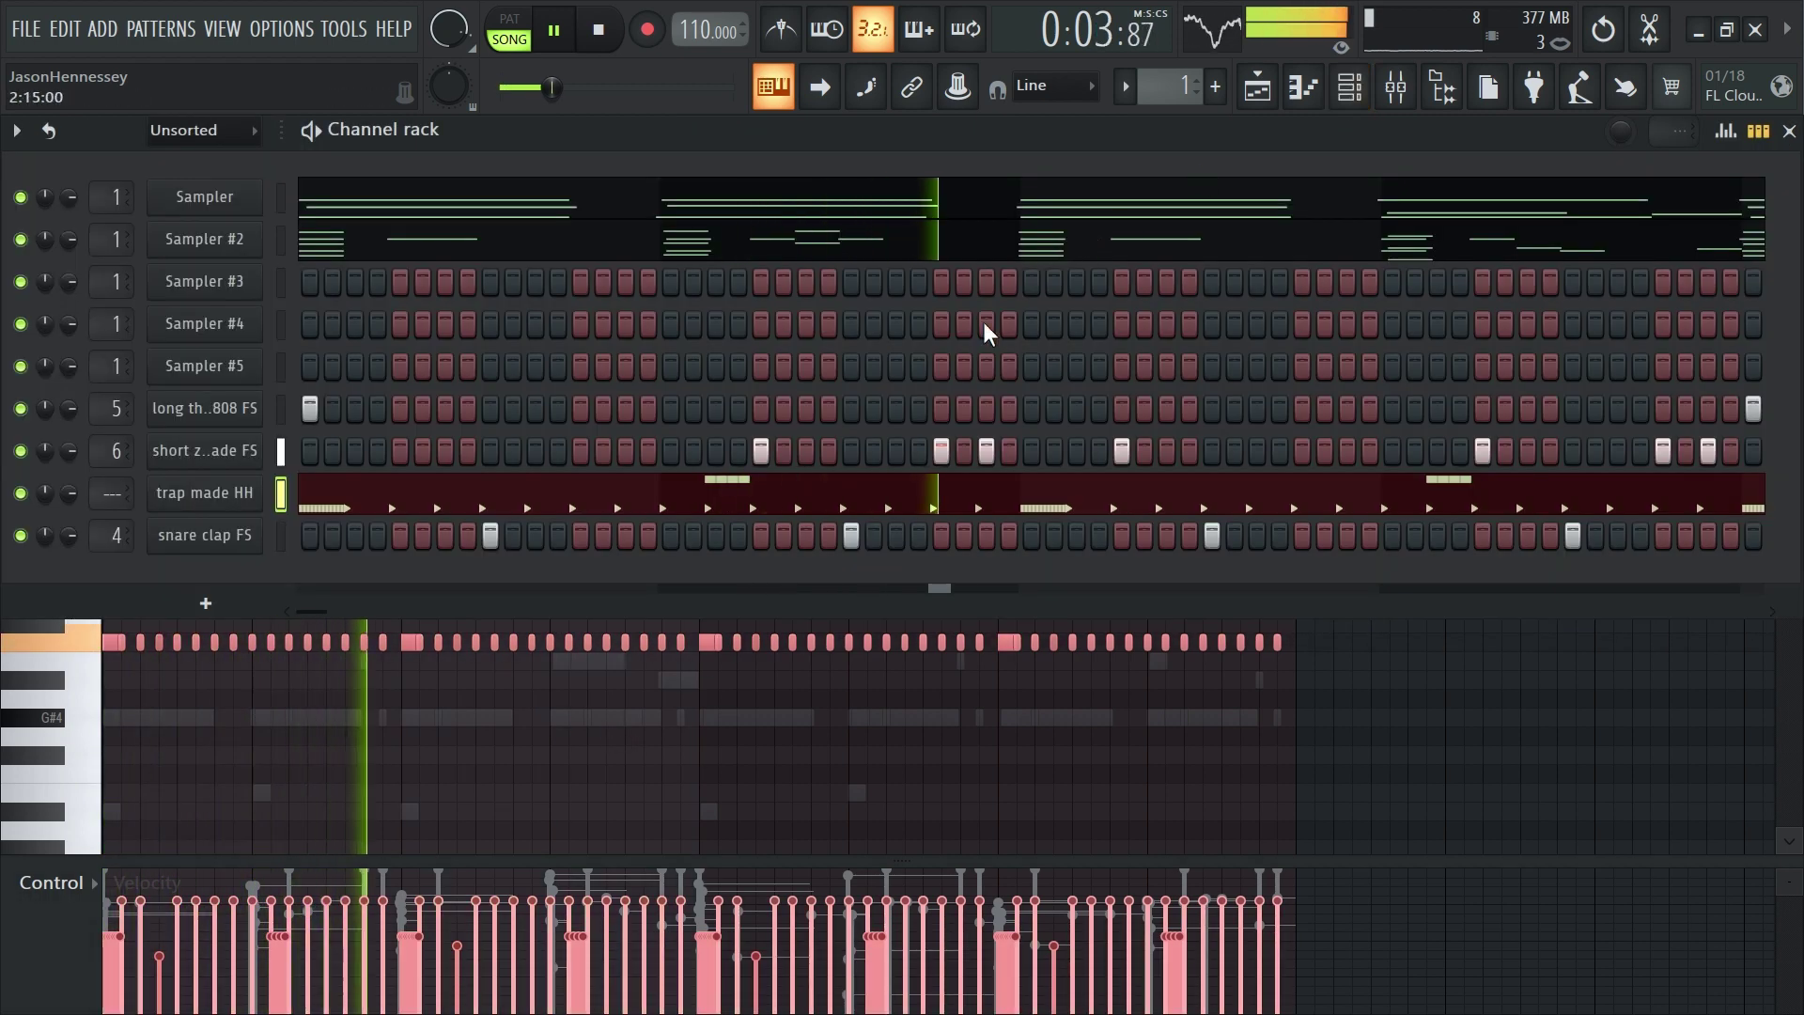
pyautogui.hotkey('ctrl', 'l')
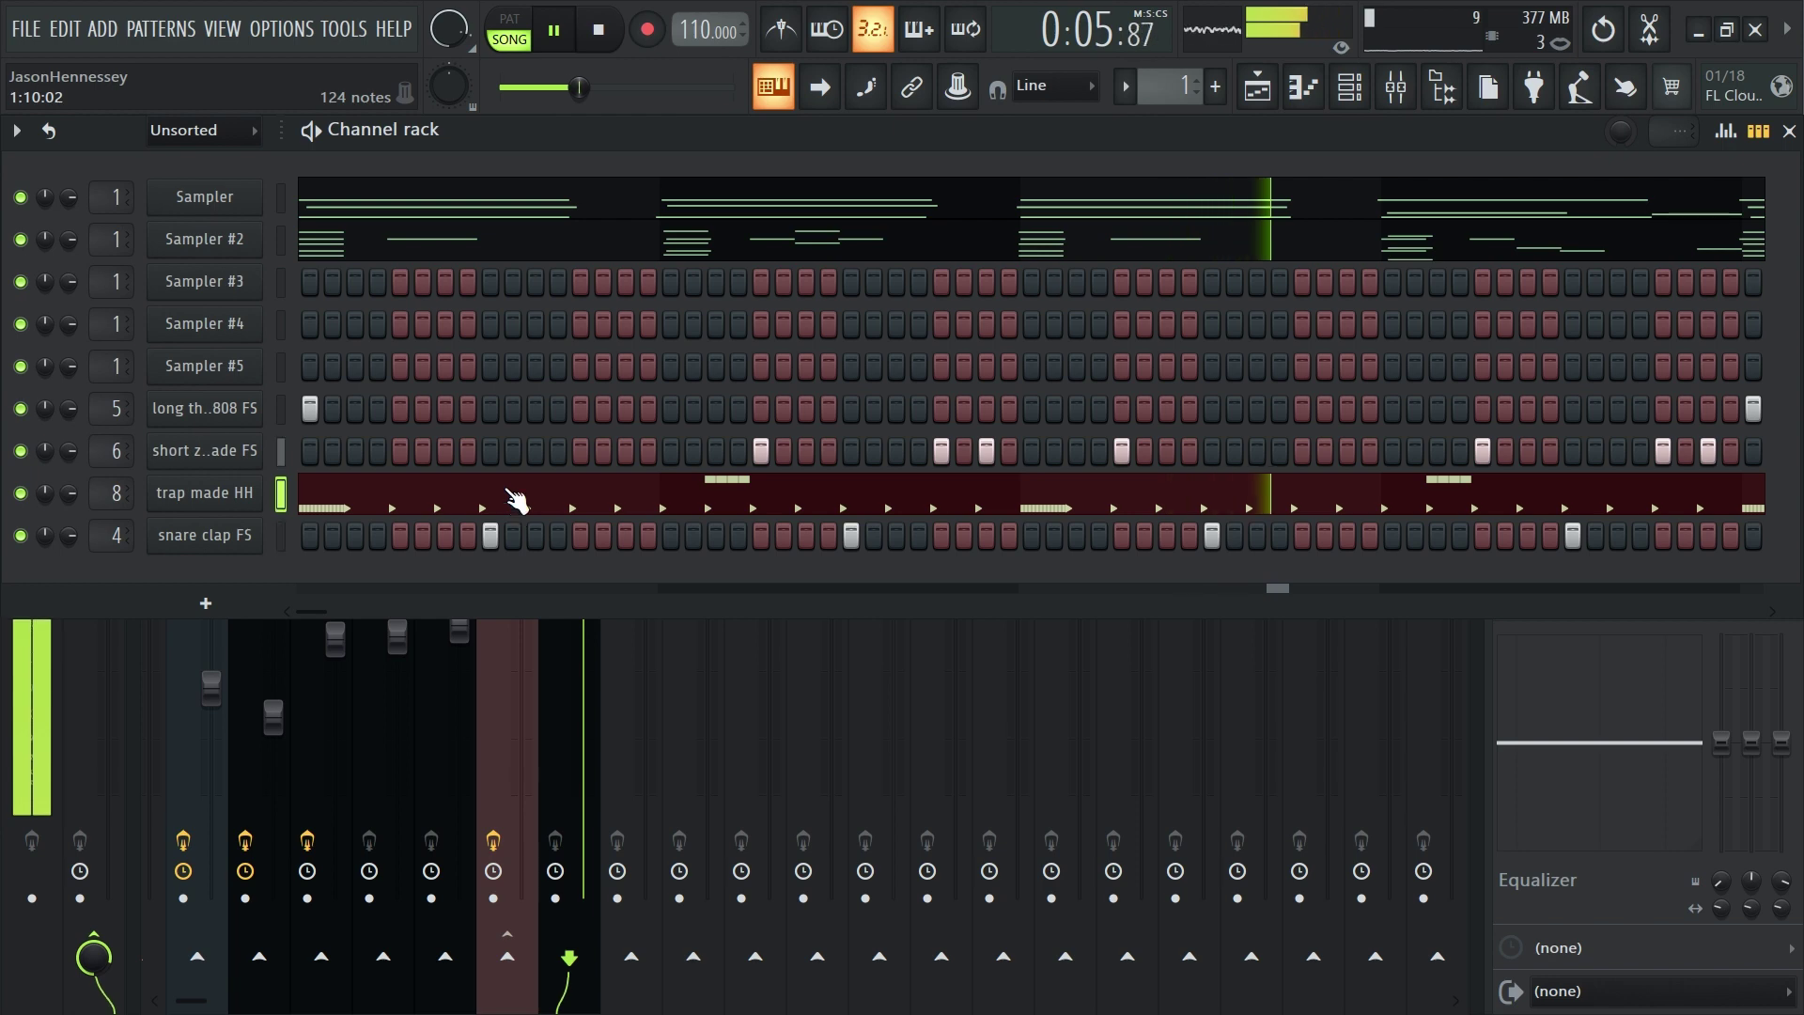
pyautogui.press('F6')
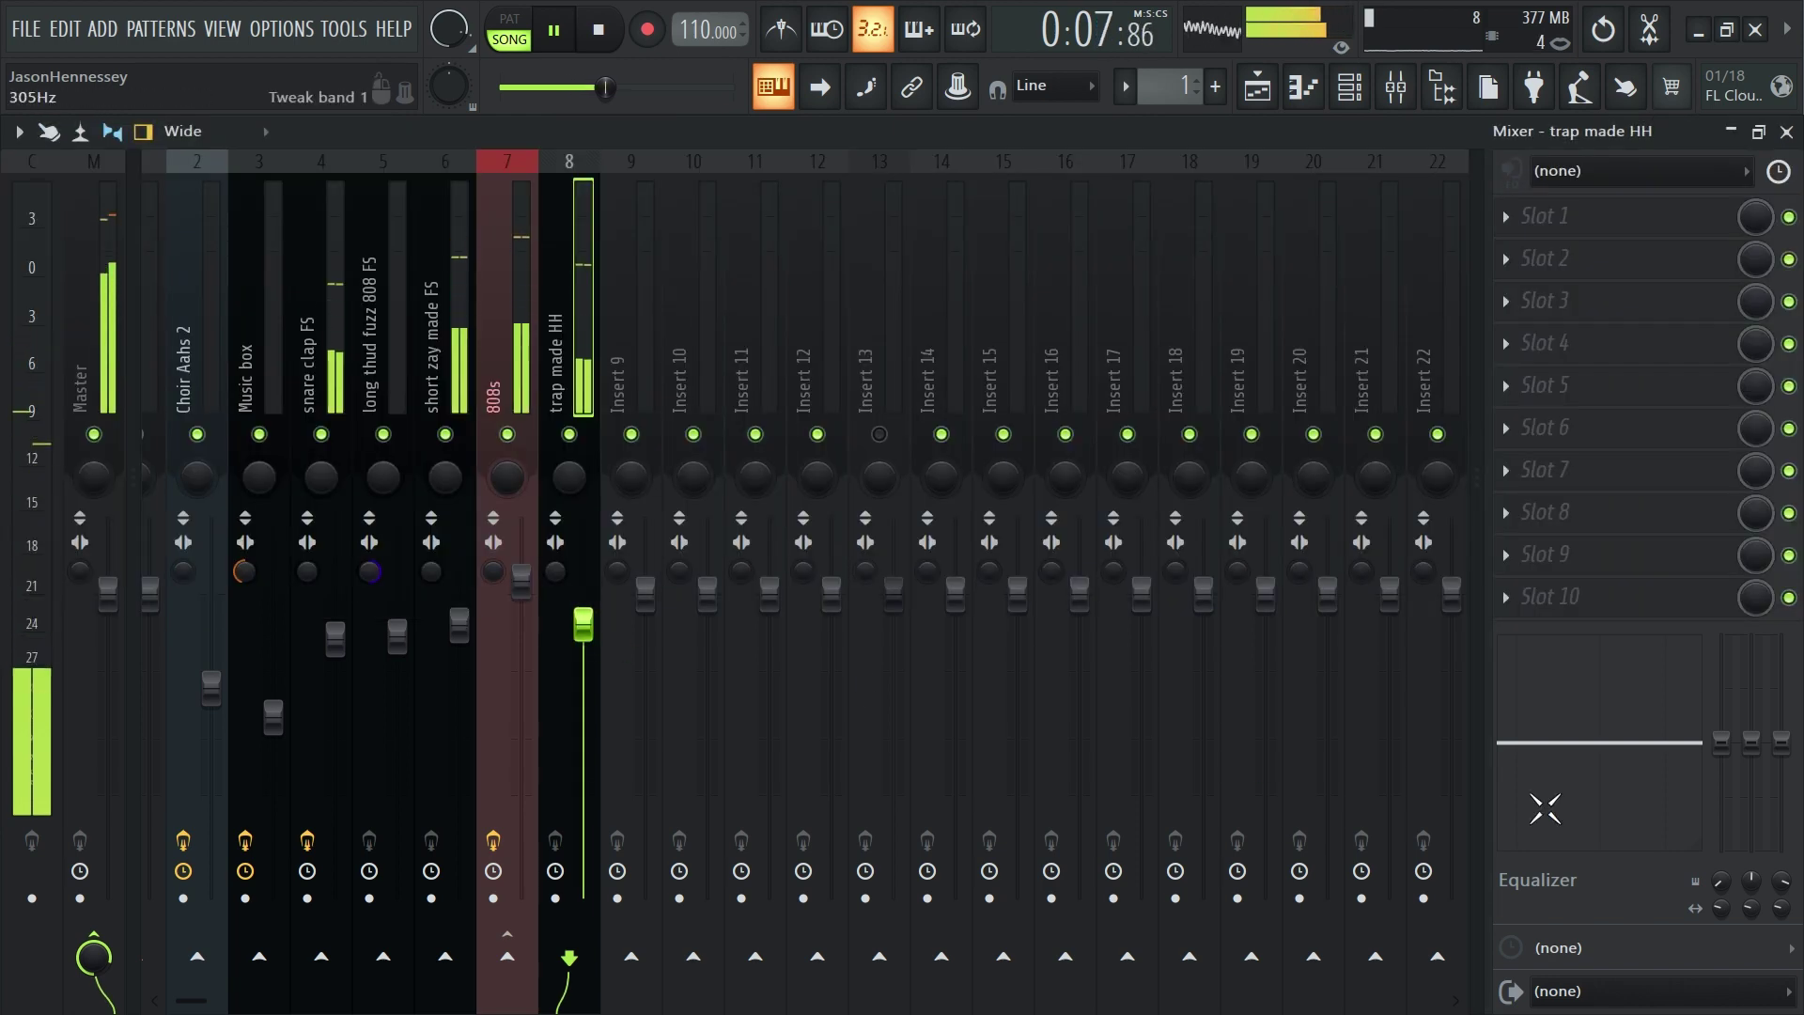
pyautogui.moveTo(582, 624); pyautogui.dragTo(603, 661)
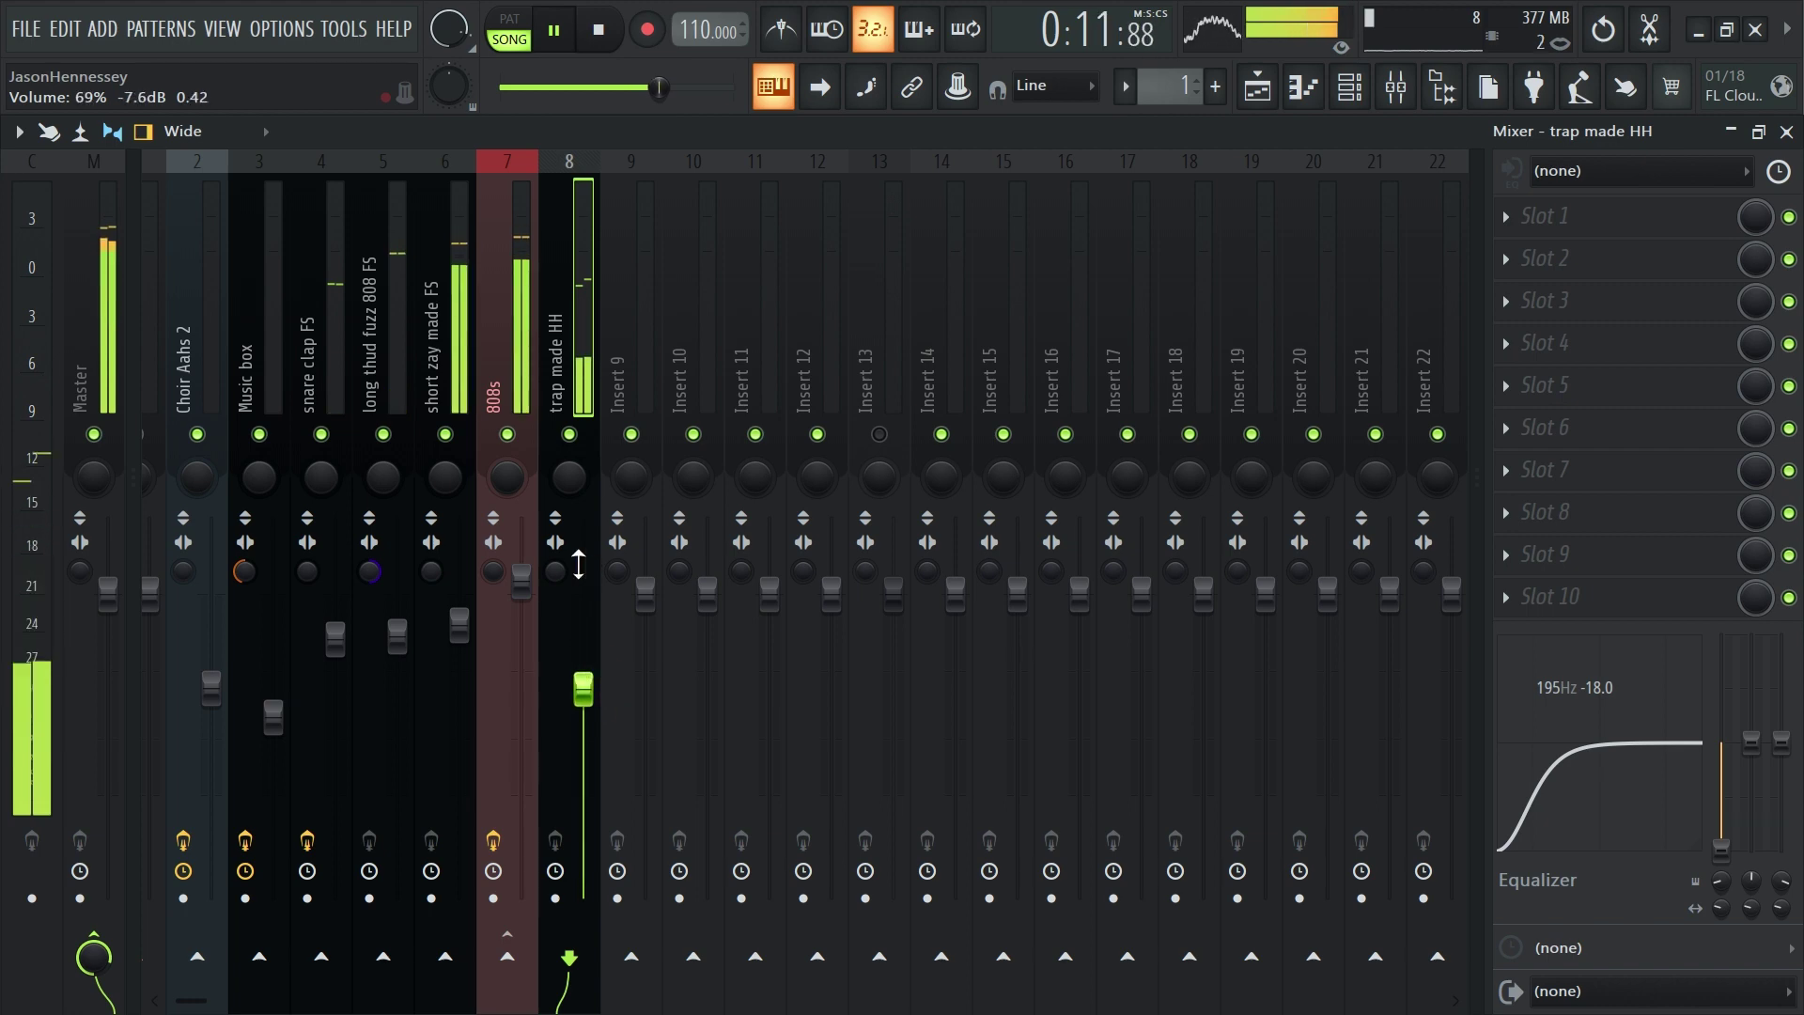
# Add Fruity Parametric EQ 2 to the hi-hat insert and set the insert equalizer's low band to -18.0 at 686 Hz
pyautogui.click(1621, 224)
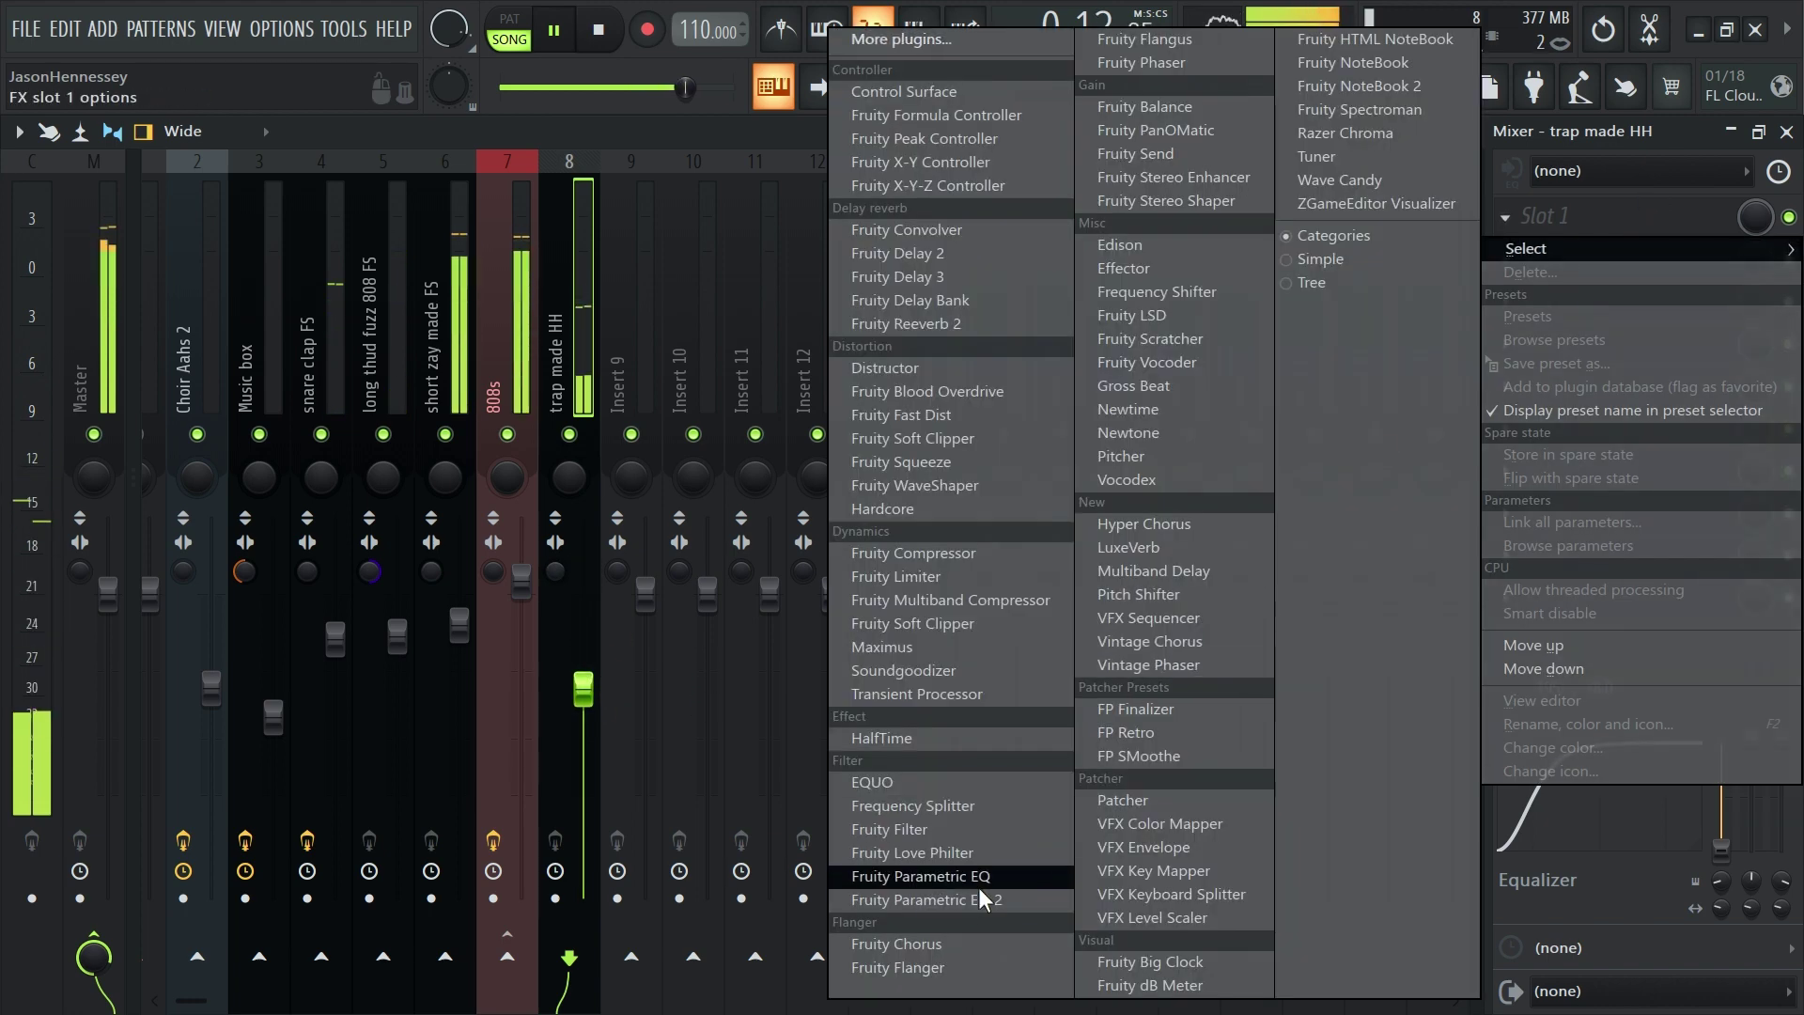
pyautogui.click(954, 899)
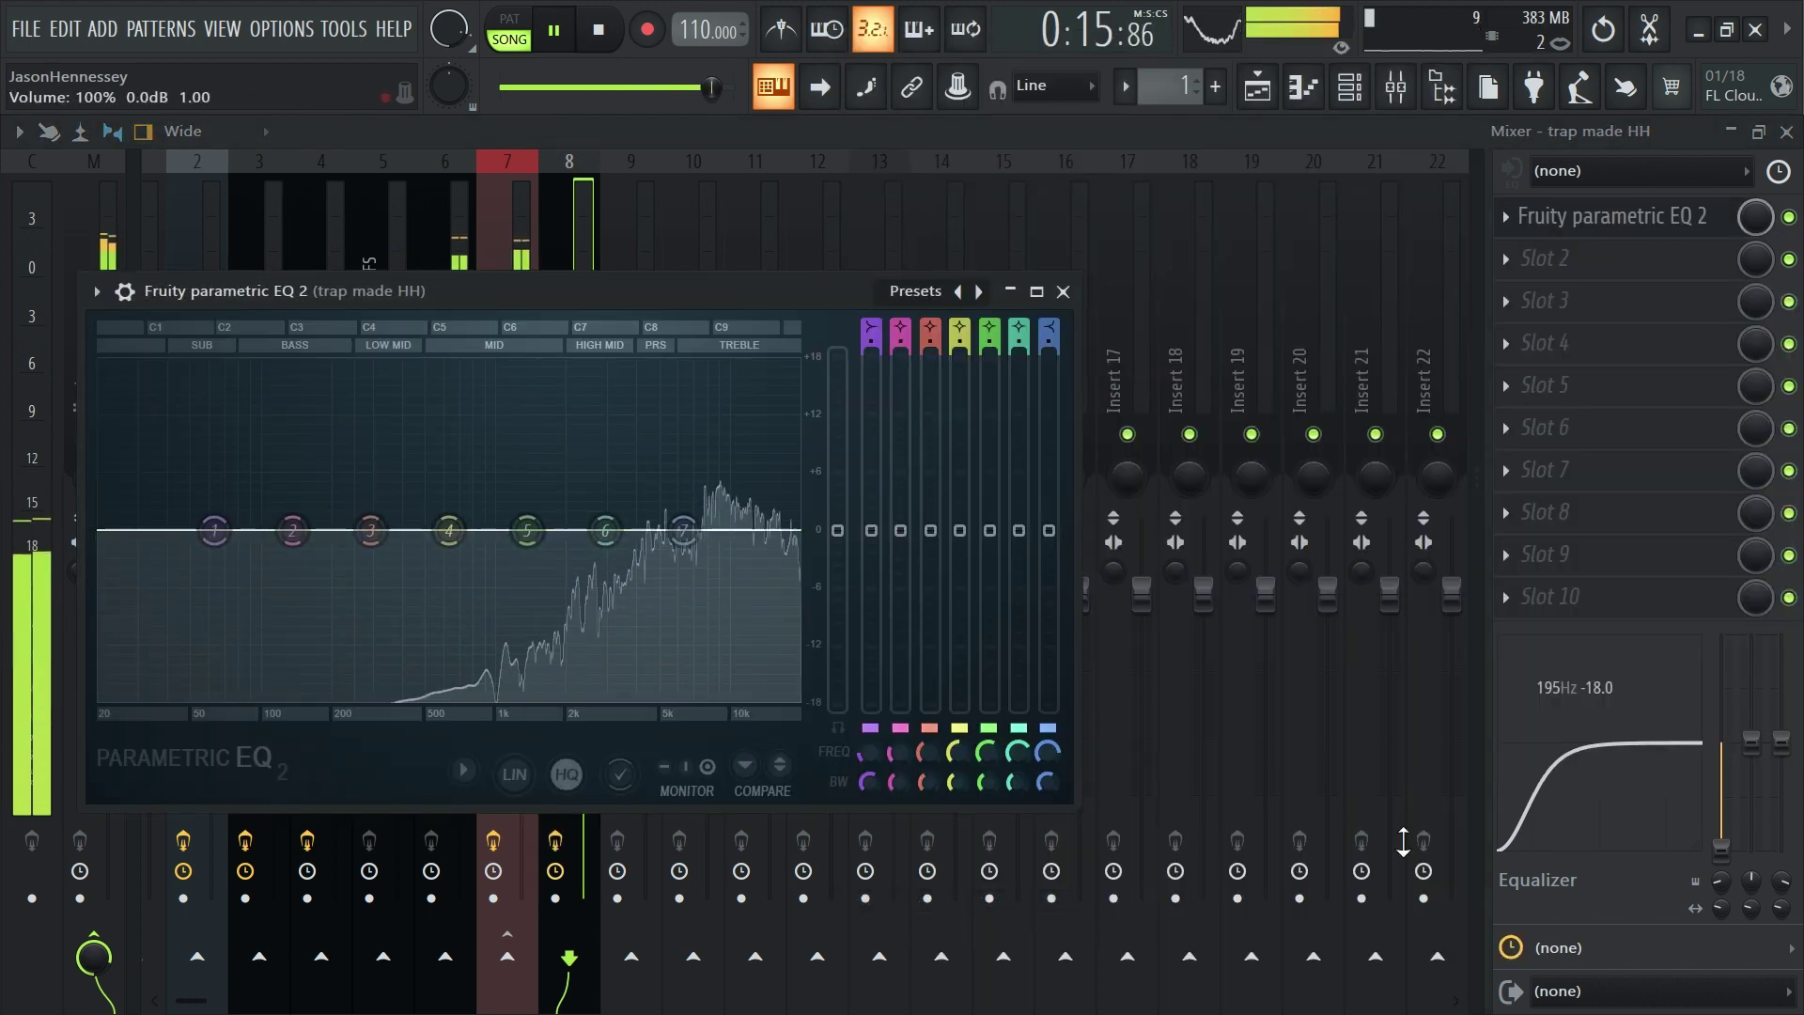
pyautogui.moveTo(1721, 881); pyautogui.dragTo(1721, 845)
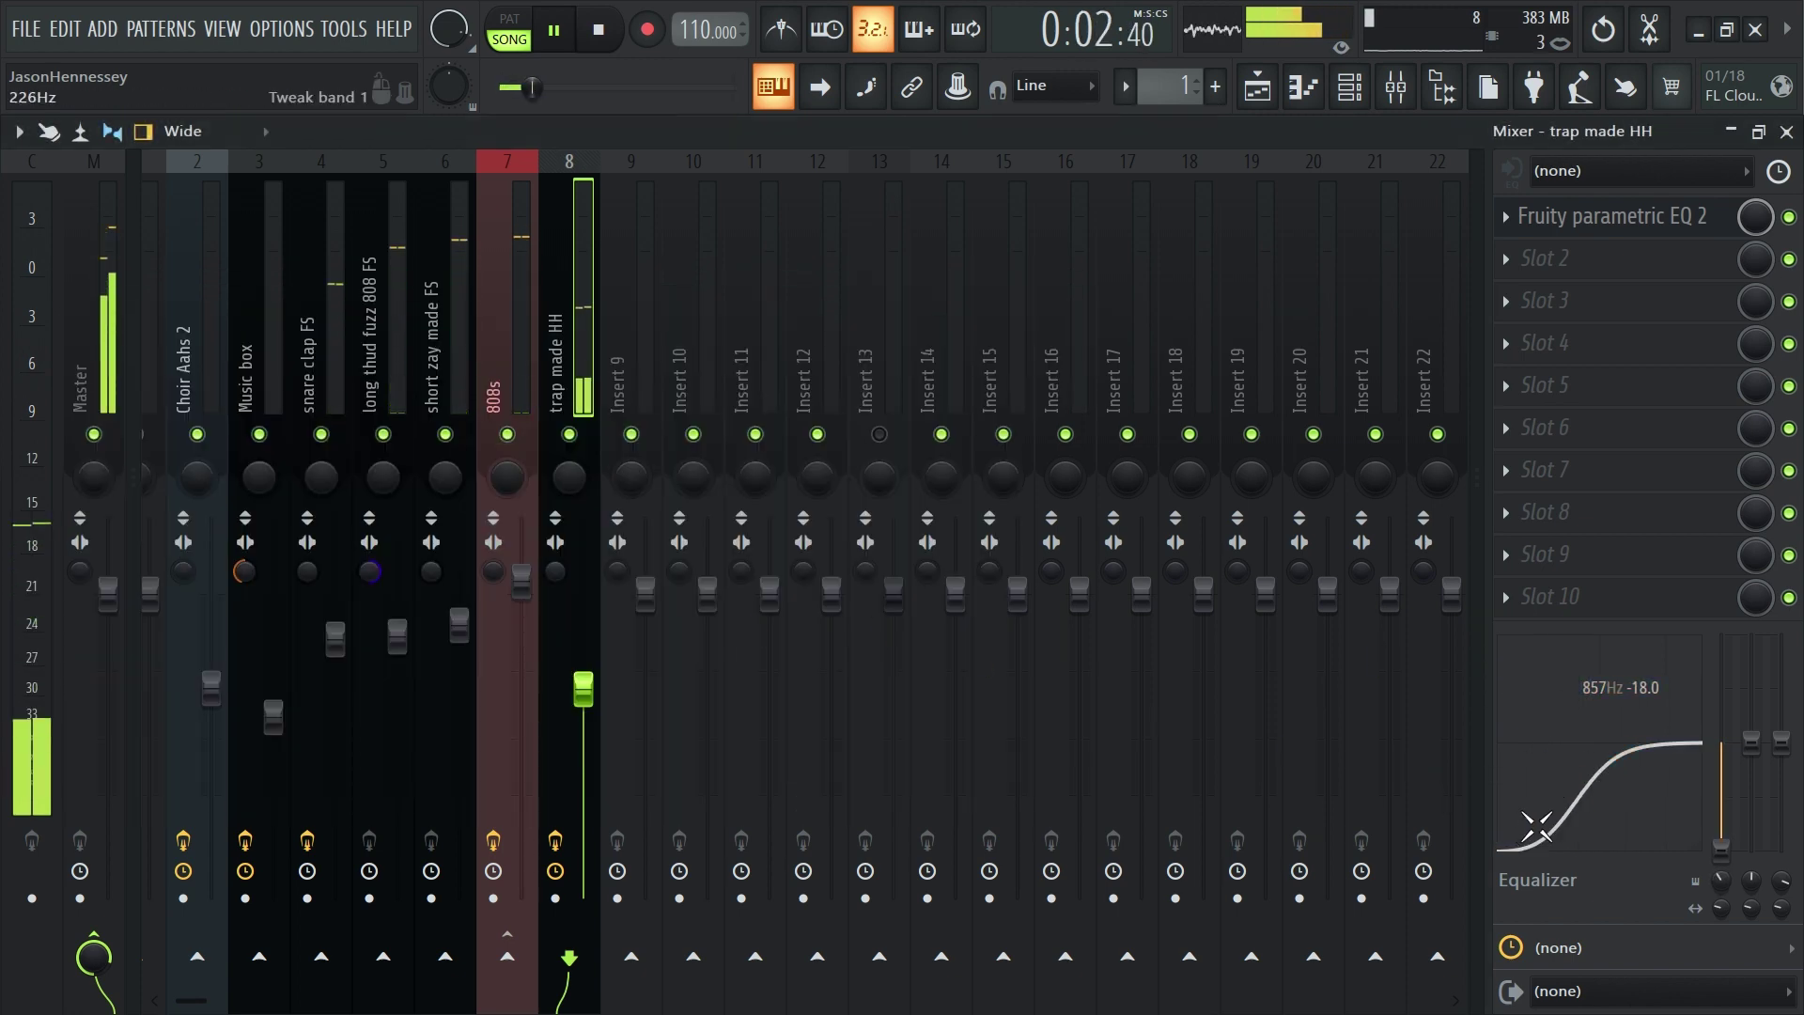
pyautogui.moveTo(1569, 831); pyautogui.dragTo(1563, 831)
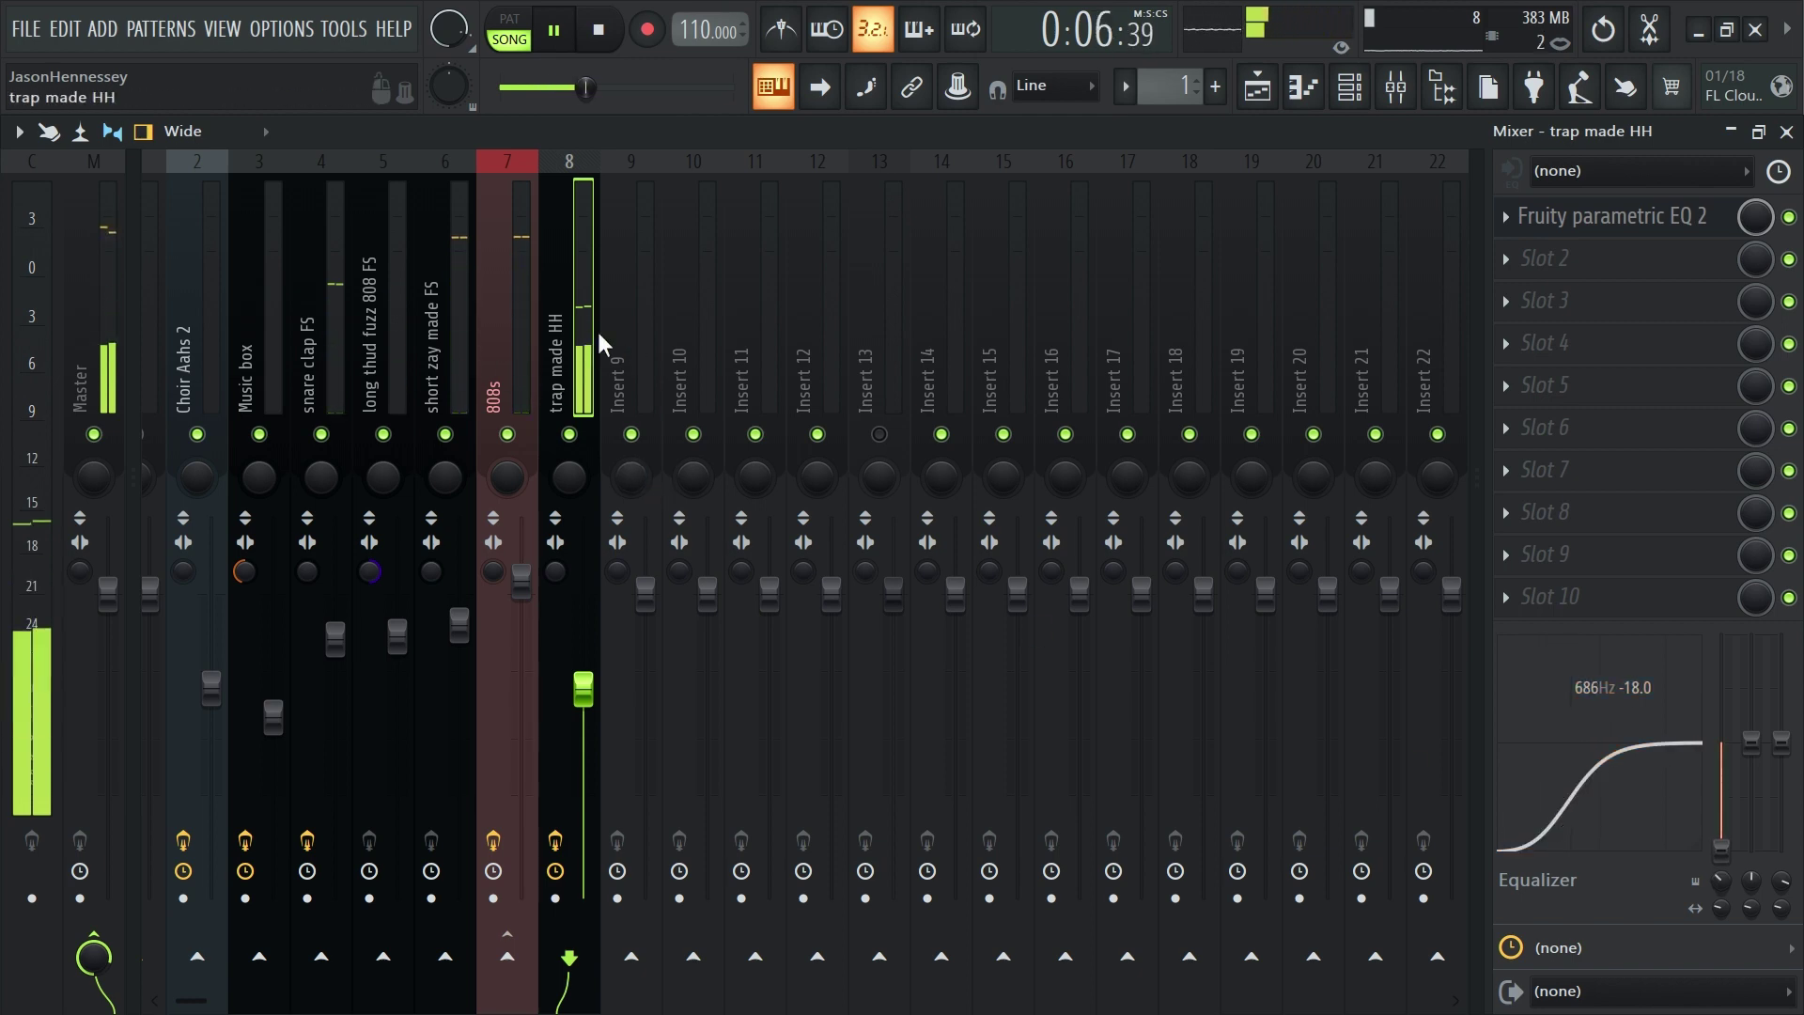
# Remove Fruity Parametric EQ 2 from slot 1 of the trap made HH insert
pyautogui.click(1635, 224)
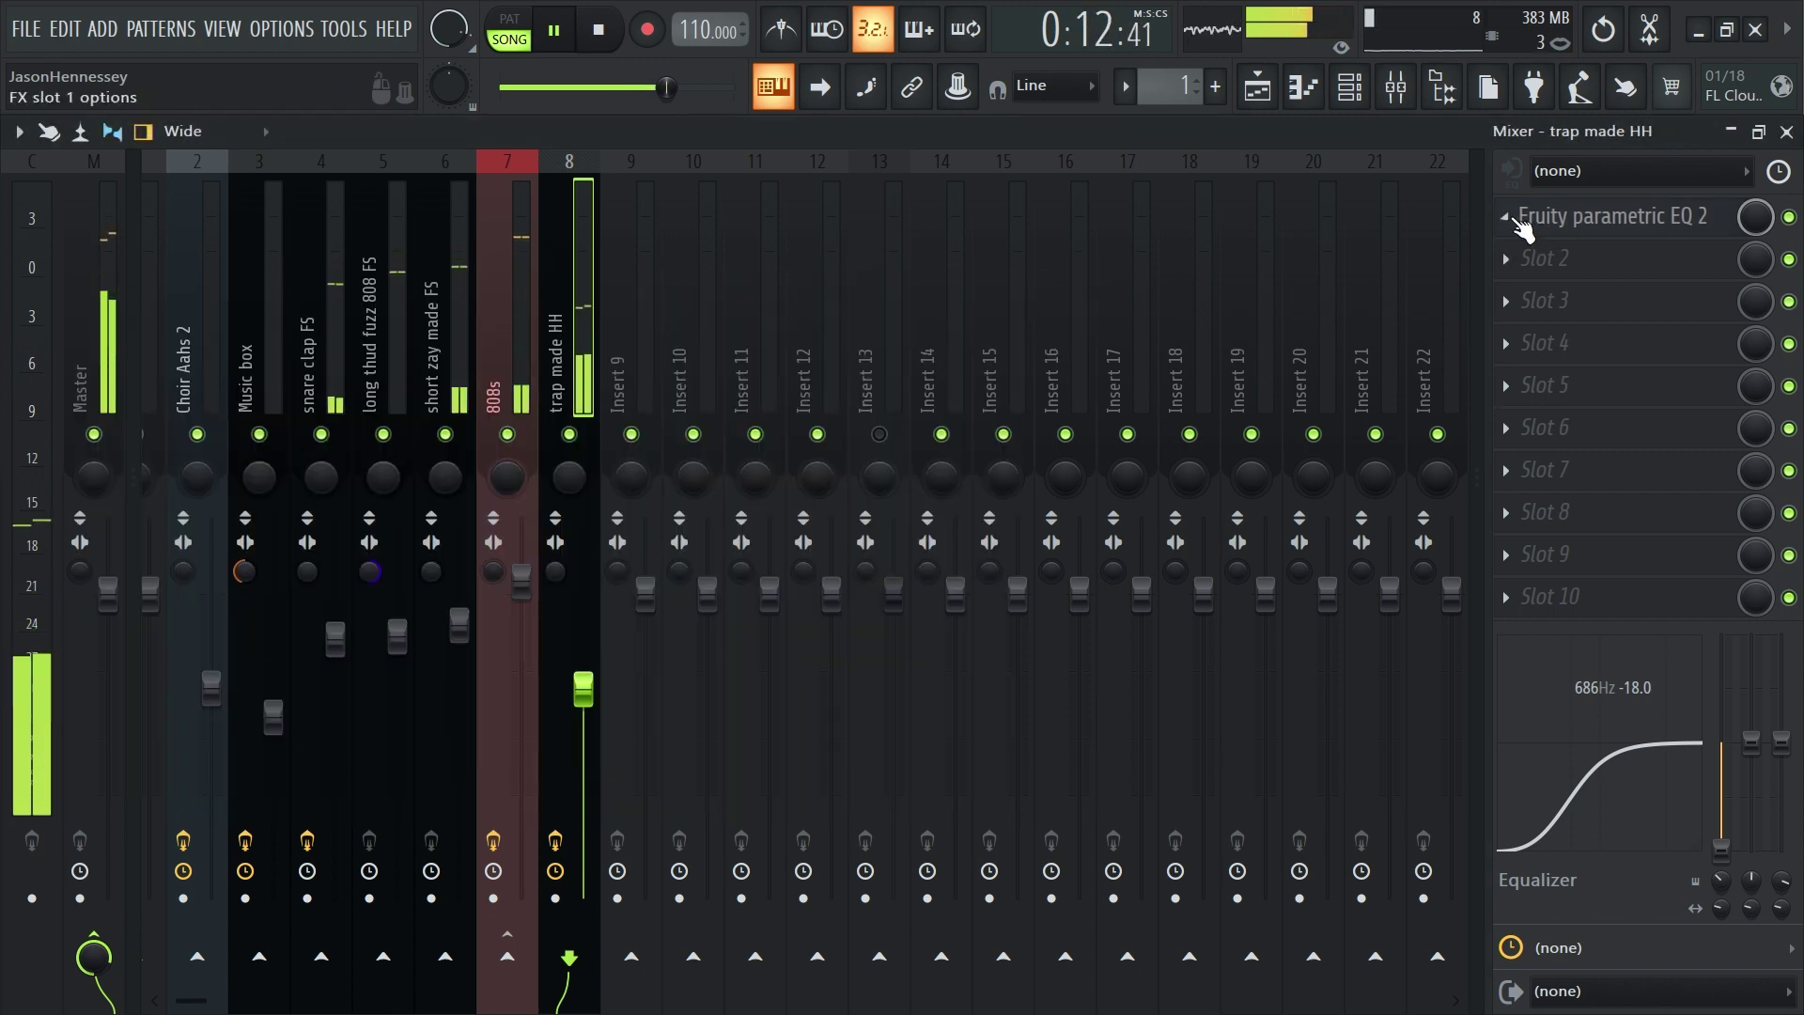
pyautogui.click(1506, 217)
pyautogui.click(1515, 269)
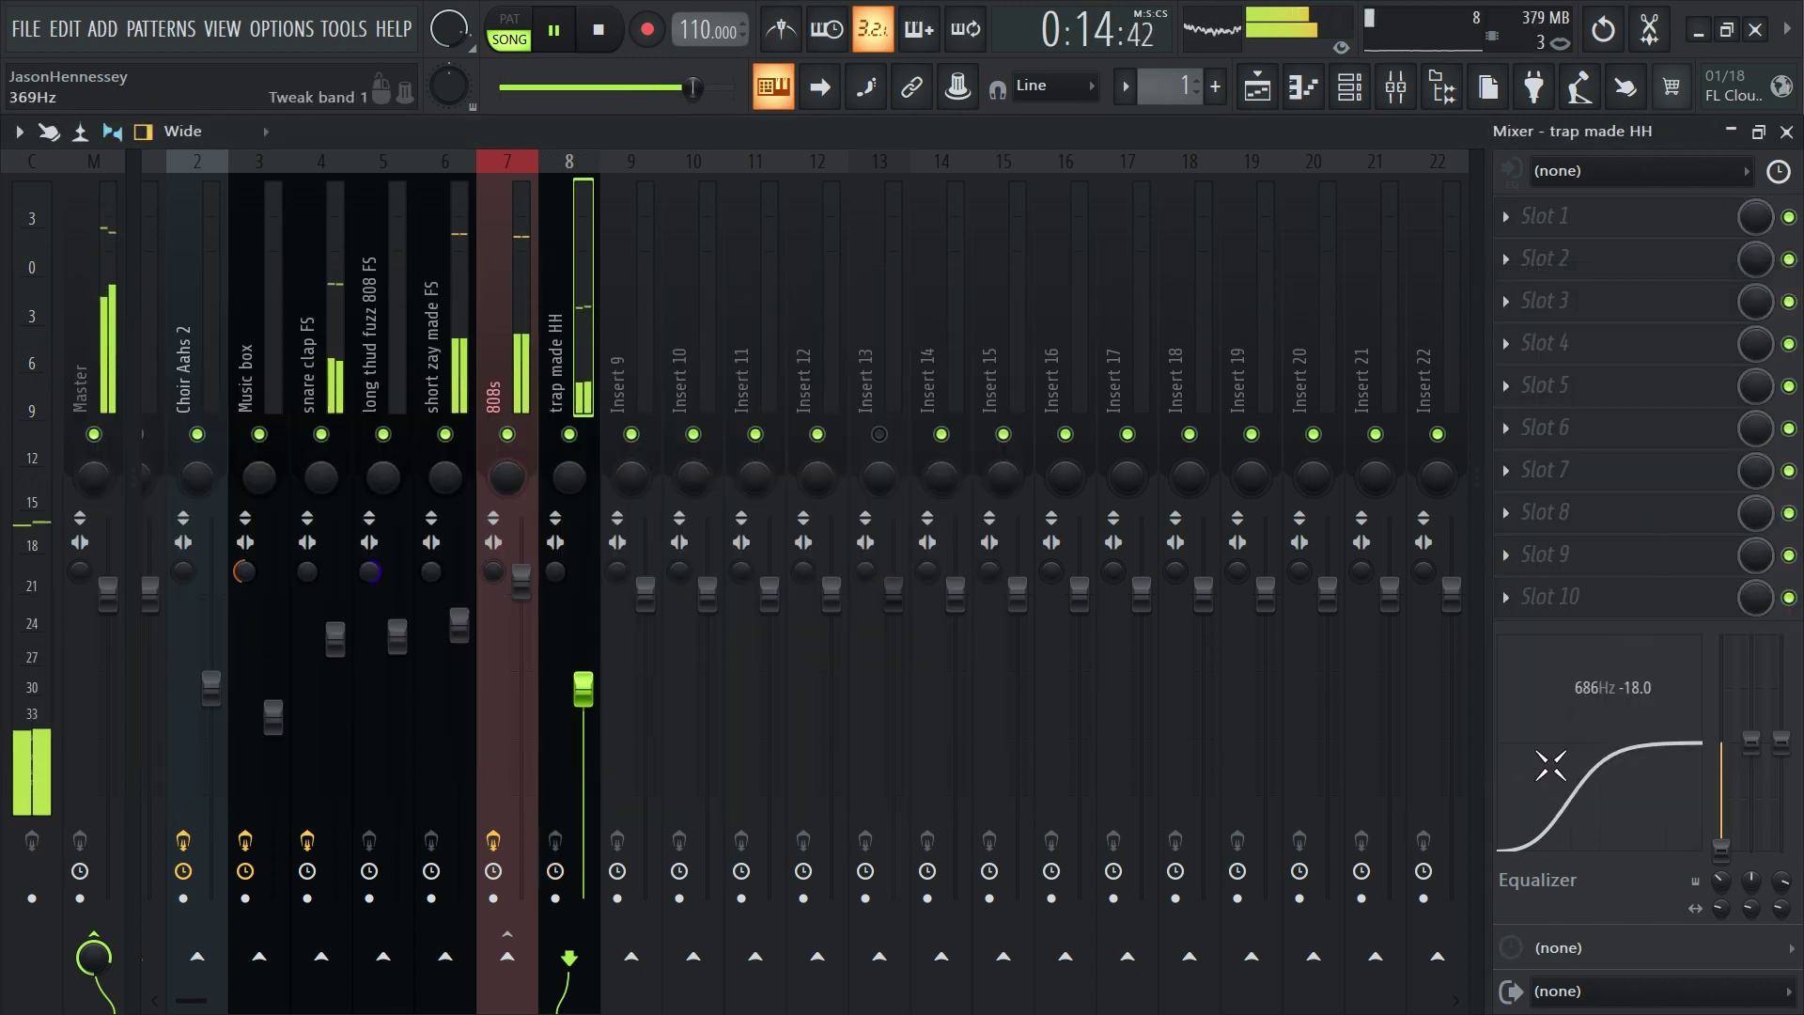
# Lower the trap made HH insert's volume slightly and add Fruity Limiter in its slot 1
pyautogui.moveTo(582, 700); pyautogui.dragTo(583, 719)
pyautogui.click(1506, 217)
pyautogui.moveTo(1524, 248)
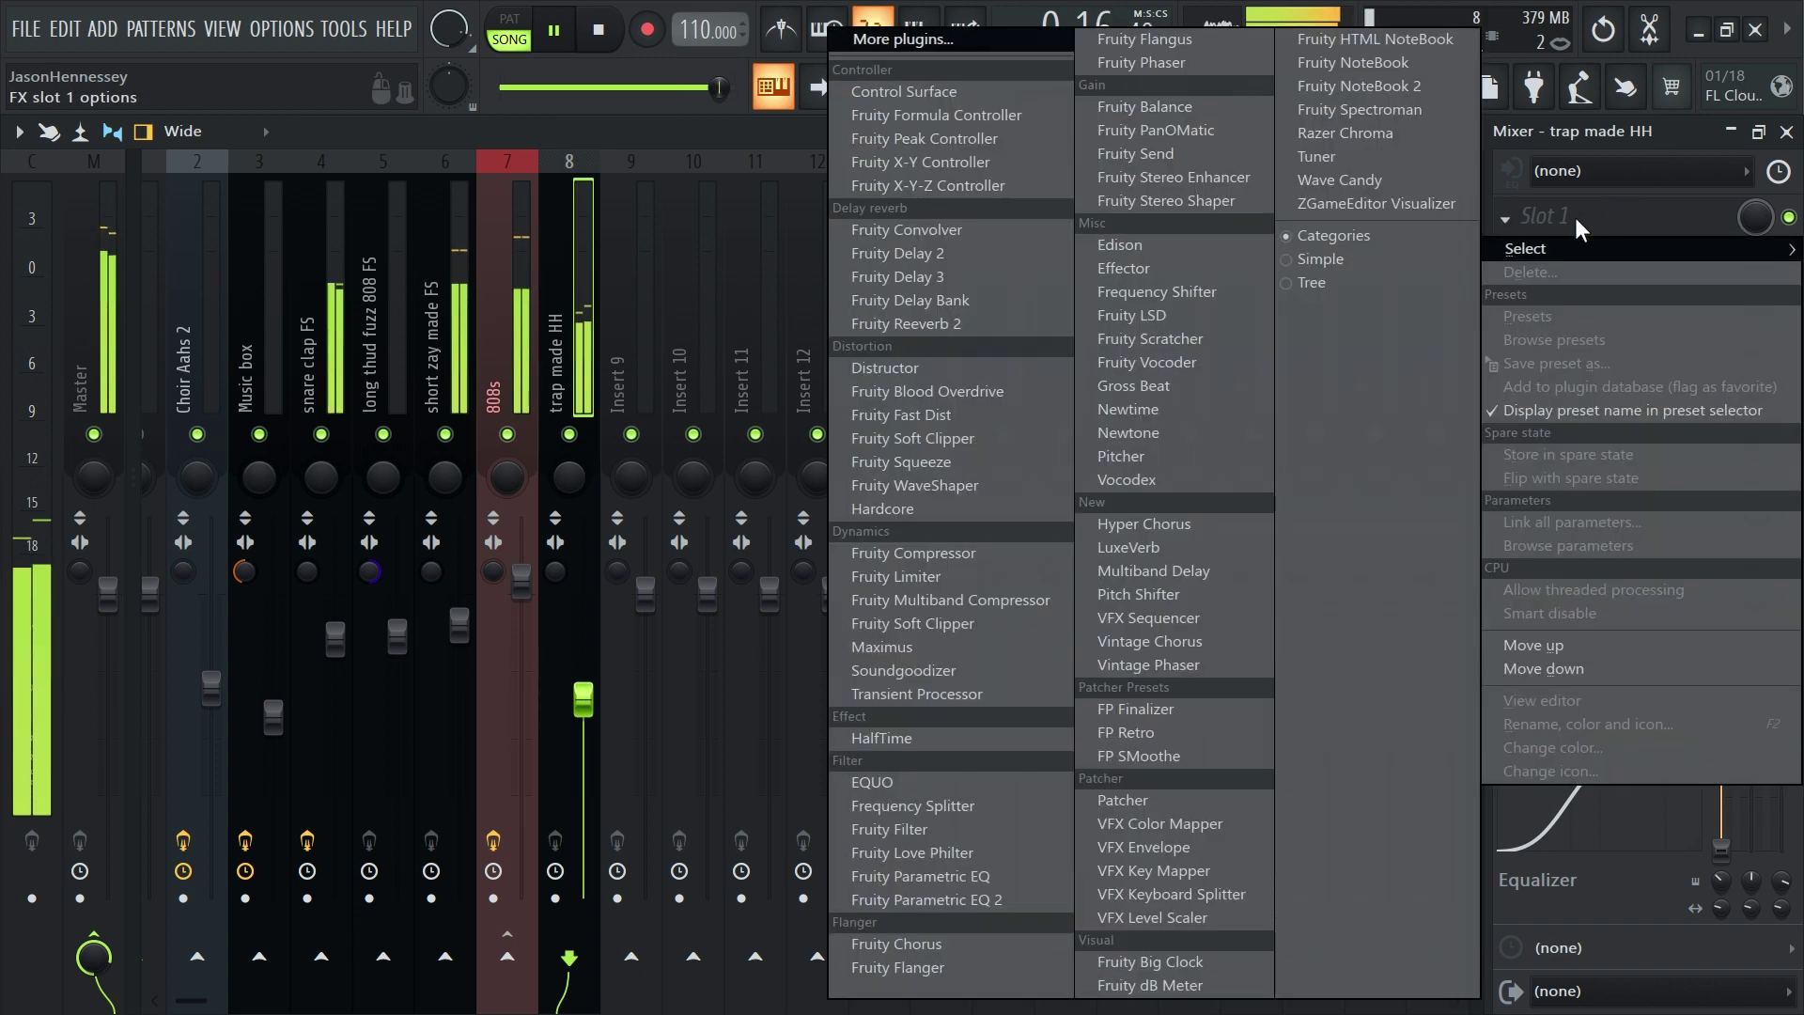
pyautogui.click(955, 578)
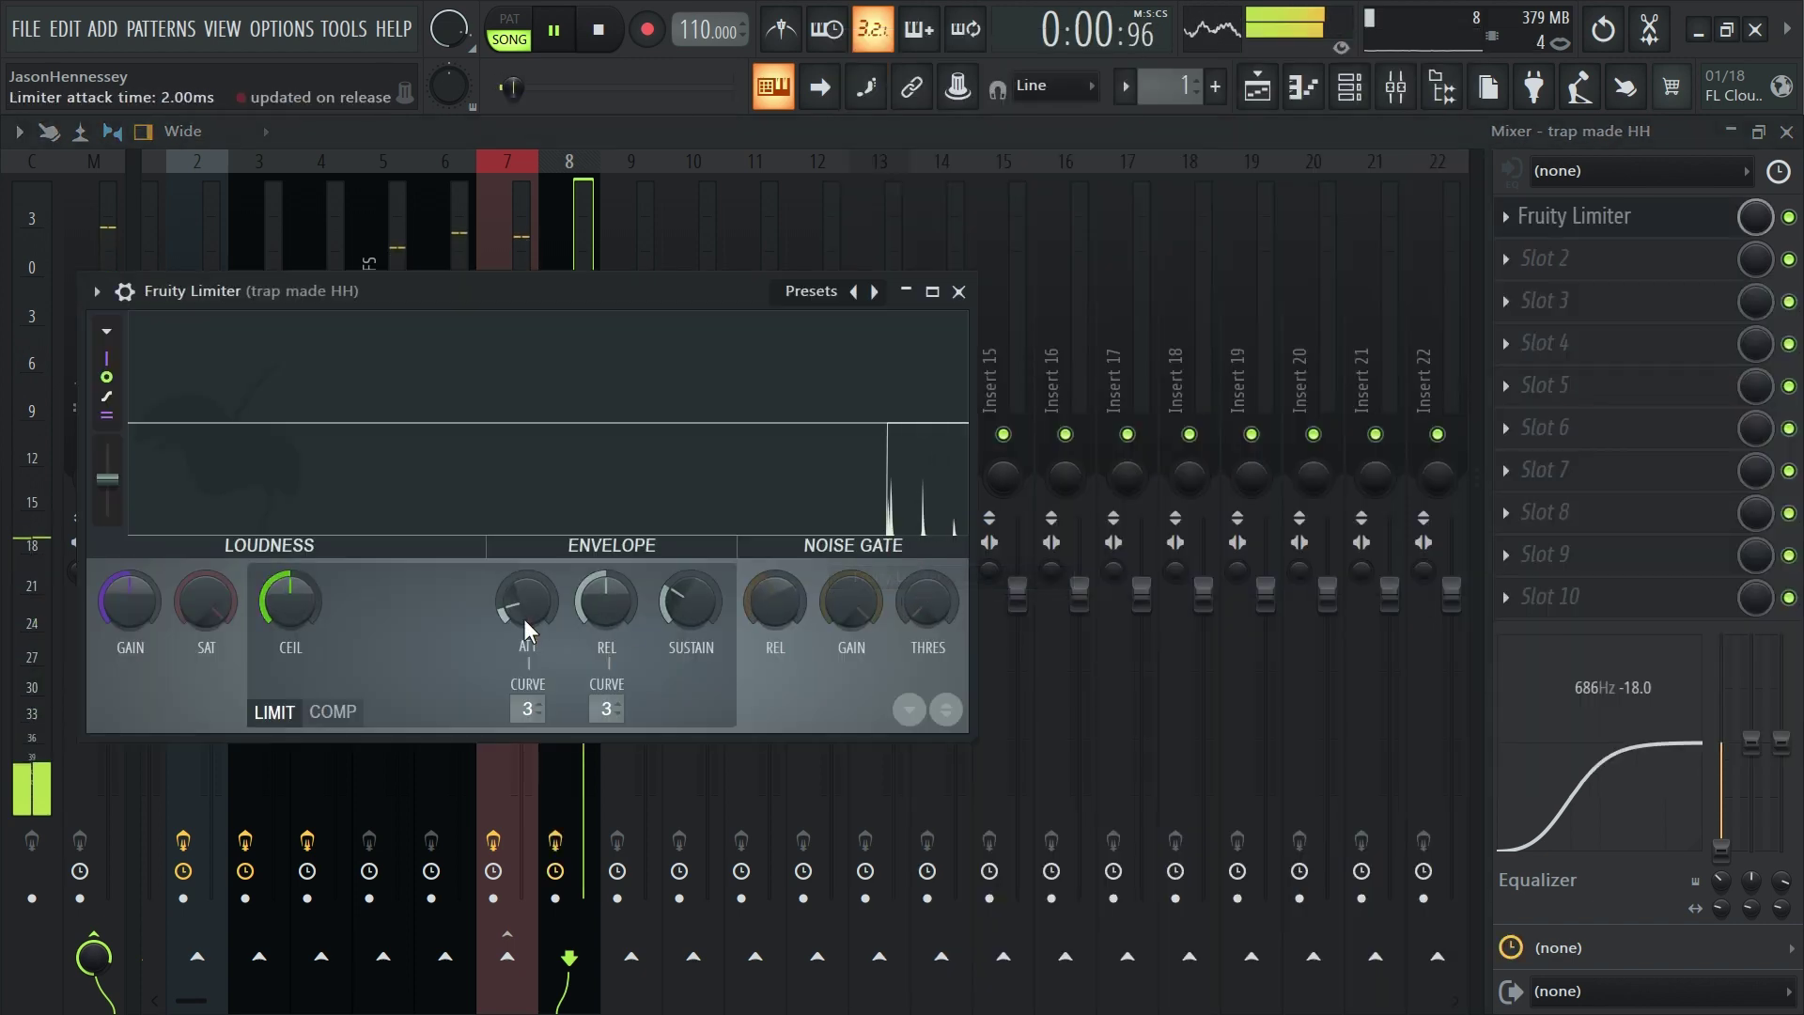
# Set the hi-hat limiter to a -7.8 dB ceiling, slightly raised gain, minimum attack and 0 ms sustain, and lower the insert's volume slightly
pyautogui.moveTo(320, 604)
pyautogui.mouseDown()
pyautogui.moveTo(319, 657)
pyautogui.moveTo(312, 605)
pyautogui.mouseUp()
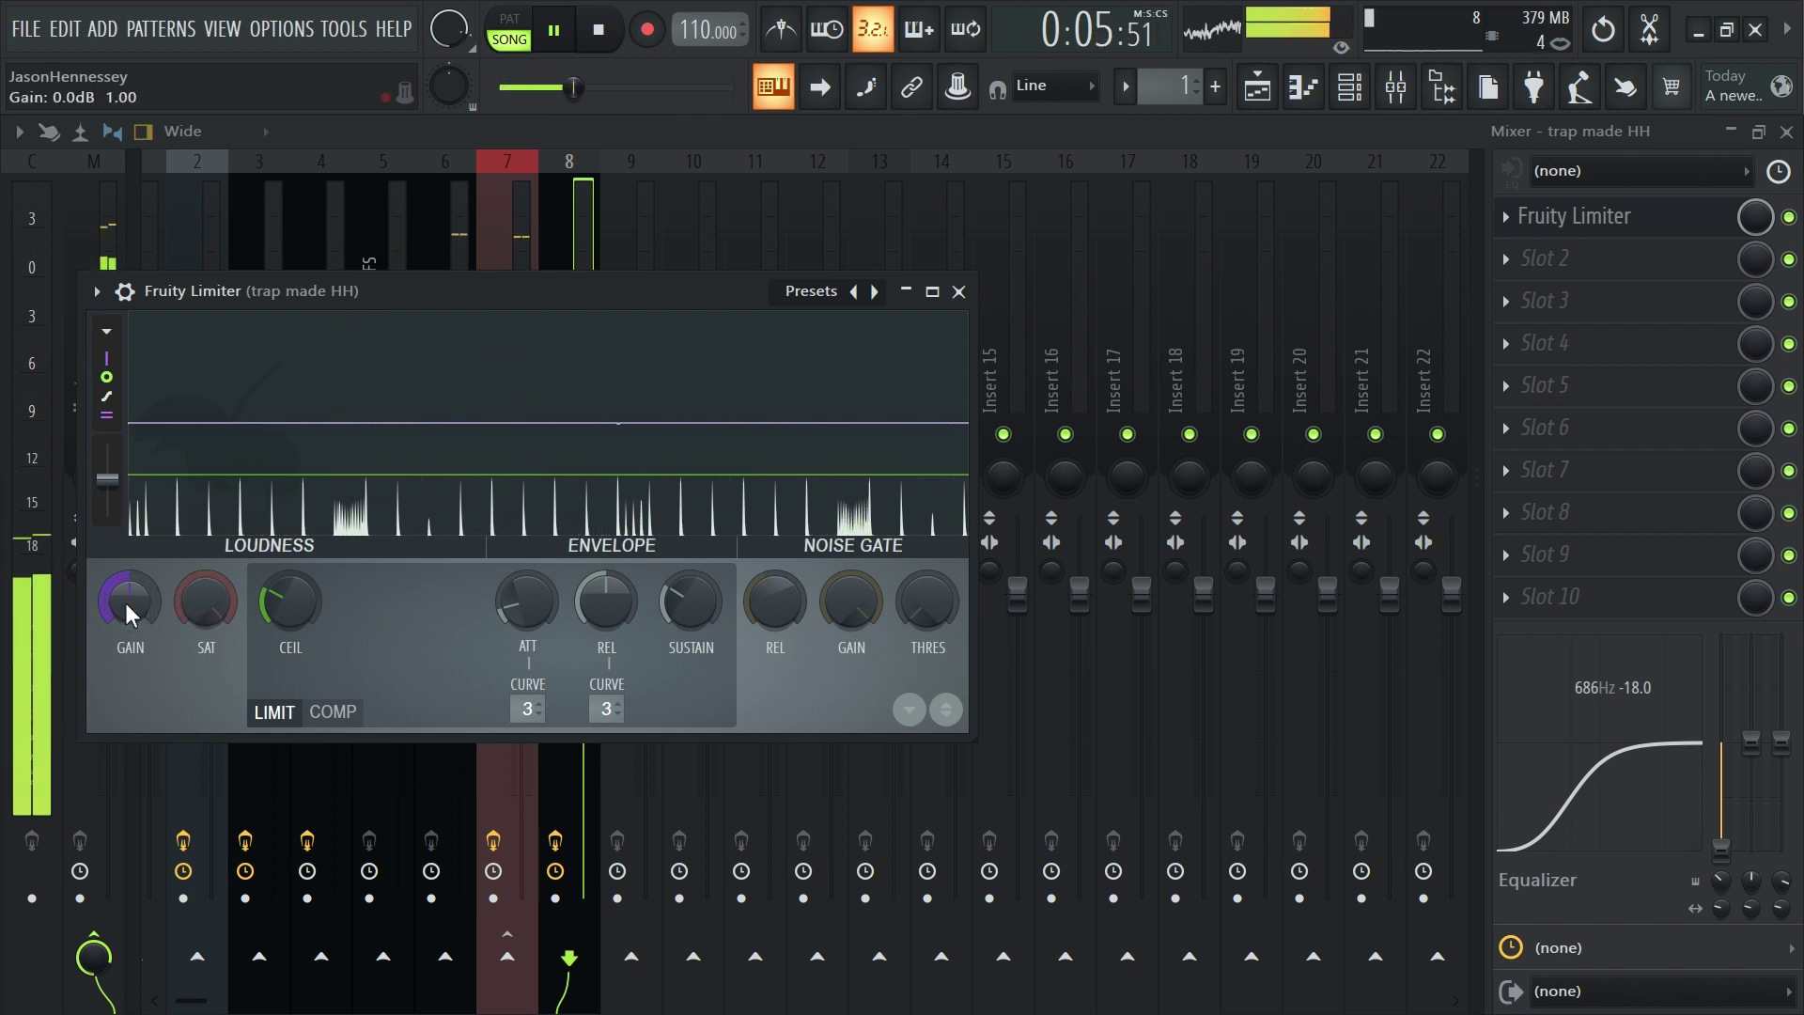
pyautogui.moveTo(111, 596); pyautogui.dragTo(111, 582)
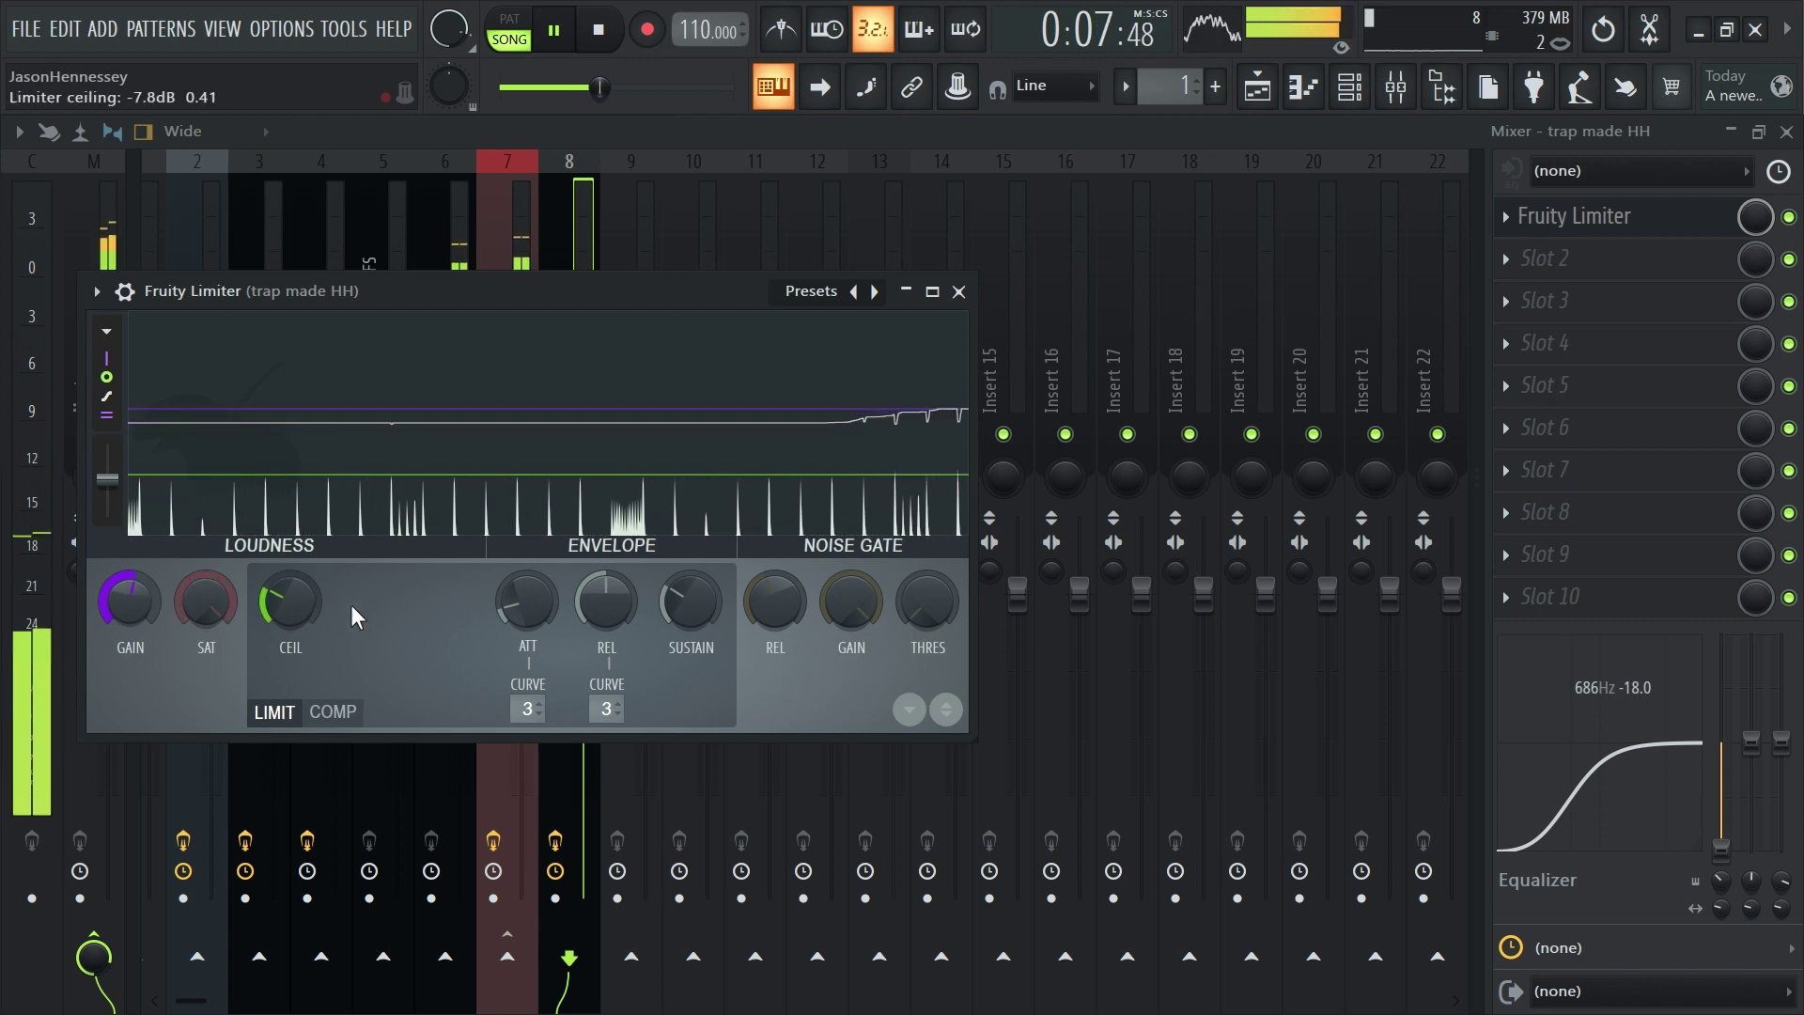
pyautogui.moveTo(512, 591); pyautogui.dragTo(507, 594)
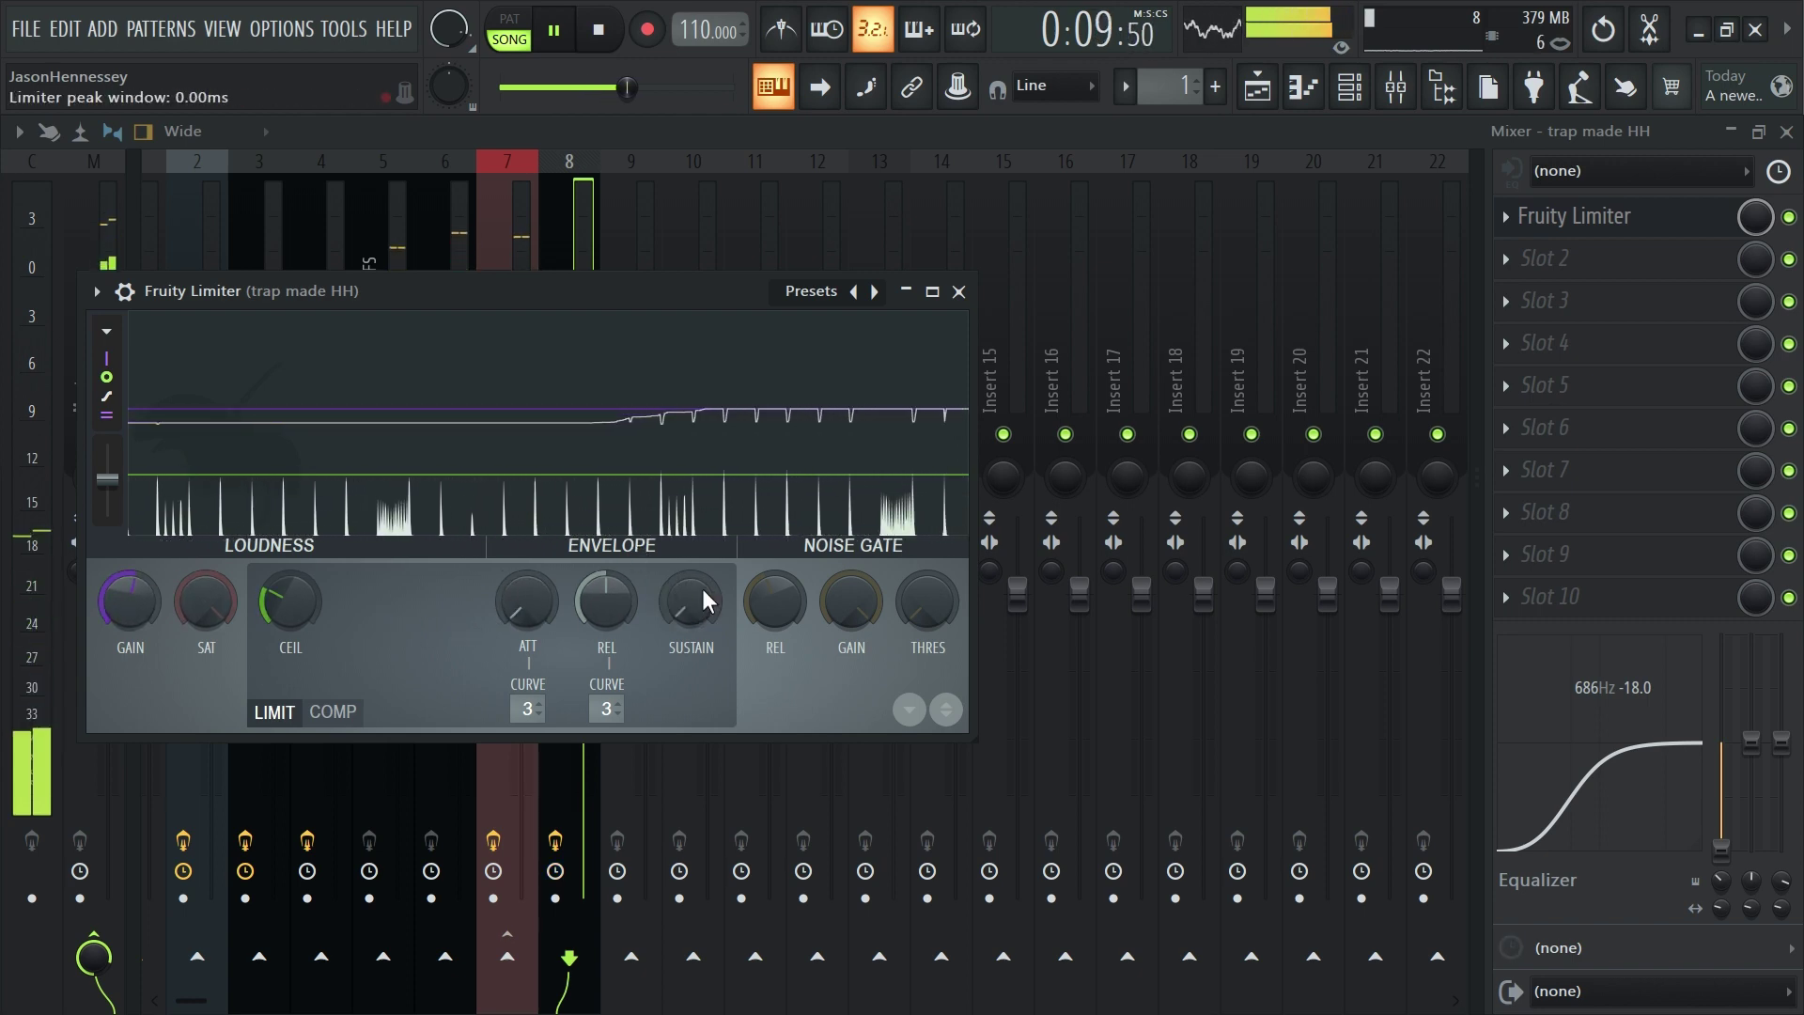
pyautogui.moveTo(148, 616)
pyautogui.mouseDown()
pyautogui.moveTo(149, 601)
pyautogui.moveTo(148, 635)
pyautogui.mouseUp()
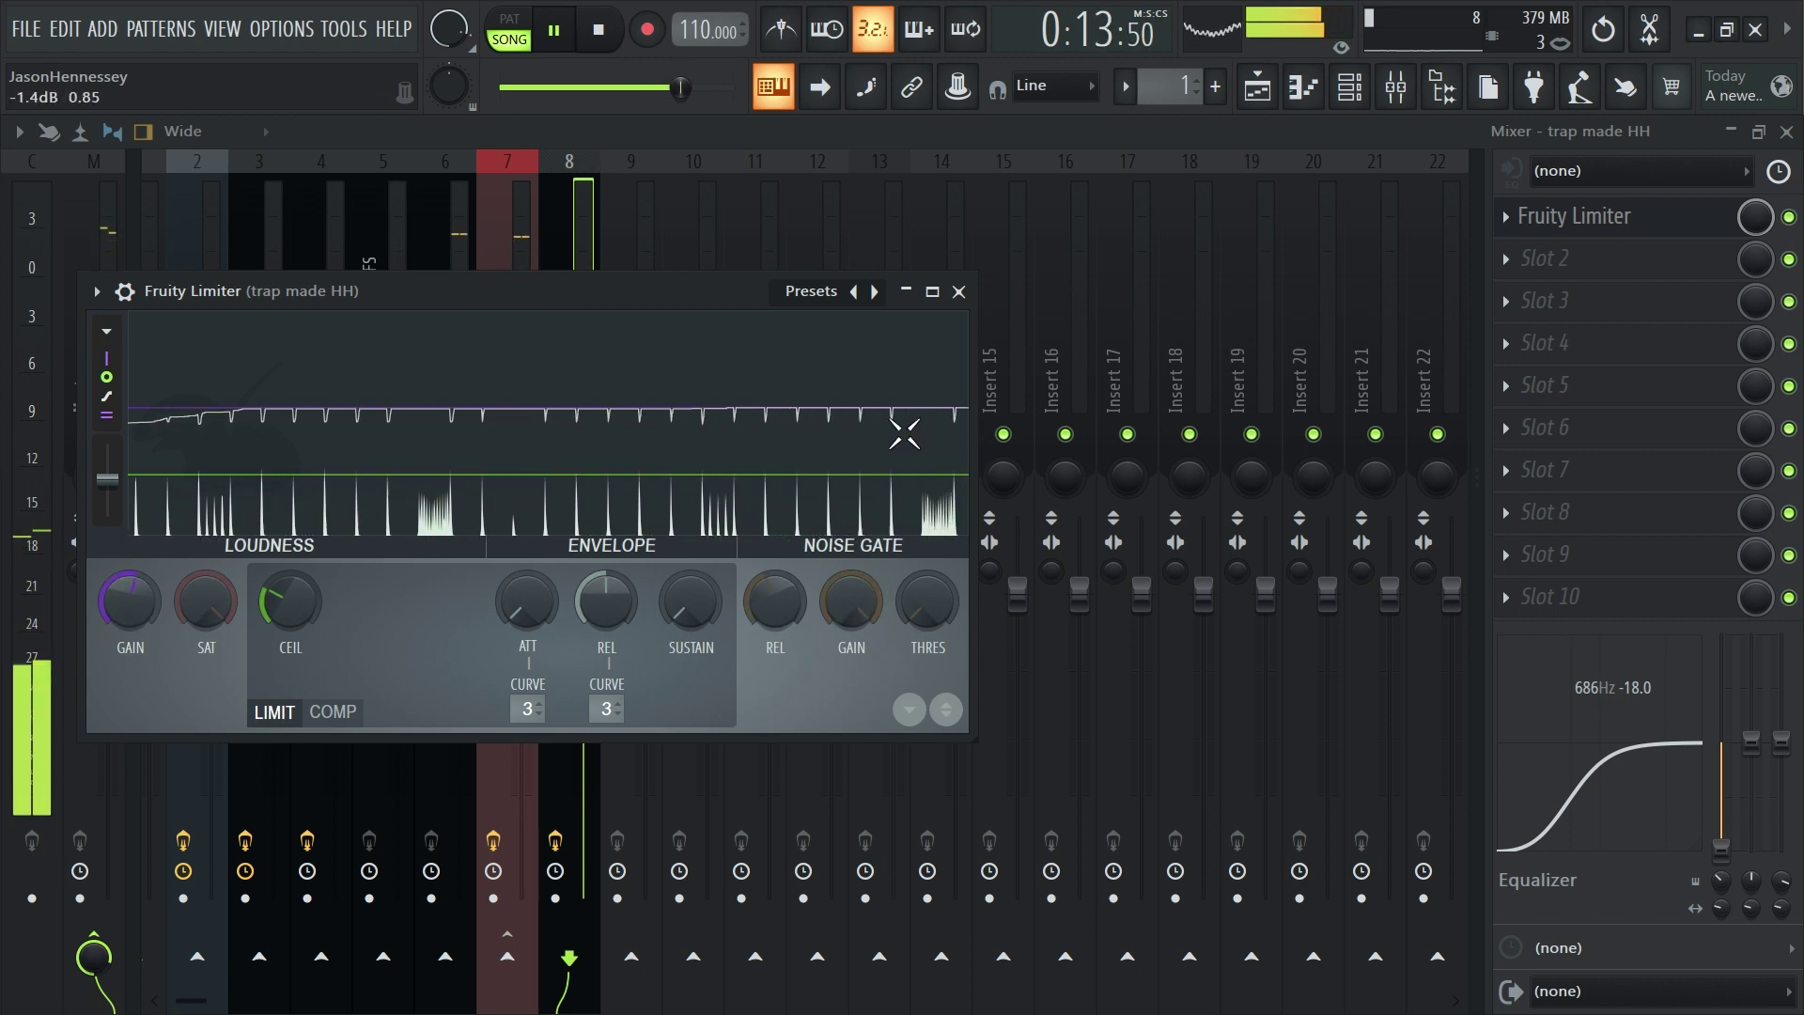
pyautogui.click(958, 291)
pyautogui.moveTo(583, 699); pyautogui.dragTo(601, 716)
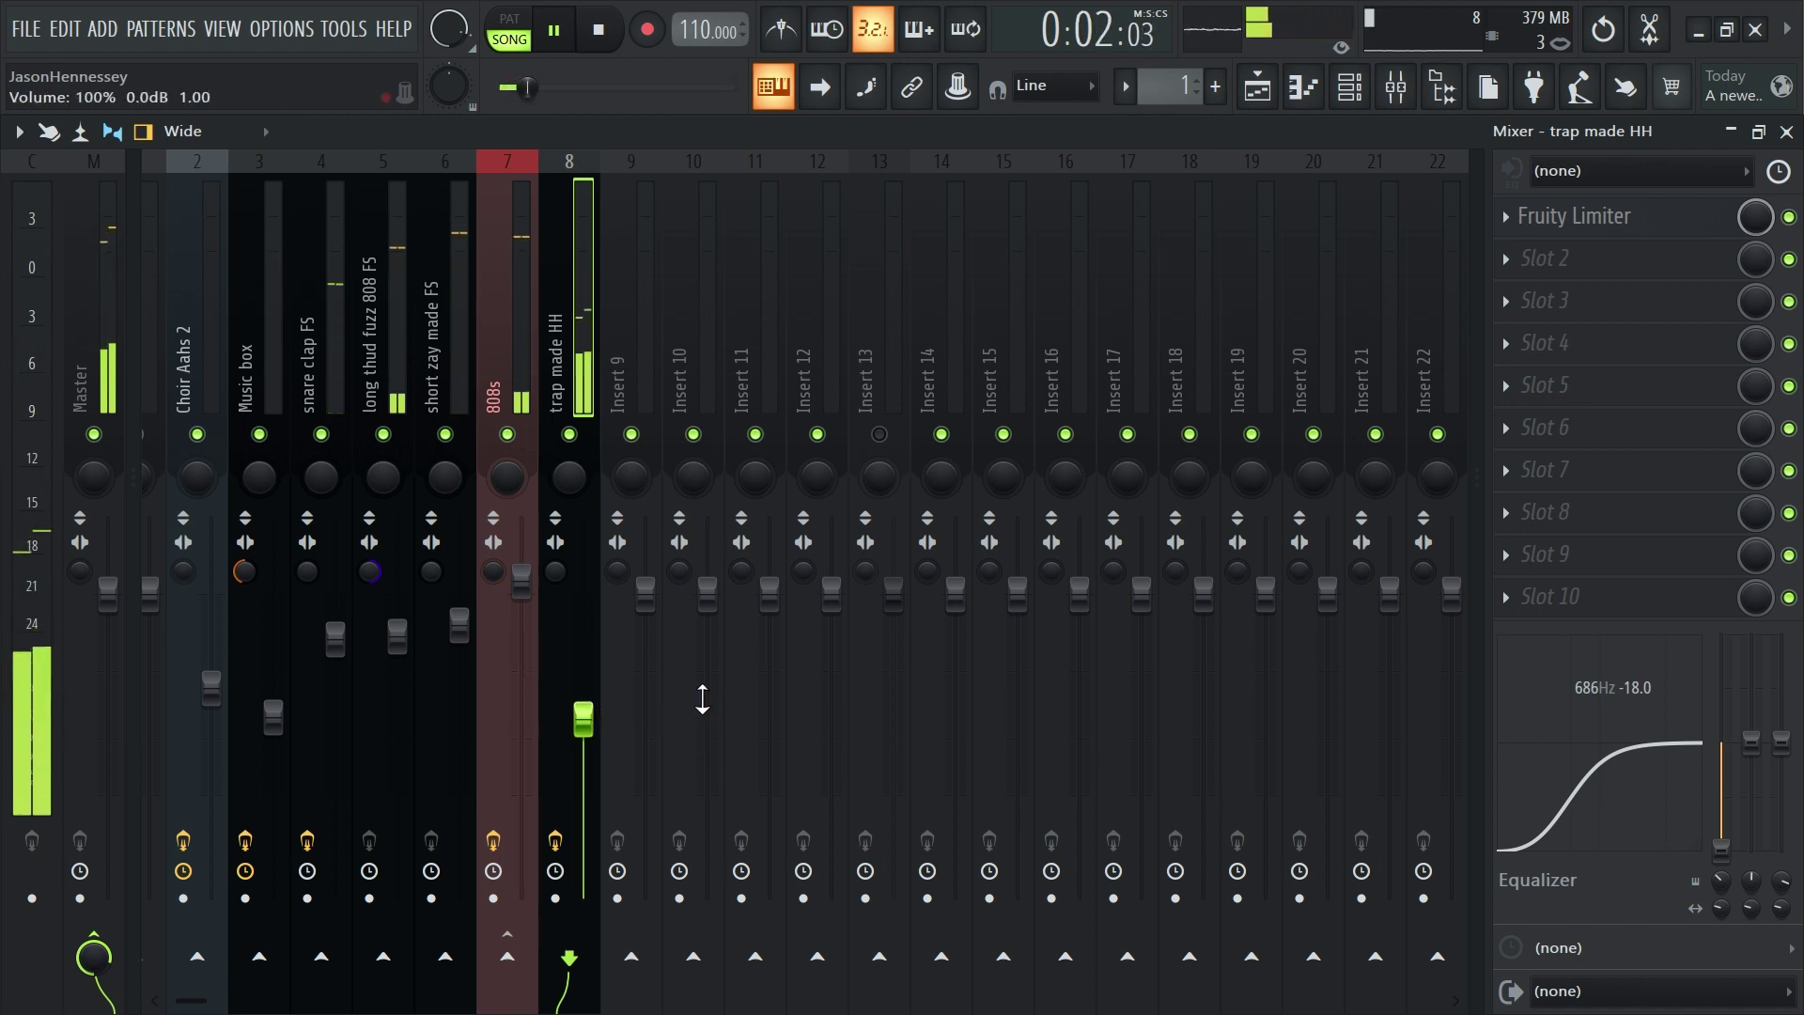
# Cut the 808s insert's highs with the equalizer's high band at 16.0 kHz and -18.0, and check the equalizers of the two inserts feeding it
pyautogui.click(524, 360)
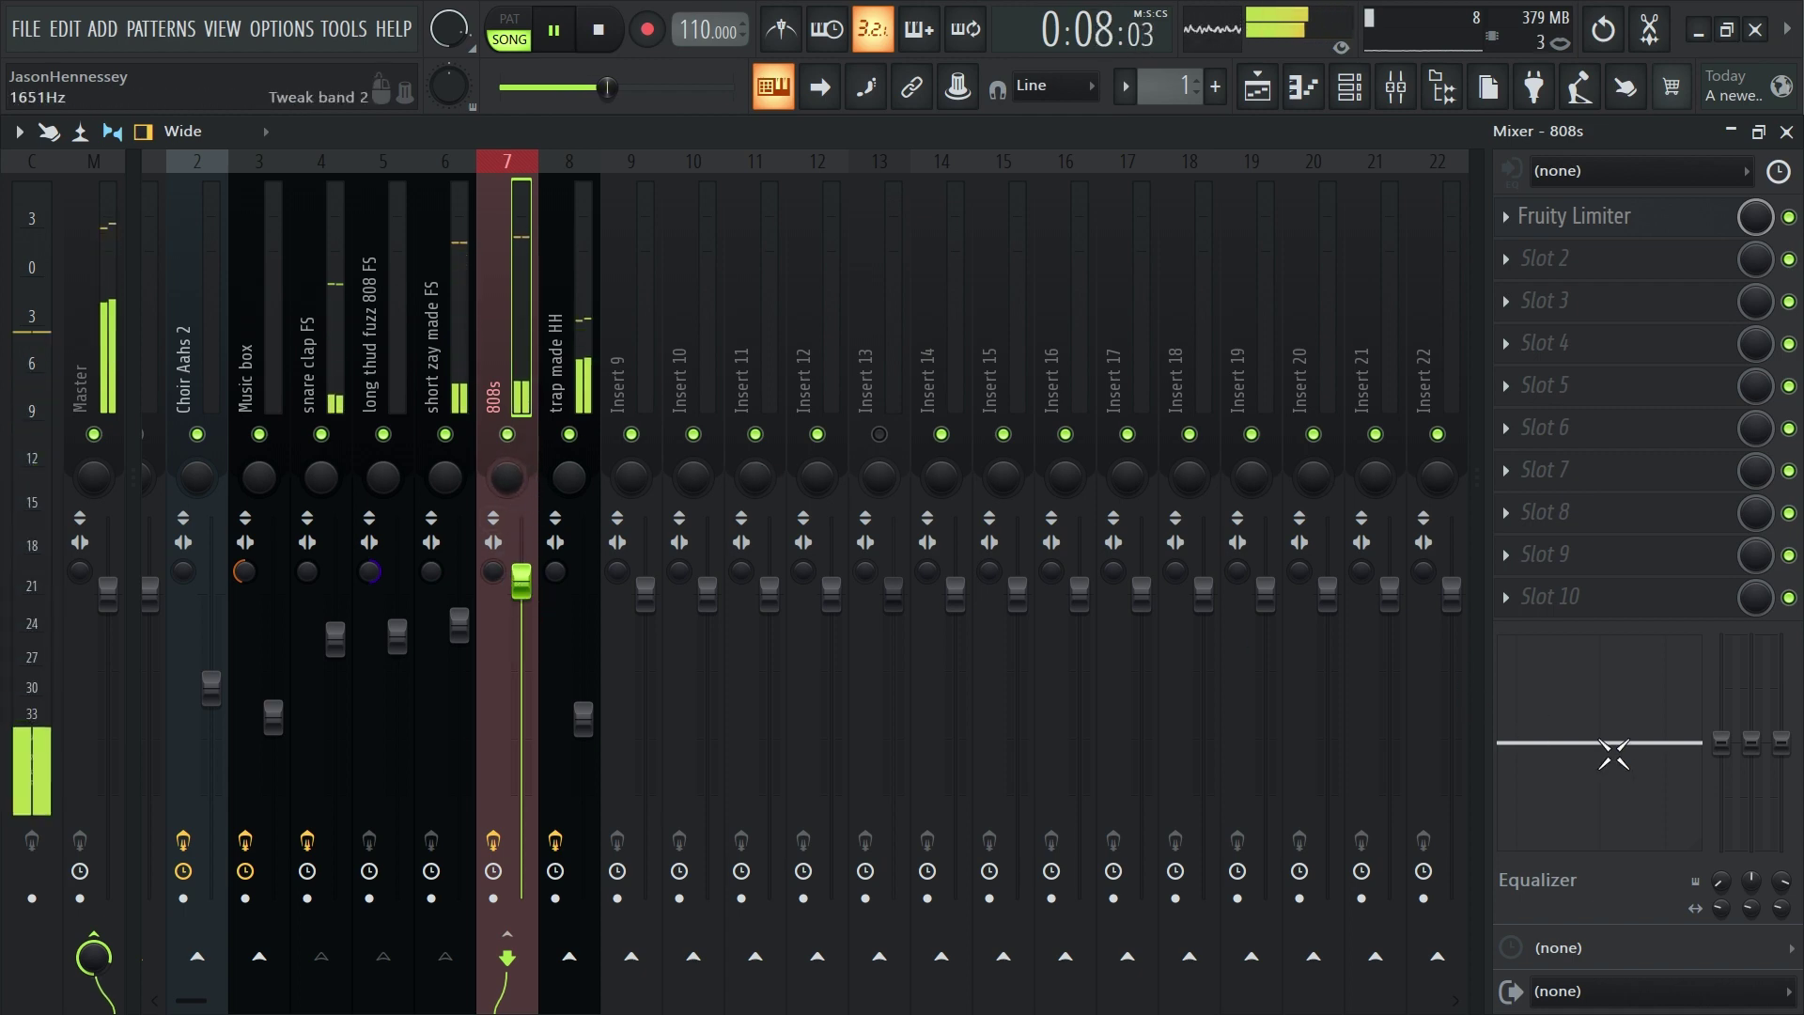
pyautogui.moveTo(1696, 742); pyautogui.dragTo(1655, 757)
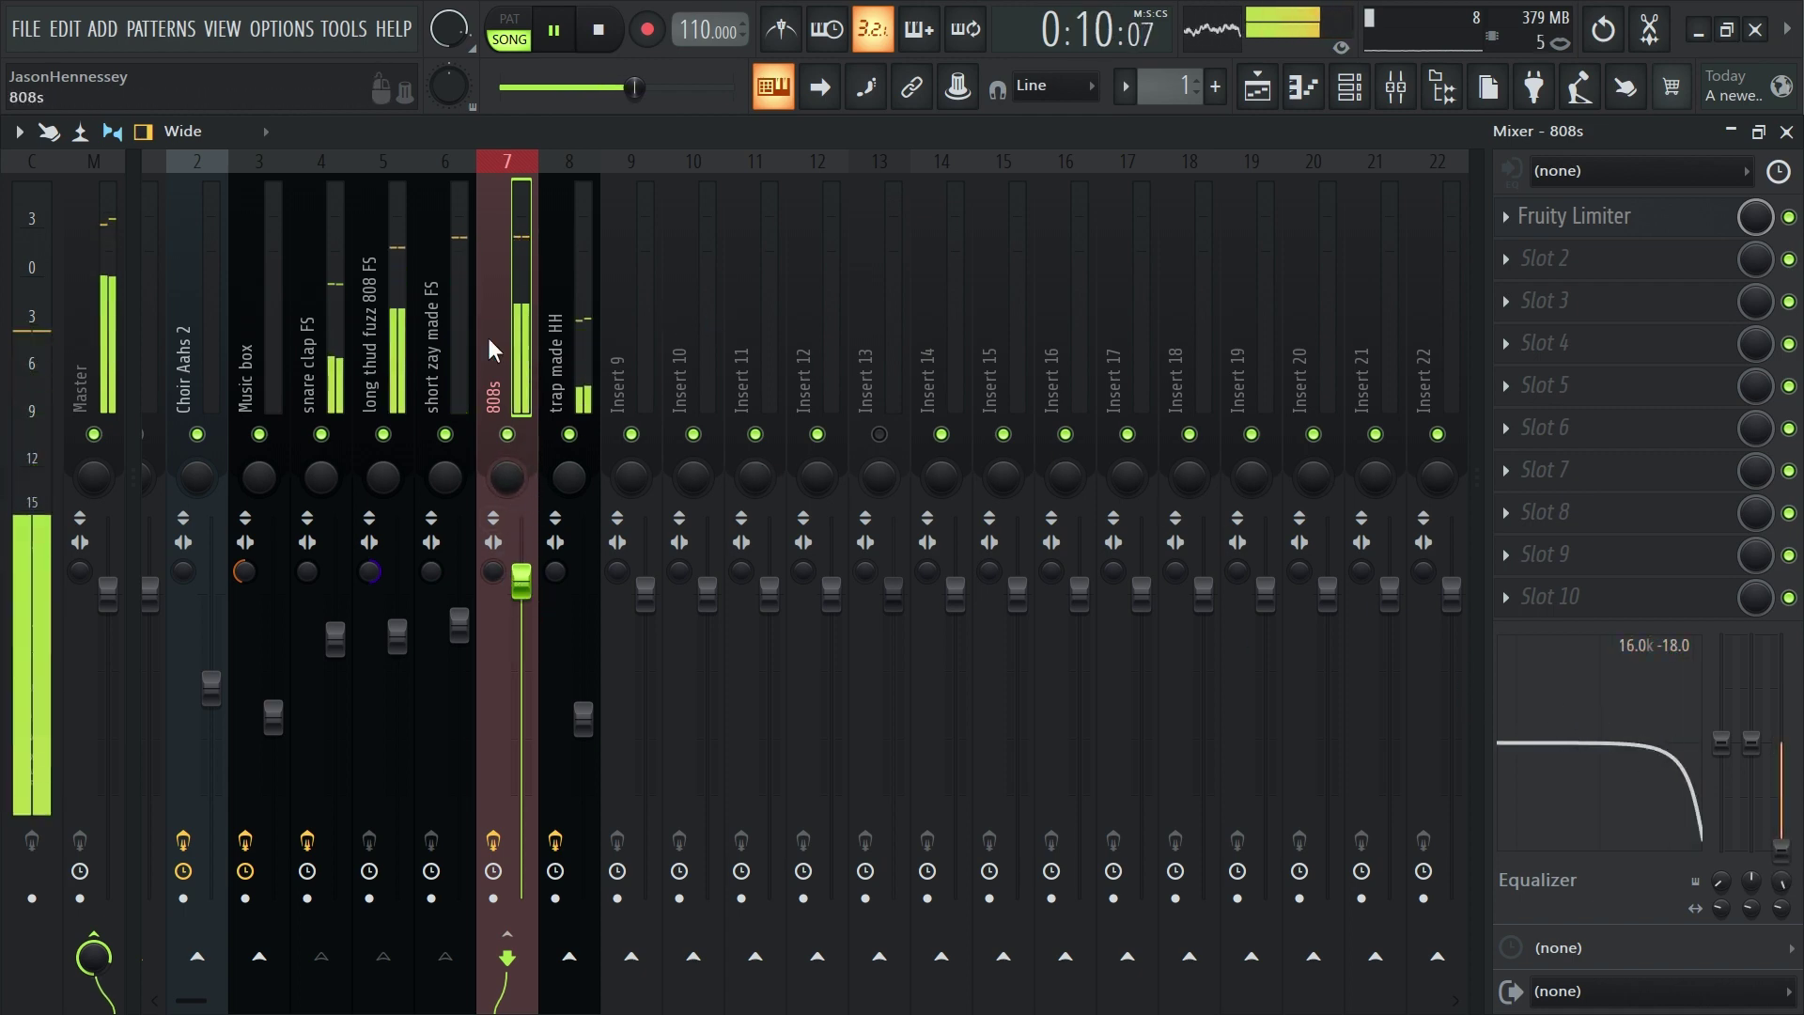
pyautogui.click(466, 353)
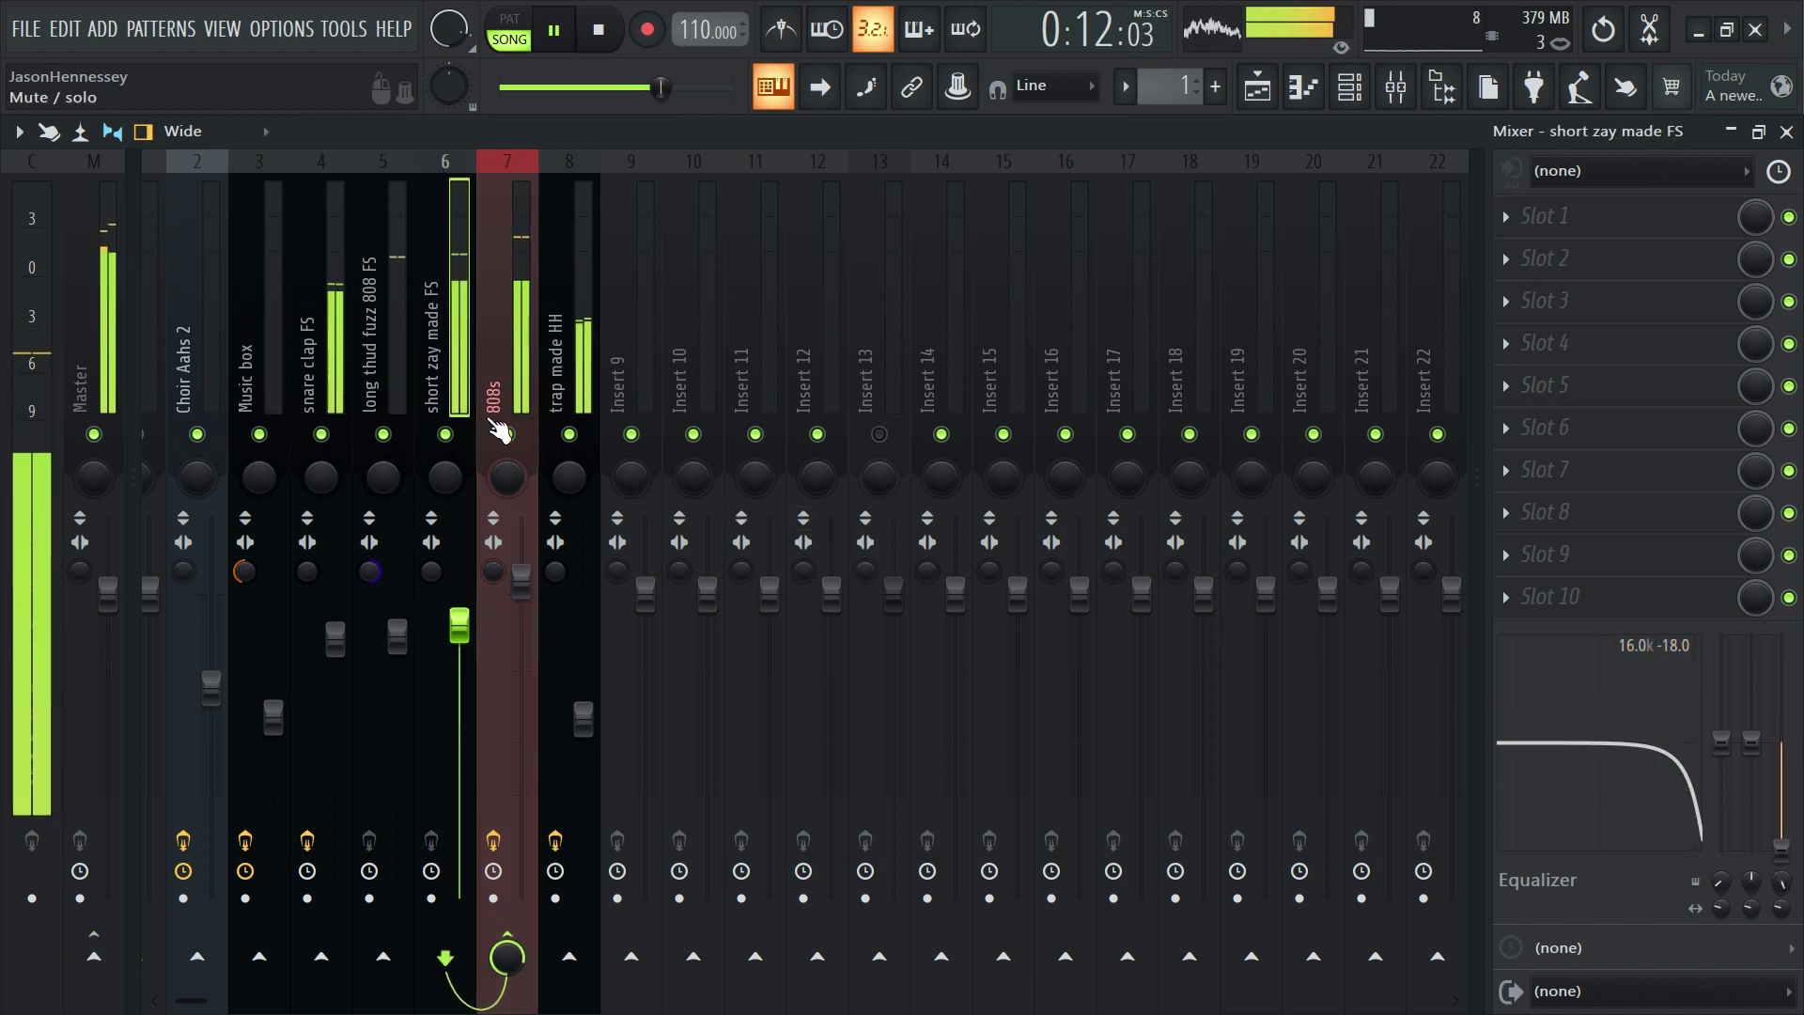
pyautogui.click(385, 348)
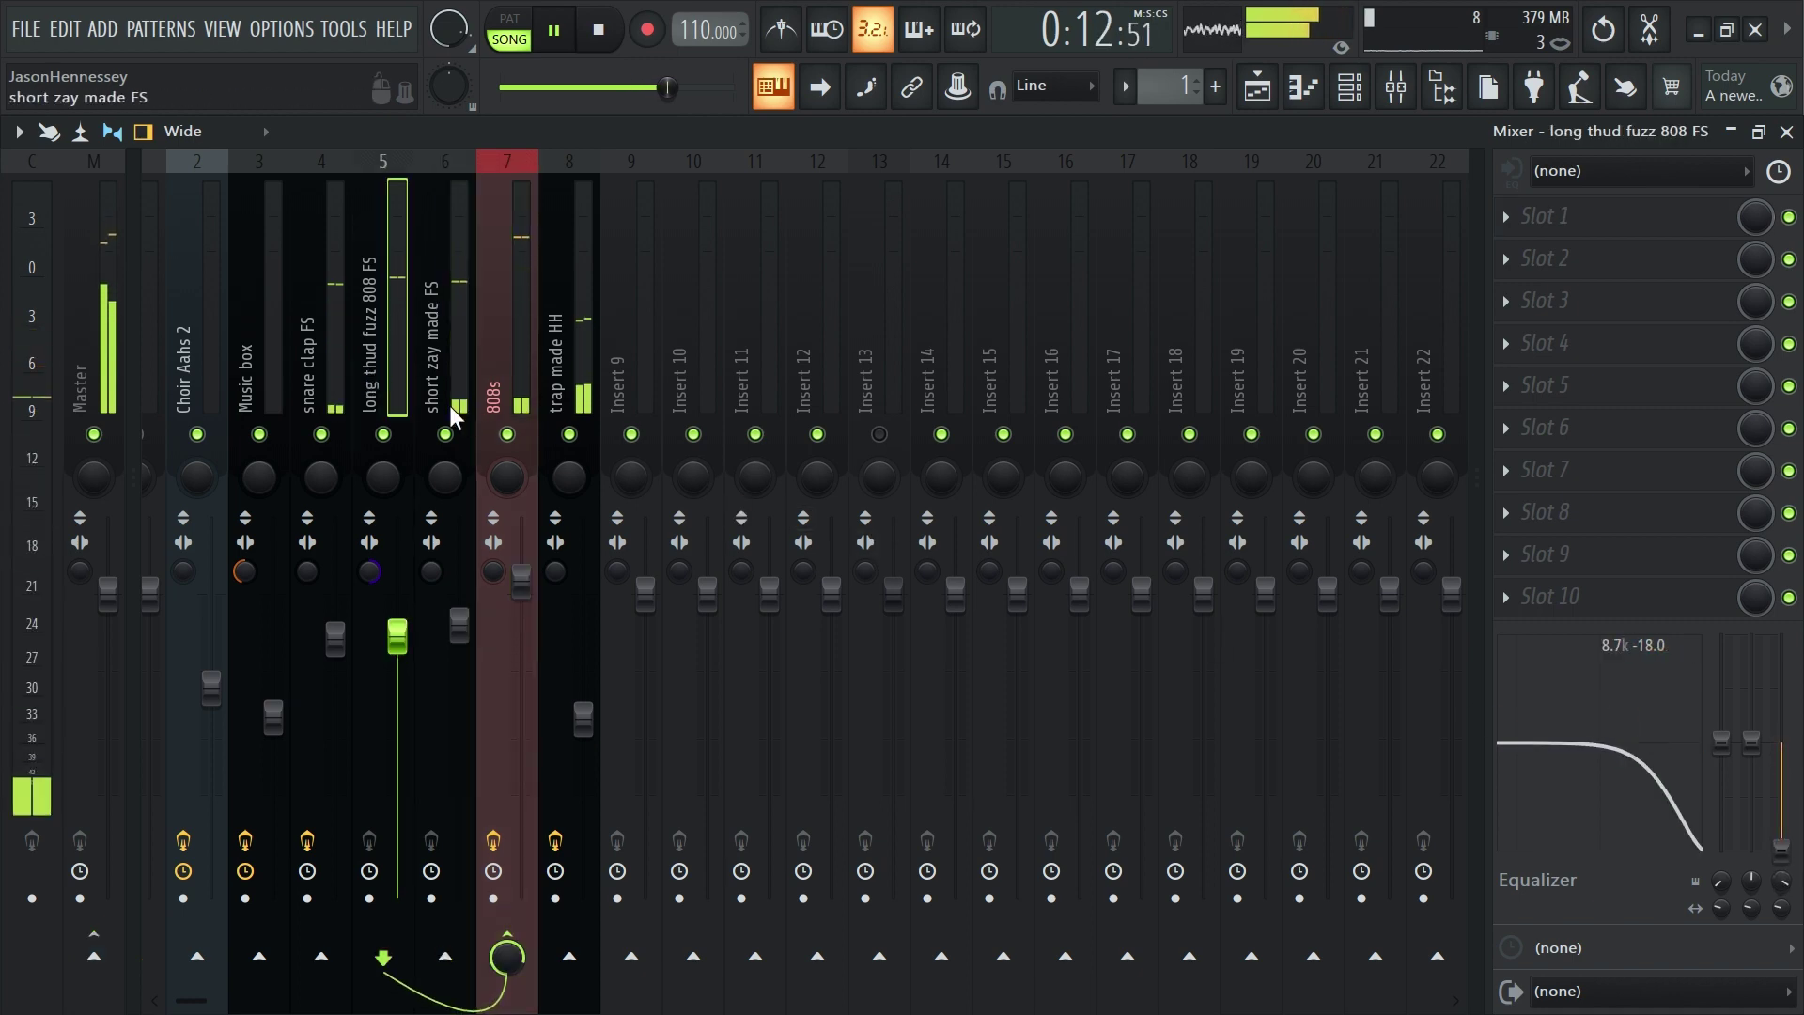
# Set the snare clap FS insert's low equalizer band to 39 Hz at -18.0
pyautogui.click(310, 352)
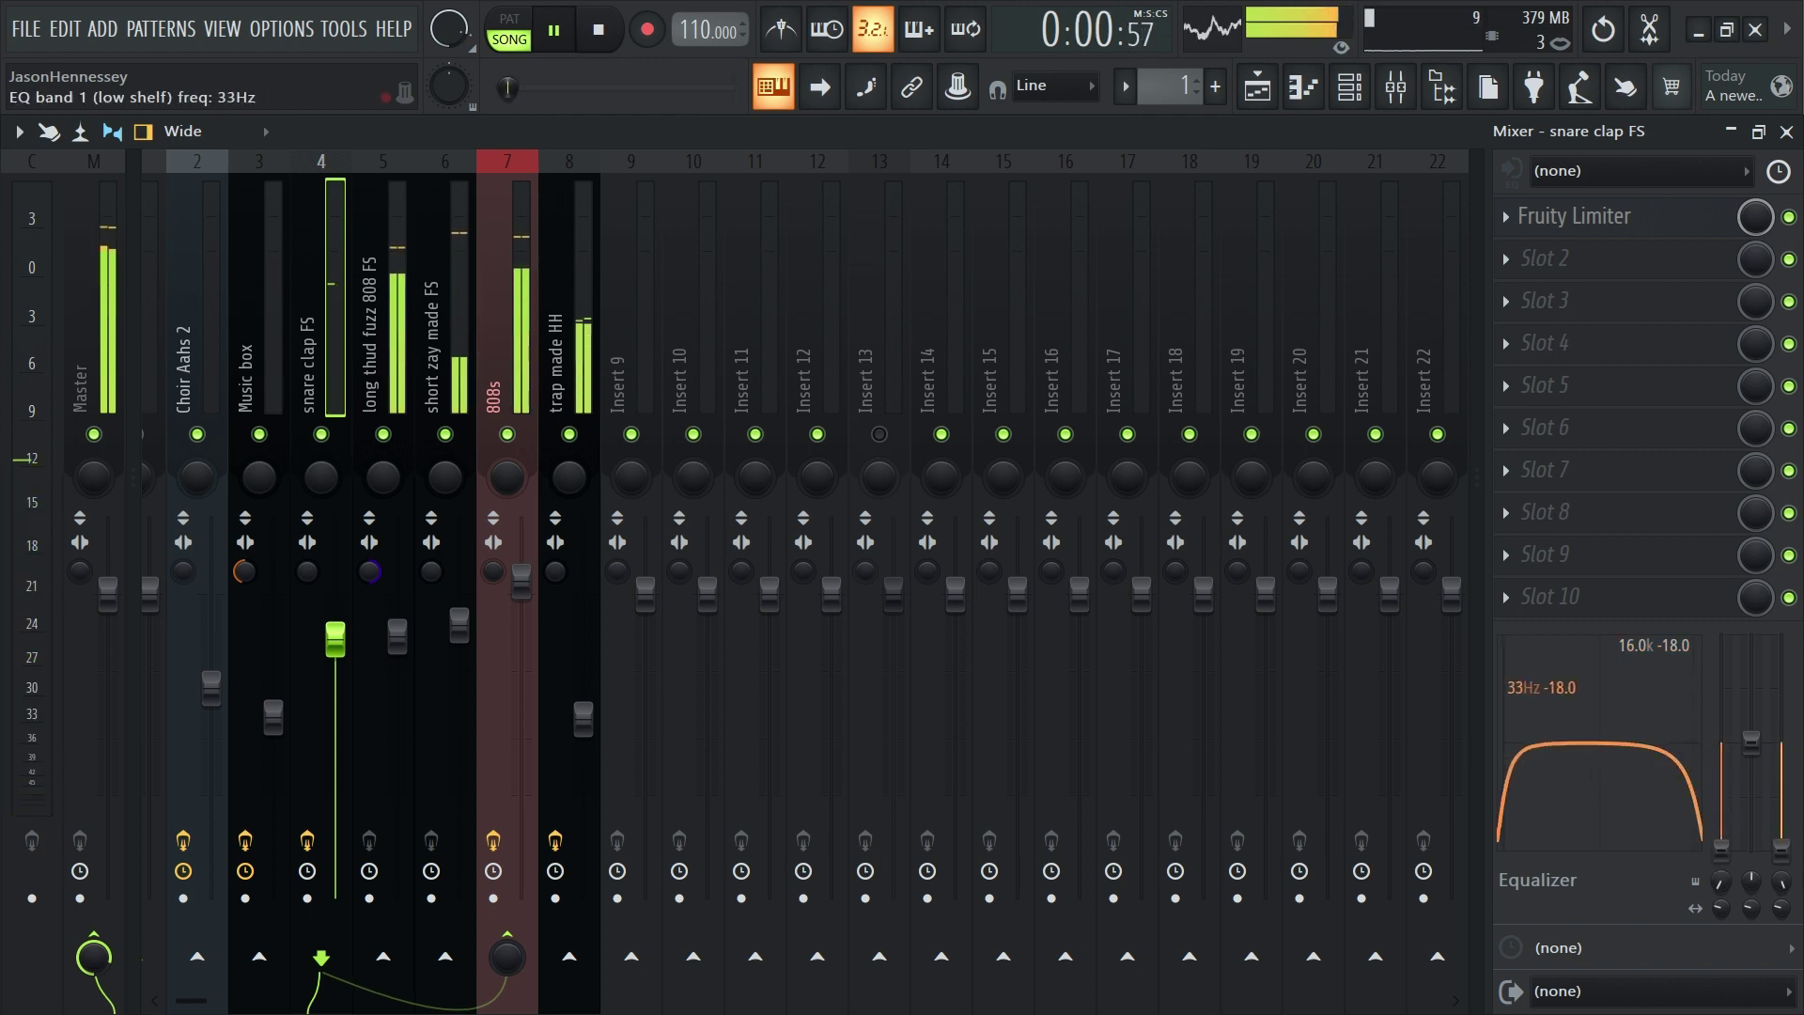
pyautogui.moveTo(1501, 827); pyautogui.dragTo(1507, 827)
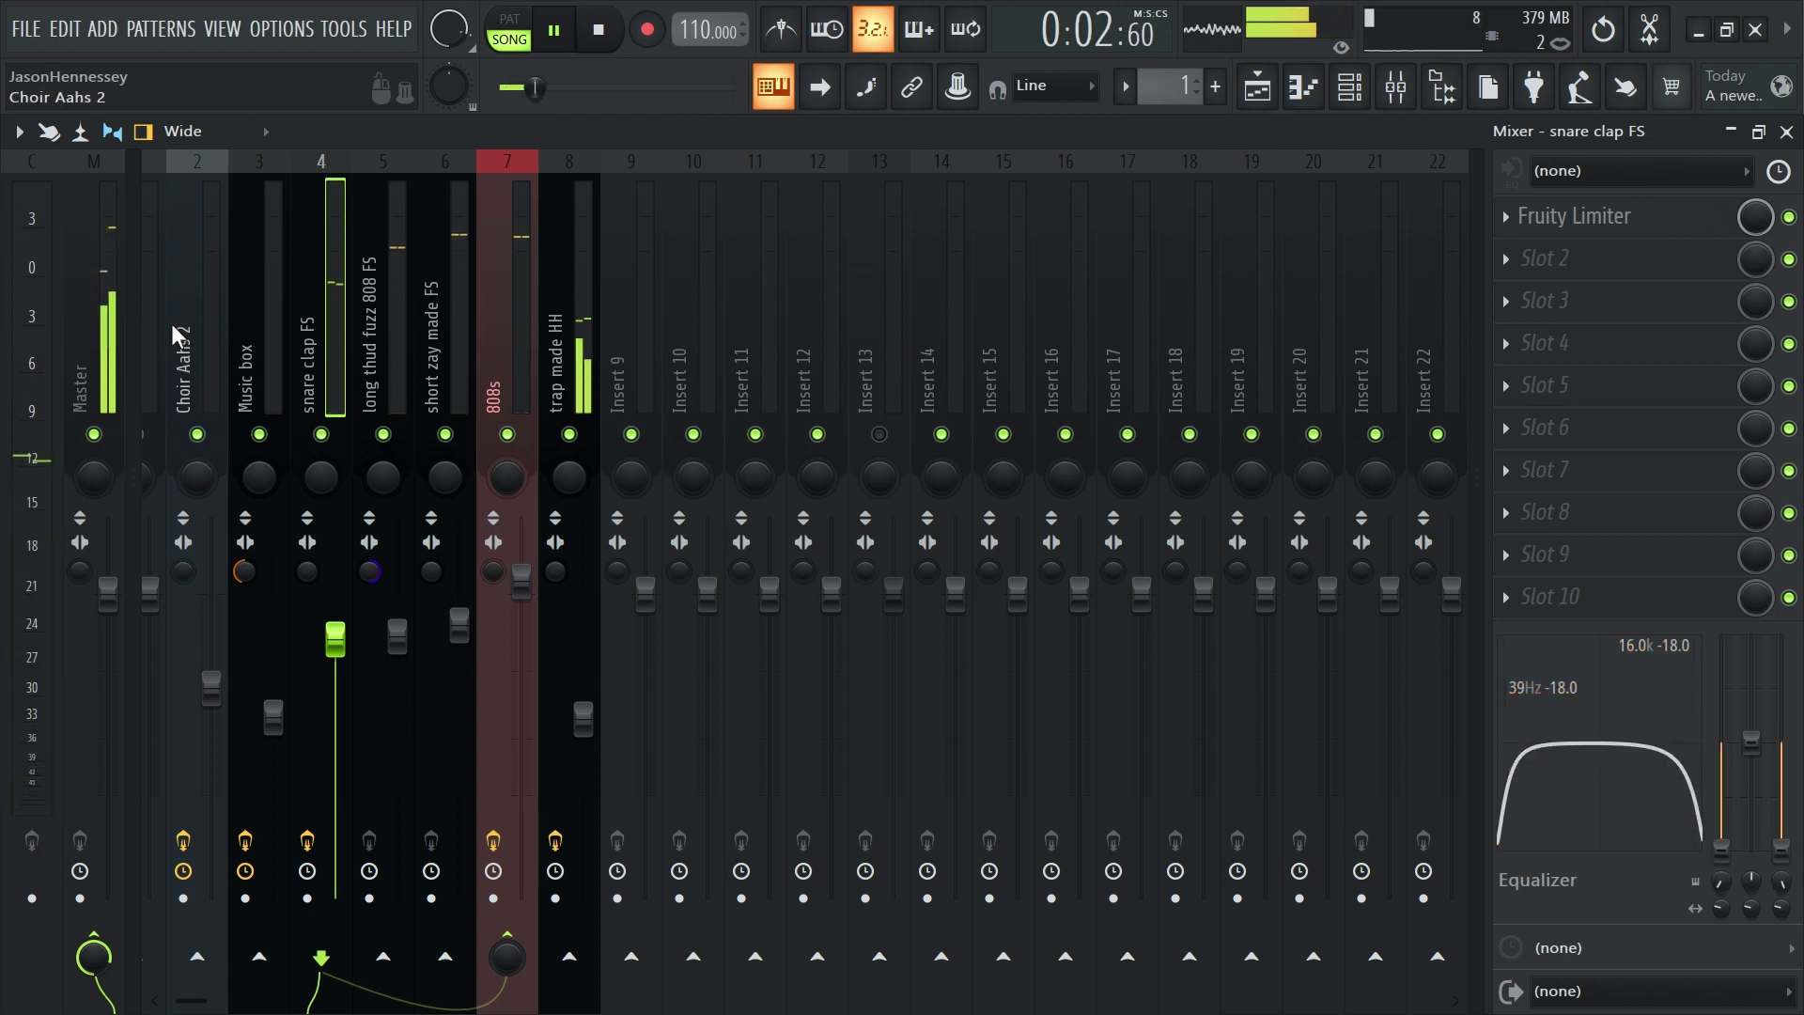
# Reset the Choir Aahs 2 and Music box mixer tracks to default, removing all their plugins
pyautogui.click(190, 341)
pyautogui.keyDown('ctrl'); pyautogui.click(245, 353); pyautogui.keyUp('ctrl')
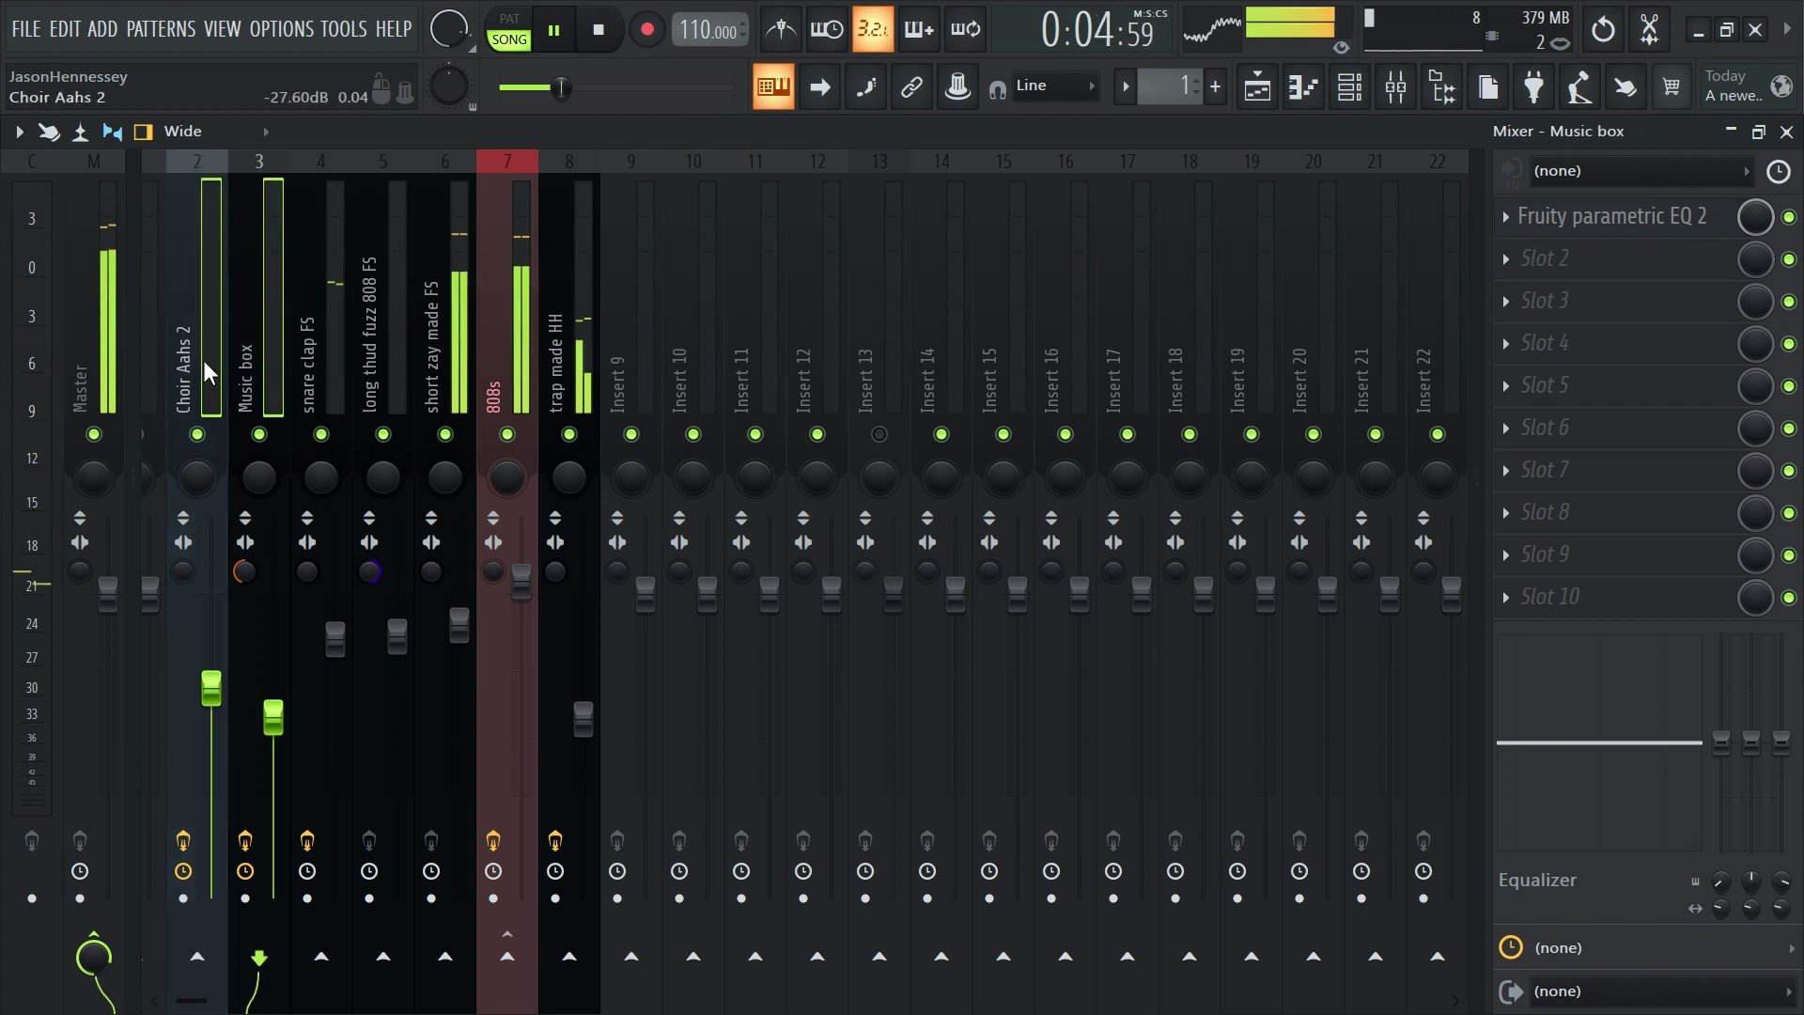
pyautogui.rightClick(203, 359)
pyautogui.click(375, 389)
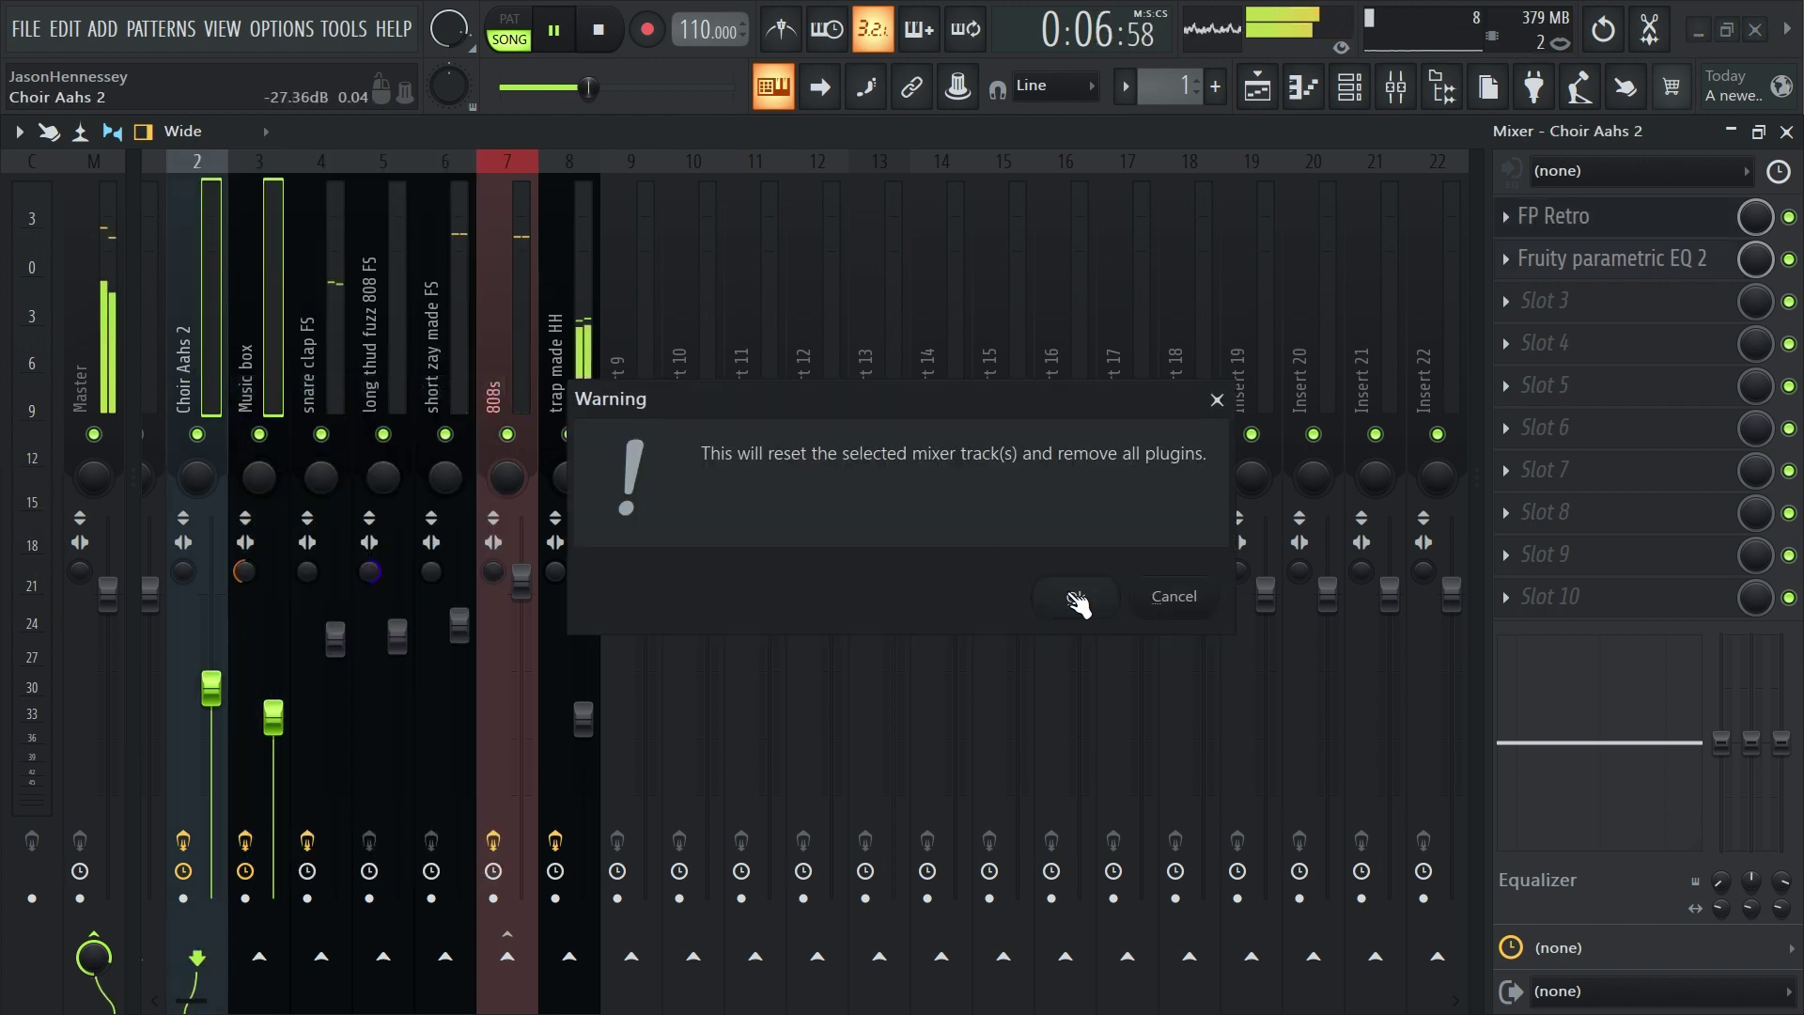
pyautogui.click(1075, 602)
# Show all channels in the channel rack and route the Choir [rev] and Music Box [sep] audio clips to mixer inserts 2 and 3
pyautogui.click(1257, 87)
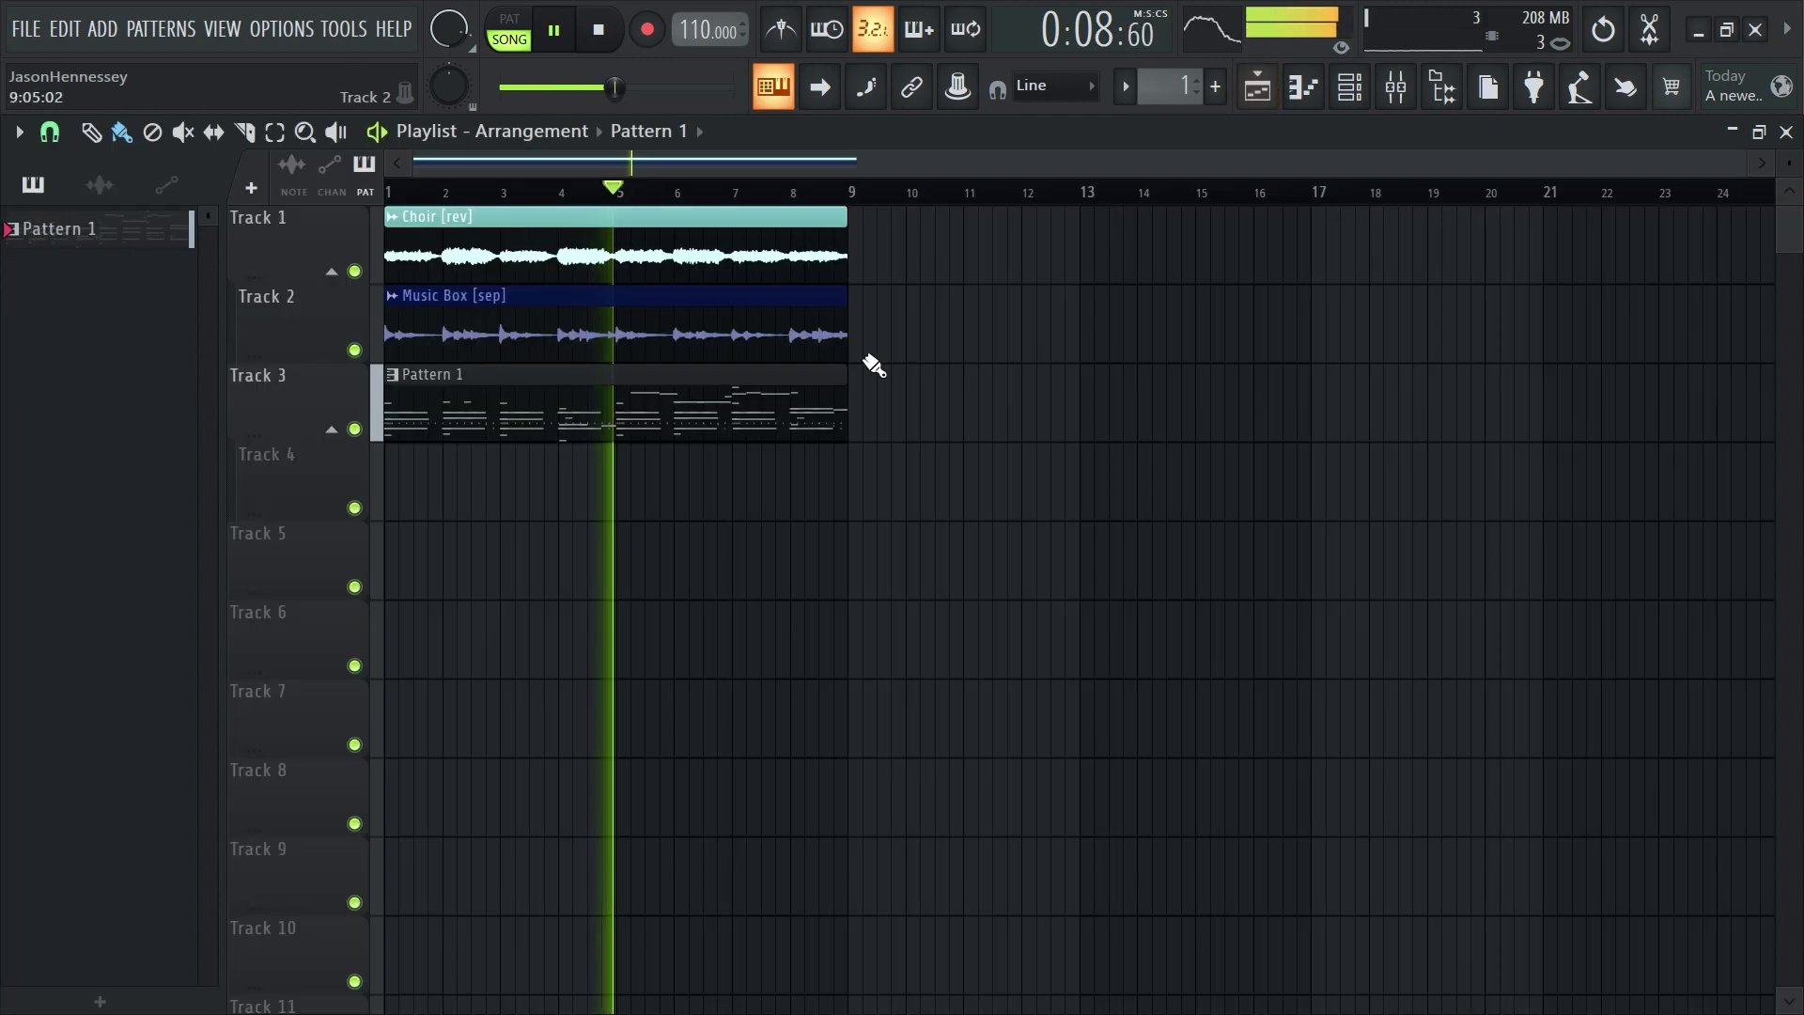
pyautogui.click(1350, 90)
pyautogui.click(203, 143)
pyautogui.click(191, 175)
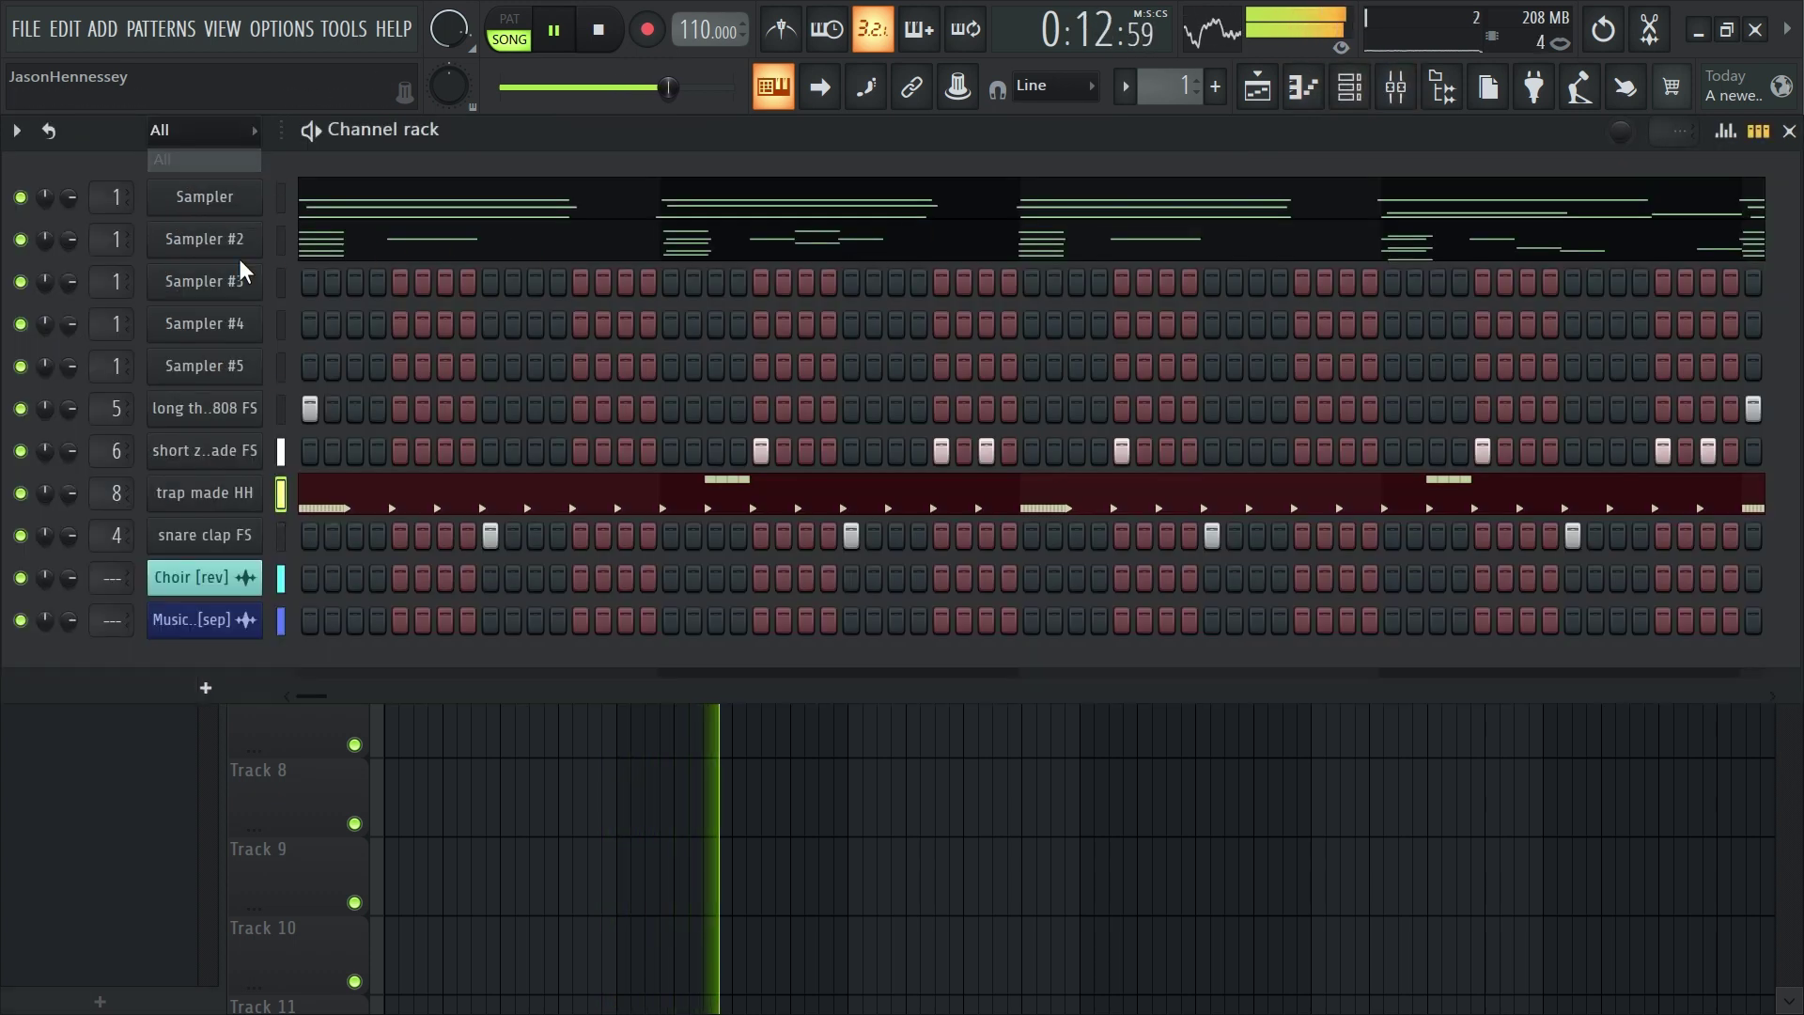
pyautogui.moveTo(274, 576); pyautogui.dragTo(276, 622)
pyautogui.hotkey('ctrl', 'l')
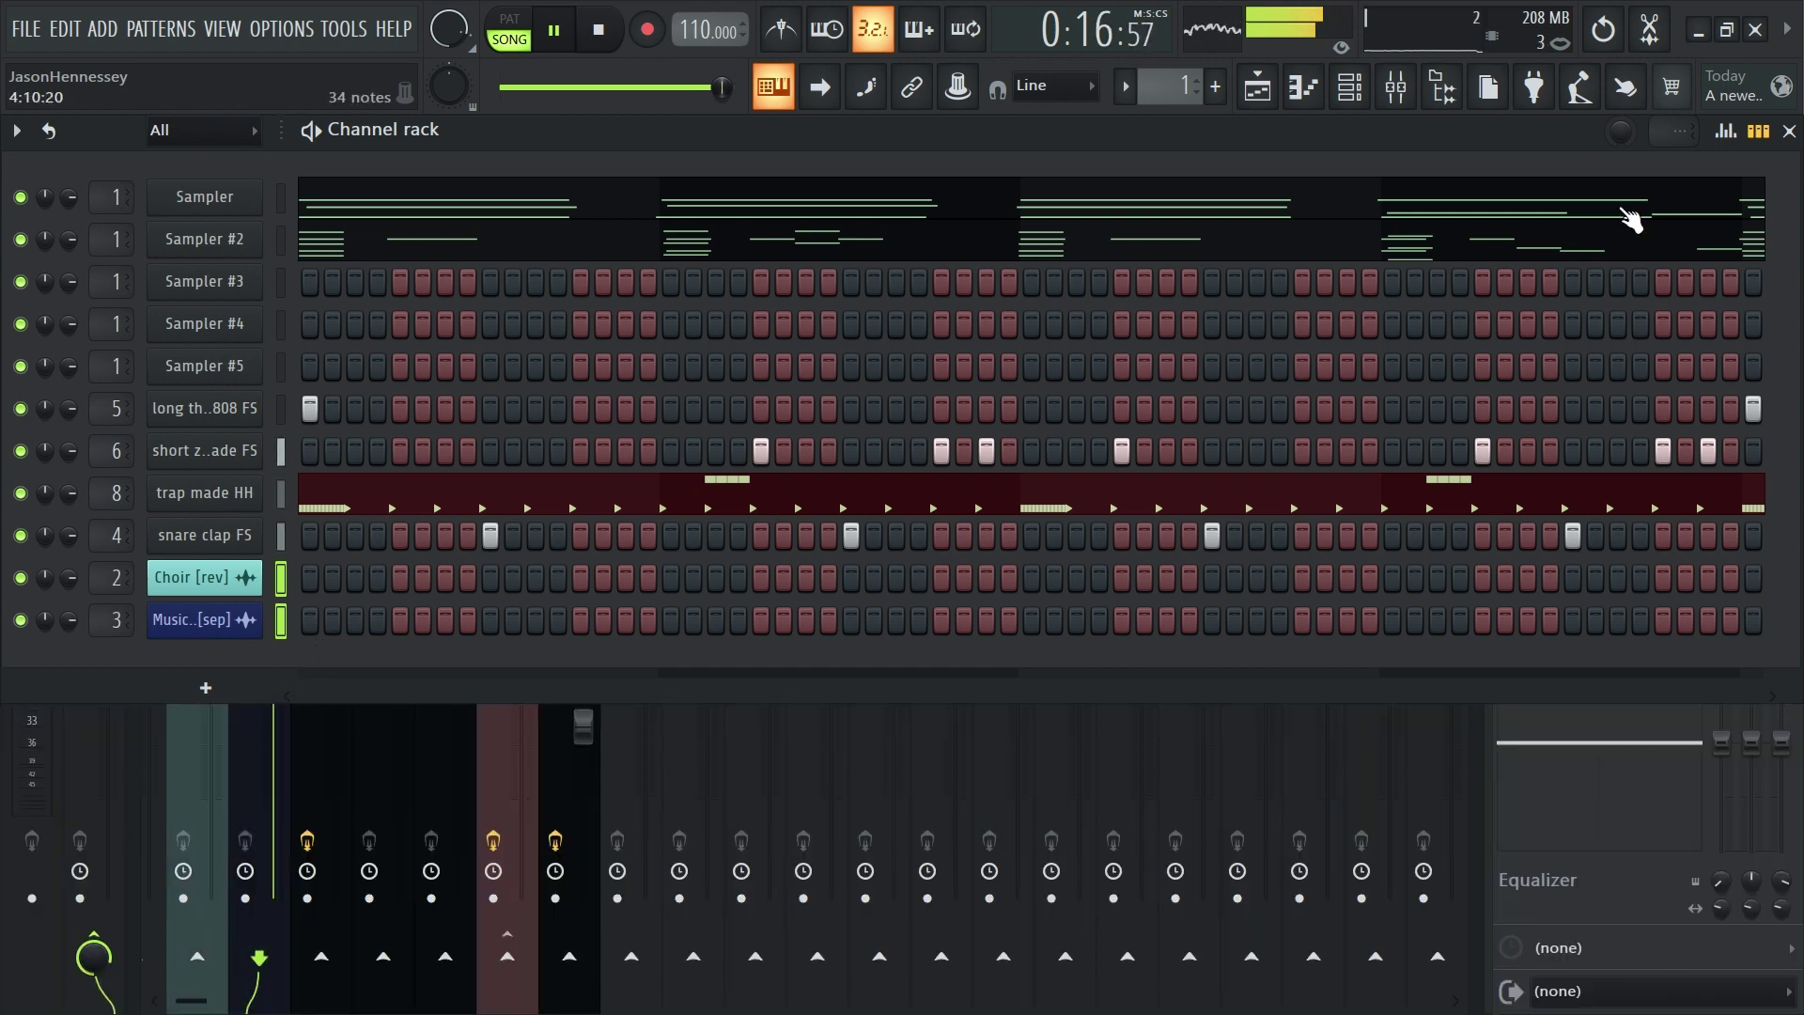
pyautogui.click(1790, 132)
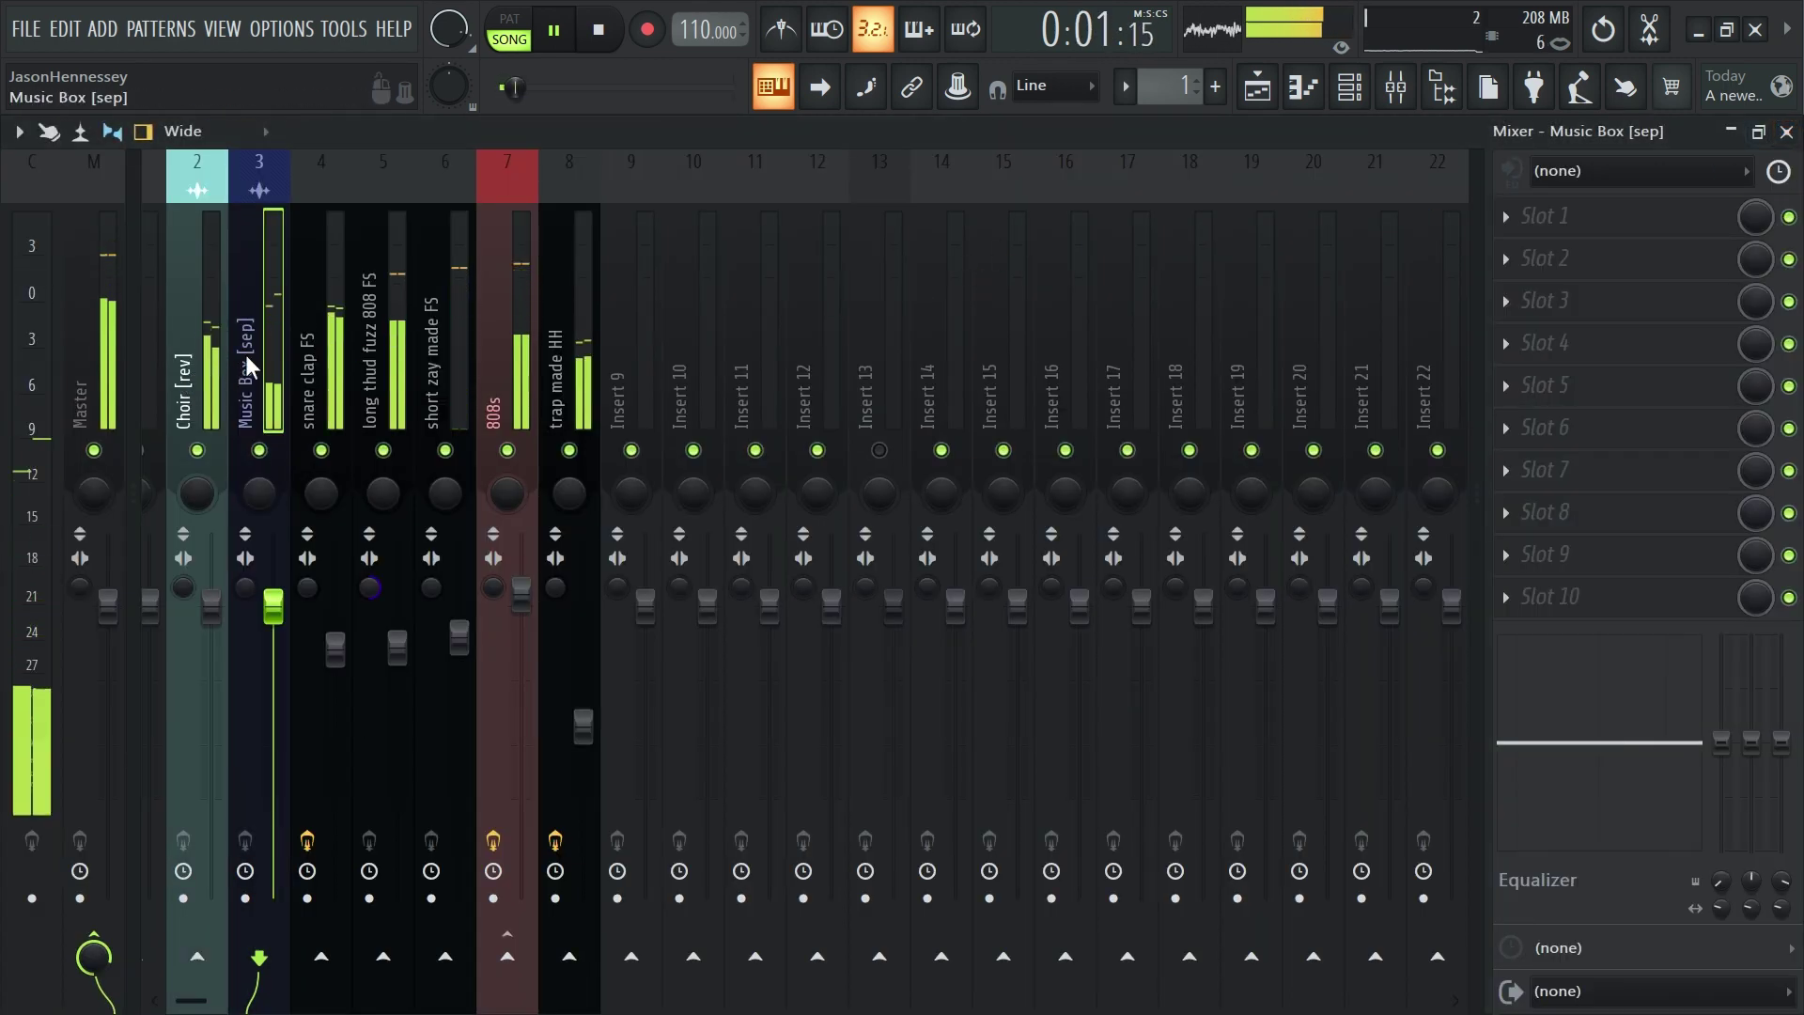